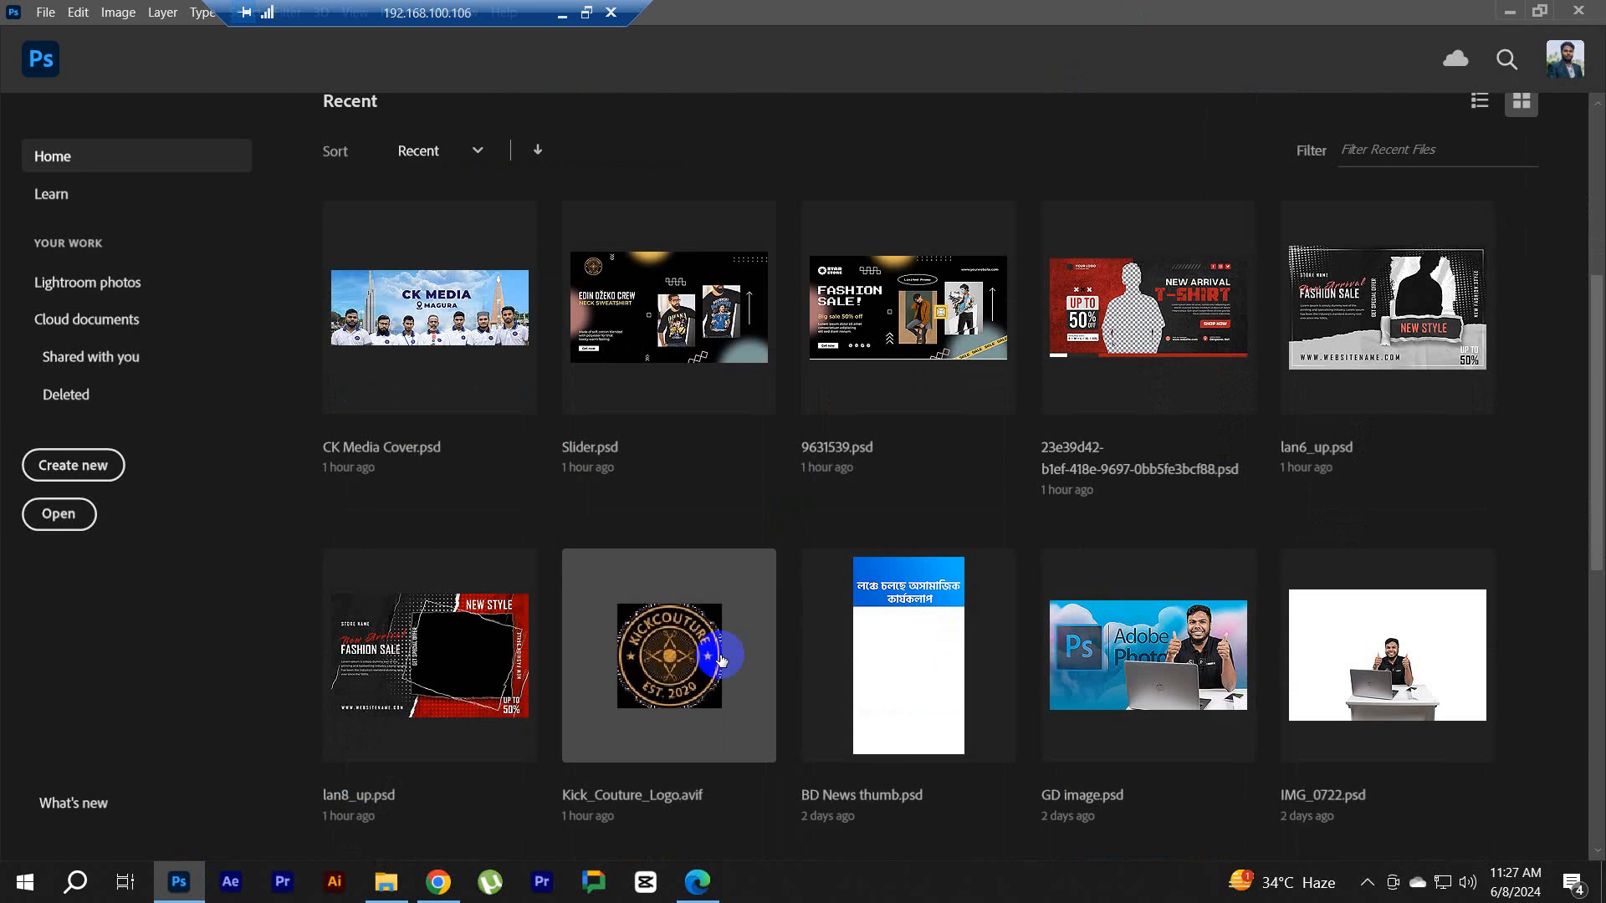
scroll(721, 654, "down", 5)
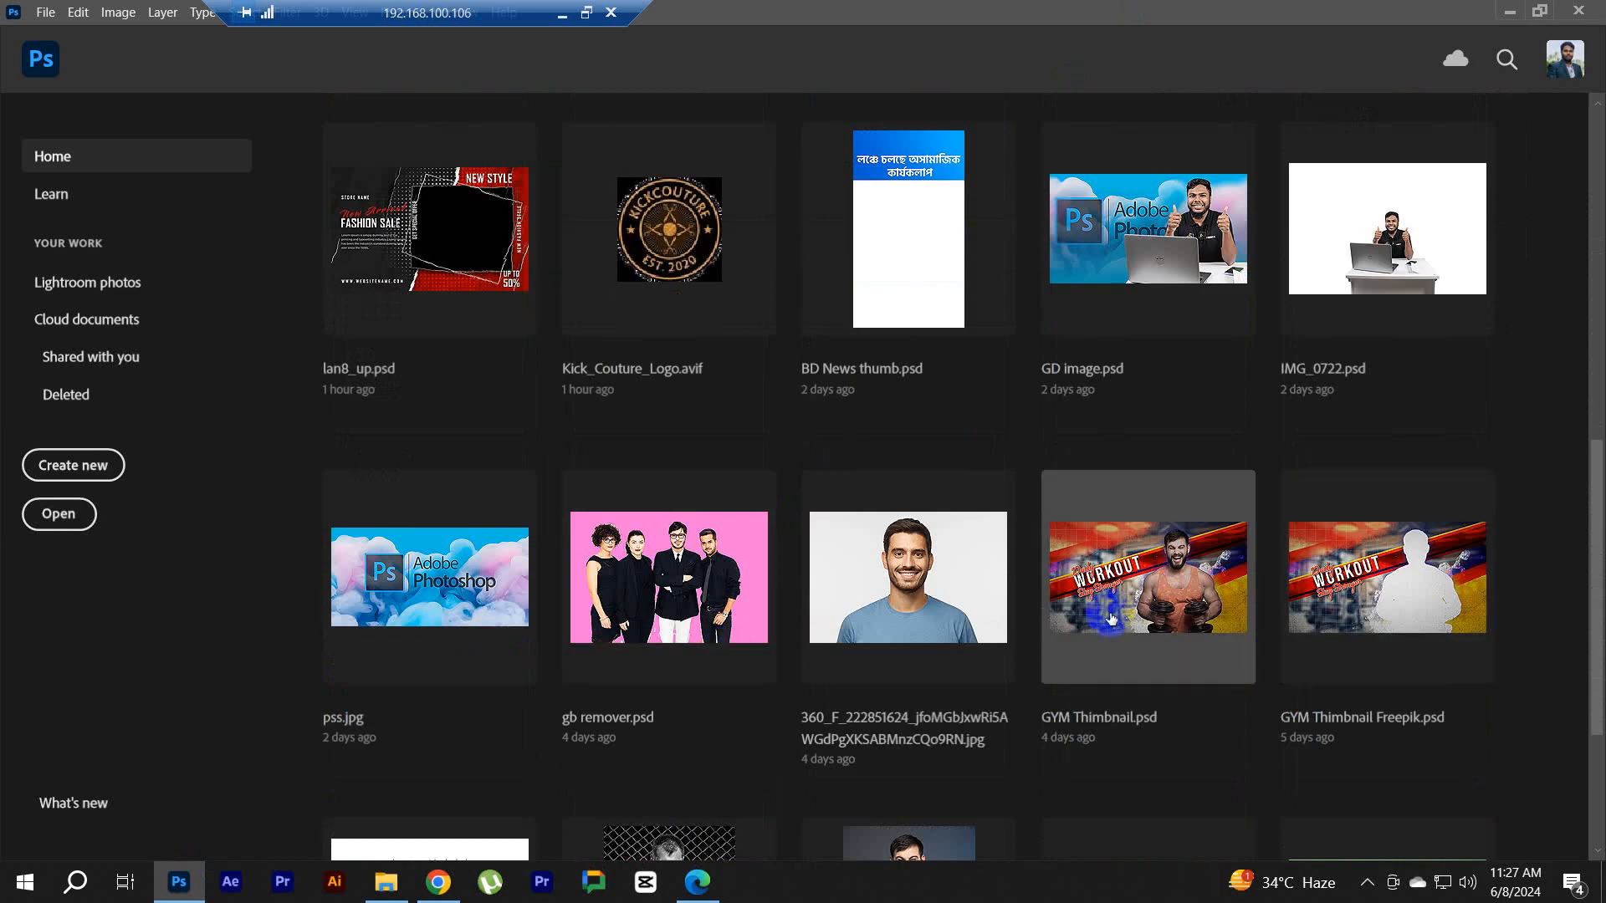
scroll(1118, 615, "up", 5)
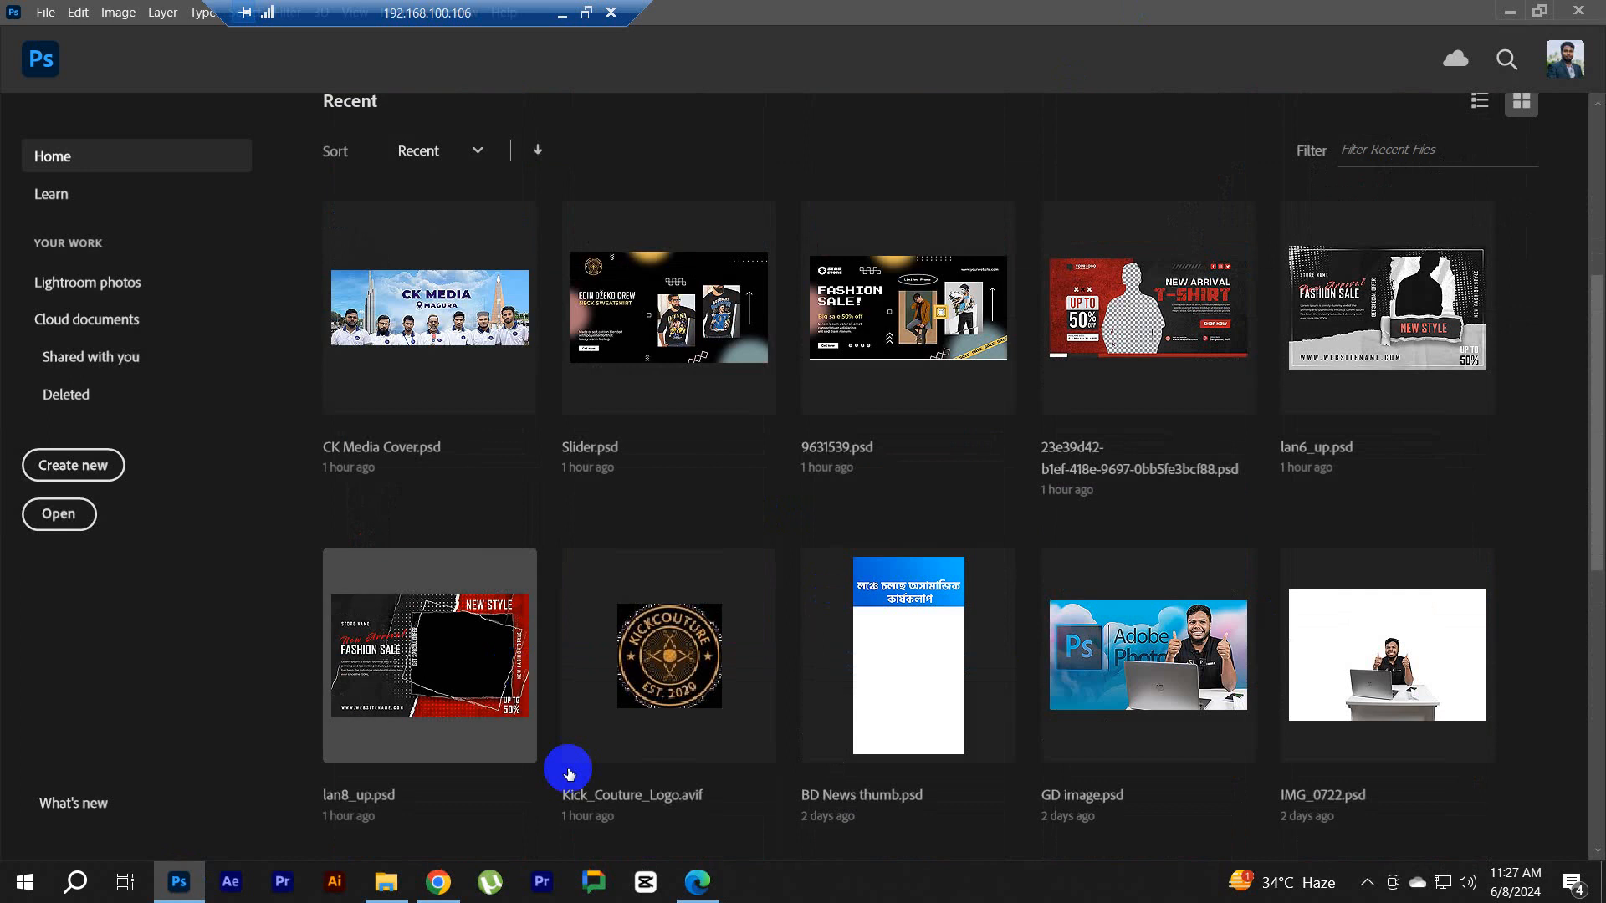
Step: Switch to the Edge browser and open freepik.com in a new tab
left_click(697, 882)
scroll(1194, 248, "up", 20)
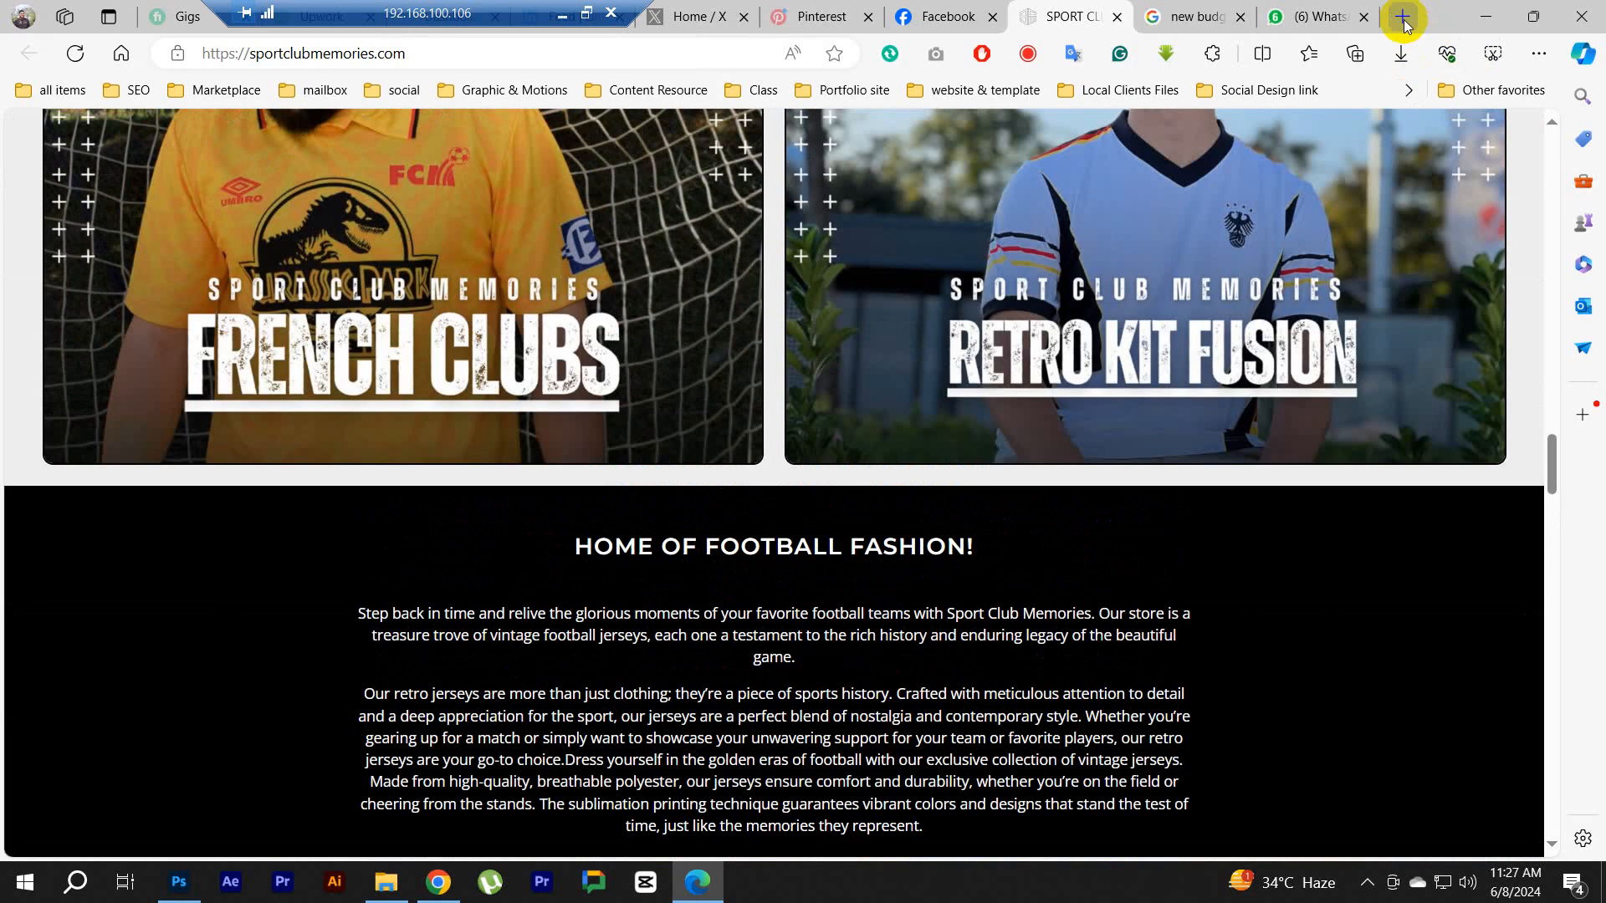
left_click(1402, 19)
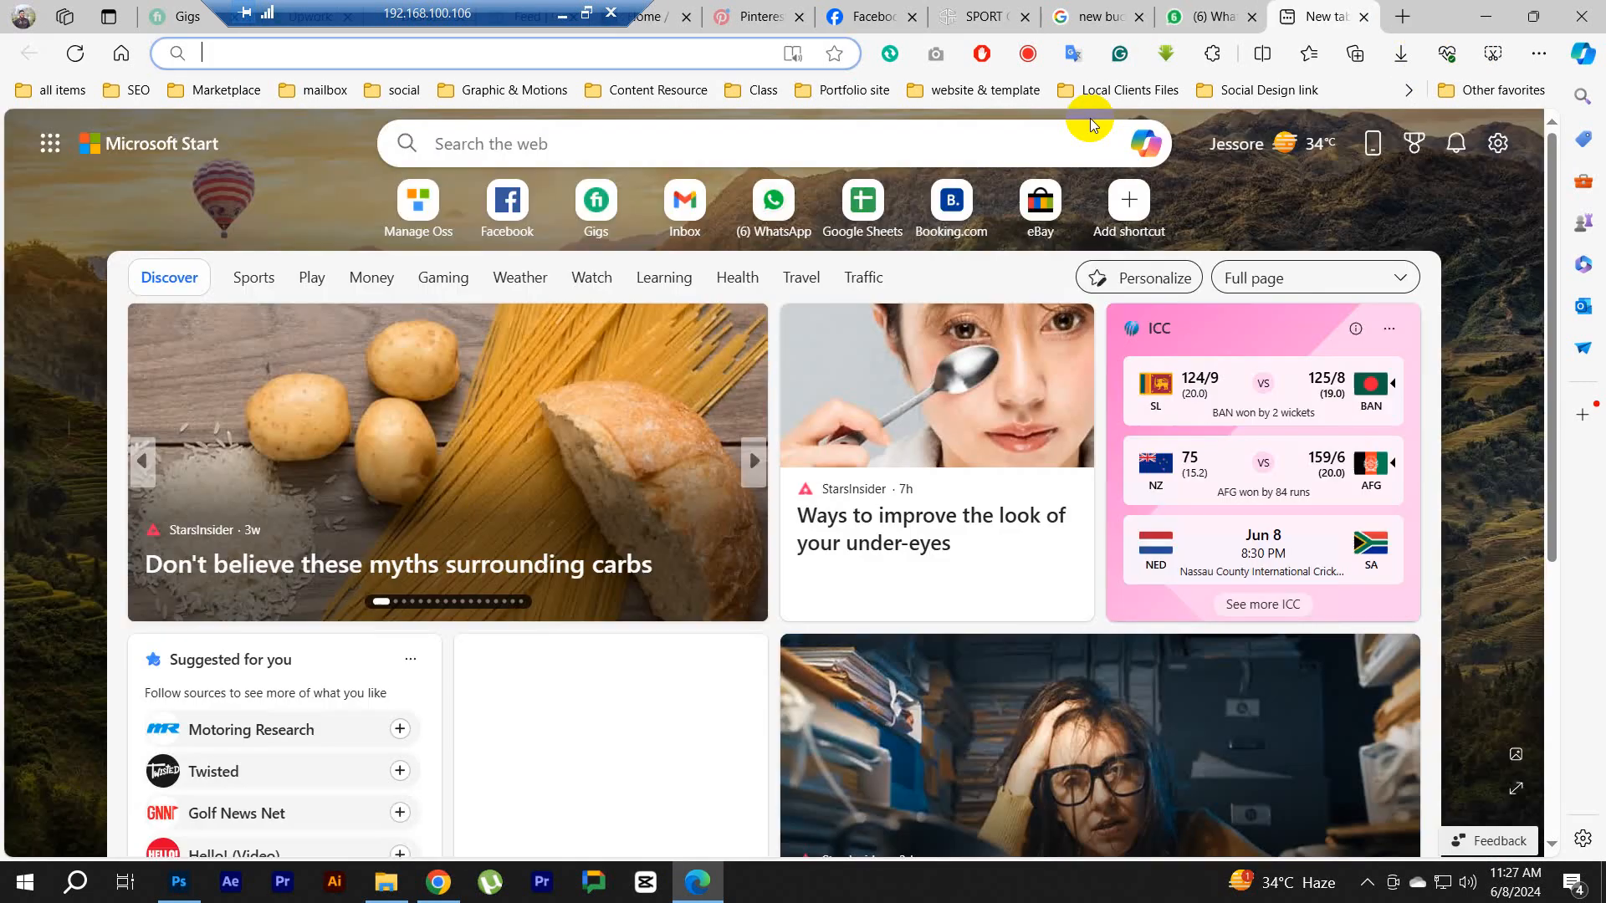
type("fre")
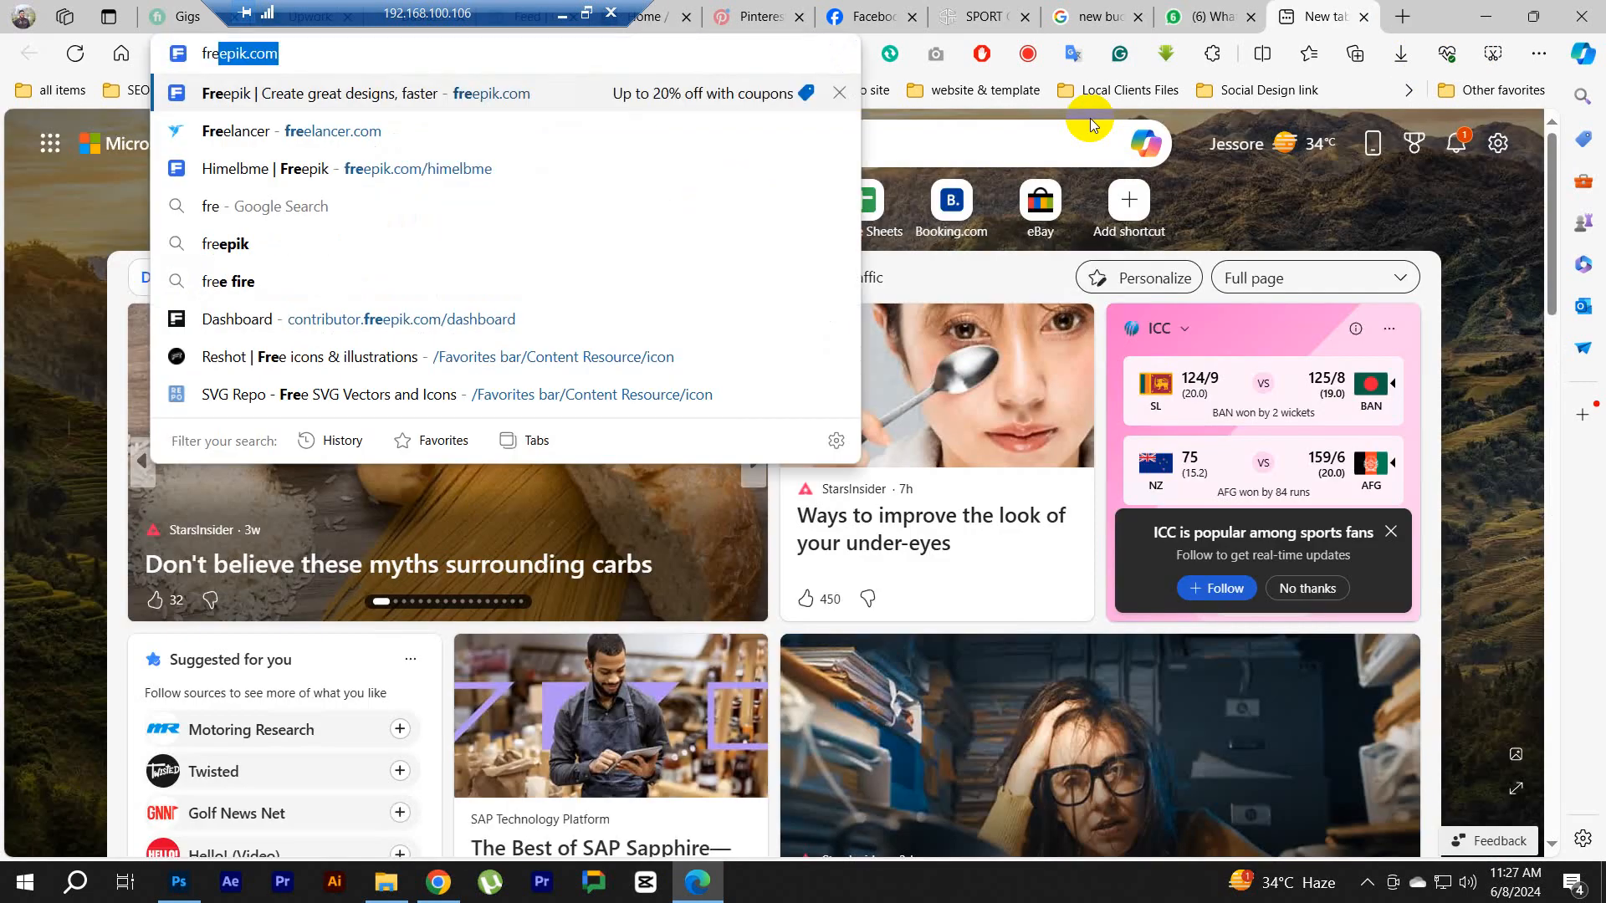
key("Return")
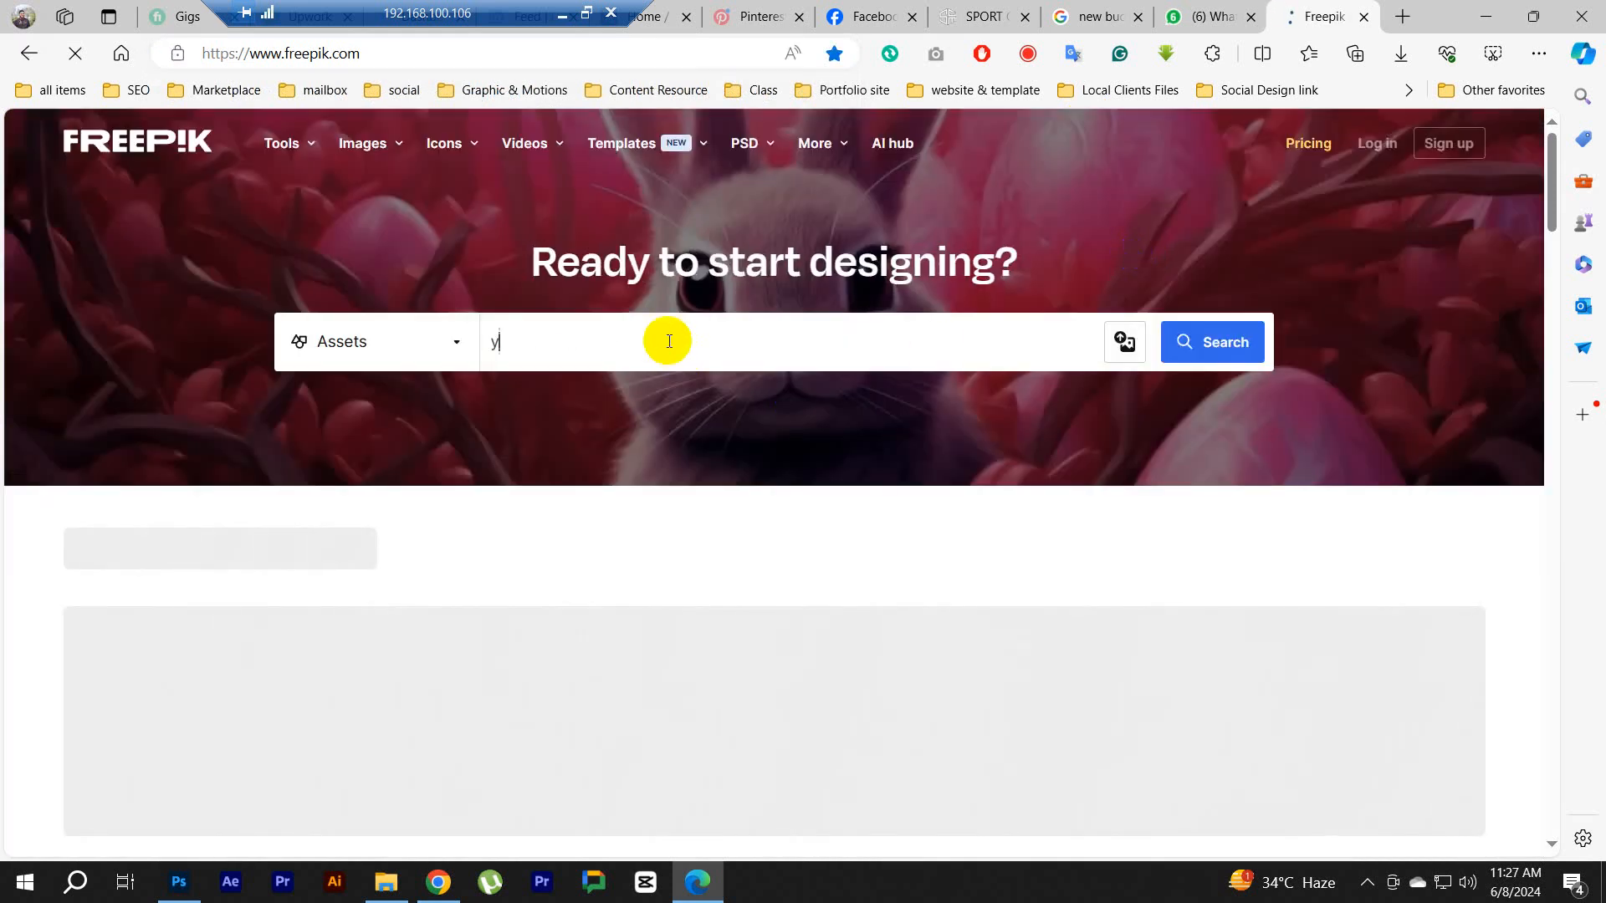
Step: Search Freepik for "youtube thumbnail design" and look through the first page of results
type("youtube thumbnail design")
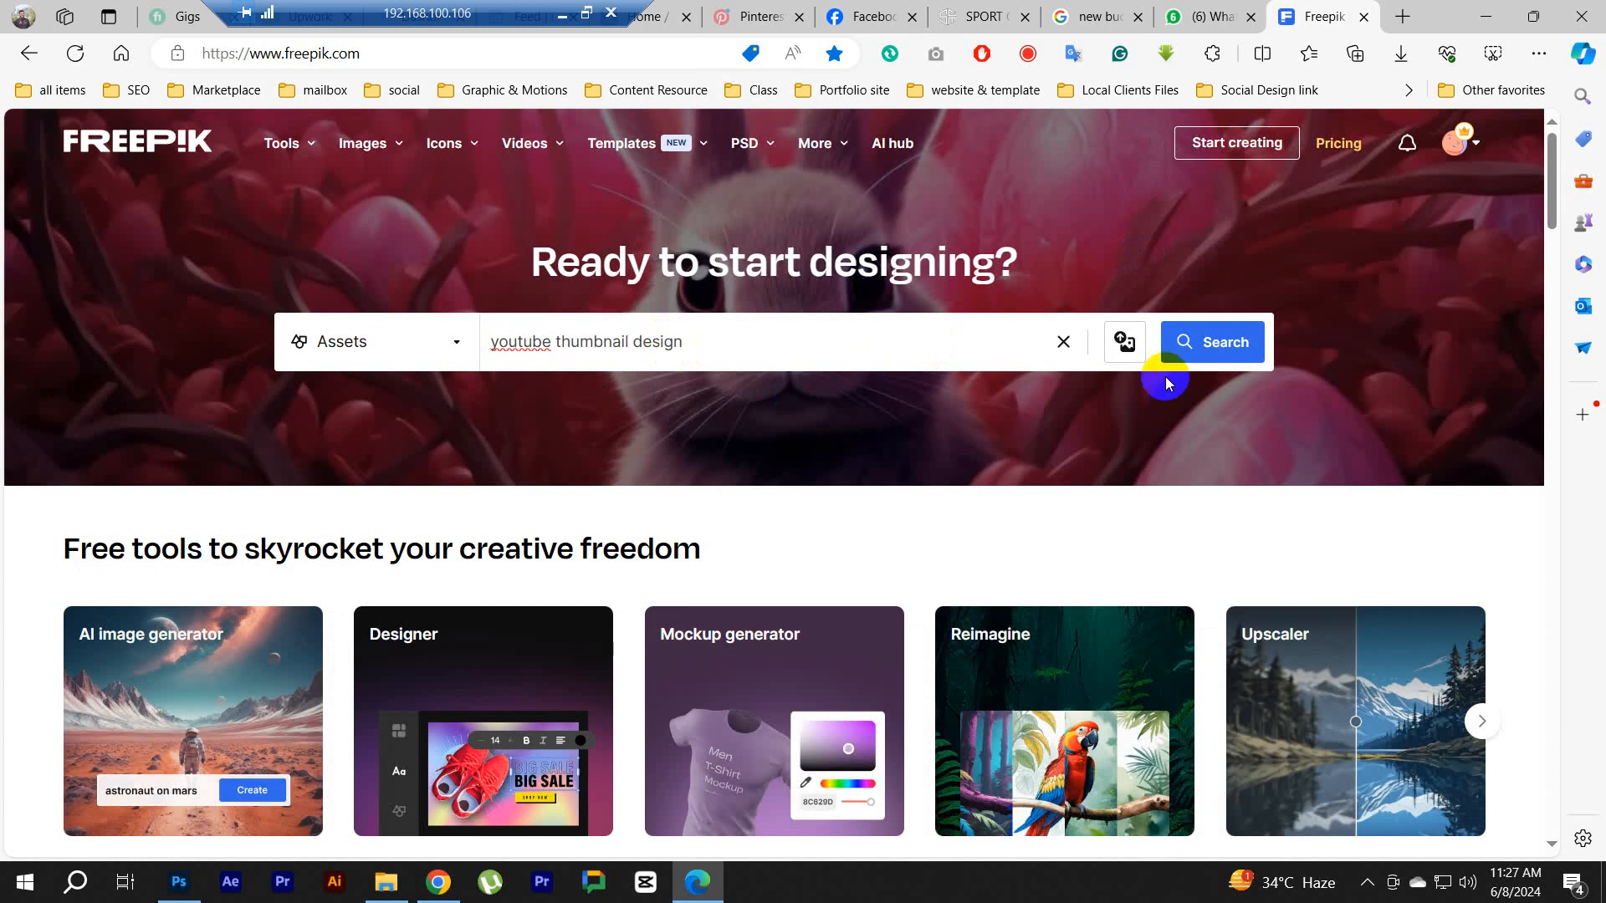
left_click(1240, 343)
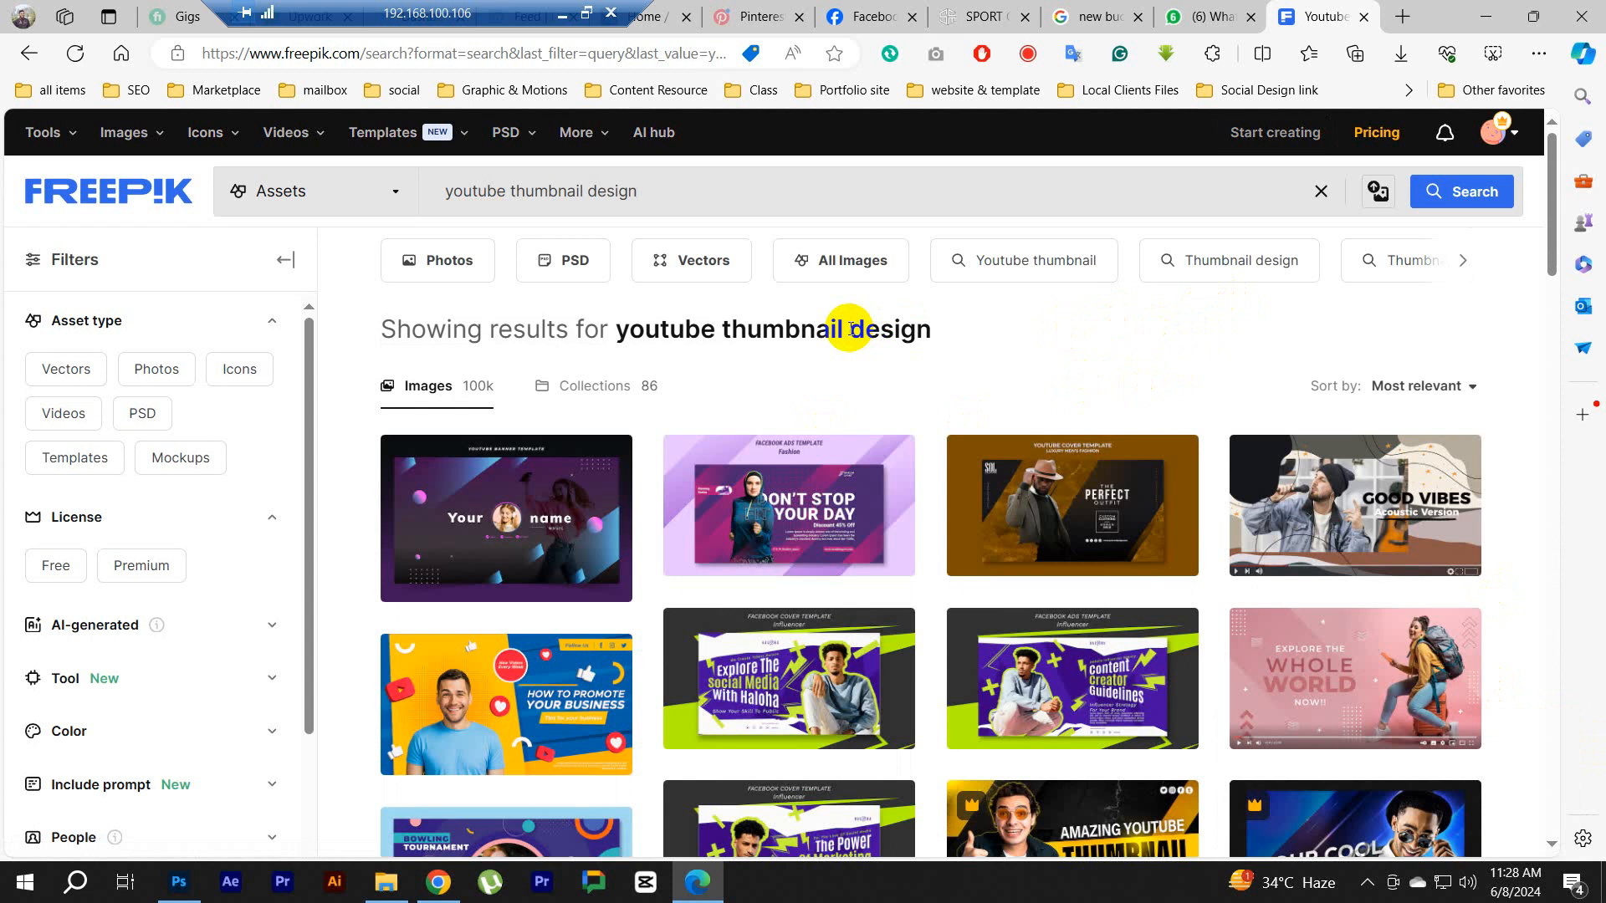
scroll(1087, 435, "down", 3)
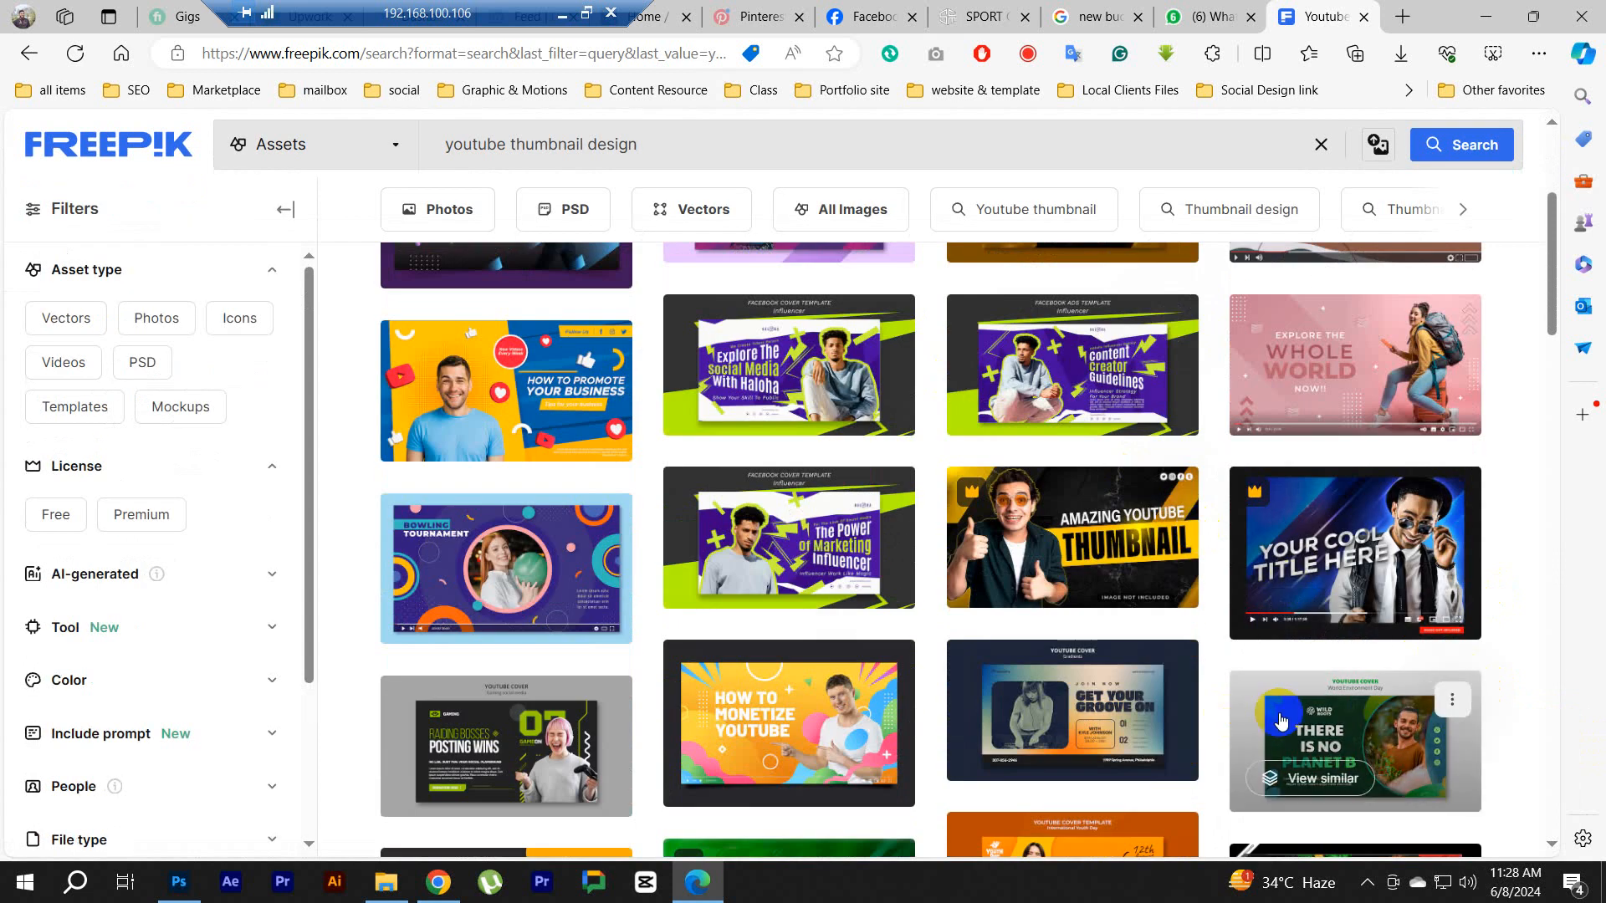
scroll(870, 691, "down", 3)
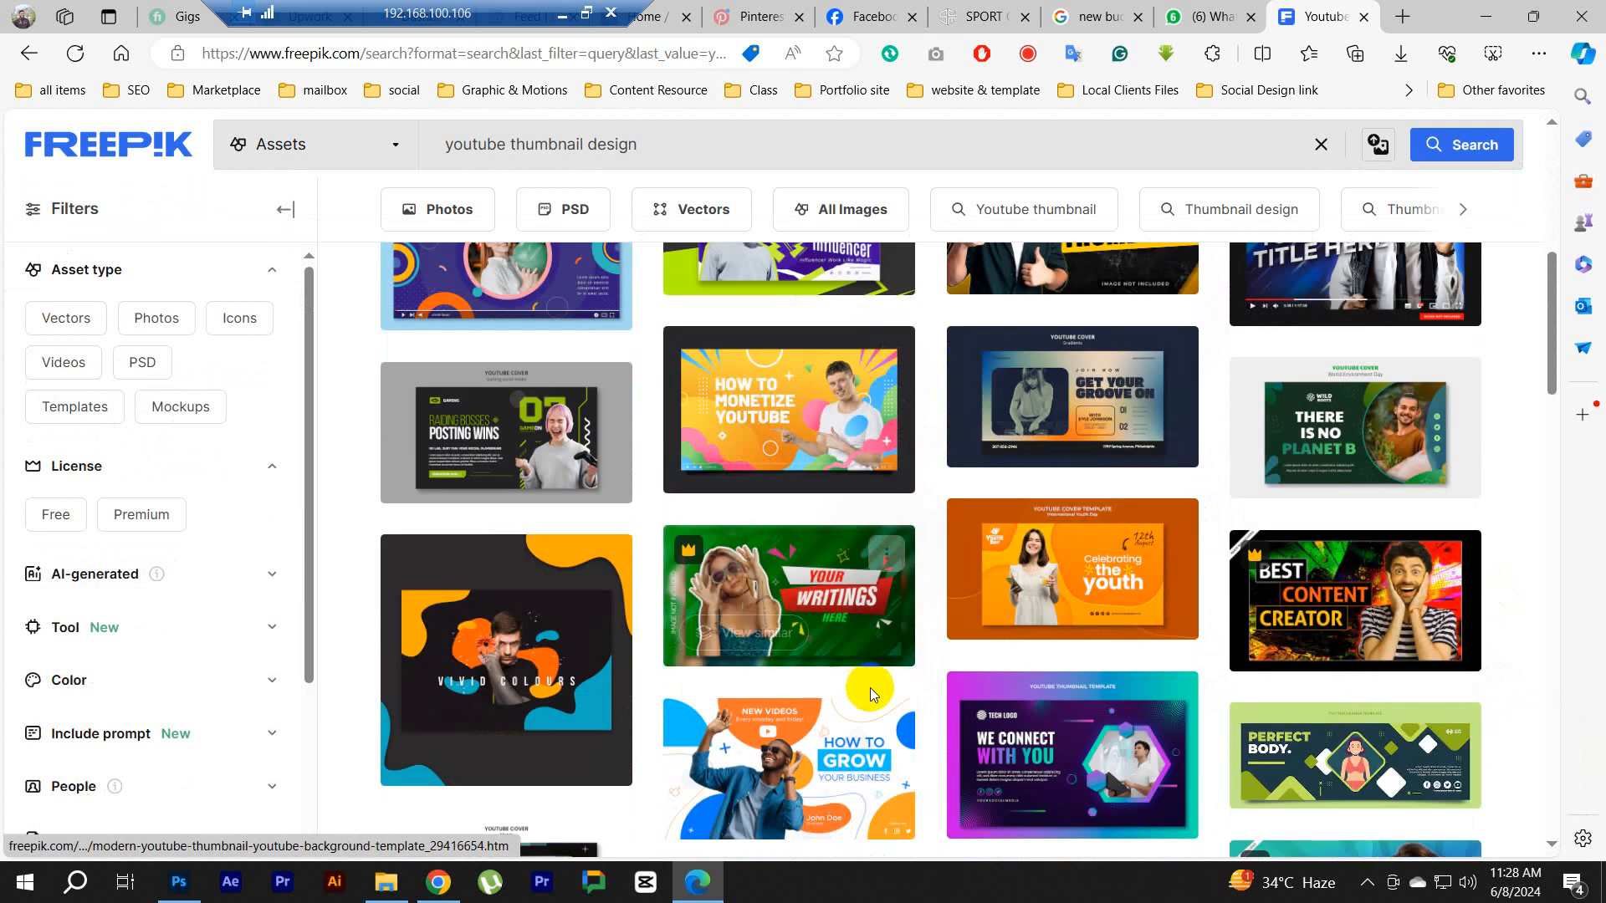
scroll(869, 690, "down", 4)
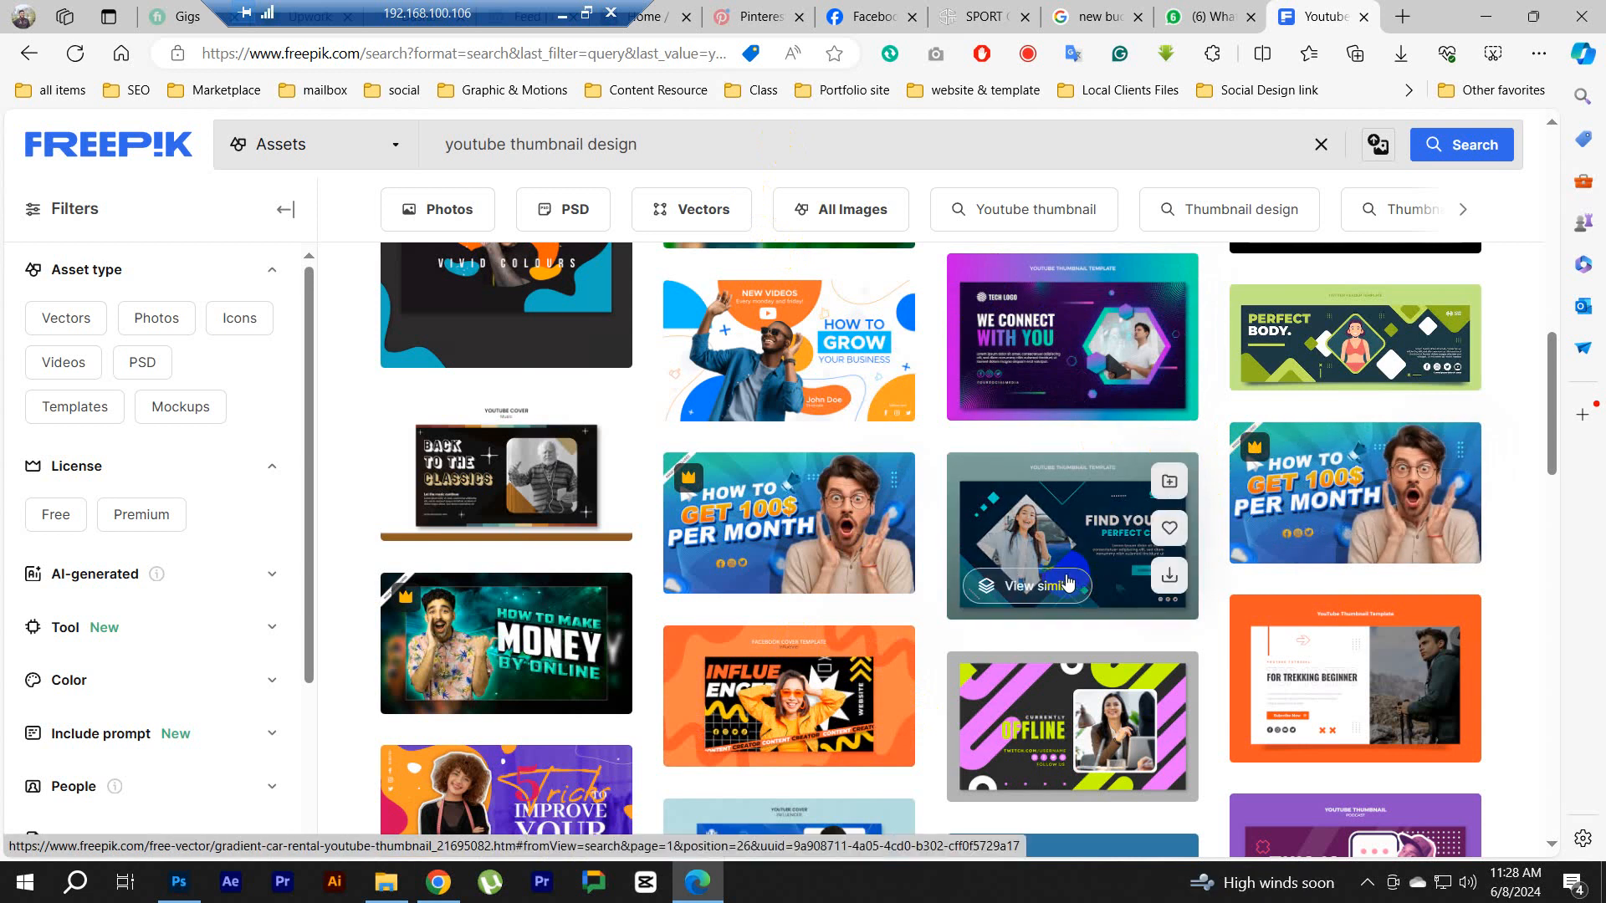
scroll(1062, 590, "down", 9)
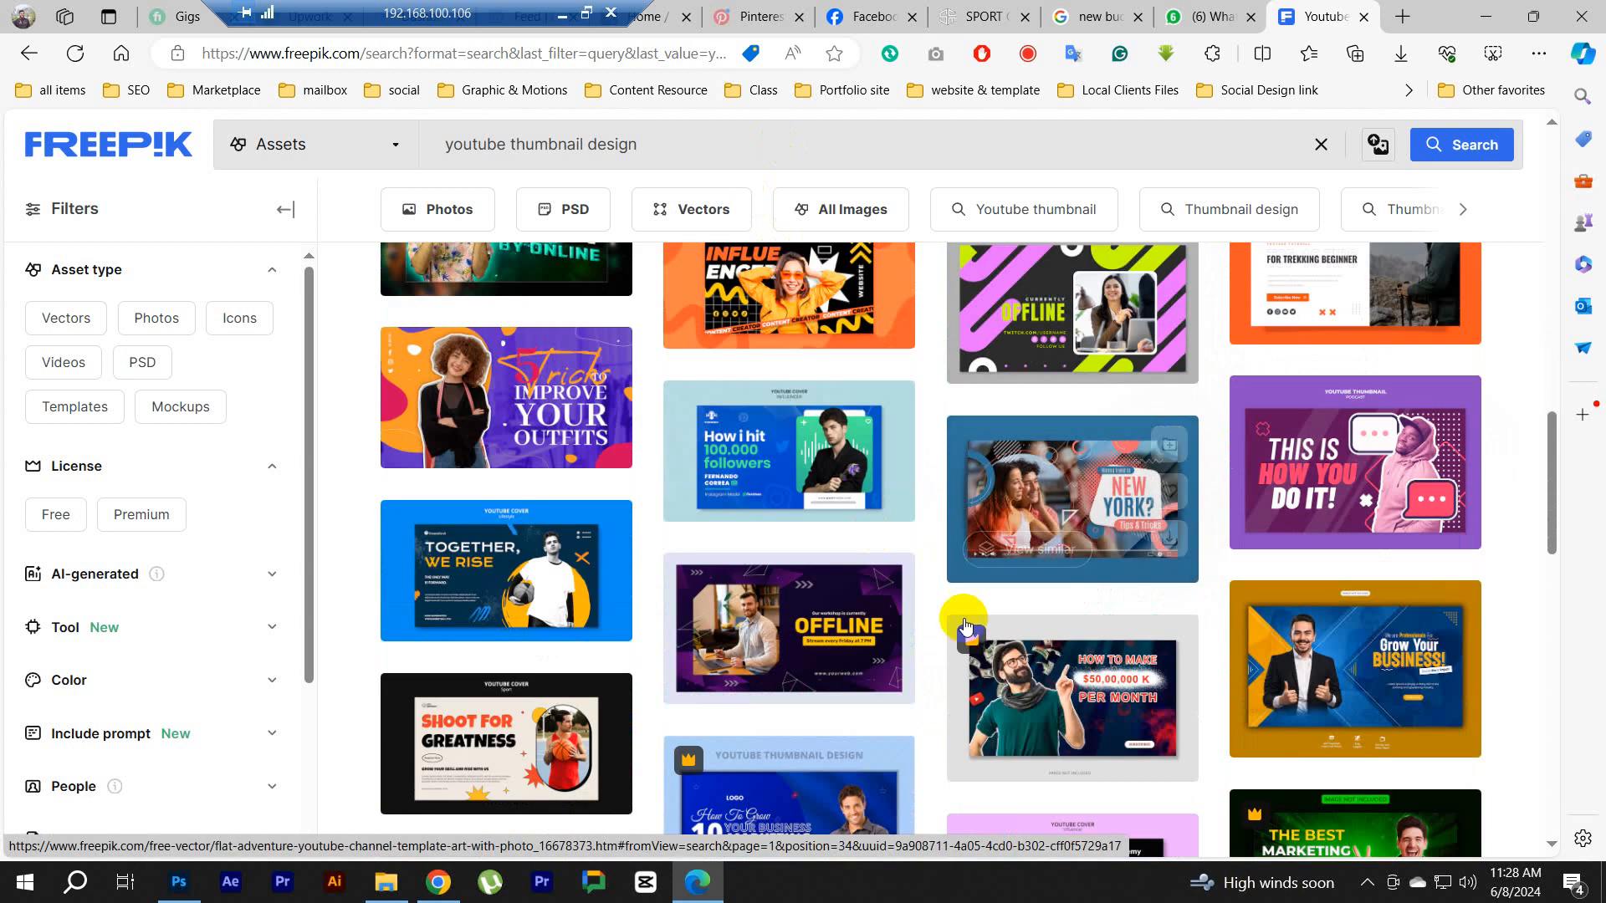
scroll(920, 636, "down", 4)
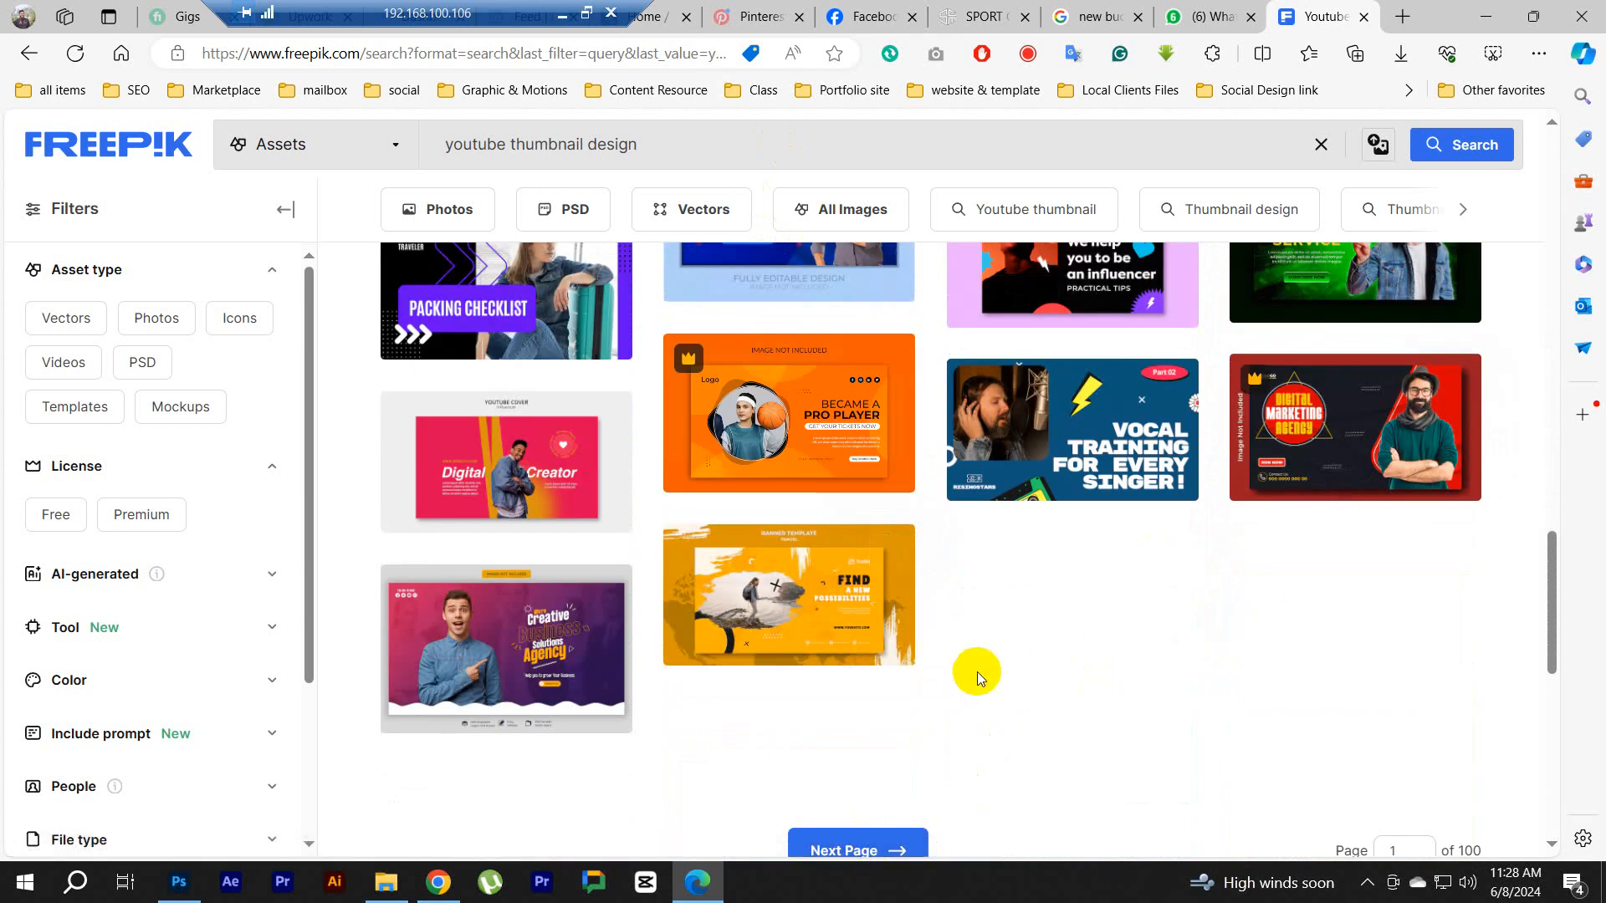
scroll(977, 671, "down", 3)
Step: Refine the Freepik search to "podcast youtube thumbnail design", shorten it to "podcast thumbnail design", and look through the designs
left_click(459, 147)
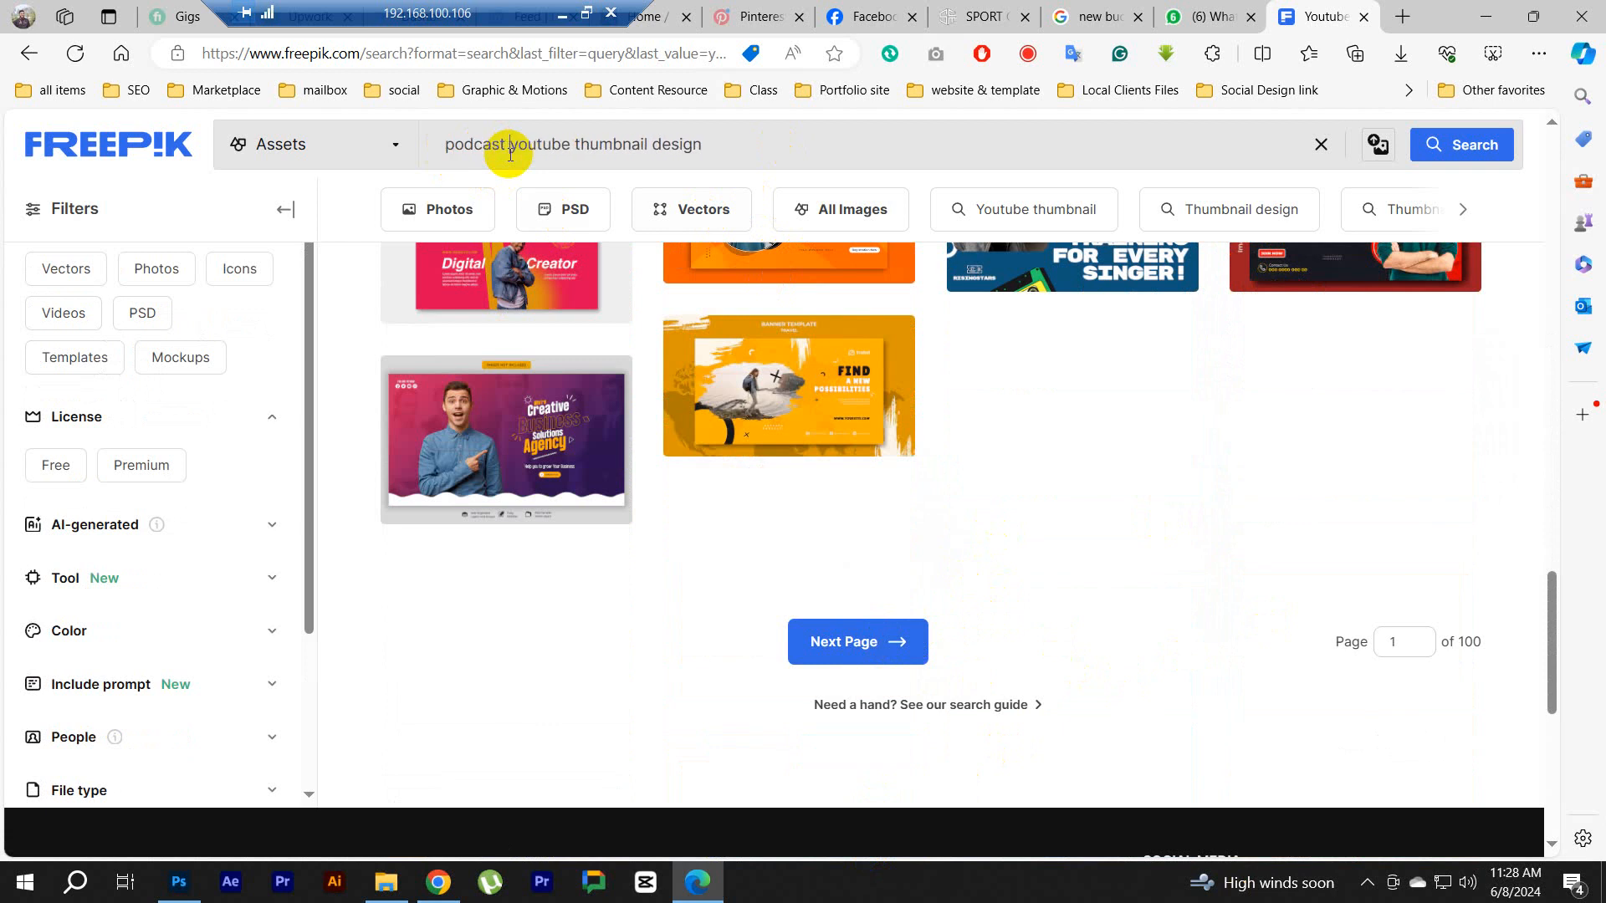
key("Return")
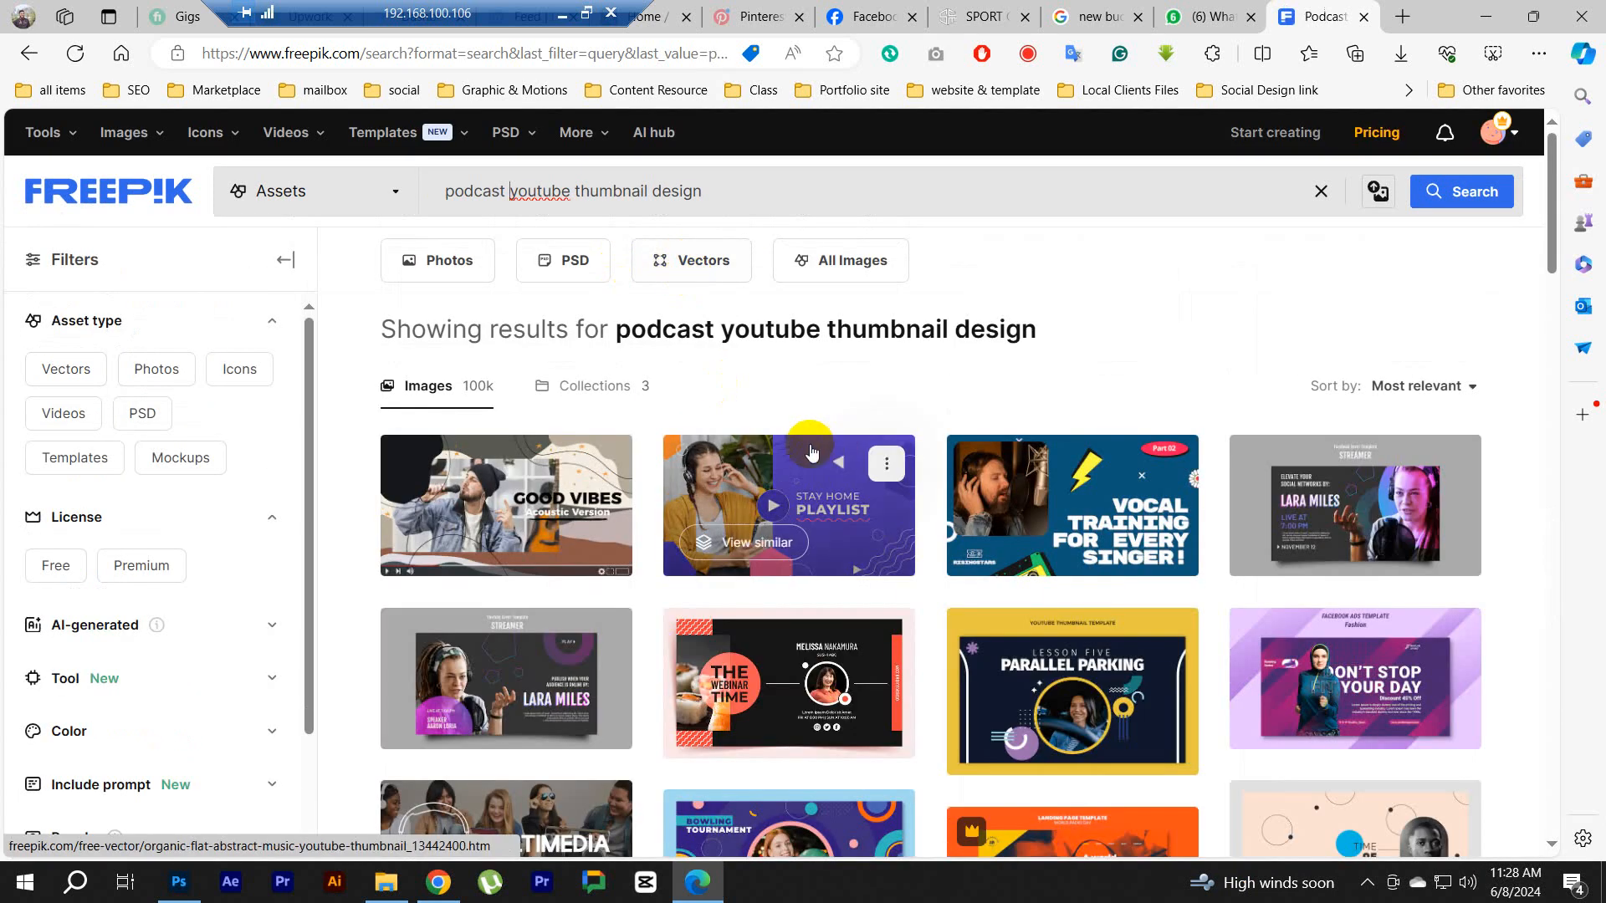
double_click(539, 190)
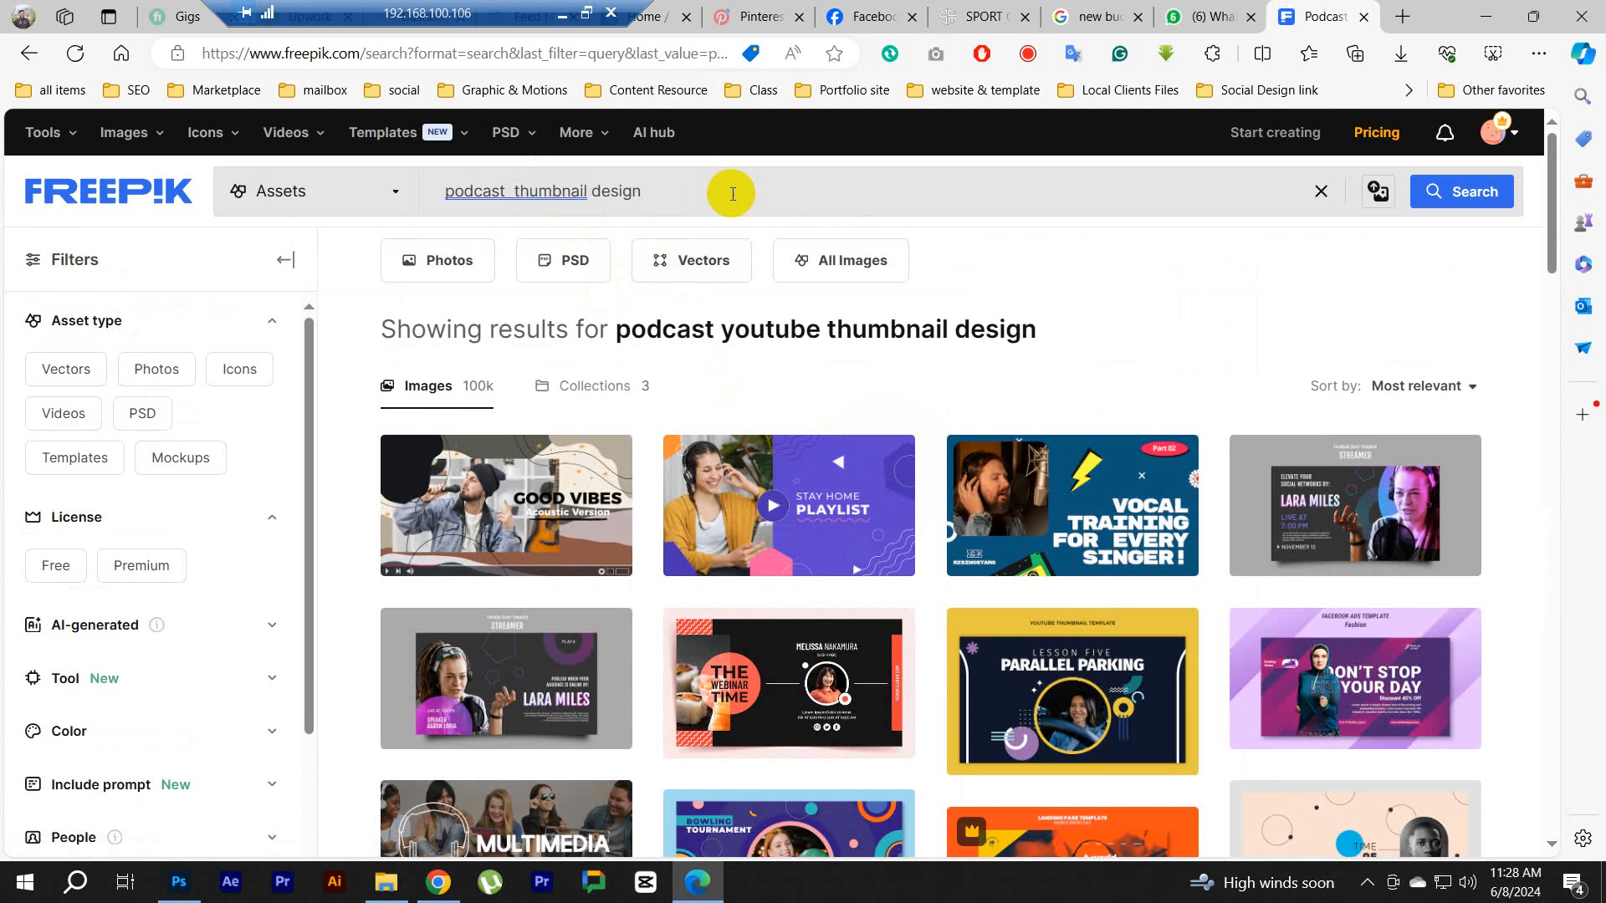
key("Return")
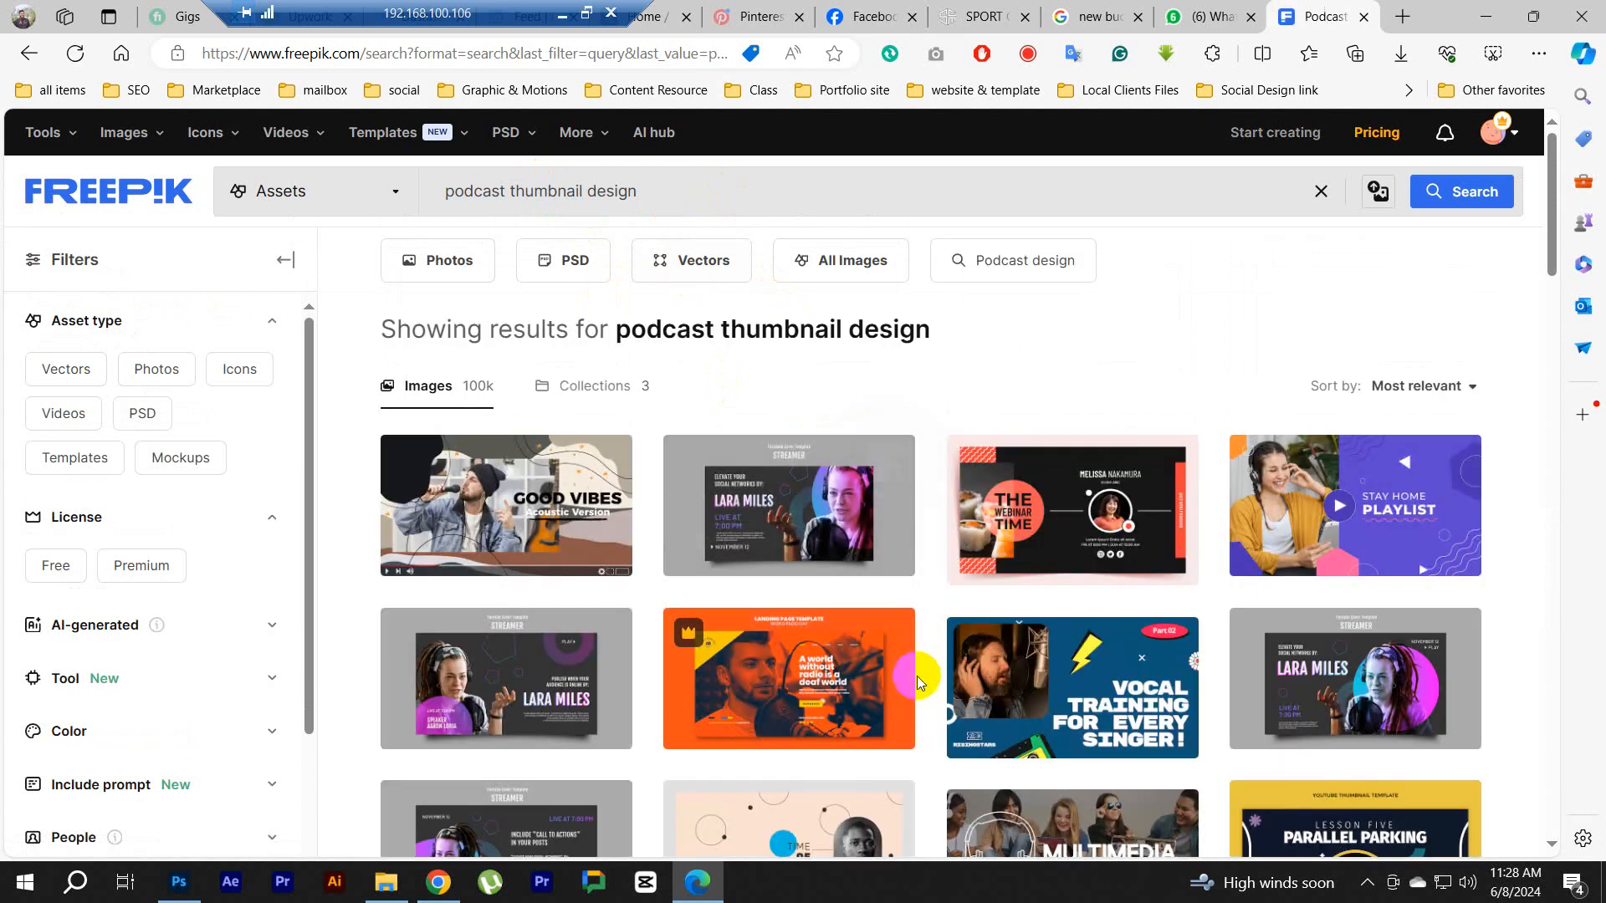
scroll(917, 681, "down", 3)
scroll(928, 748, "down", 3)
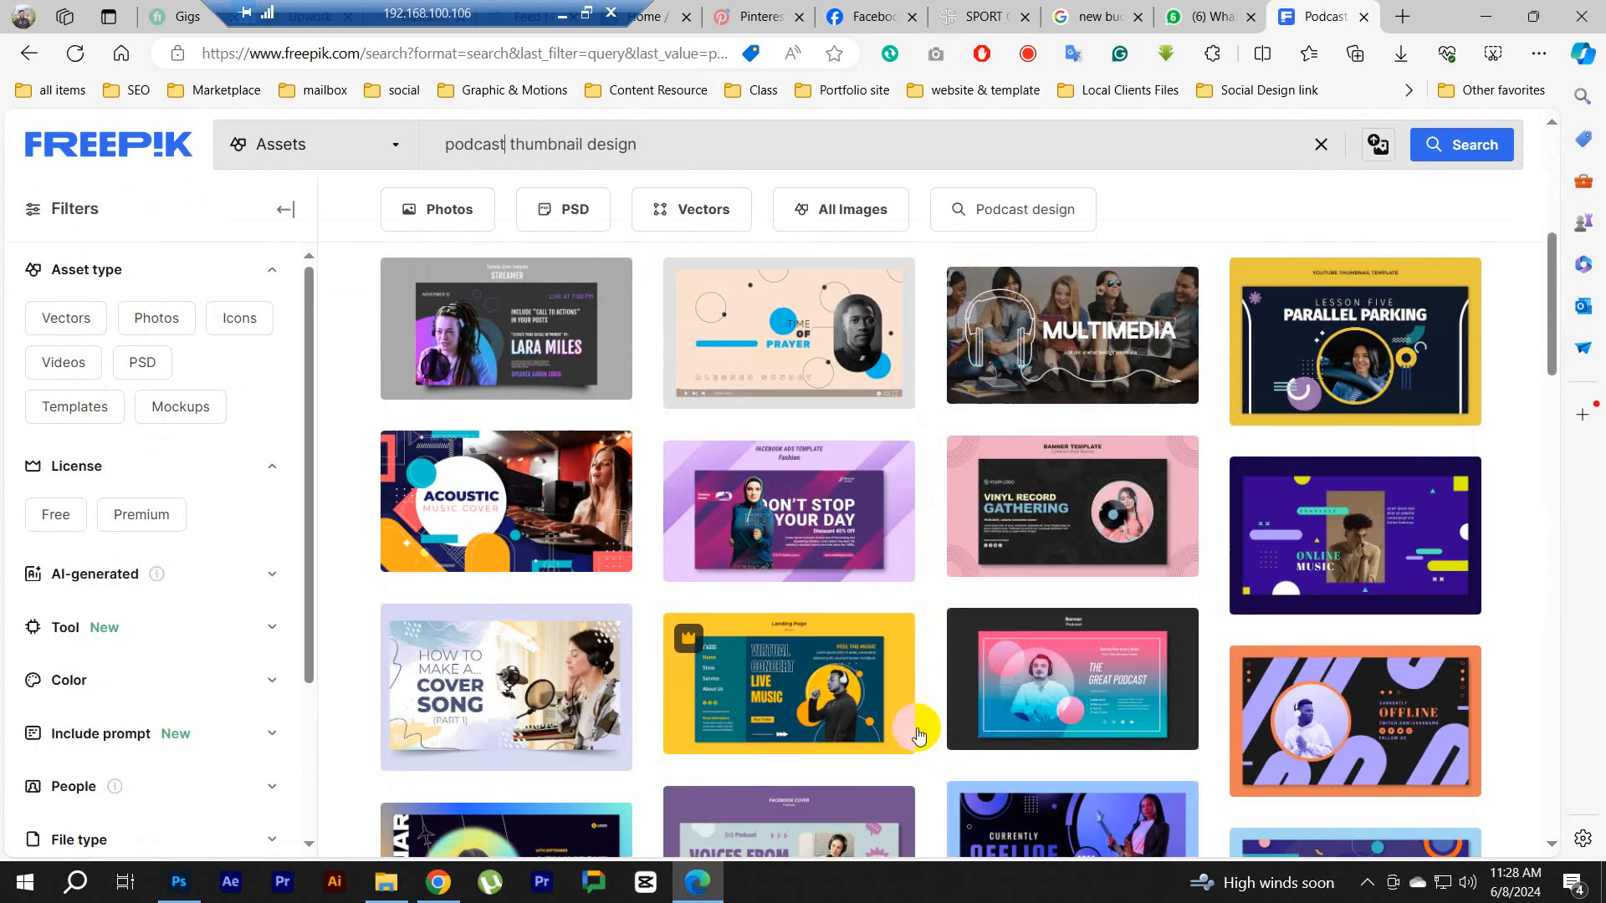
scroll(838, 661, "down", 3)
scroll(839, 661, "down", 2)
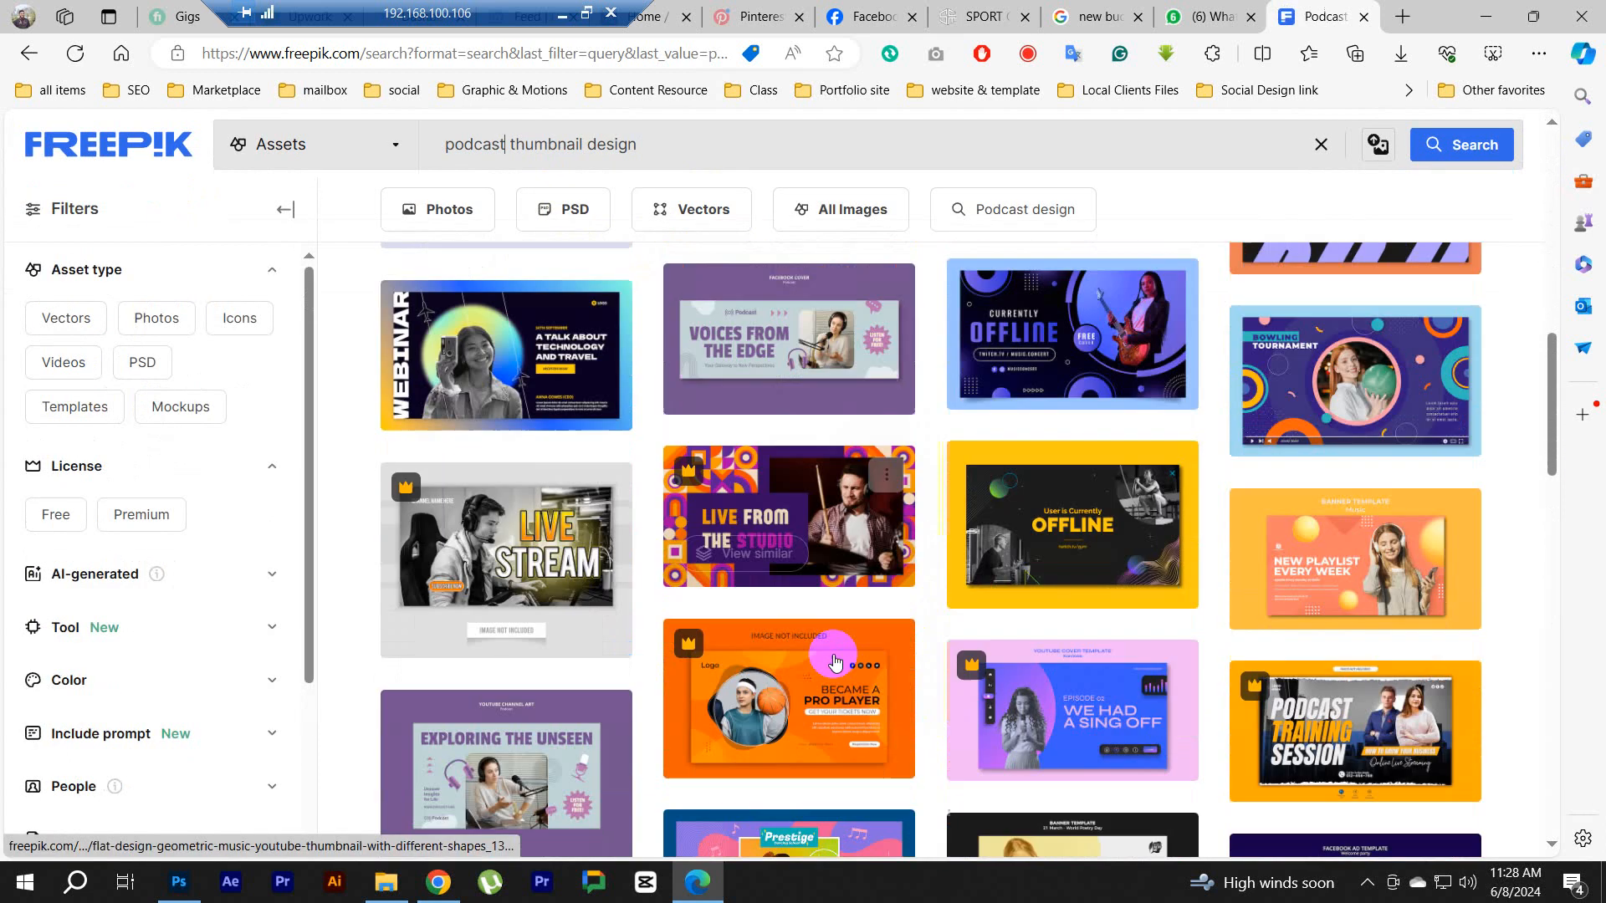
Step: Copy the phrase "podcast thumbnail design" and search Google Images for it in a new tab
left_click_drag(656, 143, 432, 164)
key("ctrl+c")
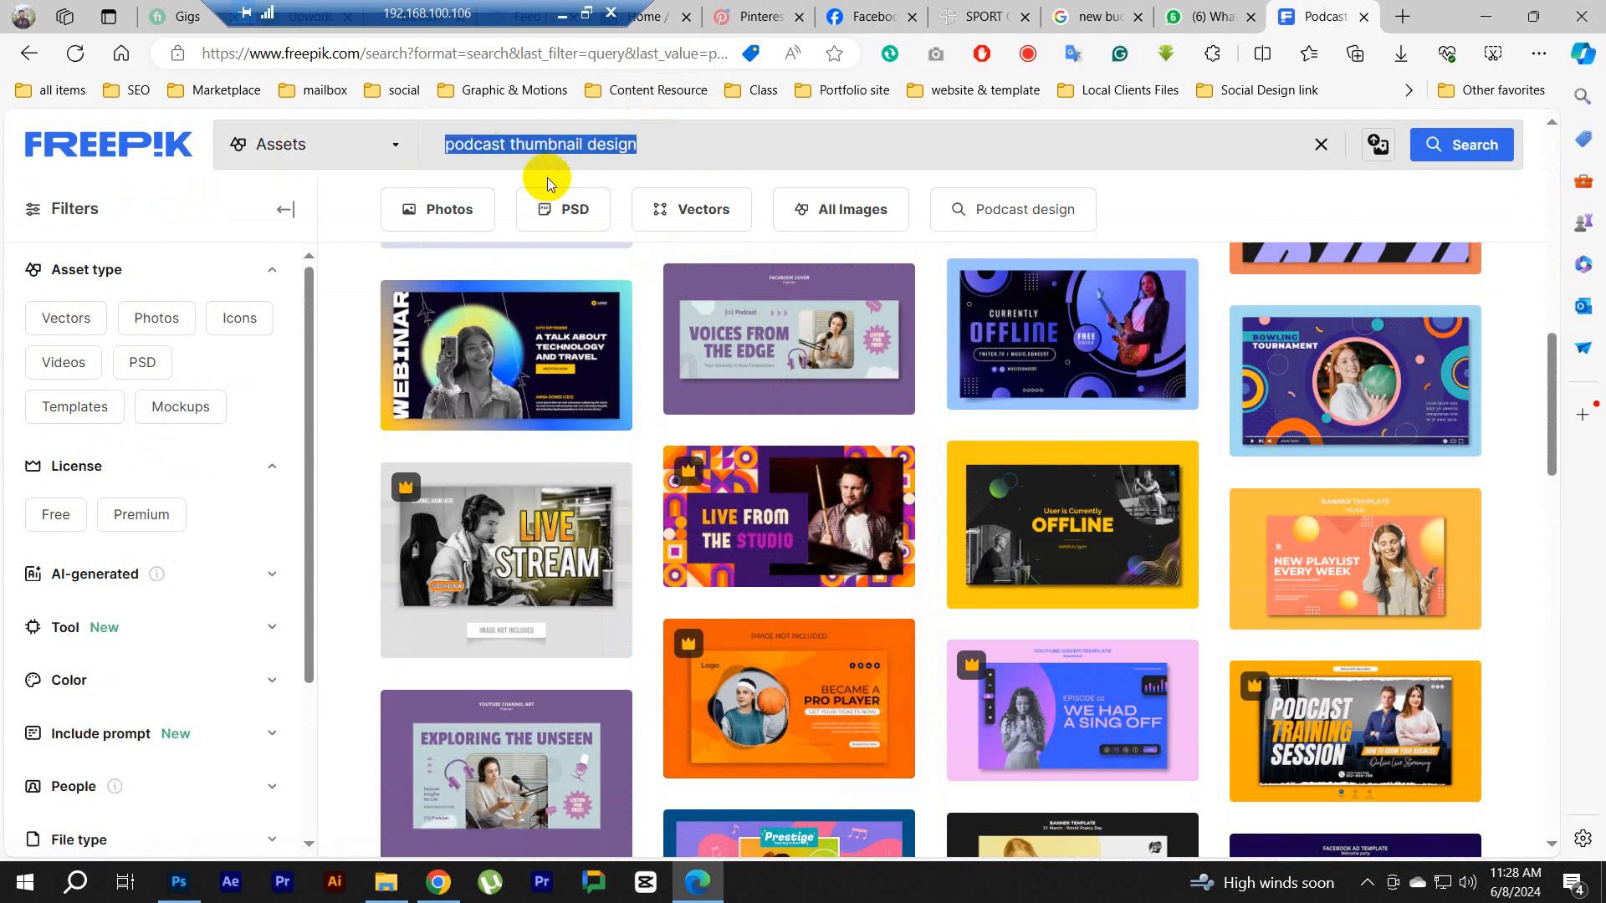
left_click(1401, 16)
key("ctrl+v")
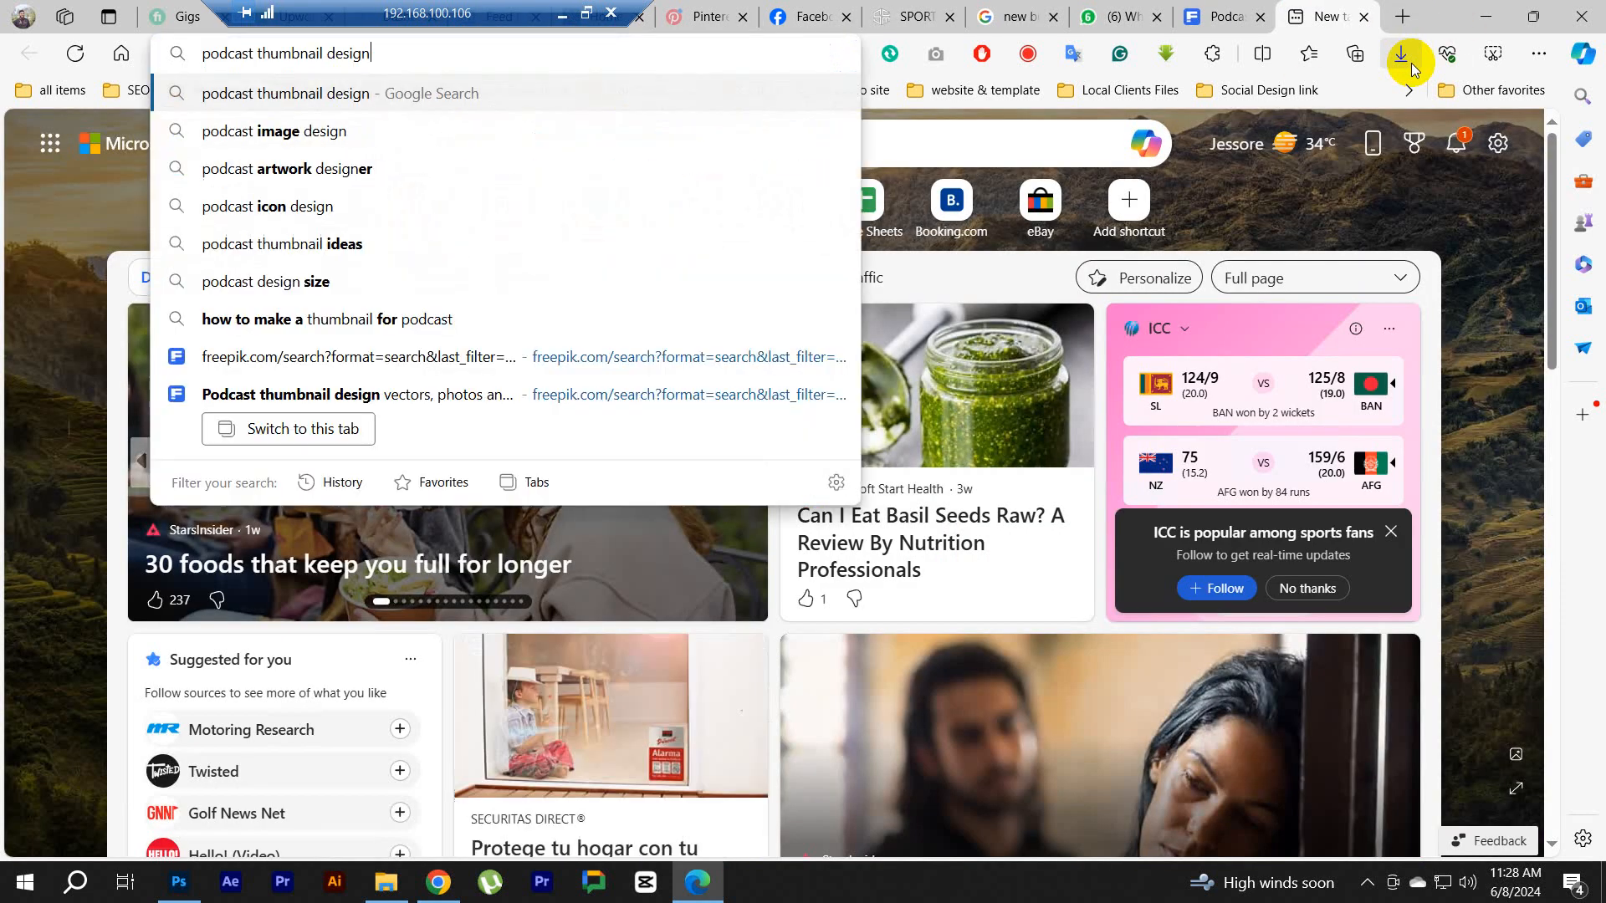
key("Return")
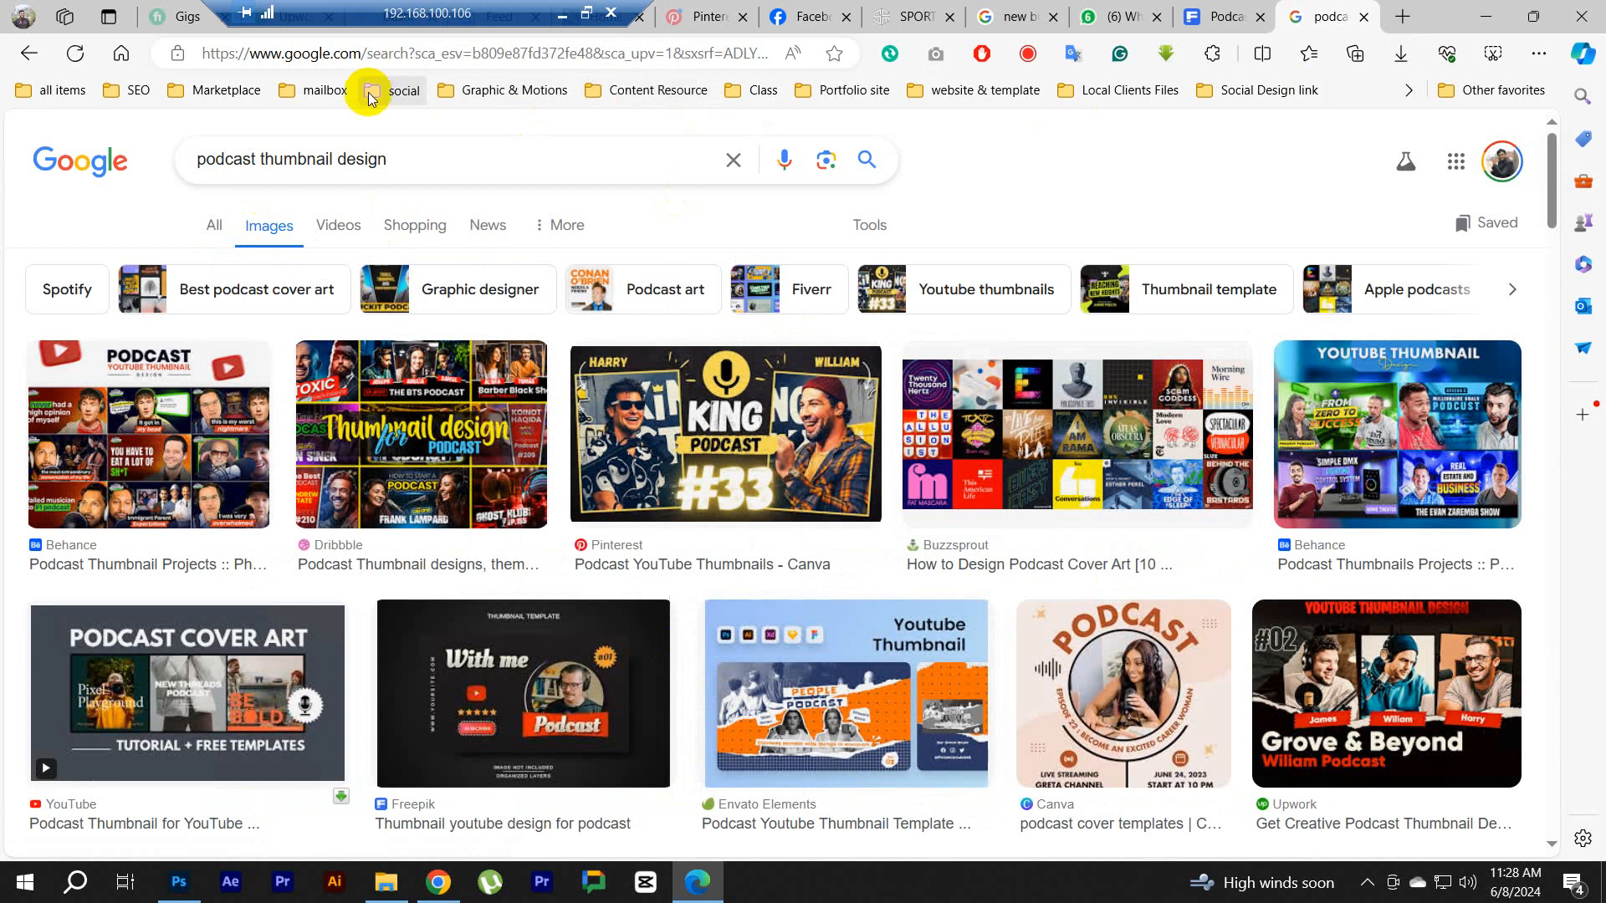
Step: Open behance.net in a new tab and search its projects for "podcast thumbnail design"
left_click(1400, 19)
type("beha")
key("Return")
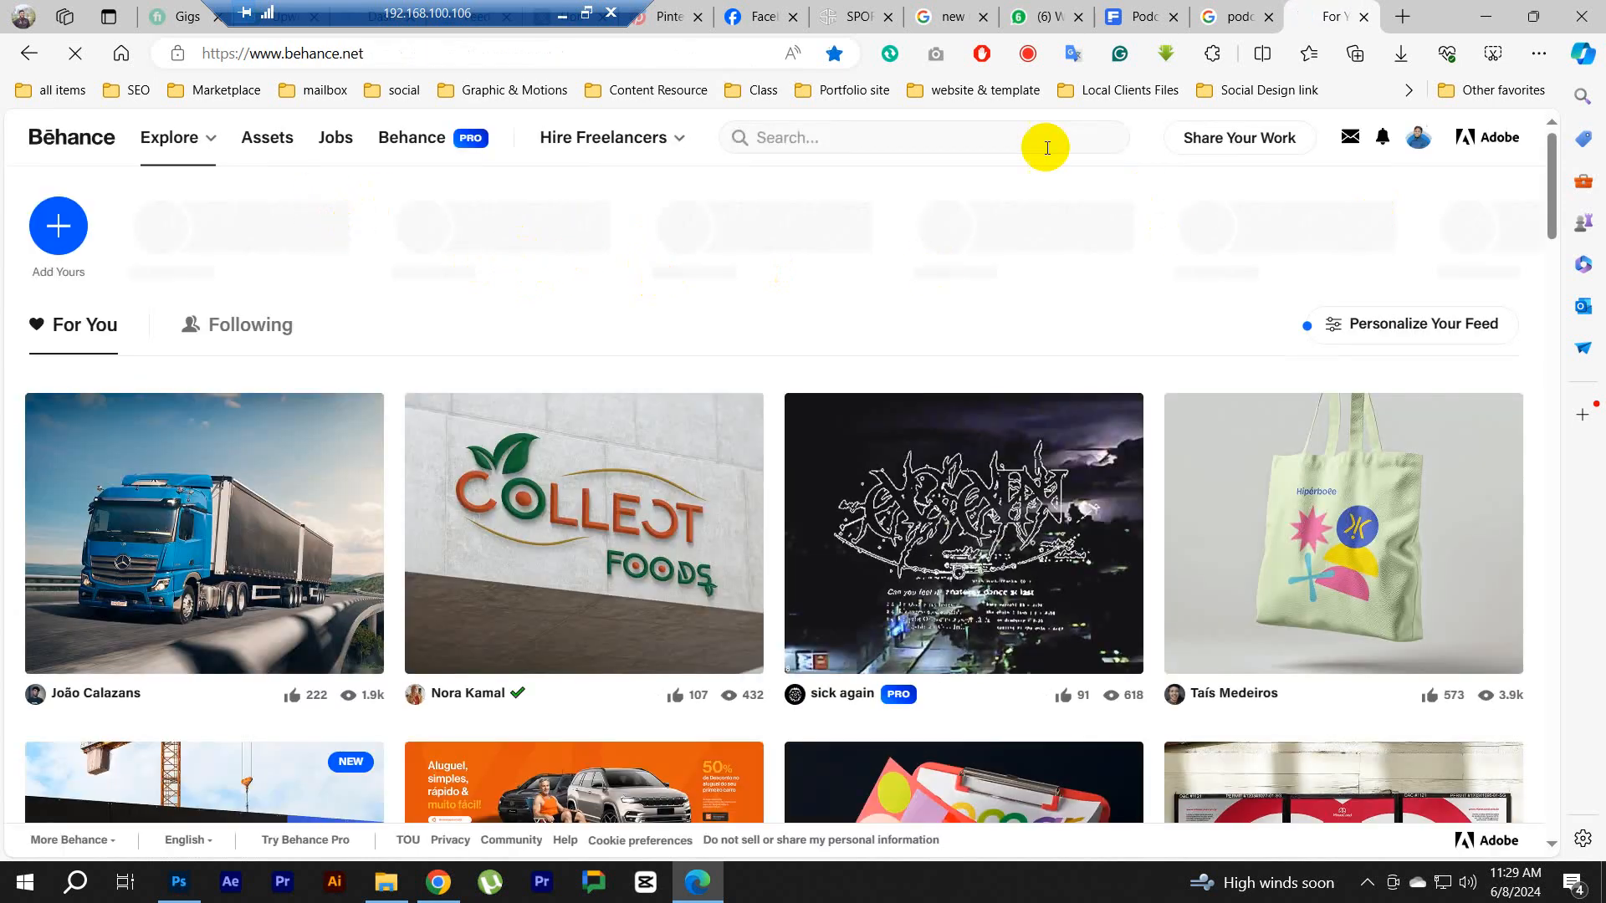
left_click(829, 143)
key("Return")
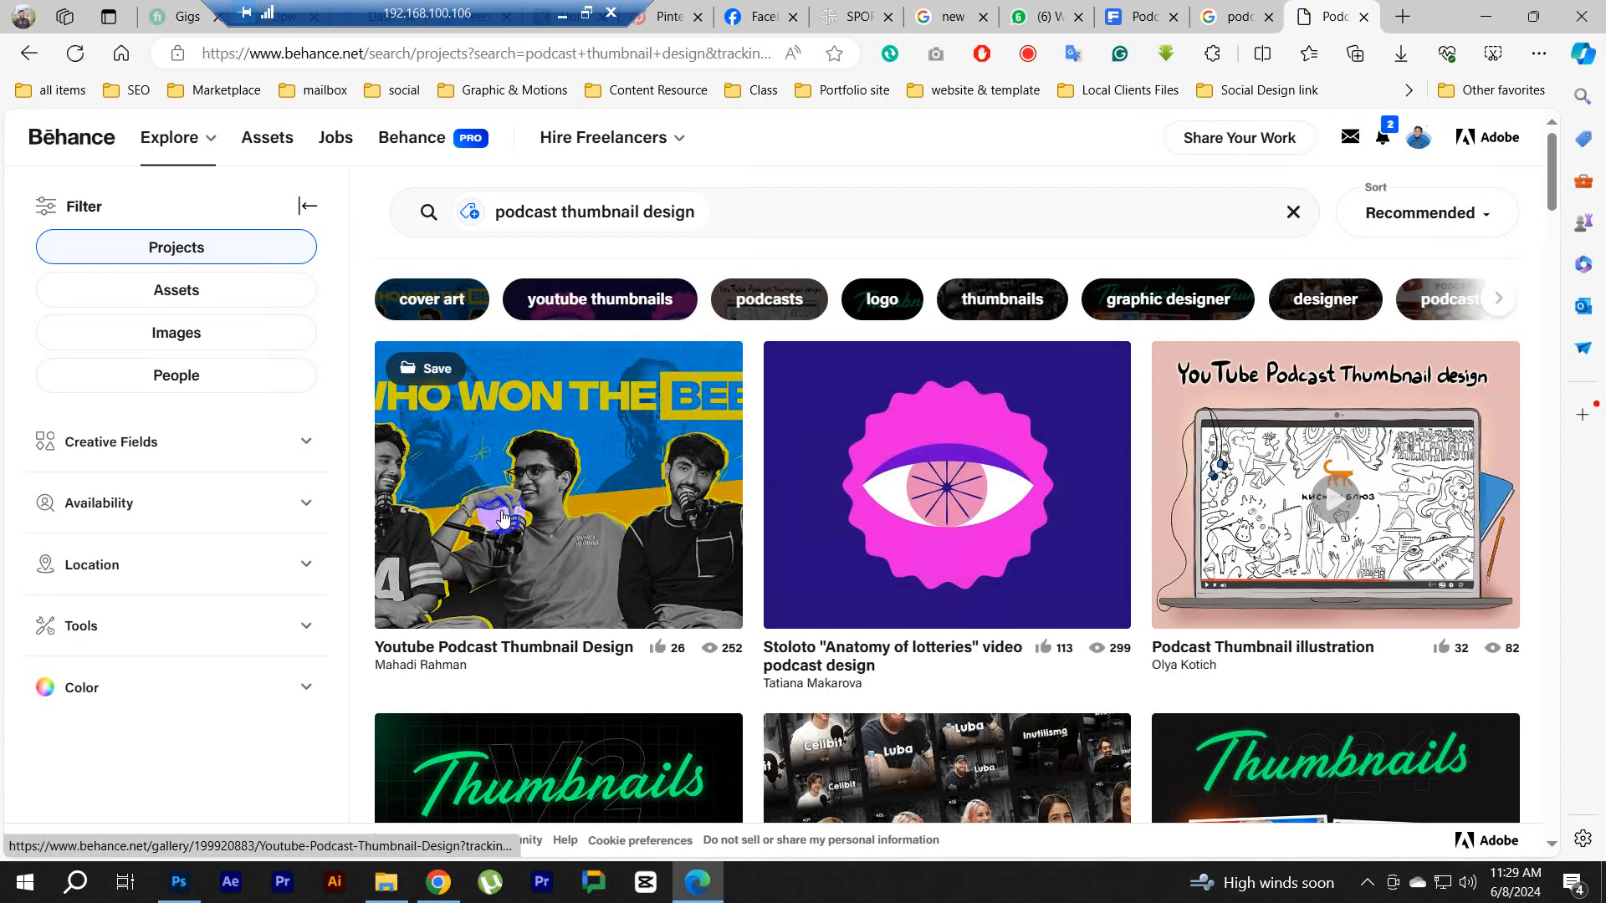
Step: Open "Youtube Podcast Thumbnail Design", "YouTube thumbnails 2024" and "Youtube Thumbnails | Podcast Thumbnails" in background tabs
middle_click(426, 646)
scroll(1035, 500, "down", 1)
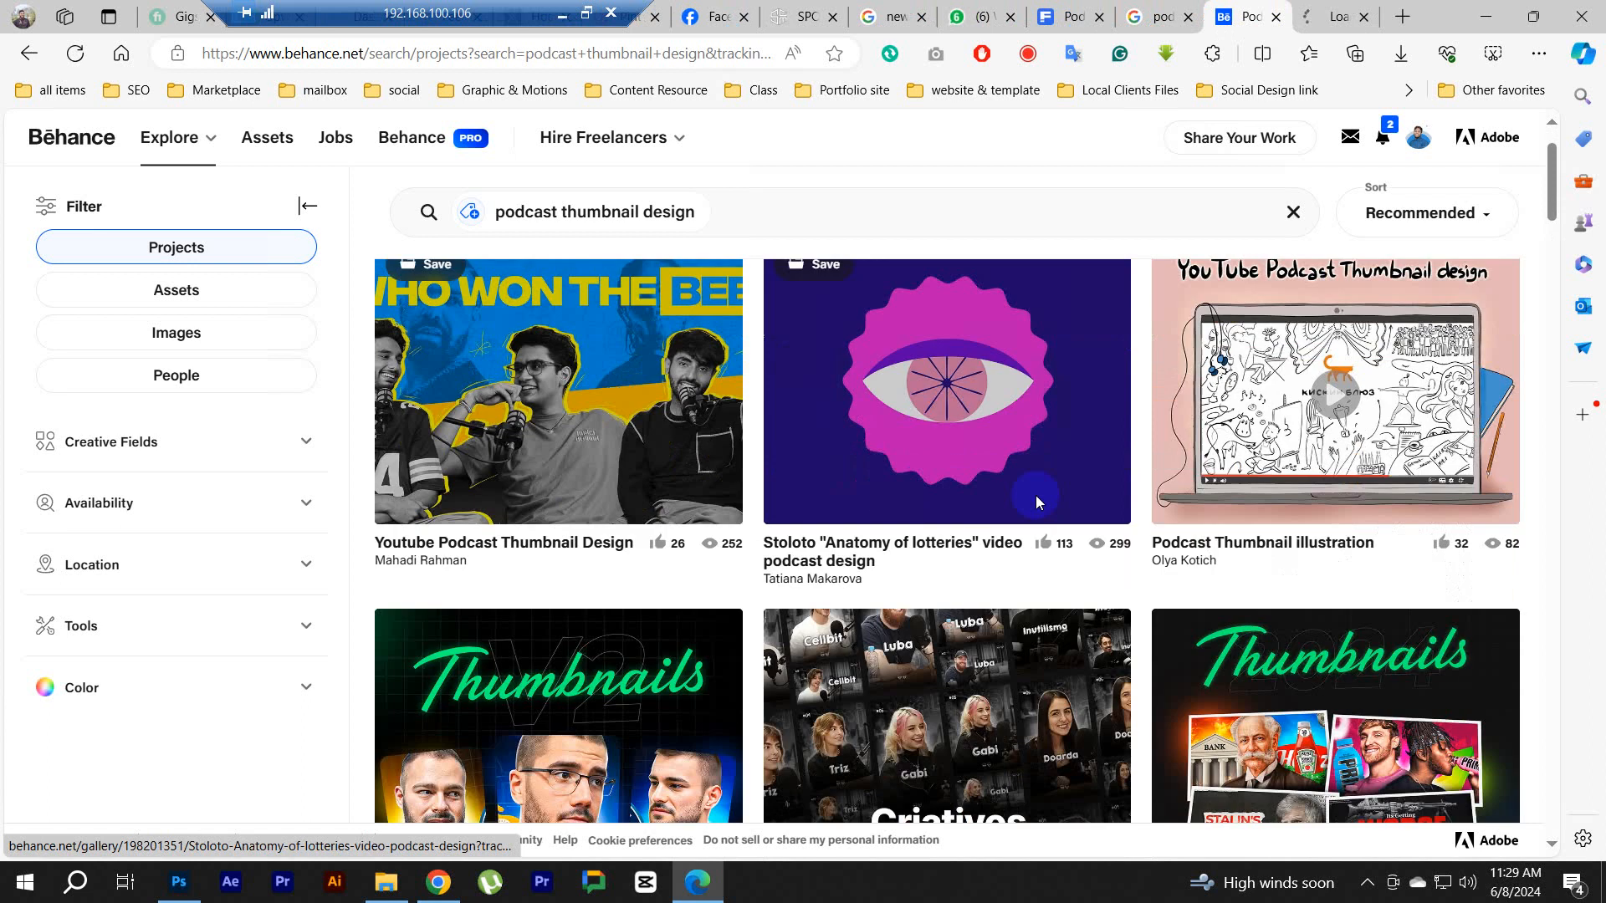
scroll(1035, 499, "down", 3)
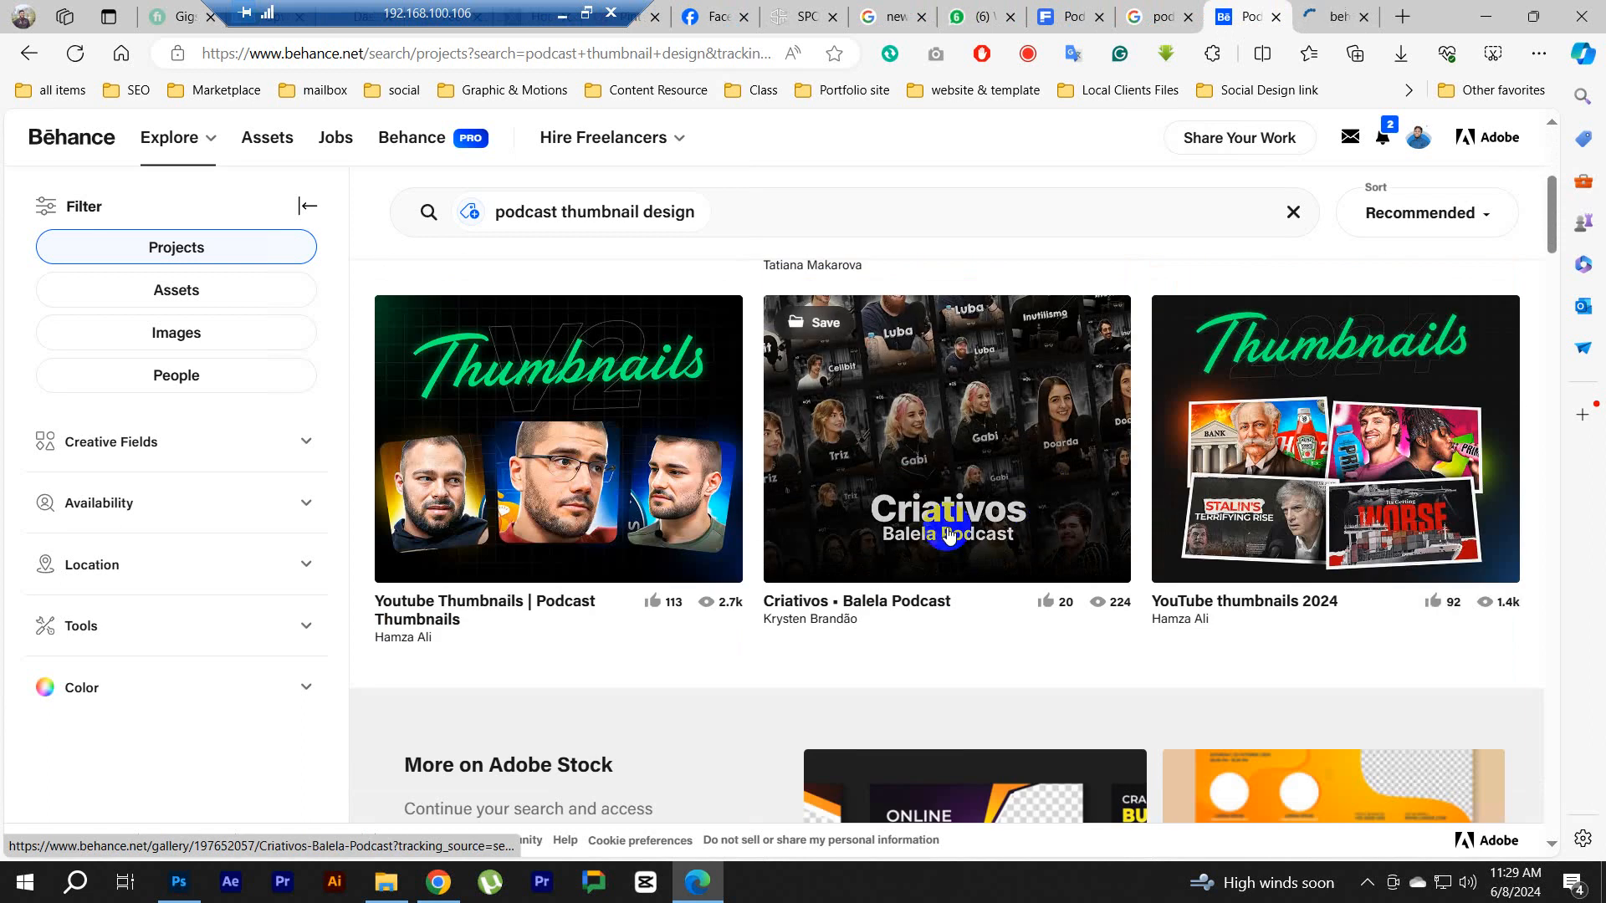
middle_click(1210, 607)
scroll(544, 508, "down", 2)
middle_click(524, 402)
scroll(1016, 539, "down", 3)
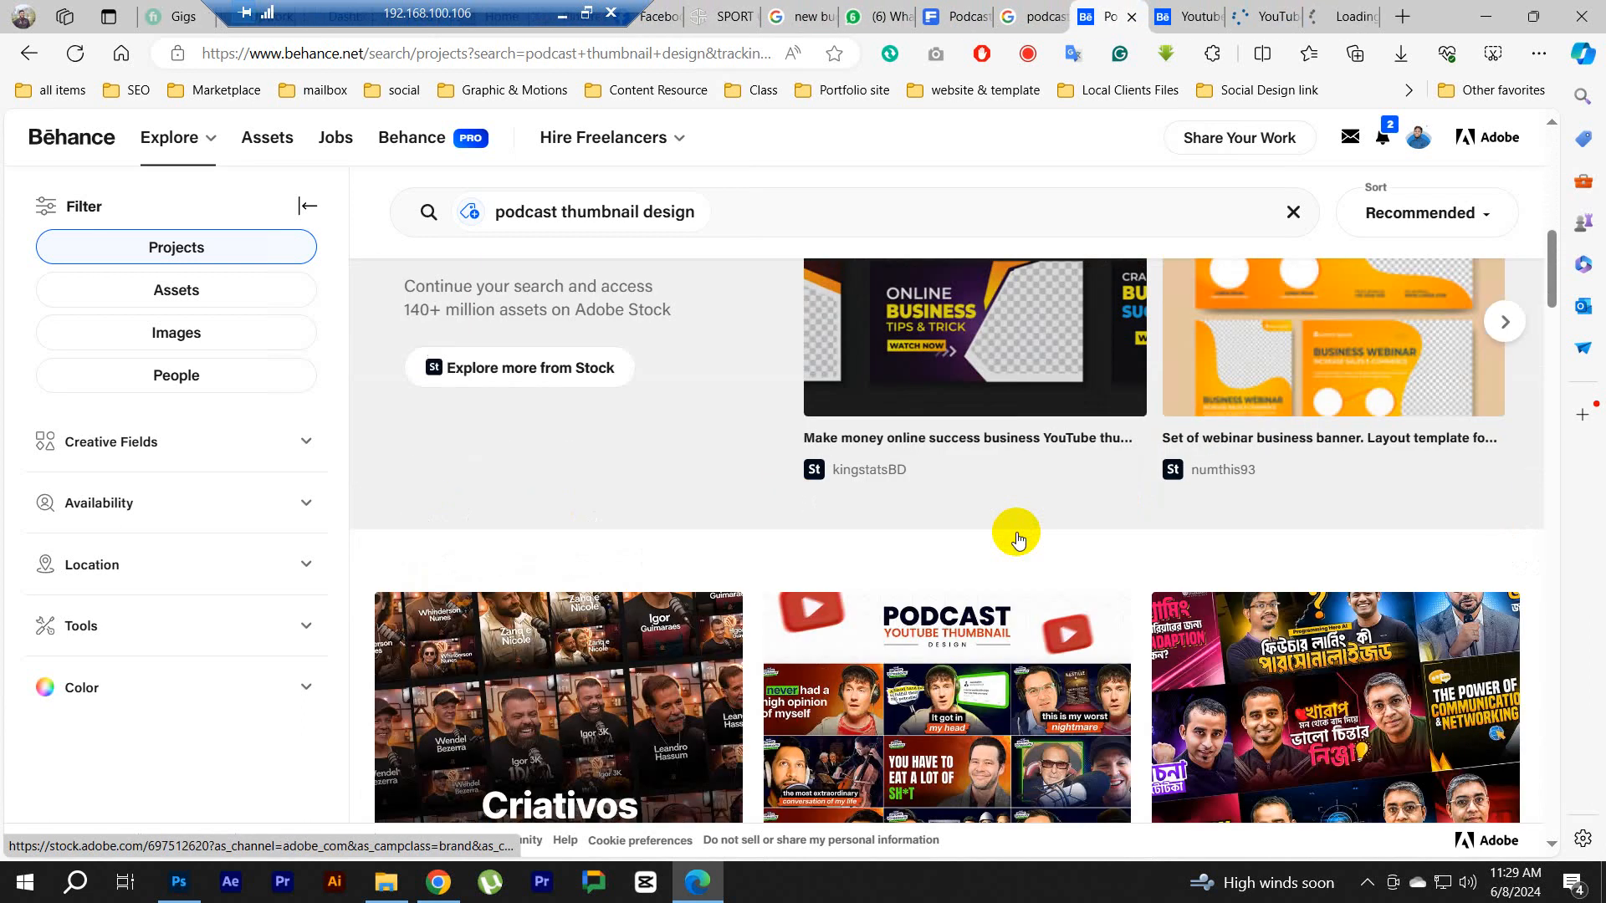
Step: Open the "Podcast Thumbnail // YouTube Thumbnail" project and examine the layout, text styling and backgrounds of its thumbnails
scroll(1016, 540, "down", 3)
left_click(1194, 593)
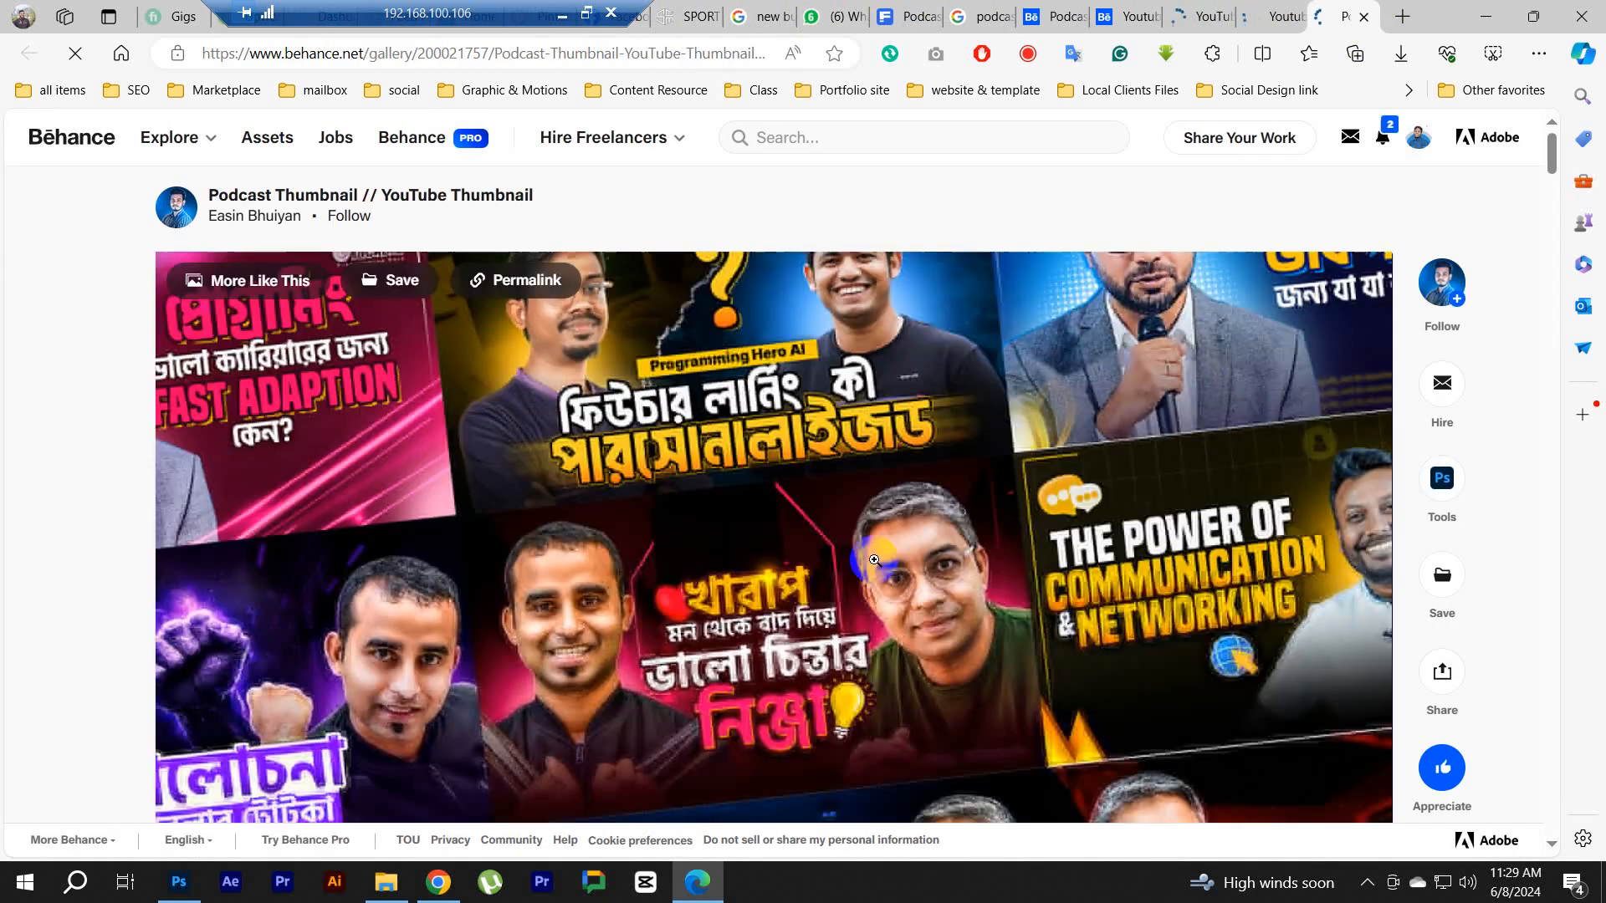
scroll(939, 563, "down", 8)
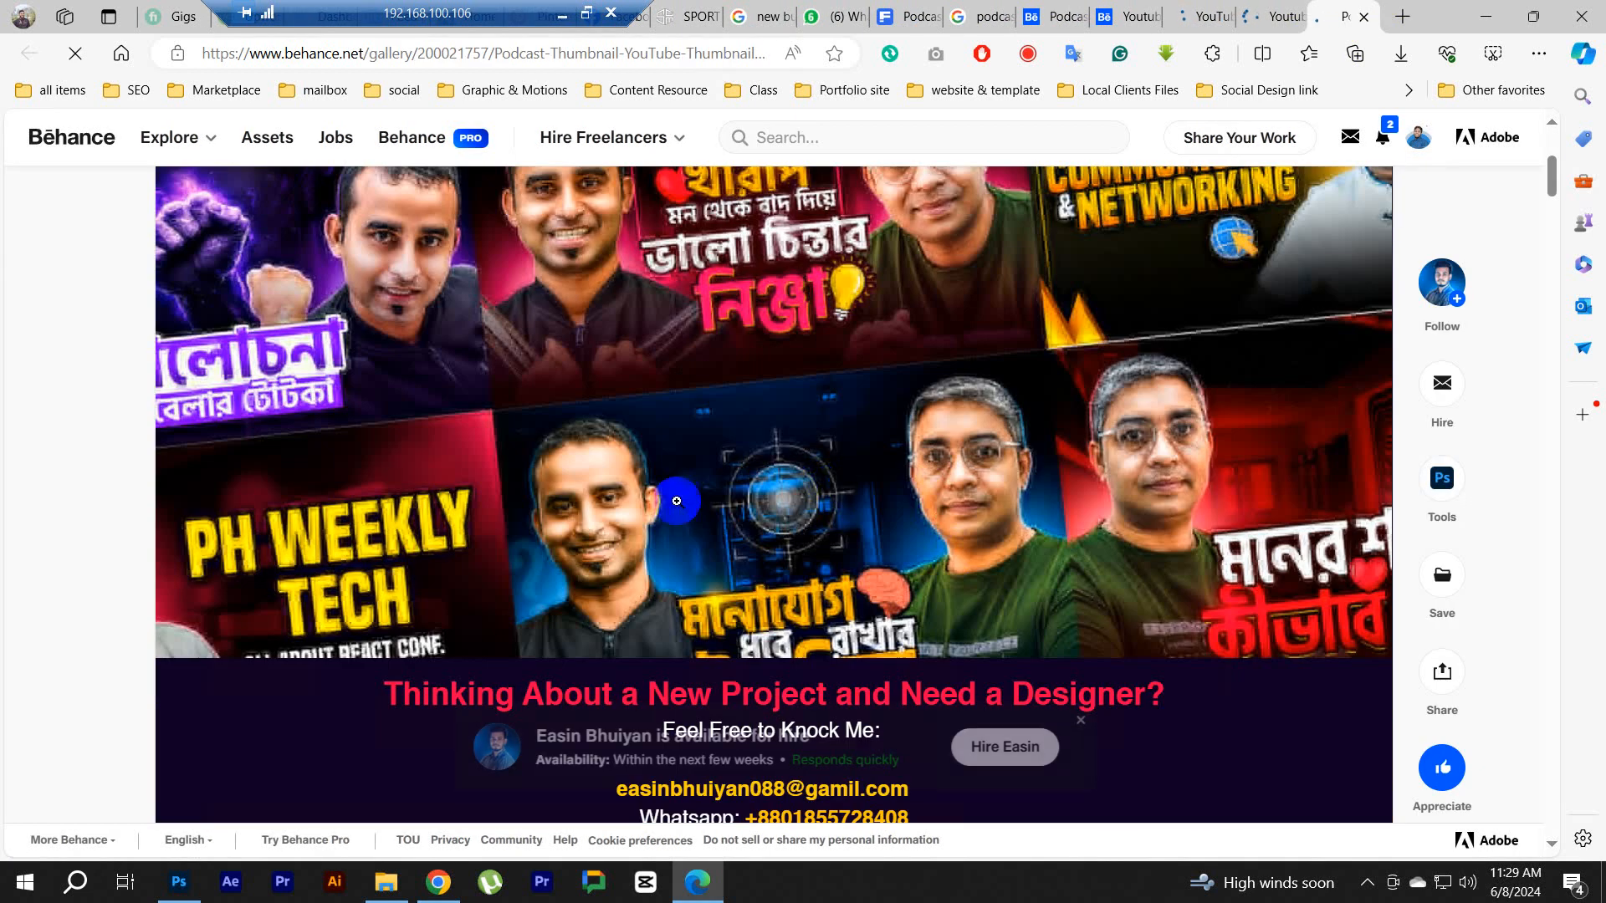
scroll(1037, 539, "down", 5)
scroll(614, 451, "up", 3)
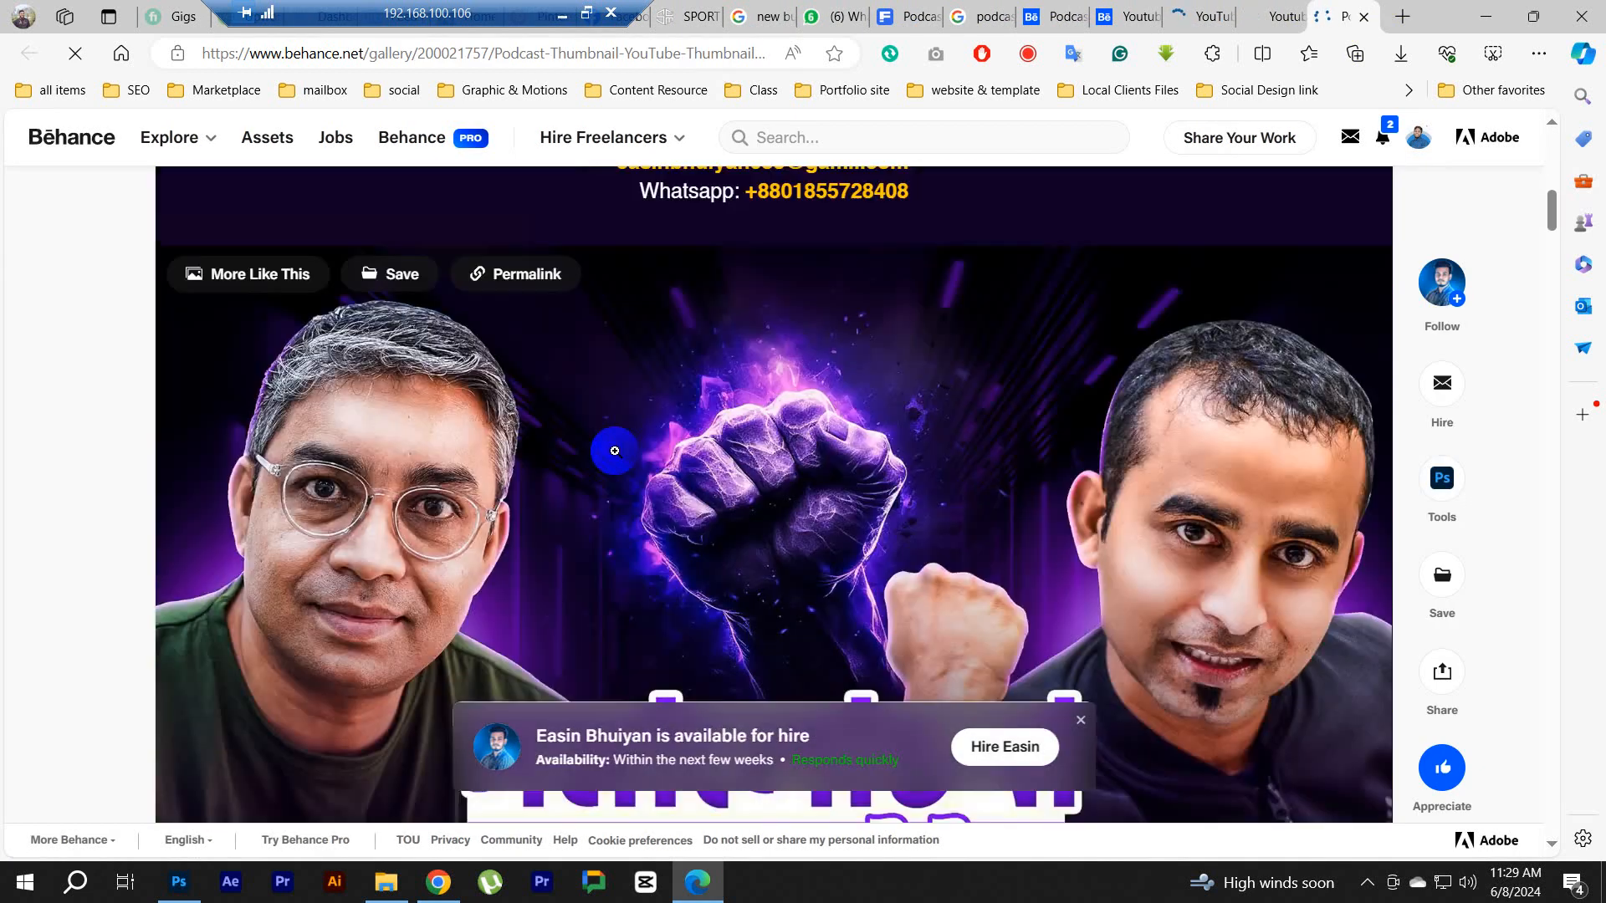
scroll(507, 377, "down", 12)
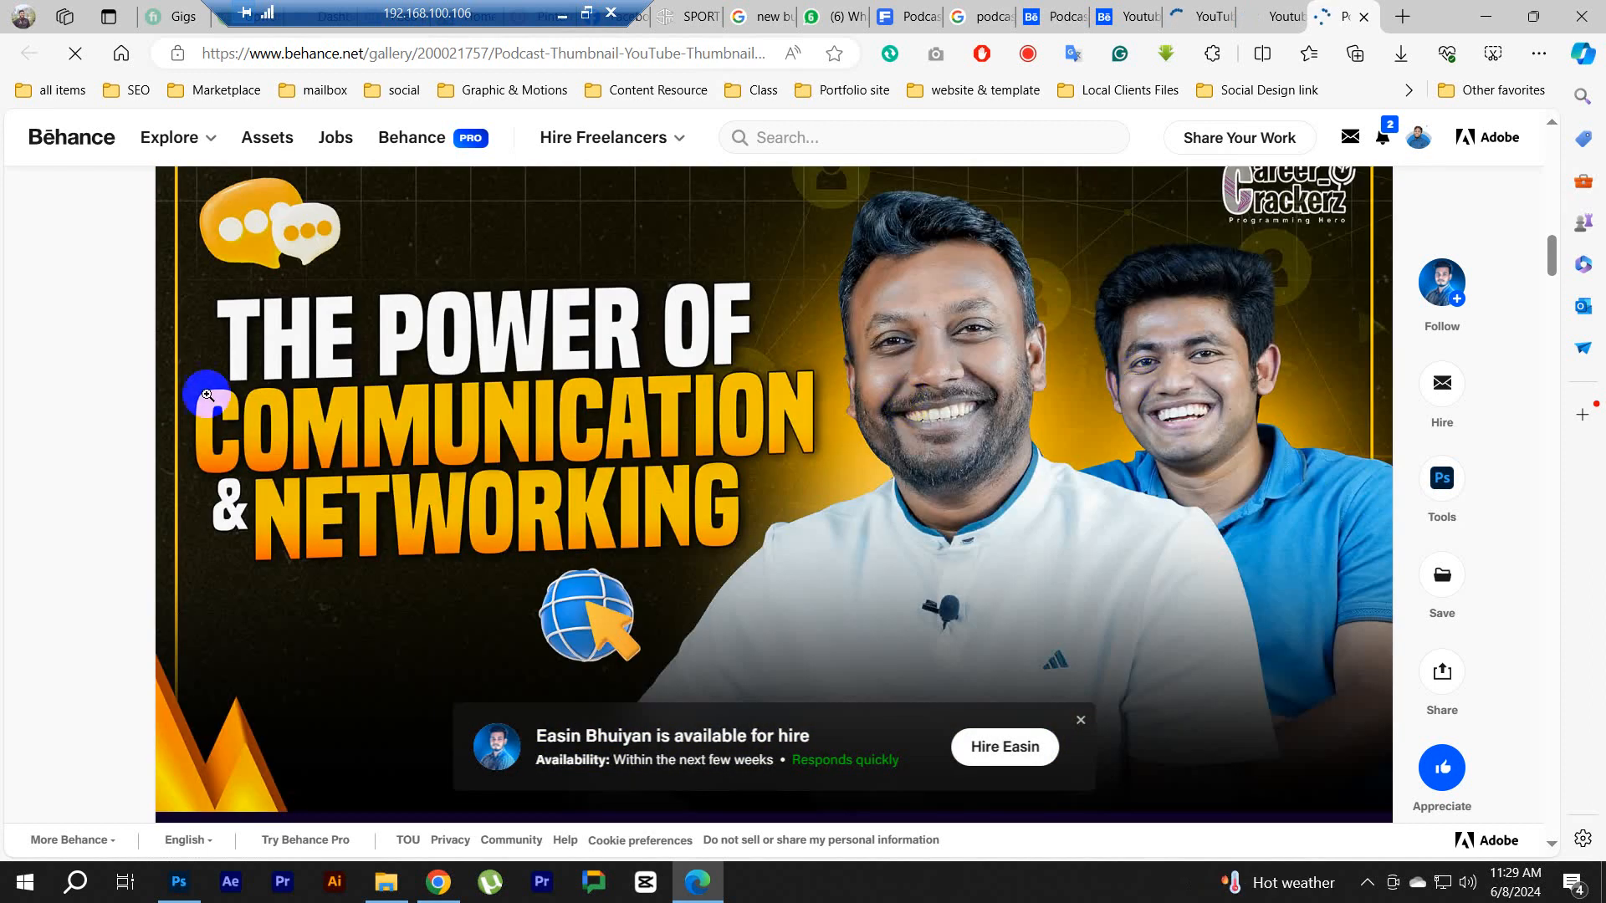
scroll(927, 459, "down", 5)
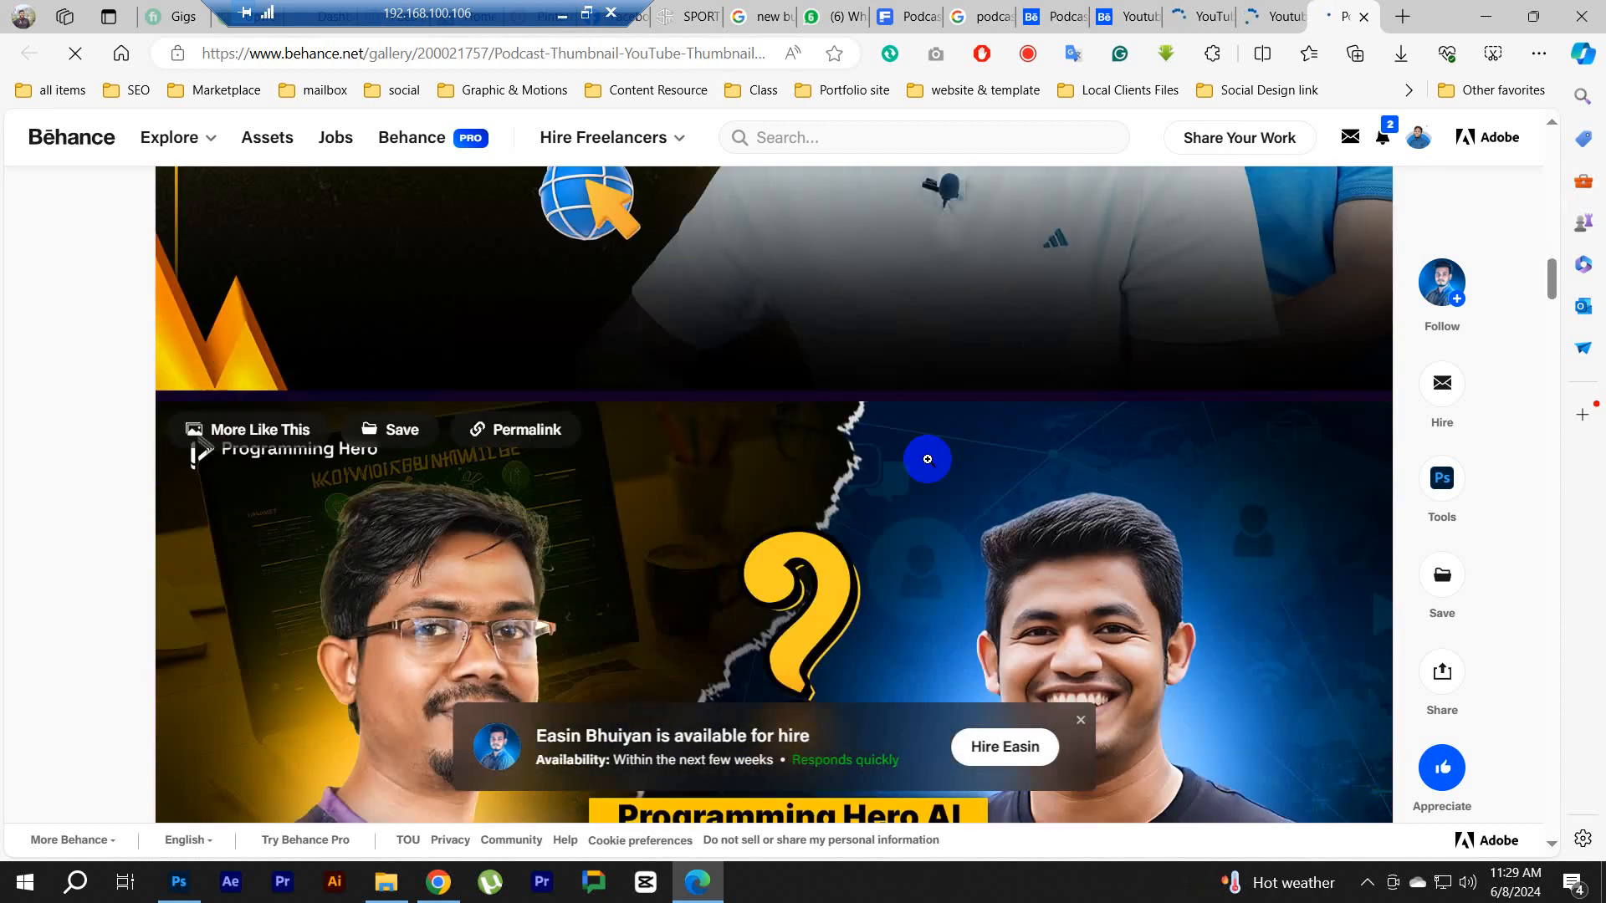
scroll(927, 459, "down", 6)
scroll(935, 444, "up", 3)
scroll(821, 434, "down", 3)
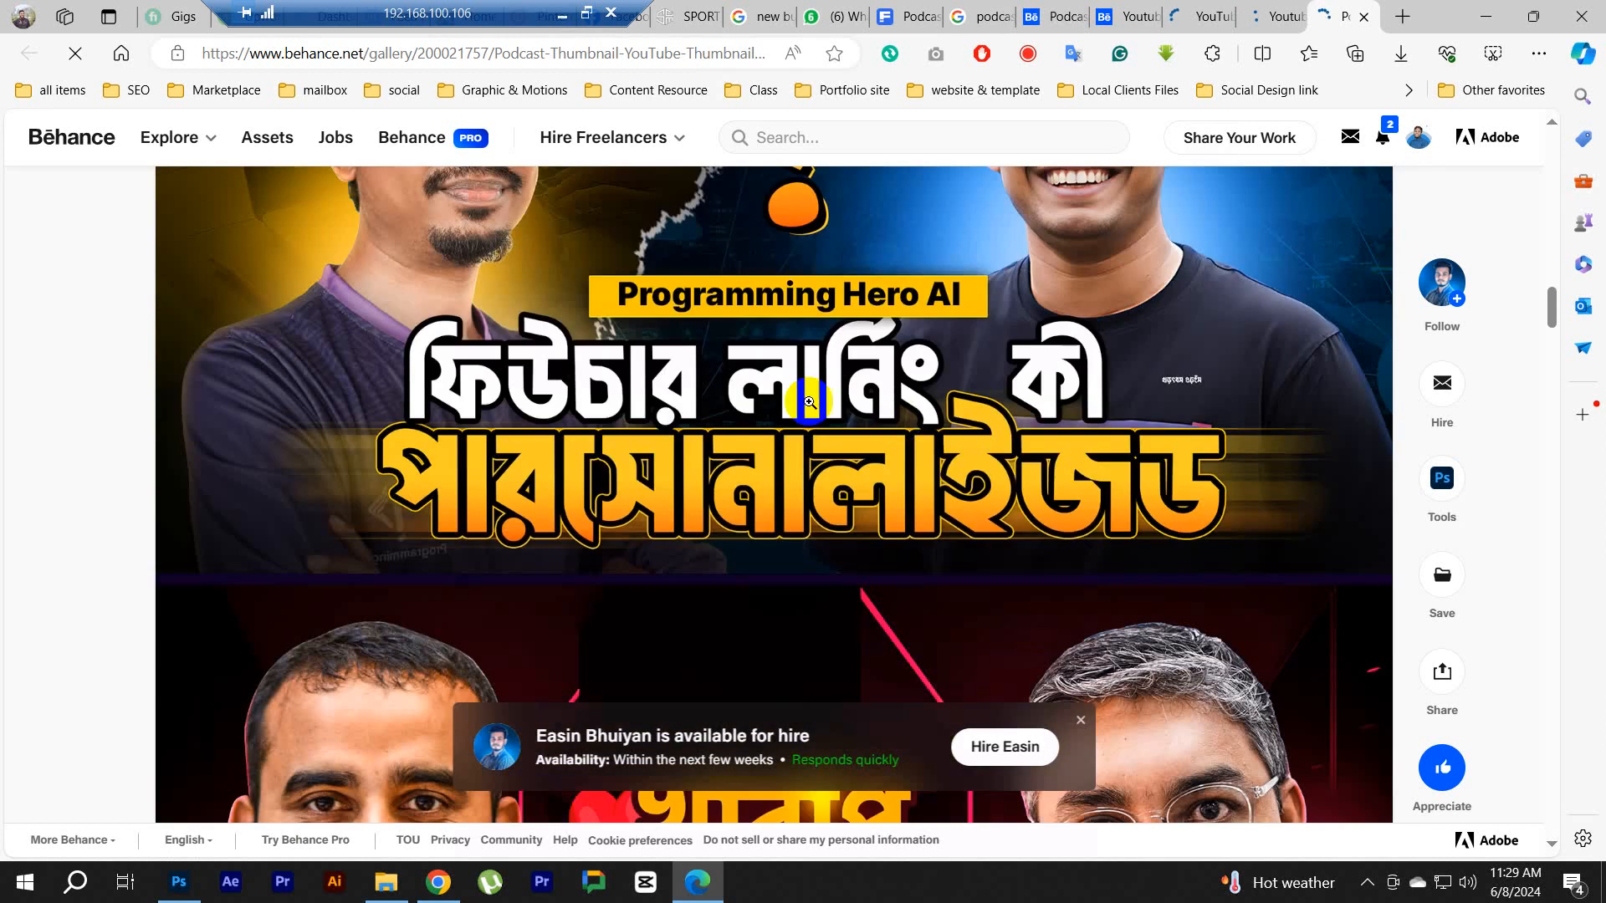
scroll(810, 402, "down", 5)
scroll(728, 387, "down", 10)
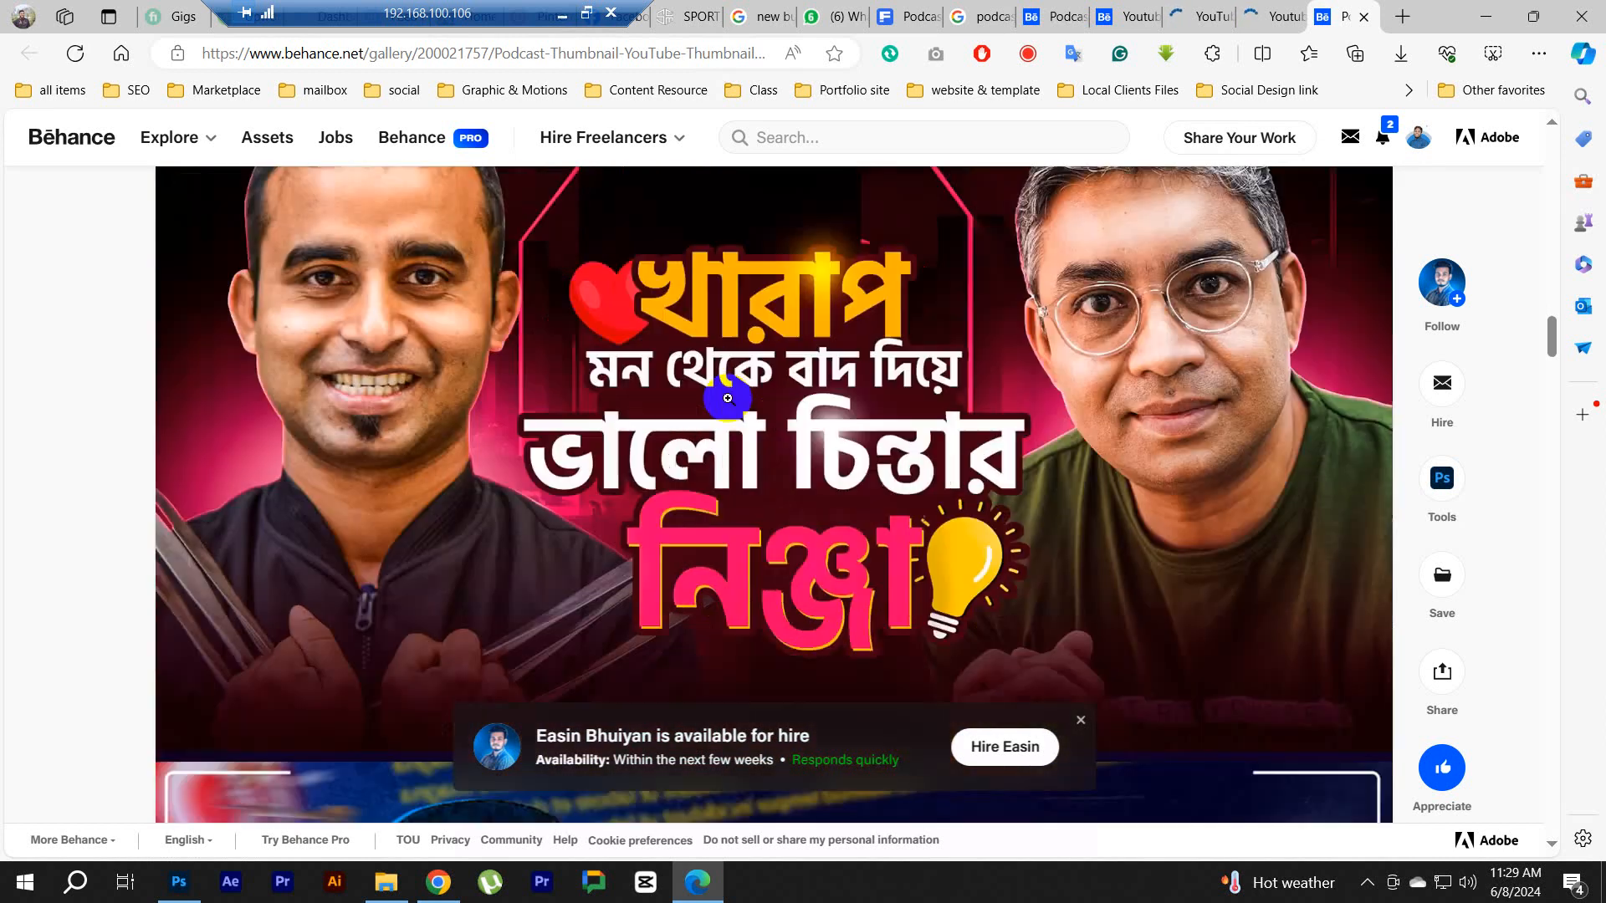
scroll(854, 449, "down", 6)
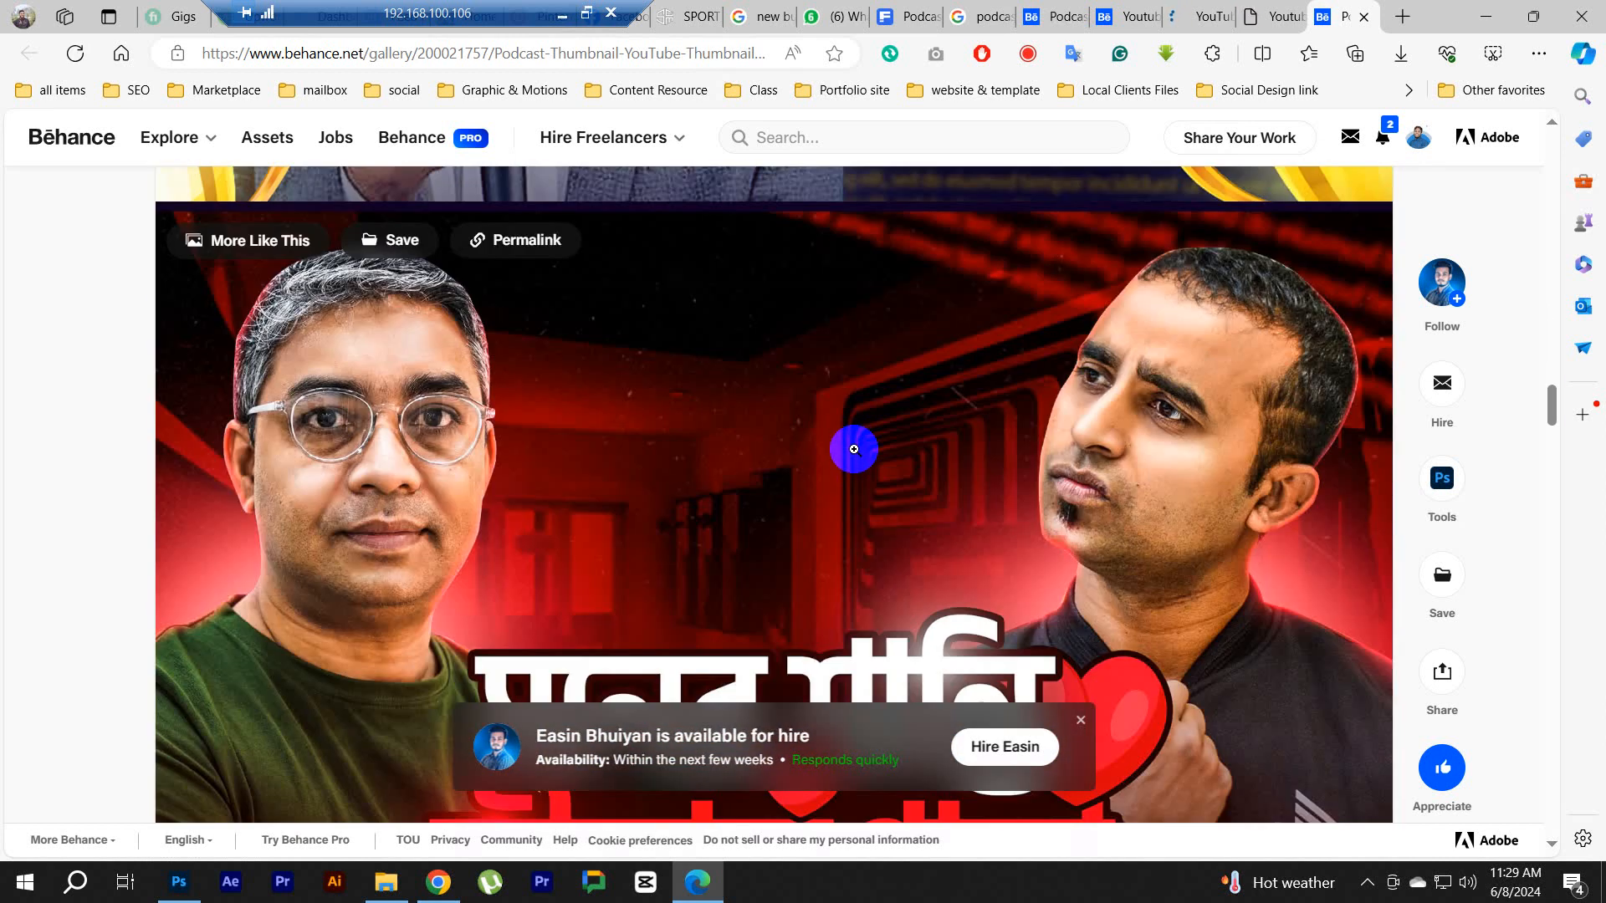
Step: Examine the remaining portraits, emoji graphics and title styling in the "Podcast Thumbnail // YouTube Thumbnail" project through to its closing banner
scroll(854, 445, "down", 4)
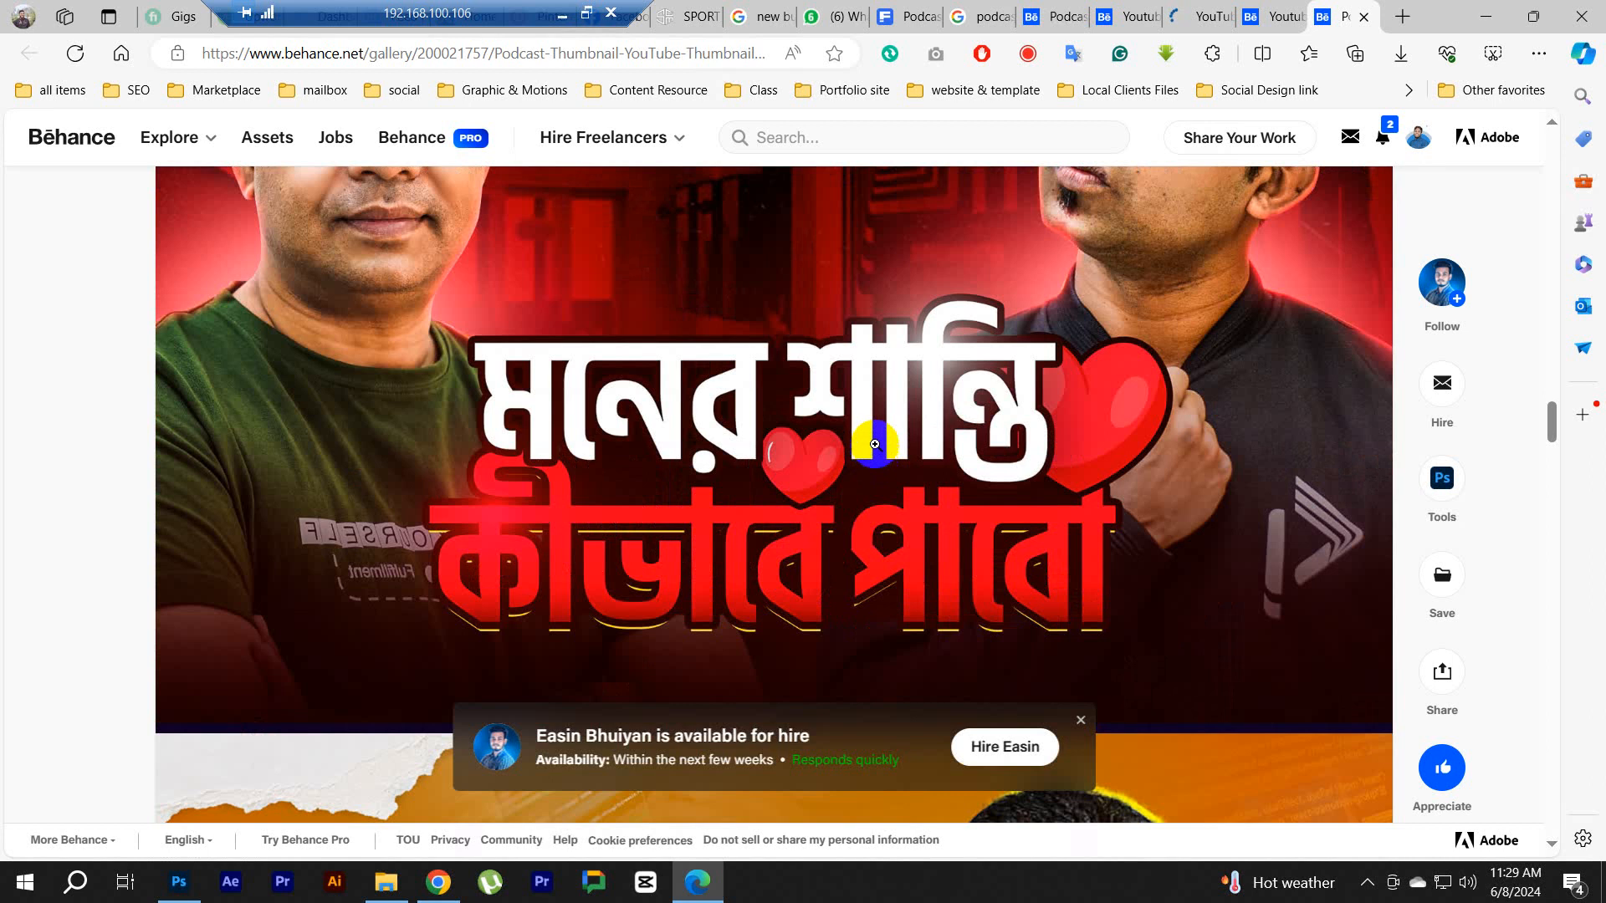
scroll(874, 444, "down", 4)
scroll(879, 448, "up", 5)
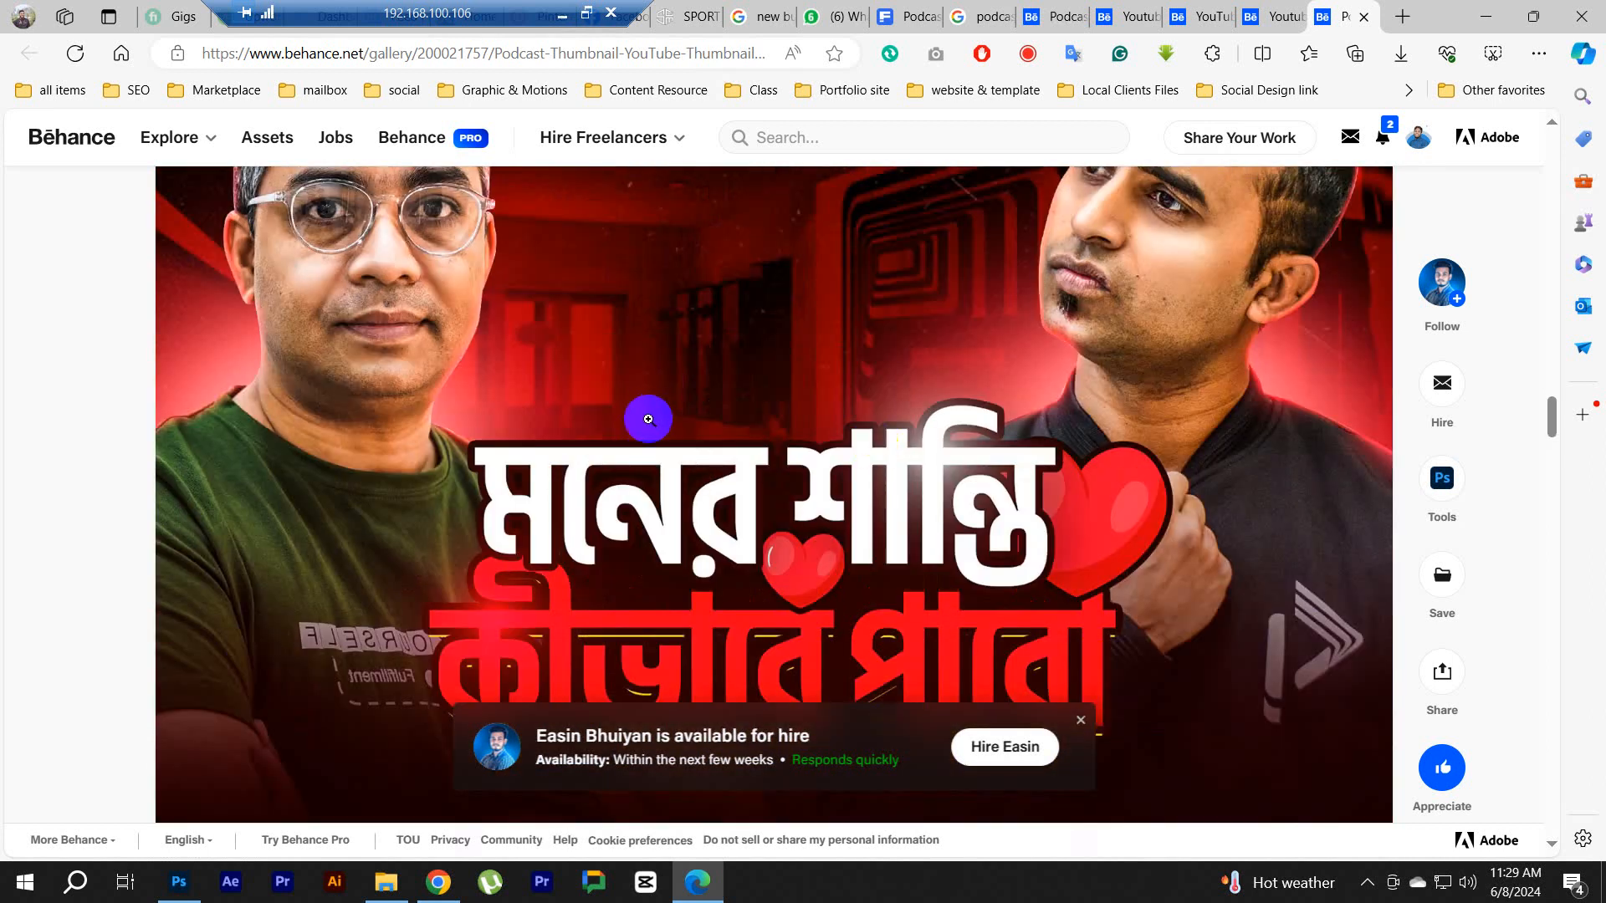
scroll(724, 408, "down", 10)
scroll(724, 418, "down", 10)
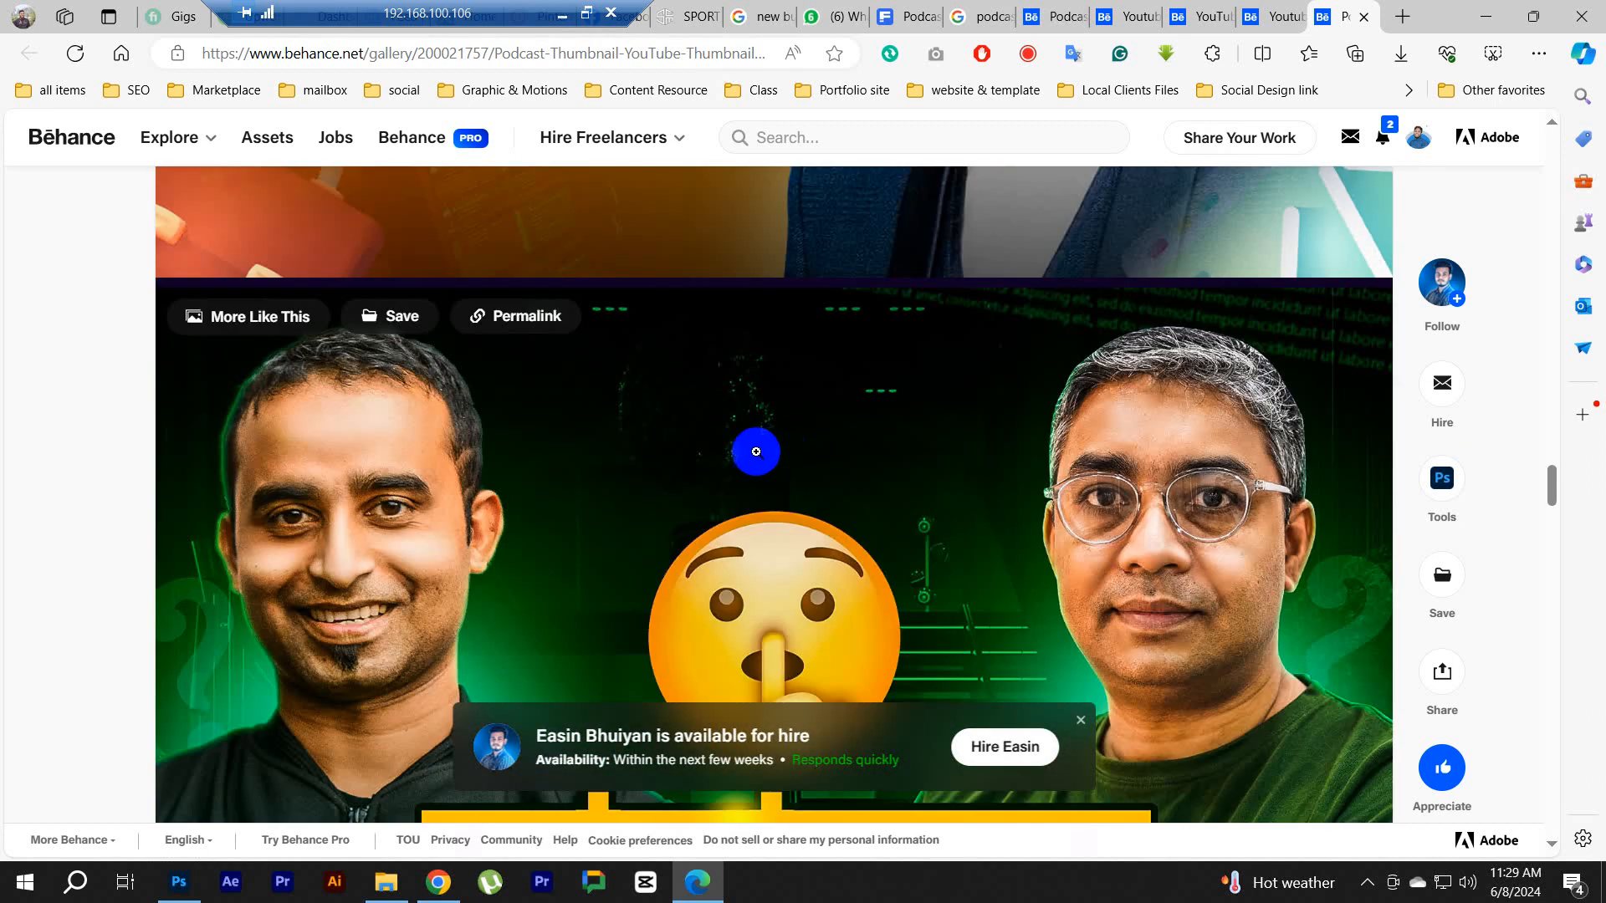
scroll(760, 452, "up", 3)
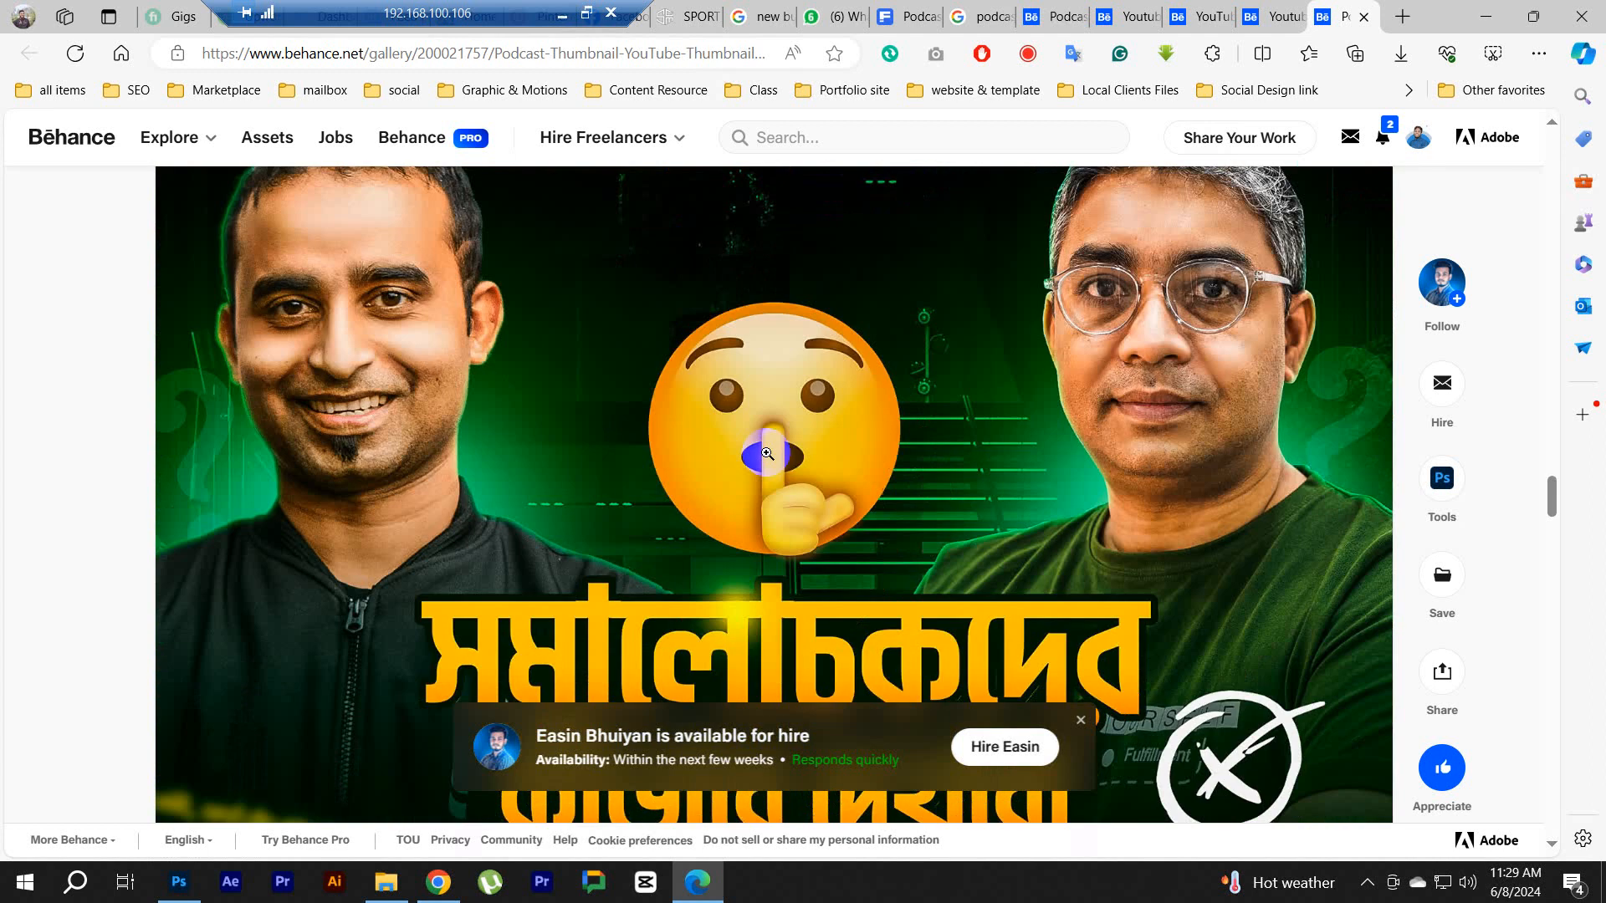
scroll(761, 452, "down", 11)
scroll(765, 452, "down", 13)
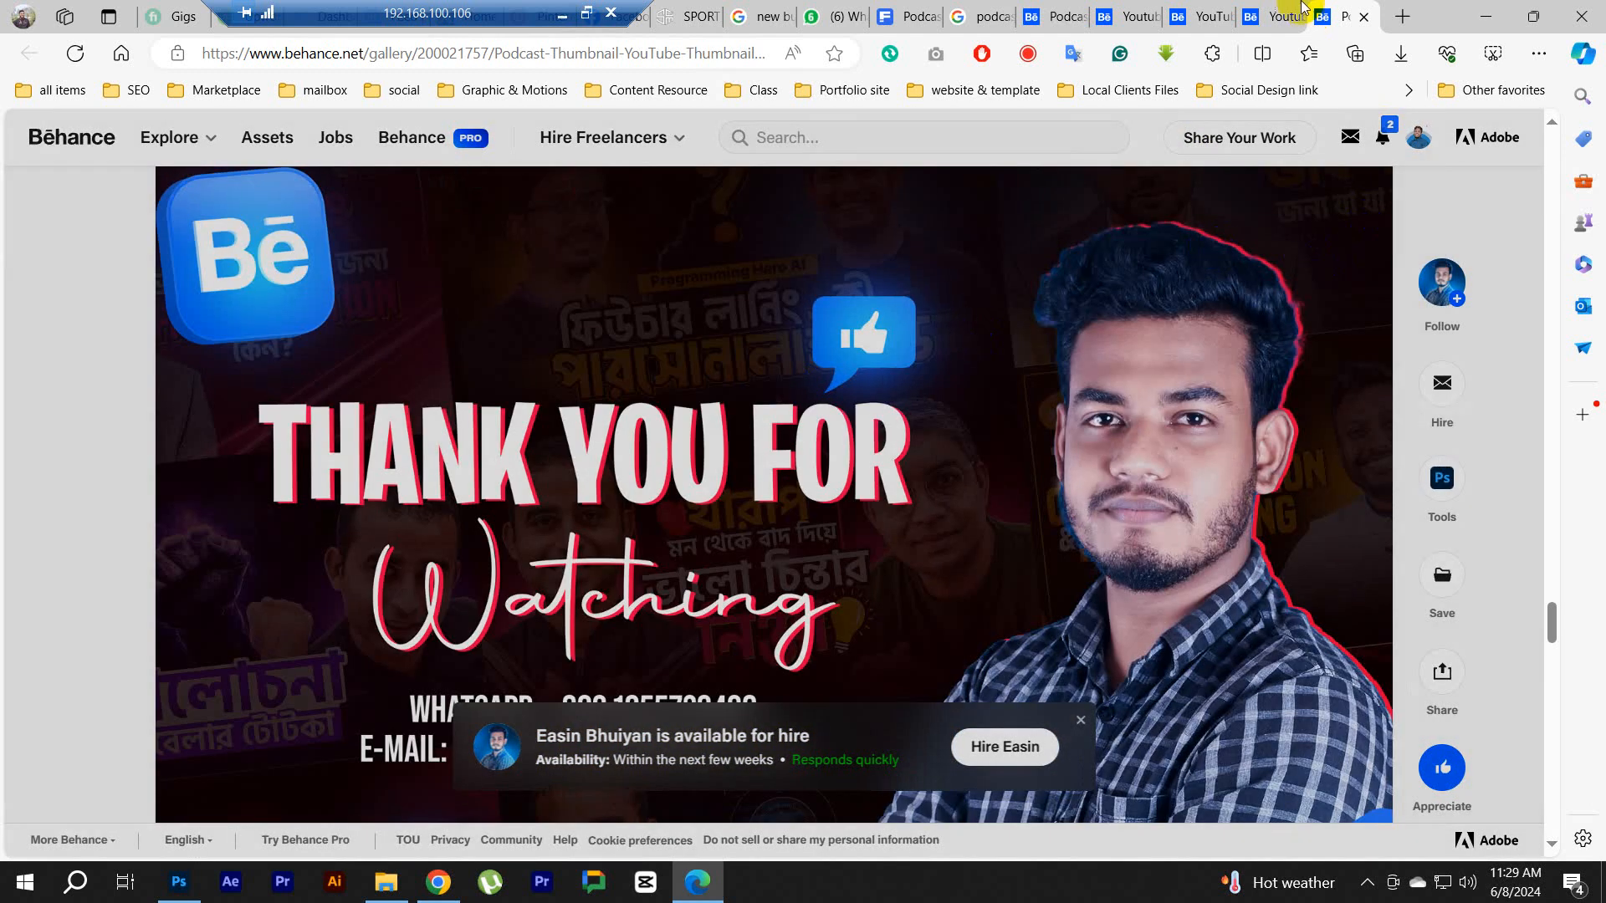
left_click(1295, 9)
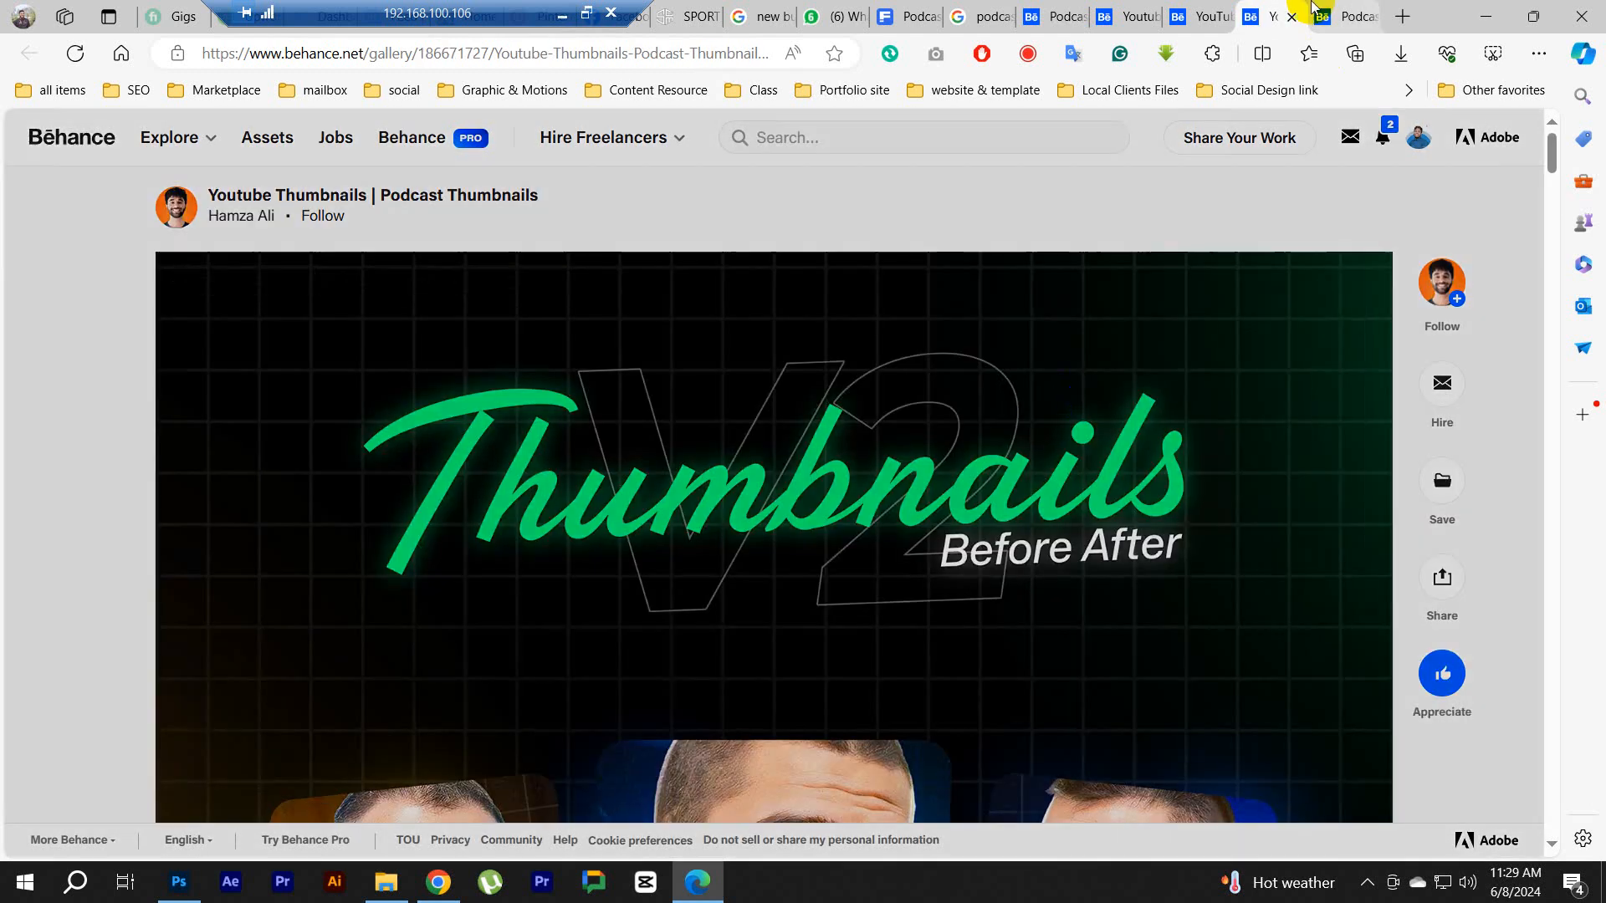
left_click(1316, 11)
scroll(1170, 468, "down", 4)
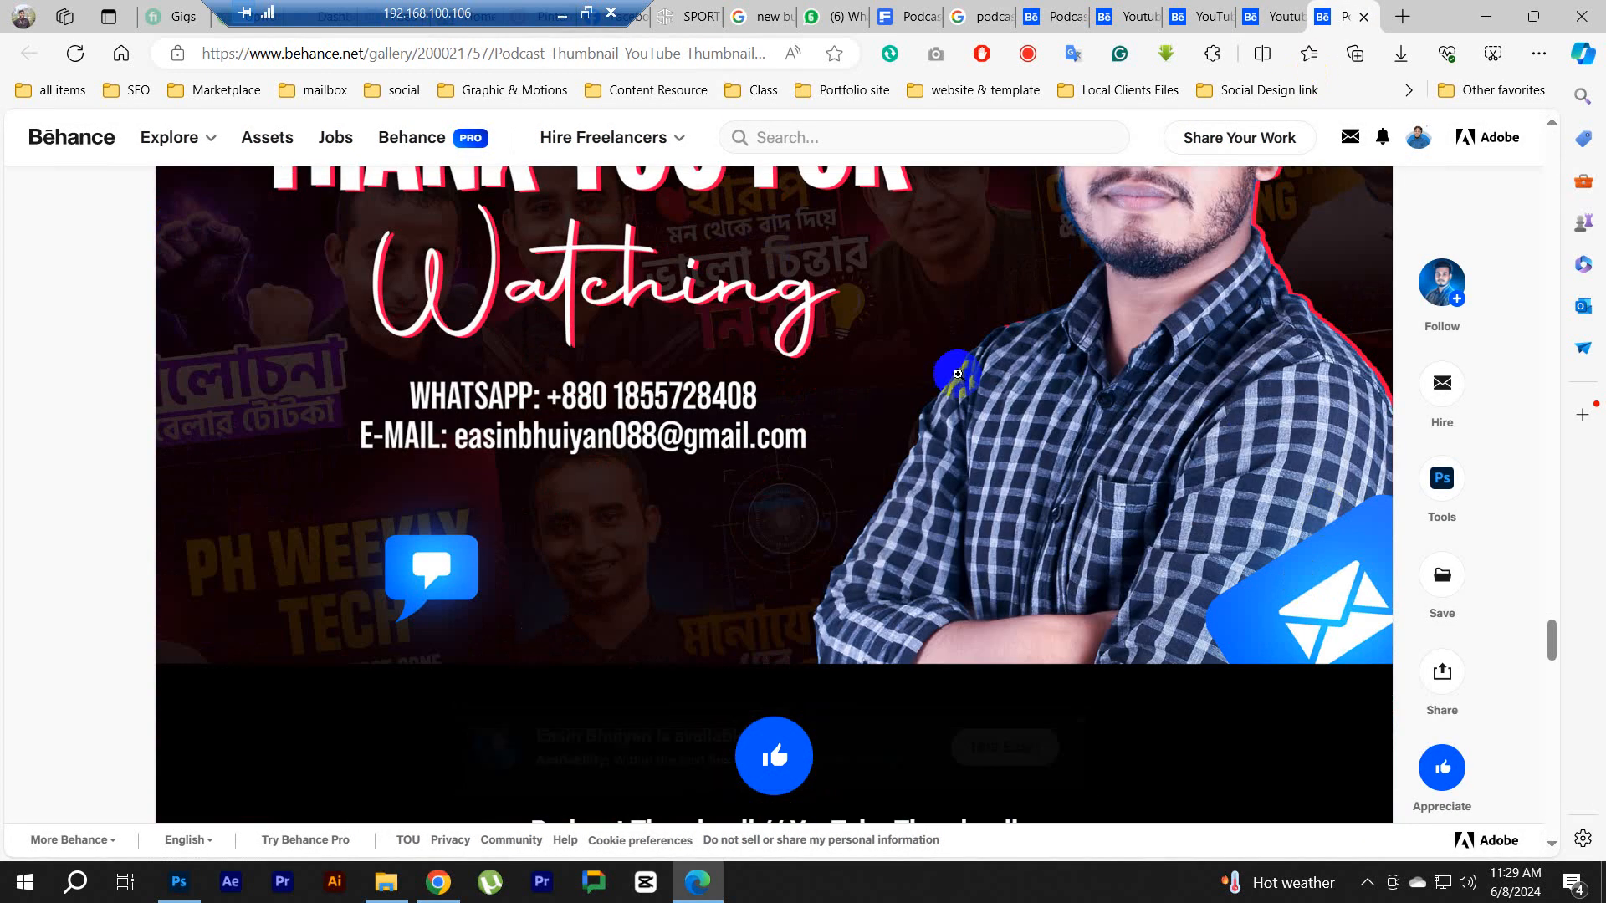
scroll(1095, 335, "up", 4)
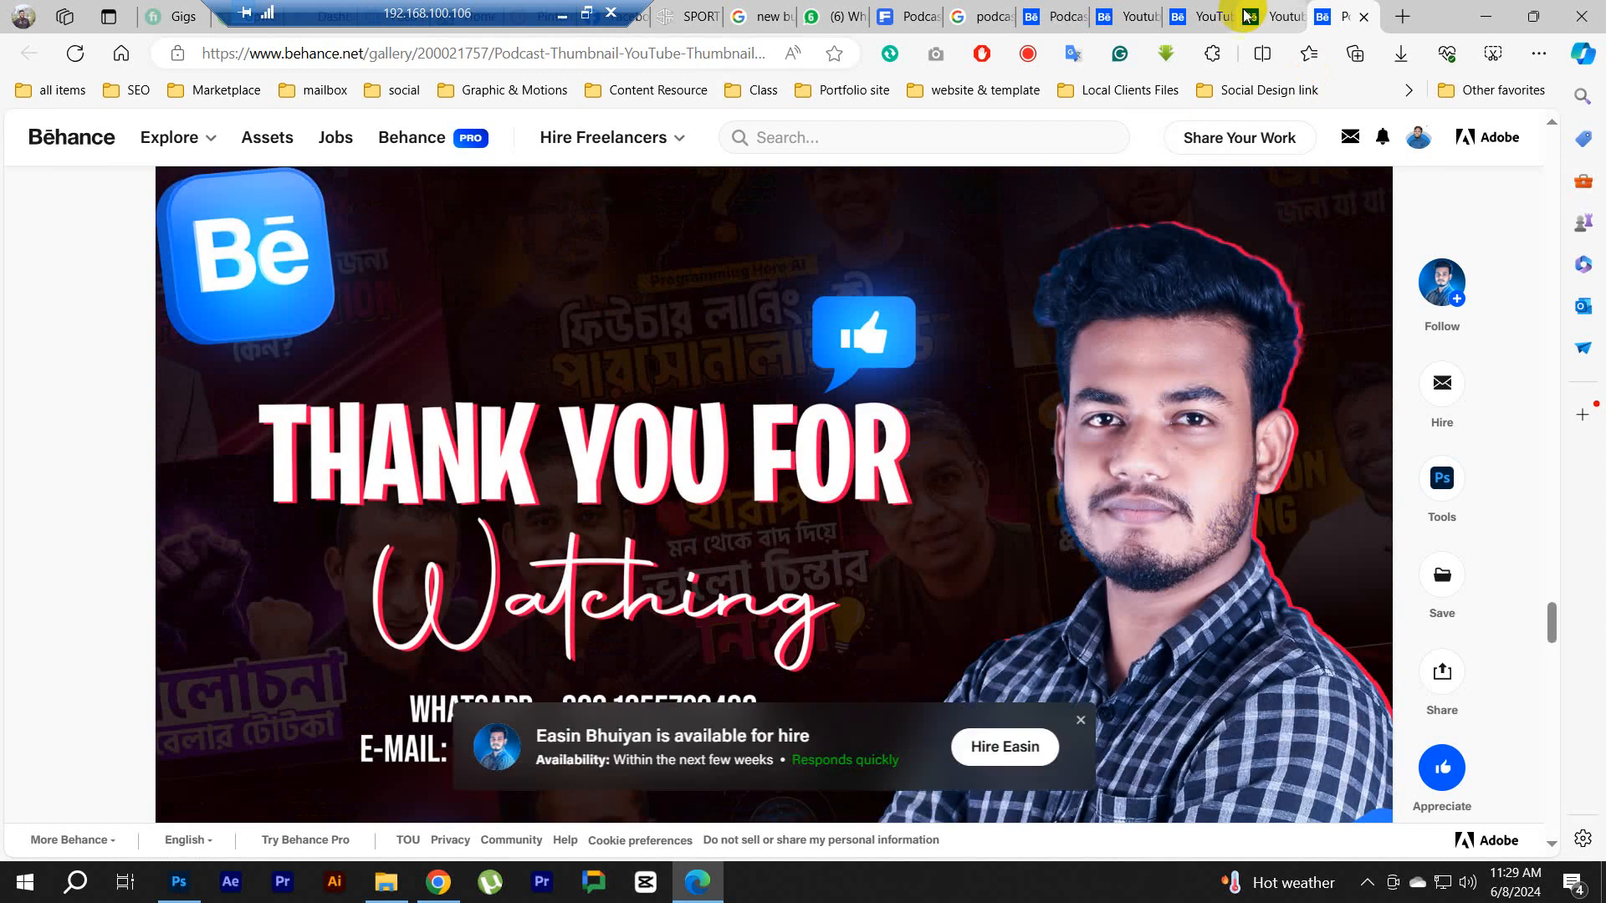
Step: Examine the before-and-after podcast designs in the "Youtube Thumbnails | Podcast Thumbnails" project for portrait, lighting and title treatment
left_click(1274, 7)
scroll(825, 497, "down", 10)
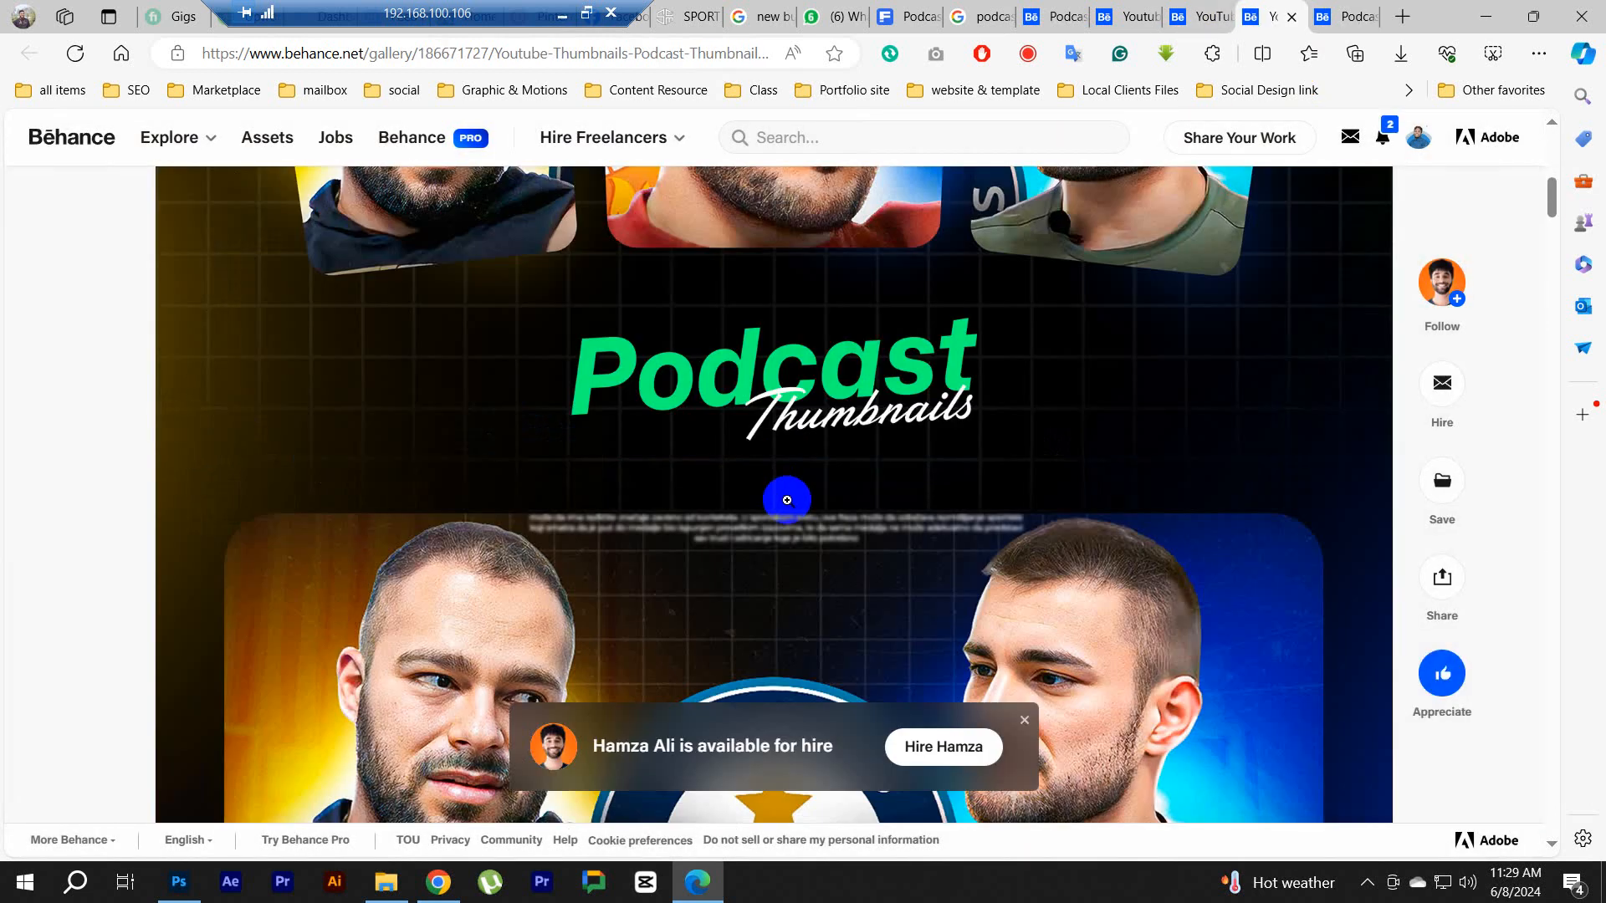
scroll(825, 497, "down", 10)
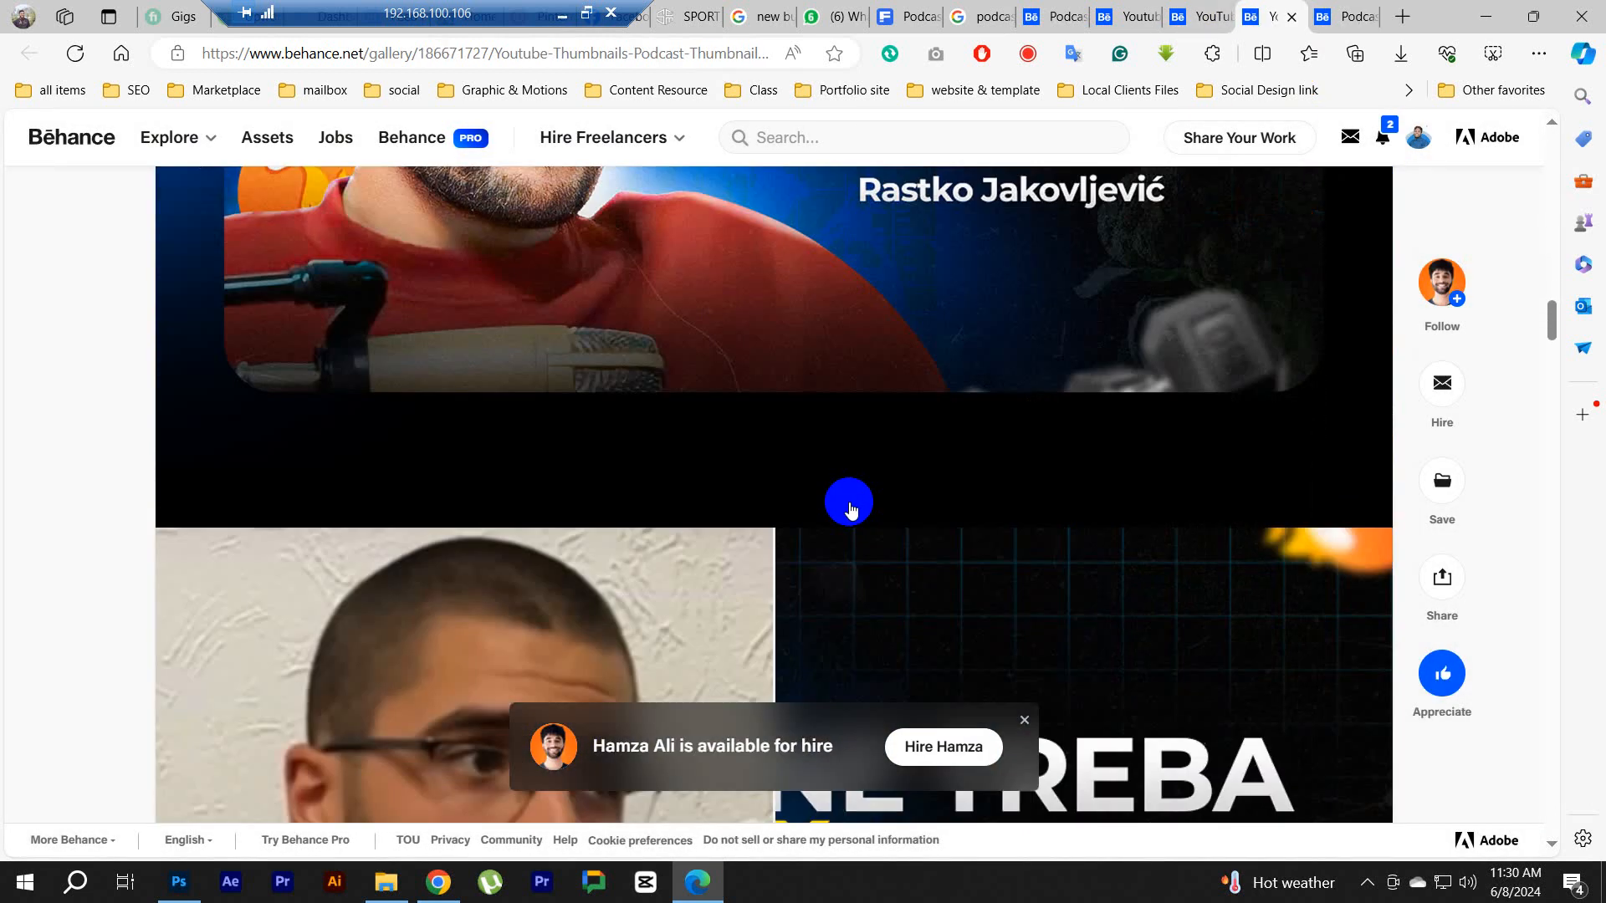
scroll(856, 513, "down", 10)
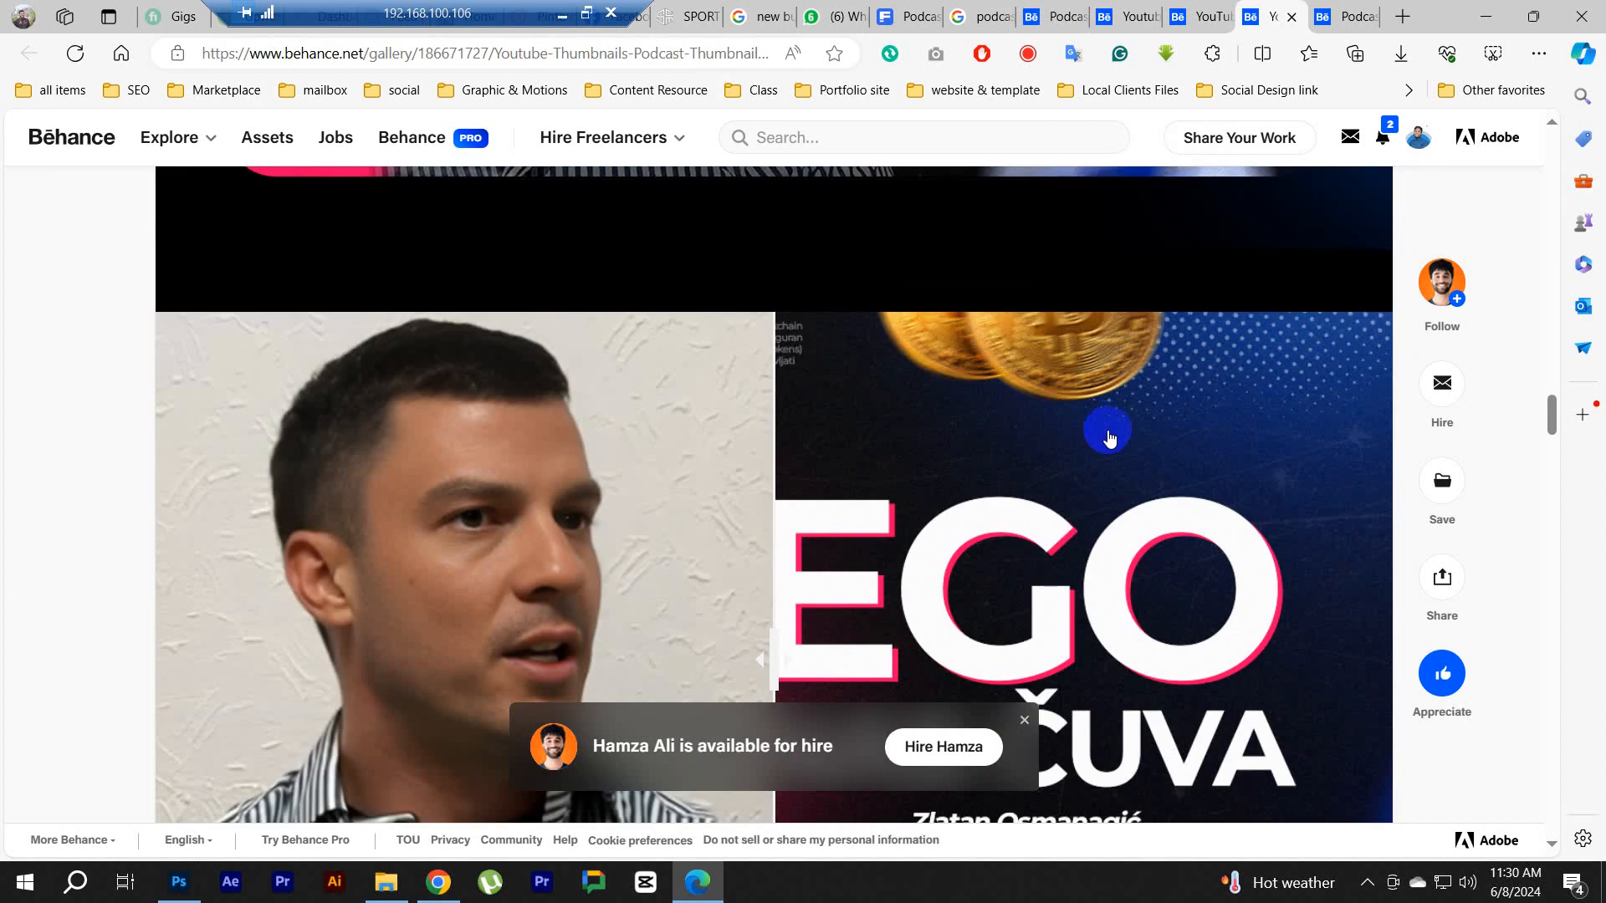
scroll(1126, 406, "down", 8)
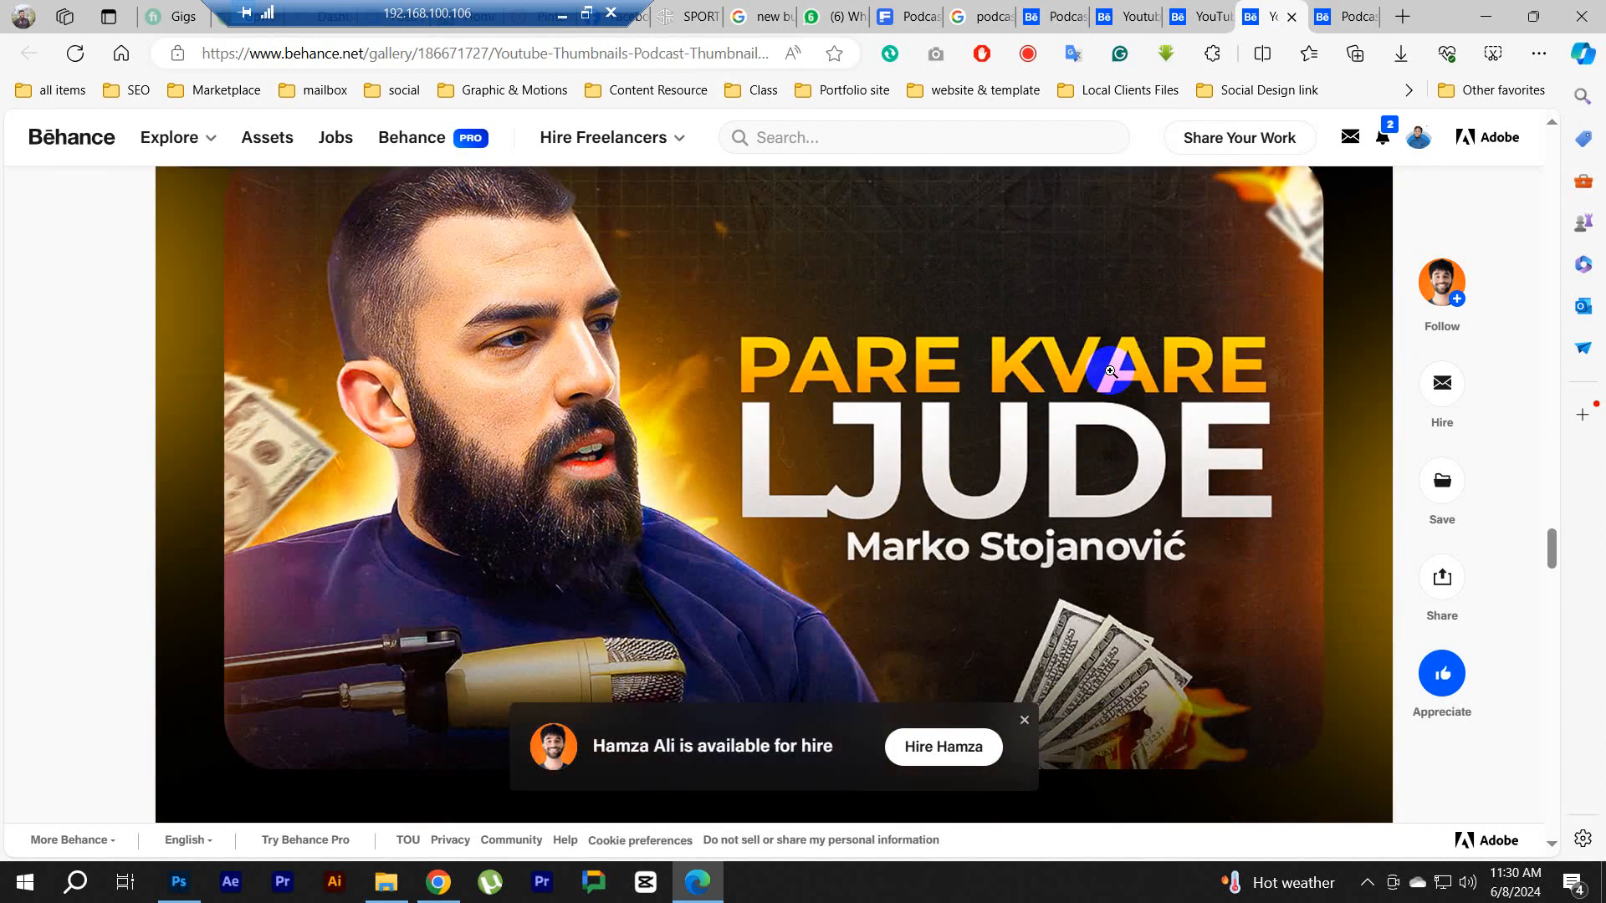
Step: Examine the podcast layouts, backgrounds and text effects in the "YouTube thumbnails 2024" project, including the "Stalin's Terrifying Rise" design
left_click(1200, 7)
scroll(838, 537, "down", 15)
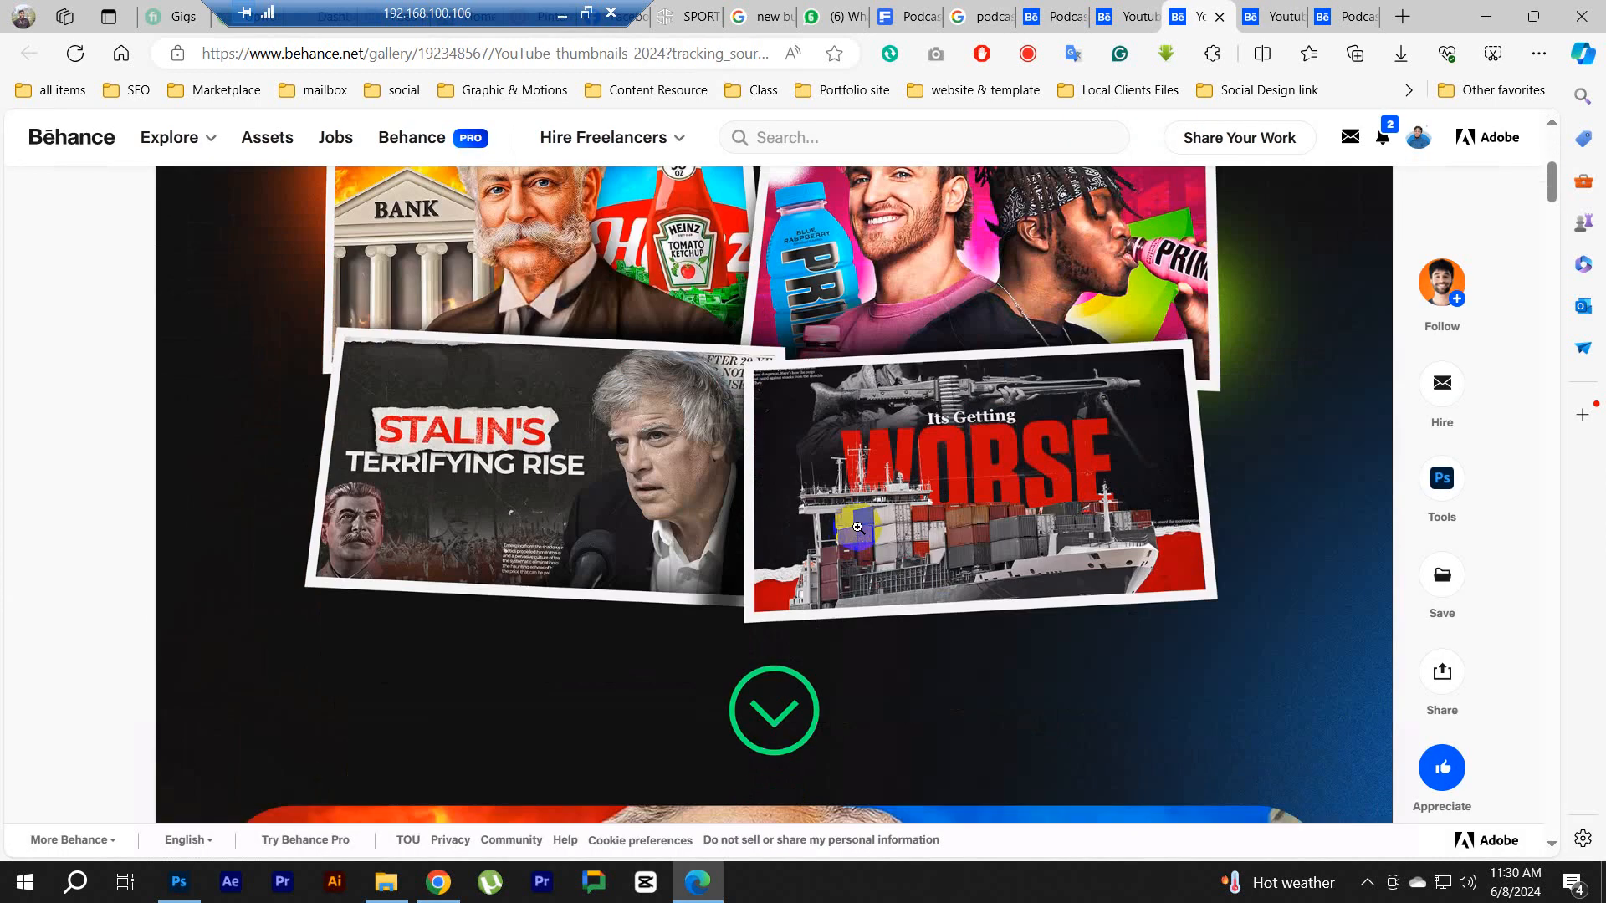
scroll(954, 547, "down", 5)
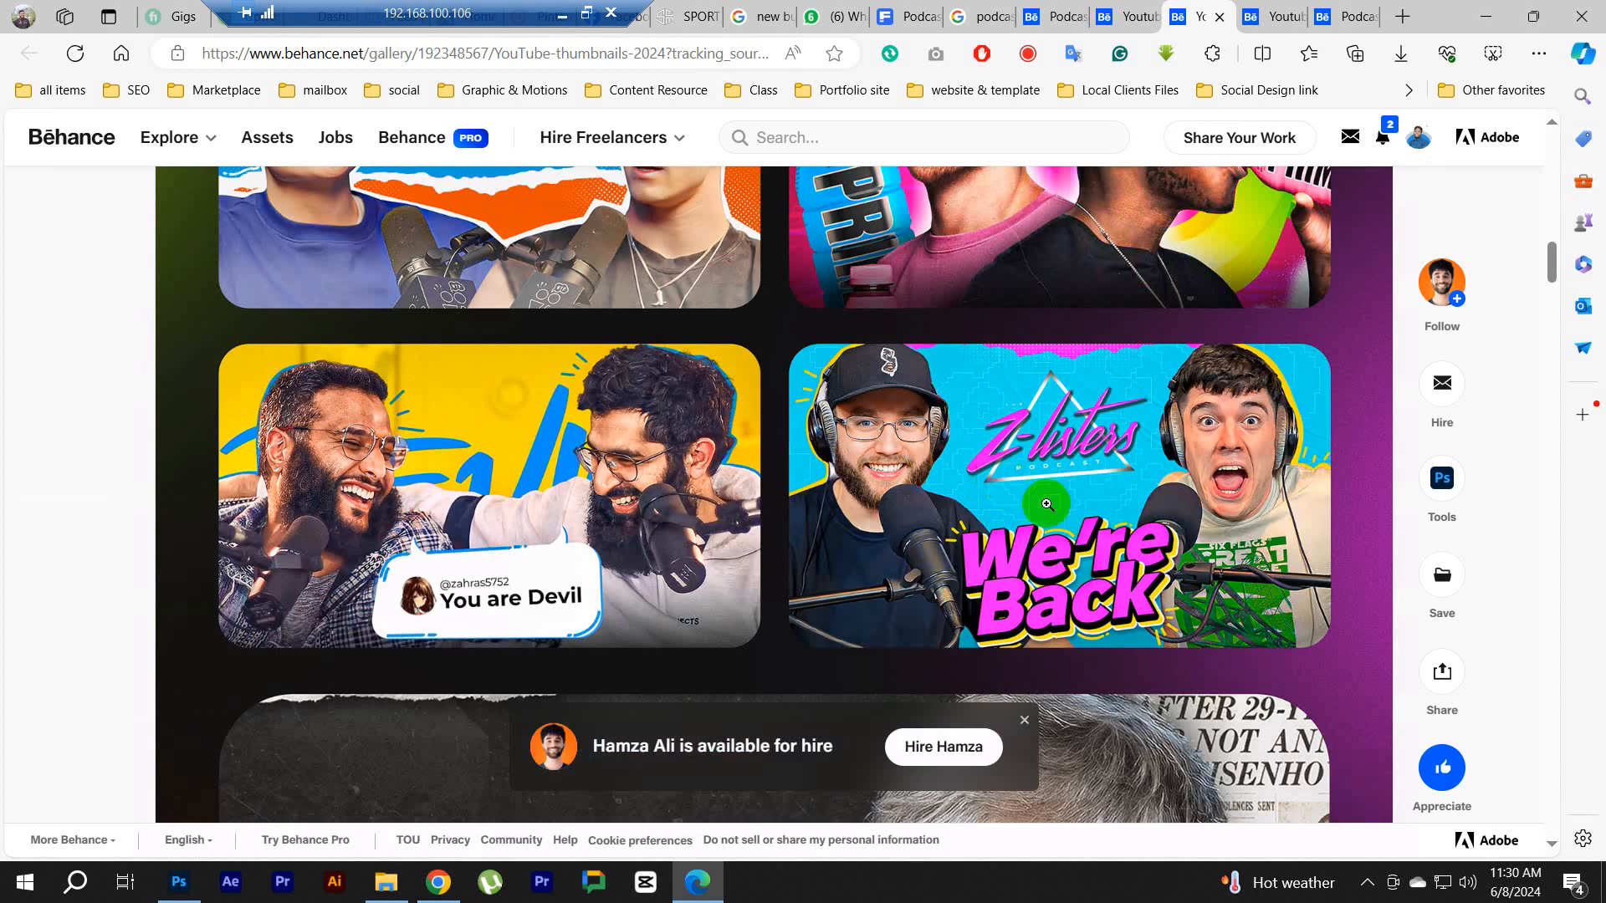
scroll(946, 552, "up", 4)
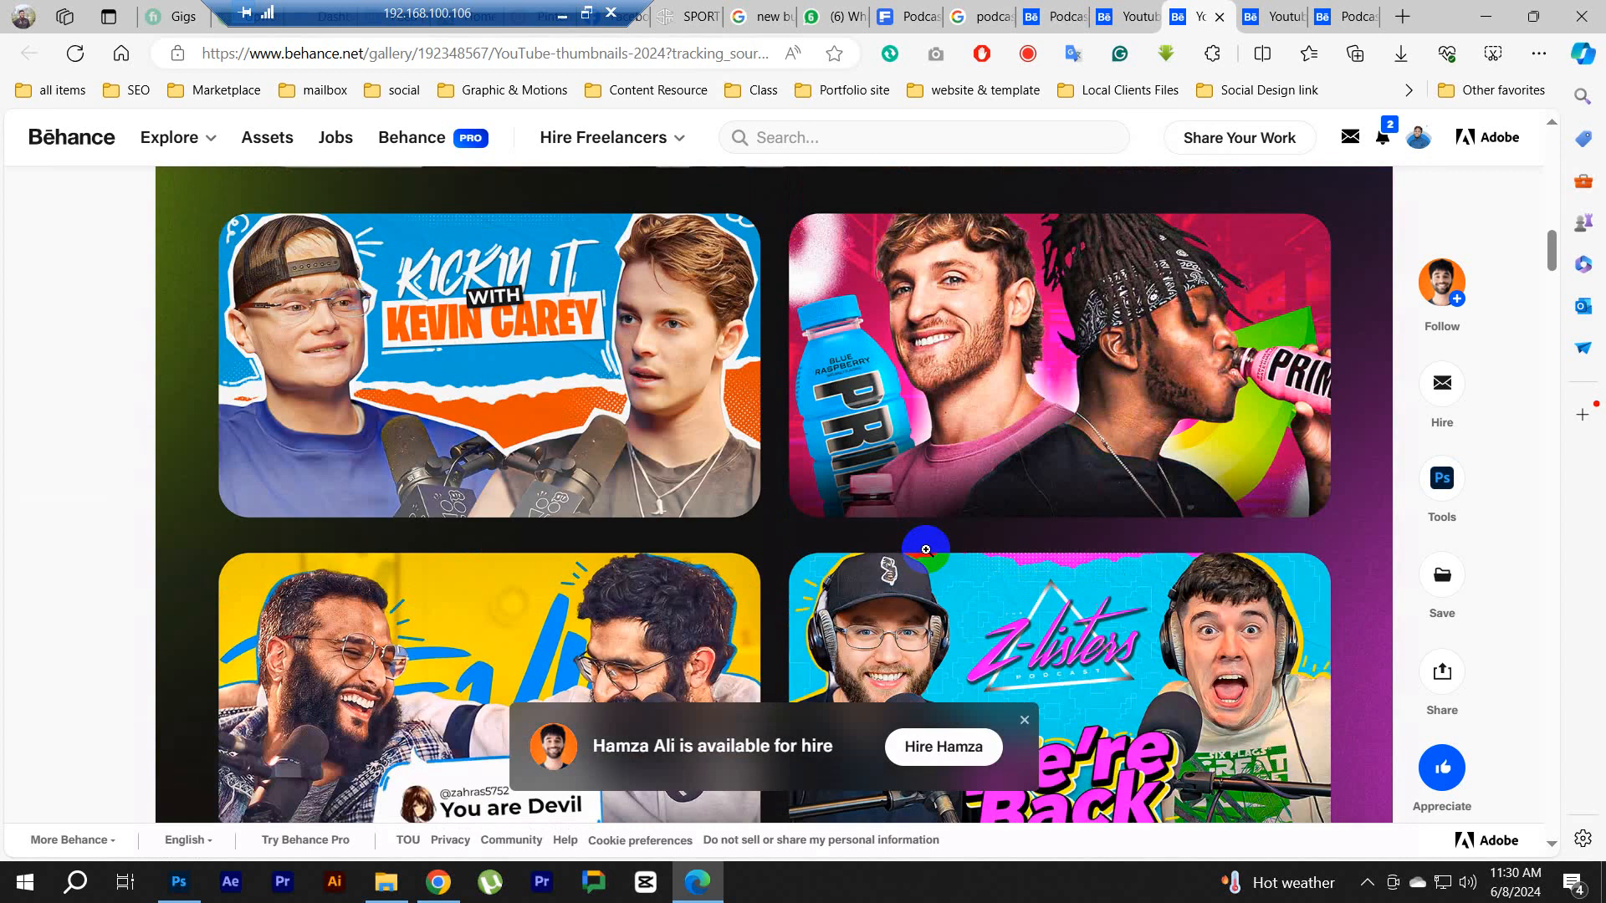
scroll(780, 518, "down", 1)
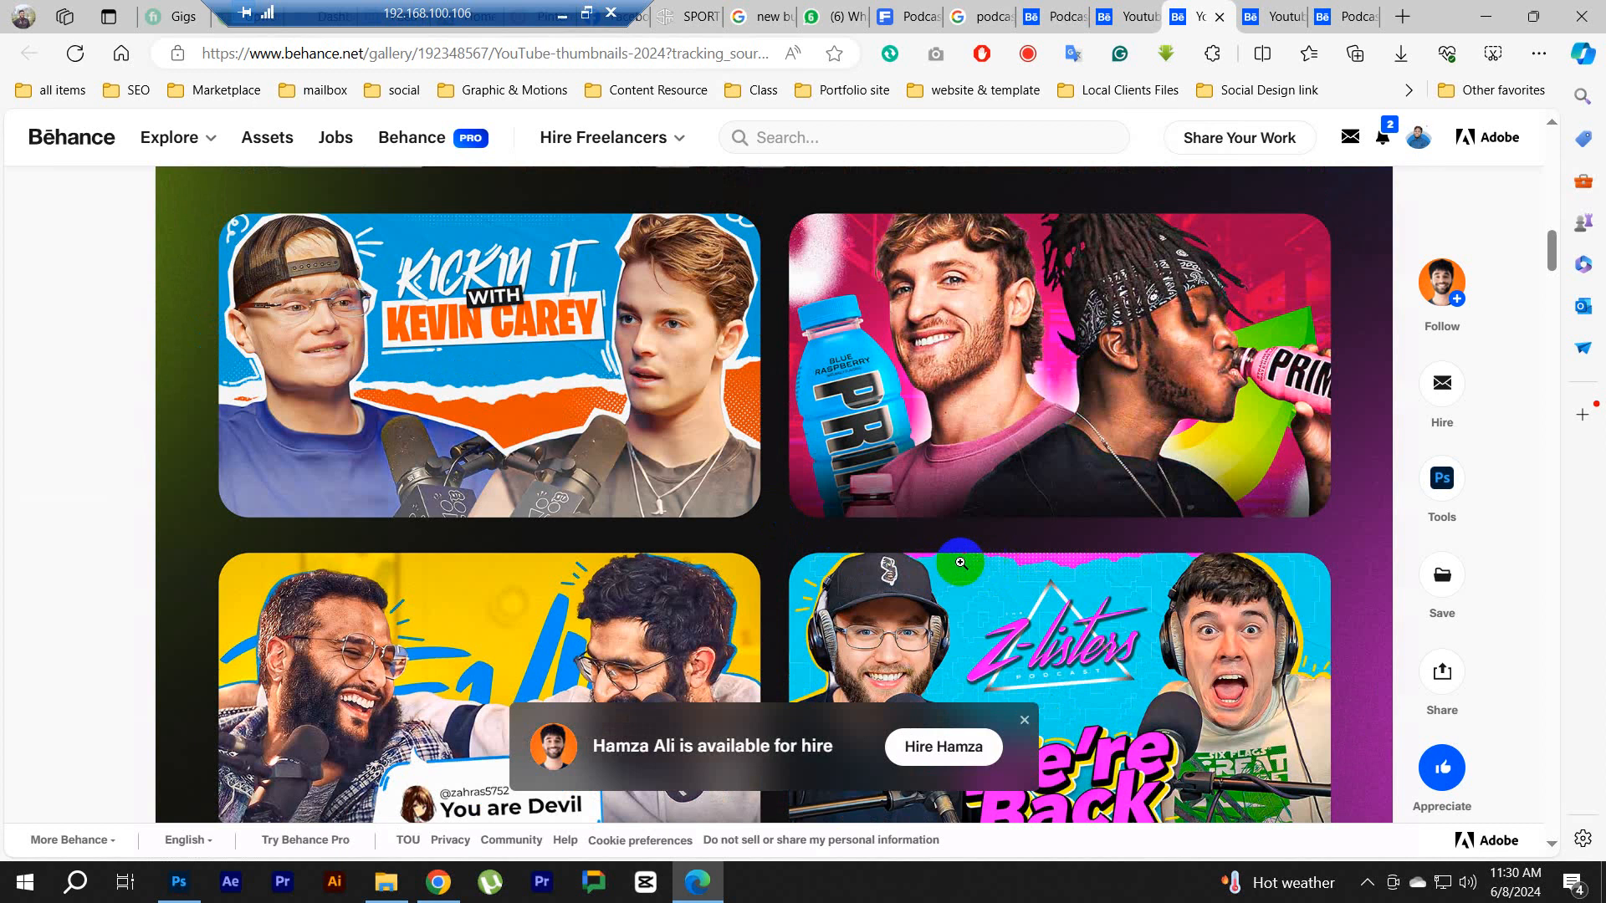
scroll(962, 564, "up", 4)
scroll(1031, 586, "down", 9)
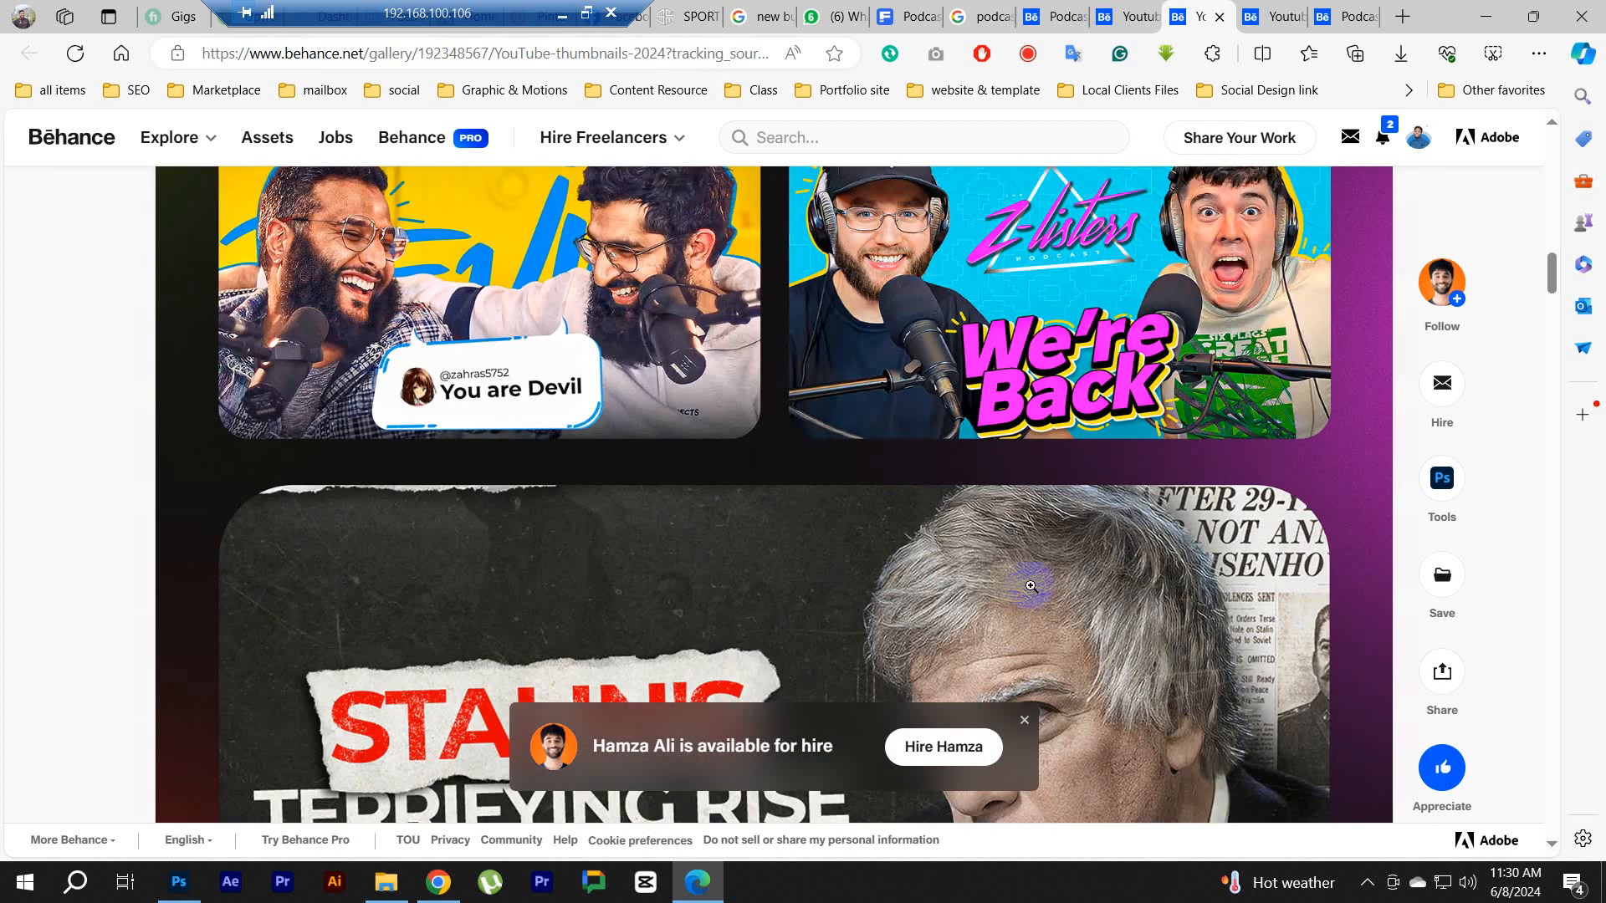
scroll(1031, 587, "down", 15)
scroll(1030, 577, "up", 13)
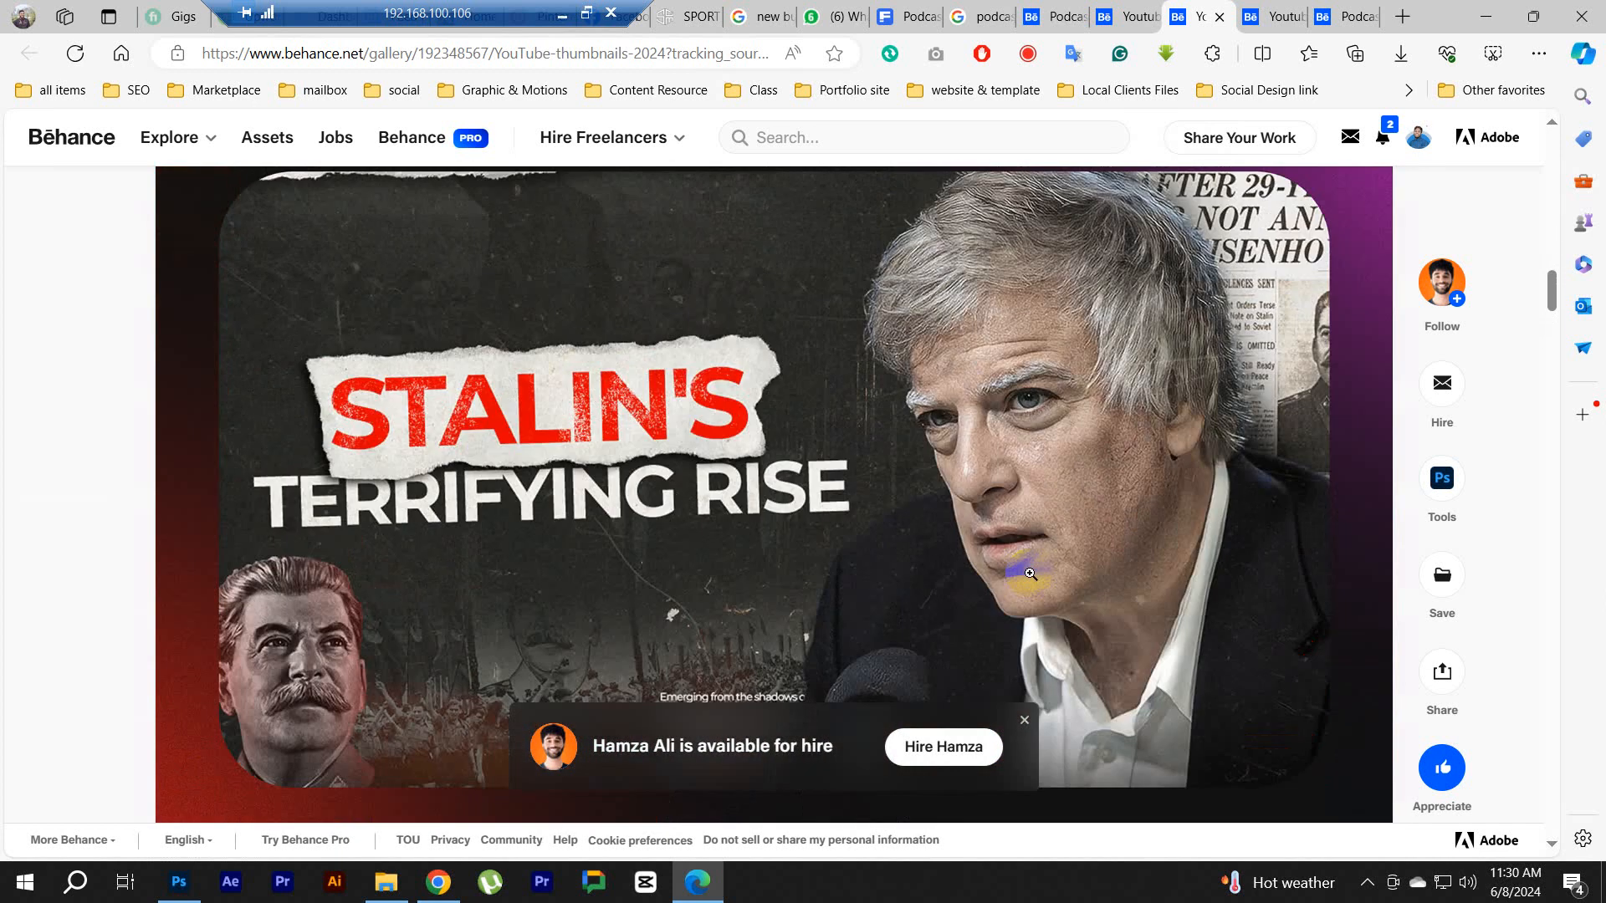
scroll(1030, 573, "up", 2)
scroll(1031, 578, "down", 2)
Step: Open the "YouTube thumbnails 2024" collage in the full-image viewer and inspect its element in the developer tools
right_click(652, 389)
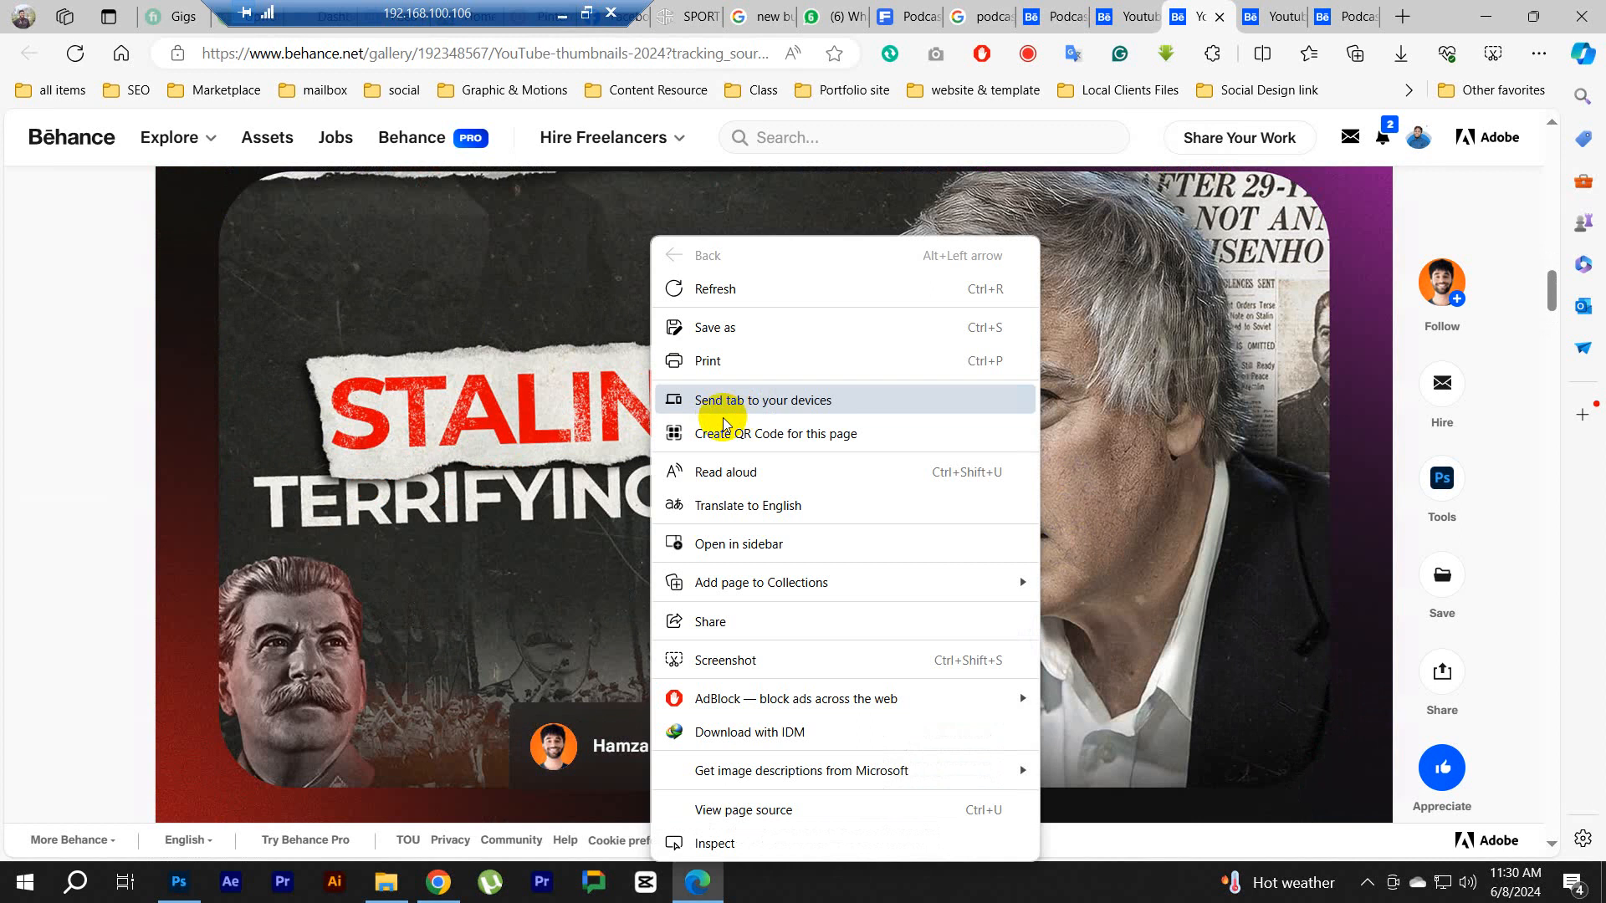
left_click(455, 403)
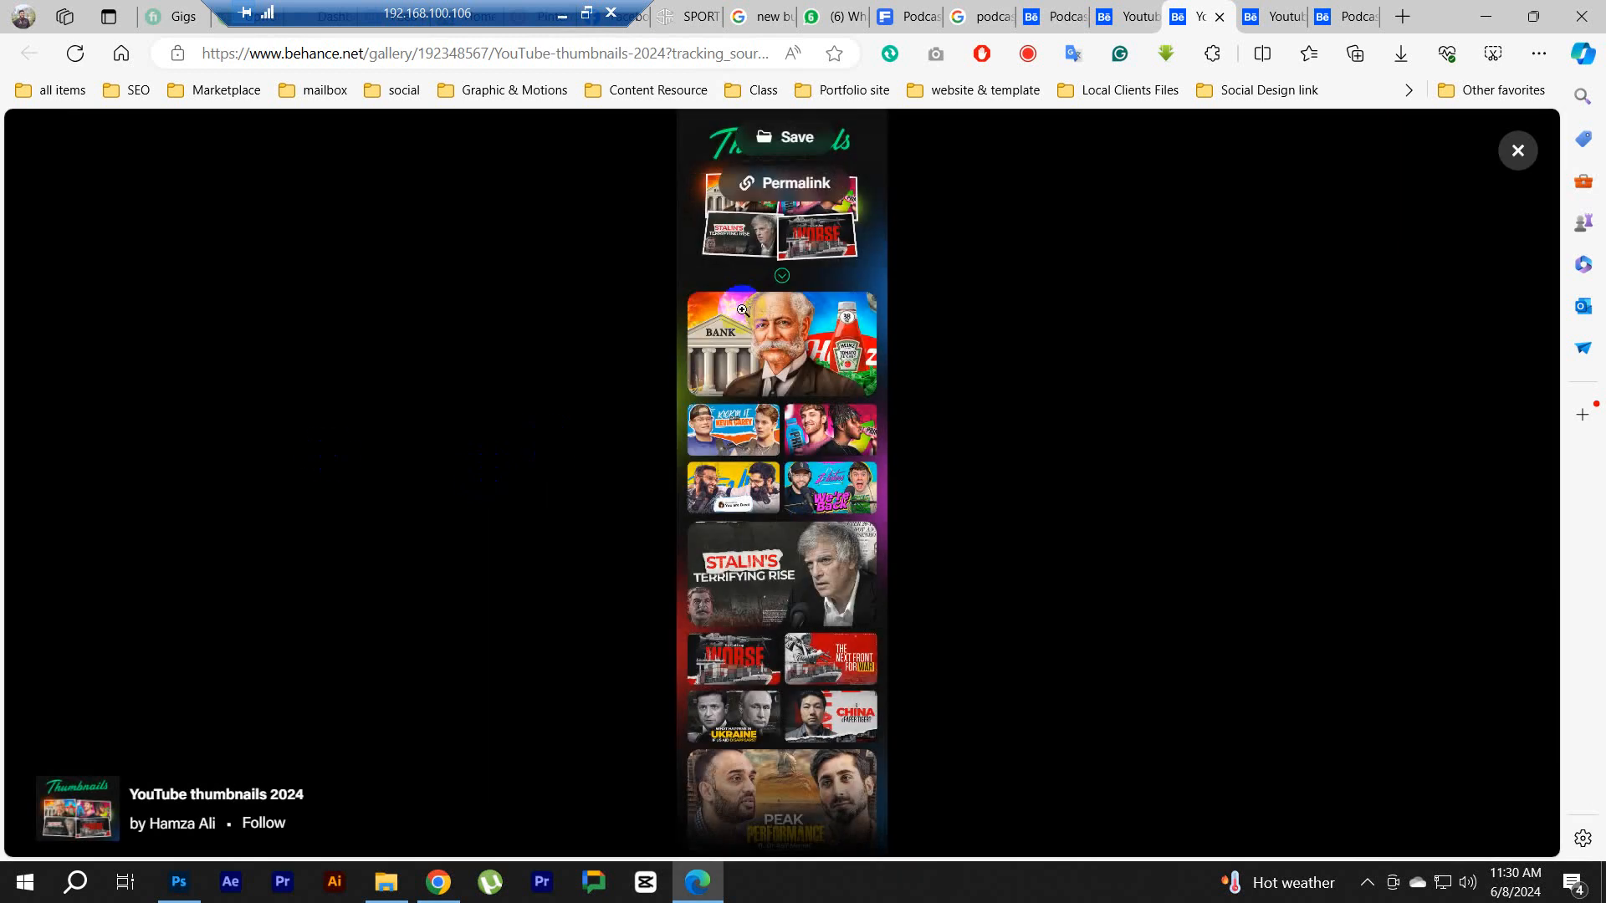
right_click(741, 311)
left_click(782, 850)
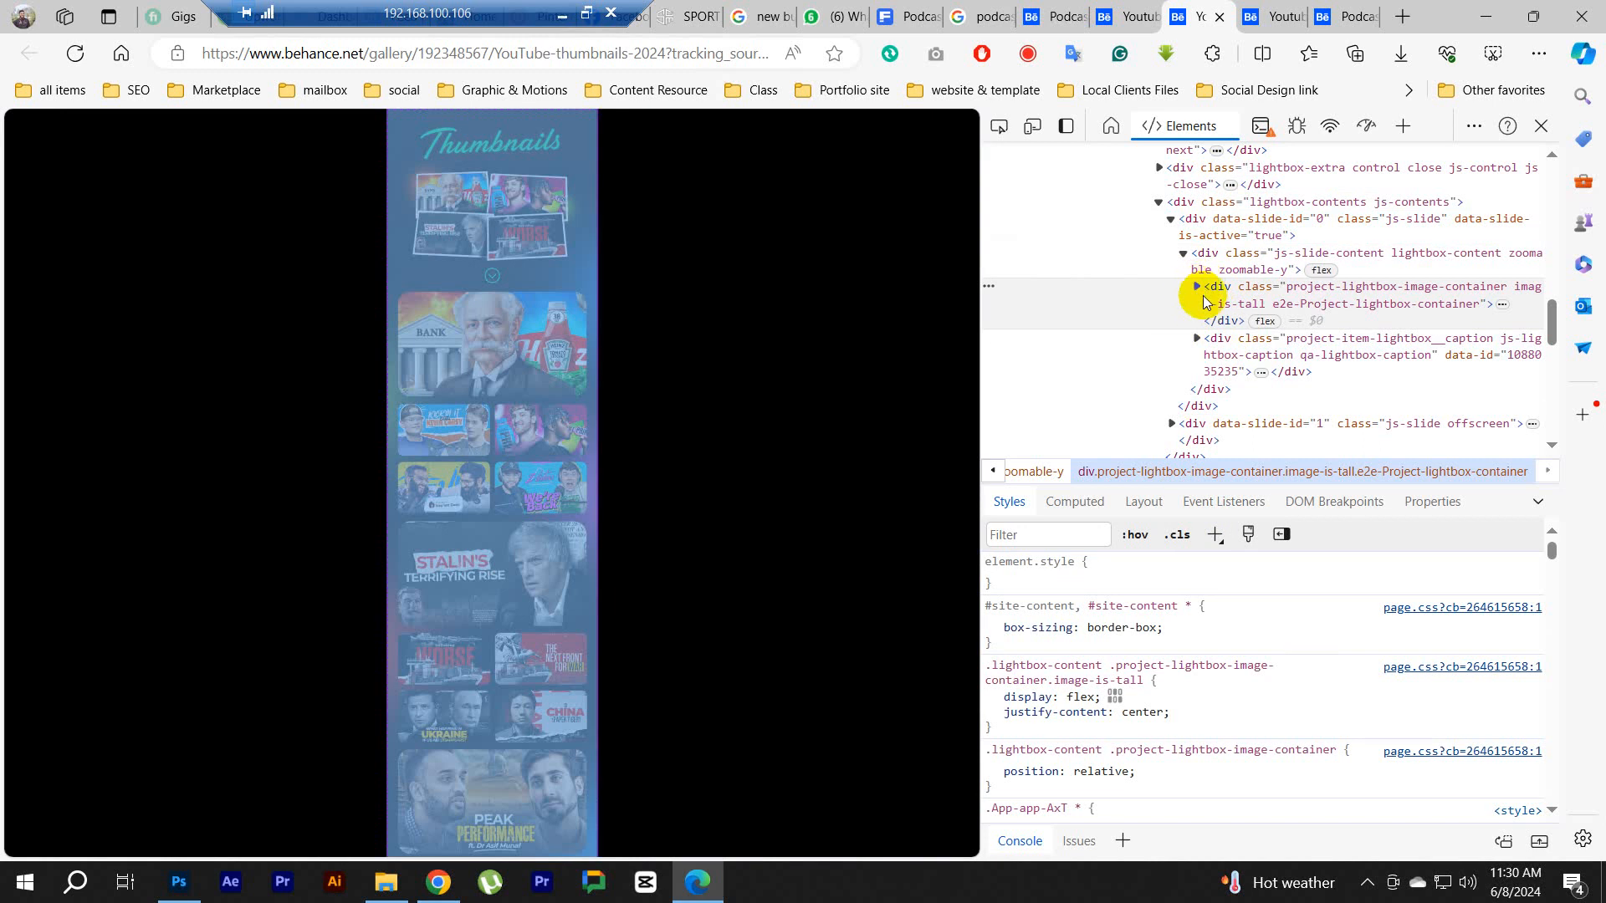
Step: Search the lightbox markup for the collage's image source, checking the image container and the caption block
left_click(1198, 289)
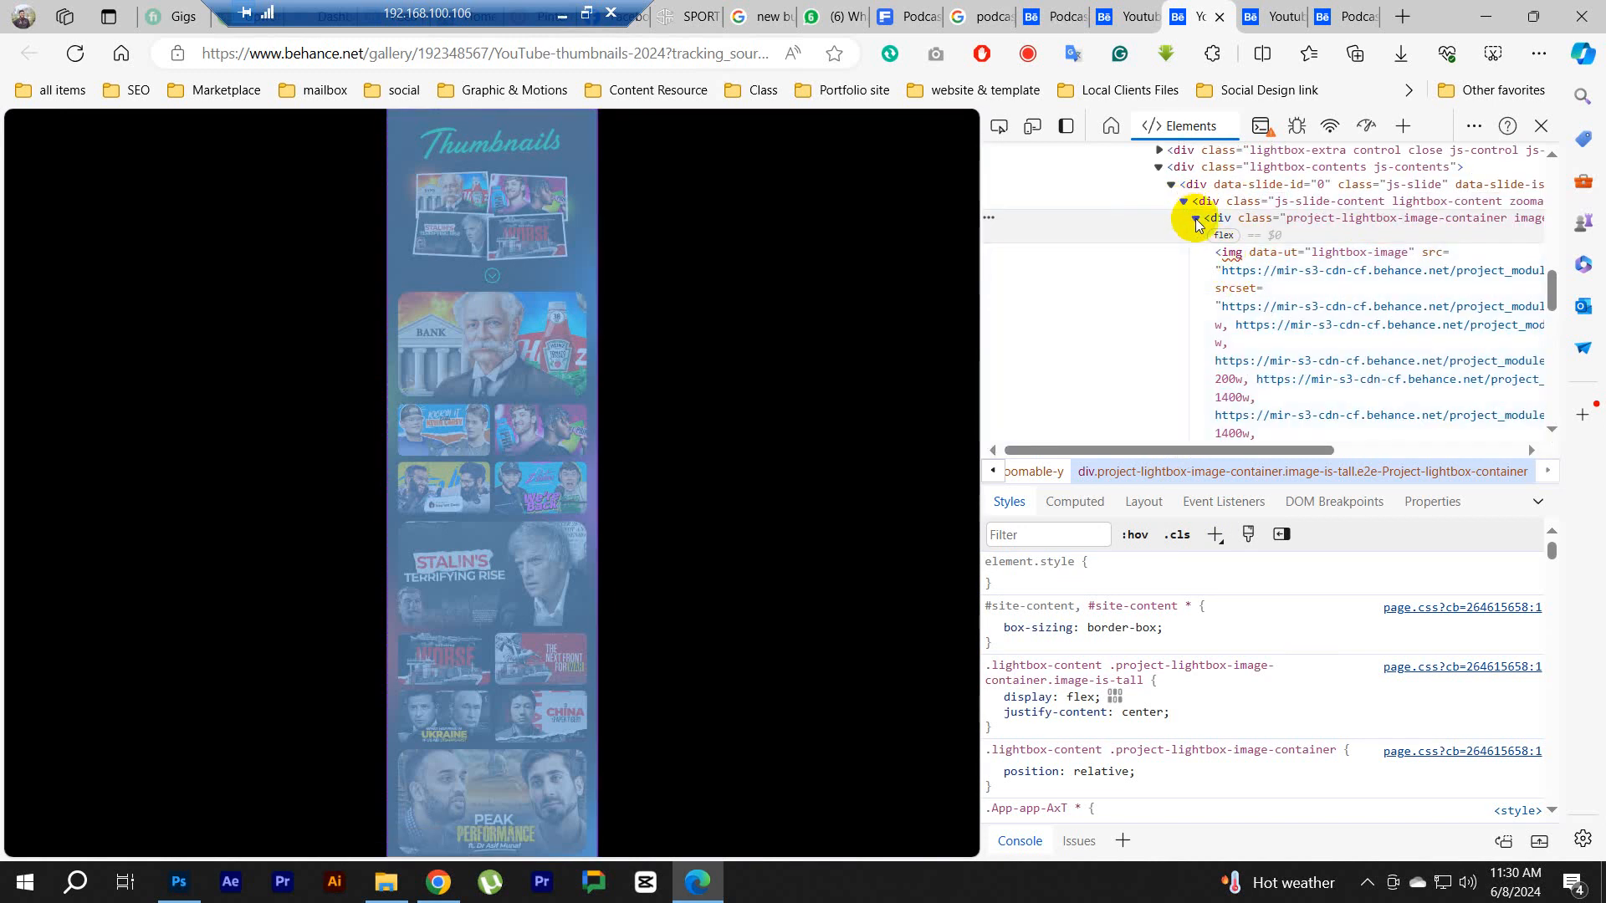
left_click(1198, 219)
left_click(1198, 338)
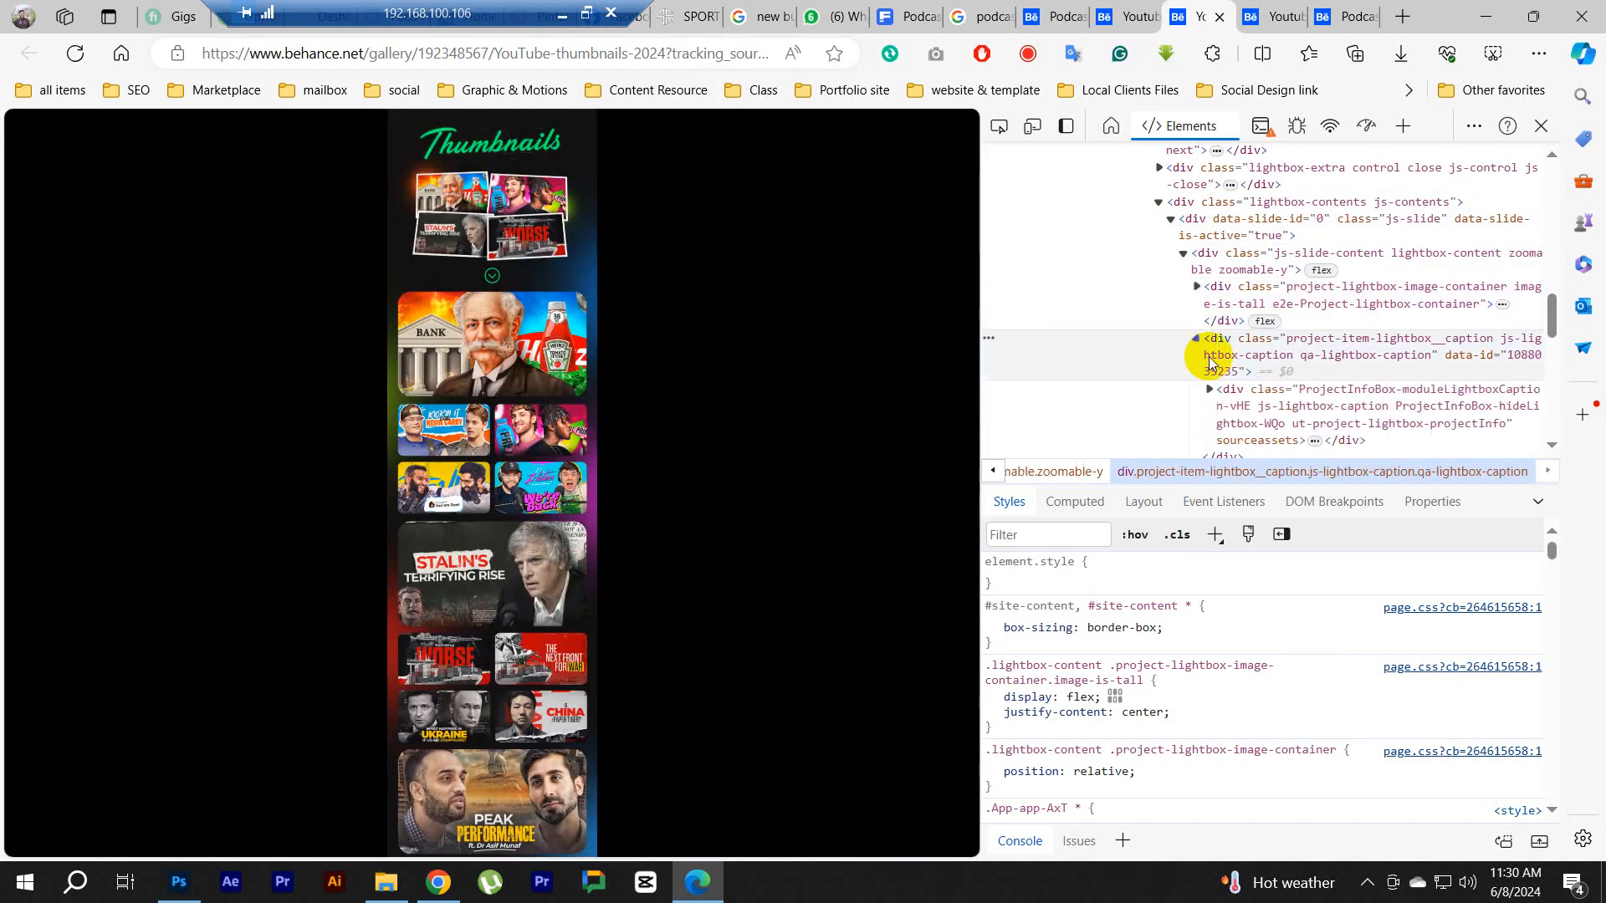
scroll(1218, 362, "down", 3)
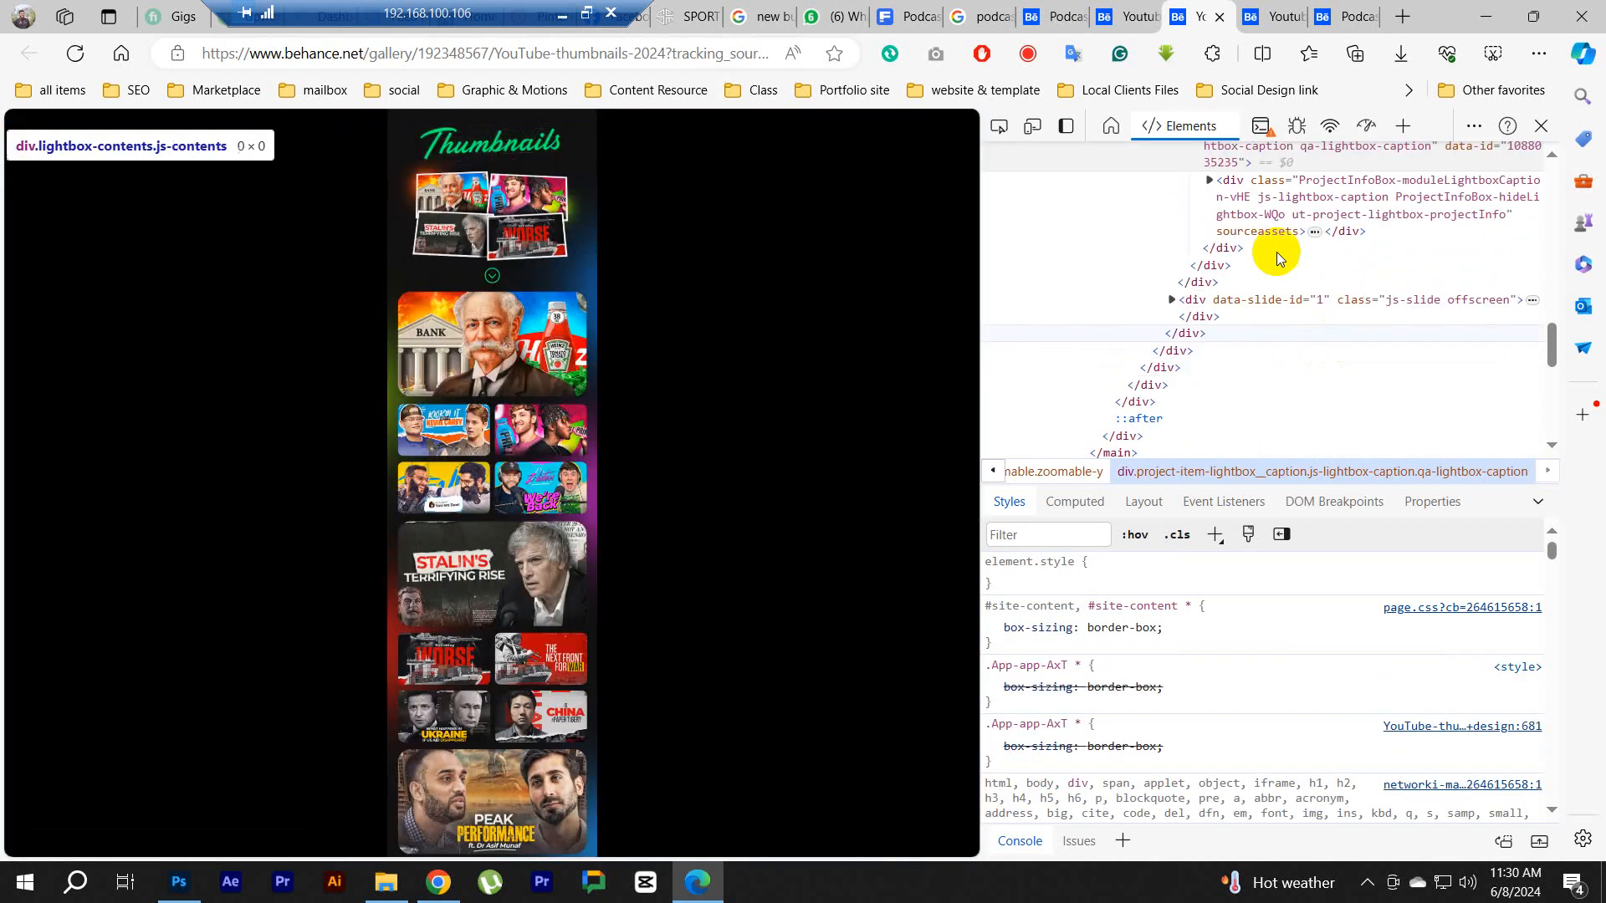
left_click(494, 363)
left_click(627, 364)
left_click(1001, 126)
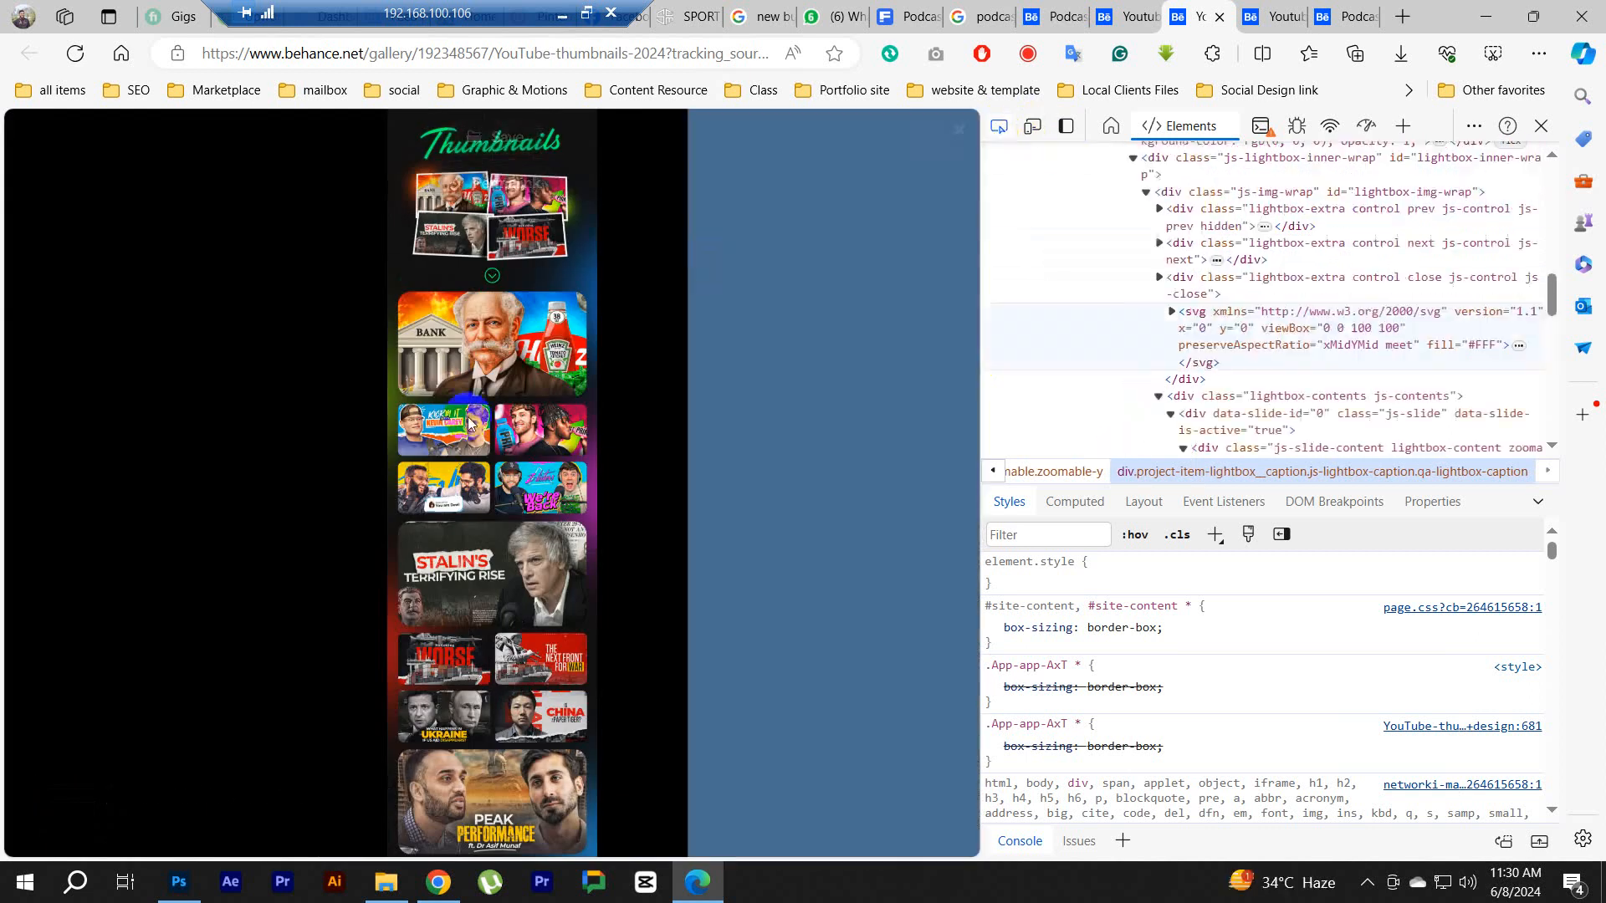
left_click(674, 477)
scroll(1404, 360, "down", 3)
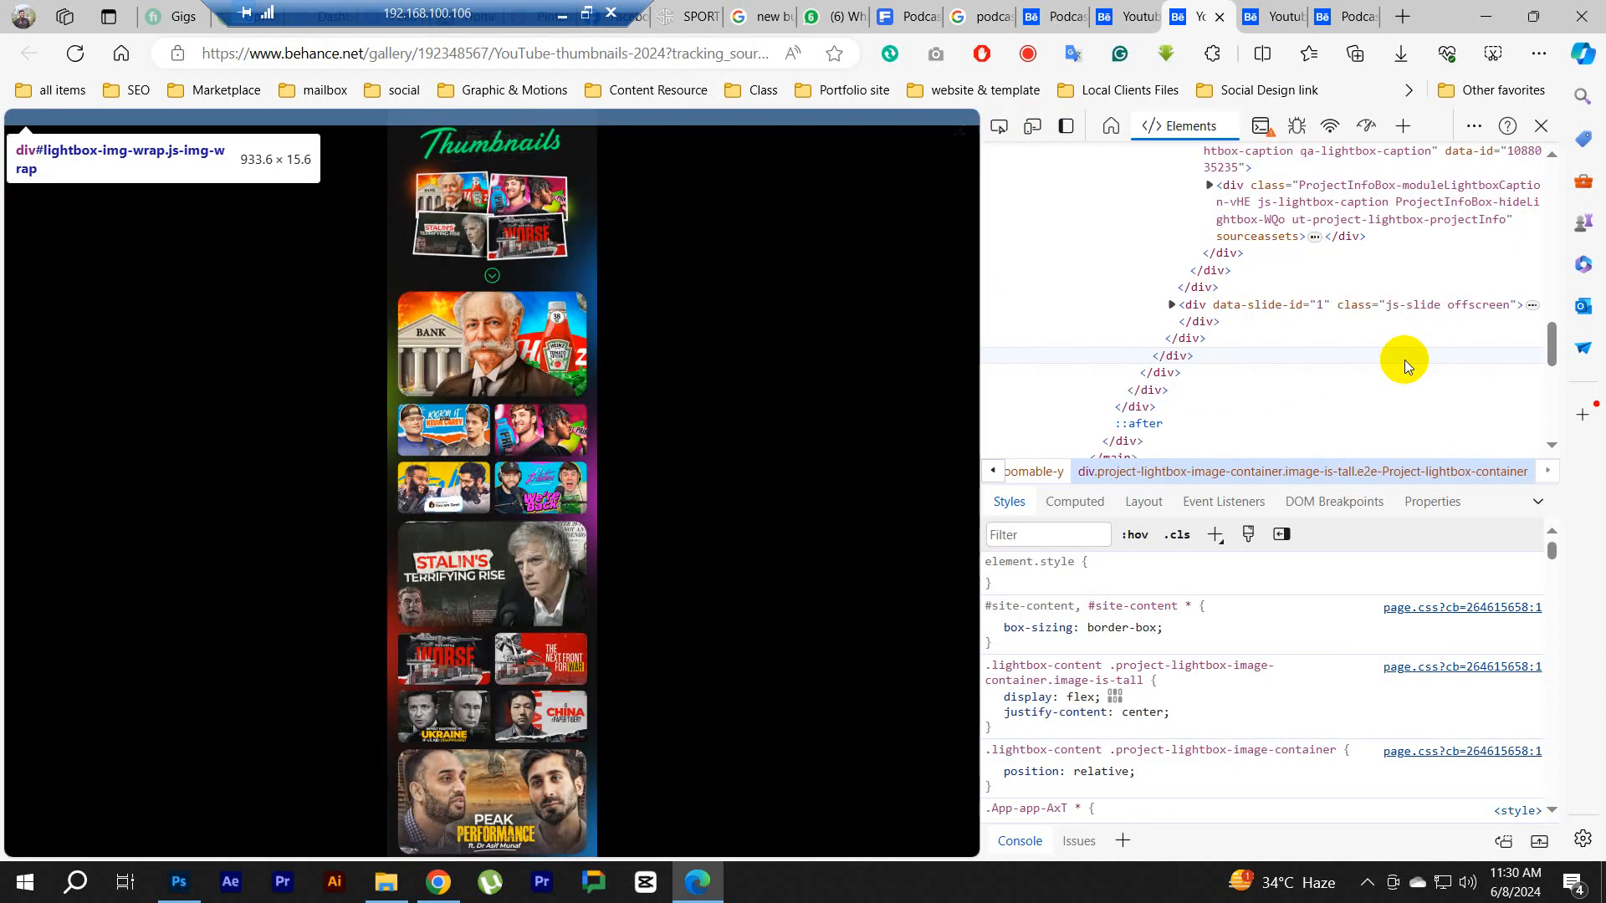
scroll(1403, 360, "up", 10)
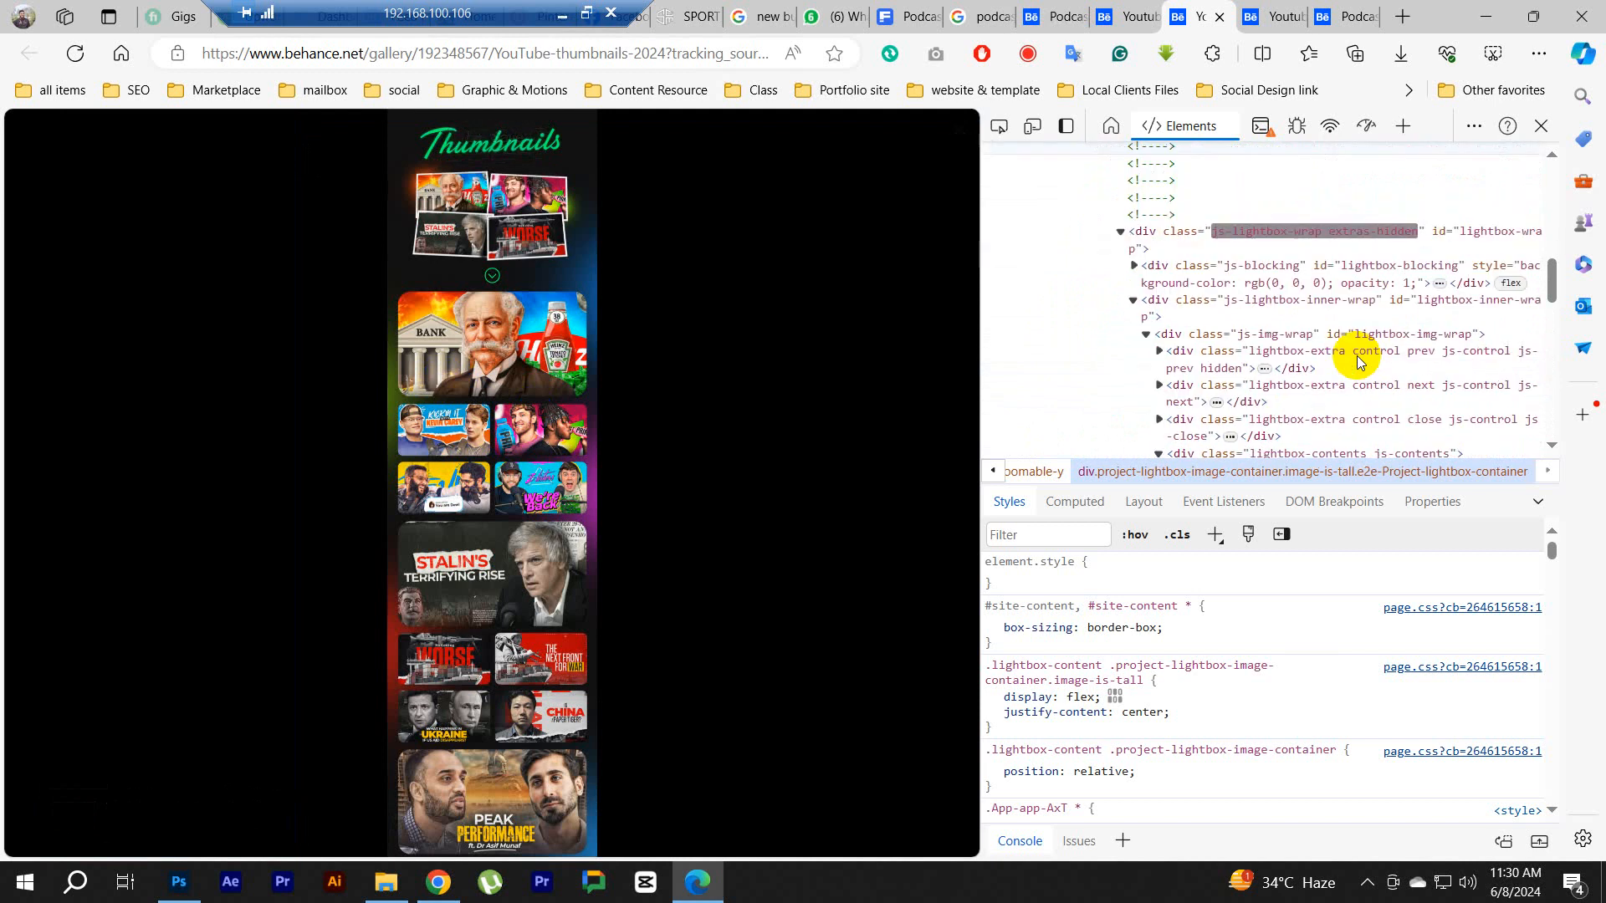
Step: Expand the collage's image container in the markup, open the full-size JPG source in its own tab and copy the image
mouse_move(387, 405)
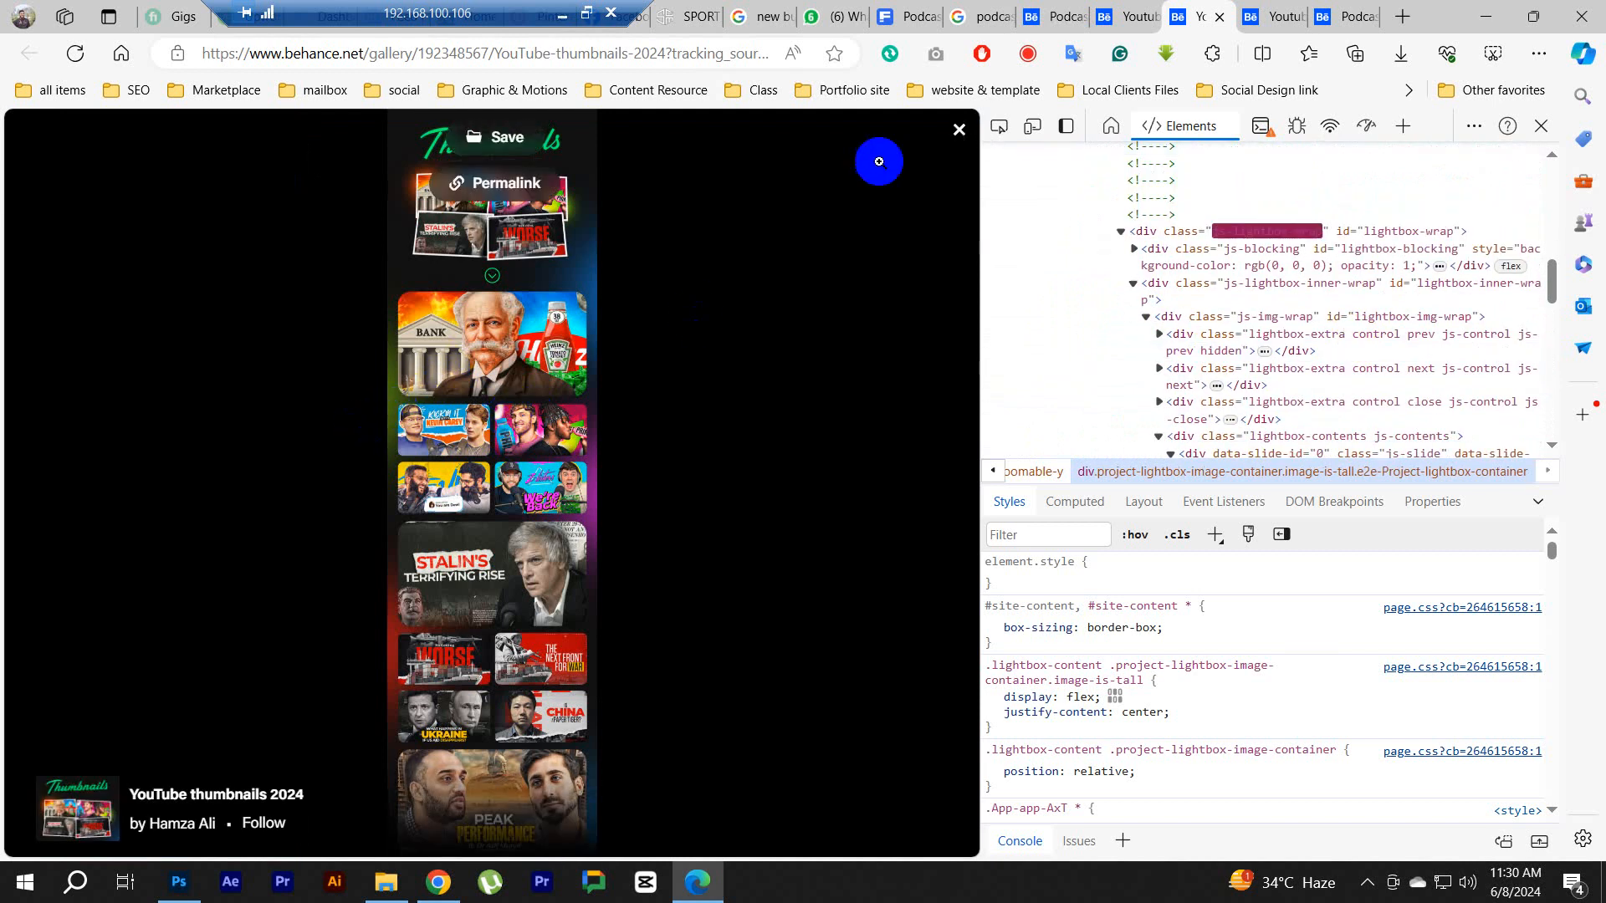
left_click(999, 125)
left_click(402, 442)
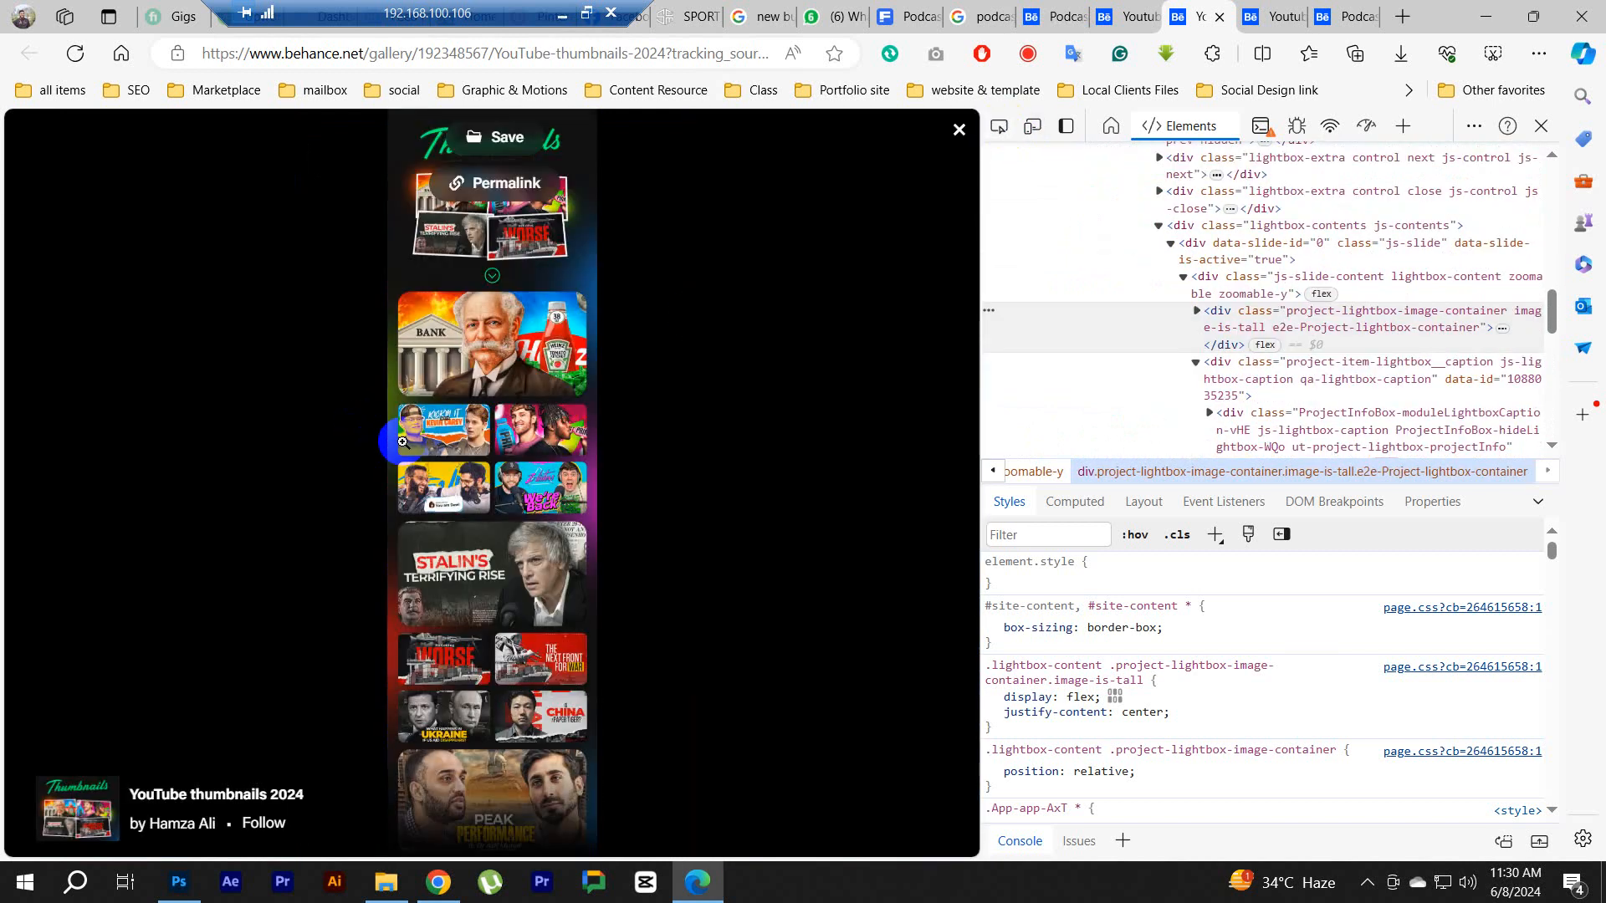
left_click(1196, 311)
mouse_move(1368, 287)
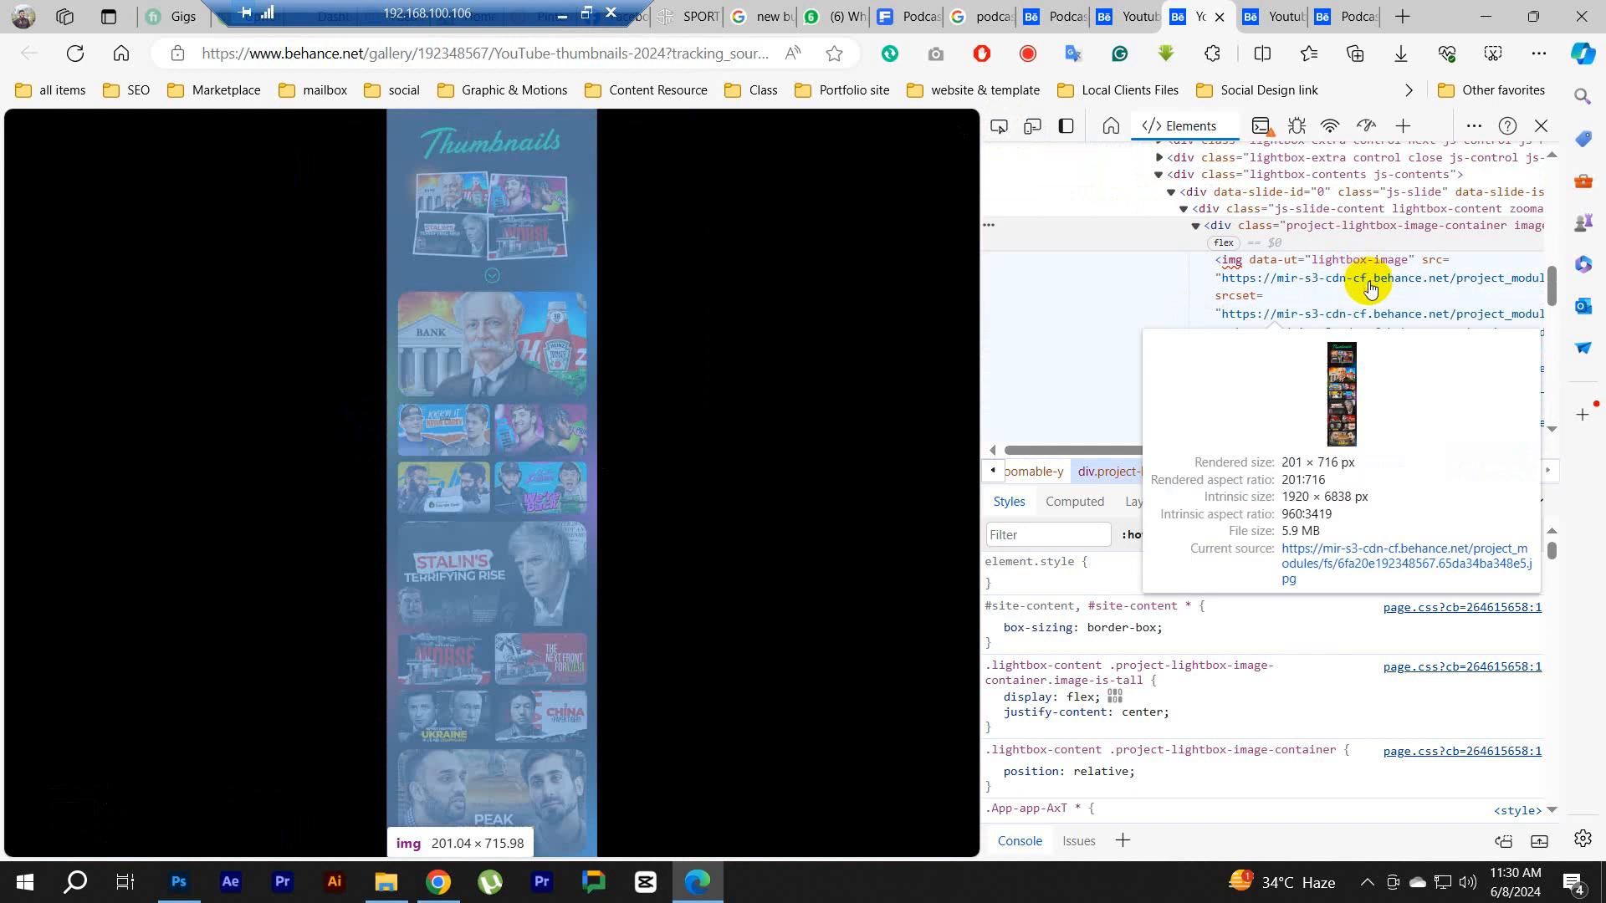
left_click(1322, 553)
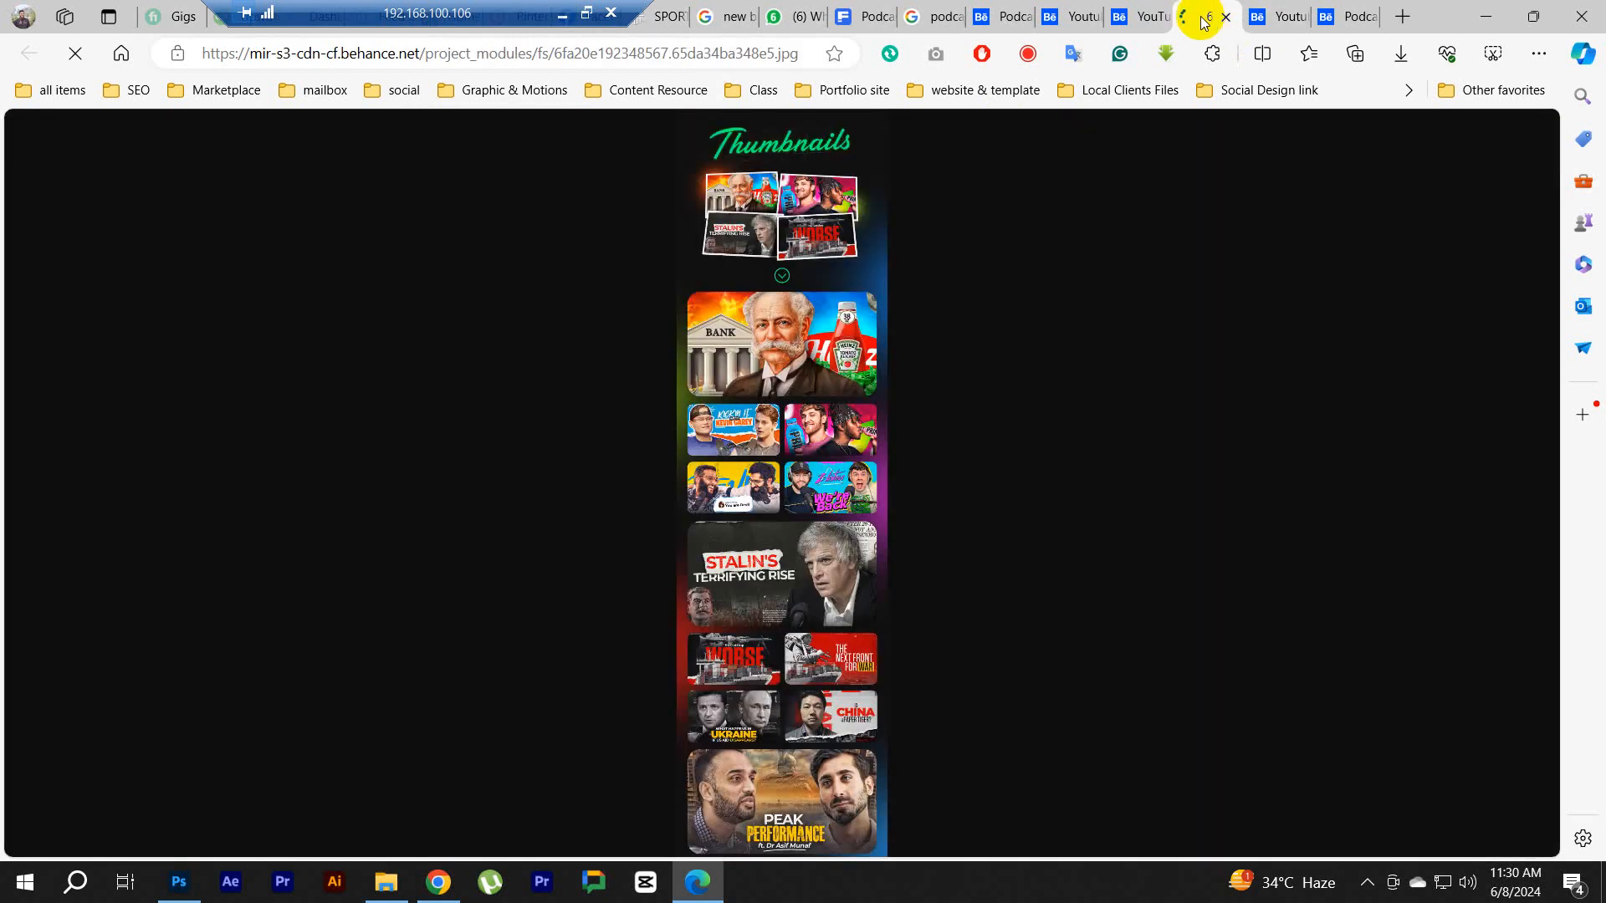
right_click(765, 296)
left_click(835, 373)
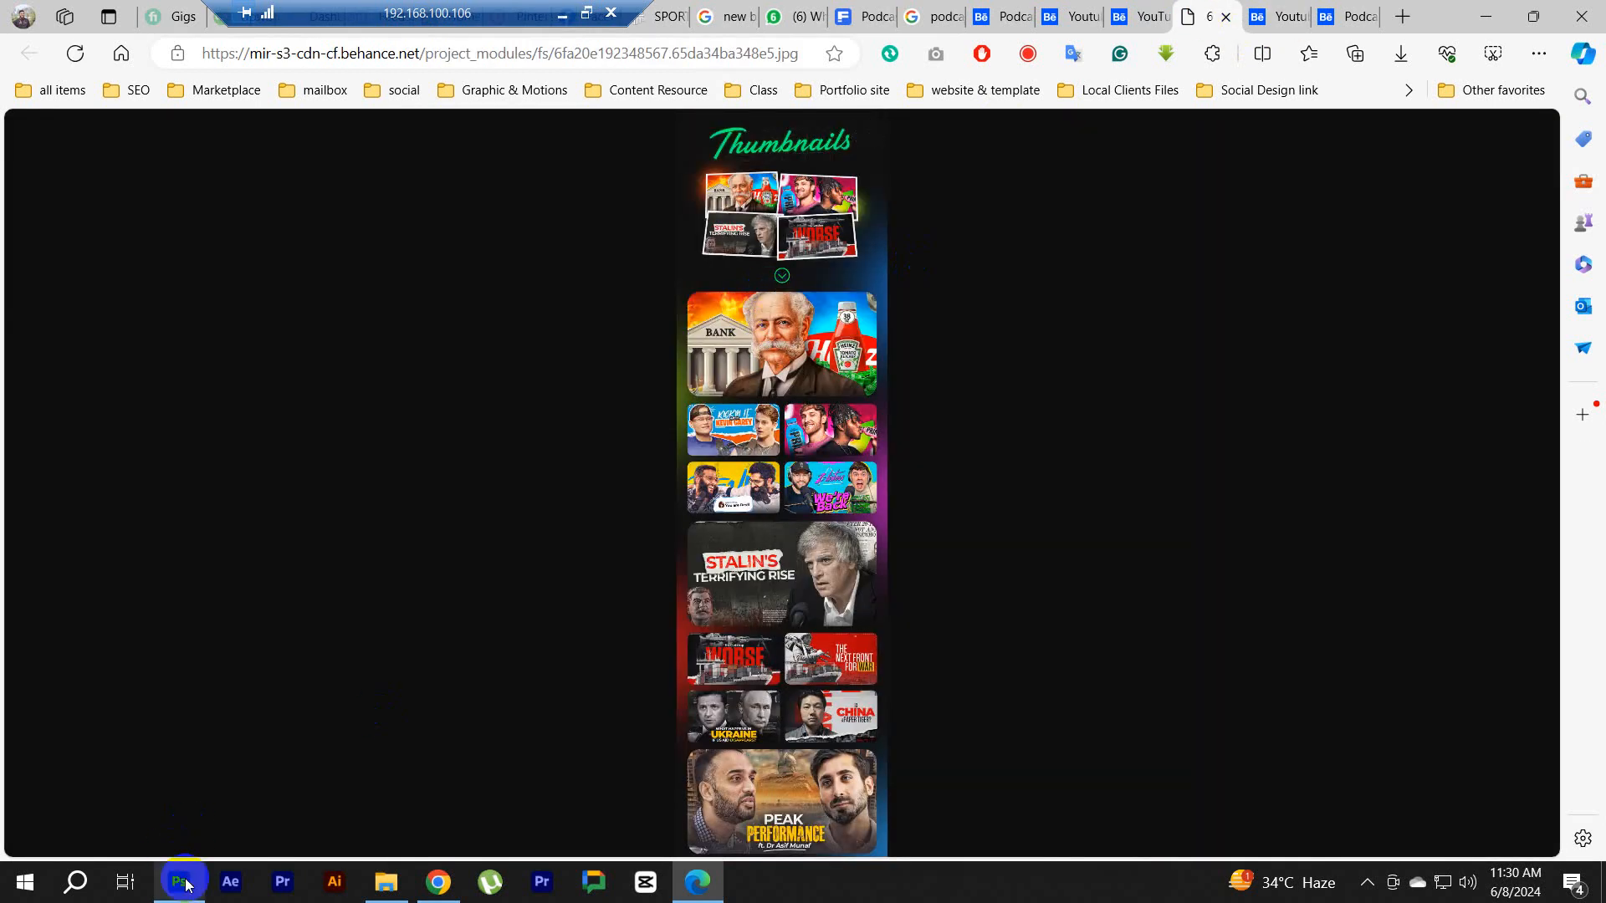
Step: Switch to Photoshop and create a new 1920 x 730 px RGB document at 72 ppi with a white background
left_click(179, 882)
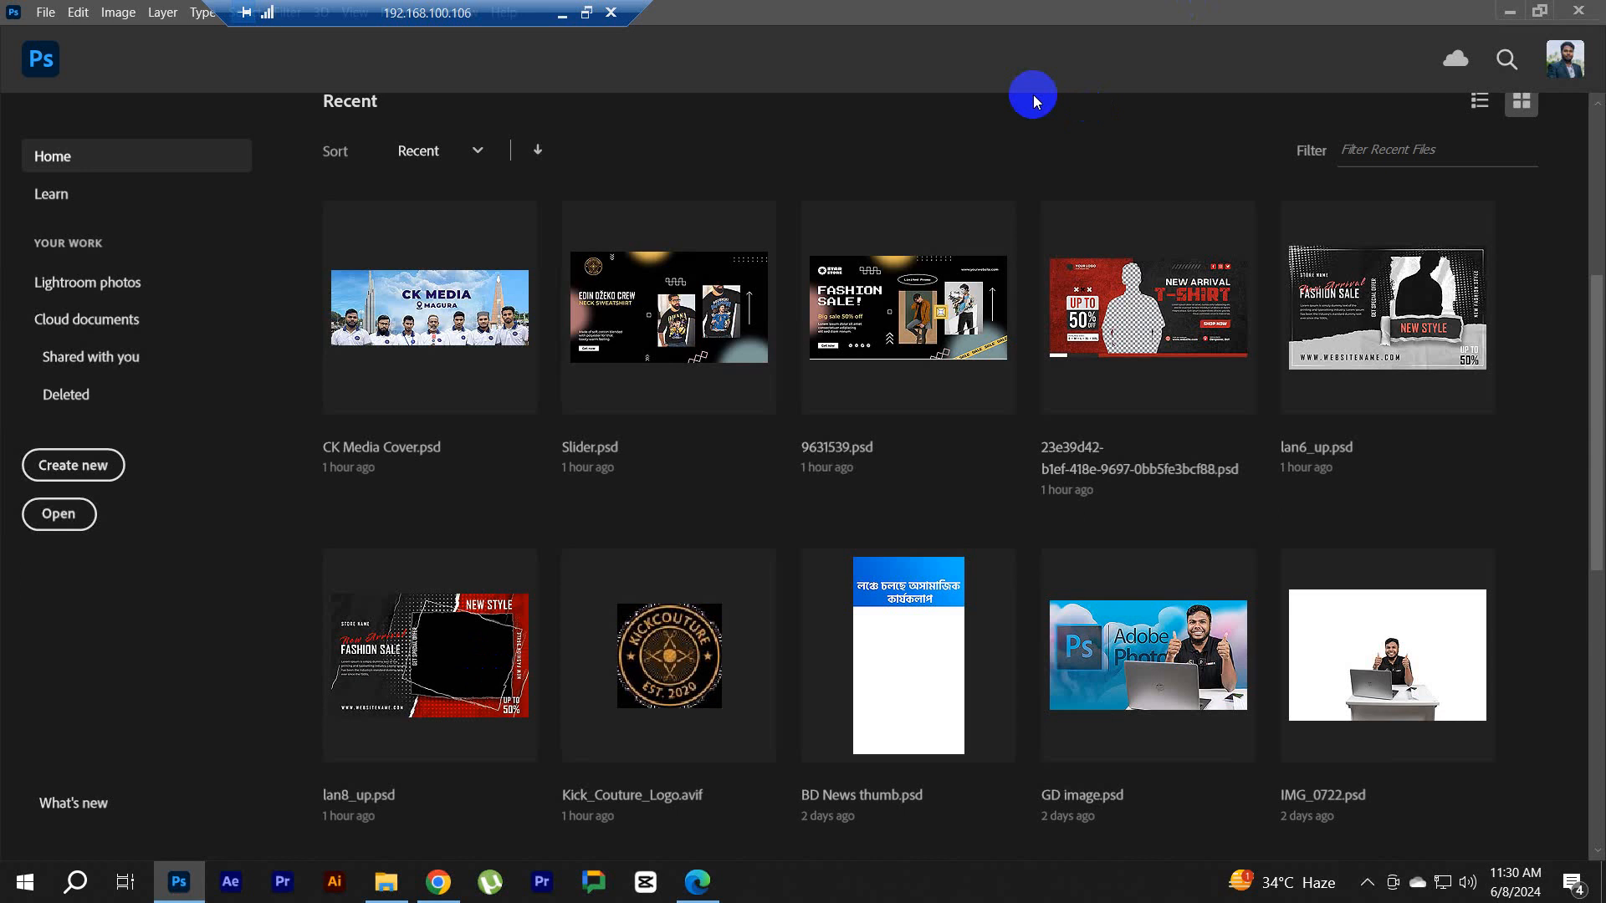
key("ctrl+n")
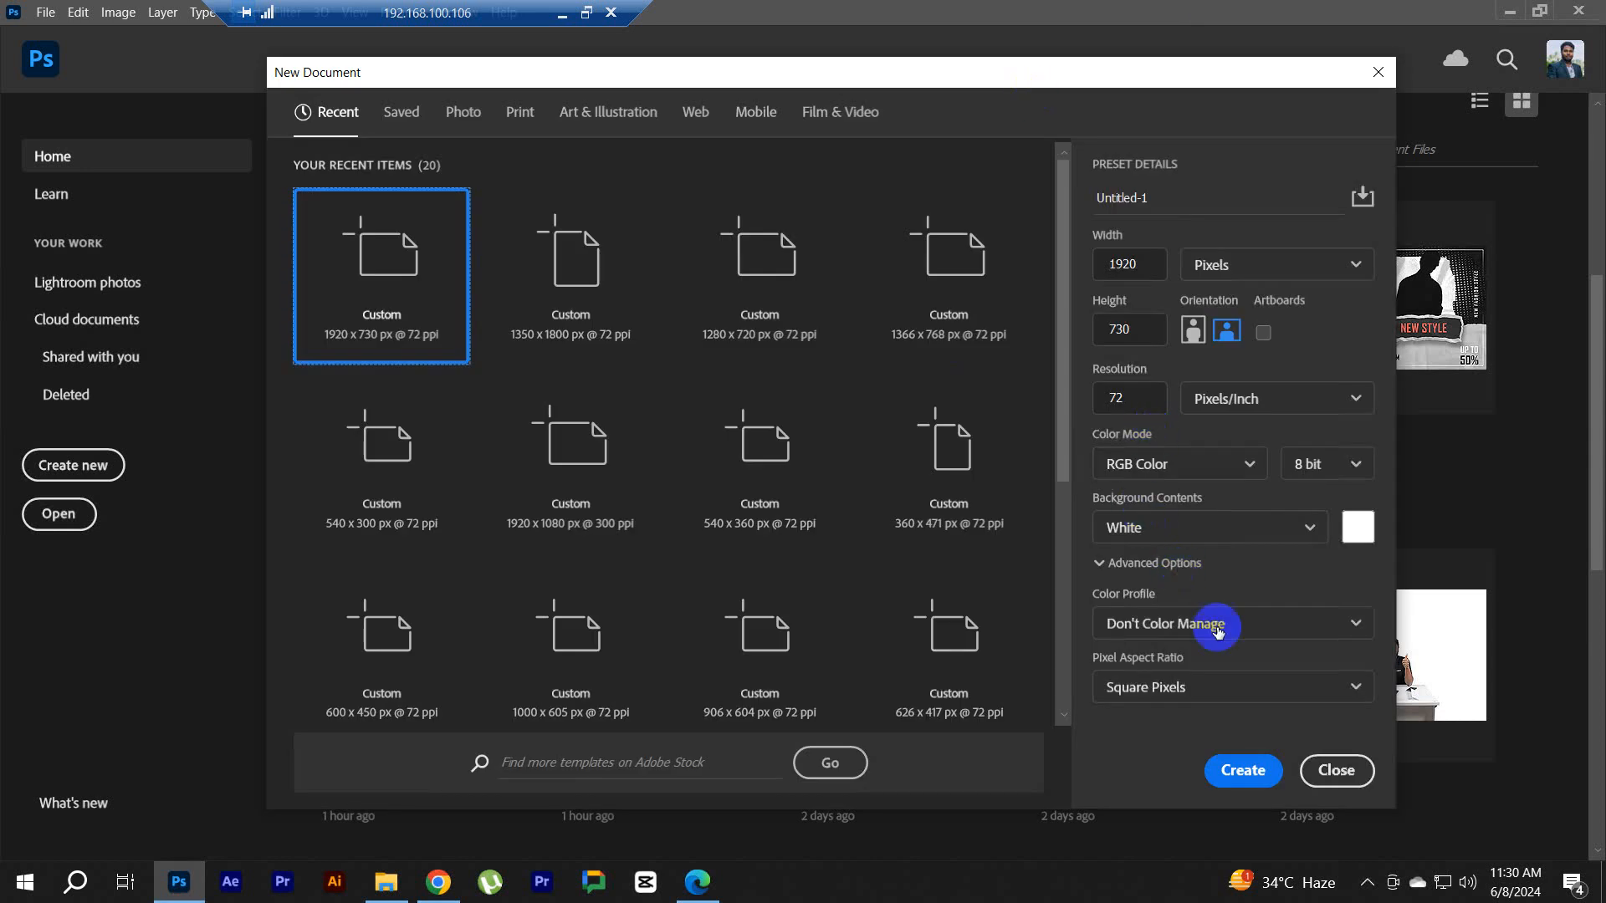
left_click(1242, 770)
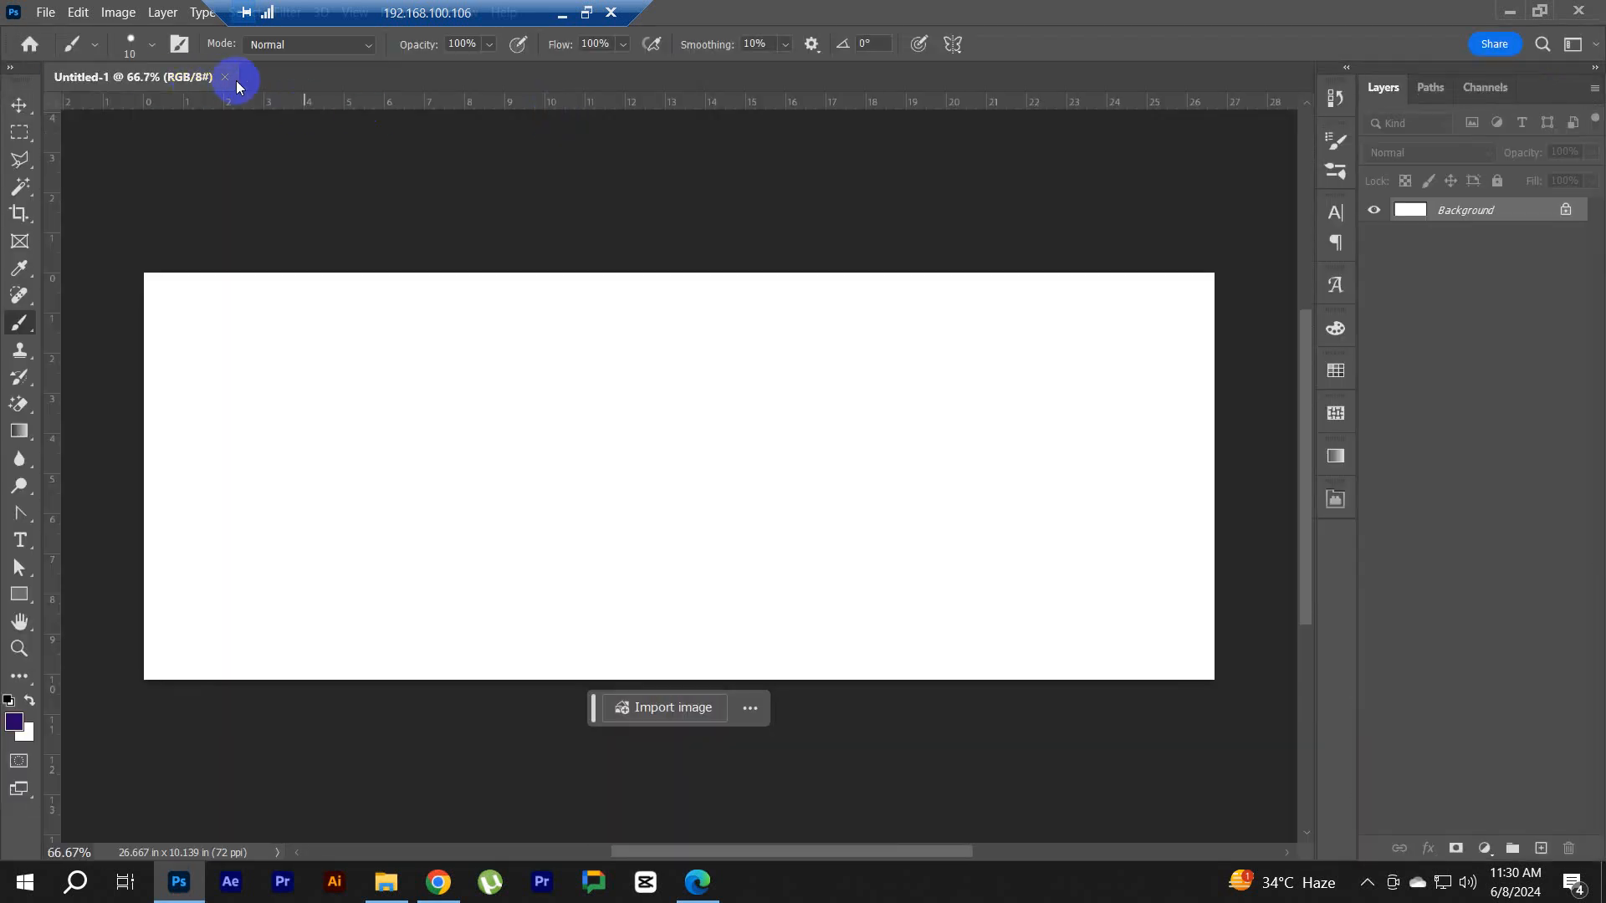
Step: Replace the blank document with a new white 1920 x 6838 px RGB document at 72 ppi and paste the copied collage into it
left_click(226, 77)
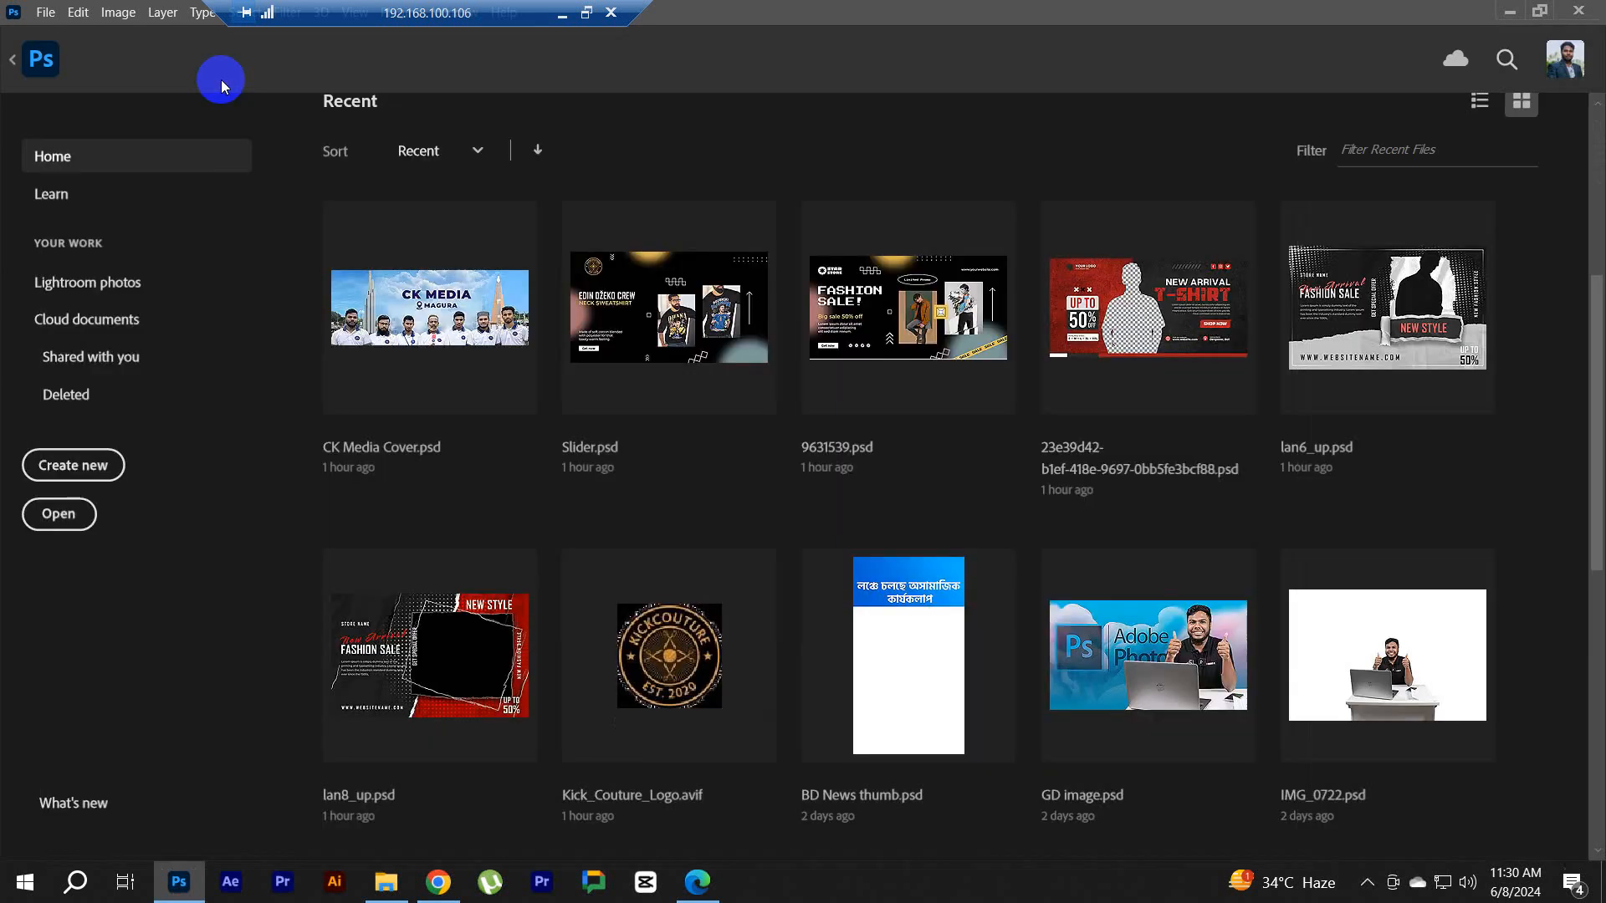
left_click(42, 13)
left_click(57, 34)
left_click(1243, 770)
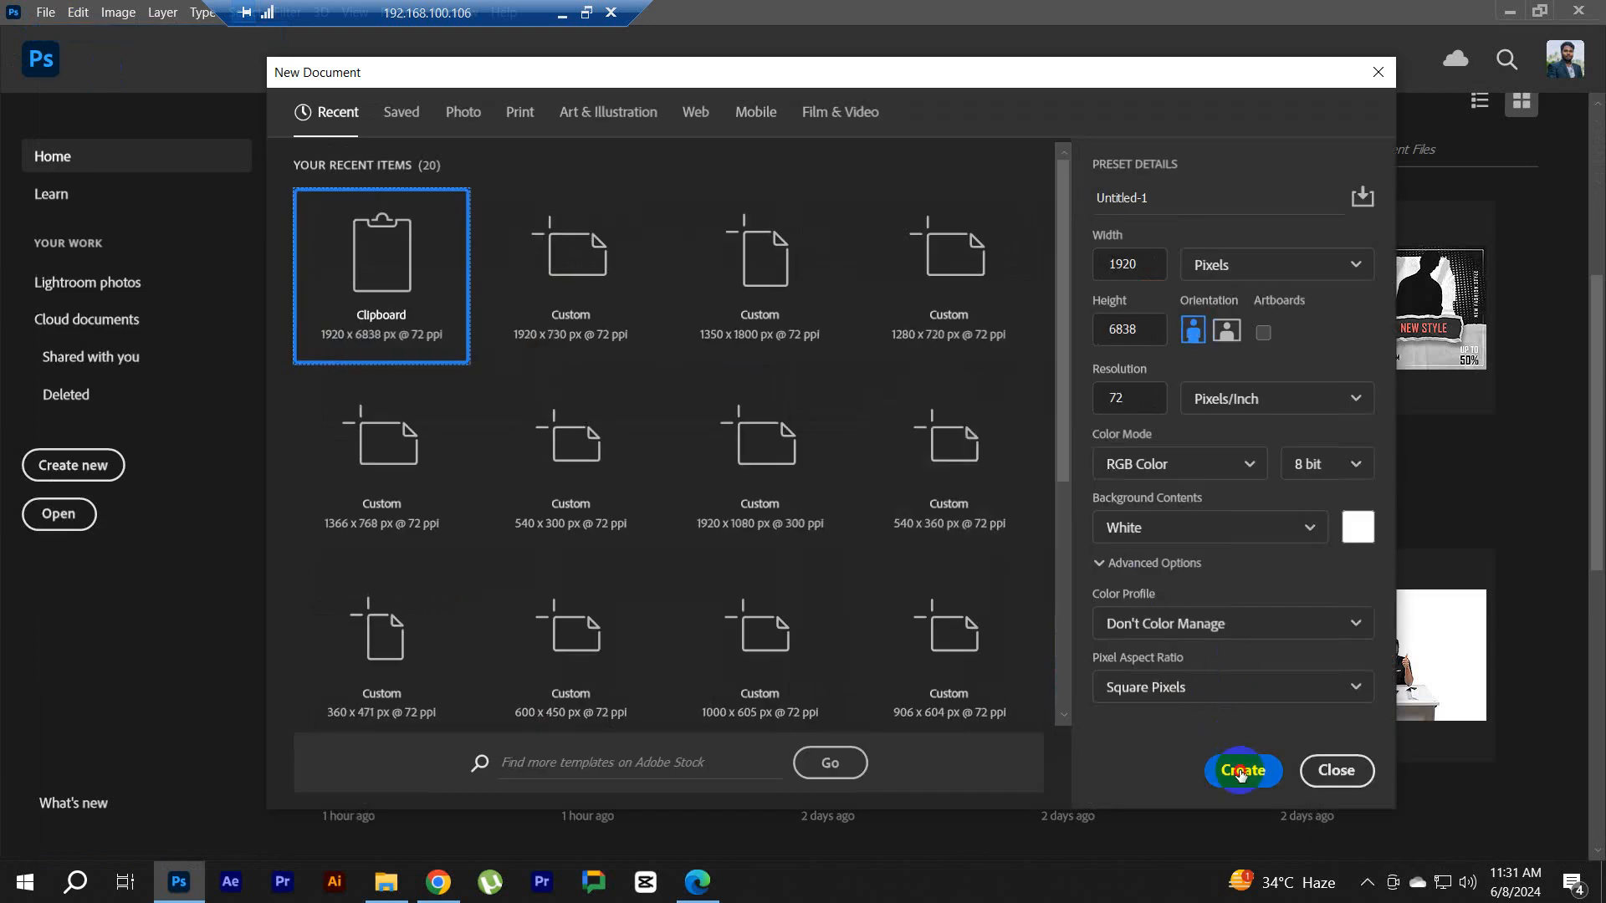
key("ctrl+v")
Step: Examine the pasted collage's podcast designs, studying the "Stalin's Terrifying Rise" thumbnail up close
scroll(700, 356, "up", 2)
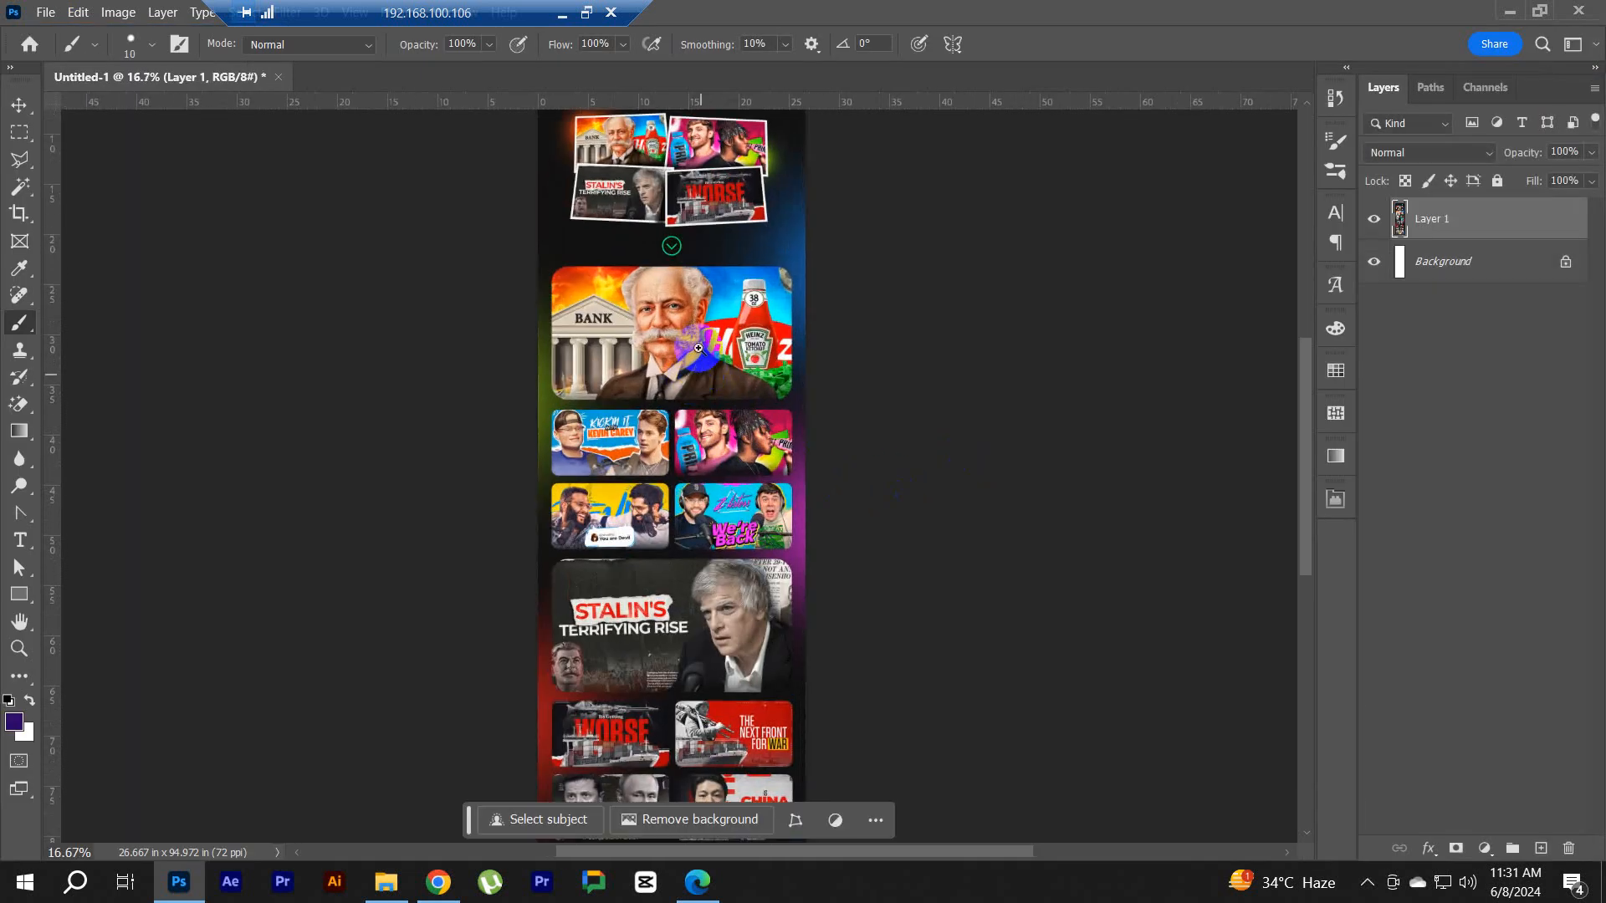
key("v")
left_click_drag(698, 351, 710, 239)
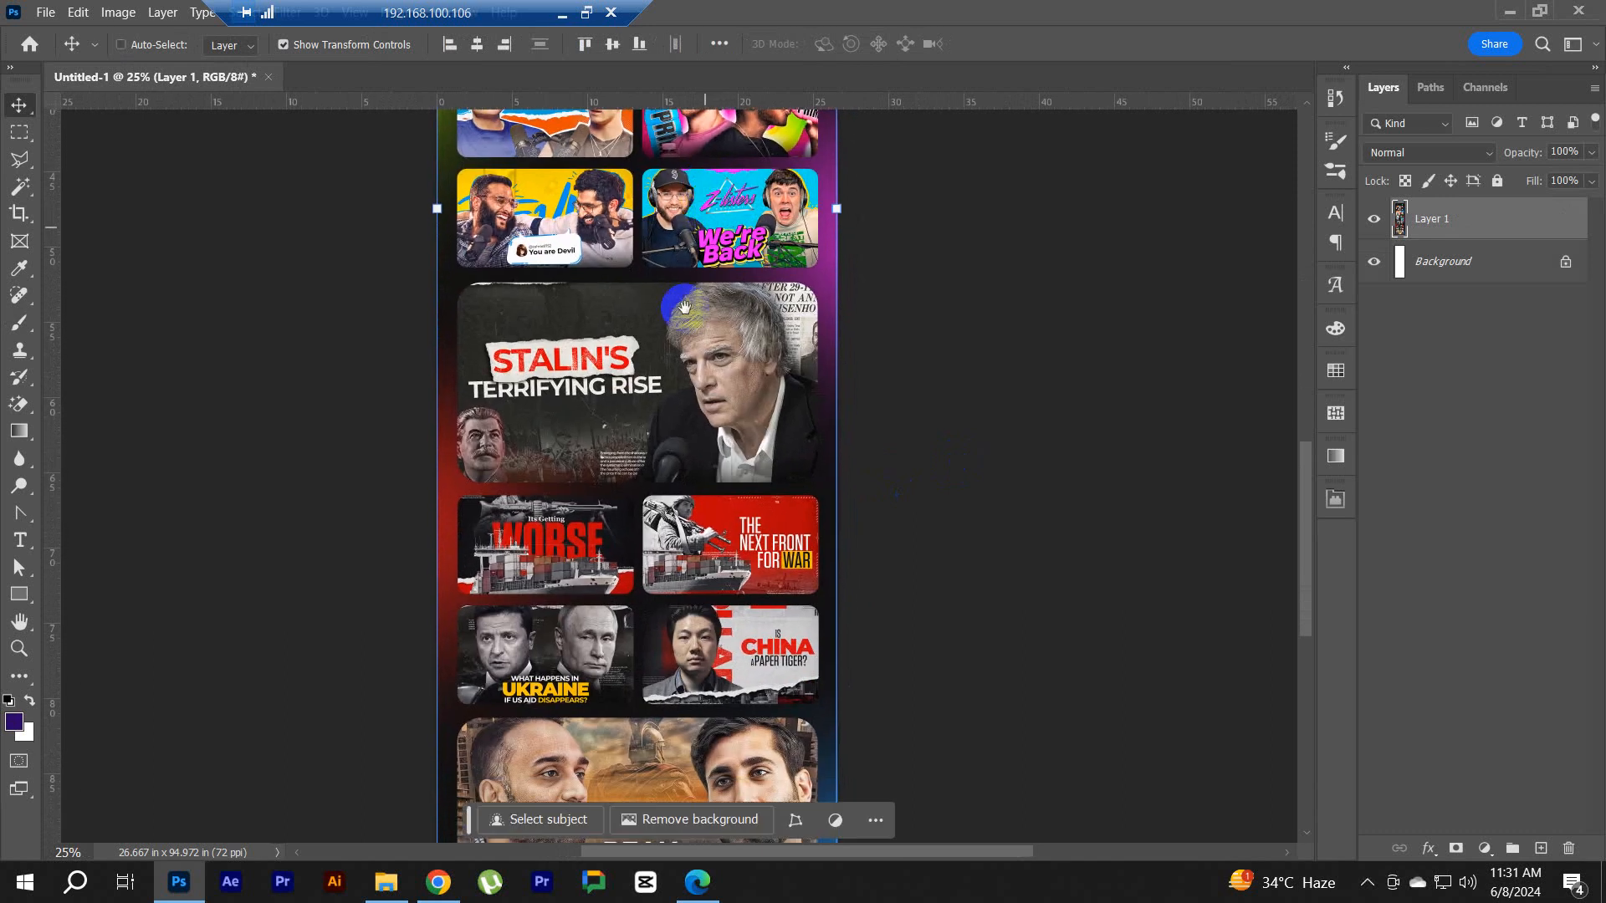
left_click_drag(710, 481, 722, 403)
left_click_drag(742, 555, 732, 497)
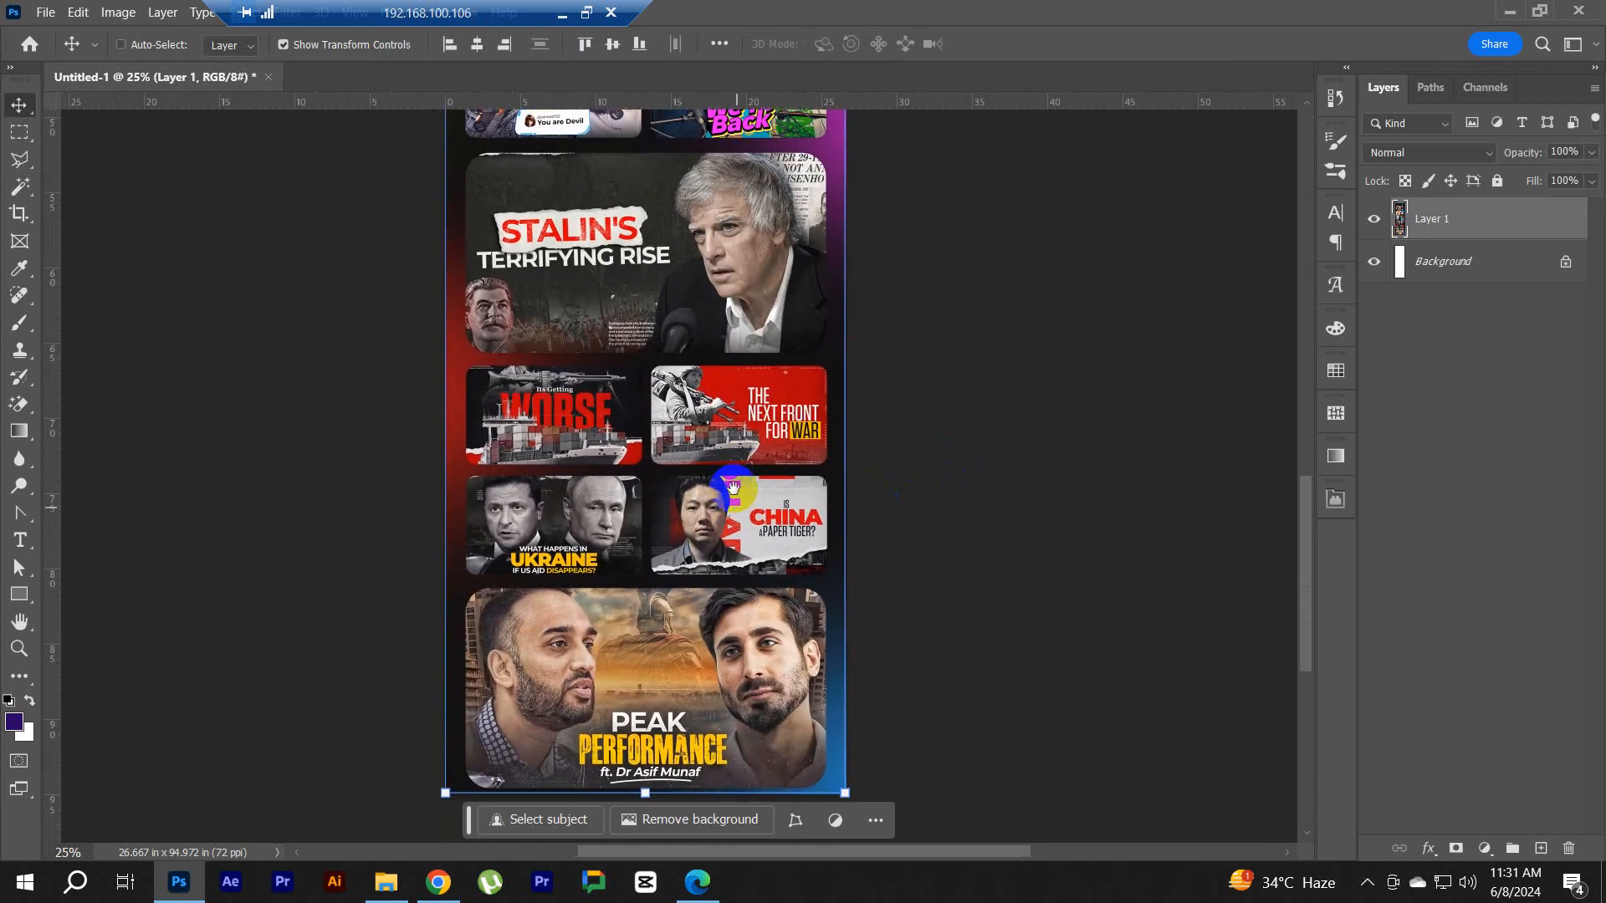
left_click(653, 226, "ctrl")
left_click(726, 296, "ctrl")
left_click_drag(717, 298, 736, 524)
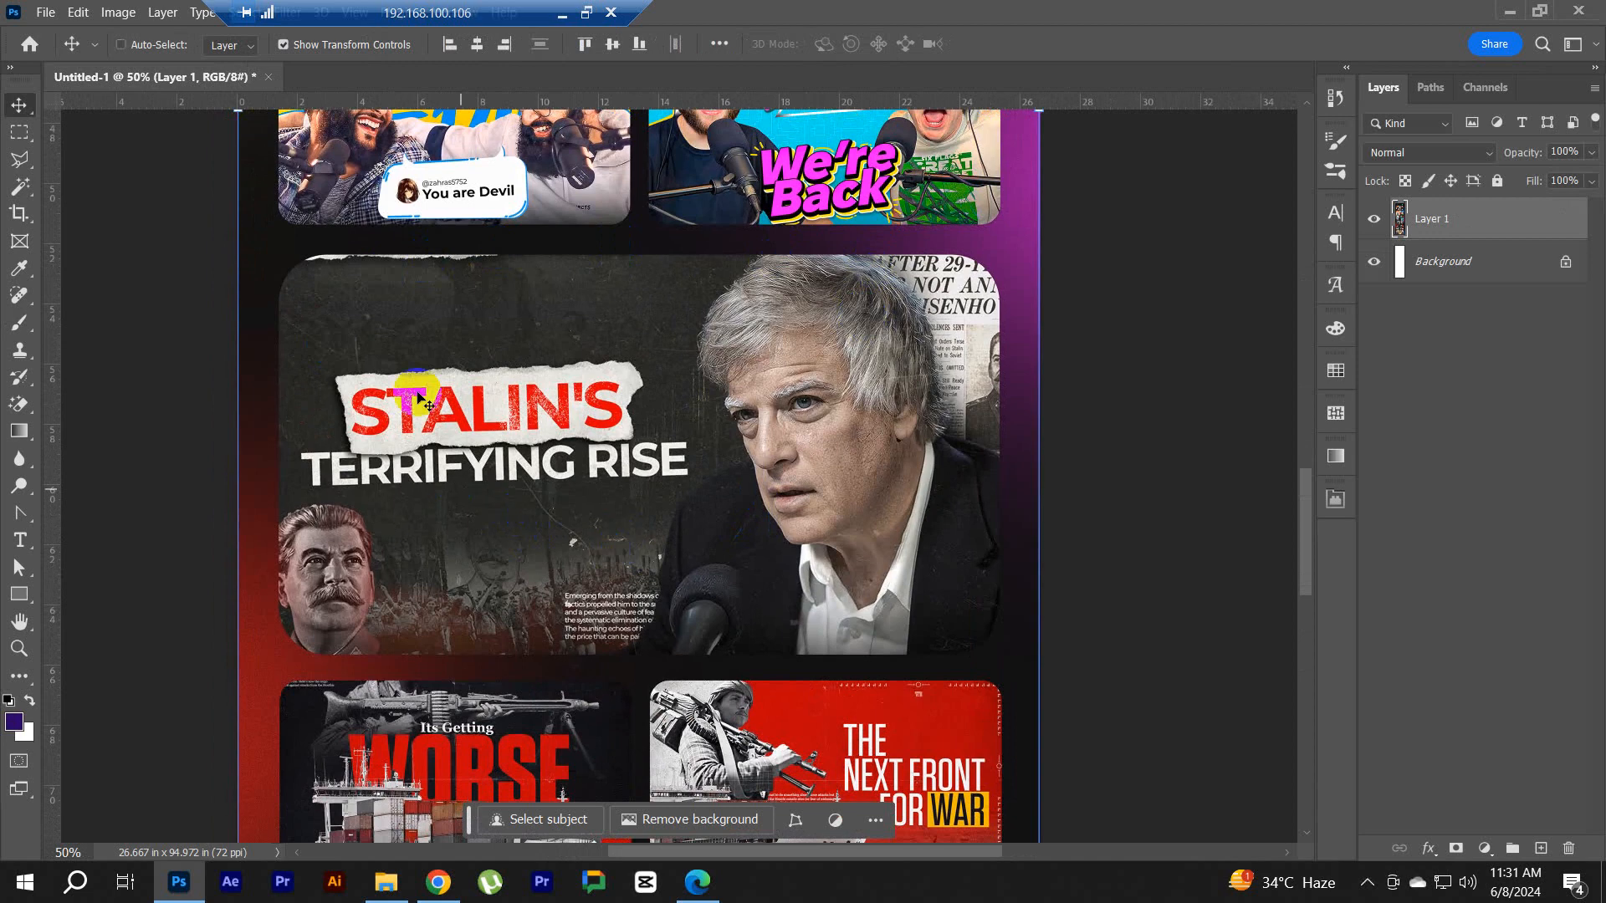
key("m")
mouse_move(270, 243)
left_mouse_down()
mouse_move(574, 430)
mouse_move(1032, 649)
mouse_move(1039, 667)
left_mouse_up()
left_click(1026, 683)
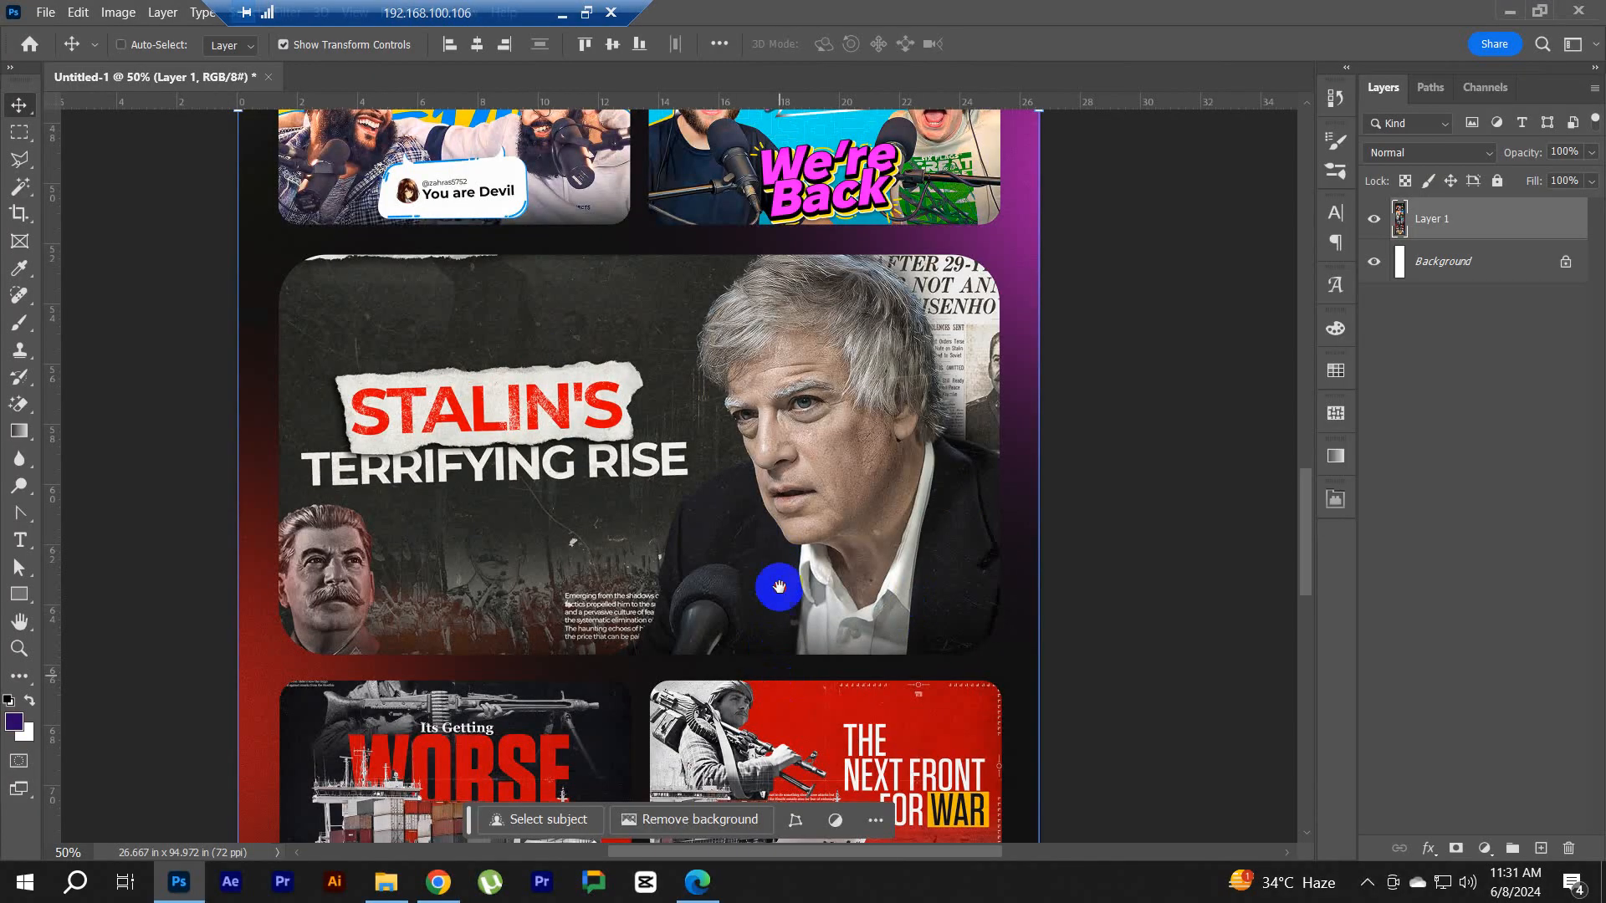
Step: Examine the lower thumbnails in the collage, including the Ukraine, China and "Peak Performance" designs, and return to the Stalin one
left_click_drag(781, 652, 741, 315)
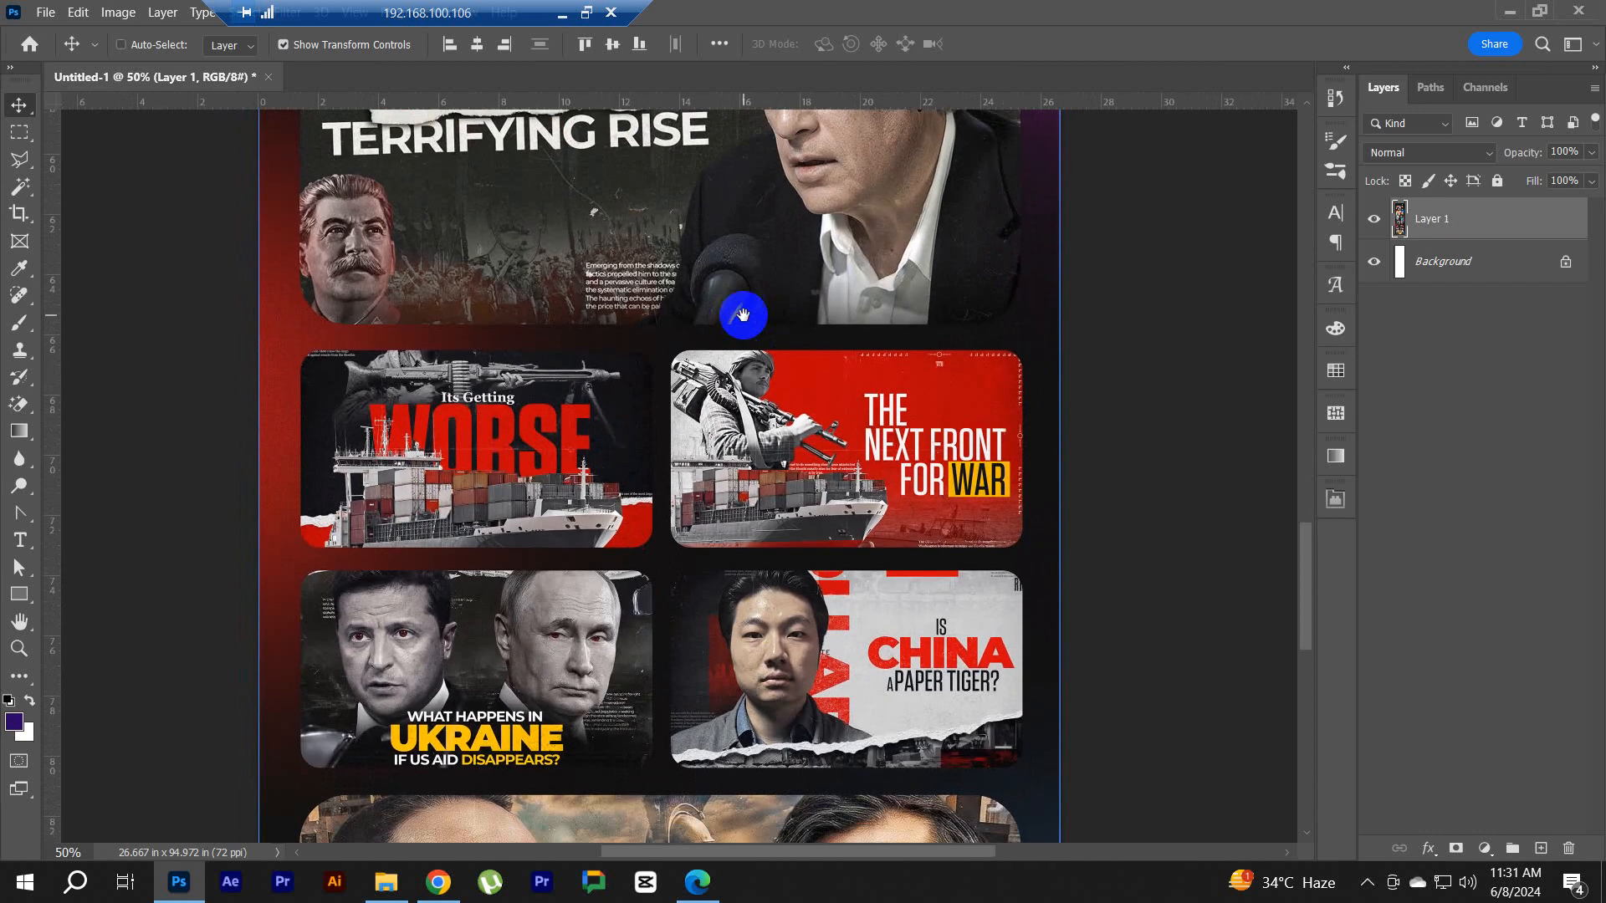
left_click_drag(772, 699, 744, 437)
left_click_drag(744, 566, 754, 625)
left_click_drag(760, 689, 764, 509)
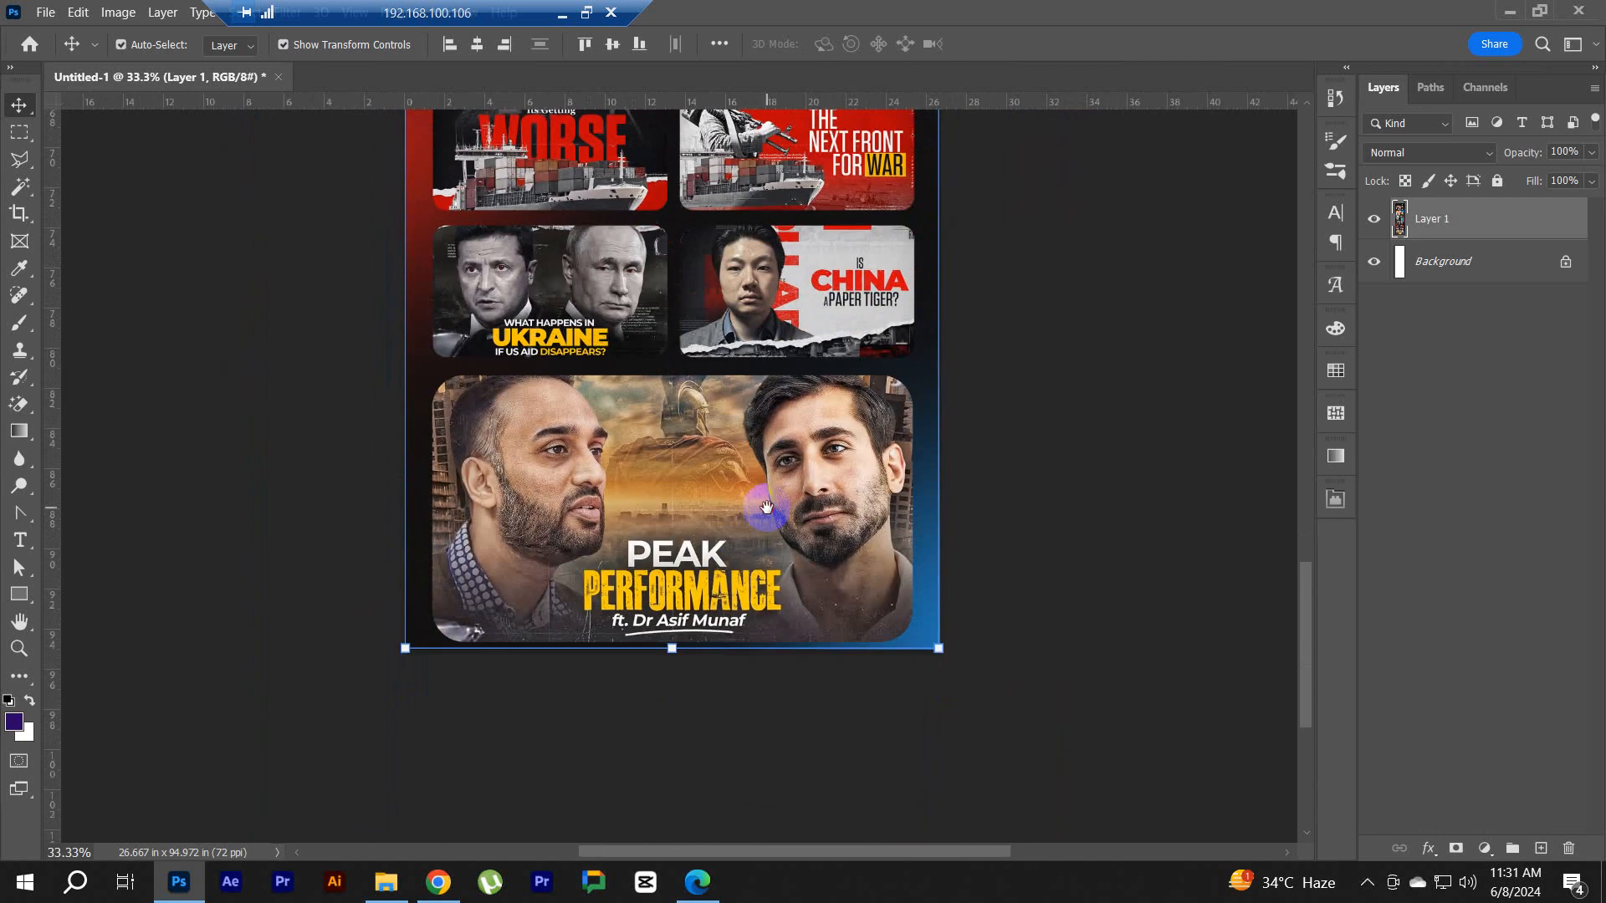
left_click(742, 545, "ctrl")
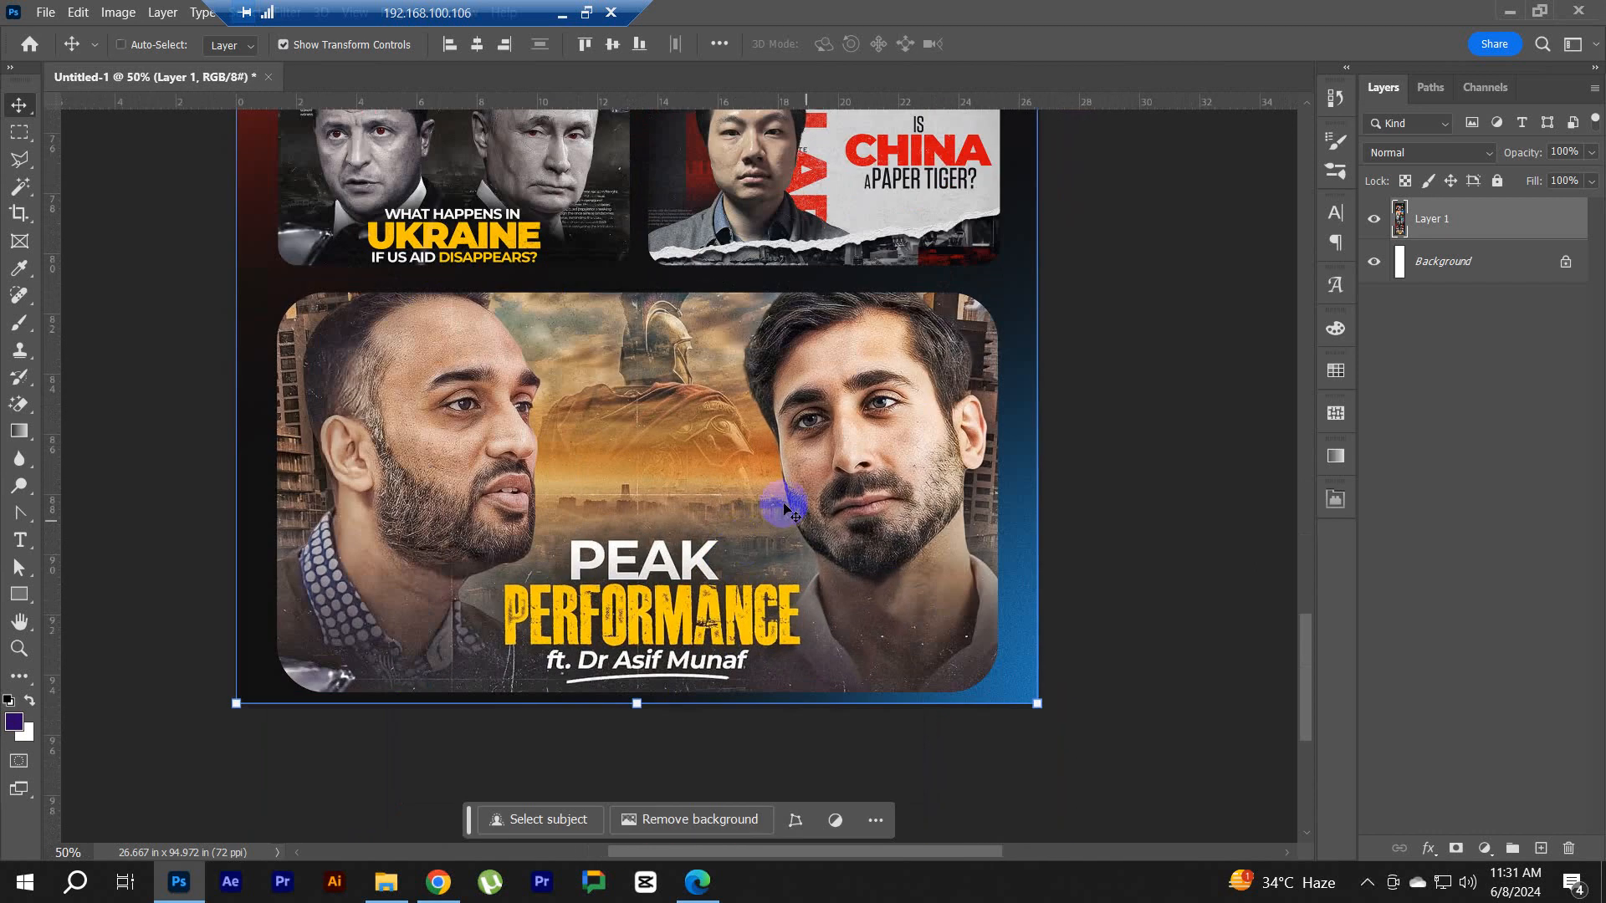
mouse_move(825, 451)
left_mouse_down()
mouse_move(765, 476)
mouse_move(774, 761)
left_mouse_up()
left_click_drag(736, 351, 716, 555)
left_click_drag(735, 242, 767, 327)
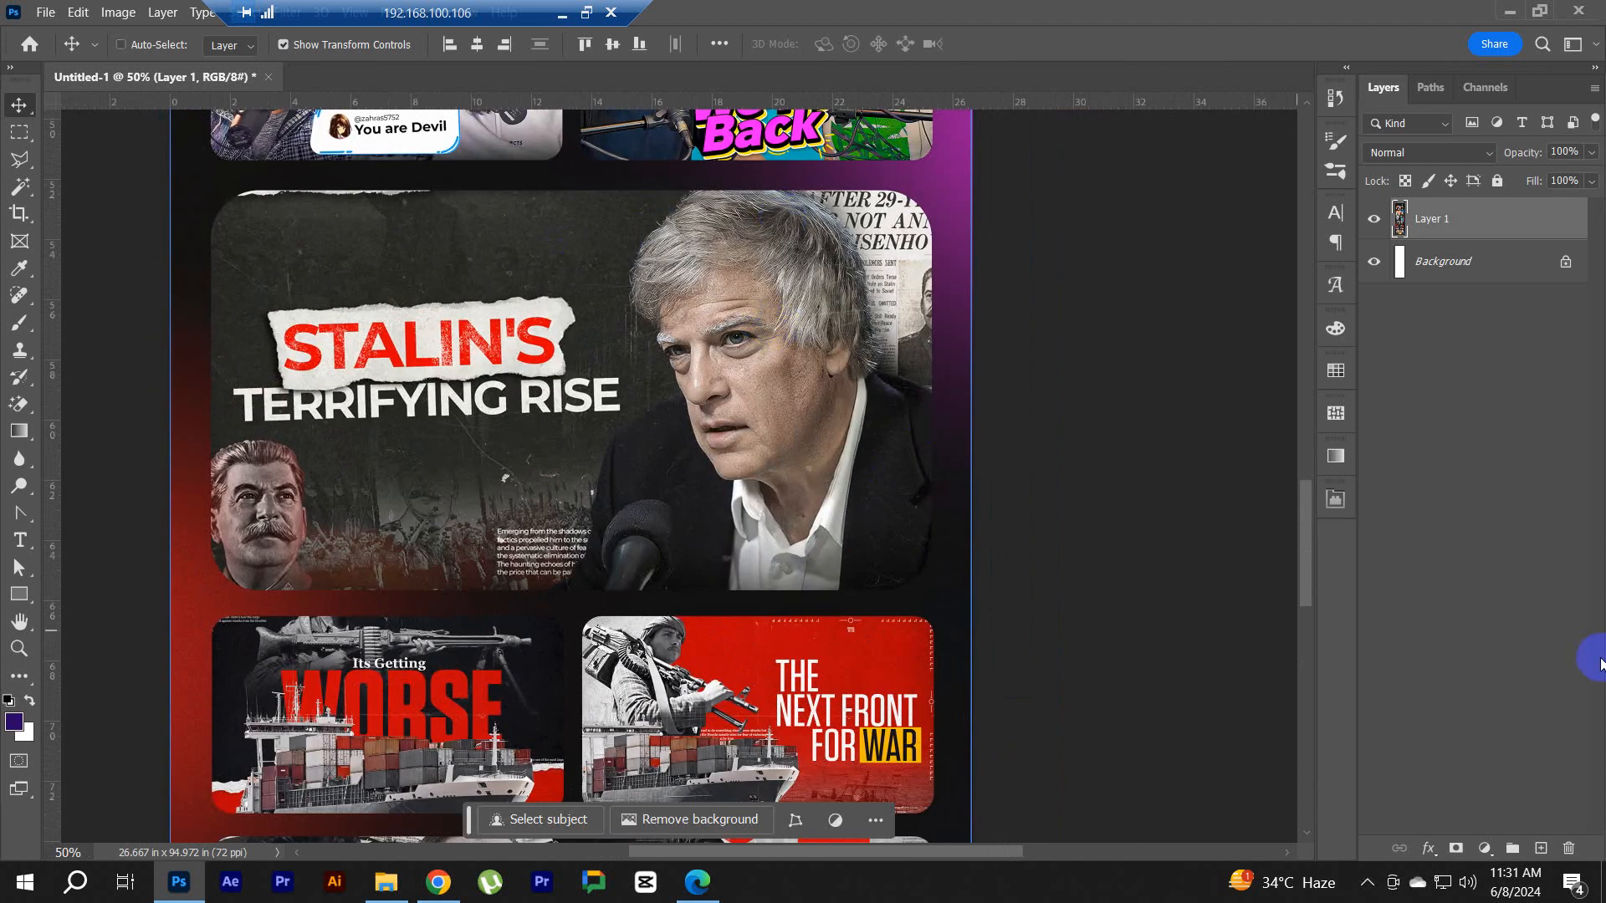
left_click(561, 13)
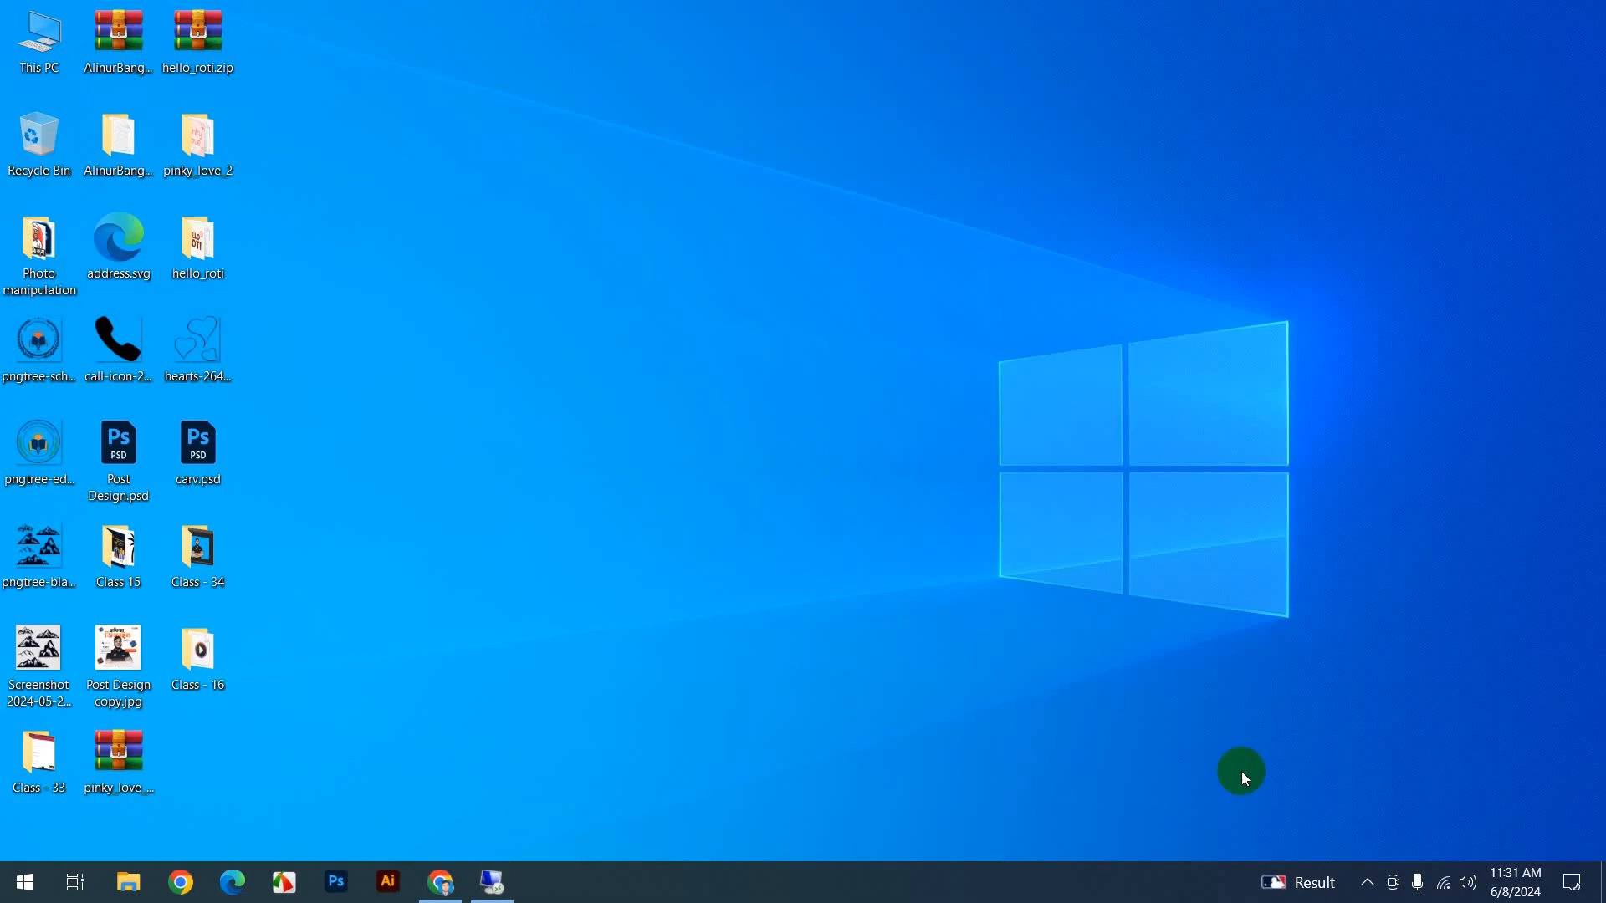
left_click(1367, 883)
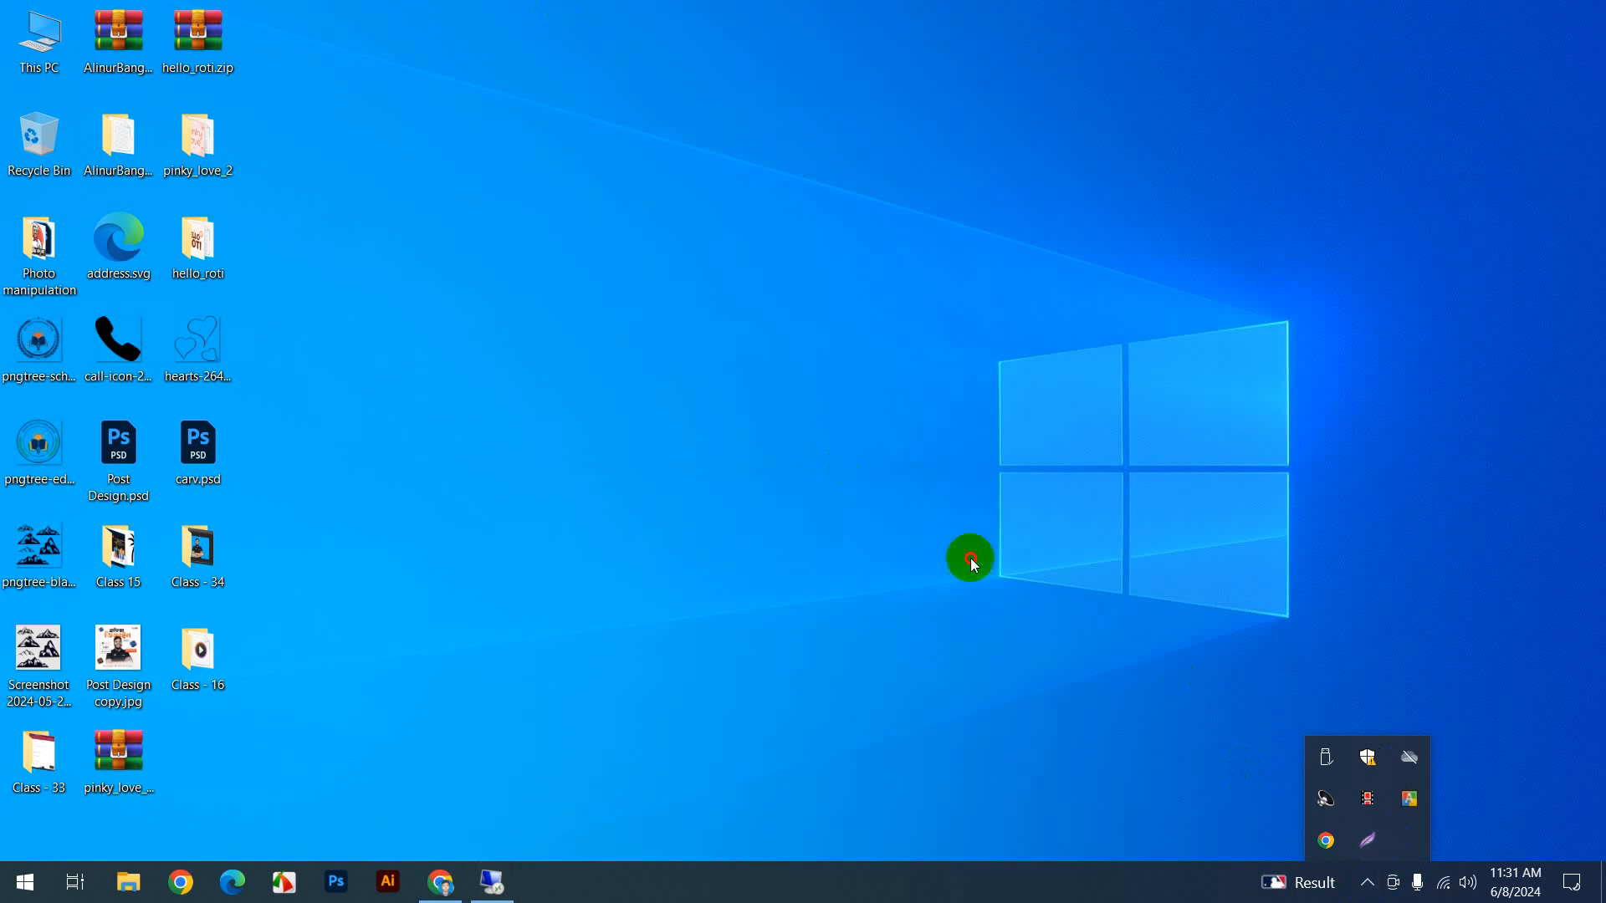
left_click(492, 883)
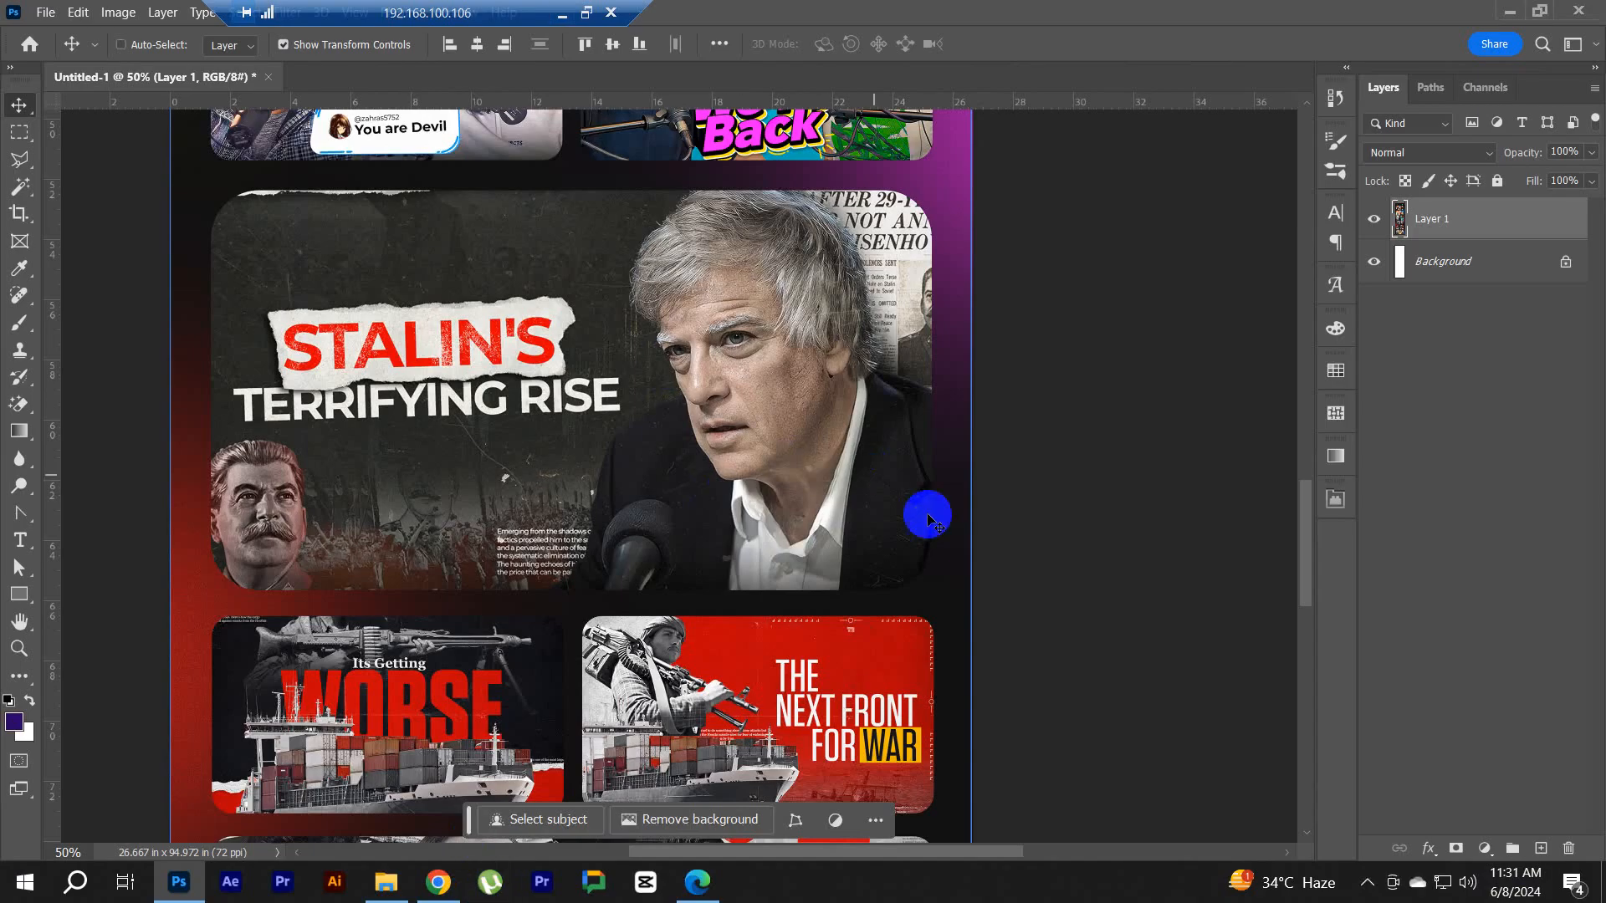
Step: Deselect the pasted collage layer
left_click(1472, 496)
left_click_drag(707, 497, 796, 521)
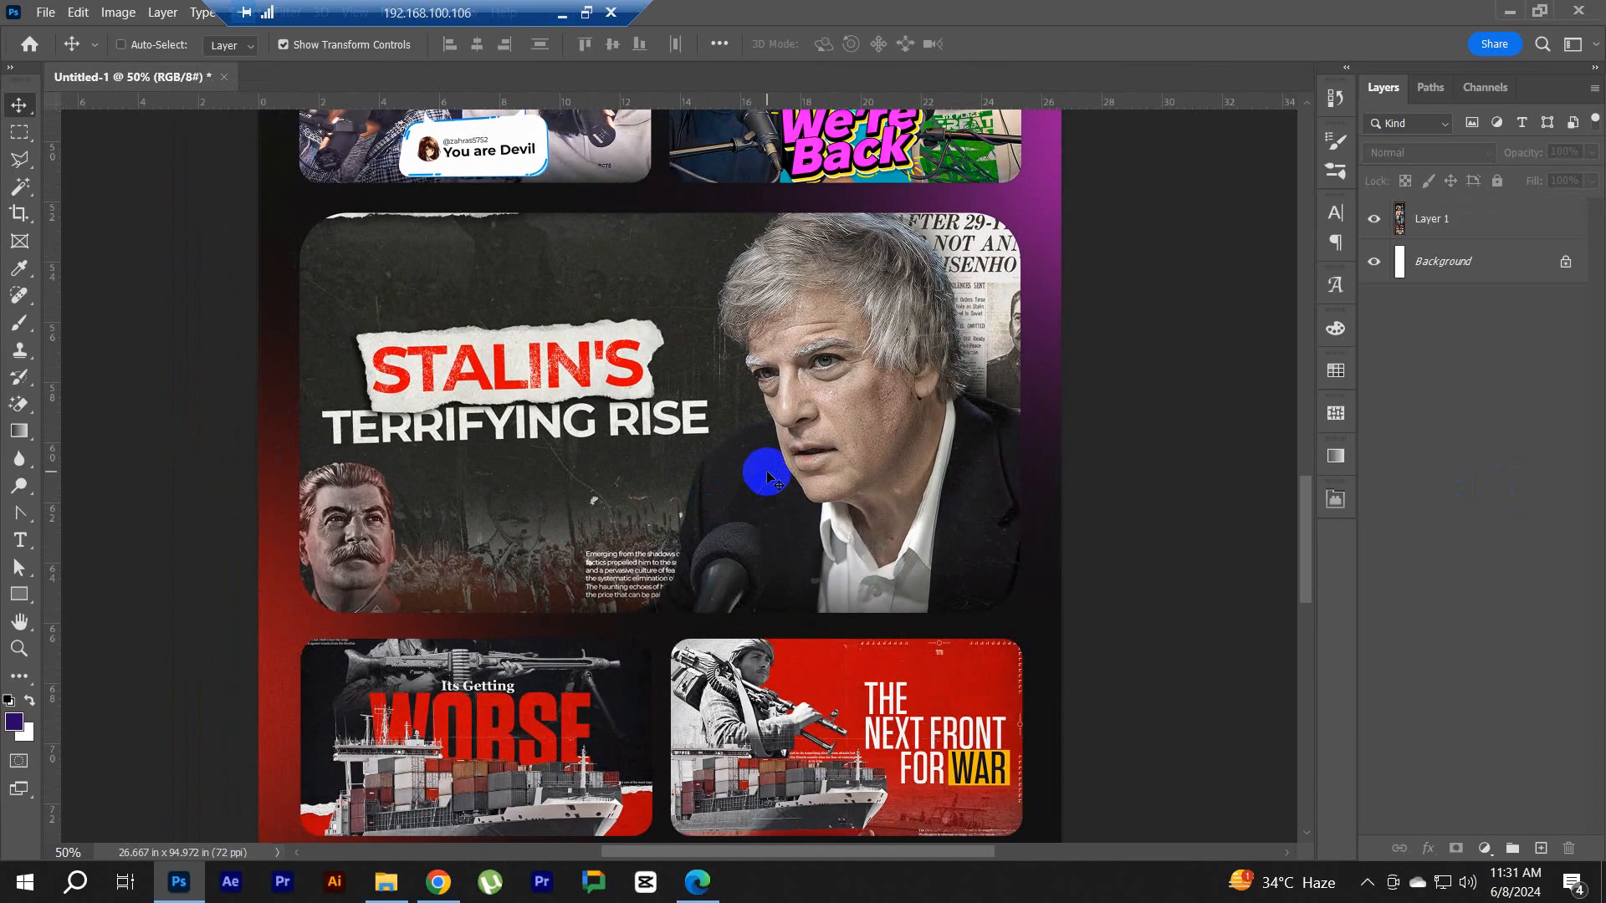
left_click(651, 536, "ctrl+alt")
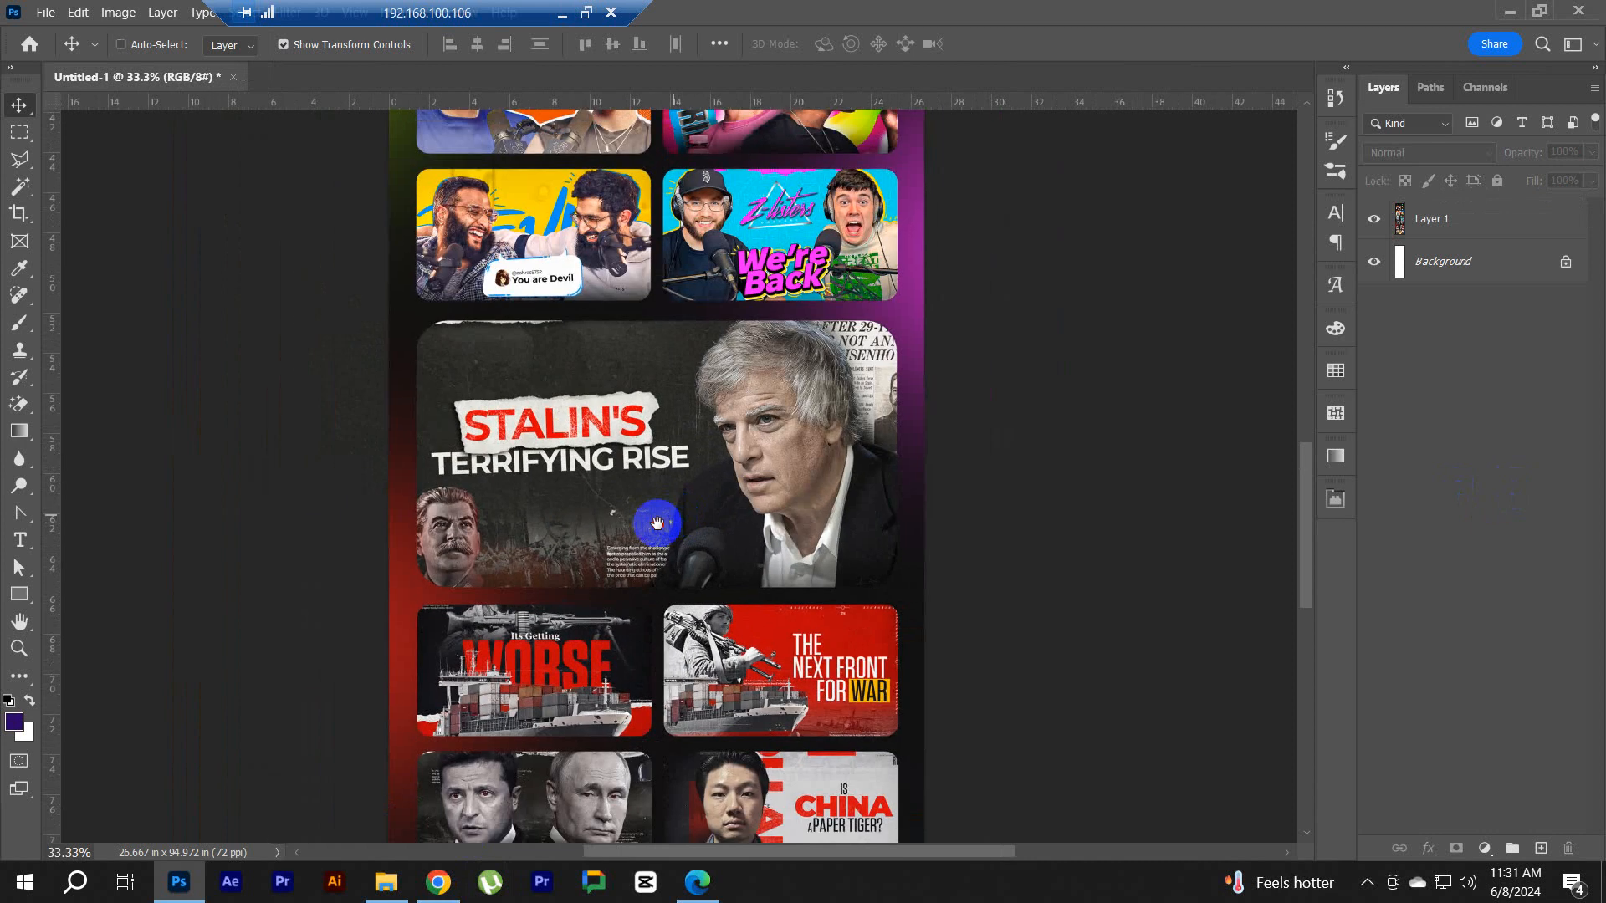
Step: Create a new 2550 x 1440 px RGB document named "YT Thumbnail" at 300 ppi with a white background
left_click(46, 11)
left_click(63, 28)
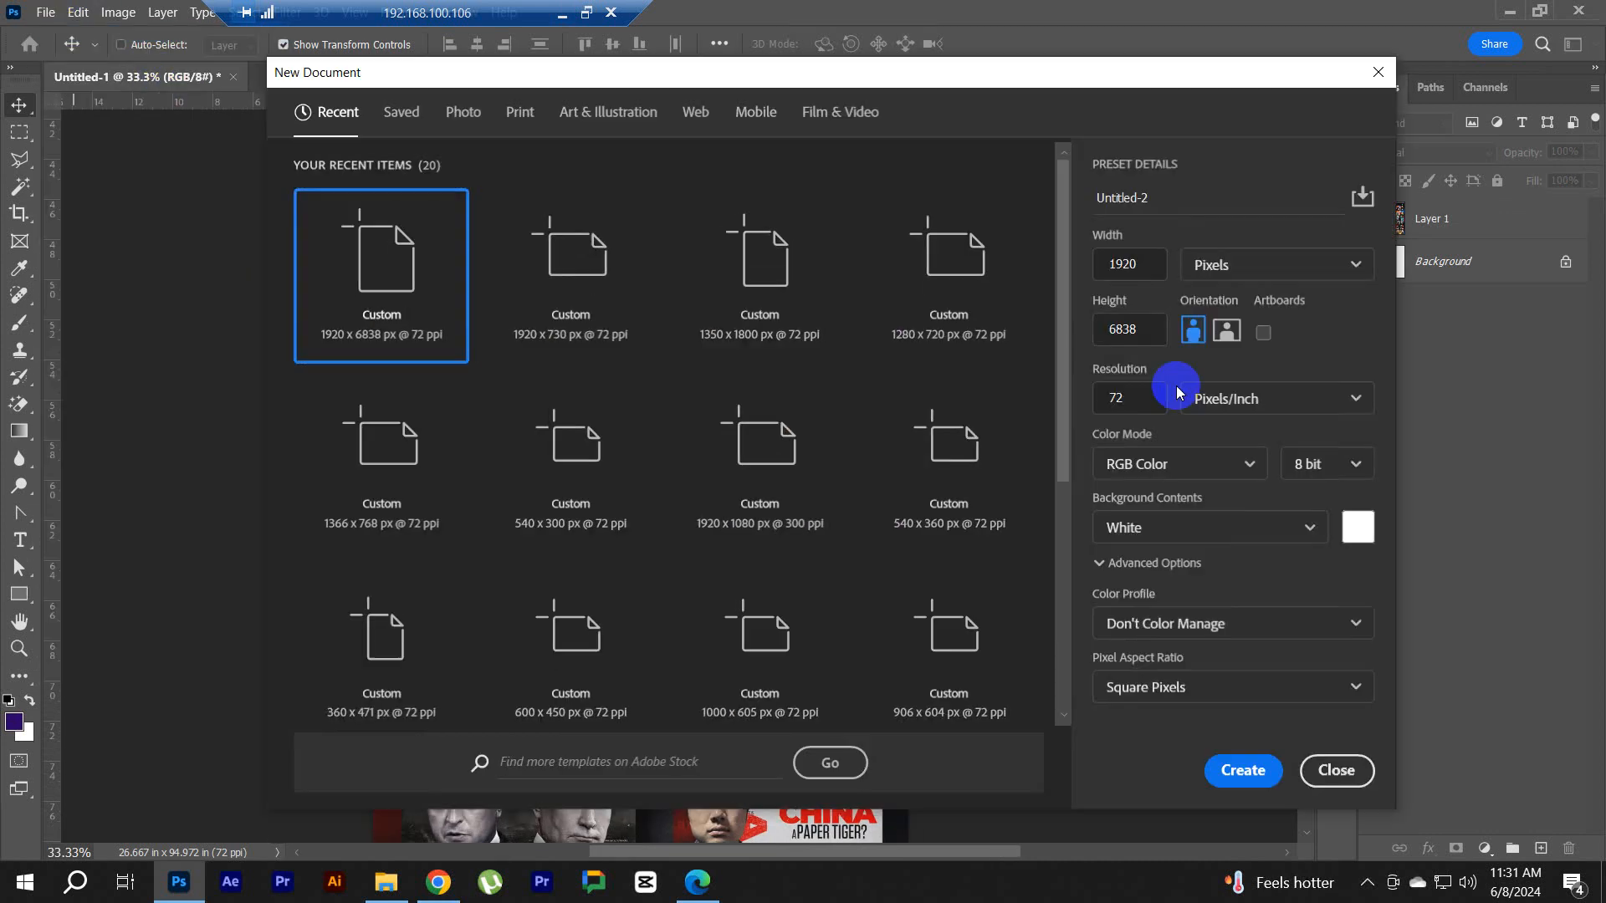
left_click(1133, 256)
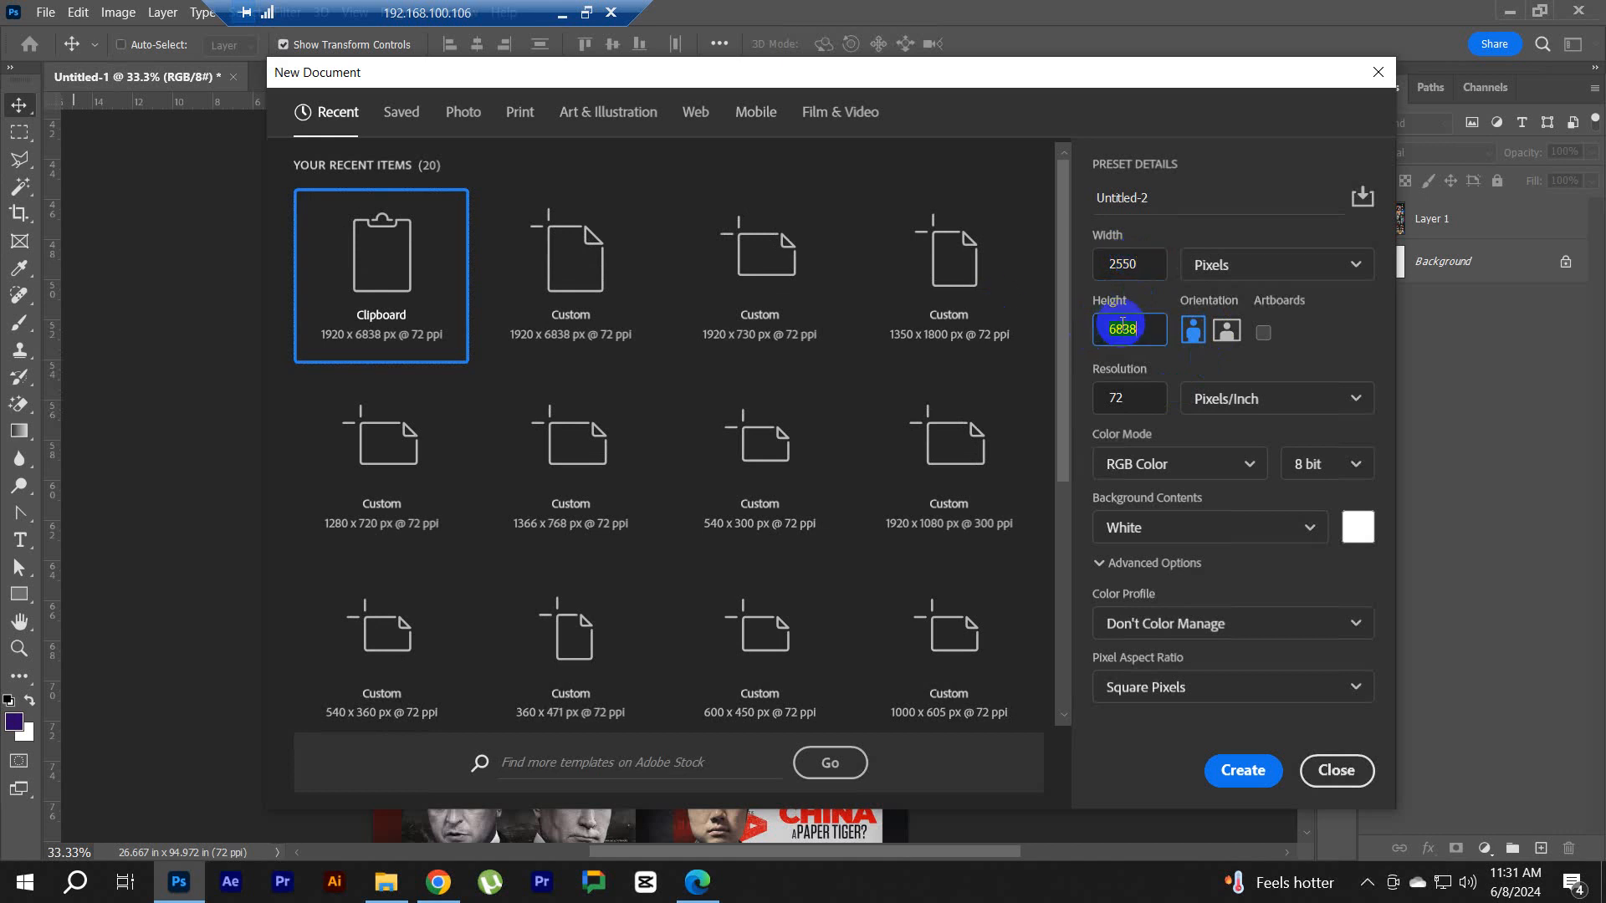
left_click_drag(1187, 189, 1072, 205)
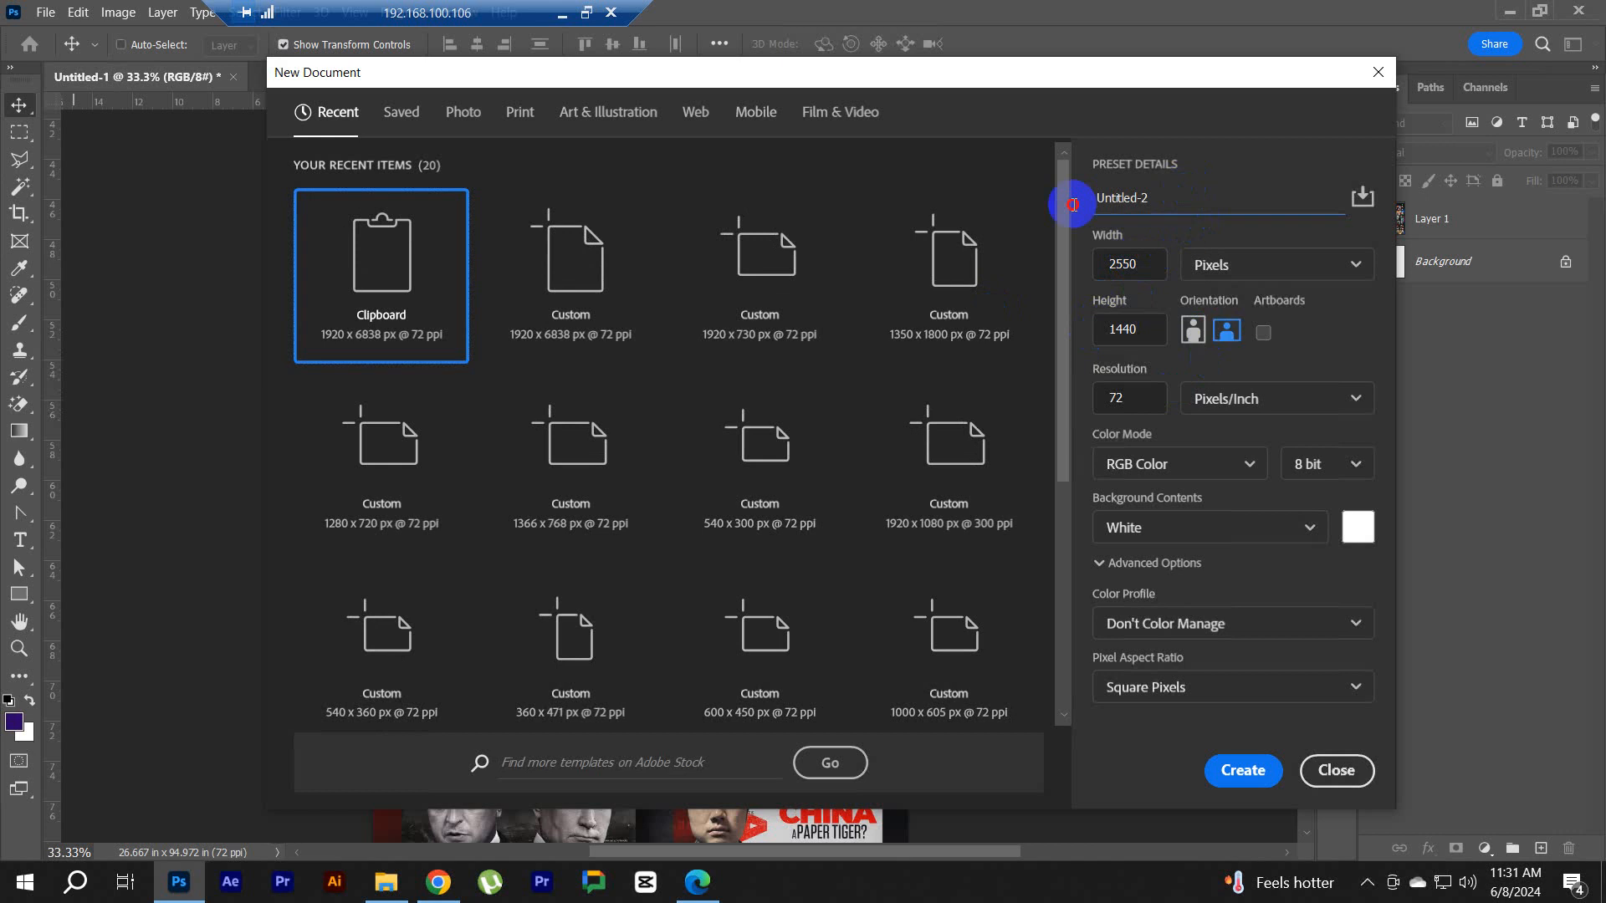
left_click_drag(1173, 201, 1078, 209)
left_click_drag(1139, 393, 1089, 408)
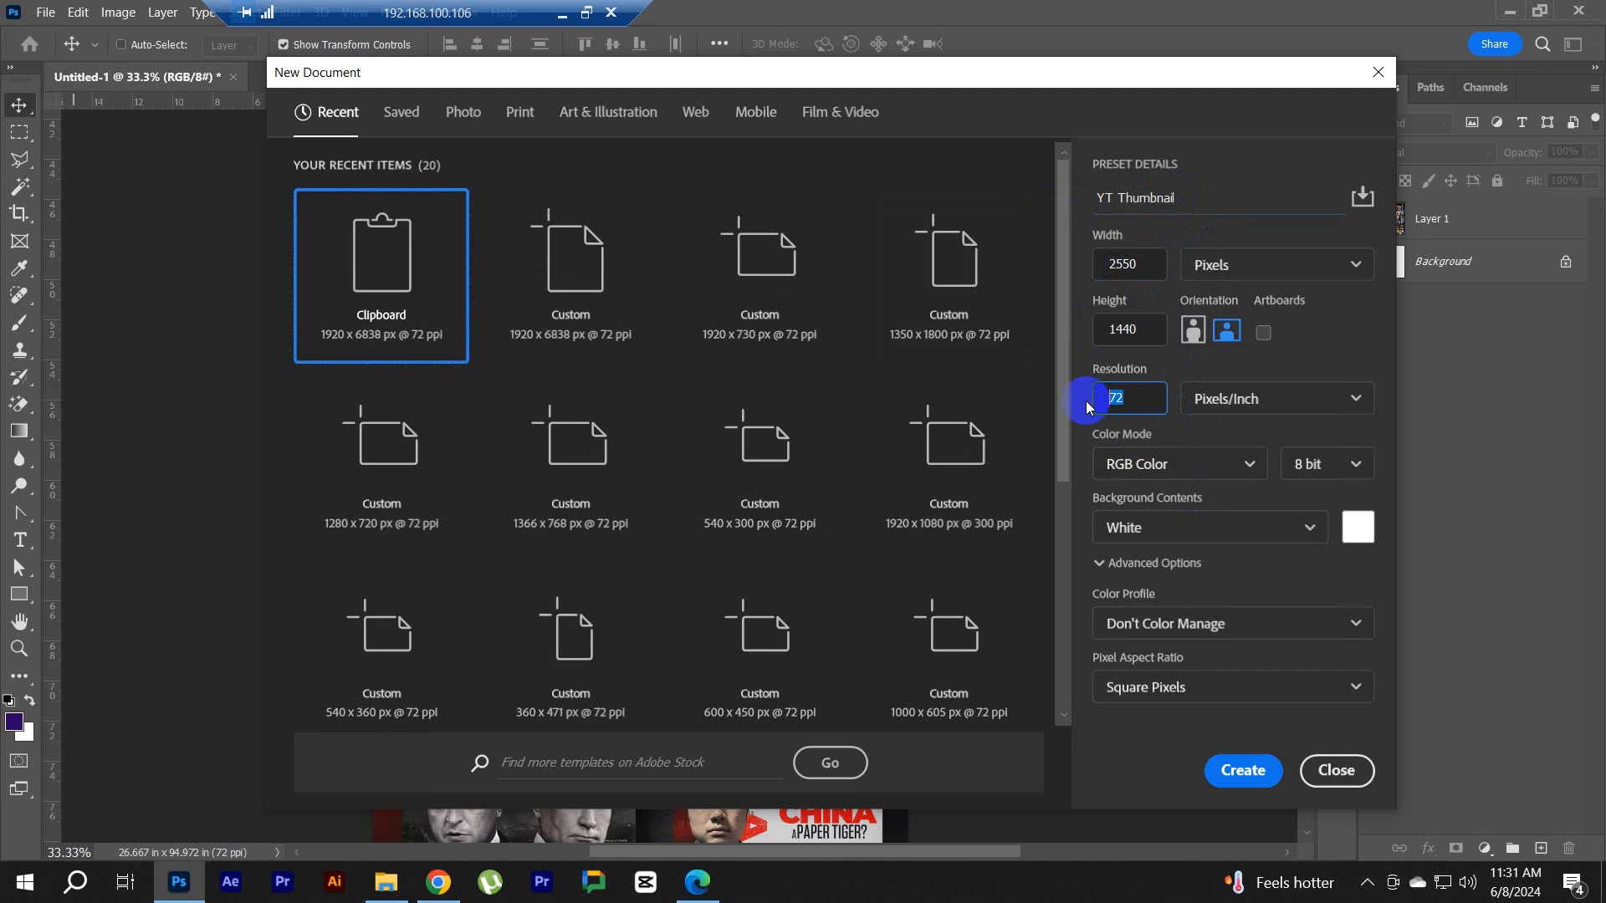
type("300")
left_click(1244, 768)
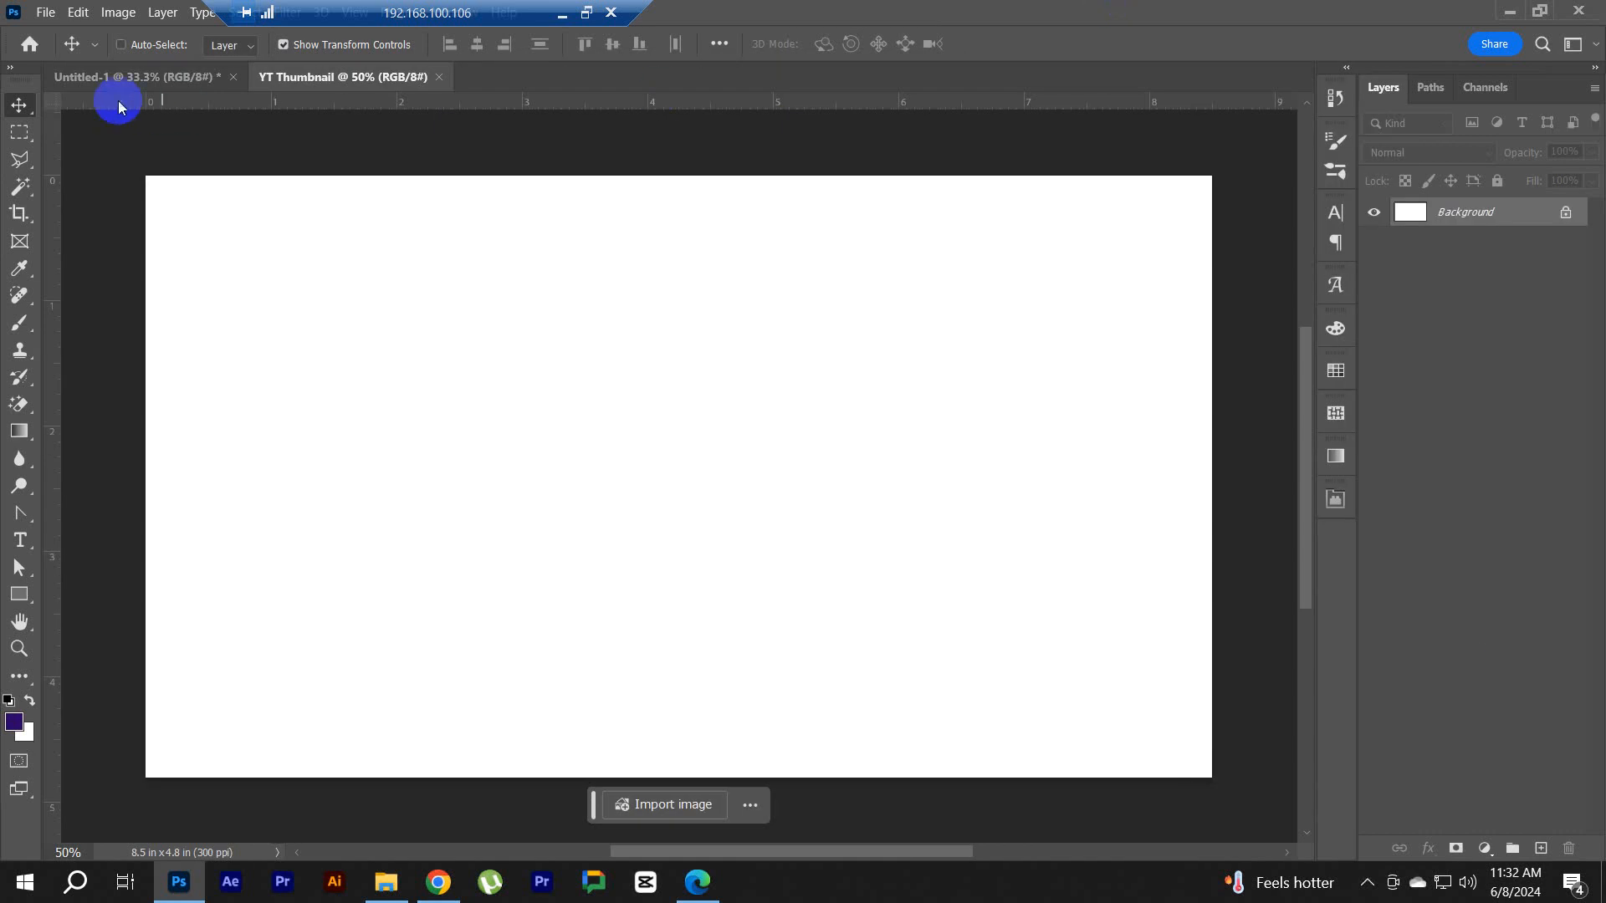
Step: Switch to Microsoft Edge, open the Freepik results page and select its existing search query for replacement
left_click(118, 92)
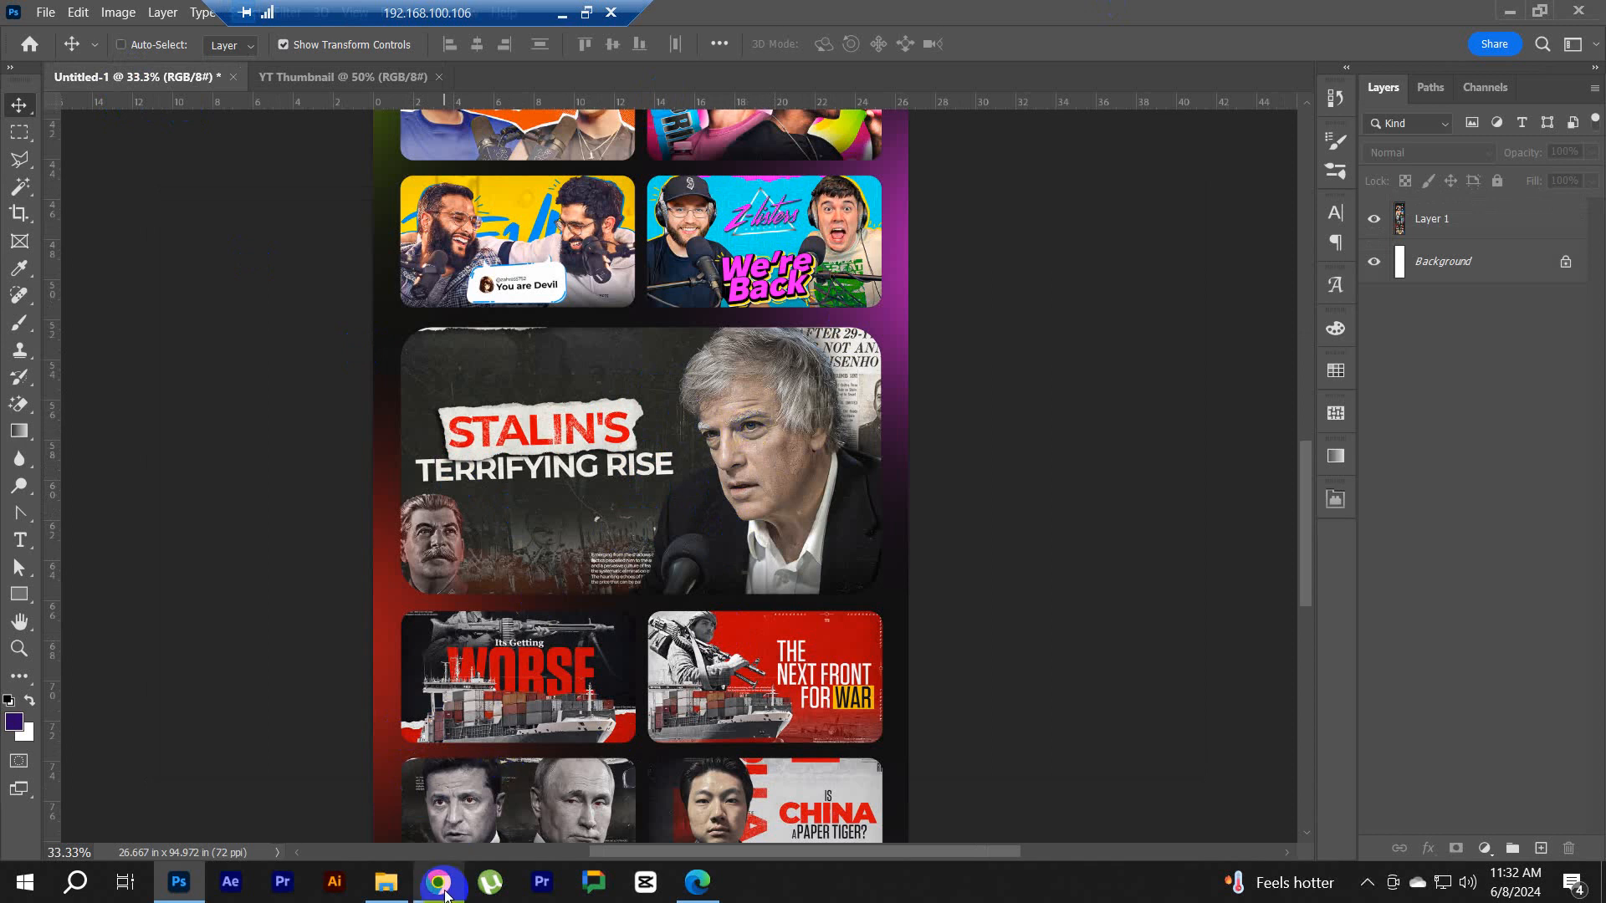
left_click(698, 882)
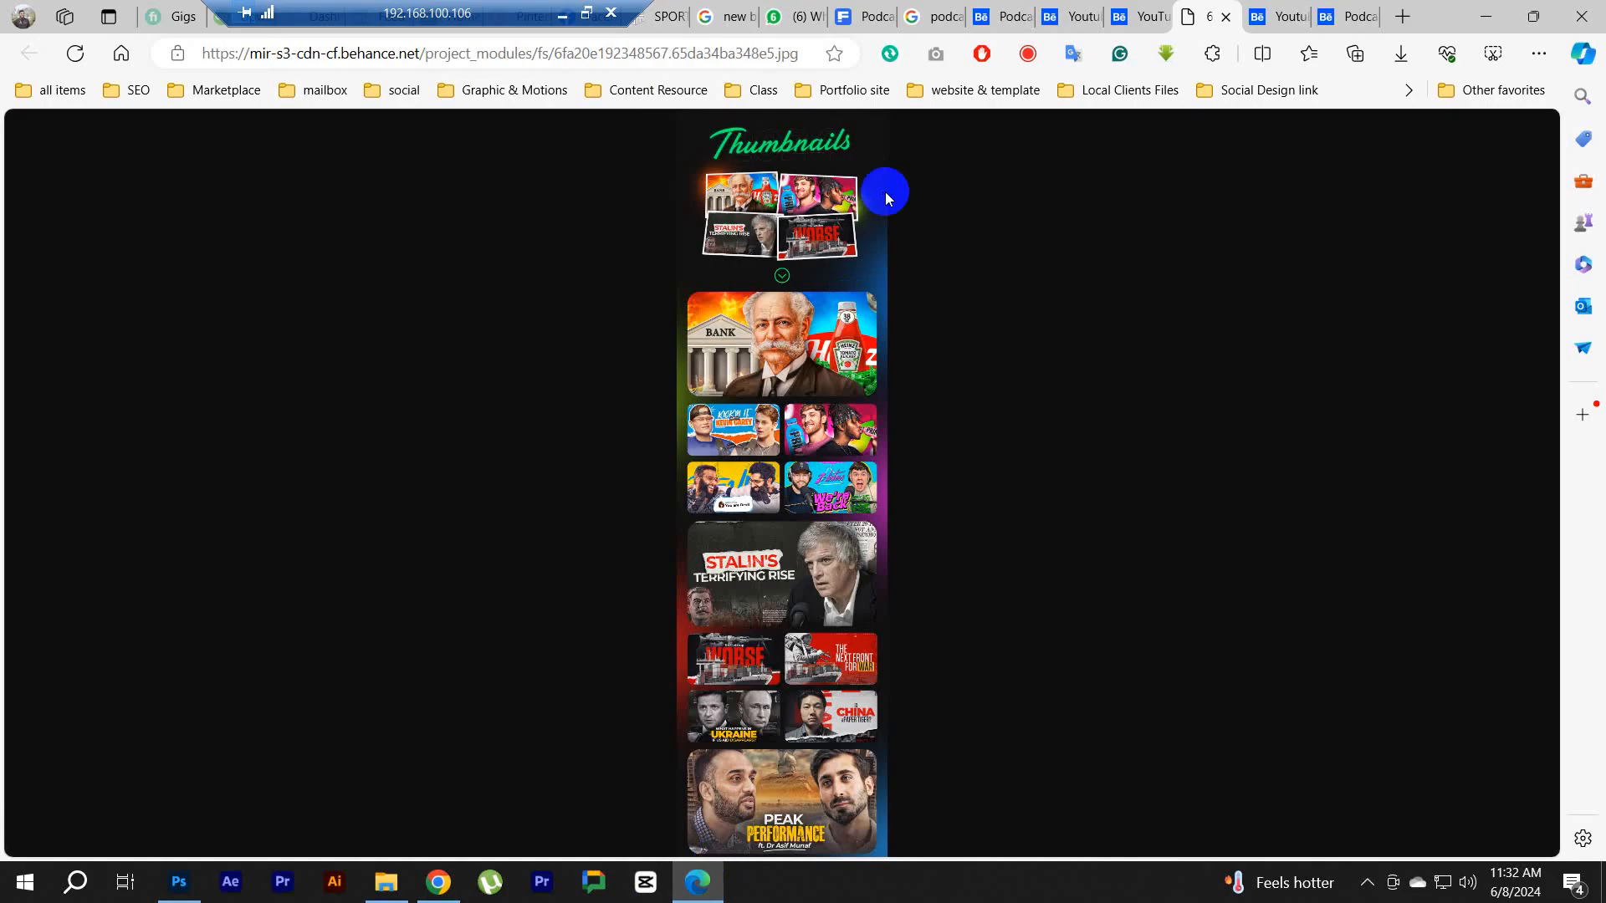
left_click(865, 16)
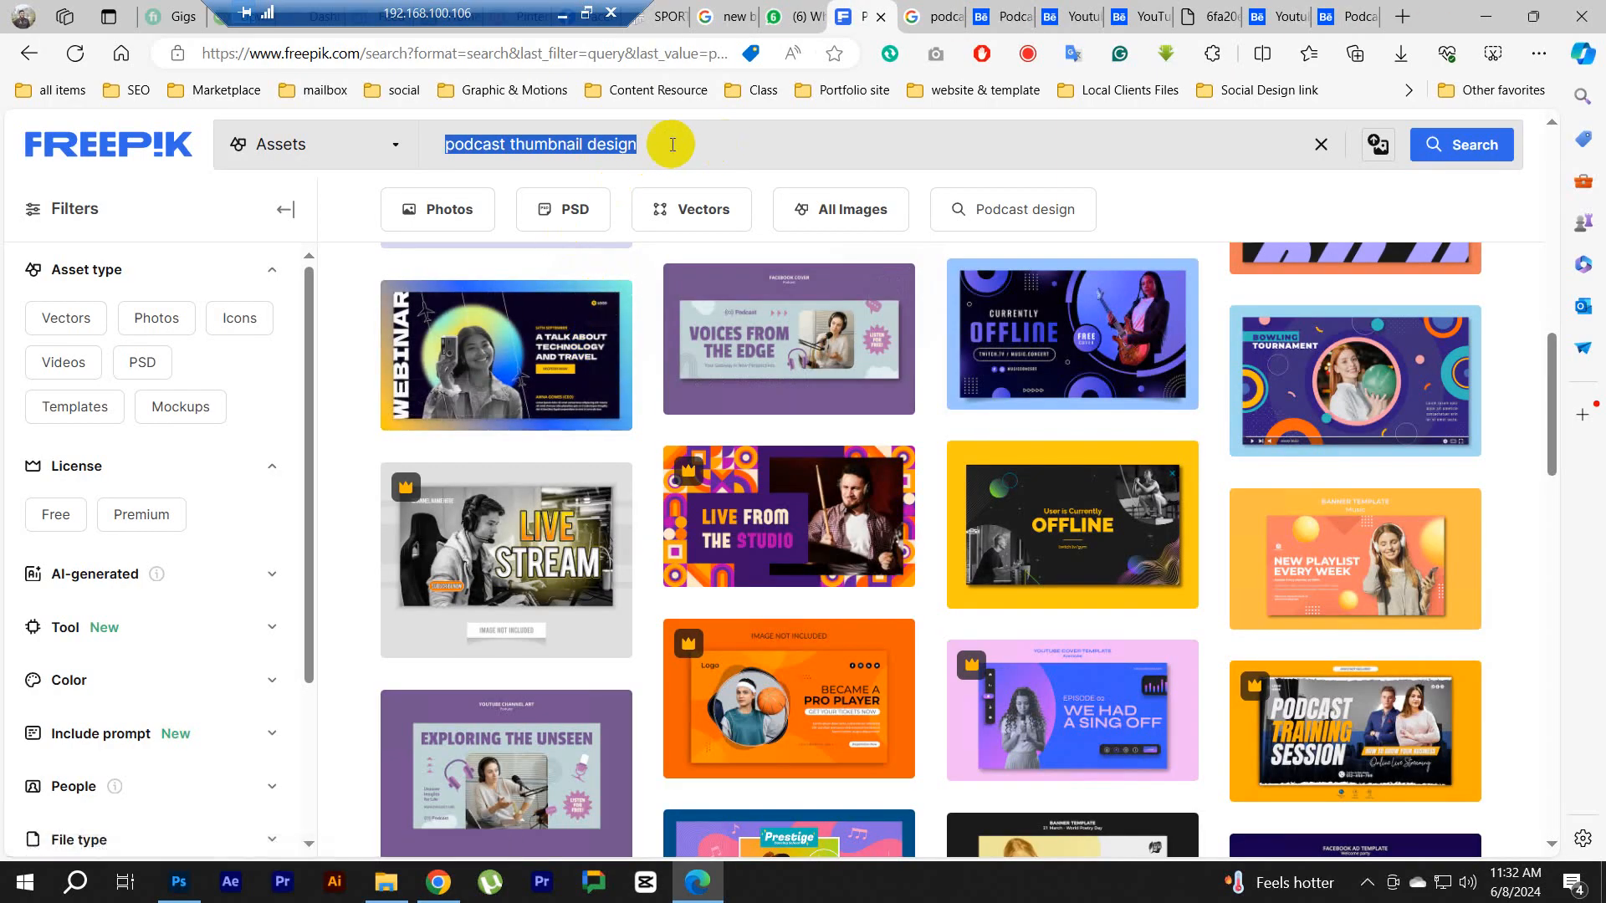
left_click_drag(639, 144, 411, 147)
type("an USA e")
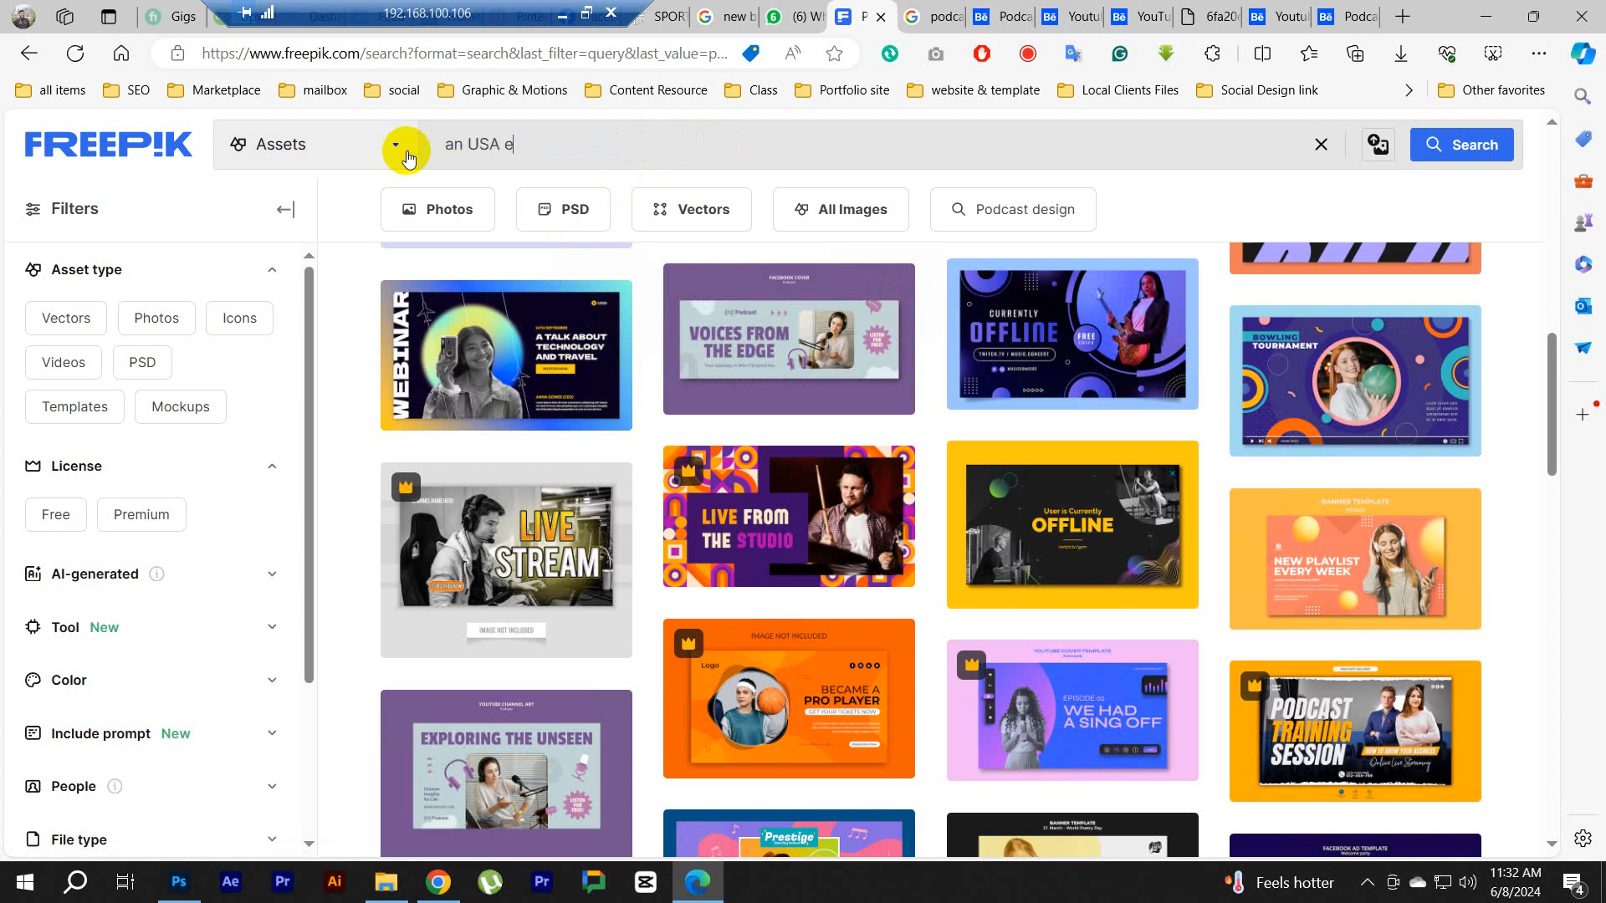
key("BackSpace")
key("BackSpace")
key("BackSpace")
key("BackSpace")
key("BackSpace")
key("BackSpace")
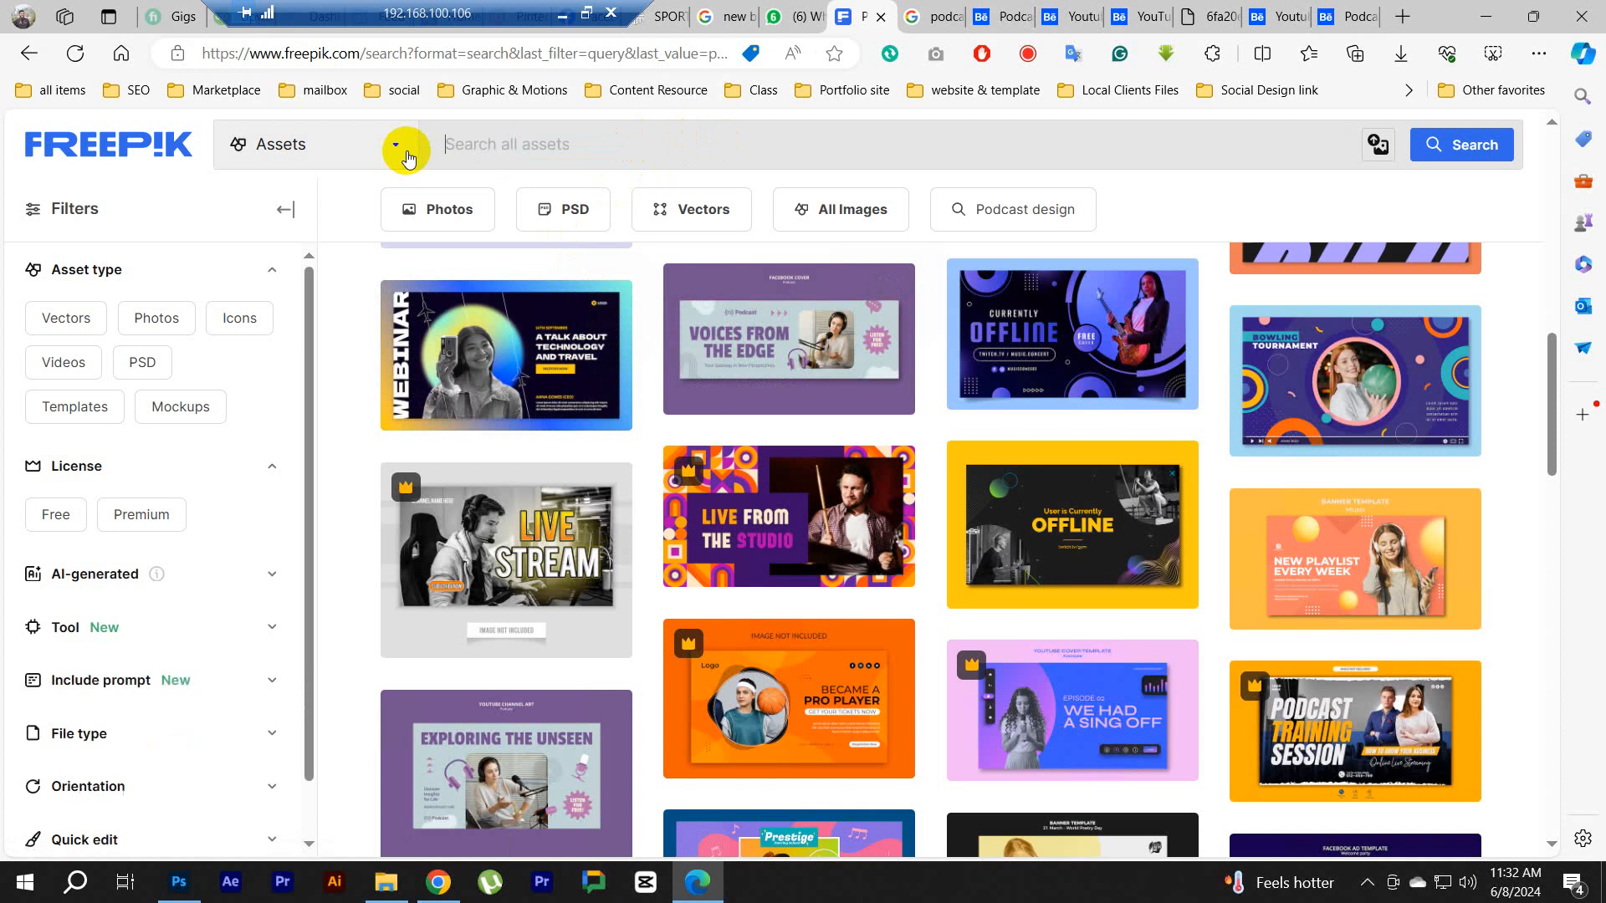
Step: Search Freepik for "Donald trum speaking" and limit the results to photos
type("Donald trum sp")
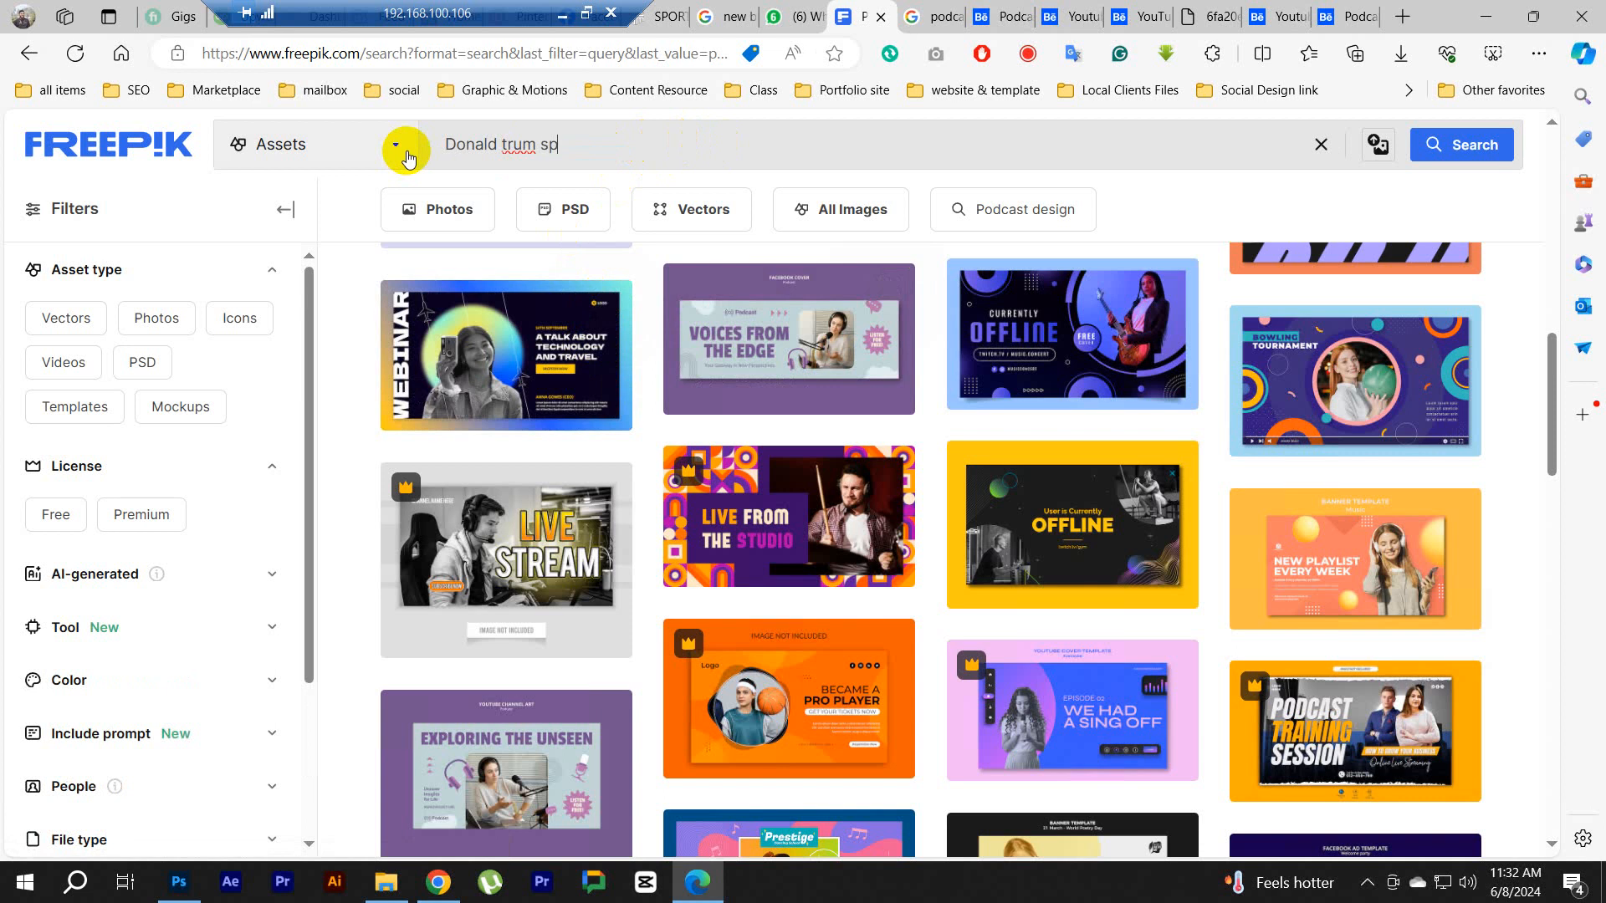
type("eaking")
key("Return")
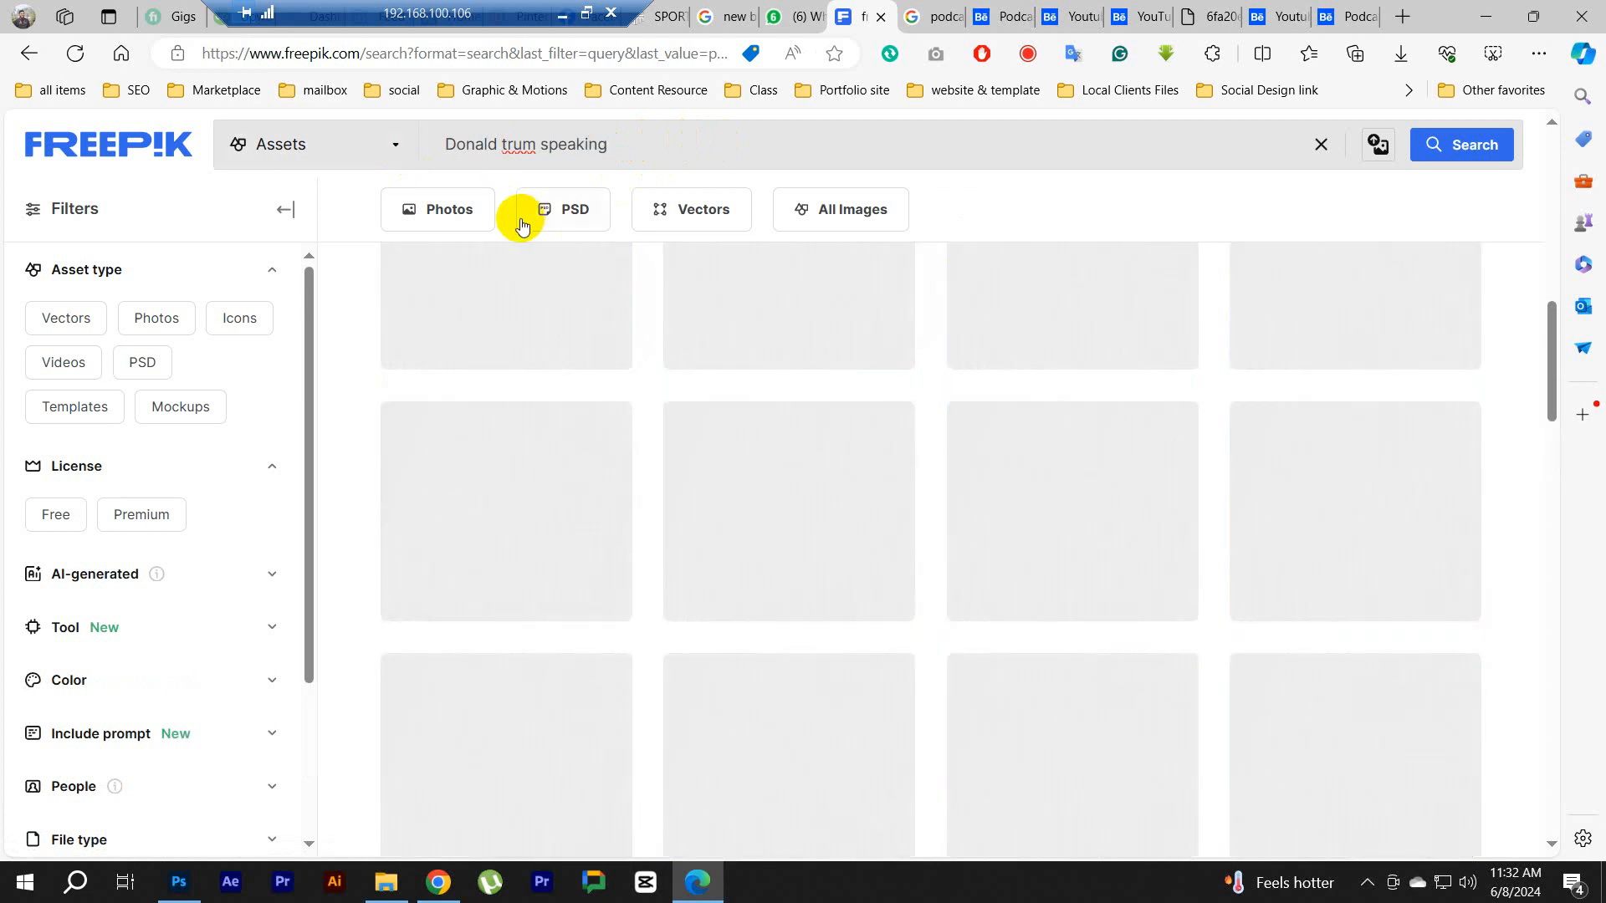
scroll(1029, 522, "down", 10)
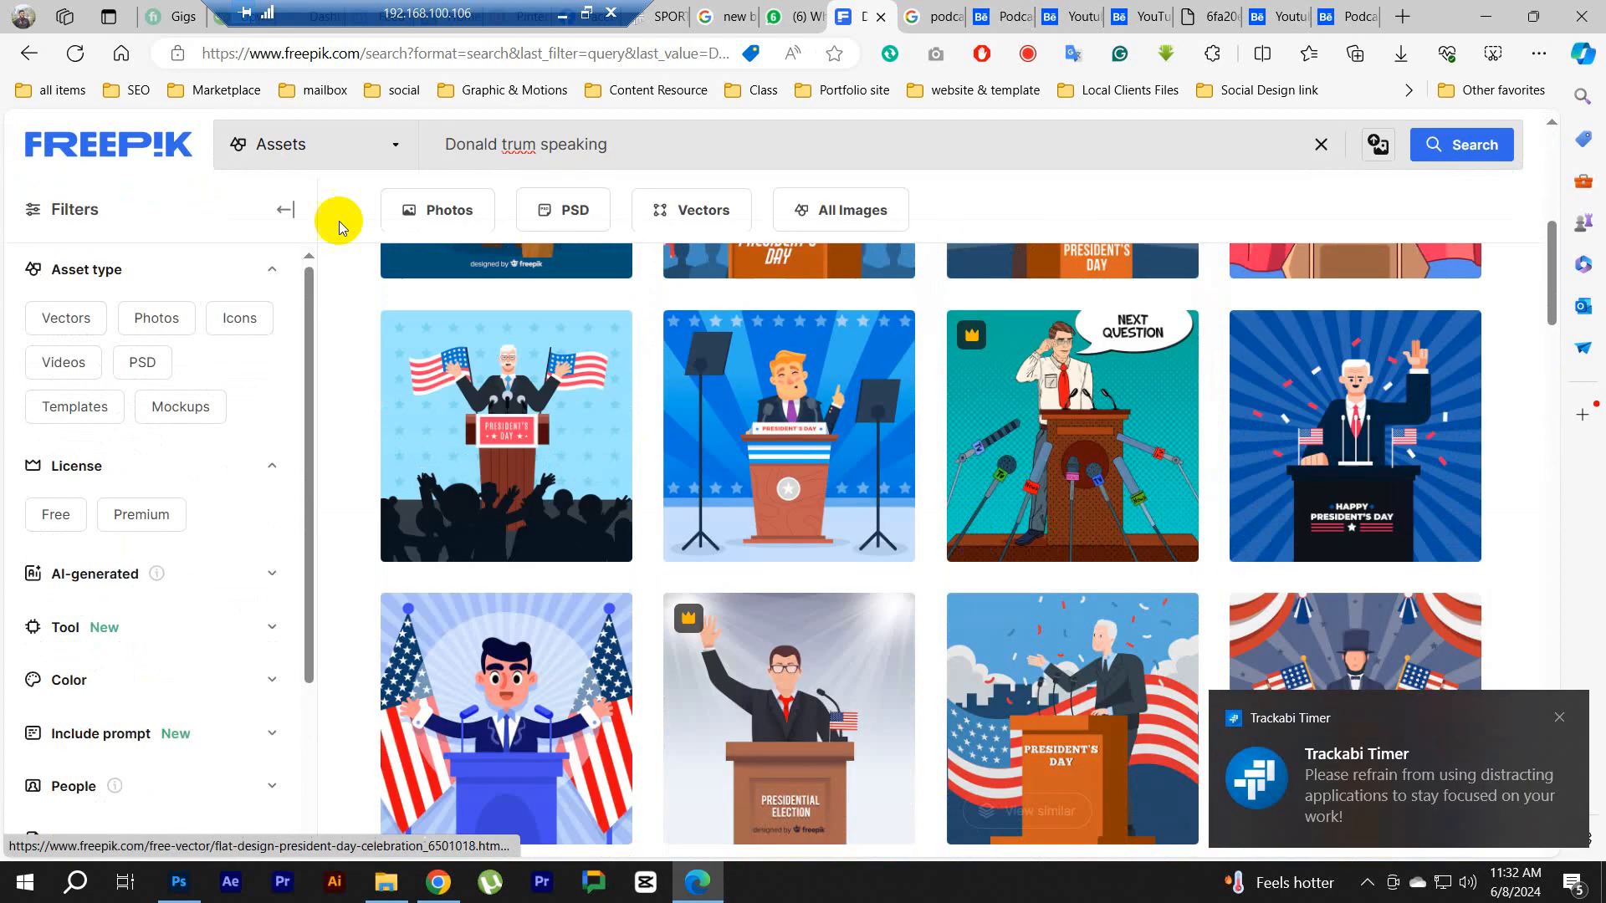
left_click(190, 322)
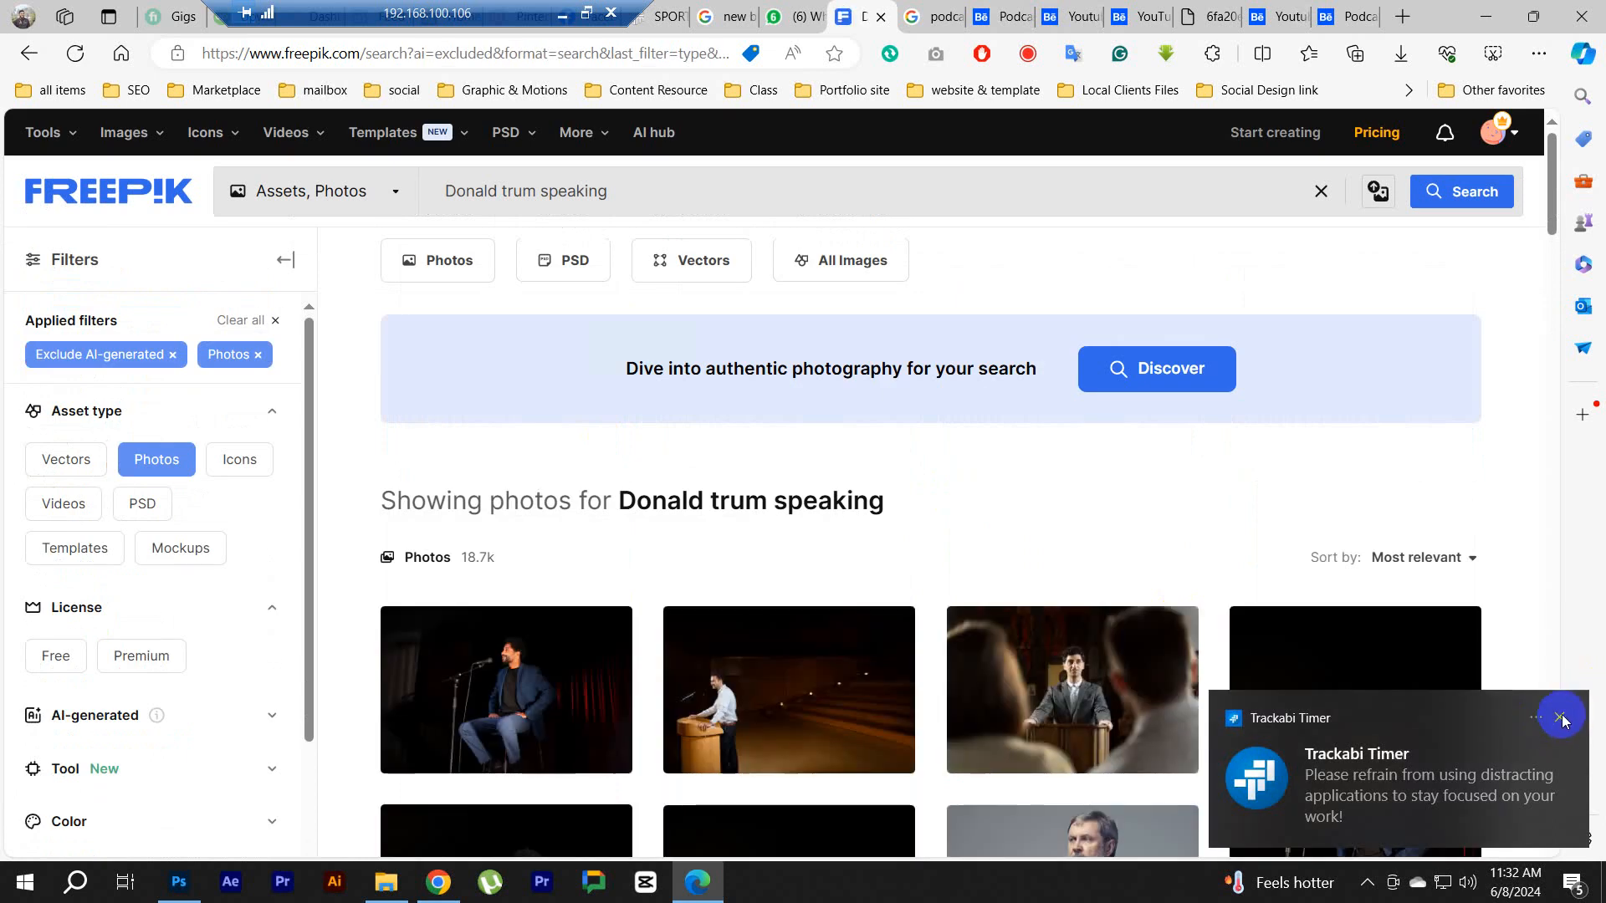
left_click(1561, 719)
Step: Browse the photo results for a suitable picture of a speaker to use in the thumbnail
scroll(849, 530, "down", 6)
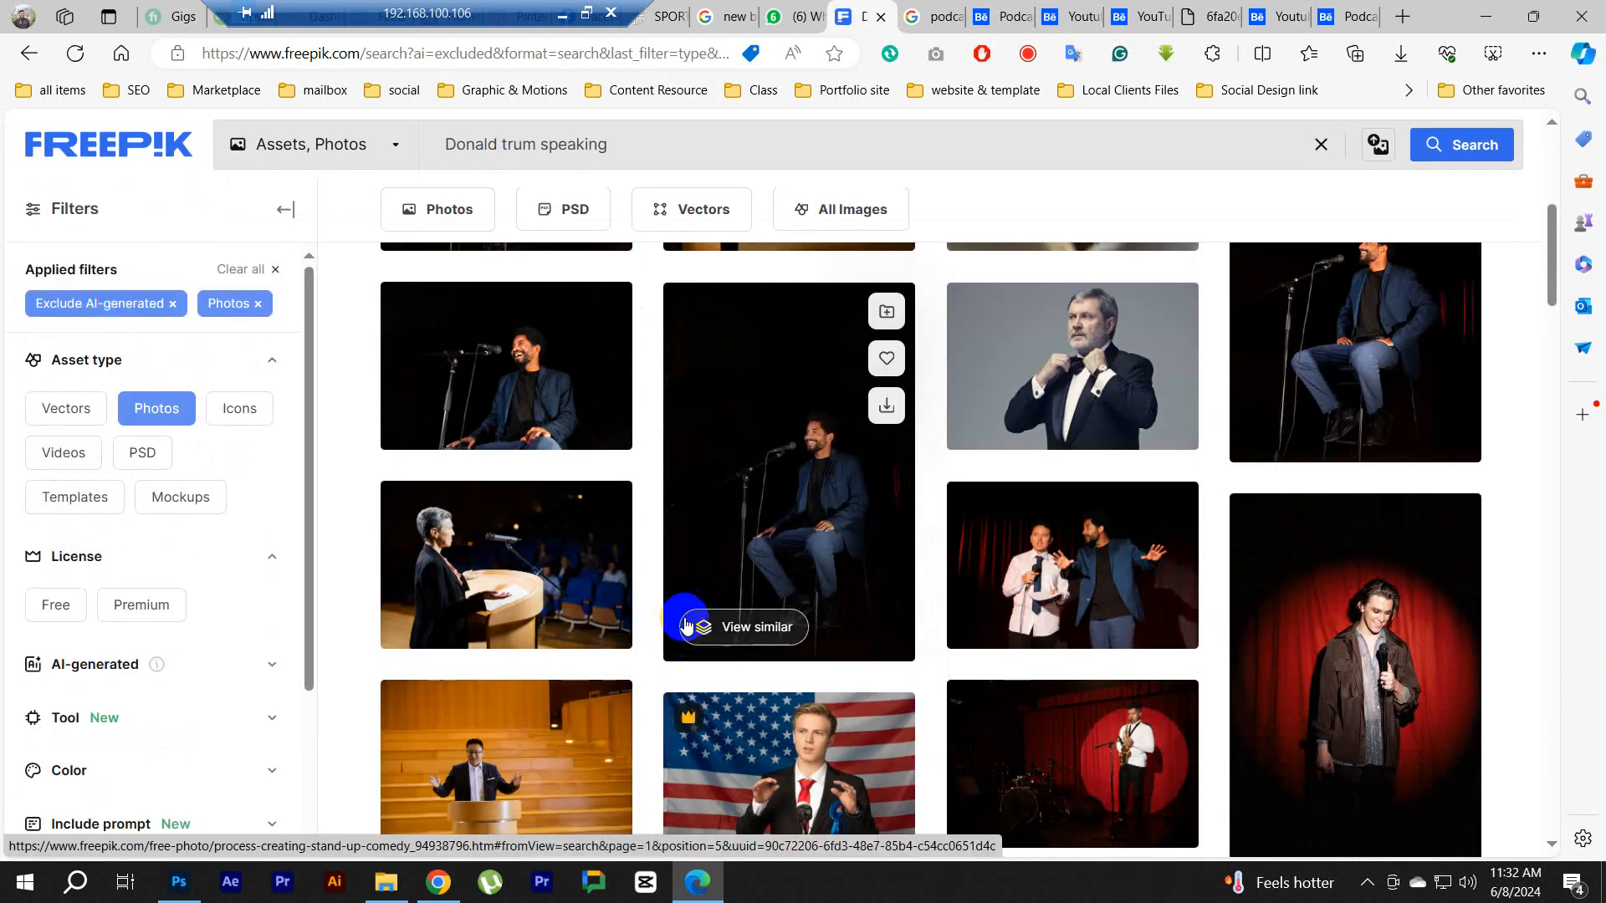
scroll(681, 632, "down", 4)
scroll(685, 620, "down", 4)
scroll(686, 619, "down", 3)
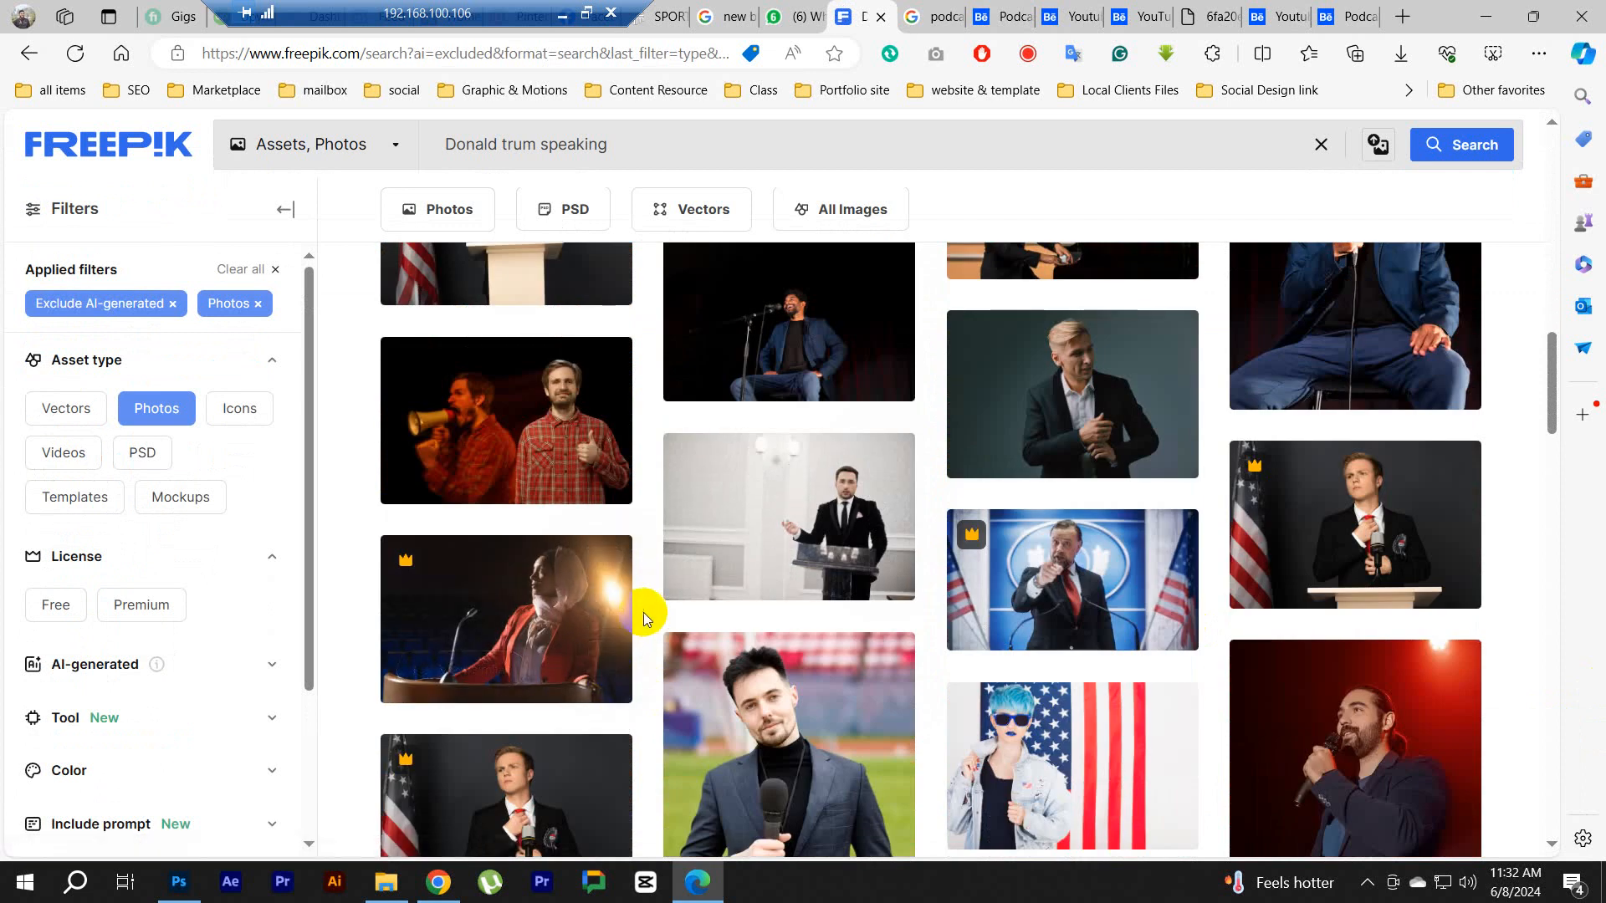
scroll(619, 648, "down", 6)
scroll(629, 644, "down", 3)
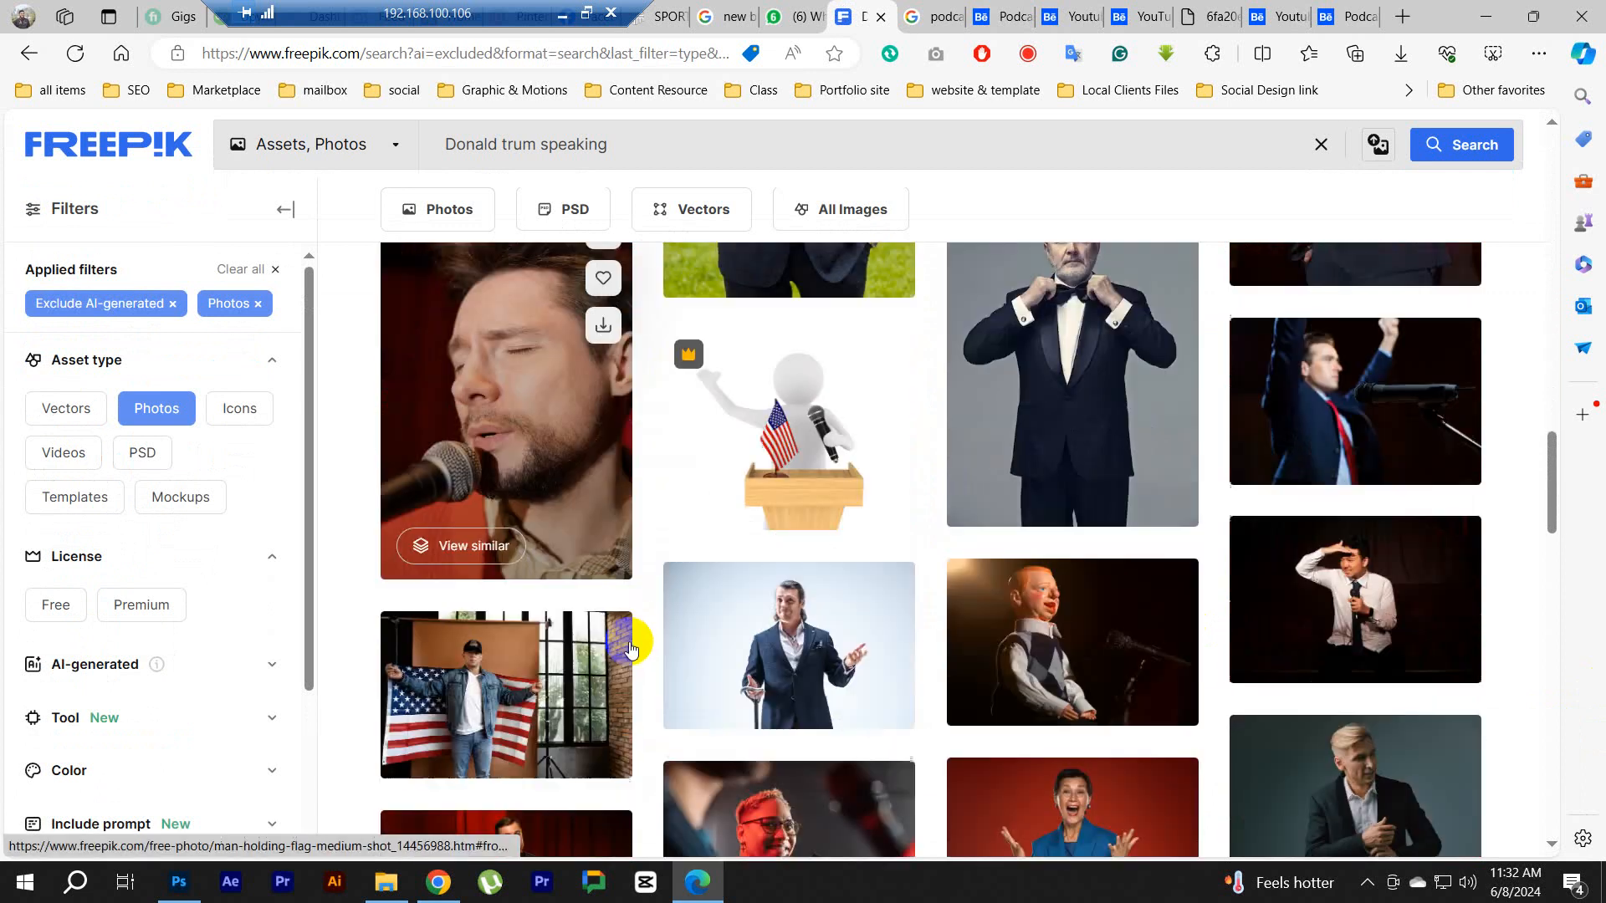
Step: Correct the photo search query to "Donald trump speaking" and run the search again
triple_click(584, 143)
left_click(540, 144)
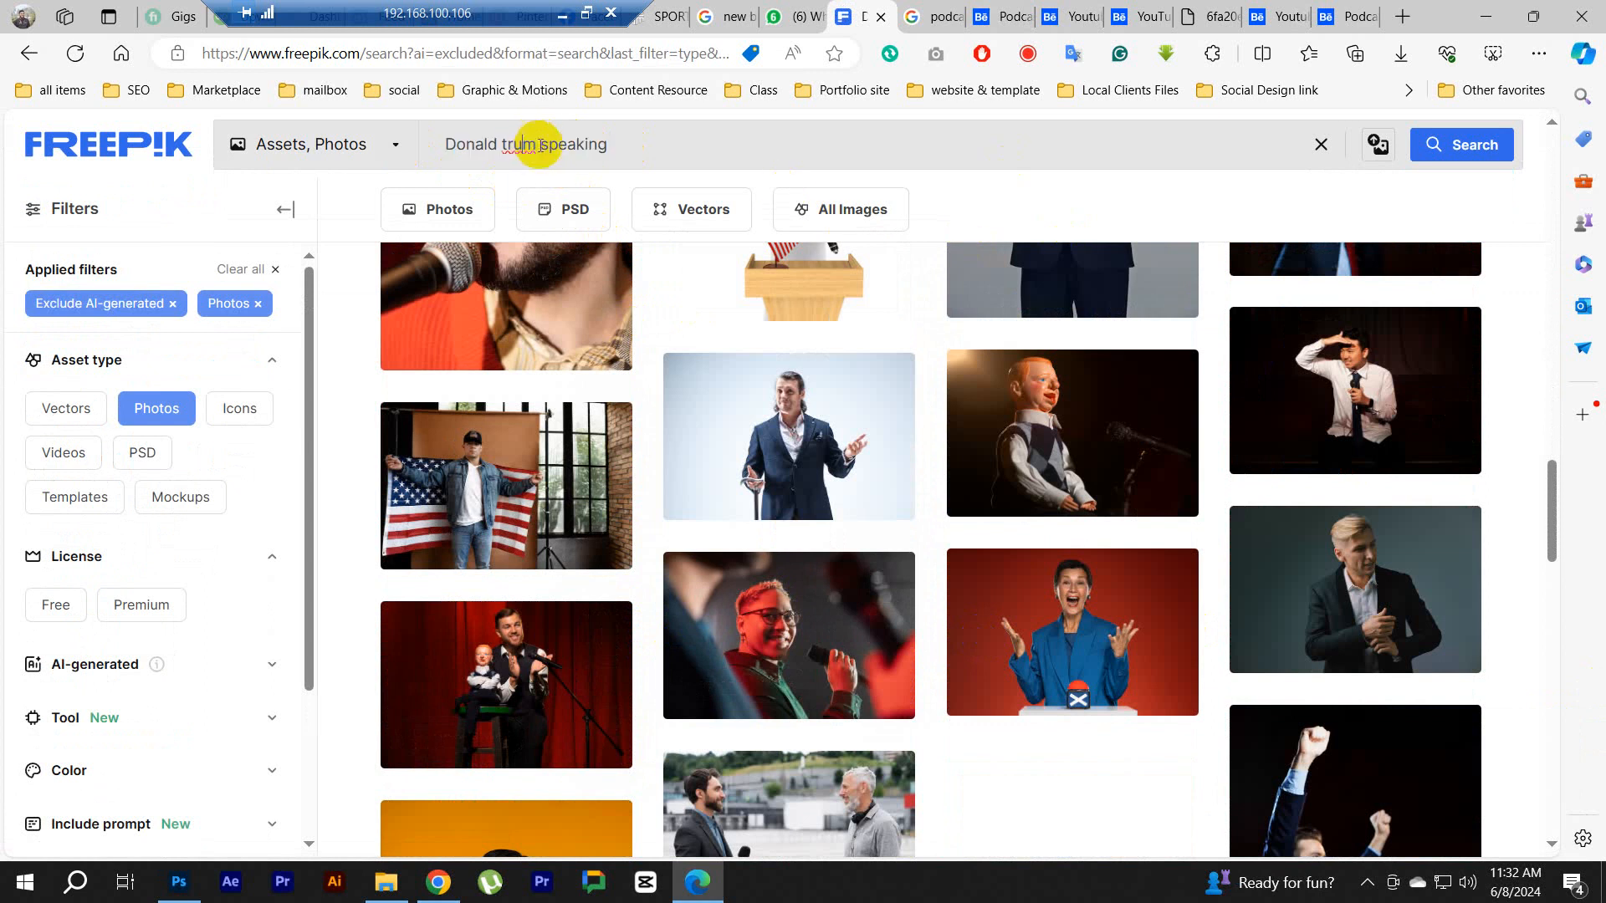
left_click(534, 143)
left_click(533, 255)
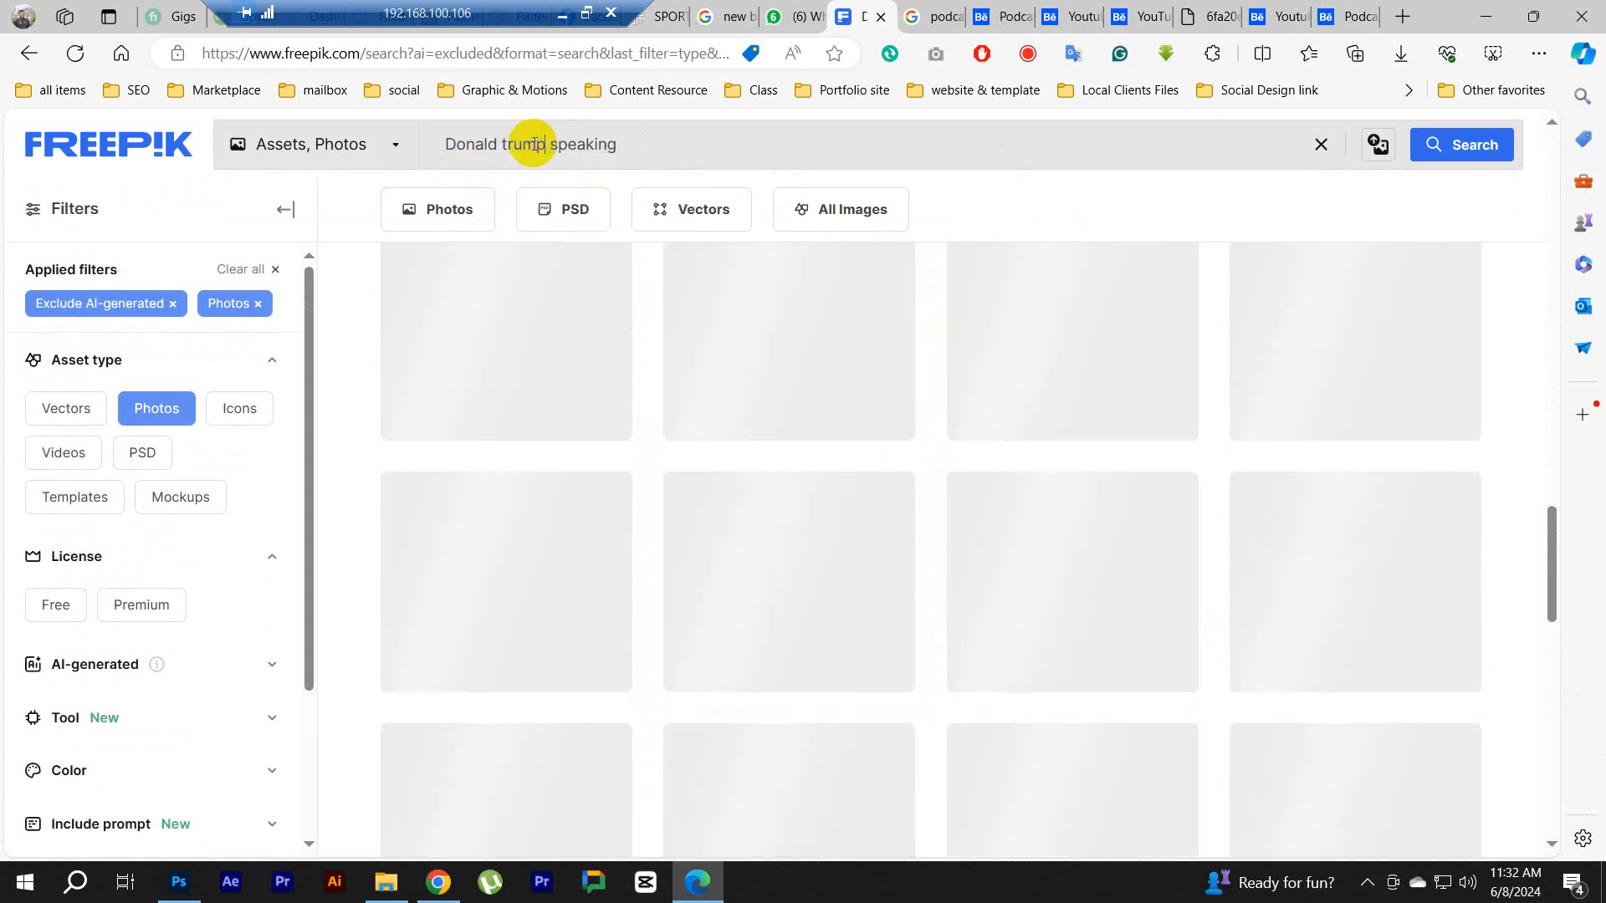
Step: Minimize the remote session, open Gmail in Chrome on the local desktop and open the colleague's direct-message chat, dismissing the notification request
left_click(562, 12)
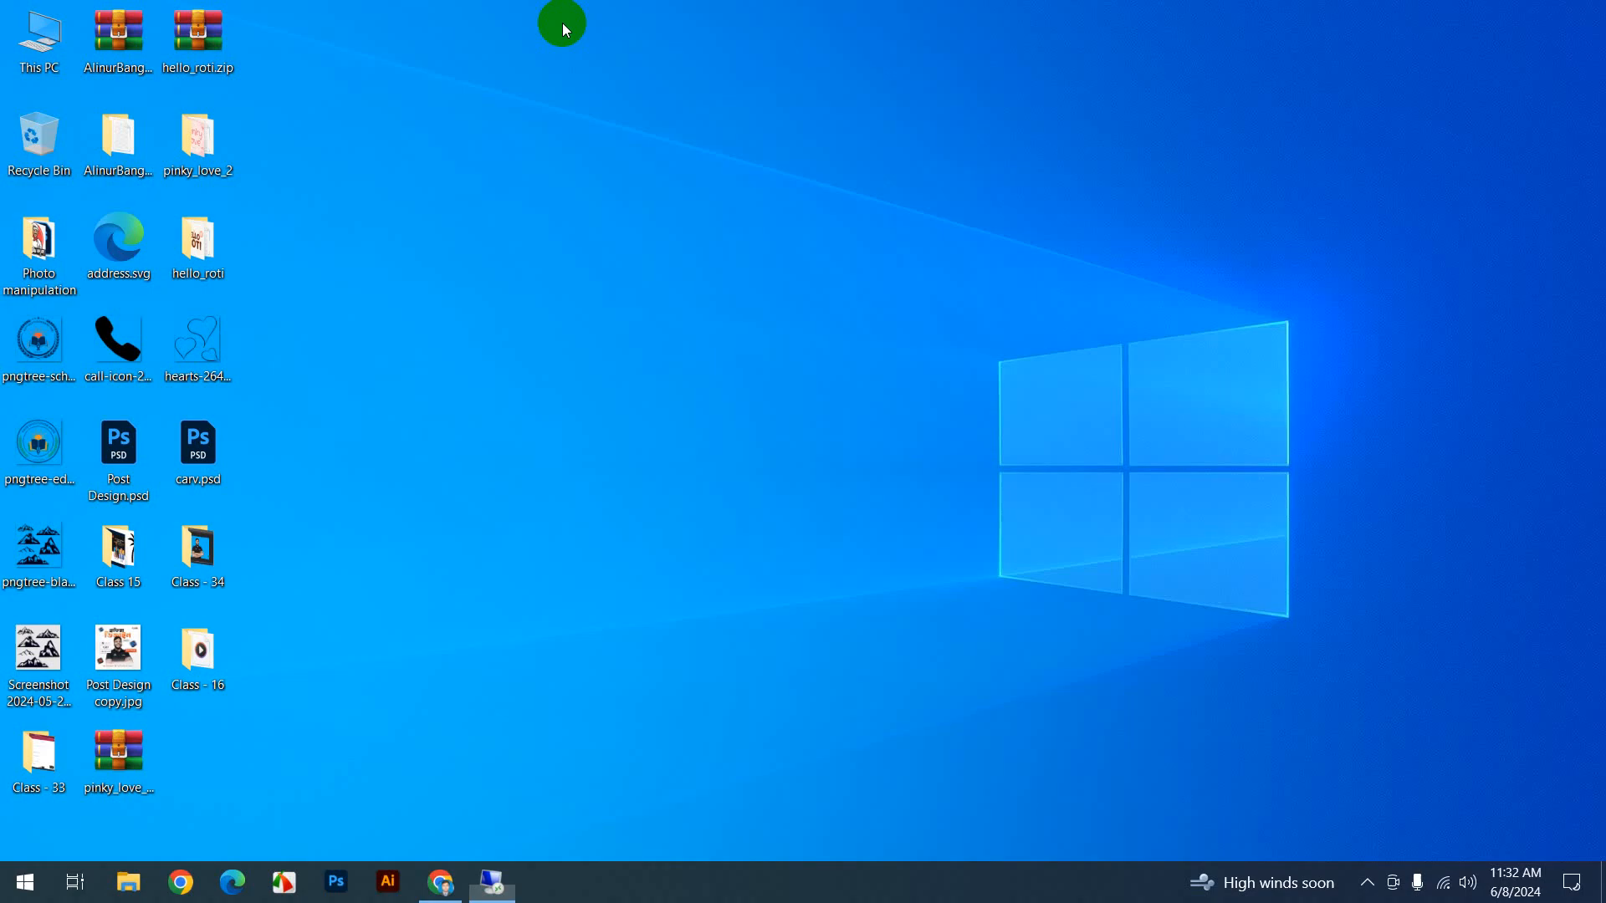
left_click(441, 882)
left_click(185, 107)
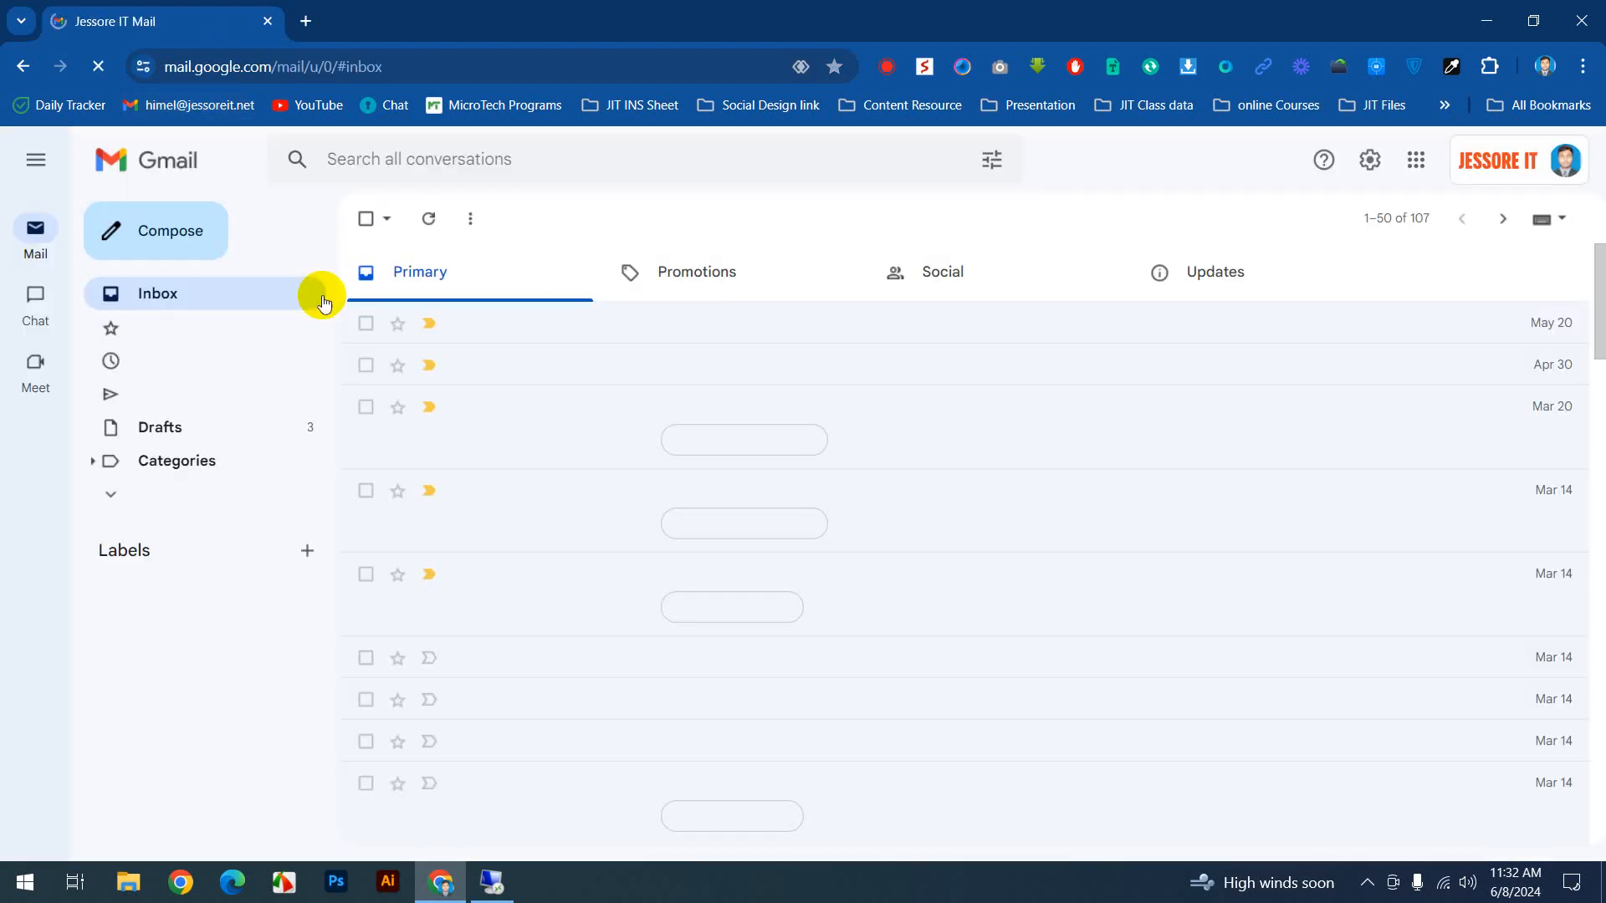
mouse_move(35, 302)
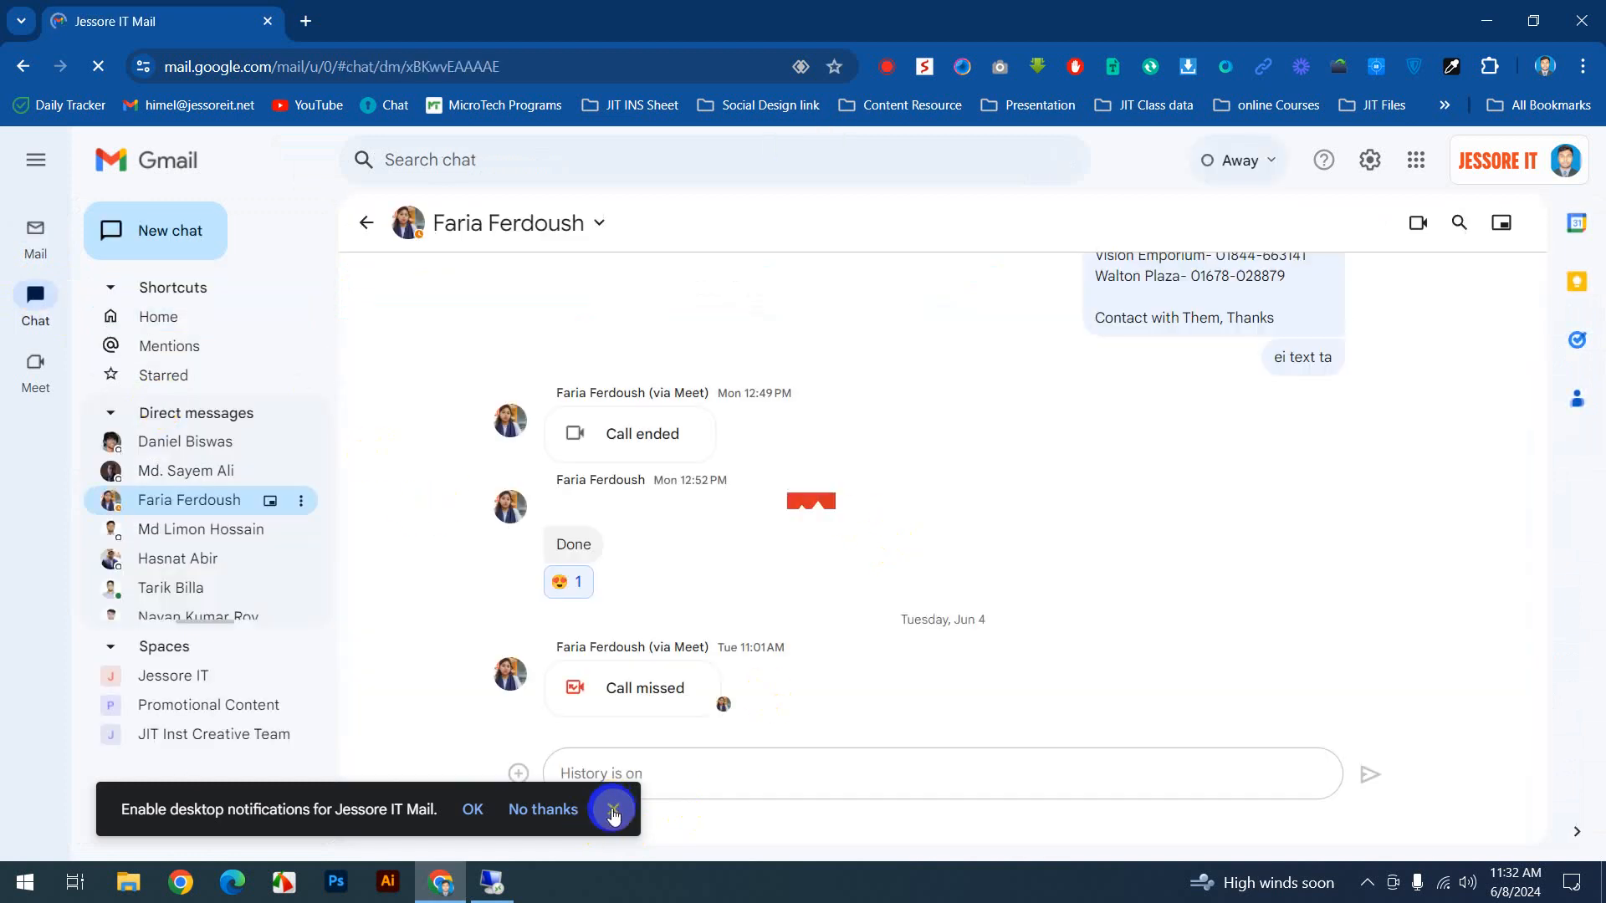
left_click(613, 808)
Step: Find the shared Google Meet link in the older chat messages and join that meeting
scroll(1112, 521, "up", 5)
scroll(980, 559, "up", 1)
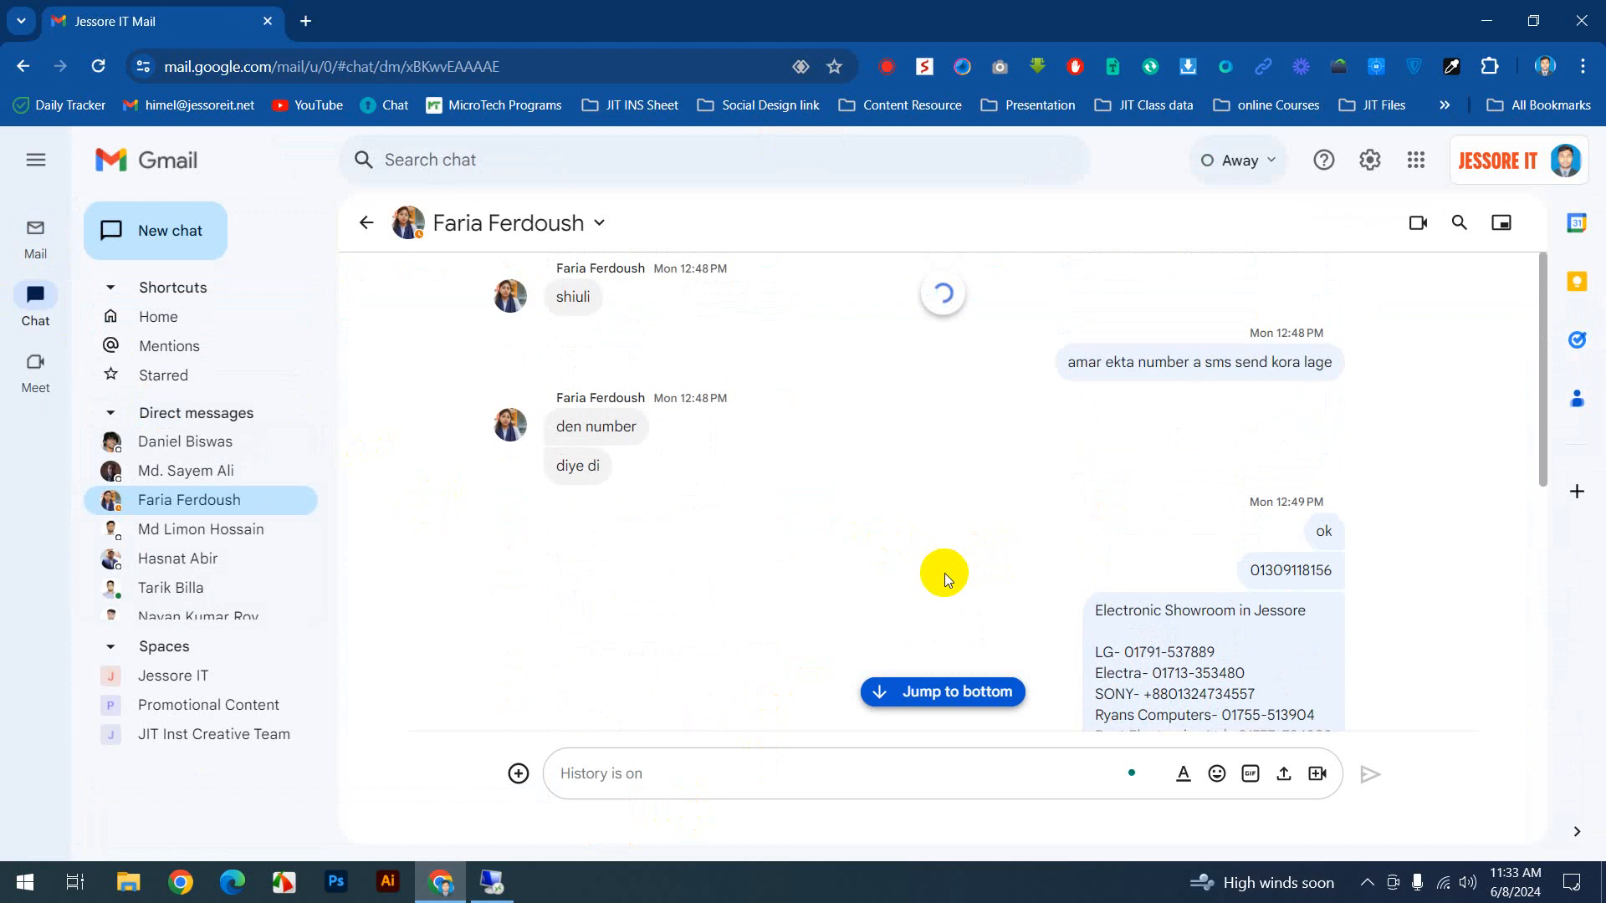
scroll(925, 523, "up", 5)
scroll(925, 523, "up", 8)
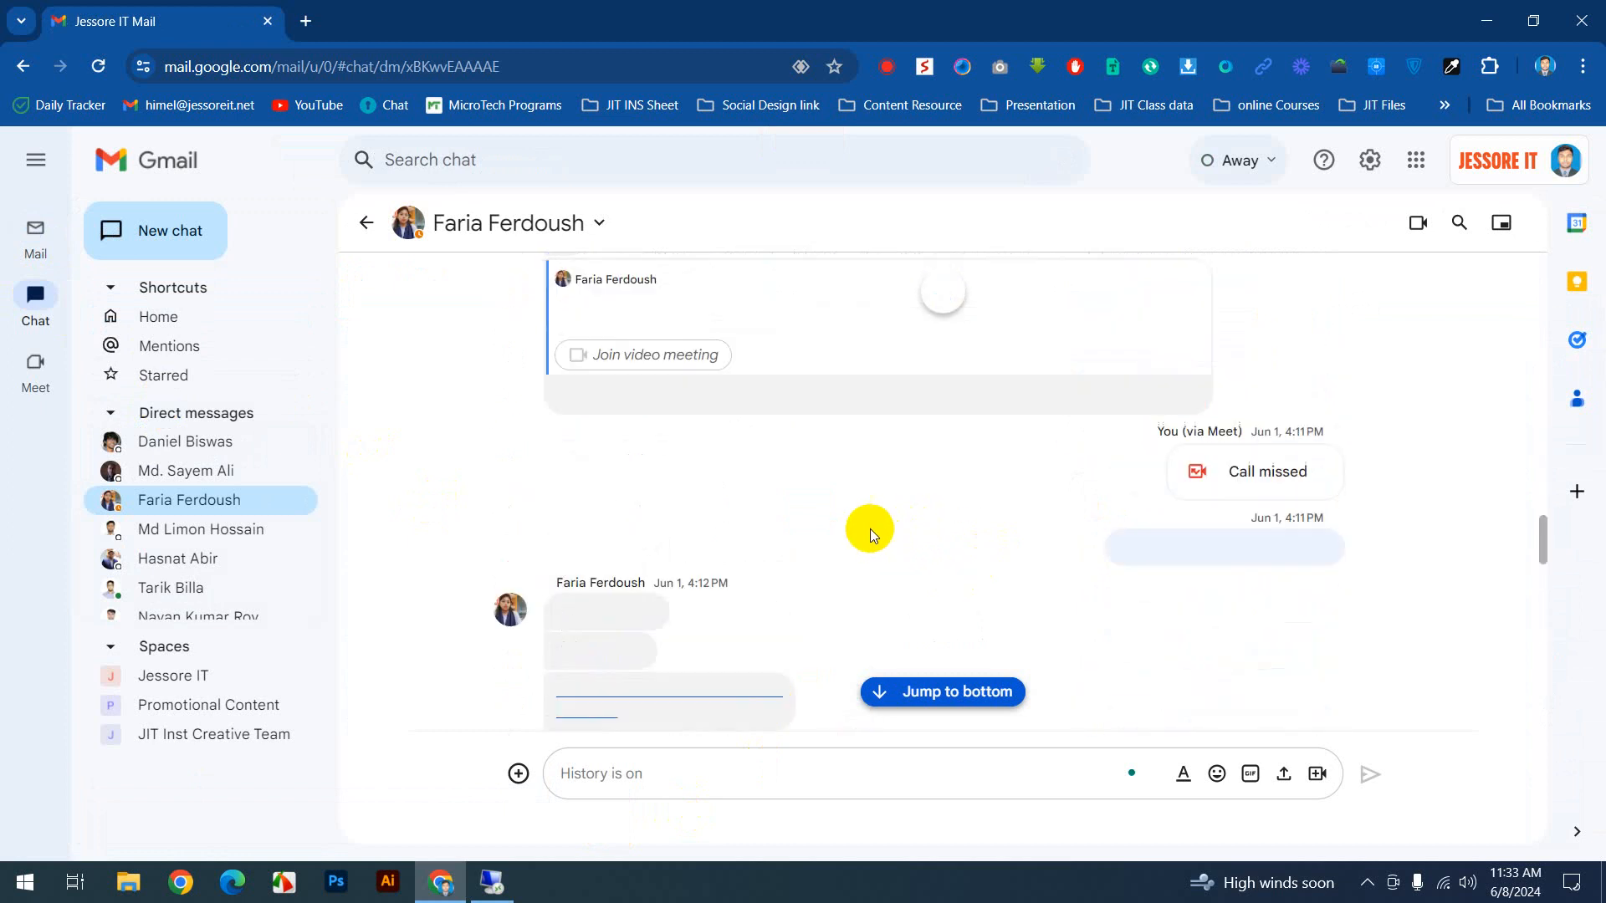
scroll(689, 481, "up", 2)
left_click(703, 500)
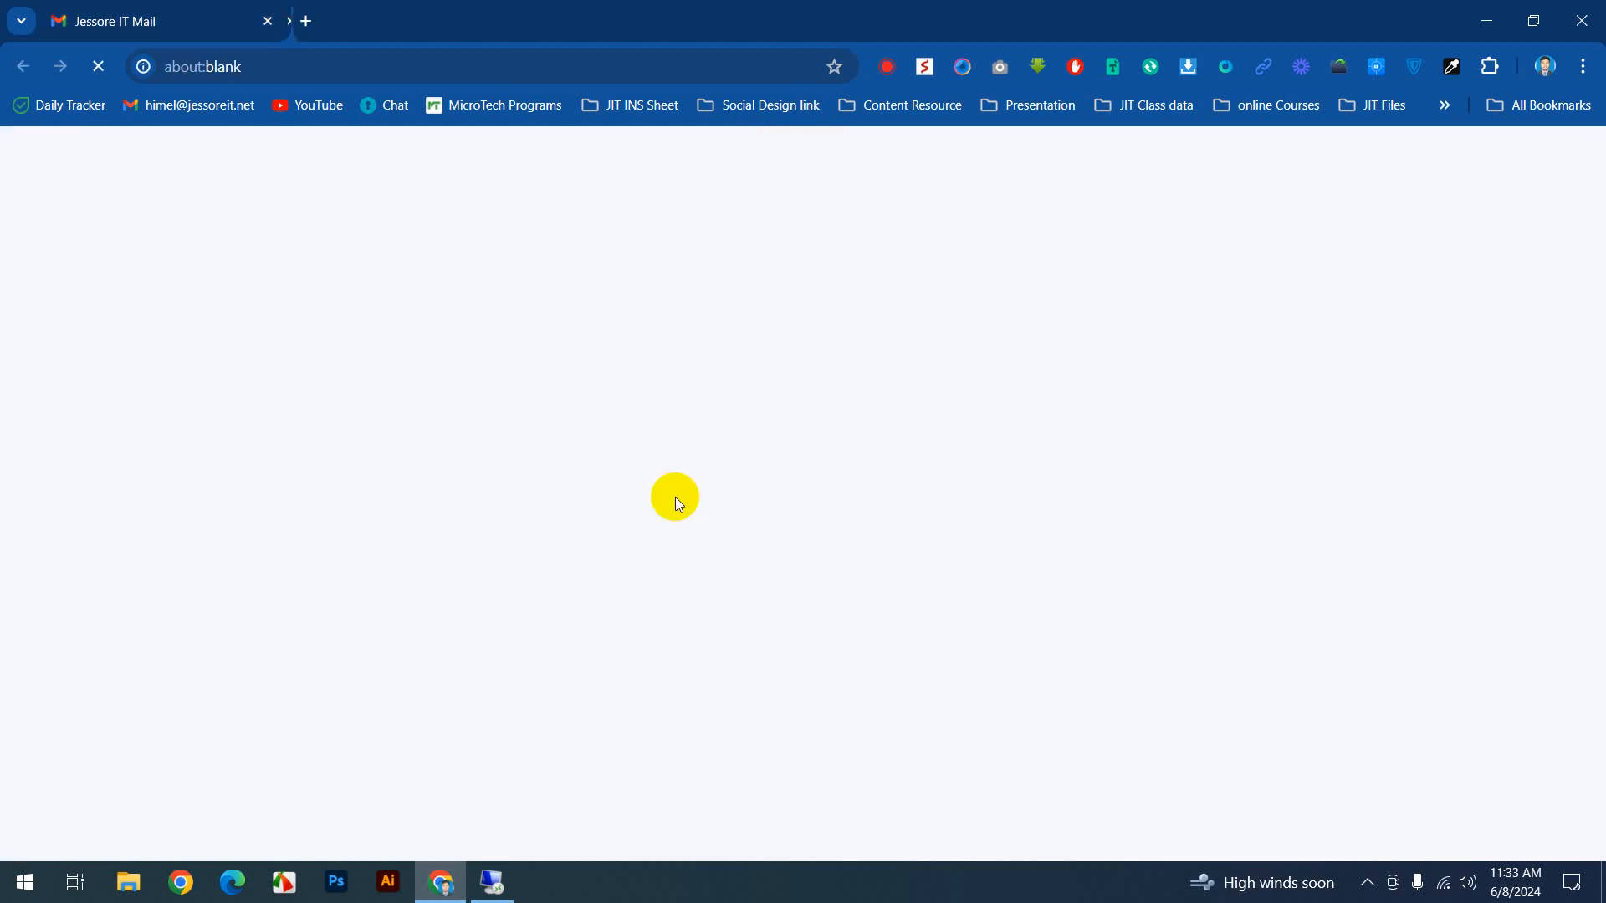
middle_click(397, 8)
scroll(787, 604, "up", 1)
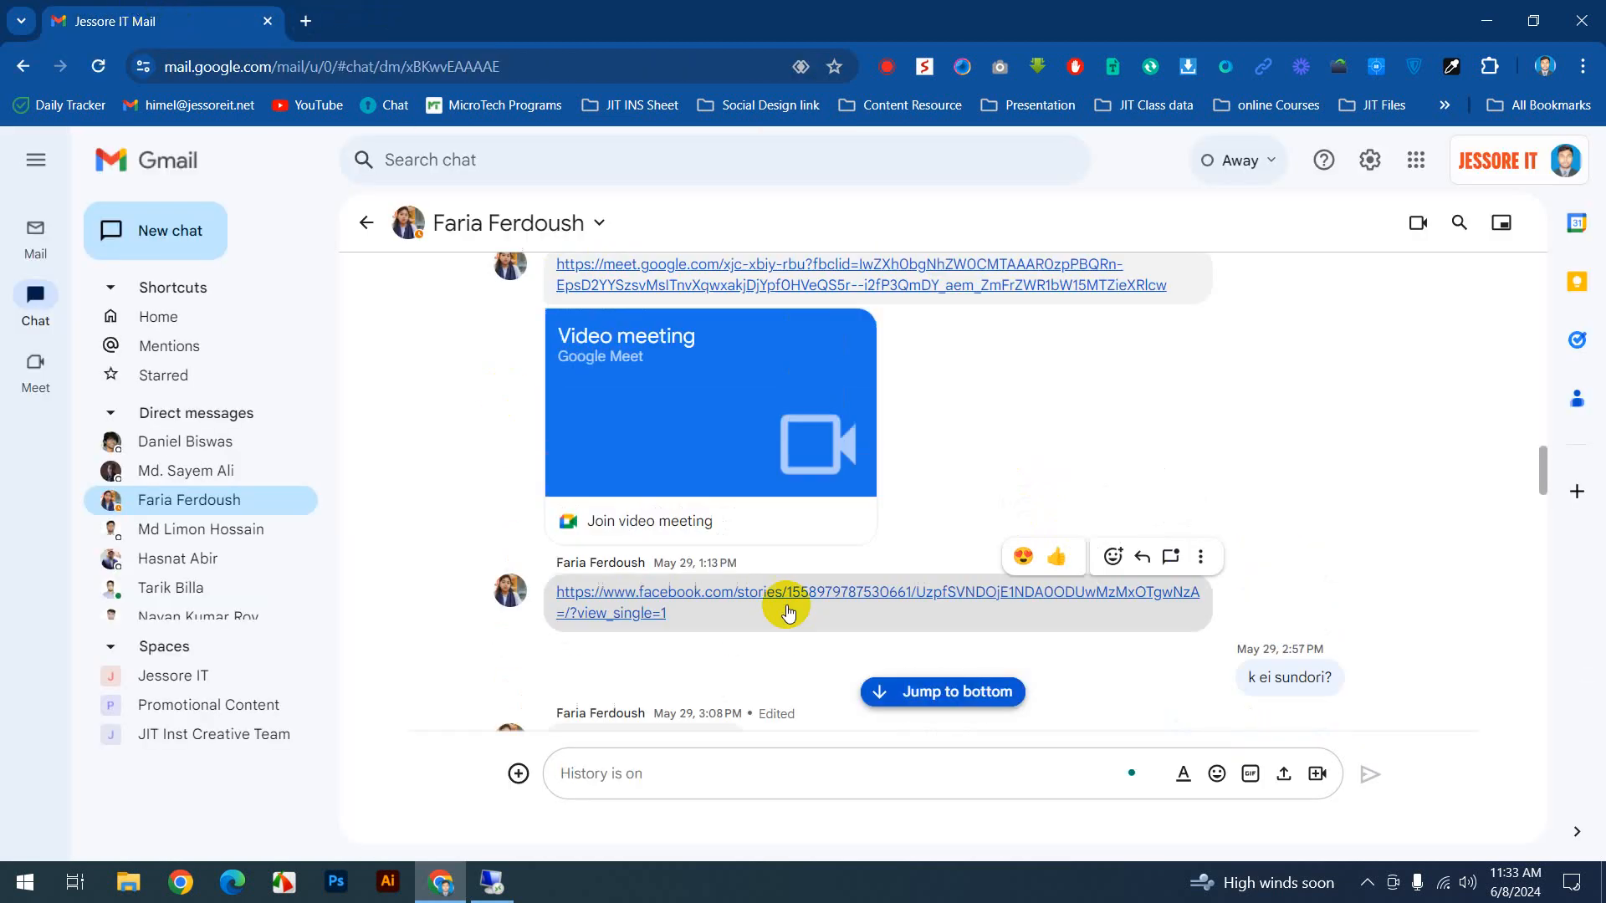
left_click(659, 270)
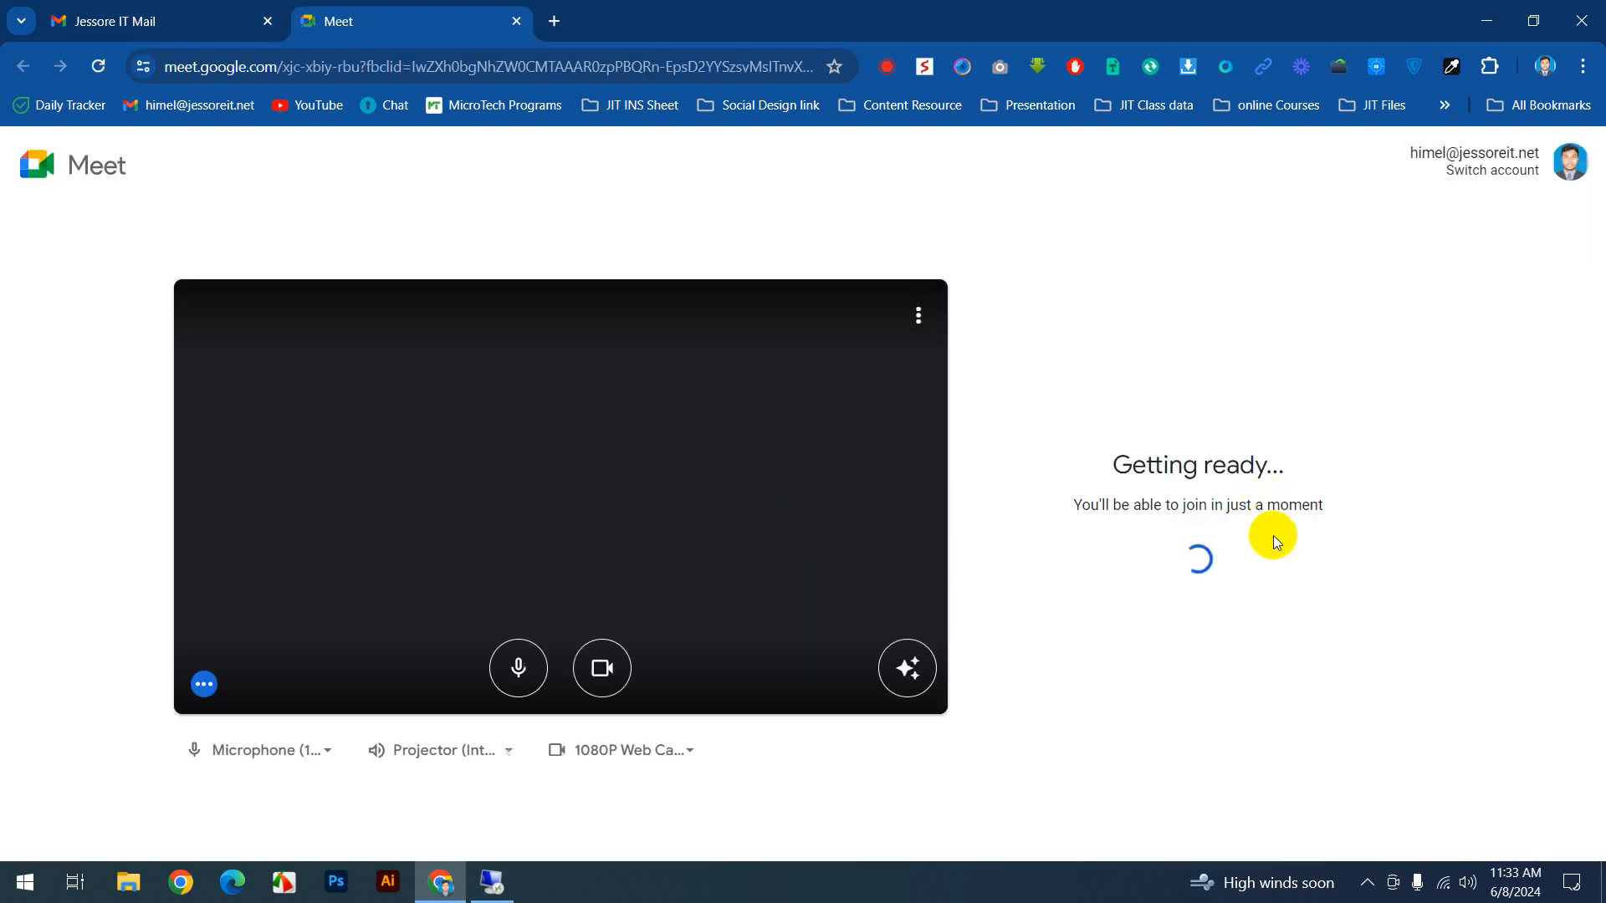
left_click(1156, 505)
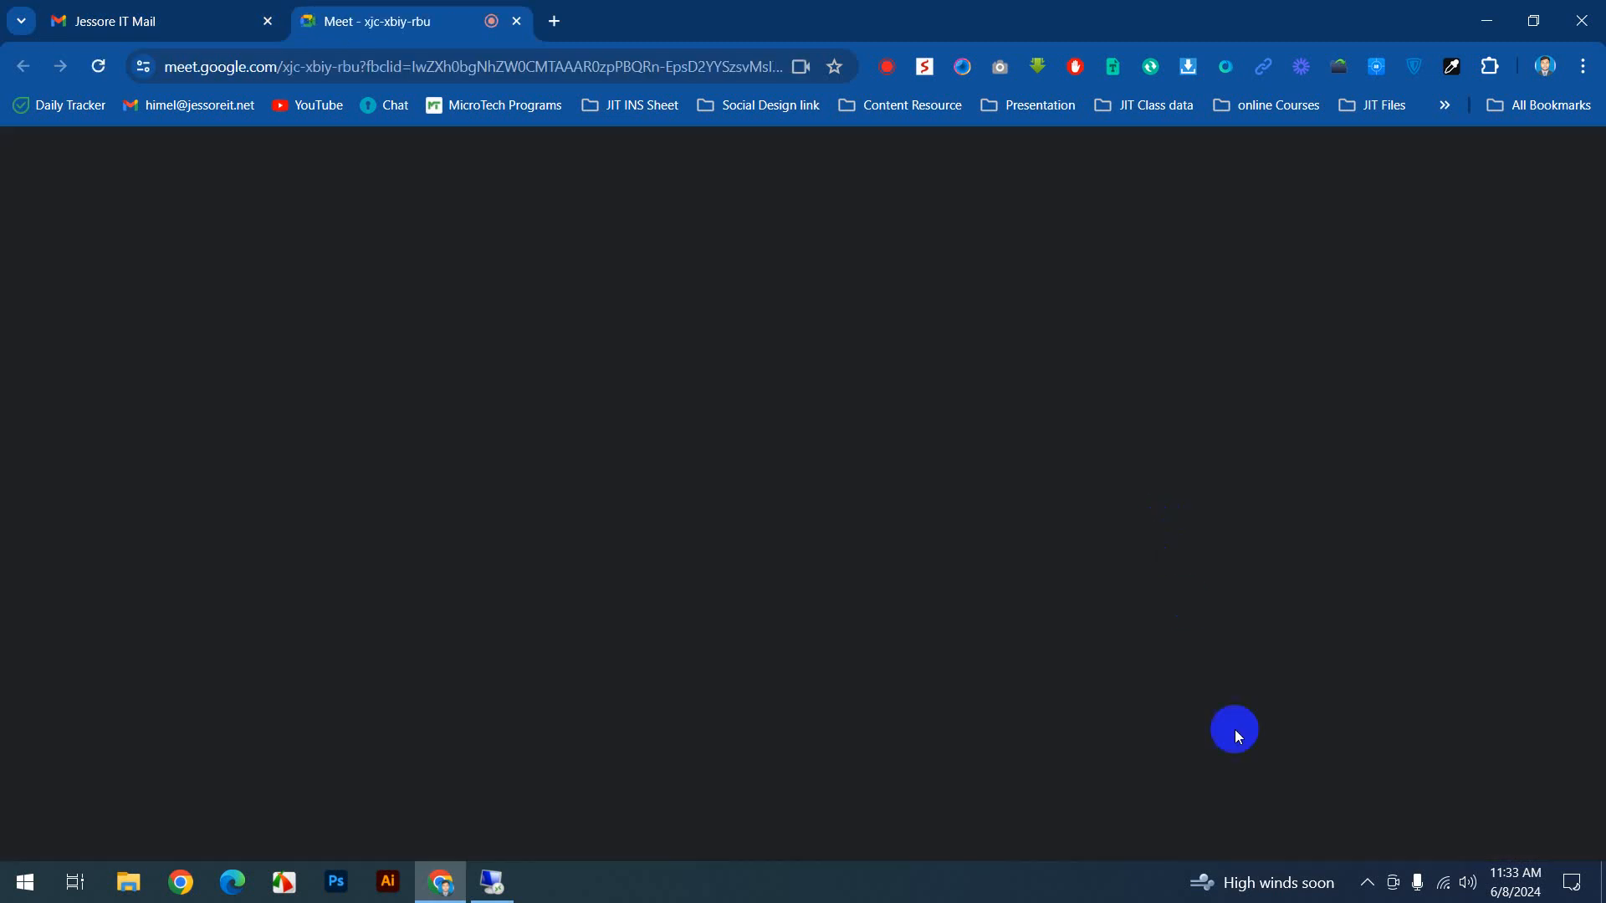
Step: Present the entire screen in the Google Meet call and hide the screen-sharing notice
left_click(847, 824)
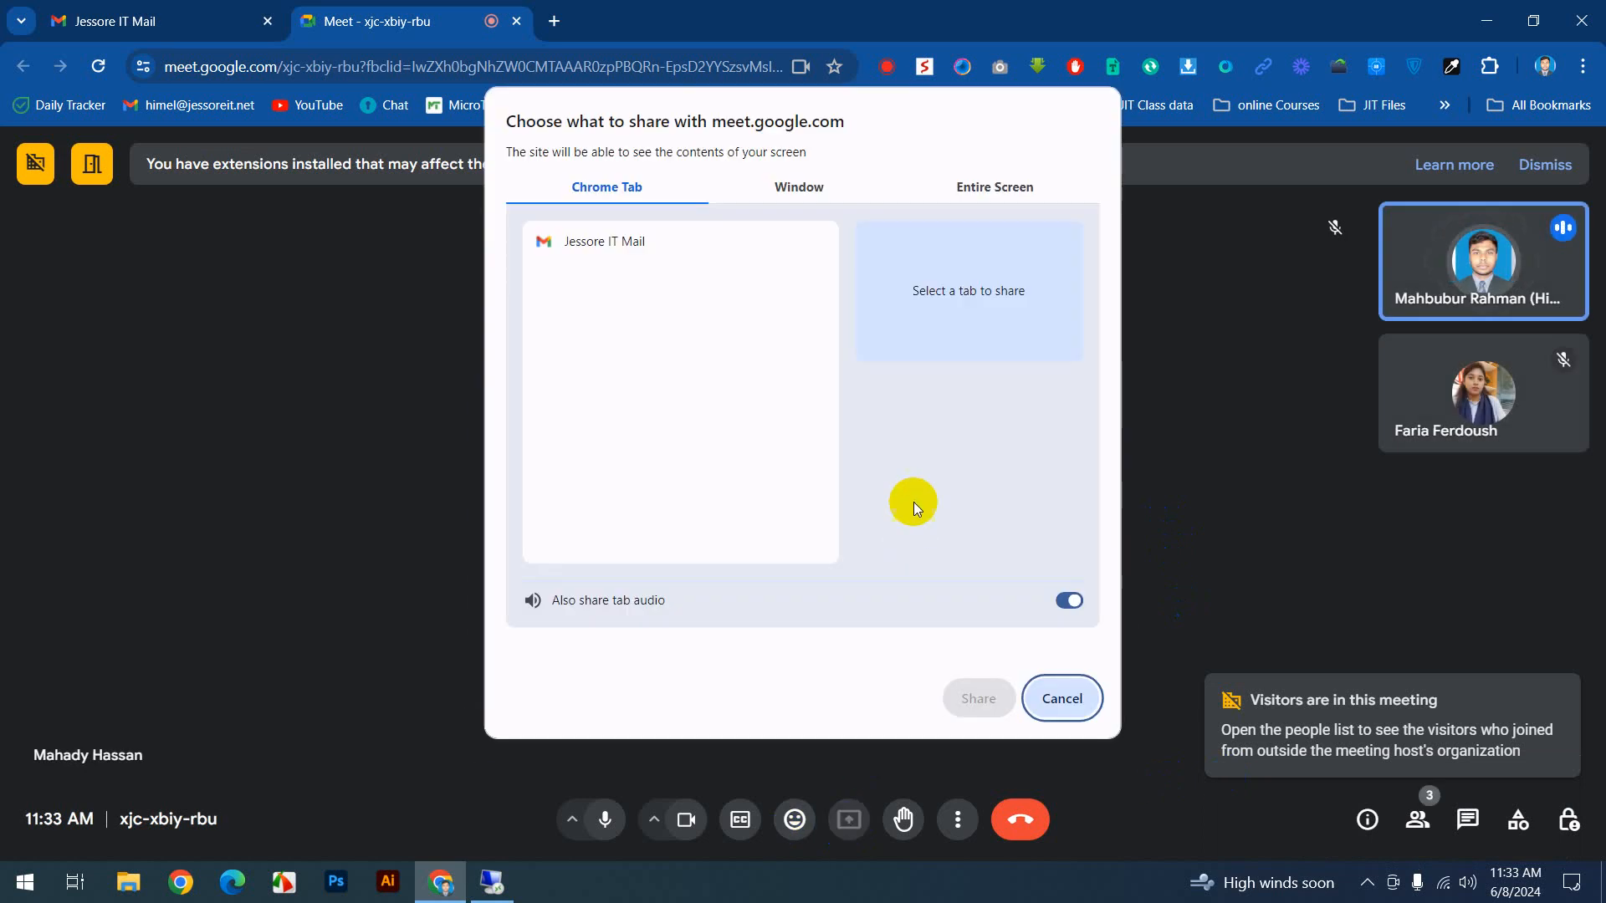
left_click(1045, 197)
left_click(681, 333)
left_click(966, 698)
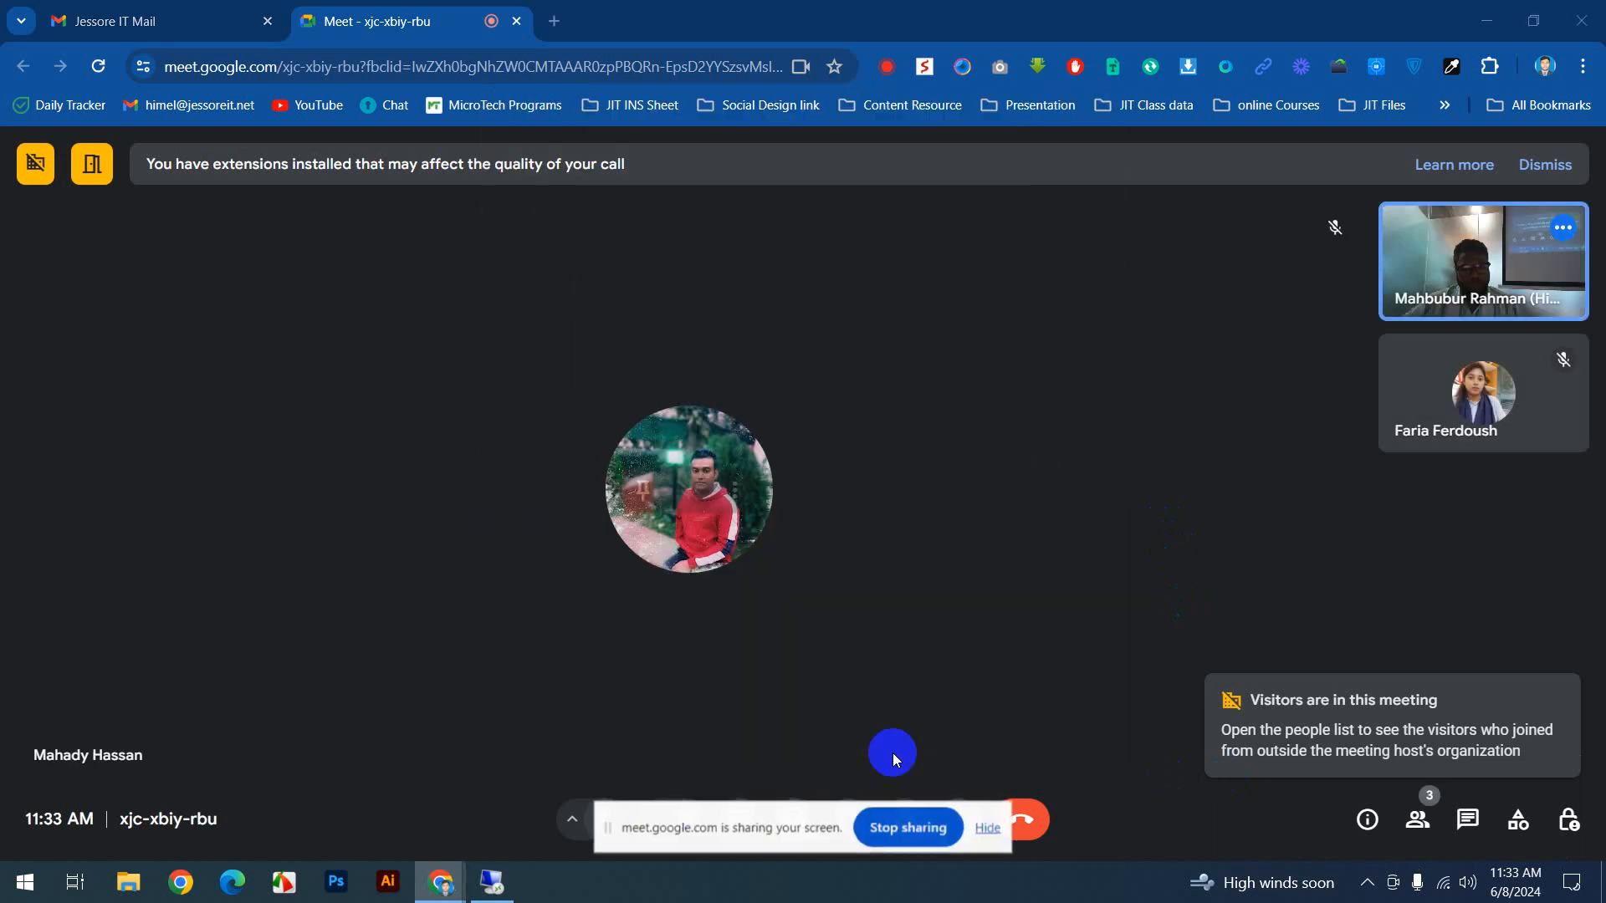
left_click(978, 823)
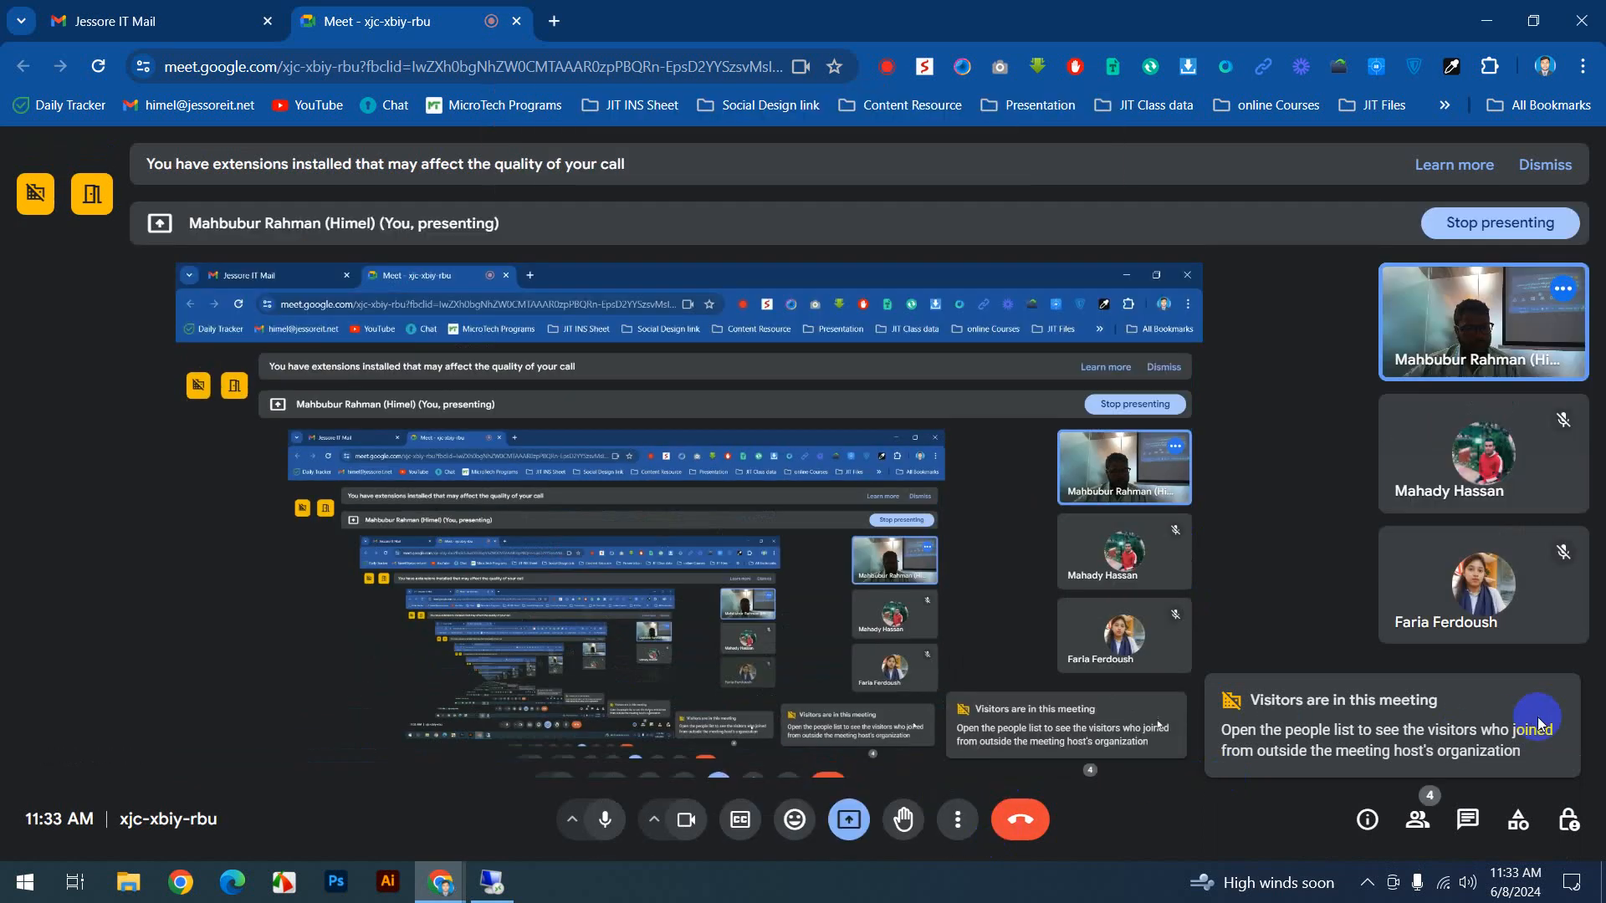
Step: Return to the remote desktop session and copy the Freepik search text "Donald trump speaking"
left_click(1486, 21)
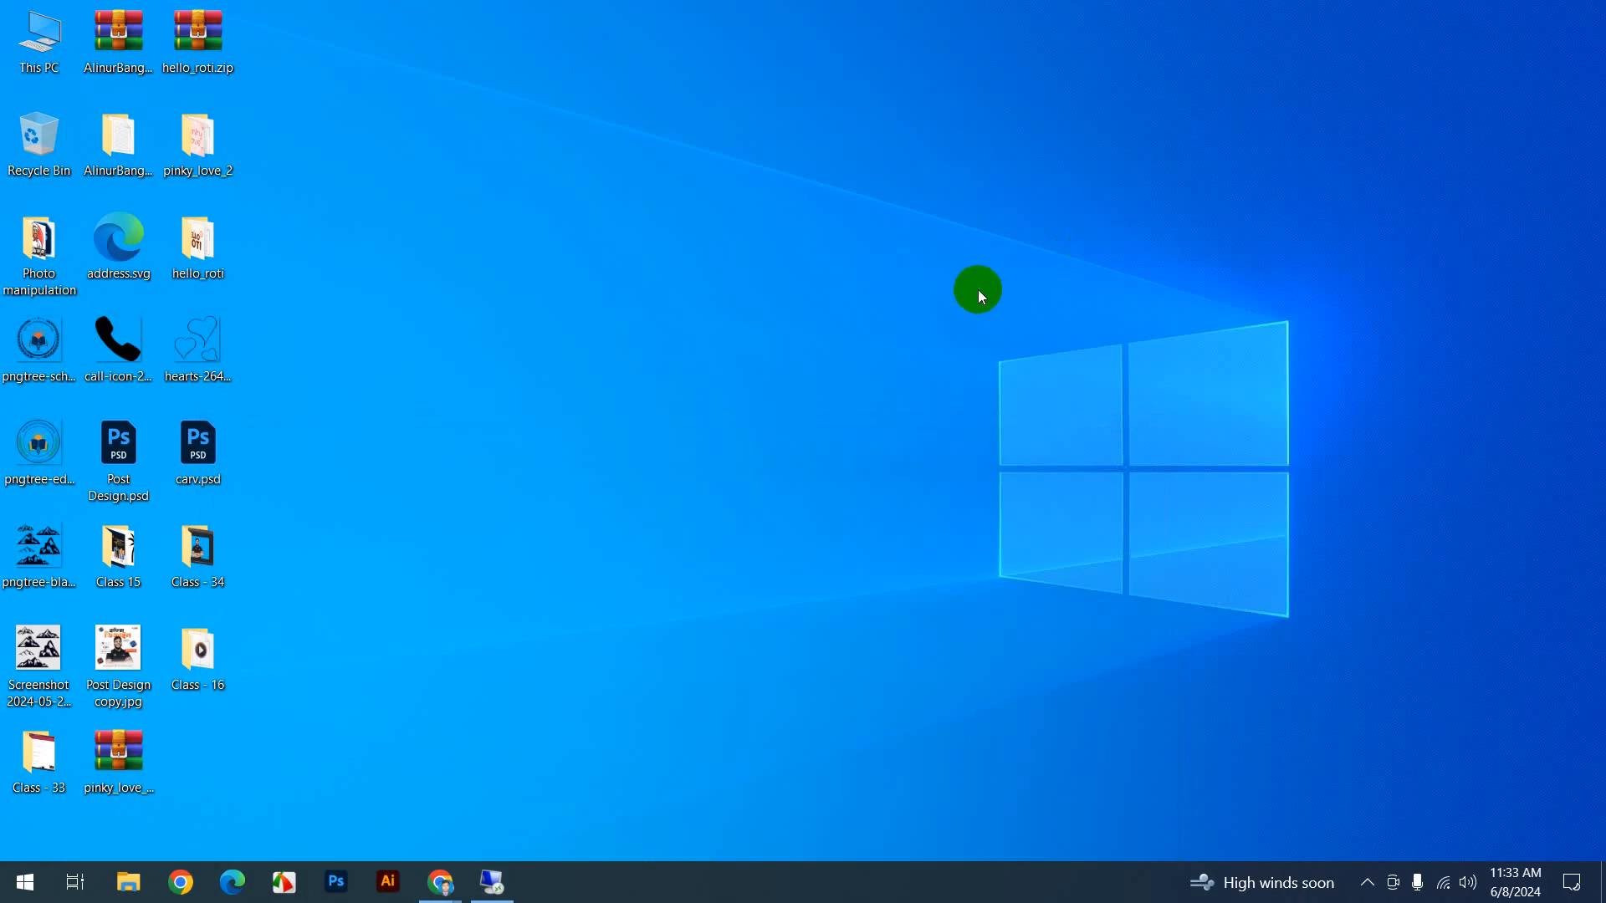
left_click(493, 883)
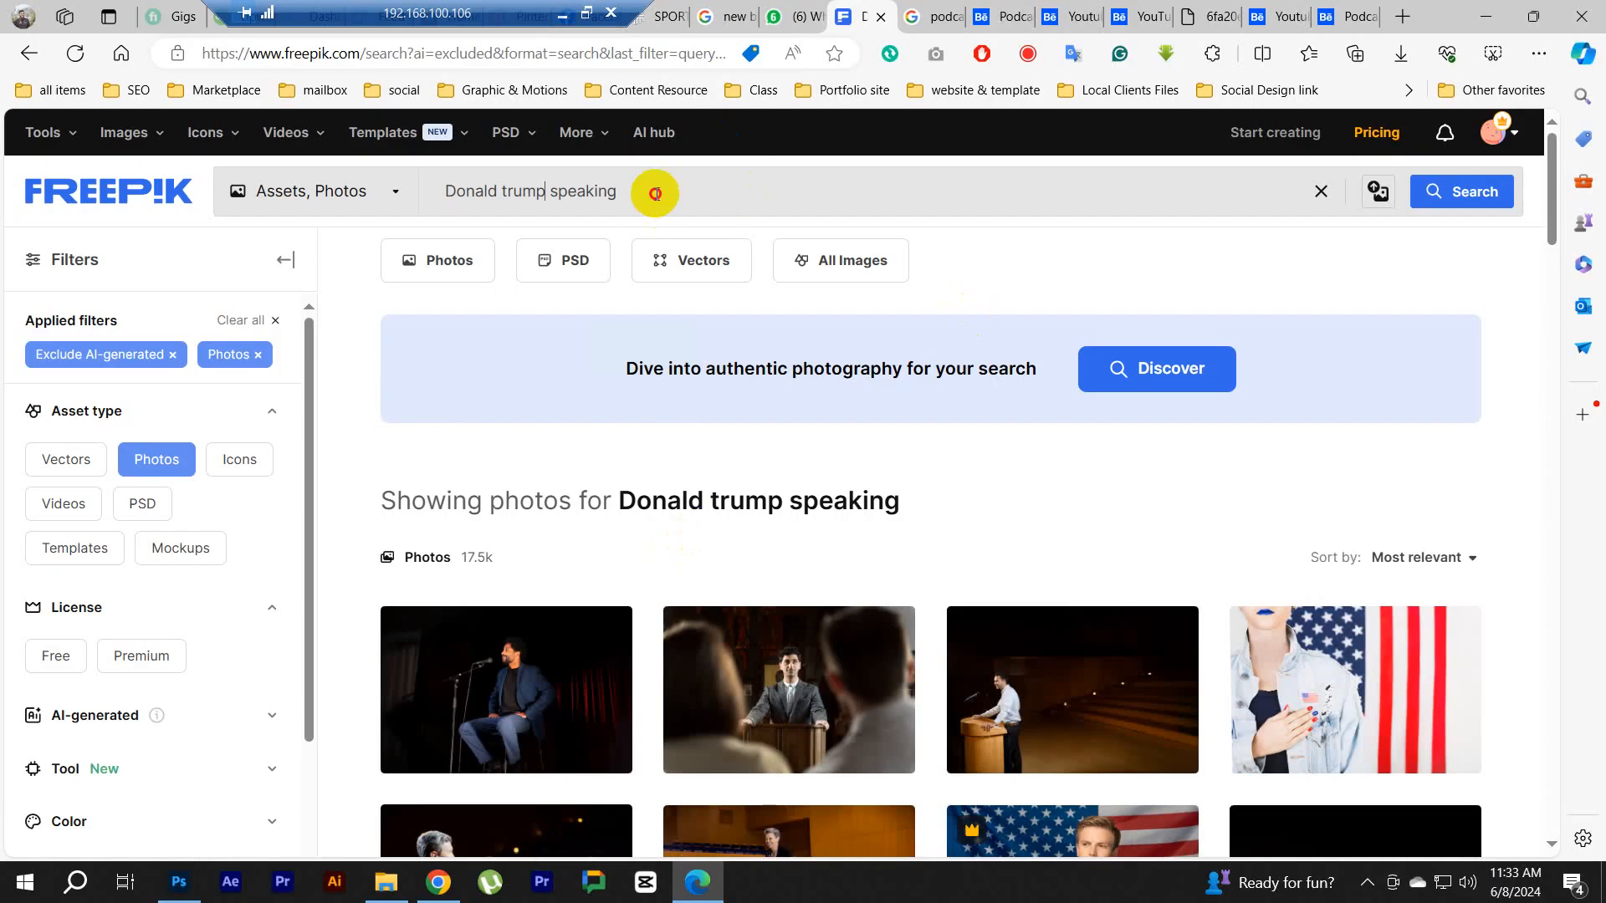
left_click_drag(654, 193, 448, 192)
key("ctrl+c")
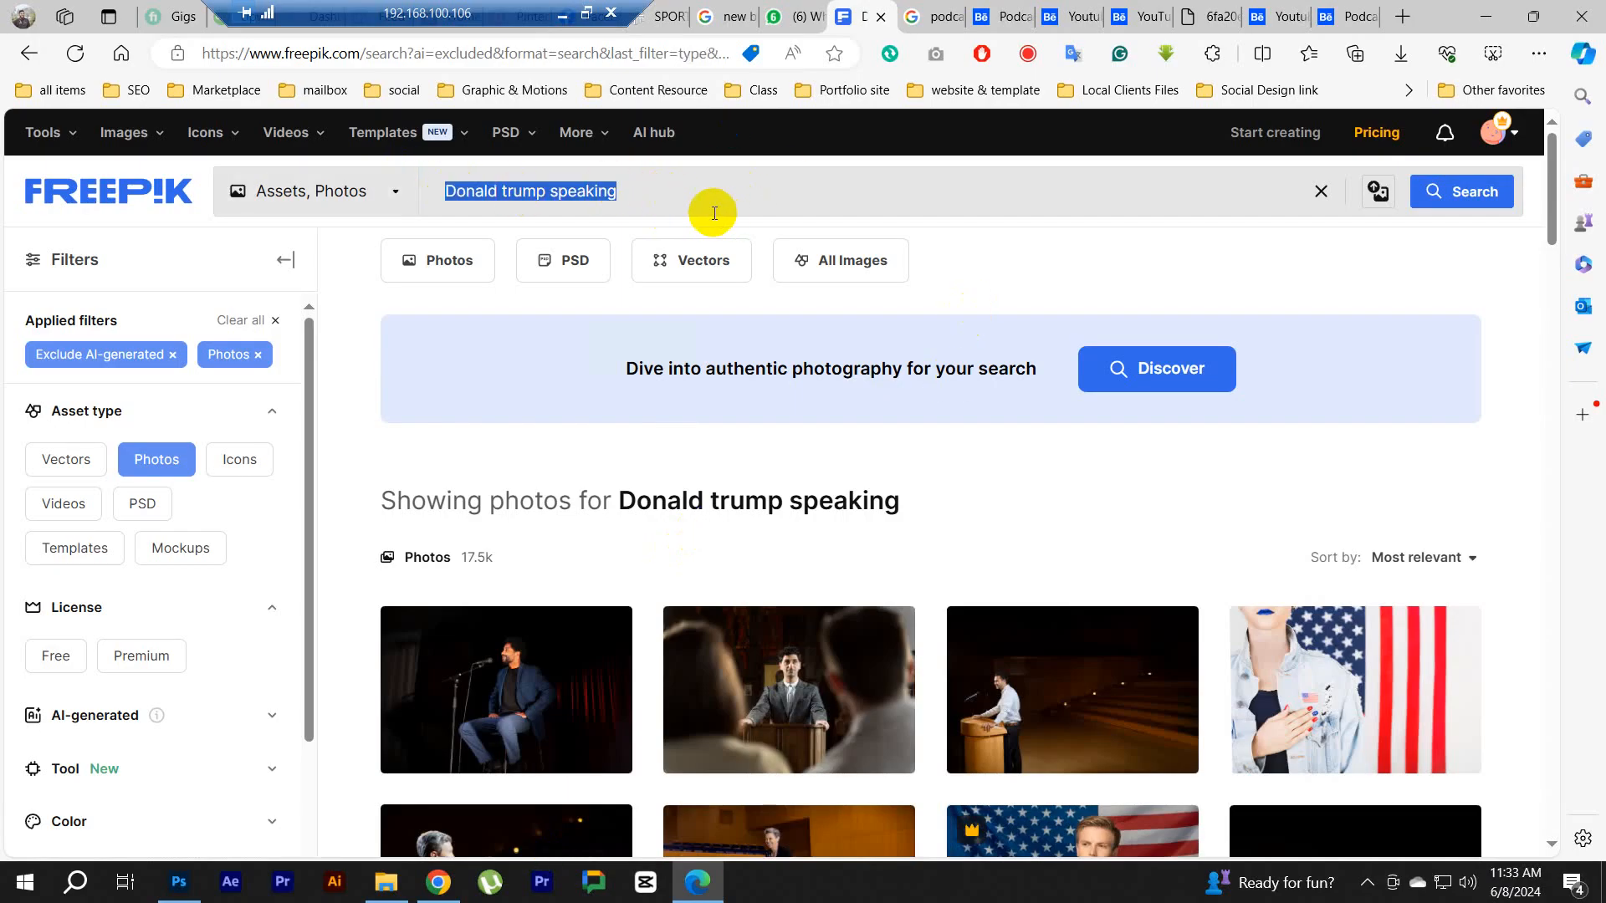
left_click(695, 191)
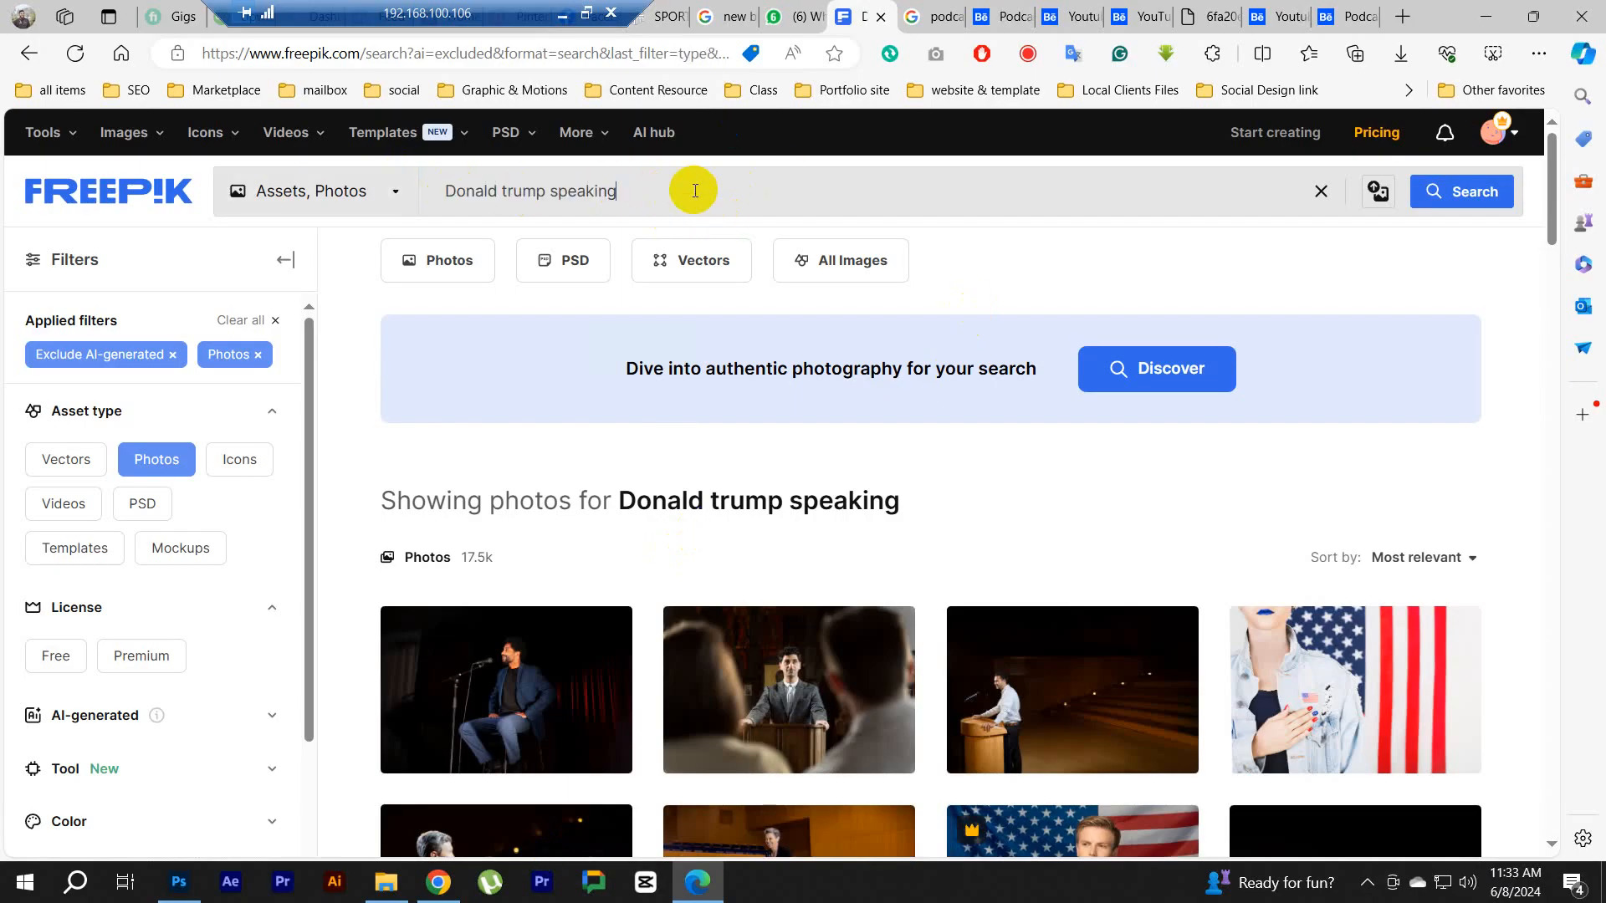
Step: Search Google Images for "Donald trump speaking" in a new browser tab
left_click(1402, 16)
key("ctrl+v")
key("Return")
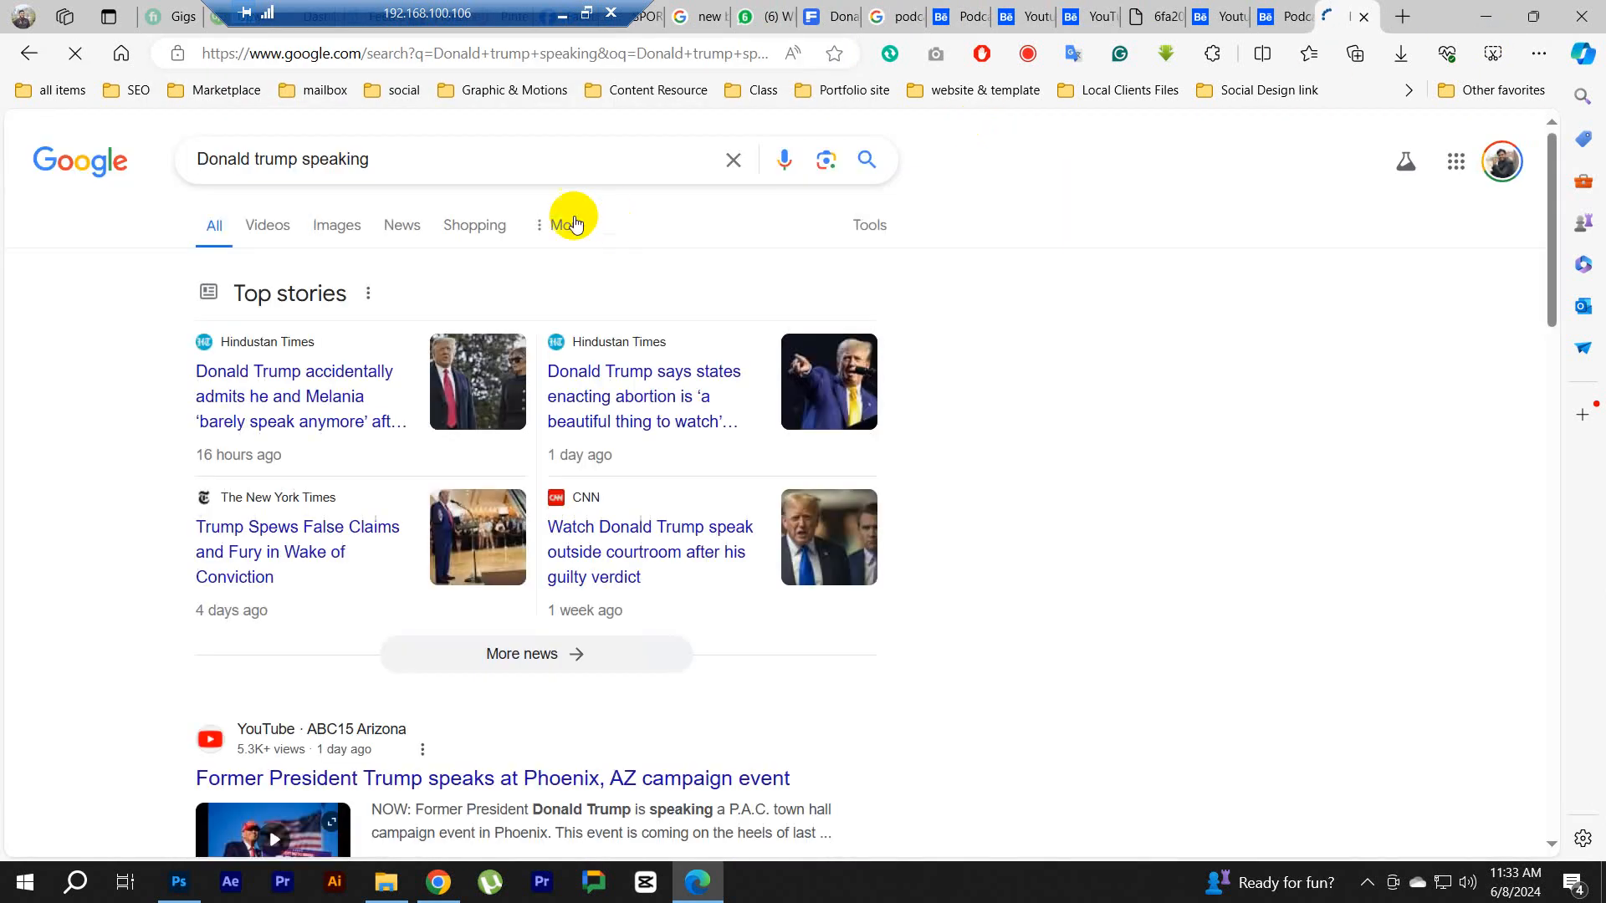
left_click(326, 223)
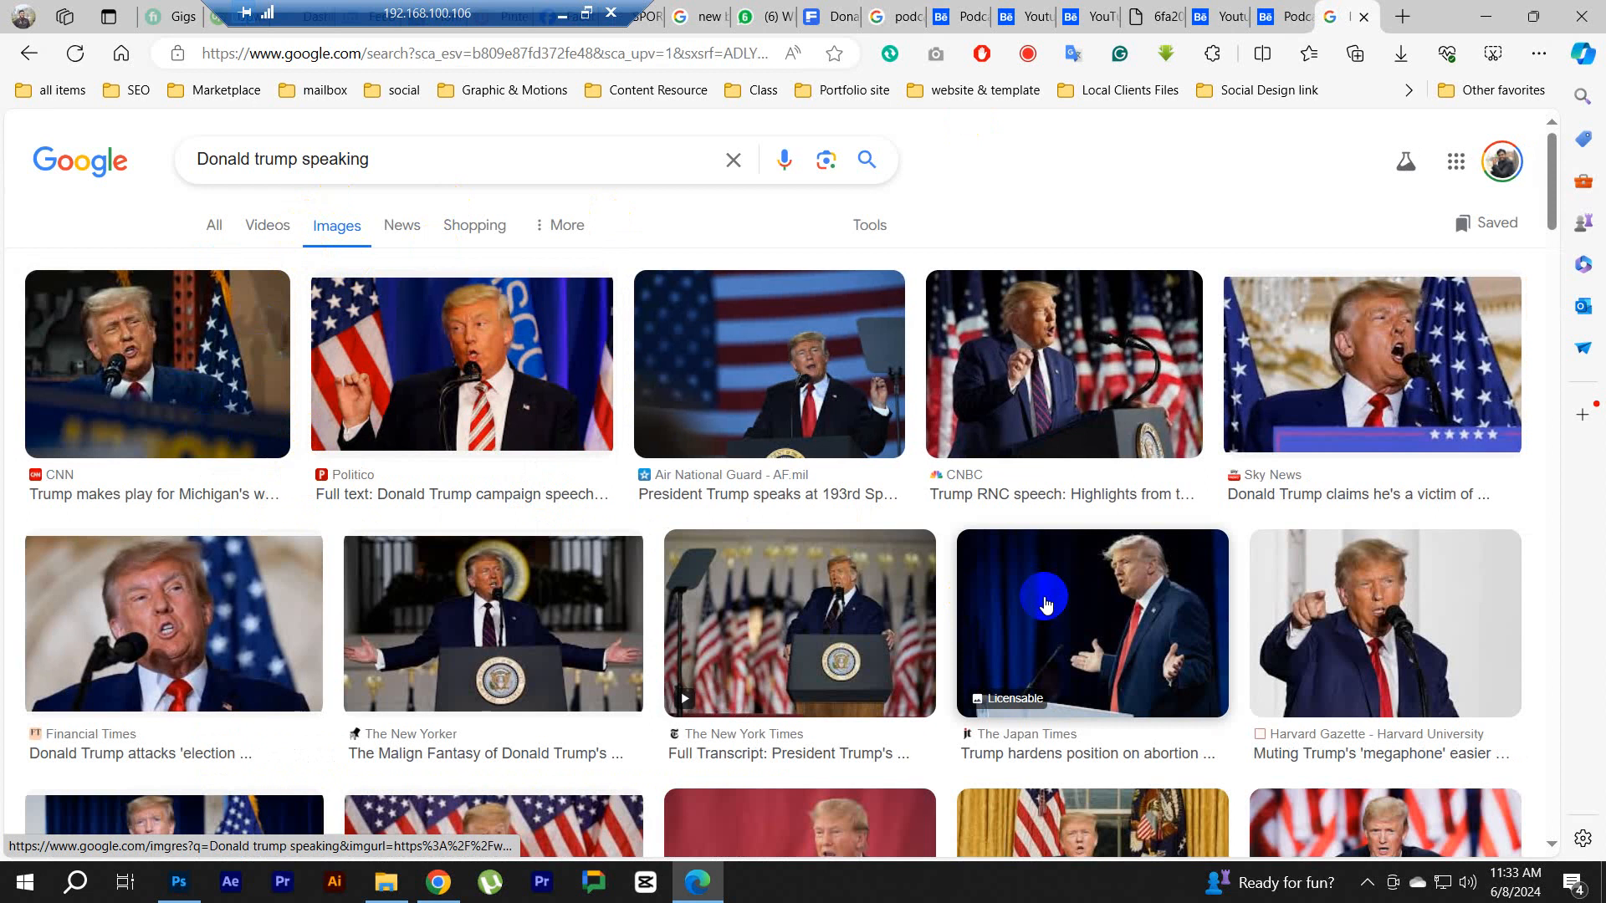
Step: Copy the Los Angeles Times photo of Trump holding a microphone against a red backdrop, and switch to Photoshop
scroll(1208, 656, "down", 3)
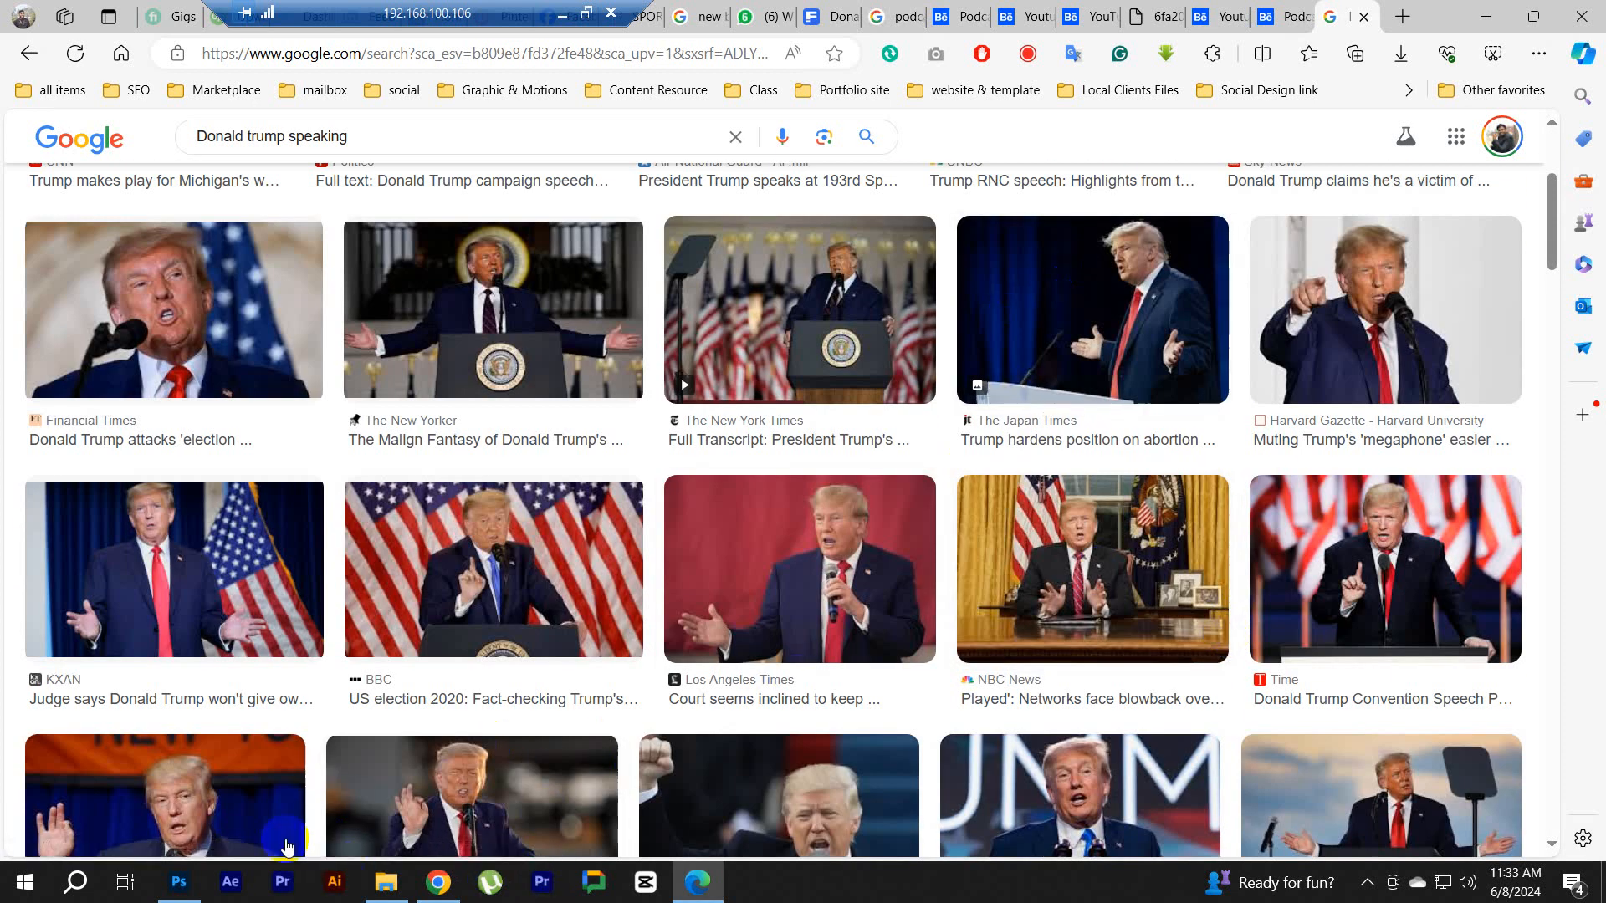
left_click(179, 882)
left_click(189, 891)
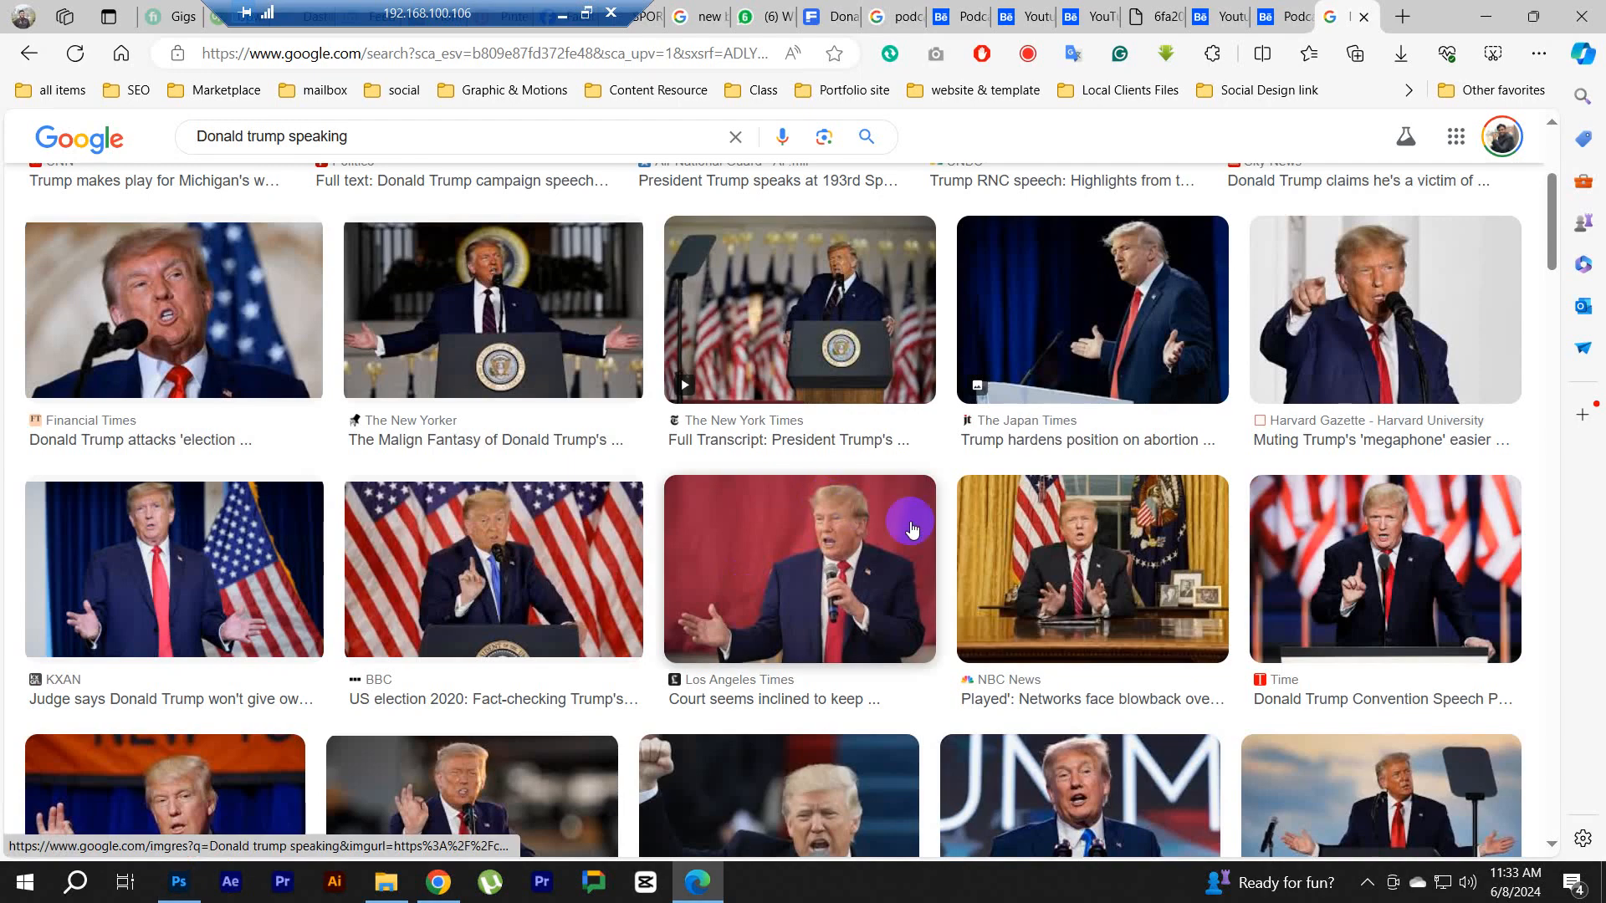
scroll(911, 585, "down", 2)
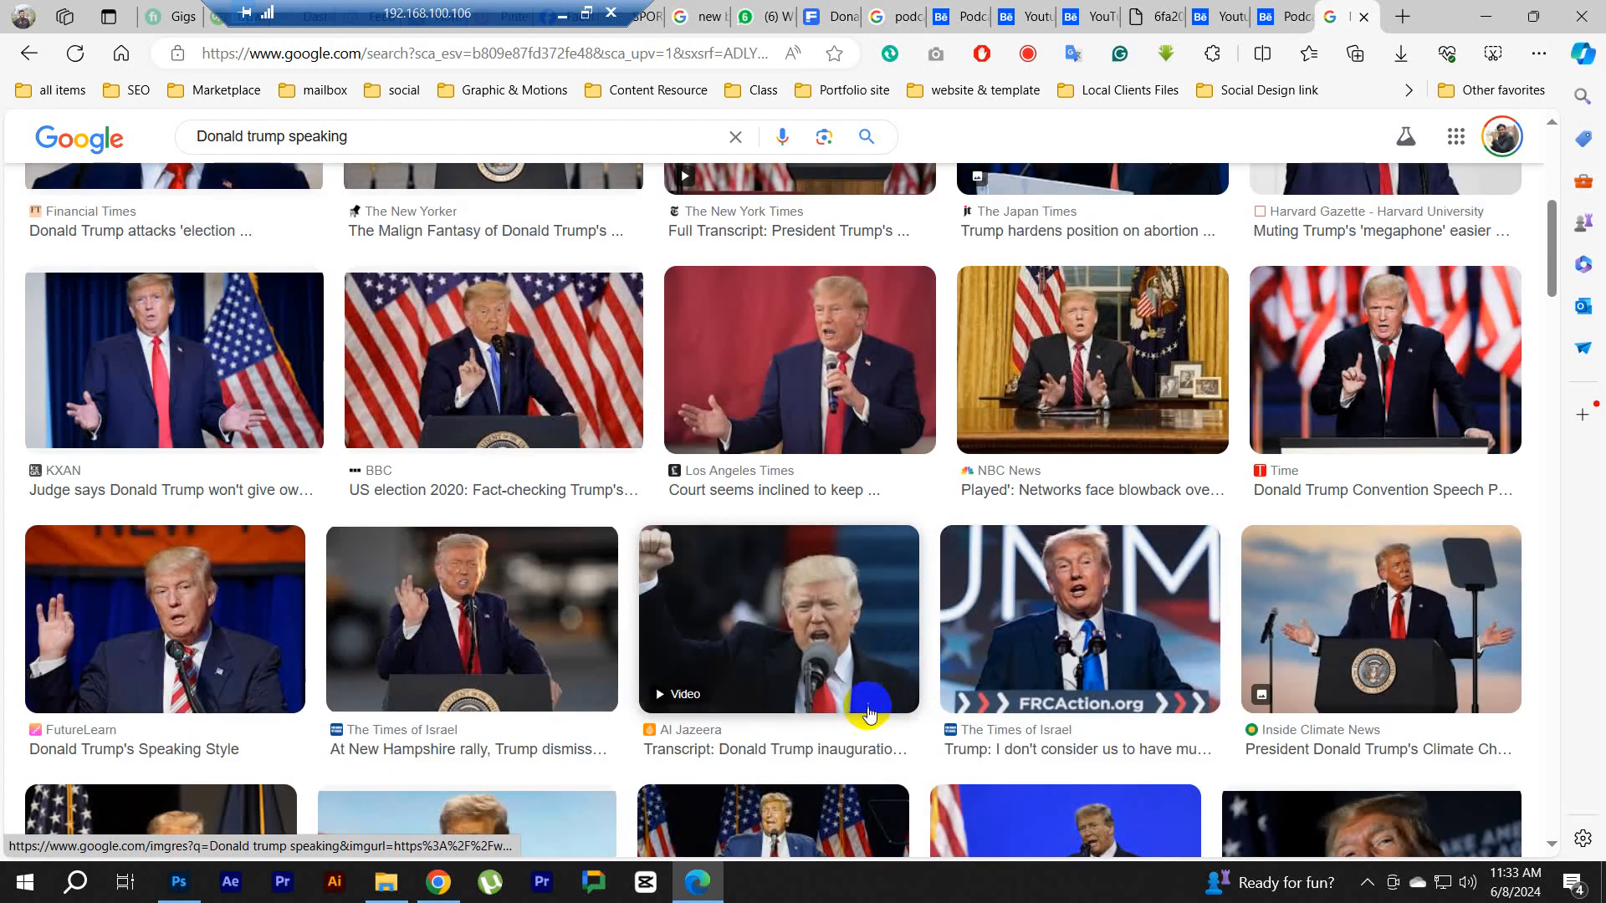
scroll(866, 710, "down", 1)
scroll(870, 711, "down", 1)
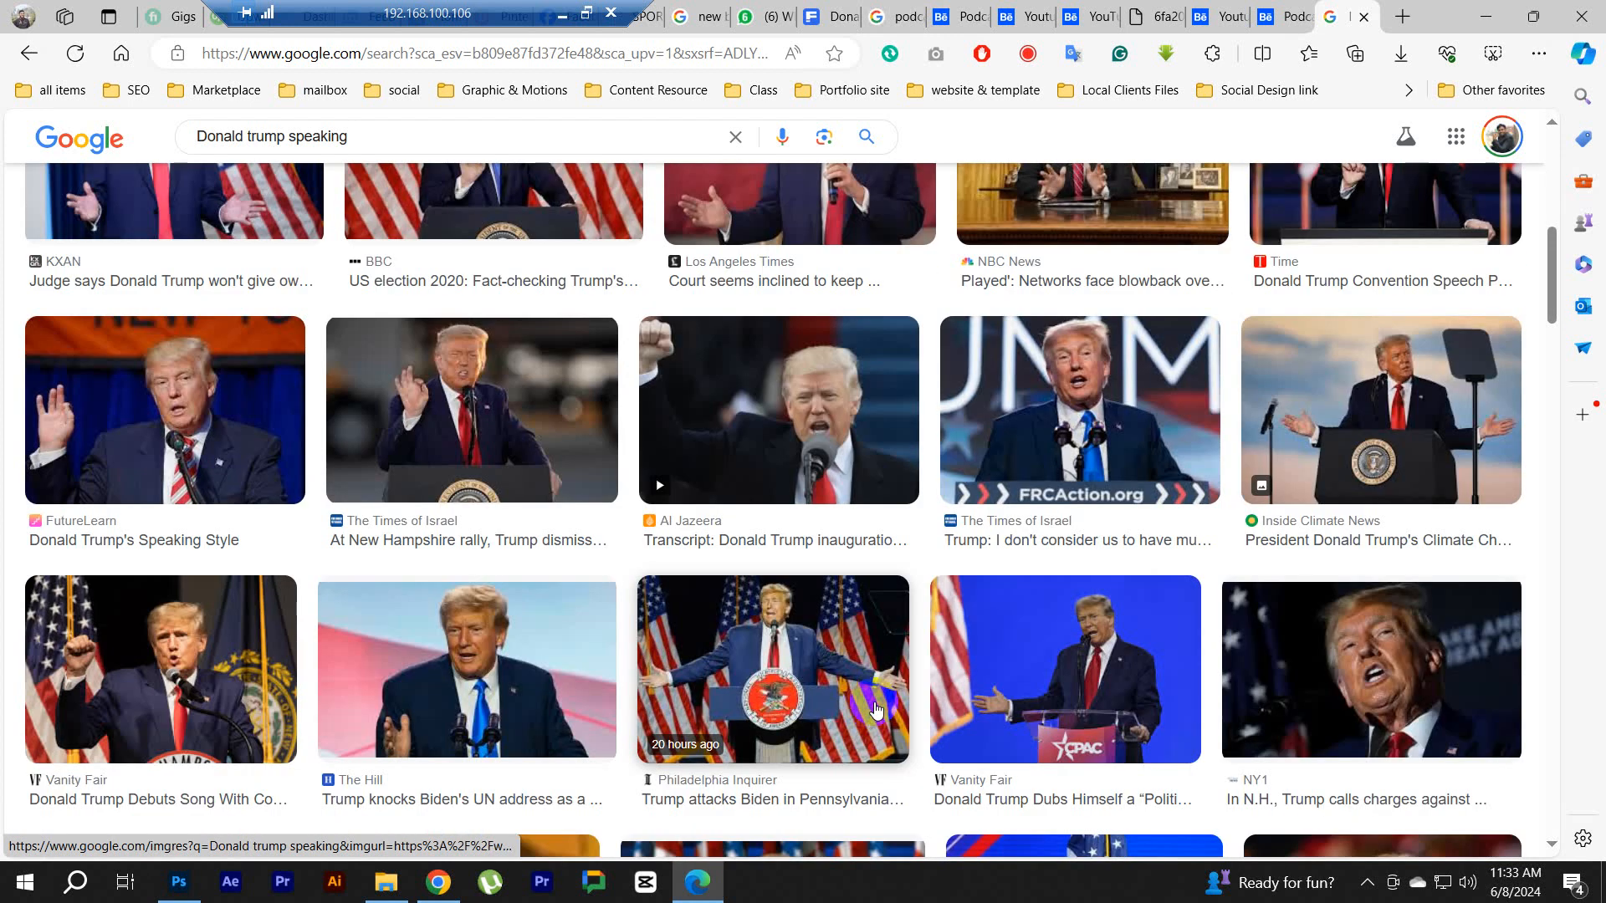
scroll(875, 702, "up", 2)
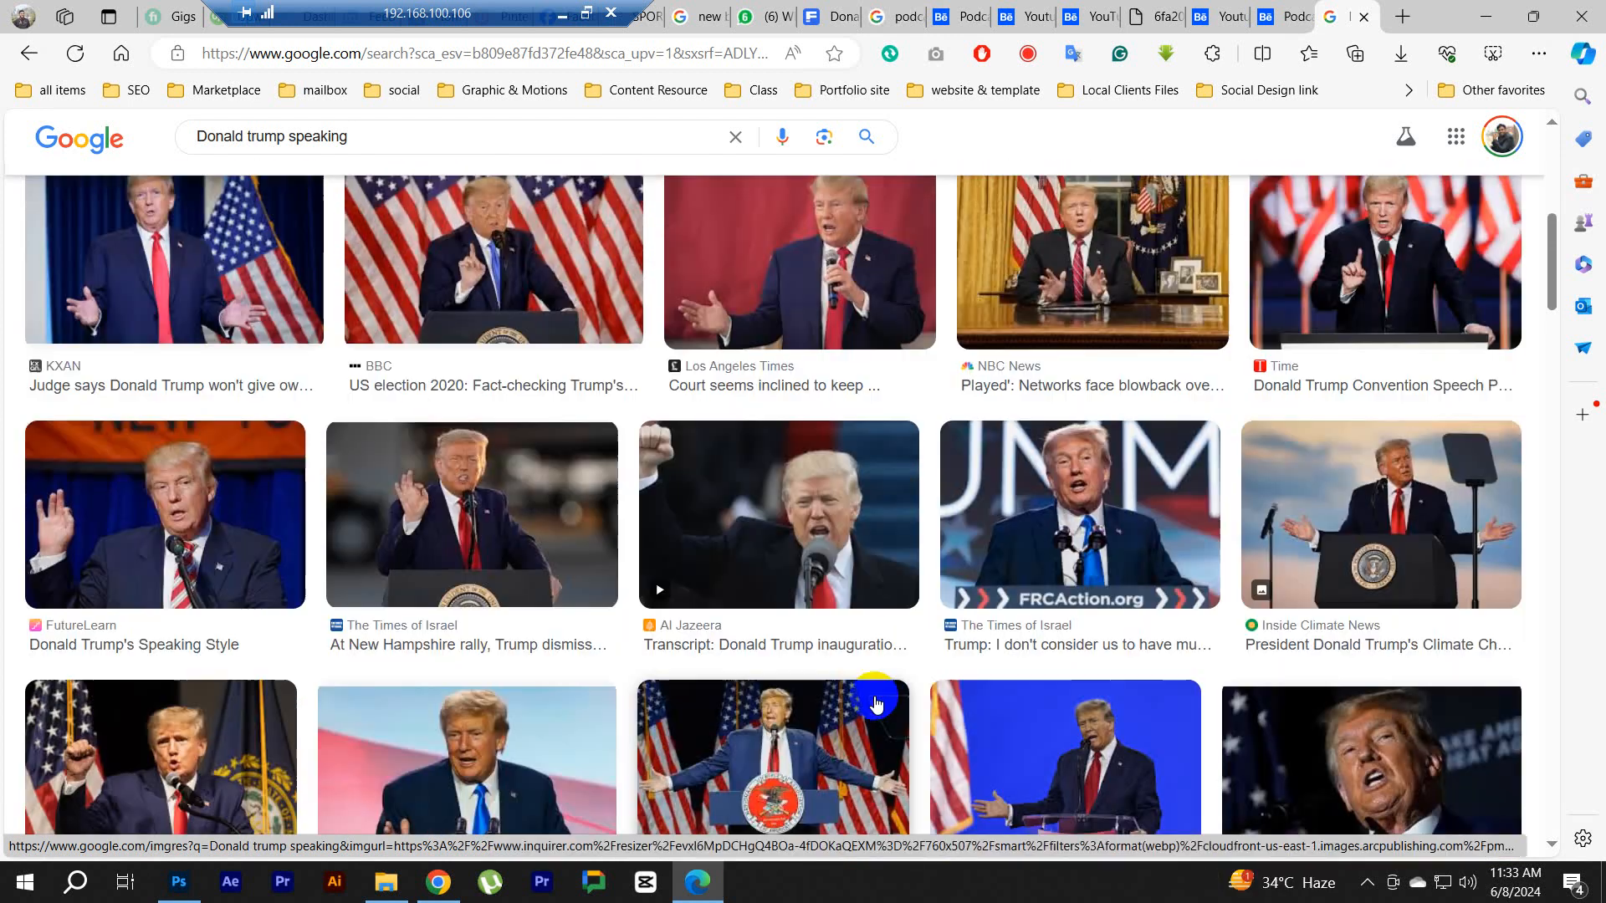
left_click(882, 441)
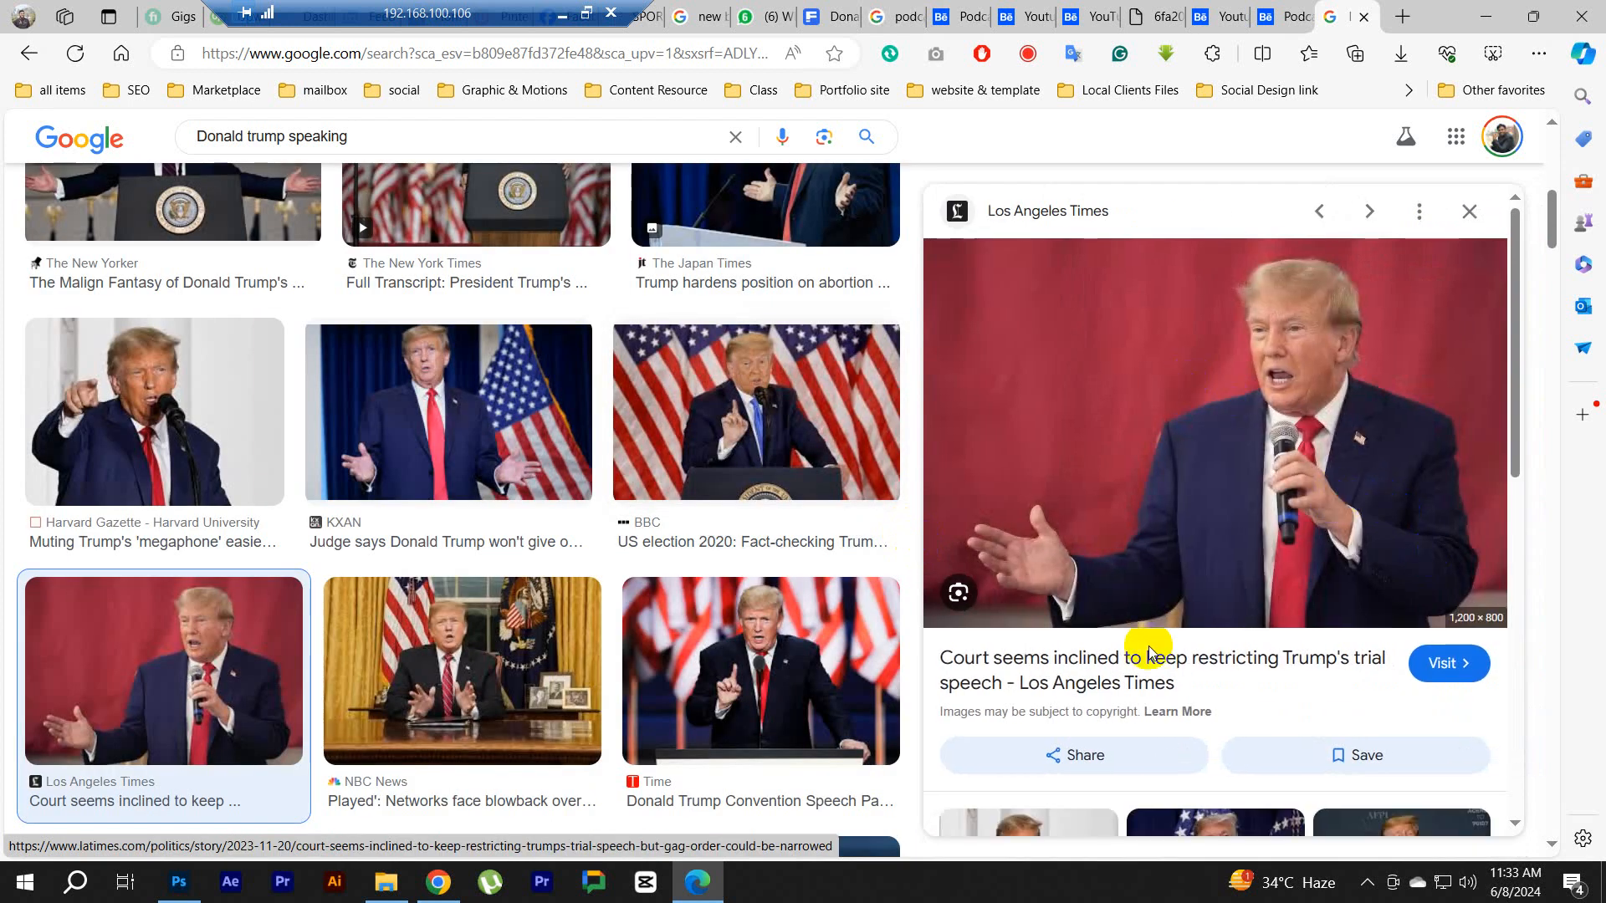
left_click_drag(1562, 616, 1497, 633)
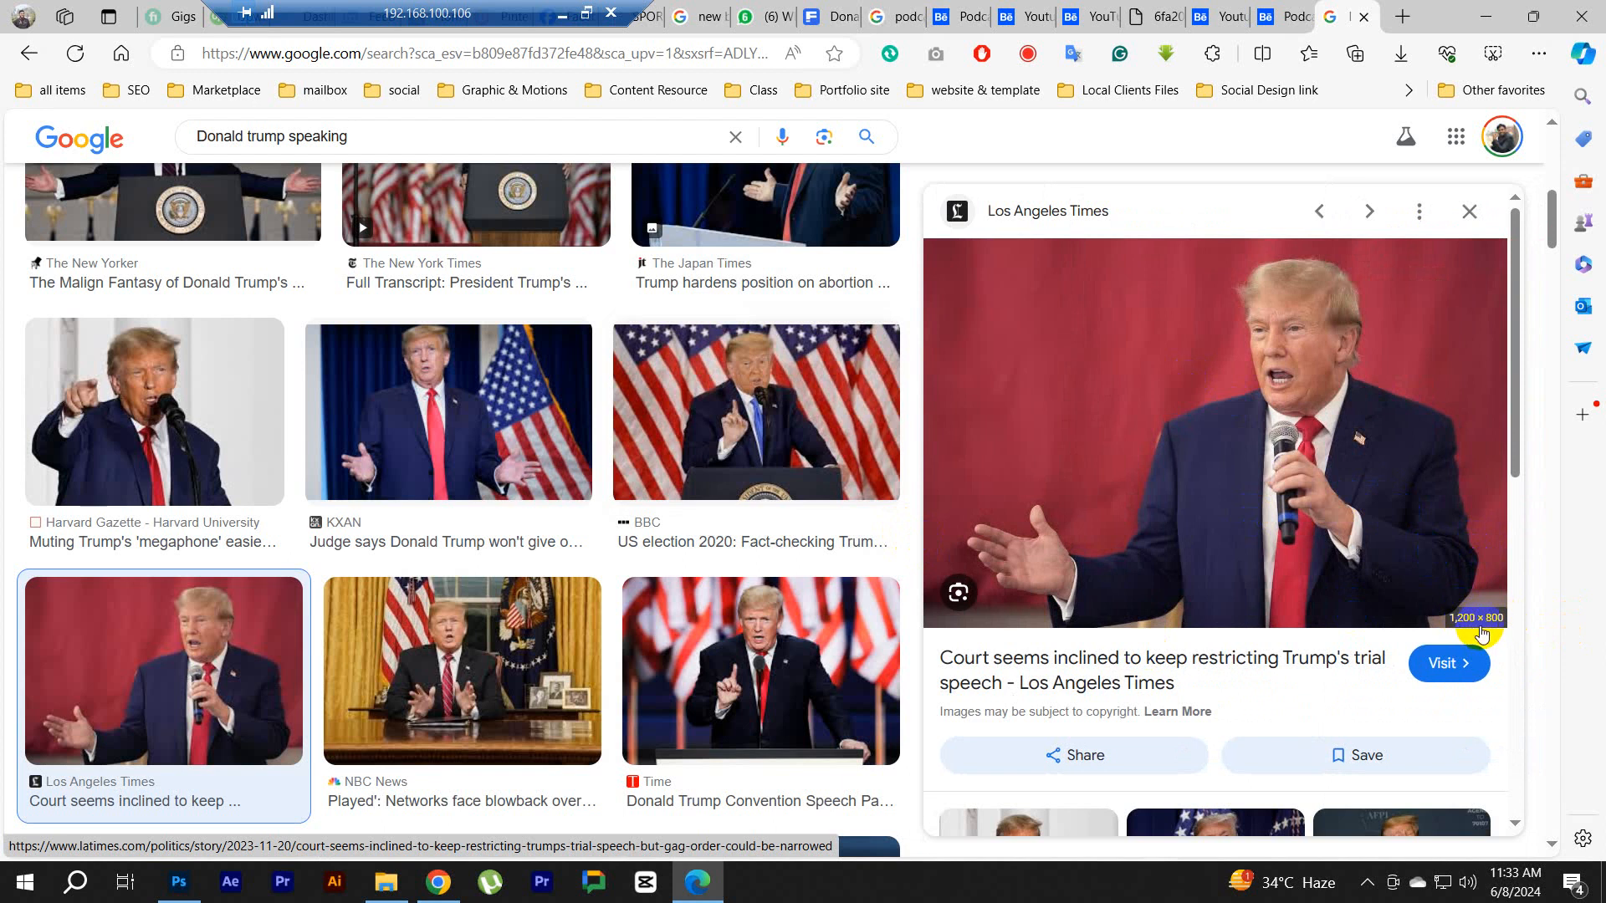
right_click(1225, 343)
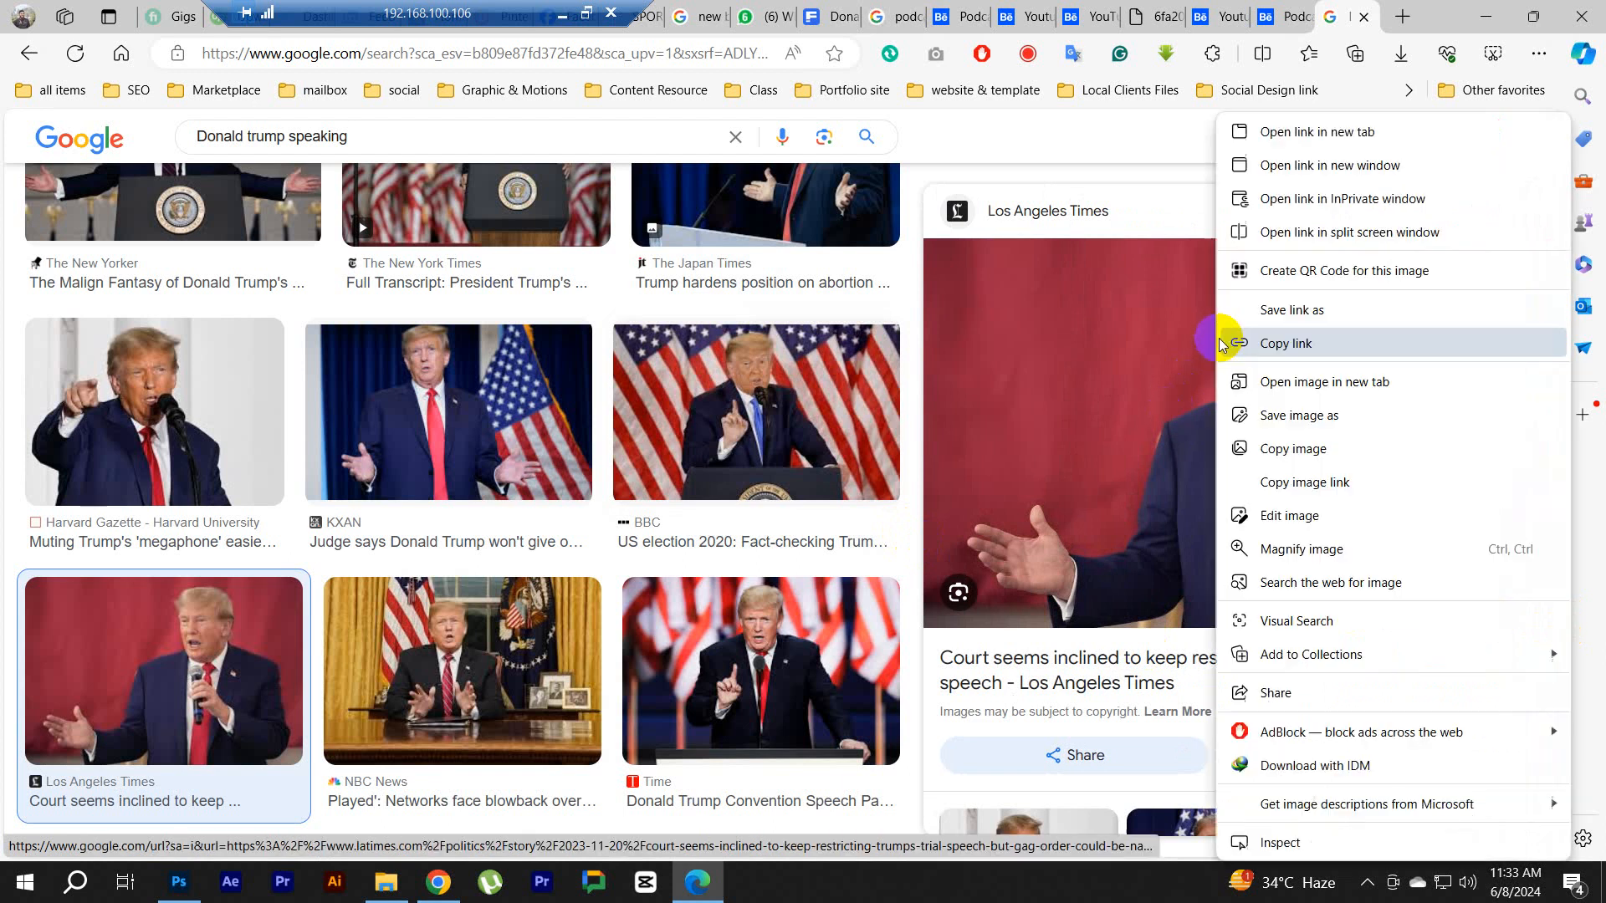
left_click(1292, 450)
left_click(178, 882)
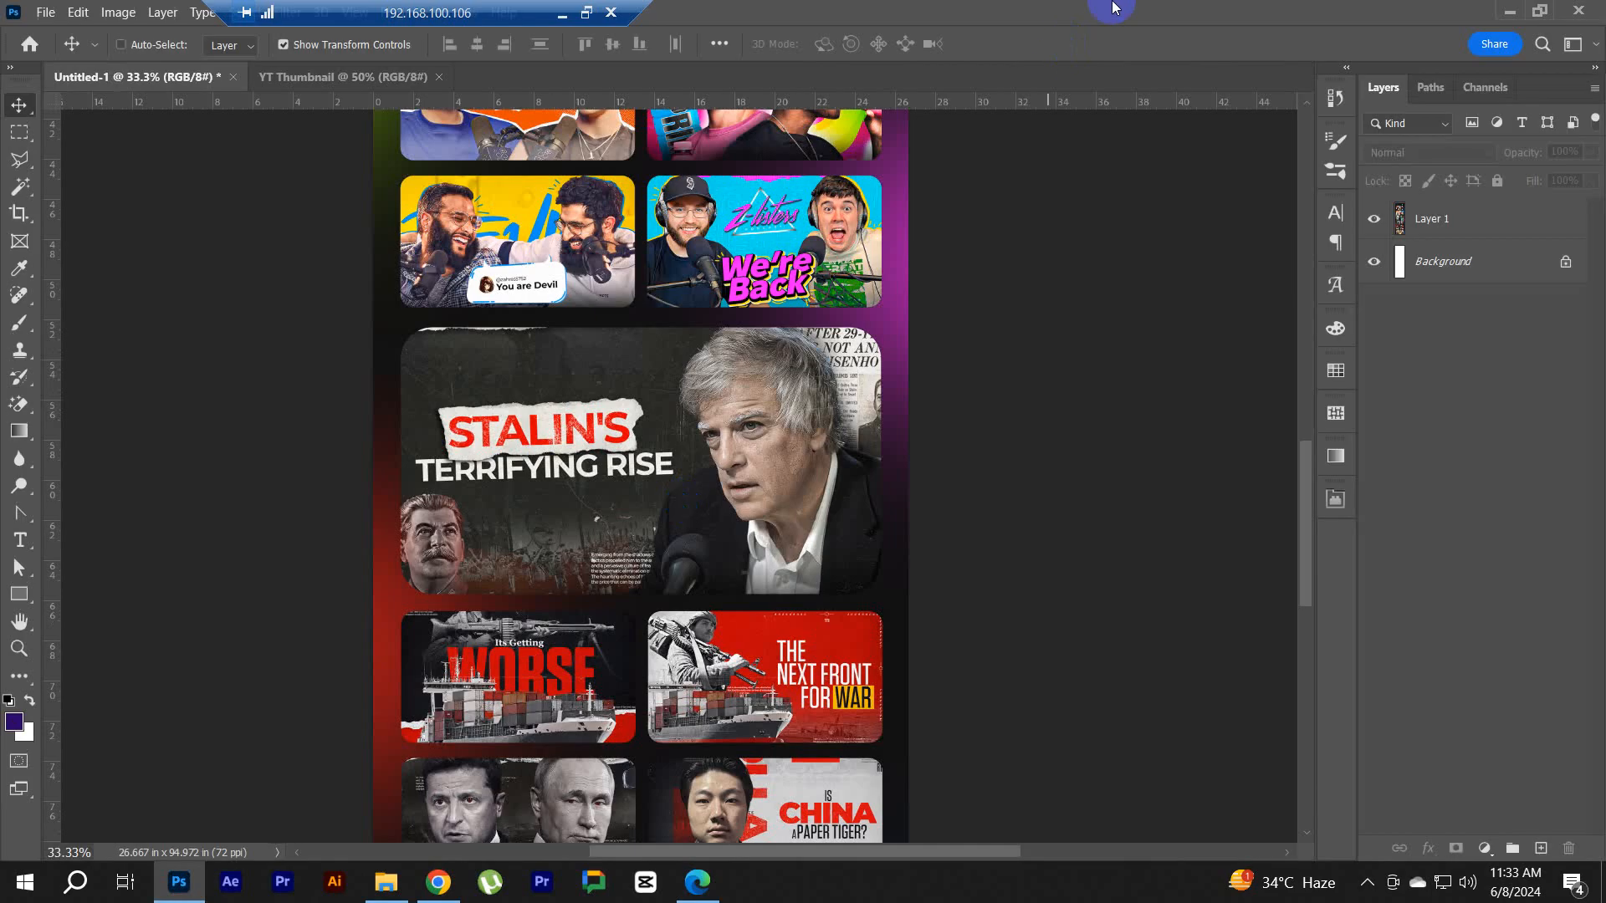
key("ctrl+n")
key("Return")
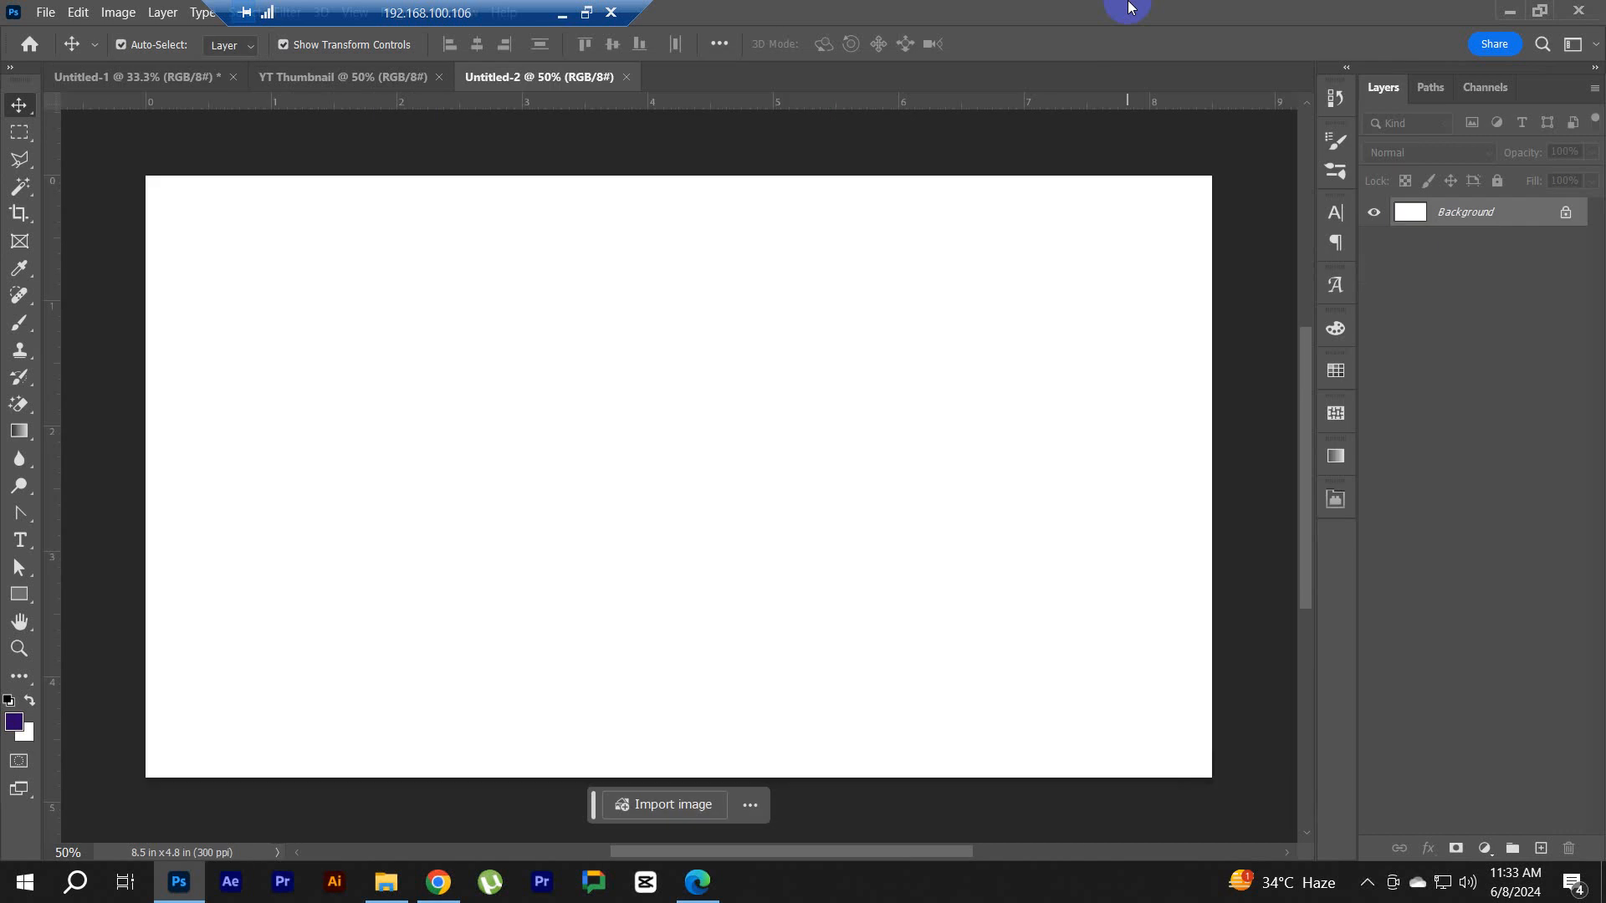
key("ctrl+v")
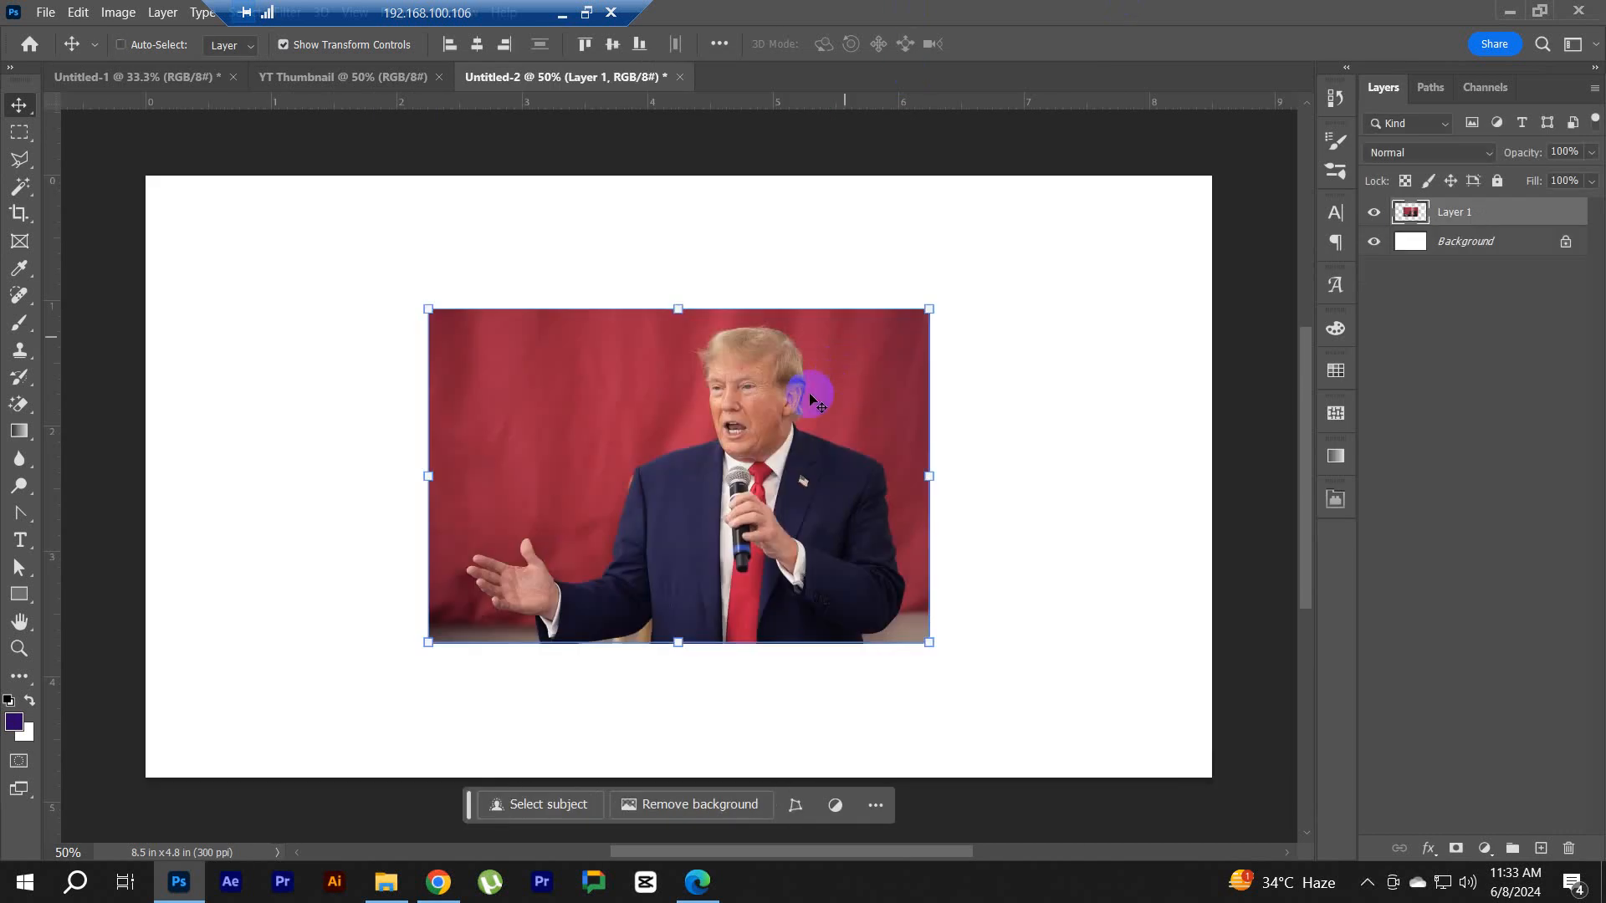
left_click(677, 77)
left_click(852, 344)
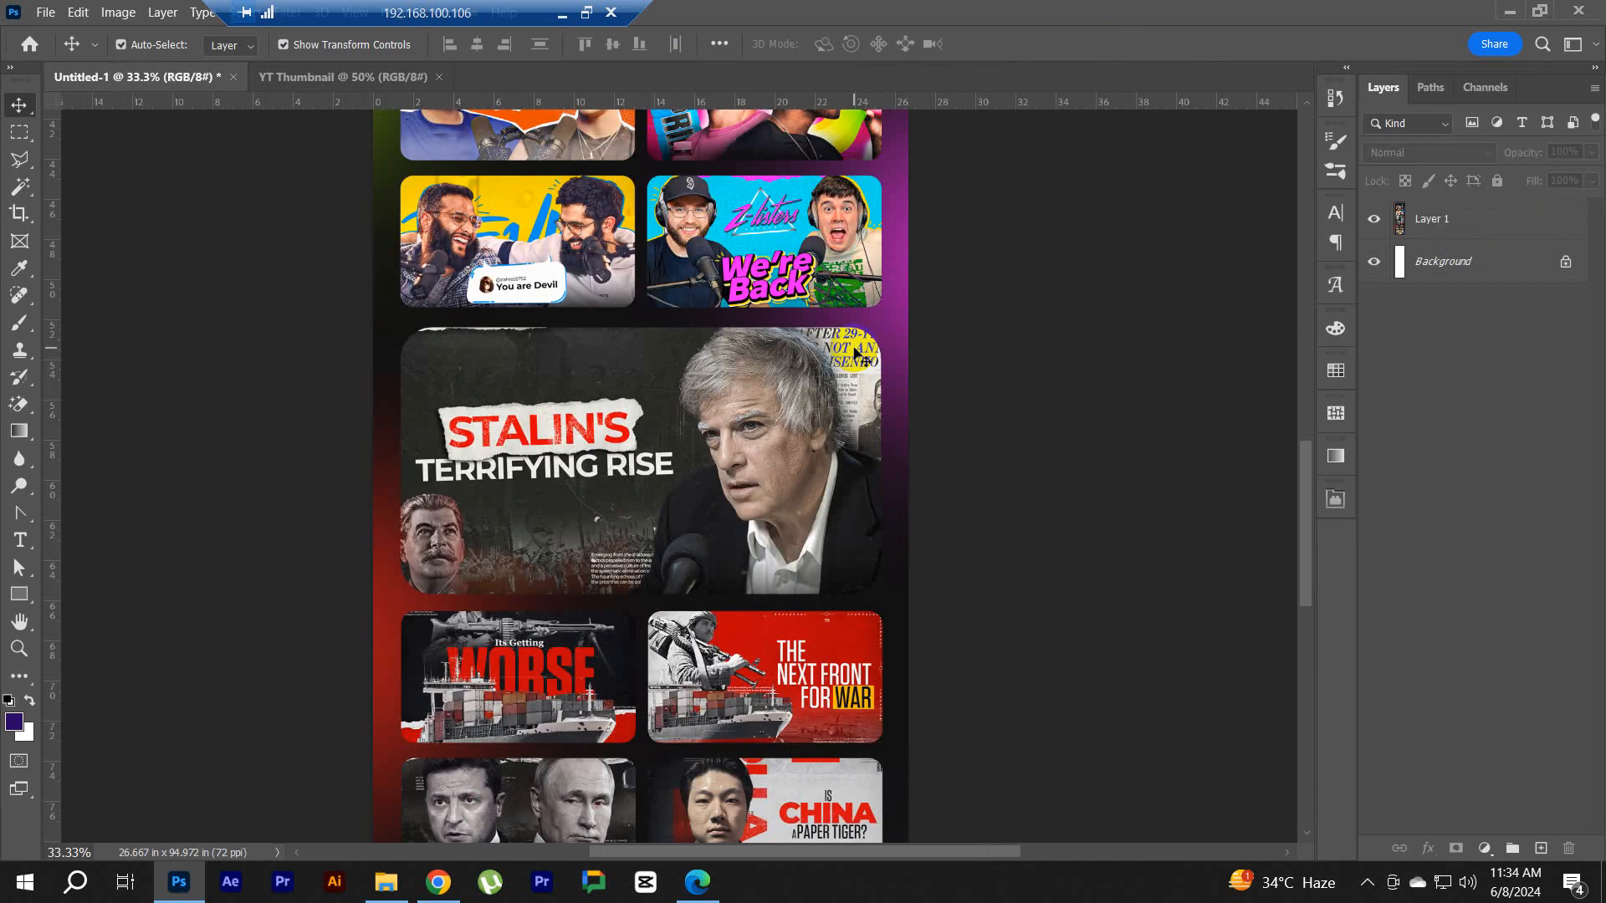
Step: Paste the copied photo into a new 16.667 × 11.111 in, 72 ppi document and mask out its red backdrop
key("ctrl+n")
key("Escape")
key("ctrl+n")
key("Return")
key("ctrl+v")
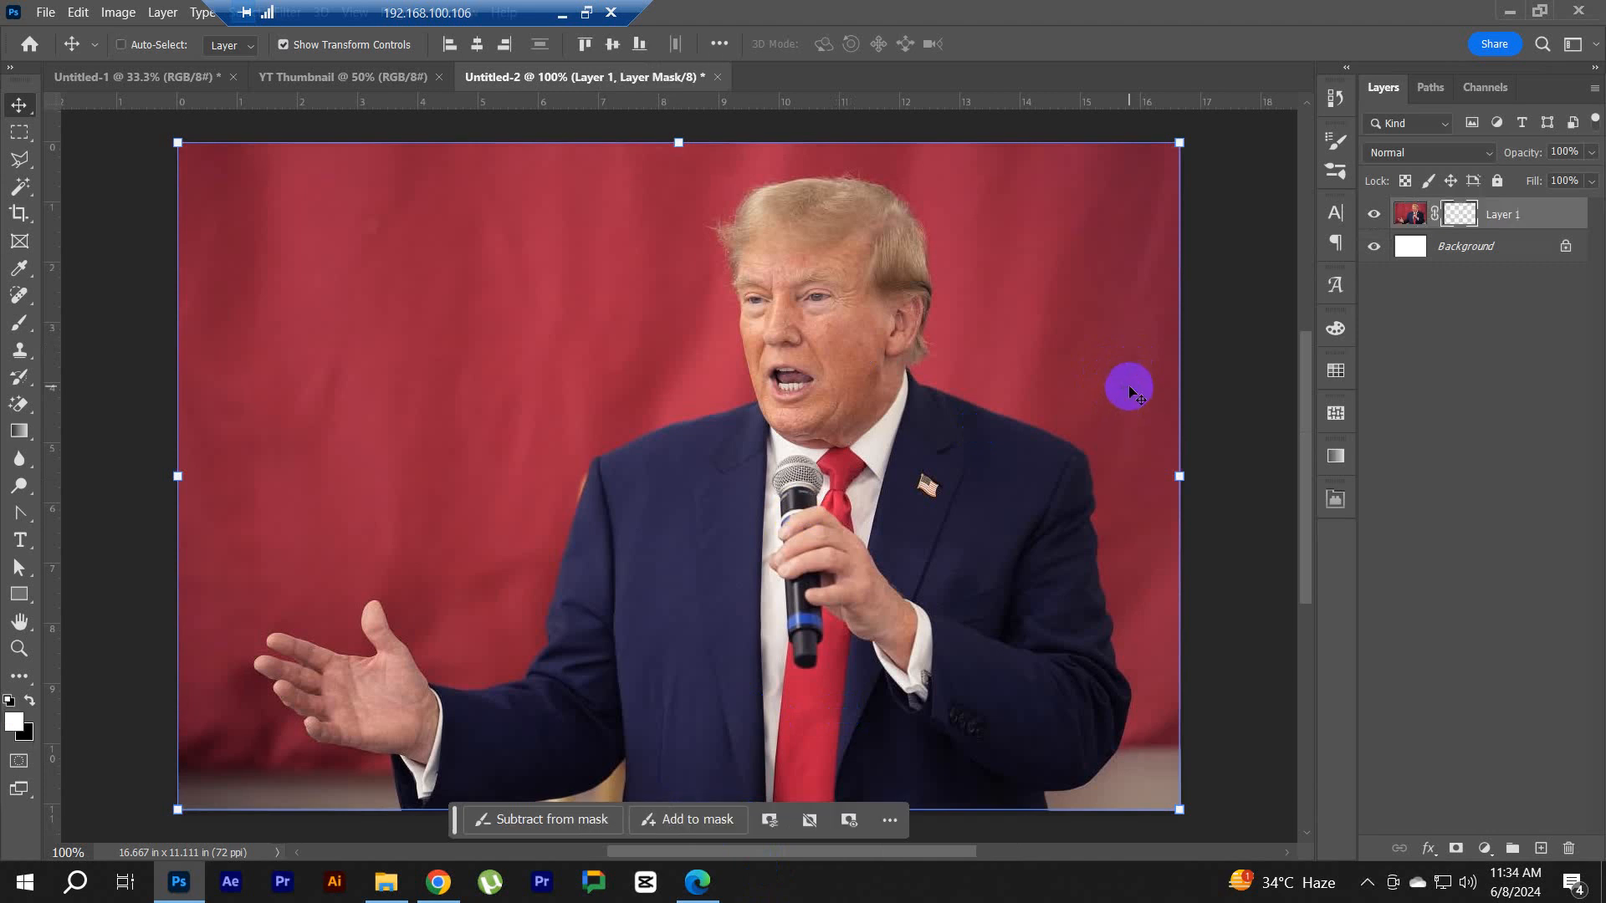
Step: Delete the white Background layer beneath the masked photo
left_click_drag(1543, 244, 1569, 848)
left_click_drag(762, 235, 813, 291)
left_click_drag(715, 387, 670, 415)
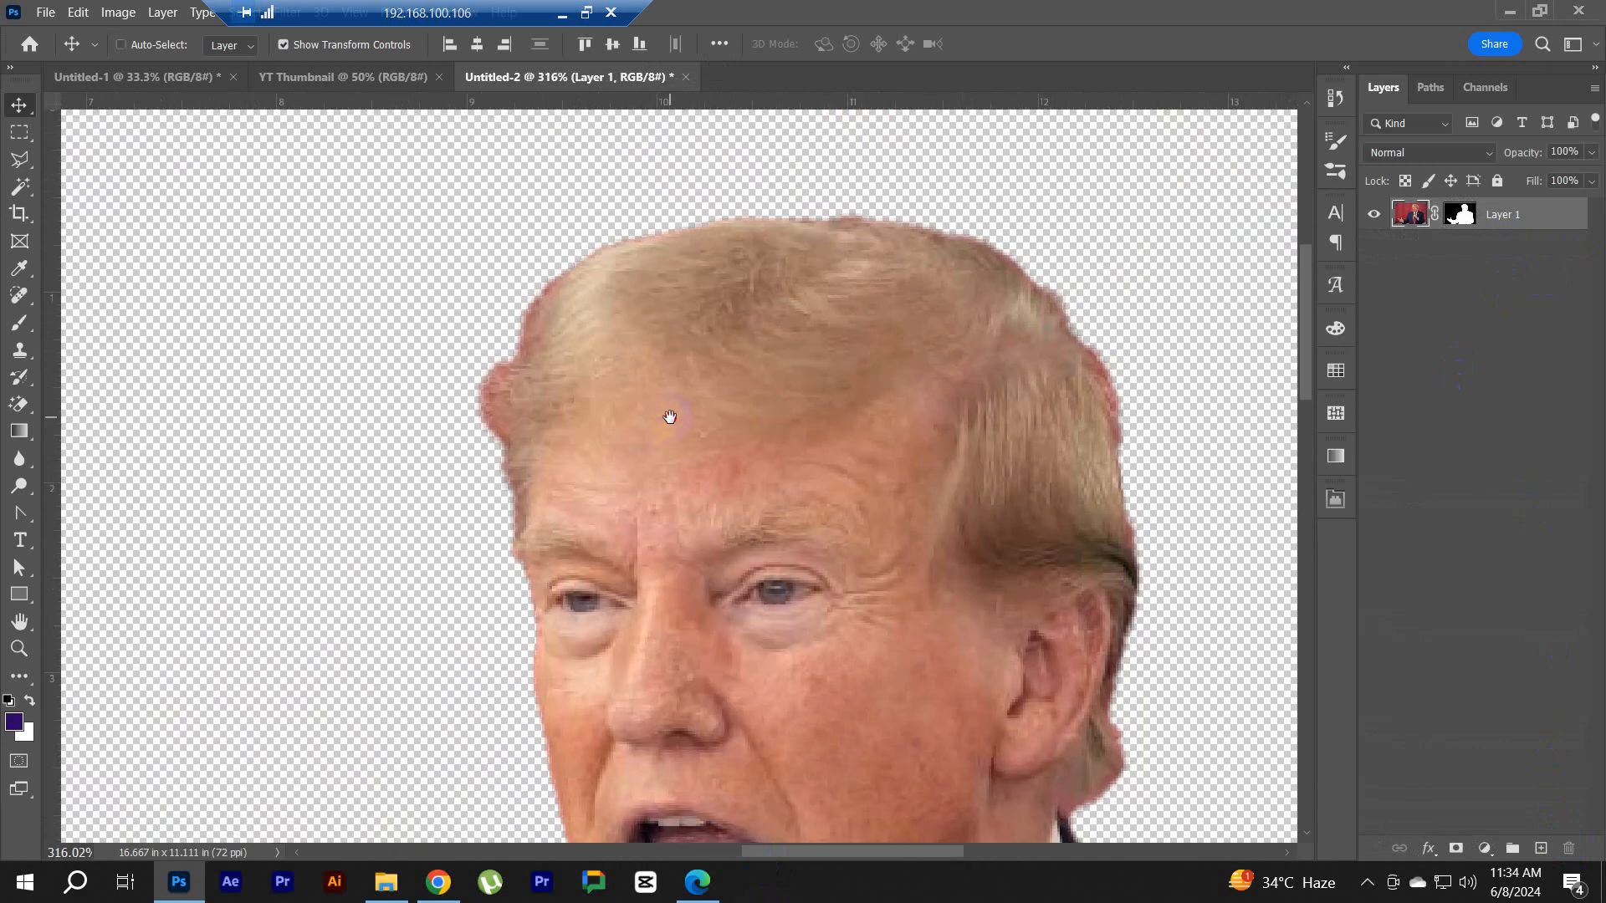
Step: Brush along the hair edges on the layer mask with a small 7 px brush to hide the leftover red fringe
left_click(1463, 218)
key("b")
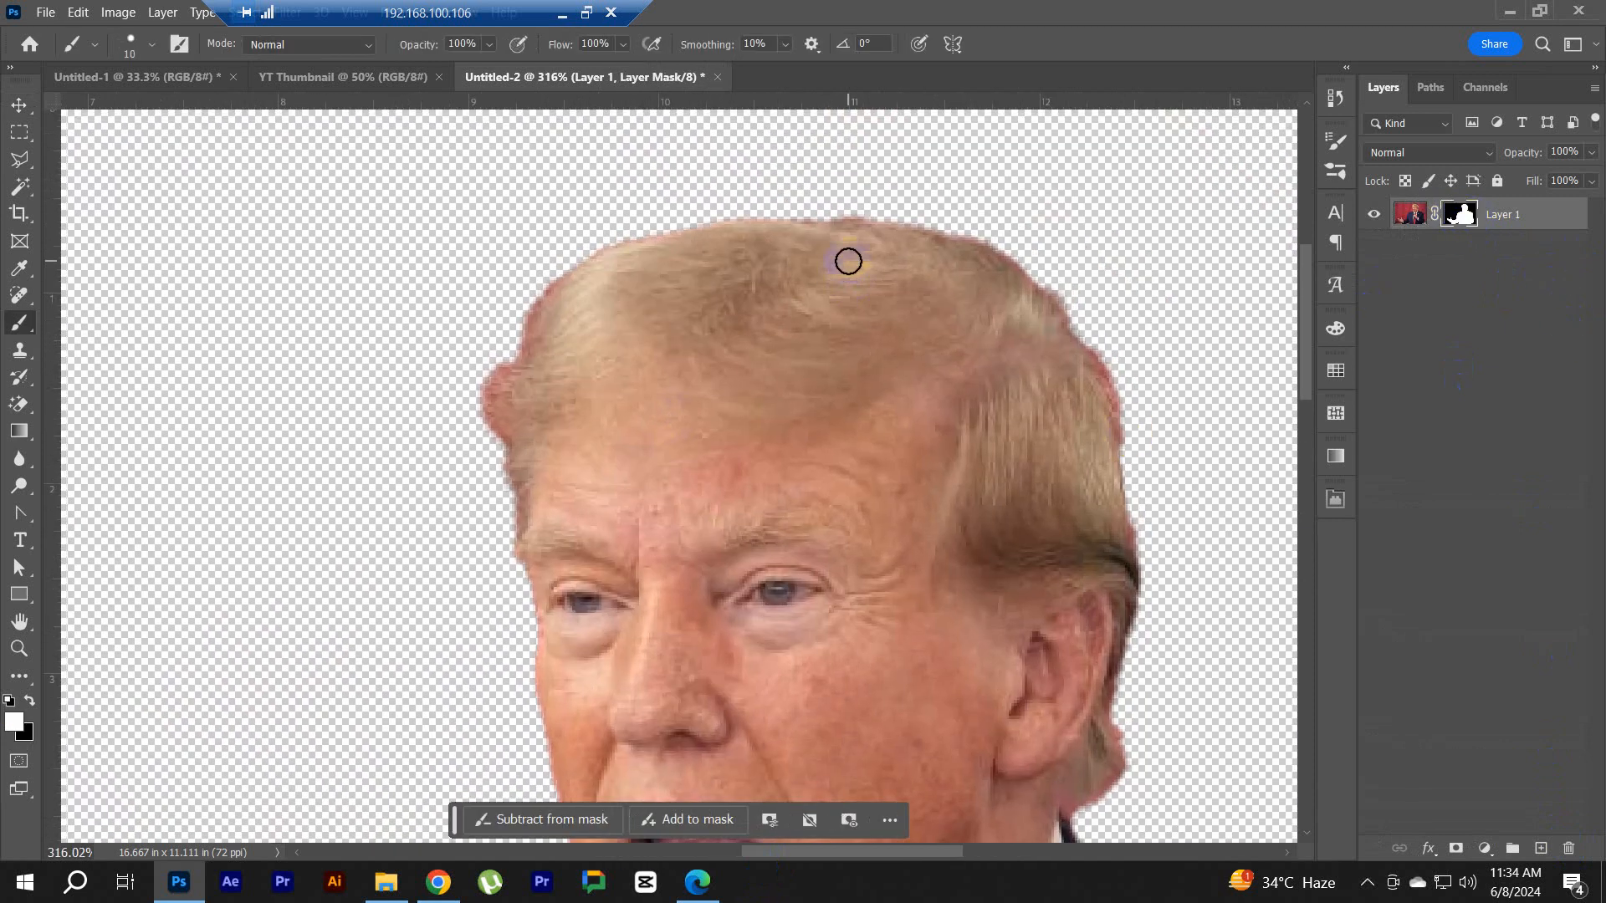
key("bracketleft")
key("bracketleft")
key("bracketleft")
mouse_move(577, 245)
left_mouse_down()
mouse_move(575, 272)
mouse_move(548, 268)
mouse_move(512, 355)
mouse_move(474, 392)
mouse_move(500, 453)
mouse_move(503, 528)
left_mouse_up()
key("x")
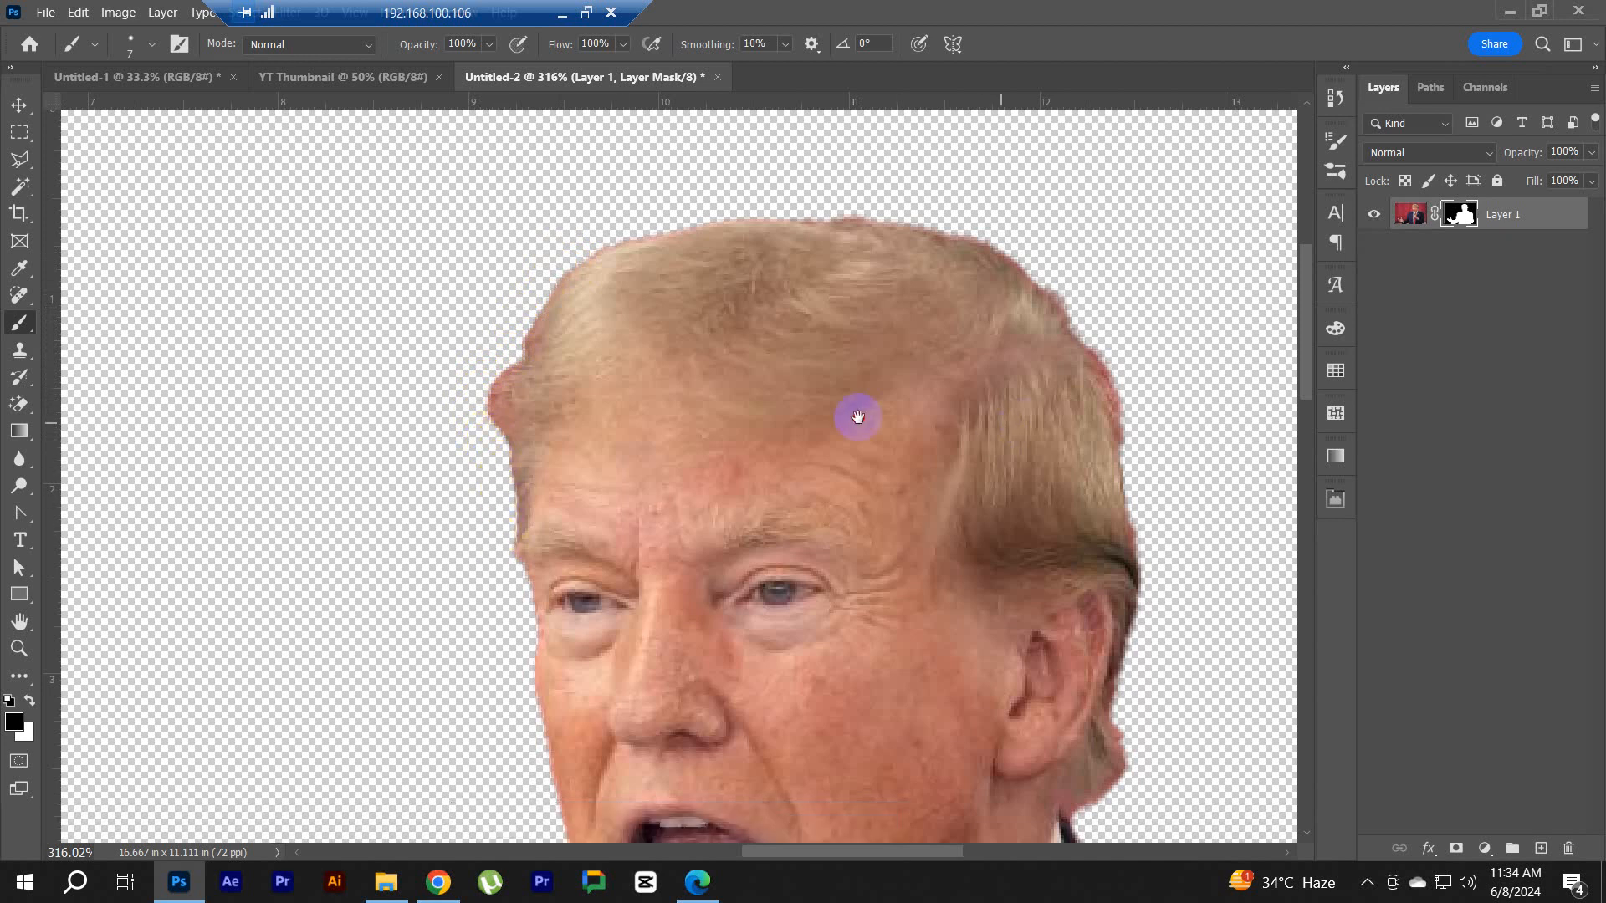
left_click_drag(856, 419, 639, 408)
mouse_move(928, 545)
left_mouse_down()
mouse_move(907, 376)
mouse_move(840, 269)
left_mouse_up()
left_click_drag(1031, 684, 1082, 308)
mouse_move(961, 320)
left_mouse_down()
mouse_move(961, 384)
mouse_move(921, 430)
mouse_move(941, 445)
left_mouse_up()
scroll(830, 473, "down", 2)
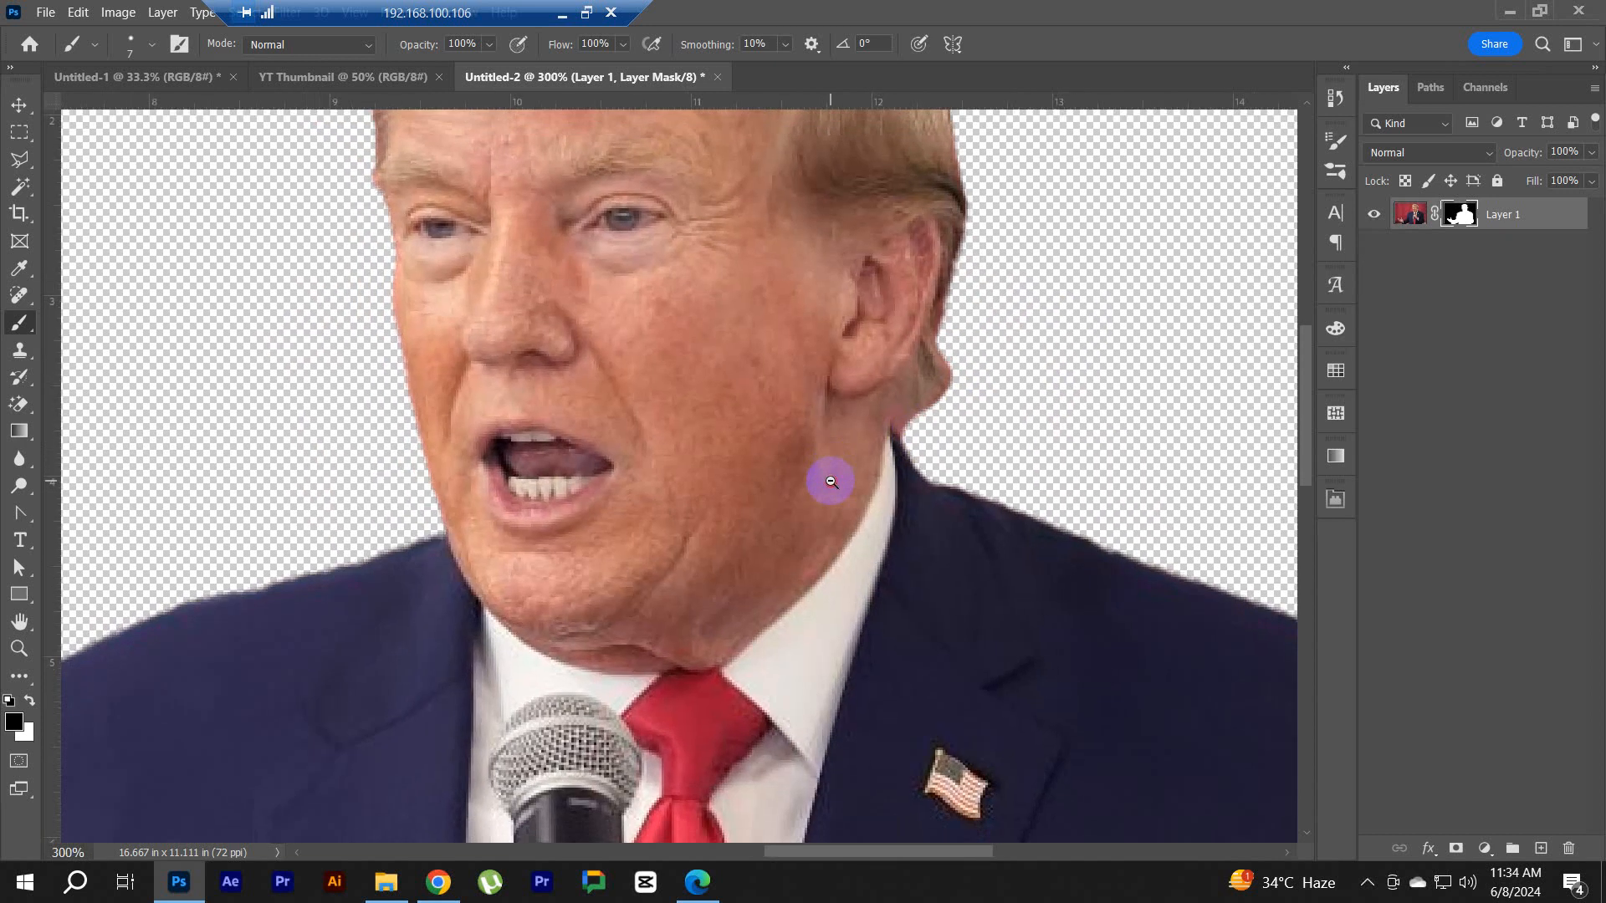
Step: Brush out the red backdrop left between the fingers of the outstretched hand on the layer mask, using a 2 px brush
mouse_move(536, 526)
left_mouse_down()
mouse_move(737, 359)
mouse_move(490, 315)
mouse_move(439, 272)
left_mouse_up()
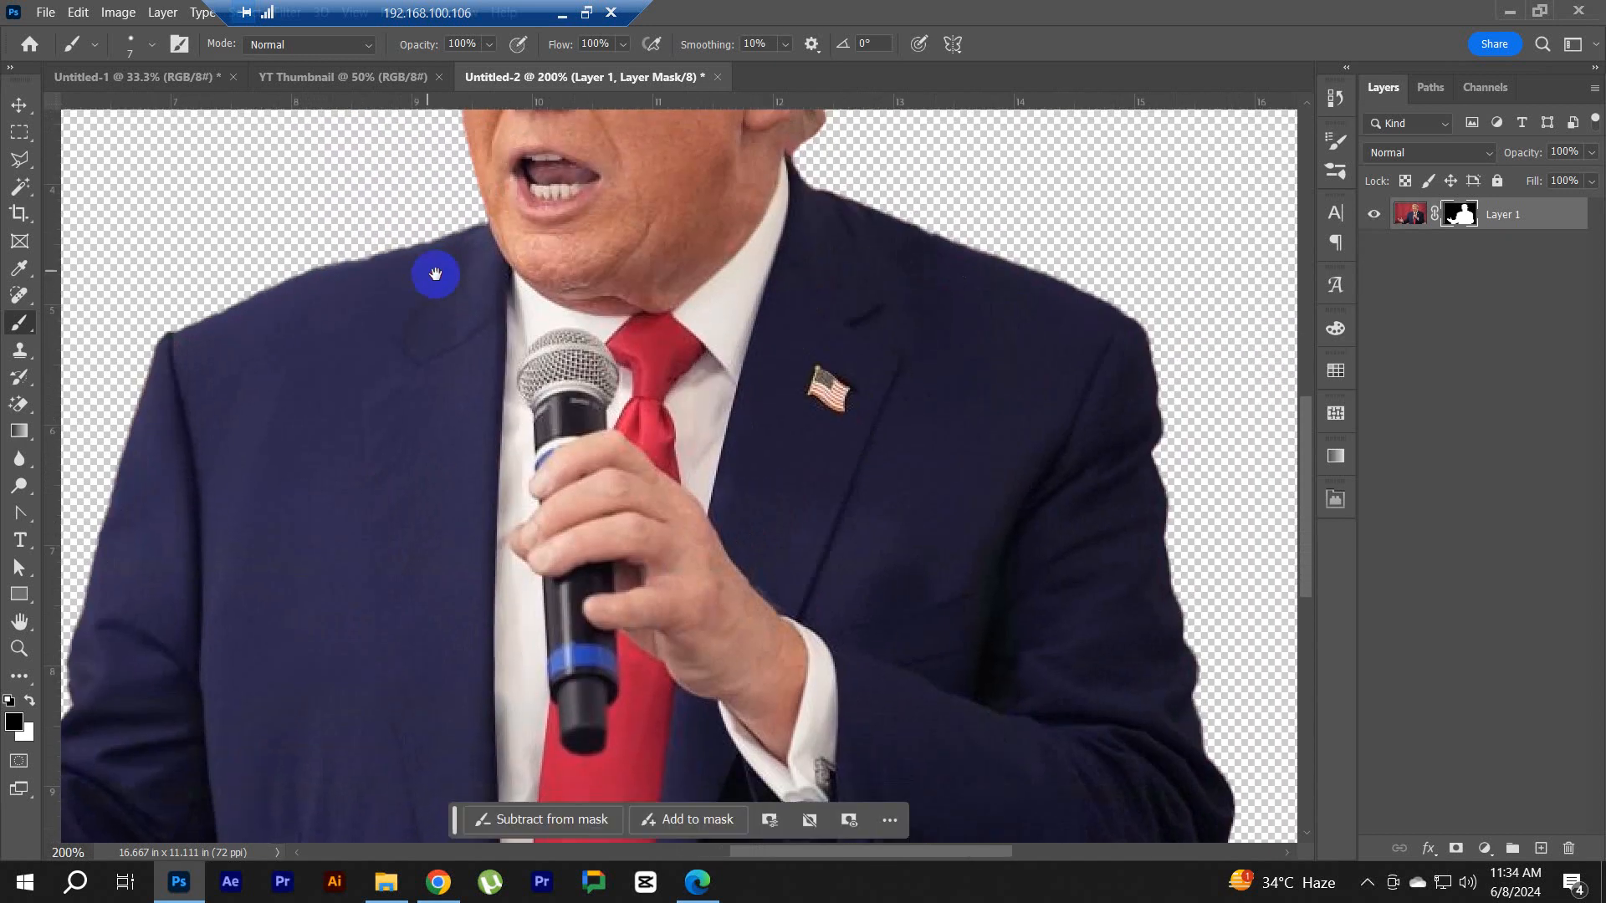
left_click_drag(911, 578, 1029, 408)
left_click(798, 482, "alt")
left_click(797, 485, "alt")
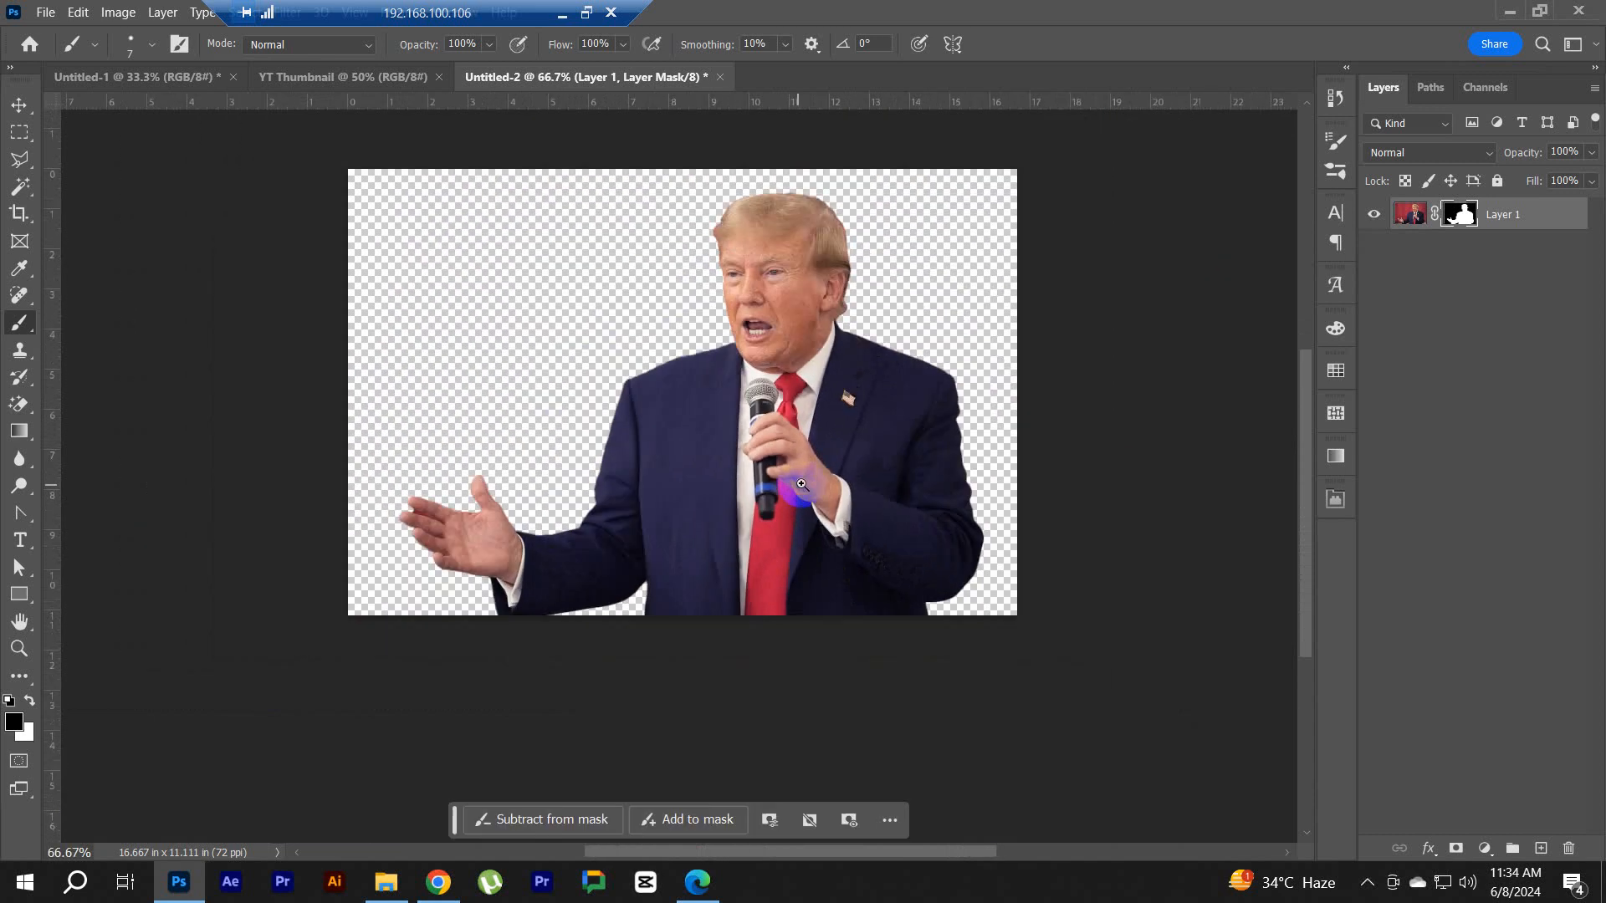
left_click_drag(425, 501, 519, 555)
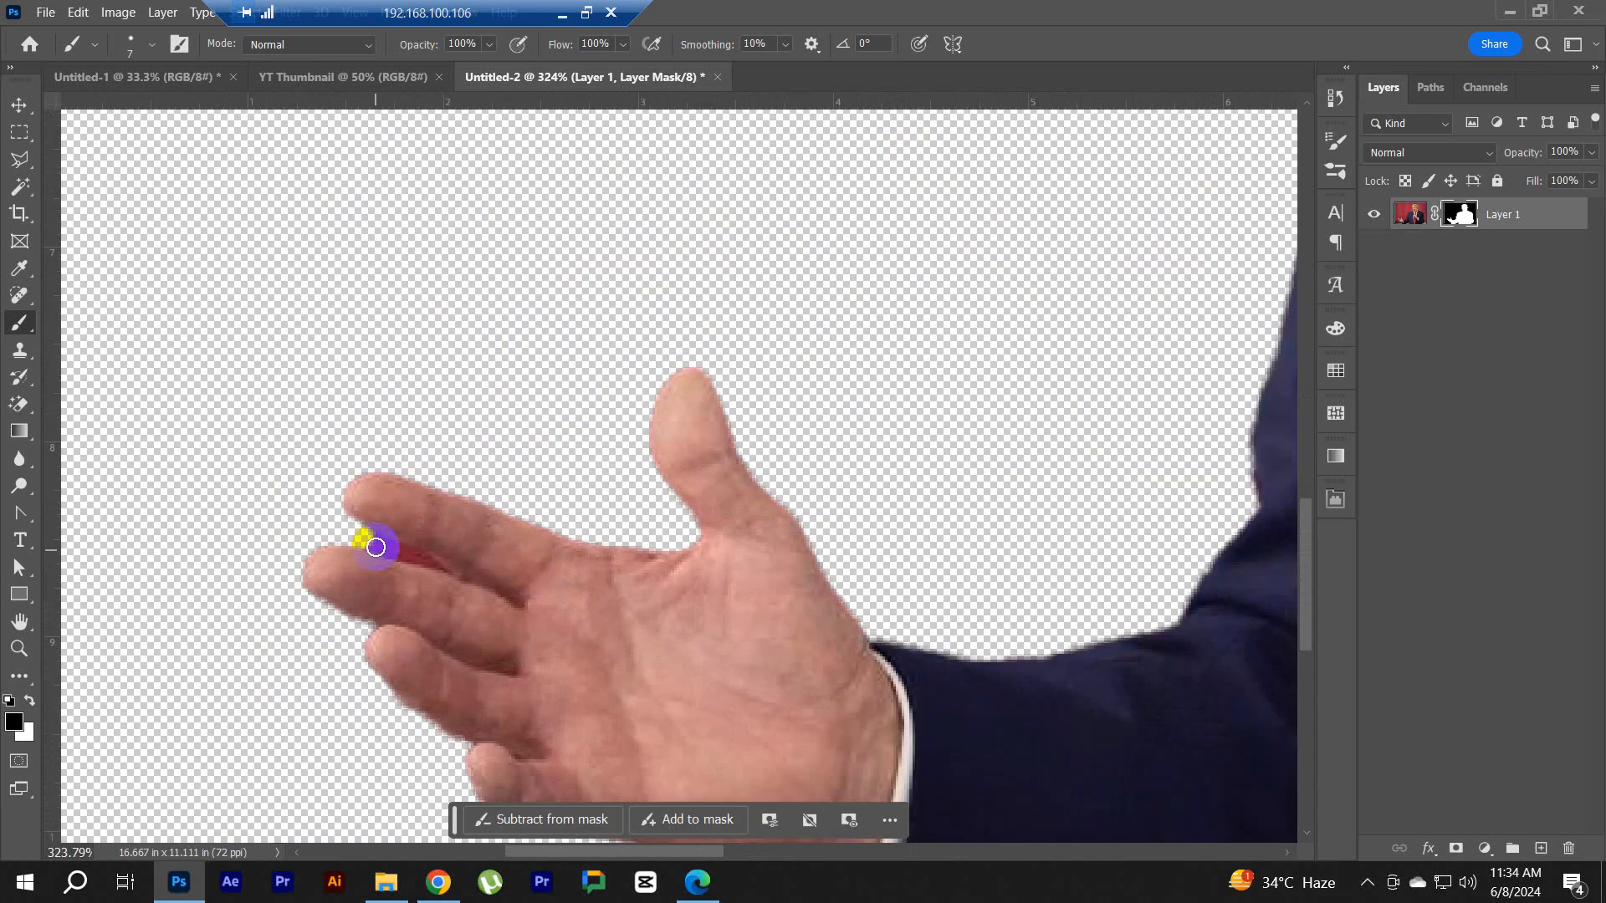
mouse_move(369, 536)
left_mouse_down()
mouse_move(518, 601)
mouse_move(453, 583)
left_mouse_up()
left_click(427, 564, "ctrl")
key("bracketleft")
key("bracketleft")
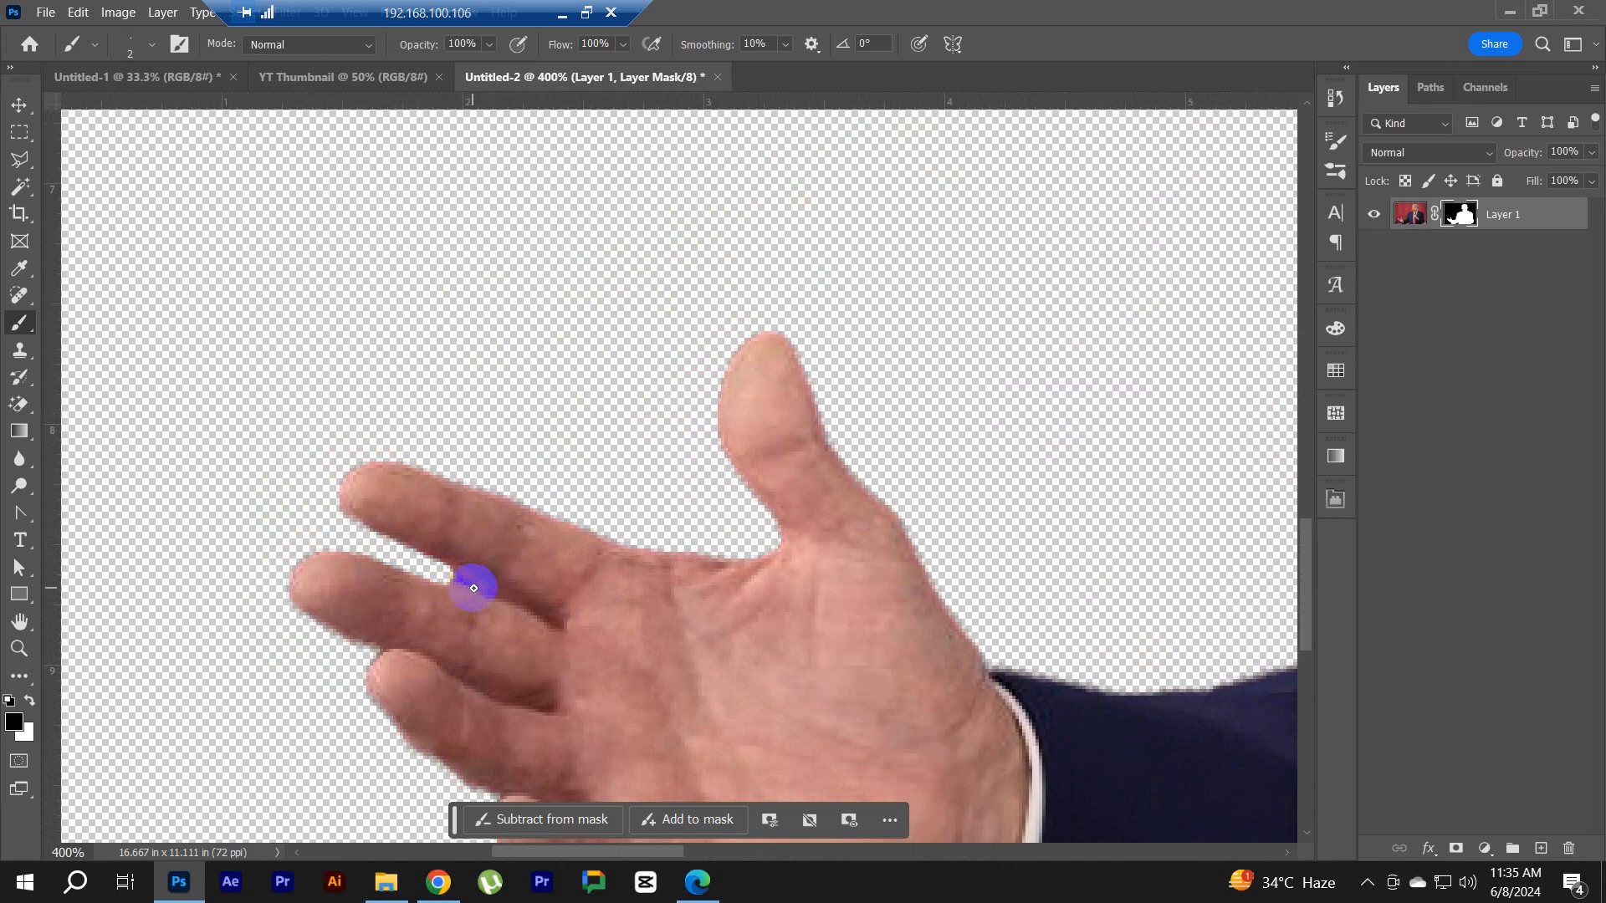
left_click_drag(468, 583, 331, 547)
left_click_drag(555, 507, 395, 490)
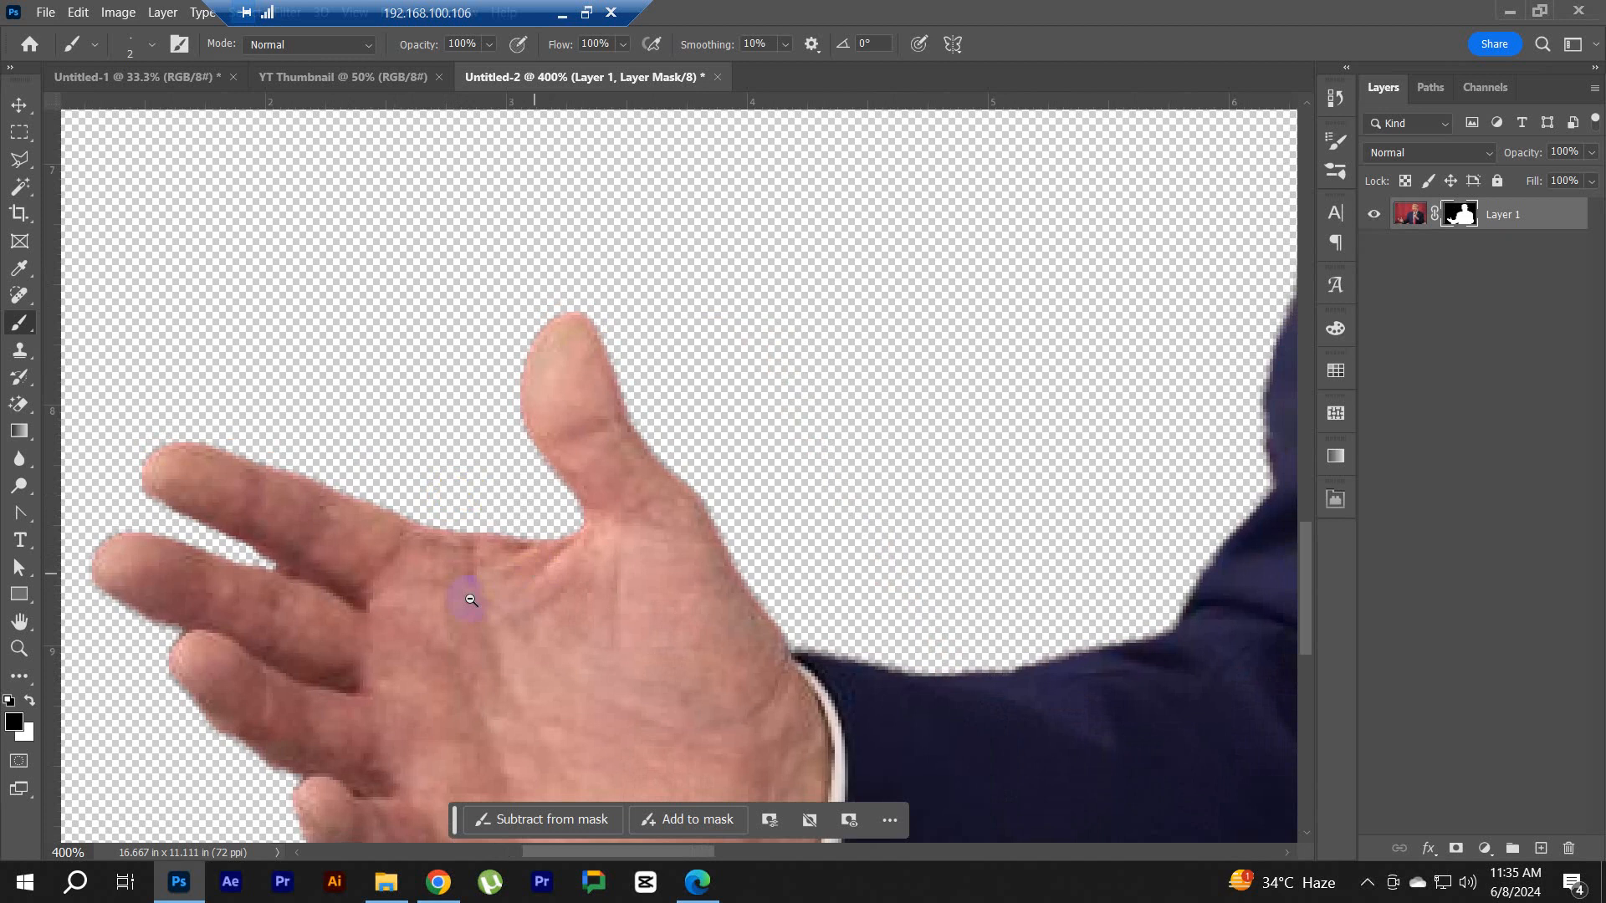
Step: Apply the layer mask to Layer 1 and convert the layer to a smart object
scroll(457, 607, "down", 3)
left_click_drag(993, 469, 711, 552)
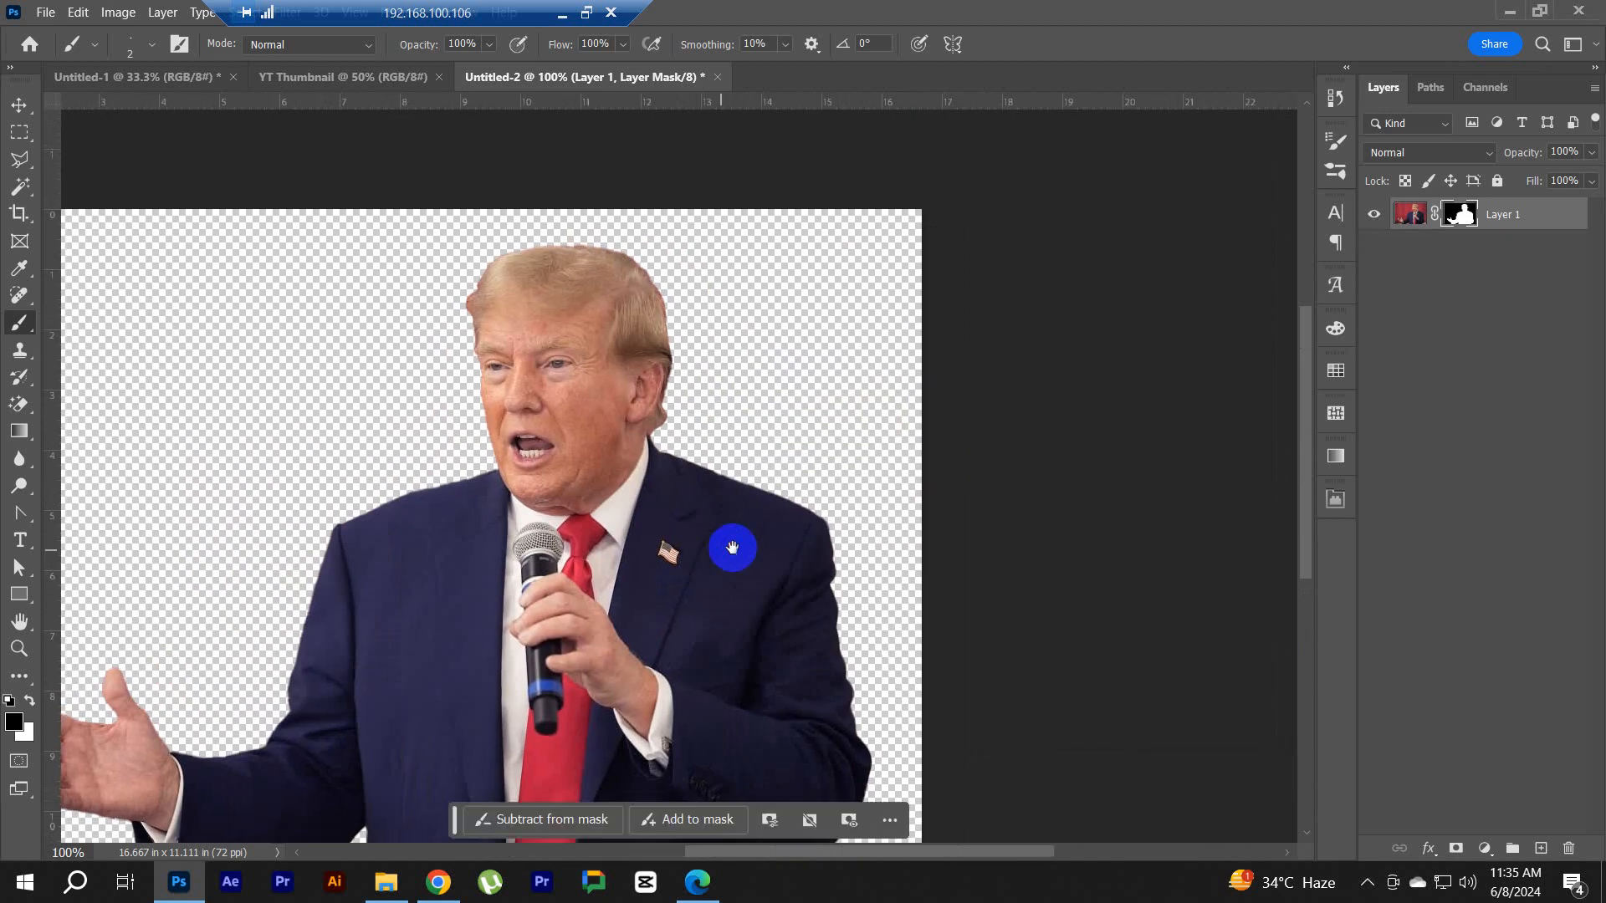
right_click(1460, 214)
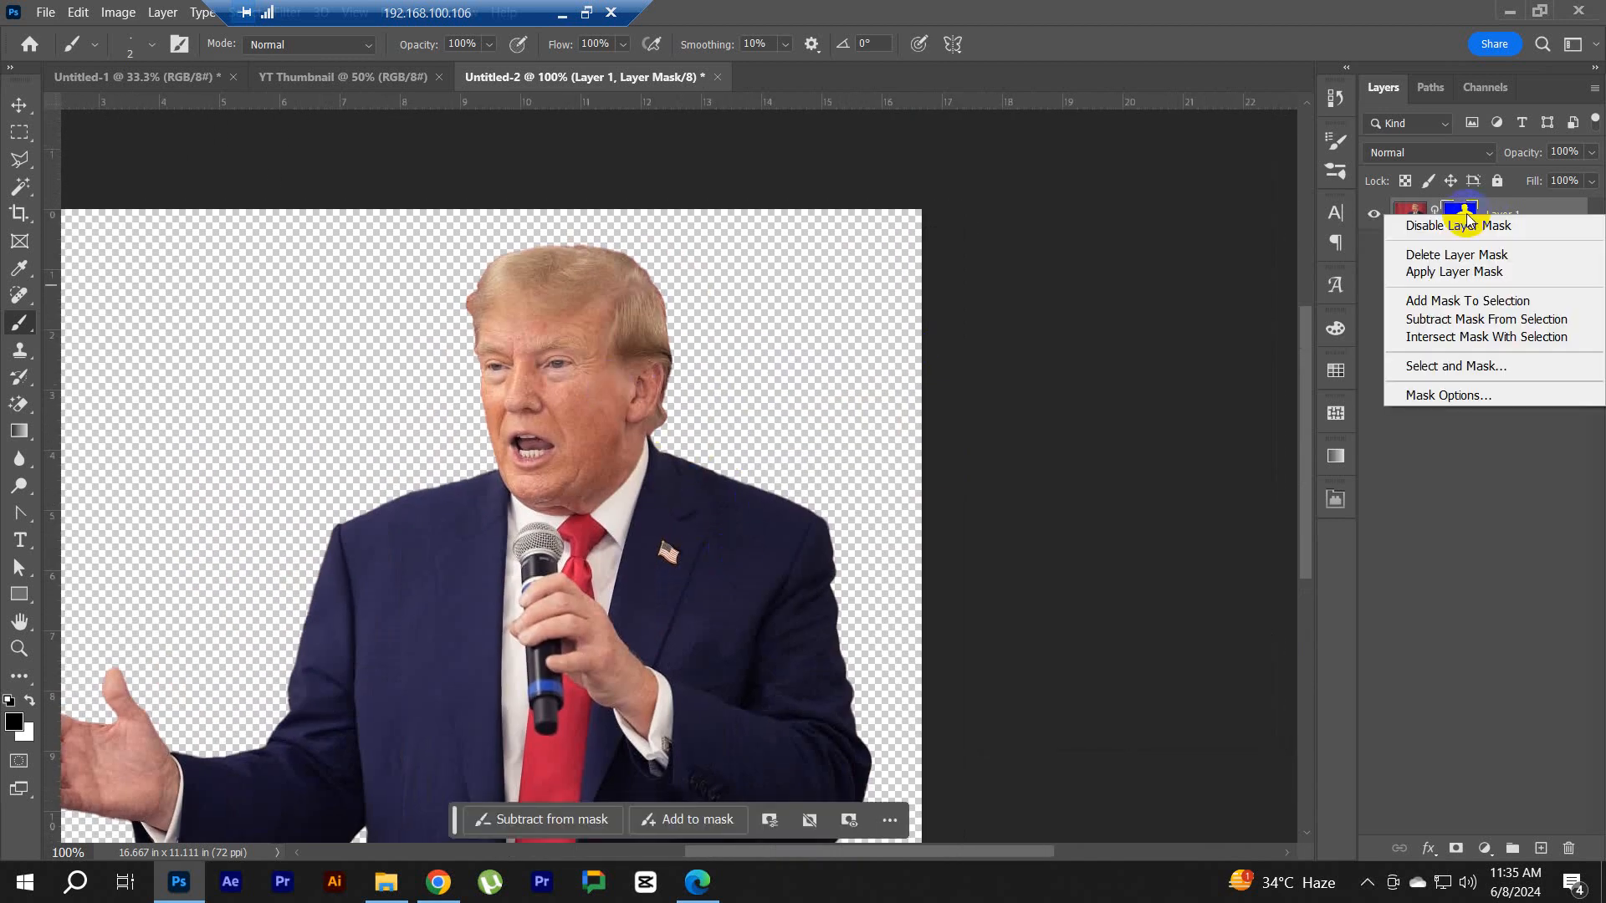
left_click(1465, 273)
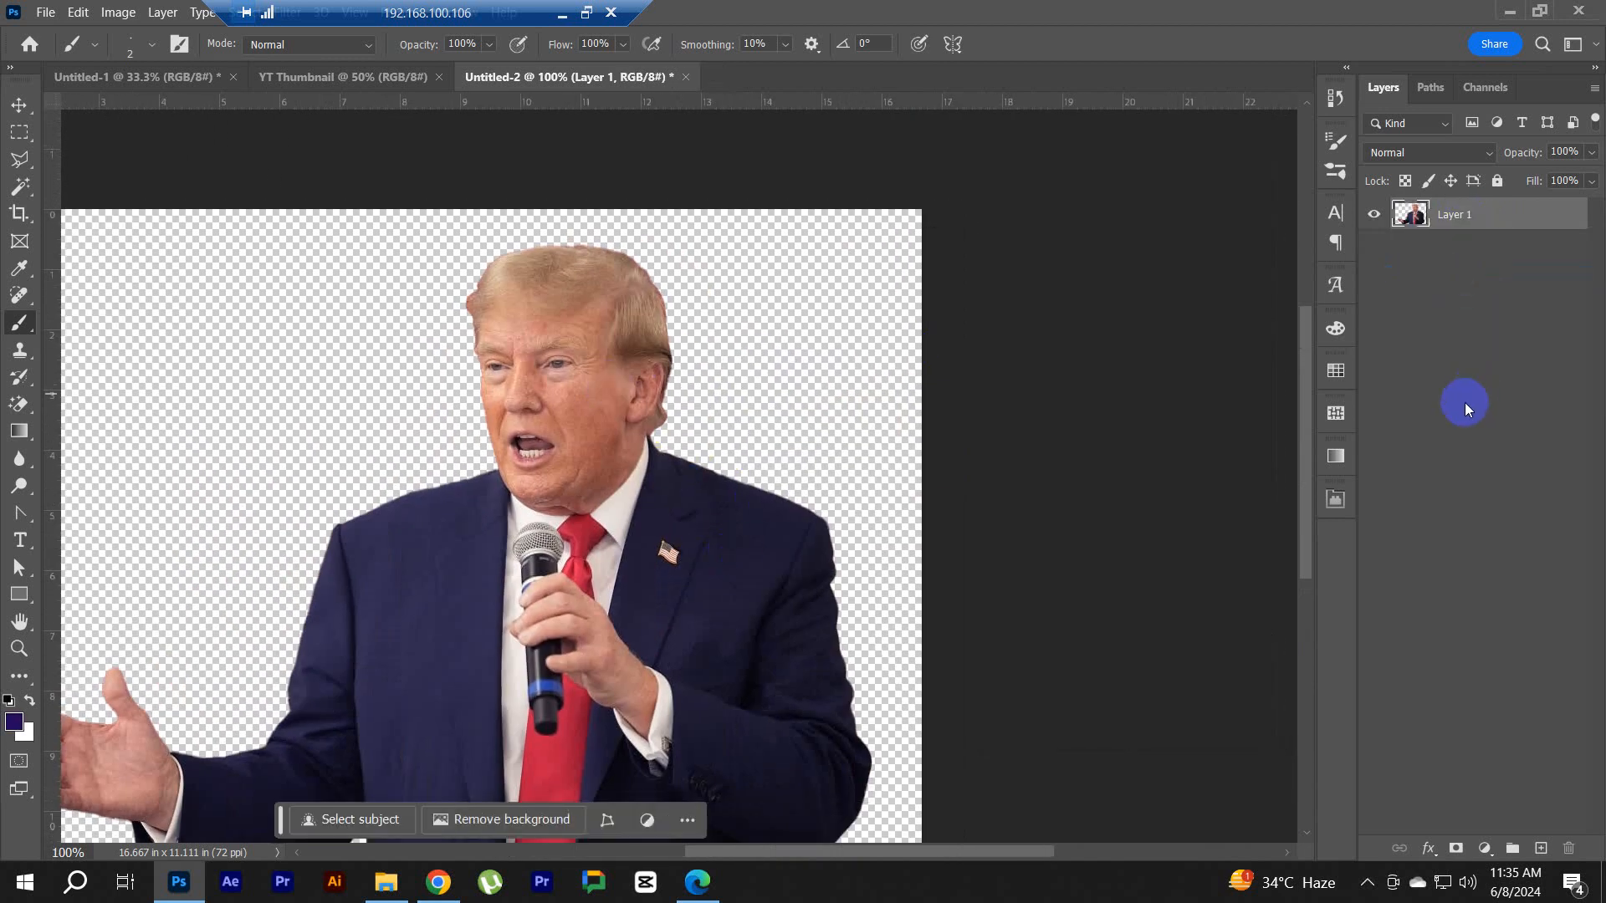
right_click(1499, 225)
left_click(1463, 315)
key("v")
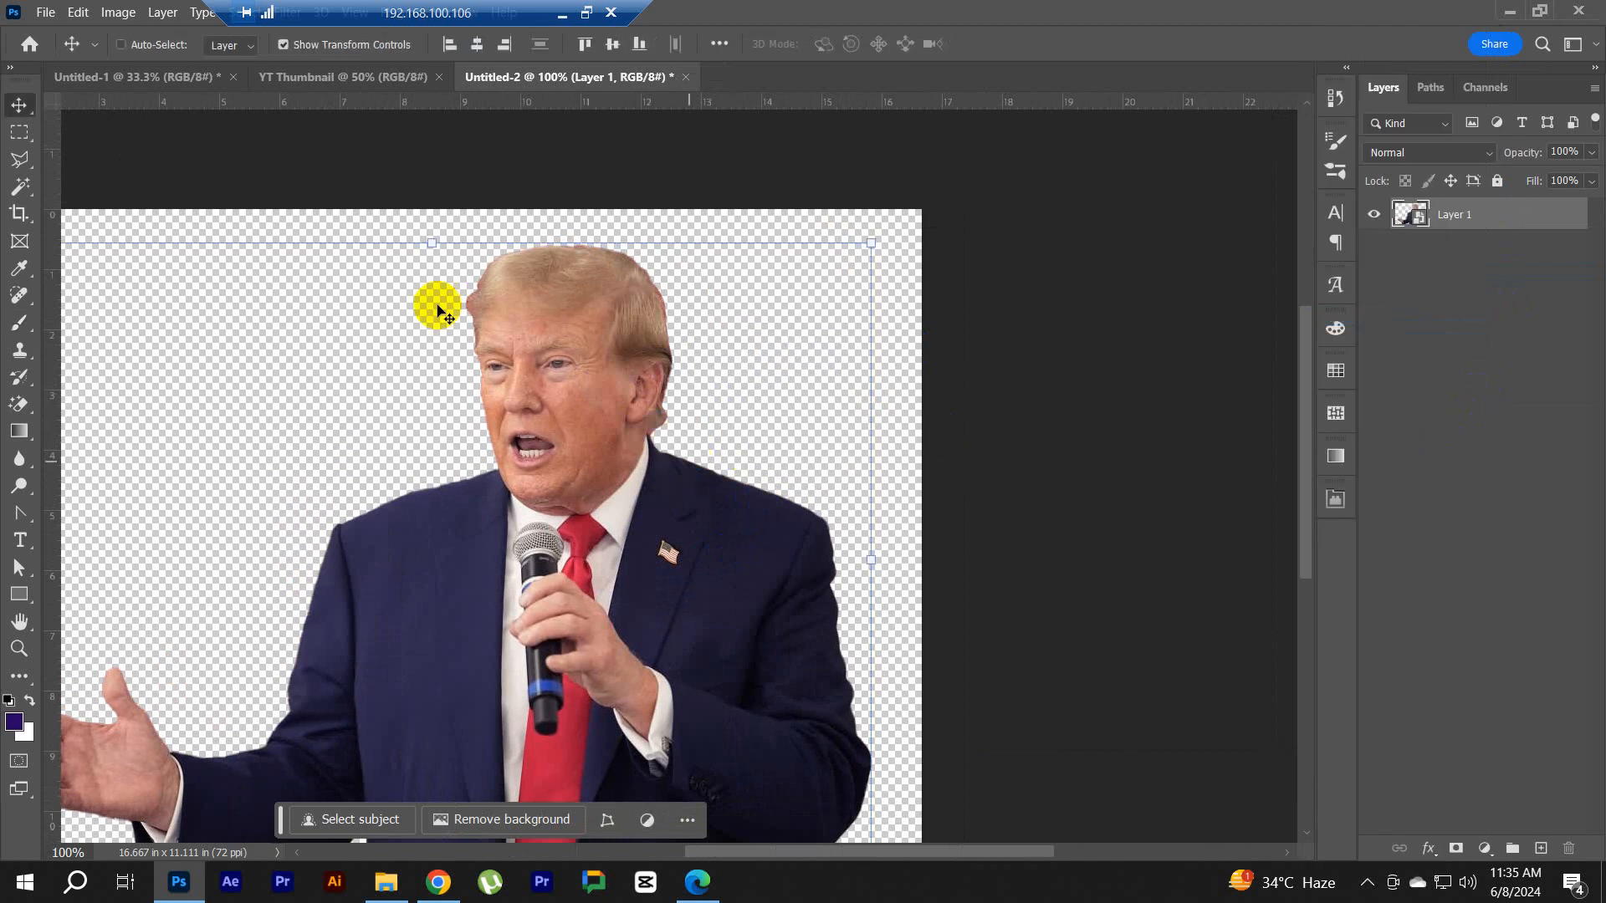
Step: Switch to the Untitled-1 document and examine the background of the "Stalin's Terrifying Rise" reference thumbnail
left_click(304, 78)
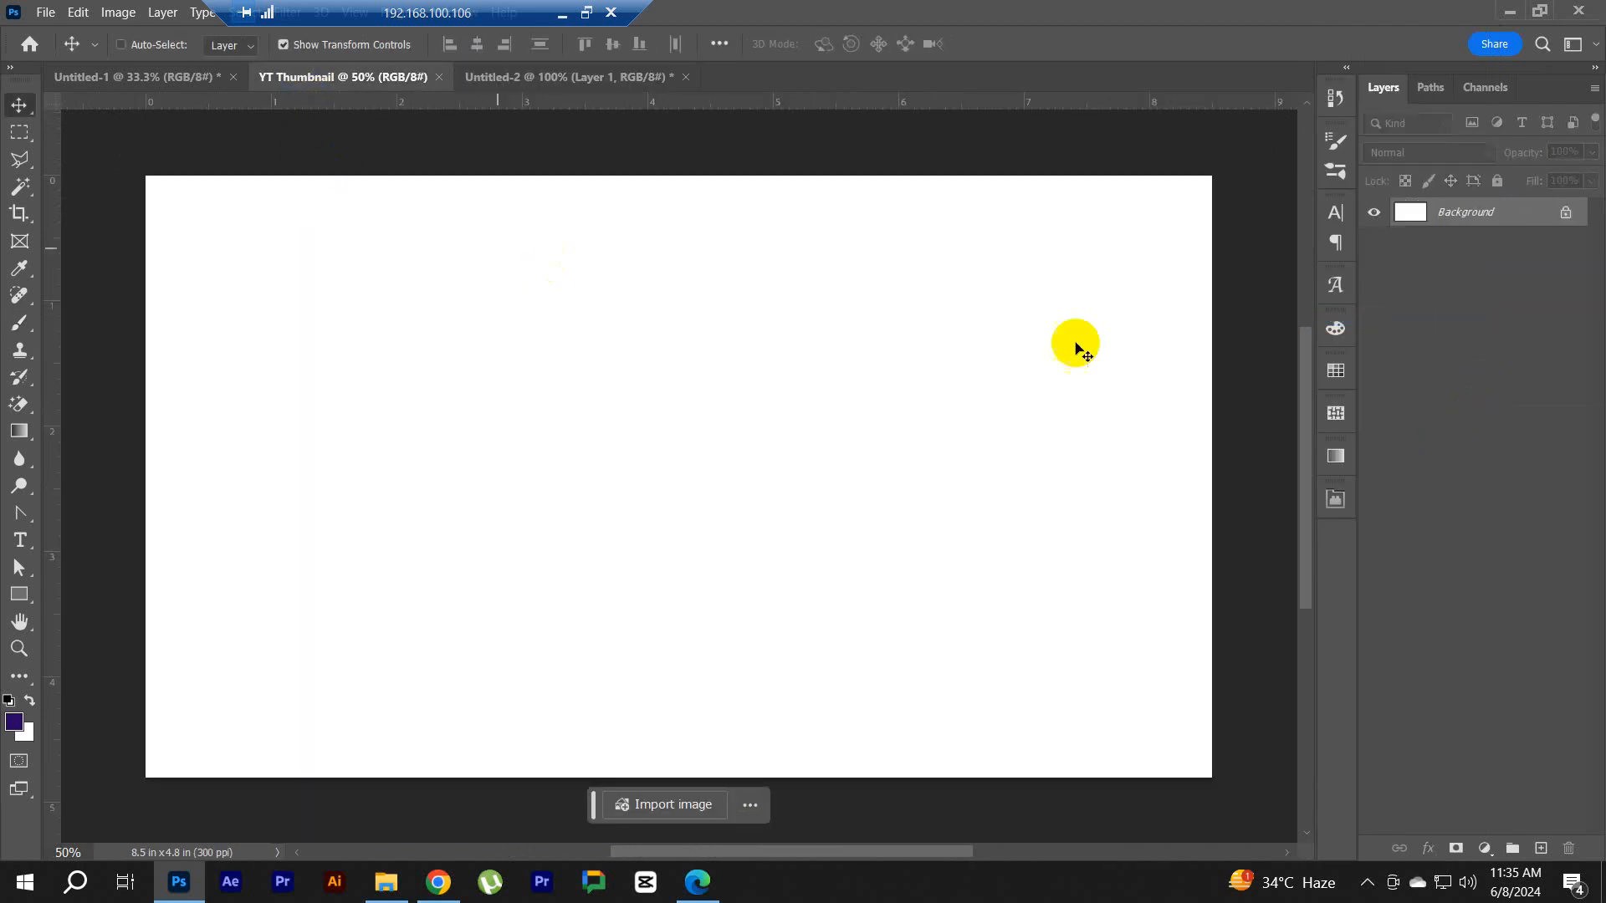
left_click(206, 81)
scroll(586, 552, "up", 1)
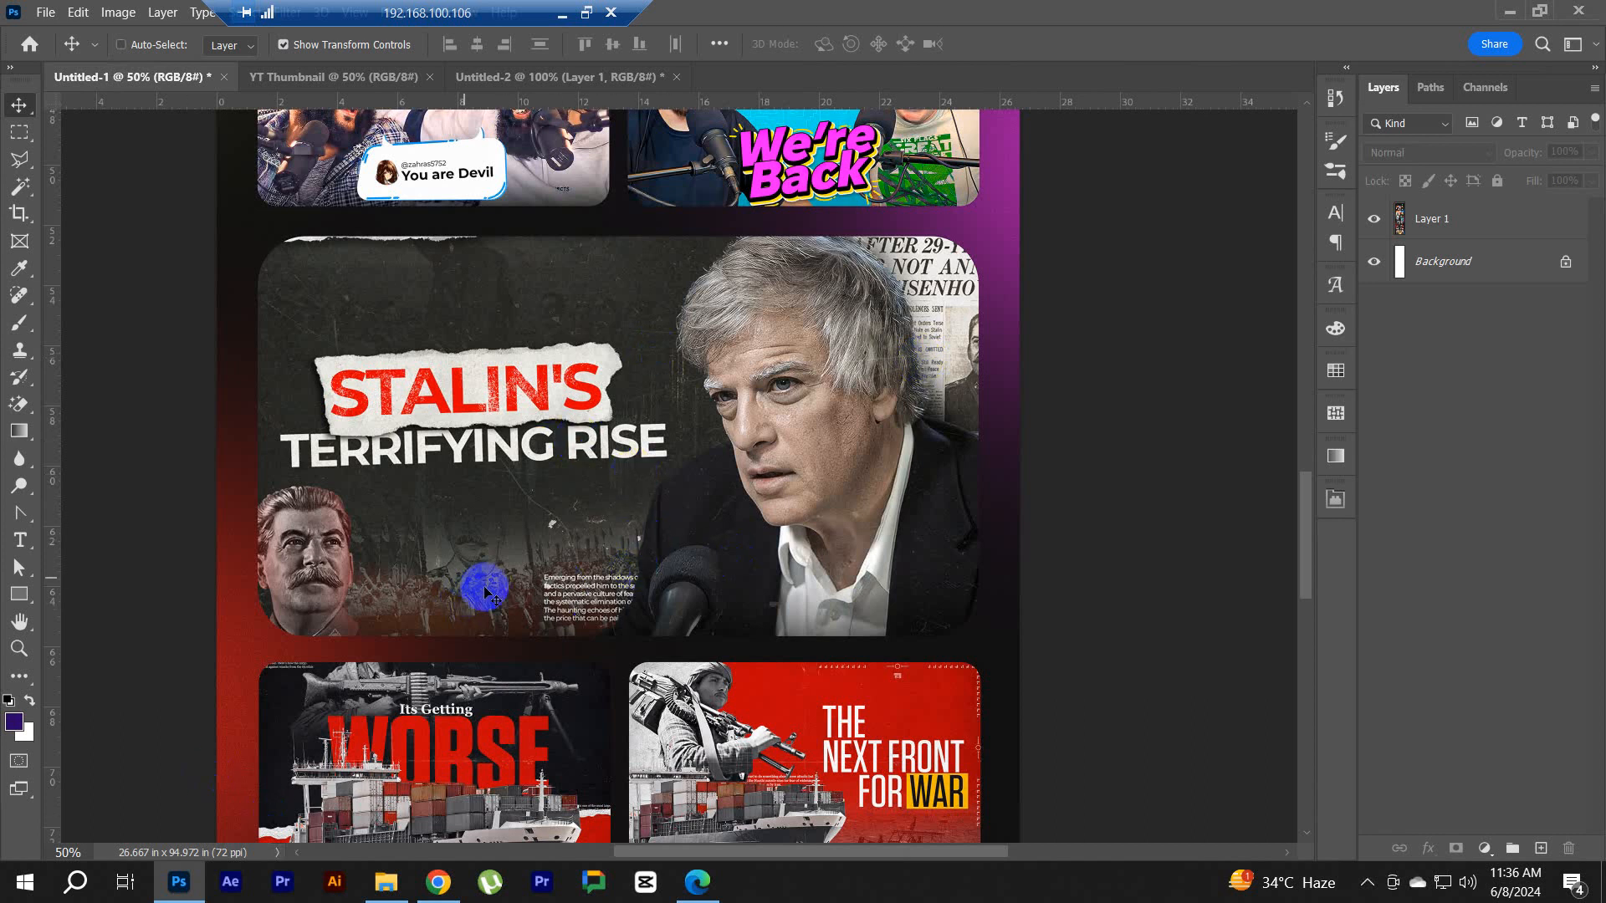
Step: Switch to Edge and search Google Images for "USA public movement" in a new tab
left_click(701, 883)
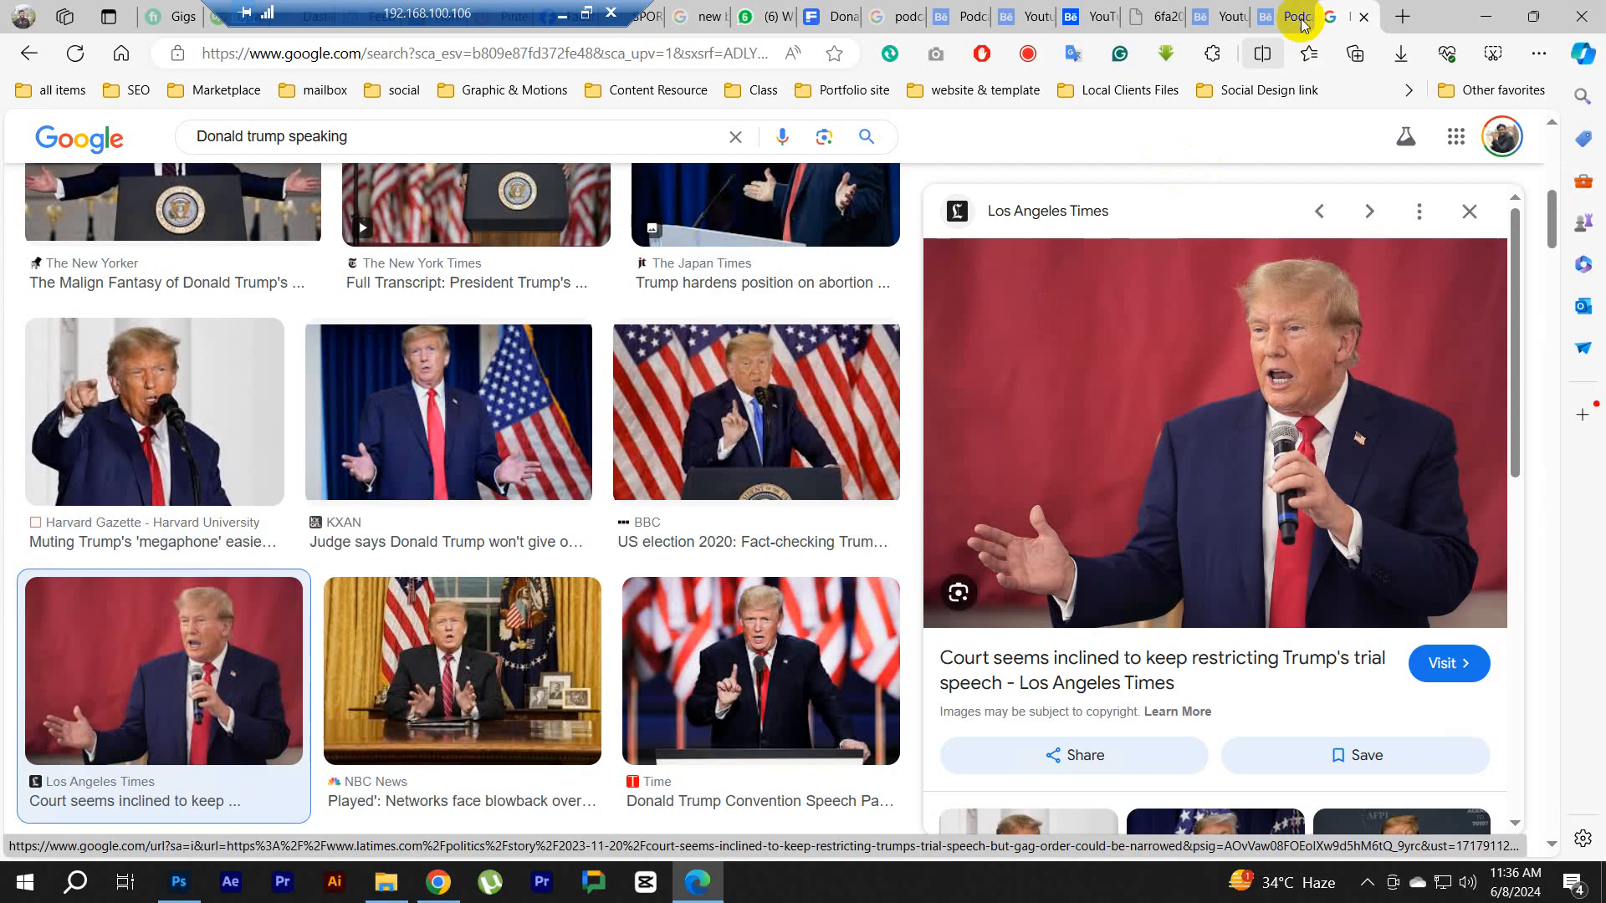
left_click(1398, 16)
type("USA pu")
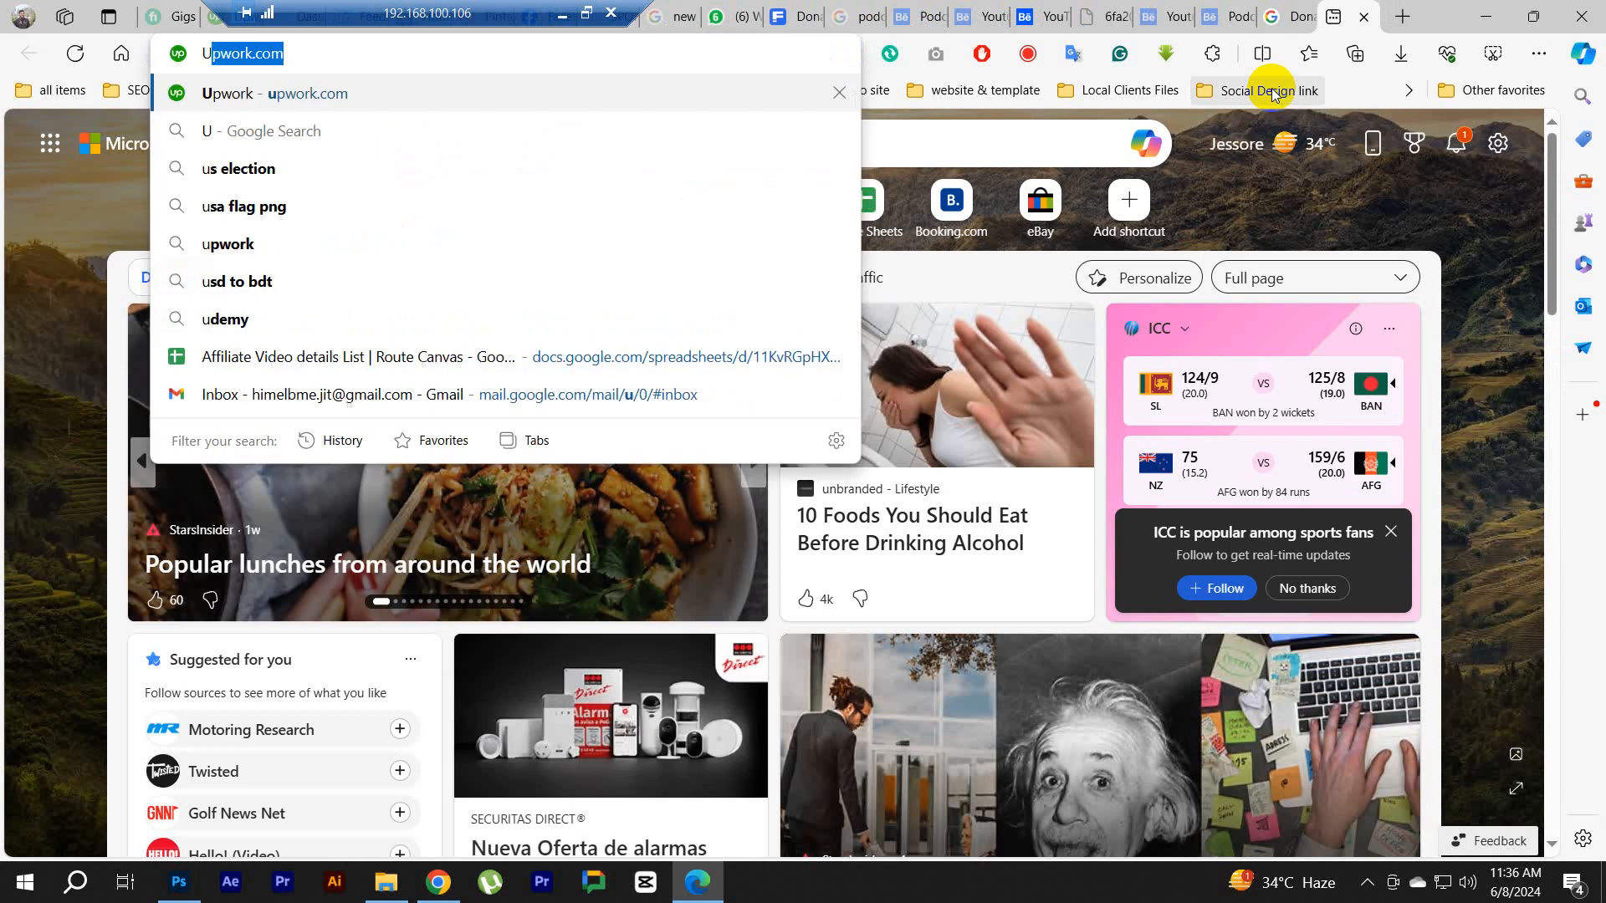
type("bl")
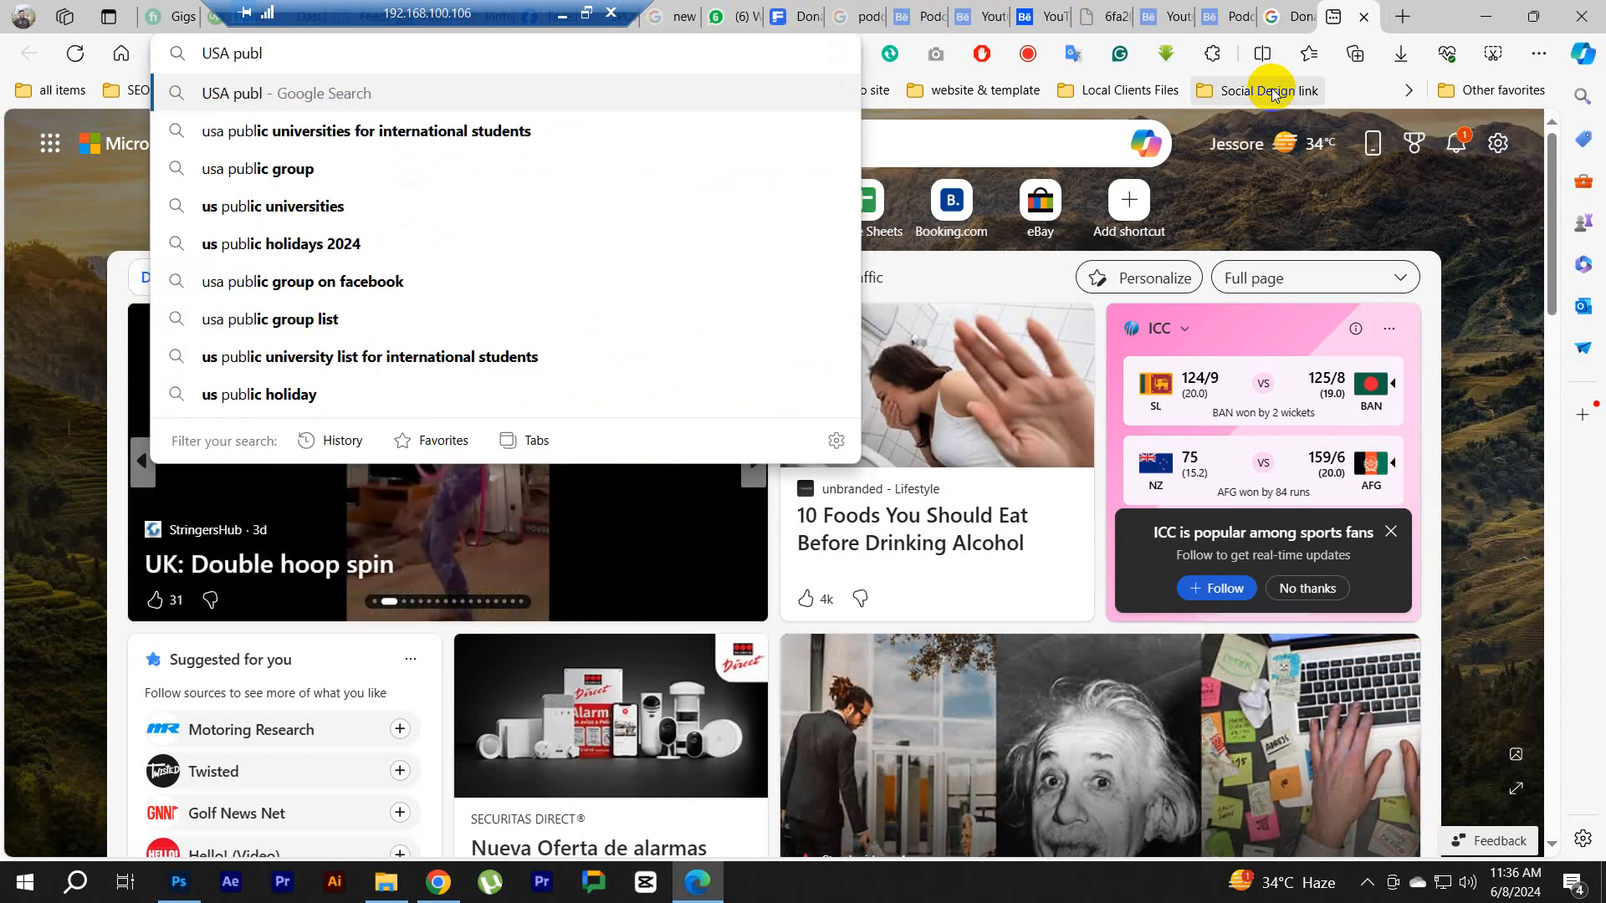
type("ic movement")
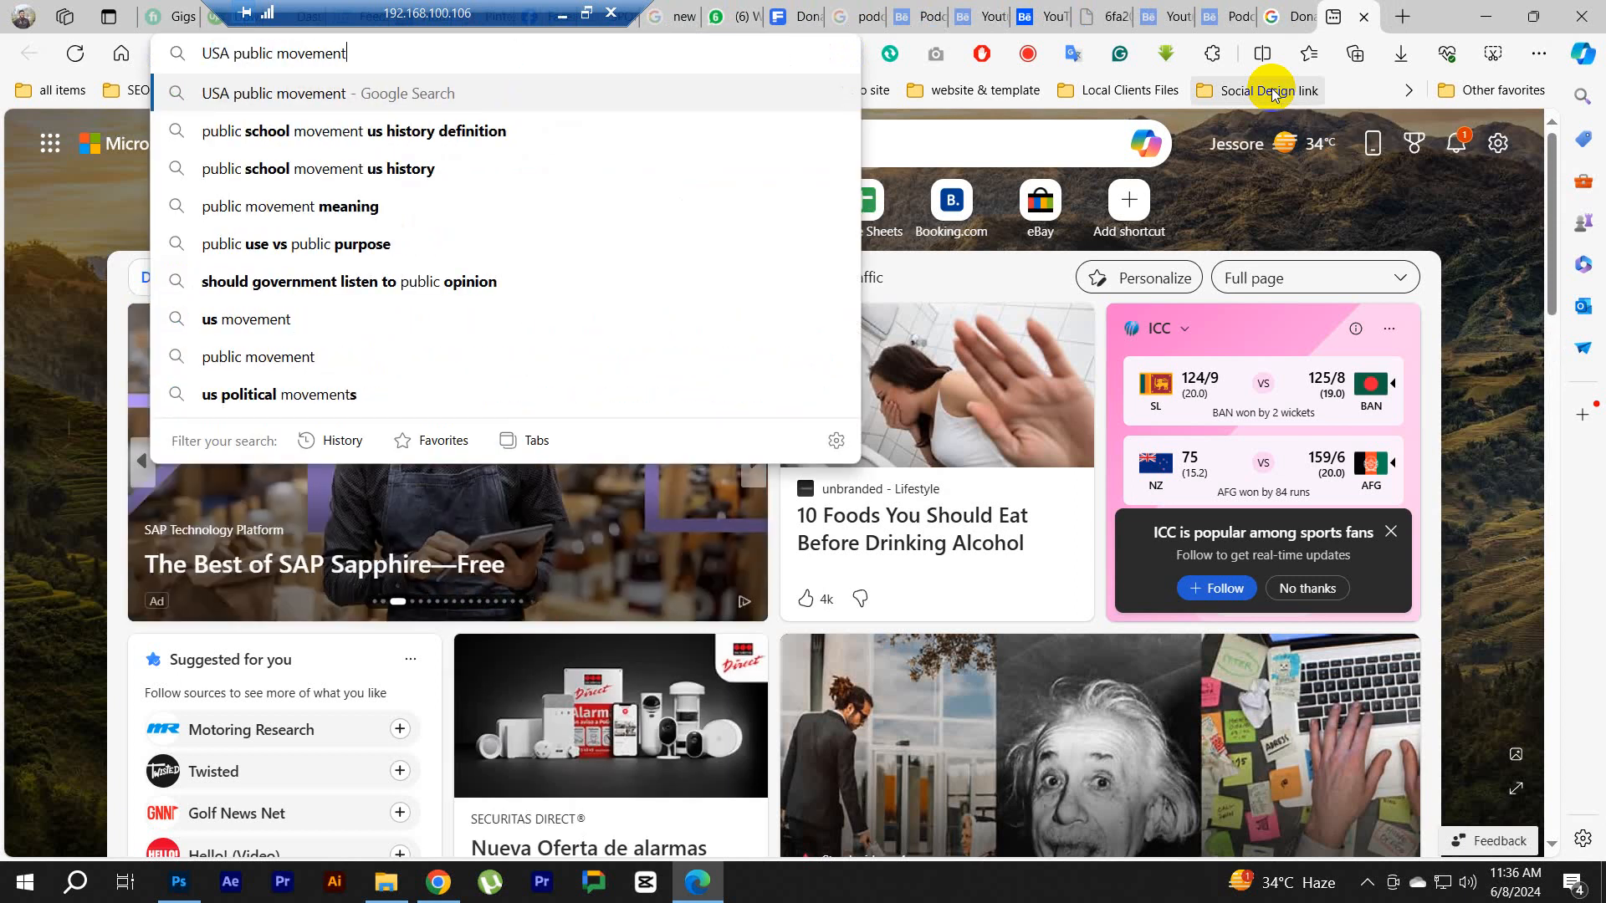
key("Return")
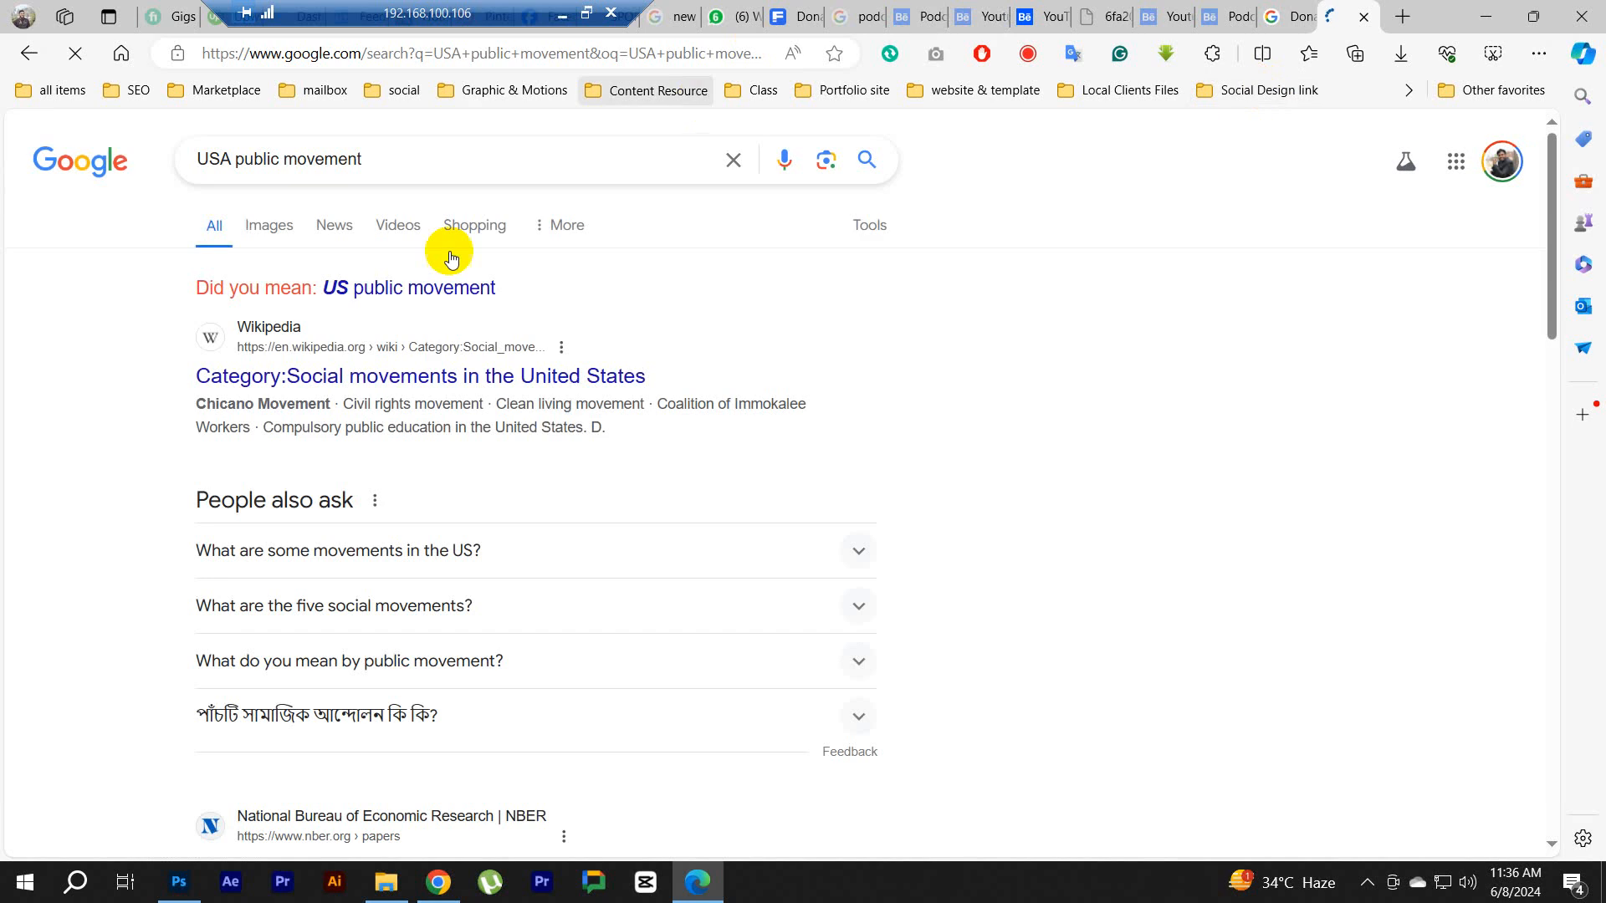
left_click(361, 214)
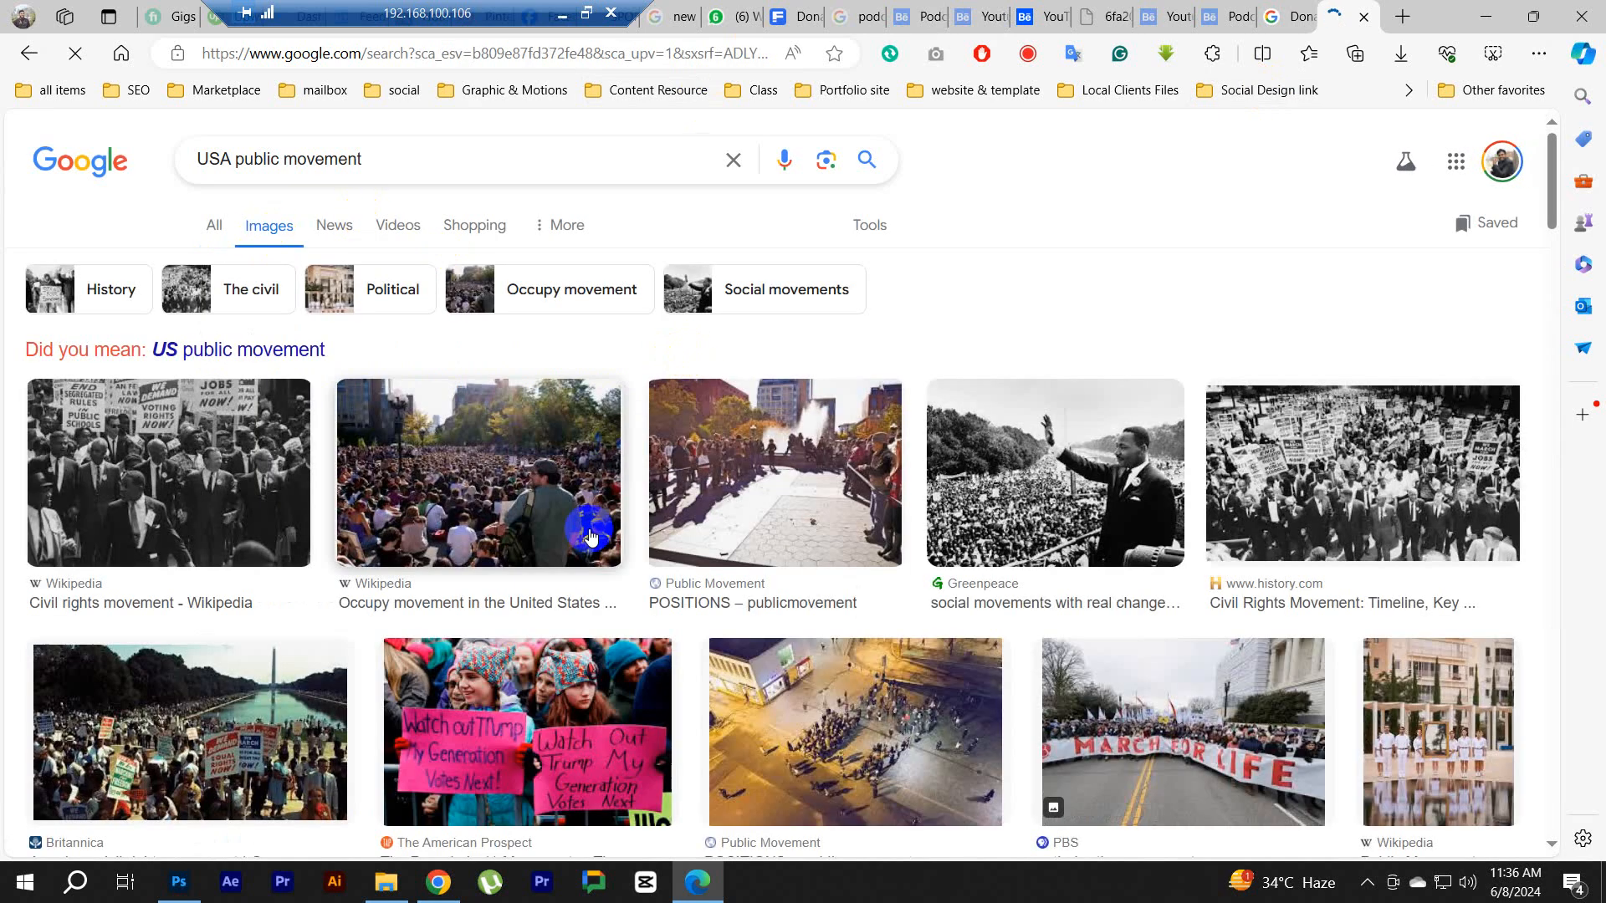
Step: Look through the image results for a protest crowd photo suitable as the thumbnail background
scroll(804, 531, "down", 3)
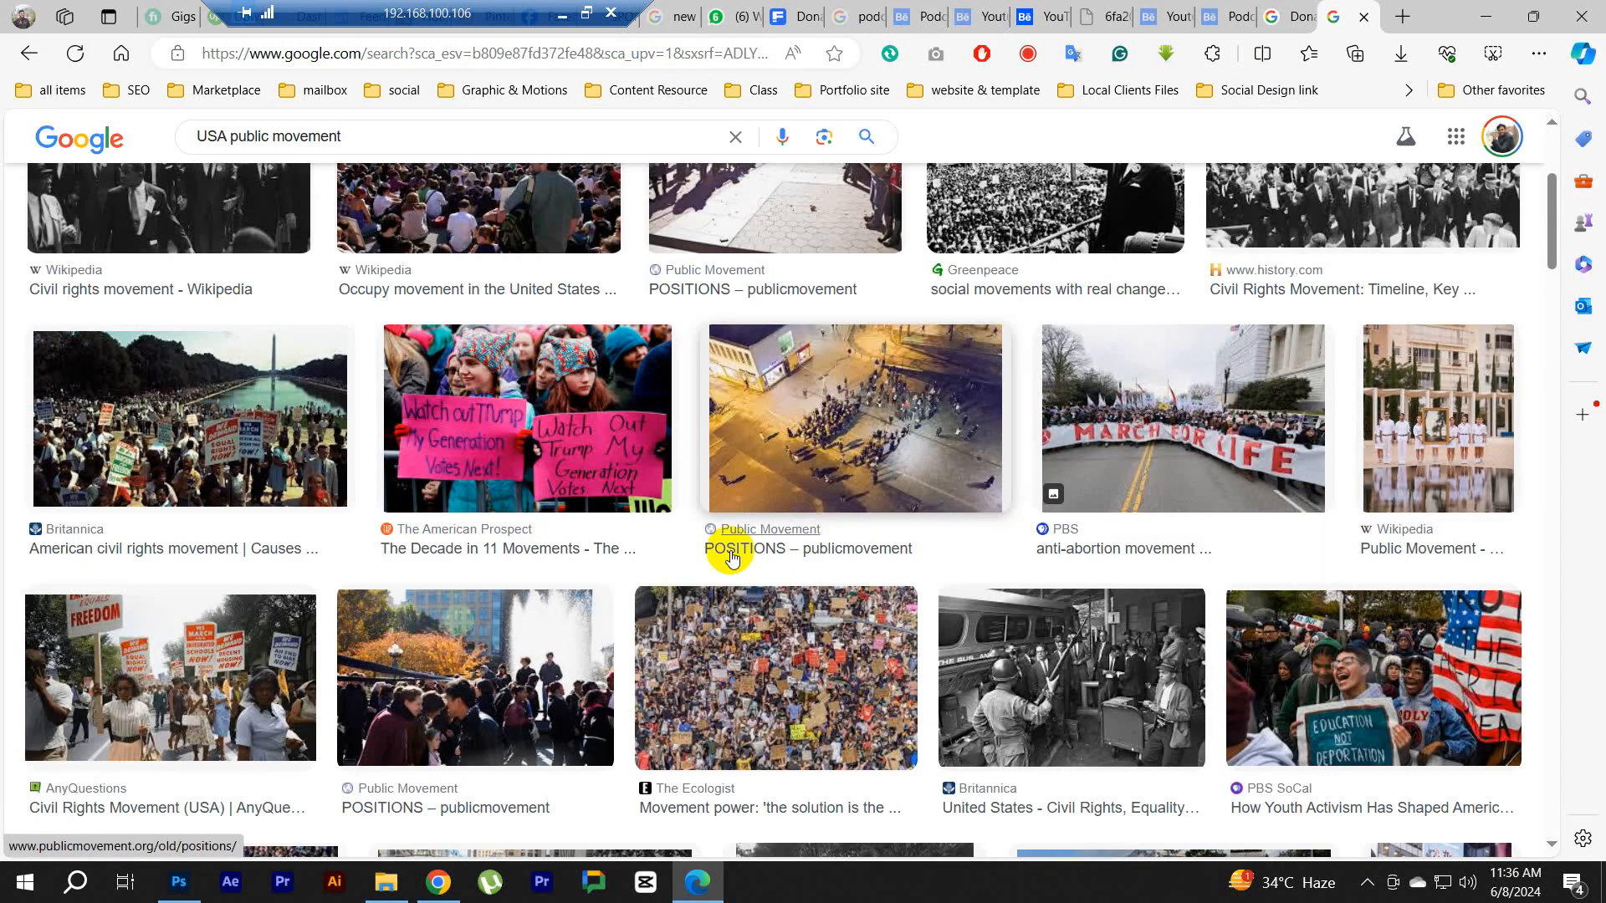
scroll(728, 545, "down", 1)
scroll(724, 548, "down", 2)
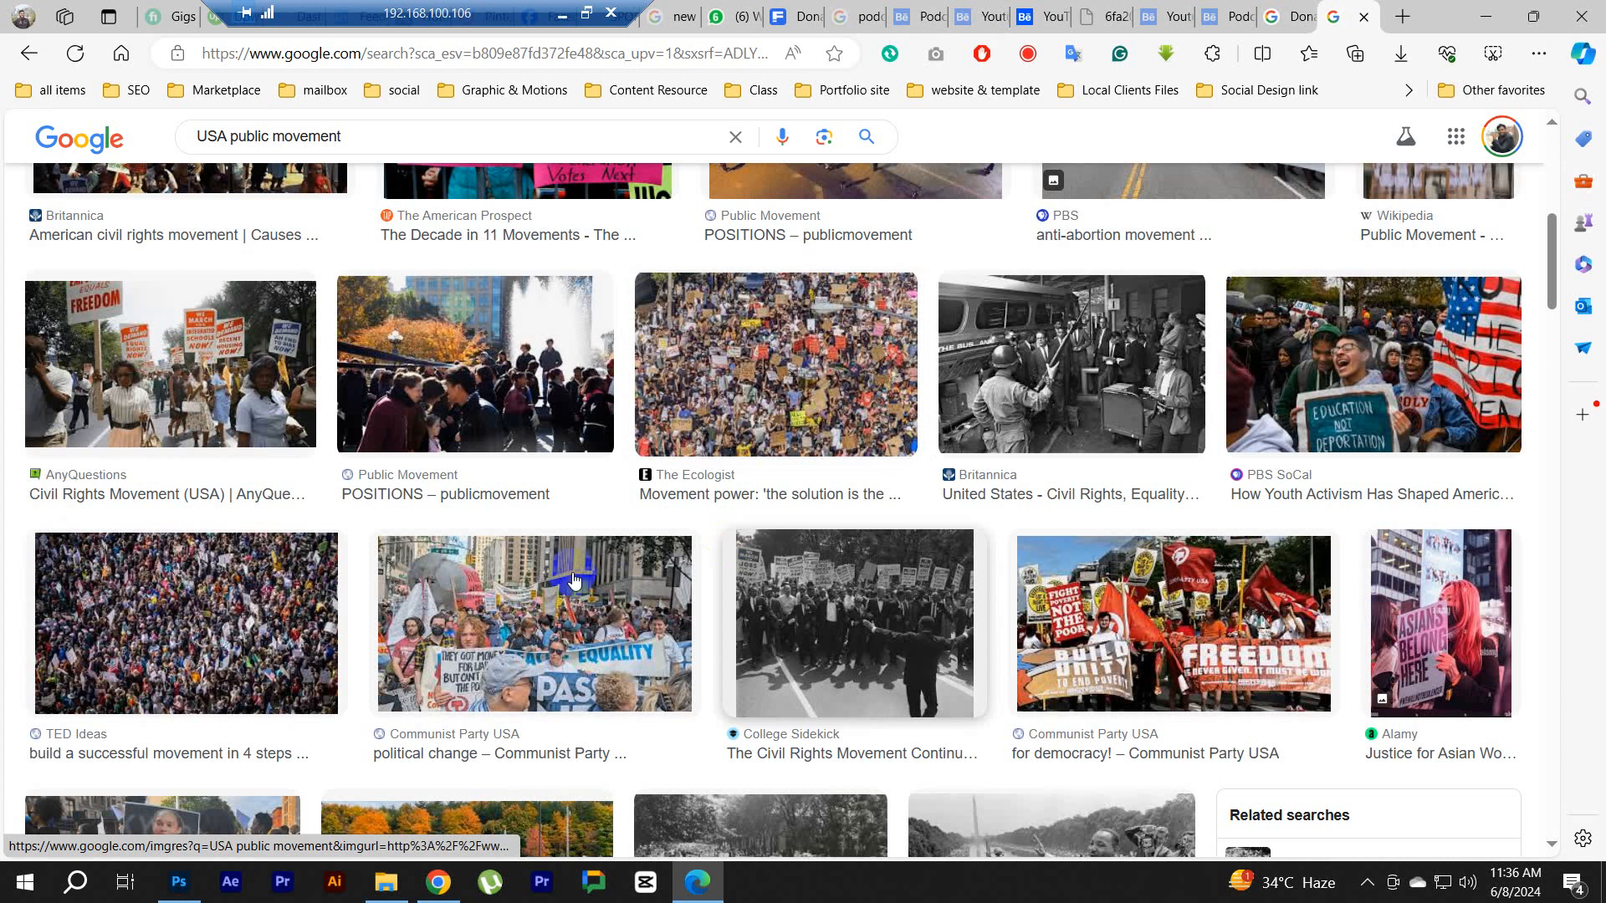
scroll(565, 556, "down", 2)
scroll(567, 561, "down", 5)
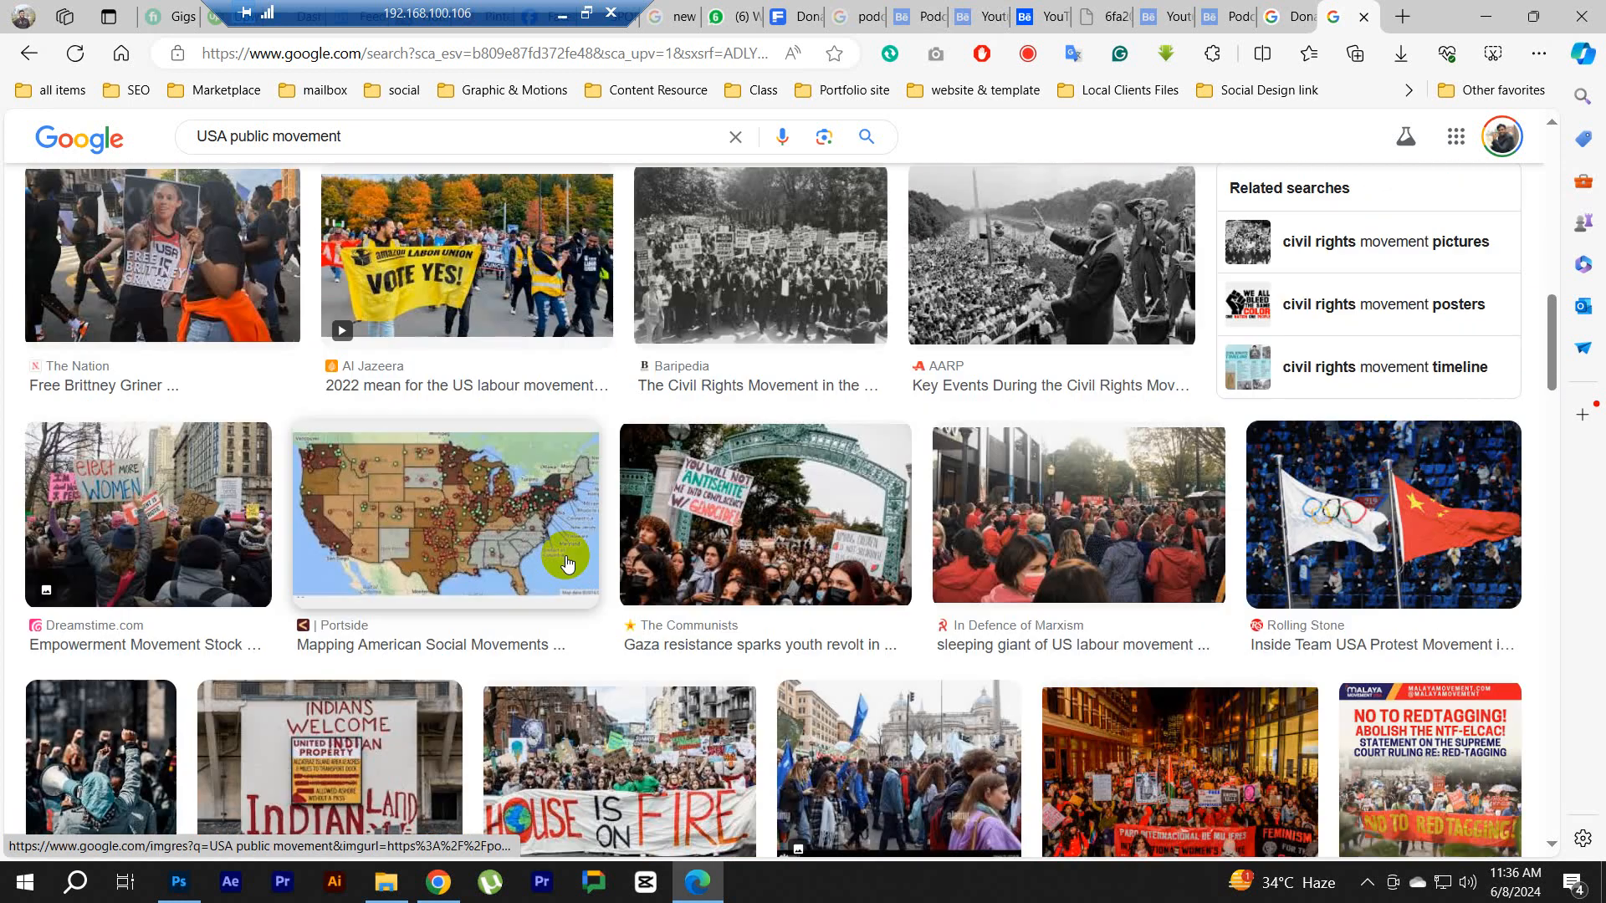
scroll(567, 562, "down", 2)
scroll(594, 564, "down", 2)
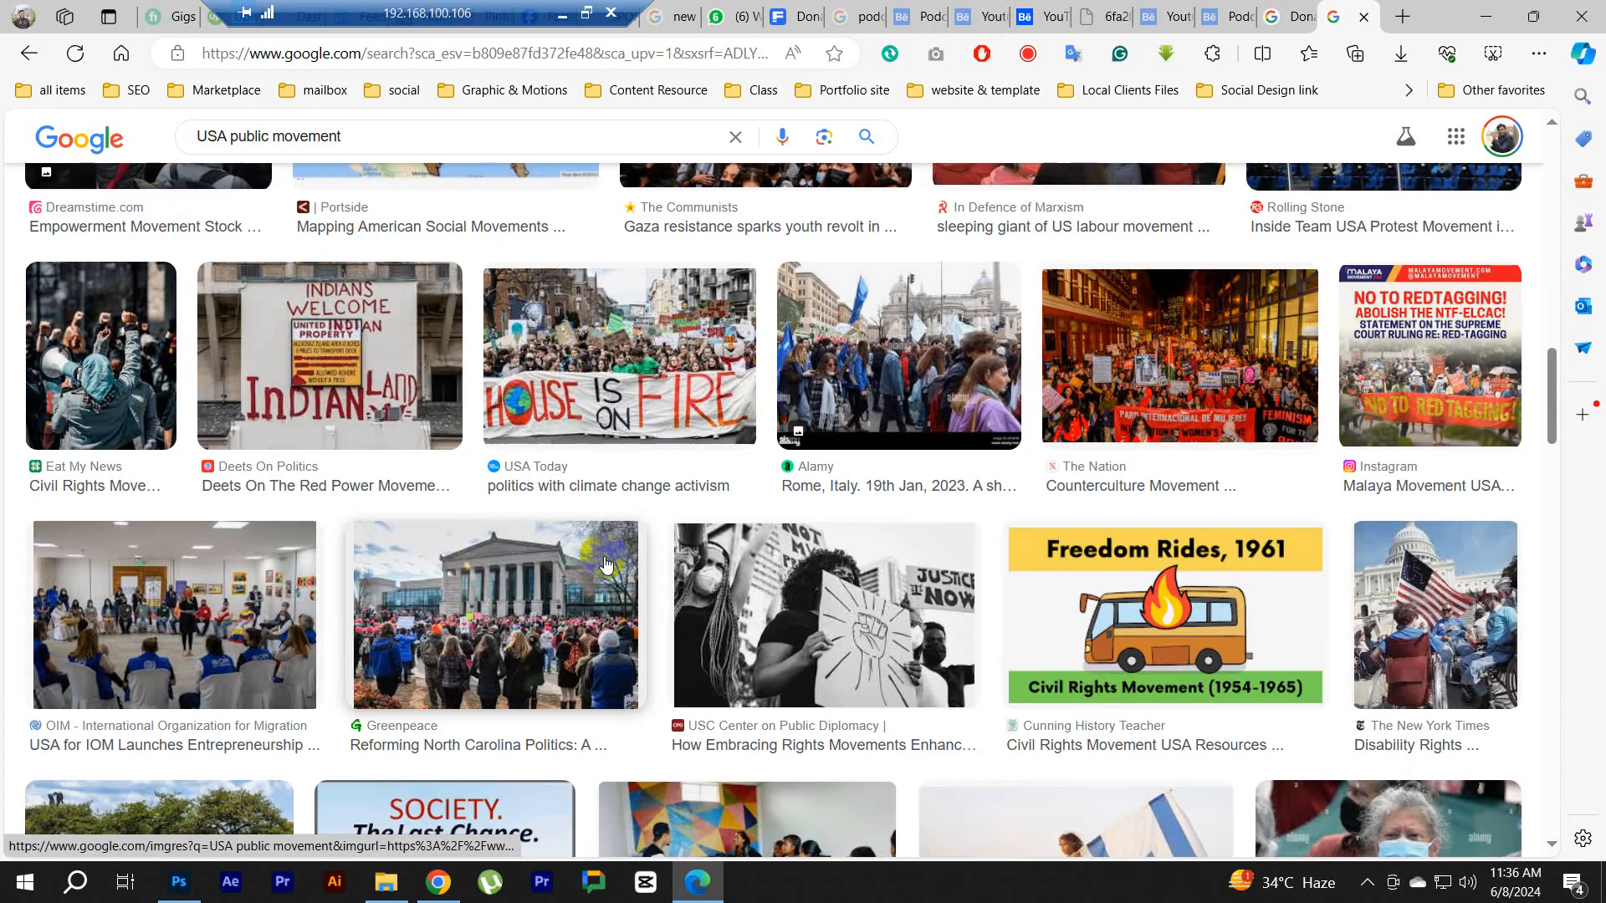
scroll(607, 566, "down", 3)
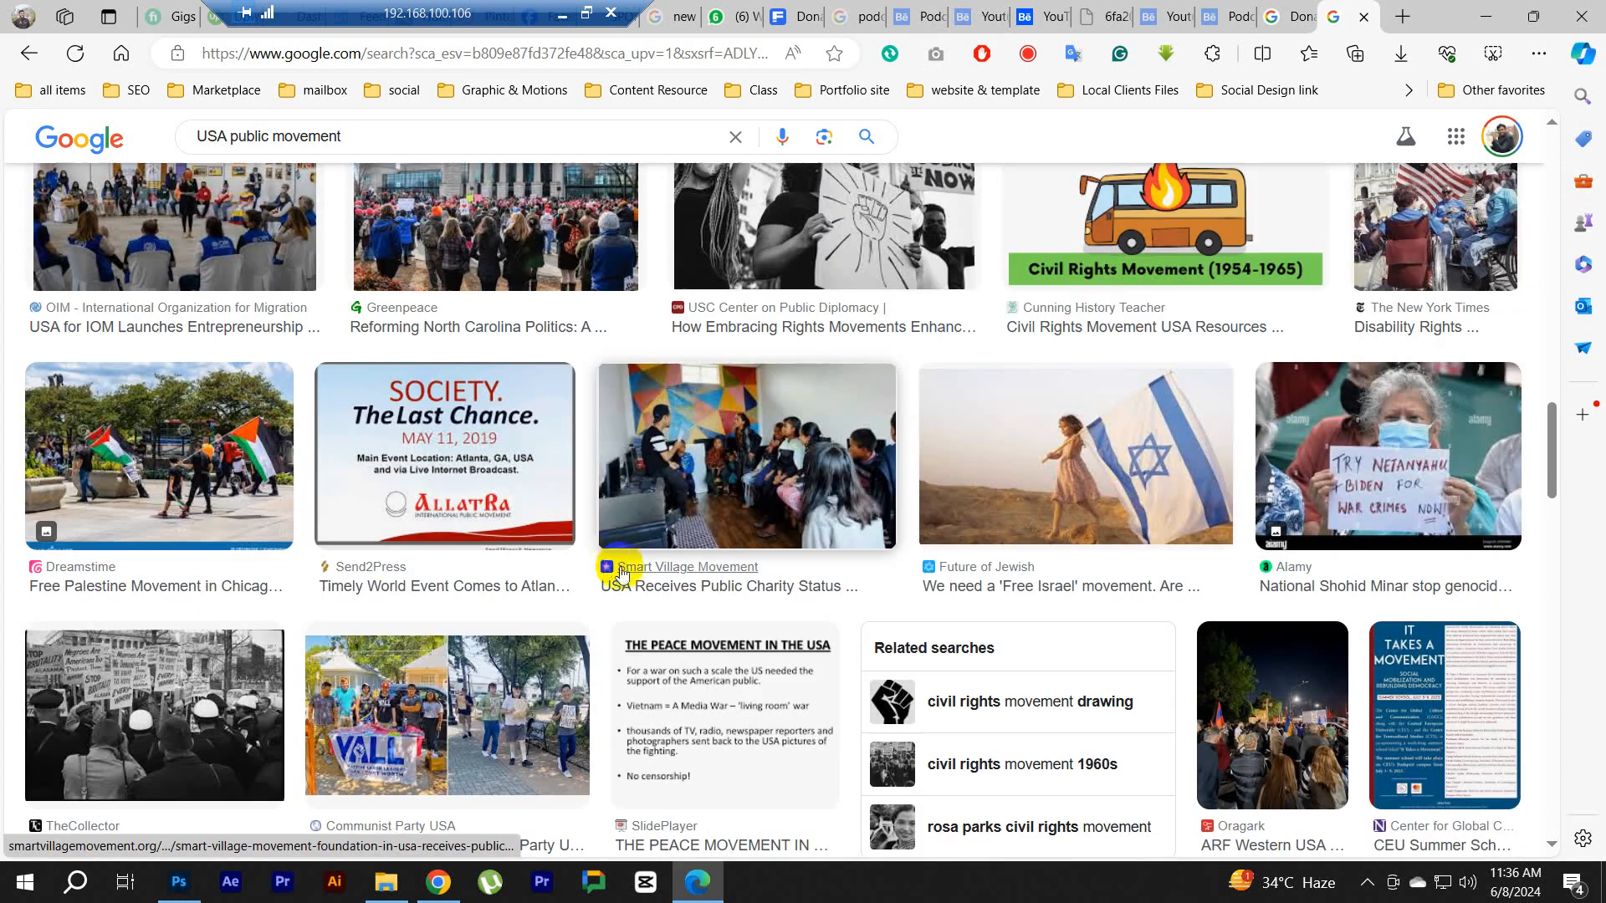
scroll(636, 571, "up", 6)
scroll(659, 575, "up", 6)
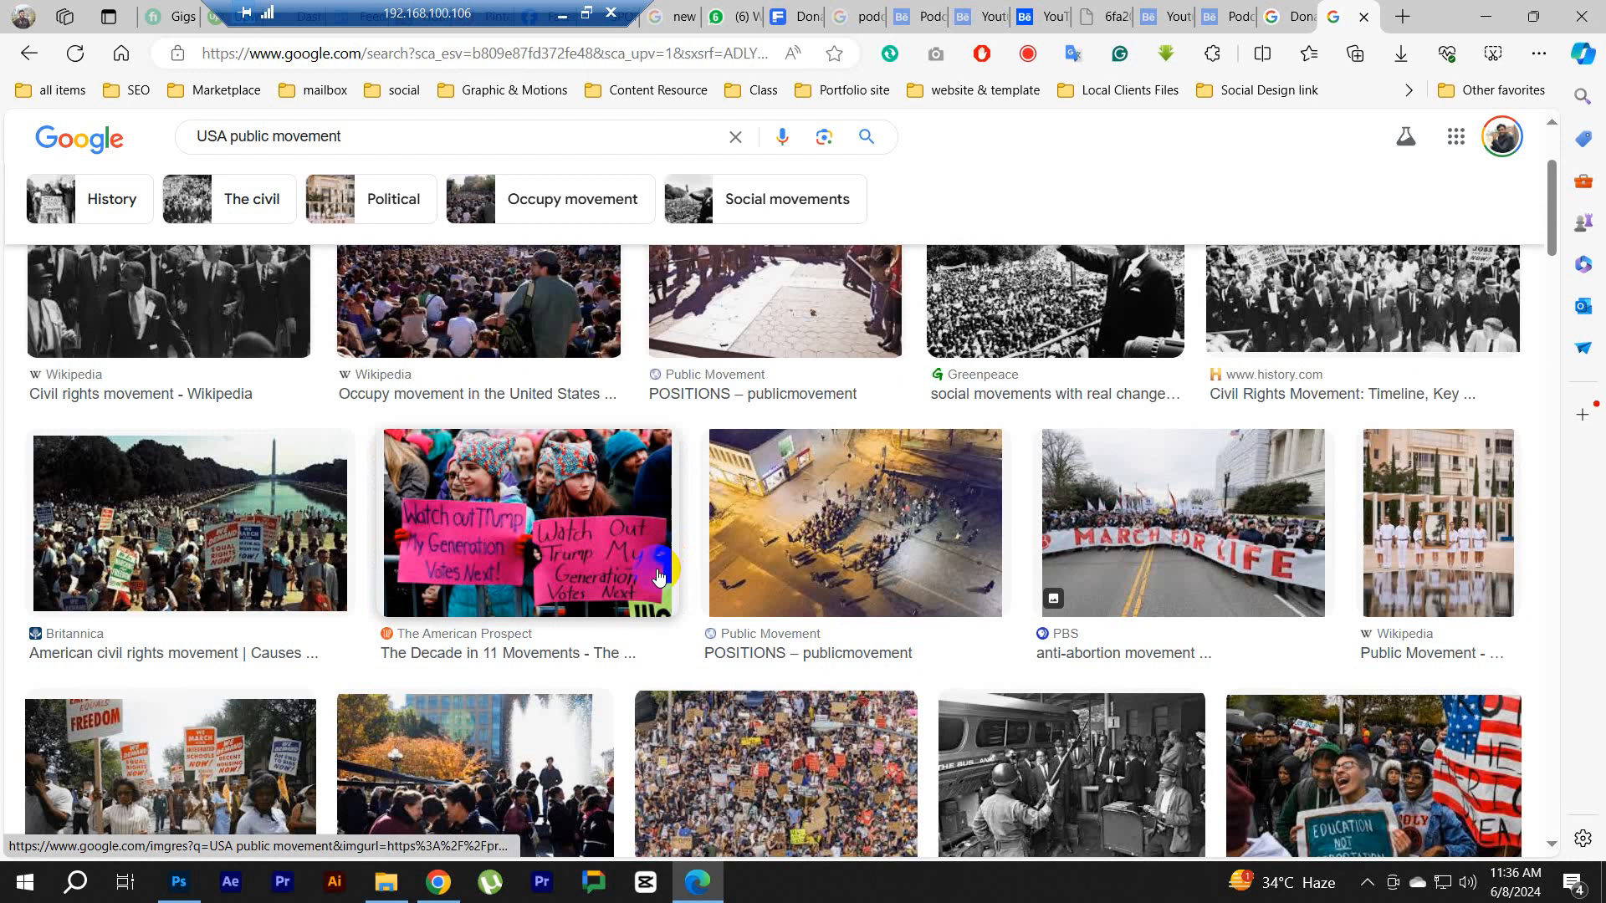
scroll(661, 577, "up", 3)
Step: Copy the black-and-white civil rights march photo from history.com and paste it into the YT Thumbnail document in Photoshop
left_click(1237, 489)
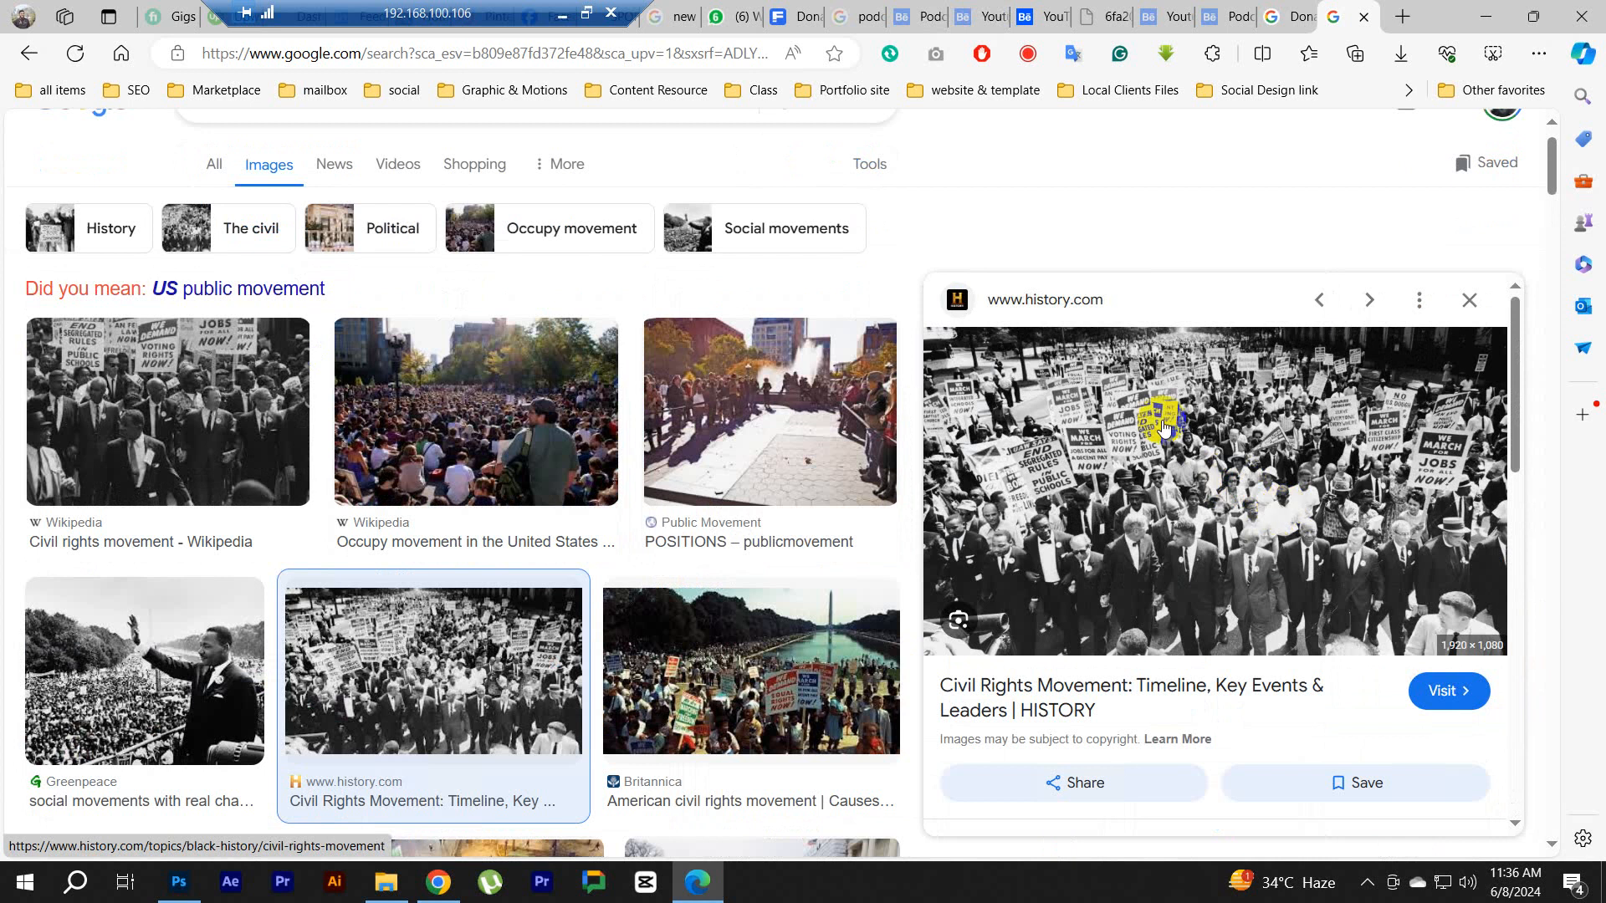
right_click(1283, 515)
left_click(1204, 519)
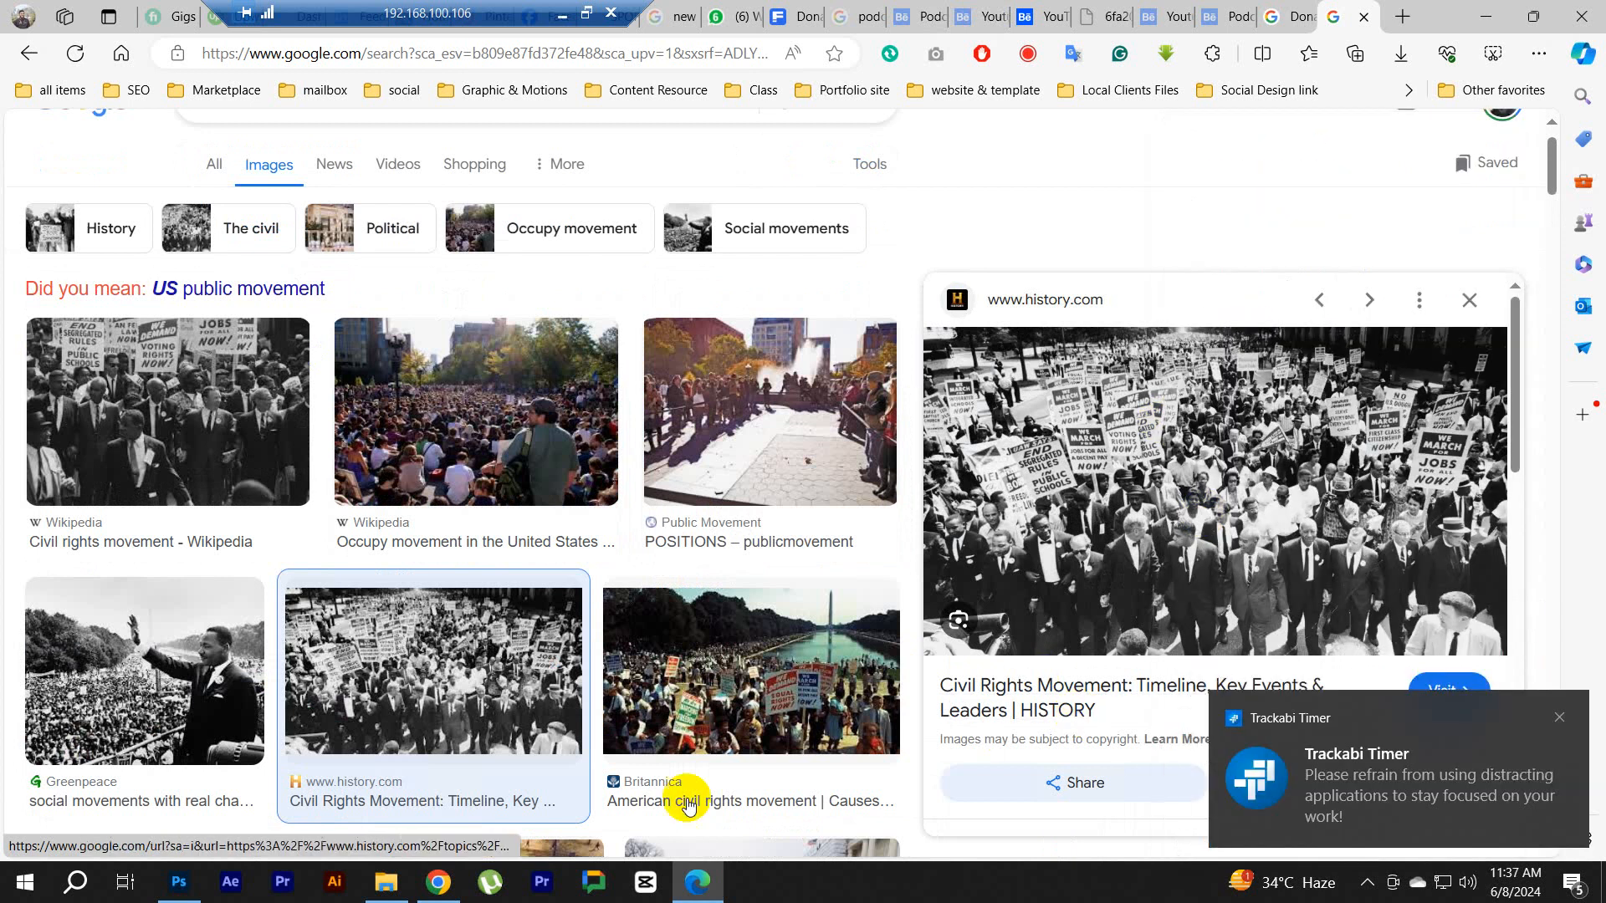
left_click(179, 882)
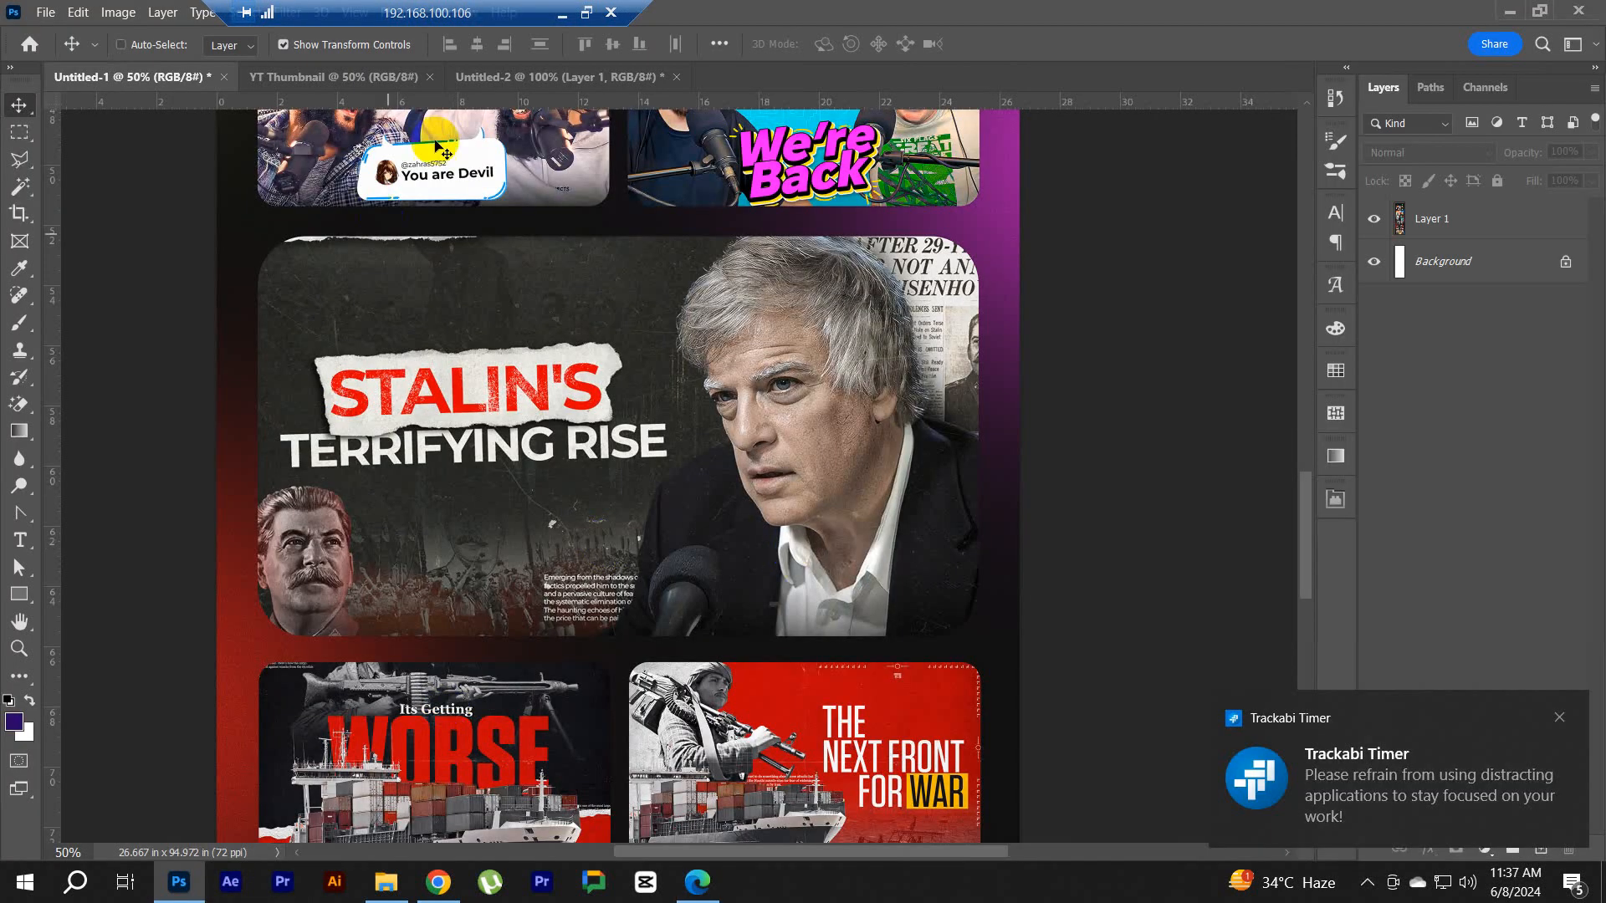
left_click(350, 75)
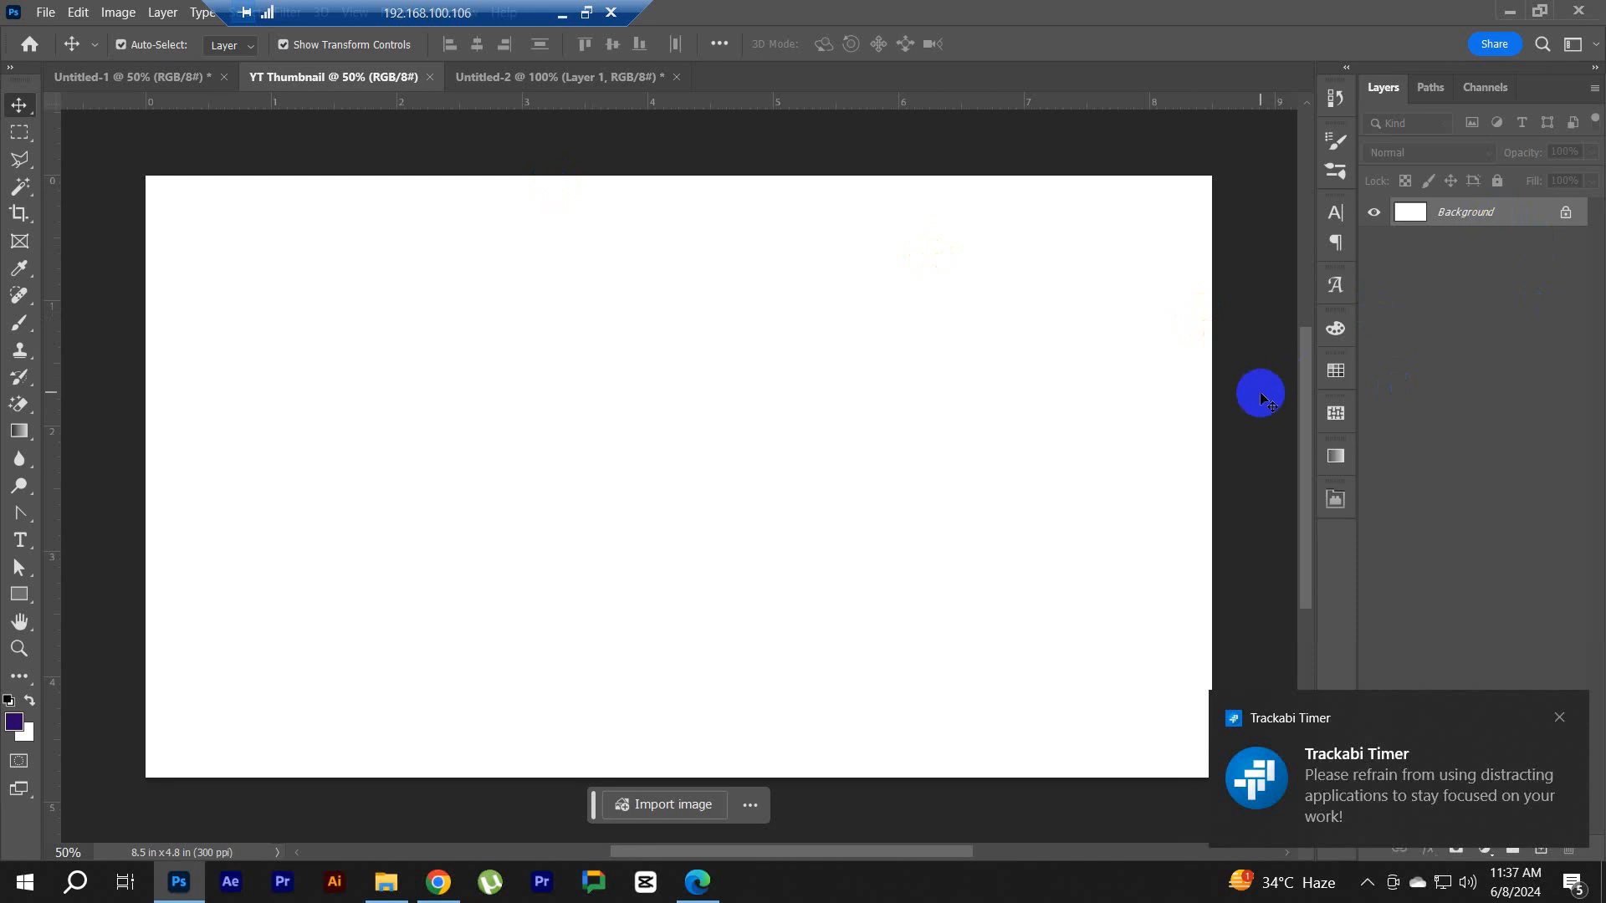
left_click(724, 466)
key("ctrl+v")
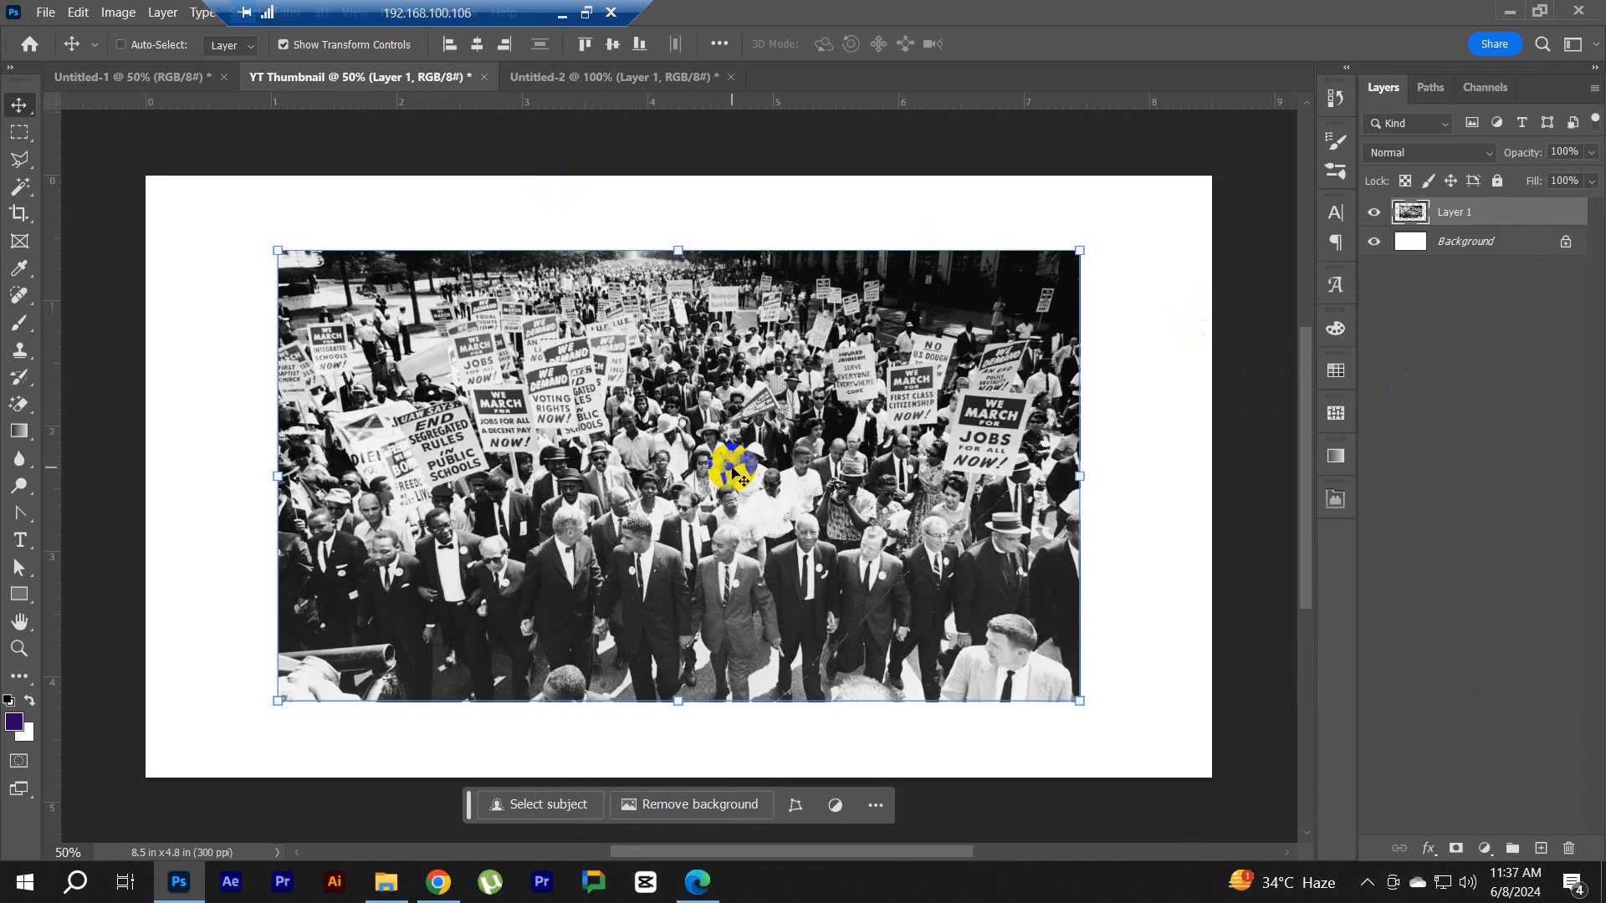
Step: Scale the march photo proportionally to about 141.3% and move it down to cover the canvas with its upper edge aligned
left_click(679, 250)
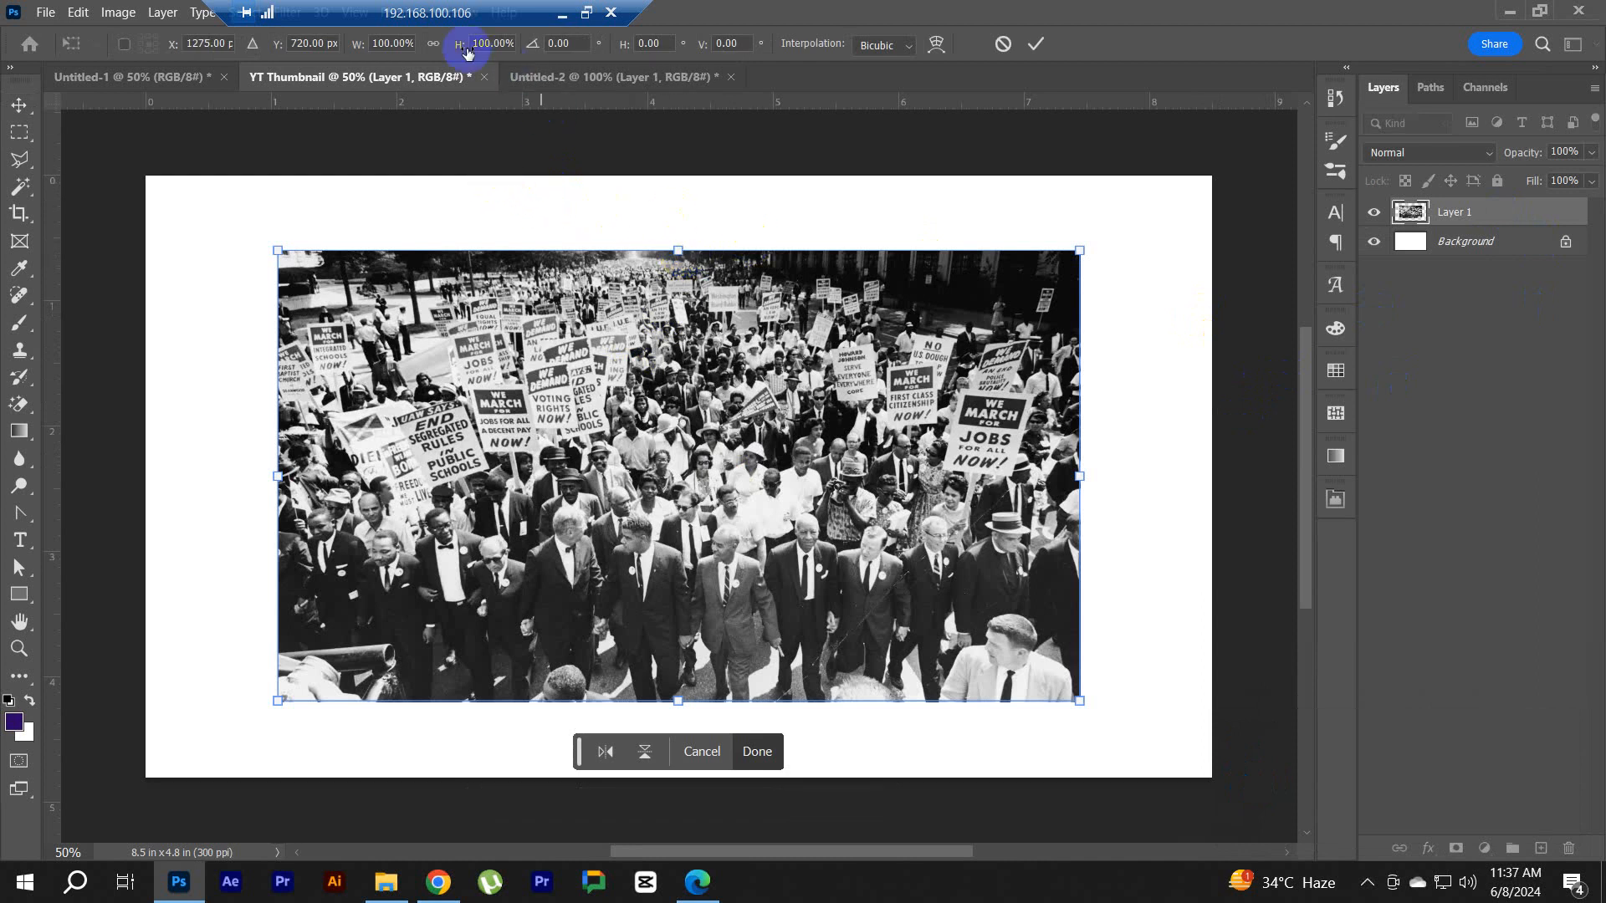
left_click(435, 50)
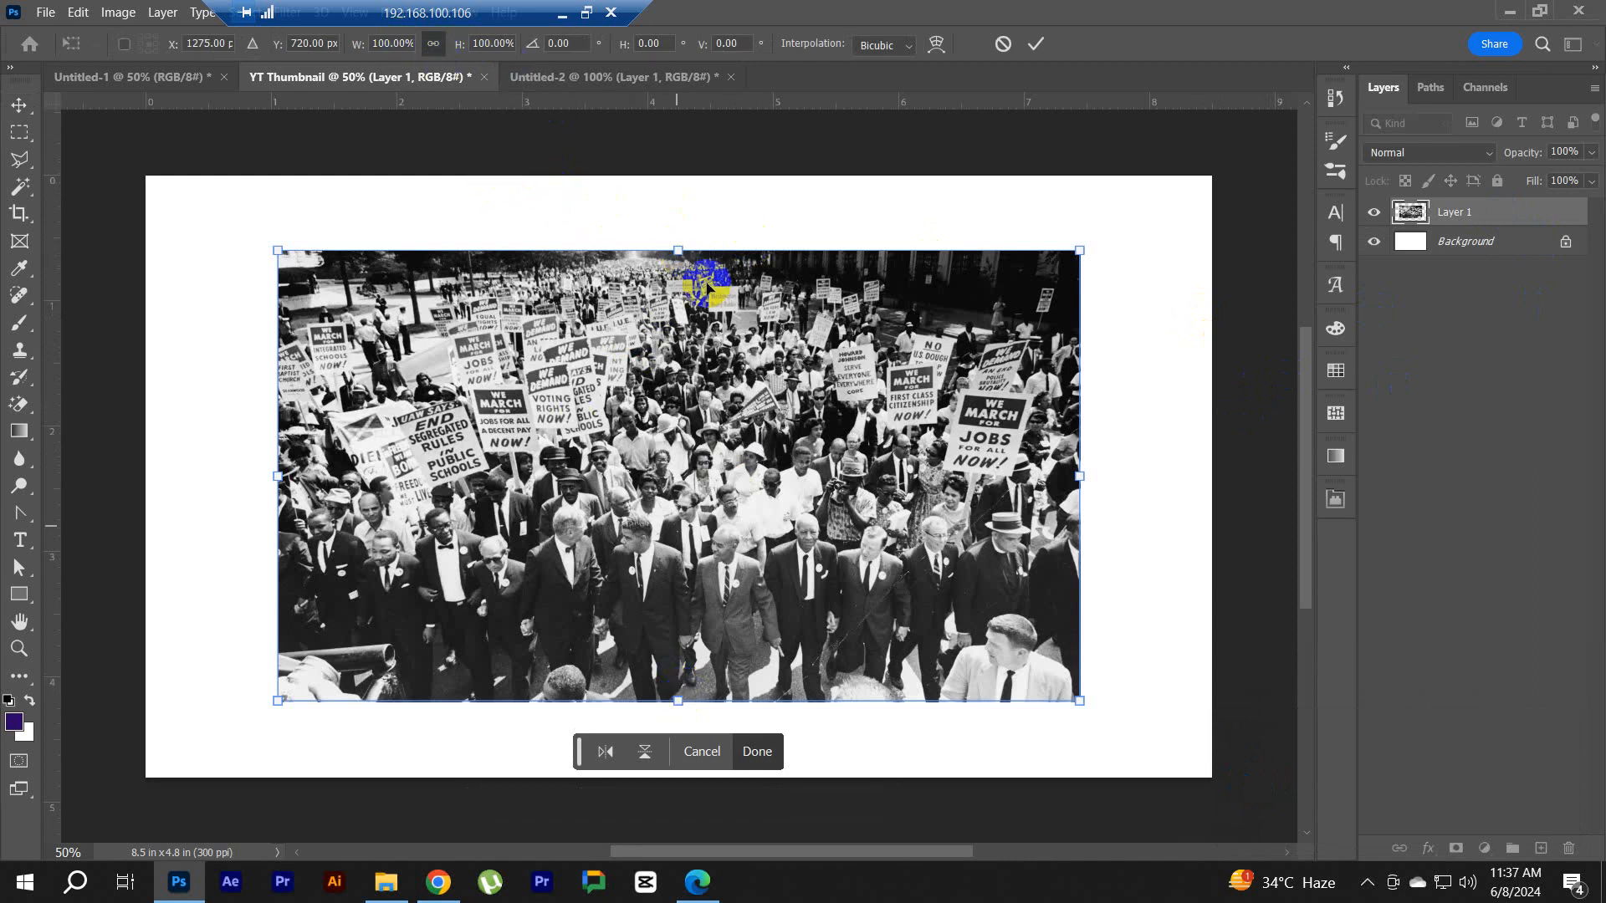
left_click_drag(677, 250, 701, 159)
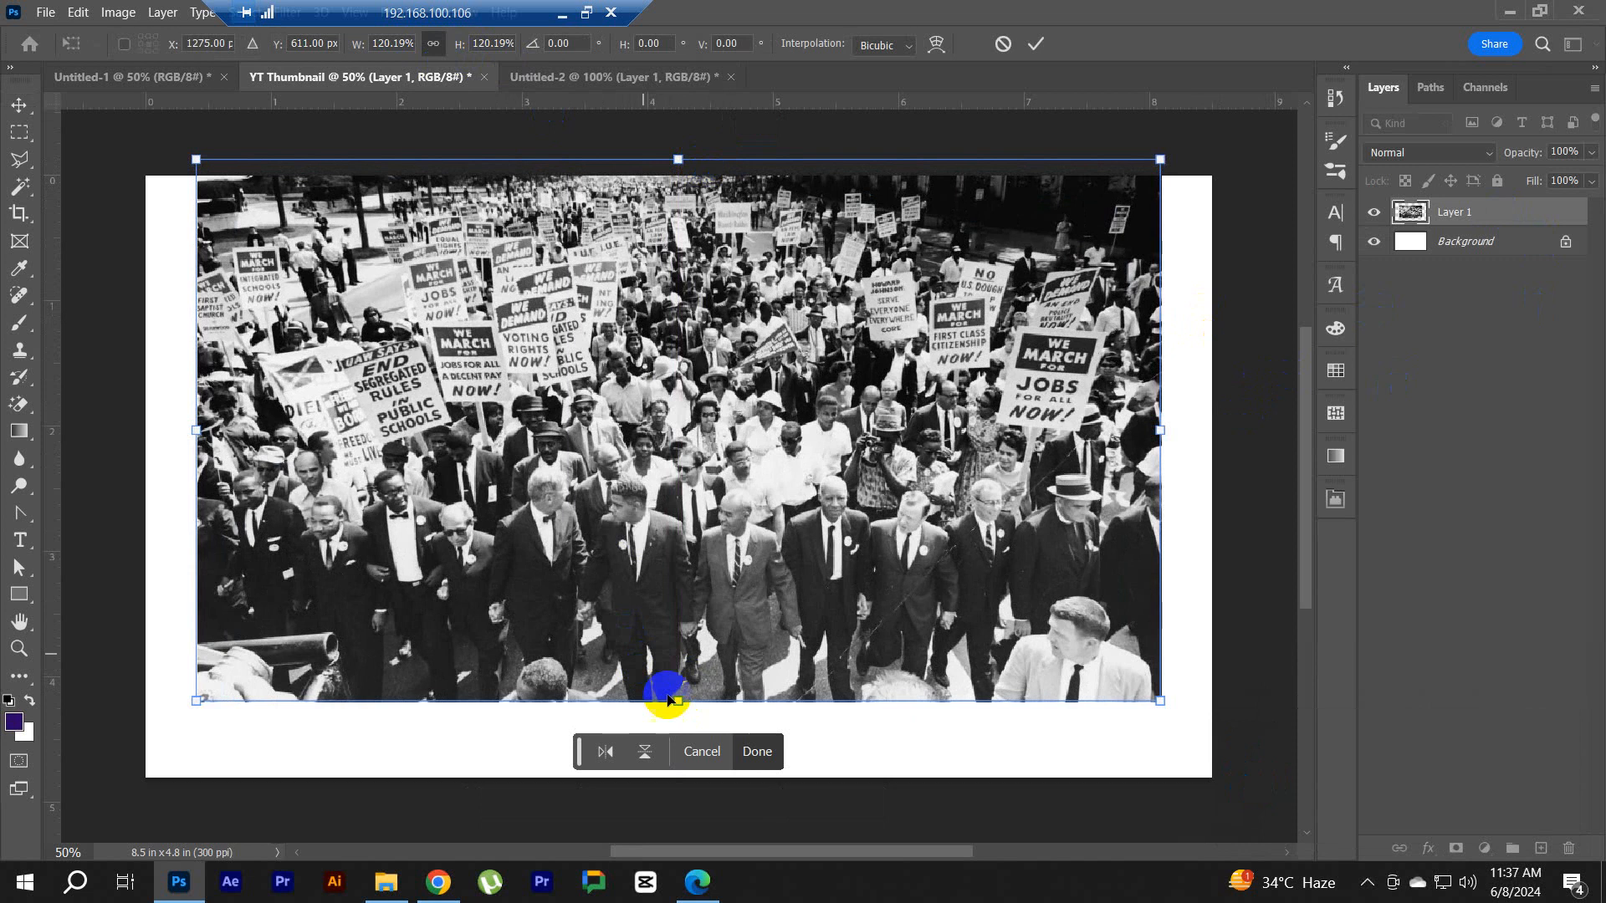
left_click_drag(677, 701, 692, 810)
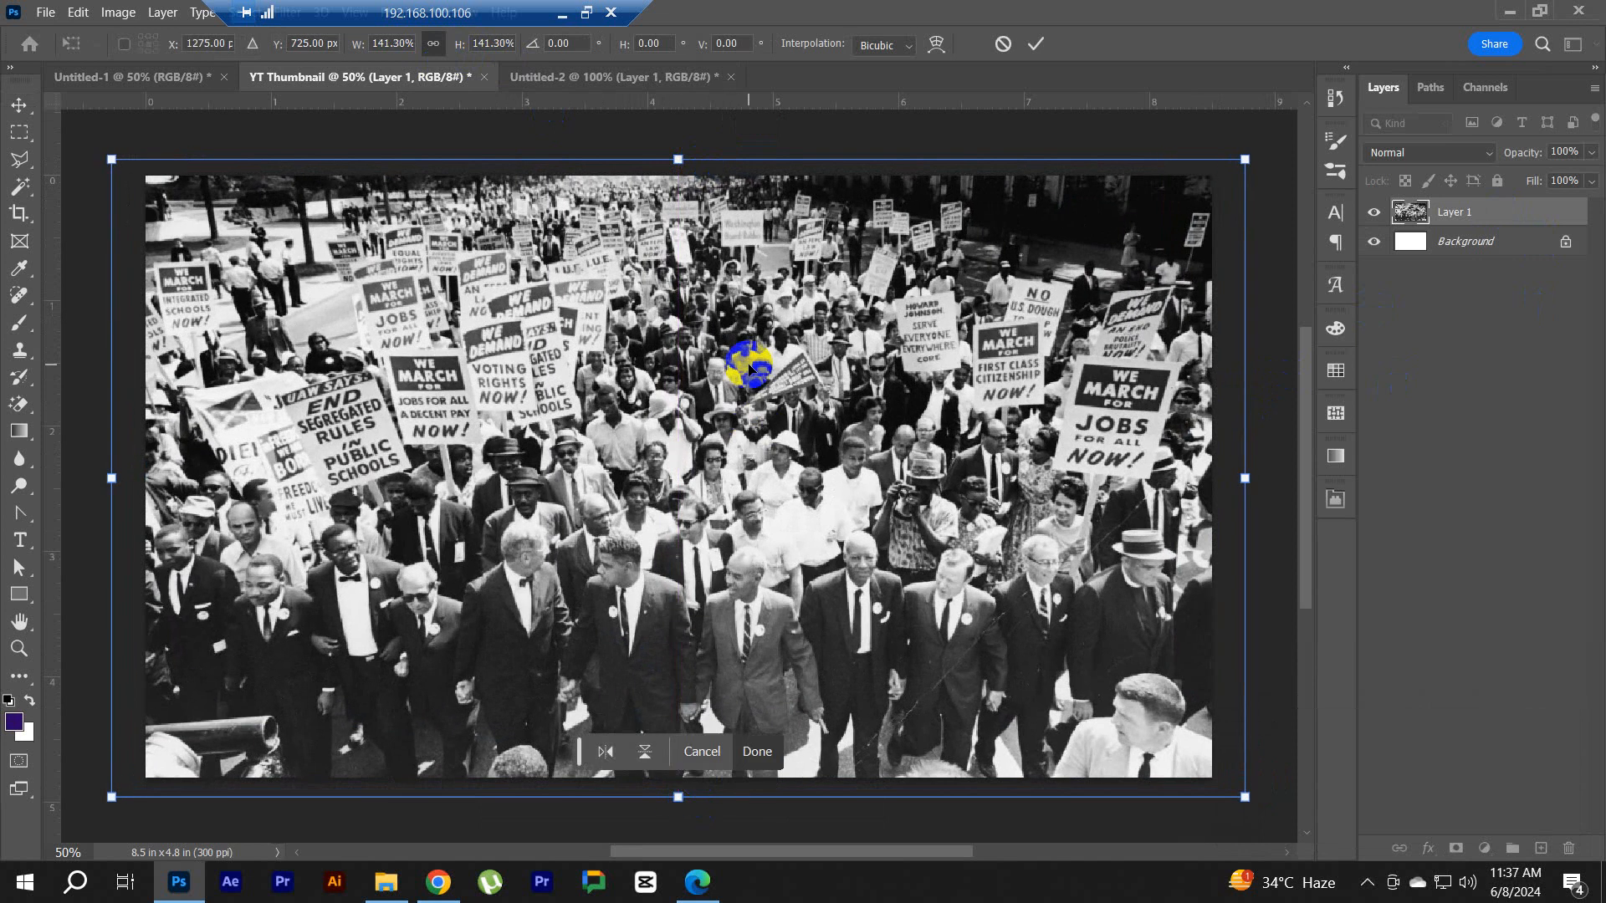
left_click_drag(735, 369, 749, 389)
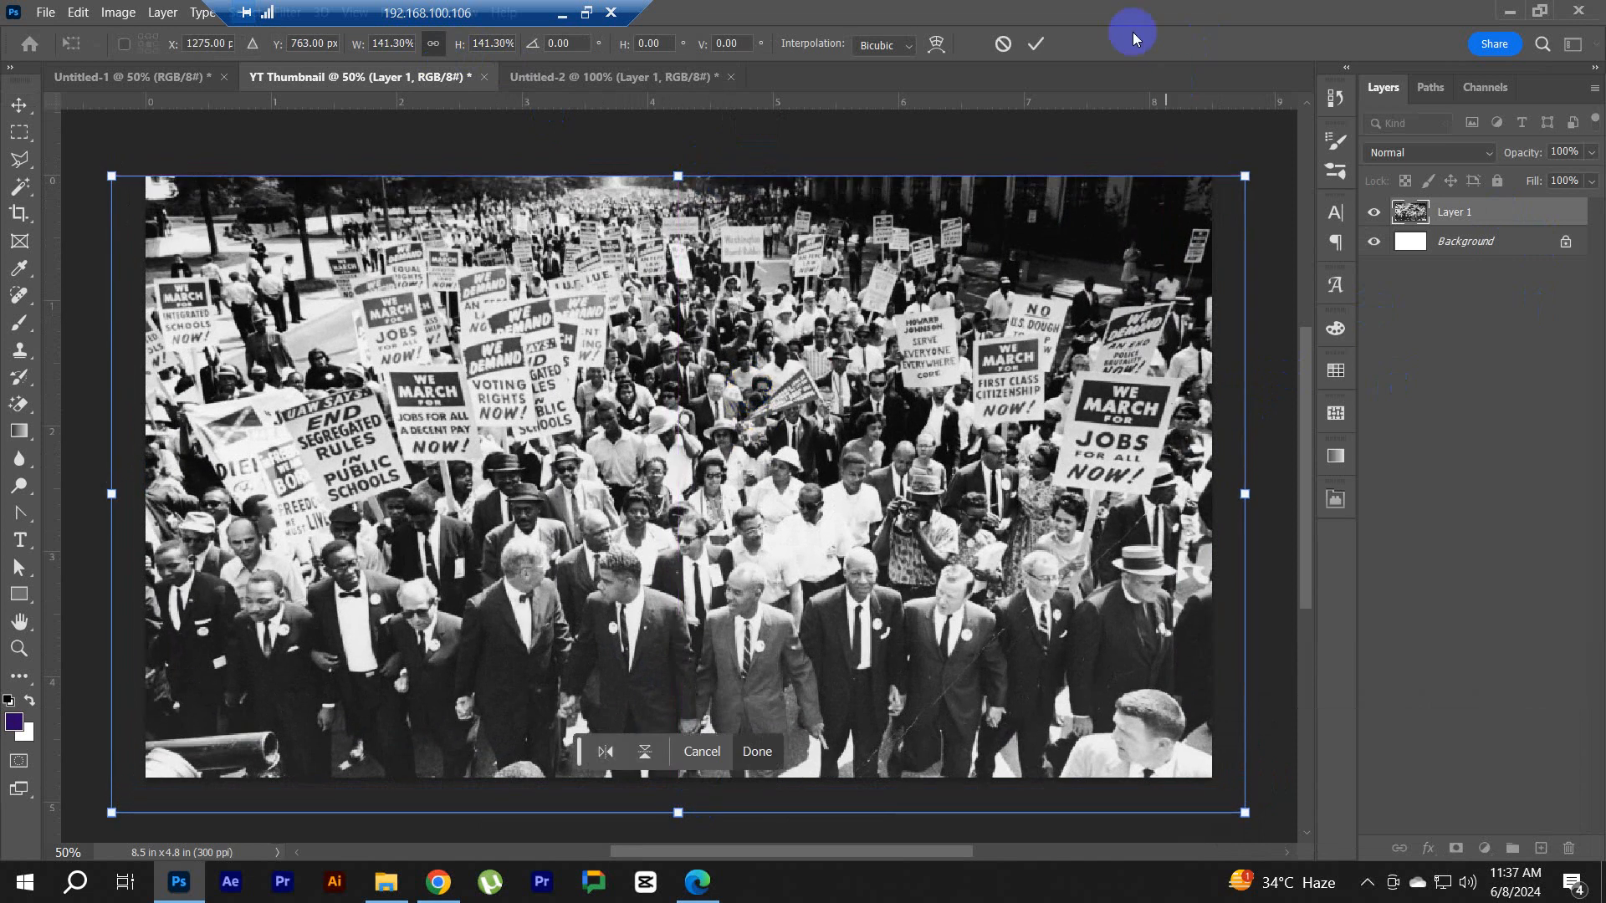
left_click(1035, 44)
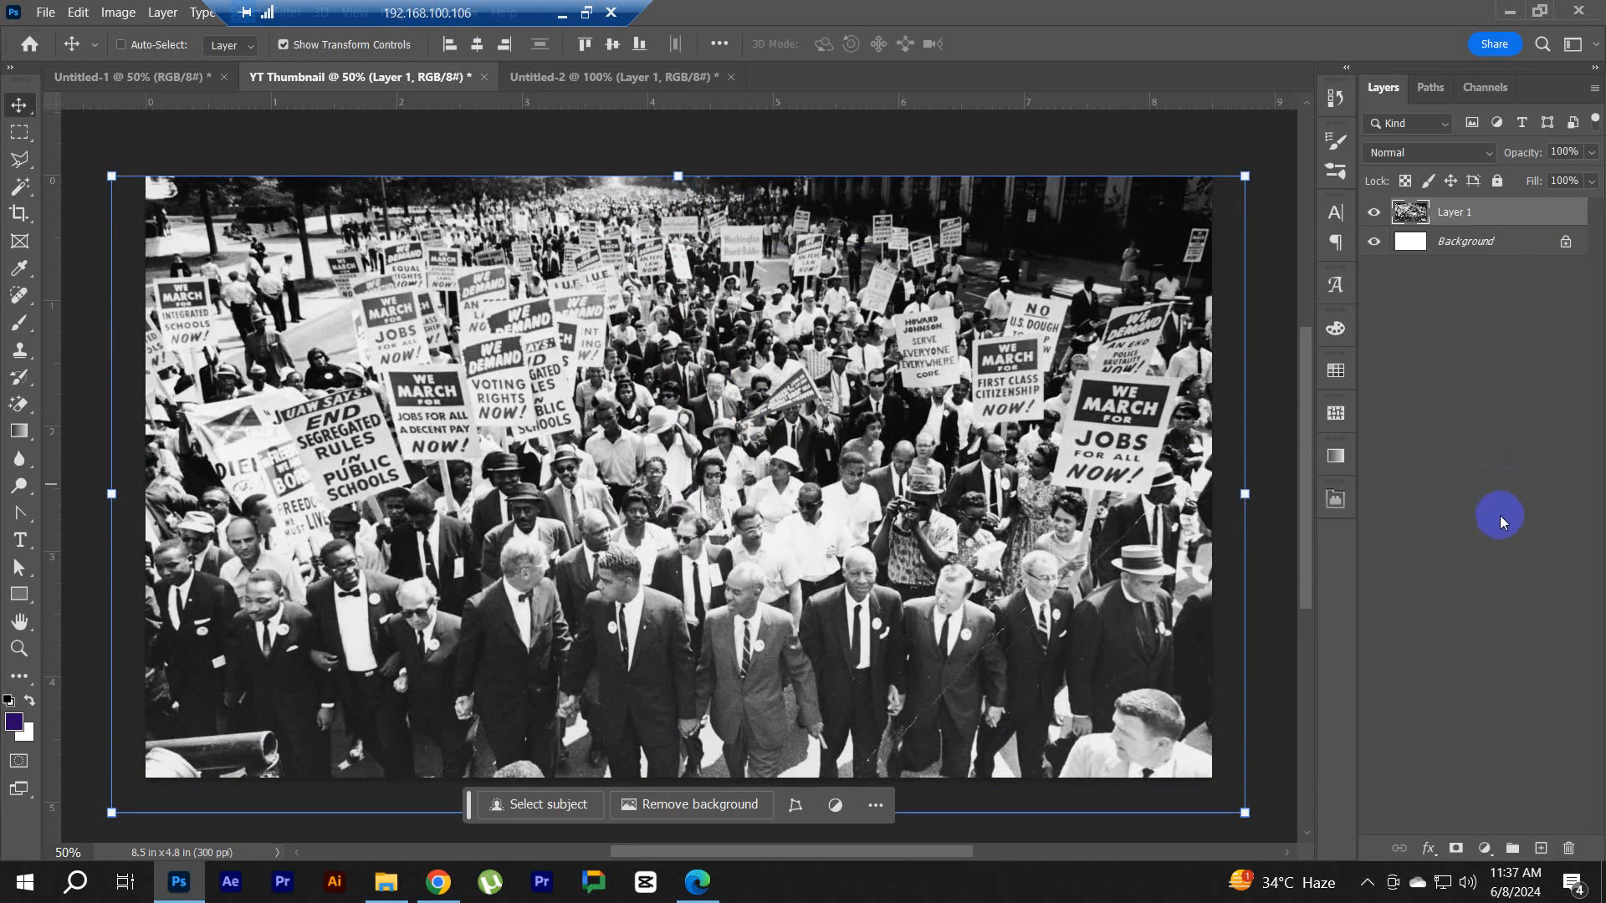
Step: Switch to Edge and review the New Arrival T-shirt and neck sweatshirt banners sent in the WhatsApp chat
left_click(707, 891)
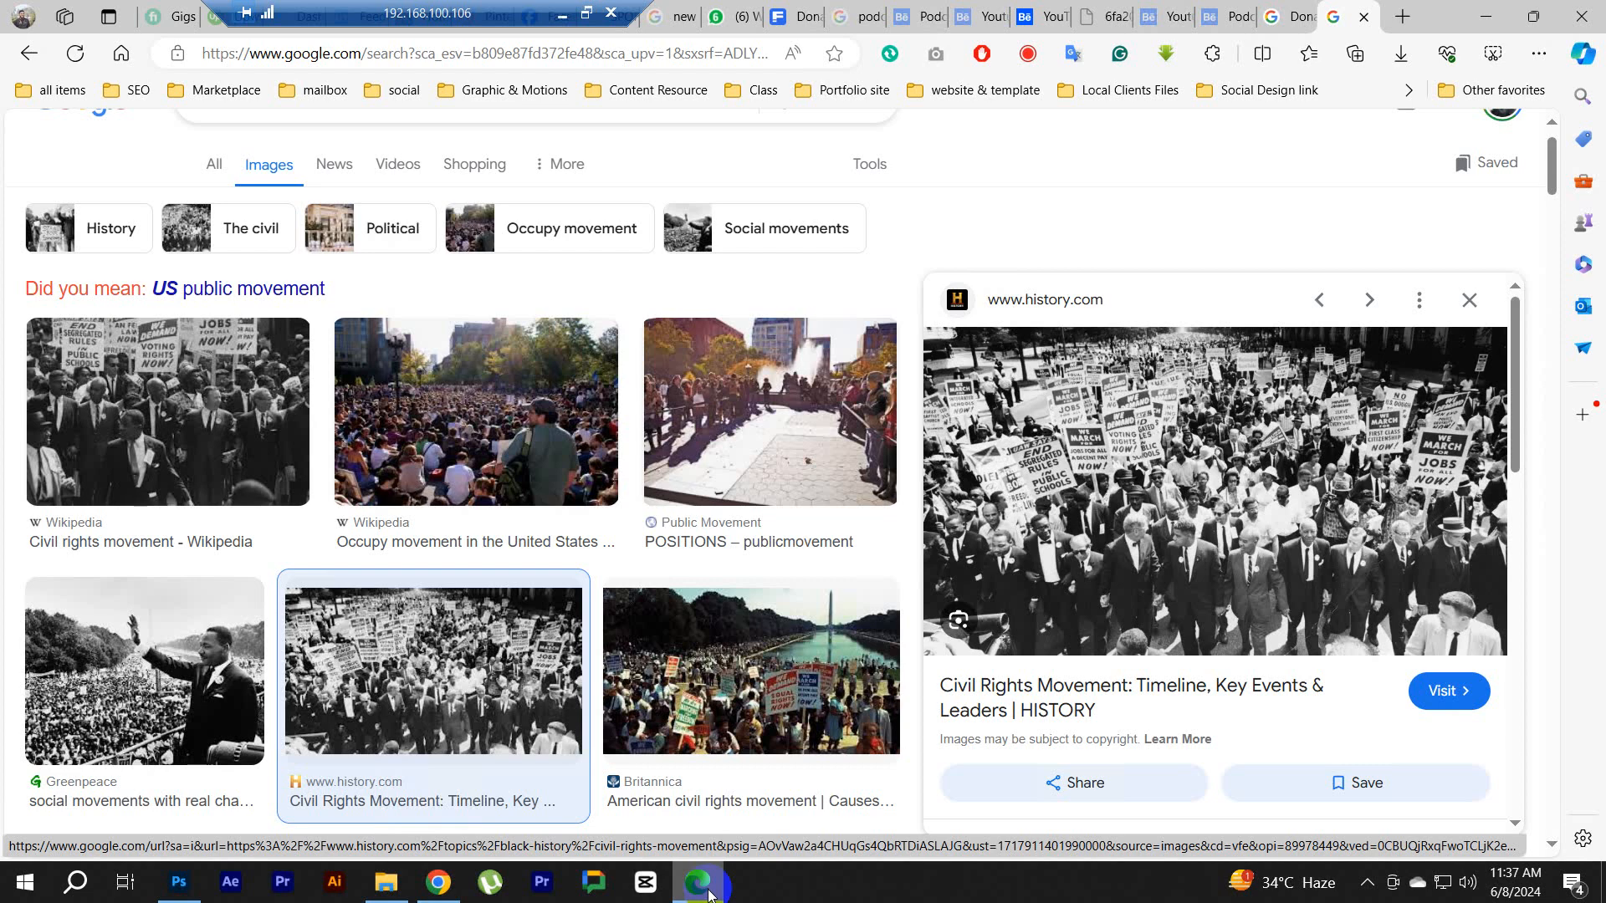
left_click(733, 16)
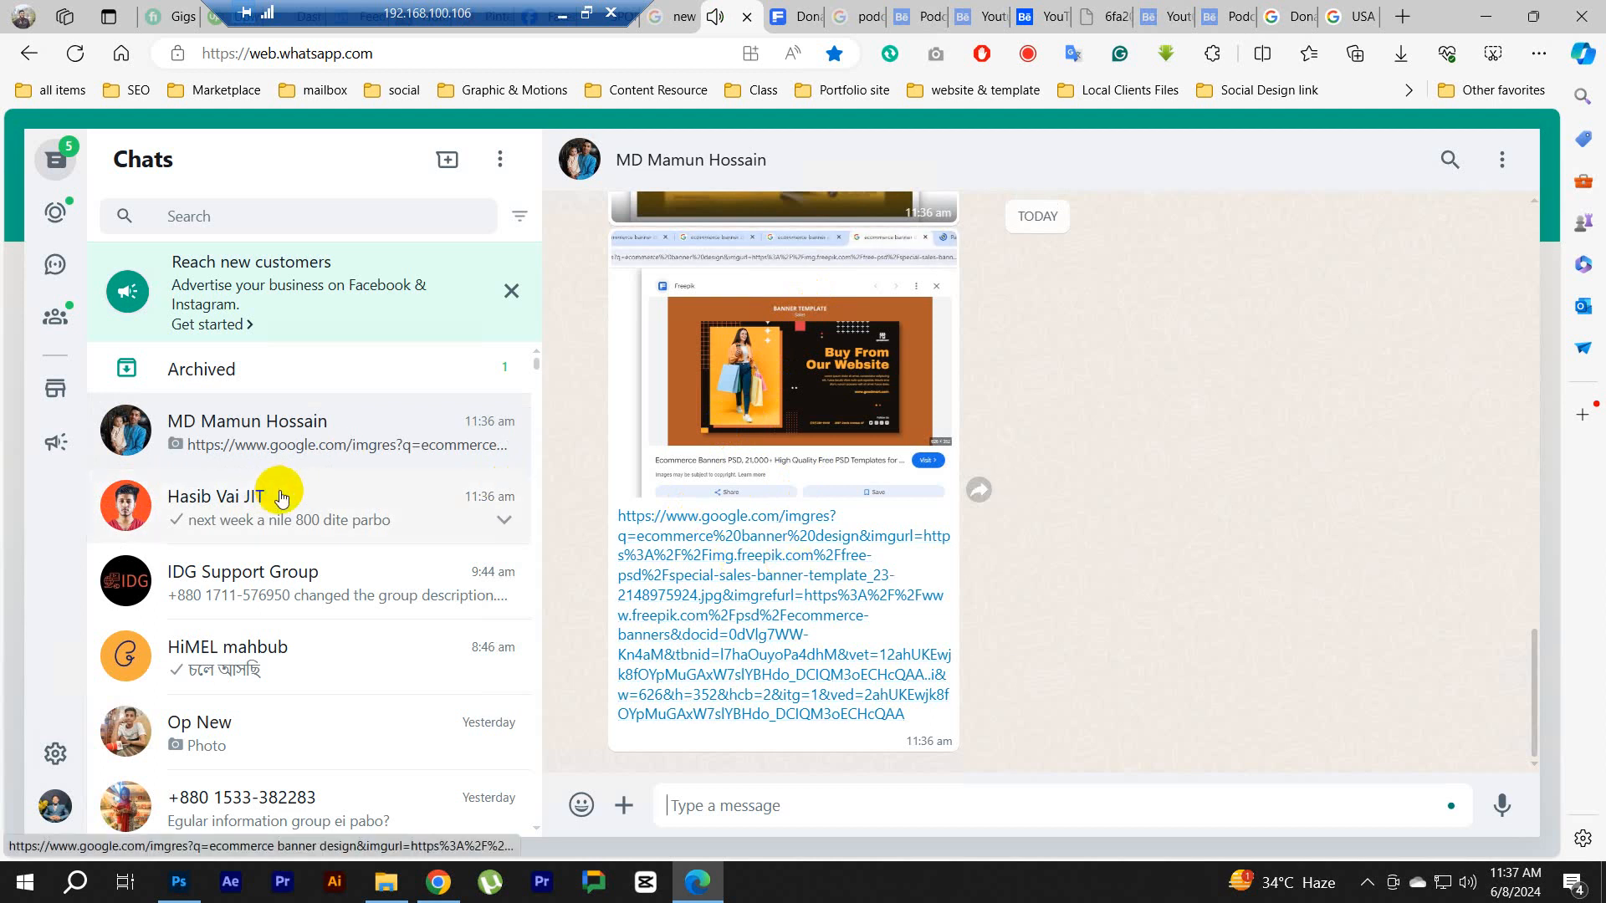
scroll(807, 492, "up", 8)
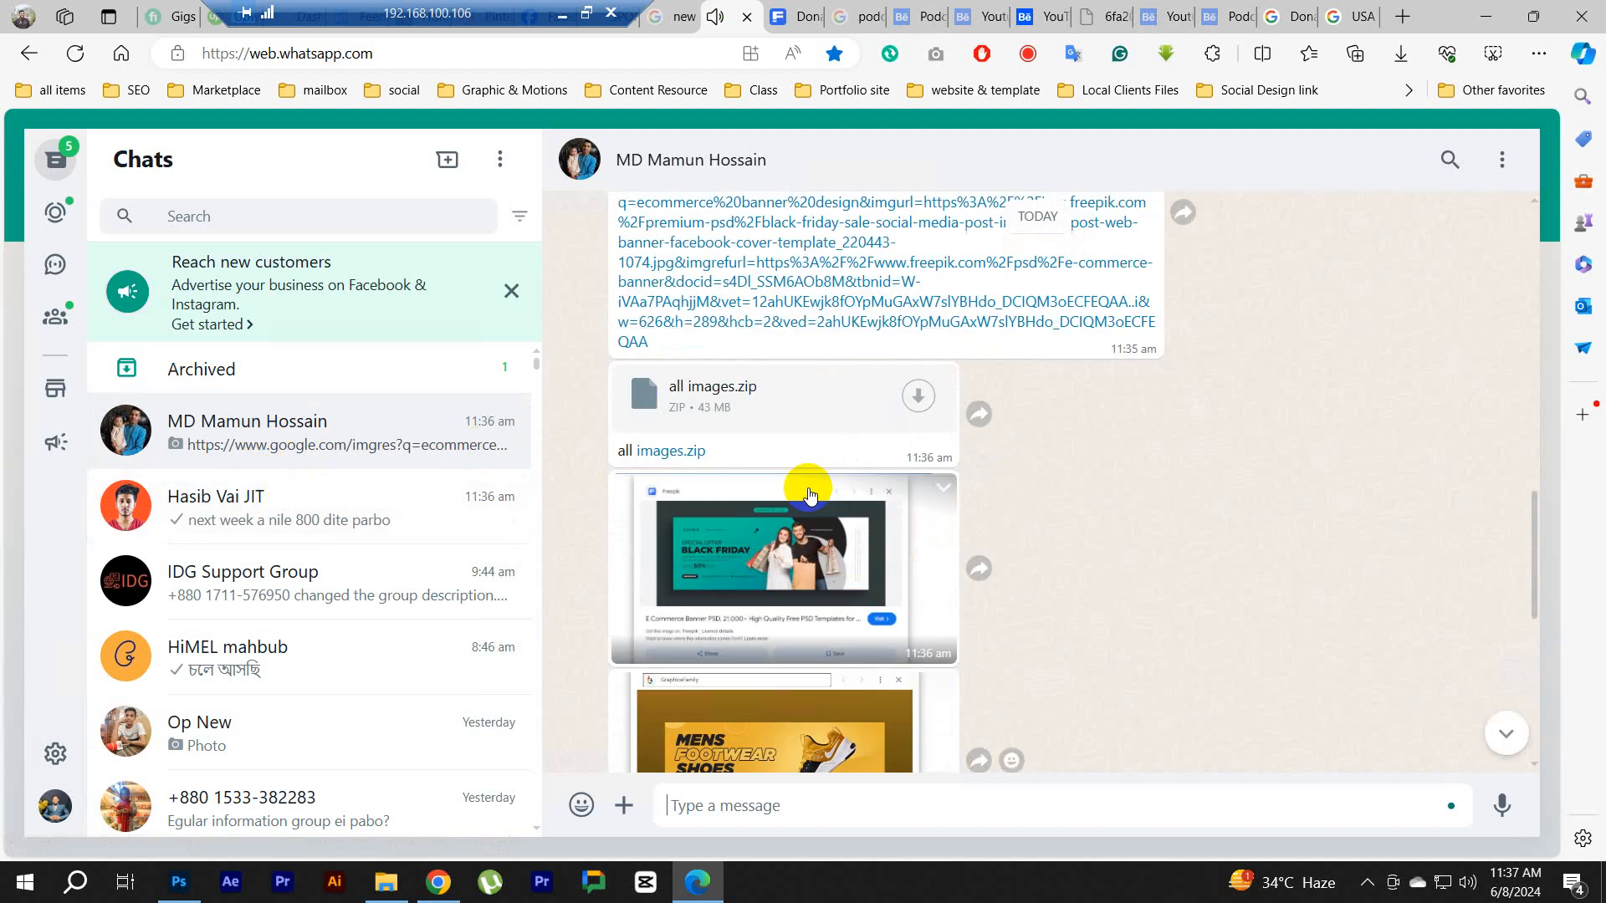
scroll(808, 493, "up", 3)
scroll(809, 487, "up", 1)
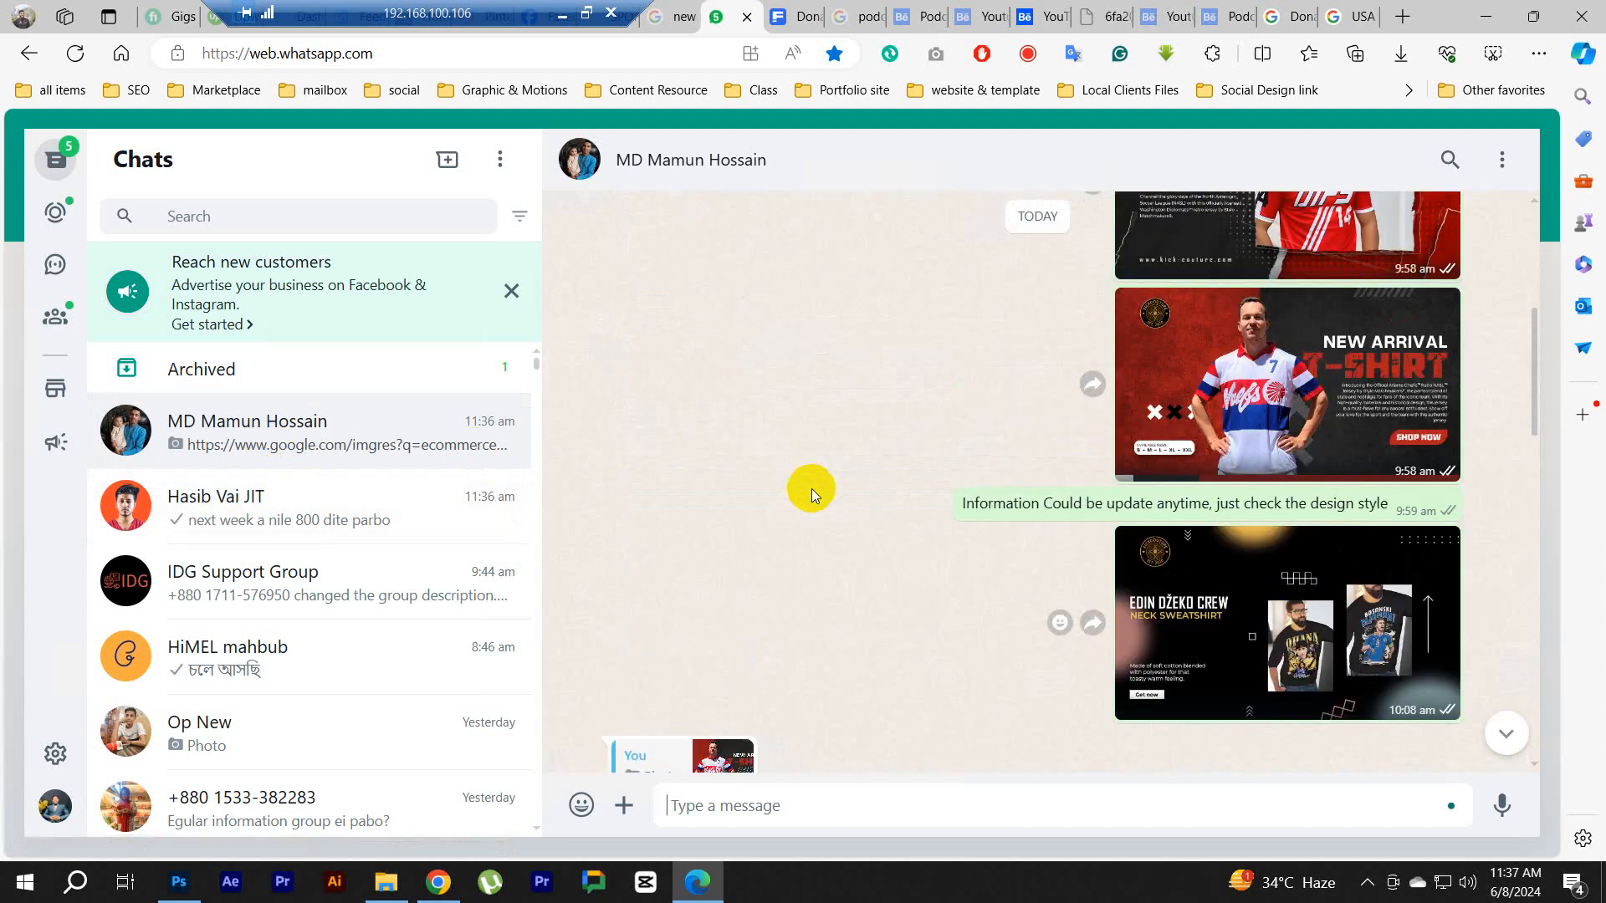
left_click(1271, 402)
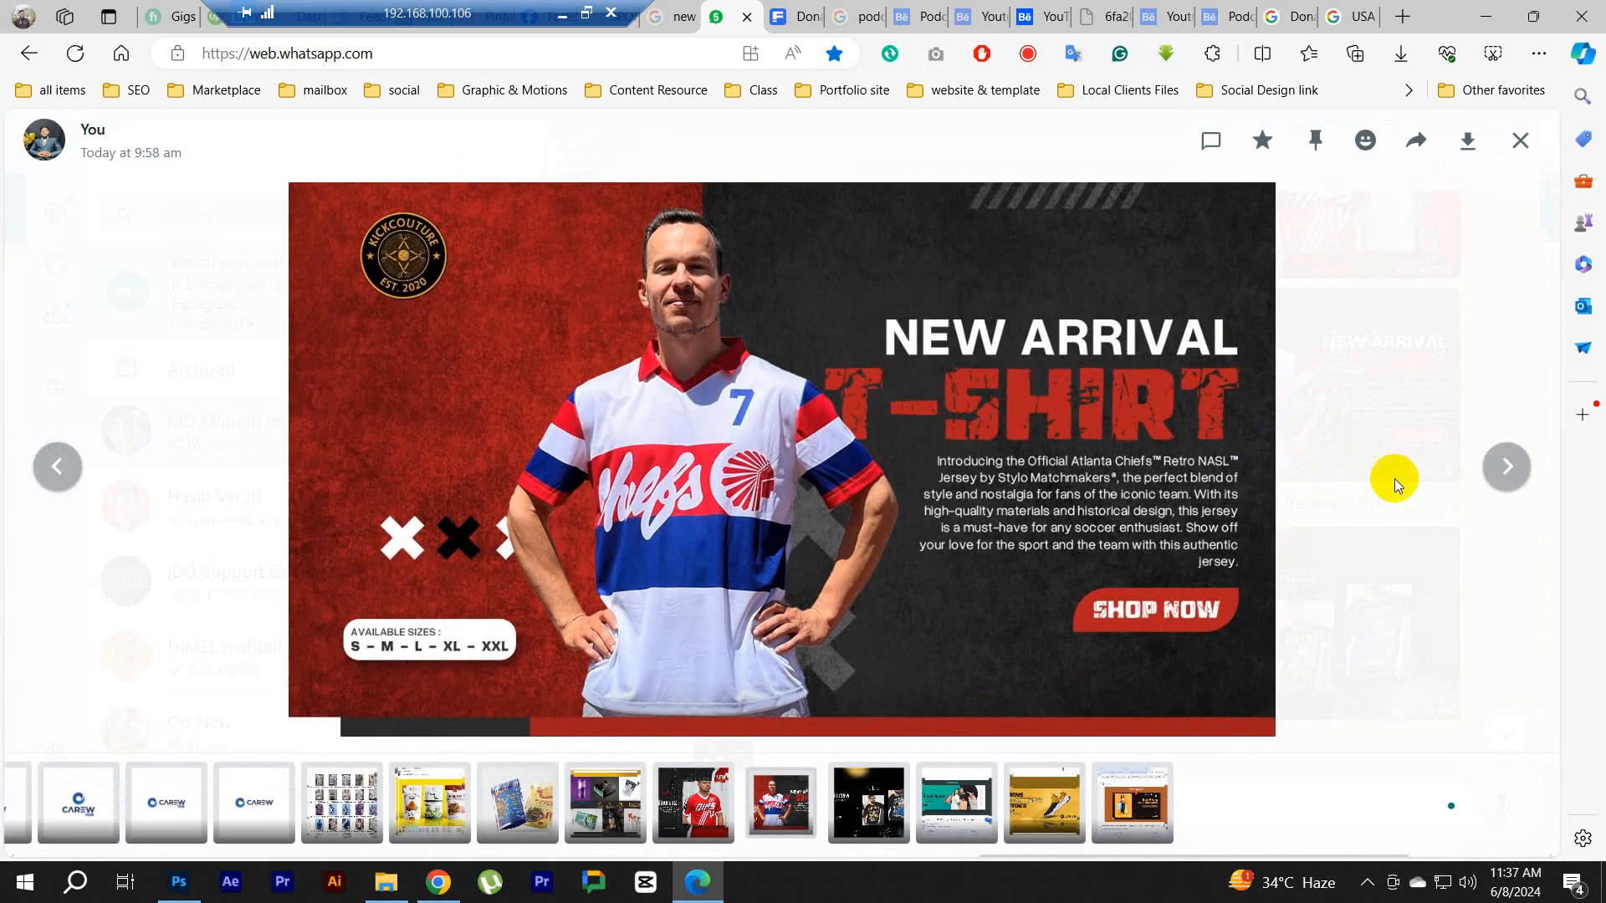
left_click(1506, 467)
left_click(1428, 375)
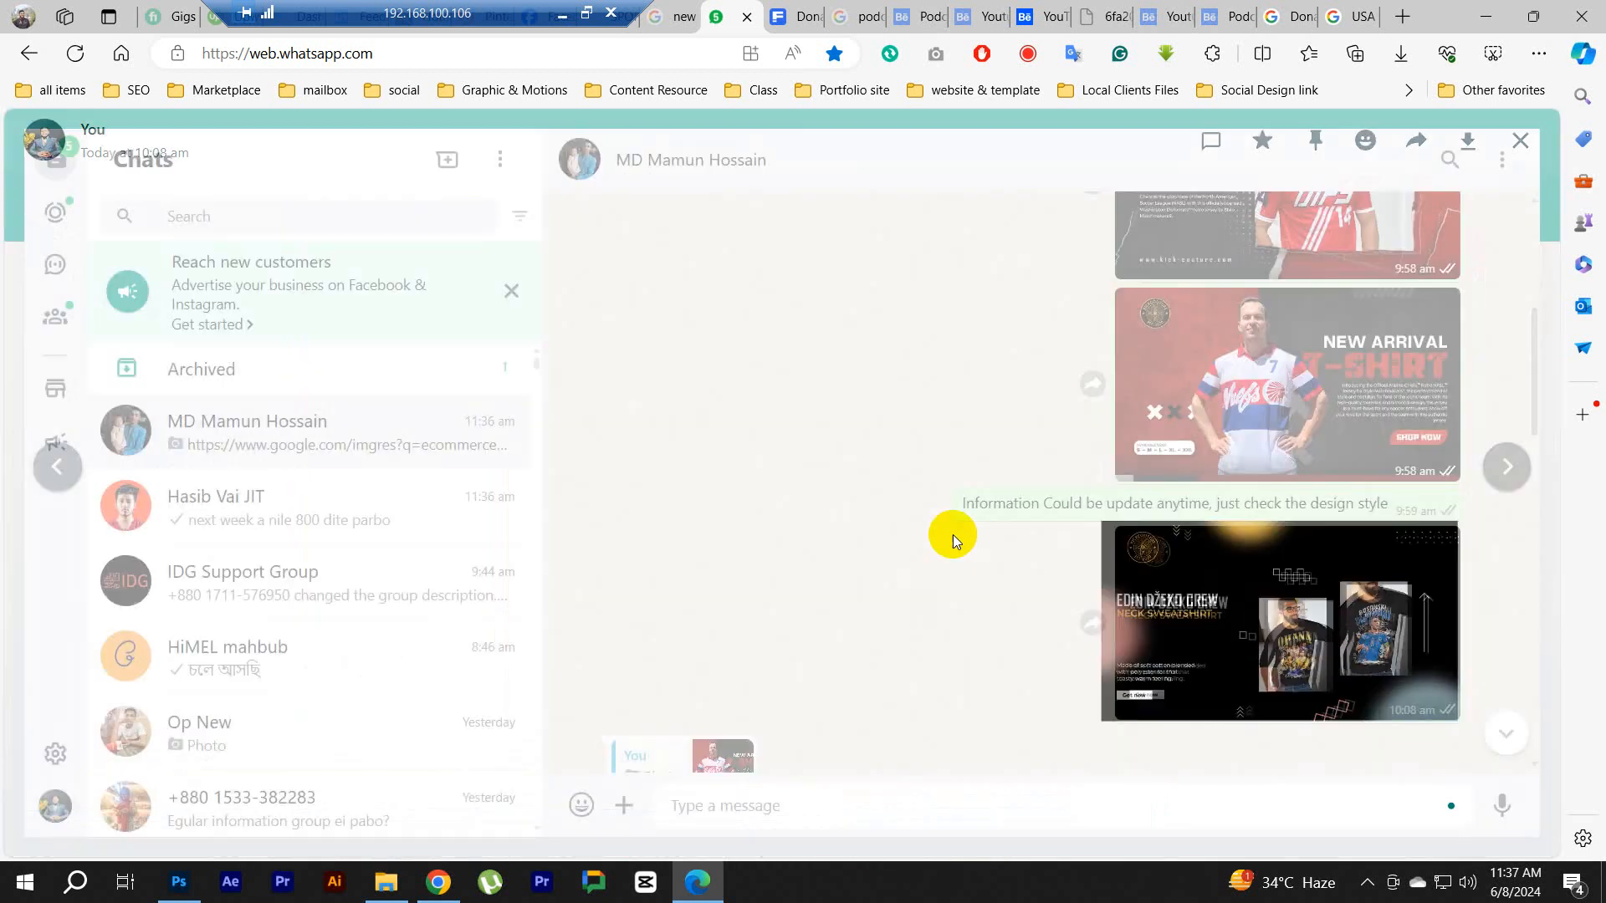
Step: Compare the received e-commerce banner references with the sent neck sweatshirt banner in the WhatsApp chat
scroll(796, 547, "down", 3)
scroll(794, 566, "down", 10)
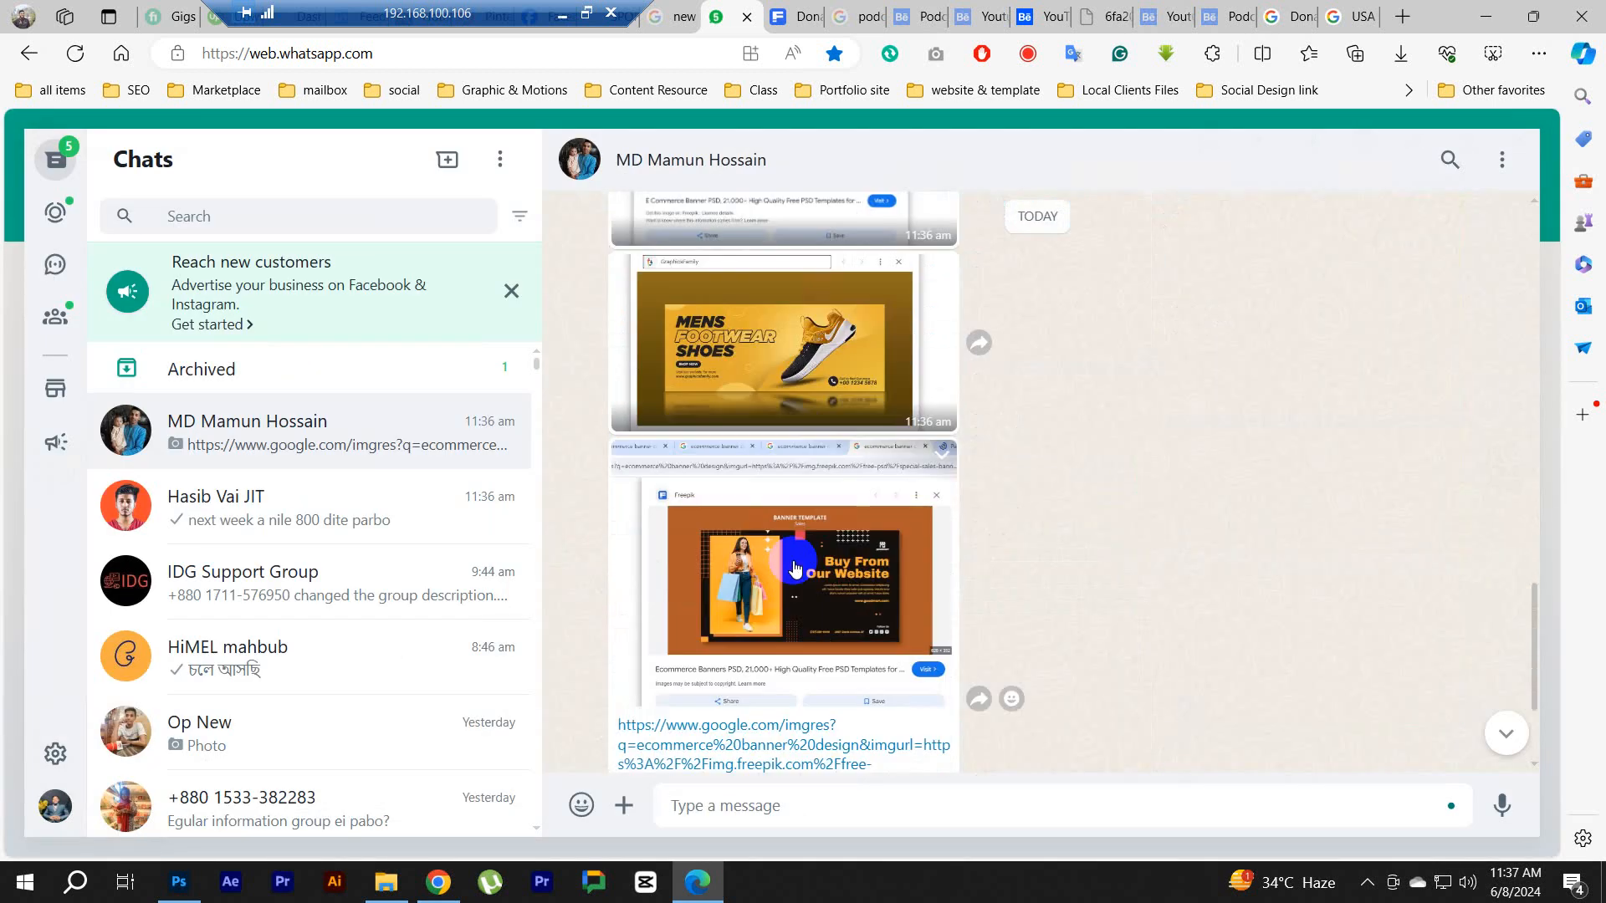
scroll(796, 569, "up", 5)
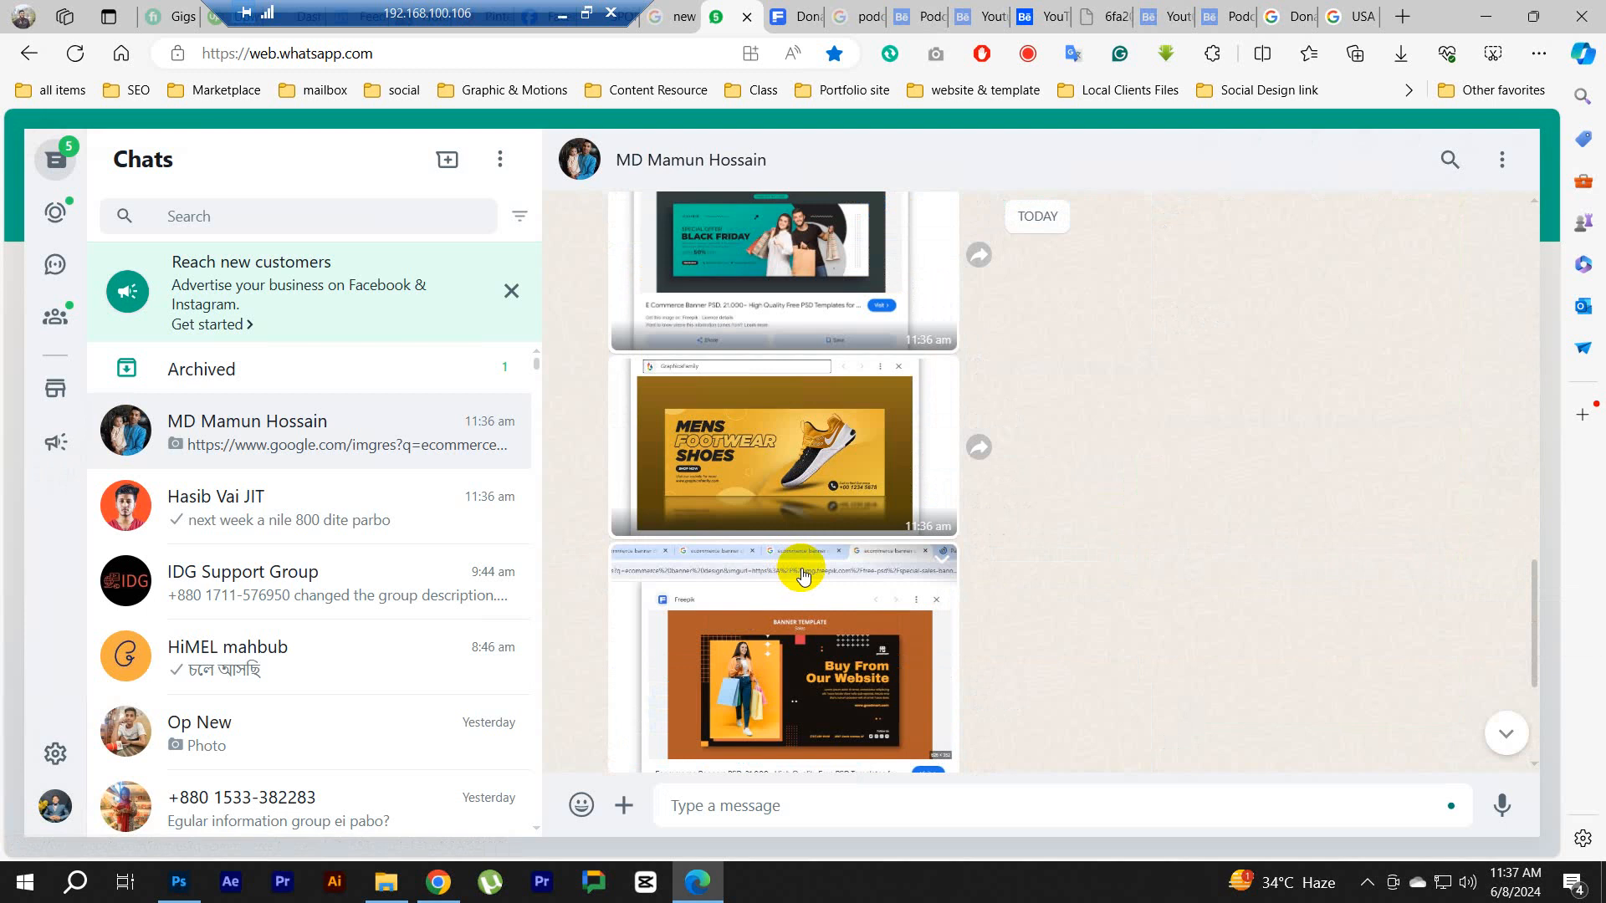
scroll(799, 567, "up", 4)
scroll(815, 565, "up", 5)
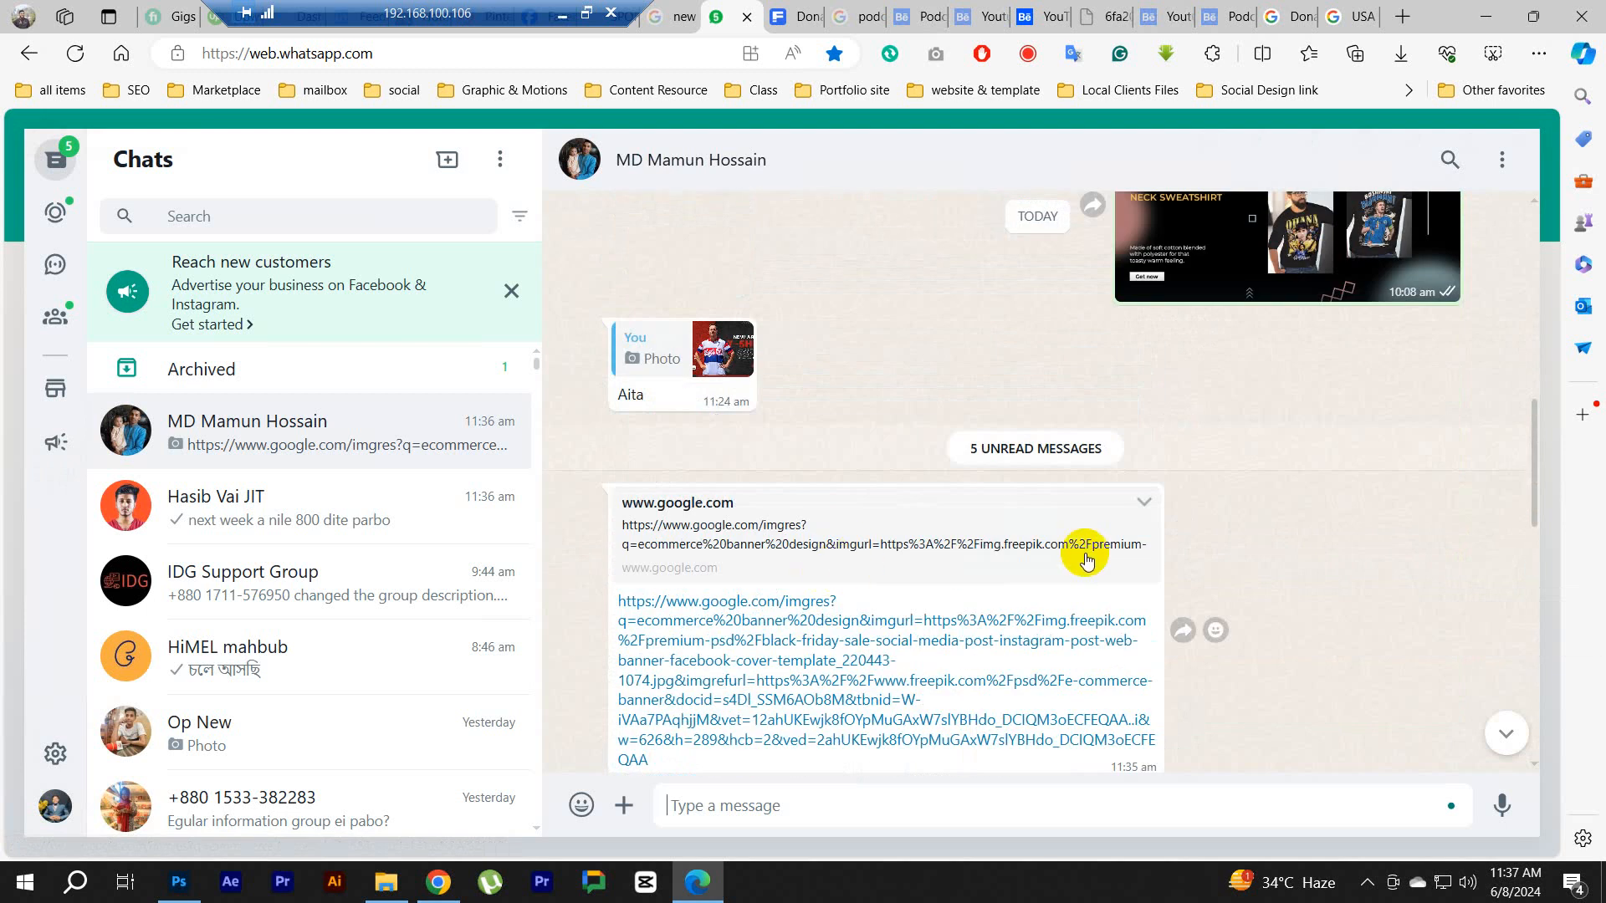
scroll(1258, 356, "up", 3)
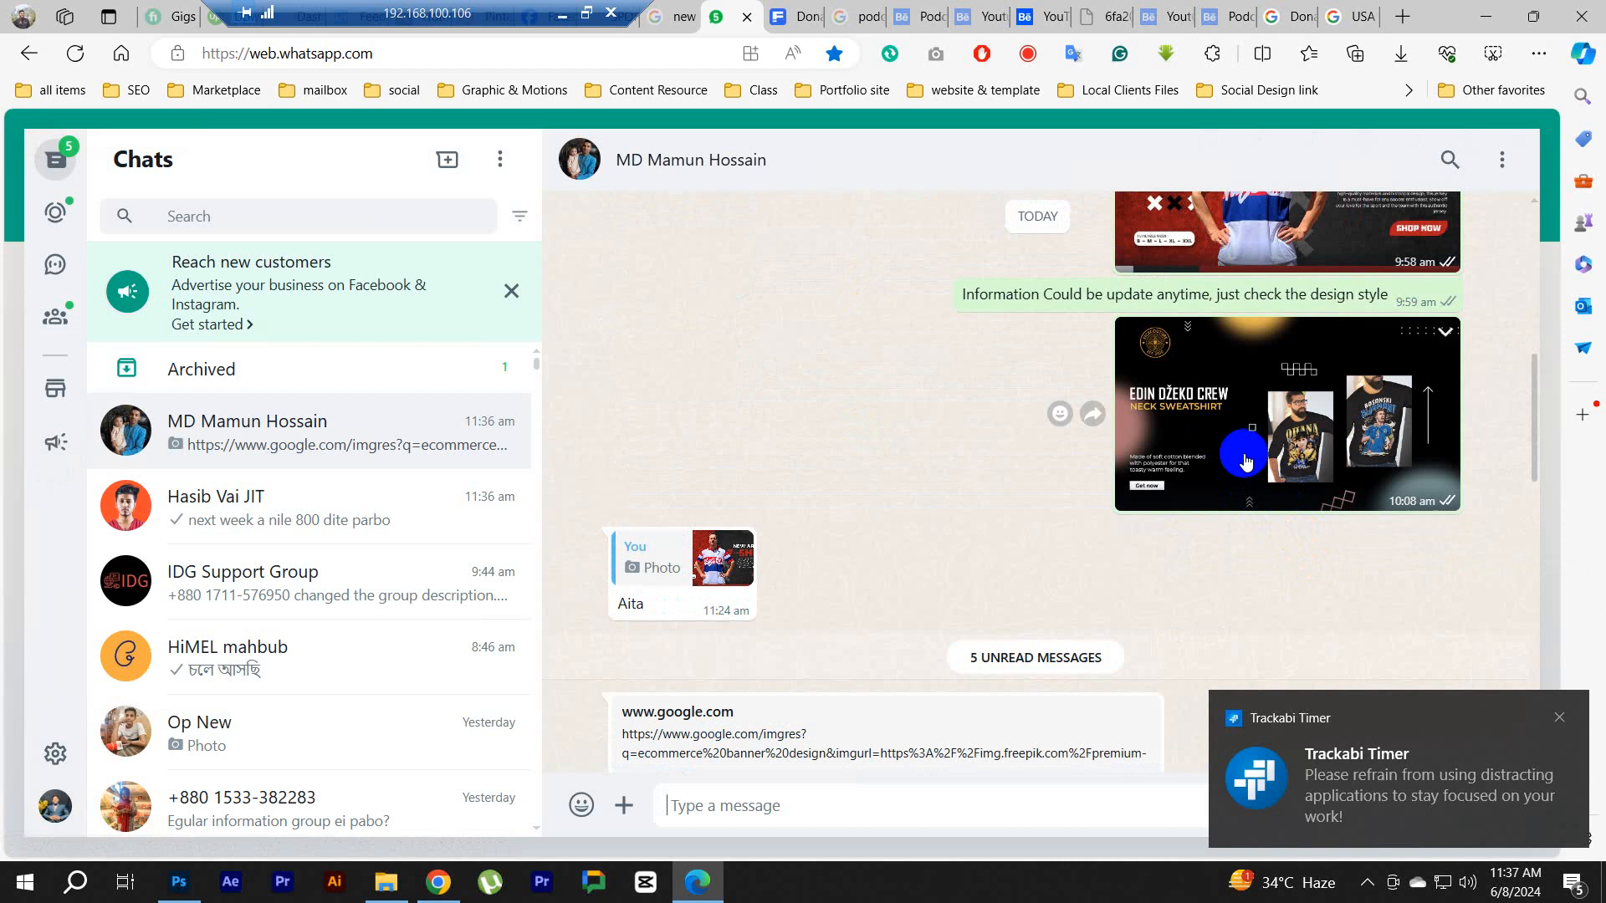
left_click(1560, 718)
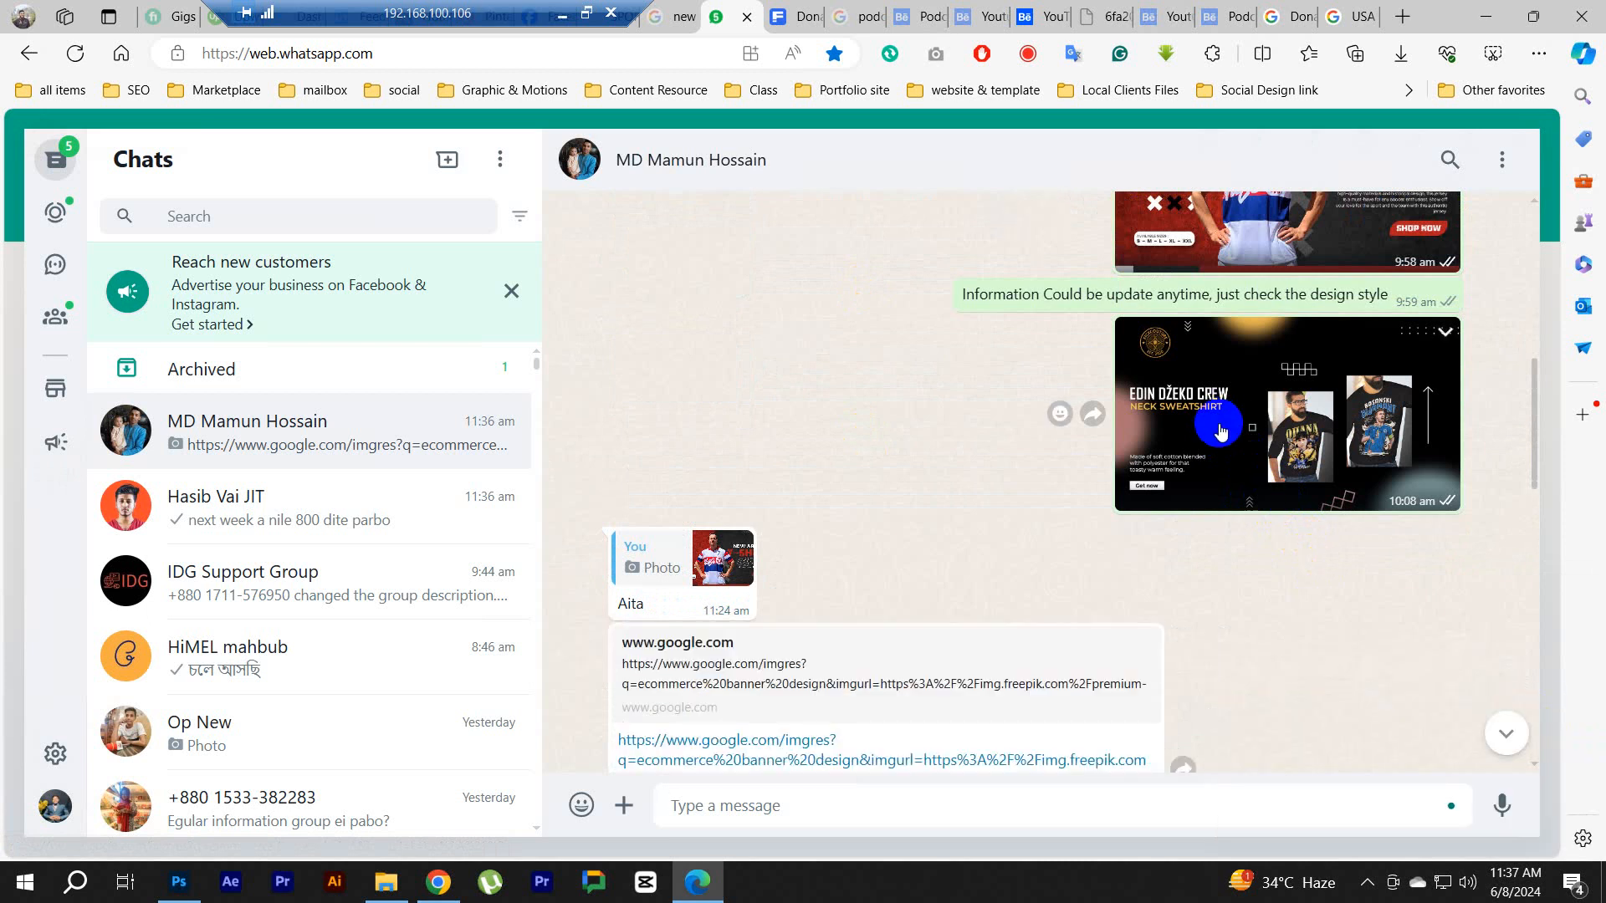
left_click(1220, 431)
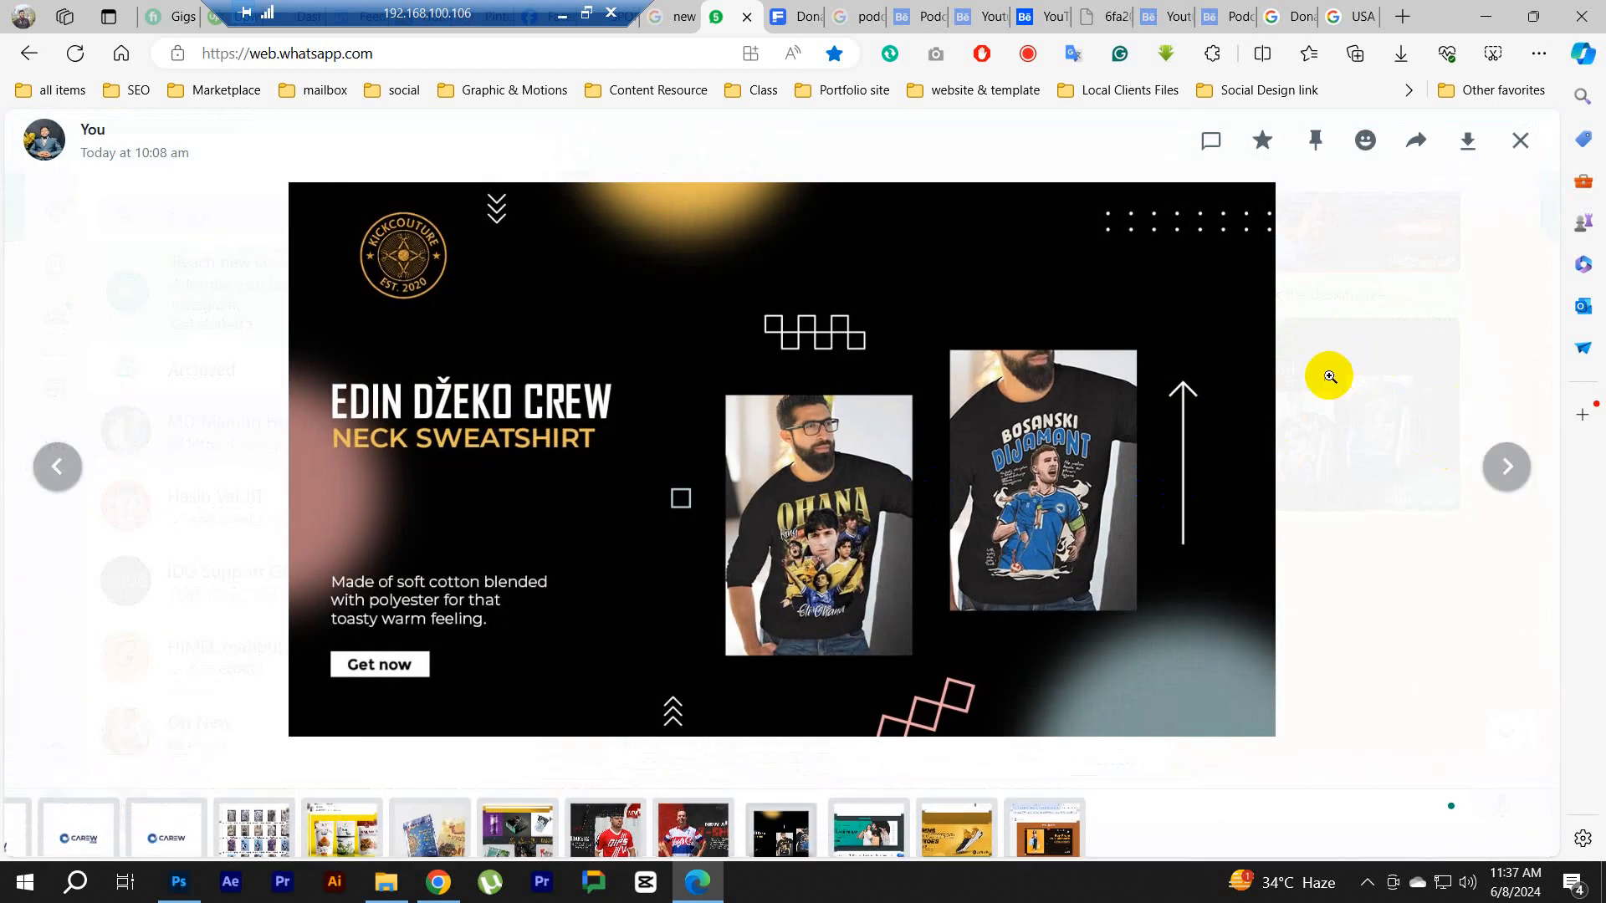
left_click(1329, 376)
scroll(827, 618, "down", 5)
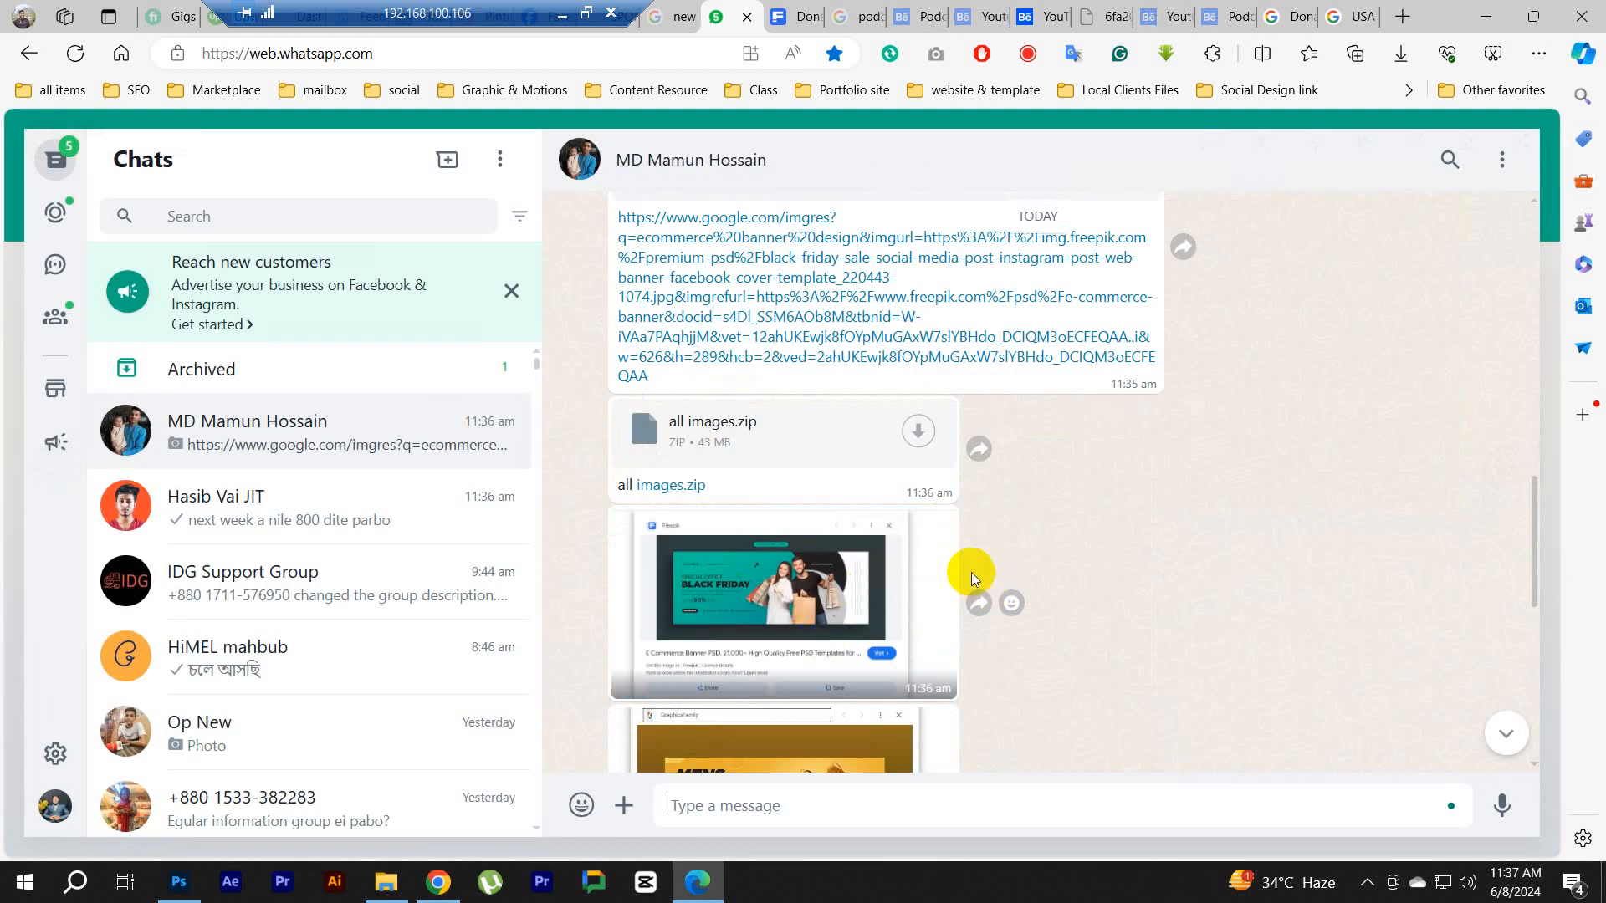
scroll(970, 569, "up", 10)
scroll(1271, 561, "up", 2)
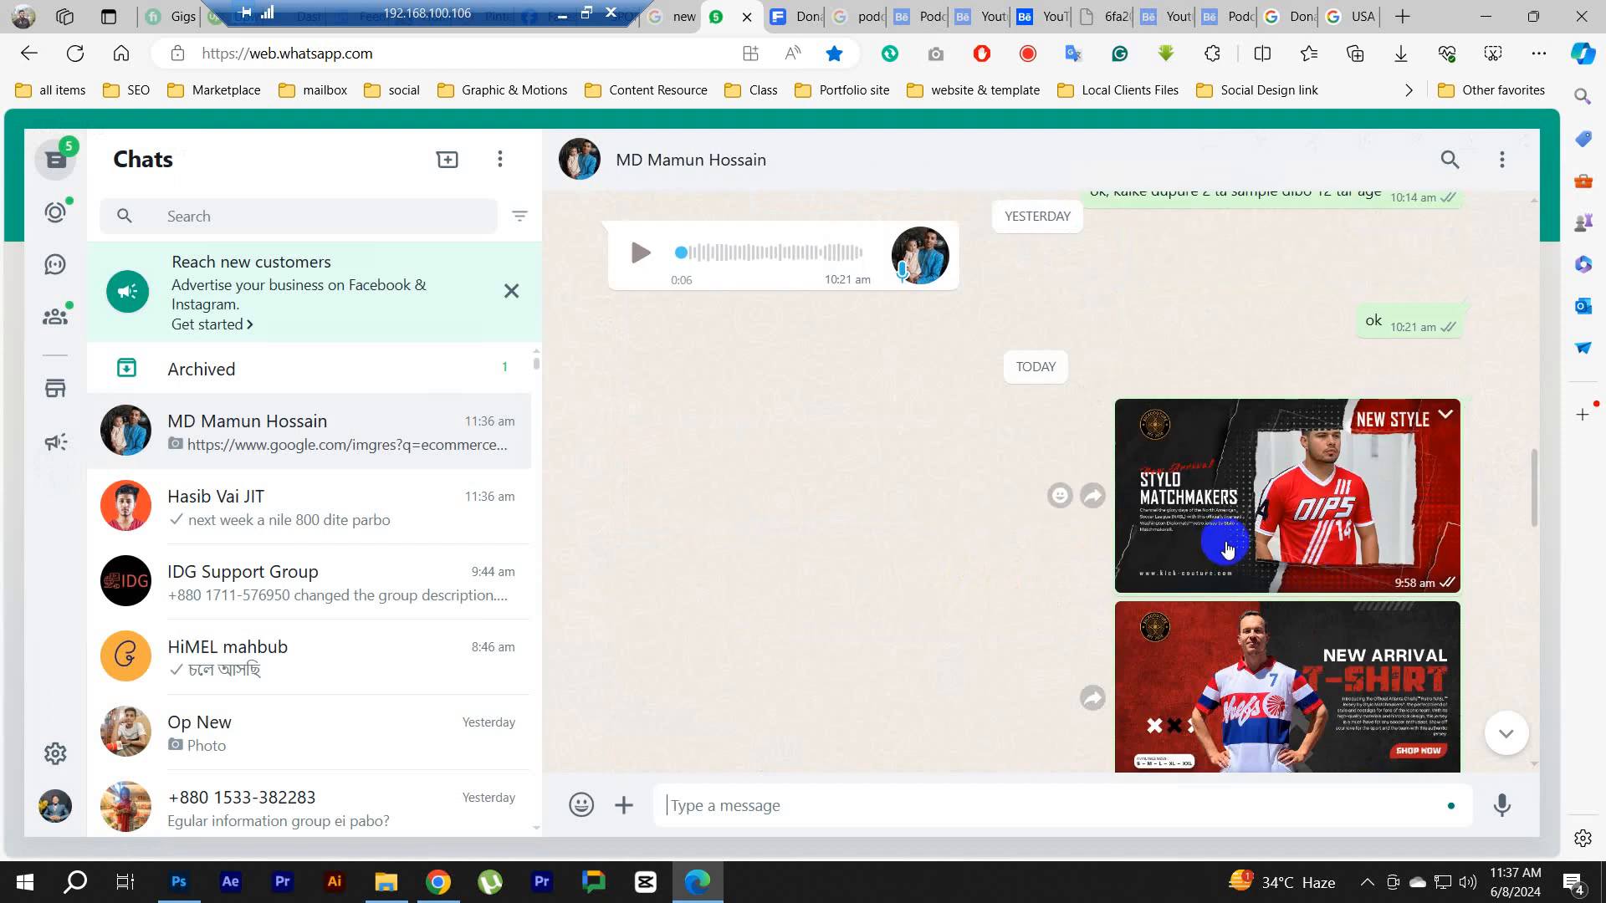
Step: Dismiss the WhatsApp advertising notice and examine the Buy From Our Website, Mens Footwear Shoes and Black Friday reference banners enlarged
left_click(510, 290)
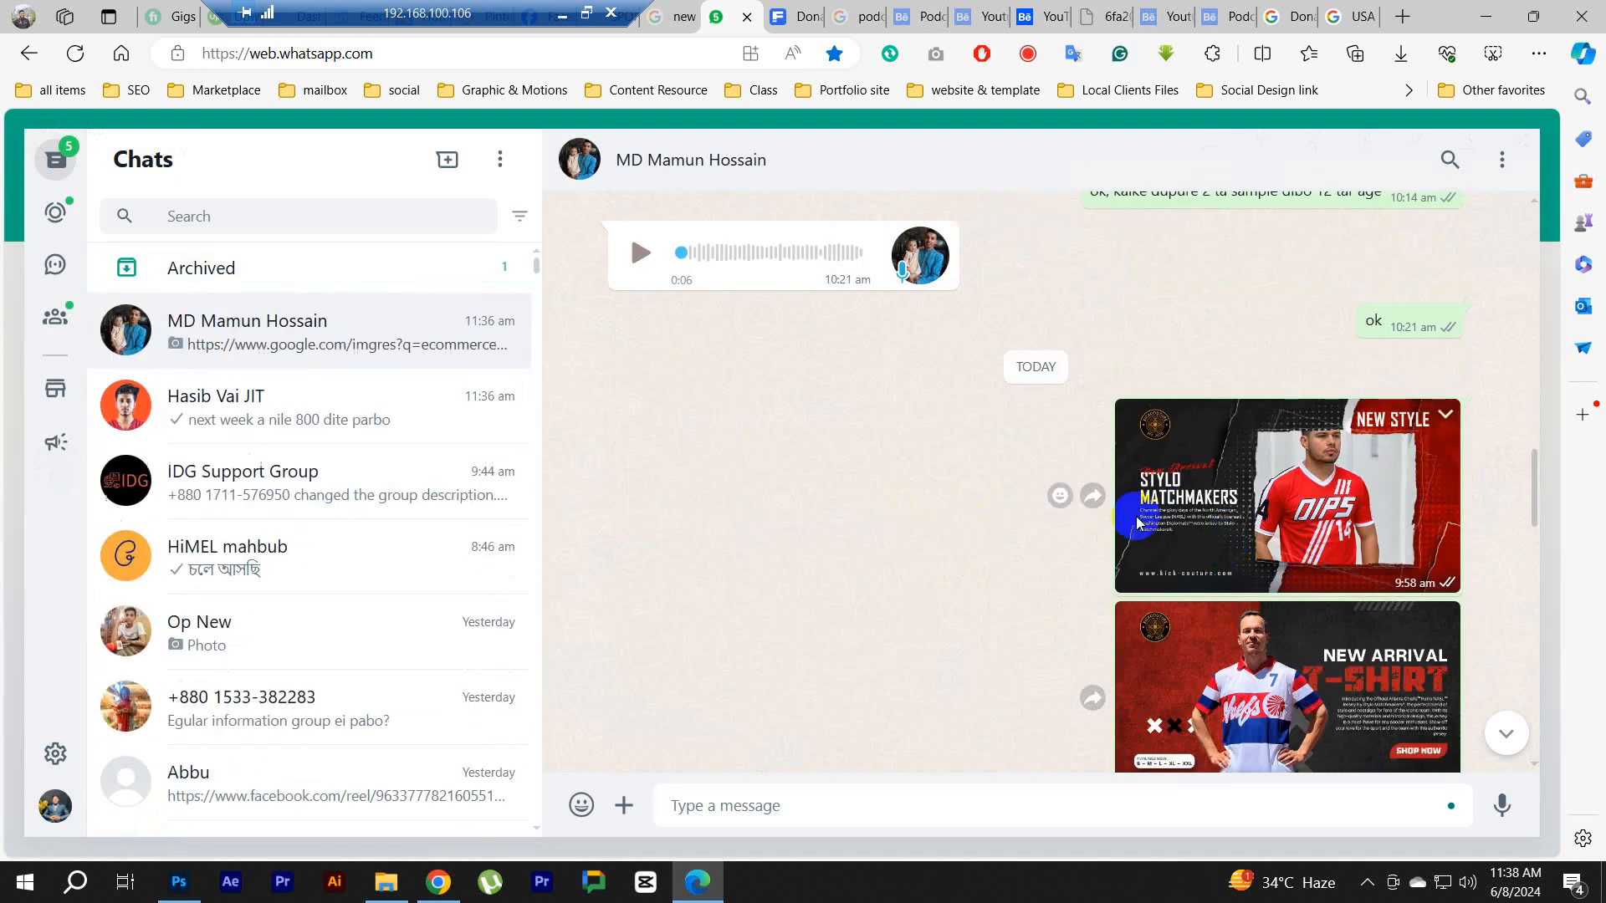
scroll(1310, 527, "down", 15)
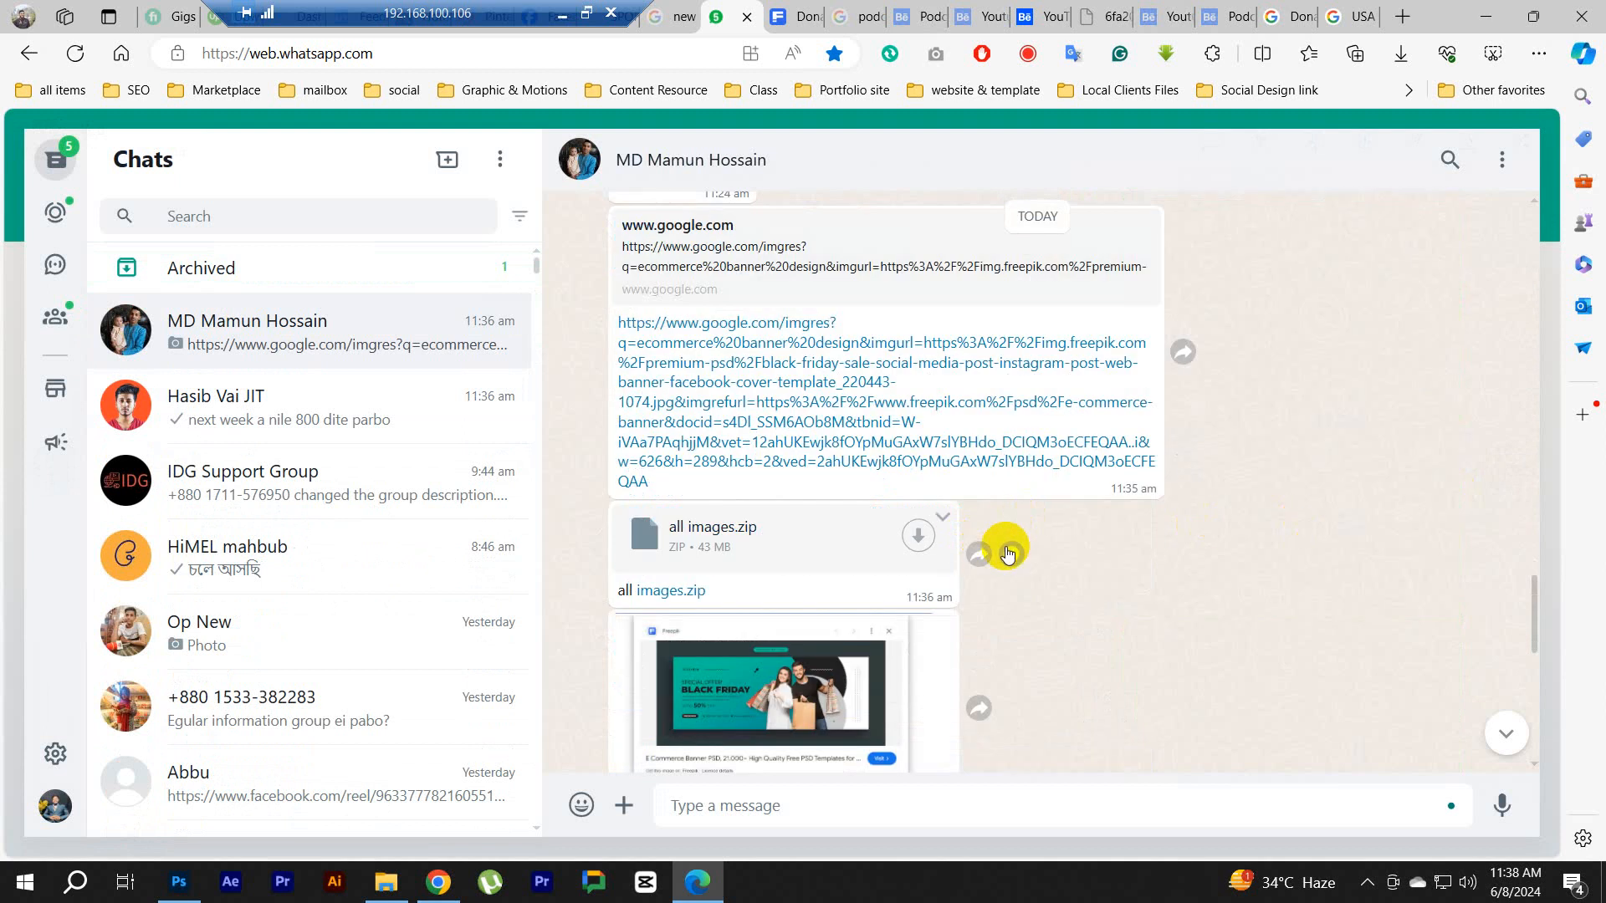
left_click(799, 622)
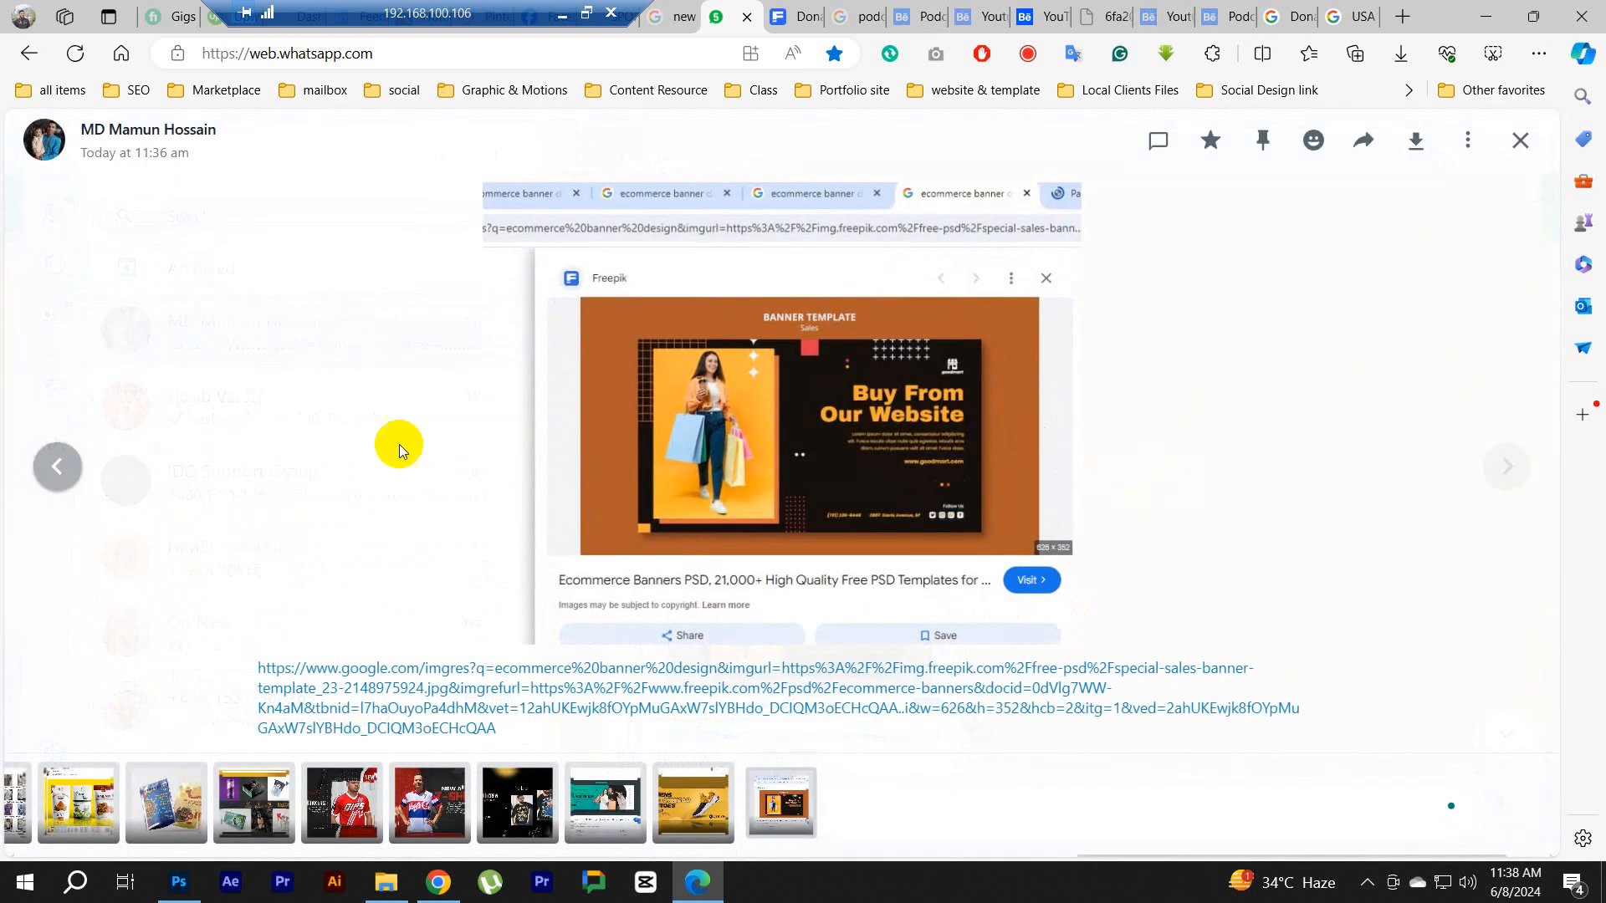
left_click(46, 467)
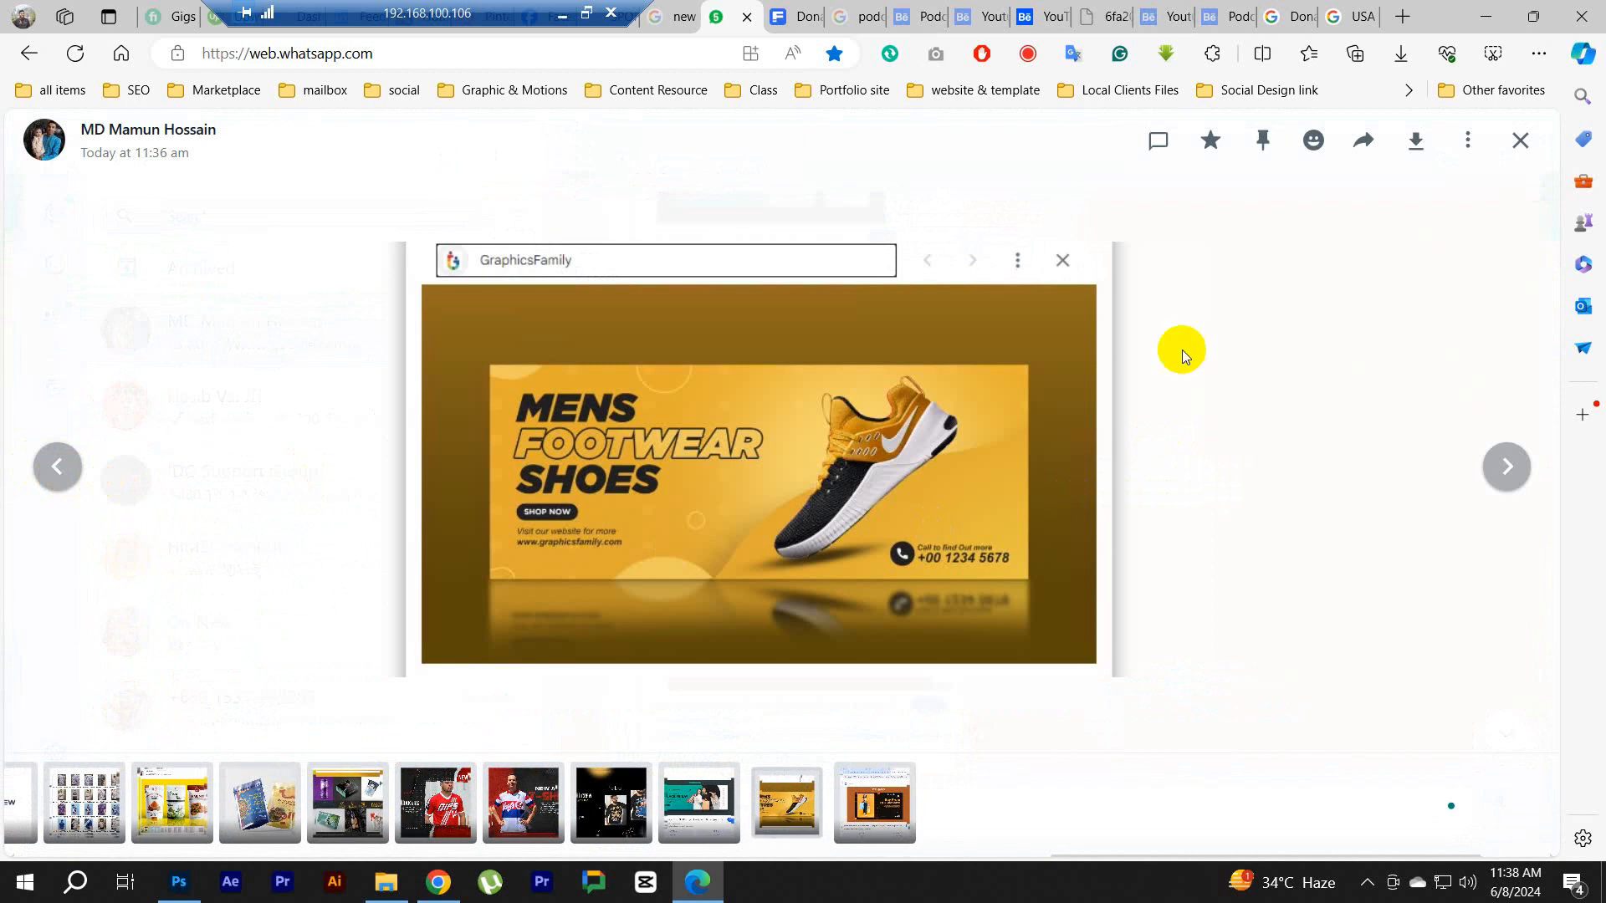
left_click(60, 465)
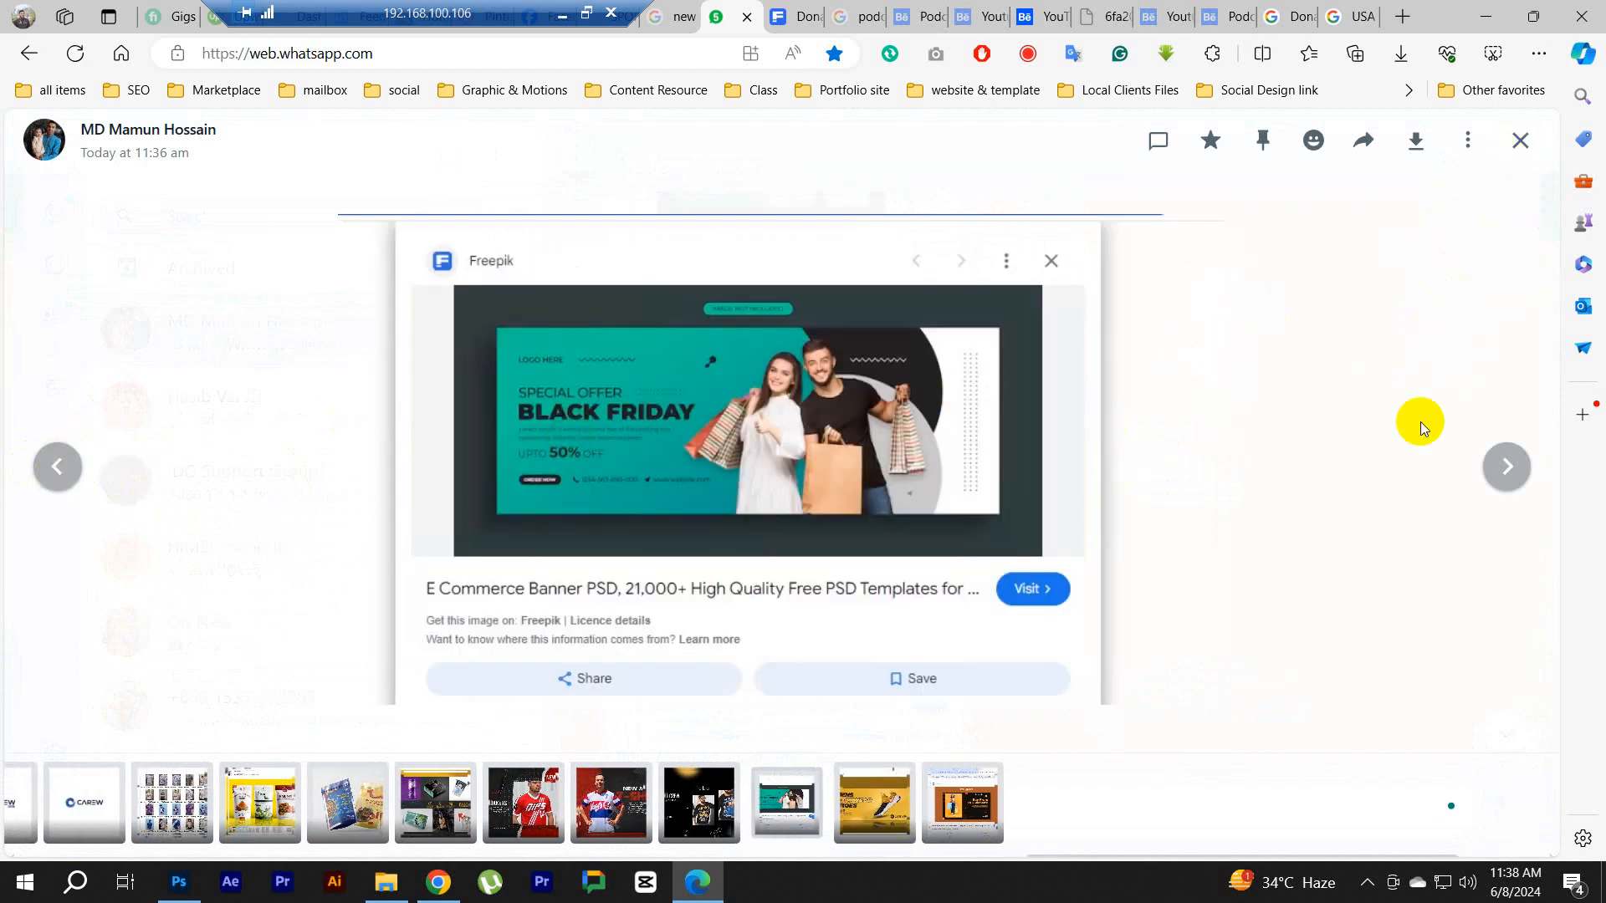
left_click(1520, 140)
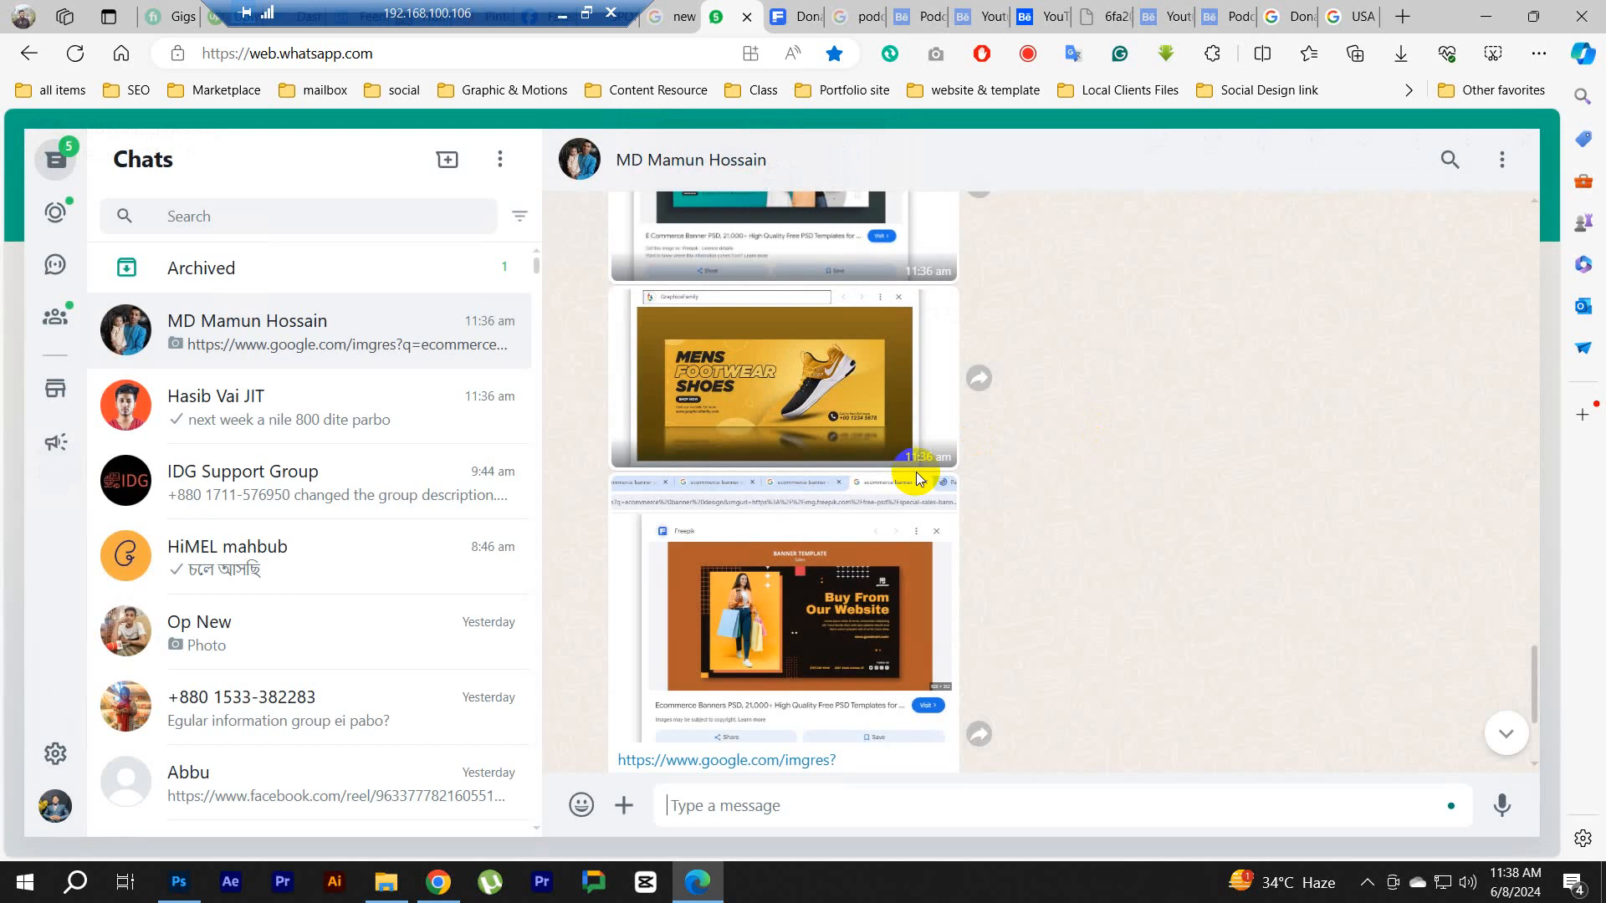
Step: Re-examine the layout of the Buy From Our Website and Mens Footwear Shoes reference banners enlarged
scroll(917, 478, "up", 10)
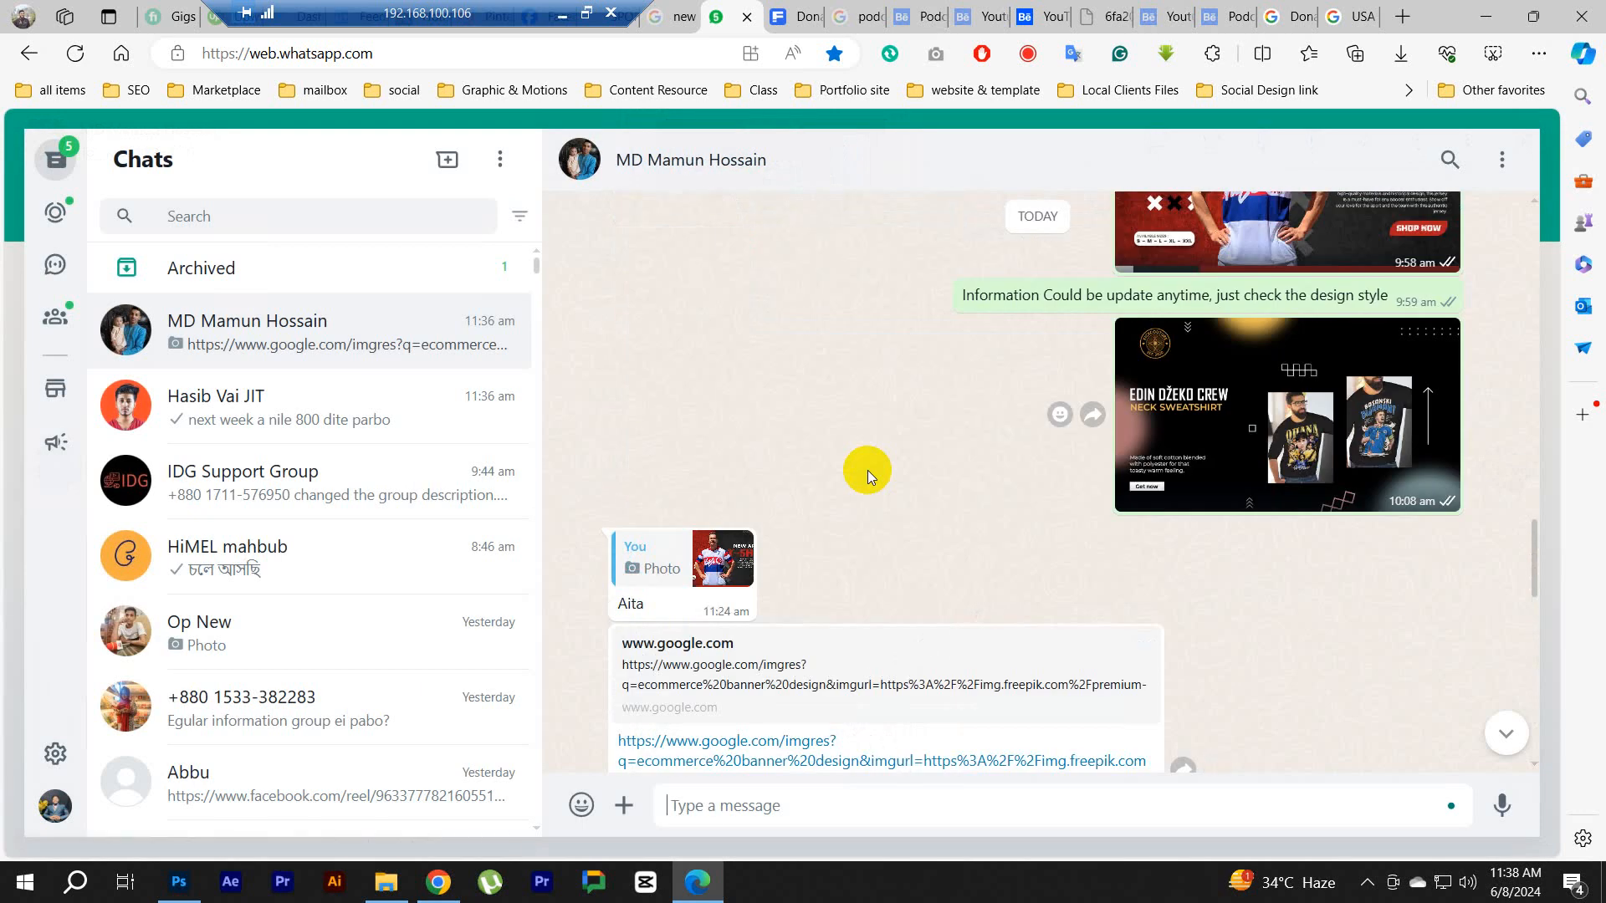
scroll(871, 470, "down", 10)
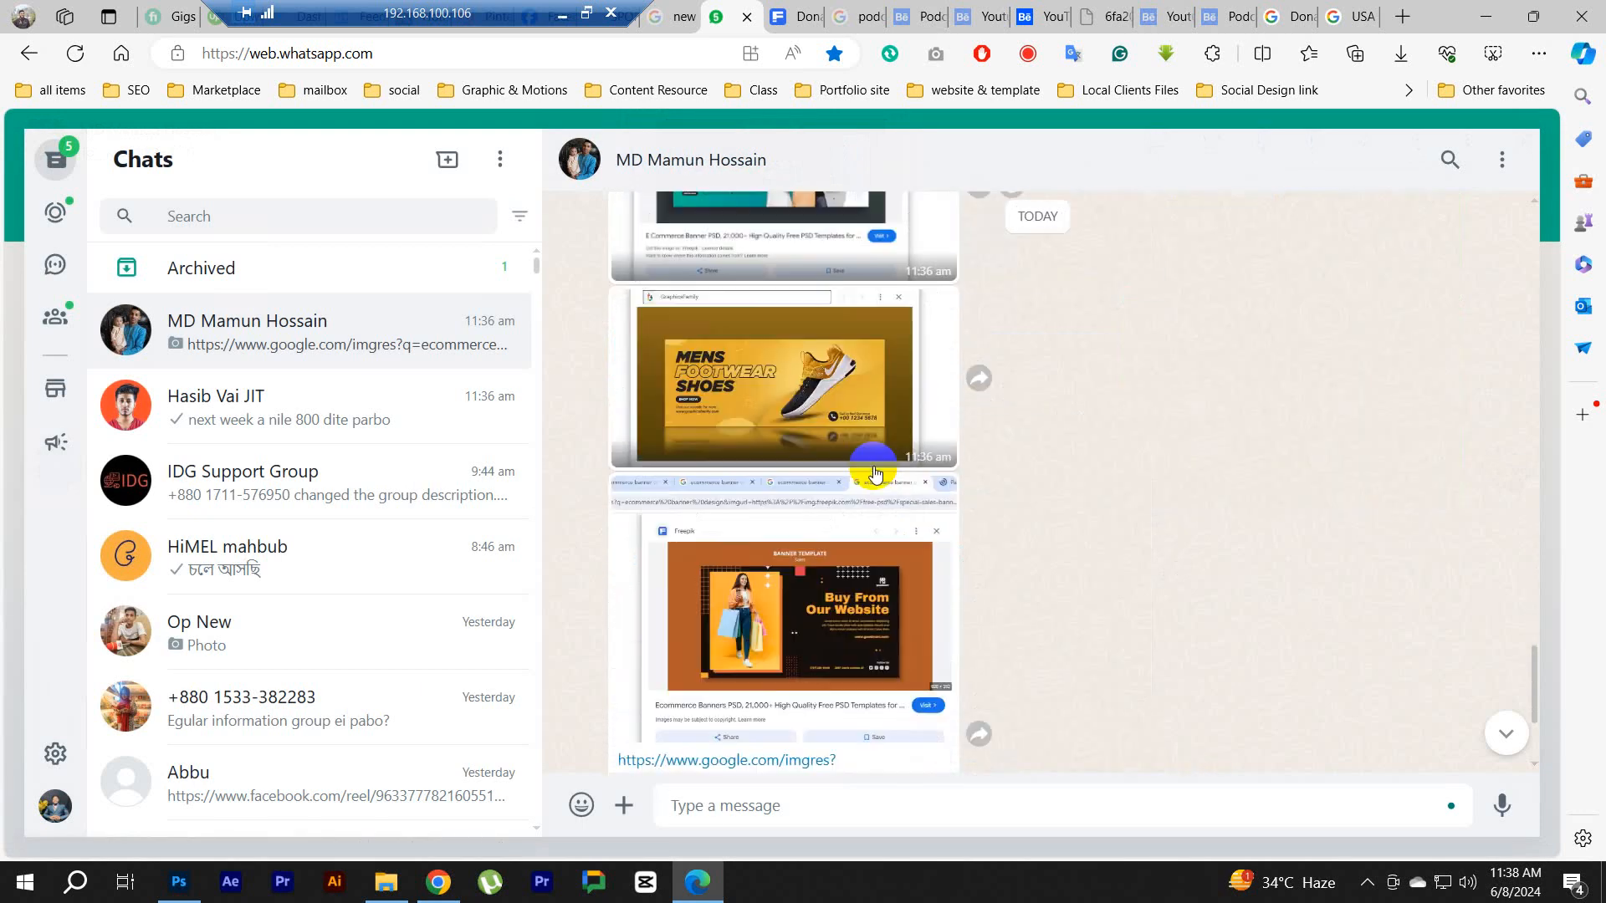
left_click(810, 416)
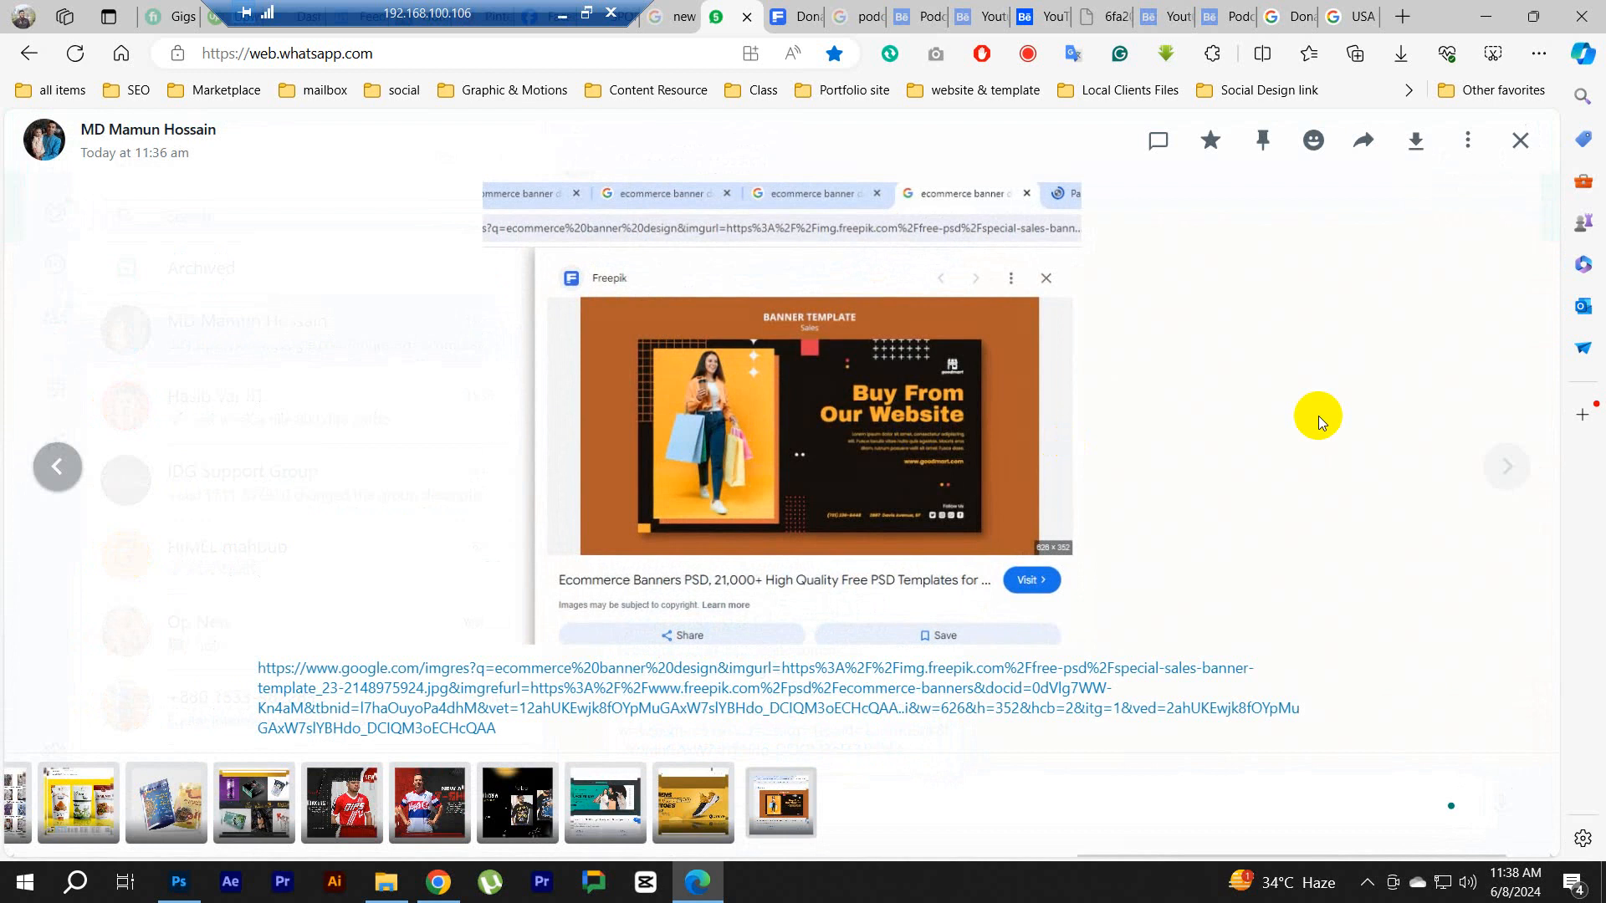
left_click(56, 462)
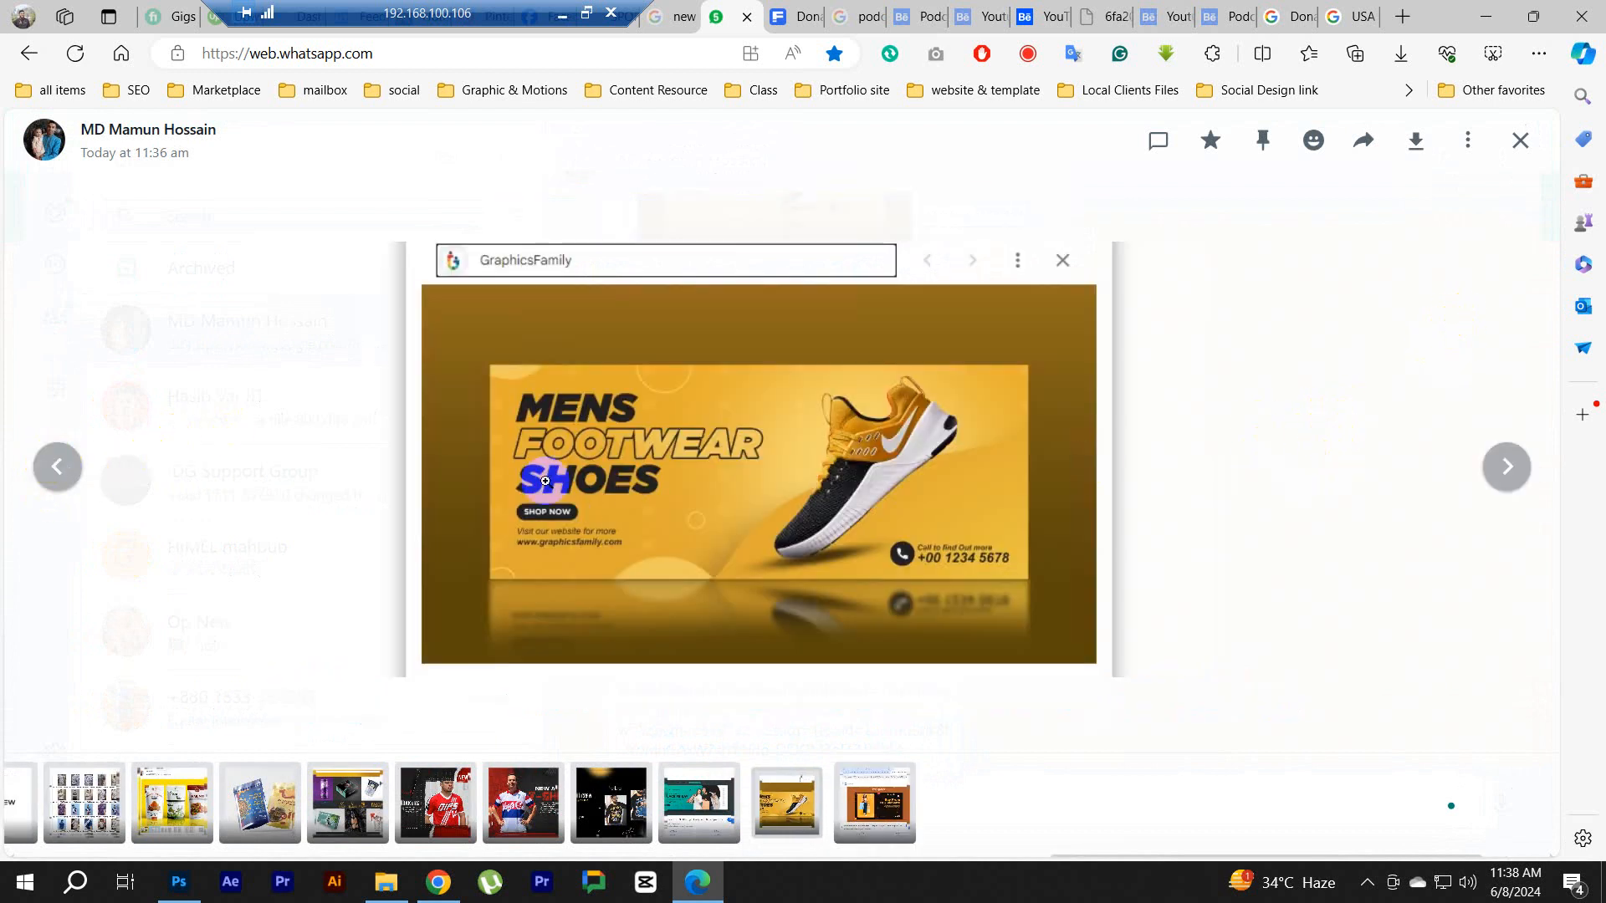
left_click(1521, 140)
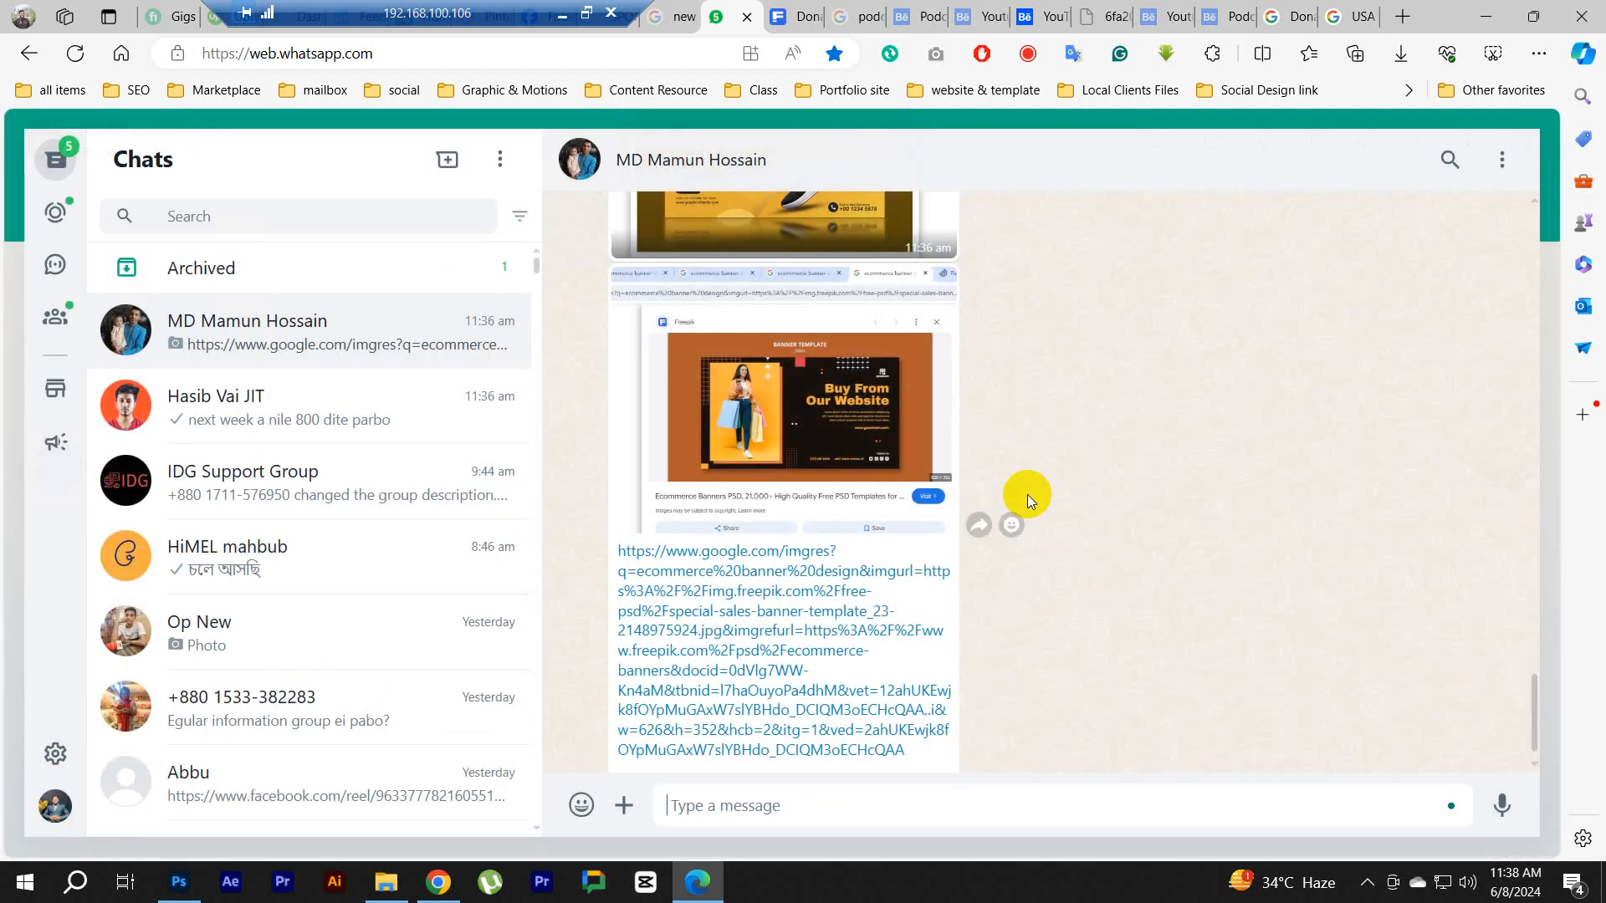
Step: Examine the sent Stylo Matchmakers New Style banner enlarged and return to the latest message in the chat
scroll(946, 490, "up", 3)
scroll(958, 492, "up", 5)
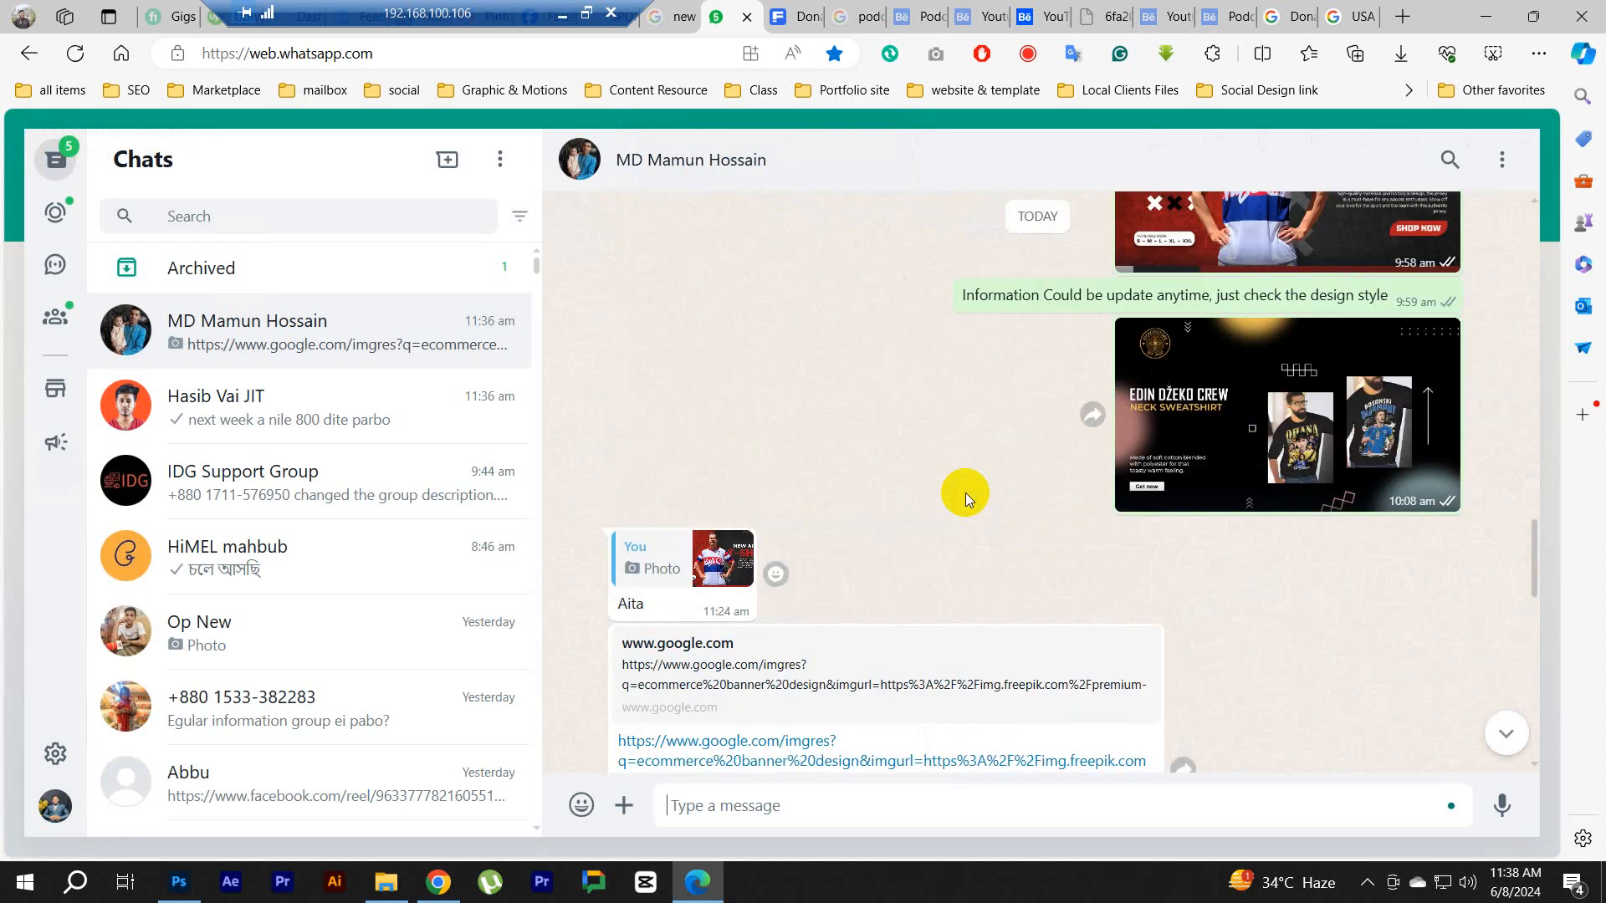
scroll(961, 489, "up", 5)
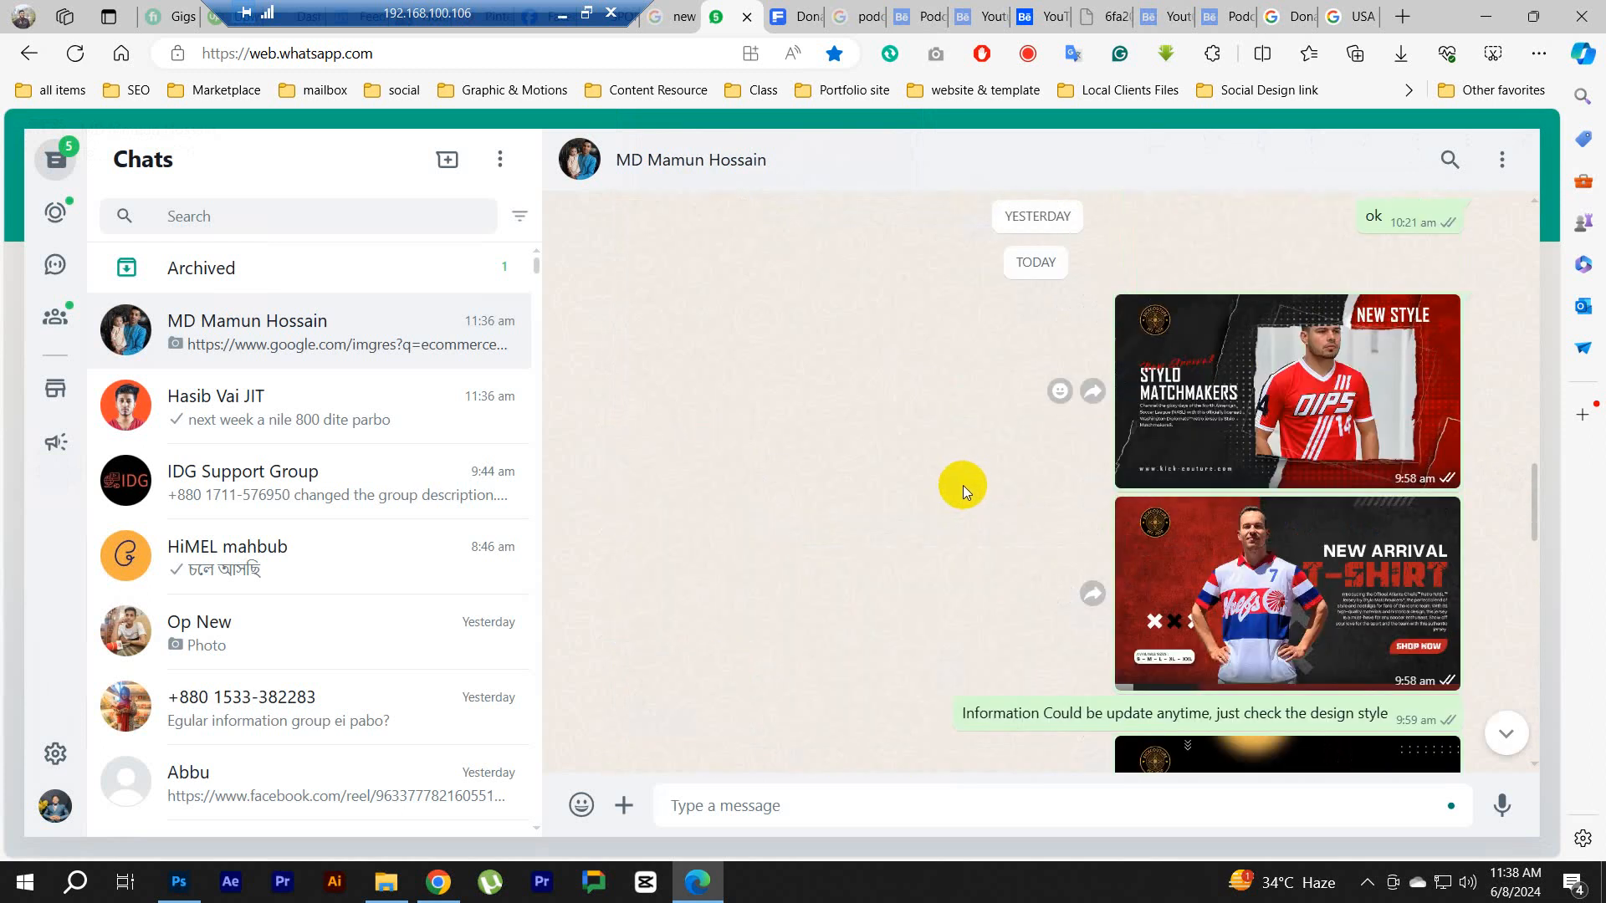
left_click(1309, 438)
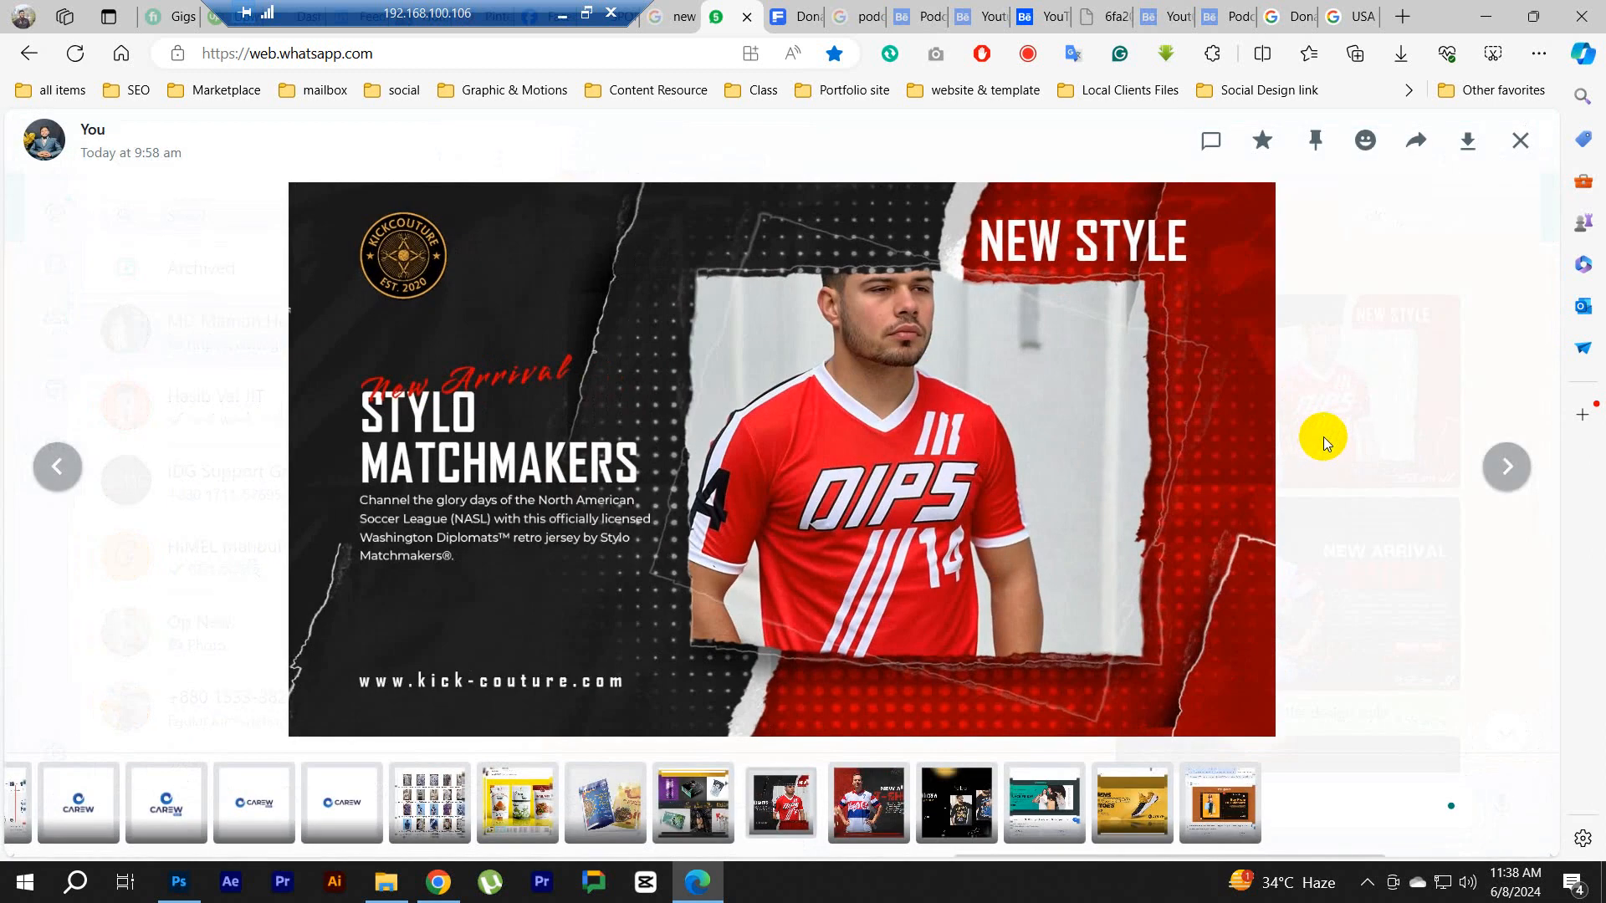
left_click(1392, 427)
scroll(1309, 485, "down", 10)
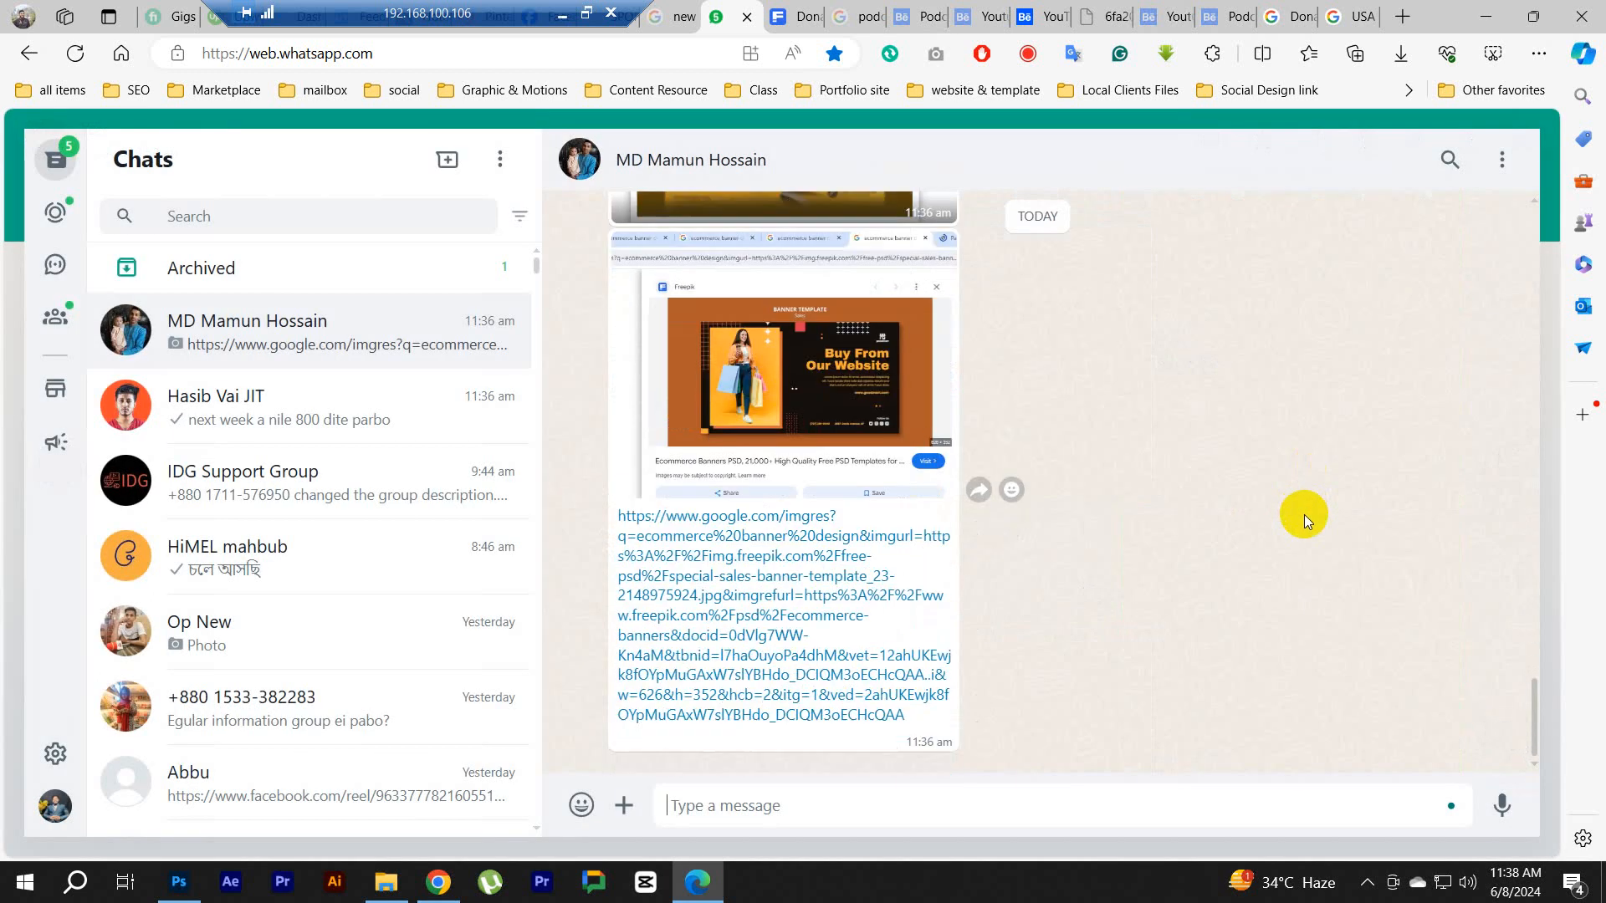
Step: Switch back to Photoshop and move the march photo layer slightly down, exposing a narrow white strip along the canvas's upper edge
left_click(1486, 11)
left_click(1417, 502)
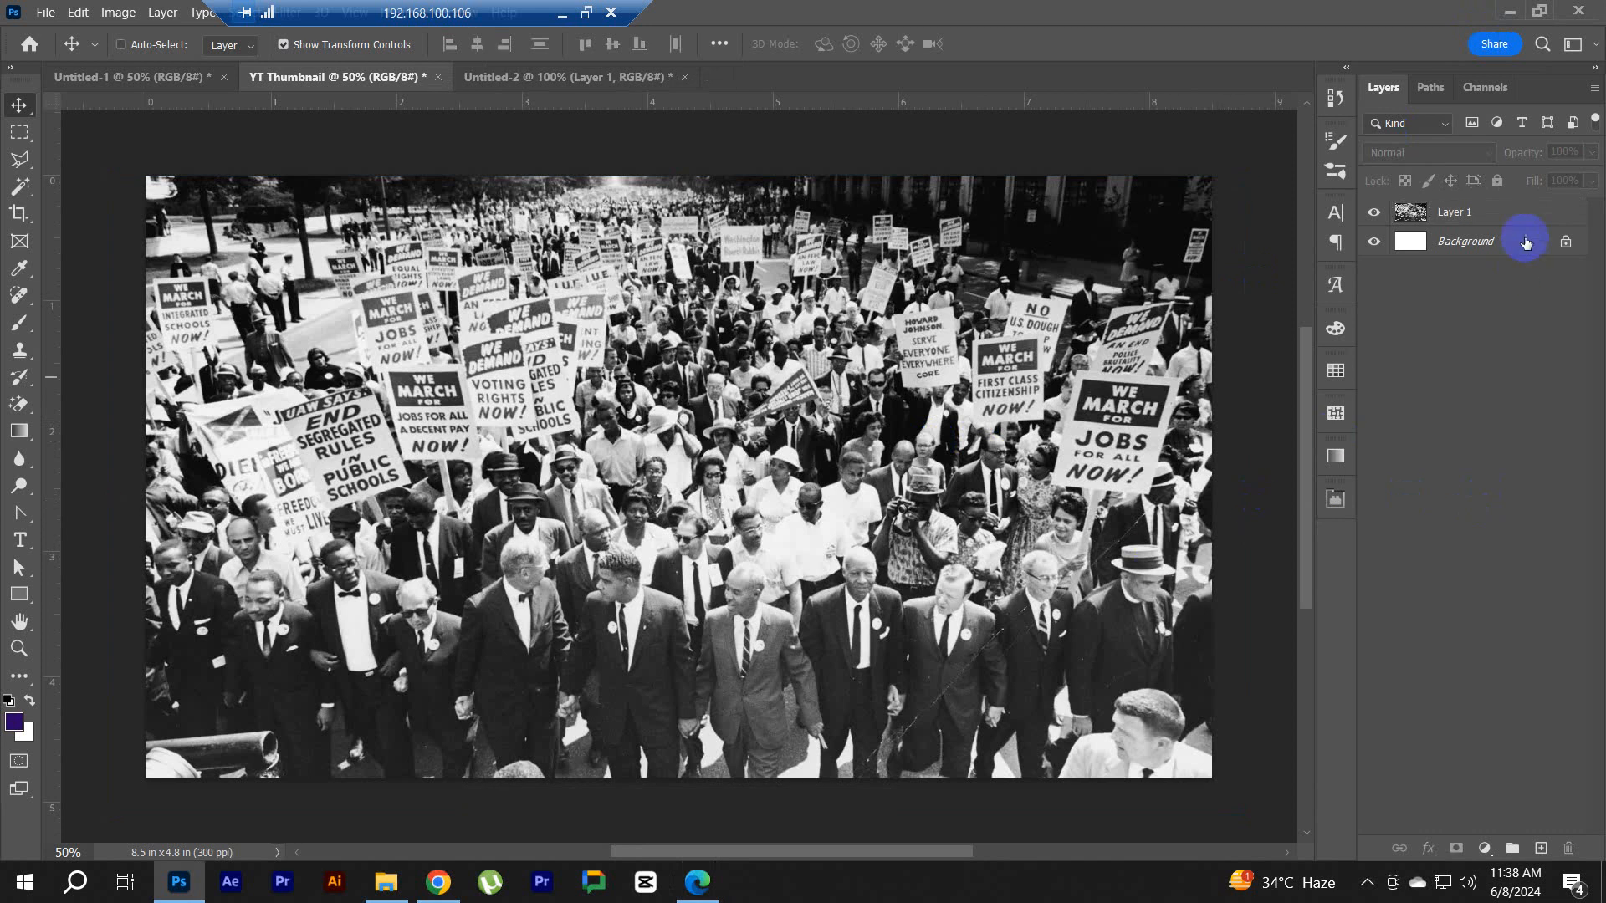
left_click(1493, 214)
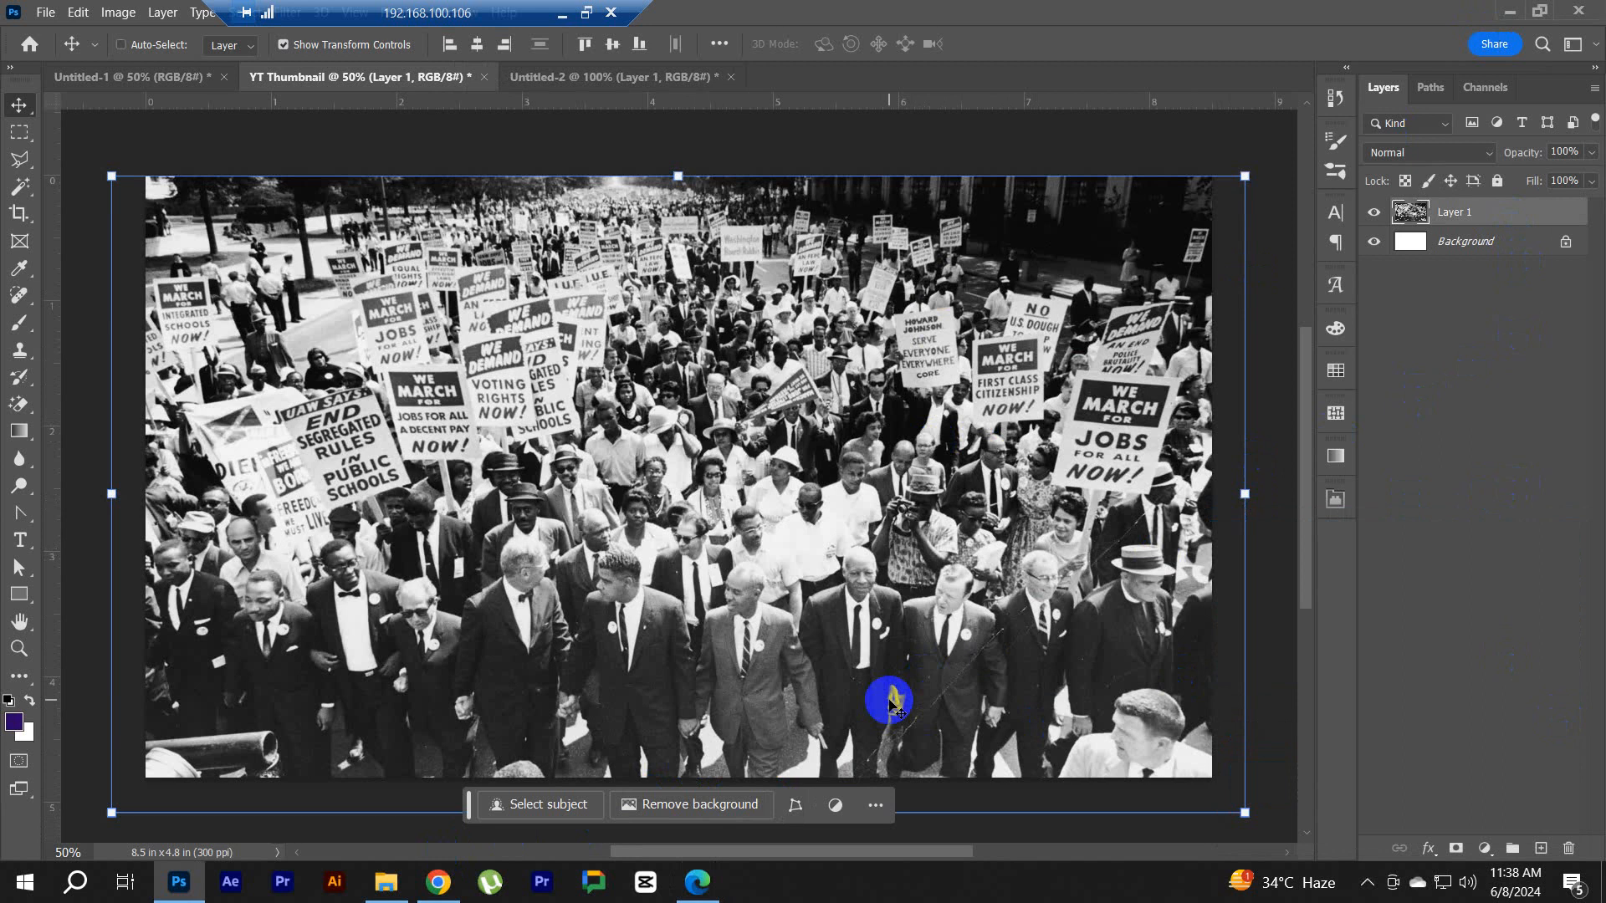
left_click(563, 17)
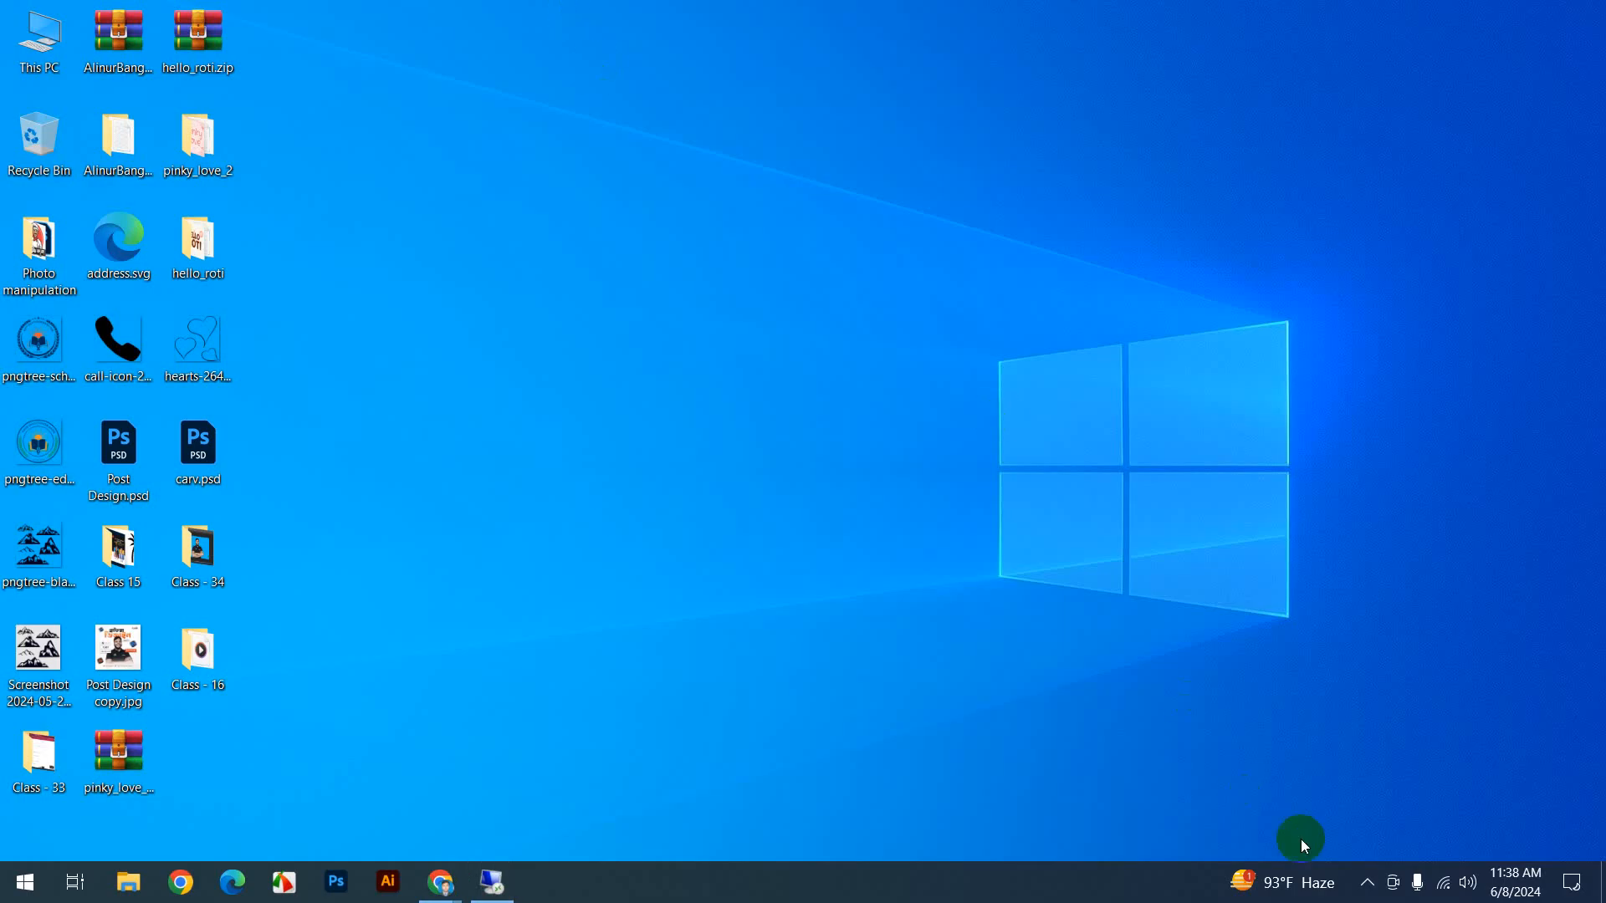
left_click(515, 887)
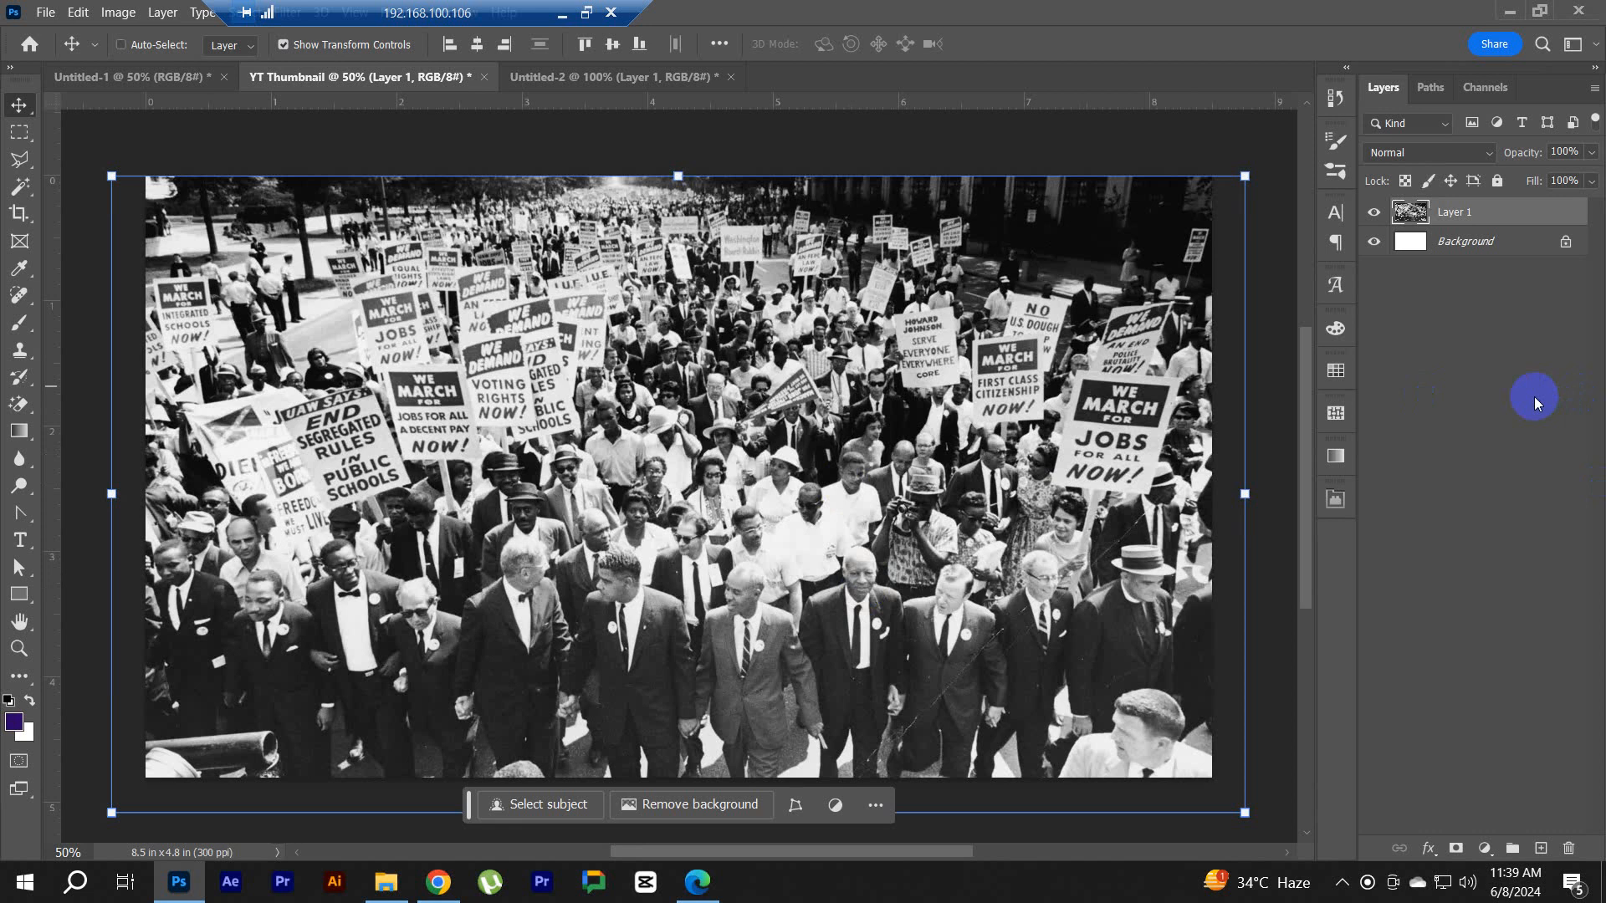
scroll(659, 466, "down", 1)
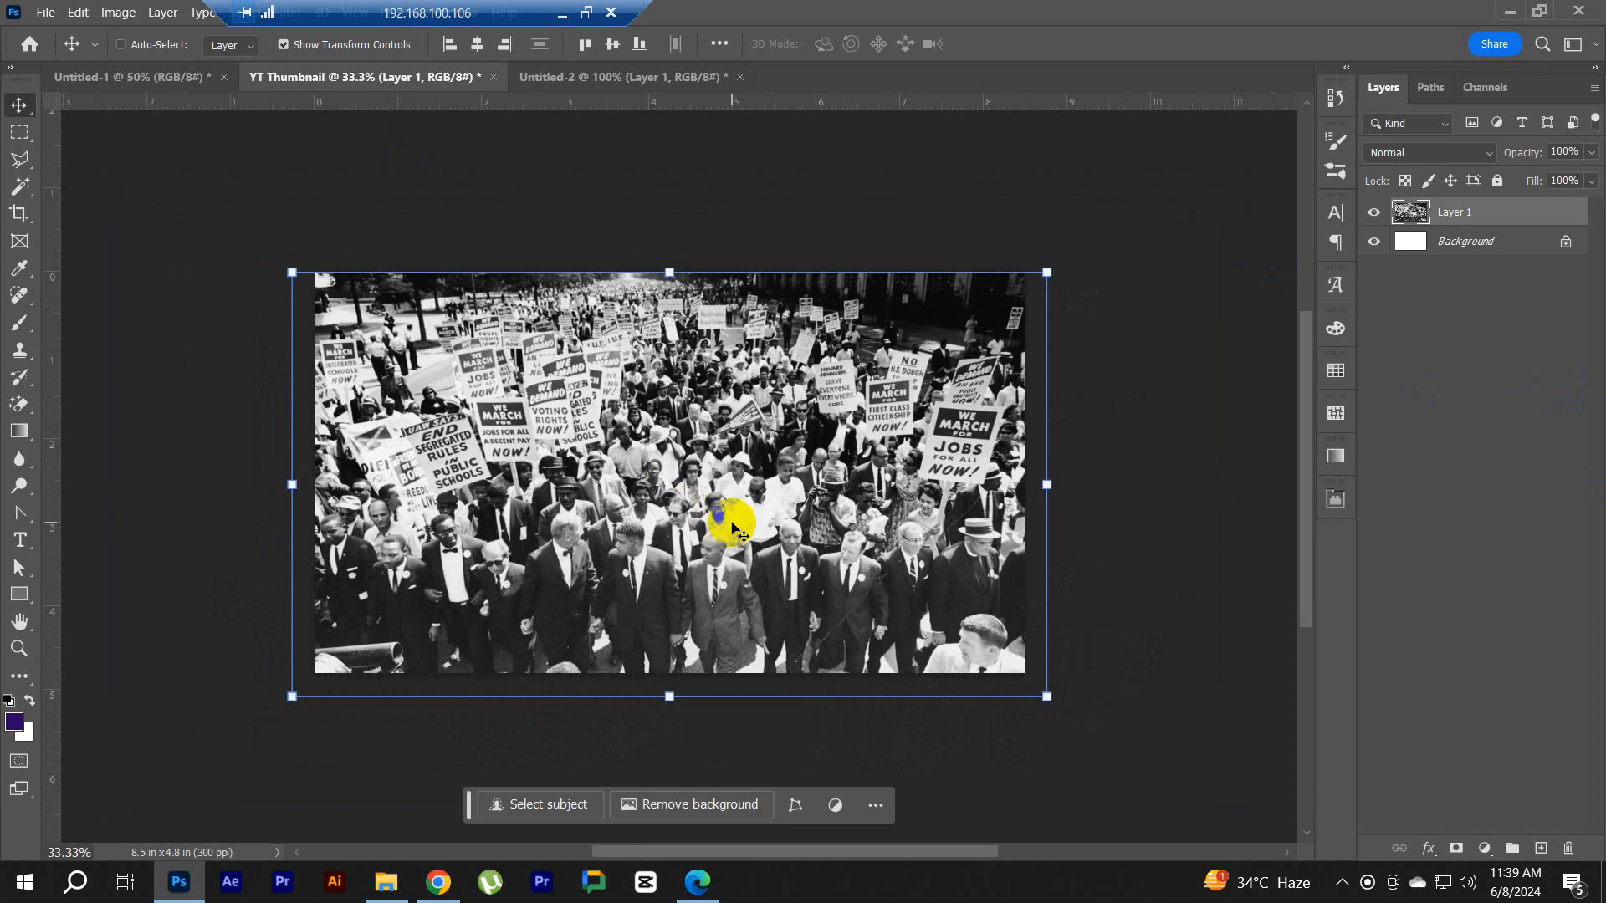
left_click_drag(615, 466, 617, 493)
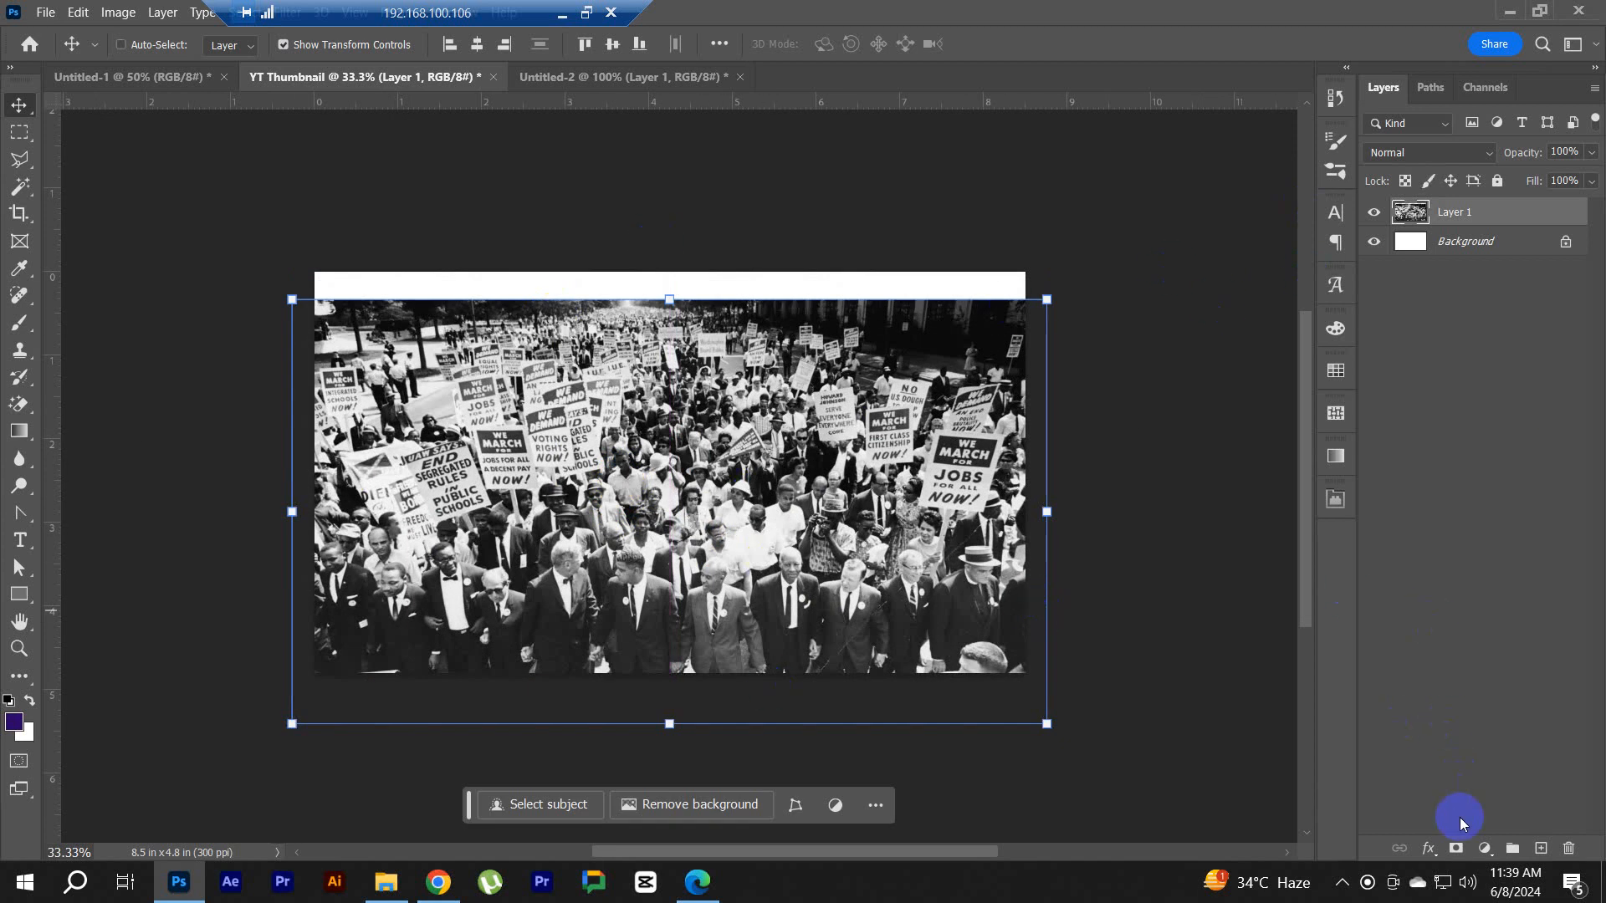
Step: Add a layer mask to the march photo and fade its upper part out with a vertical black-to-transparent gradient extending below the canvas
left_click(1456, 848)
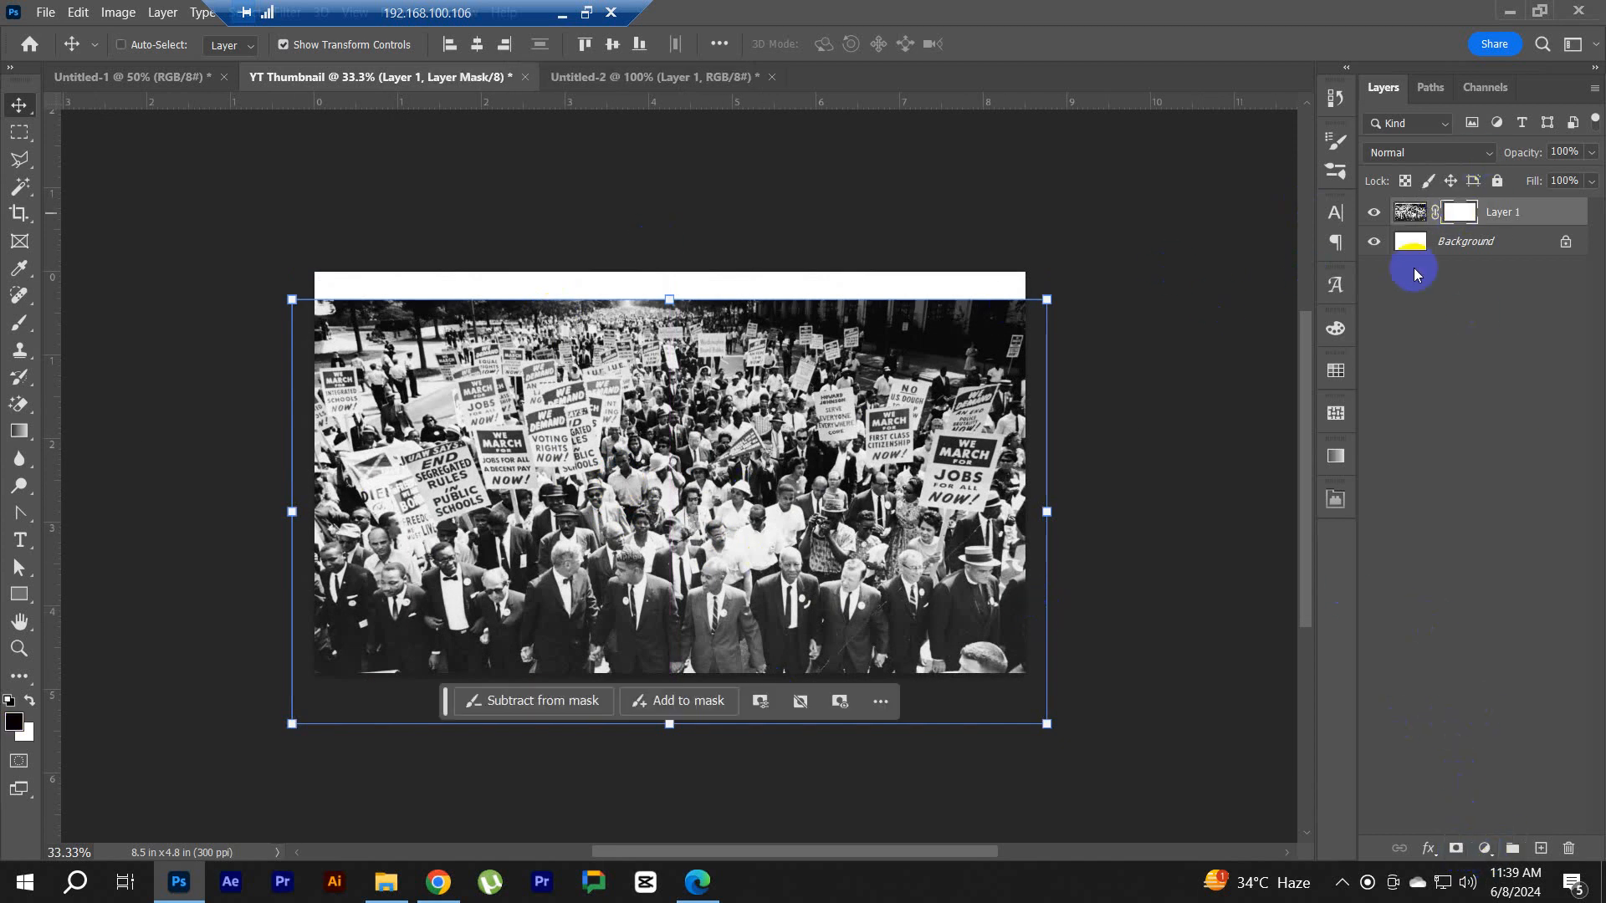
key("g")
left_click_drag(660, 281, 652, 601)
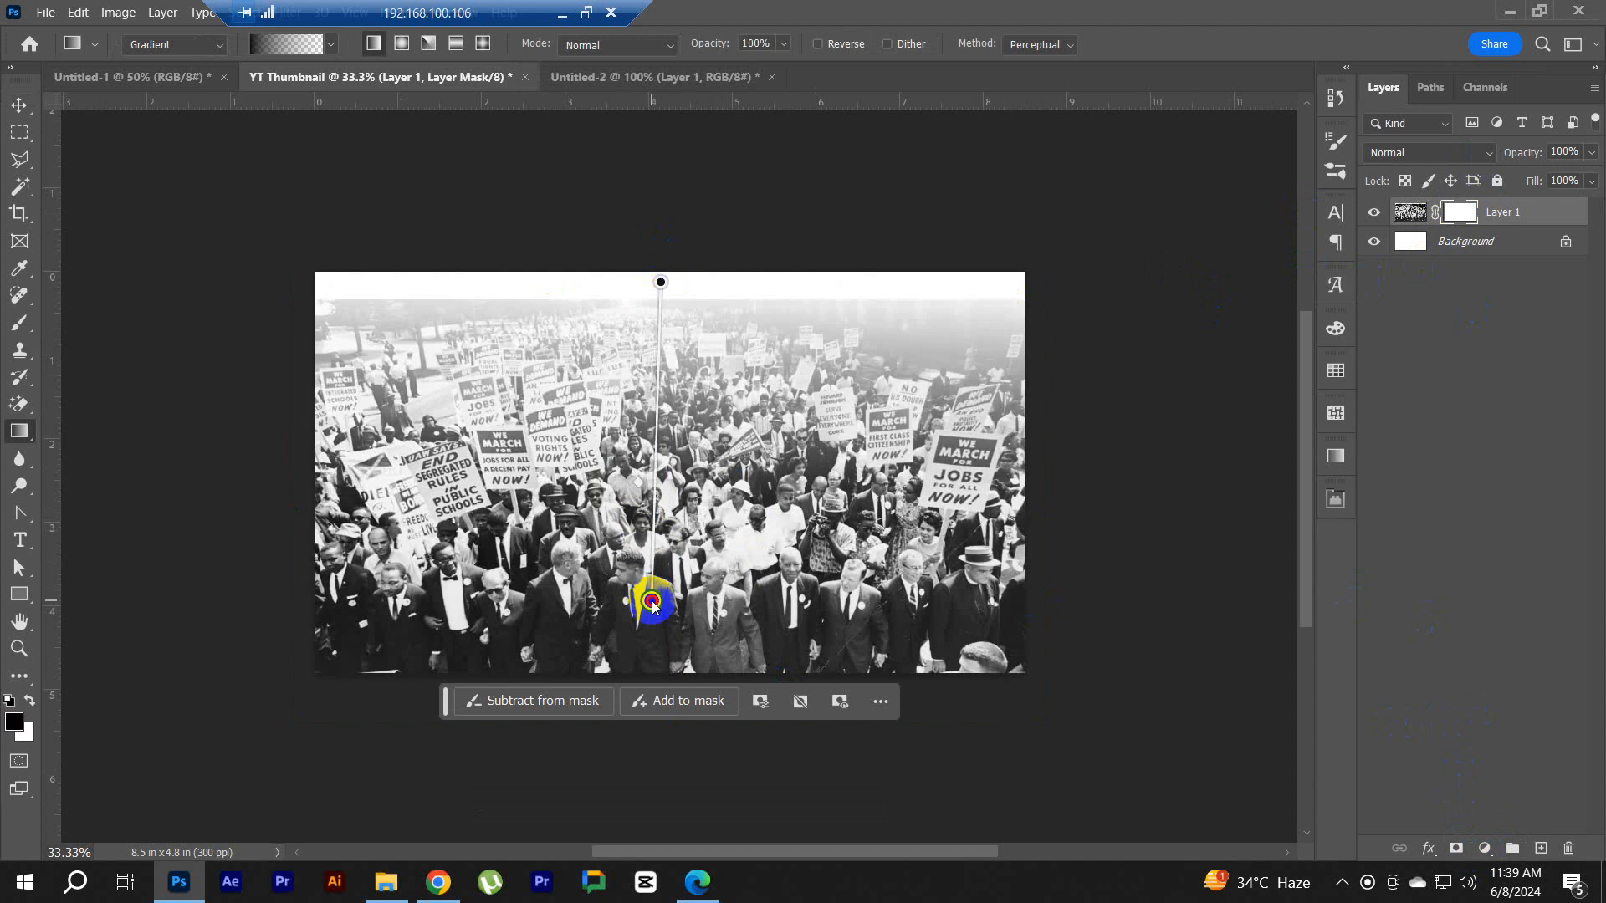
left_click_drag(617, 348, 599, 656)
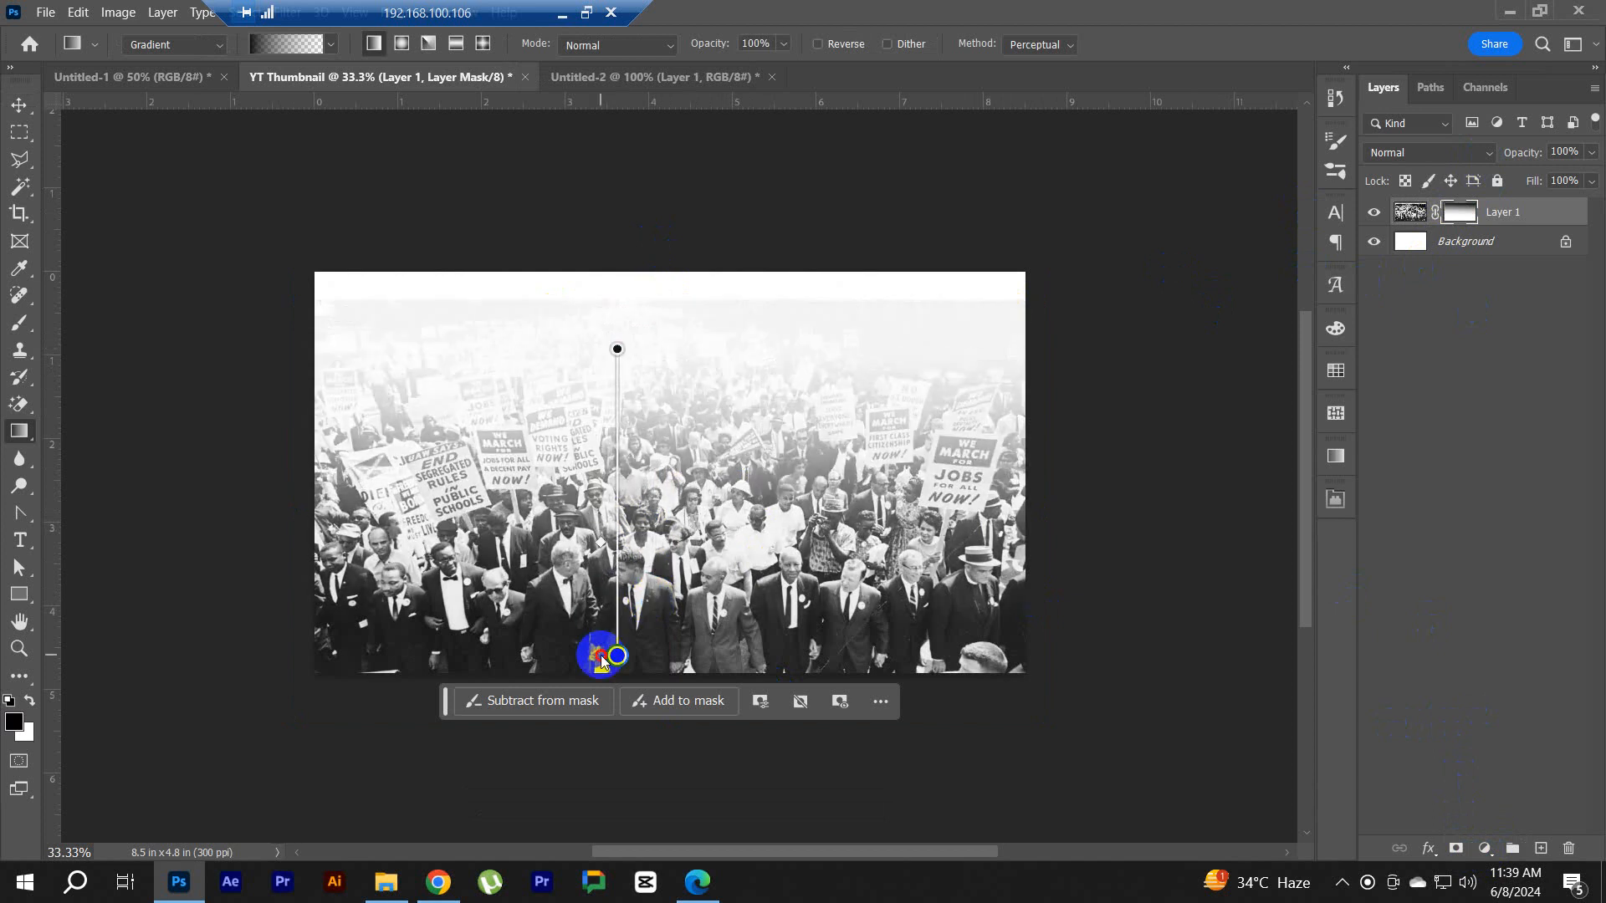
left_click_drag(595, 759, 597, 765)
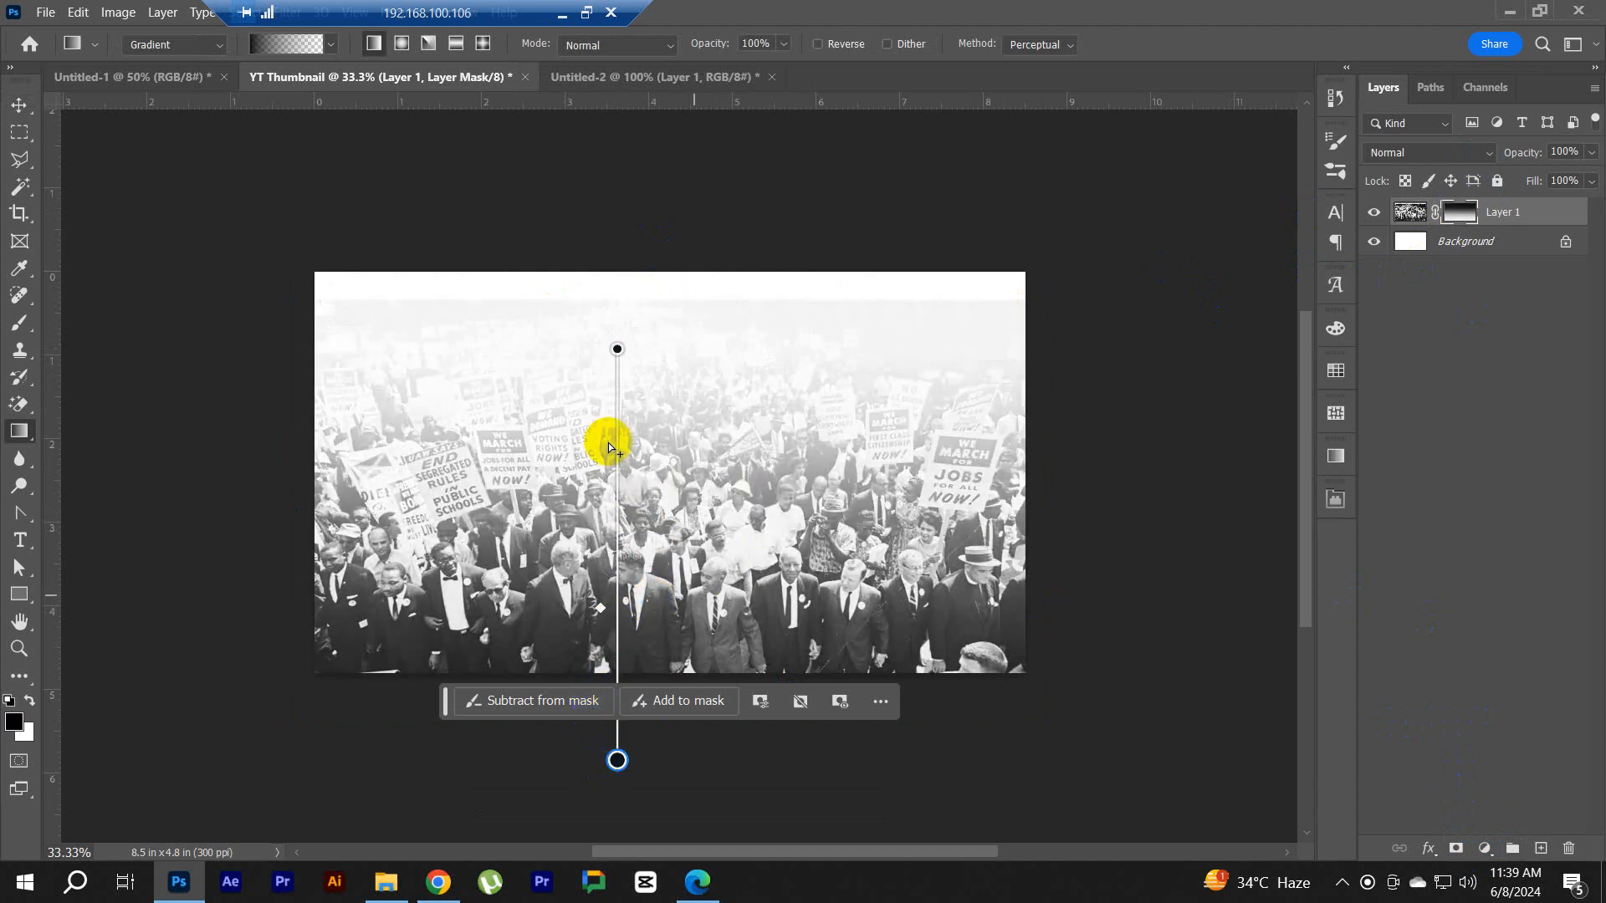
left_click_drag(617, 349, 613, 417)
left_click(1472, 408)
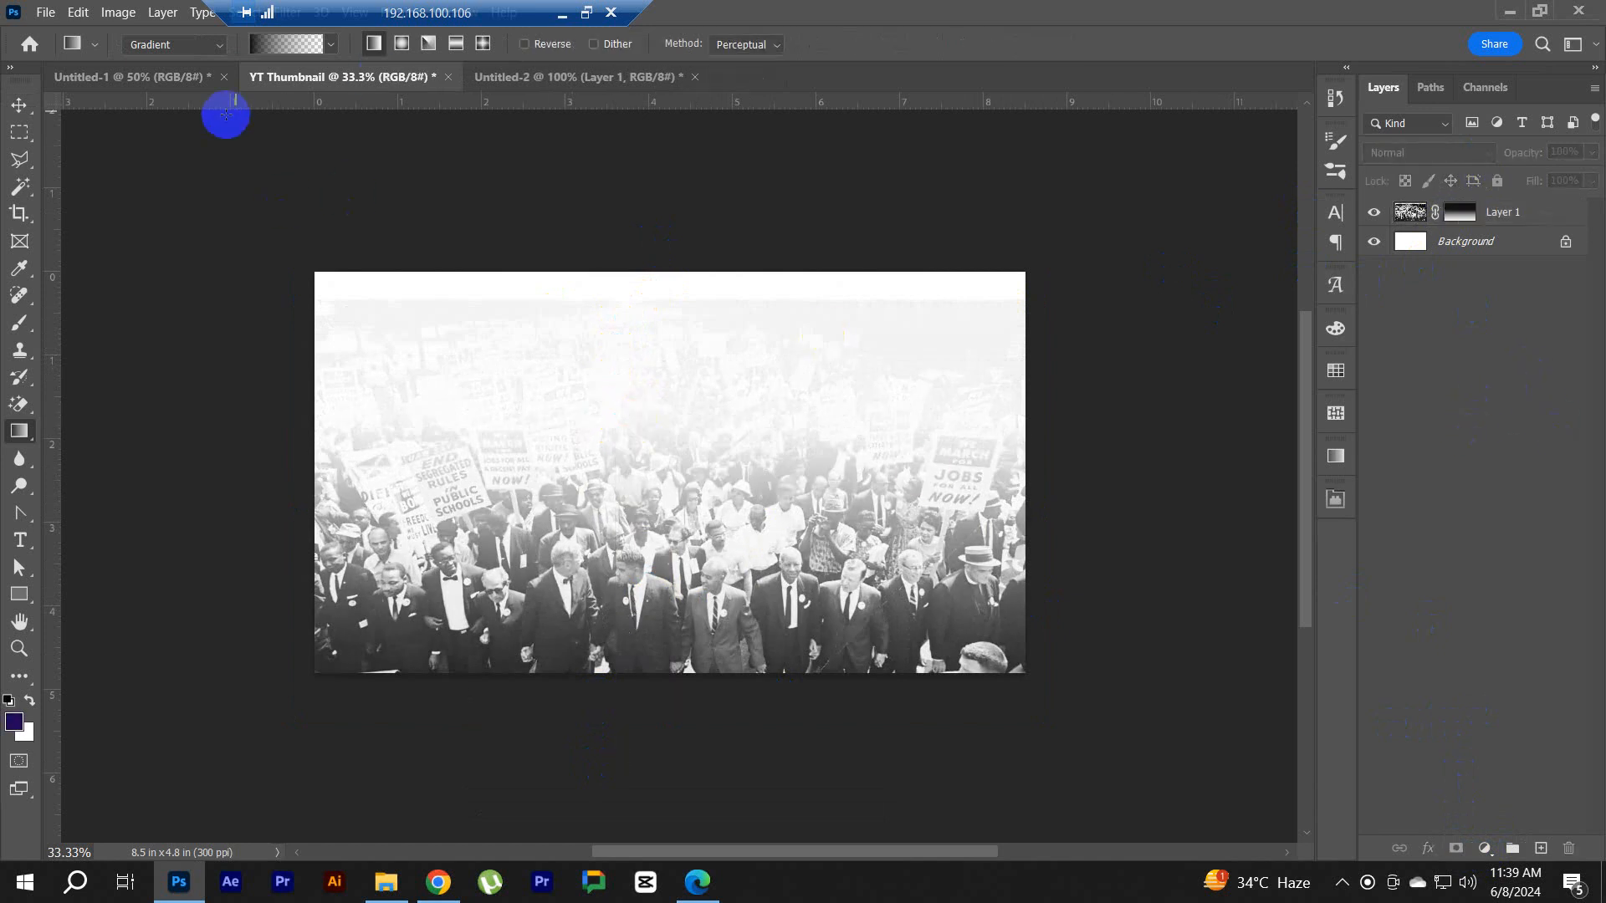
Step: Check the Stalin's Terrifying Rise reference thumbnail and move the masked march photo slightly further down the canvas
left_click(155, 77)
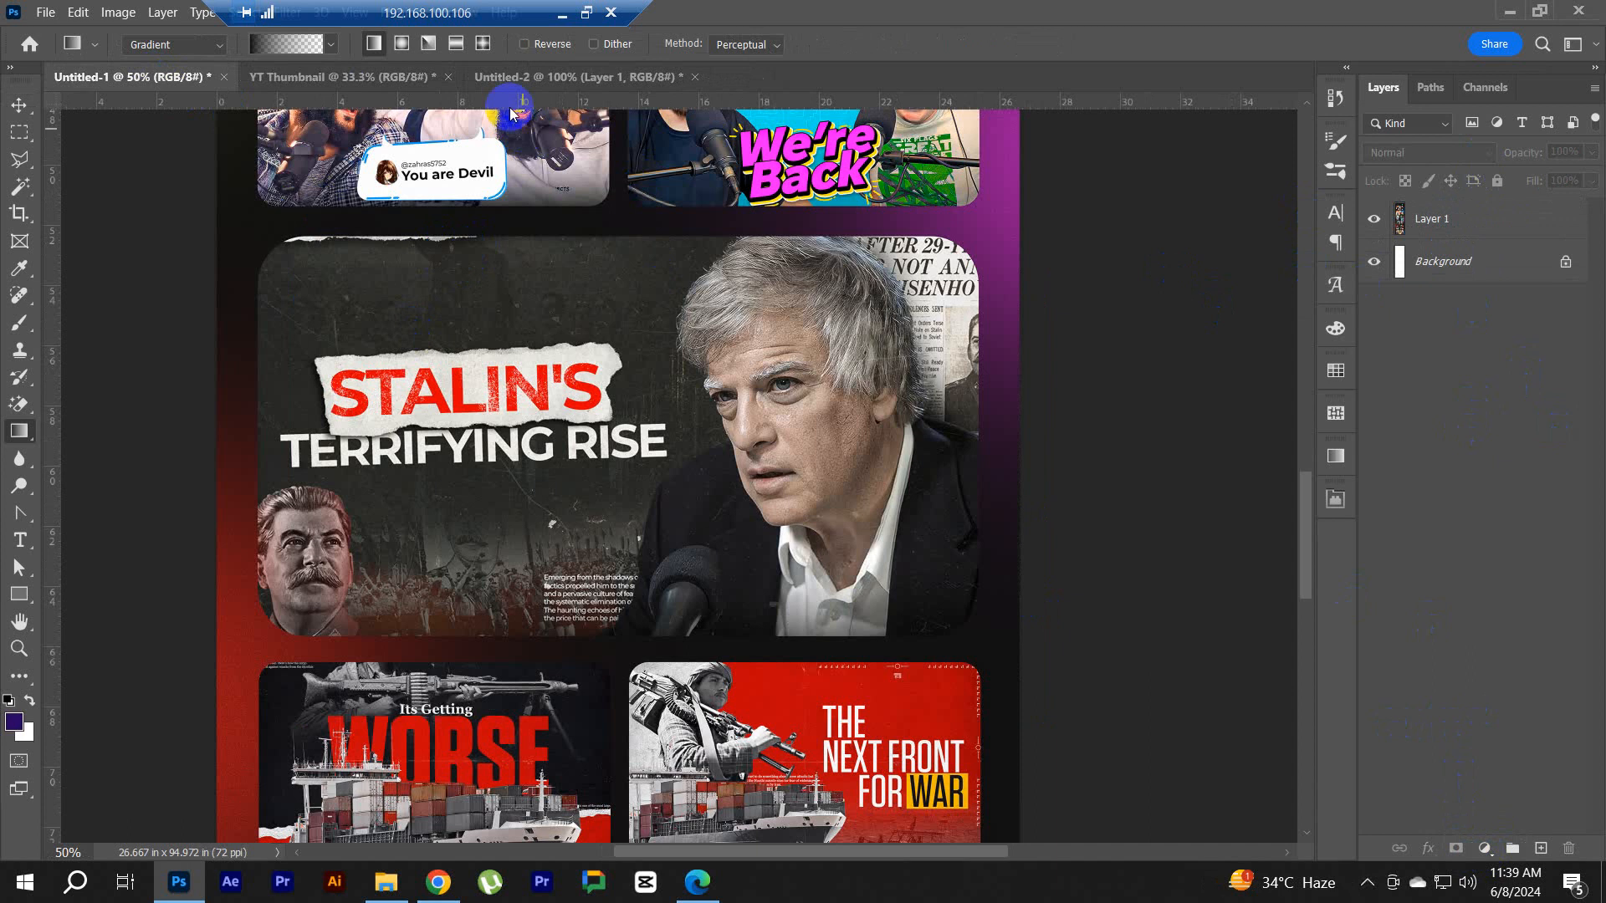
left_click(368, 77)
left_click(144, 78)
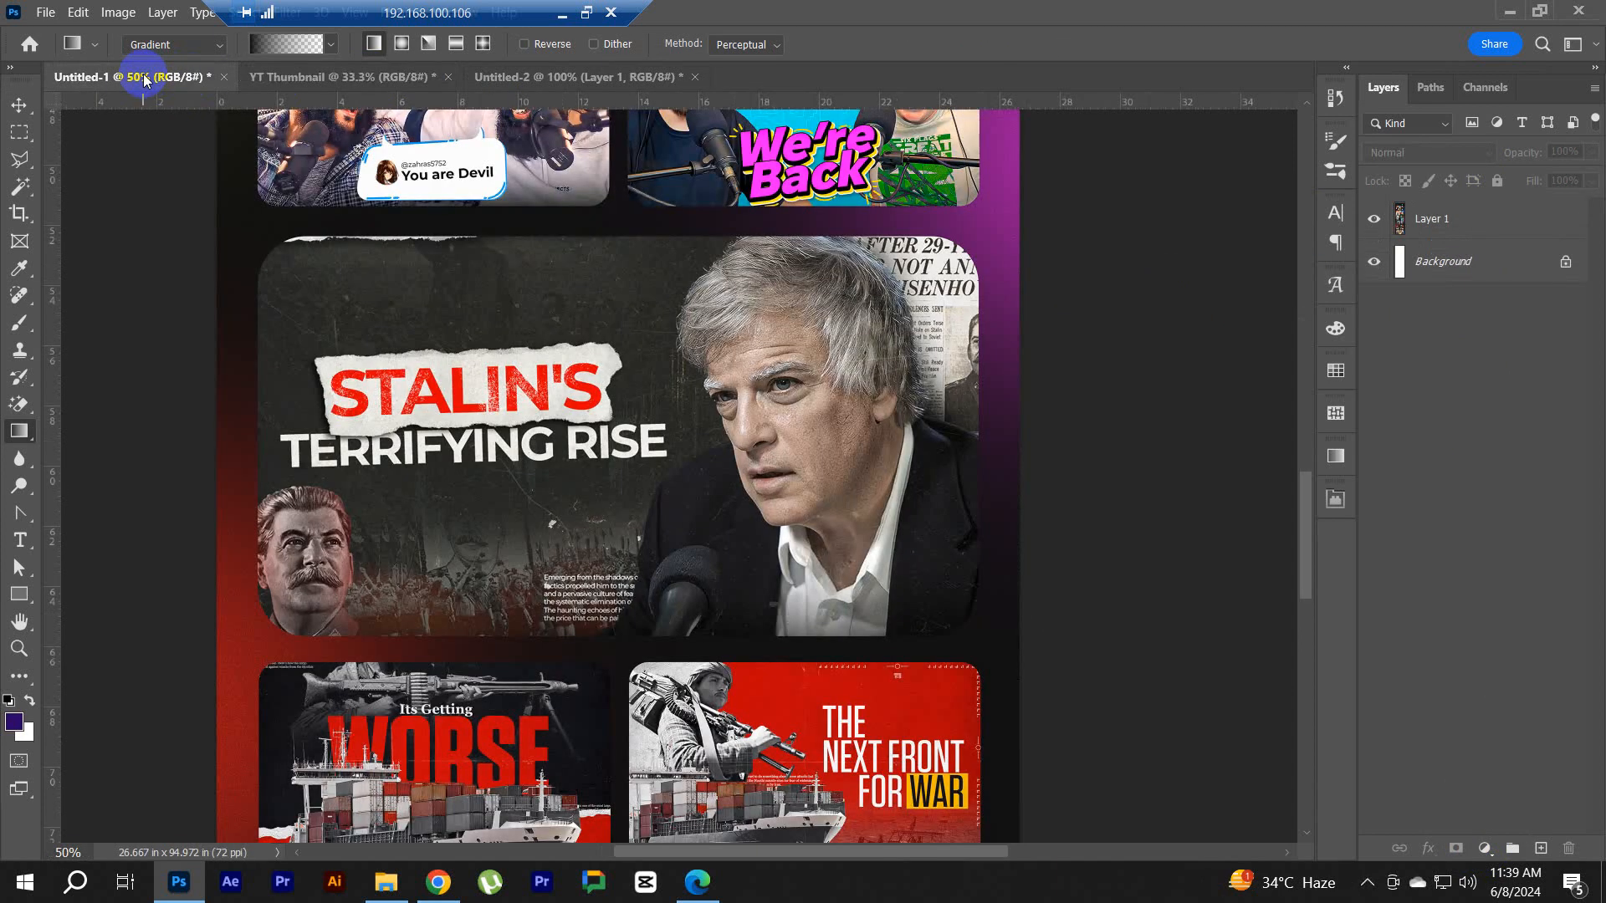
left_click(318, 76)
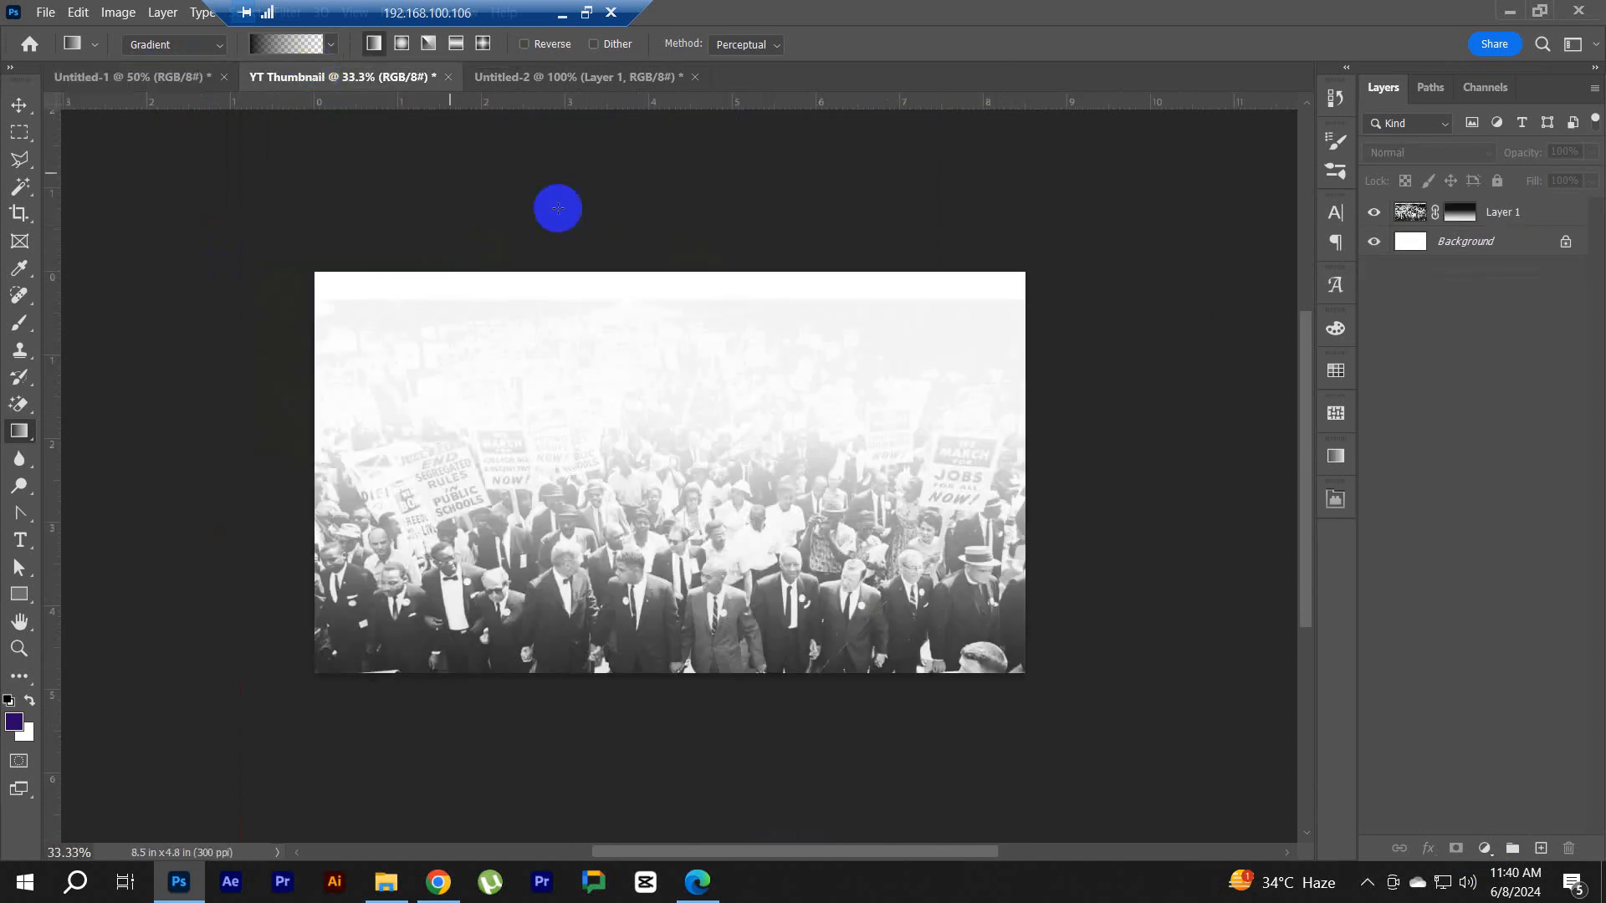
left_click(1512, 213)
key("v")
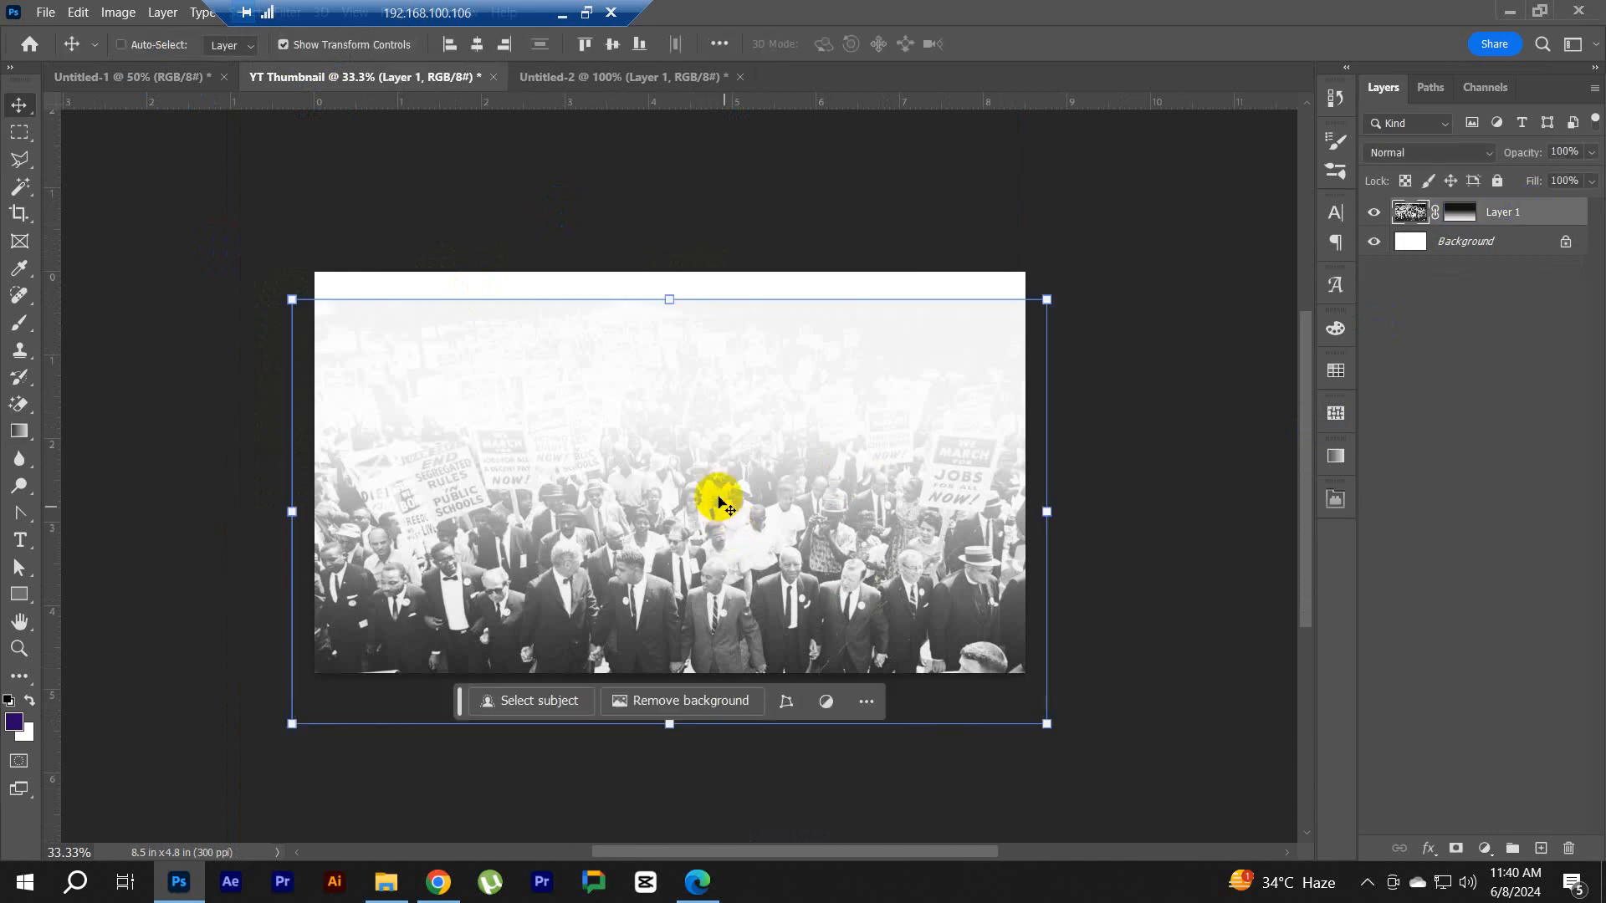
left_click_drag(718, 500, 717, 524)
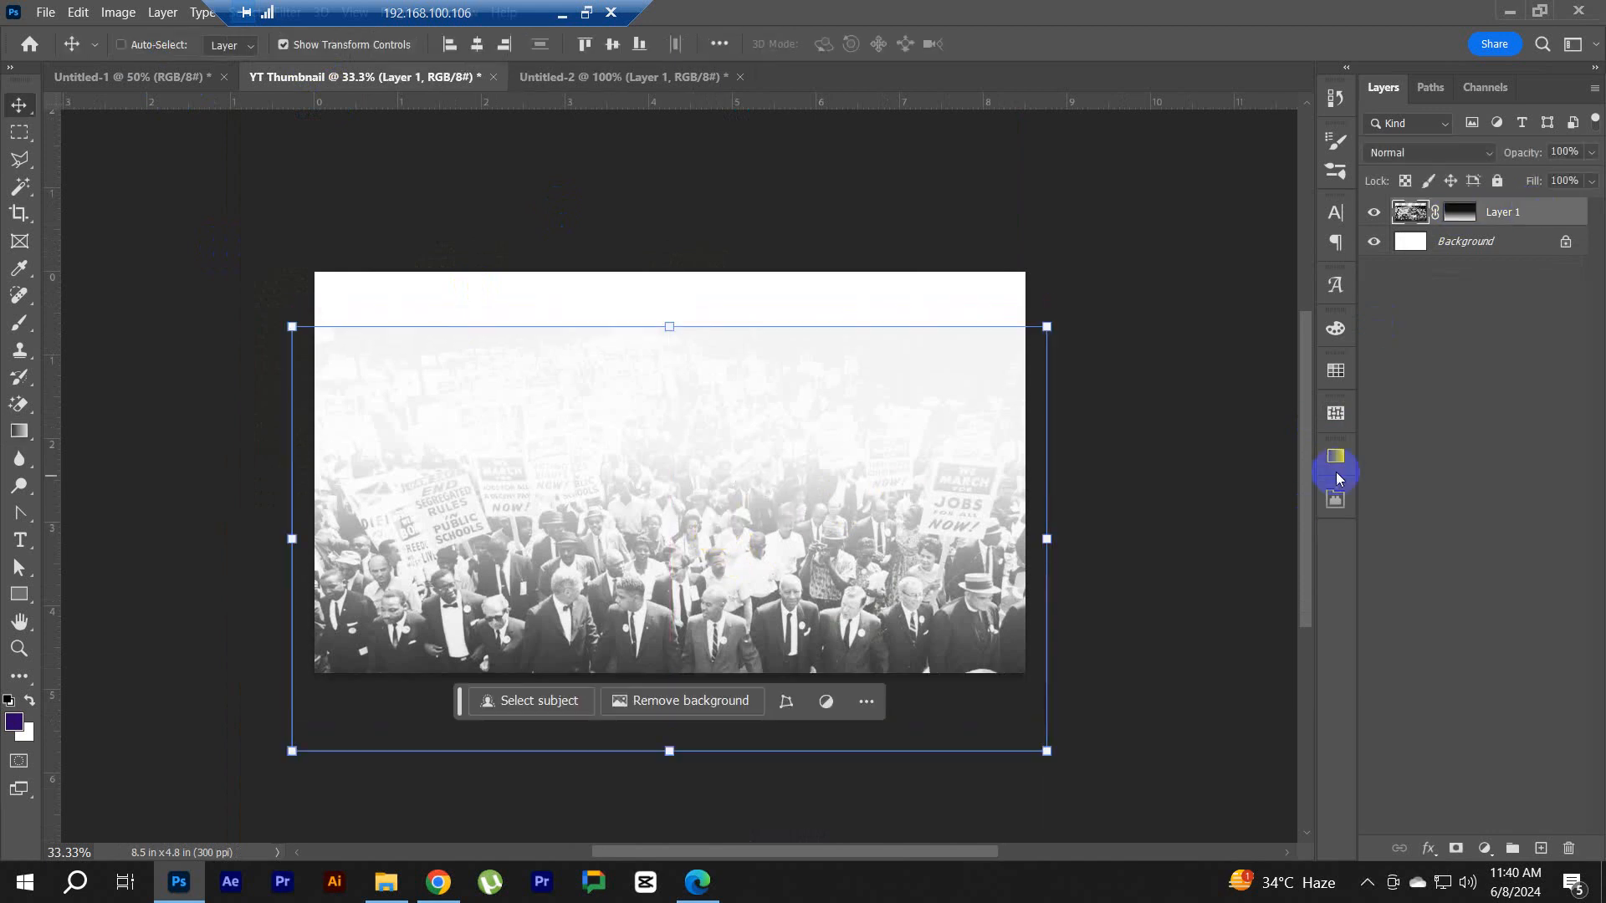
left_click(1483, 443)
Step: Switch to Chrome, search Google Images for "grunge background" in a new tab and look through the textures
left_click(437, 878)
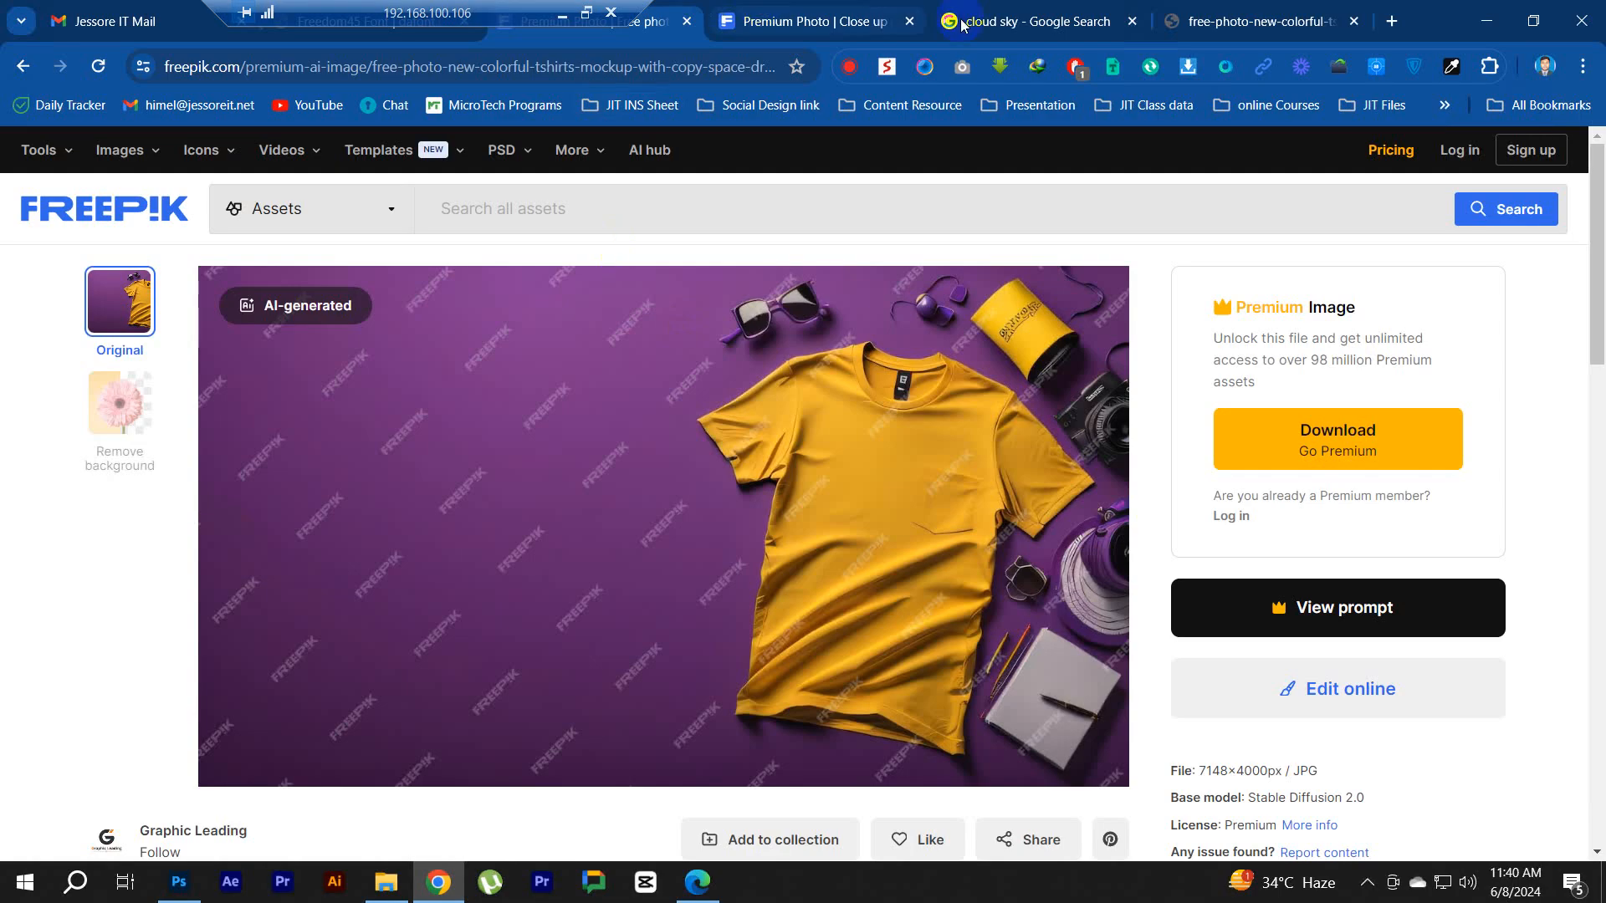
left_click(1393, 22)
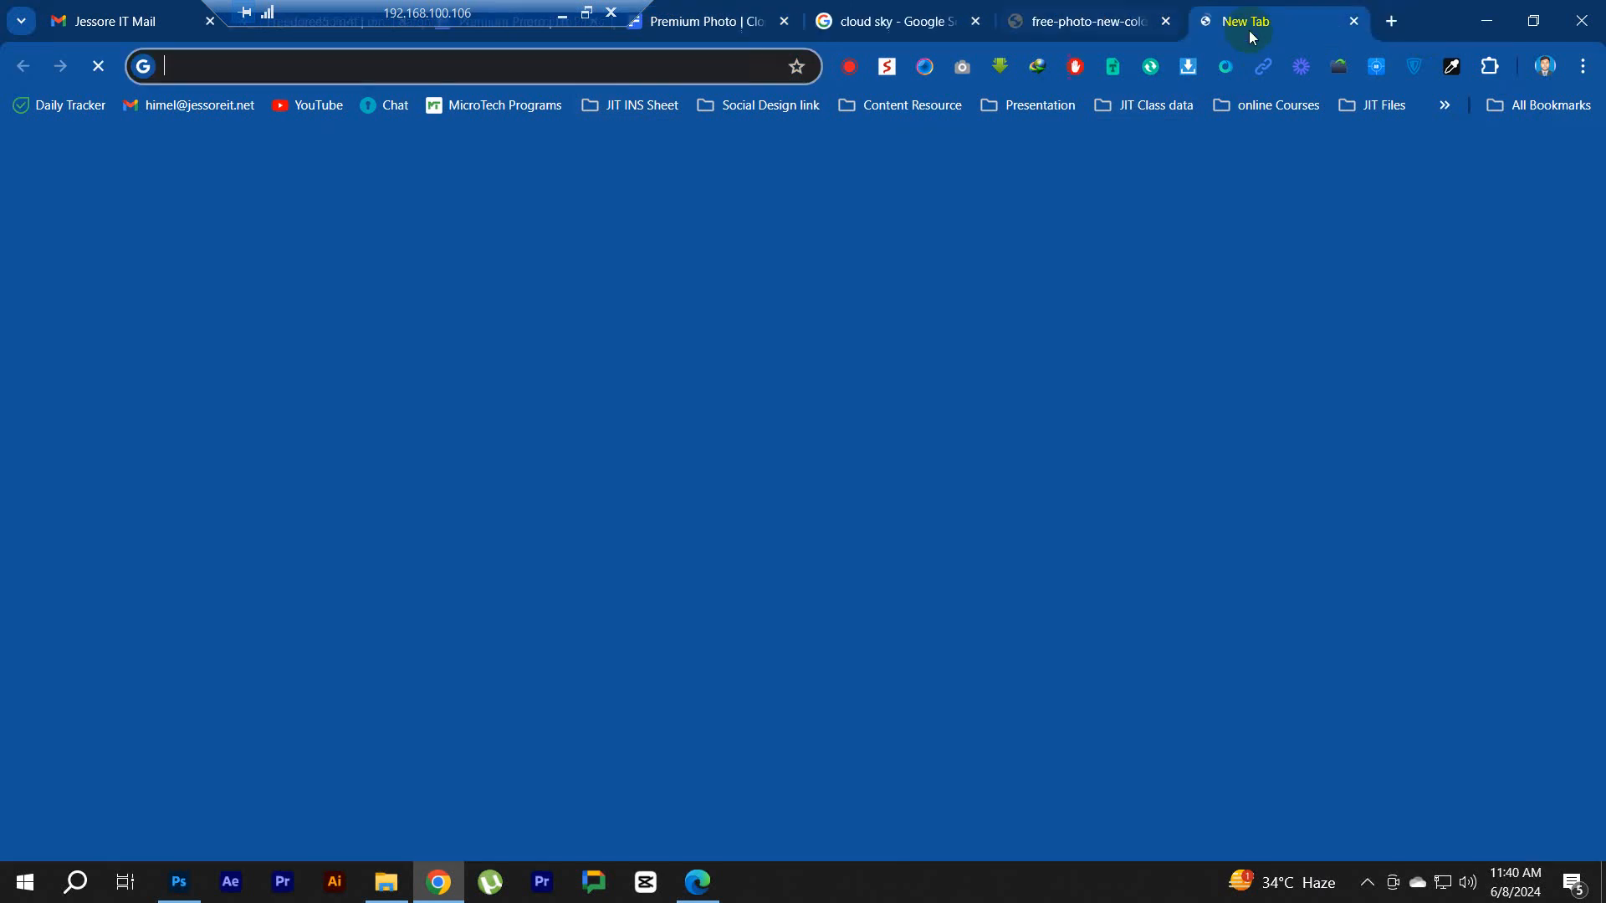
type("grunge")
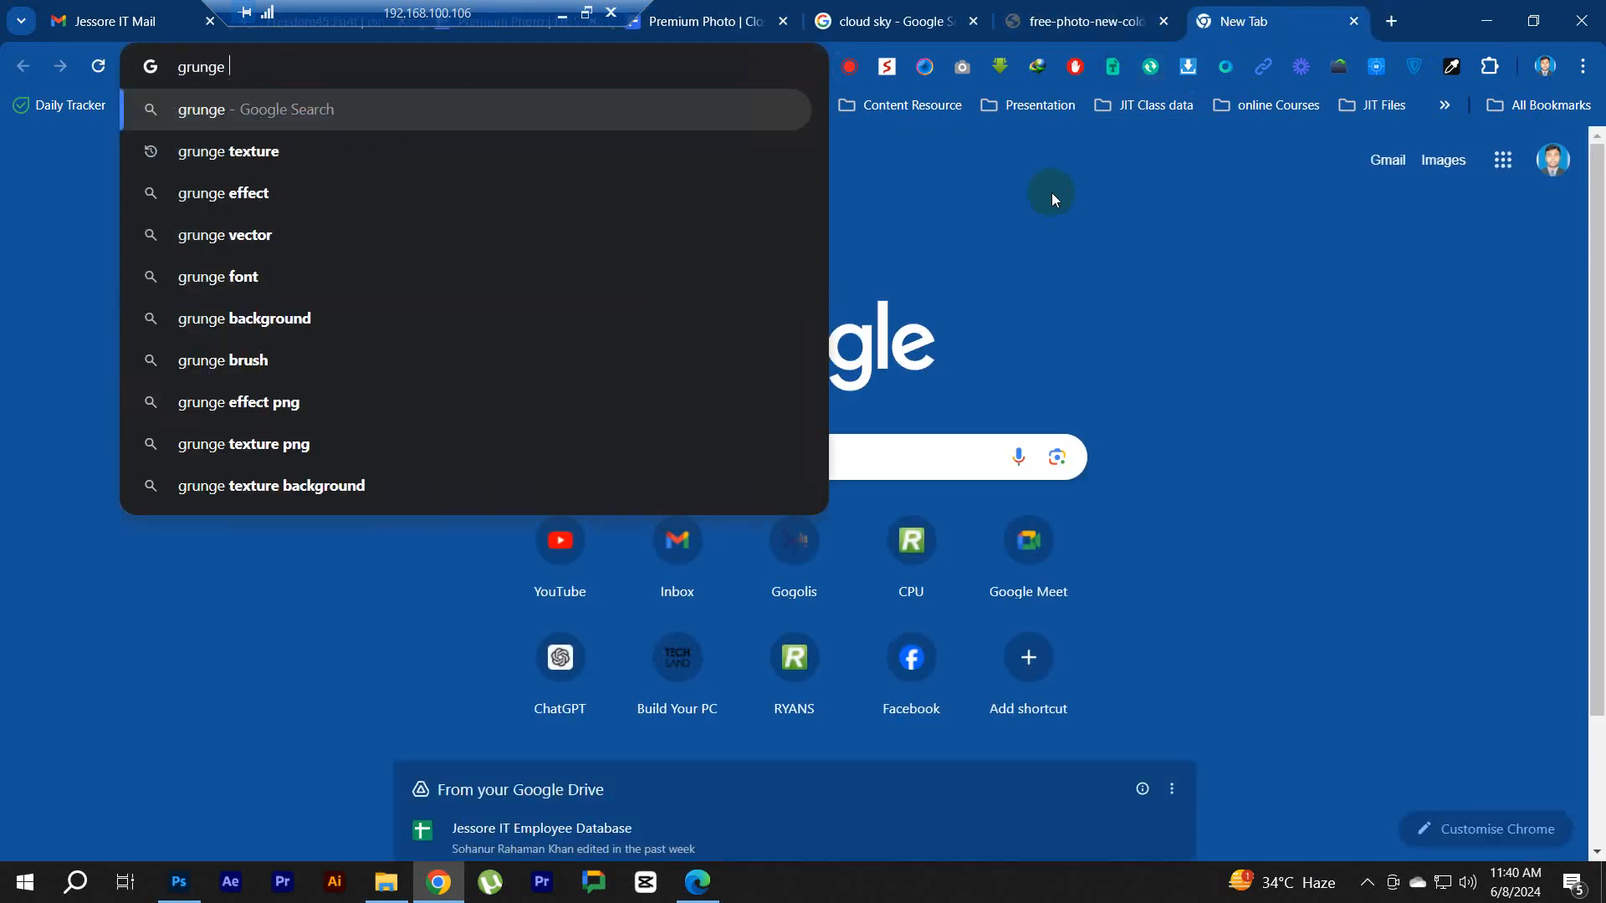
left_click(319, 318)
left_click(277, 269)
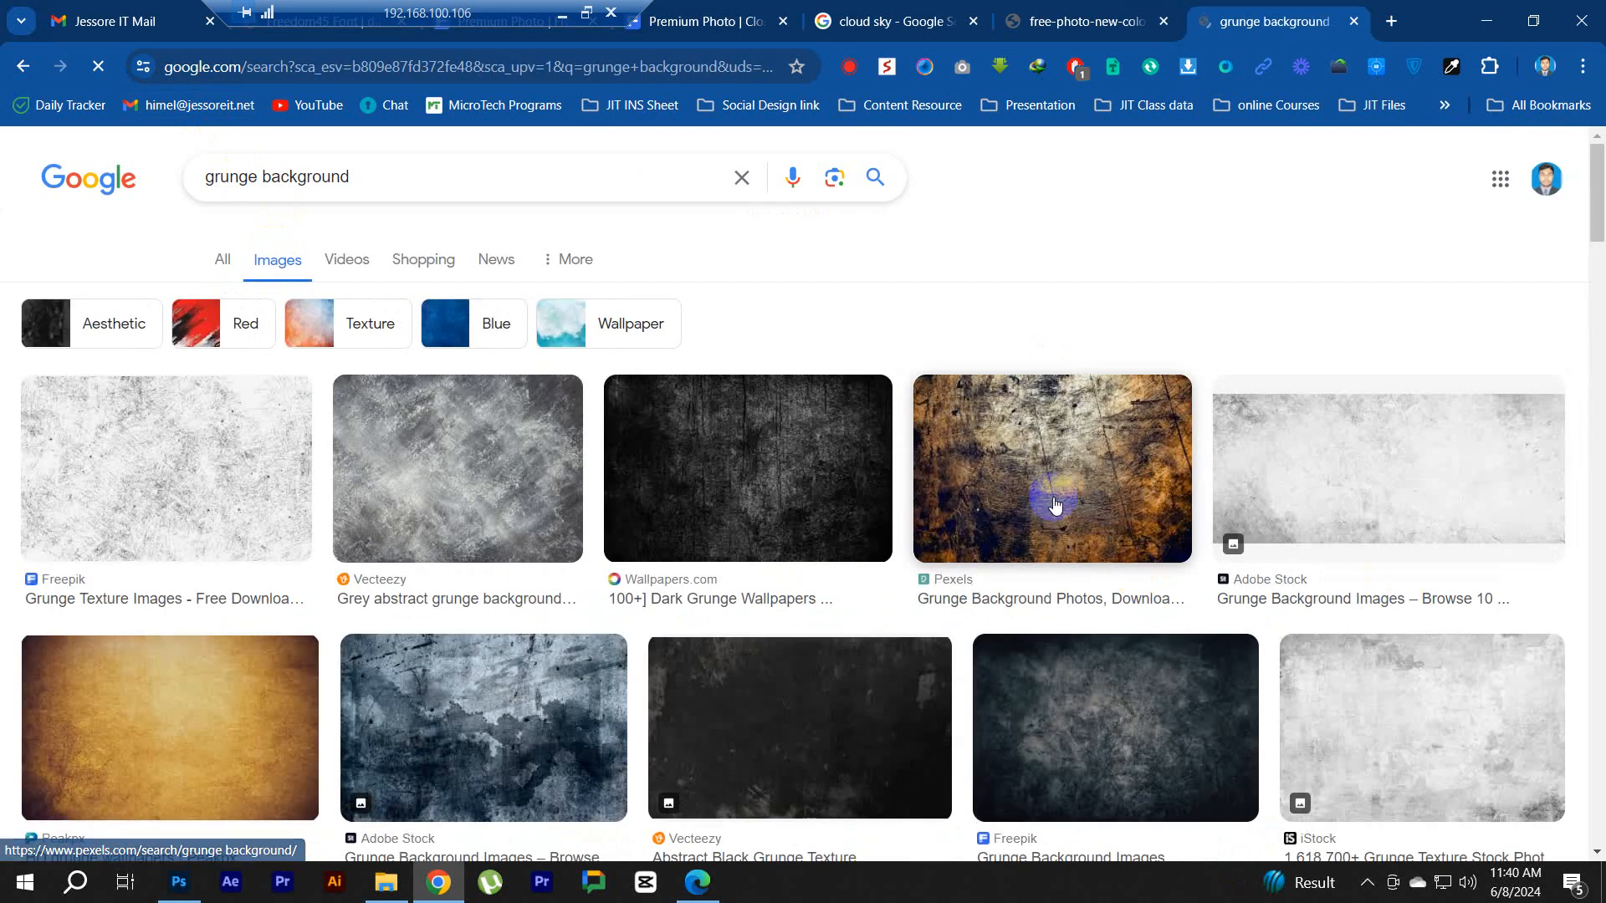
scroll(1050, 502, "down", 7)
scroll(914, 459, "down", 3)
scroll(206, 165, "up", 6)
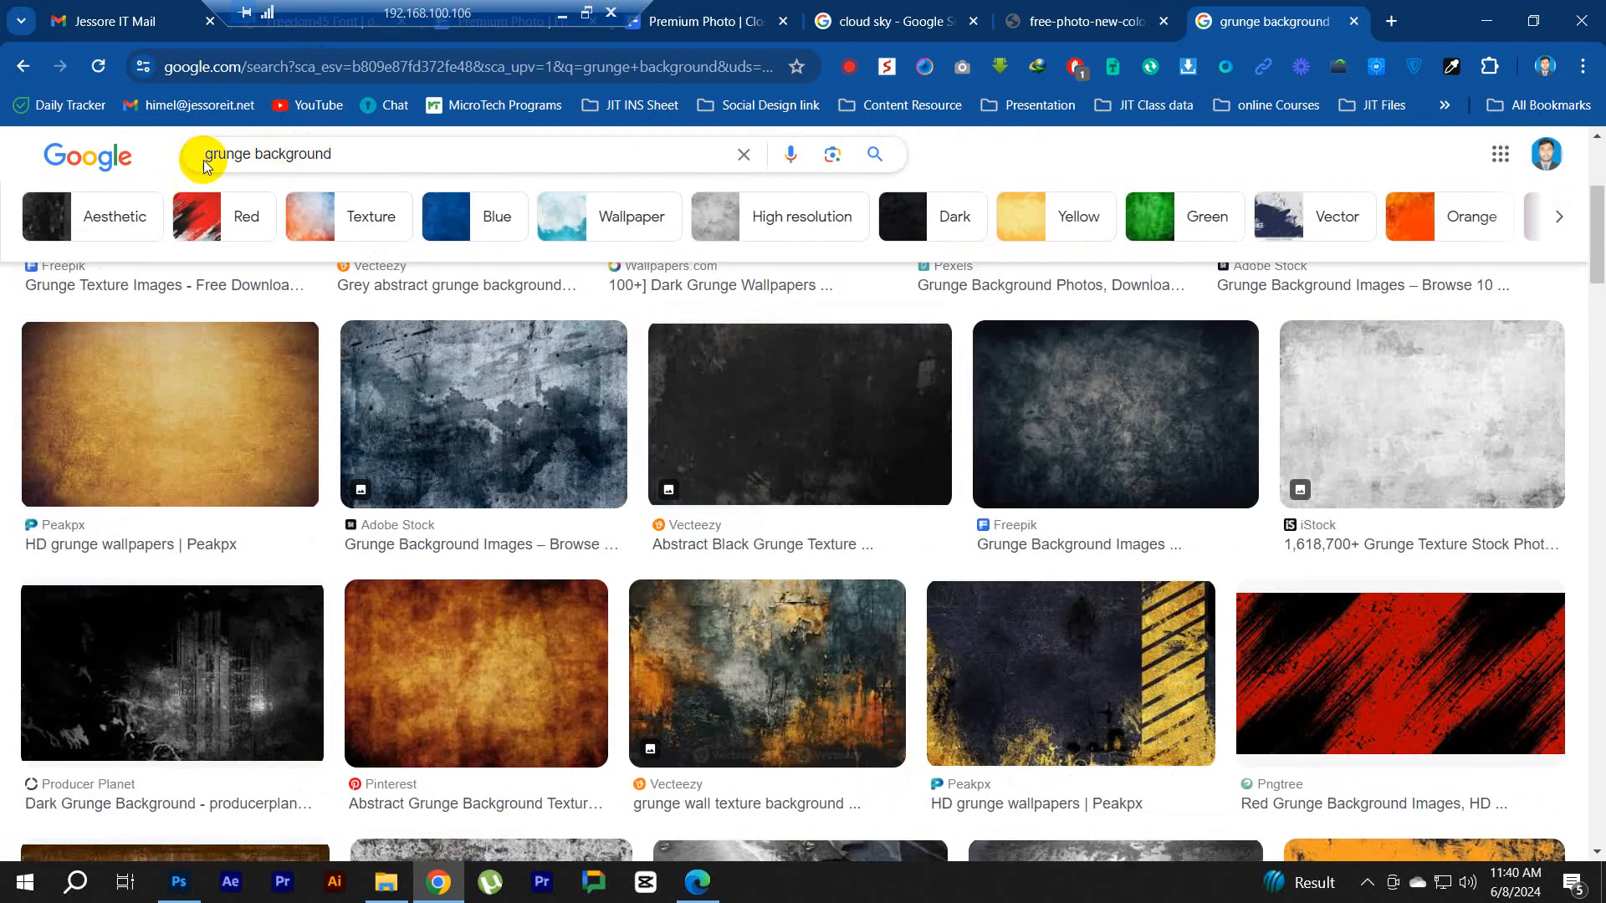
Step: Refine the image search to "cinematic grunge background" and copy the black scratched Film Grunge image from Adobe Stock
left_click(213, 155)
type("cinematic")
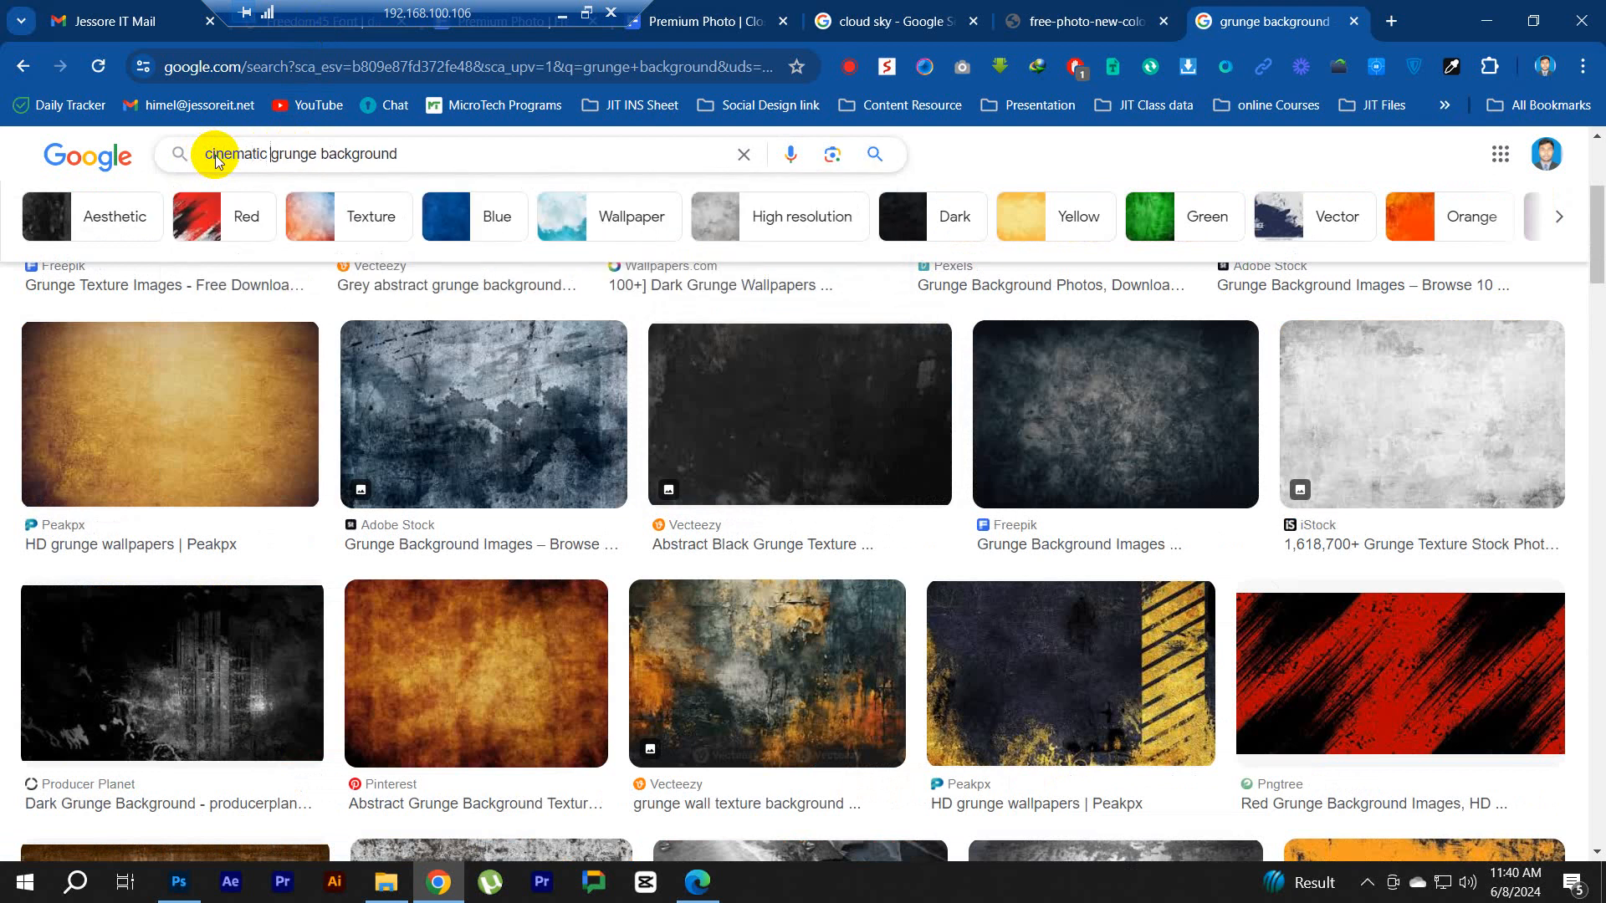
key("Return")
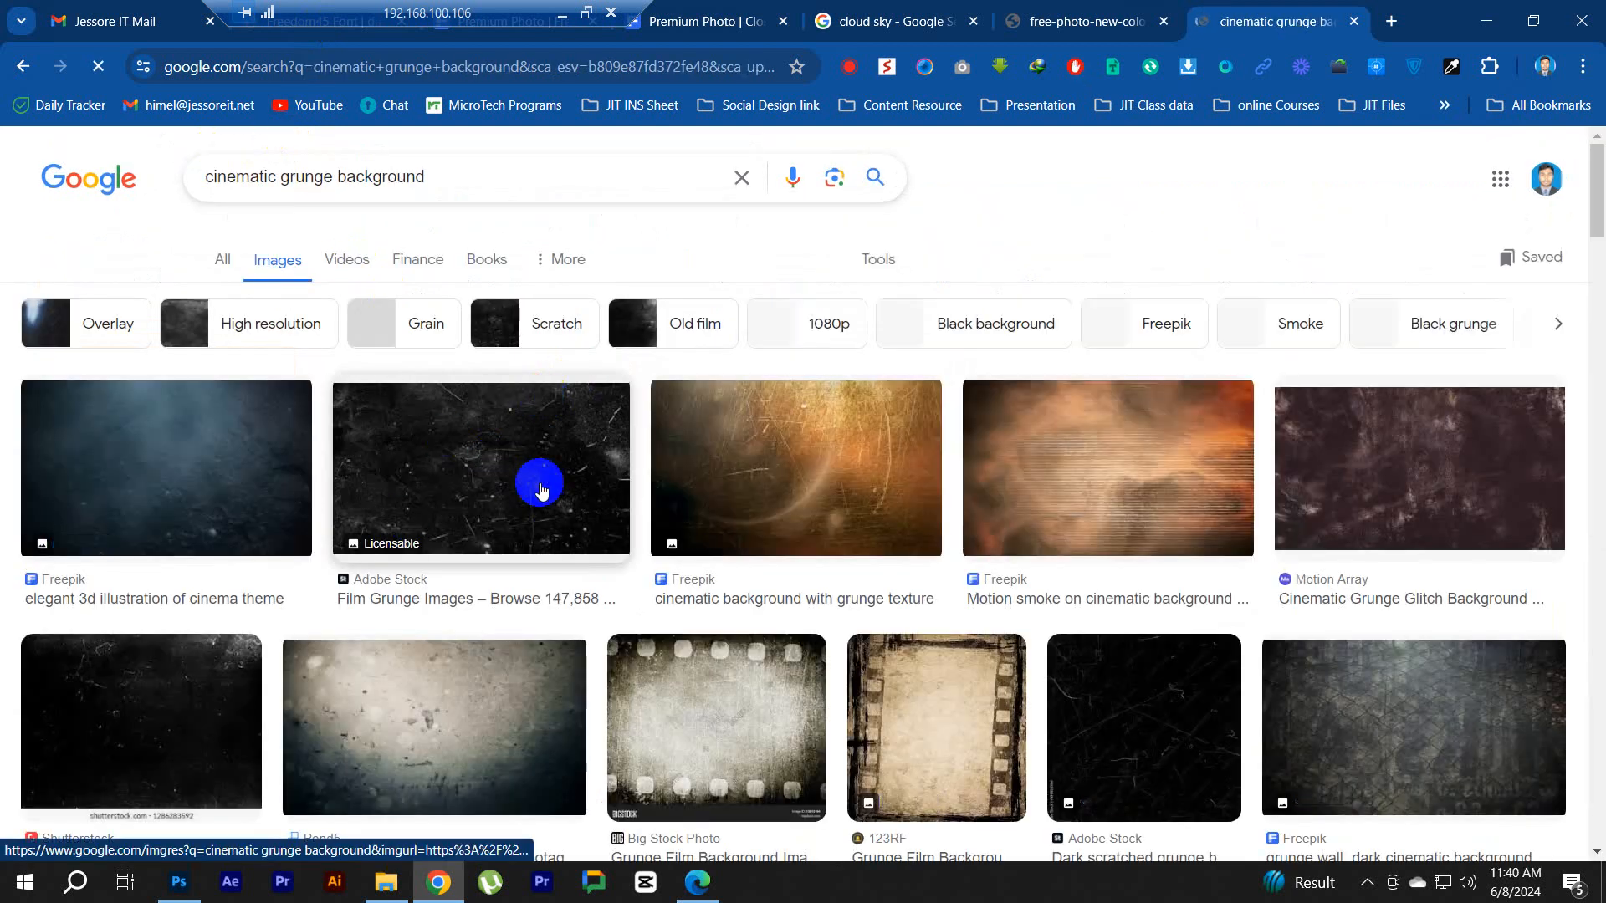
left_click(466, 550)
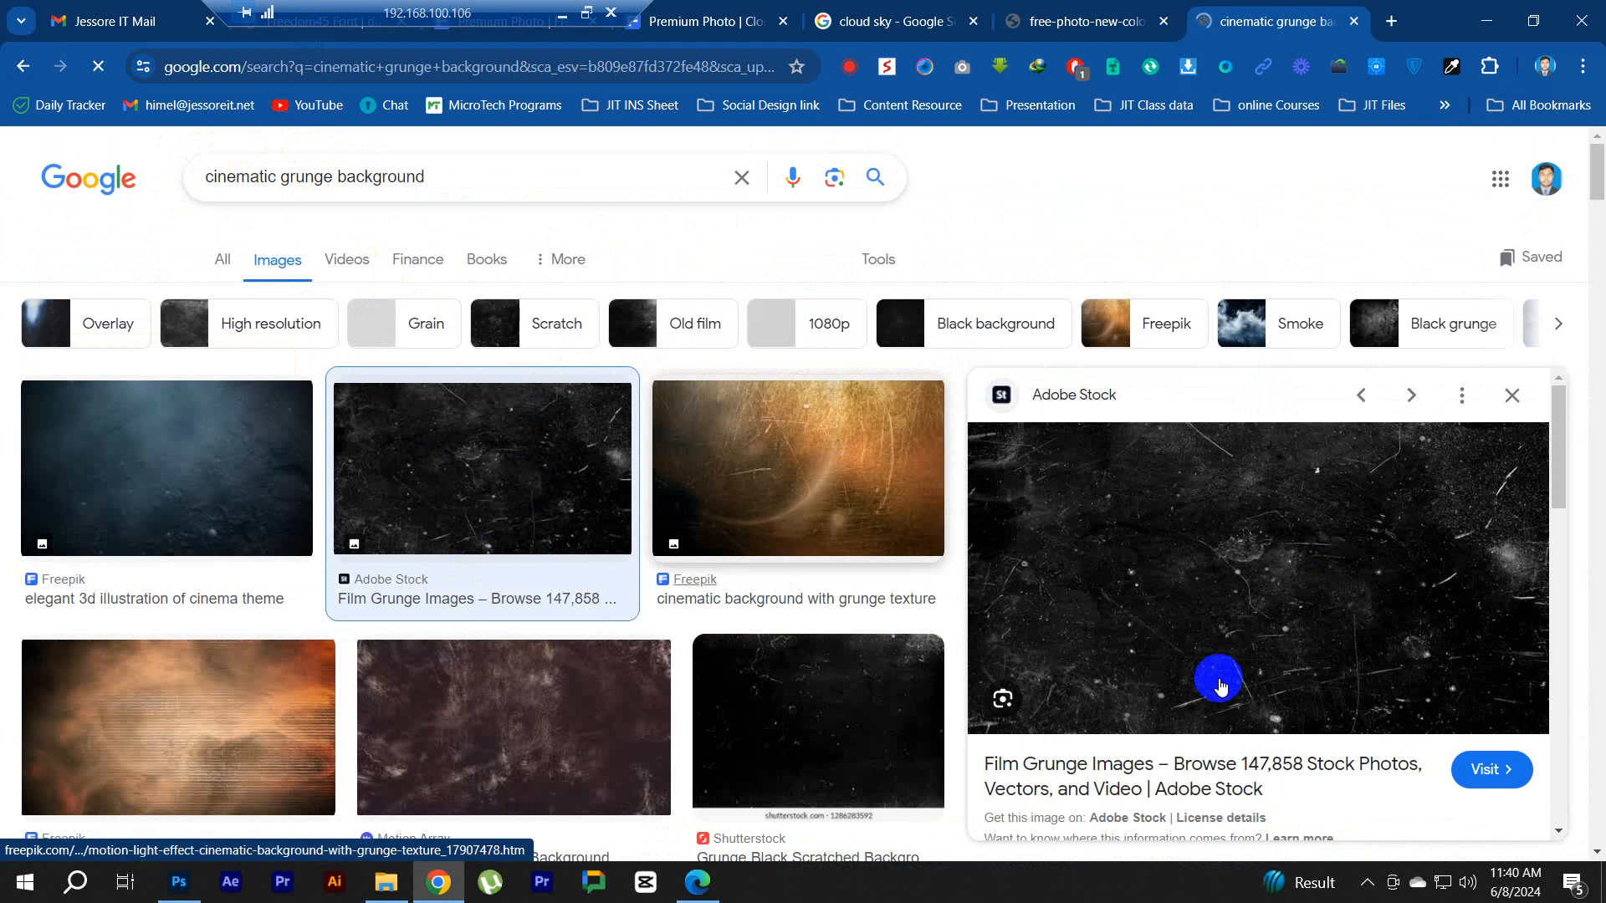
right_click(1235, 514)
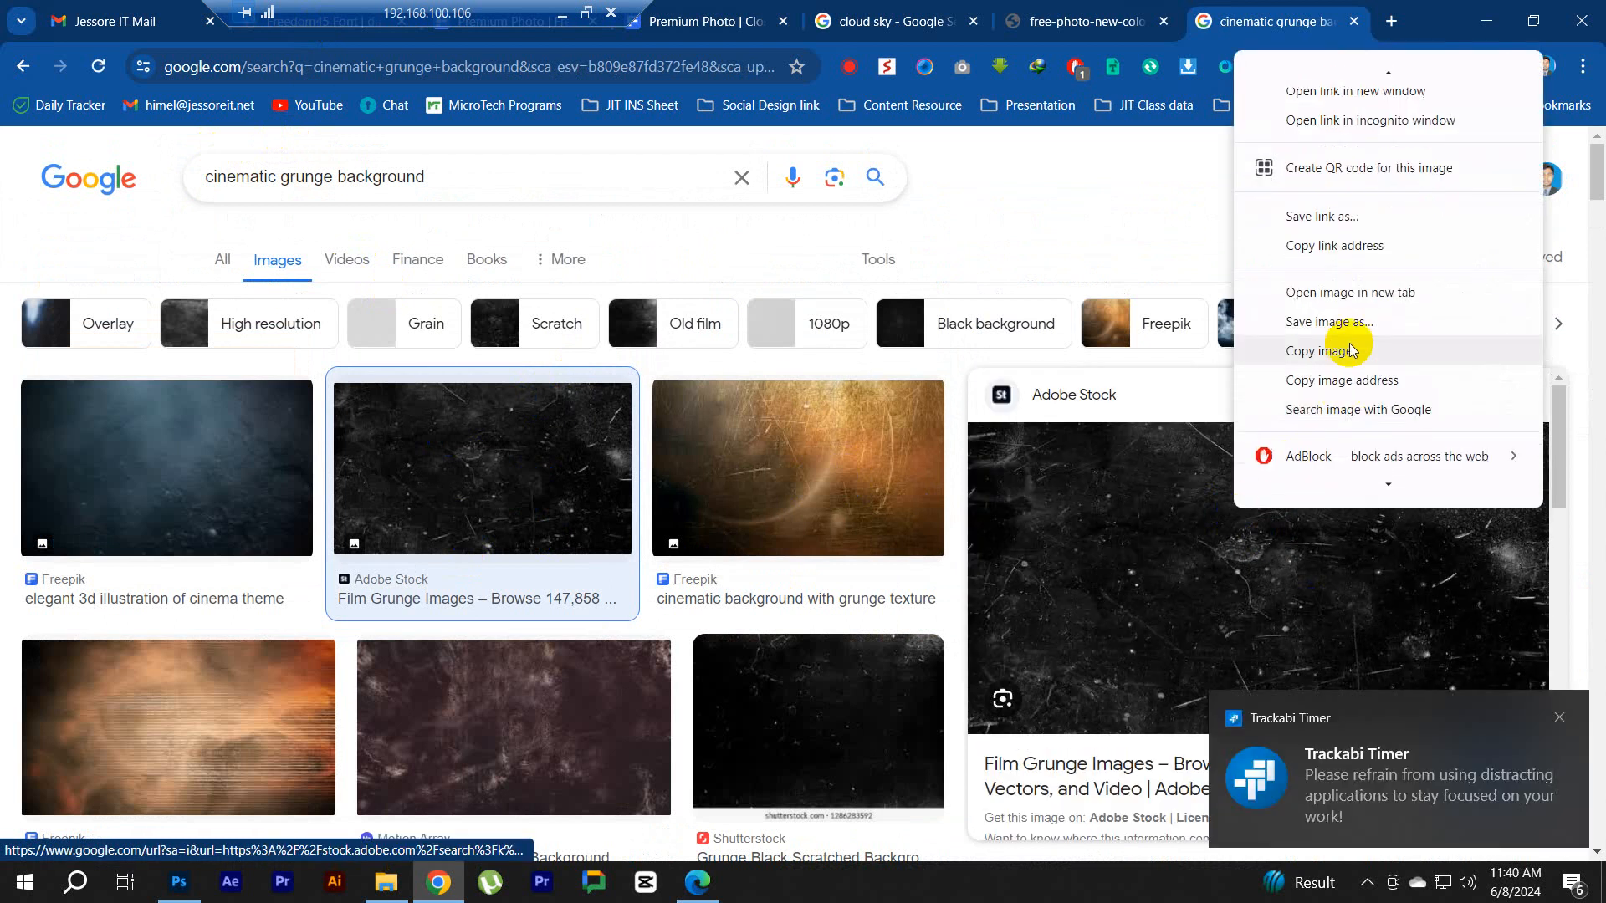
left_click(1314, 350)
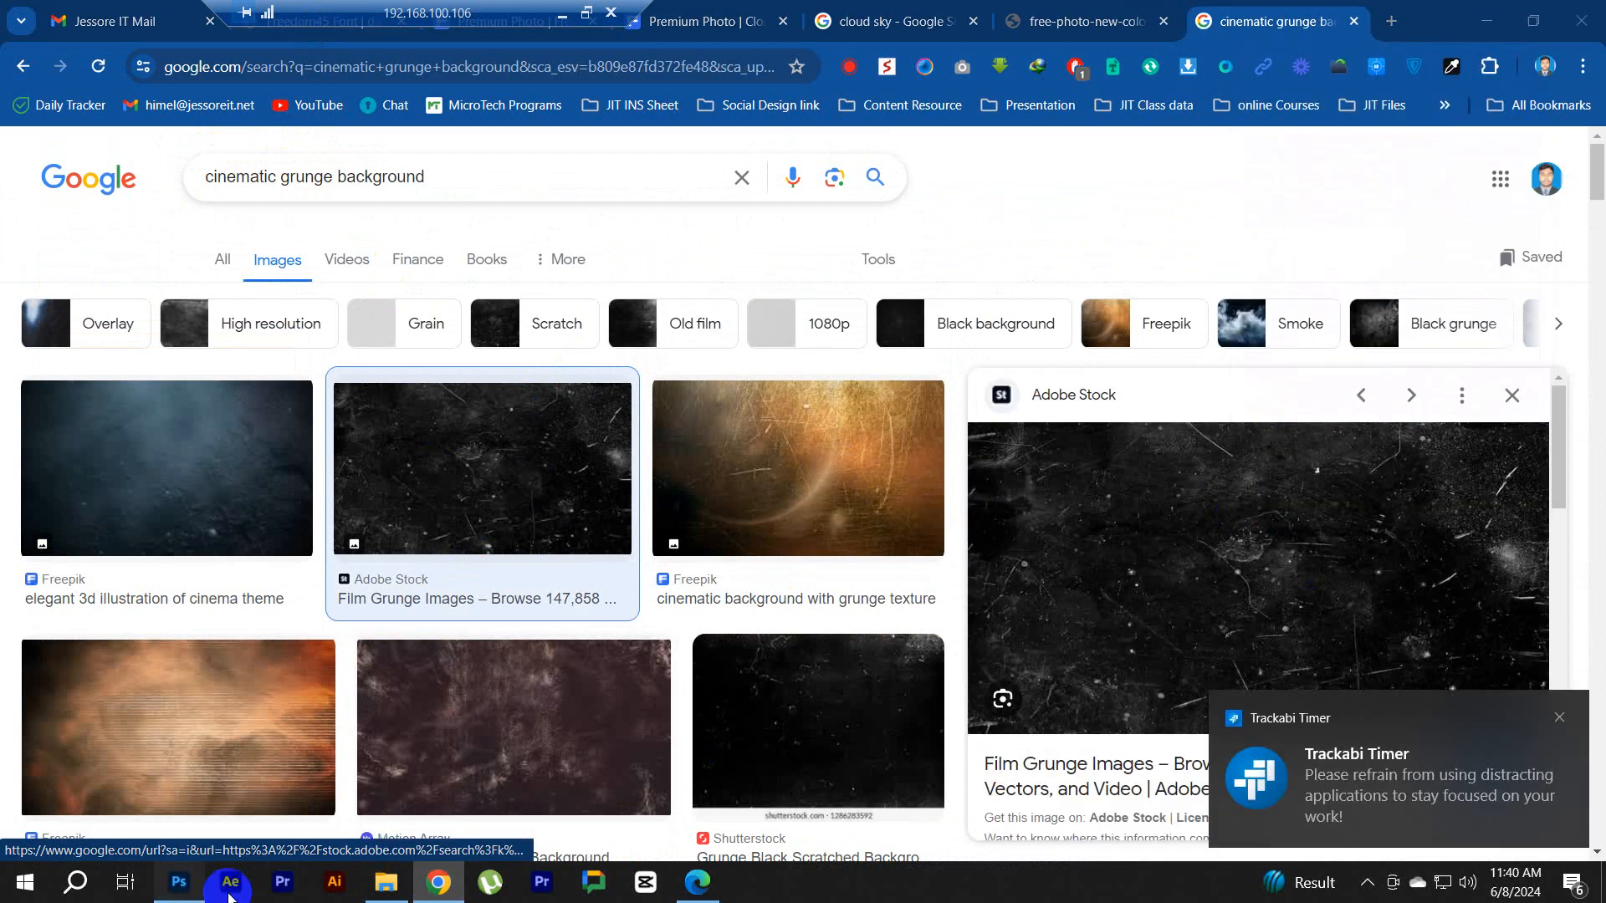
Step: Switch back to Photoshop, paste the grunge image above the march photo and enlarge it to cover the whole canvas
left_click(178, 881)
left_click(1512, 217)
key("ctrl+v")
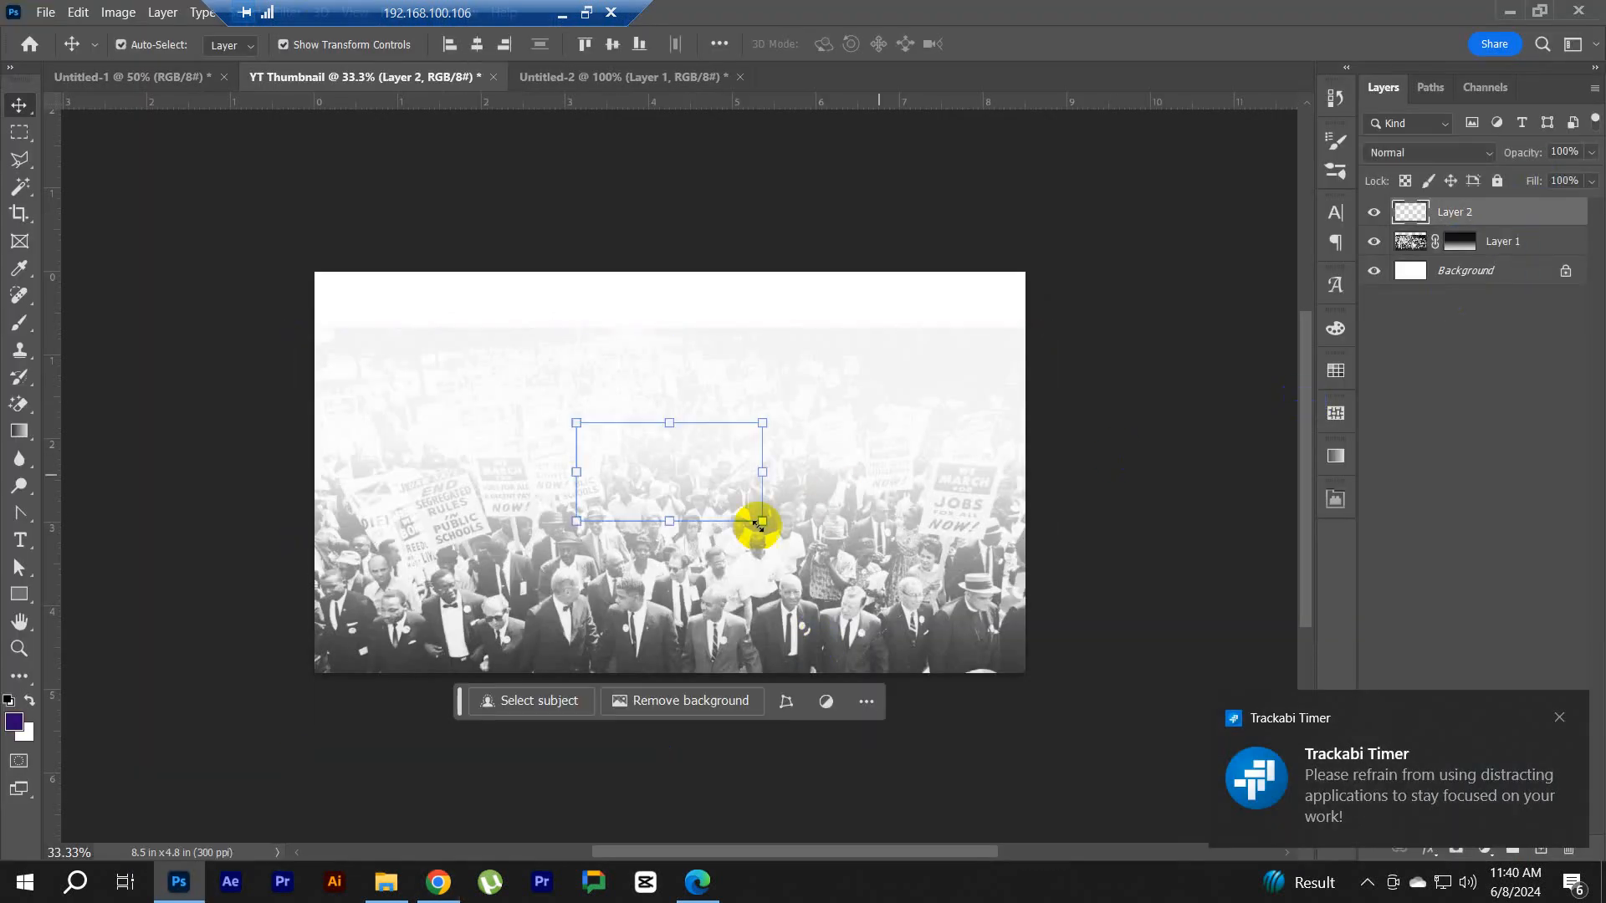
left_click_drag(769, 472, 1050, 541)
key("ctrl+z")
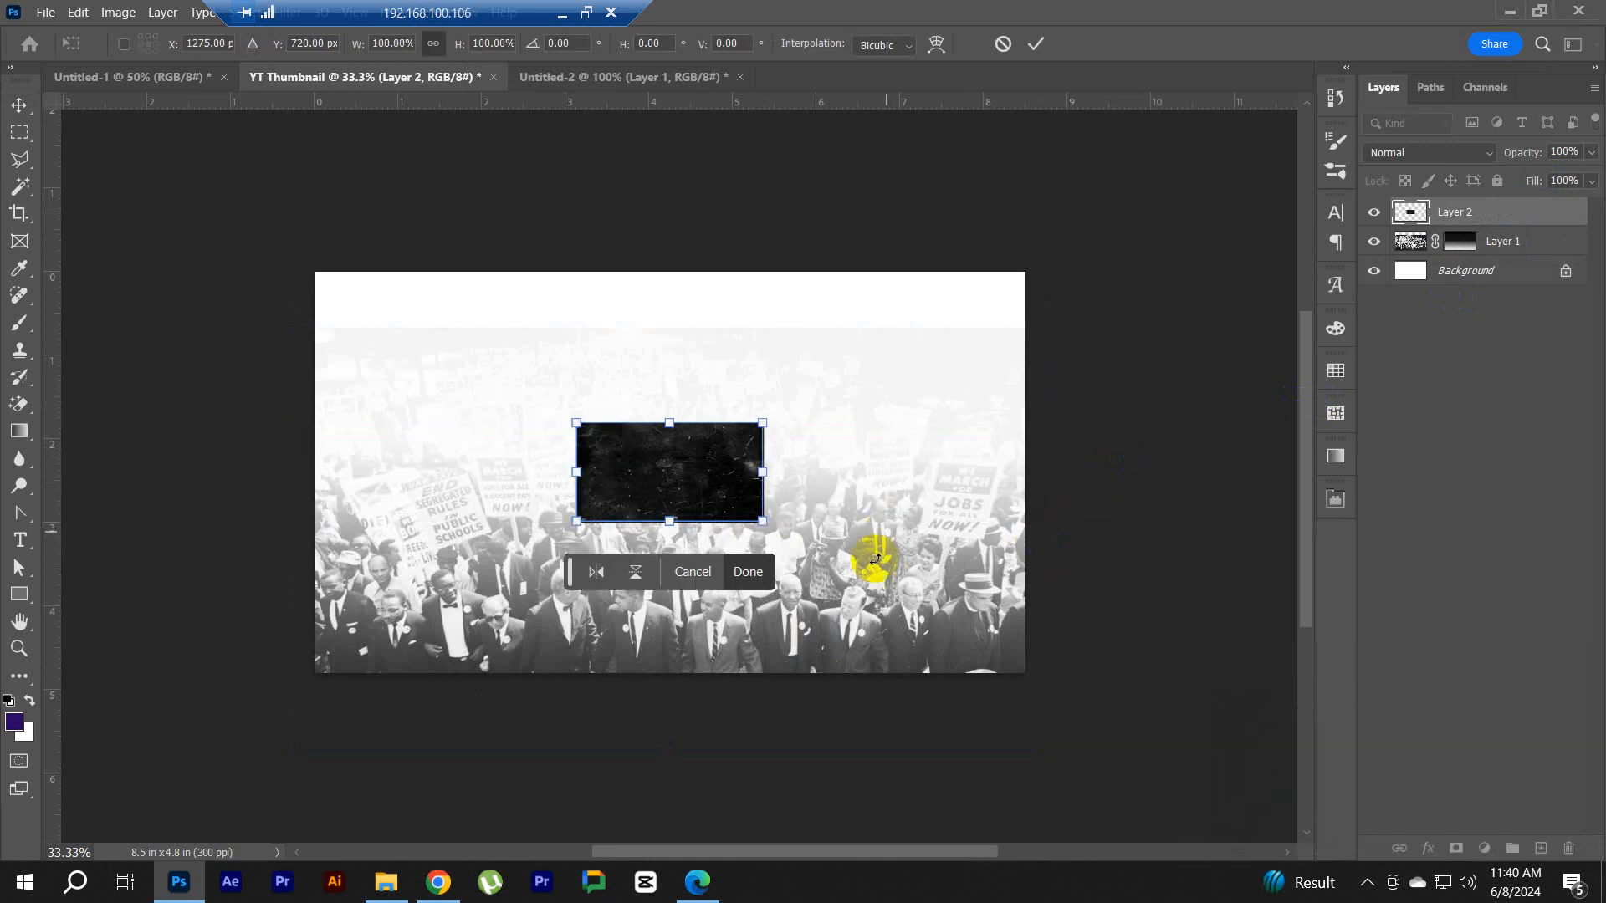
left_click_drag(763, 470, 1061, 598)
left_click(1034, 42)
Step: Try the Screen blend mode on the grunge texture layer
left_click(1428, 152)
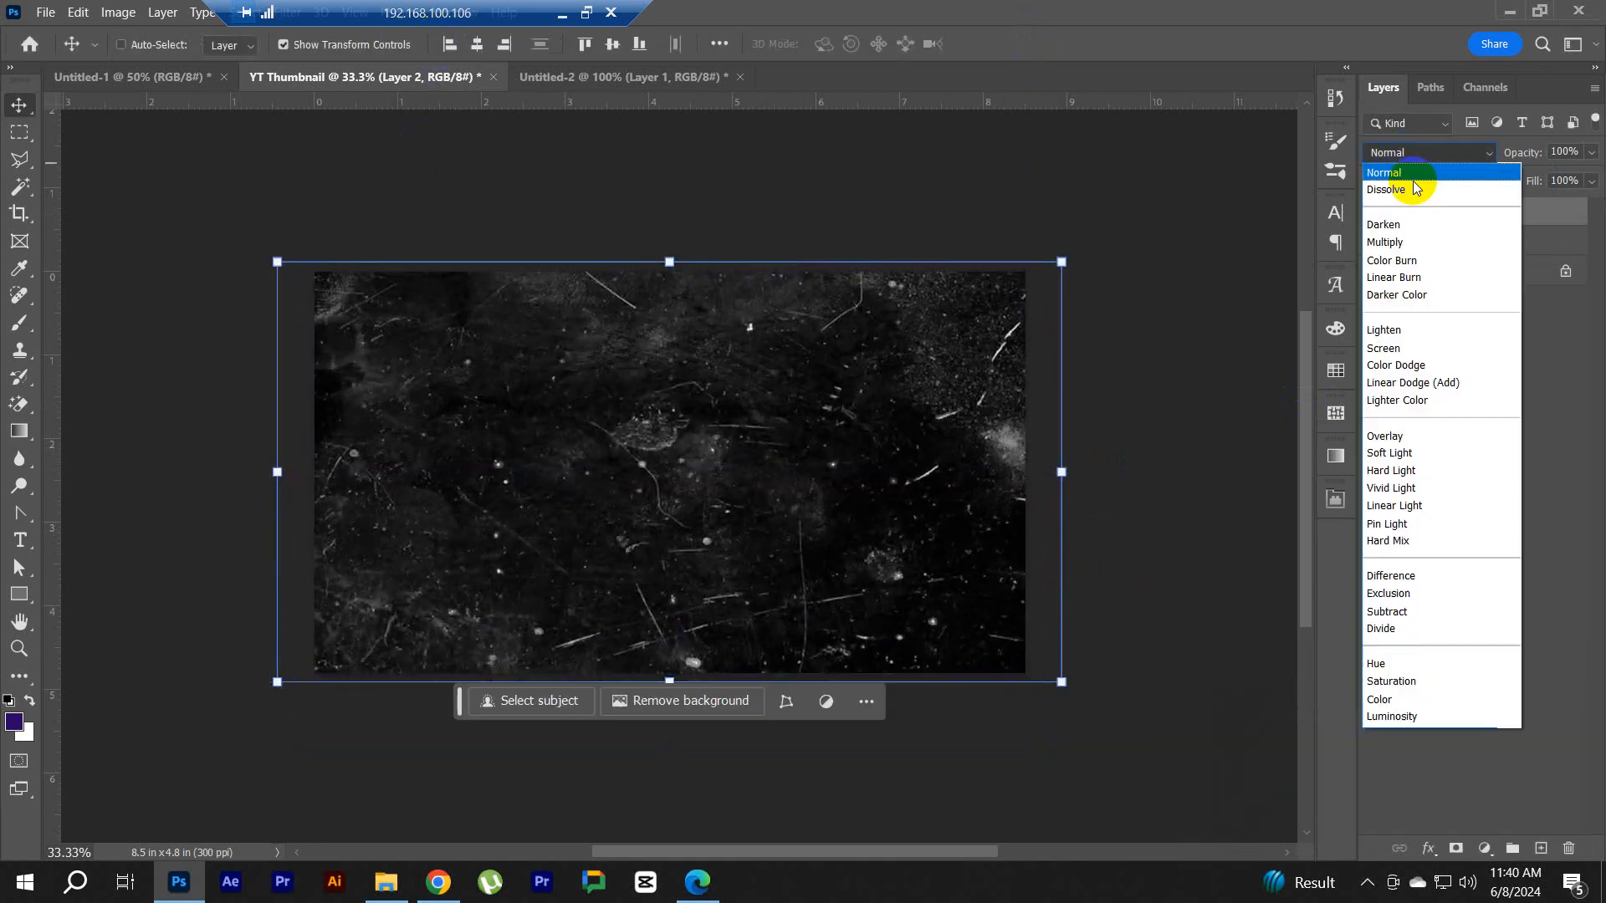
left_click(1386, 350)
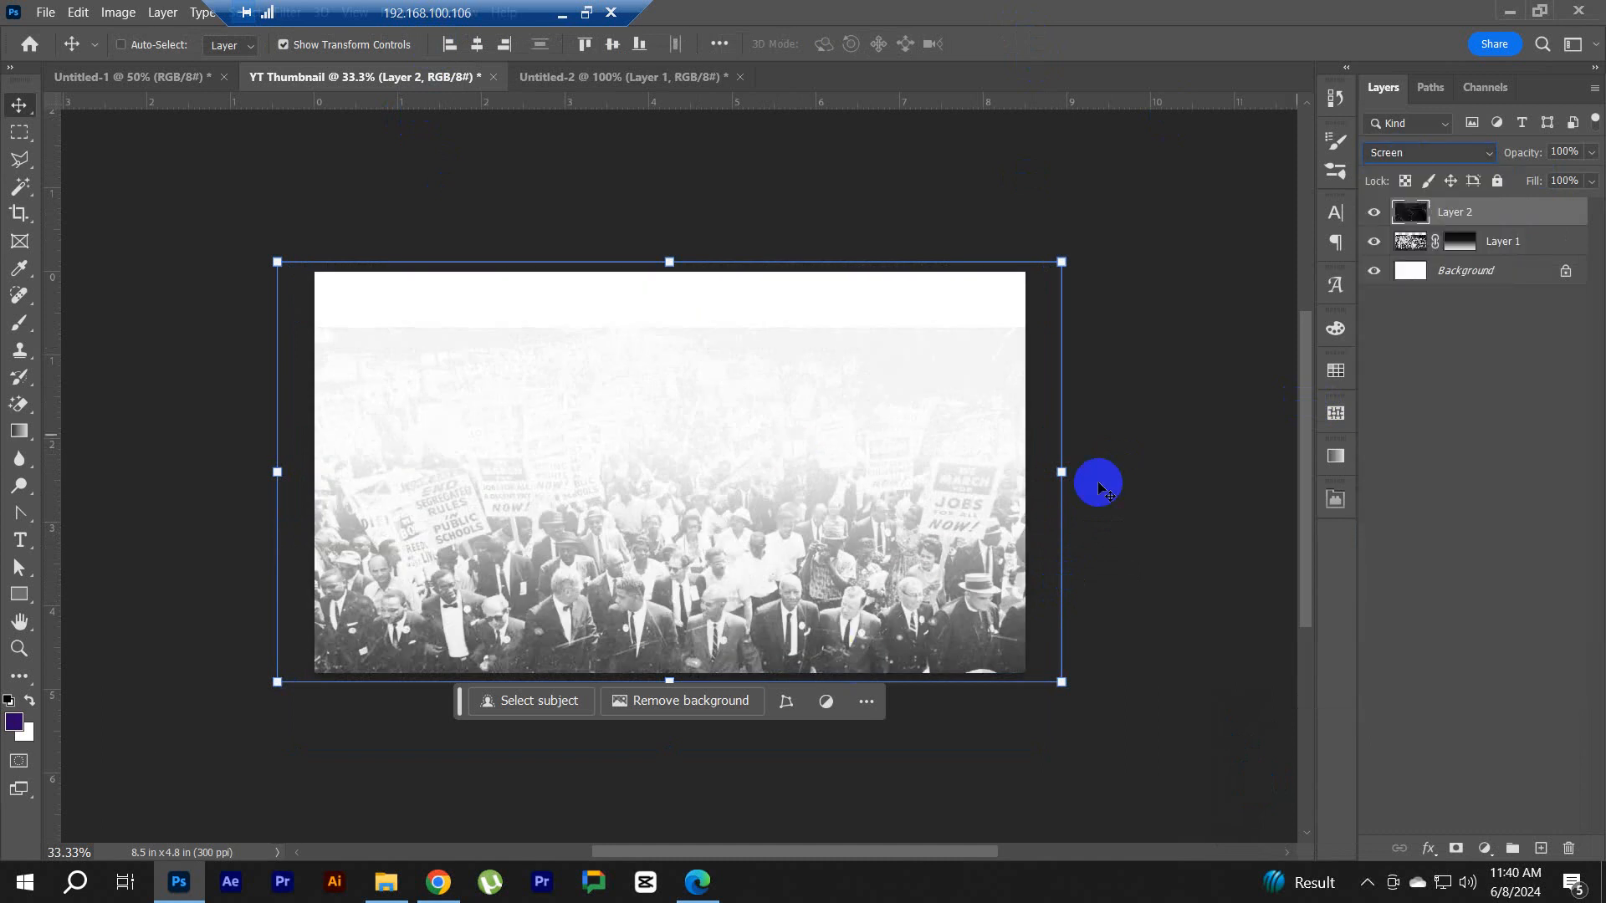
scroll(597, 650, "up", 1)
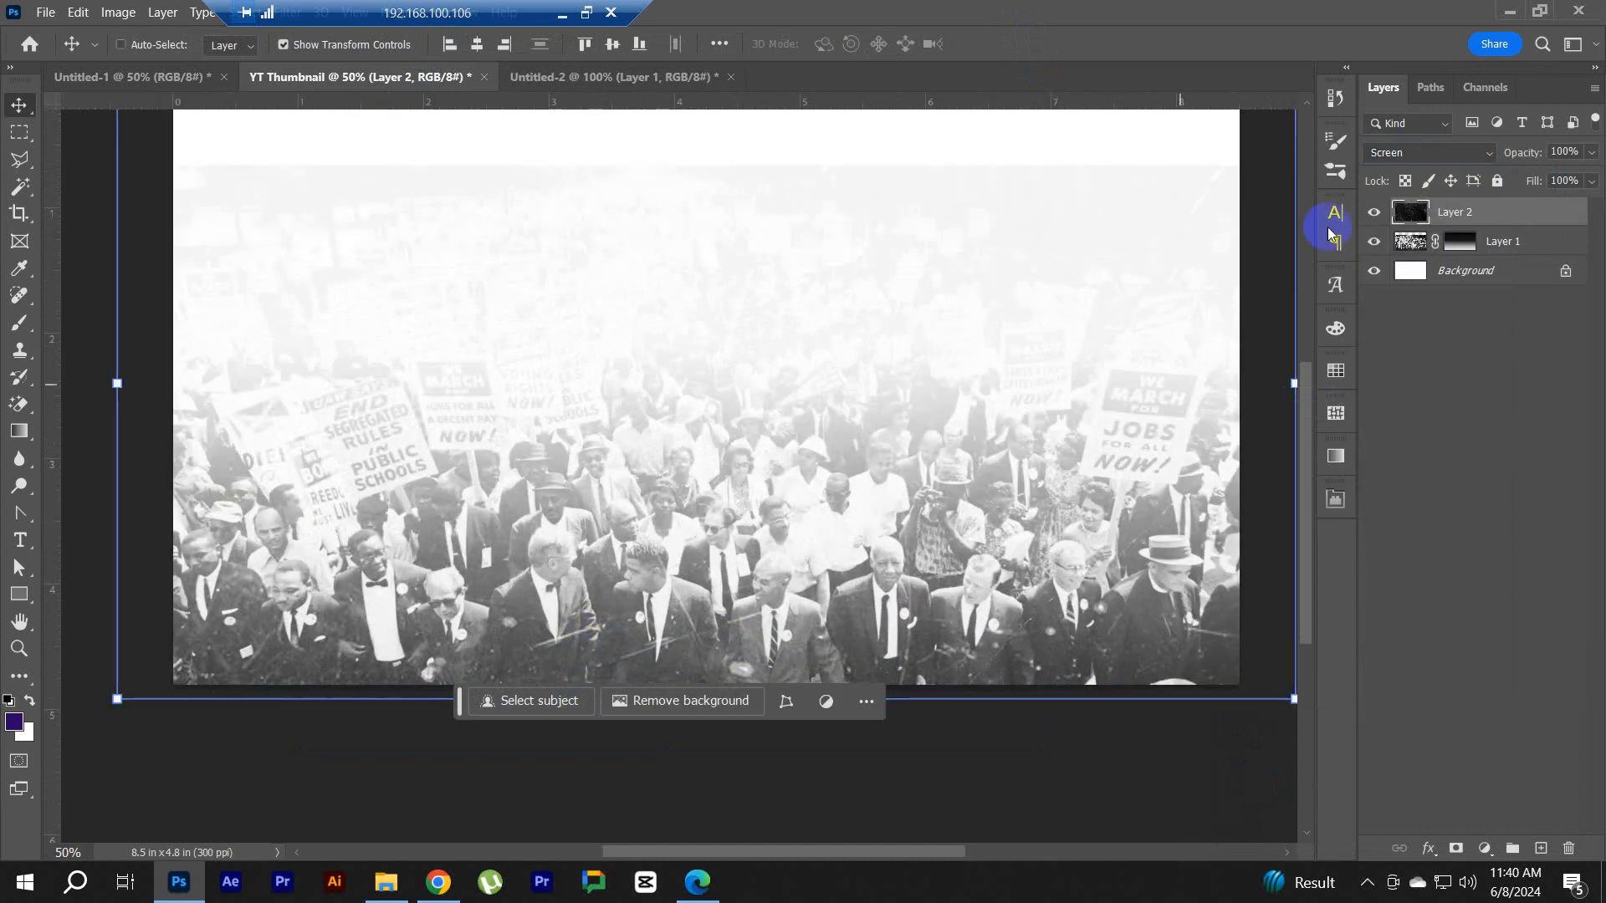
Step: Set the grunge texture layer's blend mode to Multiply and compare the thumbnail with the reference design
left_click(1427, 155)
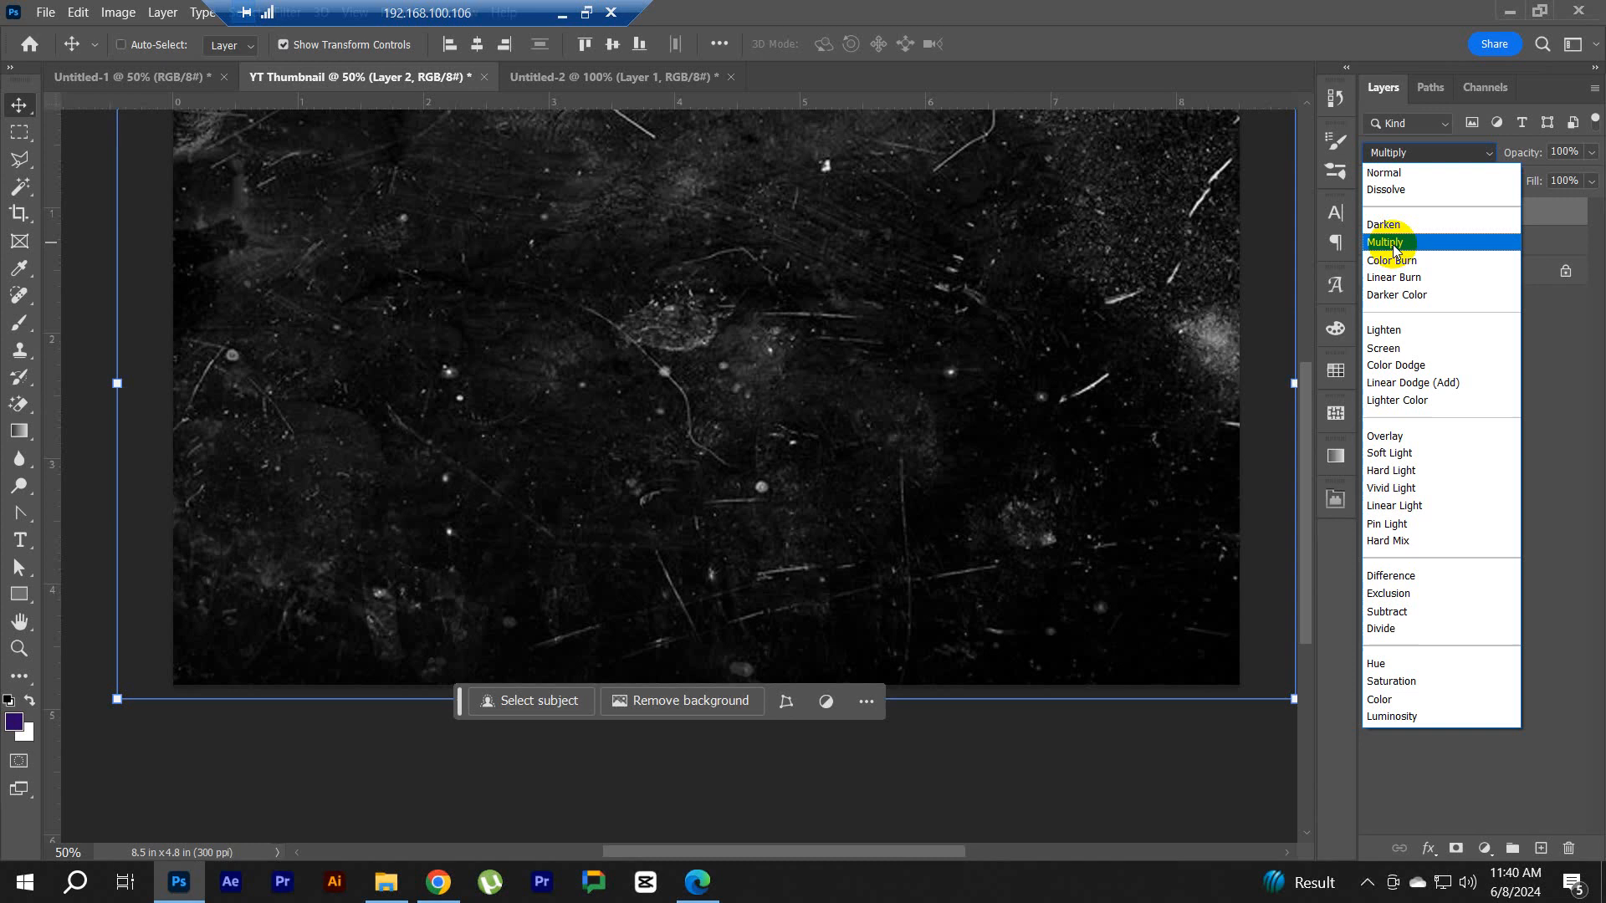
left_click(1393, 249)
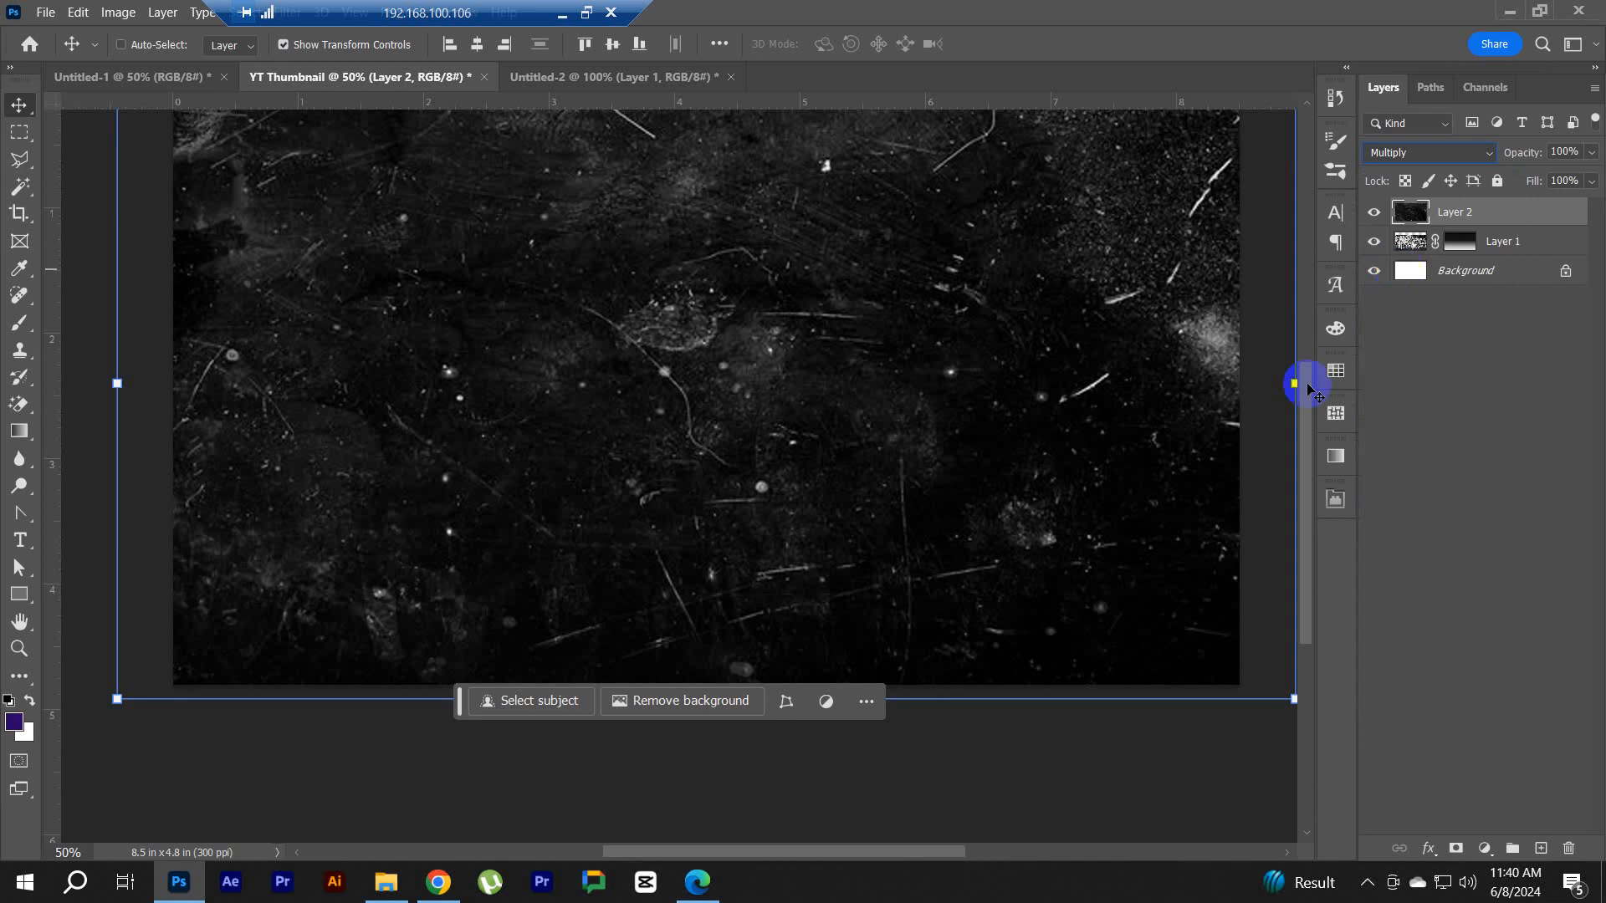
key("ctrl+minus")
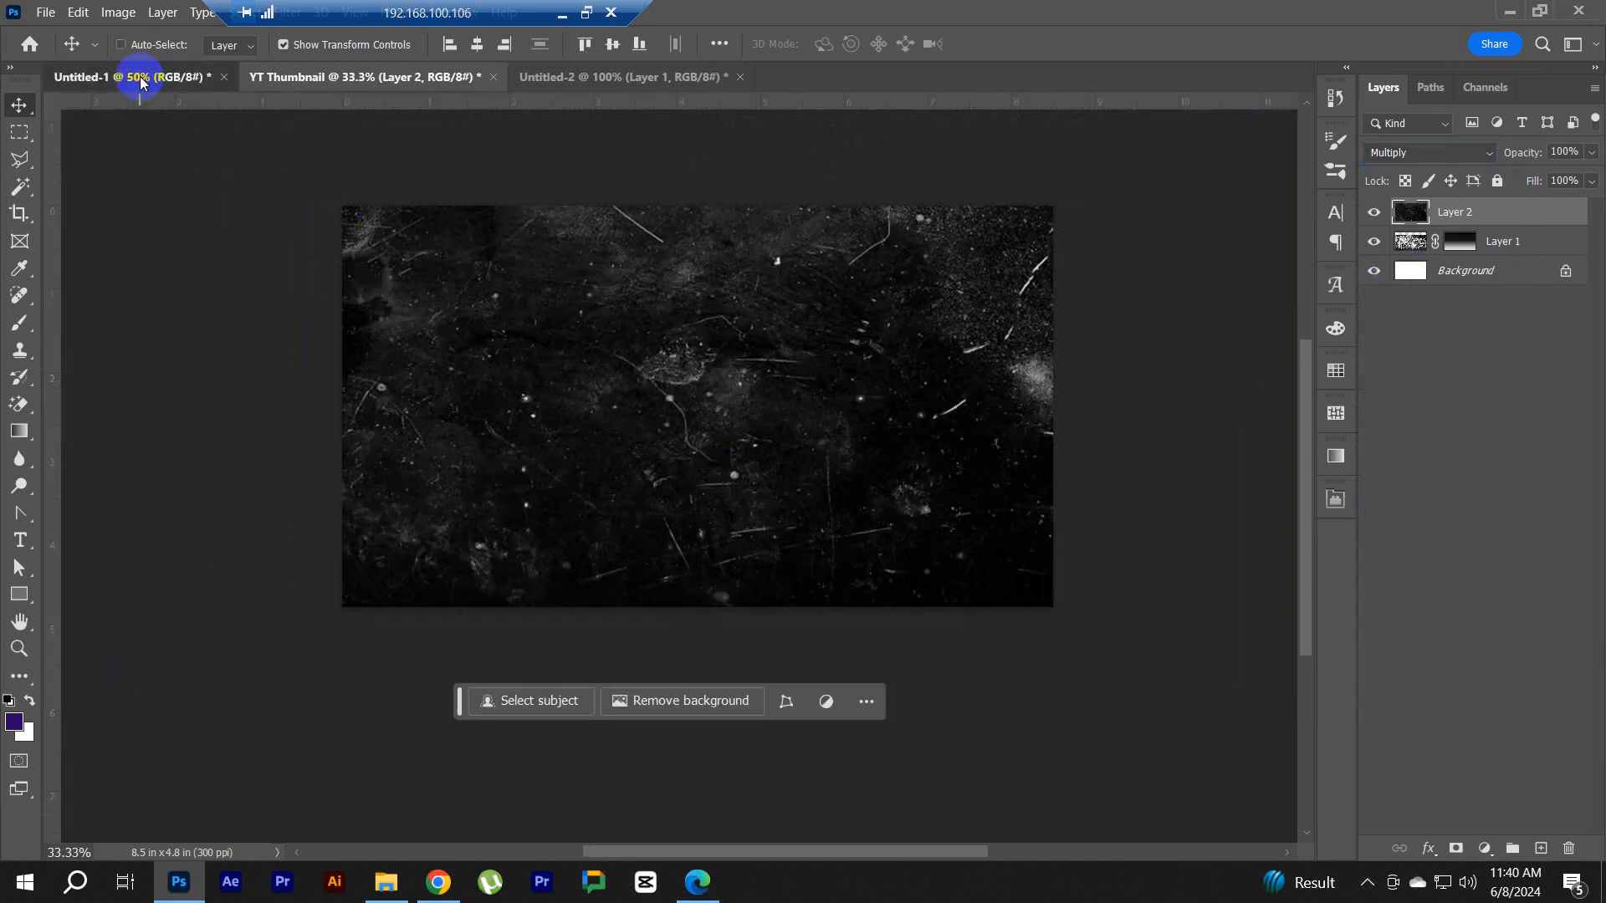
left_click(139, 77)
left_click(311, 82)
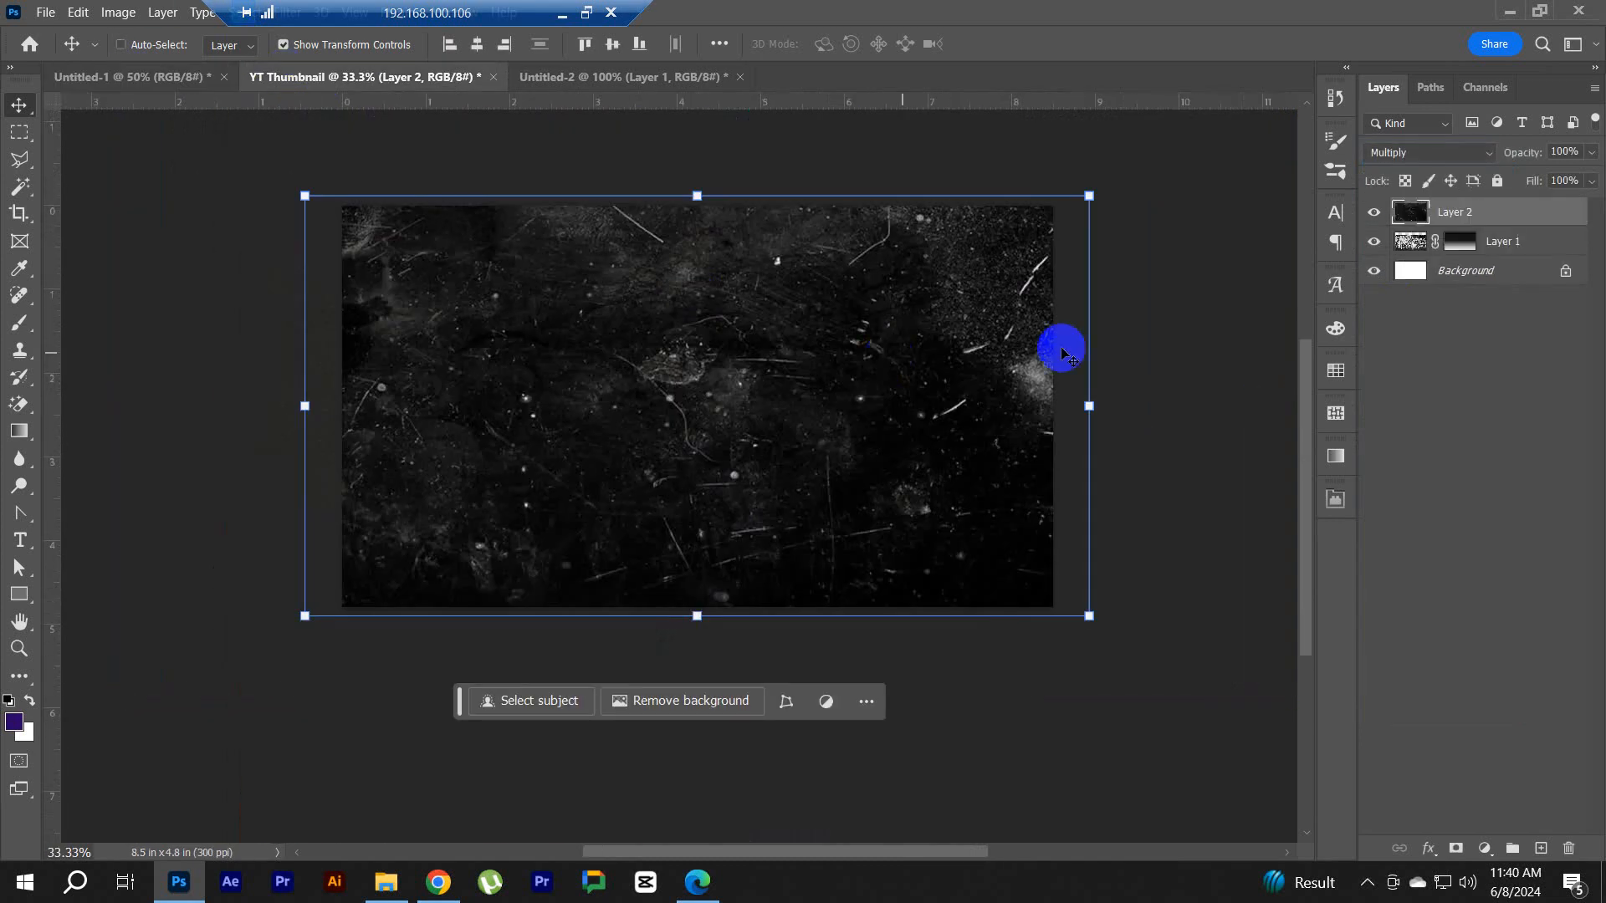
Step: Add a layer mask to the grunge texture, fade it upward from the canvas's lower edge with a full-height gradient, and view the reference
left_click(1456, 848)
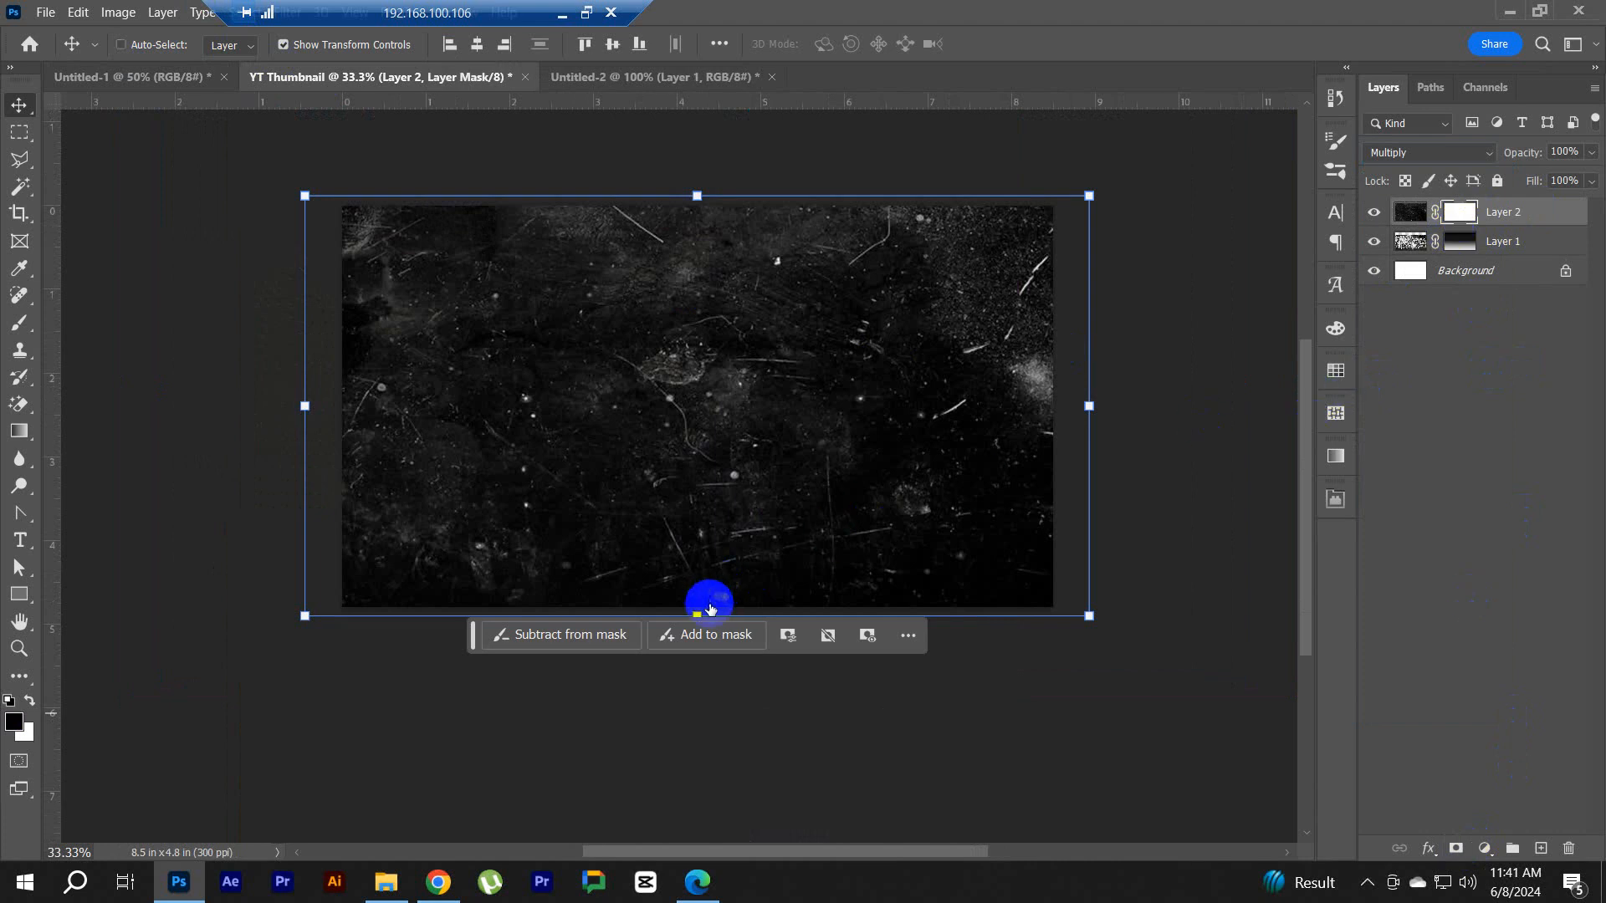
key("g")
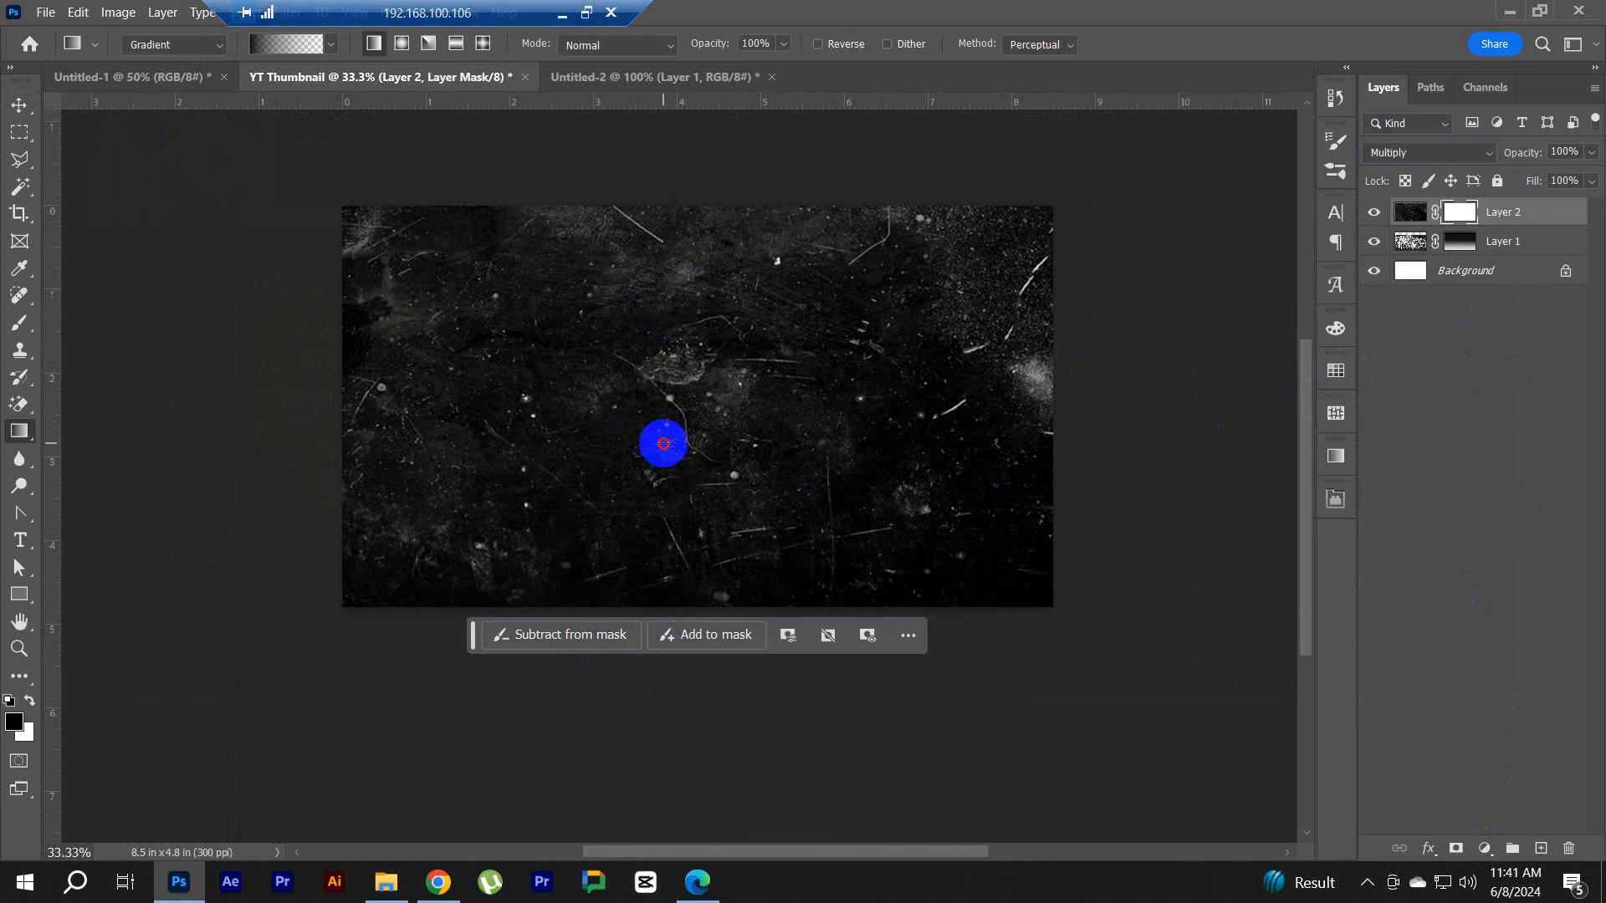
left_click_drag(669, 611, 668, 362)
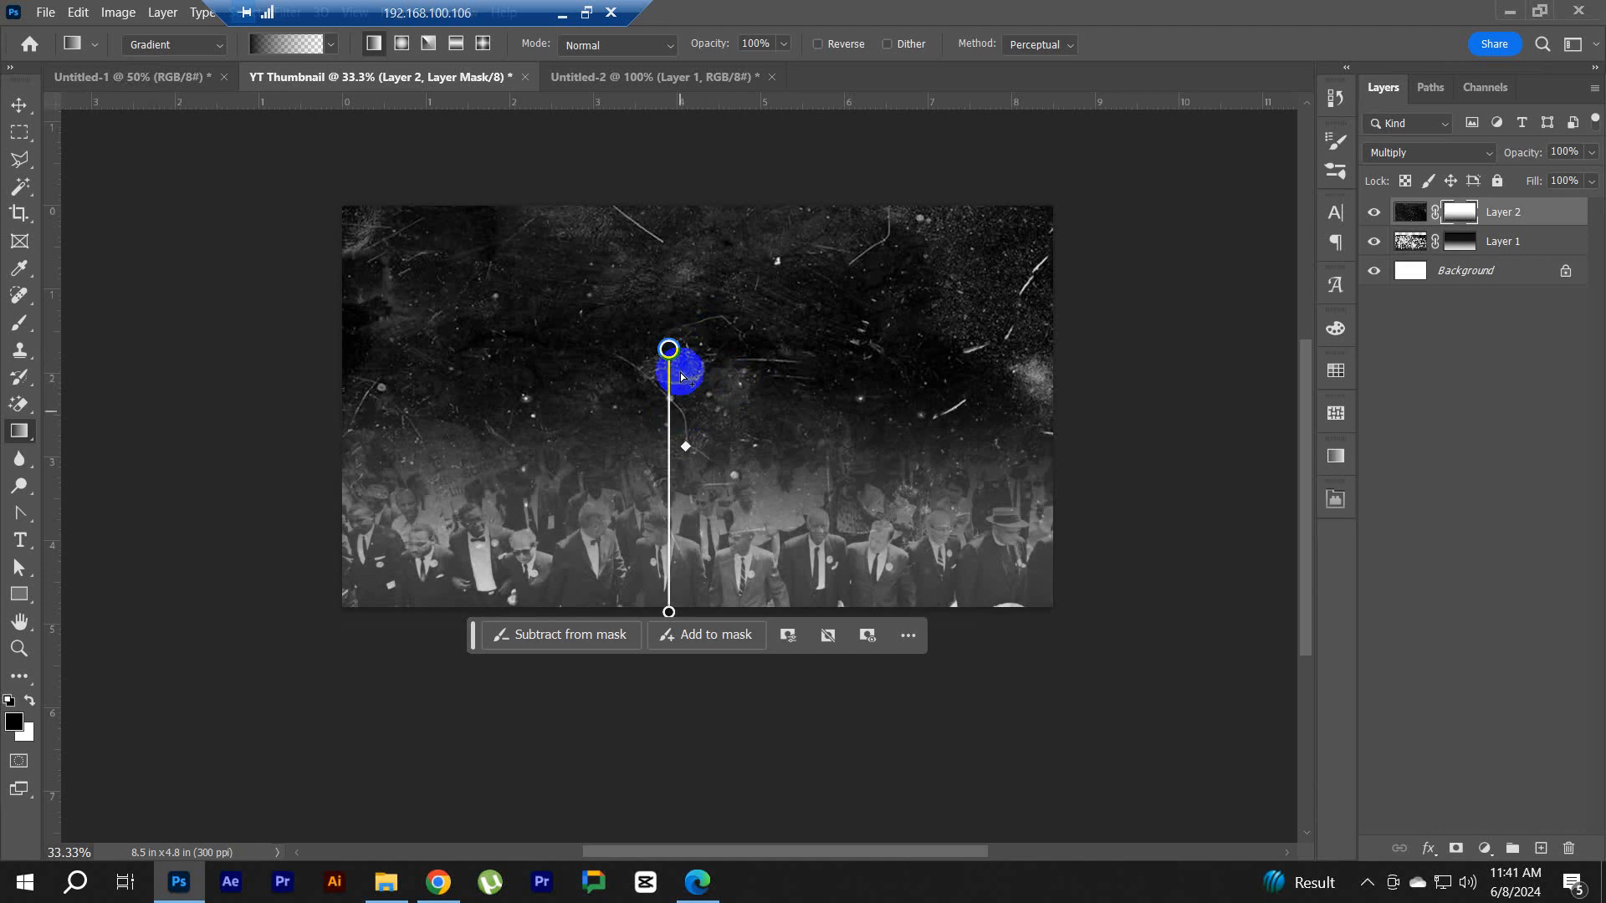
left_click_drag(668, 348, 670, 214)
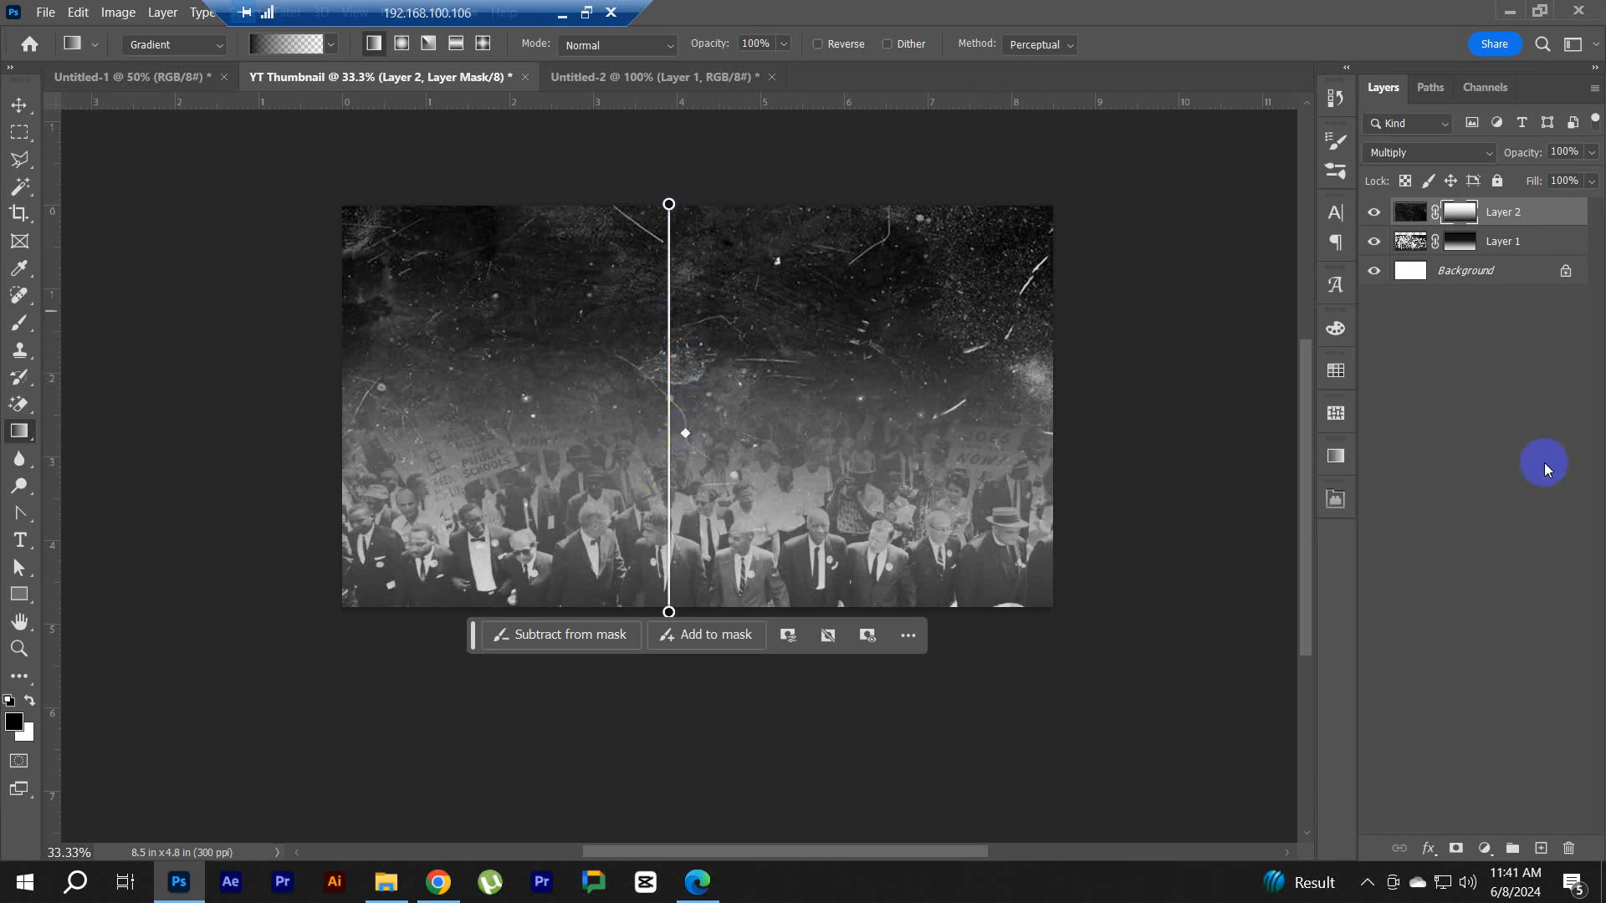
left_click(1557, 489)
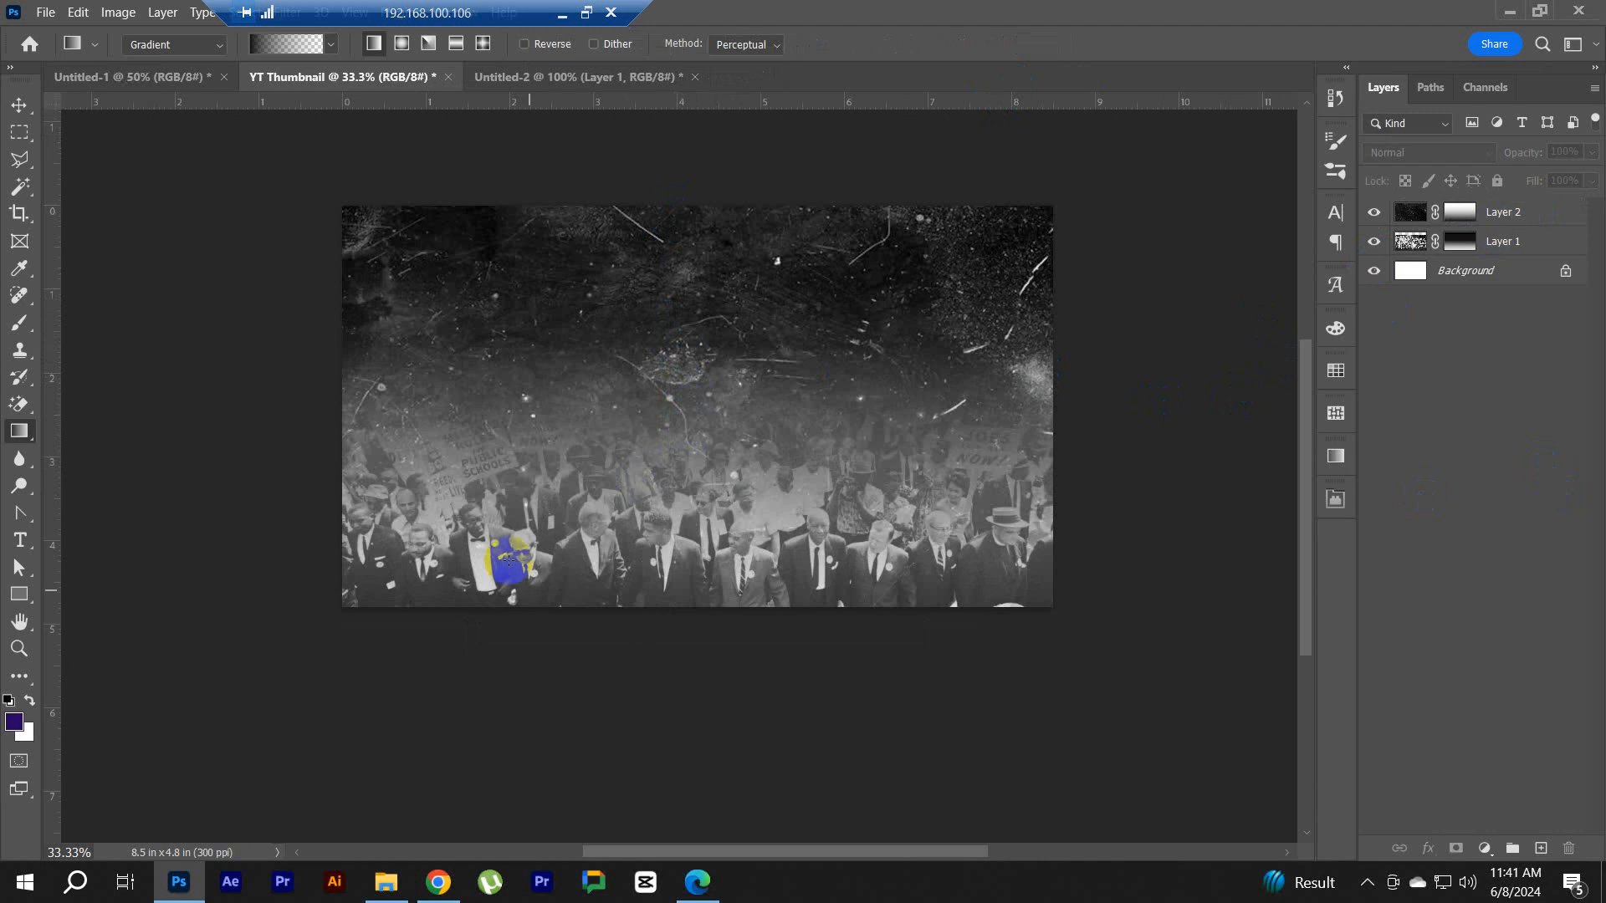
left_click(99, 76)
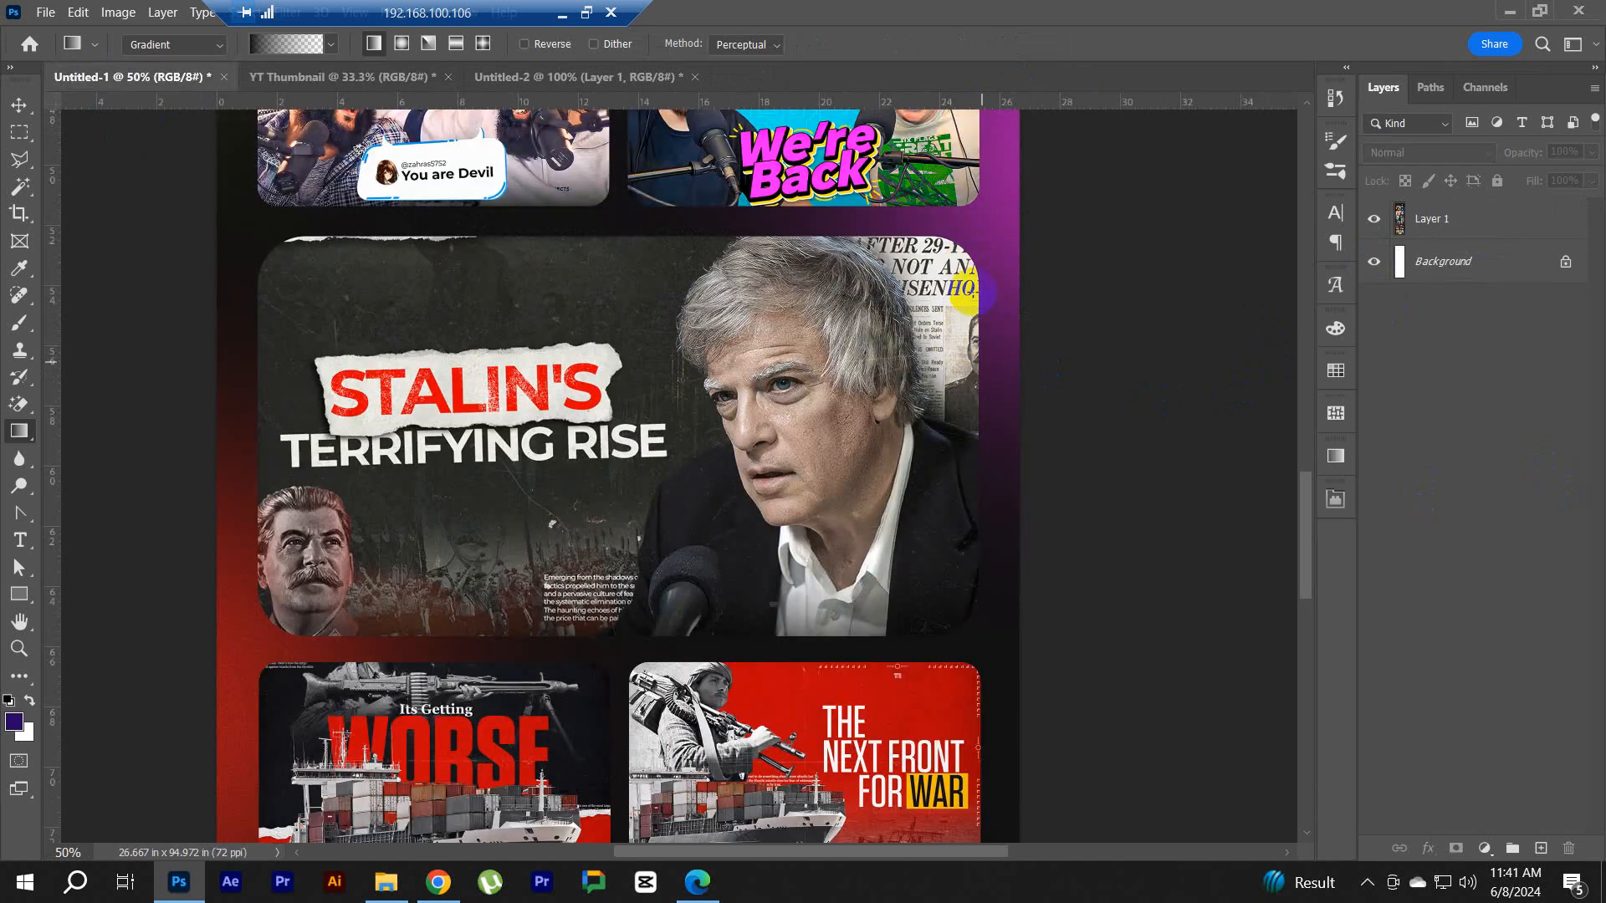
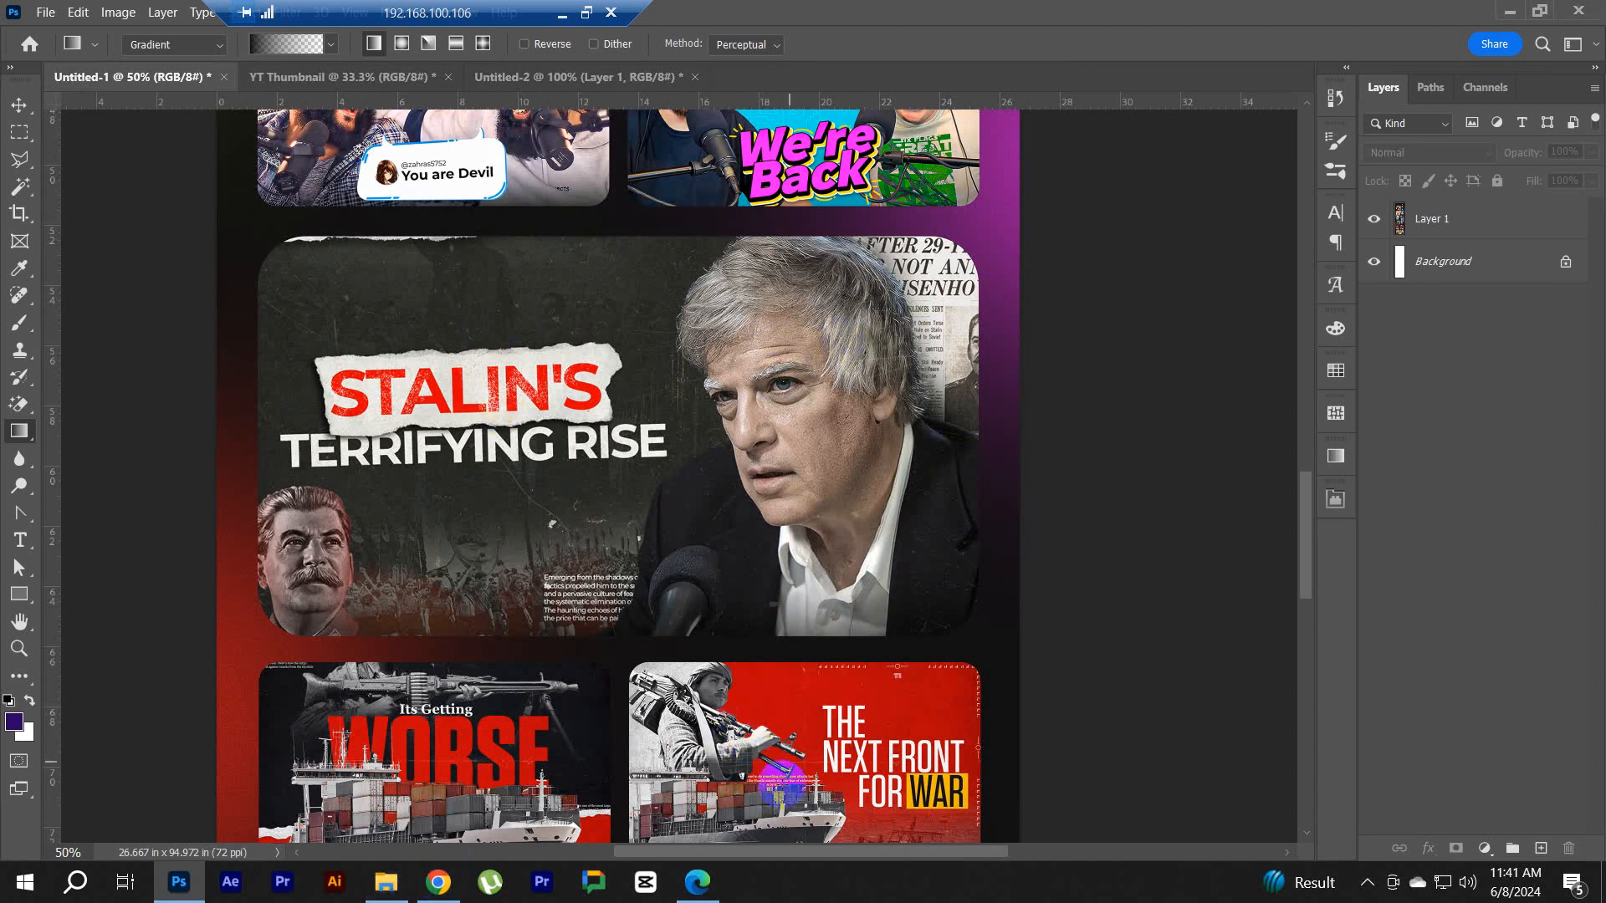
Step: Switch to the browser's Google Images results and search for "USA public newspaper"
left_click(720, 870)
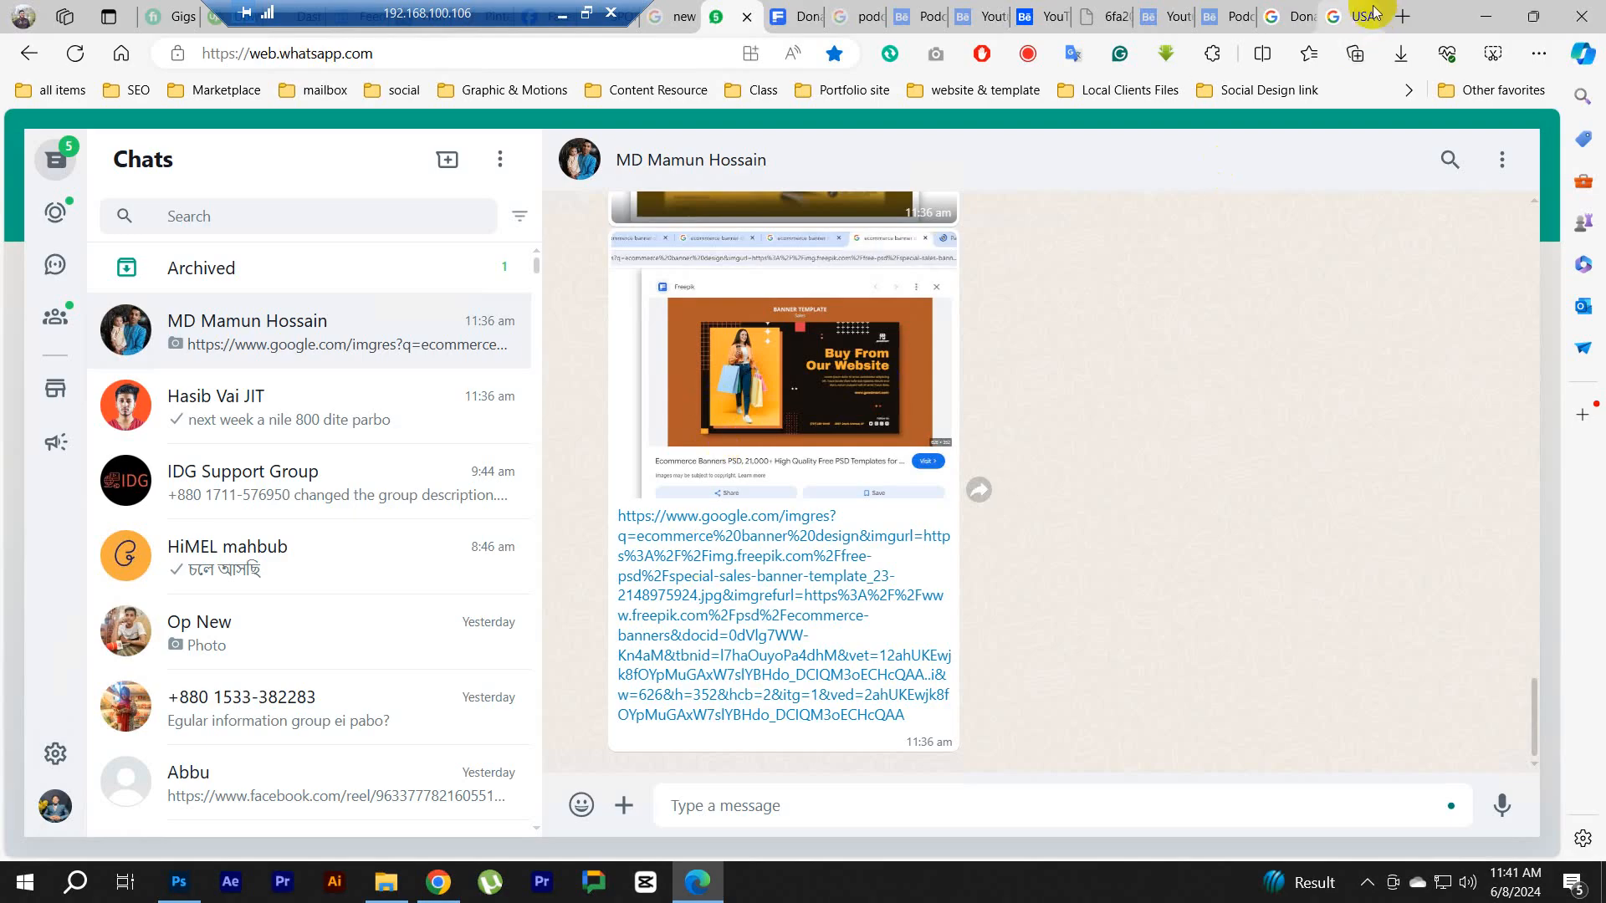
left_click(1348, 16)
scroll(318, 305, "up", 1)
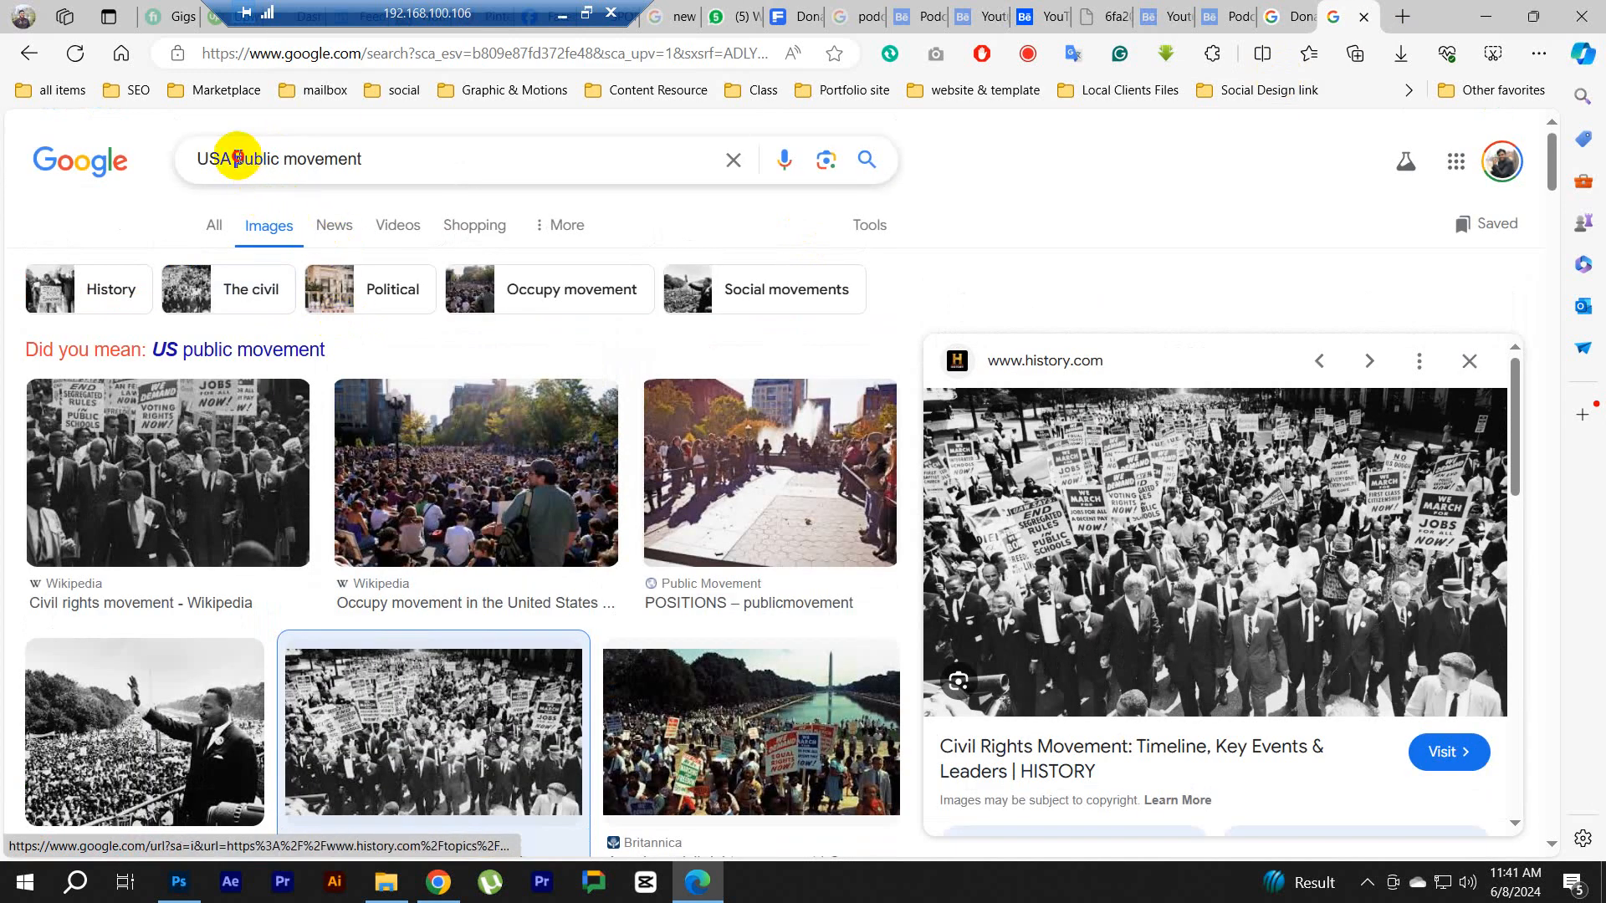
left_click_drag(236, 158, 560, 155)
type("public newspap")
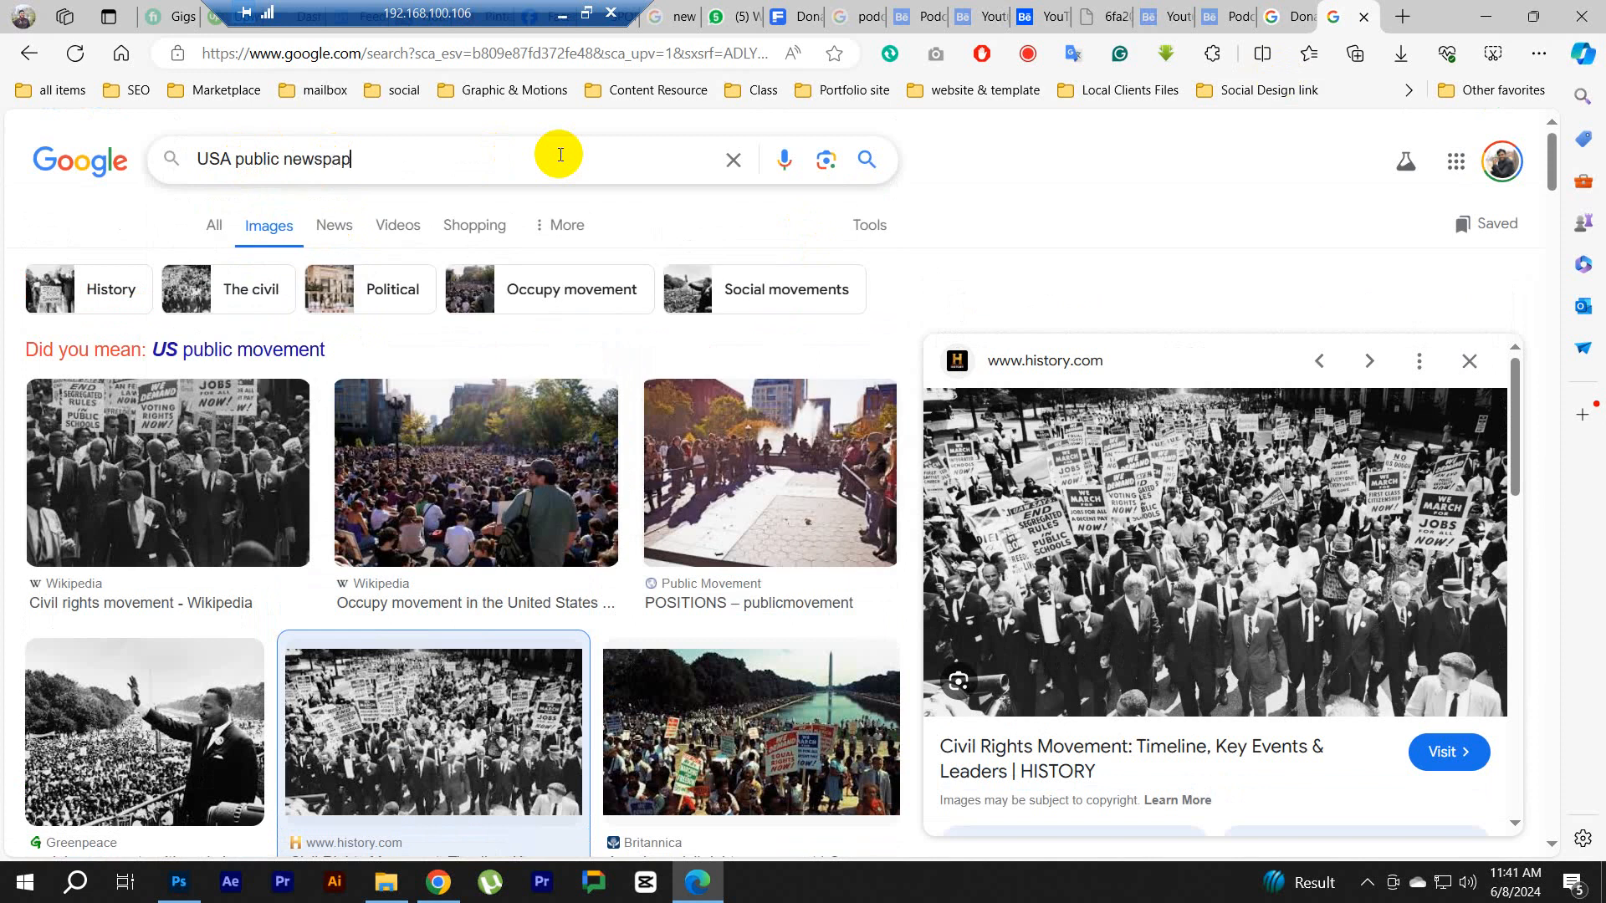
type("er")
key("Return")
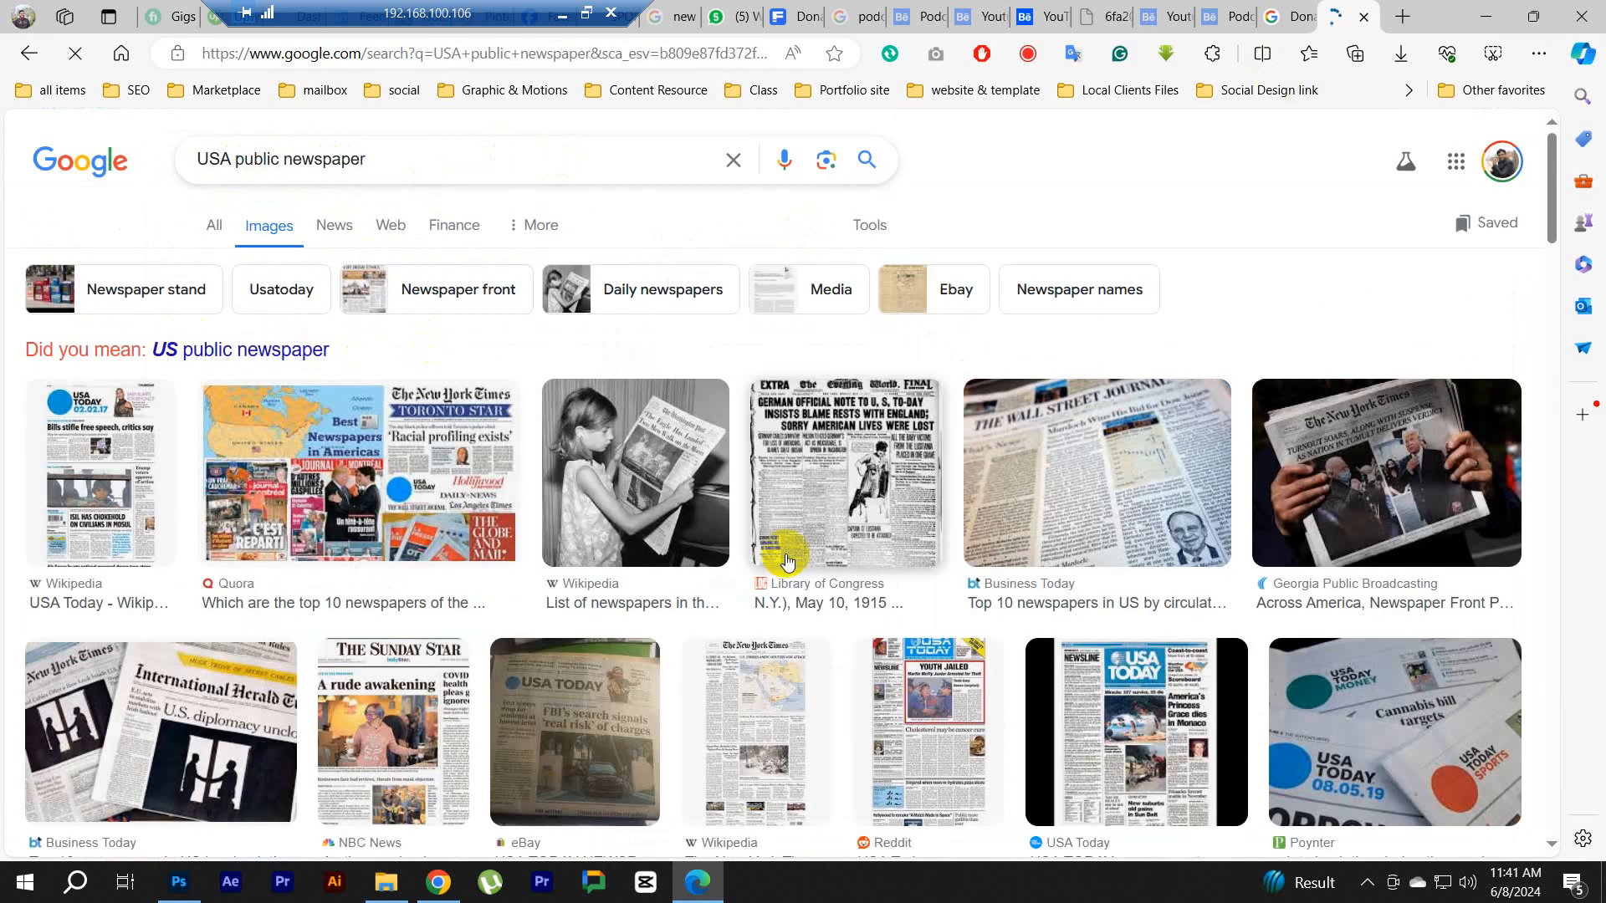
Step: Preview newspaper images in the results and copy the USA Today "Youth Jailed" front page image
left_click(1104, 461)
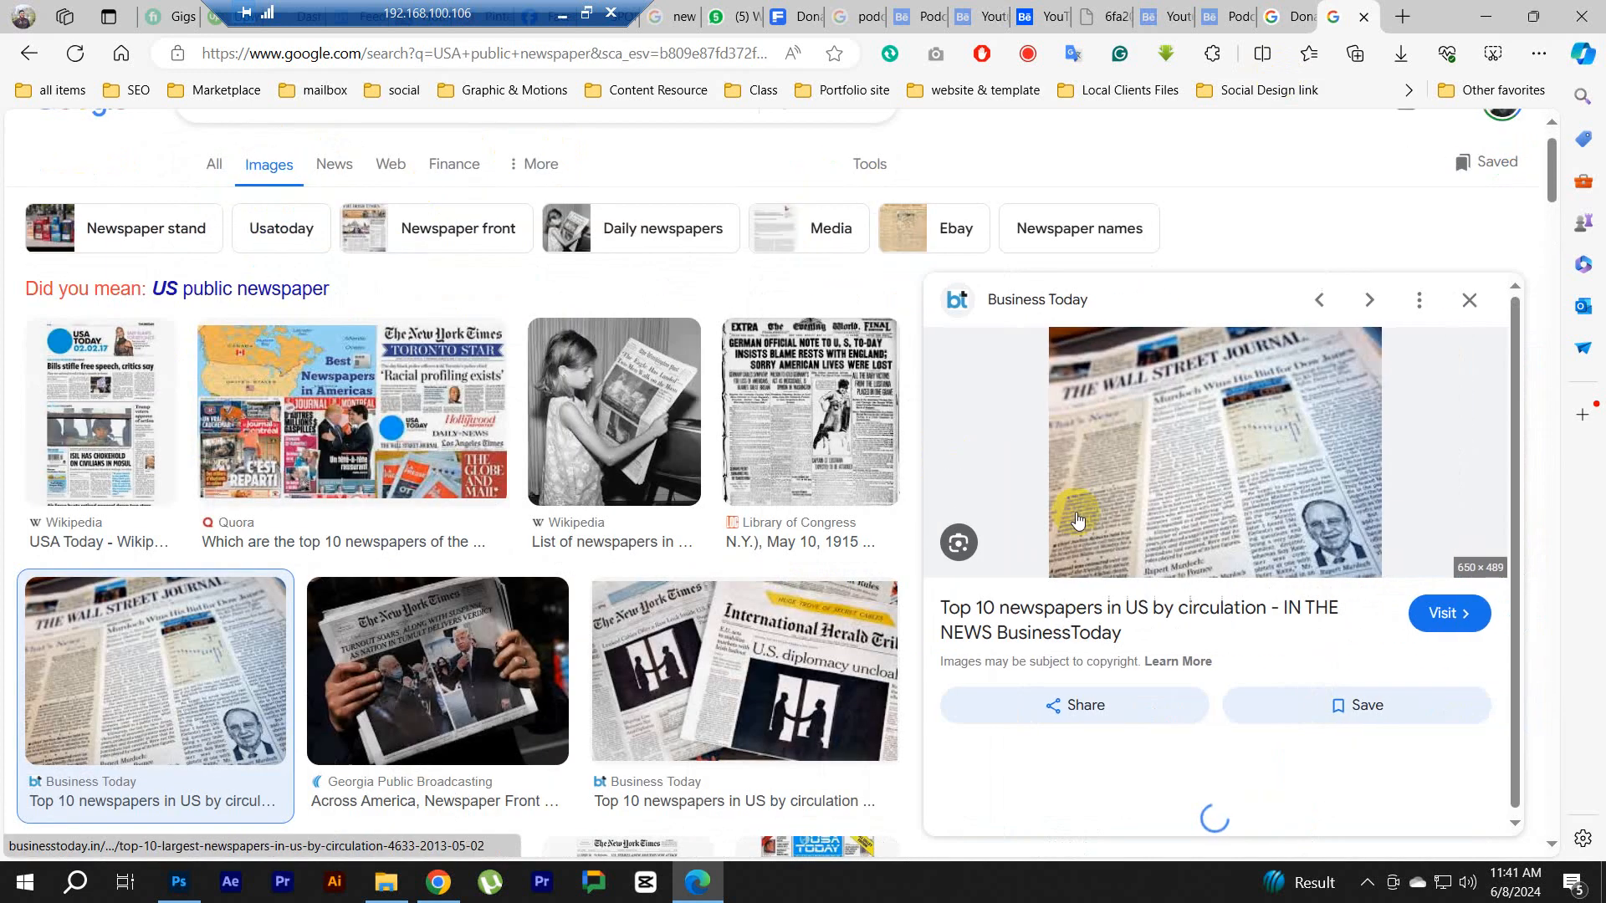
scroll(686, 556, "down", 3)
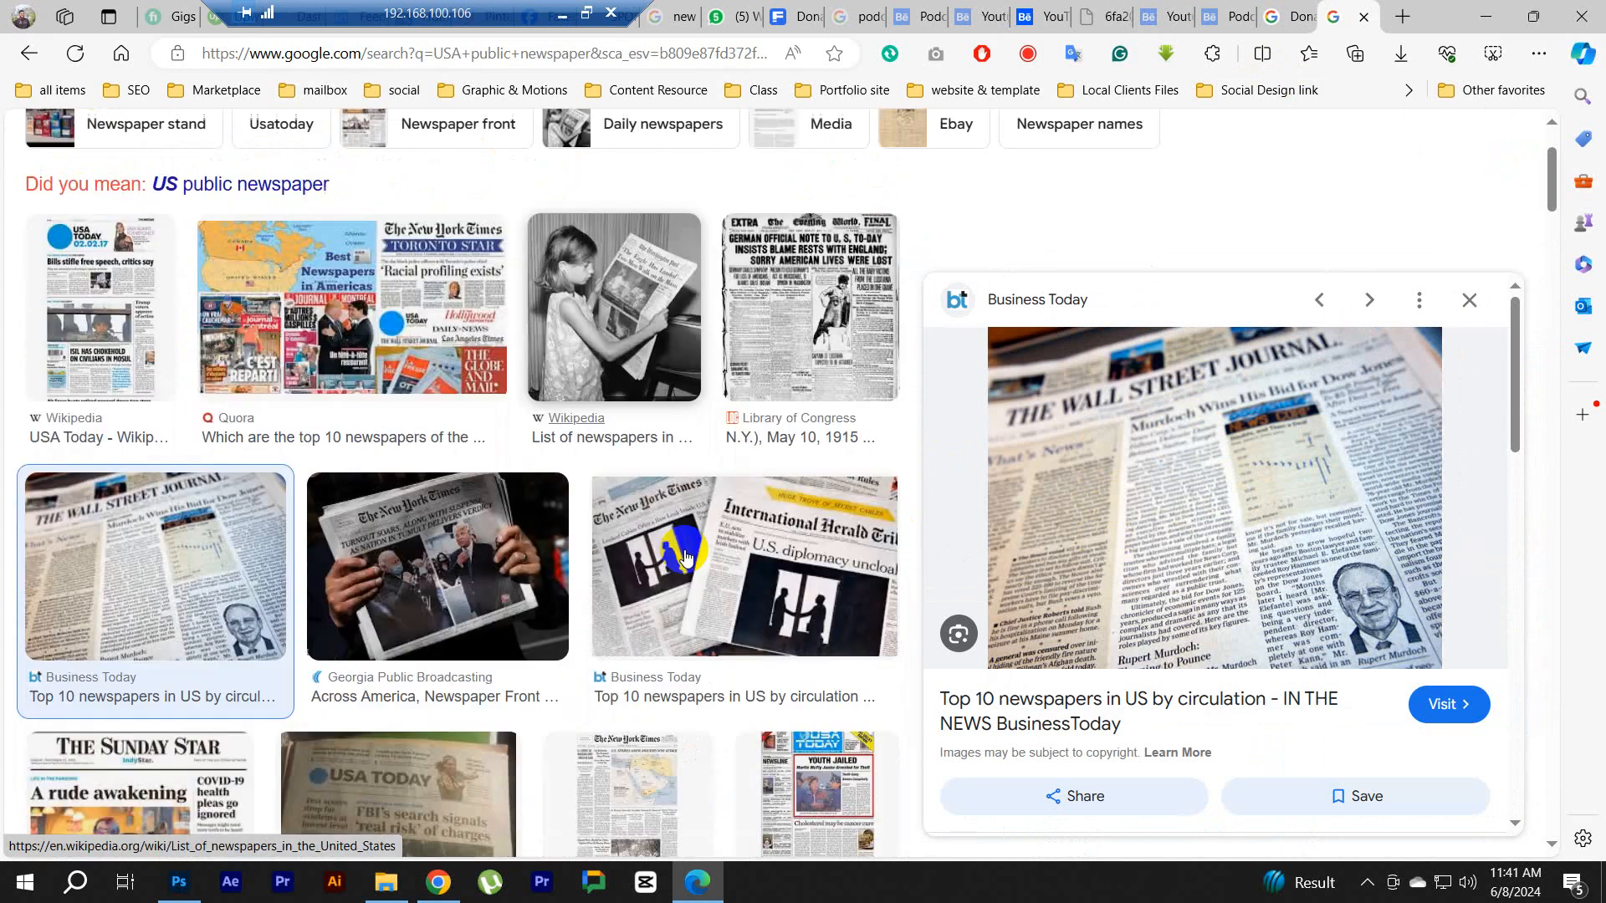
scroll(685, 556, "down", 3)
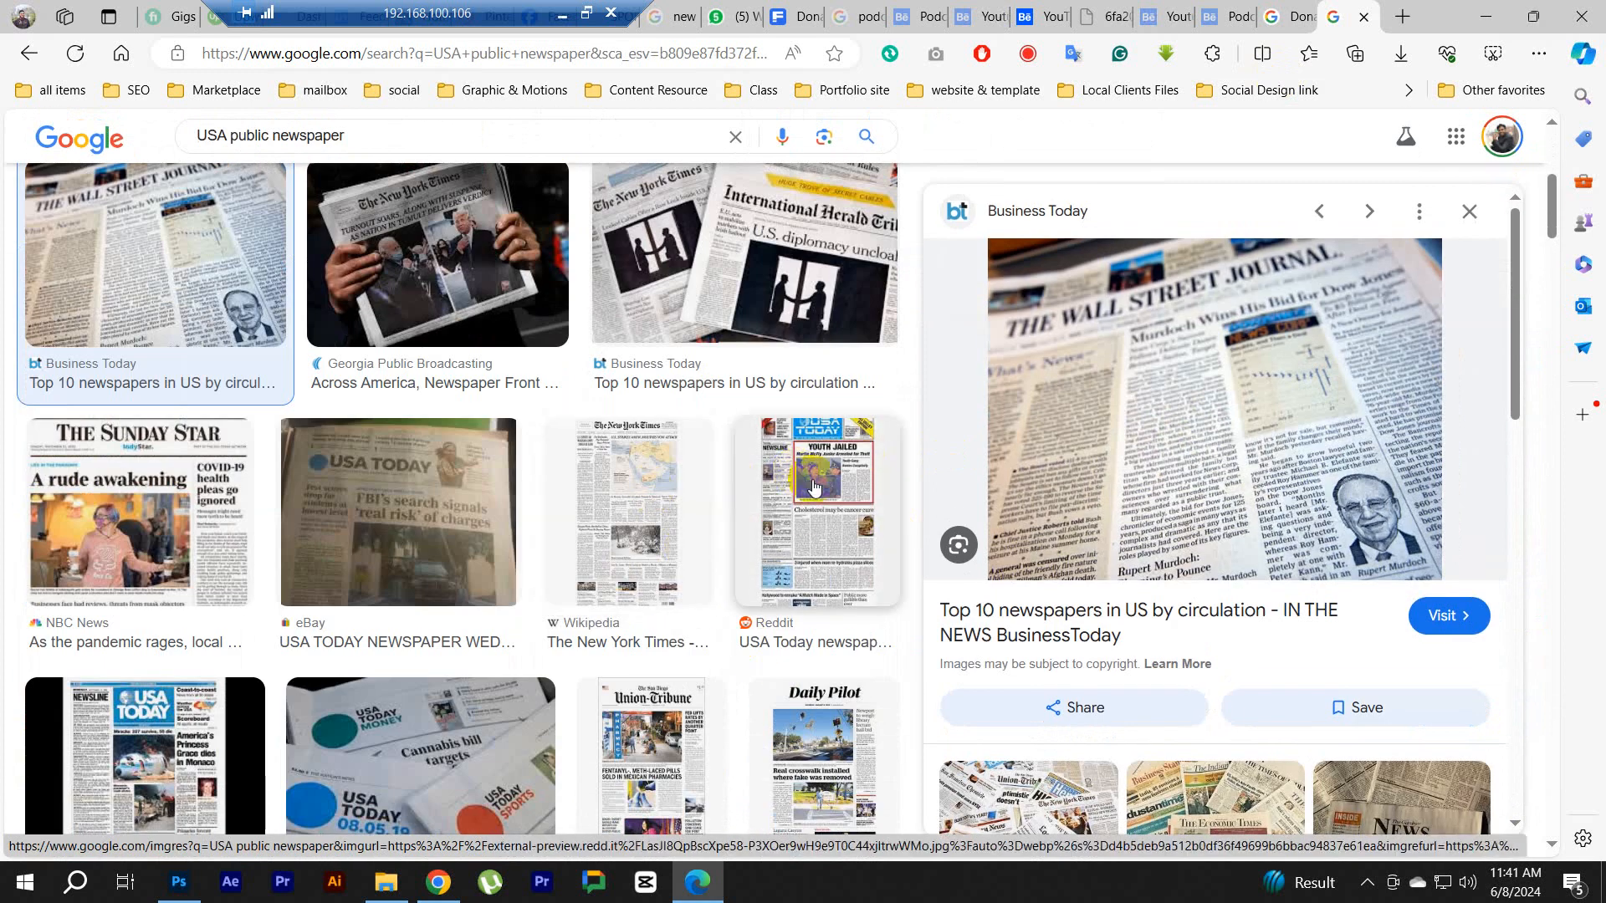
left_click(886, 522)
right_click(1198, 360)
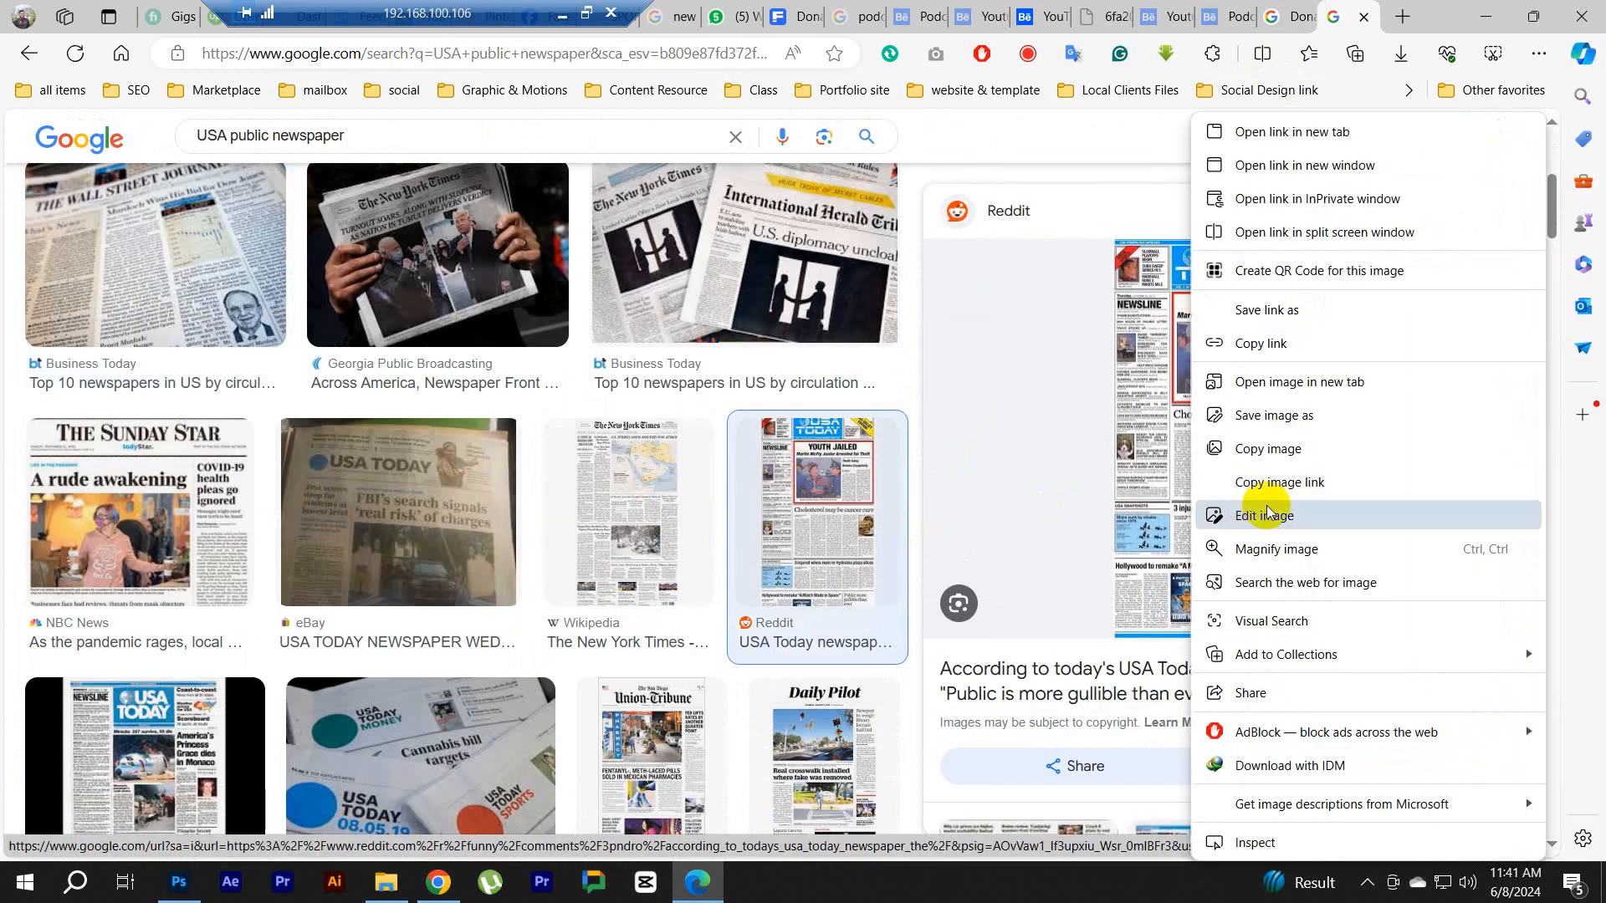
left_click(1260, 450)
Step: Switch back to Photoshop, paste the newspaper into YT Thumbnail as the top layer, convert it to a smart object and shift it right of center
left_click(178, 882)
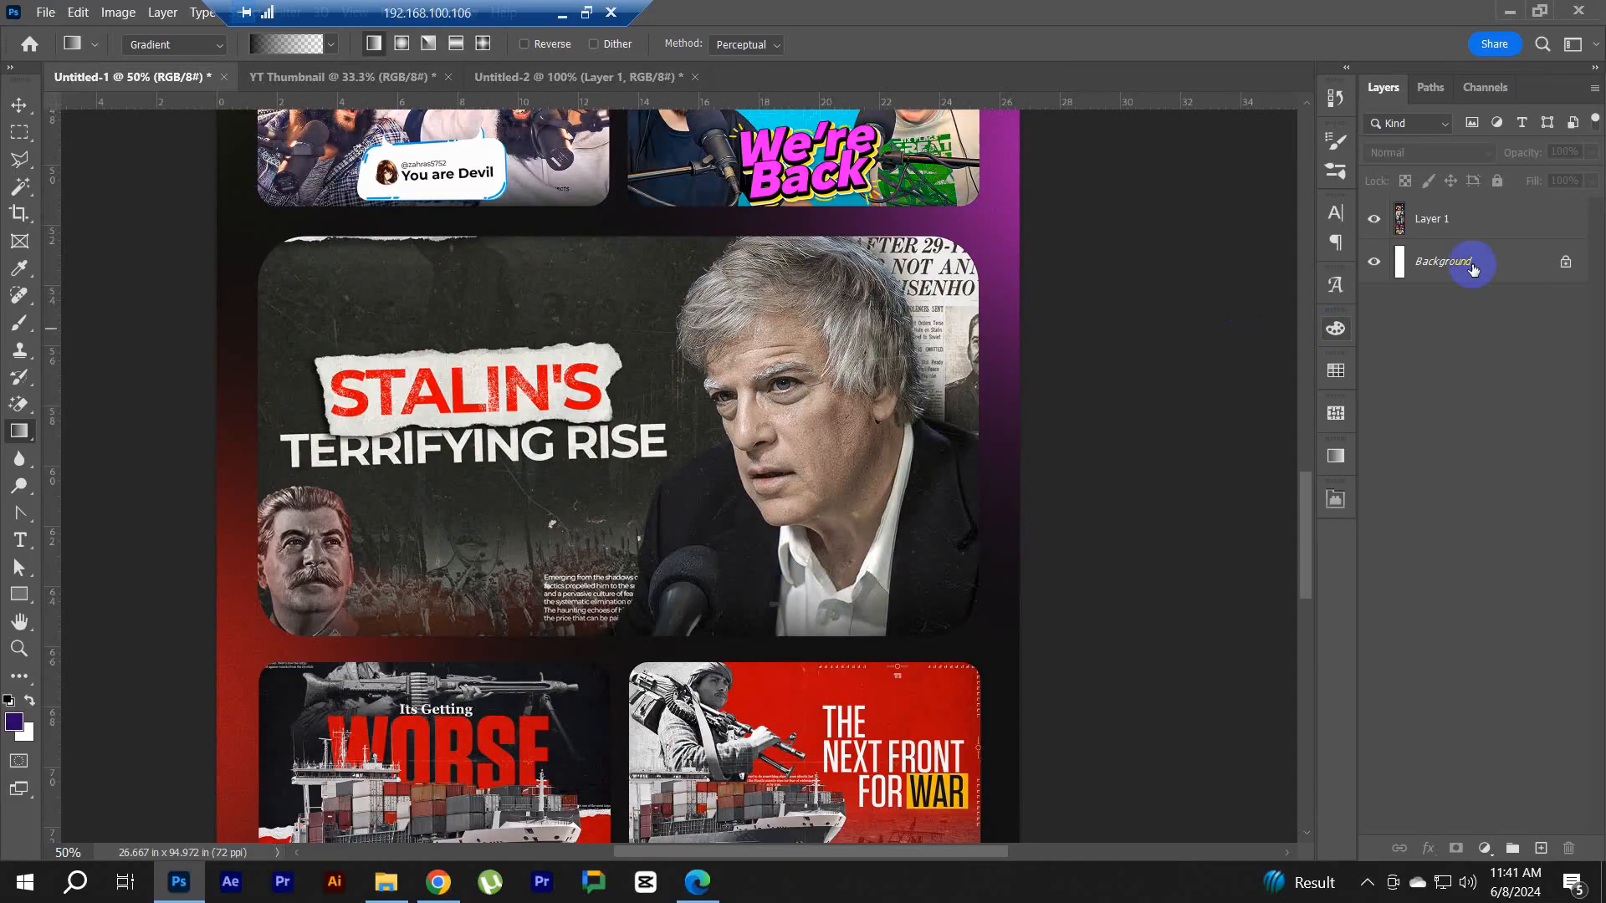
left_click(343, 76)
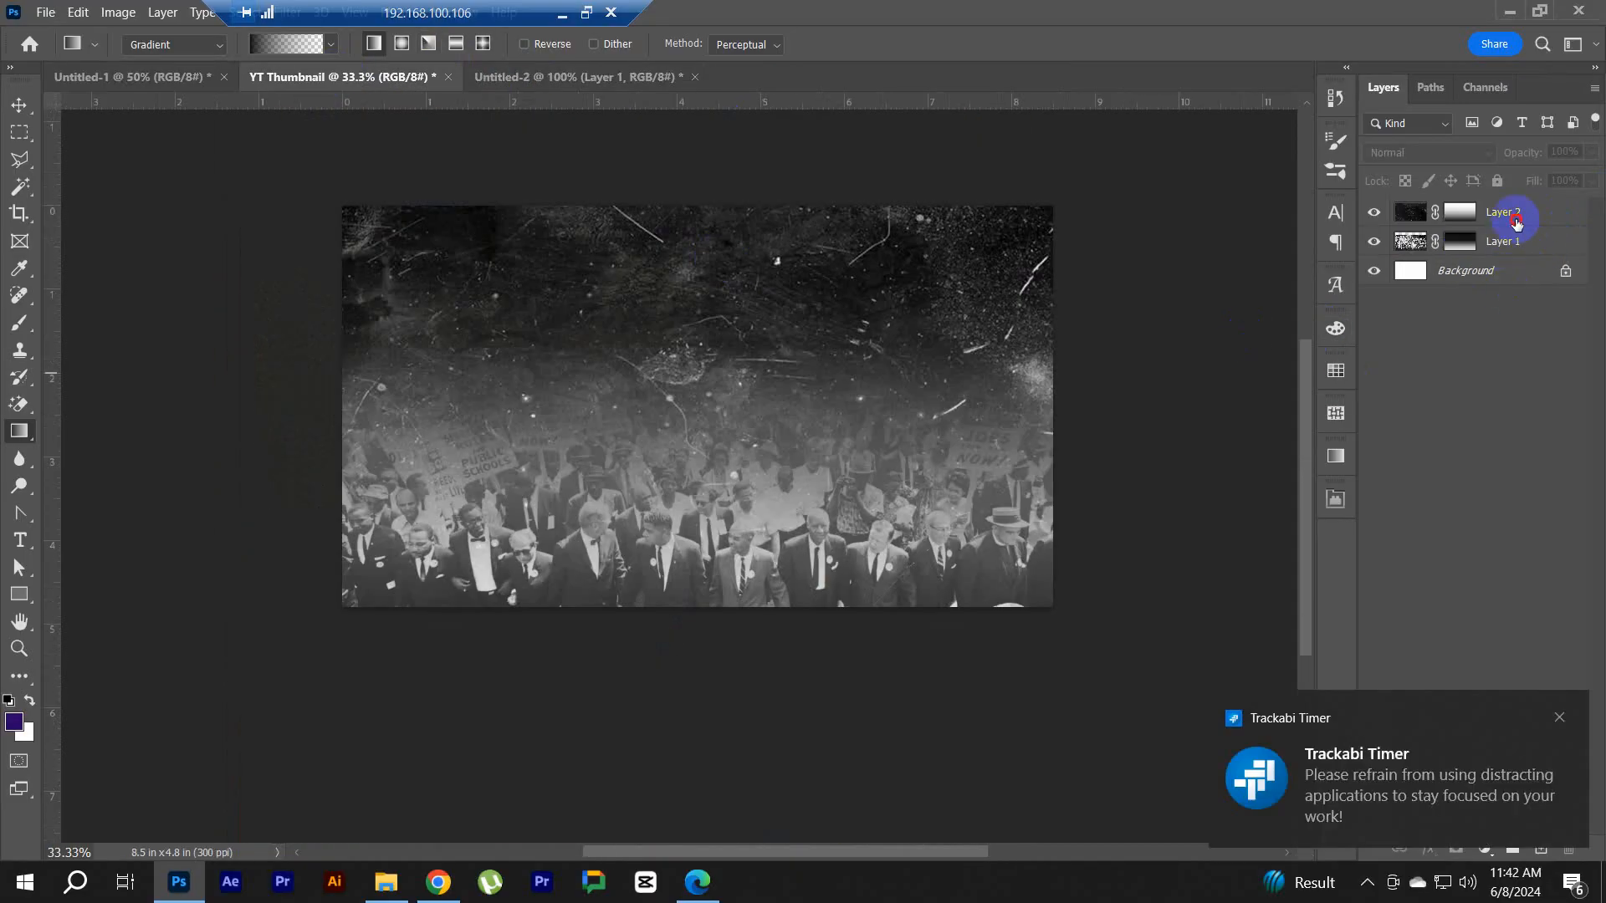
key("ctrl+v")
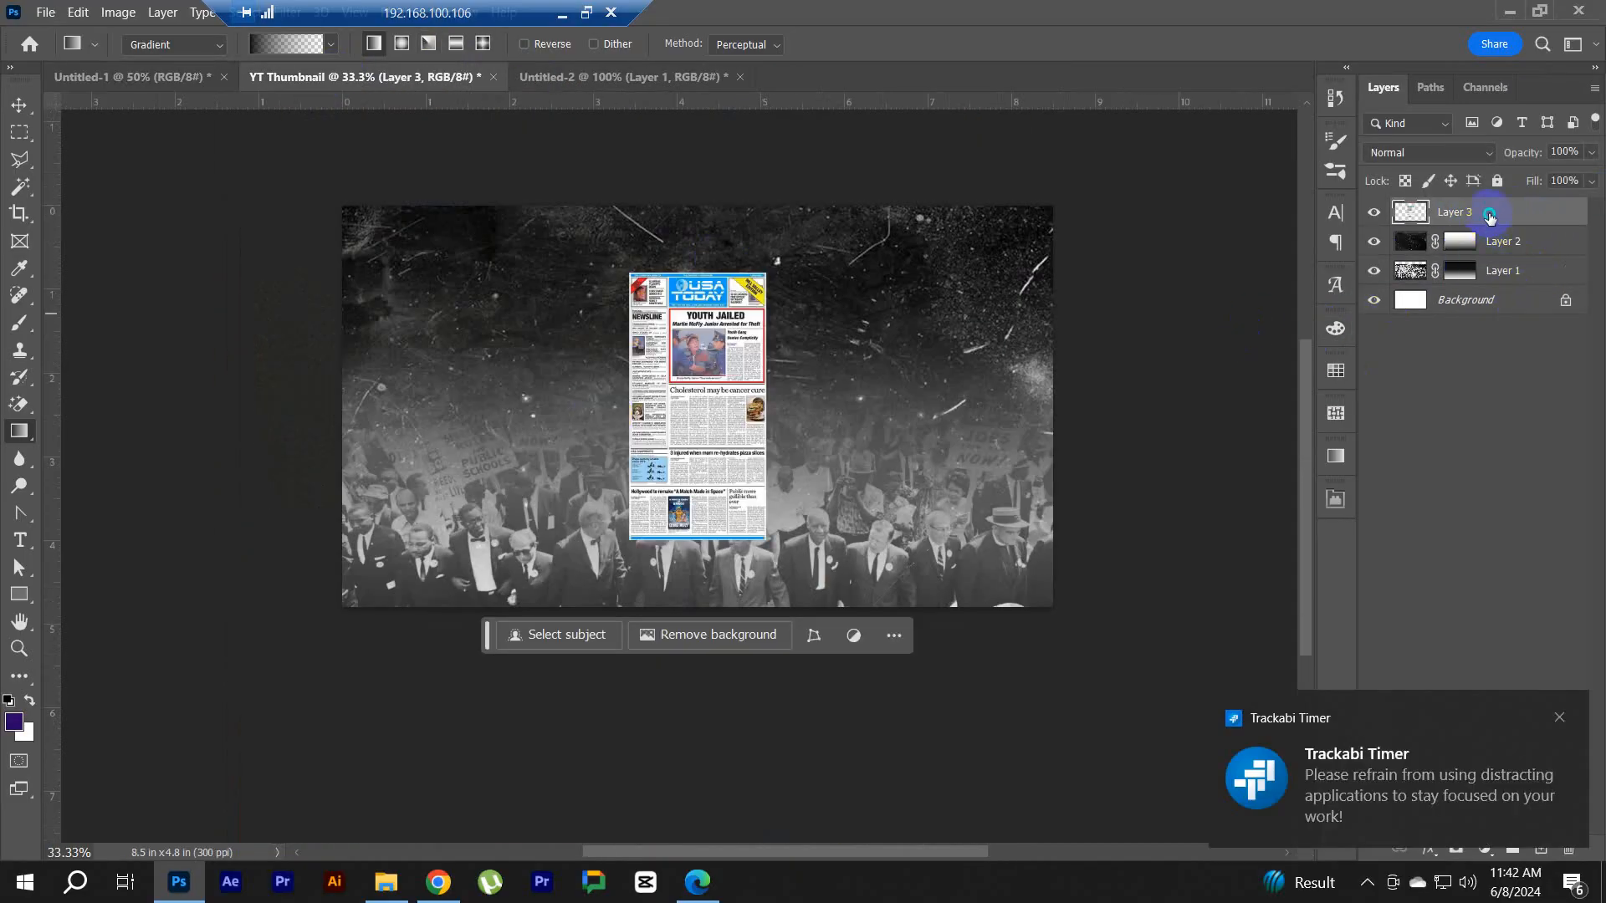
right_click(1488, 215)
left_click(1395, 316)
key("v")
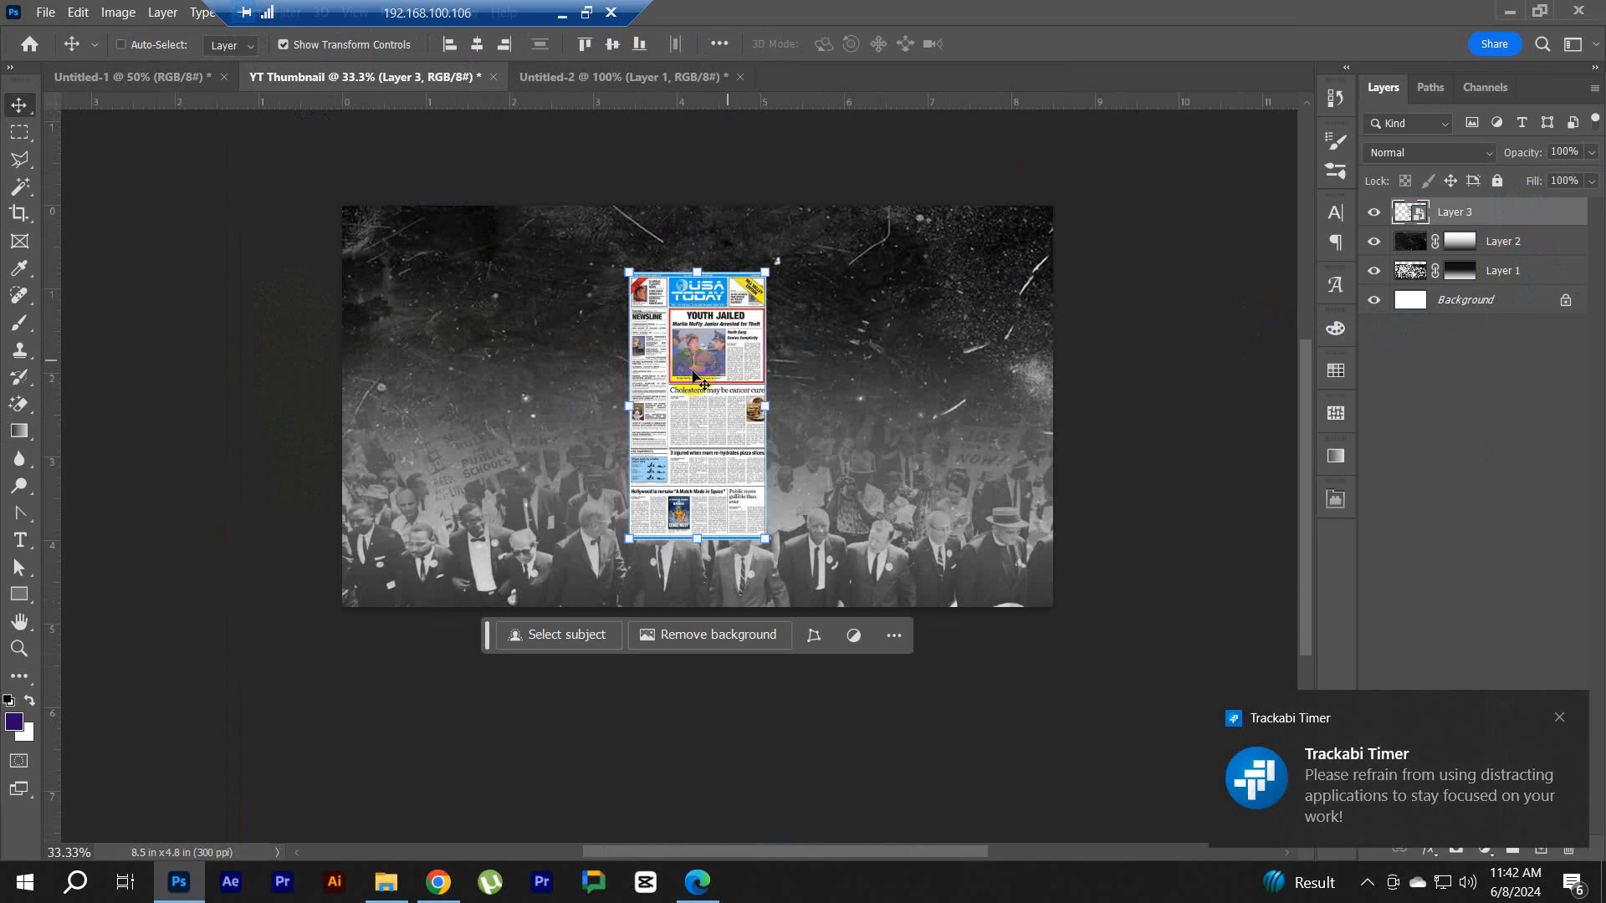
left_click_drag(693, 373, 803, 339)
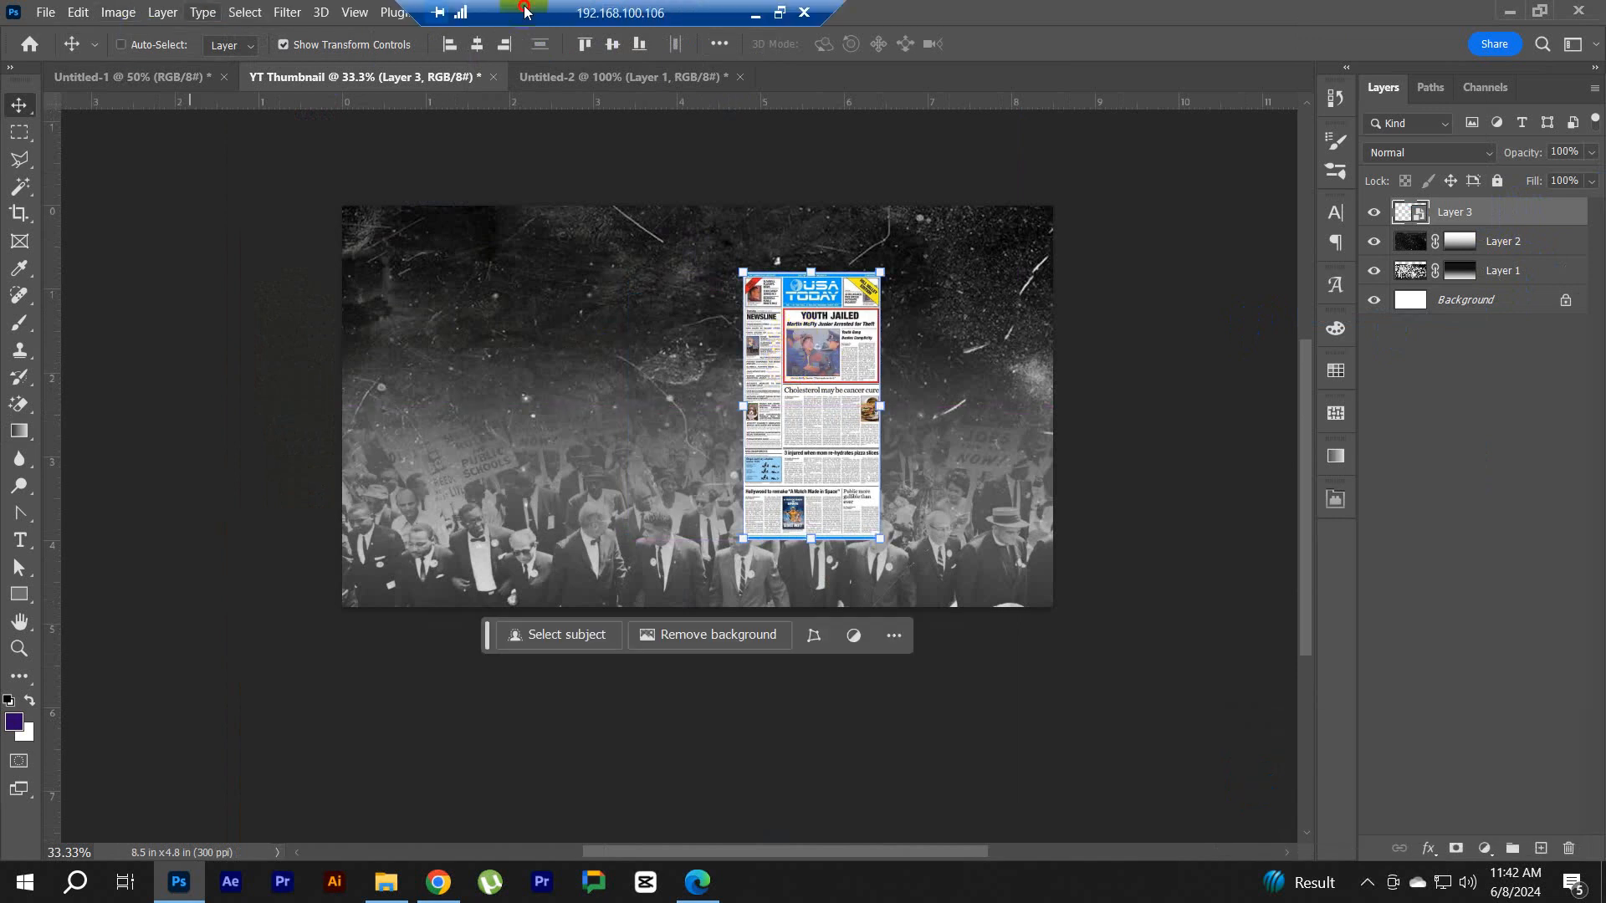
Step: Free-transform the newspaper with Distort, pulling its upper corners and lower-right corner into a slanted perspective
left_click(78, 13)
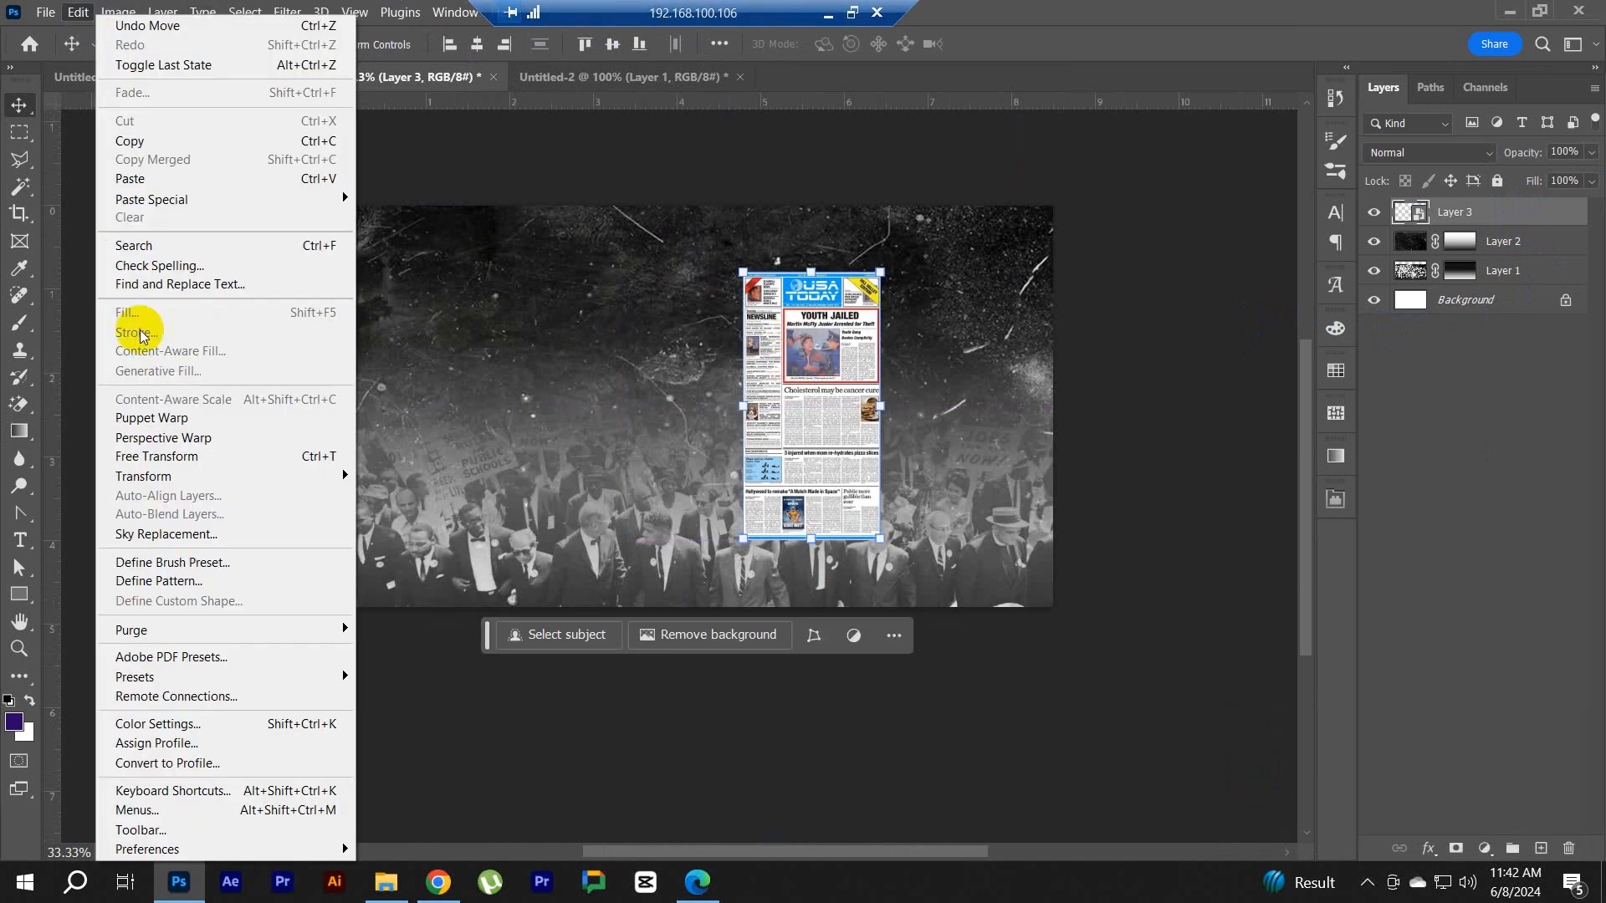
left_click(157, 455)
scroll(851, 294, "up", 1)
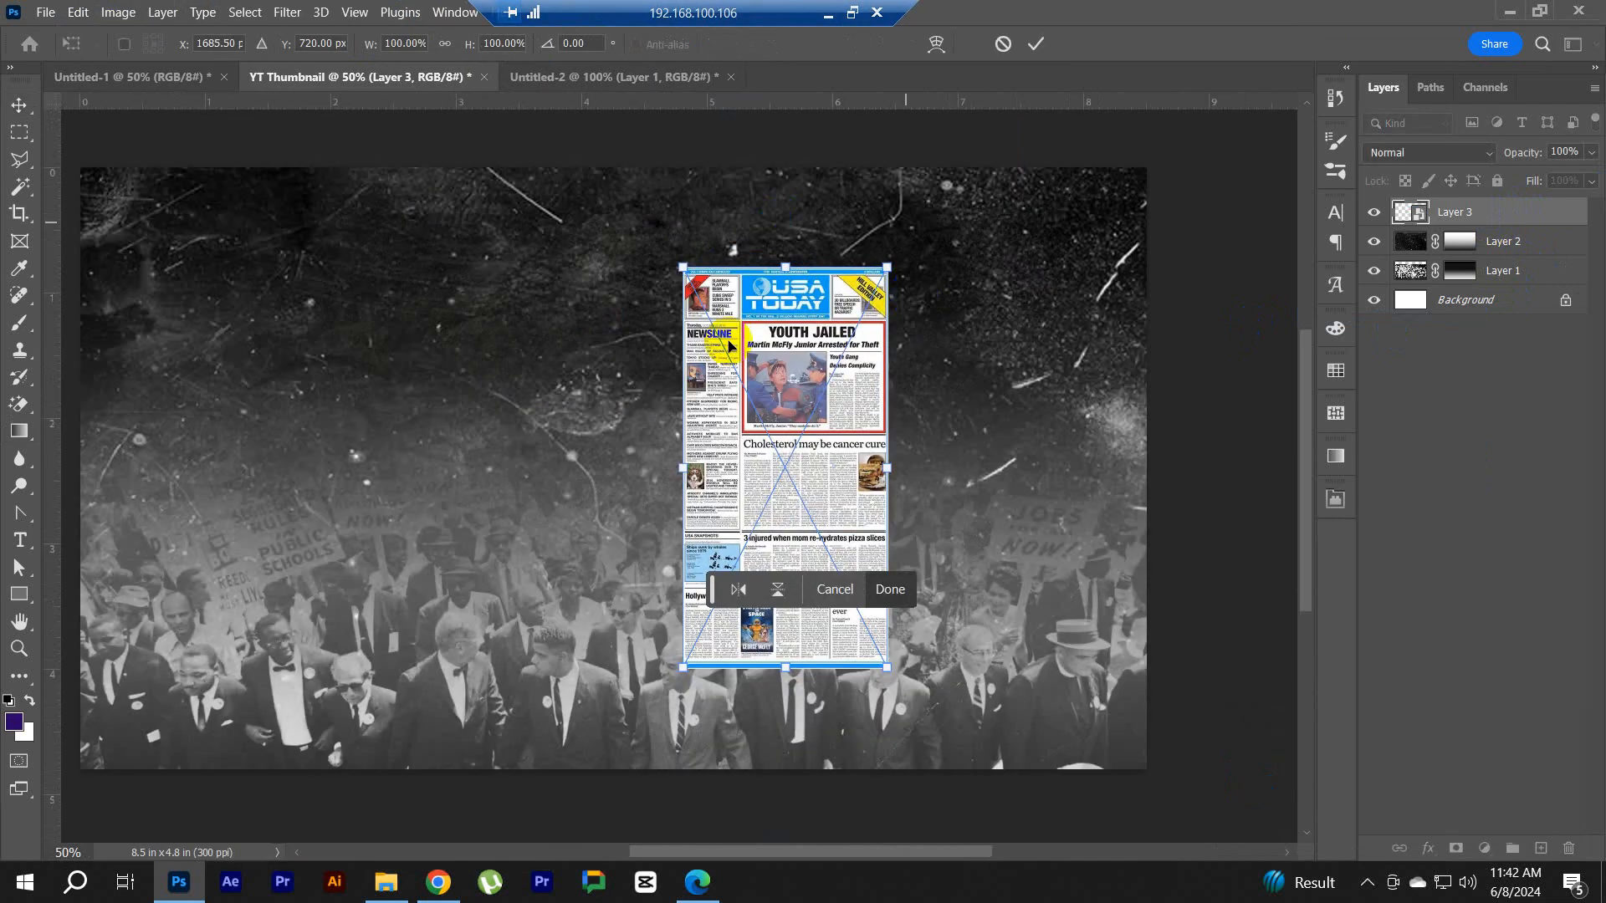
right_click(780, 341)
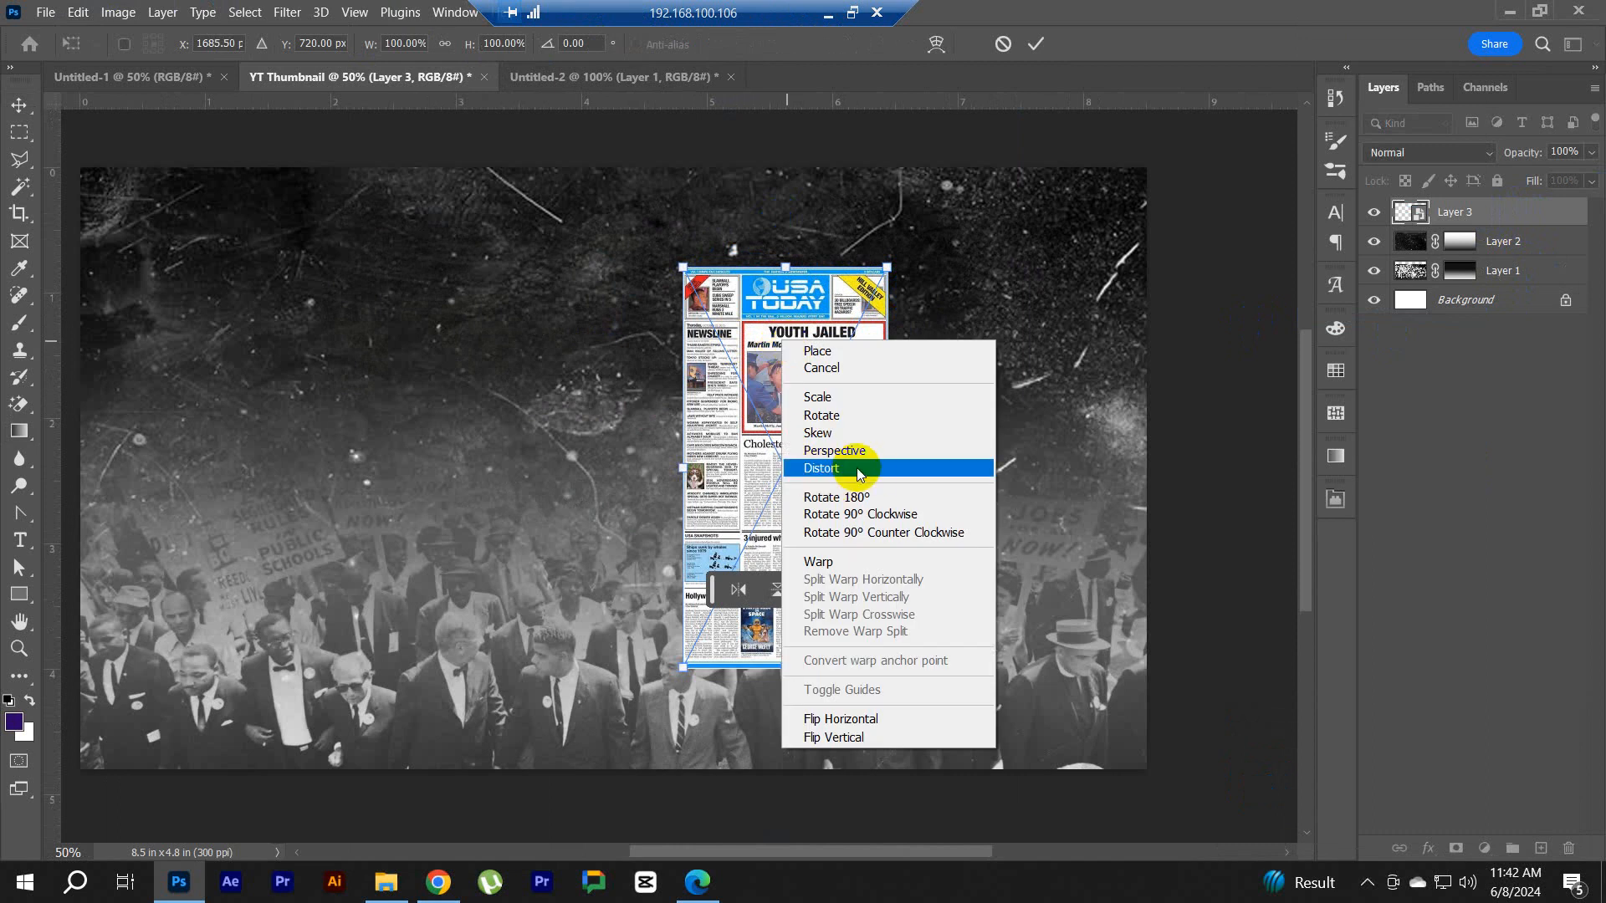
left_click(803, 462)
left_click_drag(682, 268, 747, 295)
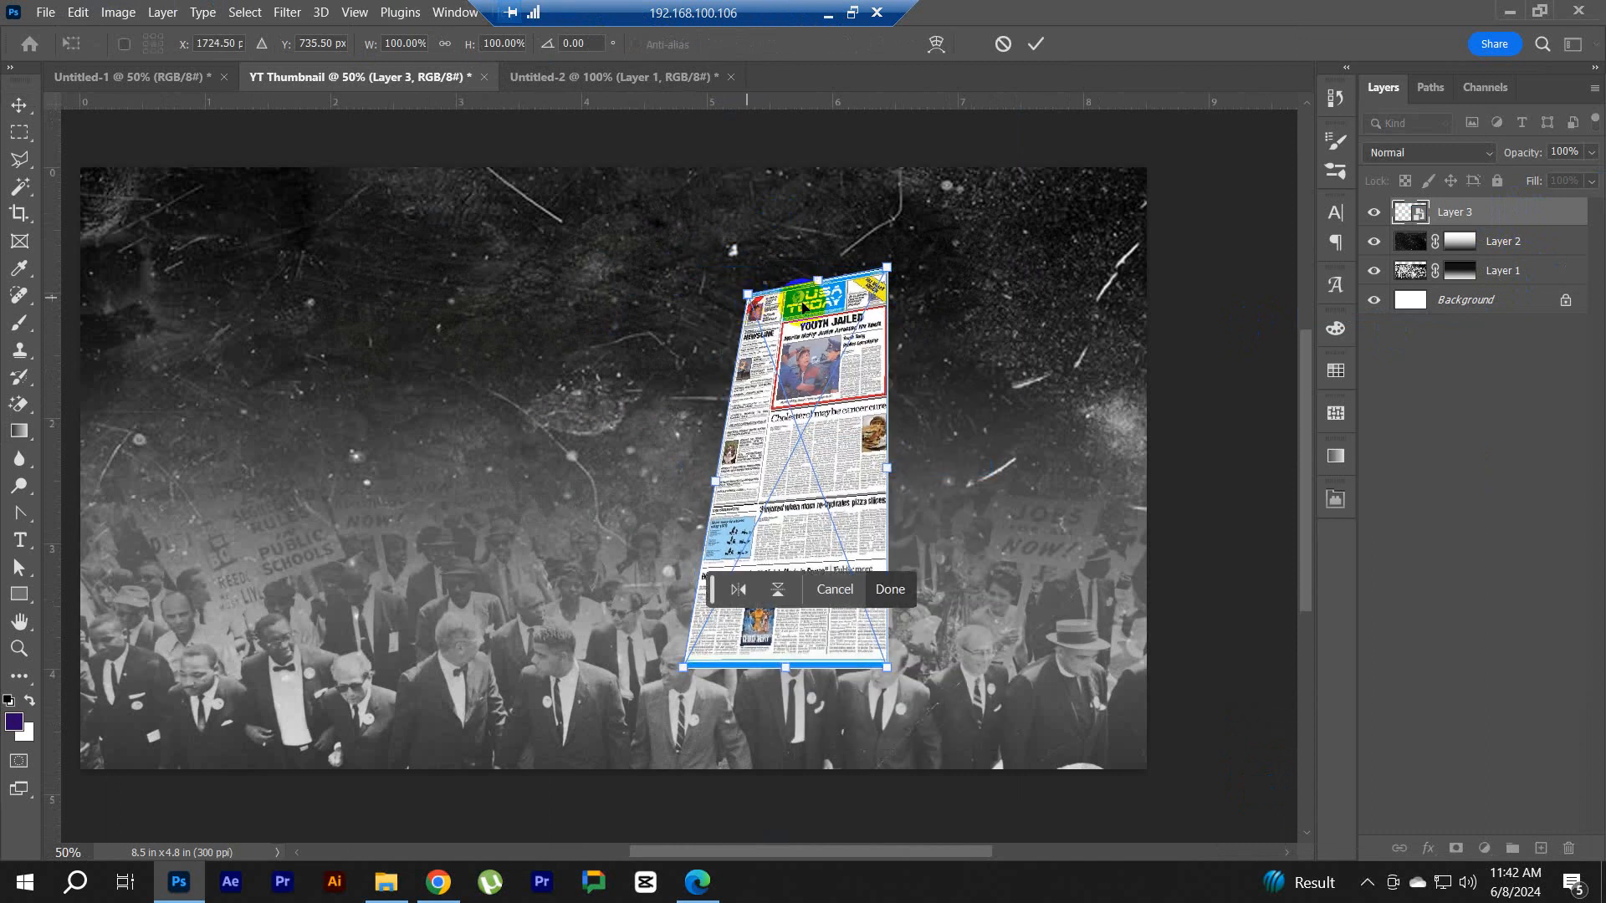
left_click_drag(878, 268, 937, 207)
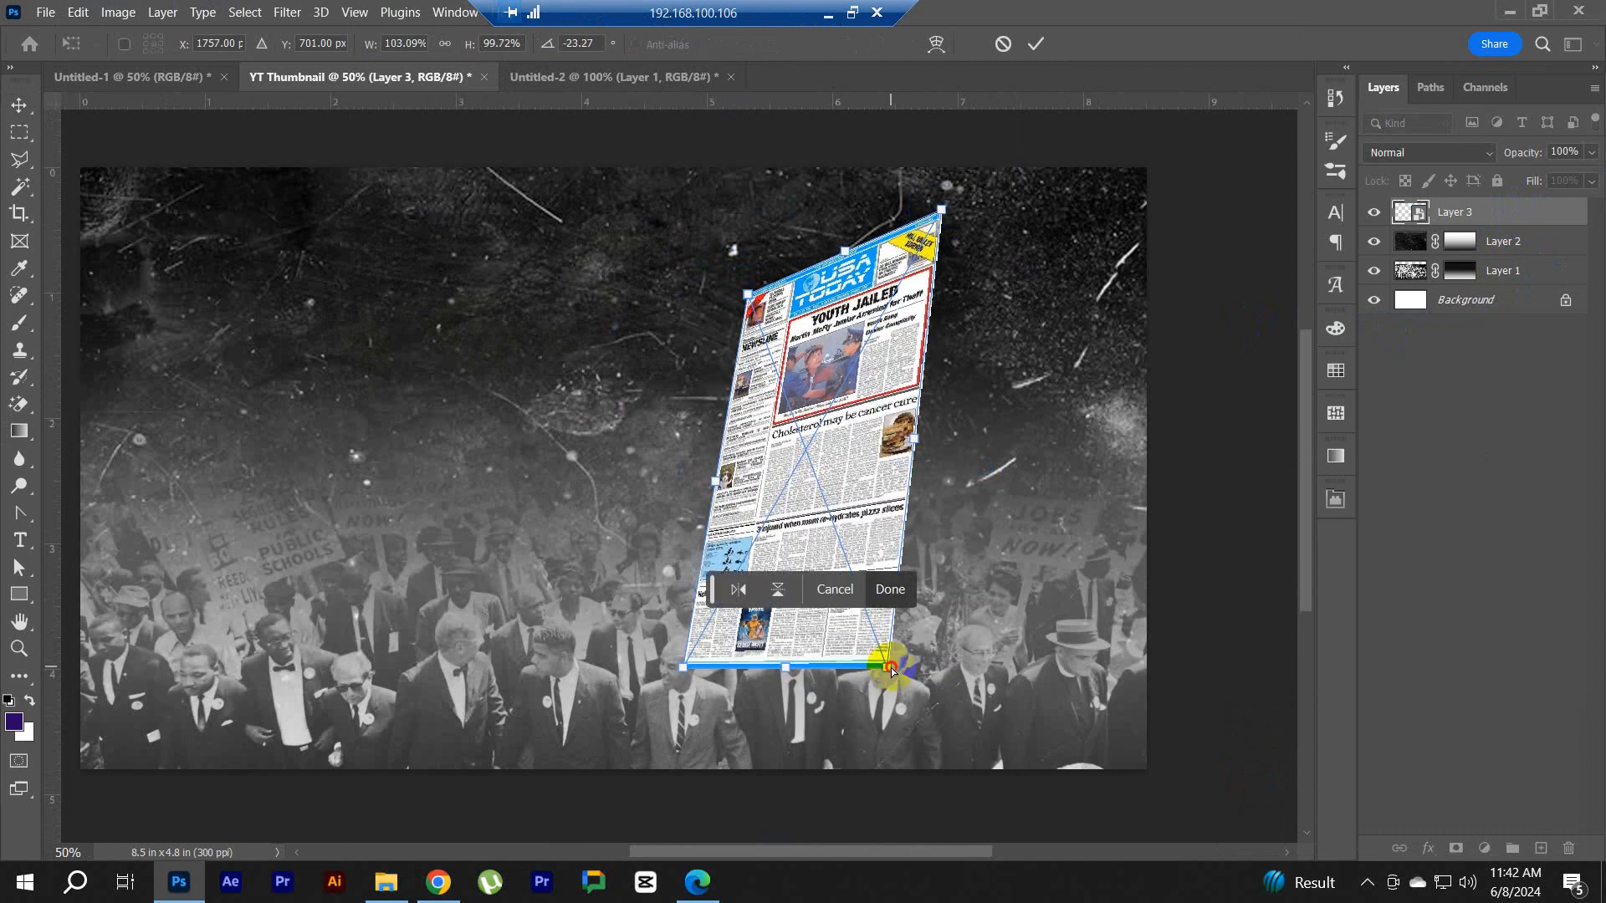
left_click_drag(890, 669, 938, 693)
Step: Move the newspaper to the canvas's upper-right area and stretch its corners to enlarge it
left_click_drag(878, 501, 1056, 426)
left_click_drag(896, 208, 902, 209)
left_click_drag(1109, 388, 1138, 389)
left_click_drag(1056, 335, 1011, 478)
left_click_drag(854, 352, 803, 265)
scroll(946, 412, "down", 3)
left_click_drag(946, 418, 858, 661)
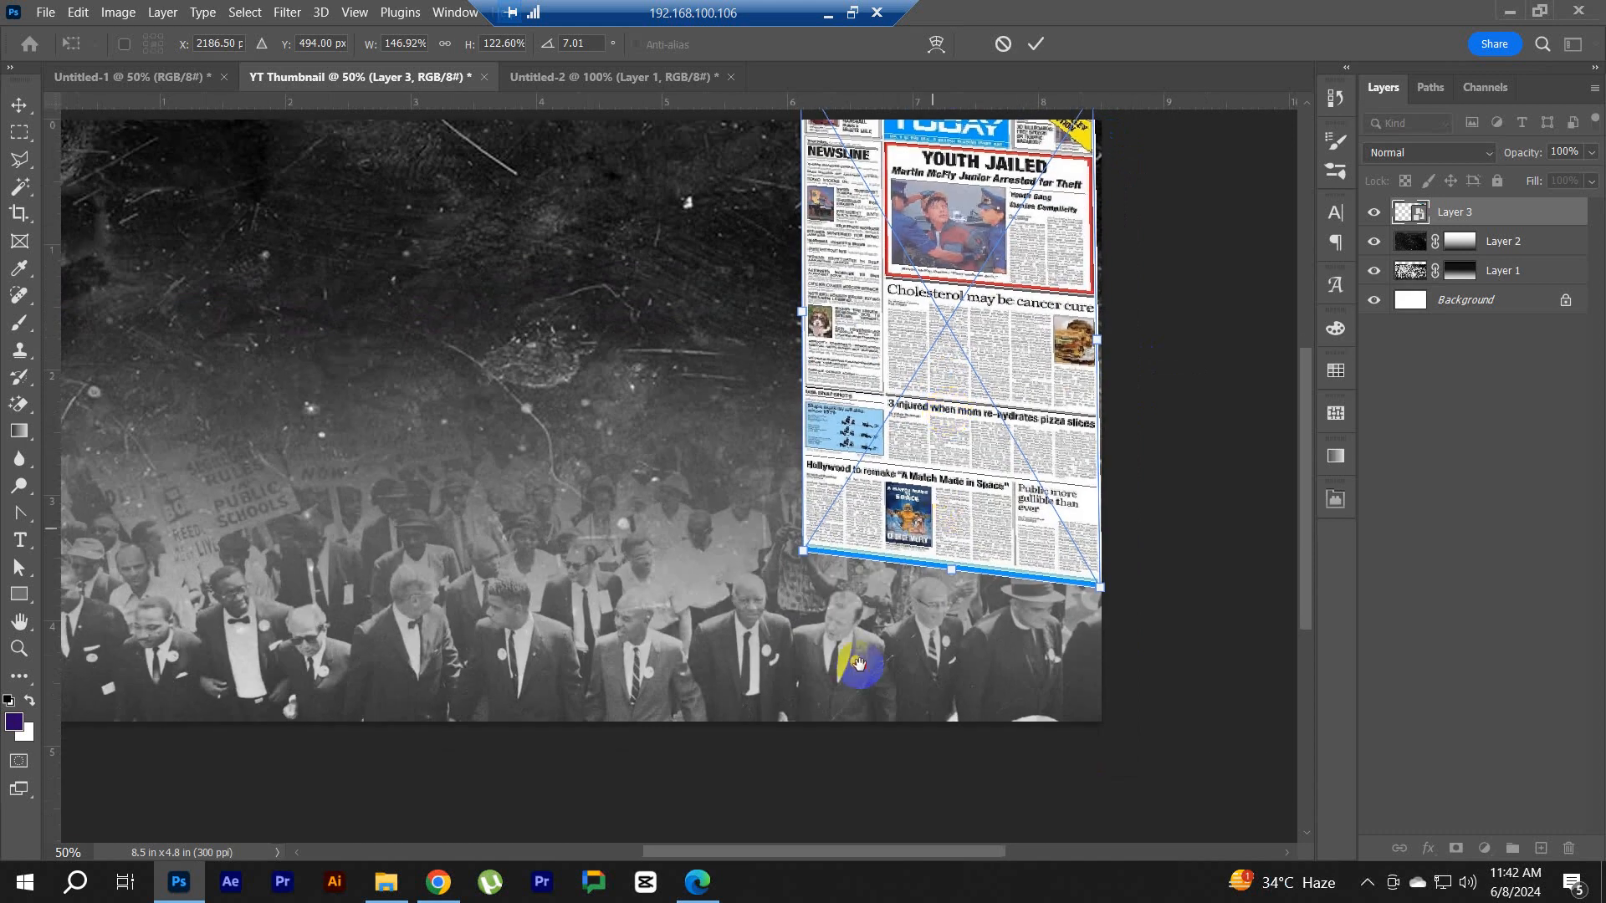
Step: Extend the newspaper past the canvas's upper-right corner, slant its lower edge and apply the transform
left_click_drag(1005, 303, 1067, 217)
scroll(933, 433, "down", 1)
left_click_drag(933, 433, 945, 364)
left_click_drag(733, 667, 746, 637)
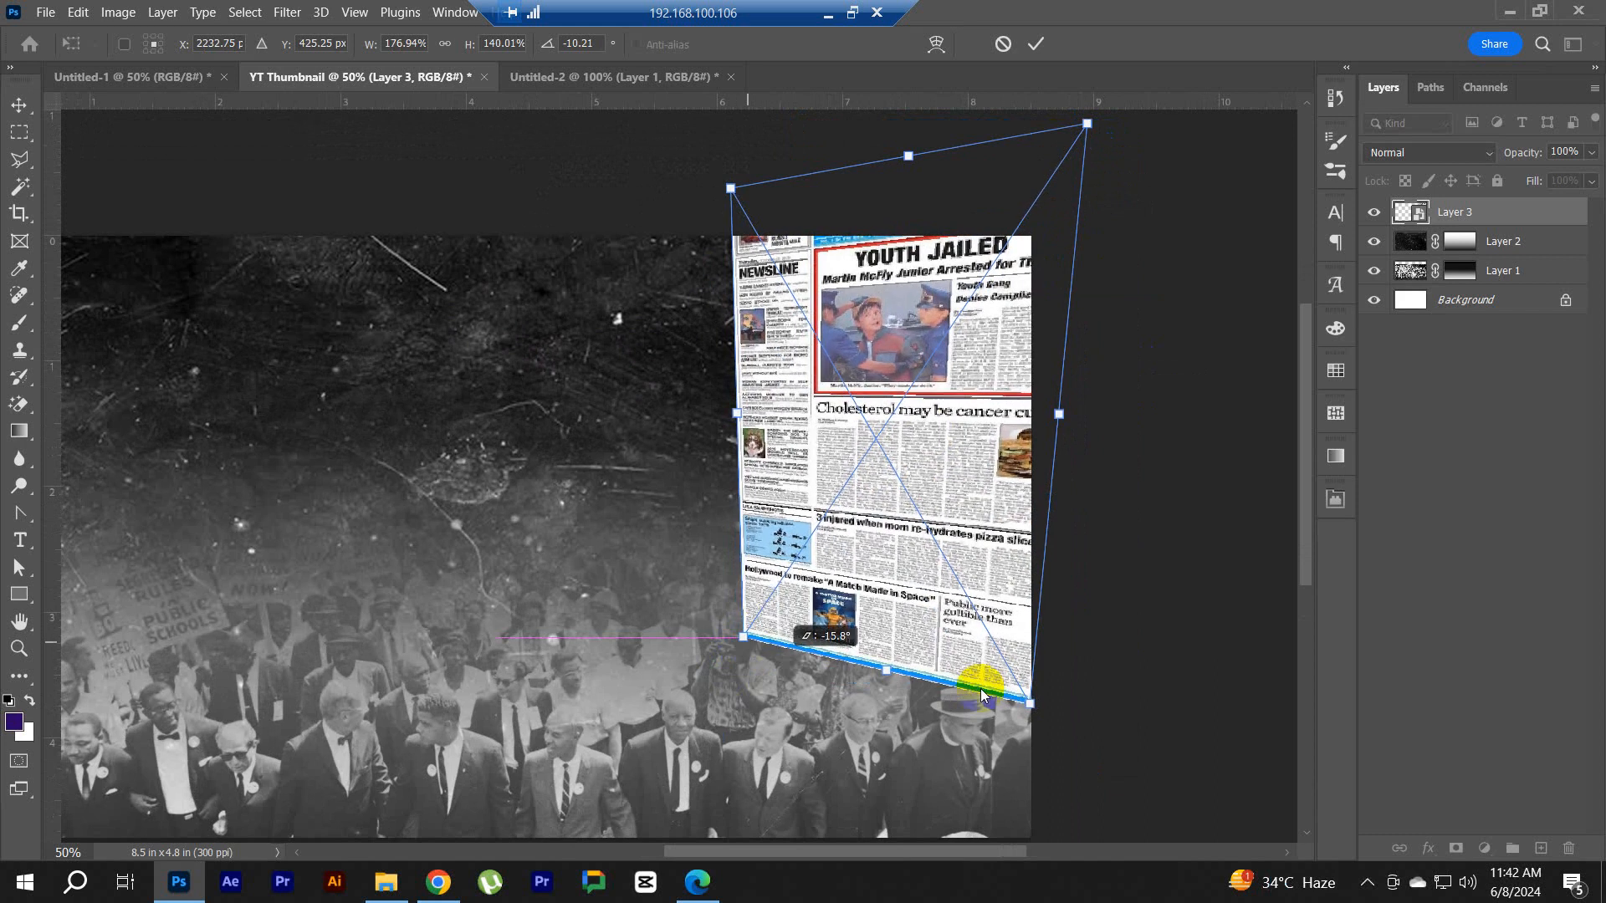
left_click_drag(1032, 703, 974, 739)
left_click(1035, 43)
Step: Transform the newspaper again, distorting its corners so the tilted front page spans the canvas height along the right side, and apply
scroll(970, 456, "down", 1)
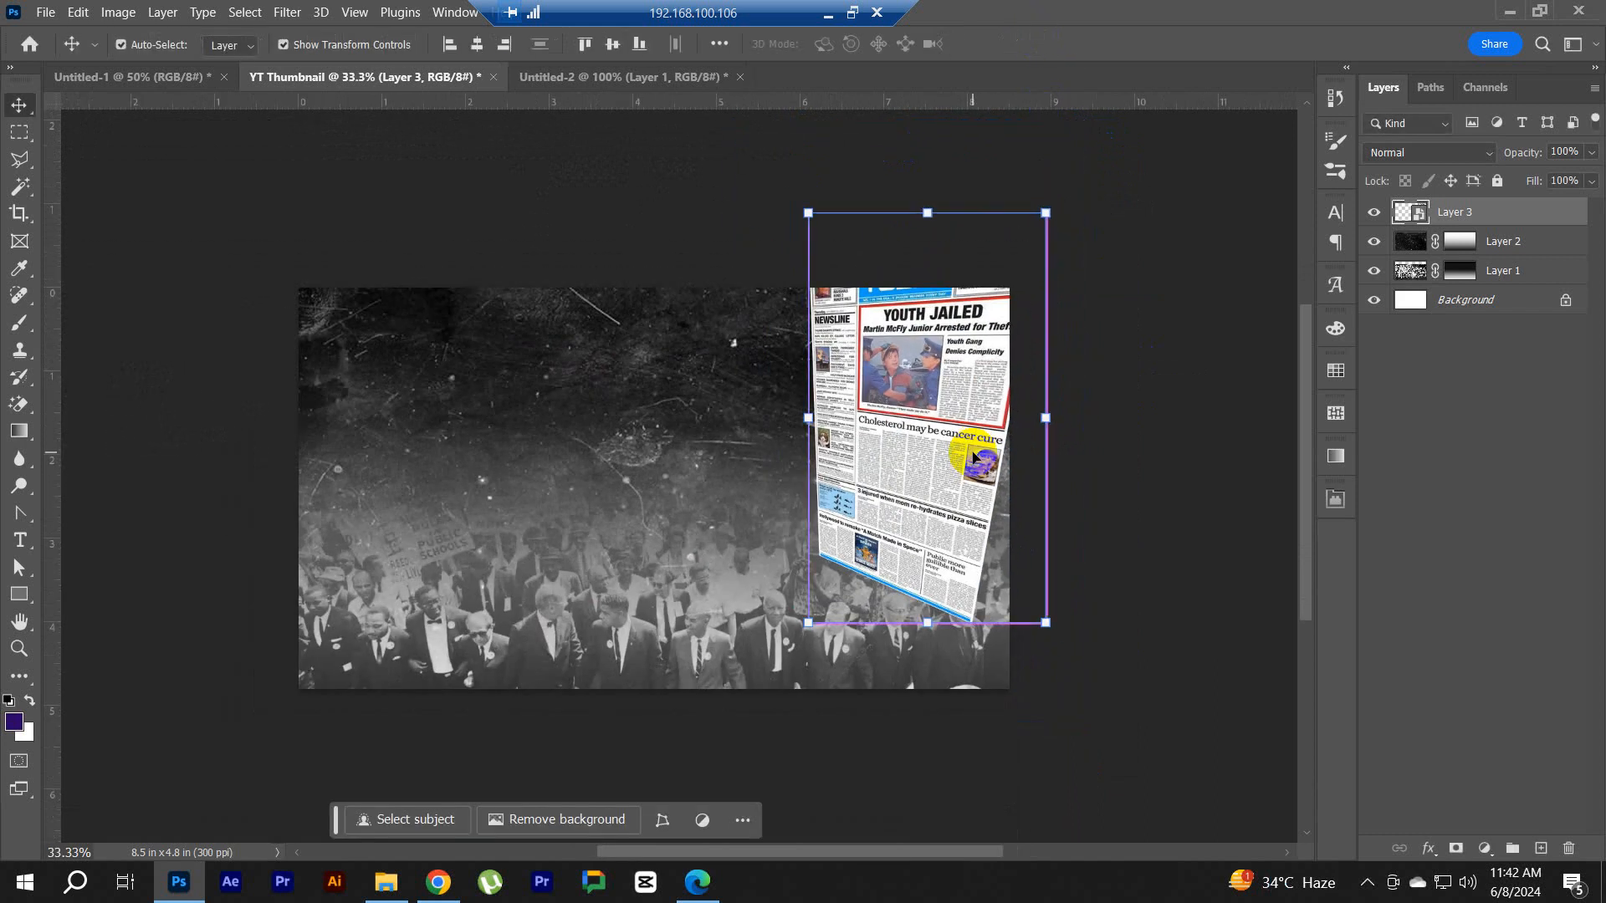
key("ctrl+t")
left_click_drag(884, 585, 870, 648)
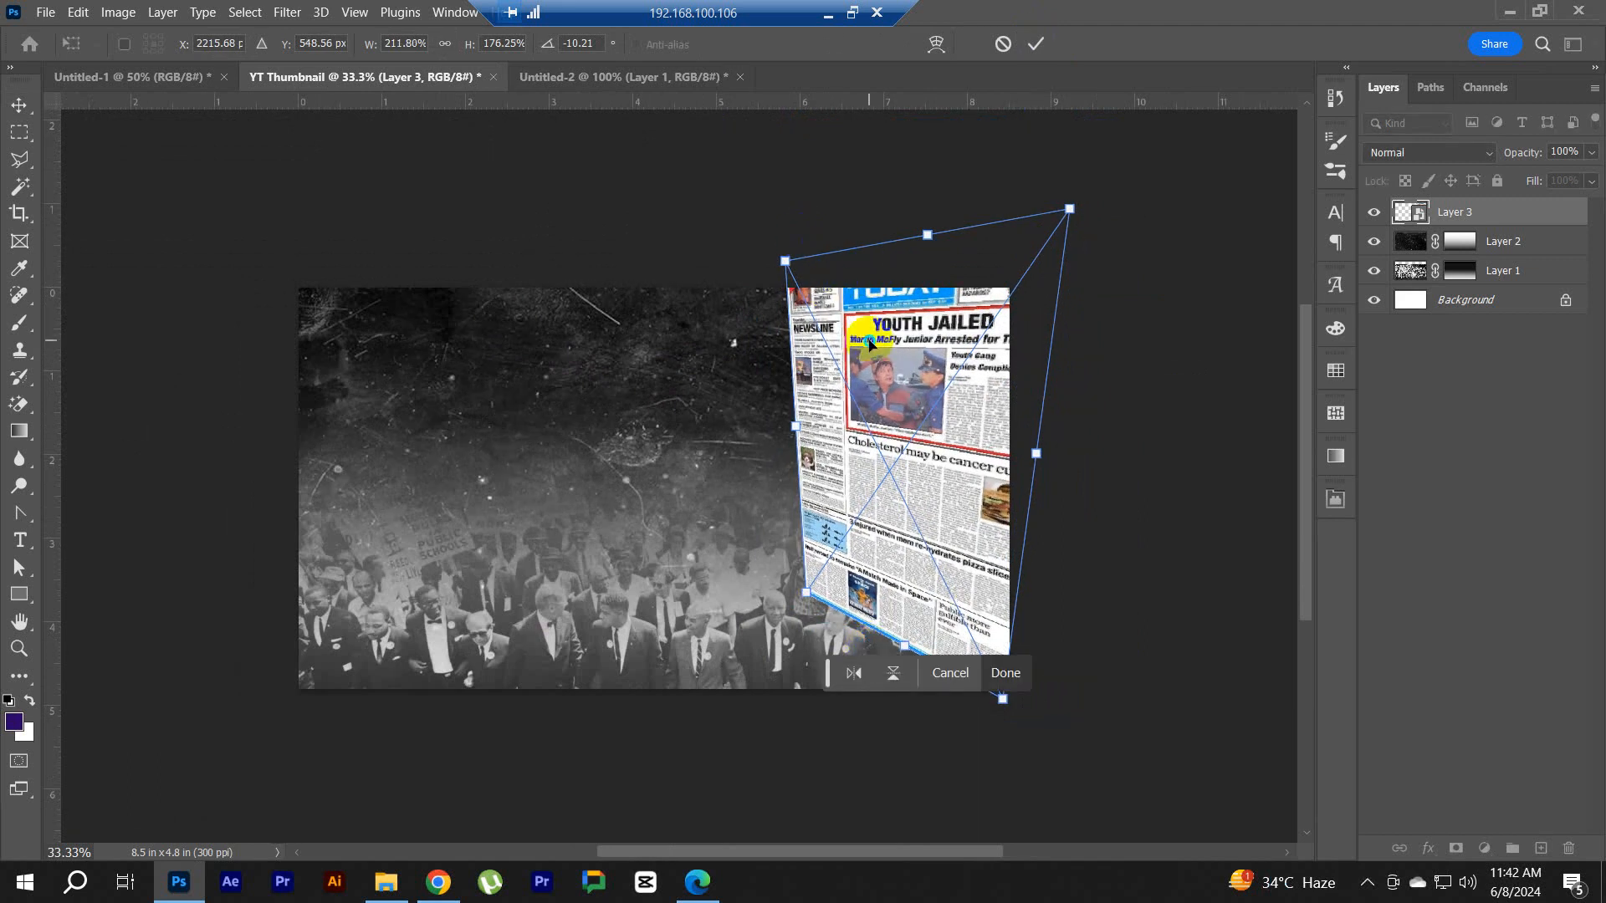
right_click(846, 322)
left_click(909, 469)
left_click_drag(784, 261, 812, 288)
left_click_drag(1068, 207, 1019, 263)
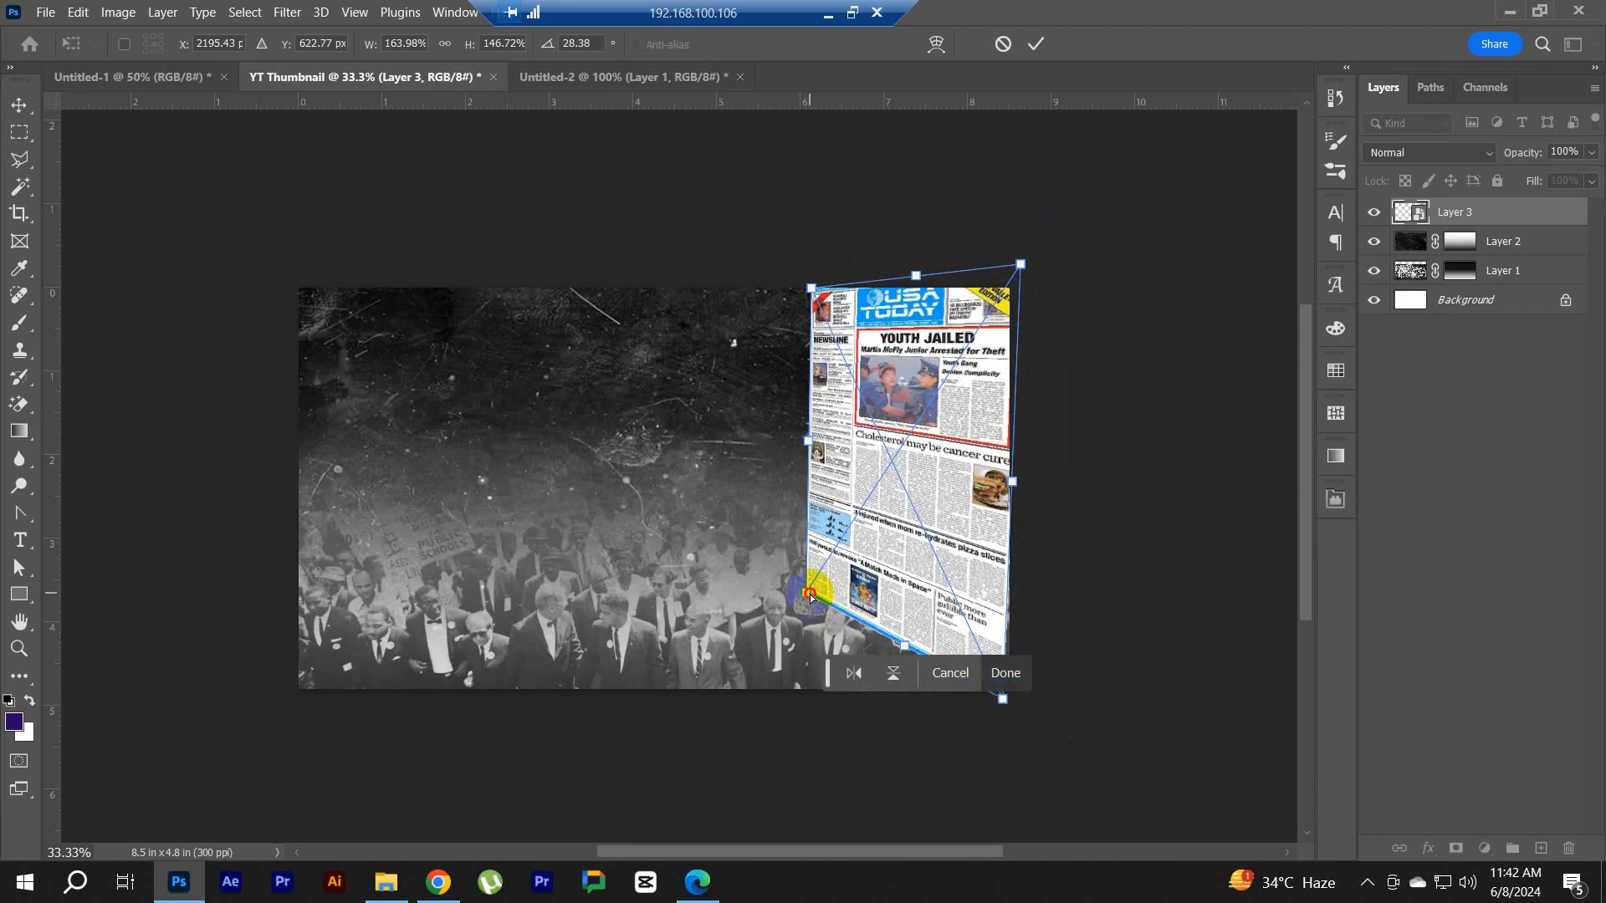
left_click_drag(809, 594, 752, 646)
left_click(1035, 45)
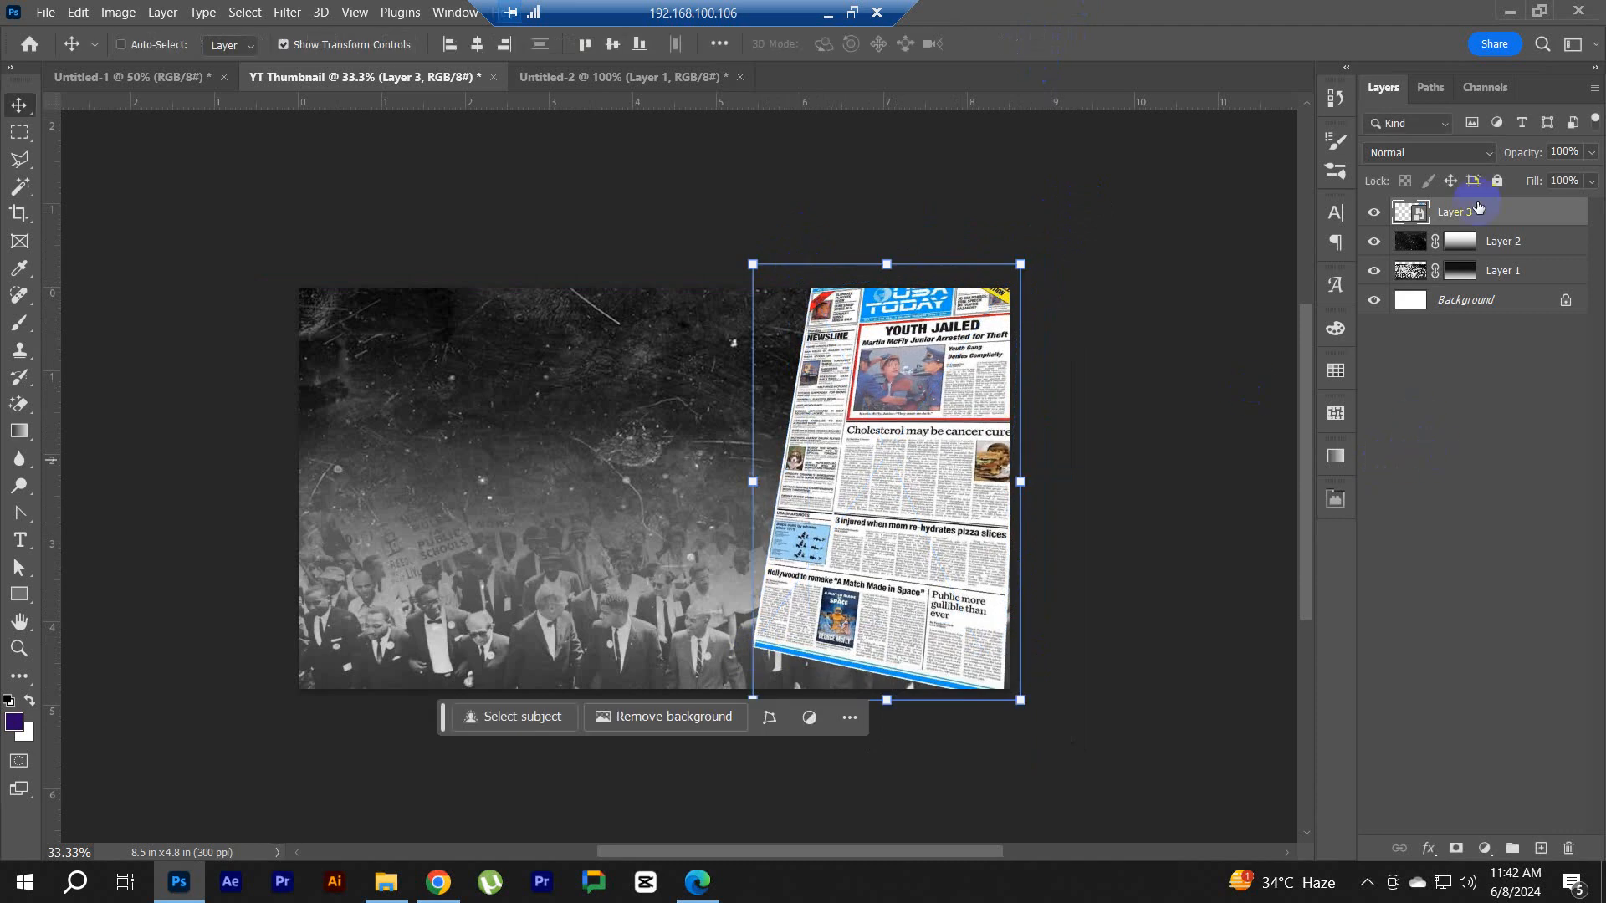
Step: Add a layer mask to the newspaper and fade it upward from its lower edge with a gradient
left_click(1455, 850)
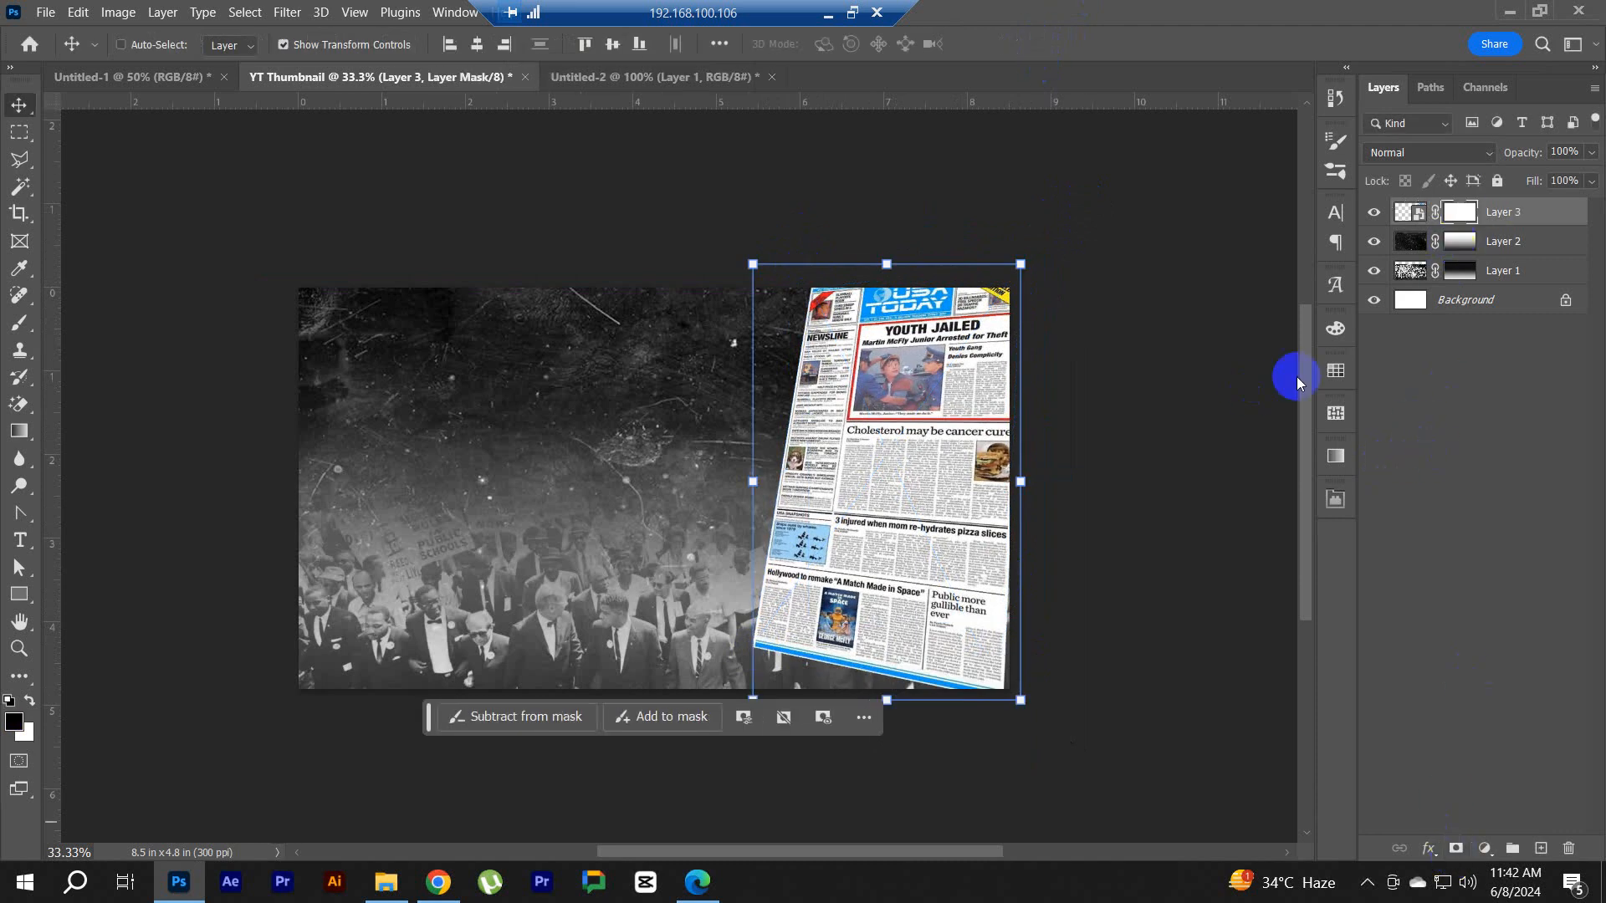
key("g")
left_click_drag(828, 675, 943, 240)
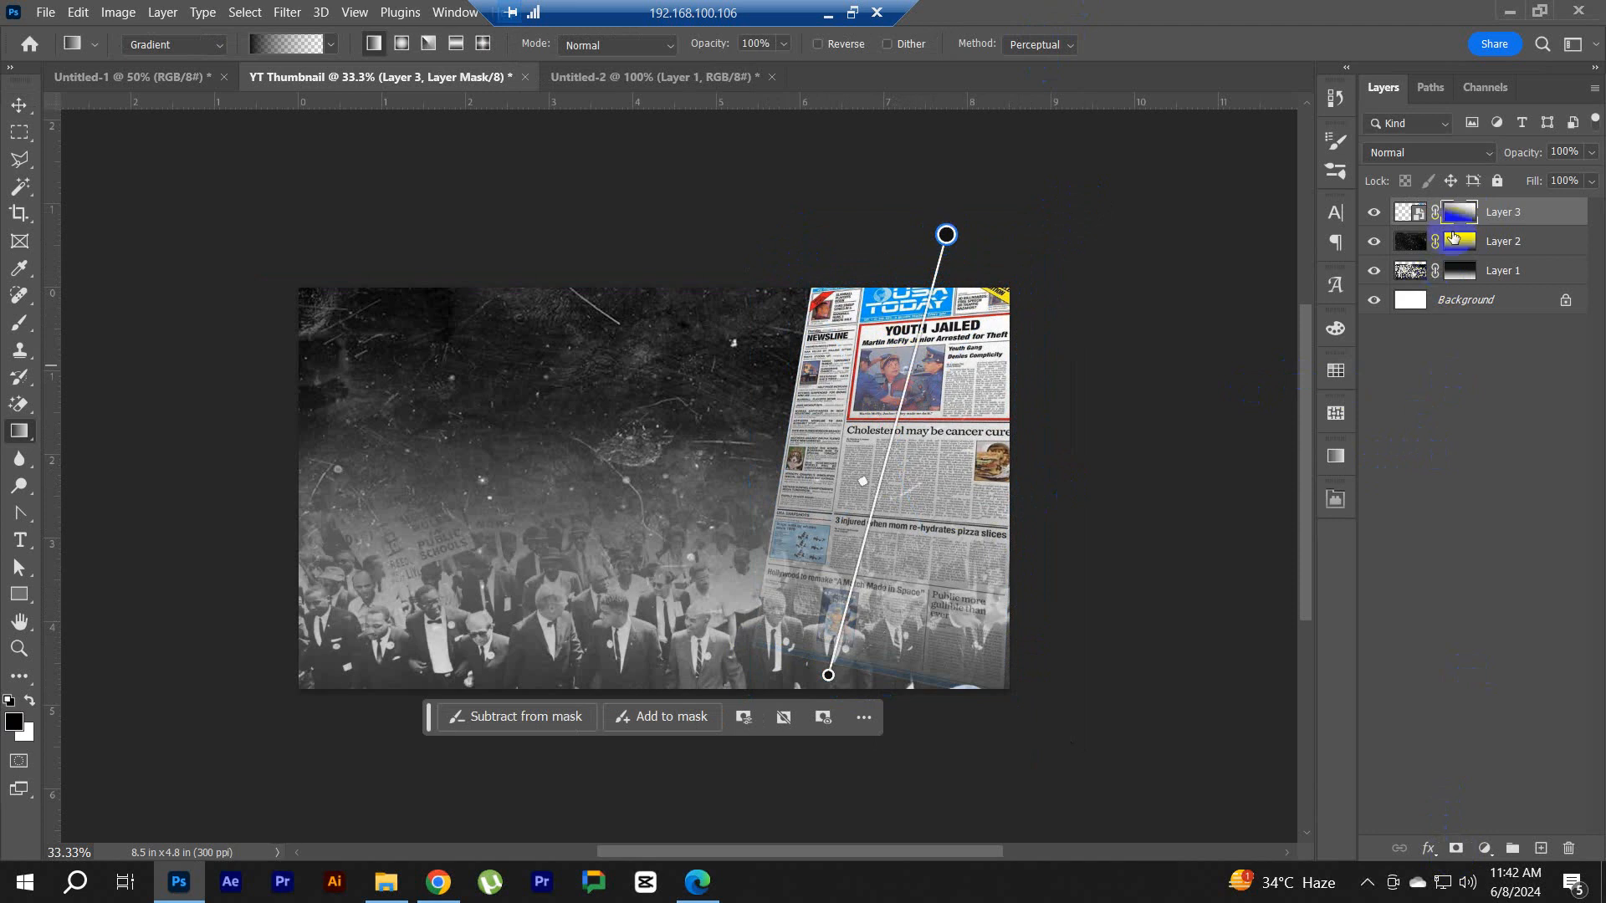
Step: Paint the newspaper's mask with a large soft black brush at 30% opacity to fade its lower part and left edge
key("b")
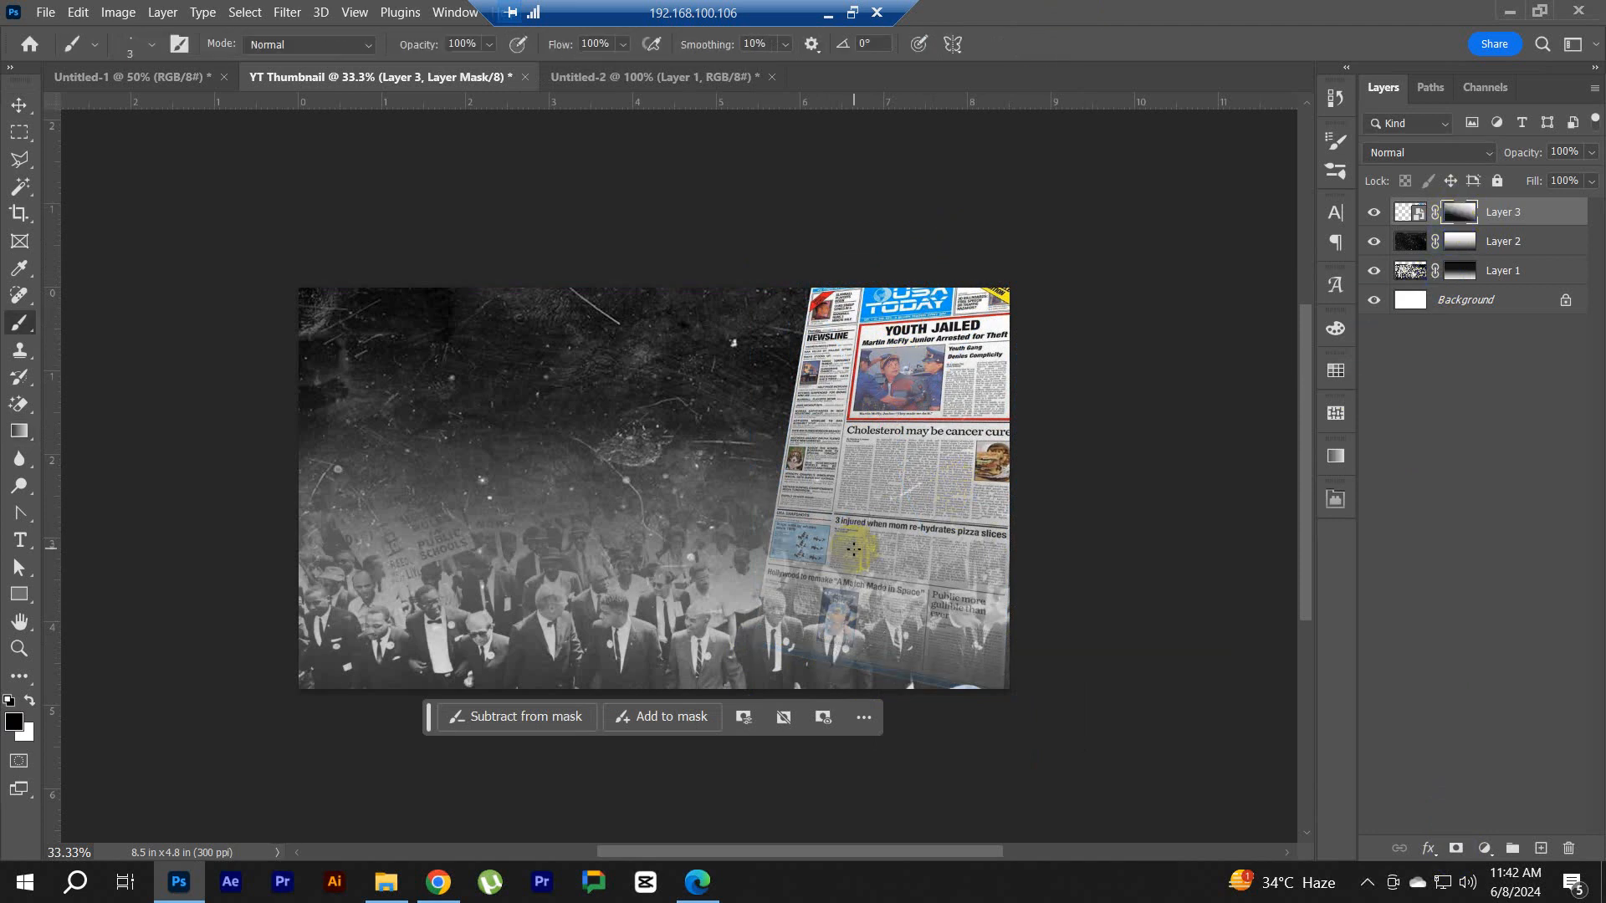
key("bracketright")
key("bracketright")
key("bracketright")
key("bracketright")
key("bracketright")
key("bracketright")
key("bracketright")
key("3")
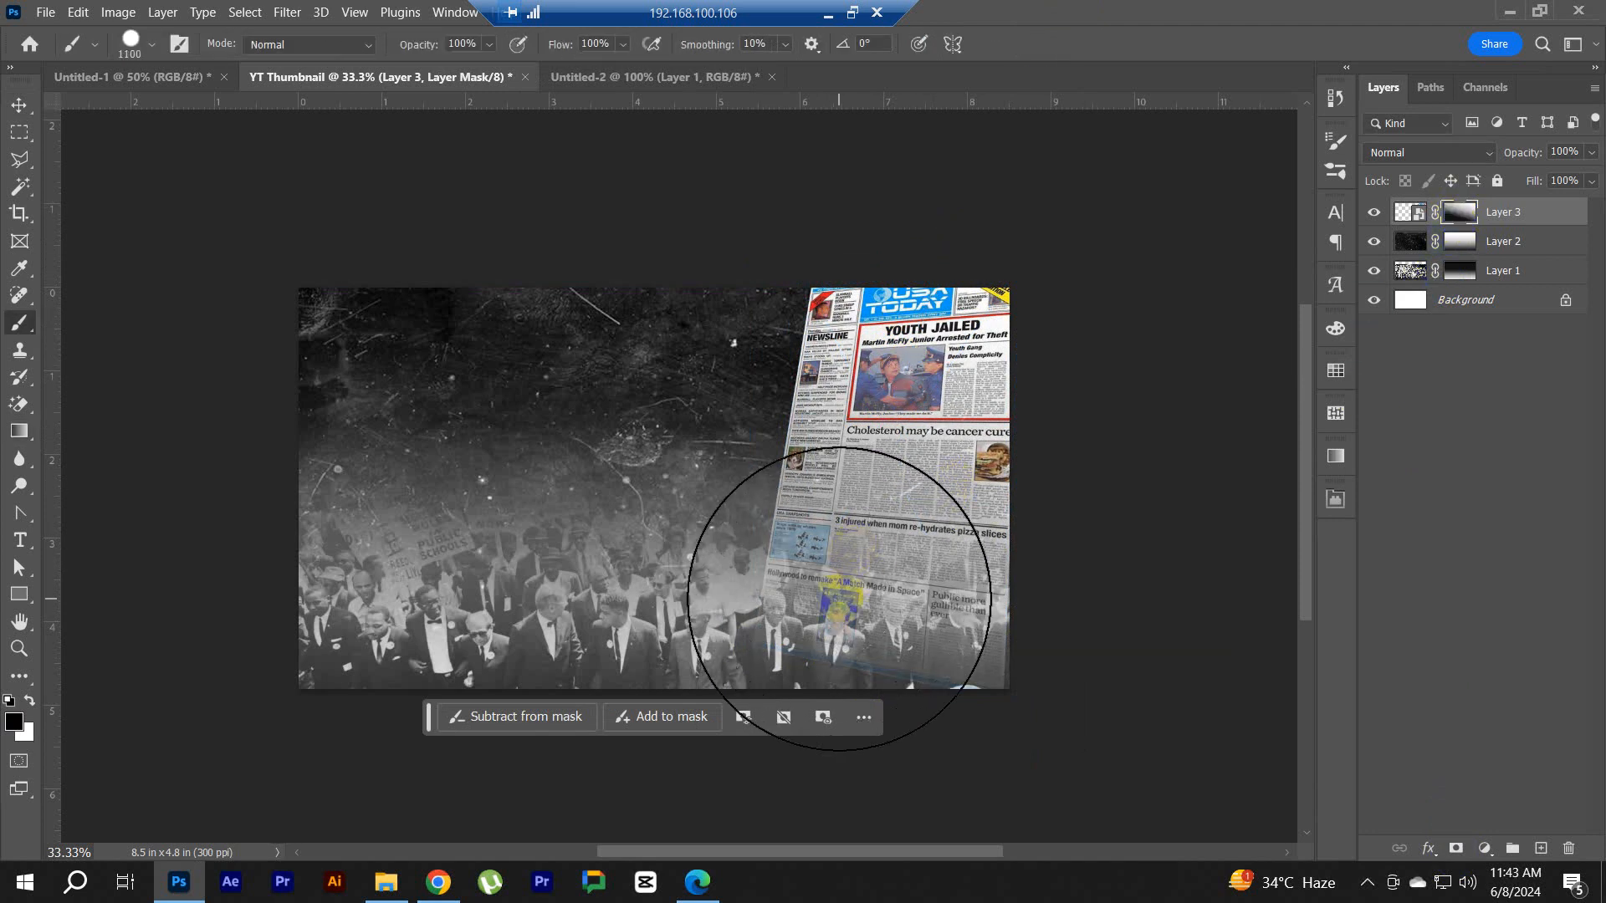
mouse_move(839, 598)
left_mouse_down()
mouse_move(702, 582)
mouse_move(833, 635)
mouse_move(783, 564)
left_mouse_up()
right_click(719, 454)
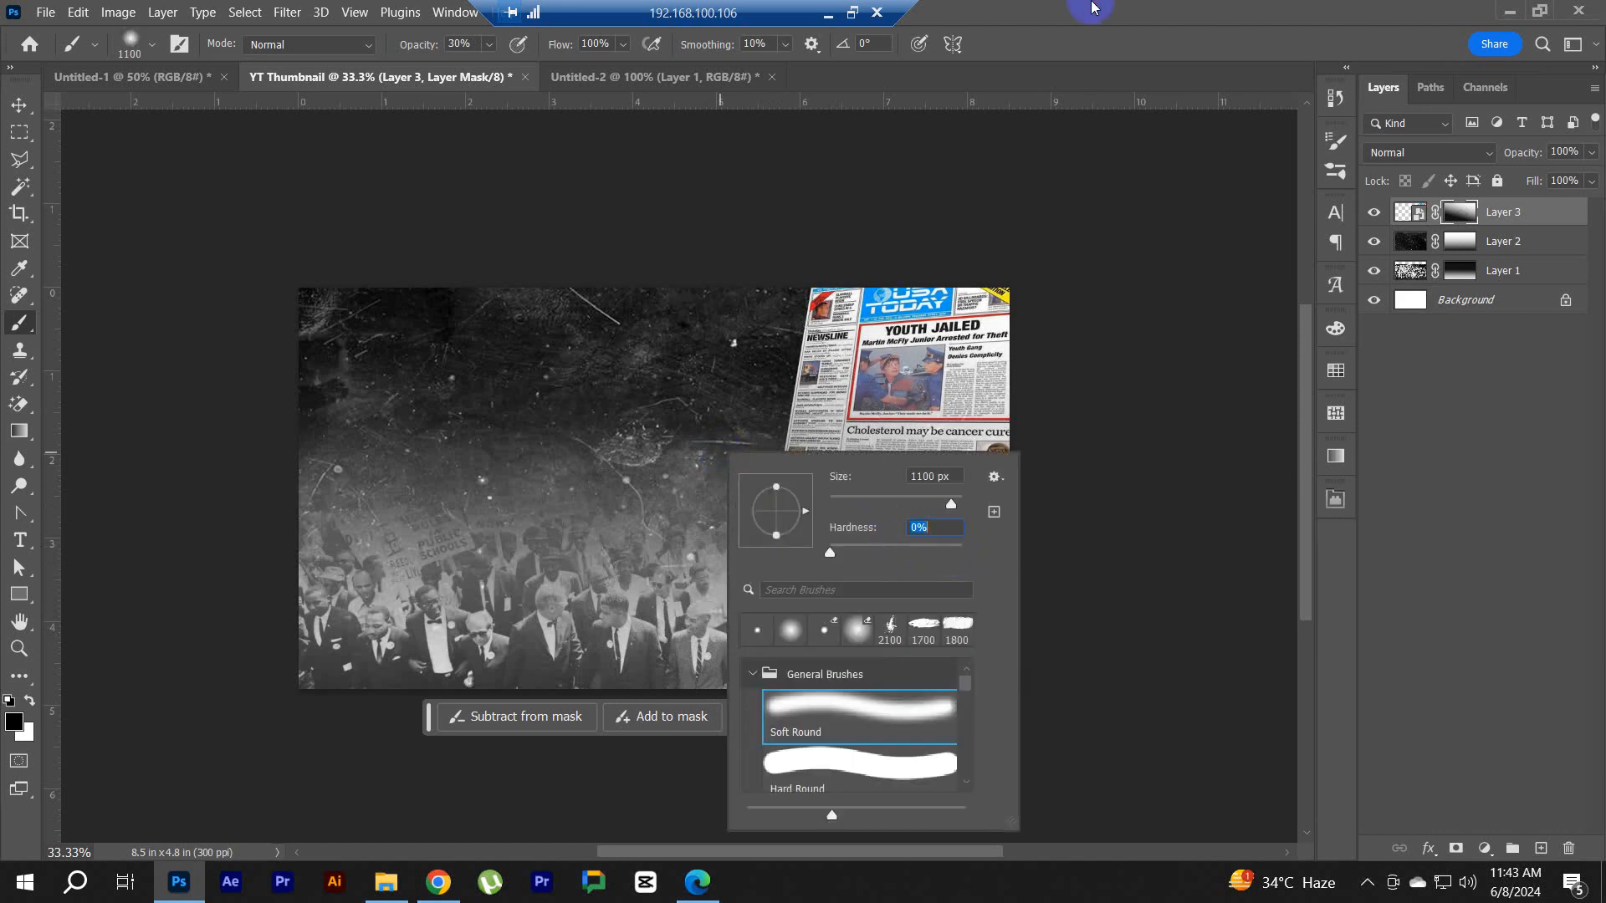
left_click(1093, 9)
mouse_move(793, 589)
left_mouse_down()
mouse_move(745, 477)
mouse_move(998, 763)
mouse_move(832, 616)
mouse_move(995, 761)
mouse_move(855, 662)
mouse_move(792, 470)
mouse_move(752, 526)
mouse_move(723, 427)
mouse_move(735, 509)
mouse_move(824, 735)
left_mouse_up()
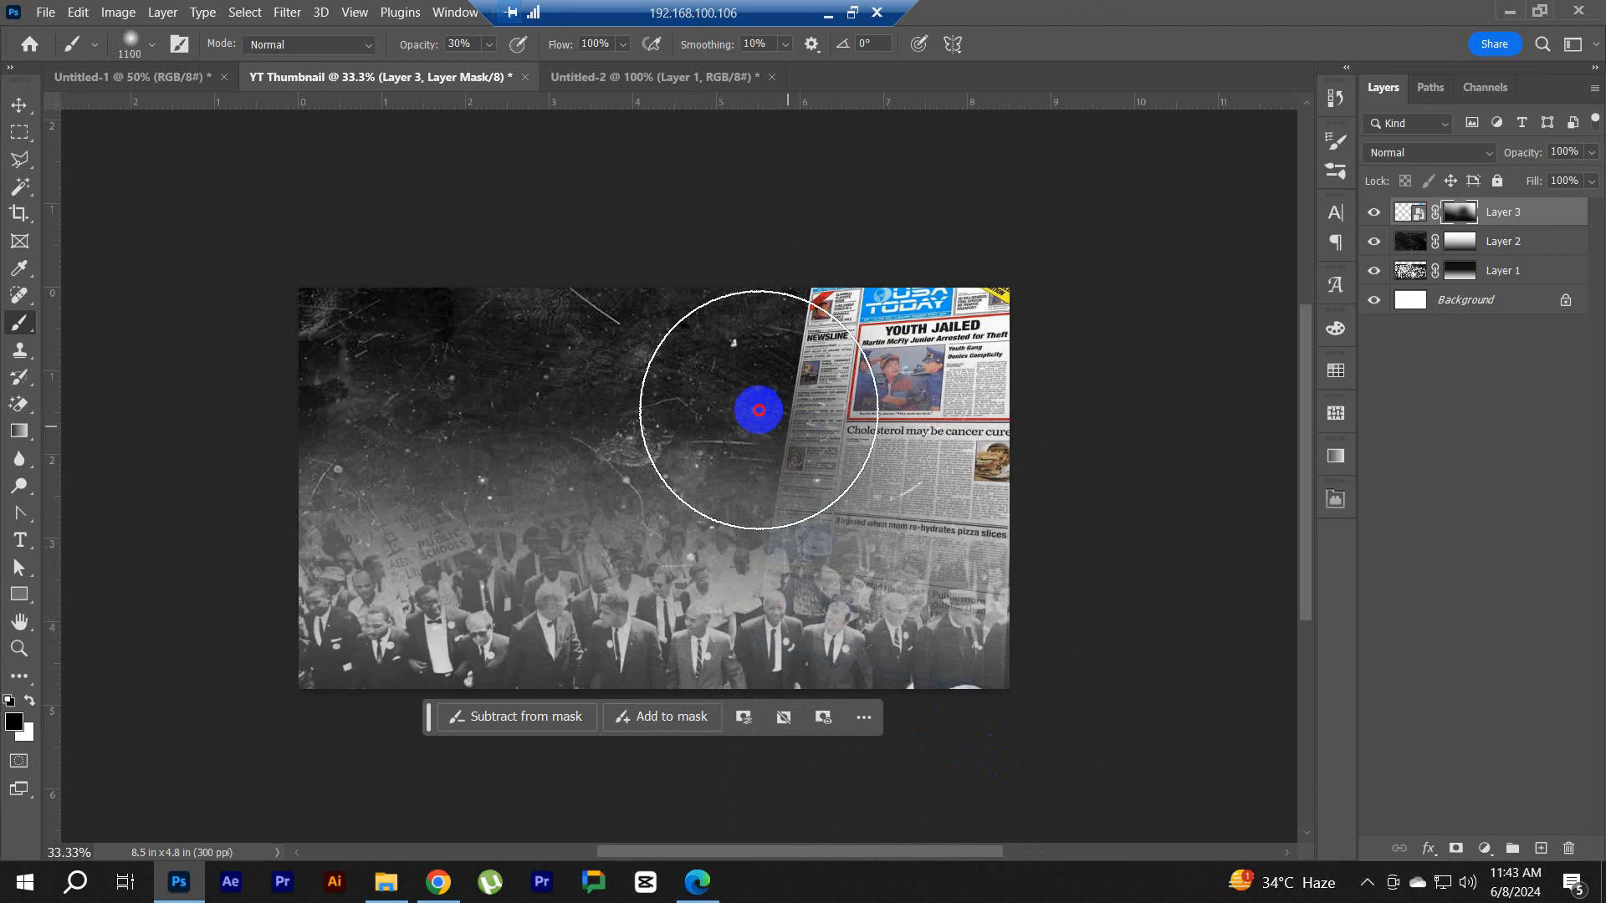
mouse_move(759, 409)
left_mouse_down()
mouse_move(678, 557)
mouse_move(947, 639)
mouse_move(894, 741)
mouse_move(650, 674)
mouse_move(708, 575)
mouse_move(731, 588)
mouse_move(683, 606)
mouse_move(644, 570)
mouse_move(701, 536)
left_mouse_up()
Step: Open the Donald Trump cutout document and reduce the brush size to 100 px
left_click(617, 77)
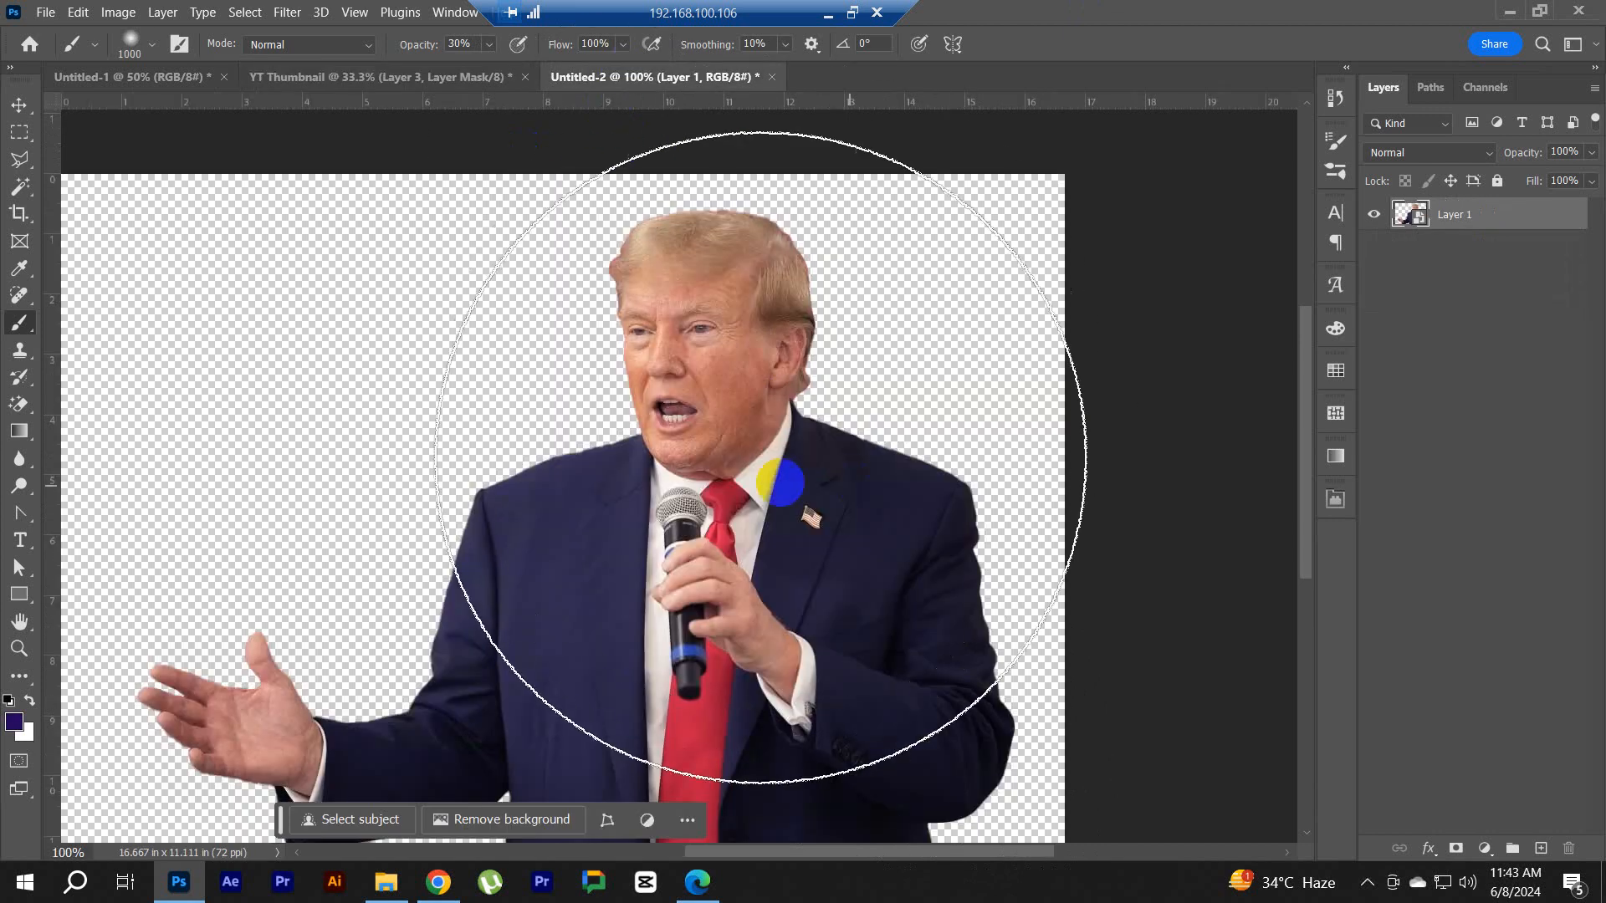
key("bracketleft")
key("bracketleft")
key("bracketleft")
key("bracketleft")
key("bracketleft")
key("bracketleft")
key("bracketleft")
key("bracketleft")
key("bracketleft")
key("bracketleft")
key("bracketleft")
key("bracketleft")
key("bracketleft")
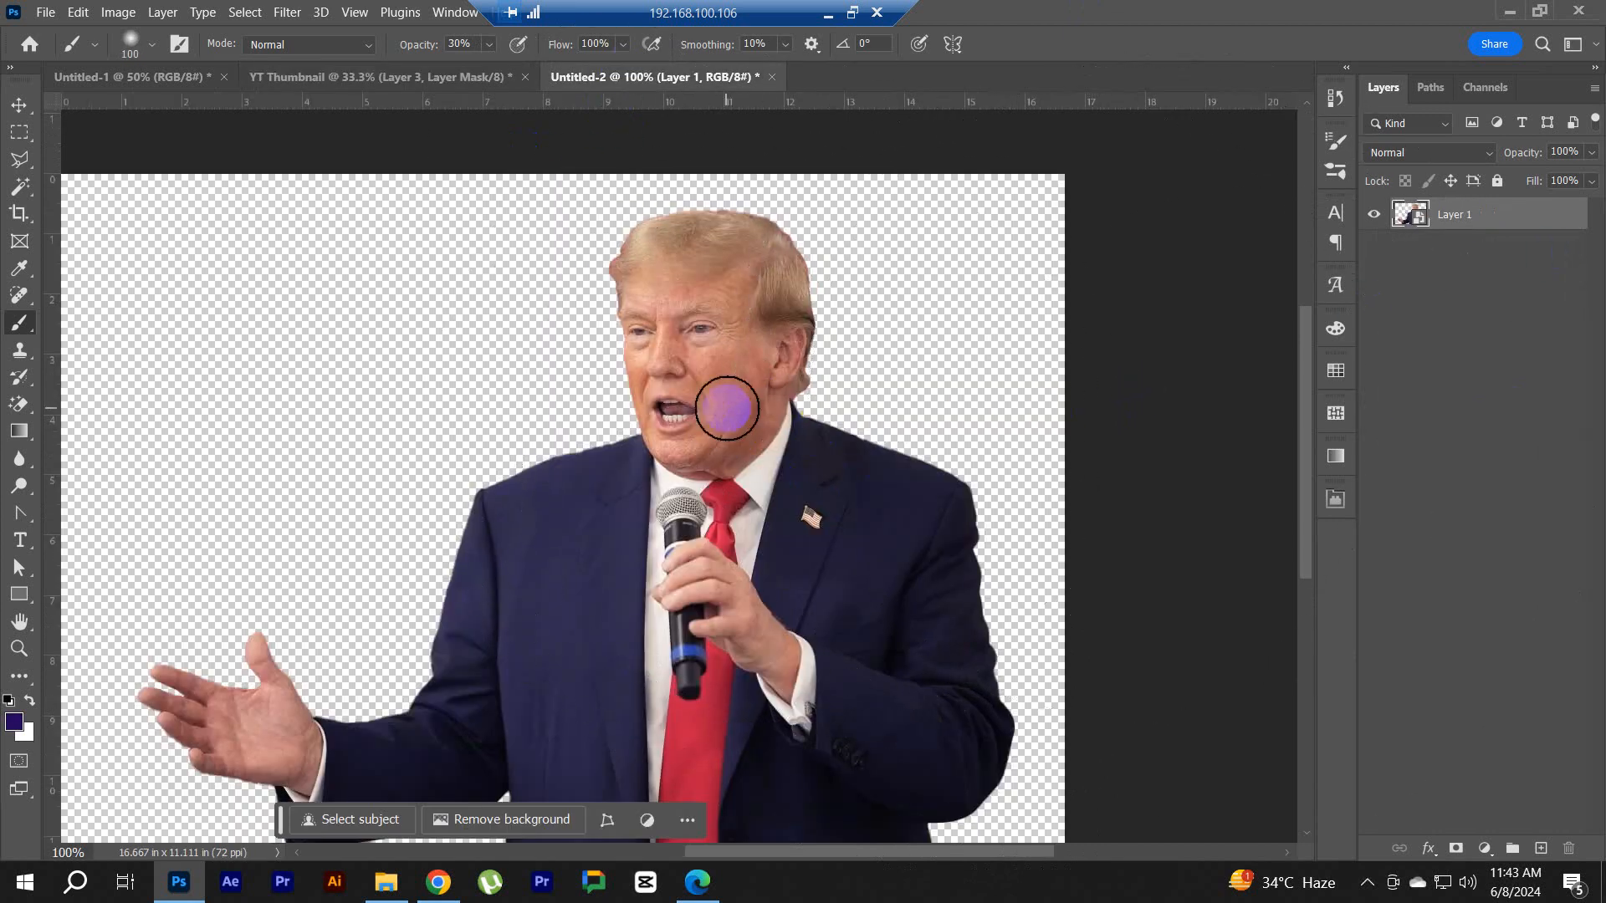
Step: Bring the Donald Trump cutout into the YT Thumbnail document as the uppermost layer
key("v")
left_click_drag(735, 359, 841, 487)
left_click_drag(918, 529, 898, 635)
Step: Enlarge the cutout, tilt it slightly counter-clockwise, and position it over the right half of the canvas in front of the newspaper
key("ctrl+t")
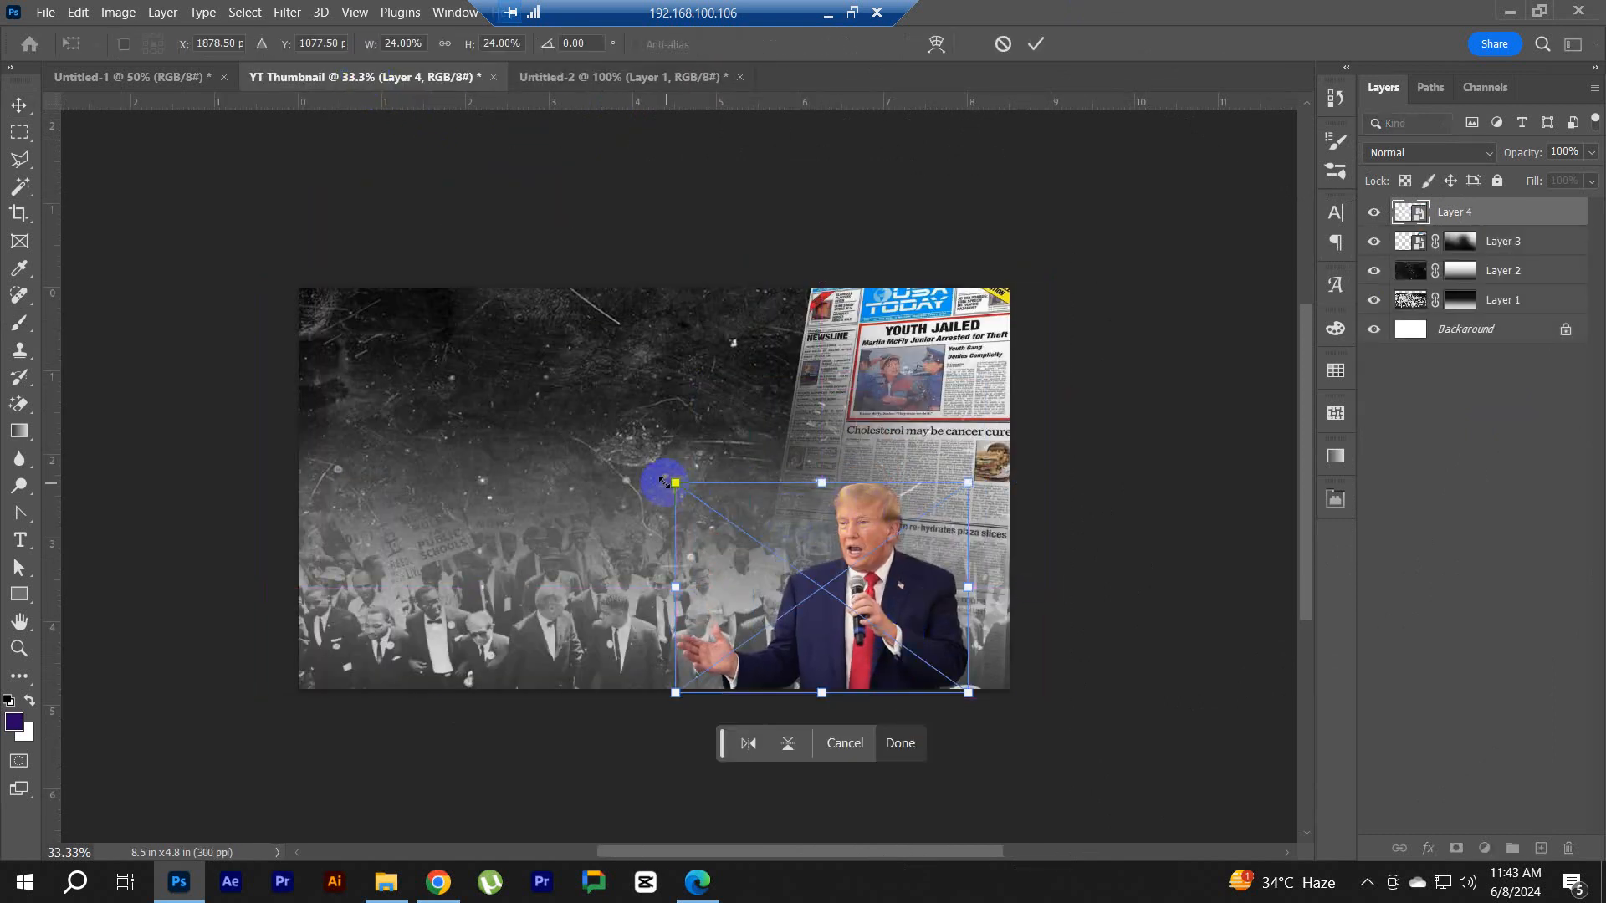
left_click_drag(663, 483, 475, 338)
left_click_drag(861, 532, 927, 556)
left_click_drag(540, 360, 514, 344)
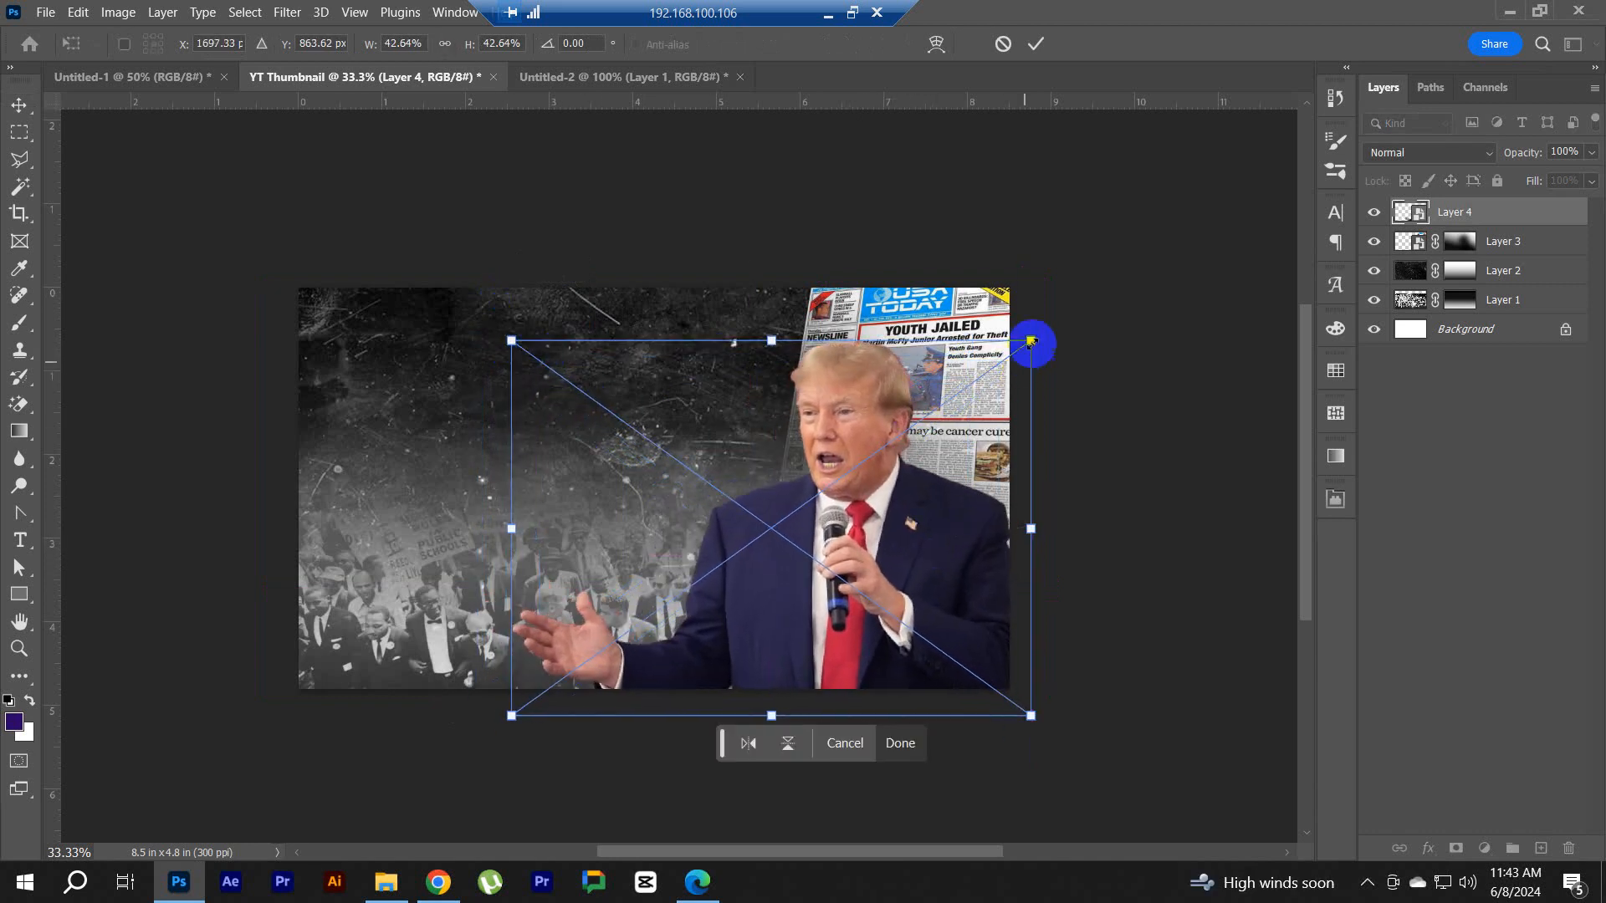
left_click_drag(1046, 327, 1027, 333)
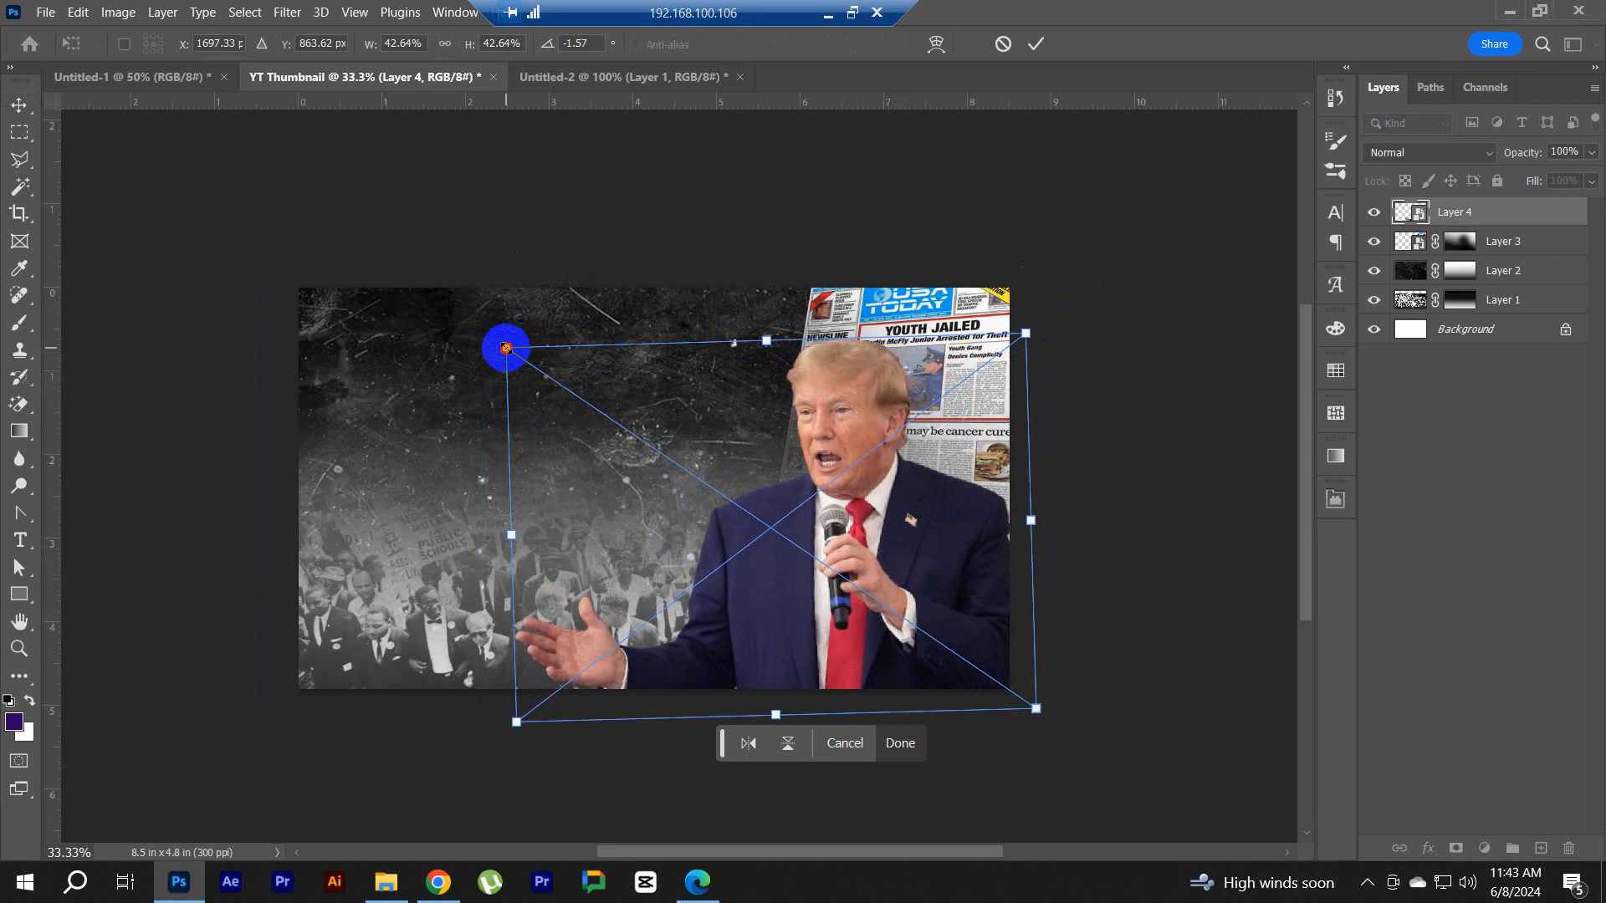
left_click_drag(506, 347, 489, 347)
left_click(1035, 43)
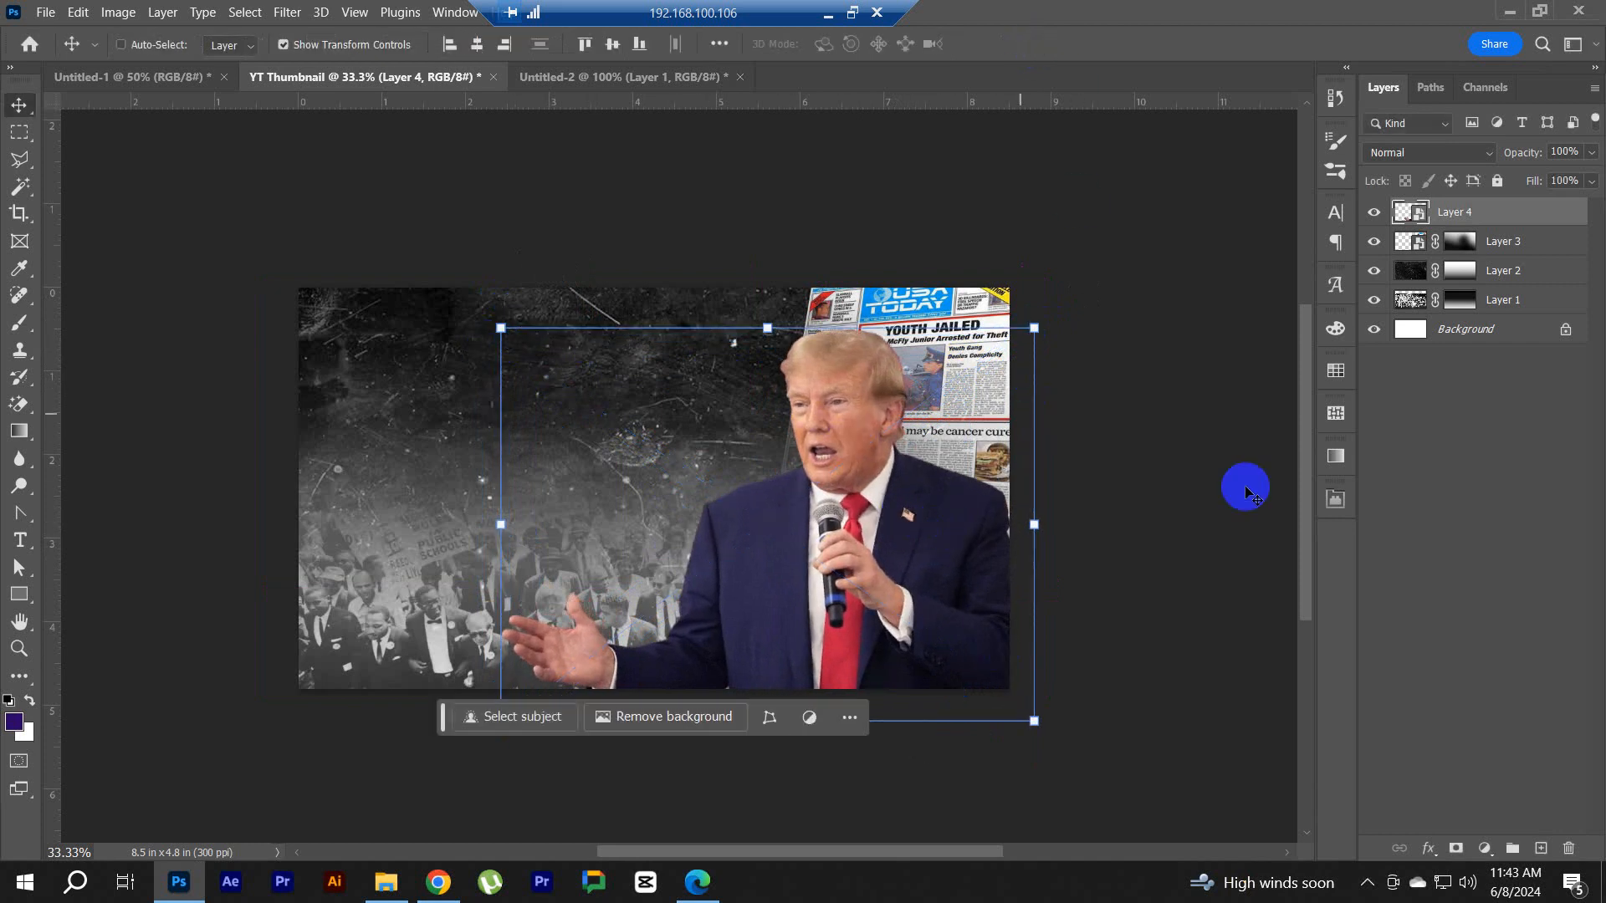
Step: Apply a Hue/Saturation adjustment to the cutout layer with saturation at -90
left_click(121, 13)
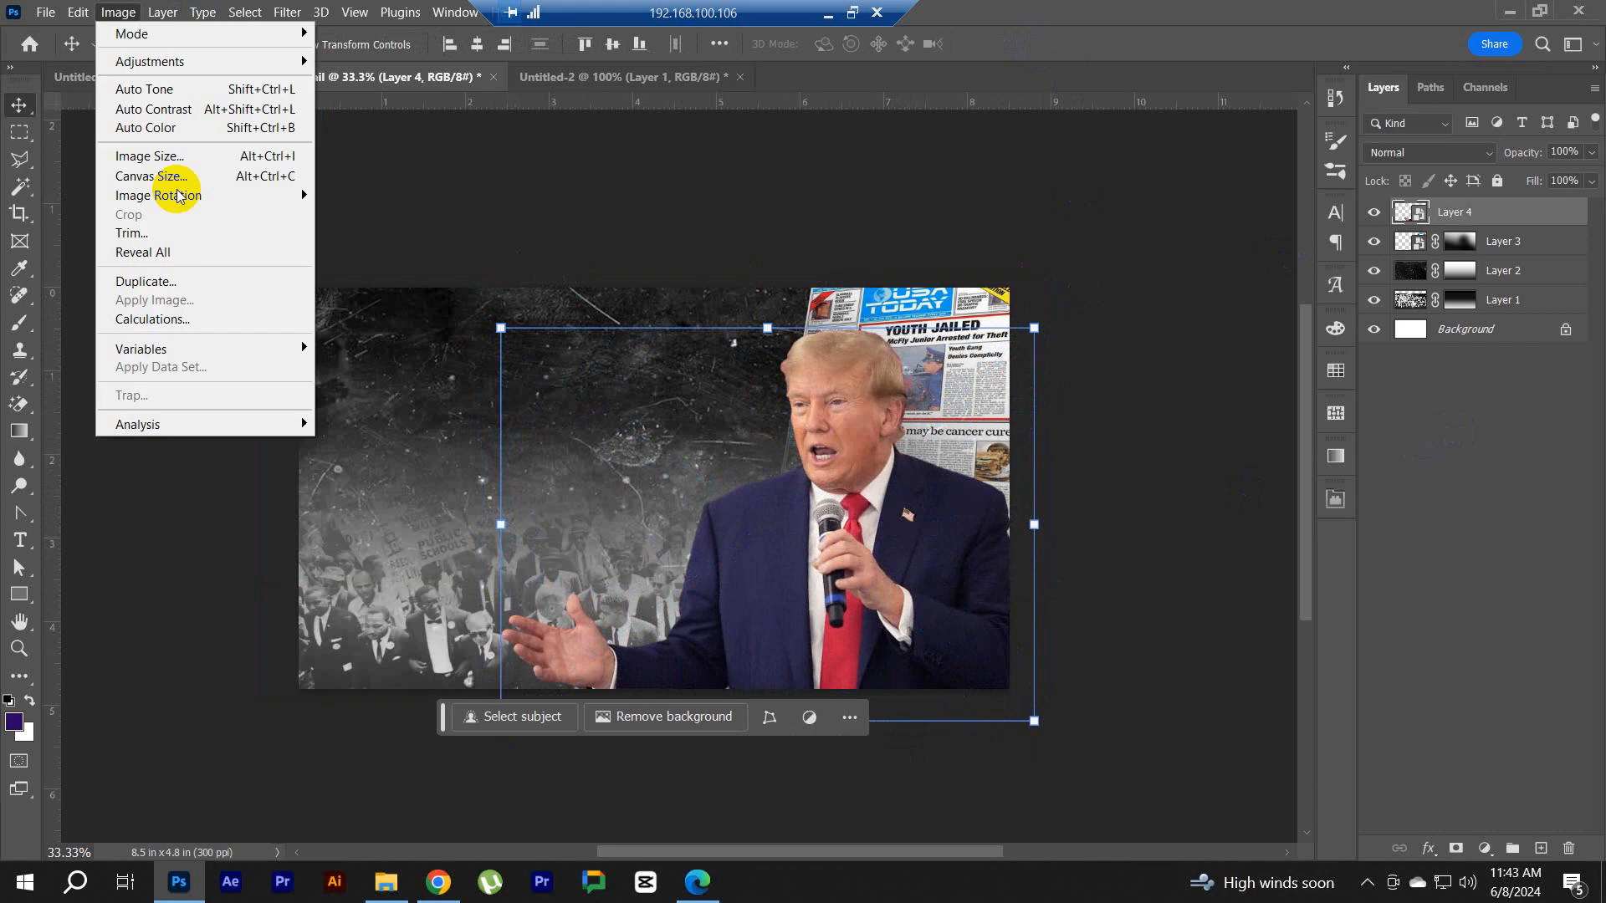
mouse_move(204, 61)
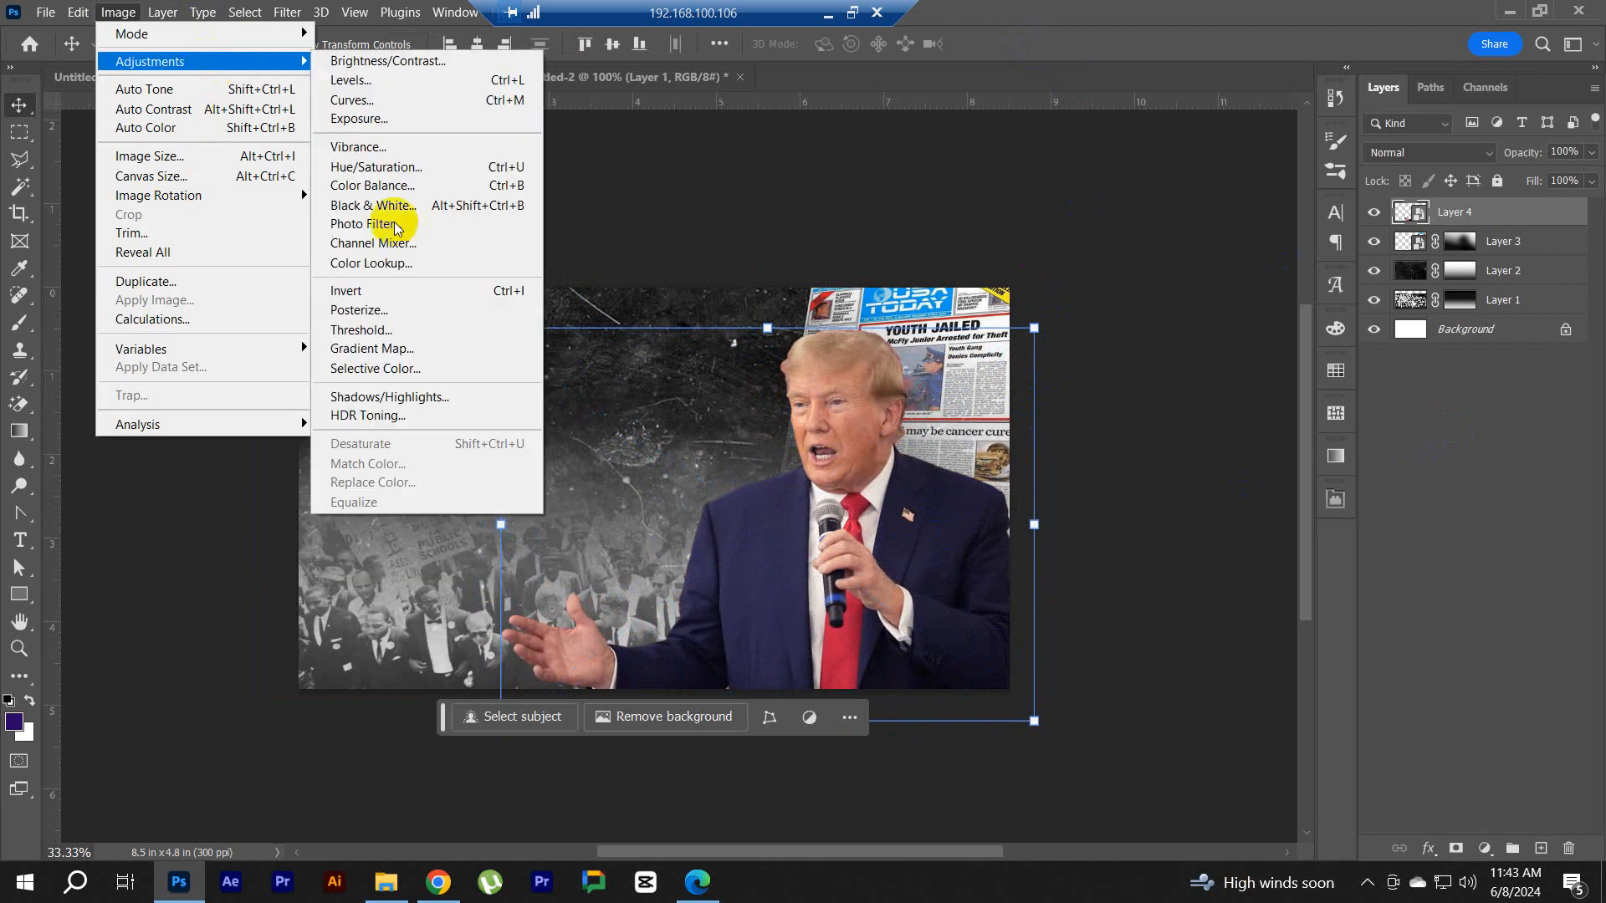
left_click(370, 168)
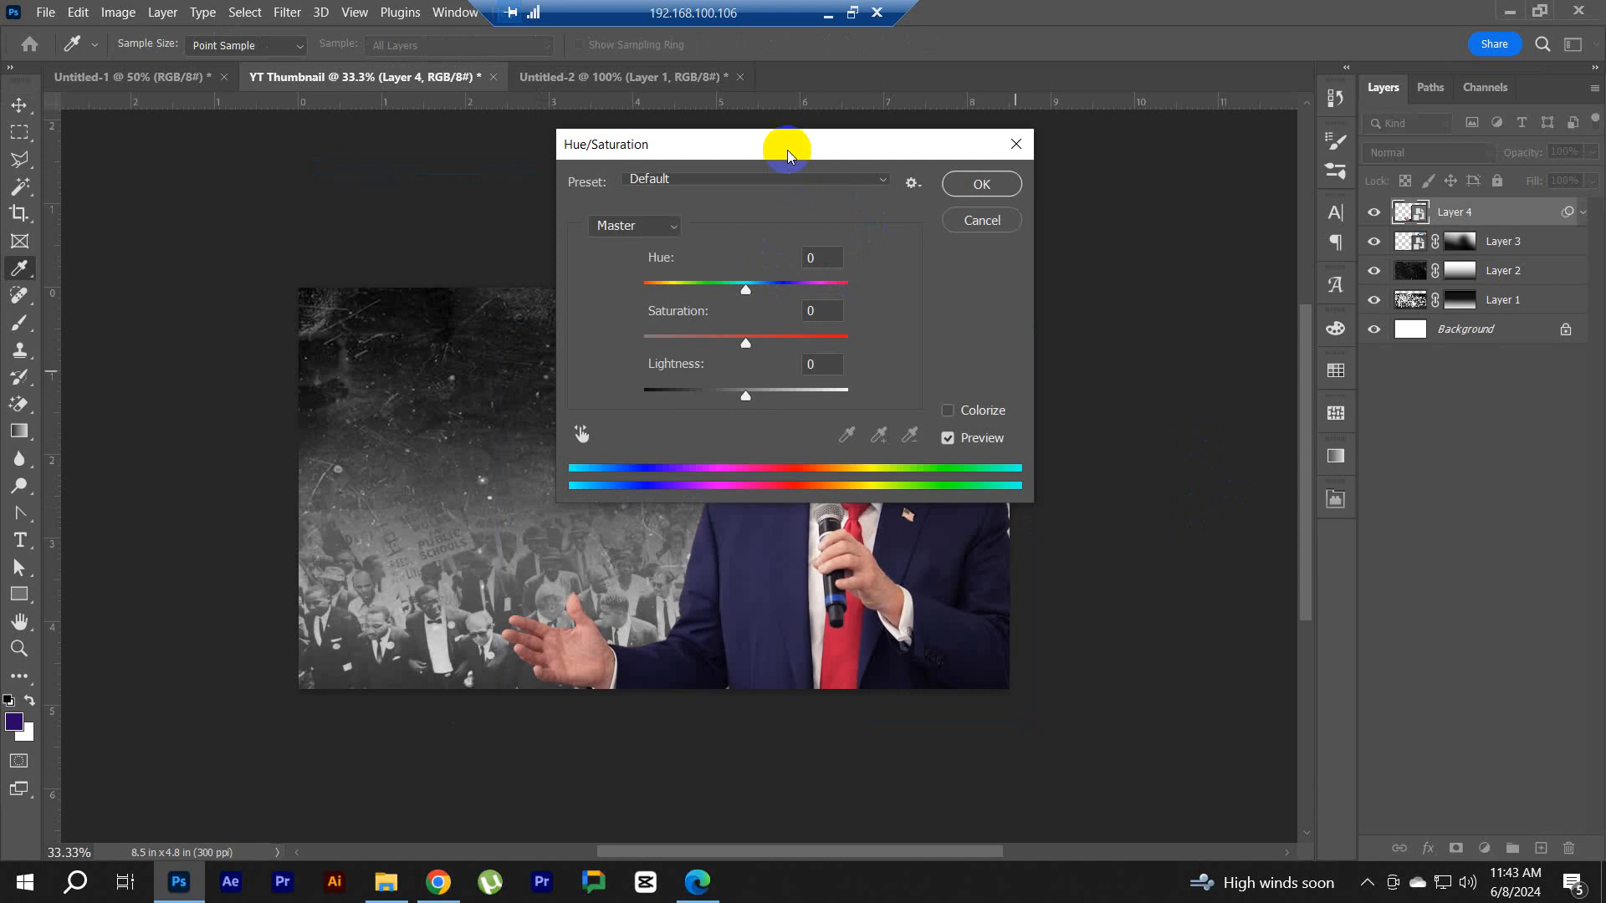
left_click_drag(786, 147, 1181, 100)
left_click_drag(1123, 298, 1068, 301)
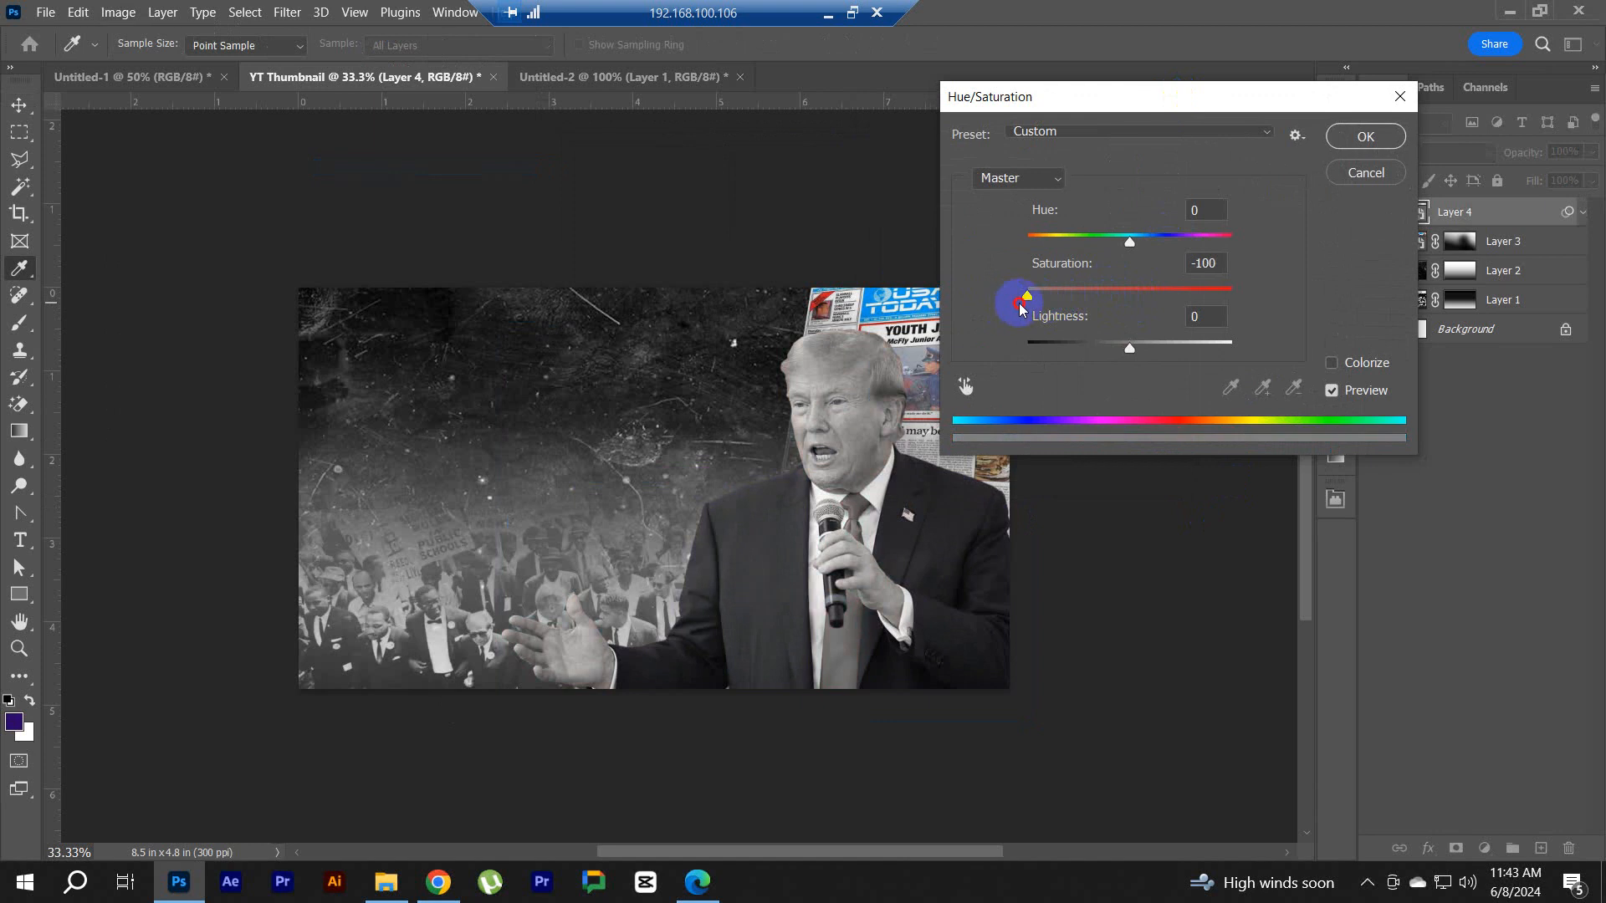
left_click(1224, 272)
type("-90")
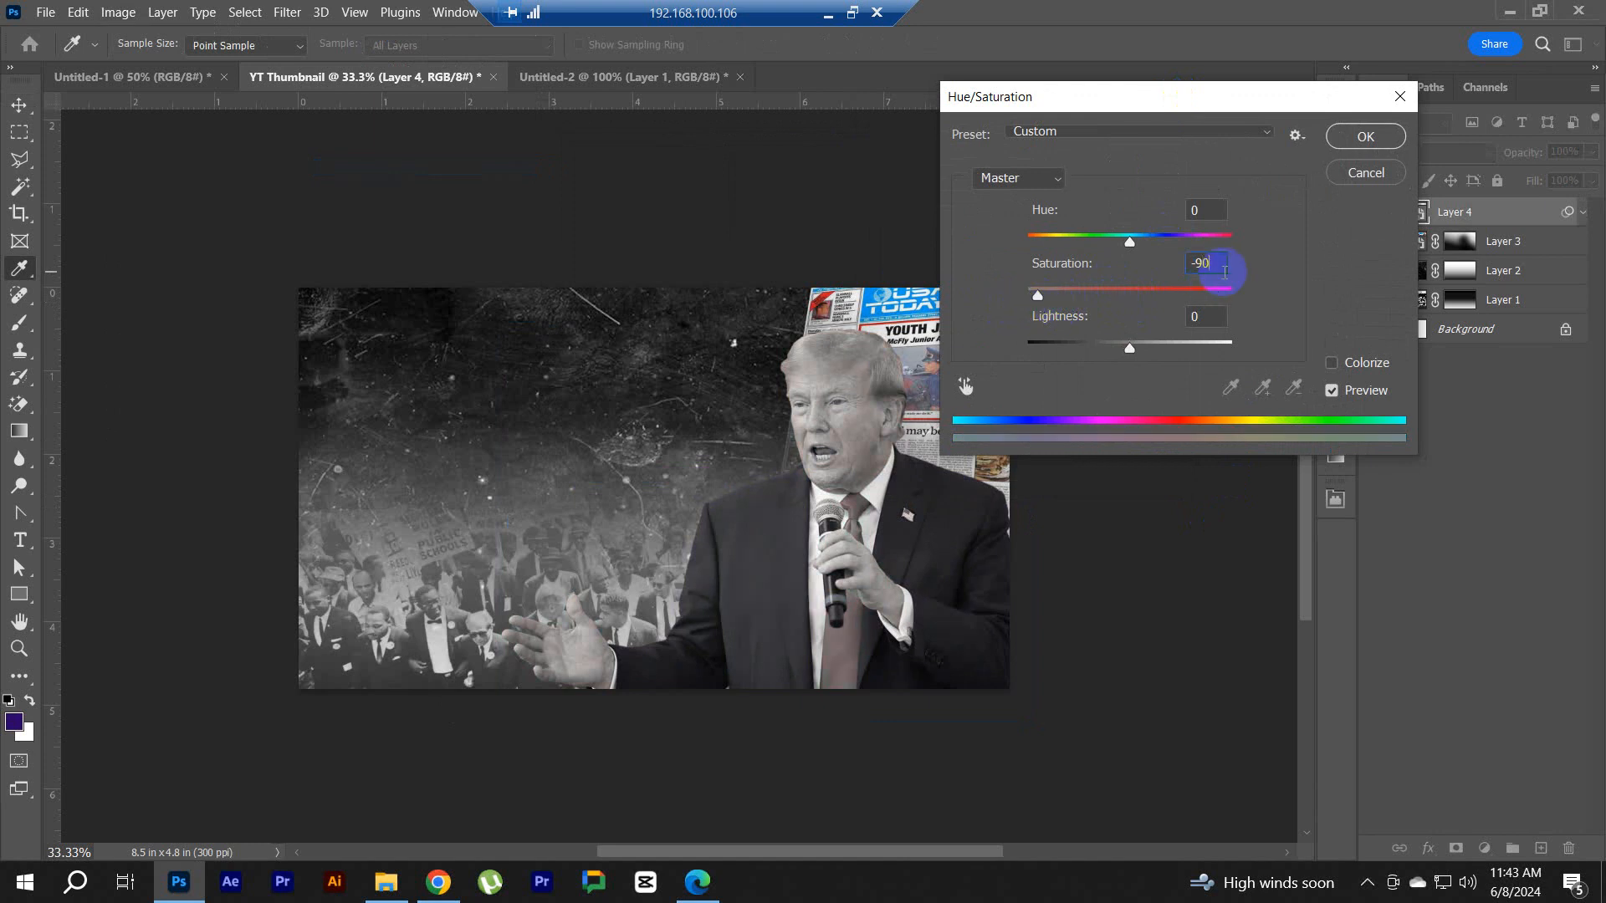
left_click(1359, 137)
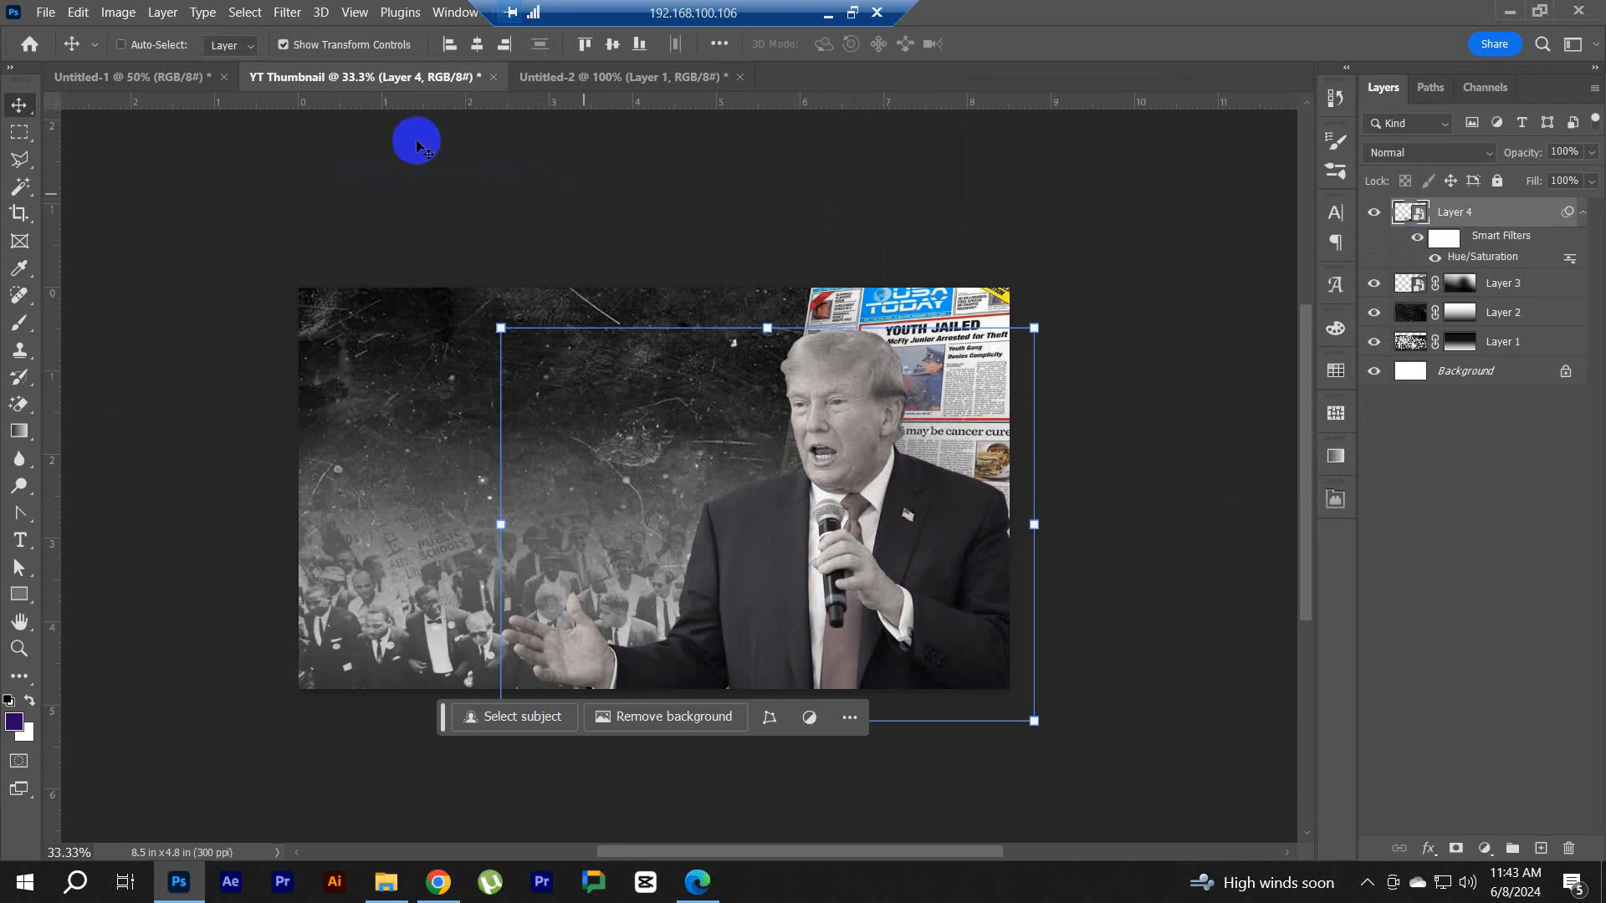
Step: Compare the cutout's tone with the reference thumbnail and set its Hue/Saturation filter to a saturation of -61
left_click(161, 79)
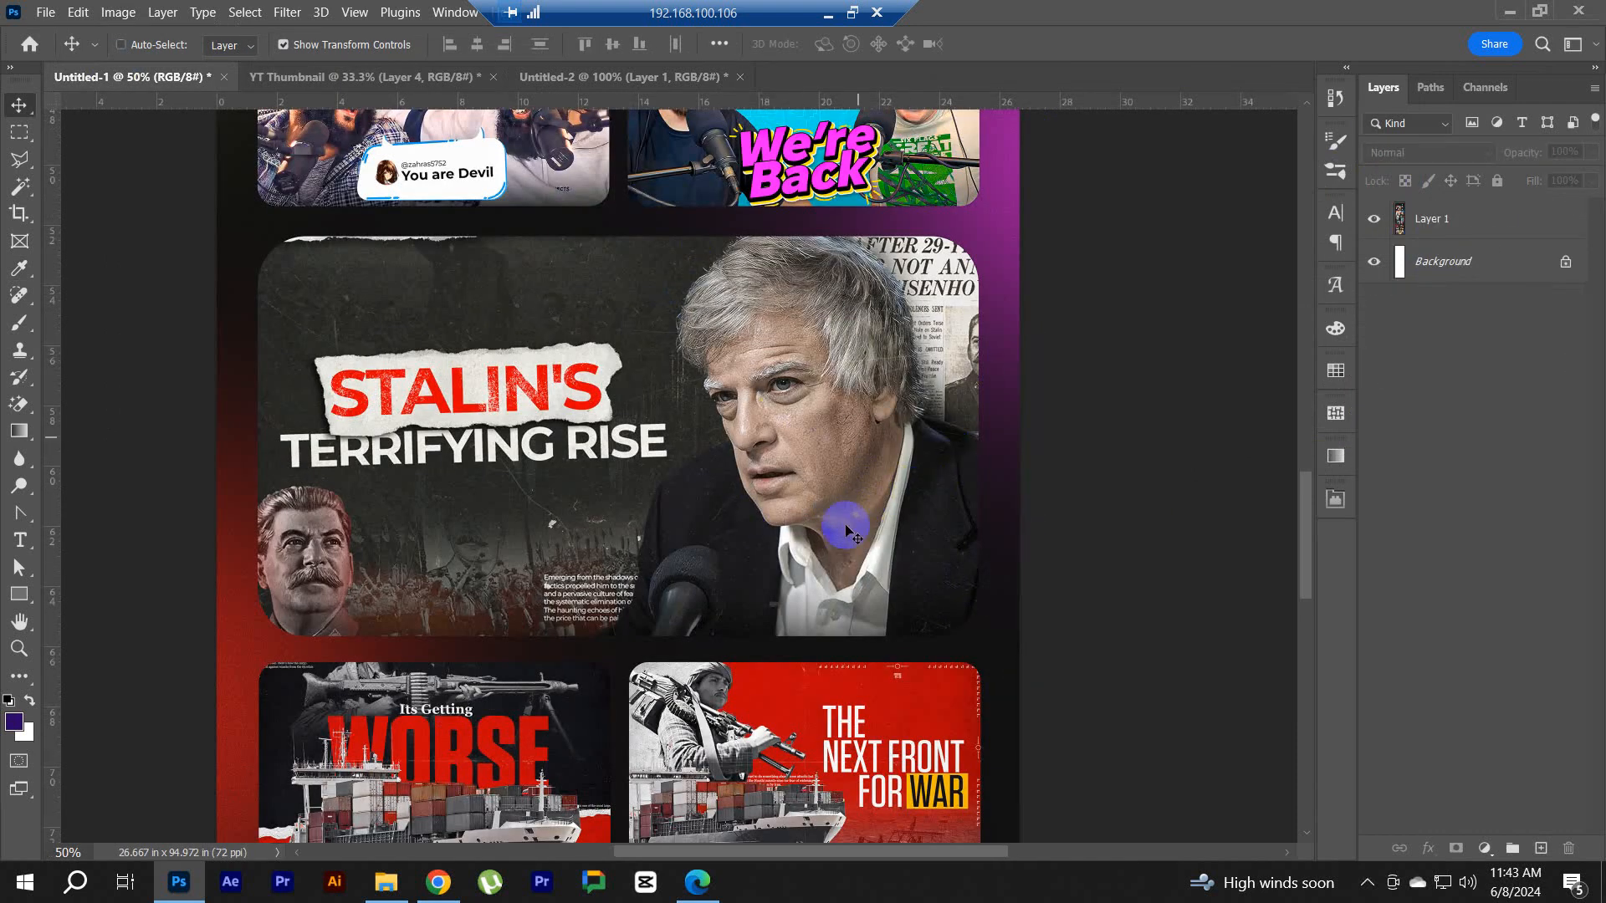
left_click(305, 73)
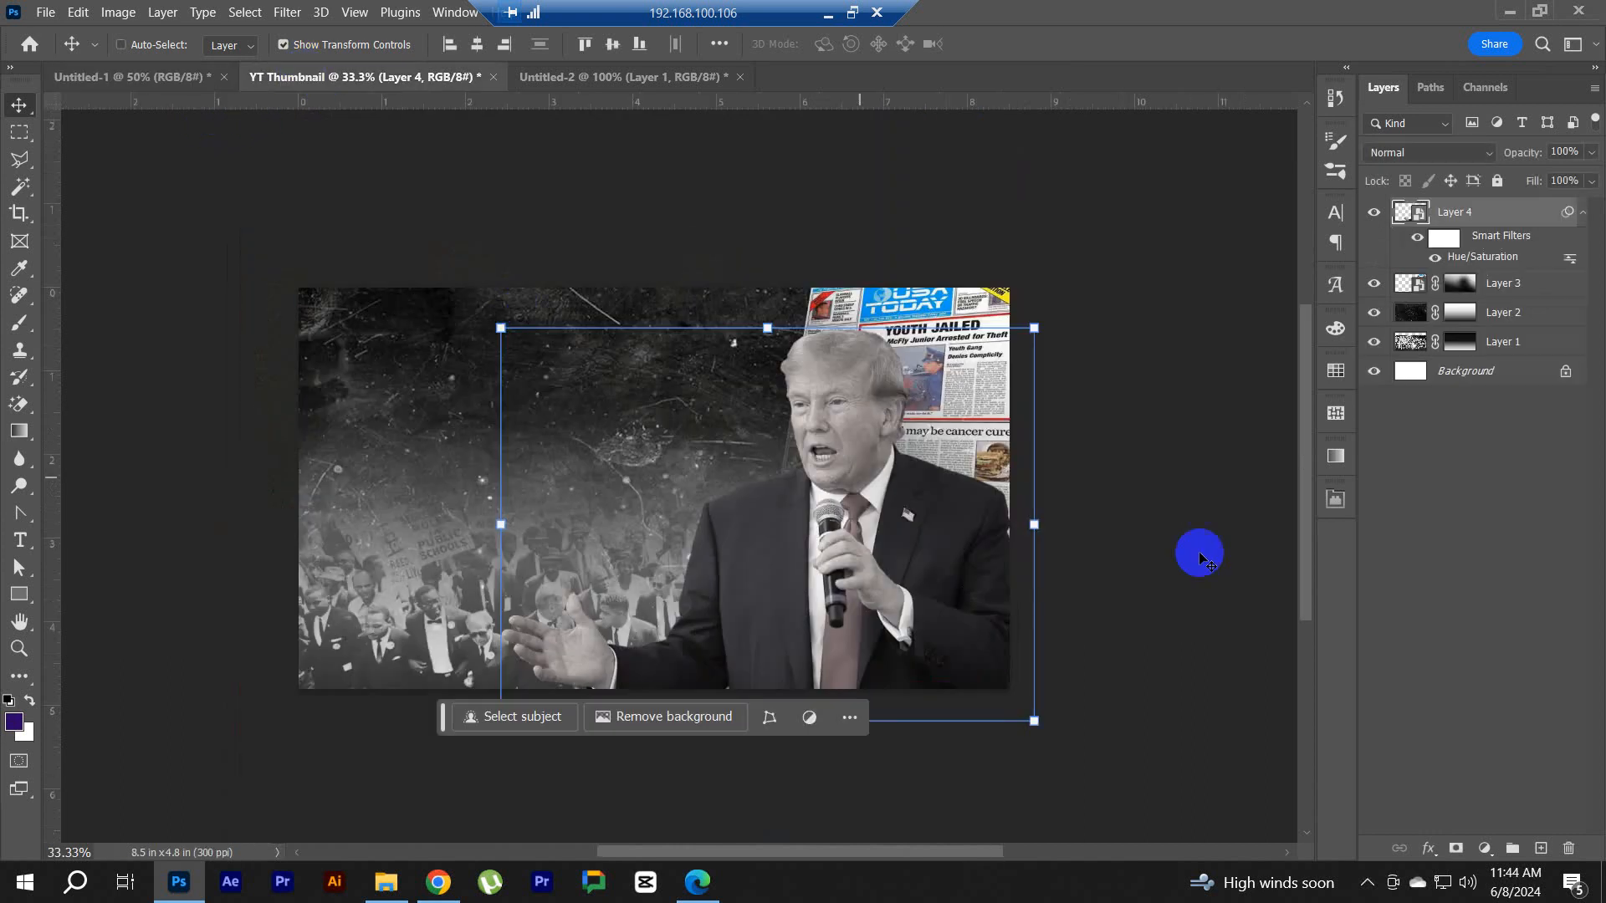
double_click(1466, 264)
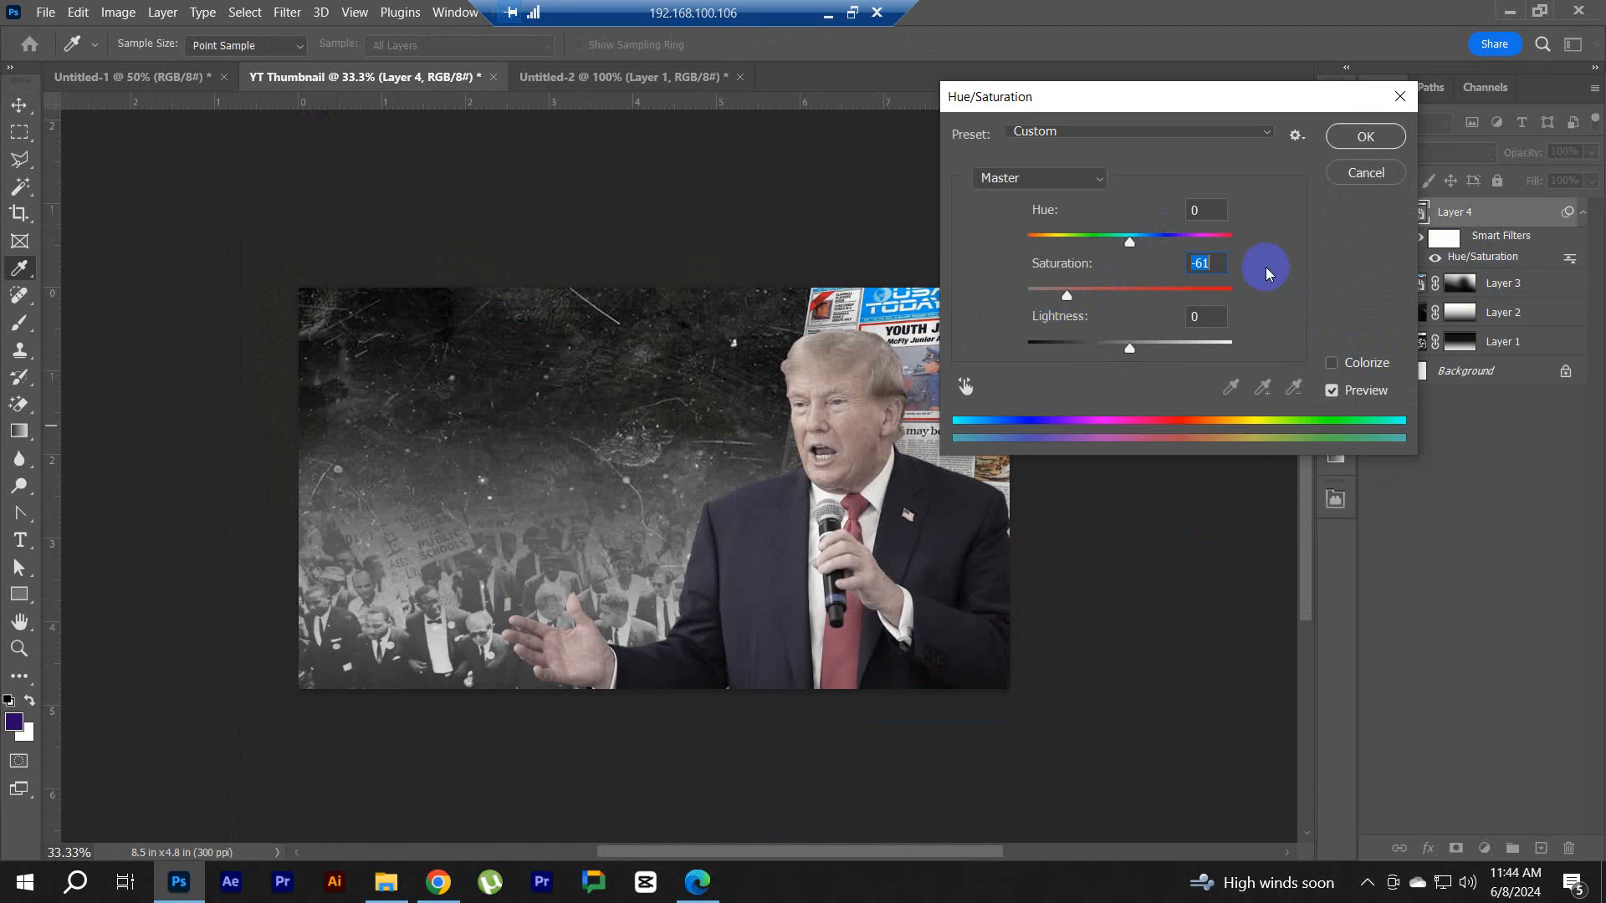
key("Return")
key("v")
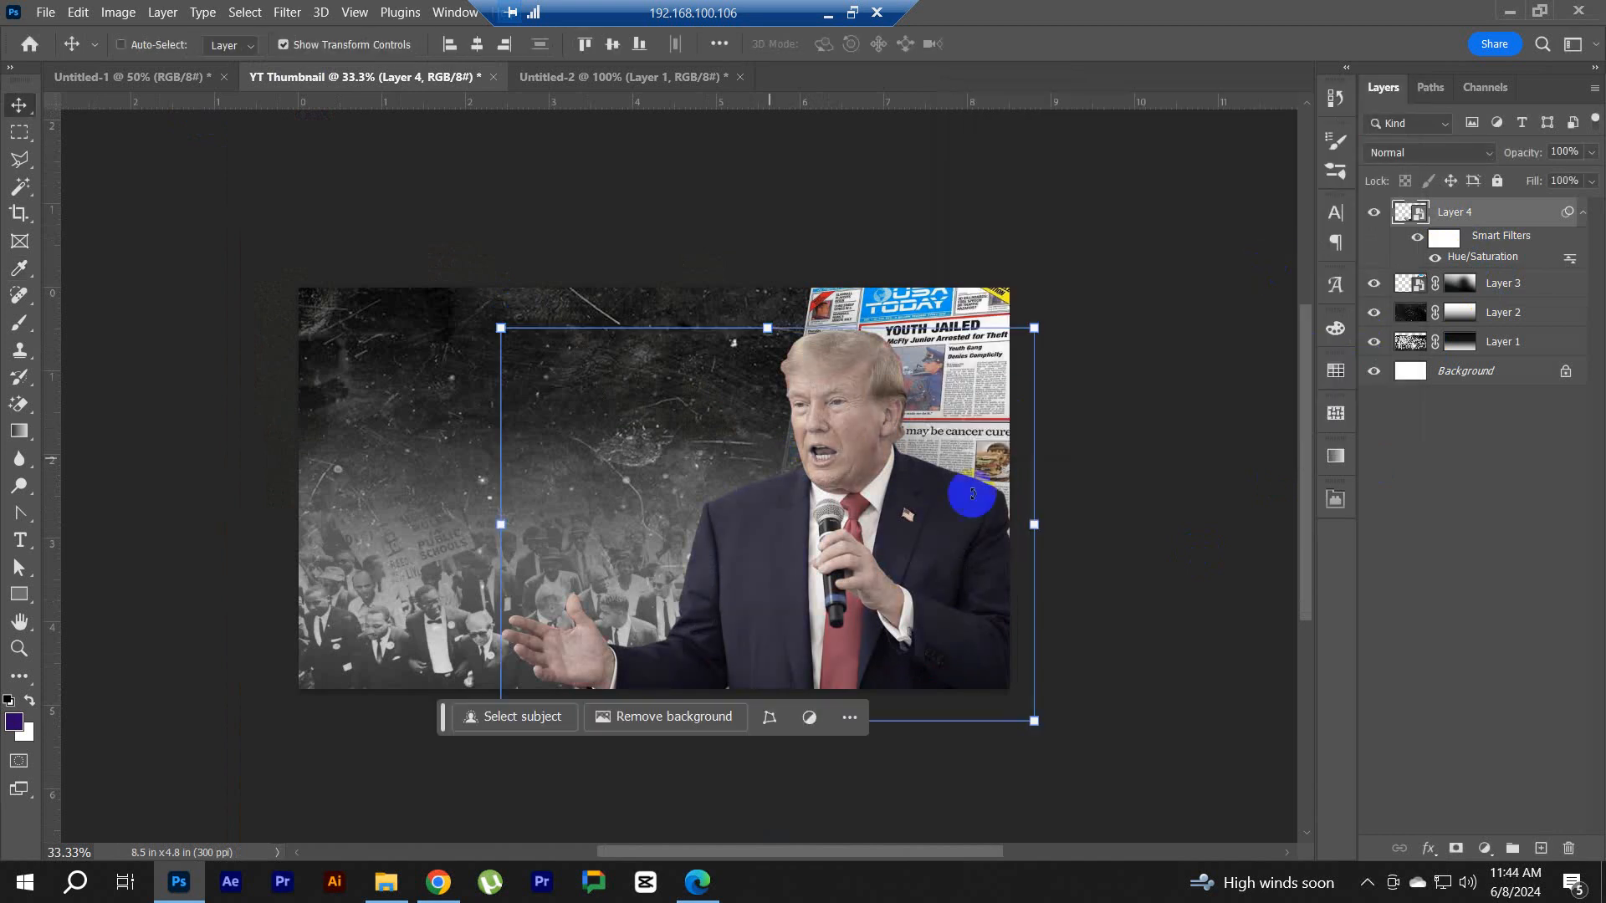
Step: Add a new layer clipped to the cutout and set the foreground color to a bright light blue
left_click(850, 445, "ctrl")
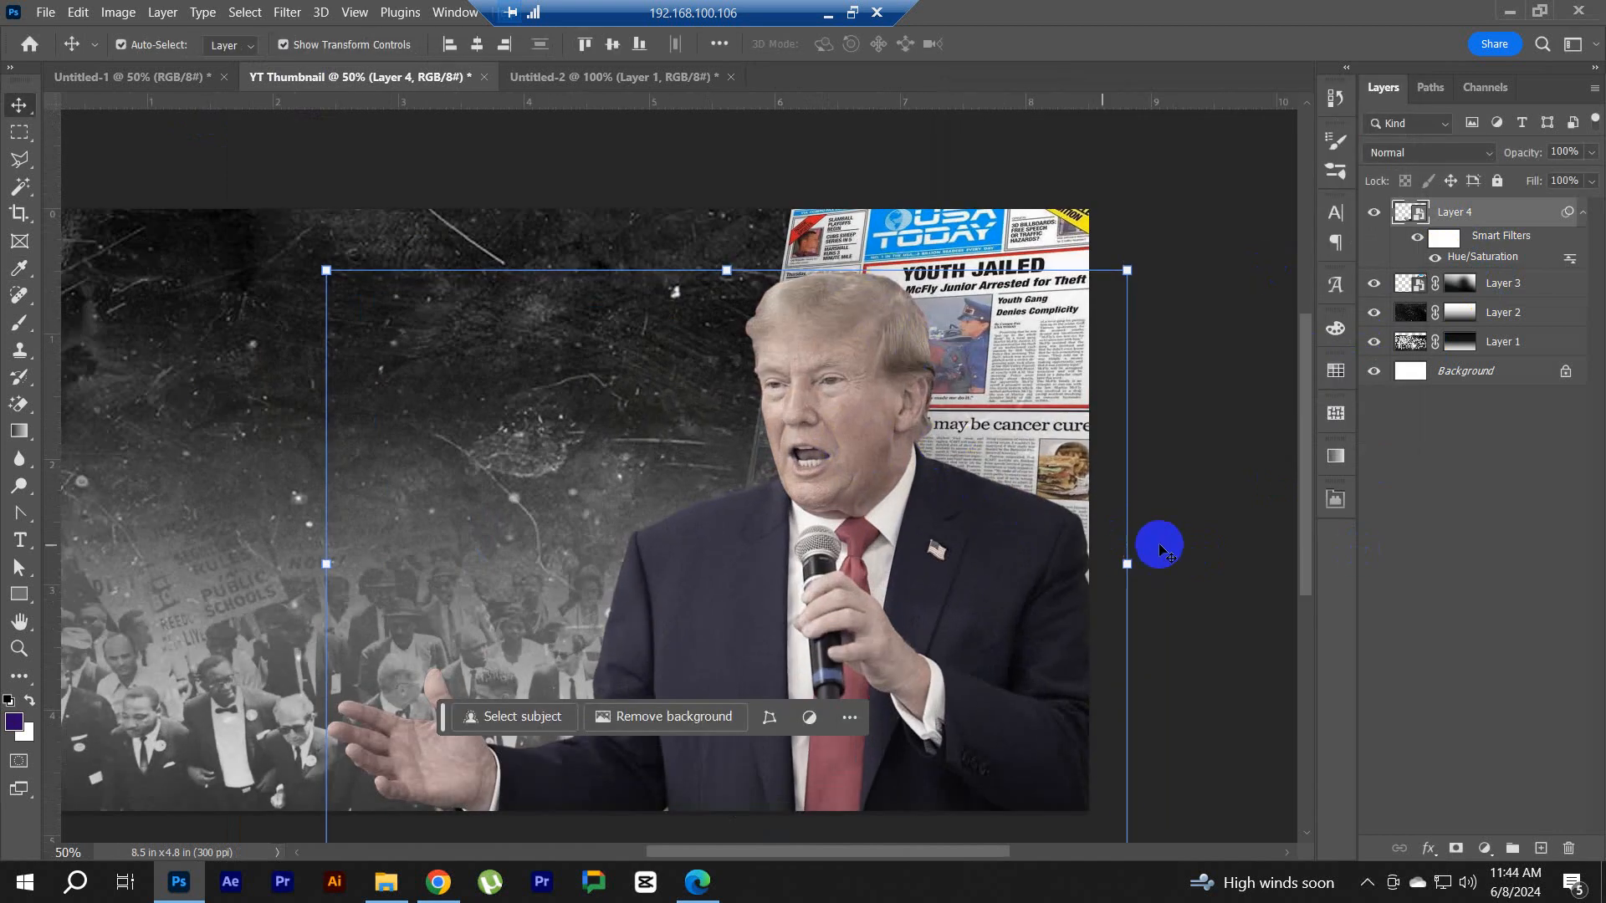
left_click(1540, 848)
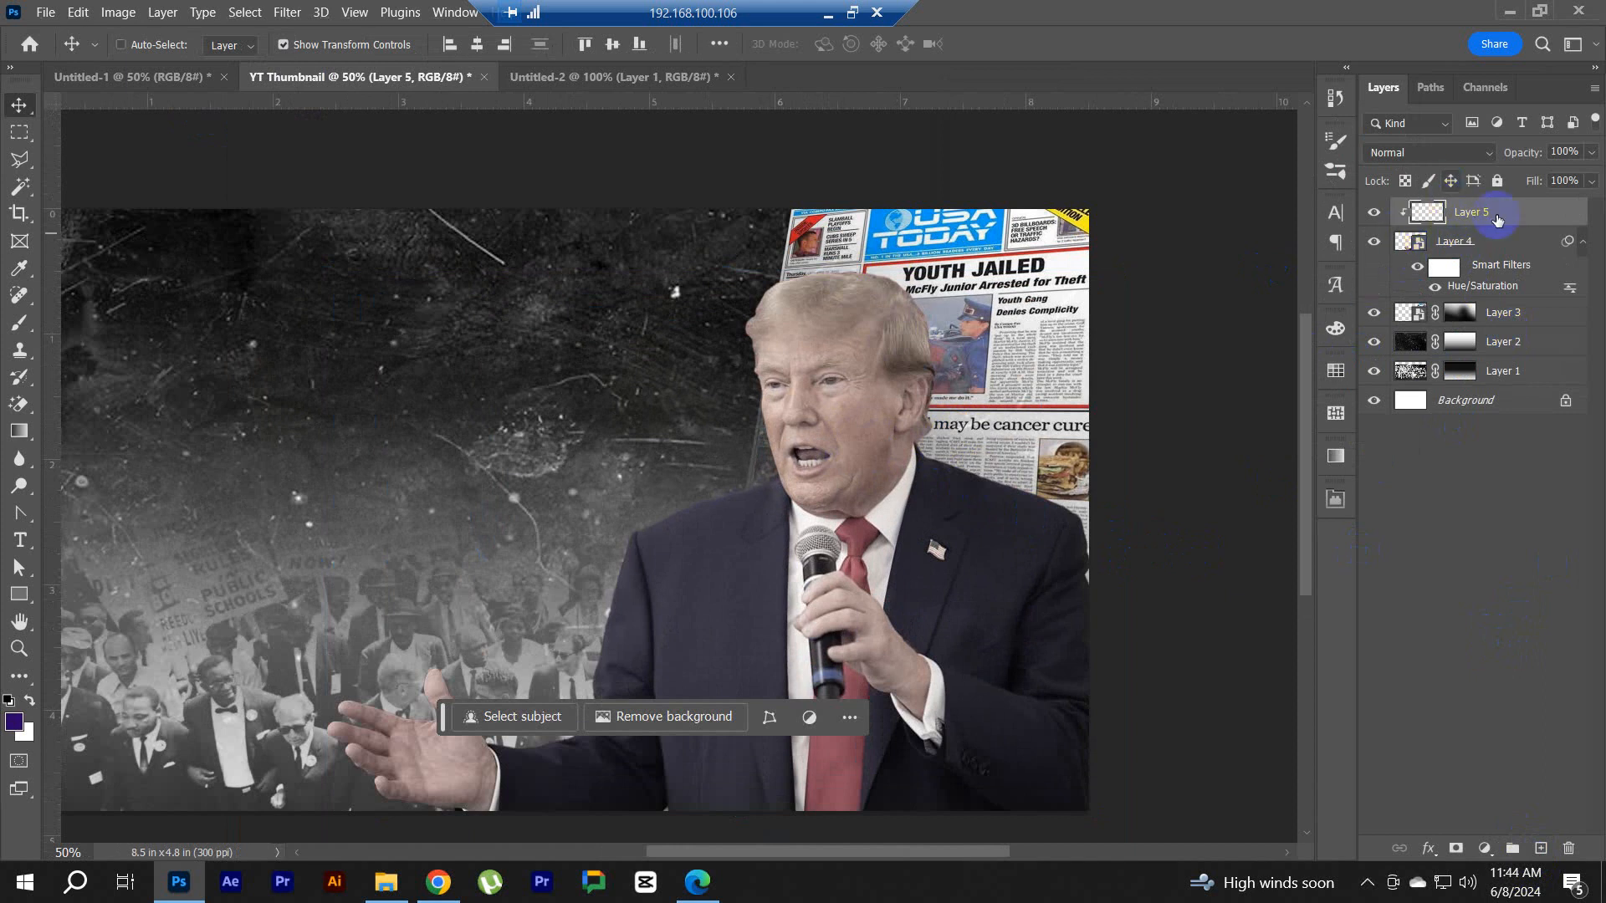
left_click(14, 721)
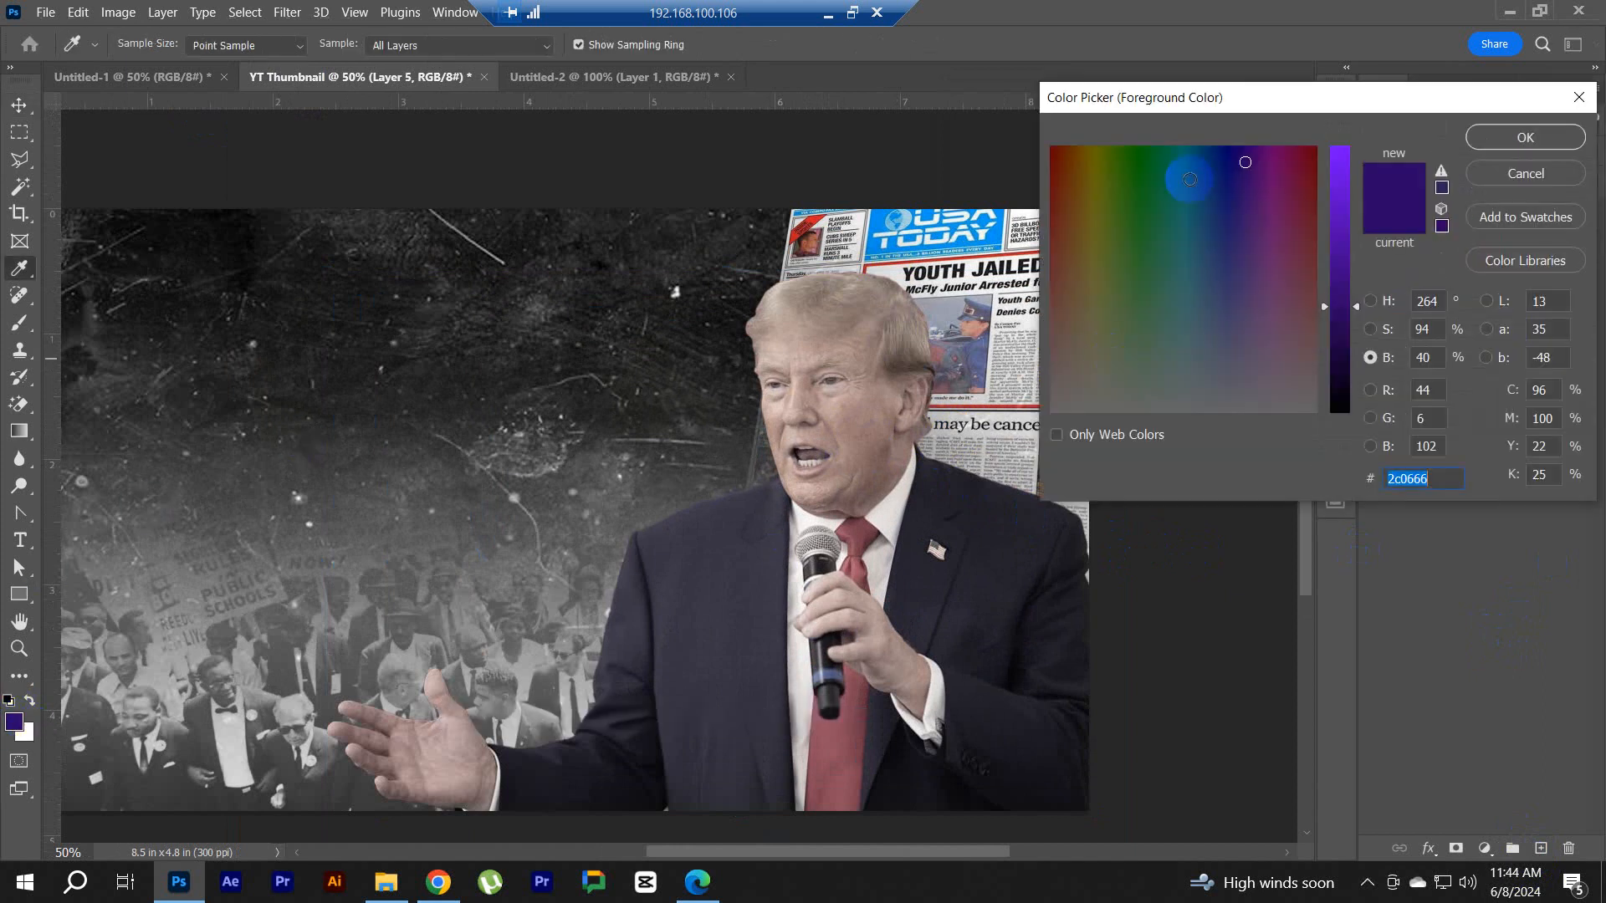
left_click_drag(1152, 199, 1136, 129)
left_click_drag(1343, 188, 1353, 65)
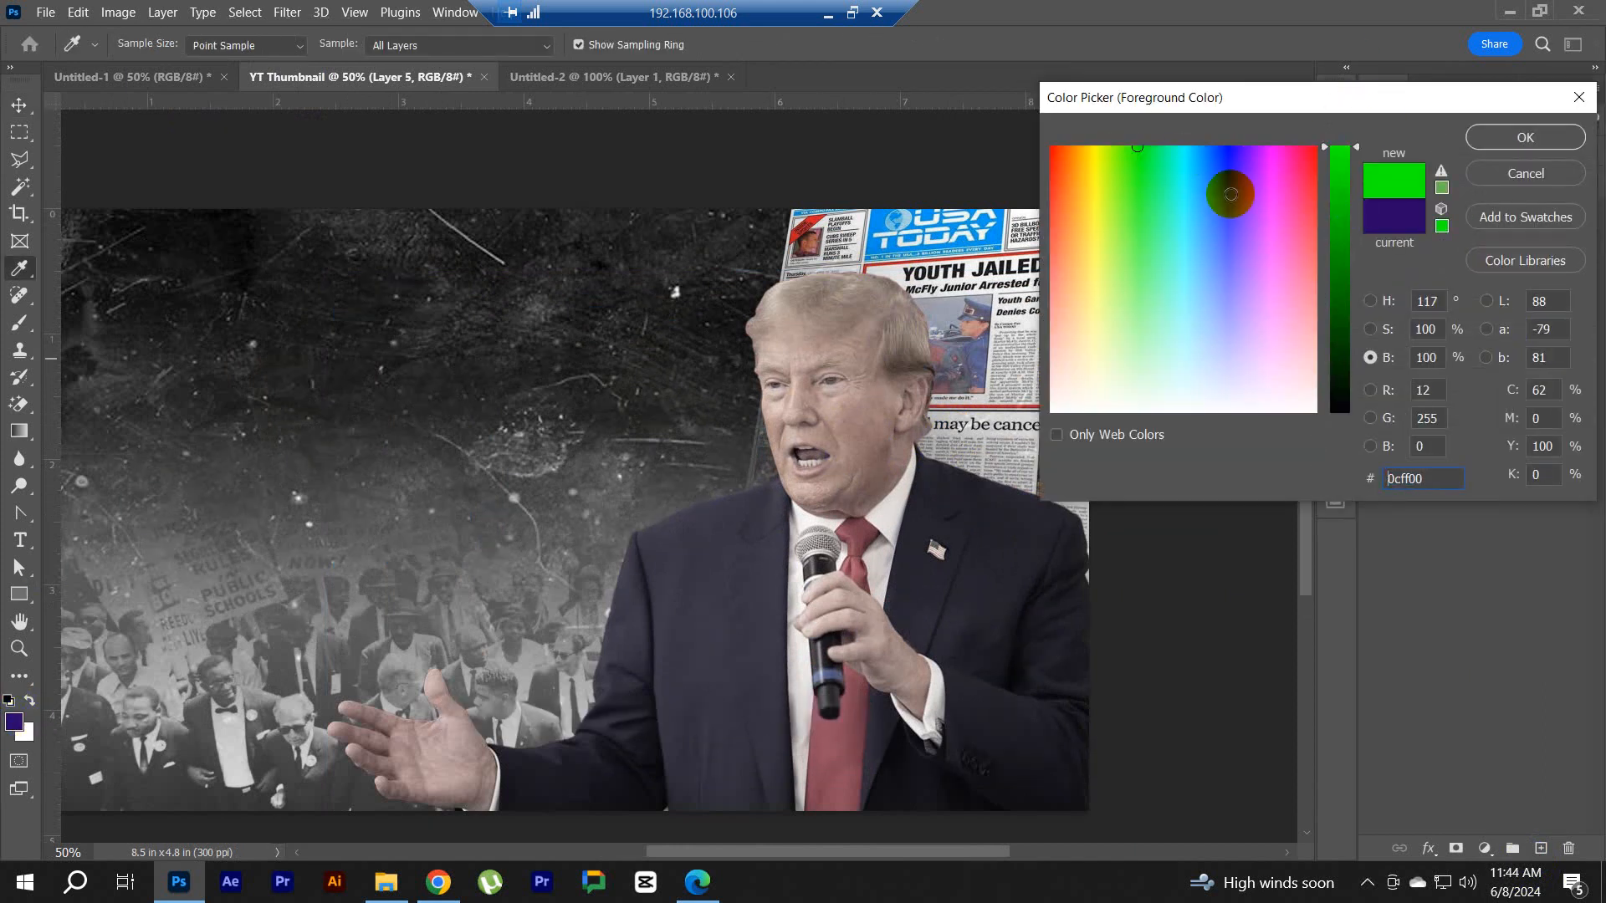
left_click(1188, 143)
left_click_drag(1188, 143, 1181, 138)
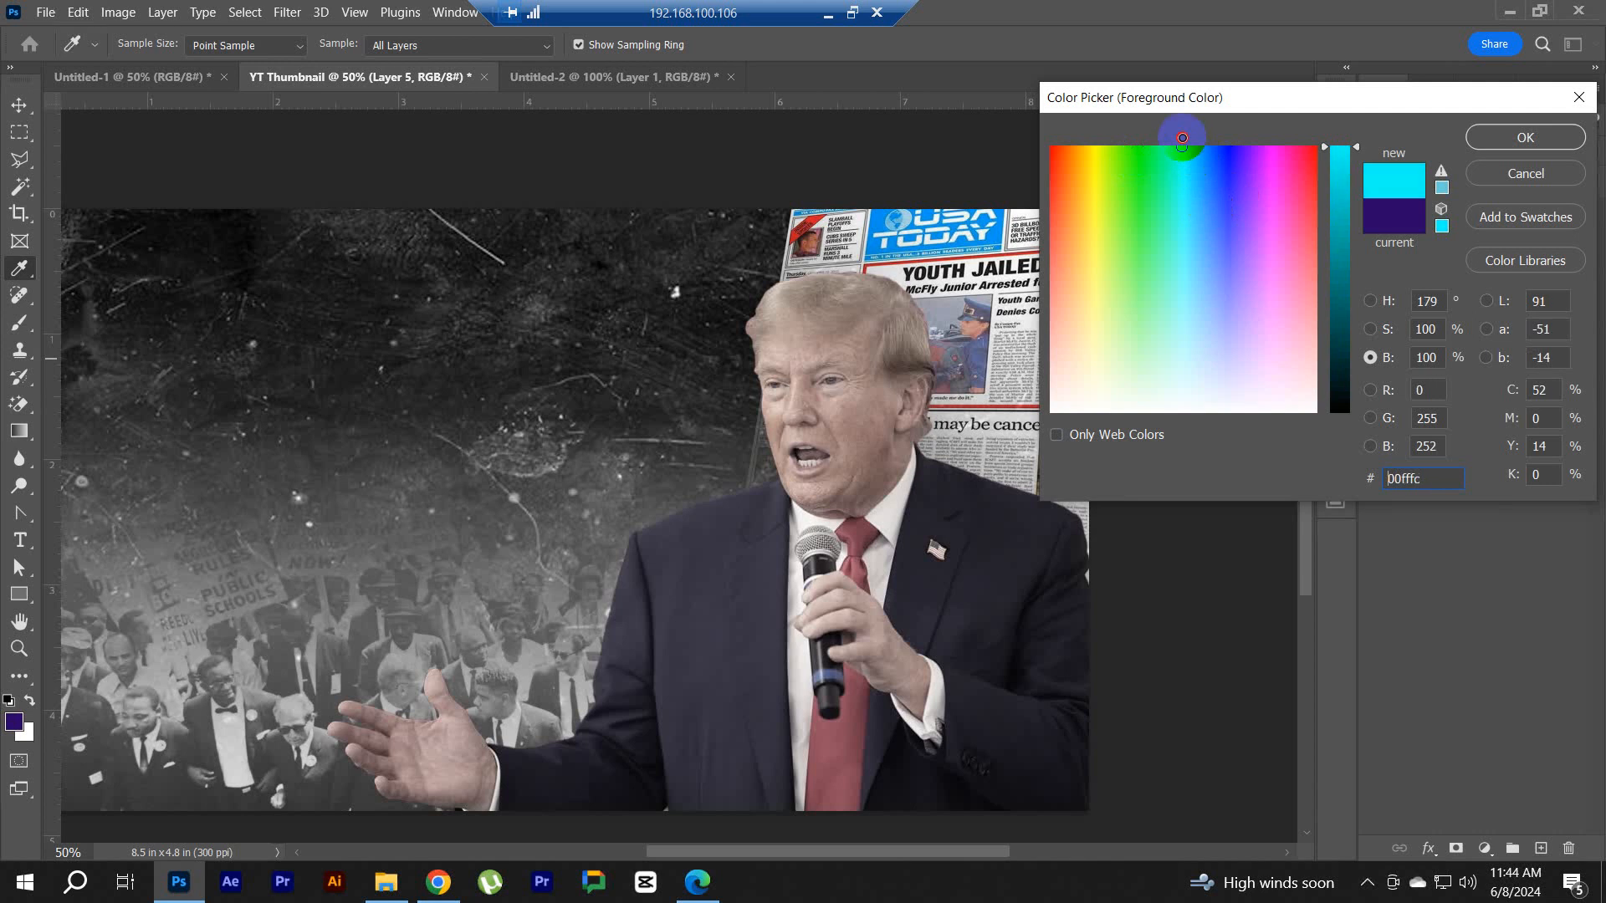
left_click(1524, 137)
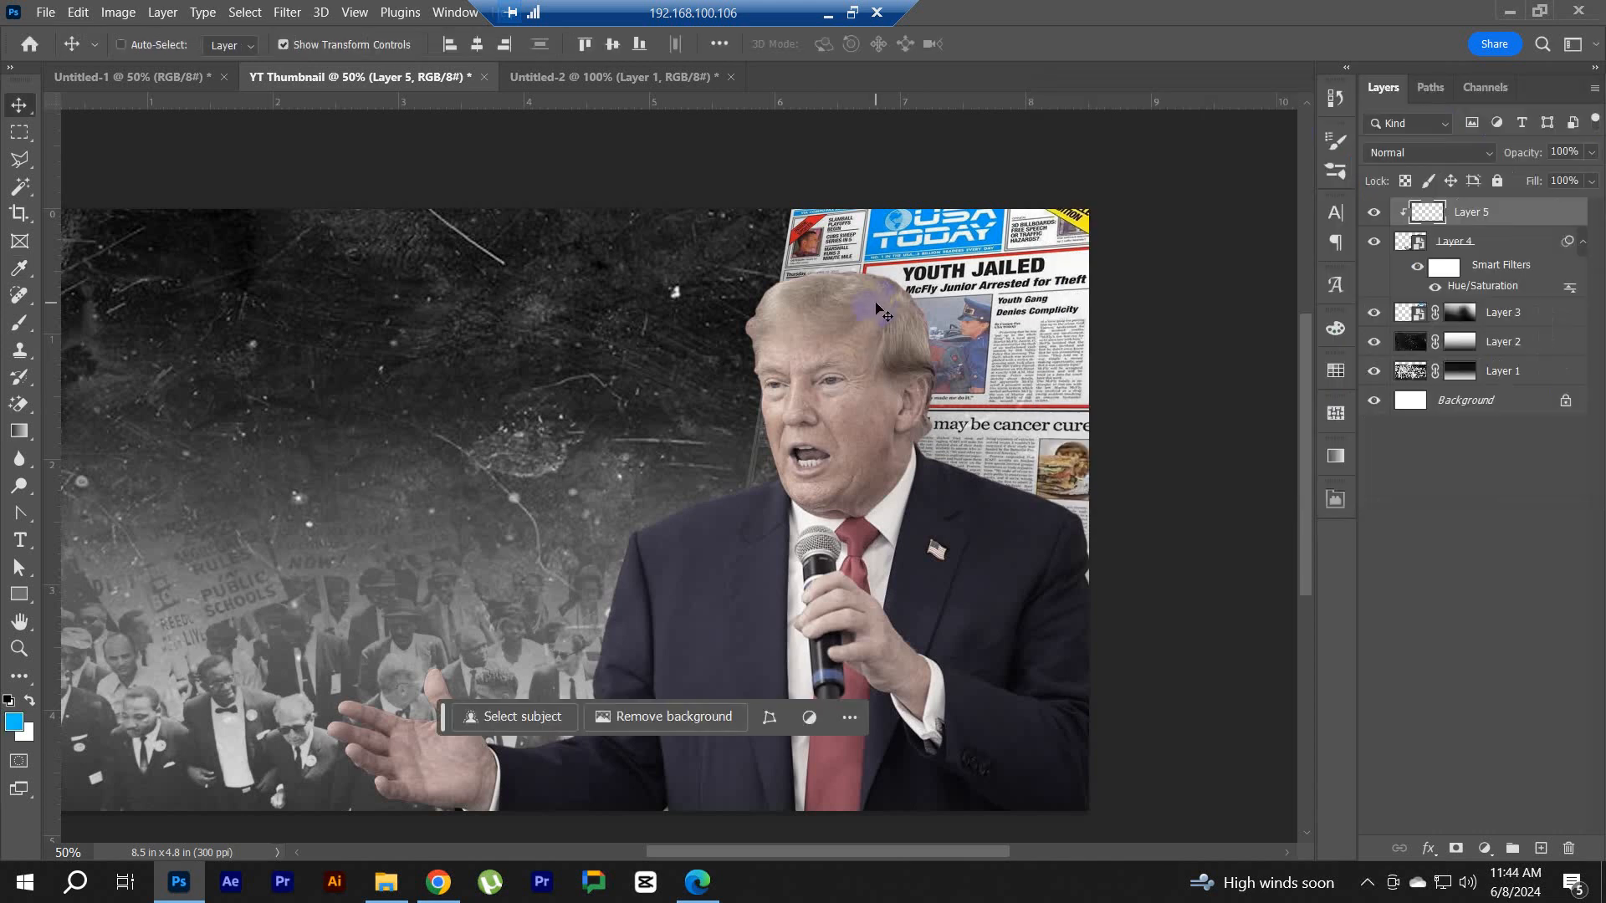
Step: Paint a blue rim light with a 45 px brush at 100% opacity along the hair, neck and shoulder edge facing the newspaper
key("b")
scroll(836, 284, "up", 2)
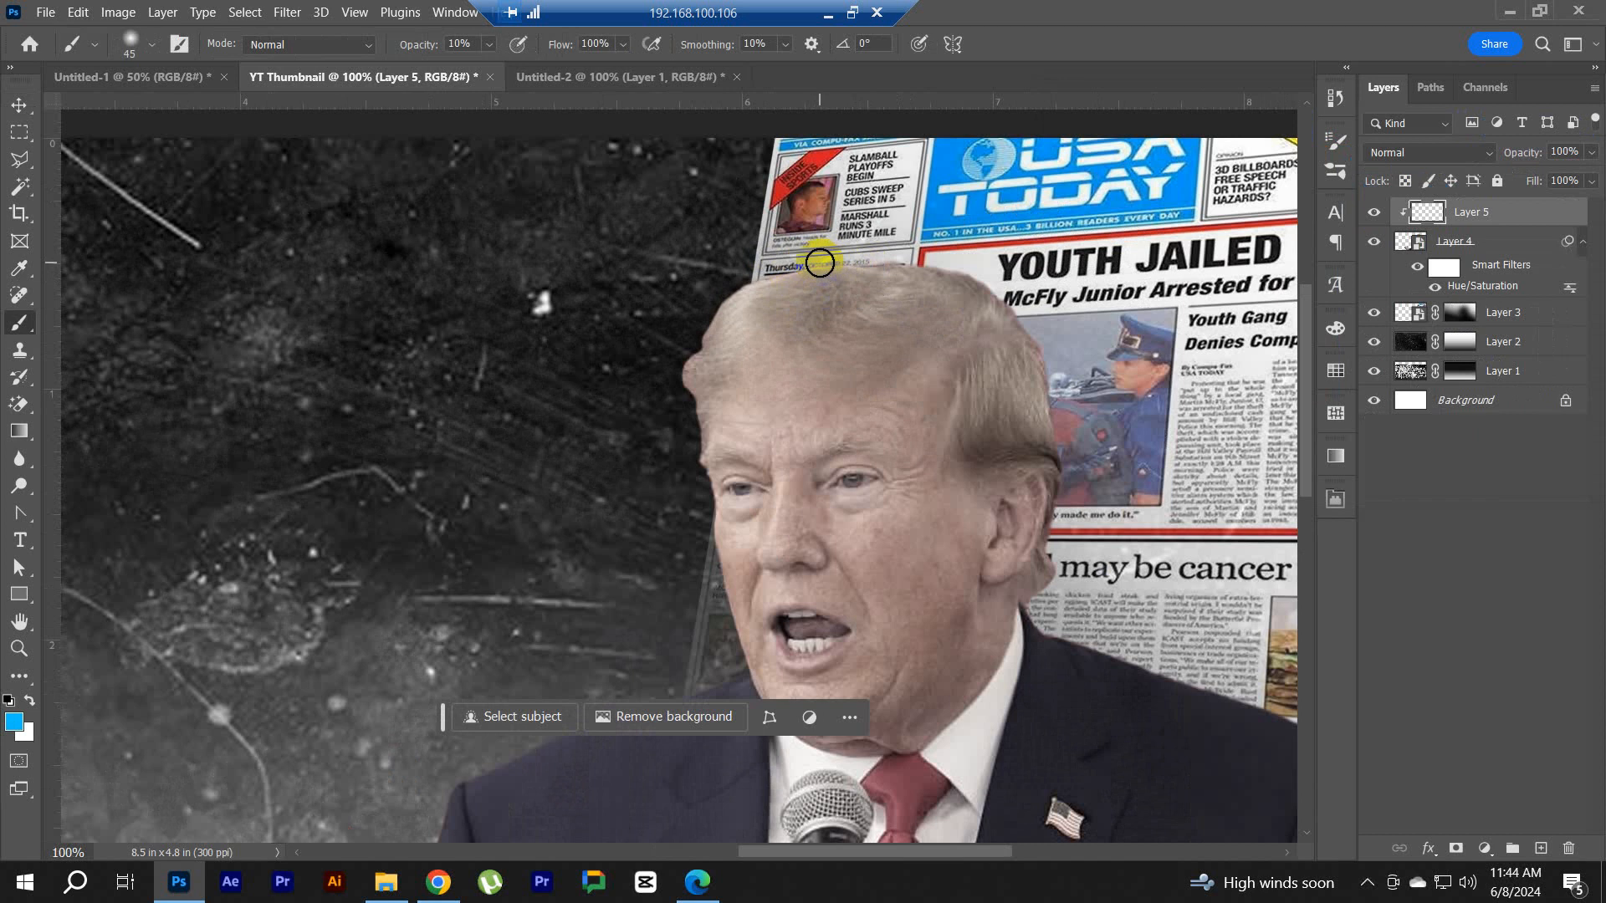
left_click_drag(761, 270, 817, 261)
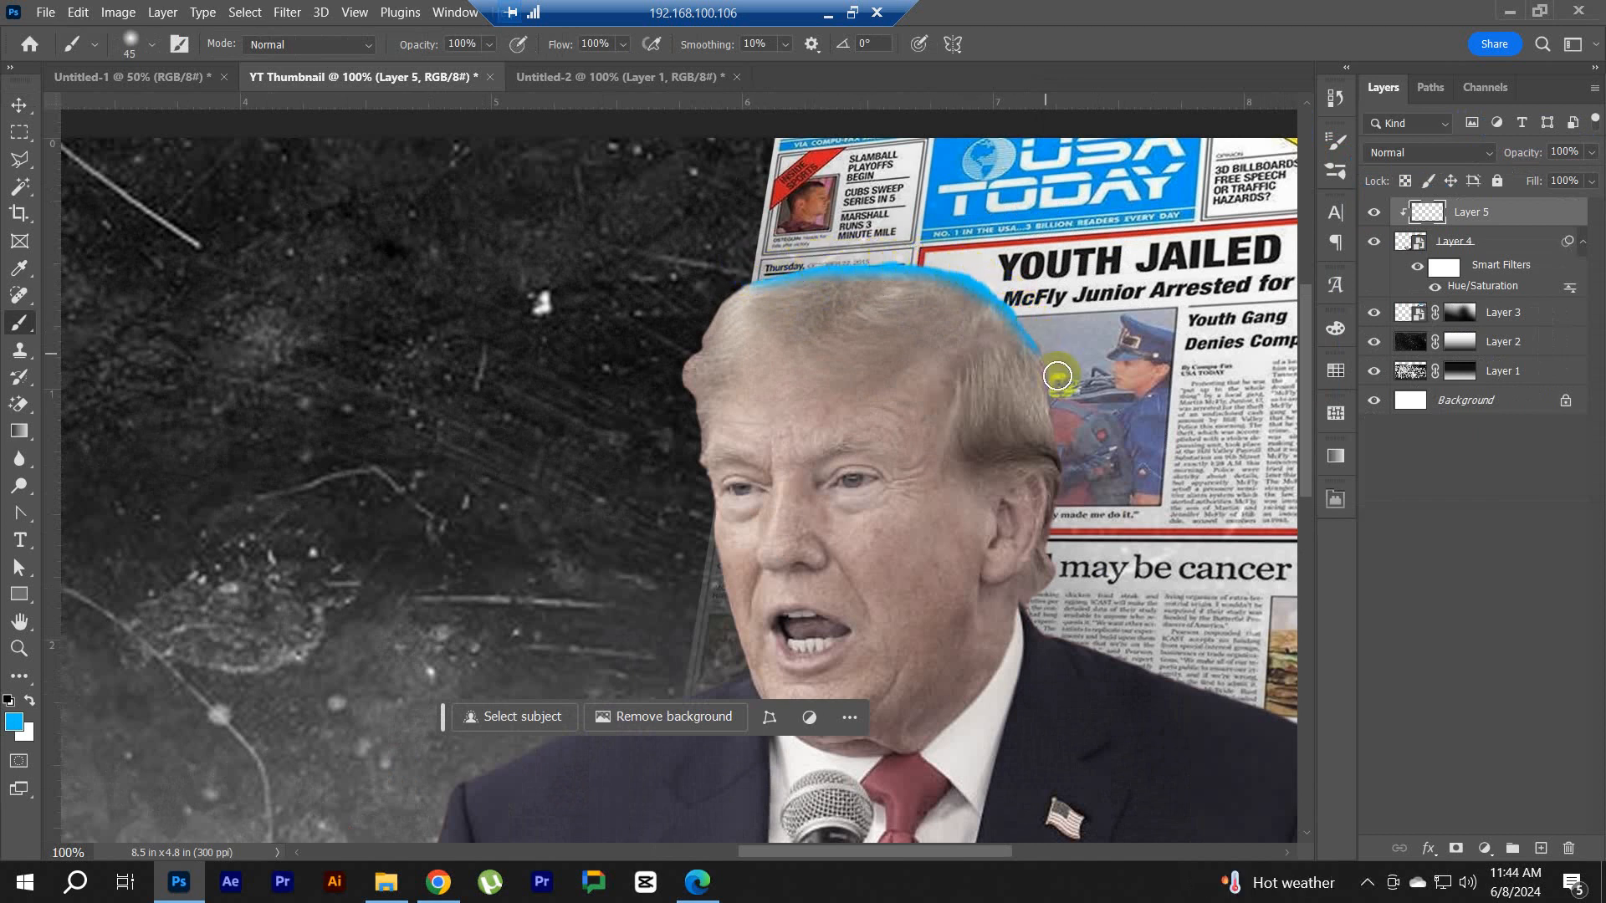
left_click_drag(1057, 375, 858, 295)
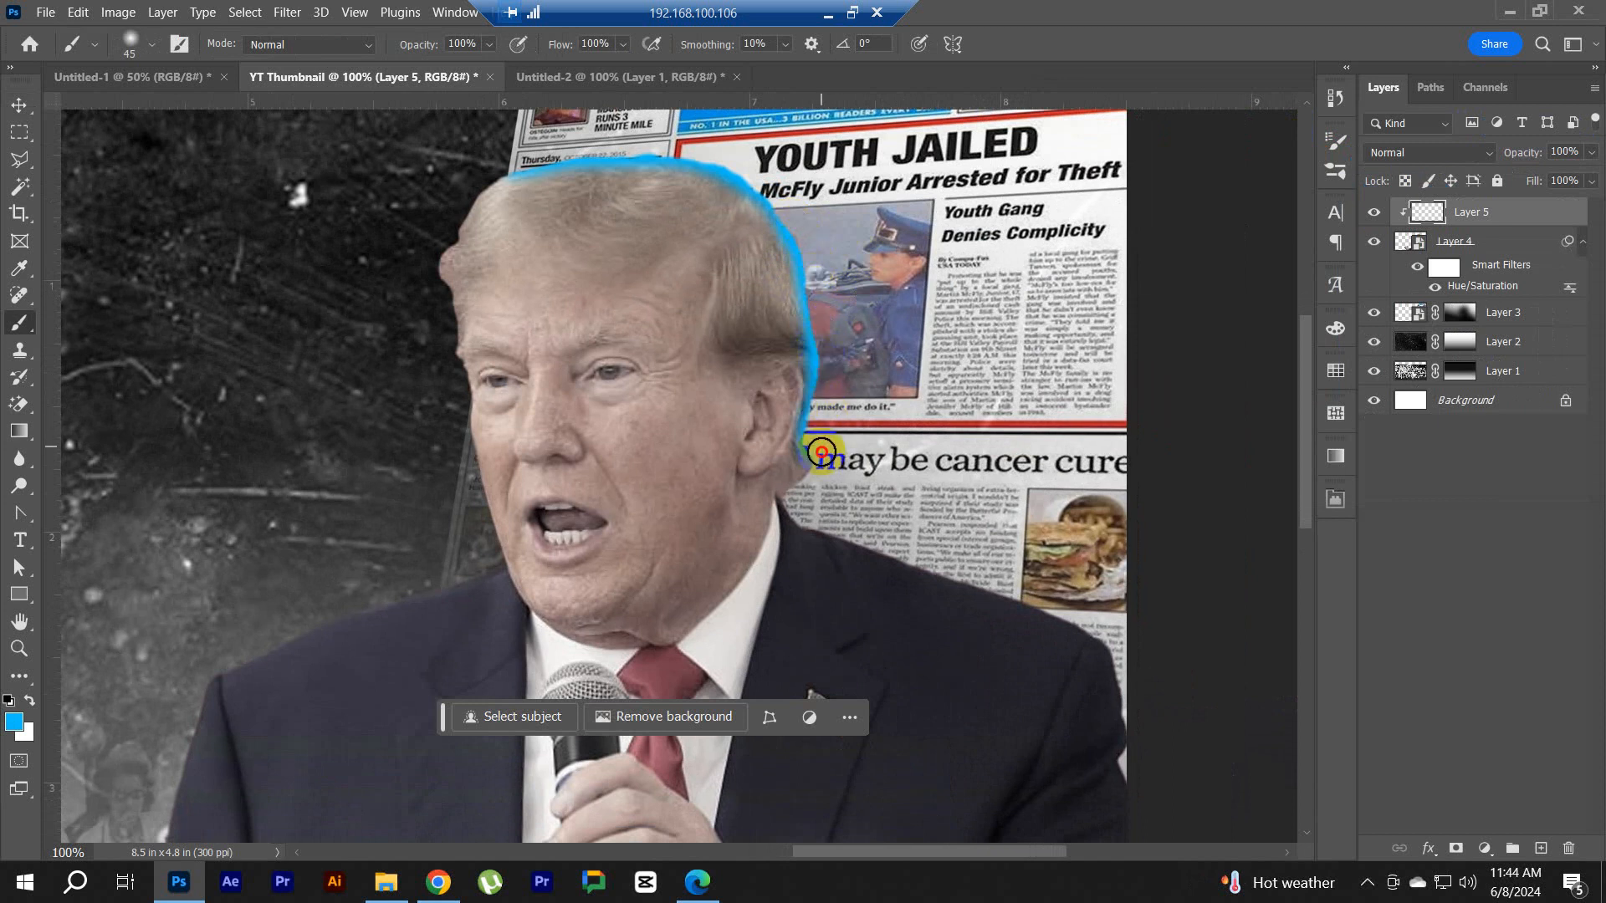
left_click_drag(879, 463, 766, 328)
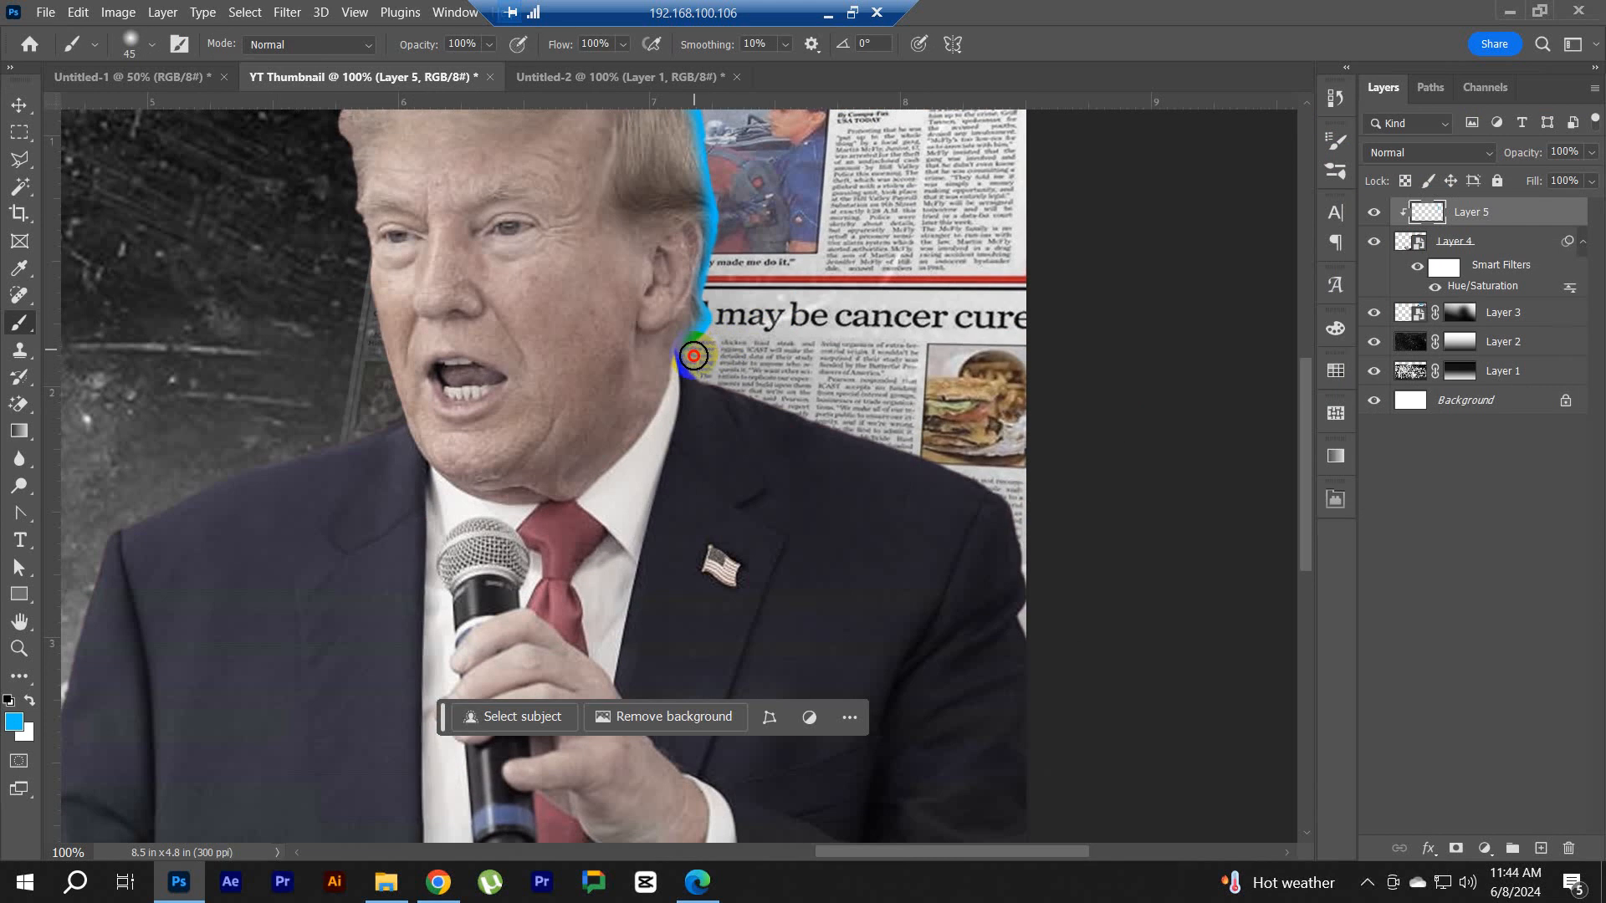
mouse_move(817, 408)
left_mouse_down()
mouse_move(943, 452)
mouse_move(1057, 566)
mouse_move(1018, 419)
mouse_move(1031, 556)
mouse_move(990, 480)
mouse_move(1014, 530)
left_mouse_up()
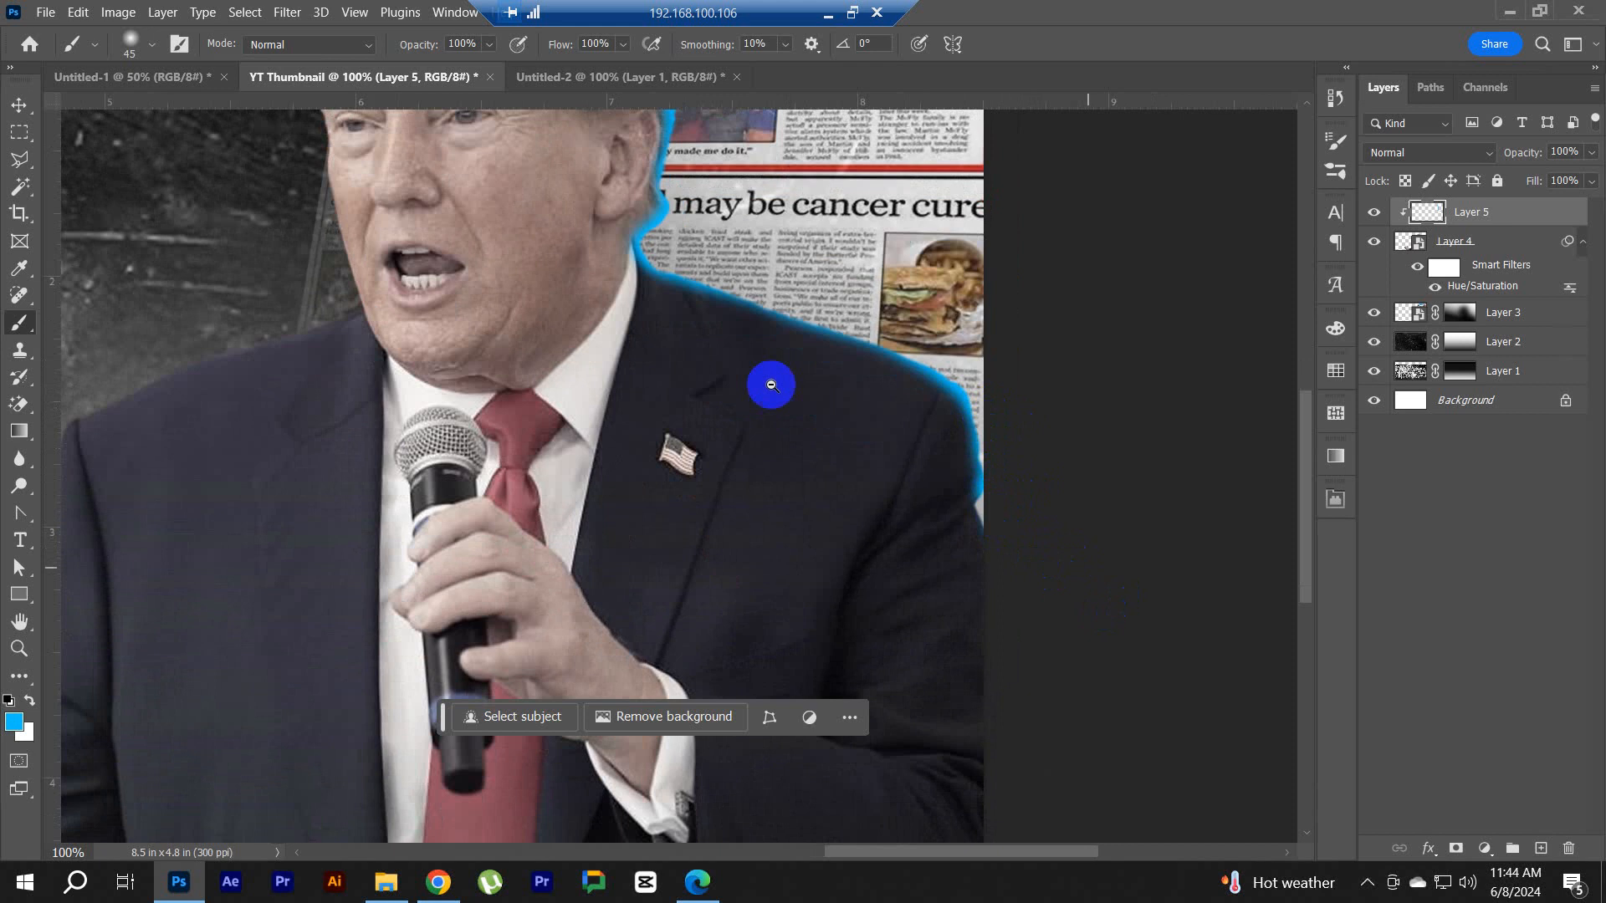
Step: Soften the blue rim across the top of the hair with a soft 250 px Eraser at 30% opacity
left_click(771, 385, "alt")
left_click_drag(730, 281, 784, 469)
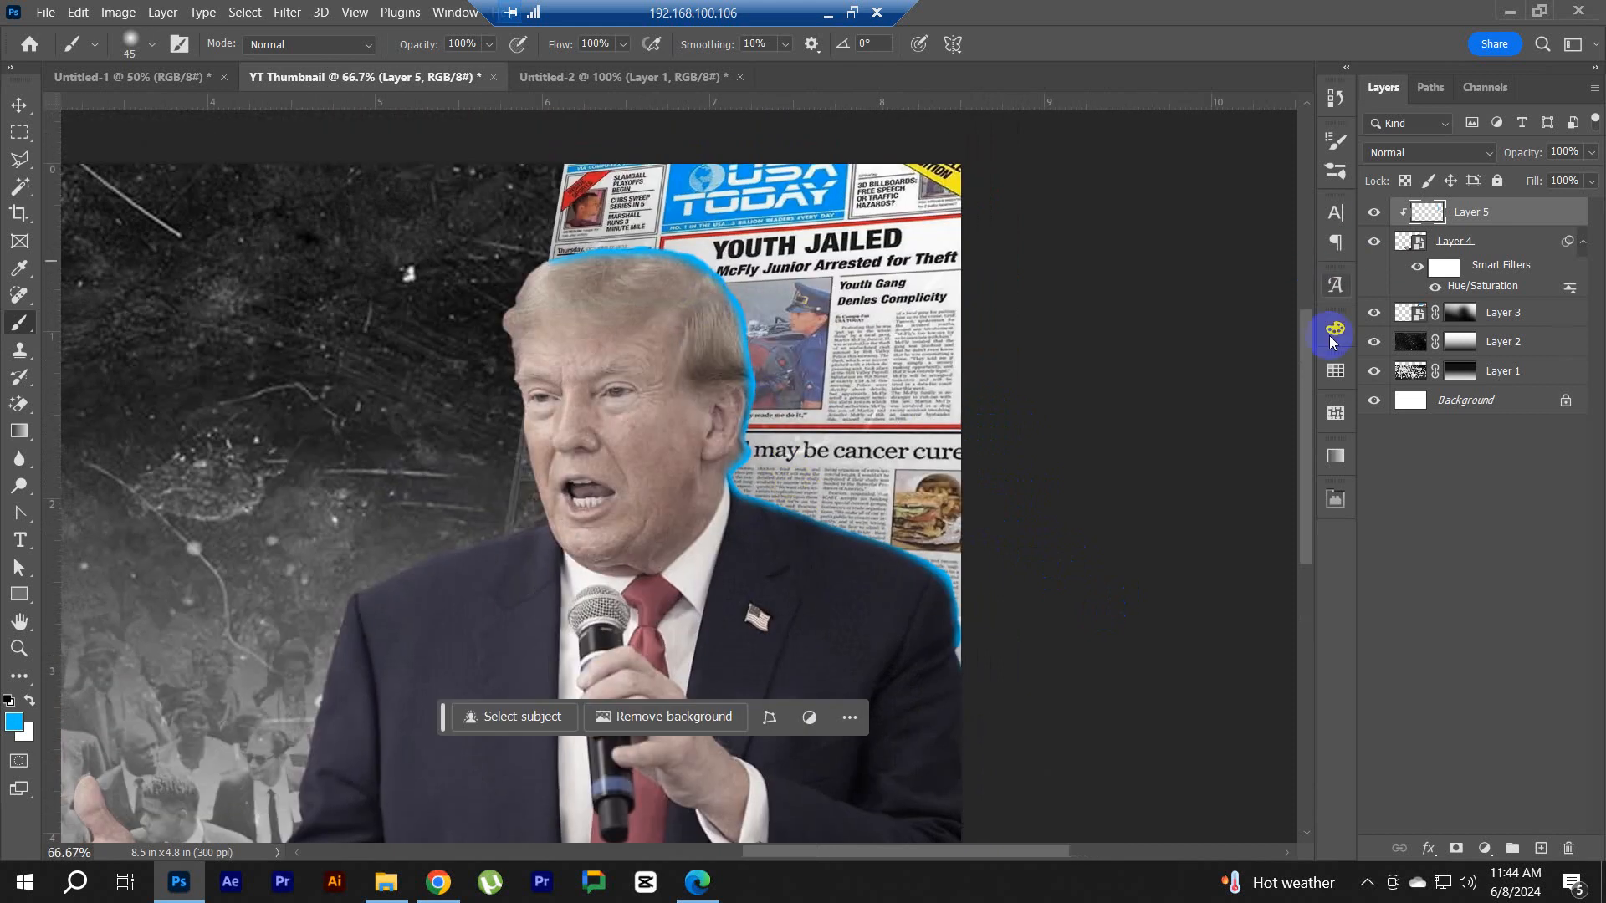
key("e")
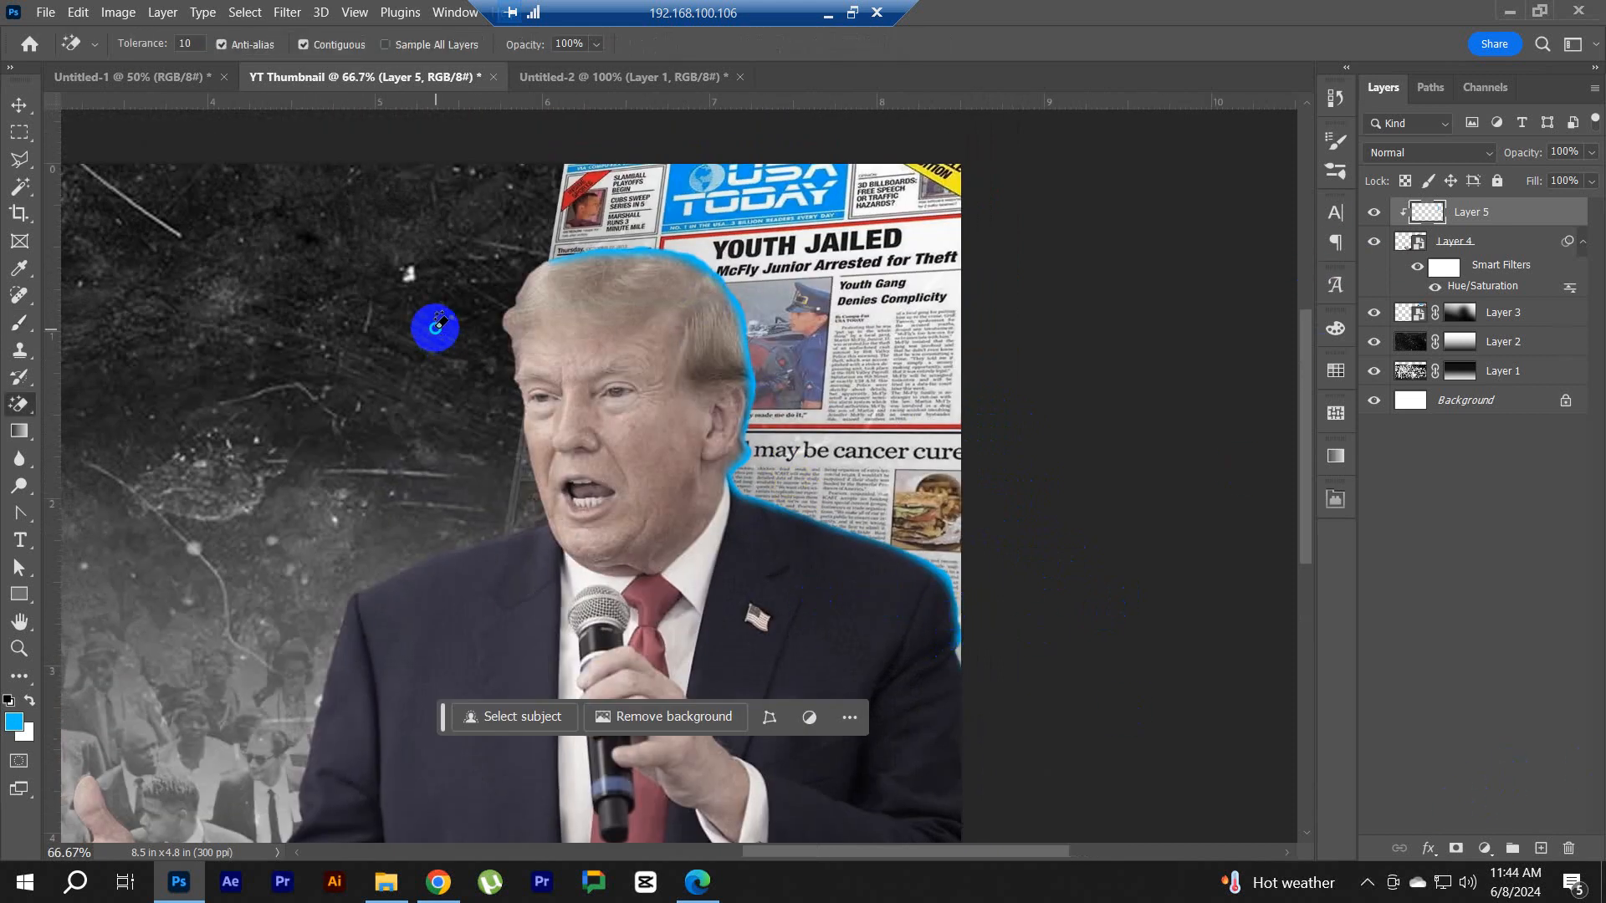
right_click(19, 404)
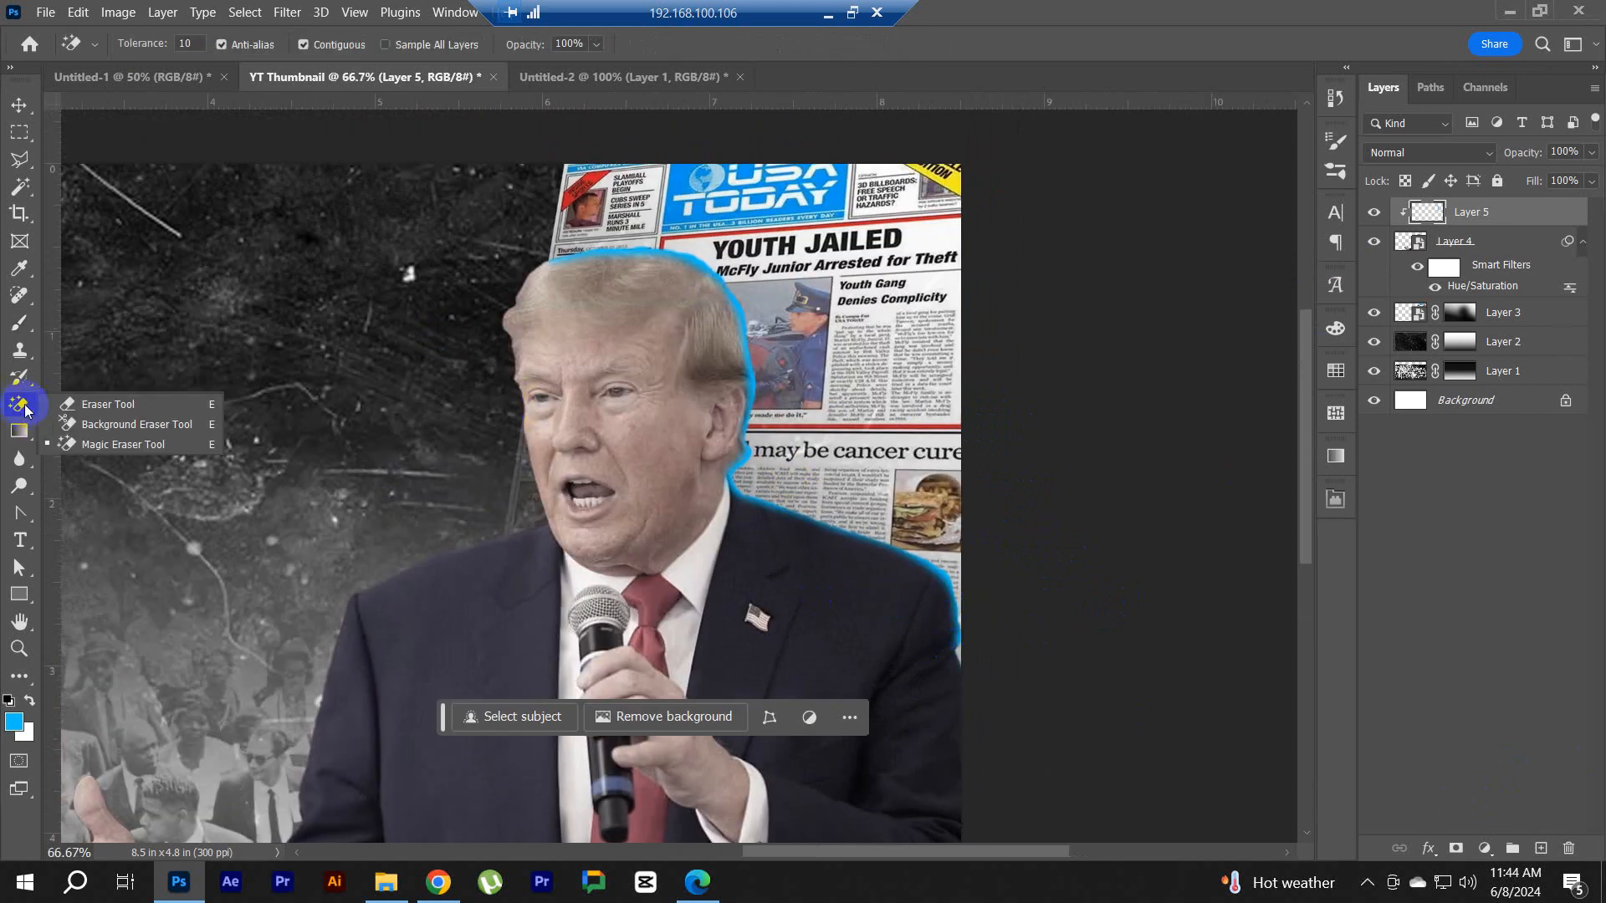
left_click(112, 406)
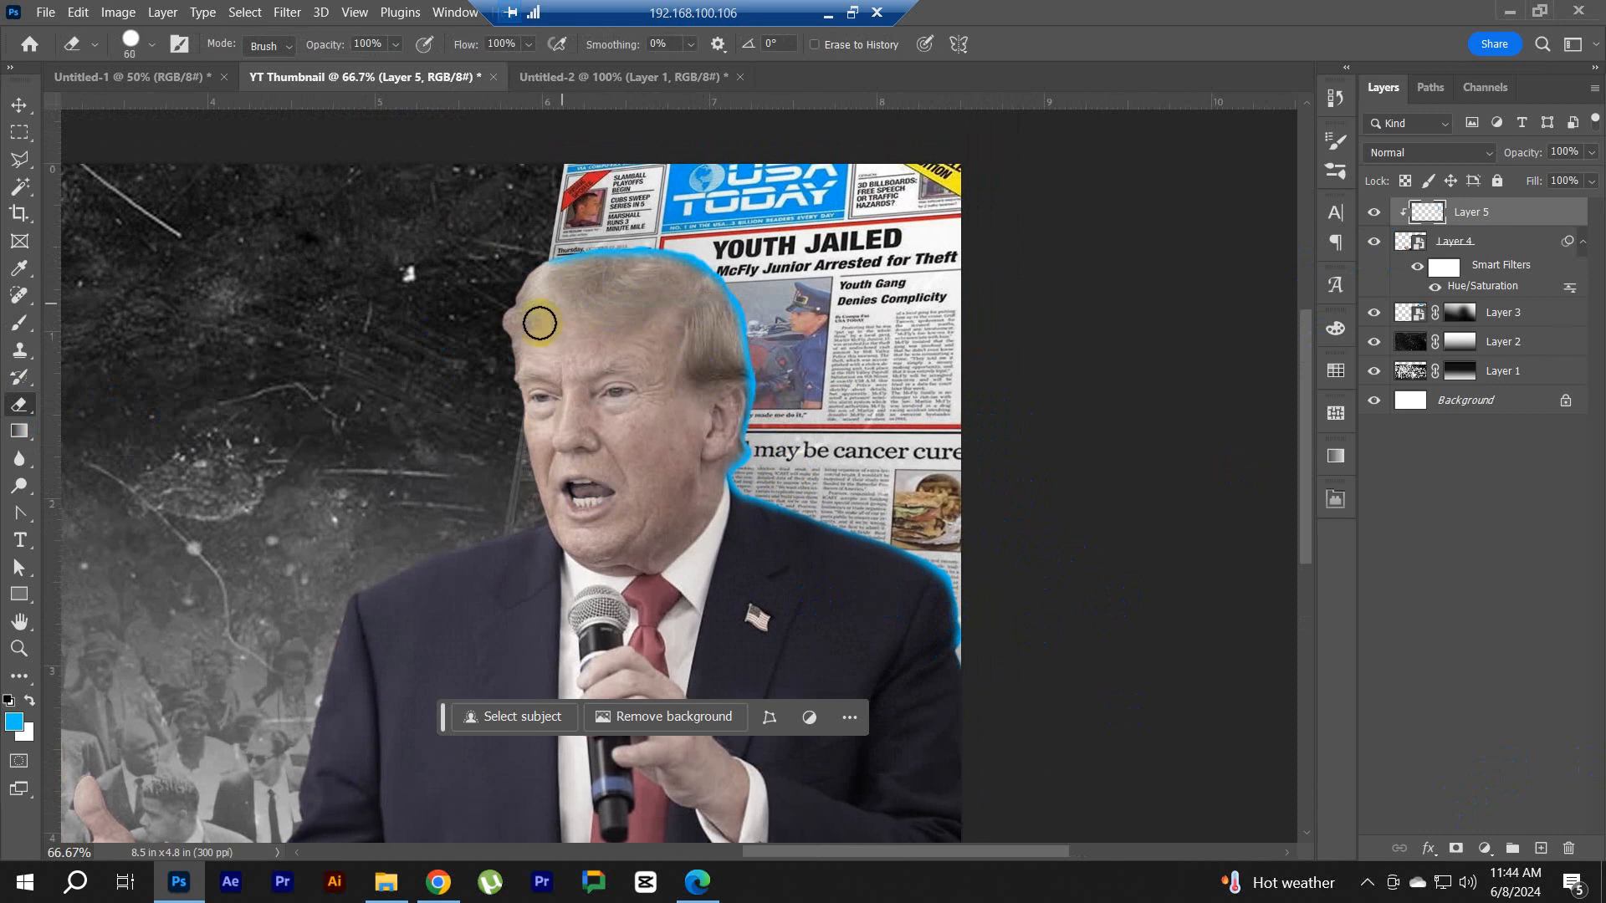
key("]")
right_click(522, 349)
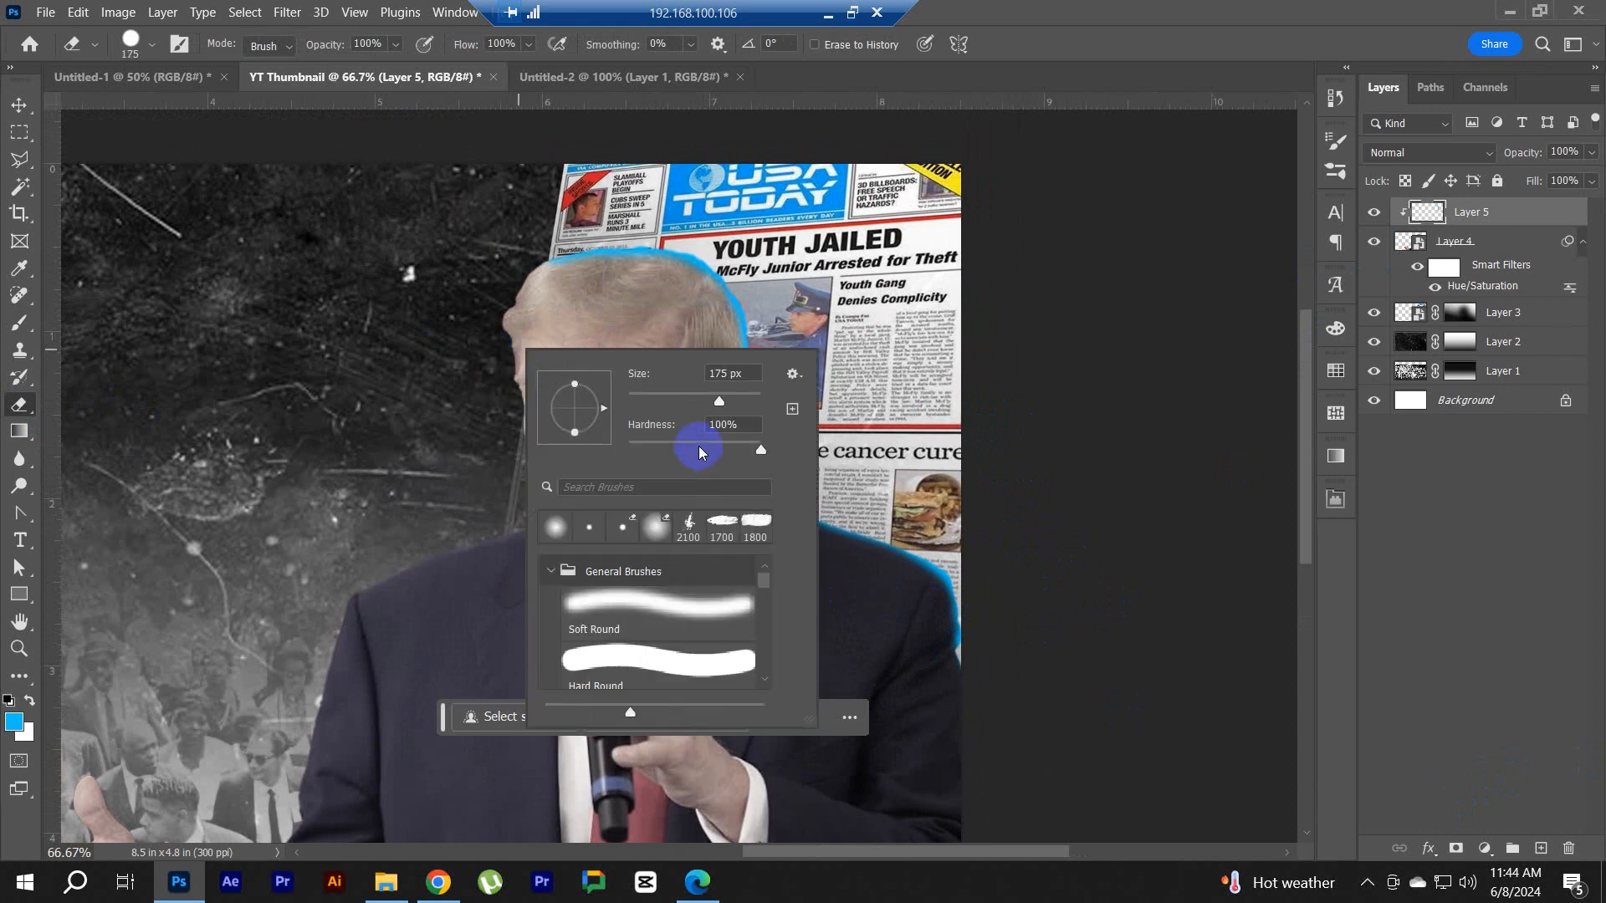
left_click_drag(699, 446, 389, 450)
left_click(1094, 51)
key("3")
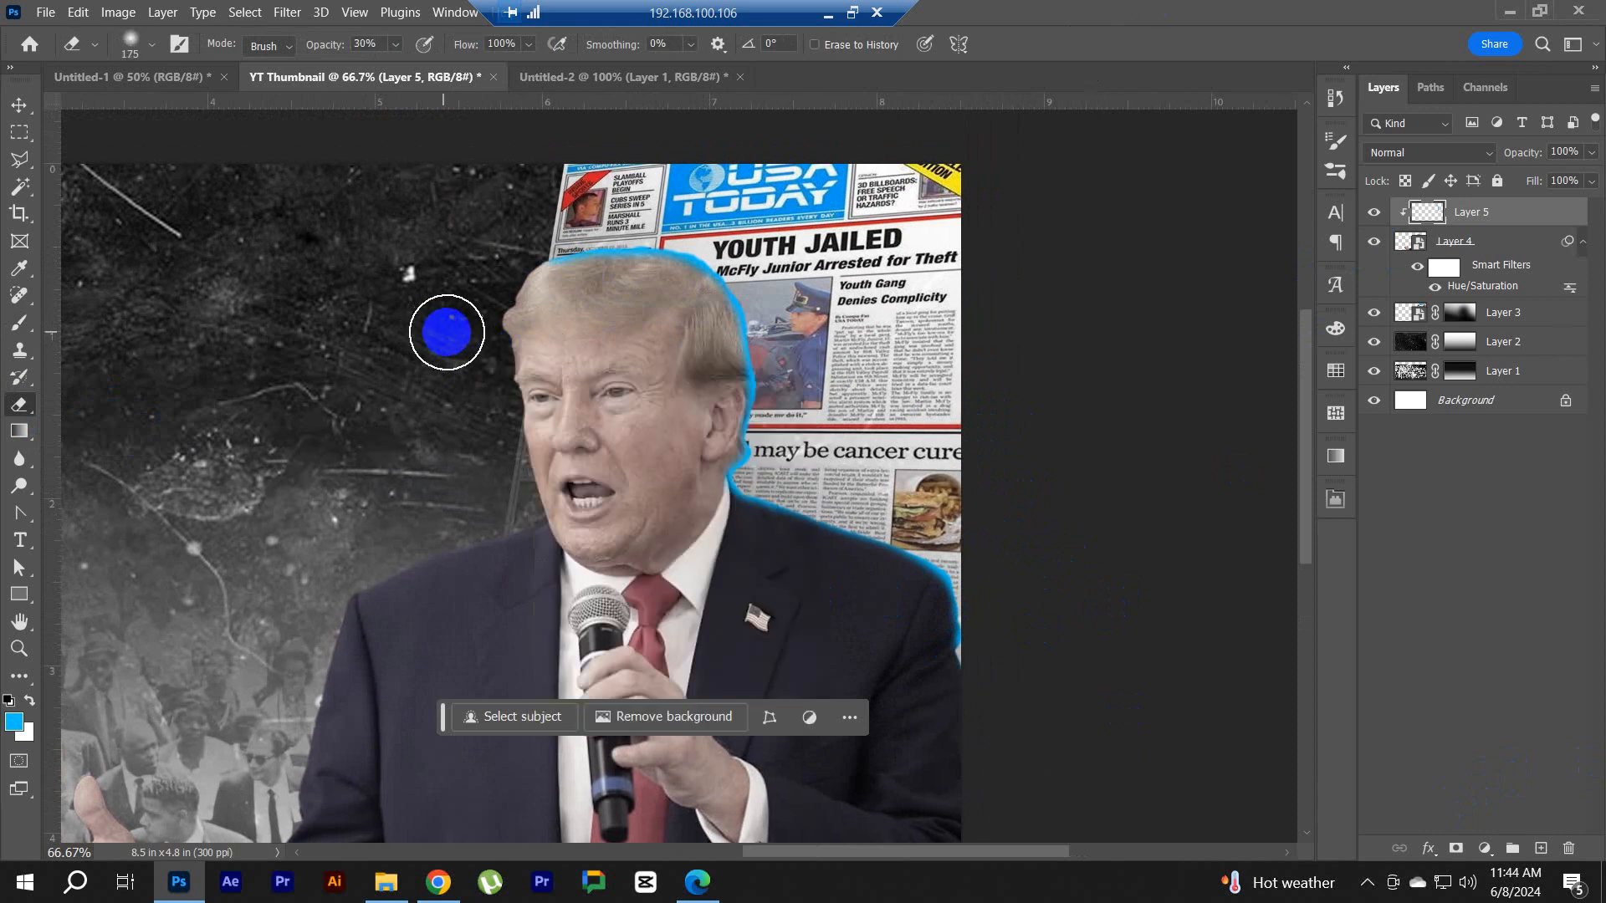
key("]")
key("]")
mouse_move(507, 311)
left_mouse_down()
mouse_move(573, 258)
mouse_move(700, 314)
mouse_move(721, 279)
mouse_move(637, 261)
mouse_move(507, 286)
mouse_move(483, 308)
mouse_move(695, 305)
mouse_move(694, 393)
mouse_move(679, 387)
left_mouse_up()
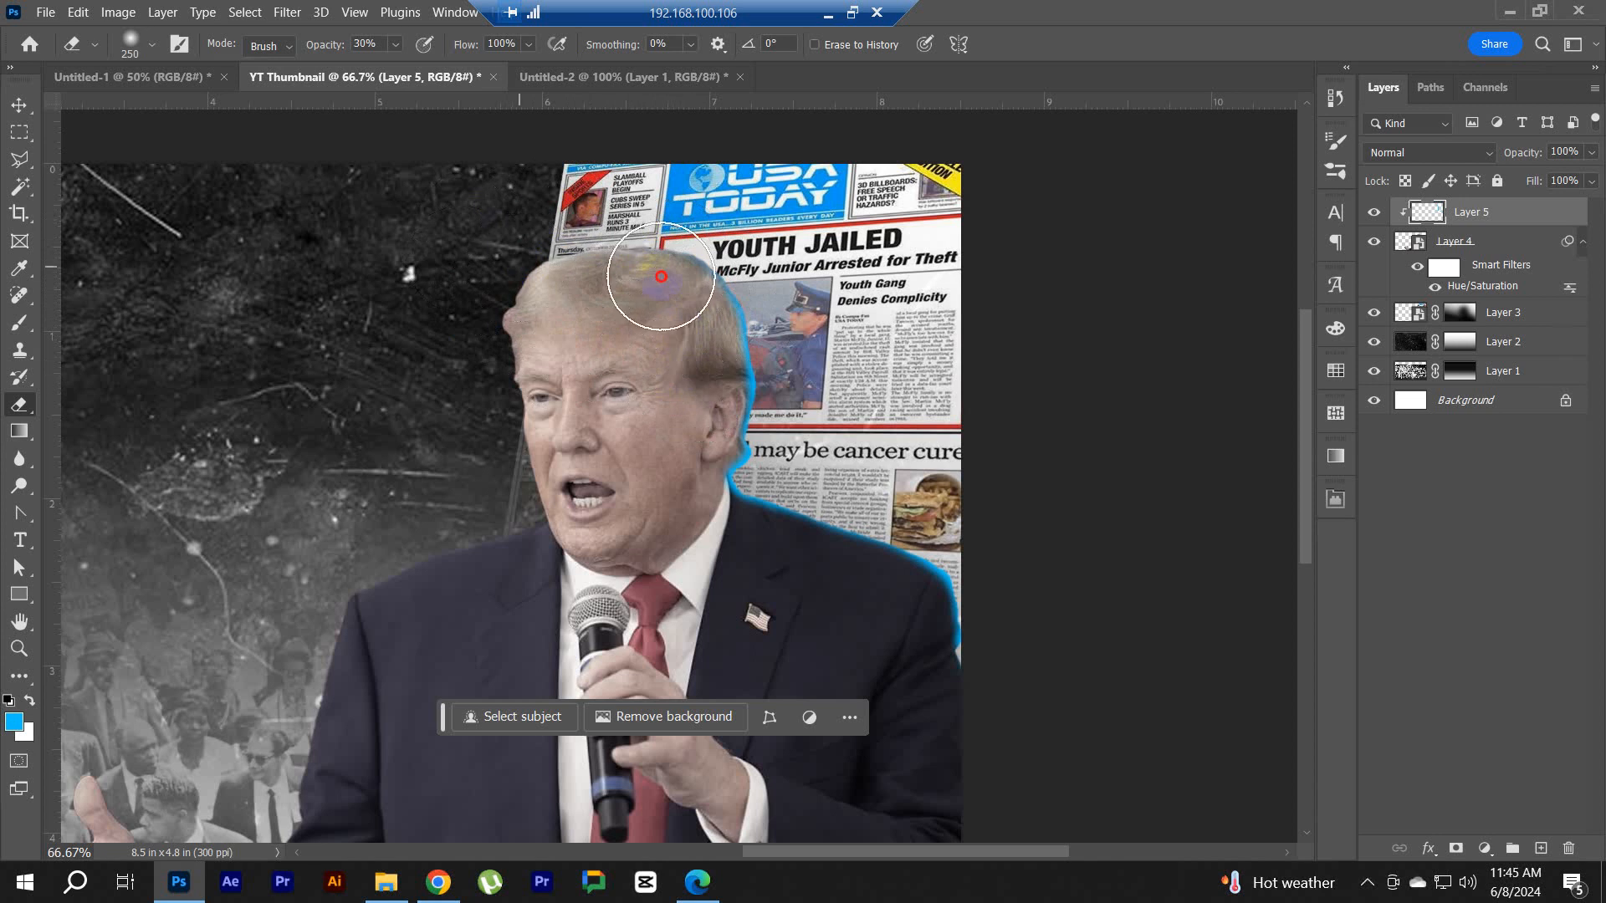
Step: Add another new layer clipped to the cutout and ready the Brush tool with white as the foreground color
scroll(643, 399, "down", 1)
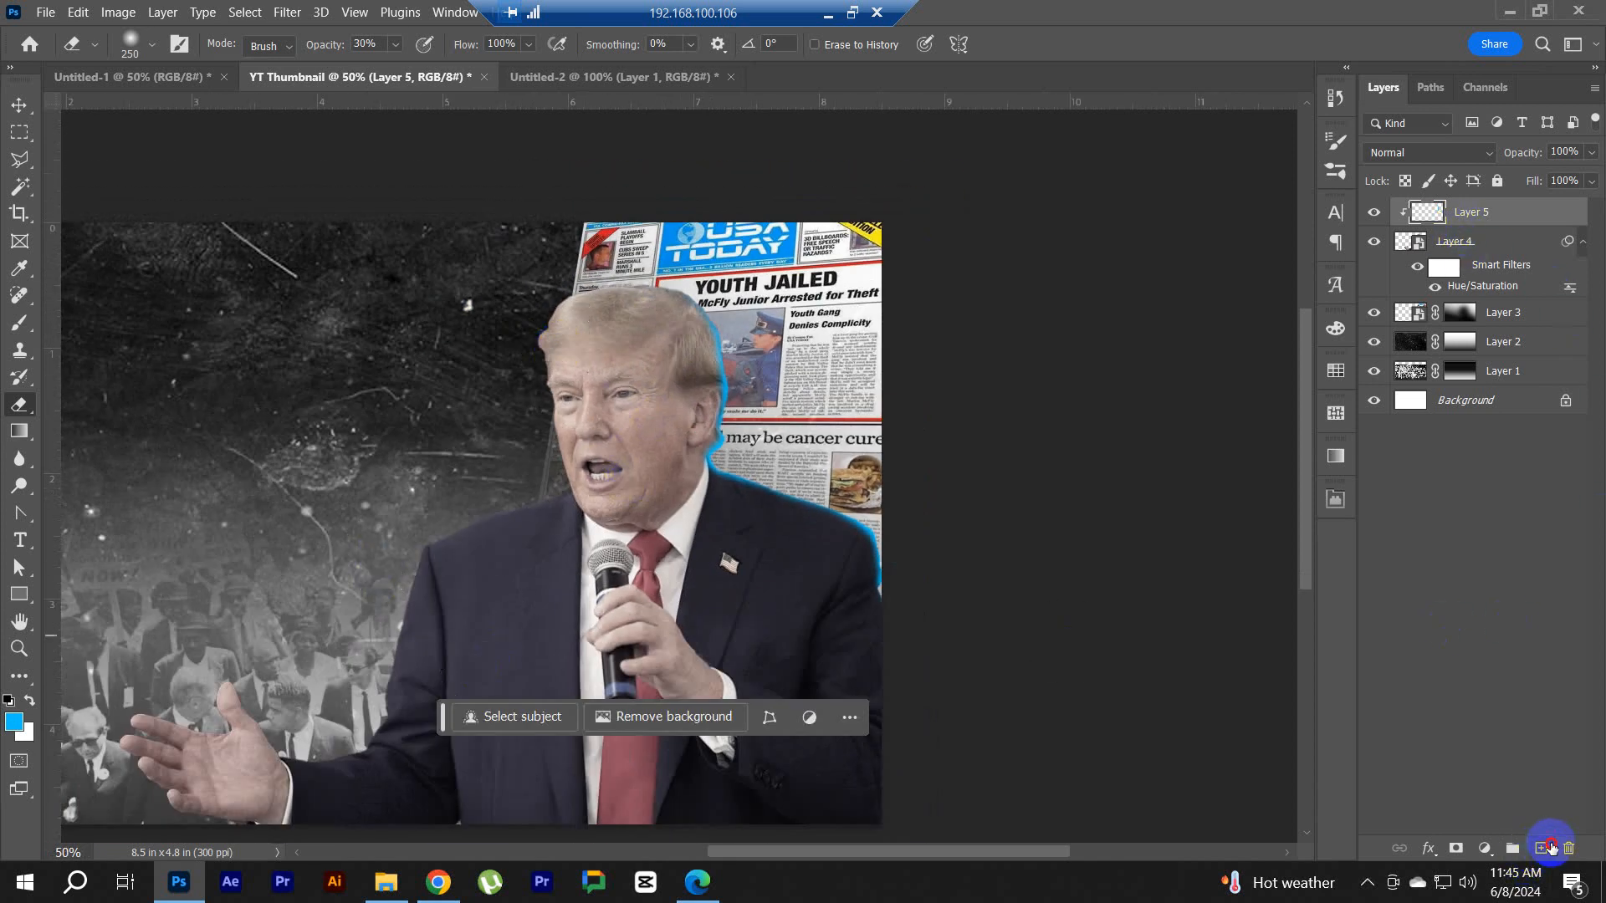
left_click(1540, 848)
left_click(1410, 226, "alt")
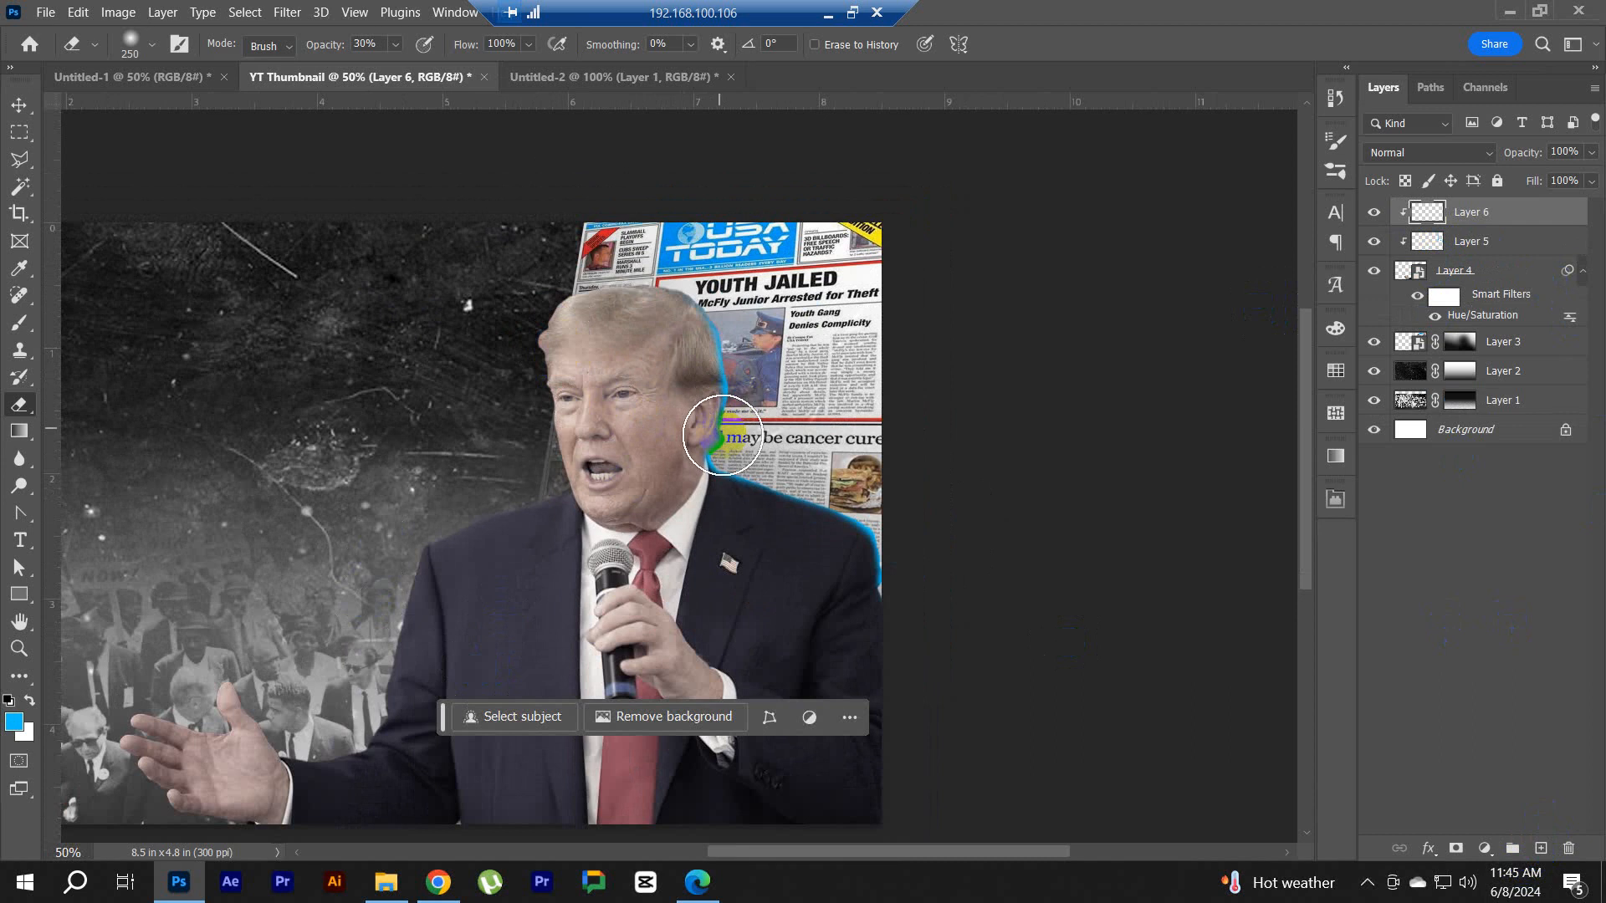
key("b")
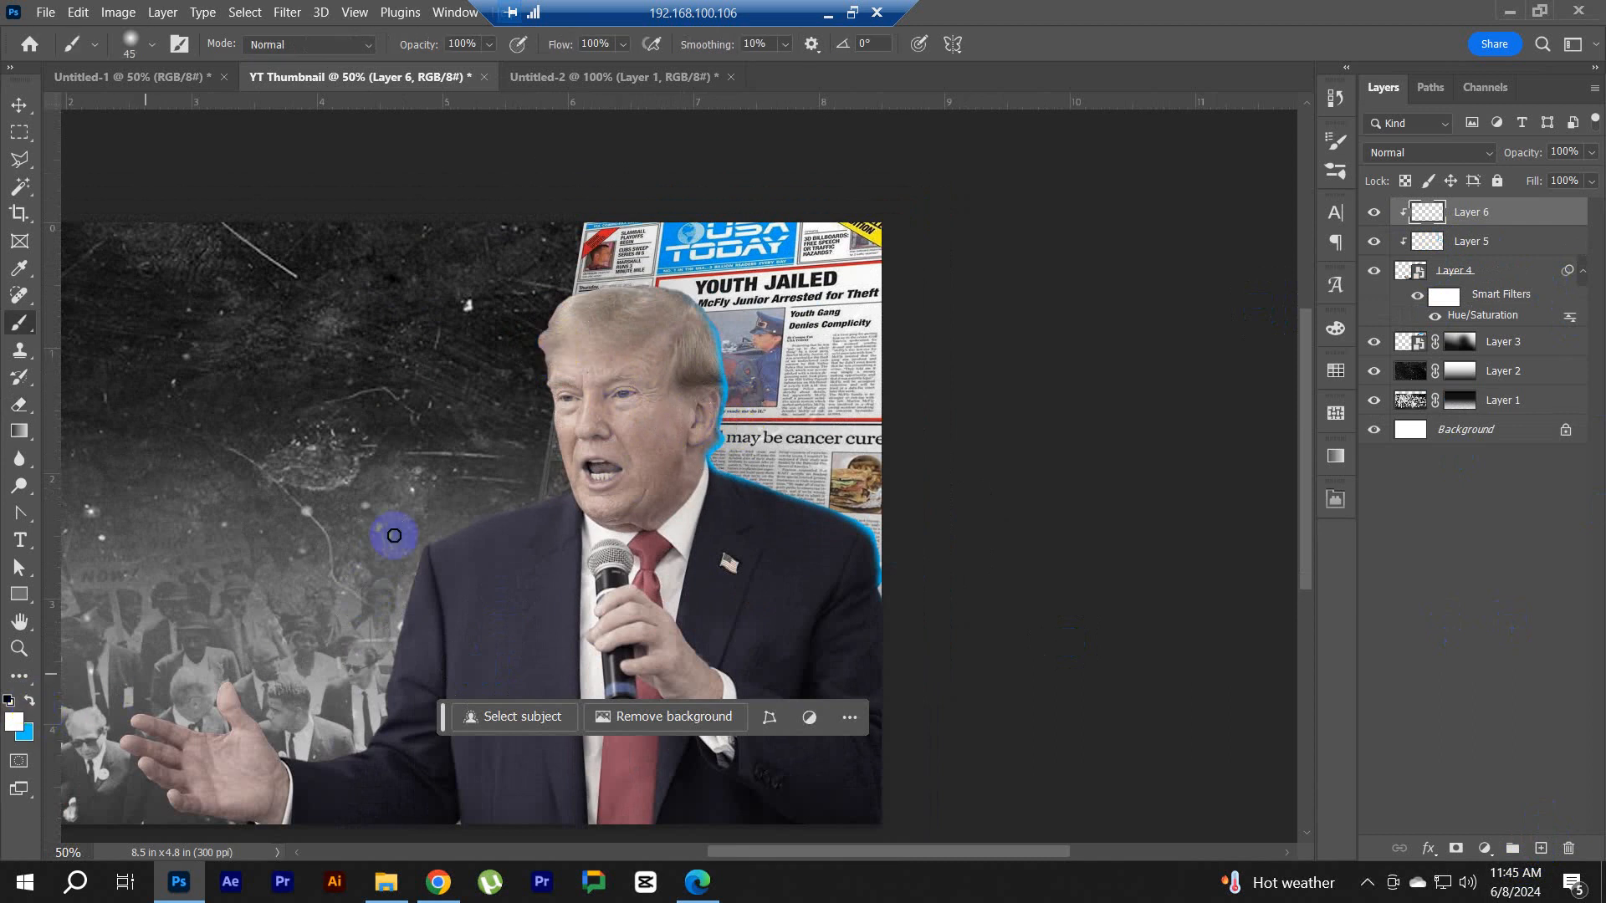
Step: Paint a white rim light on the new clipped layer along the face edge opposite the blue rim, using a 45 px brush
scroll(502, 335, "up", 1)
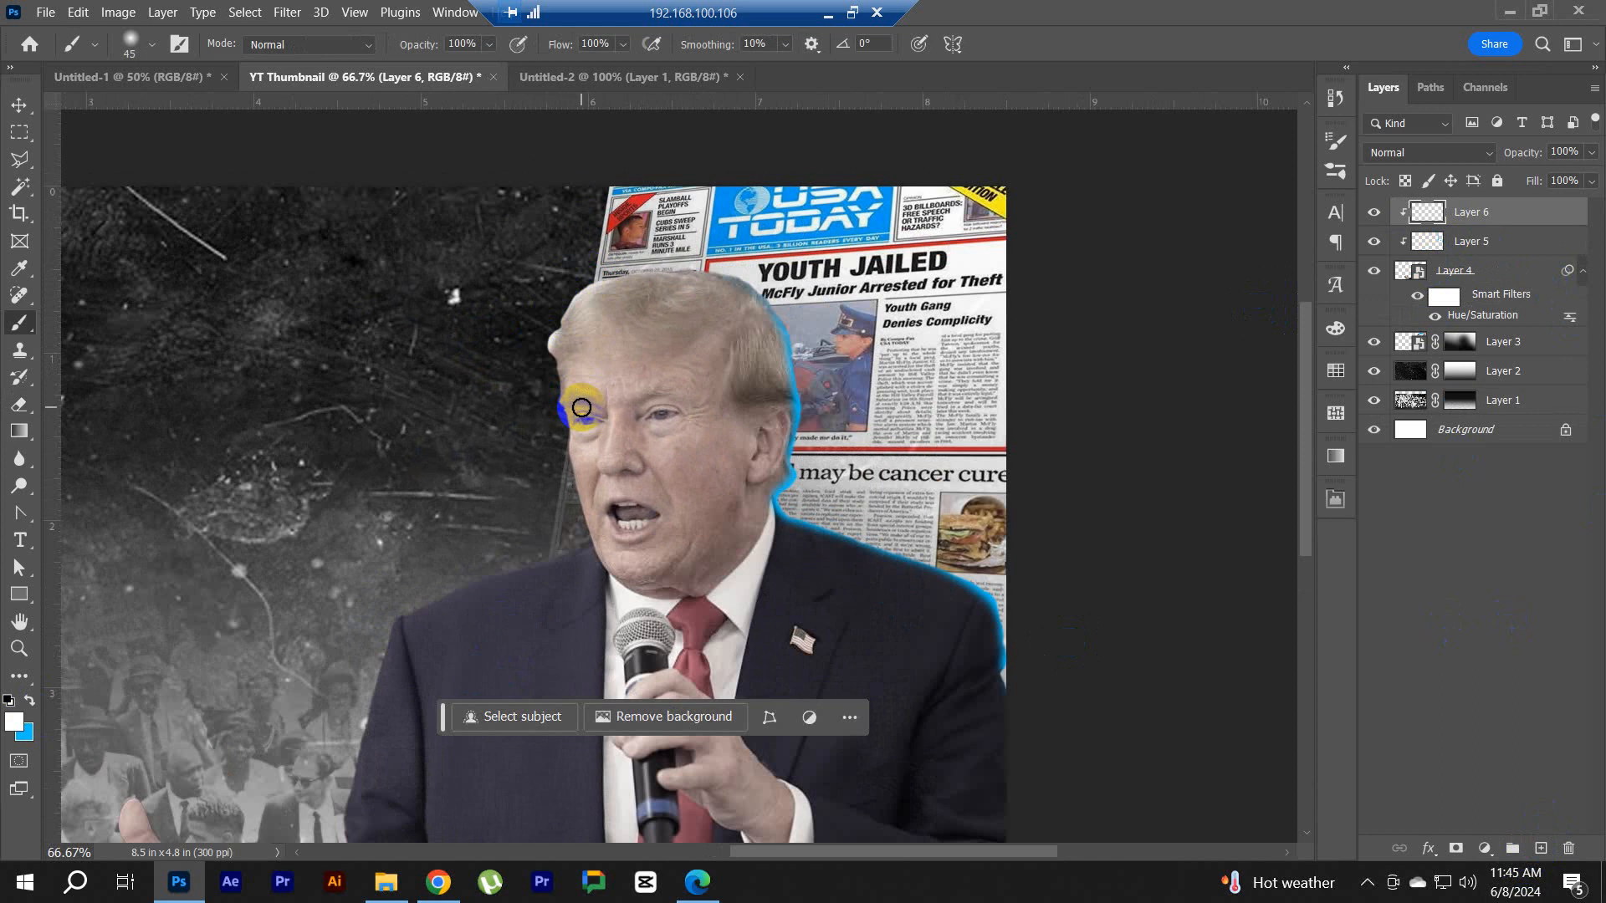
left_click_drag(552, 373, 581, 571)
left_click(506, 488, "ctrl")
left_click(506, 487, "ctrl")
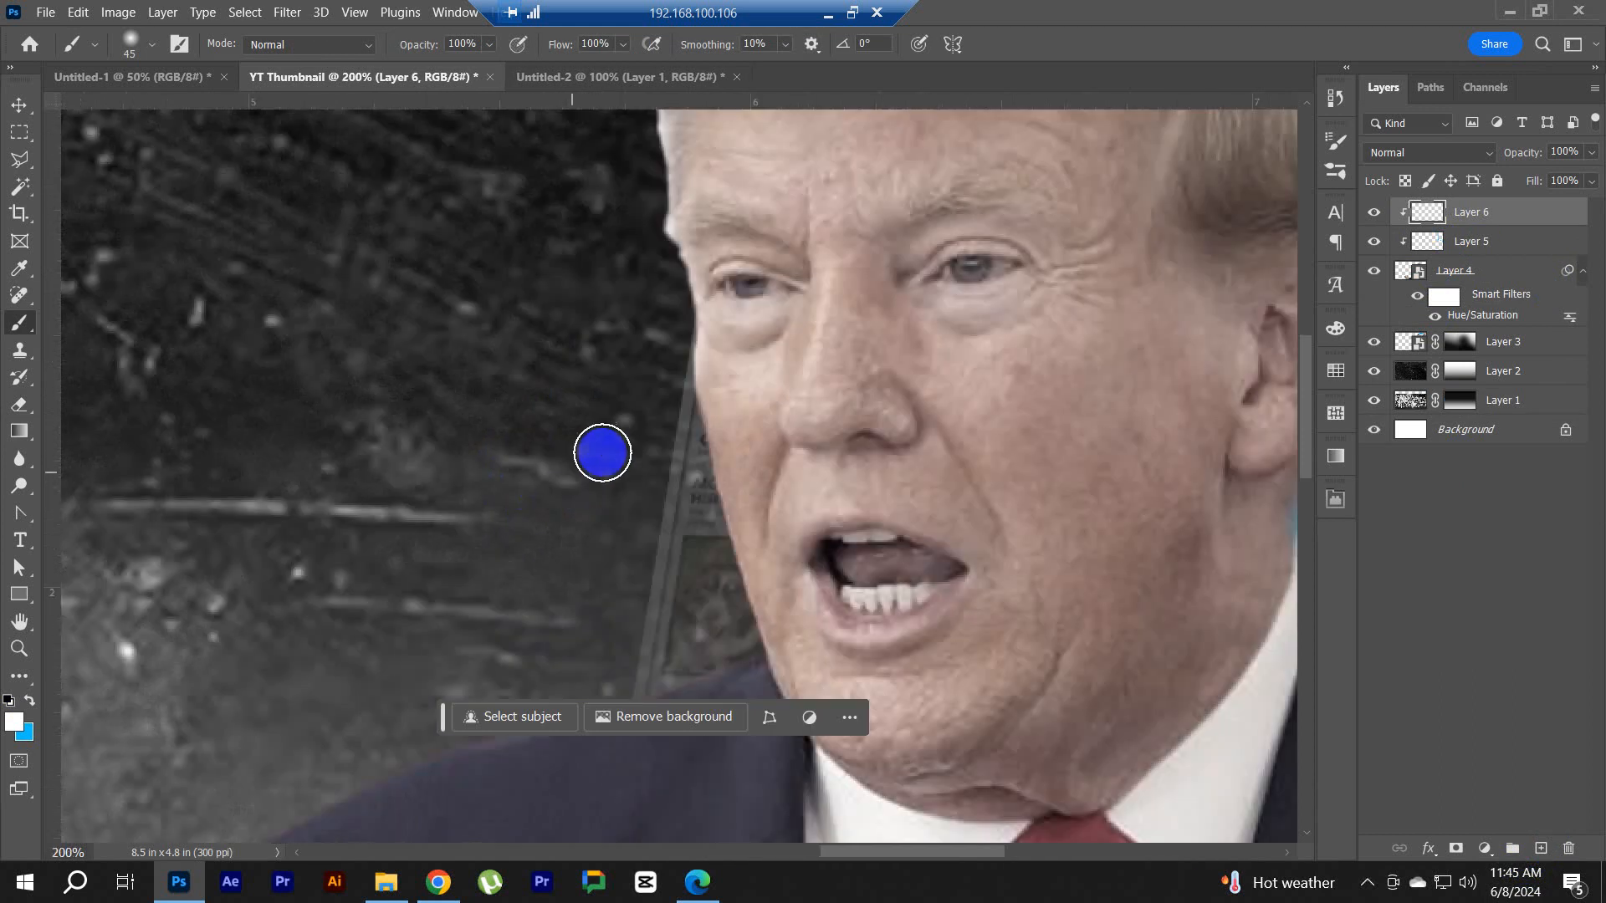
left_click_drag(671, 405, 703, 568)
left_click_drag(694, 577, 661, 303)
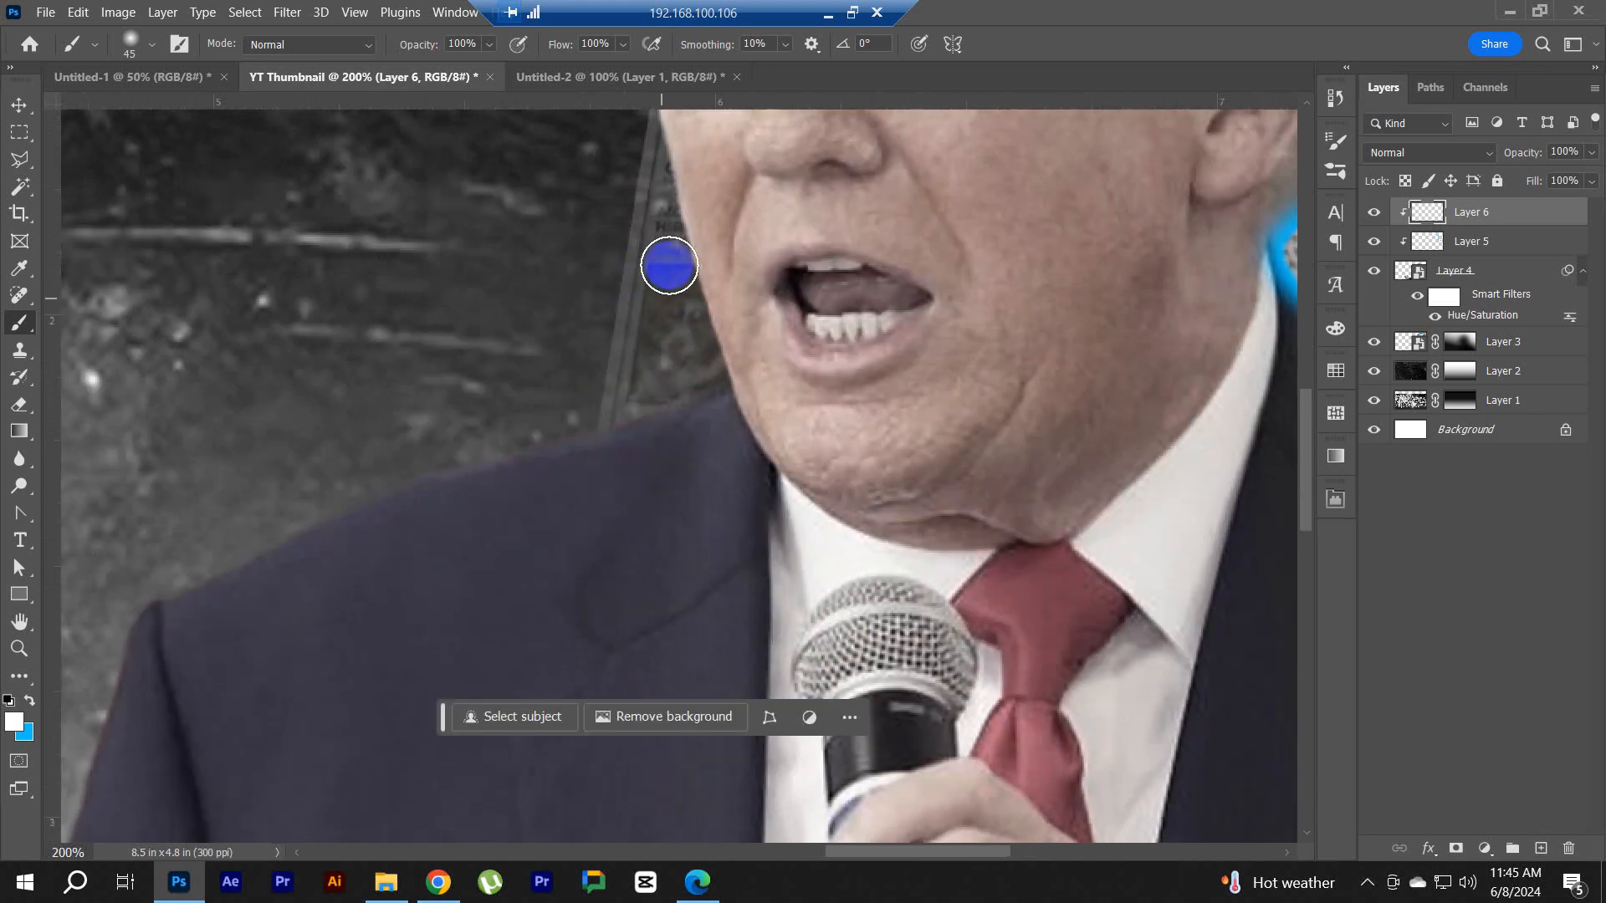
Step: Paint a thin soft white rim highlight on Layer 6 along the jaw edge and the shoulder beside the neck, using a smaller brush
left_click_drag(656, 227, 684, 380)
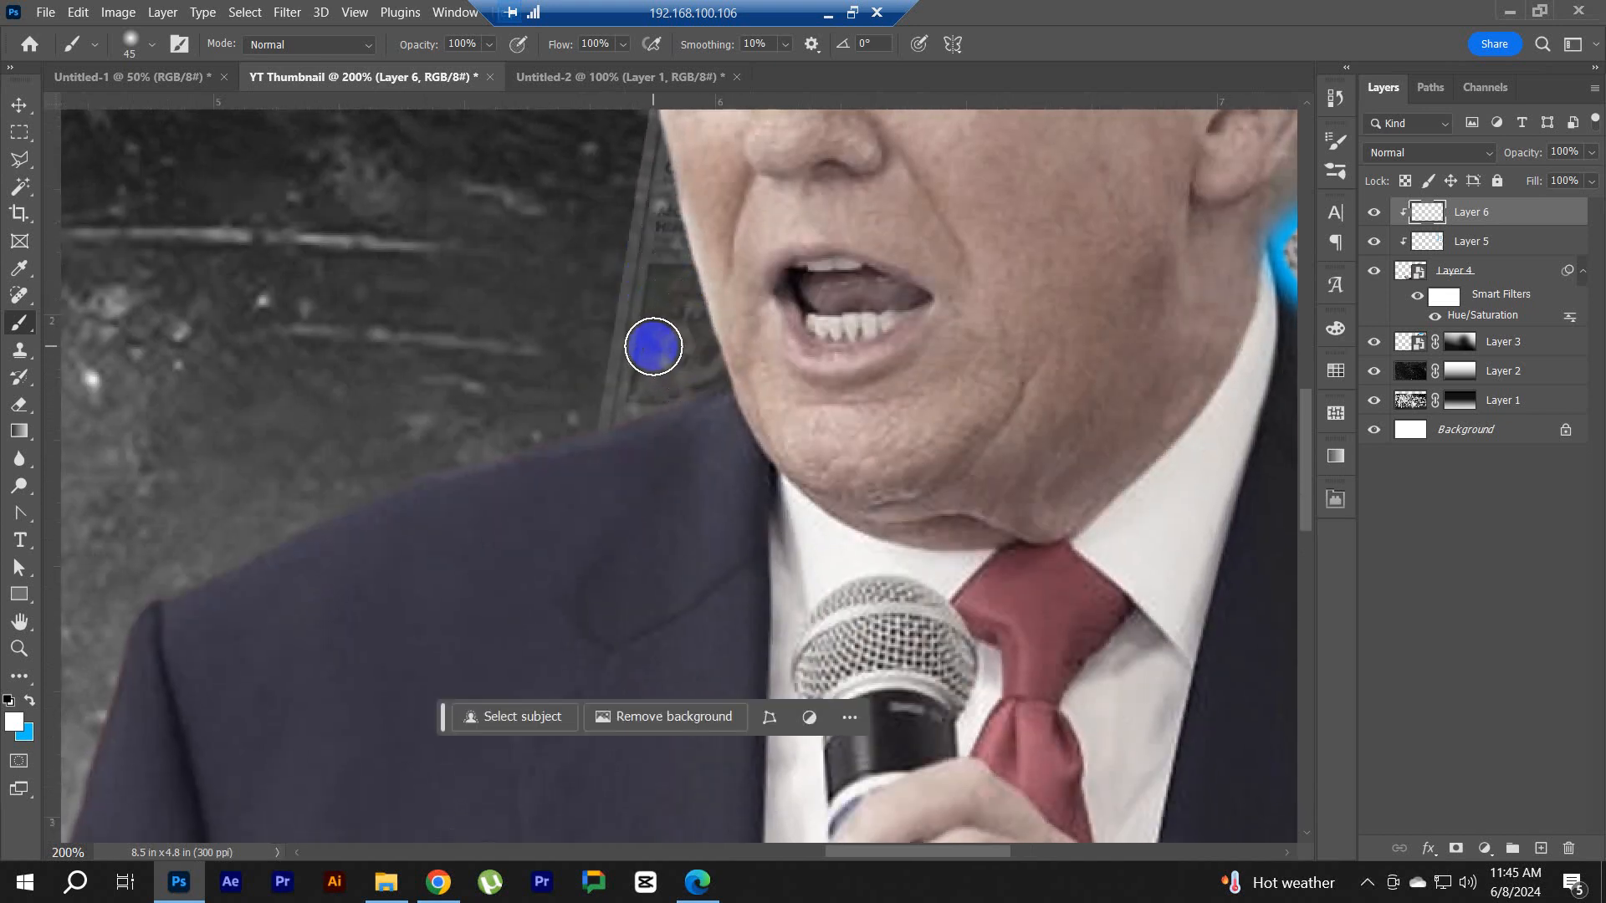
key("bracketleft")
key("bracketleft")
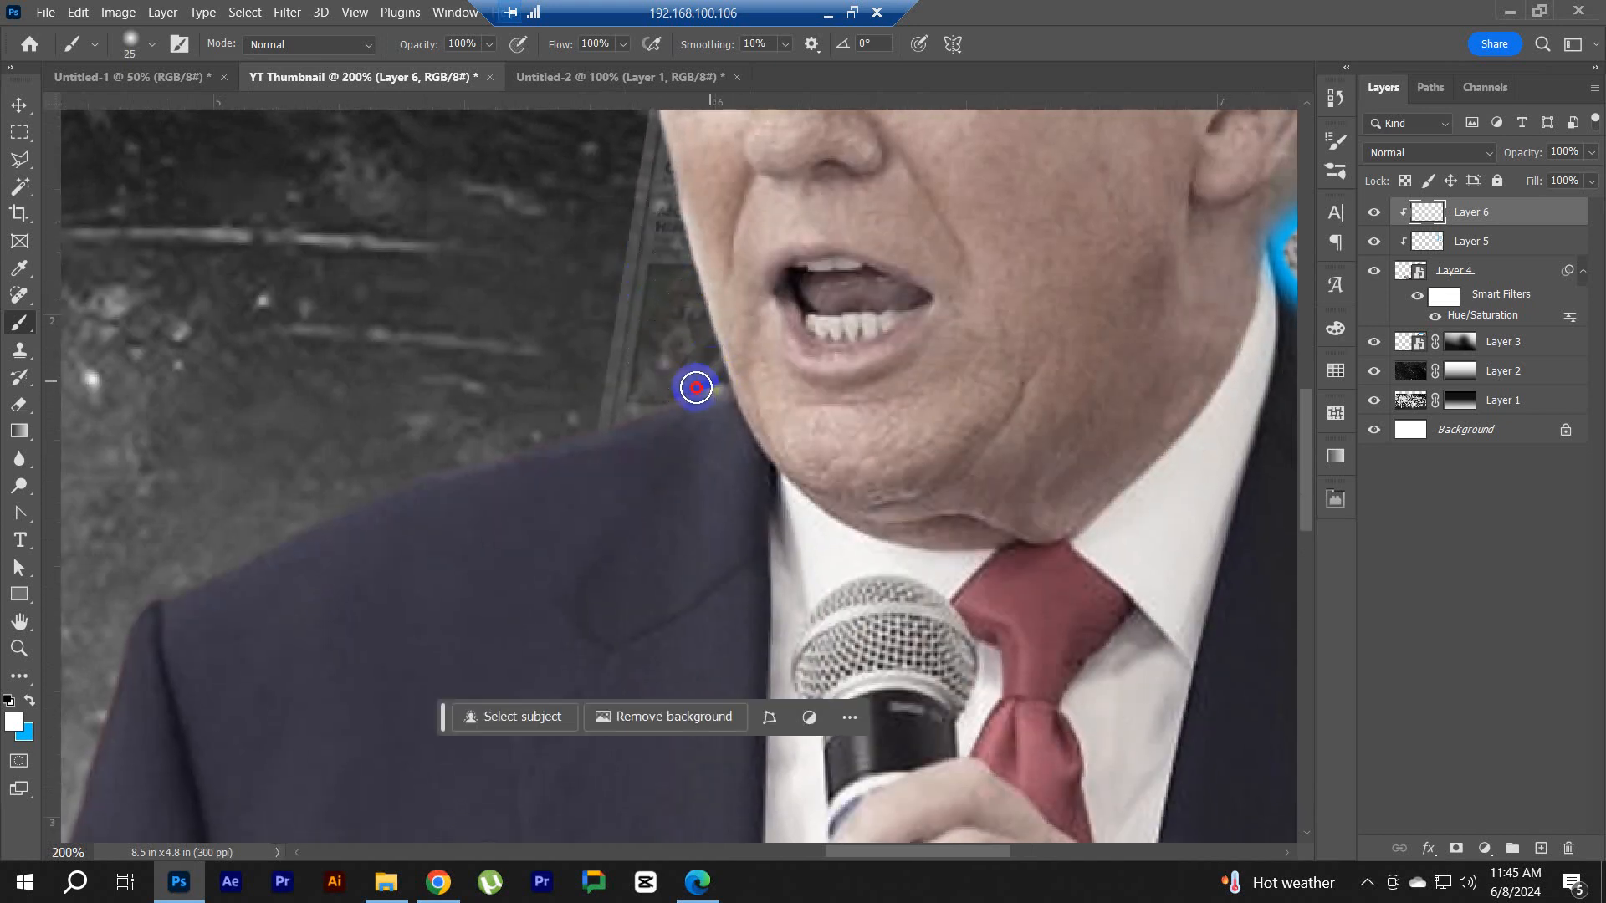
mouse_move(695, 388)
left_mouse_down()
mouse_move(434, 465)
mouse_move(626, 421)
left_mouse_up()
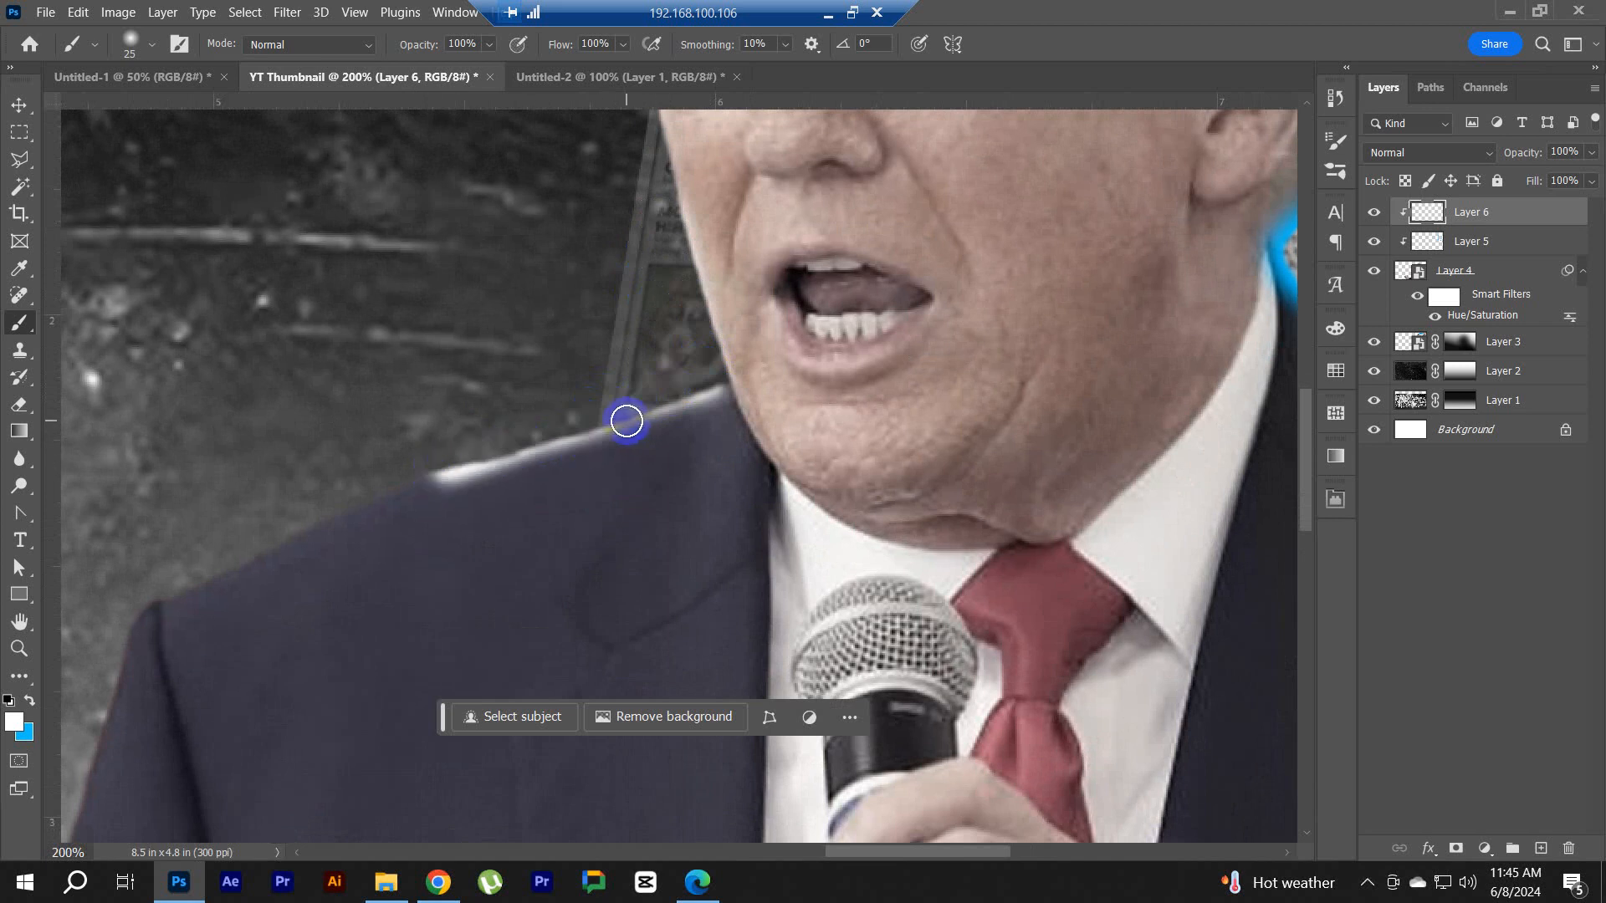
key("ctrl+z")
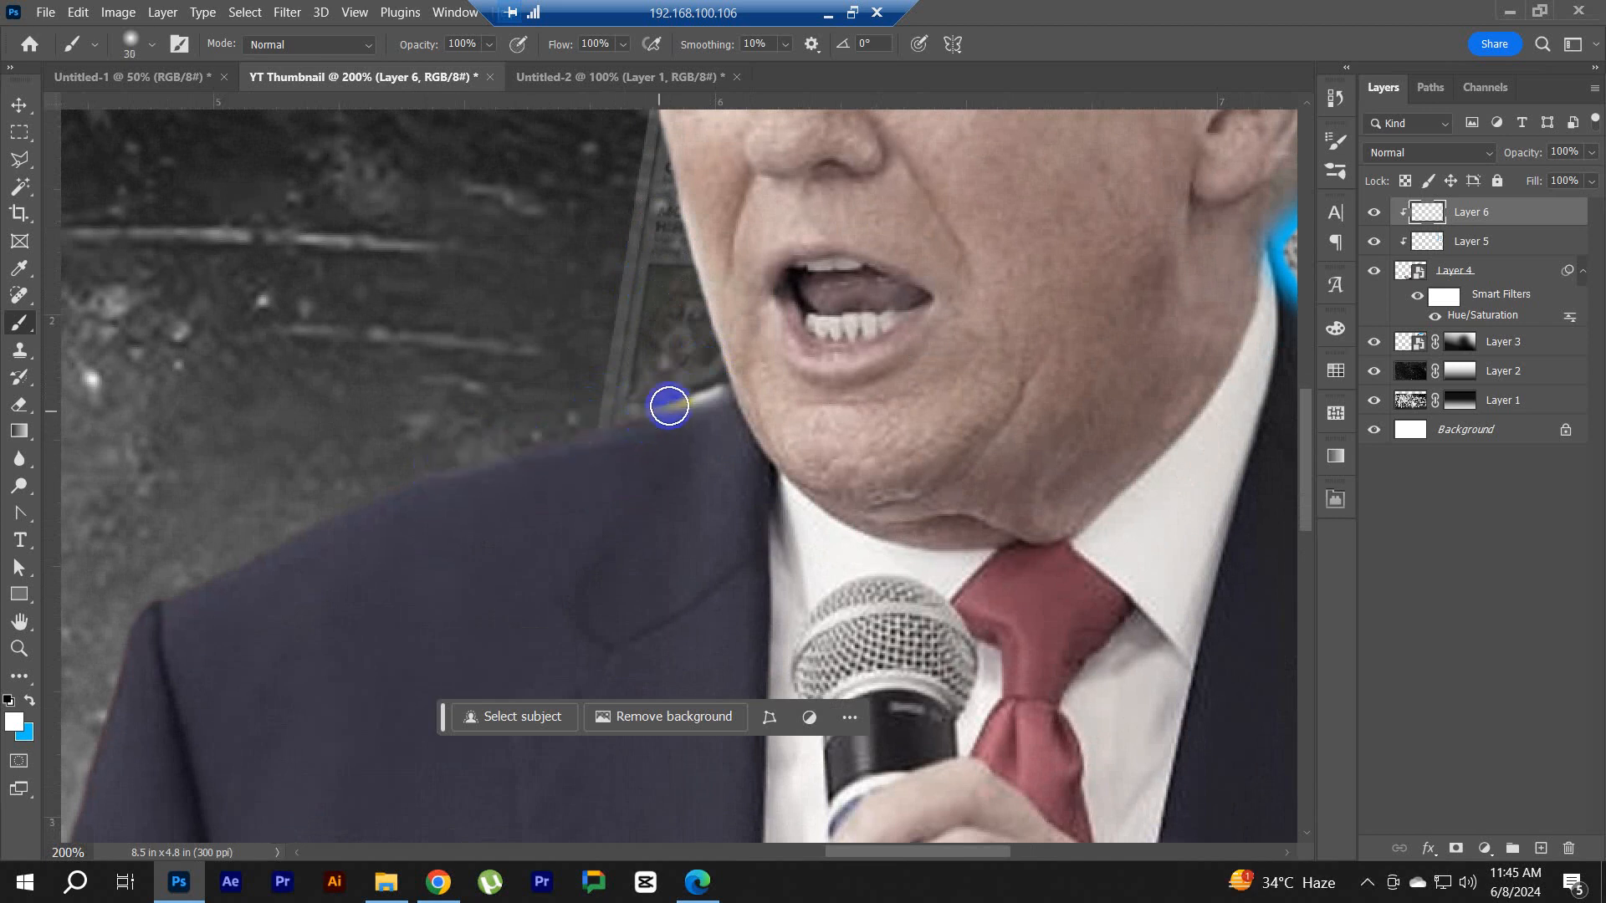
mouse_move(425, 457)
left_mouse_down()
mouse_move(579, 431)
mouse_move(471, 434)
mouse_move(542, 440)
mouse_move(634, 400)
left_mouse_up()
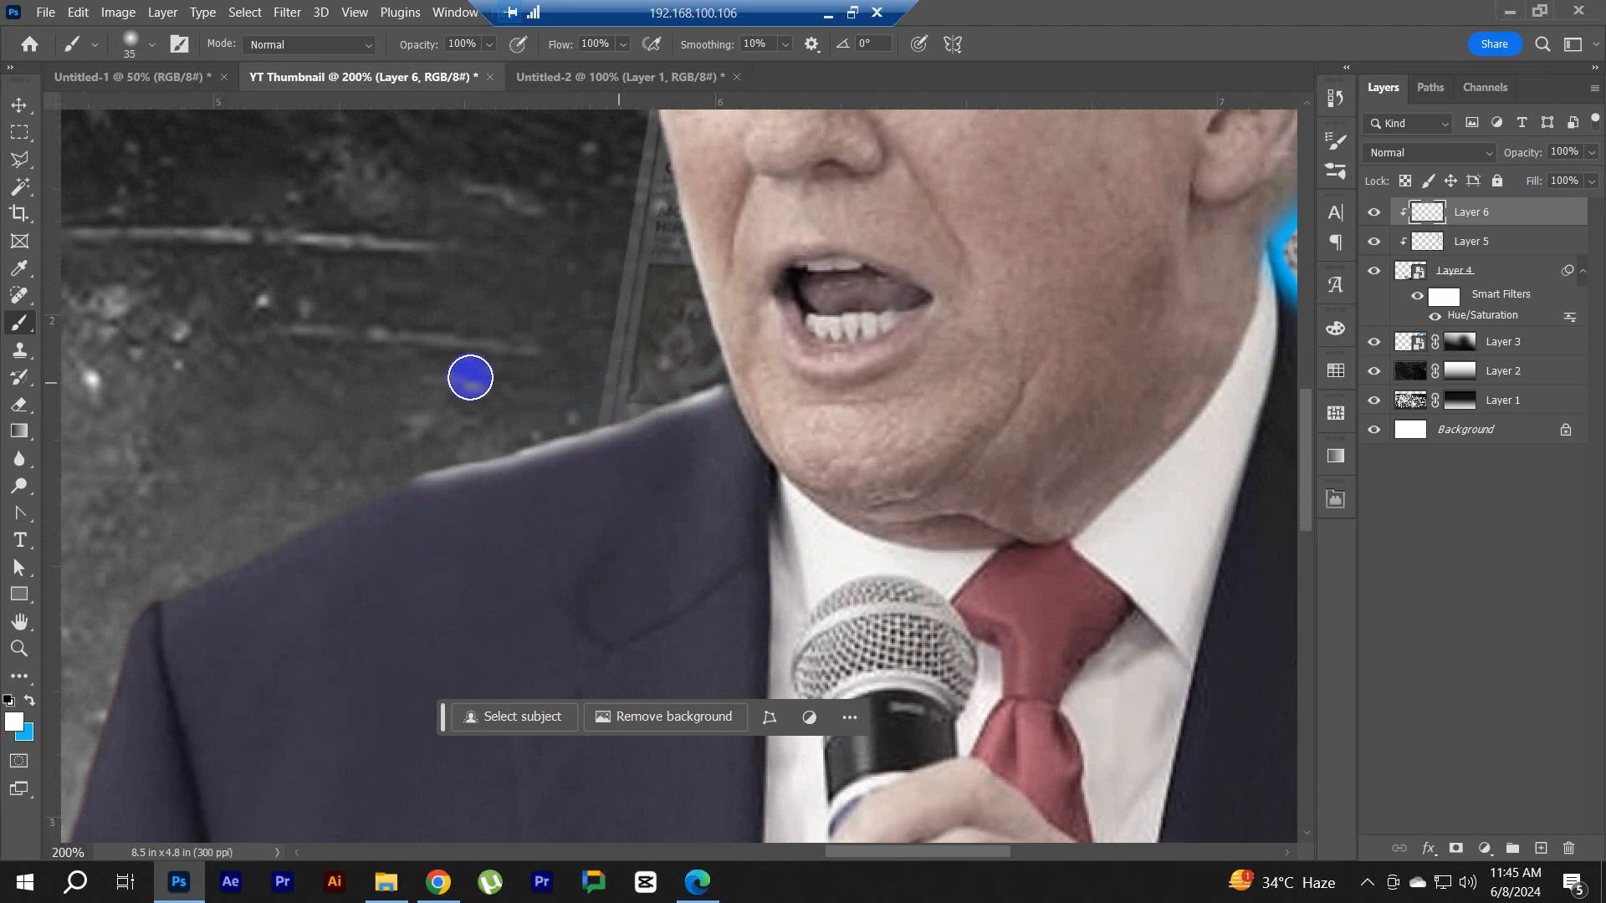
Step: Extend the white rim highlight along the outer part of the shoulder to its tip with a 35 px brush
left_click_drag(414, 386, 846, 296)
left_click(840, 368)
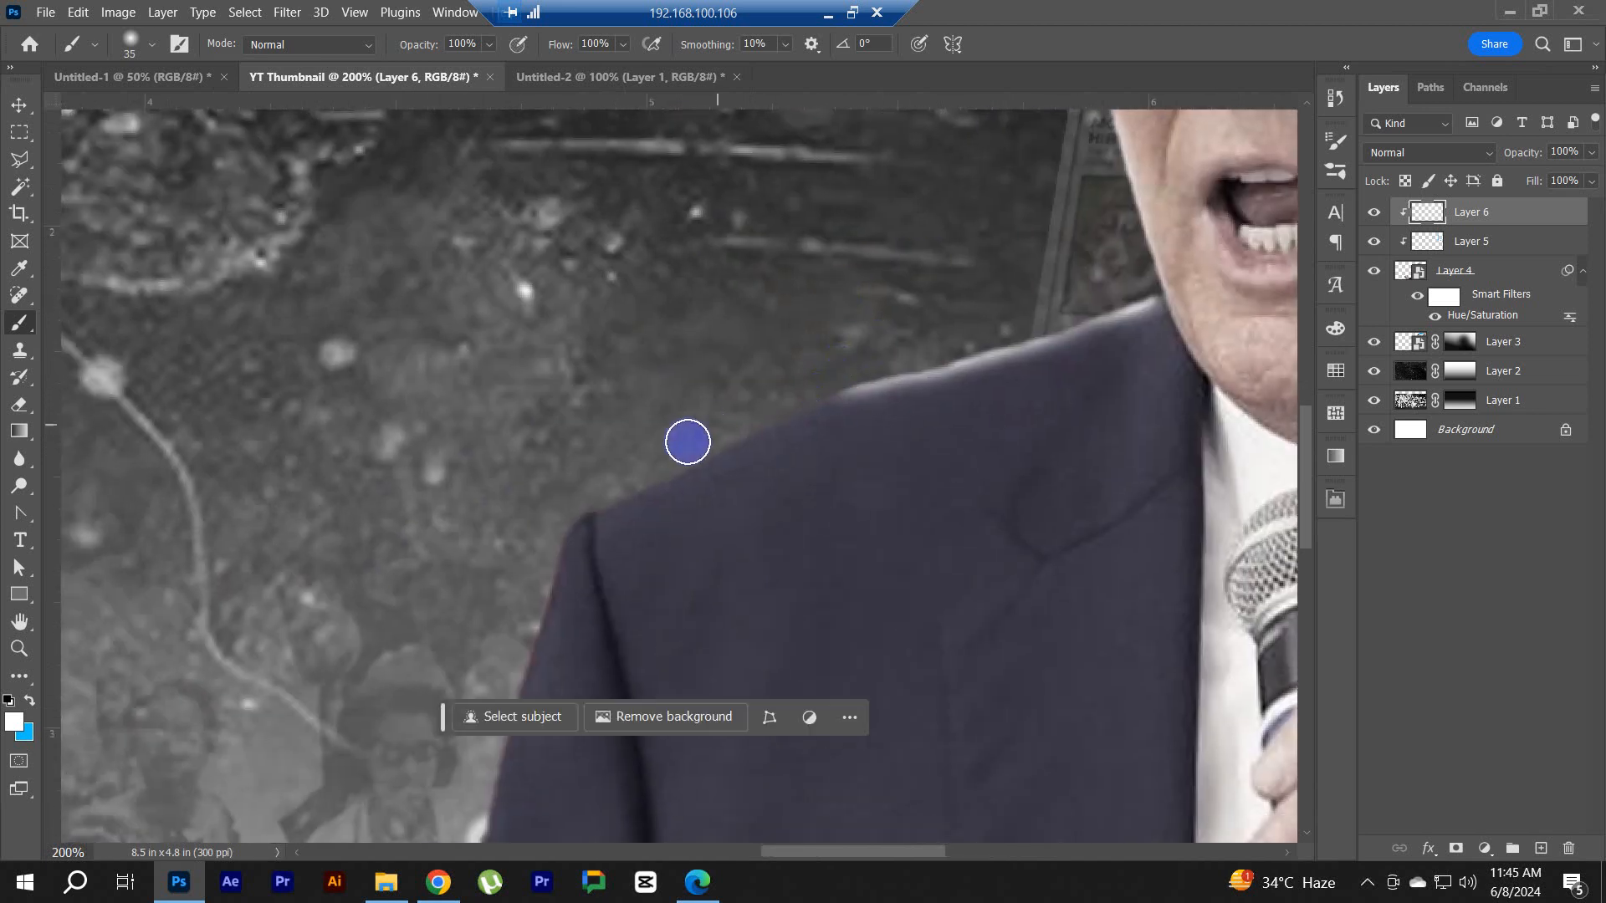
left_click(609, 488, "shift")
left_click_drag(575, 460, 731, 245)
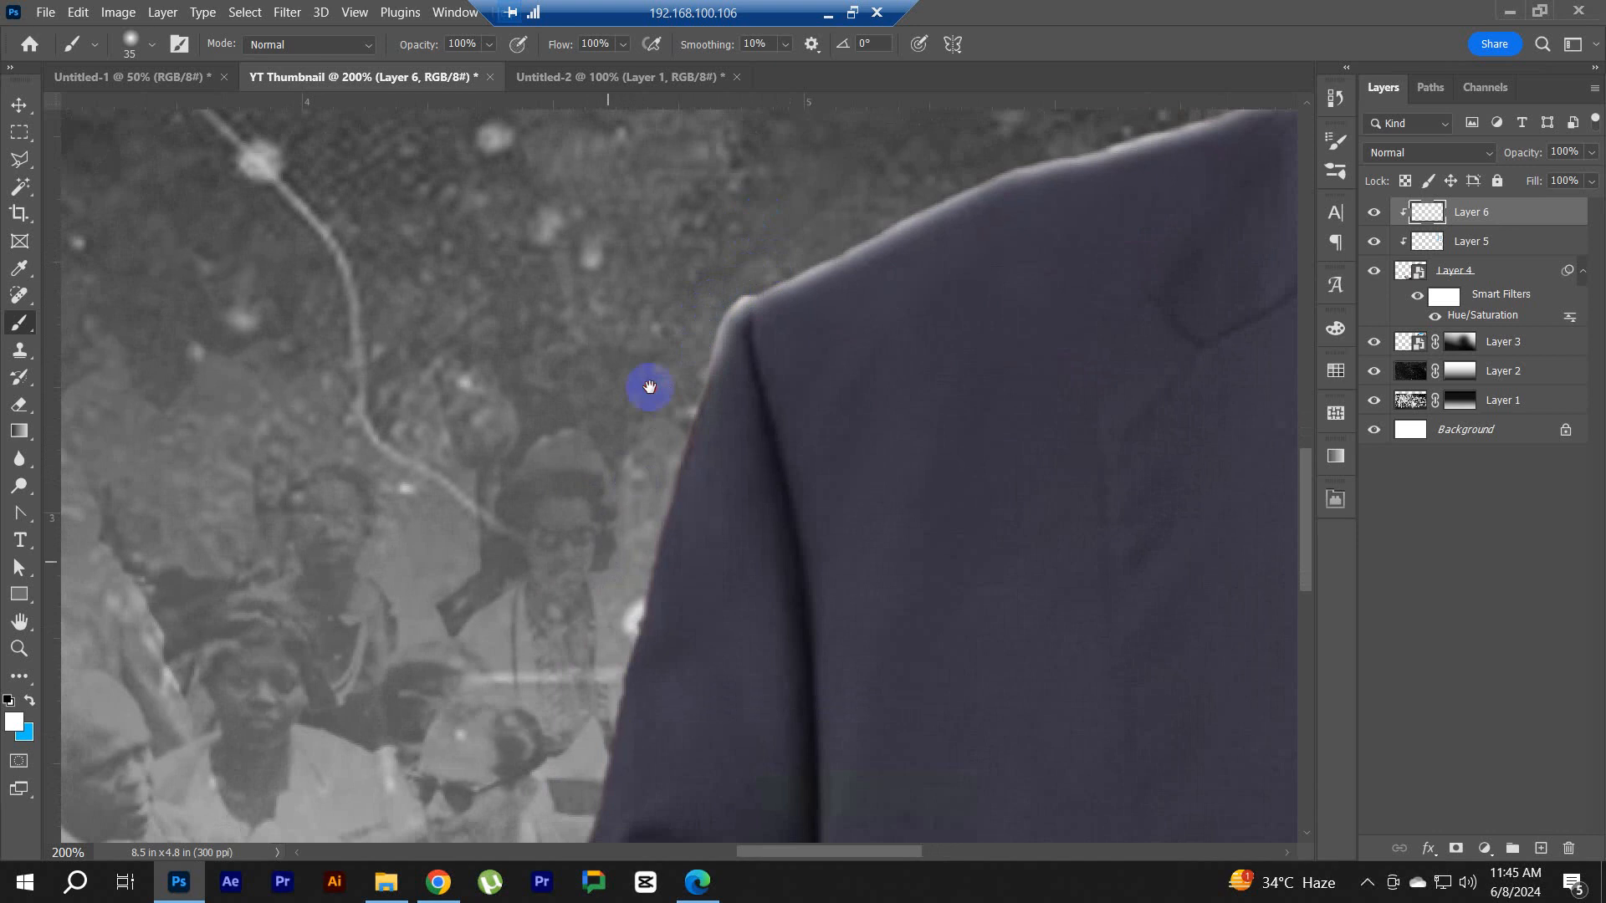
Step: Paint the white rim highlight down the outer edge of the upper sleeve beside the crowd
left_click_drag(607, 594, 673, 276)
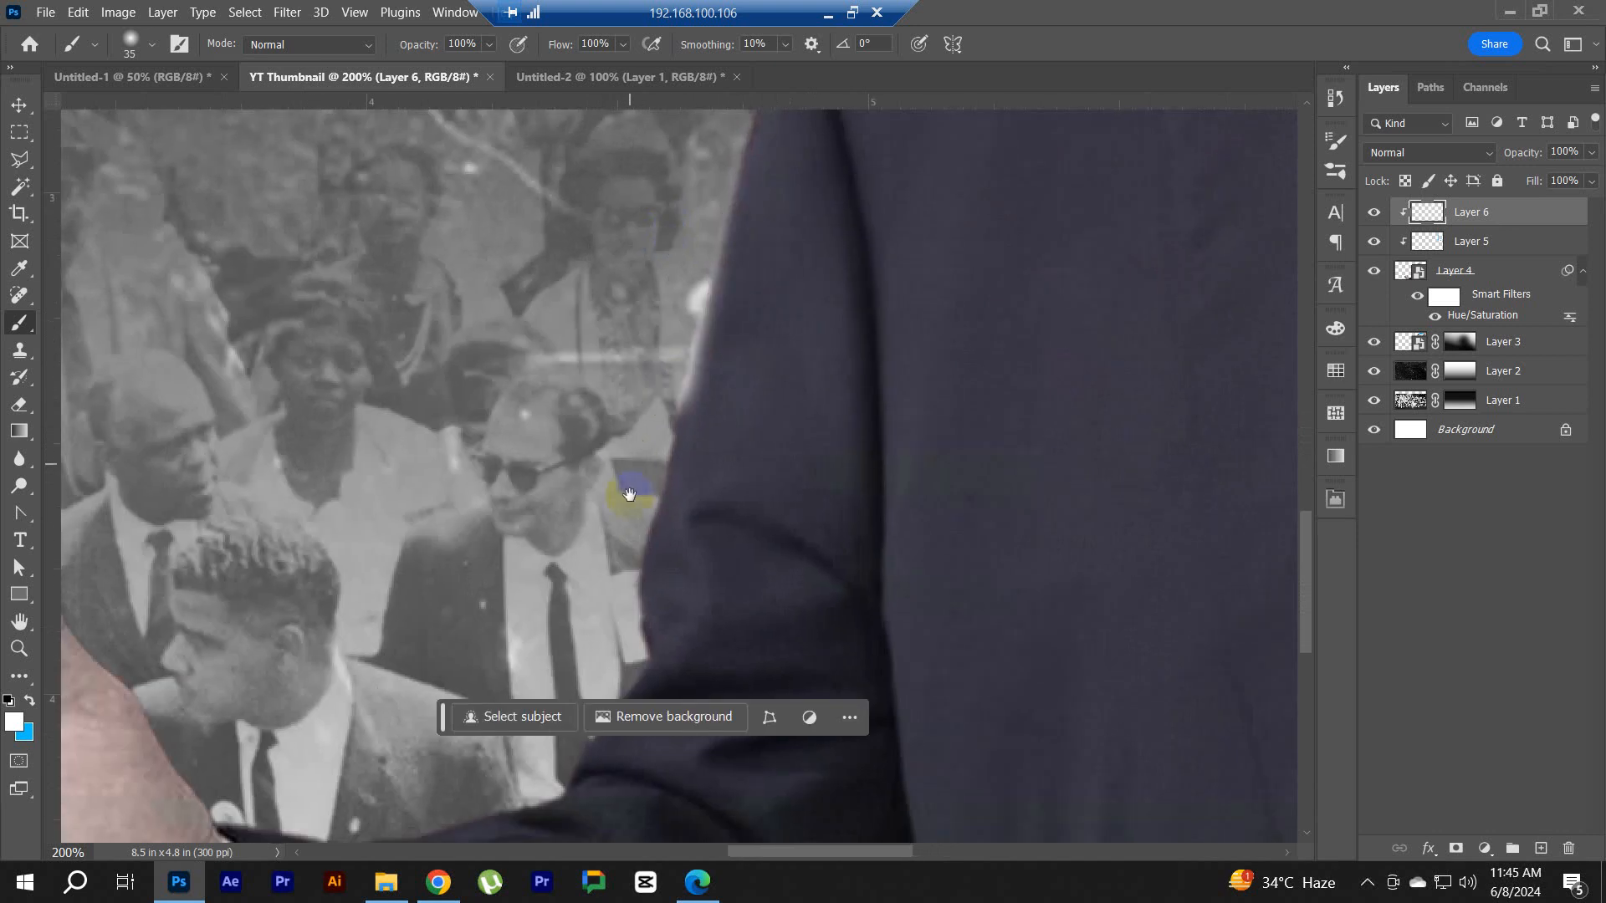
left_click_drag(623, 493, 635, 397)
left_click_drag(638, 508, 556, 674)
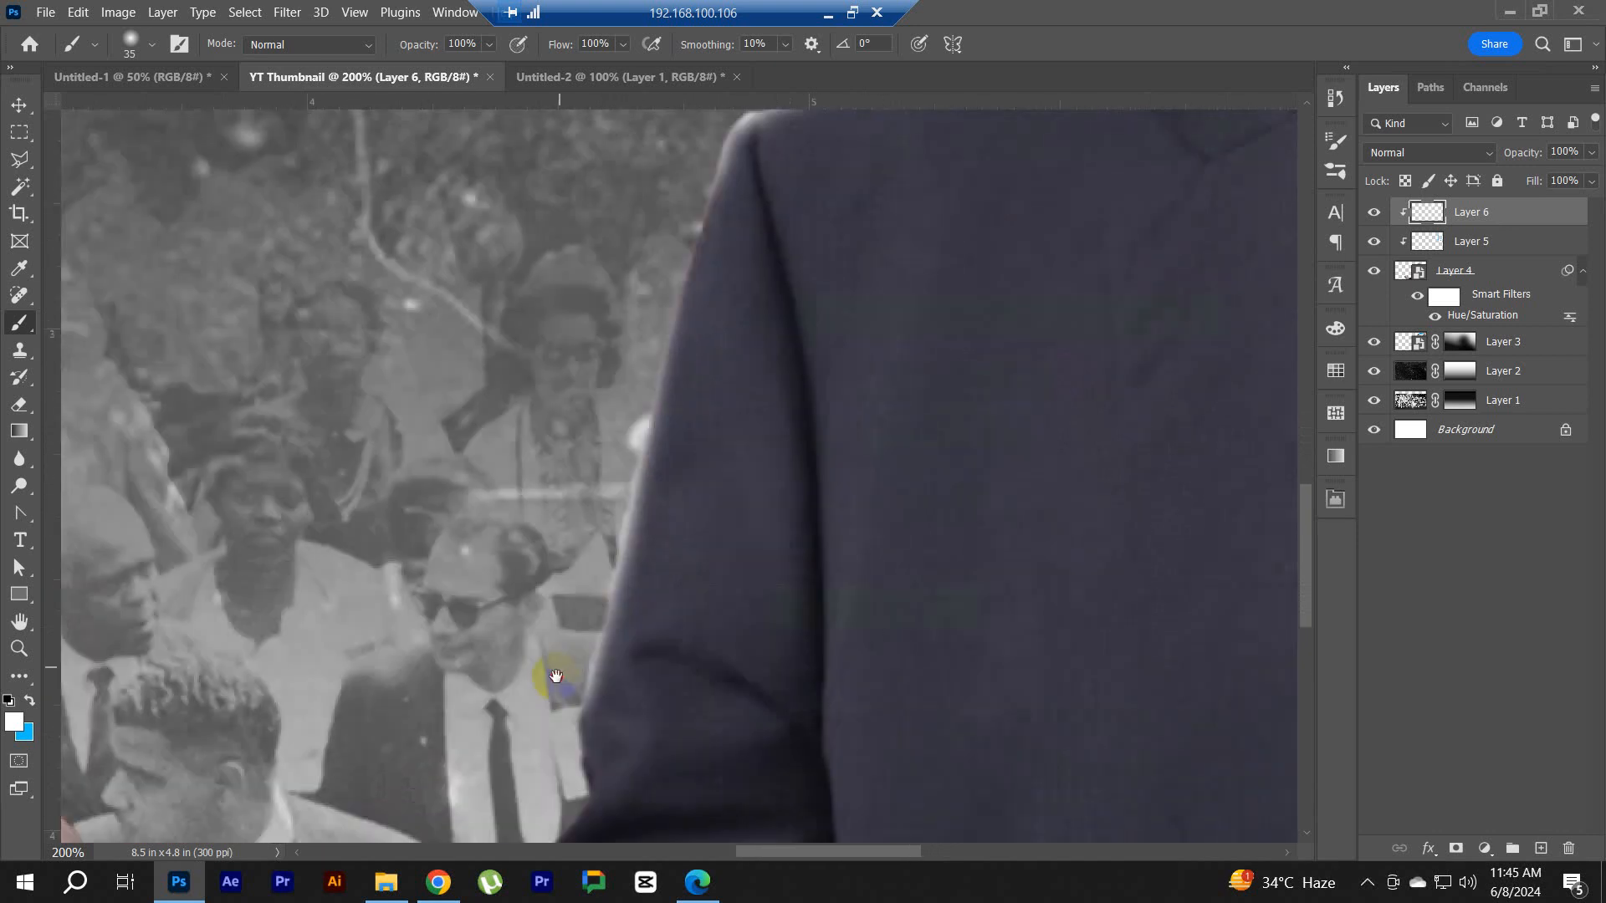
left_click_drag(593, 357, 587, 534)
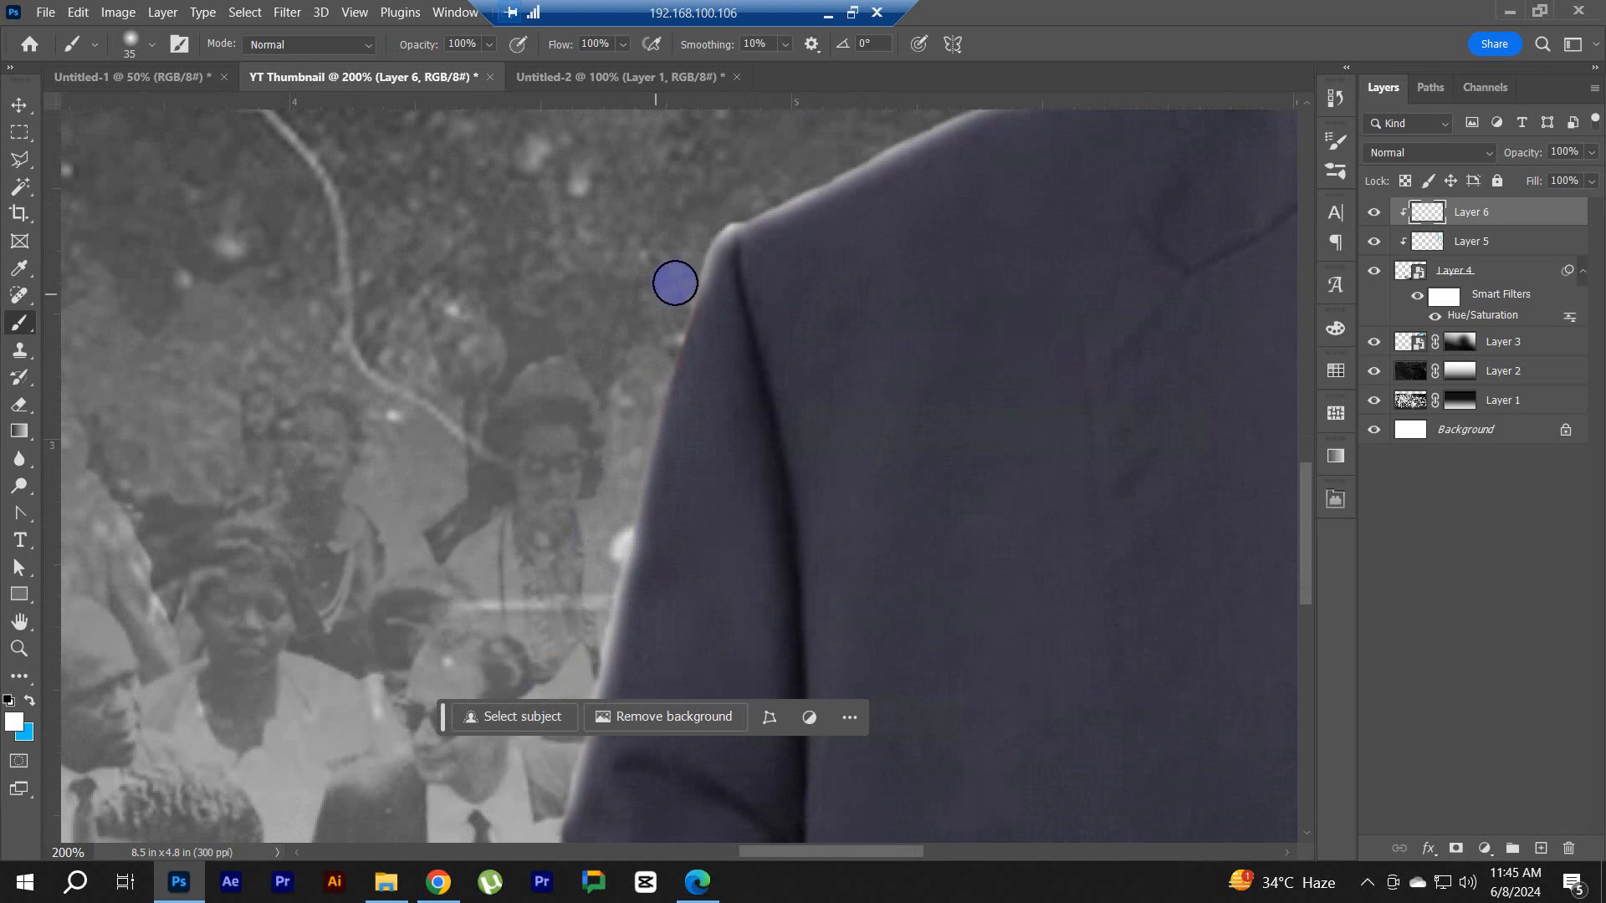
left_click(678, 280, "shift")
left_click_drag(588, 344, 630, 143)
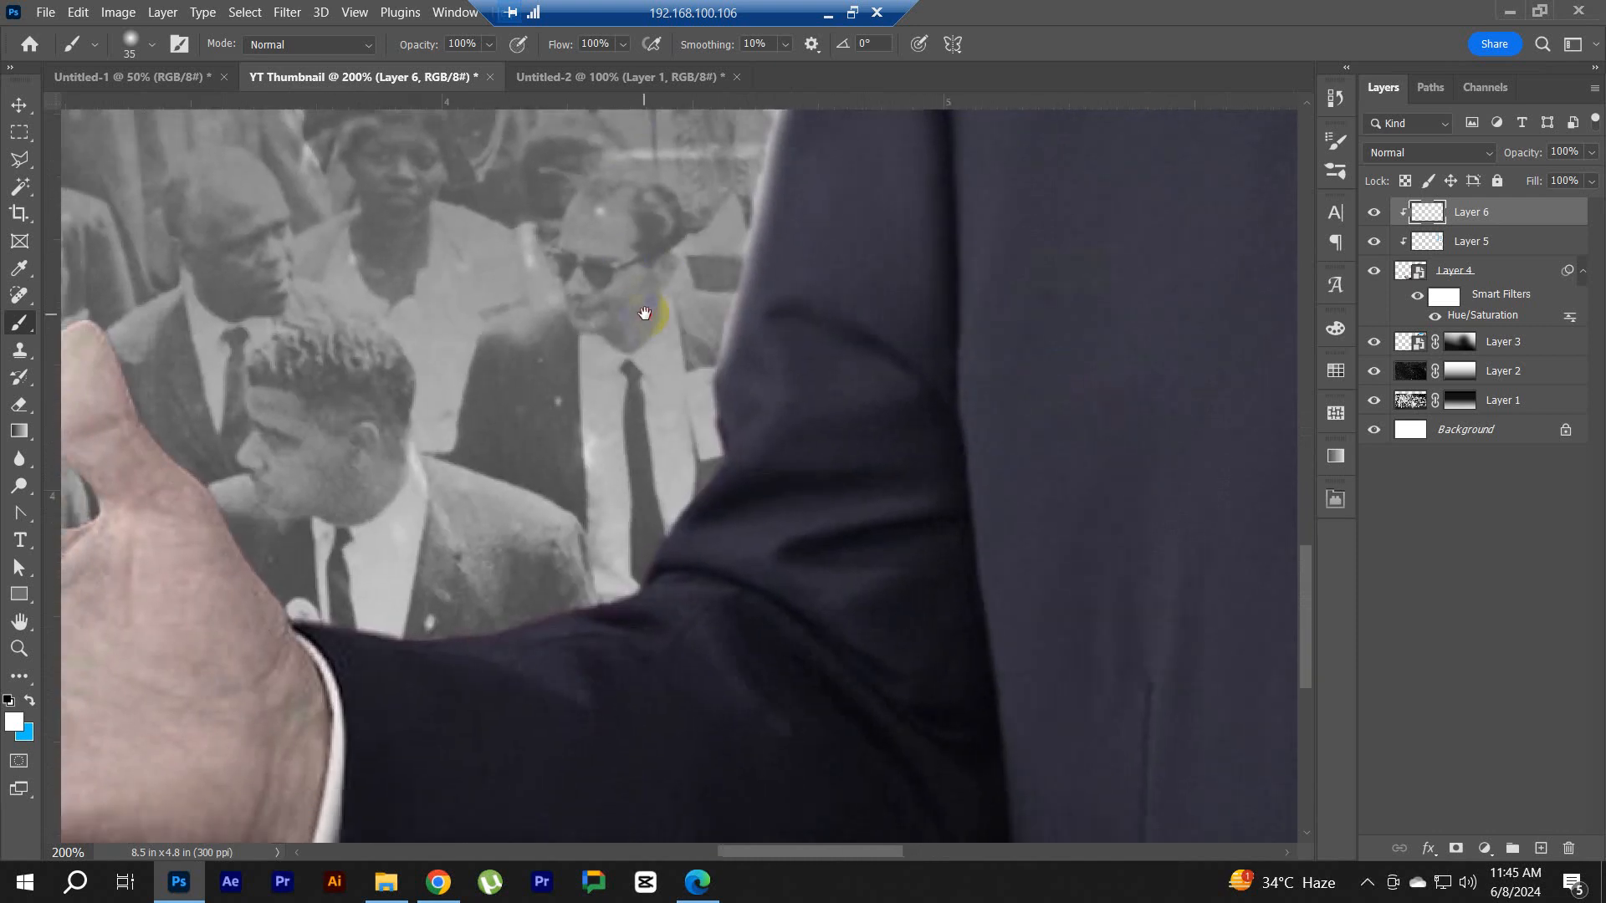
Step: Continue the white rim highlight around the elbow and along the upper edge of the outstretched forearm
mouse_move(695, 383)
left_mouse_down()
mouse_move(677, 467)
mouse_move(687, 458)
mouse_move(636, 552)
mouse_move(680, 485)
mouse_move(622, 556)
mouse_move(682, 506)
left_mouse_up()
mouse_move(719, 430)
left_mouse_down()
mouse_move(634, 562)
mouse_move(533, 611)
left_mouse_up()
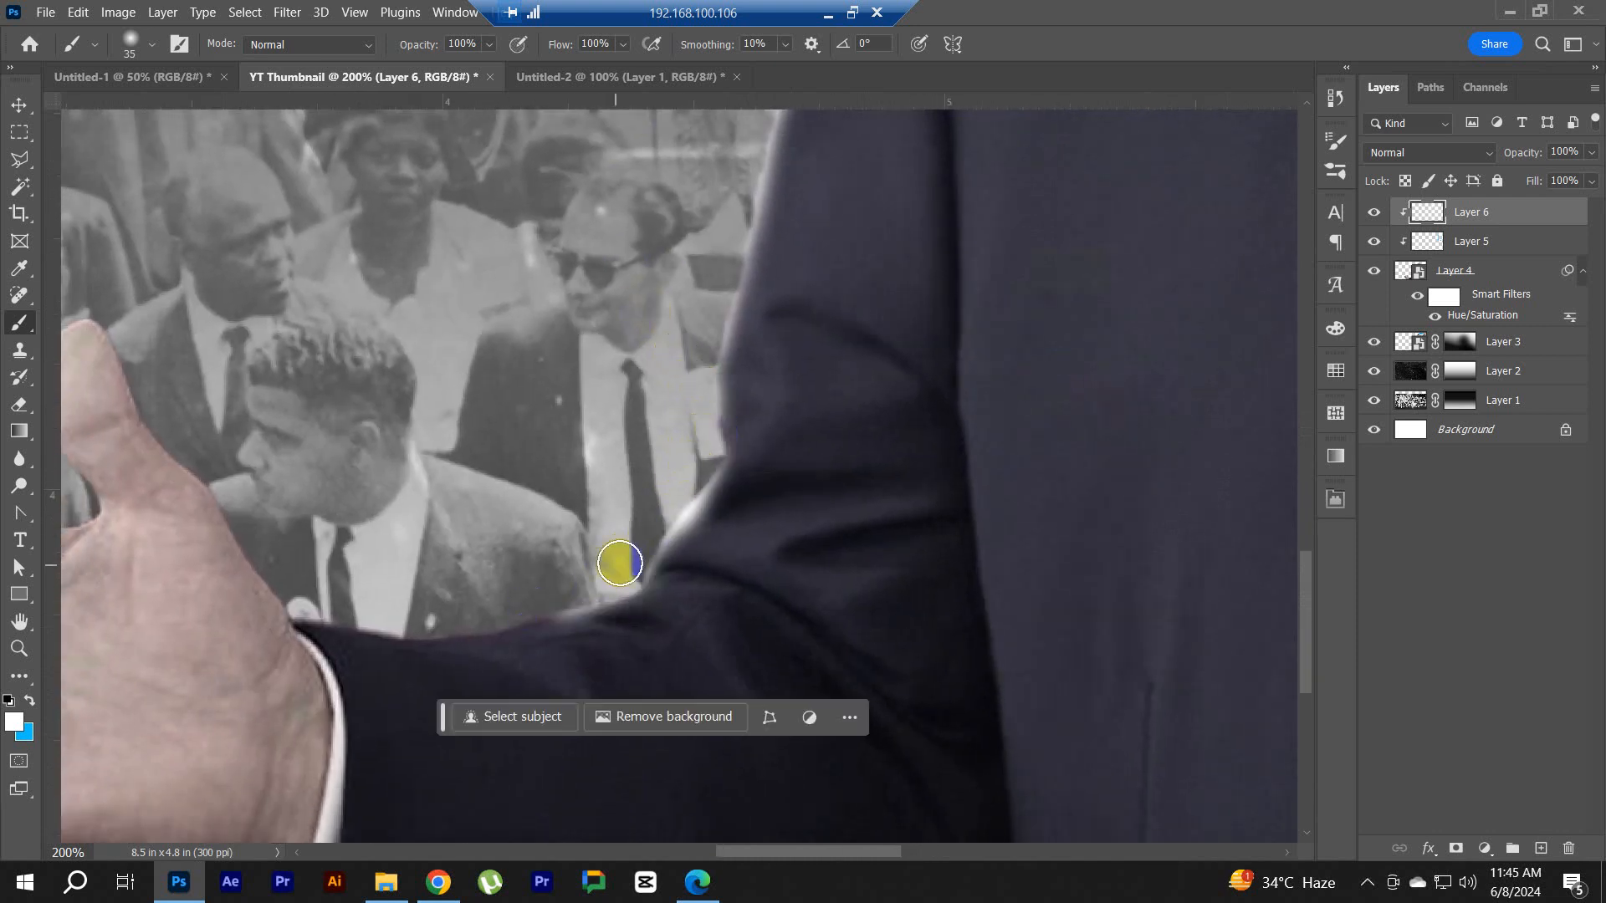
mouse_move(620, 563)
left_mouse_down()
mouse_move(484, 609)
mouse_move(366, 613)
mouse_move(321, 590)
left_mouse_up()
Step: Add a new layer above Layer 6 and clip it to the cut-out man
key("ctrl+minus")
mouse_move(791, 380)
left_mouse_down()
mouse_move(774, 373)
mouse_move(849, 300)
mouse_move(689, 572)
left_mouse_up()
key("ctrl+minus")
key("ctrl+minus")
key("ctrl+plus")
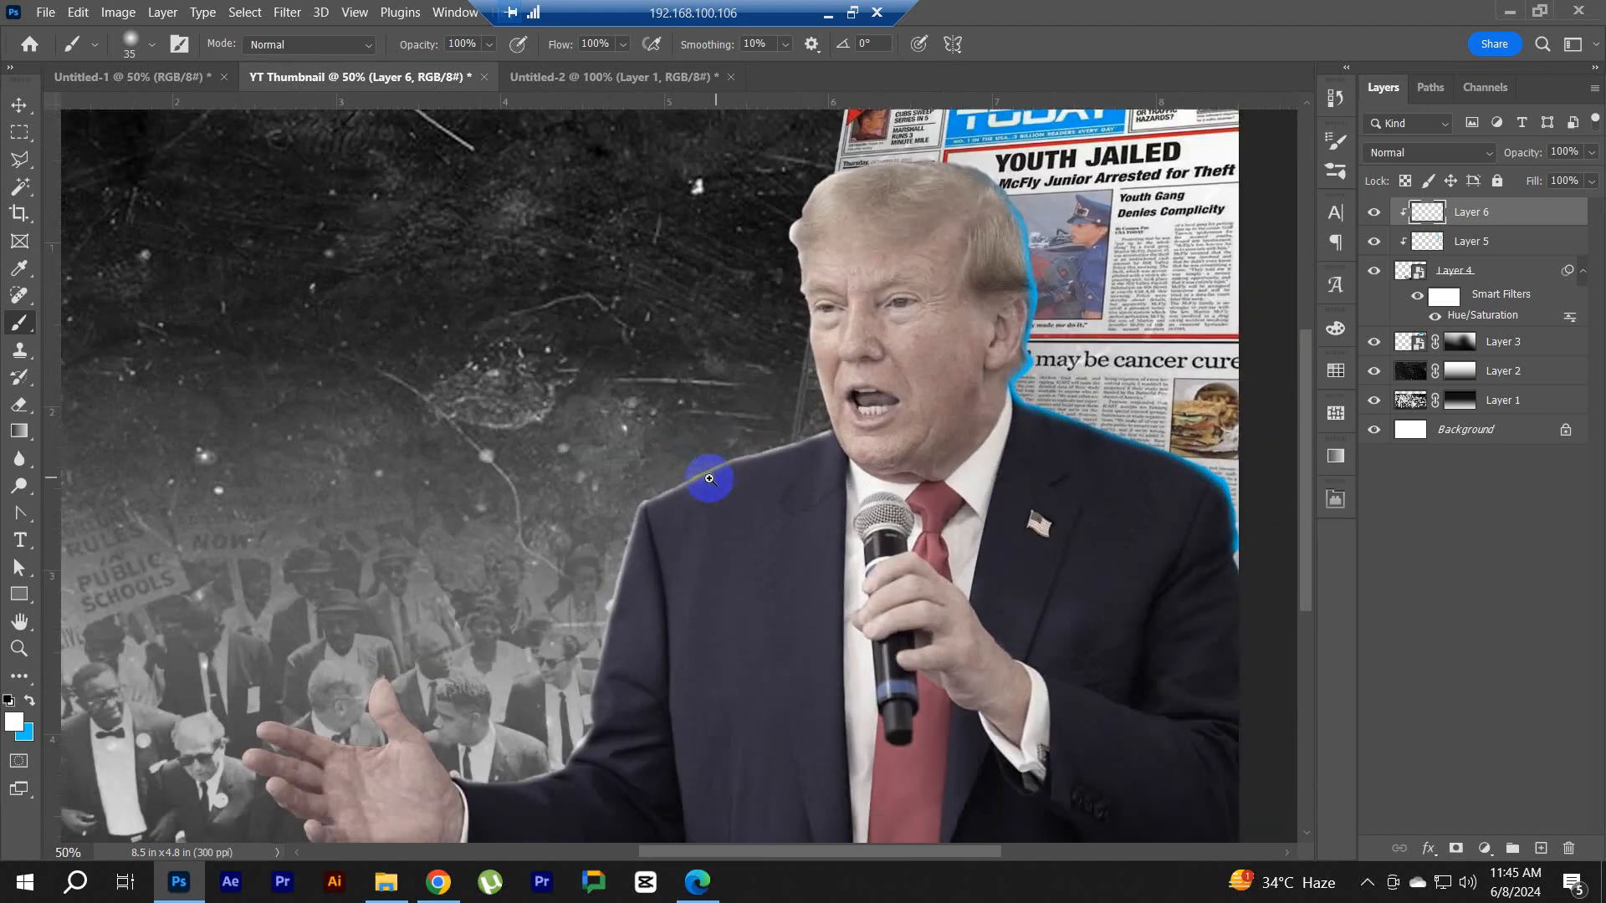
left_click(1541, 849)
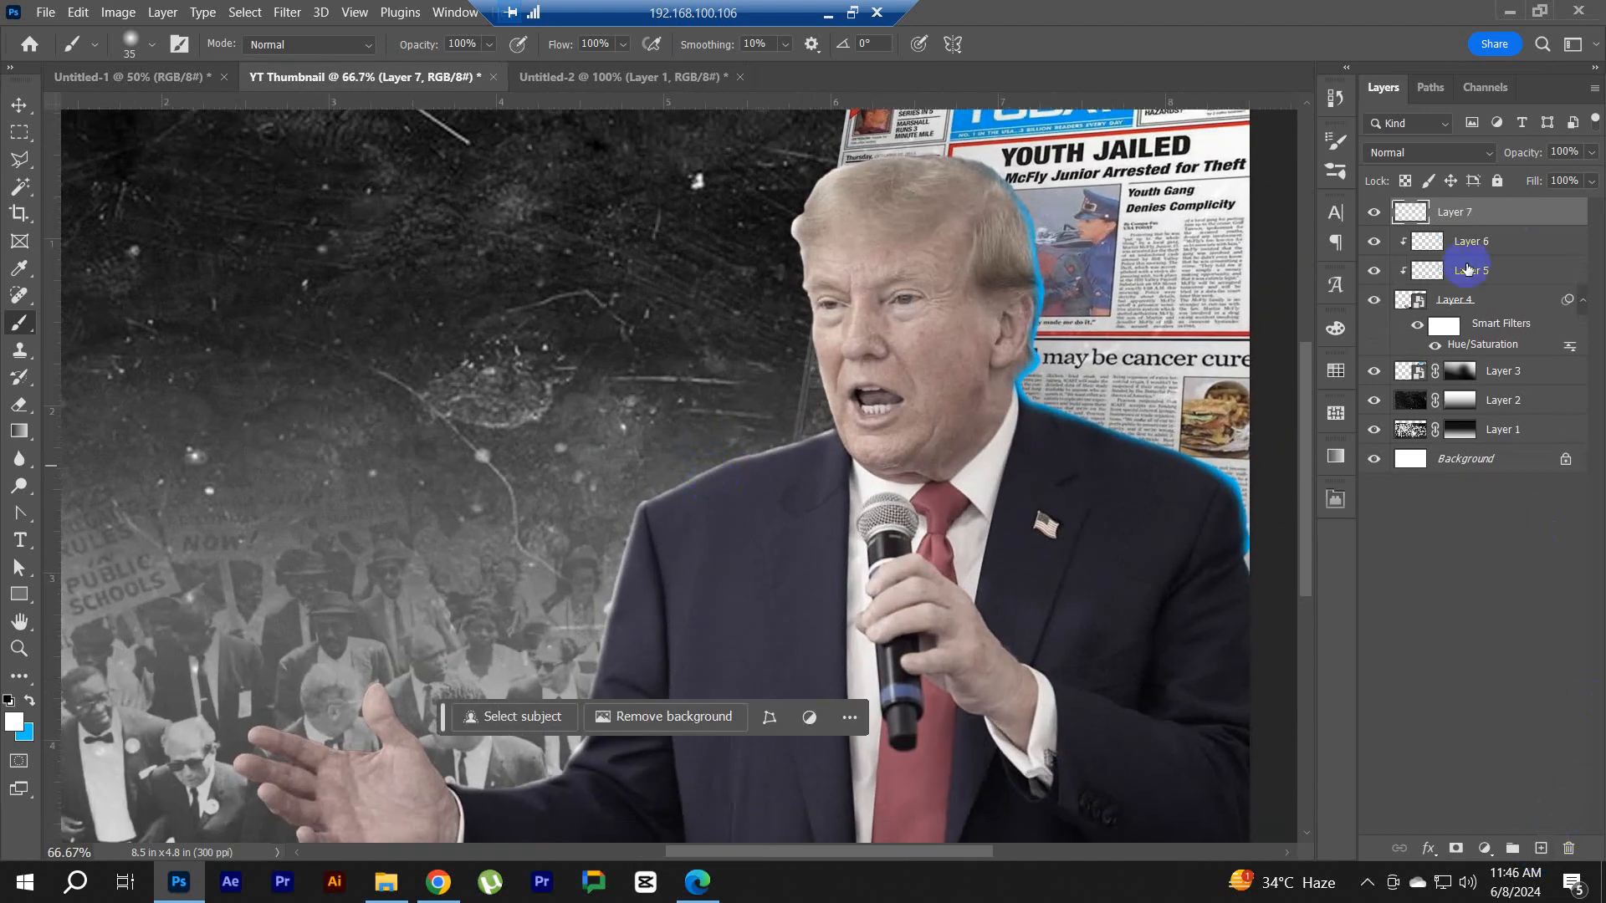
left_click(1422, 224, "alt")
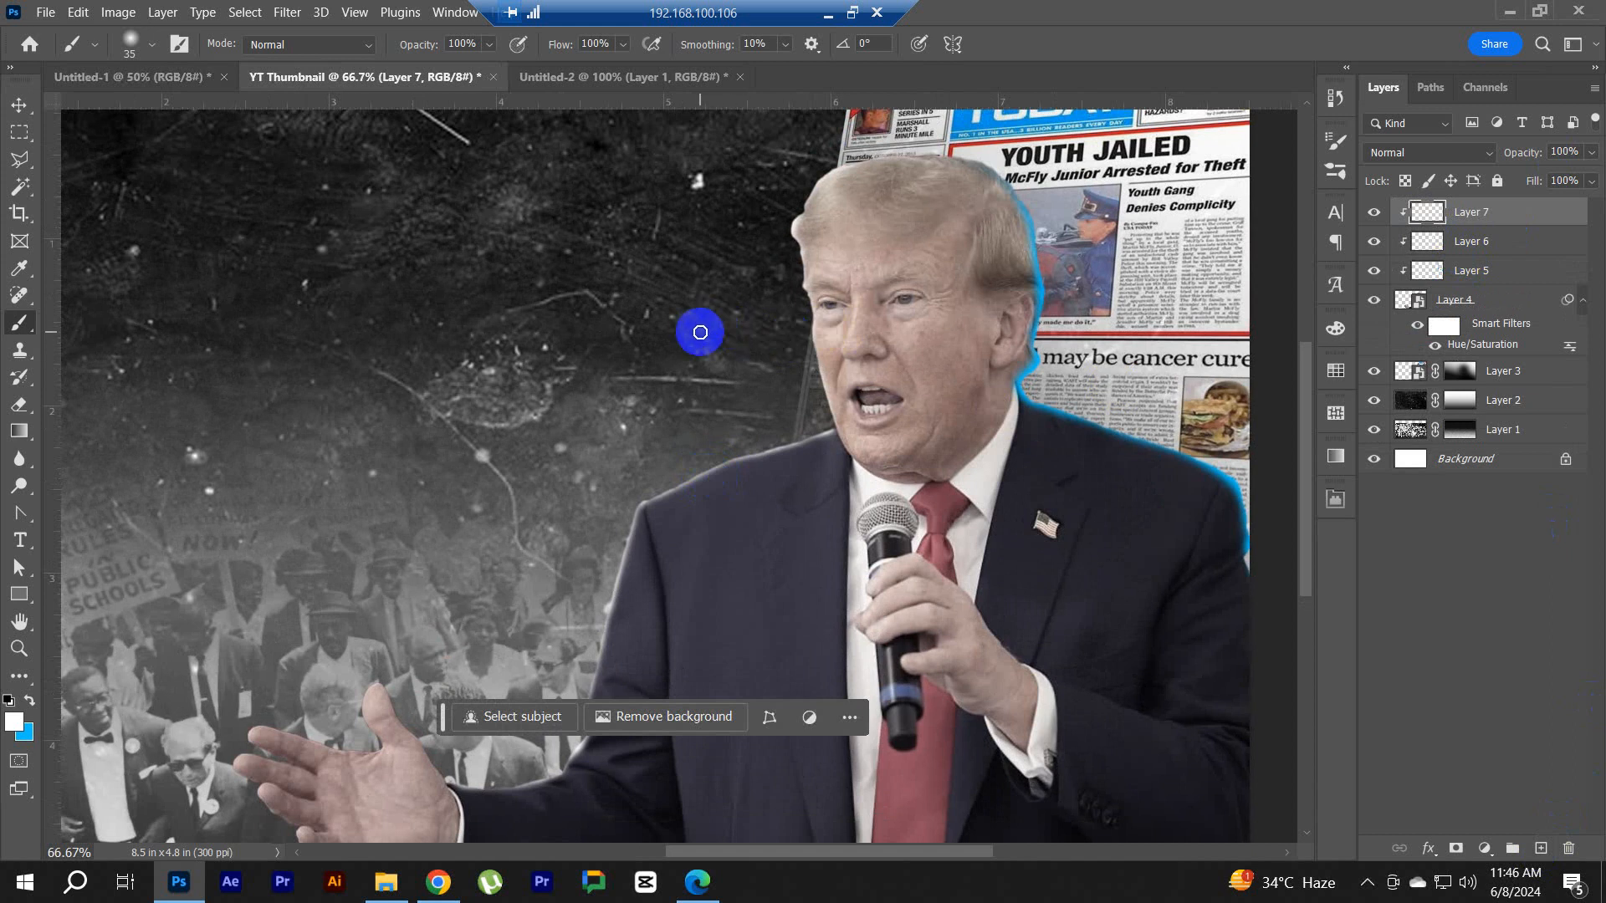
Step: Paint a faint white glow on Layer 7 over the crowd-facing side of the jacket with a soft 800 px brush
key("bracketright")
key("bracketright")
key("bracketright")
key("bracketright")
key("bracketright")
key("bracketright")
key("bracketright")
key("bracketright")
key("bracketright")
key("bracketright")
key("bracketright")
key("bracketright")
key("bracketright")
key("bracketright")
key("bracketright")
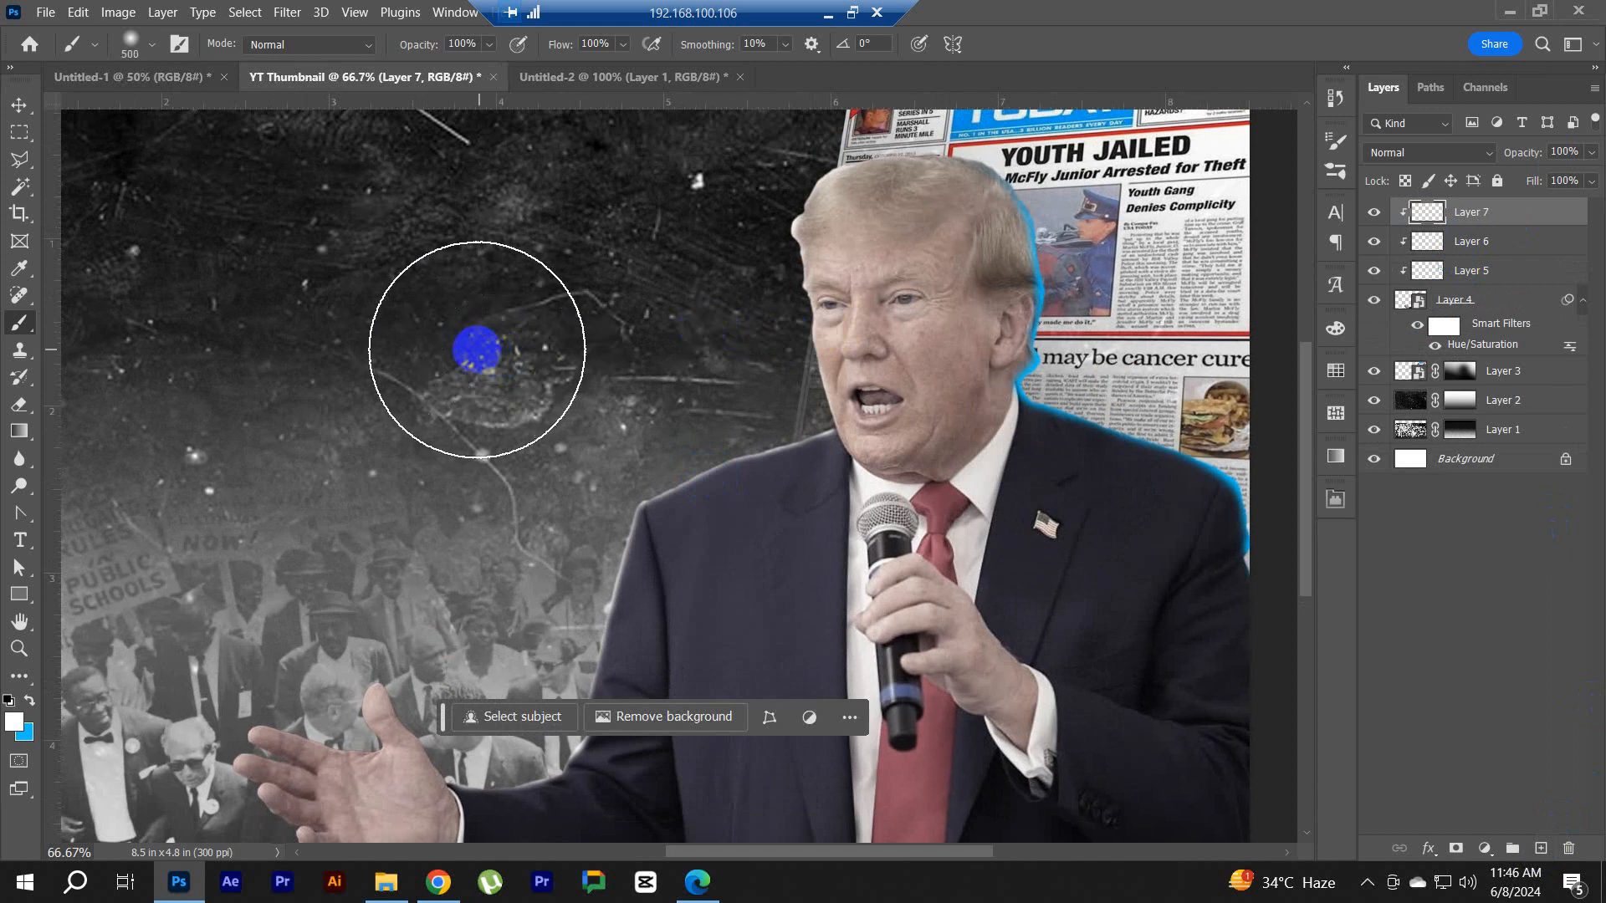
key("bracketright")
key("bracketright")
key("bracketright")
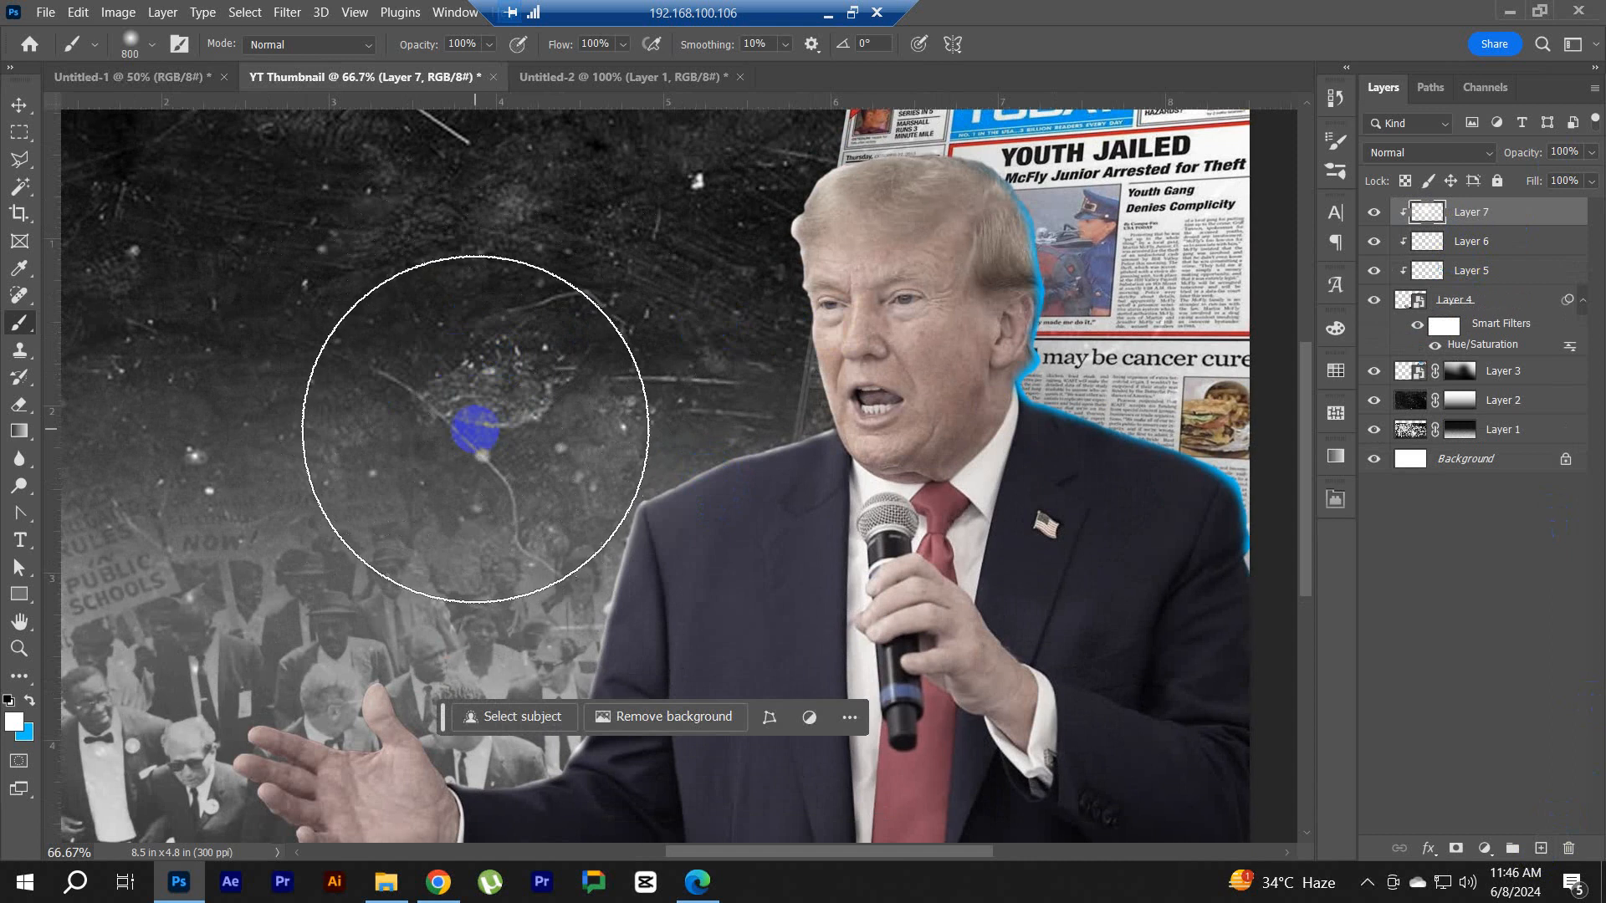
left_click_drag(469, 435, 471, 303)
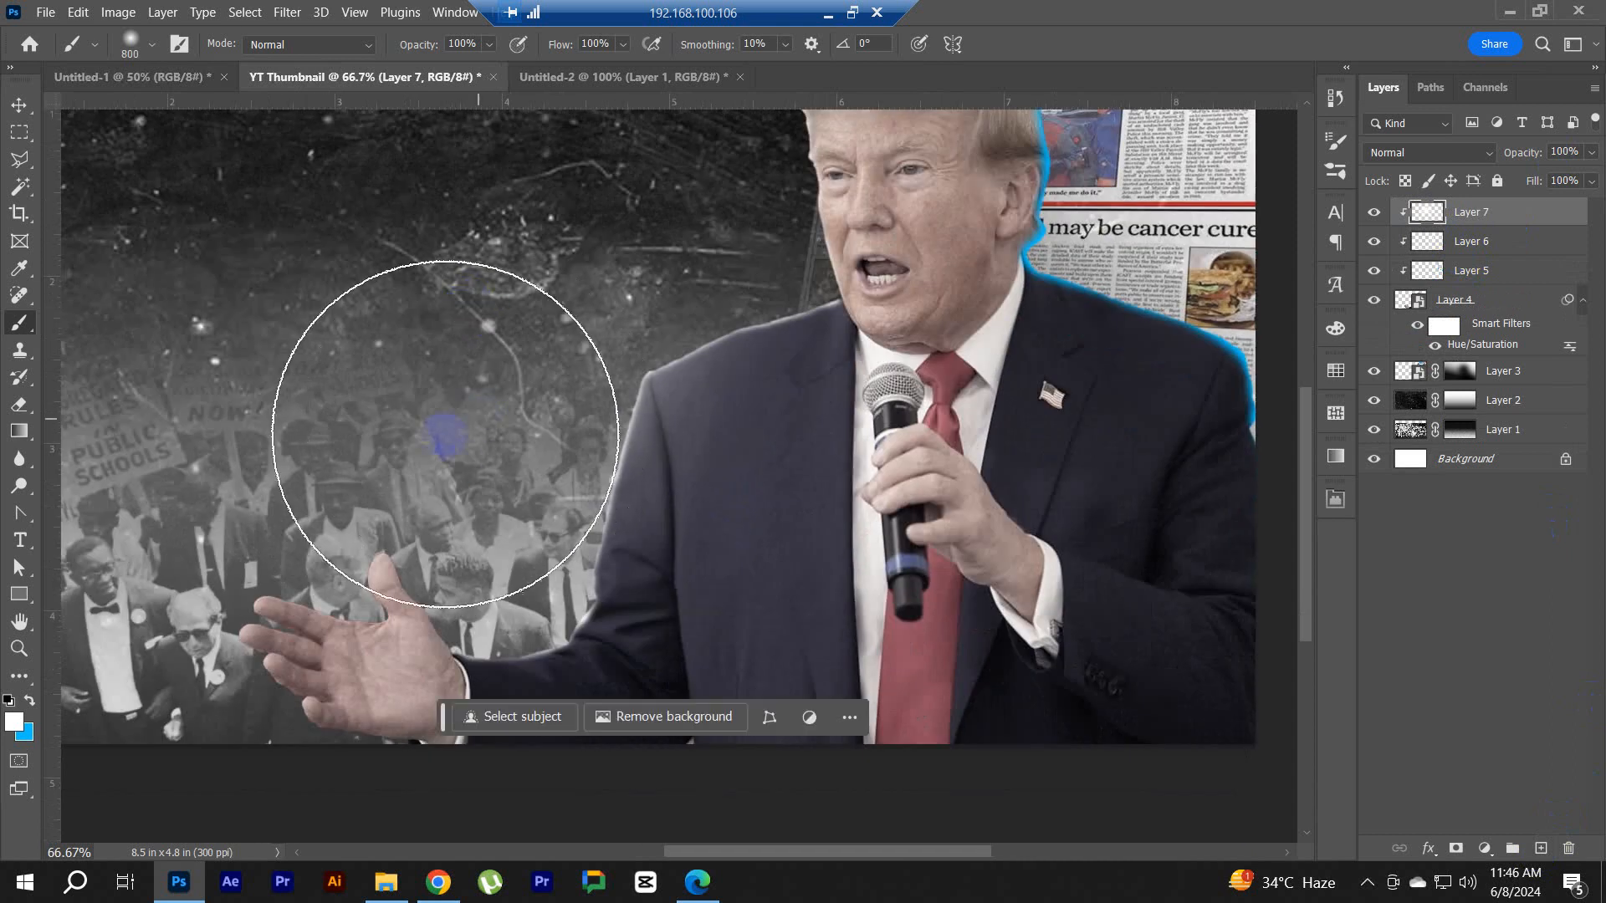
mouse_move(466, 362)
left_mouse_down()
mouse_move(450, 463)
mouse_move(351, 401)
mouse_move(351, 419)
left_mouse_up()
left_click(620, 306)
scroll(351, 417, "down", 1)
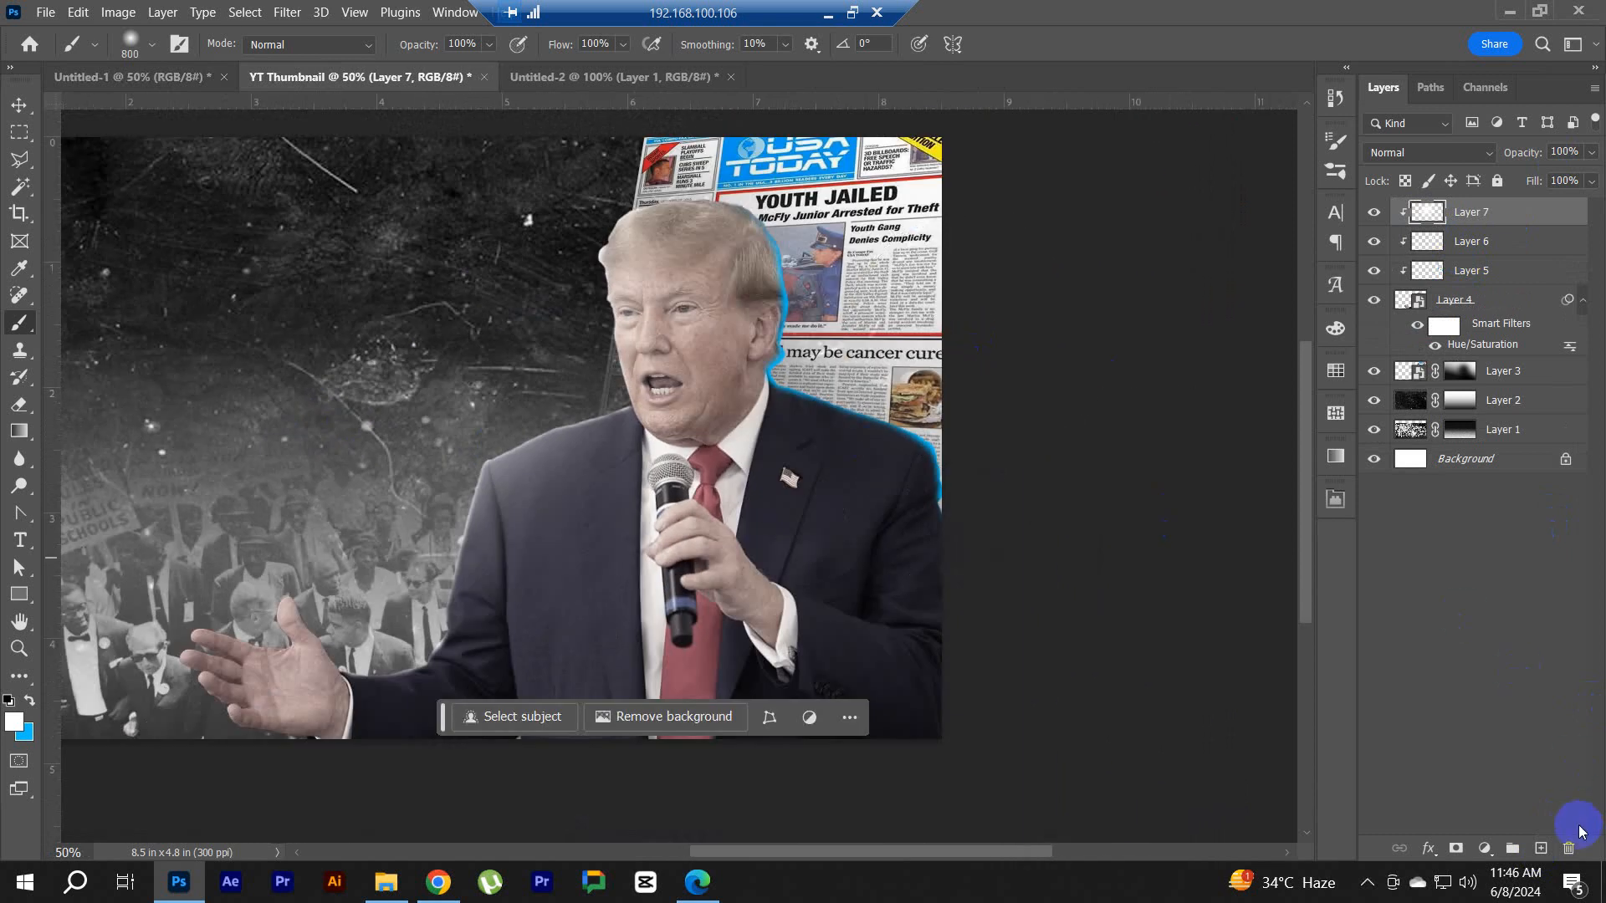
Step: Add another layer clipped to the man and paint soft black shading on the newspaper-facing side of the jacket, enlarging the brush to 900 px
left_click(1540, 851)
left_click(1419, 224, "alt")
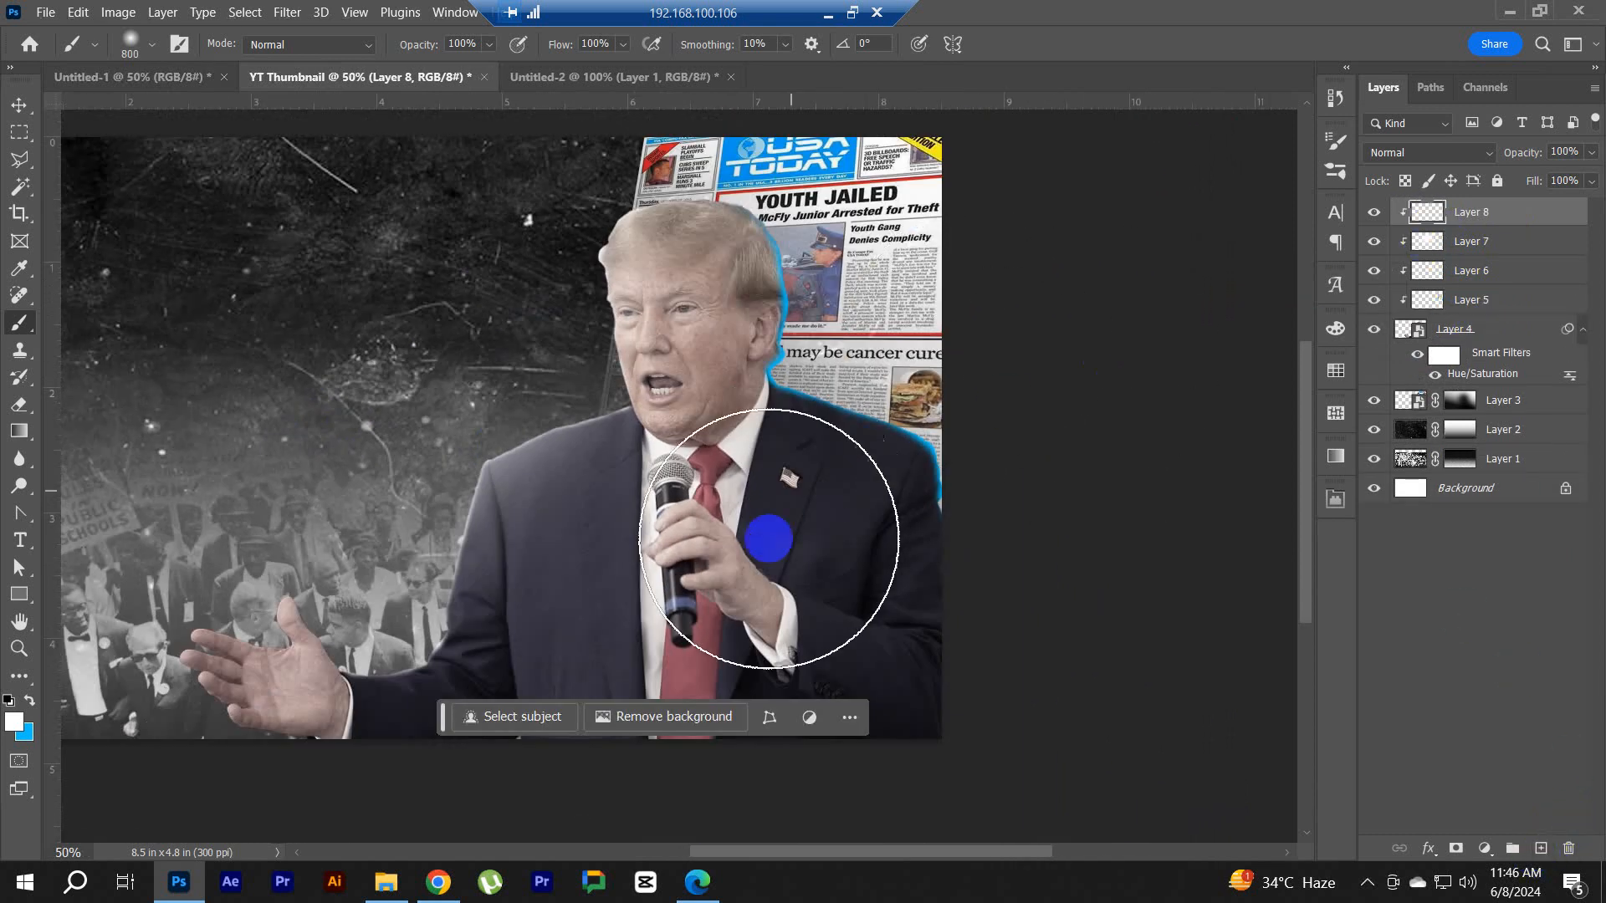
left_click(866, 591, "alt")
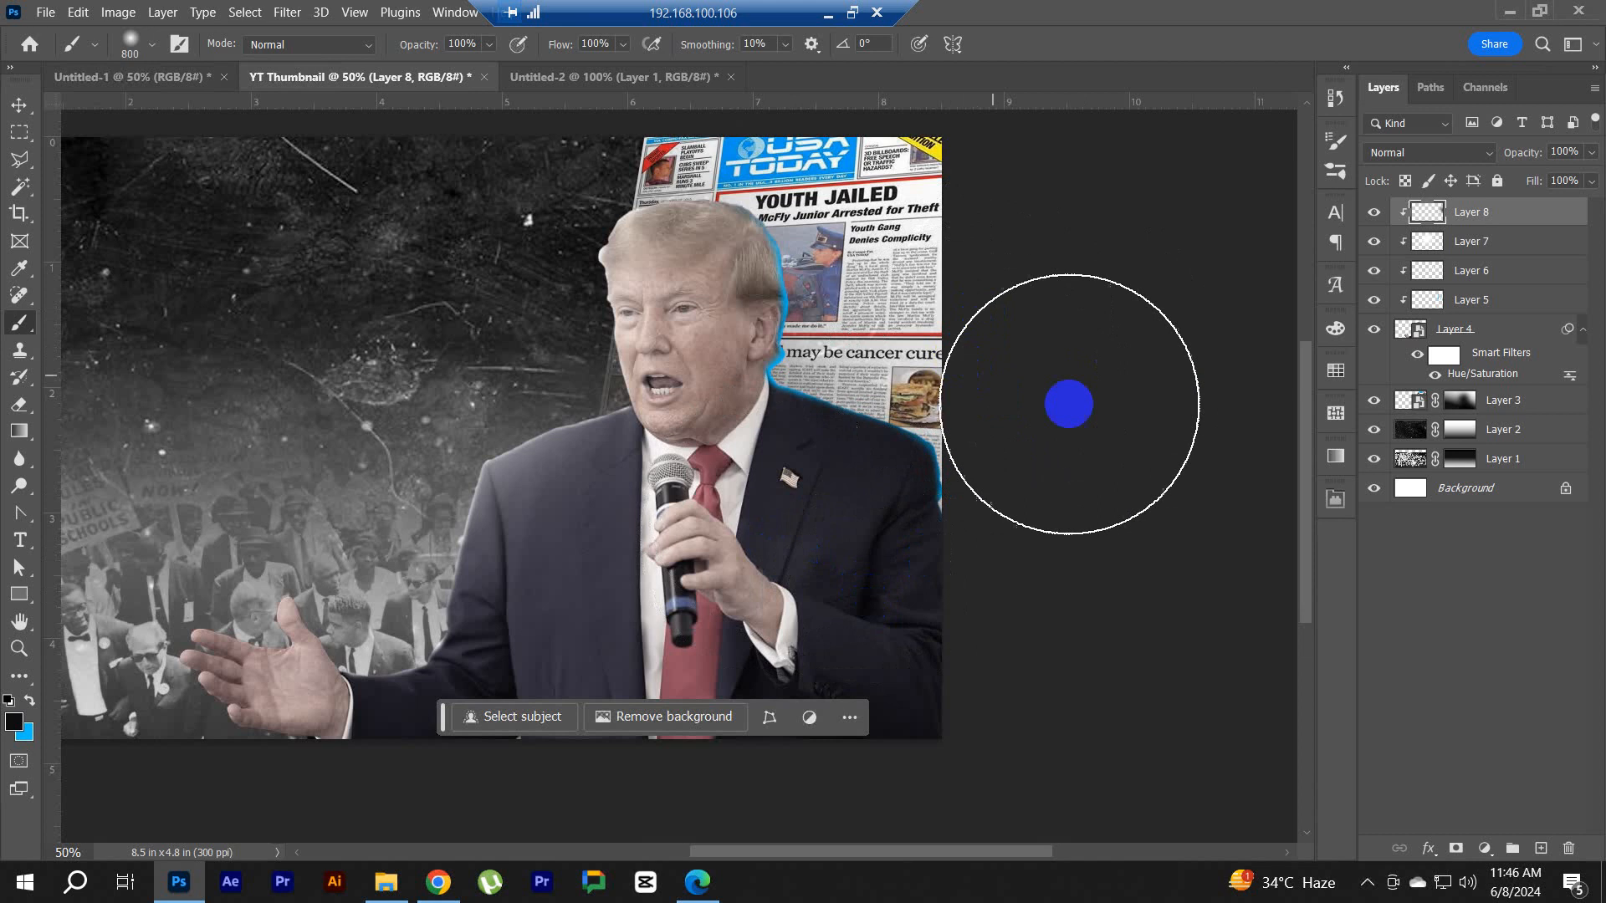
key("bracketright")
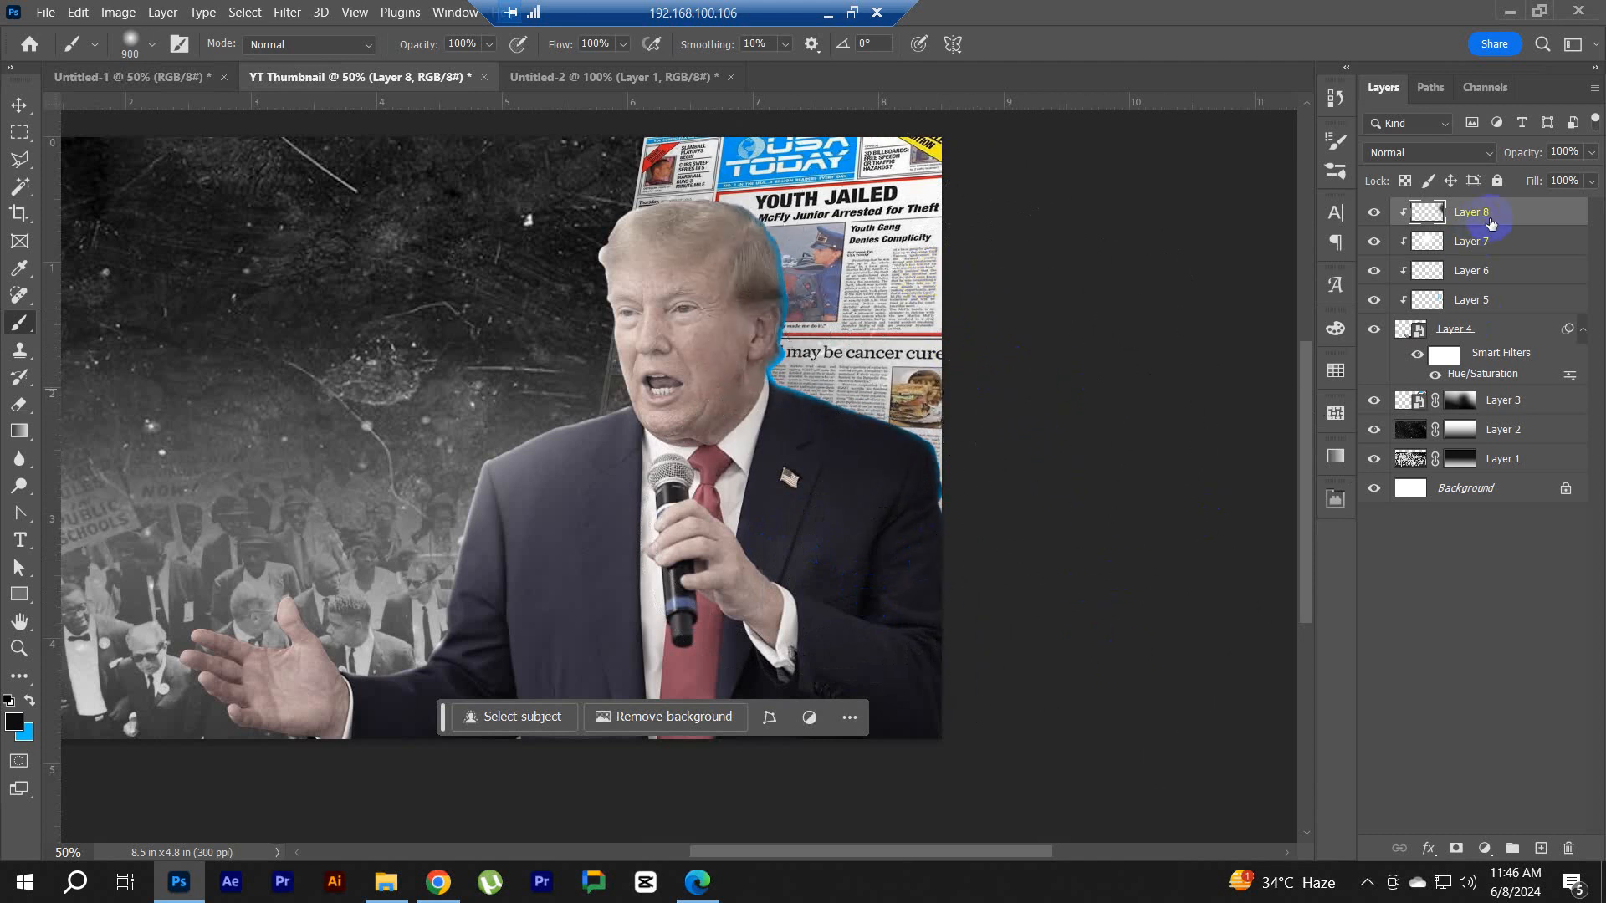
Step: Move Layer 8 directly above Layer 4, beneath Layer 5, and toggle Layer 5's visibility to compare the blue rim light
left_click_drag(1477, 214, 1505, 333)
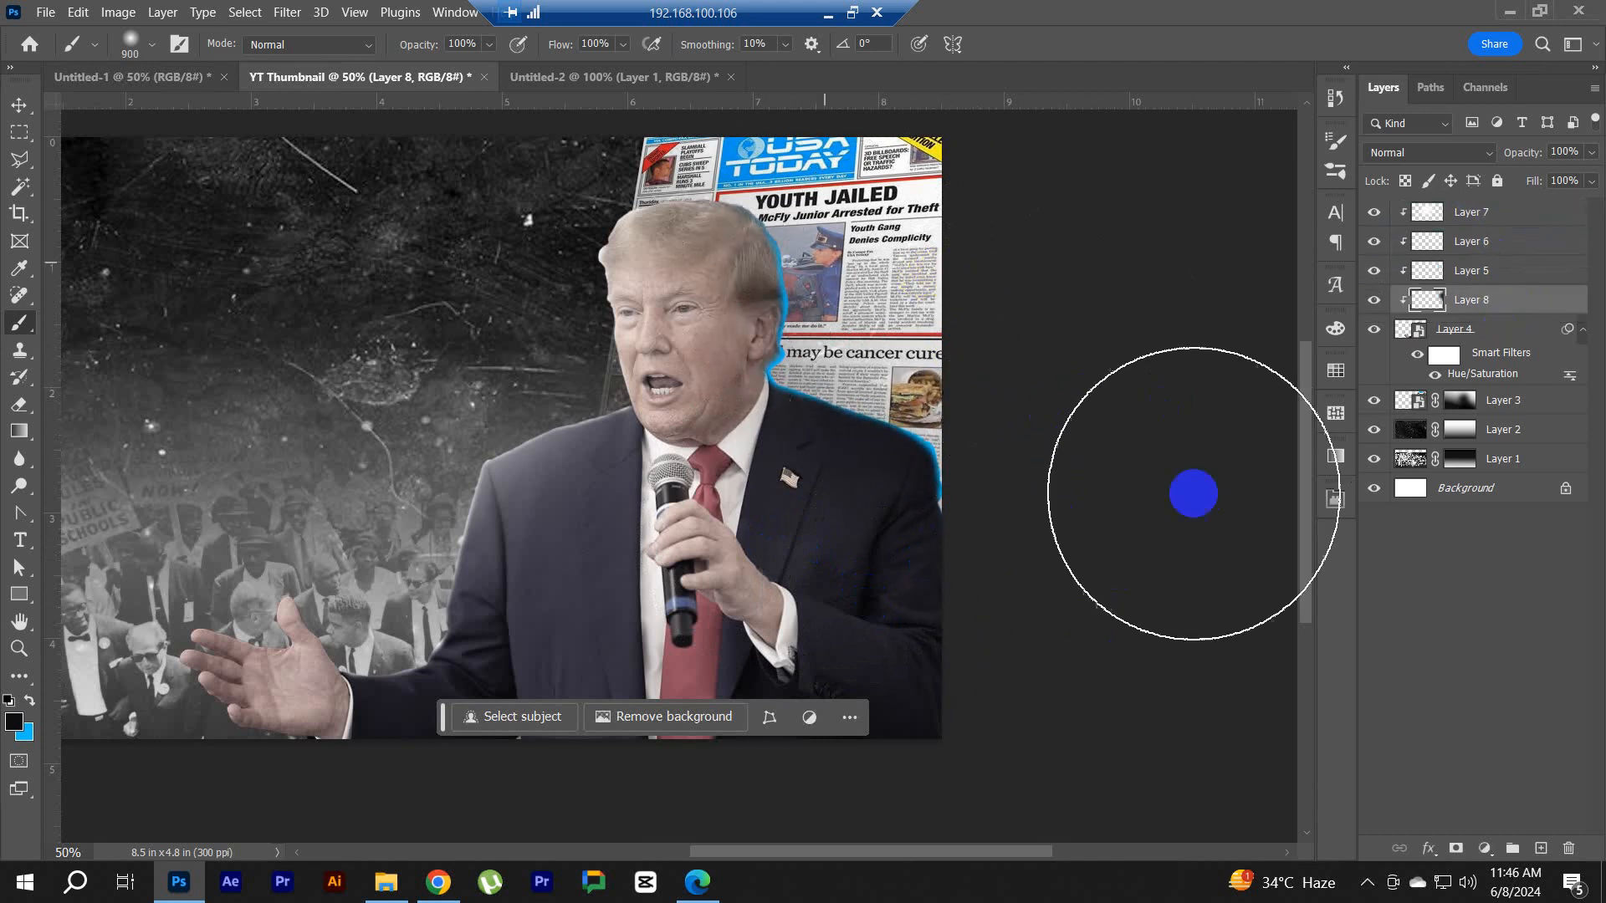
left_click(1374, 270)
left_click(1374, 271)
left_click(1374, 270)
left_click(1374, 270)
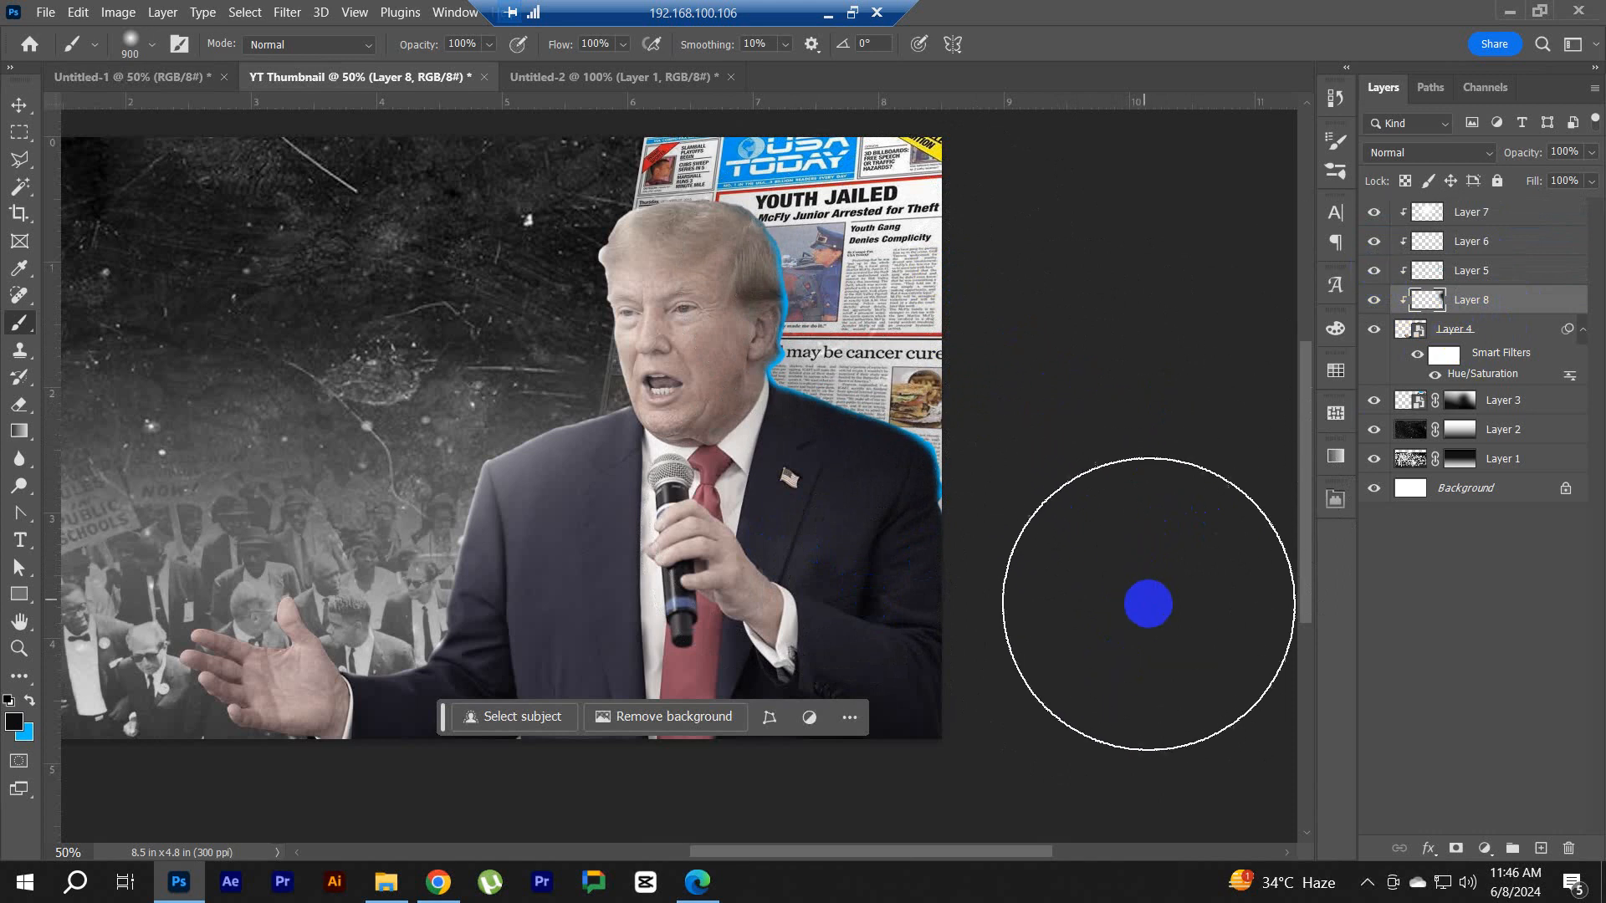
scroll(950, 348, "up", 3)
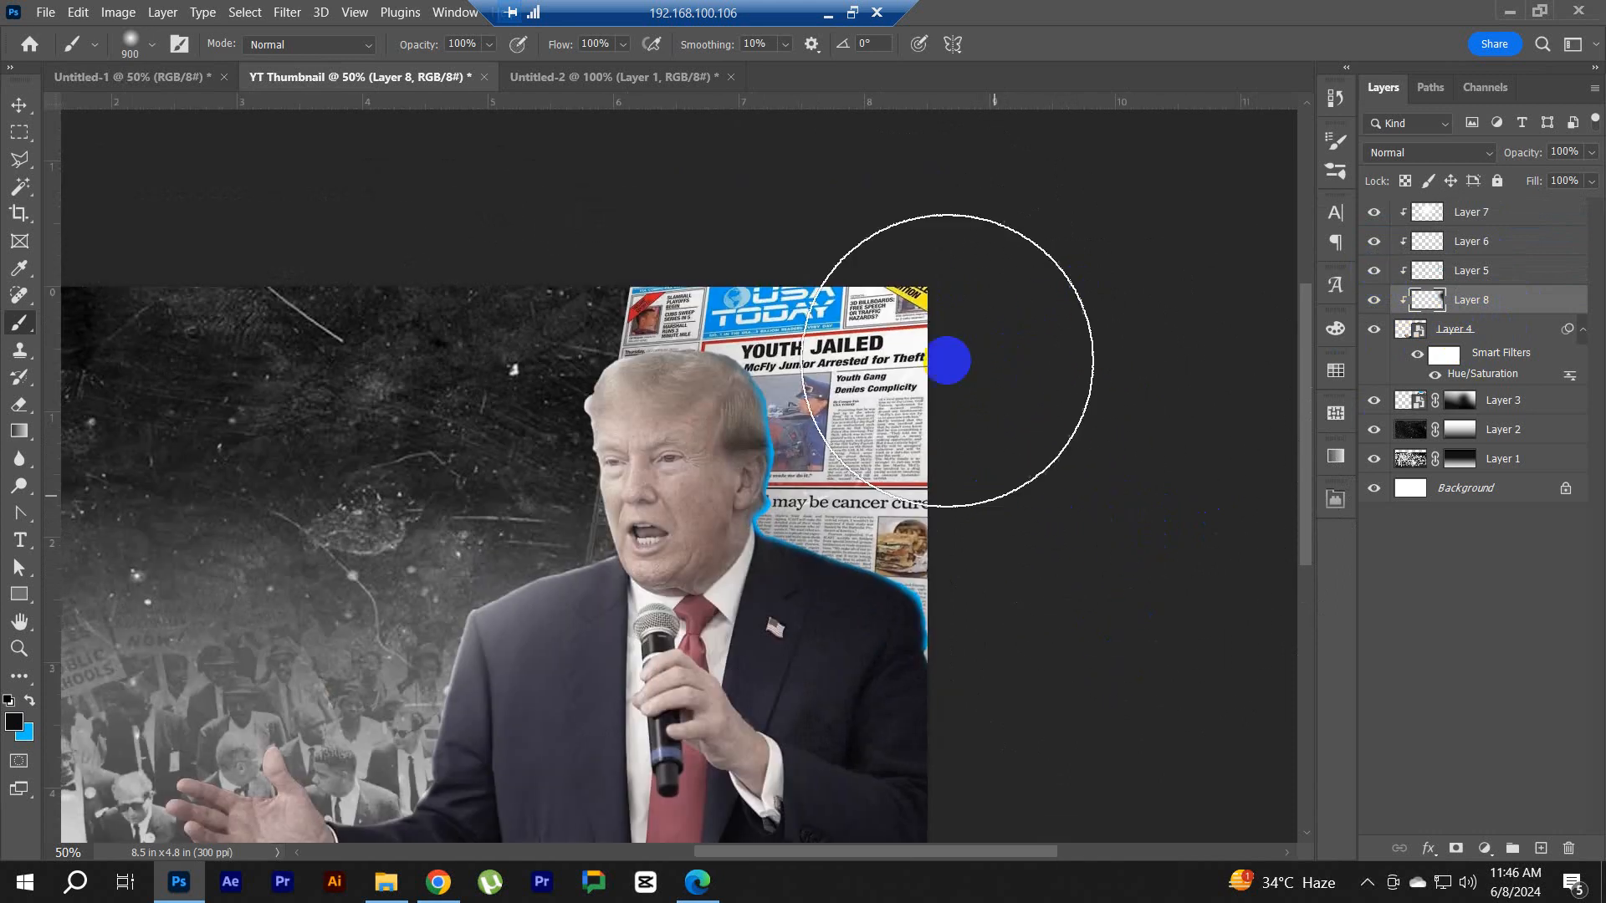
left_click(1434, 589)
scroll(812, 400, "down", 1)
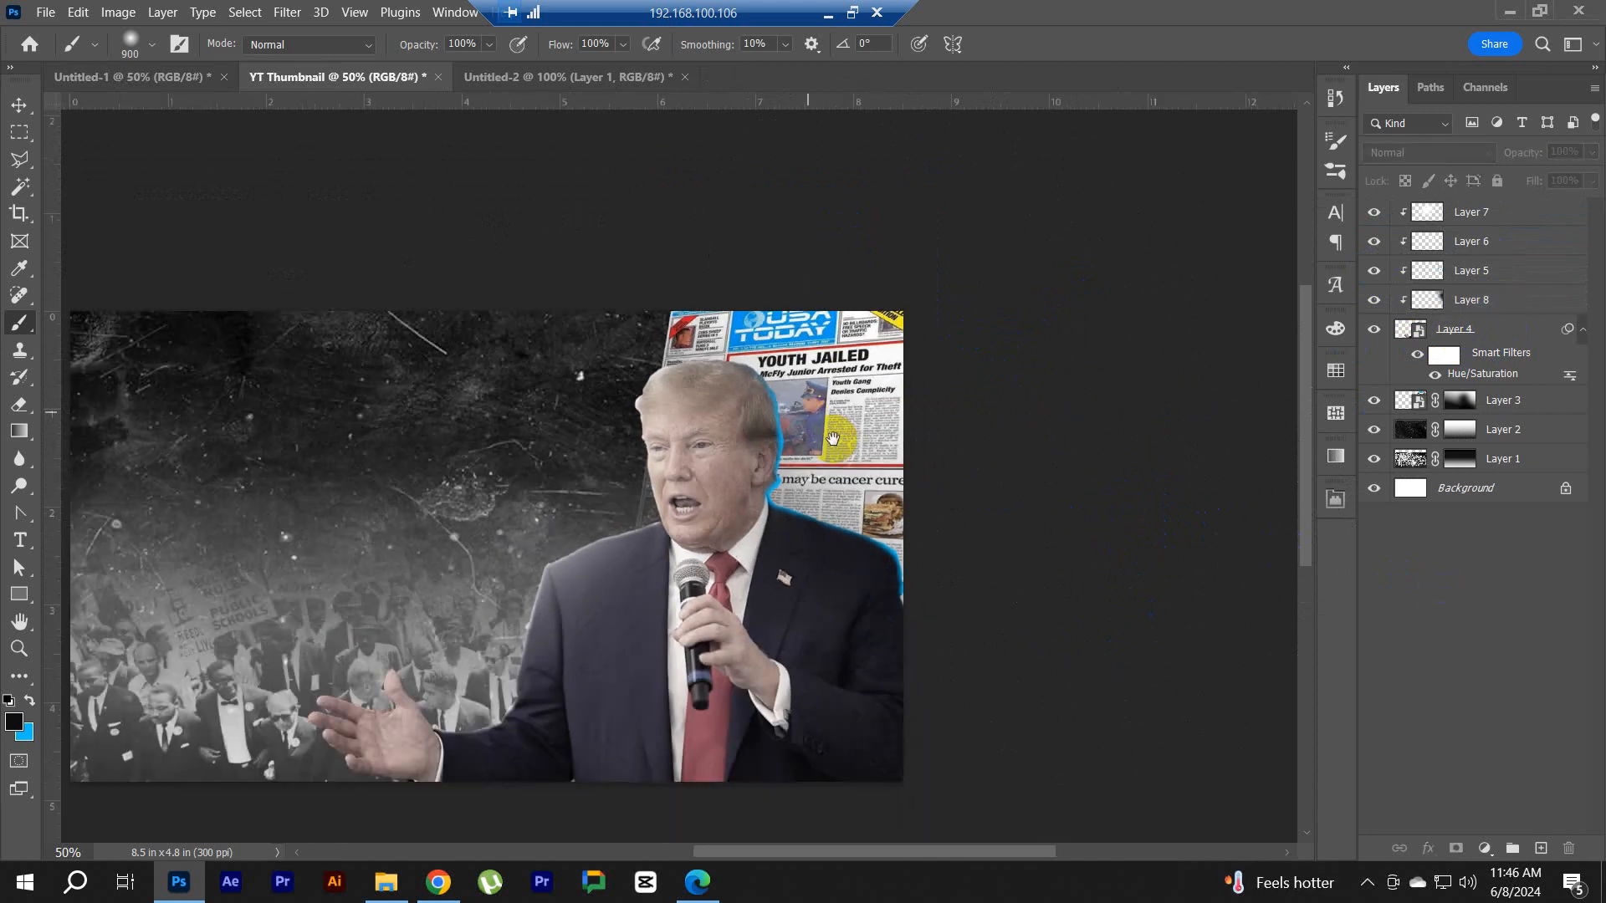
left_click_drag(833, 440, 835, 395)
key("v")
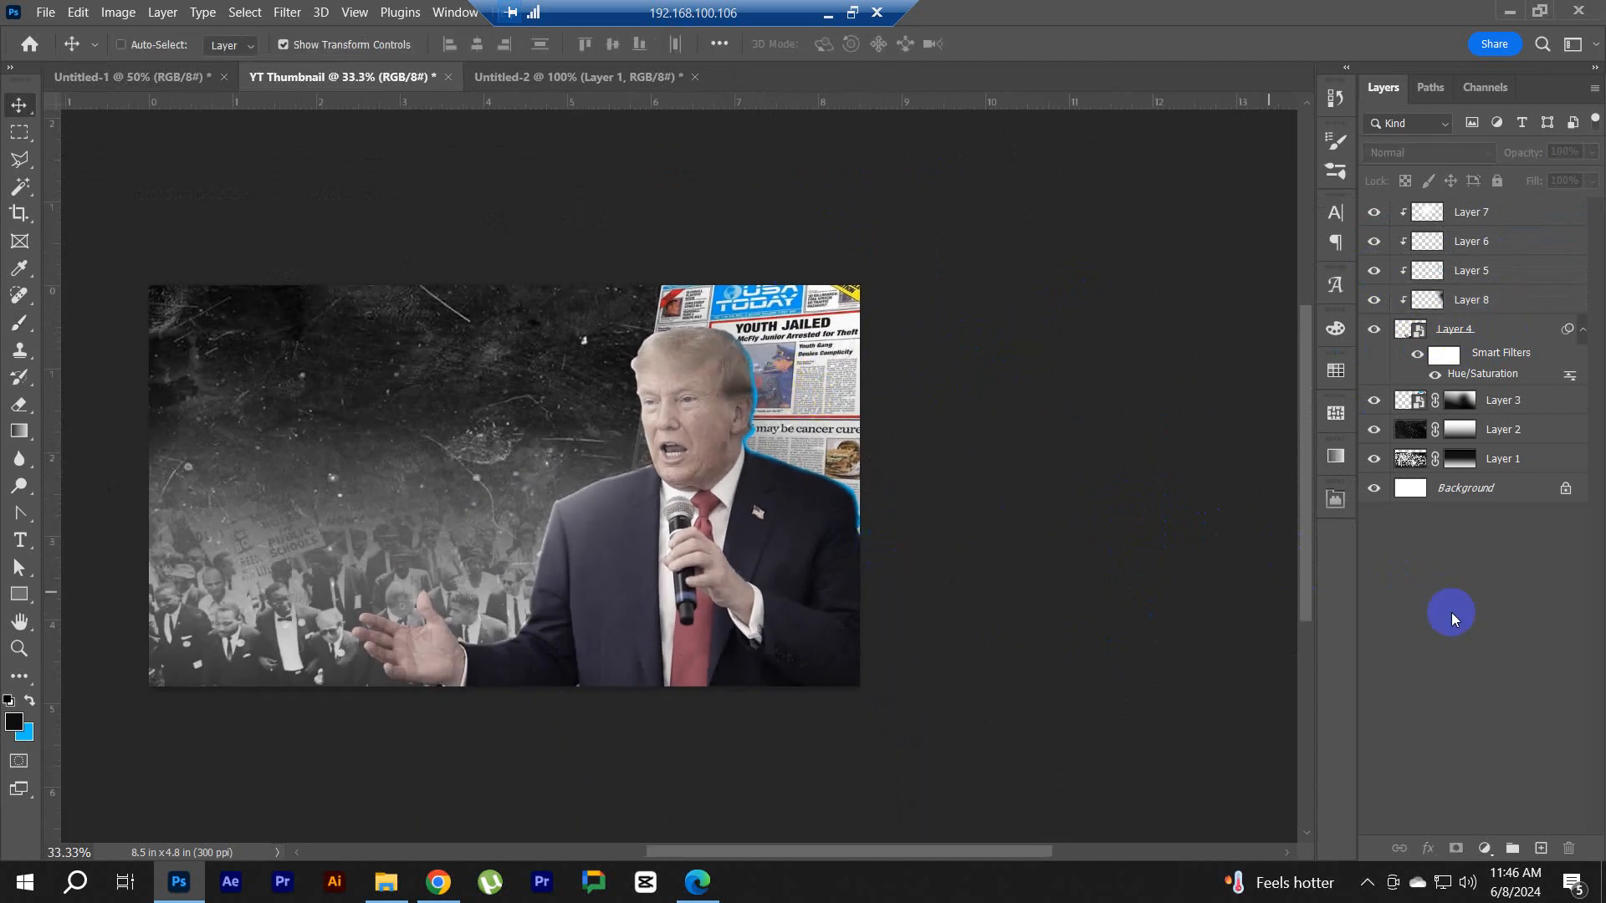
Step: Select the newspaper layer, Layer 3, and check the "STALIN'S TERRIFYING RISE" reference in the Untitled-1 document
left_click(1525, 382)
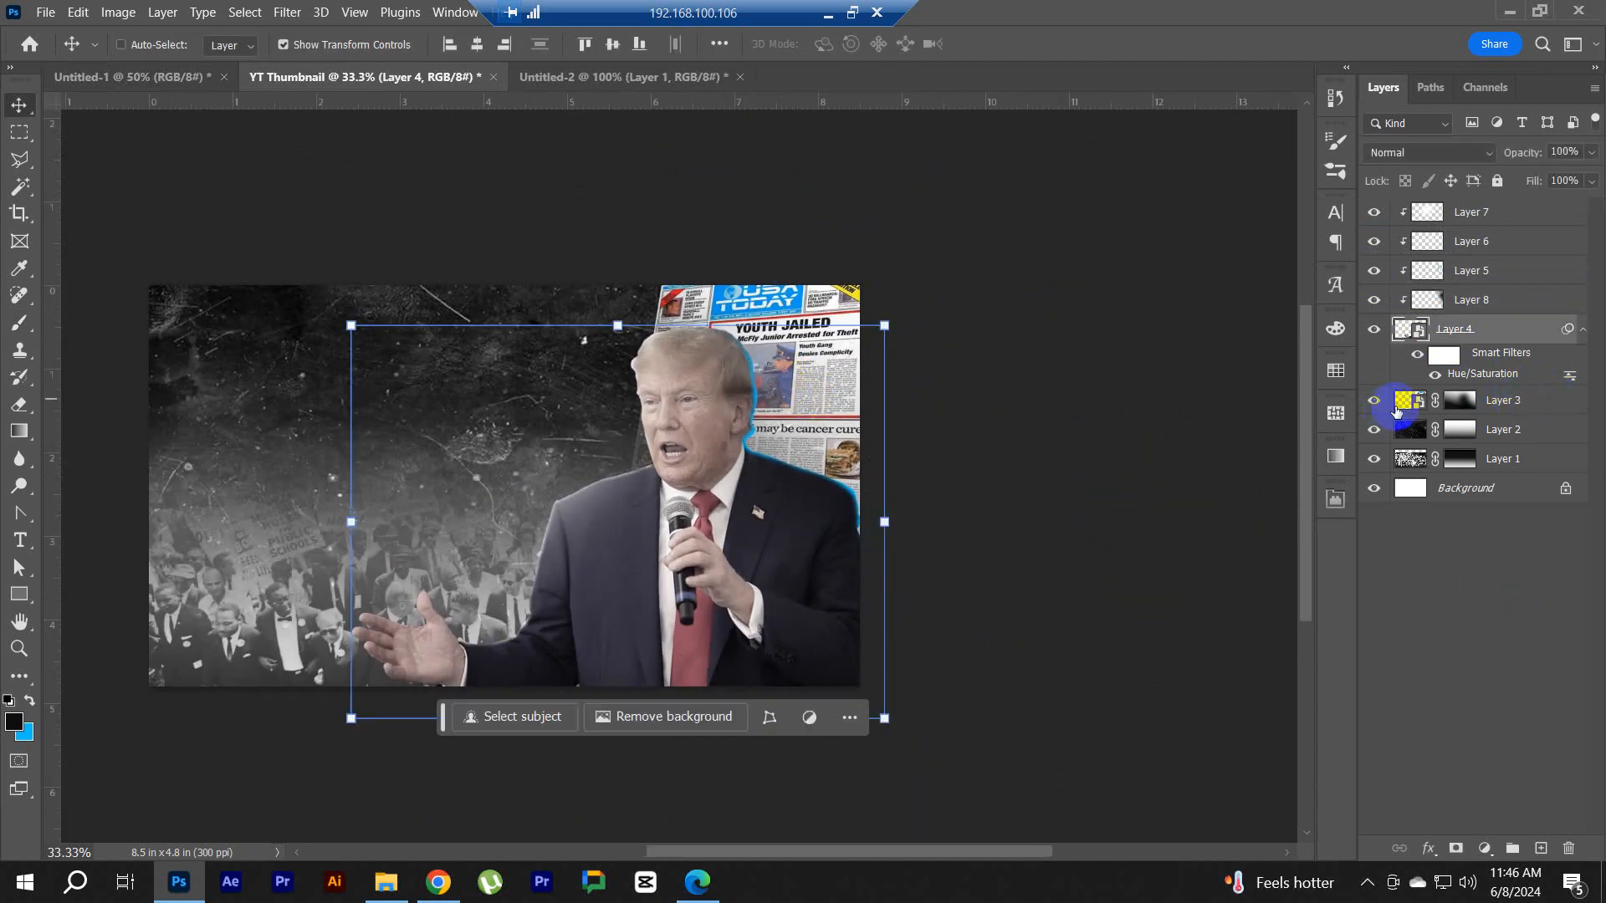
left_click(1542, 410)
left_click(163, 79)
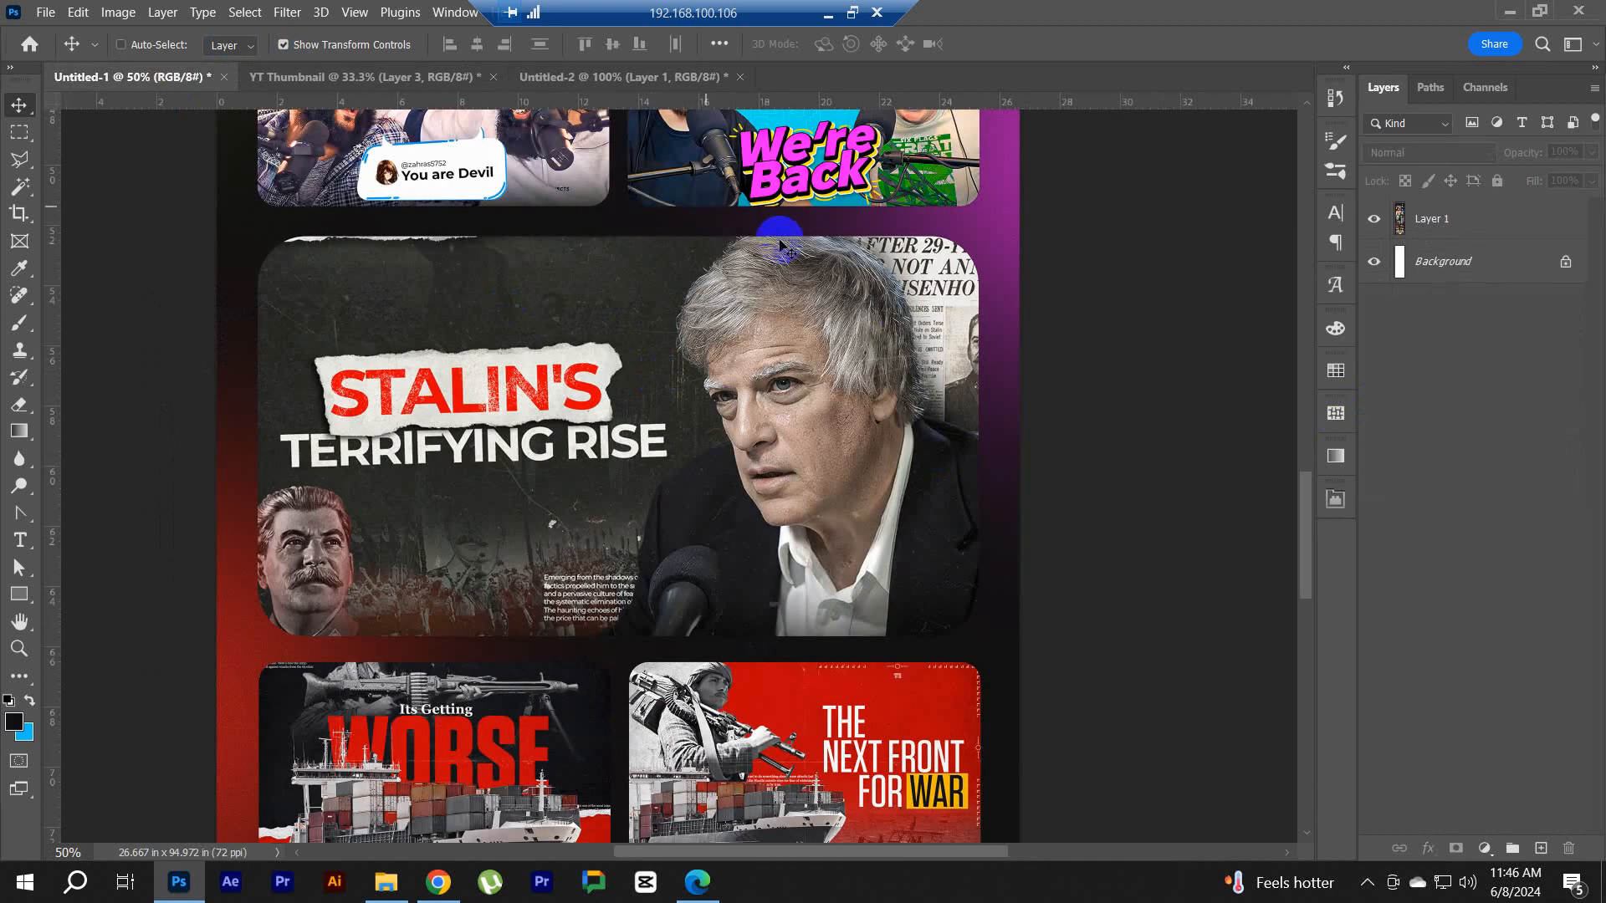
left_click(380, 77)
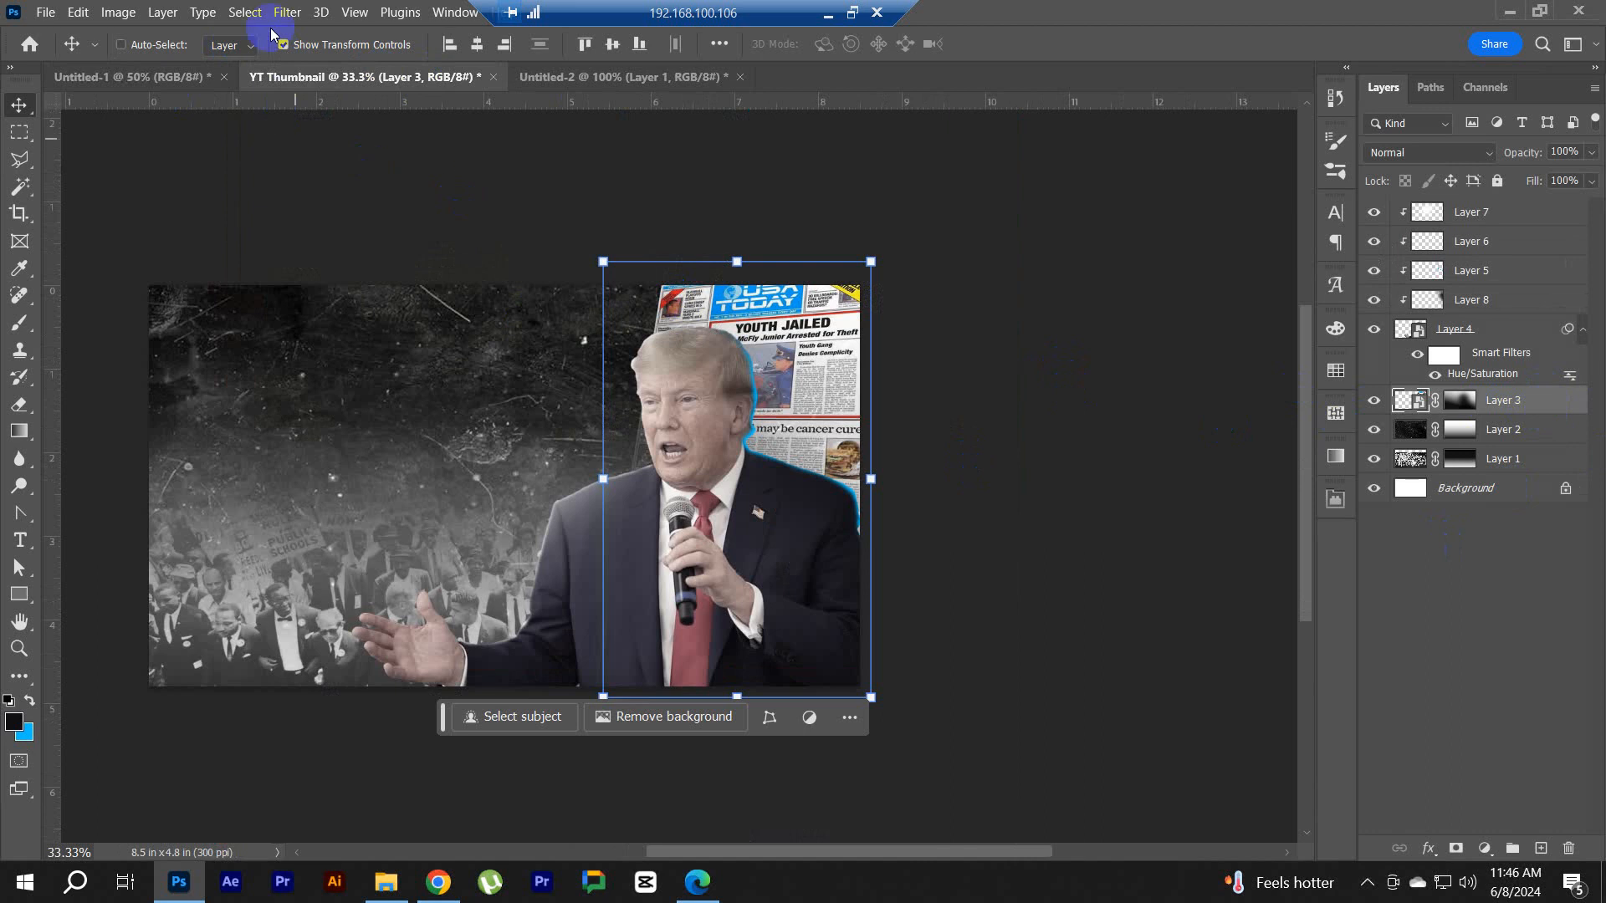
Step: Apply a Color Balance adjustment to the newspaper layer's midtones with levels +72, +8 and -57
left_click(69, 19)
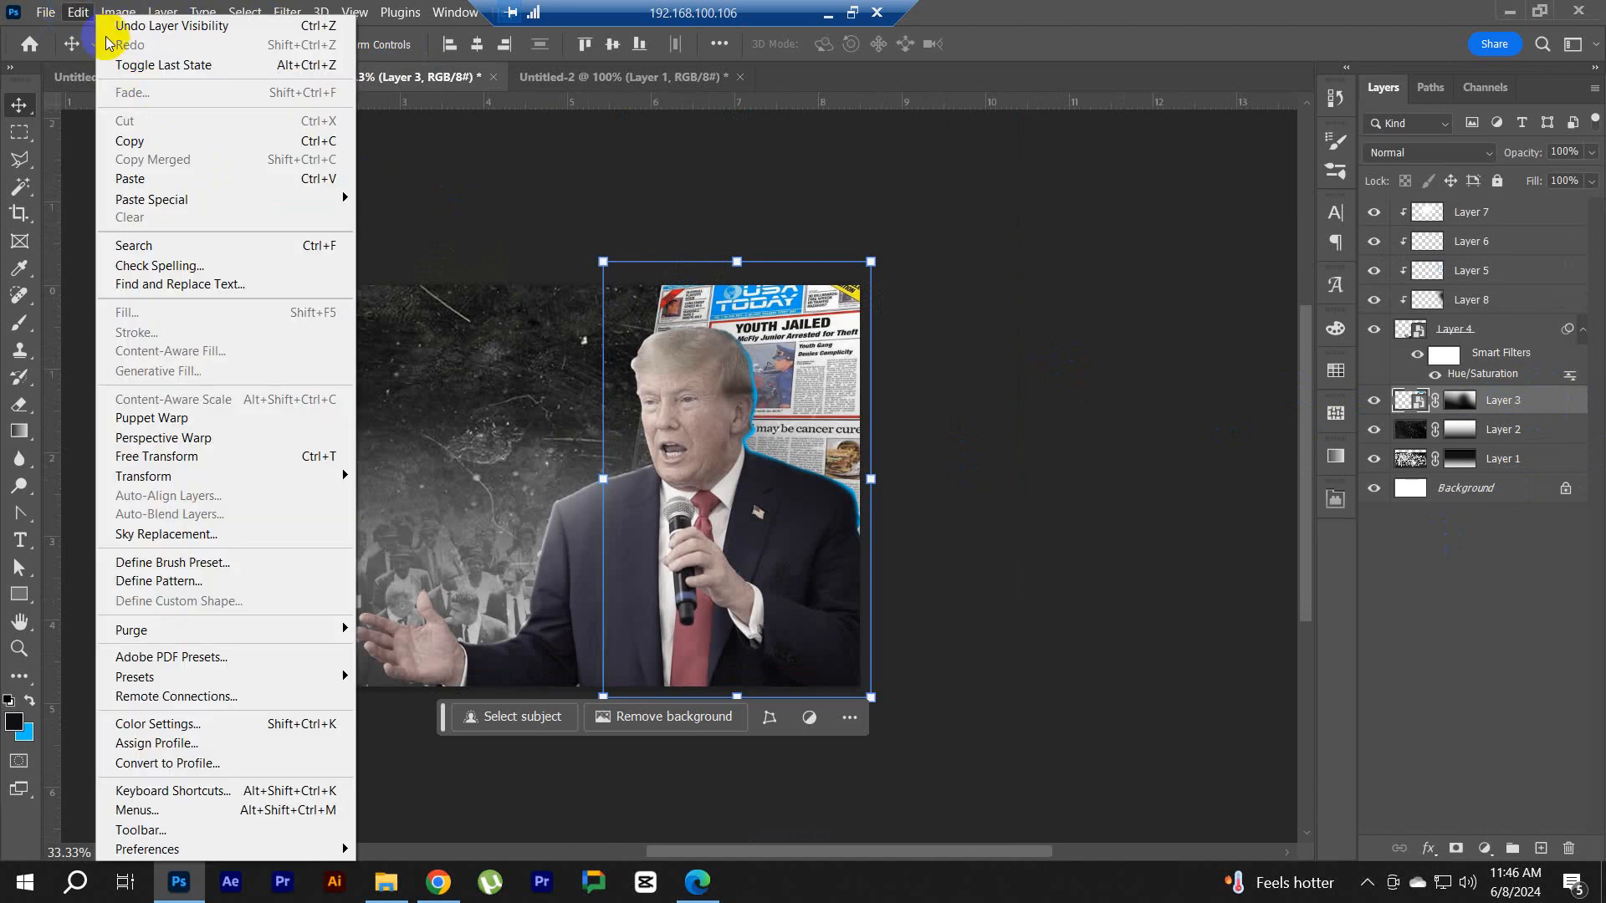
mouse_move(118, 13)
mouse_move(226, 69)
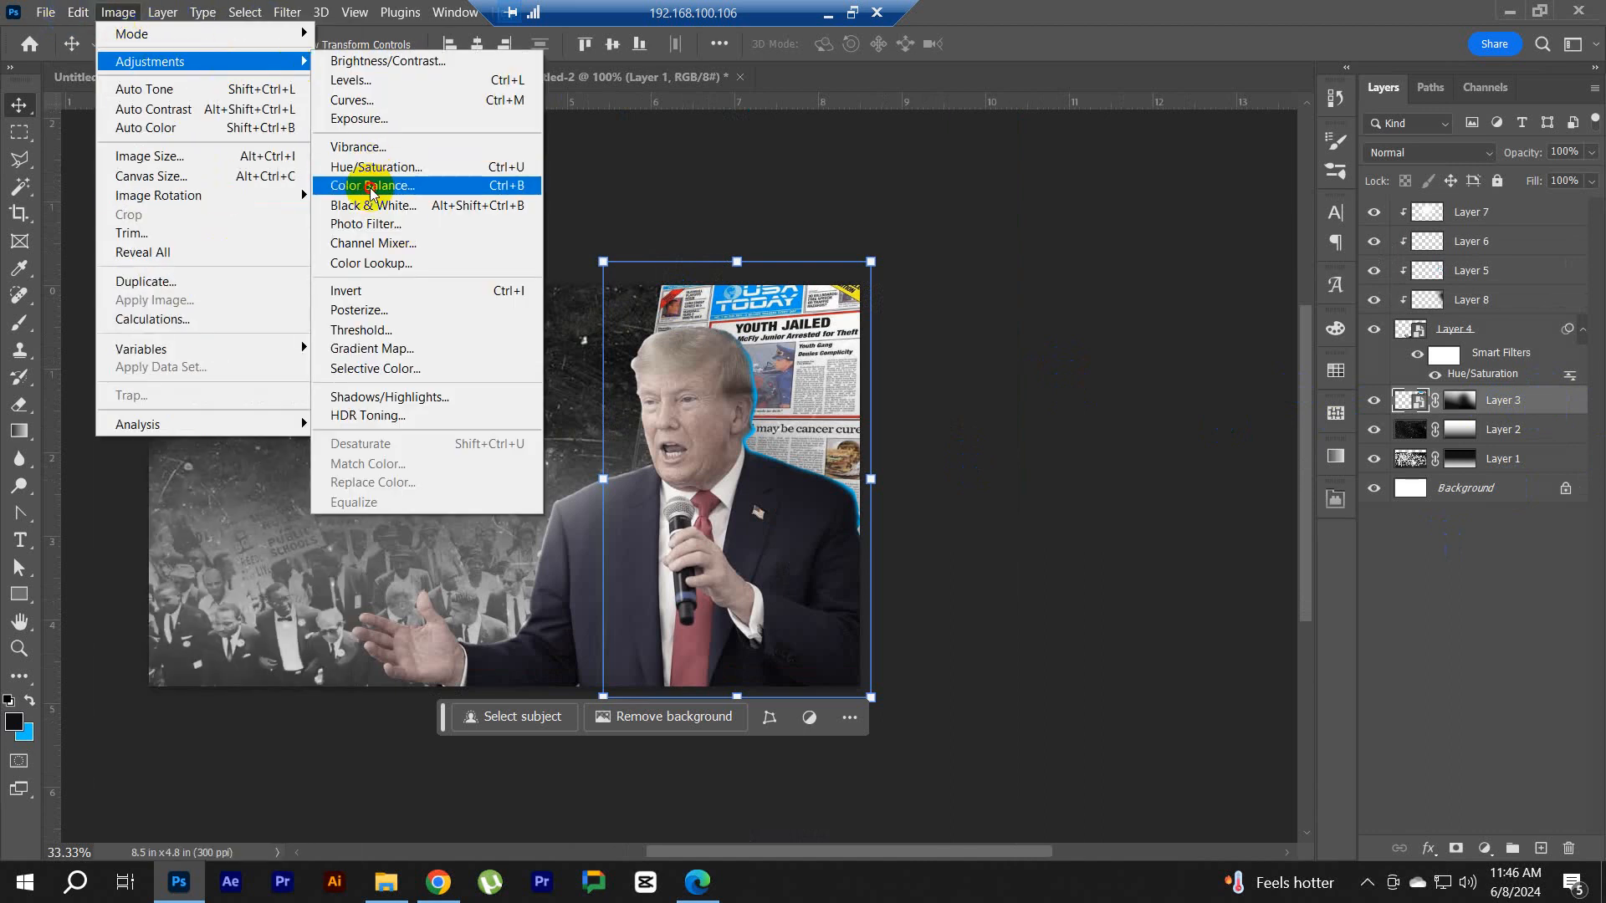
left_click(510, 186)
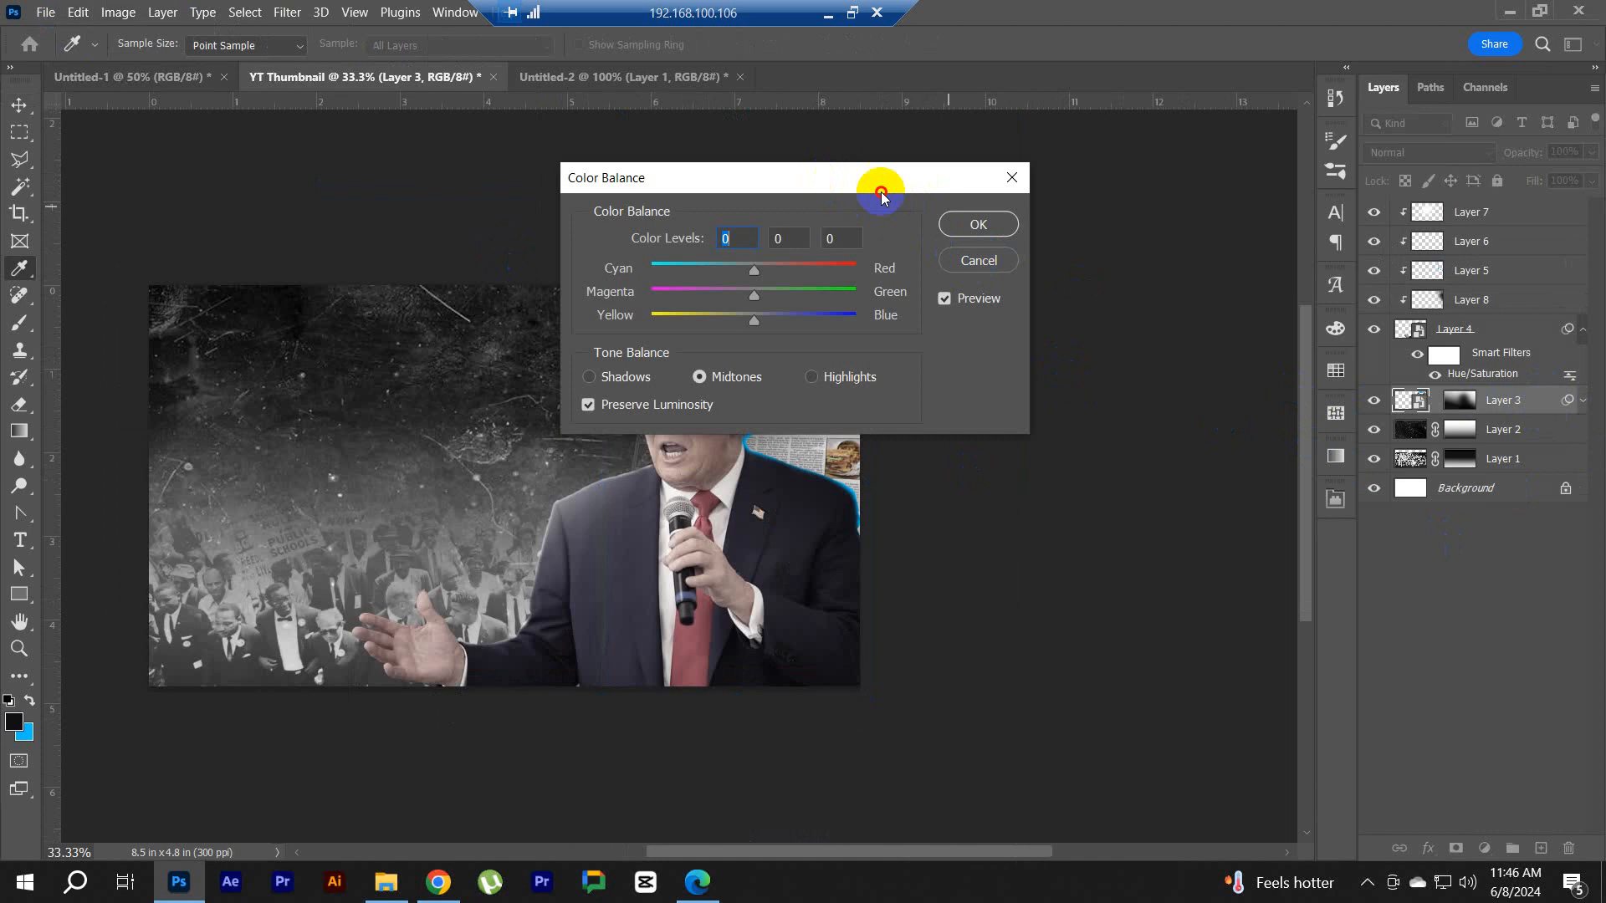
left_click_drag(880, 192, 1352, 135)
left_click_drag(1283, 207, 1162, 241)
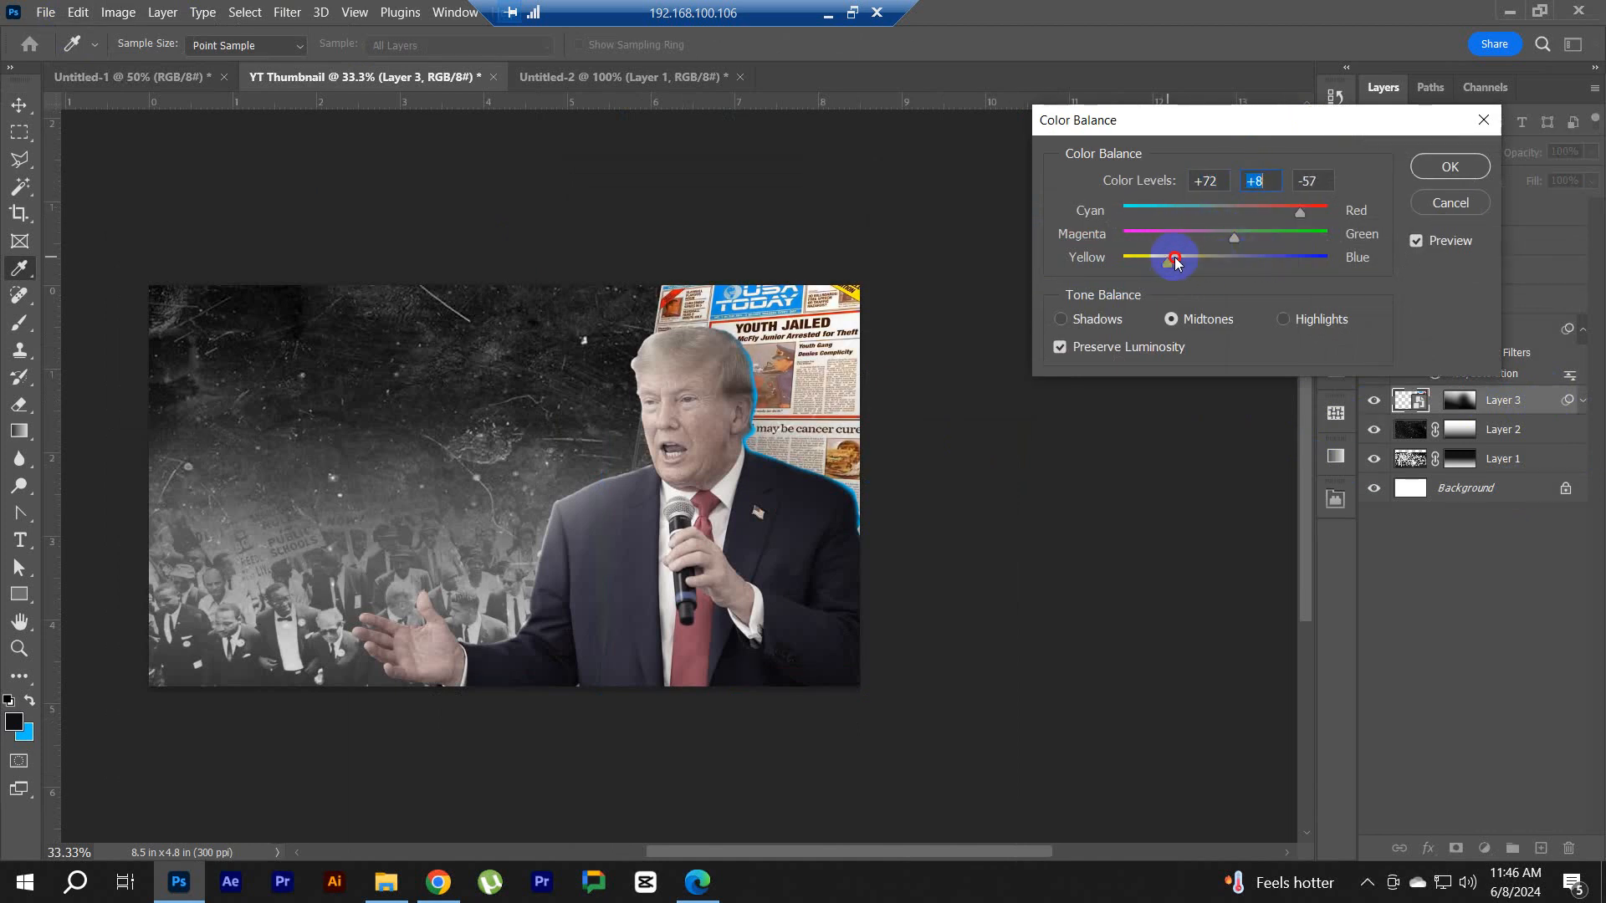
left_click(1449, 166)
key("v")
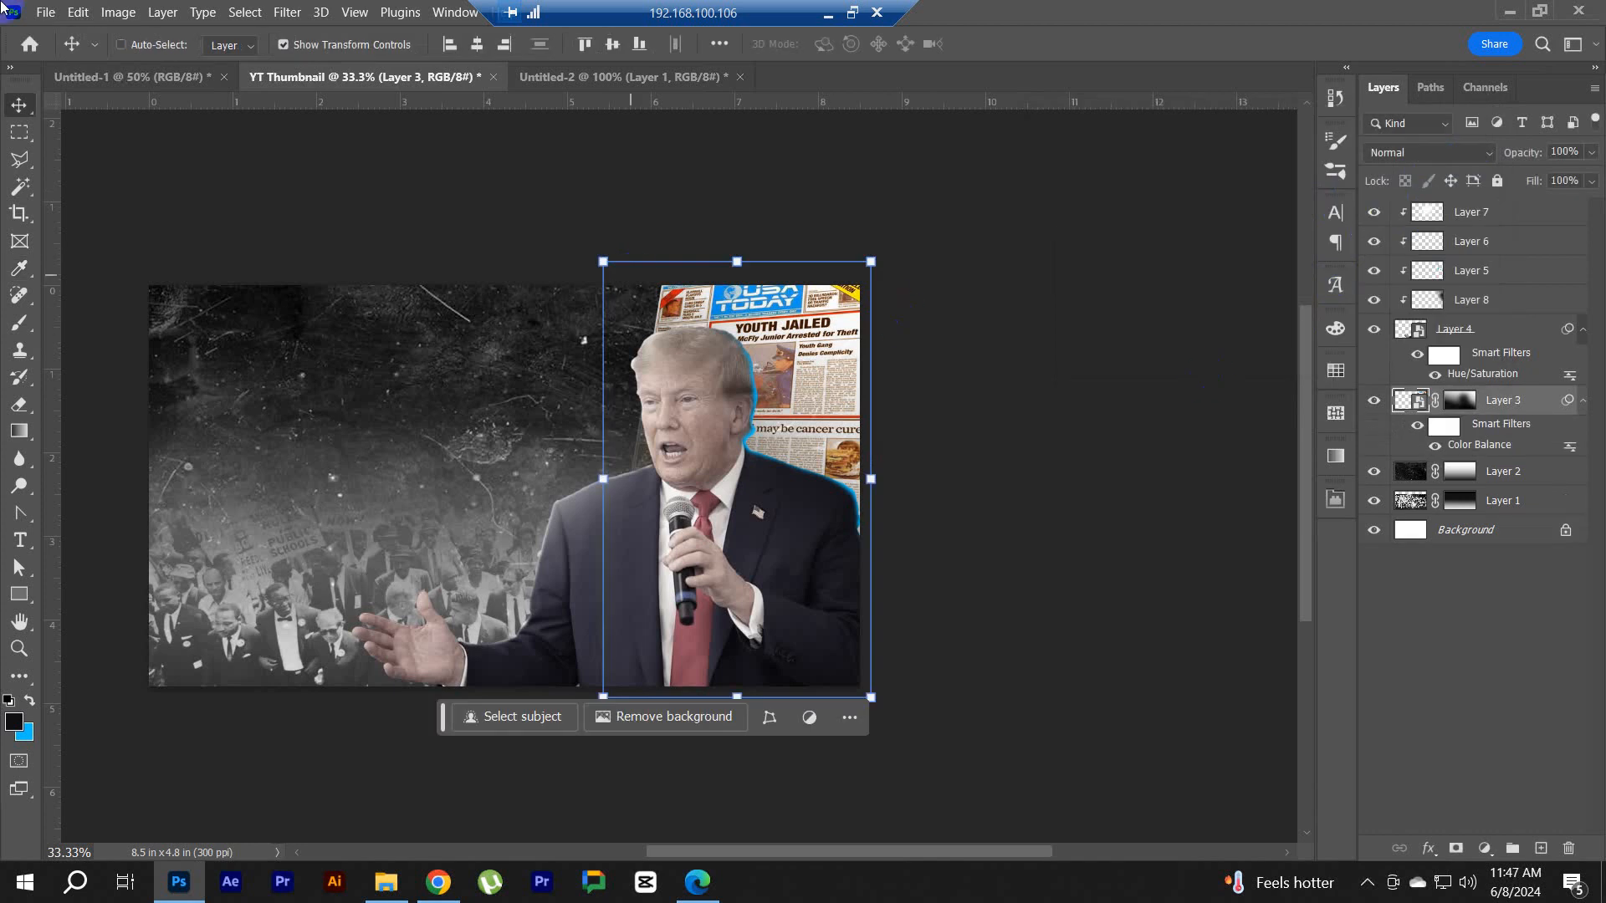
Step: Apply a Hue/Saturation adjustment to the newspaper layer with Hue +50 and Saturation -100
left_click(119, 14)
mouse_move(273, 61)
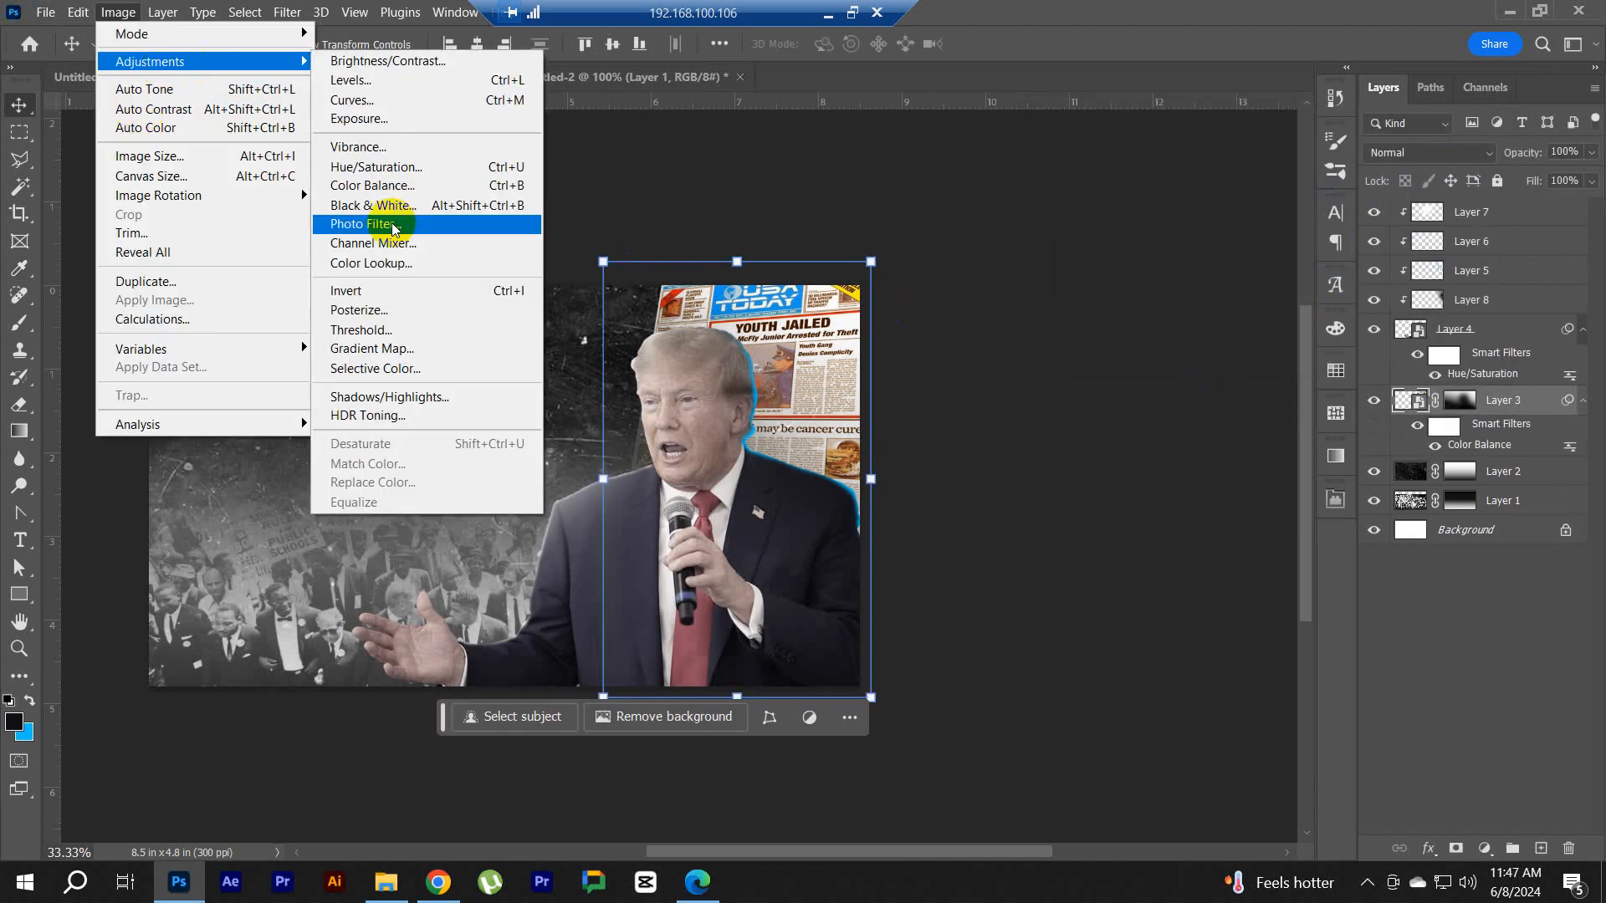
left_click(387, 178)
left_click_drag(1165, 97, 1322, 97)
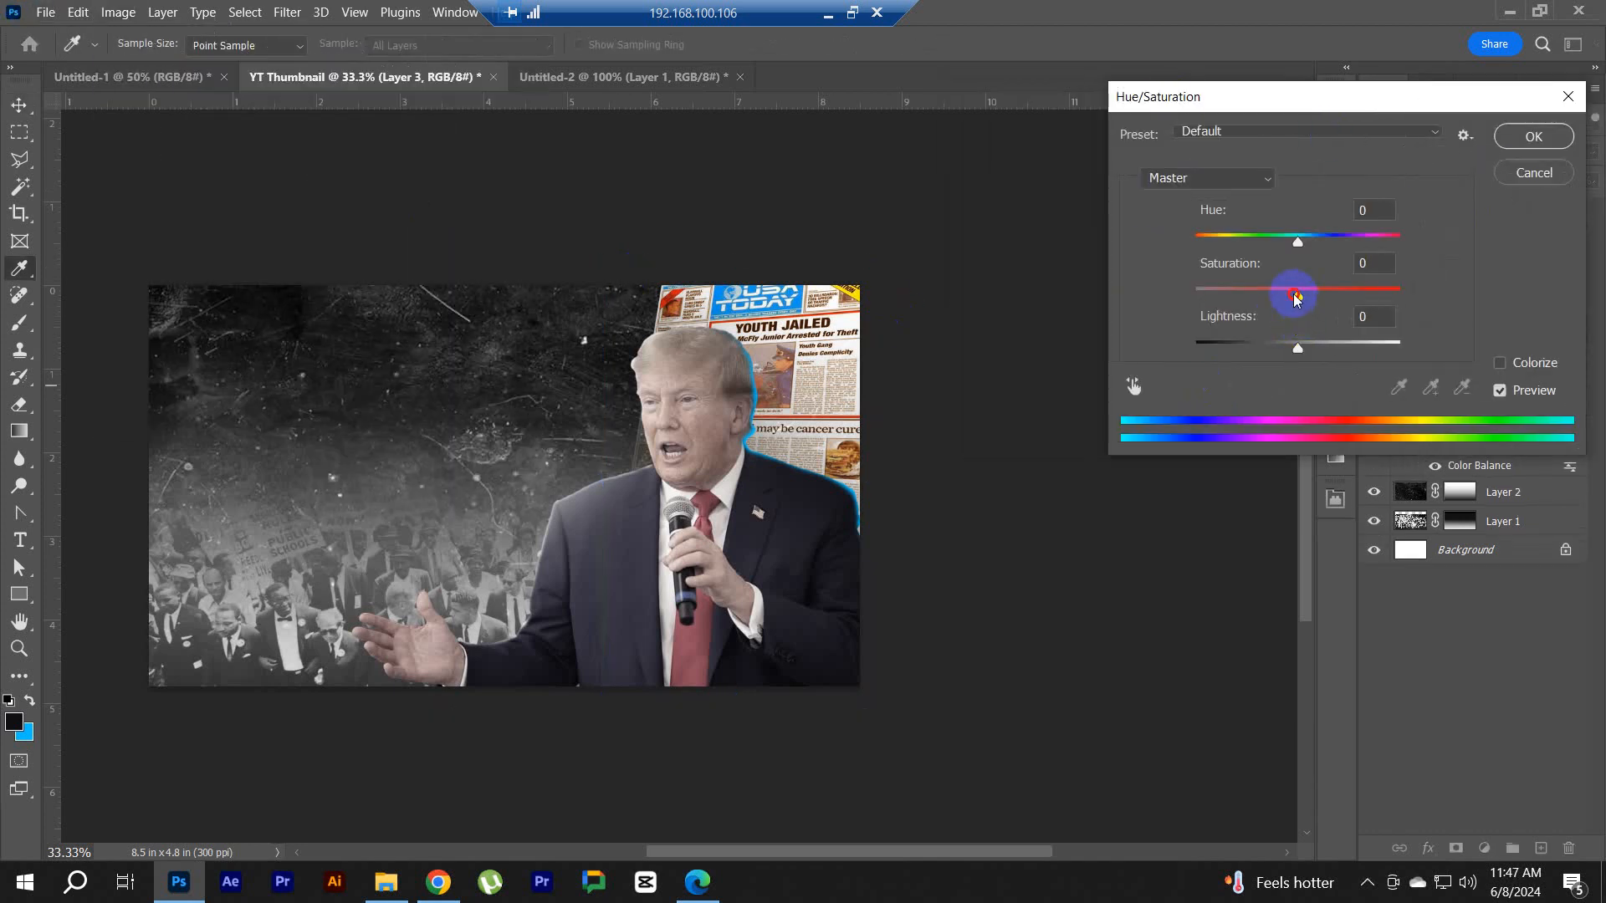
left_click_drag(1295, 297, 1196, 301)
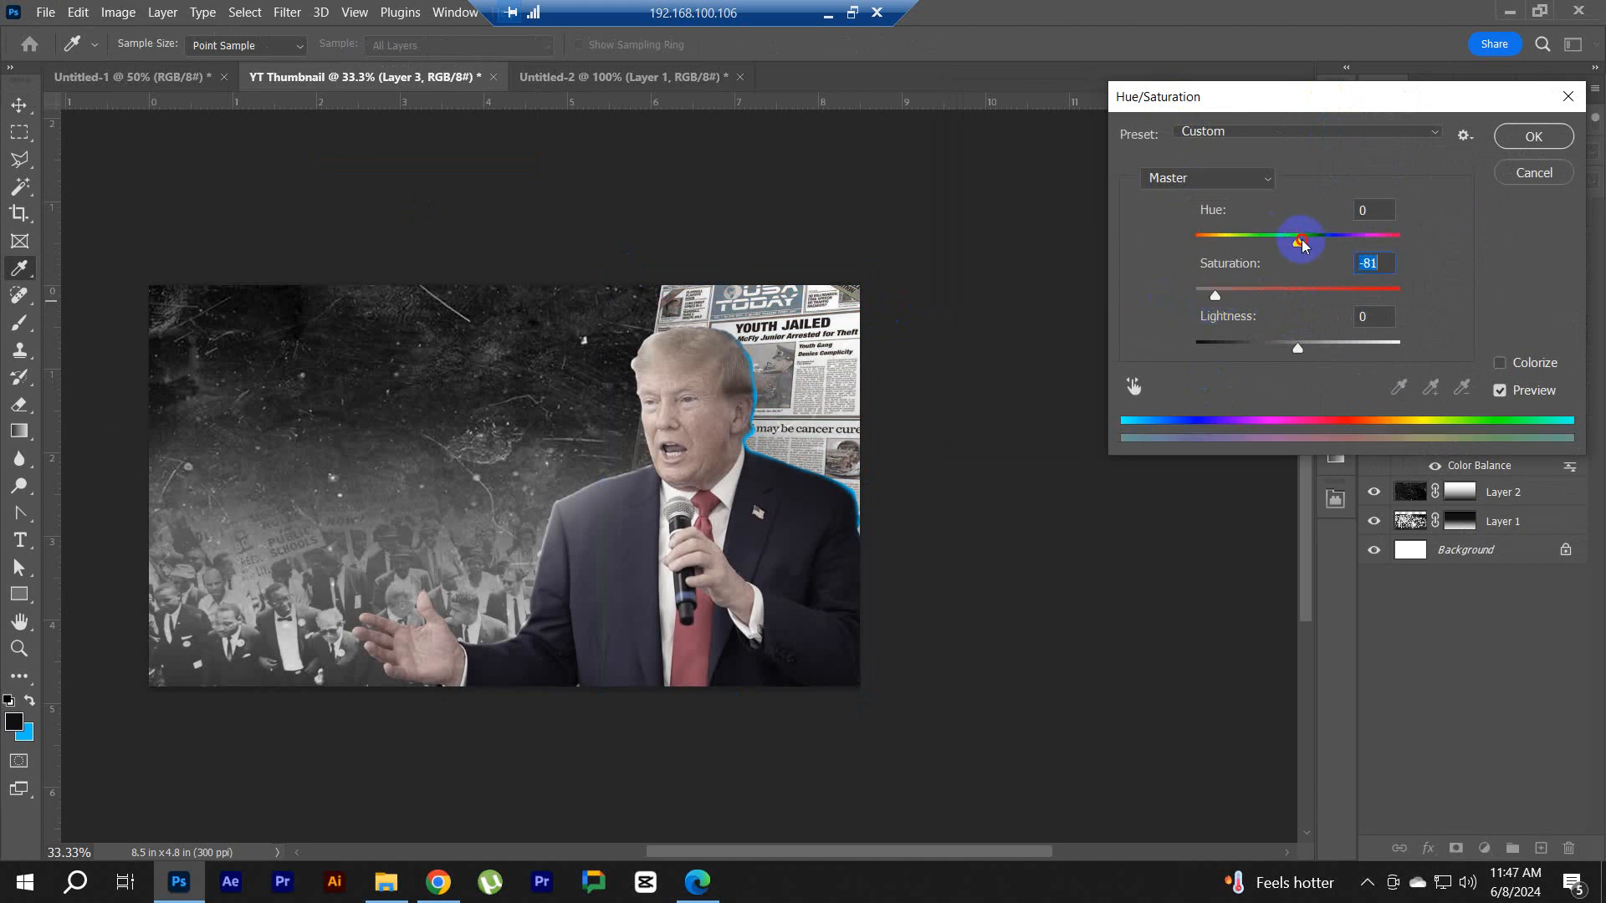
left_click_drag(1302, 244, 1338, 244)
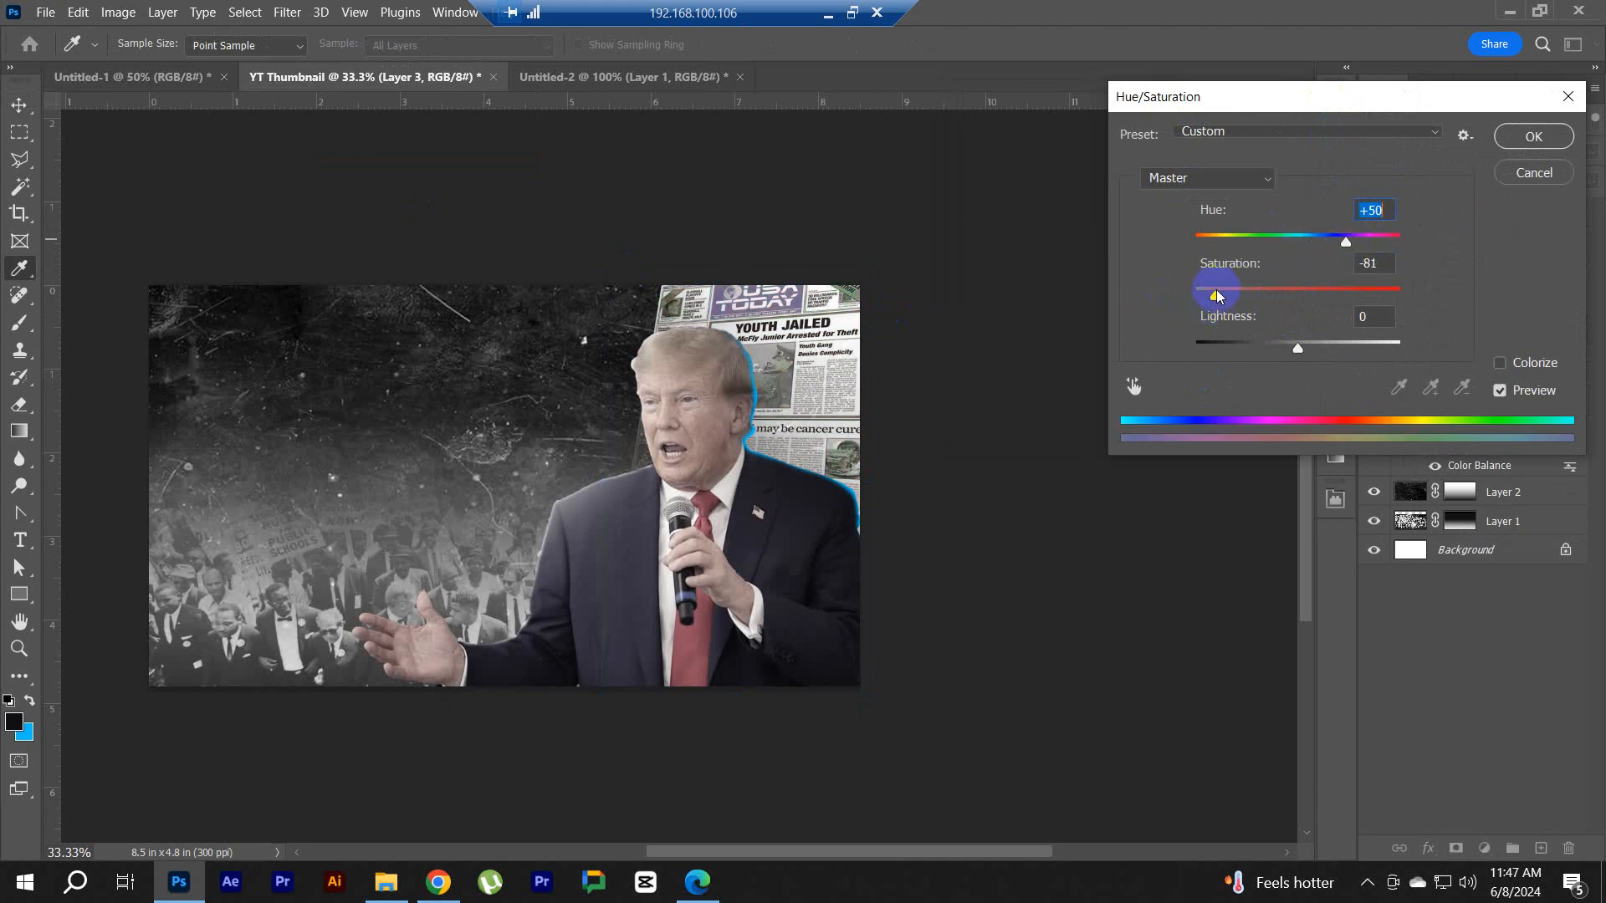
left_click_drag(1215, 294, 1194, 300)
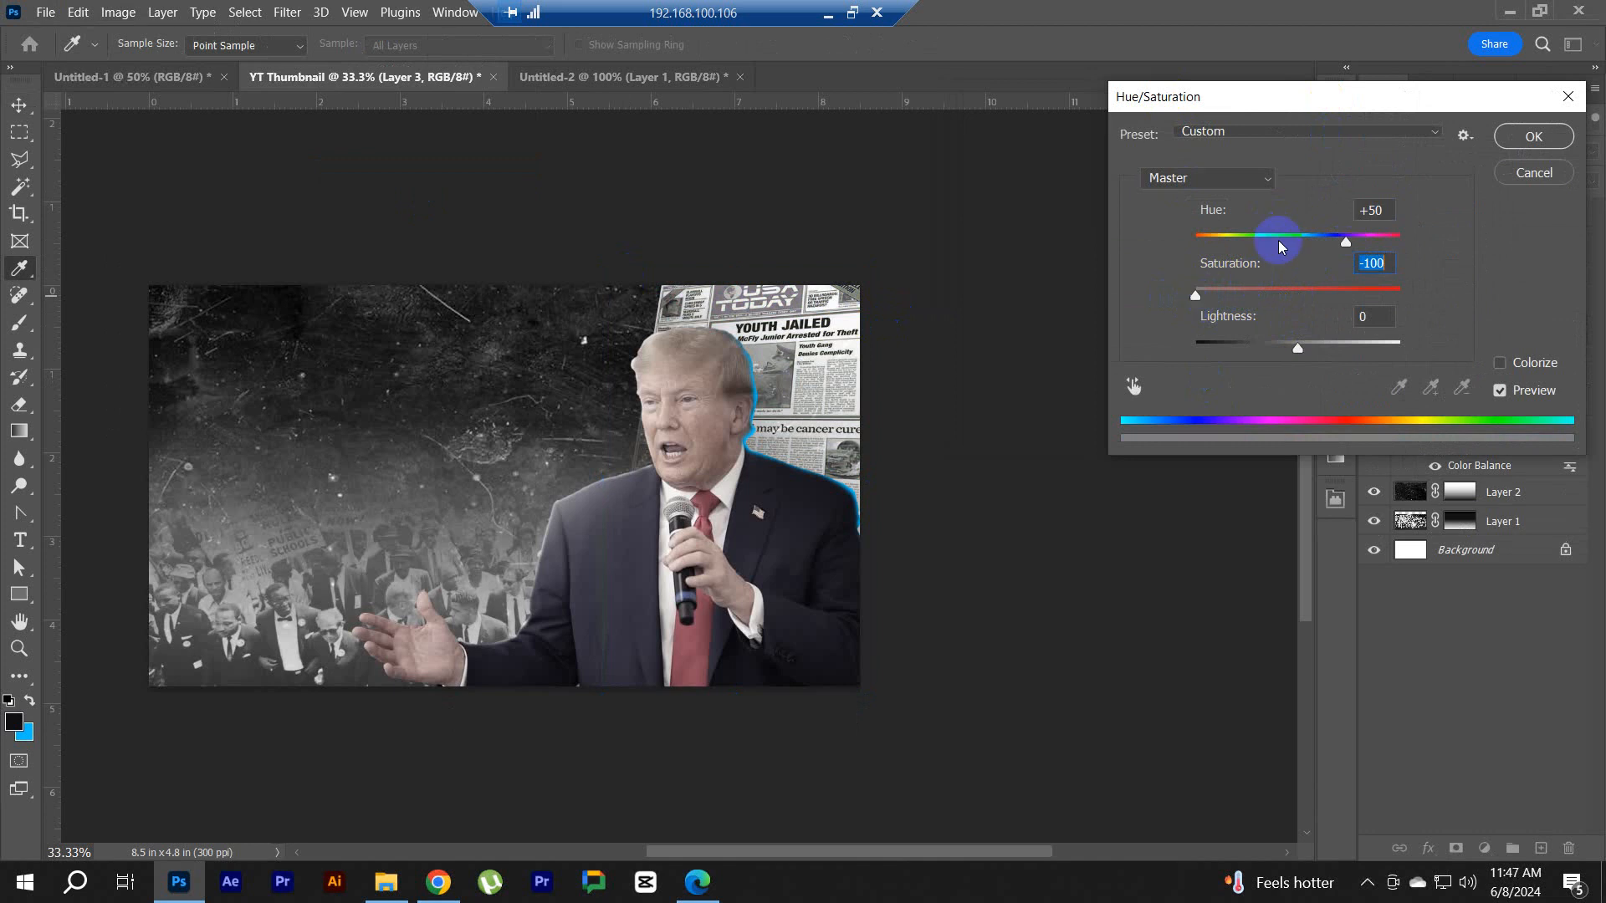
left_click(1532, 136)
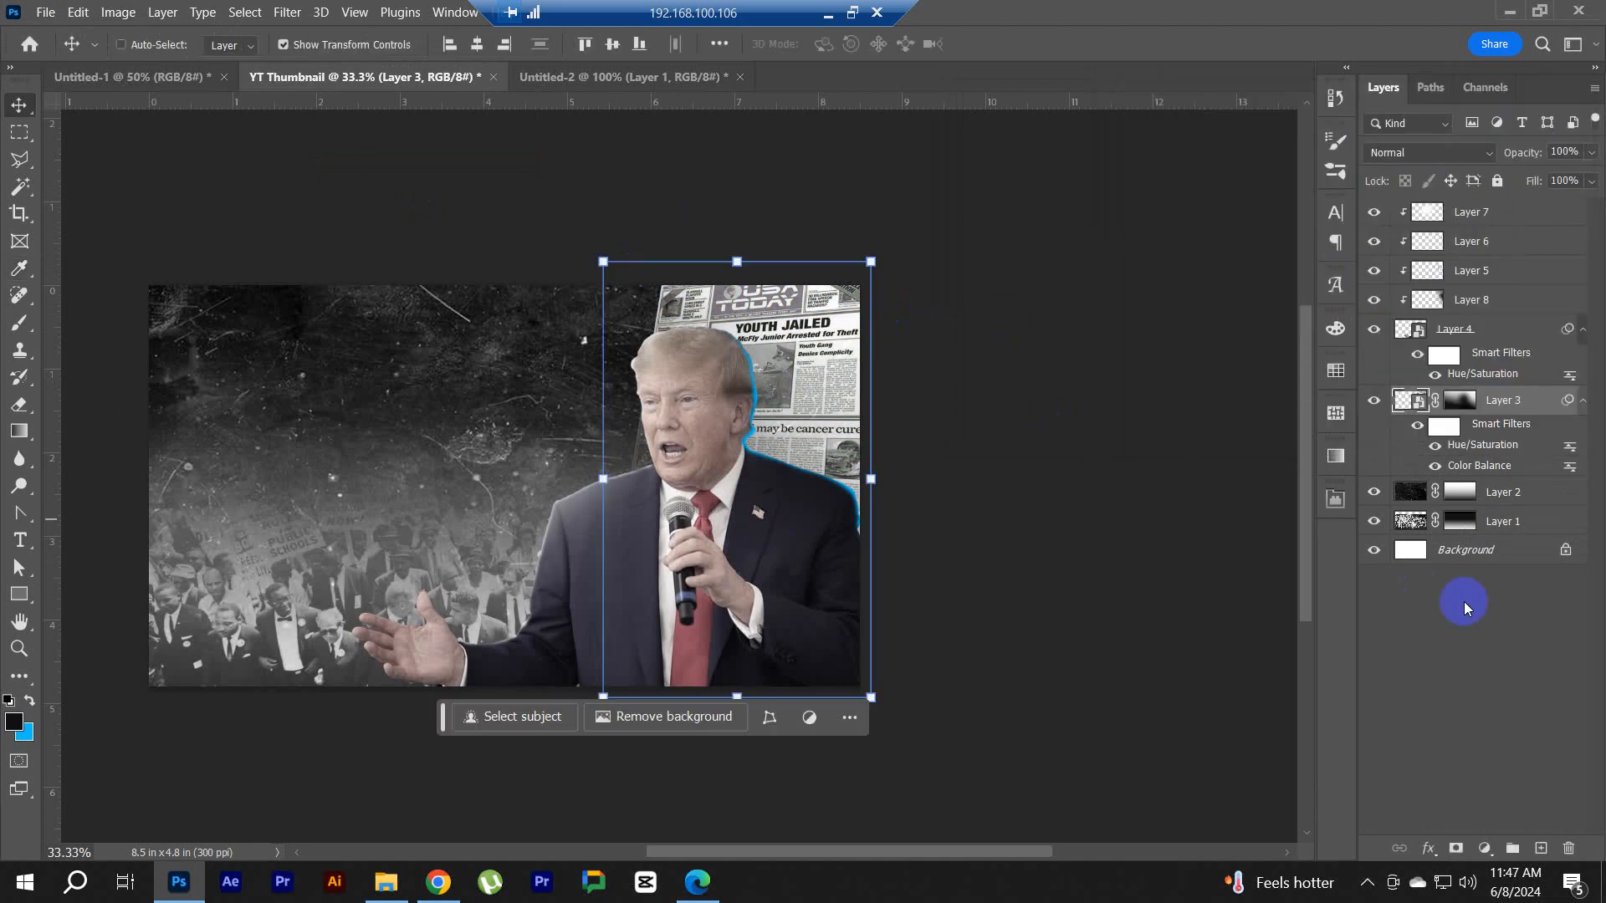
left_click(1462, 631)
left_click(1488, 401)
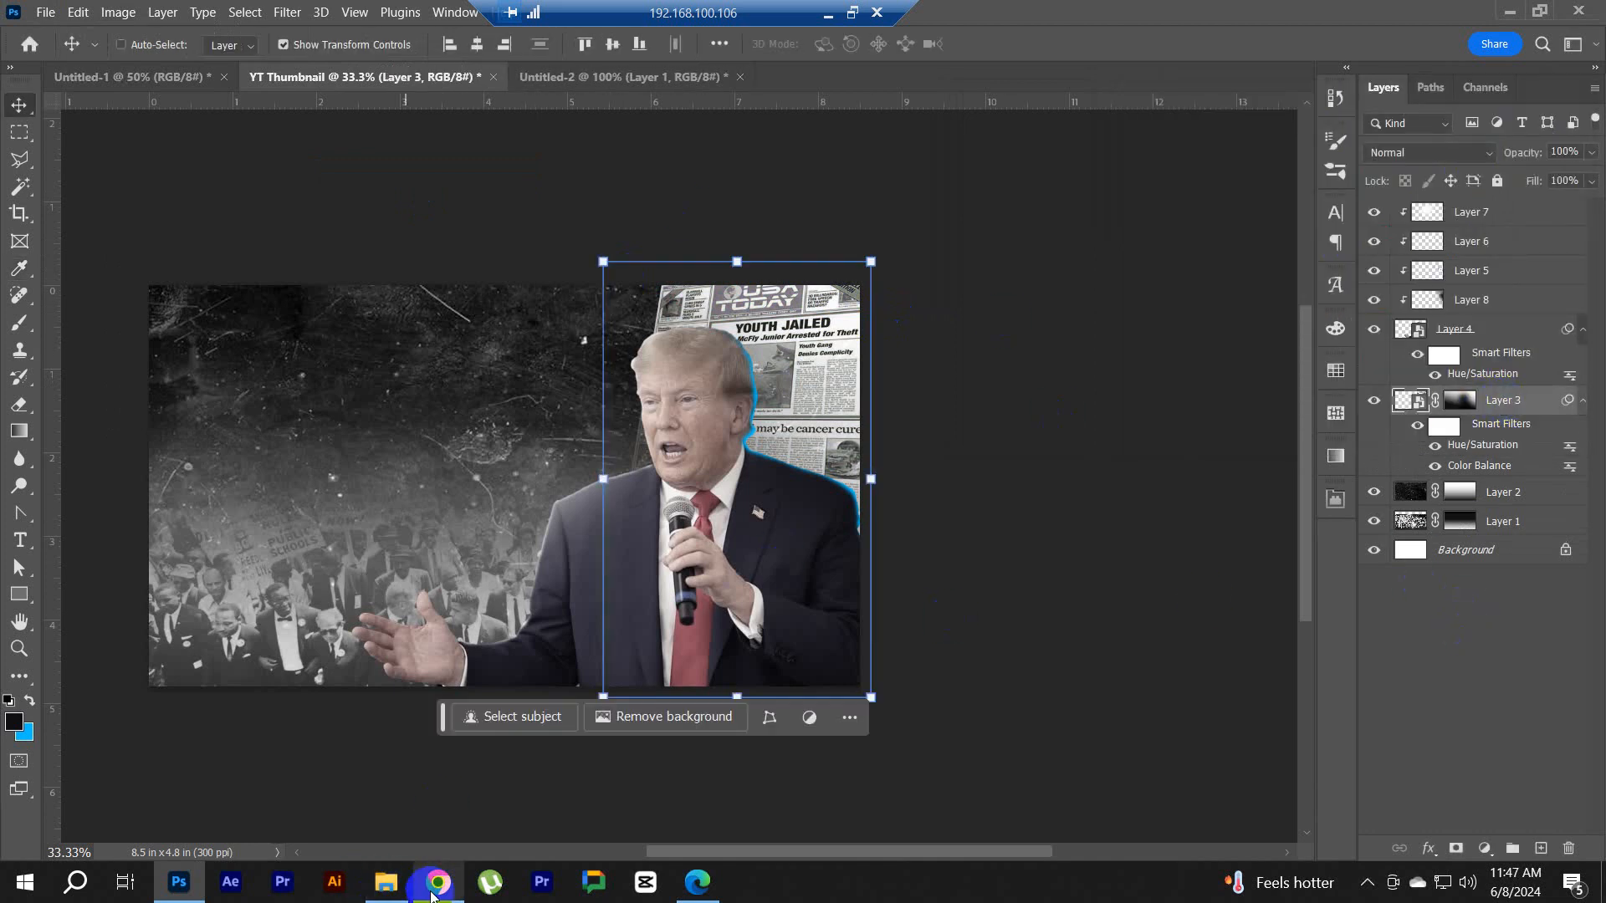
Step: Check the STALIN'S reference in Untitled-1, then copy the Freepik motion smoke grunge image from the Google Images results in Chrome
mouse_move(434, 884)
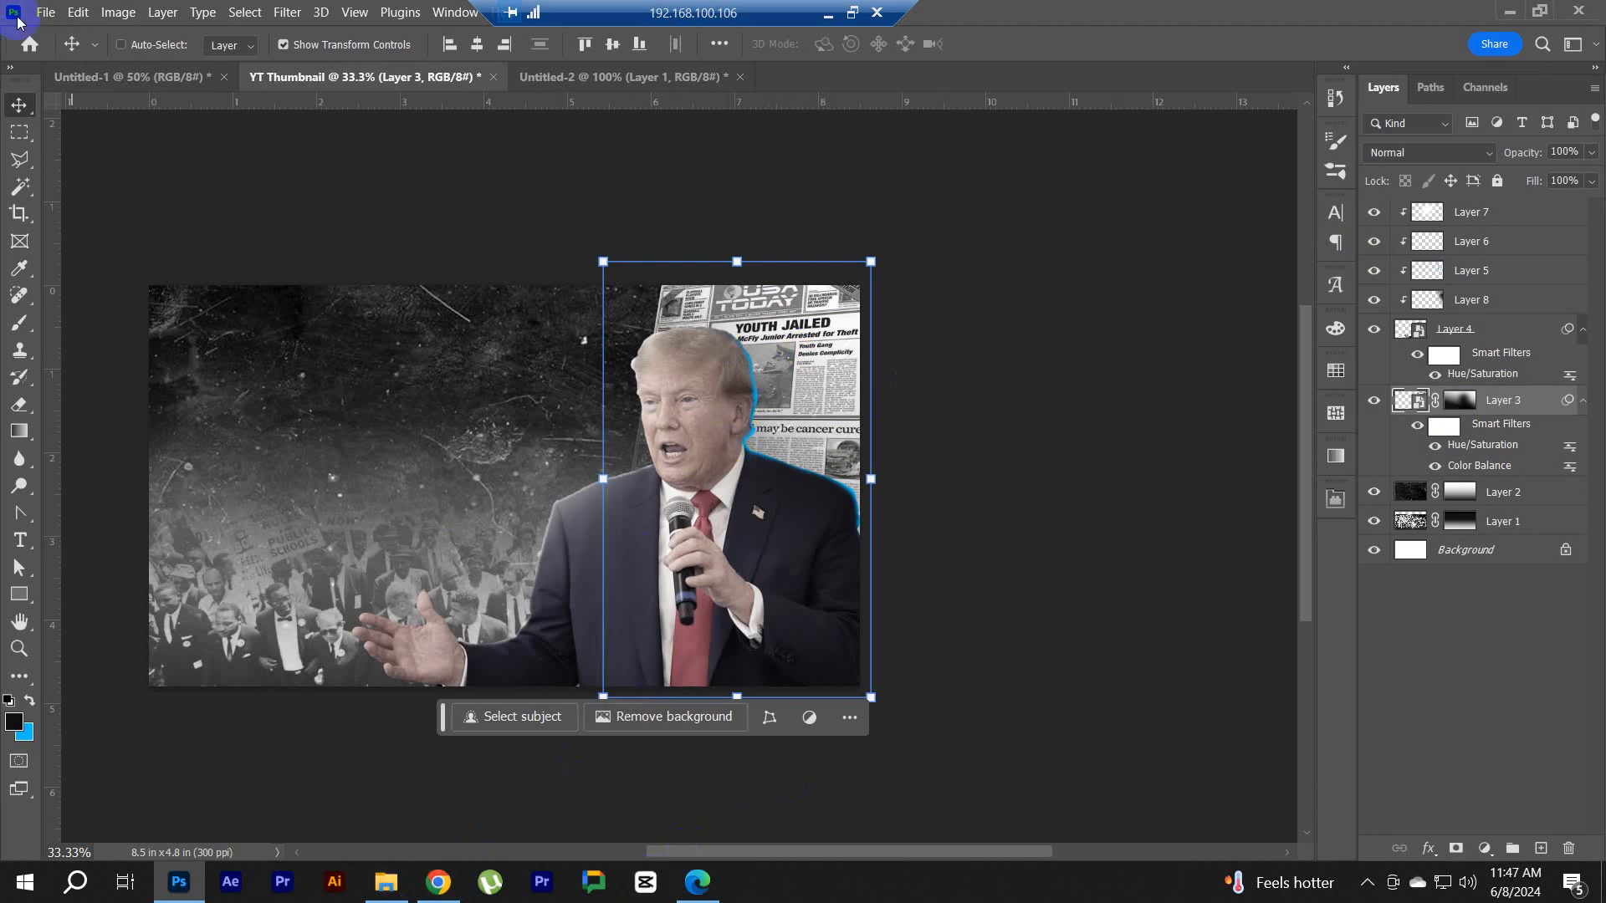
left_click(127, 76)
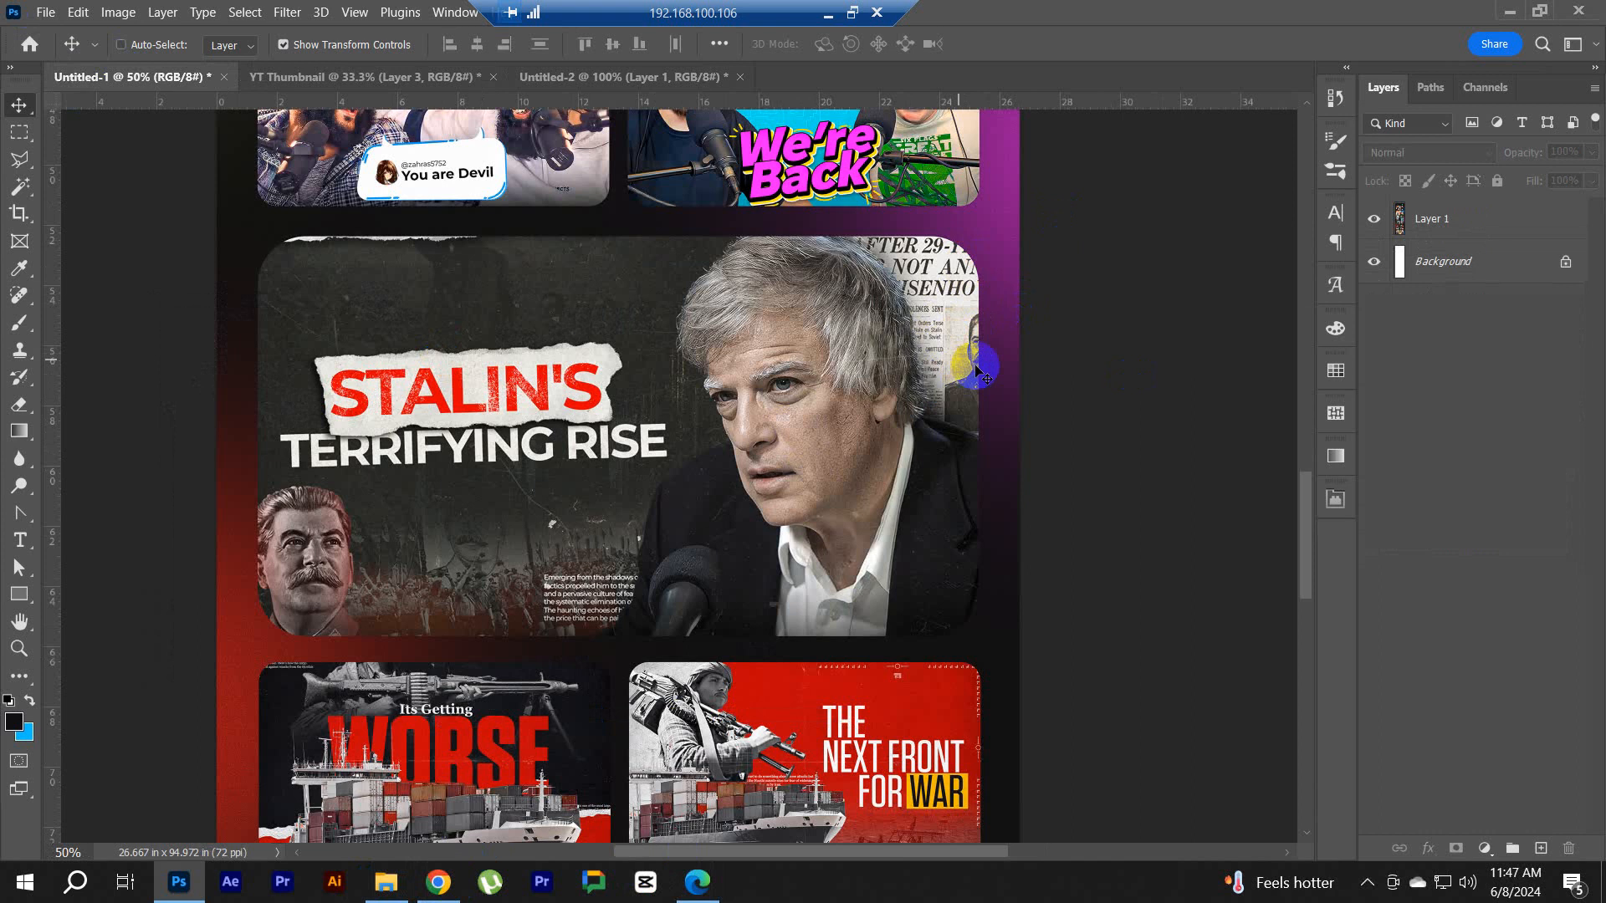
left_click(438, 883)
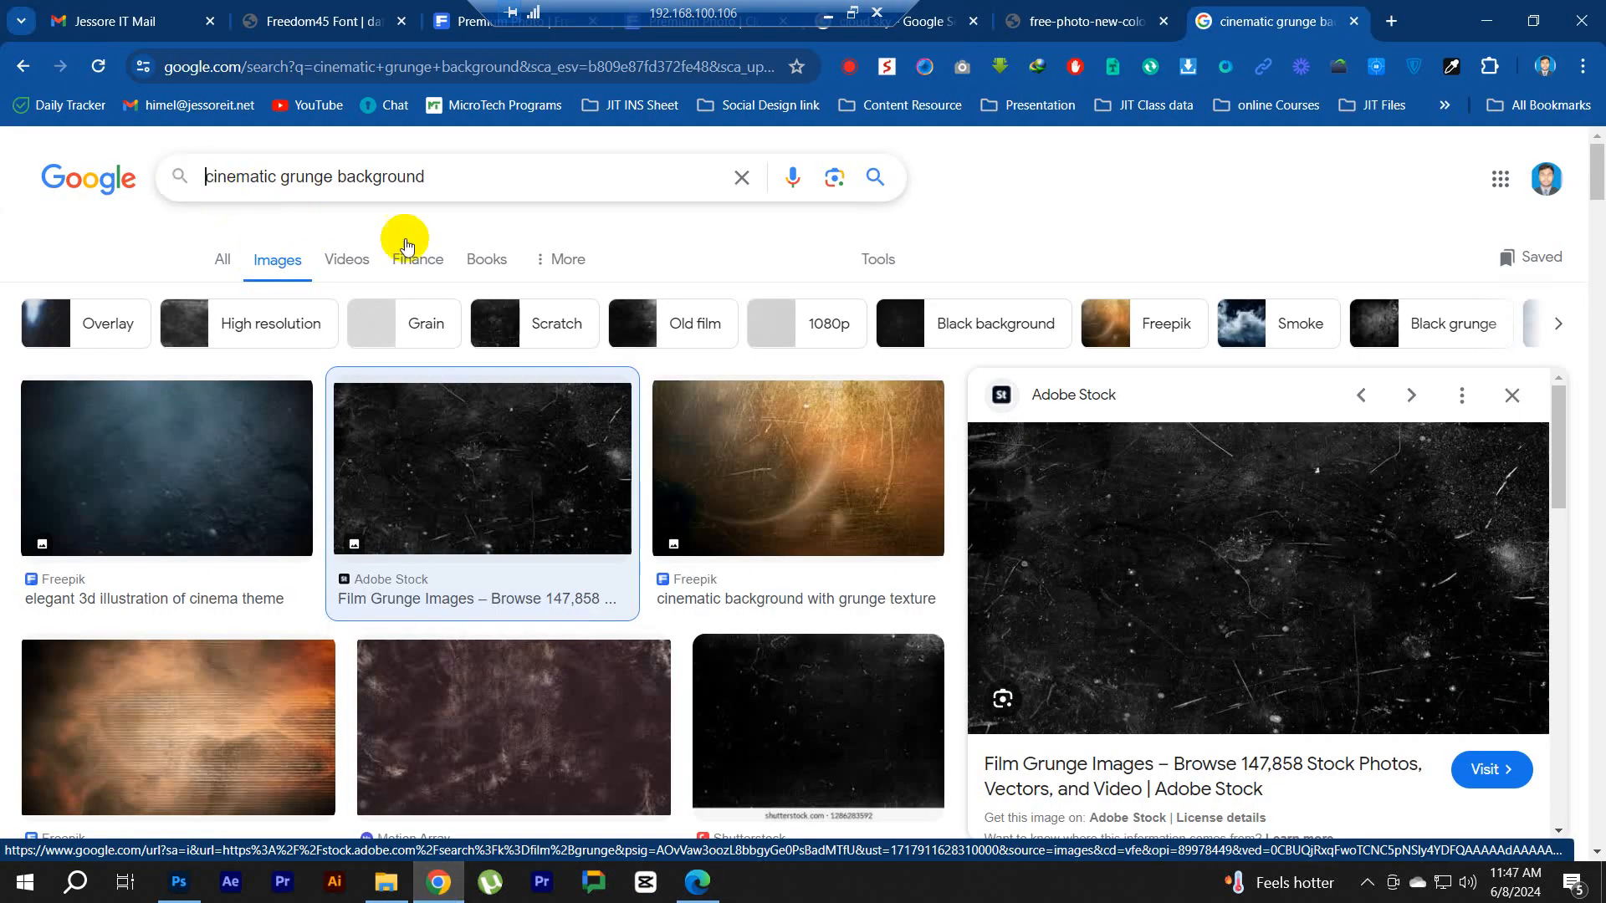
scroll(215, 527, "down", 3)
left_click(222, 543)
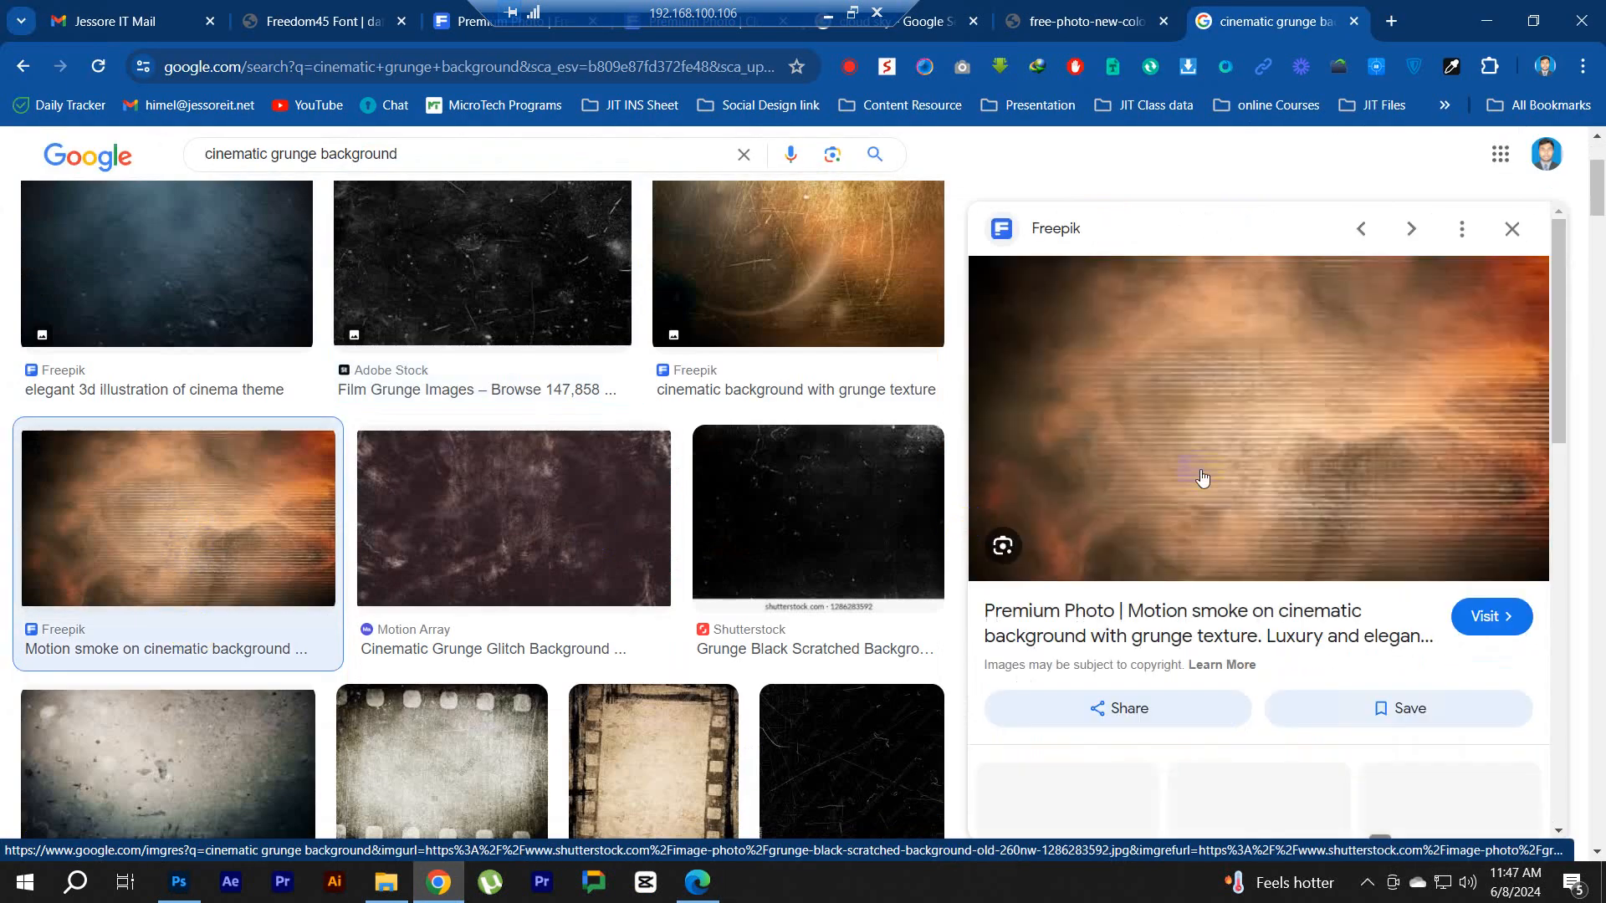
right_click(1194, 443)
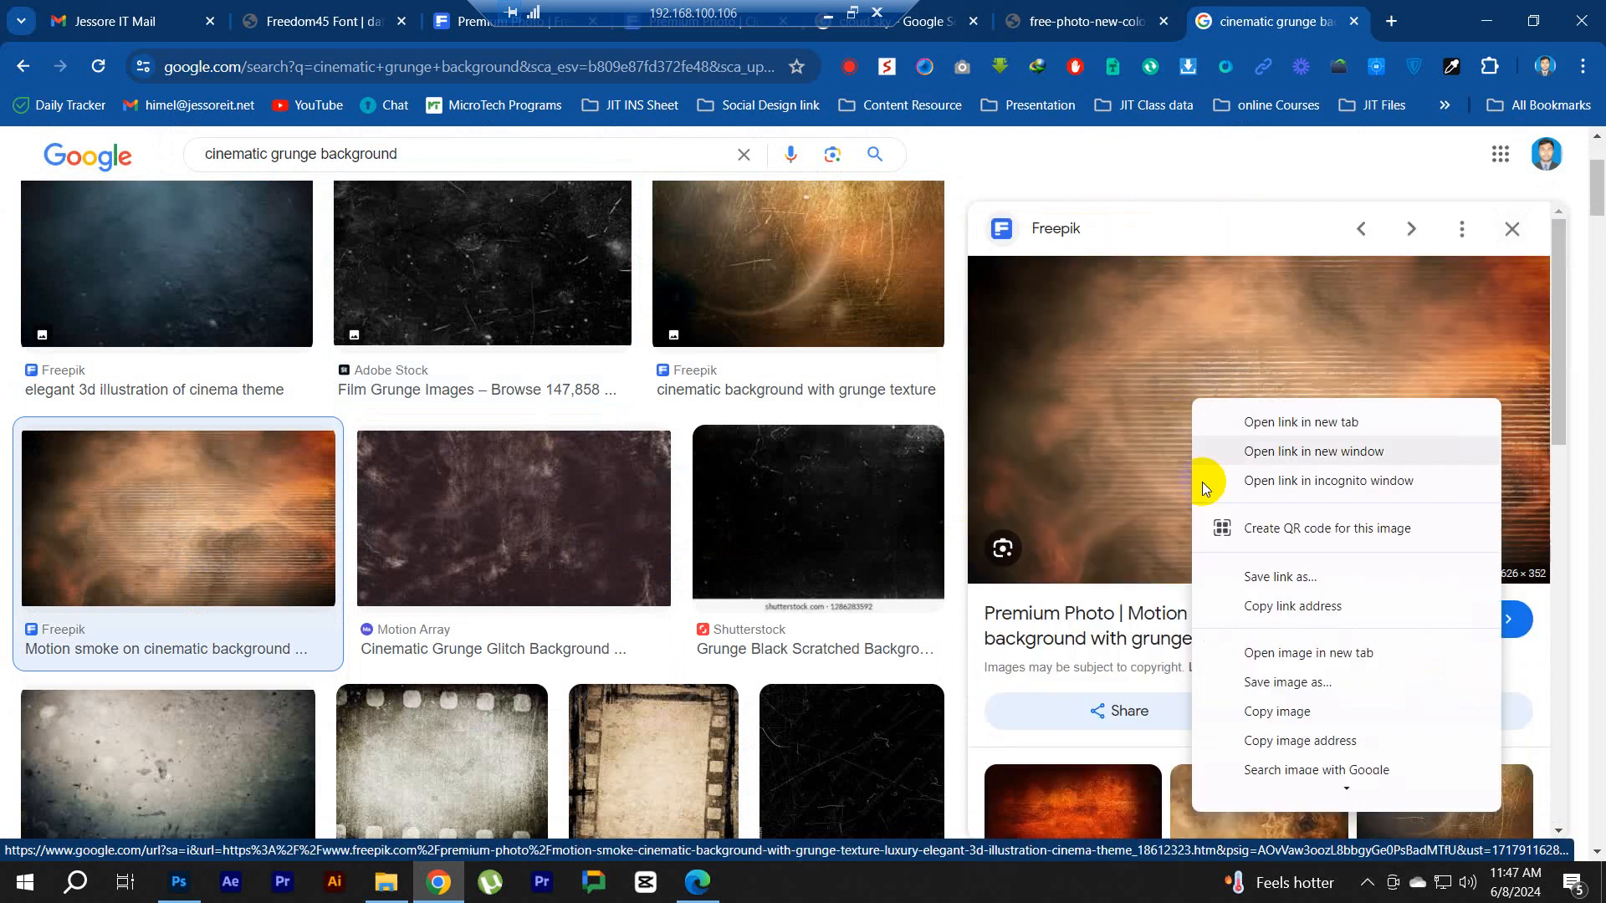
left_click(178, 883)
Step: Paste the smoke texture above Layer 3 in YT Thumbnail, rotate it -90°, and enlarge it to cover the newspaper area
left_click(378, 84)
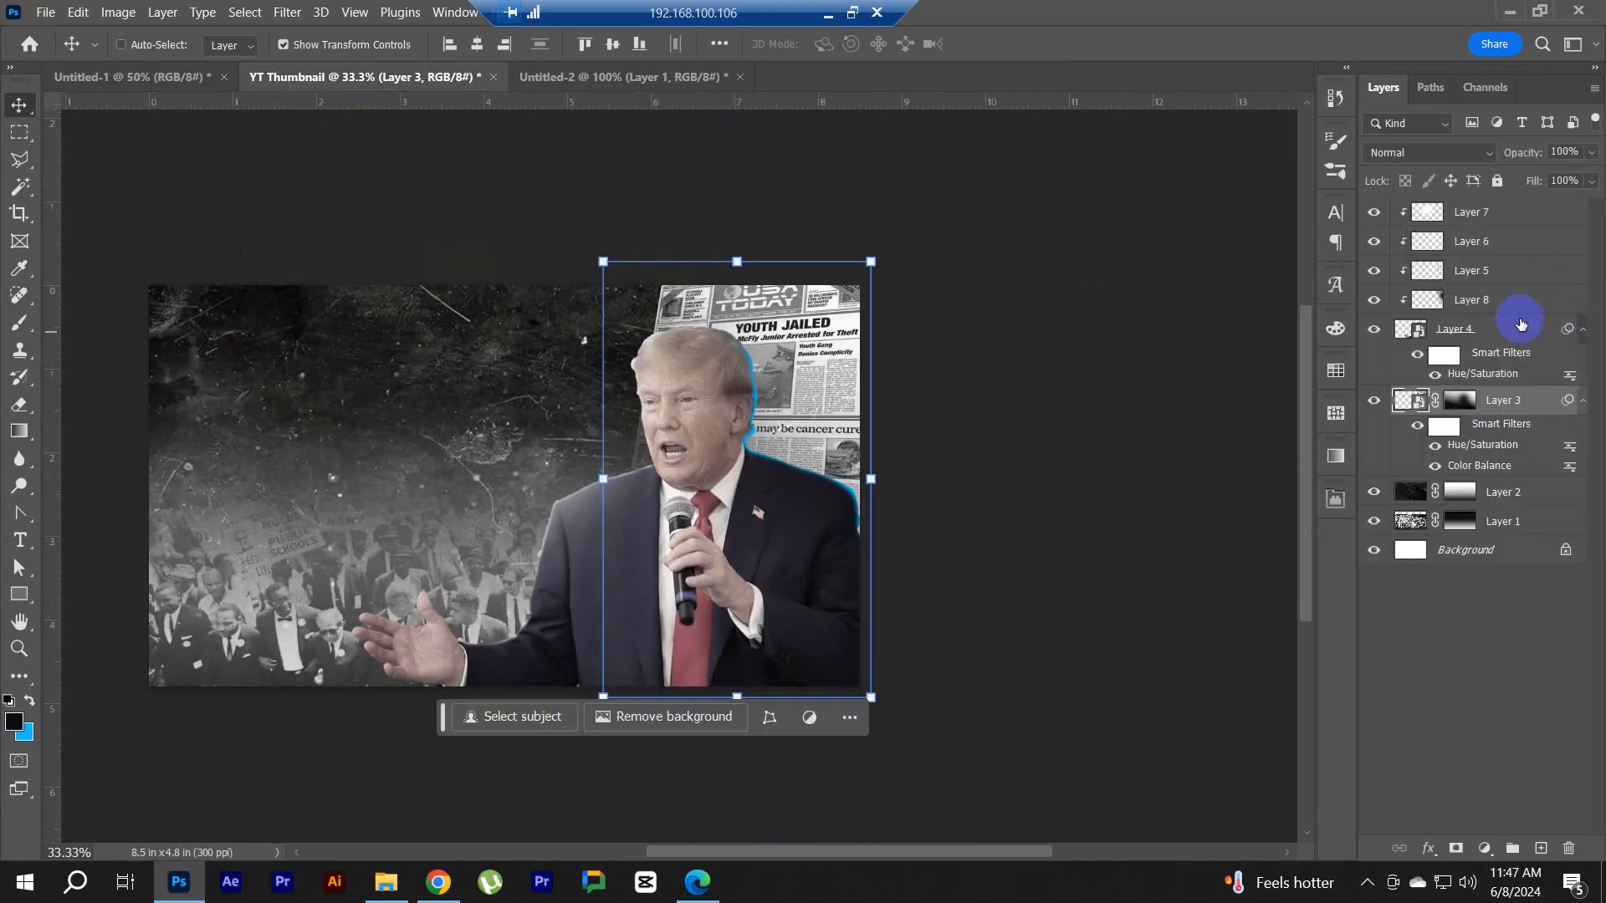
left_click(1370, 409)
left_click(1371, 409)
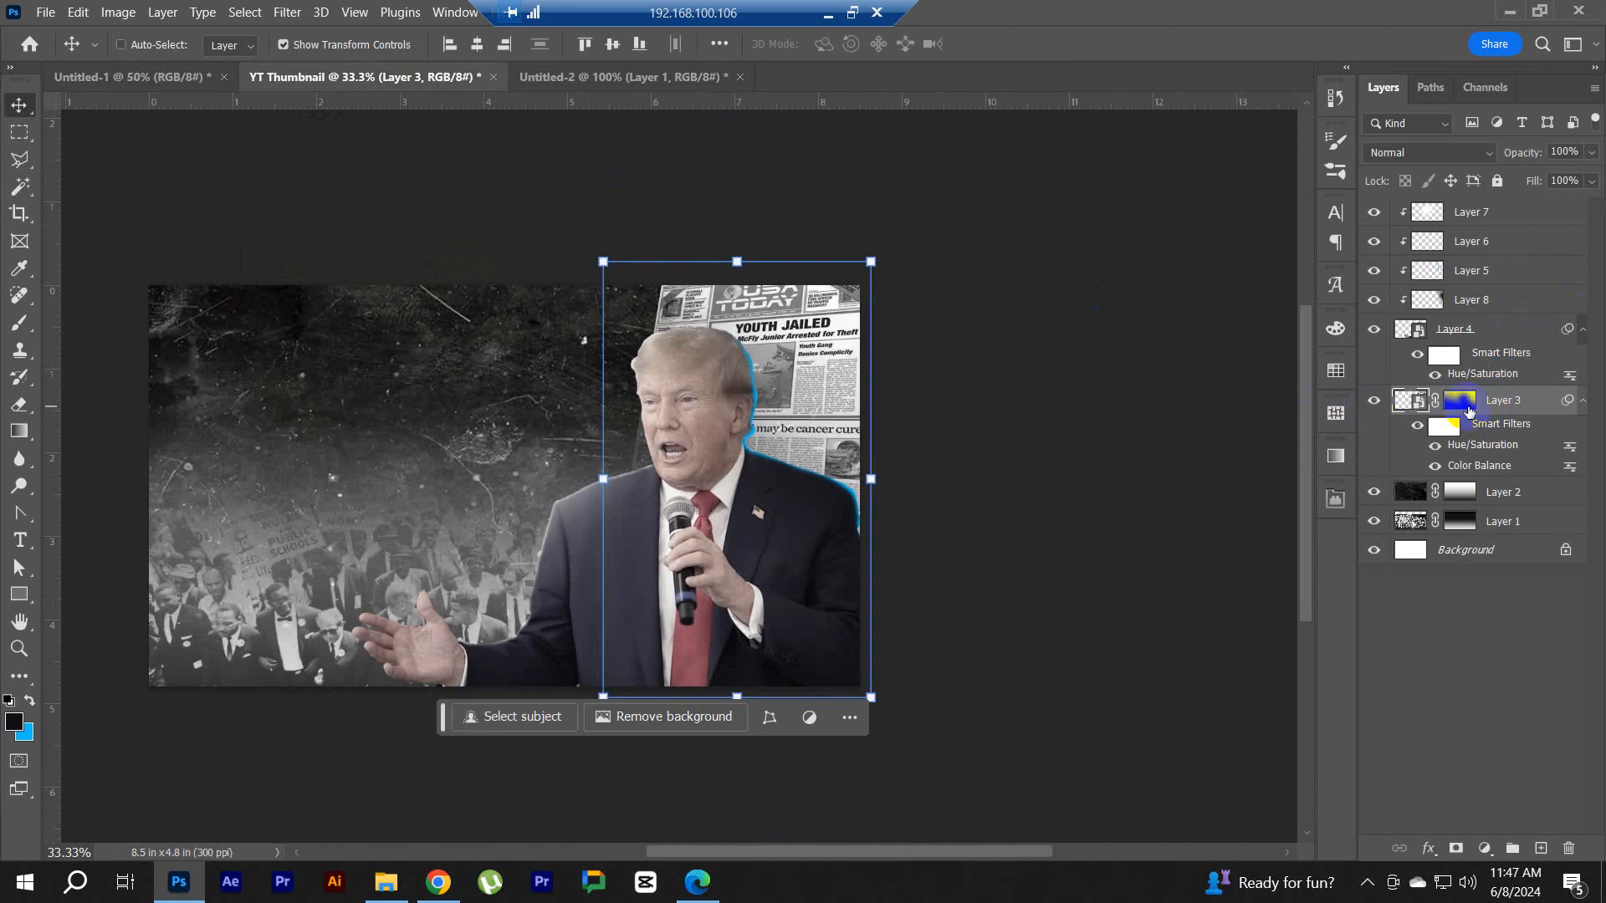
key("ctrl+v")
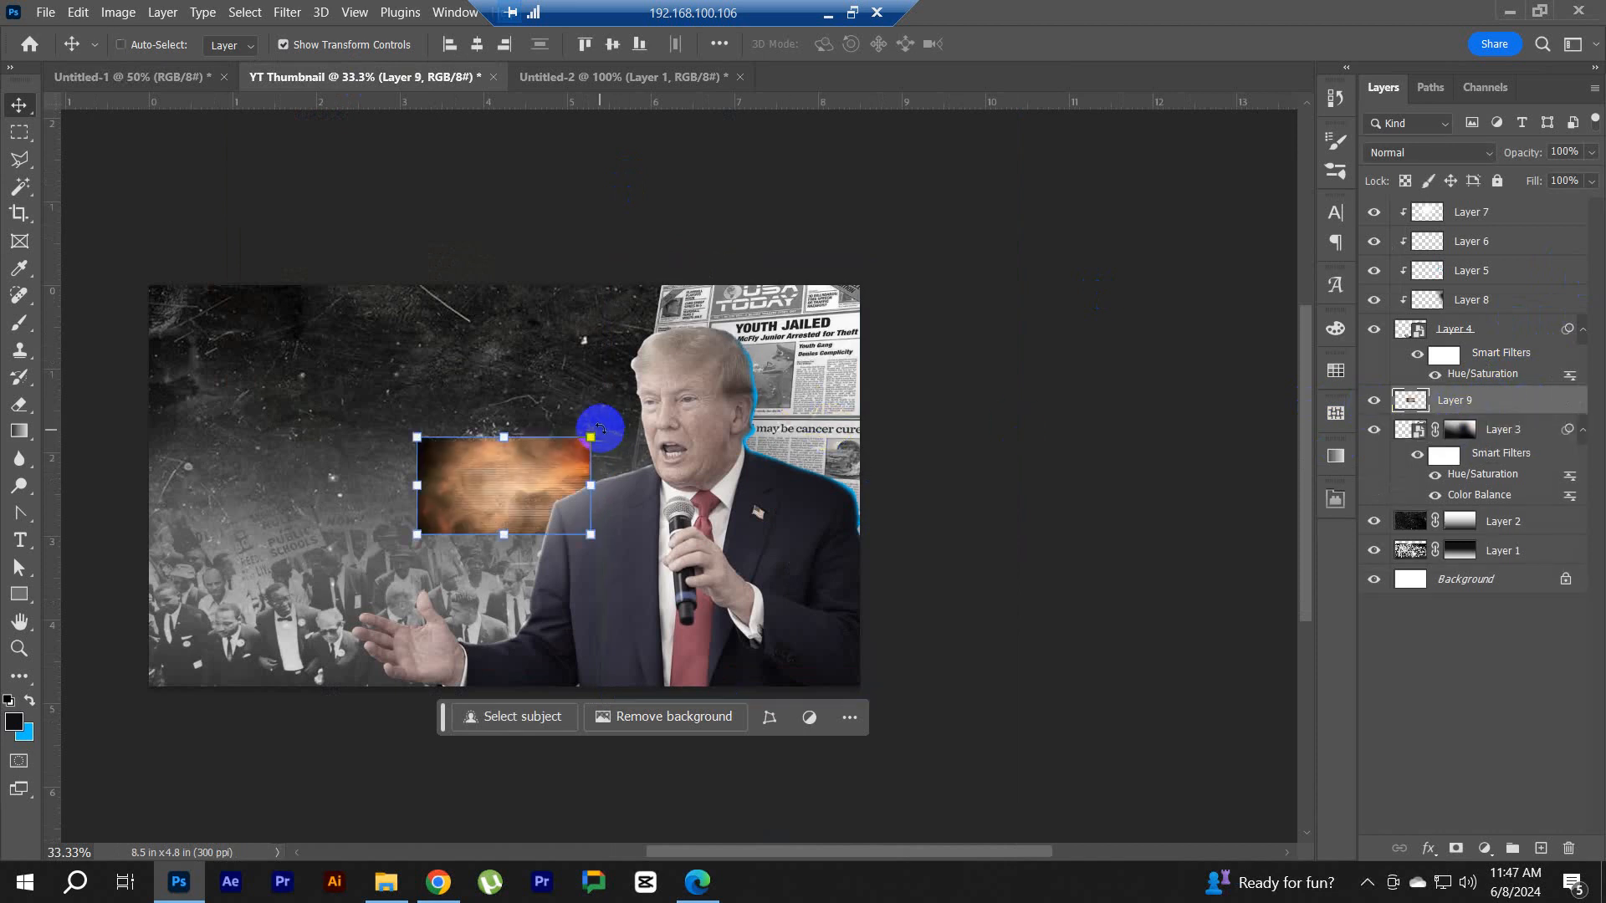
left_click_drag(600, 429, 394, 340)
left_click_drag(555, 394, 633, 282)
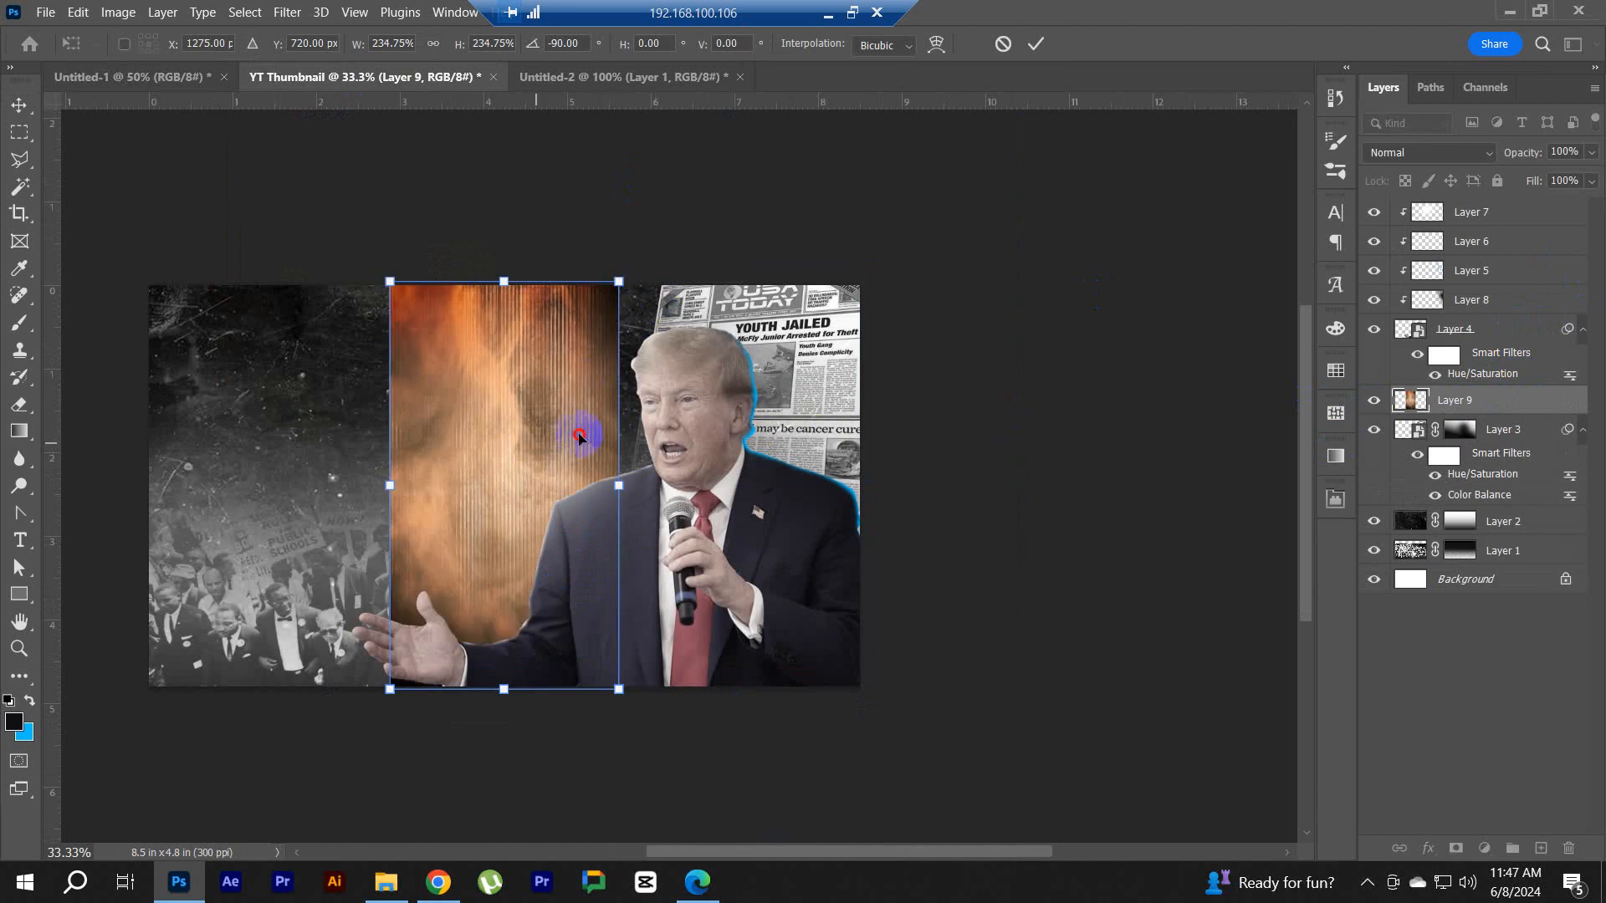
left_click_drag(579, 435, 897, 453)
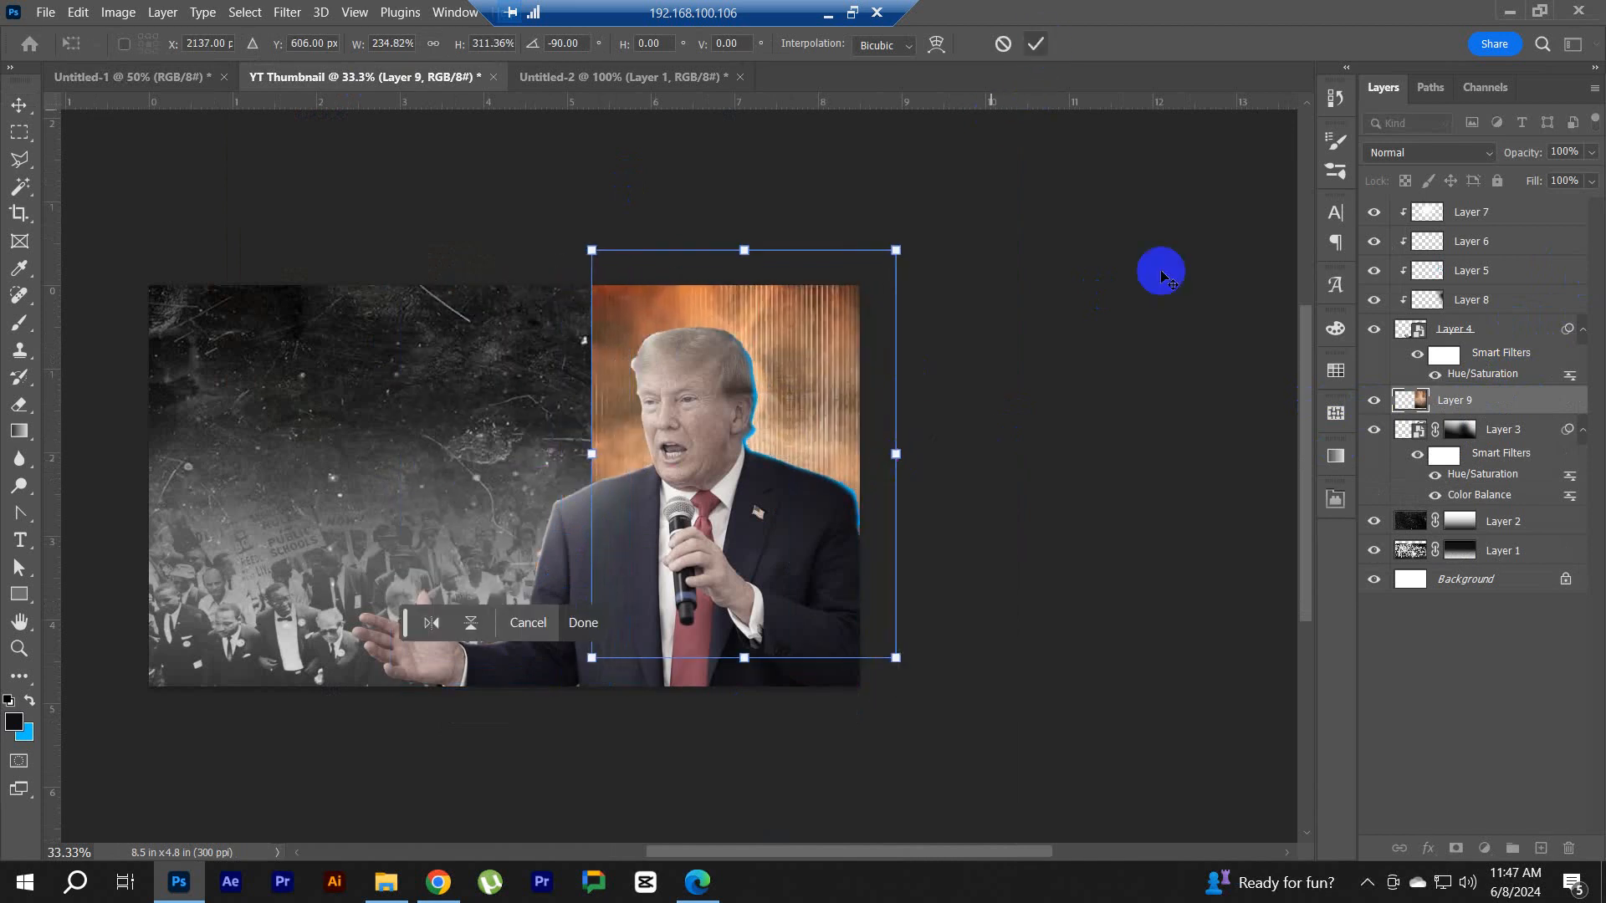
left_click(1160, 273)
Step: Clip the smoke texture to the newspaper layer in Linear Light mode and reduce both layers' opacity to 50%
left_click(1400, 155)
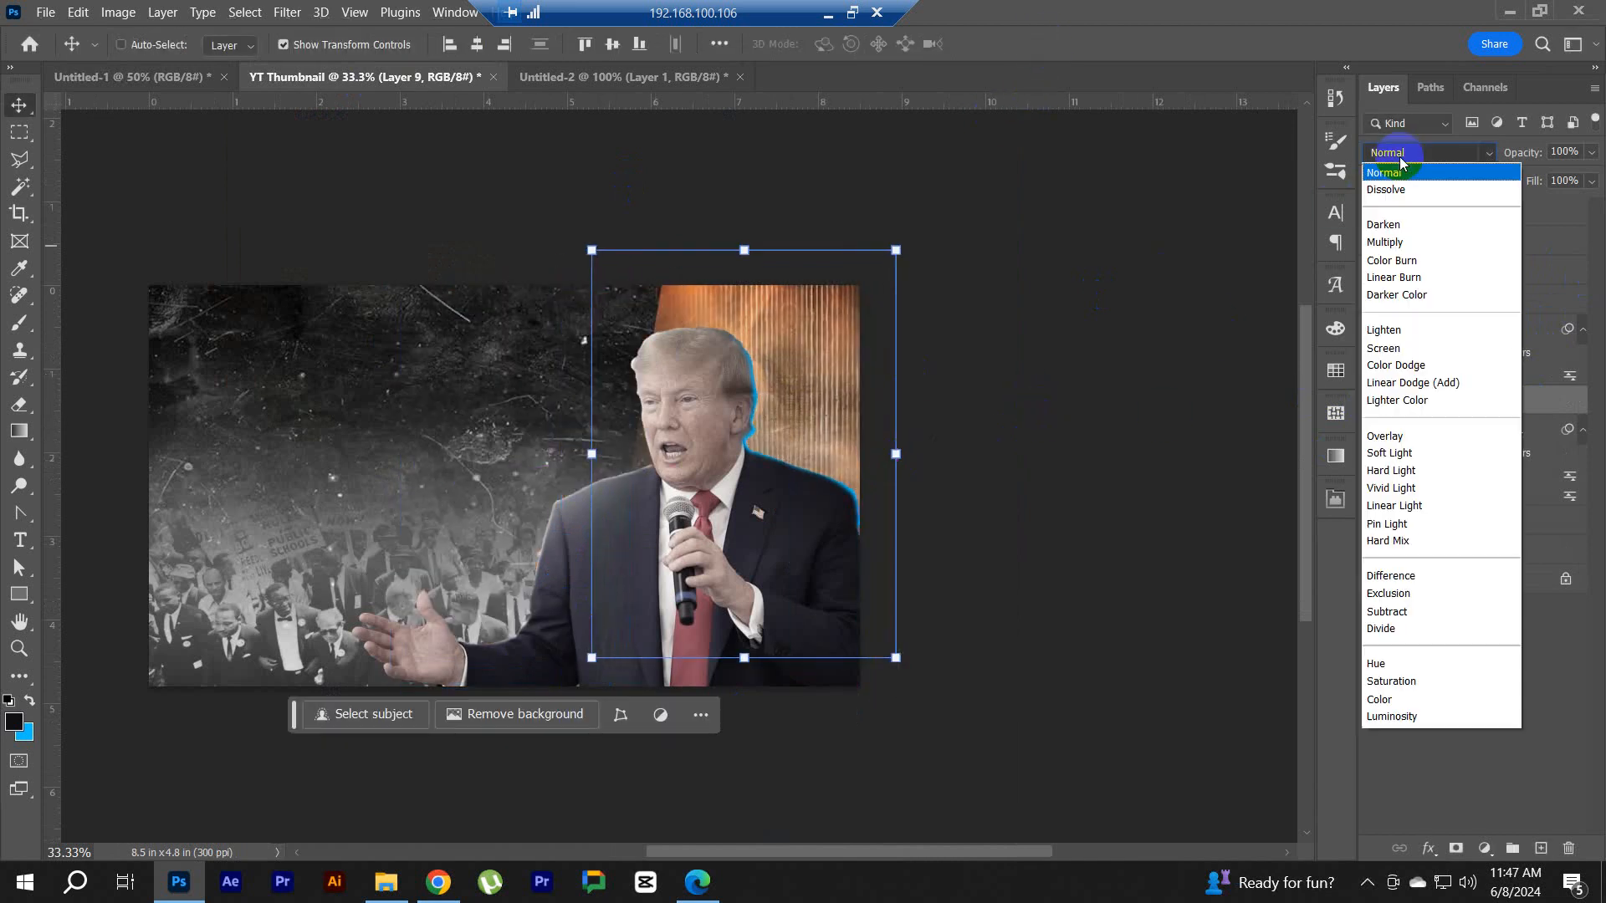
left_click(1402, 506)
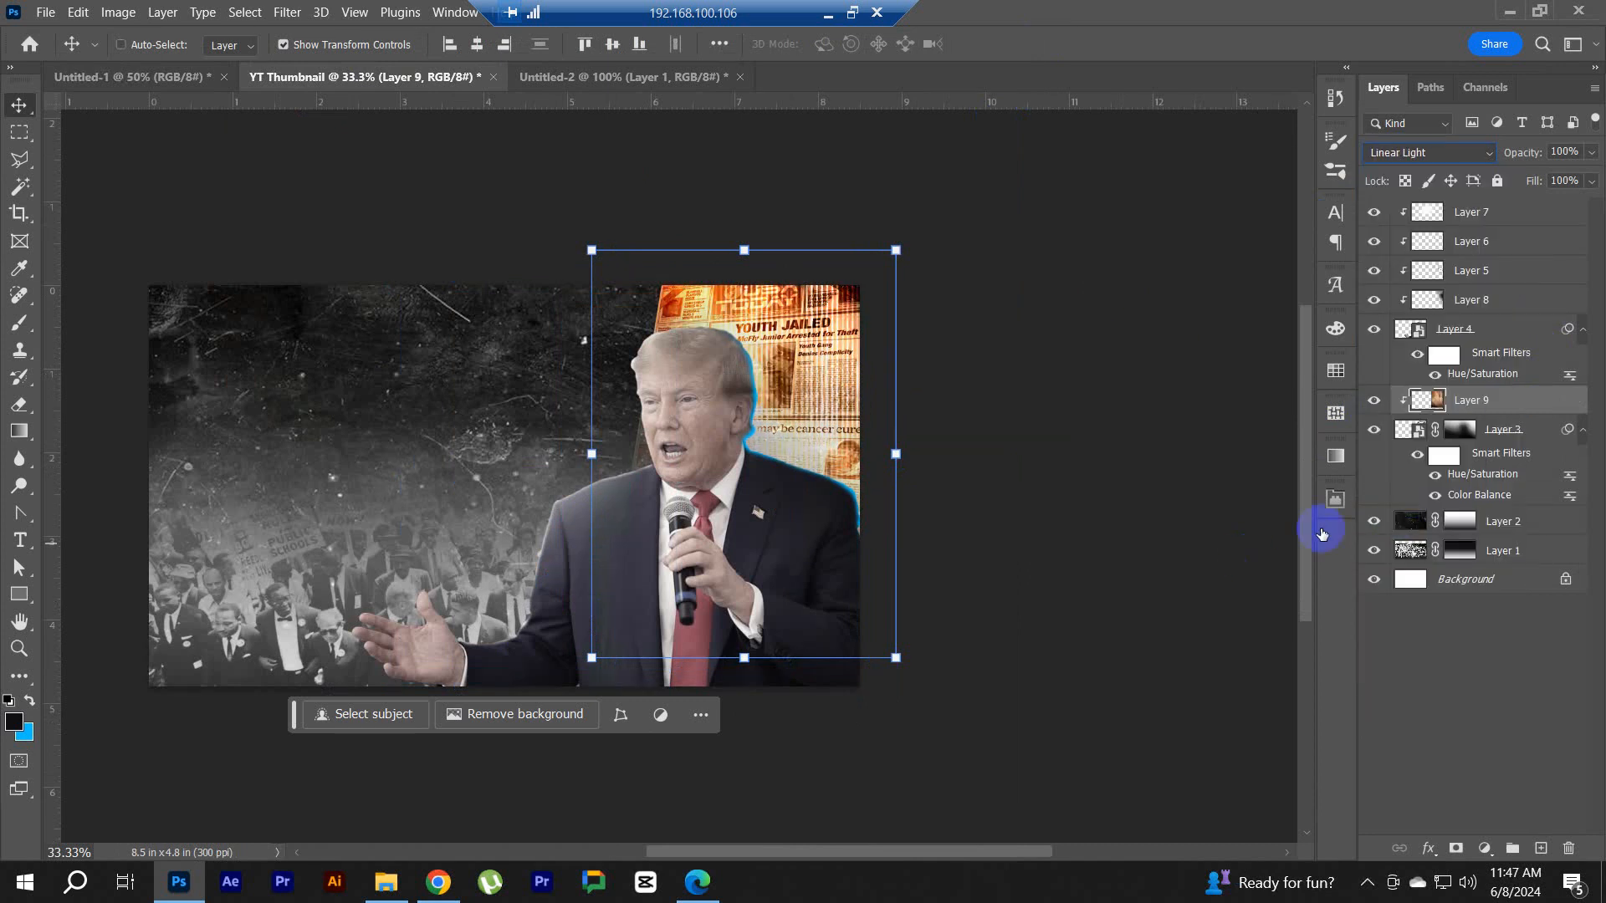
left_click(1590, 152)
left_click_drag(1591, 174, 1543, 180)
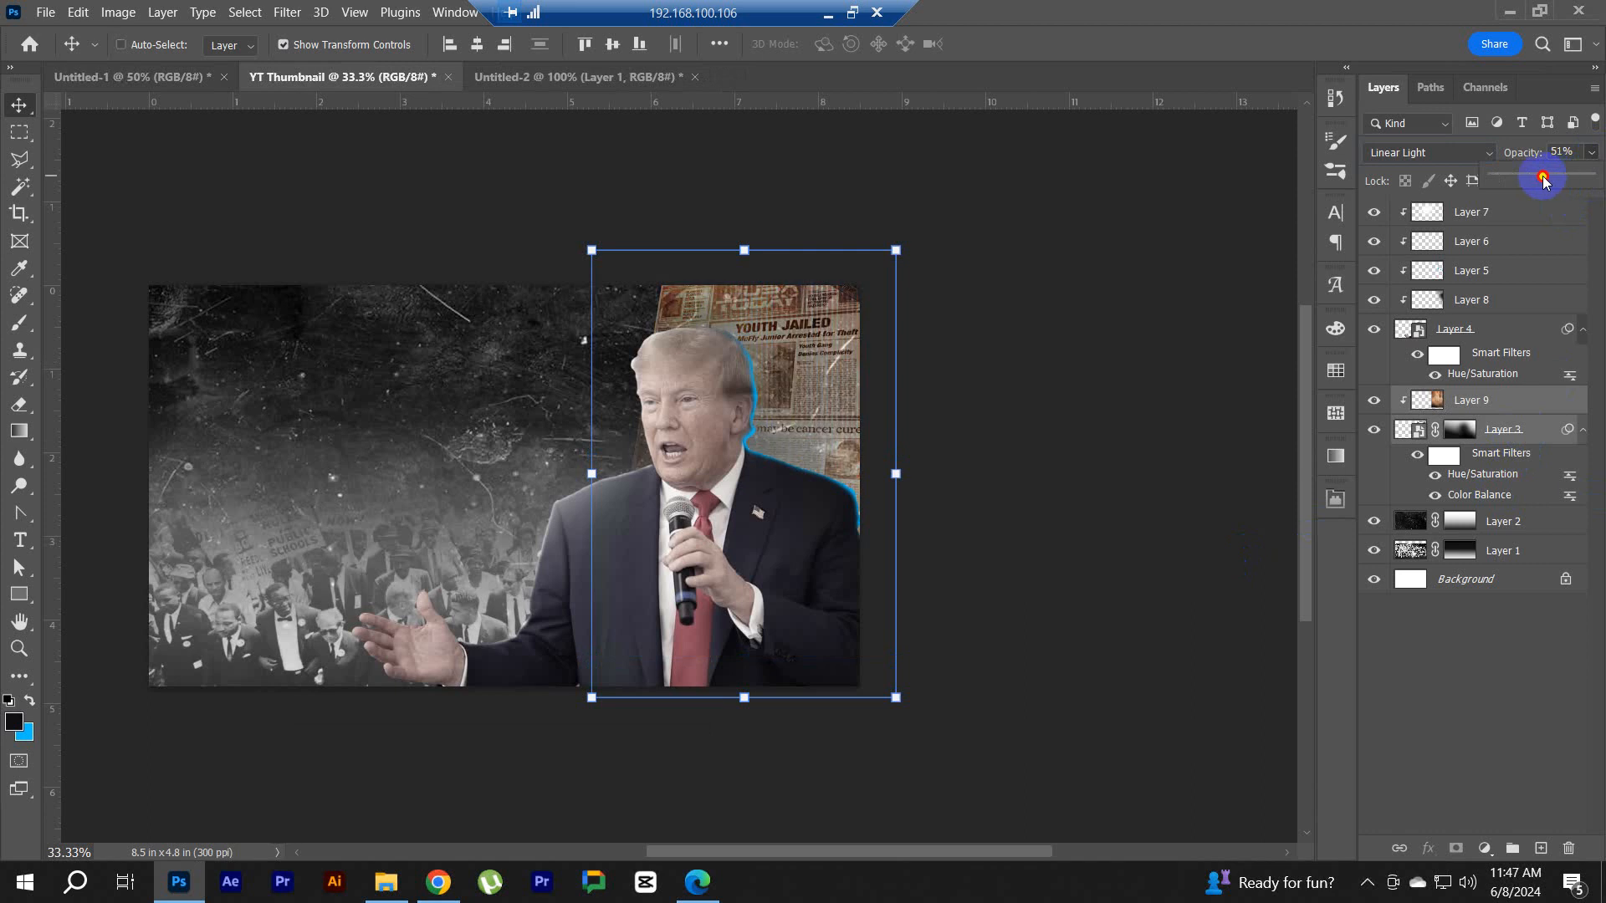
left_click(1520, 155)
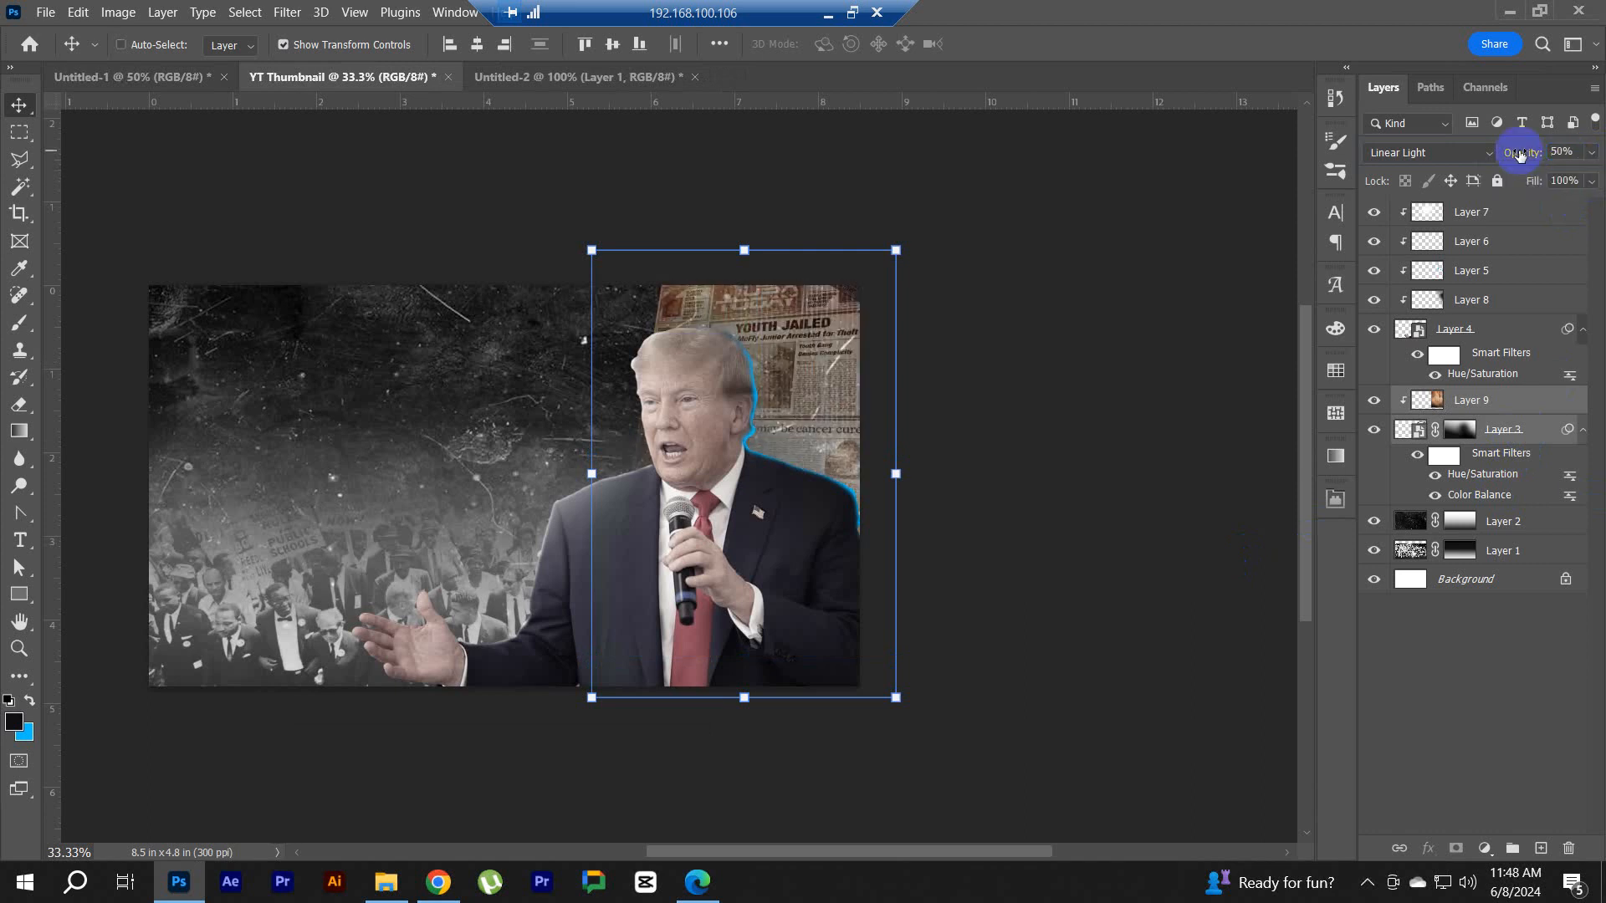
Step: Lower only the clipped smoke texture layer's opacity to 30%
left_click(1497, 686)
left_click(1501, 407)
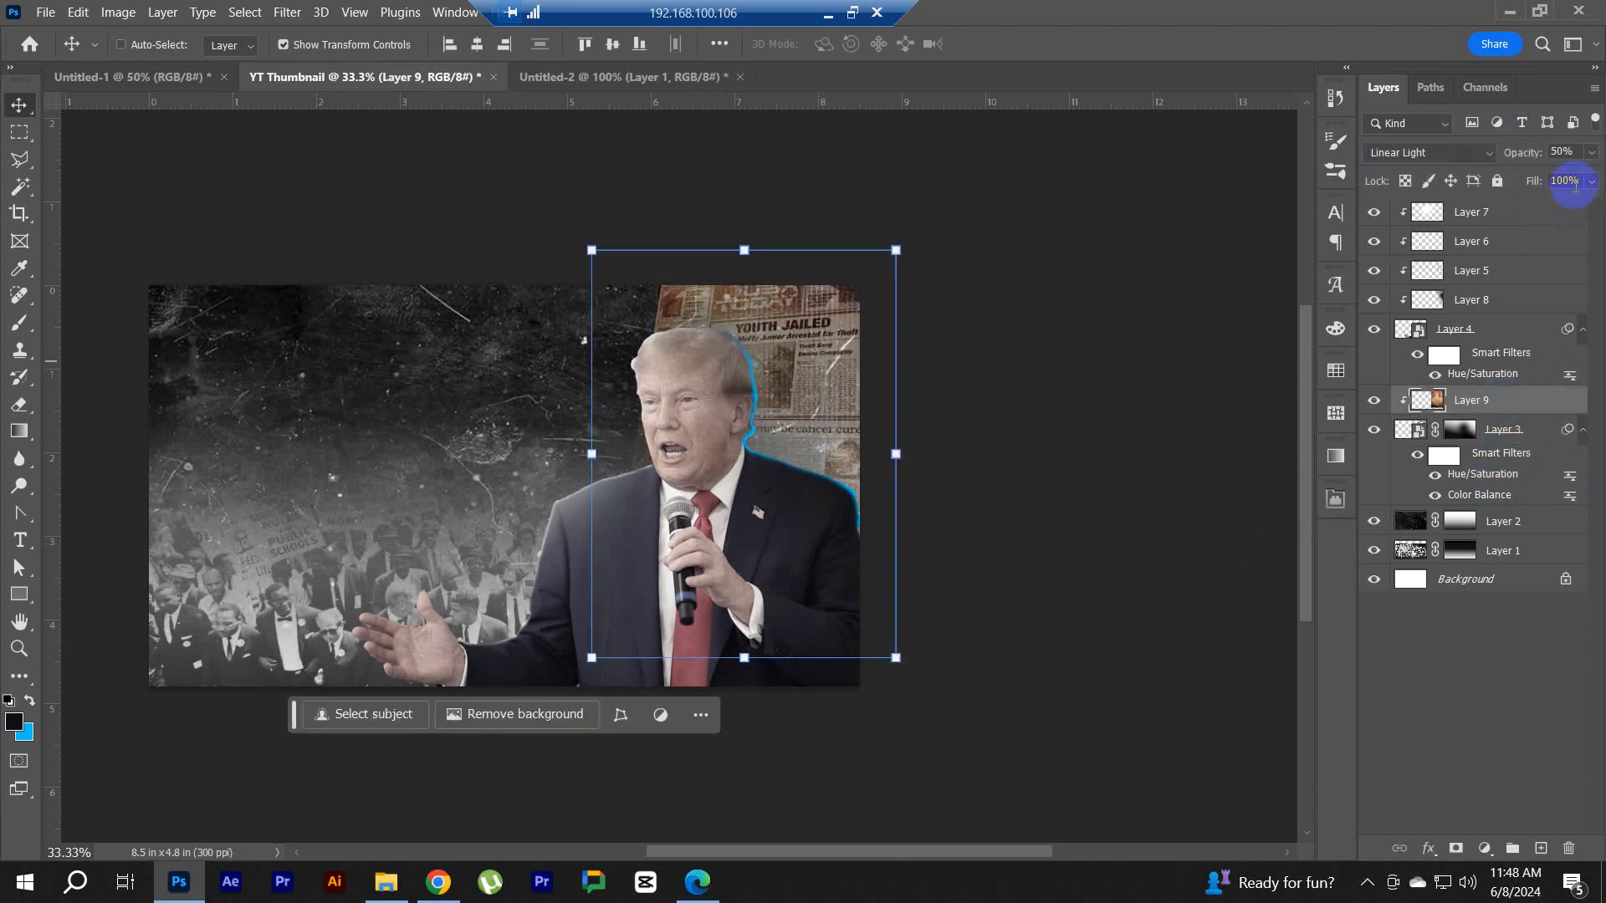
left_click(1590, 152)
left_click_drag(1544, 181, 1543, 182)
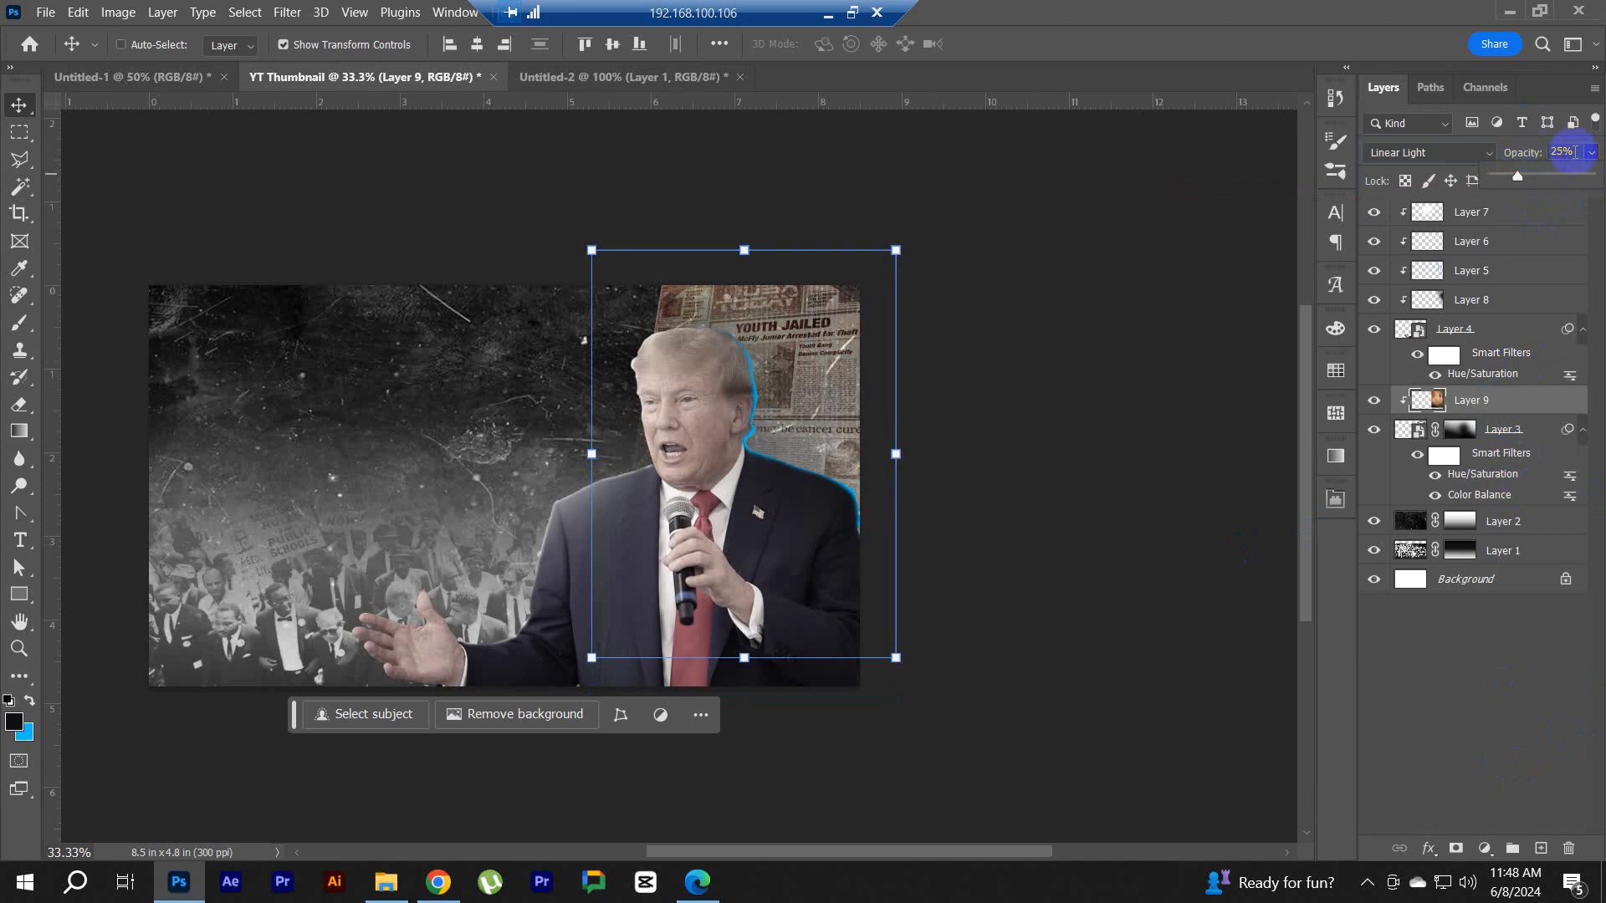
left_click(1501, 161)
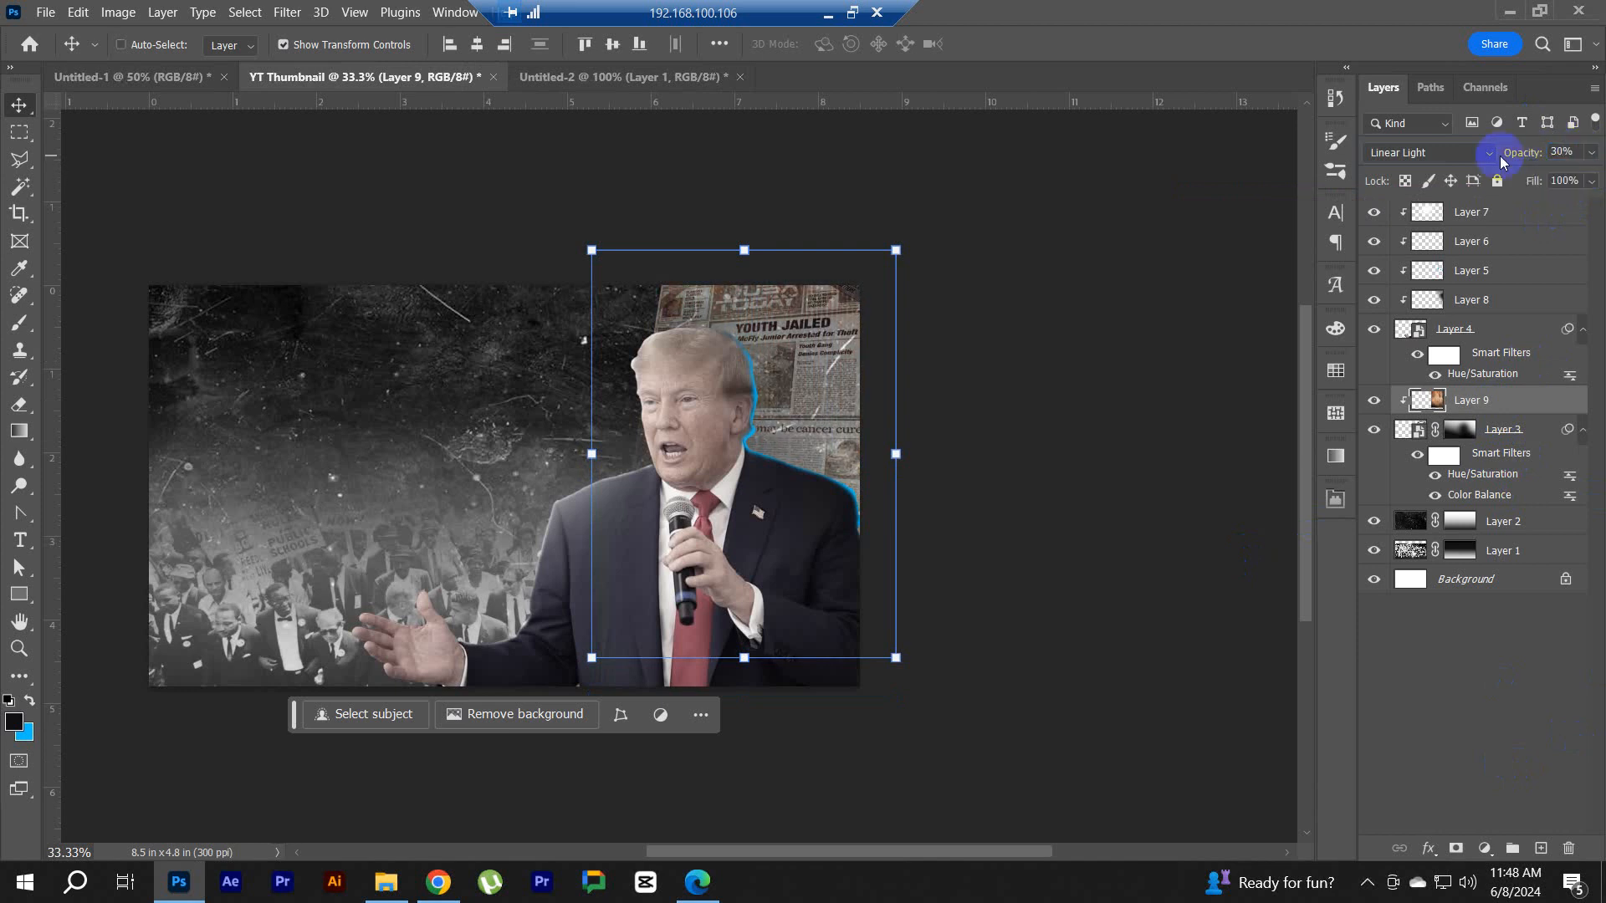
left_click(1501, 716)
scroll(623, 271, "up", 1)
scroll(700, 357, "down", 1)
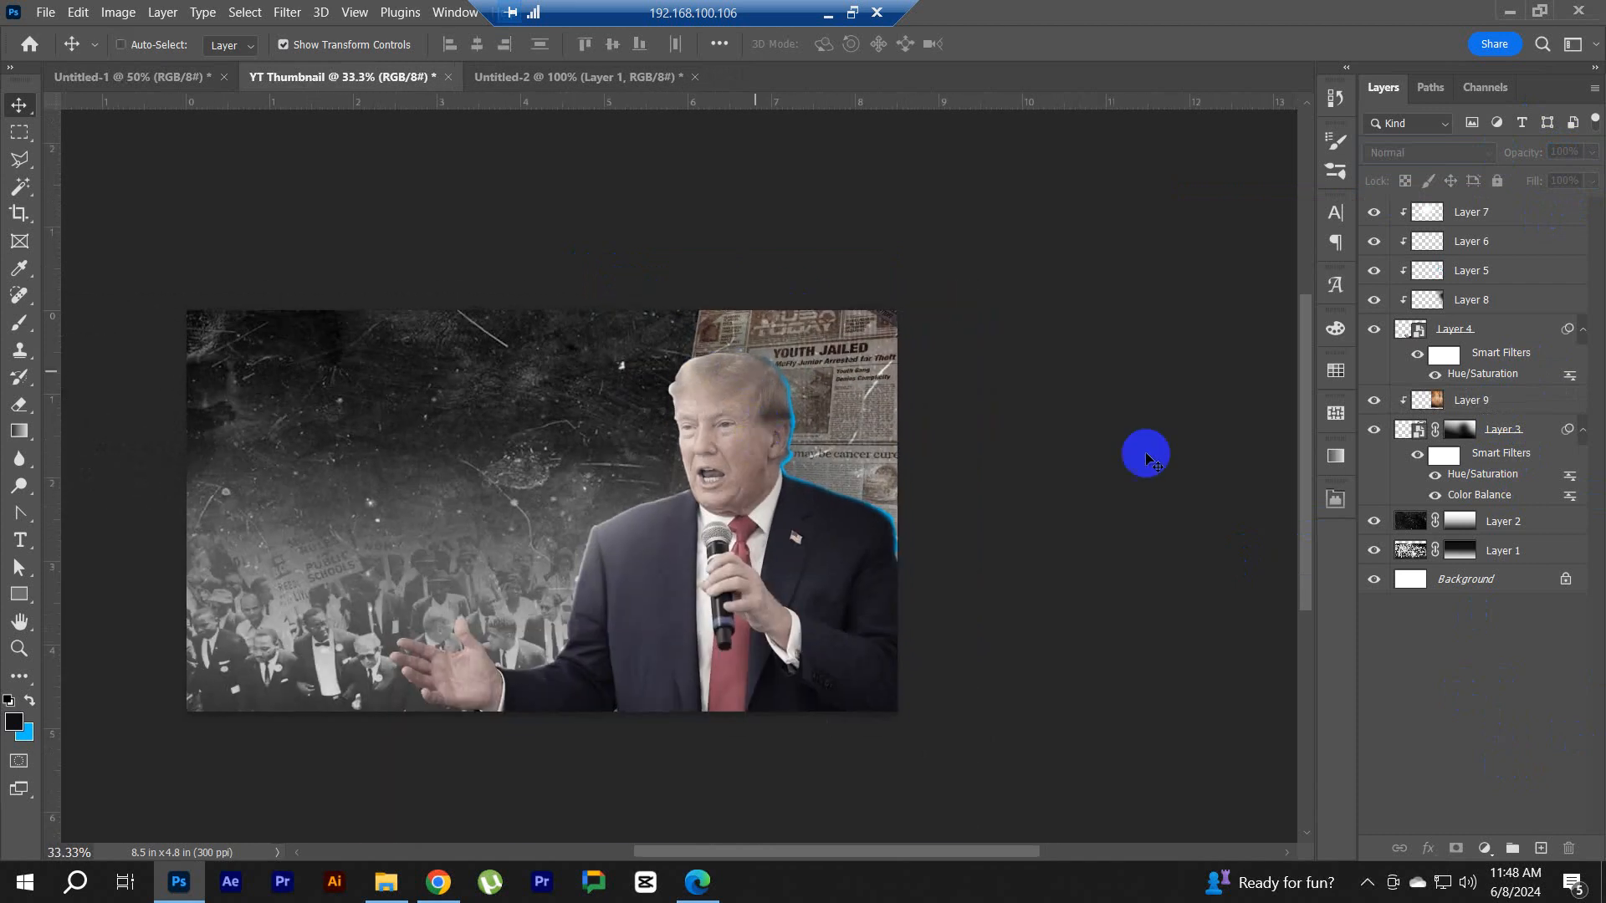
Step: Combine the newspaper layer and its clipped smoke texture into a single smart object
left_click(1493, 403)
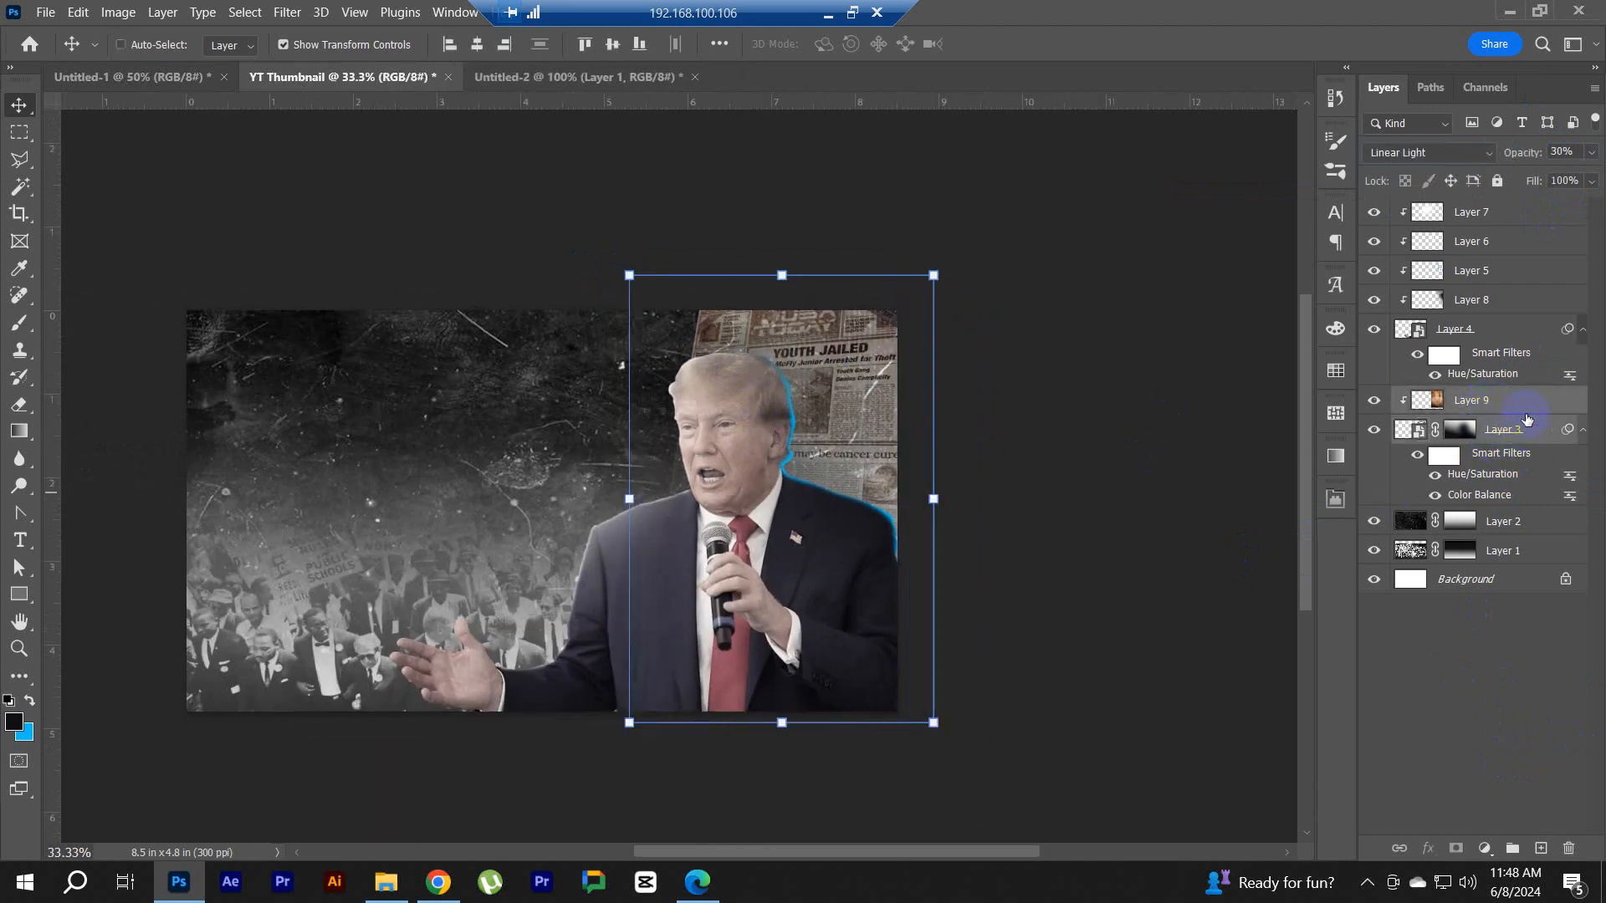
right_click(1526, 418)
left_click(1404, 315)
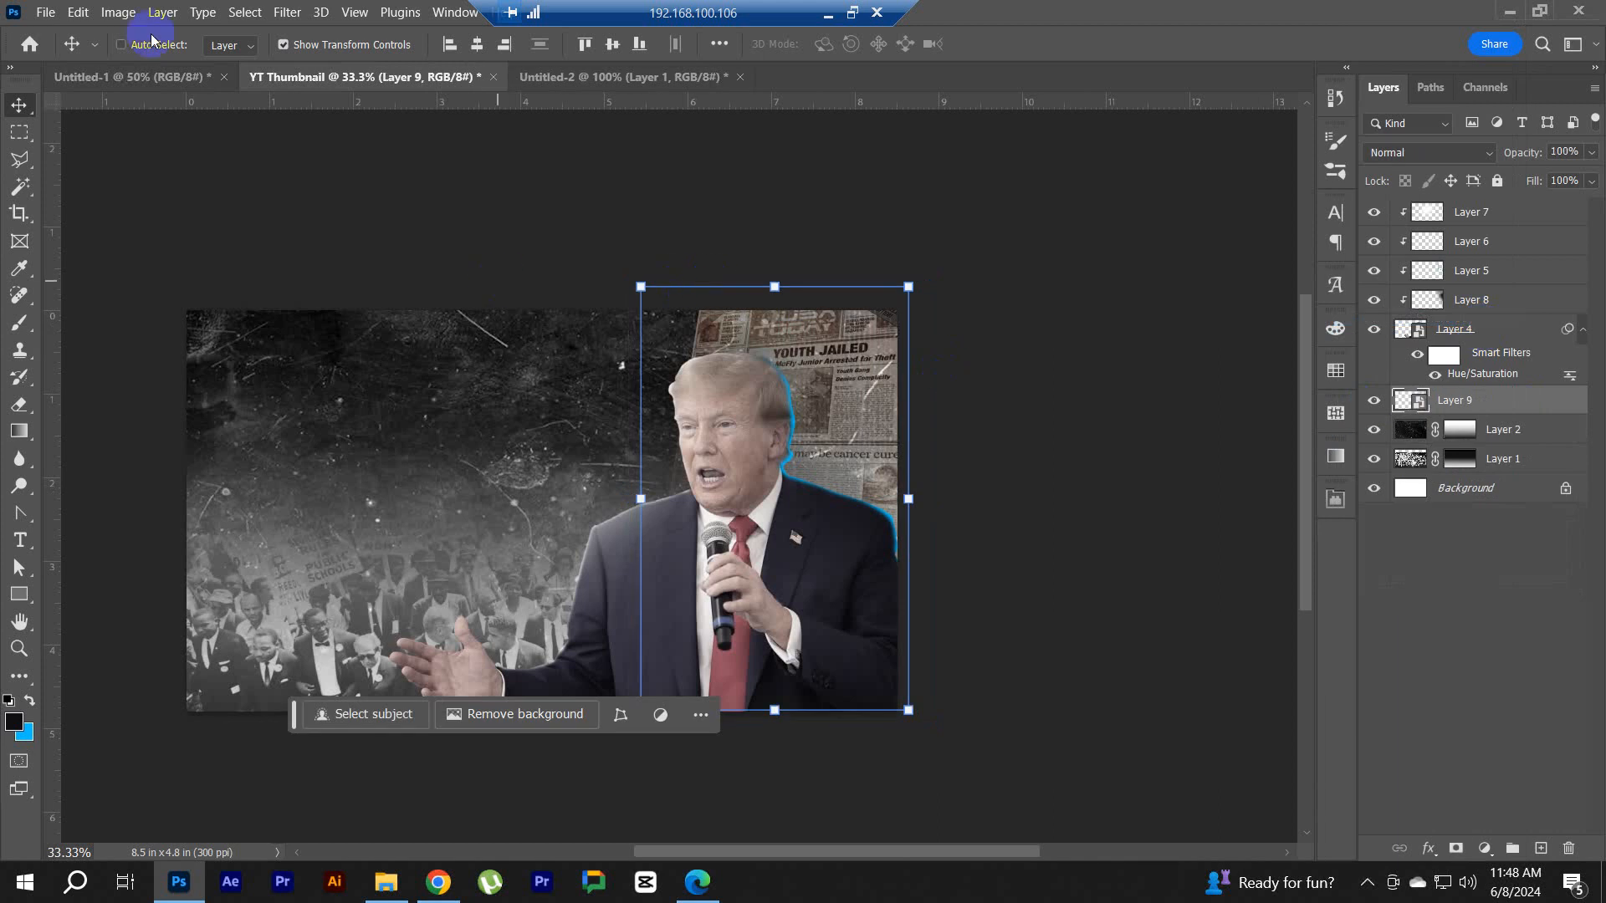
Step: Apply a Gaussian Blur with a 2-pixel radius to the combined newspaper smart object
left_click(286, 13)
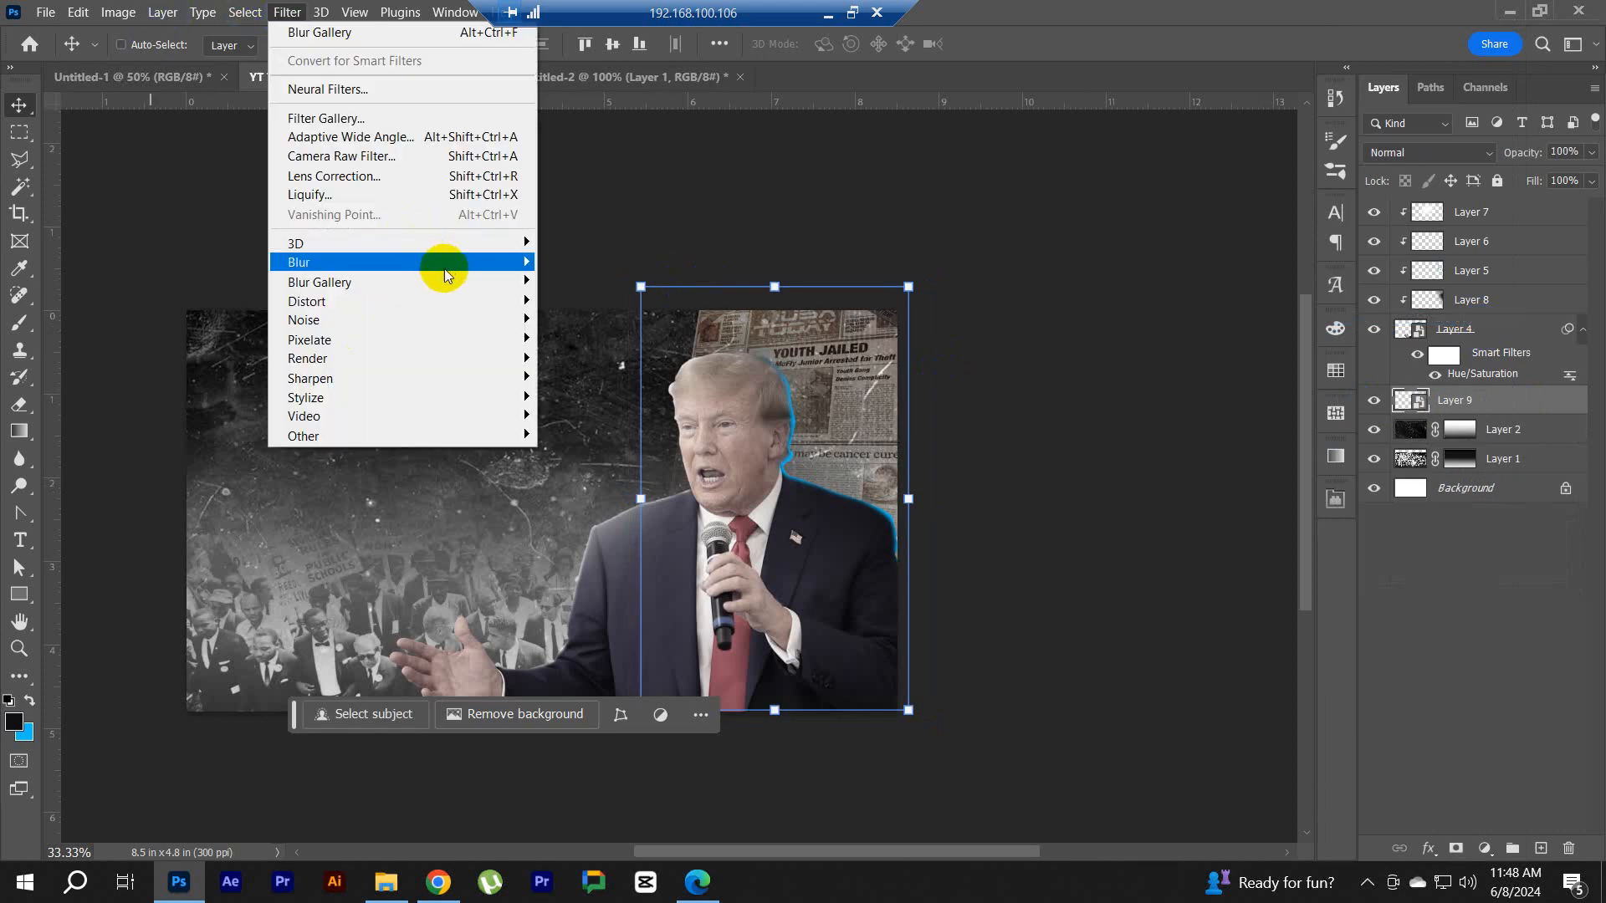
mouse_move(444, 264)
left_click(640, 343)
left_click(1118, 435)
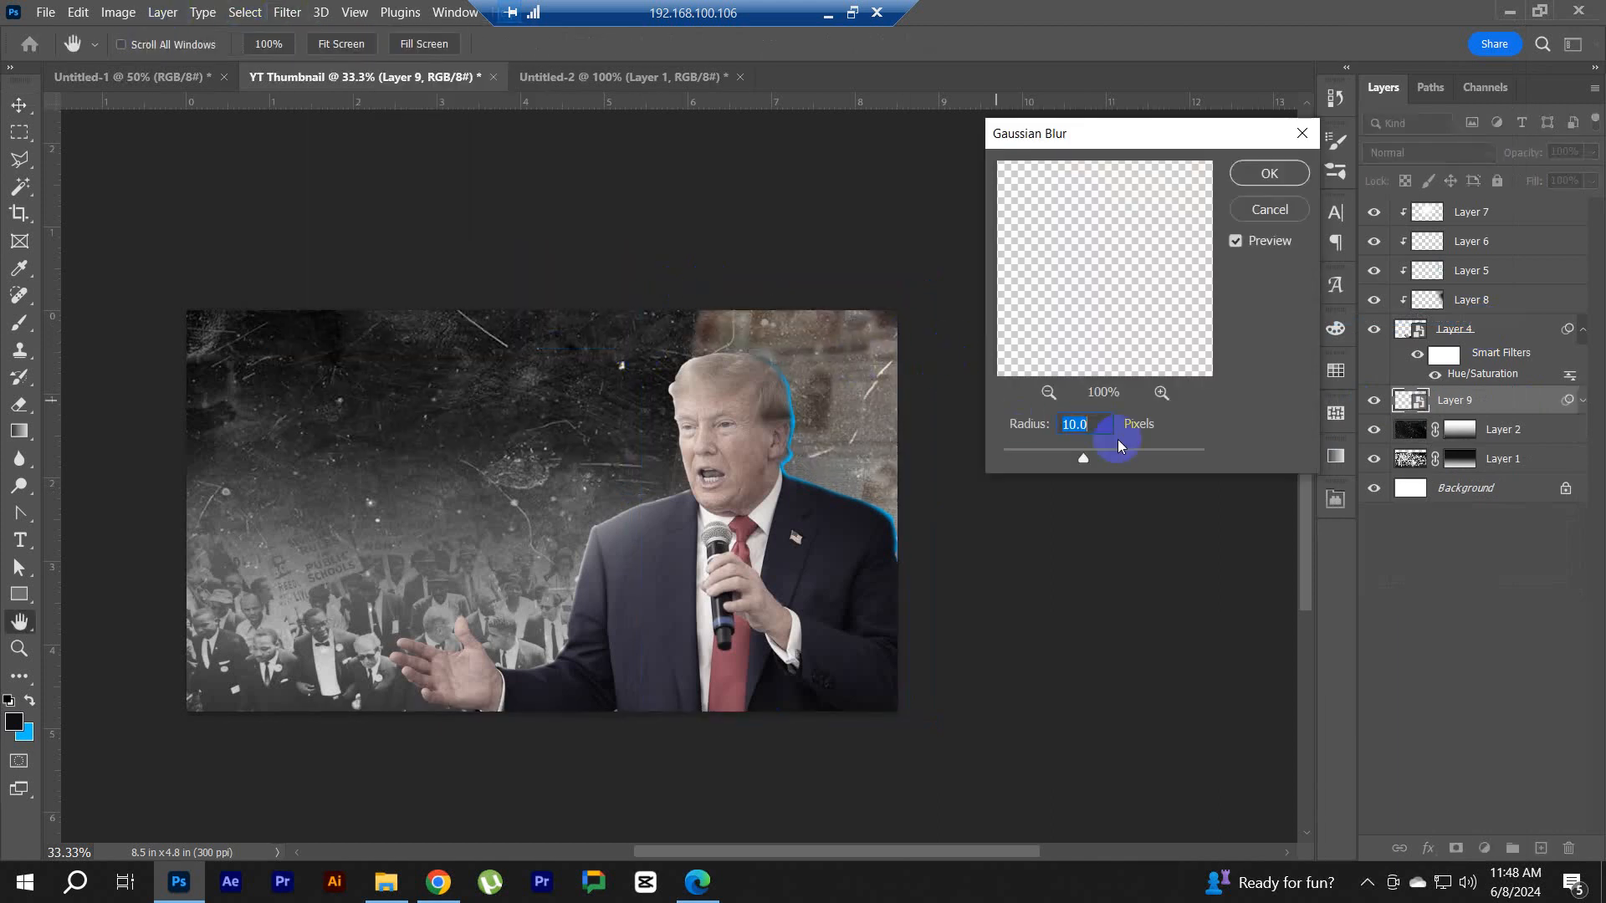
type("2")
left_click_drag(1137, 133, 1223, 142)
left_click(1167, 429)
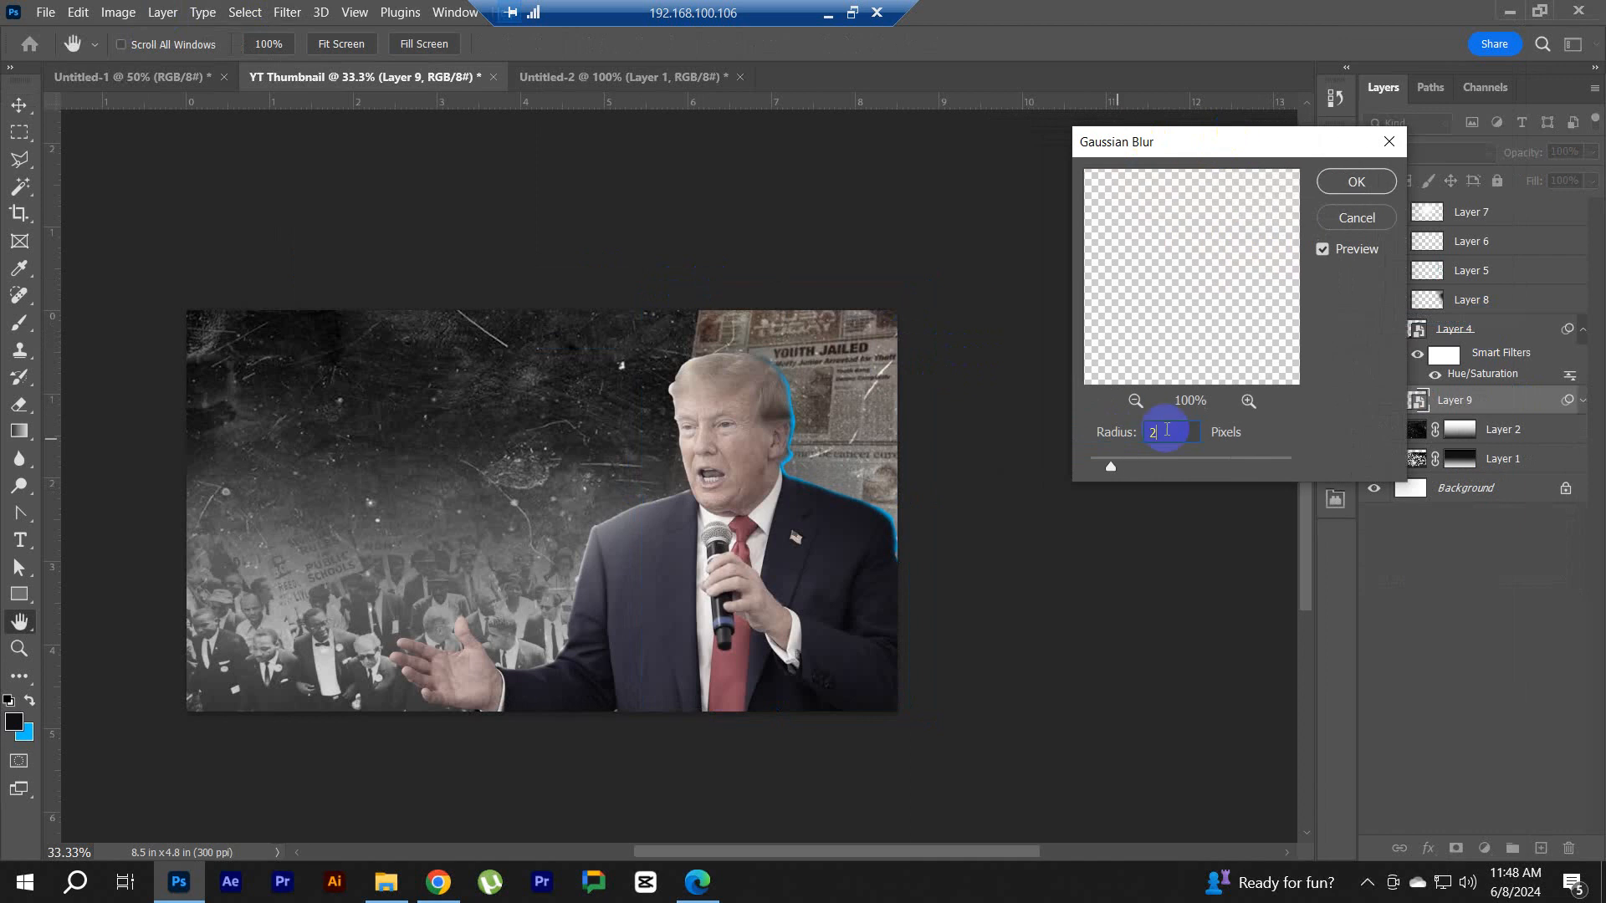
left_click(1356, 181)
left_click(1434, 656)
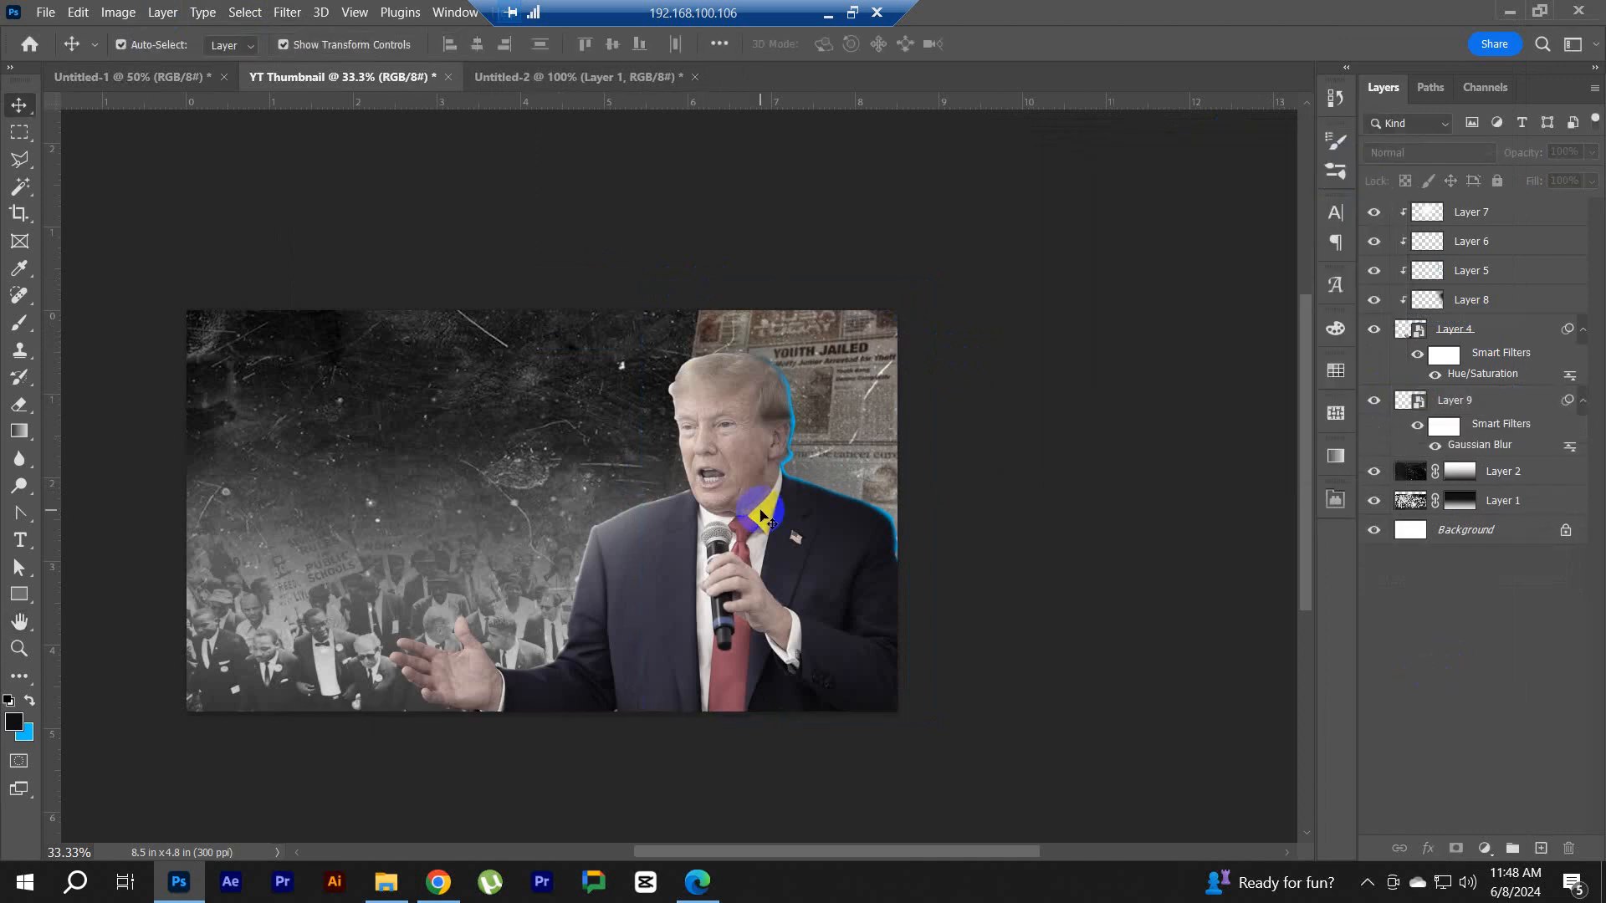
Step: Save the thumbnail as YT Thumbnail.psd in a new Class 04 folder inside the JIT Institute drive's Special Graphics (Batch-01) folder
key("ctrl+s")
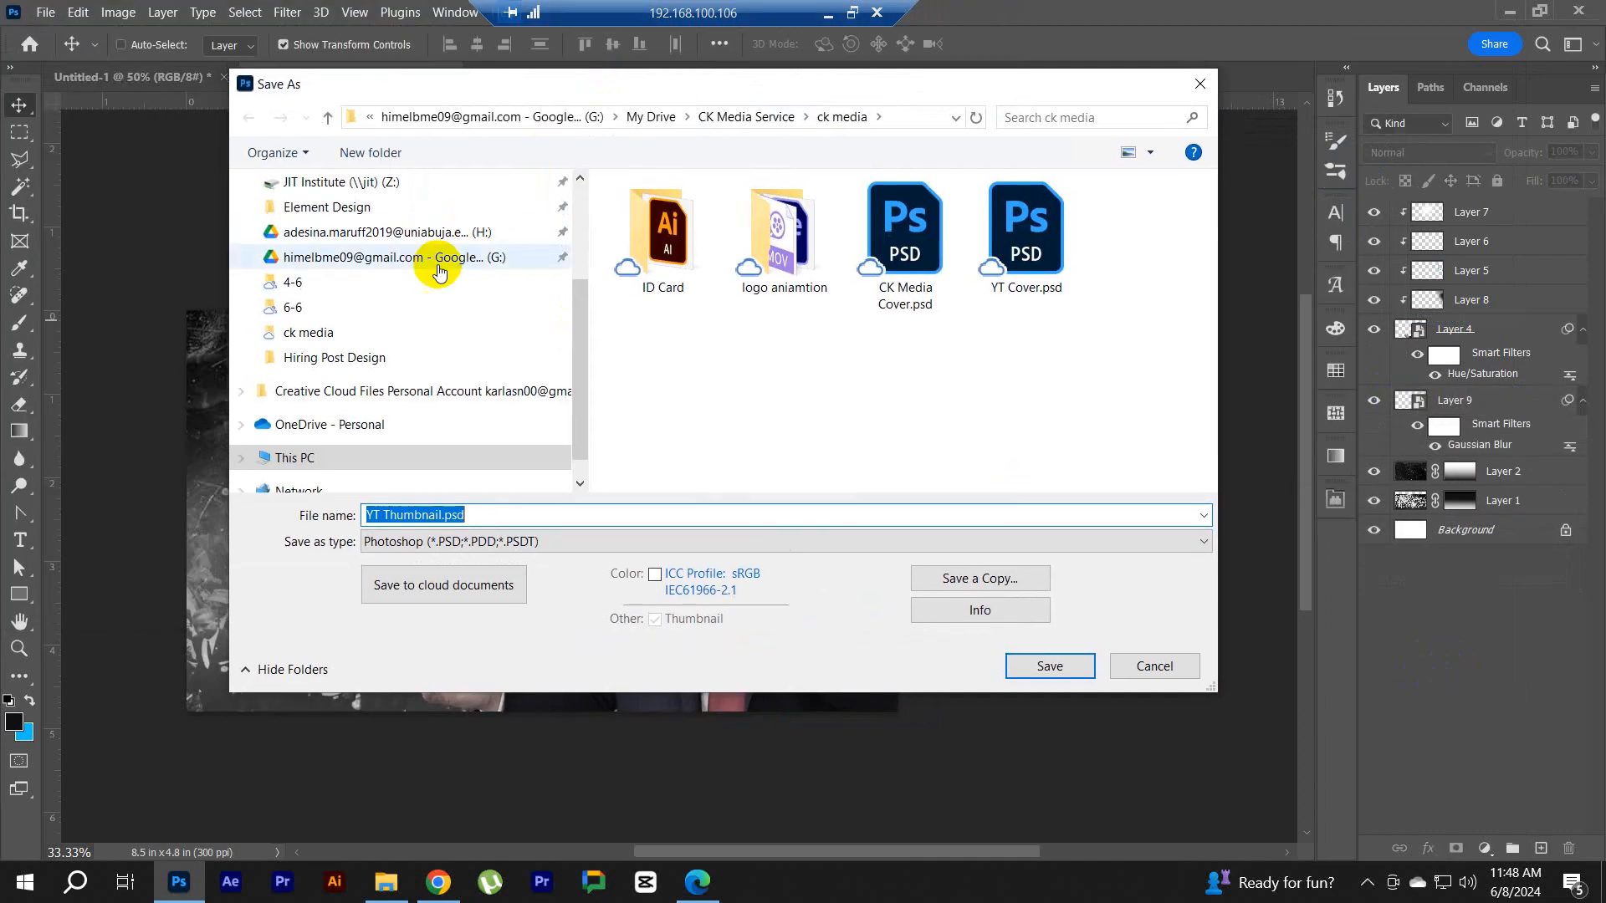
left_click(326, 180)
left_click(684, 301)
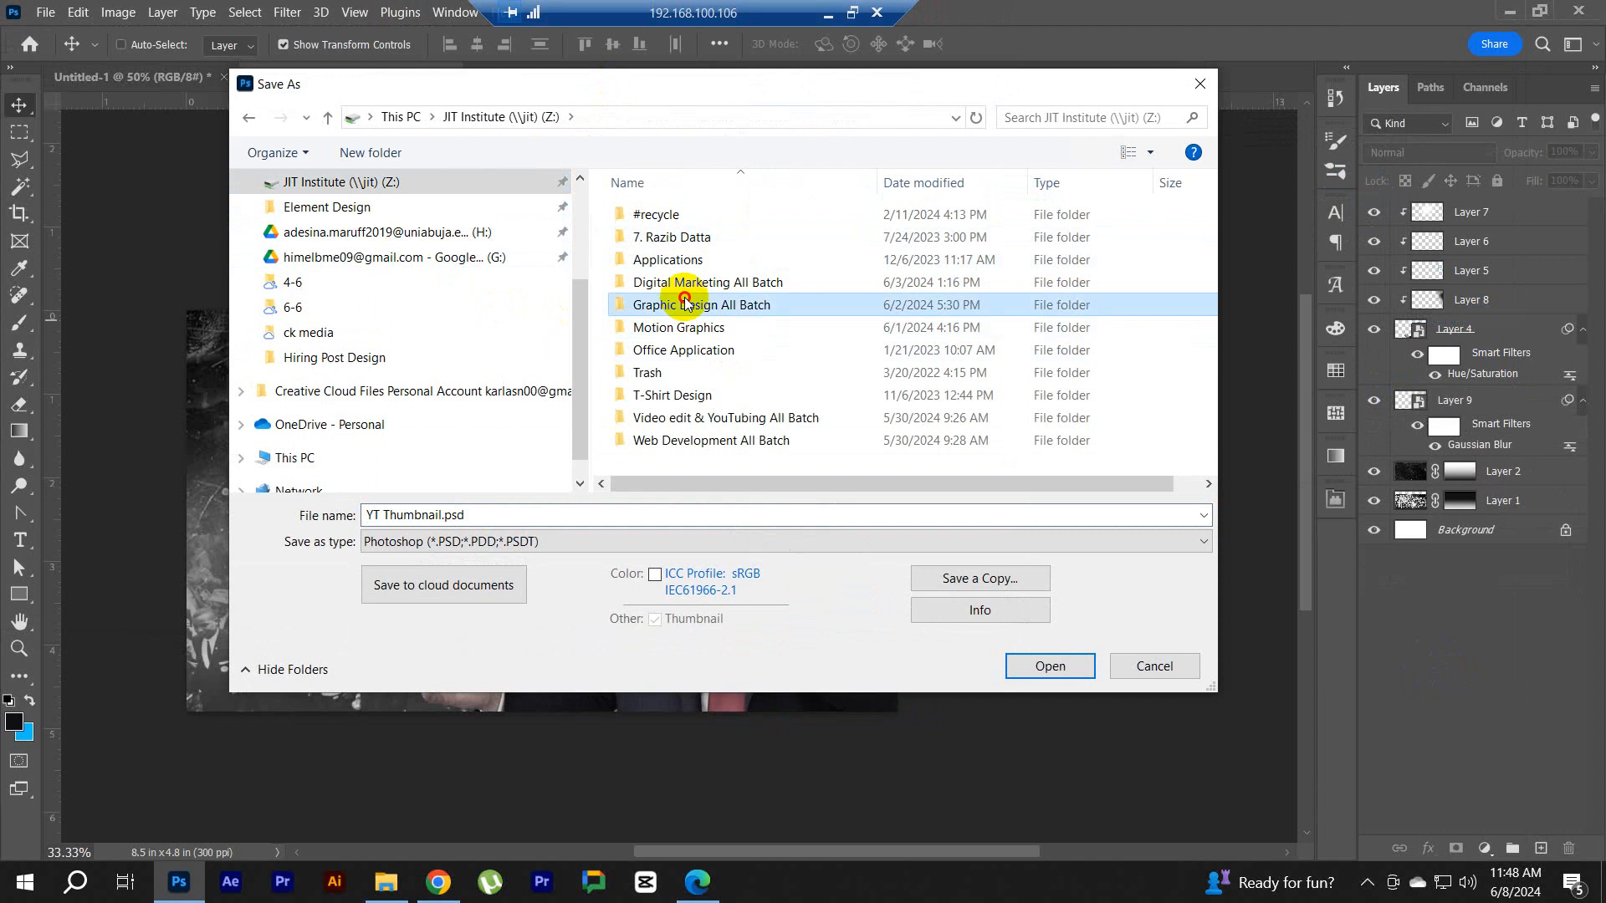
double_click(684, 302)
double_click(716, 373)
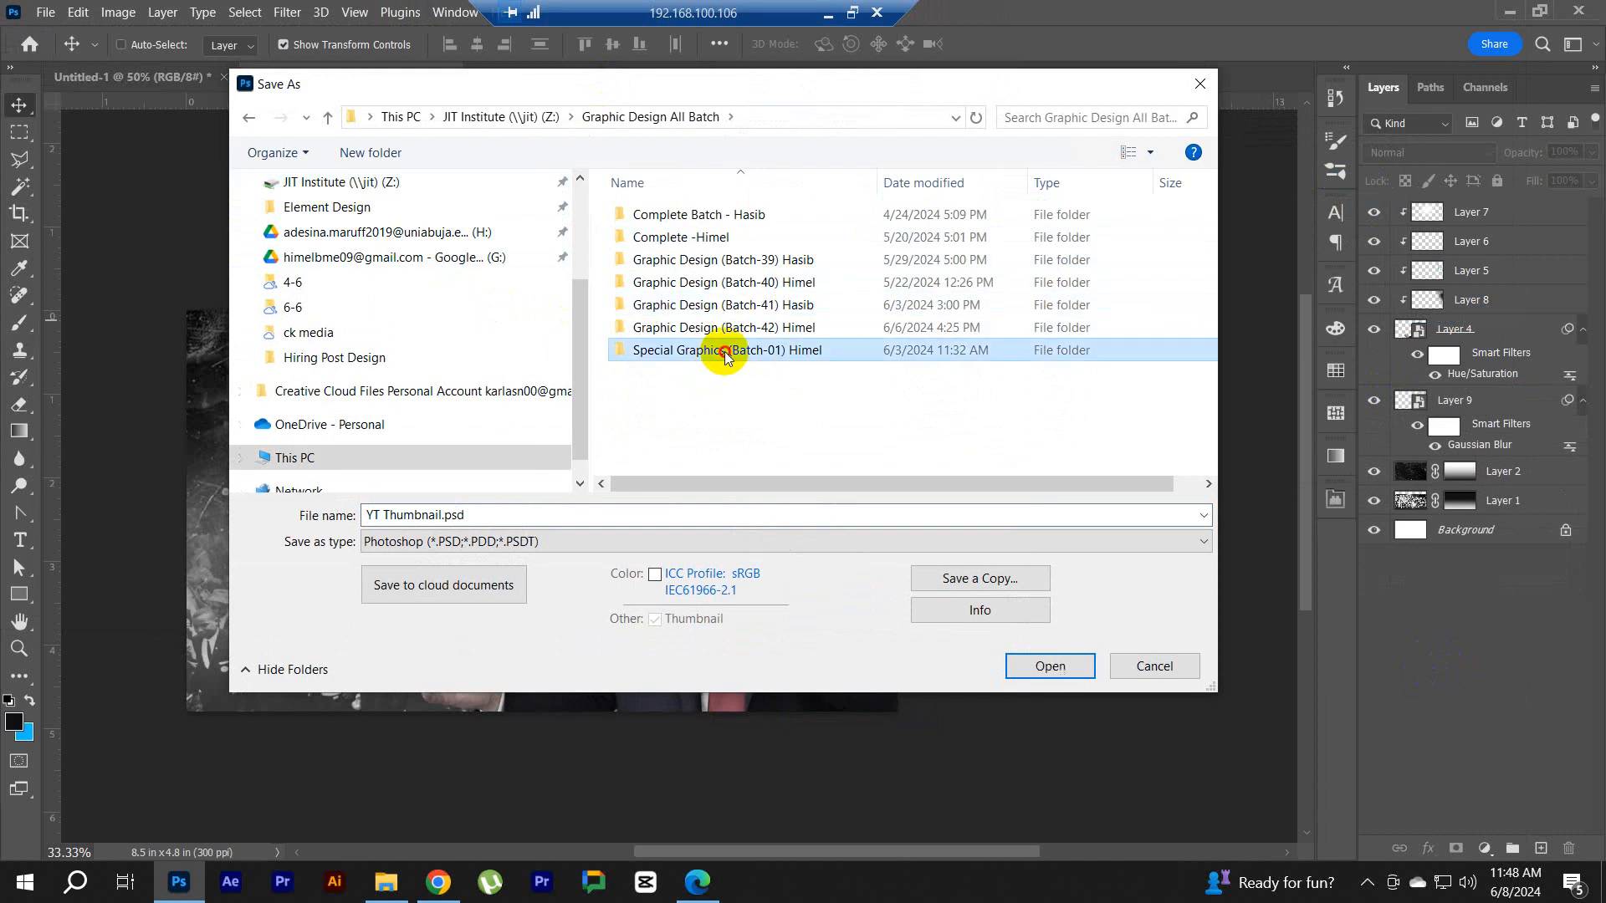
left_click(414, 157)
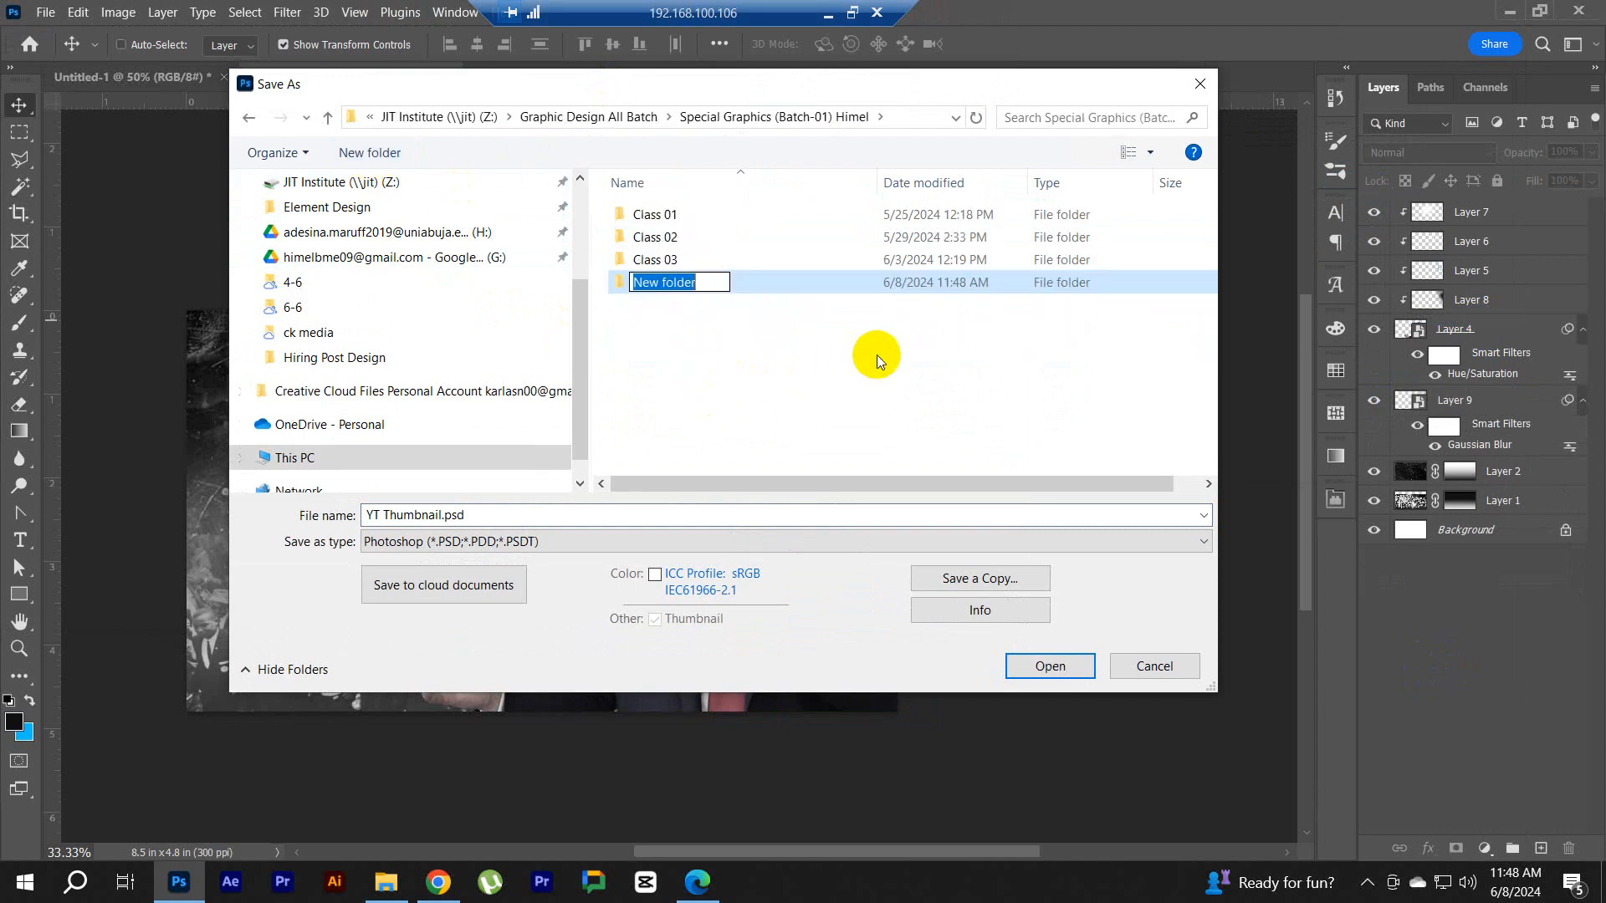
type("Class 0")
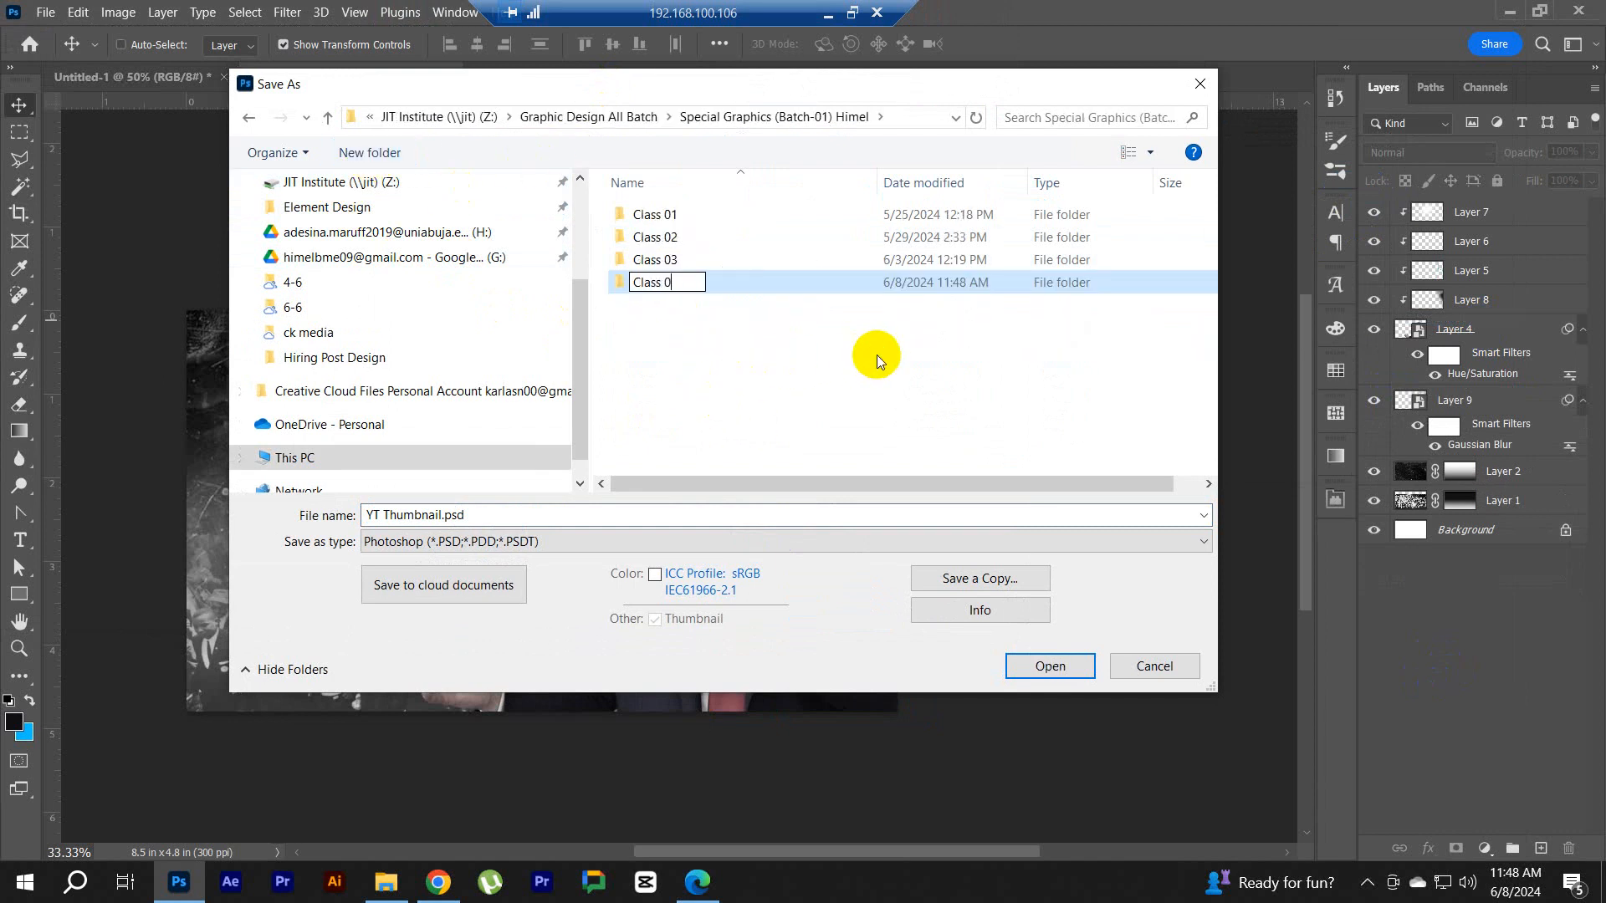
type("4")
key("Return")
key("Return")
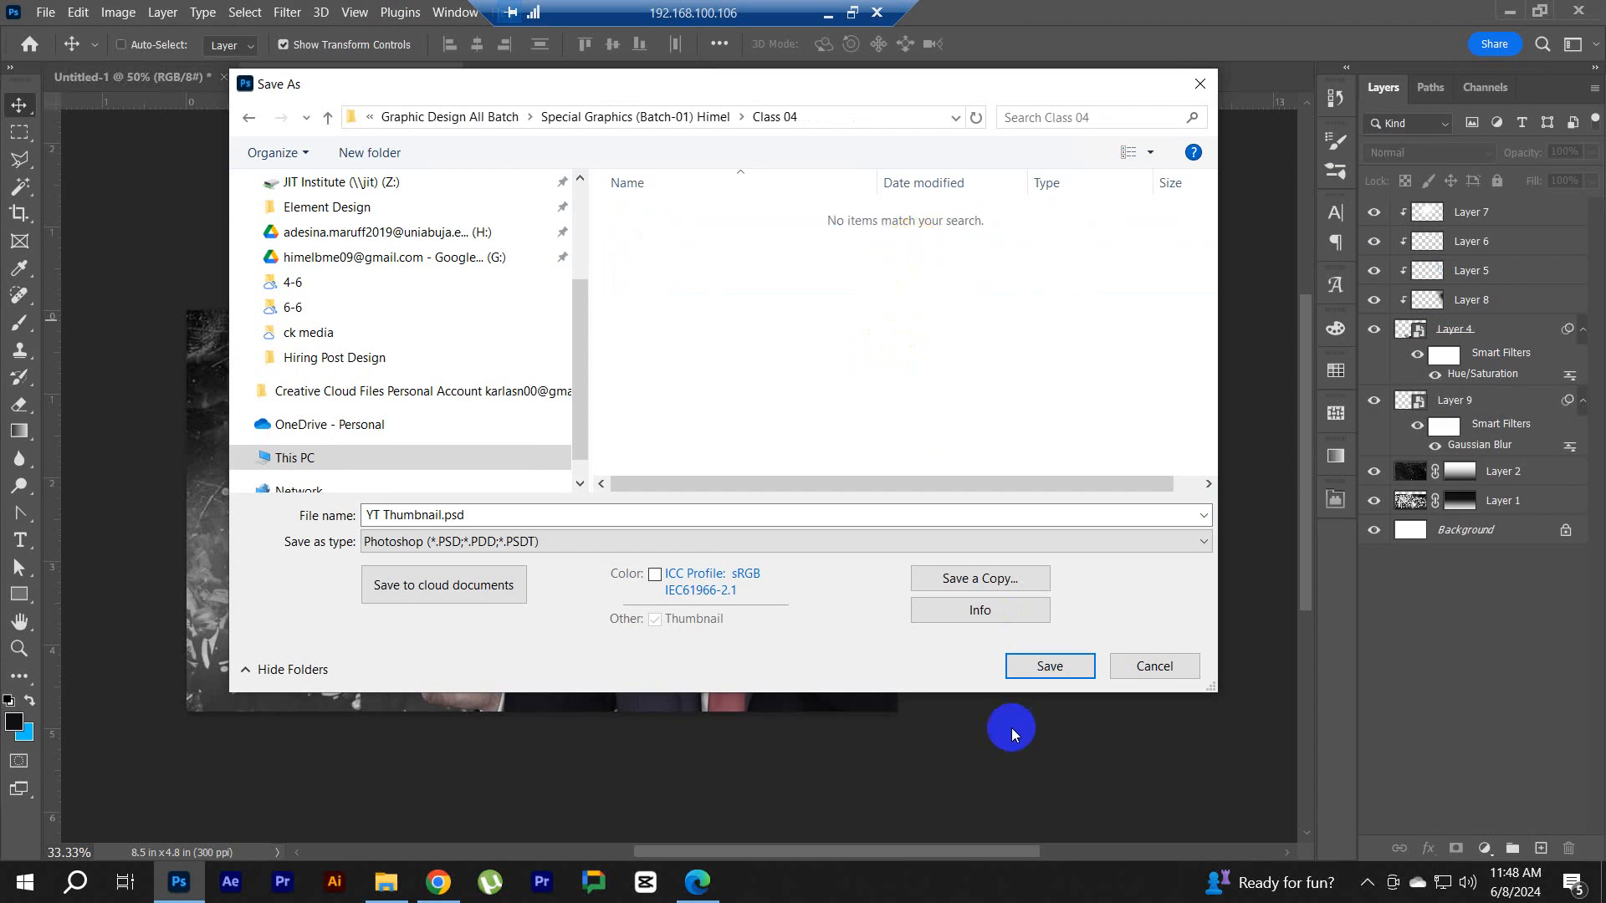
key("Return")
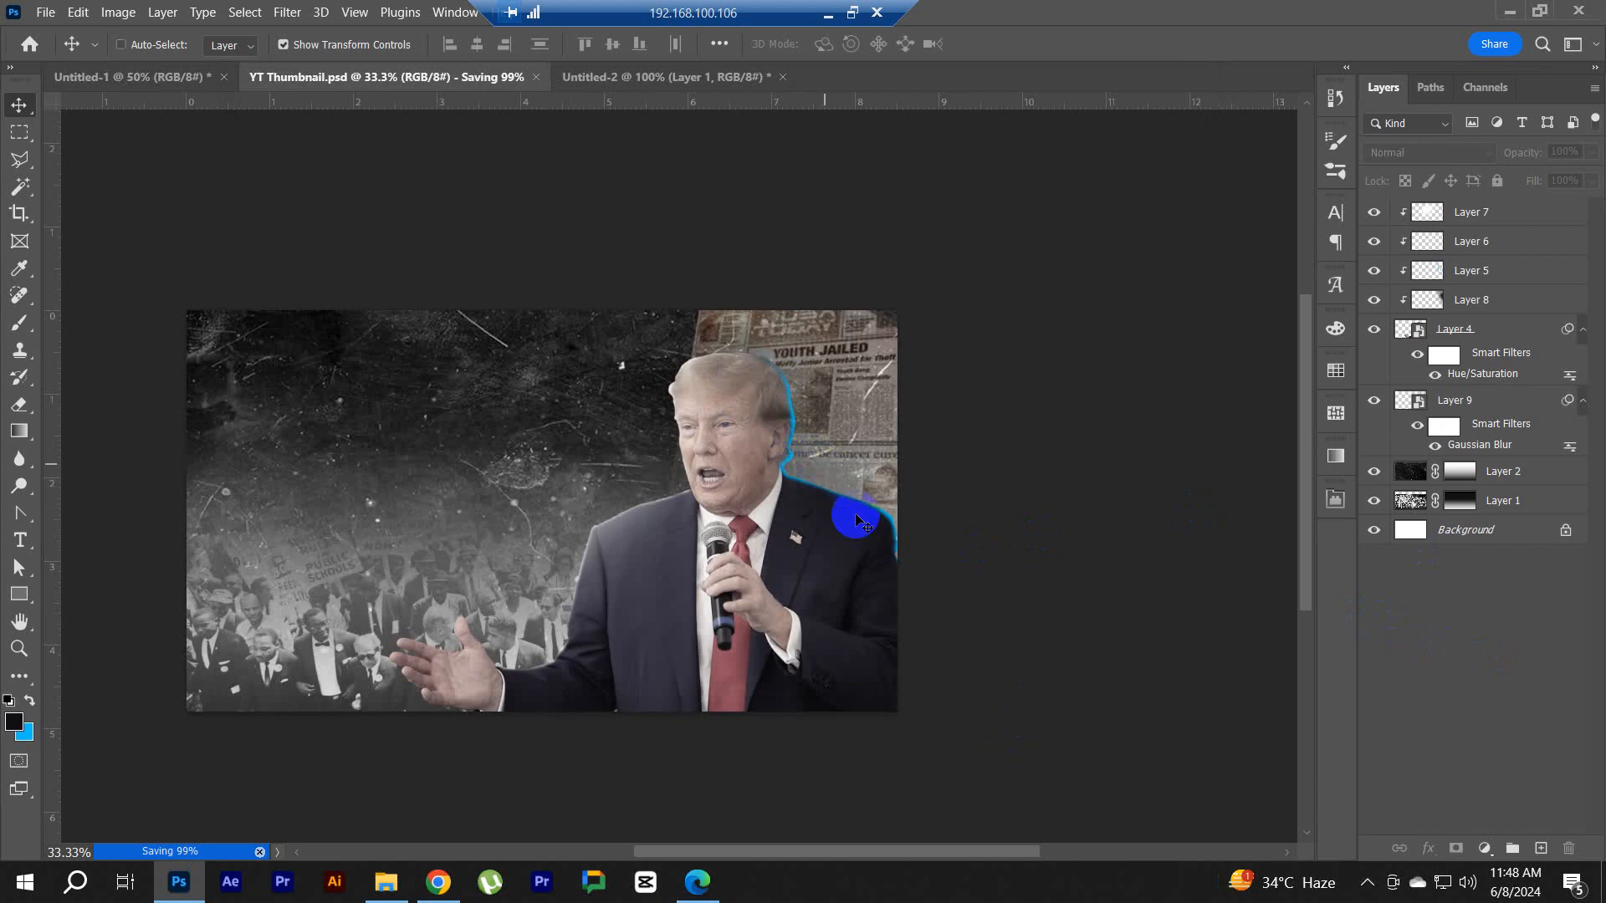
Step: Nudge the speaker cut-out layer slightly upward on the canvas
left_click(781, 595, "ctrl")
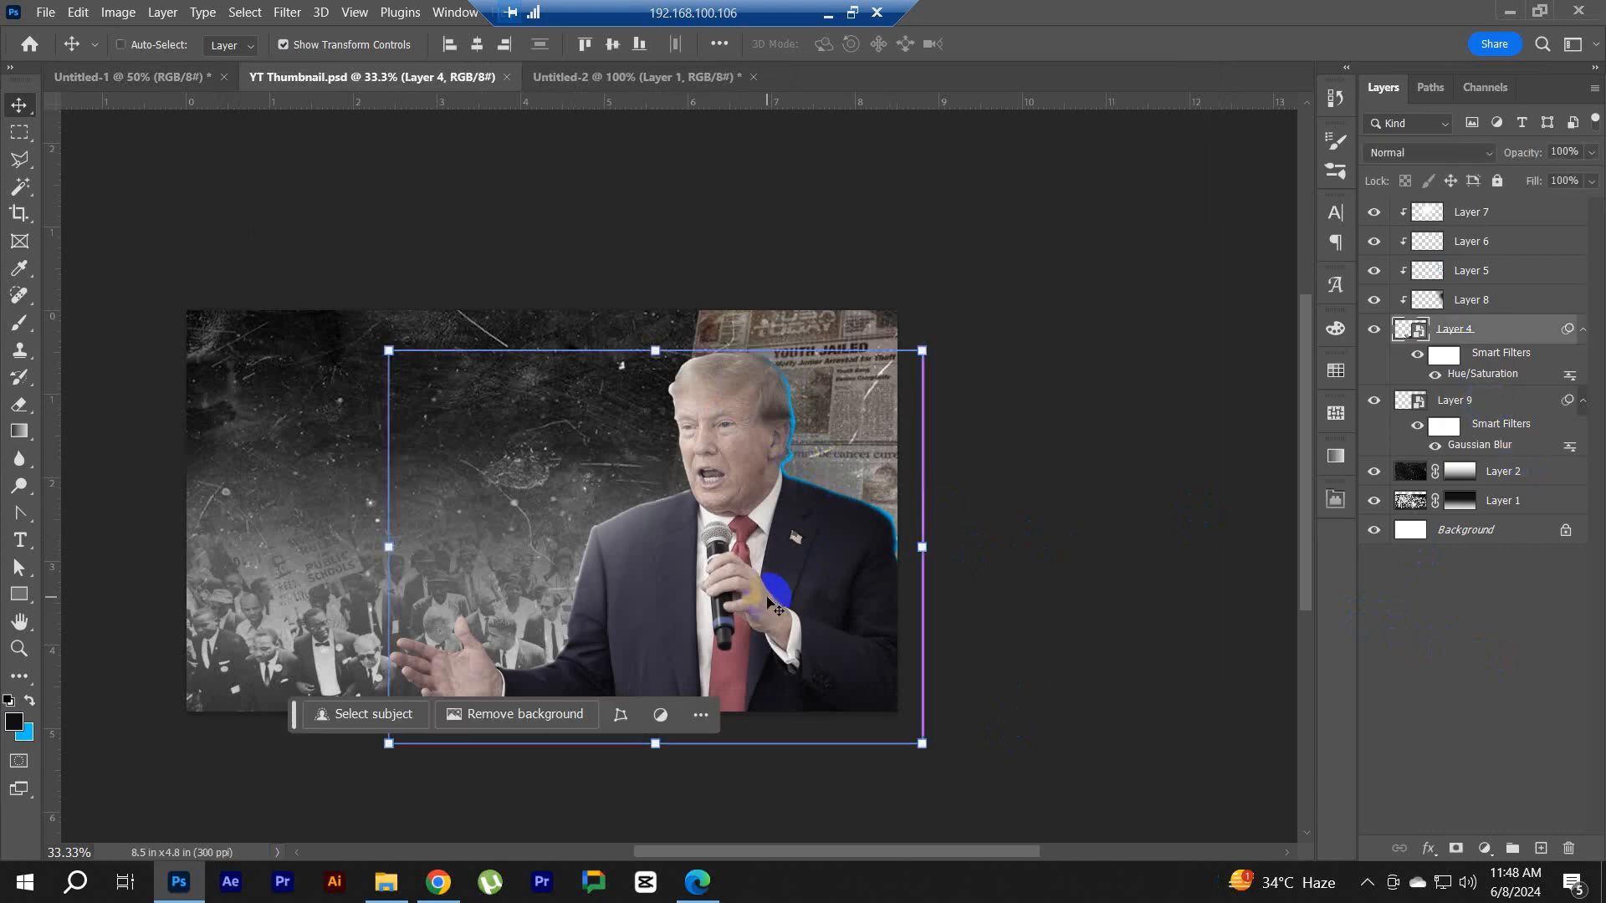
left_click_drag(778, 594, 772, 587)
key("ctrl+z")
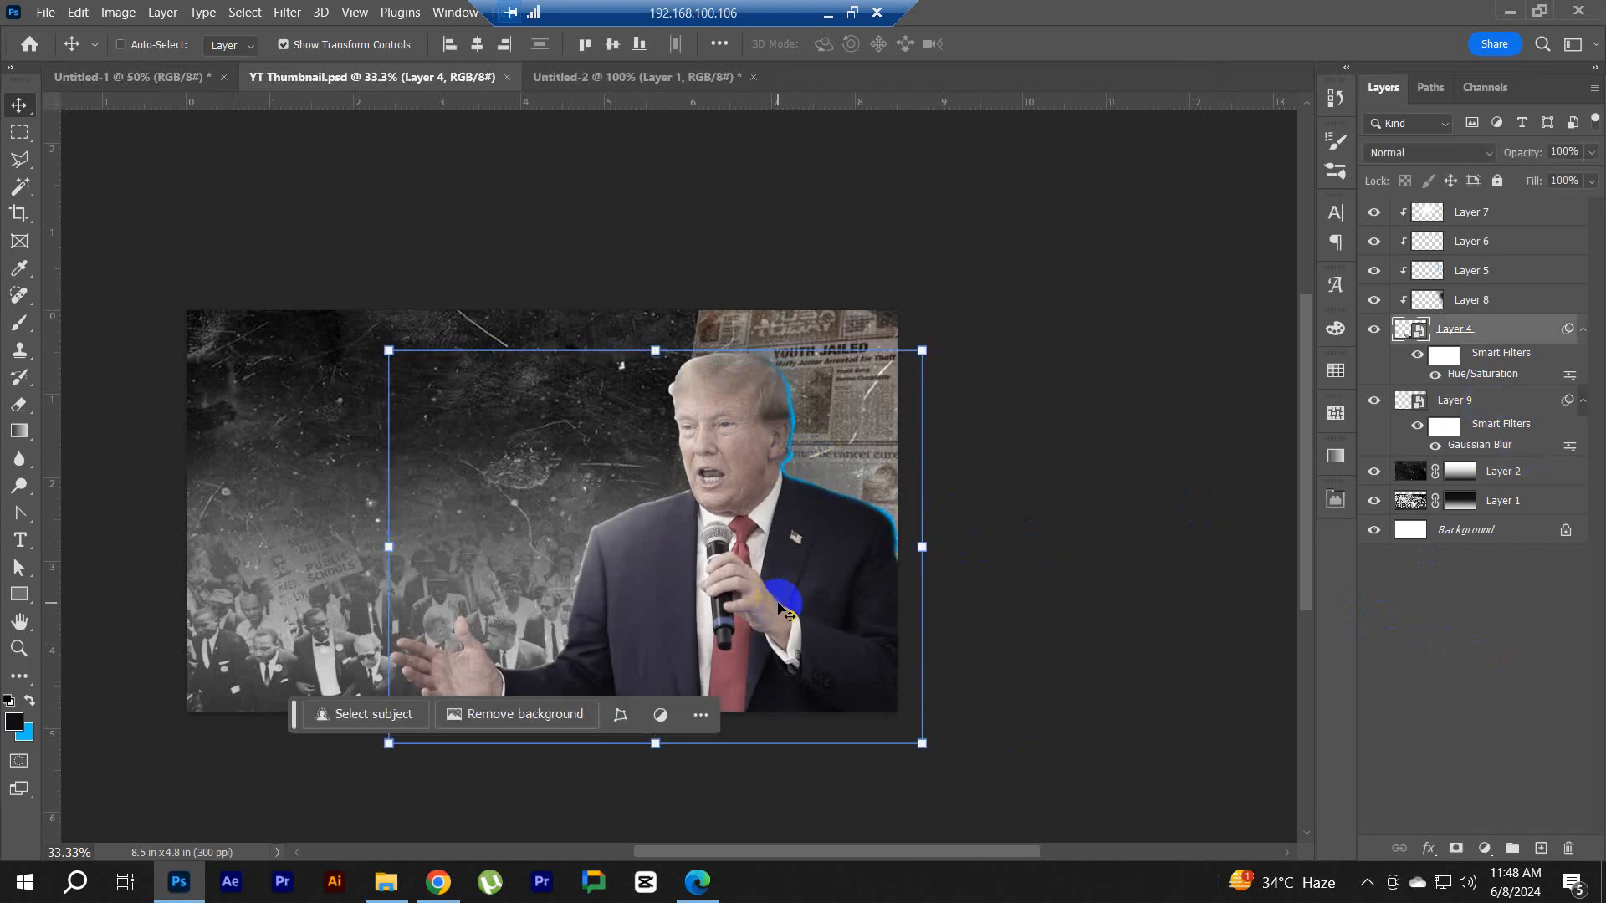
key("Up")
key("Up")
key("Up")
key("Up")
key("Up")
key("Up")
key("Up")
key("Up")
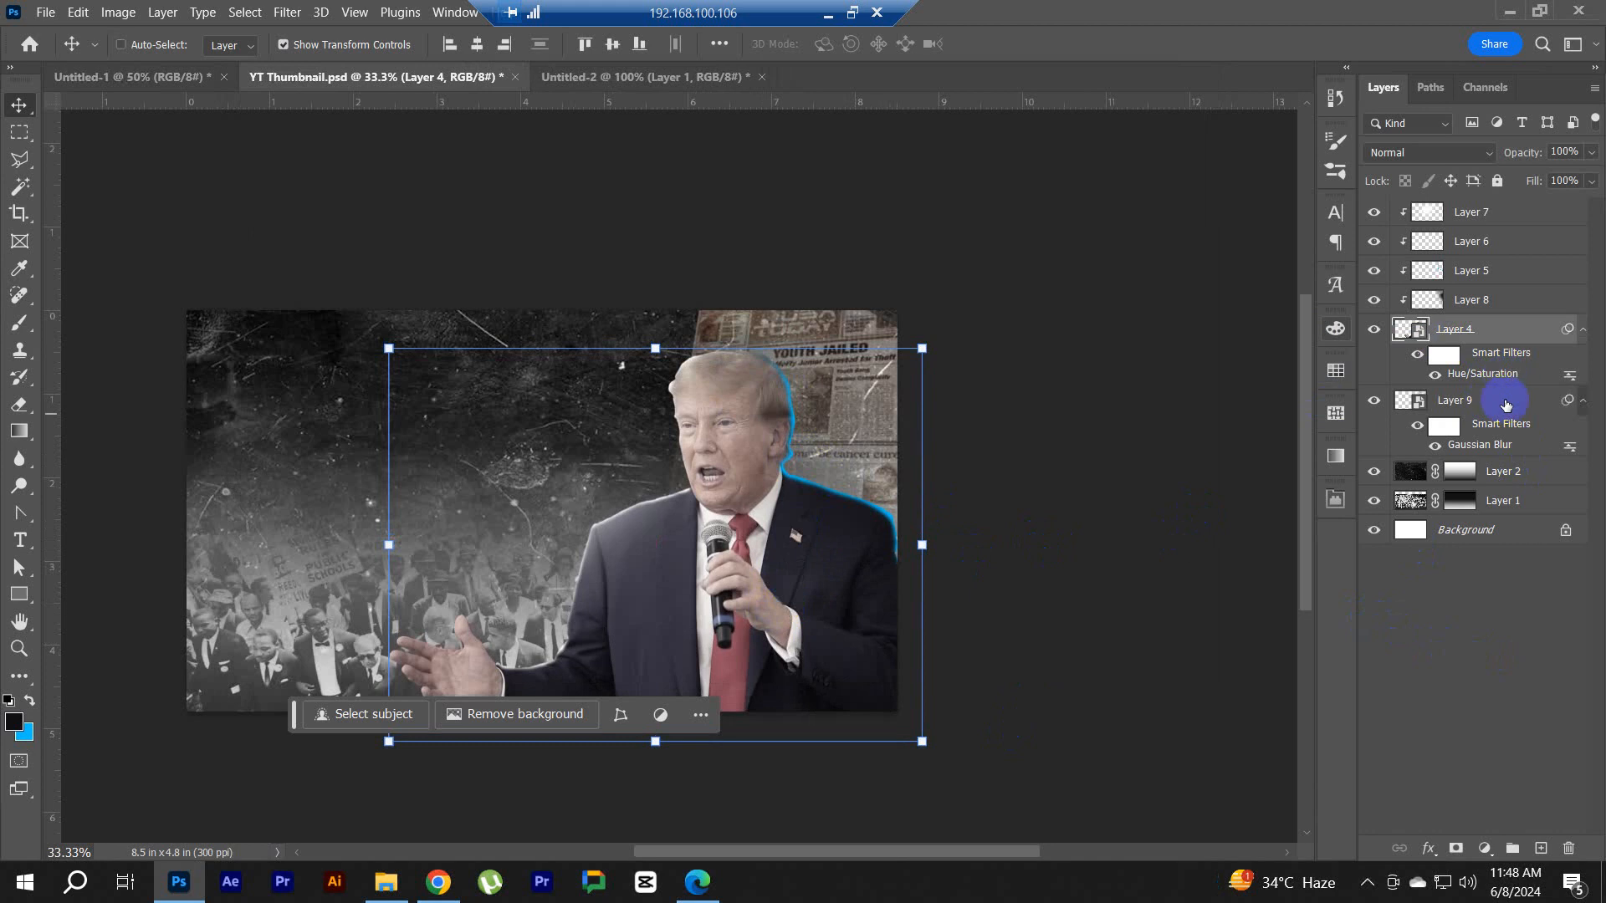
Step: Group the speaker cut-out with its clipped layers under the name trump, and shift the group slightly to the left
left_click(1501, 214, "shift")
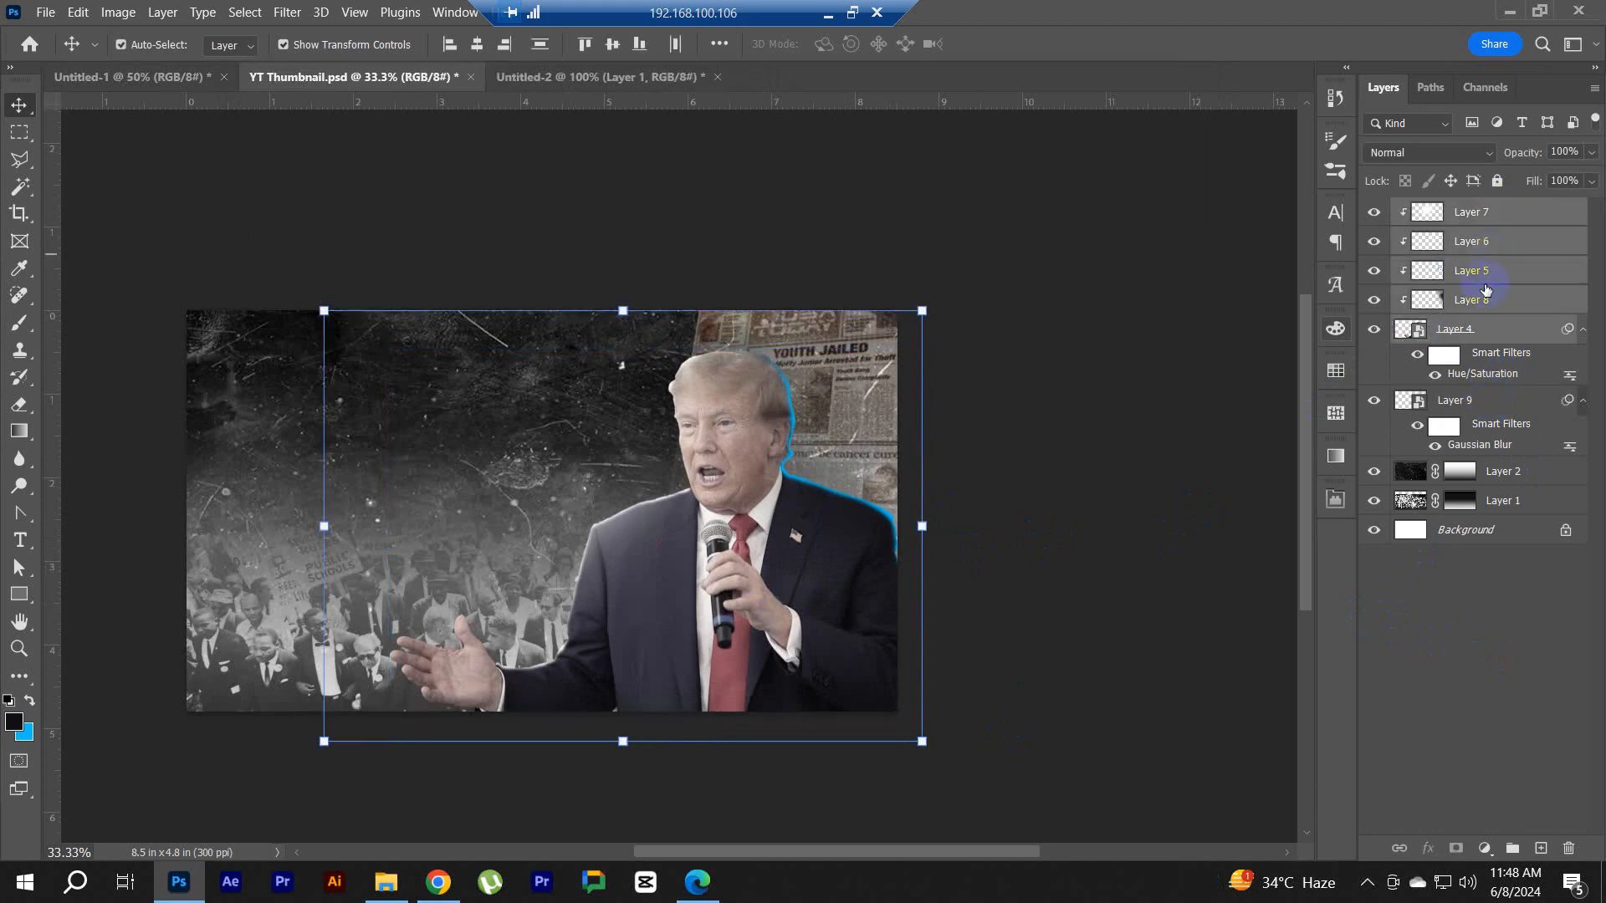
key("ctrl+g")
left_click(1459, 210)
type("trum")
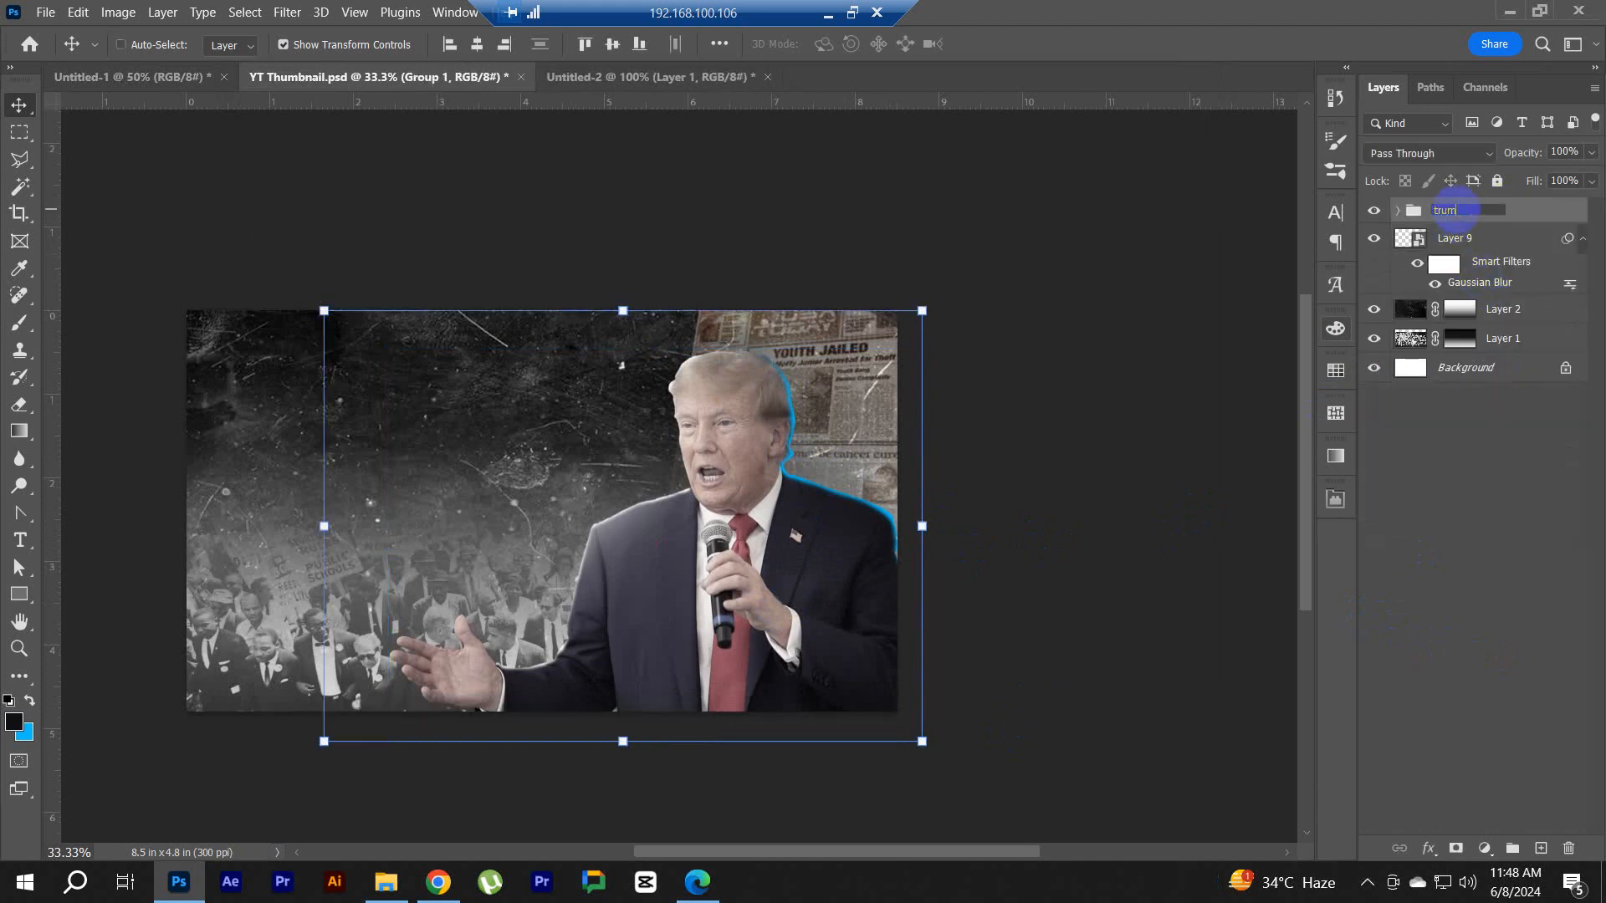
type("p")
key("Return")
left_click_drag(776, 568, 766, 569)
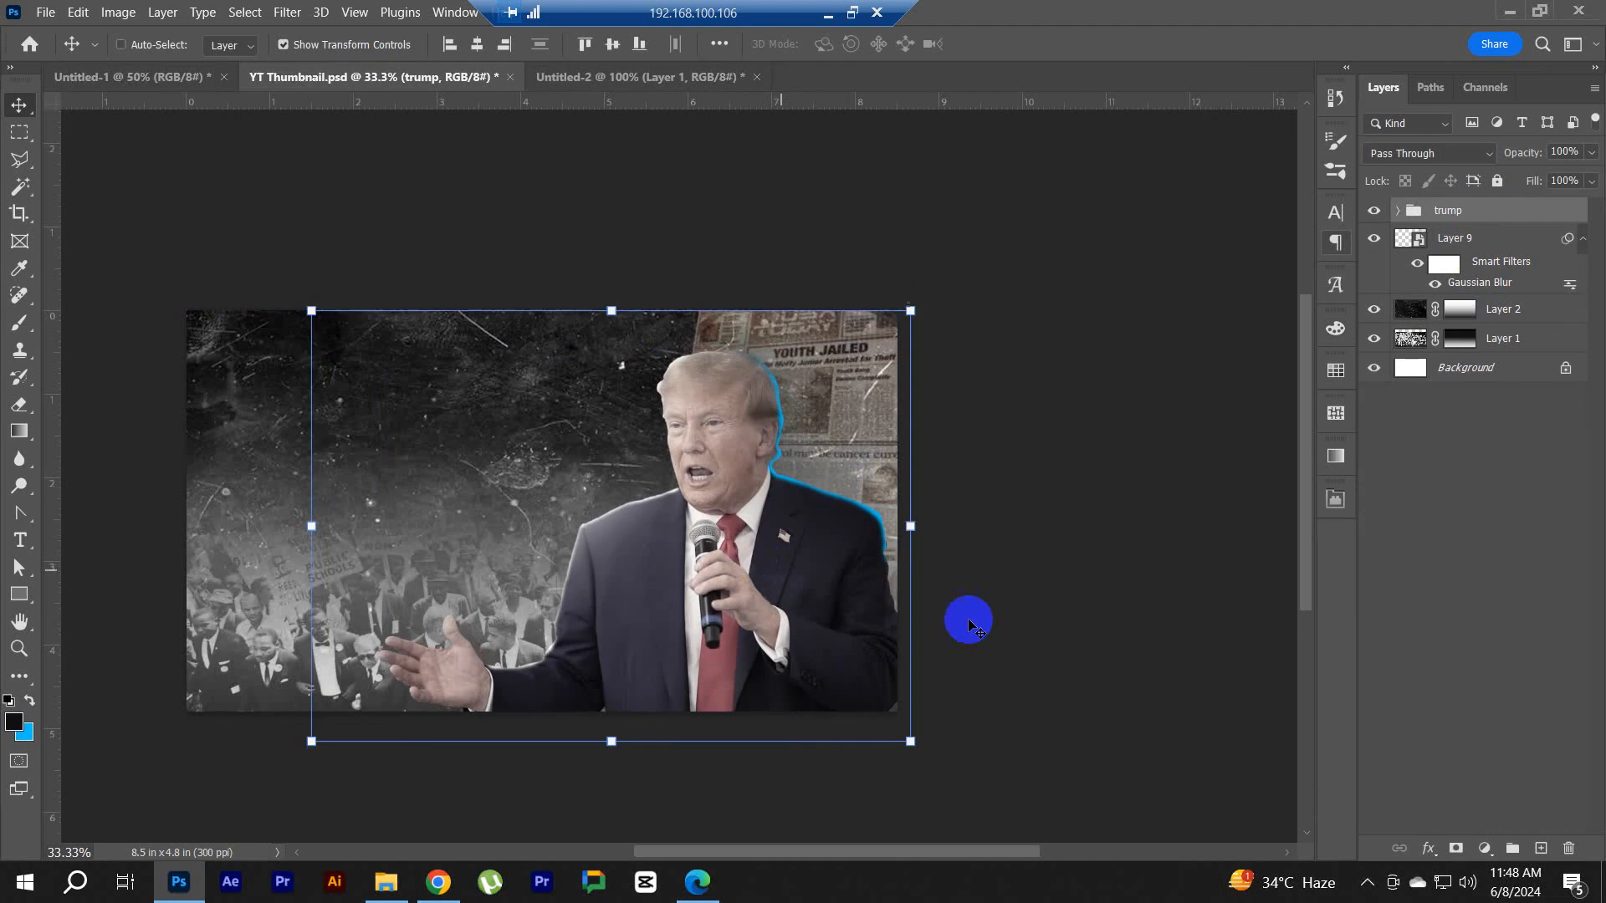
left_click(1428, 614)
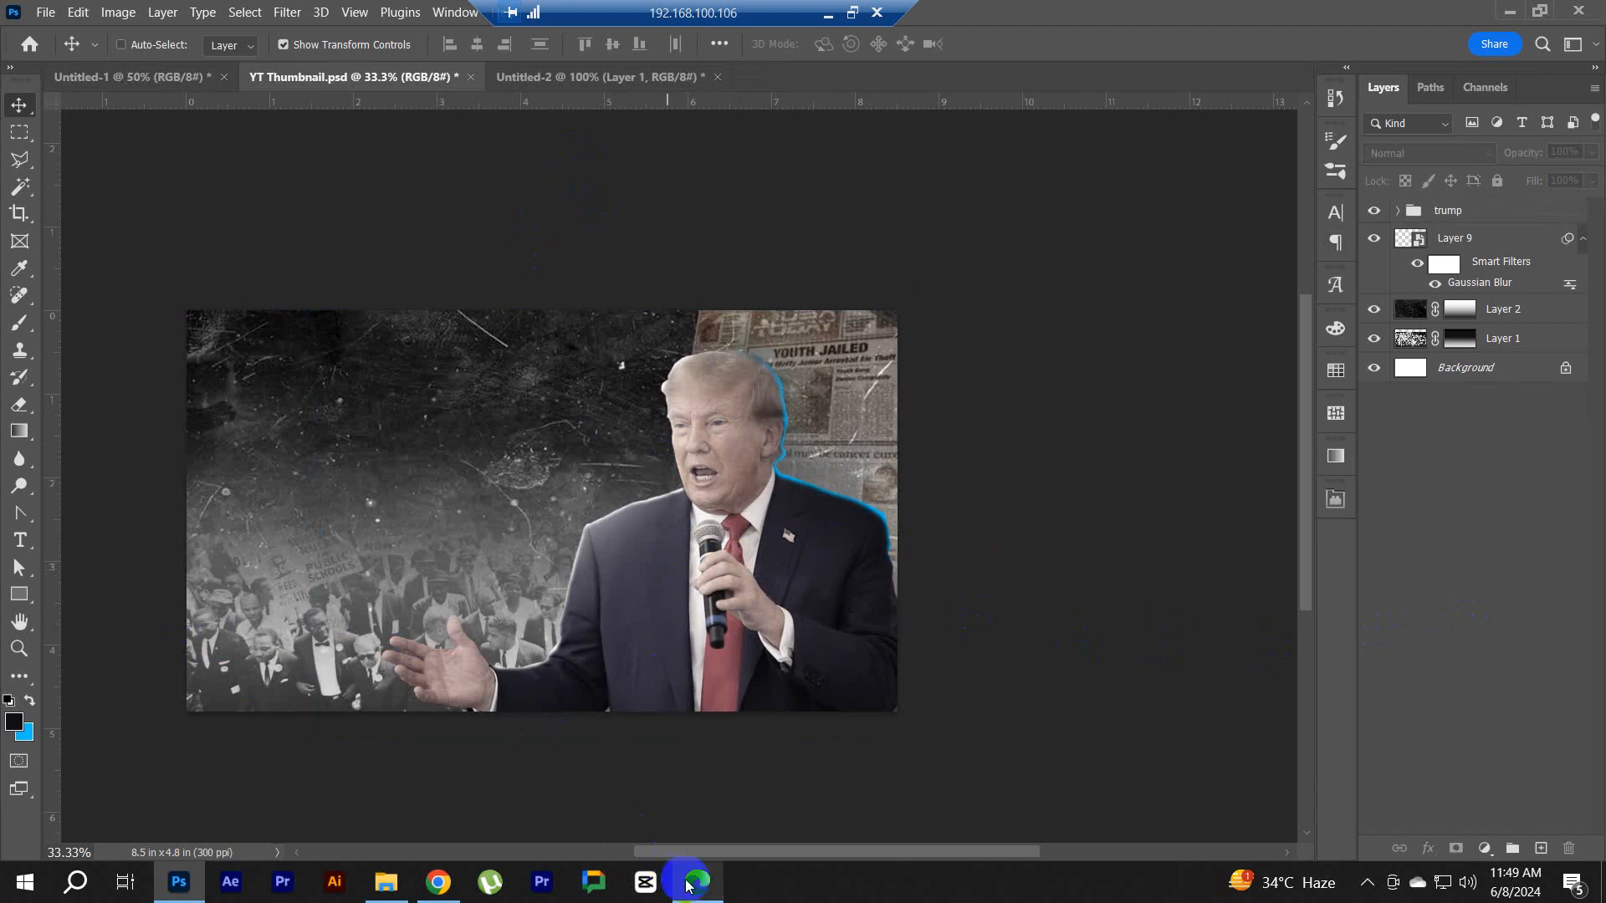
Step: Switch to the Edge browser and replace the Donald Trump image search with one for "baiden angry"
mouse_move(701, 886)
left_click(758, 722)
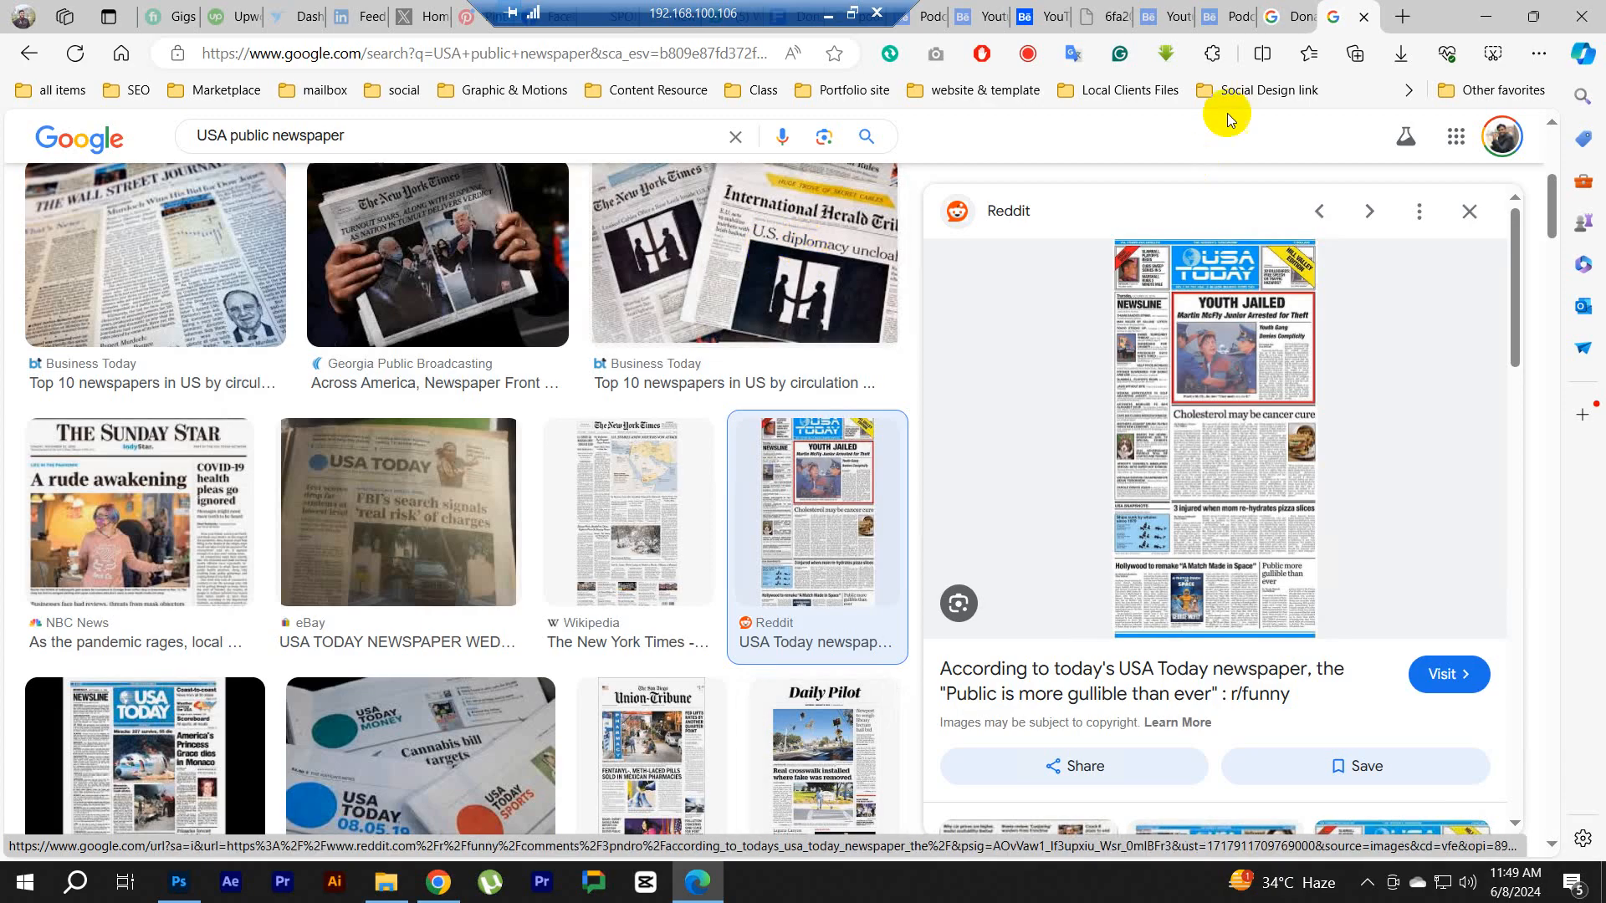
left_click(1279, 16)
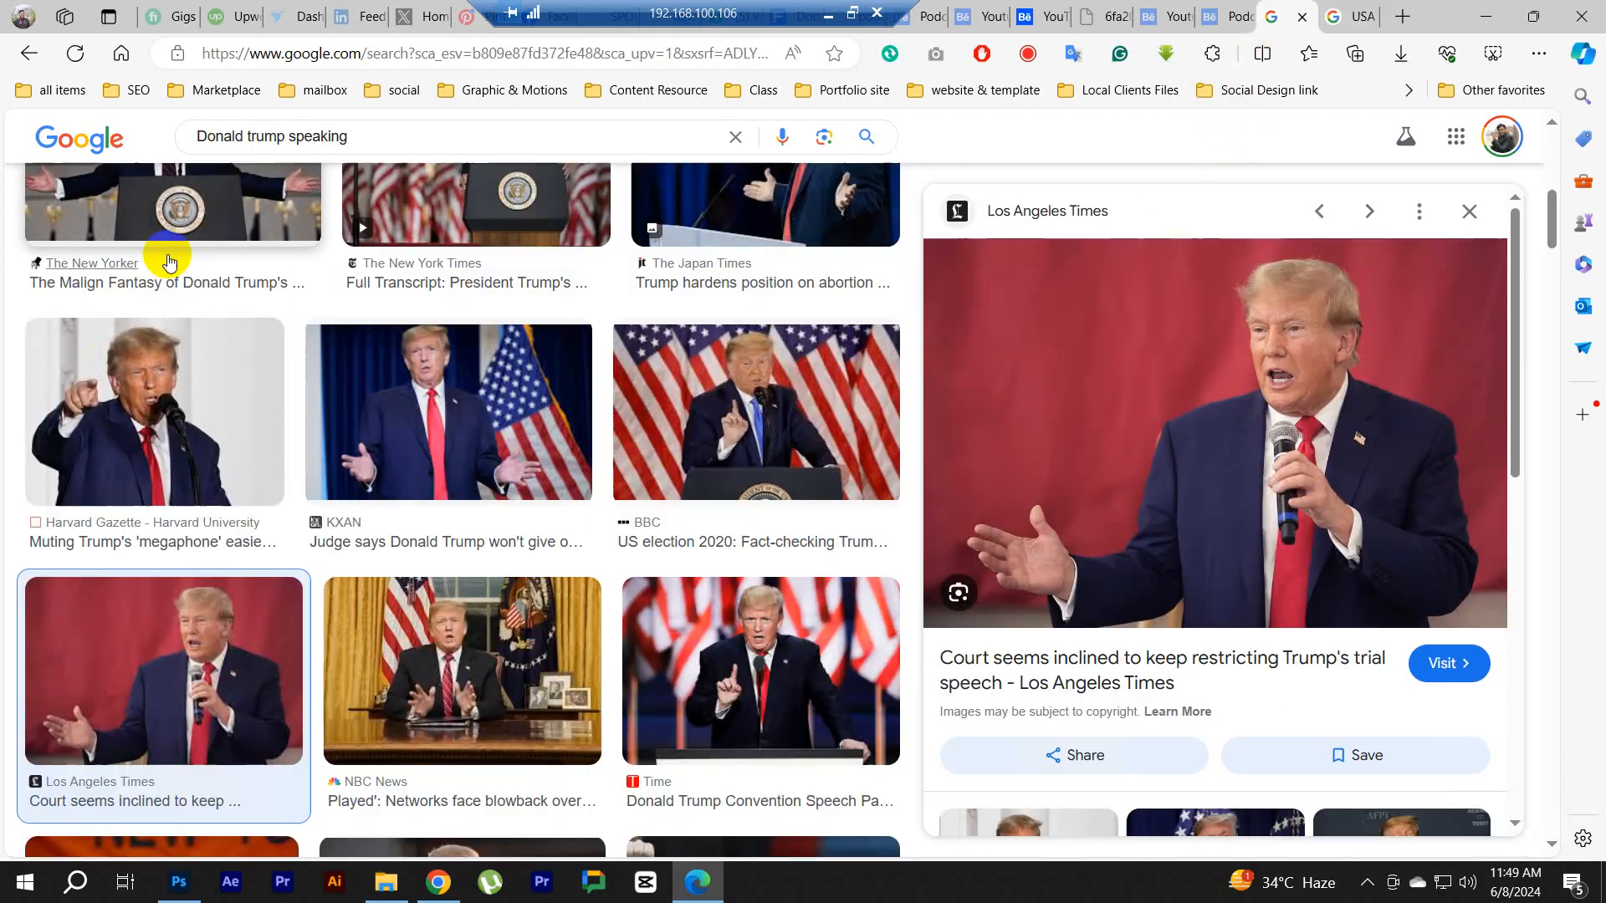
left_click_drag(391, 134, 157, 138)
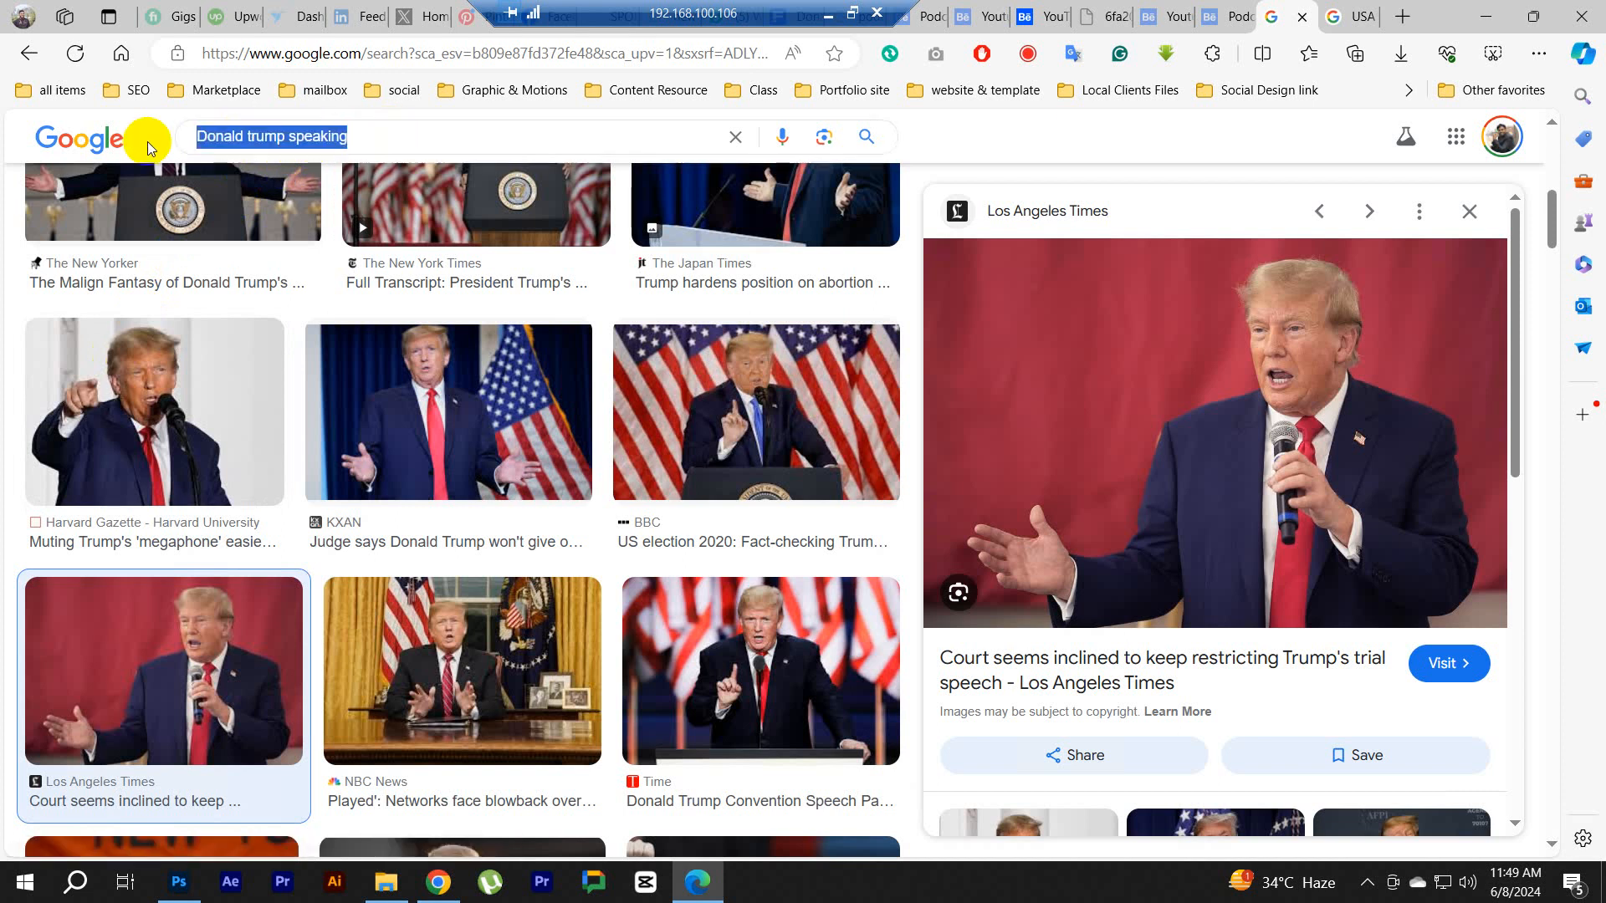
type("baiden")
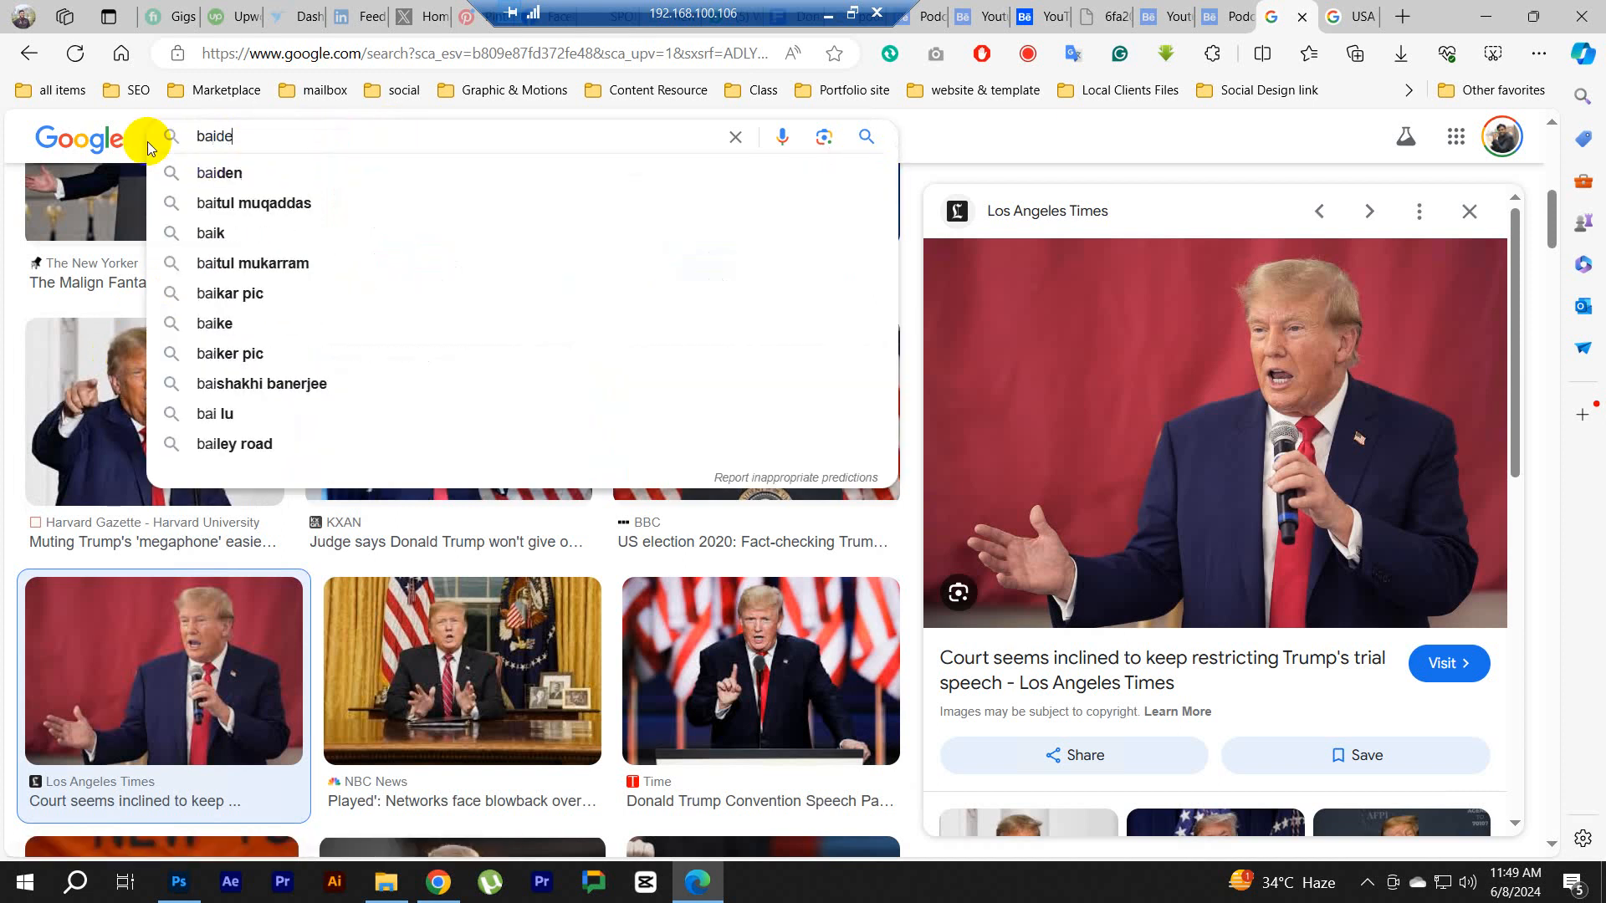
type(" angry")
key("Return")
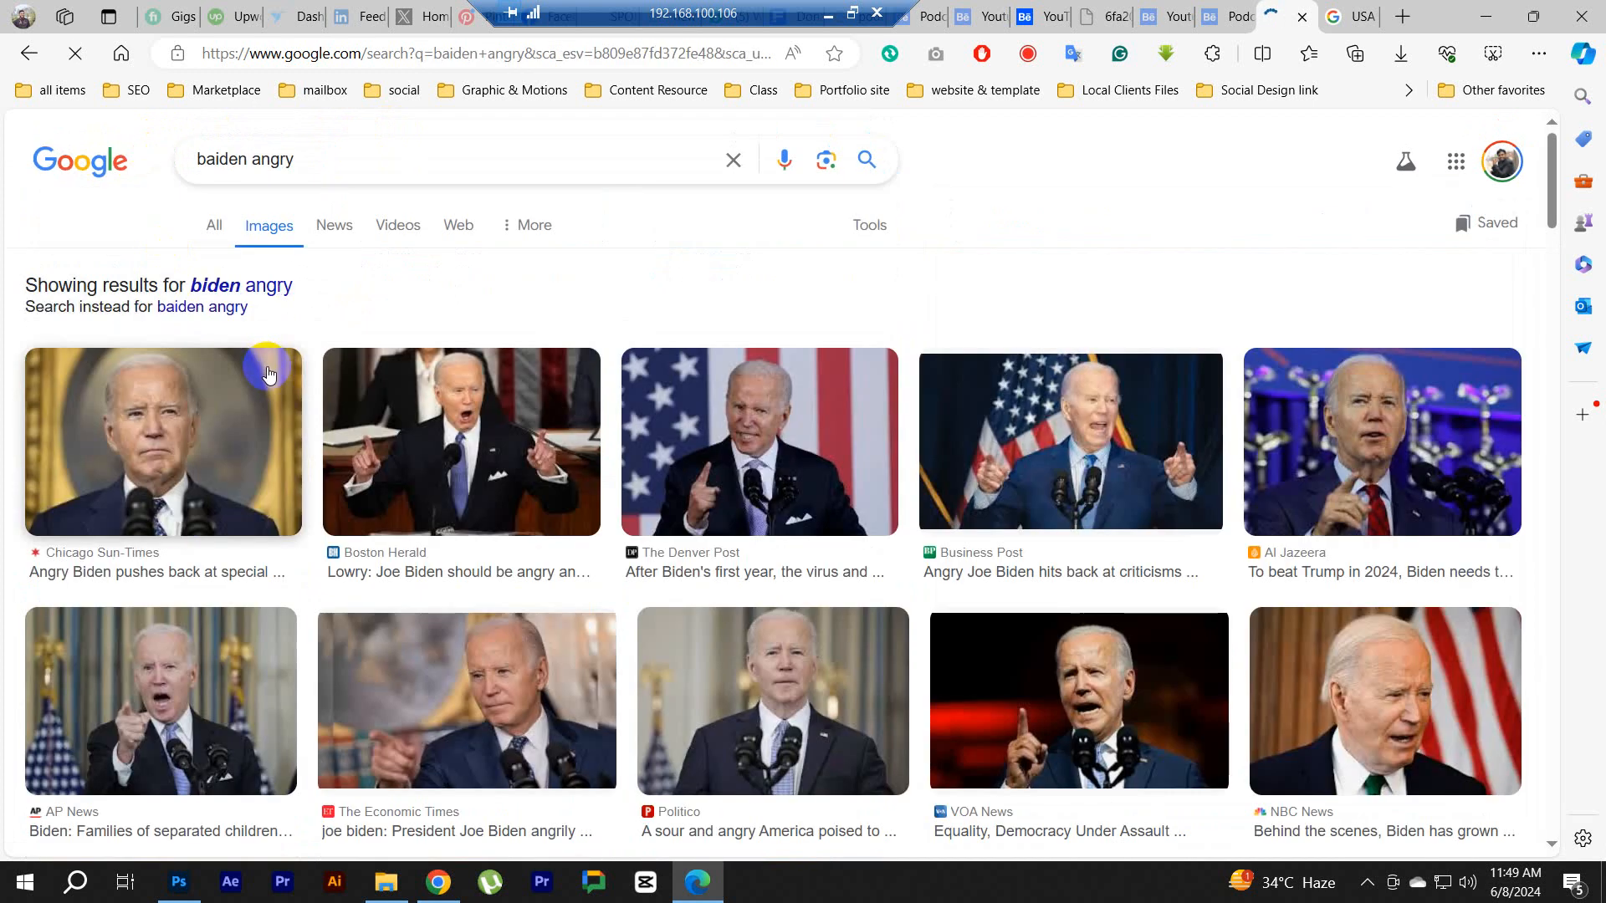
Step: Browse the image results and related pictures for a portrait of Biden shouting at a podium
scroll(1000, 565, "down", 1)
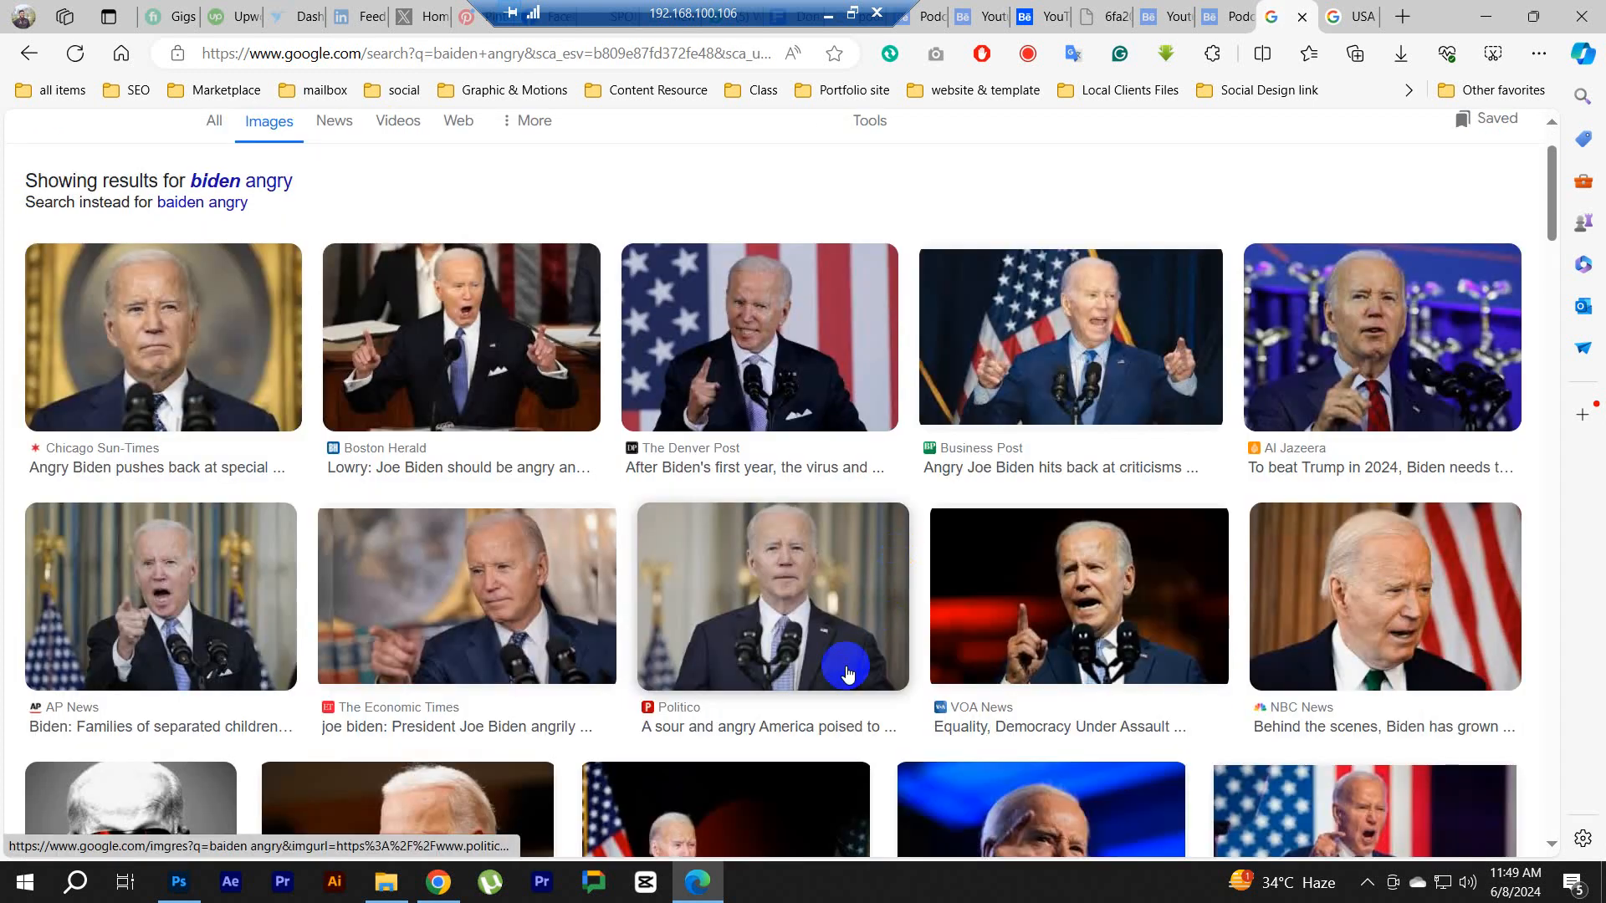
scroll(1040, 610, "down", 3)
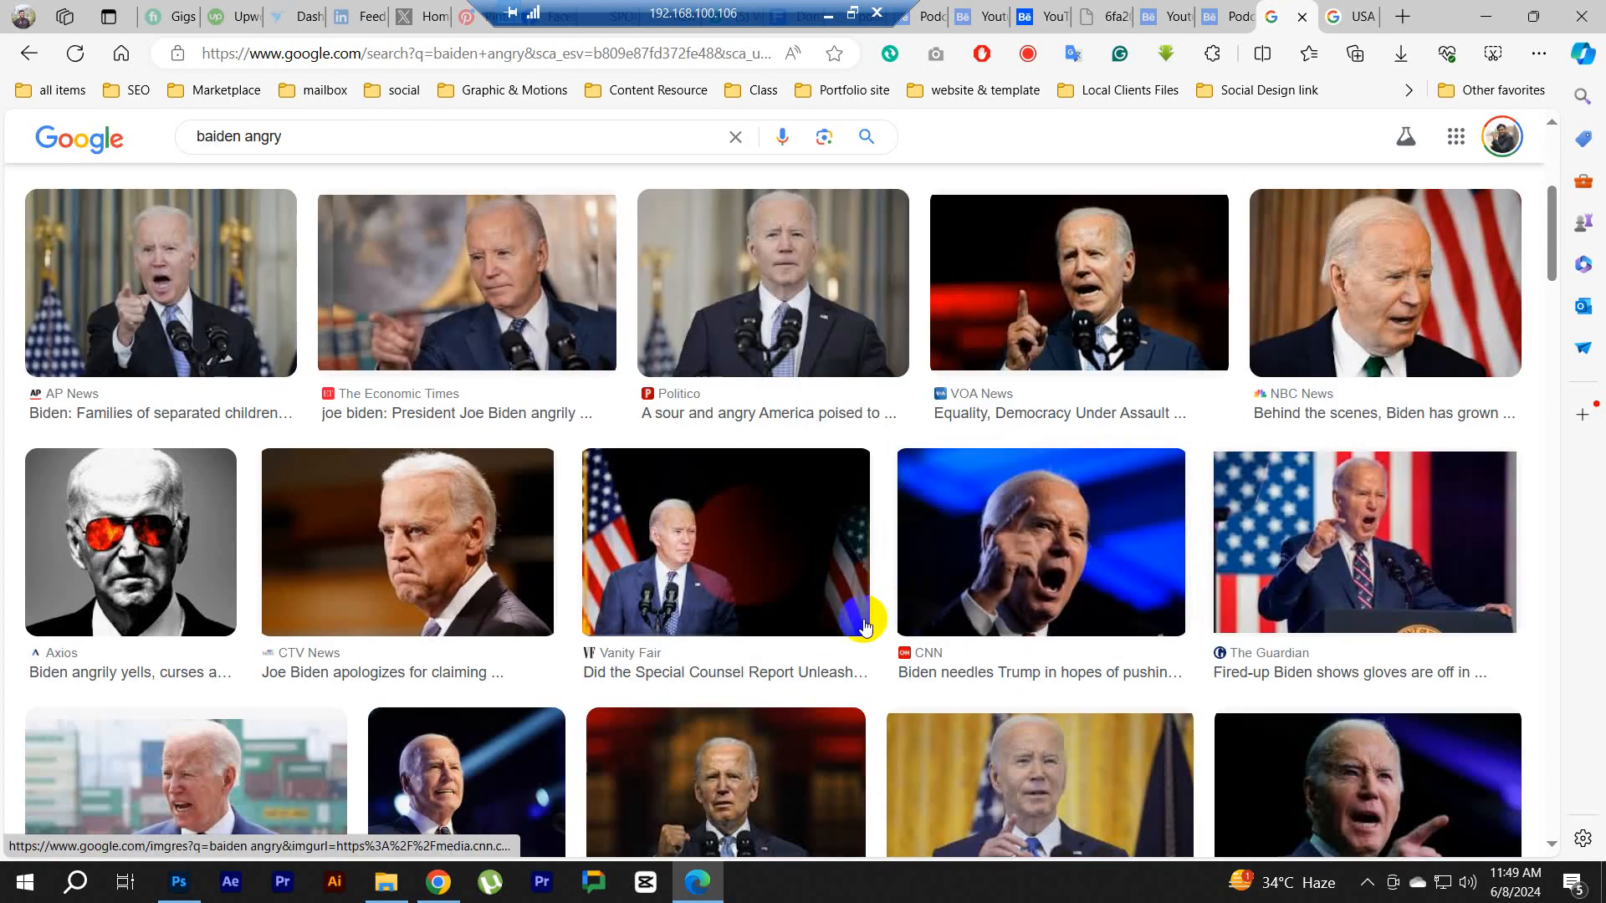
left_click(1050, 527)
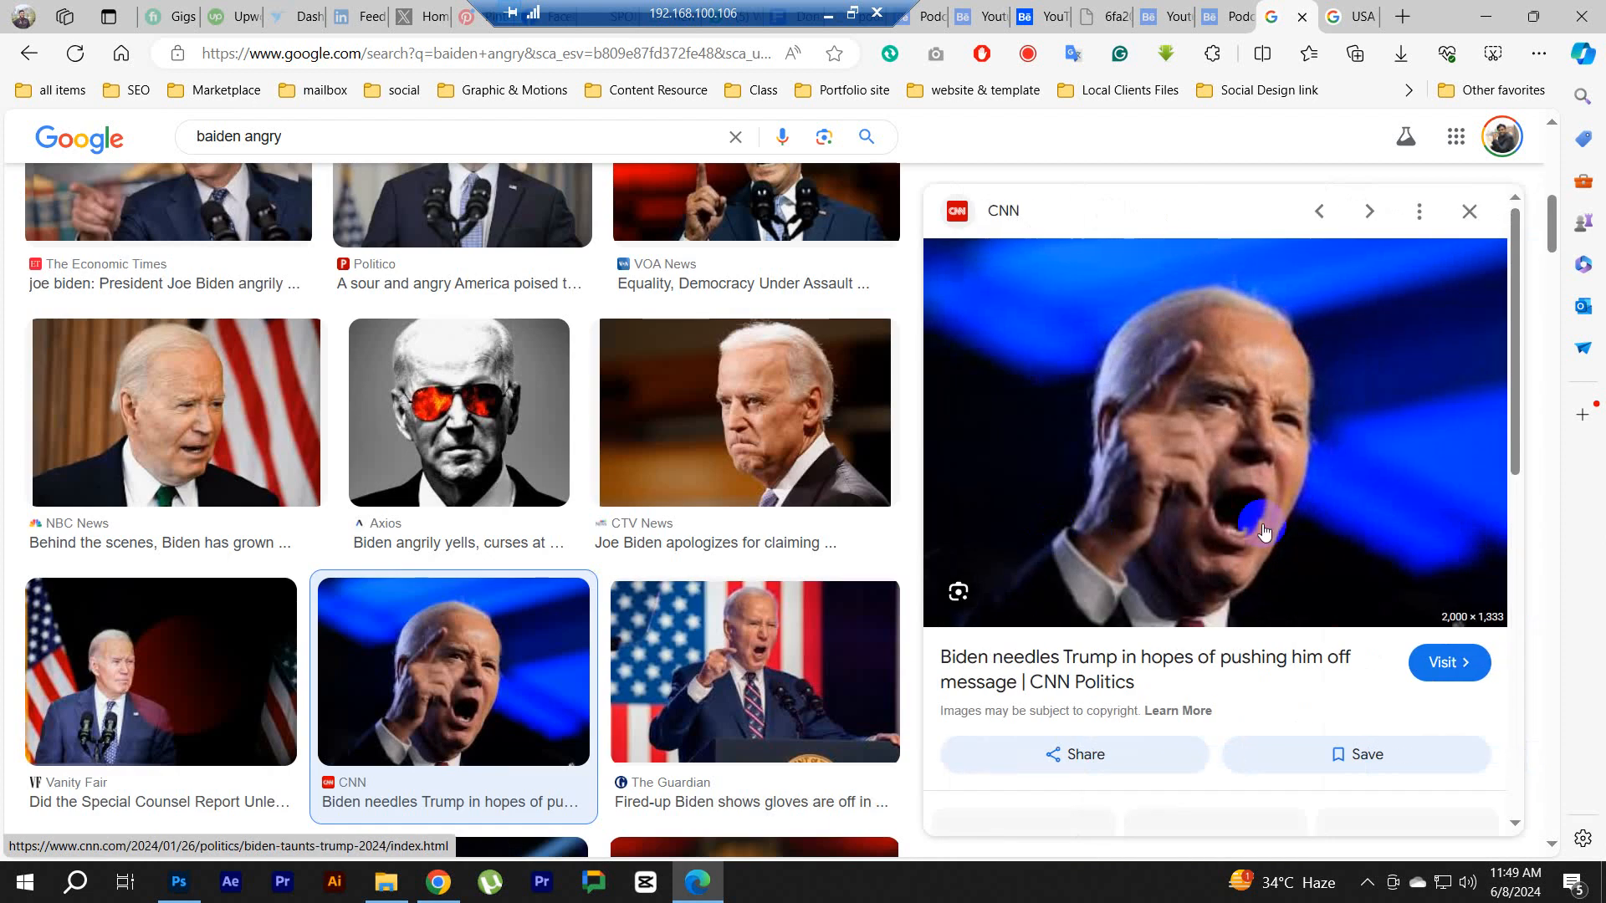
scroll(1229, 502, "down", 5)
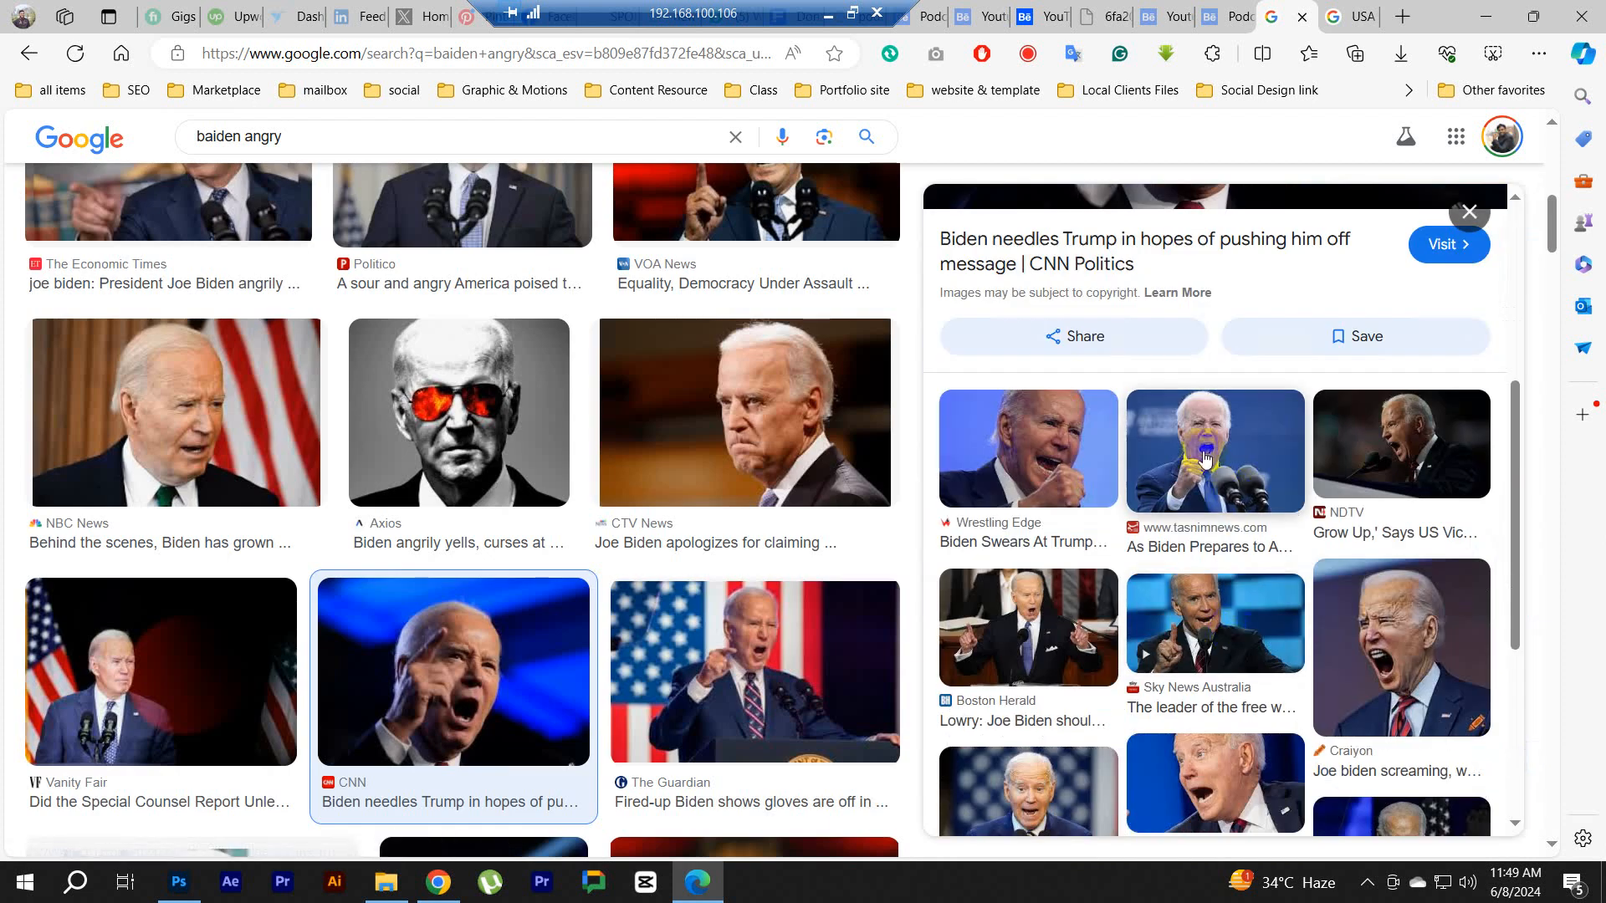
left_click(1233, 499)
scroll(1254, 543, "down", 3)
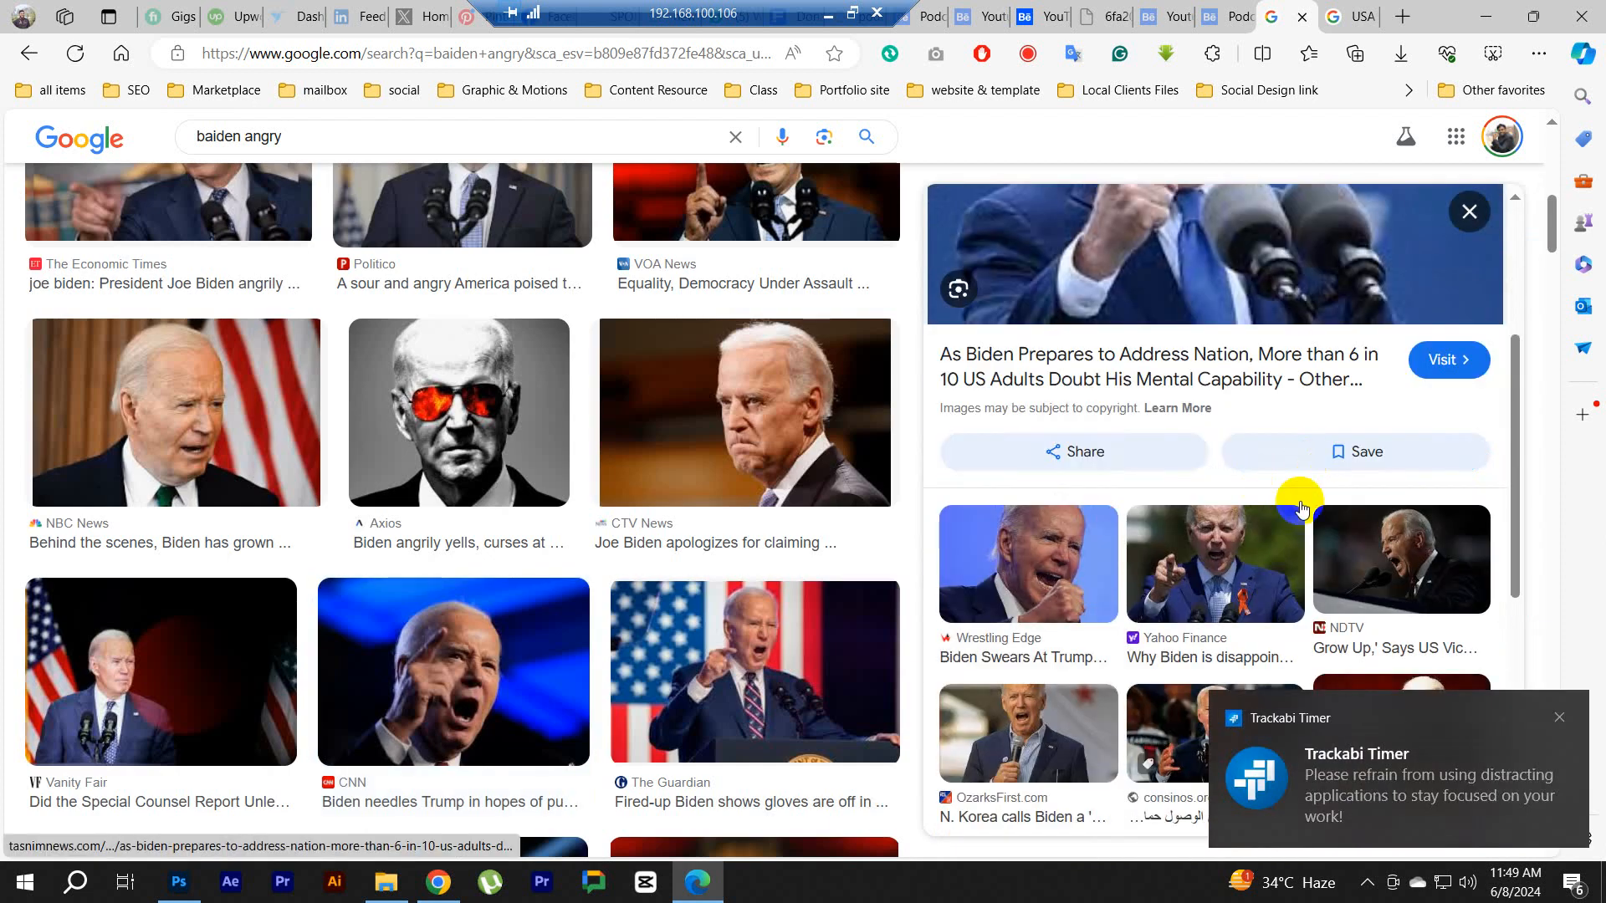
scroll(1173, 597, "down", 2)
scroll(1173, 601, "down", 1)
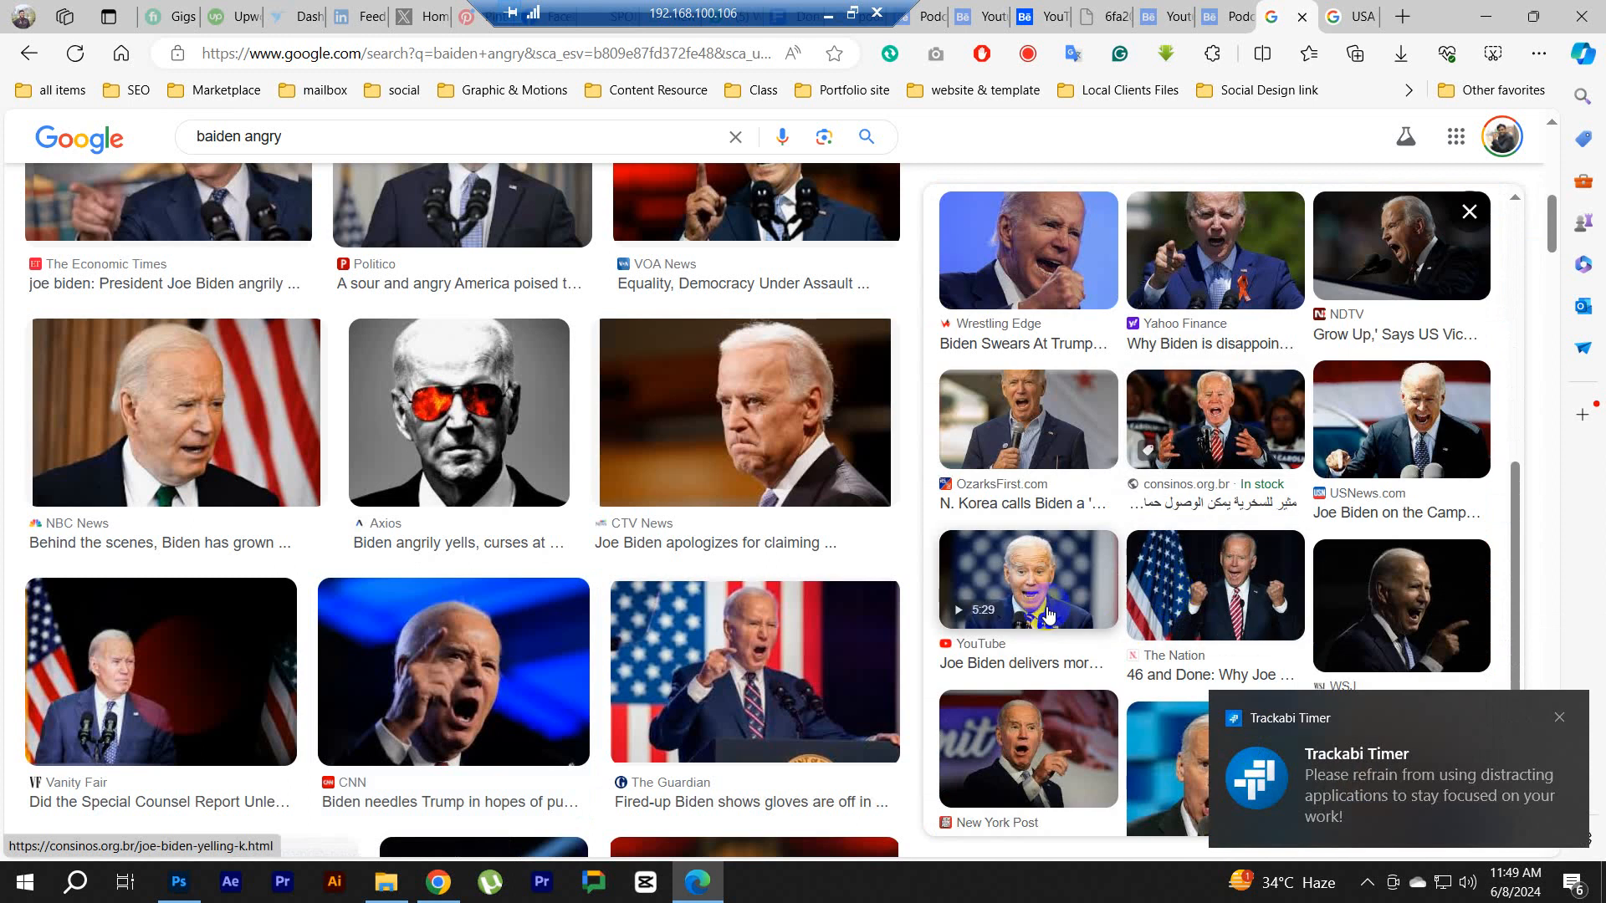
Step: Copy the Sky News Australia YouTube picture of Biden shouting behind two microphones
left_click(1046, 601)
left_click(1559, 717)
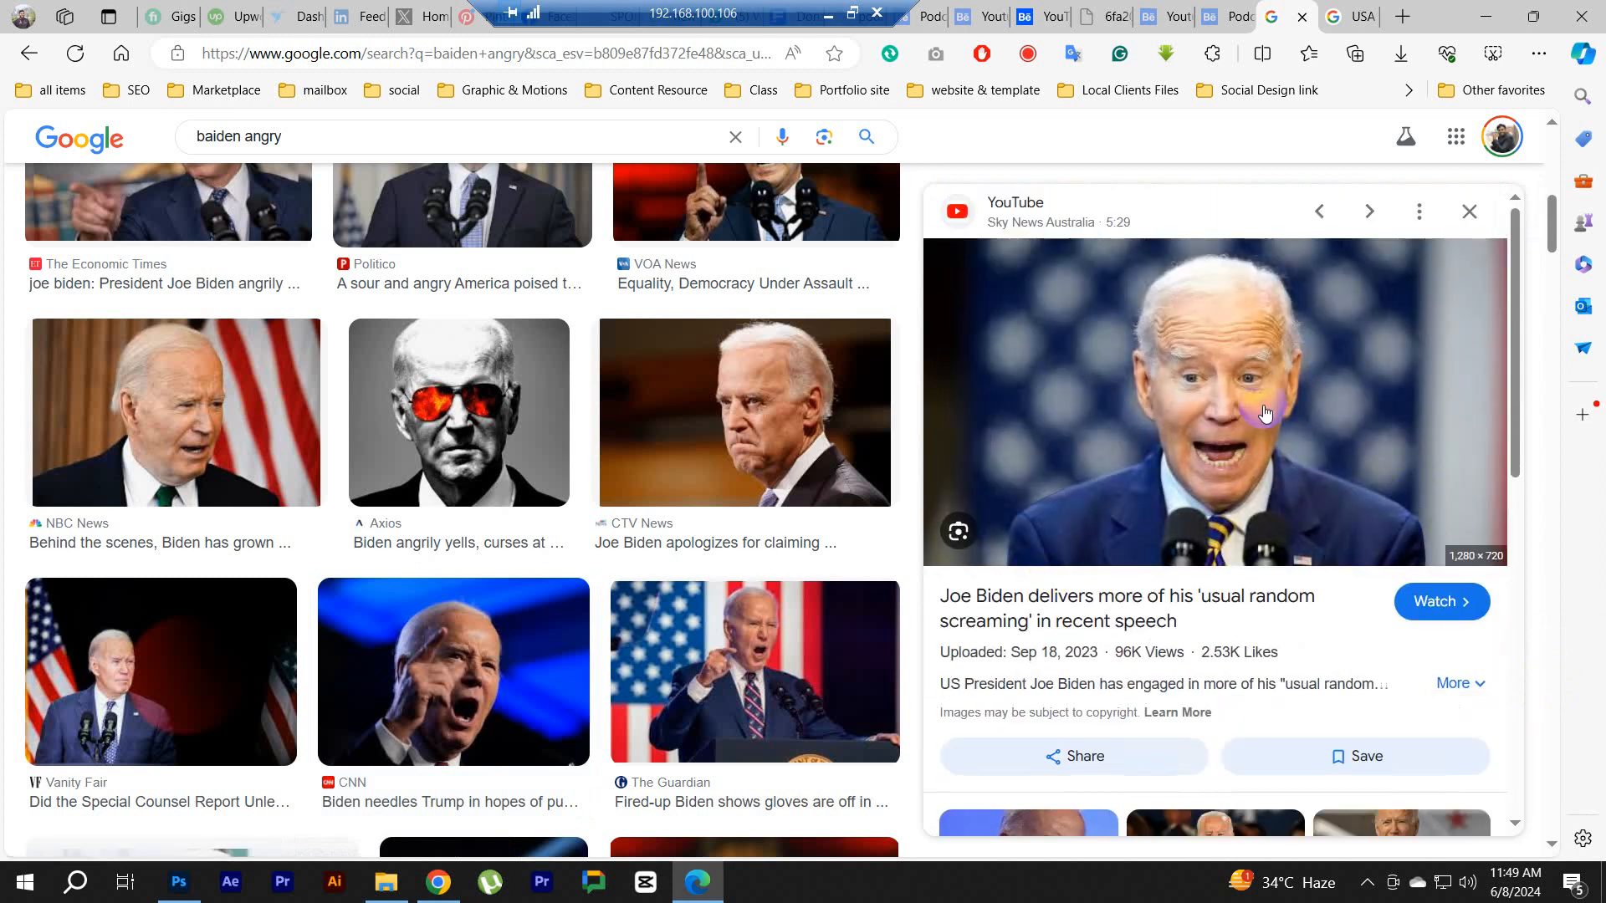
right_click(1111, 305)
key("Escape")
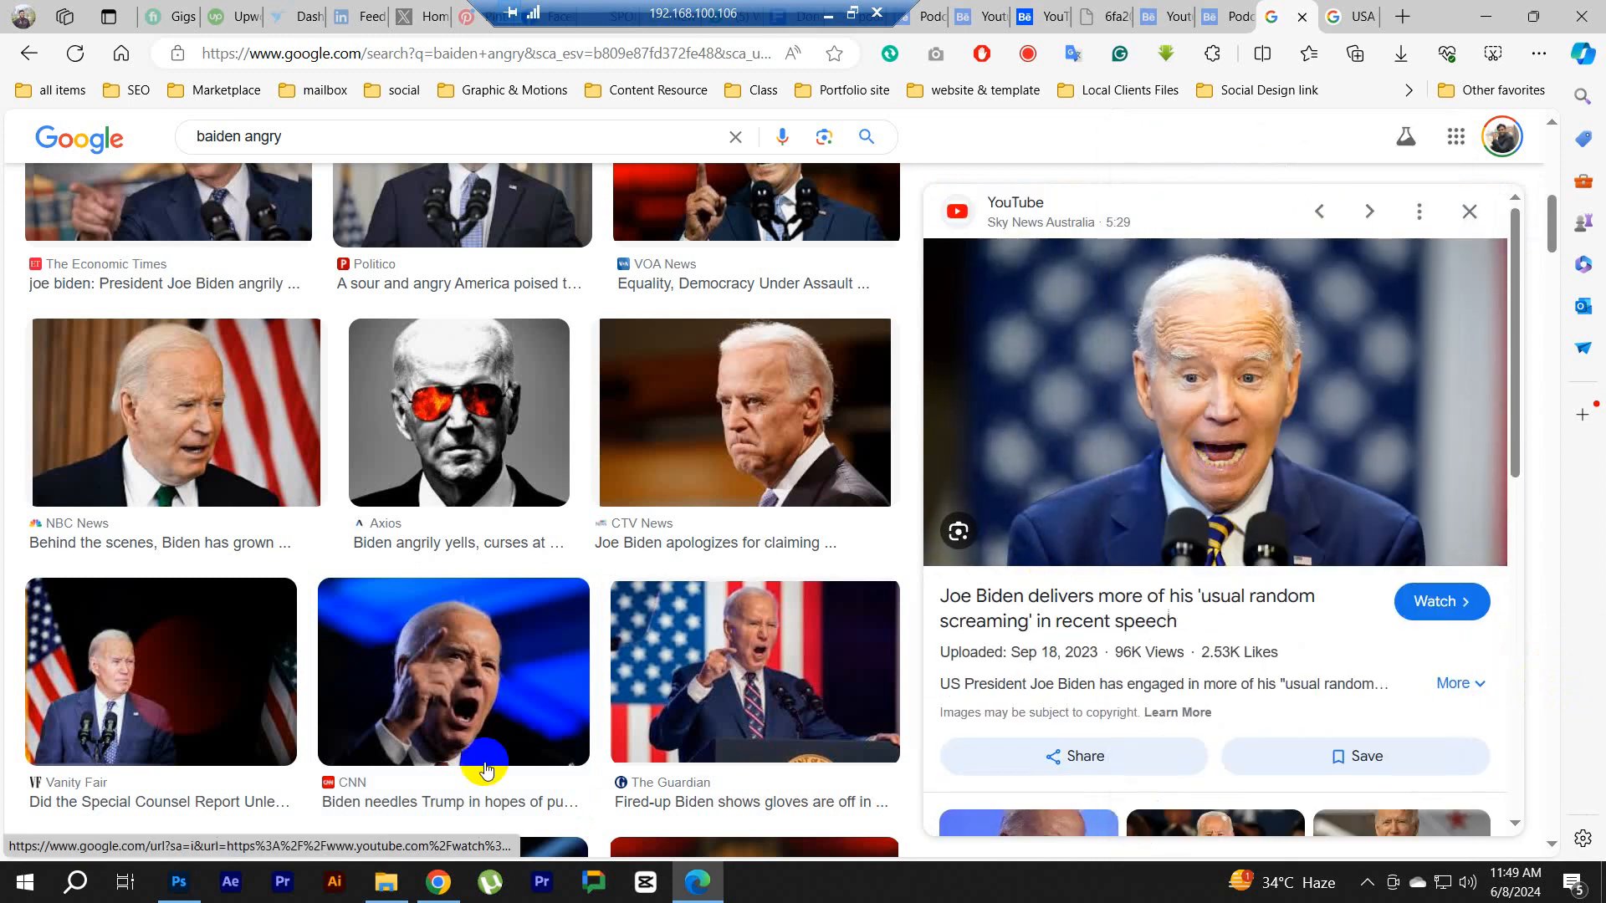
Step: Switch back to Photoshop, paste the copied Biden picture into a new document and mask out its background
left_click(178, 882)
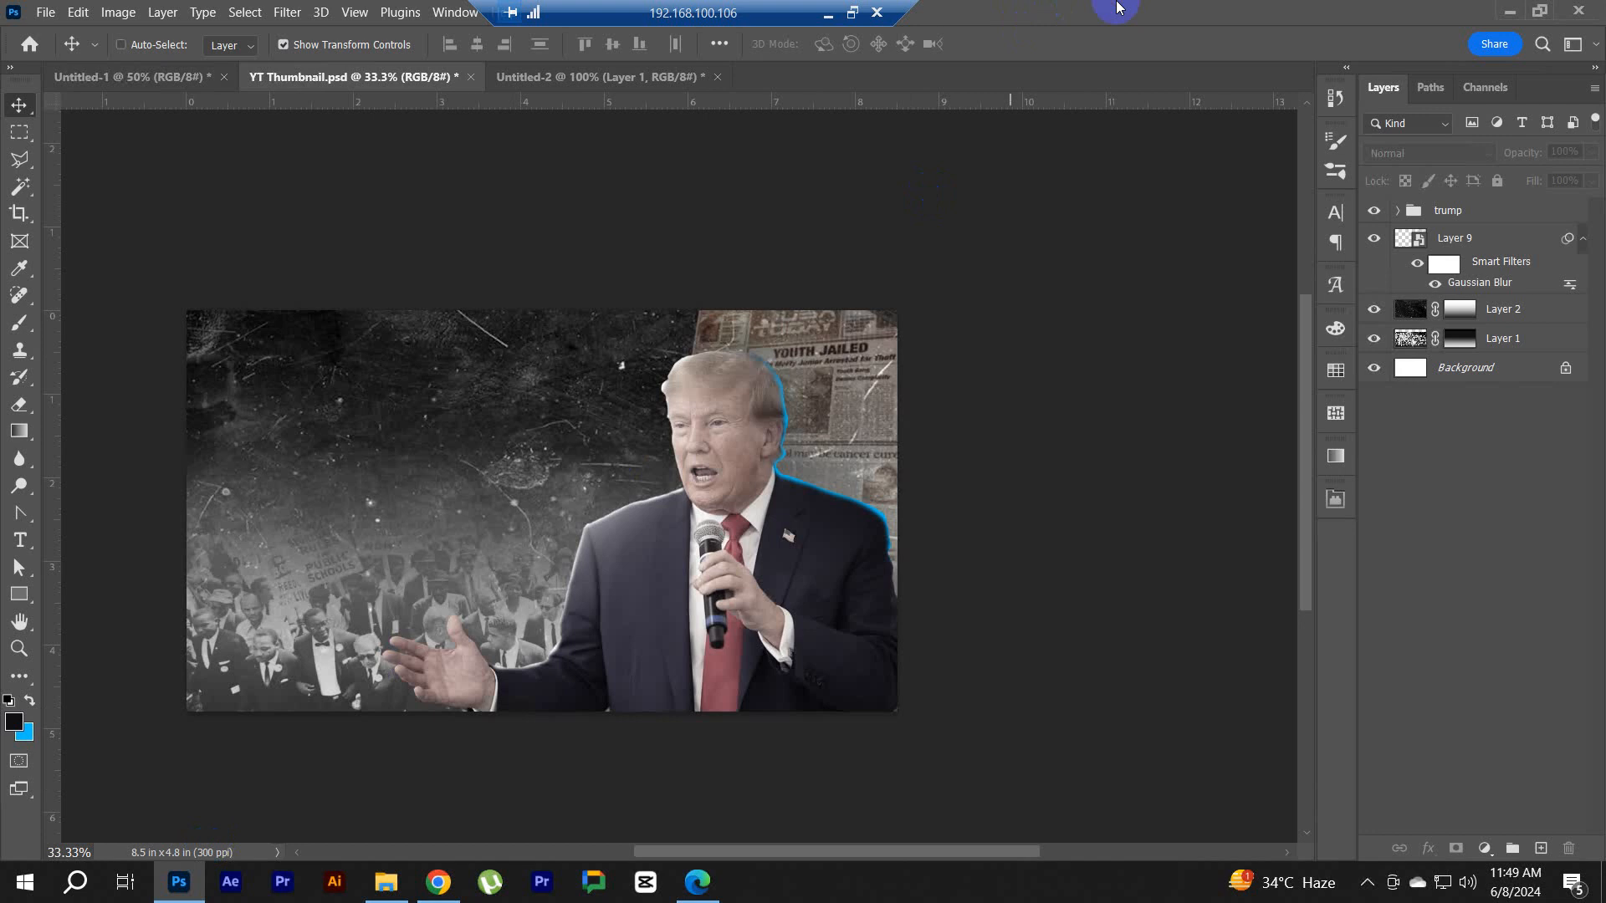
key("ctrl+n")
key("Return")
key("ctrl+v")
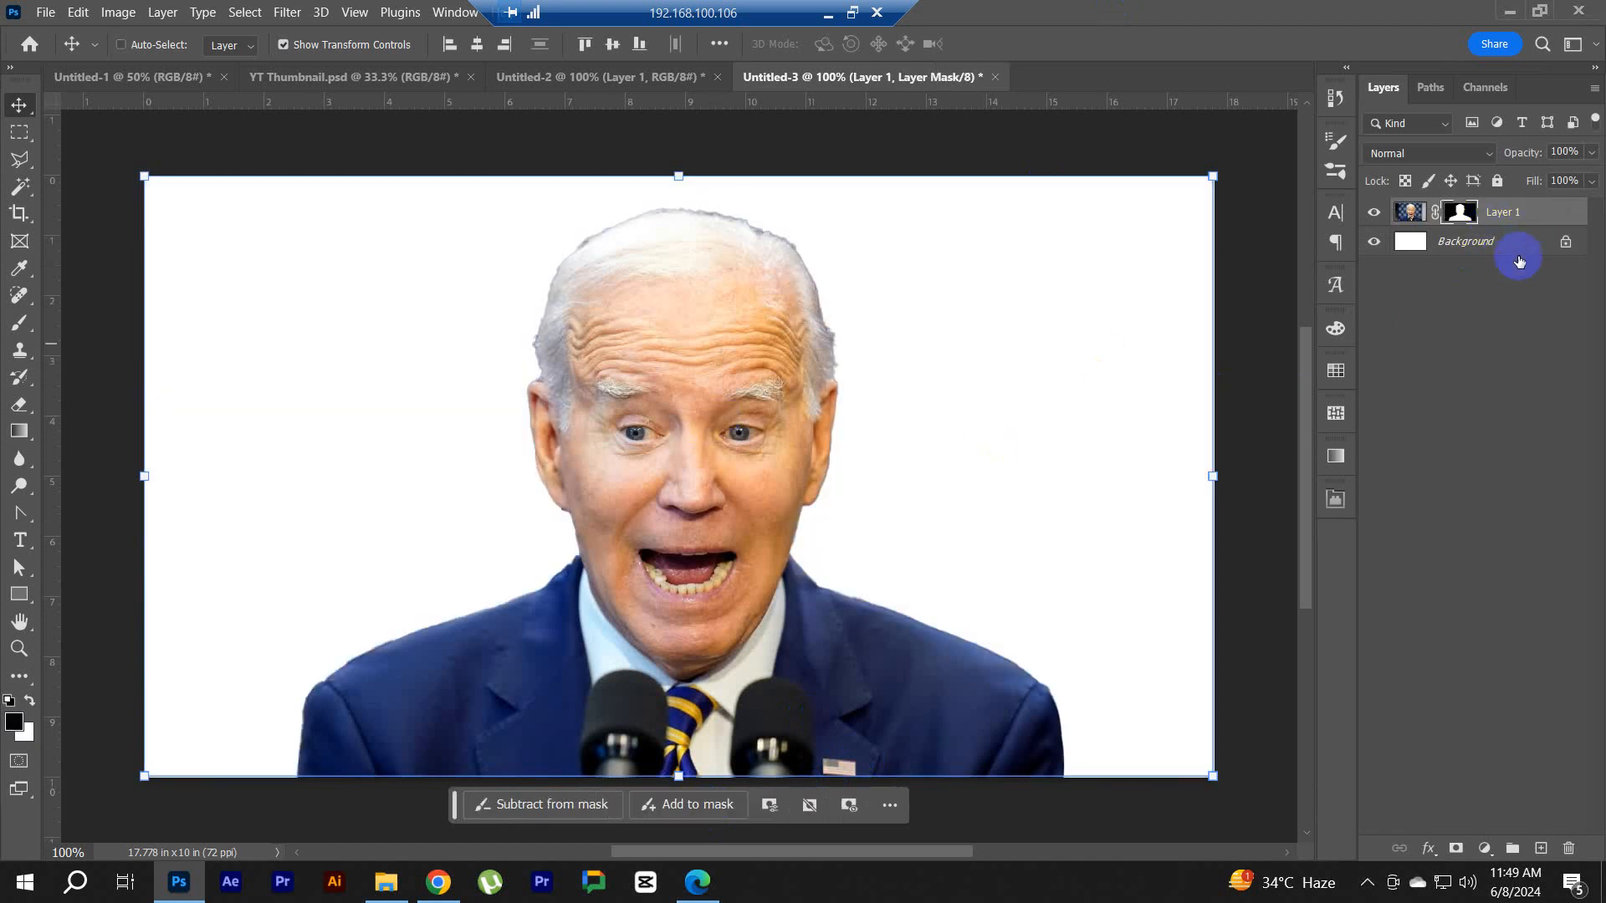
Step: Delete the white Background layer, then apply the Biden layer's mask and convert that layer to a smart object
left_click_drag(1519, 261, 1569, 848)
right_click(1457, 217)
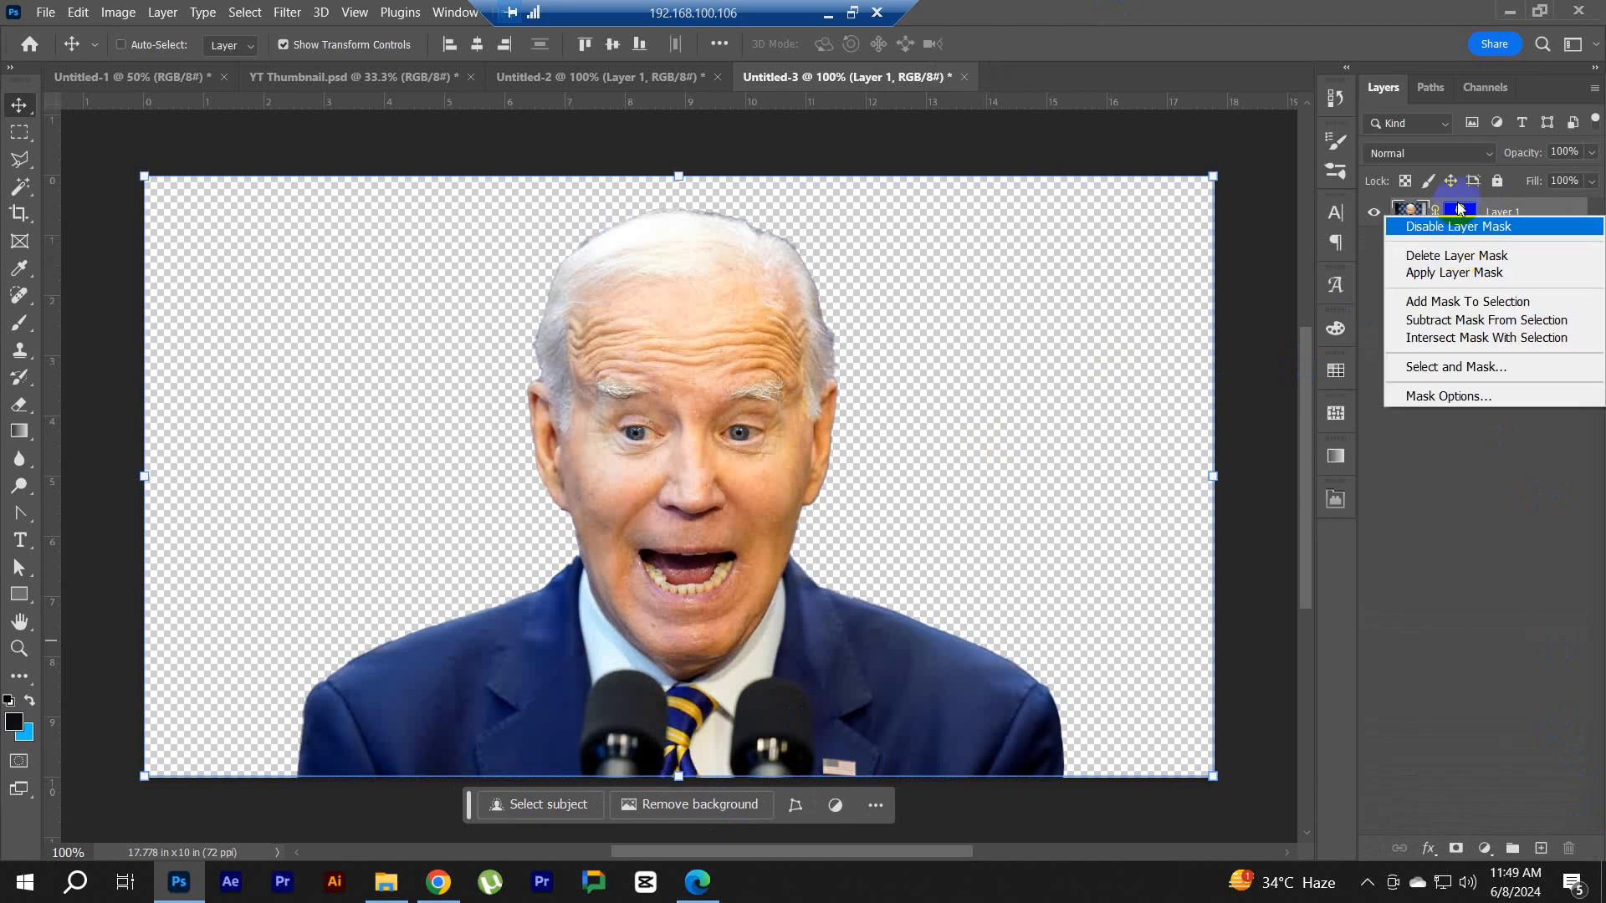
left_click(1459, 273)
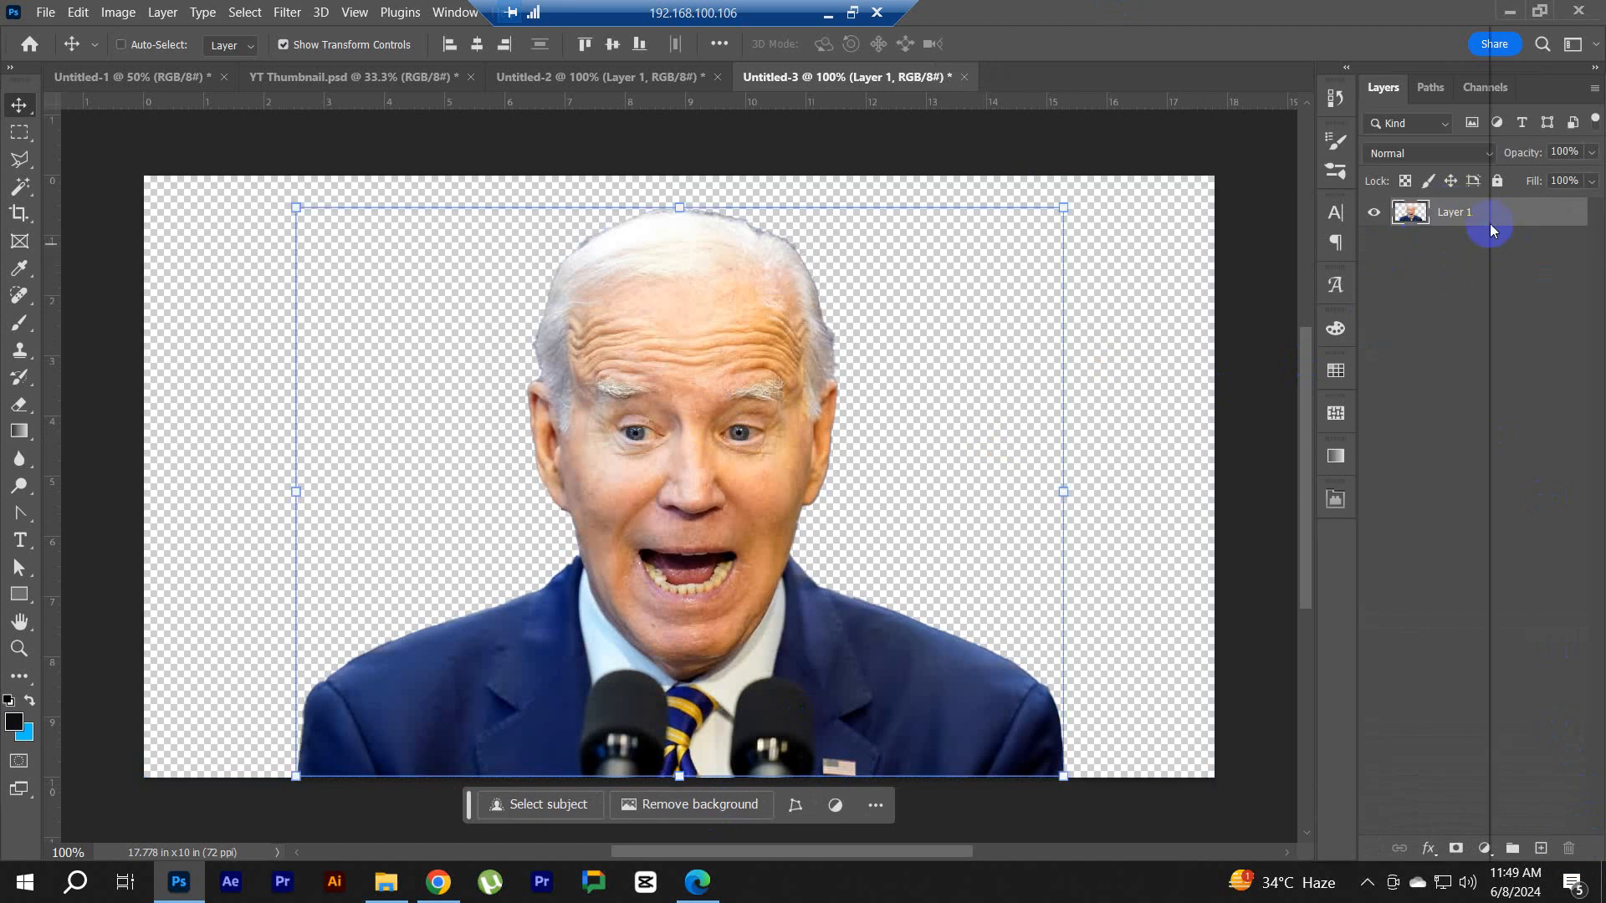
right_click(1488, 219)
left_click(1397, 318)
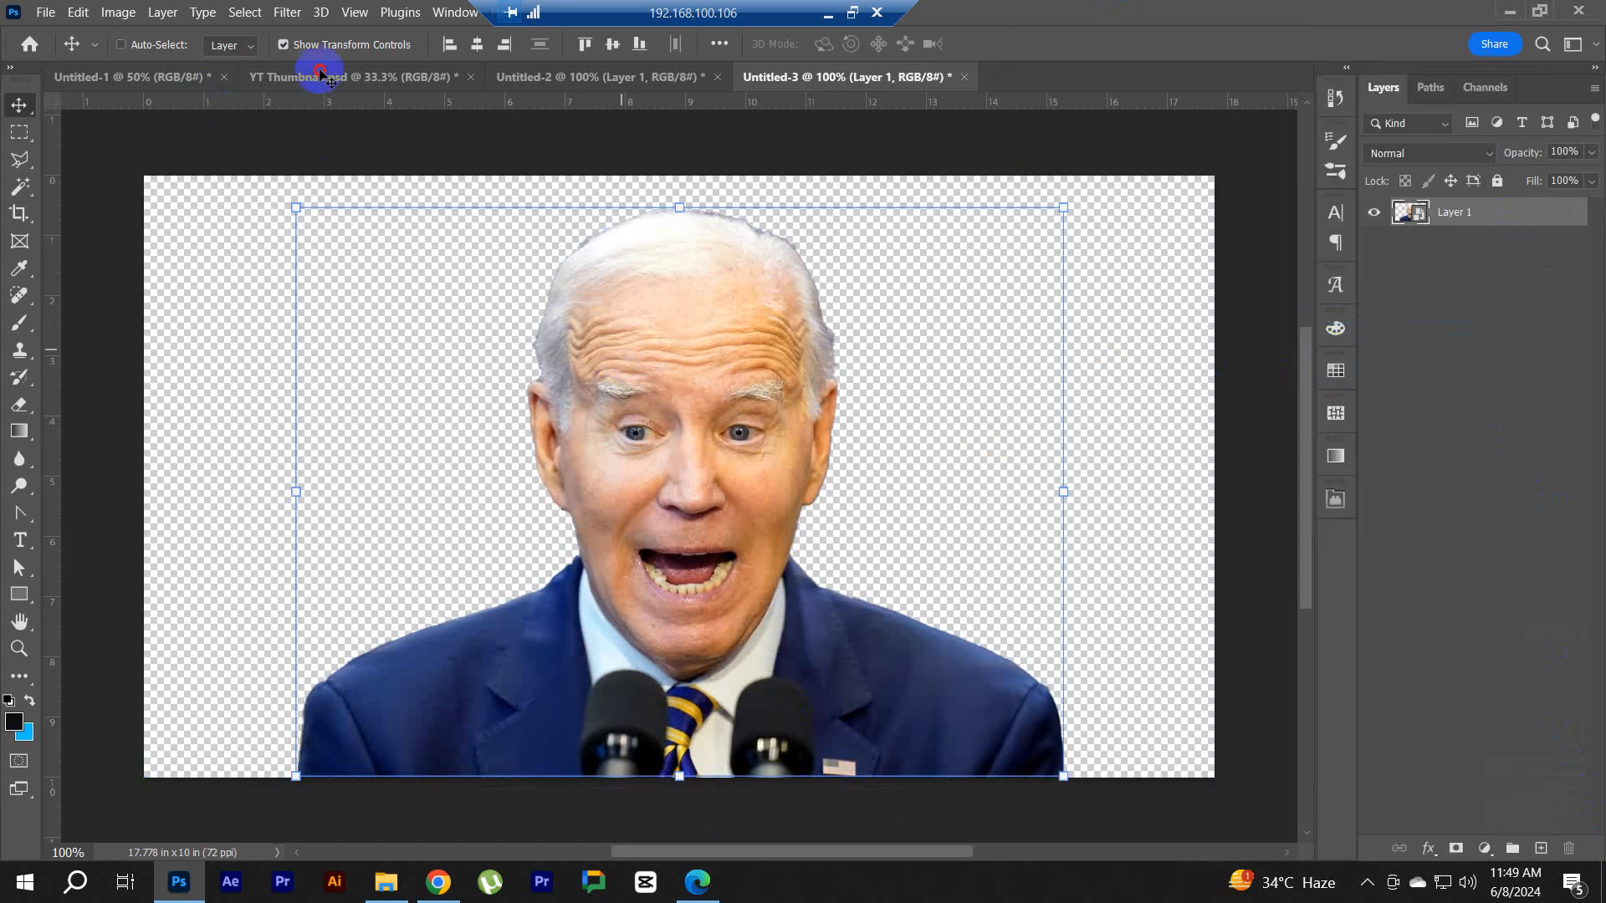
Step: Bring the Biden cut-out into YT Thumbnail.psd and scale it to about 19% in the canvas's lower-left corner
left_click_drag(322, 79, 314, 609)
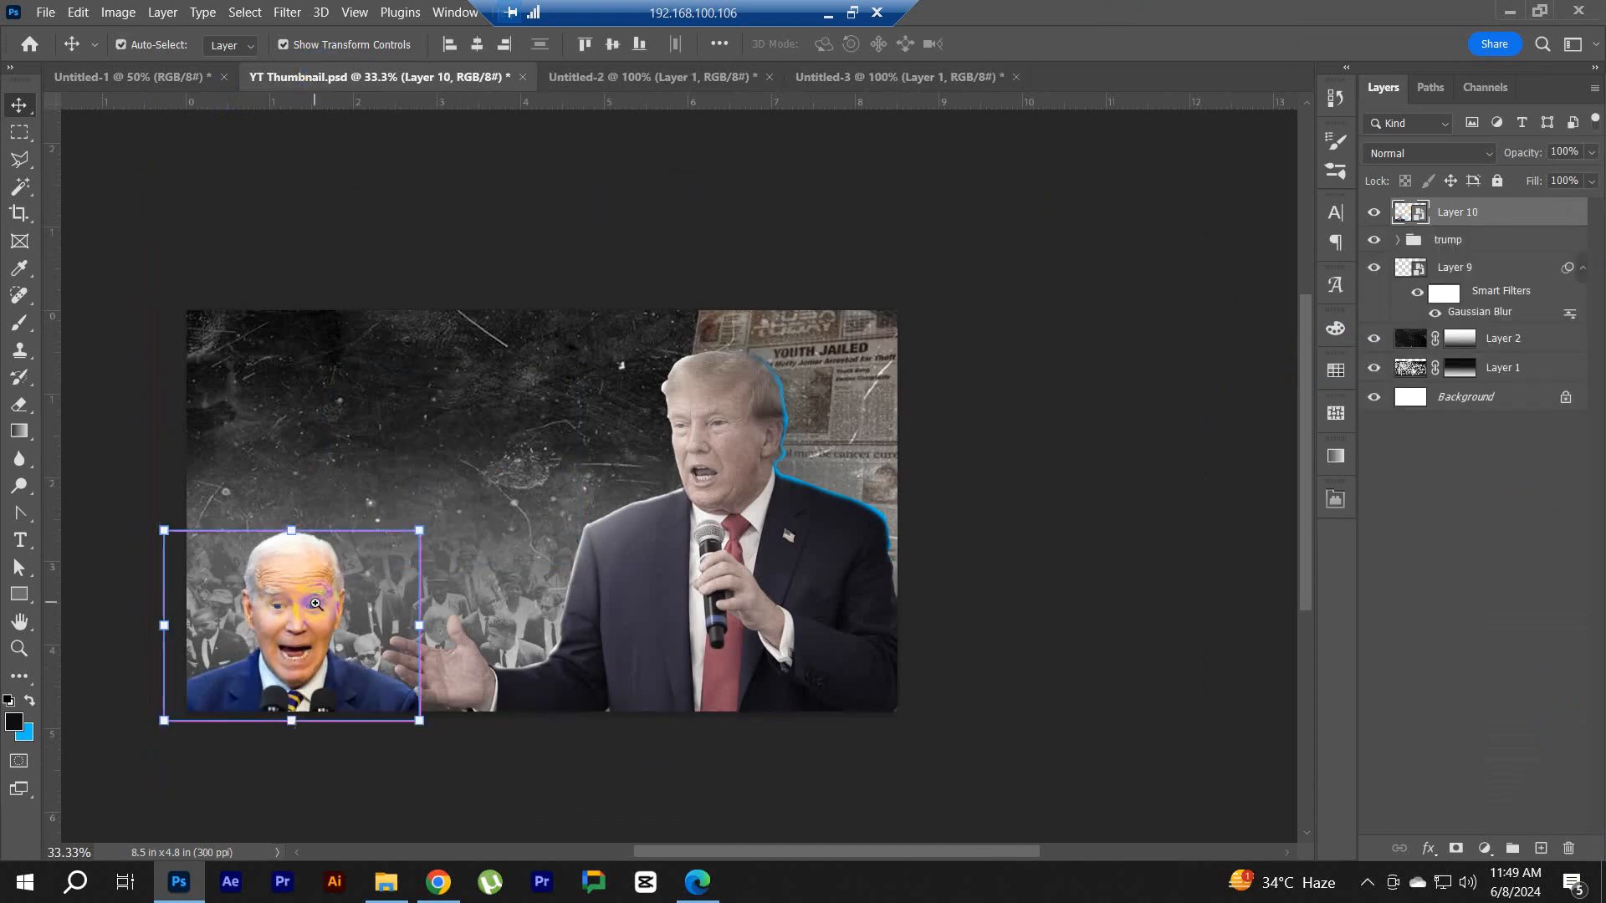
key("ctrl+plus")
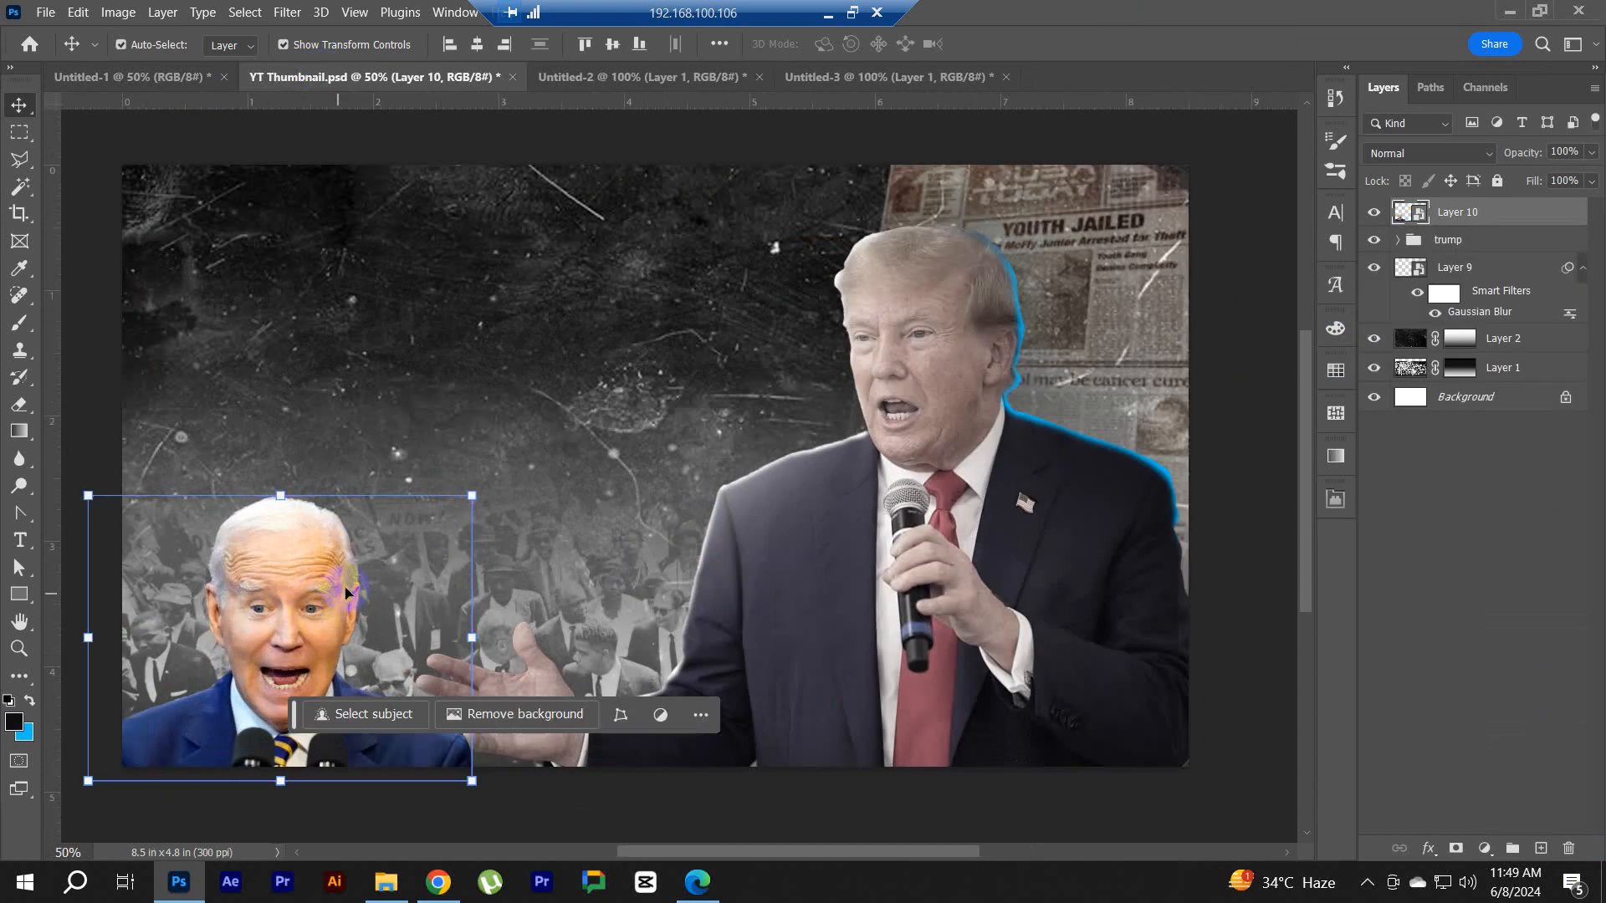
key("ctrl+t")
left_click_drag(471, 495, 415, 573)
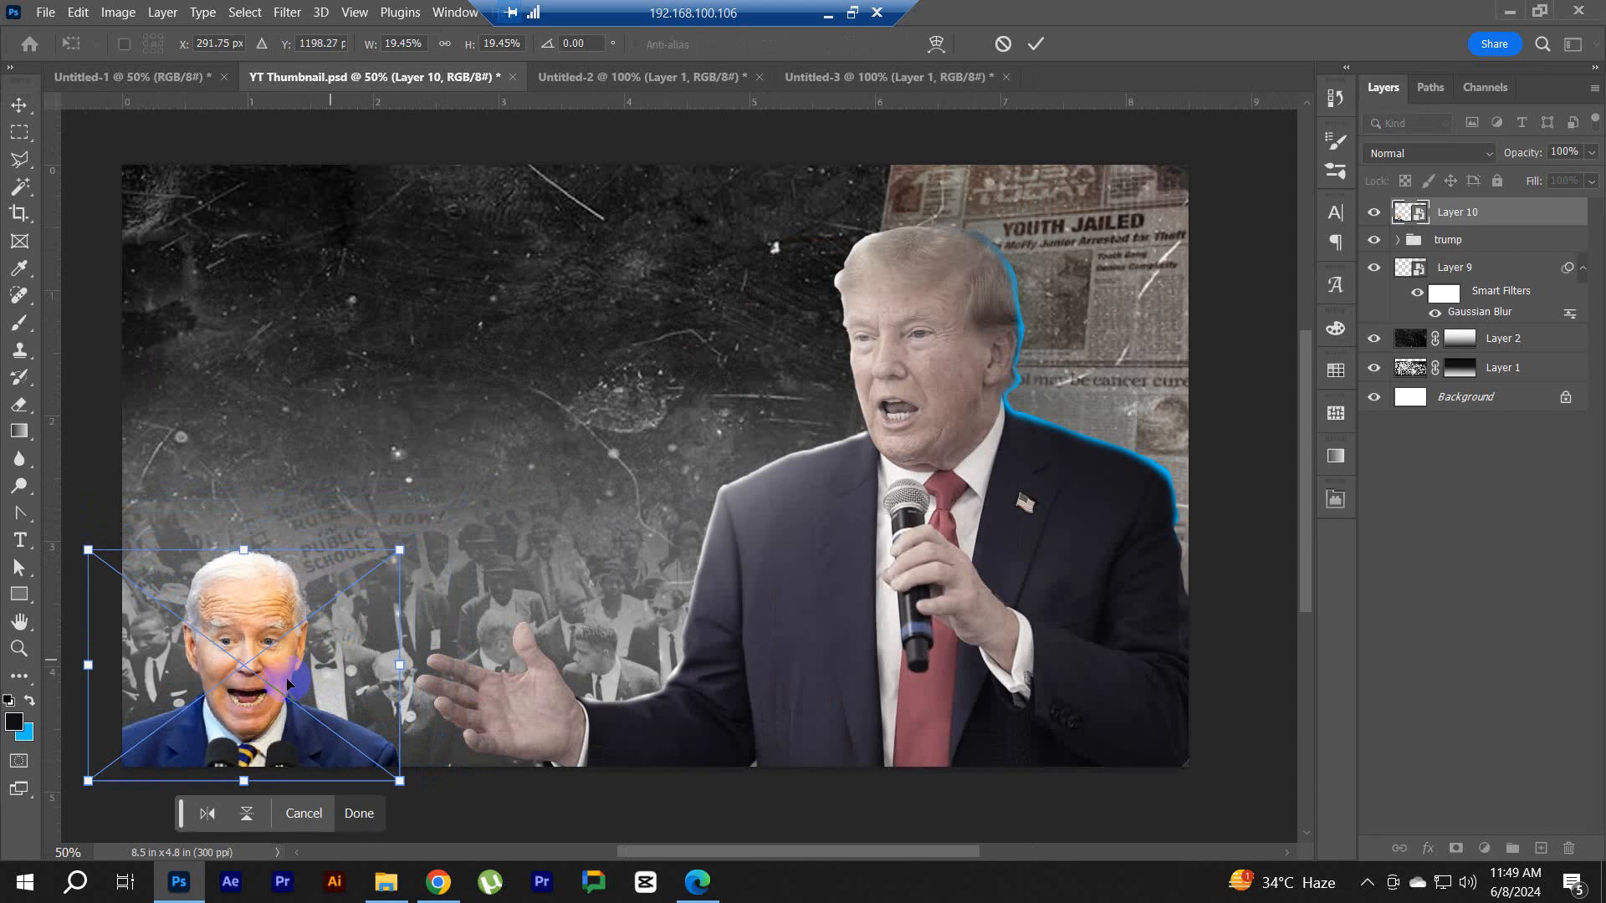
left_click_drag(290, 680, 303, 680)
left_click_drag(407, 550, 415, 545)
left_click_drag(348, 659, 367, 660)
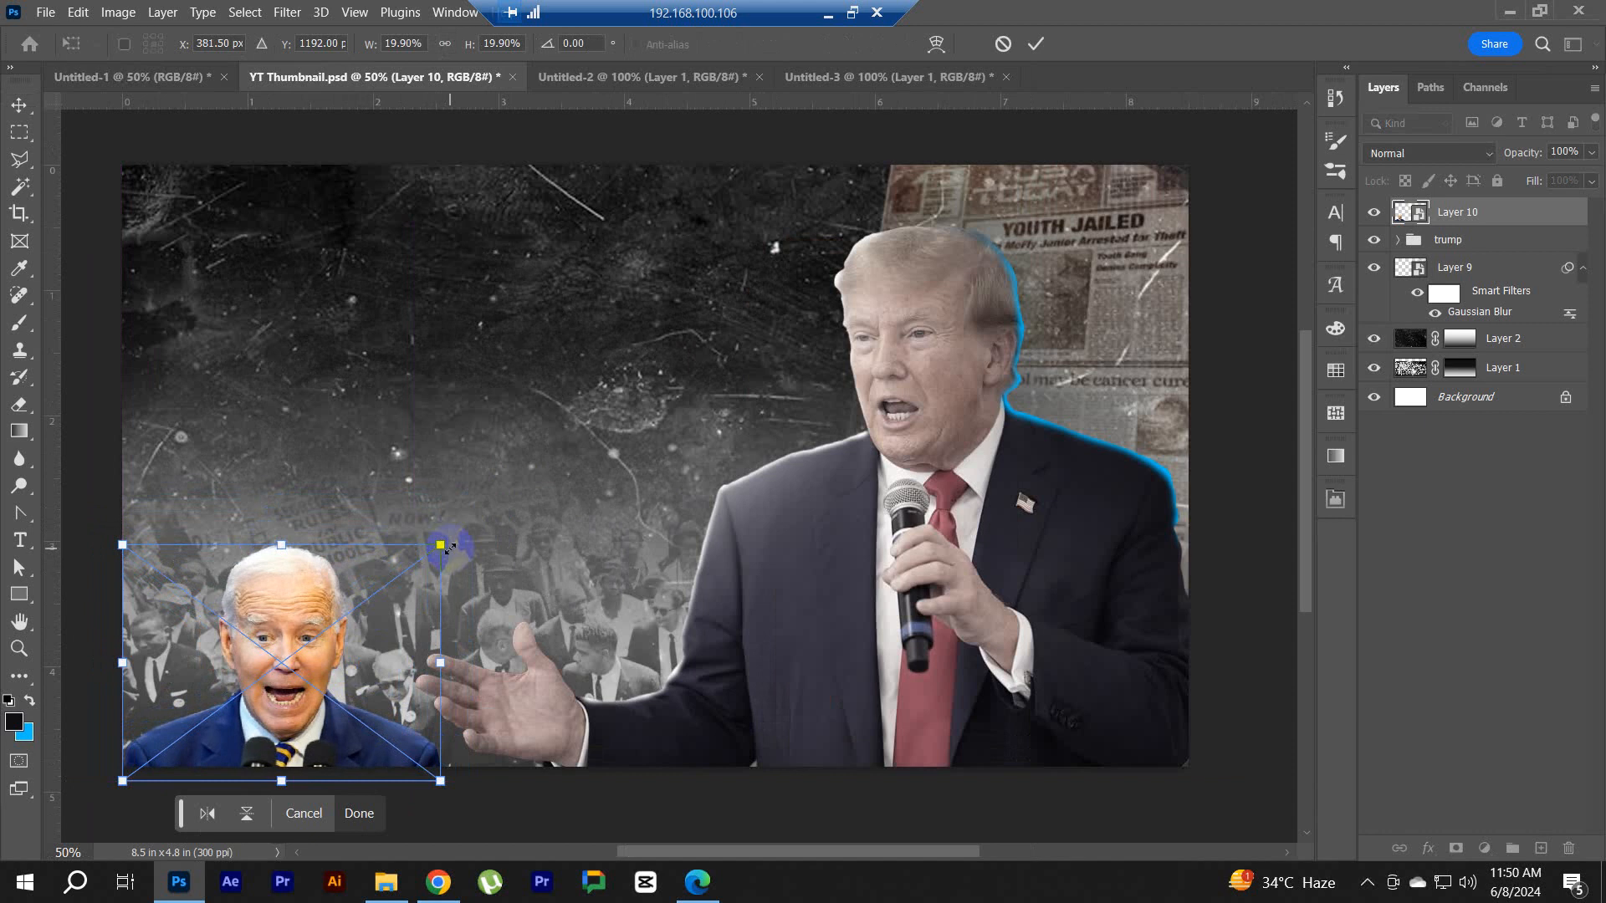
left_click_drag(448, 548, 426, 556)
left_click_drag(335, 678, 332, 679)
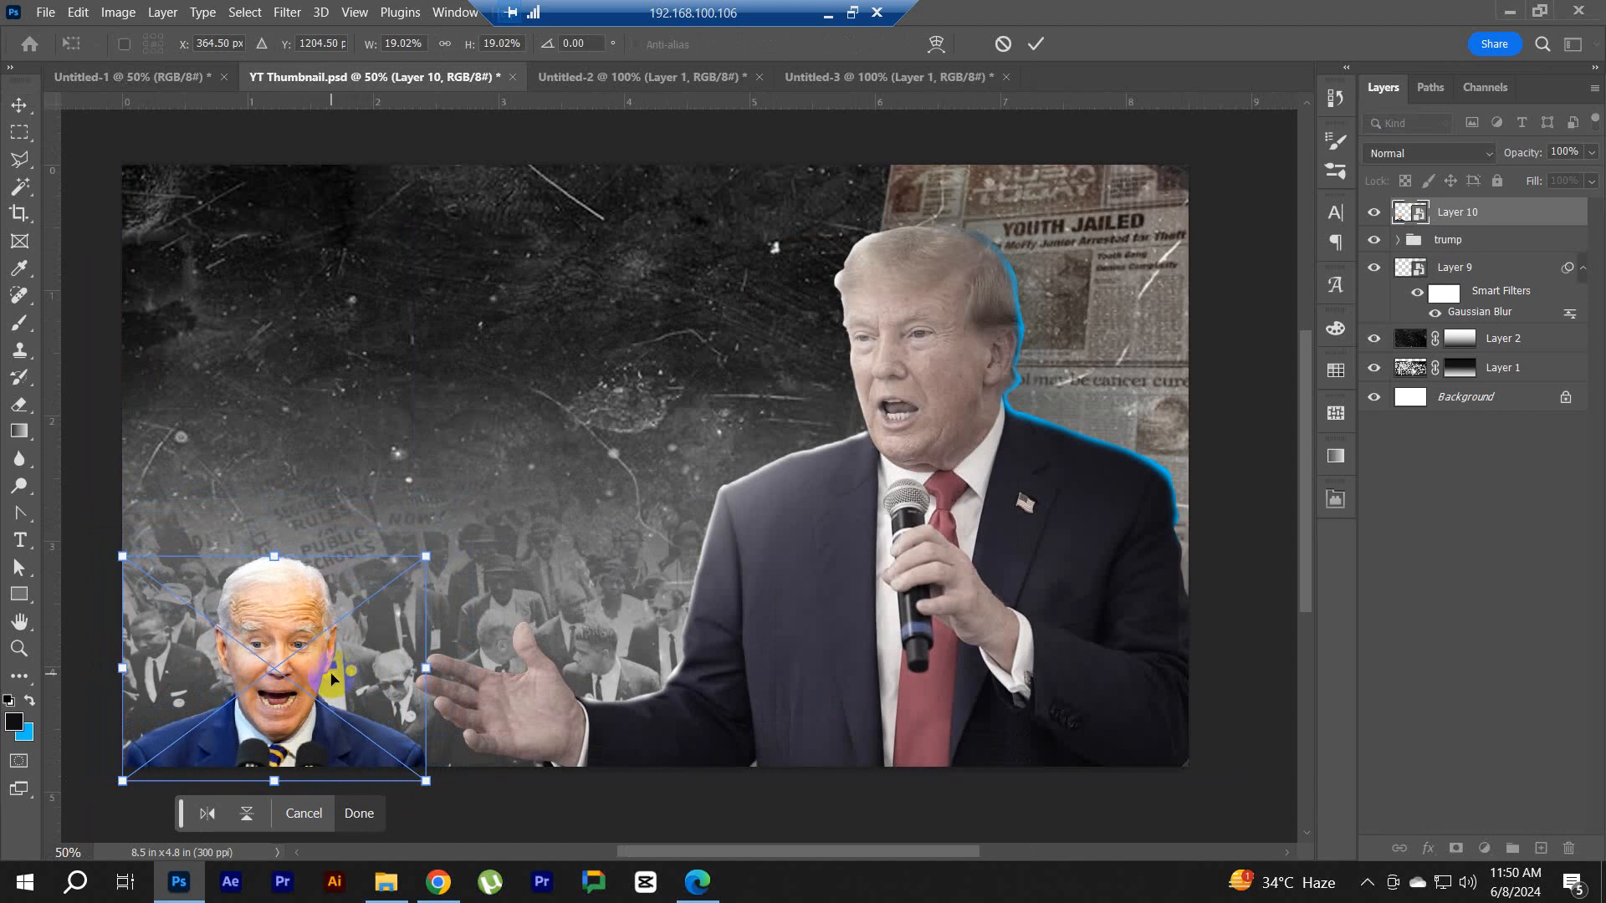
Step: Shift the Biden cut-out left, enlarge it to about 20.8% and align its lower edge with the canvas's bottom edge
key("Left")
key("Left")
key("Left")
key("Left")
key("Left")
key("Left")
key("Left")
key("Left")
key("Left")
key("Left")
key("Left")
key("Left")
key("Left")
key("Left")
key("Left")
key("Left")
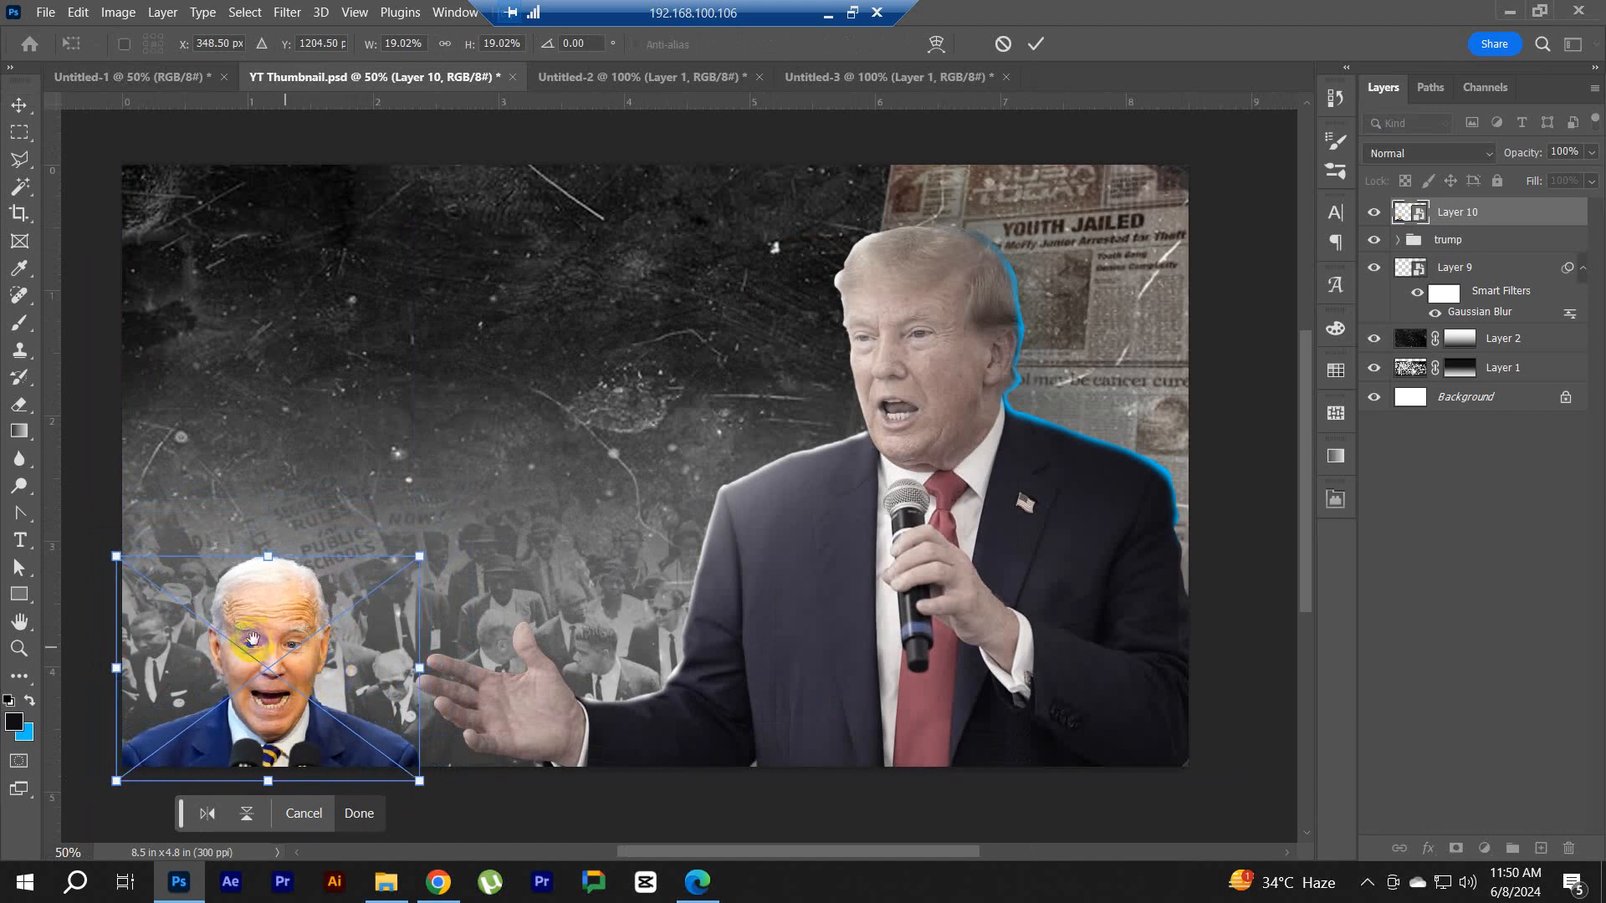
left_click_drag(252, 640, 461, 591)
left_click_drag(325, 505, 313, 499)
left_click_drag(637, 500, 646, 492)
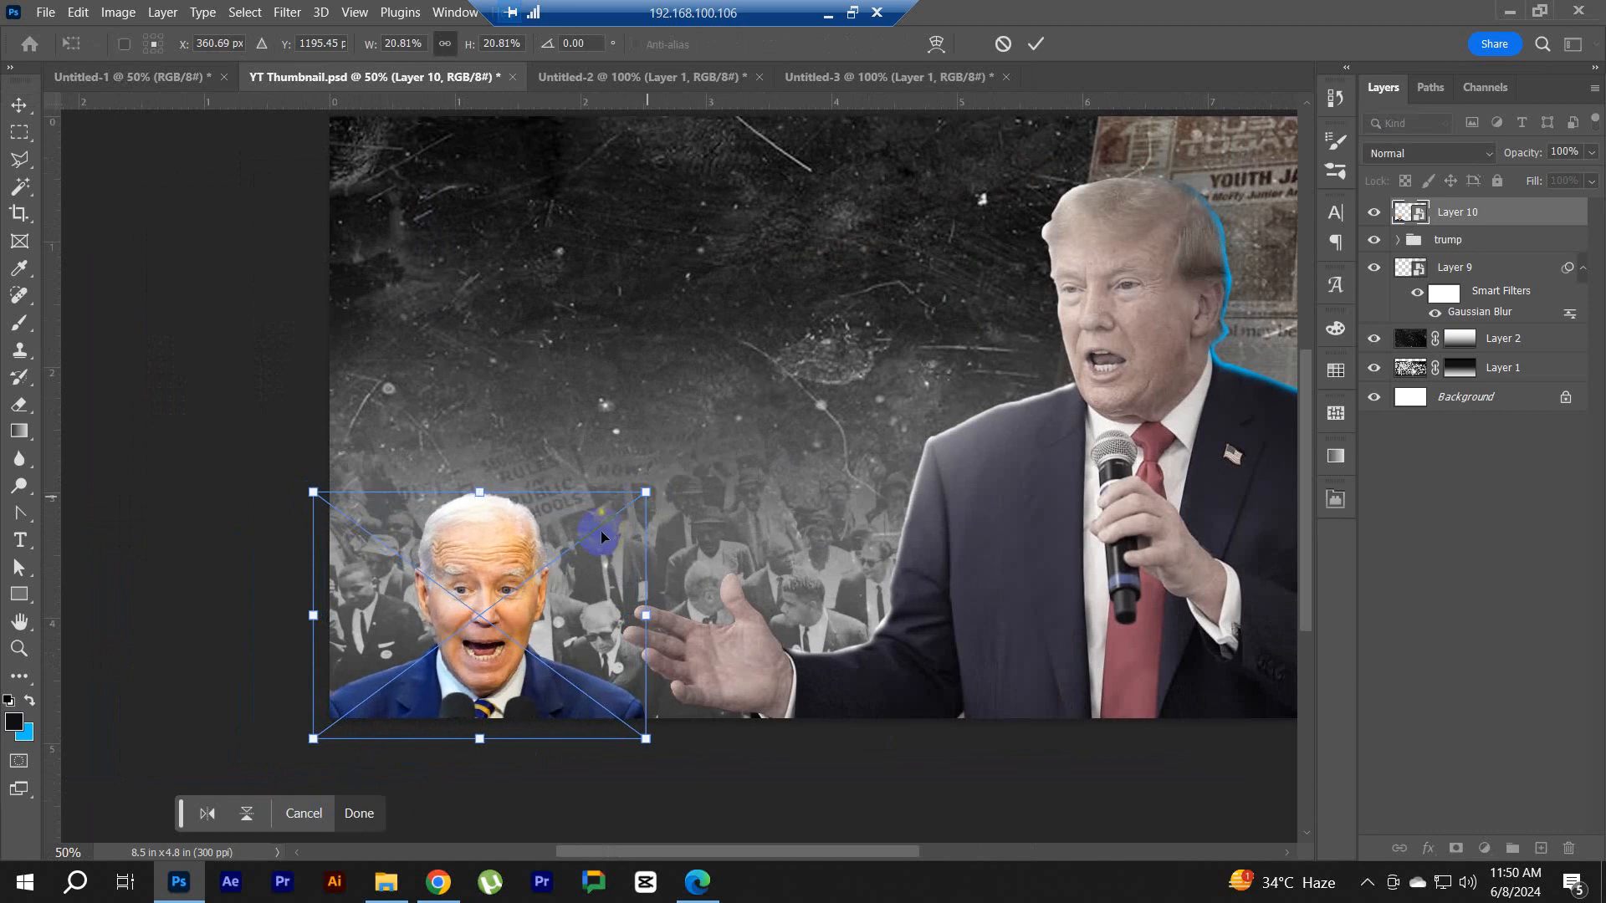
left_click_drag(501, 584, 494, 566)
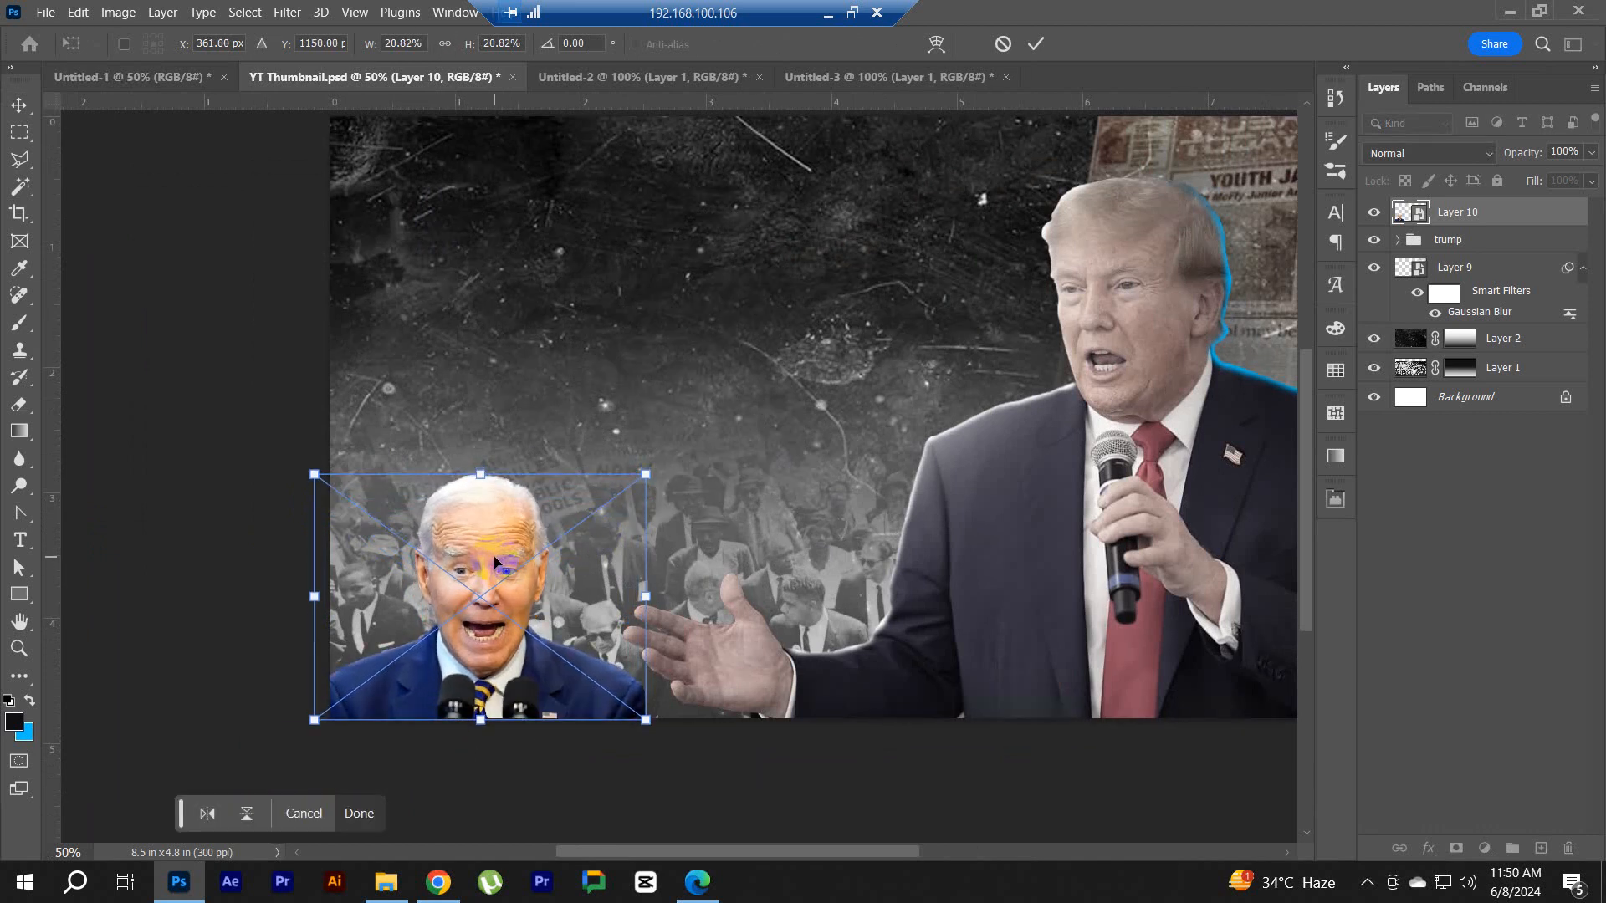
key("Return")
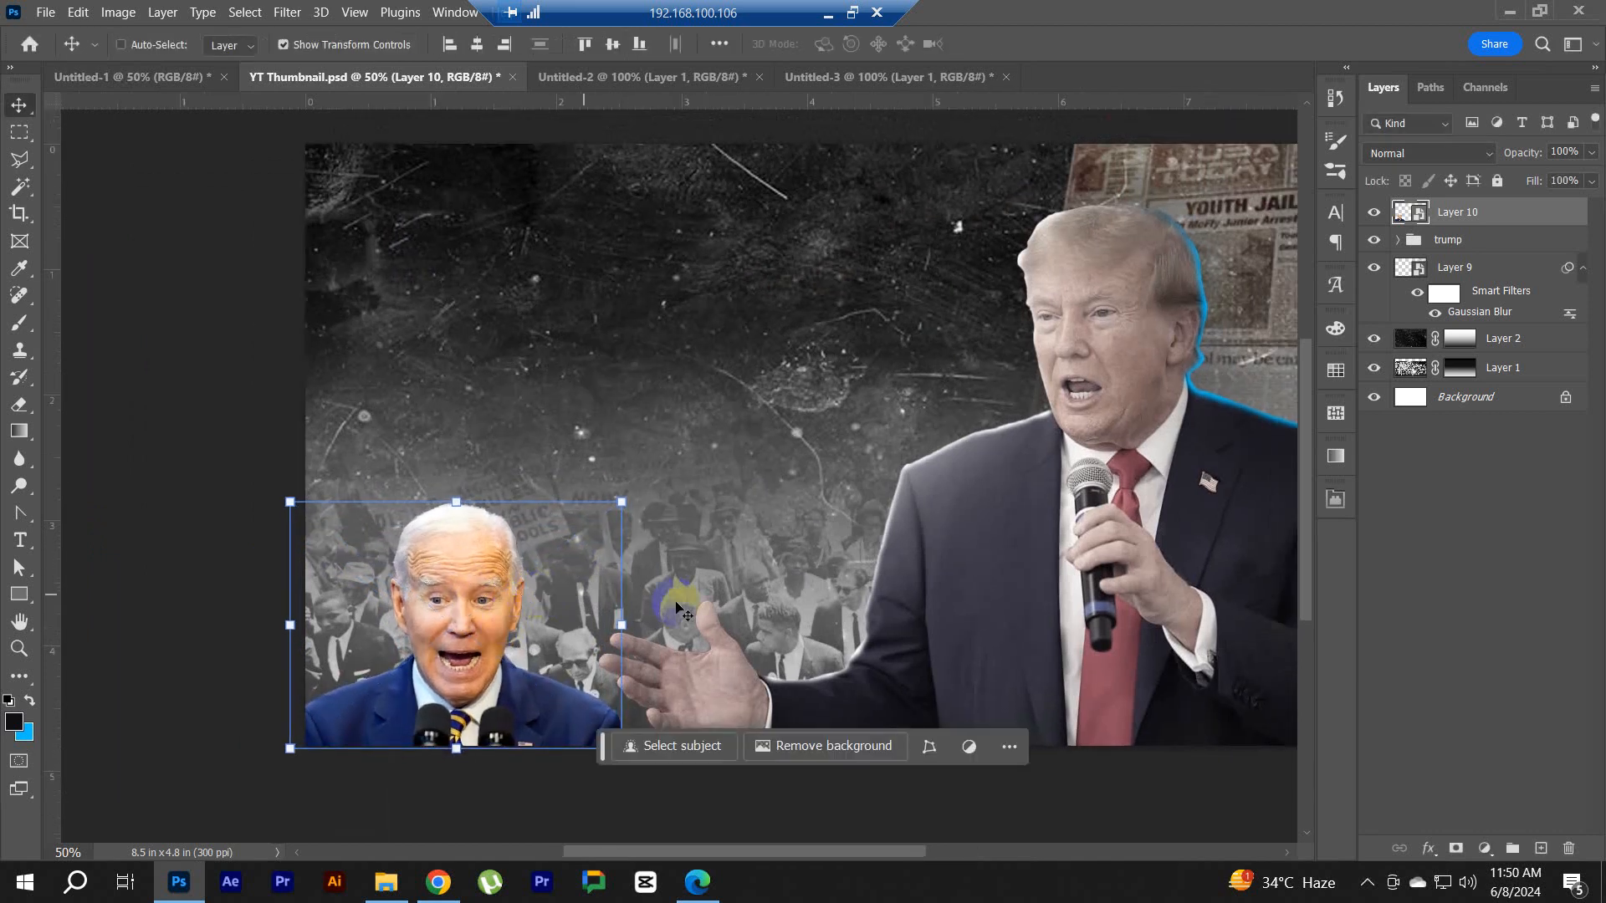
Step: Desaturate the Biden layer with a Hue/Saturation adjustment, setting Saturation to -61
key("ctrl")
key("ctrl+u")
left_click_drag(1296, 290, 1247, 298)
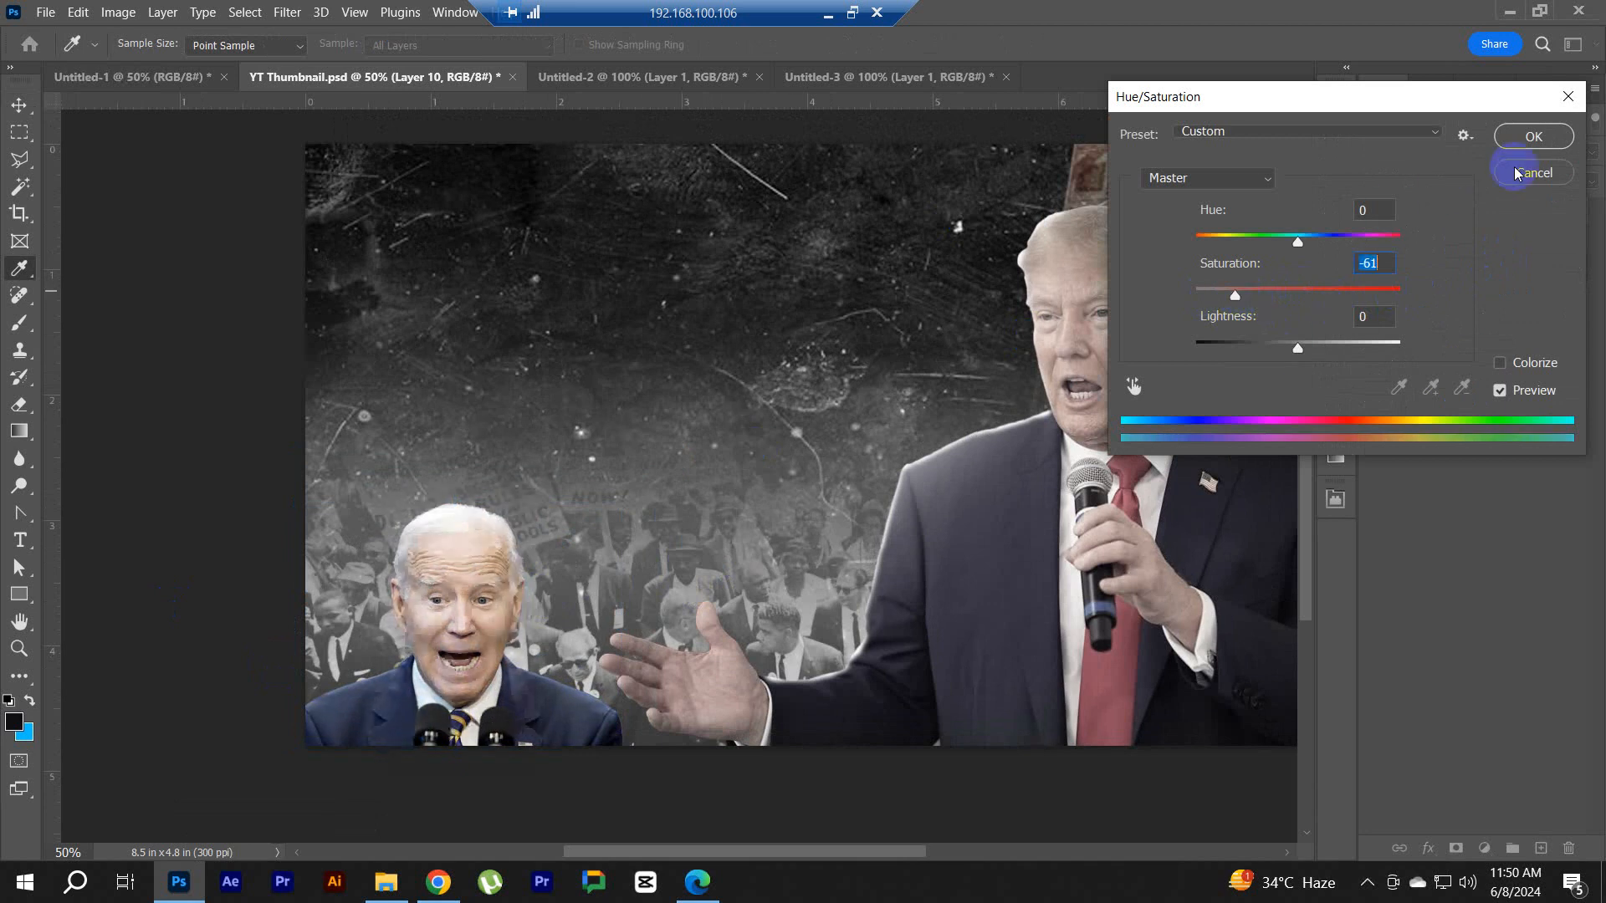
left_click(1516, 140)
left_click_drag(675, 445, 628, 428)
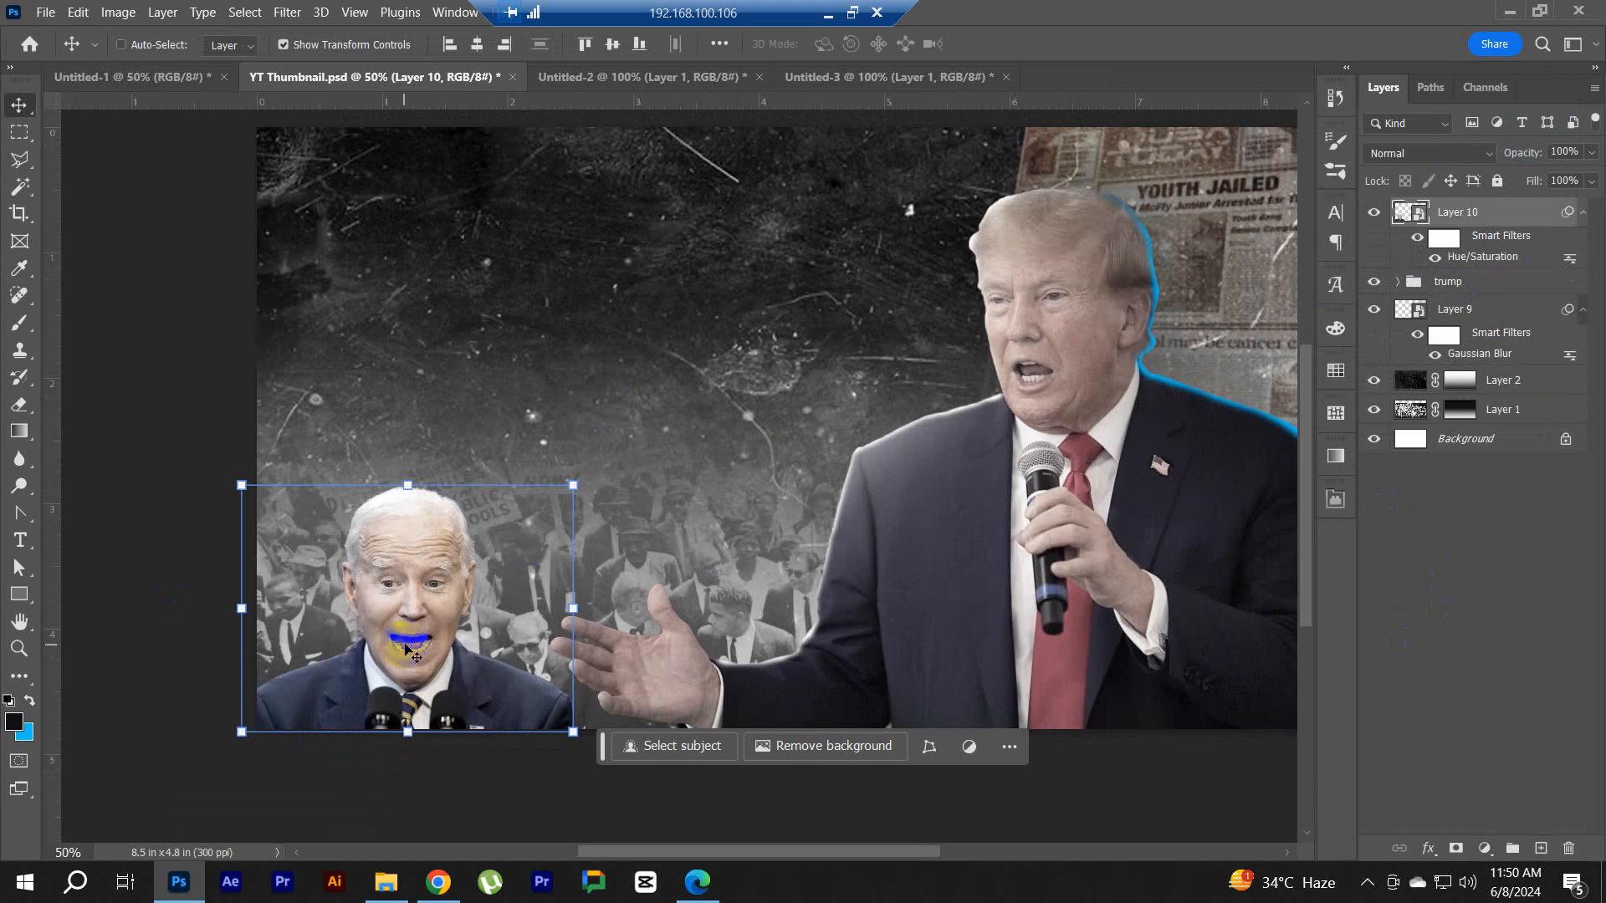
Step: Add a drop shadow to the Biden layer with a 90° angle, 57 px distance and 49 px size
right_click(1502, 224)
key("Escape")
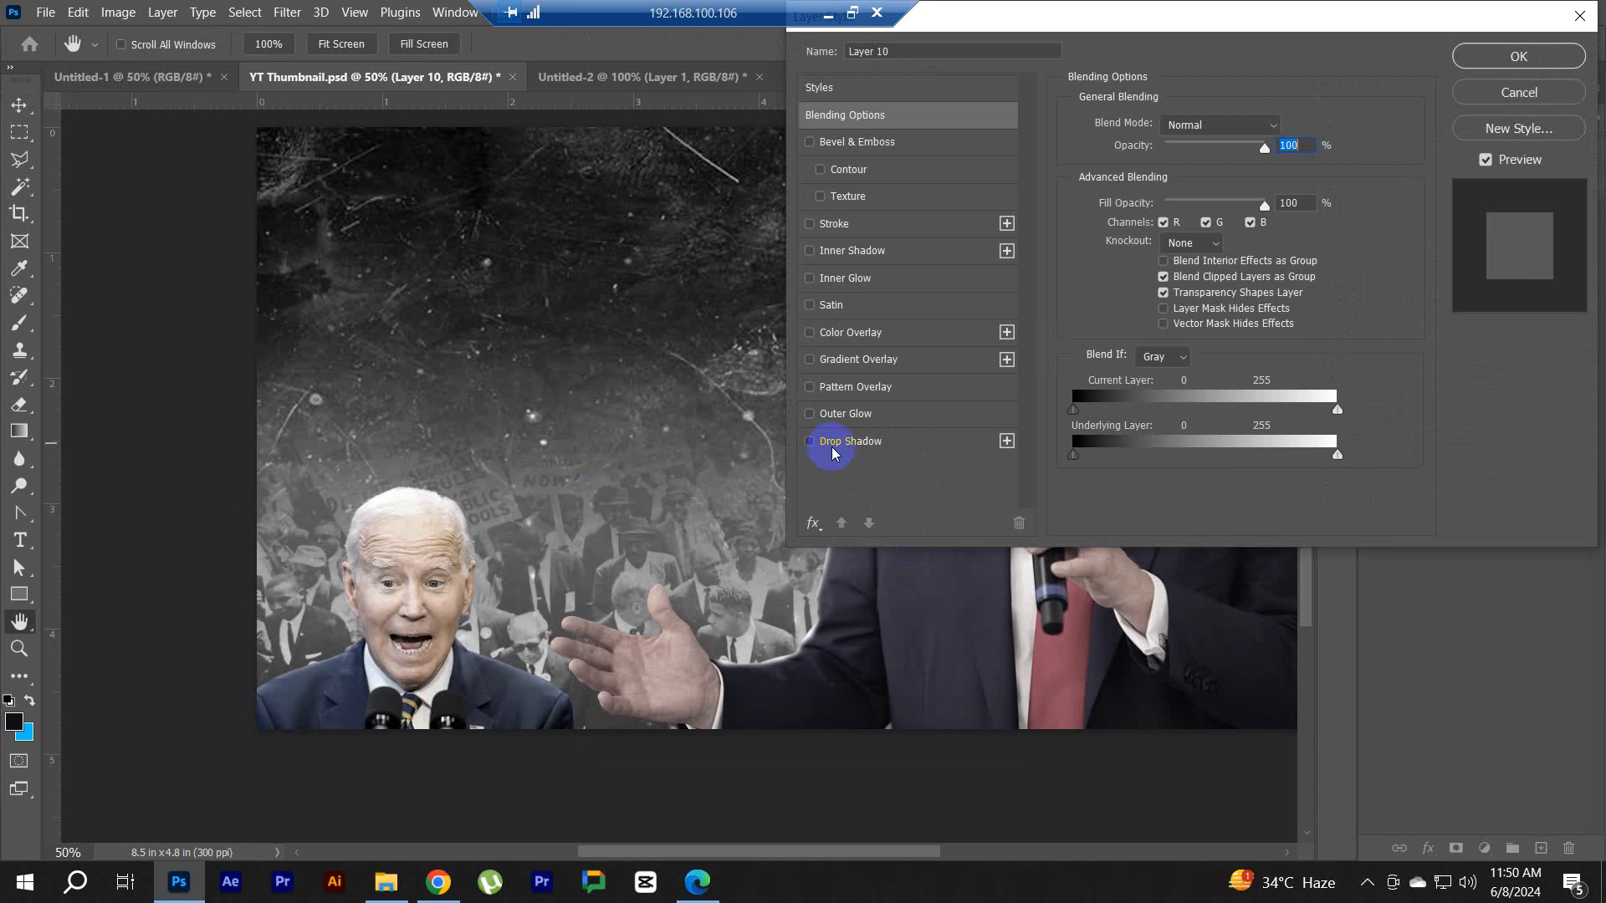
left_click(832, 450)
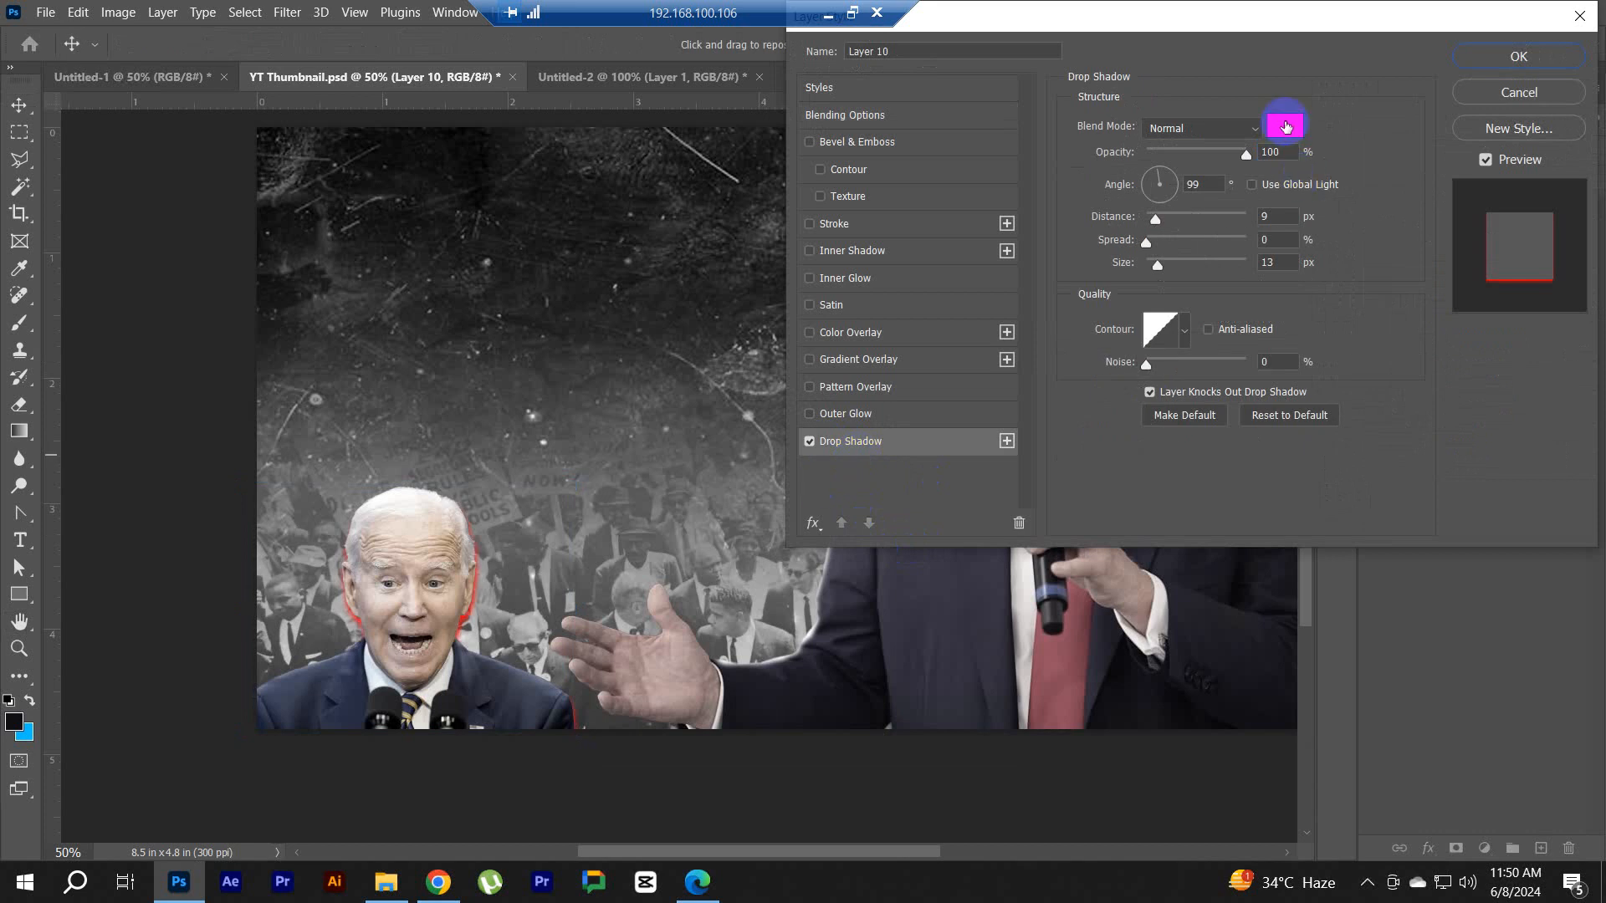
double_click(1192, 184)
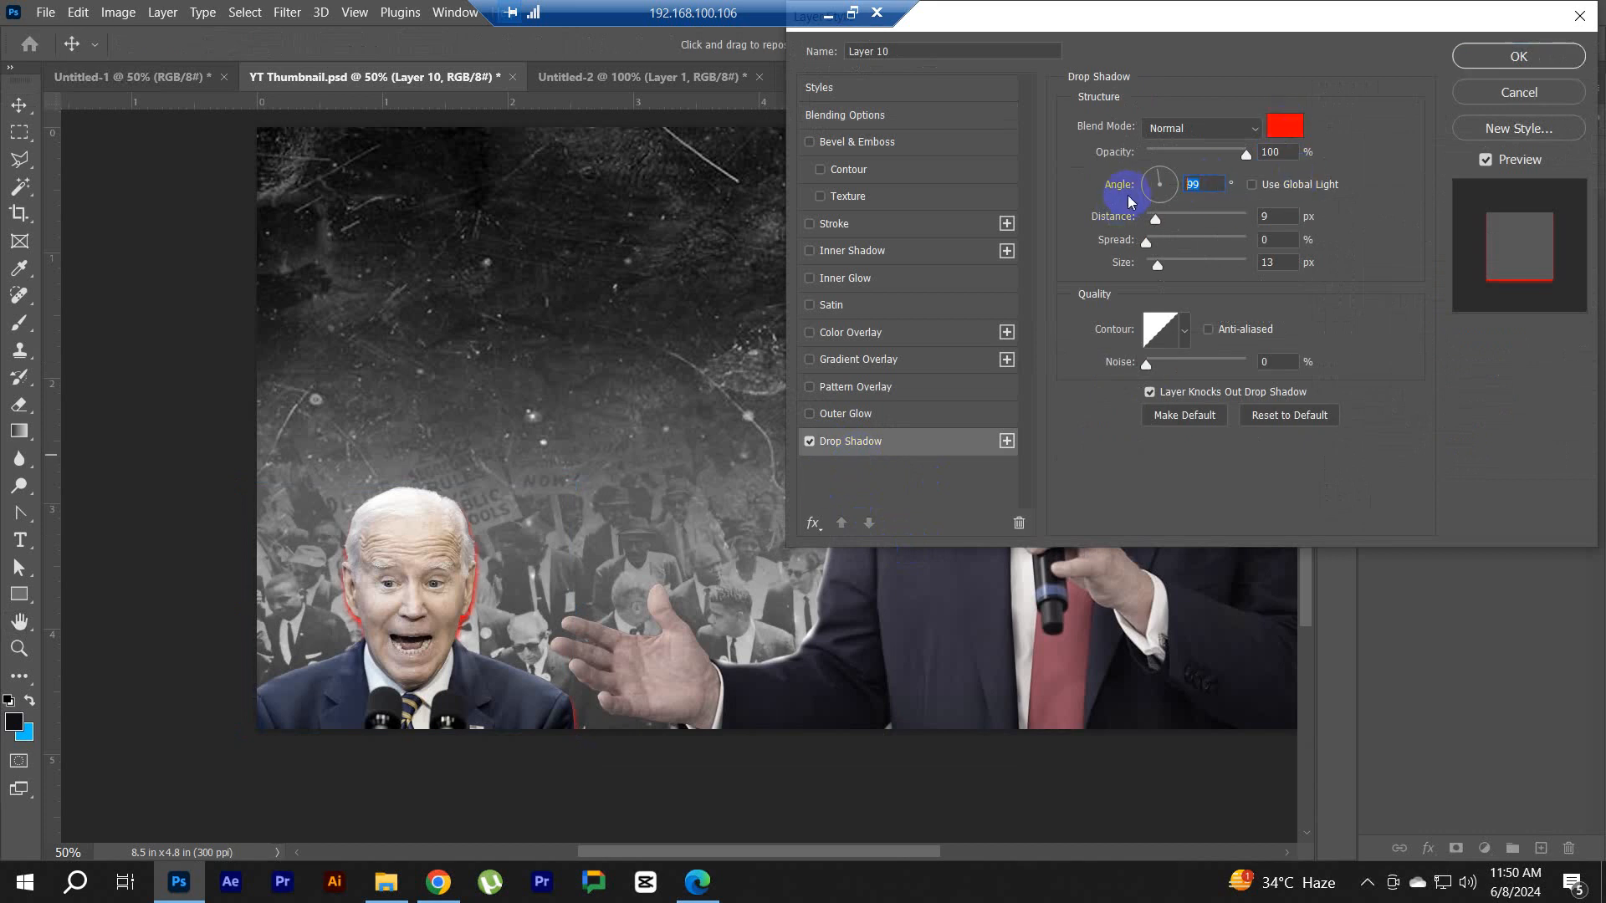
left_click_drag(1275, 218, 1203, 215)
type("0")
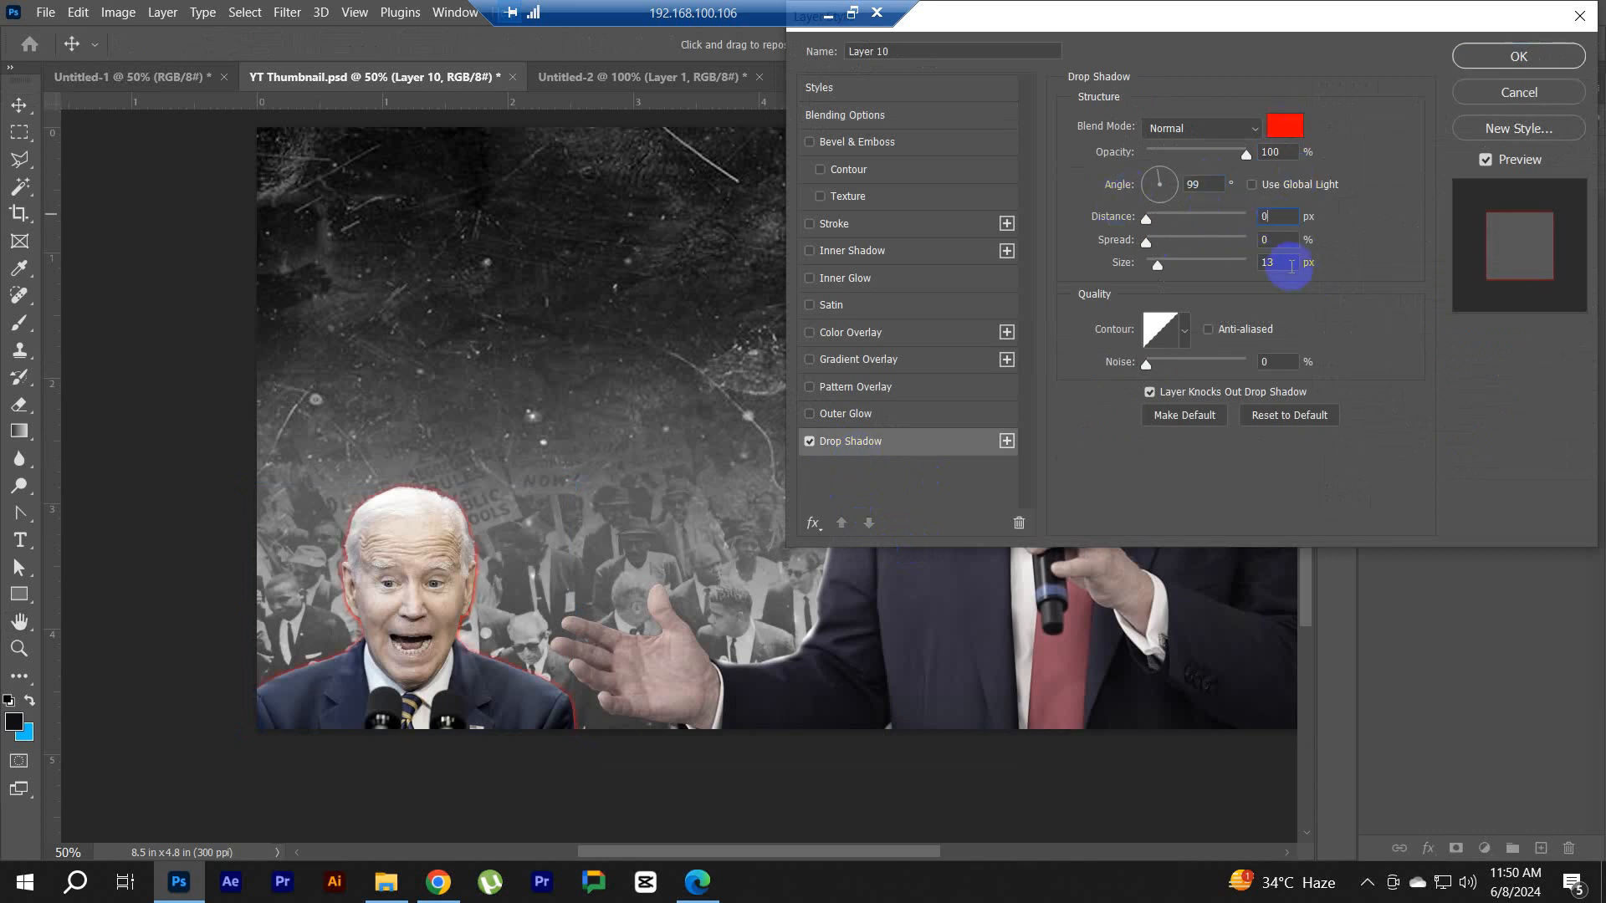
left_click_drag(1288, 263, 1168, 266)
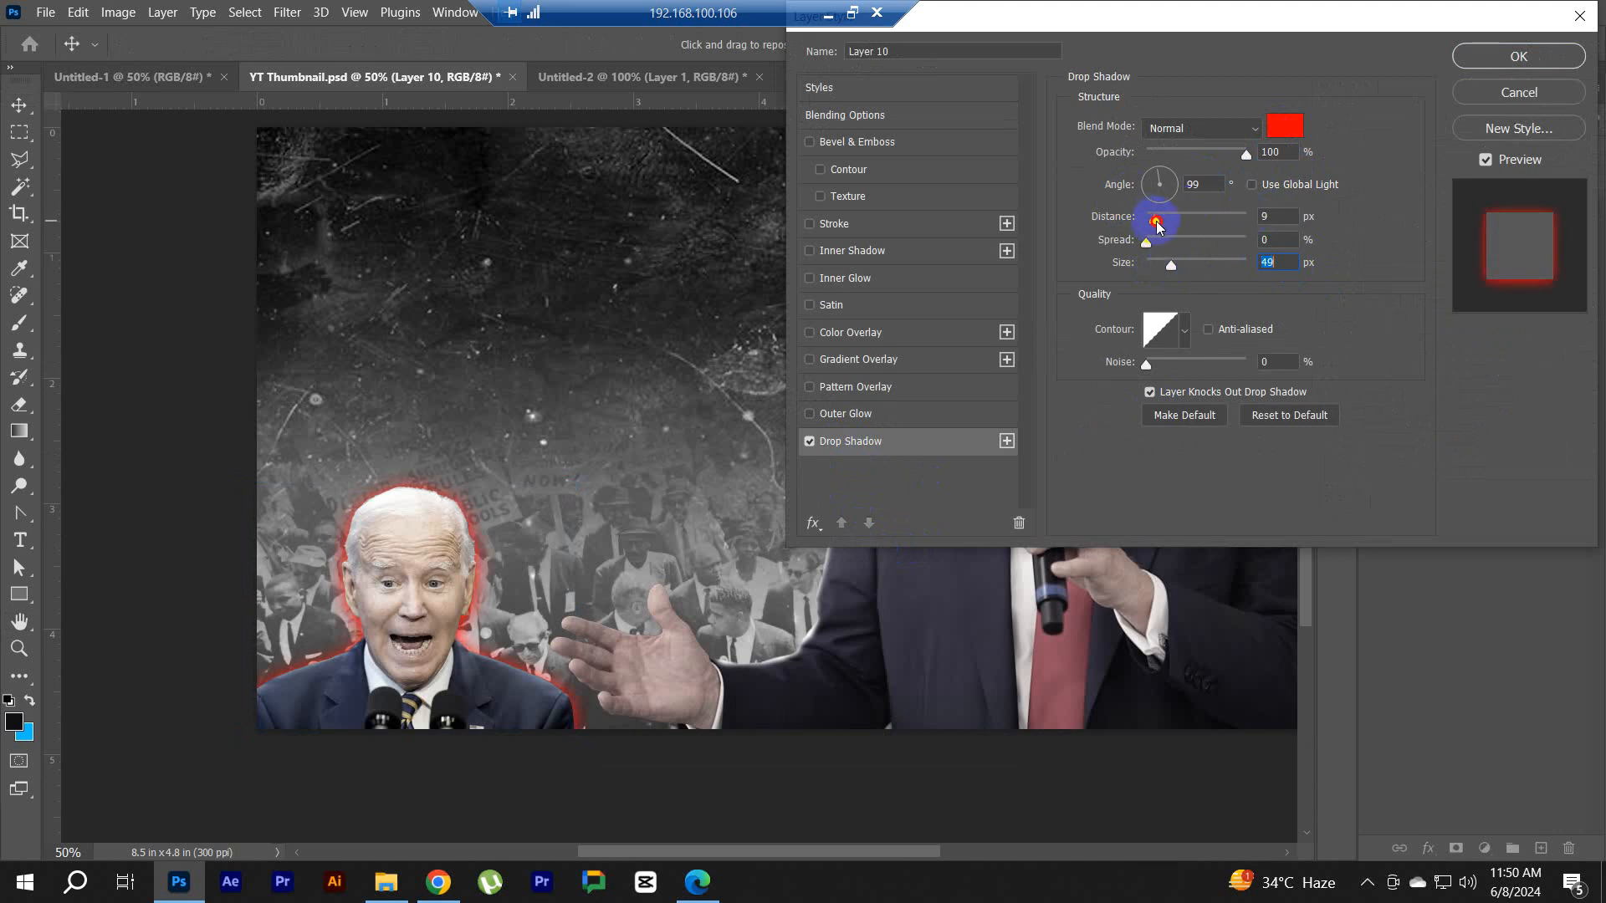
left_click_drag(1155, 220, 1126, 199)
type("90")
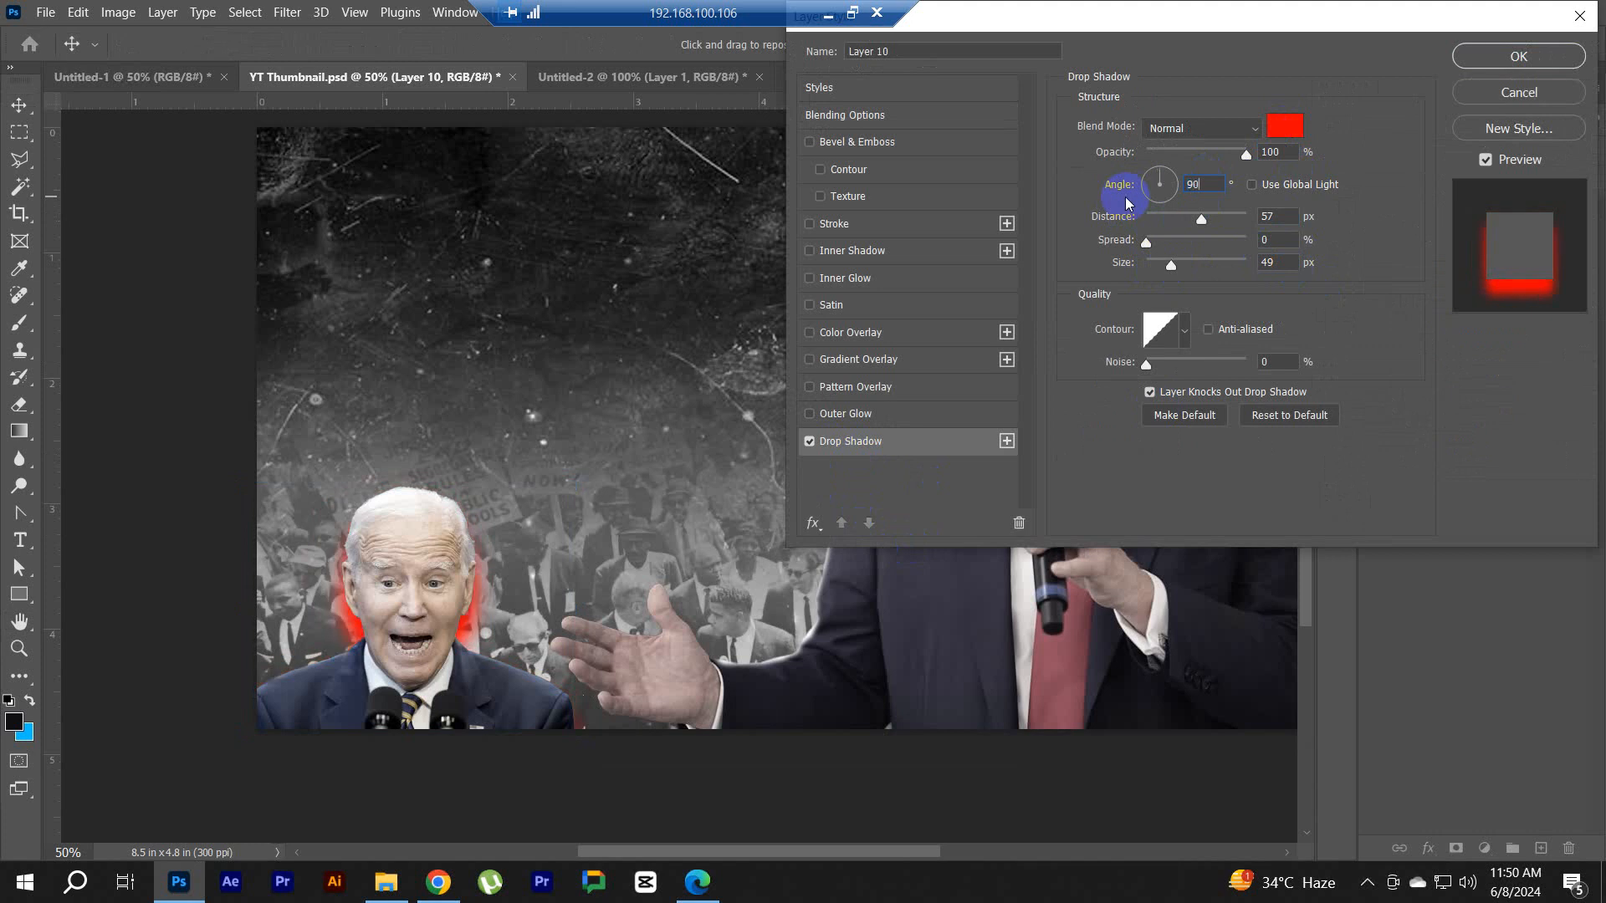
Step: Try black, white and yellow for the Biden layer's drop shadow, applying yellow fff600
left_click(1285, 127)
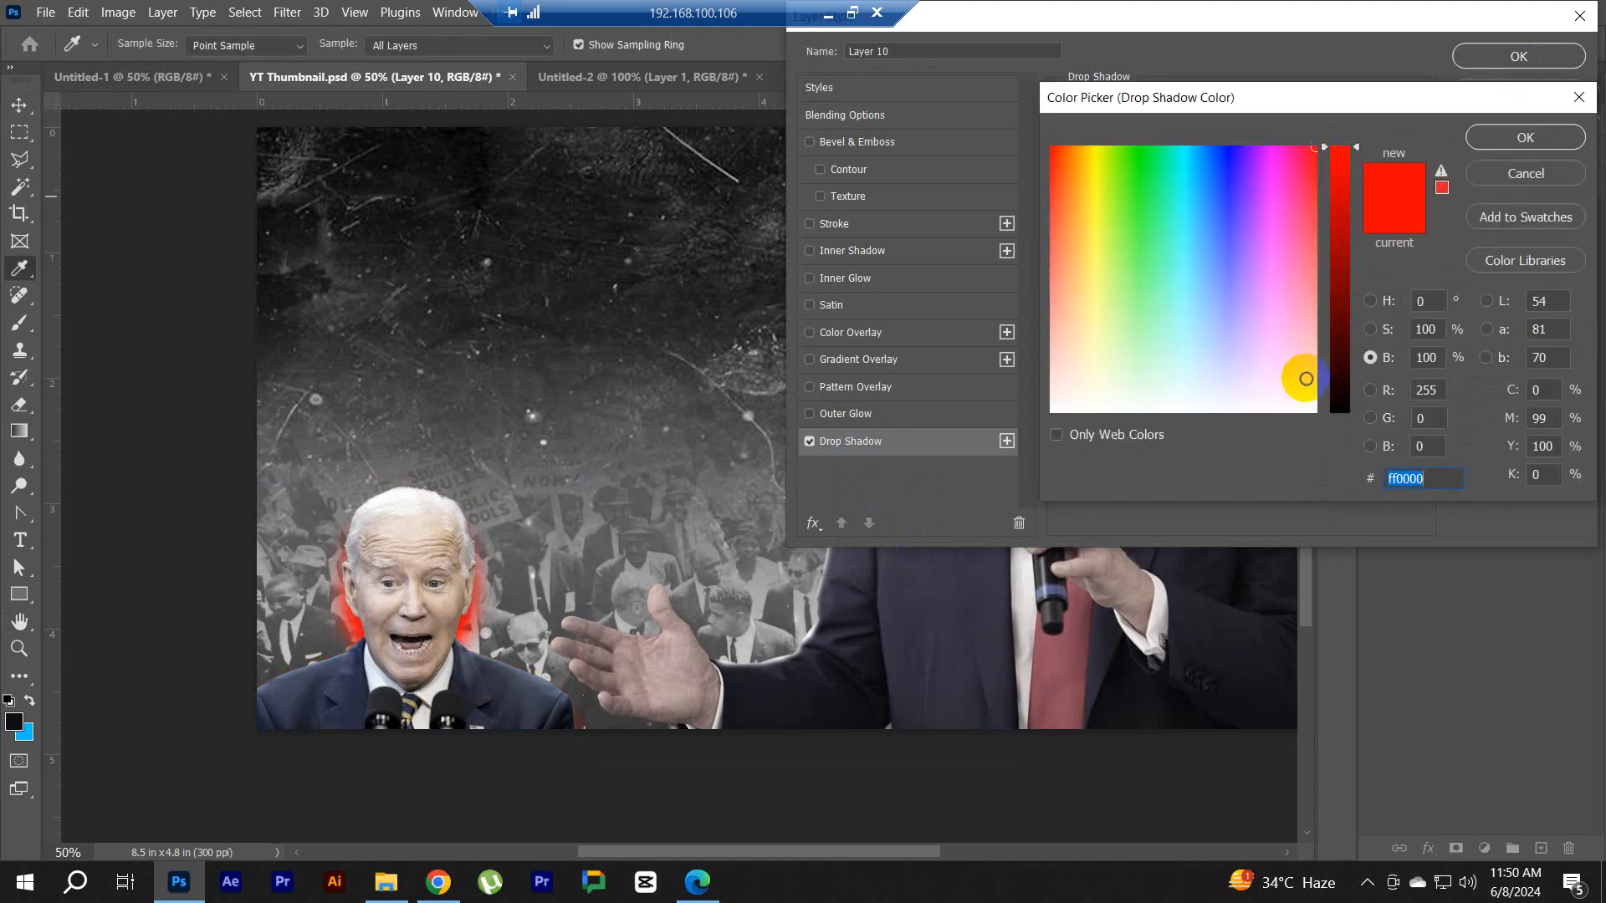
left_click_drag(1340, 384, 1343, 459)
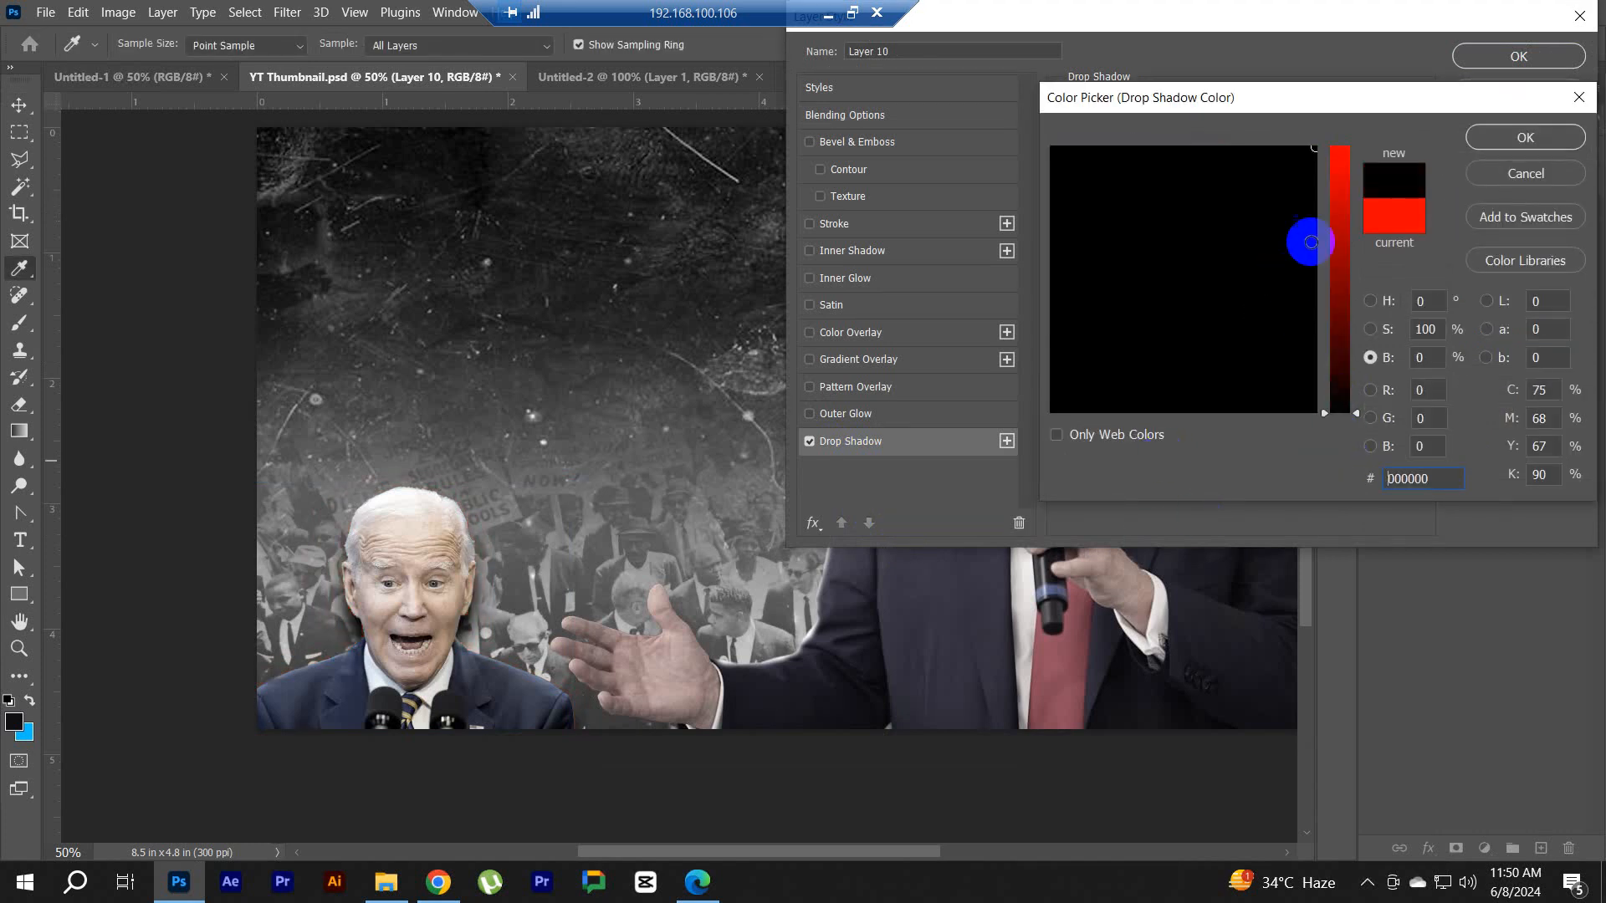
left_click_drag(1336, 196, 1323, 94)
left_click_drag(1260, 328, 1361, 473)
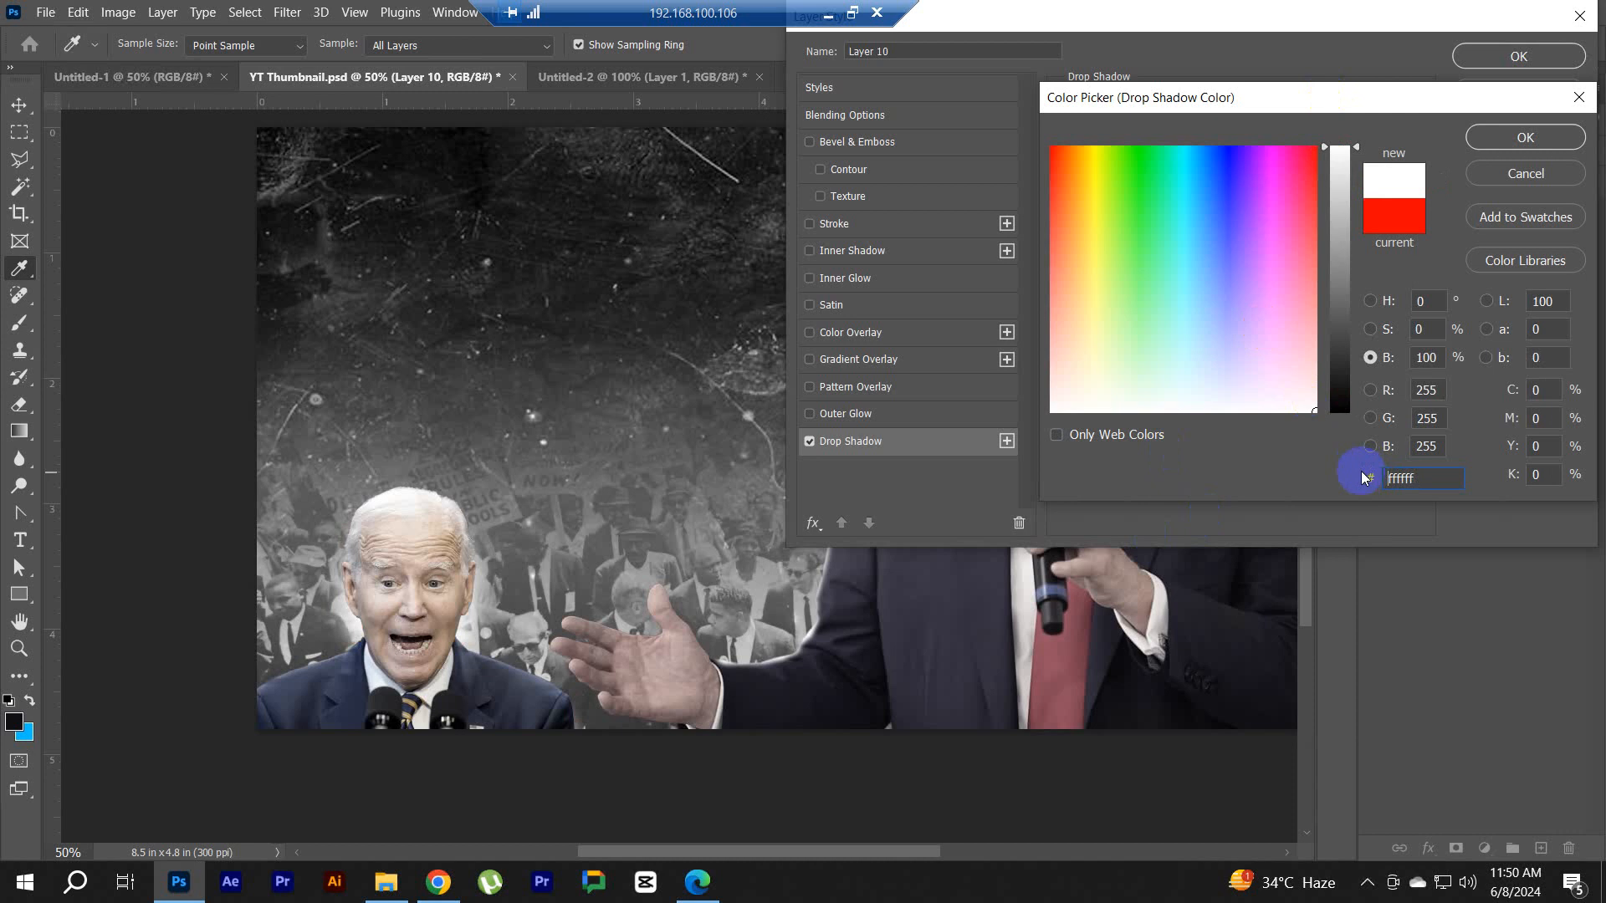
left_click(1093, 141)
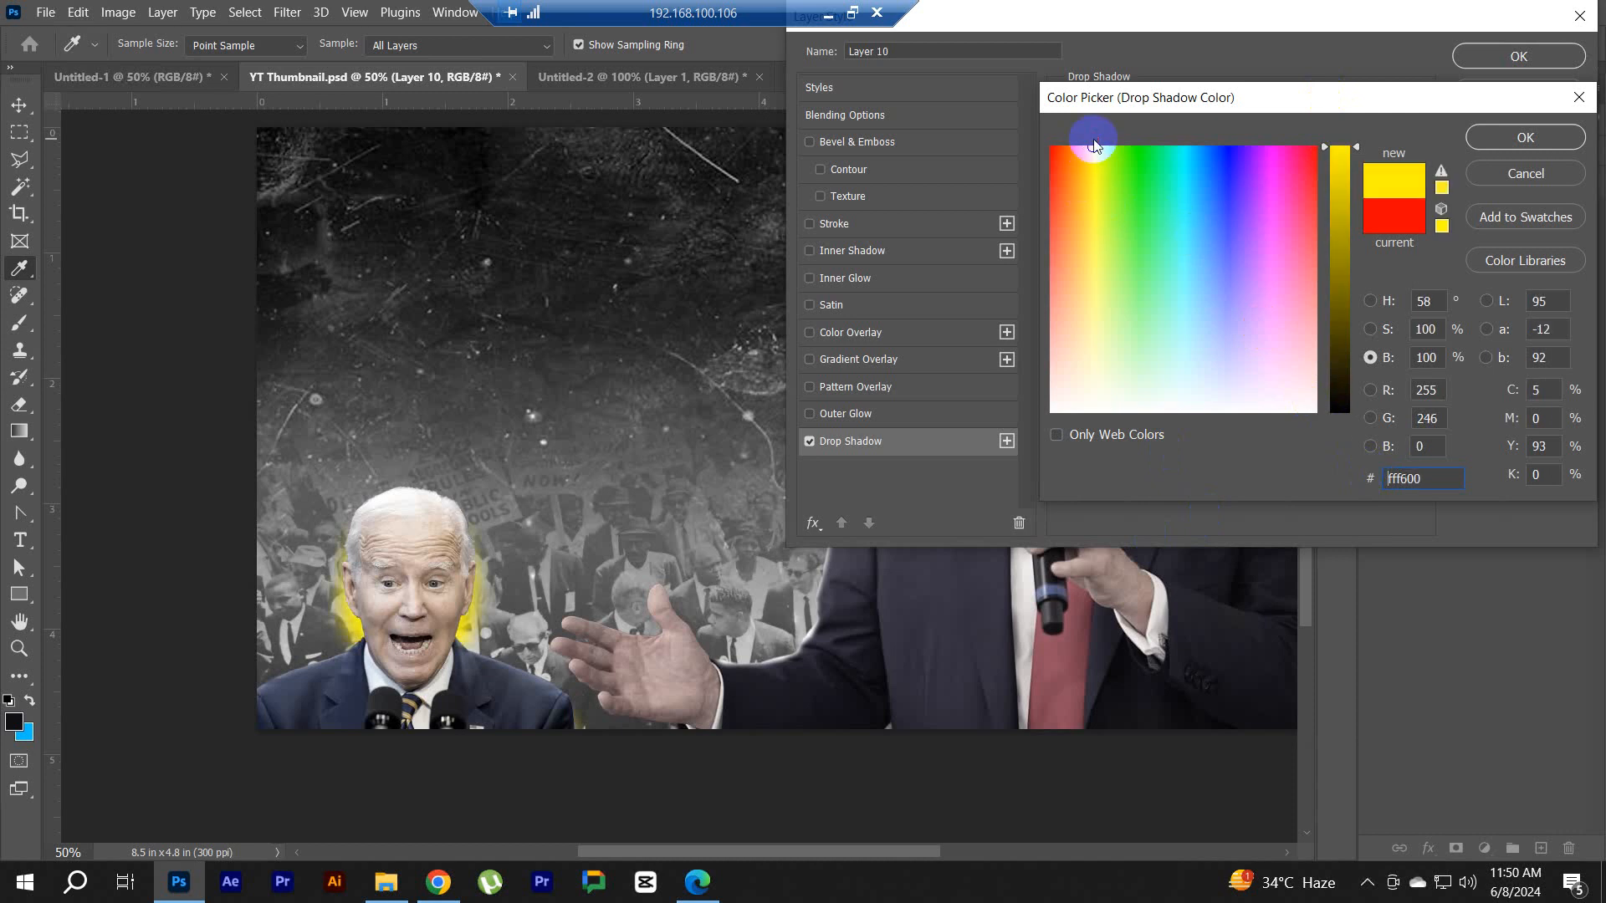
left_click(1526, 137)
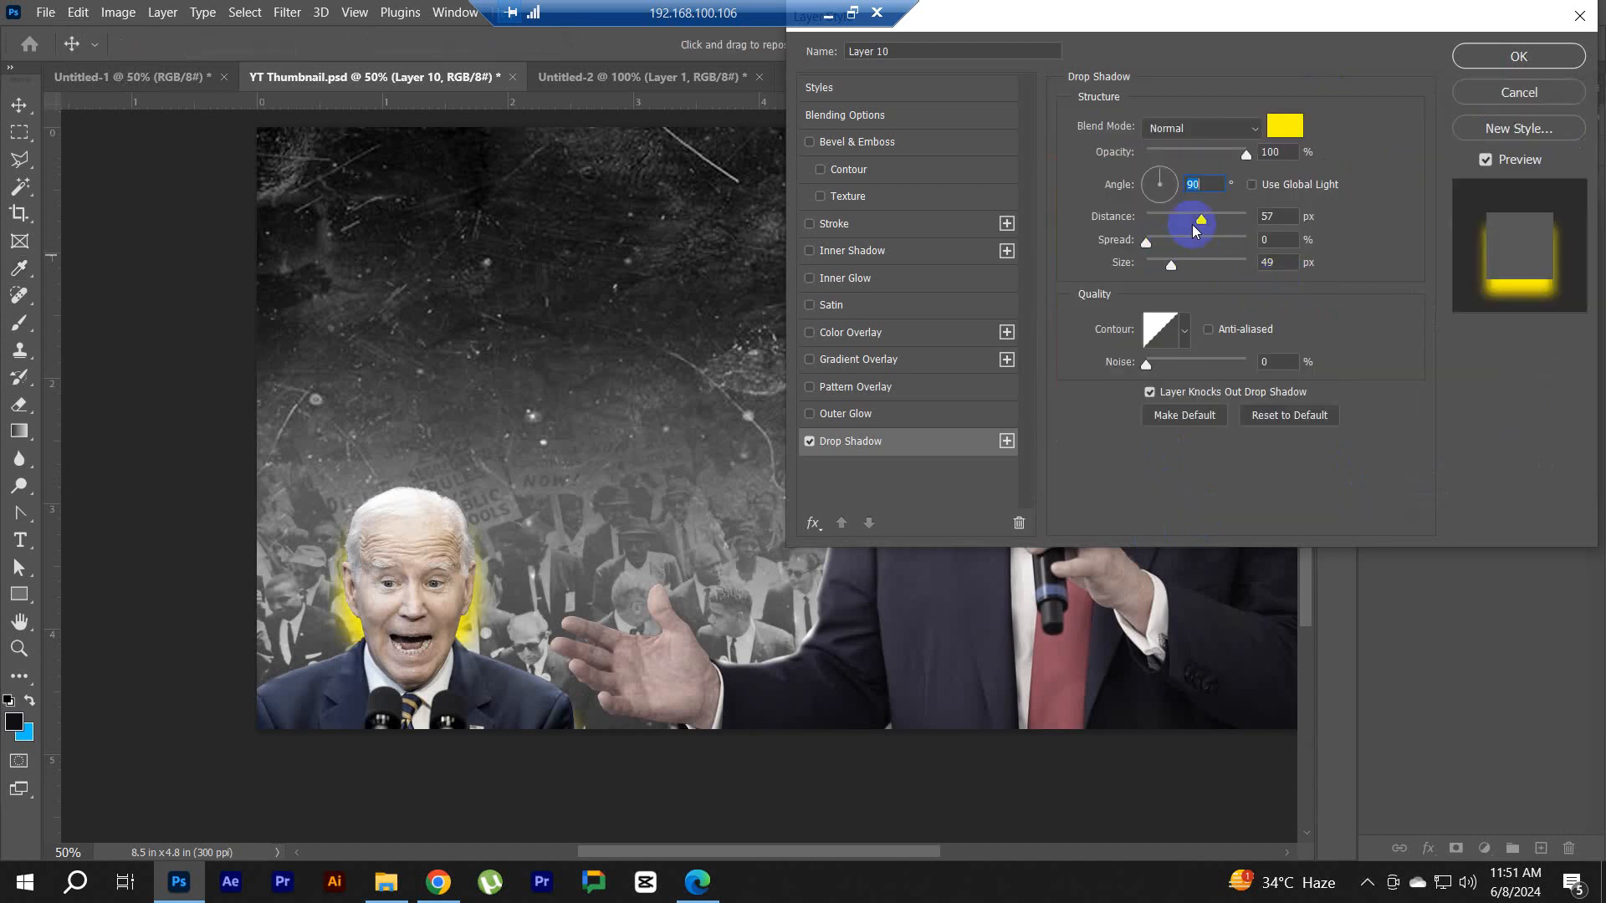
Step: Change the Biden layer's drop shadow colour to white, ffffff
left_click(1284, 125)
left_click_drag(1215, 327, 1314, 410)
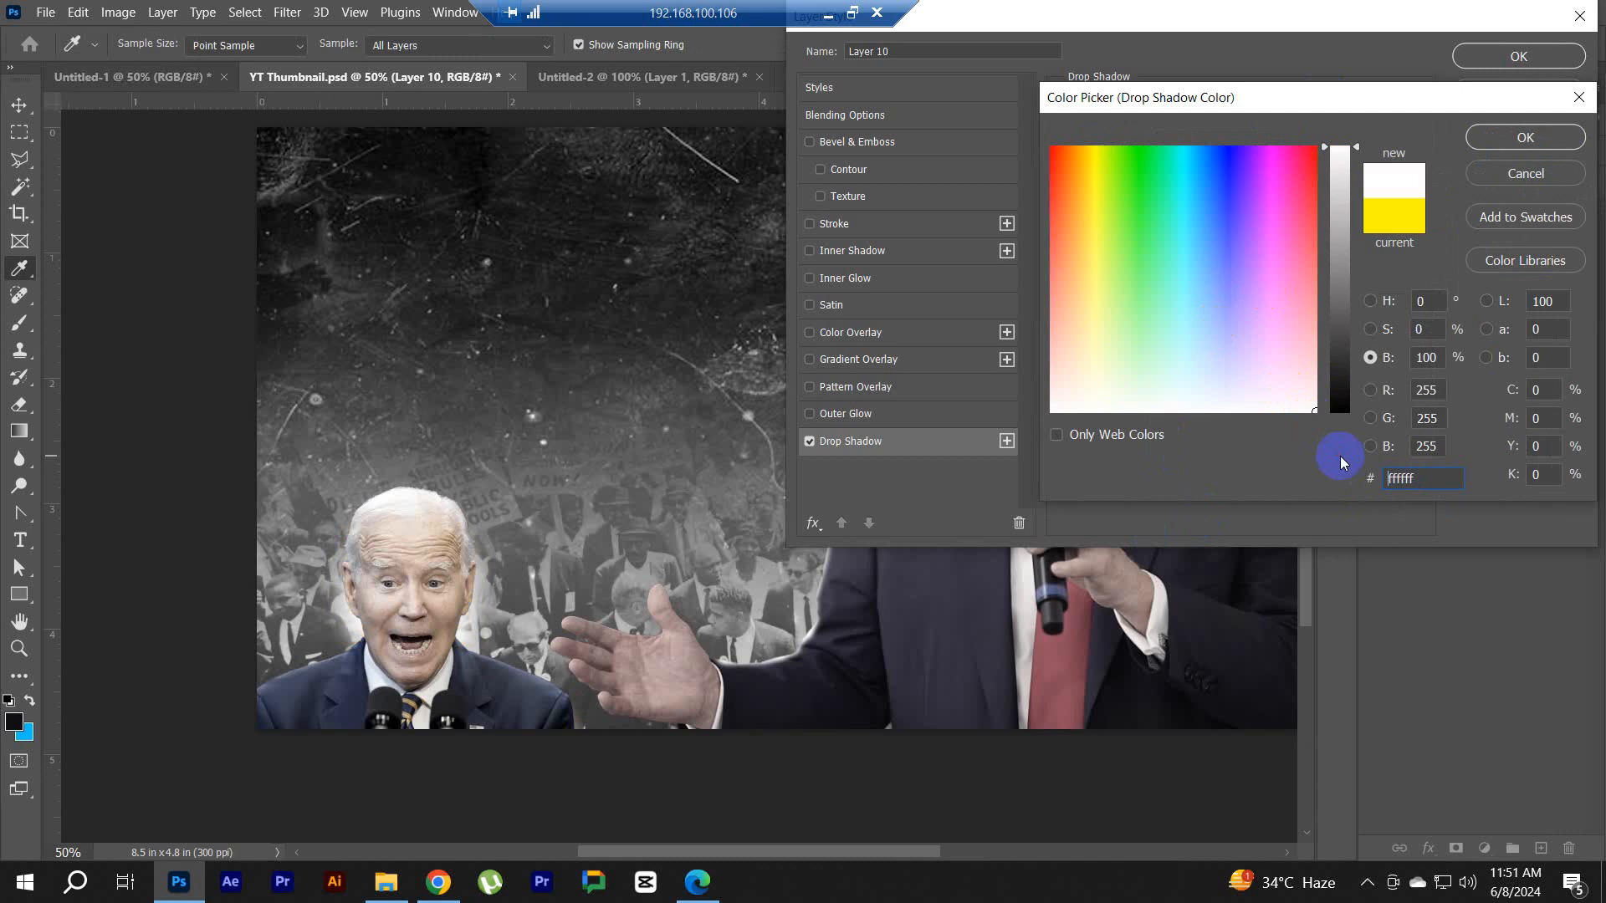
left_click(1496, 140)
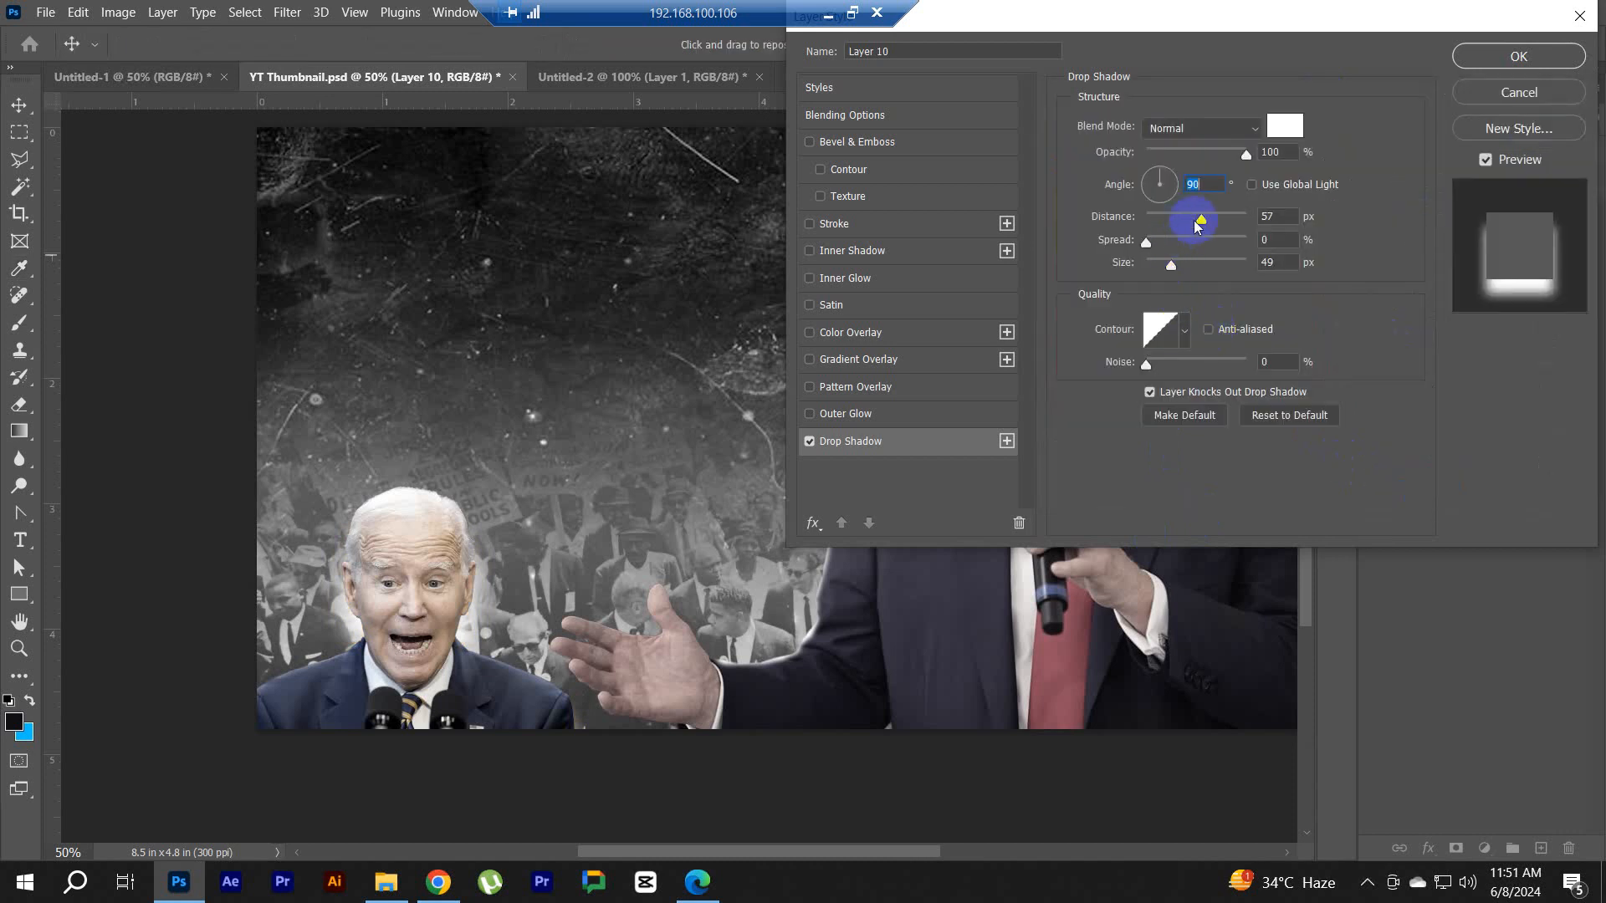
Step: Refine the white drop shadow to 80% opacity, 70 px distance, 30% spread and 100 px size, and apply the layer style
mouse_move(1145, 242)
left_mouse_down()
mouse_move(1206, 242)
mouse_move(1190, 242)
mouse_move(1201, 266)
mouse_move(1162, 243)
left_mouse_up()
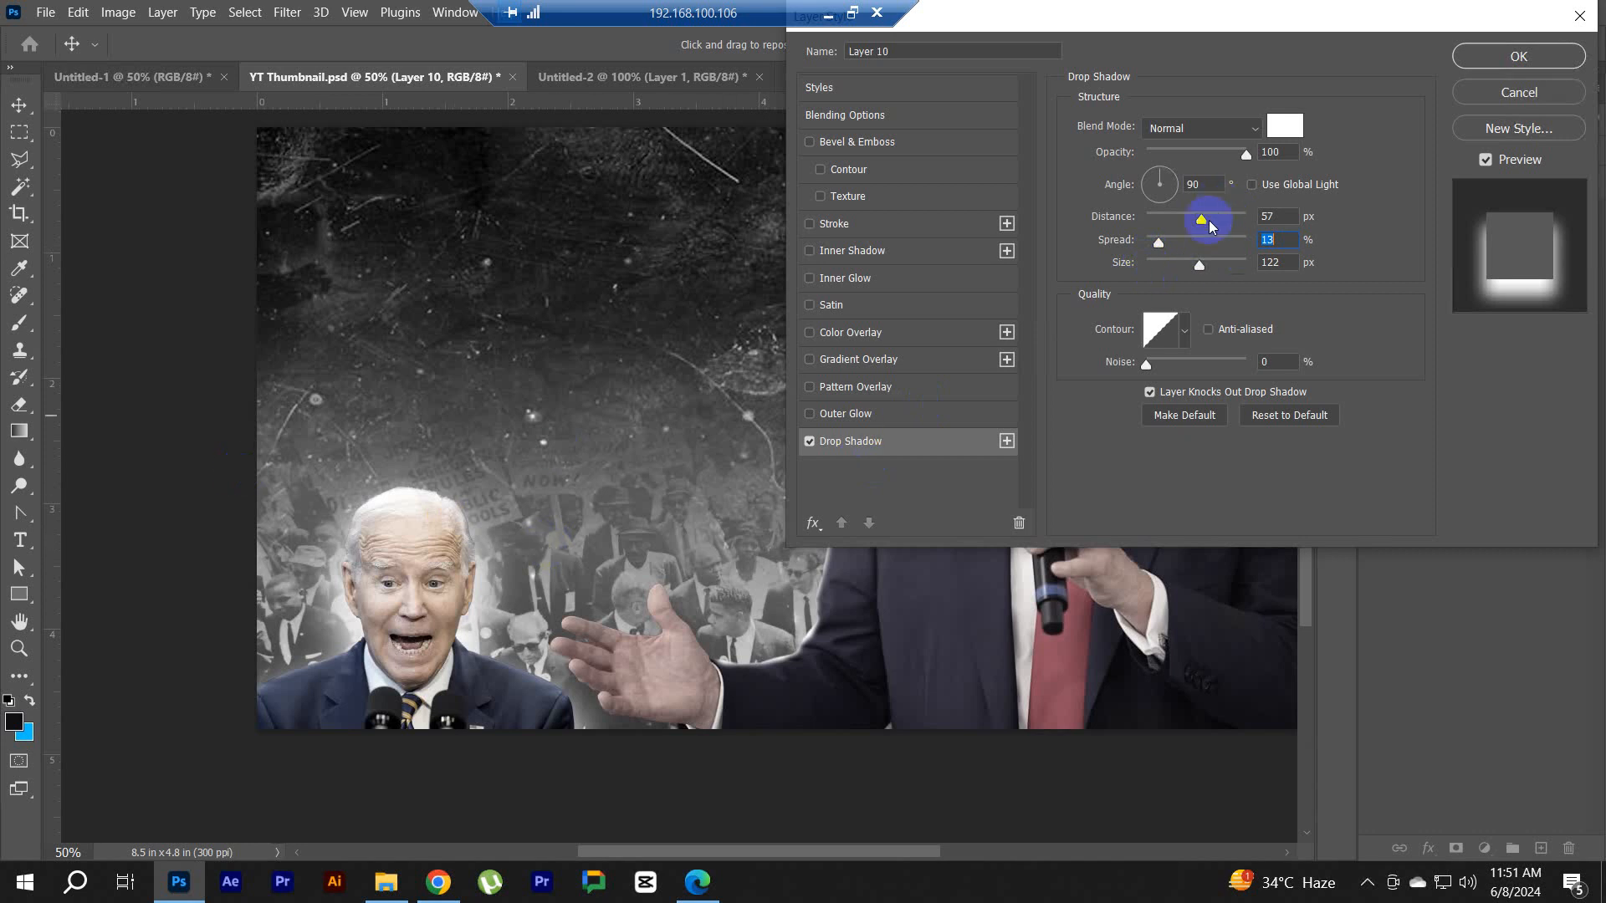
left_click_drag(1200, 218, 1209, 226)
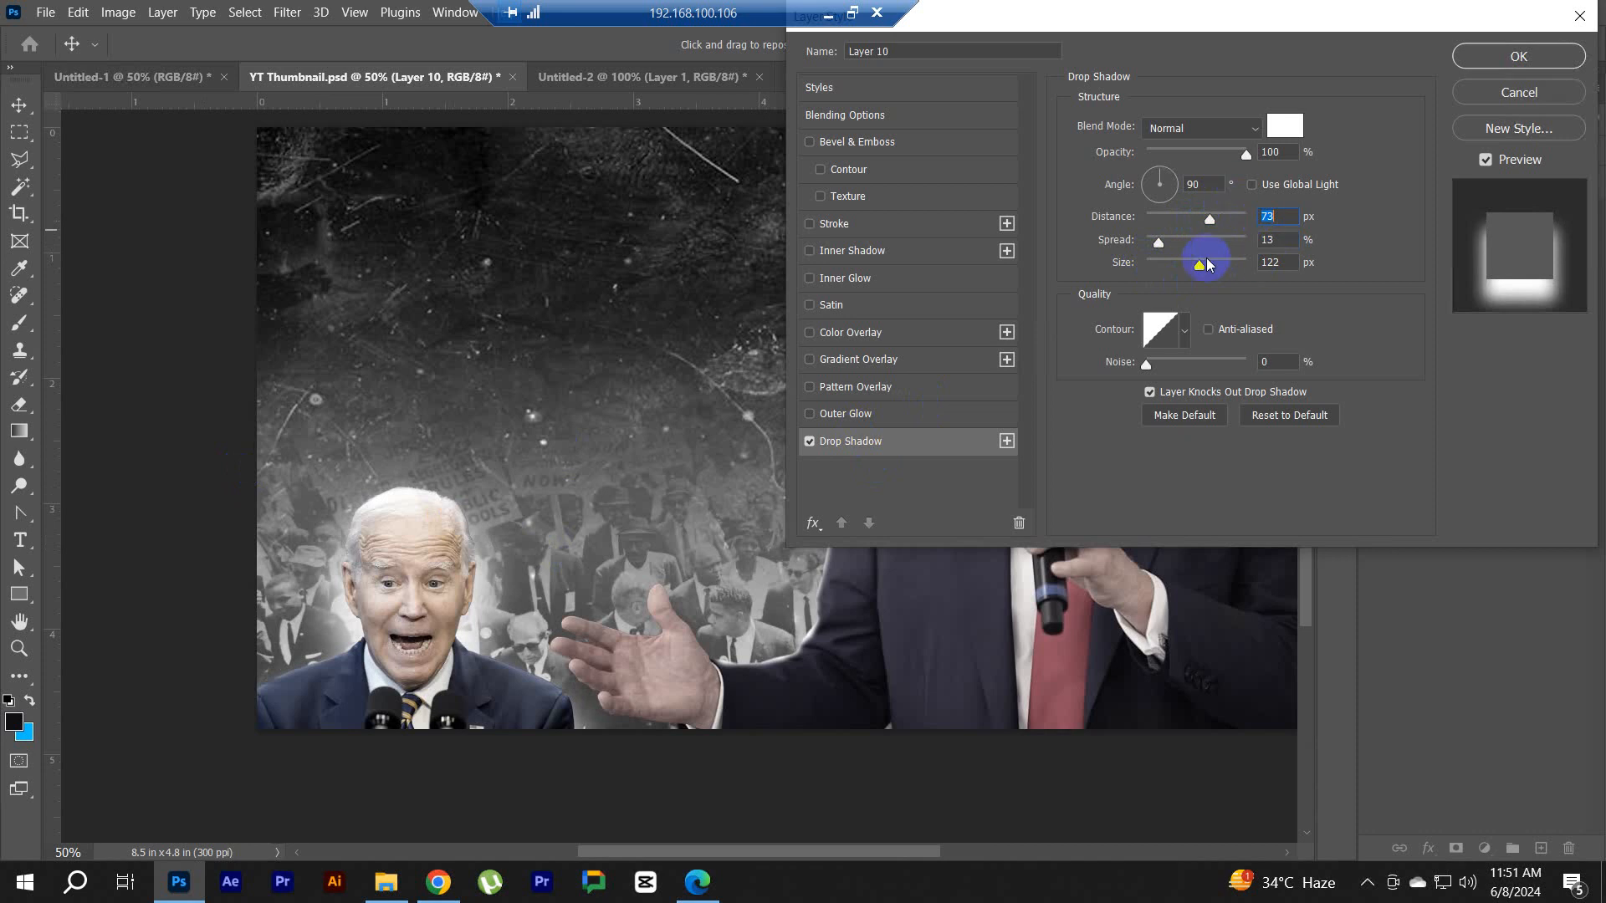
left_click(1194, 268)
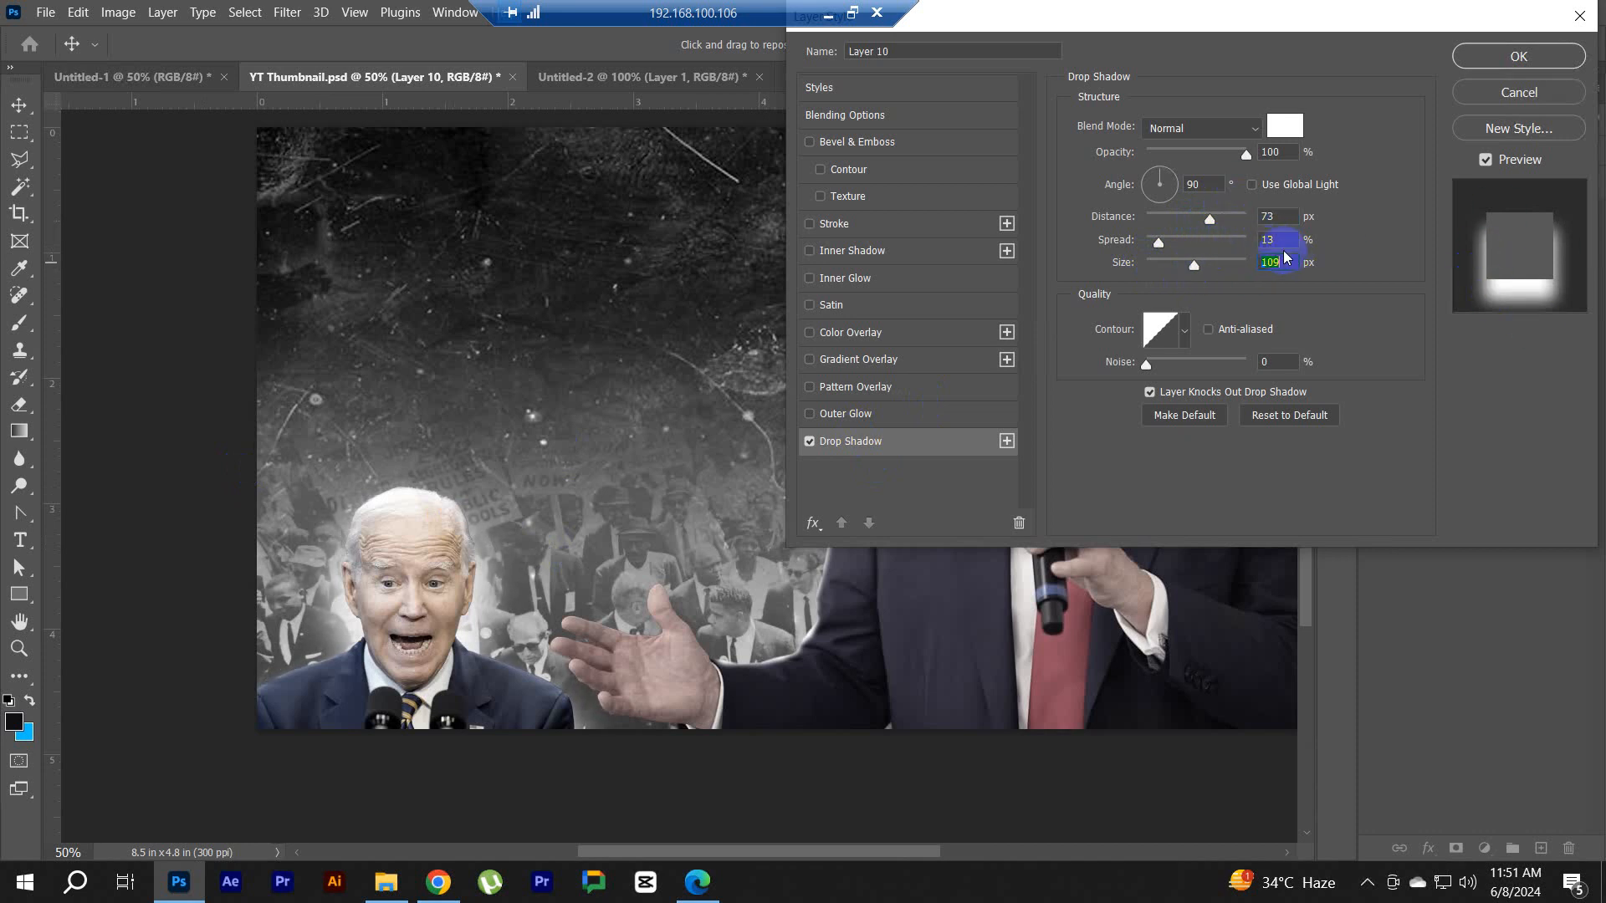
type("100")
type("30")
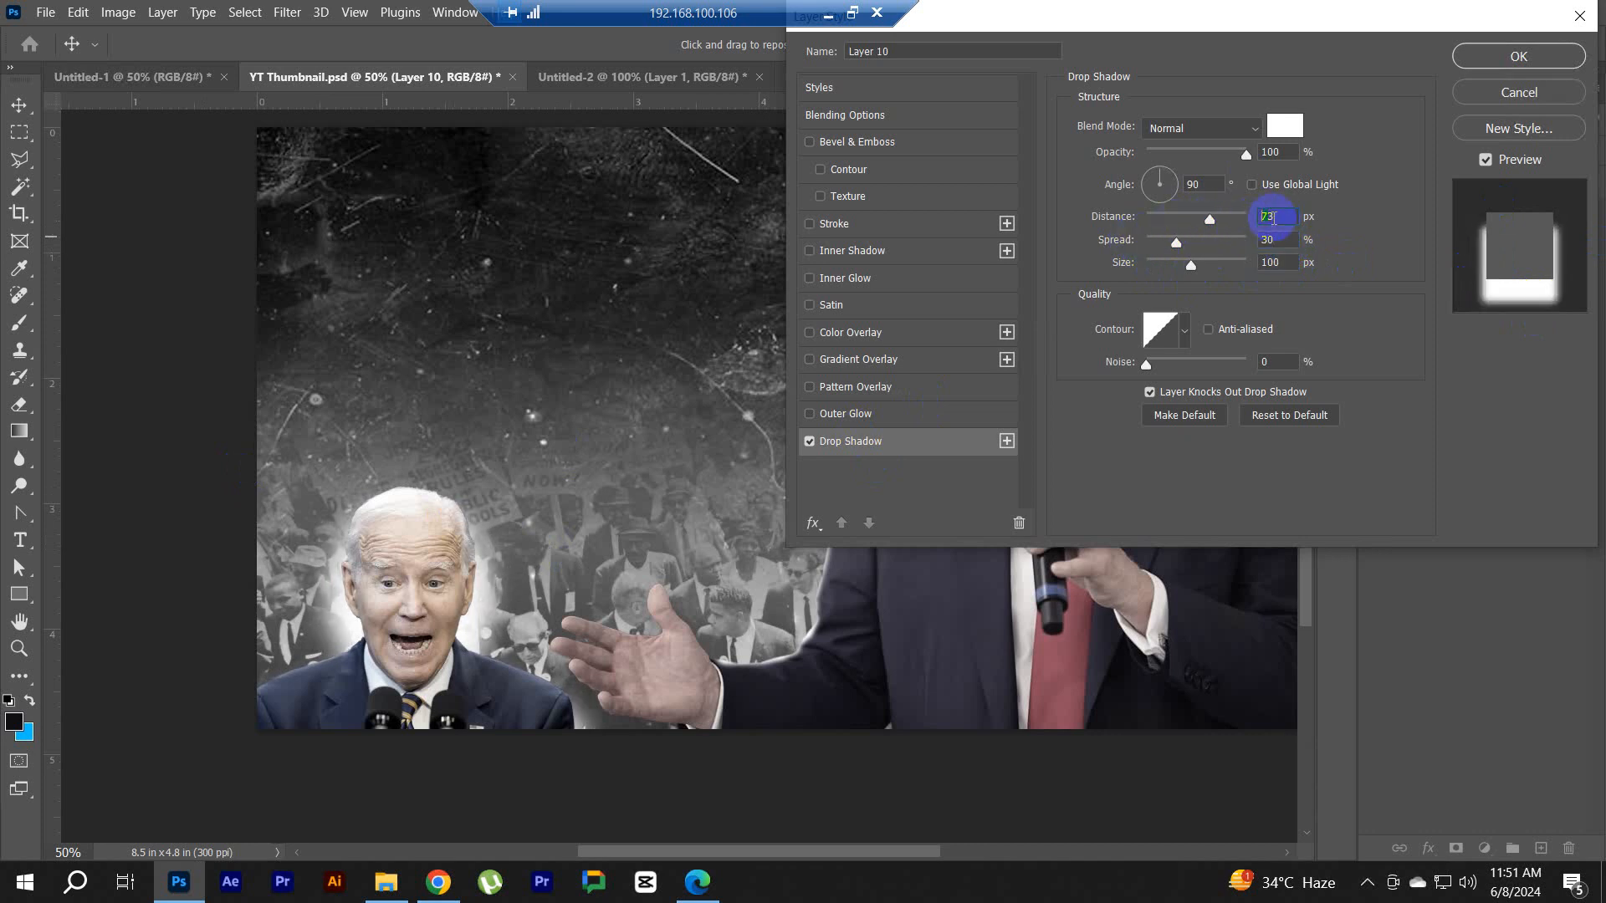
left_click_drag(1209, 222, 1206, 219)
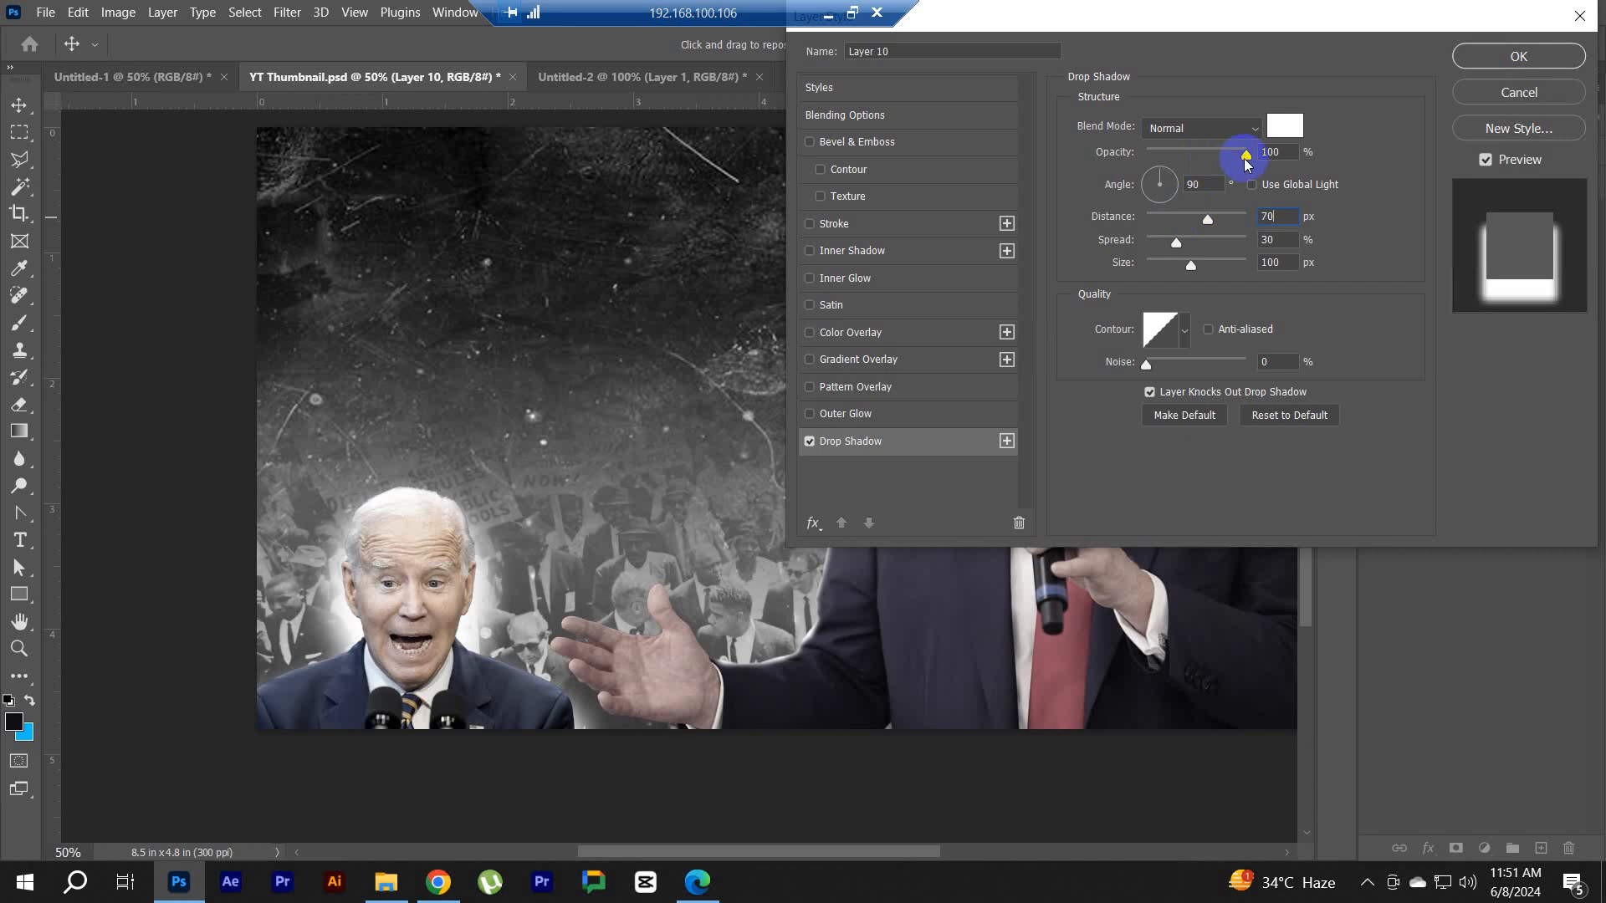
left_click_drag(1245, 155, 1220, 160)
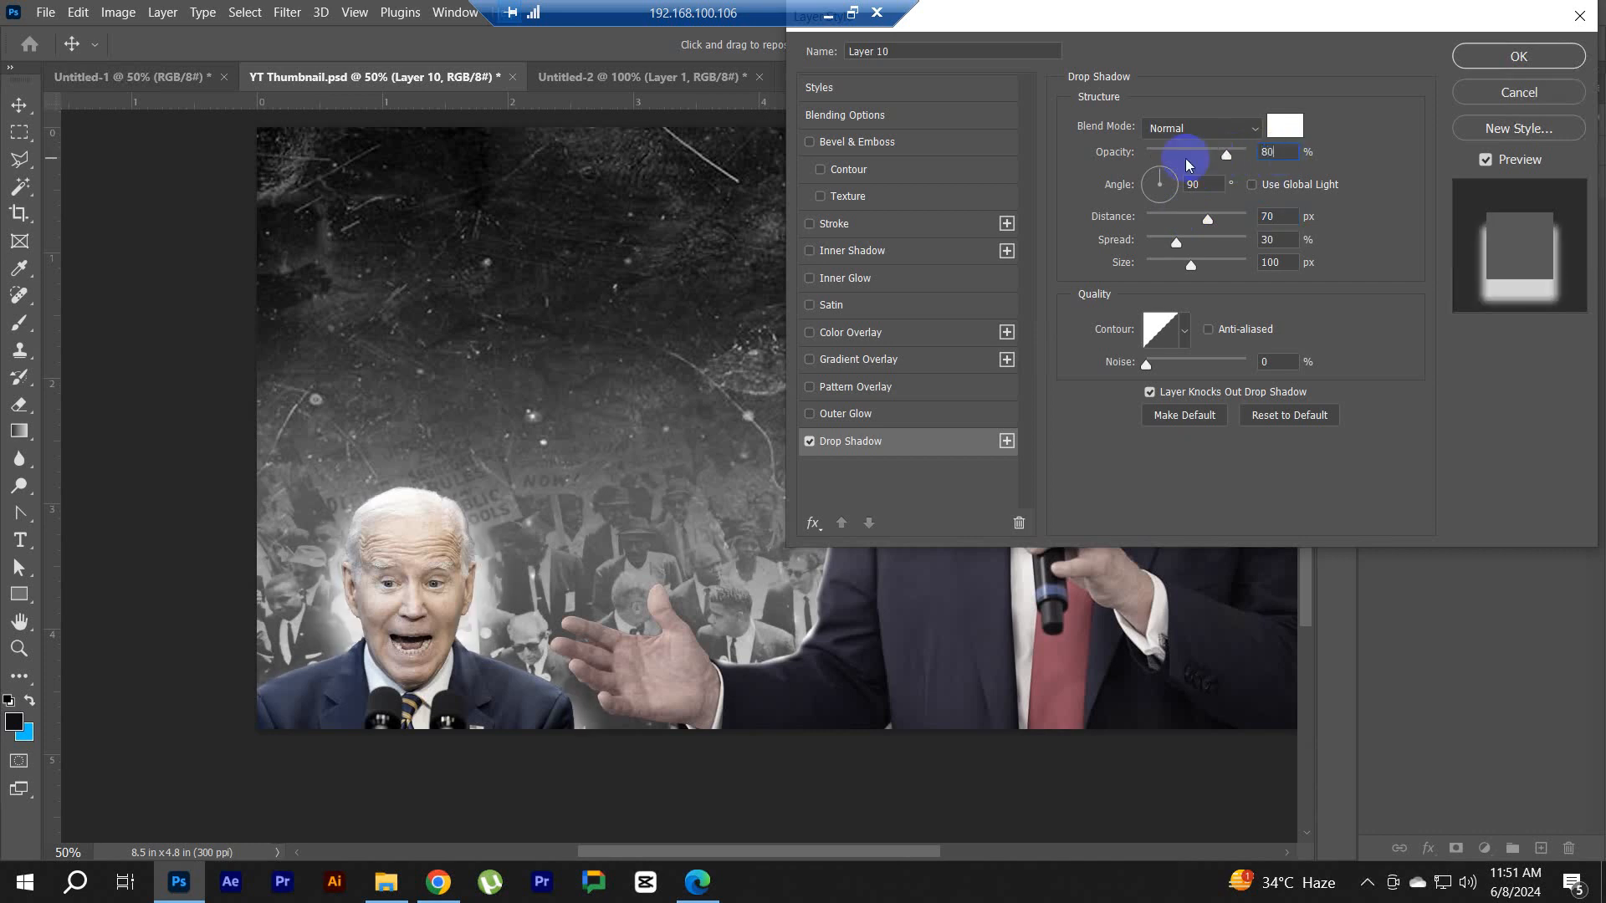
key("Return")
Step: Deselect all layers and save YT Thumbnail.psd
left_click(1505, 745)
scroll(610, 468, "down", 1)
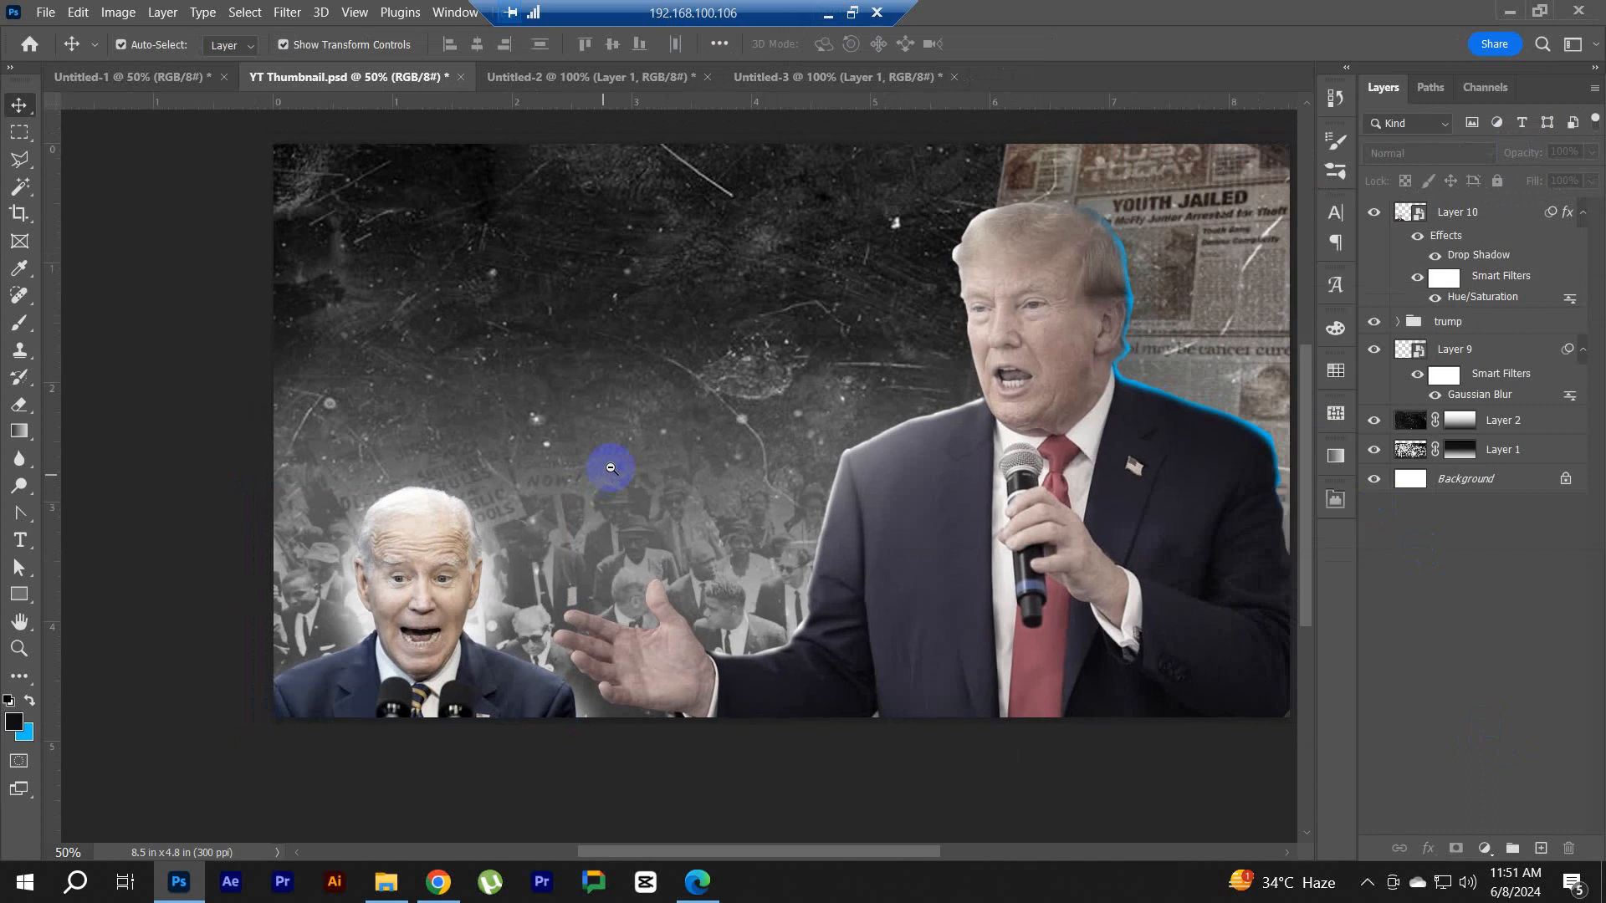
left_click_drag(611, 467, 619, 558)
key("ctrl+s")
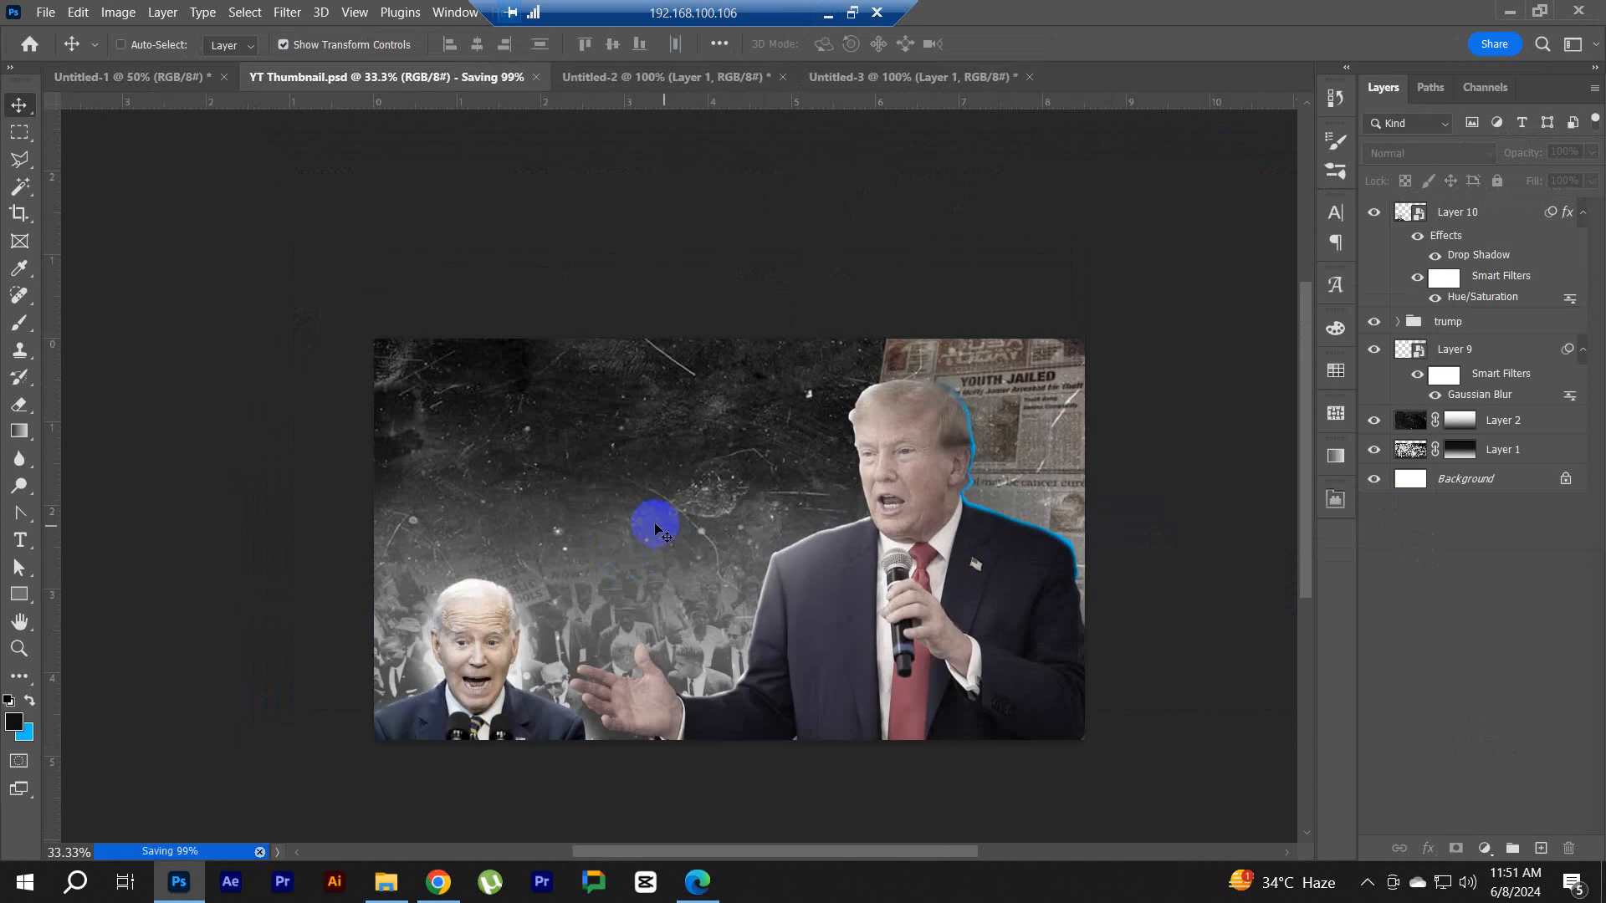
left_click(659, 513, "ctrl")
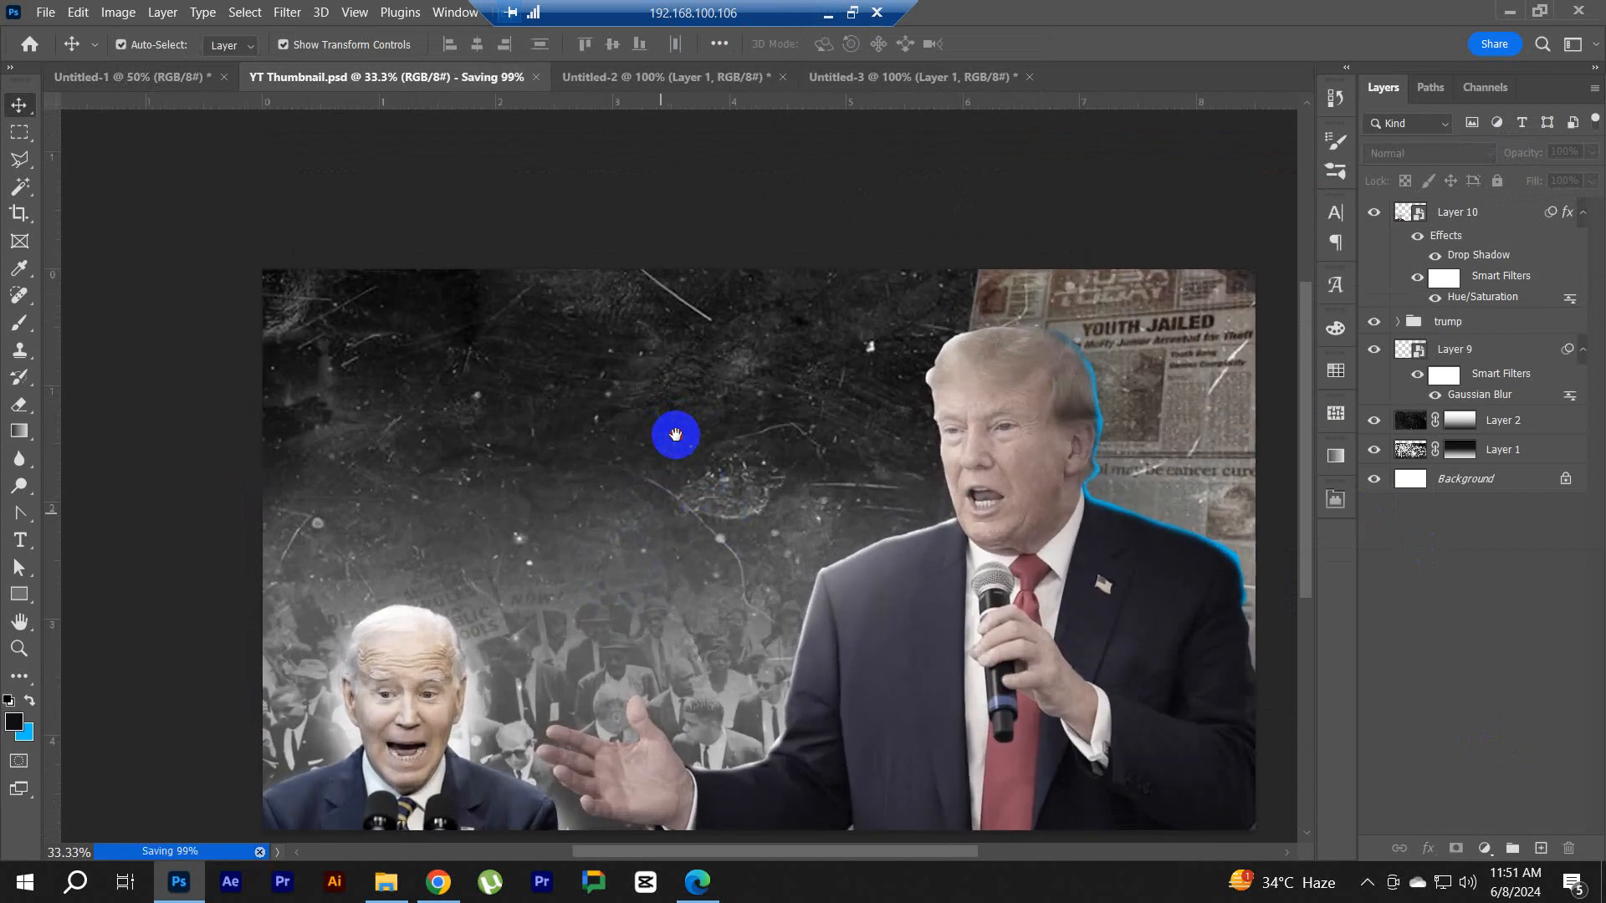
left_click_drag(702, 538, 589, 449)
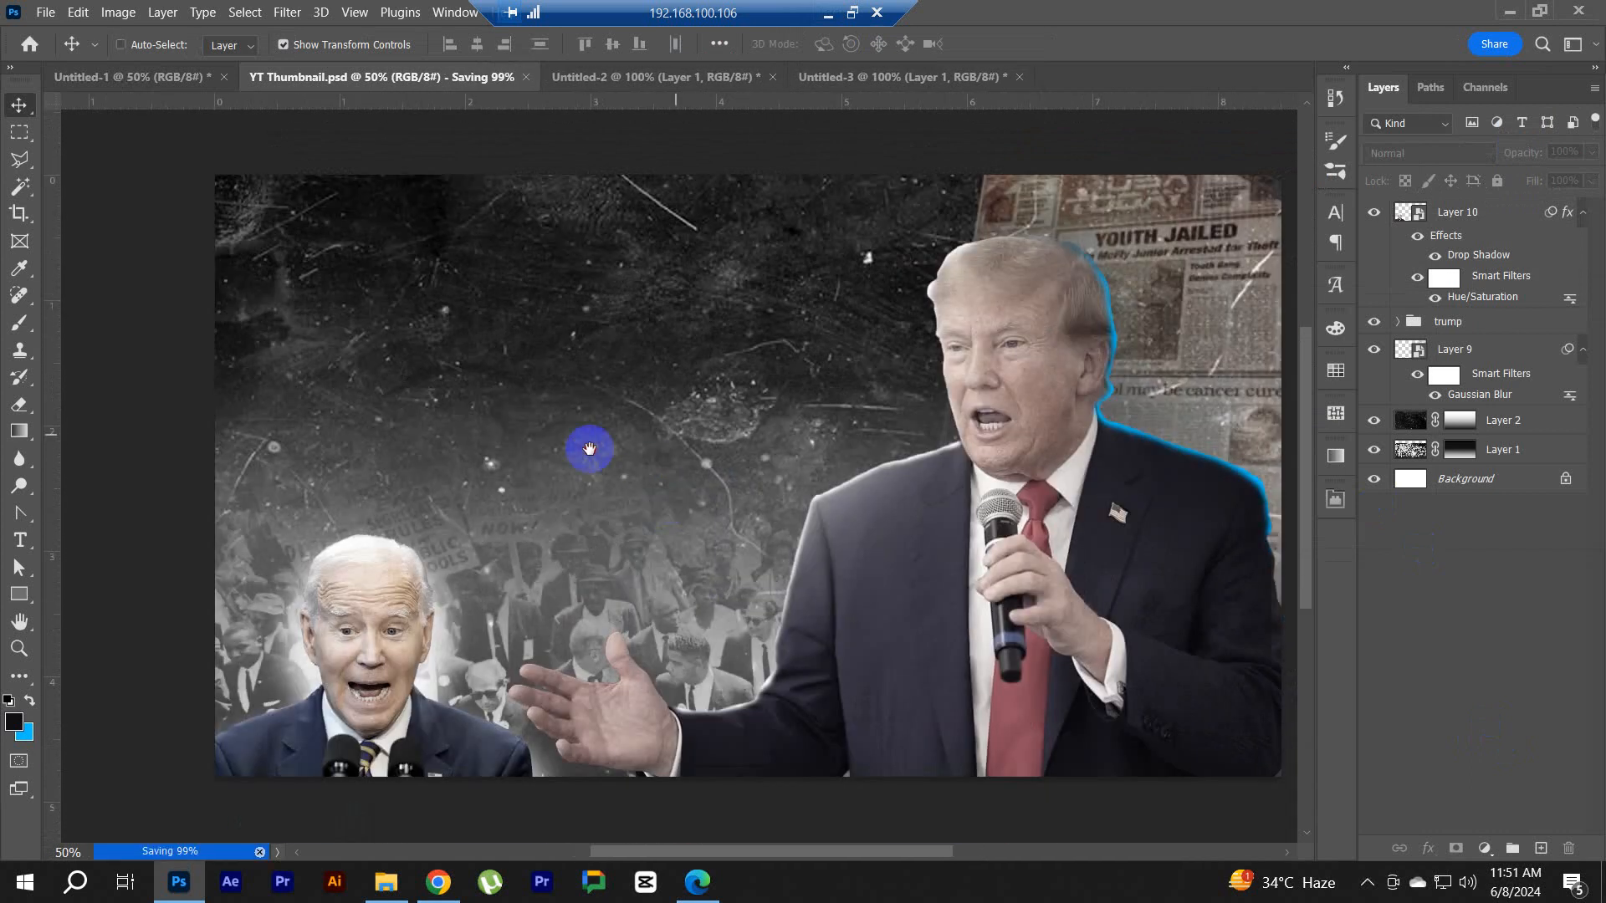
left_click_drag(734, 490, 607, 473)
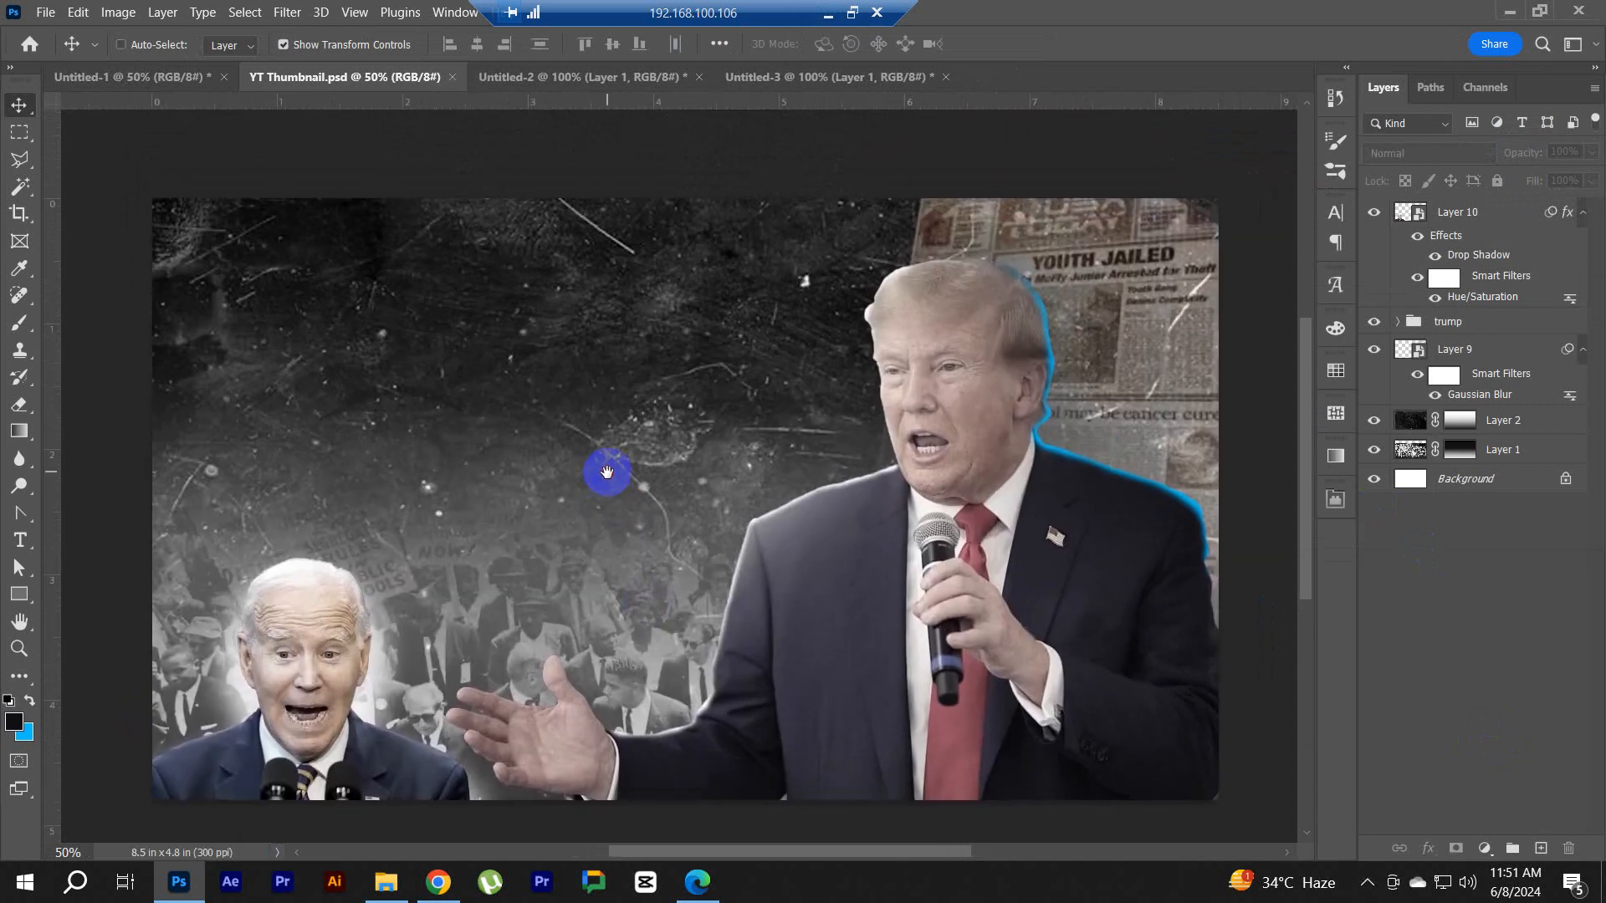
Step: Review the STALIN'S TERRIFYING RISE reference thumbnail and return to YT Thumbnail.psd to check the Biden layer
left_click(159, 77)
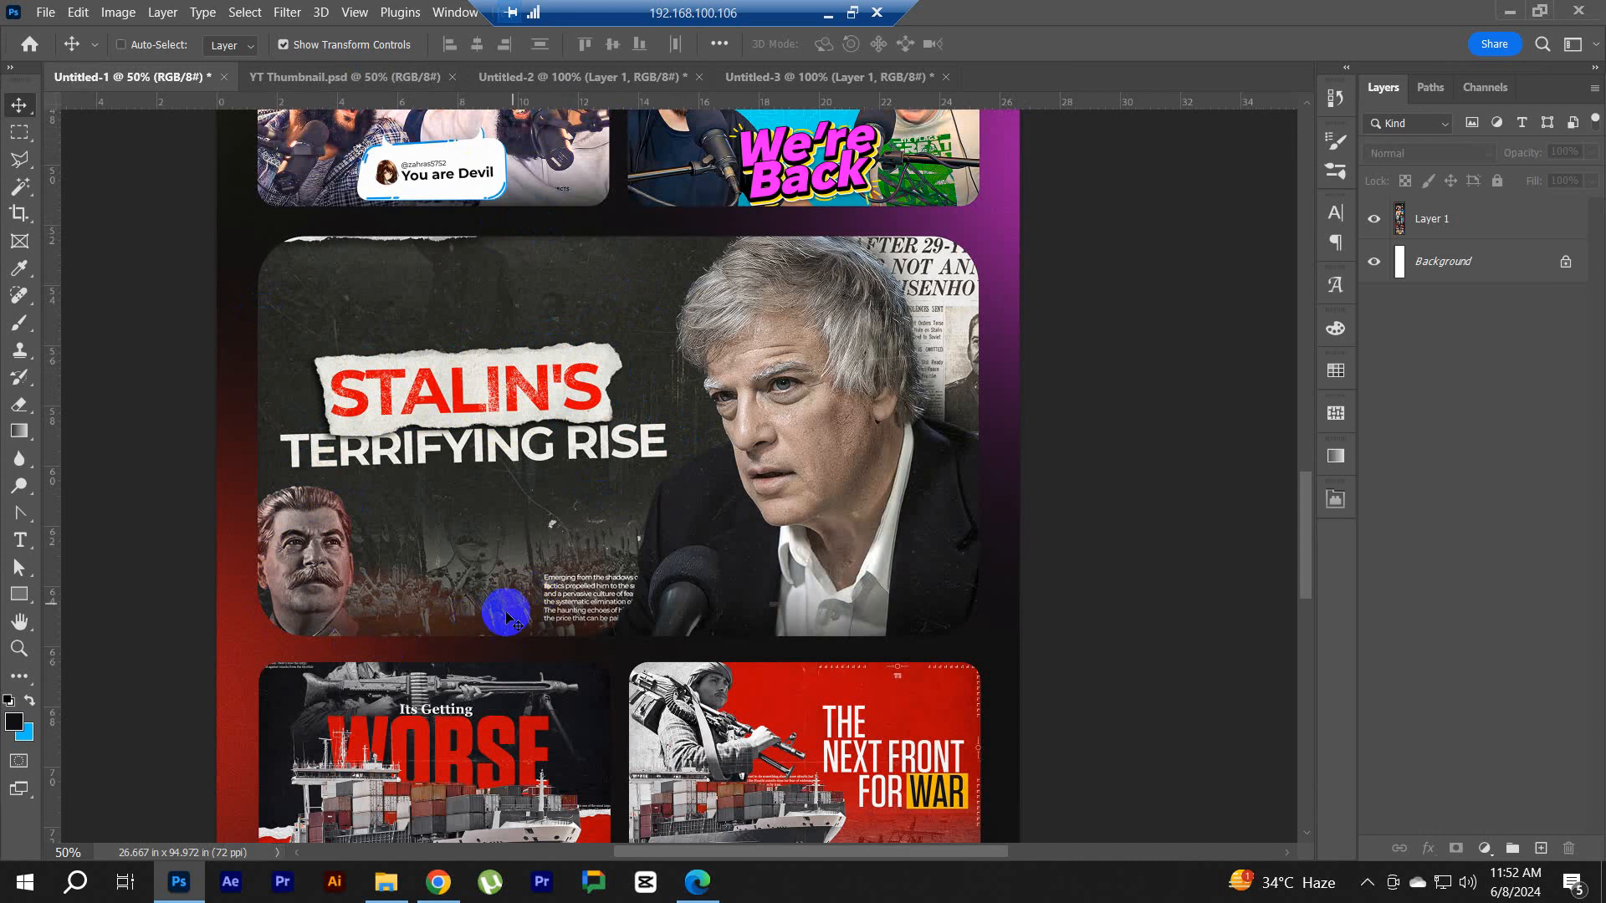
left_click(351, 77)
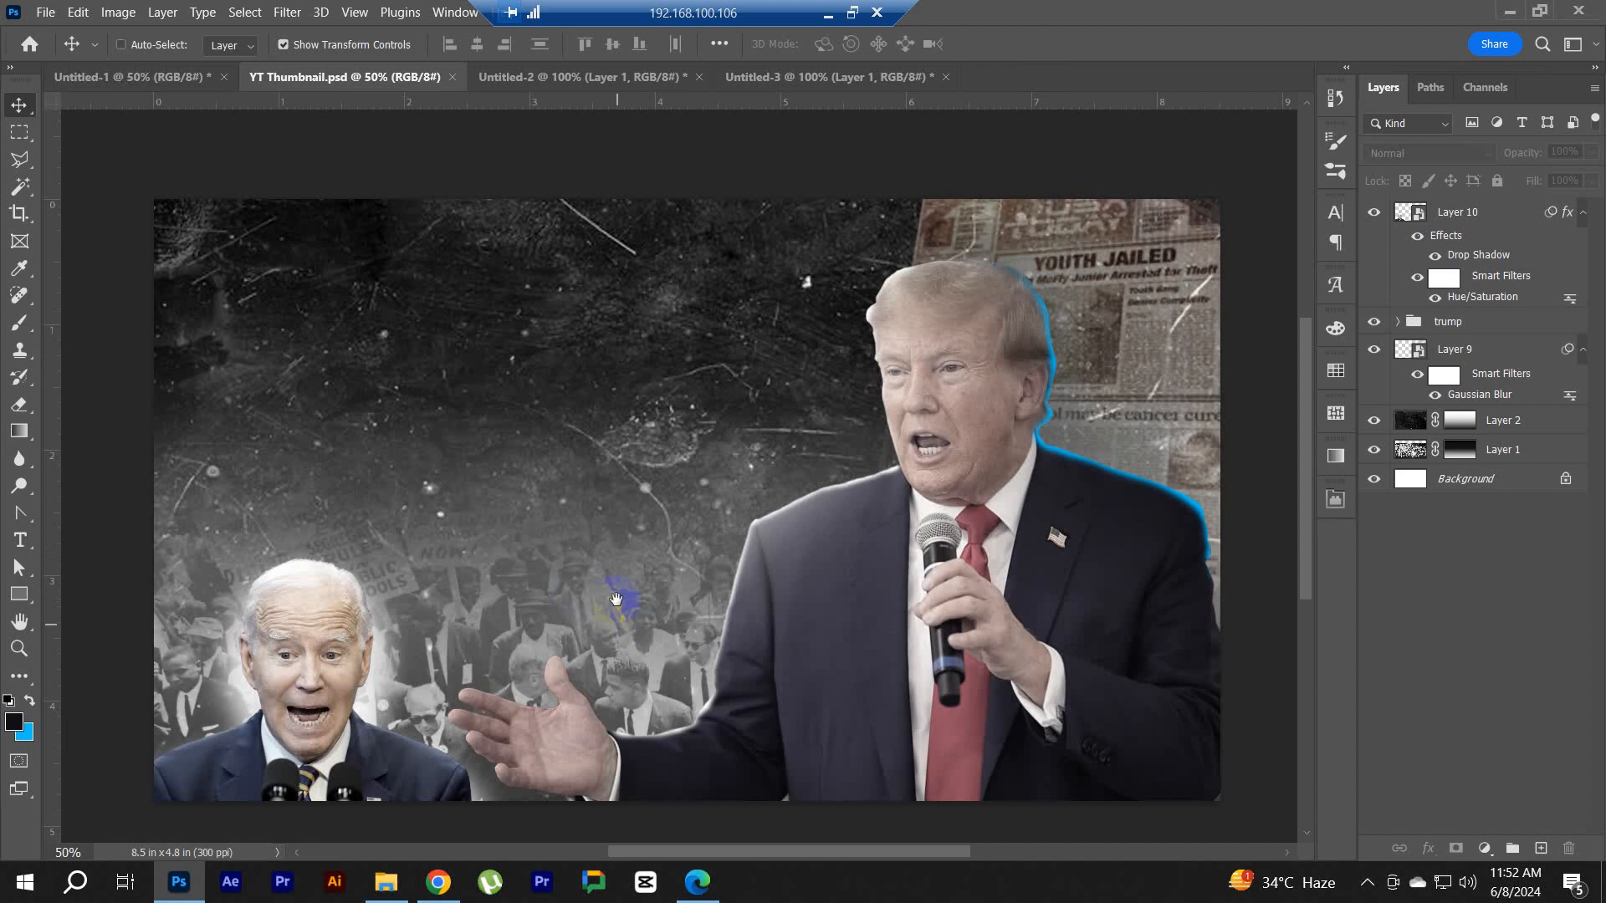
left_click_drag(616, 598, 659, 469)
left_click(1470, 253)
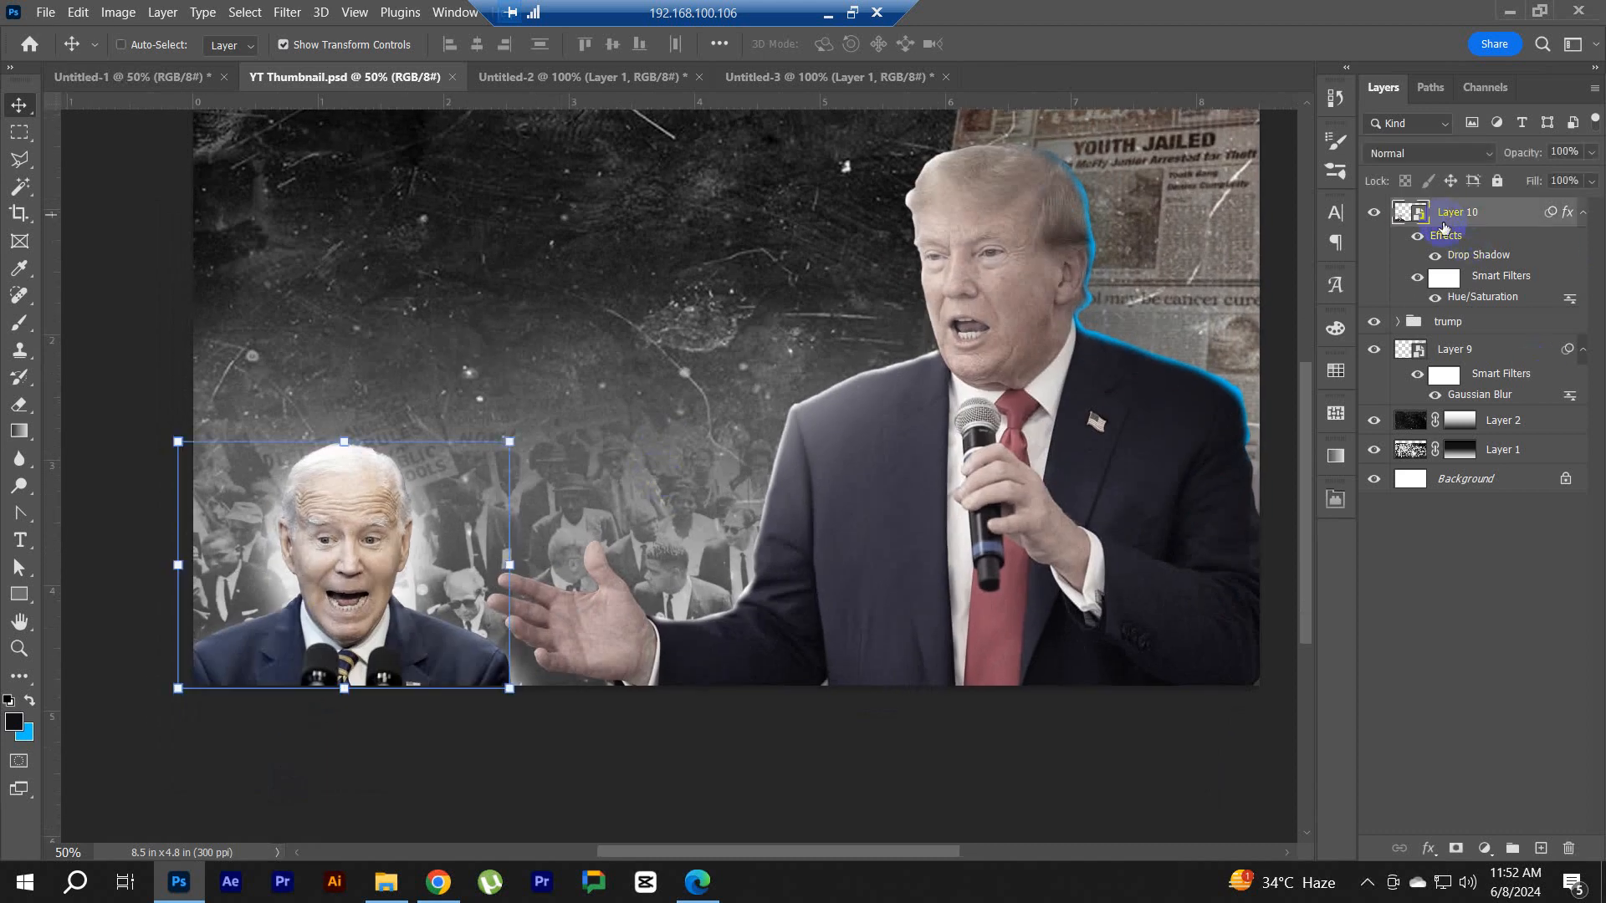
left_click(1559, 629)
Step: Add a bright red Solid Color fill layer directly above the crowd layer, Layer 1, and set its blend mode to Multiply
left_click(1525, 463)
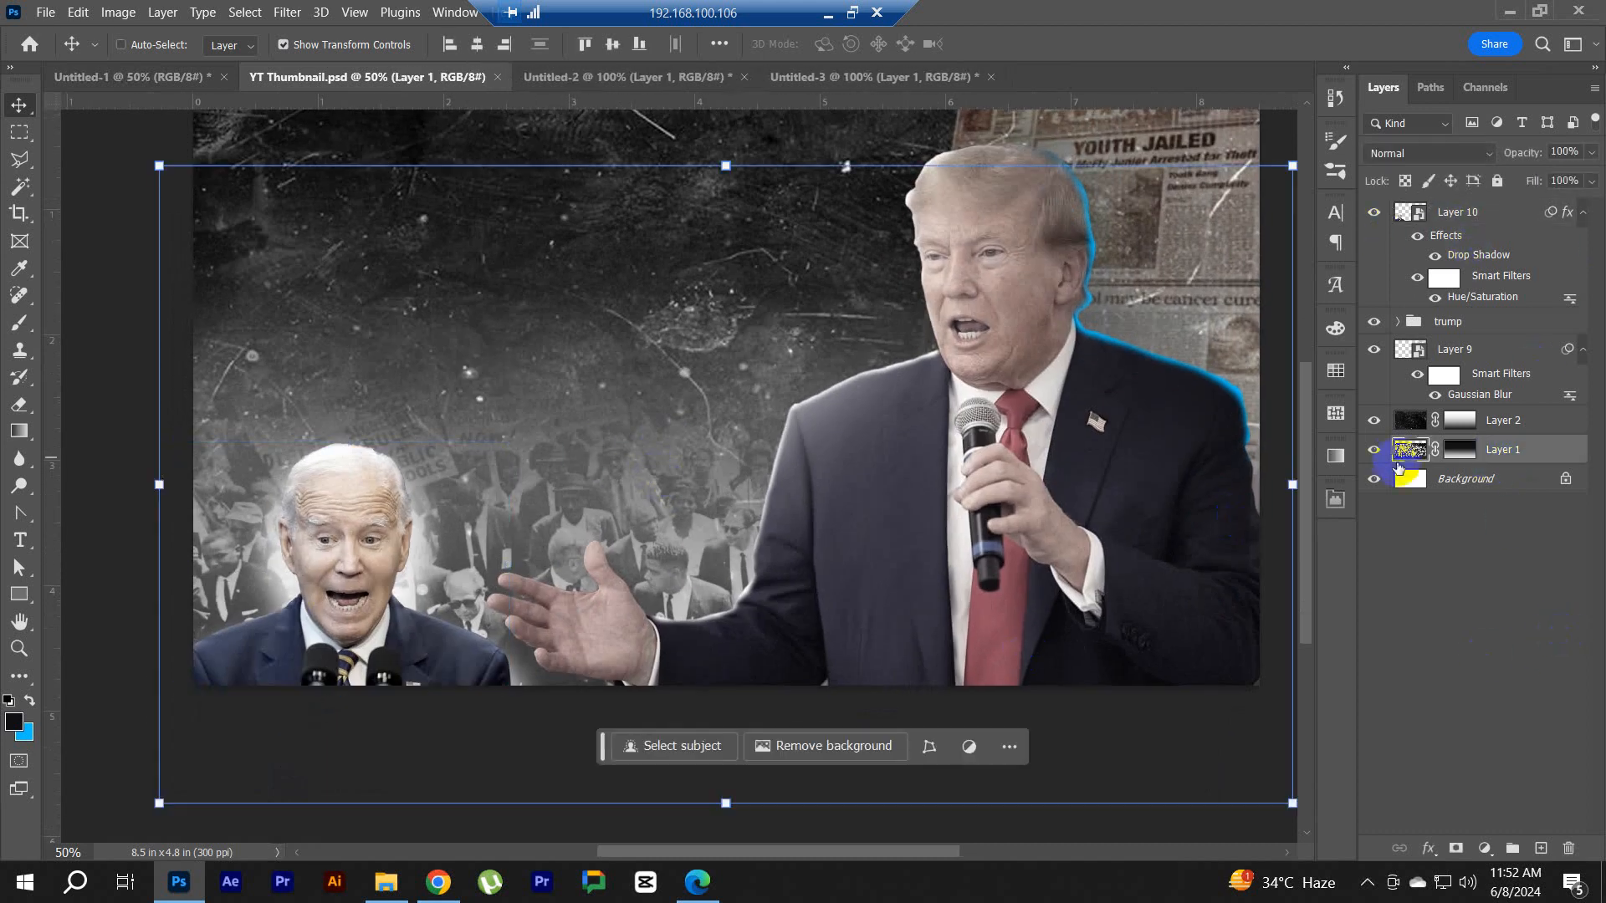
scroll(602, 465, "down", 1)
left_click(1372, 449)
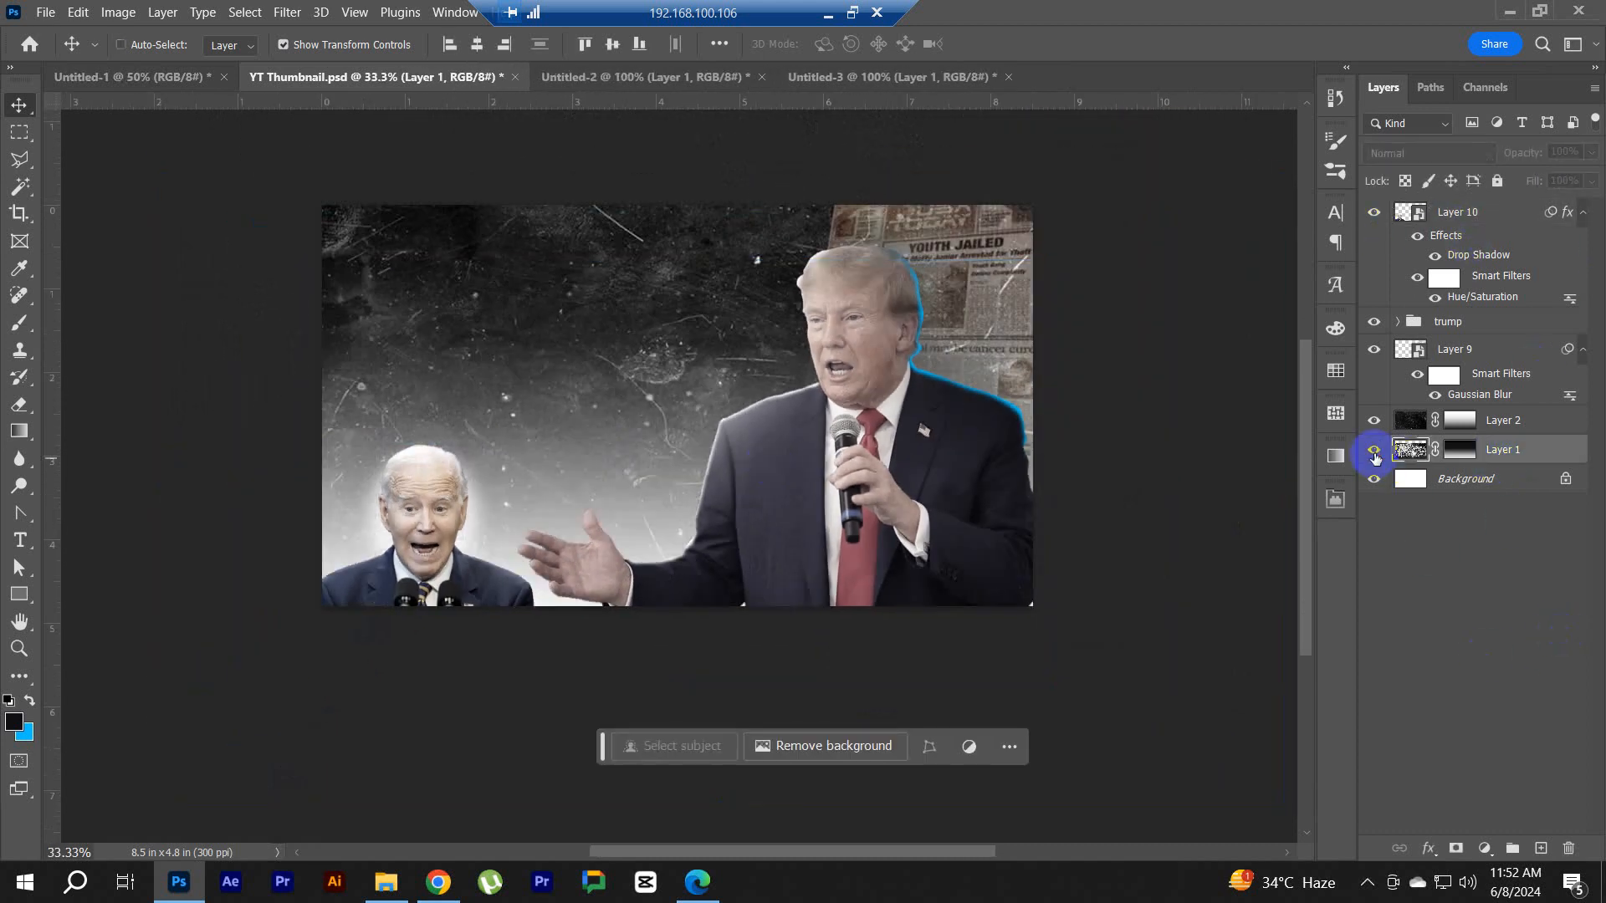
left_click(1372, 449)
left_click(1489, 854)
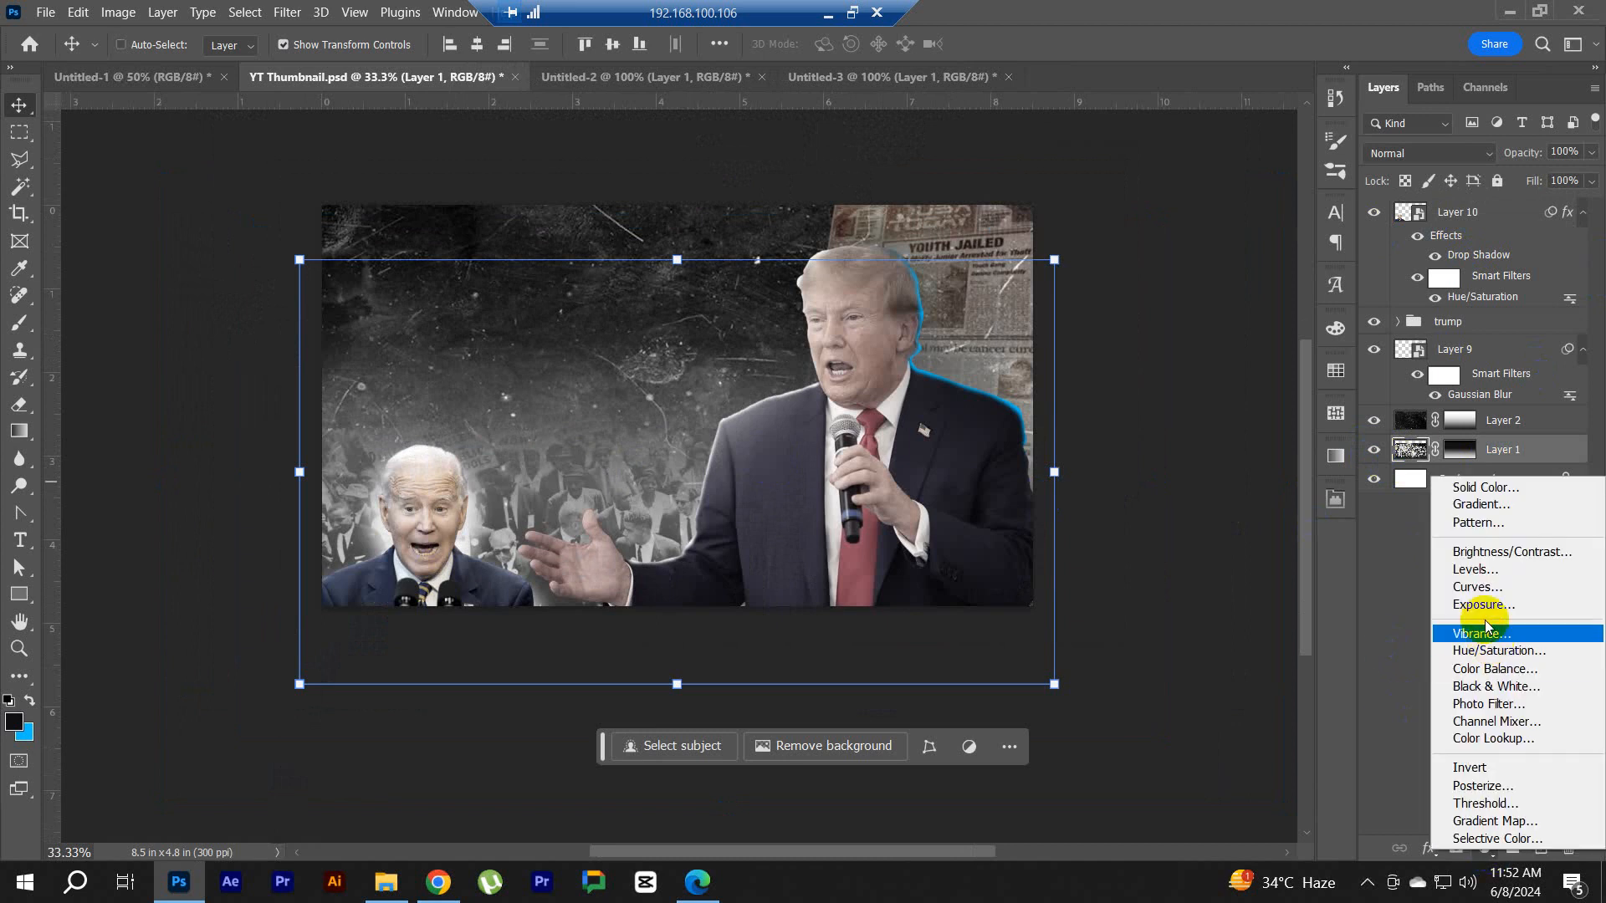
left_click(1469, 480)
left_click_drag(1339, 157, 1348, 119)
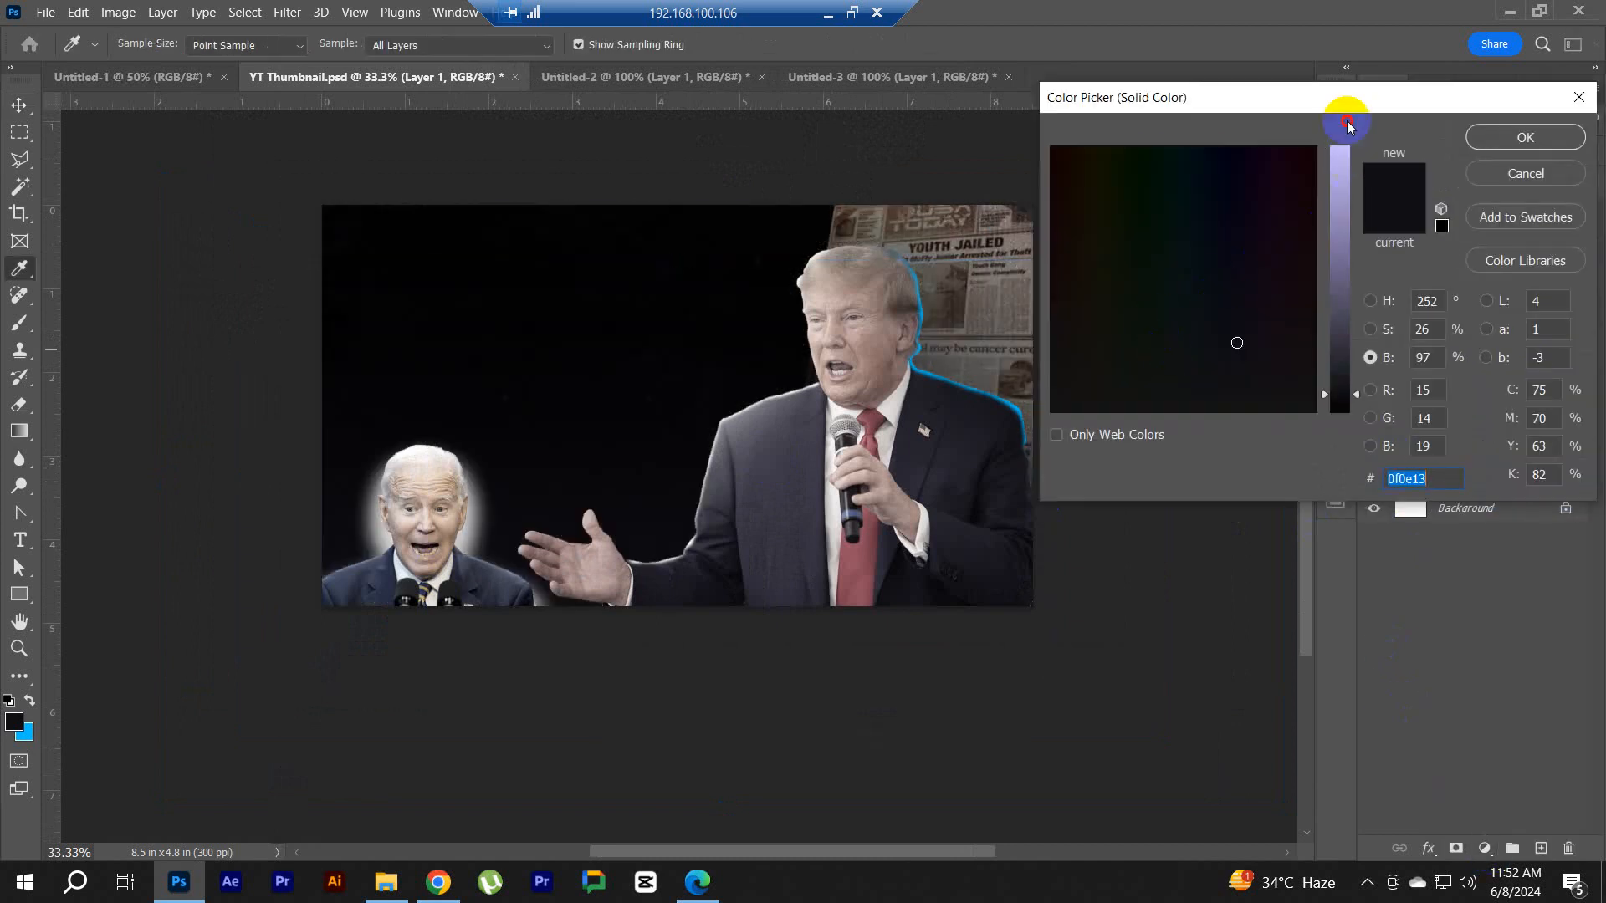
left_click_drag(1277, 179, 1329, 137)
left_click(1509, 146)
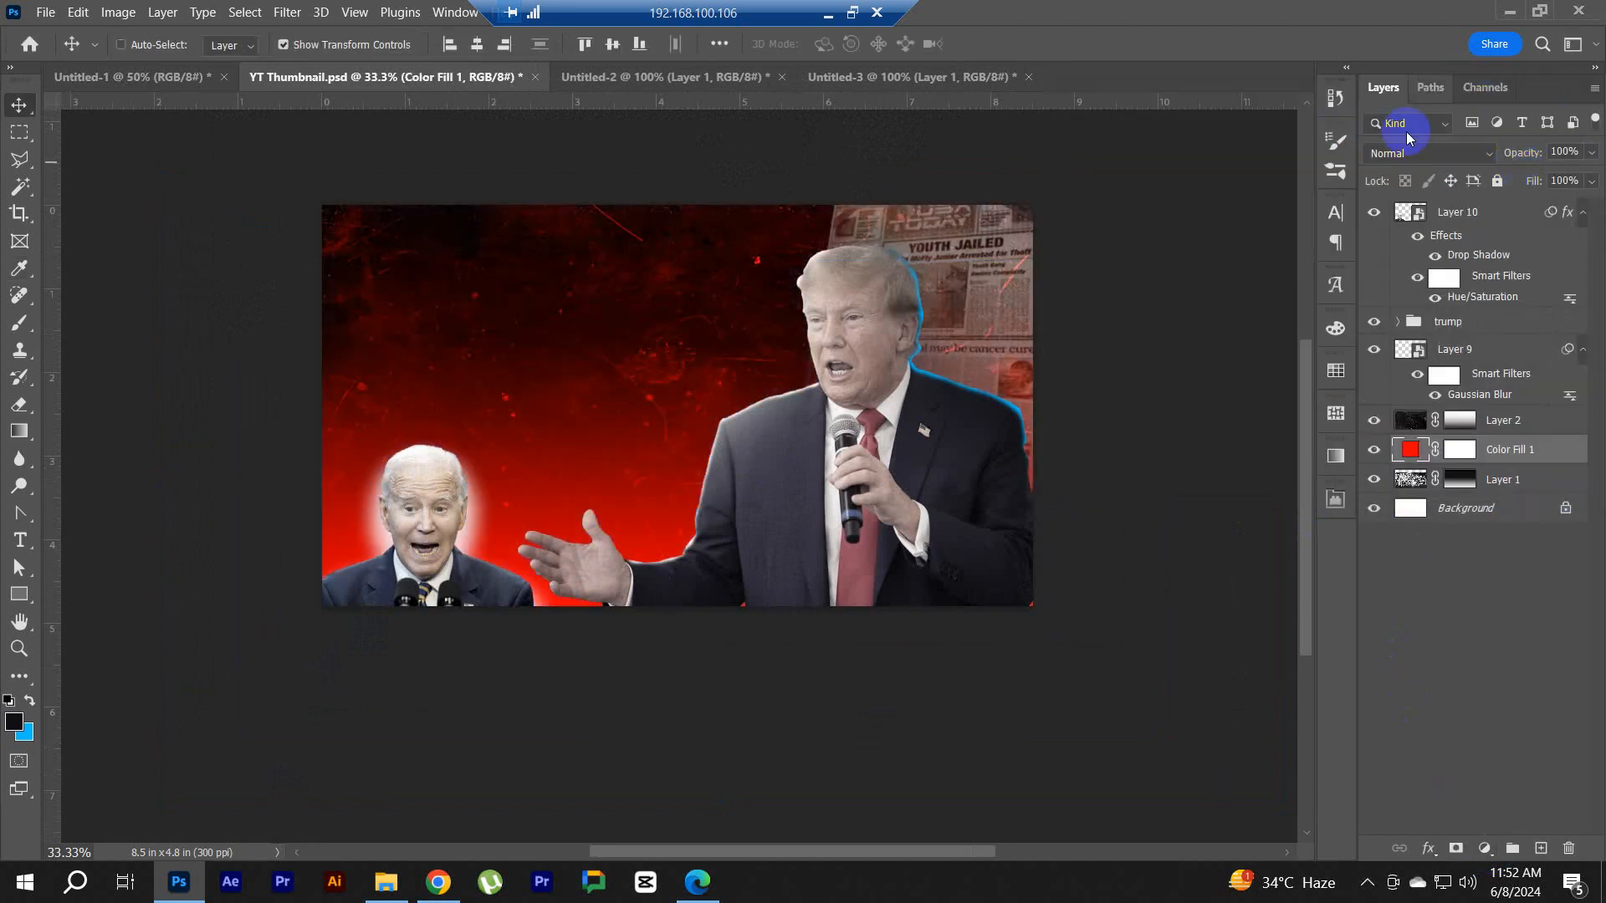
left_click(1413, 153)
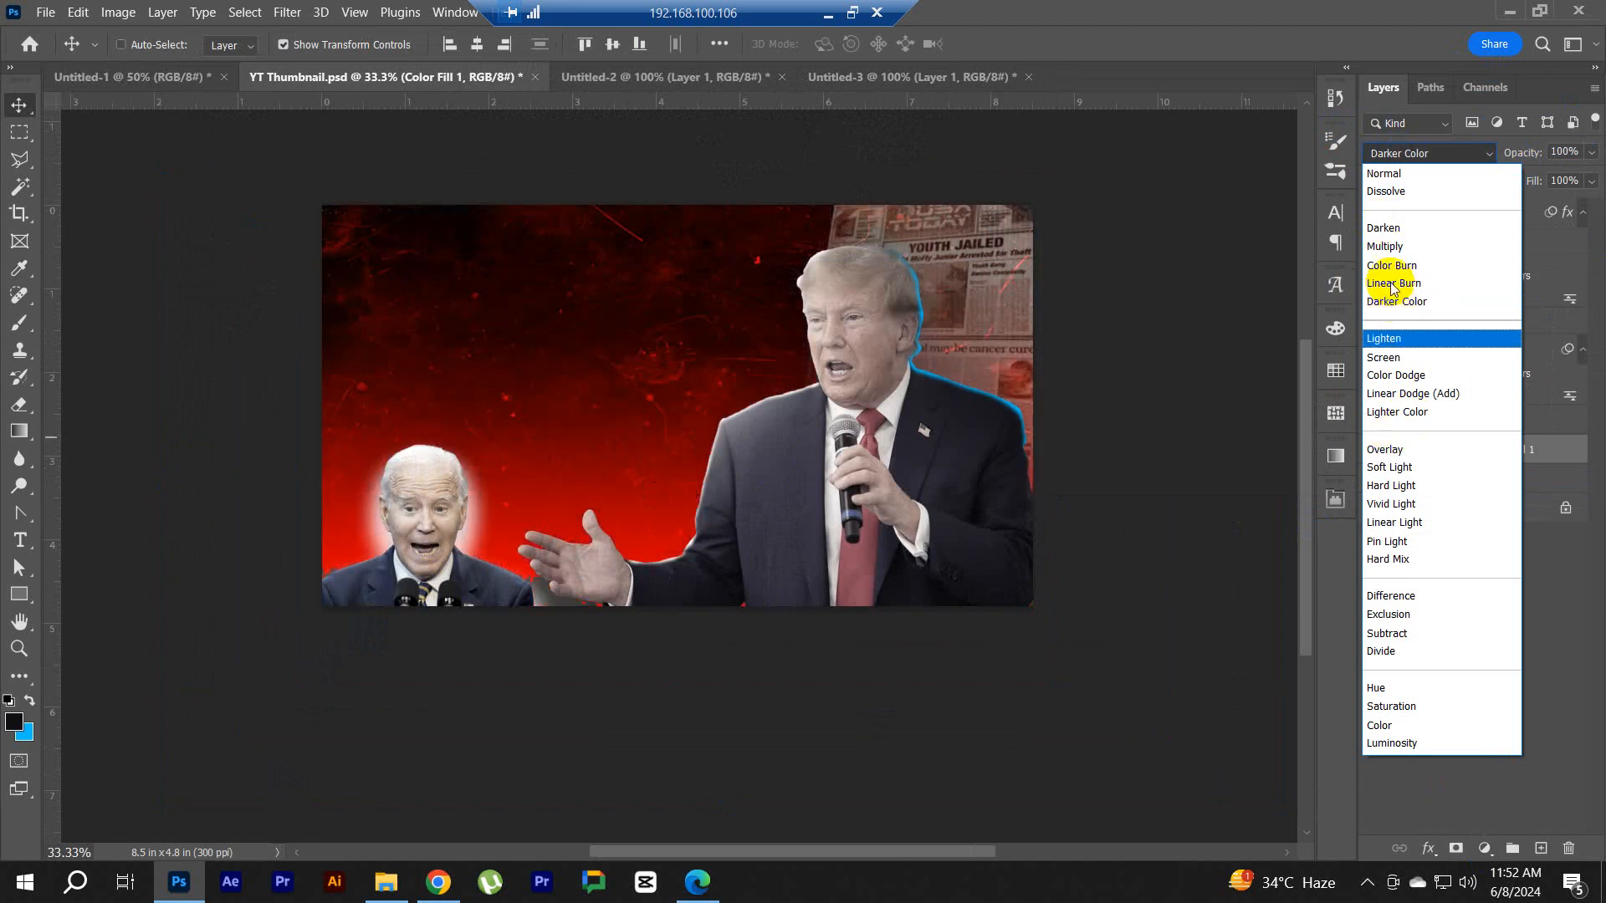
left_click(1386, 249)
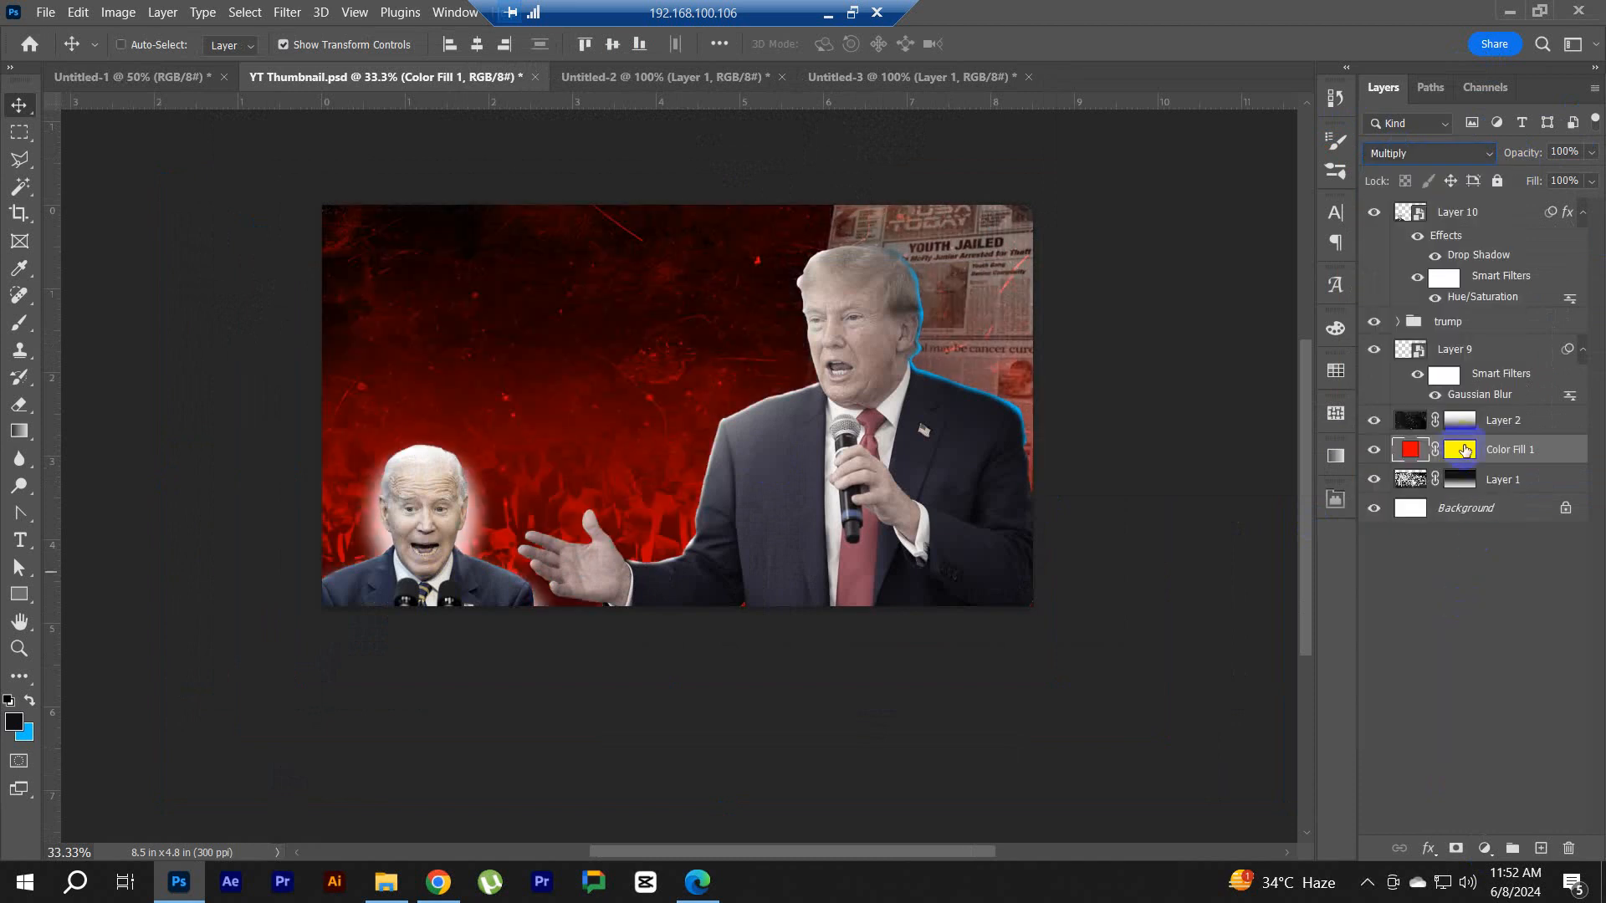
Step: Draw a vertical linear gradient on the red fill layer's mask so the colour fades out towards the top of the image
left_click(1442, 450)
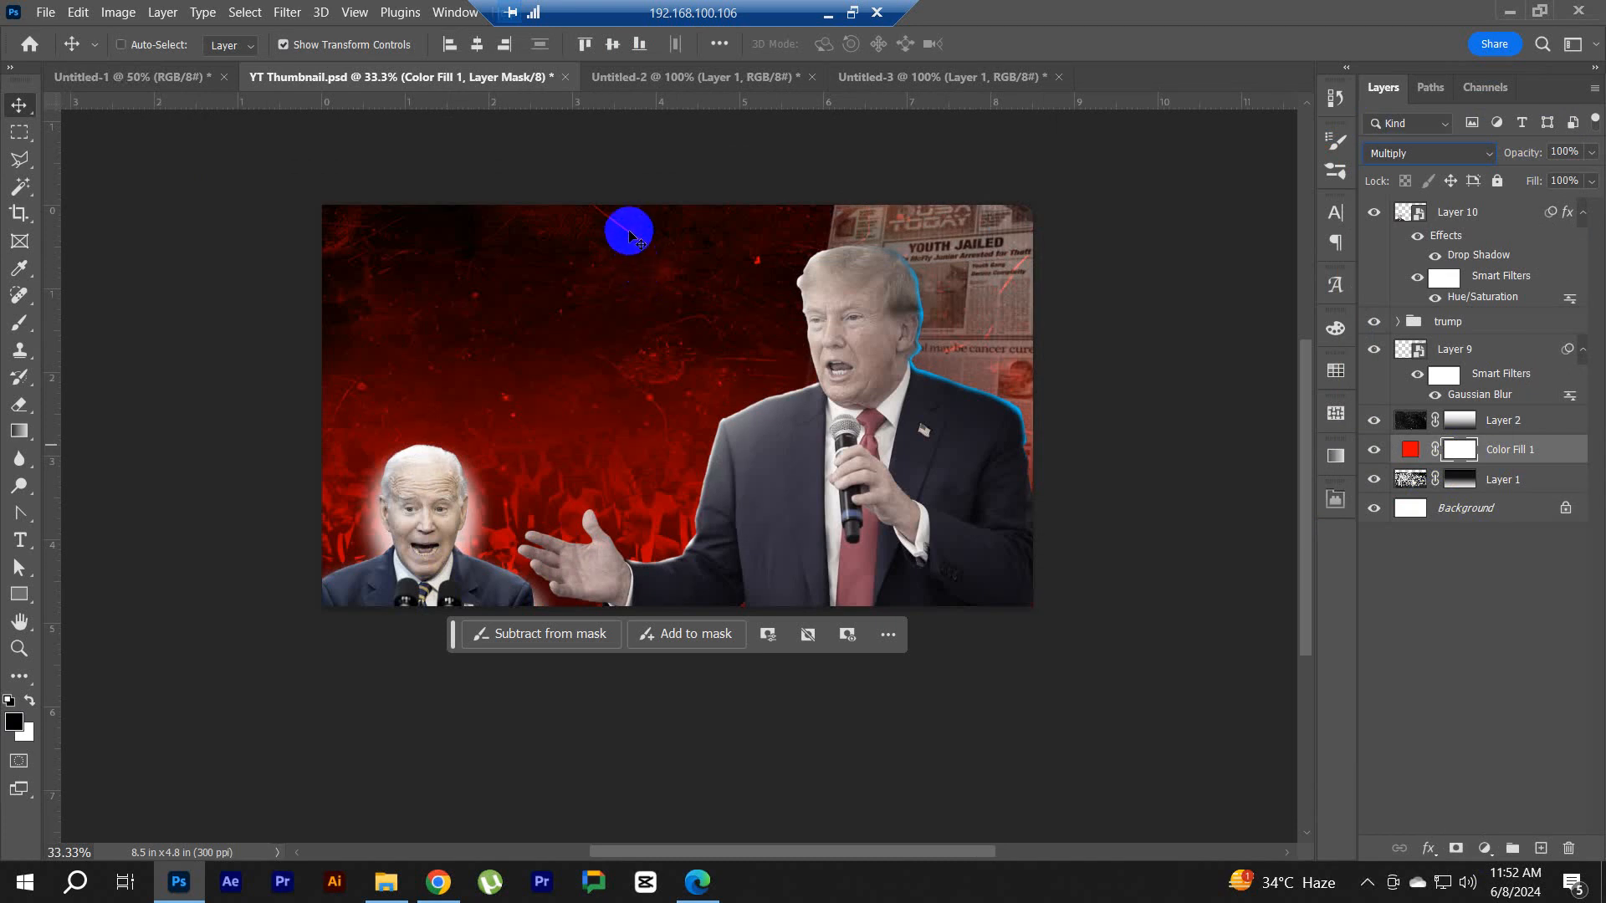
left_click(19, 431)
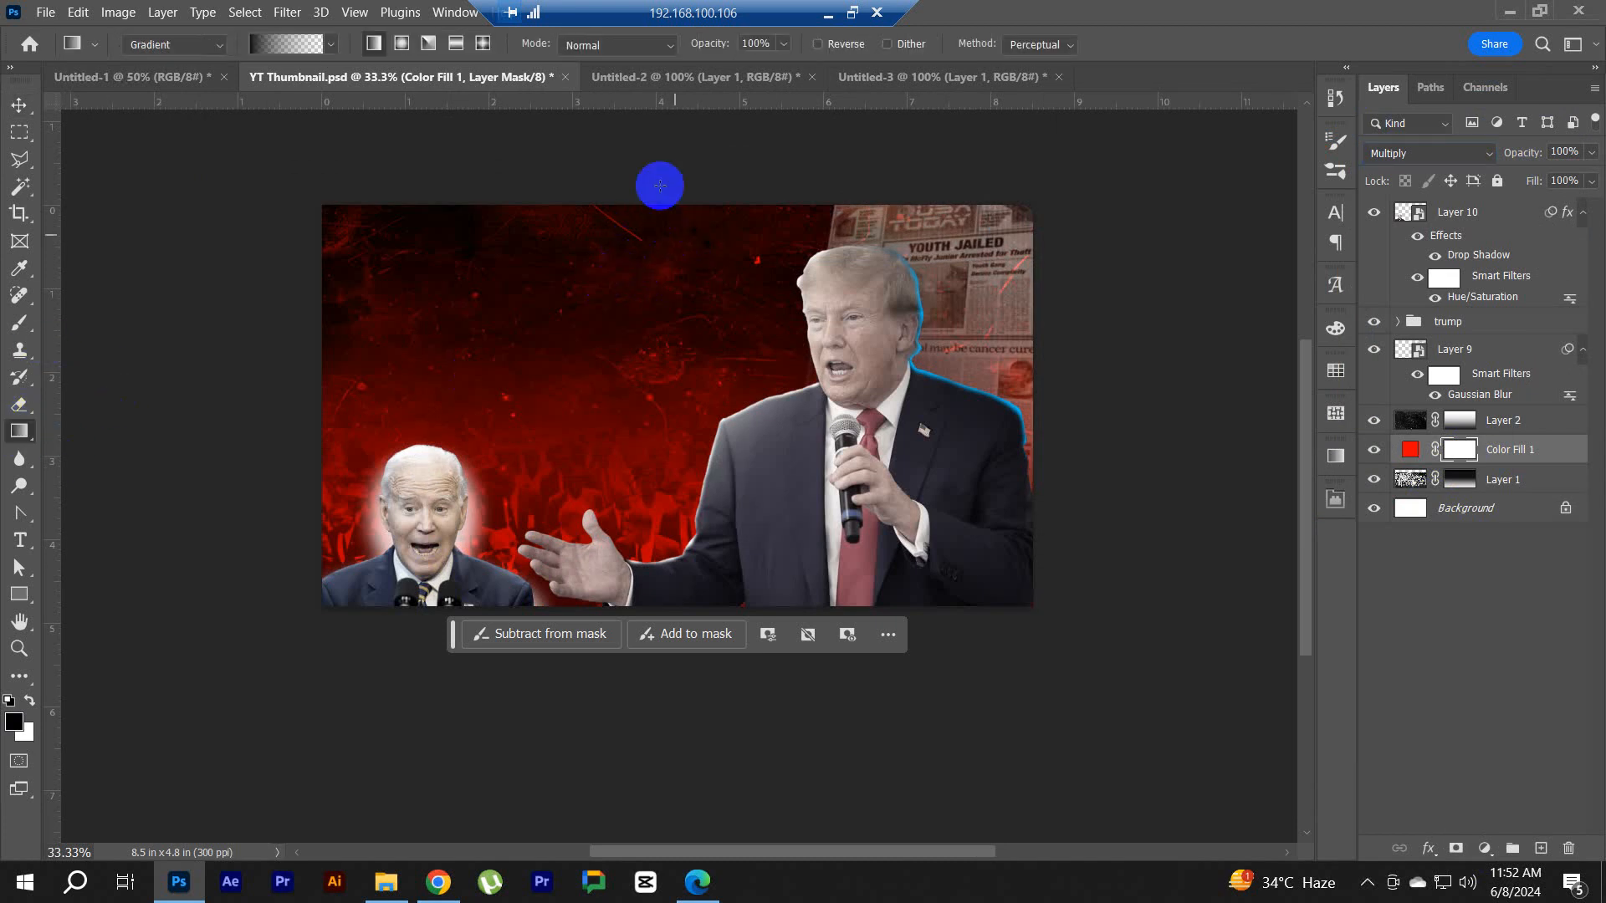
left_click_drag(659, 180, 626, 712)
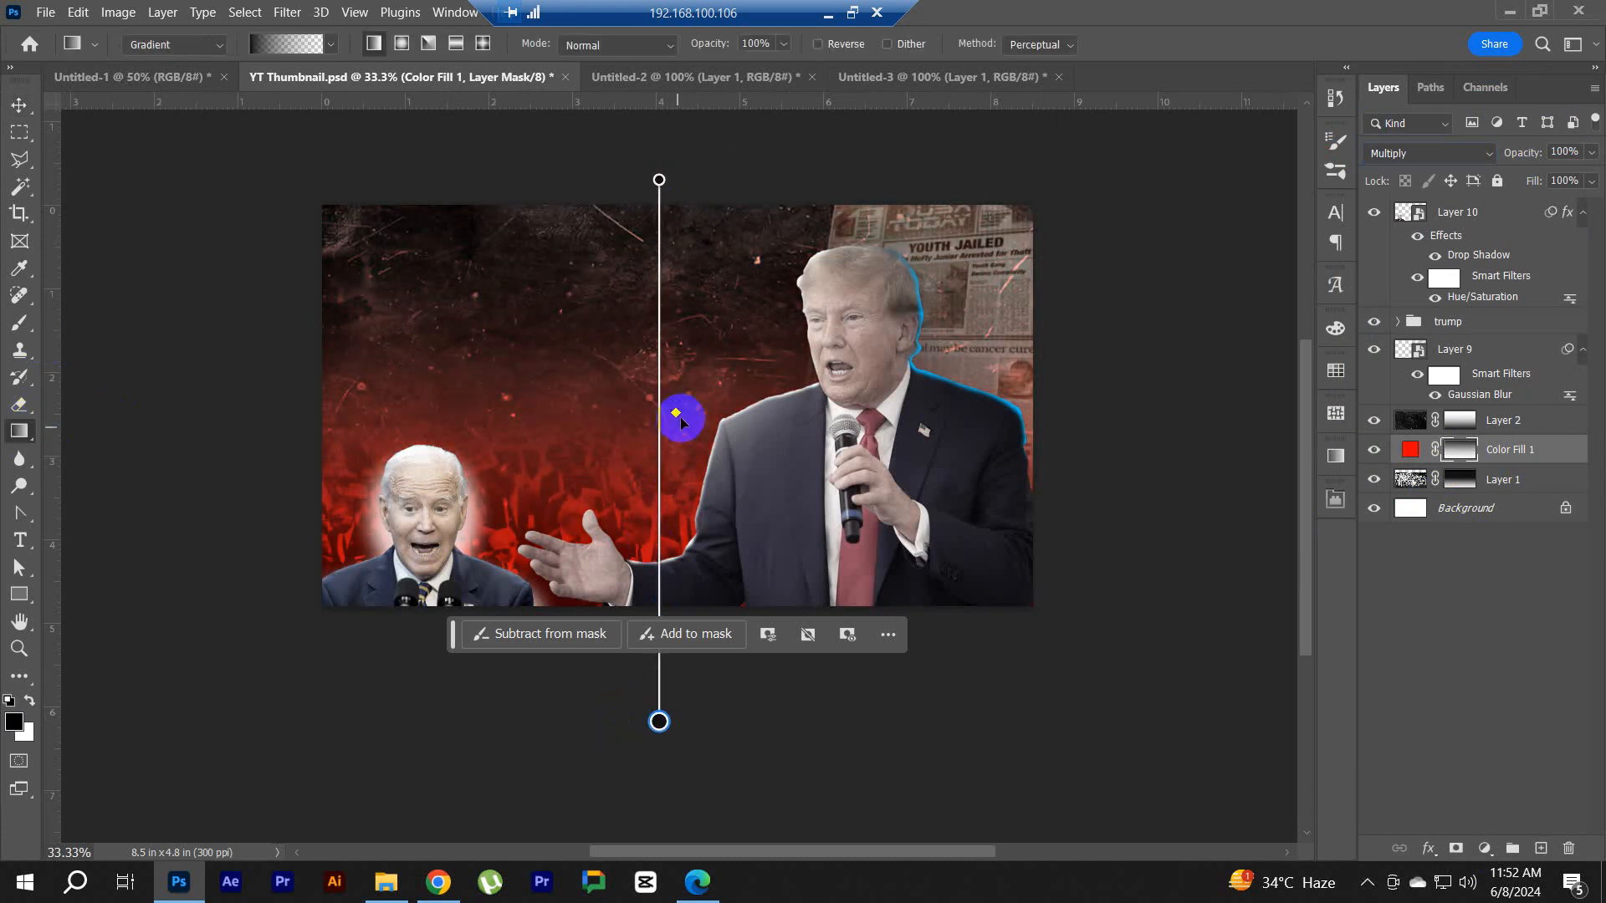
left_click_drag(675, 412, 676, 568)
left_click(676, 181)
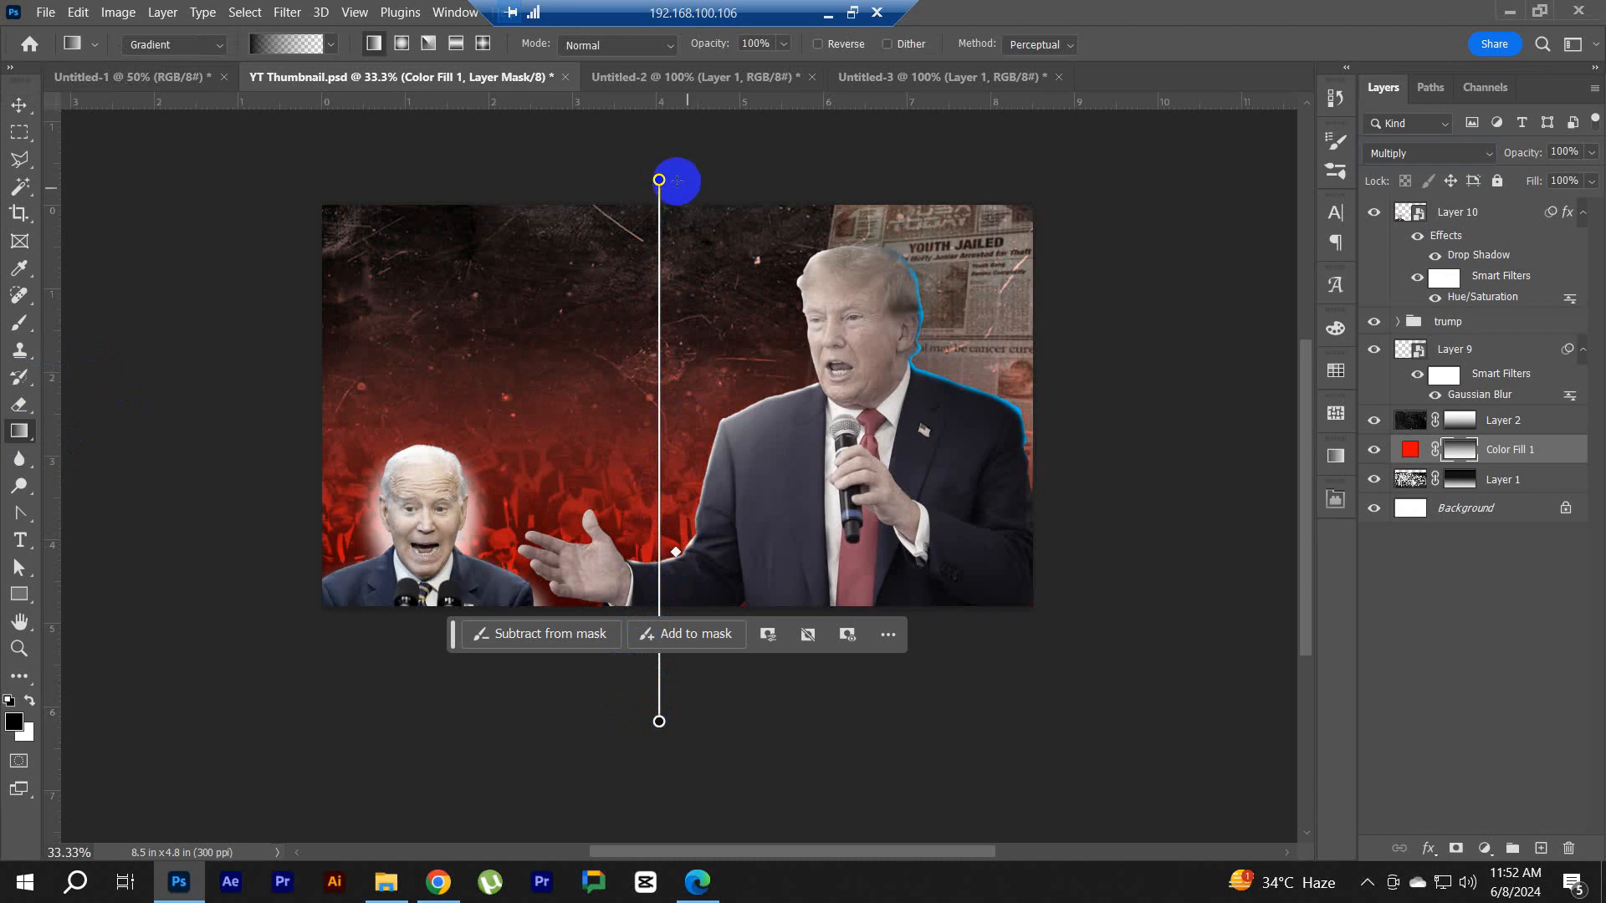
Step: Adjust the mask gradient's start, end and position so the red covers only the crowd area, and deselect the fill layer
left_click_drag(659, 200, 649, 361)
left_click_drag(676, 611, 678, 645)
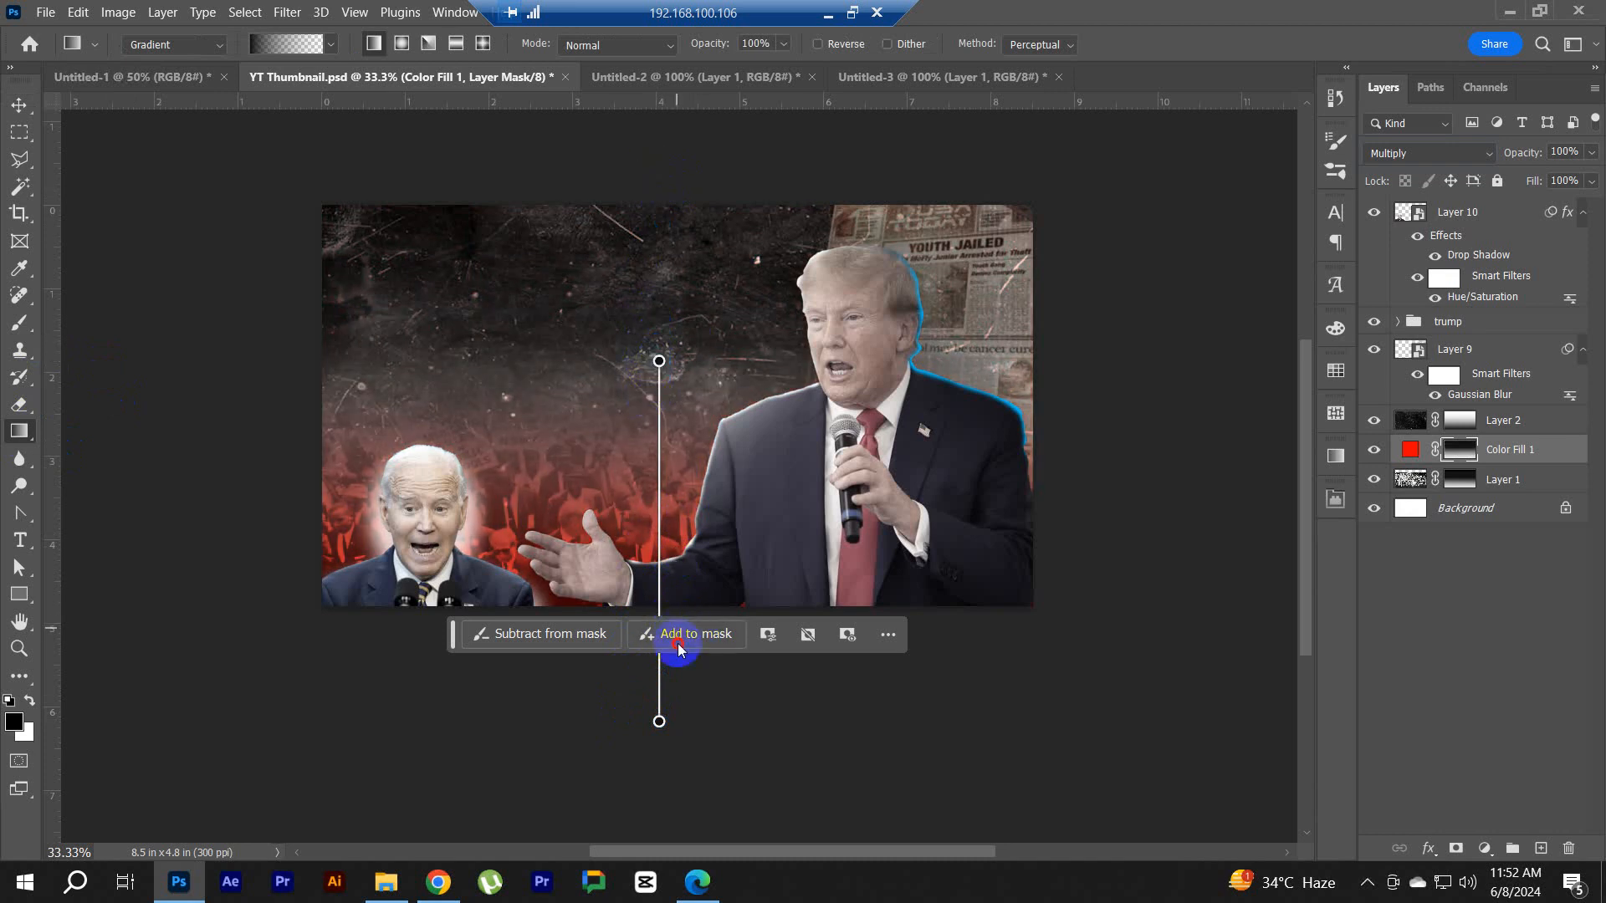
left_click(659, 722)
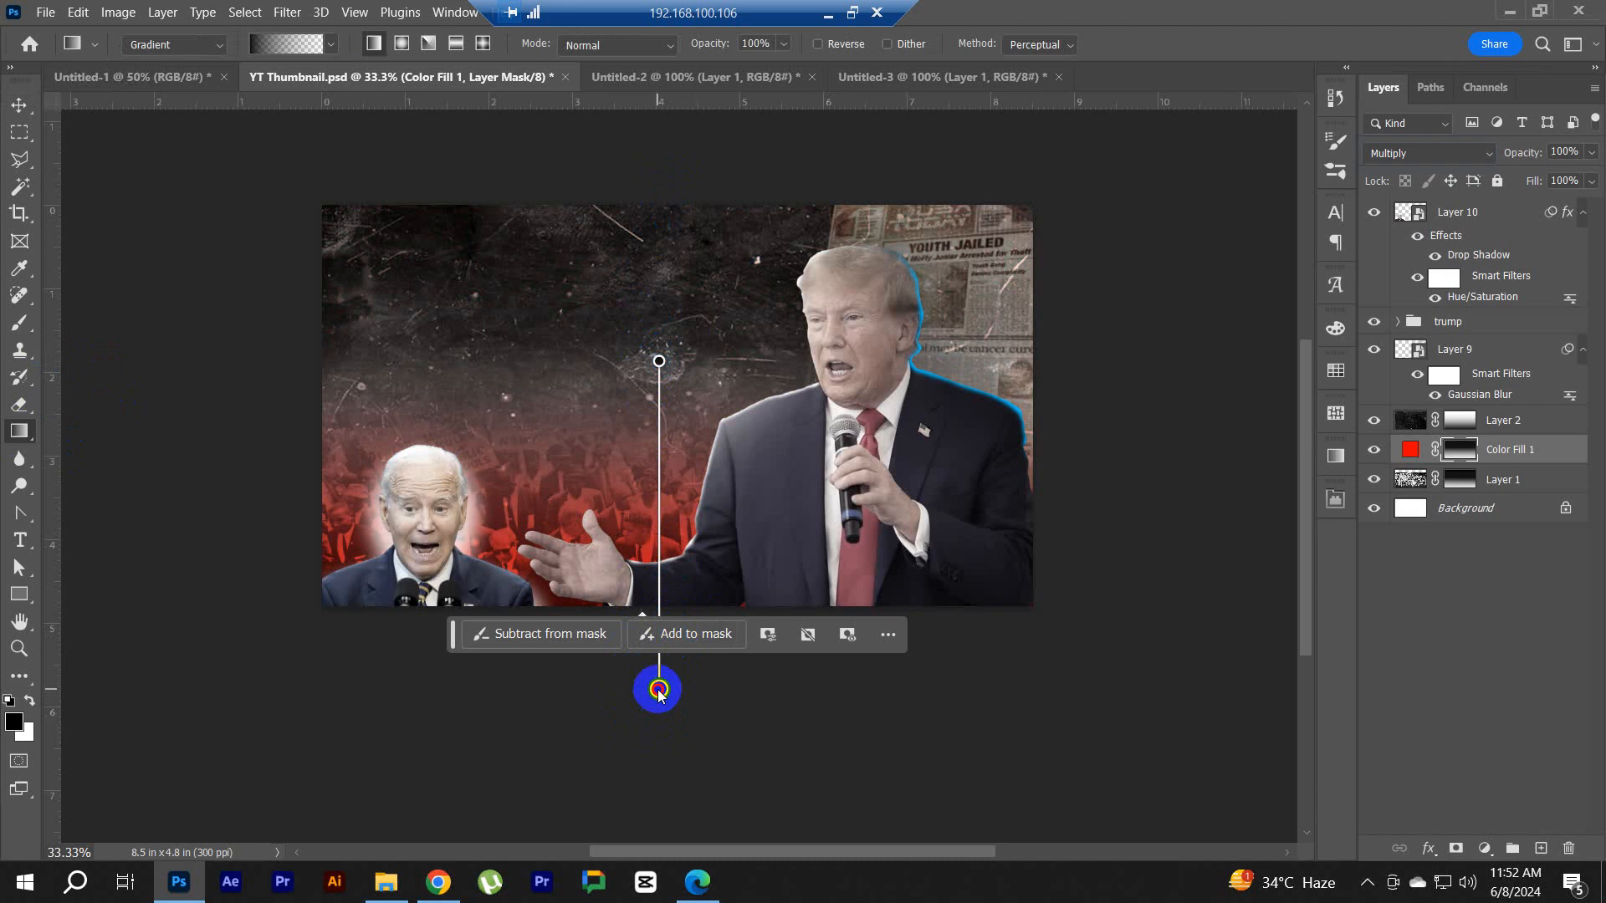
left_click_drag(659, 362, 659, 325)
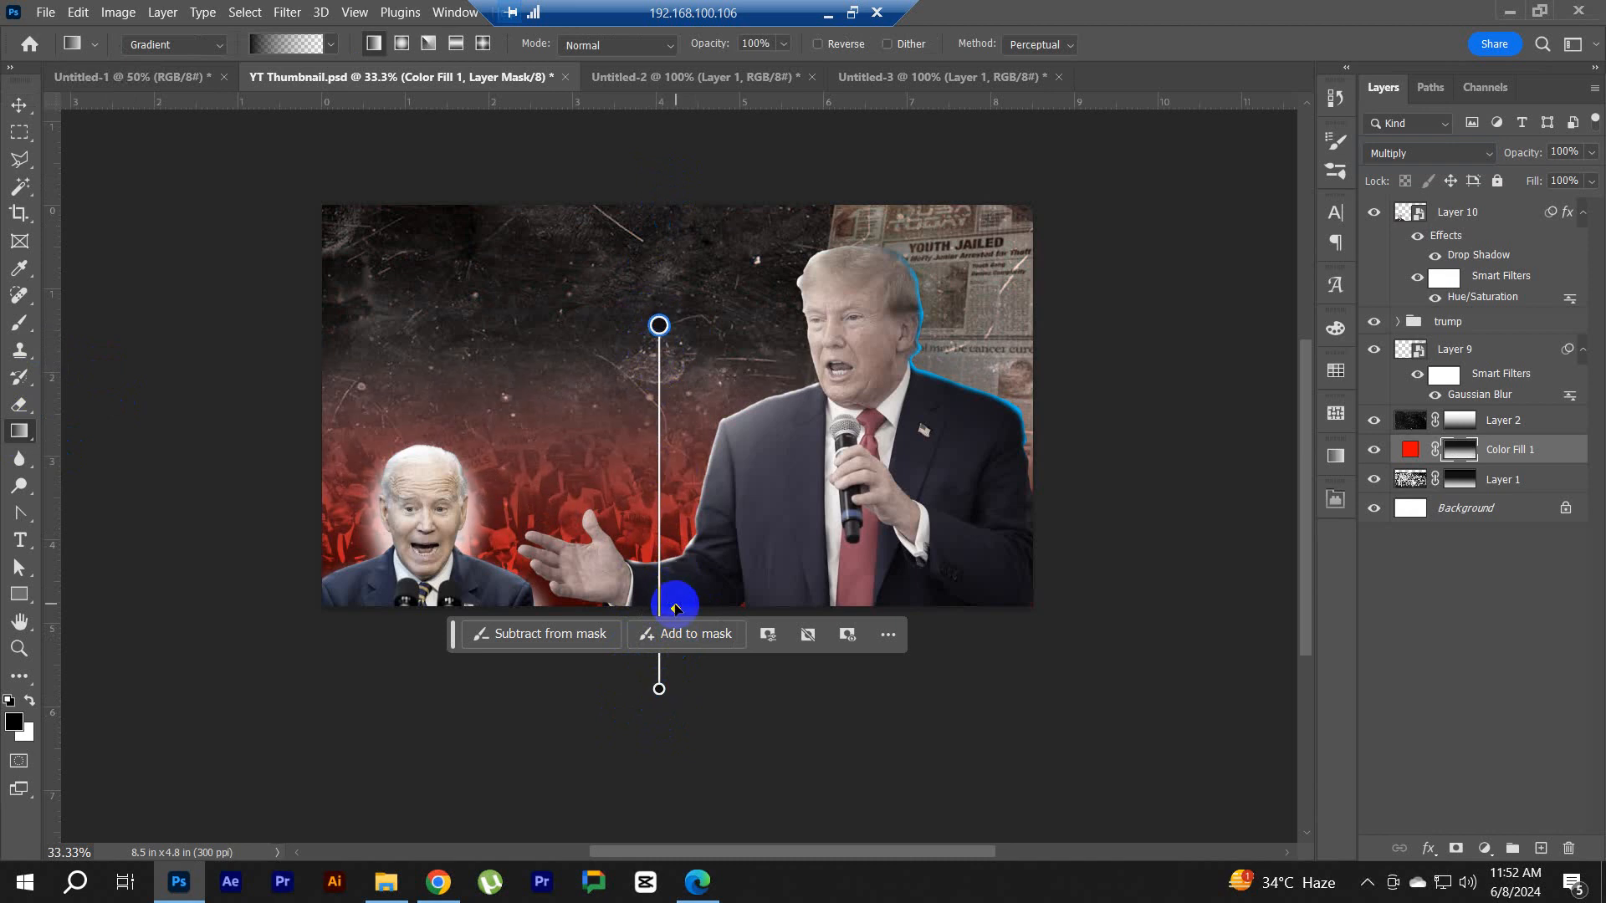
left_click_drag(659, 688, 659, 759)
left_click(680, 332)
mouse_move(661, 323)
left_mouse_down()
mouse_move(660, 372)
mouse_move(659, 322)
left_mouse_up()
left_click_drag(658, 459, 657, 493)
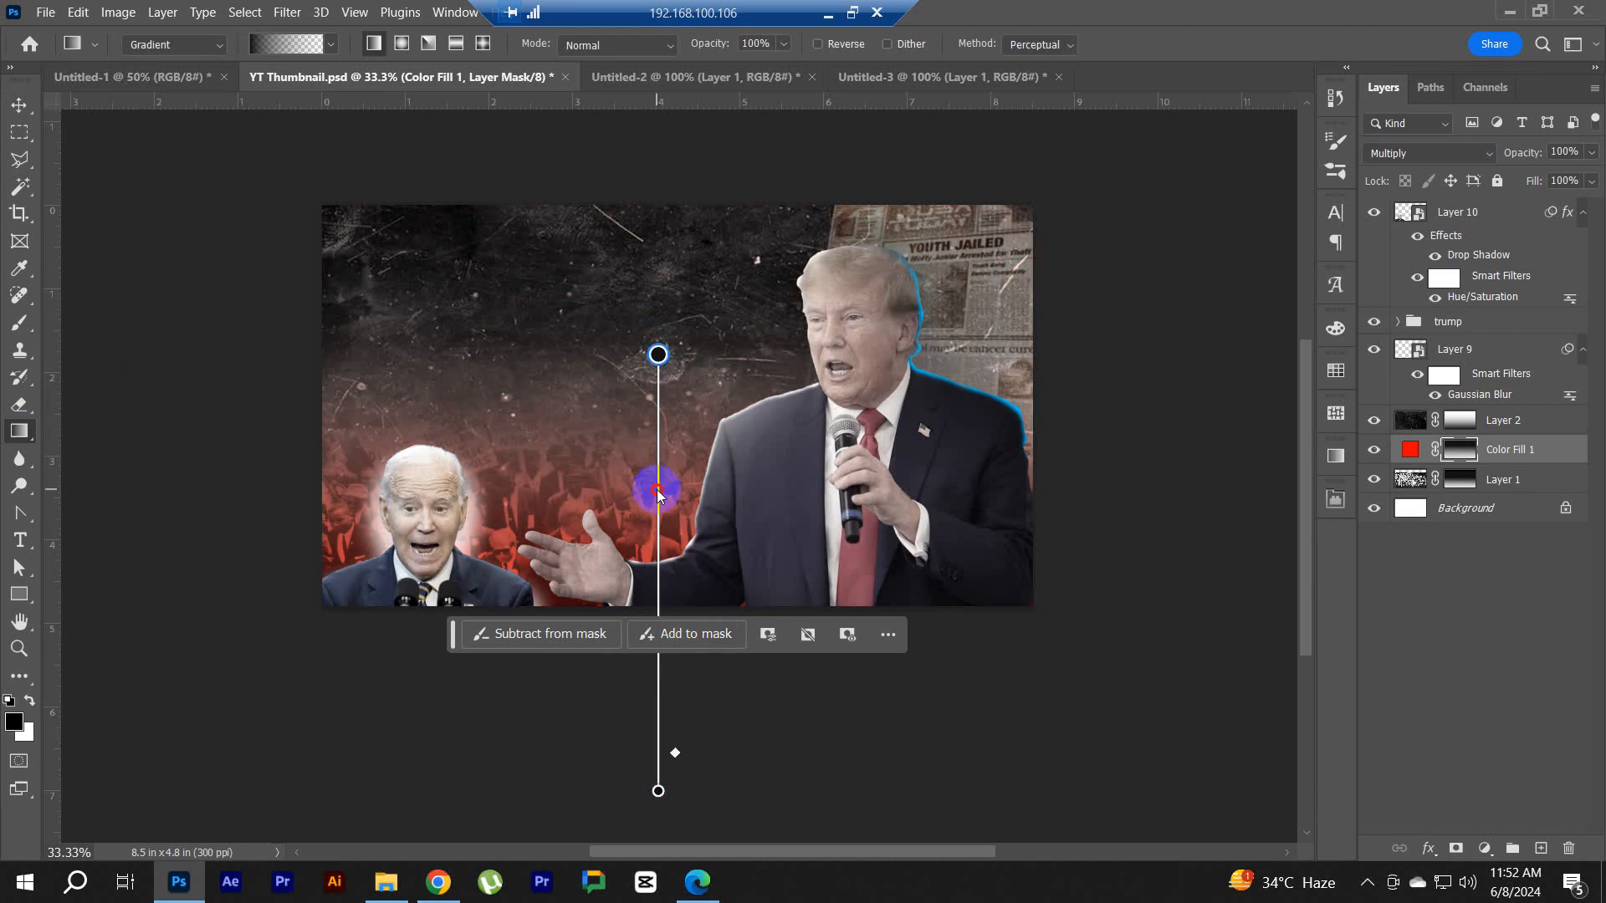
left_click(1422, 660)
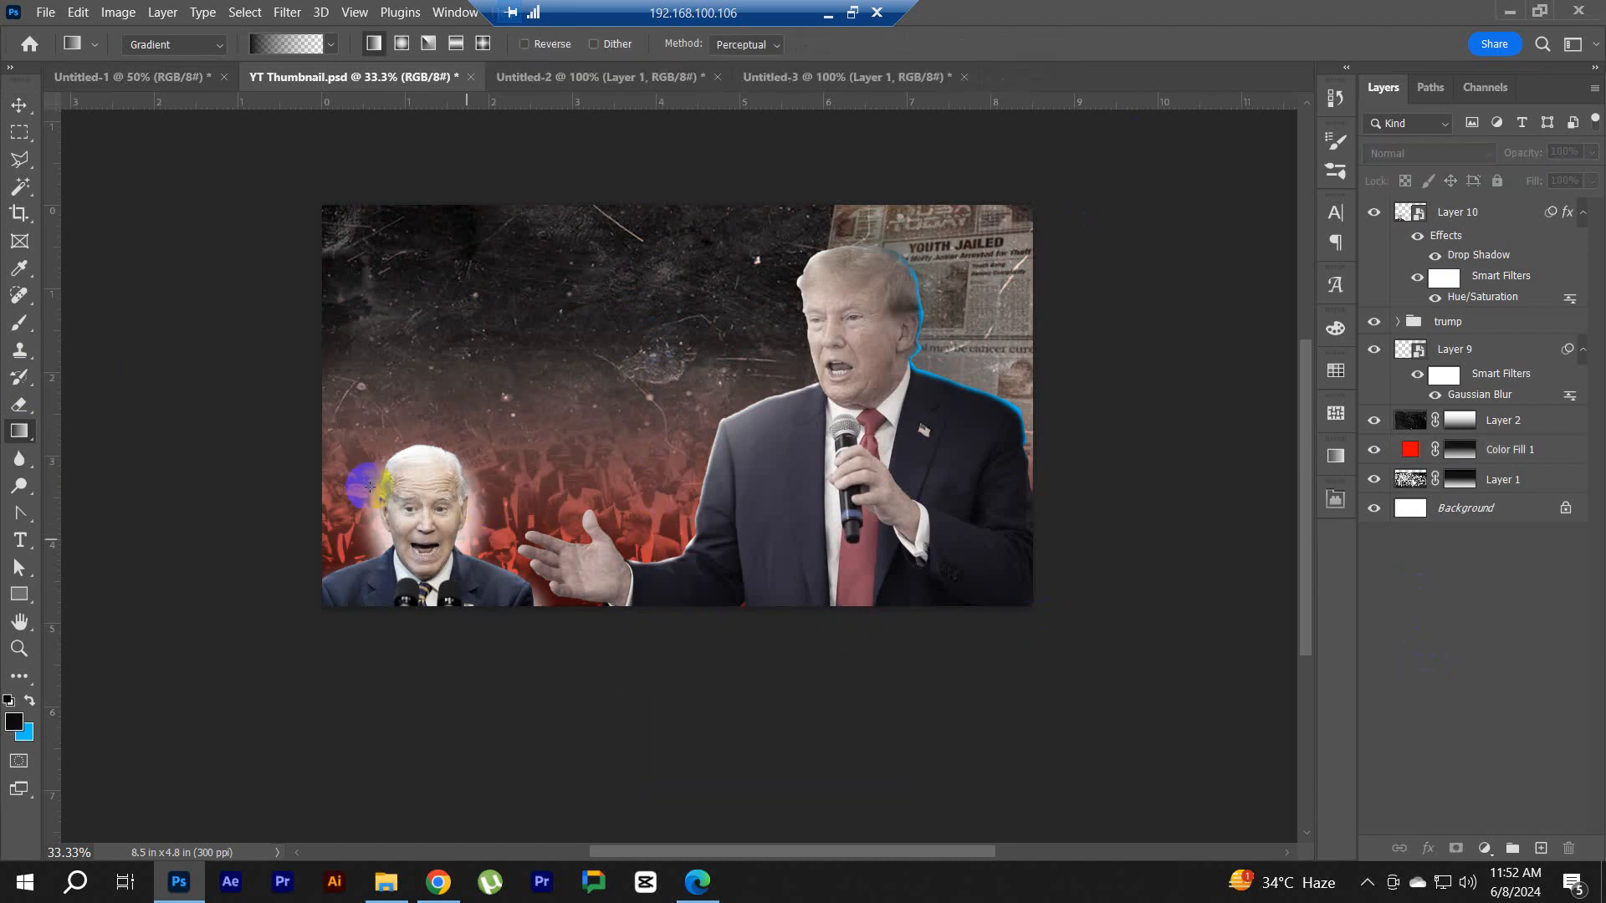
Step: Add a new layer above the Biden layer, Layer 10, and clip it to that layer
left_click(1459, 215)
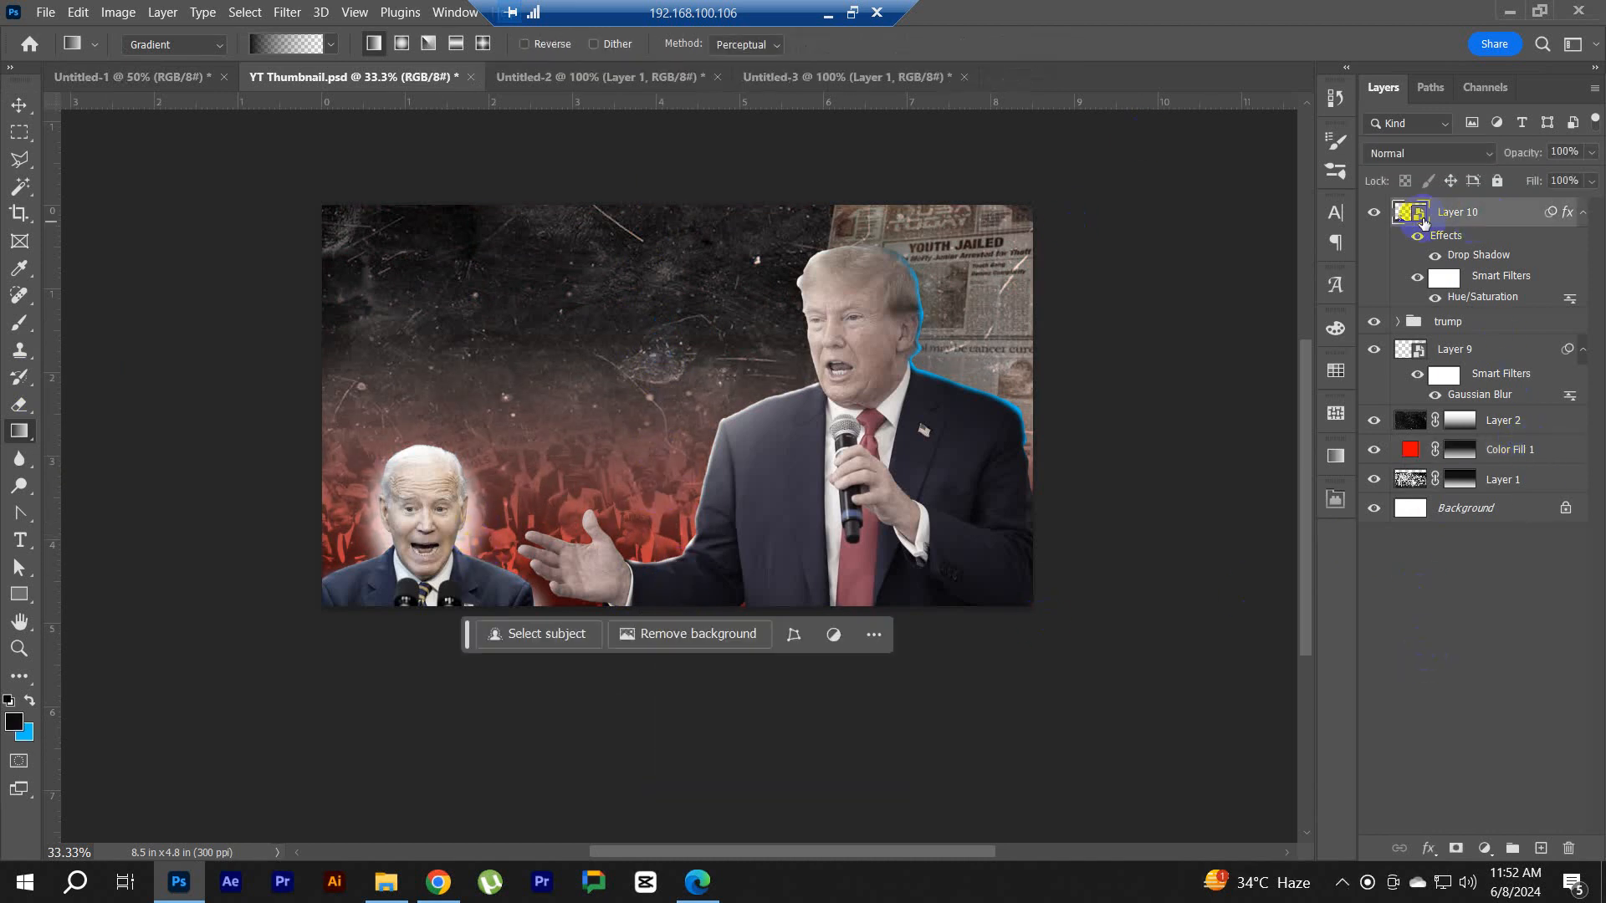
left_click(1373, 212)
left_click(1373, 212)
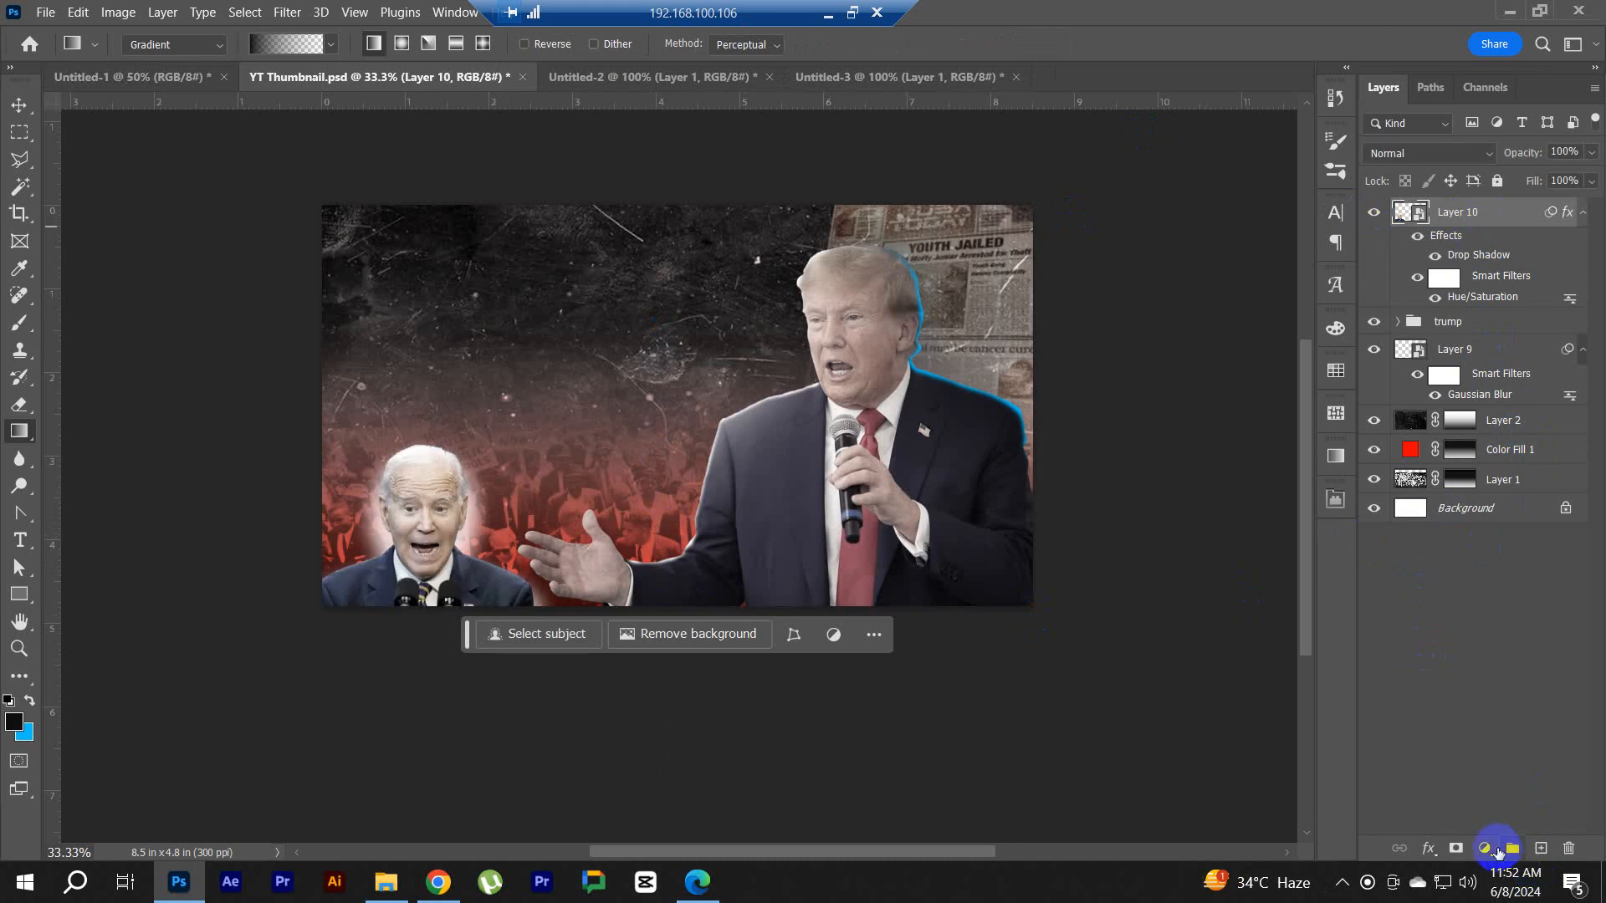
left_click(1542, 847)
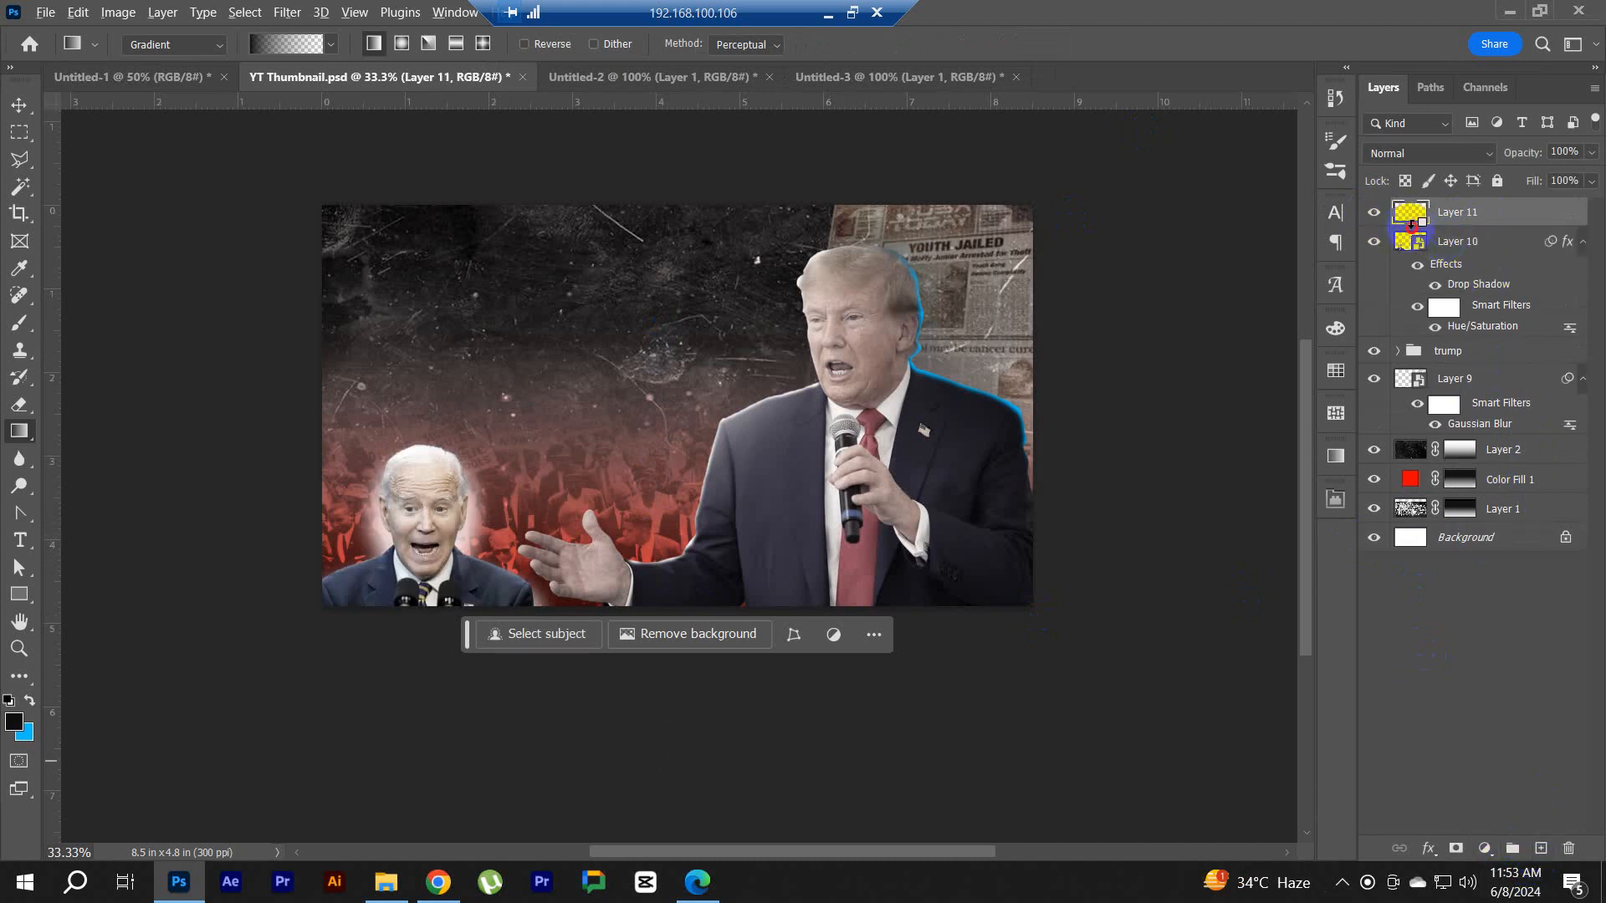
left_click(1483, 250, "alt")
Step: Paint a soft bright red tint over the right side of the Biden figure on the clipped layer with an 1100 px Brush
key("b")
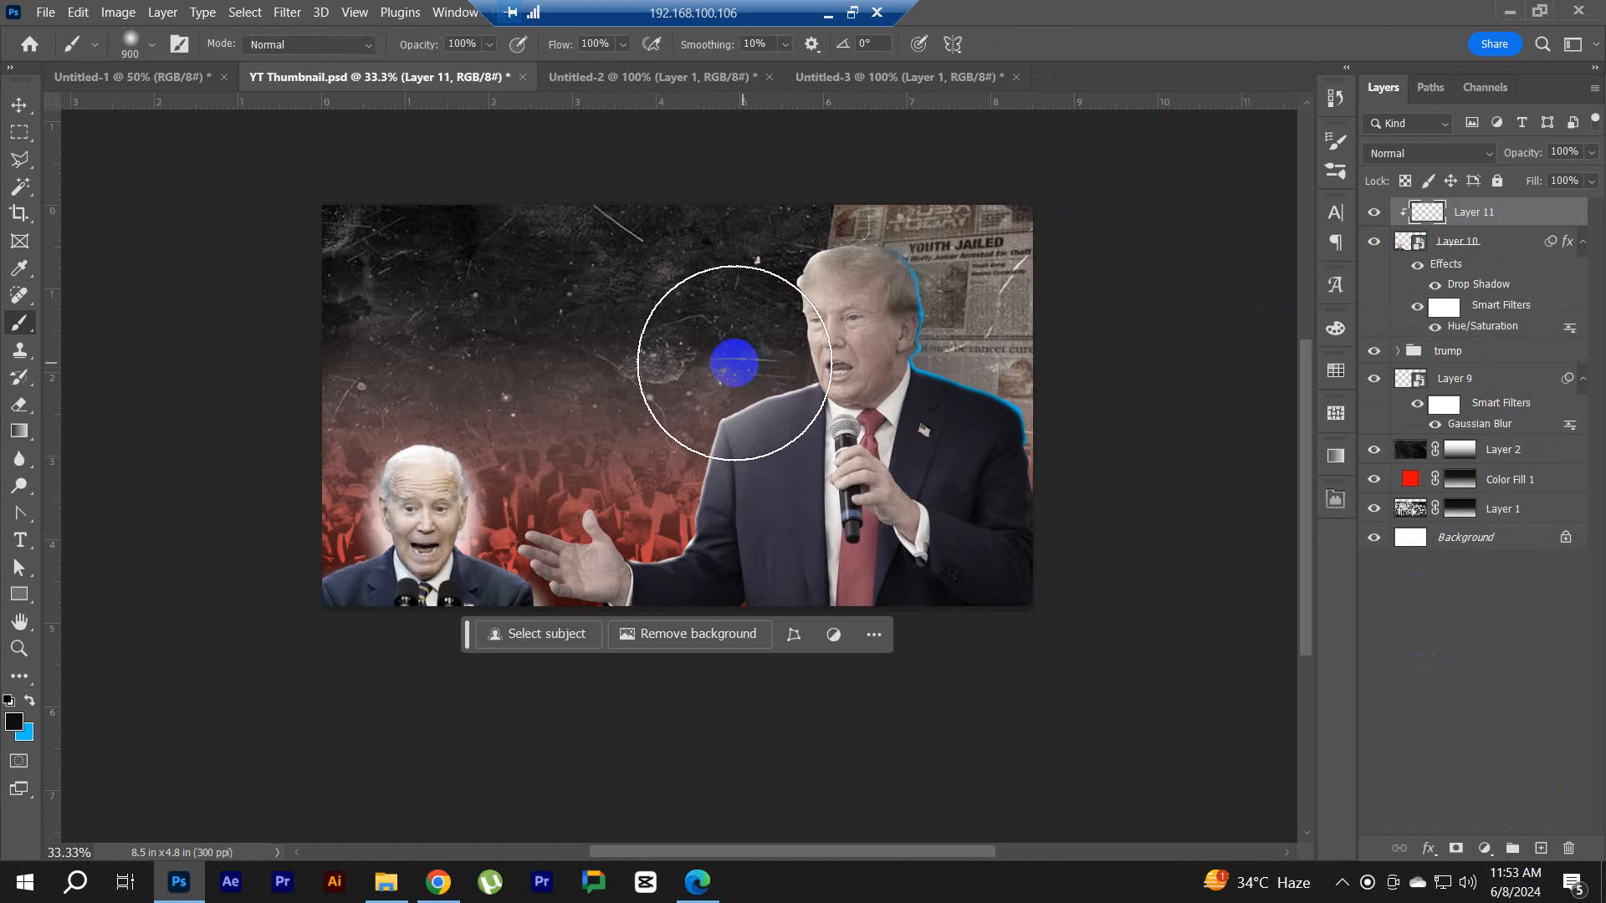
left_click(14, 721)
left_click(1237, 343)
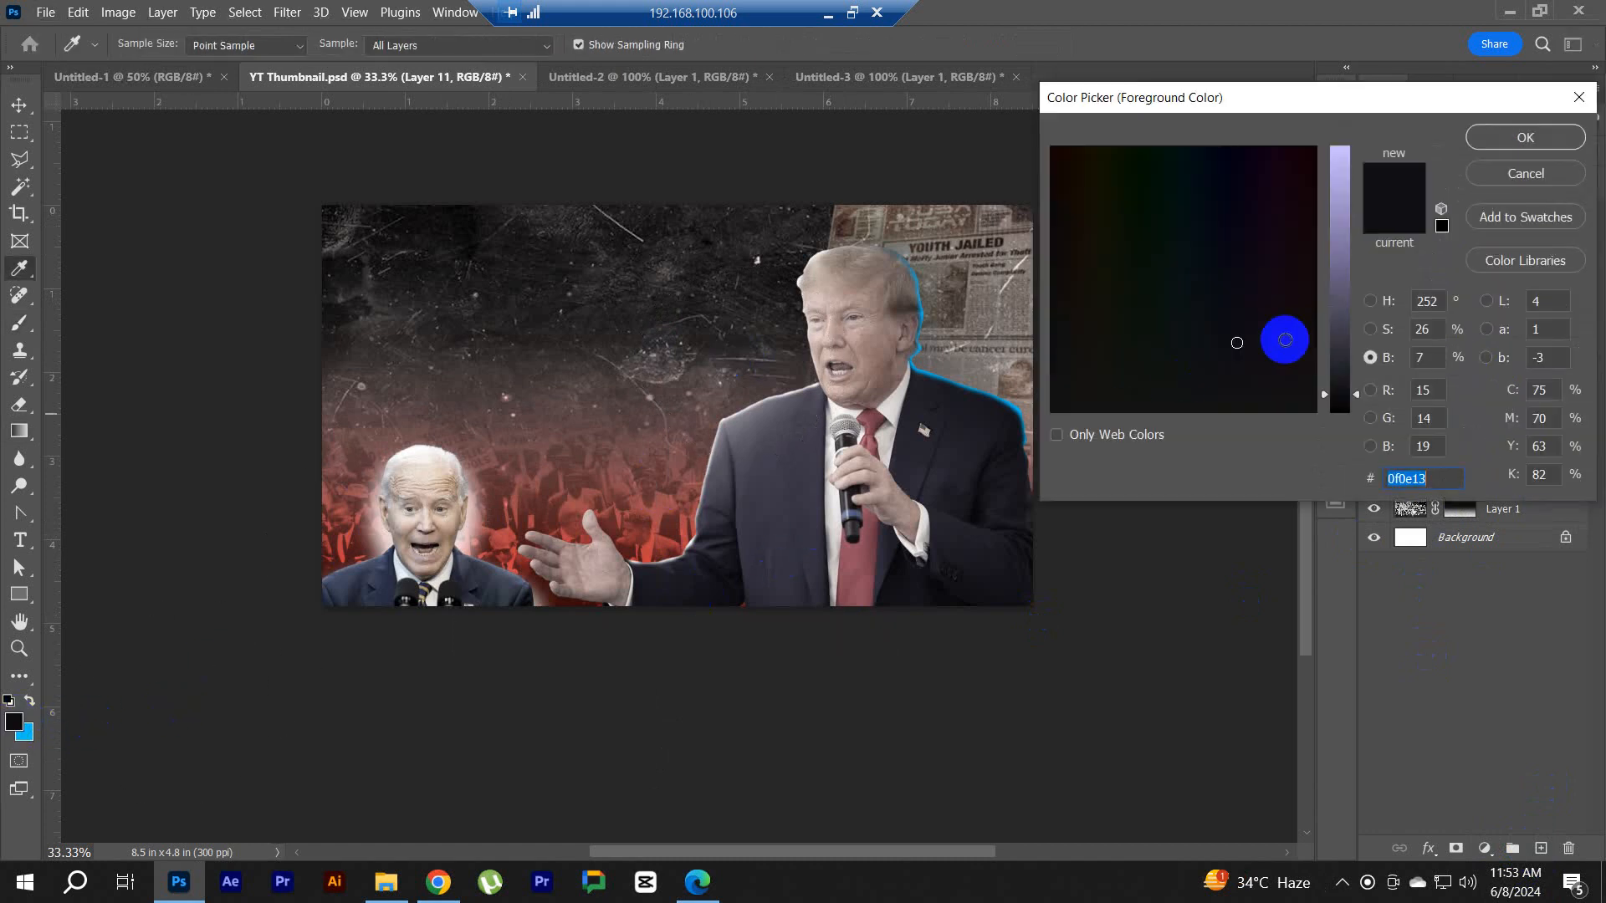
left_click(1340, 156)
left_click(1313, 152)
left_click(1526, 138)
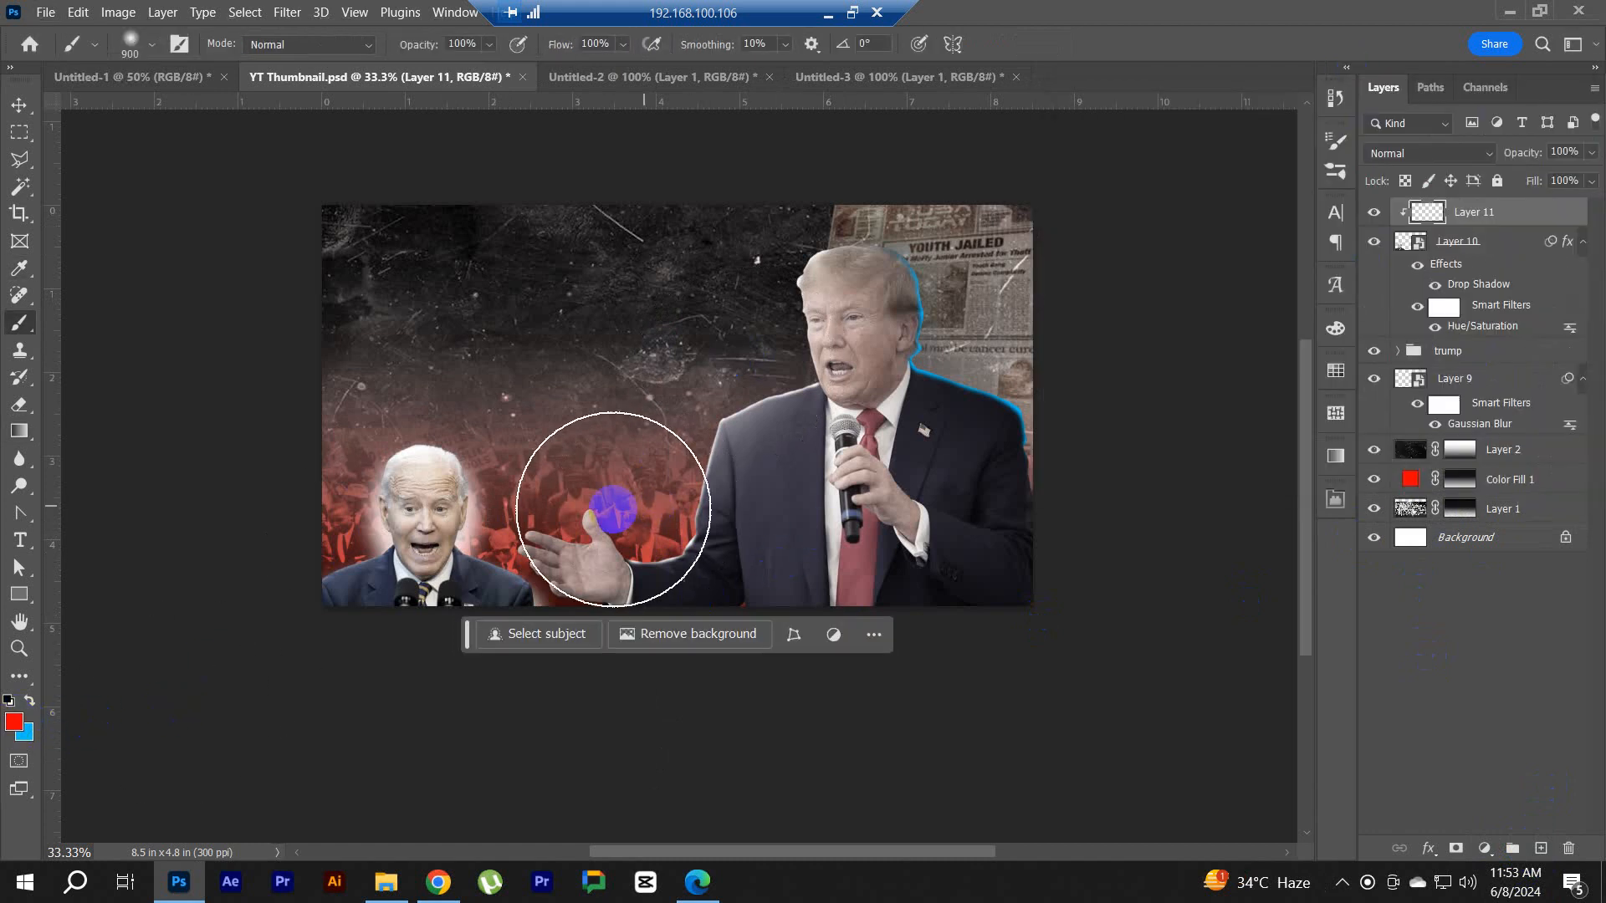
key("bracketright")
key("bracketright")
left_click(596, 493)
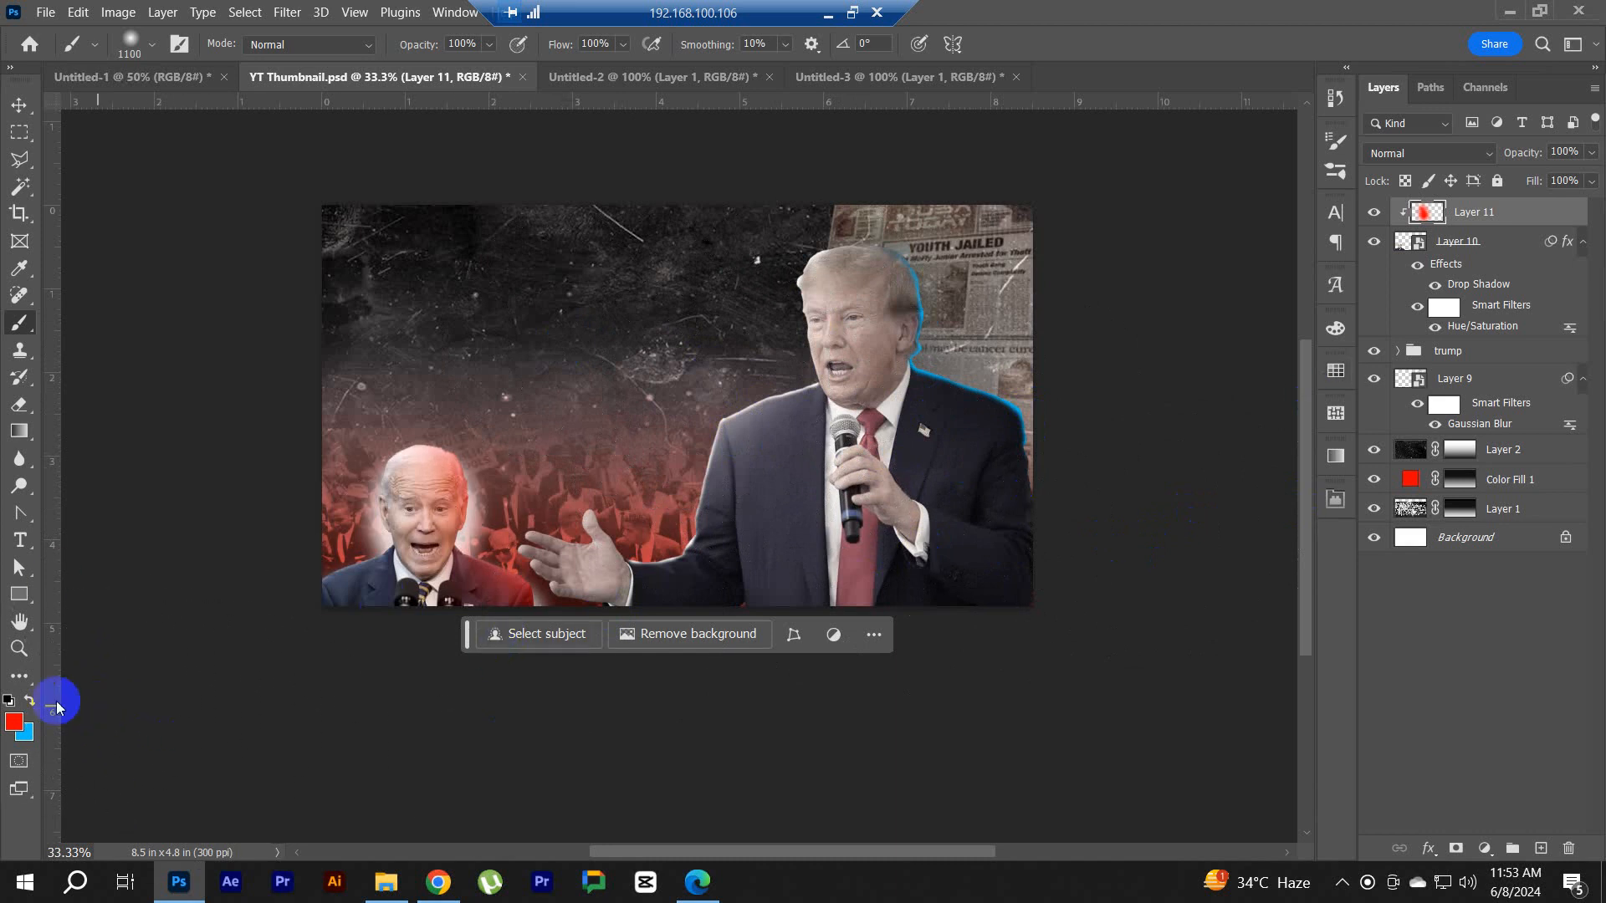
Step: Paint a soft blue tint over the left side of the Biden figure on the same clipped layer, and deselect it
left_click(29, 700)
left_click_drag(584, 361, 951, 333)
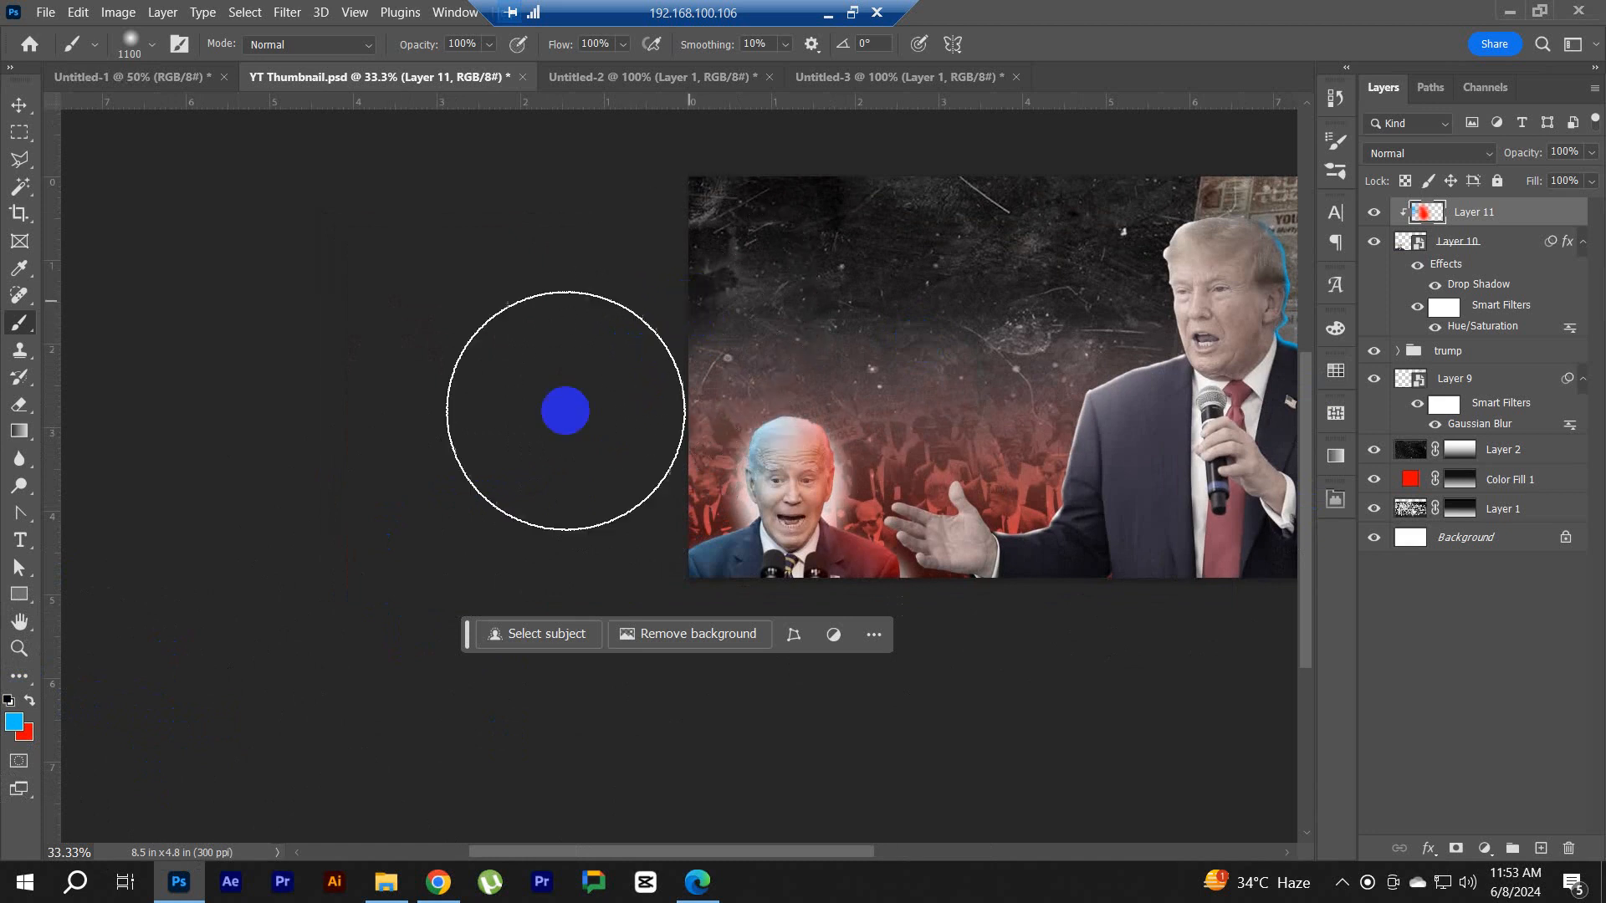
left_click_drag(935, 387, 714, 437)
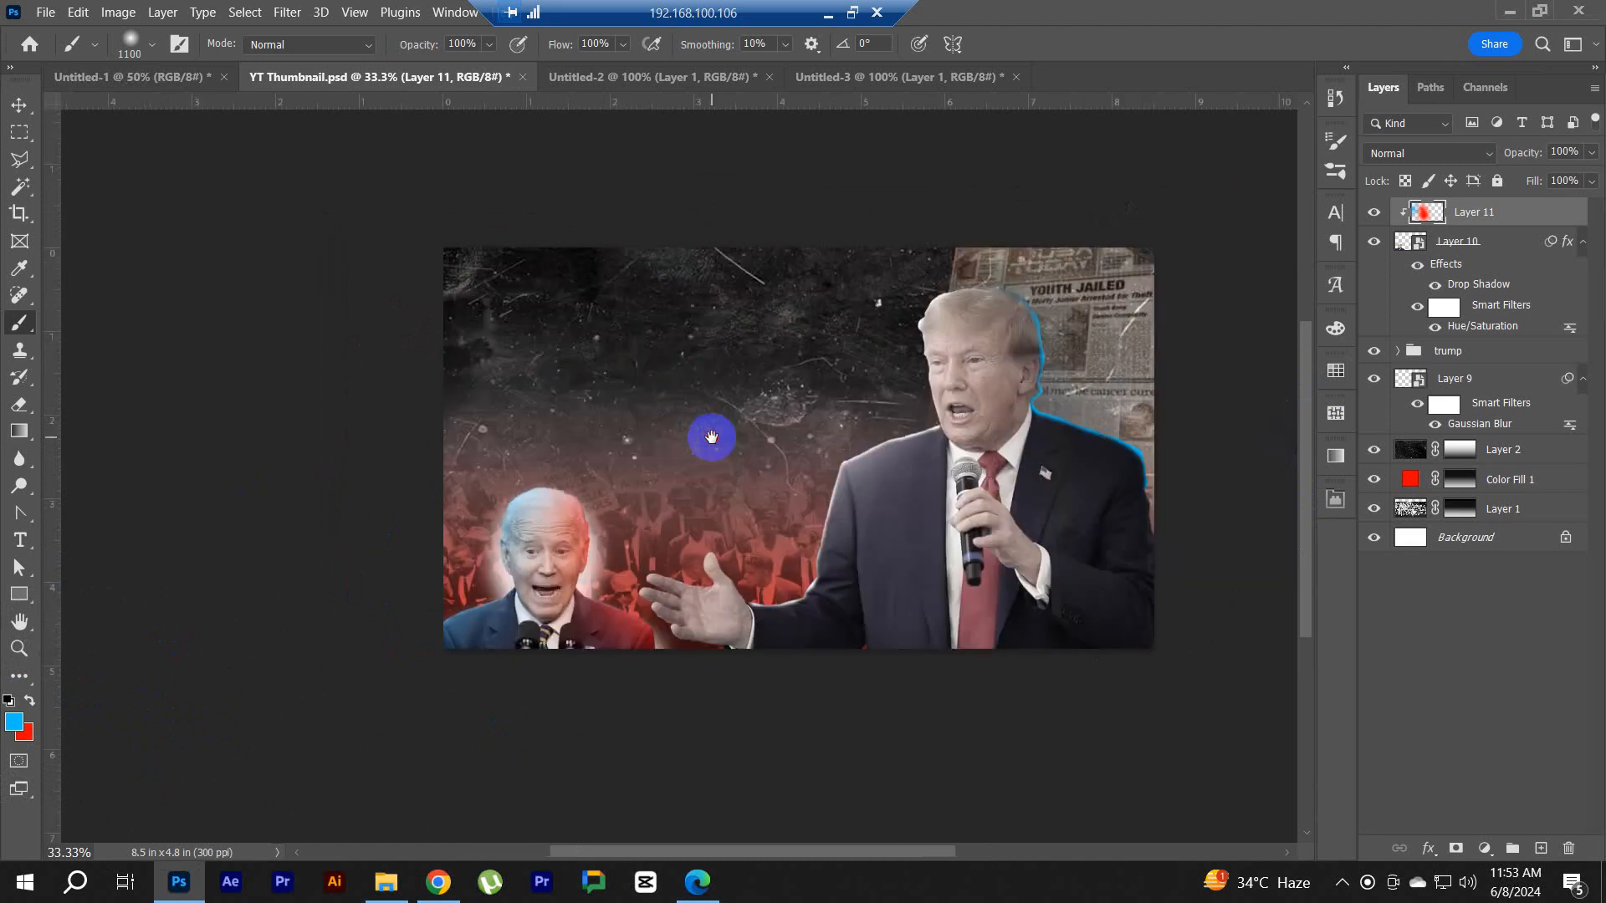
left_click(1415, 720)
scroll(584, 503, "down", 1)
scroll(597, 509, "up", 1)
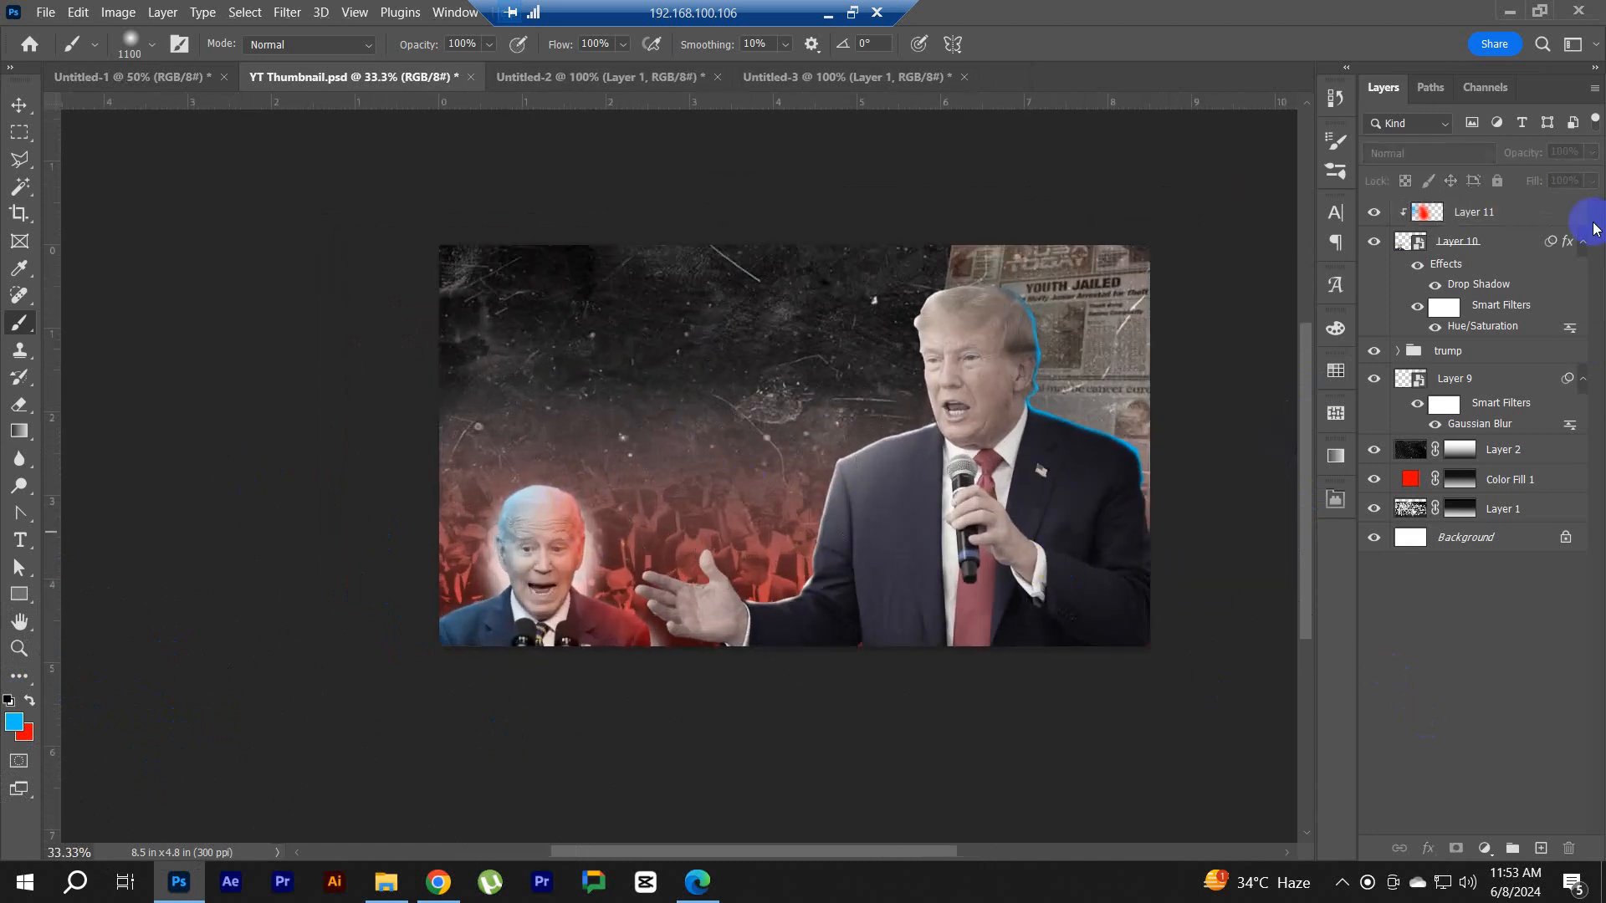
Step: Group Layer 11 and Layer 10 and name the group biden
left_click(1505, 211)
left_click(1495, 242, "shift")
key("ctrl+g")
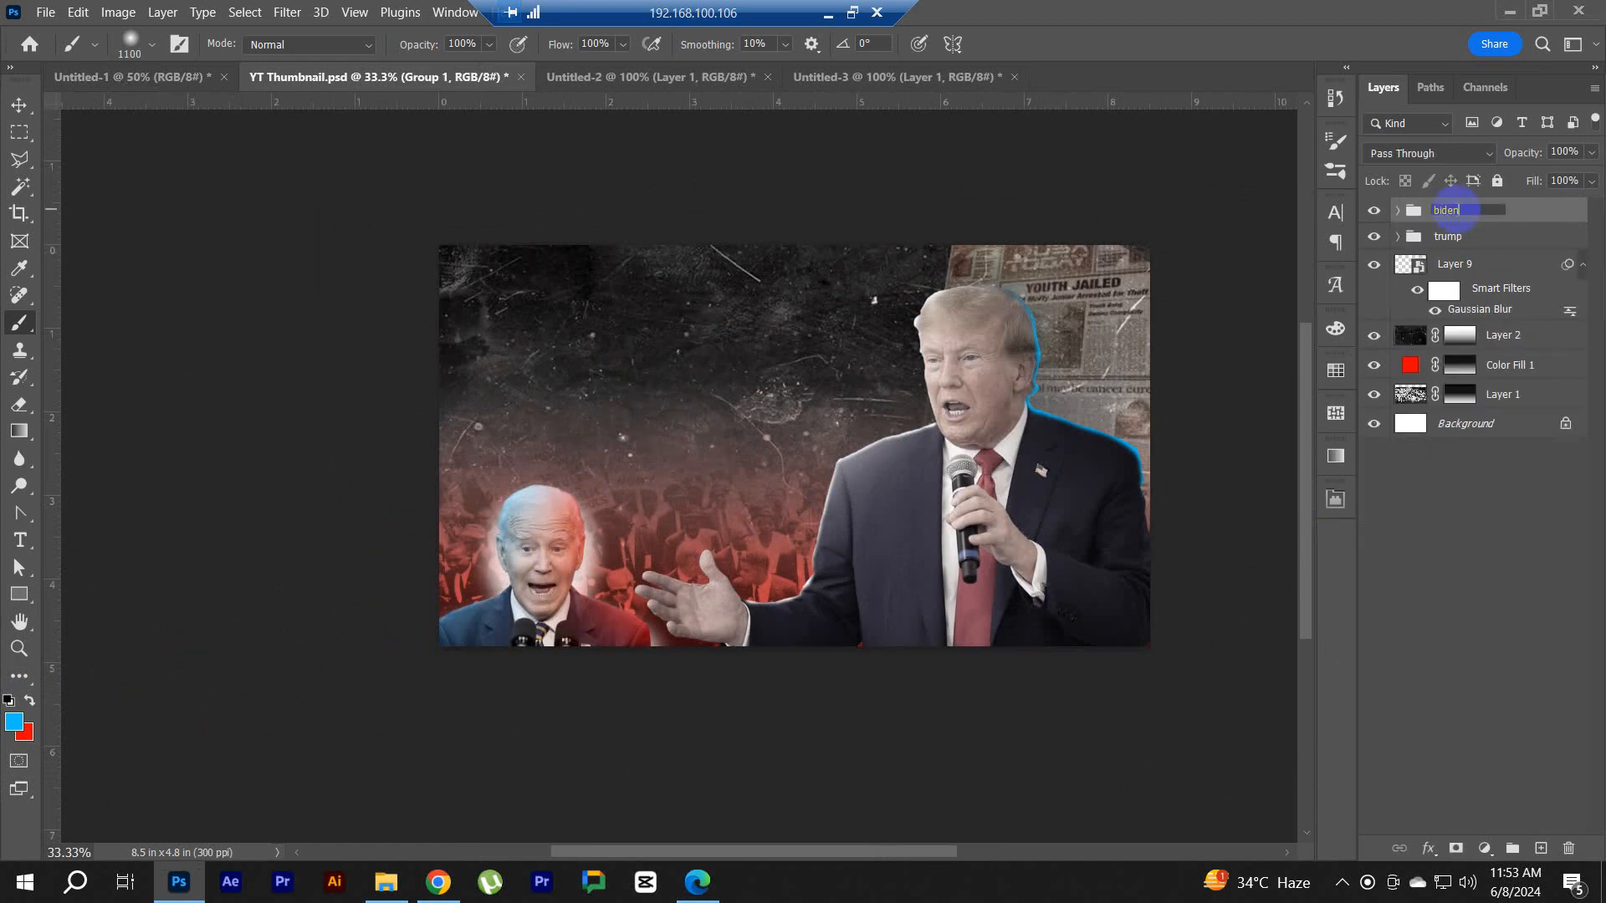
key("Return")
left_click(1454, 652)
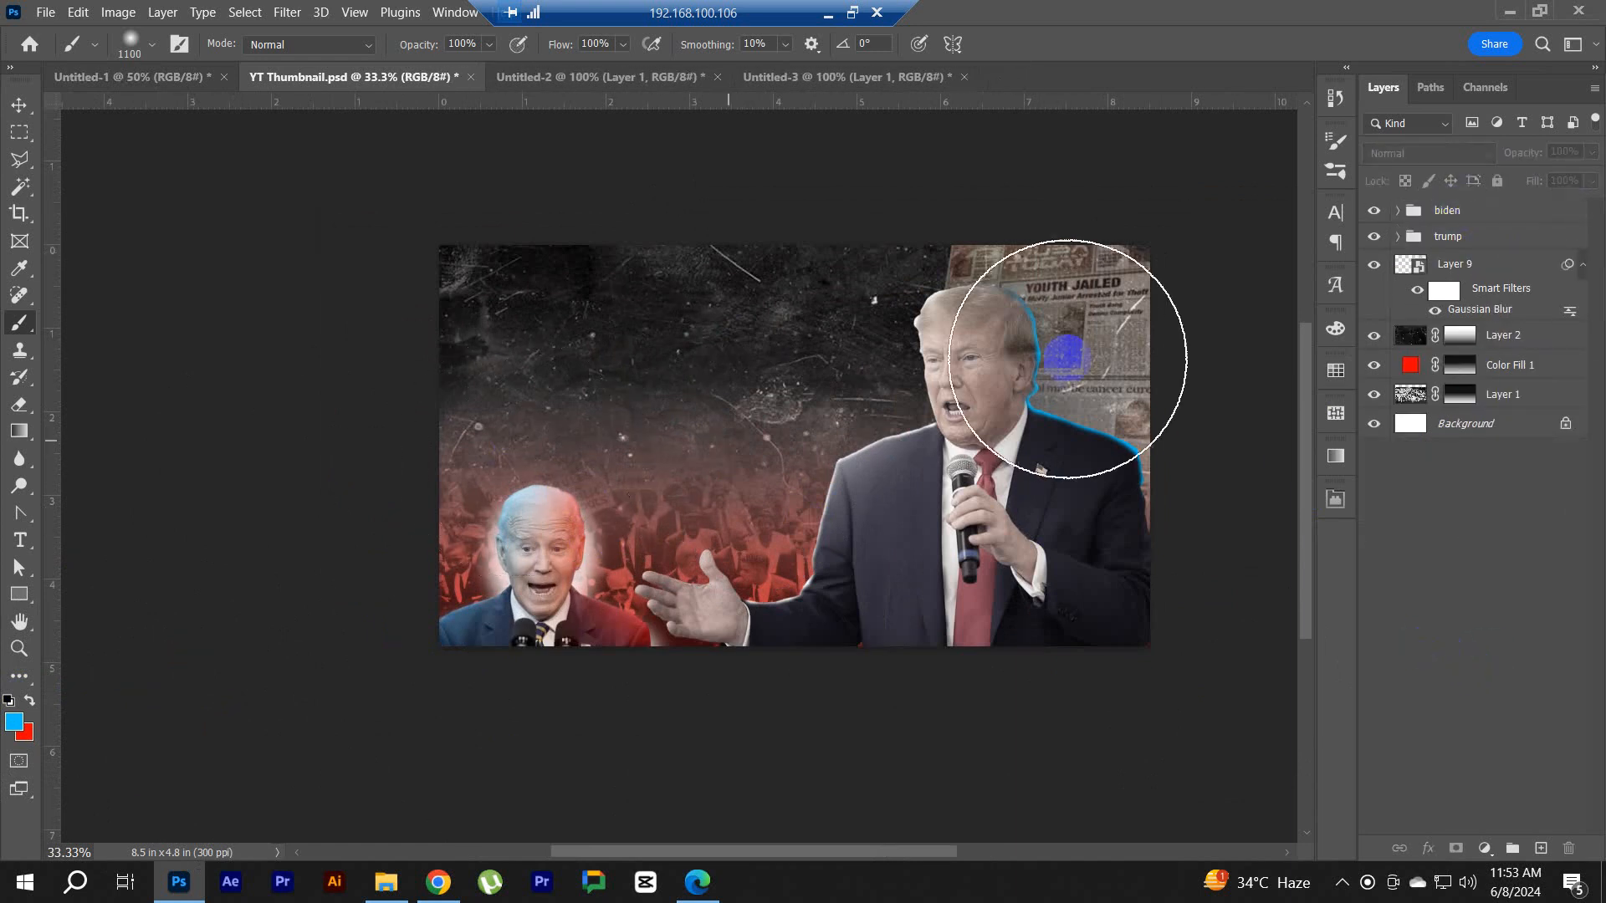
Step: Reduce the Brush size to 200 px
key("bracketleft")
key("bracketleft")
key("bracketleft")
key("bracketleft")
key("bracketleft")
key("bracketleft")
key("bracketleft")
key("bracketleft")
key("bracketleft")
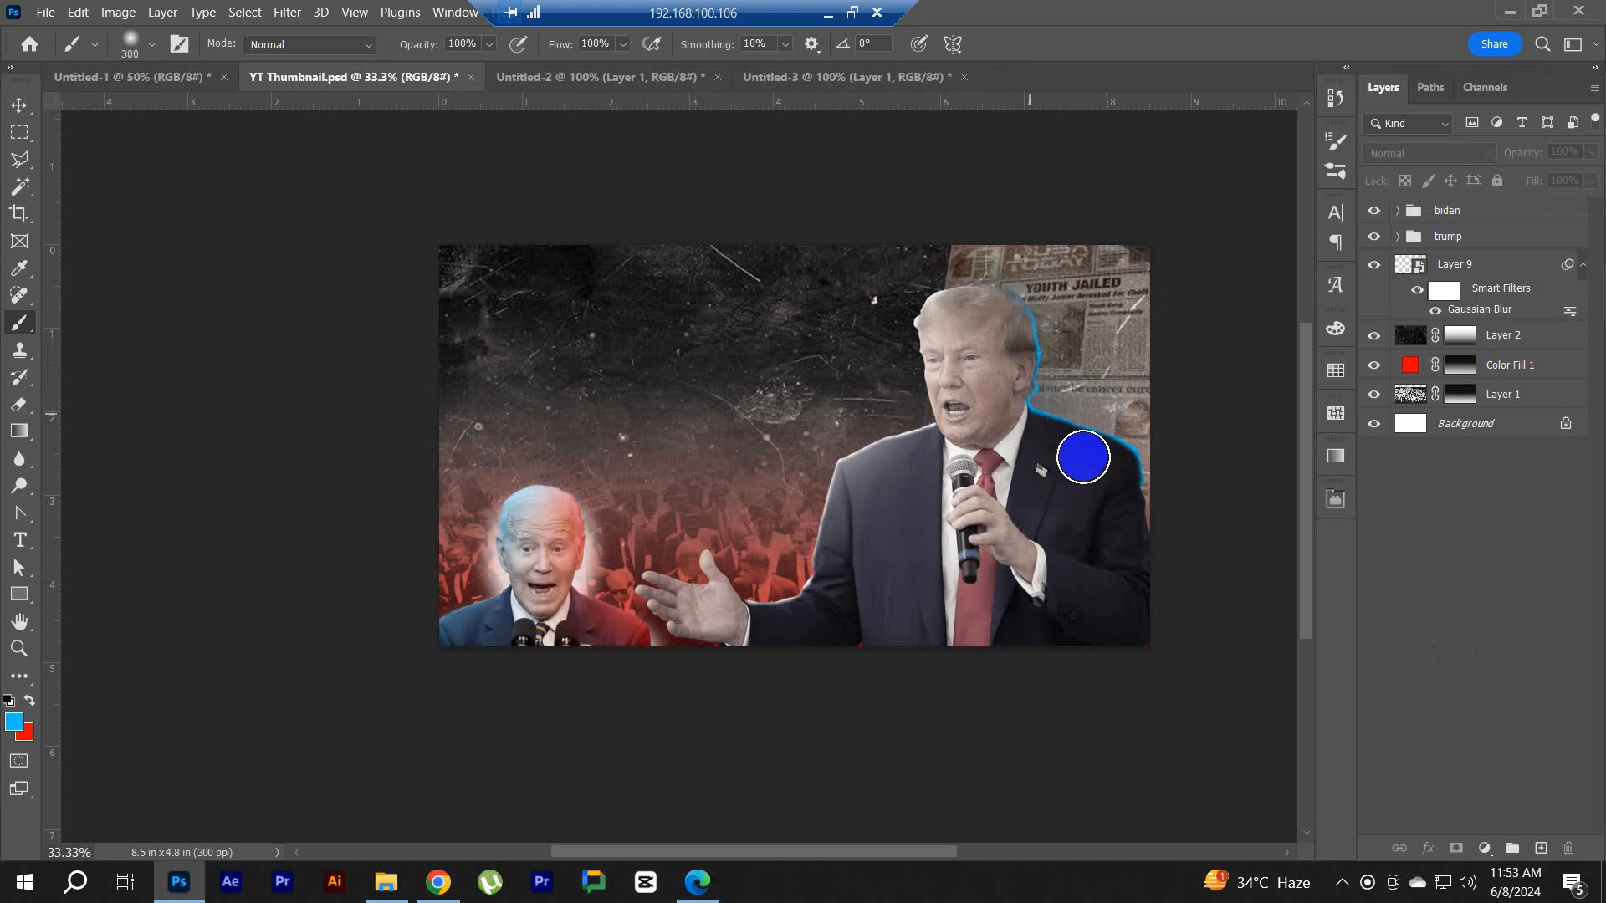
key("bracketleft")
key("bracketleft")
Step: Open the Camera Raw Filter on the Trump cut-out (Layer 4) and set Texture to +33 and Clarity to +24
left_click(1459, 236)
left_click(1397, 236)
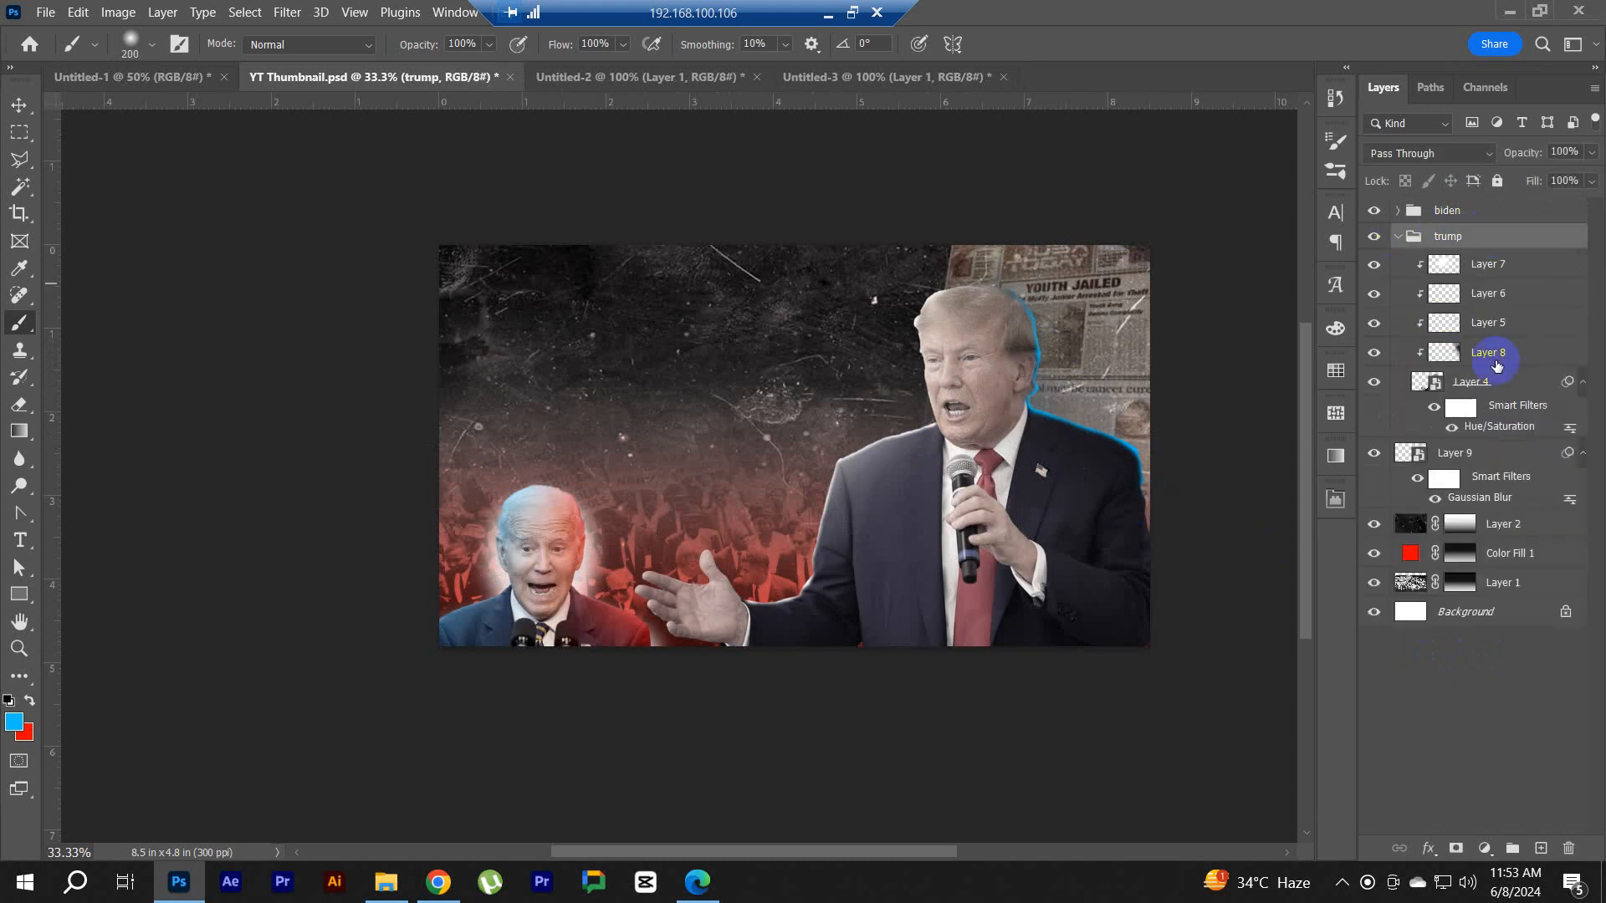
left_click(1488, 414)
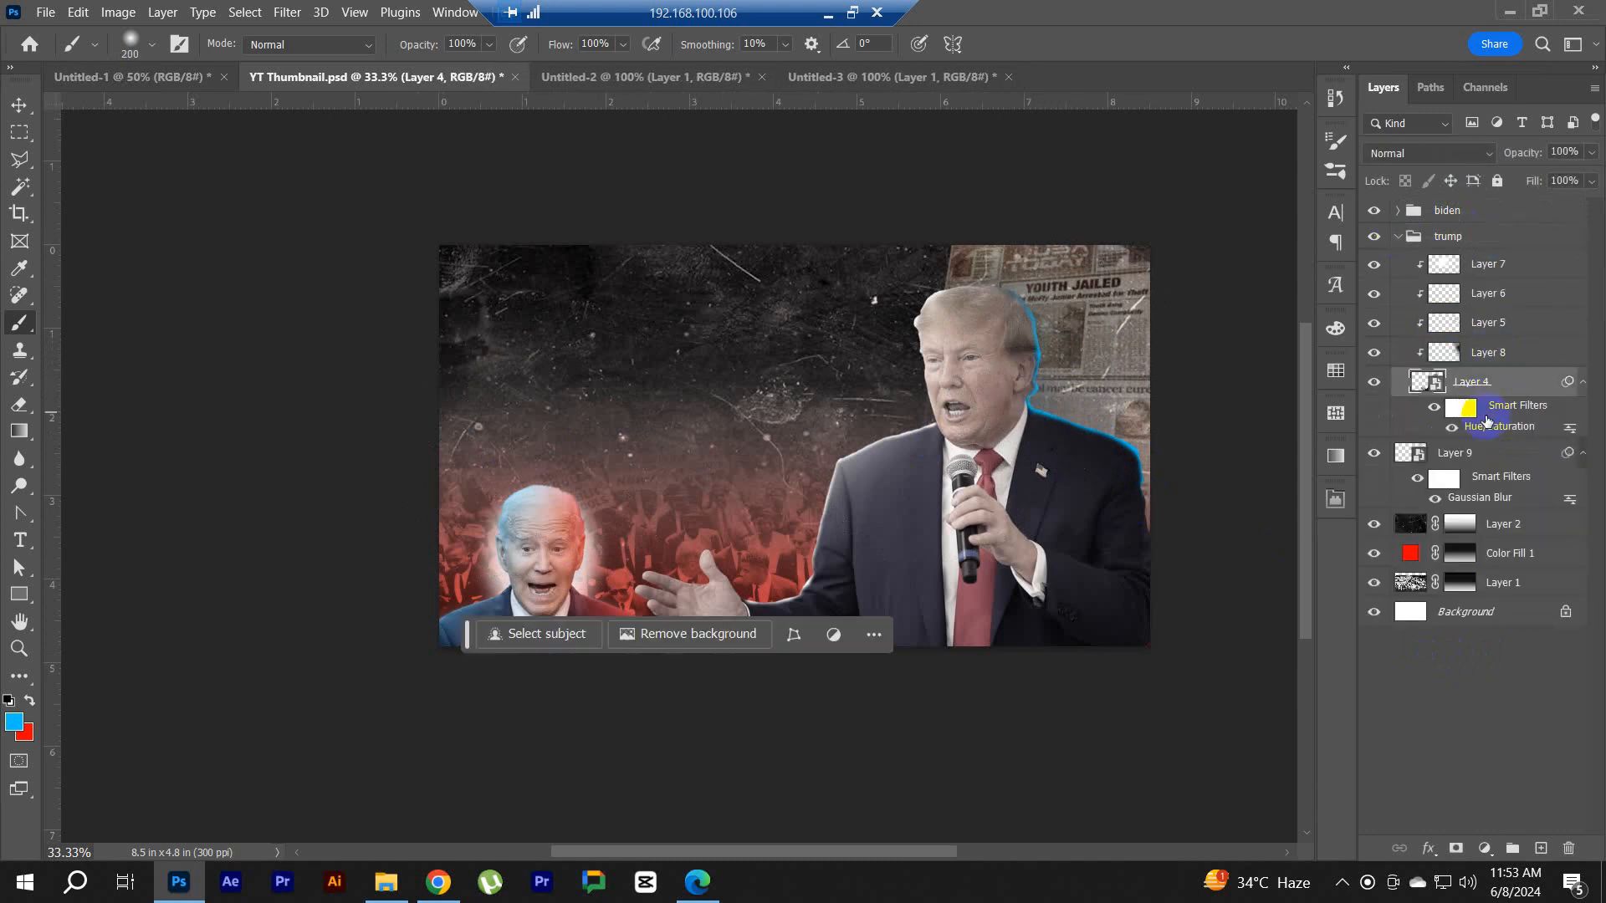
left_click(289, 10)
left_click(338, 154)
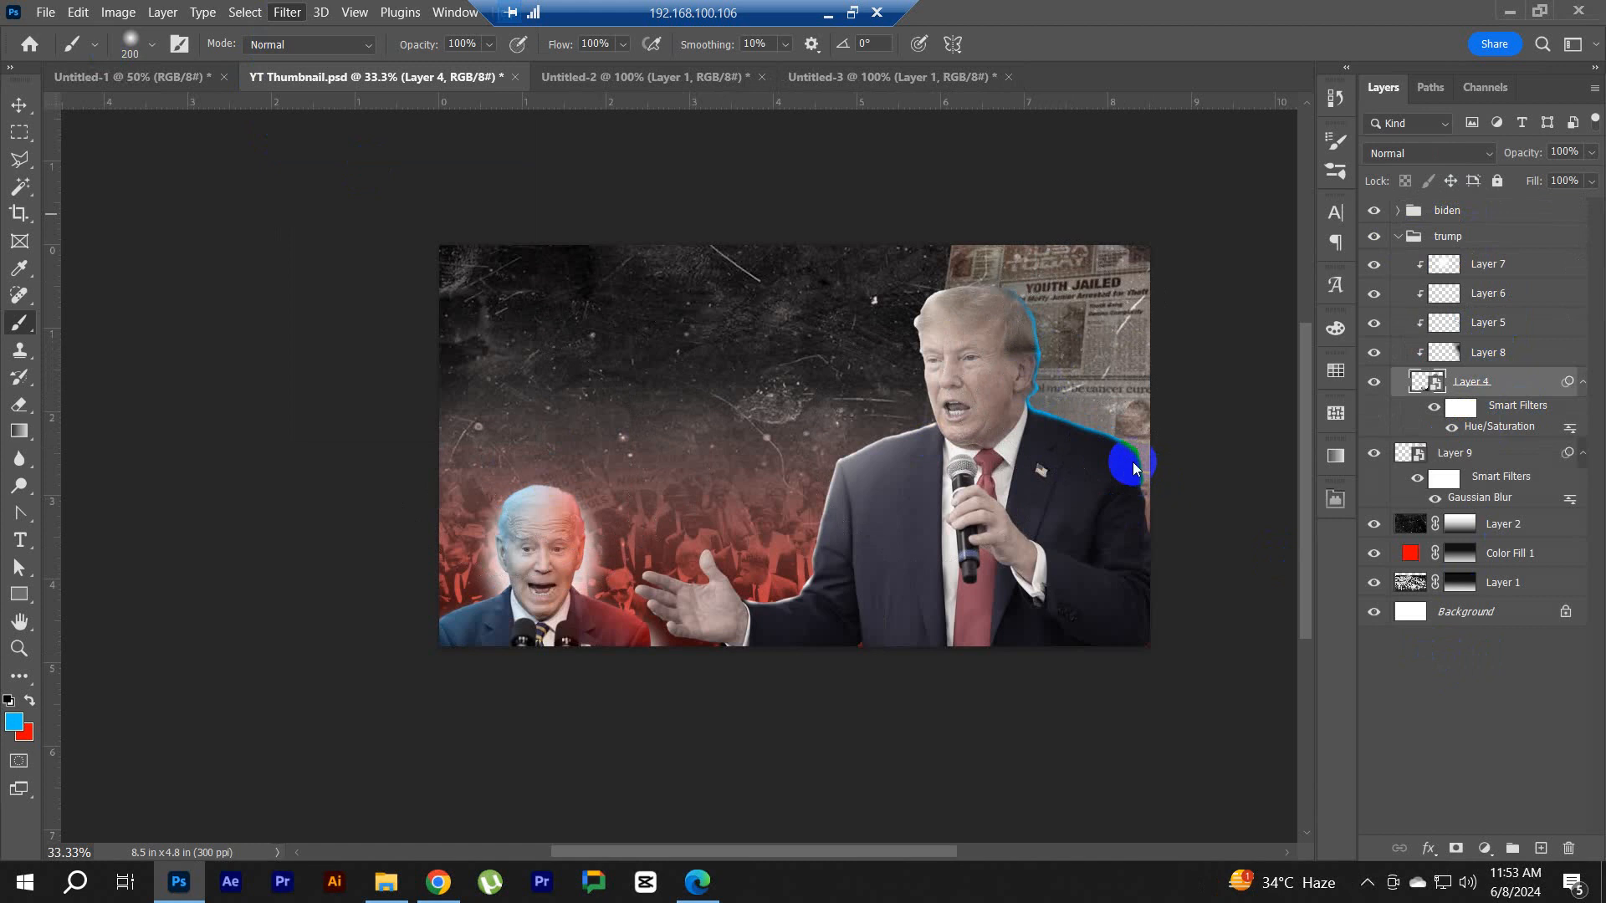
mouse_move(1133, 469)
left_mouse_down()
mouse_move(1158, 436)
mouse_move(1157, 369)
left_mouse_up()
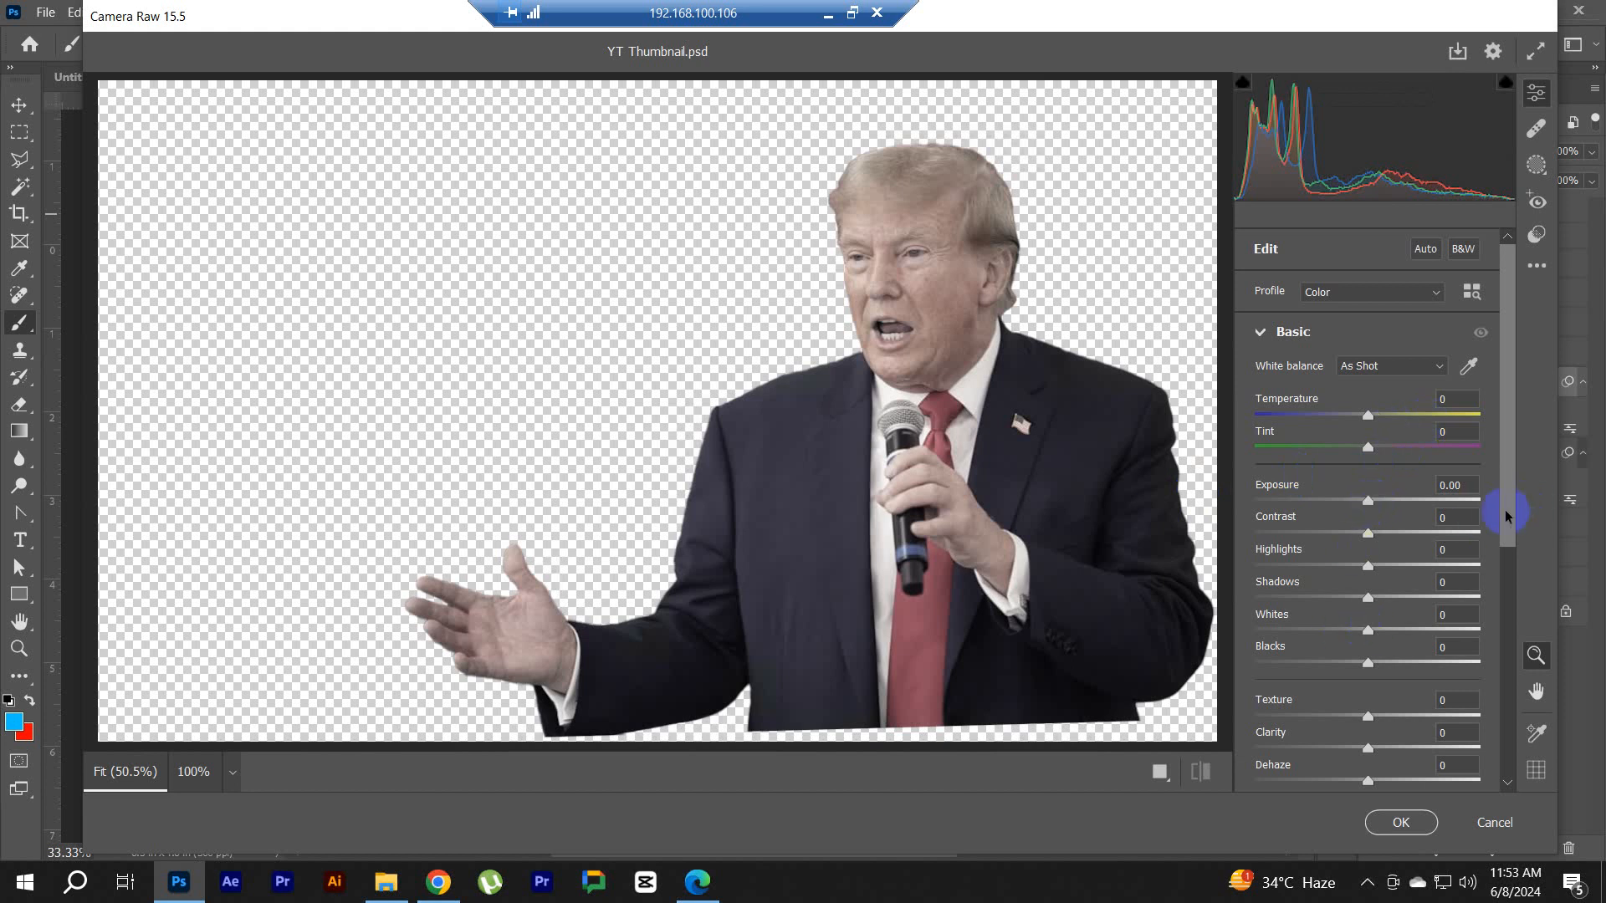
left_click_drag(1511, 529, 1487, 614)
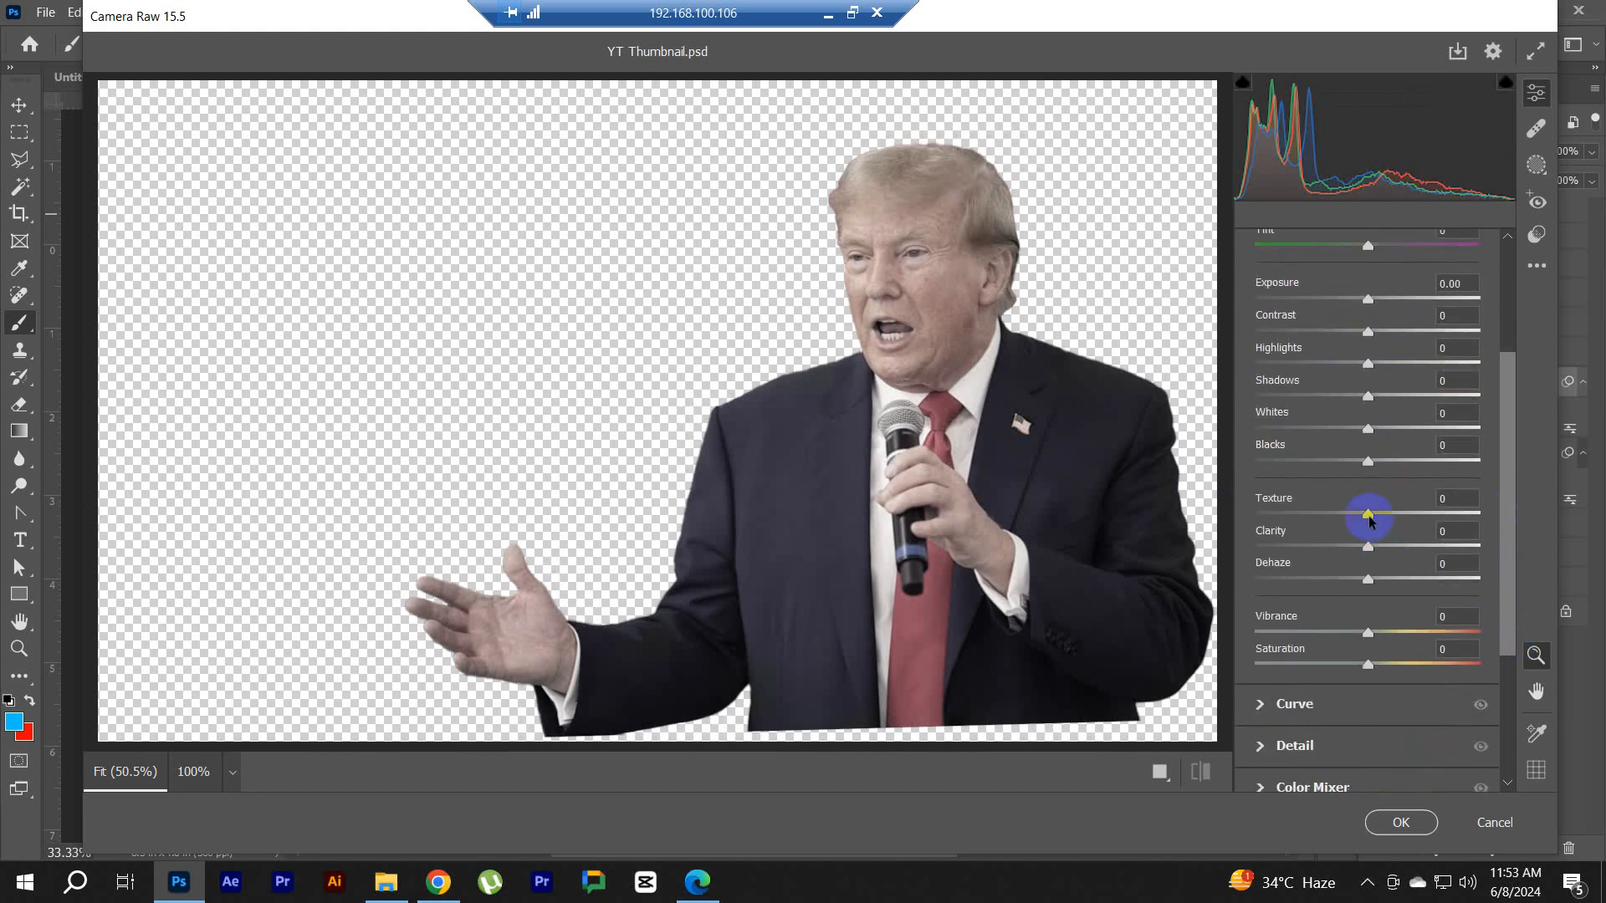
left_click_drag(1369, 521, 1400, 515)
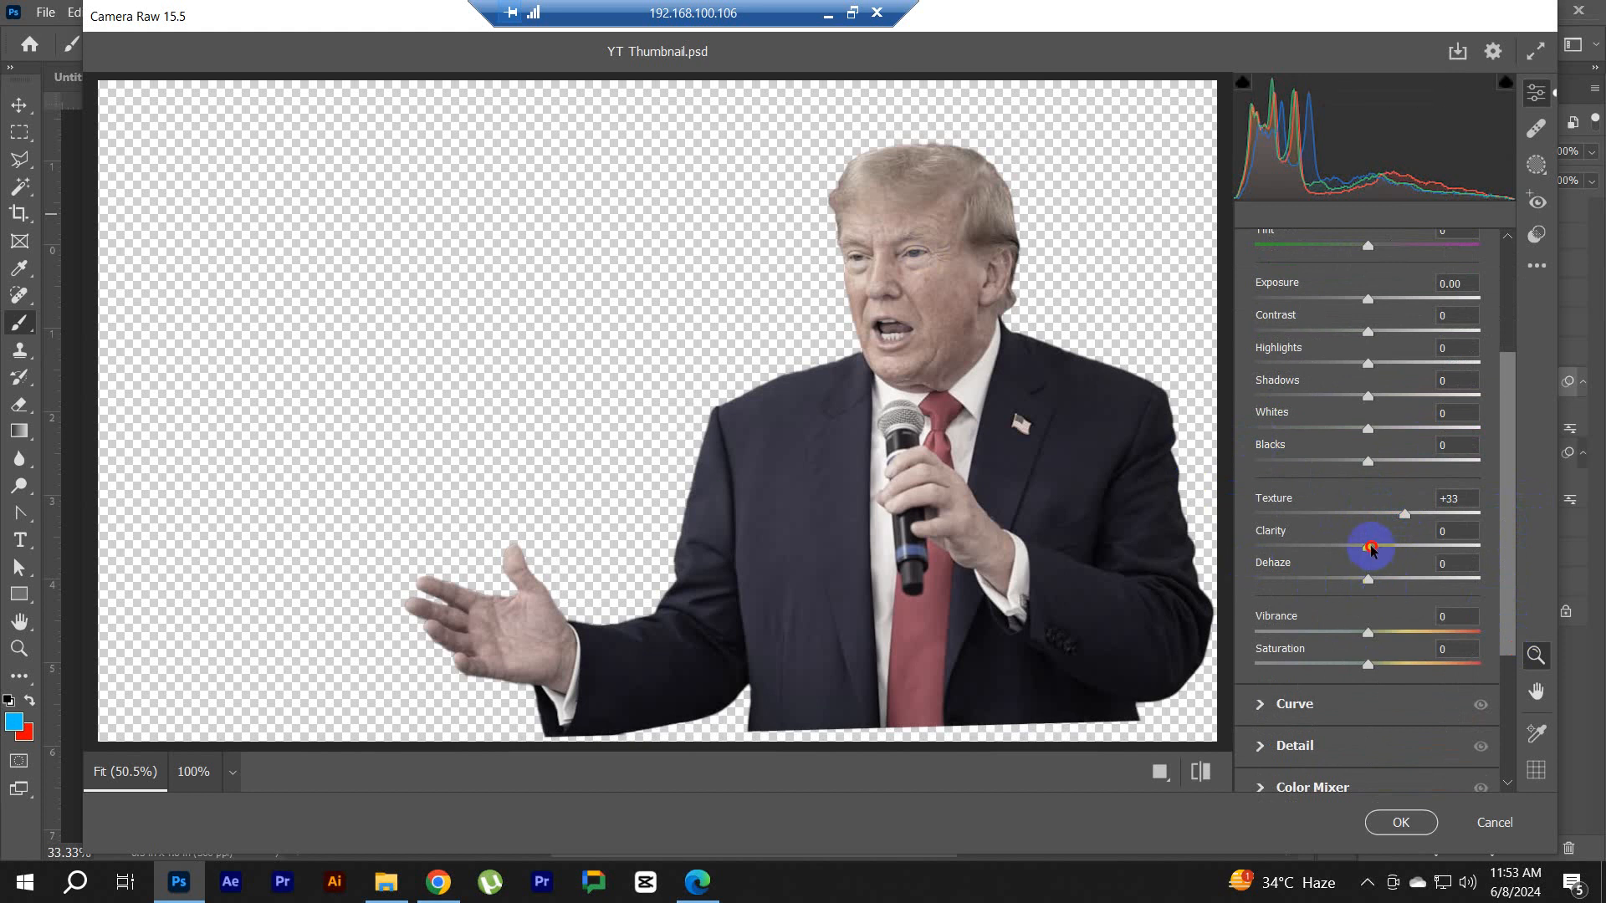
left_click_drag(1370, 548, 1398, 550)
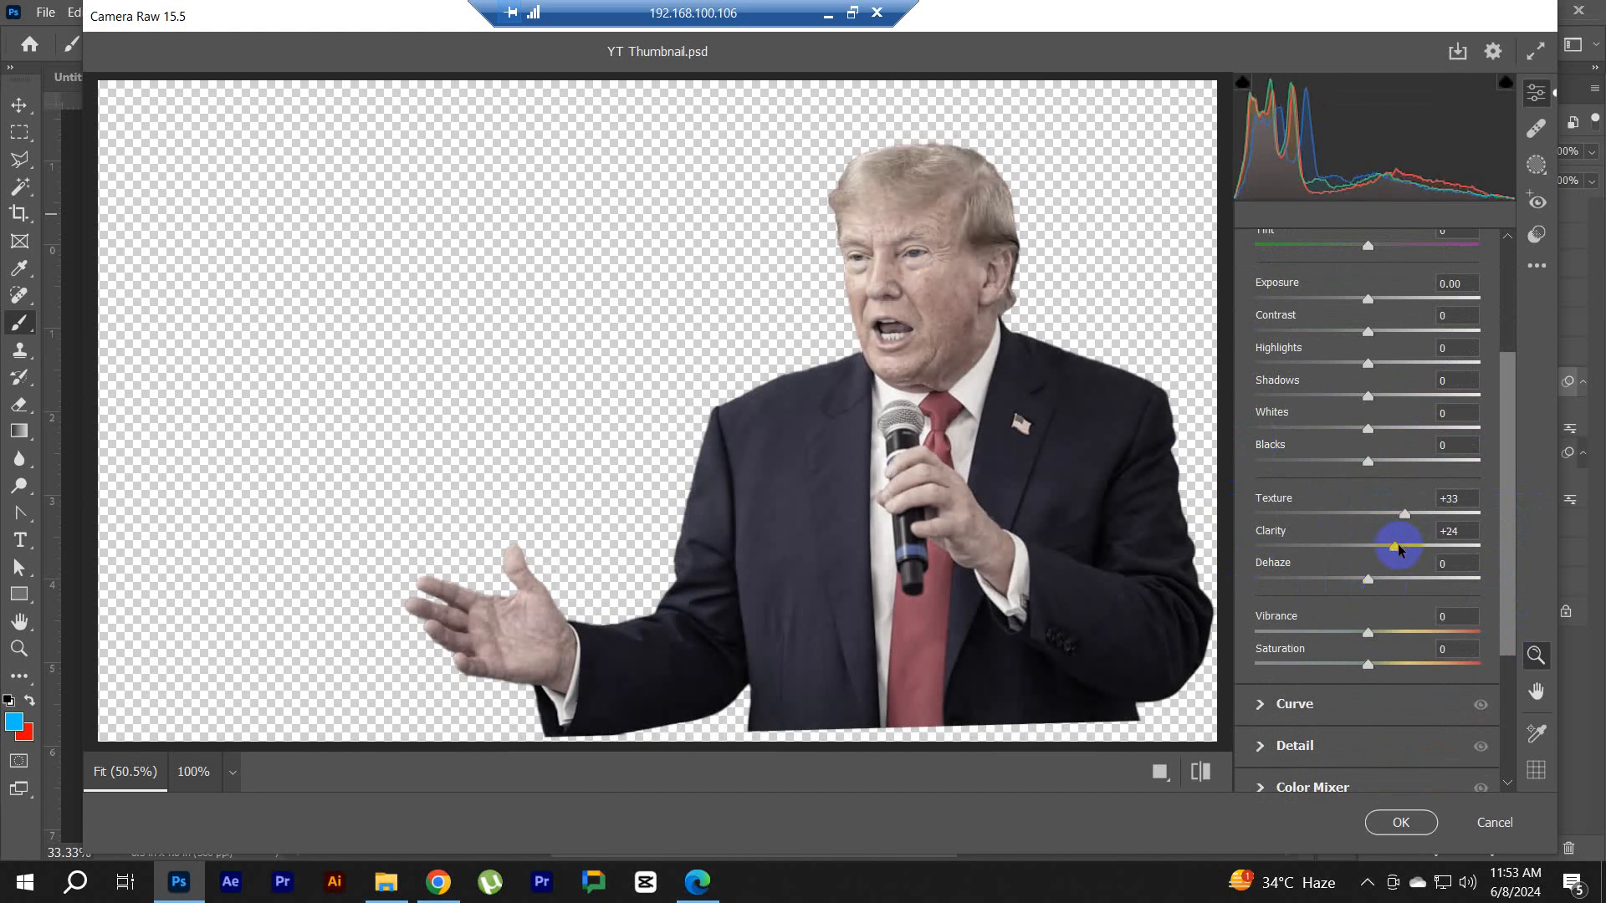
Step: Set the Trump cut-out's Exposure to +0.25, Vibrance to +74 and Saturation to +33 in Camera Raw
left_click_drag(1507, 477, 1508, 530)
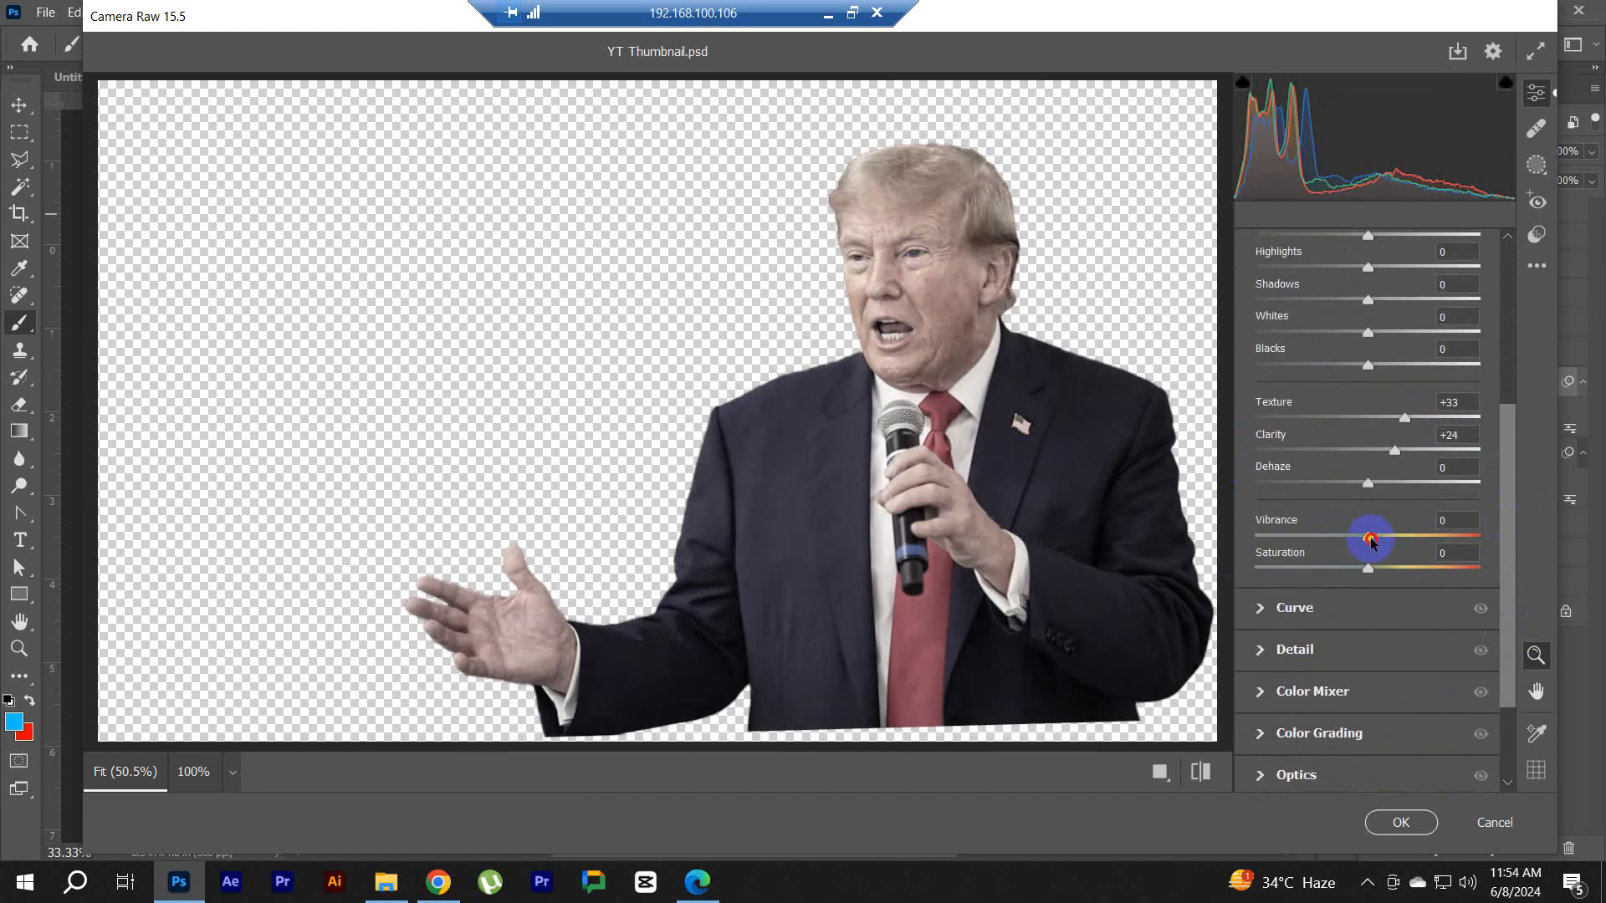
left_click_drag(1370, 541, 1469, 540)
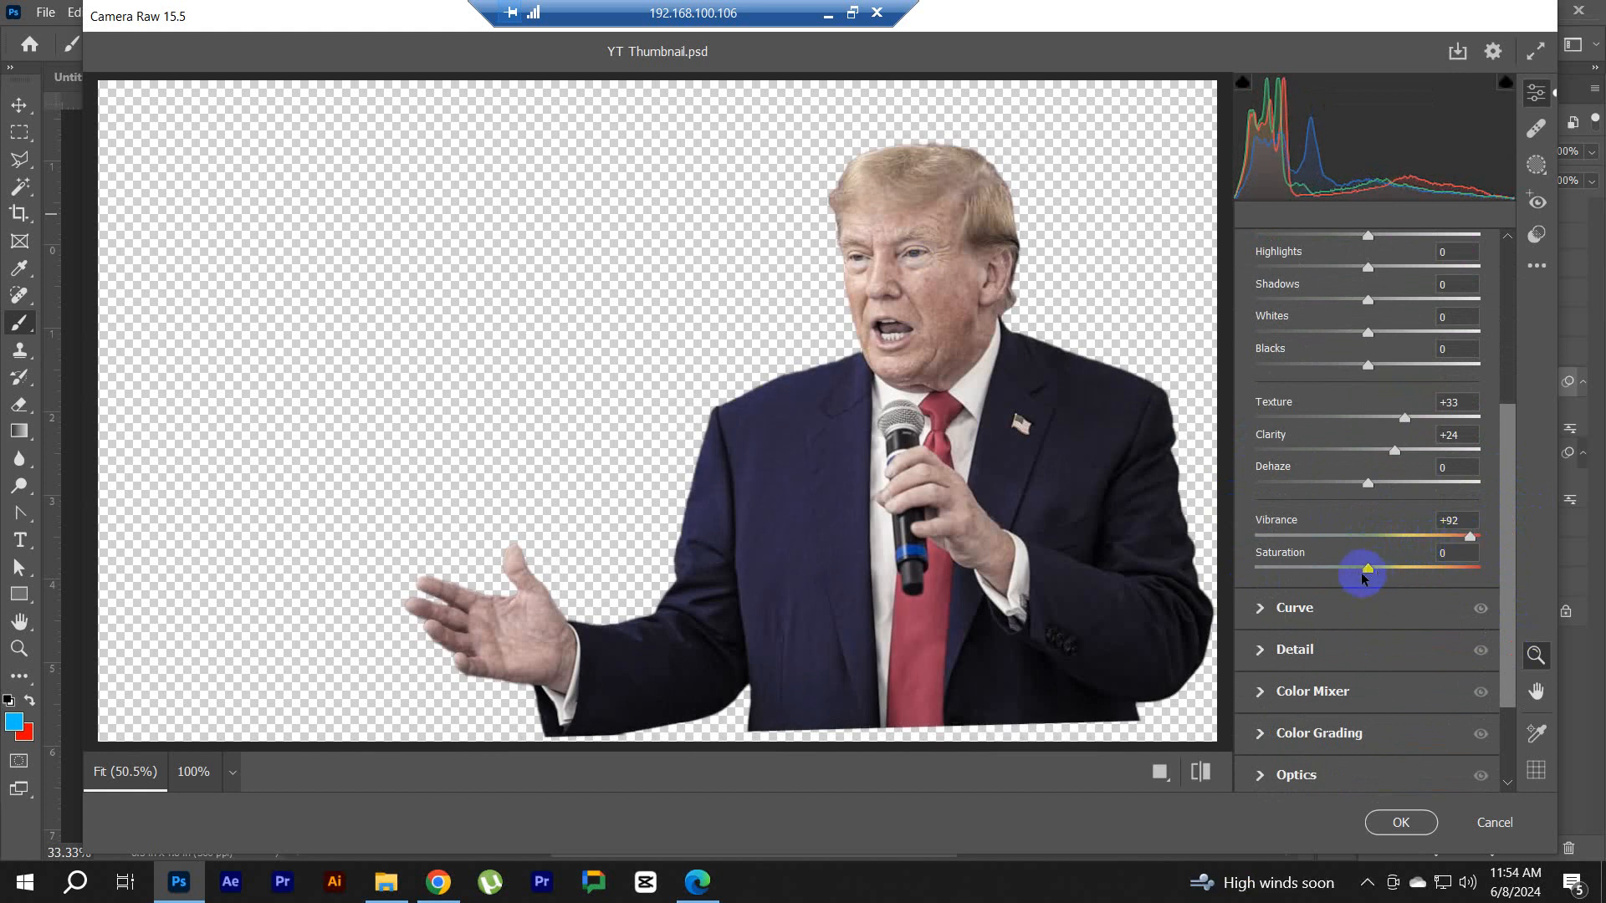
left_click_drag(1376, 571, 1464, 536)
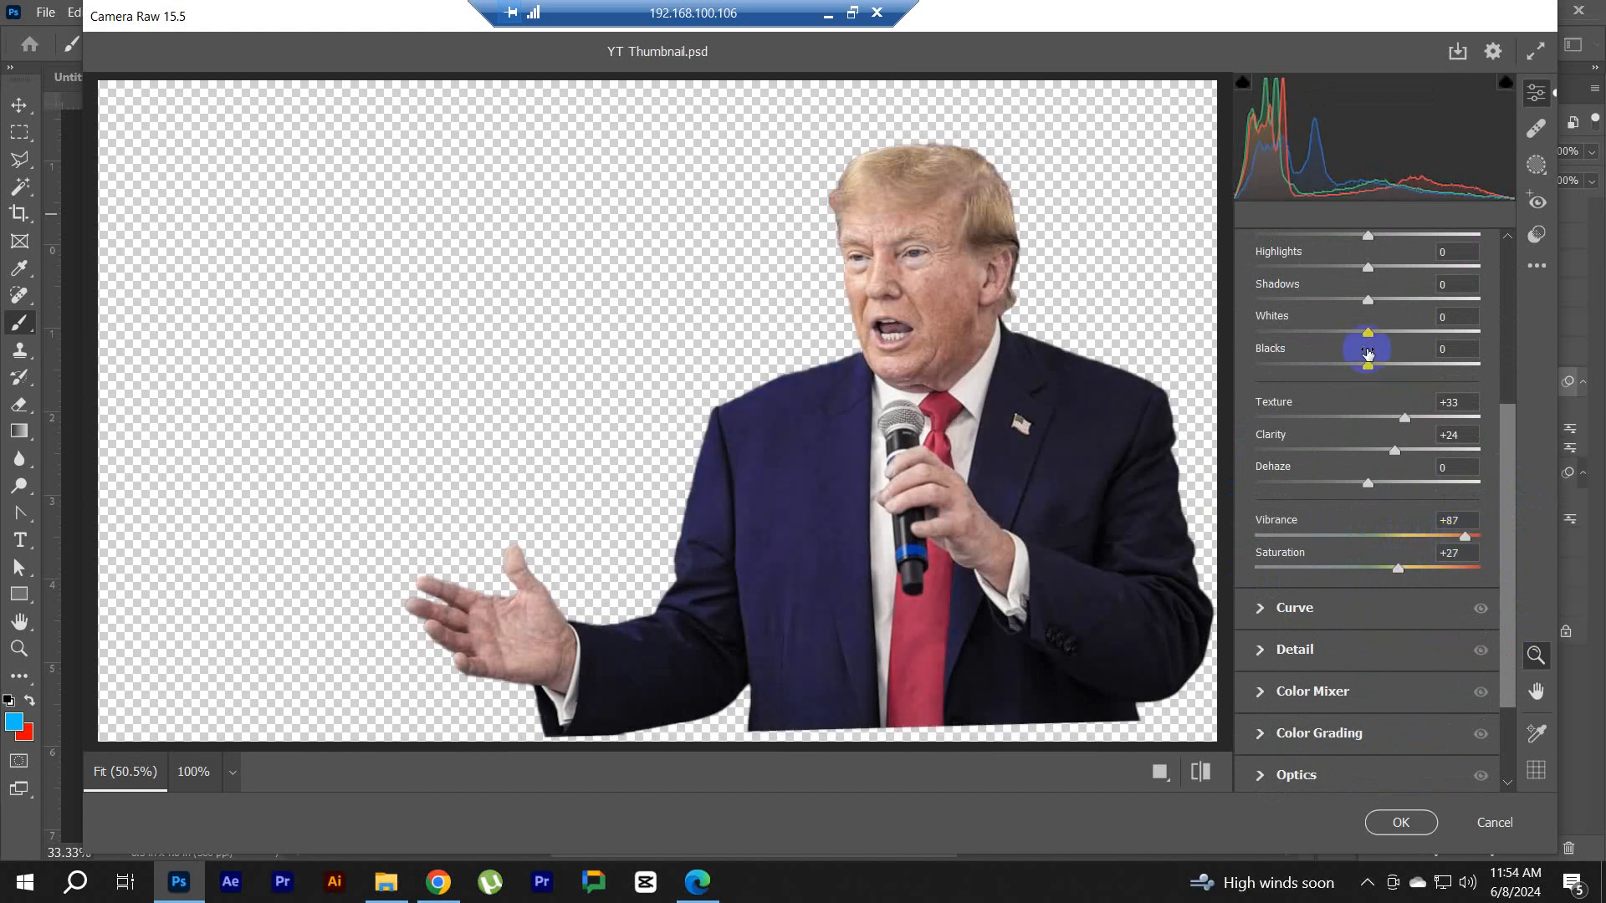
left_click_drag(1503, 447, 1510, 316)
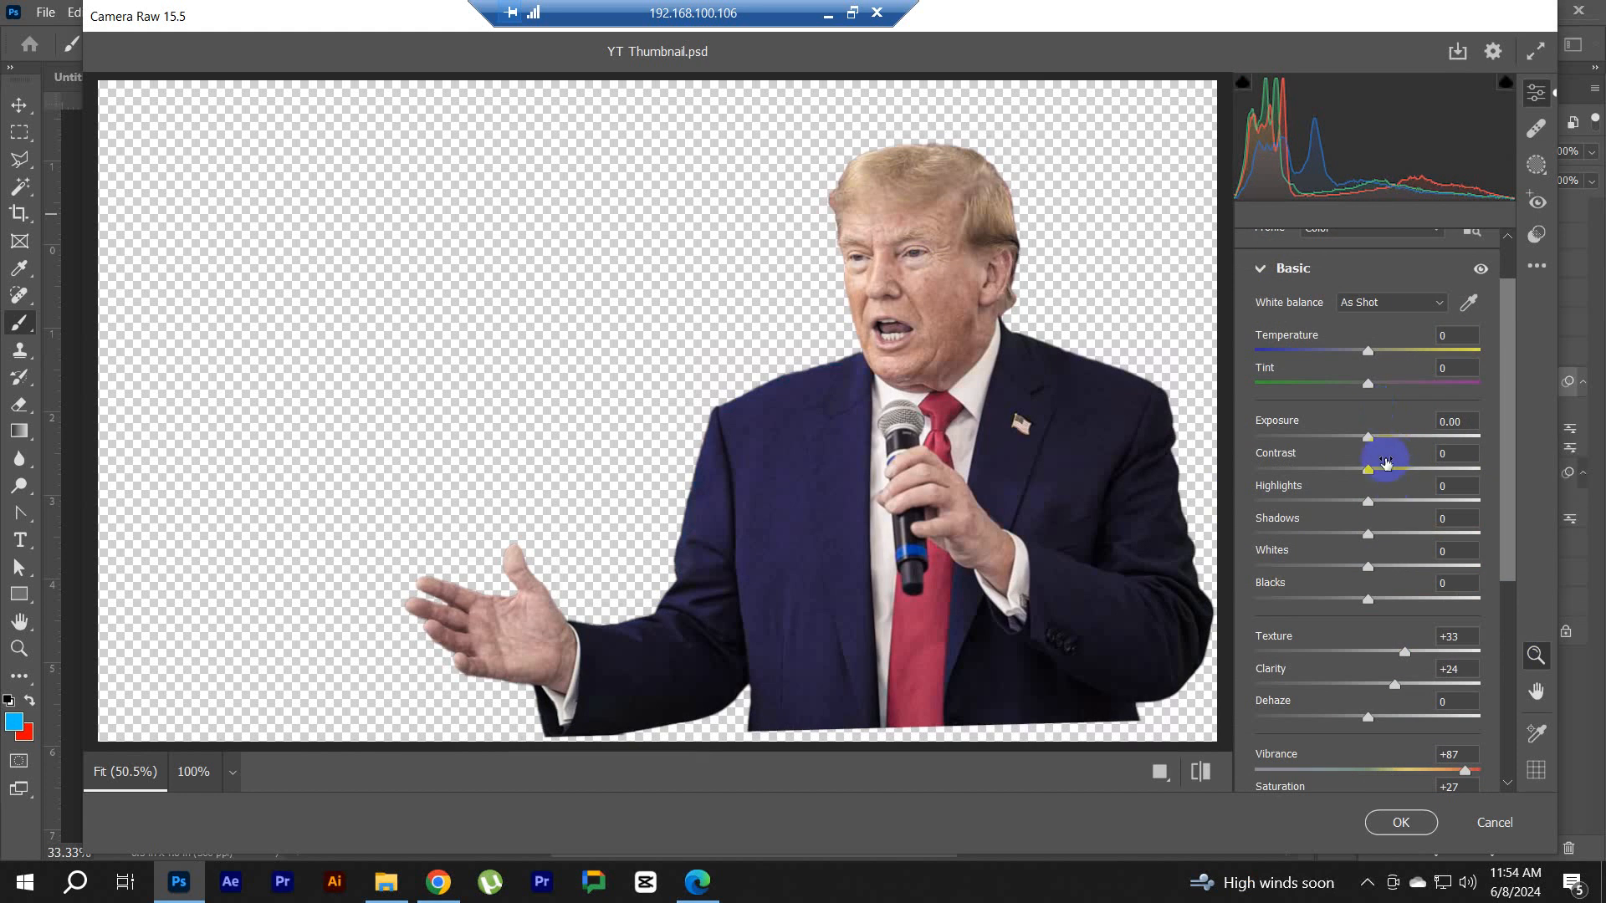
left_click_drag(1366, 438, 1372, 438)
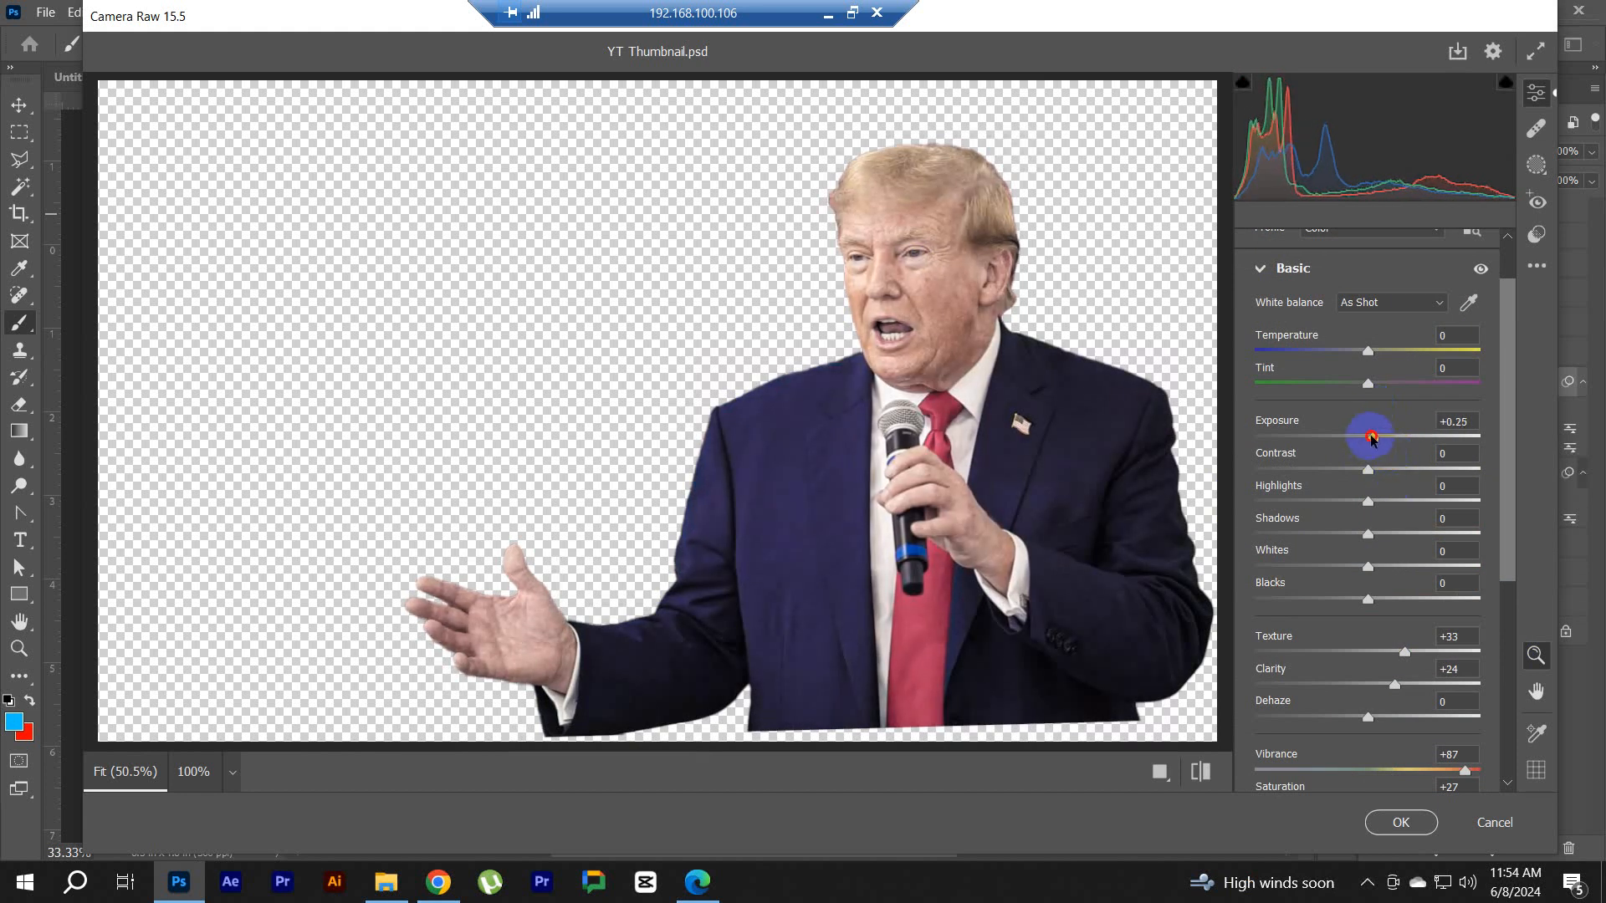
left_click_drag(1508, 410, 1530, 584)
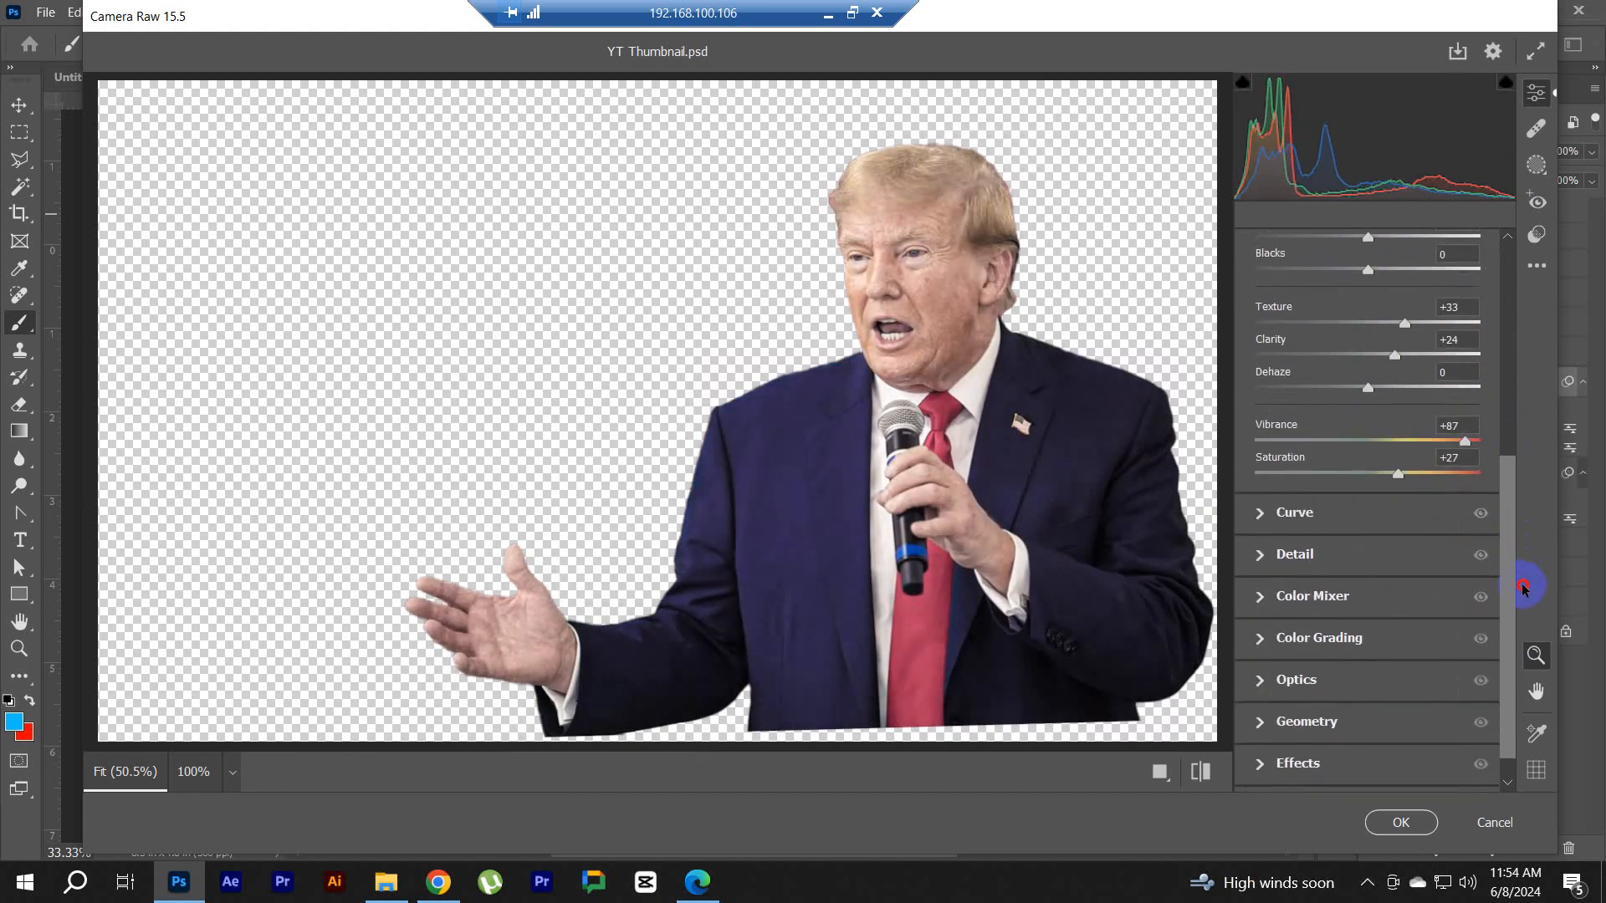
left_click_drag(1455, 449, 1449, 440)
mouse_move(1397, 473)
left_mouse_down()
mouse_move(1422, 469)
mouse_move(1370, 473)
mouse_move(1423, 483)
left_mouse_up()
scroll(1510, 577, "down", 1)
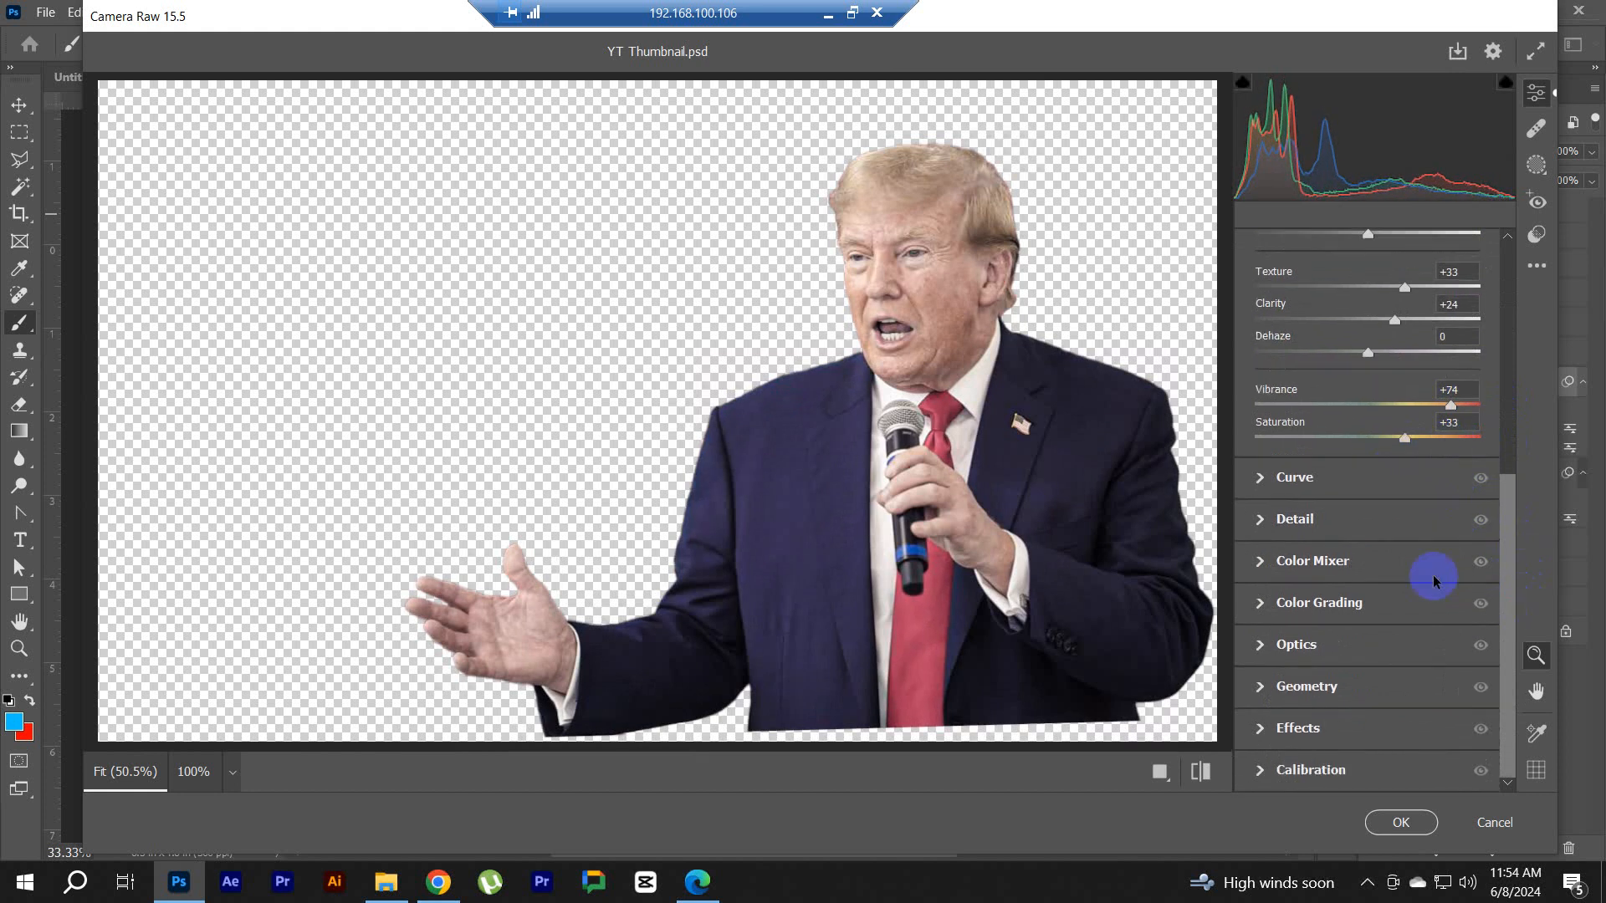
Step: Set Sharpening to 57, Noise Reduction to 16 and Color Noise Reduction to 59, apply the filter, and deselect the layer
left_click(1313, 538)
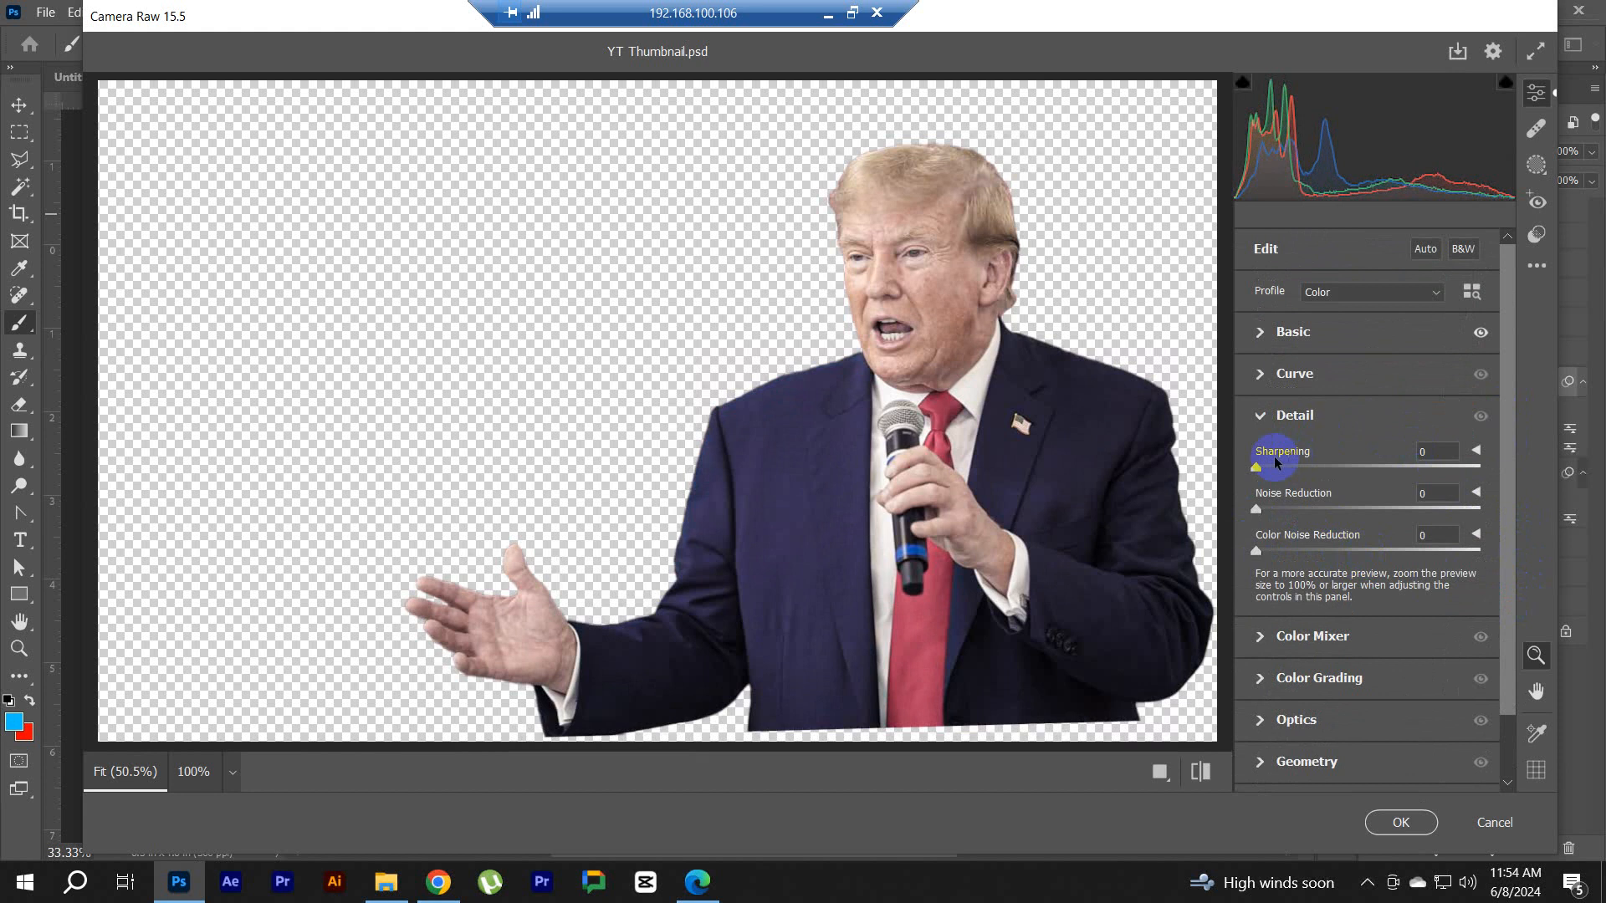
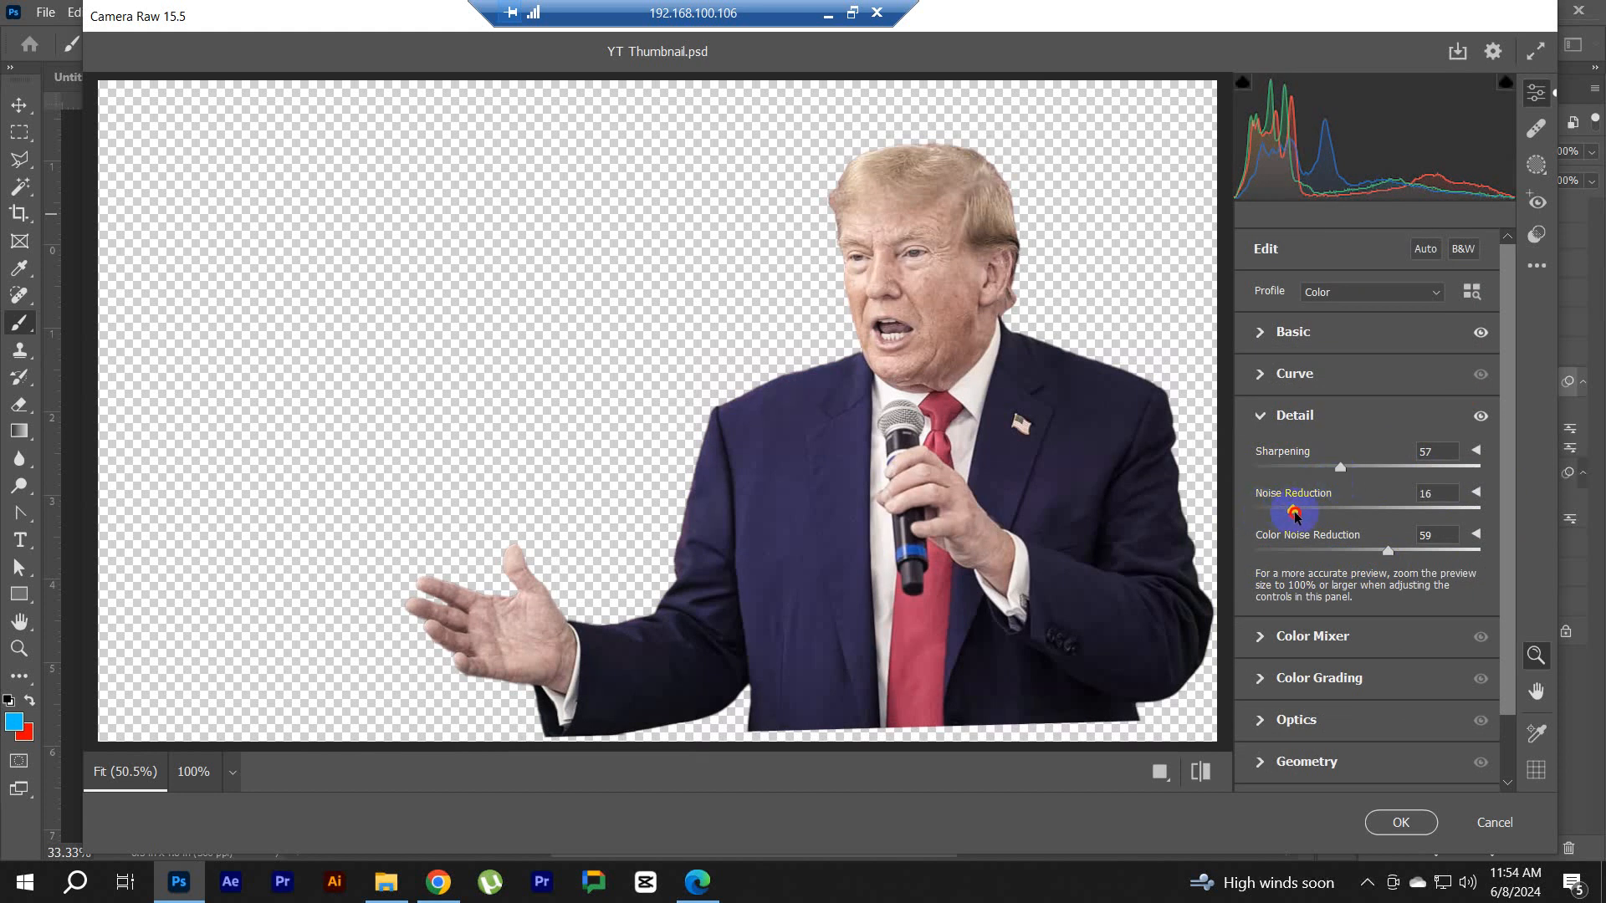
left_click(1399, 821)
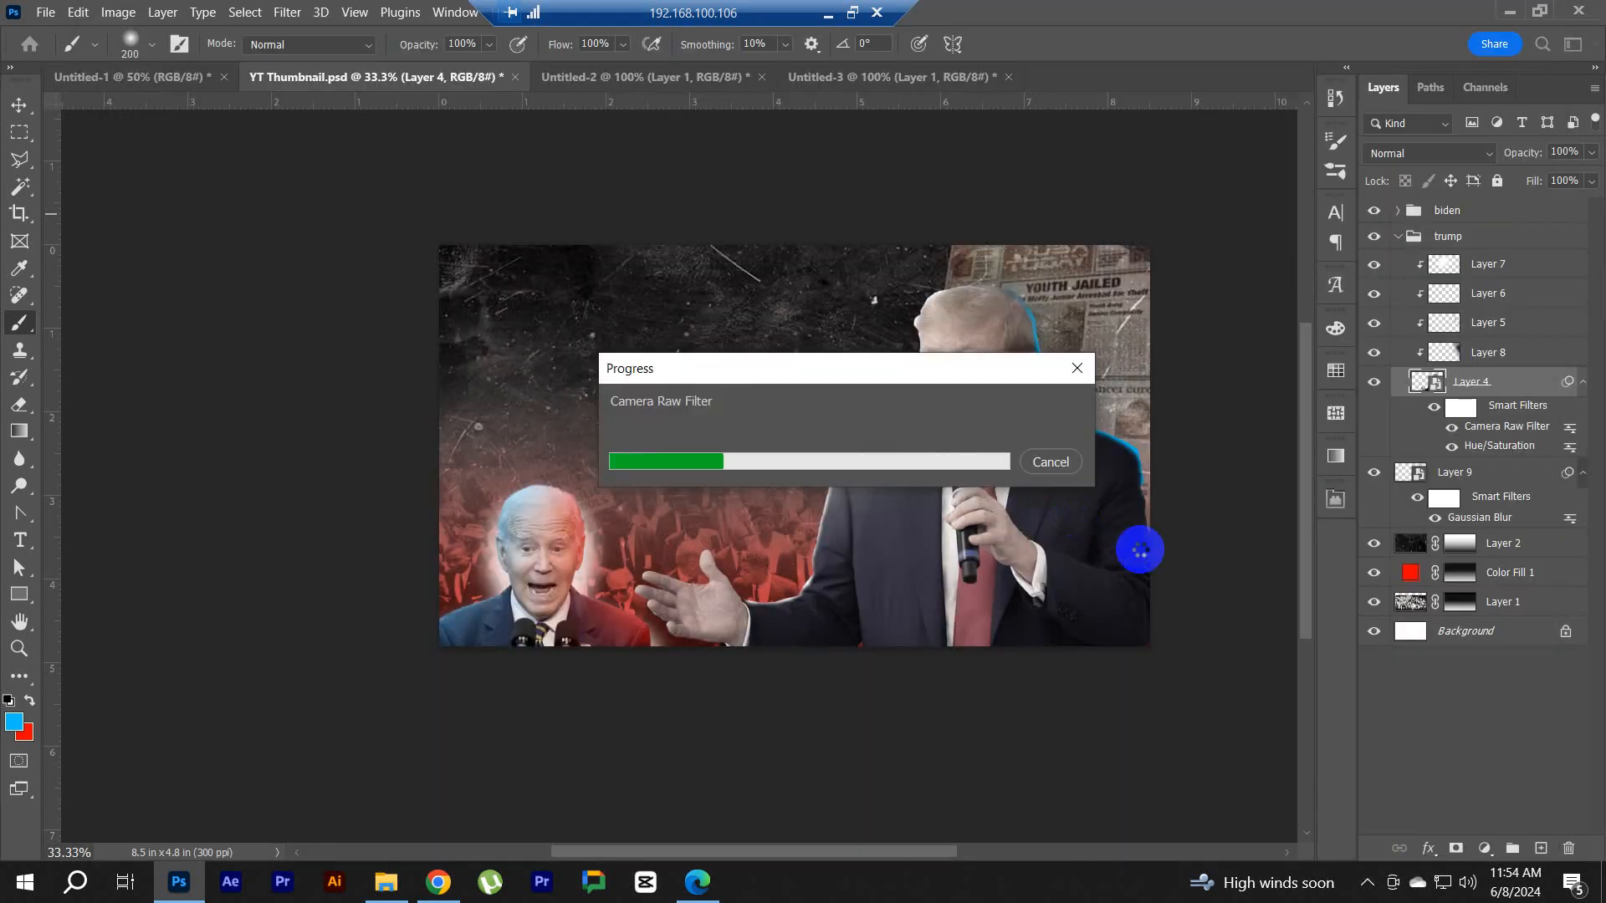
left_click(1432, 756)
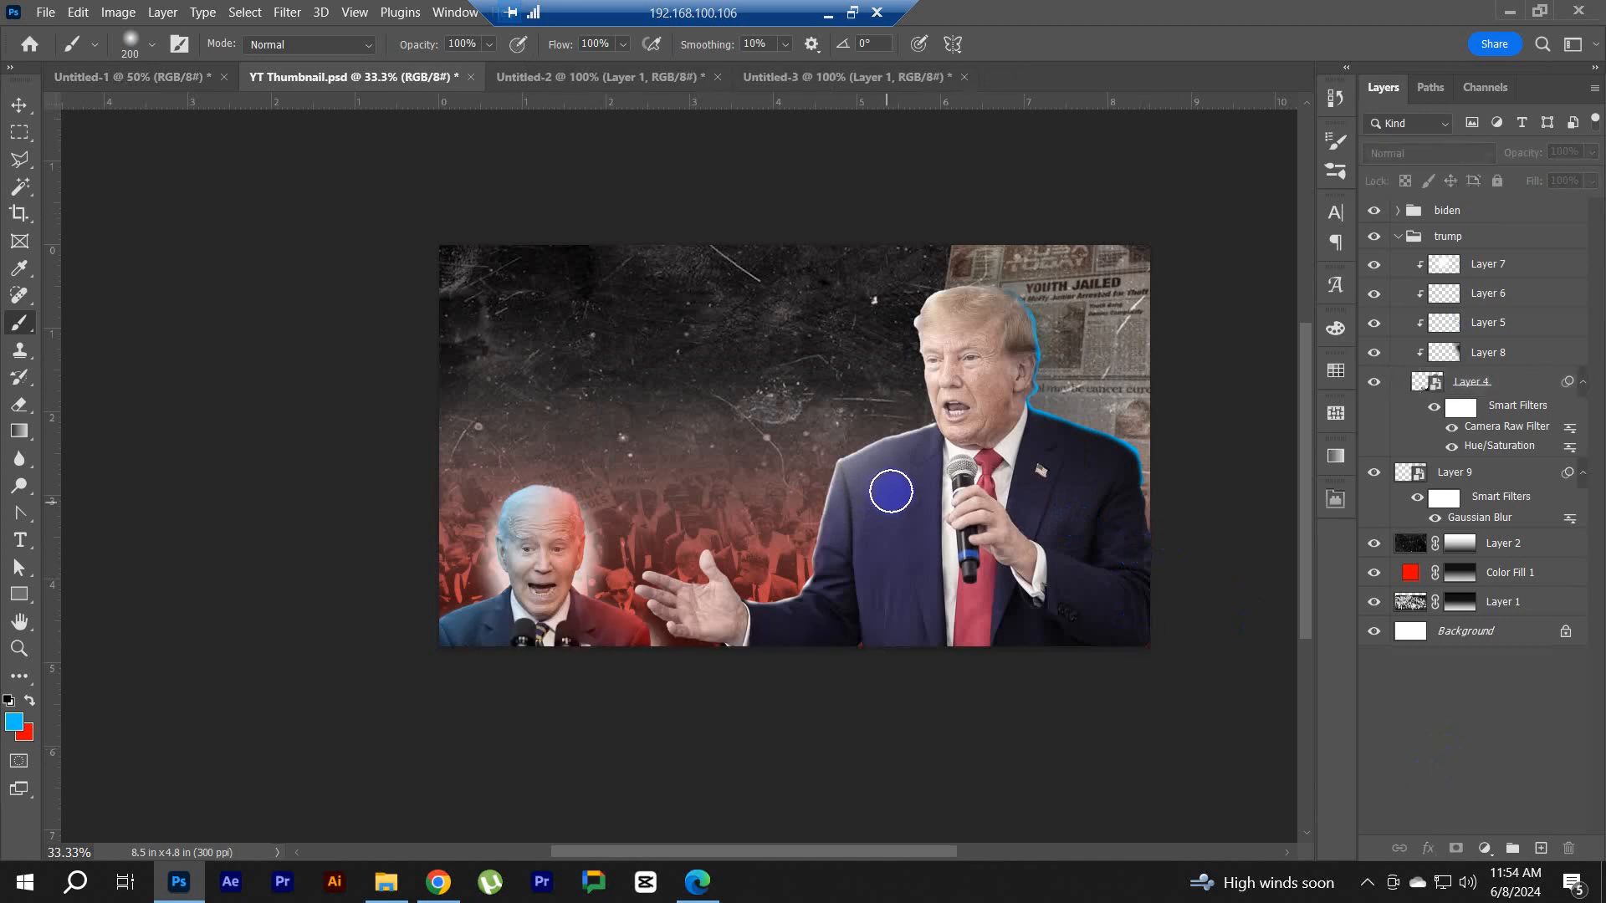
Step: Collapse the trump group and check the title design of the reference thumbnail in the Untitled-1 document
left_click(880, 443, "alt")
left_click(893, 532, "ctrl")
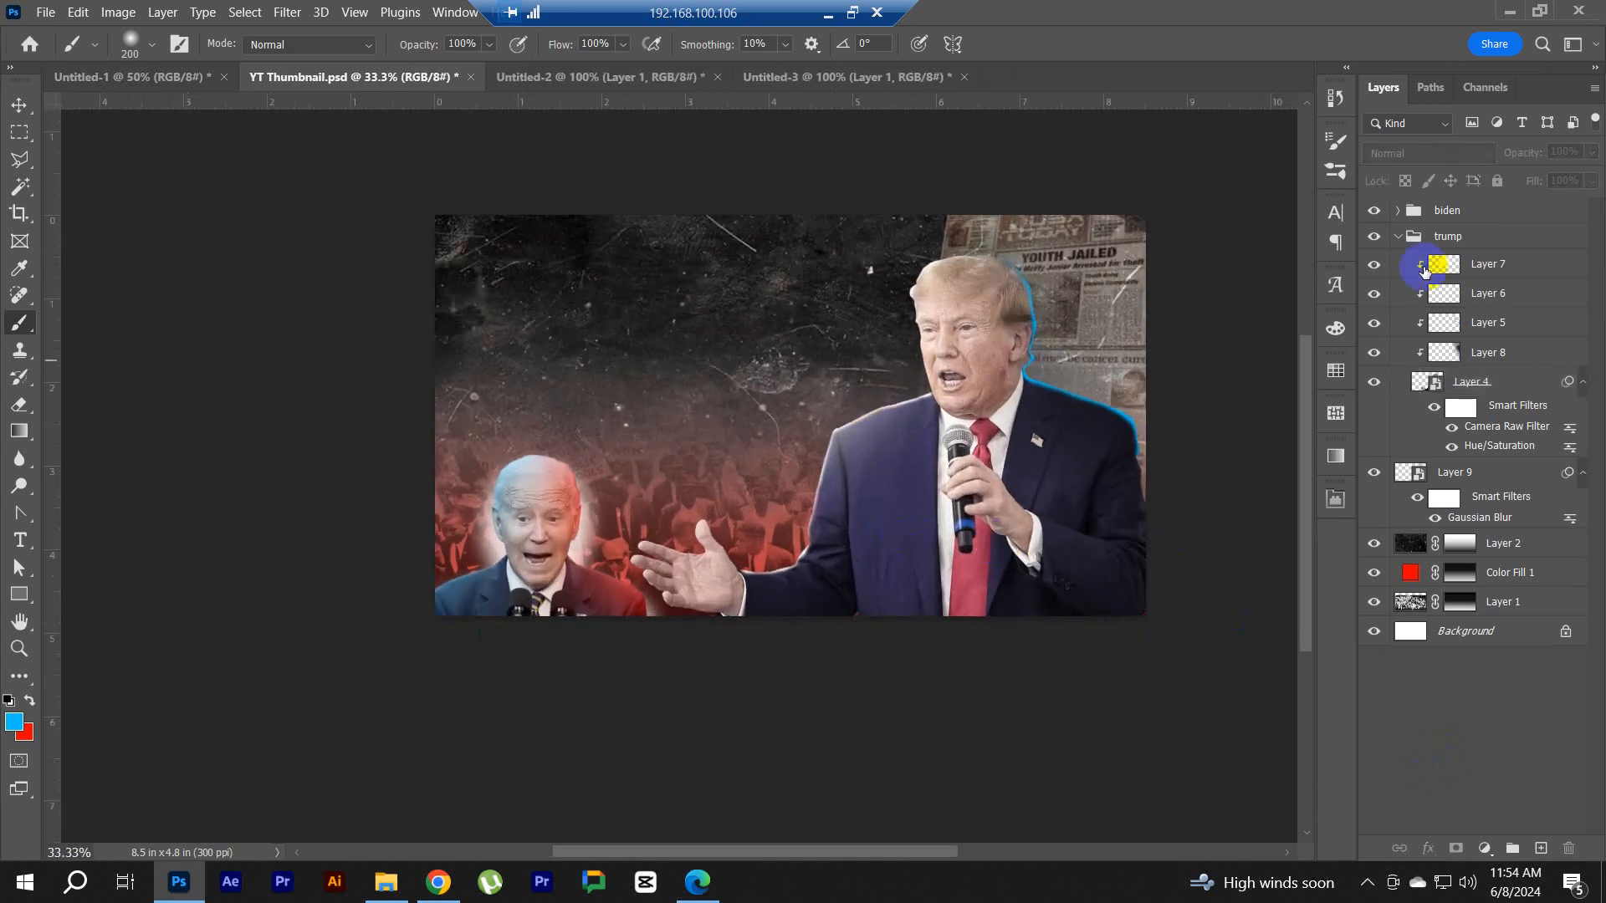
left_click(1399, 237)
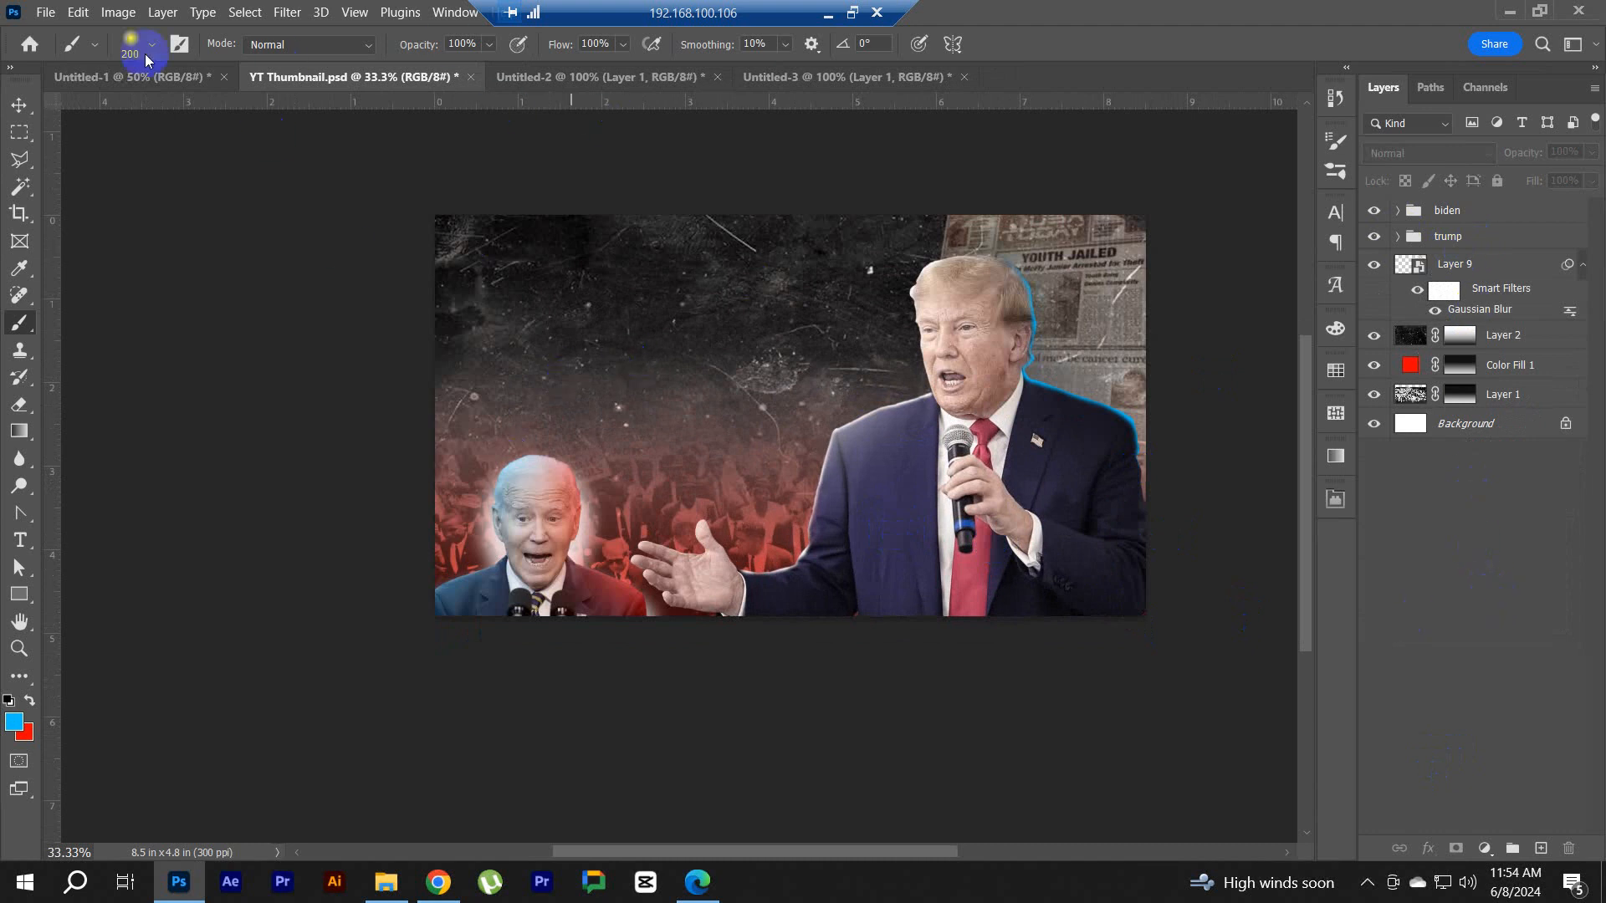
left_click(132, 76)
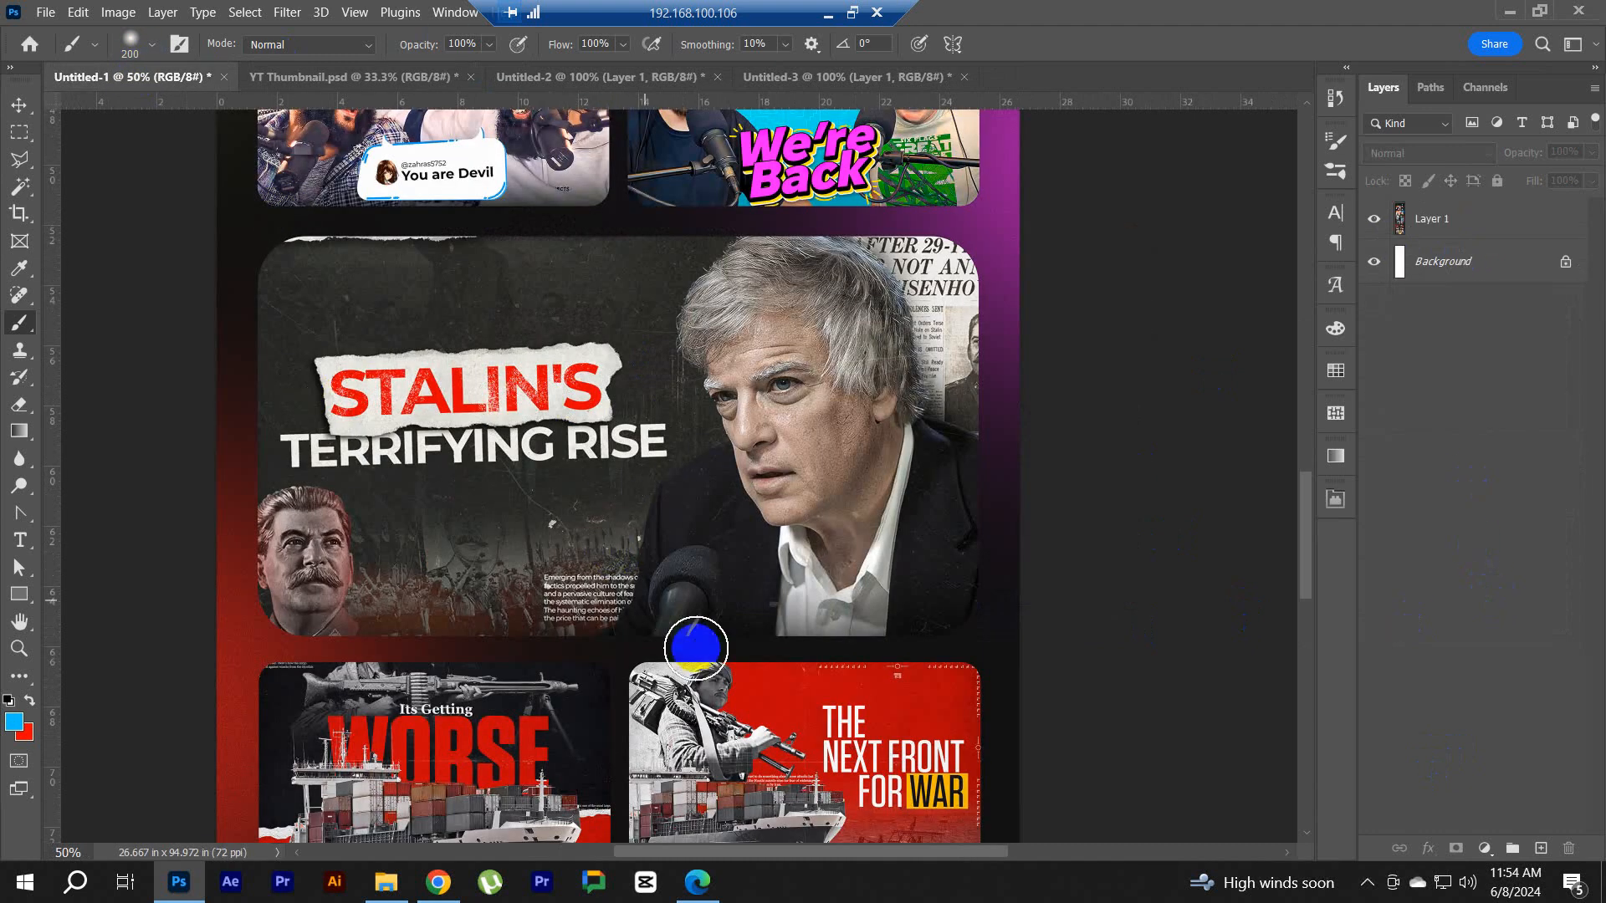
left_click(351, 77)
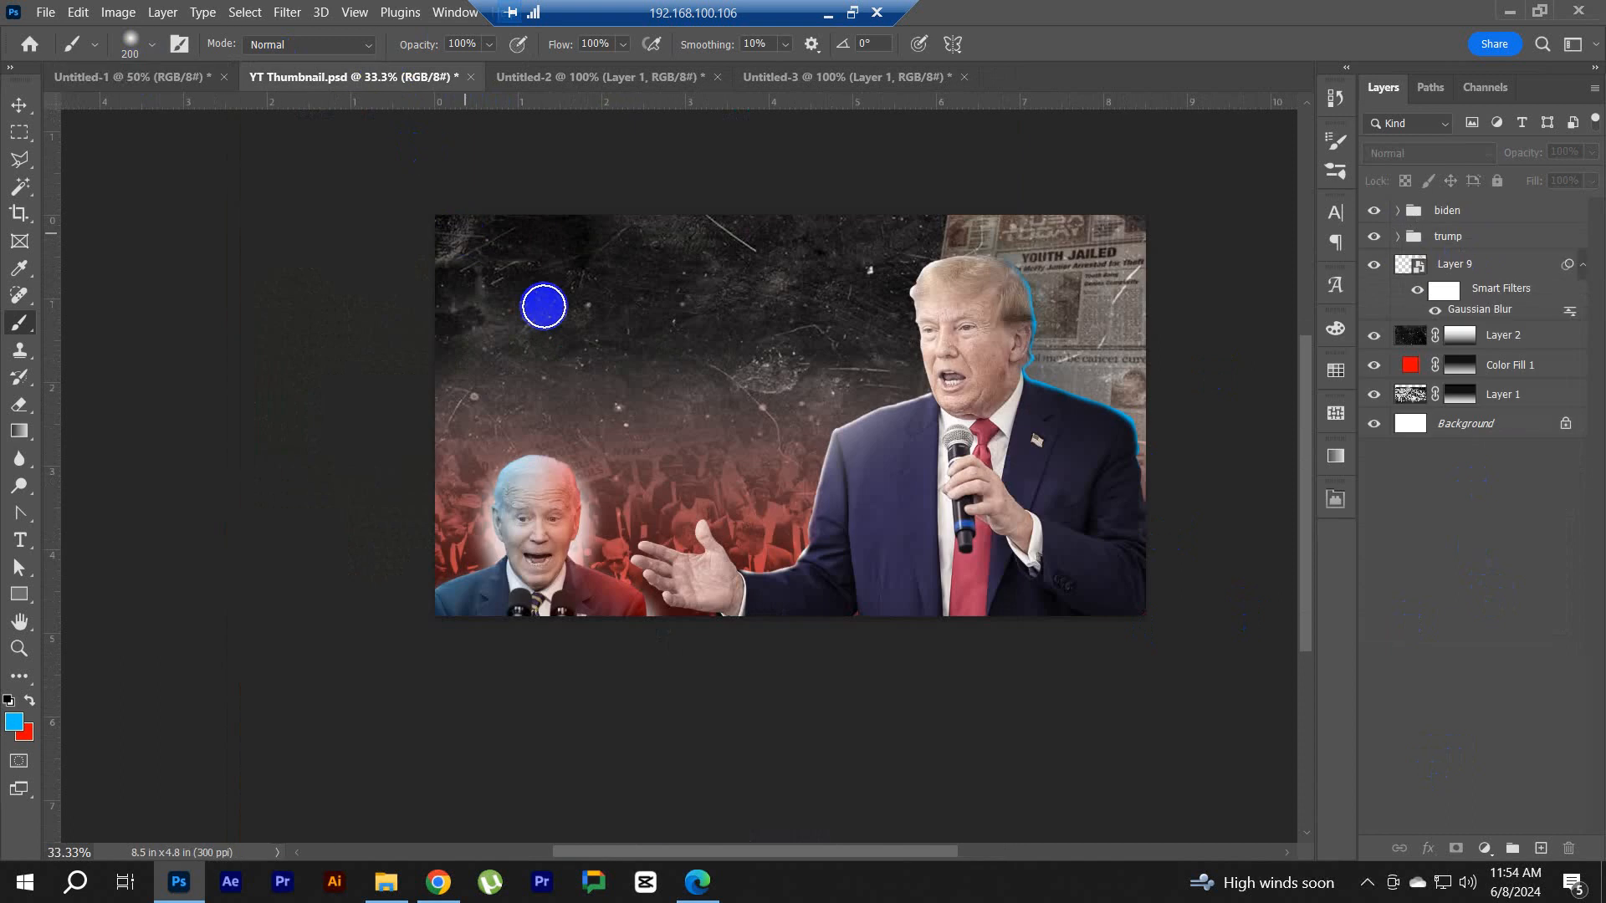
Step: Switch to Chrome, search Google Images for "paper texture shape", and preview the torn paper scraps image
left_click(438, 882)
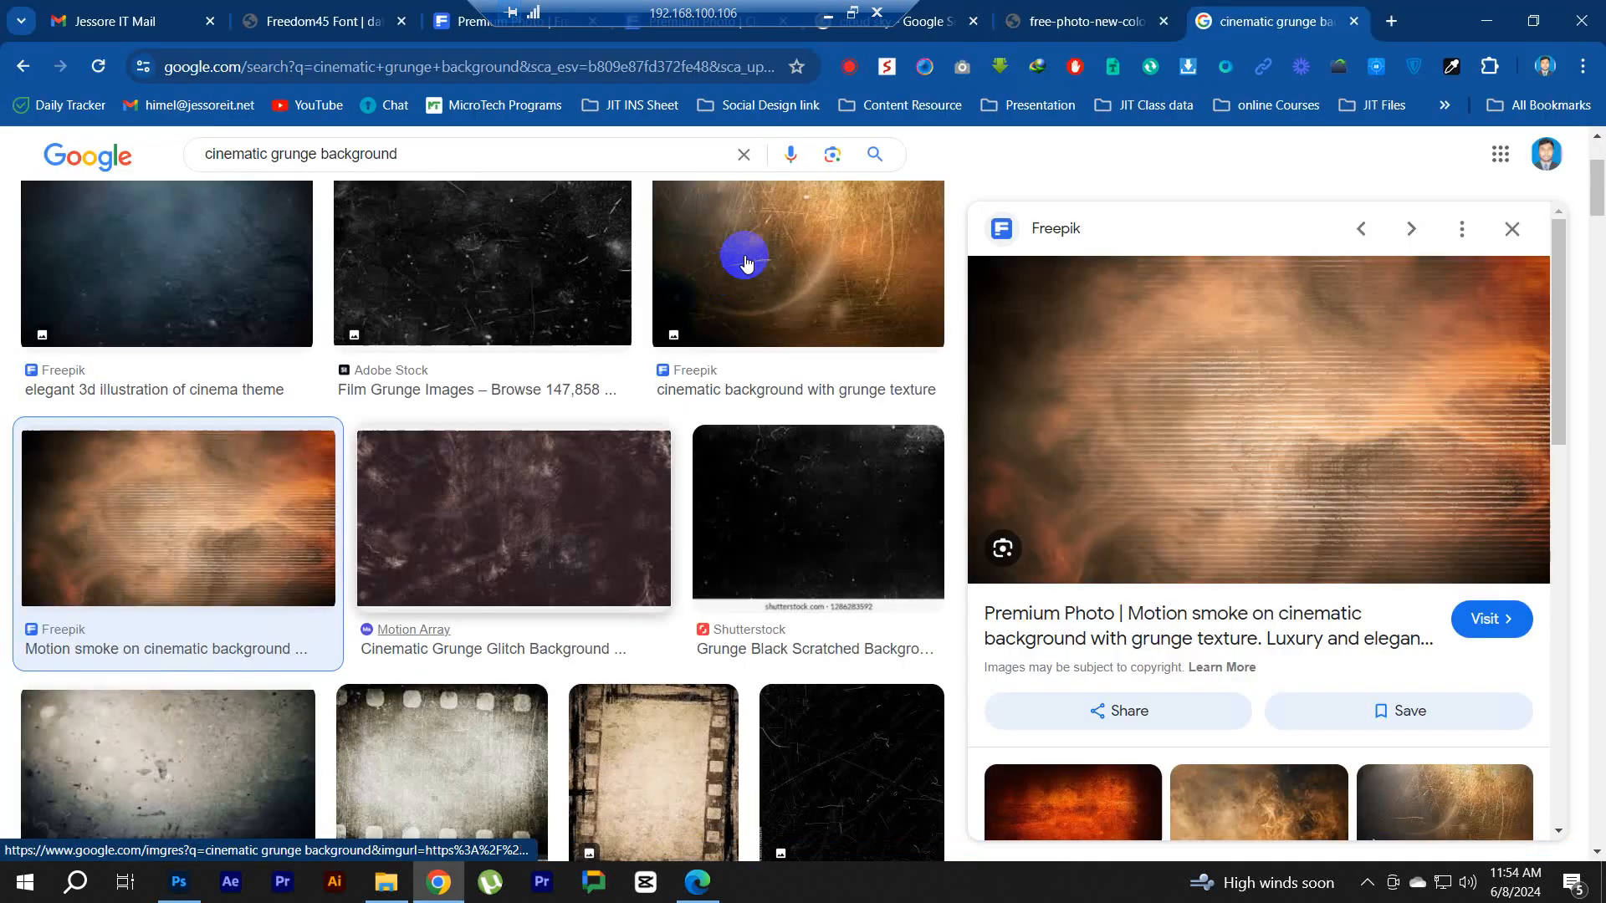
left_click_drag(444, 154, 168, 155)
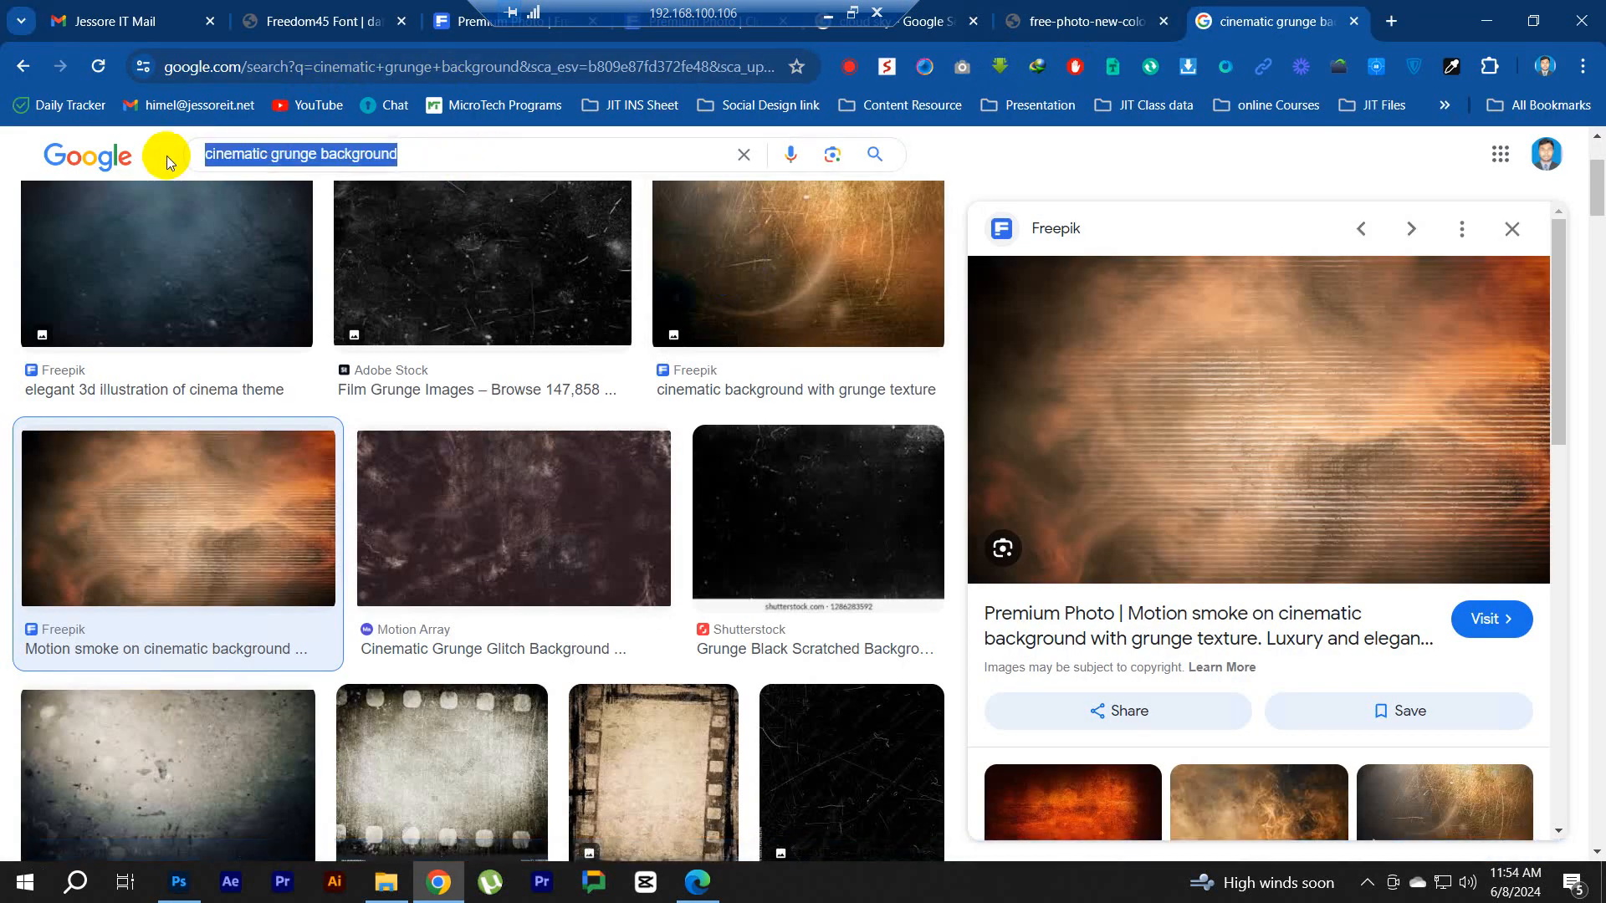
type("oaoer texture")
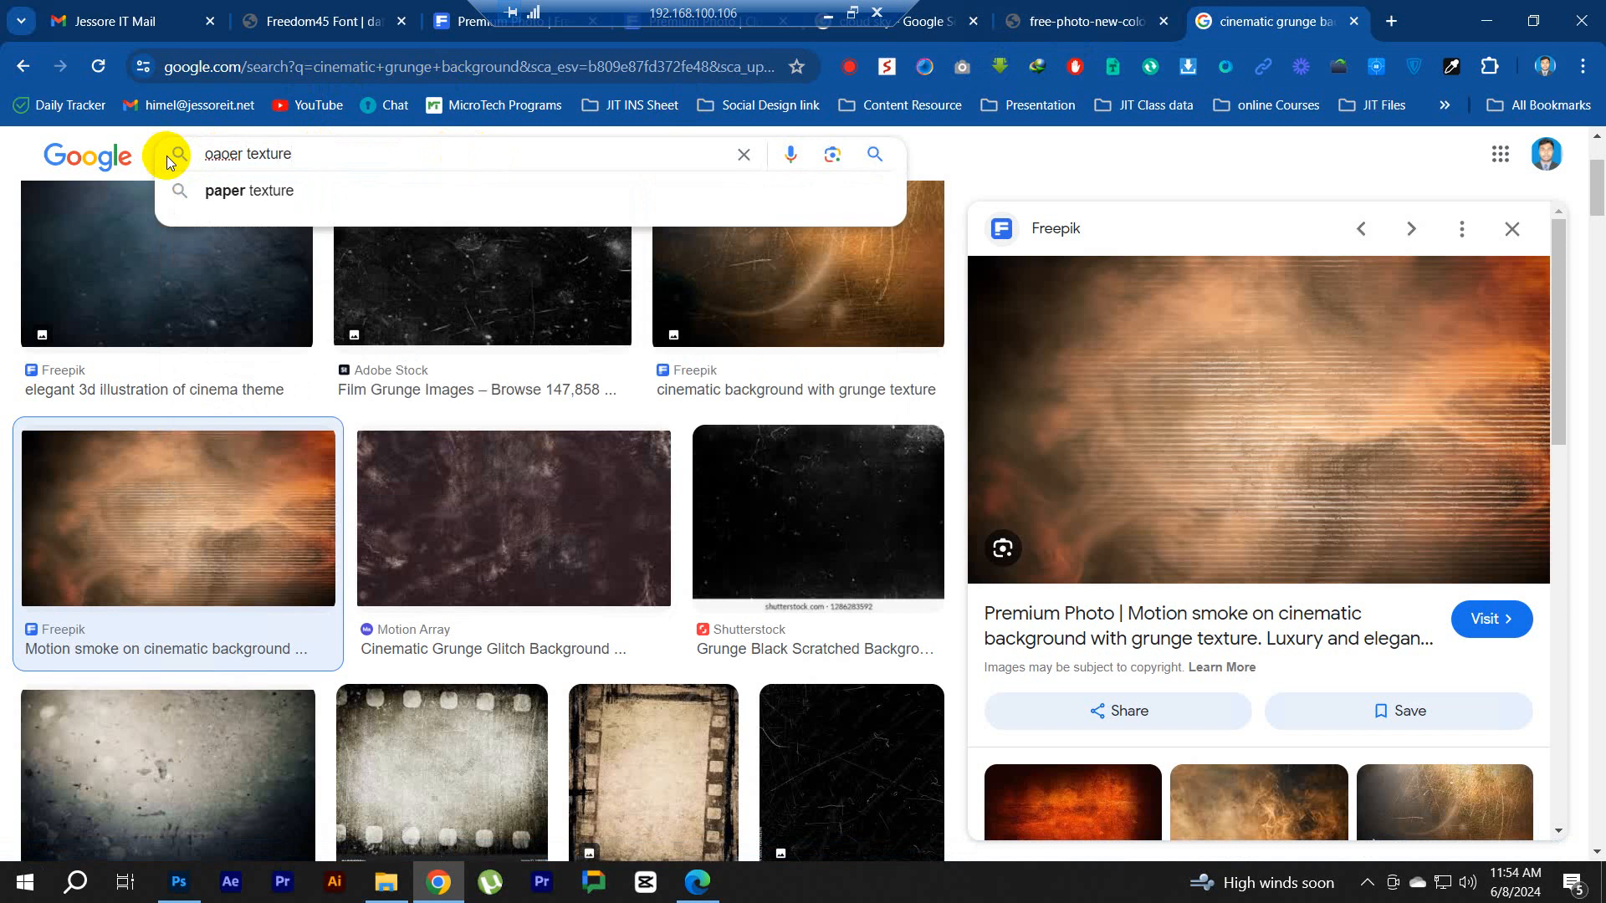
left_click(267, 191)
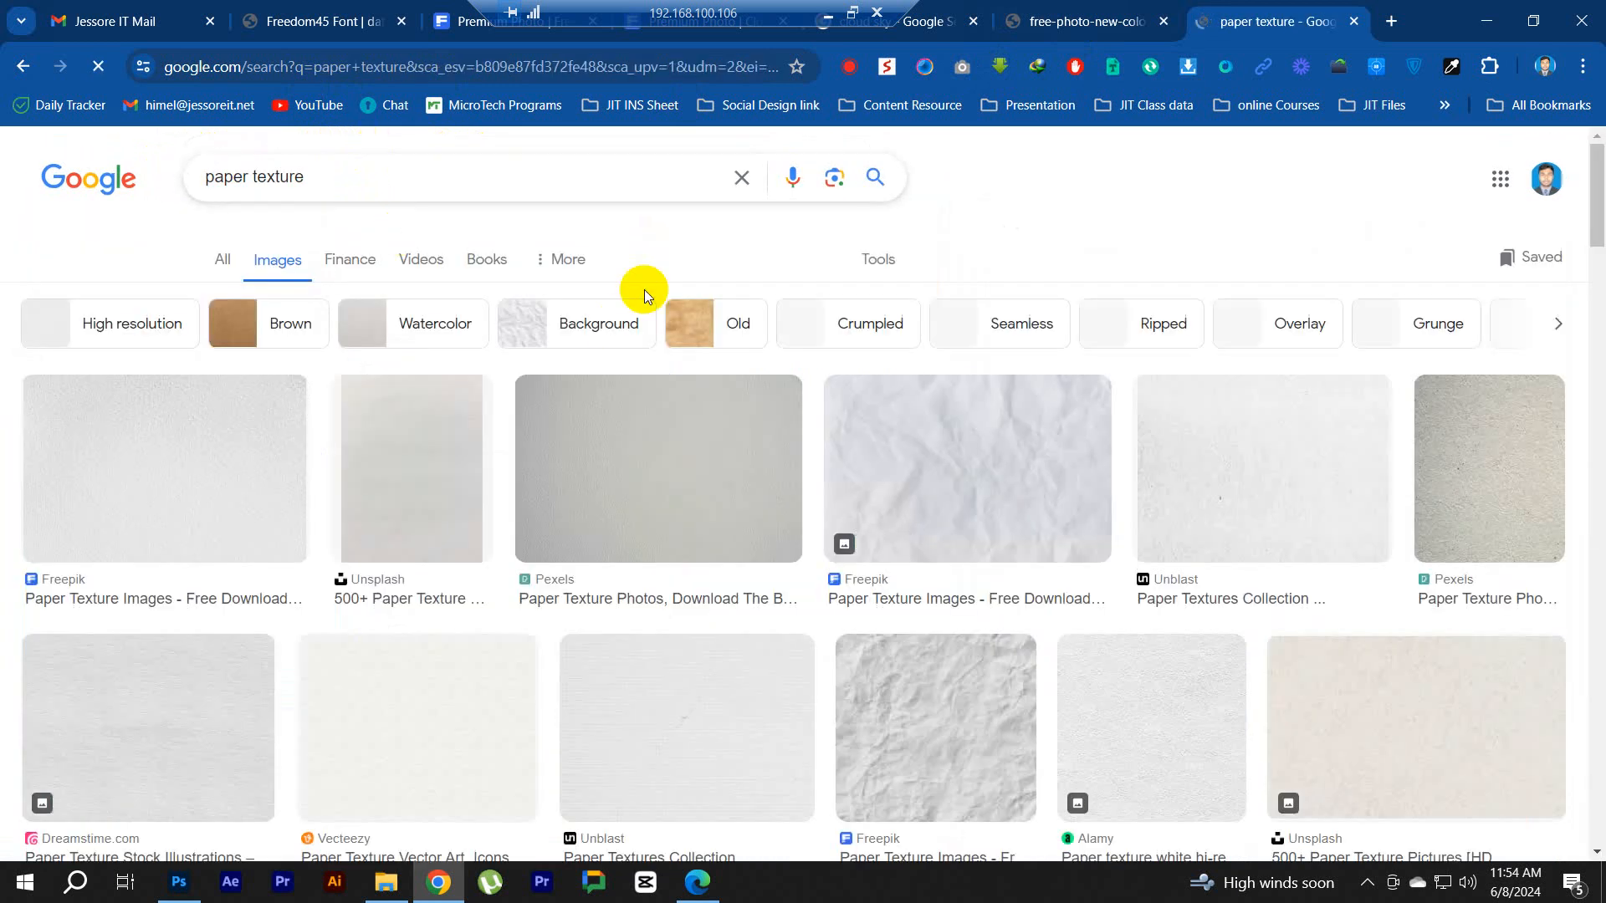
left_click(331, 176)
type("shape")
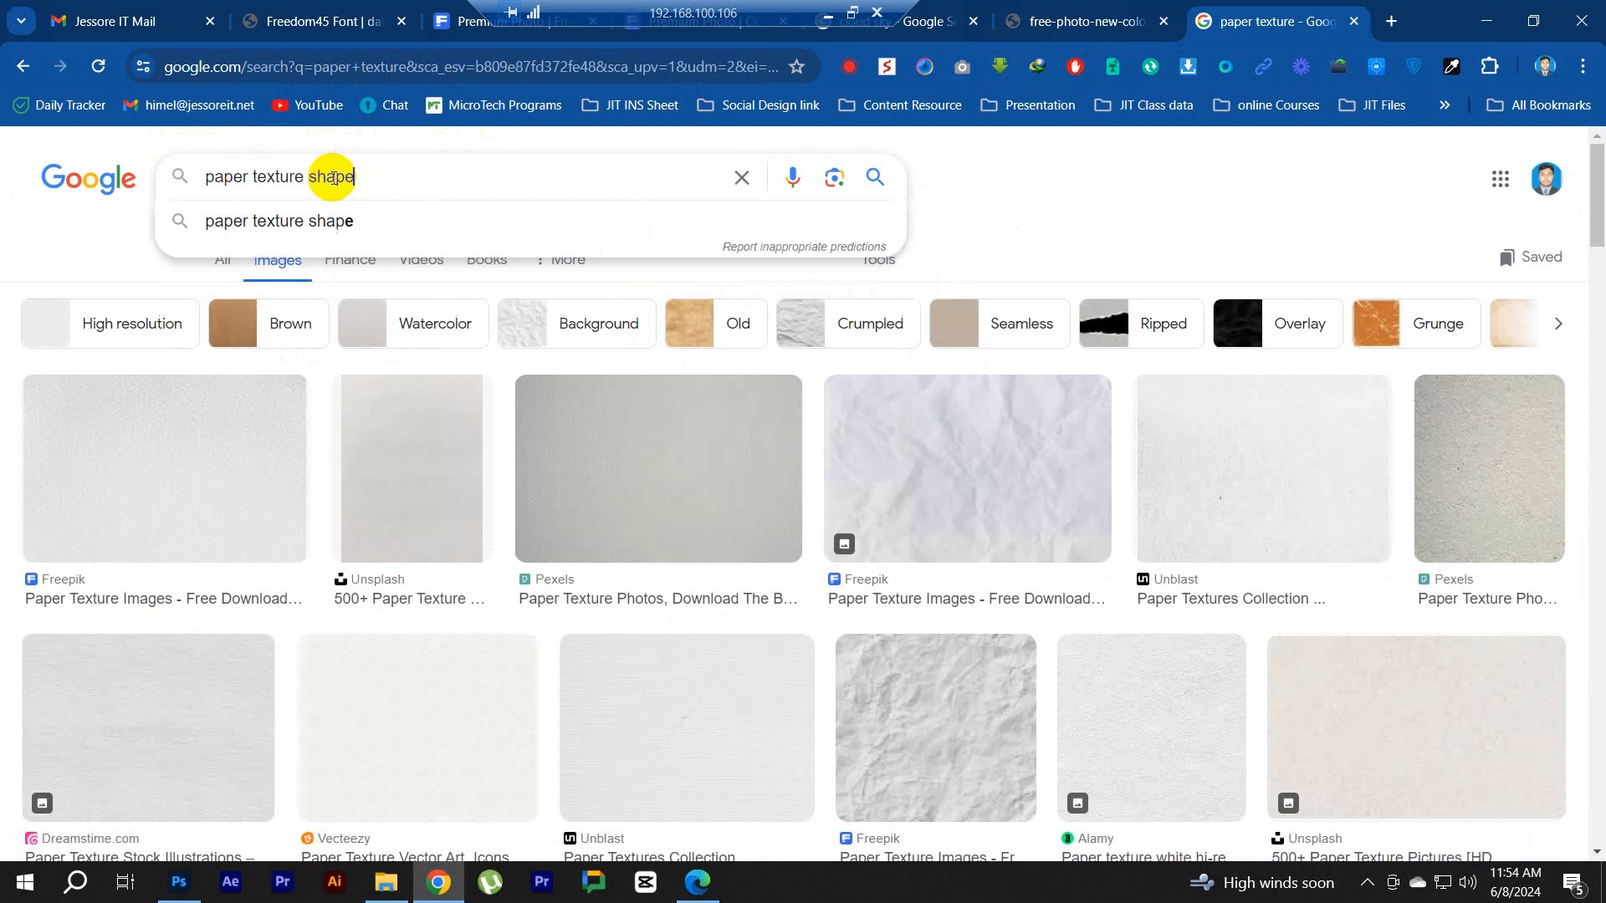
key("Return")
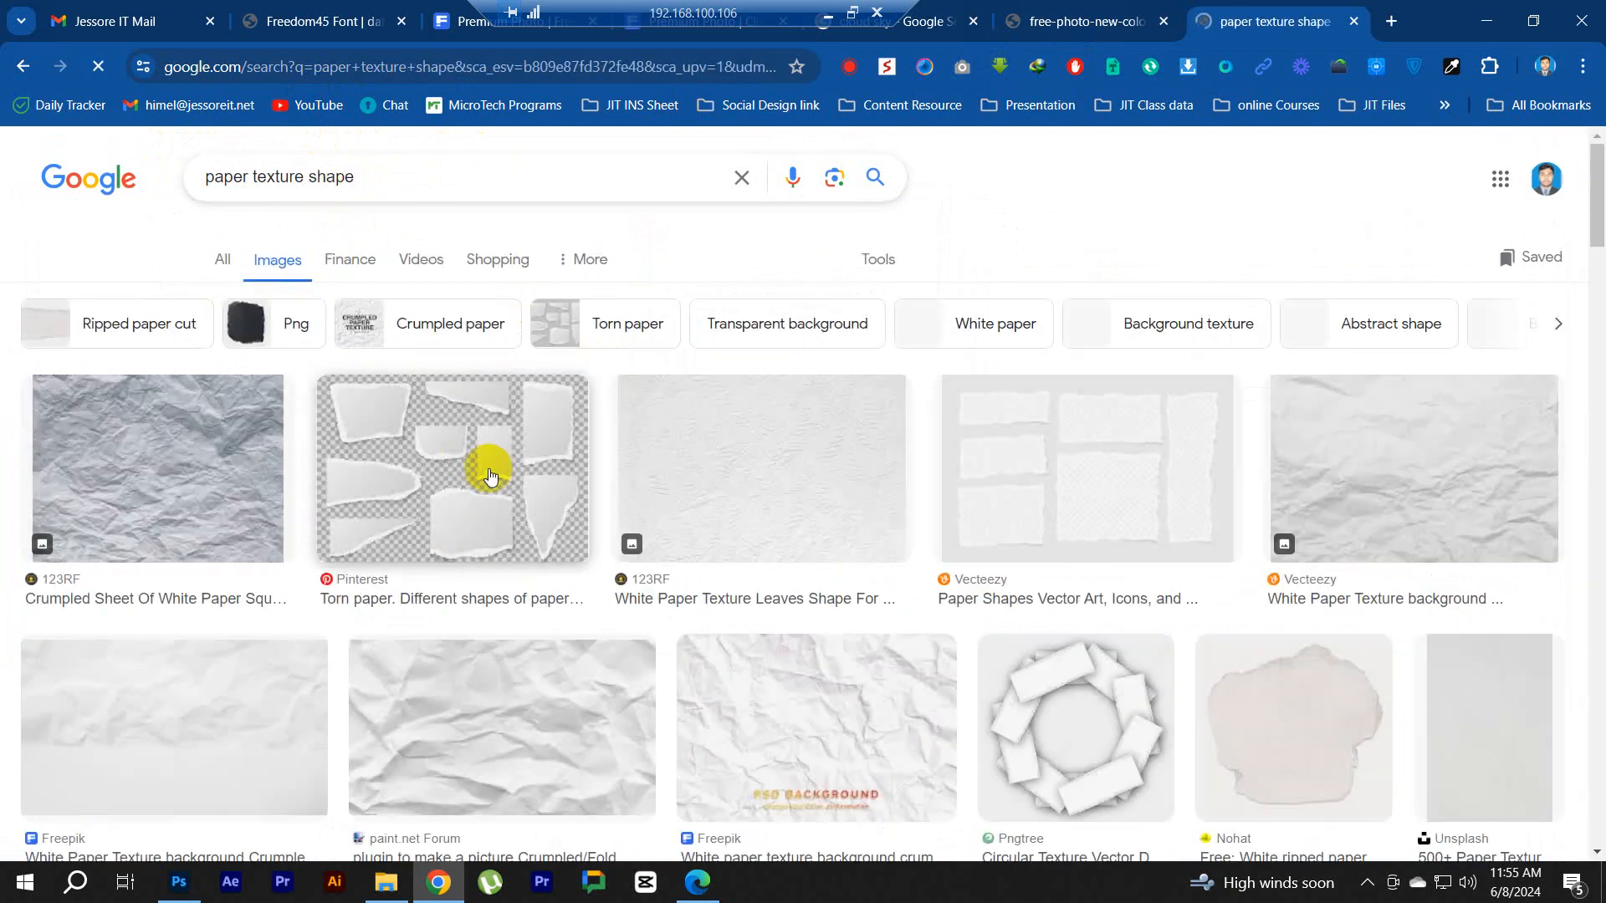
left_click(463, 490)
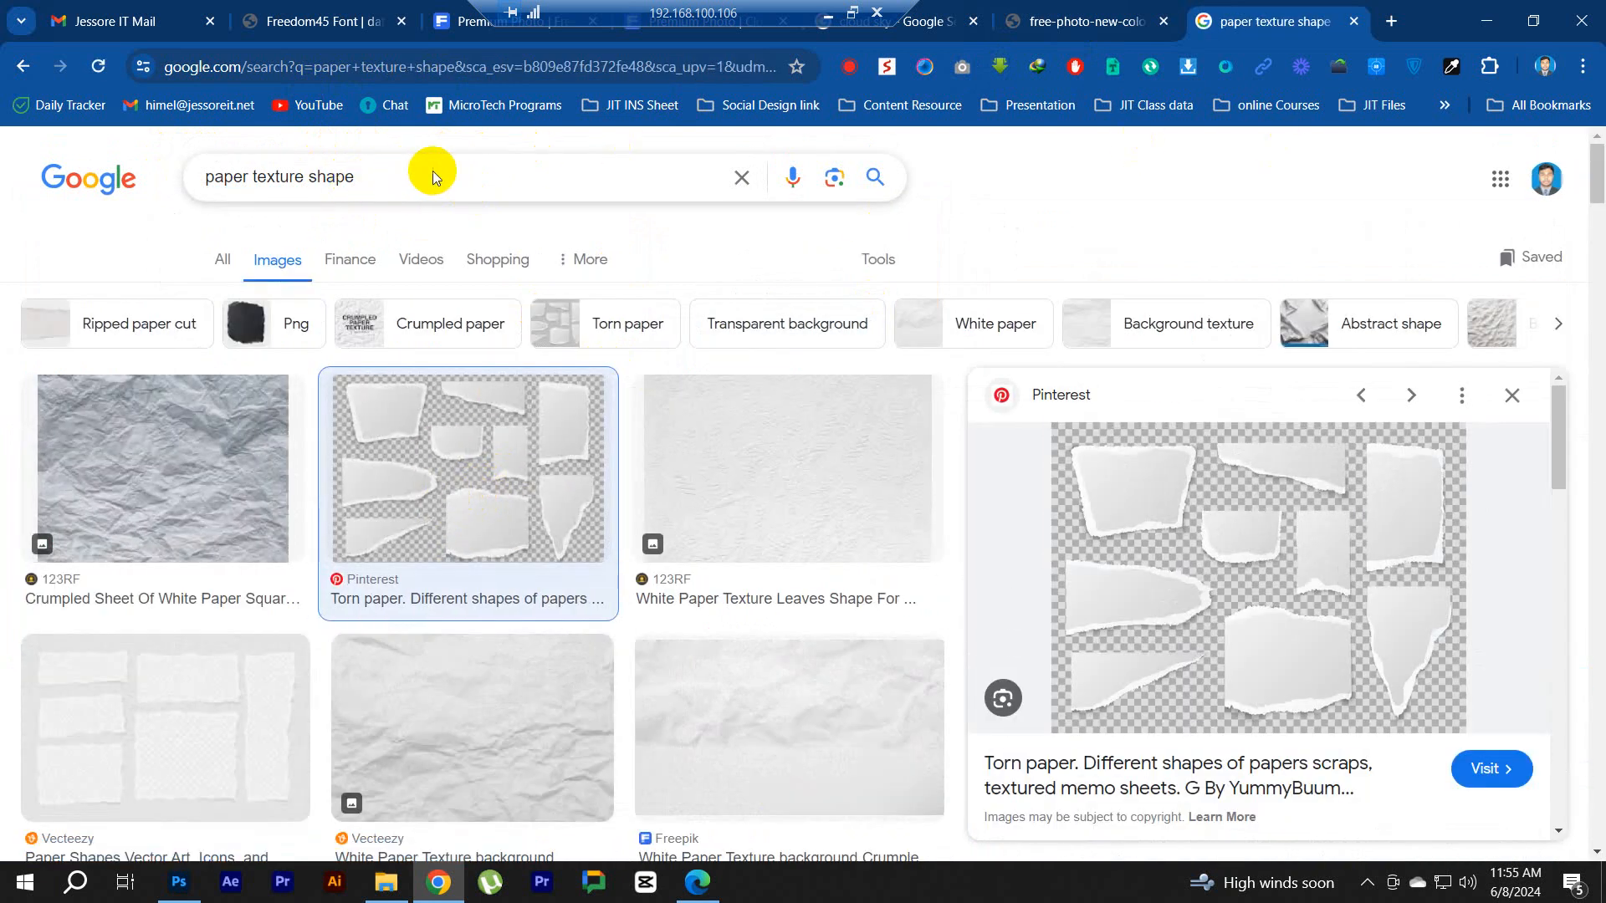
Step: Look up brushes for "paper texture shape" in a new browser tab and open Brusheezy's paper texture results
triple_click(259, 187)
key("ctrl+c")
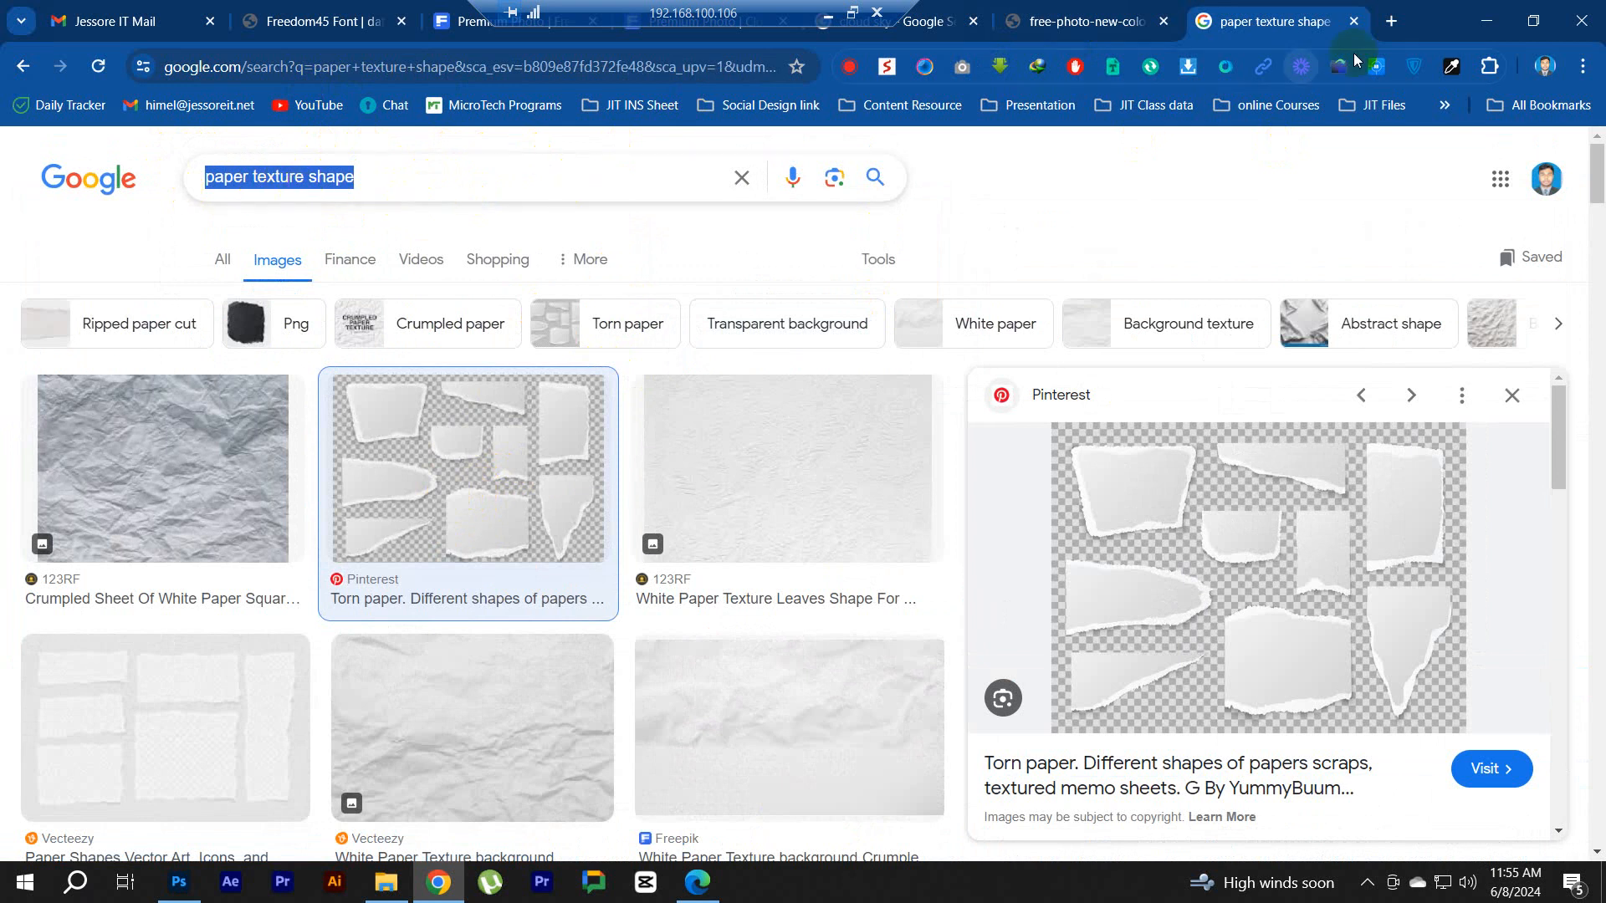
left_click(1401, 18)
key("ctrl+v")
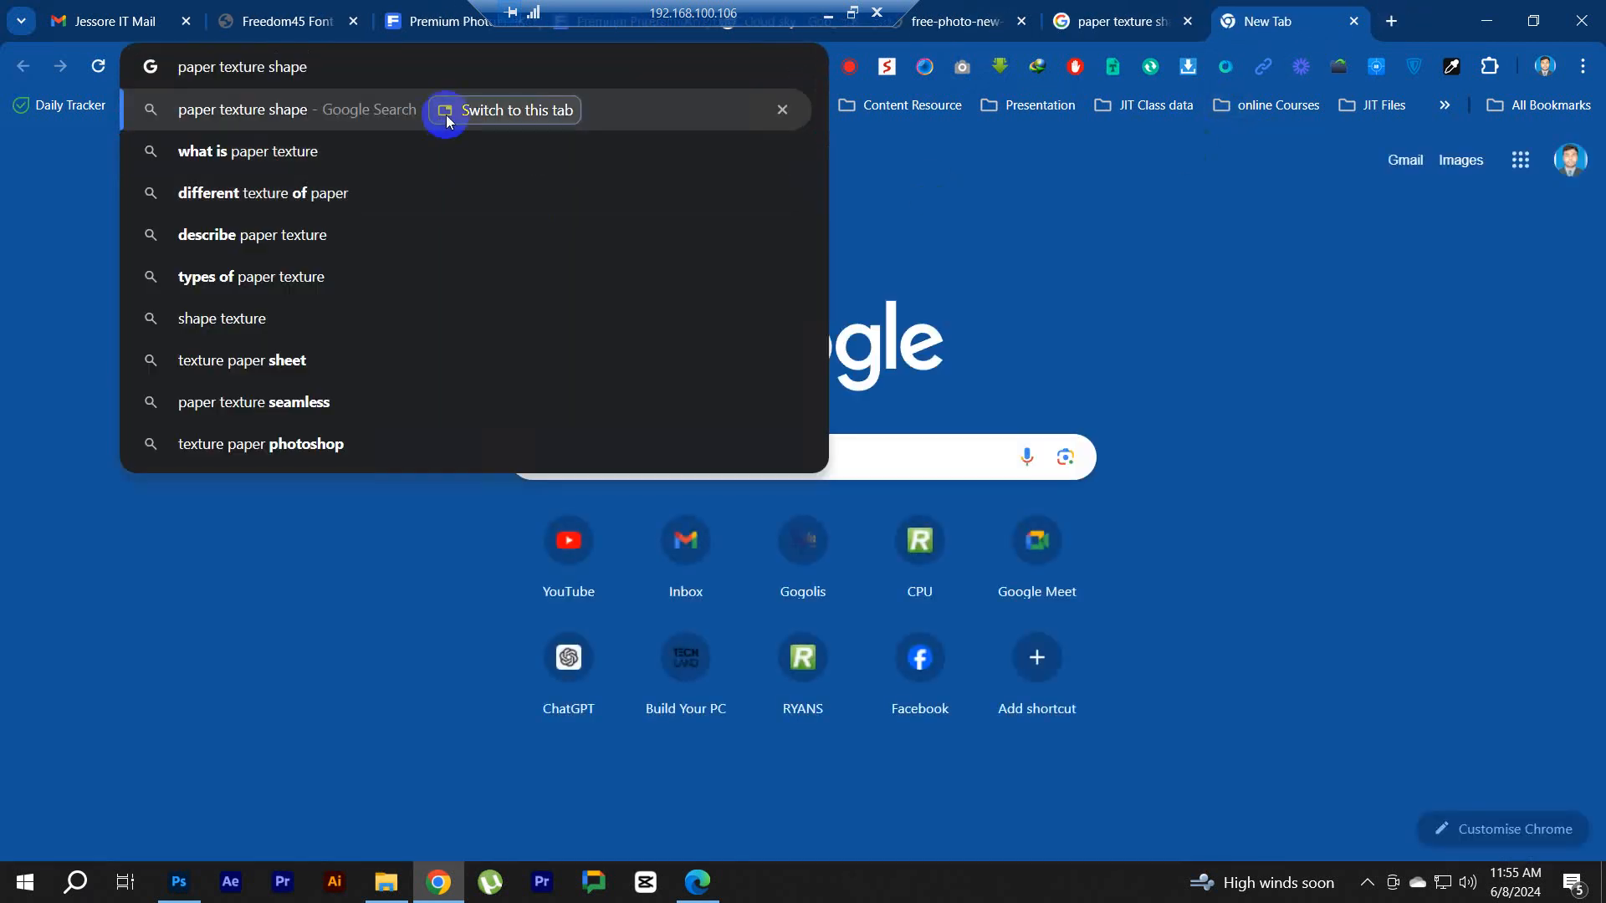
type("brush")
key("Return")
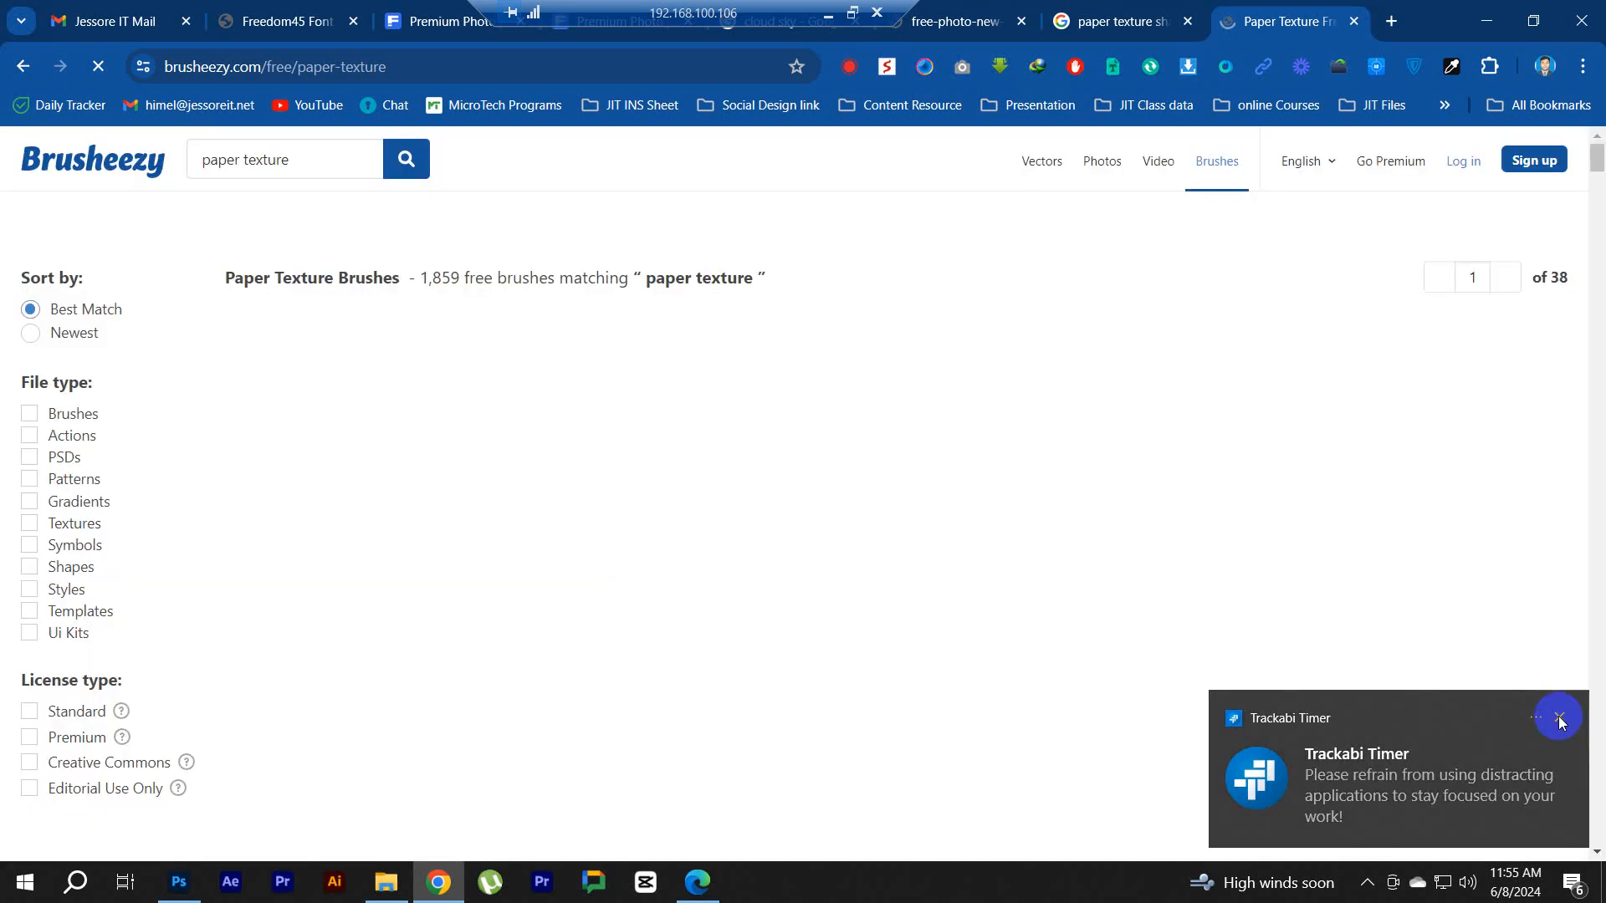
Step: Browse the first two pages of Brusheezy's paper texture results for a suitable torn-paper asset
left_click(1559, 721)
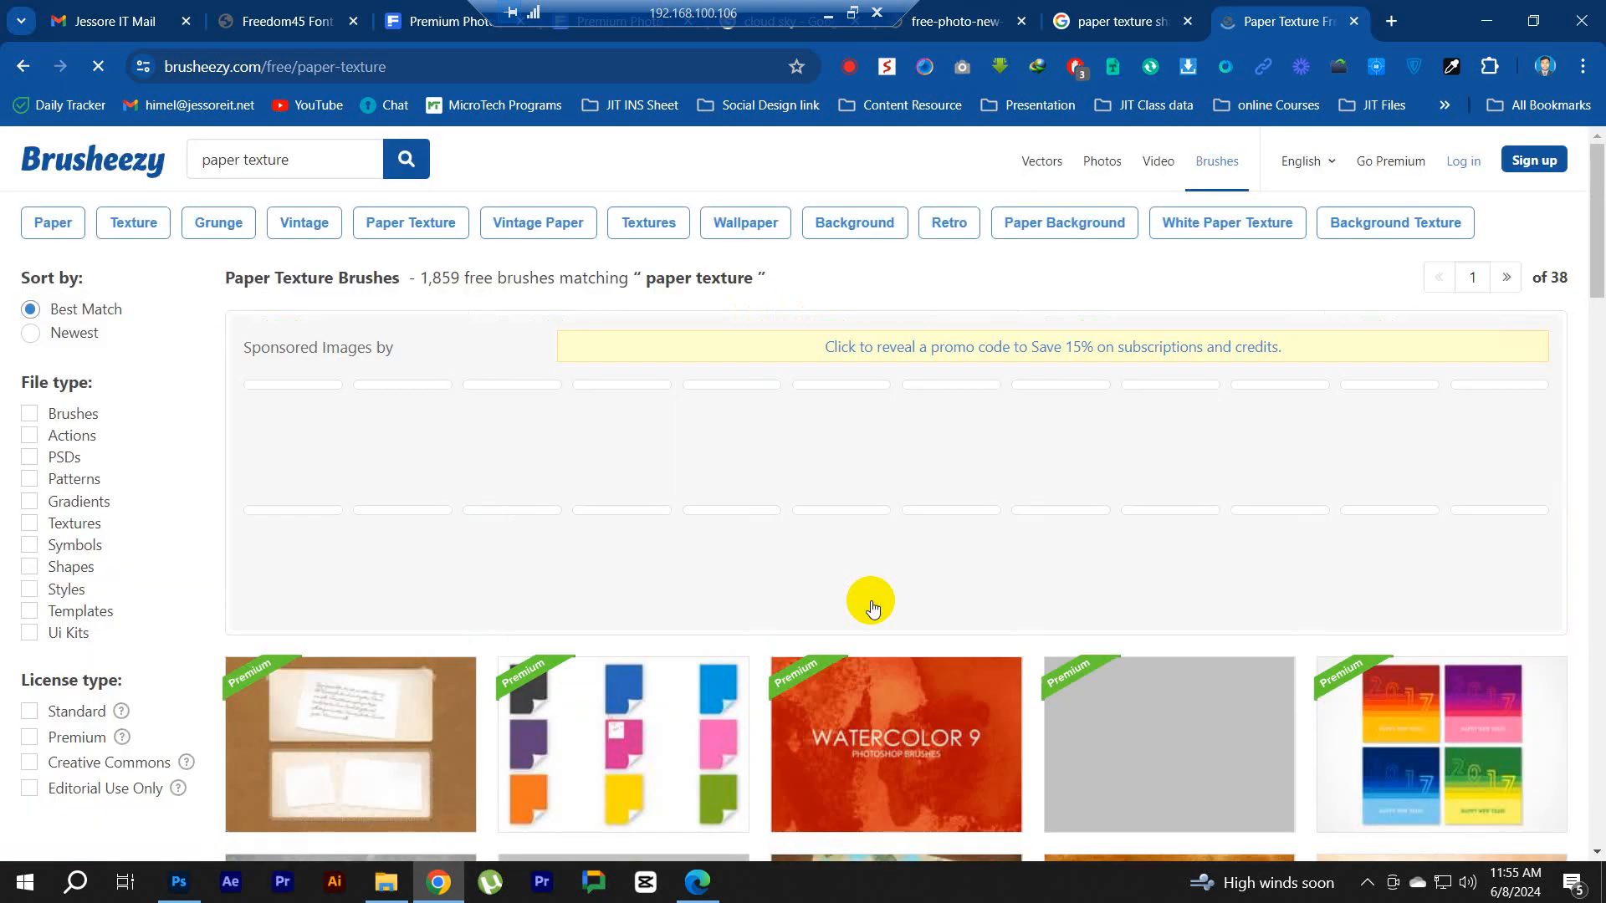
scroll(869, 607, "down", 2)
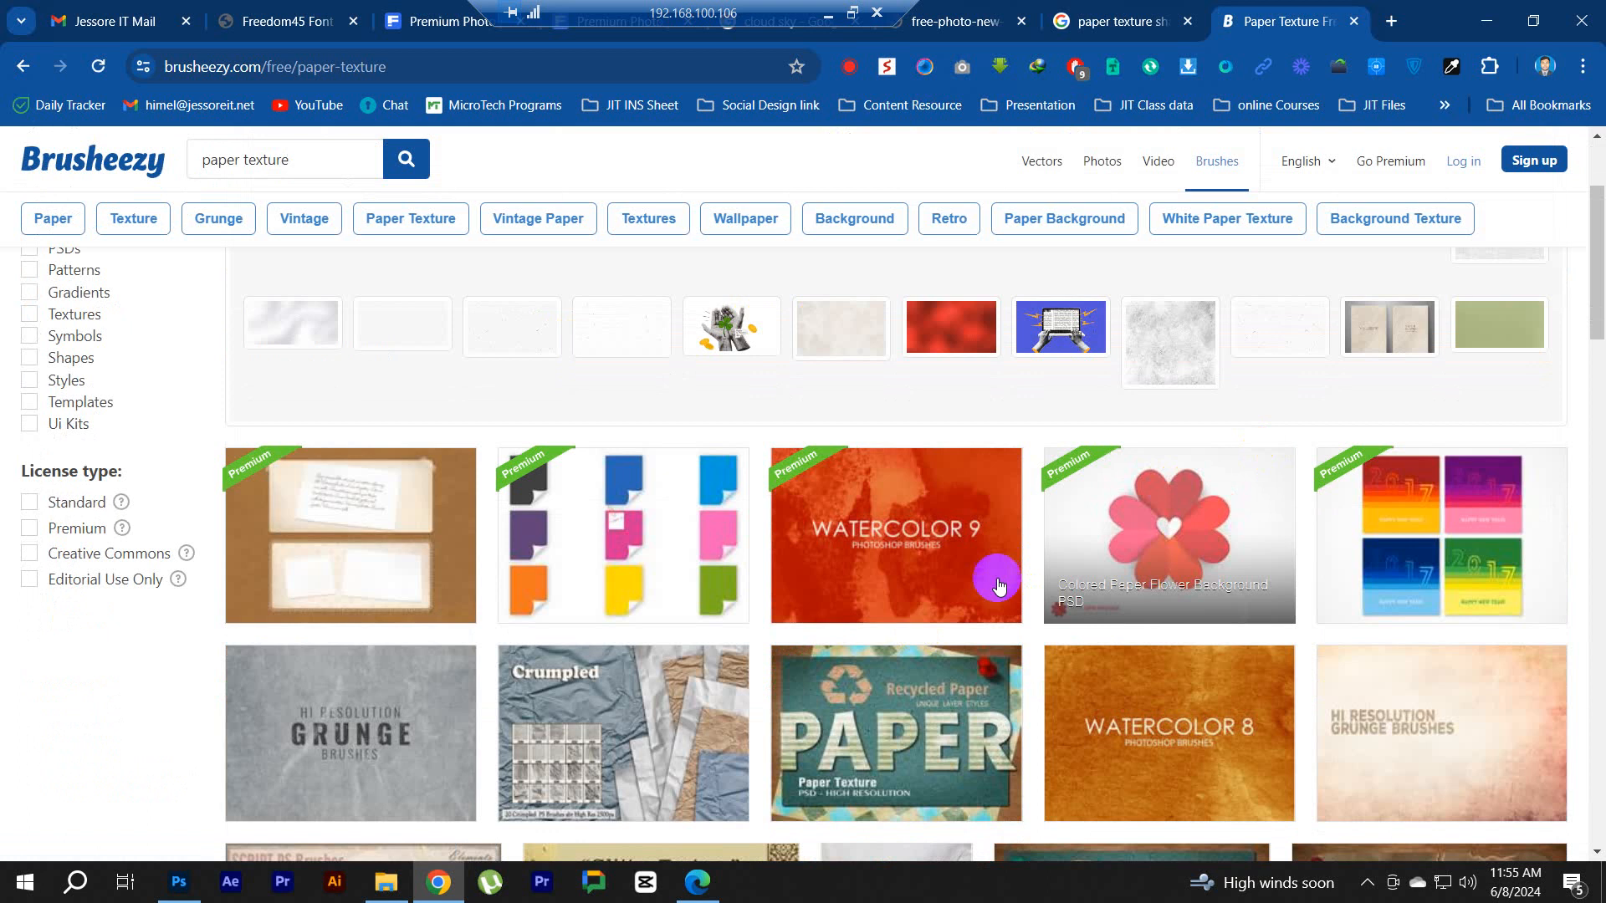
scroll(999, 585, "down", 3)
scroll(836, 620, "down", 6)
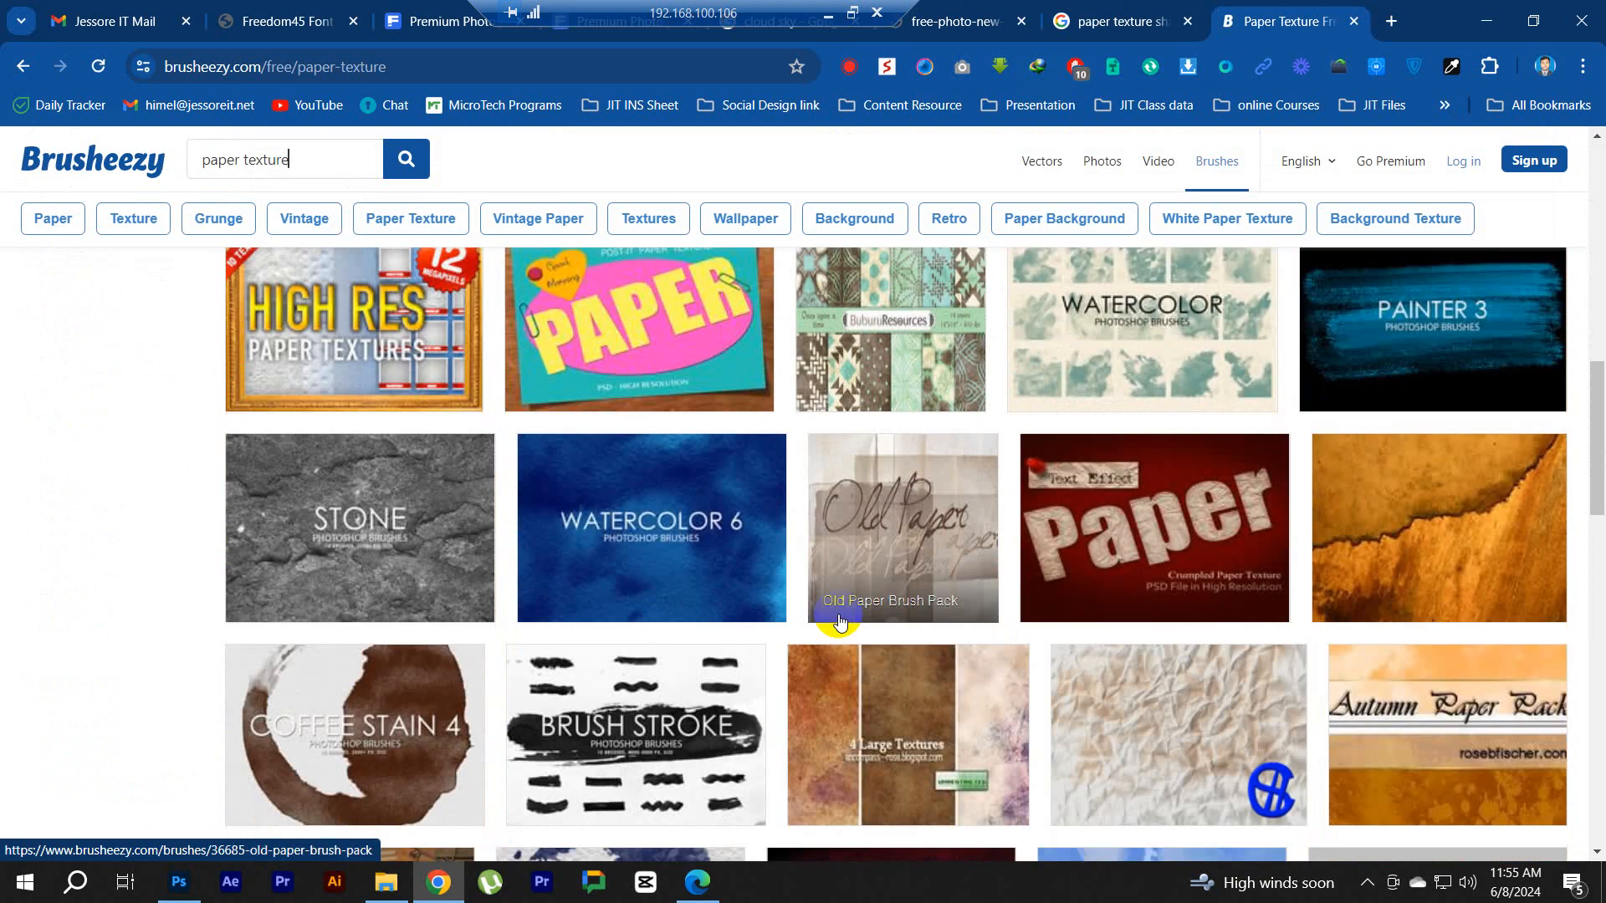
scroll(841, 619, "down", 6)
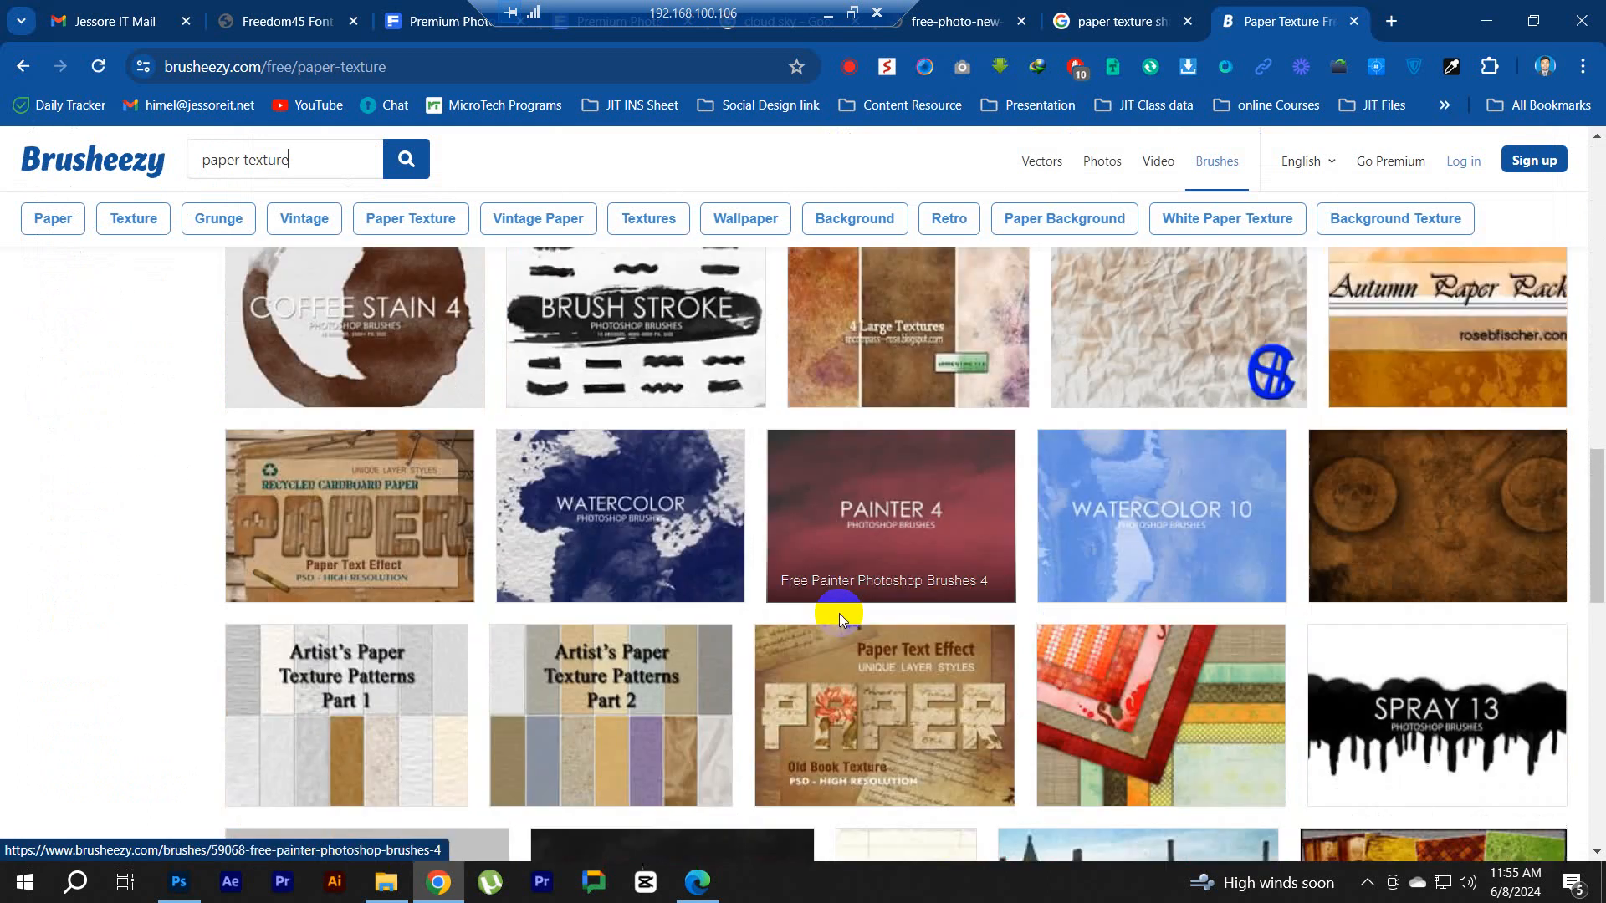
scroll(841, 621, "down", 4)
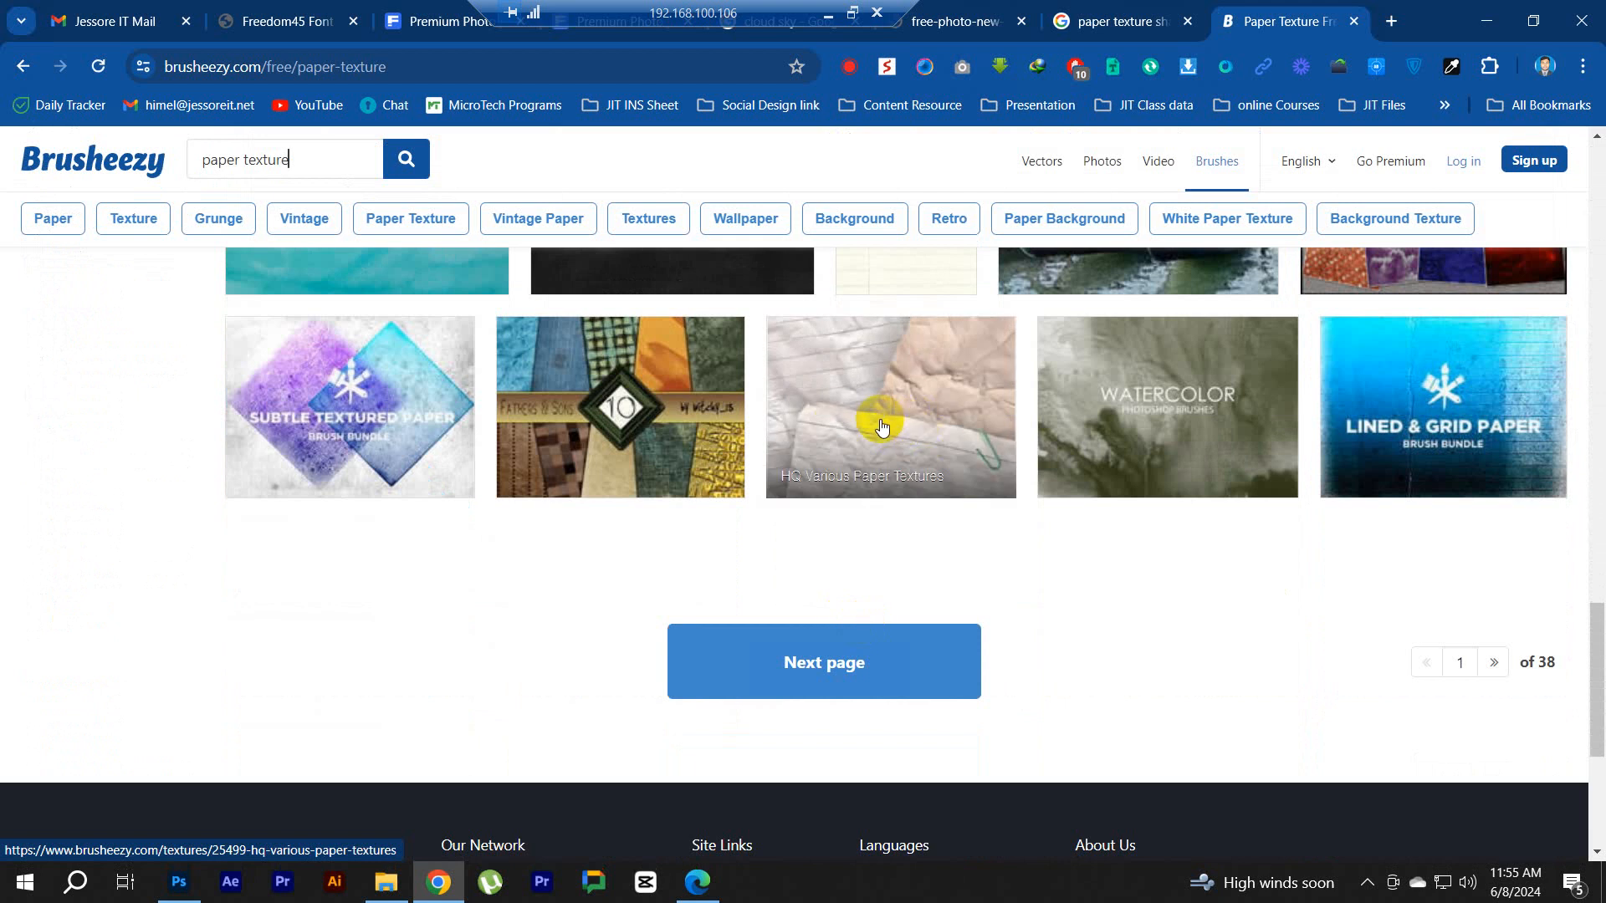
scroll(874, 430, "down", 4)
left_click(824, 362)
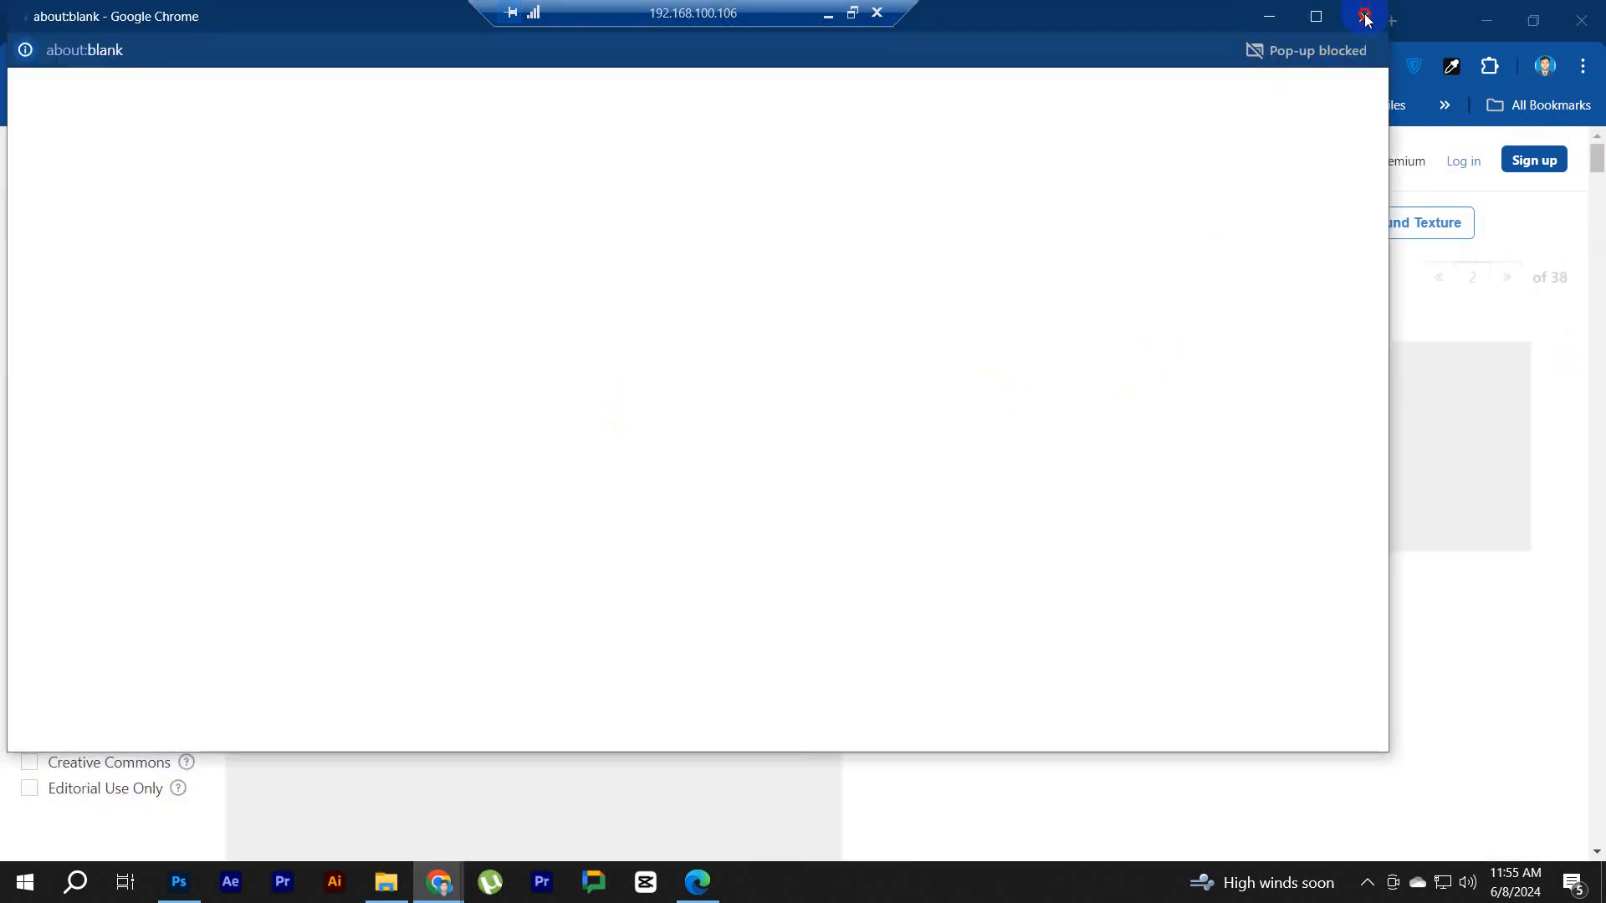
left_click(1365, 17)
scroll(916, 576, "down", 5)
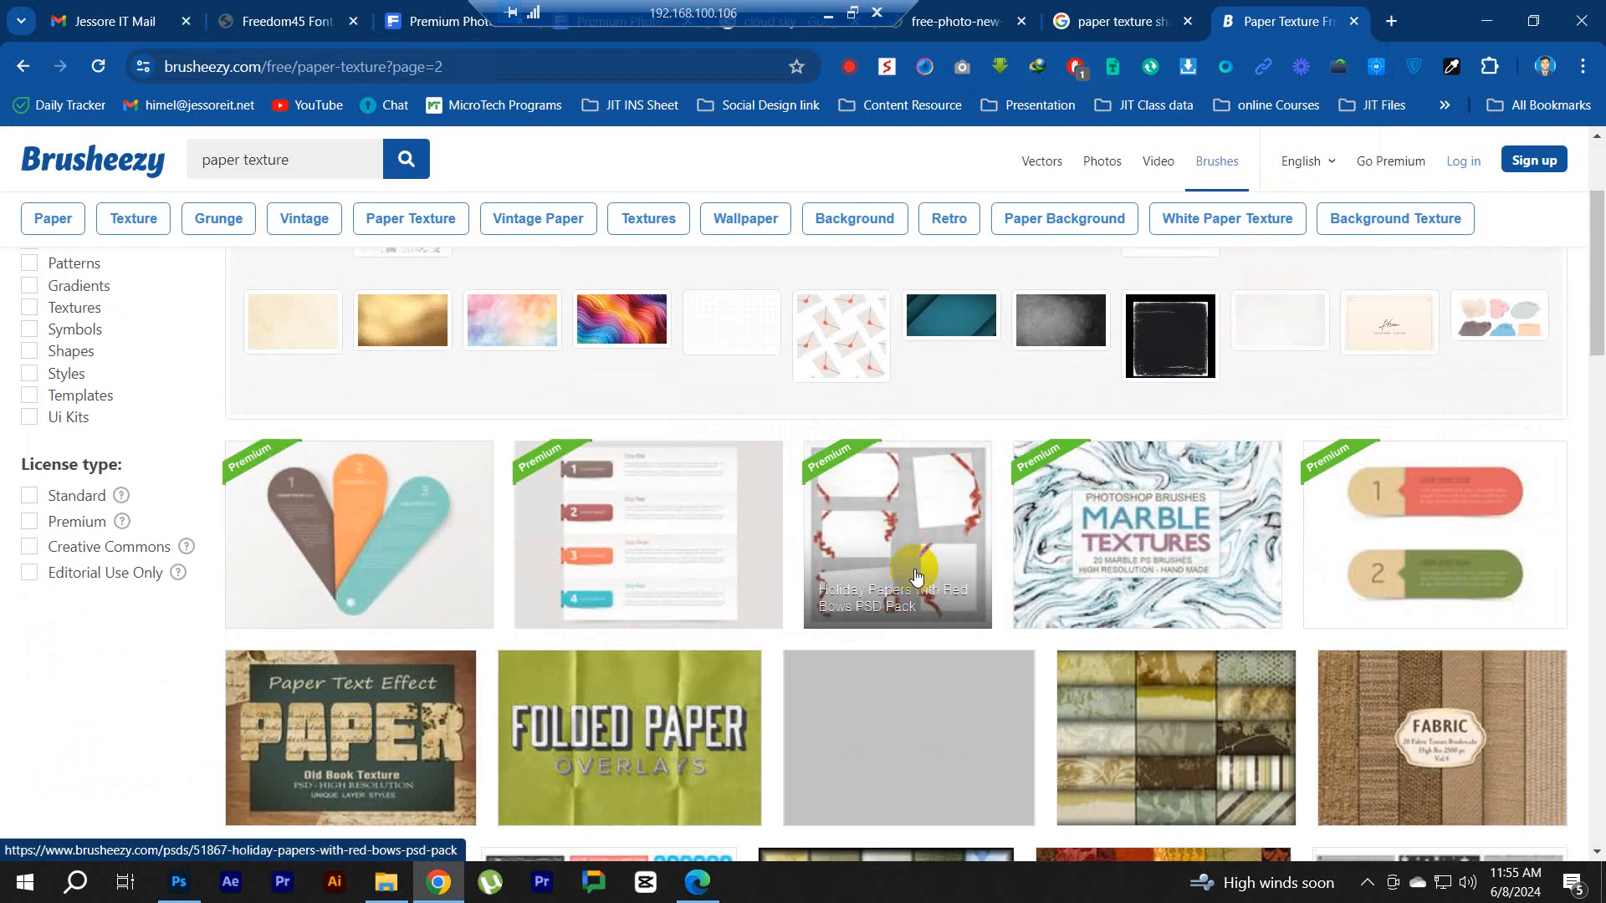
scroll(916, 576, "down", 5)
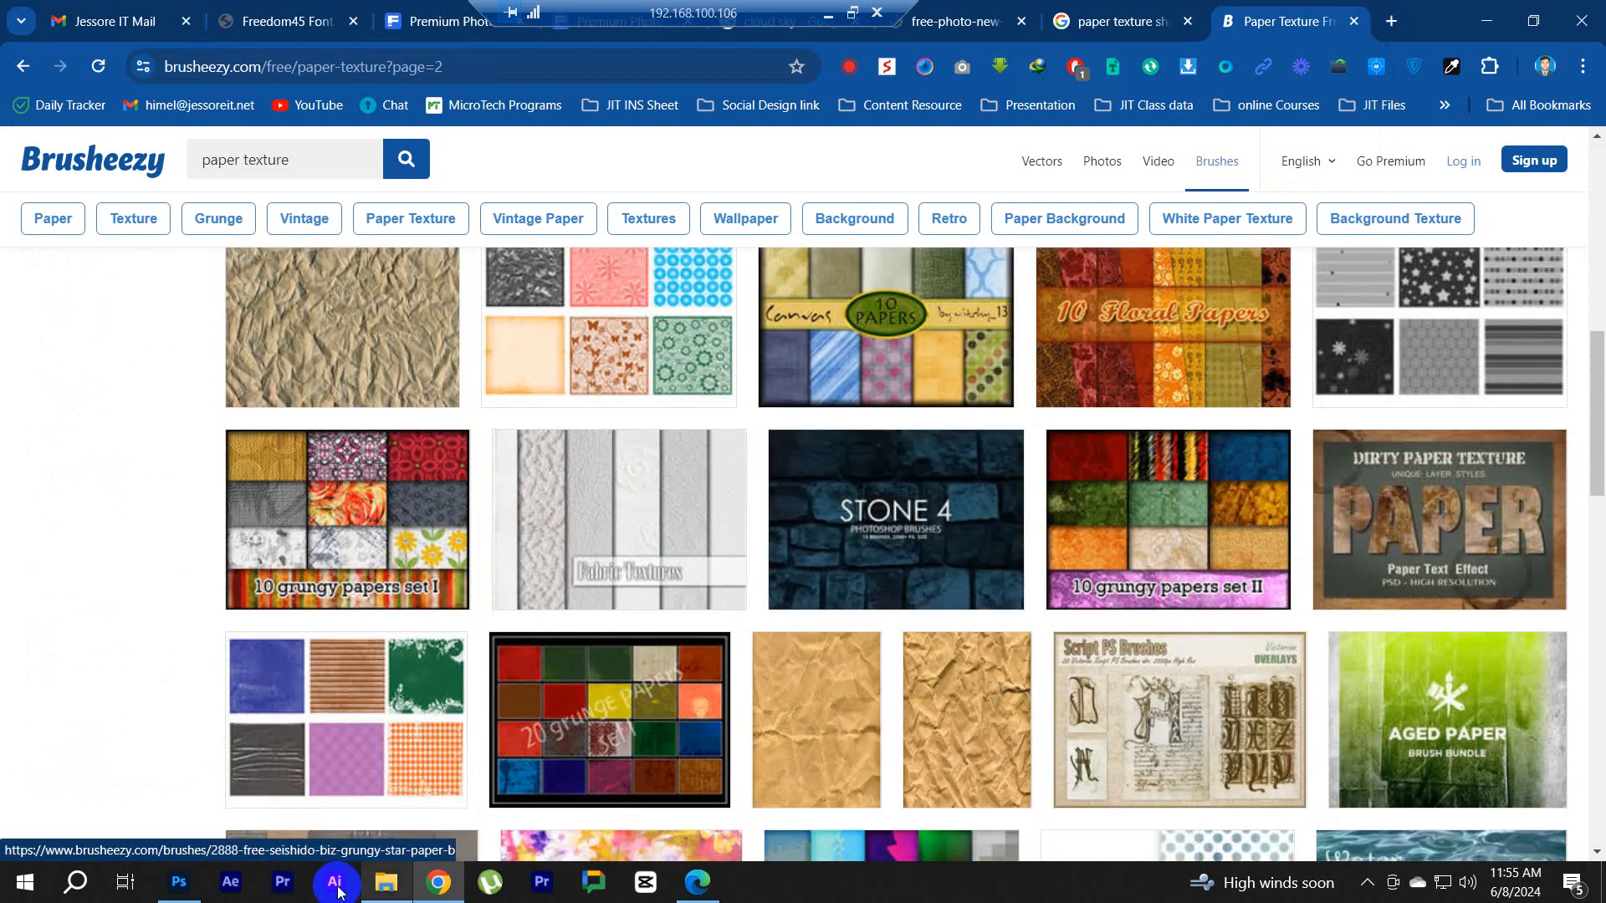
Step: Switch to Photoshop and delete the Background layer of the Untitled-1 reference document
left_click(179, 885)
left_click(133, 77)
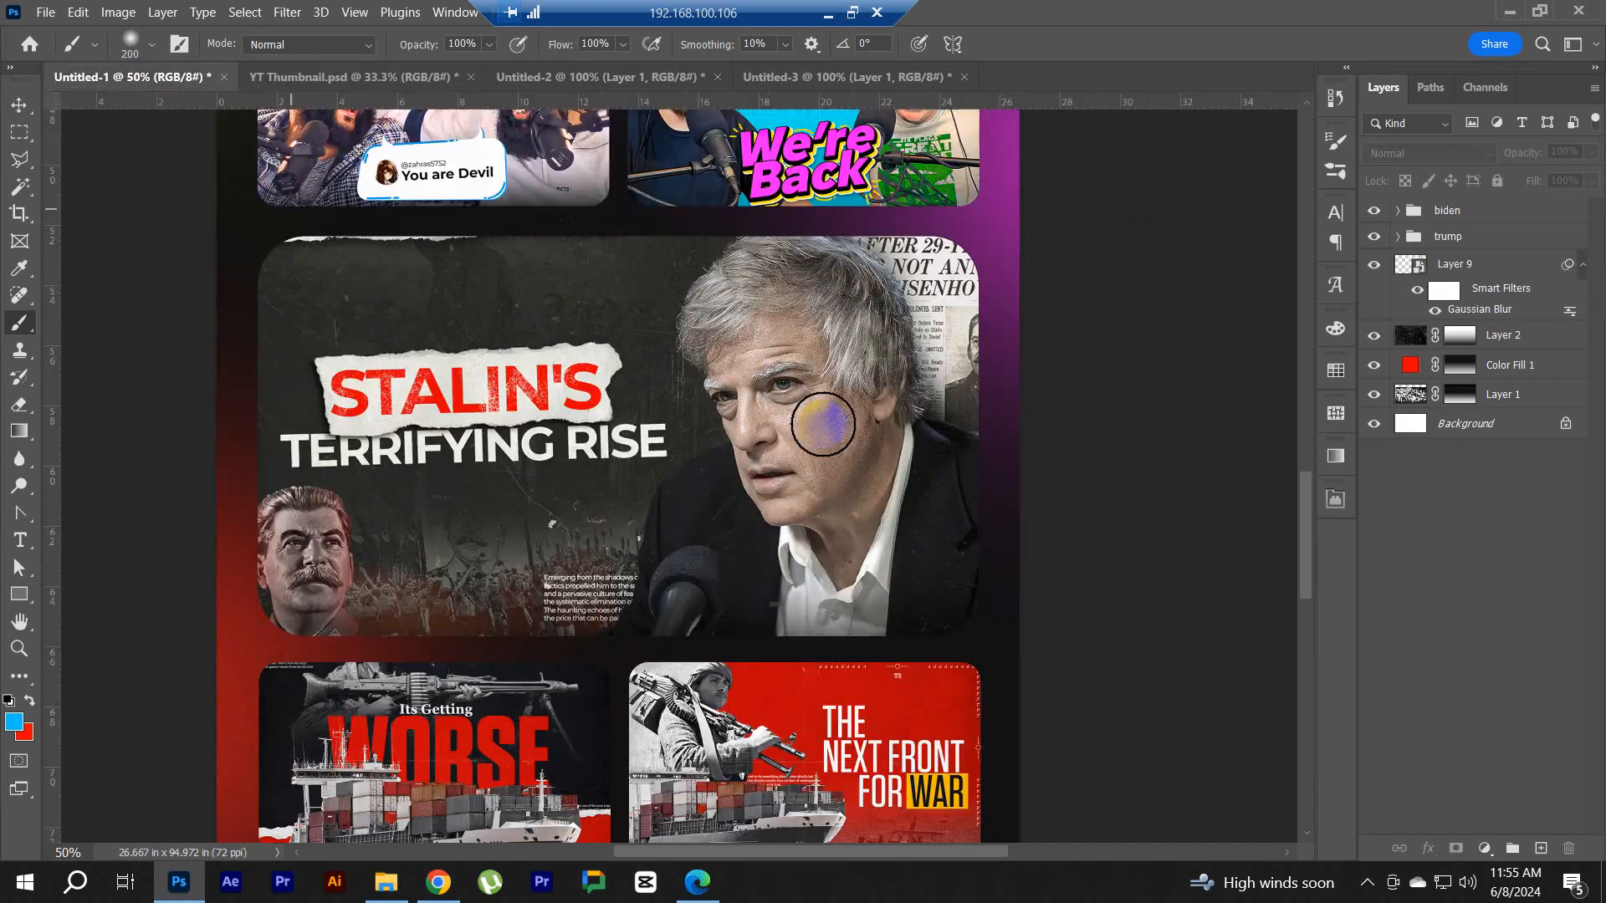
scroll(470, 372, "up", 2)
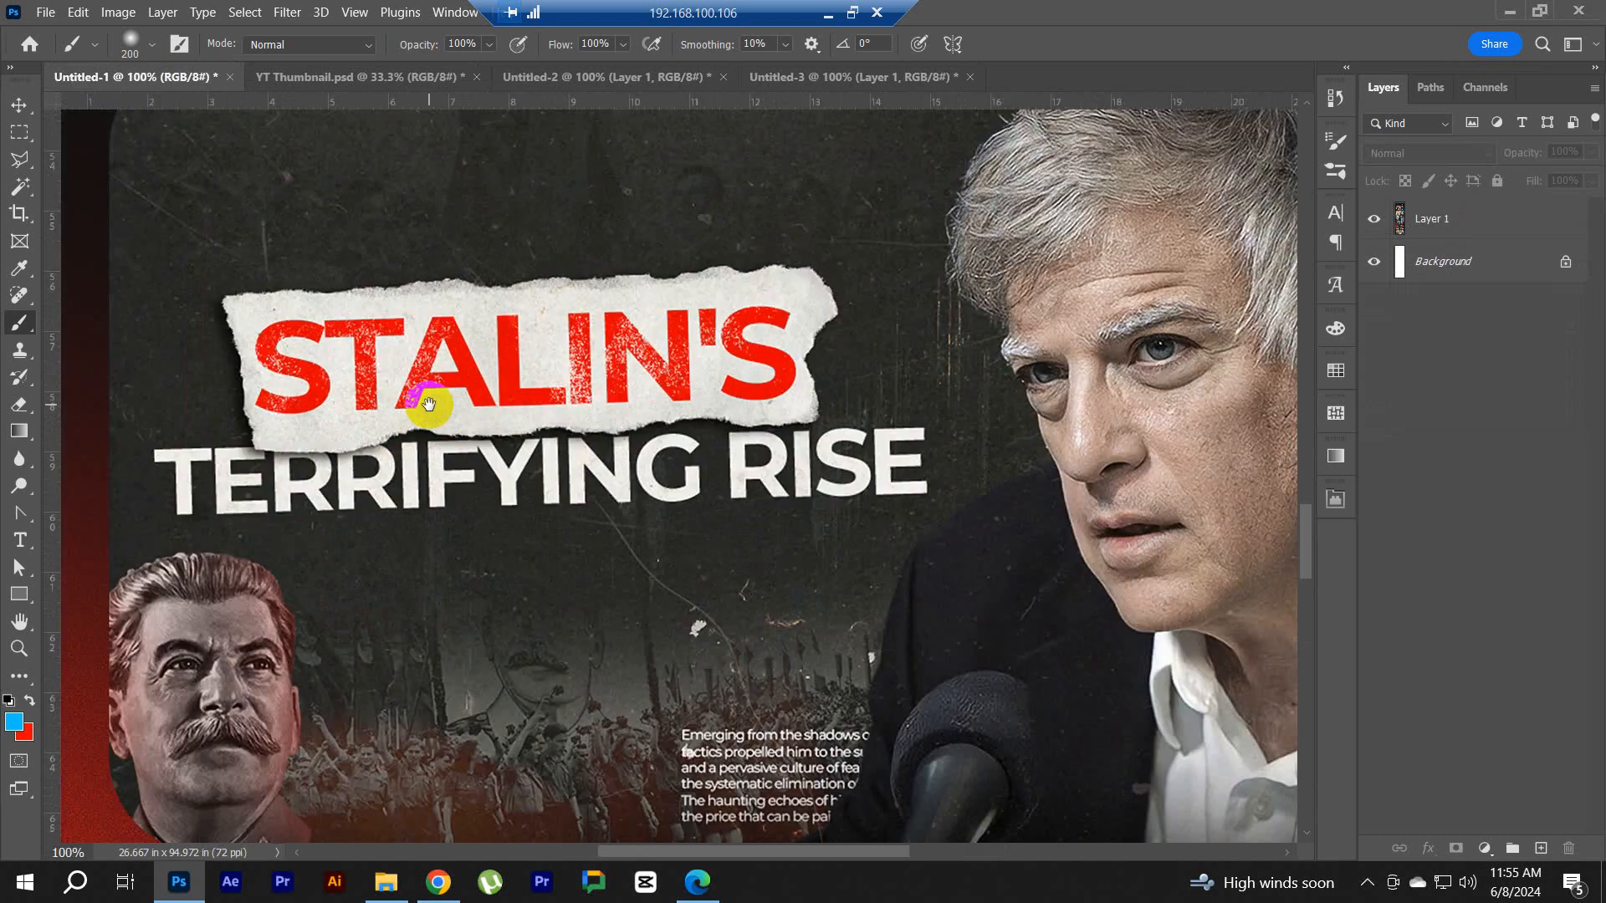
mouse_move(1471, 265)
left_mouse_down()
mouse_move(1559, 592)
mouse_move(1588, 863)
mouse_move(1569, 849)
left_mouse_up()
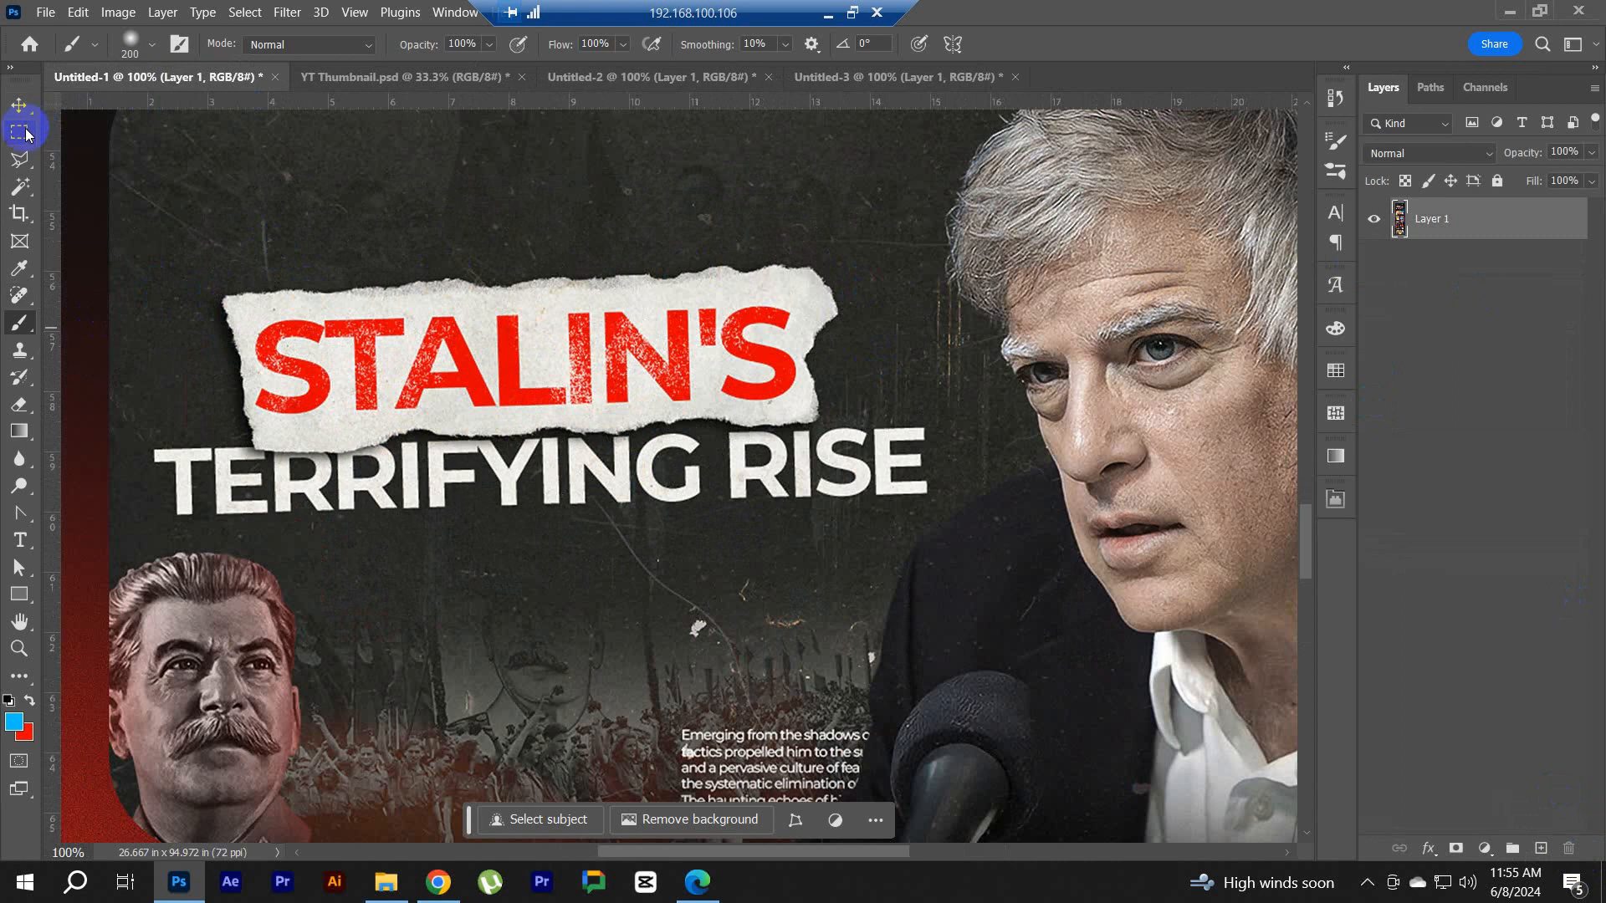
Step: Select the torn paper strip reading STALIN'S with the Lasso tool, leaving a loose margin around it
left_click(19, 163)
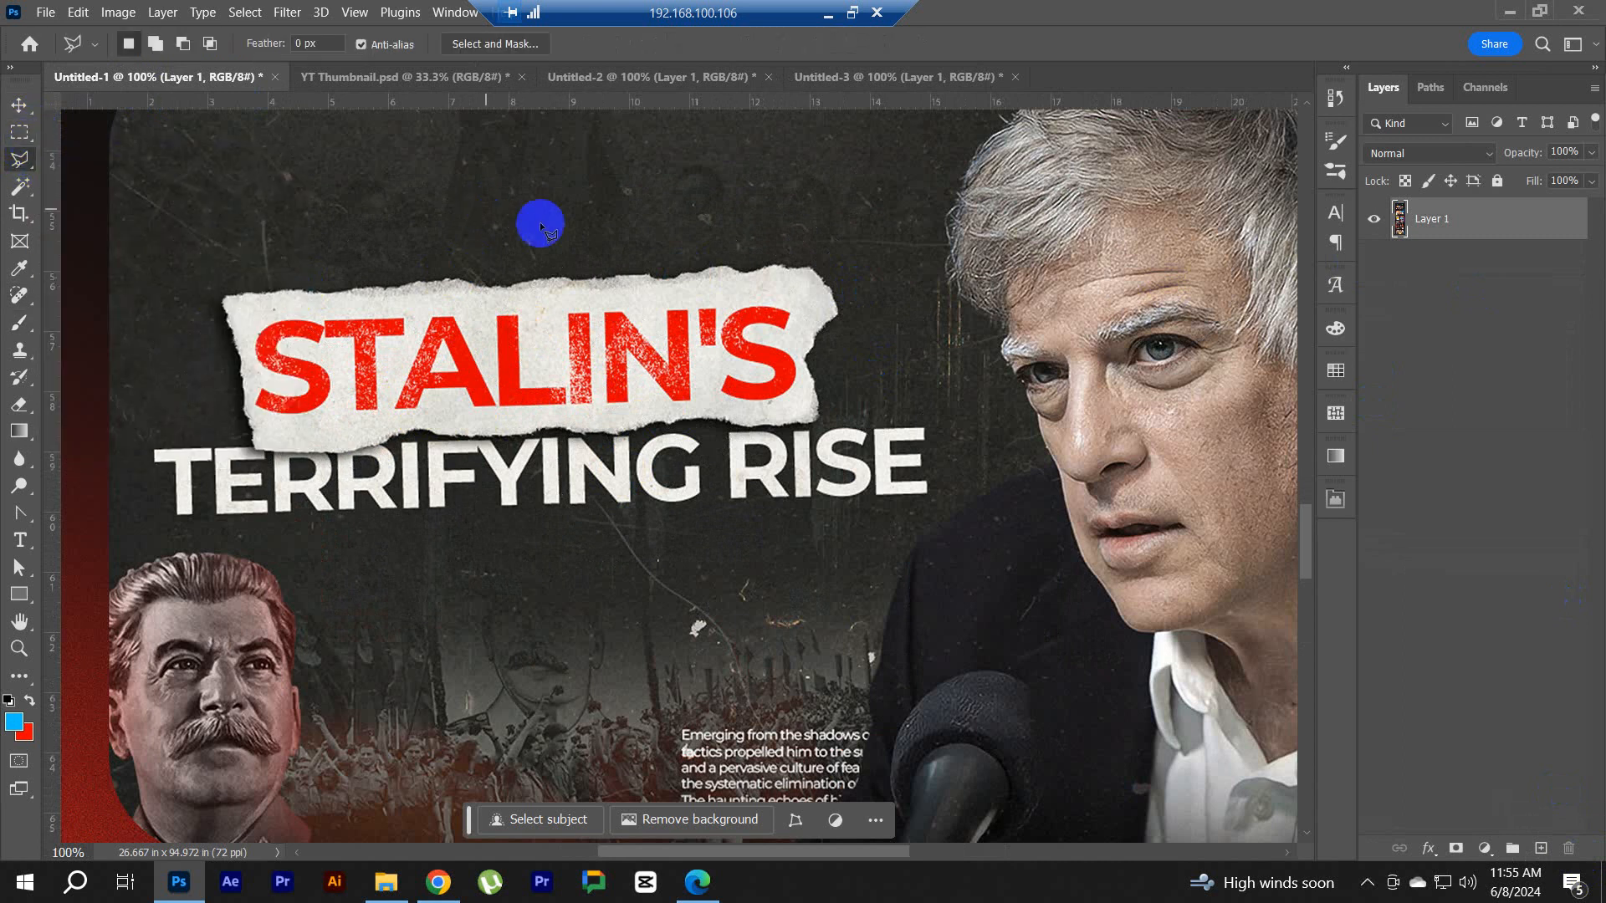
right_click(15, 167)
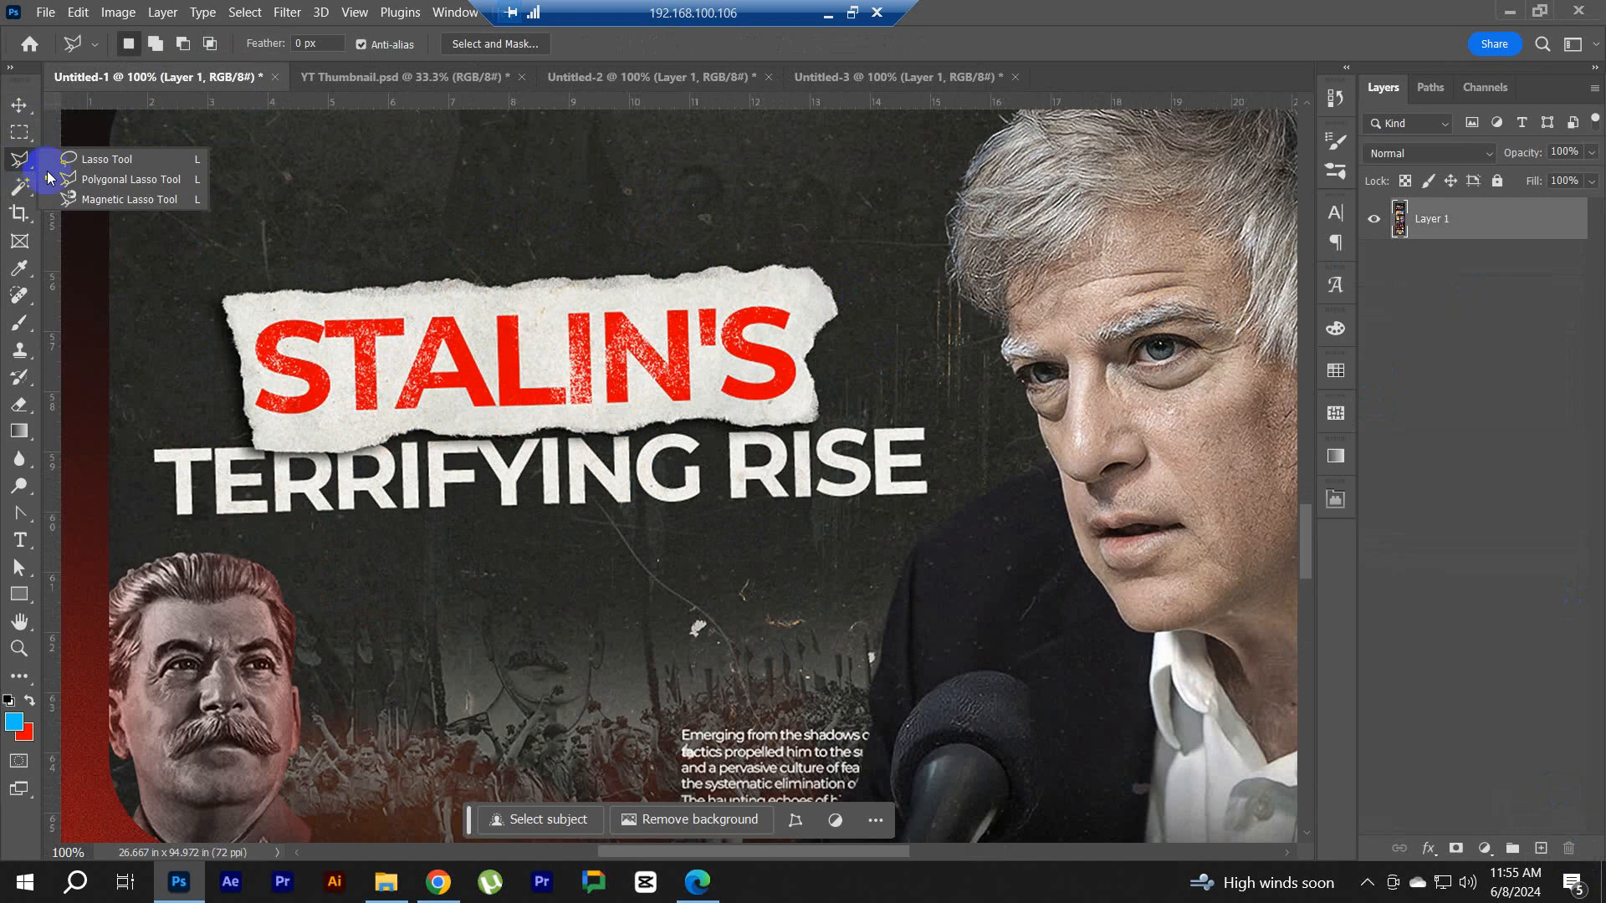
left_click(115, 158)
left_click(383, 316, "ctrl")
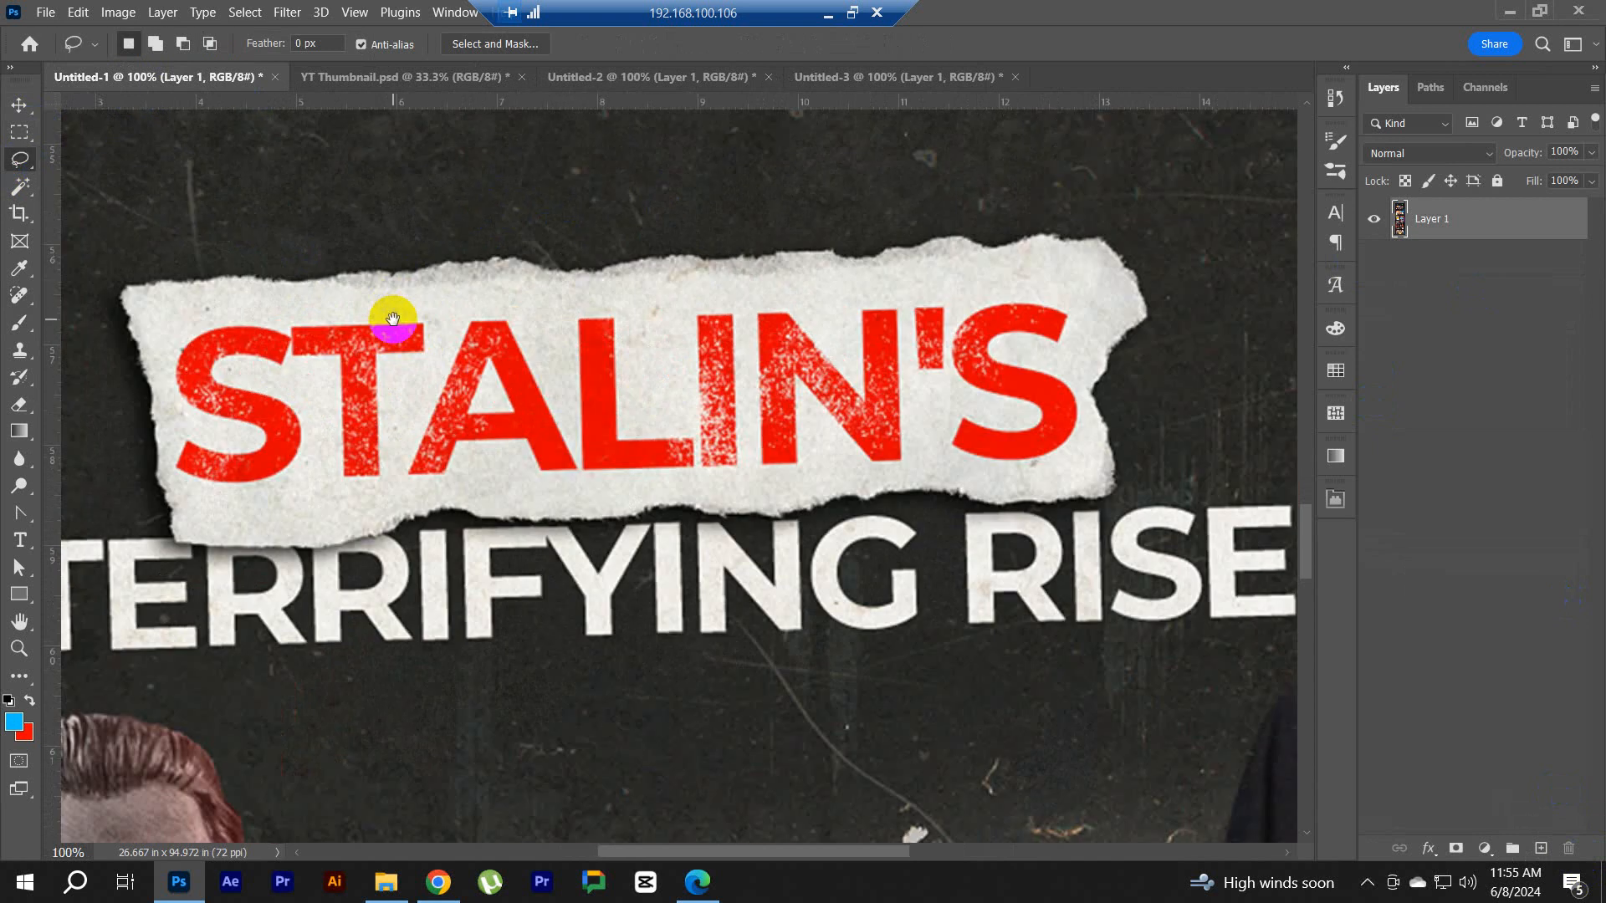
left_click_drag(301, 344, 375, 336)
left_click(563, 334, "alt")
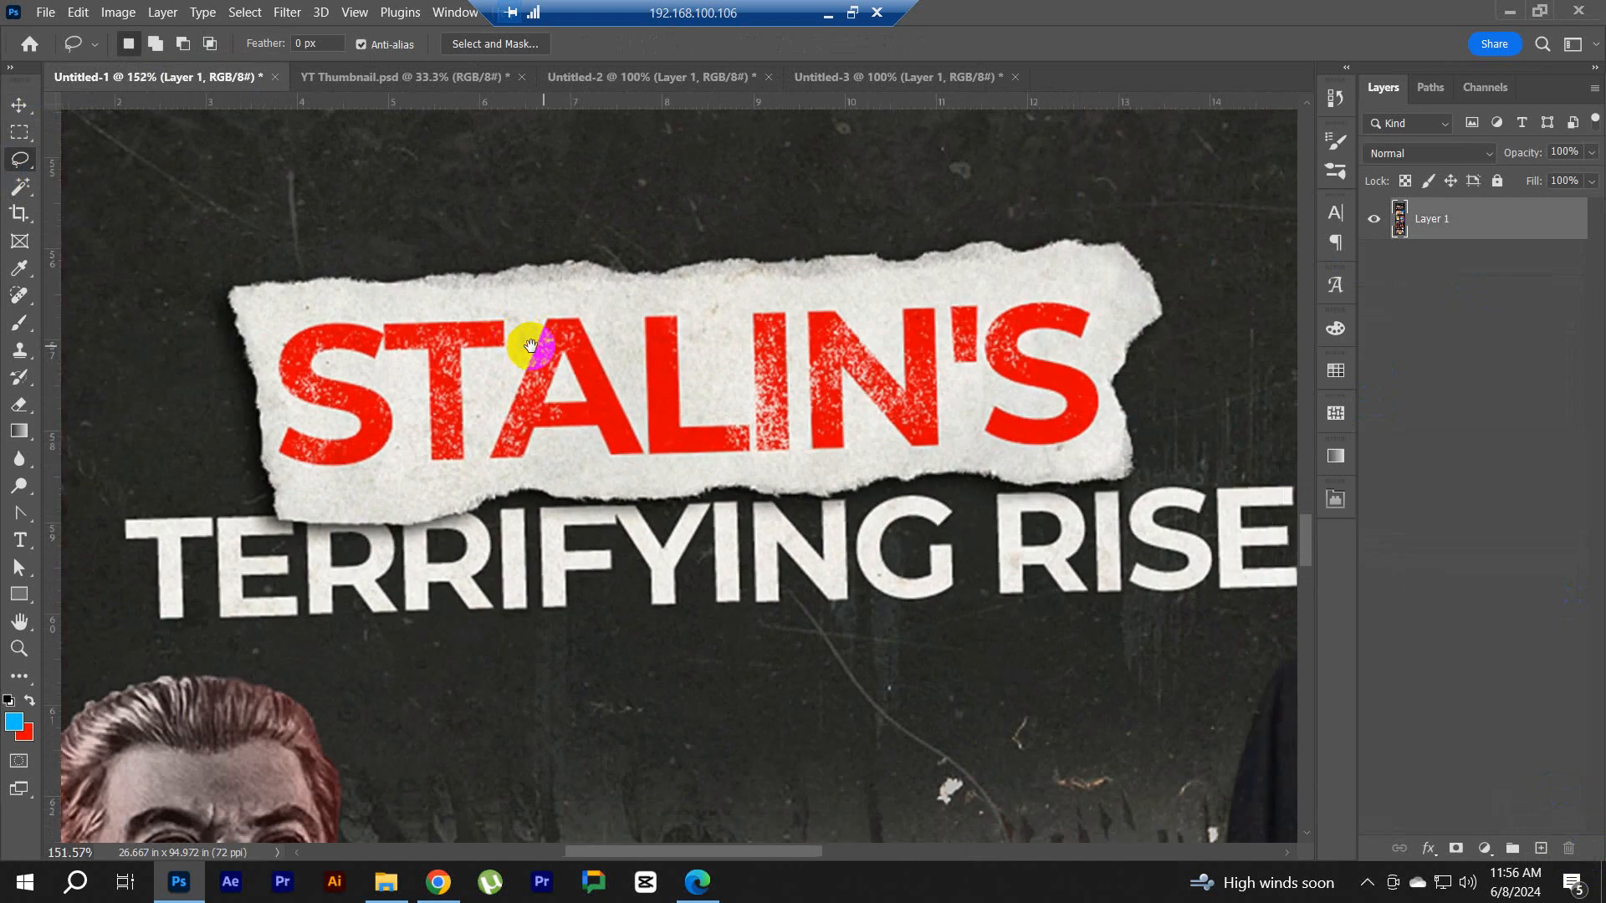
mouse_move(215, 287)
left_mouse_down()
mouse_move(954, 212)
mouse_move(1188, 254)
mouse_move(1185, 443)
mouse_move(1078, 508)
mouse_move(912, 500)
mouse_move(376, 537)
mouse_move(184, 333)
mouse_move(263, 311)
left_mouse_up()
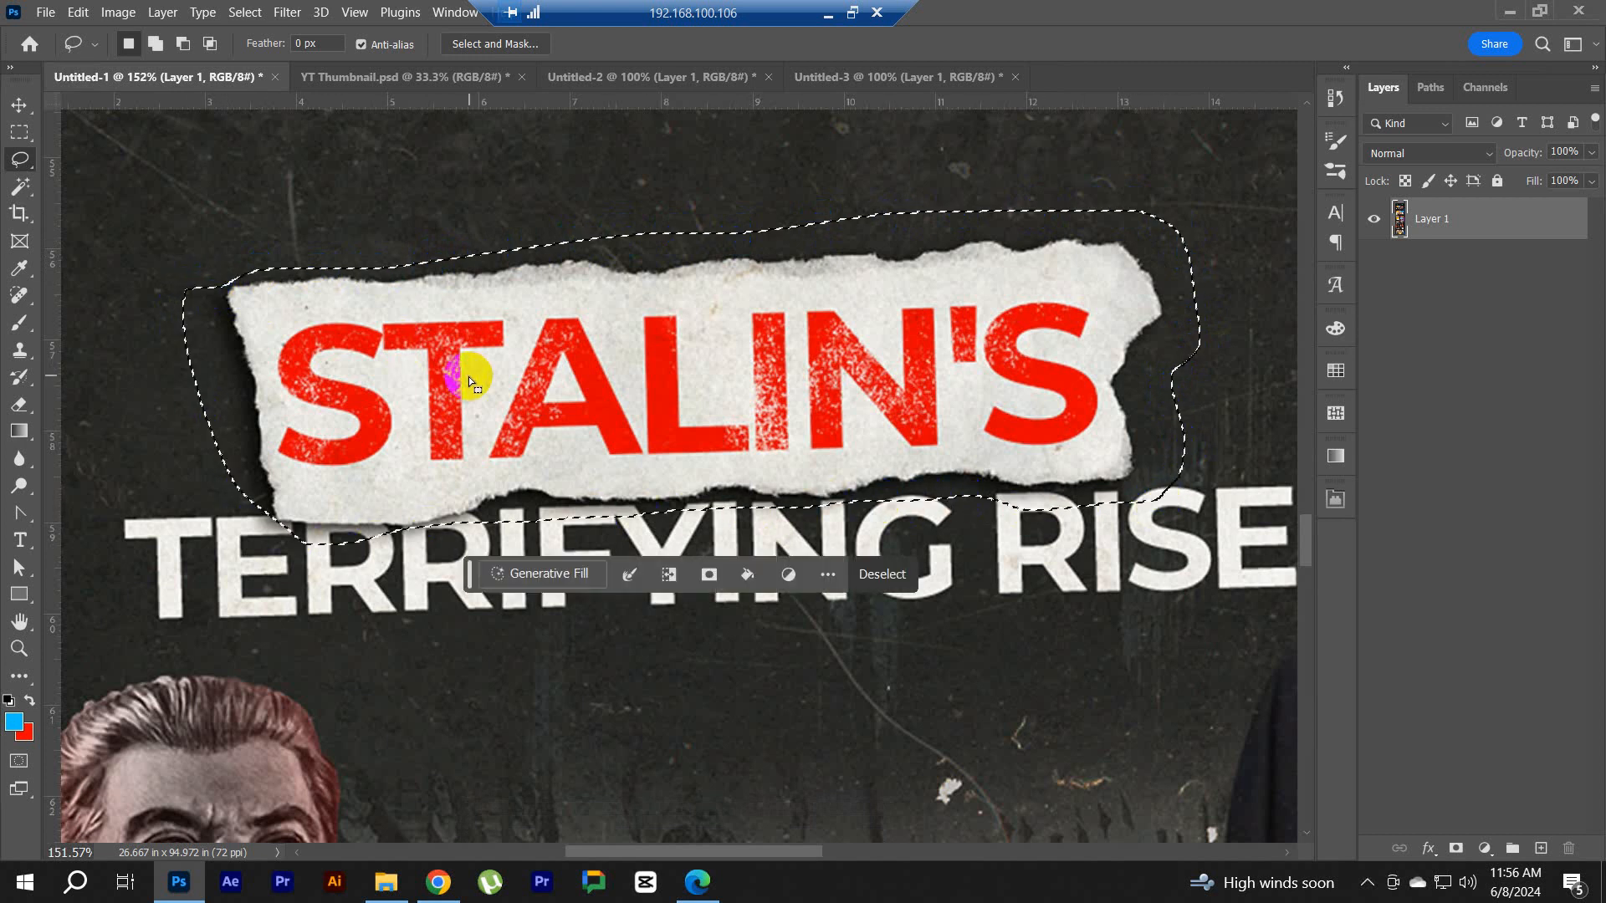
Step: Copy the selected paper strip into a new 803 x 265 px, 72 ppi document and delete its white Background layer
left_click(45, 11)
left_click(38, 28)
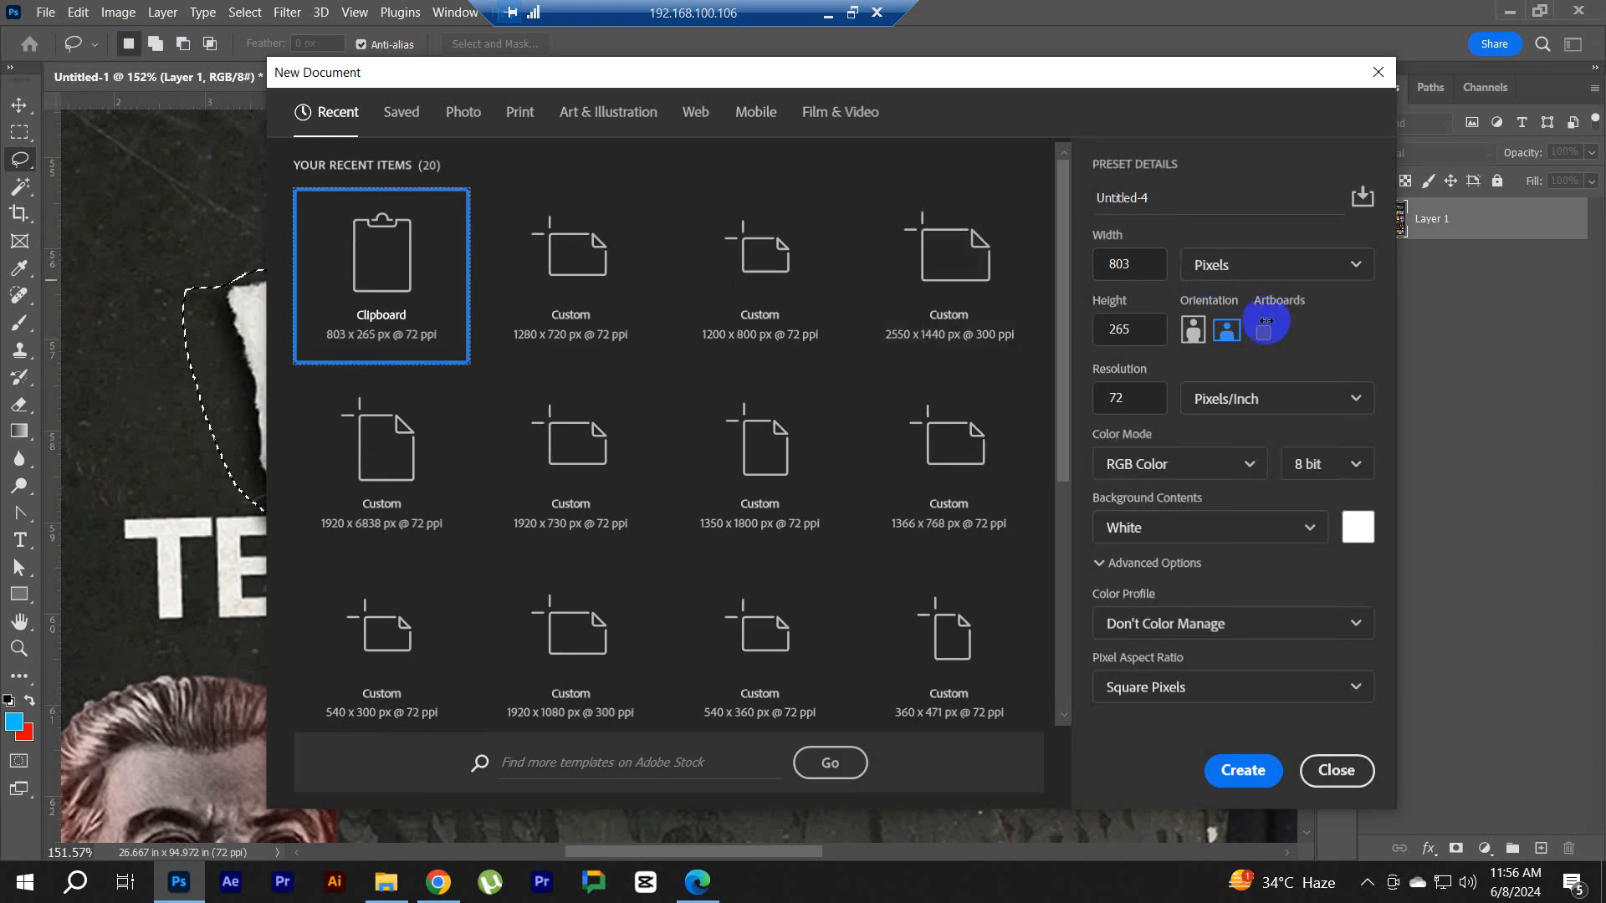
left_click(1243, 770)
key("ctrl+v")
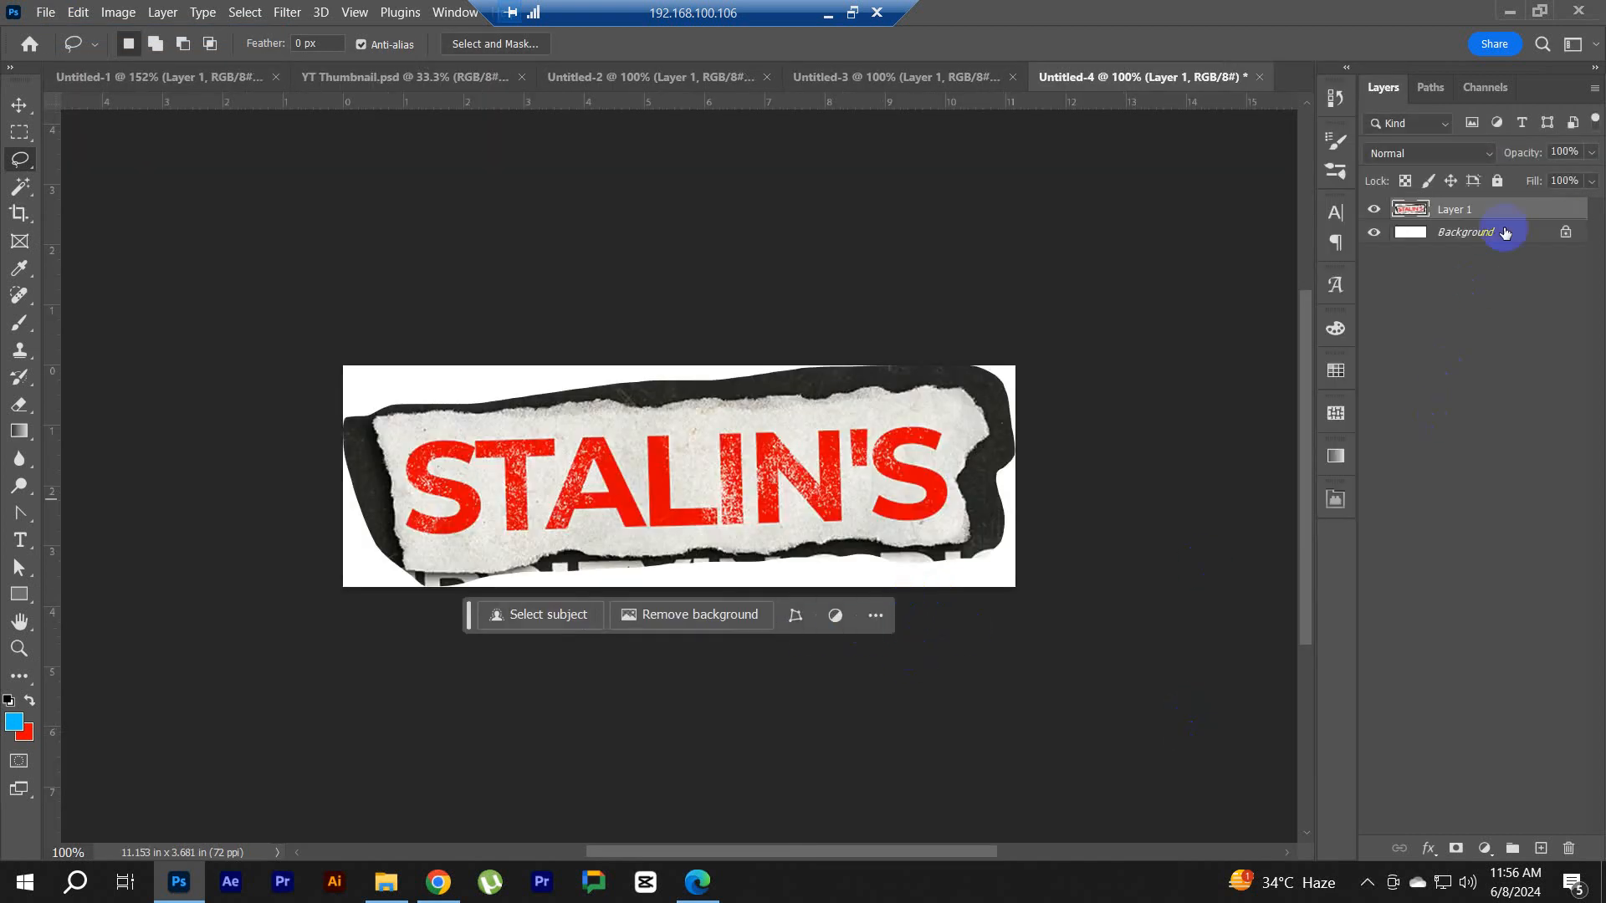
left_click_drag(1504, 233, 1569, 848)
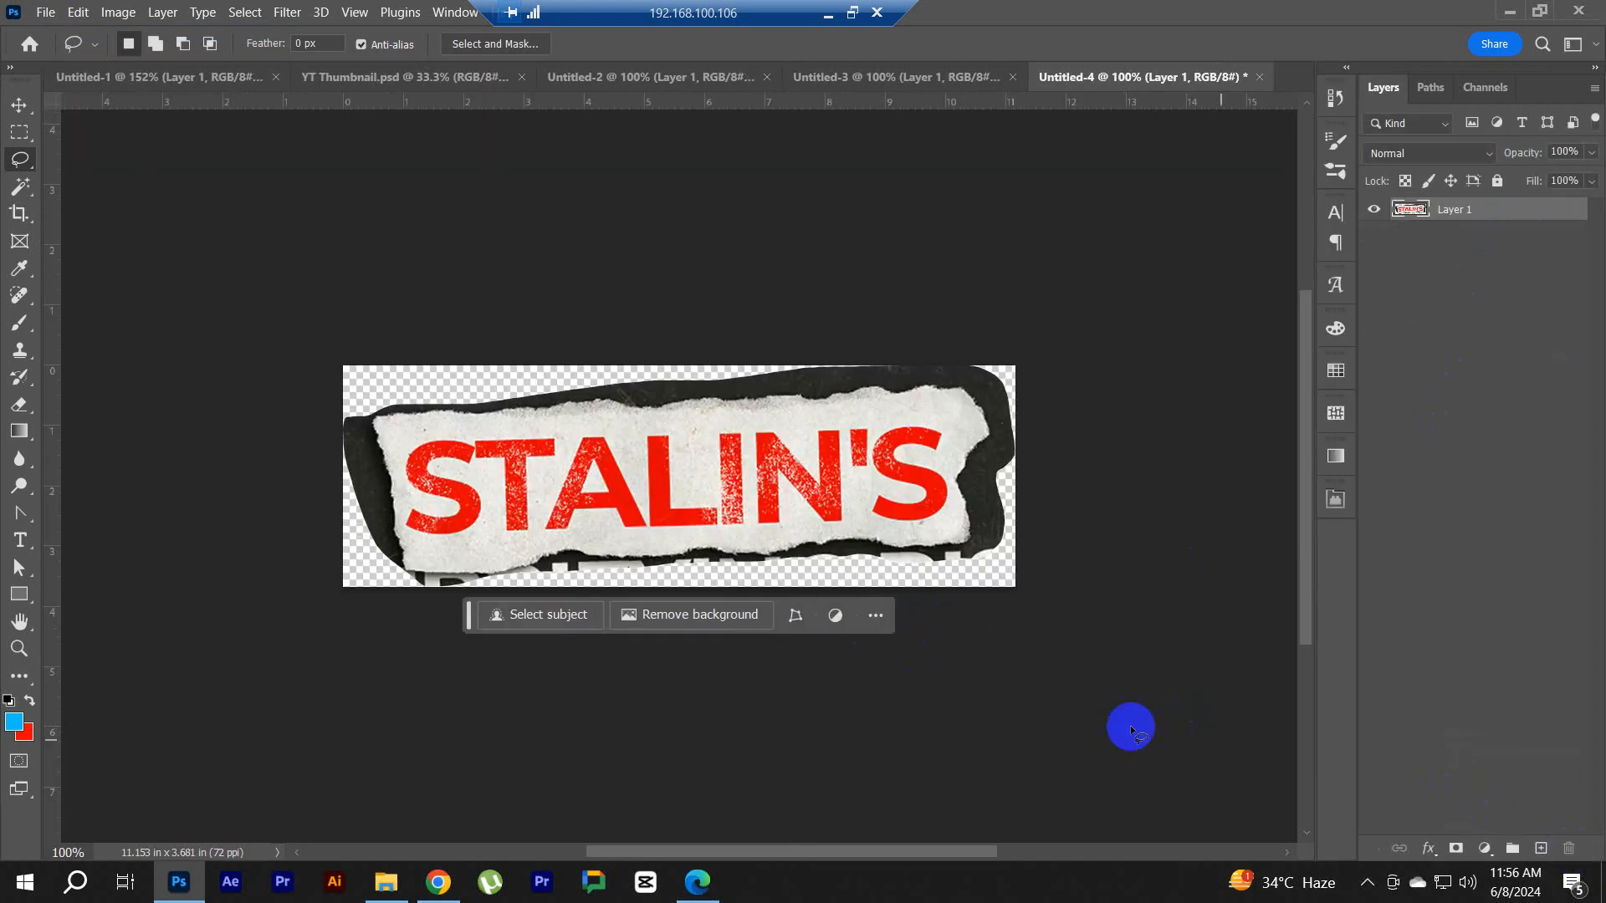
Step: Remove the dark surround above and to the left of the paper with the Magic Eraser at tolerance 10
key("e")
left_click(550, 408, "ctrl")
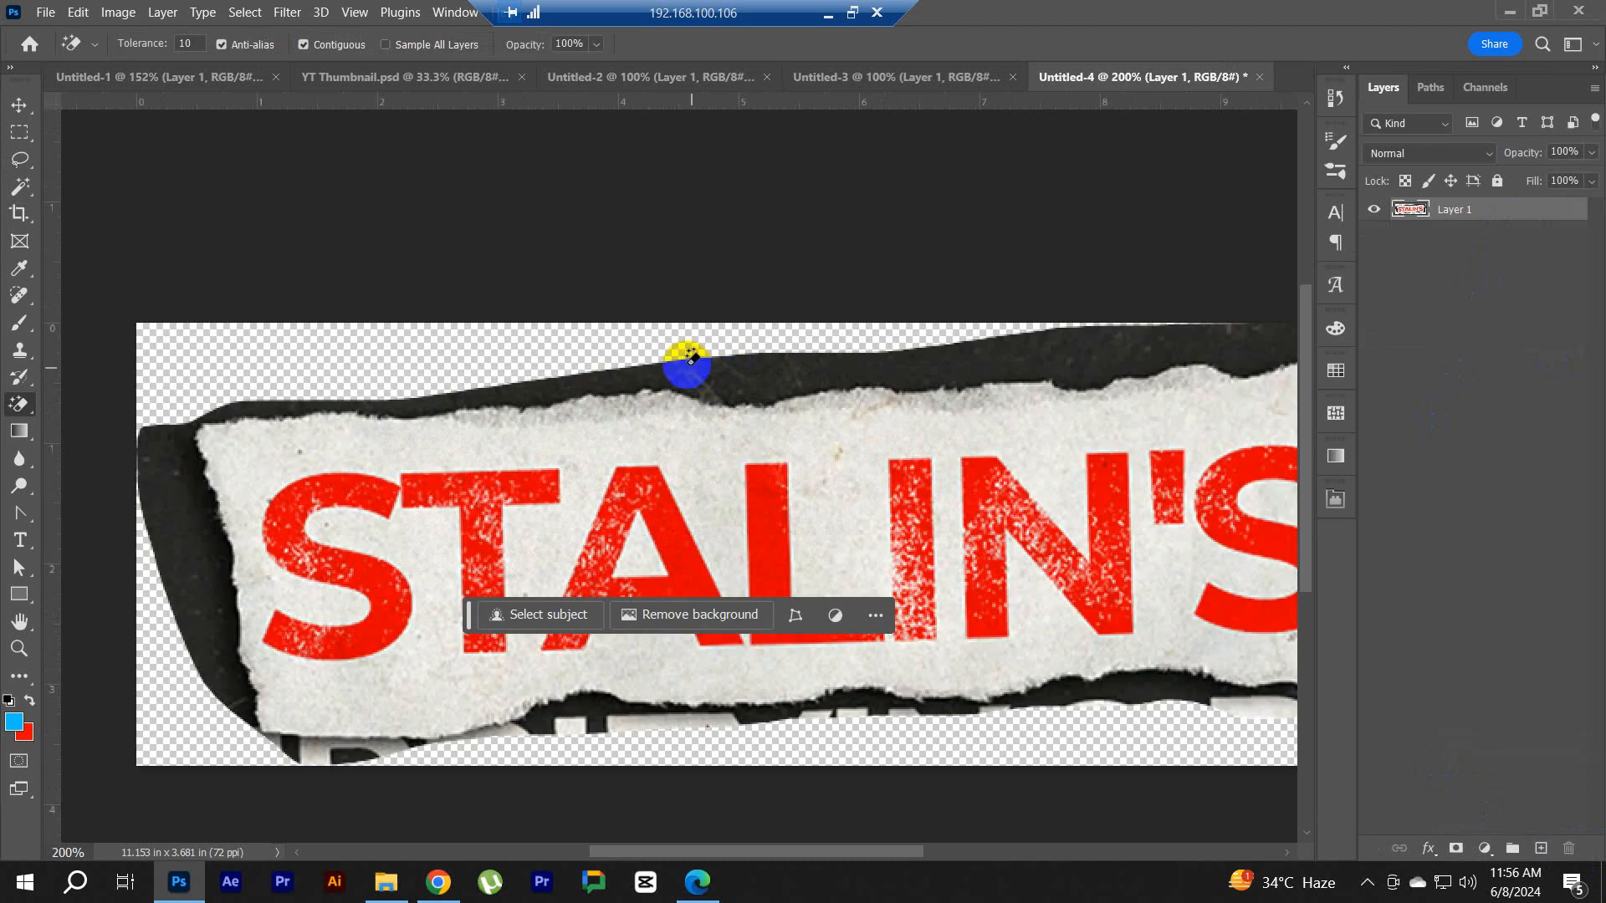
left_click(690, 358)
left_click_drag(609, 354, 814, 289)
left_click(437, 399)
left_click(432, 526)
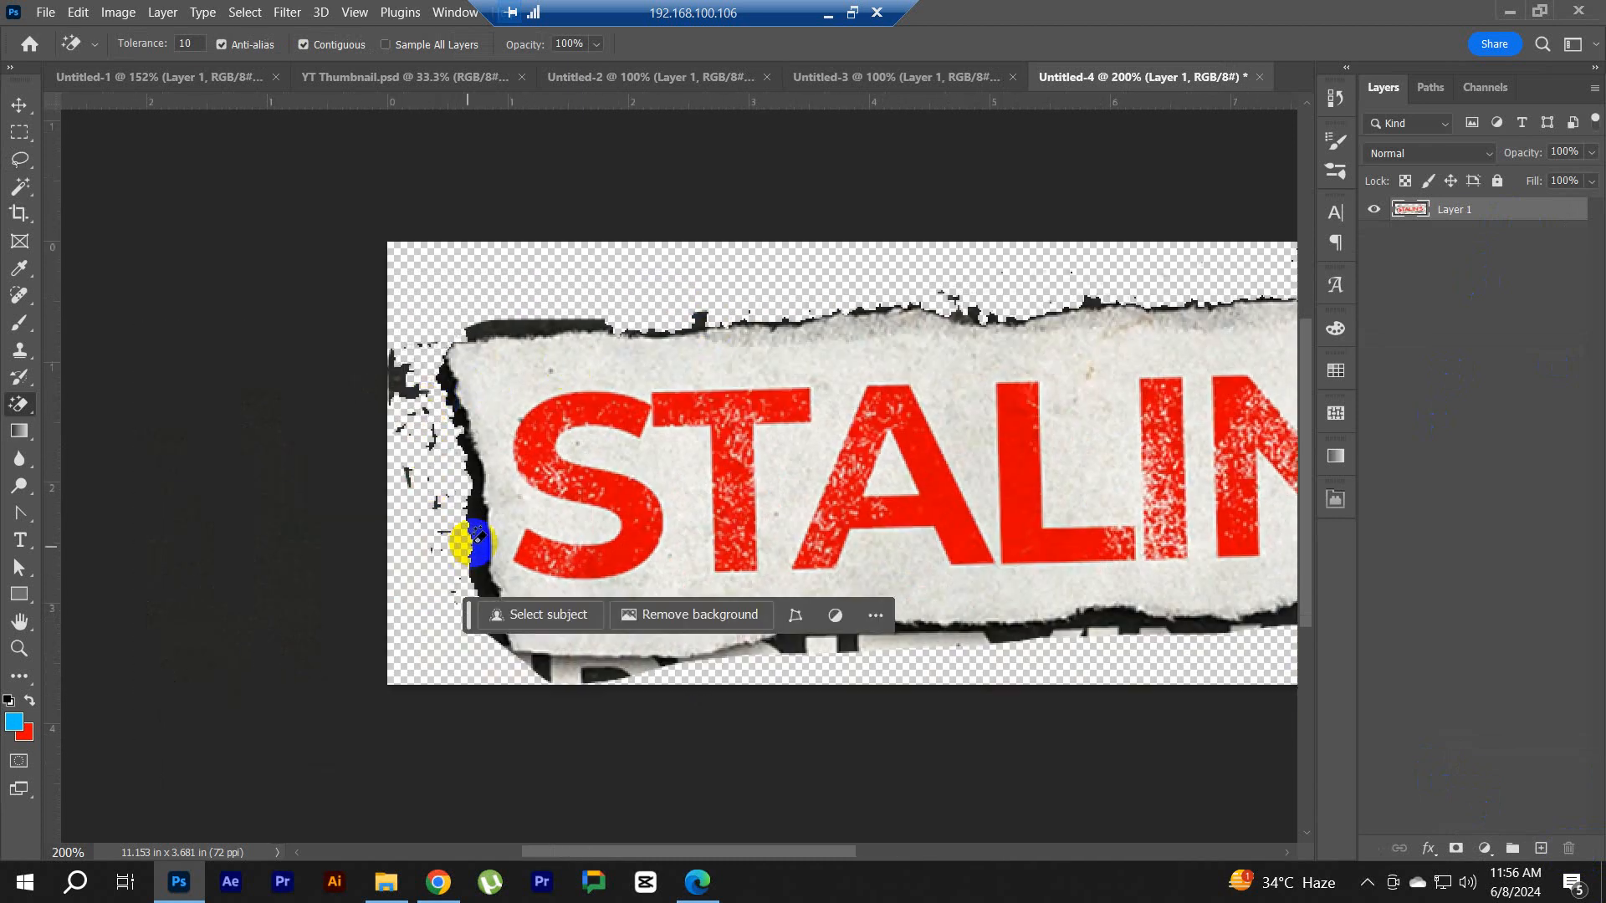
left_click_drag(951, 378, 688, 305)
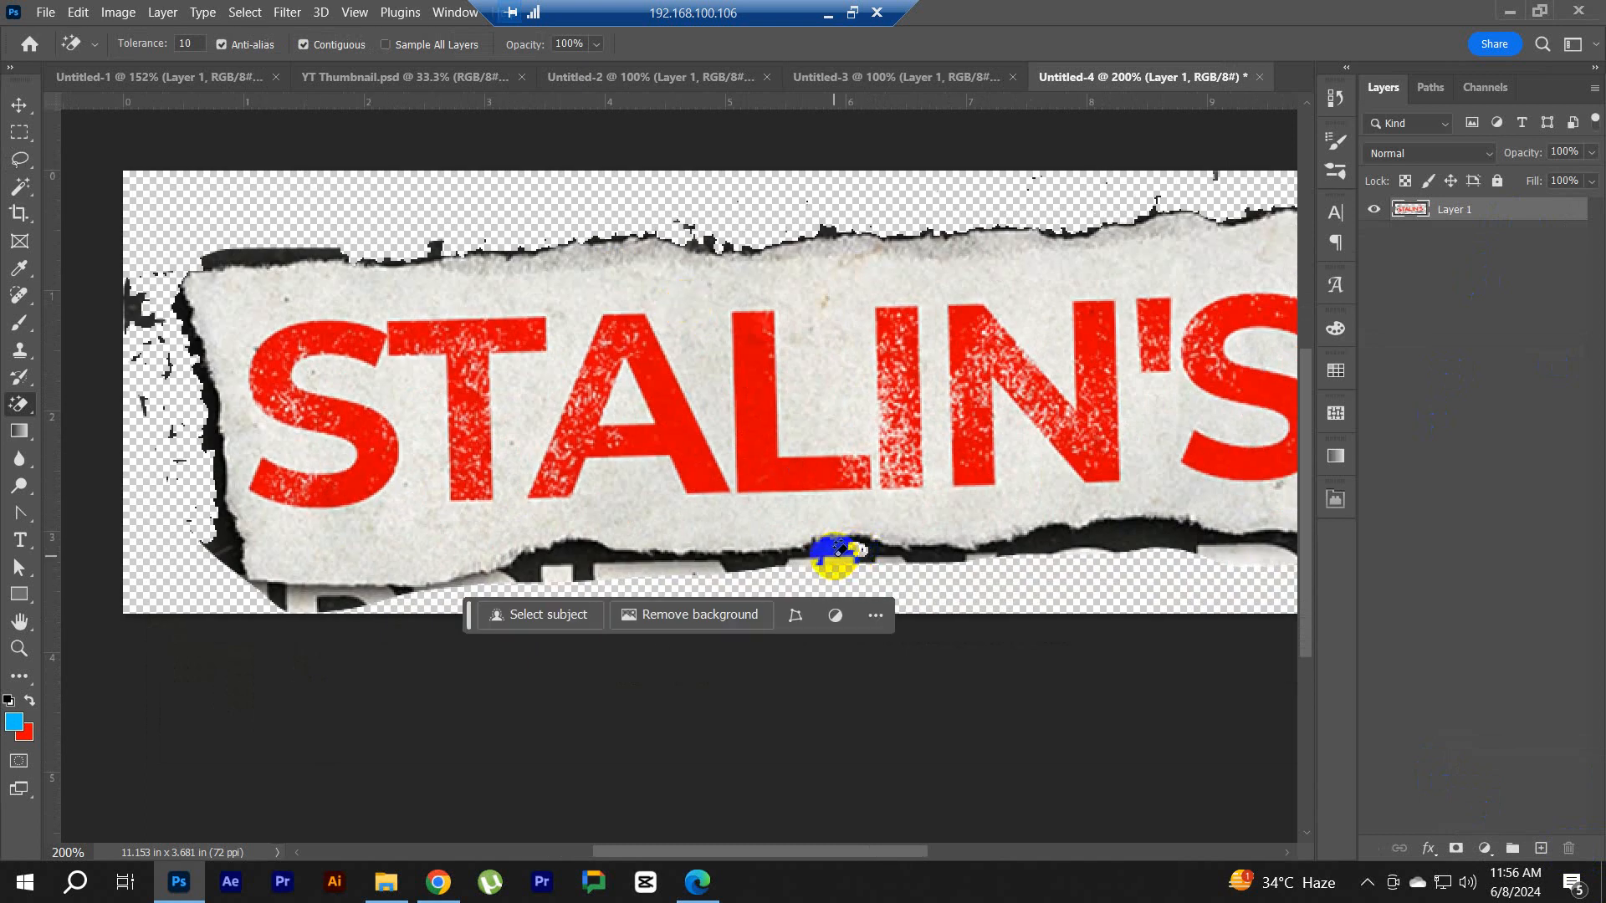
Step: Set the Magic Eraser tolerance to 30 and clear the dark remnants along the paper's left and lower edges
left_click(208, 52)
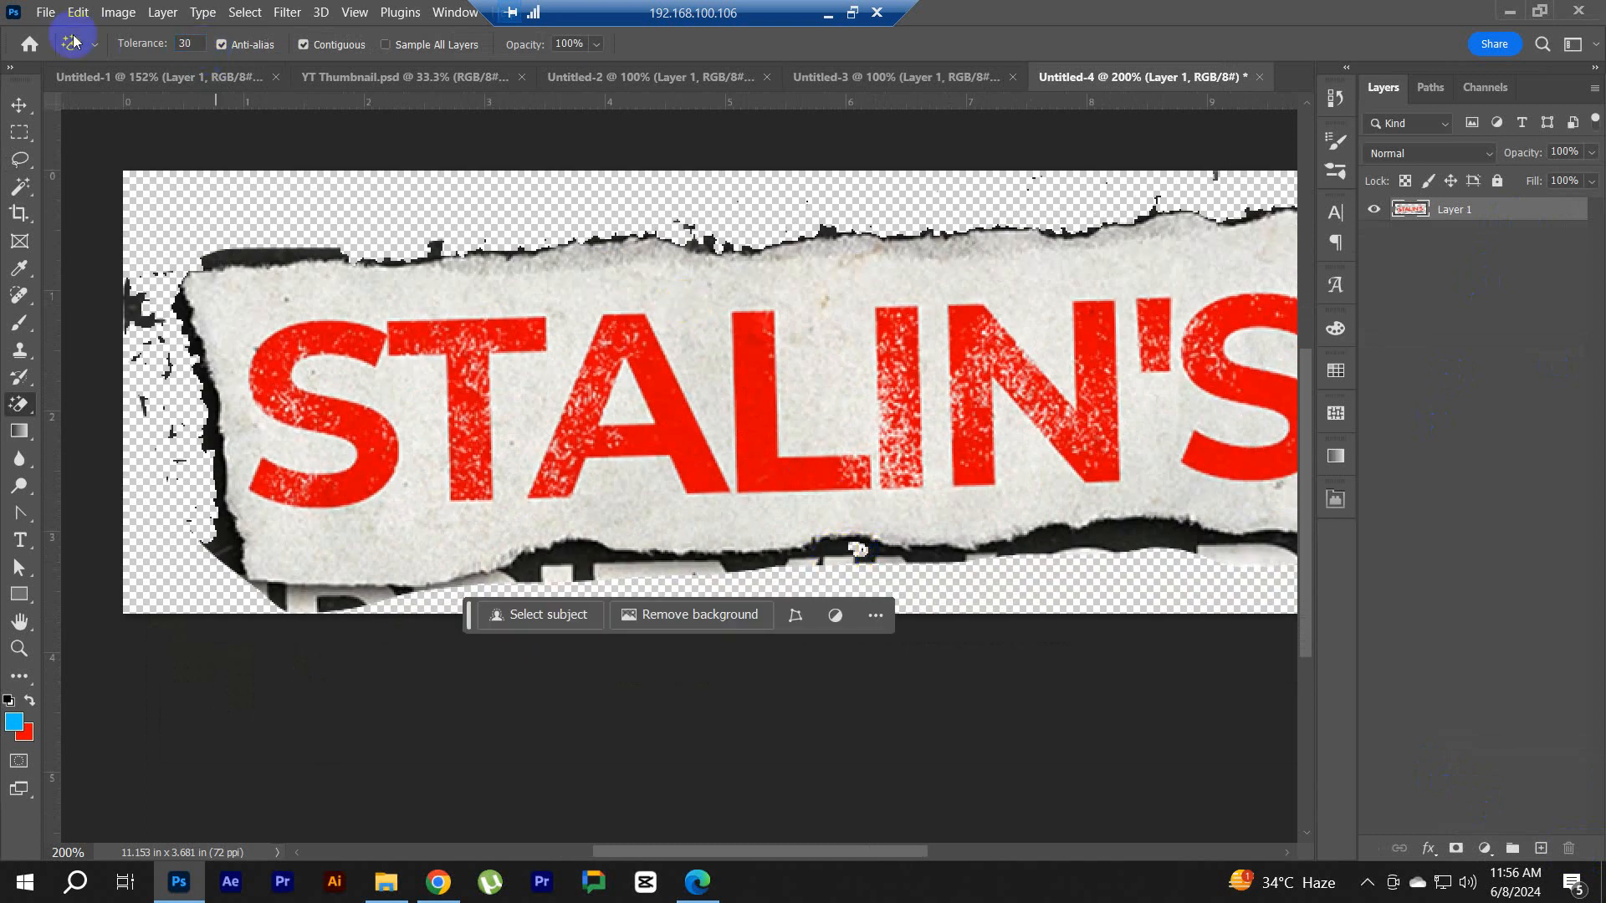
left_click(136, 315)
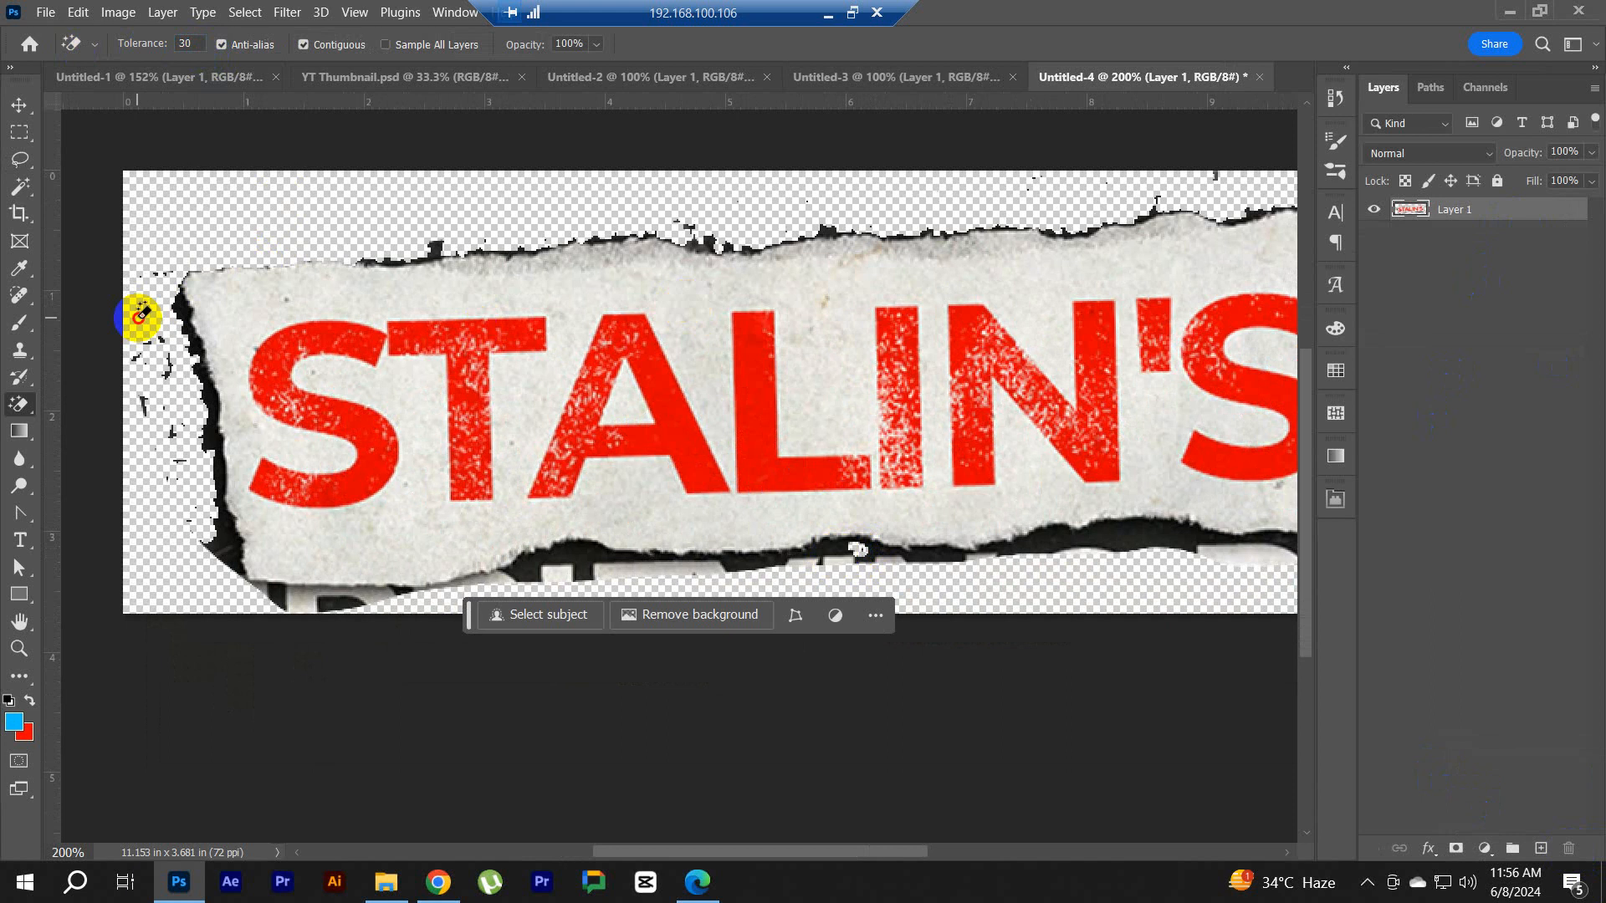
left_click(191, 343)
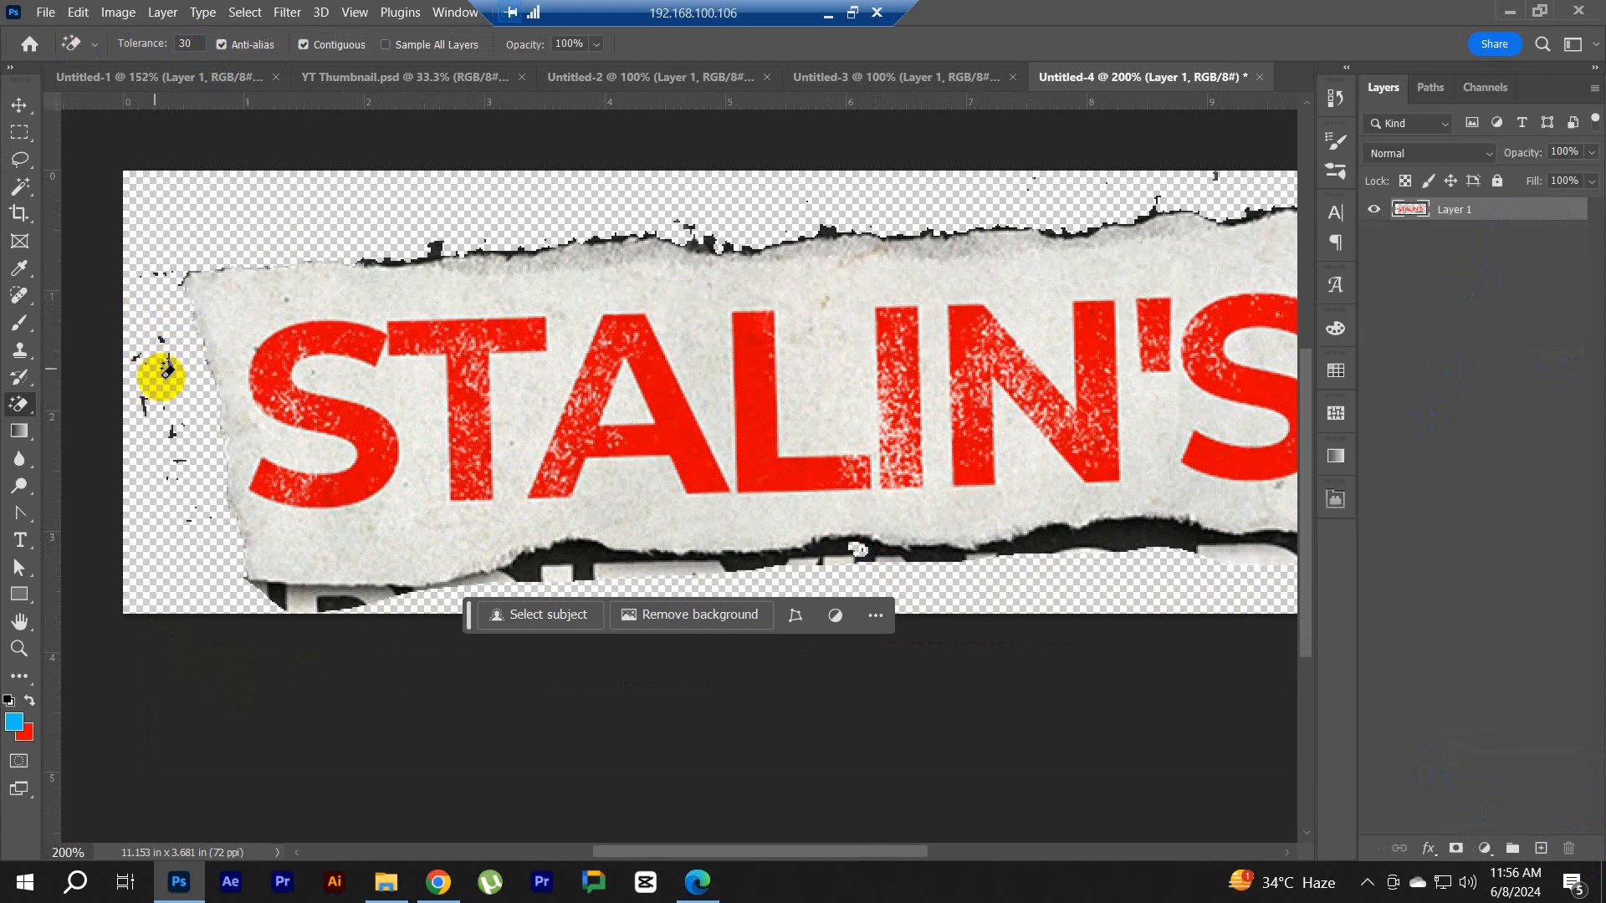
left_click_drag(270, 481, 238, 309)
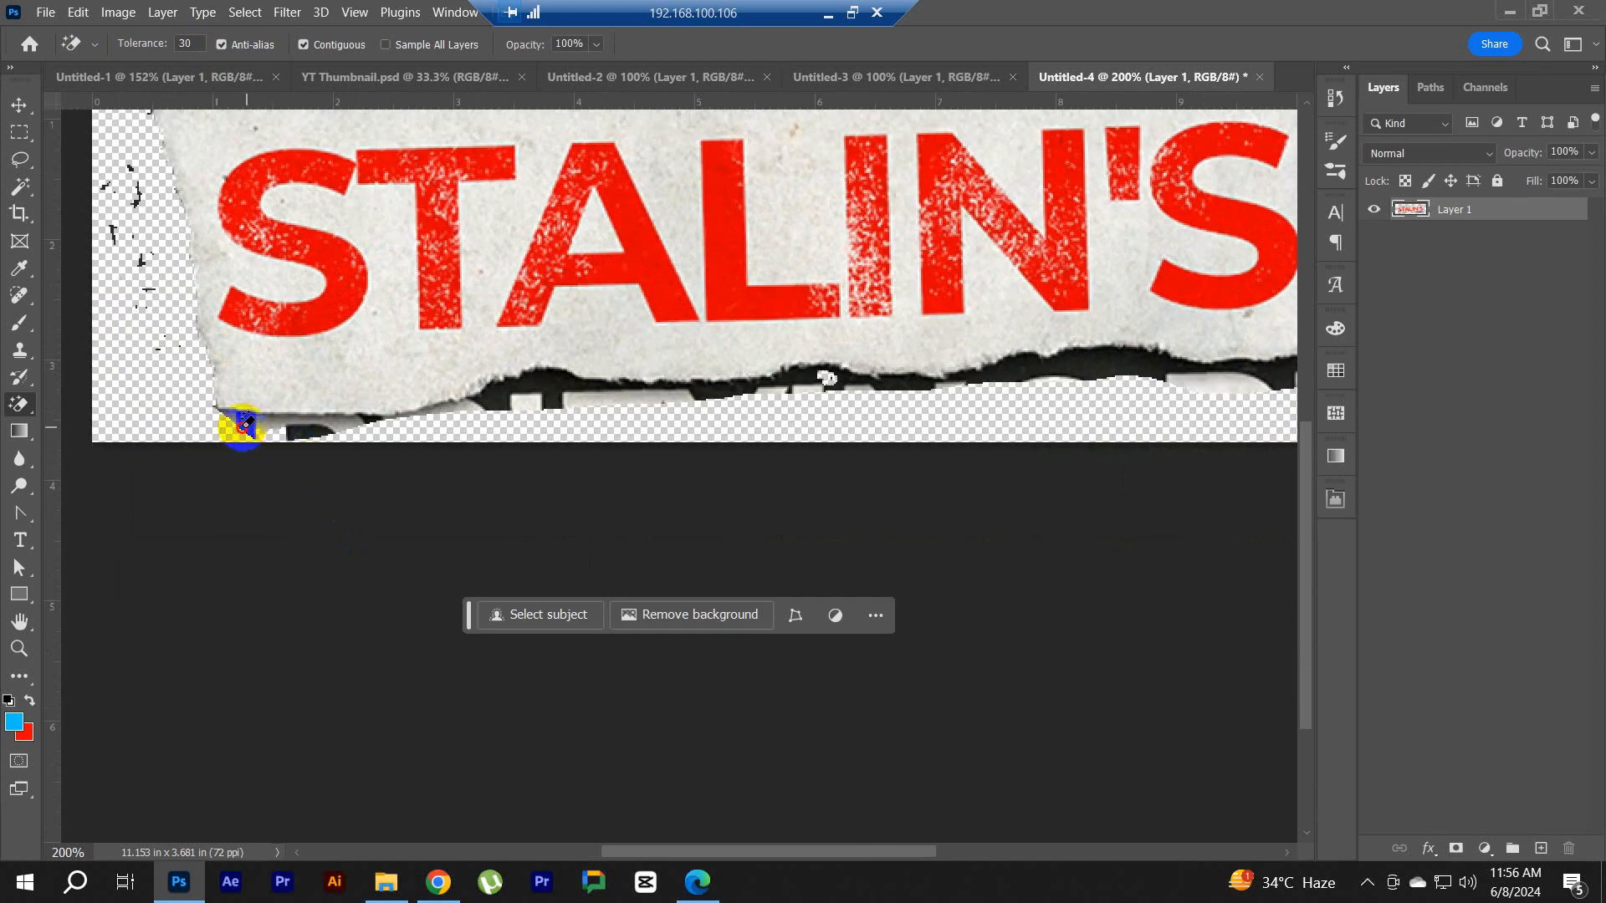
left_click(308, 430)
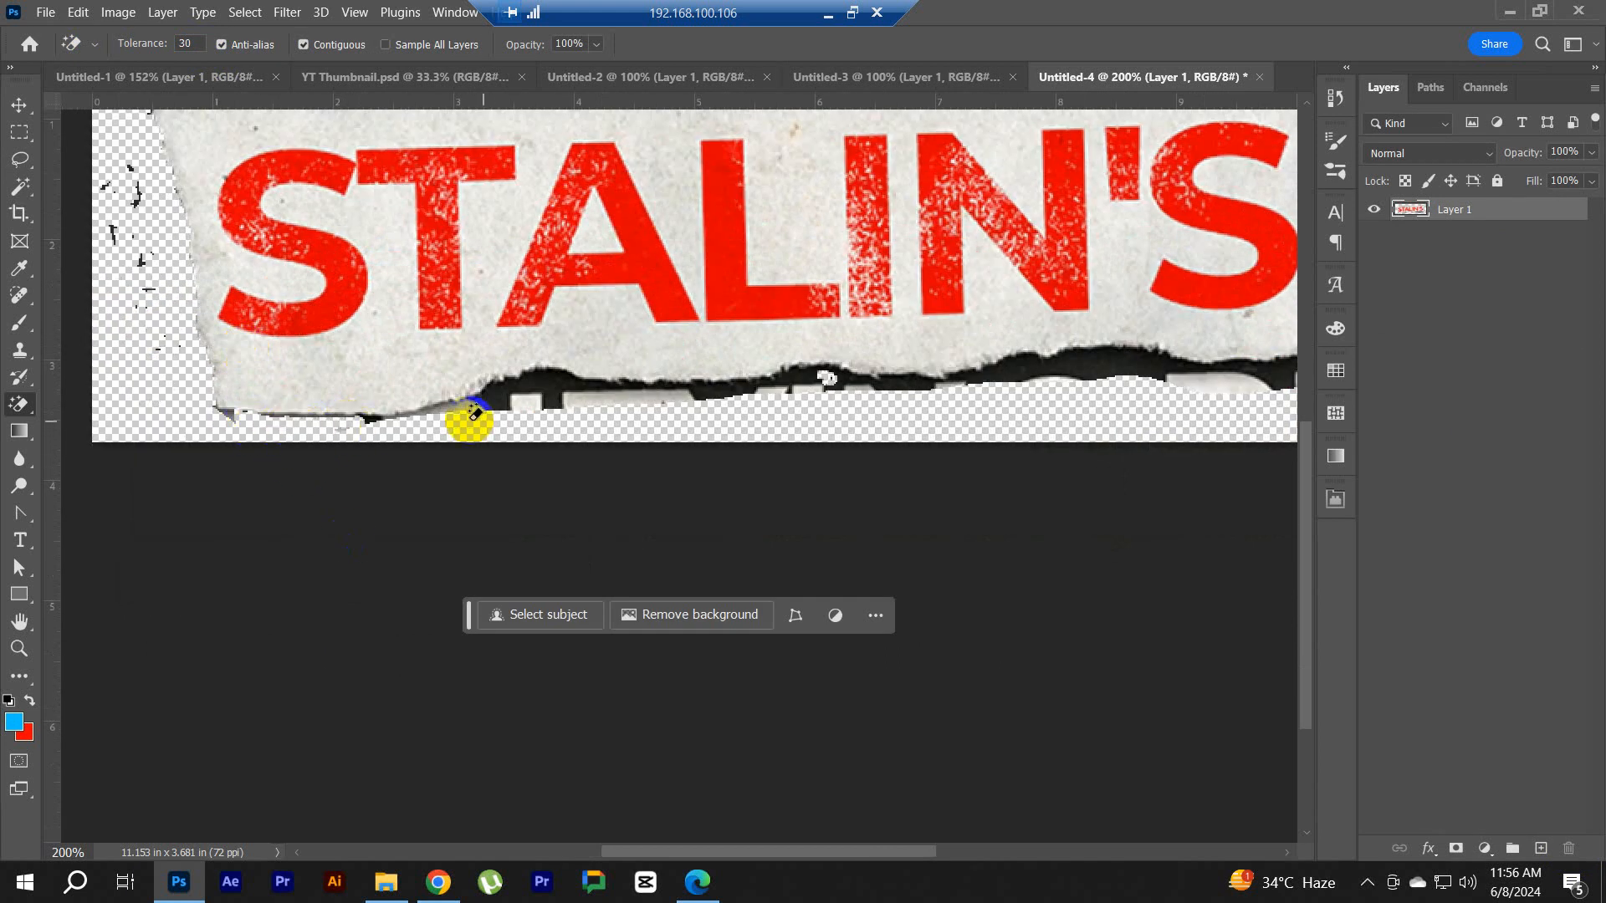
left_click(491, 391)
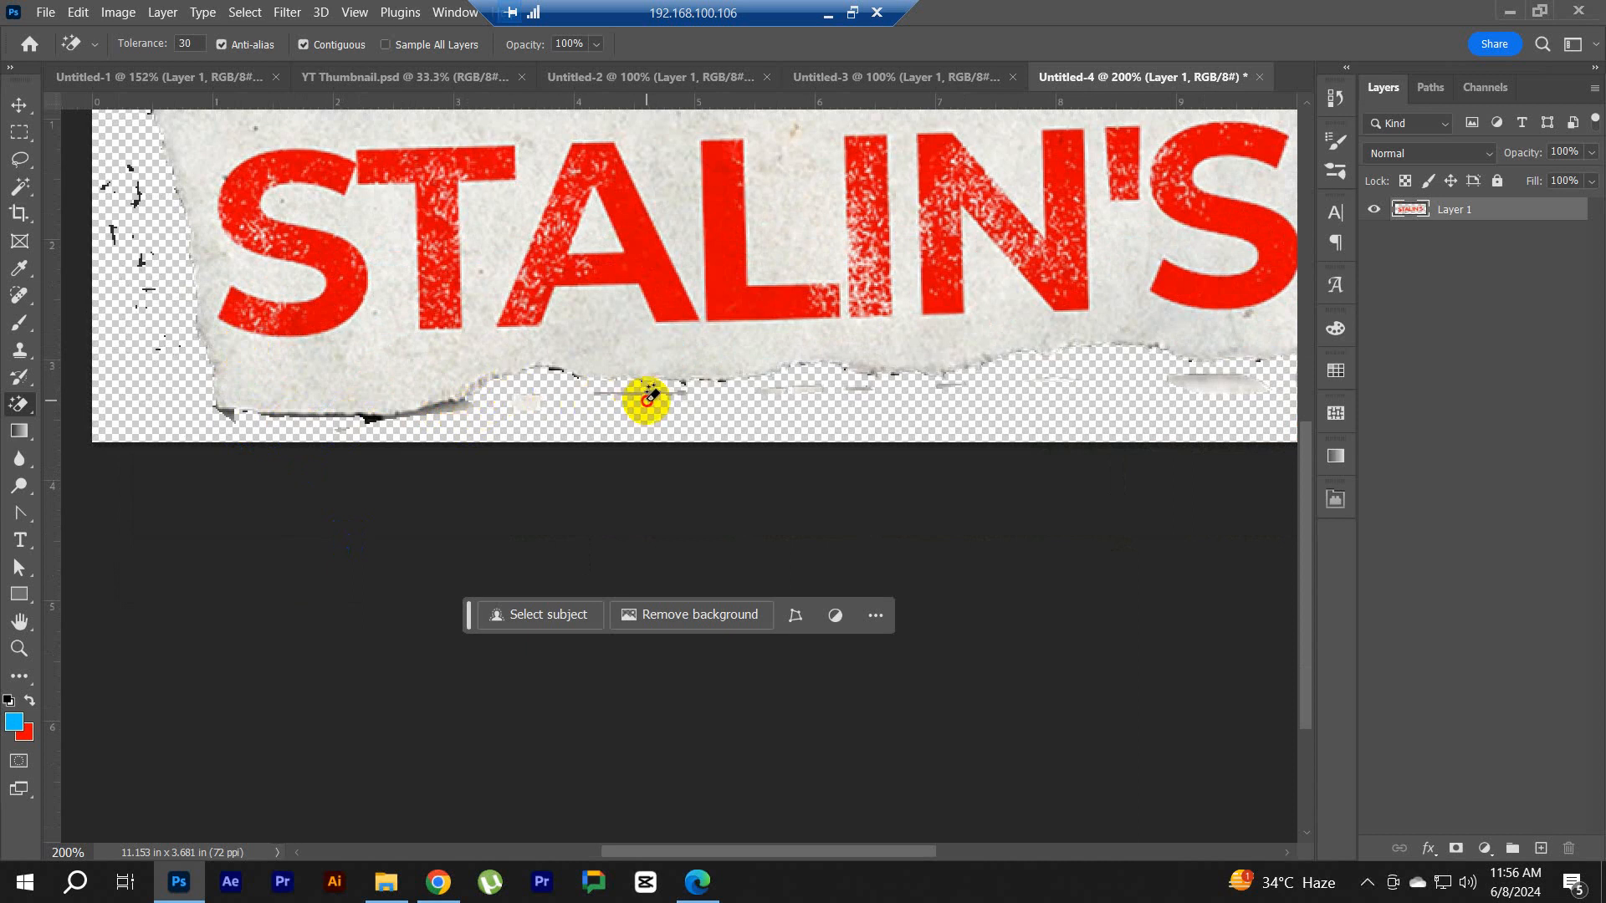
Step: Clear the leftover patches below the paper's lower right part and beside its right edge with the Magic Eraser
left_click_drag(951, 419, 482, 482)
left_click(757, 451)
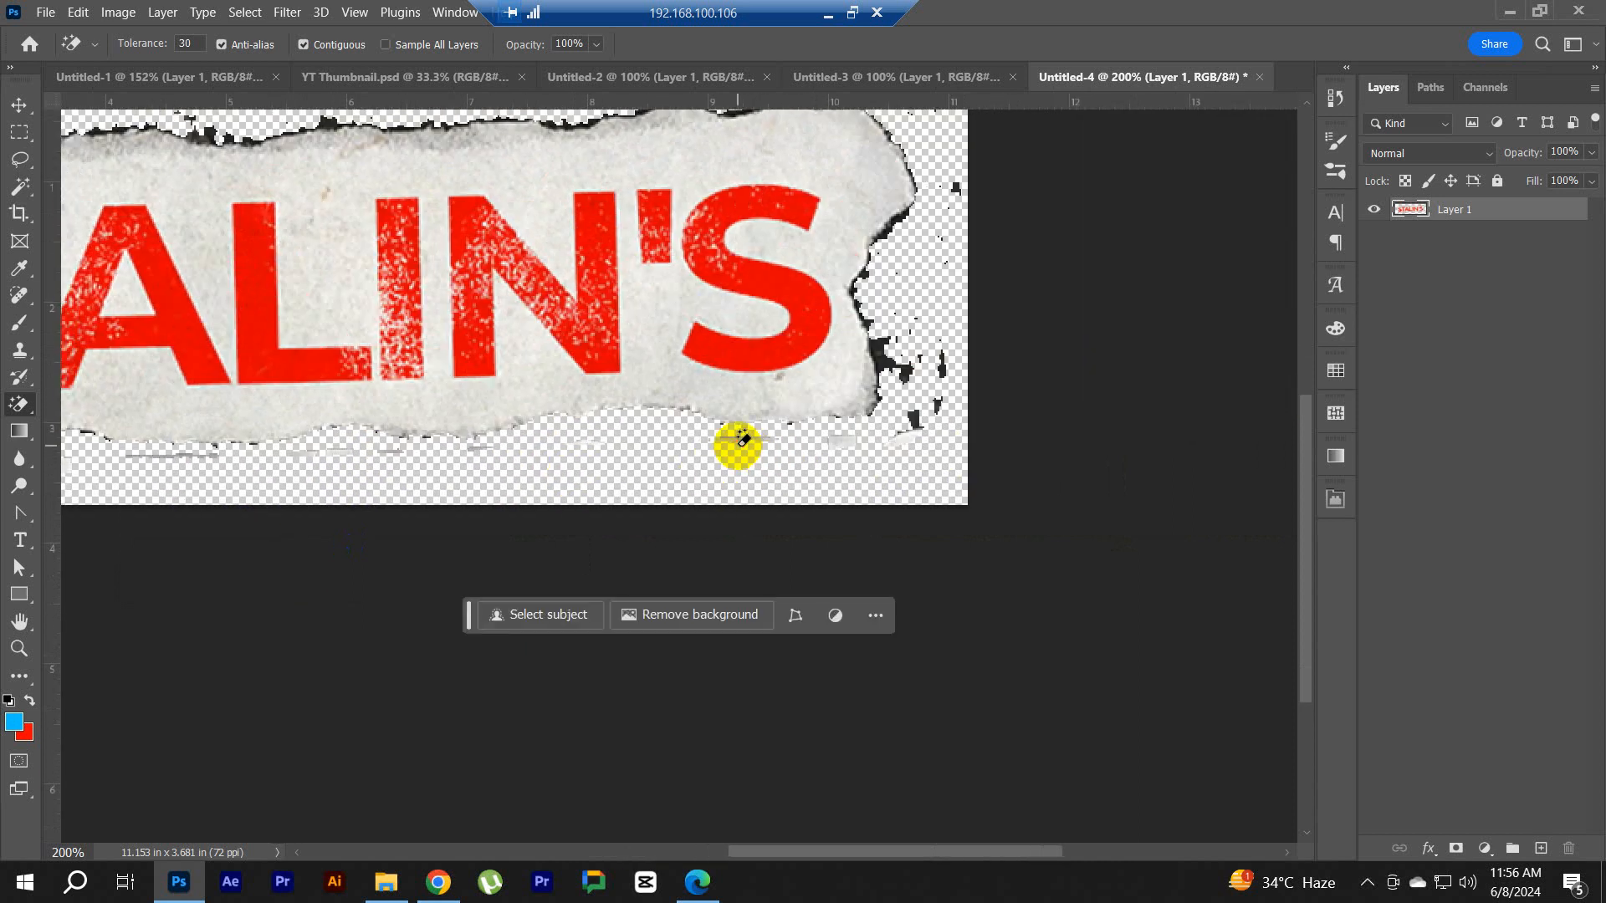
left_click(843, 441)
left_click(896, 351)
Step: Erase the stray specks beside the paper's right edge using a 40 px Eraser at 100% opacity, and set its hardness to 100%
left_click_drag(921, 221, 970, 452)
key("shift+e")
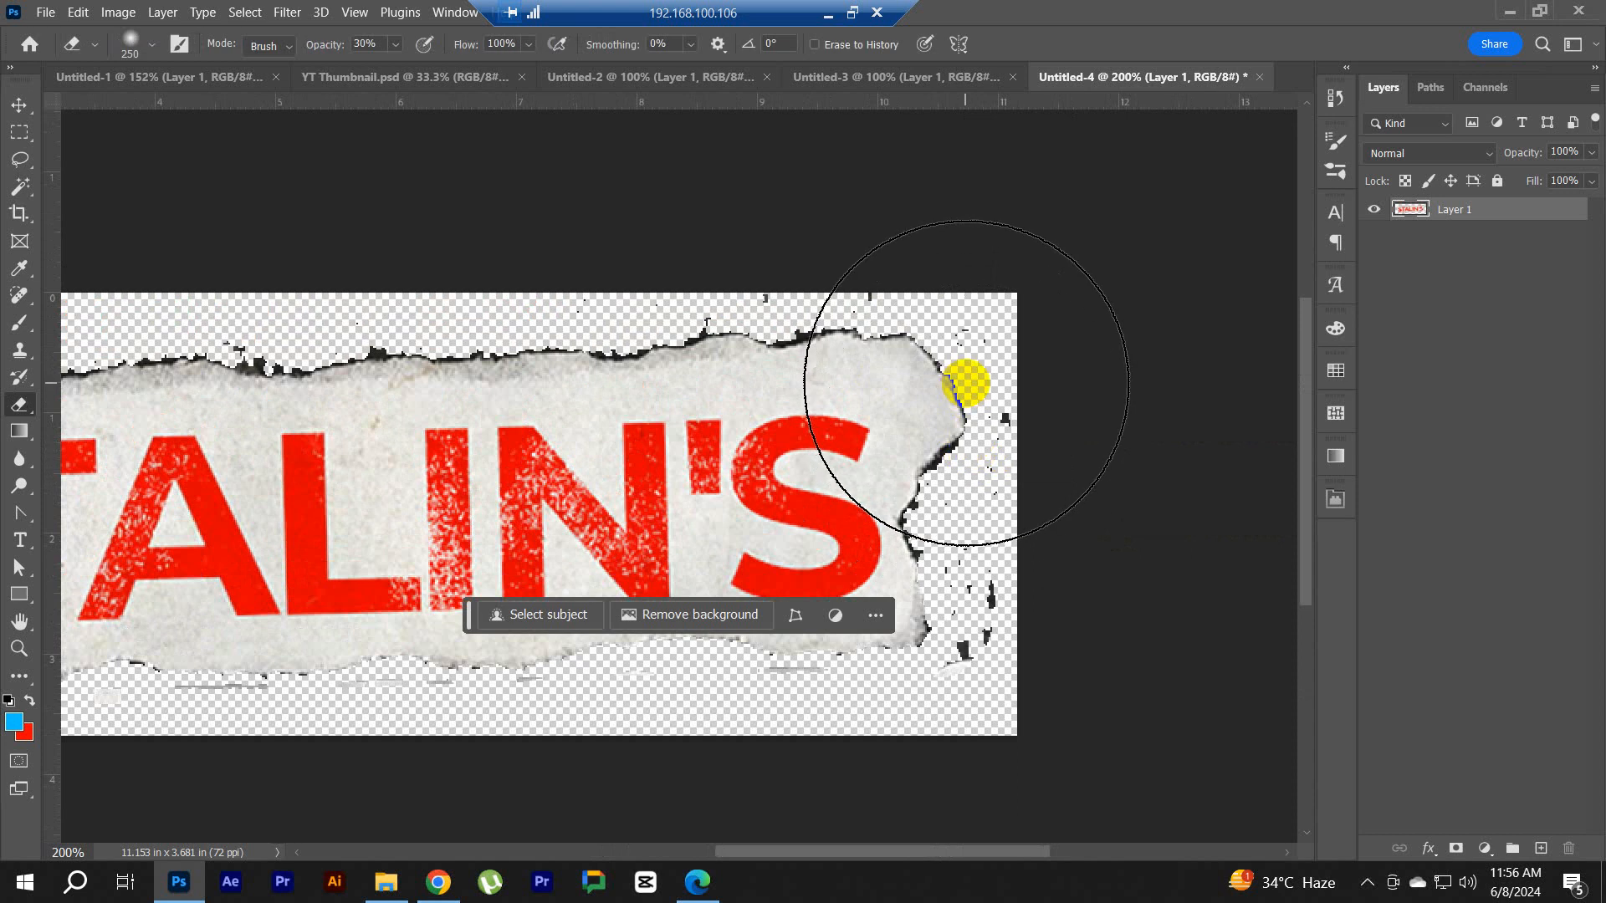
key("bracketleft")
key("bracketleft")
key("bracketleft")
key("bracketleft")
key("bracketleft")
key("bracketleft")
key("bracketleft")
key("bracketleft")
key("bracketleft")
key("bracketleft")
key("bracketleft")
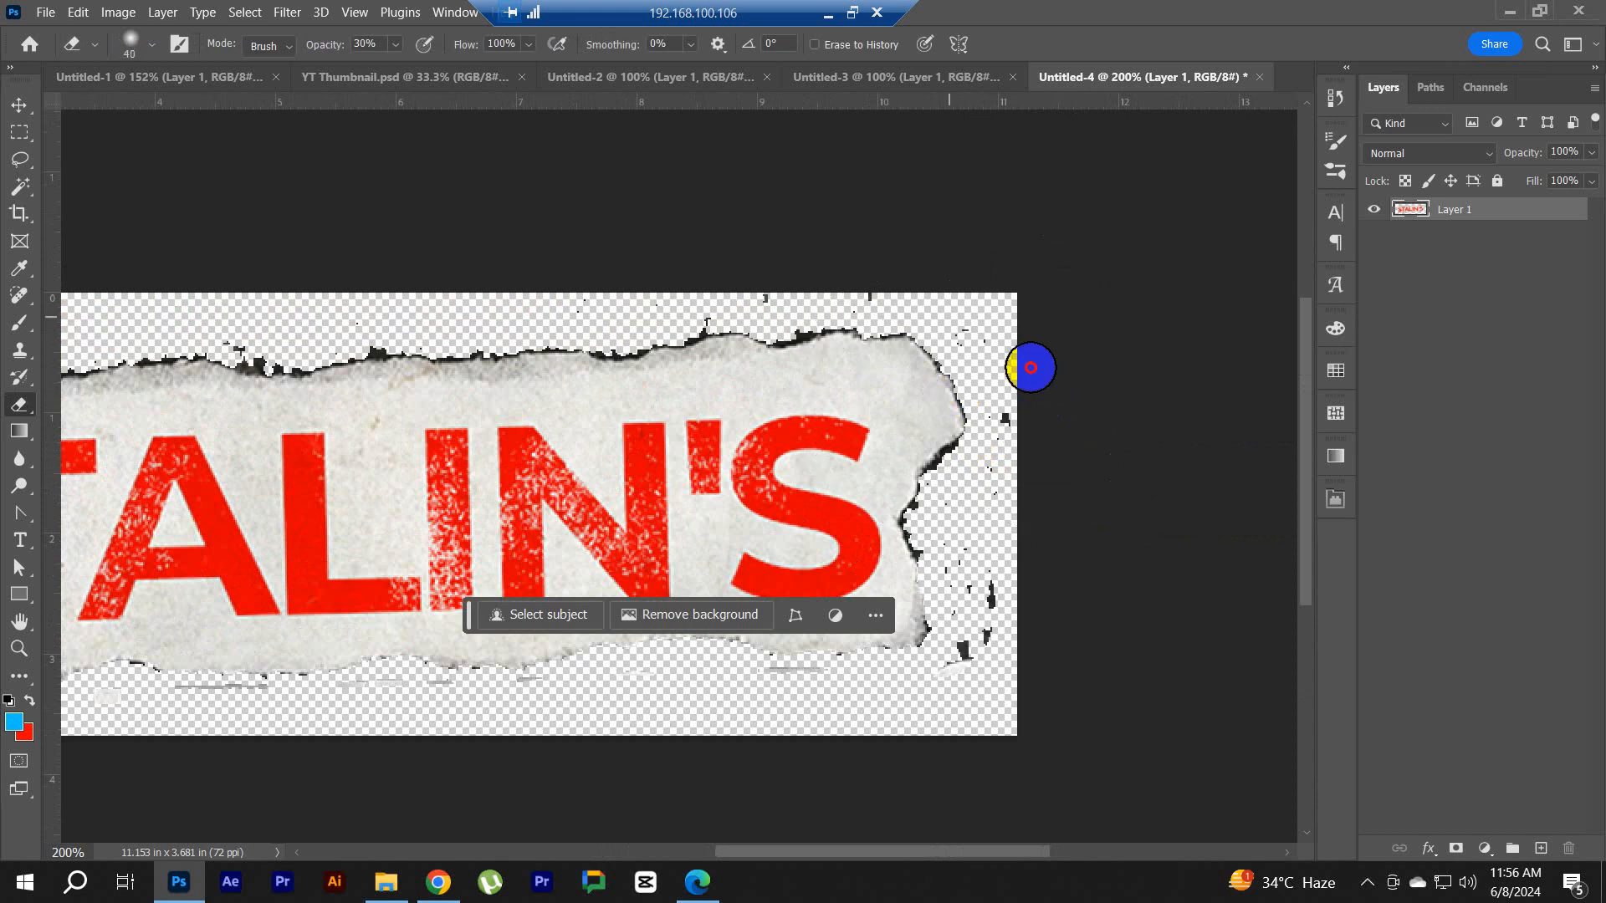
key("0")
mouse_move(987, 344)
left_mouse_down()
mouse_move(1029, 451)
mouse_move(958, 500)
mouse_move(1027, 622)
mouse_move(988, 593)
mouse_move(966, 477)
left_mouse_up()
right_click(955, 462)
left_click_drag(1055, 558, 1276, 506)
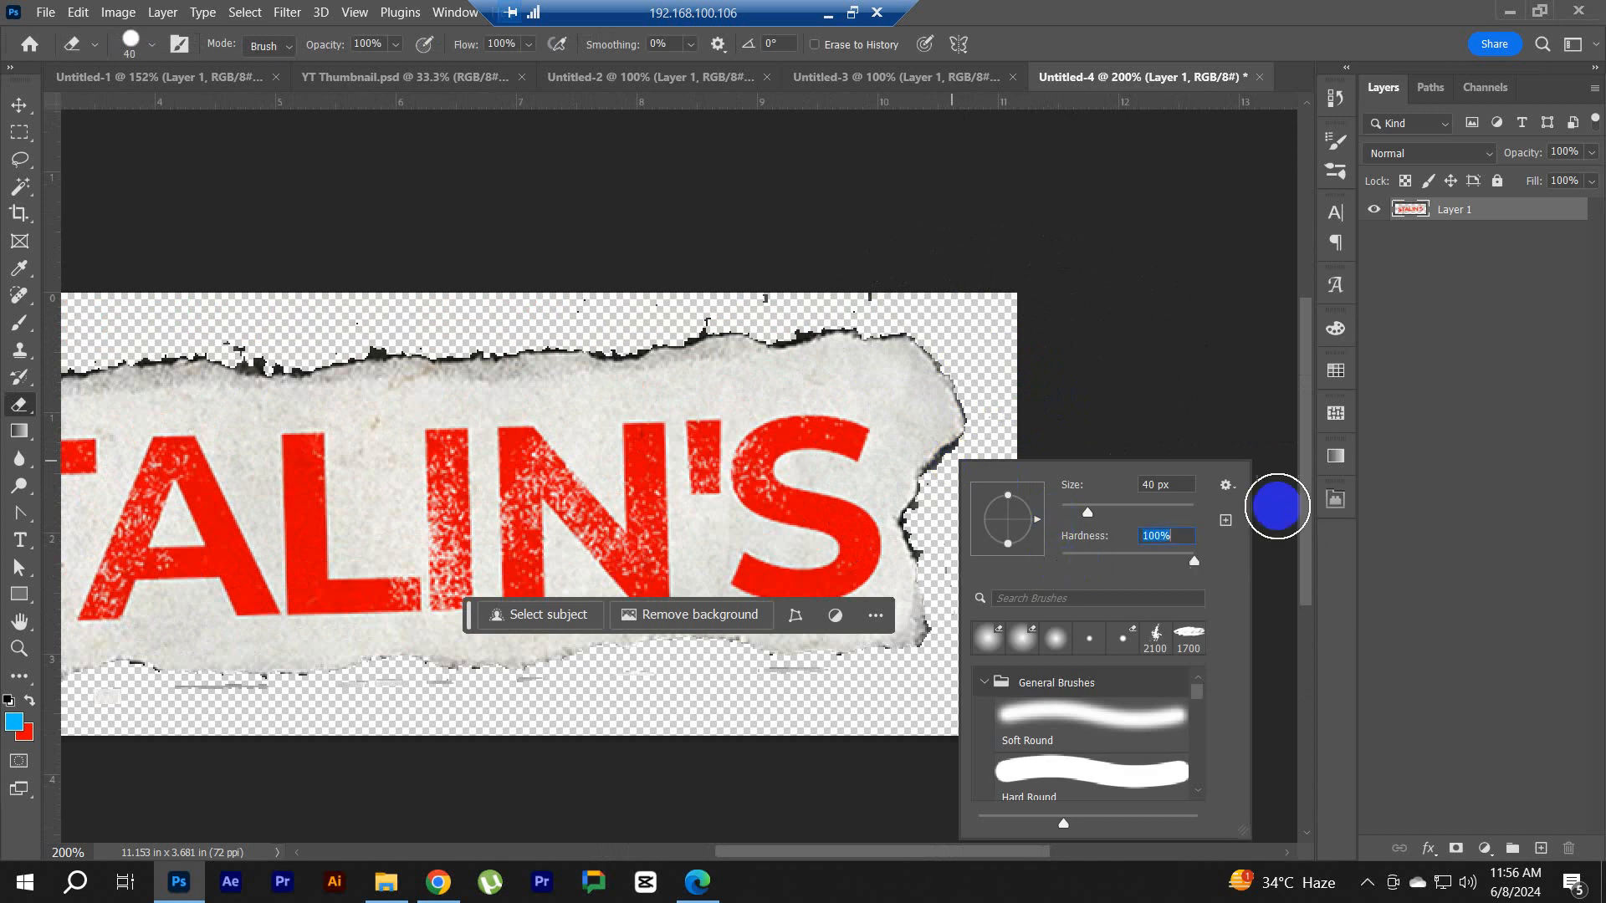
left_click(1277, 505)
Step: Reduce the Eraser to 25 px and wipe away the leftover specks below the paper's lower edge
key("space")
left_click_drag(838, 587, 1106, 306)
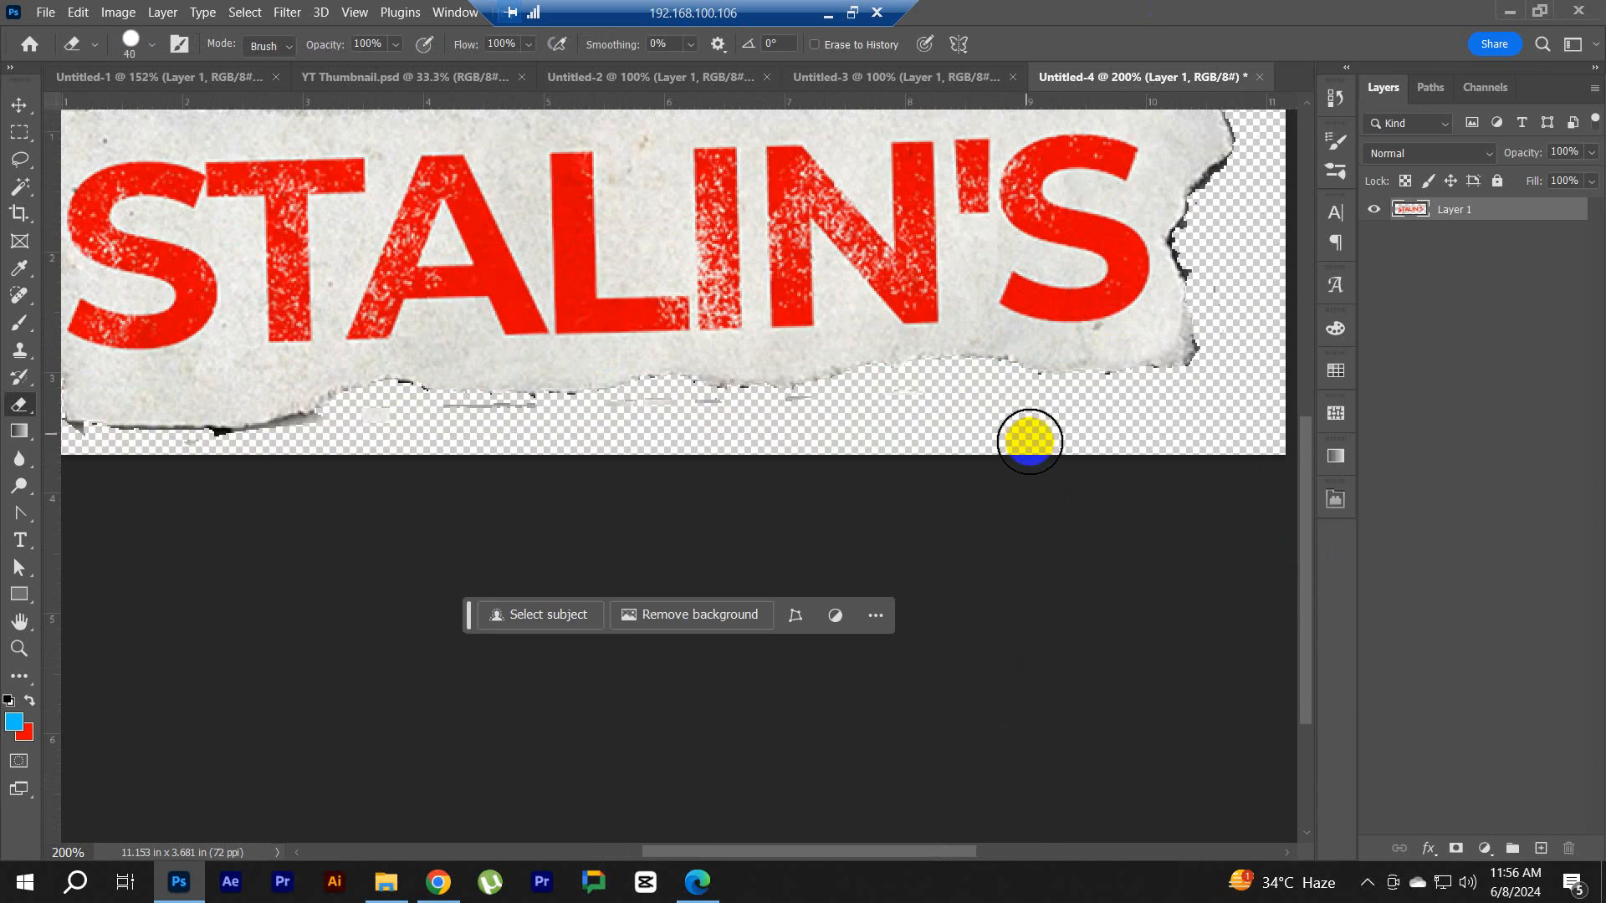
key("bracketleft")
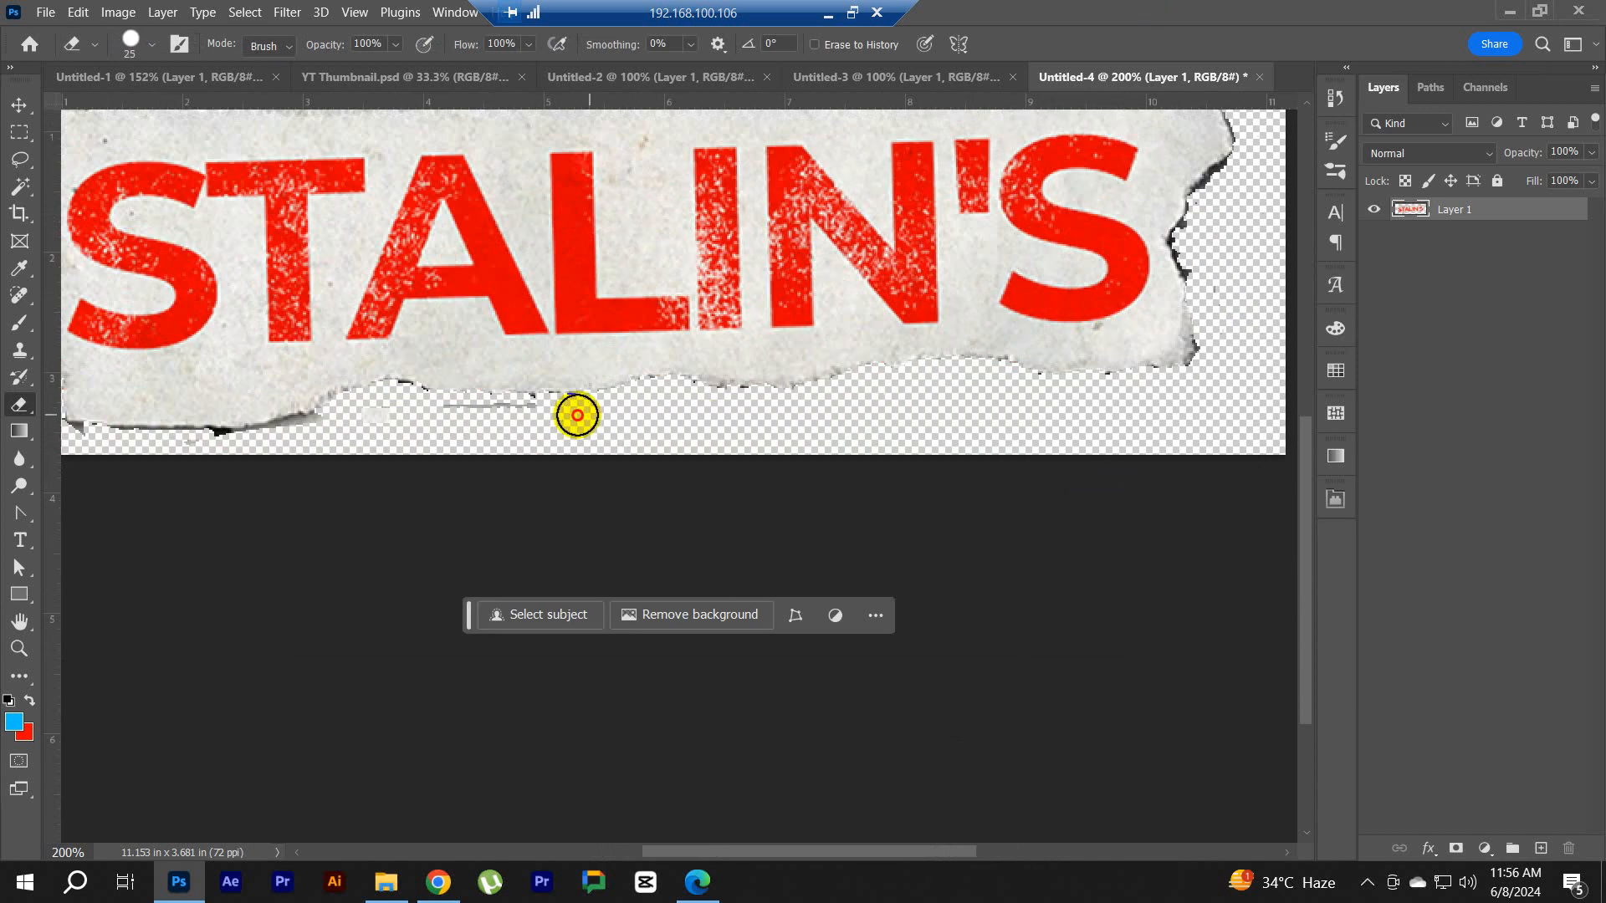
left_click(465, 419)
left_click_drag(465, 419, 374, 422)
Step: Erase the remaining specks around the paper's lower left corner, left side and upper edge with the 25 px Eraser
key("space")
mouse_move(432, 449)
left_mouse_down()
mouse_move(804, 402)
mouse_move(842, 412)
mouse_move(735, 394)
mouse_move(635, 416)
mouse_move(724, 391)
mouse_move(562, 414)
mouse_move(405, 365)
mouse_move(399, 336)
left_mouse_up()
key("space")
mouse_move(385, 319)
left_mouse_down()
mouse_move(525, 454)
mouse_move(526, 267)
mouse_move(494, 359)
mouse_move(520, 198)
mouse_move(208, 289)
left_mouse_up()
key("space")
mouse_move(337, 228)
left_mouse_down()
mouse_move(741, 223)
mouse_move(914, 197)
mouse_move(647, 259)
left_mouse_up()
key("space")
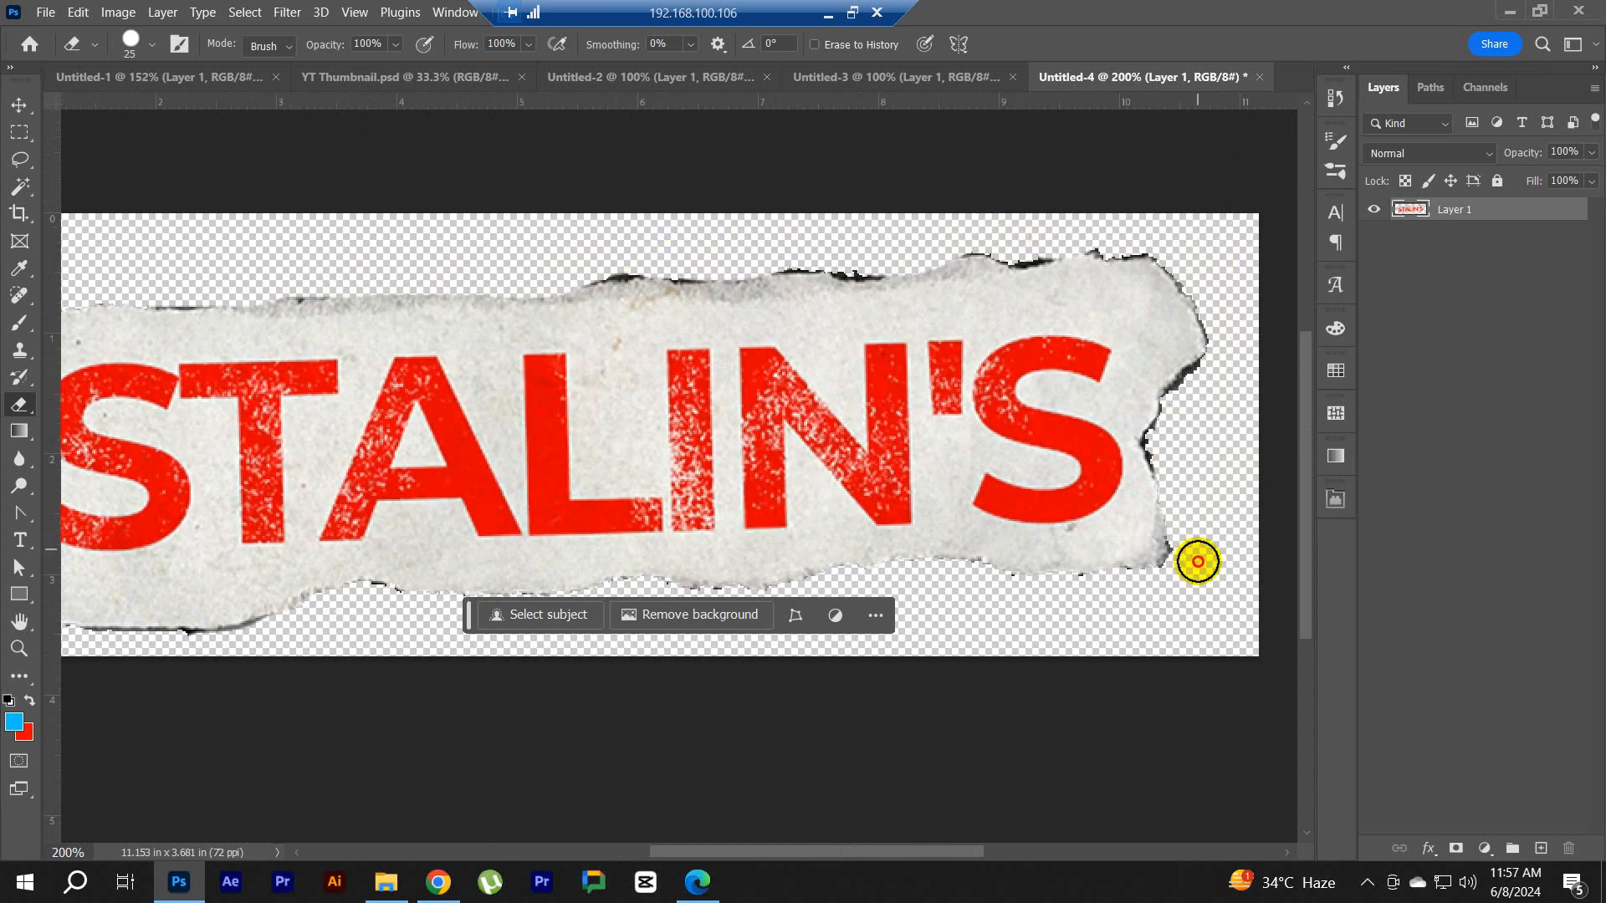
Step: Cover the first letter S with clean paper texture sampled from the paper's upper left area, using a 30 px Clone Stamp
left_click_drag(870, 448, 961, 316)
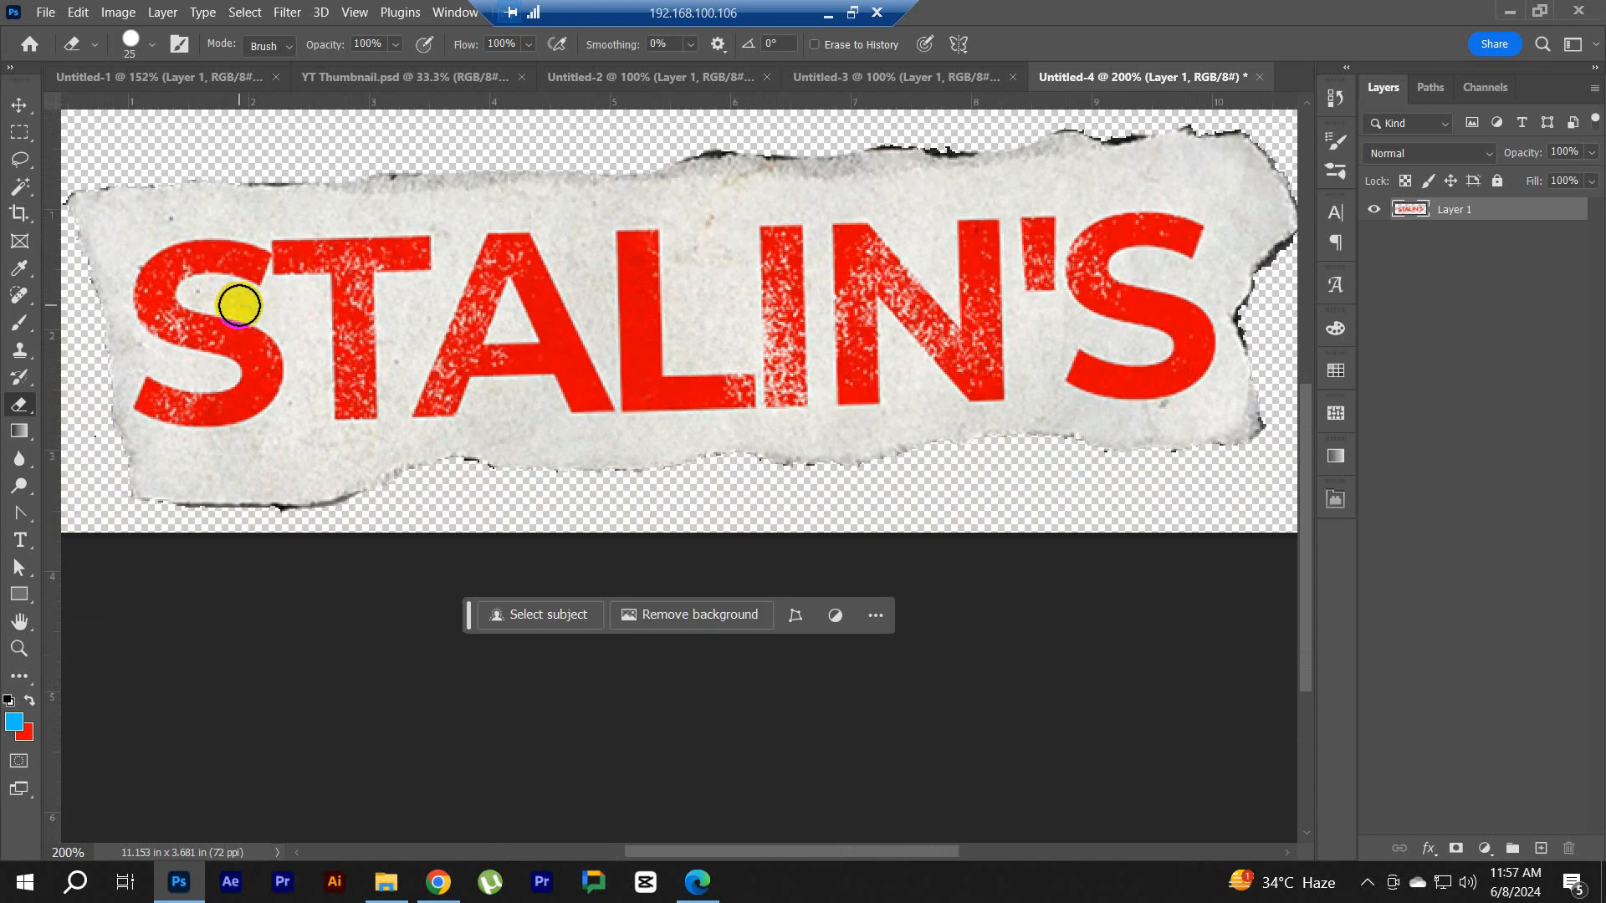
key("s")
right_click(23, 353)
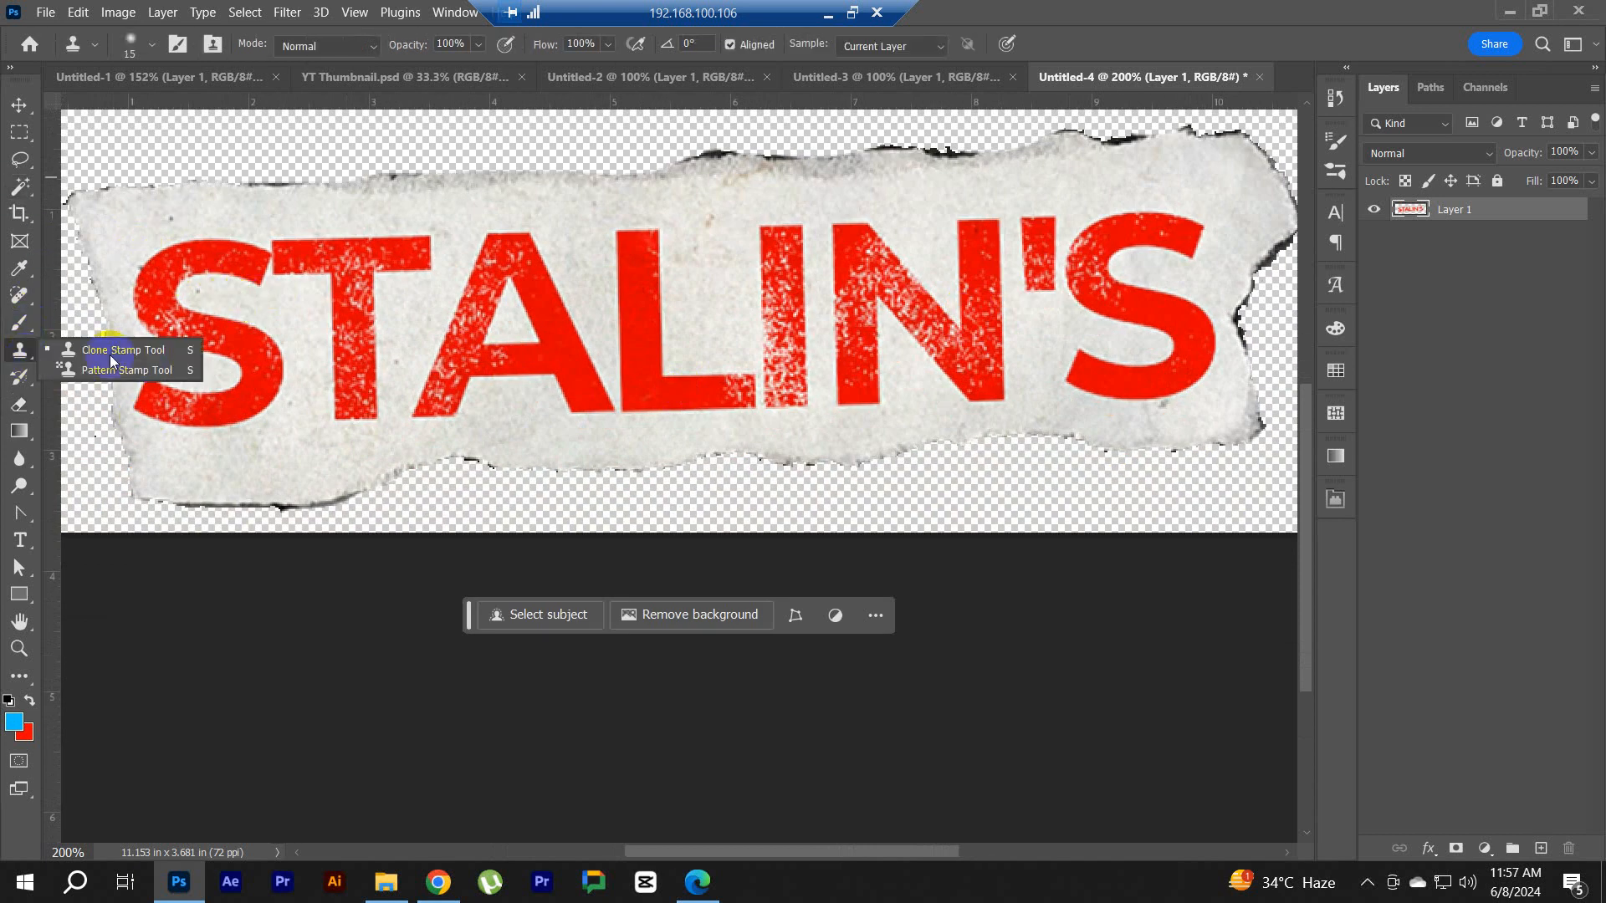
left_click(139, 351)
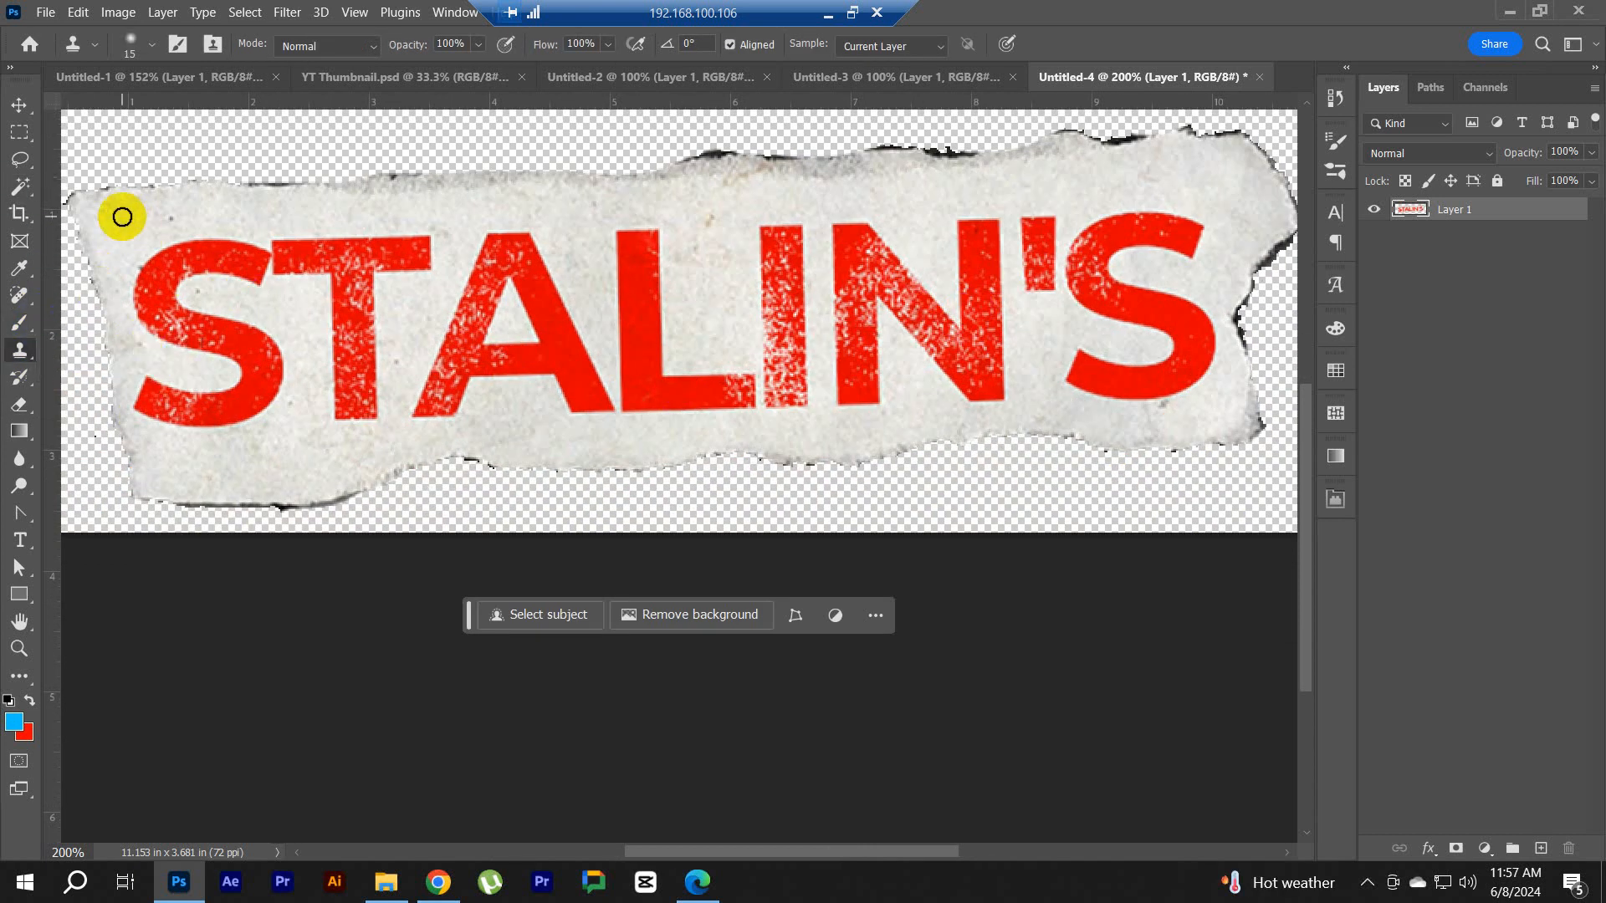
left_click(135, 225, "alt")
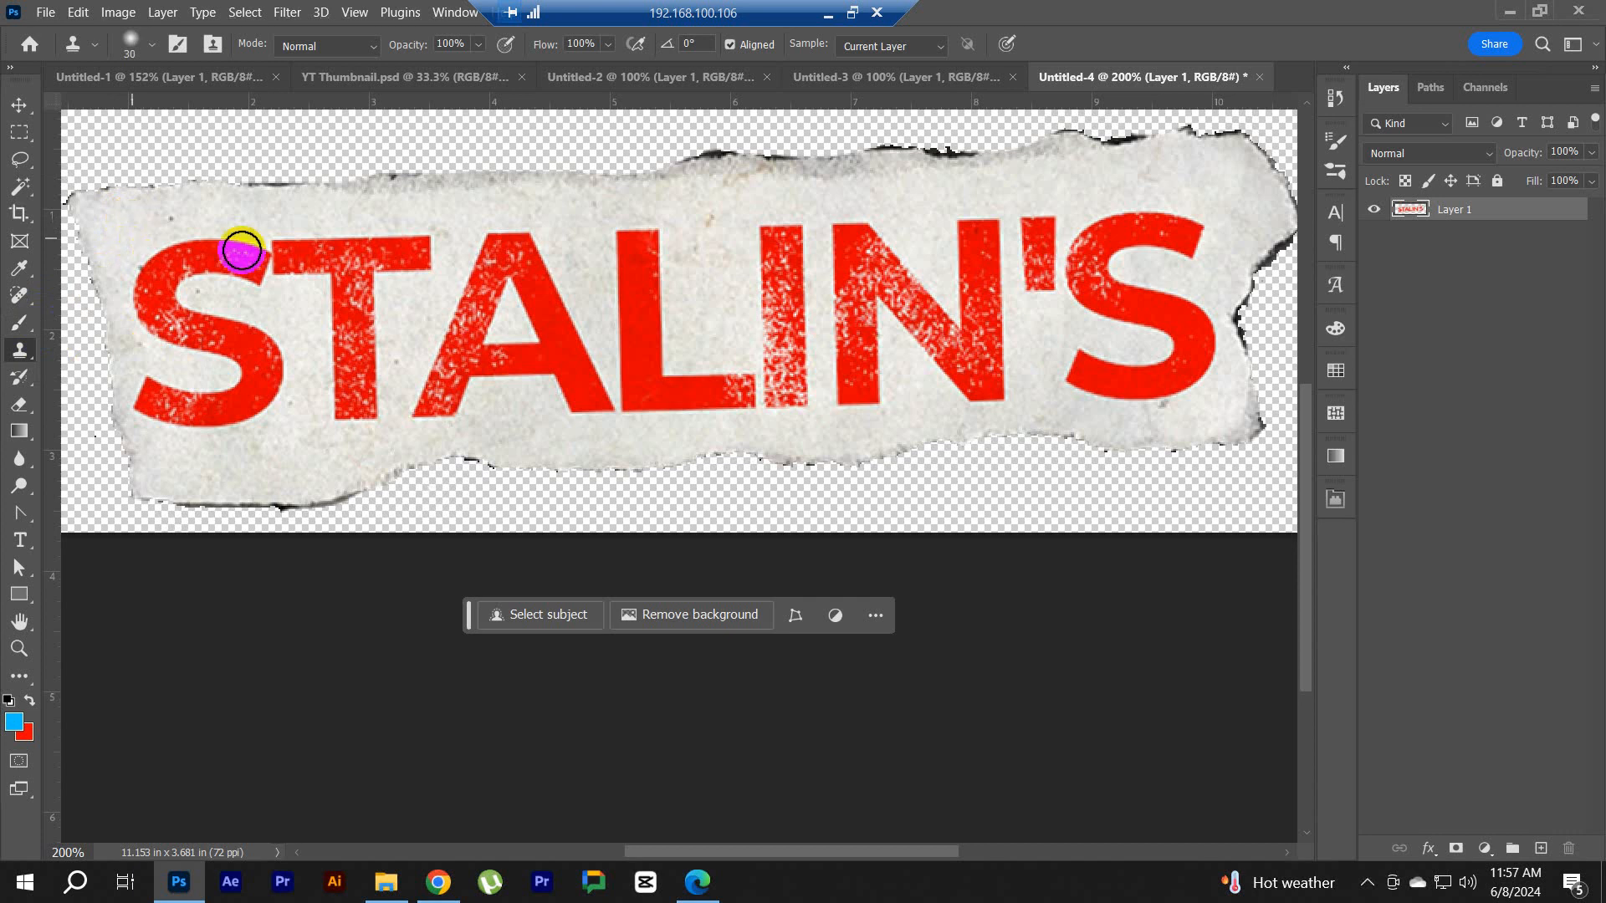
mouse_move(202, 254)
left_mouse_down()
mouse_move(166, 251)
mouse_move(216, 272)
mouse_move(235, 258)
mouse_move(199, 228)
mouse_move(255, 260)
mouse_move(238, 274)
mouse_move(161, 257)
left_mouse_up()
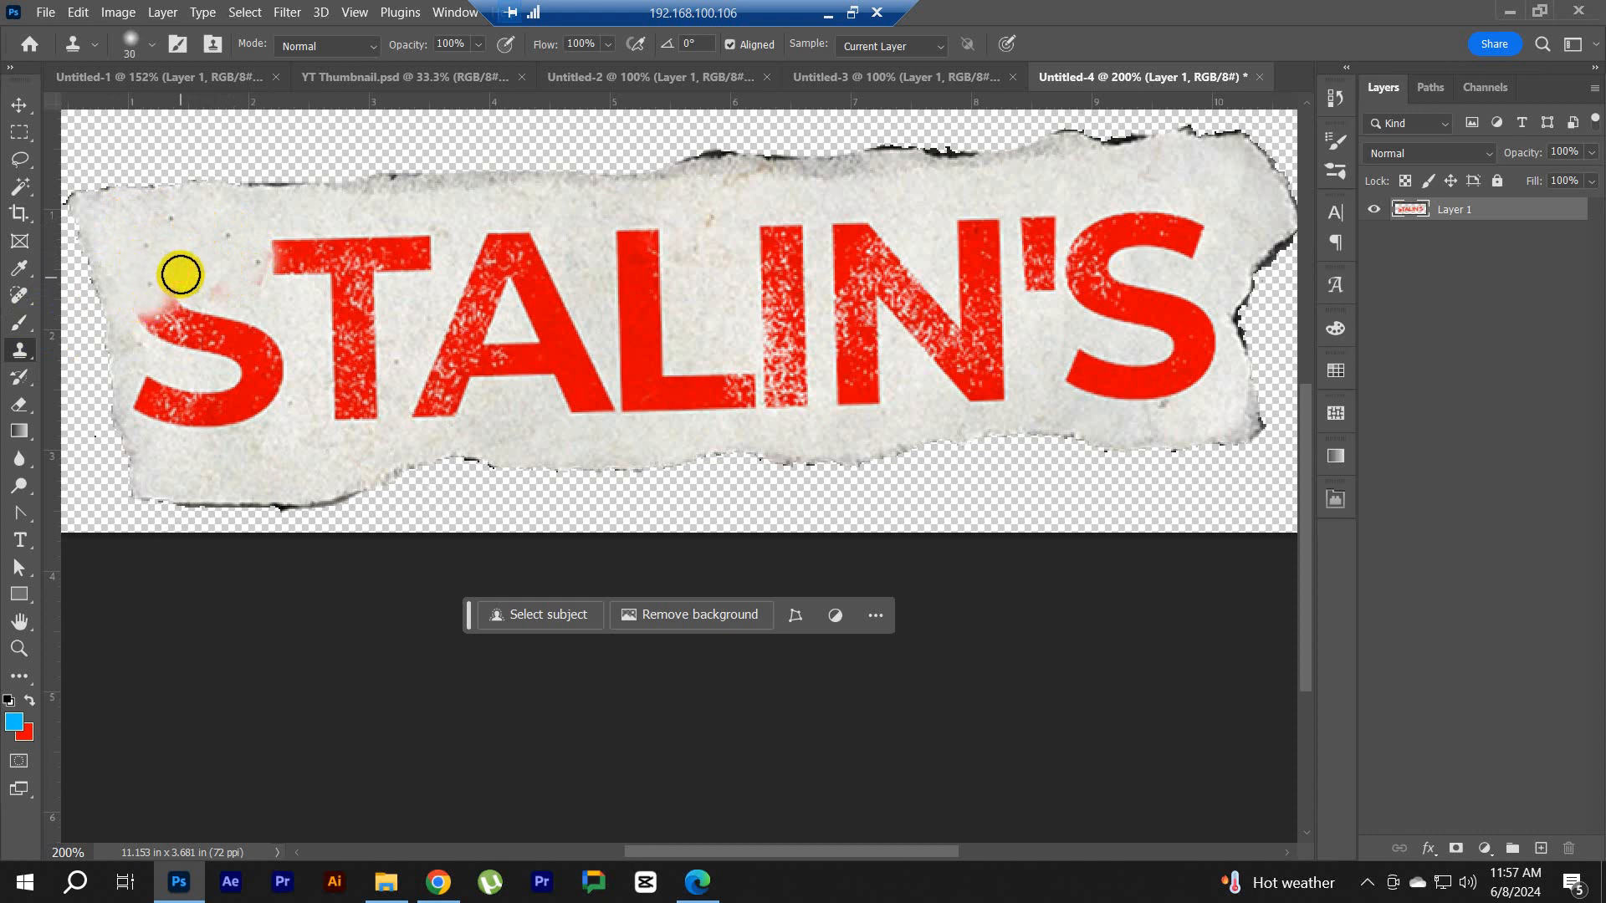
mouse_move(179, 274)
left_mouse_down()
mouse_move(161, 301)
mouse_move(143, 258)
mouse_move(140, 312)
mouse_move(179, 316)
mouse_move(193, 243)
mouse_move(213, 292)
mouse_move(179, 305)
mouse_move(218, 301)
mouse_move(159, 326)
mouse_move(179, 334)
mouse_move(161, 273)
mouse_move(213, 345)
mouse_move(222, 328)
mouse_move(248, 348)
left_mouse_up()
mouse_move(199, 370)
left_mouse_down()
mouse_move(147, 365)
mouse_move(148, 409)
mouse_move(172, 420)
mouse_move(195, 381)
mouse_move(255, 396)
mouse_move(216, 416)
mouse_move(203, 417)
mouse_move(286, 370)
mouse_move(250, 413)
mouse_move(296, 344)
mouse_move(284, 370)
mouse_move(298, 361)
mouse_move(252, 370)
mouse_move(235, 318)
left_mouse_up()
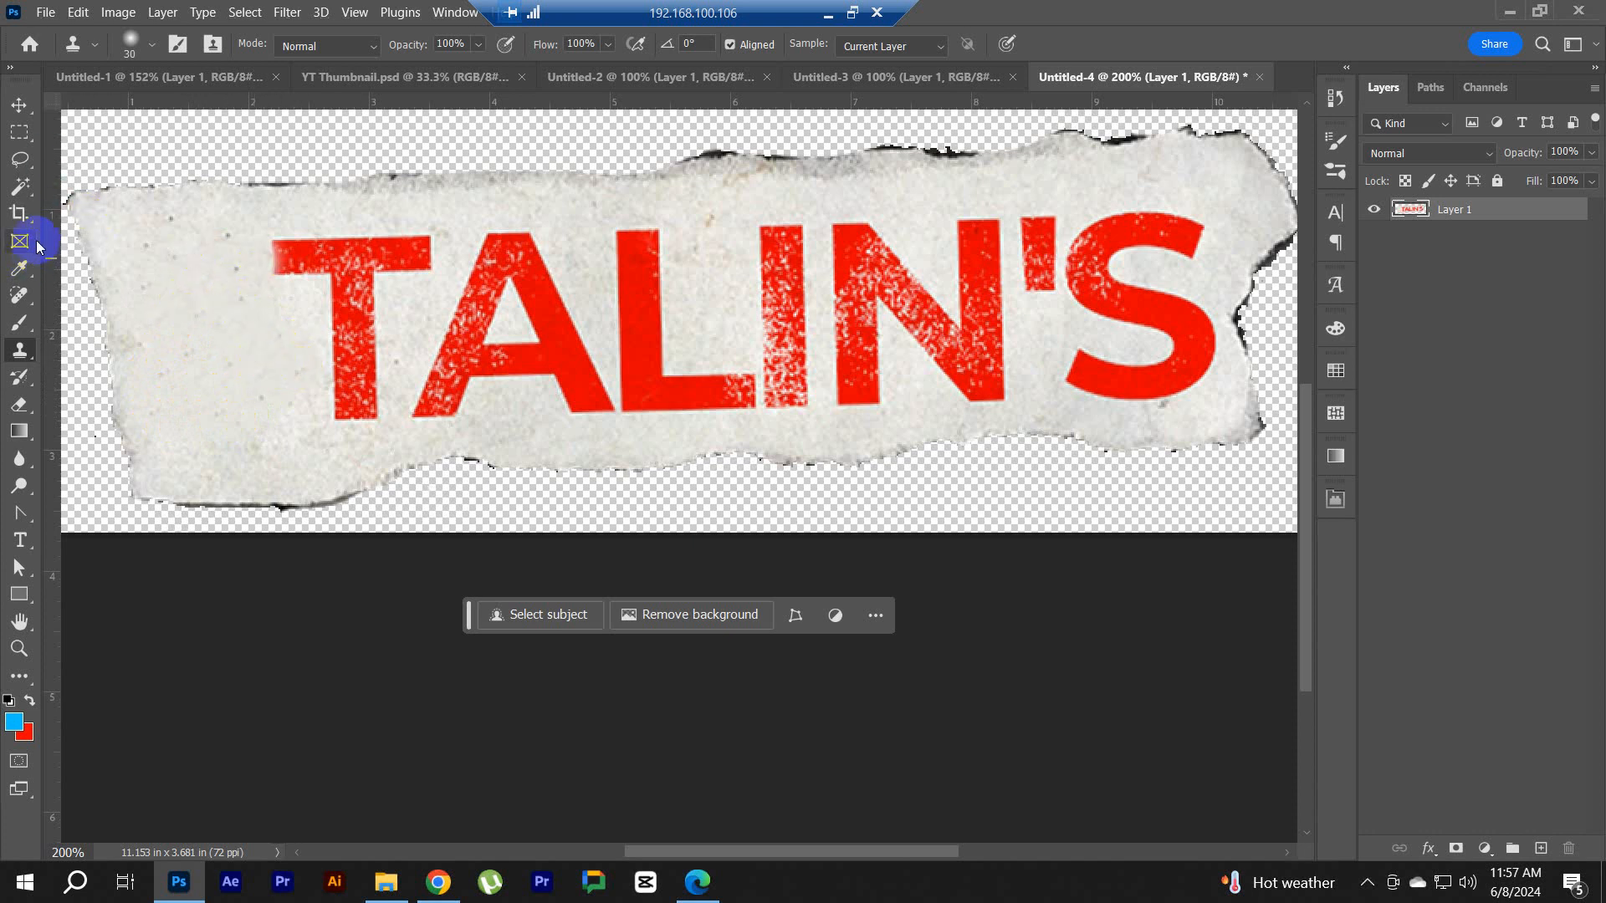
Step: Remove the letters T and A by patching them with blank paper using the Patch Tool
left_click(19, 295)
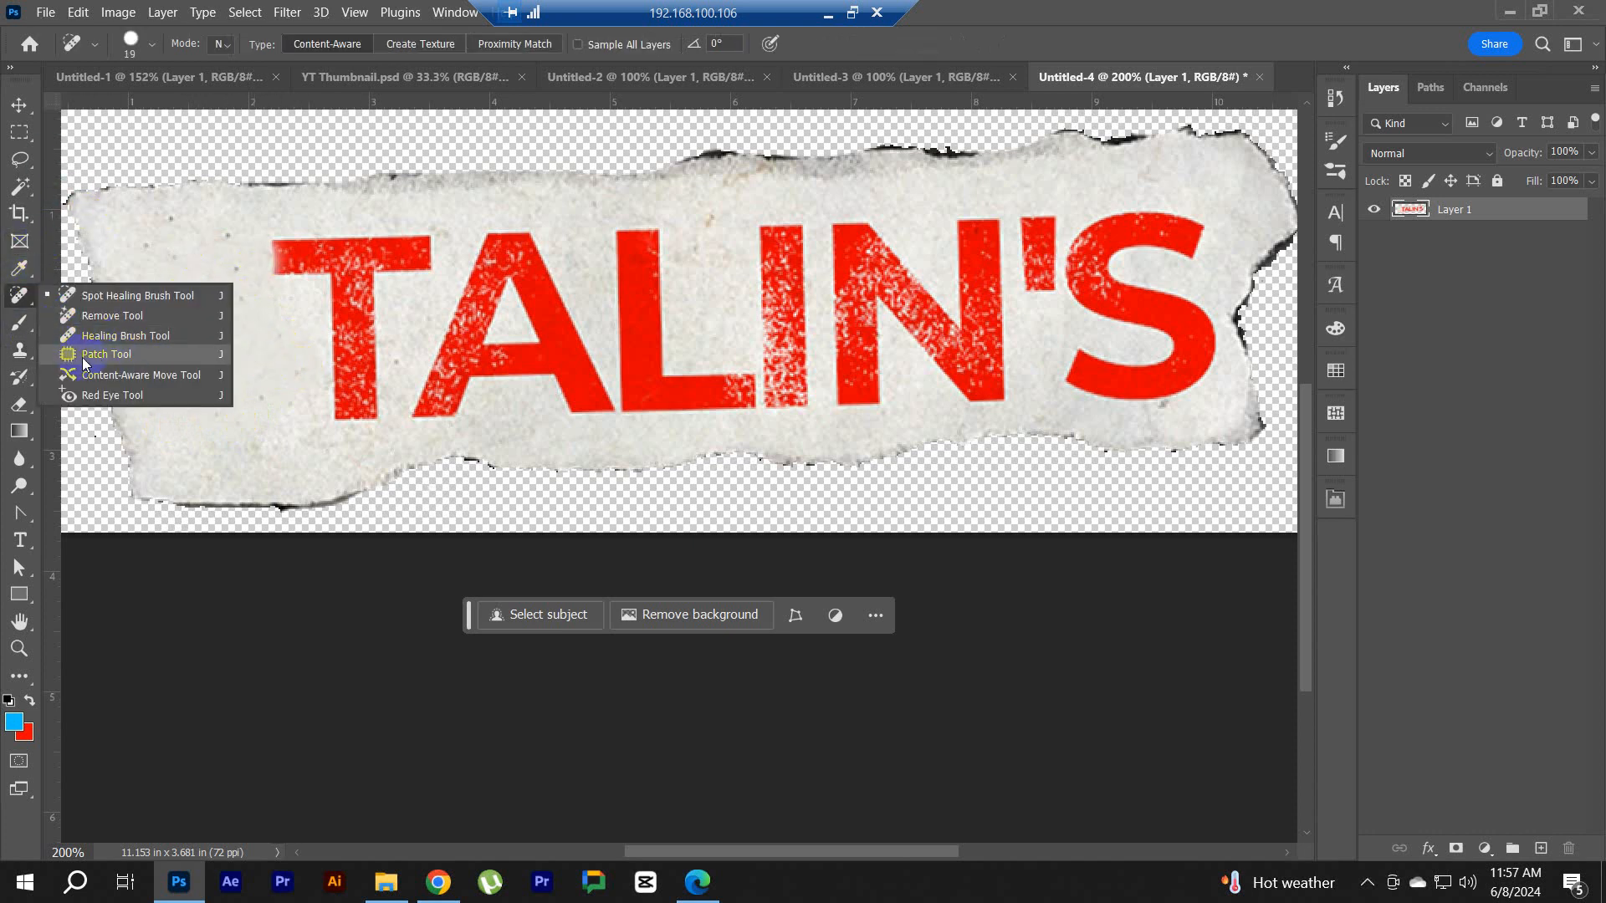
left_click(87, 358)
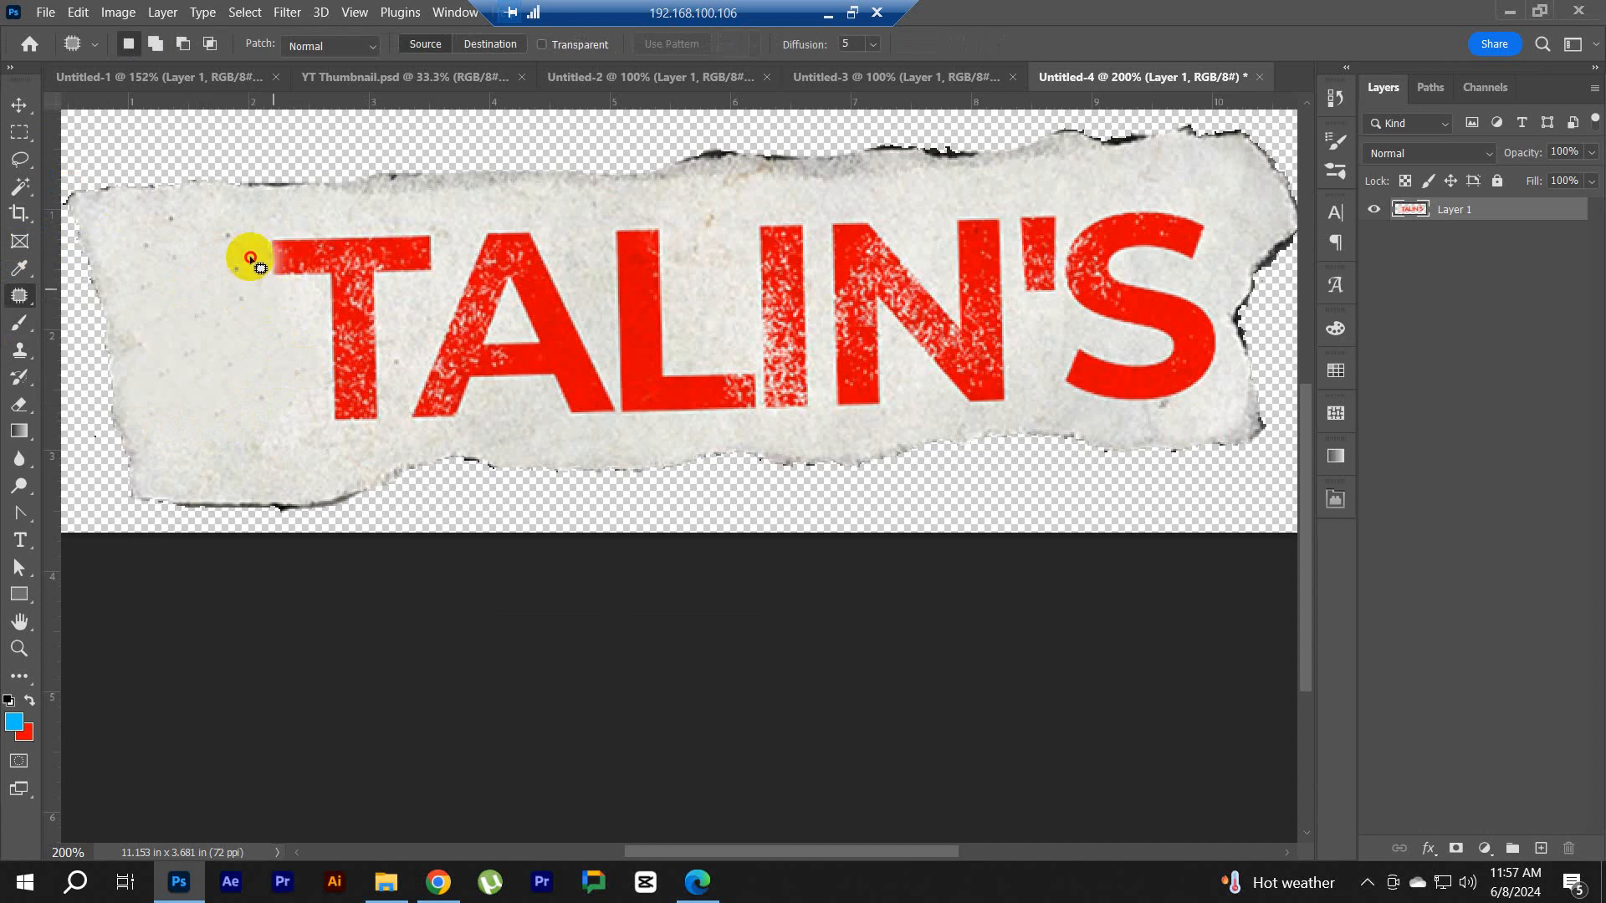
mouse_move(251, 259)
left_mouse_down()
mouse_move(394, 209)
mouse_move(441, 251)
mouse_move(403, 394)
mouse_move(298, 333)
mouse_move(283, 276)
mouse_move(340, 269)
mouse_move(208, 312)
left_mouse_up()
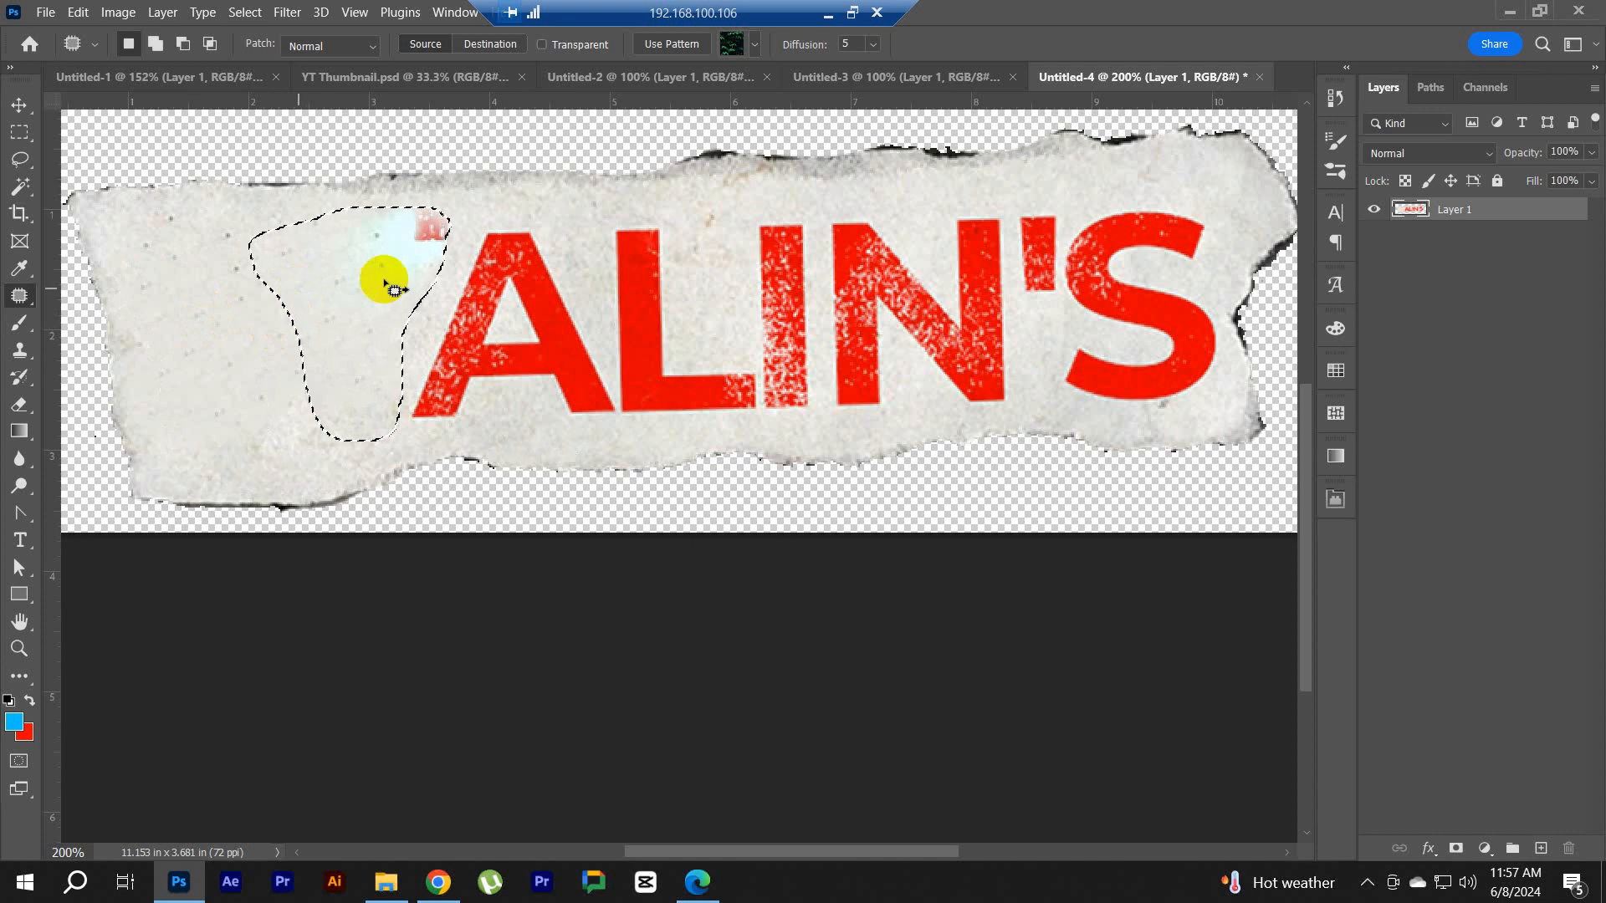
mouse_move(432, 199)
left_mouse_down()
mouse_move(332, 251)
mouse_move(399, 293)
mouse_move(440, 274)
mouse_move(434, 200)
left_mouse_up()
left_click_drag(373, 272, 266, 311)
key("ctrl+d")
mouse_move(393, 194)
left_mouse_down()
mouse_move(353, 182)
mouse_move(394, 174)
mouse_move(263, 300)
mouse_move(270, 365)
mouse_move(322, 381)
mouse_move(492, 369)
mouse_move(438, 161)
mouse_move(389, 153)
left_mouse_up()
left_click_drag(422, 219, 389, 307)
key("ctrl+d")
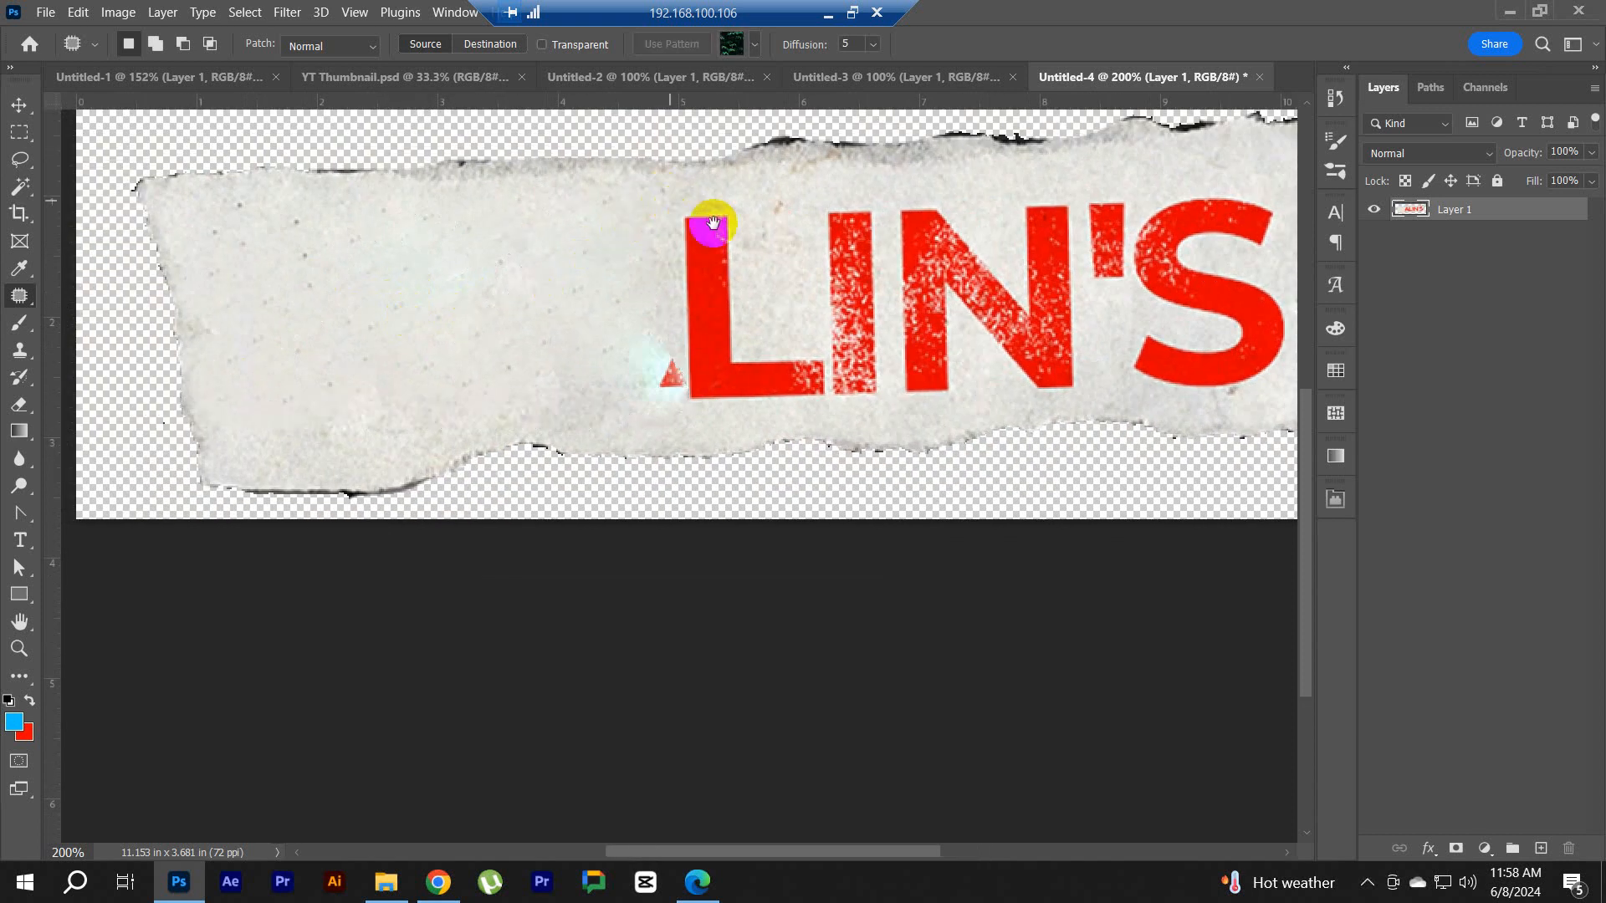
Step: Patch the letters L and I with the blank paper beside them and clear the selection
mouse_move(696, 223)
left_mouse_down()
mouse_move(413, 223)
mouse_move(423, 191)
mouse_move(362, 393)
mouse_move(551, 405)
left_mouse_up()
left_click_drag(532, 281, 405, 169)
left_click_drag(464, 290, 602, 296)
left_click_drag(584, 308, 406, 327)
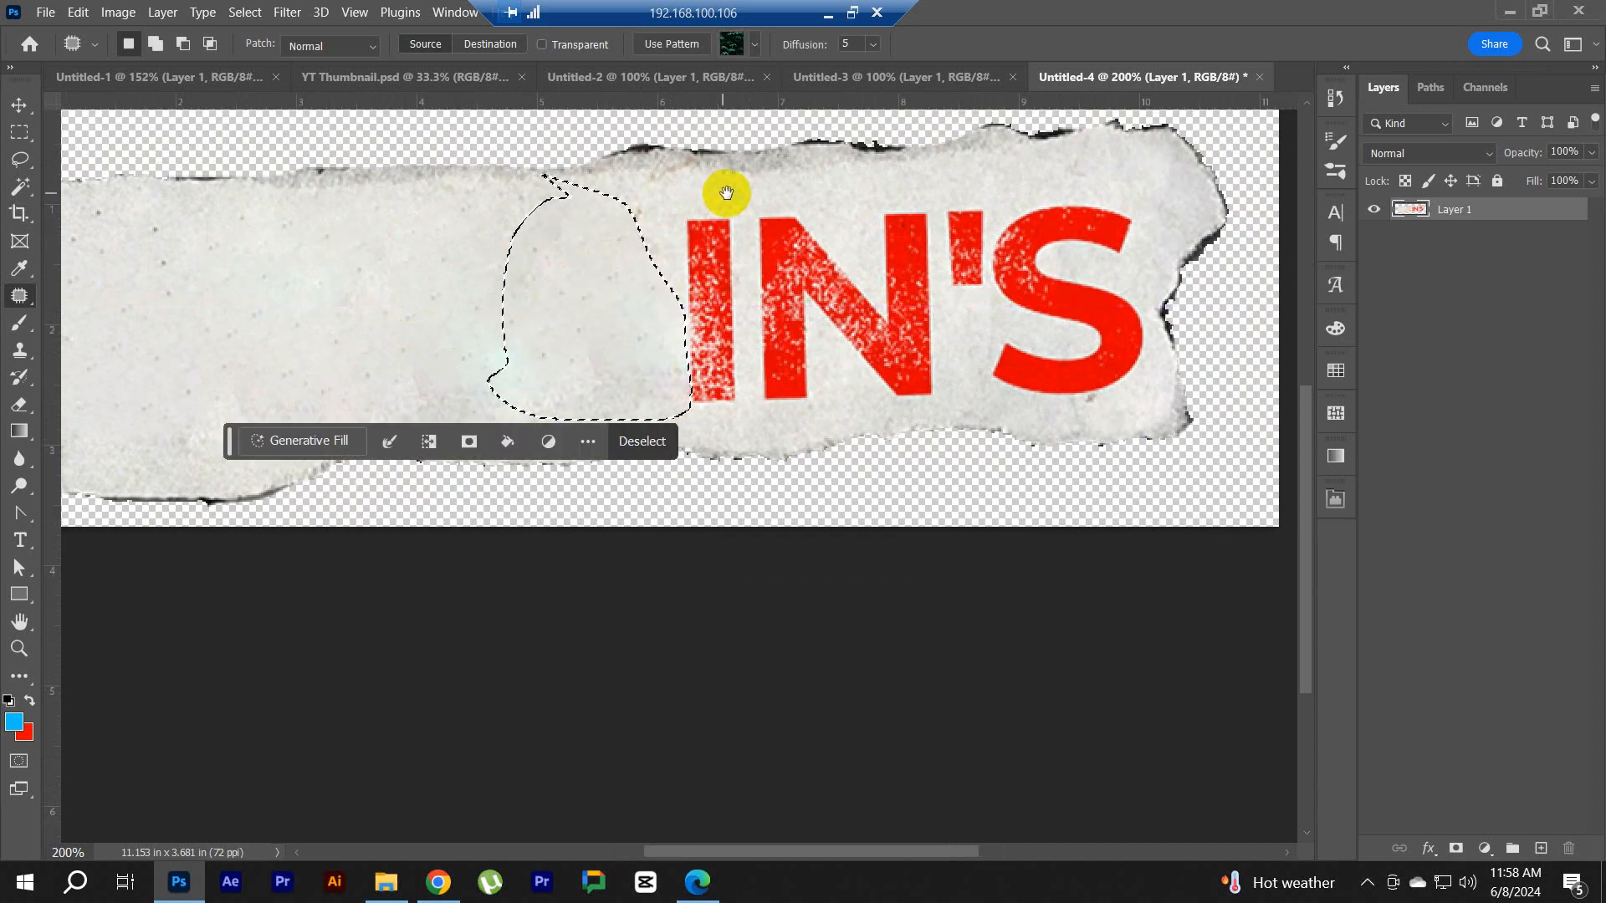
mouse_move(724, 193)
left_mouse_down()
mouse_move(589, 209)
mouse_move(553, 230)
mouse_move(546, 437)
mouse_move(609, 441)
left_mouse_up()
key("ctrl+d")
left_click_drag(633, 303, 429, 341)
key("ctrl+d")
Step: Outline the letter N, replace it with blank paper from beside it, and deselect
mouse_move(627, 247)
left_mouse_down()
mouse_move(455, 258)
mouse_move(458, 235)
mouse_move(440, 300)
mouse_move(448, 418)
mouse_move(484, 448)
mouse_move(629, 437)
mouse_move(657, 410)
left_mouse_up()
left_click_drag(646, 239, 642, 236)
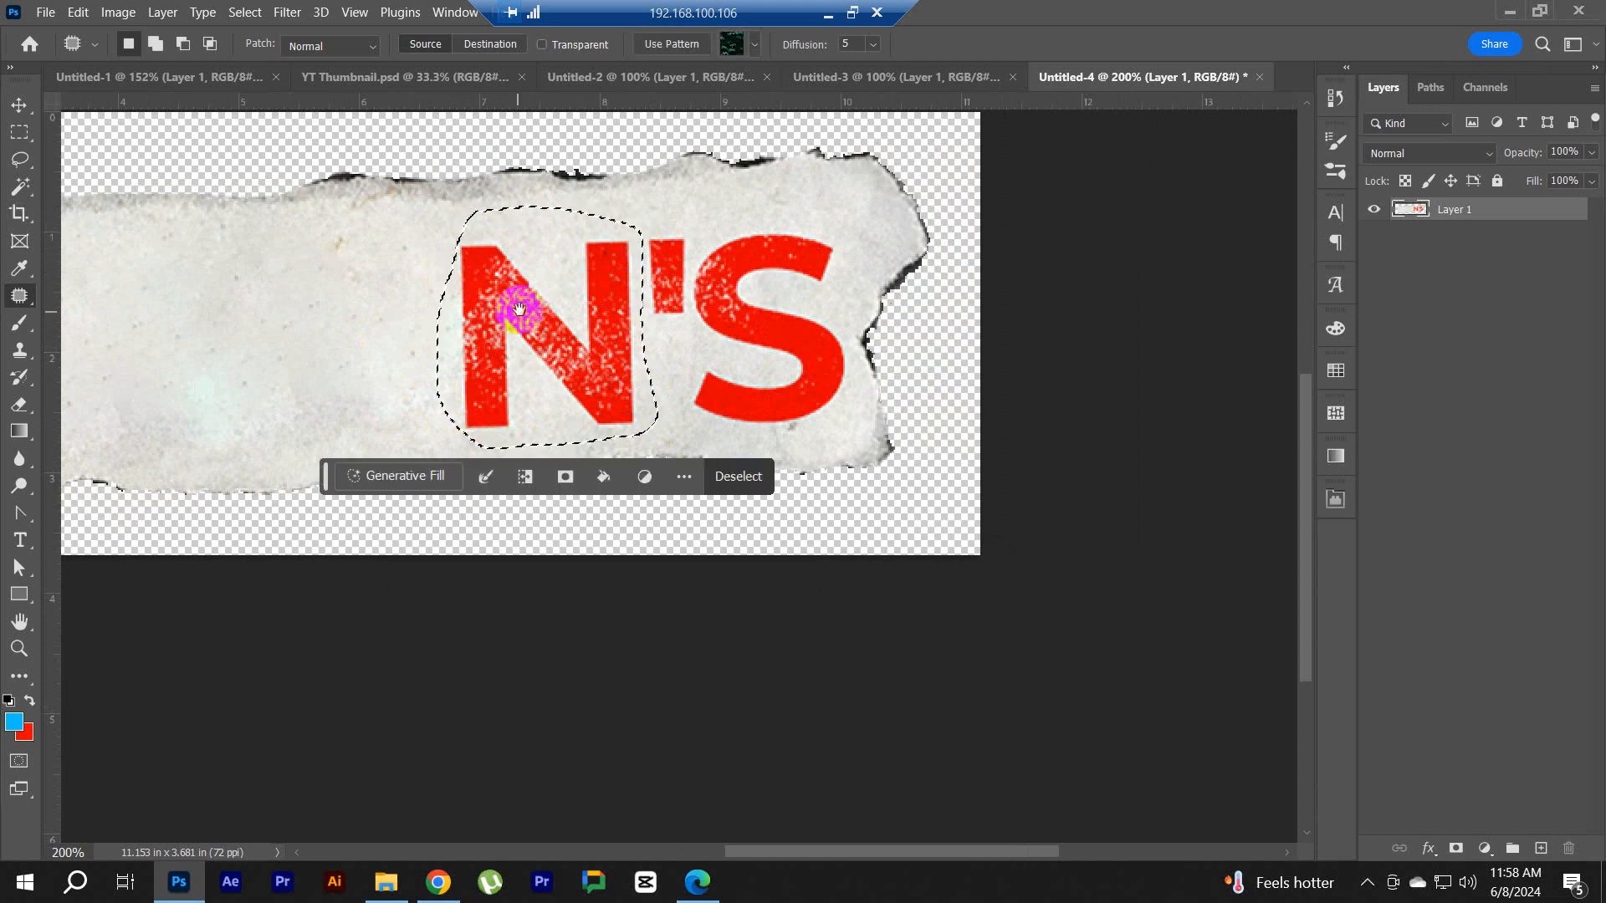
left_click_drag(512, 312, 417, 353)
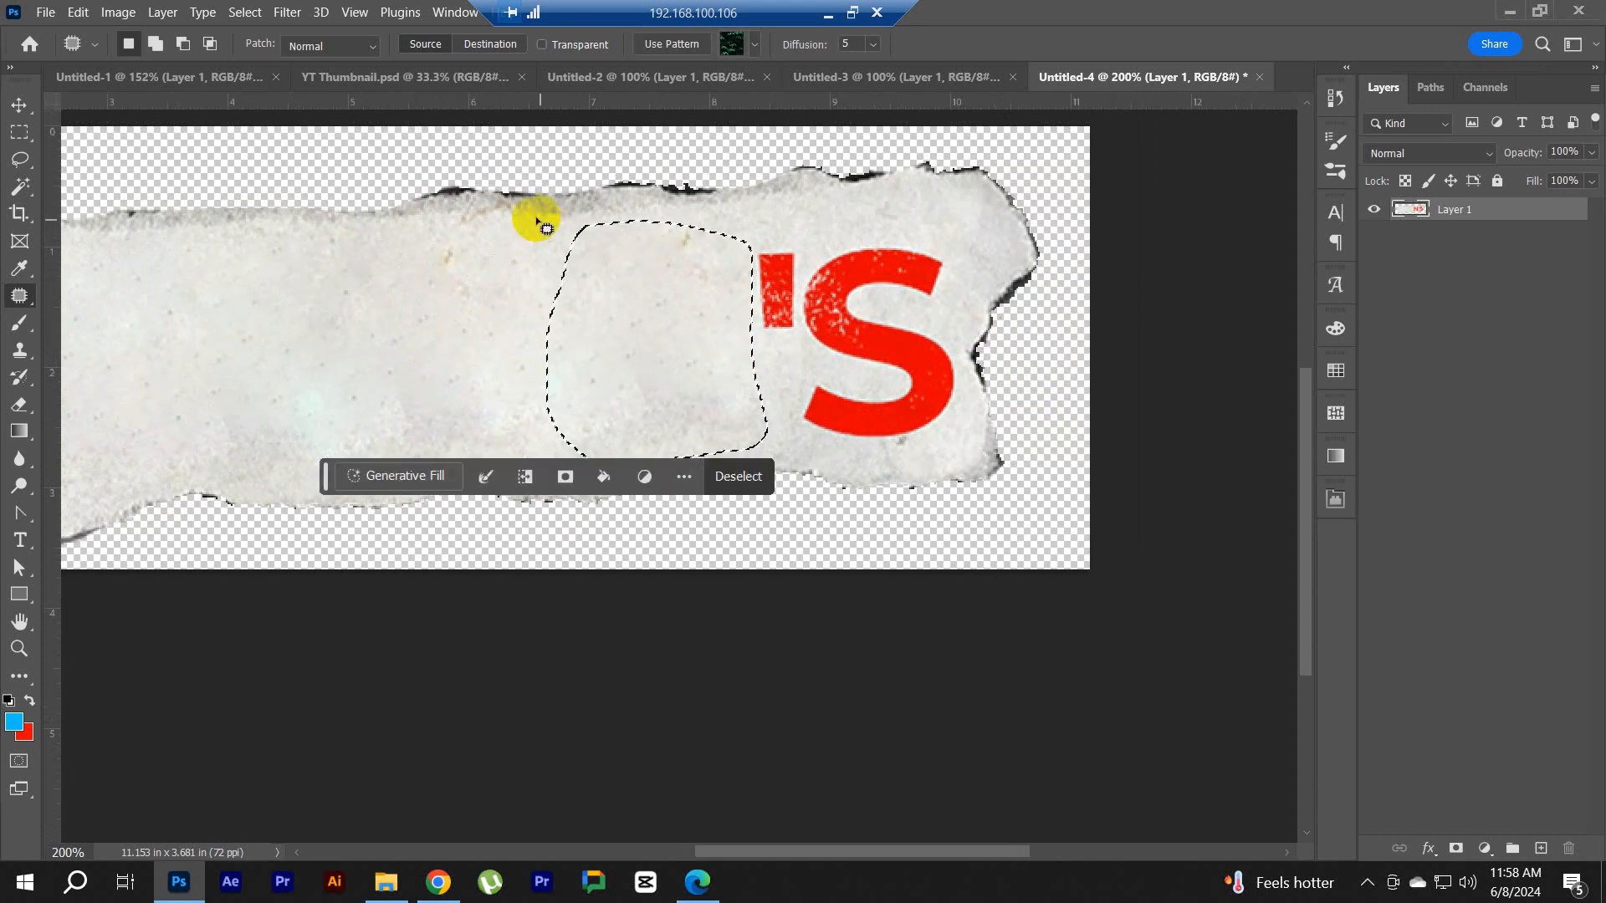
key("ctrl+d")
left_click_drag(667, 322, 655, 325)
left_click_drag(520, 380, 658, 386)
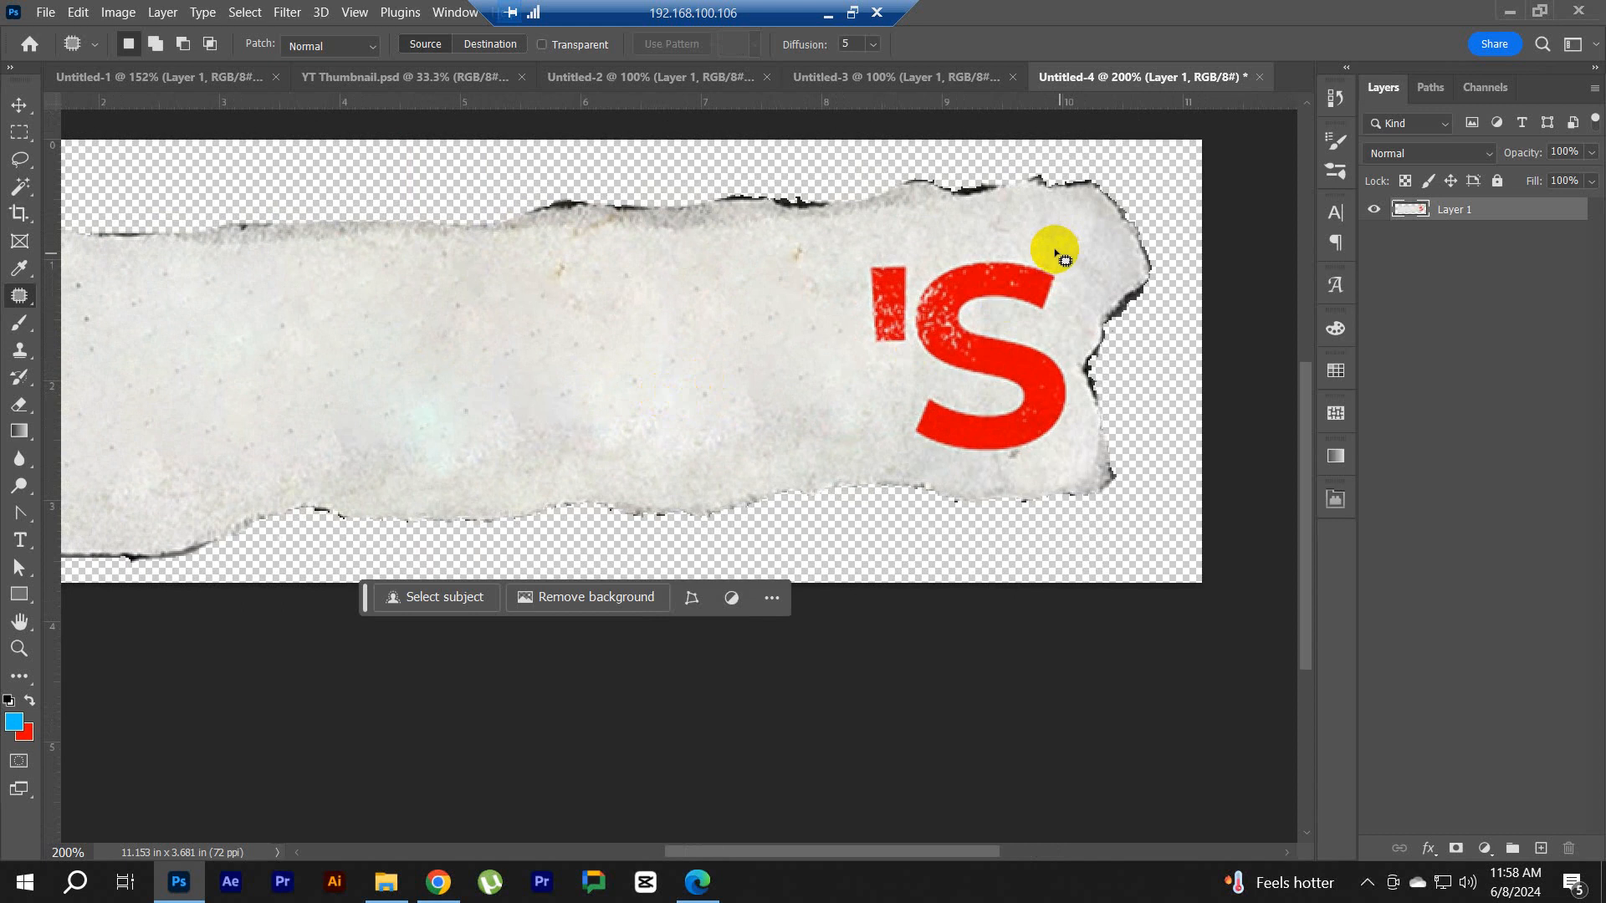
Step: Select the apostrophe and final S, remove them with Content-Aware Fill output to a new layer, and deselect
mouse_move(1060, 258)
left_mouse_down()
mouse_move(863, 256)
mouse_move(838, 368)
mouse_move(943, 467)
mouse_move(1012, 466)
mouse_move(1074, 394)
mouse_move(1090, 356)
left_mouse_up()
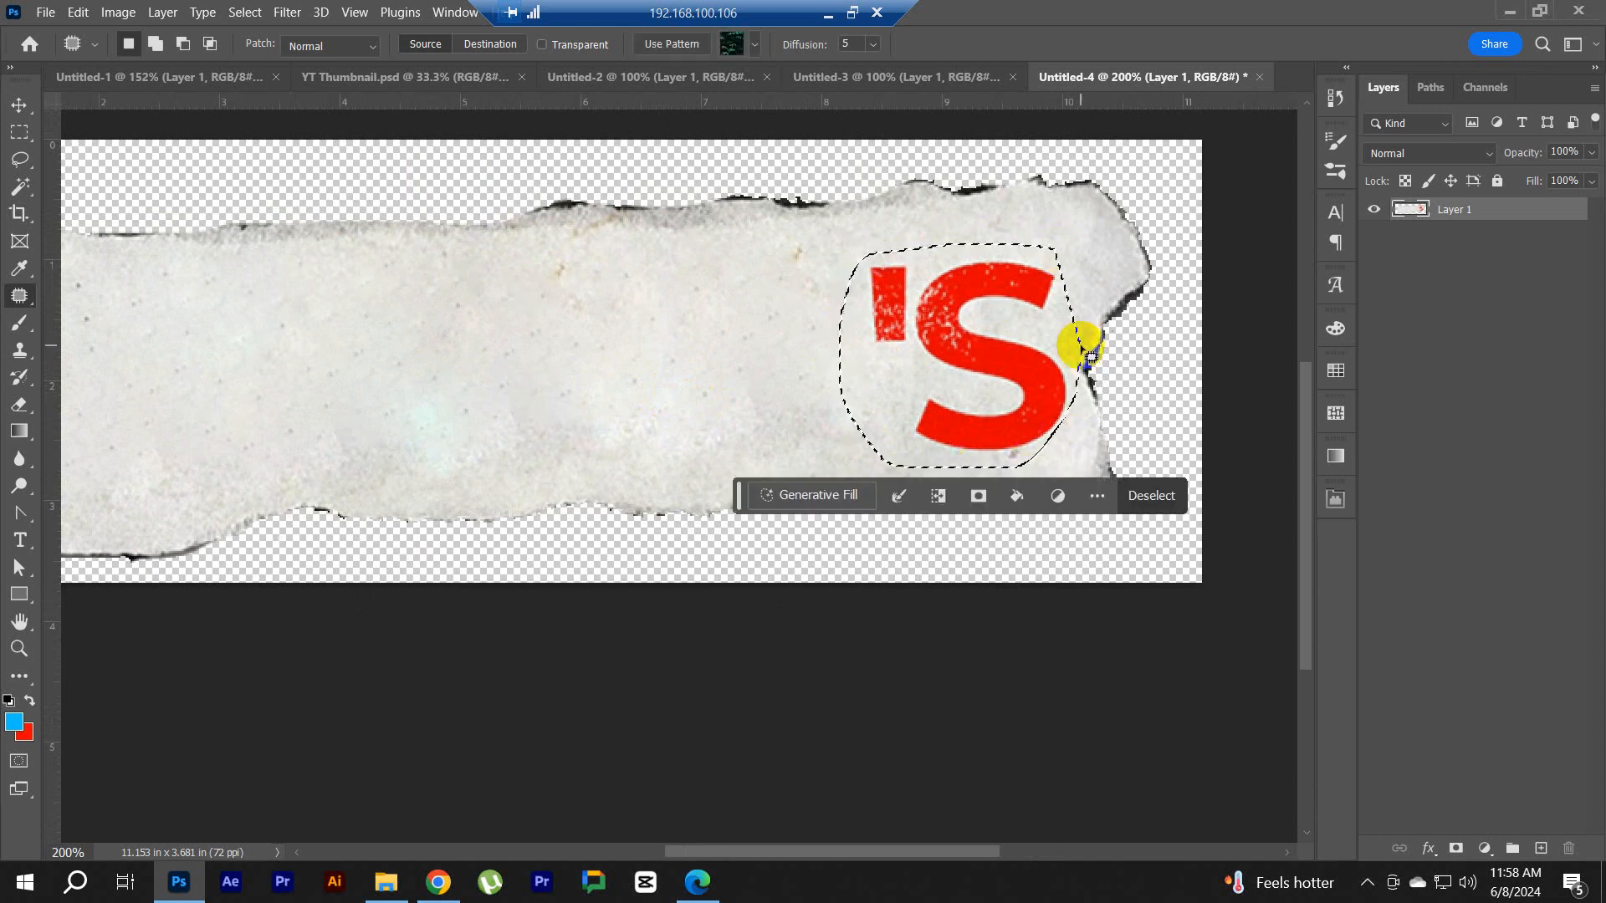
key("l")
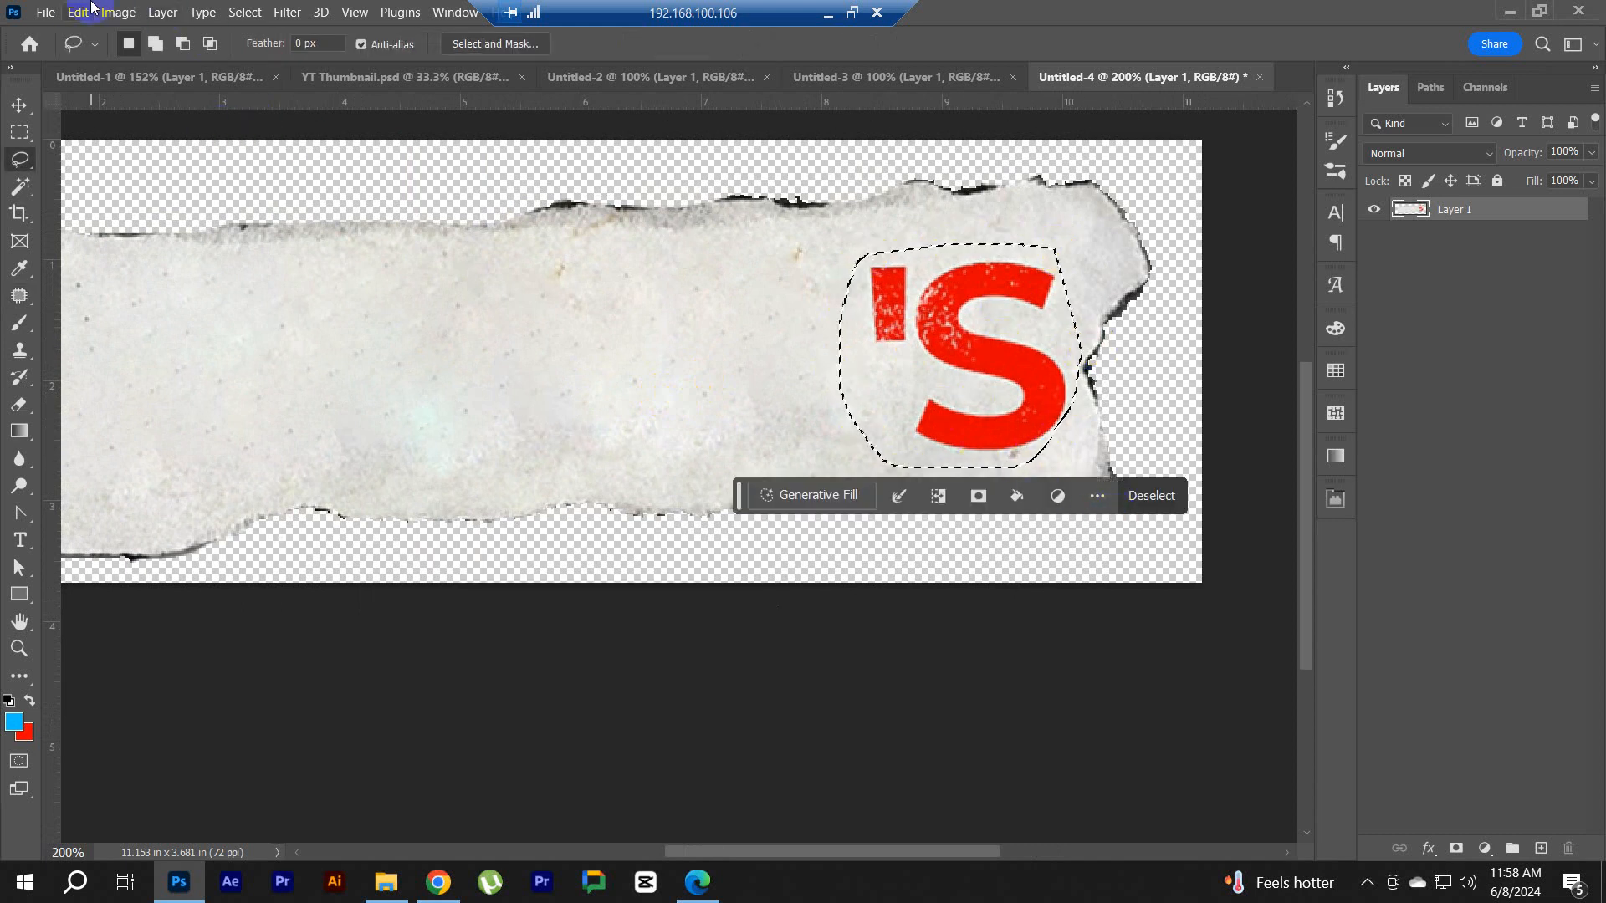
left_click(107, 11)
left_click(172, 350)
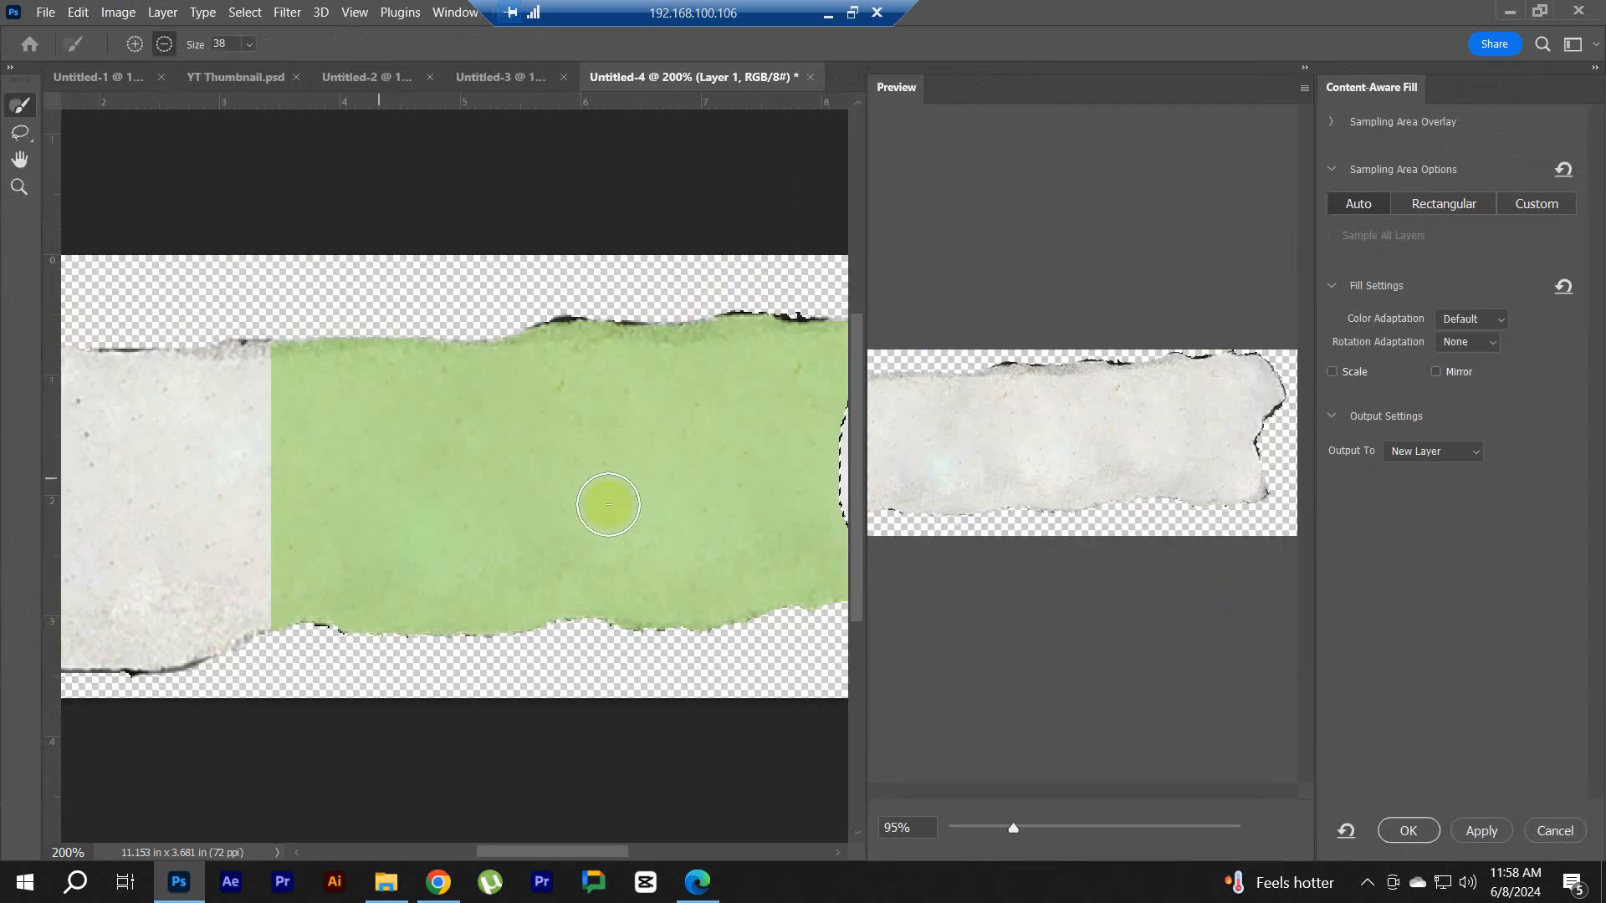
left_click(1413, 837)
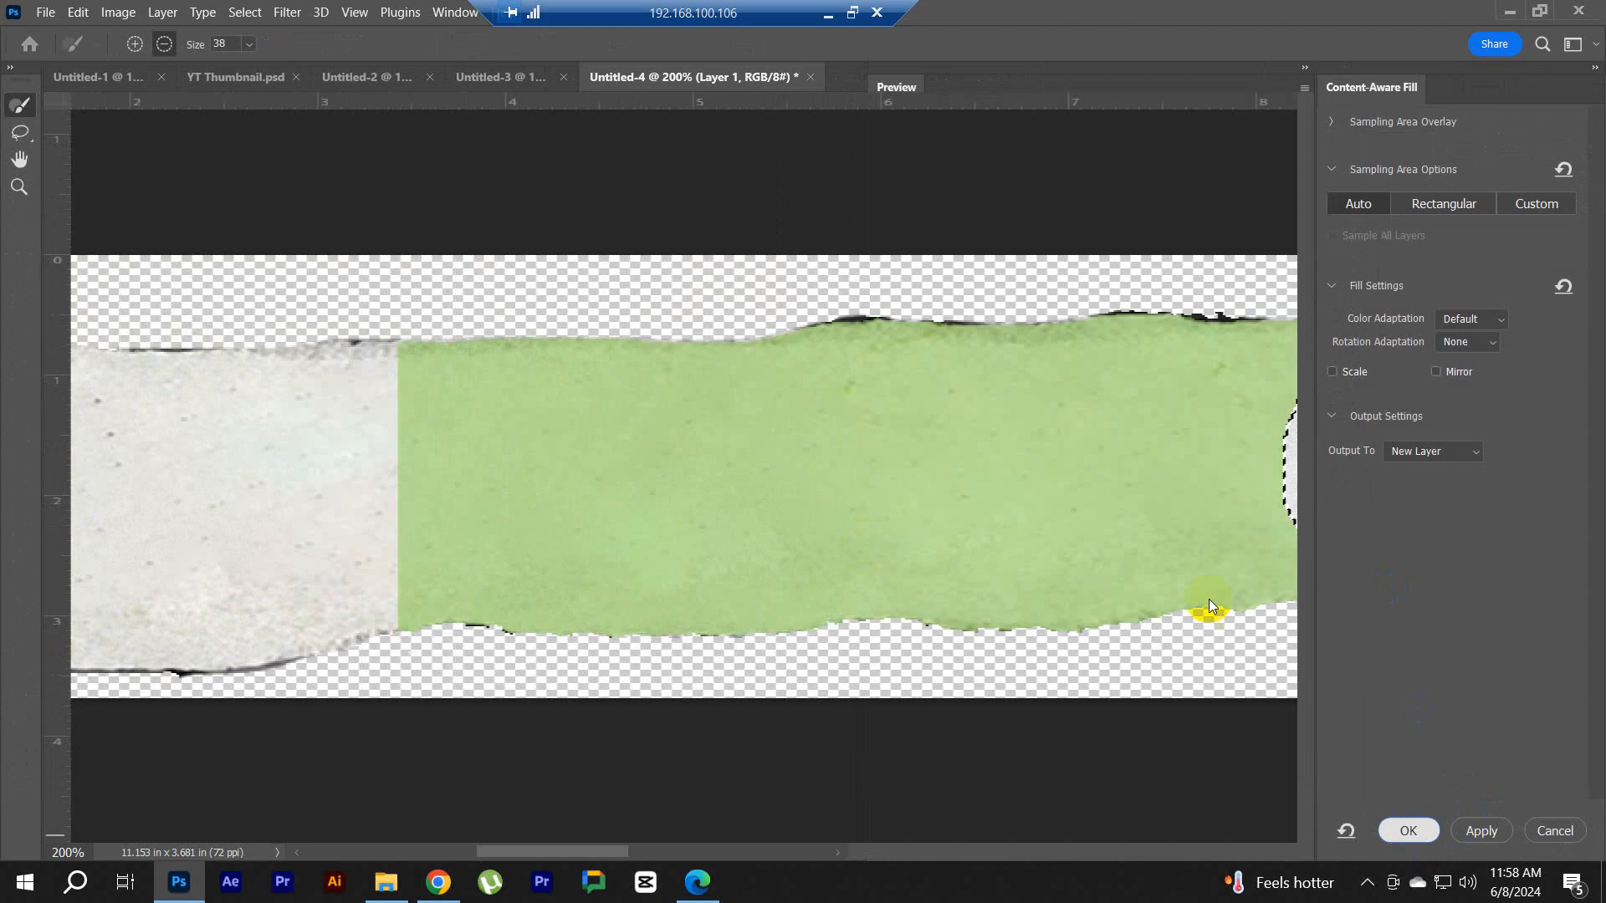
key("ctrl+d")
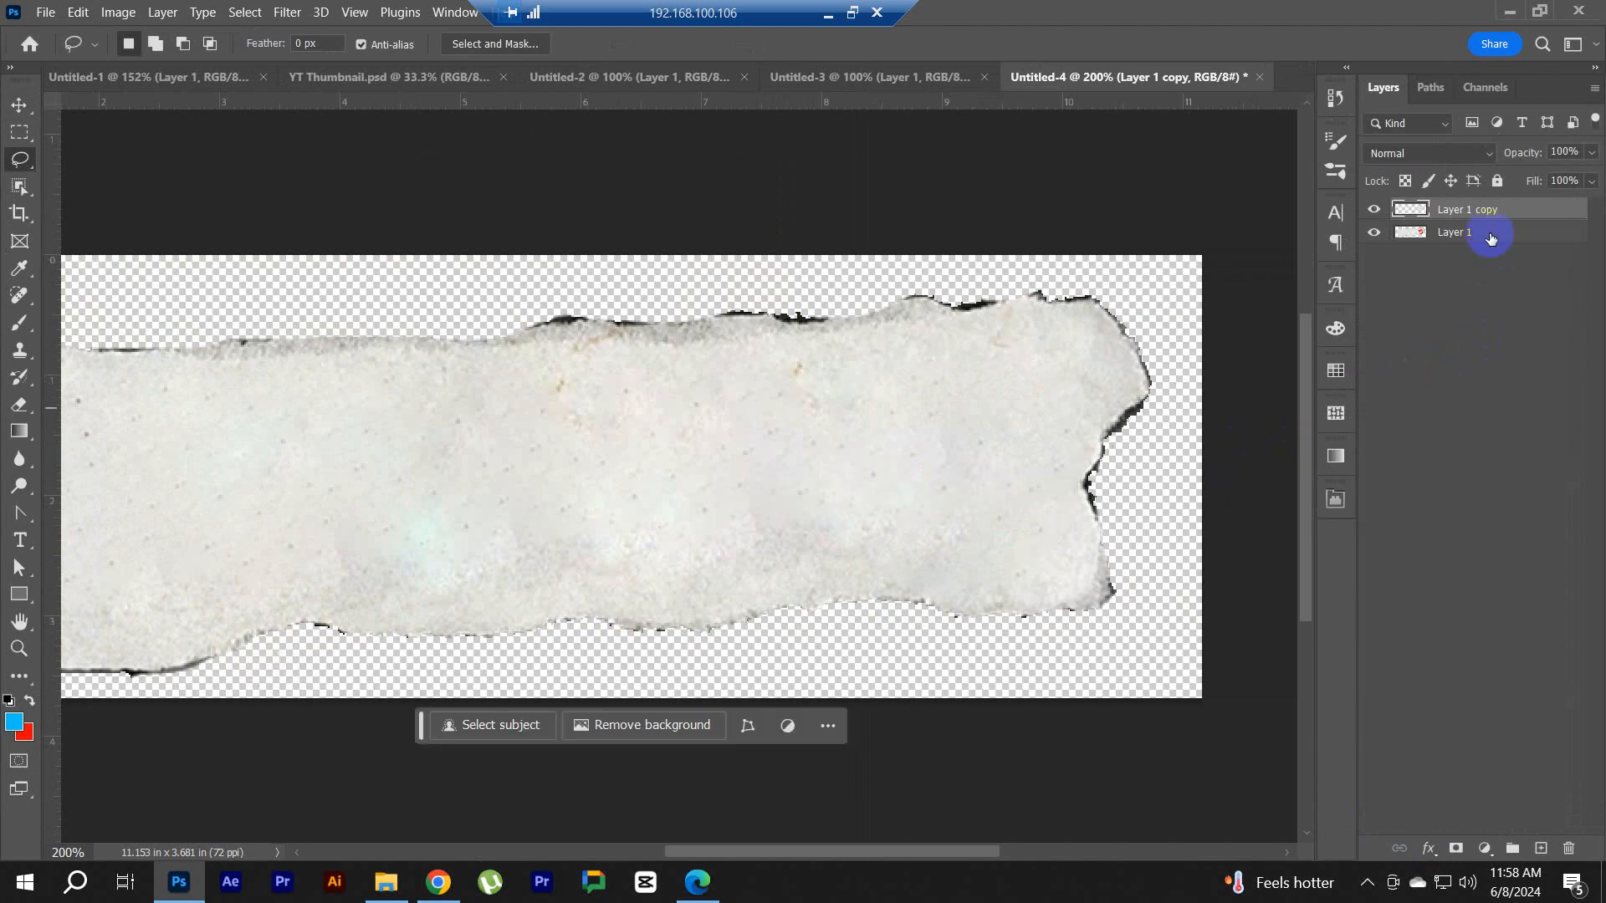
Step: Convert Layer 1 and Layer 1 copy together into one smart object
left_click(1488, 233, "shift")
right_click(1487, 233)
left_click(1403, 322)
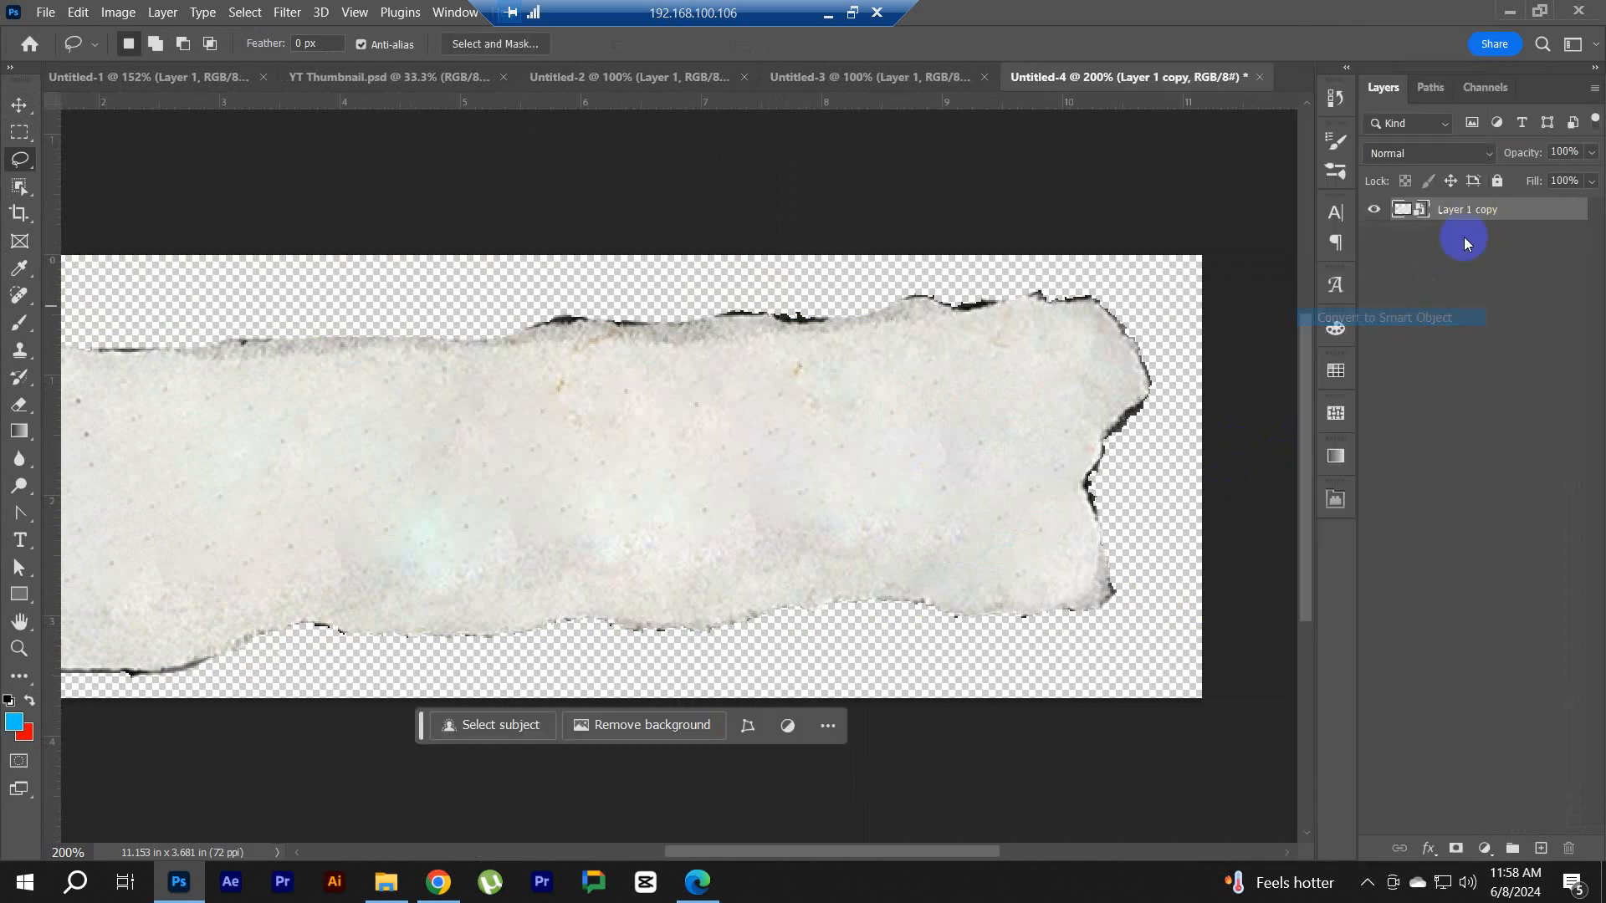
Step: Define the blank torn paper as a brush preset named "pape texture"
key("v")
key("ctrl+minus")
left_click_drag(716, 441, 680, 455)
left_click(78, 12)
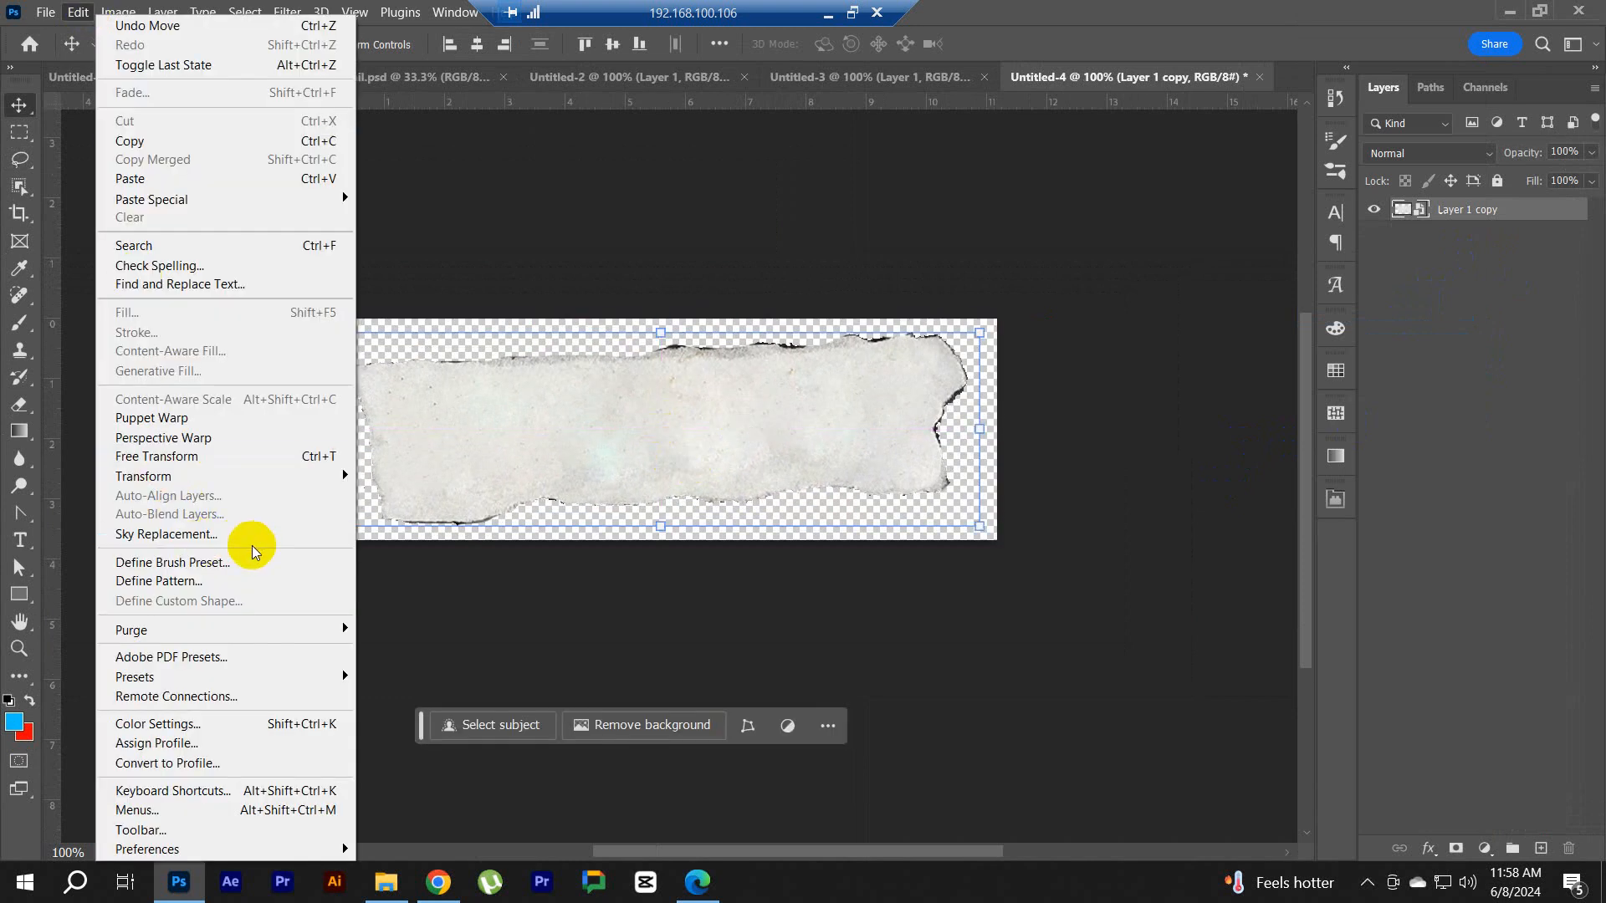
left_click(186, 569)
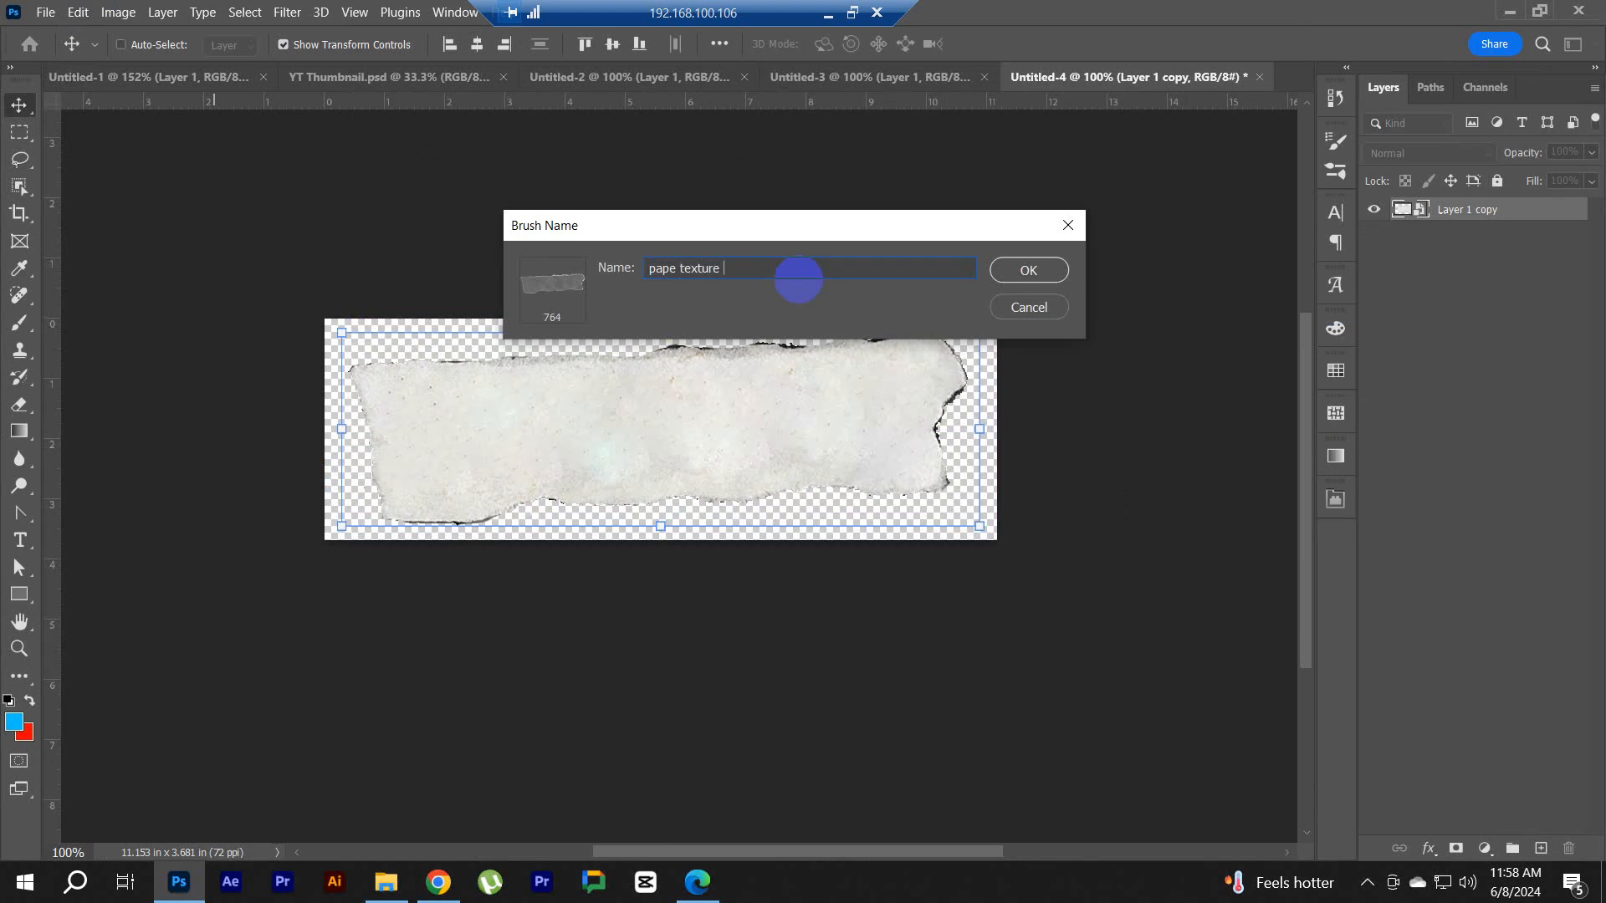
key("Return")
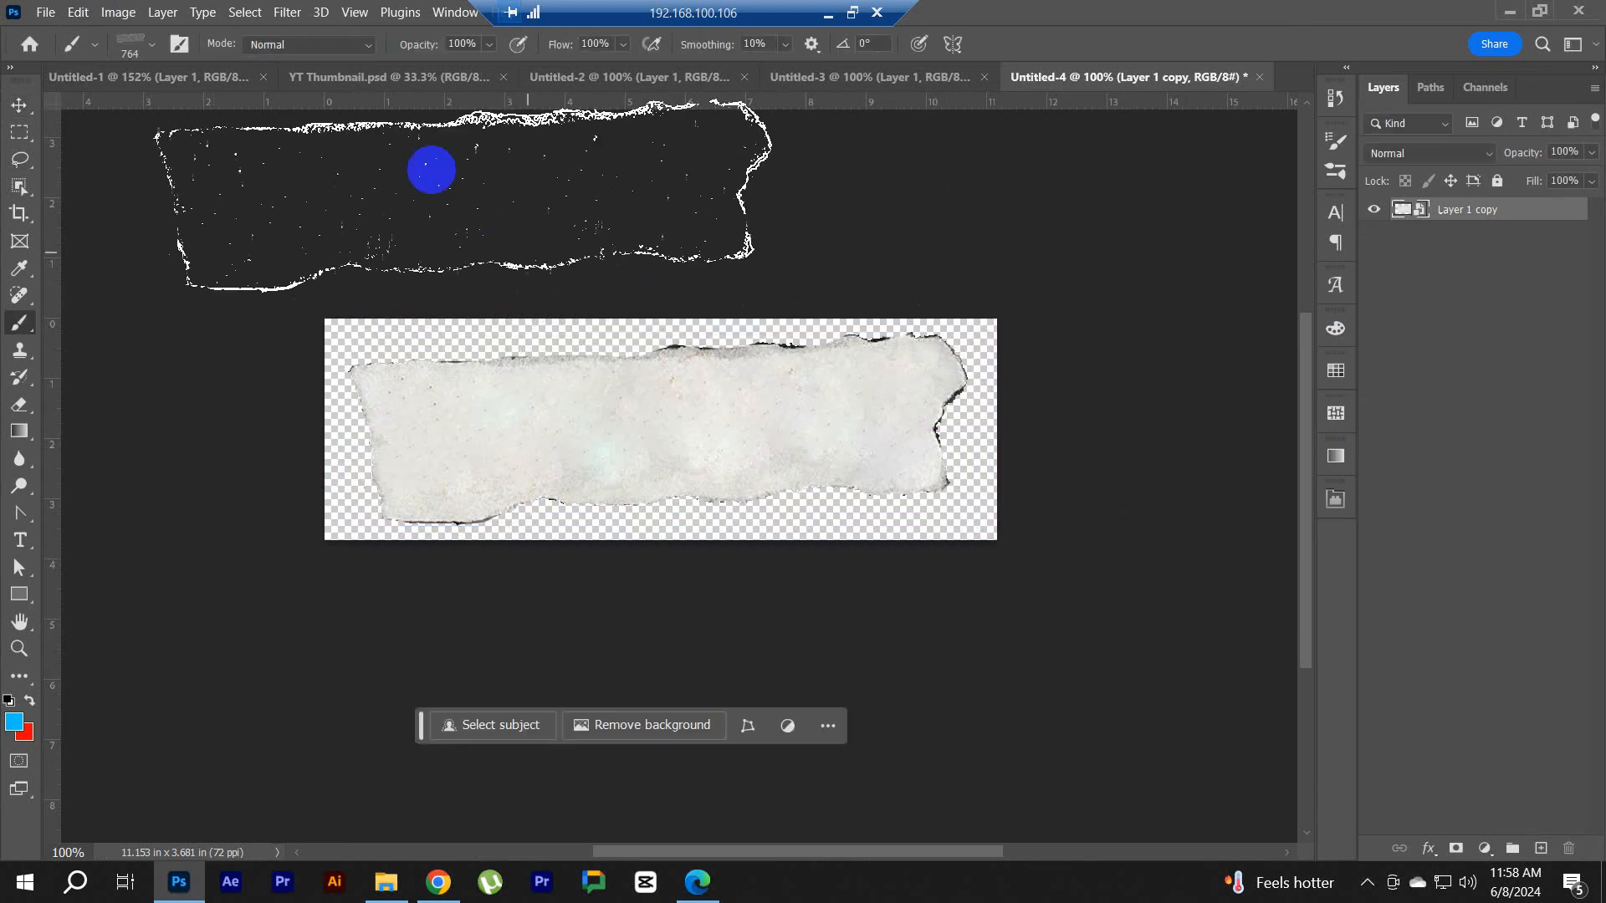
Step: In YT Thumbnail.psd, add a new layer above the biden group and enlarge the paper brush to 900 px
left_click(303, 83)
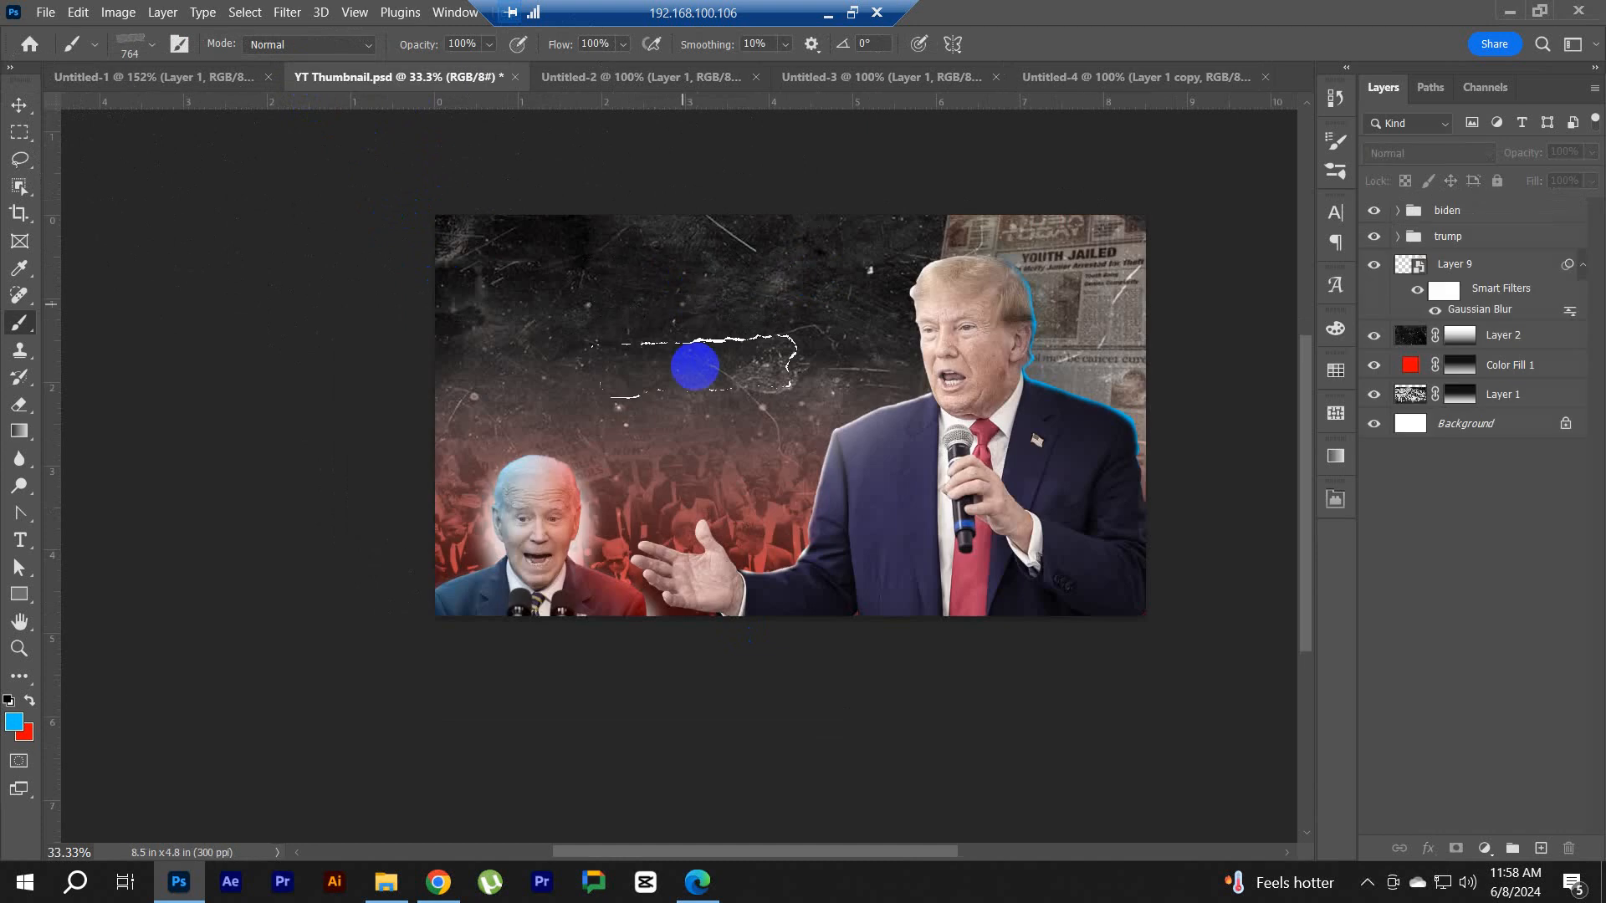
left_click(1478, 211)
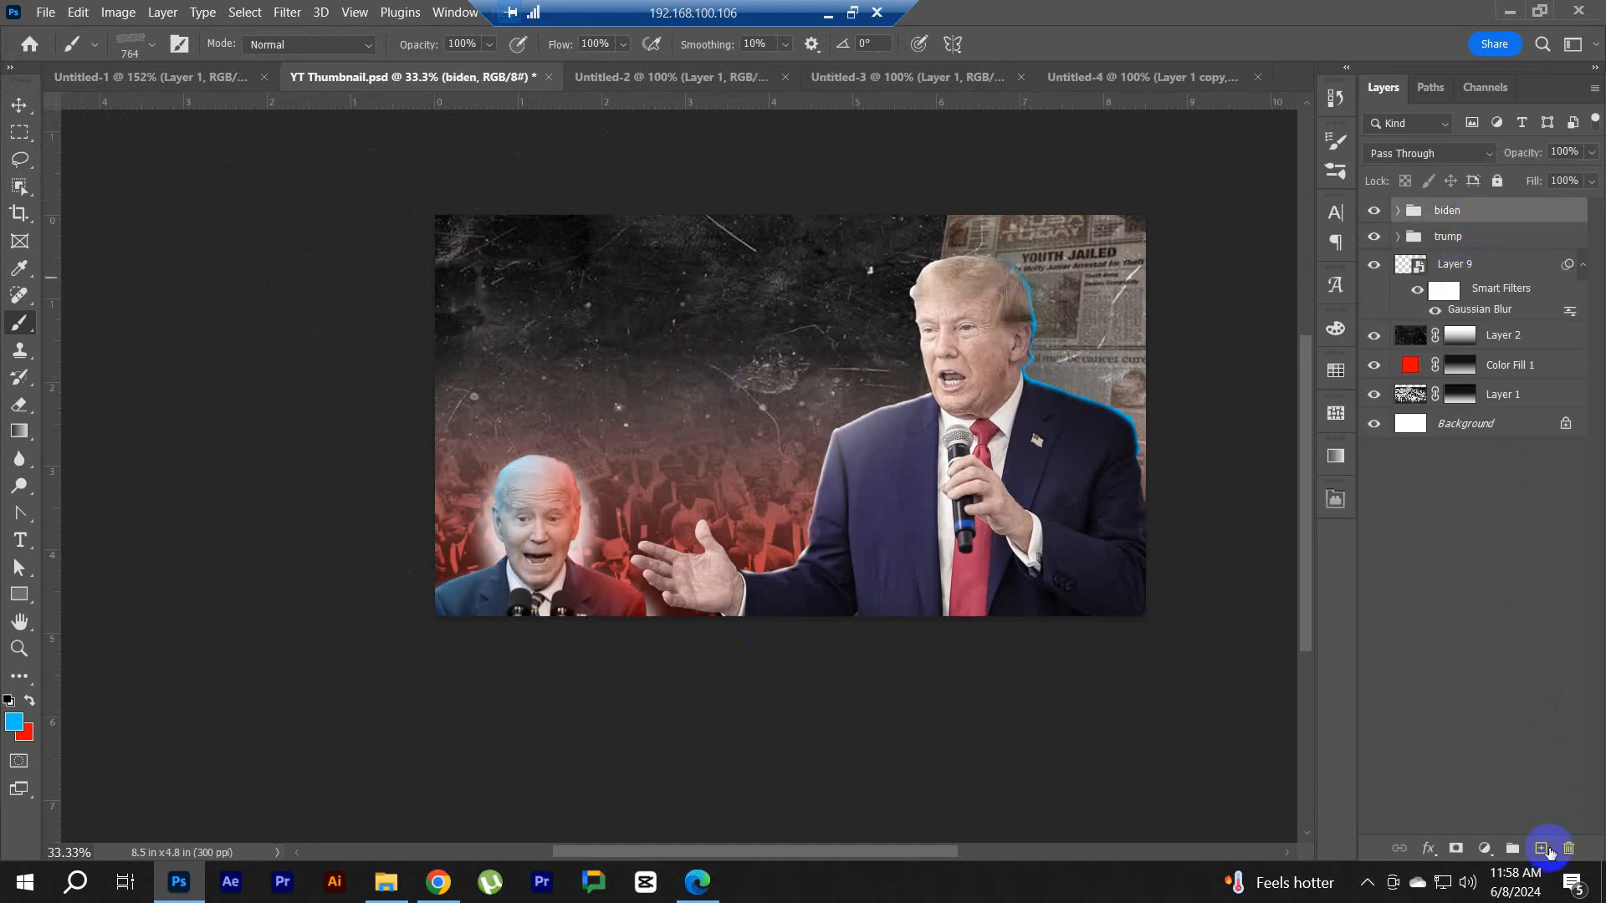
left_click(1544, 850)
left_click(707, 396)
key("bracketright")
key("bracketright")
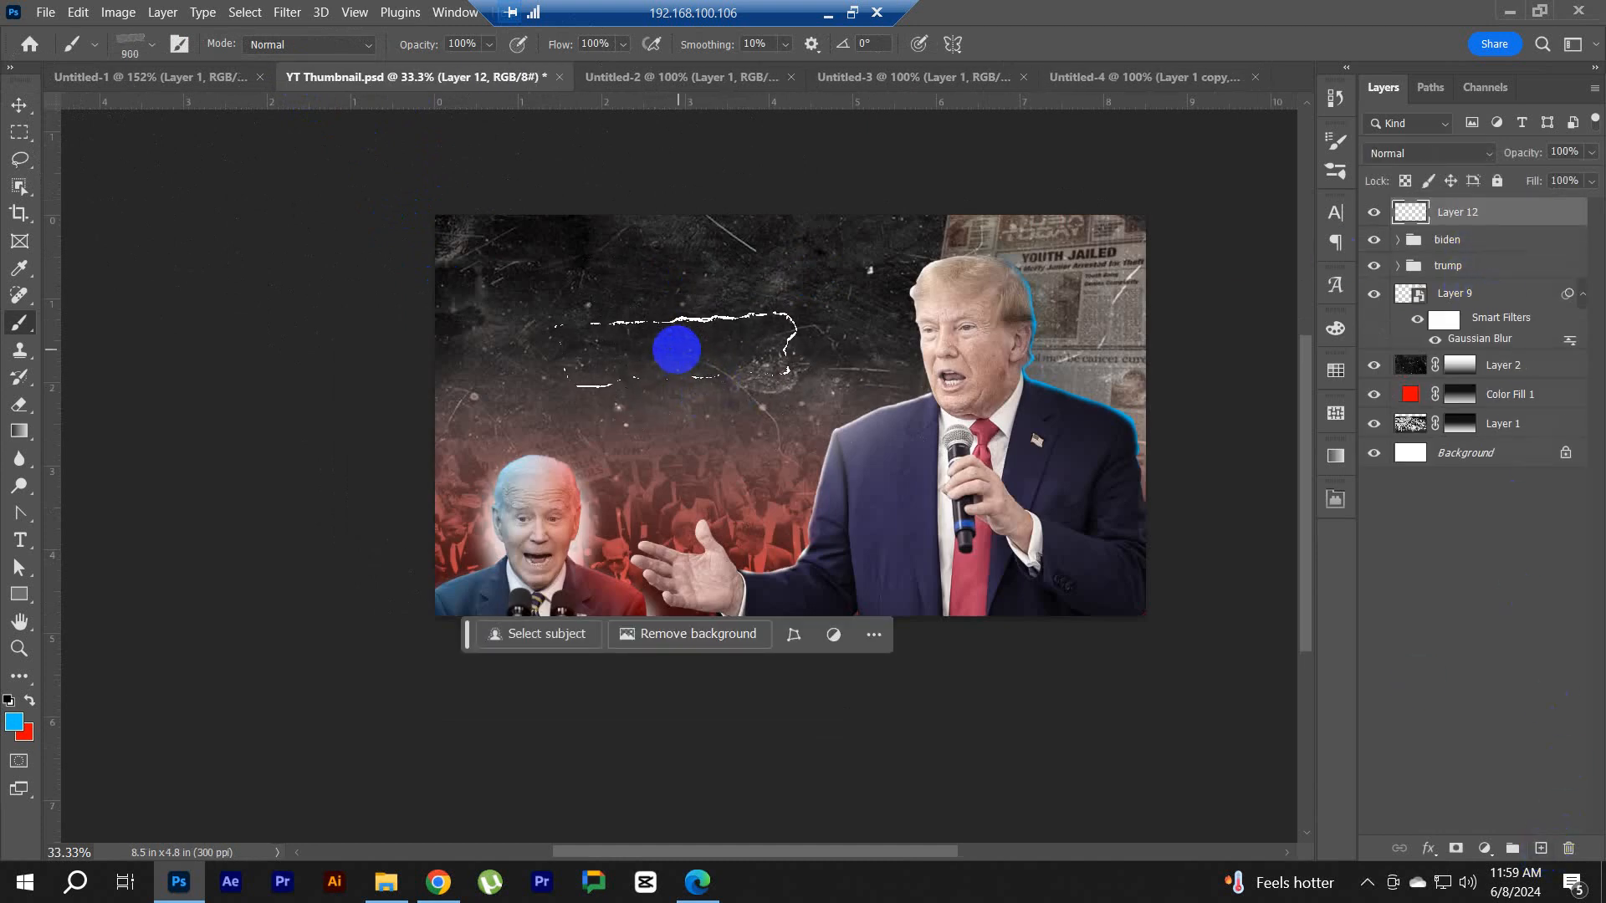
Step: Stamp the paper brush once as a test, undo it, and set the foreground colour to white (ffffff)
left_click(659, 350)
key("ctrl+z")
left_click(15, 722)
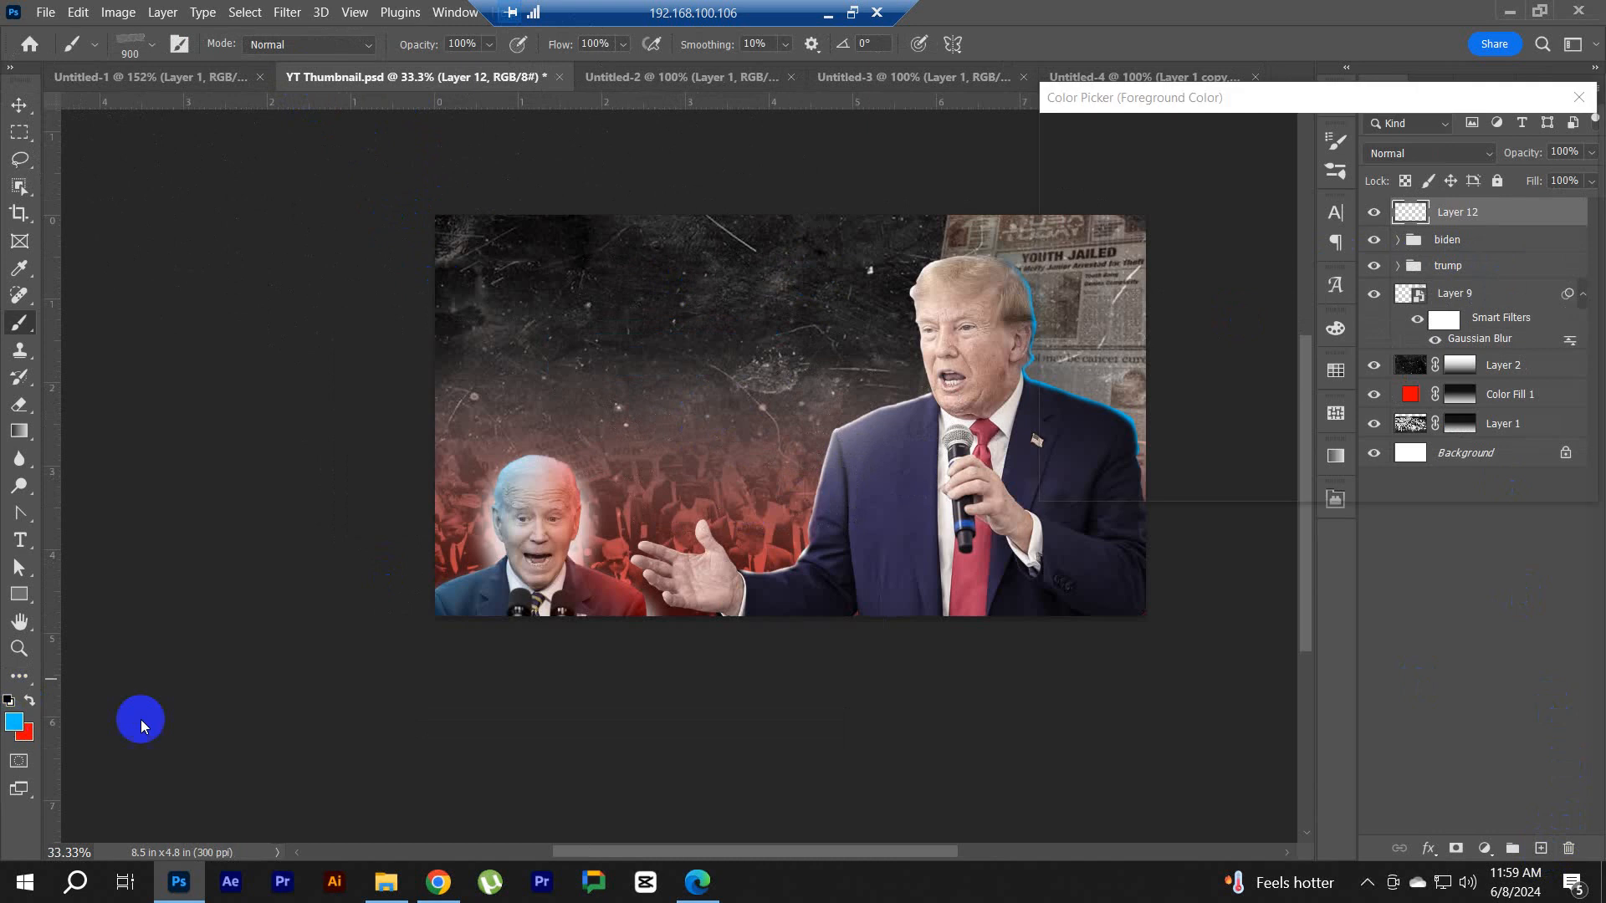
left_click_drag(1269, 343, 1332, 416)
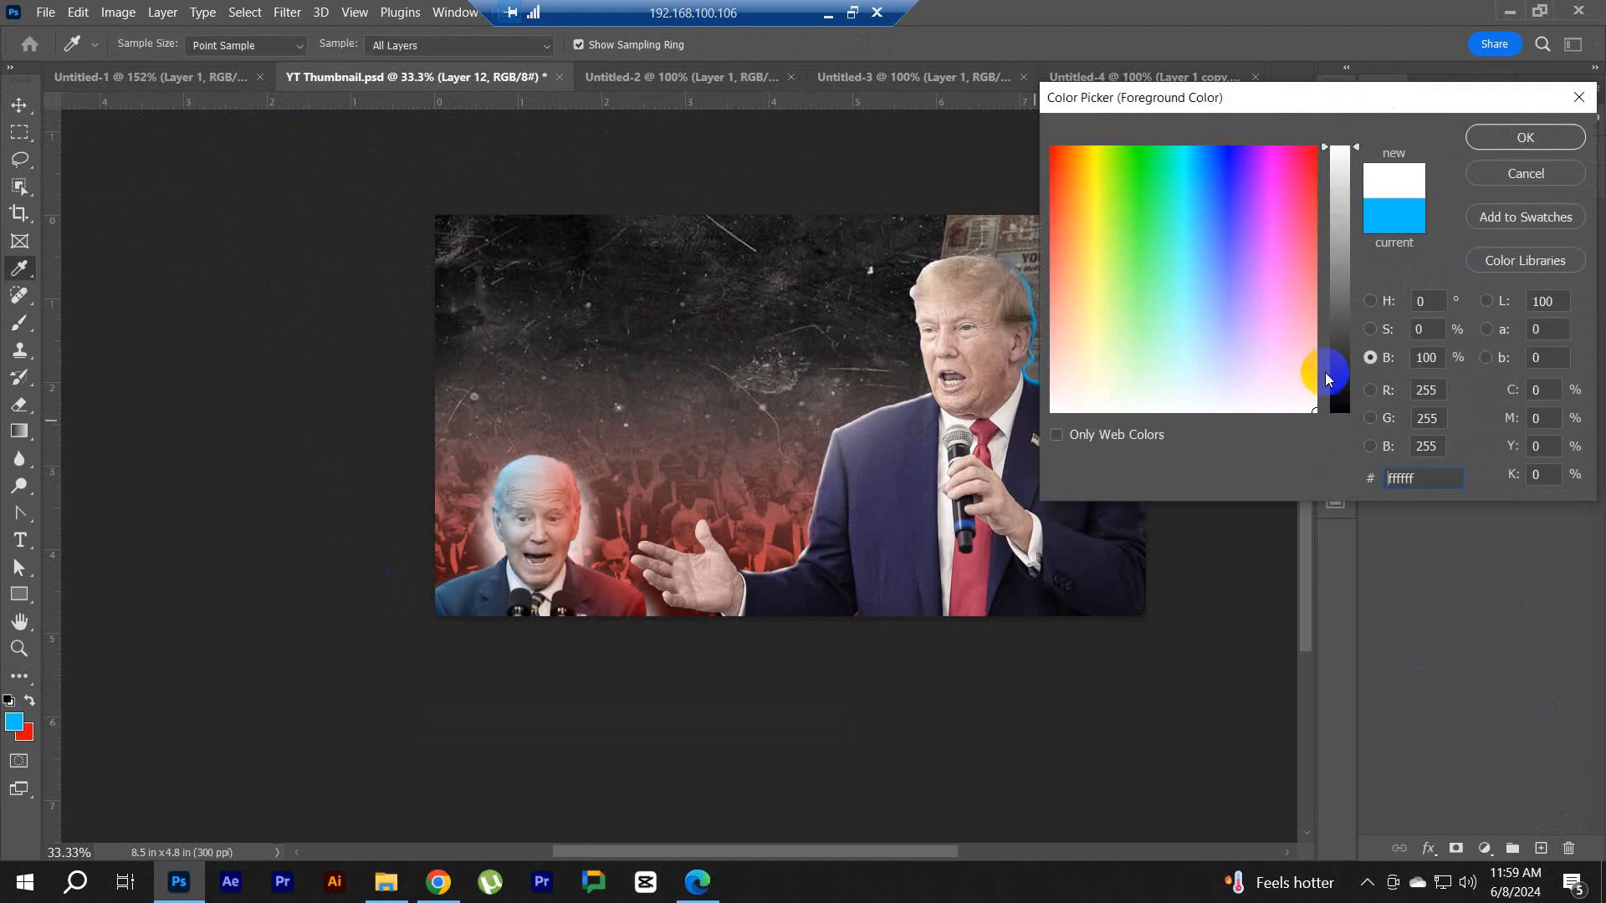
left_click(1524, 139)
Step: Enlarge the brush to 1100 px and stamp the white paper three times in the same spot above the crowd
key("bracketright")
key("bracketright")
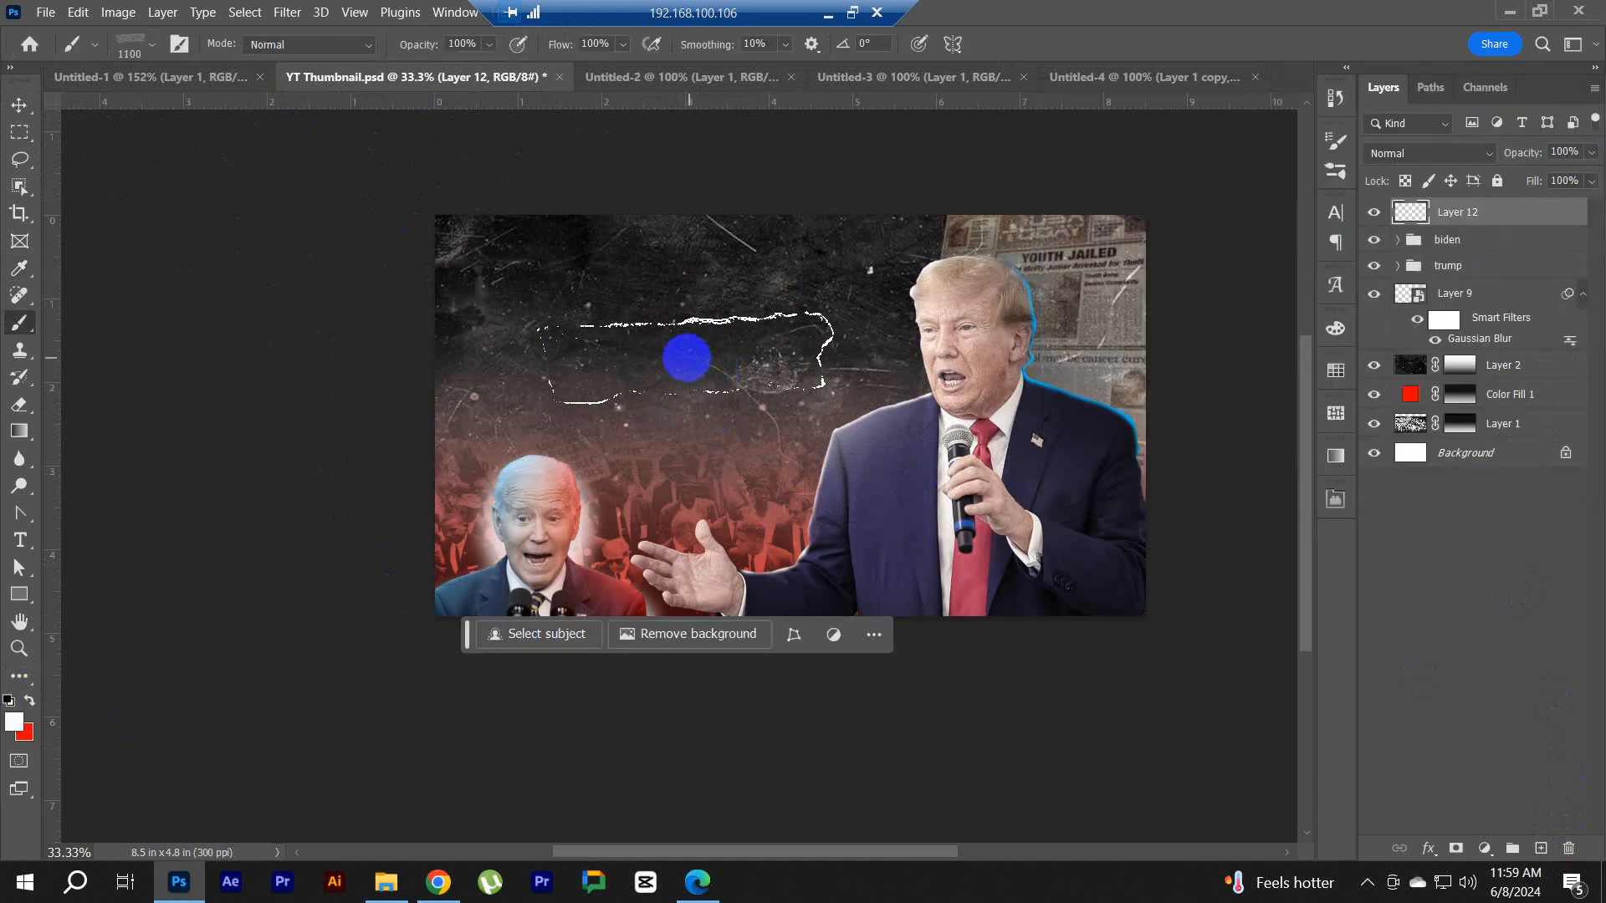
left_click(688, 358)
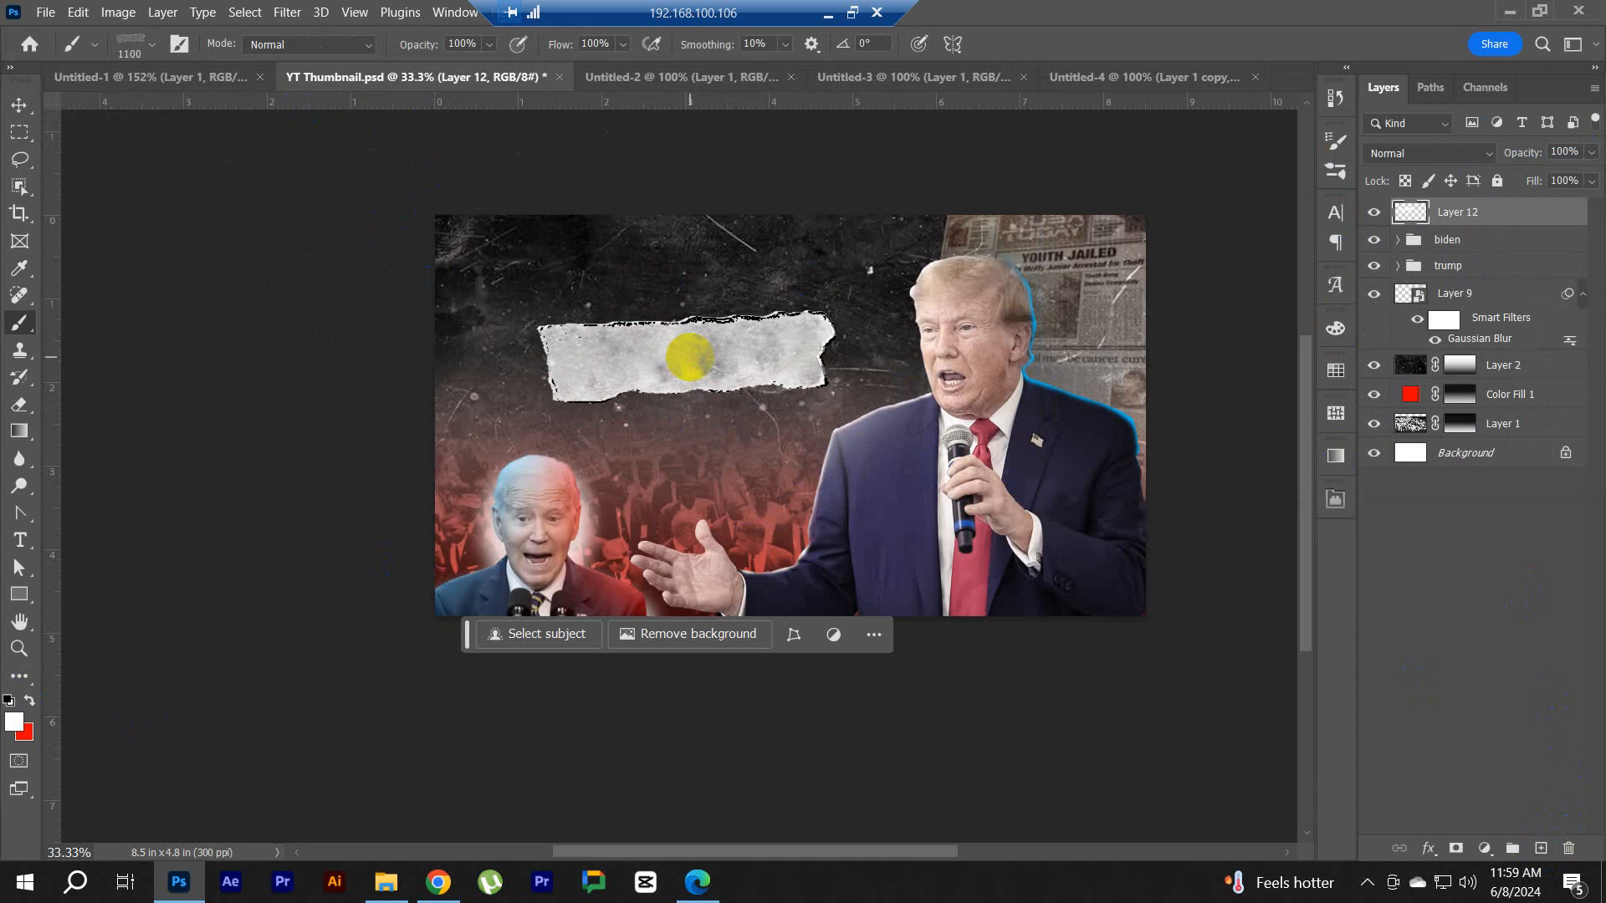
left_click(686, 357)
left_click(686, 358)
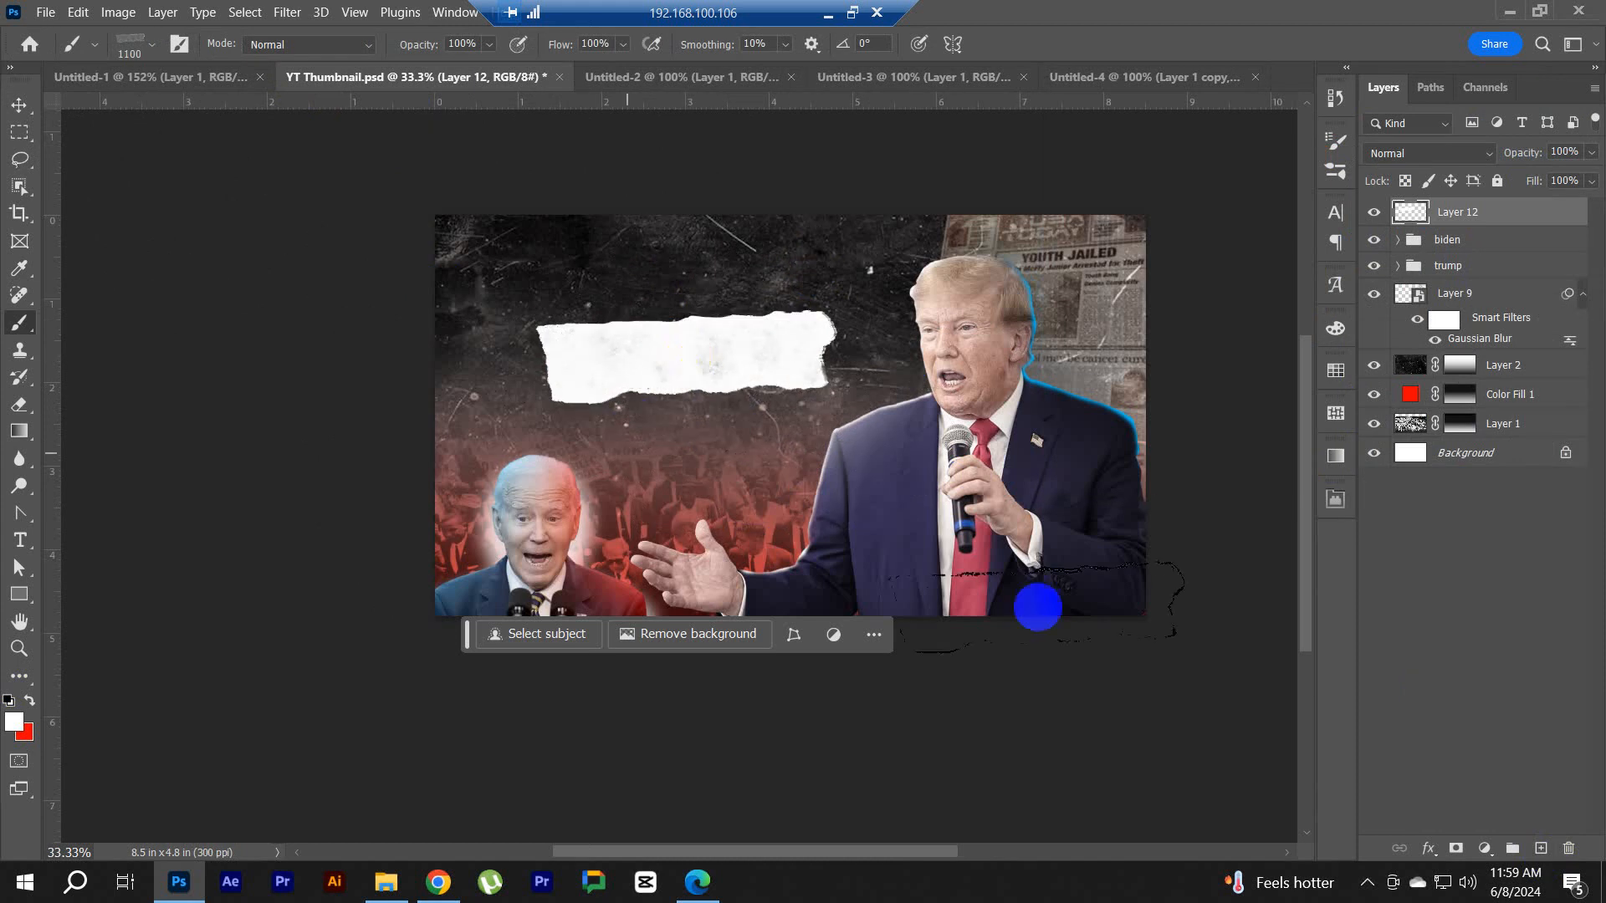
Step: Shift the paper strip slightly up and left, rotate it to about -6.6°, and apply the transform
key("v")
scroll(760, 392, "up", 1)
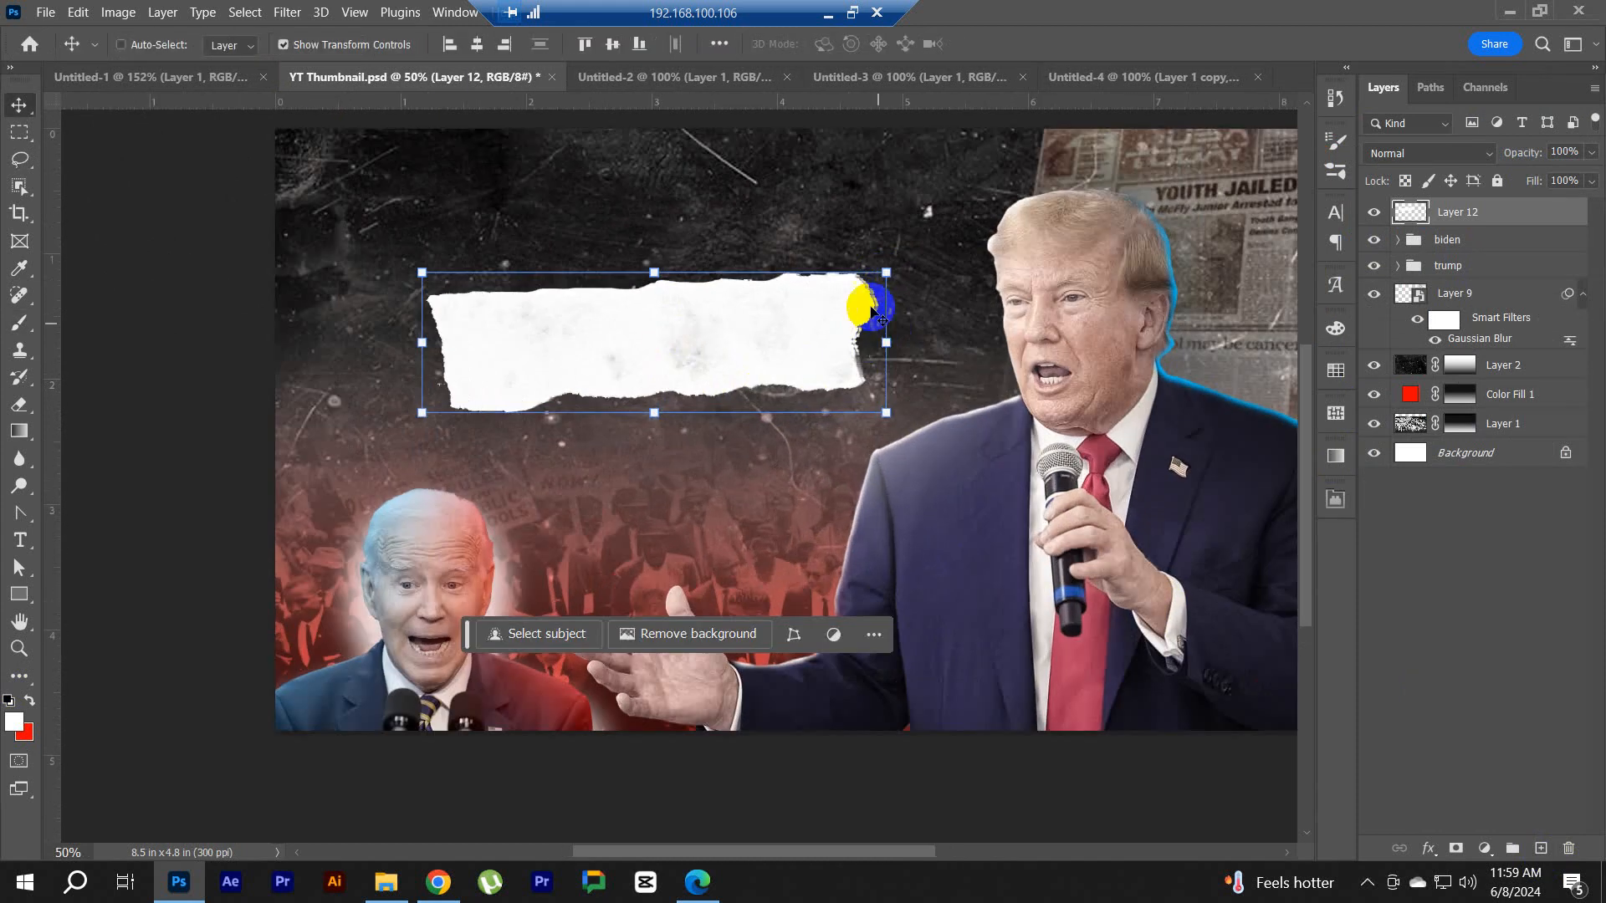
left_click_drag(903, 266, 894, 230)
left_click_drag(704, 331, 675, 312)
left_click_drag(854, 212, 869, 217)
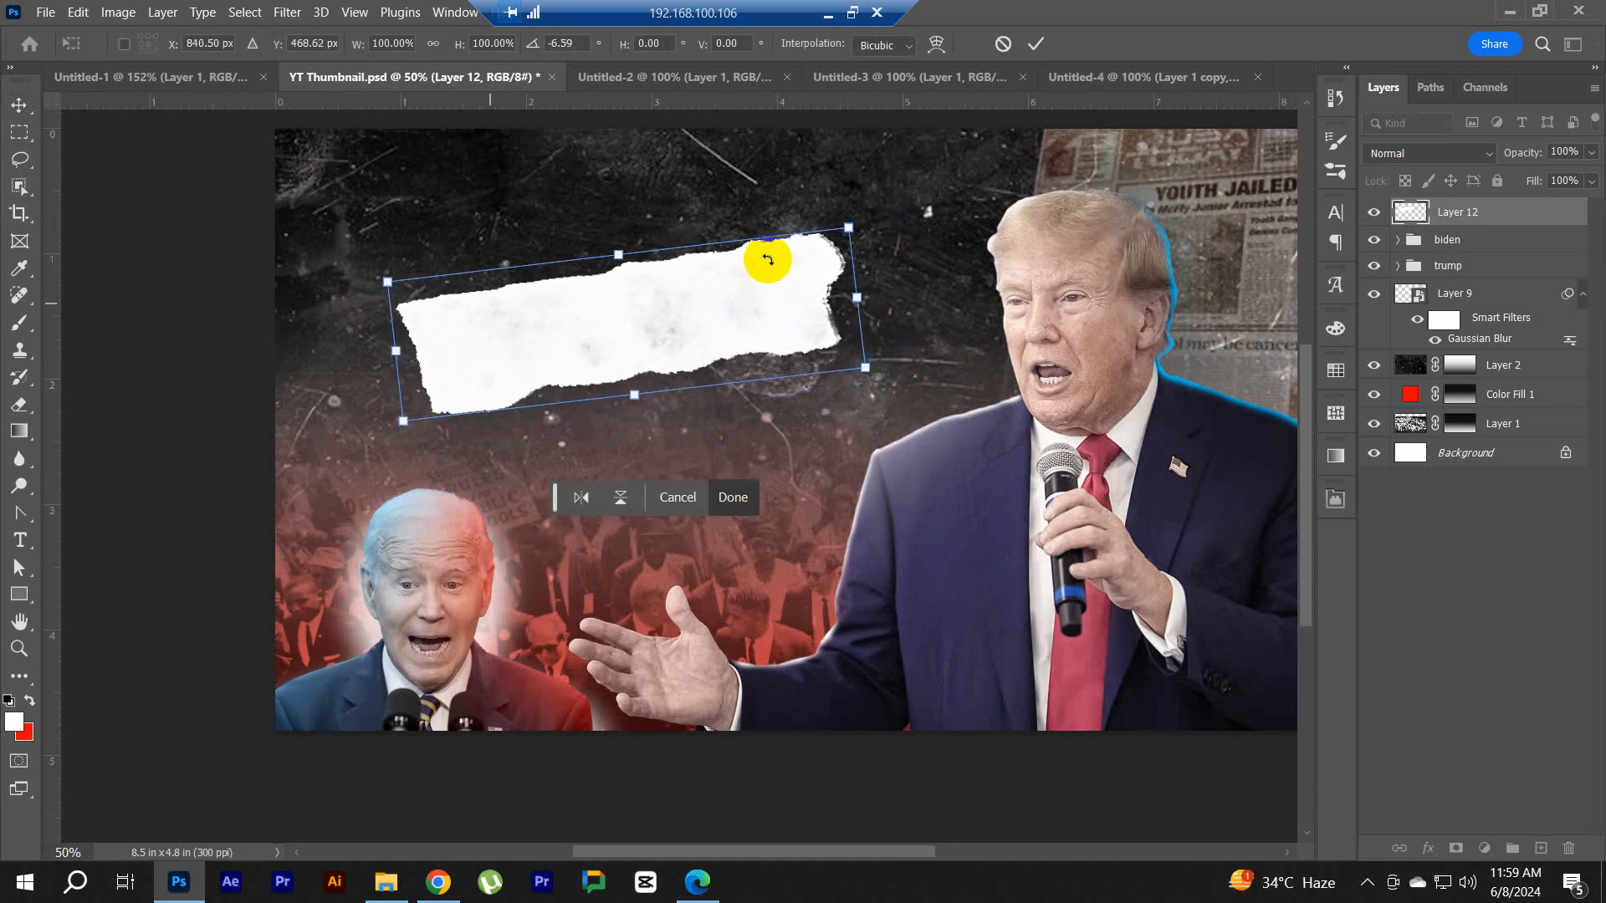
left_click(1042, 48)
Step: Switch to the browser and copy the Freepik crumpled white paper image from the "paper texture shape" image results
left_click(438, 881)
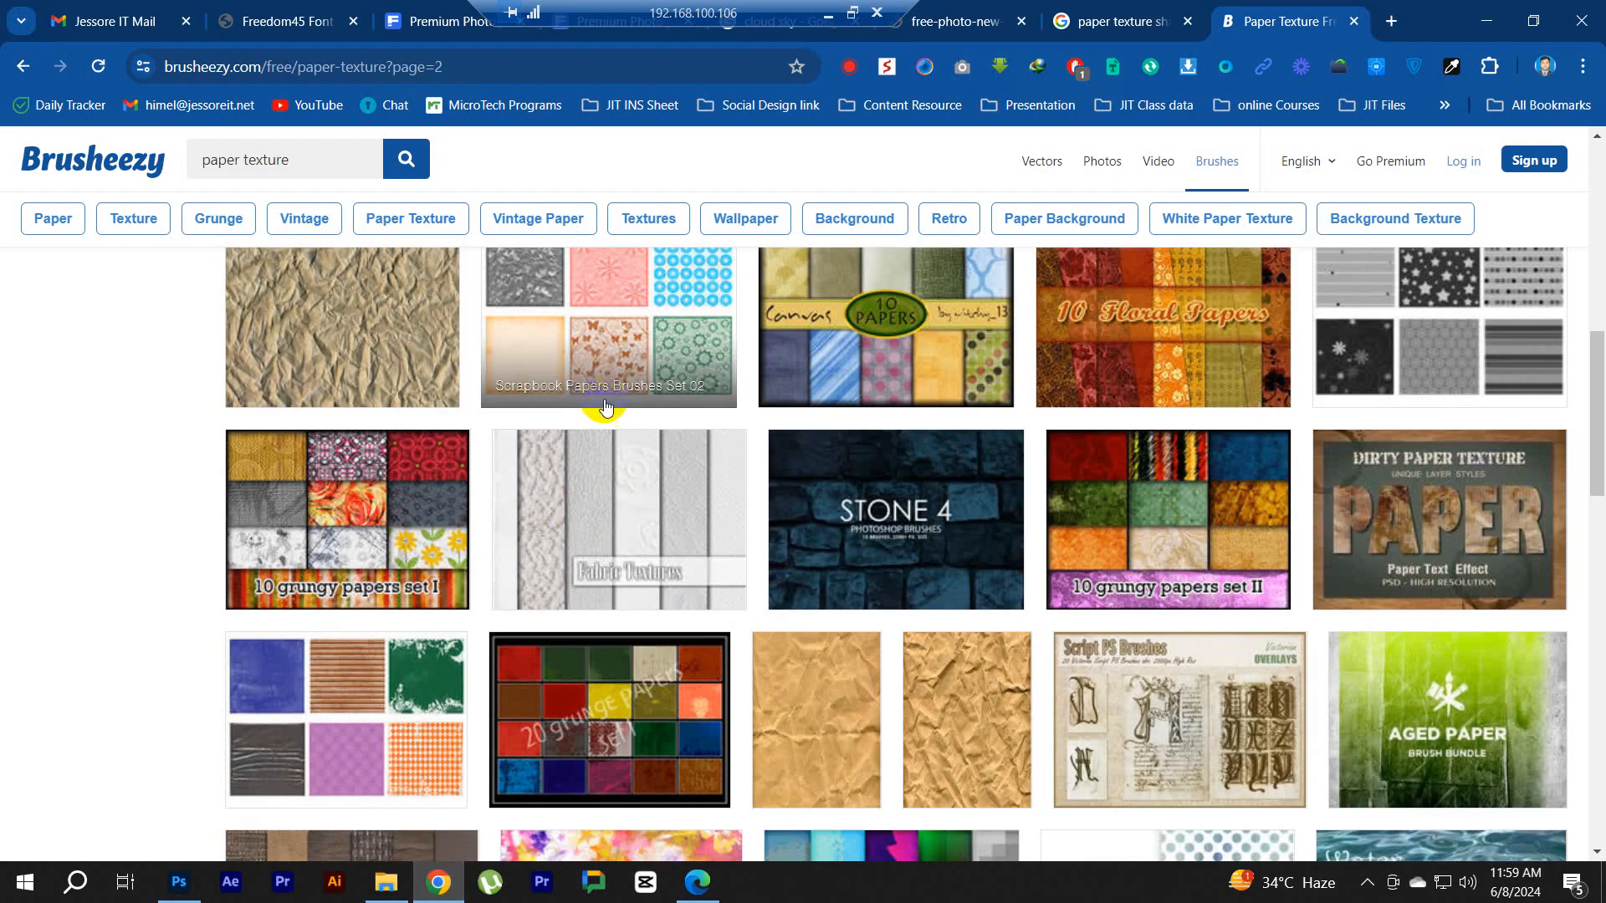
left_click(1116, 20)
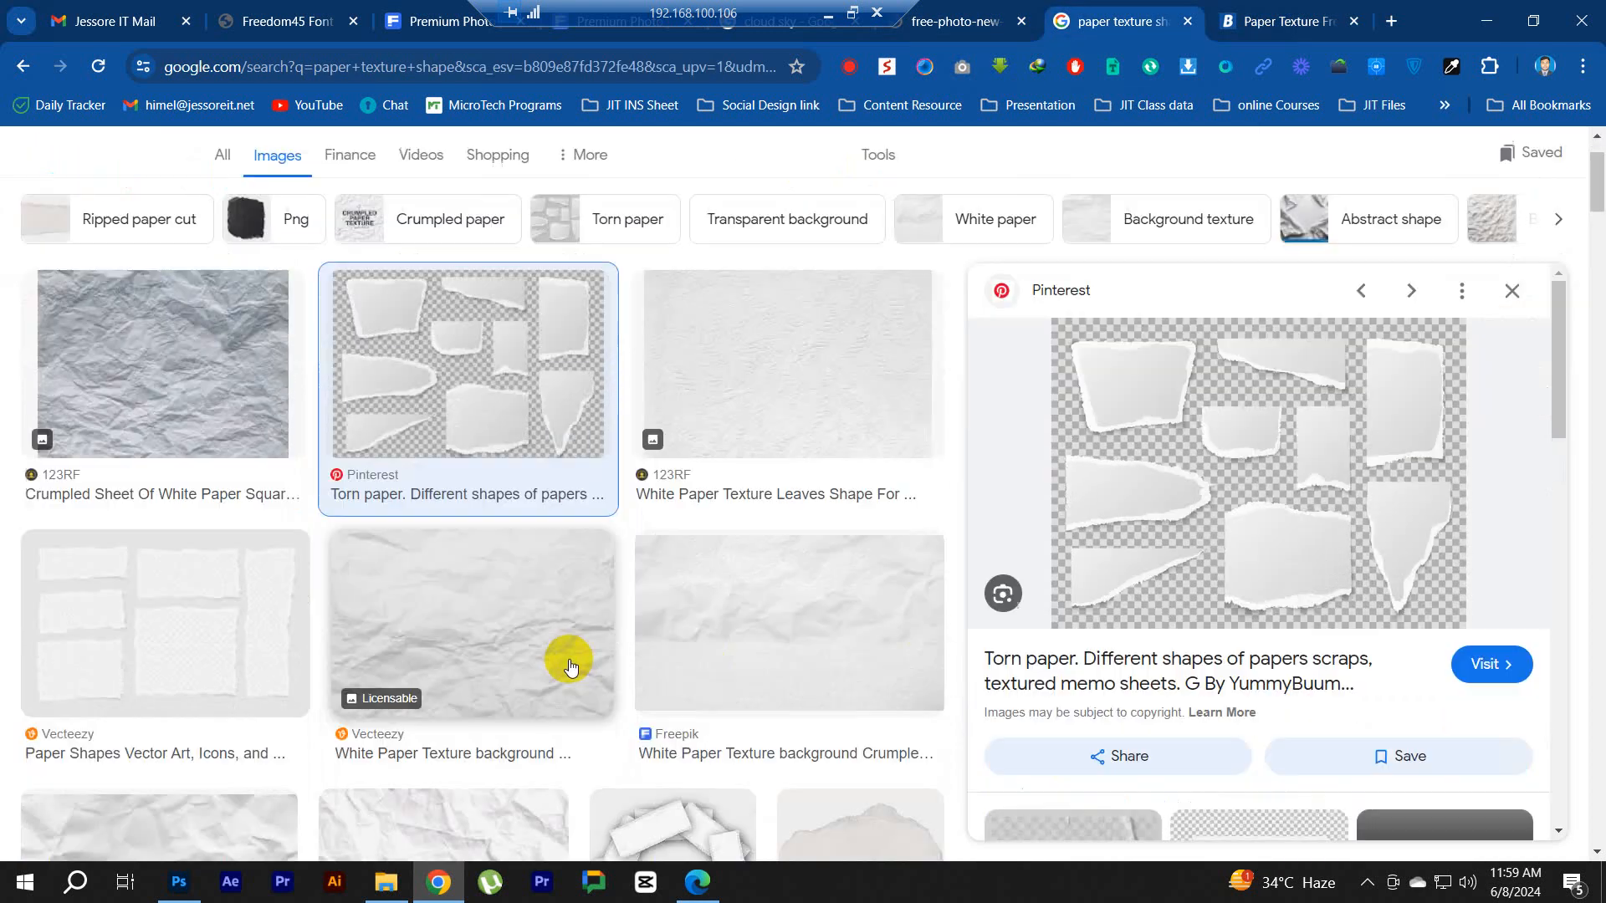
scroll(544, 585, "down", 1)
left_click(514, 509)
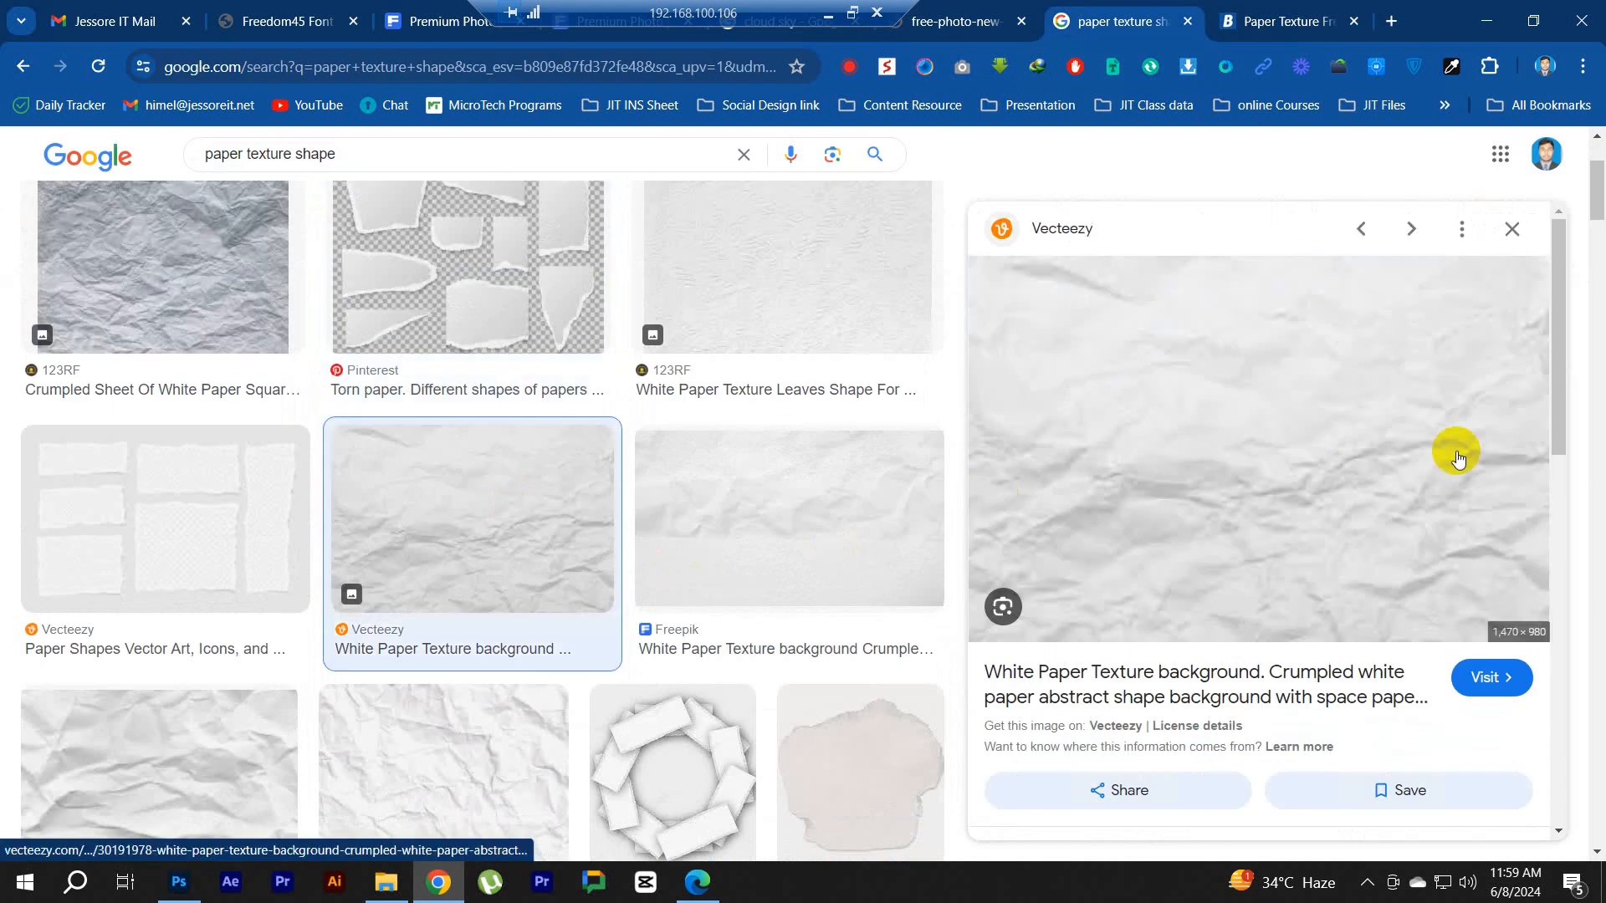
scroll(431, 635, "down", 3)
left_click(452, 439)
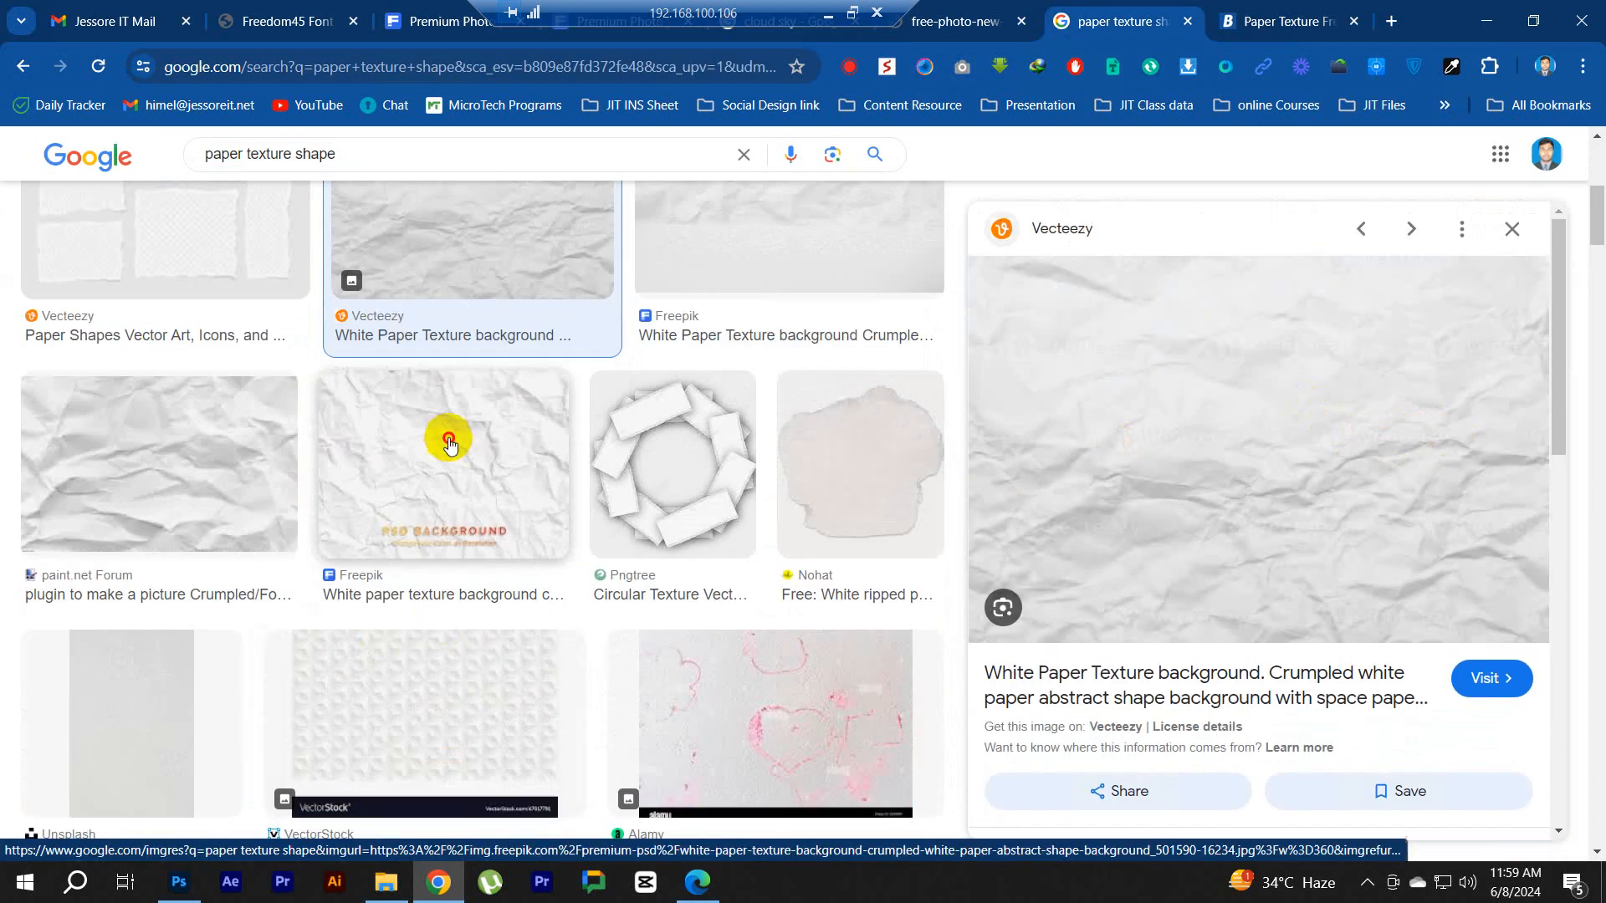
right_click(1275, 320)
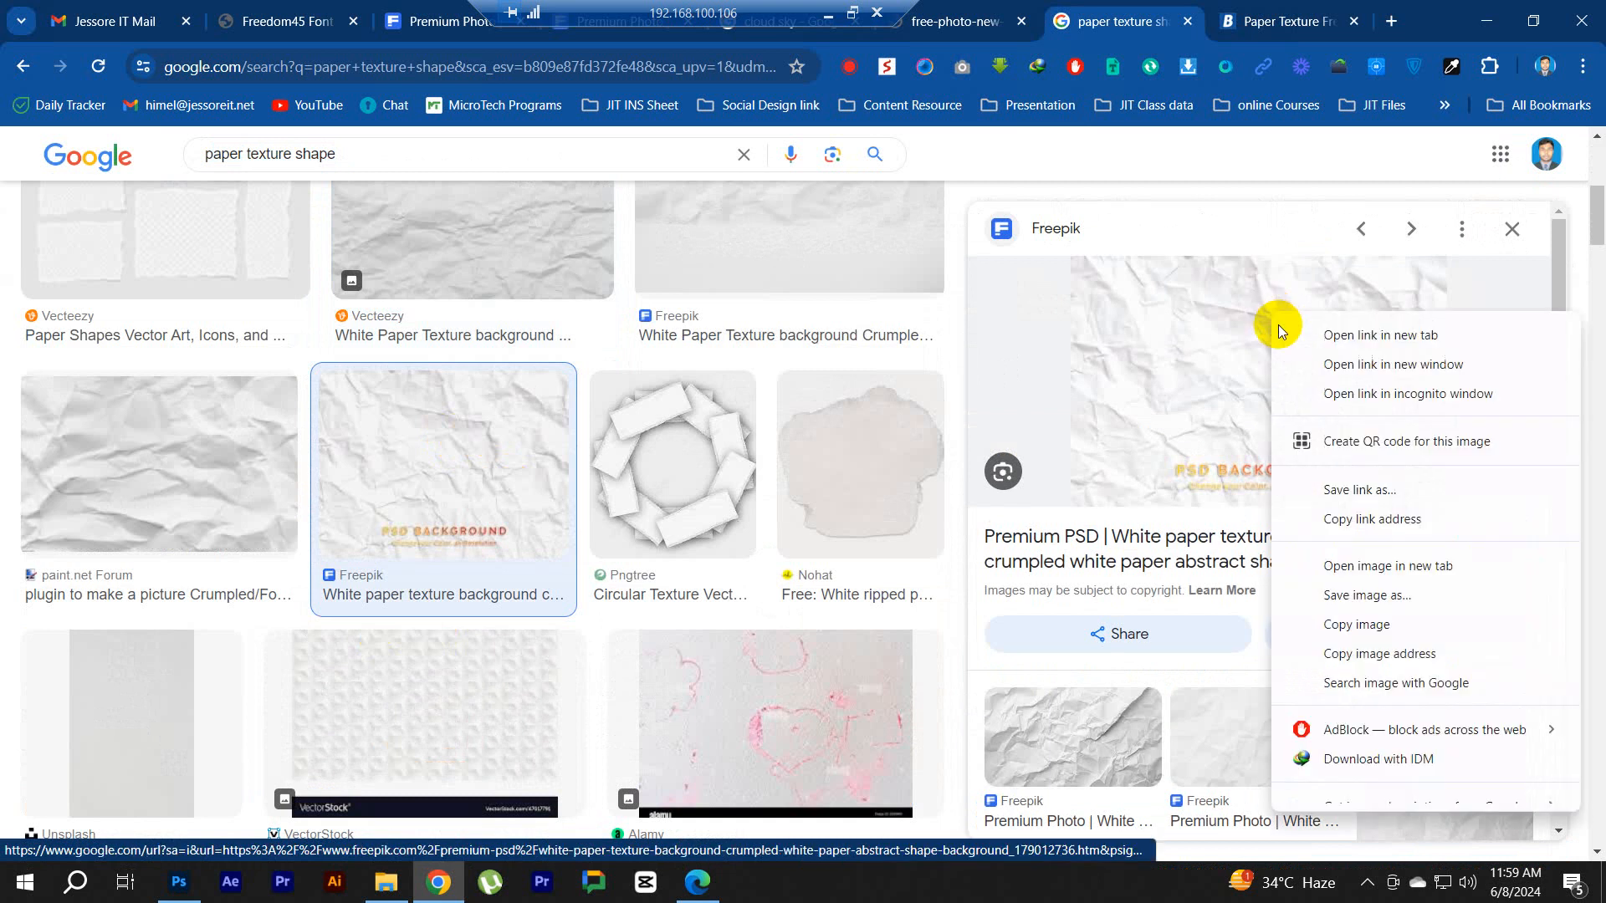
left_click(1358, 625)
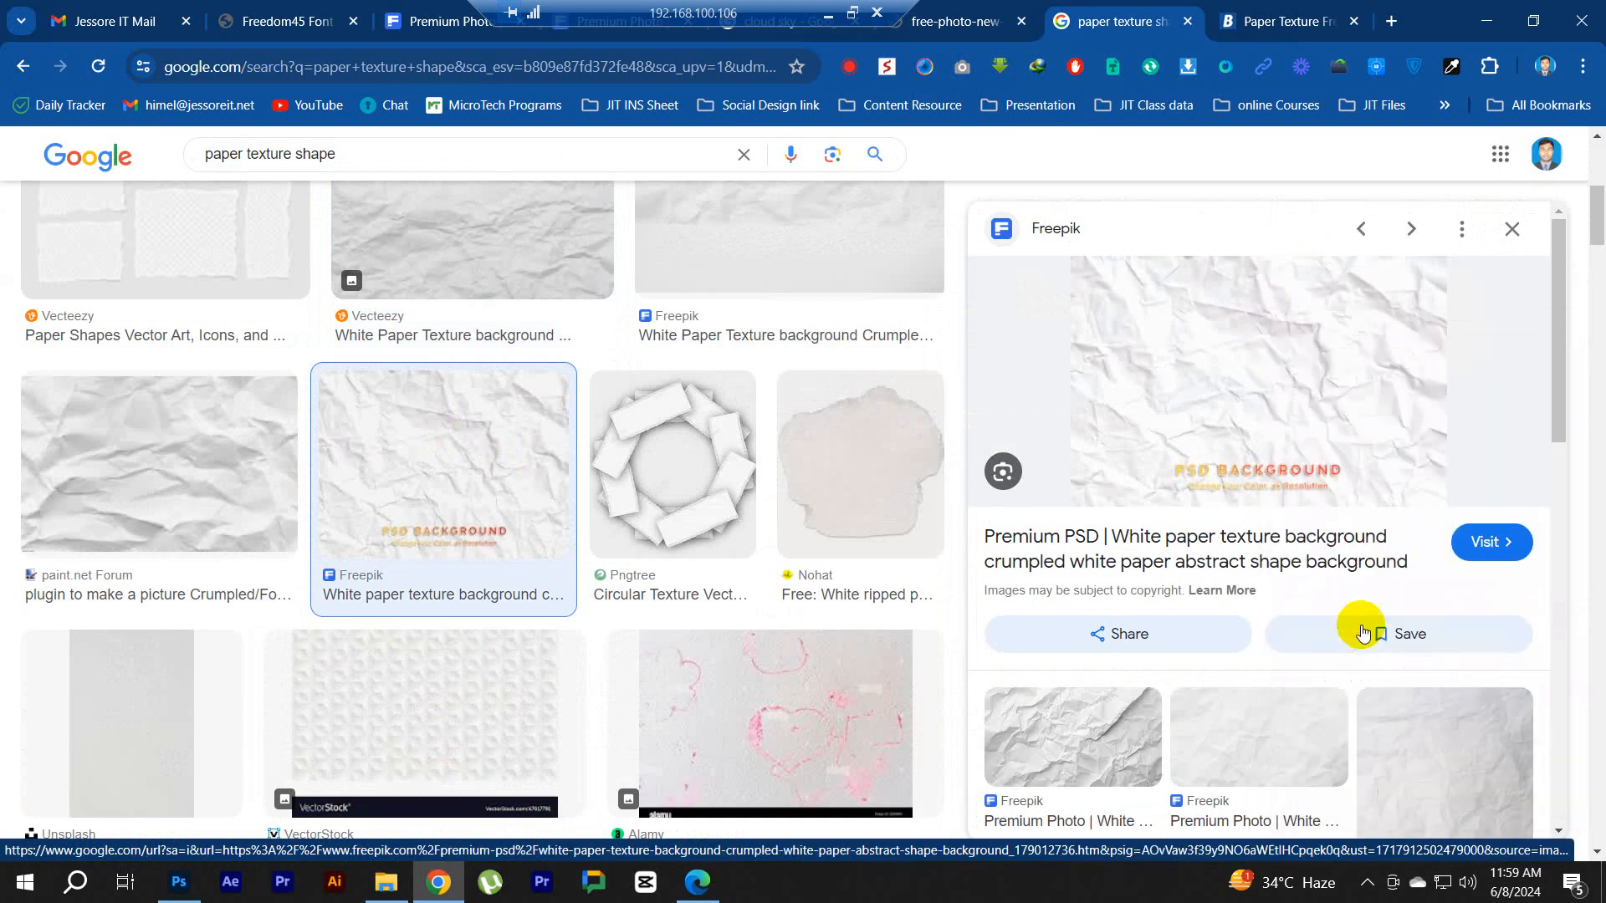
Step: Paste the crumpled paper into YT Thumbnail.psd, scale it to about 342%, and rotate it to -9° so it covers the white strip
left_click(181, 885)
key("ctrl+v")
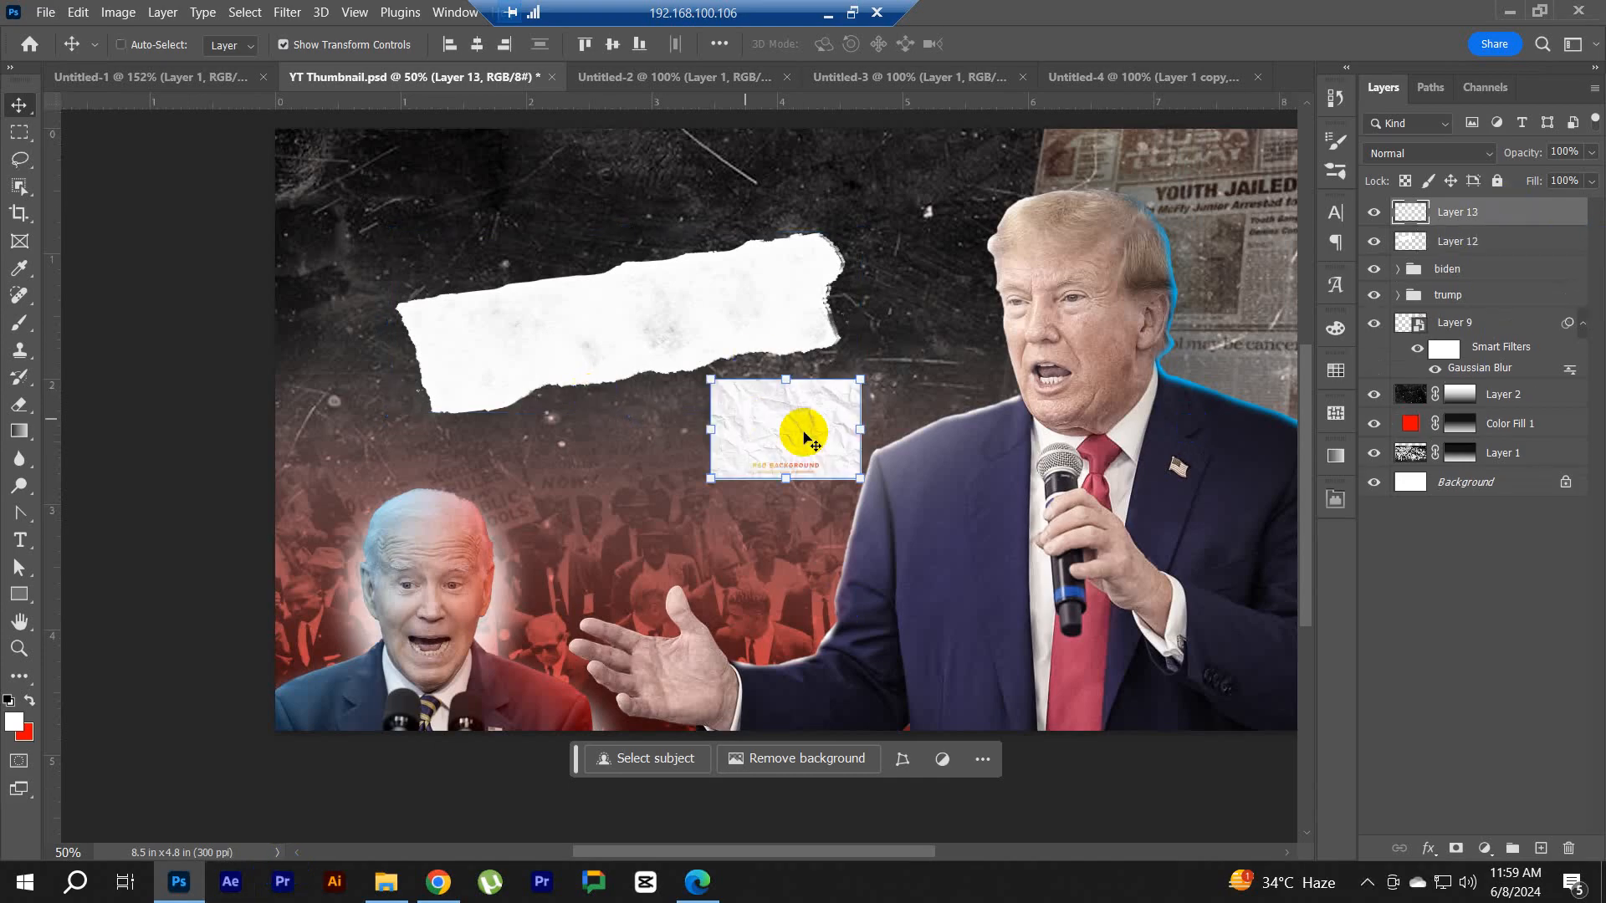
left_click_drag(861, 430, 1062, 439)
left_click_drag(1035, 329, 1039, 215)
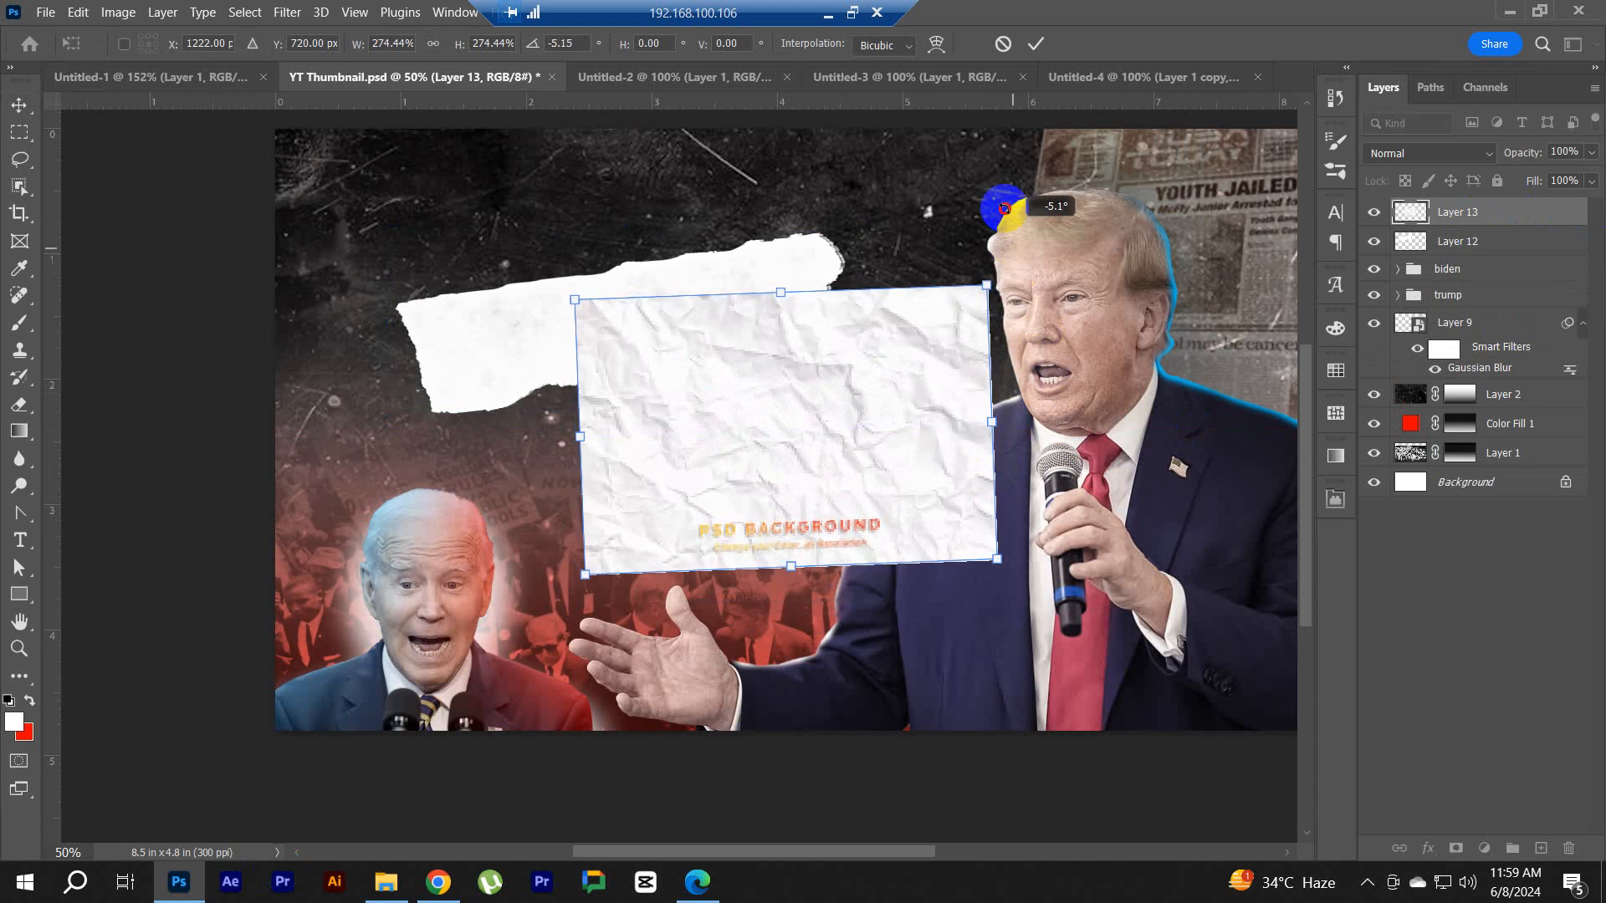
left_click_drag(777, 436, 588, 403)
left_click_drag(765, 156, 898, 329)
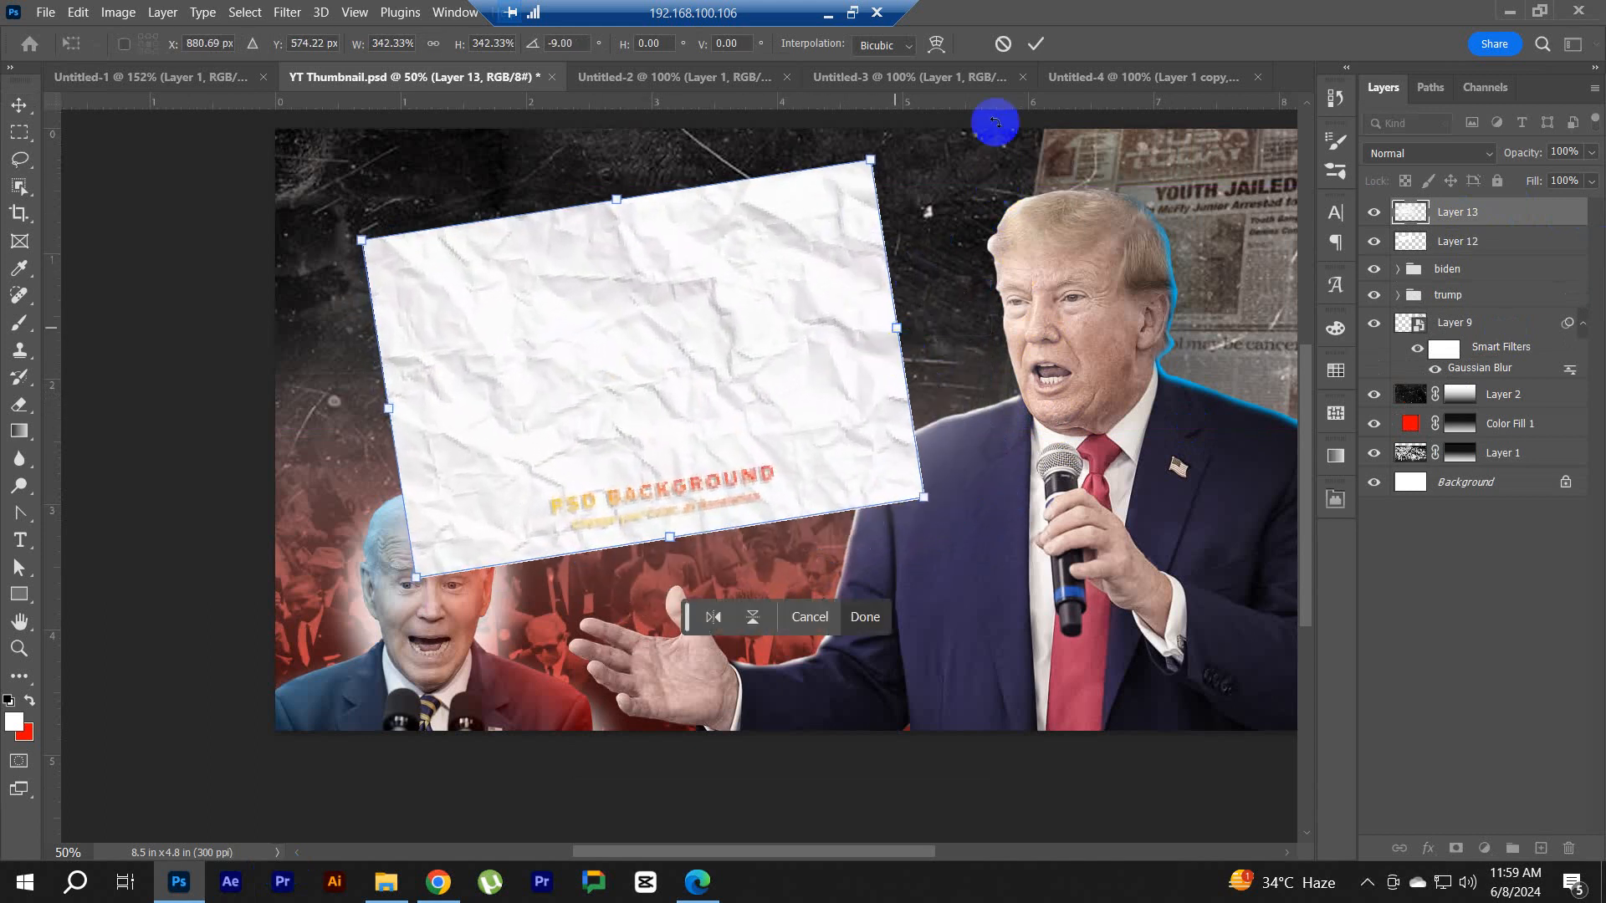
left_click(1037, 44)
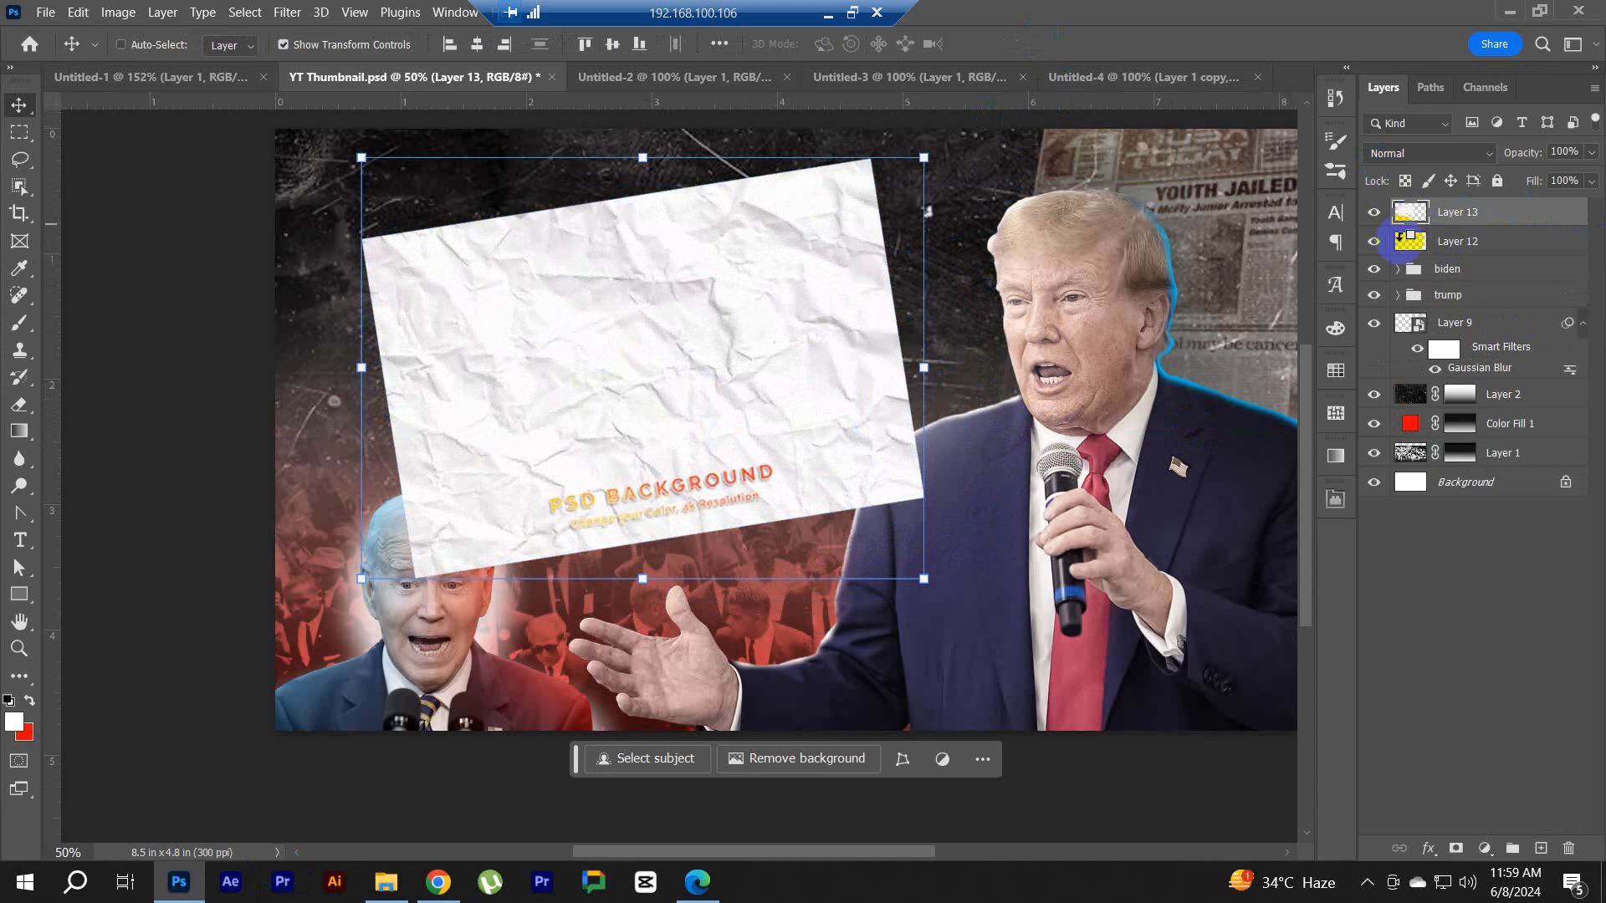
Step: Clip the crumpled paper to the torn strip at 67% opacity and combine both layers into a smart object named "texture background"
left_click(1401, 238, "alt")
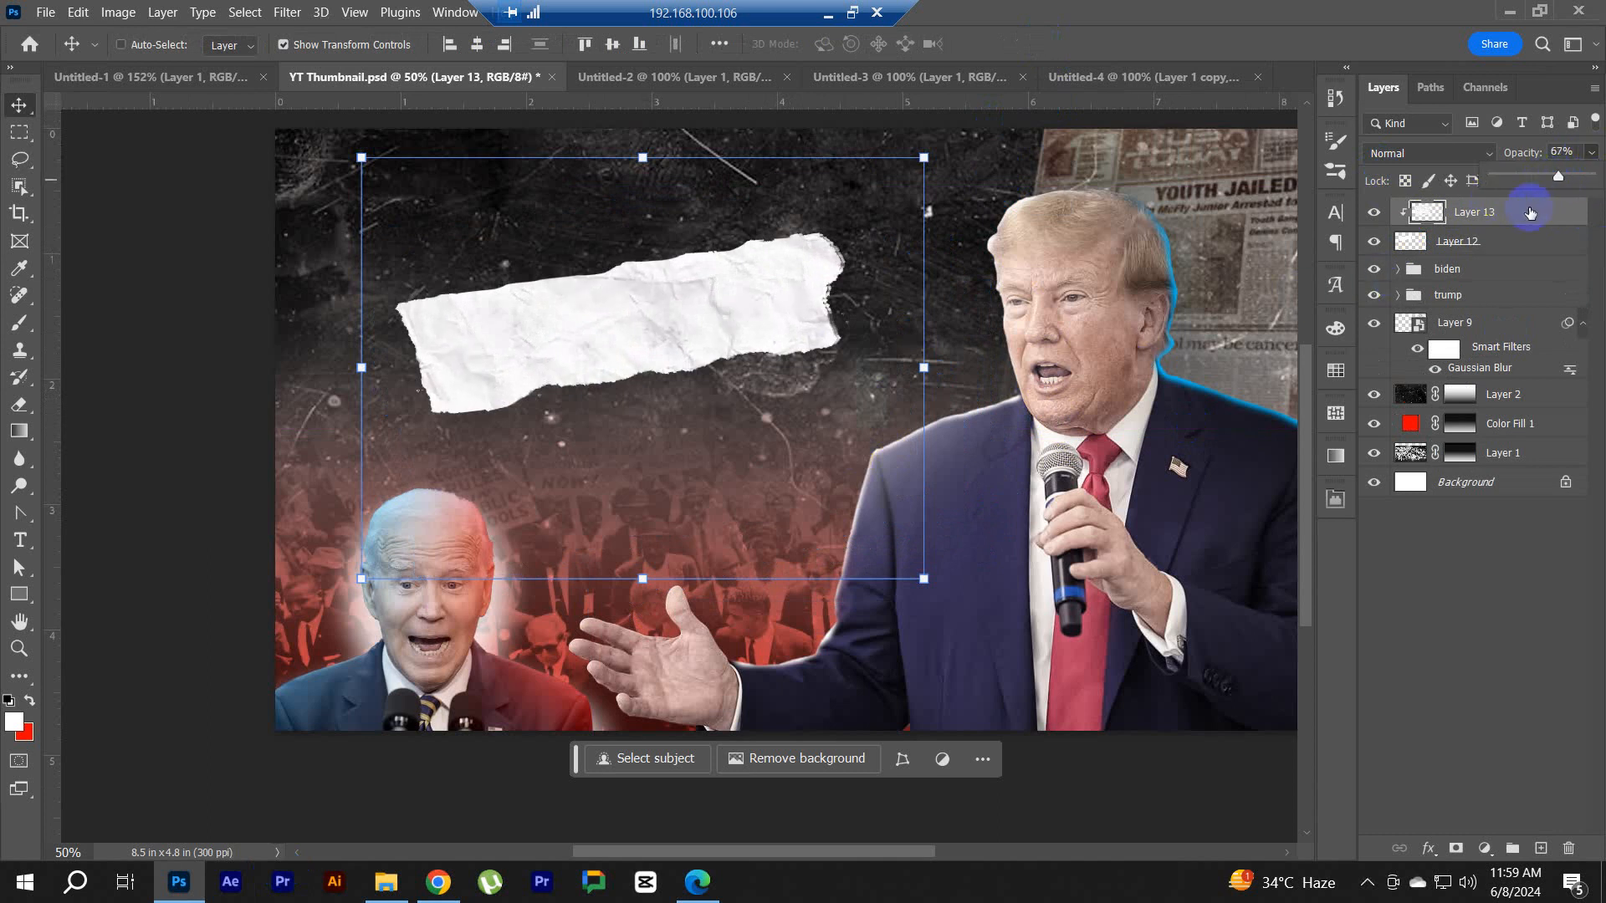
left_click(1498, 242, "shift")
right_click(1497, 243)
left_click(1408, 315)
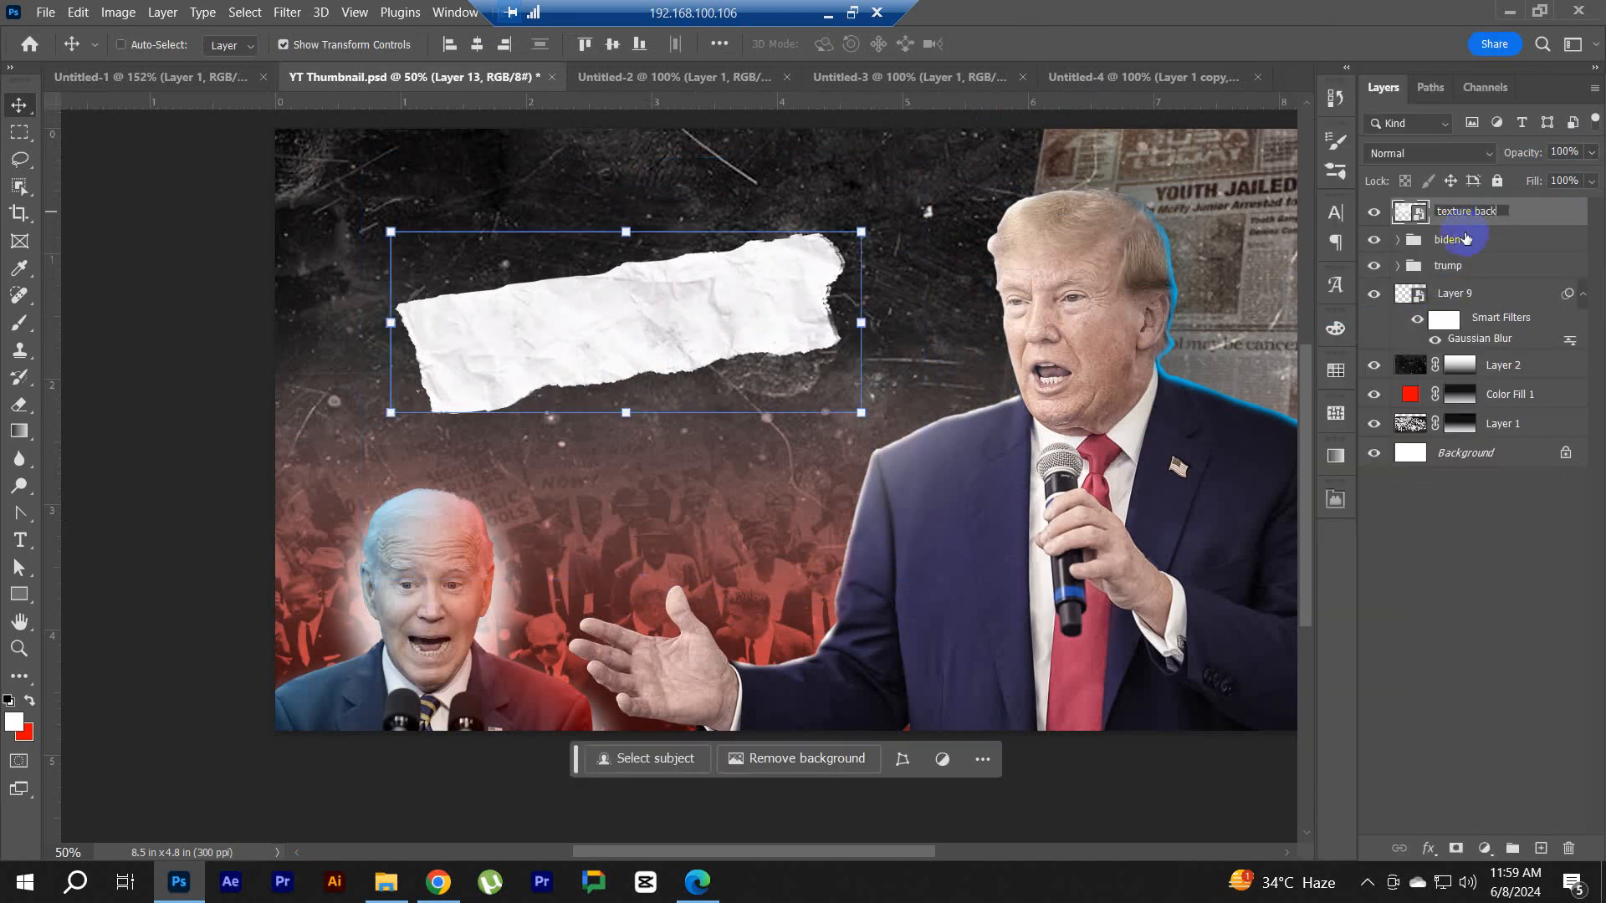
type("nd")
left_click(1471, 238)
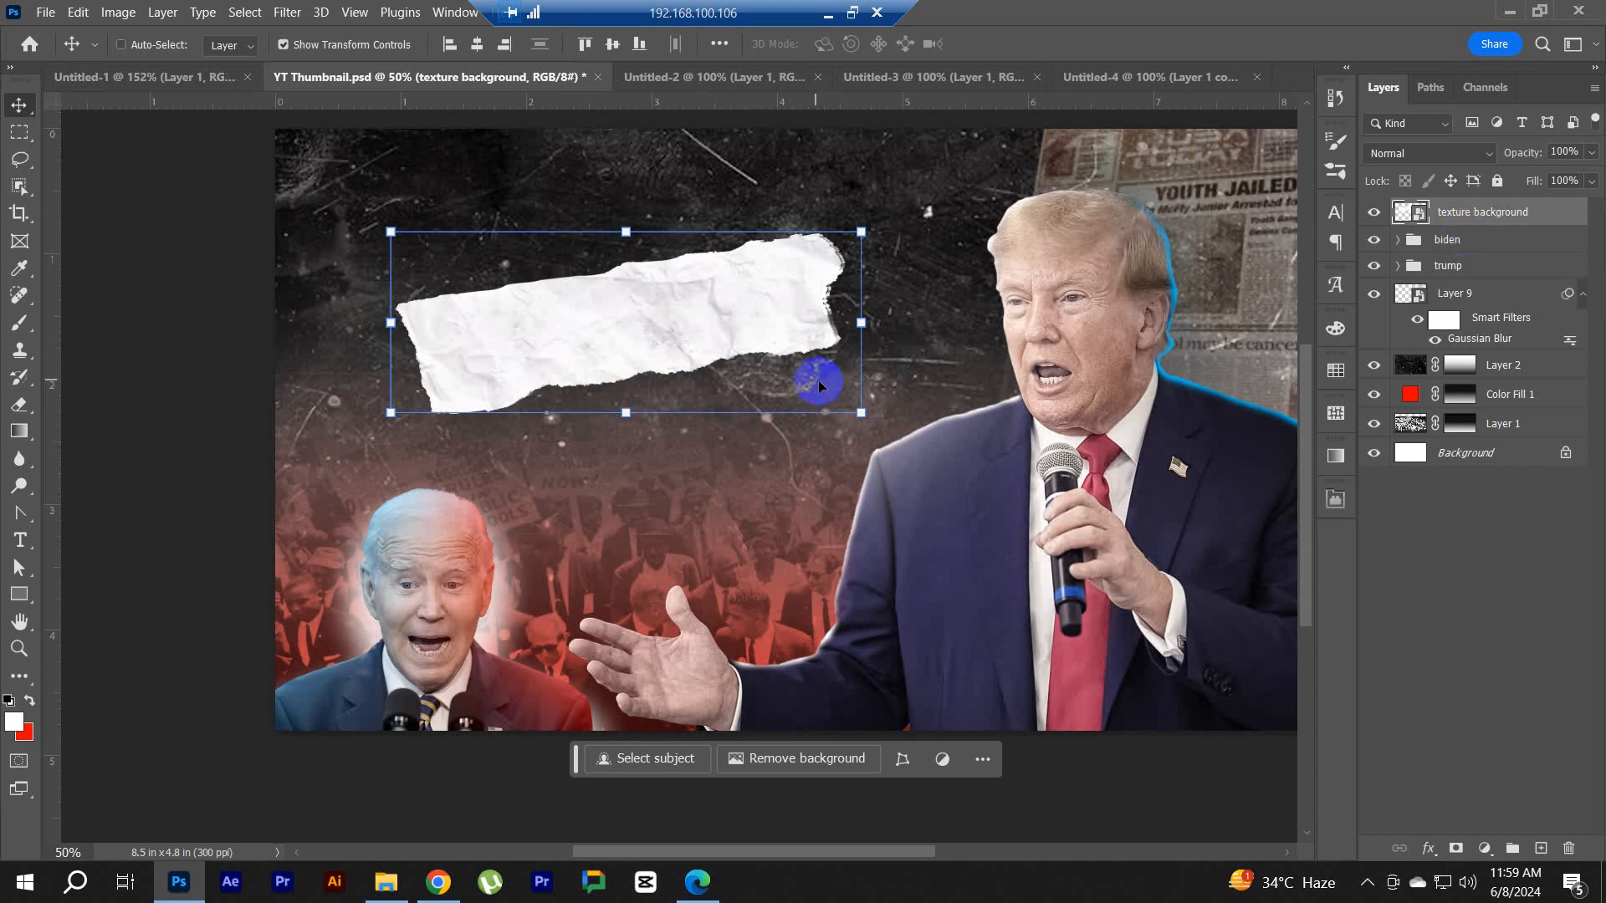
Step: Enlarge the texture background strip to slightly over 115% and reposition it higher above the crowd
key("ctrl+t")
left_click_drag(925, 366, 974, 383)
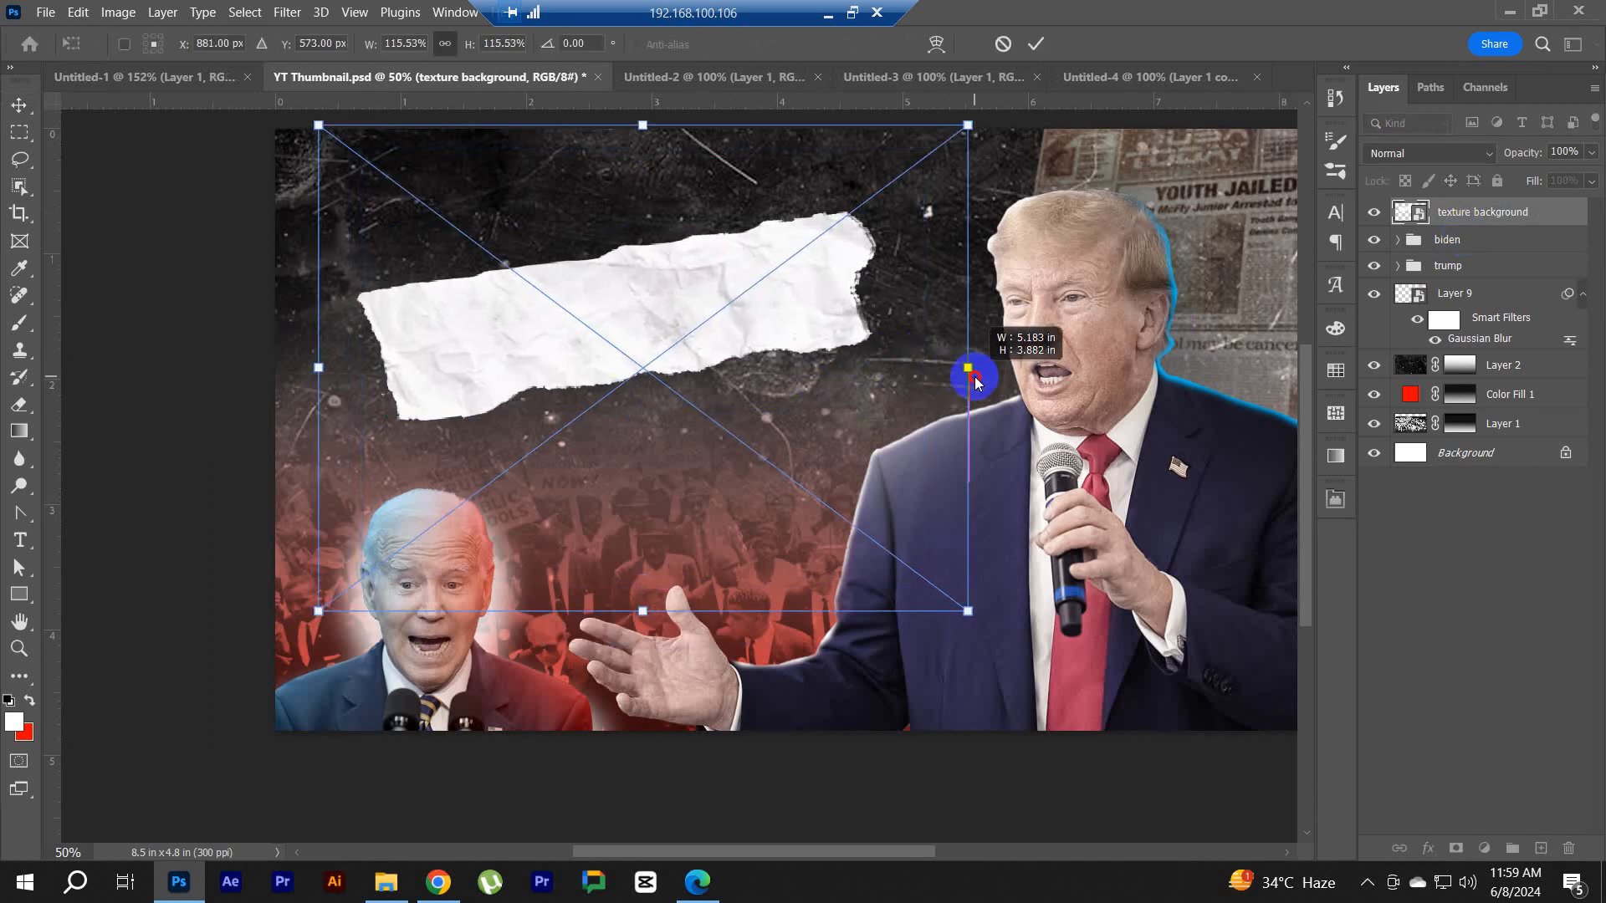
left_click_drag(728, 315, 752, 282)
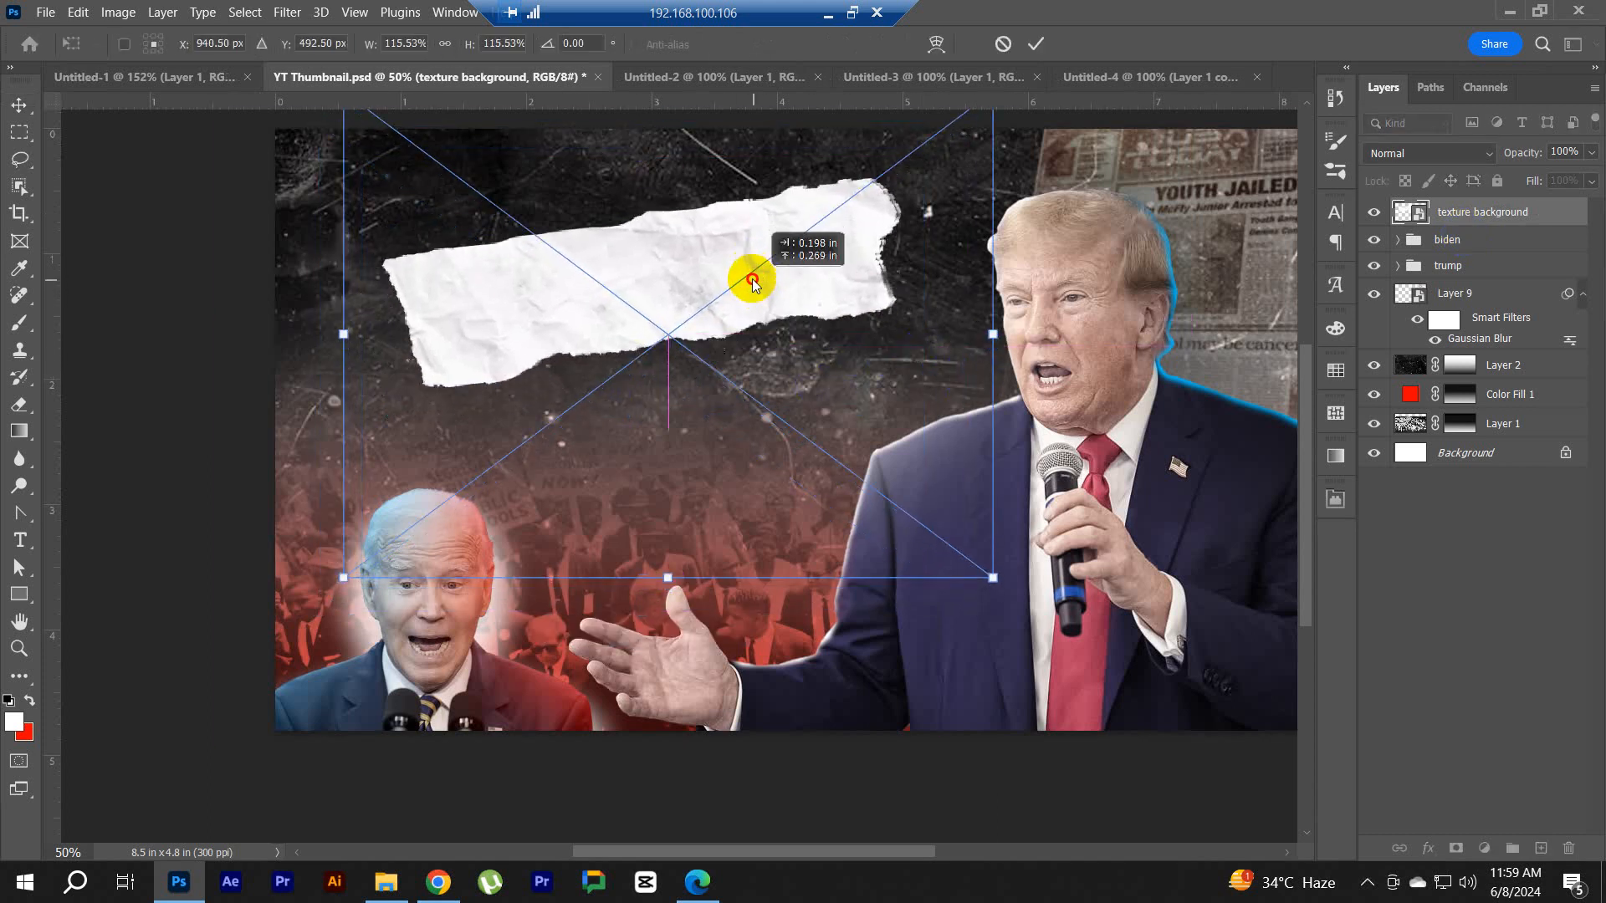
left_click_drag(994, 332, 1006, 333)
left_click(1035, 44)
left_click(1440, 572)
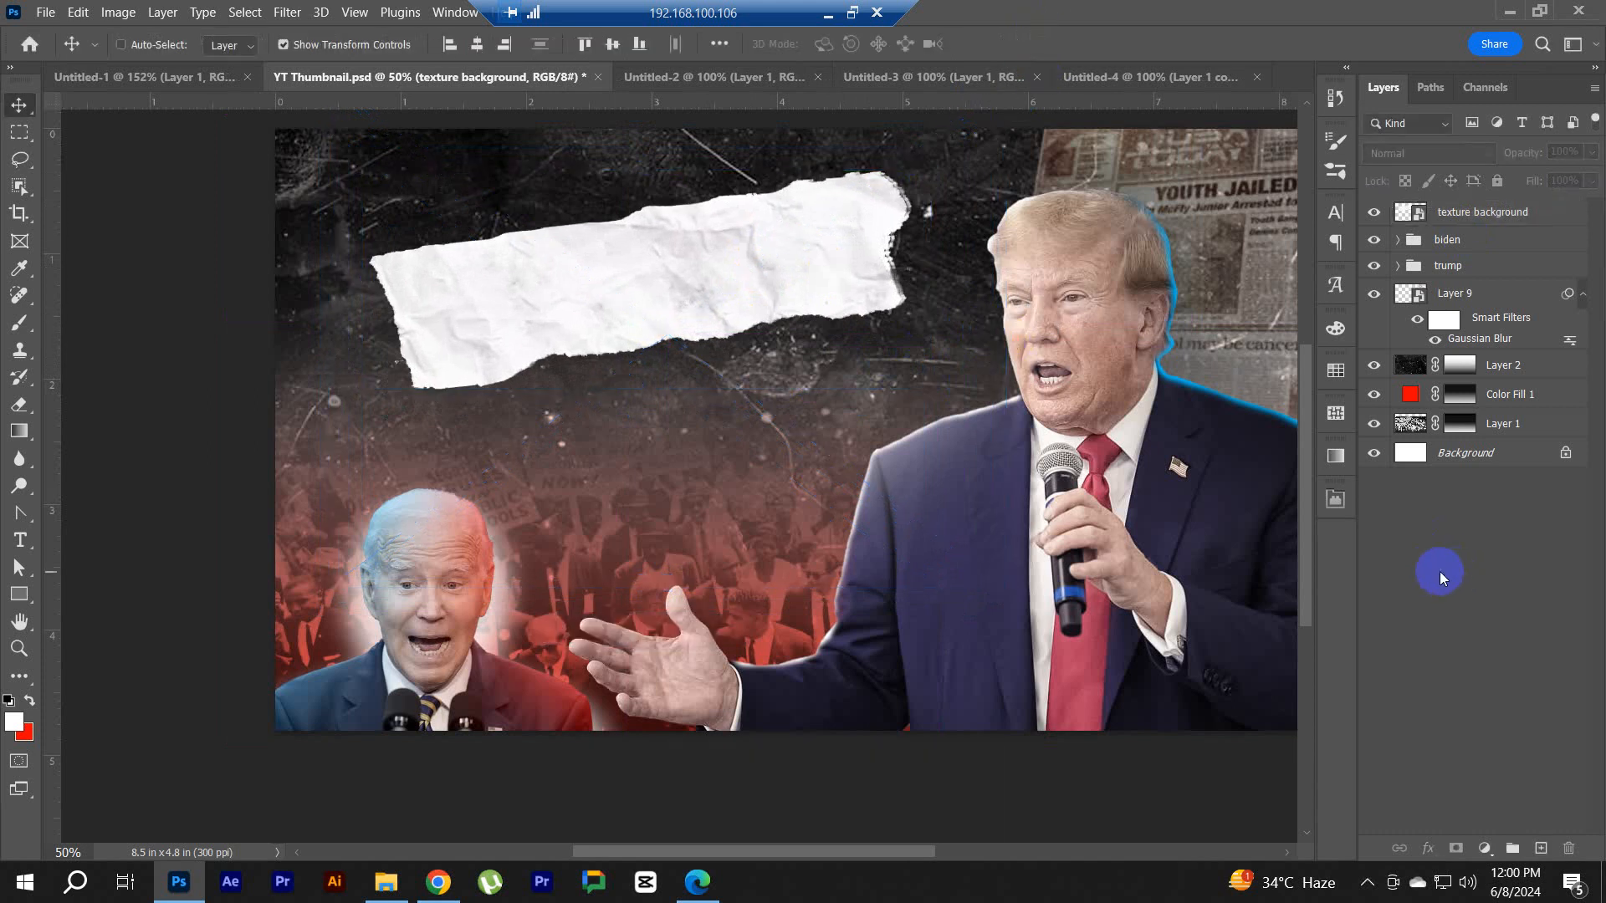
left_click_drag(751, 308, 649, 349)
left_click(1464, 213)
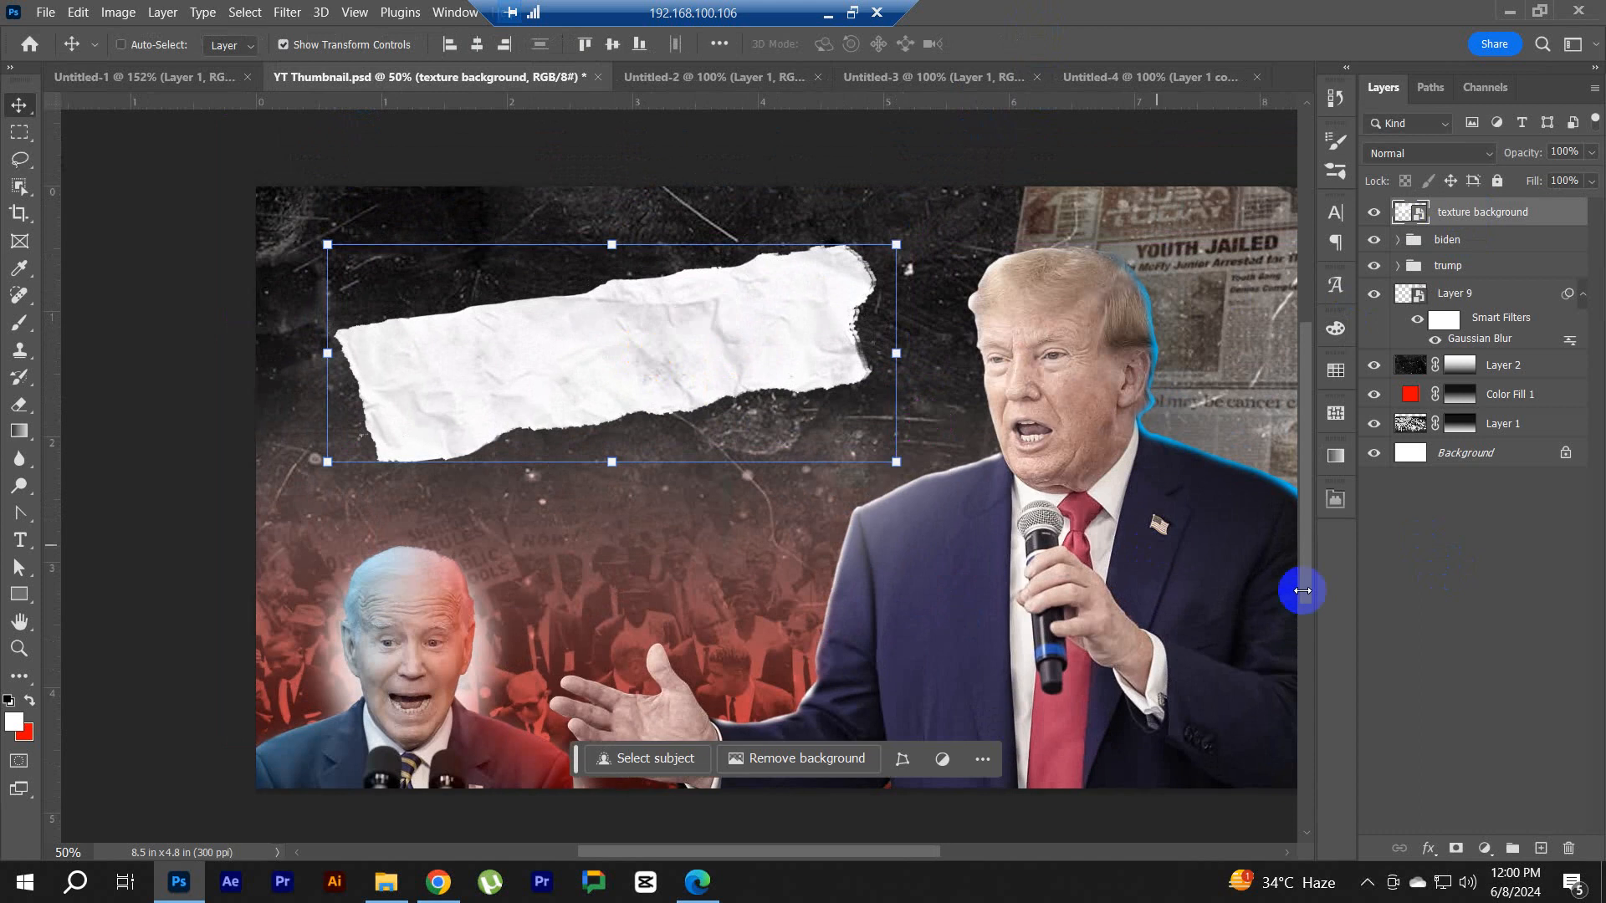
left_click(1476, 592)
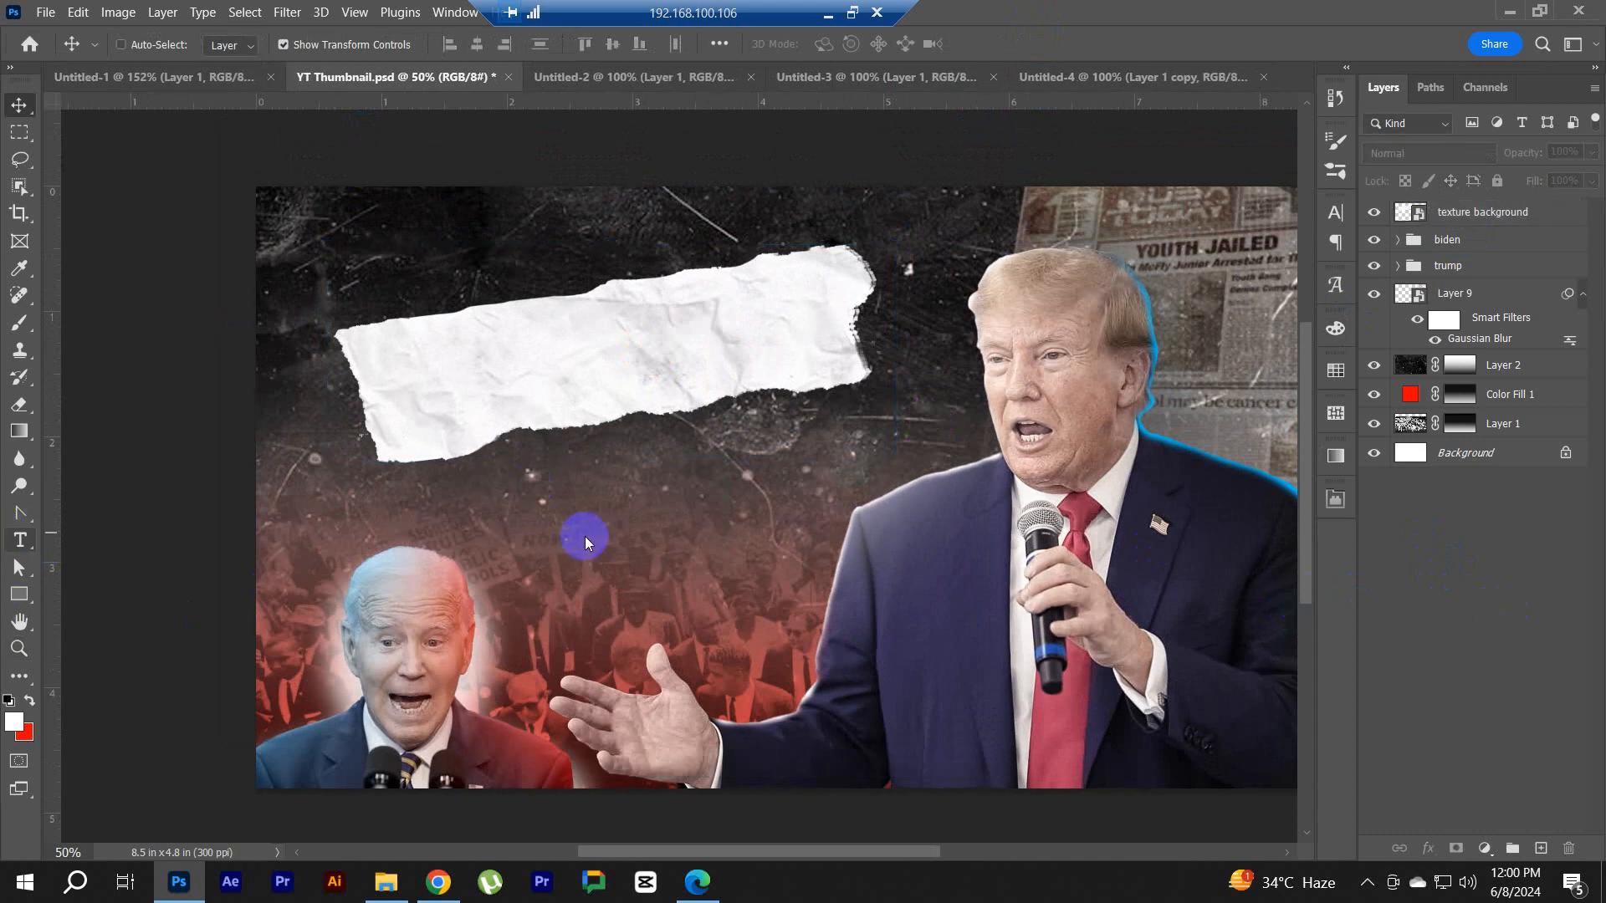
key("t")
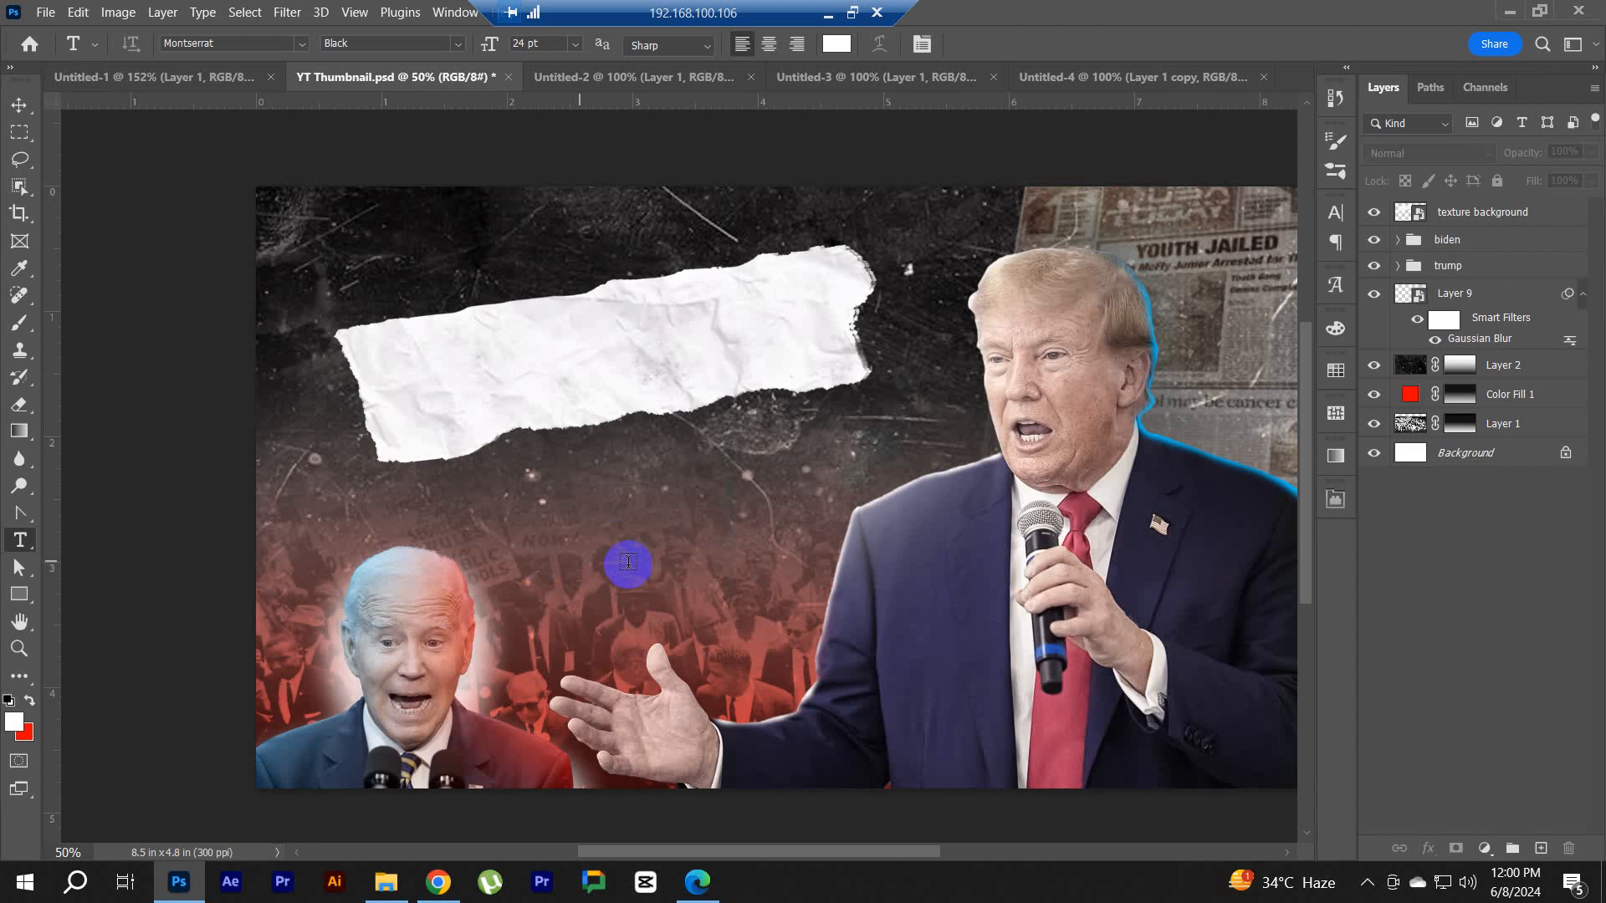
left_click_drag(585, 563, 969, 117)
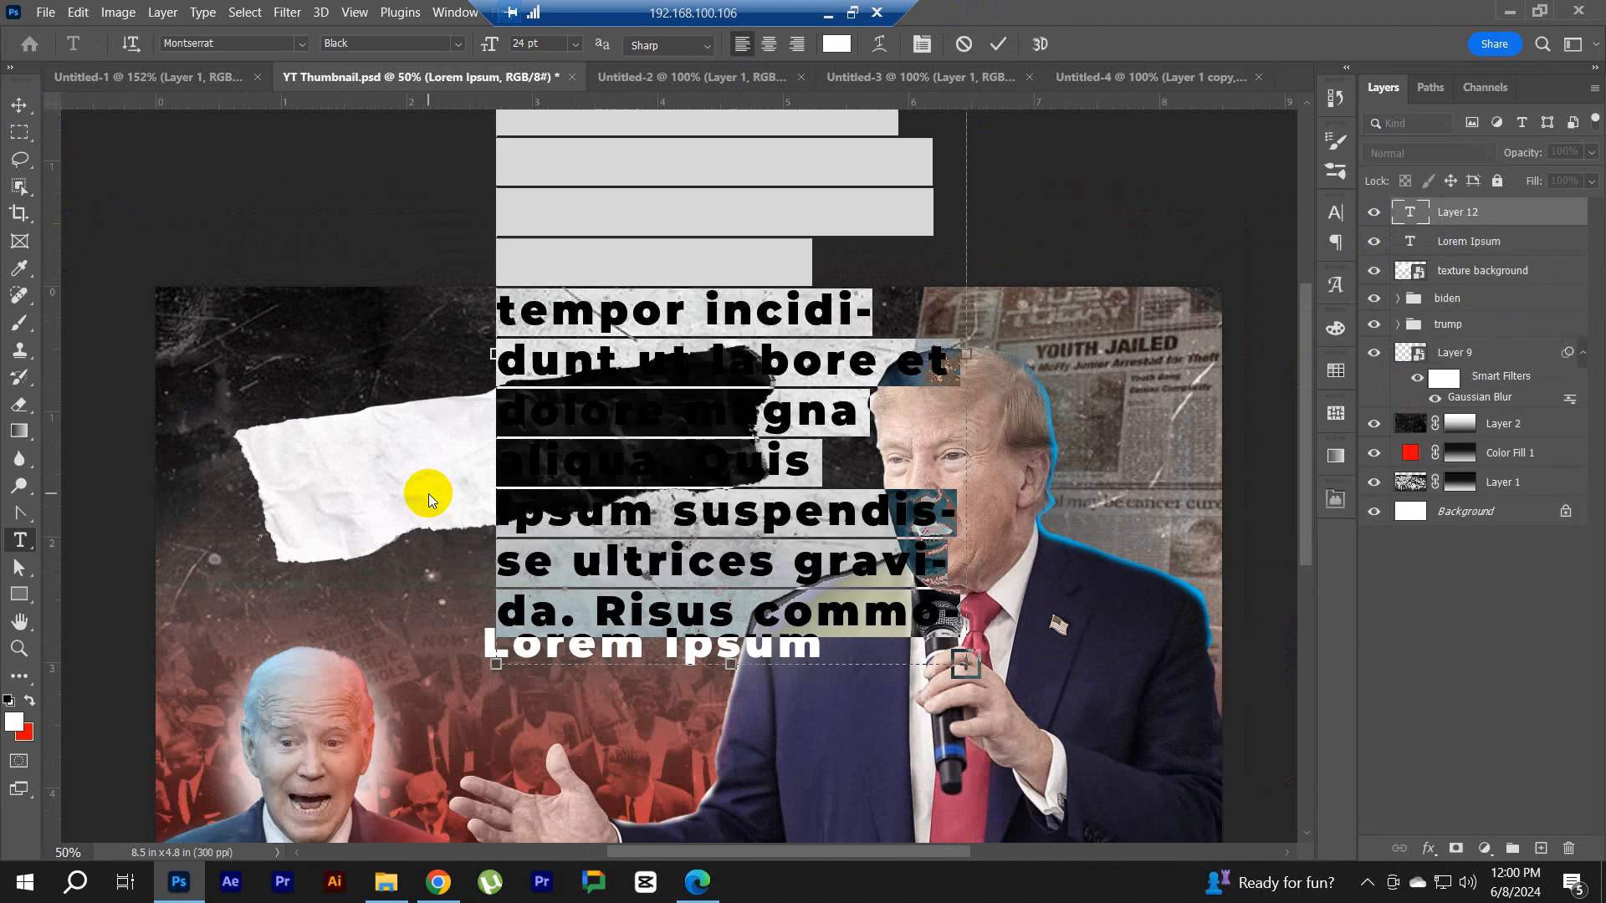
left_click(963, 46)
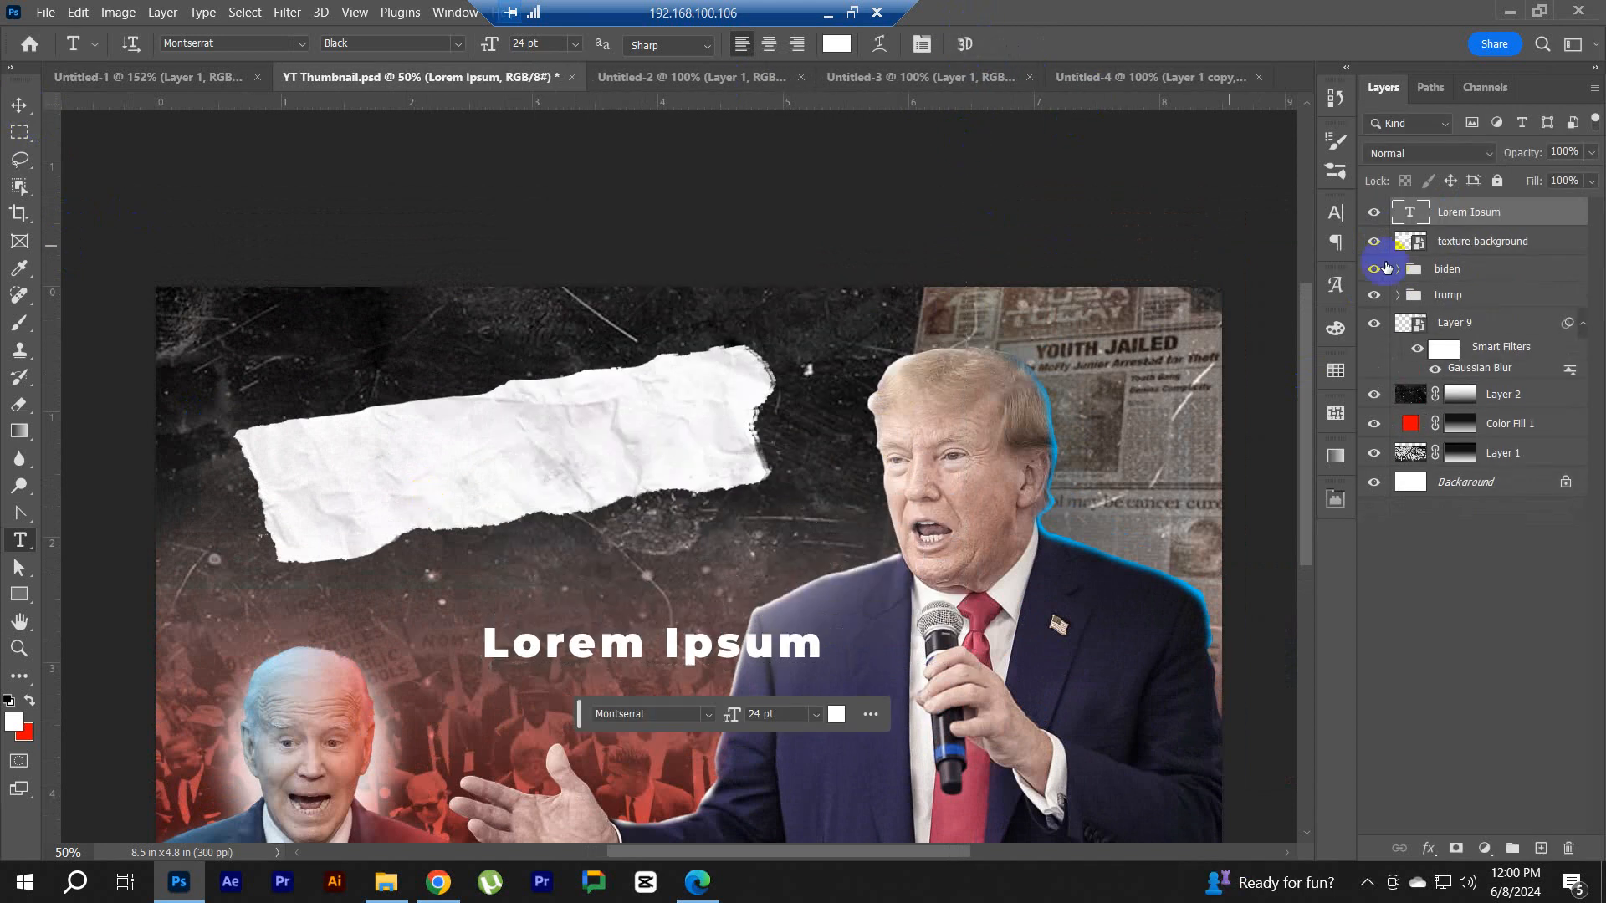
left_click_drag(1480, 219, 1568, 848)
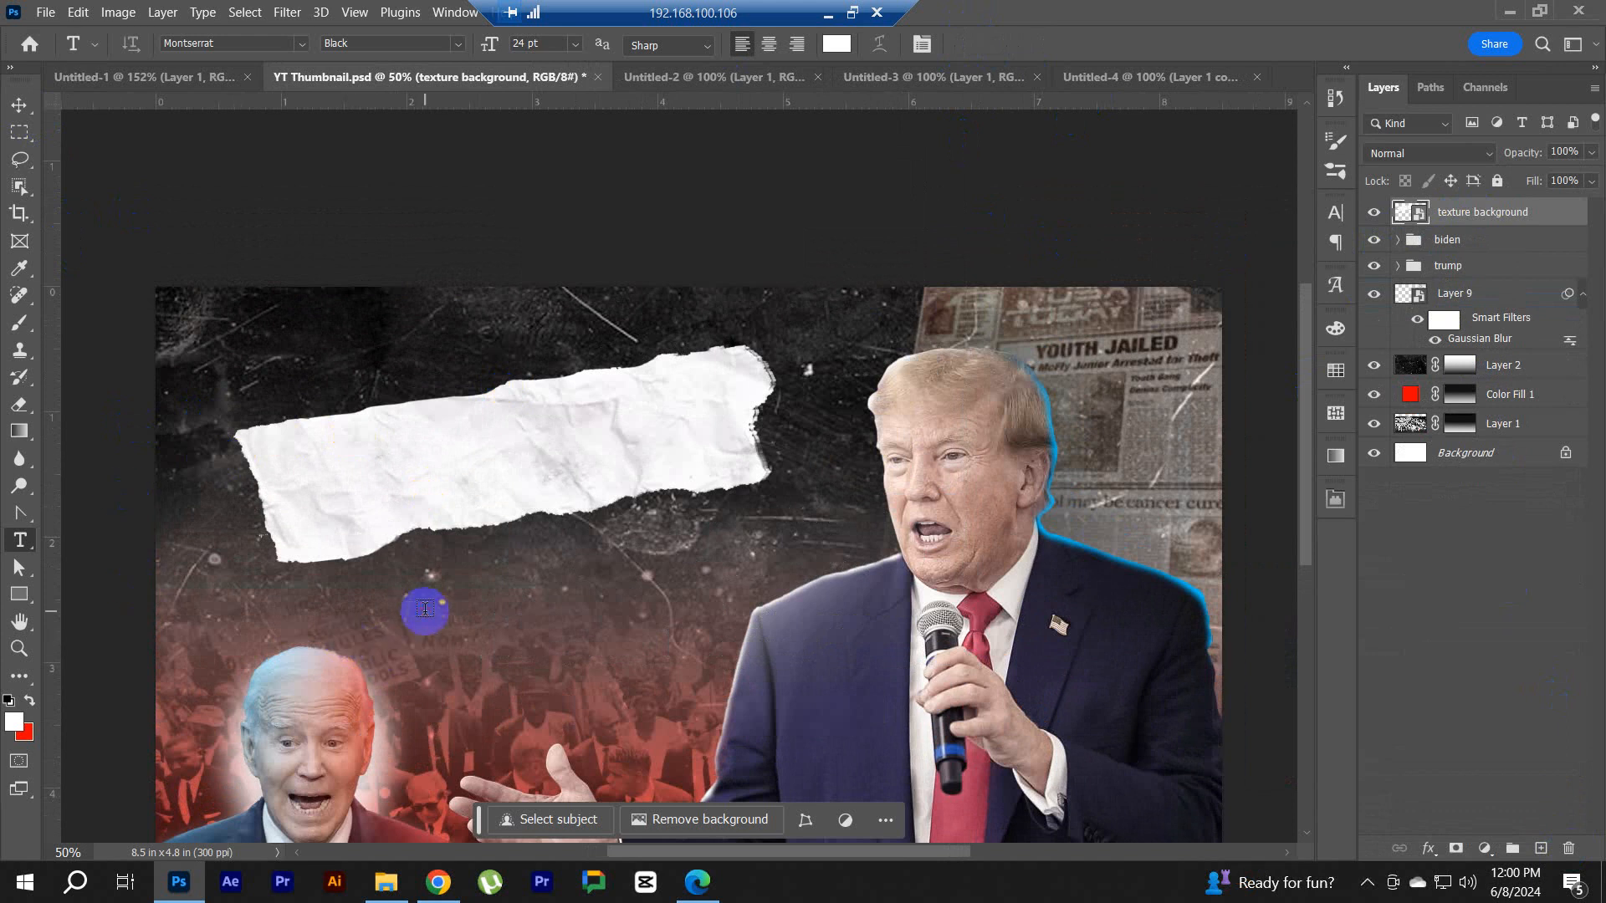
Step: Add the white text "BIDEN" in Montserrat Black below the paper strip and enlarge it to about 52.85 pt
left_click(425, 608)
type("BIDEN")
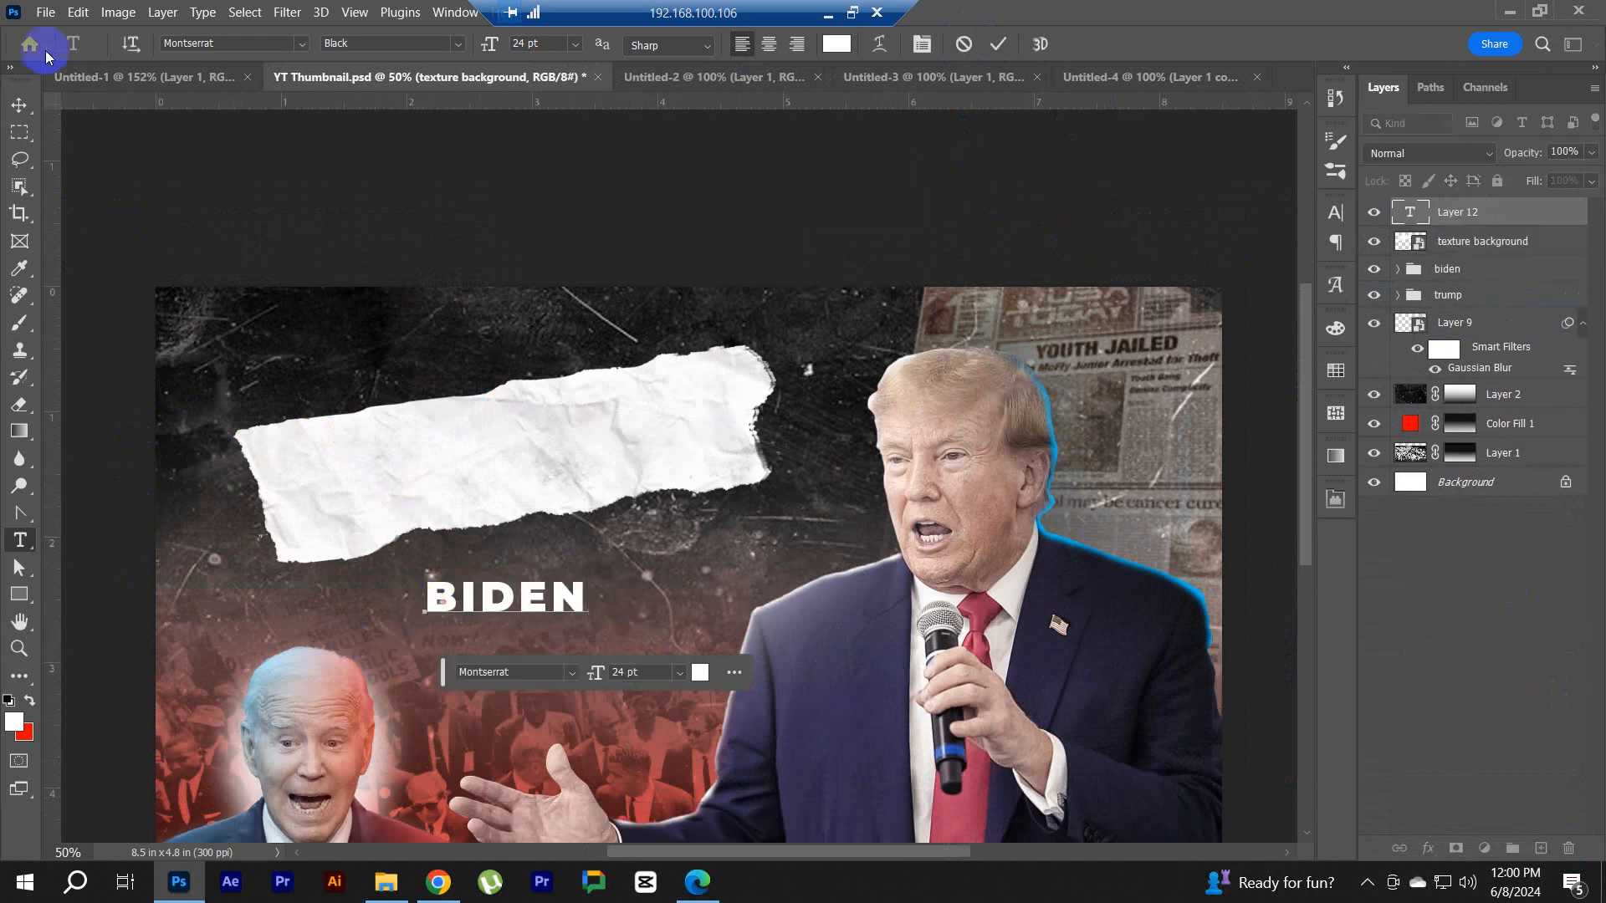
left_click(19, 104)
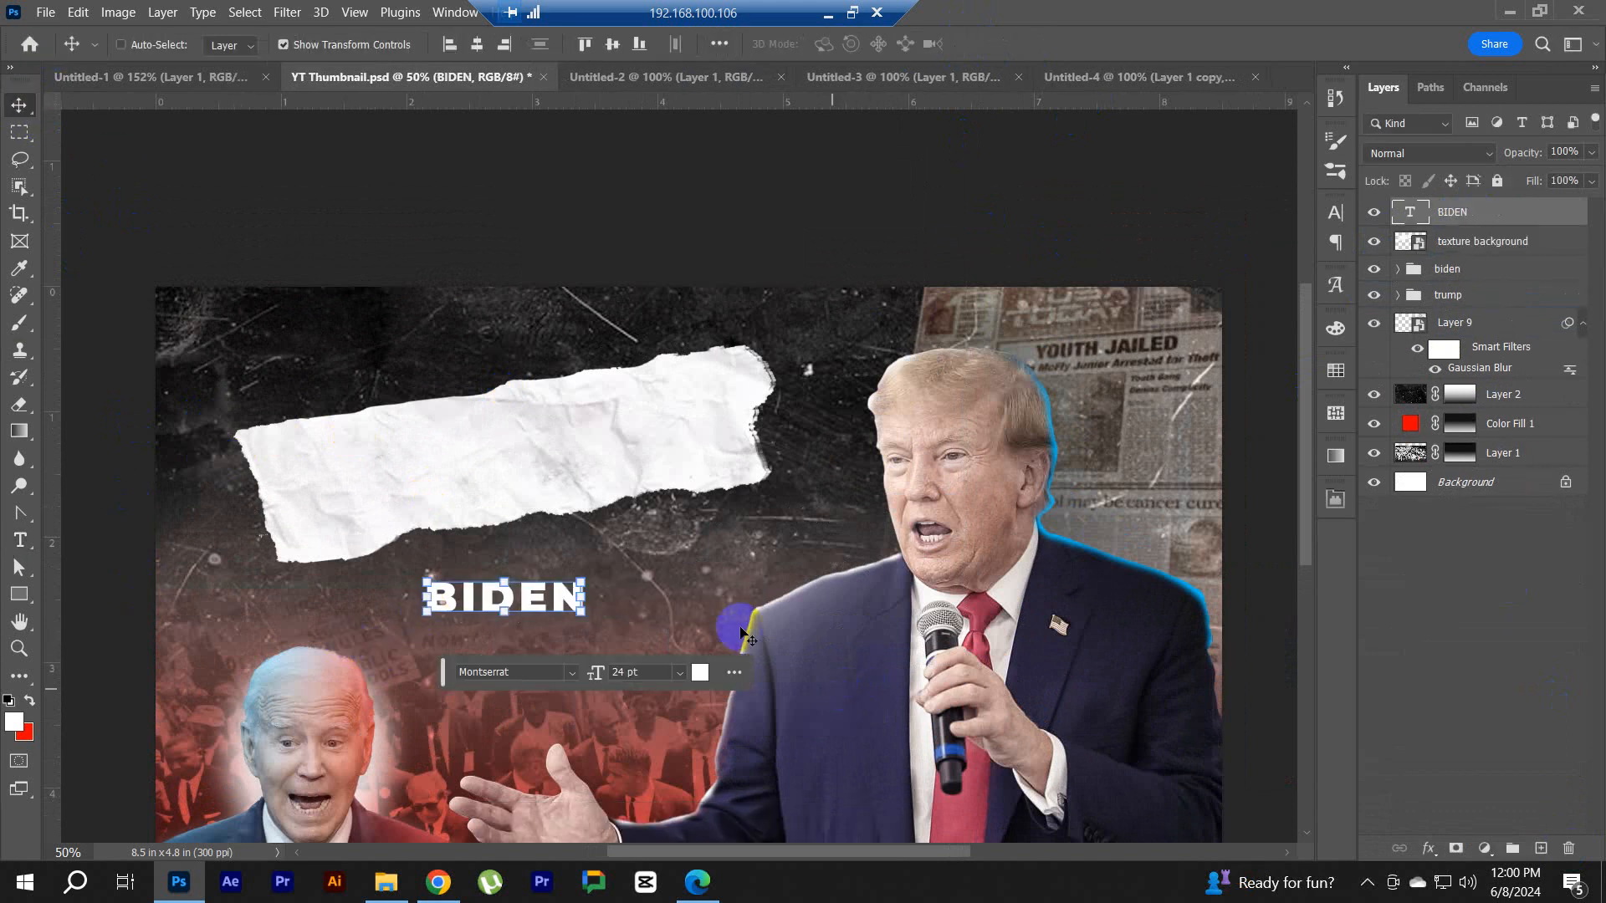
left_click_drag(583, 599, 783, 600)
key("Return")
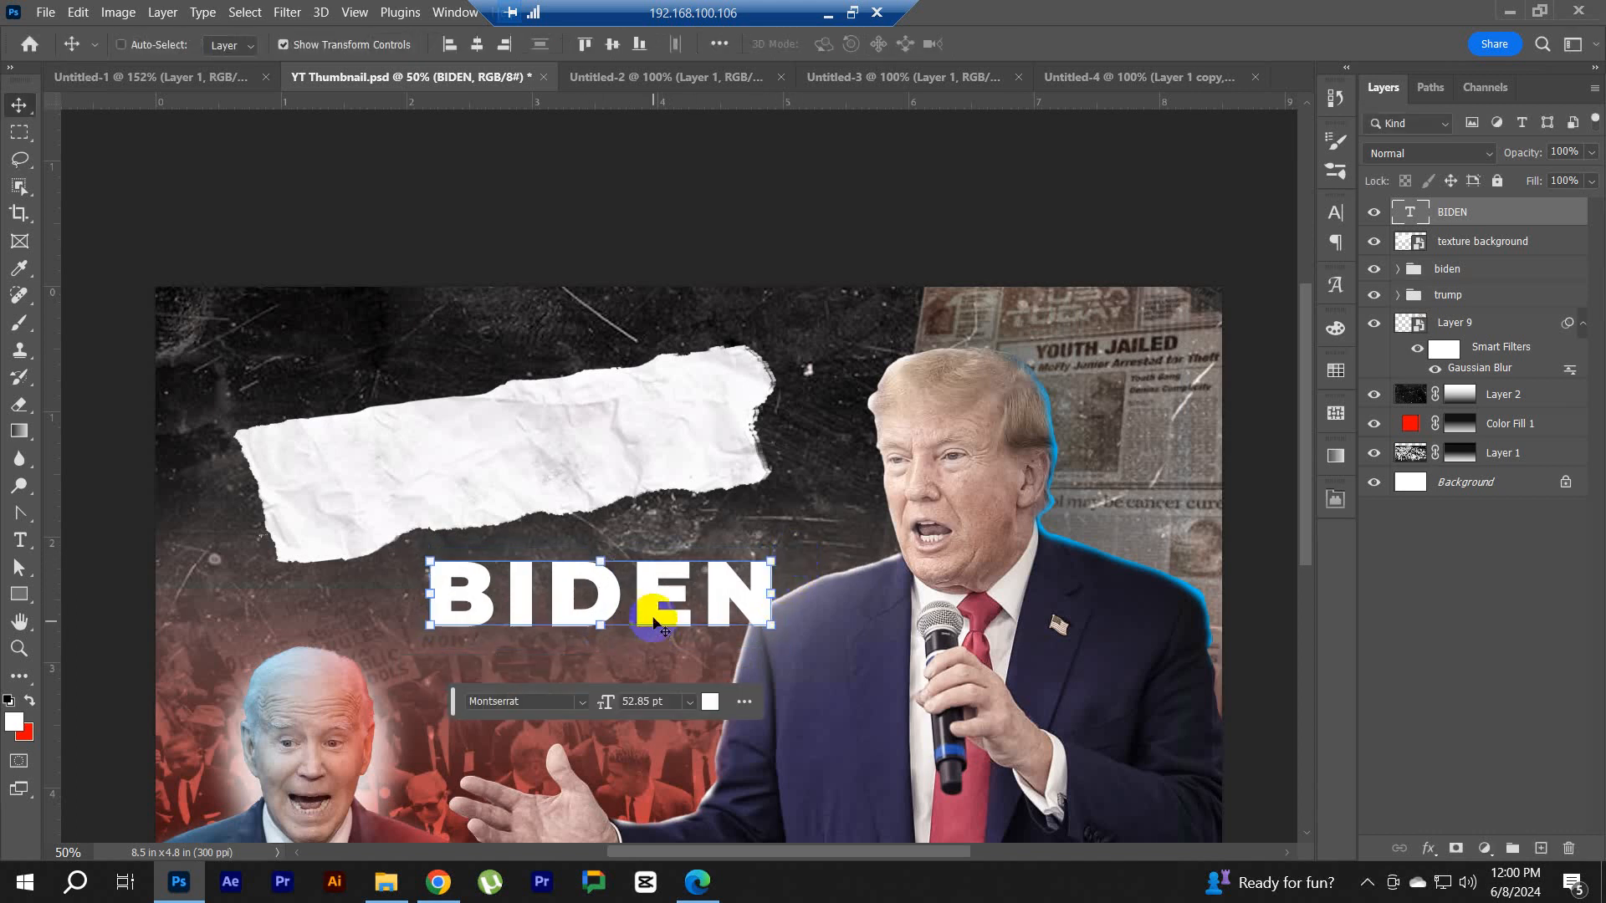
Step: Place the BIDEN text over the paper strip with a duplicate below it, and change the duplicate to "WHO IS"
mouse_move(655, 623)
left_mouse_down()
mouse_move(638, 405)
mouse_move(644, 640)
left_mouse_up()
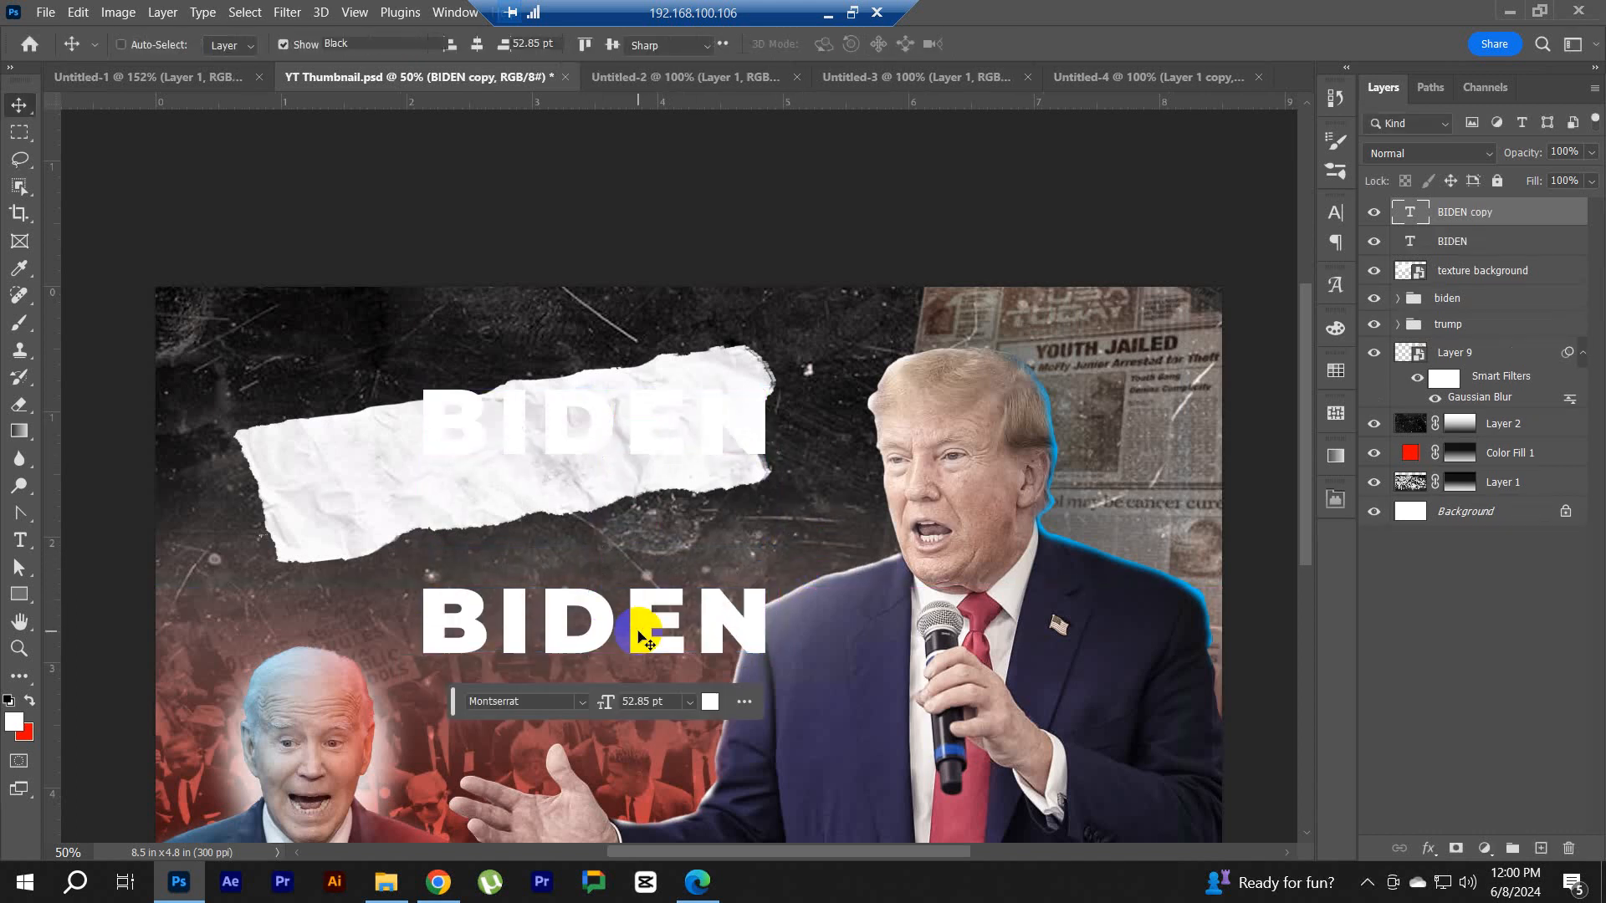
double_click(639, 633)
type("WHOP")
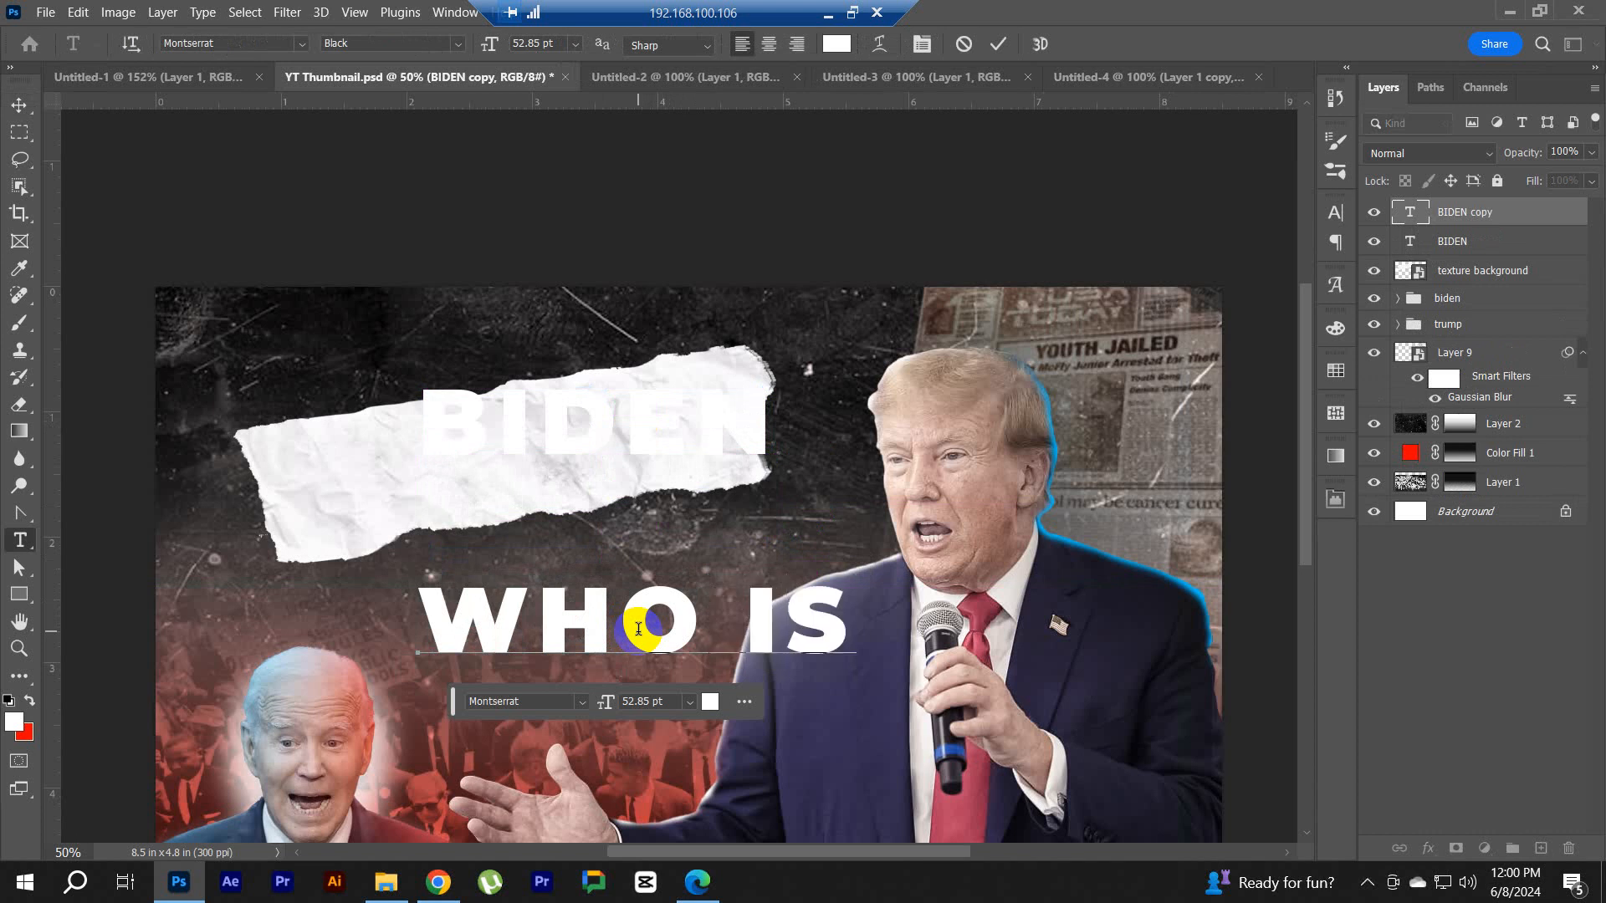
left_click(23, 102)
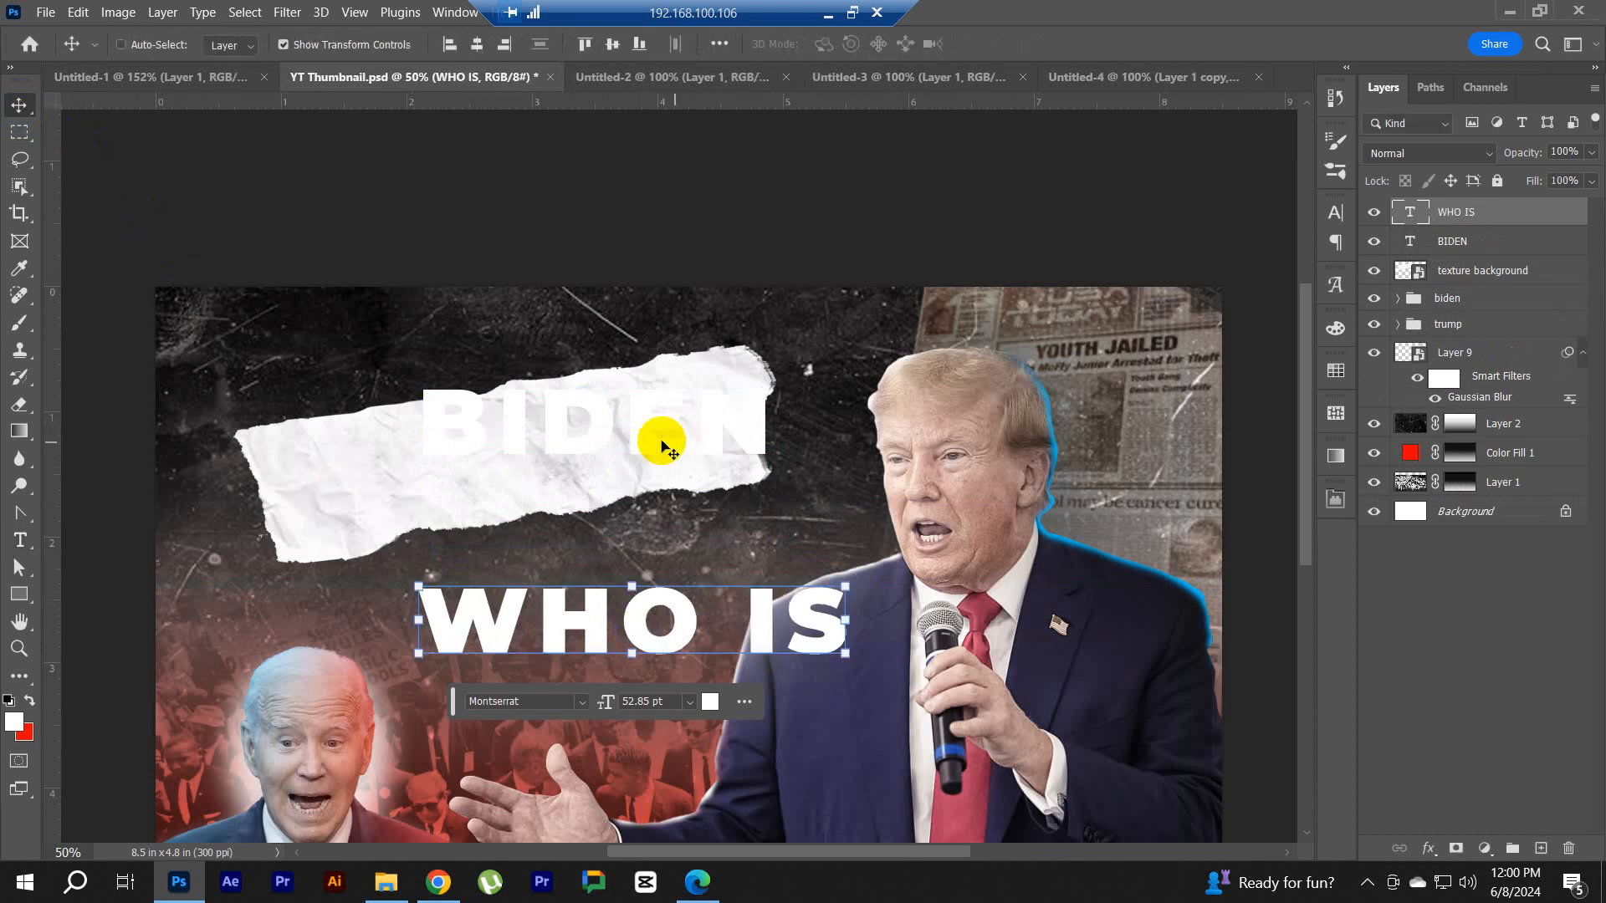
Step: Set the colour of the BIDEN text on the paper strip to red (ff0000)
left_click(648, 443, "ctrl")
left_click(712, 703)
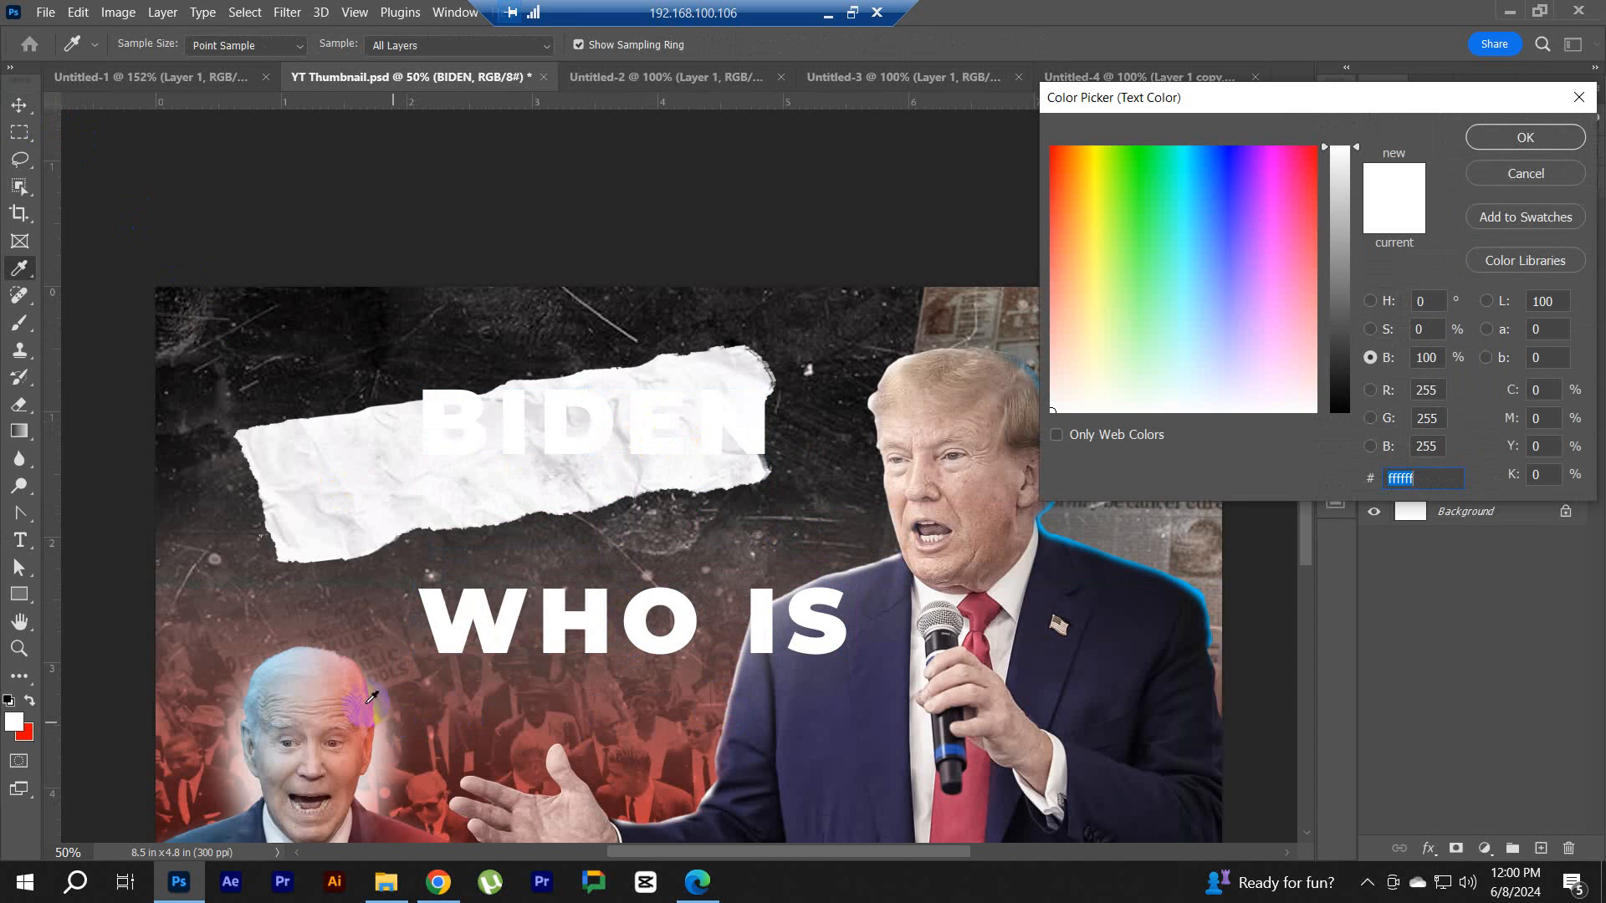
left_click(360, 705)
left_click(1337, 157)
left_click_drag(1337, 157, 1338, 141)
left_click_drag(1301, 167, 1423, 104)
left_click(1505, 139)
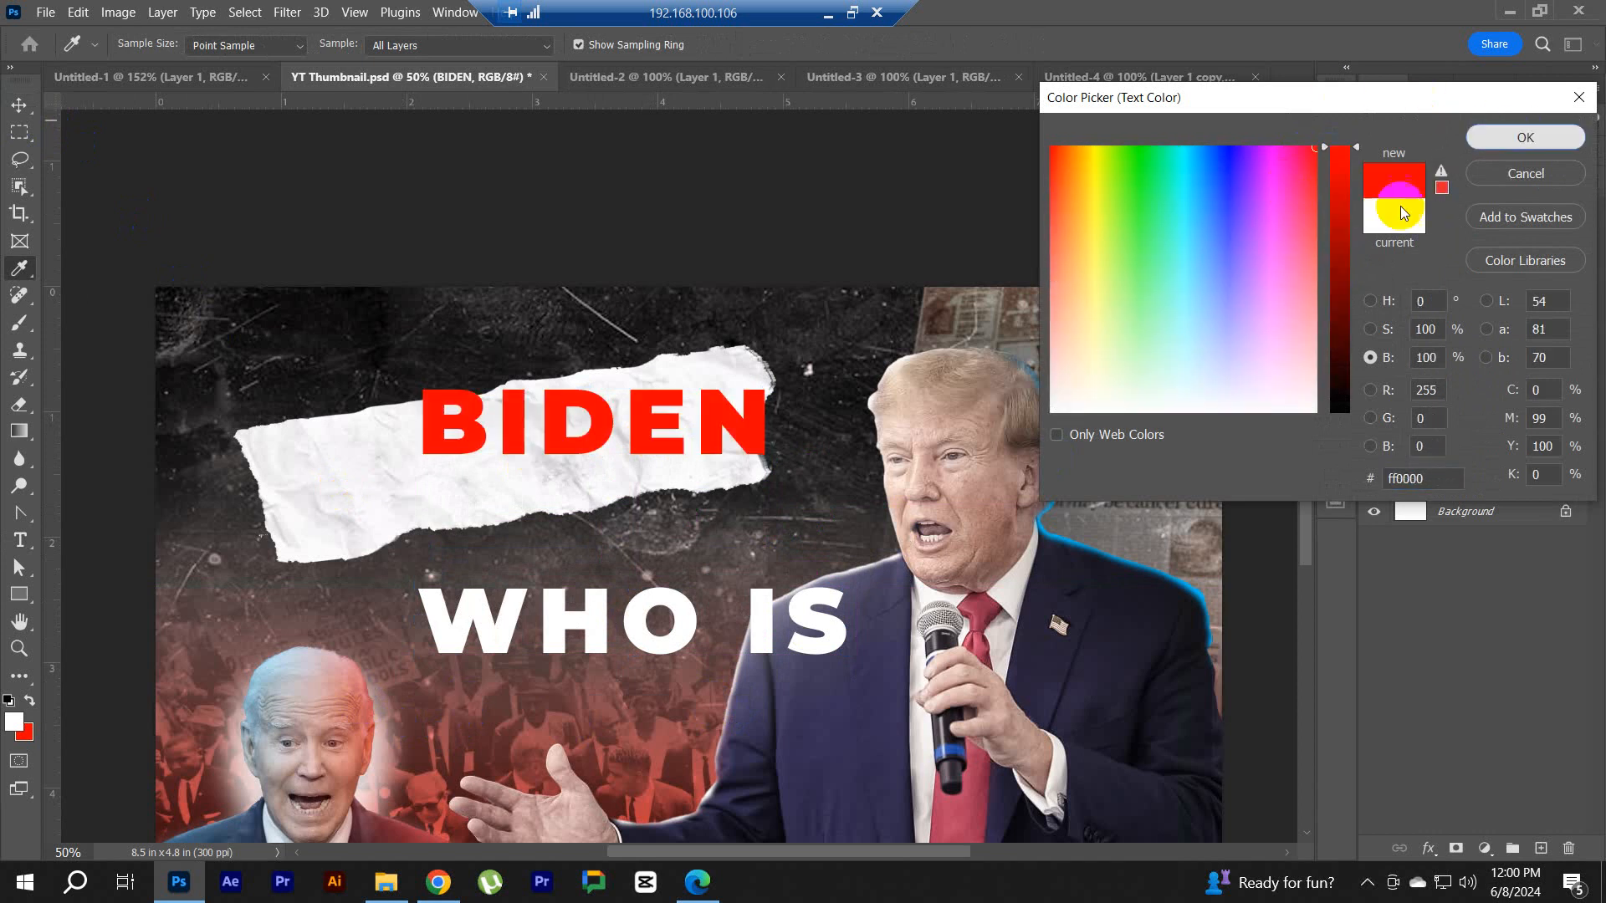
Step: Tilt and enlarge the BIDEN text to about 58.81 pt along the strip, and shift both texts and the strip slightly down together
left_click_drag(719, 421, 746, 365)
mouse_move(665, 445)
left_mouse_down()
mouse_move(618, 451)
mouse_move(711, 432)
mouse_move(674, 442)
left_mouse_up()
left_click(1035, 43)
left_click(1470, 214, "shift")
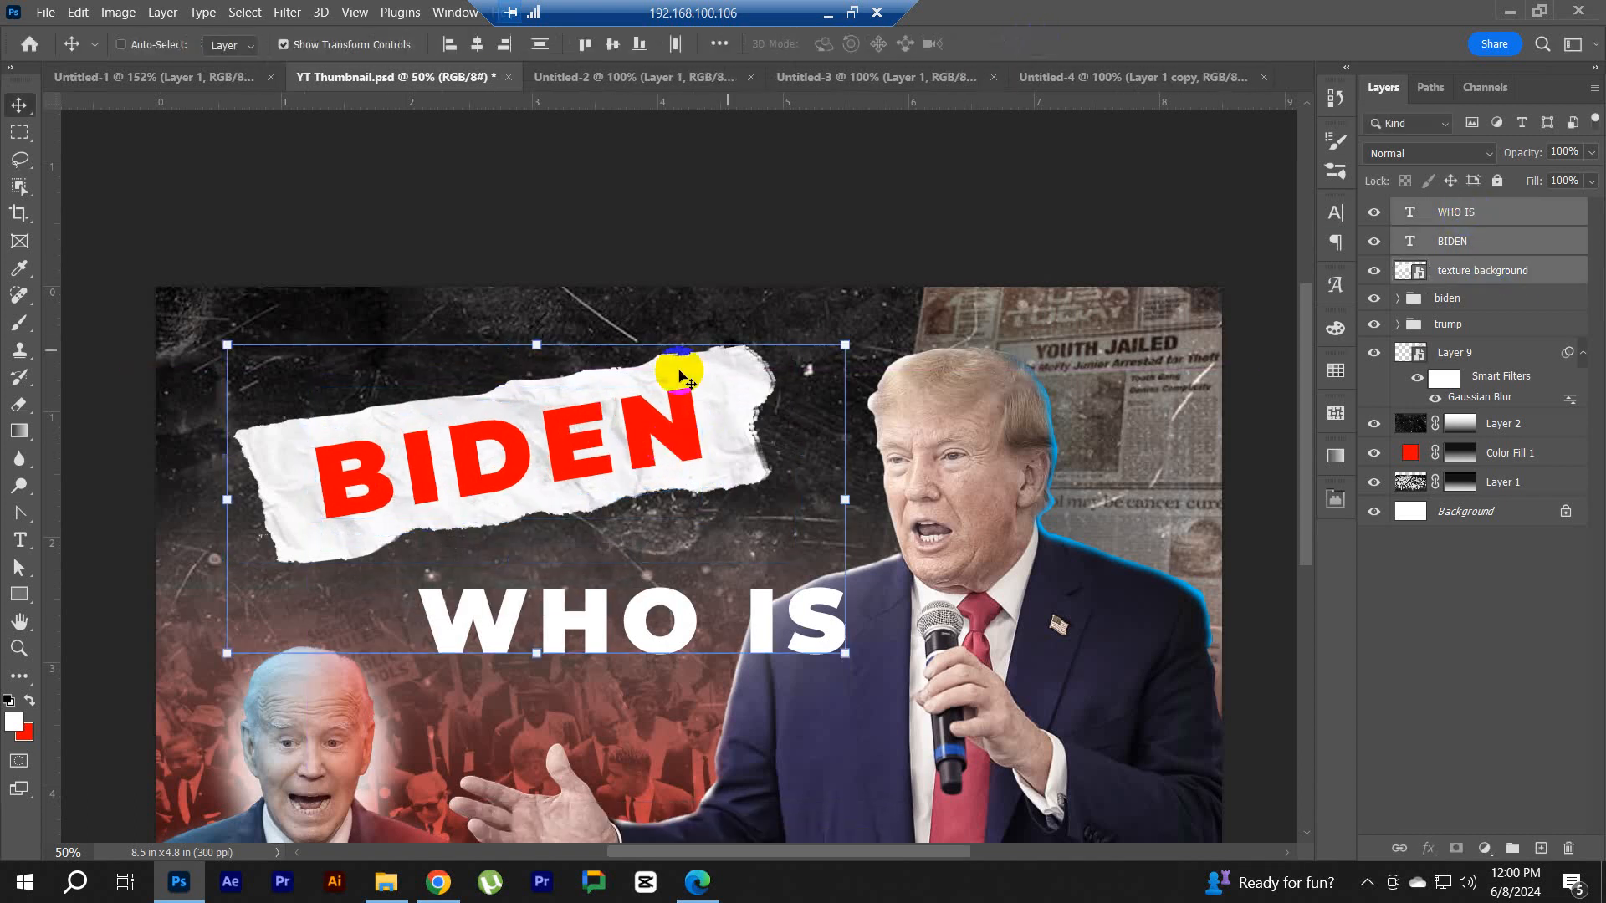
left_click_drag(670, 365, 735, 455)
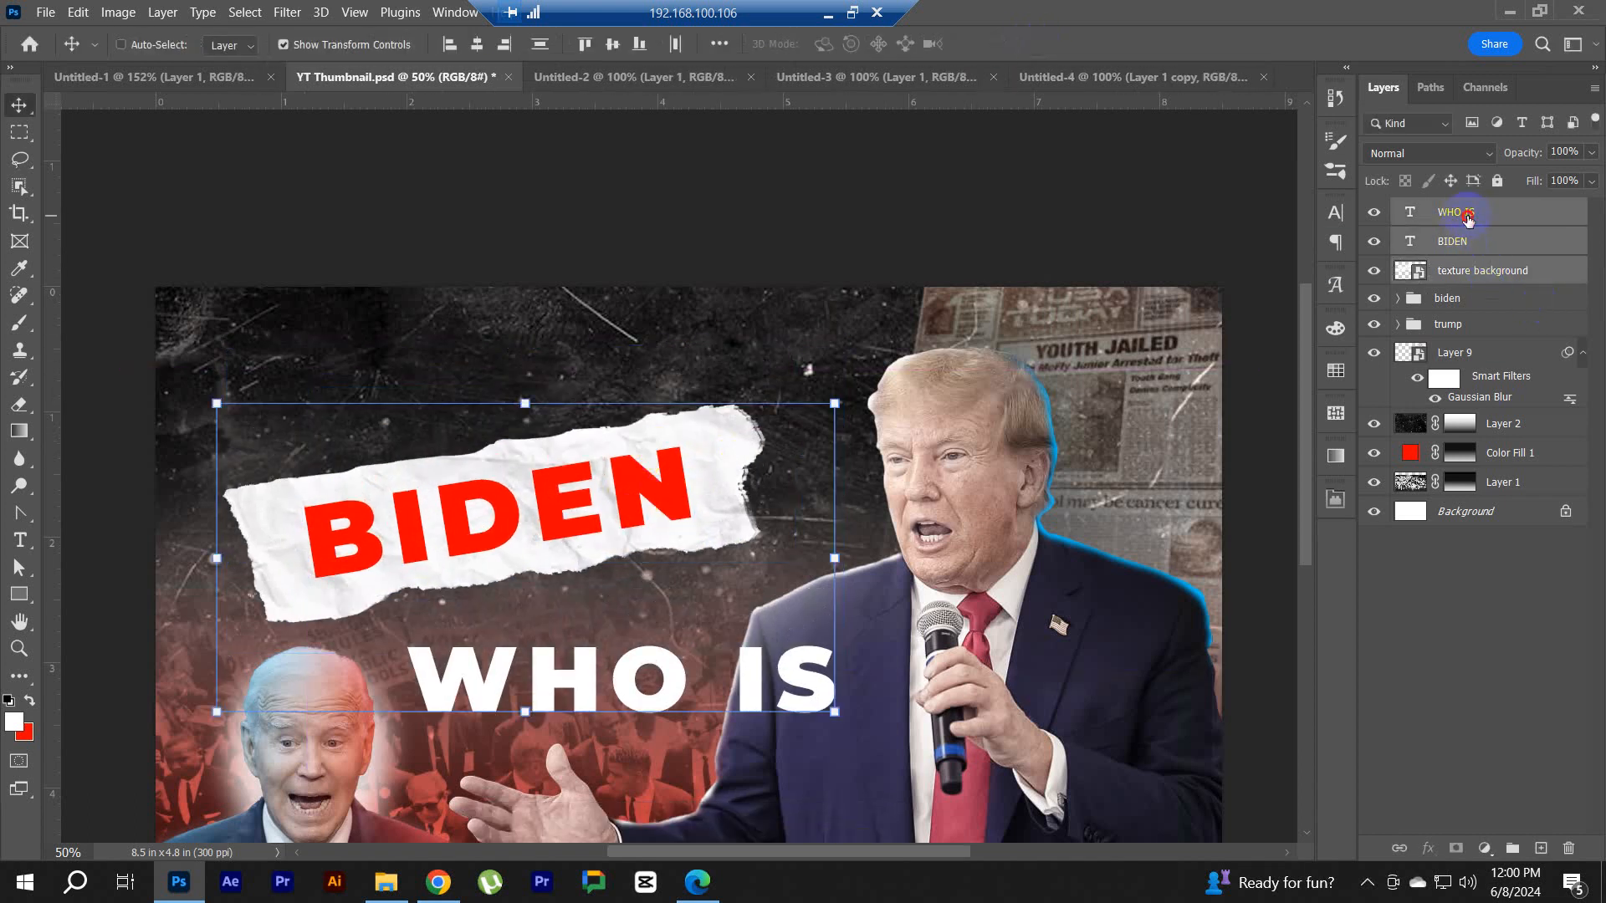
Step: Move the WHO IS text above the paper strip, scale it to about 76%, and rotate it to about -8.8°
left_click(1462, 214)
left_click_drag(736, 619, 689, 293)
key("ctrl+t")
left_click_drag(530, 373, 515, 409)
left_click_drag(637, 335, 631, 336)
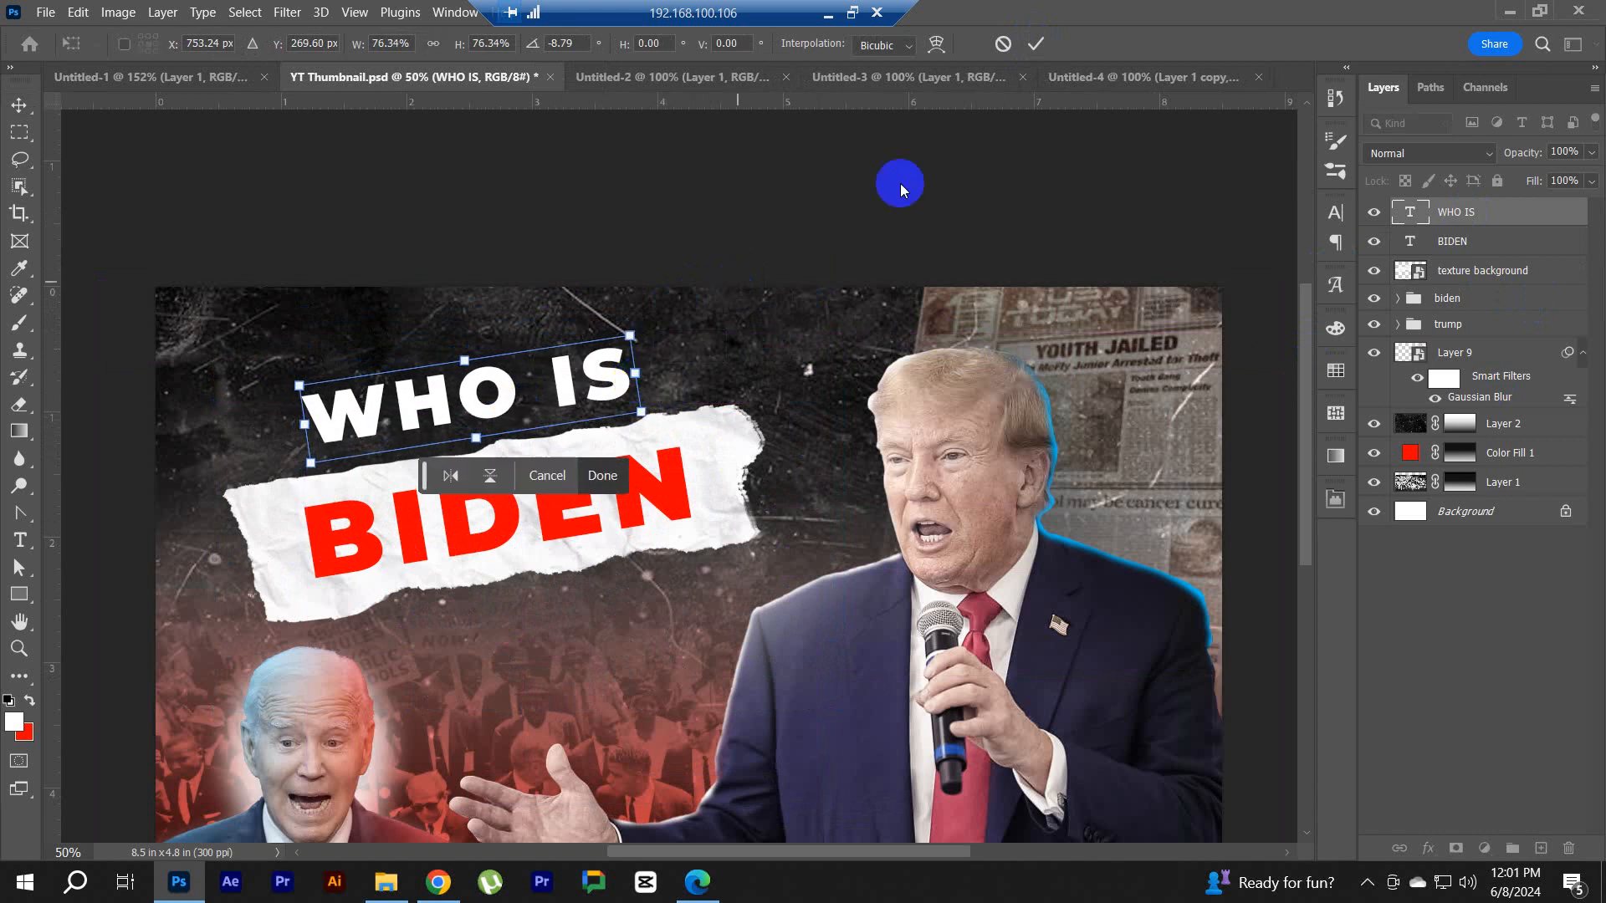
left_click(1042, 46)
Step: Try adding a question mark at the end of the BIDEN text on the paper strip, and remove it again
left_click(528, 394)
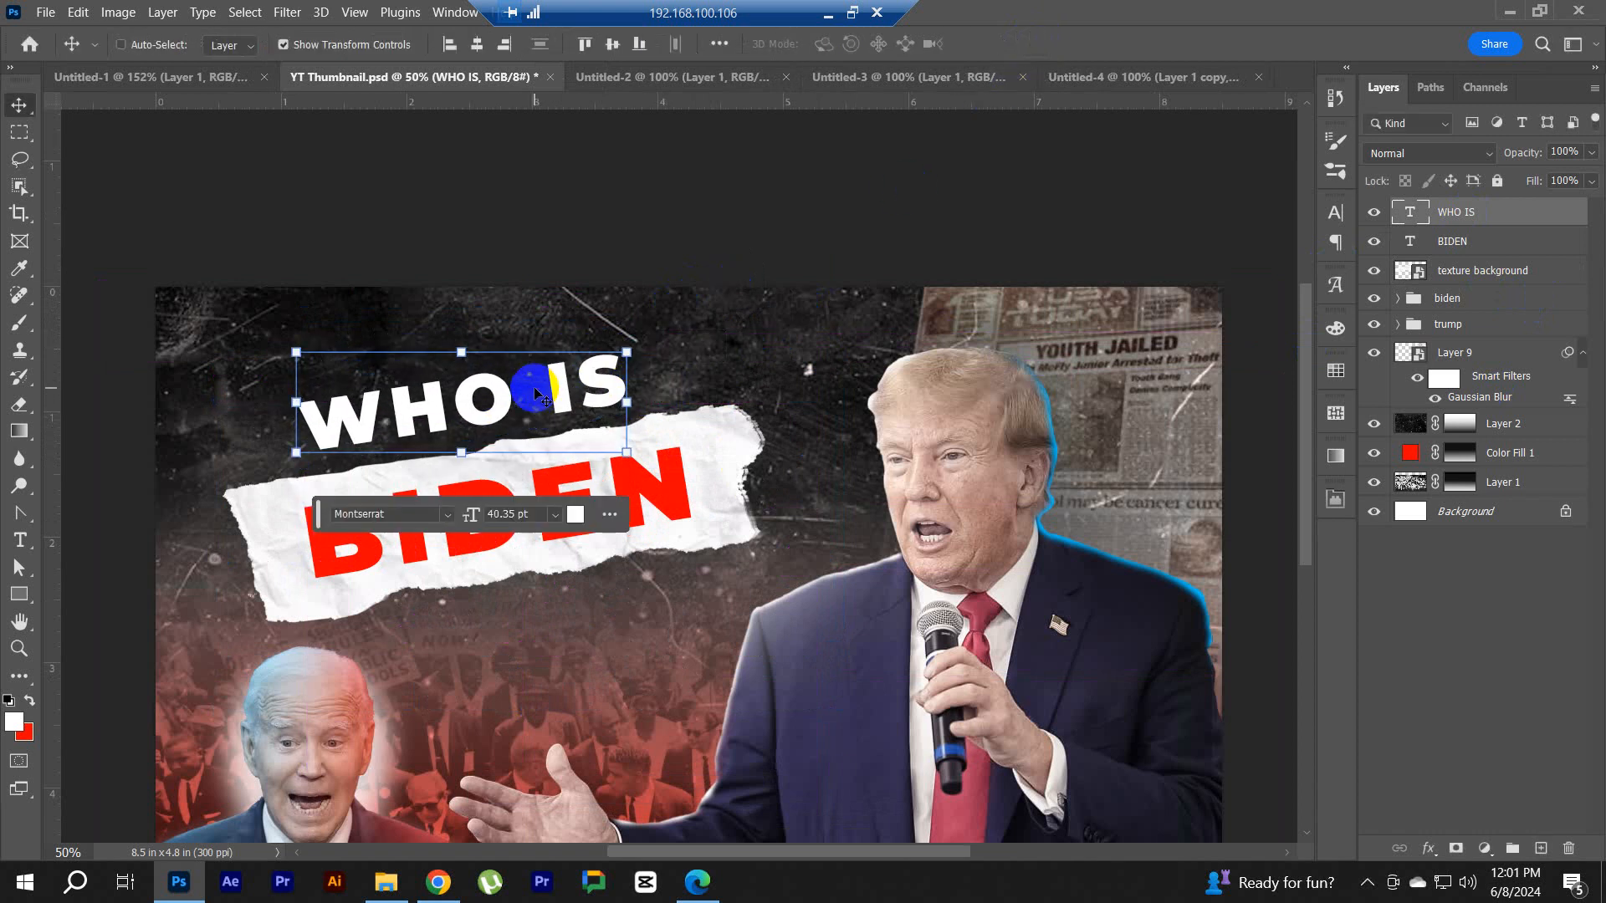
double_click(668, 473)
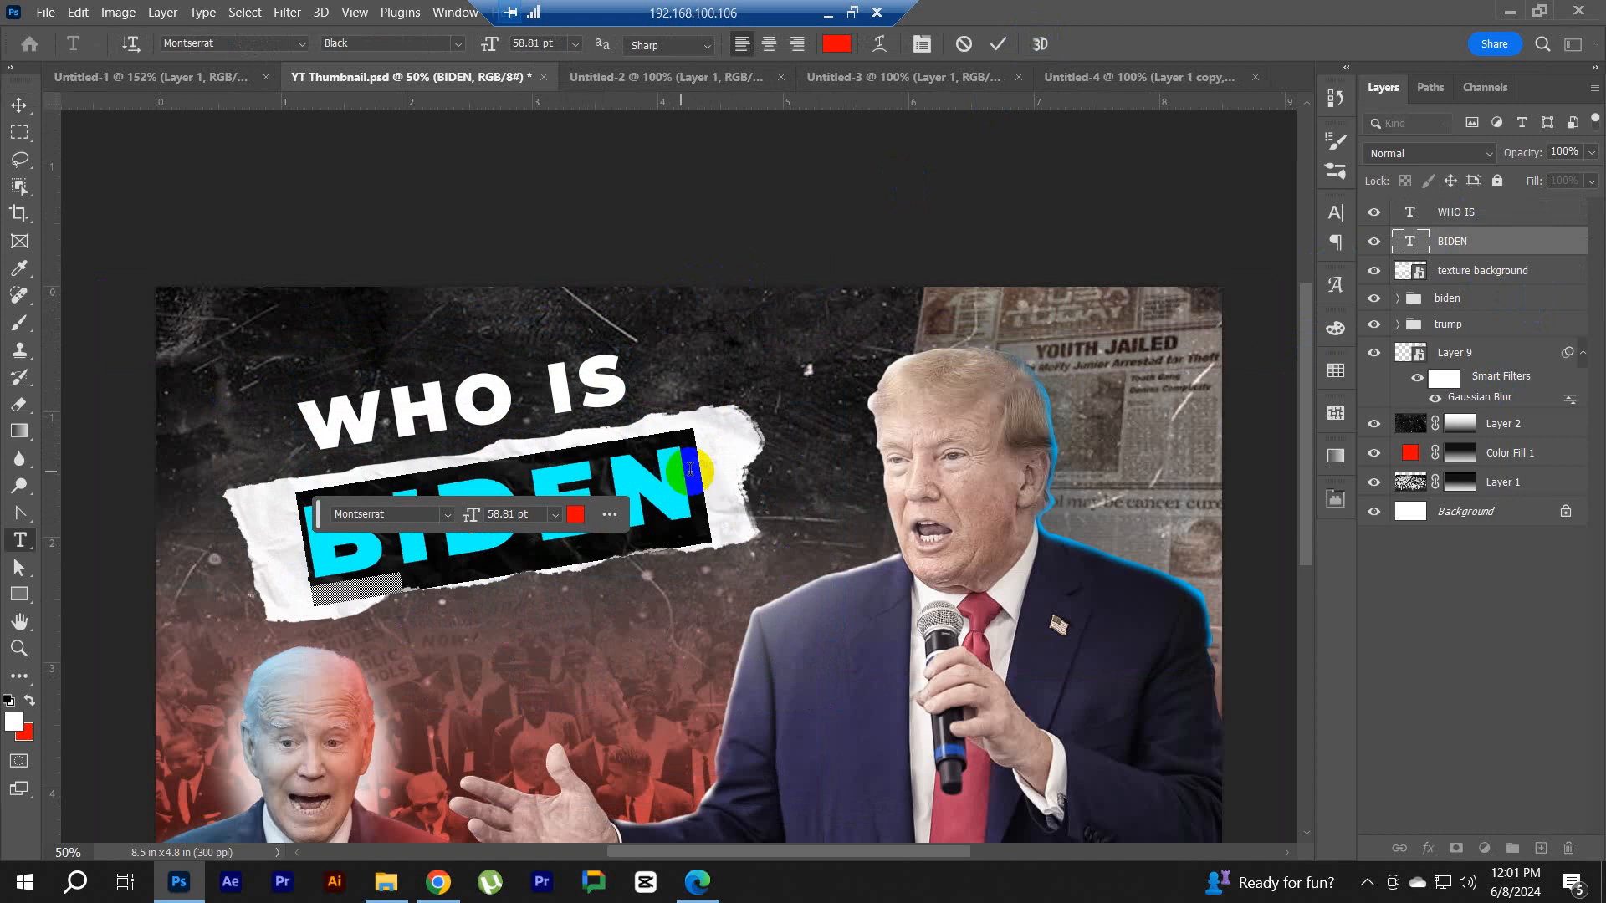
left_click(687, 469)
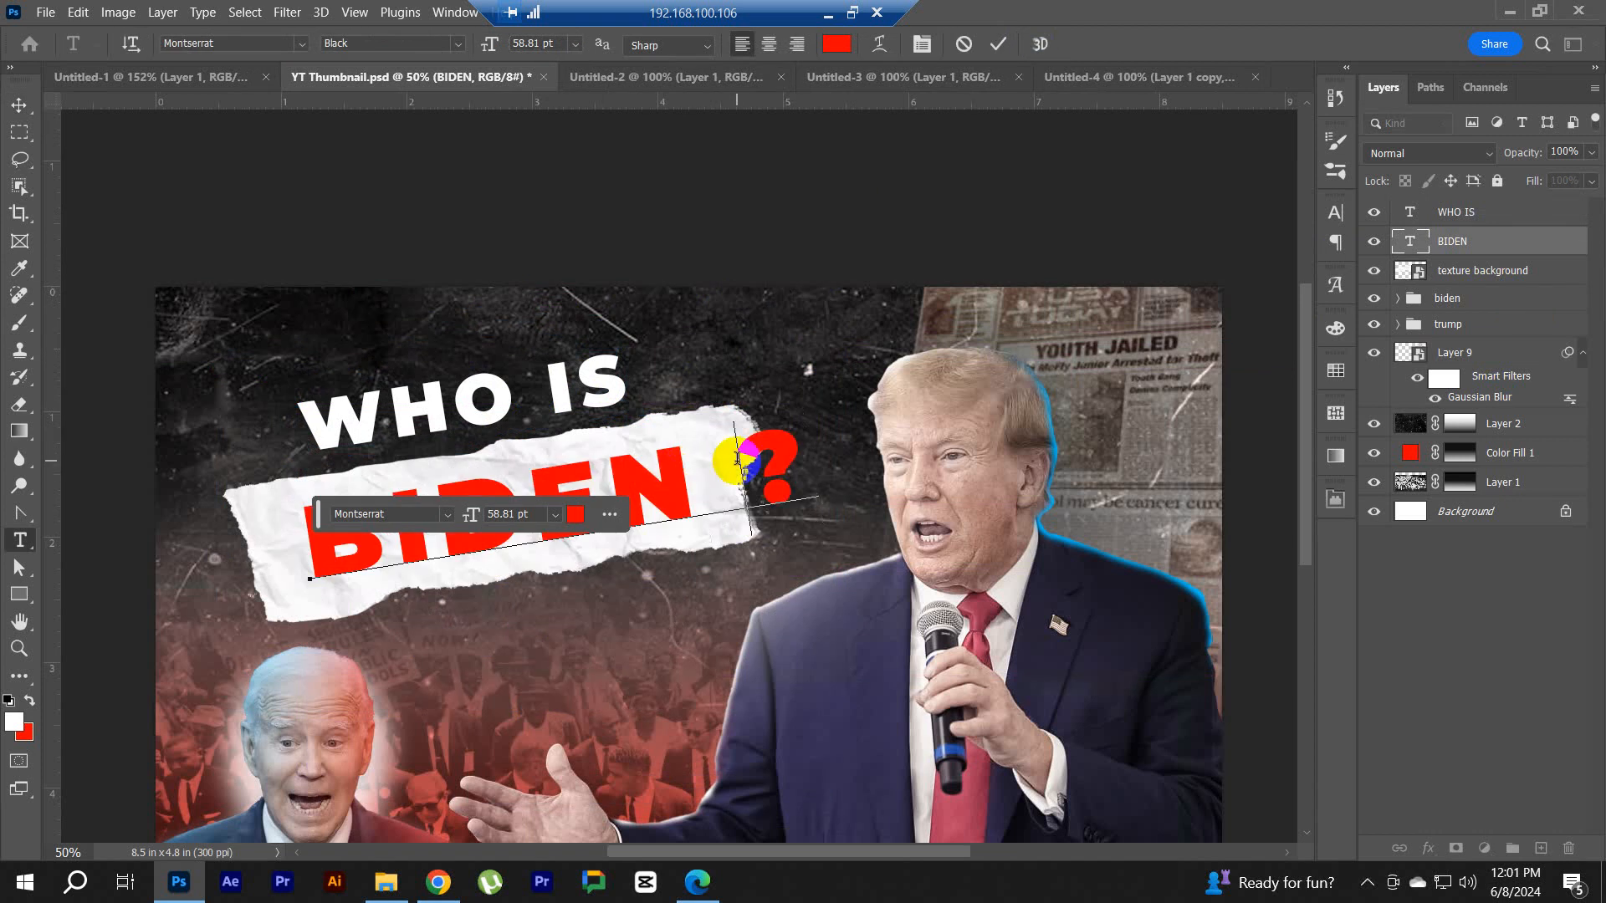
key("Delete")
left_click(19, 106)
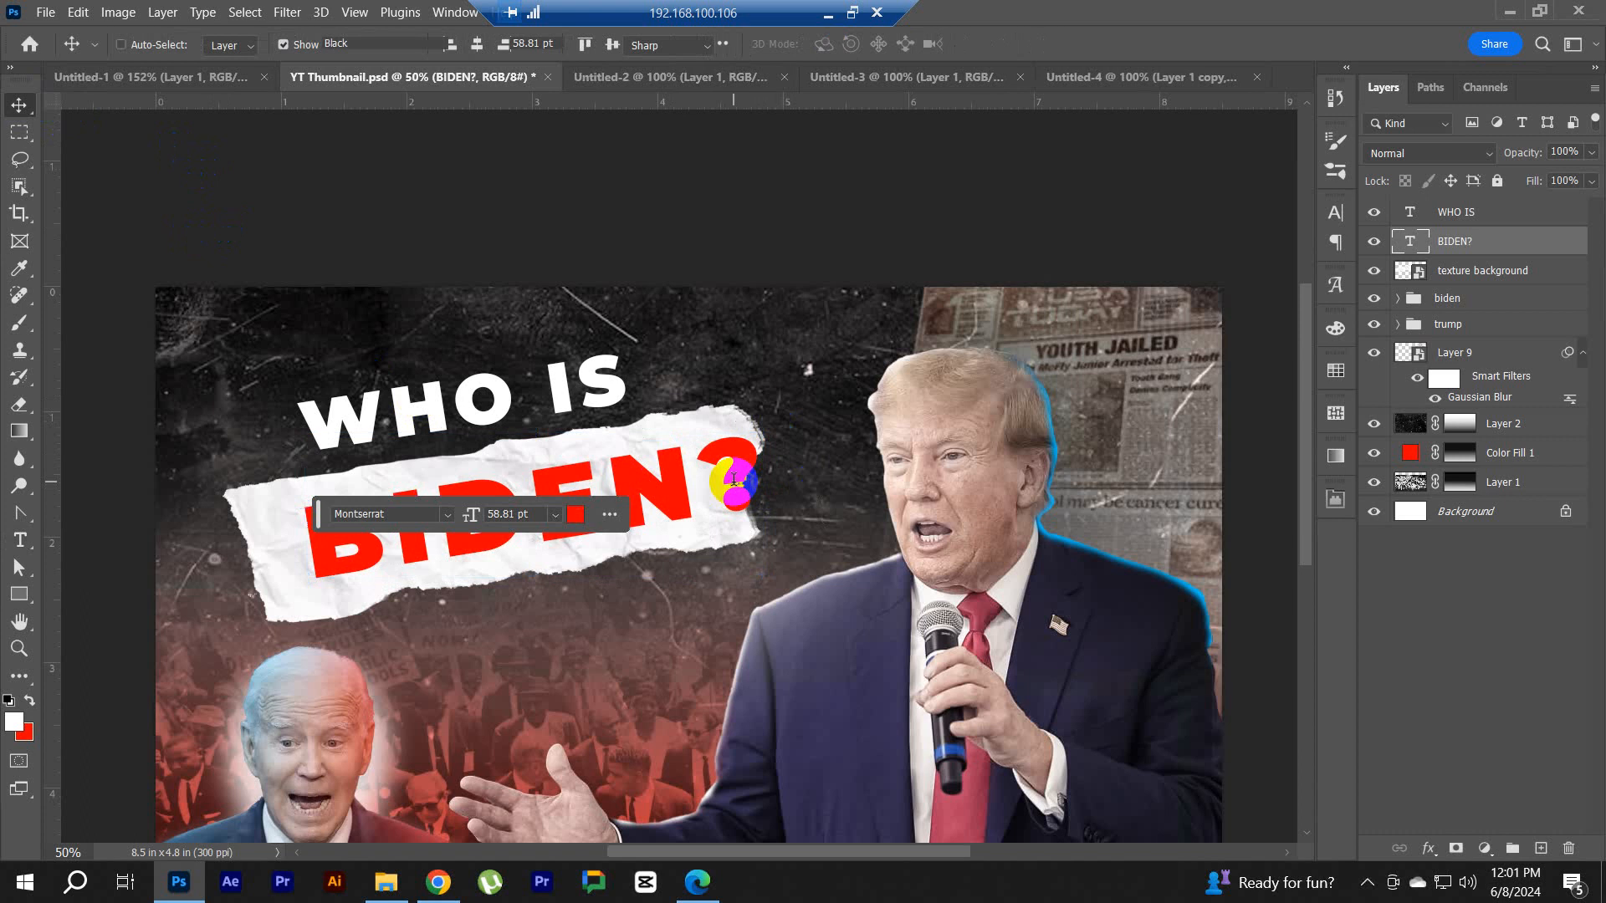
double_click(734, 488)
left_click(847, 470)
key("BackSpace")
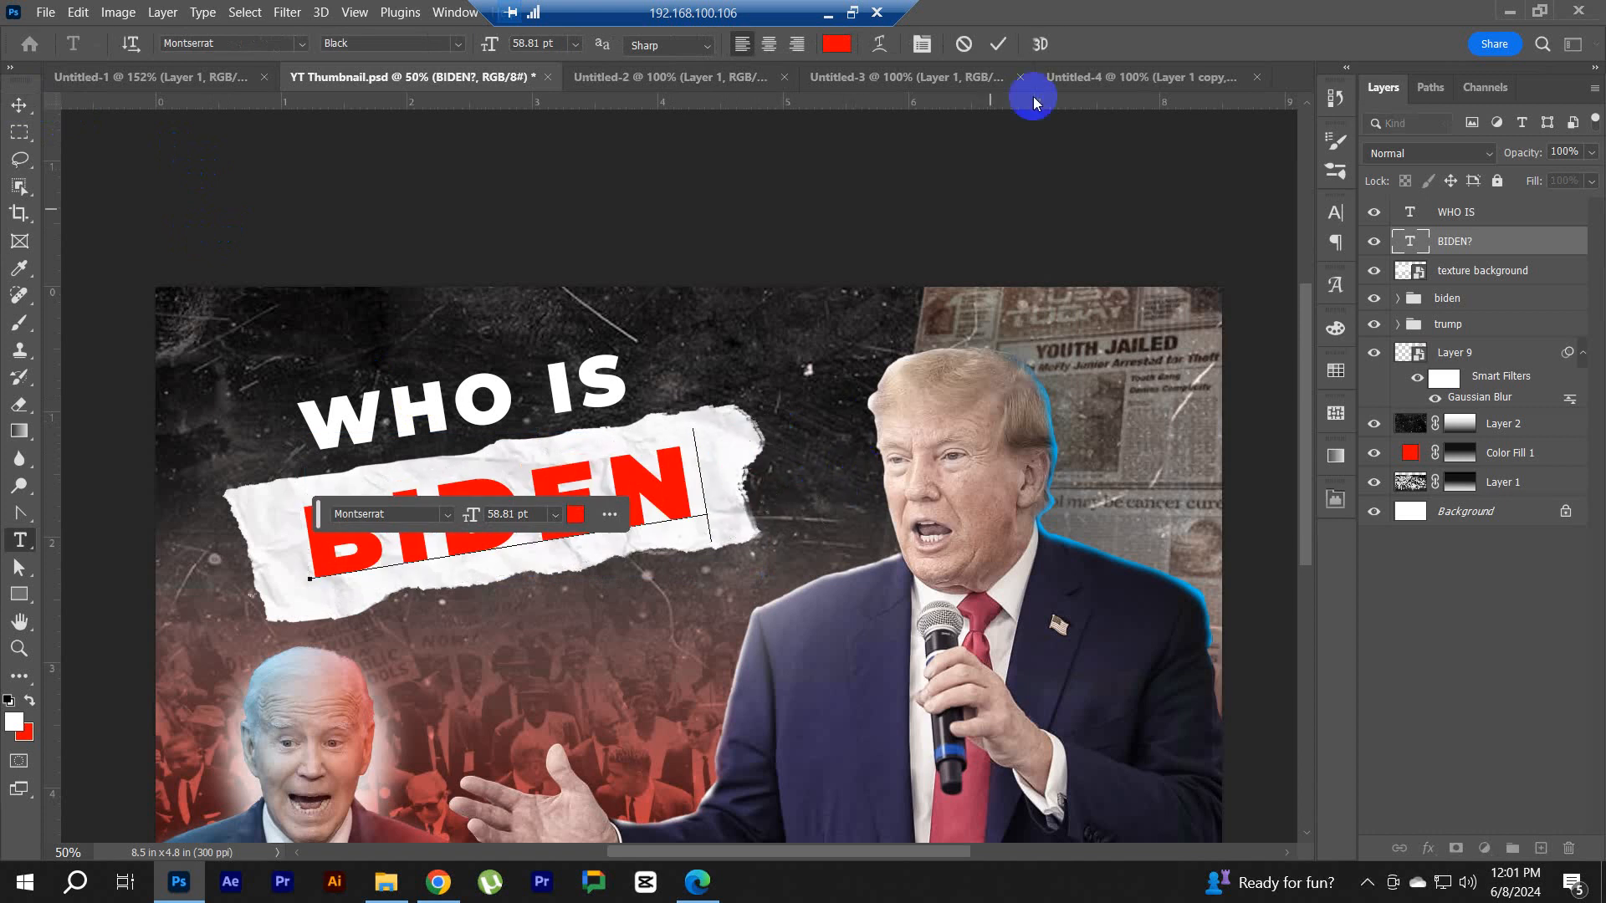
left_click(997, 46)
Step: Add a separate "?" text and move it to the dark area between WHO IS and Trump's head
key("t")
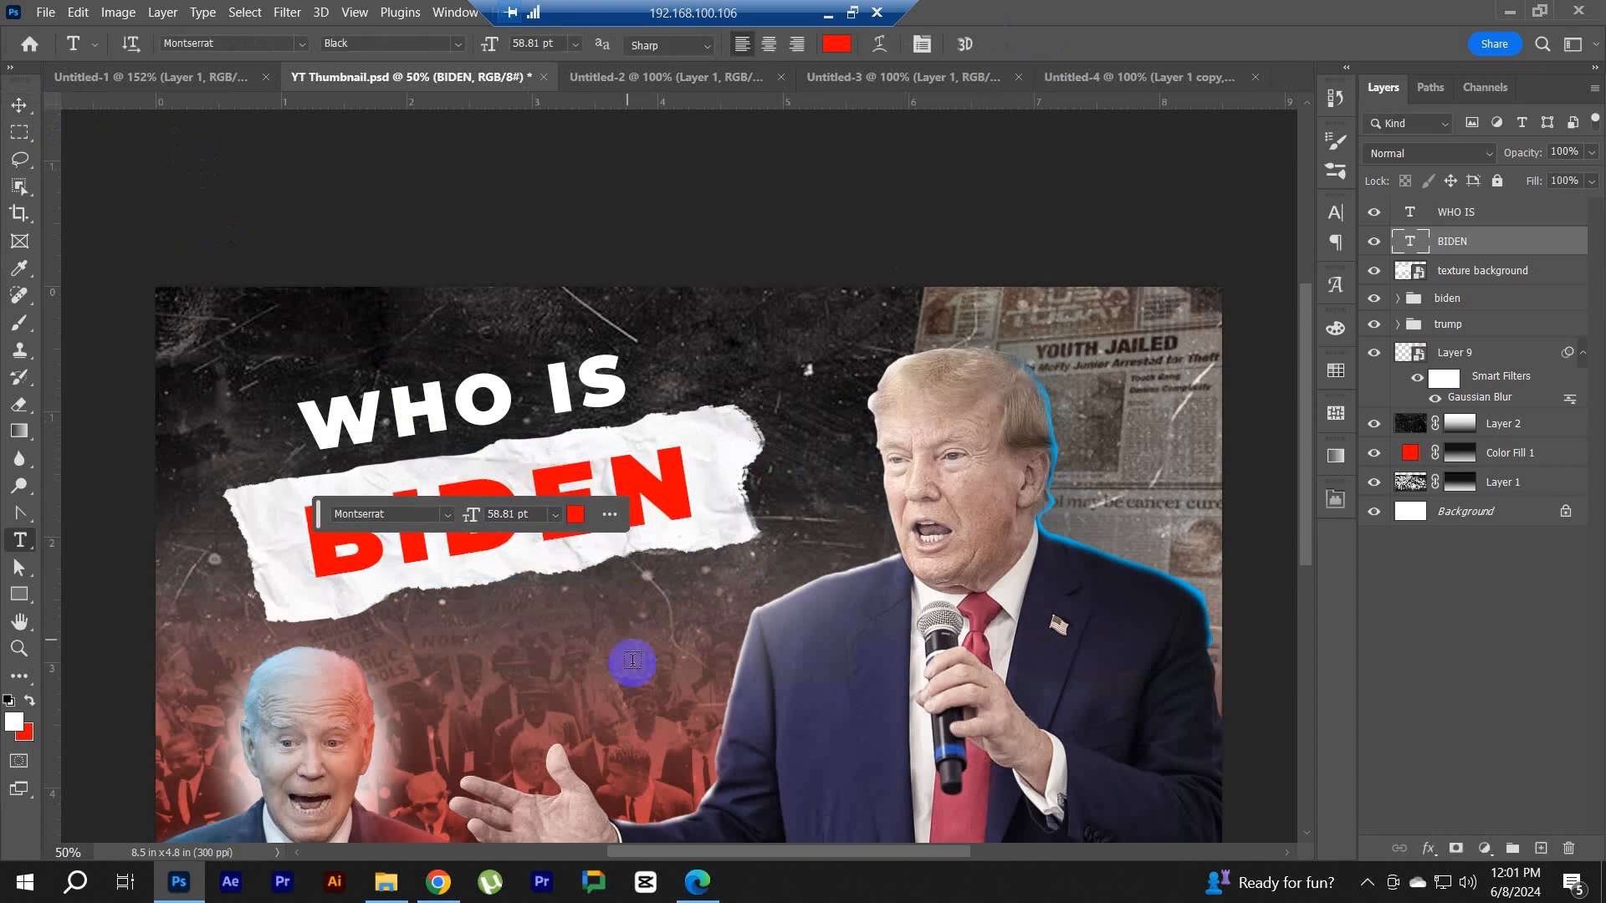
left_click(633, 663)
type("?")
left_click(20, 106)
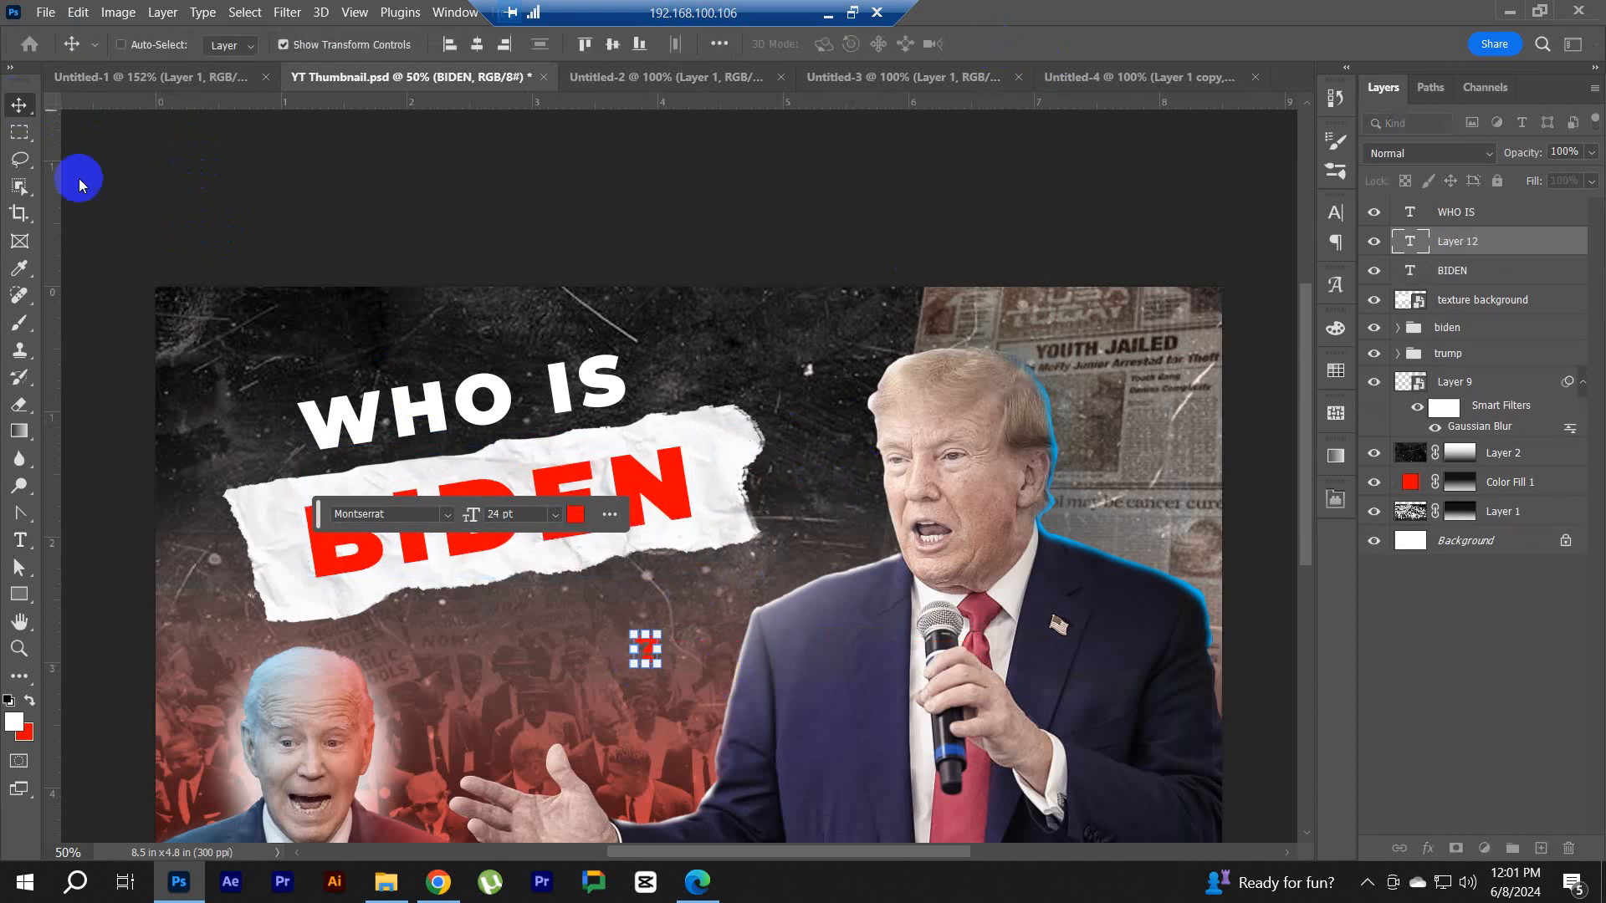
left_click(666, 631)
left_click_drag(666, 630, 826, 360)
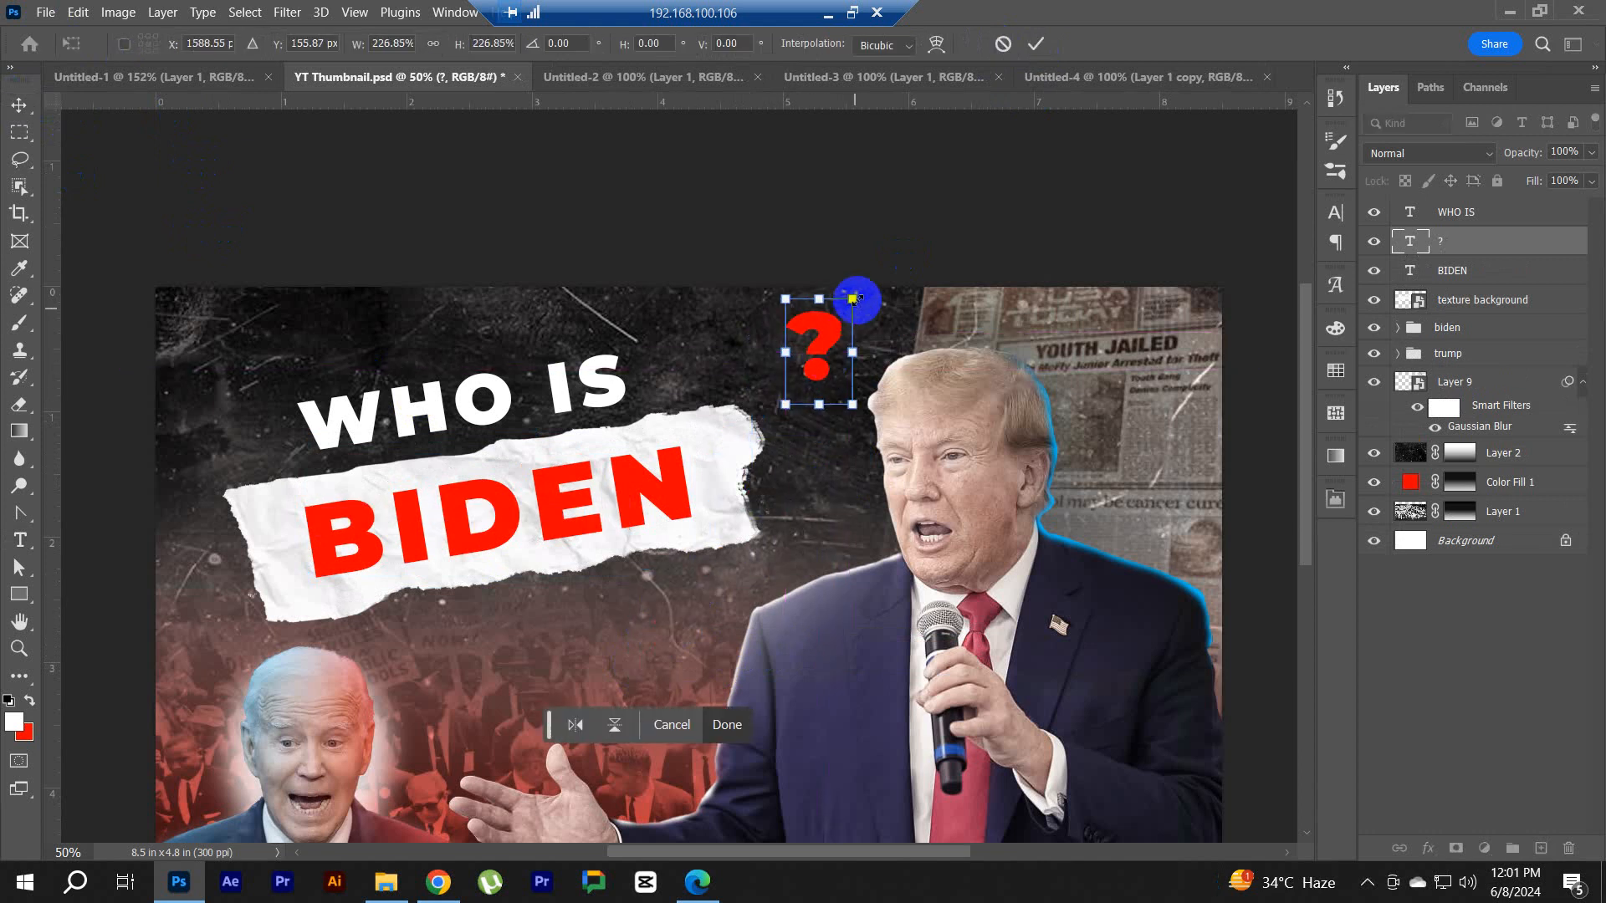
Step: Resize the question mark to about 66.63 pt, keeping it just inside the upper canvas edge beside Trump's hair
left_click_drag(852, 298, 884, 249)
mouse_move(860, 340)
left_mouse_down()
mouse_move(846, 368)
mouse_move(862, 371)
left_mouse_up()
left_click(1035, 44)
key("ctrl+t")
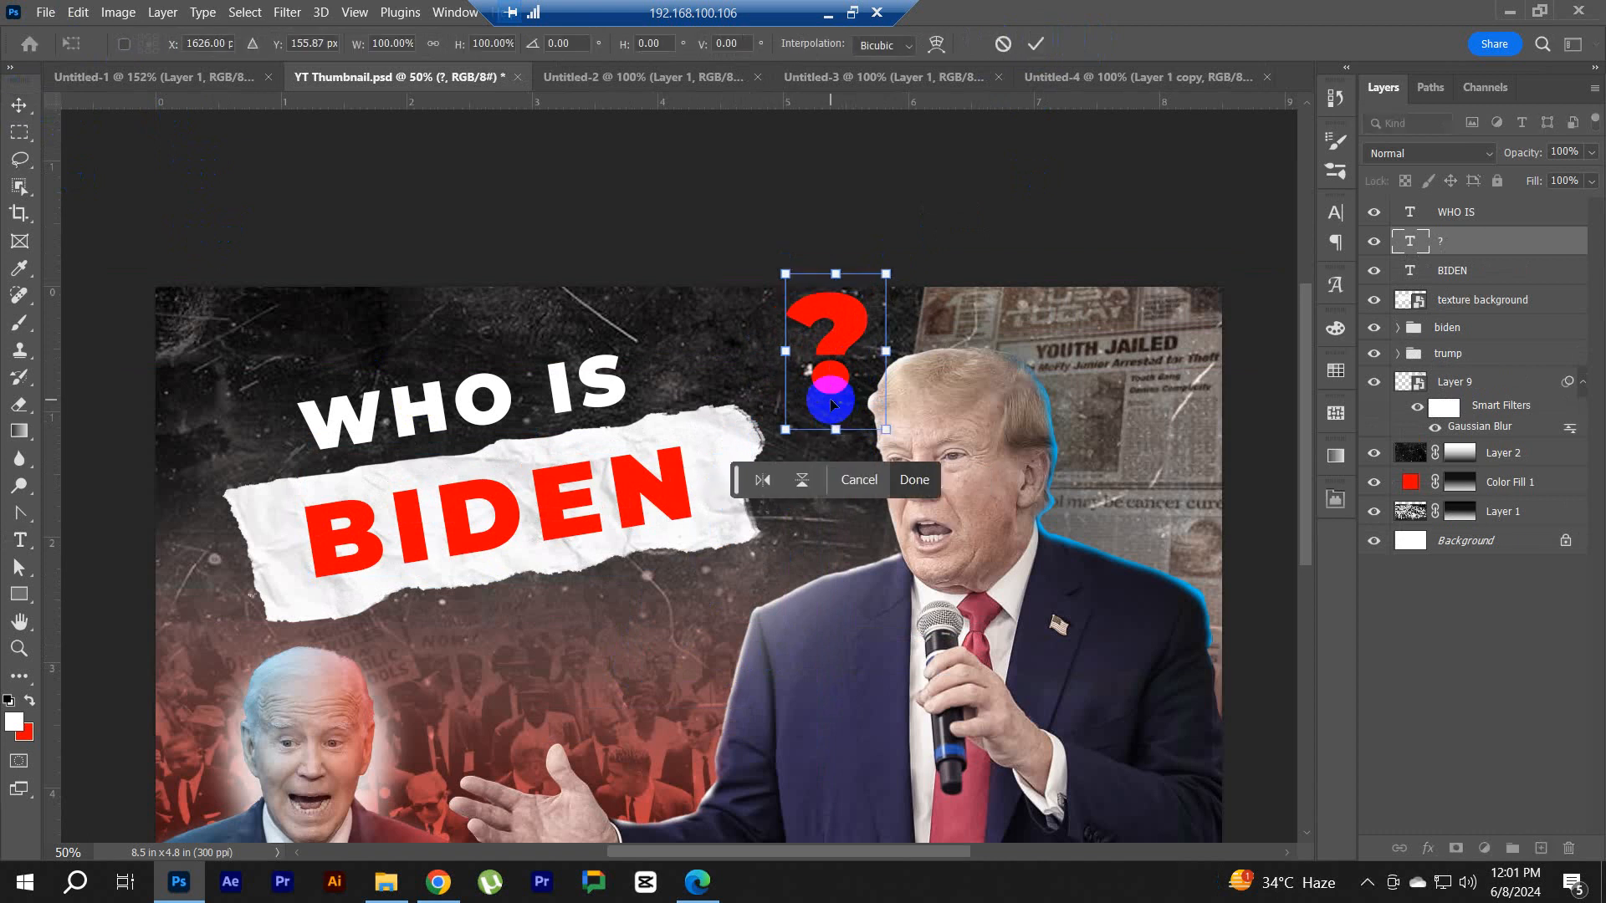
left_click_drag(832, 423, 843, 357)
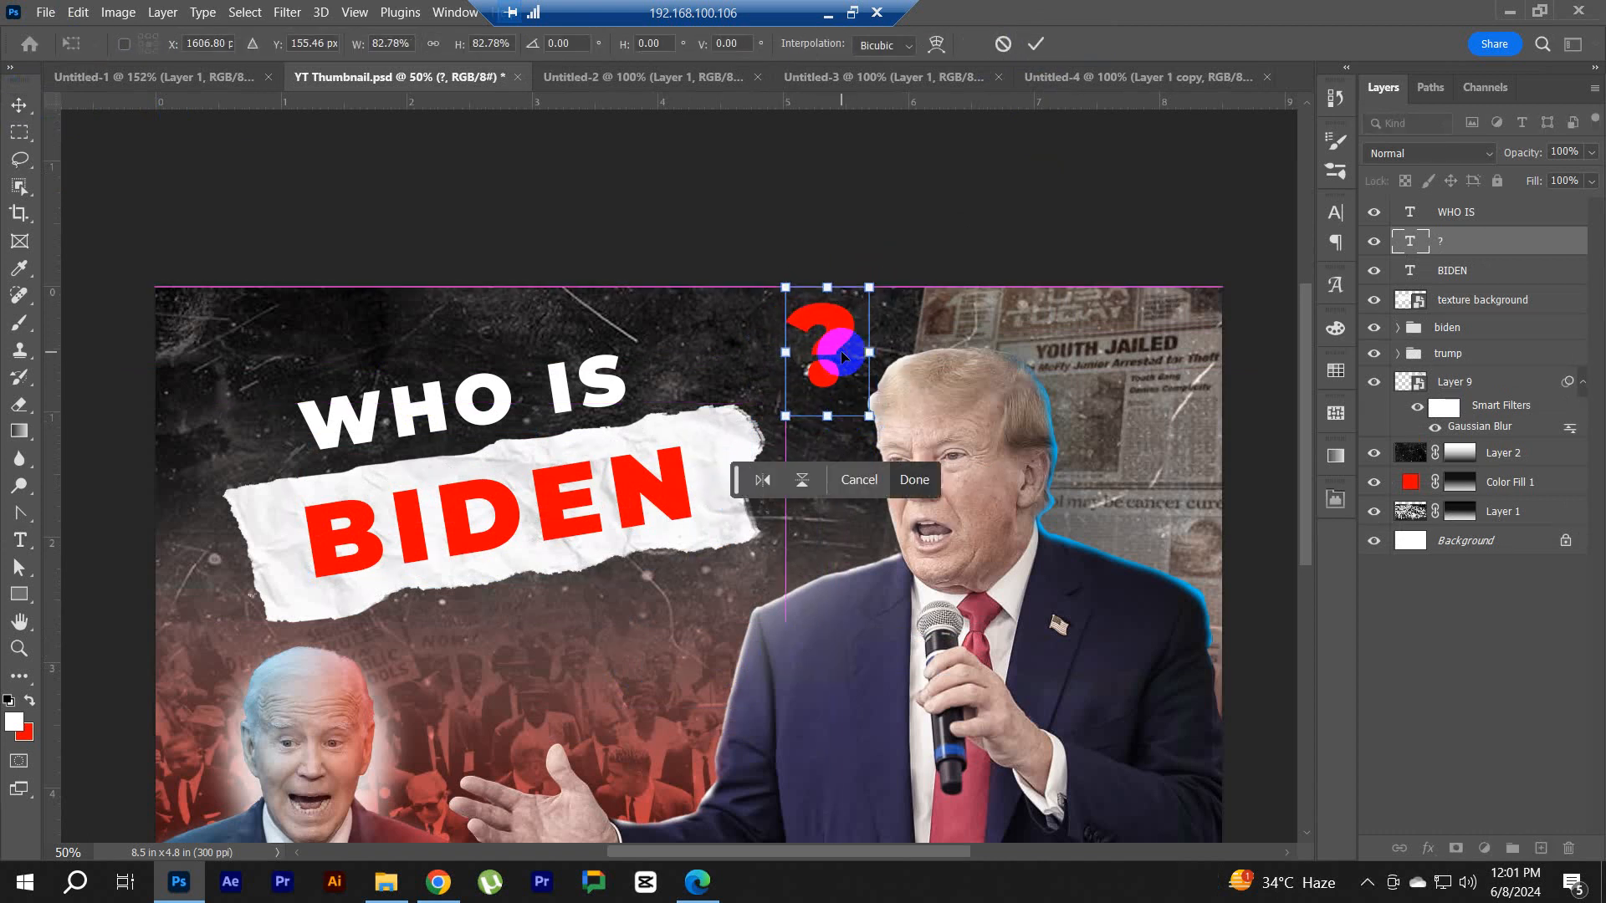
key("Return")
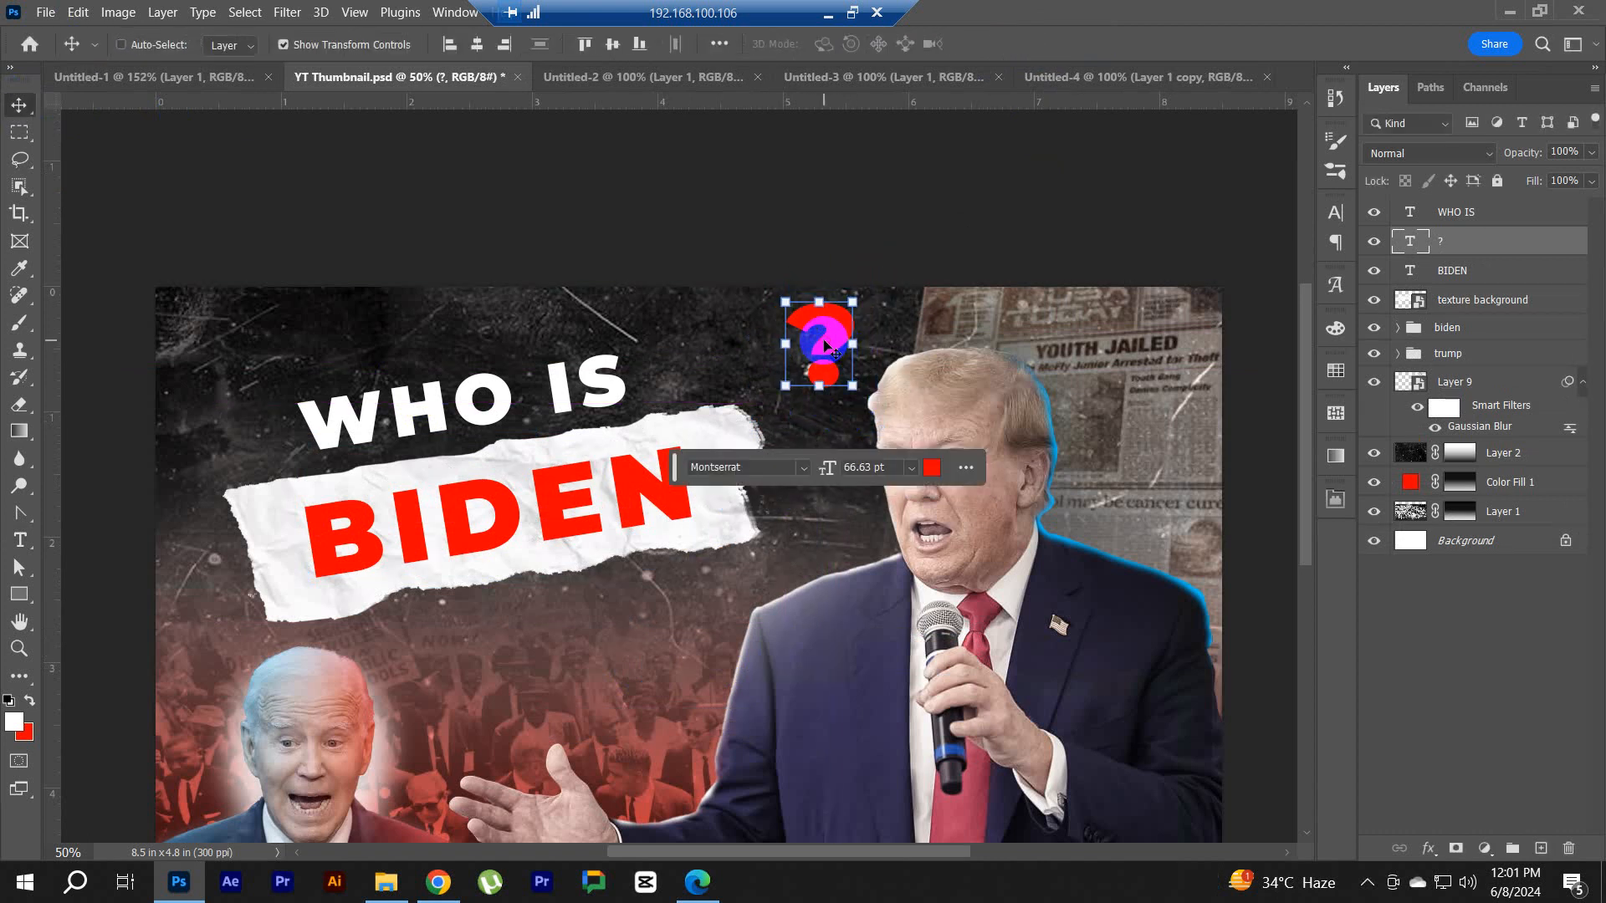
Step: Set the question mark's text colour to white (ffffff) and deselect the layers
left_click(931, 467)
type("ffffff")
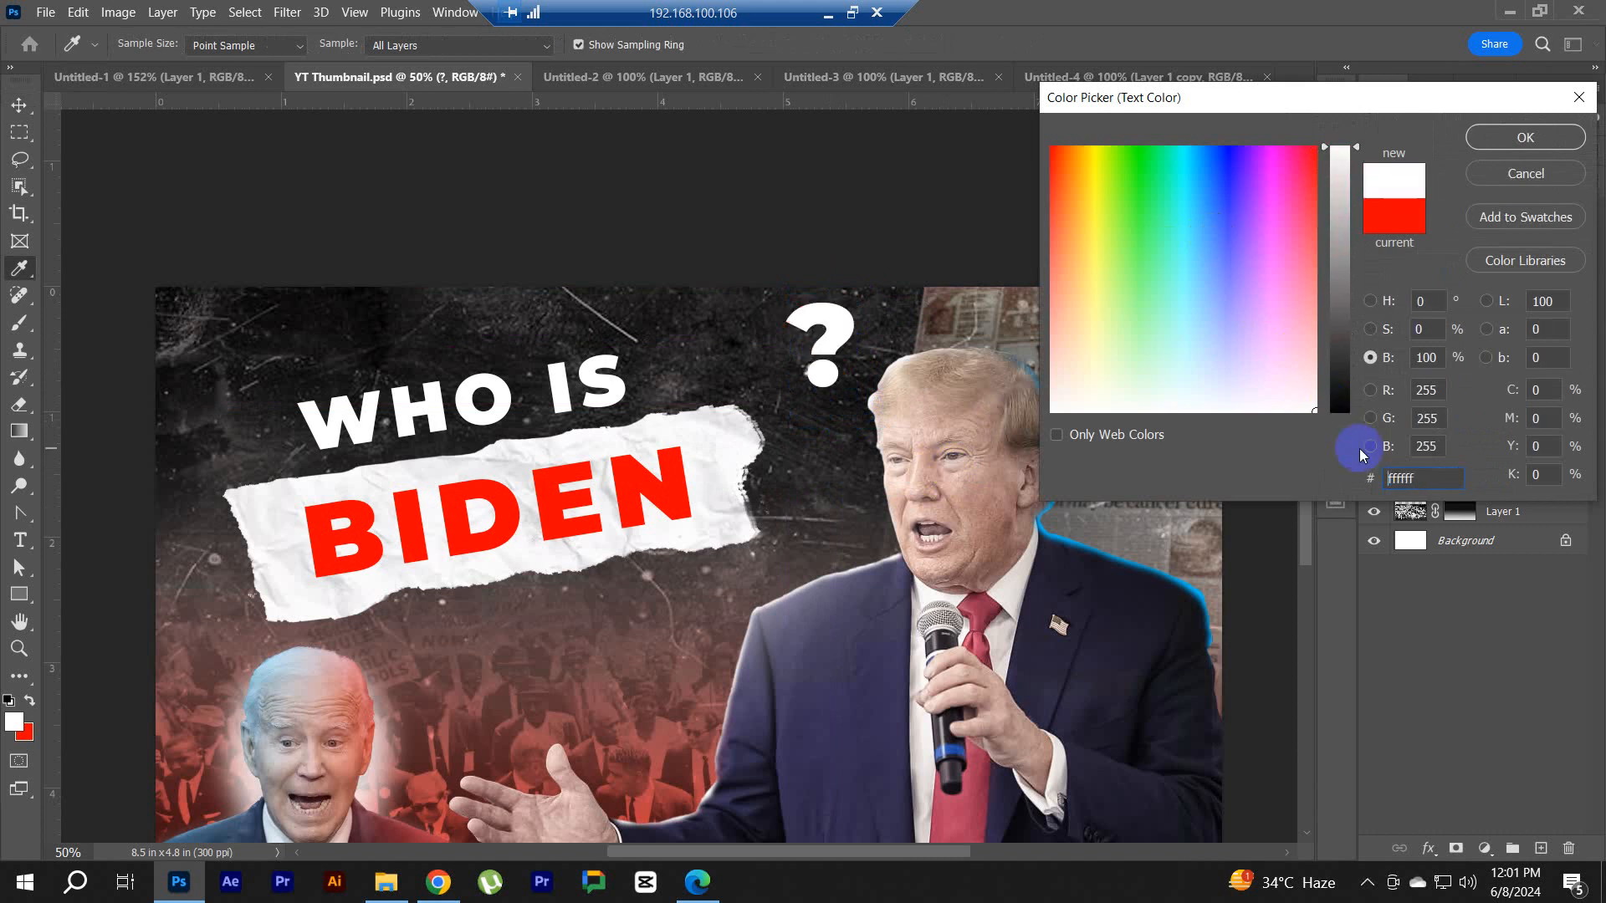
left_click(1504, 159)
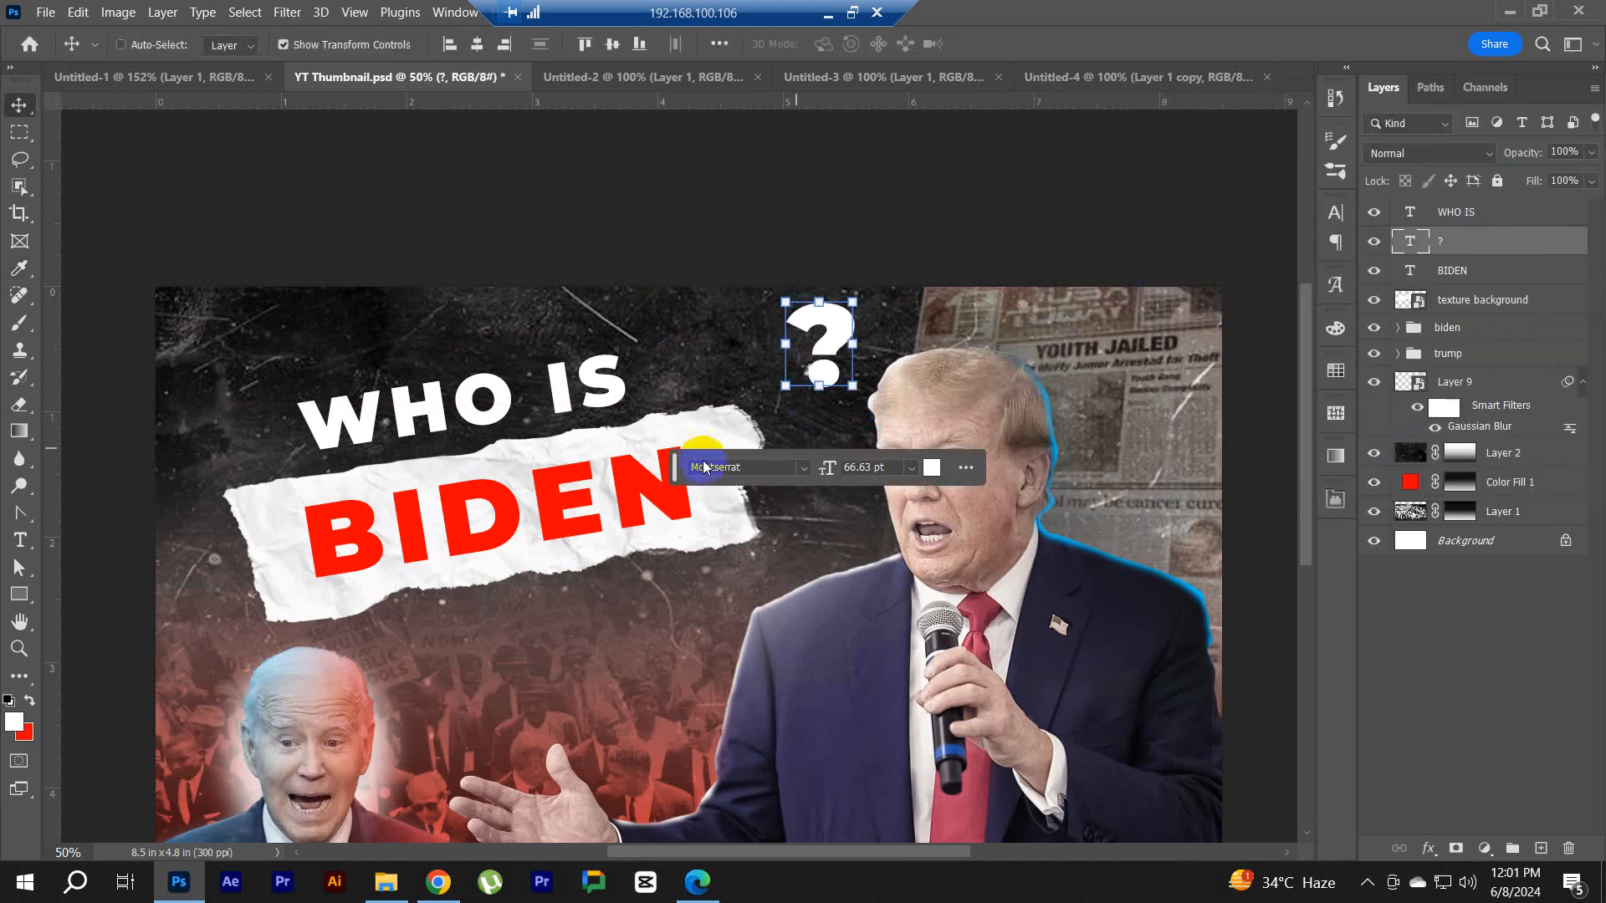
left_click(590, 501, "ctrl")
left_click(1548, 679)
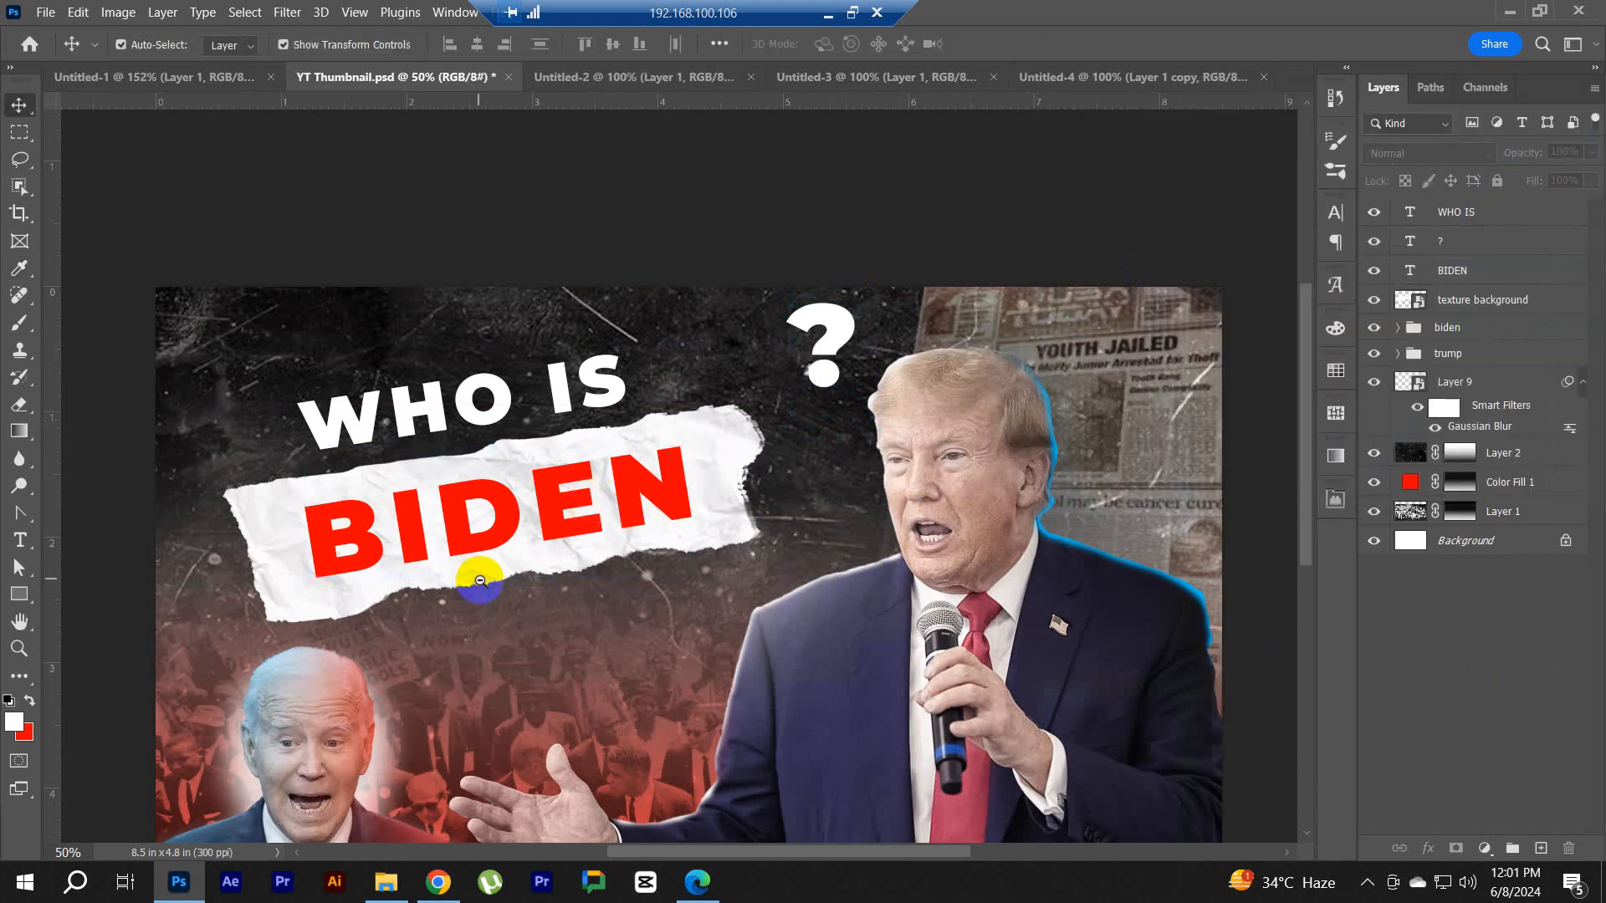
Step: Switch to the Untitled-1 reference document and examine the layout of the whole "STALIN'S TERRIFYING RISE" thumbnail
key("ctrl+minus")
left_click(202, 80)
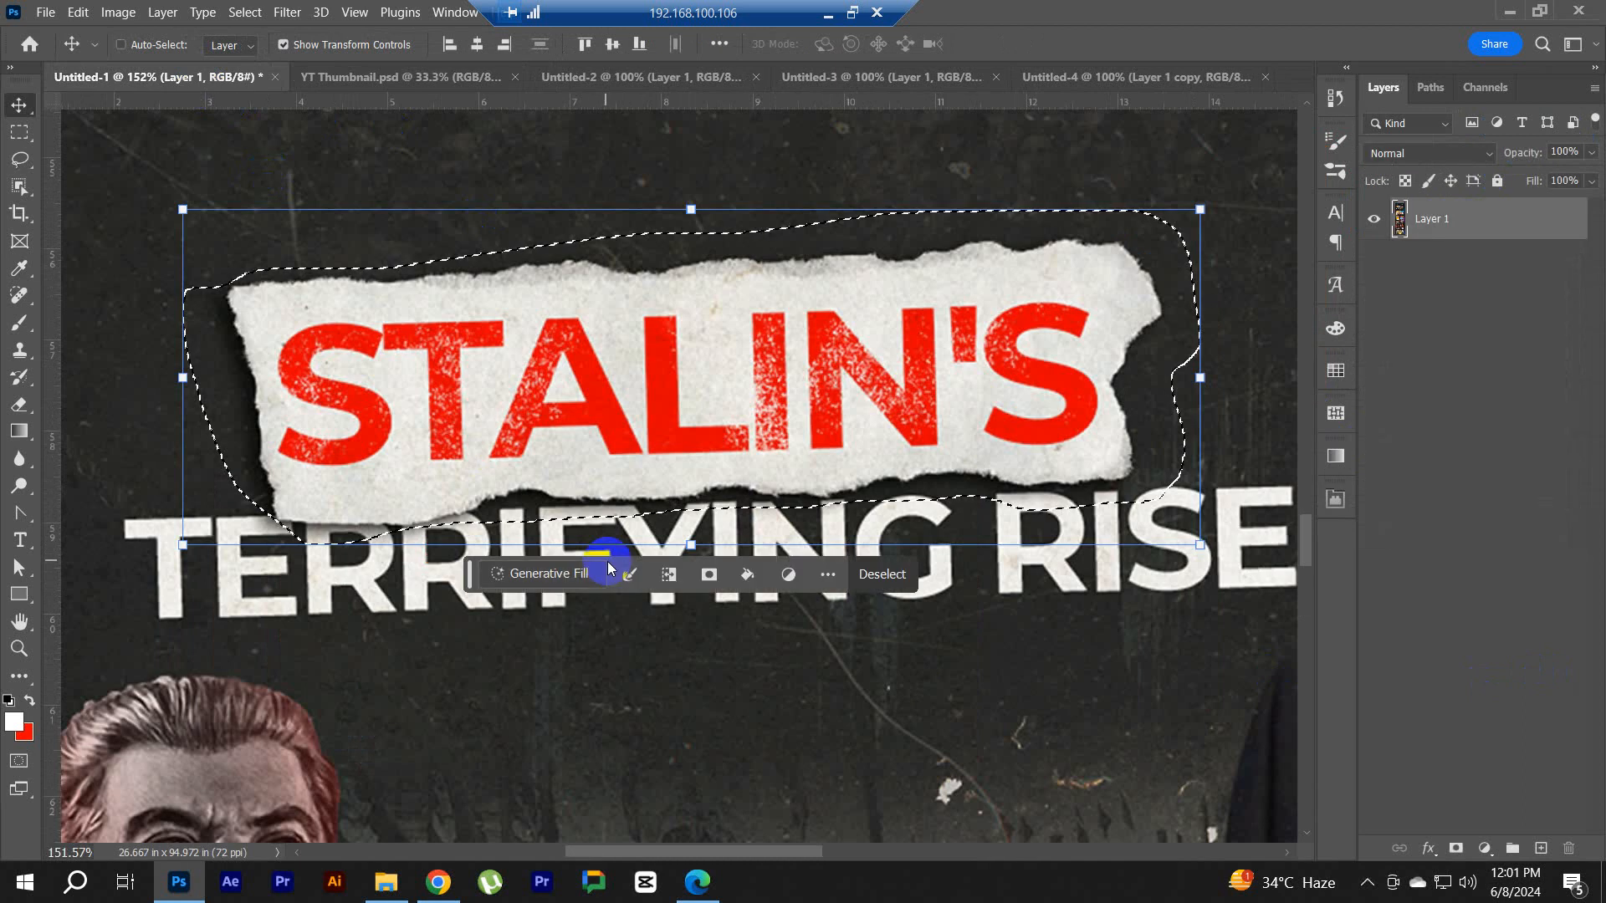
key("ctrl+minus")
key("ctrl+minus")
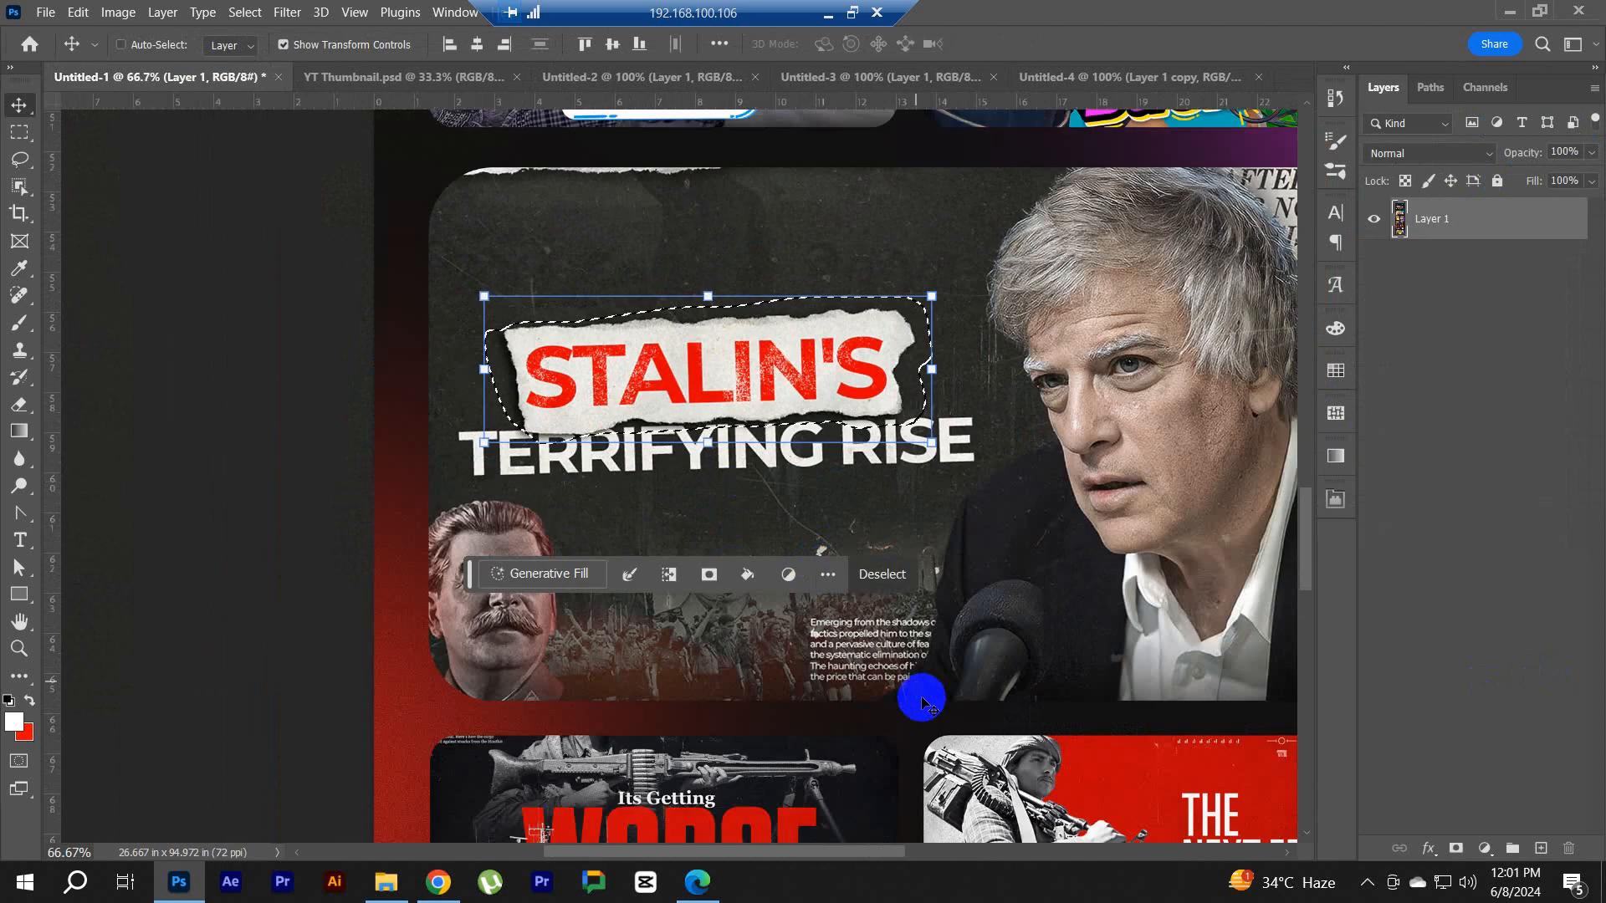
Step: In YT Thumbnail.psd, place a duplicate of the "WHO IS" text below the torn paper strip
left_click(351, 76)
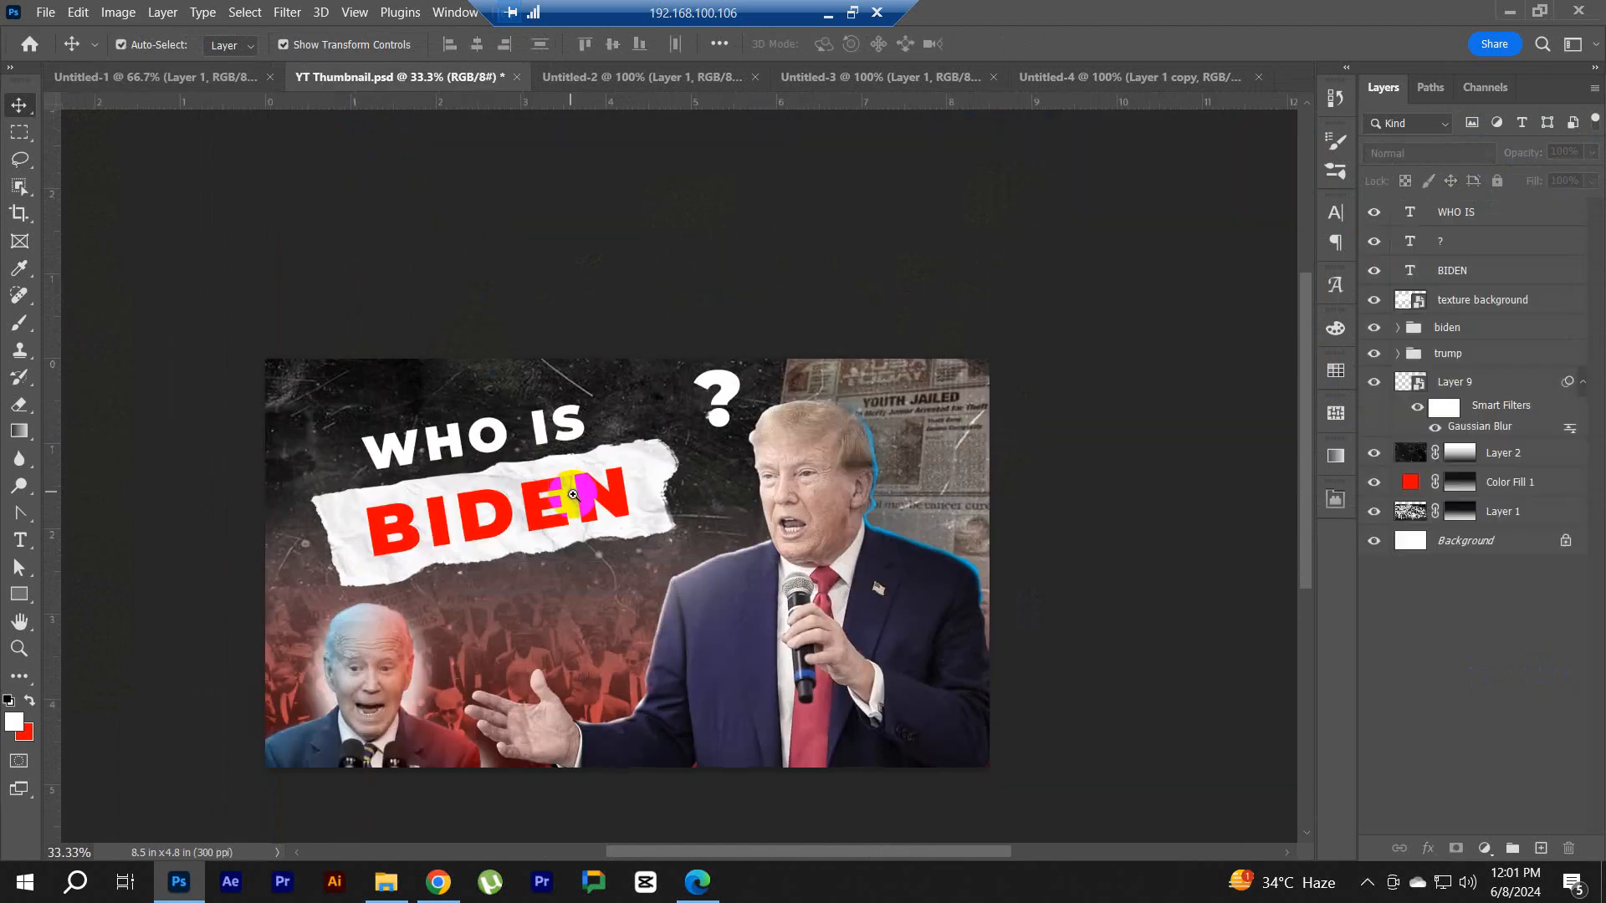
key("ctrl+plus")
left_click_drag(592, 456, 669, 371)
left_click(541, 454, "ctrl")
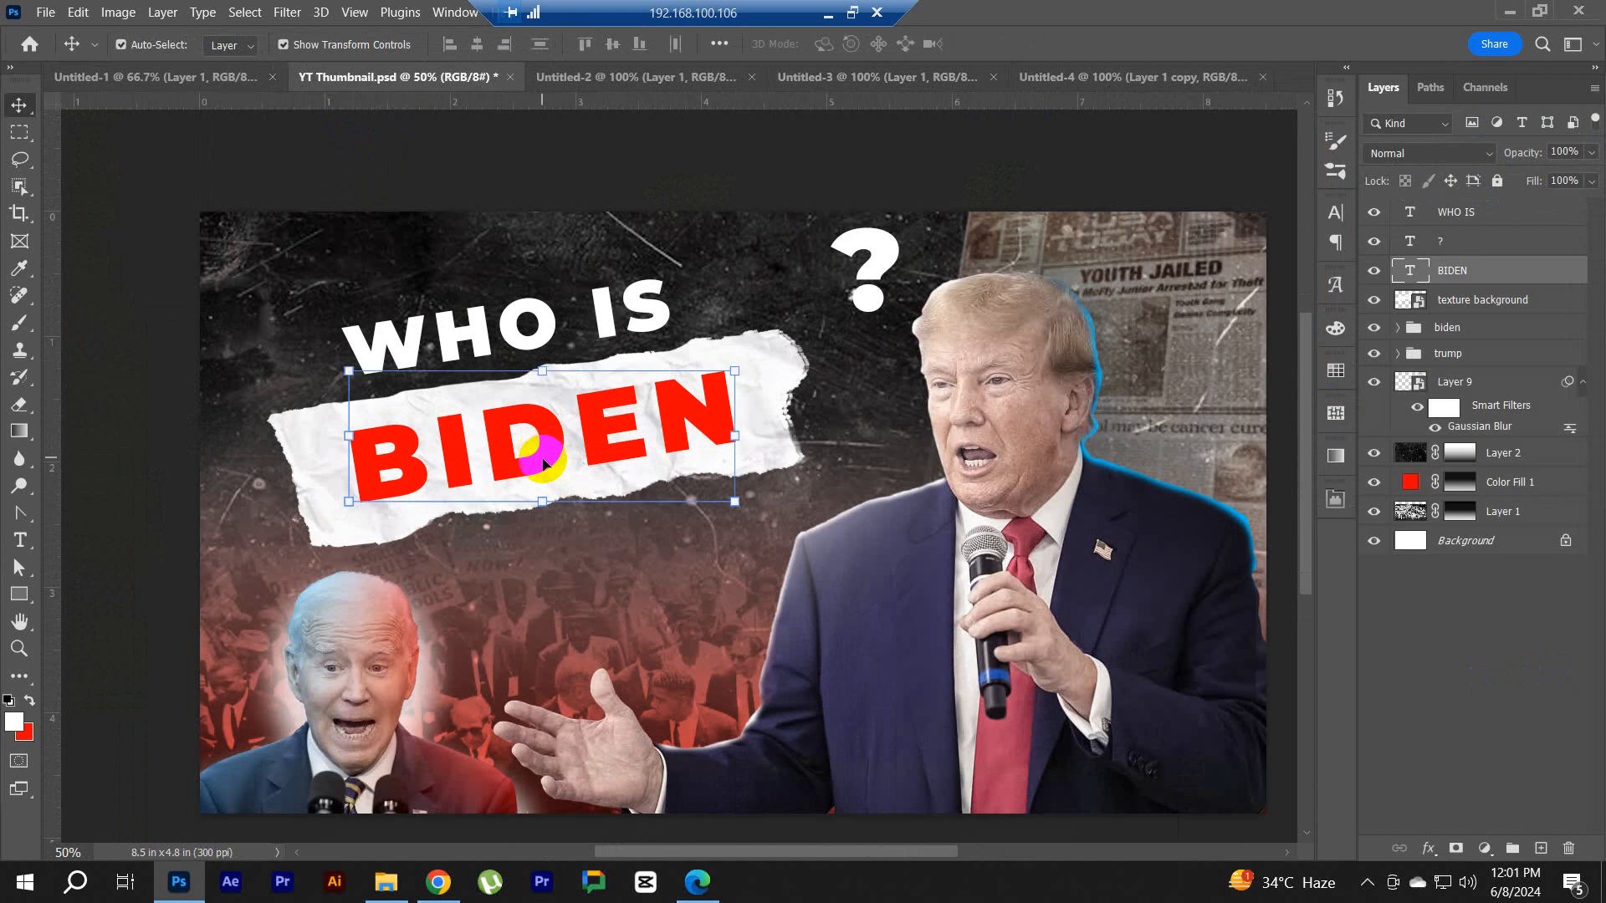
left_click(481, 347, "ctrl")
left_click_drag(481, 347, 563, 610)
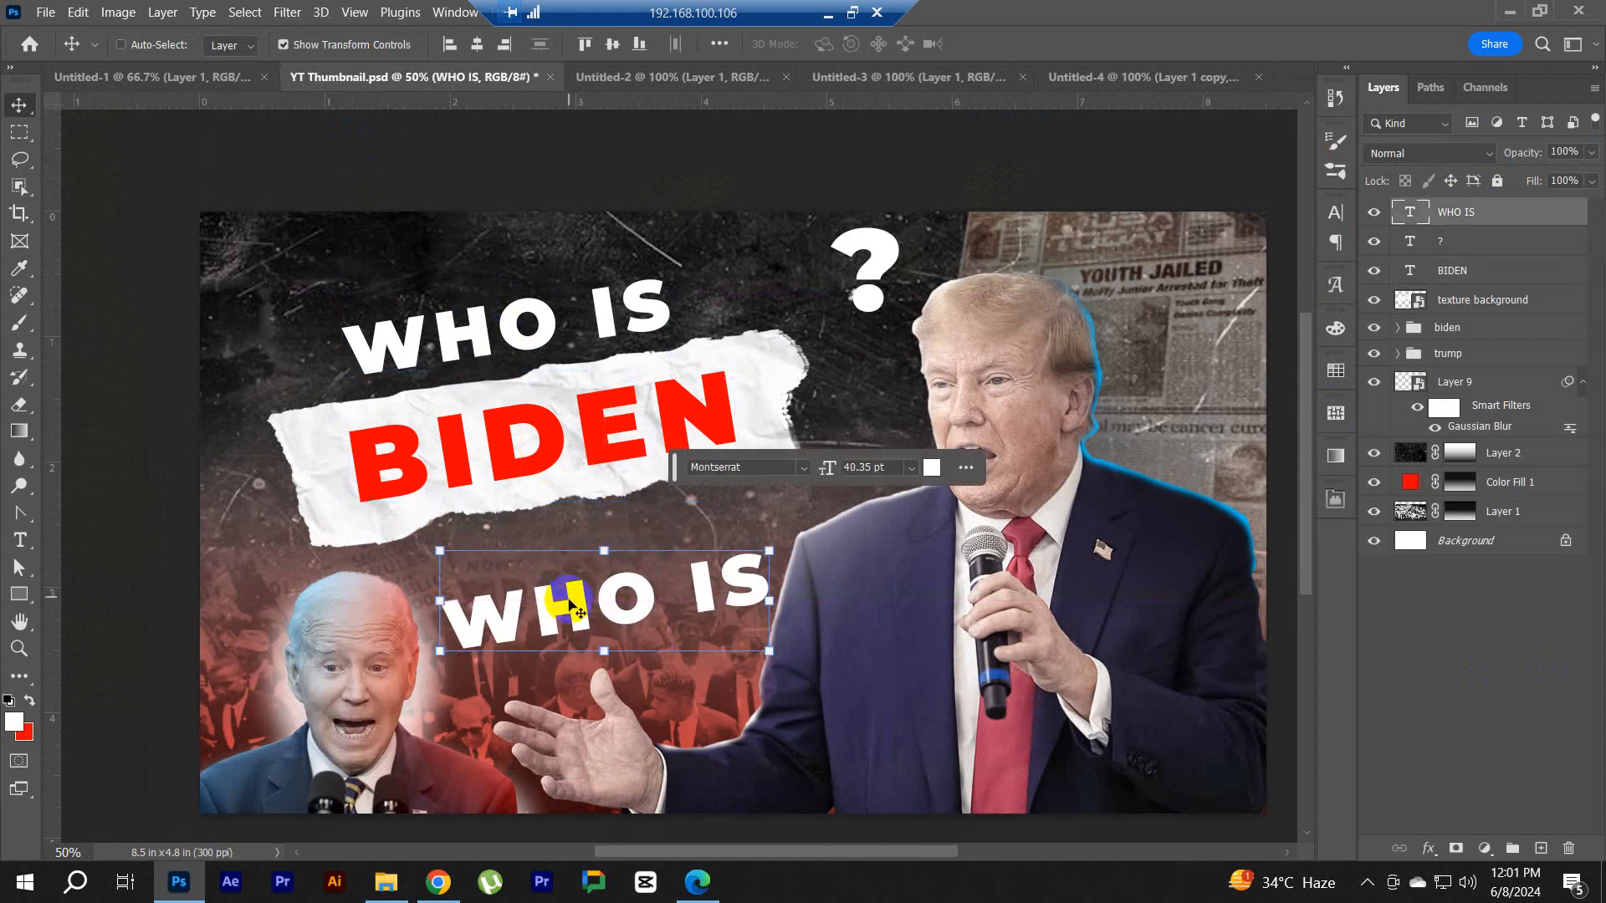
Step: Replace the duplicated text's wording with "I Don't know"
double_click(568, 596)
type("I")
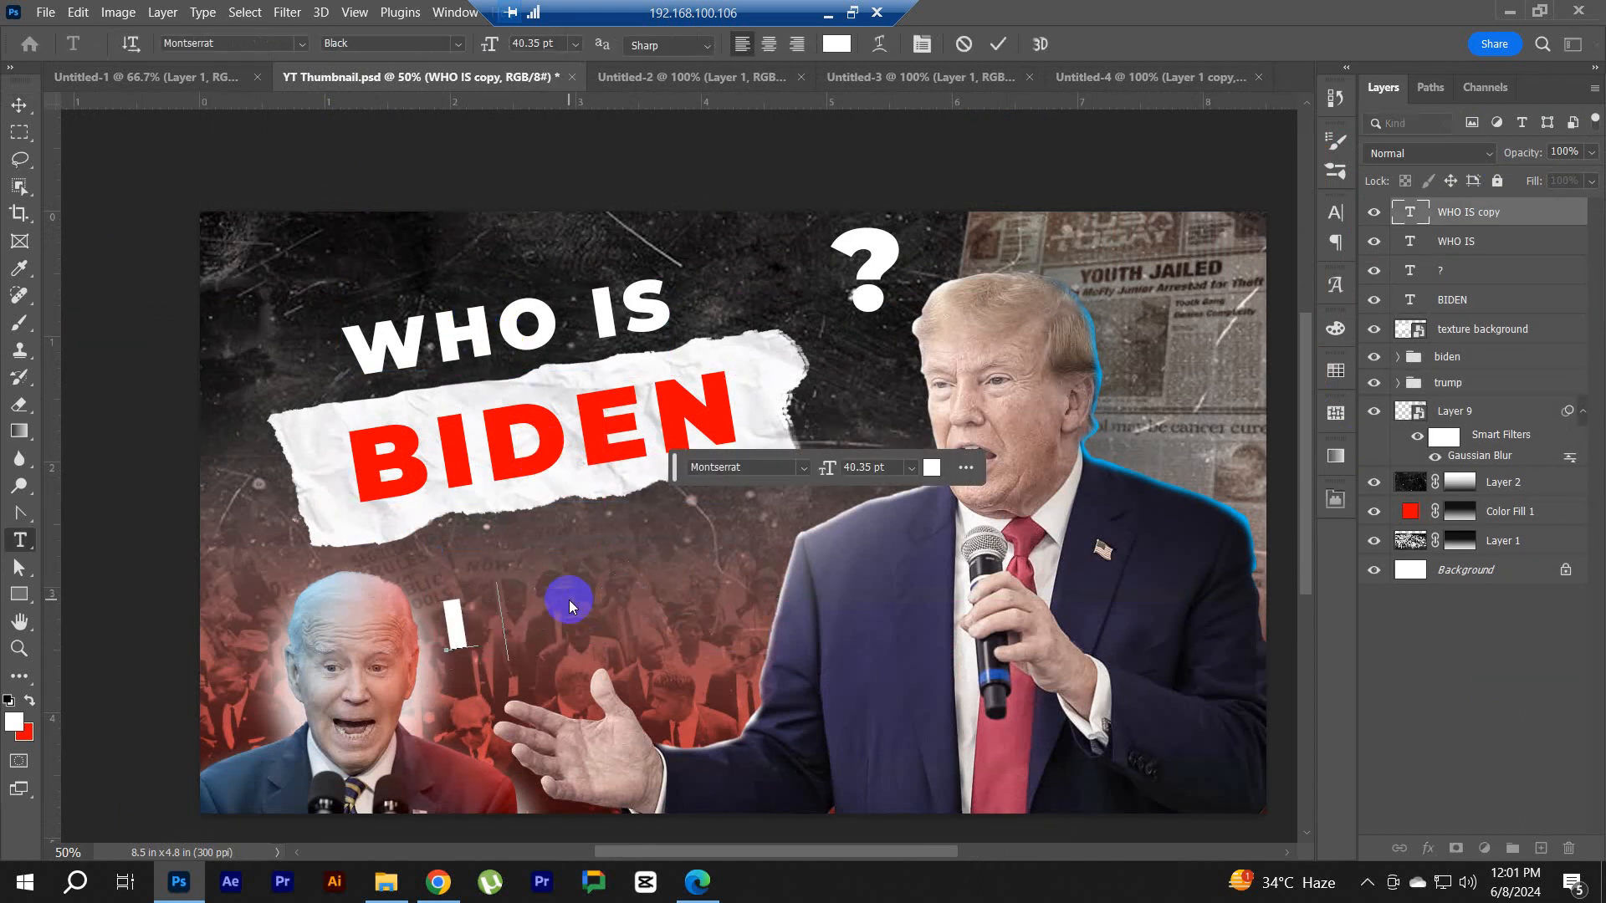
type(" DOn’")
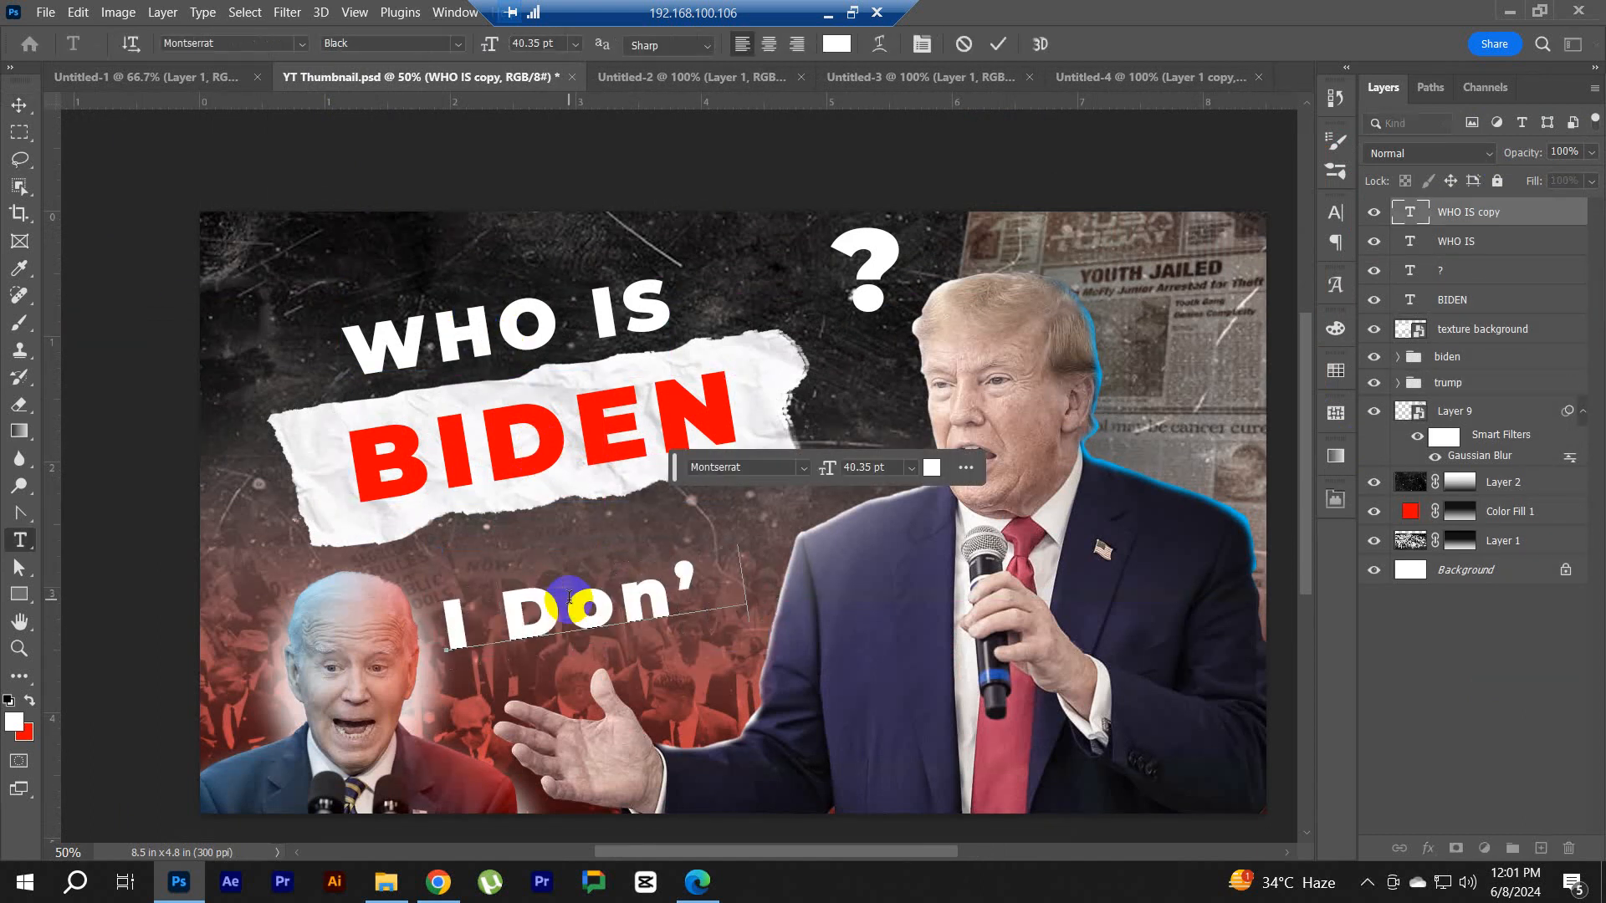
type("'t know")
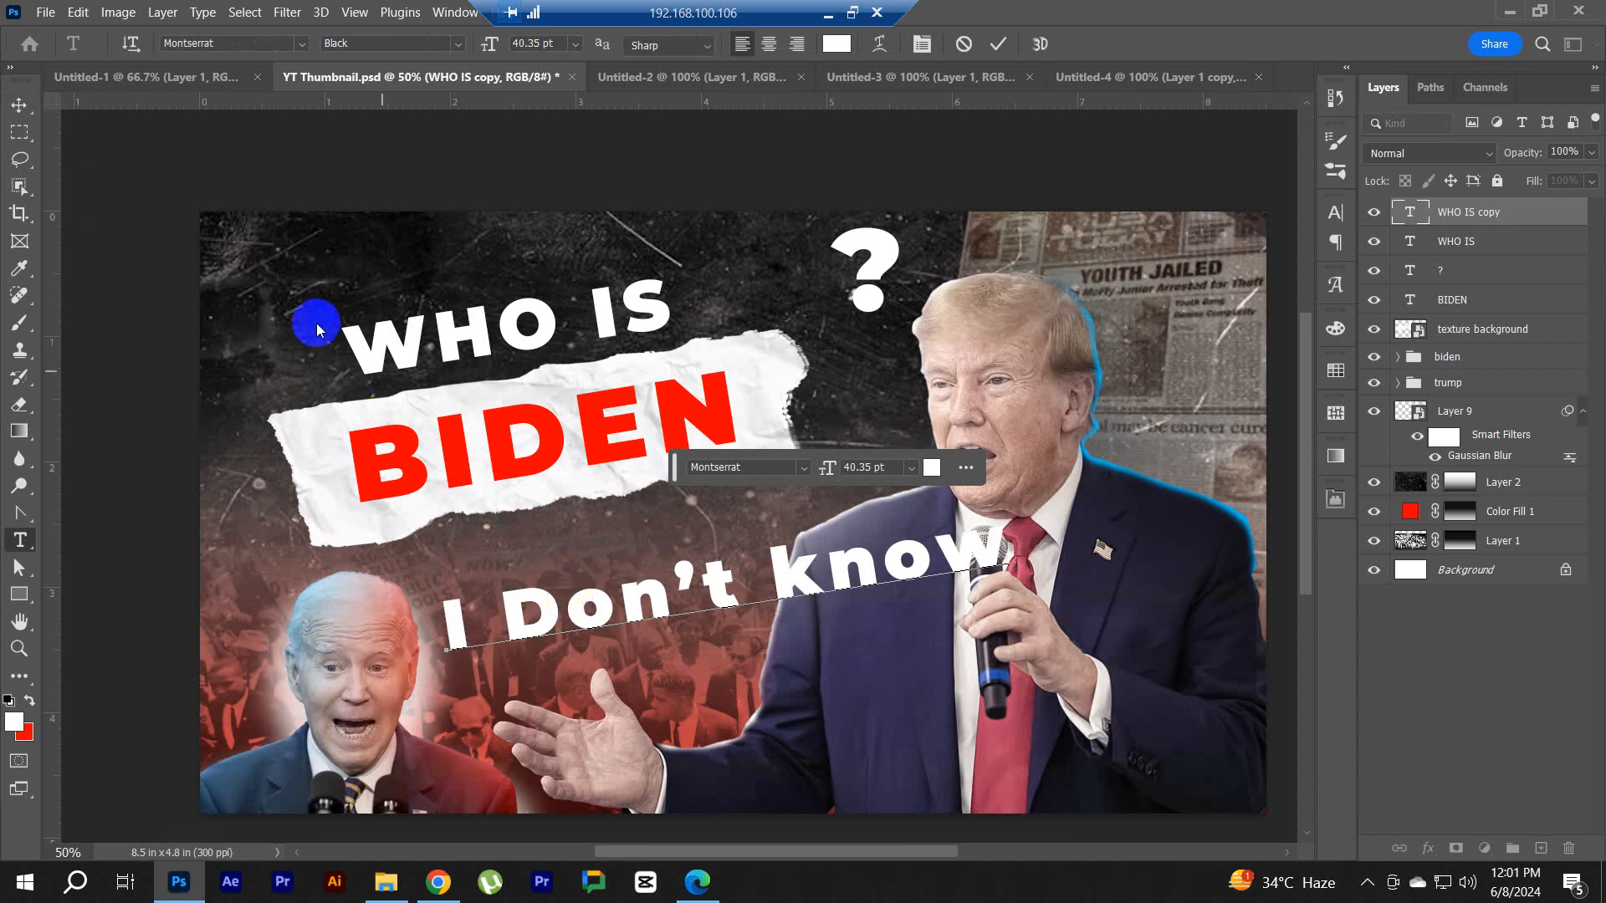
left_click(34, 114)
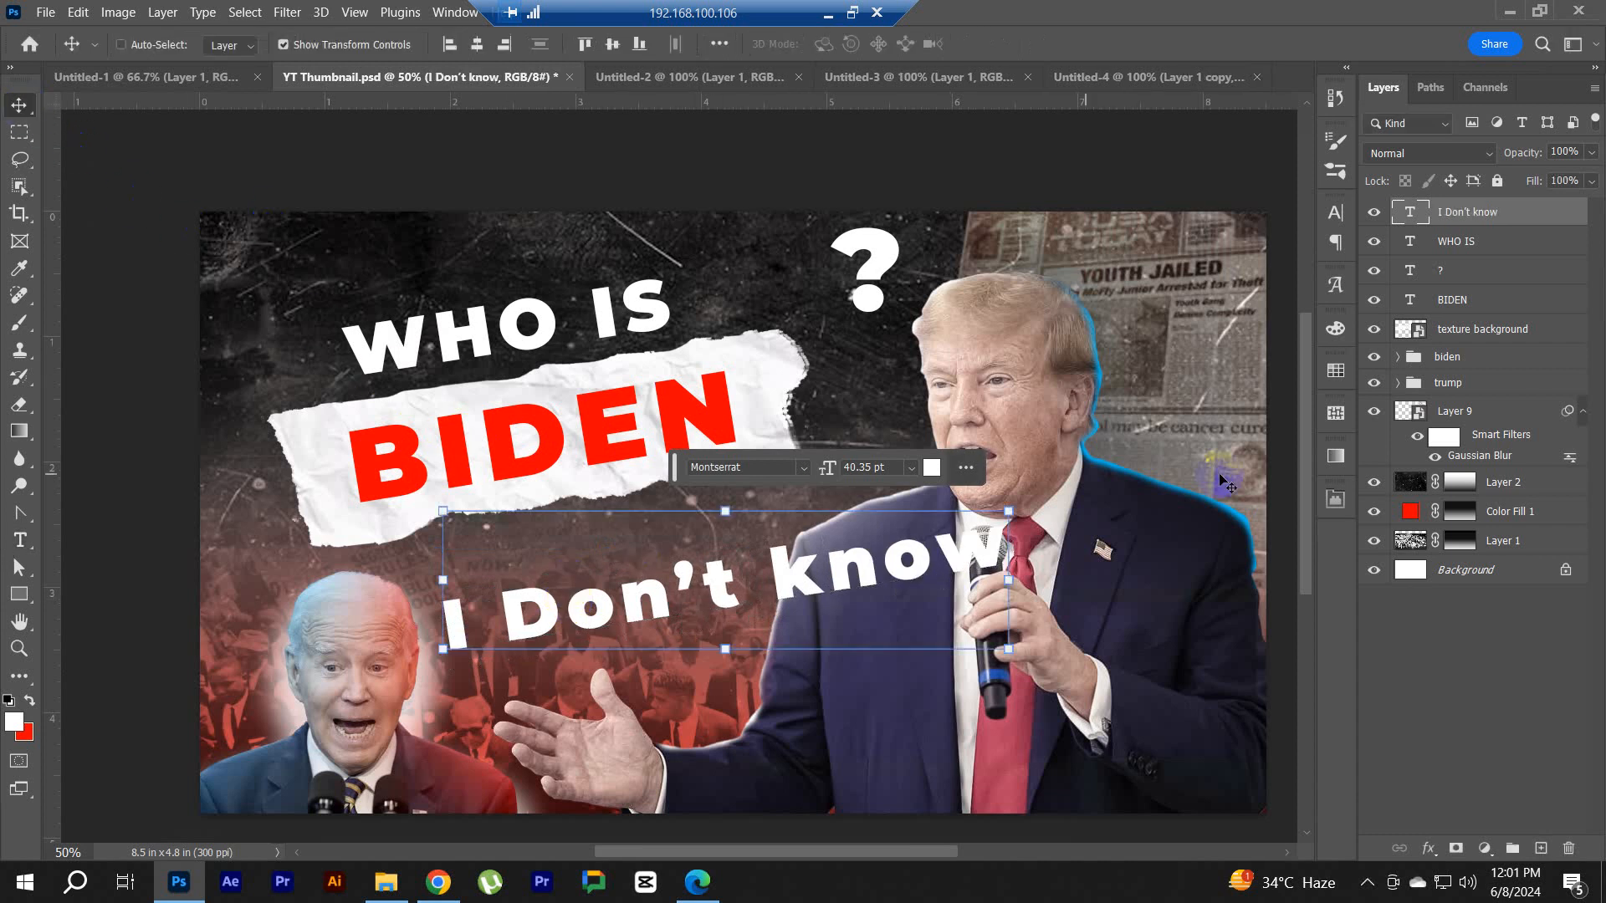
Step: Set the "I Don't know" text's tracking to 0 and turn on All Caps
left_click(1336, 219)
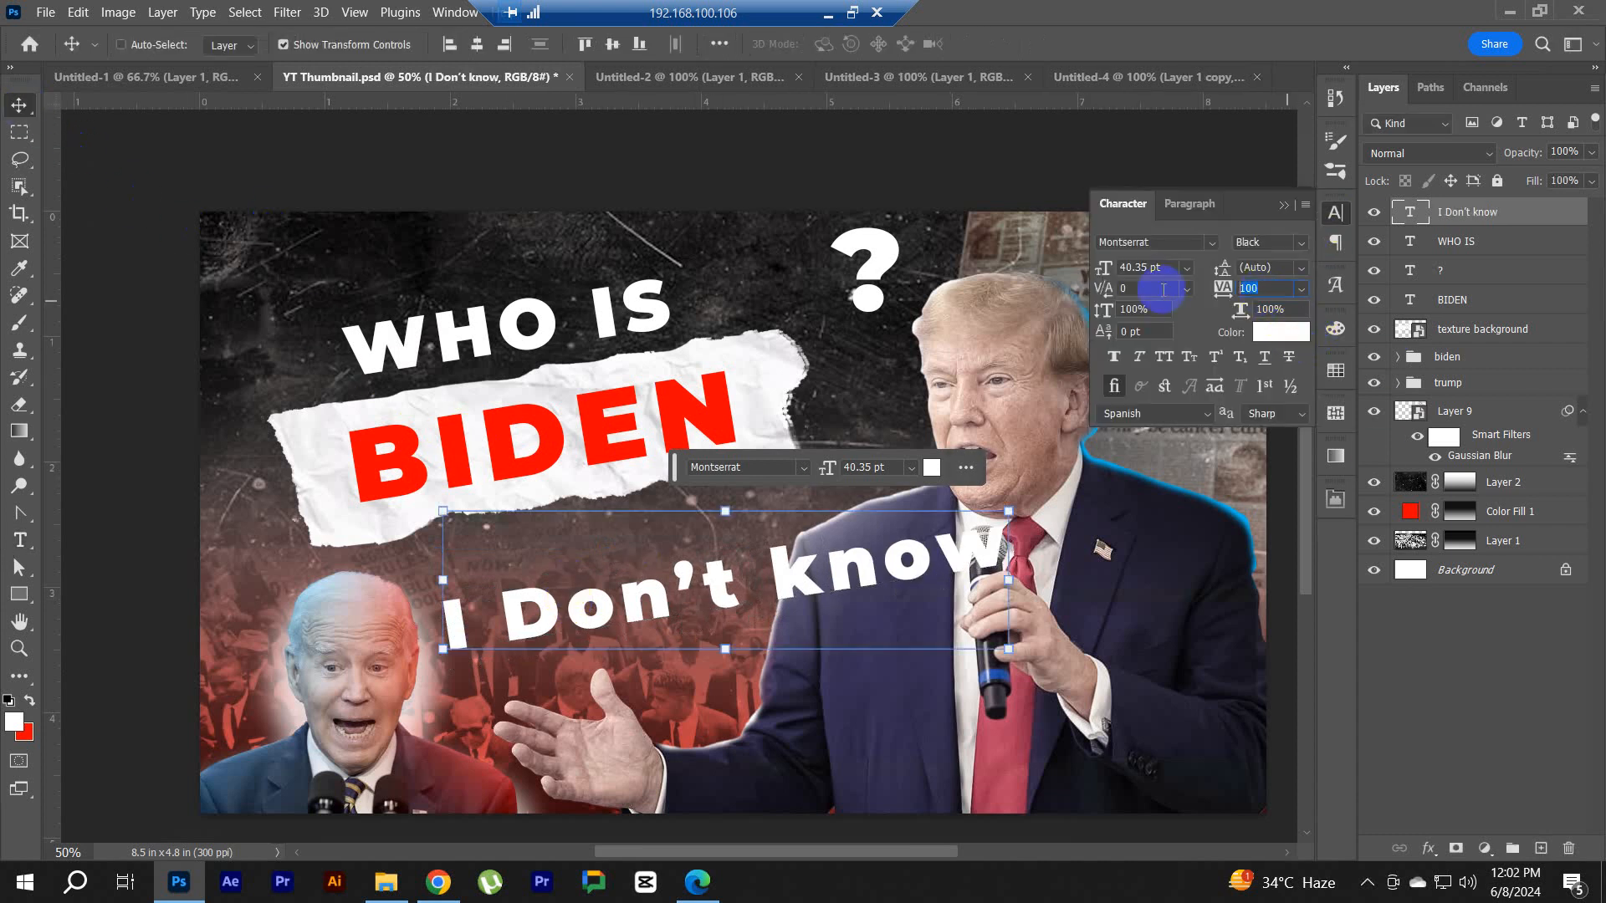
key("Return")
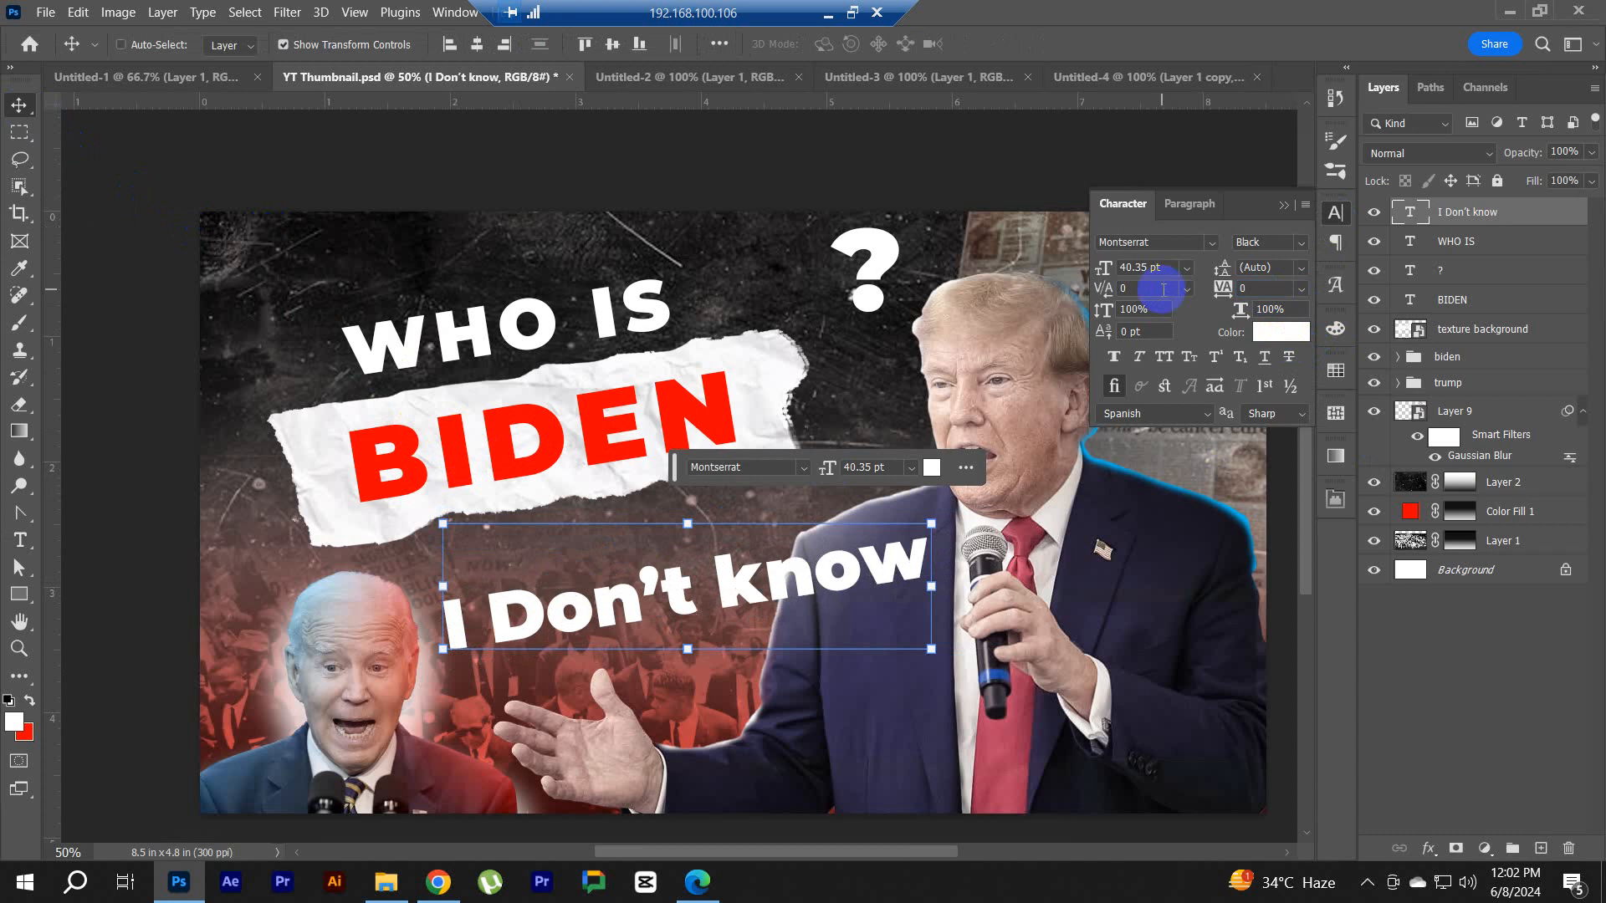
left_click(1164, 357)
Step: Scale the "I DON'T KNOW" text to about 80%, place its layer beneath the texture background layer, and position it under the paper strip
left_click(1006, 586)
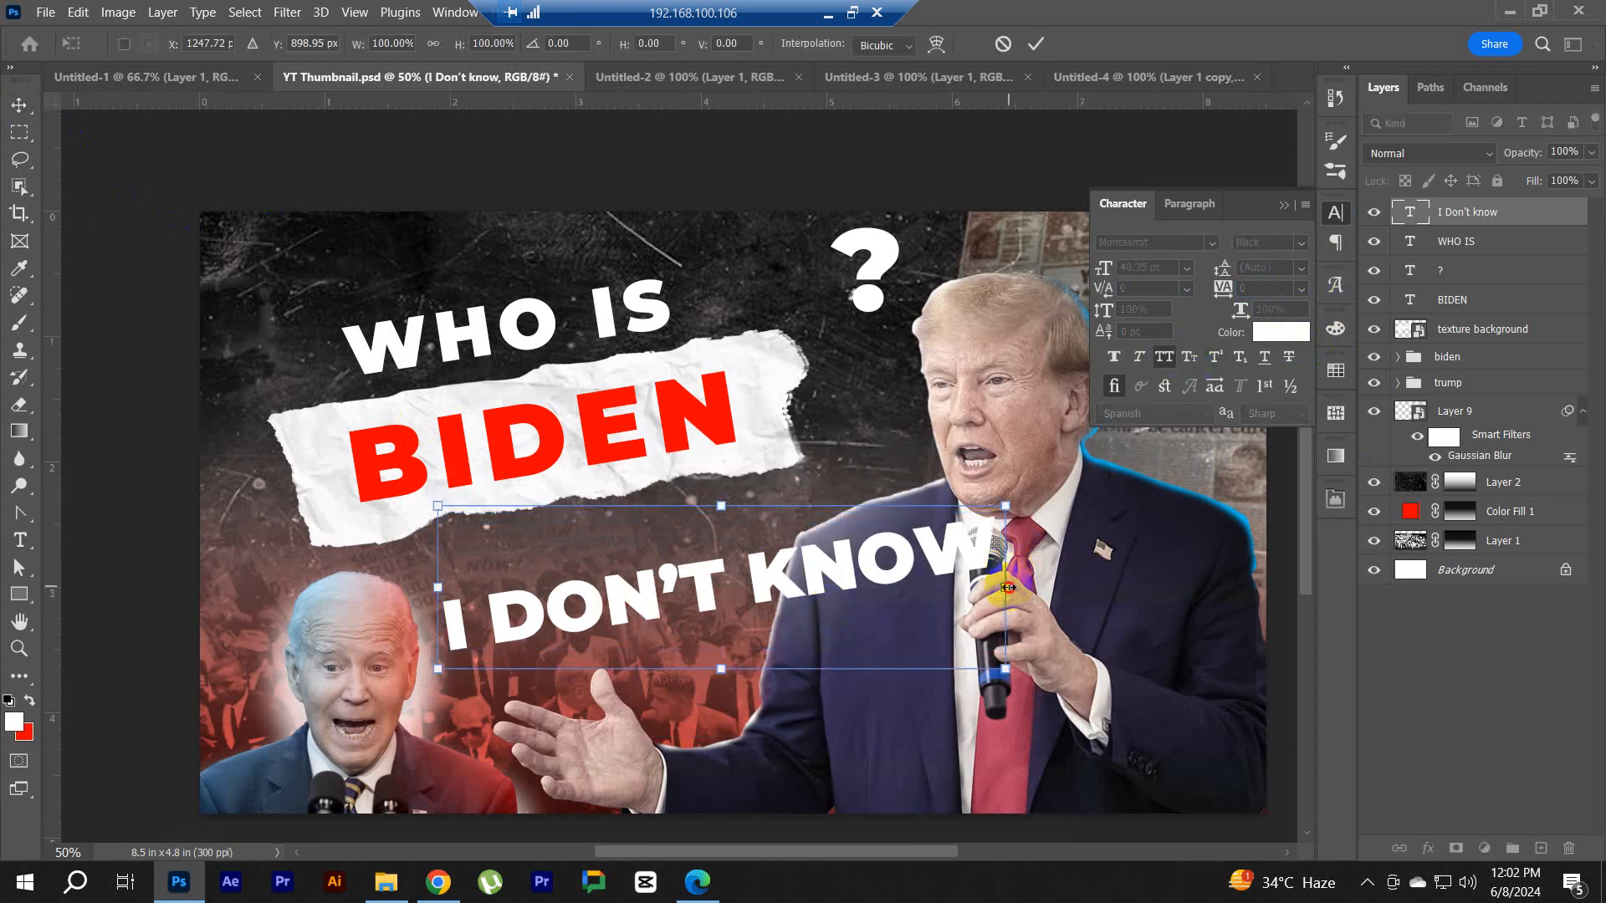
left_click_drag(1009, 587, 951, 591)
left_click_drag(842, 577, 743, 517)
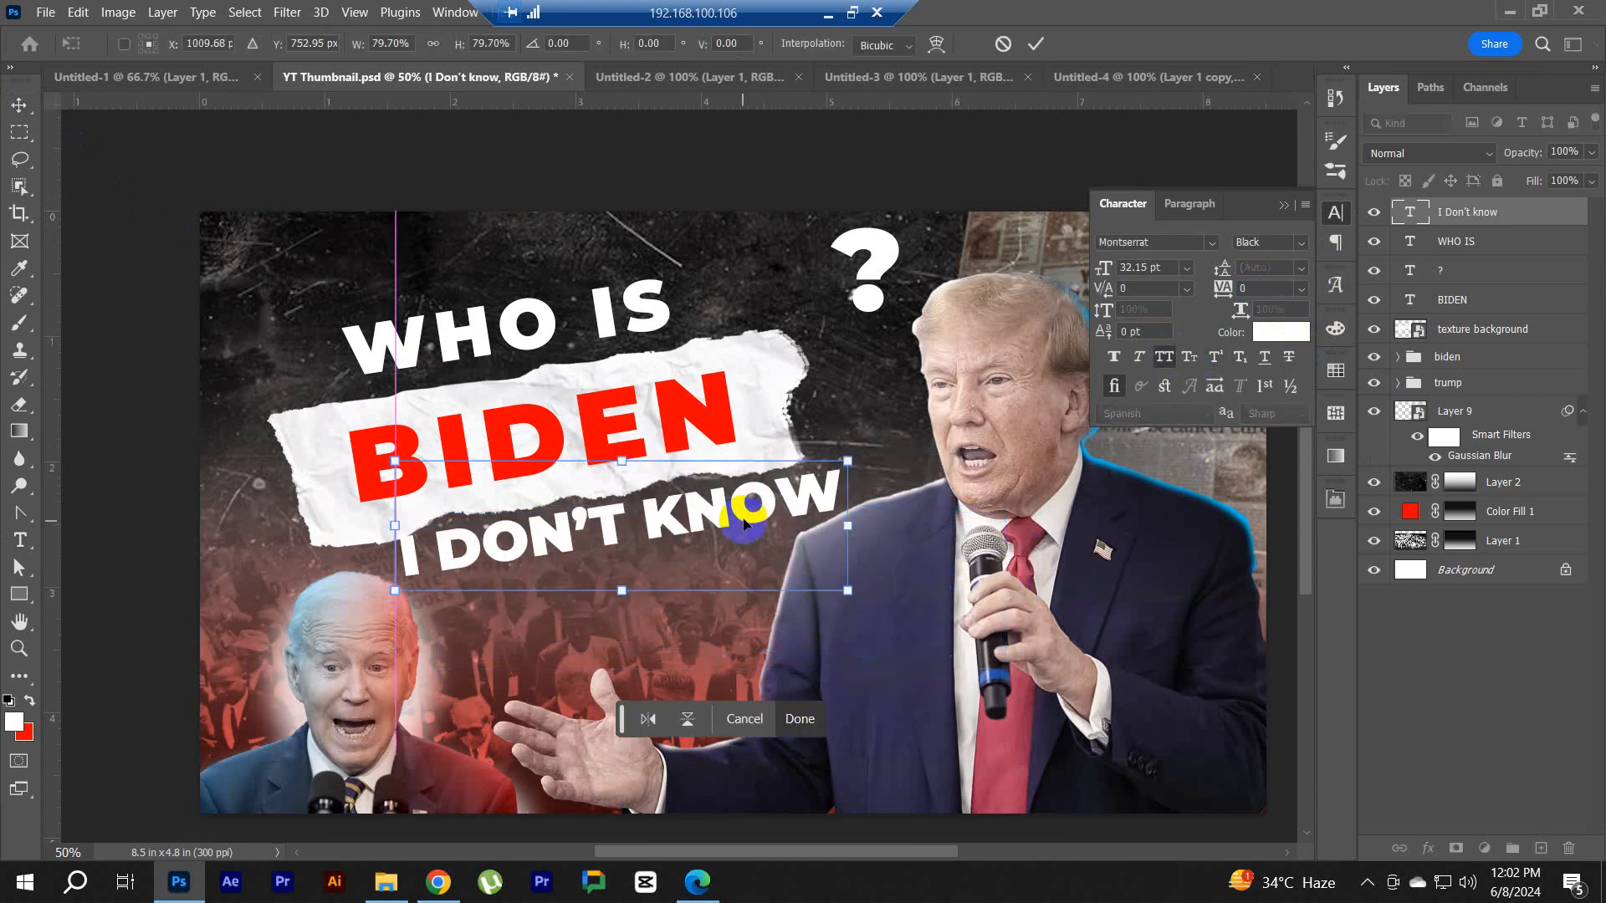
left_click(1034, 46)
left_click_drag(1468, 211, 1468, 331)
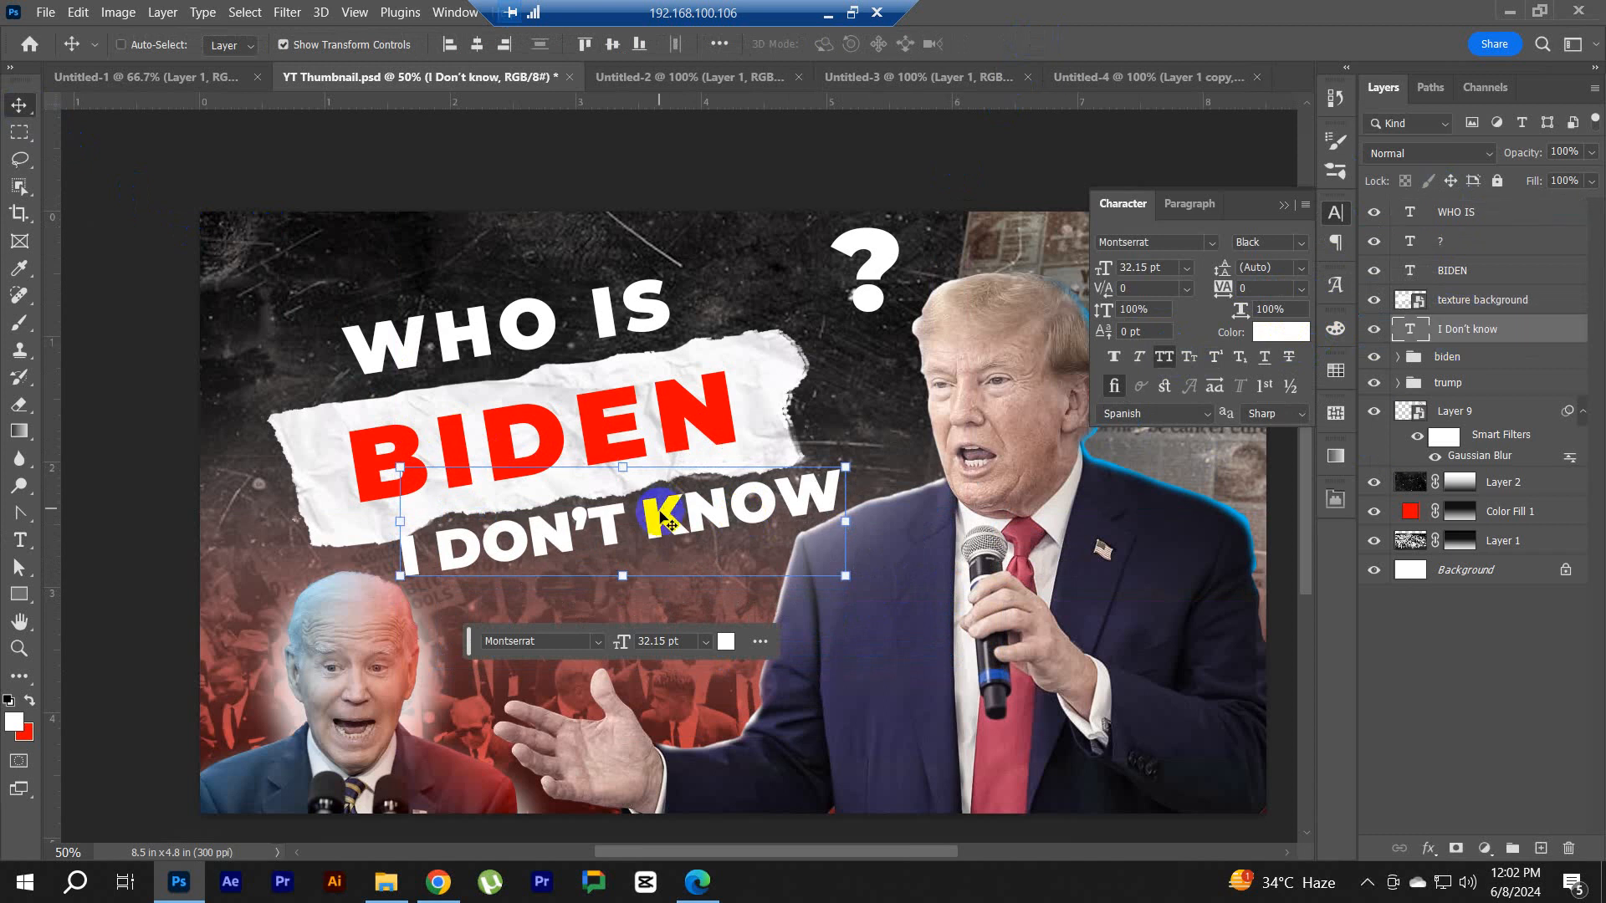
left_click_drag(660, 510, 630, 509)
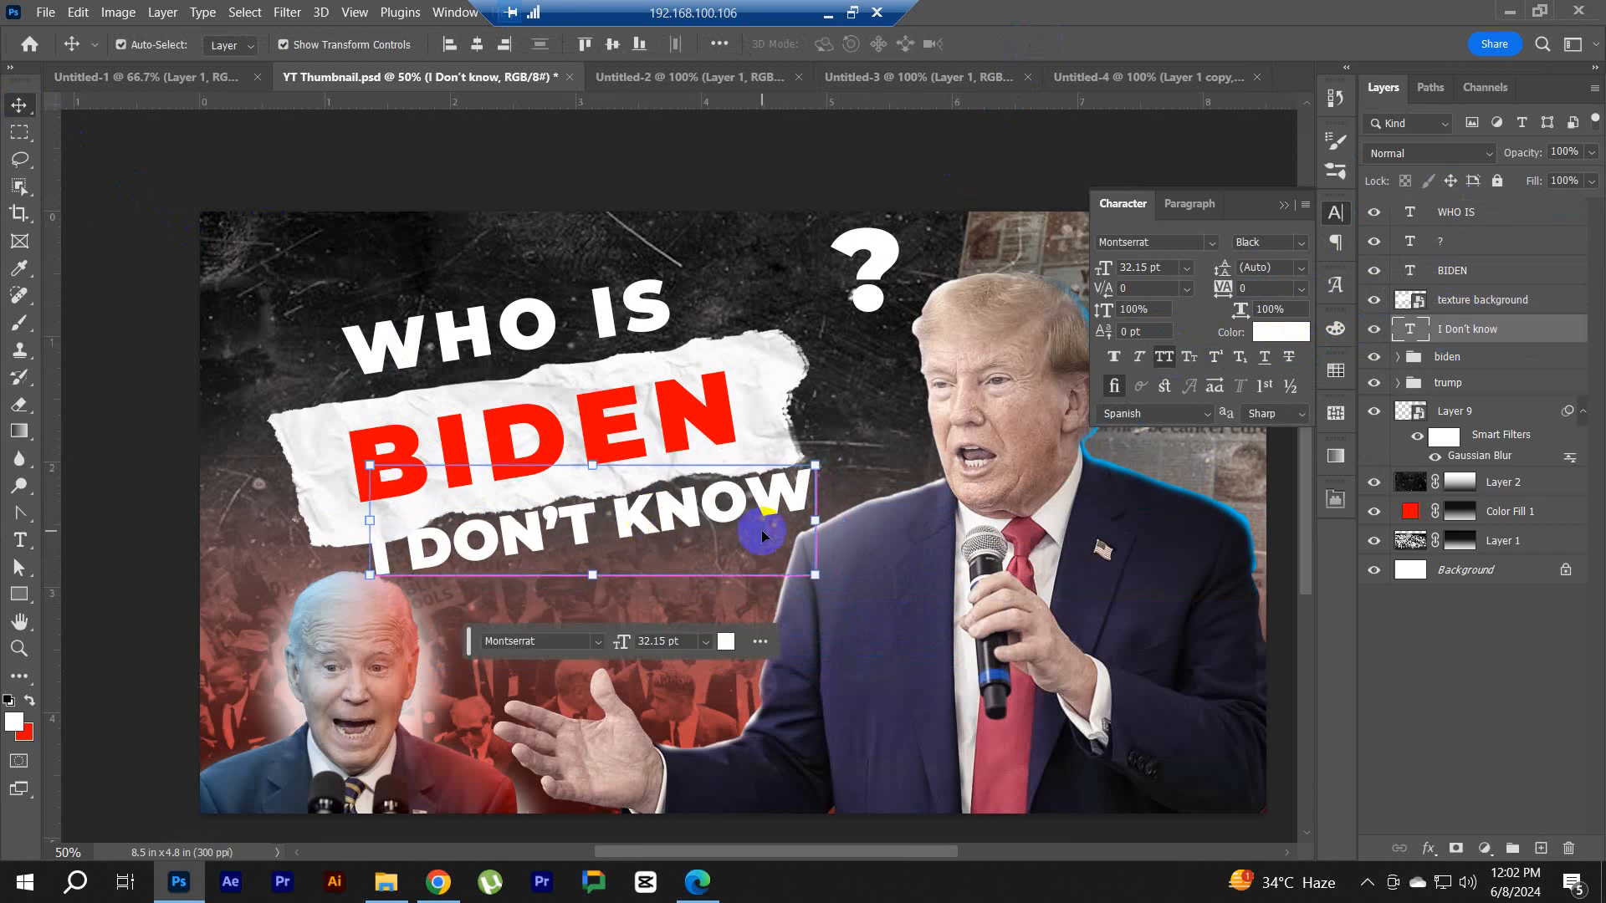
Step: Scale the "I DON'T KNOW" text down to 30.75 pt beneath the paper strip
key("ctrl+t")
left_click_drag(835, 455, 809, 524)
key("Return")
key("ctrl+t")
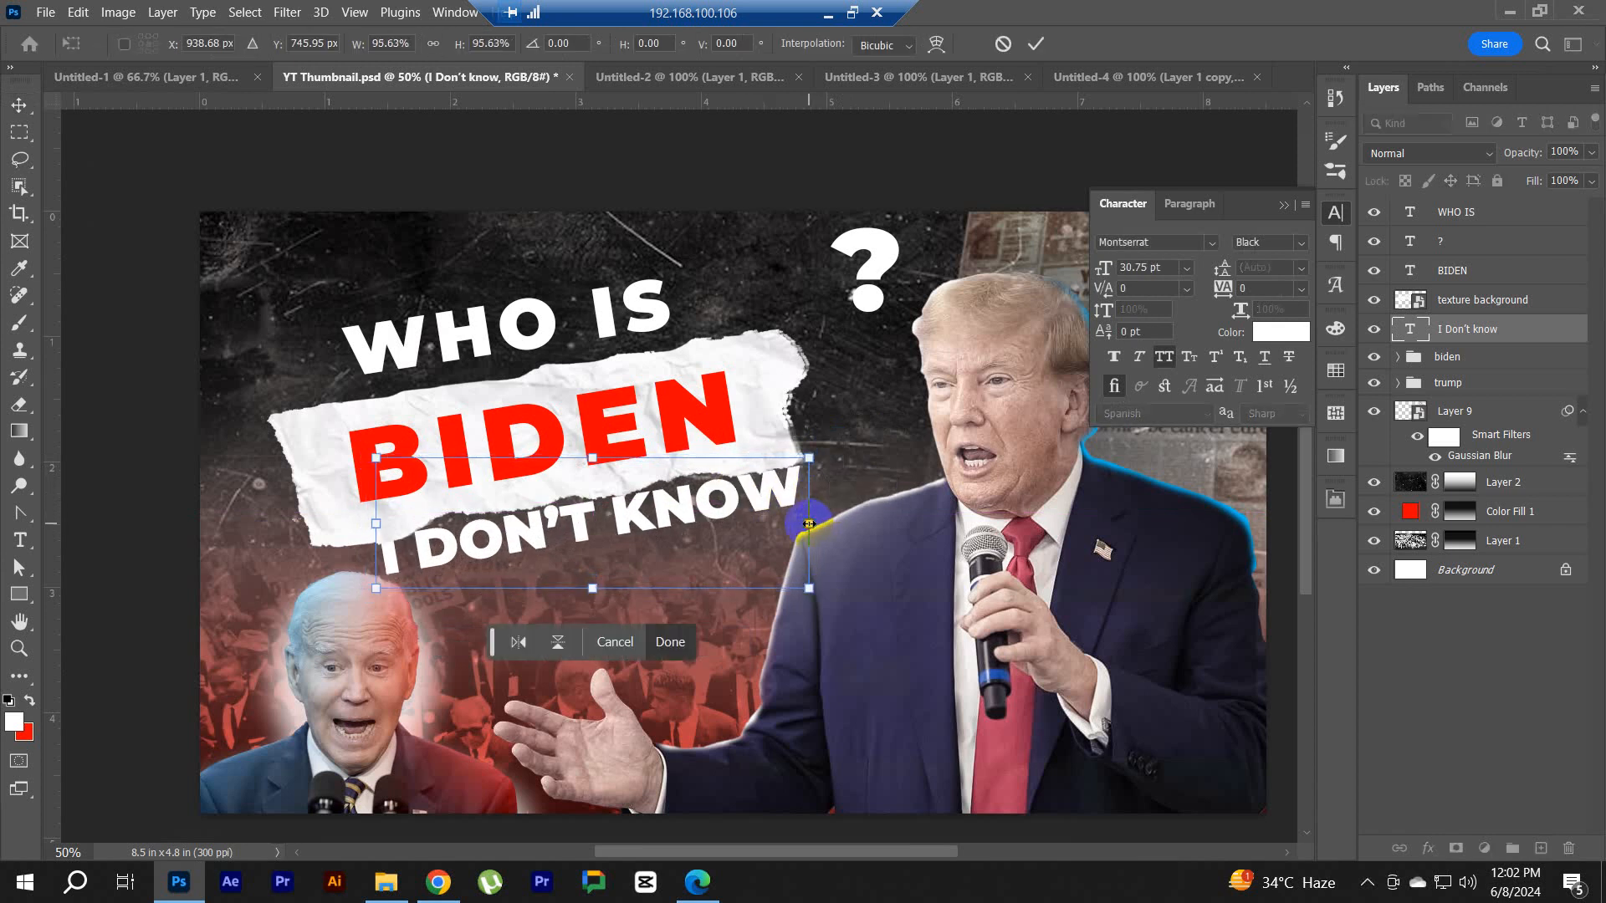
key("Return")
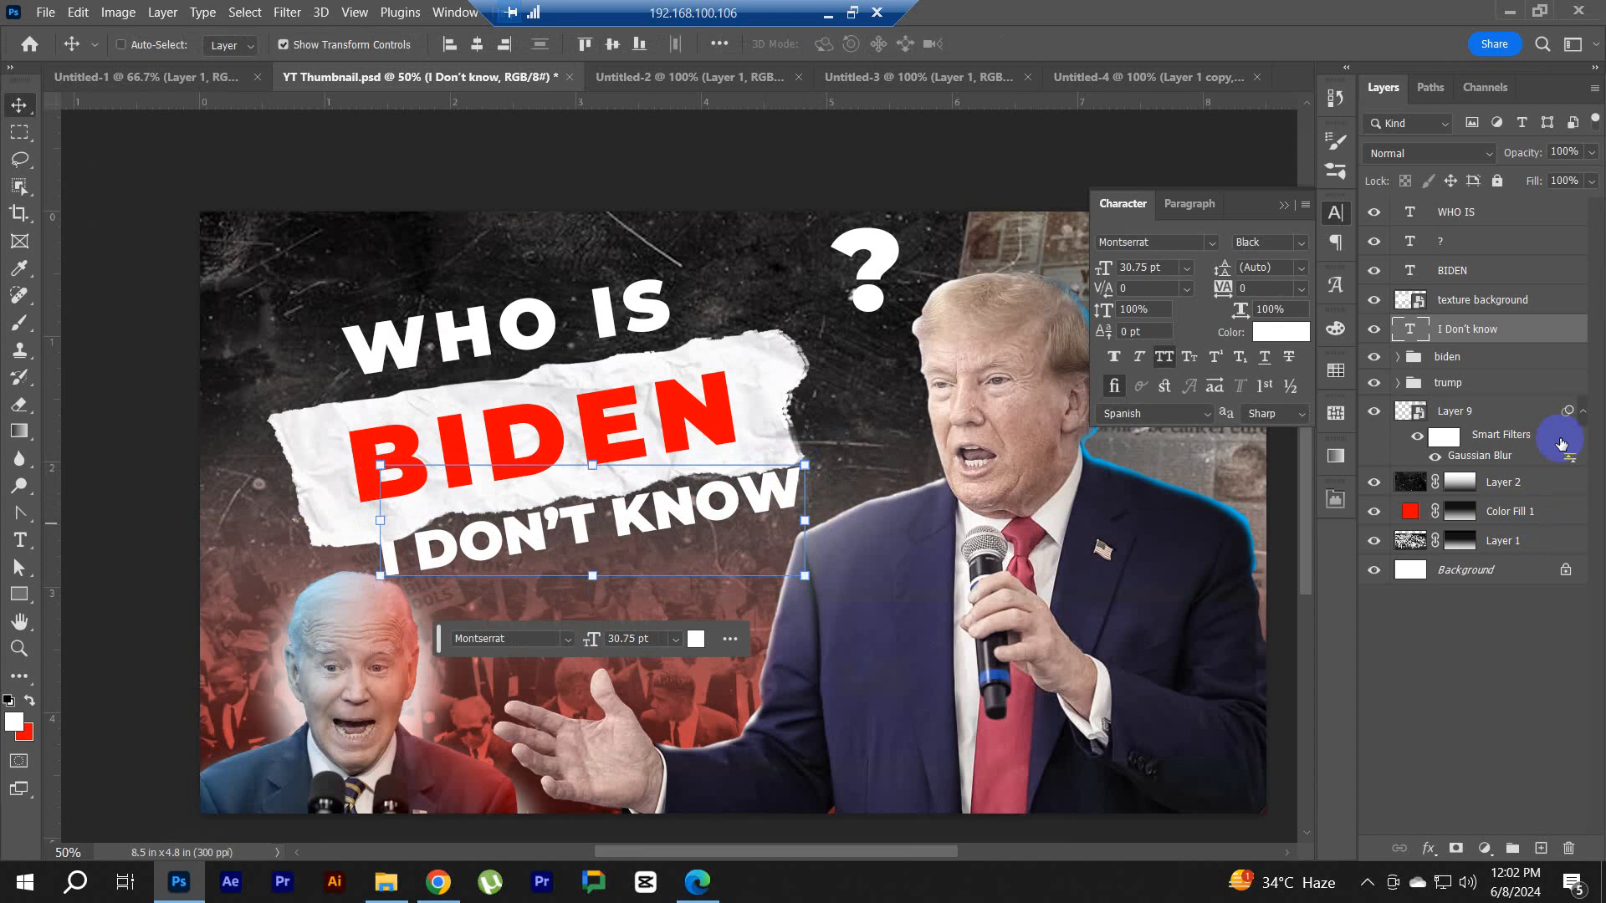
Step: Add a Drop Shadow to the texture background layer and set its color to black (000000)
right_click(1512, 303)
key("Escape")
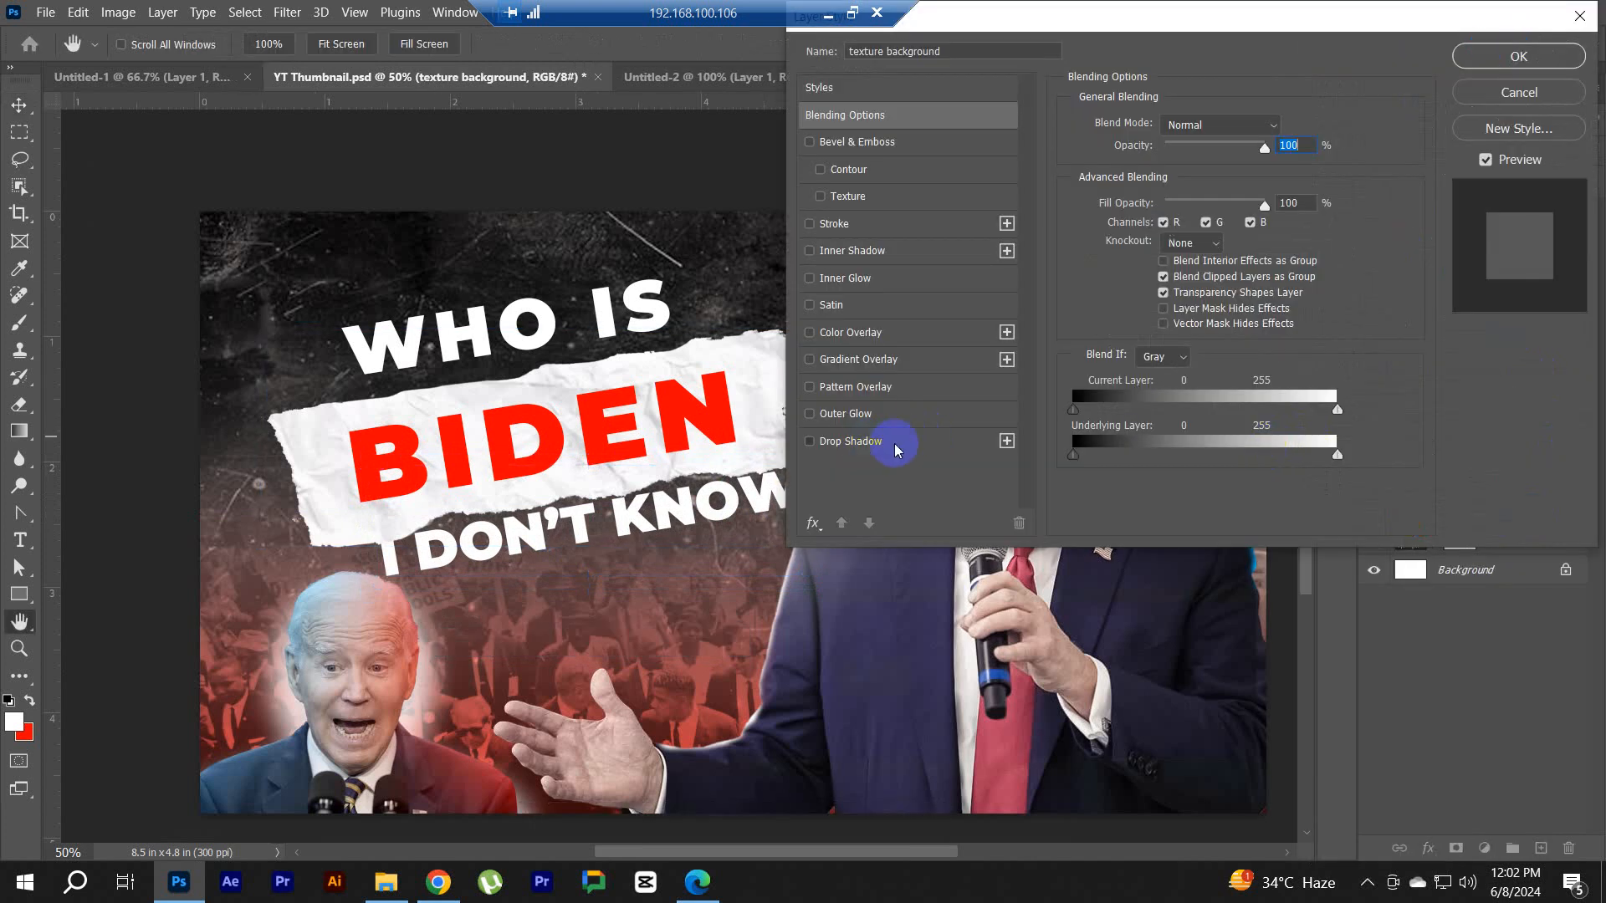
left_click(851, 442)
left_click(1287, 126)
left_click(1346, 410)
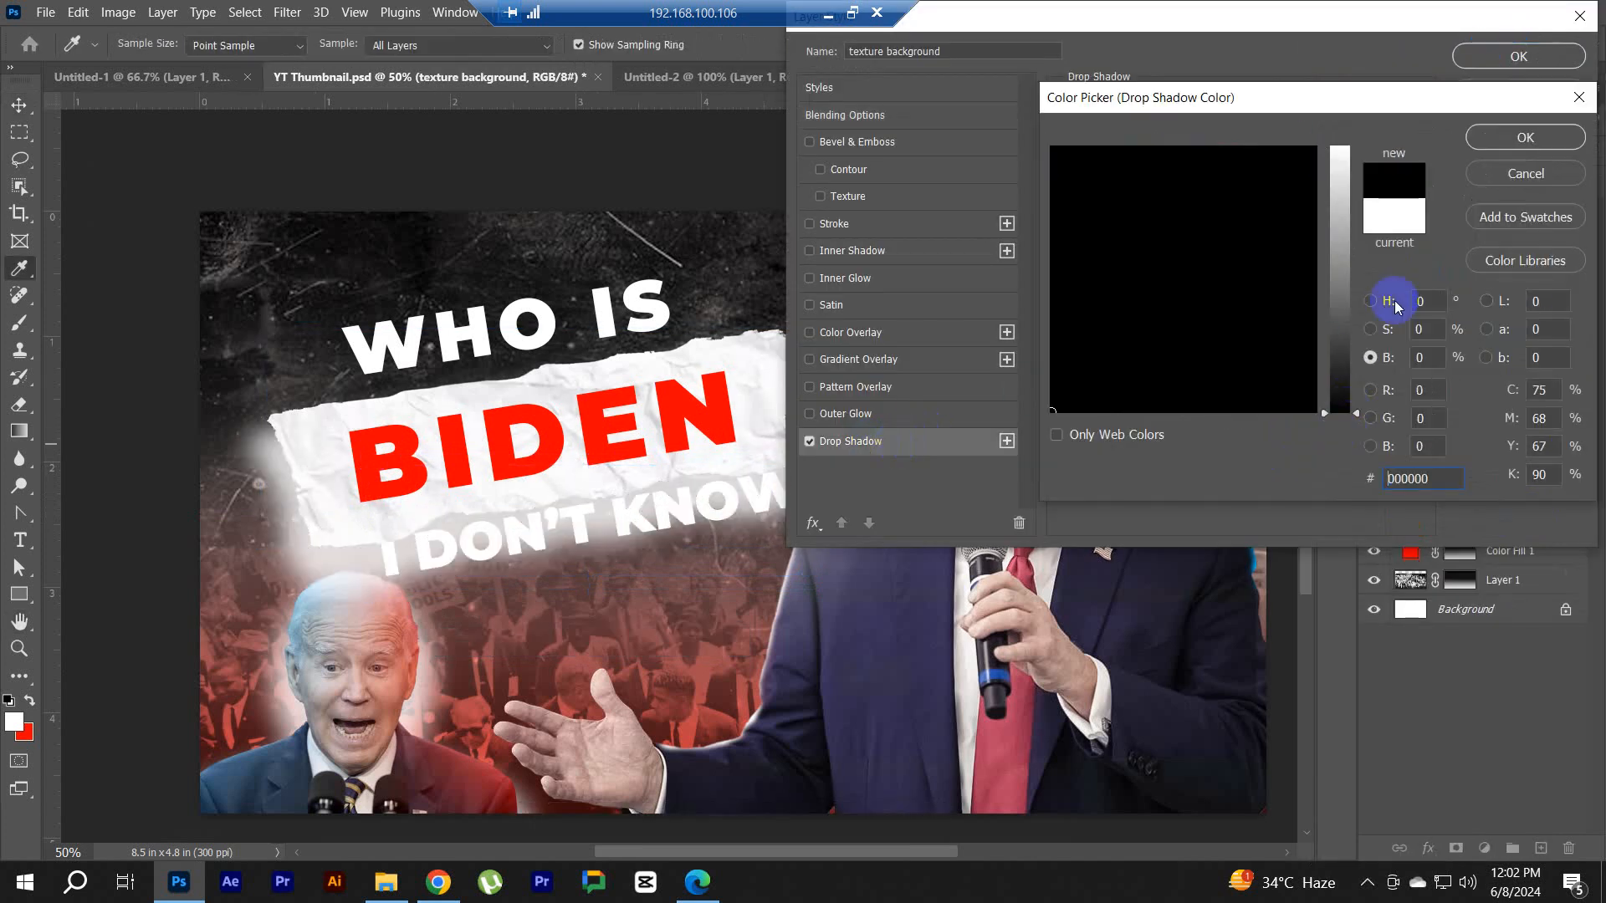
left_click(1484, 136)
Step: Set the paper strip's drop shadow to opacity 100%, angle 145°, distance 51 px, spread 0%, size 87 px, and apply it
left_click_drag(1209, 226, 1169, 264)
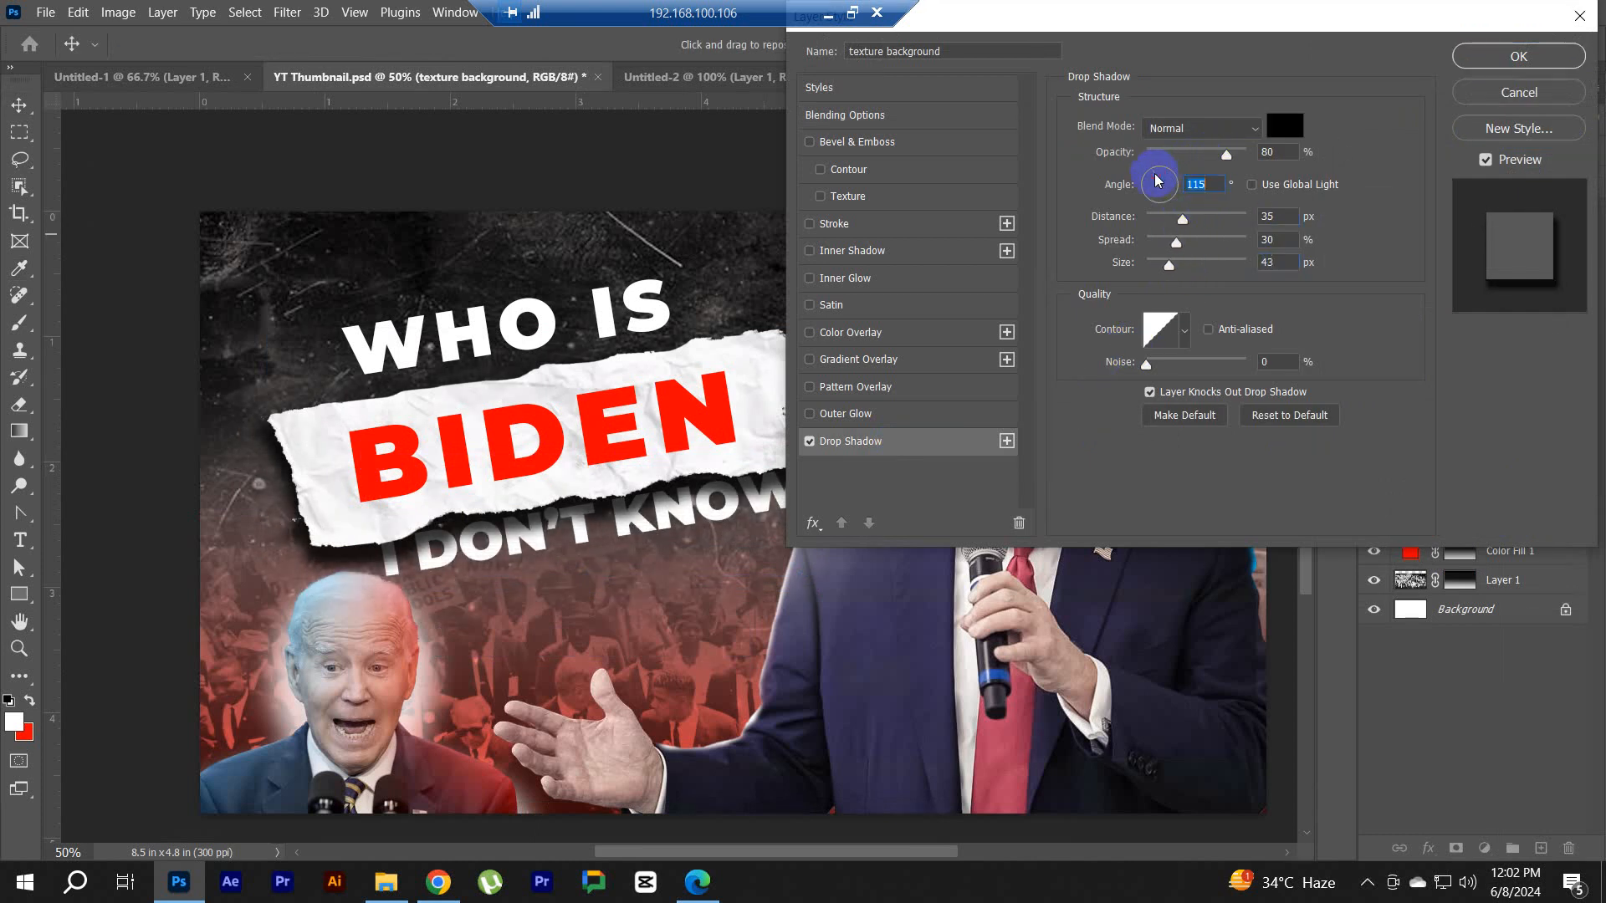
left_click_drag(1158, 180, 1149, 184)
left_click_drag(1108, 17, 1174, 110)
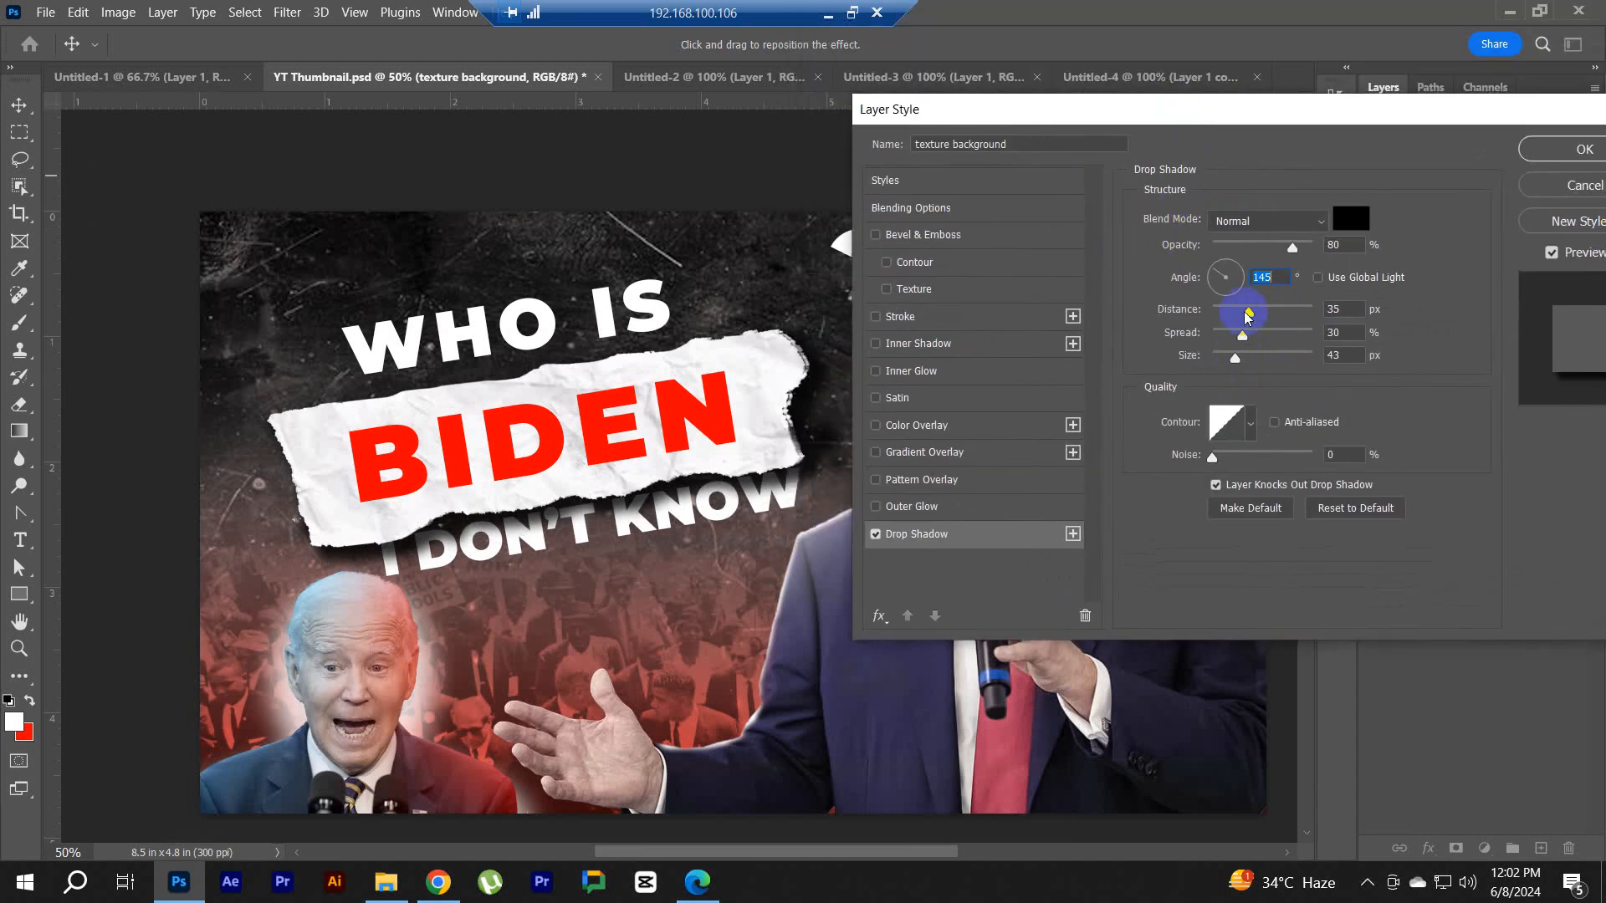
mouse_move(1230, 346)
left_mouse_down()
mouse_move(1211, 334)
mouse_move(1252, 363)
left_mouse_up()
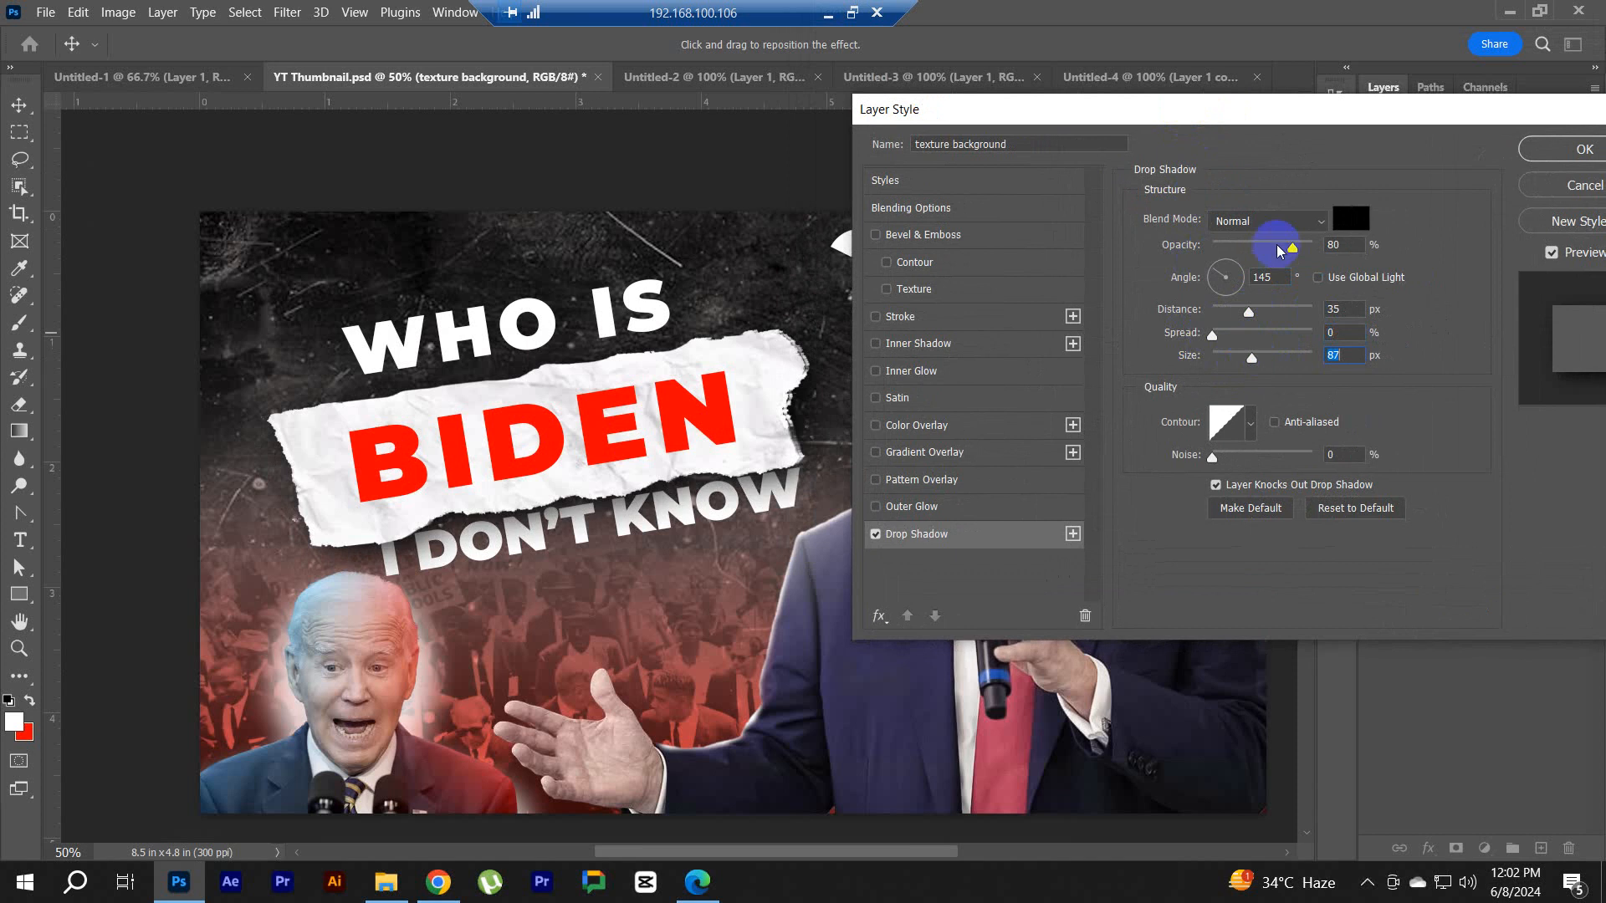
left_click_drag(1278, 249, 1374, 245)
left_click_drag(1249, 318, 1266, 320)
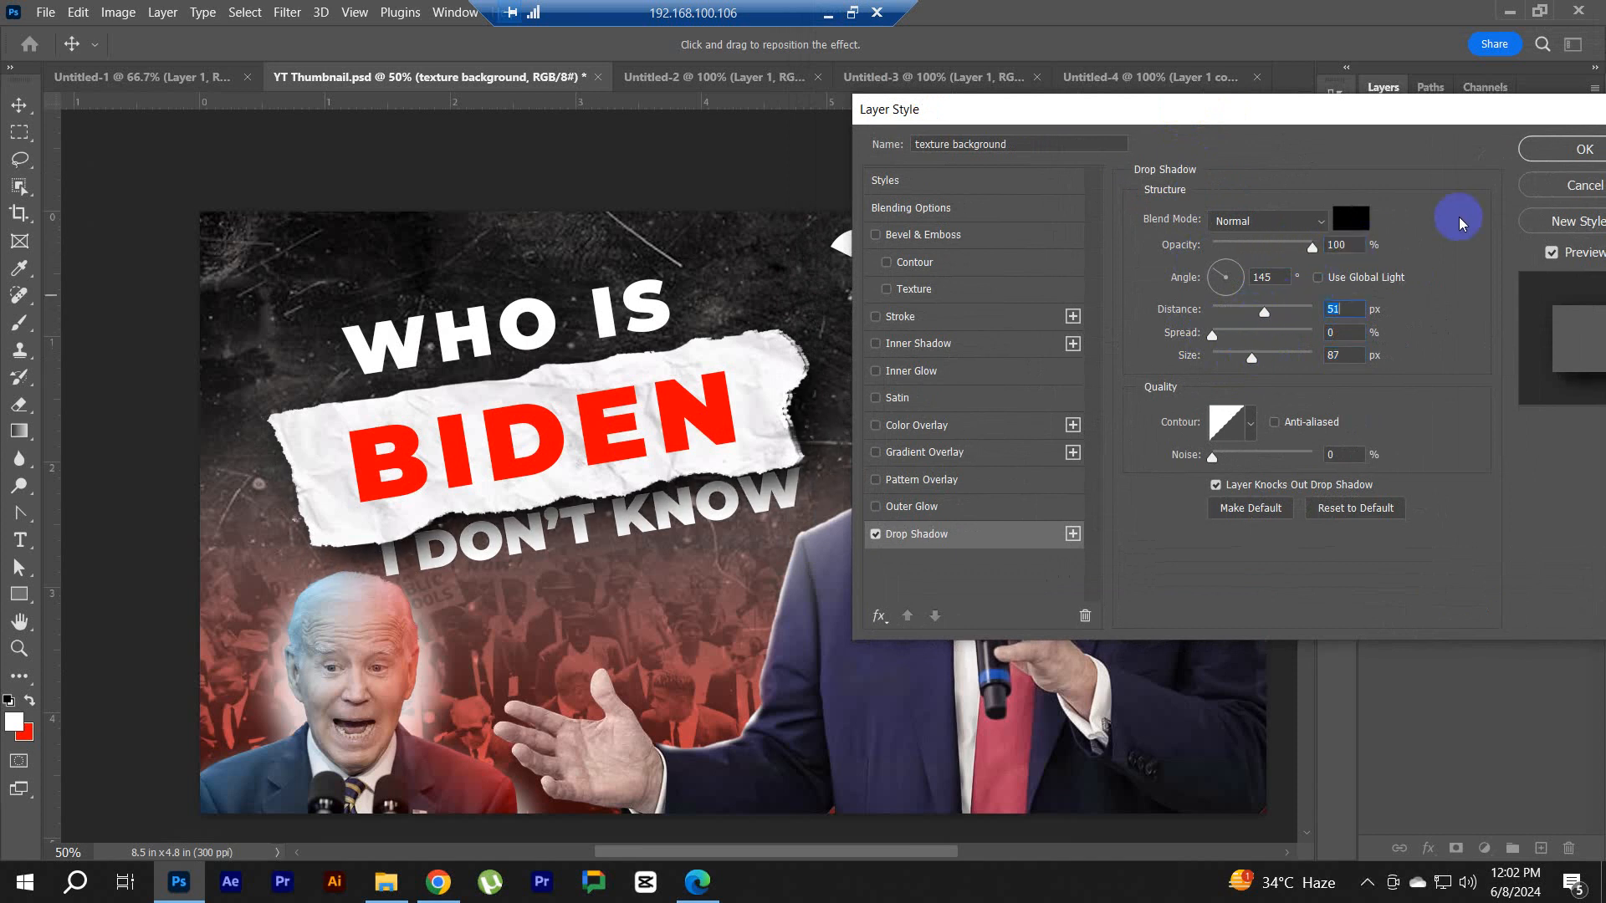
left_click(1532, 187)
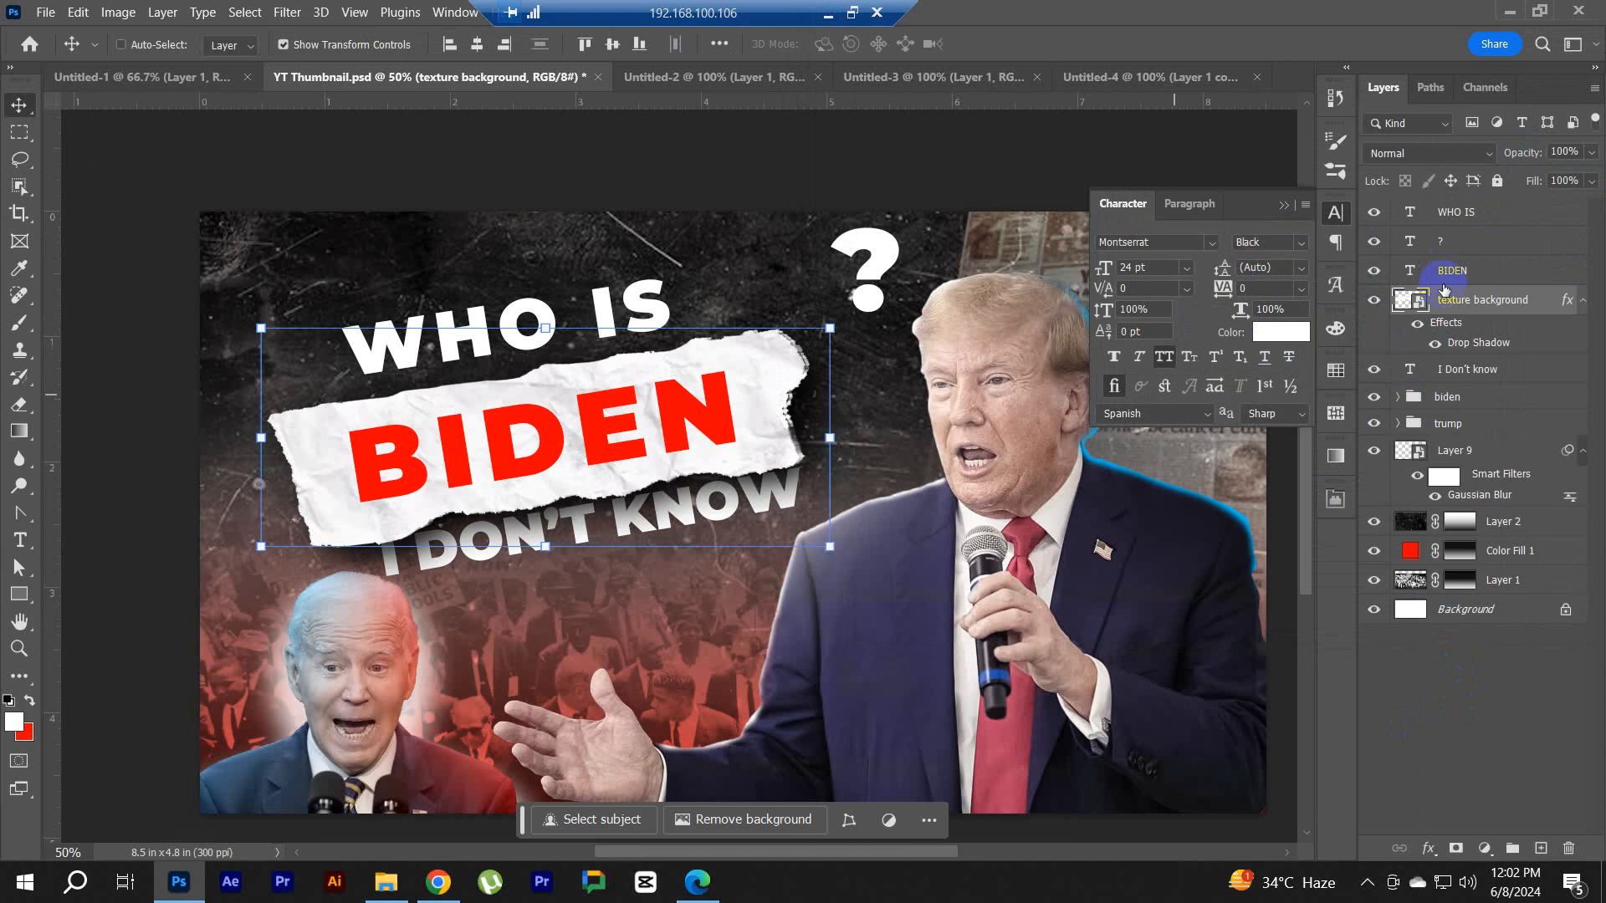
Step: Scale the "I DON'T KNOW" text down to about 28.73 pt, nudge it slightly downward, and deselect it
left_click(1459, 212)
left_click(1476, 379)
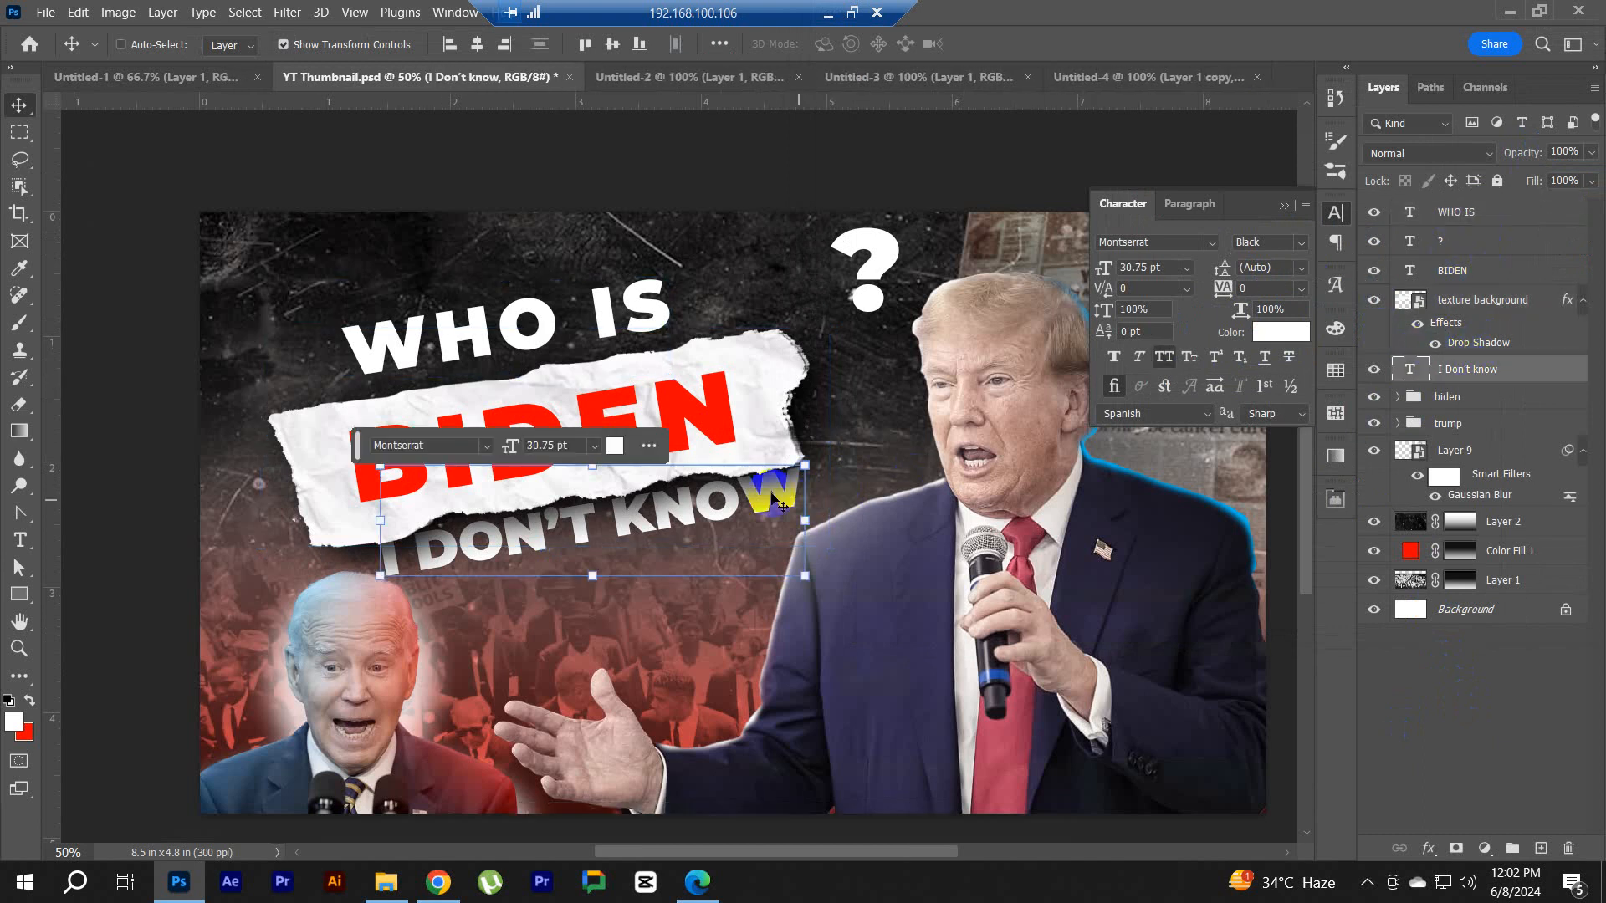
key("ctrl+t")
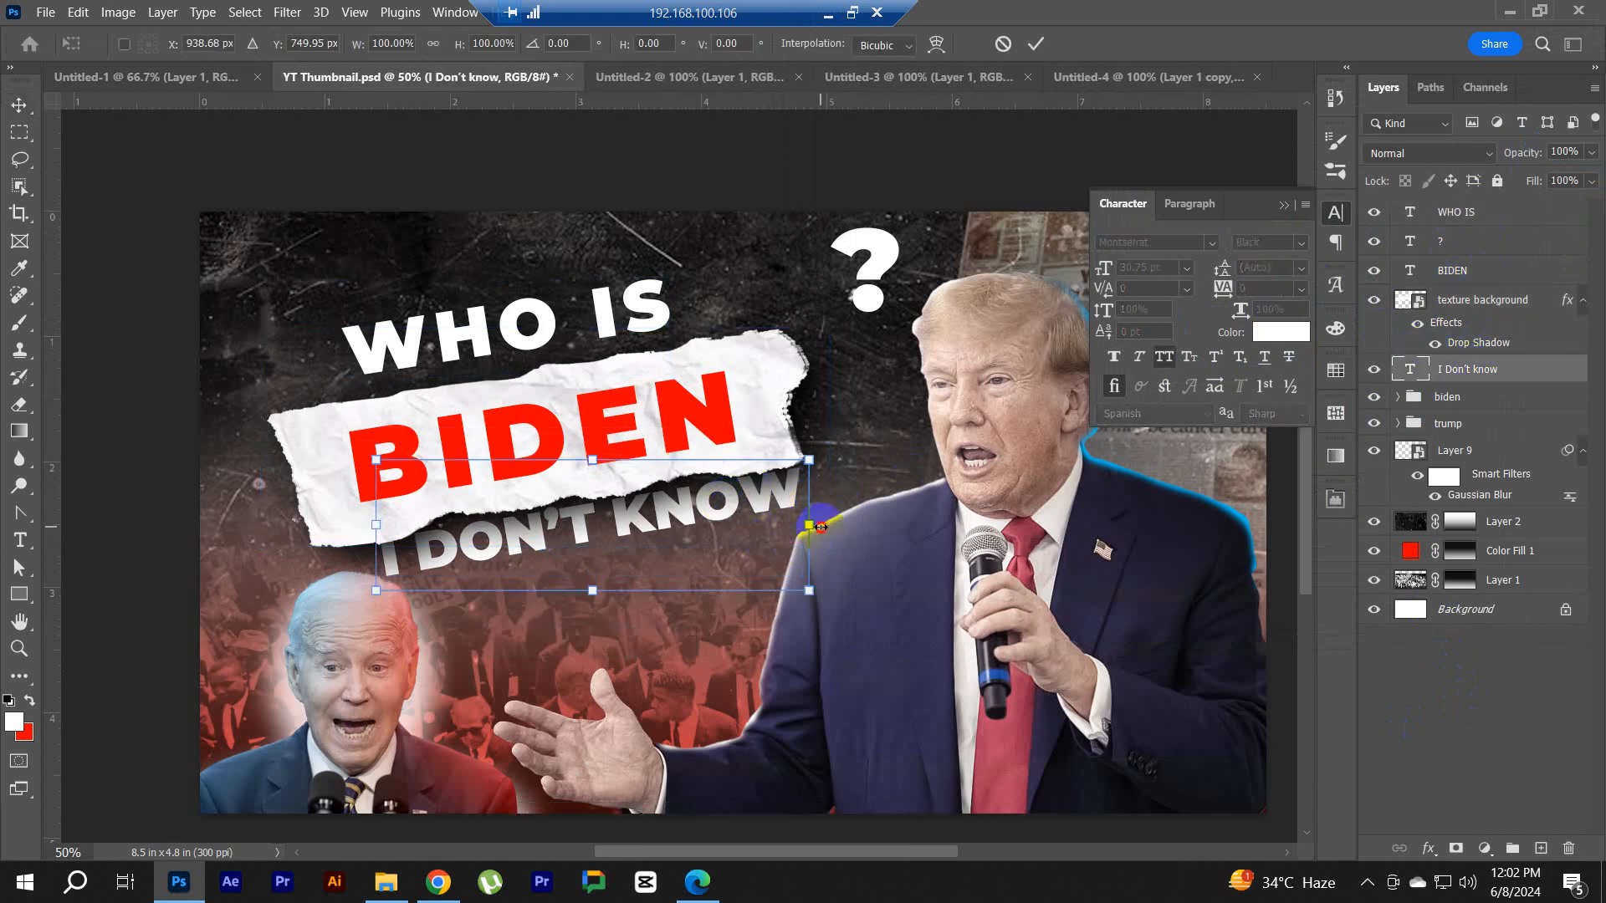
left_click_drag(804, 521, 791, 533)
key("Down")
key("Down")
key("Down")
key("Down")
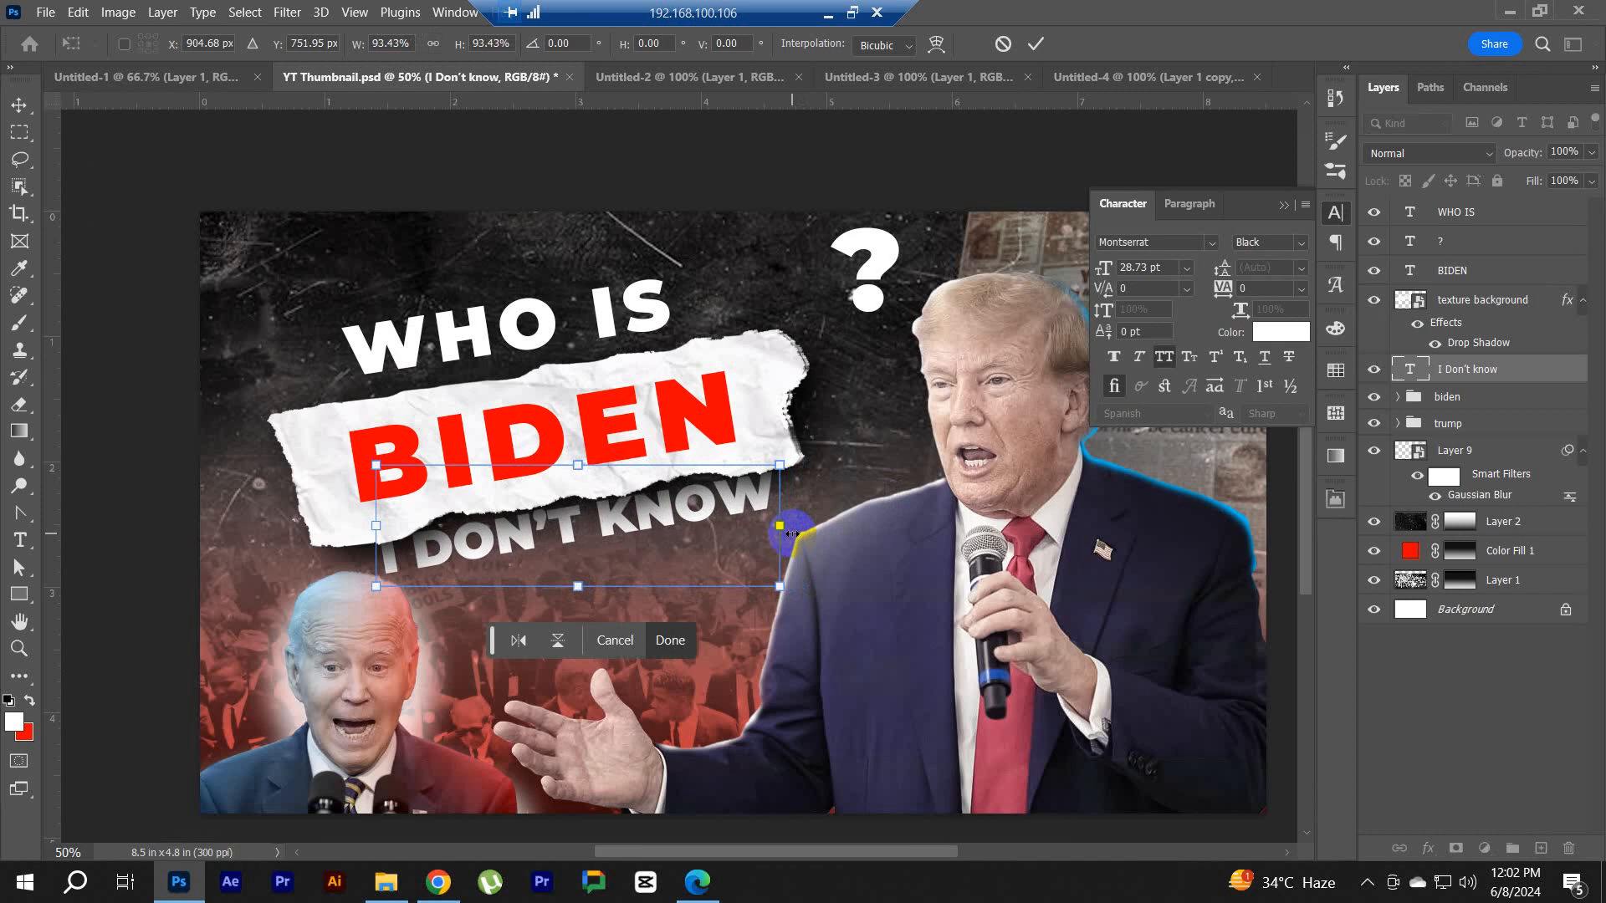
key("Return")
left_click(1495, 749)
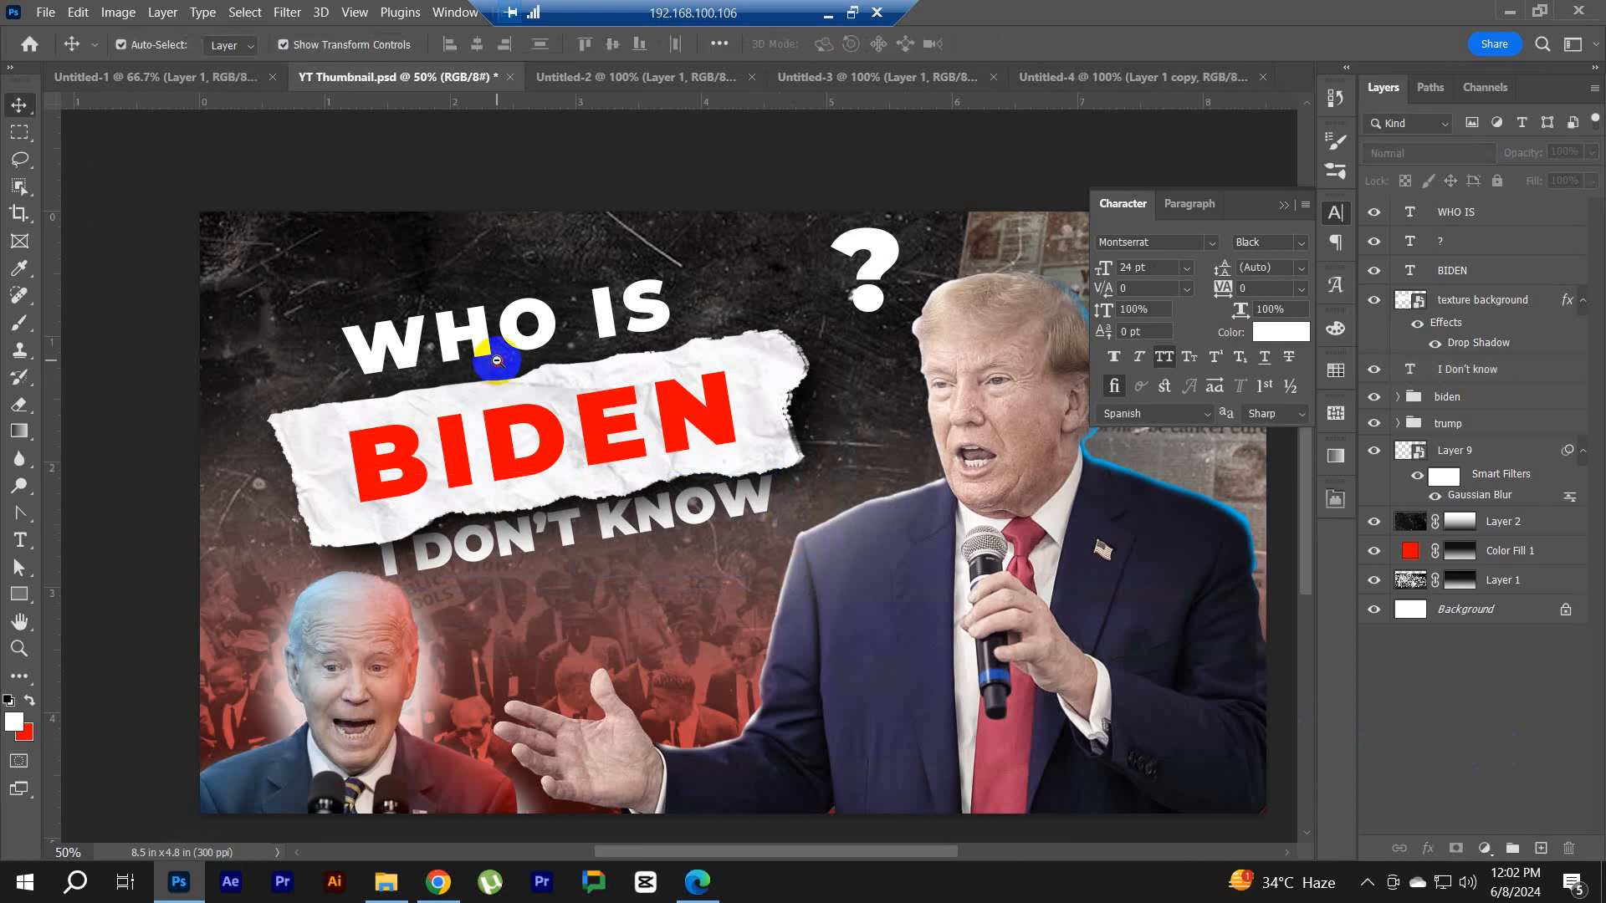
Step: Enlarge the question mark to 136.14 pt and position it between the headline and Trump's head
scroll(500, 361, "down", 1)
left_click_drag(656, 457, 624, 419)
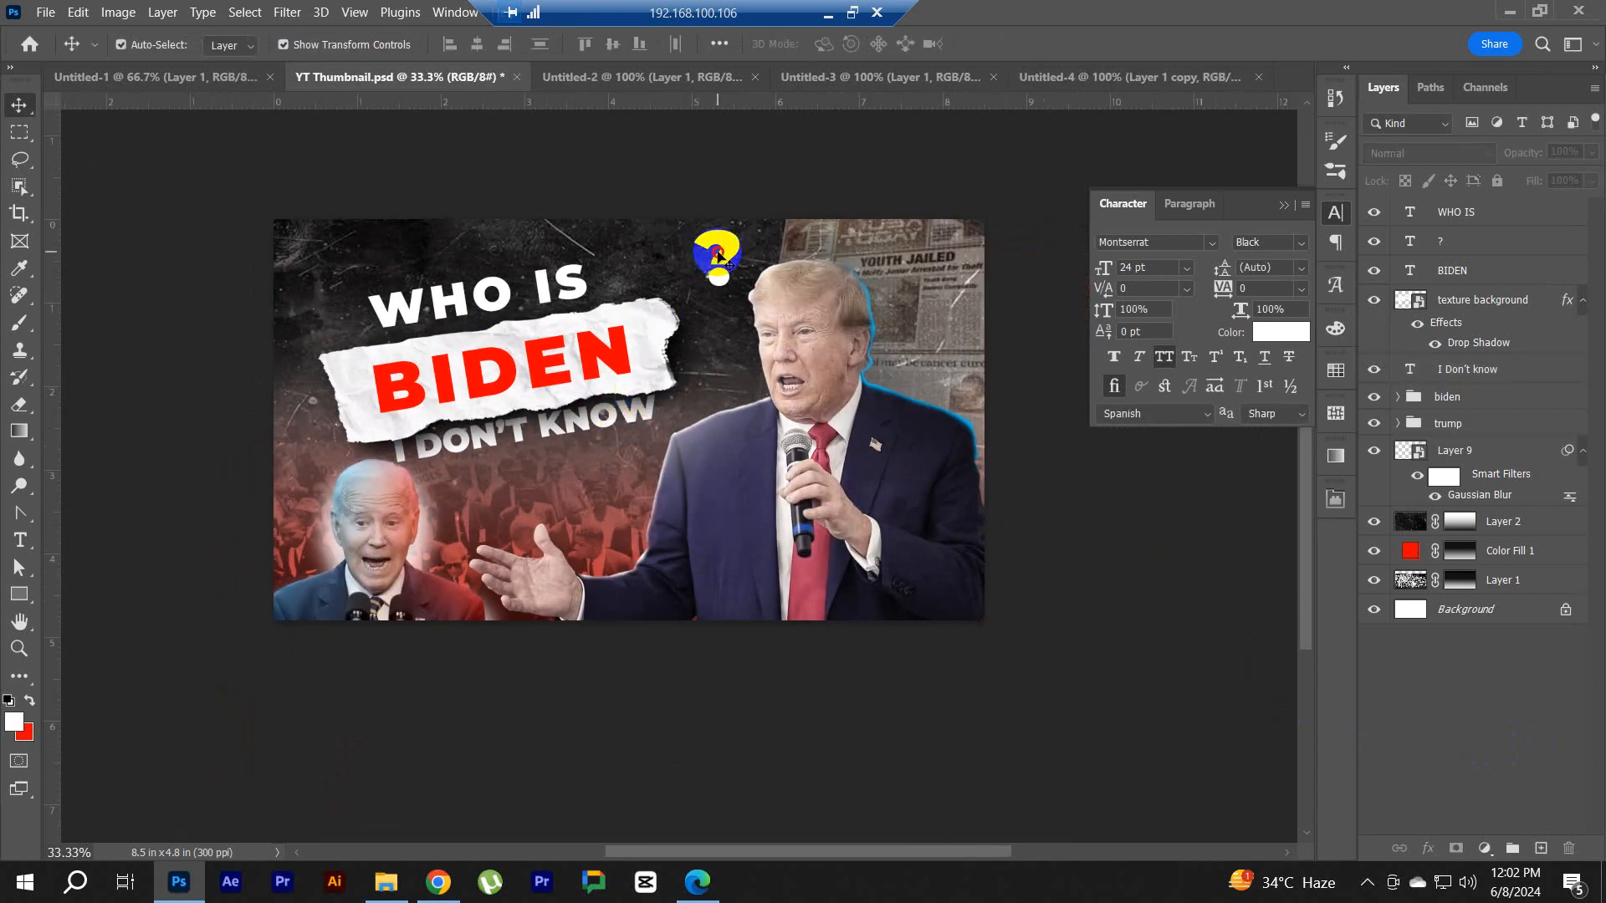
mouse_move(717, 256)
left_mouse_down()
mouse_move(720, 287)
mouse_move(721, 231)
left_mouse_up()
key("ctrl+t")
left_click_drag(711, 334, 692, 331)
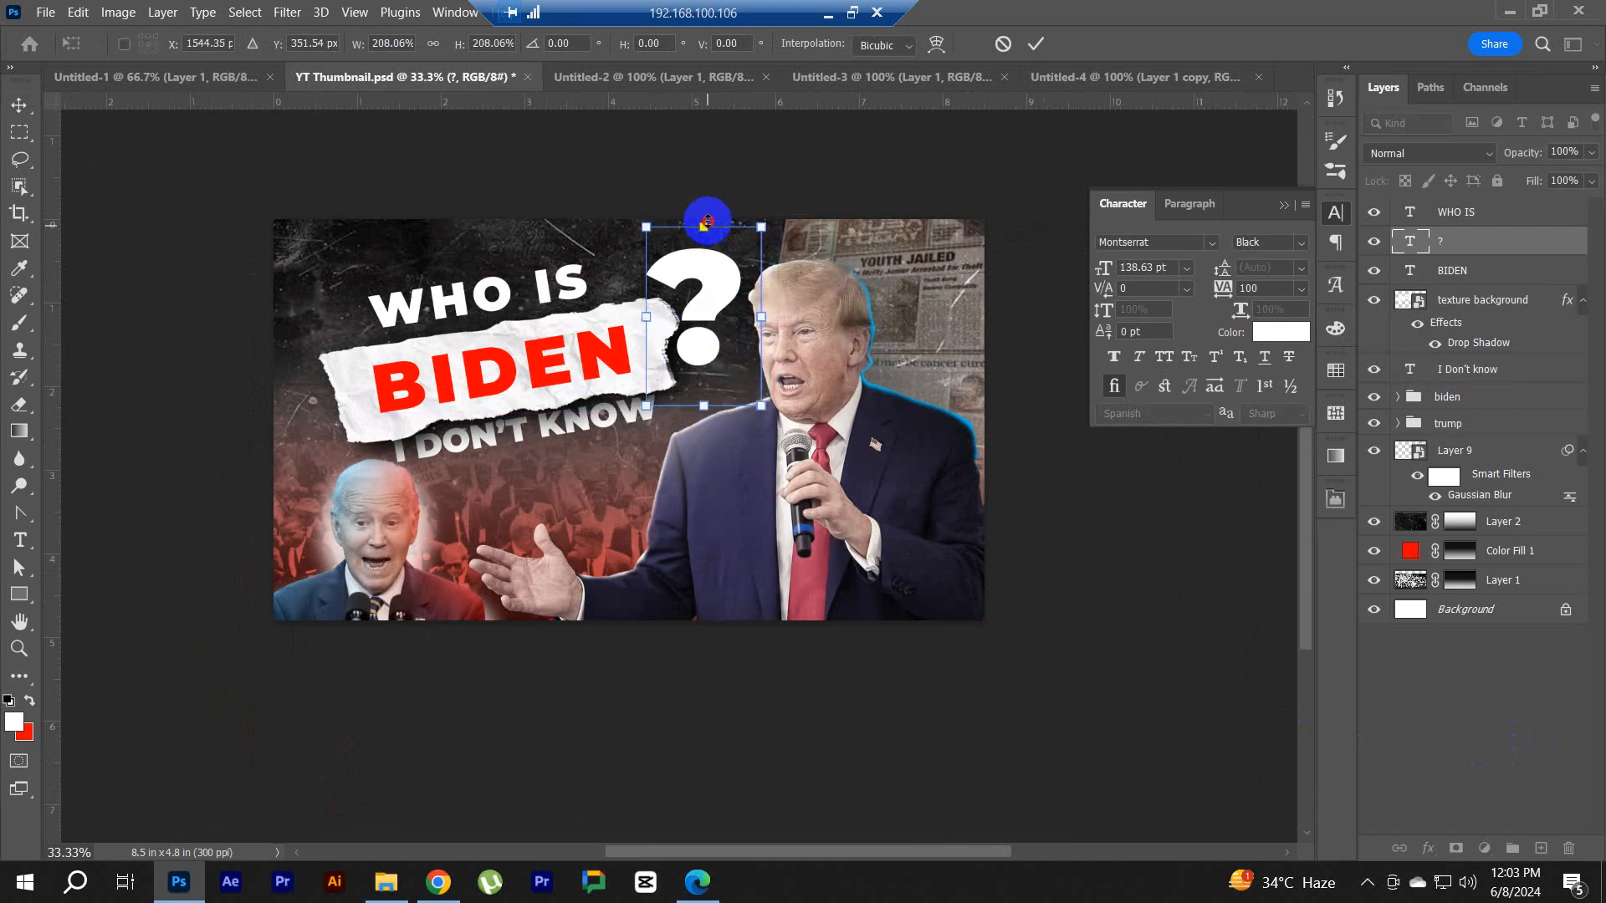
left_click_drag(708, 221, 707, 213)
scroll(690, 301, "up", 1)
left_click_drag(716, 308, 712, 316)
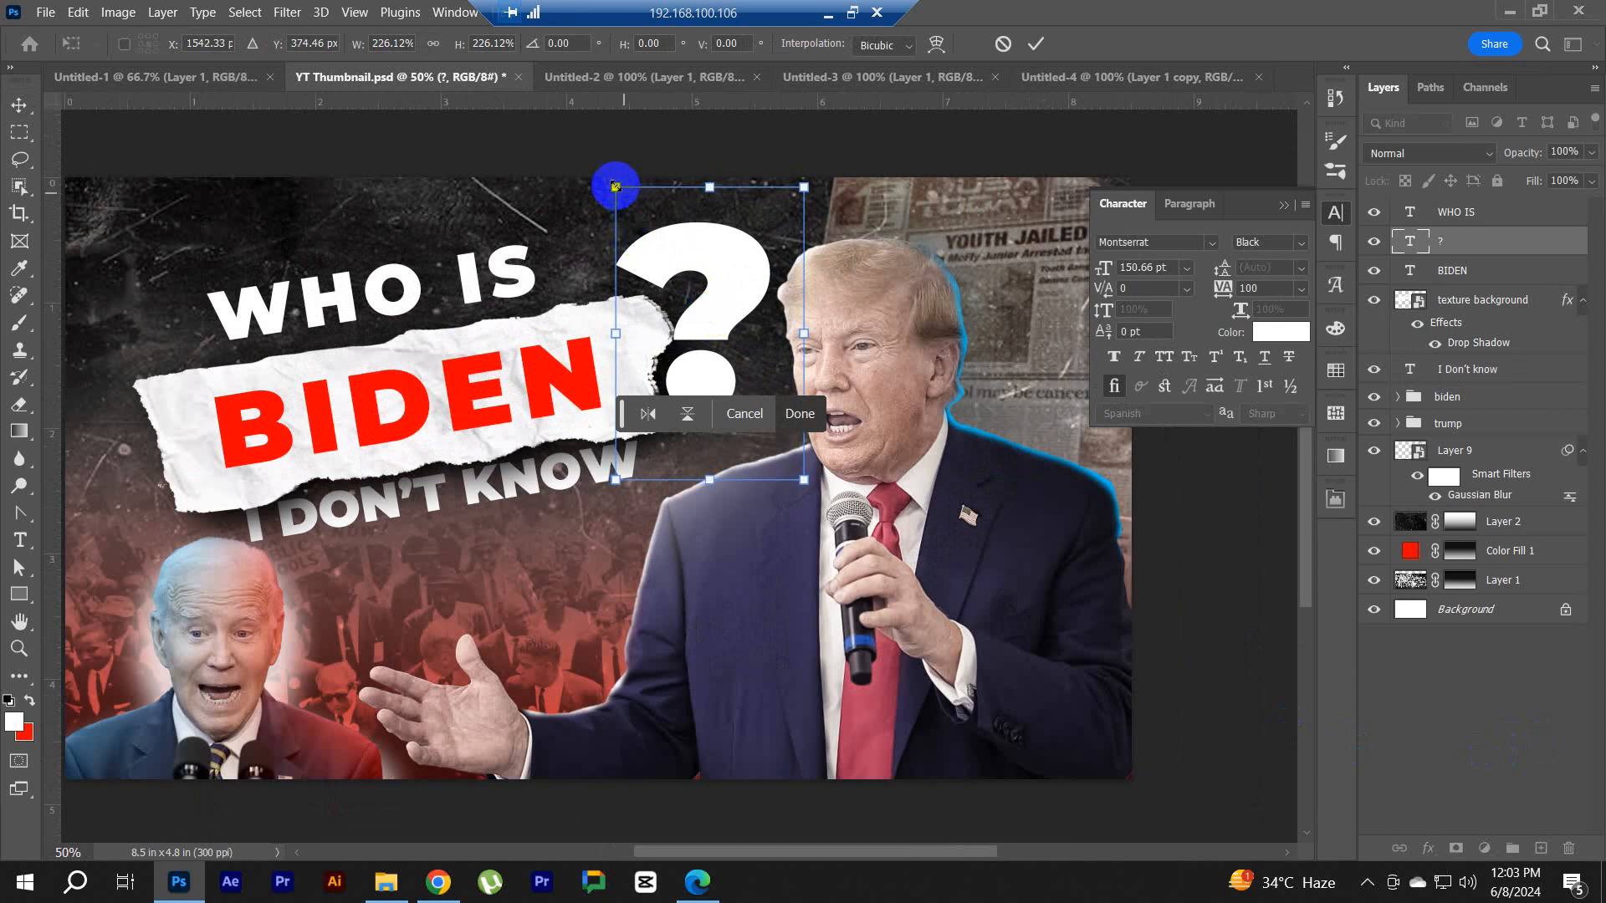
left_click_drag(615, 186, 625, 199)
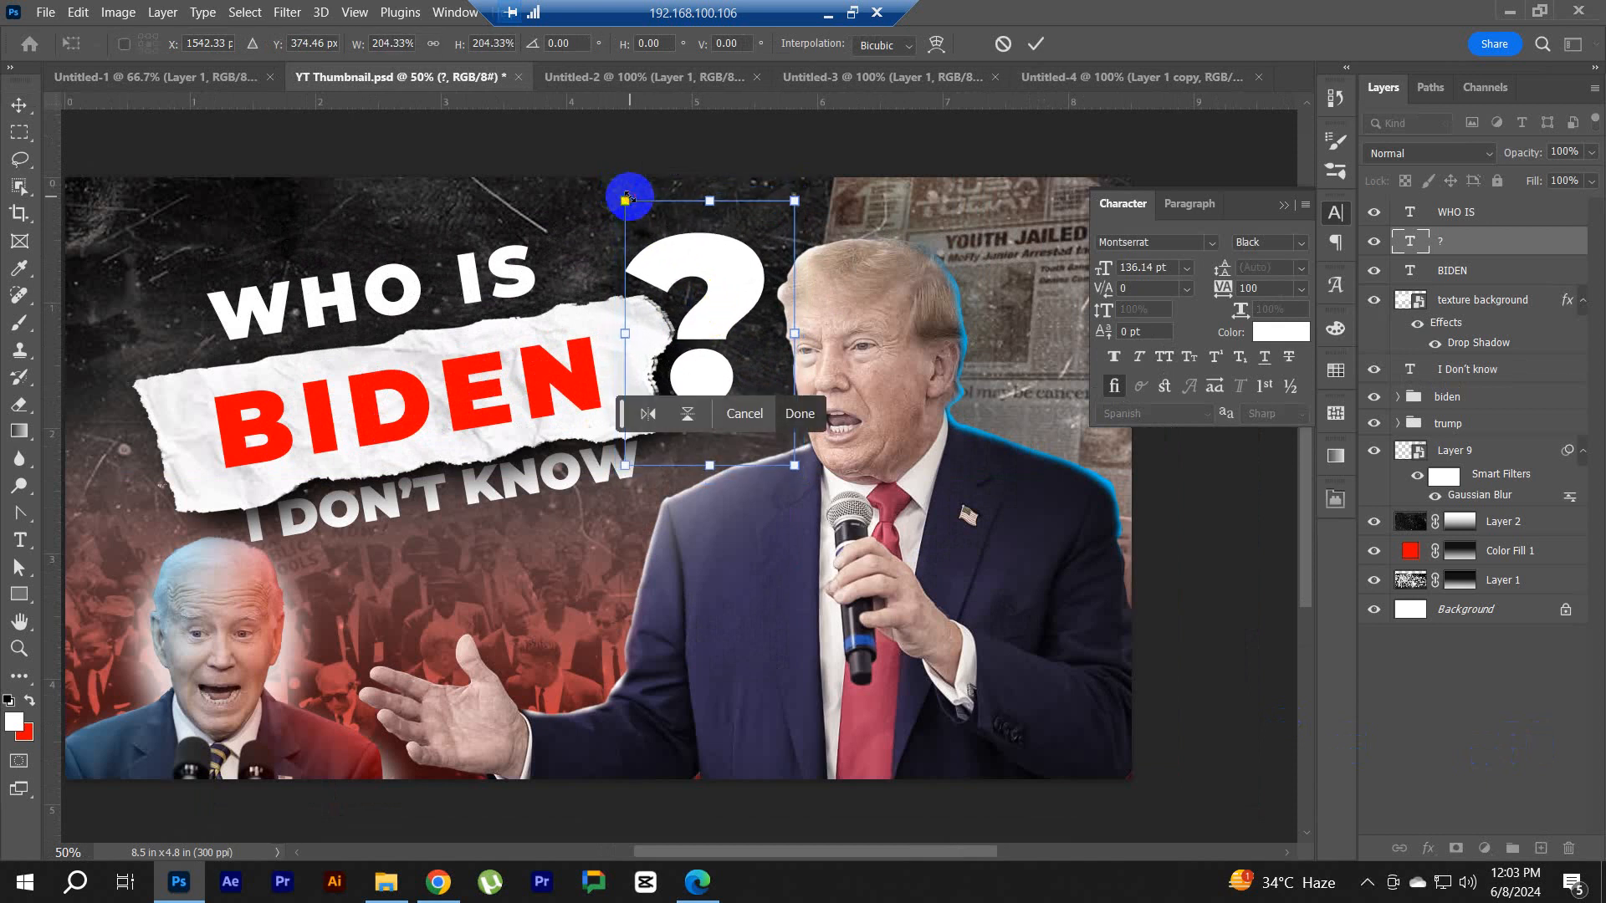
key("Return")
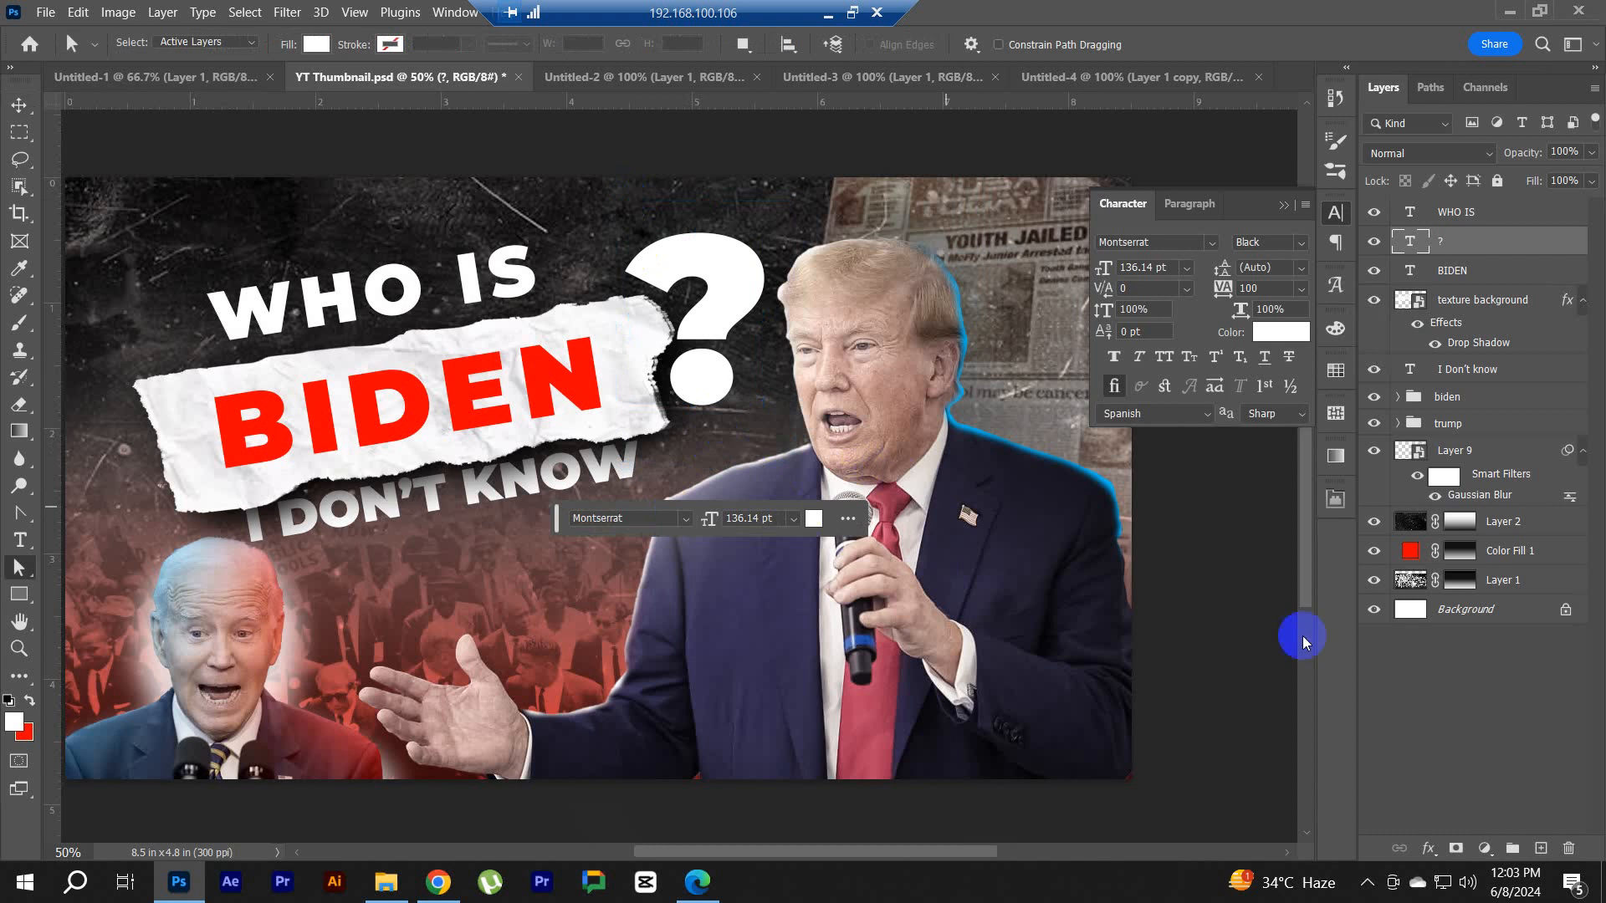
left_click(1408, 712)
Step: Compare the whole thumbnail with the "STALIN'S TERRIFYING RISE" reference in Untitled-1
scroll(437, 366, "down", 1)
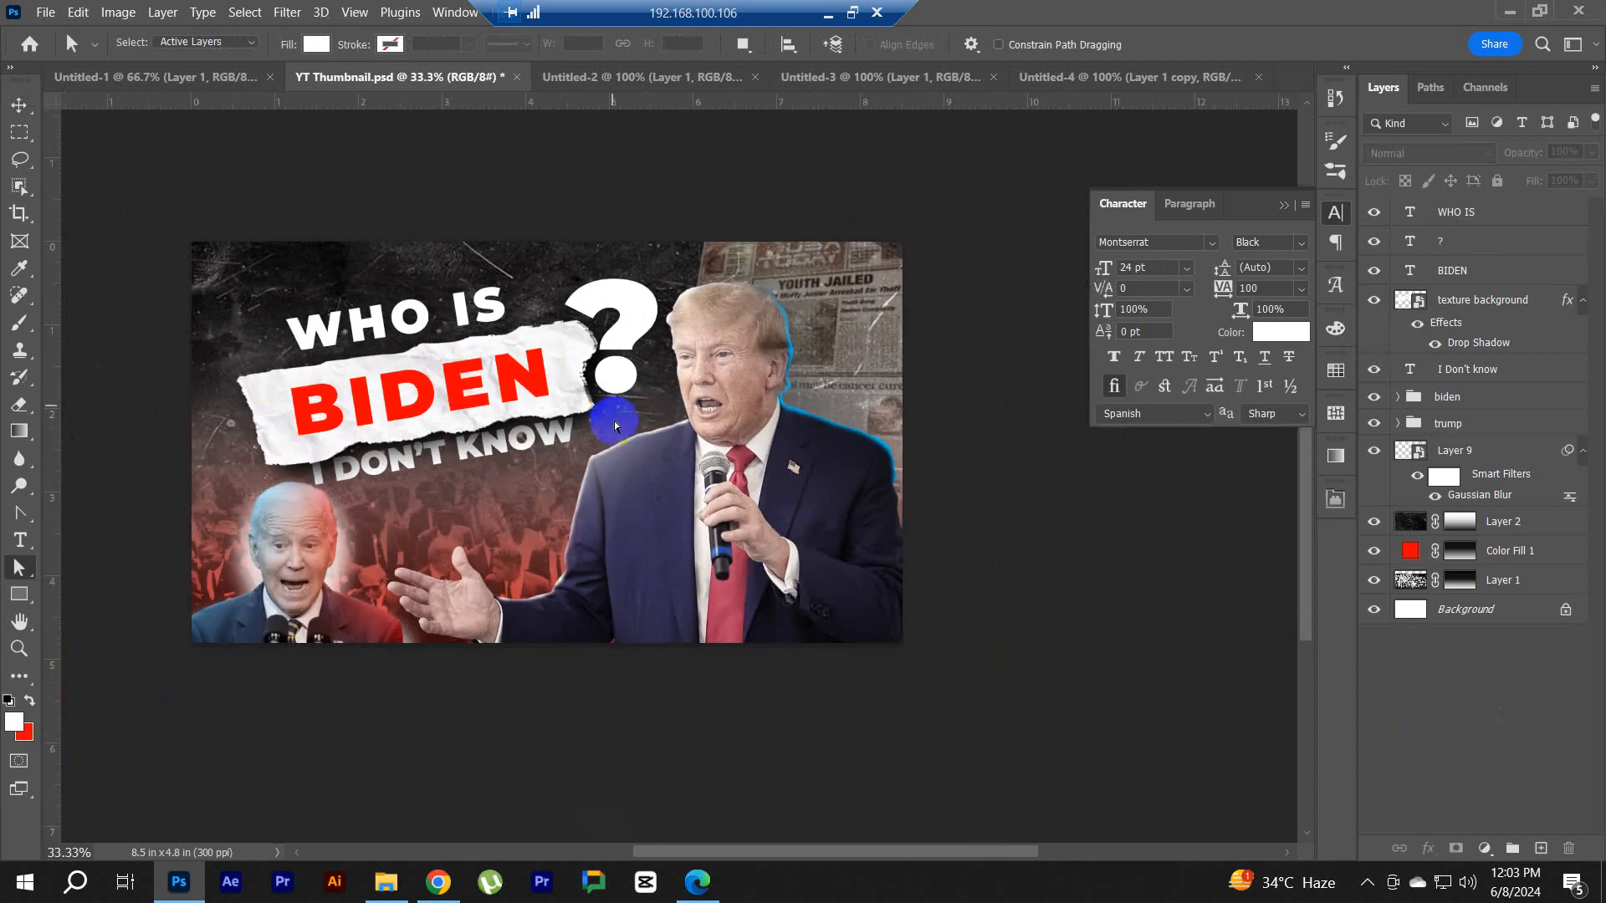
left_click_drag(480, 441, 529, 448)
left_click(200, 77)
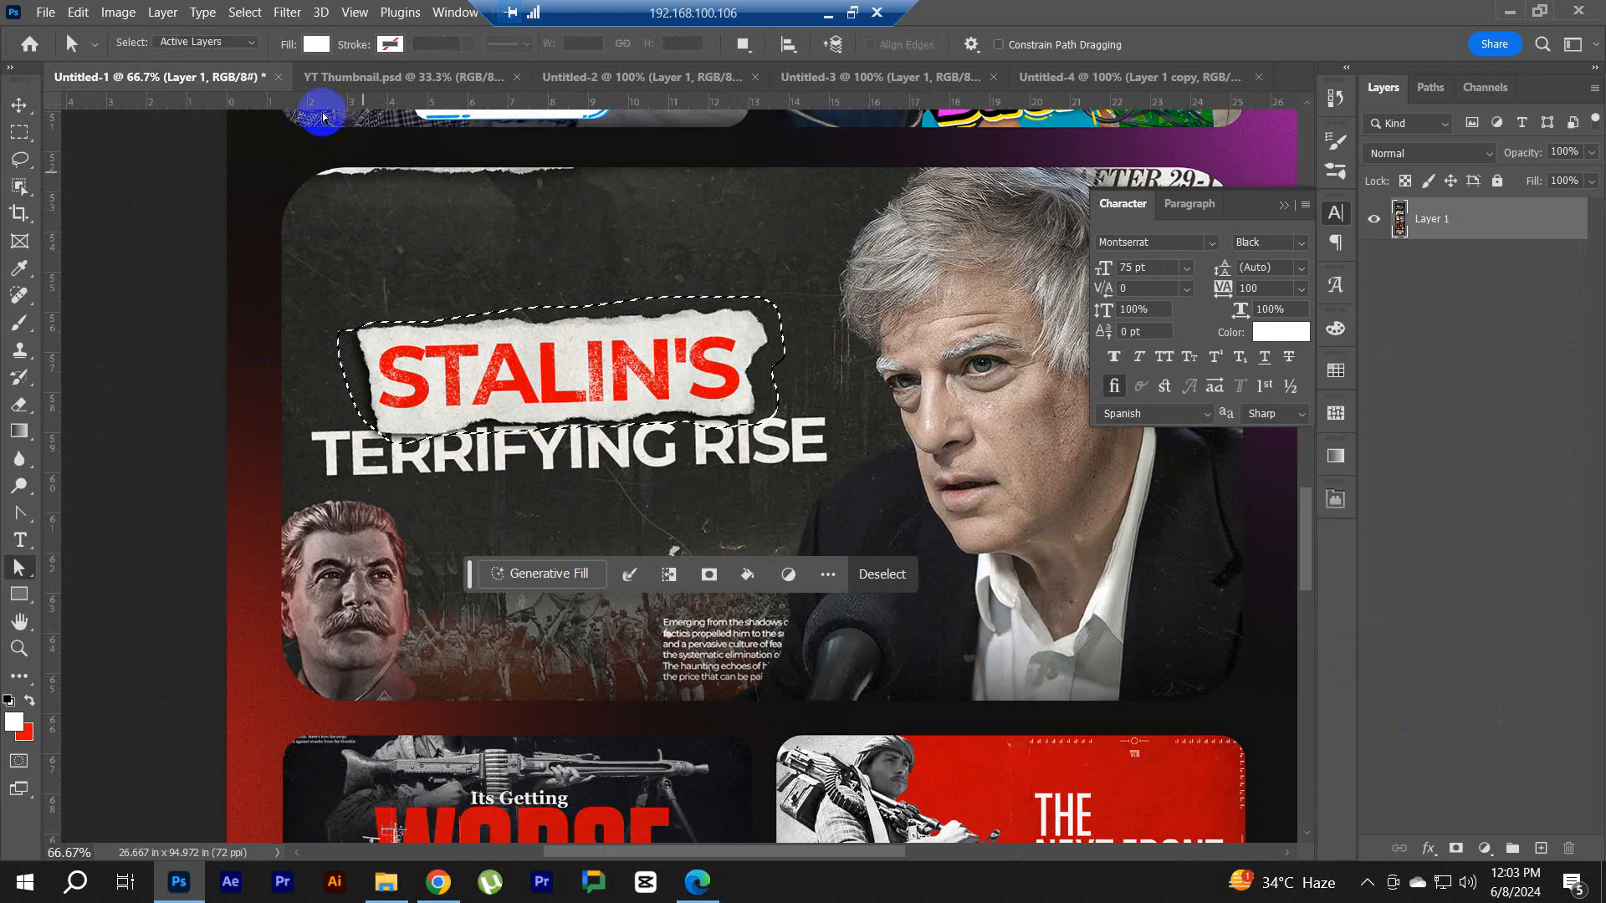
left_click(402, 77)
Step: Select the BIDEN text in YT Thumbnail.psd, switch to Chrome and return to the earlier "grunge background" search
key("v")
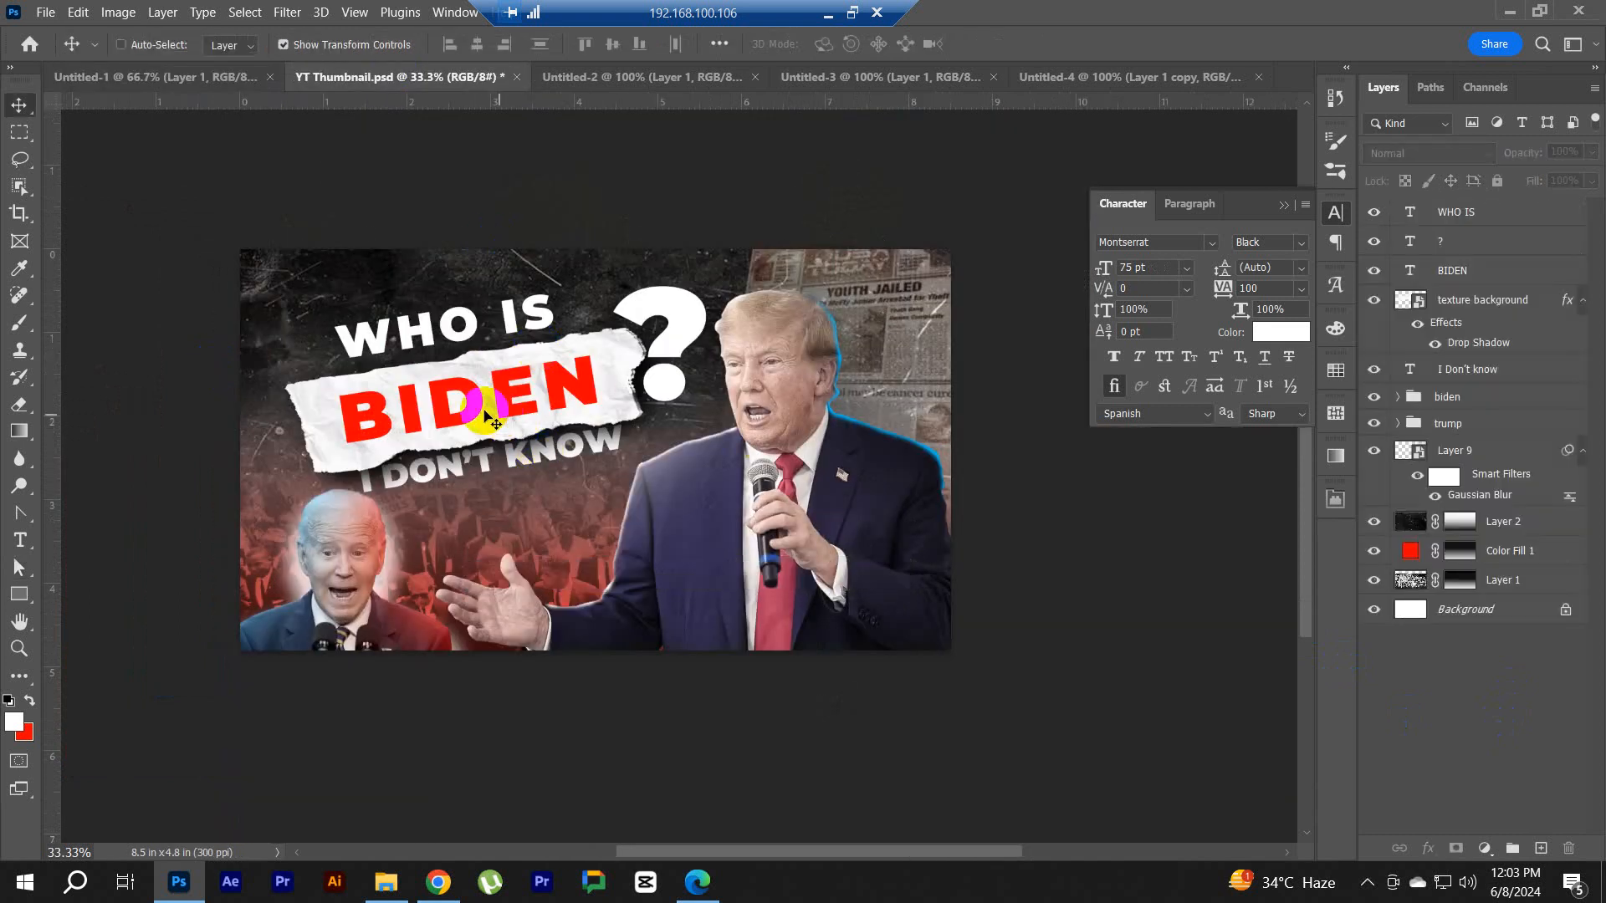
left_click(465, 414, "ctrl")
left_click(424, 891)
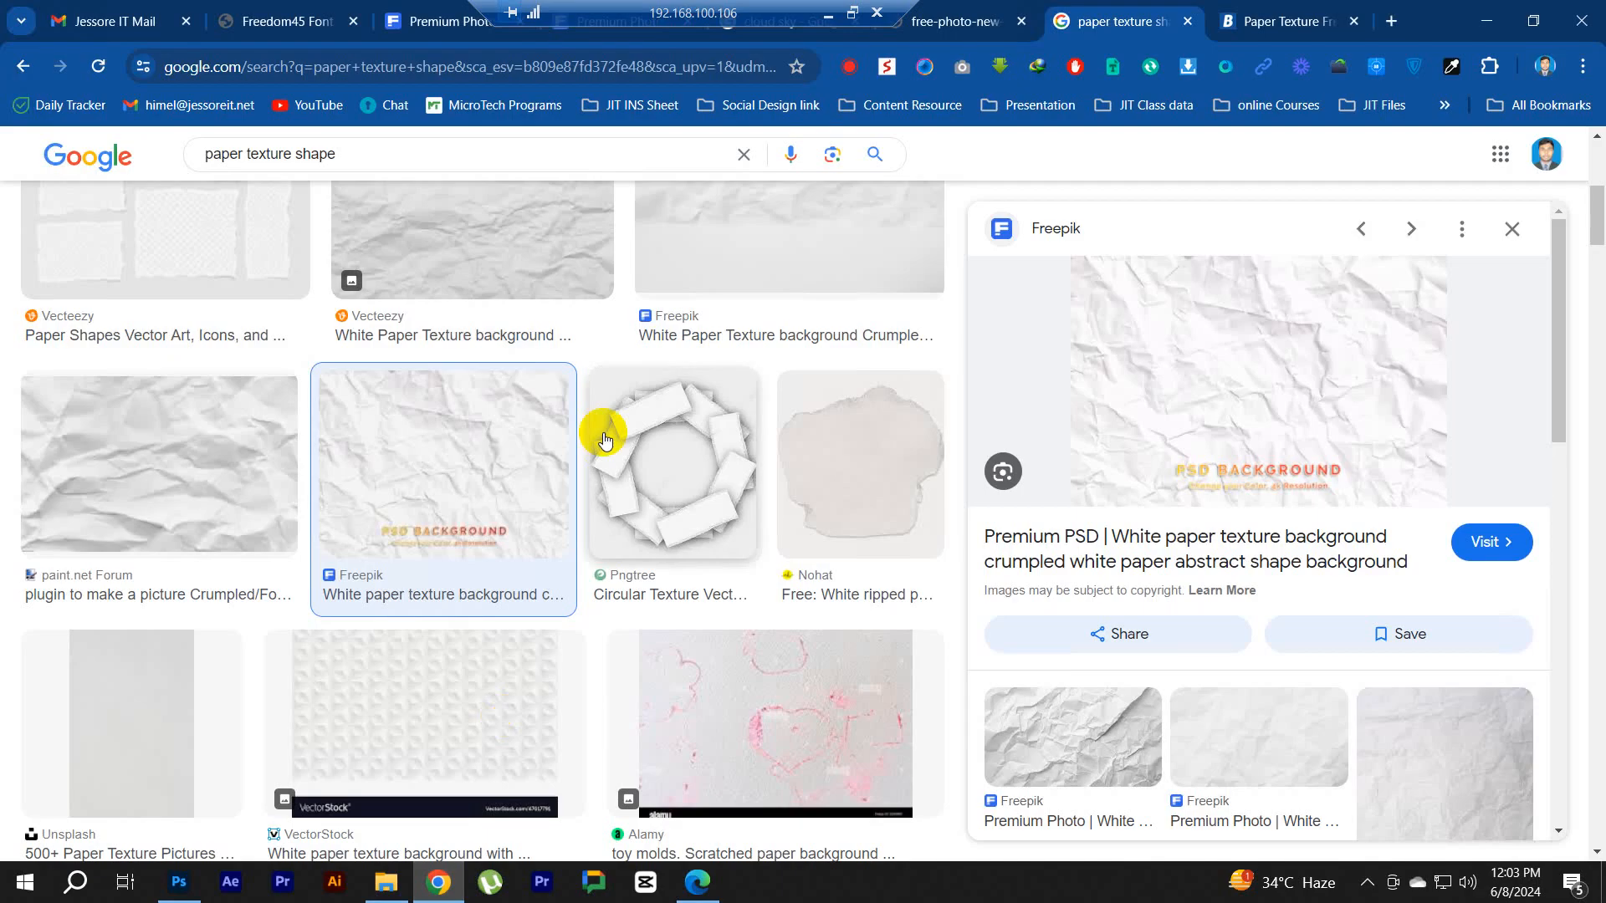
scroll(536, 368, "up", 5)
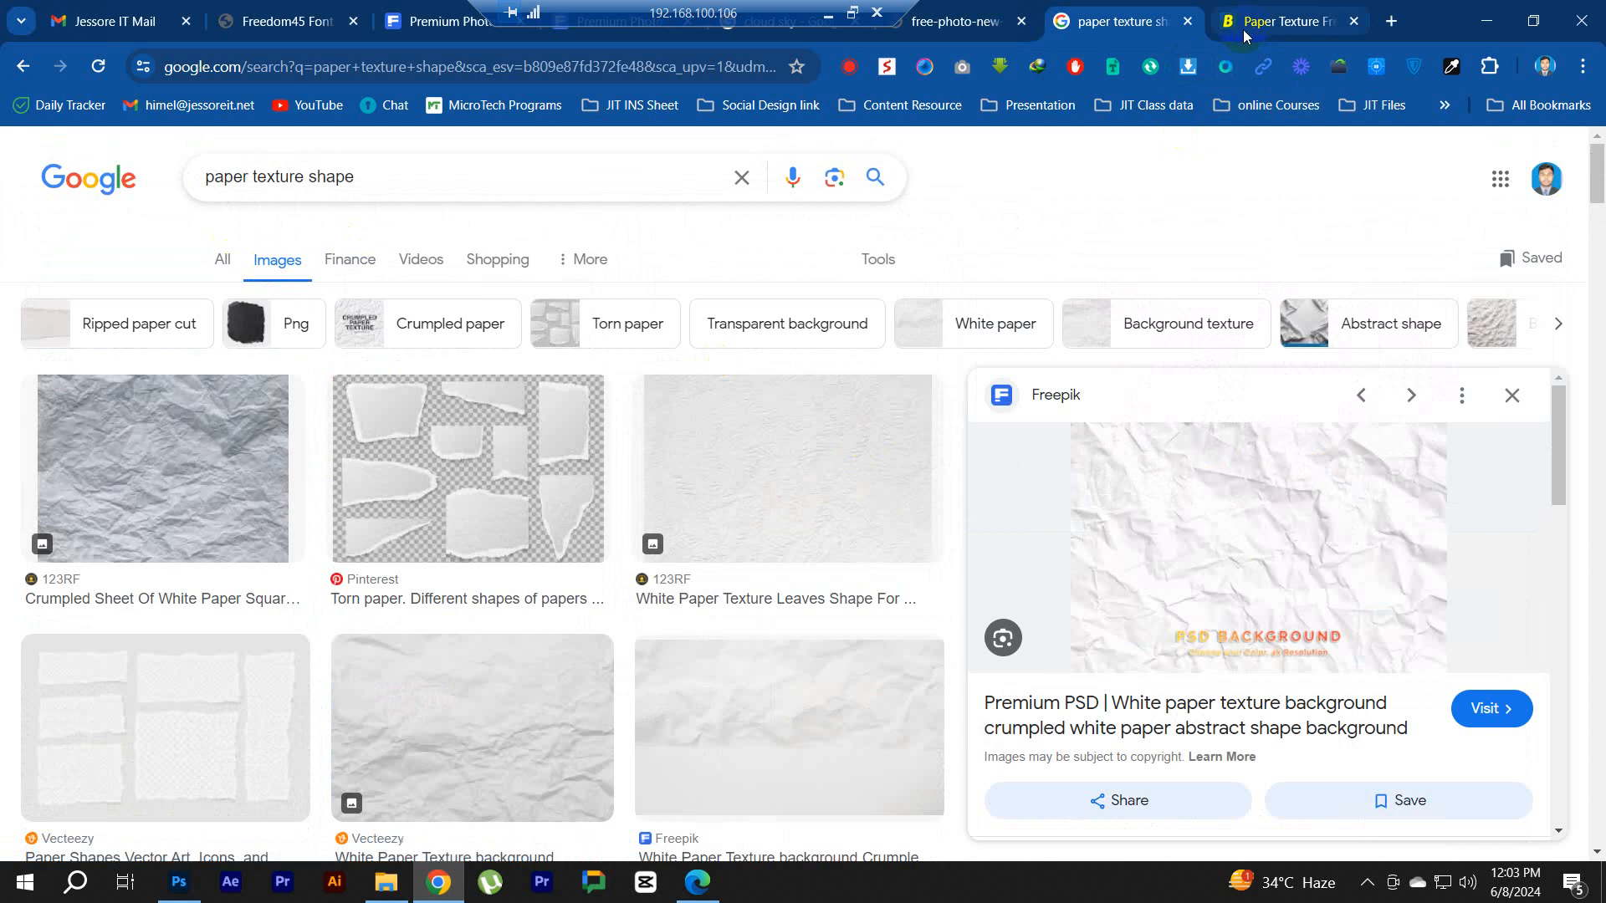
left_click(23, 76)
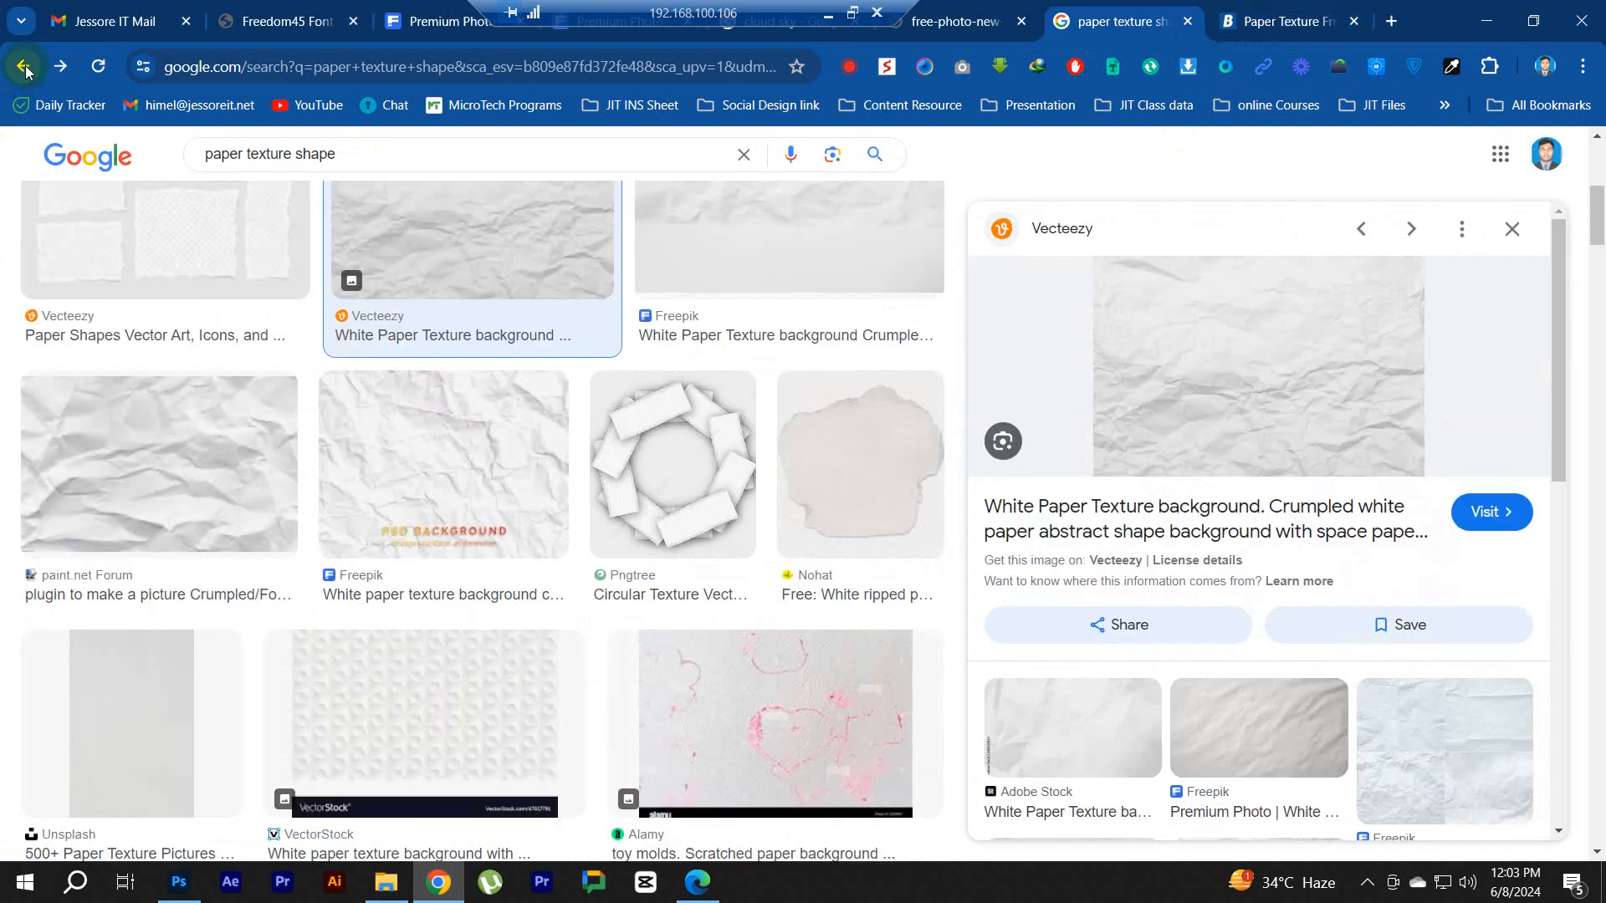
left_click(28, 67)
left_click(24, 67)
left_click(24, 67)
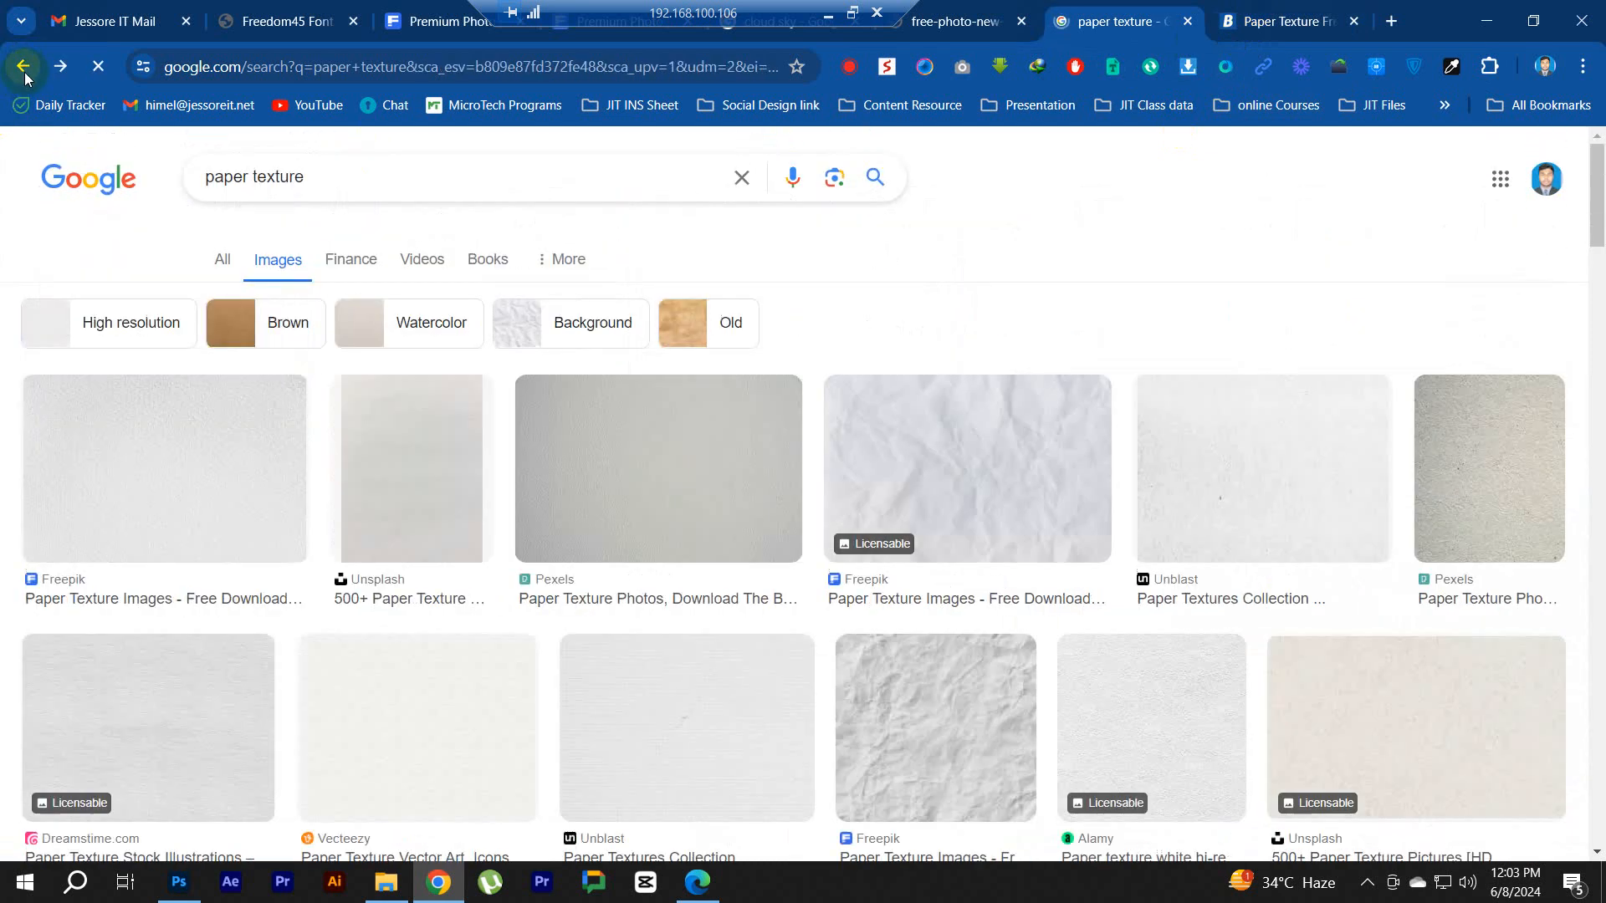
left_click(23, 66)
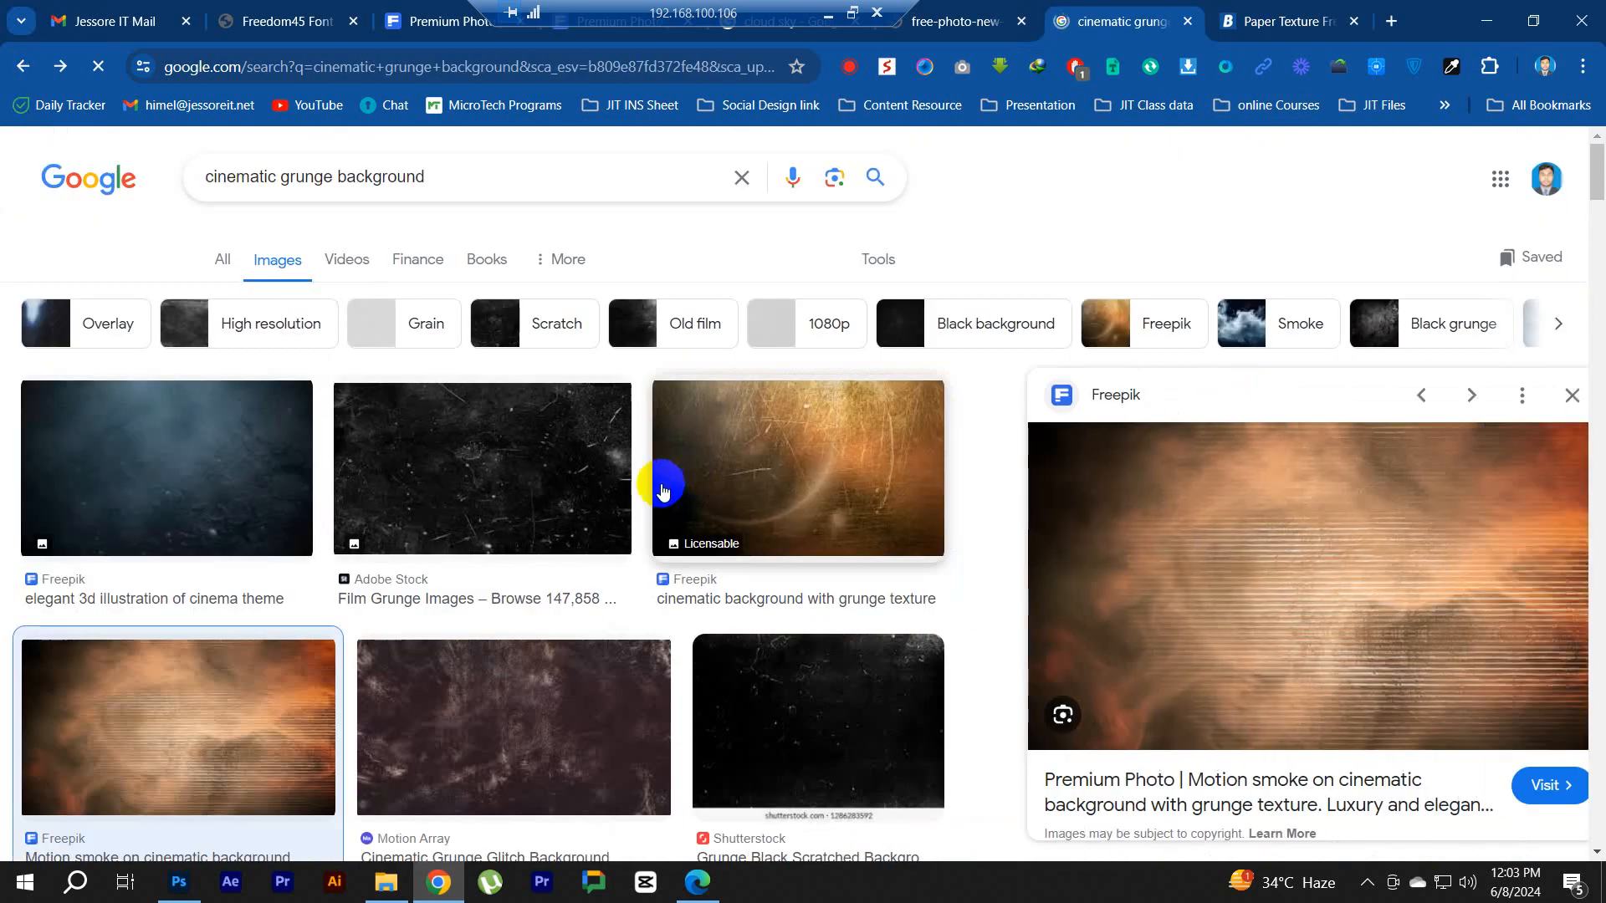
left_click(14, 72)
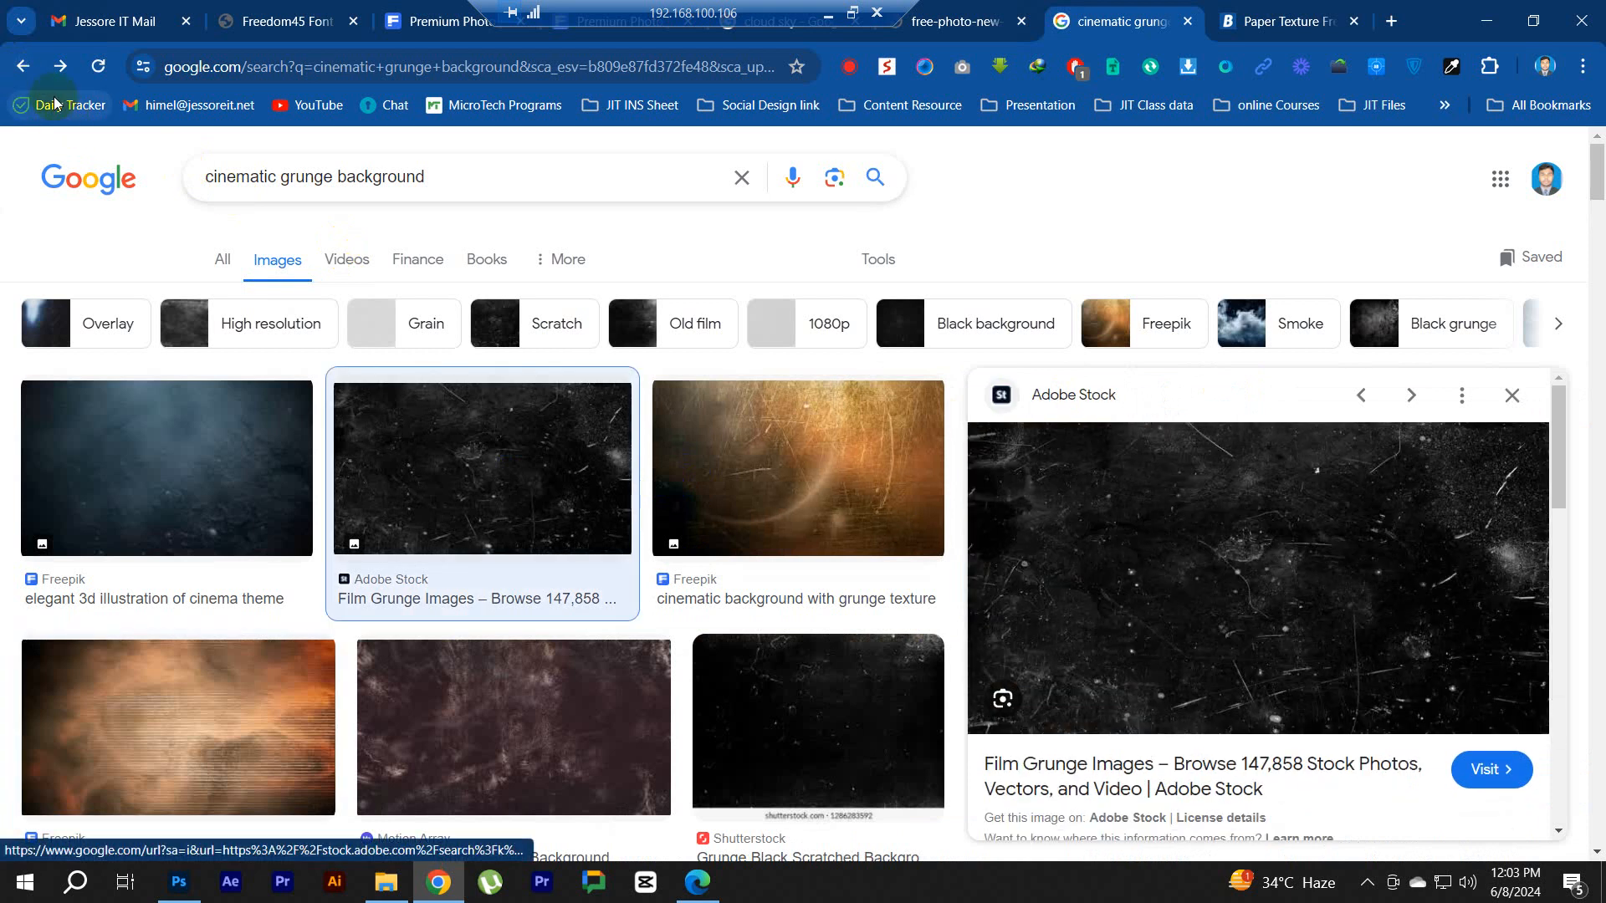
left_click(24, 67)
left_click(24, 66)
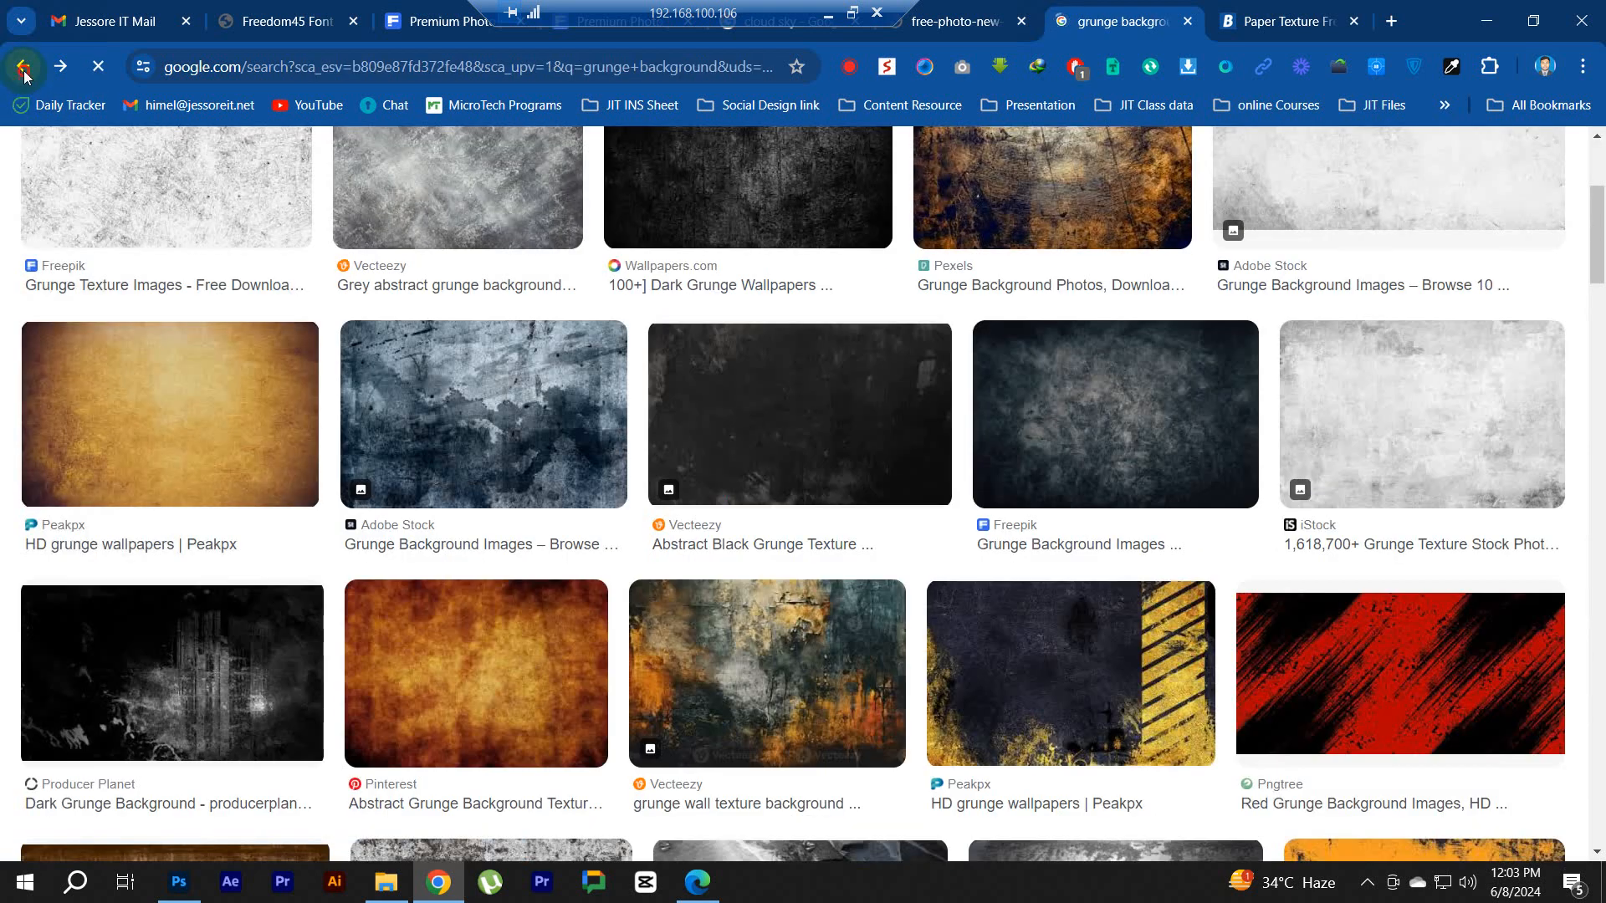
left_click(24, 66)
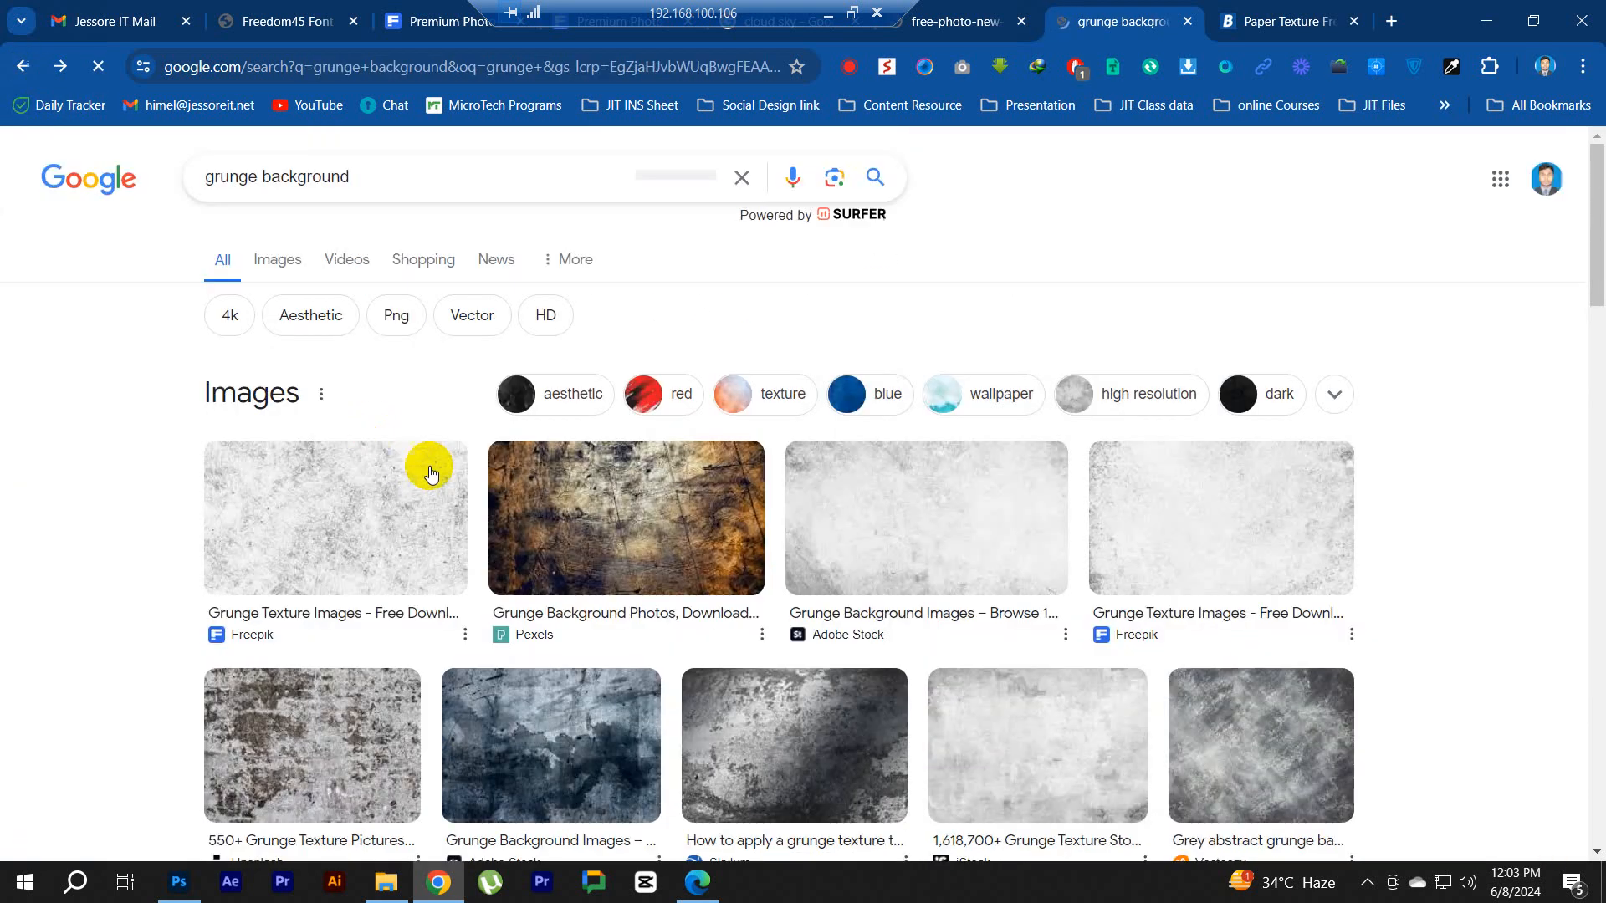
Step: Find the grey Skylum grunge texture in the "grunge background" image results and copy the image
left_click(276, 258)
scroll(1159, 589, "down", 5)
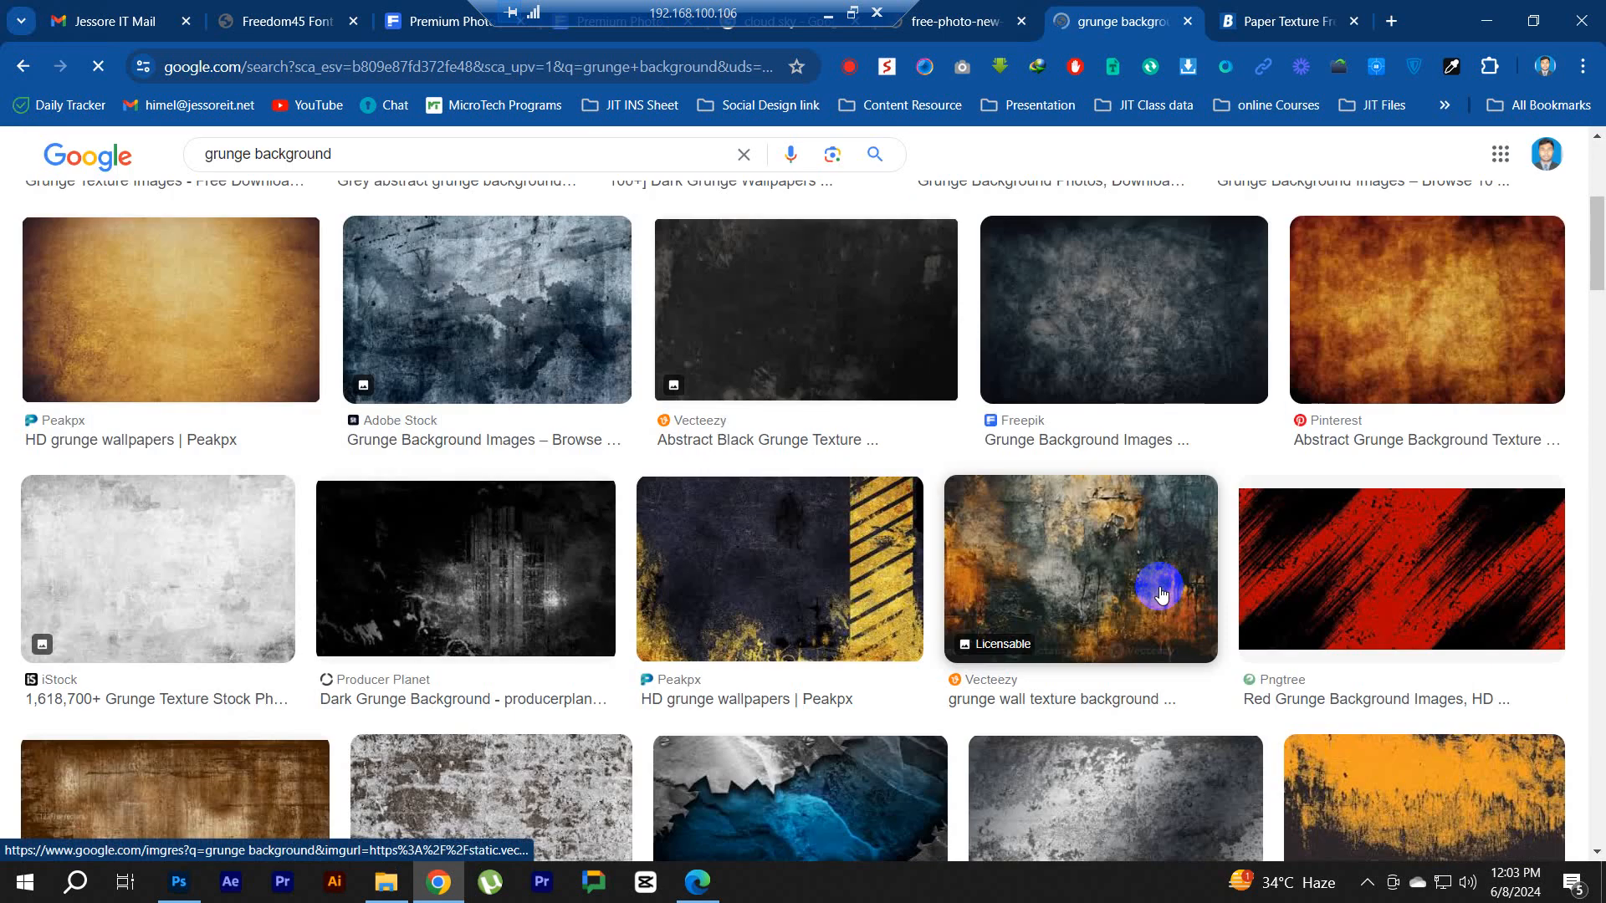
scroll(1185, 620, "down", 3)
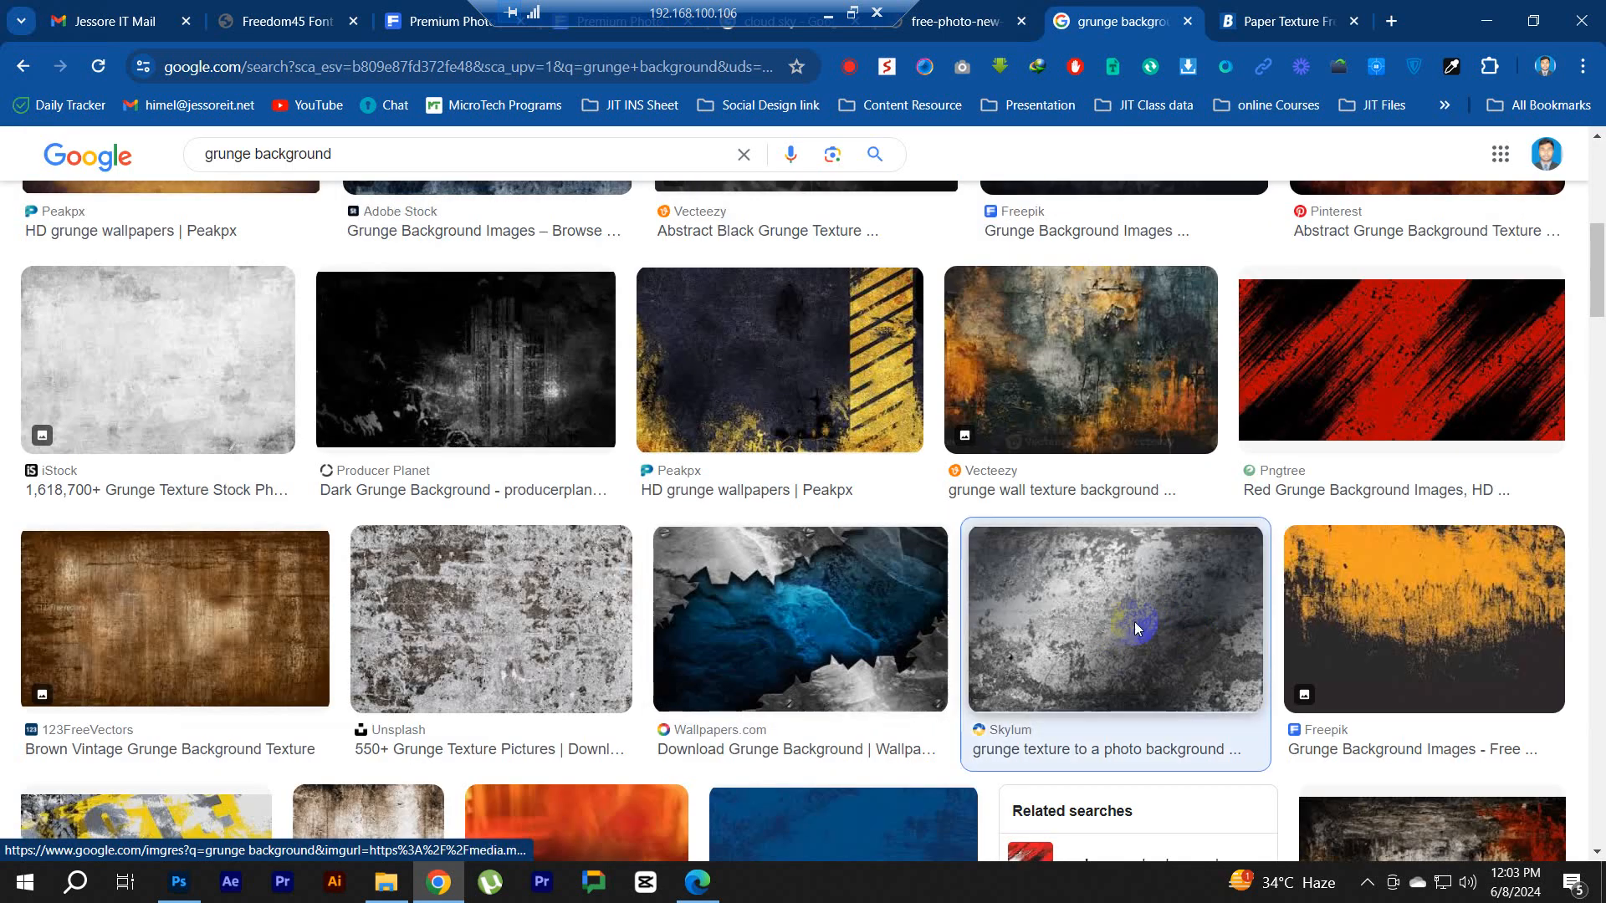
left_click(1140, 638)
right_click(1229, 394)
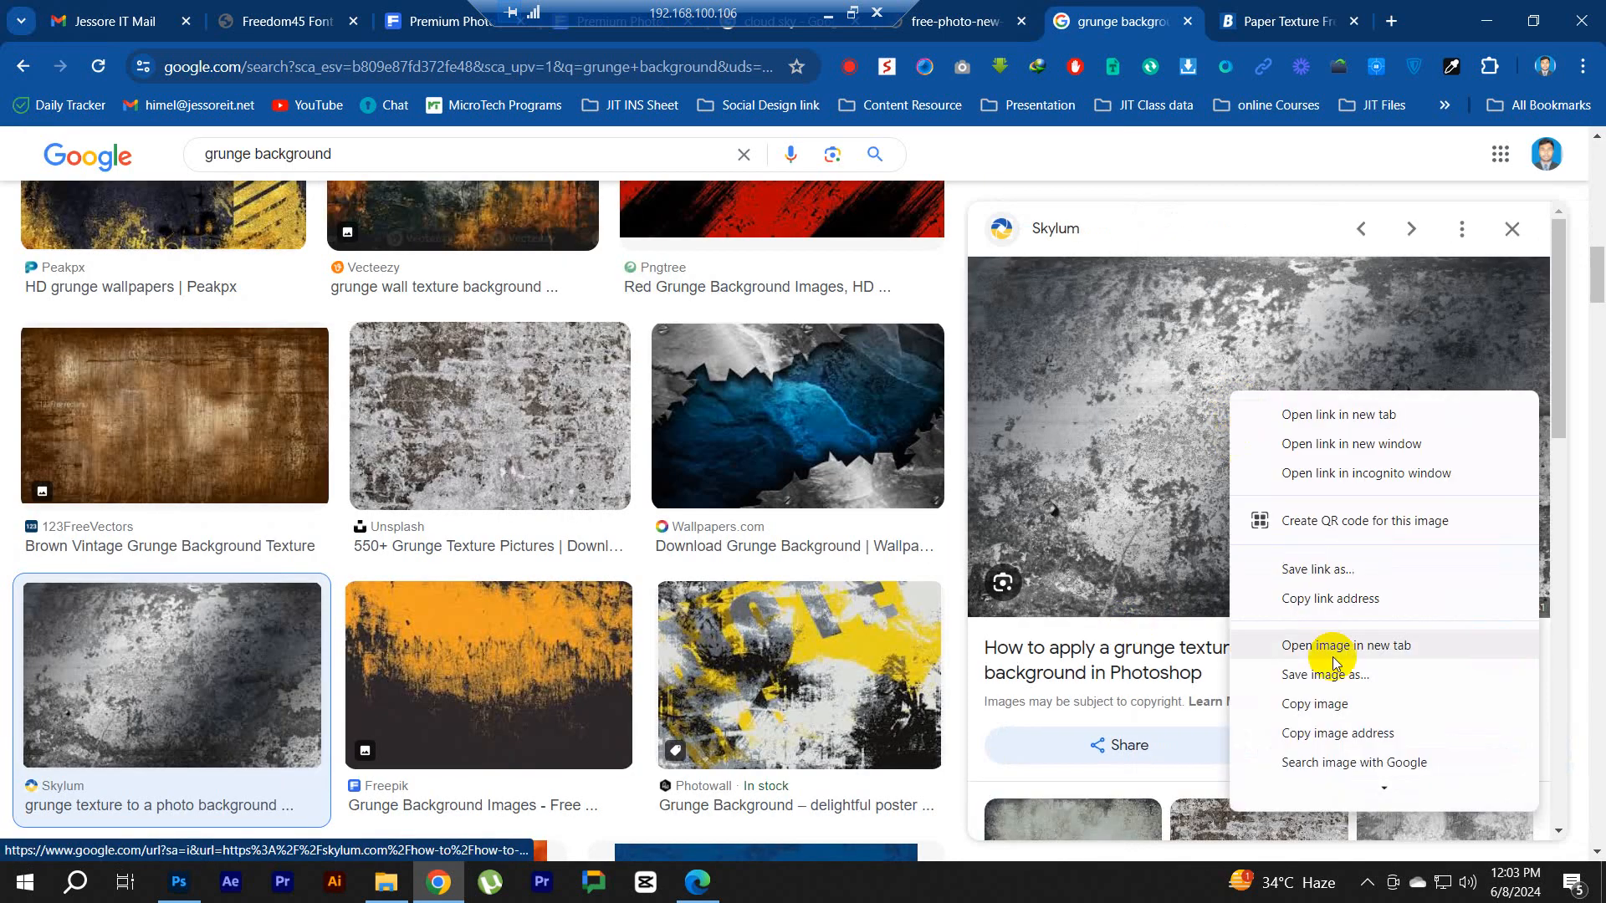
left_click(1329, 715)
Step: Switch to Photoshop, paste the grunge texture above the BIDEN text, clip it to that text and position it over the word
left_click(178, 882)
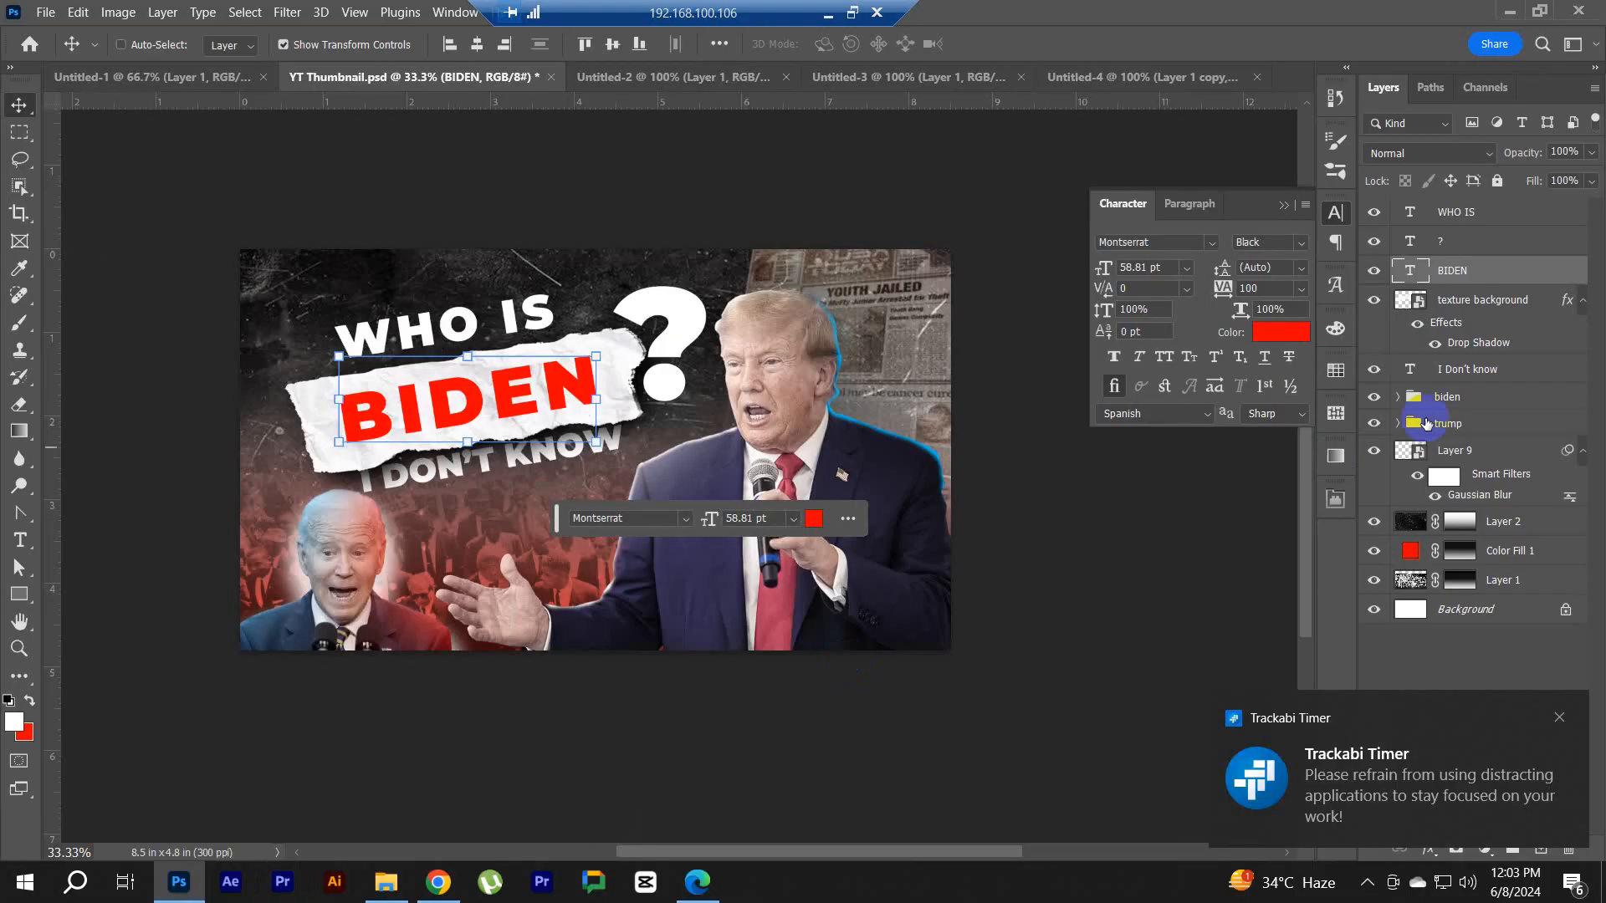
key("ctrl+v")
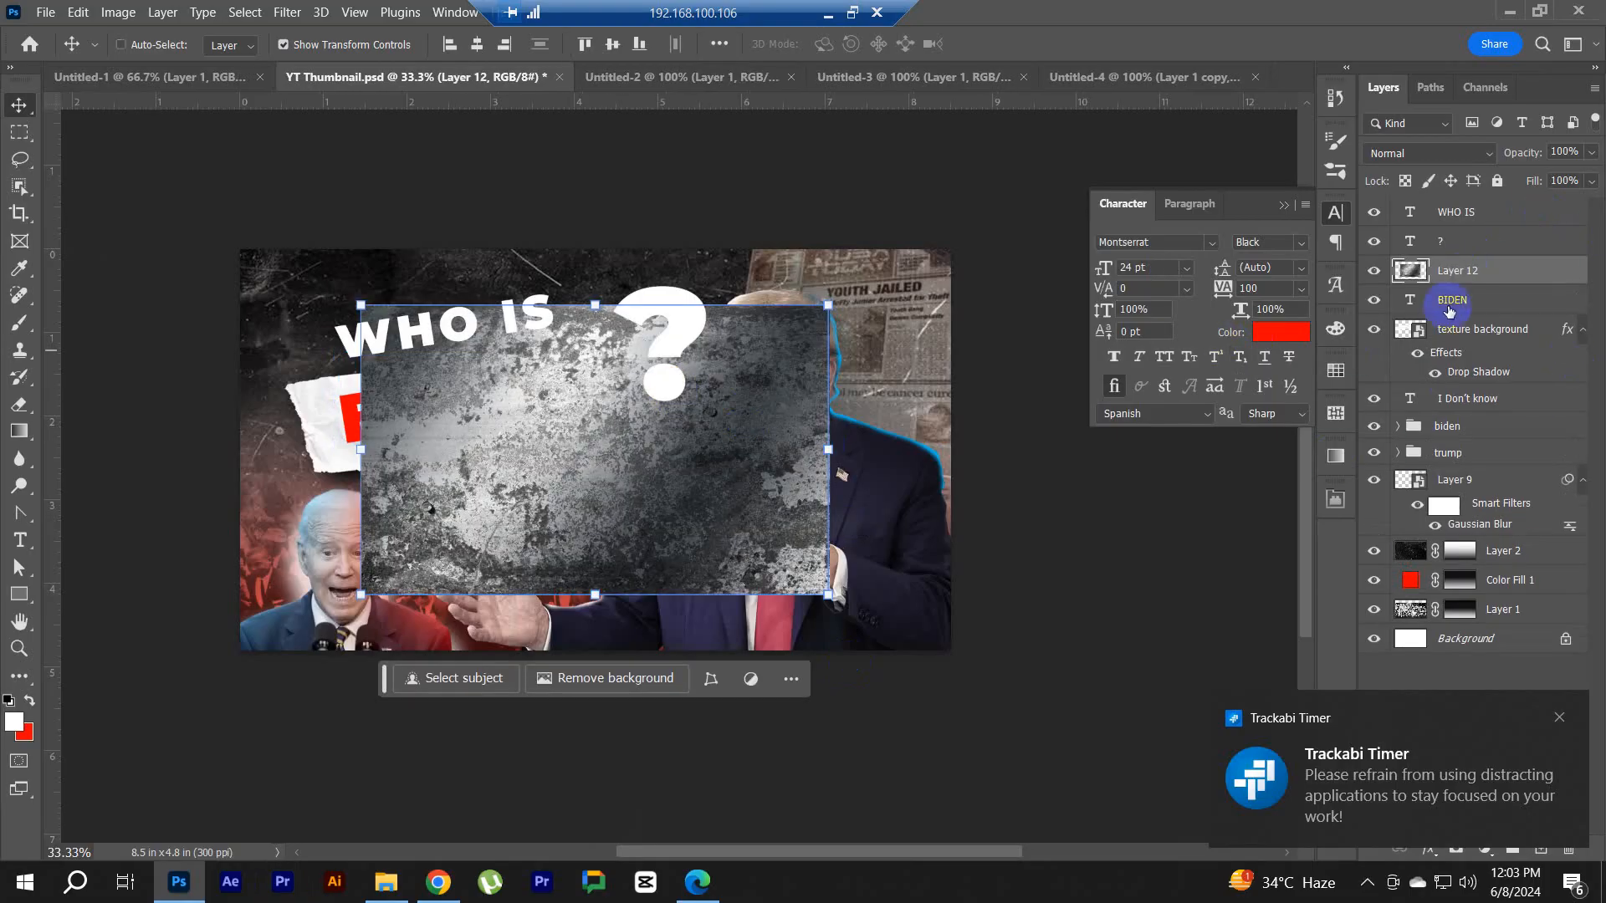
left_click(1415, 286, "alt")
left_click_drag(684, 476, 597, 472)
left_click(604, 456, "ctrl")
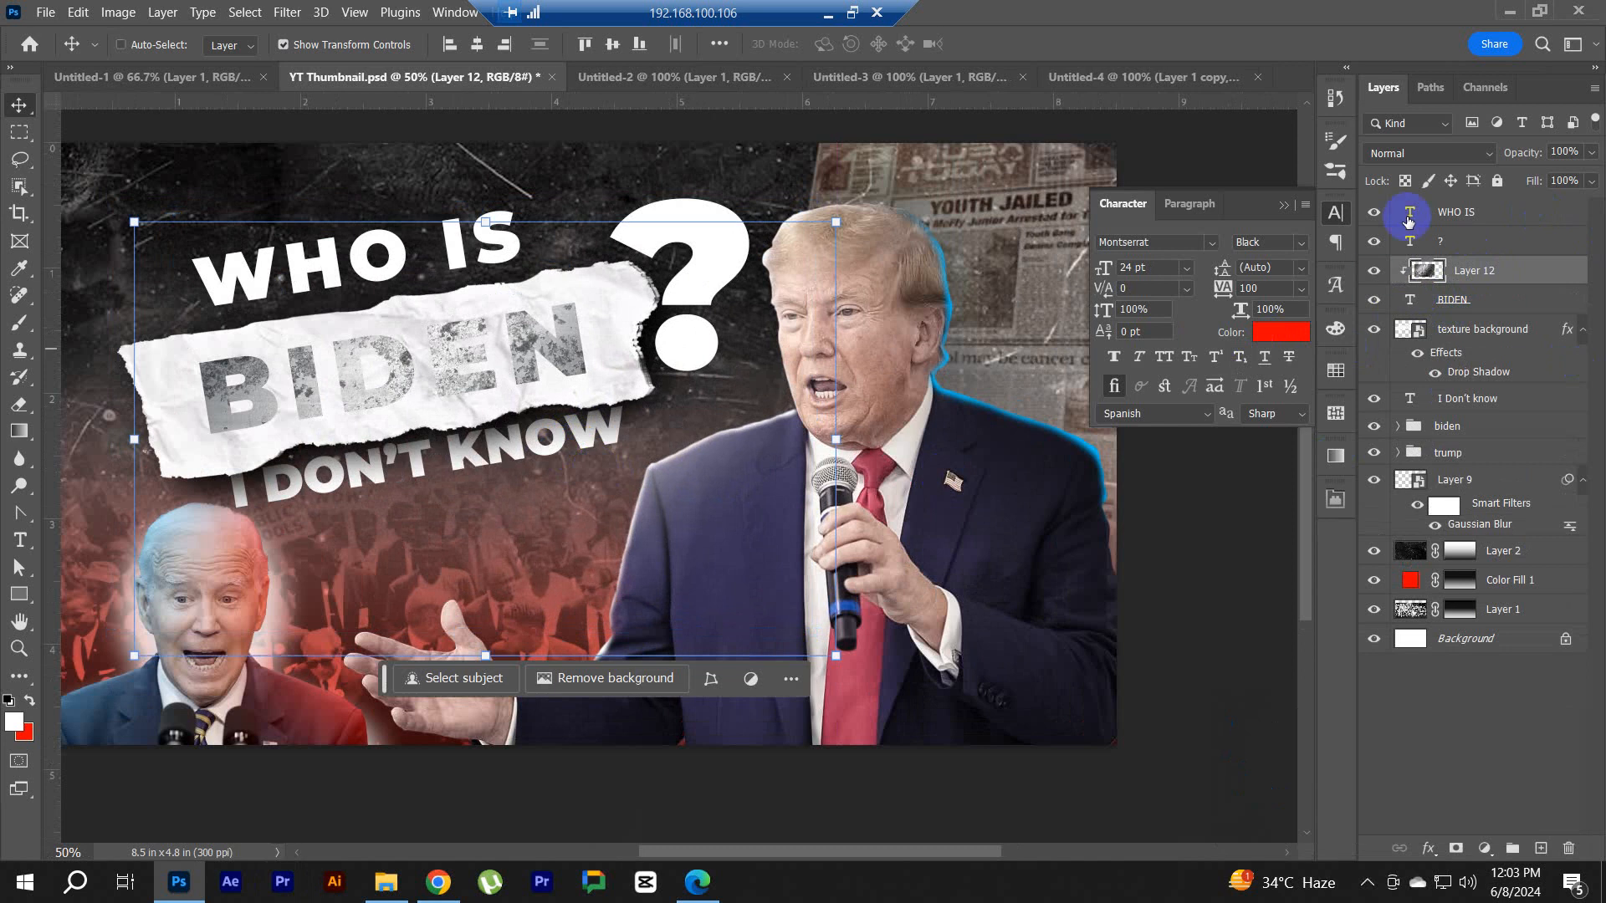
Step: Try Hard Light blending on the clipped grunge texture at 80% opacity
left_click(1424, 153)
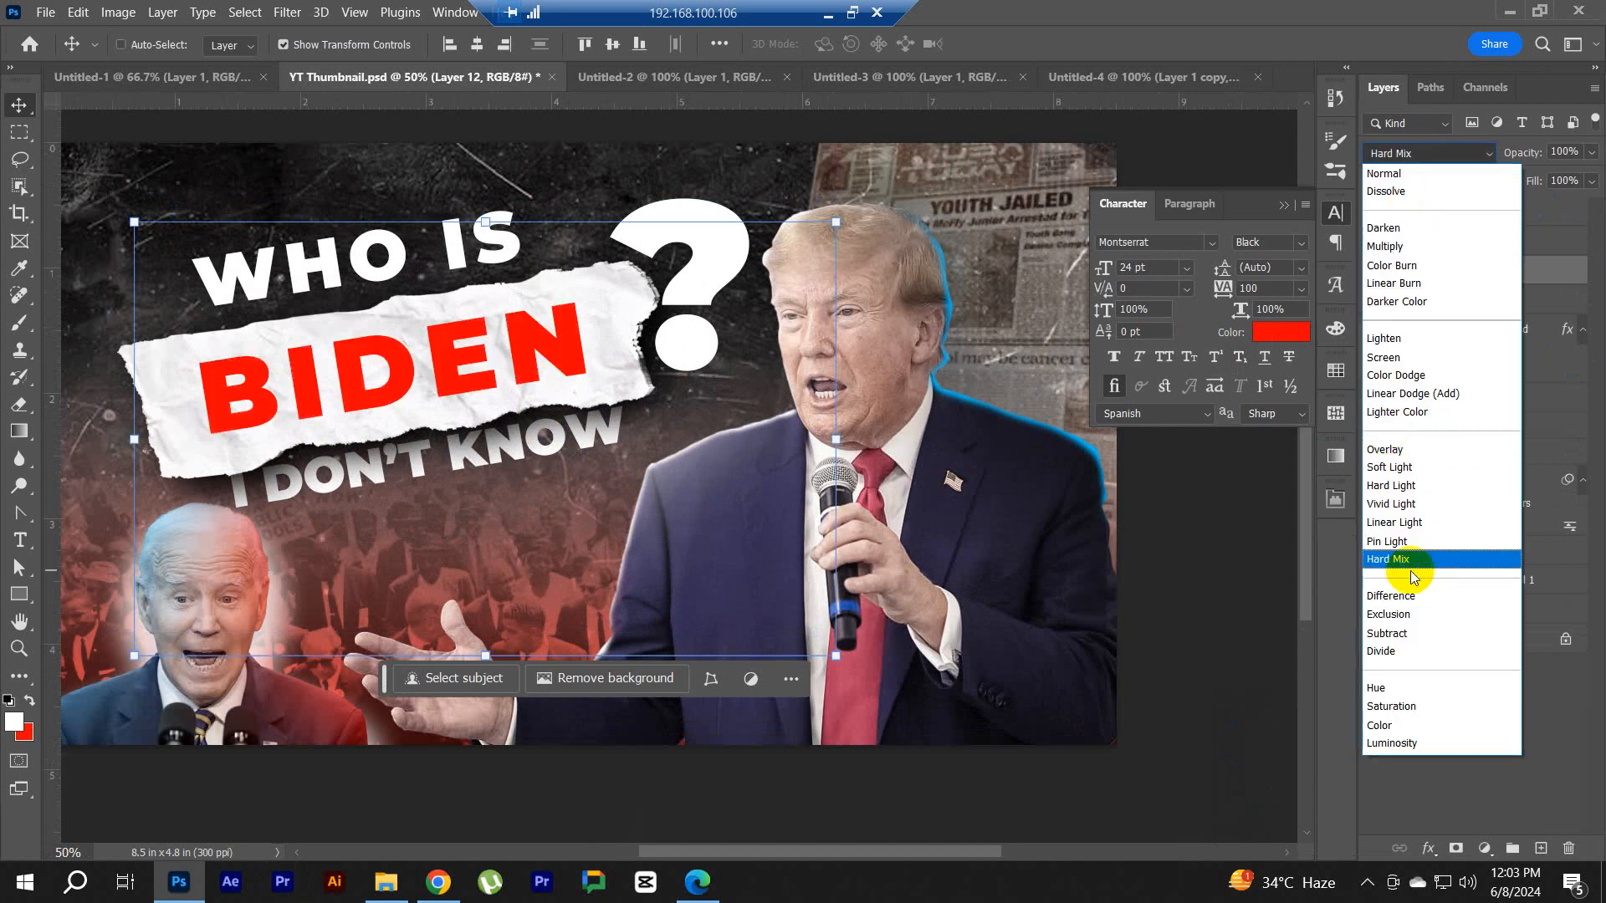
left_click(1415, 487)
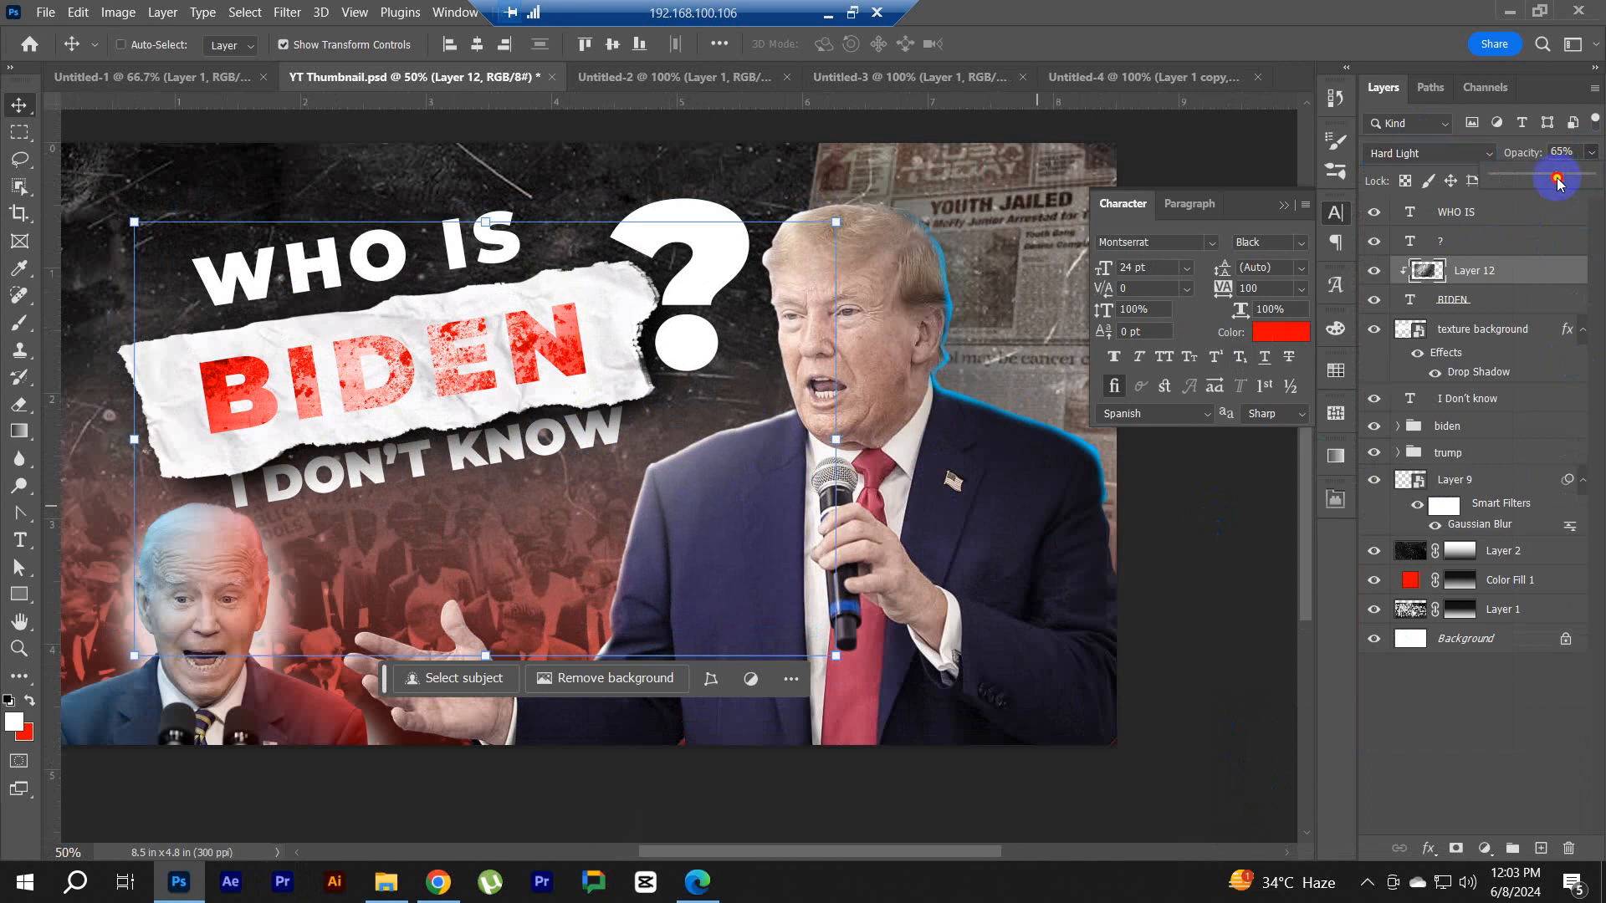
left_click_drag(1532, 182, 1552, 183)
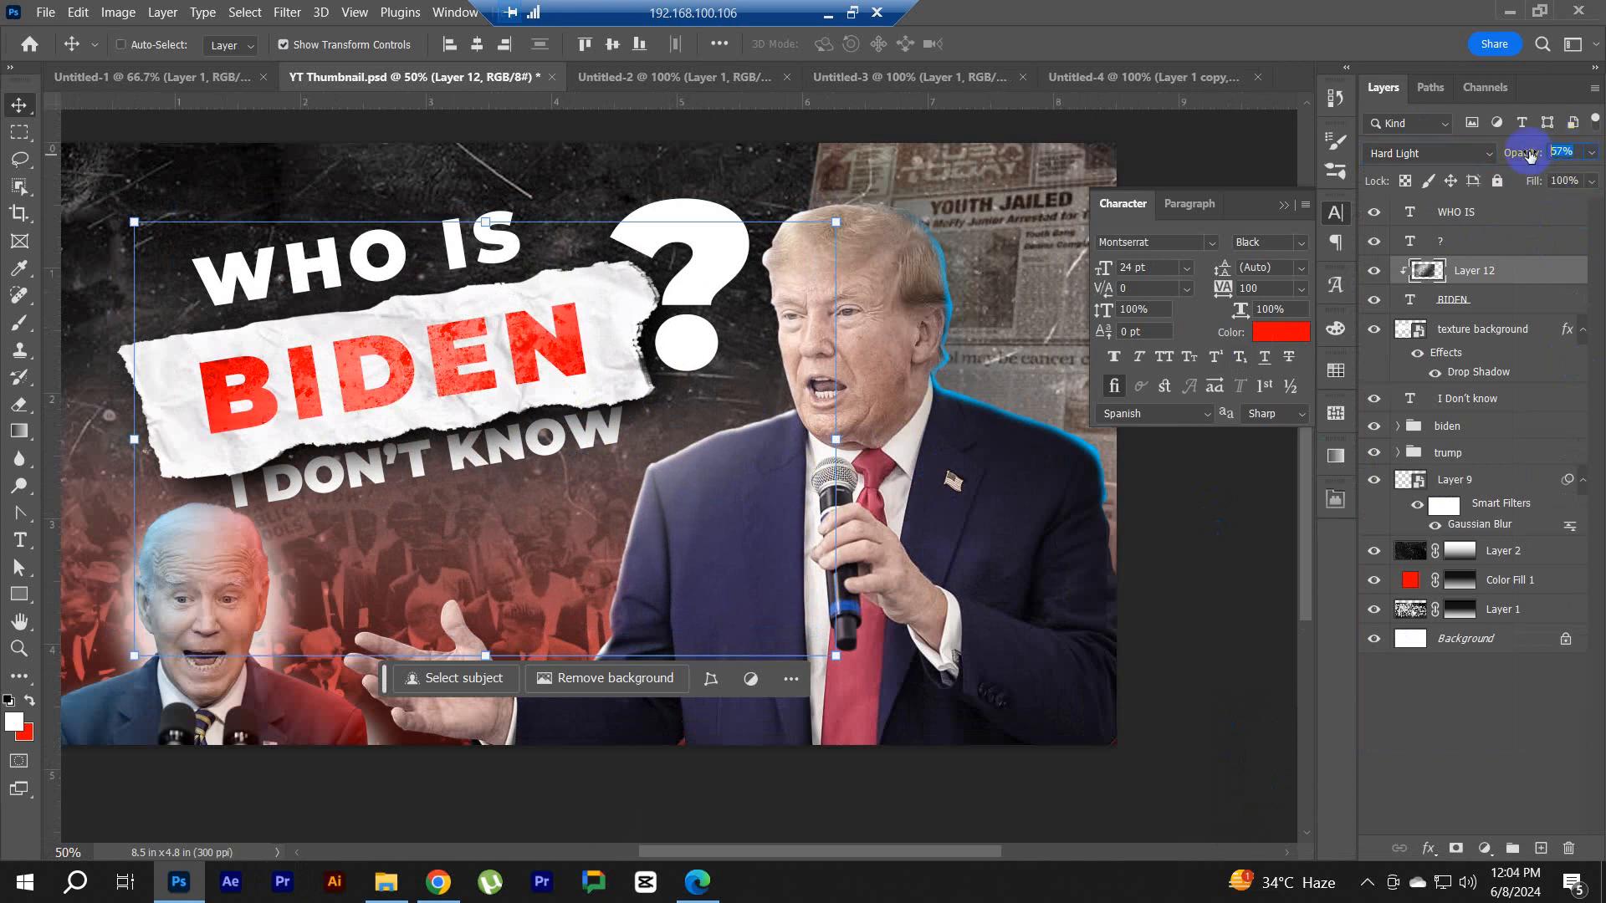
type("810")
key("Return")
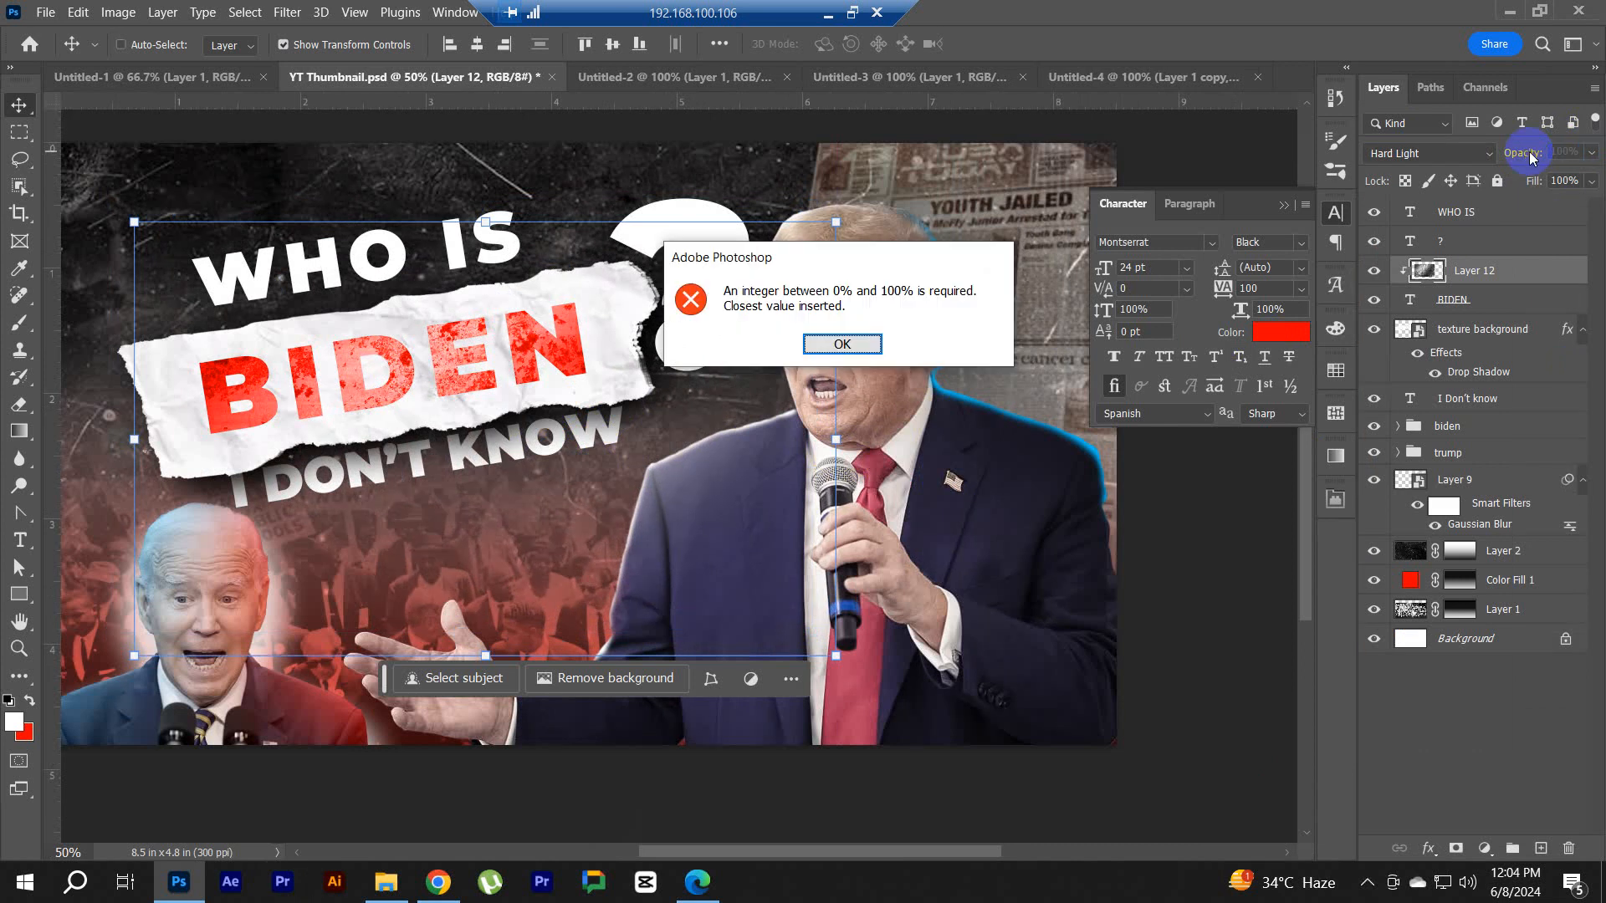
left_click(843, 345)
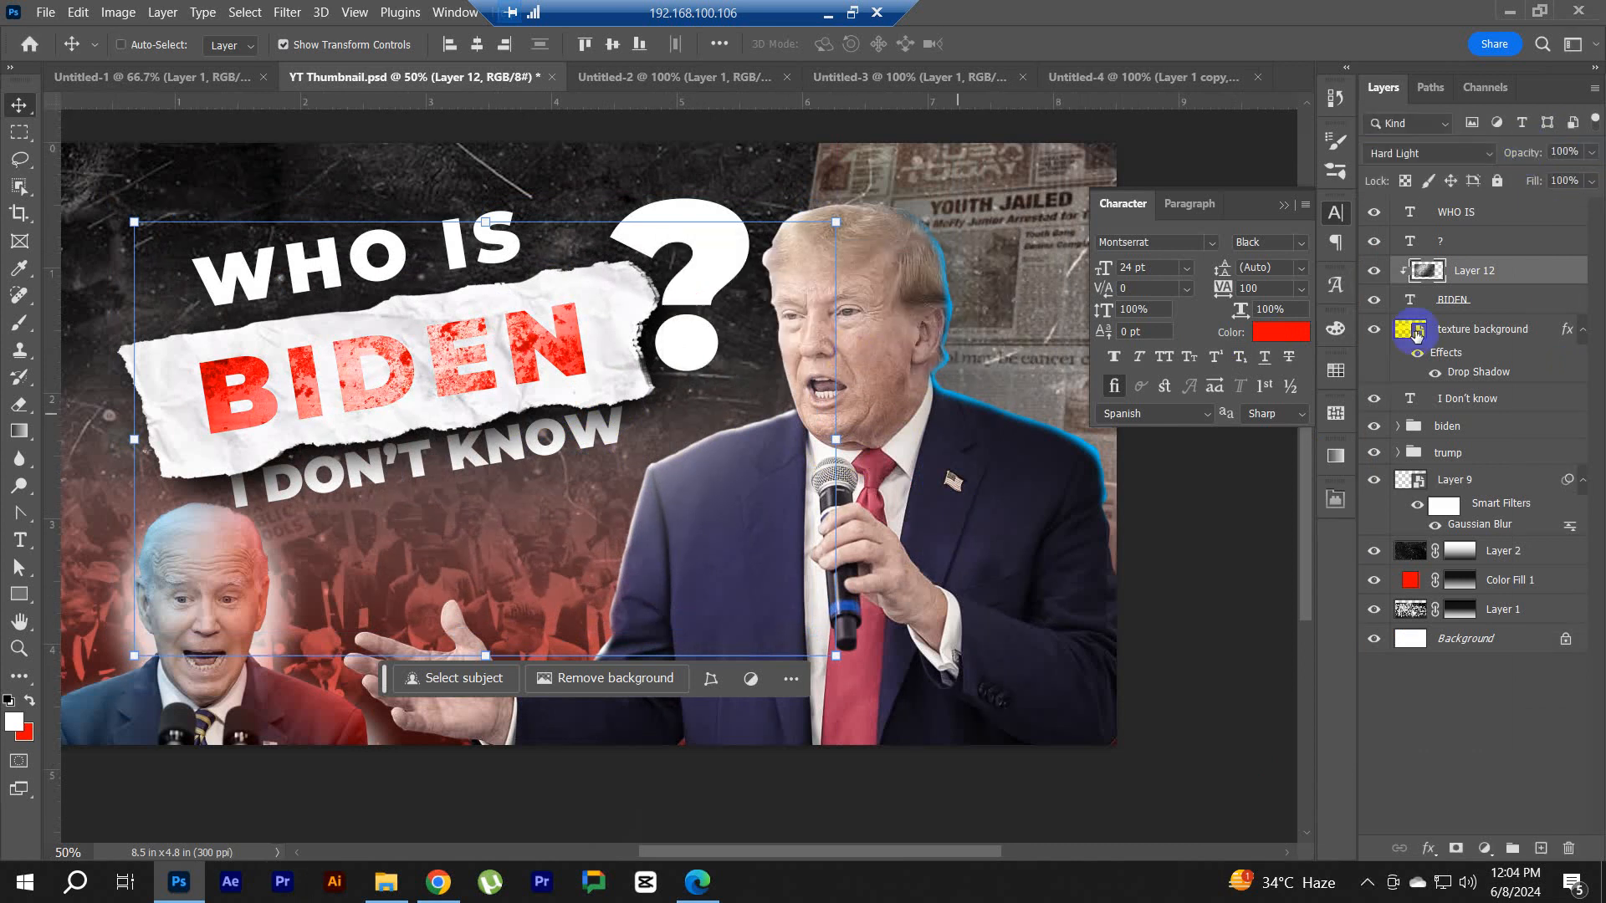
type("80")
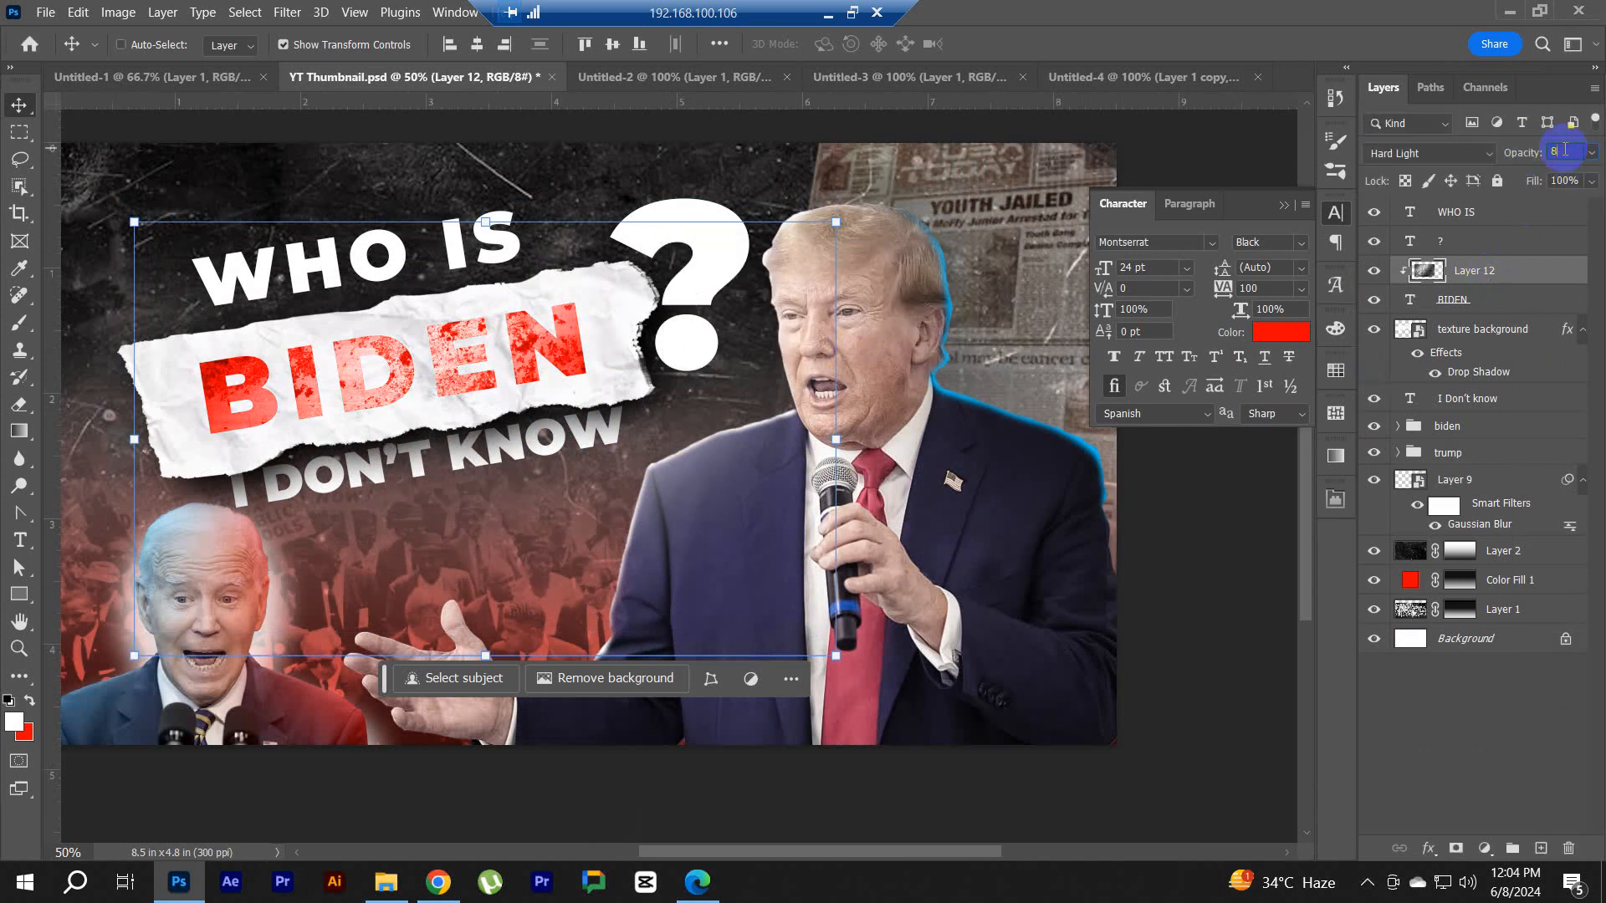
Step: Try Linear Light blending on the clipped grunge texture at 100% opacity
left_click(1421, 154)
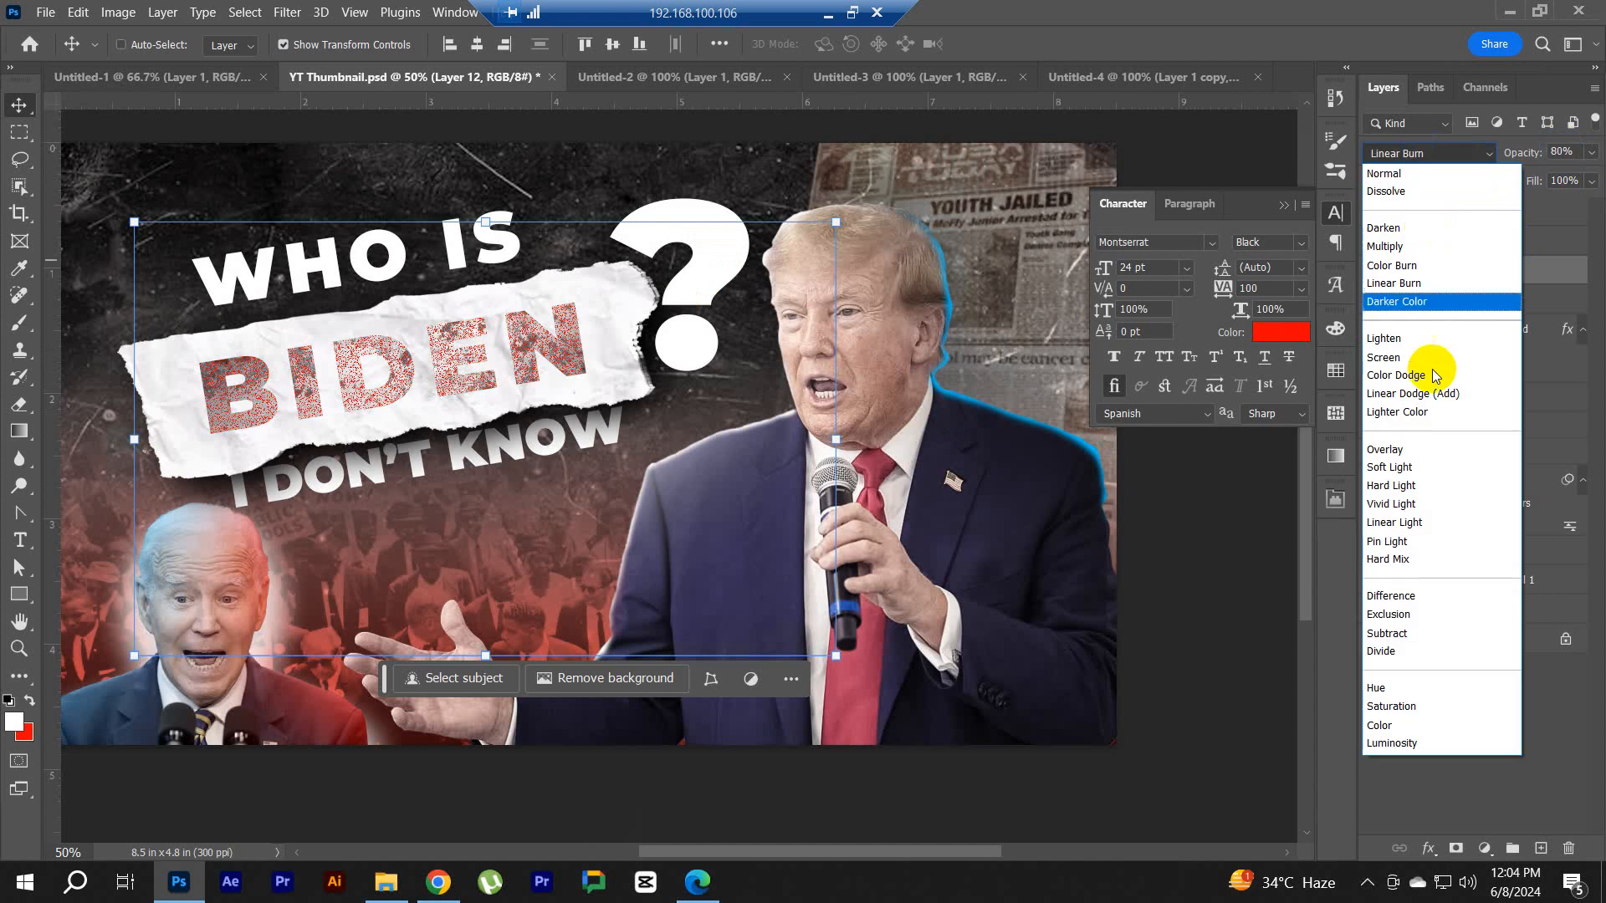
left_click(1394, 525)
left_click(1587, 156)
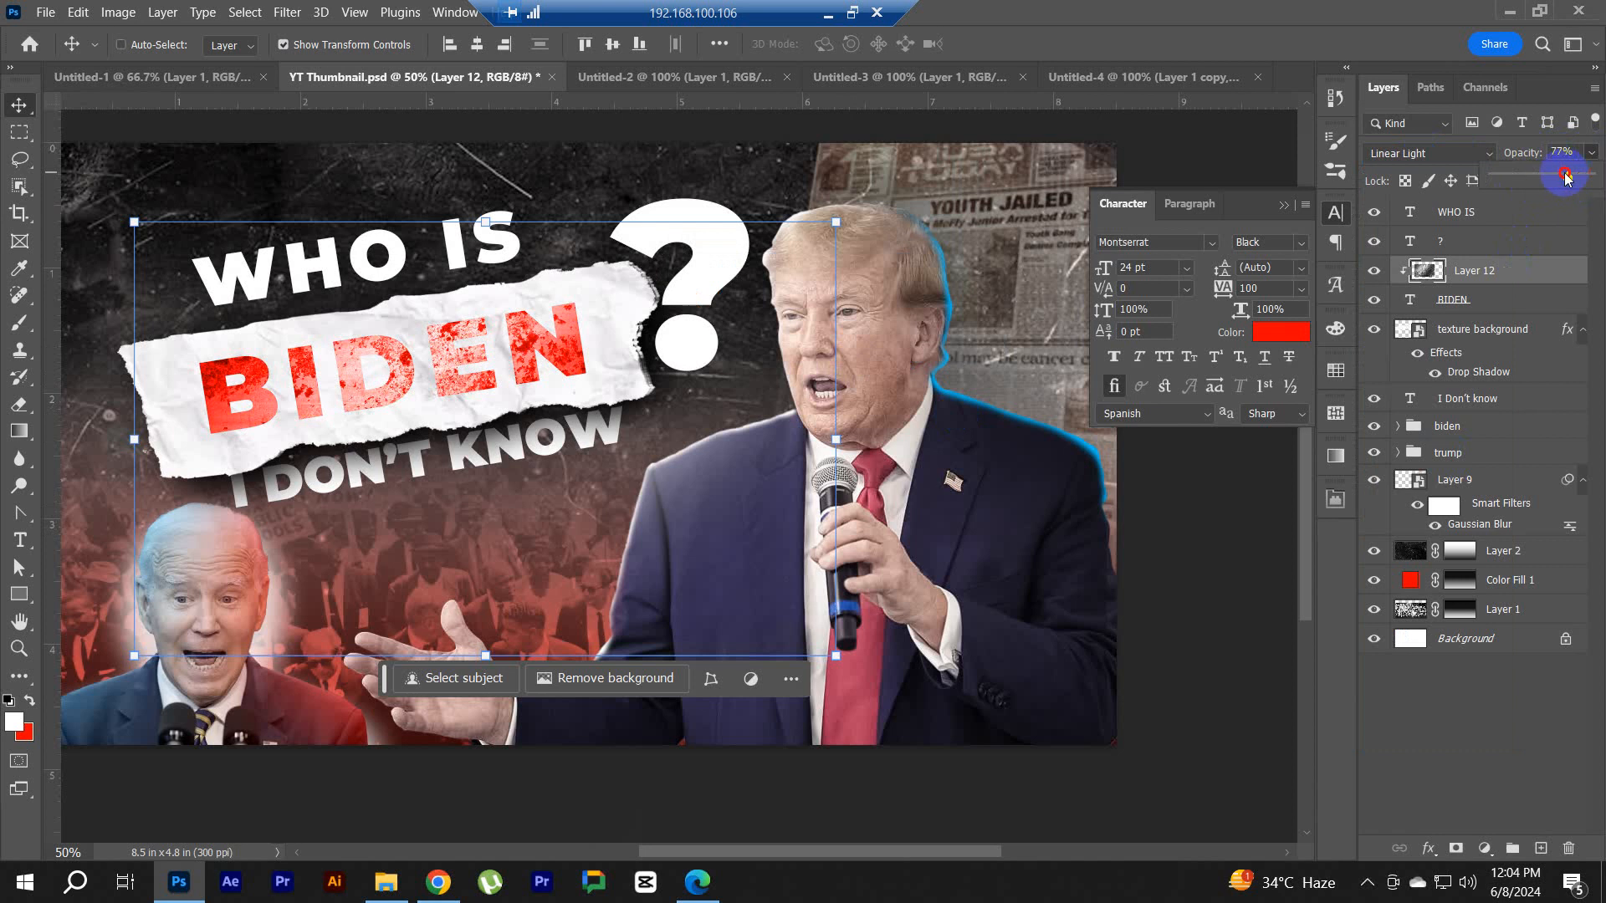
left_click_drag(1566, 175, 1593, 175)
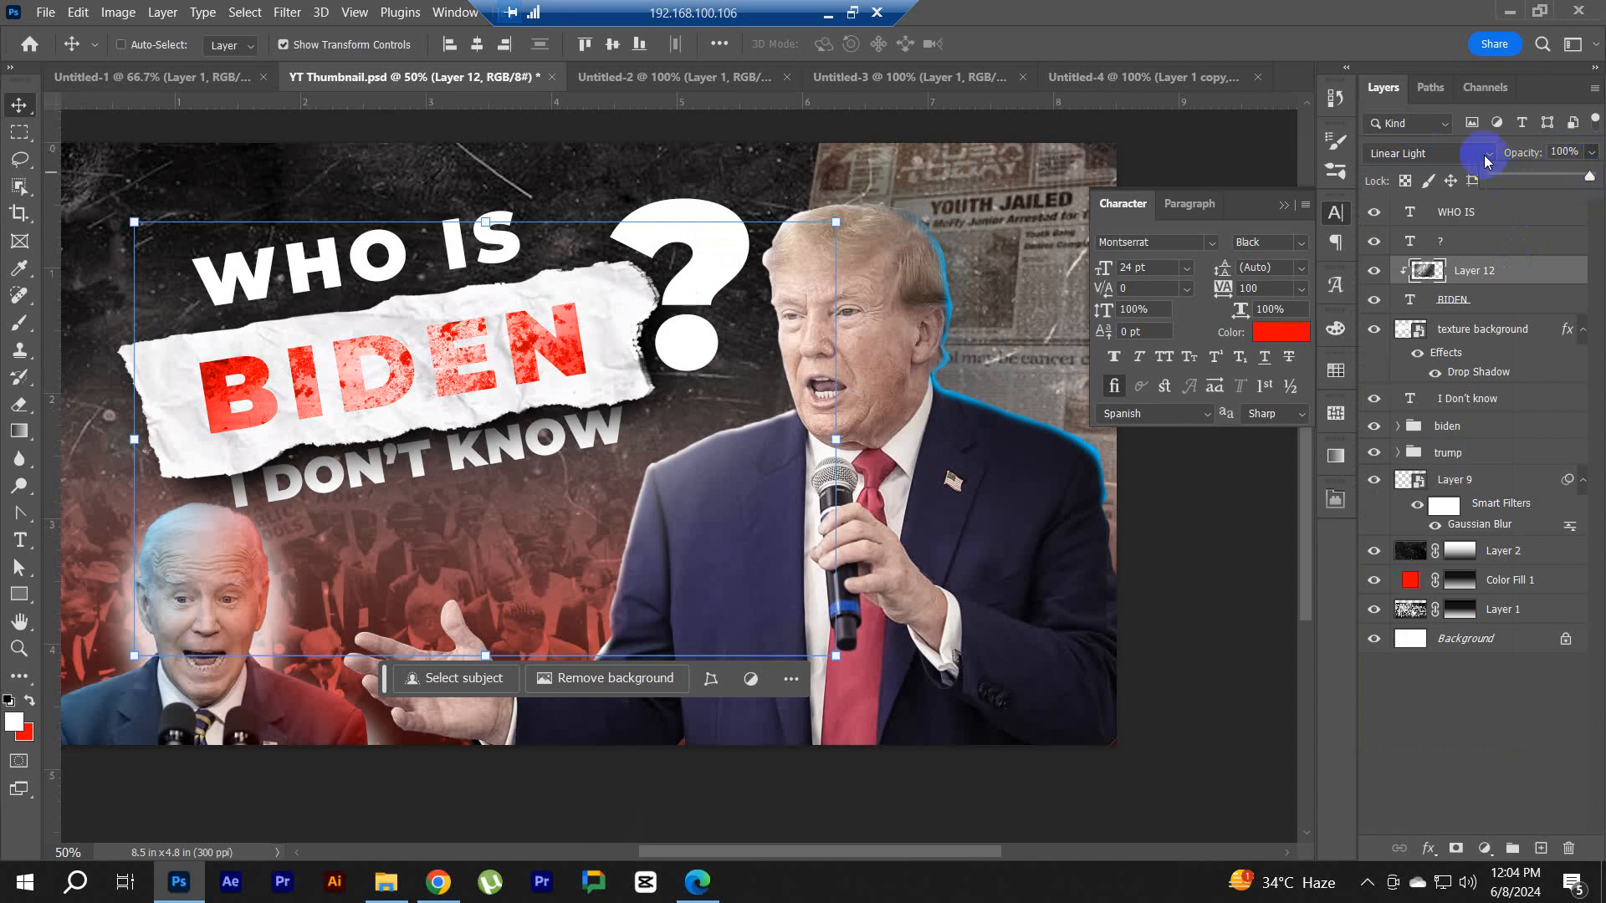
Step: Set the clipped grunge texture's blend mode to Subtract and its opacity to 60%
left_click(1428, 153)
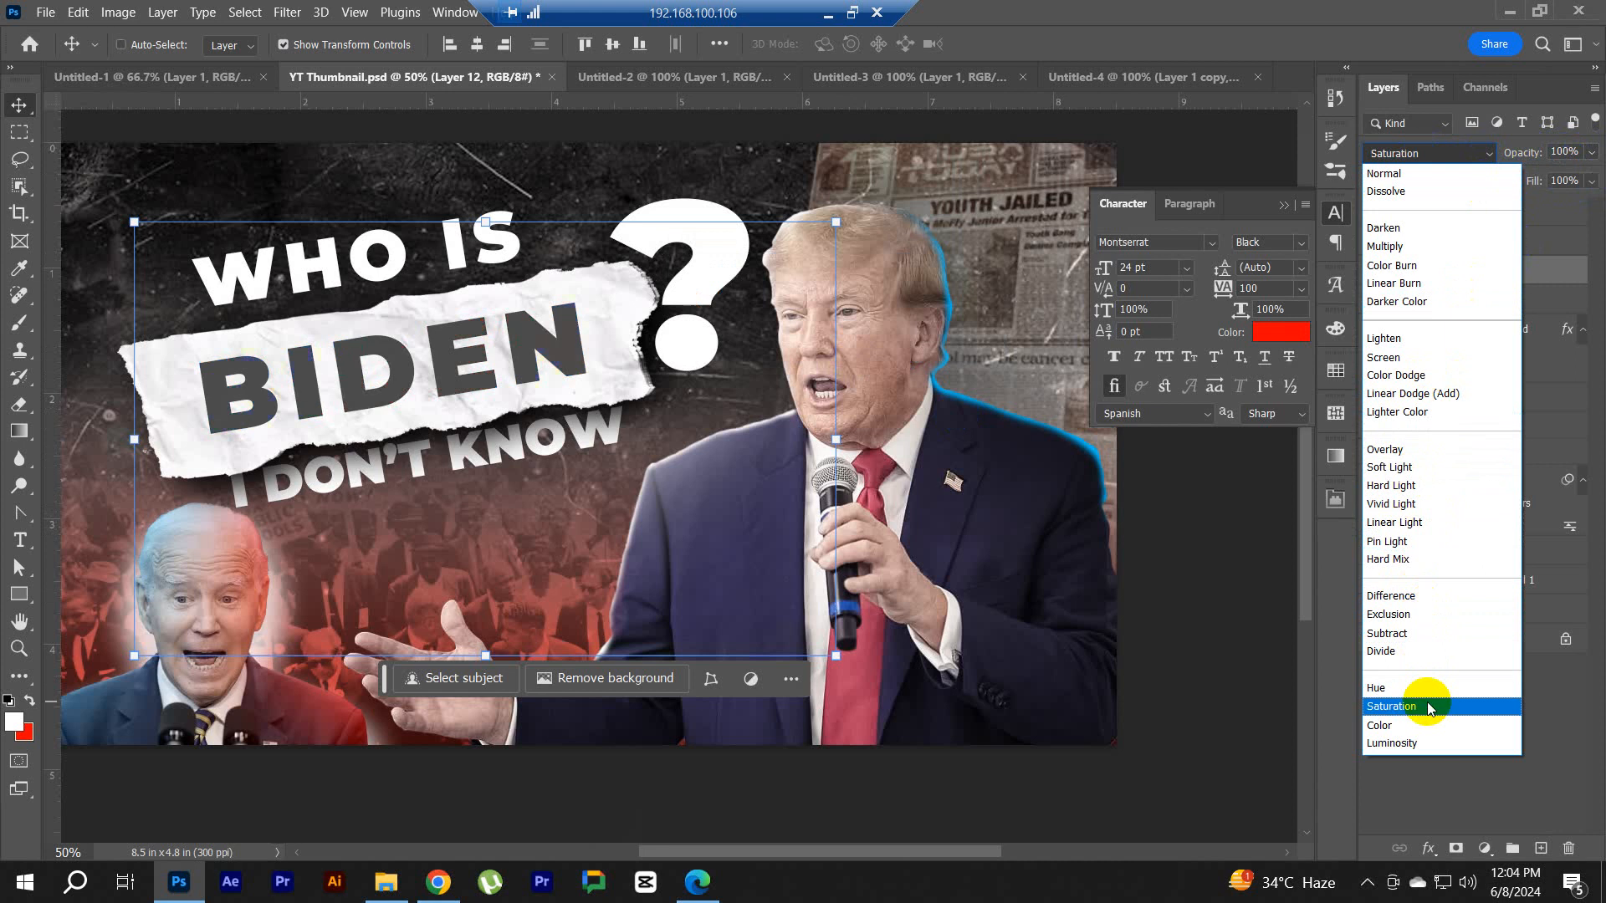
left_click(1391, 638)
left_click(1592, 152)
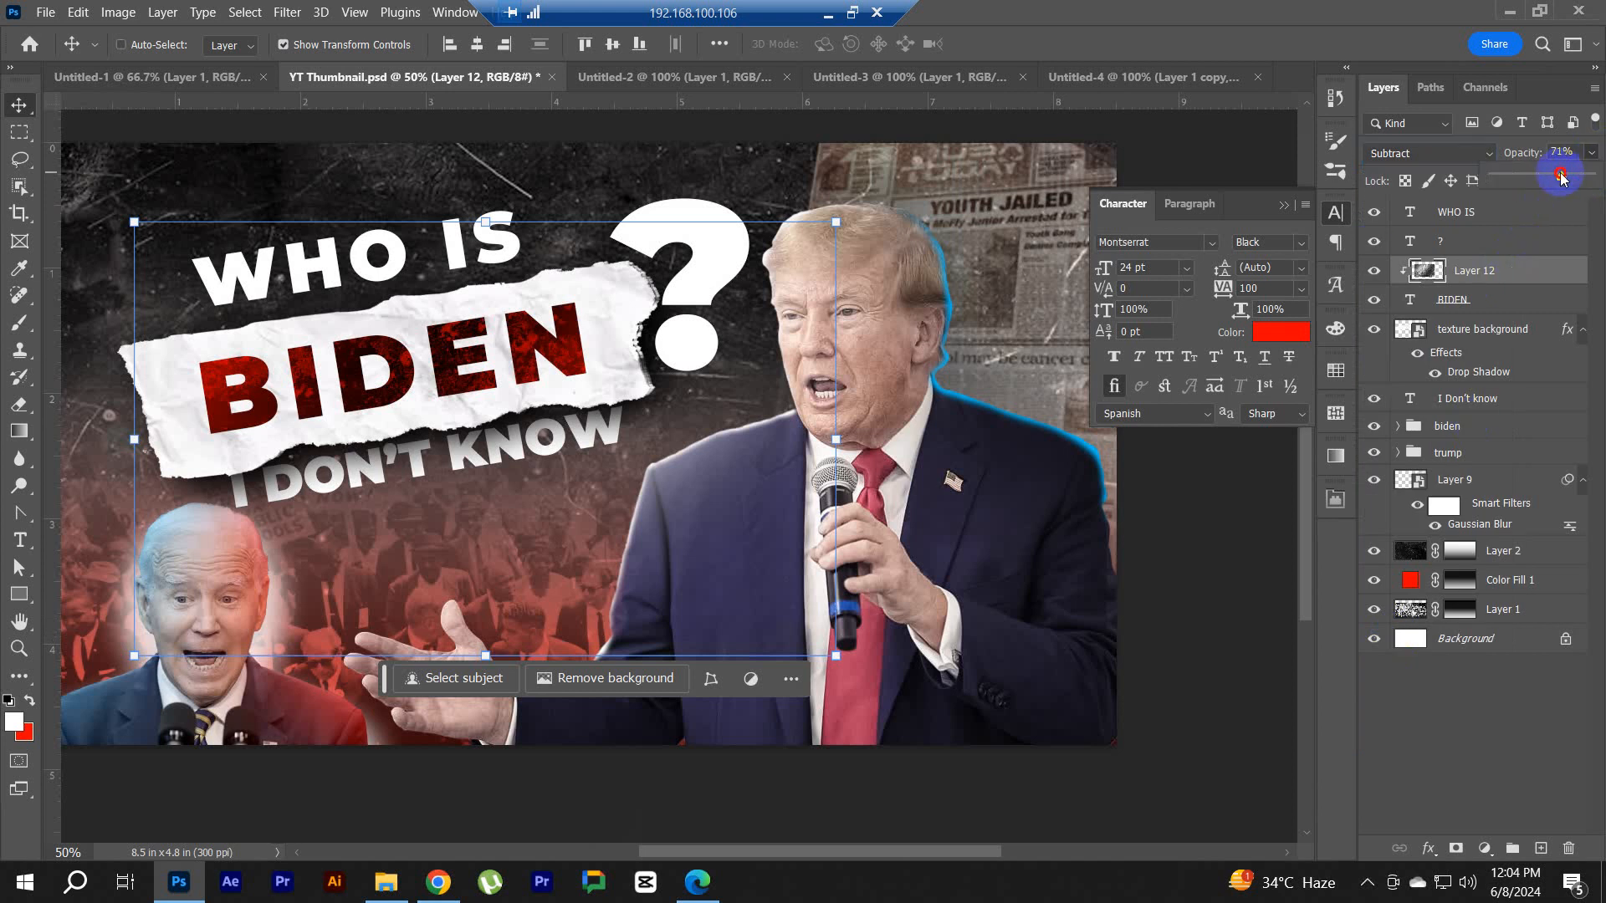
left_click_drag(1560, 176, 1559, 175)
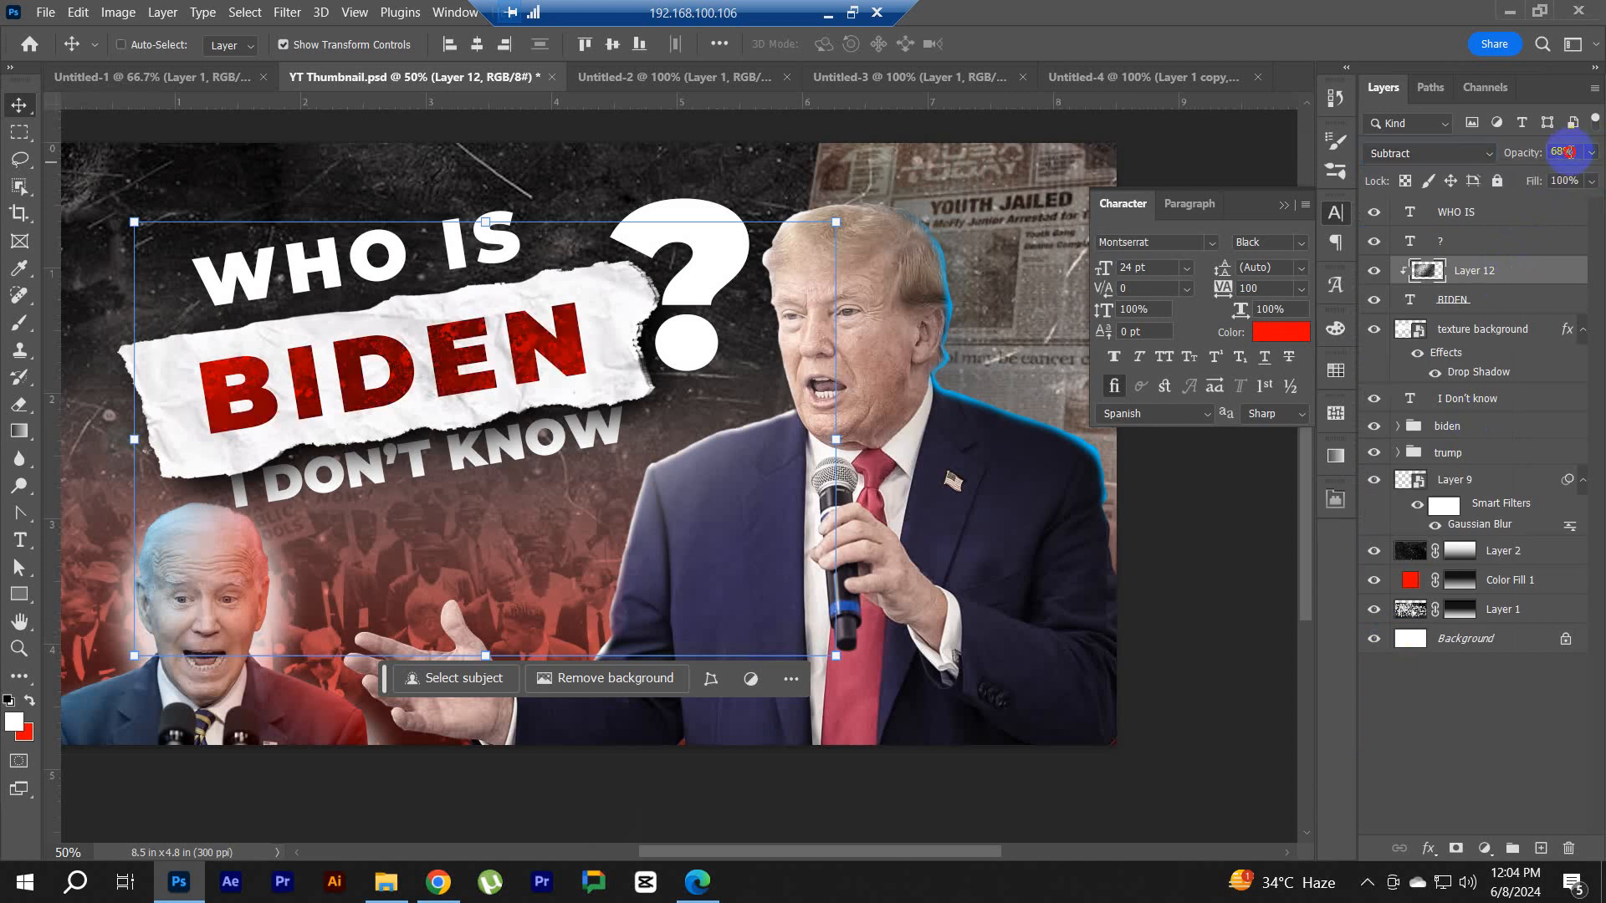
left_click(1520, 158)
type("60")
key("Return")
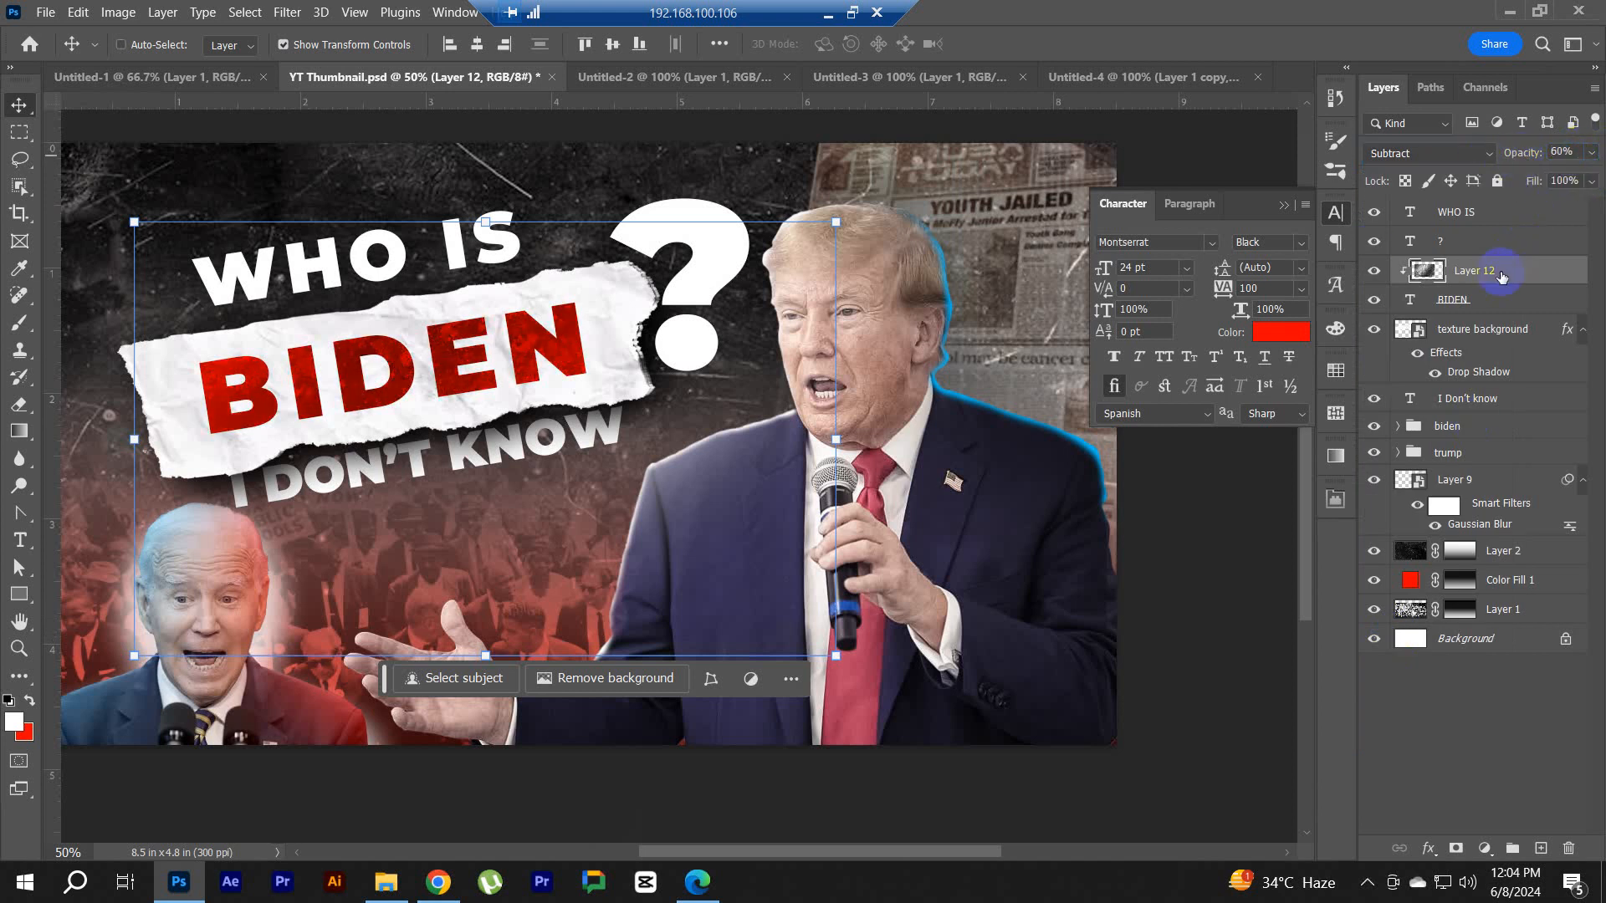
Step: Add a drop shadow to the BIDEN text with 74% opacity, 11 px distance and 8 px size
left_click(1505, 303)
right_click(1503, 303)
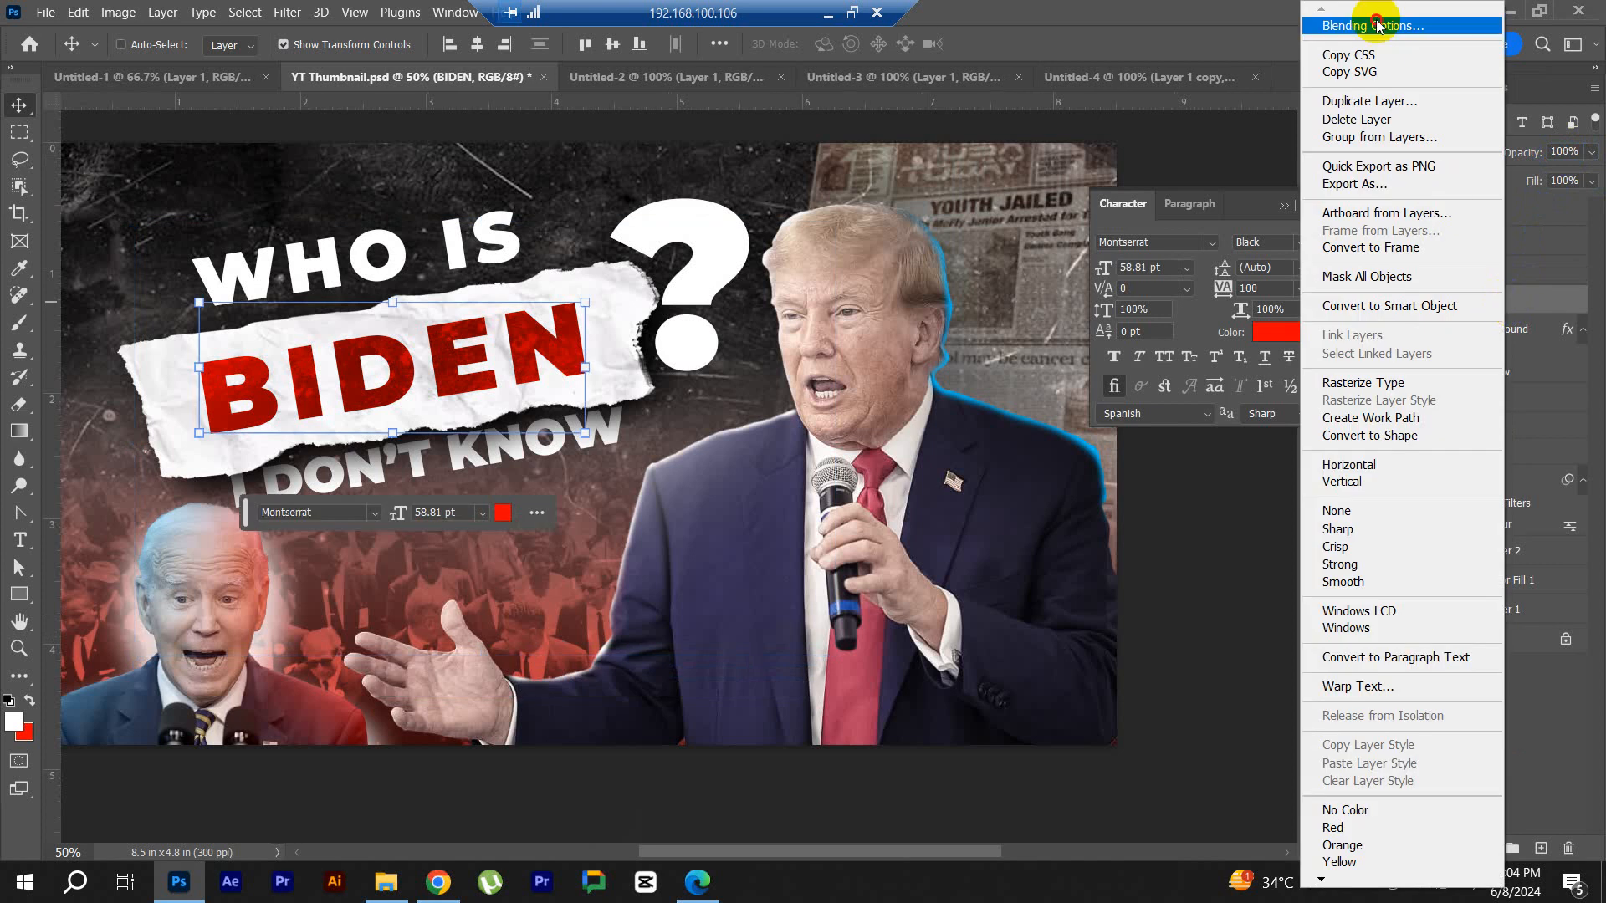
left_click(531, 432)
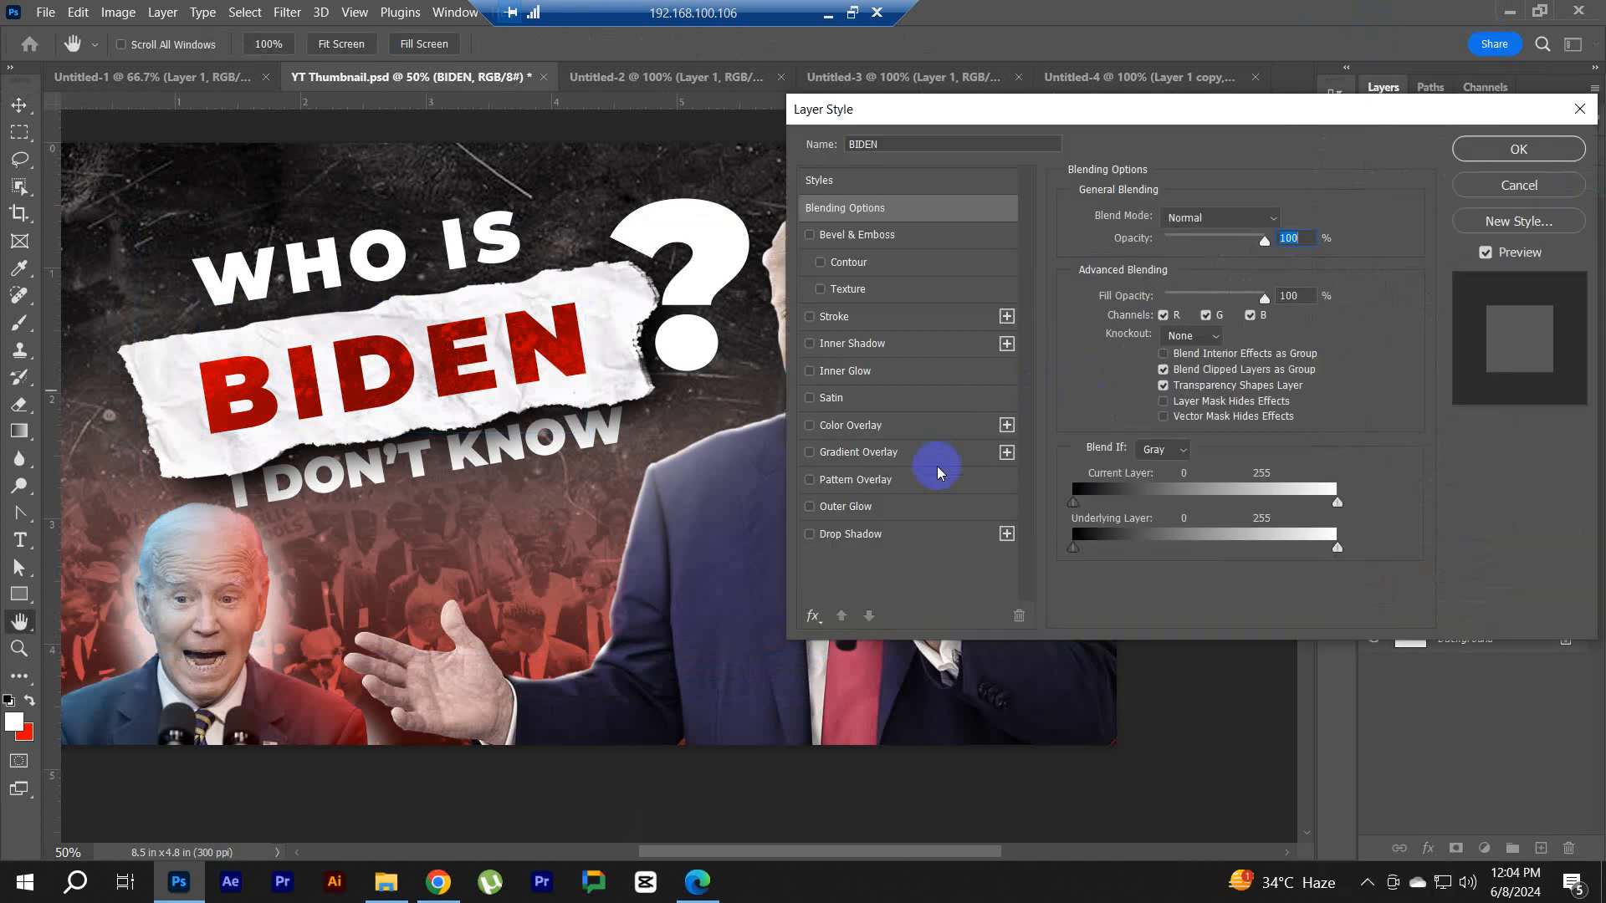
left_click(889, 532)
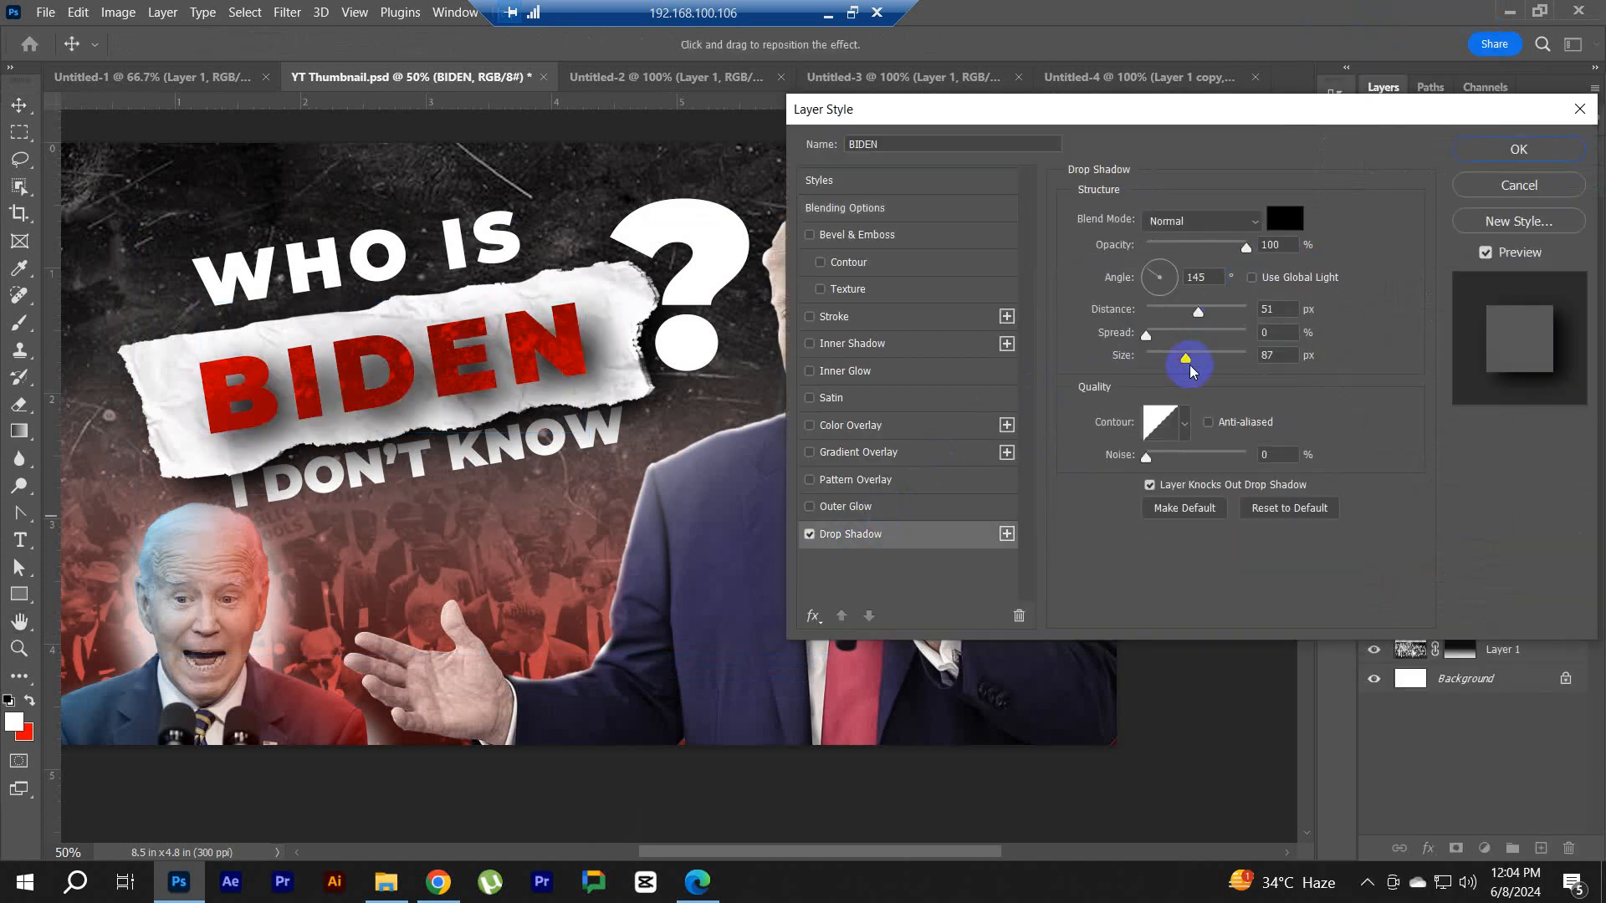
left_click_drag(1184, 358, 1146, 358)
left_click_drag(1198, 311, 1153, 312)
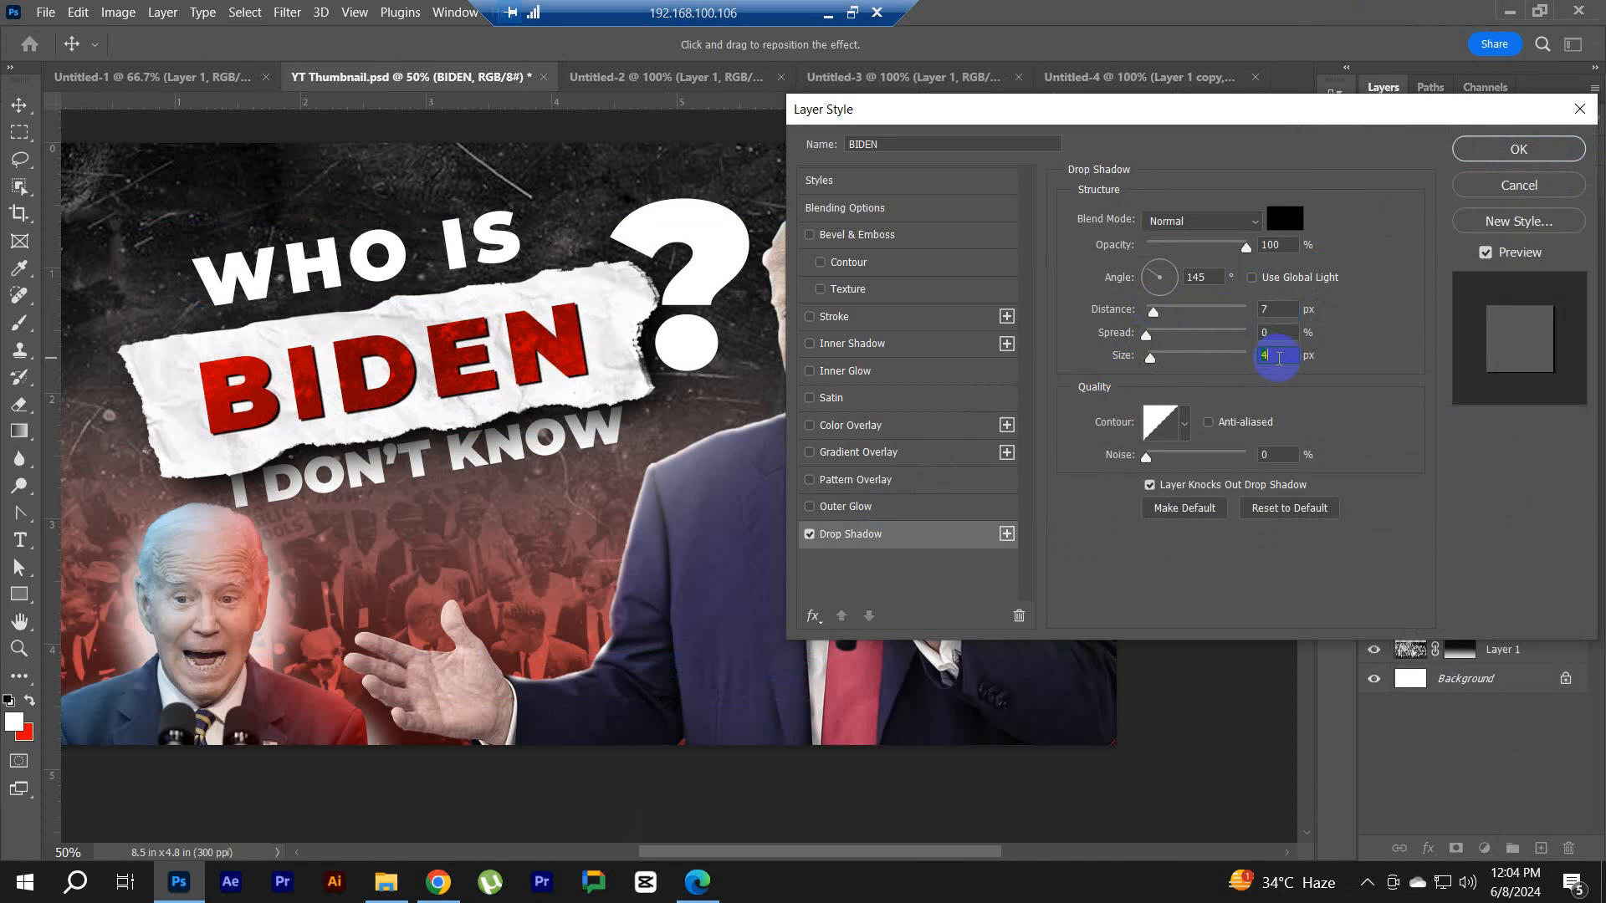
key("Up")
key("Up")
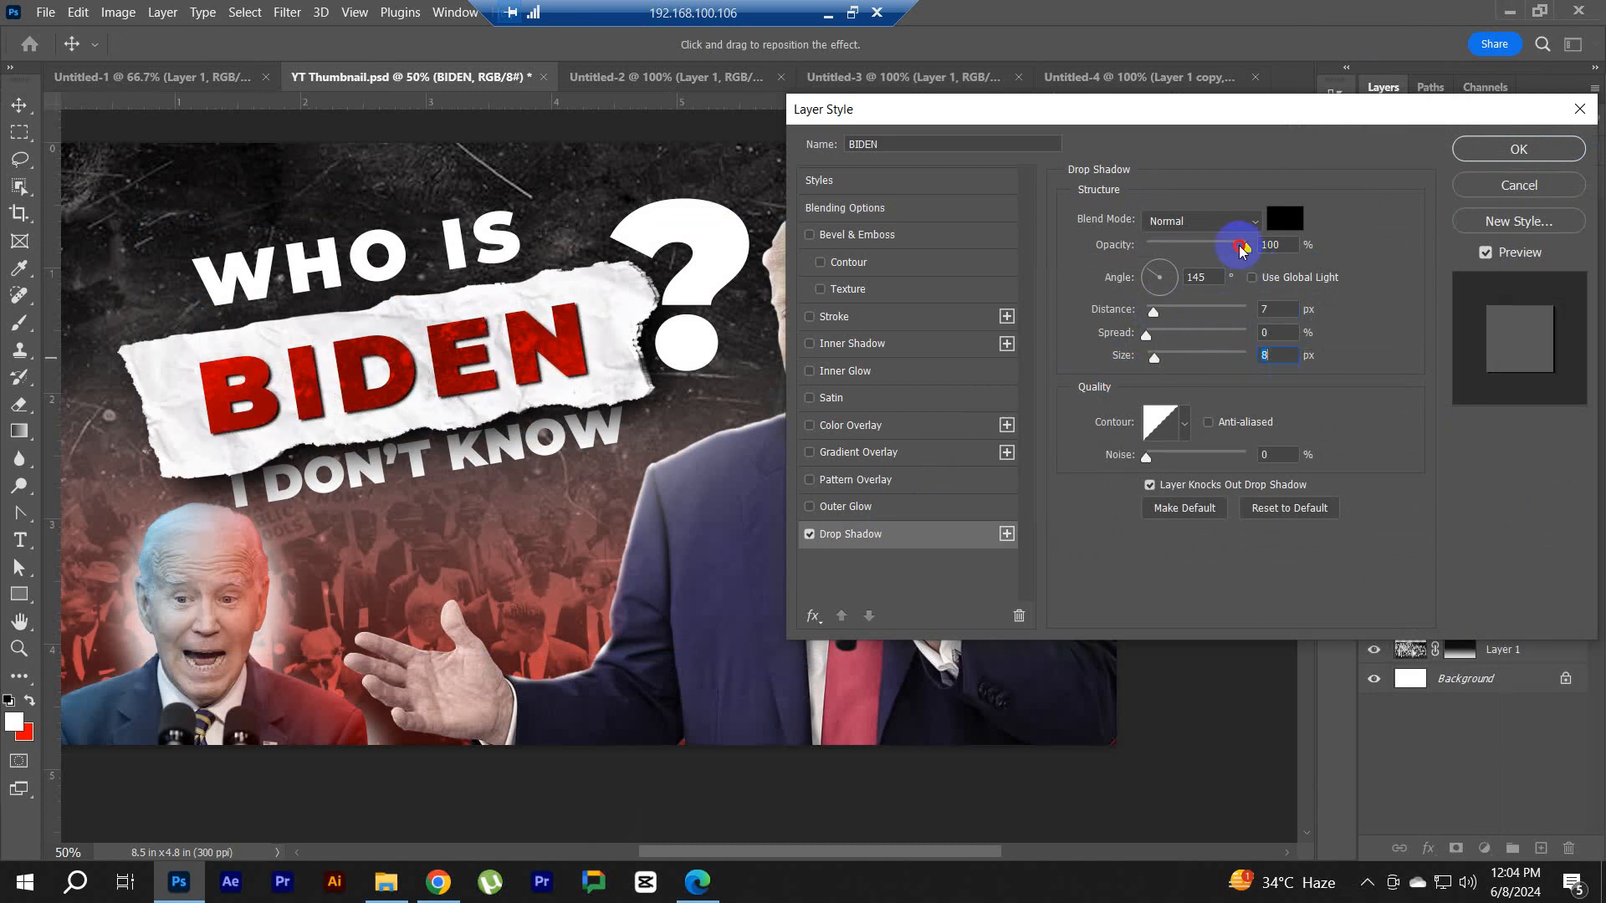
left_click_drag(1245, 248, 1220, 249)
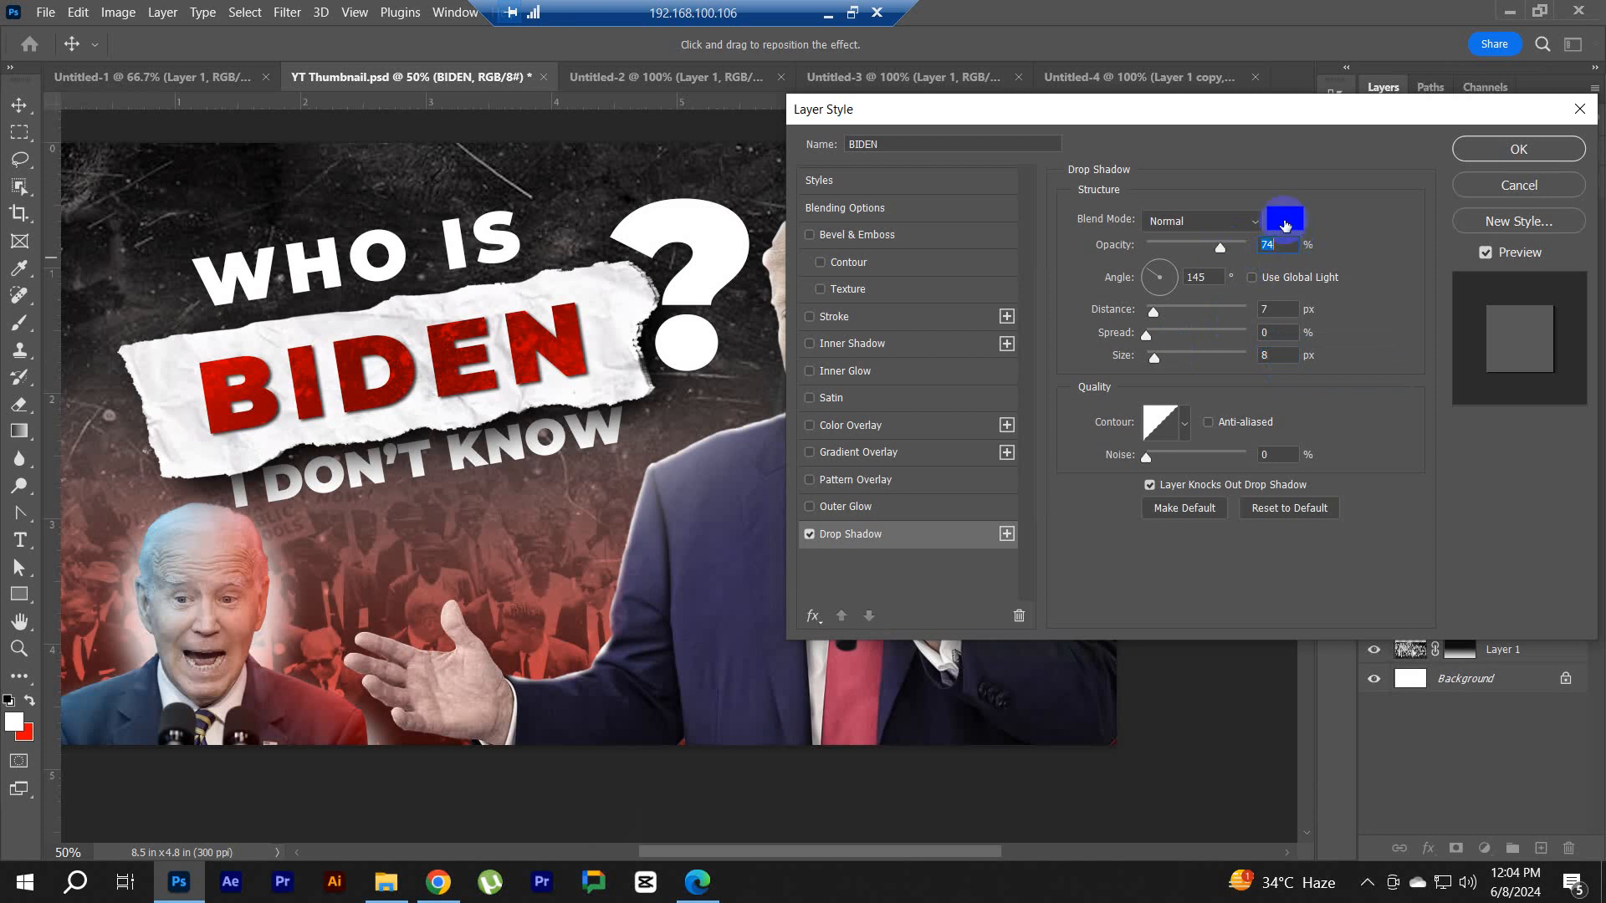
left_click_drag(1155, 316, 1161, 314)
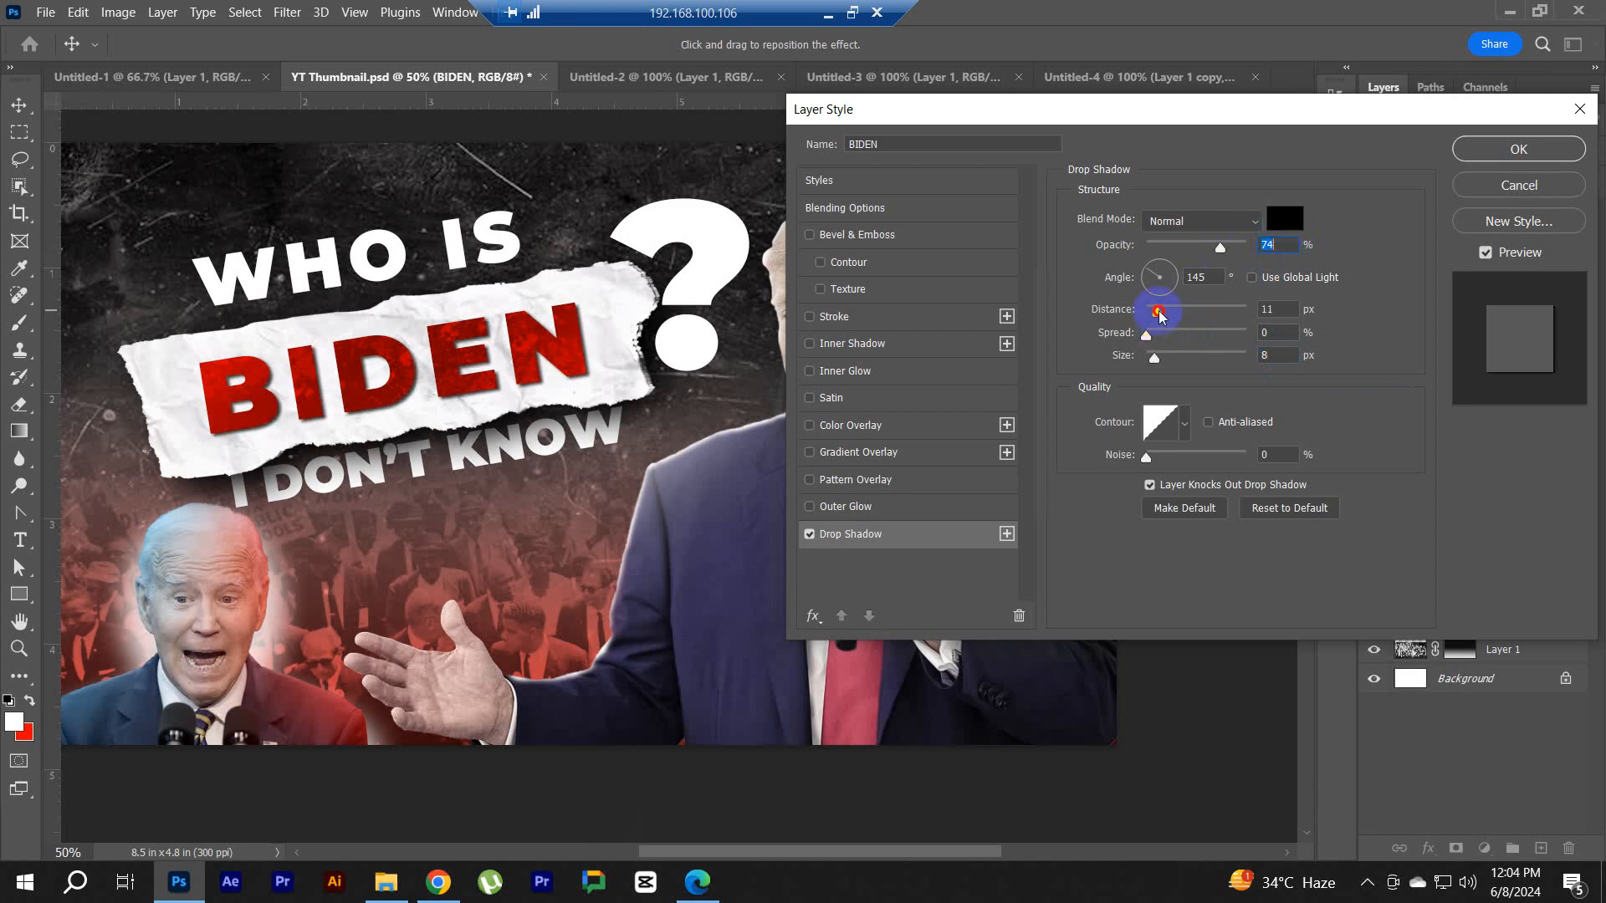
Step: Recolor the BIDEN drop shadow mid grey (#818081), and set its angle to 152° and its size to 4 px
left_click(1274, 220)
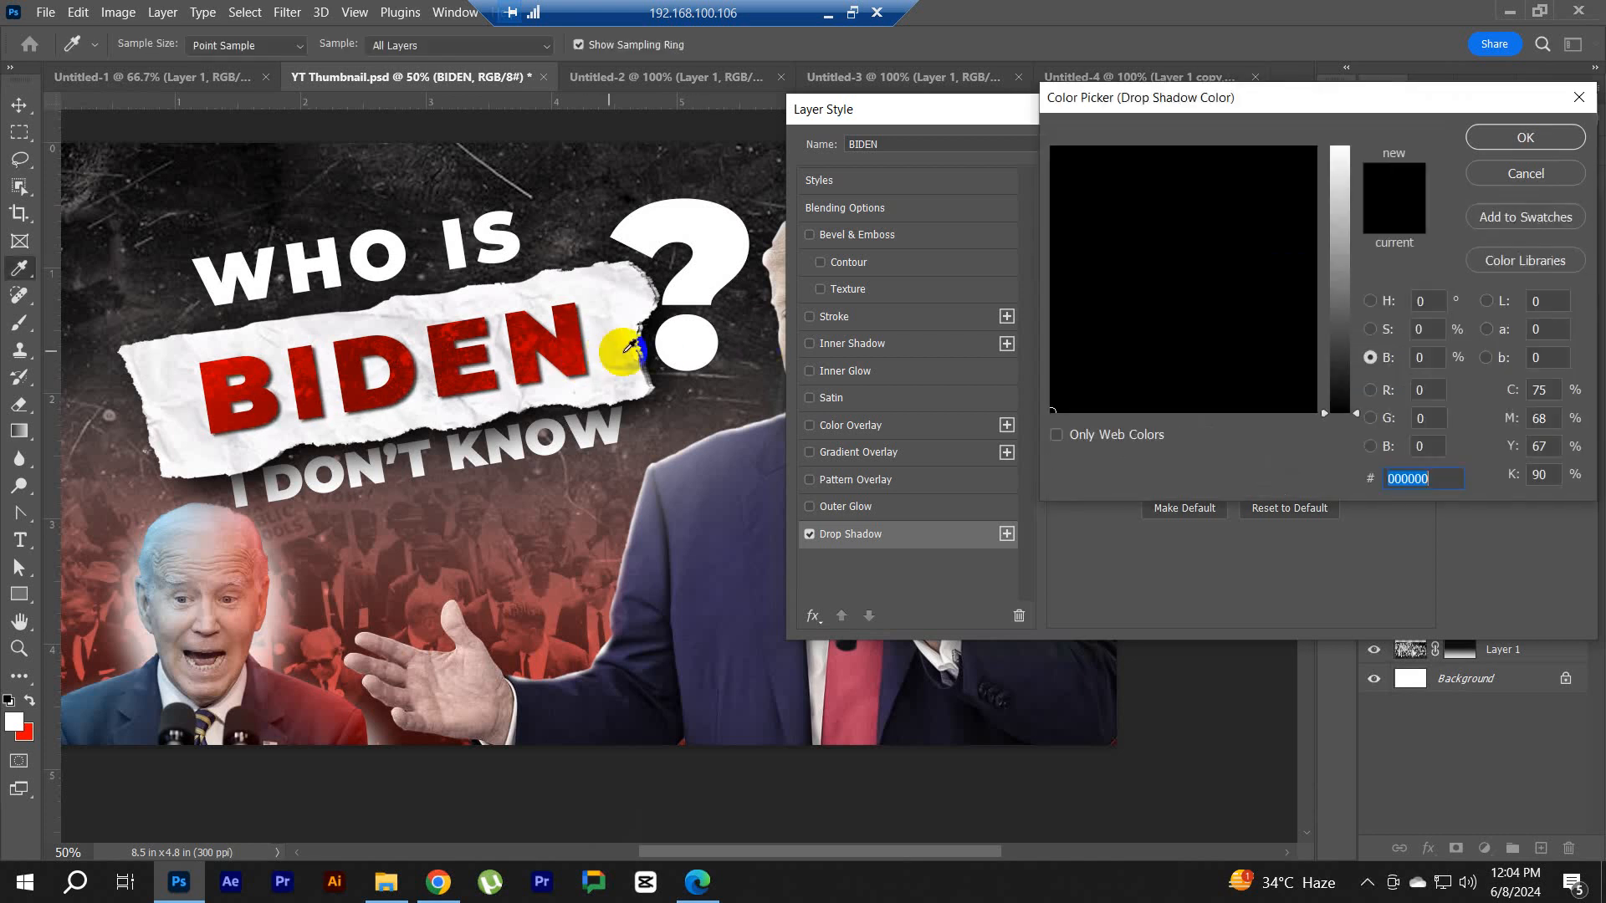
left_click(645, 348)
left_click(1342, 216)
left_click_drag(1342, 215, 1344, 279)
left_click(1497, 139)
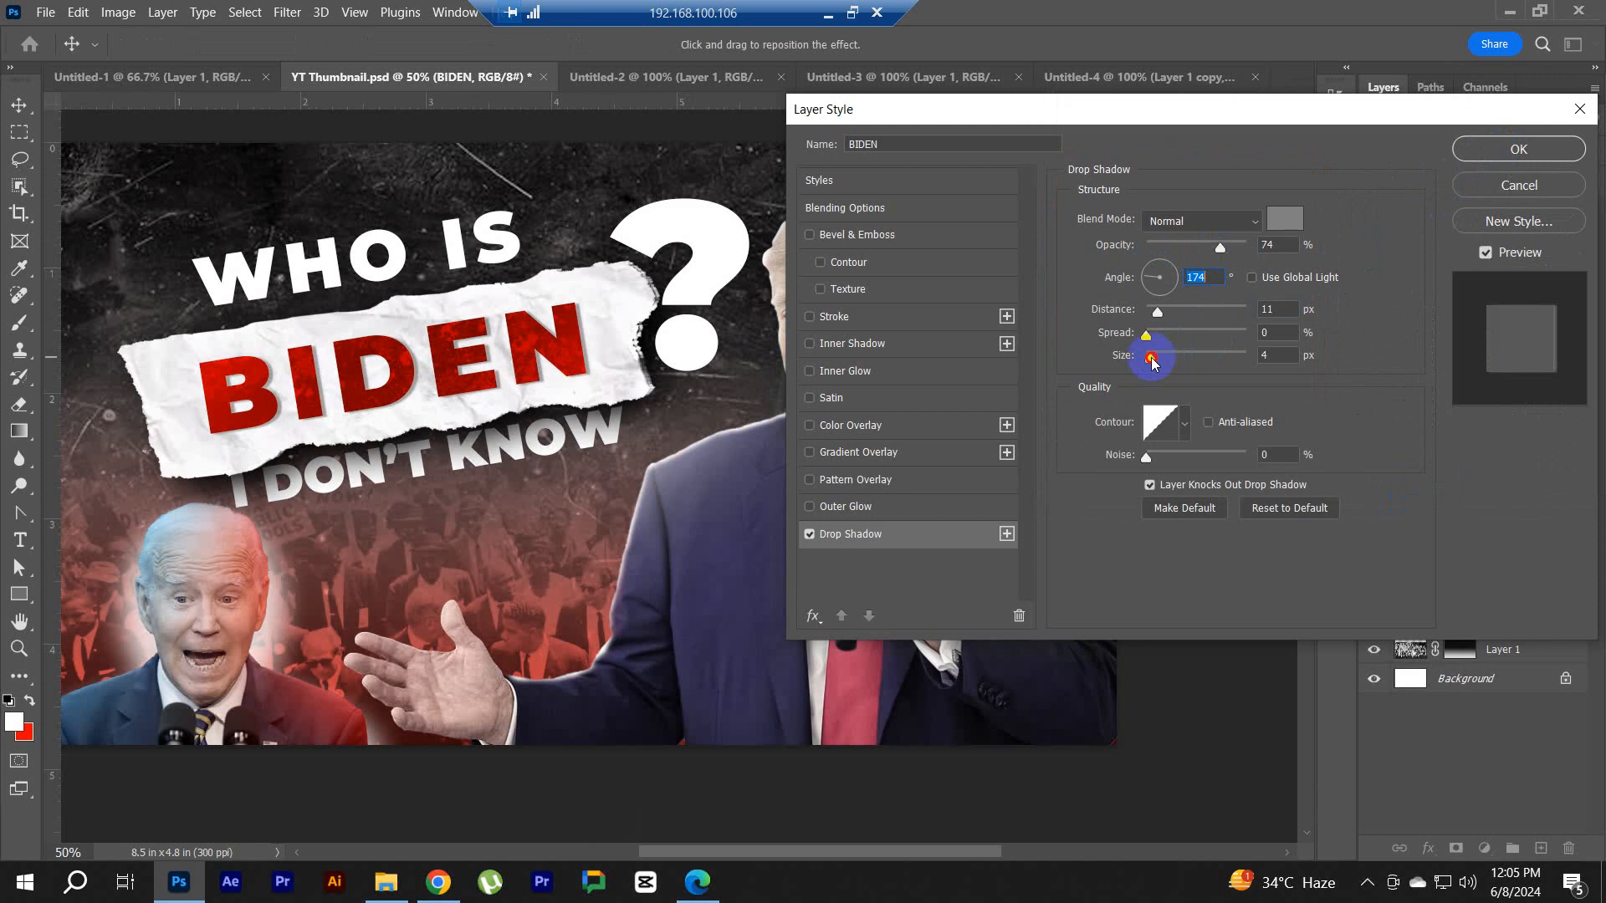
left_click(1150, 359)
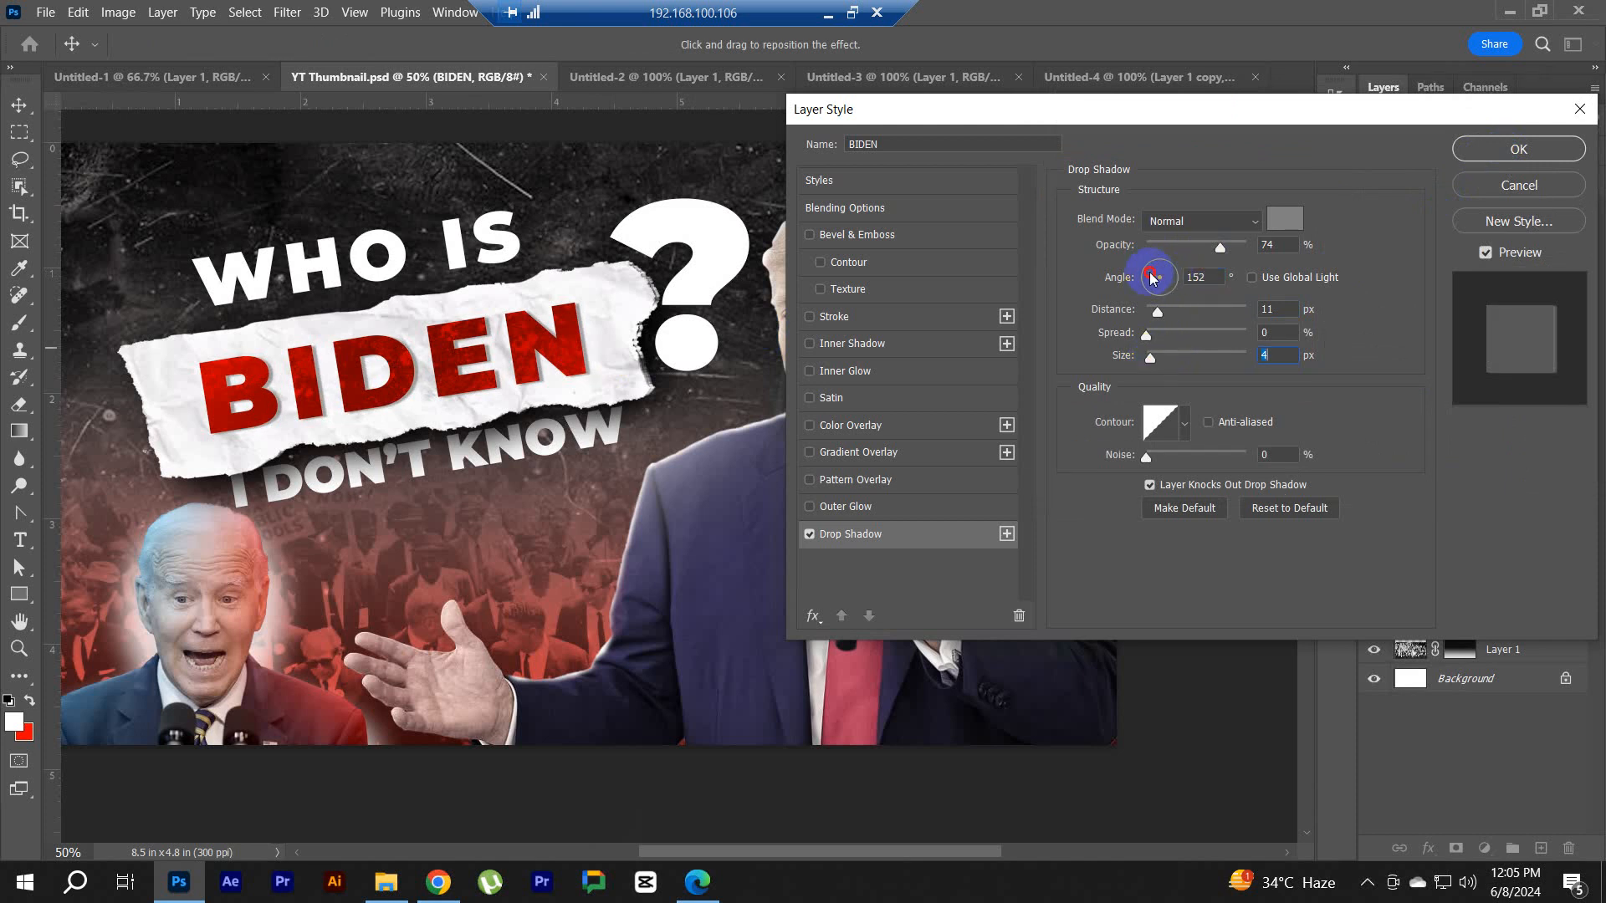
Step: Change the BIDEN drop shadow's color to a bright golden yellow
left_click(1284, 219)
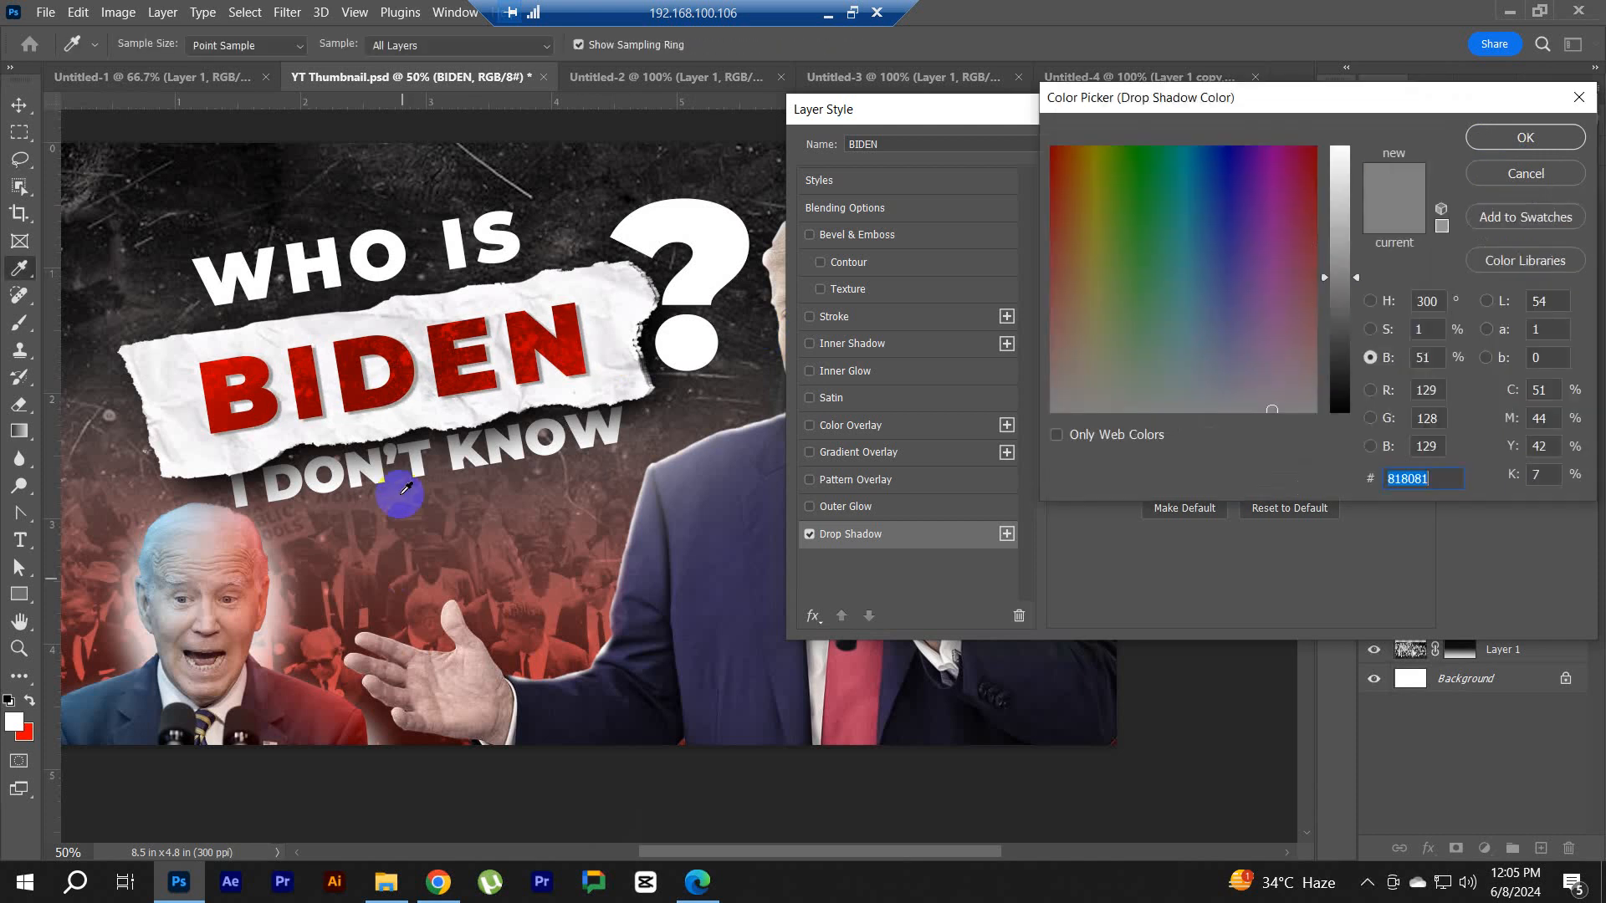
left_click(410, 362)
left_click_drag(1076, 153, 1093, 125)
left_click_drag(1336, 189, 1341, 124)
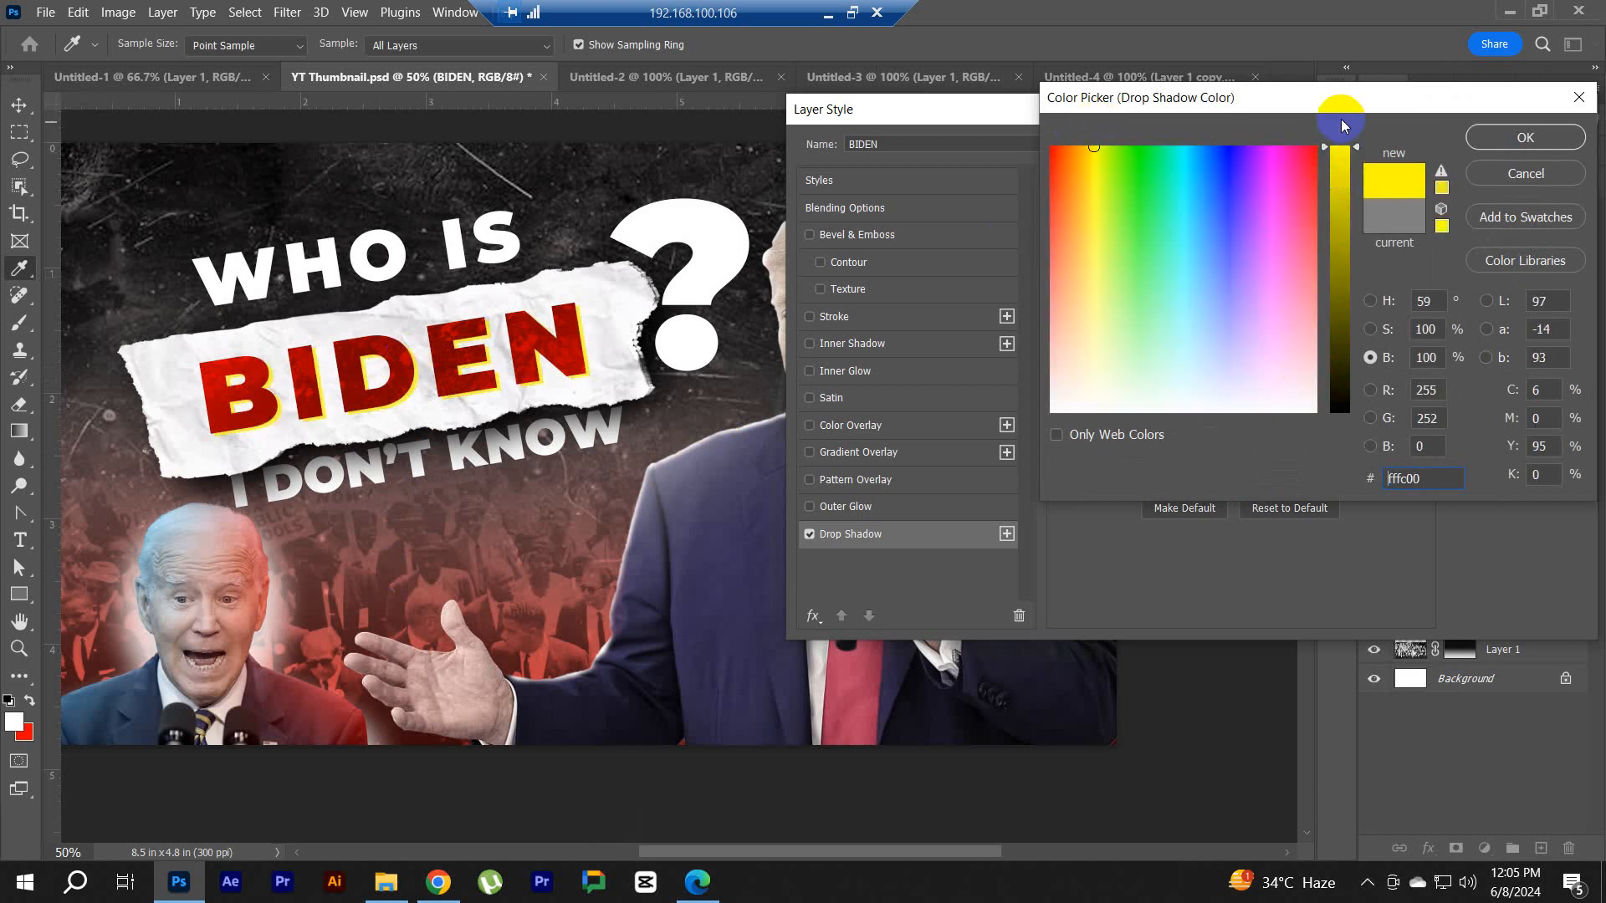
left_click_drag(1091, 168, 1088, 147)
left_click(1524, 137)
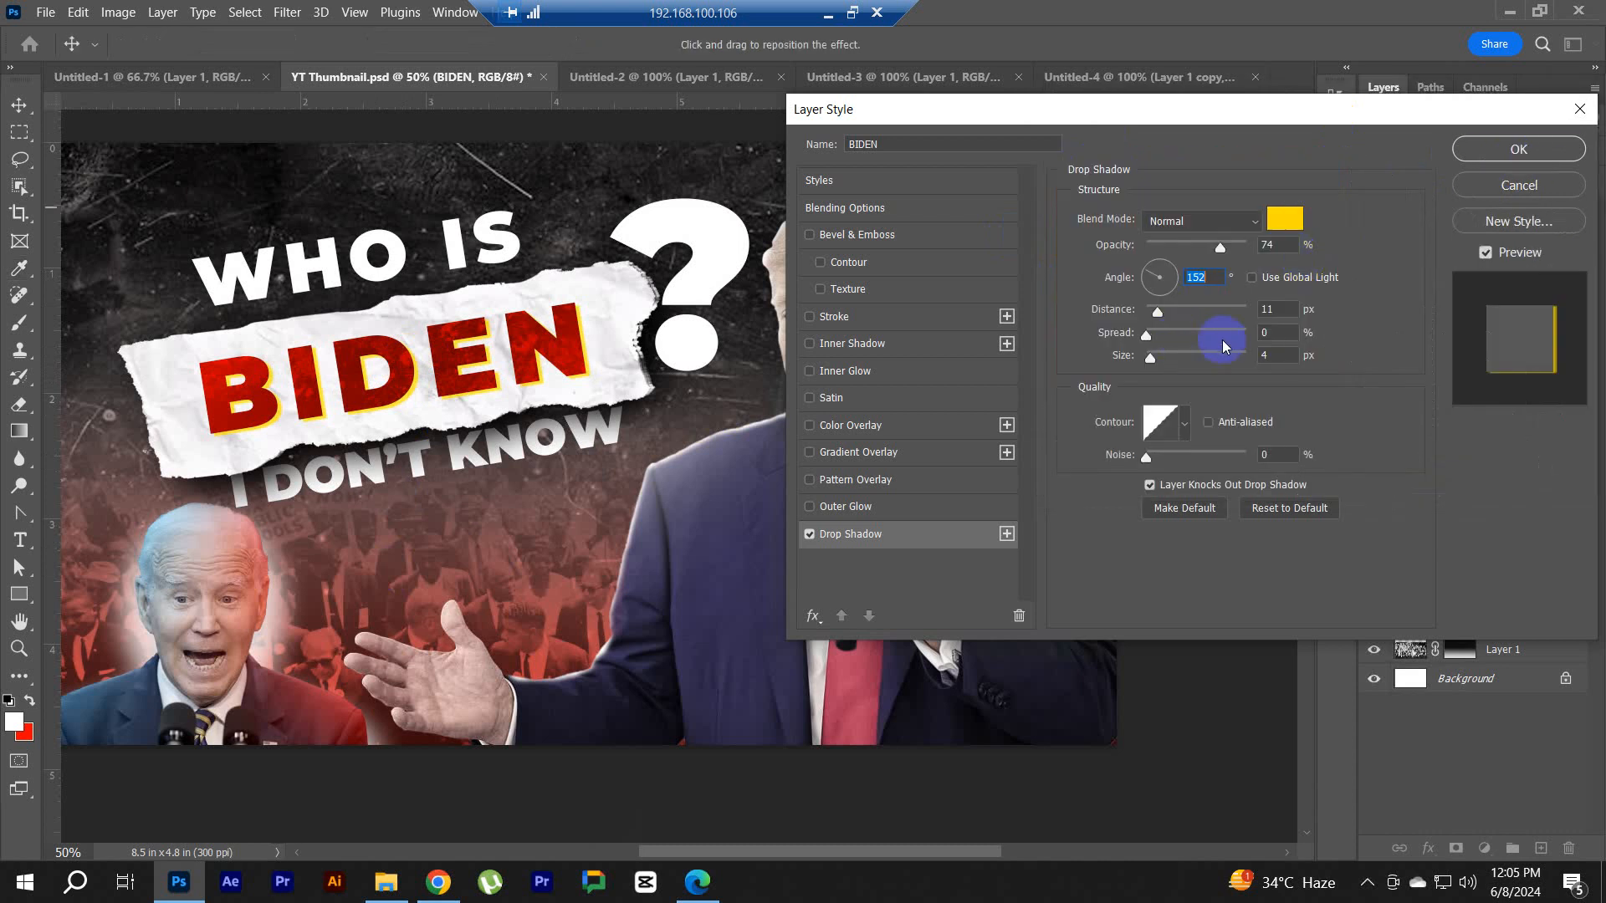
Step: Add a second drop shadow to the BIDEN text in magenta (#ff00f6) at an angle of -36°
left_click(1006, 533)
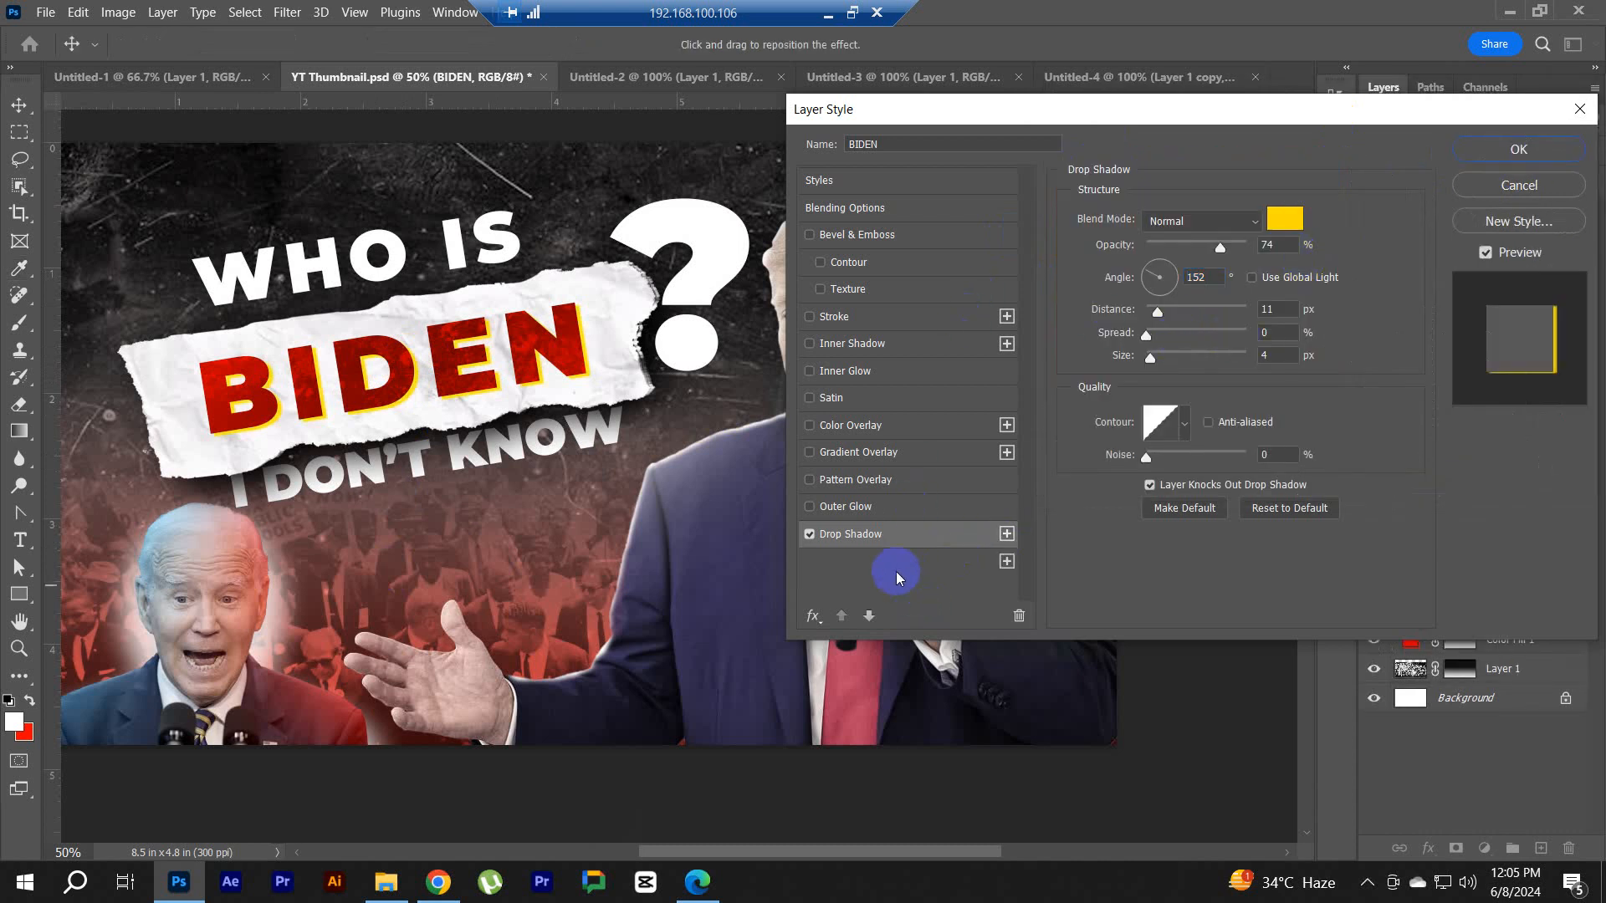
left_click(912, 562)
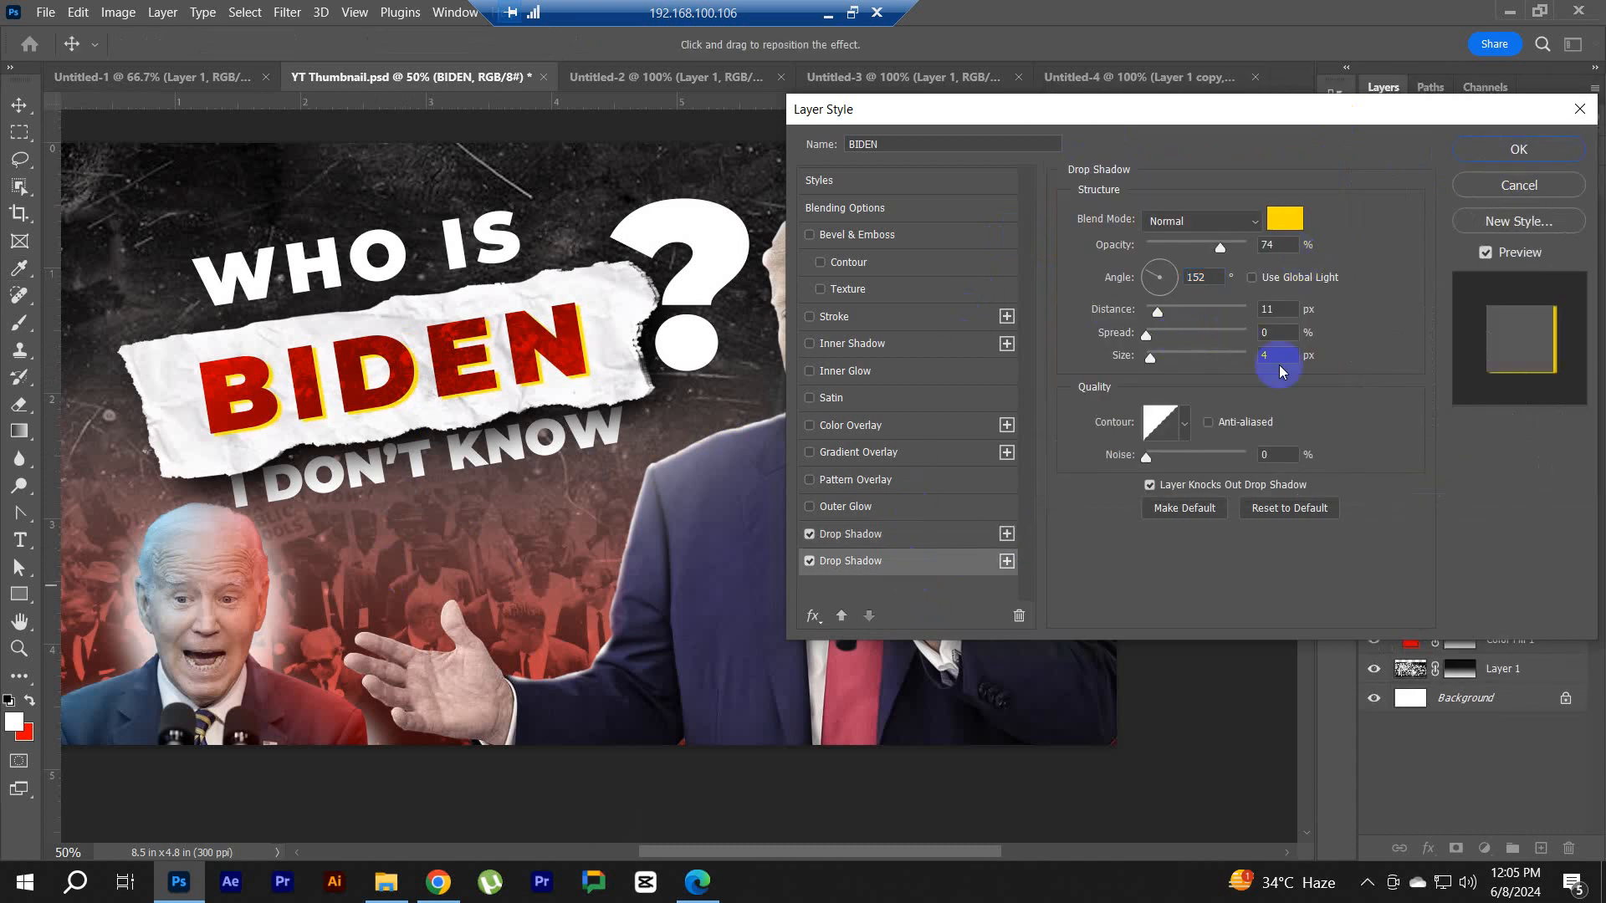
left_click(1285, 219)
left_click_drag(1183, 330, 1288, 122)
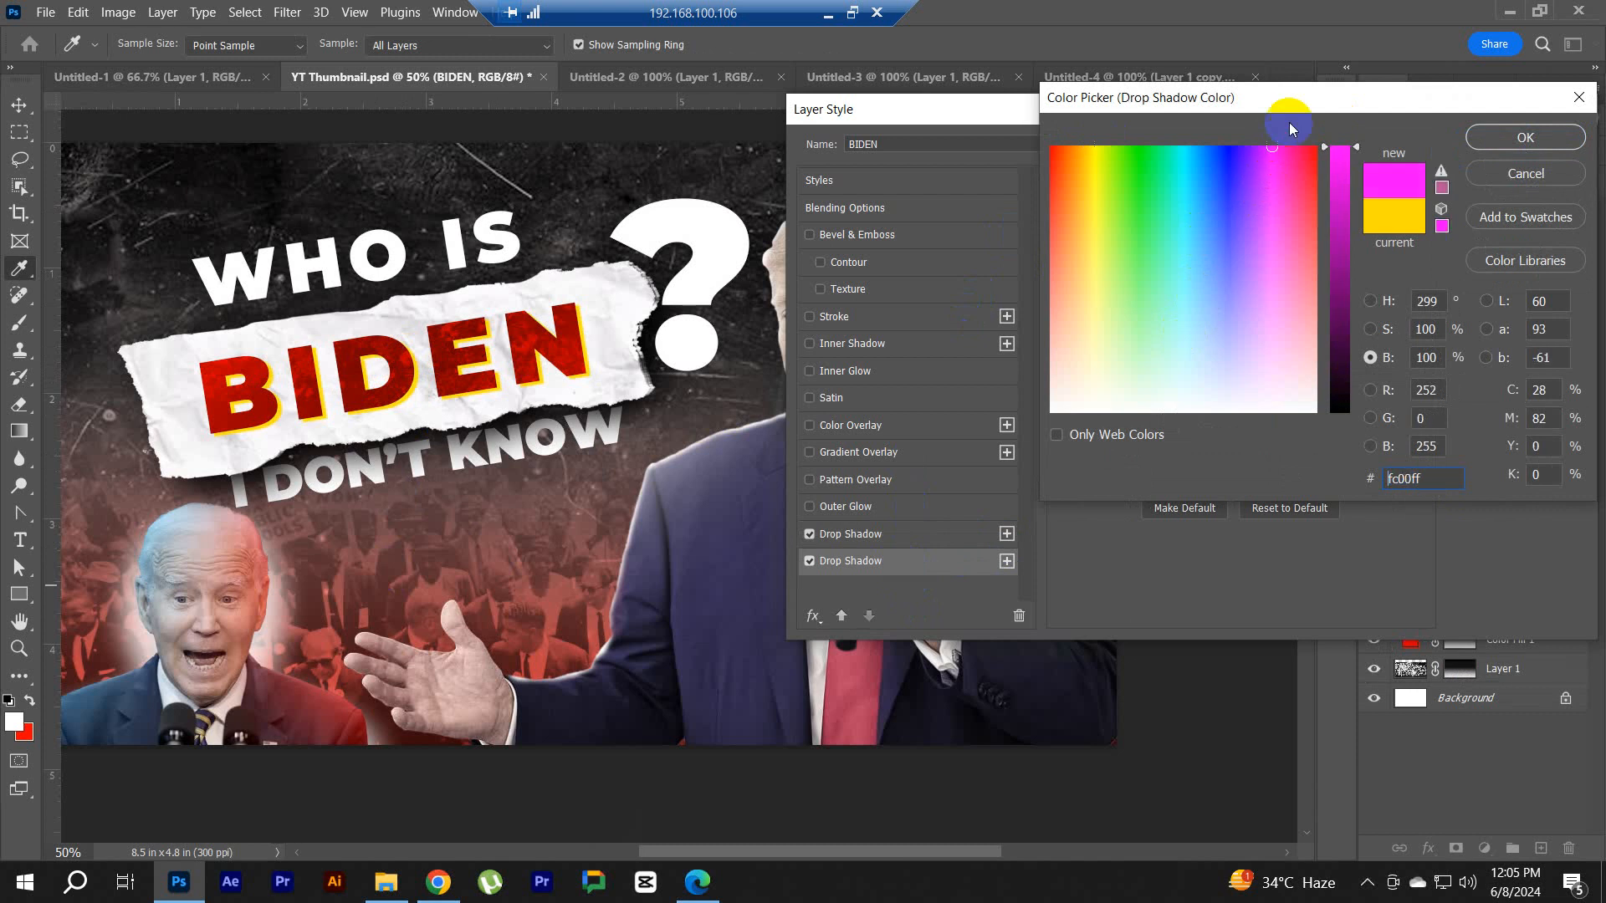
left_click(1505, 141)
left_click_drag(1147, 277, 1175, 290)
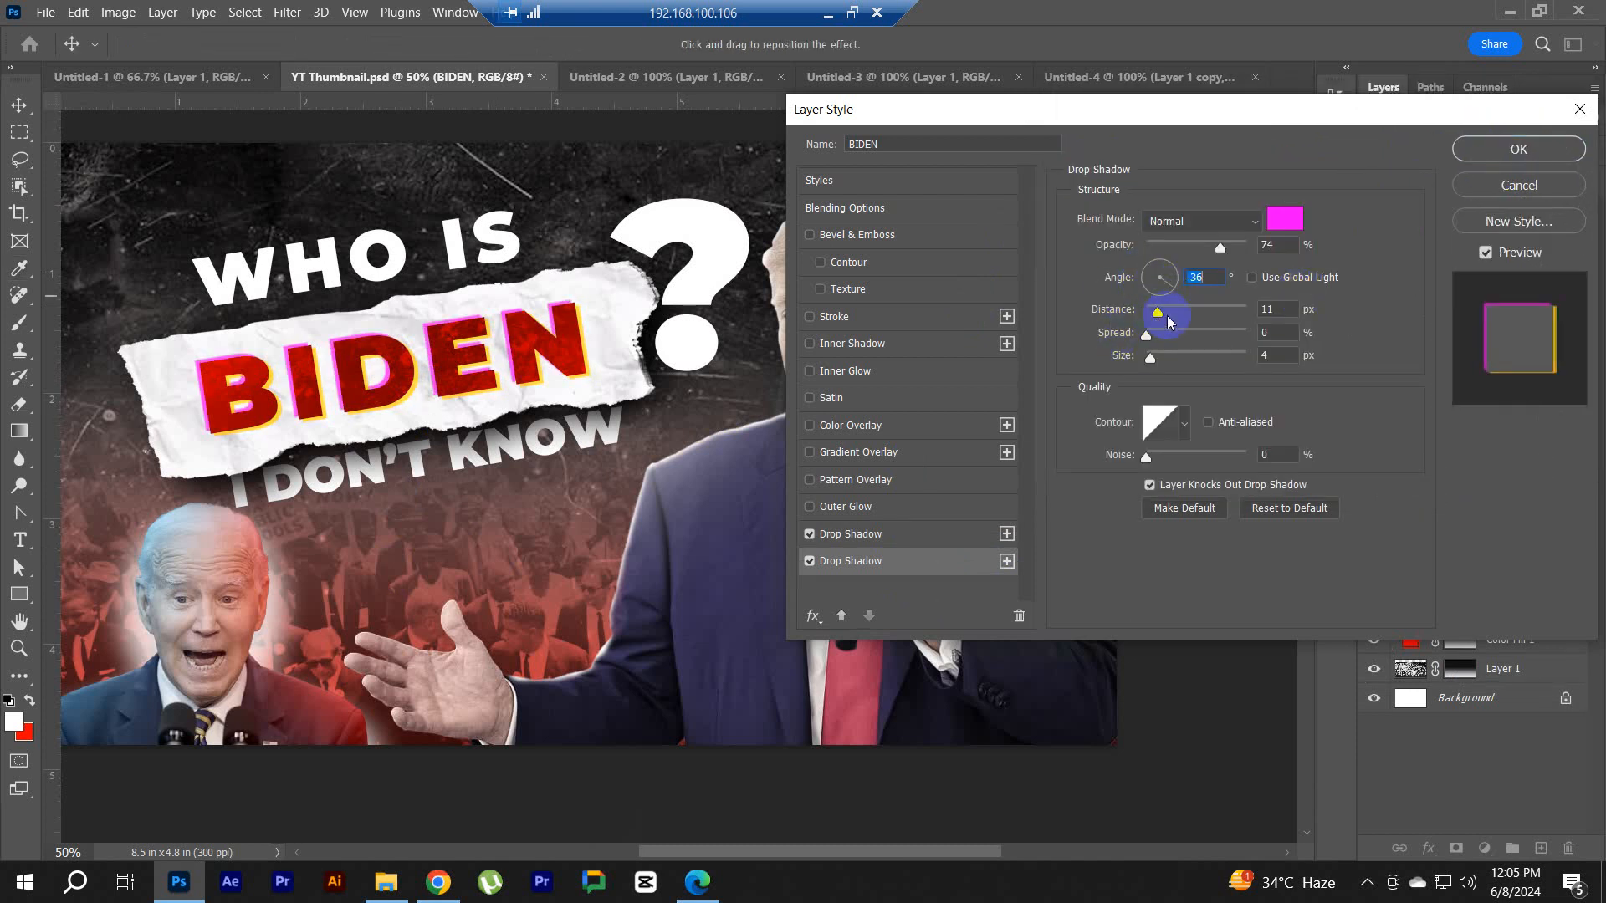
Step: Try black and green for the second drop shadow, and settle on a bright magenta
left_click(1285, 219)
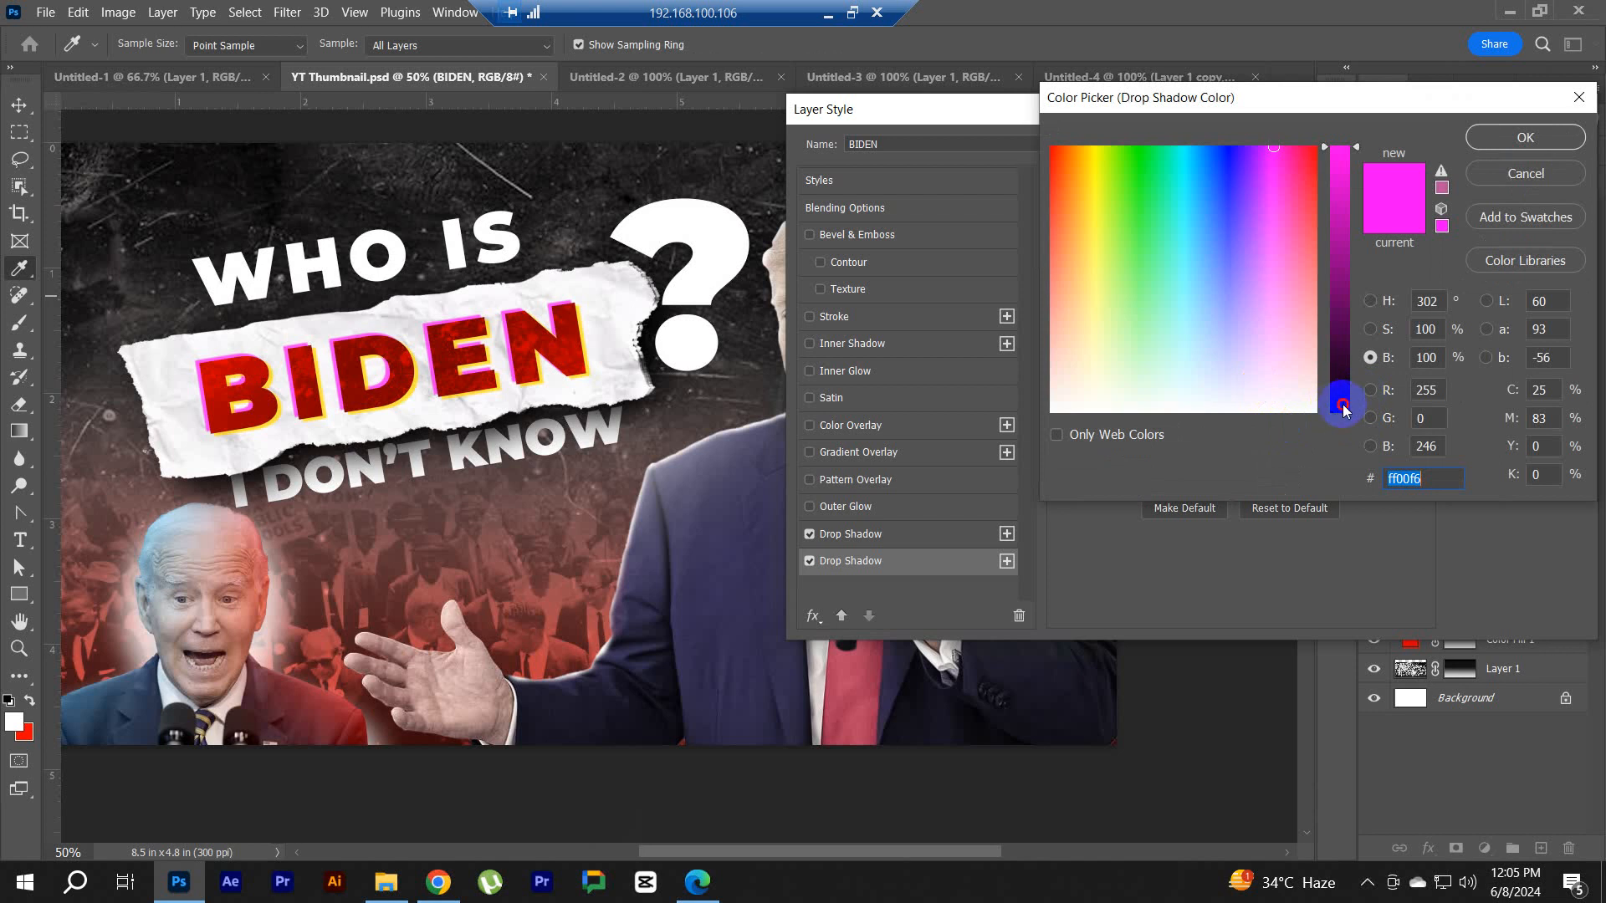
left_click_drag(1341, 406, 1341, 102)
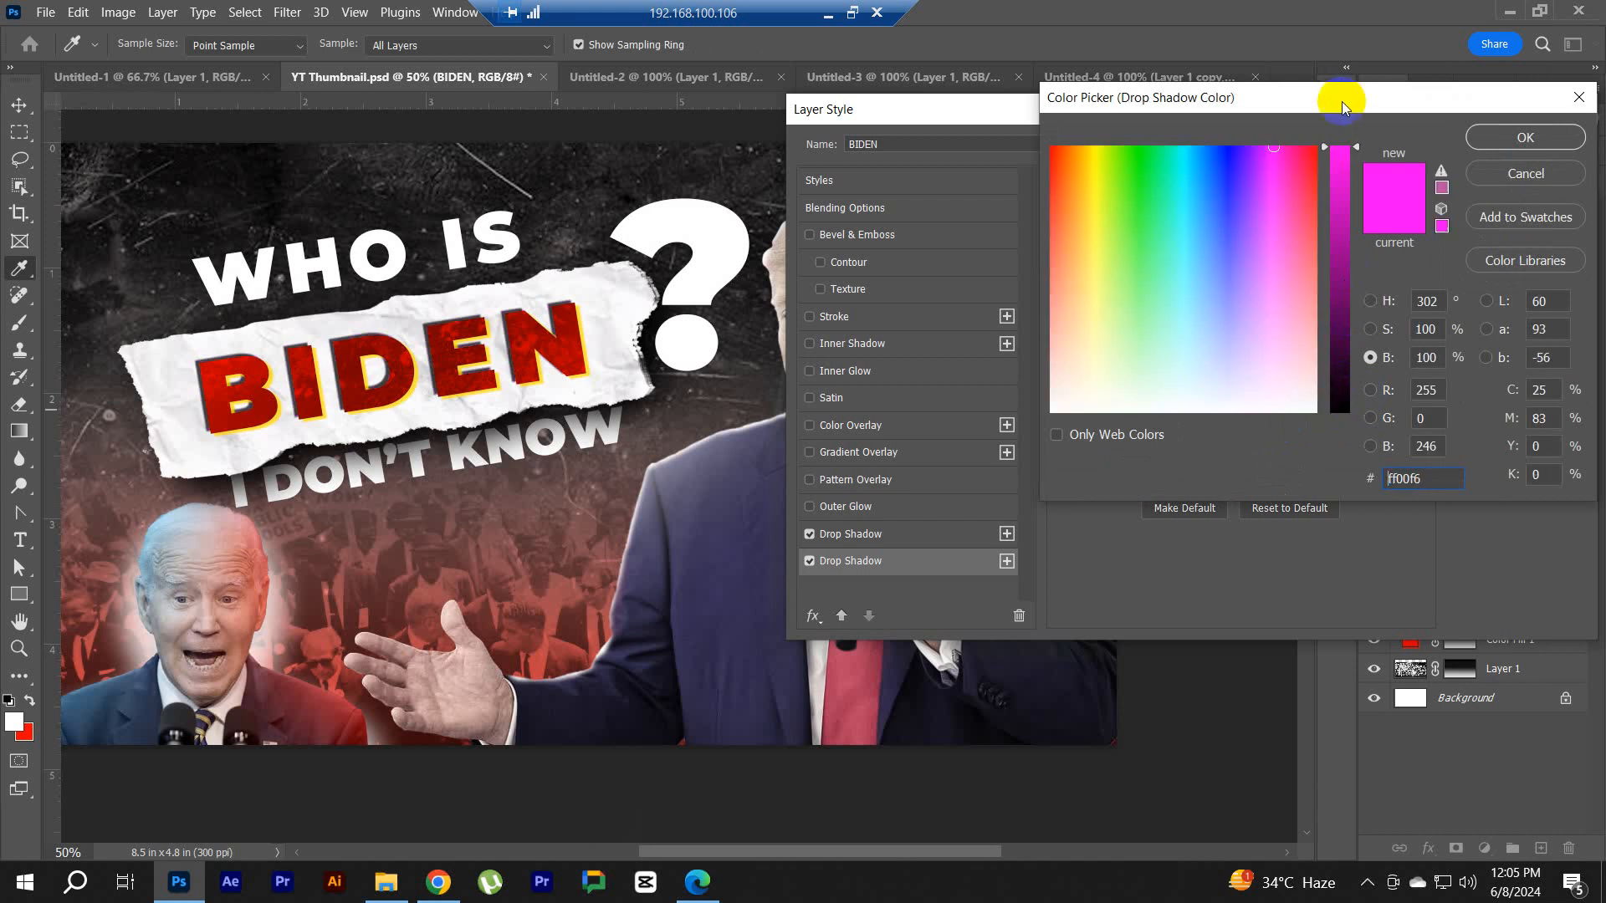
left_click(1139, 146)
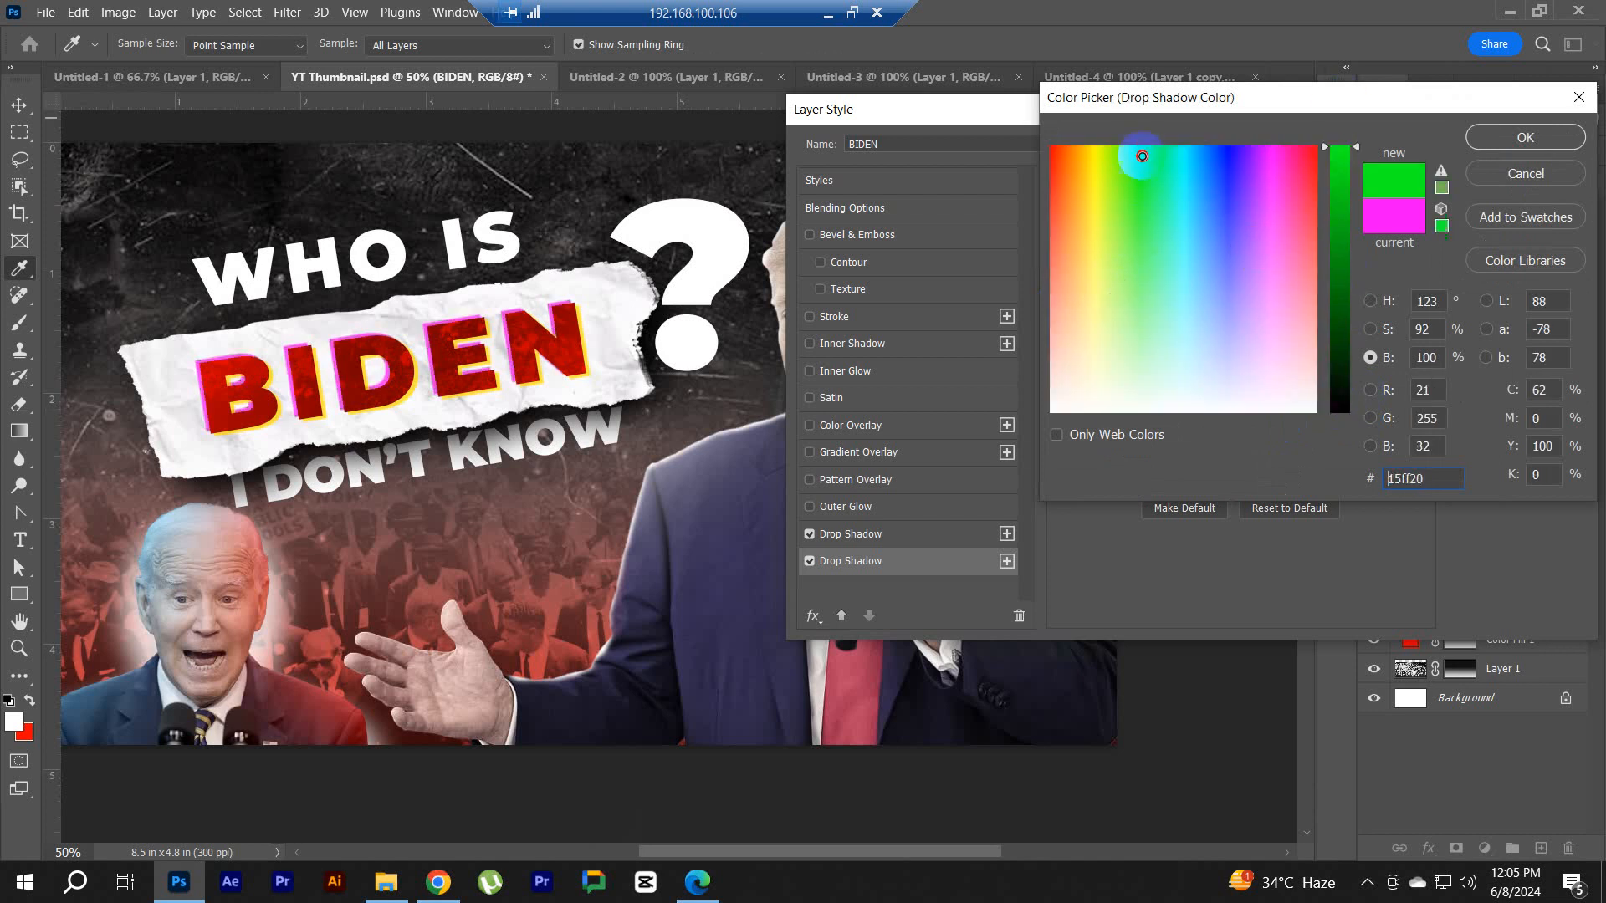
left_click(1269, 146)
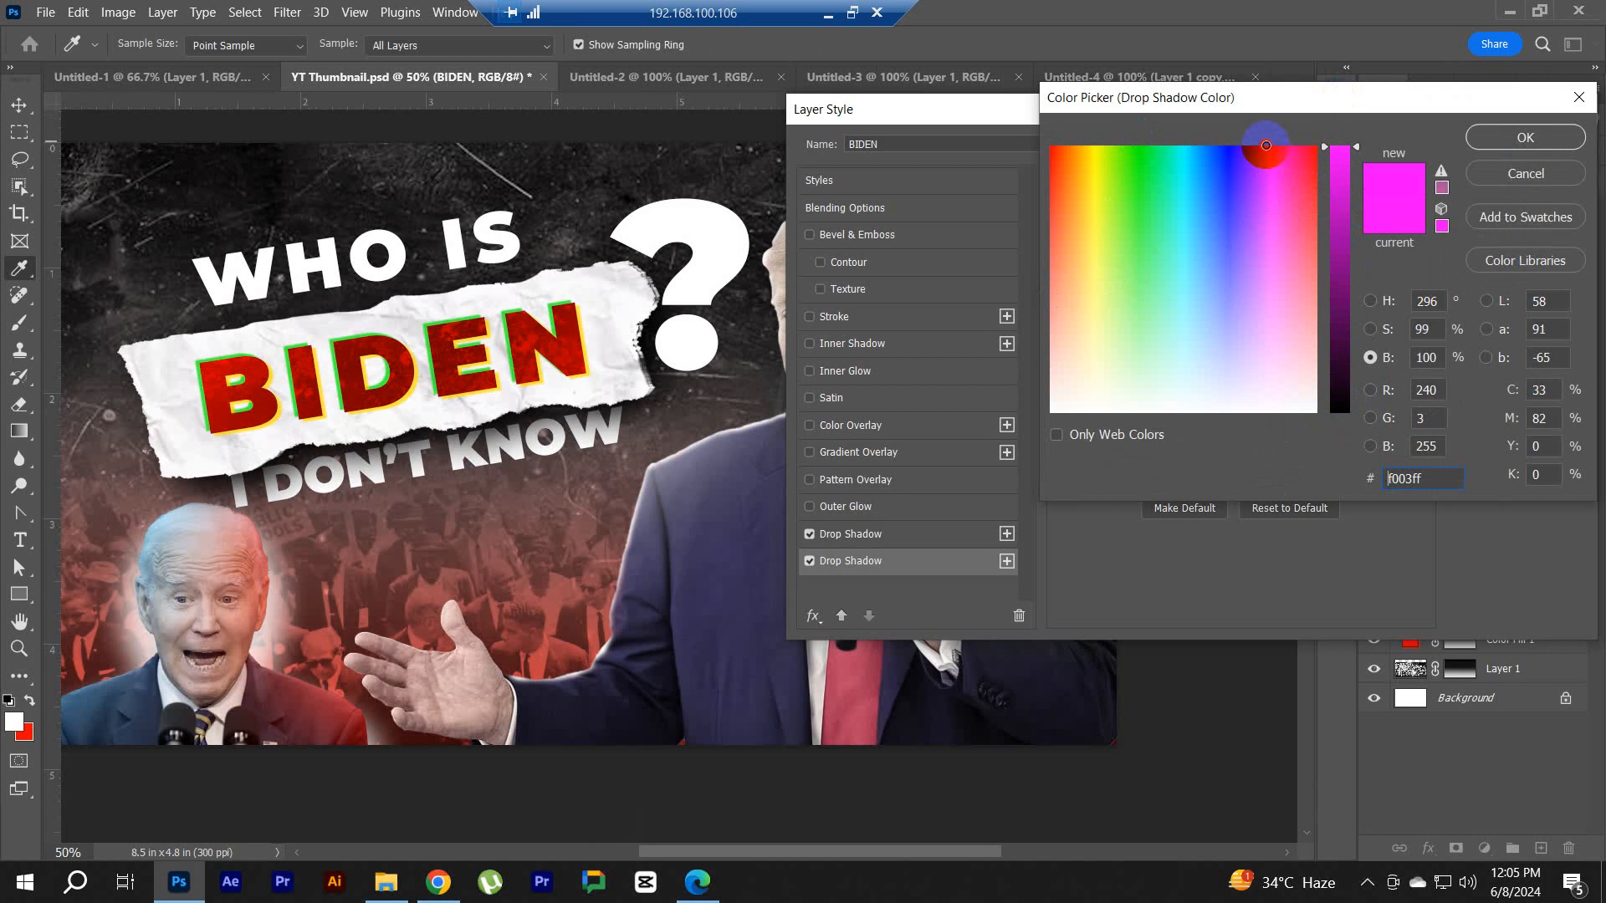
left_click(1515, 138)
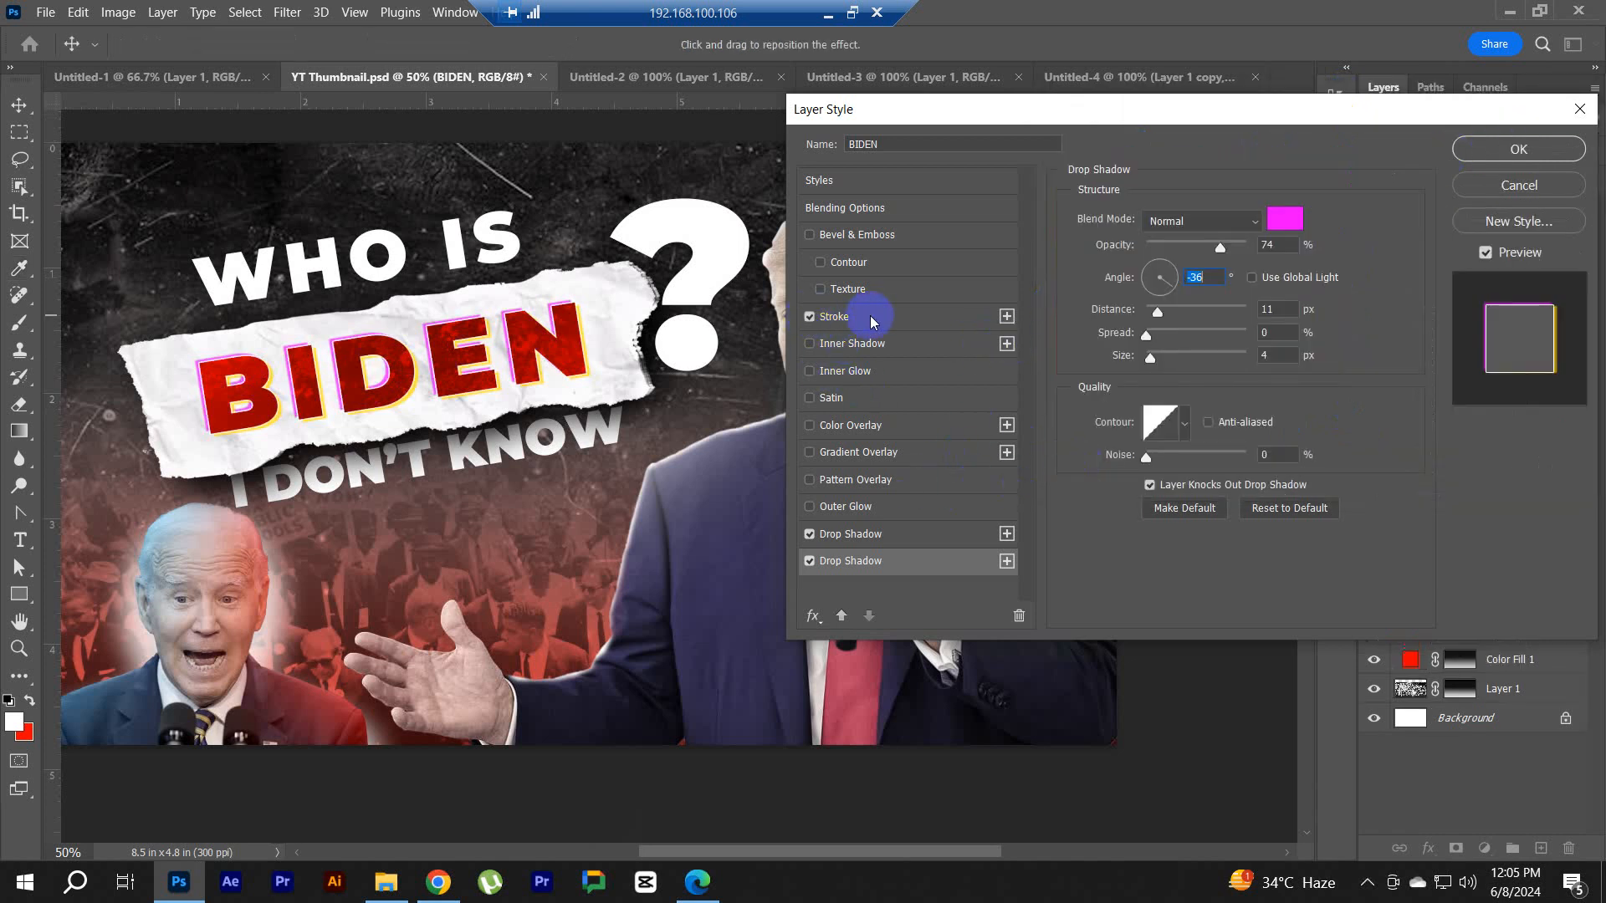
Step: Add a 2 px outside stroke in black to the BIDEN text
left_click(828, 318)
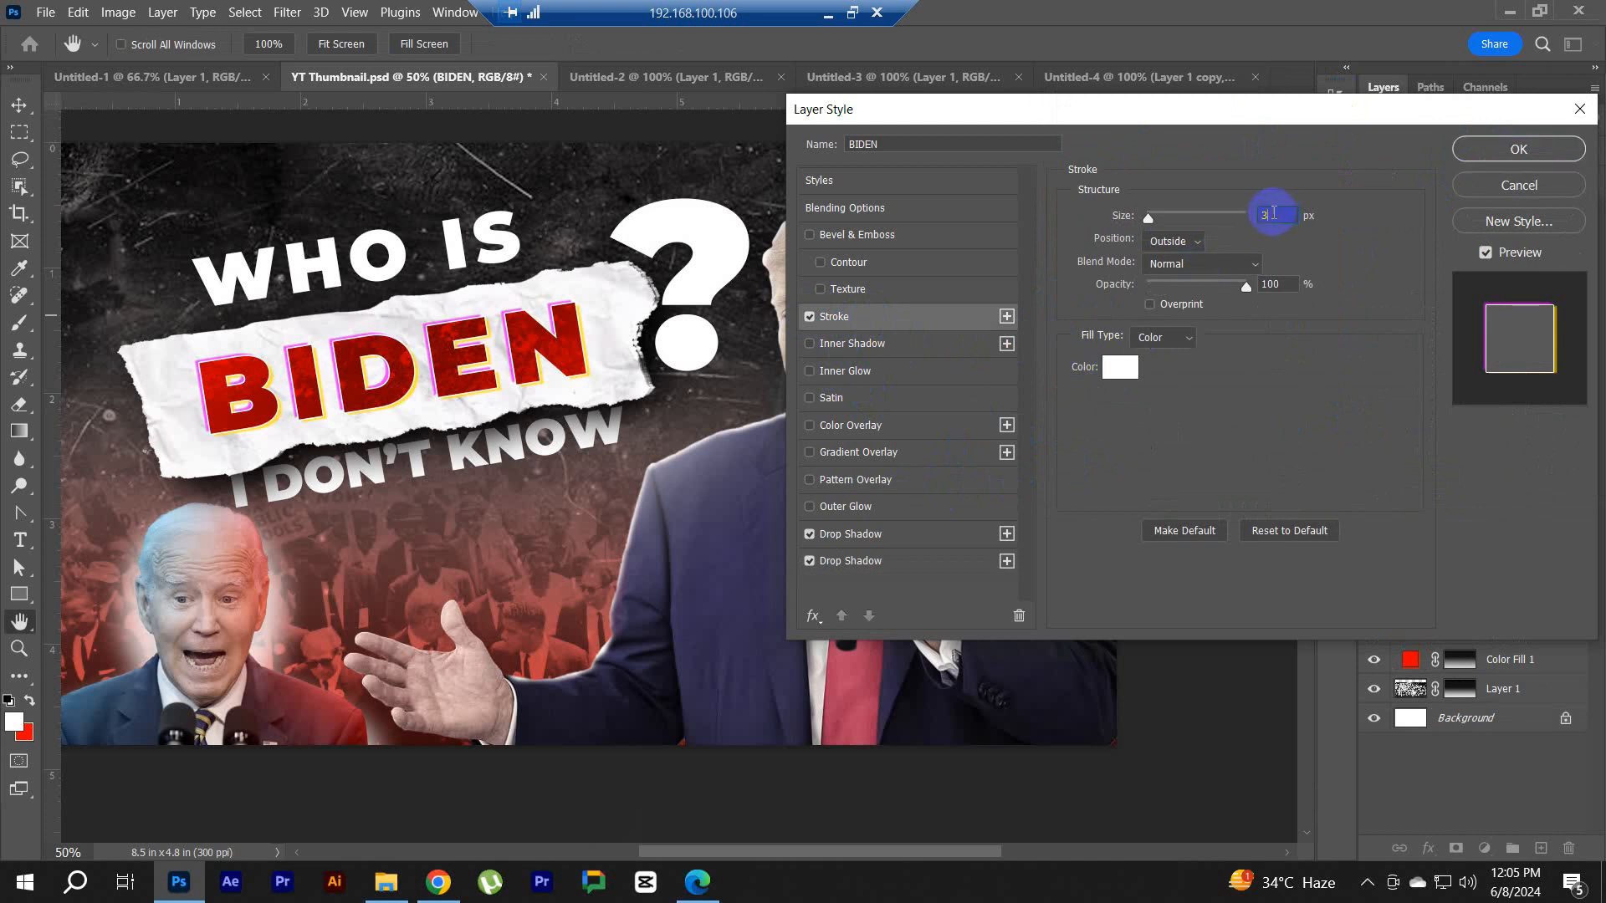
left_click(1120, 366)
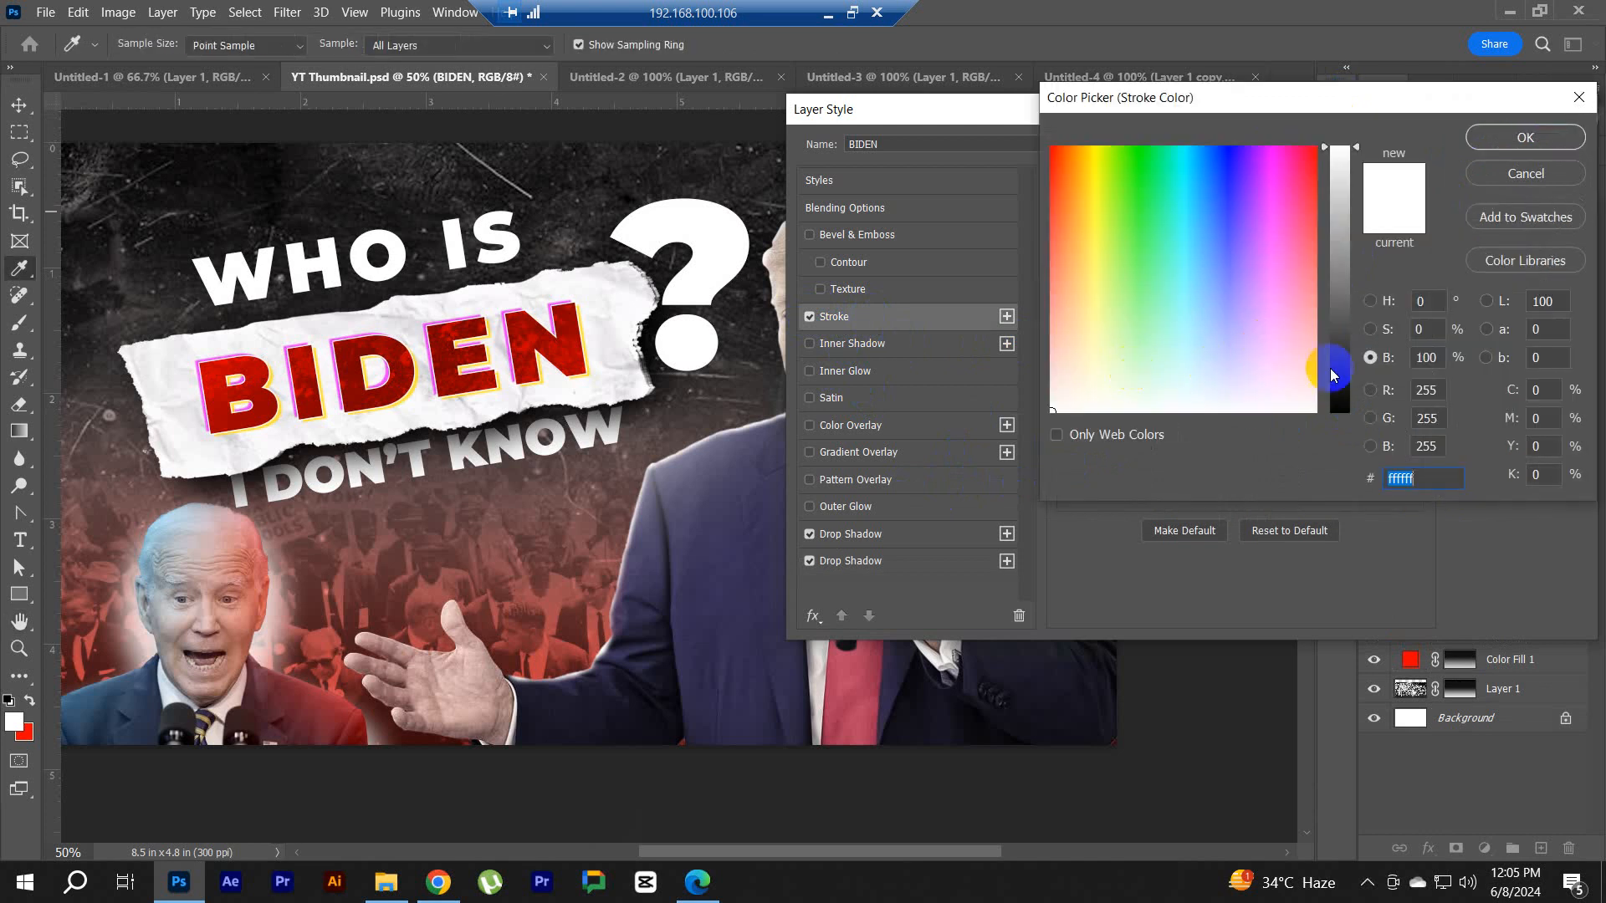
left_click_drag(1333, 359, 1337, 455)
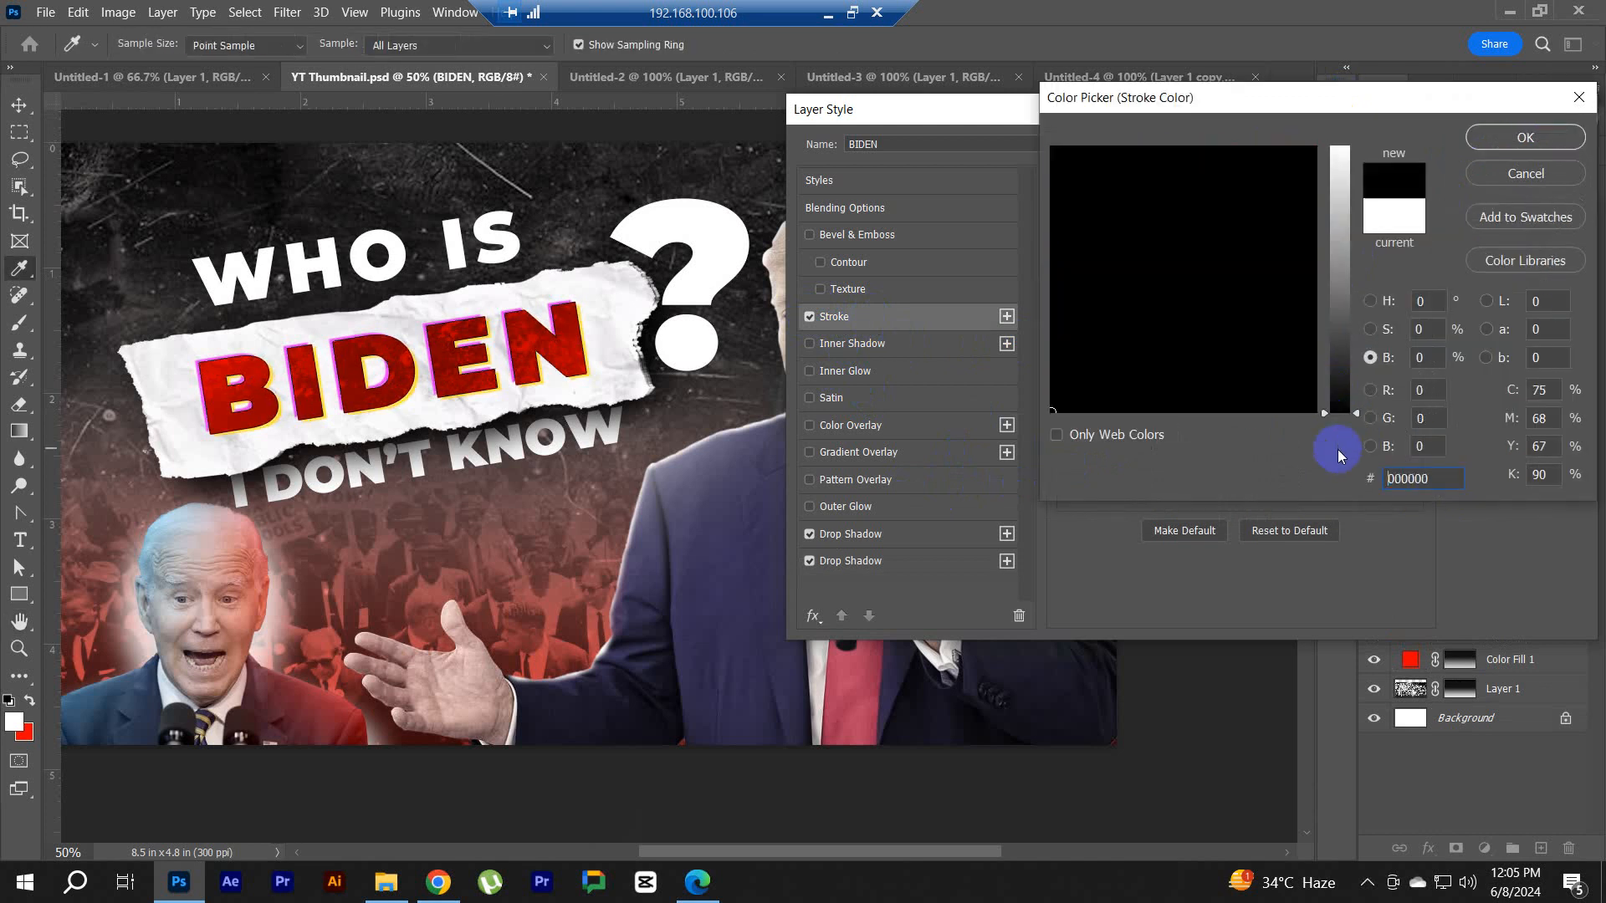
left_click(1484, 137)
Step: Switch the stroke to a linear gradient fill with its starting opacity stop at 0%, and set the stroke size to 4 px
left_click(1168, 346)
left_click(1156, 372)
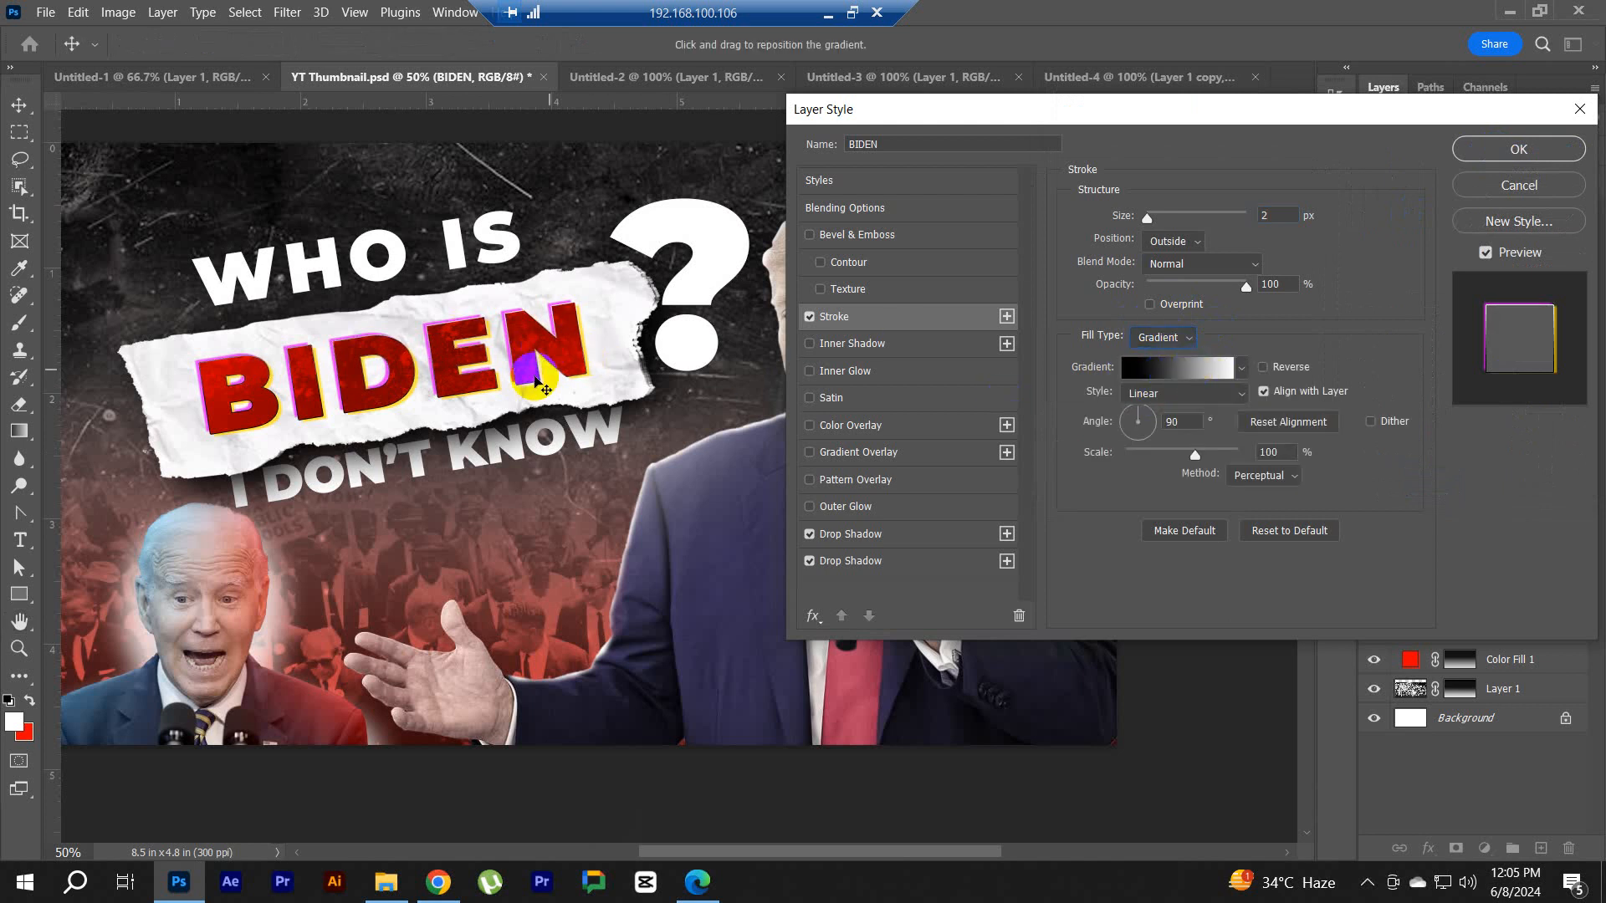
left_click(1174, 373)
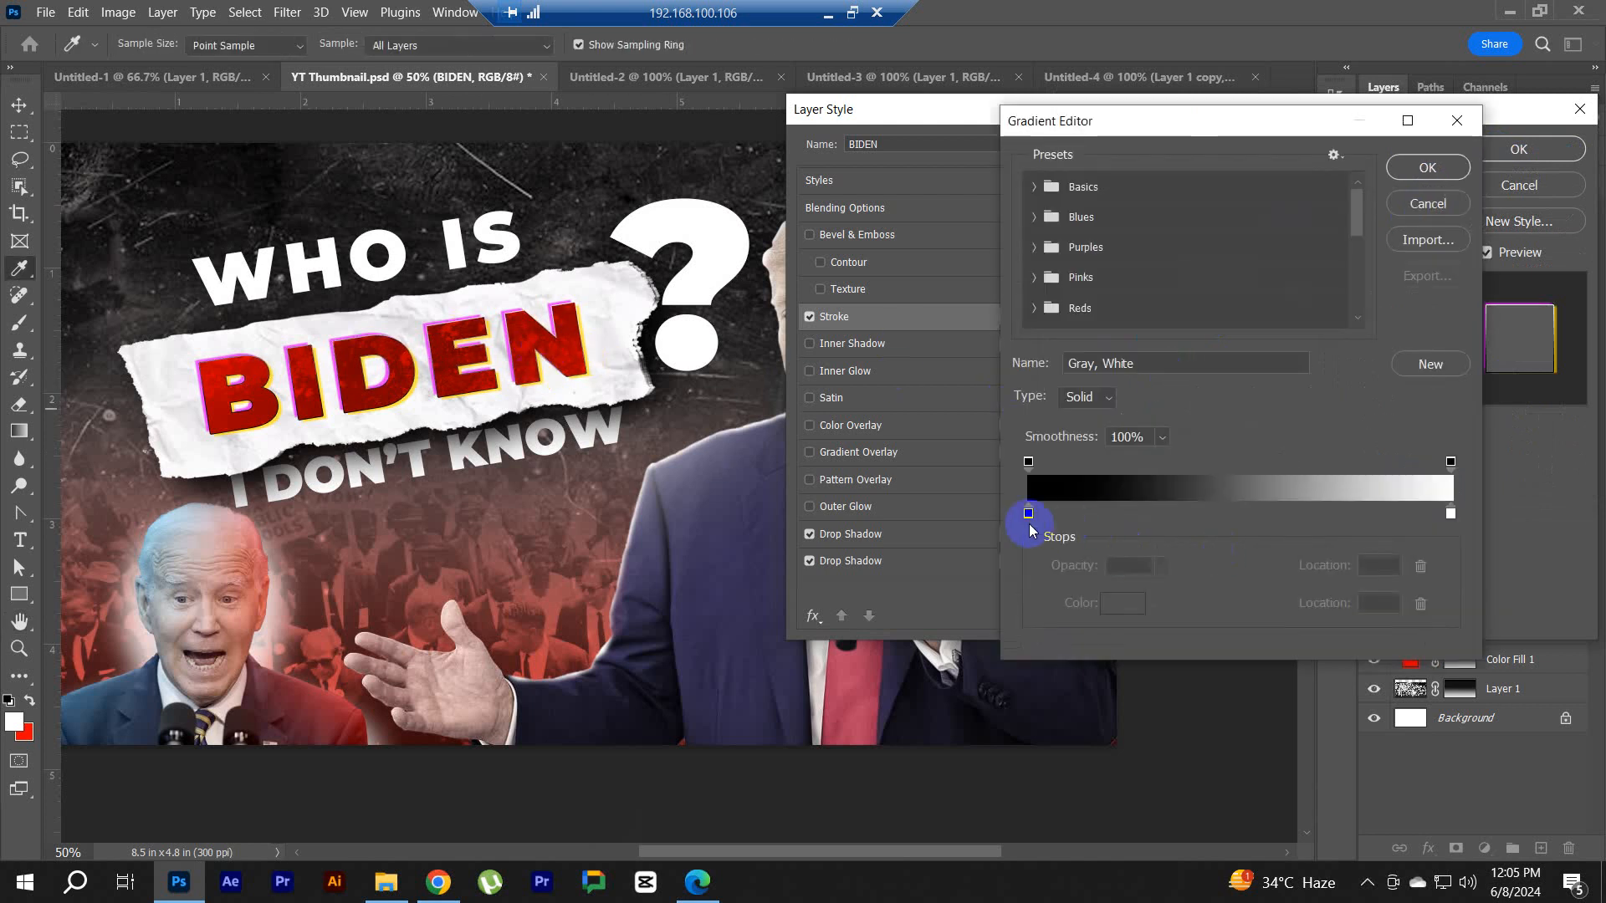
left_click_drag(1162, 566, 537, 337)
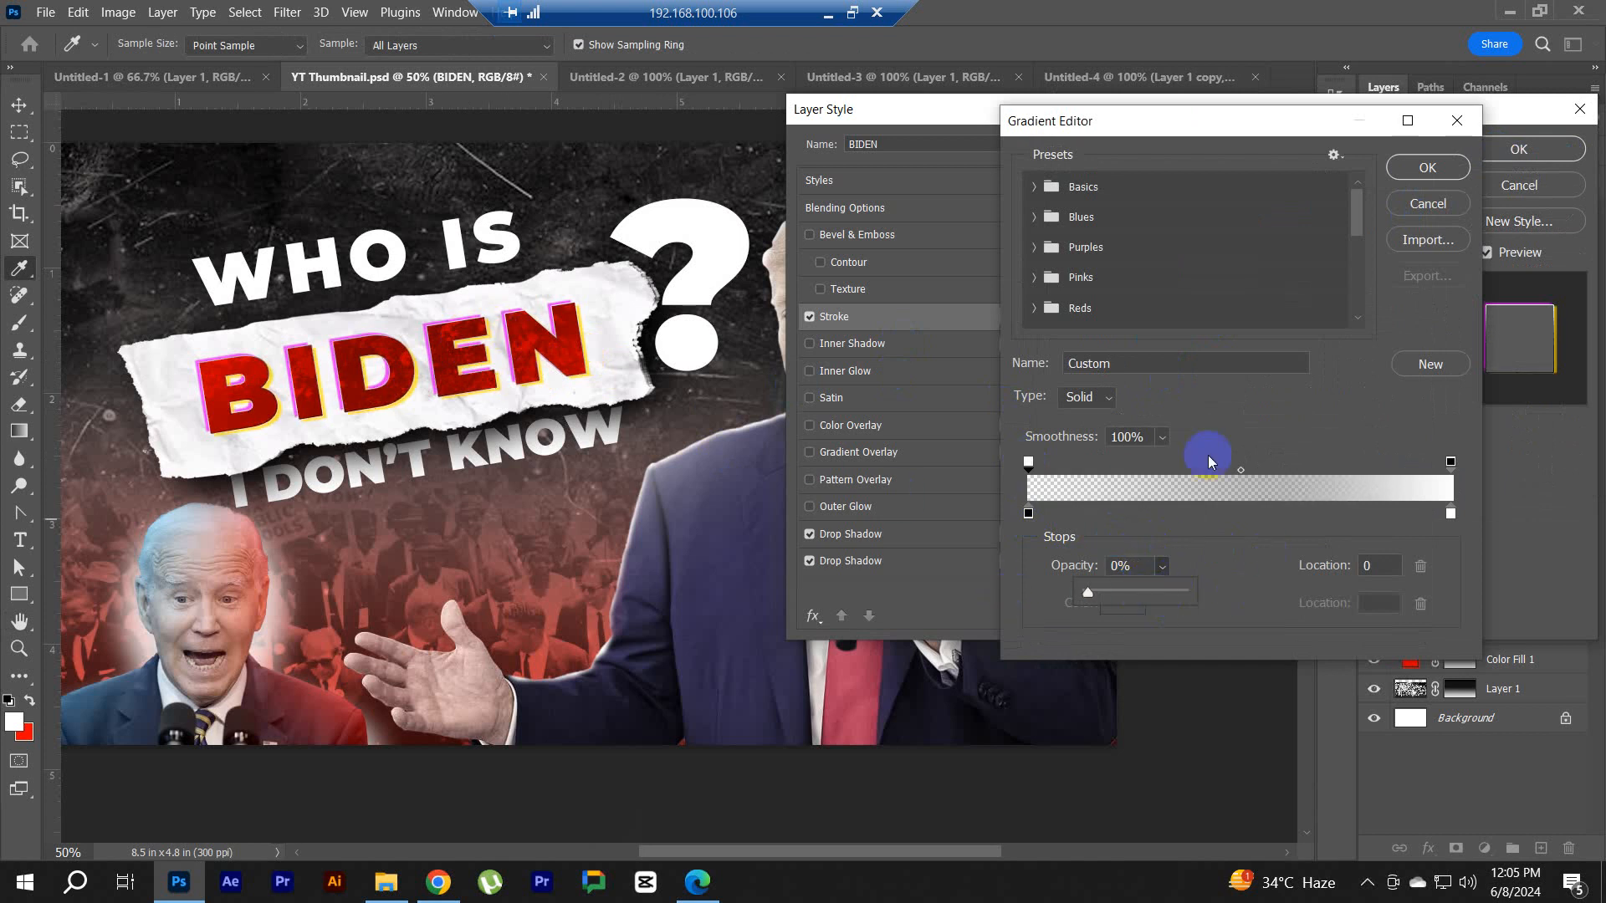
left_click(1432, 169)
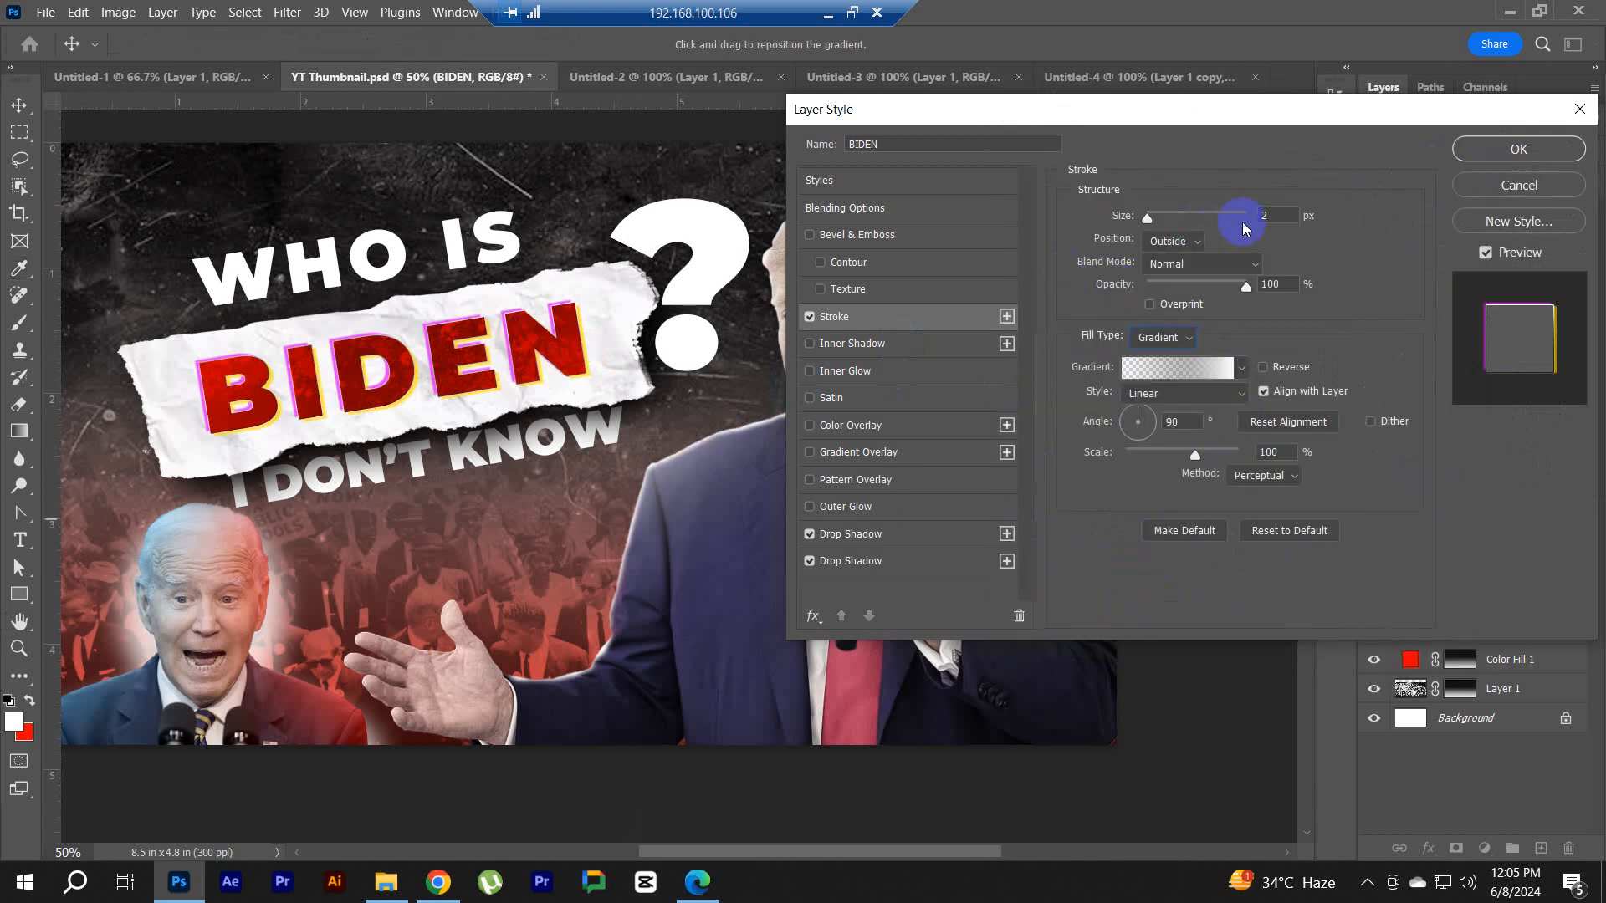
left_click(1276, 216)
key("Up")
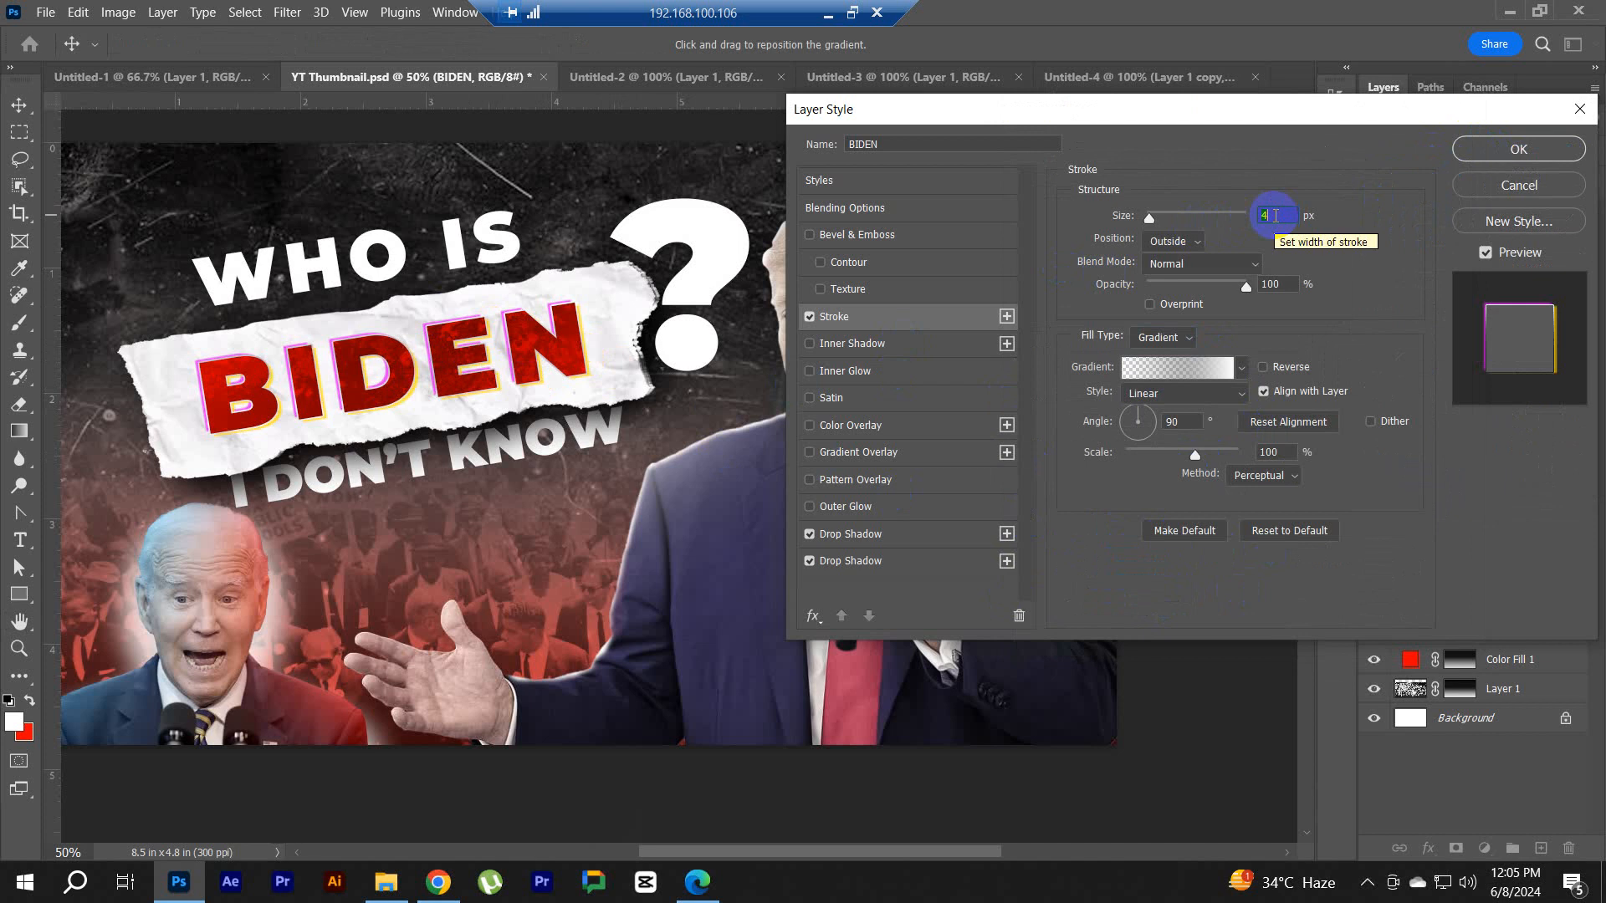
Step: Set the distance of both the magenta and the yellow drop shadows to 14 px
left_click(886, 559)
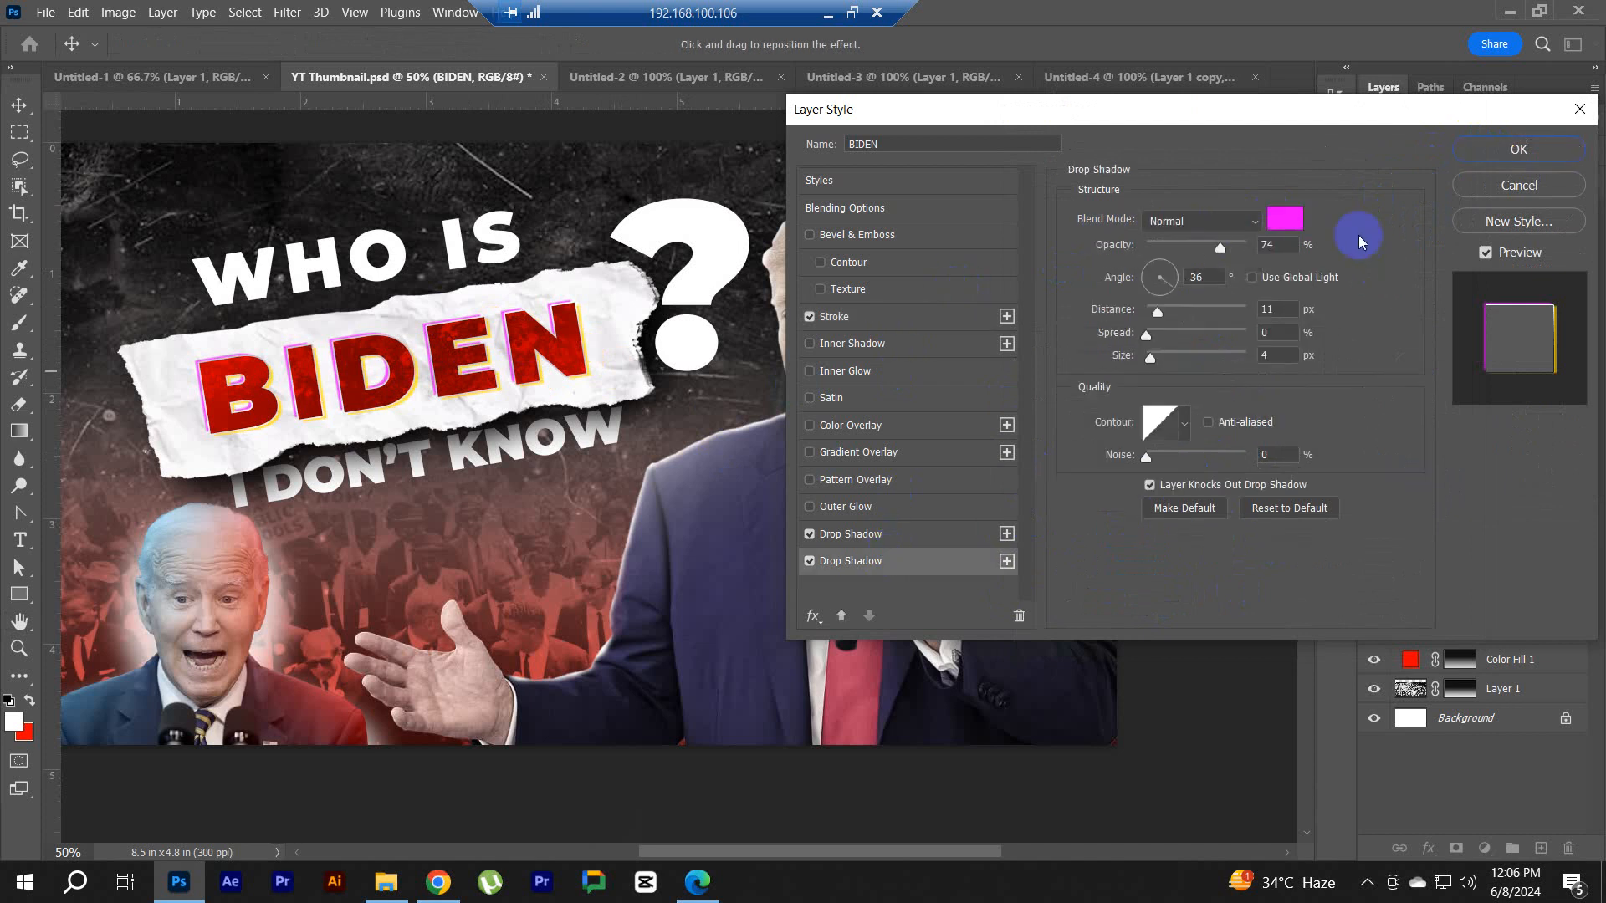
left_click(1283, 310)
key("Up")
key("Up")
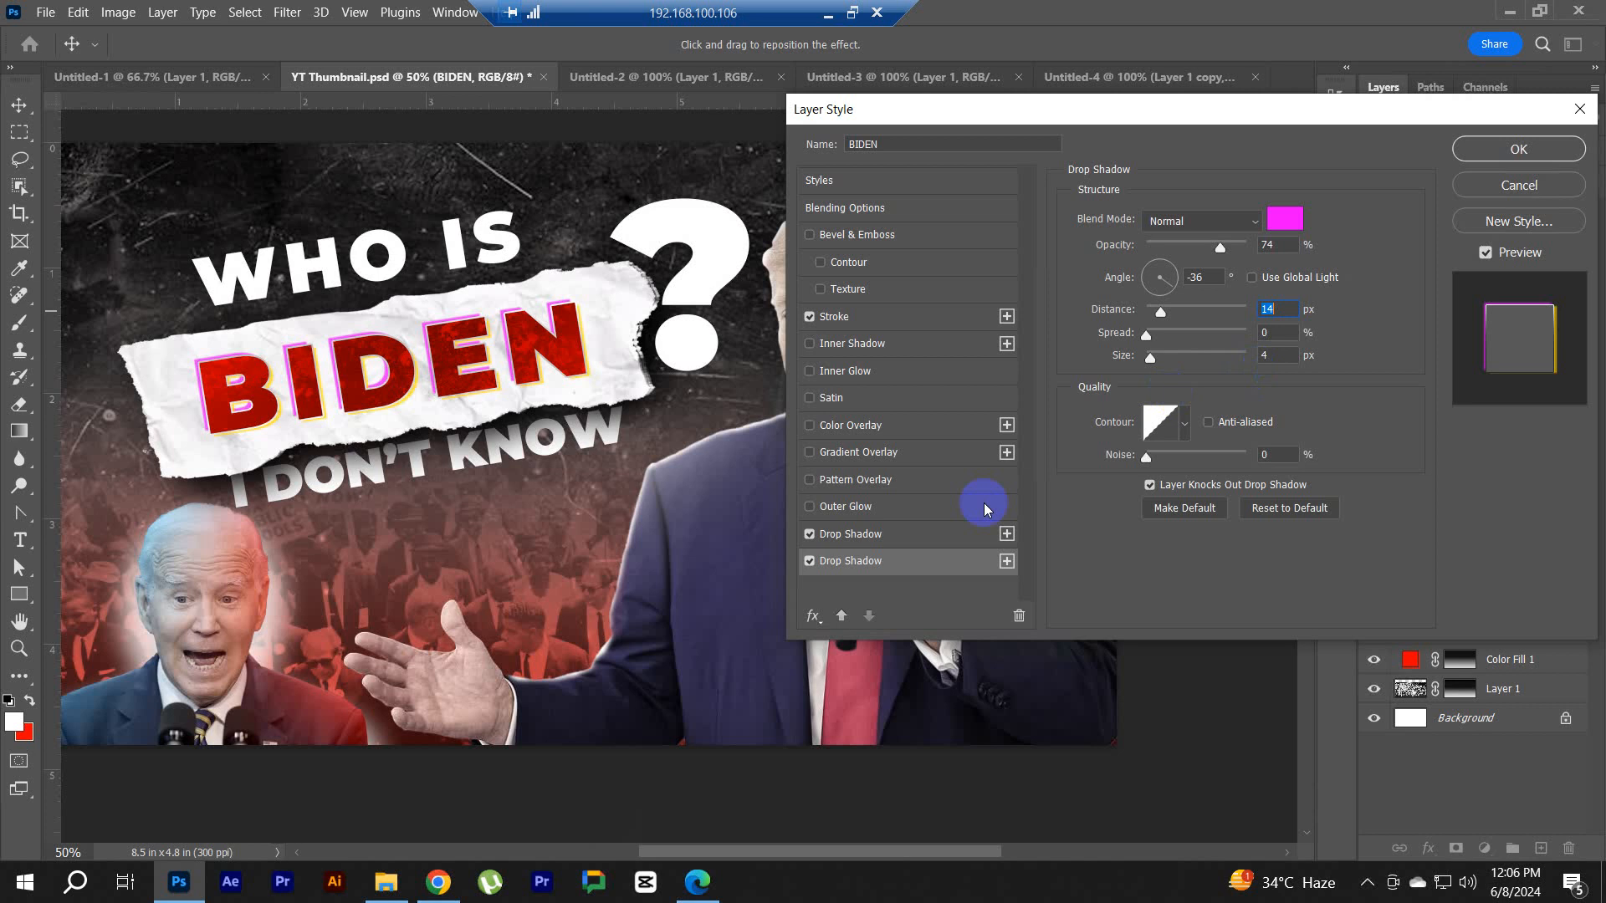
left_click(909, 543)
left_click(1276, 311)
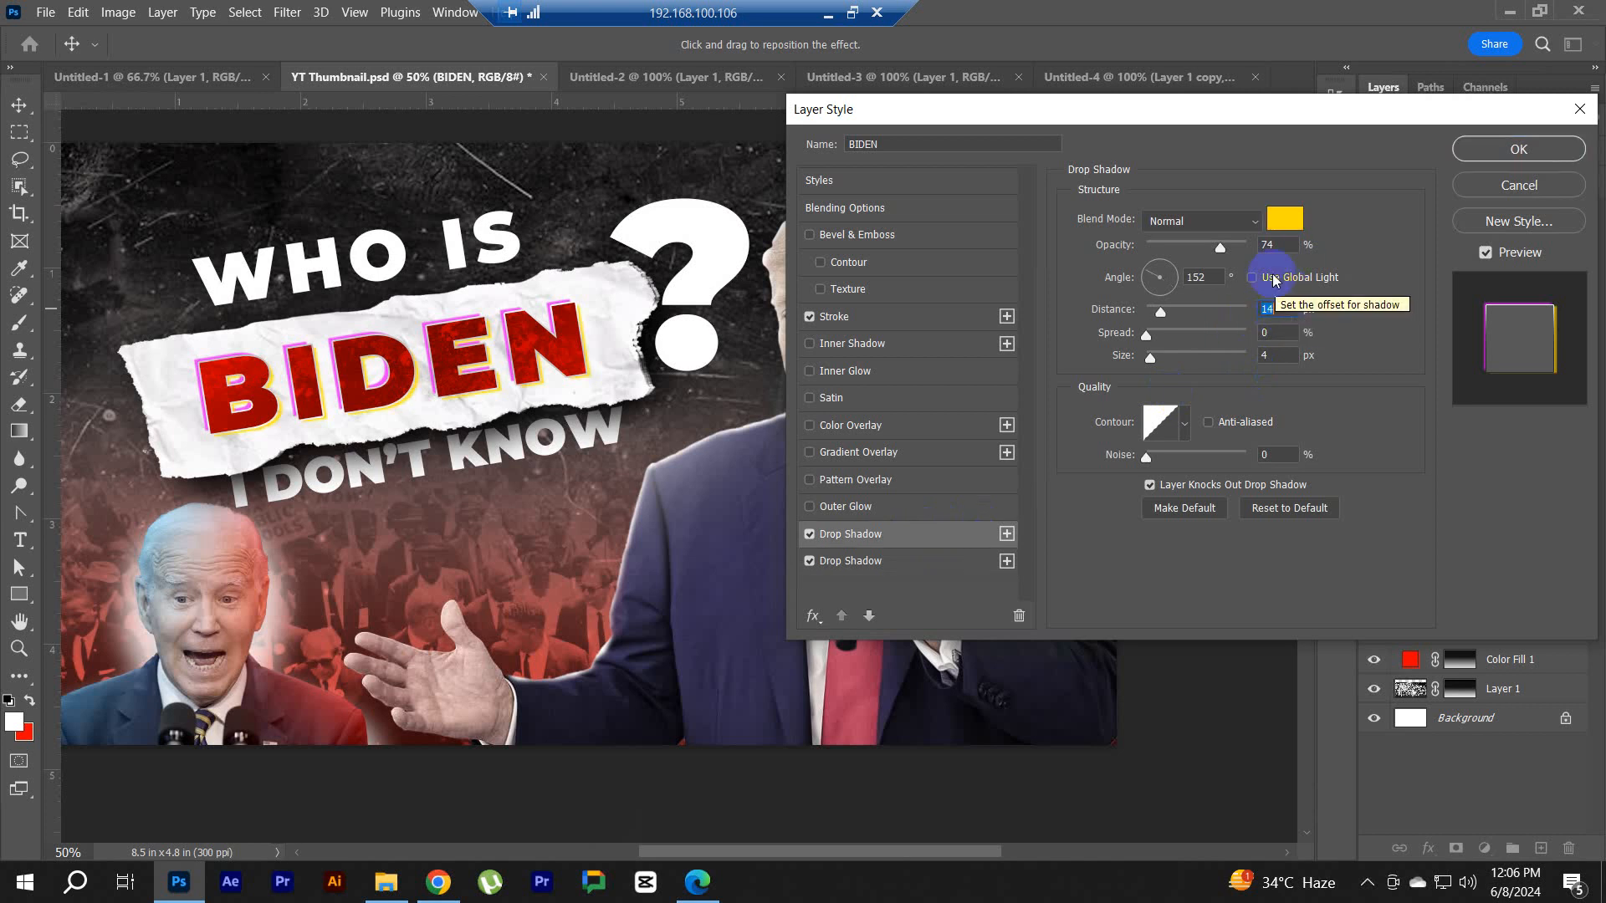
Step: Set the yellow drop shadow's opacity to 80%, adjust the magenta drop shadow's opacity too, and apply the layer style
left_click(1222, 249)
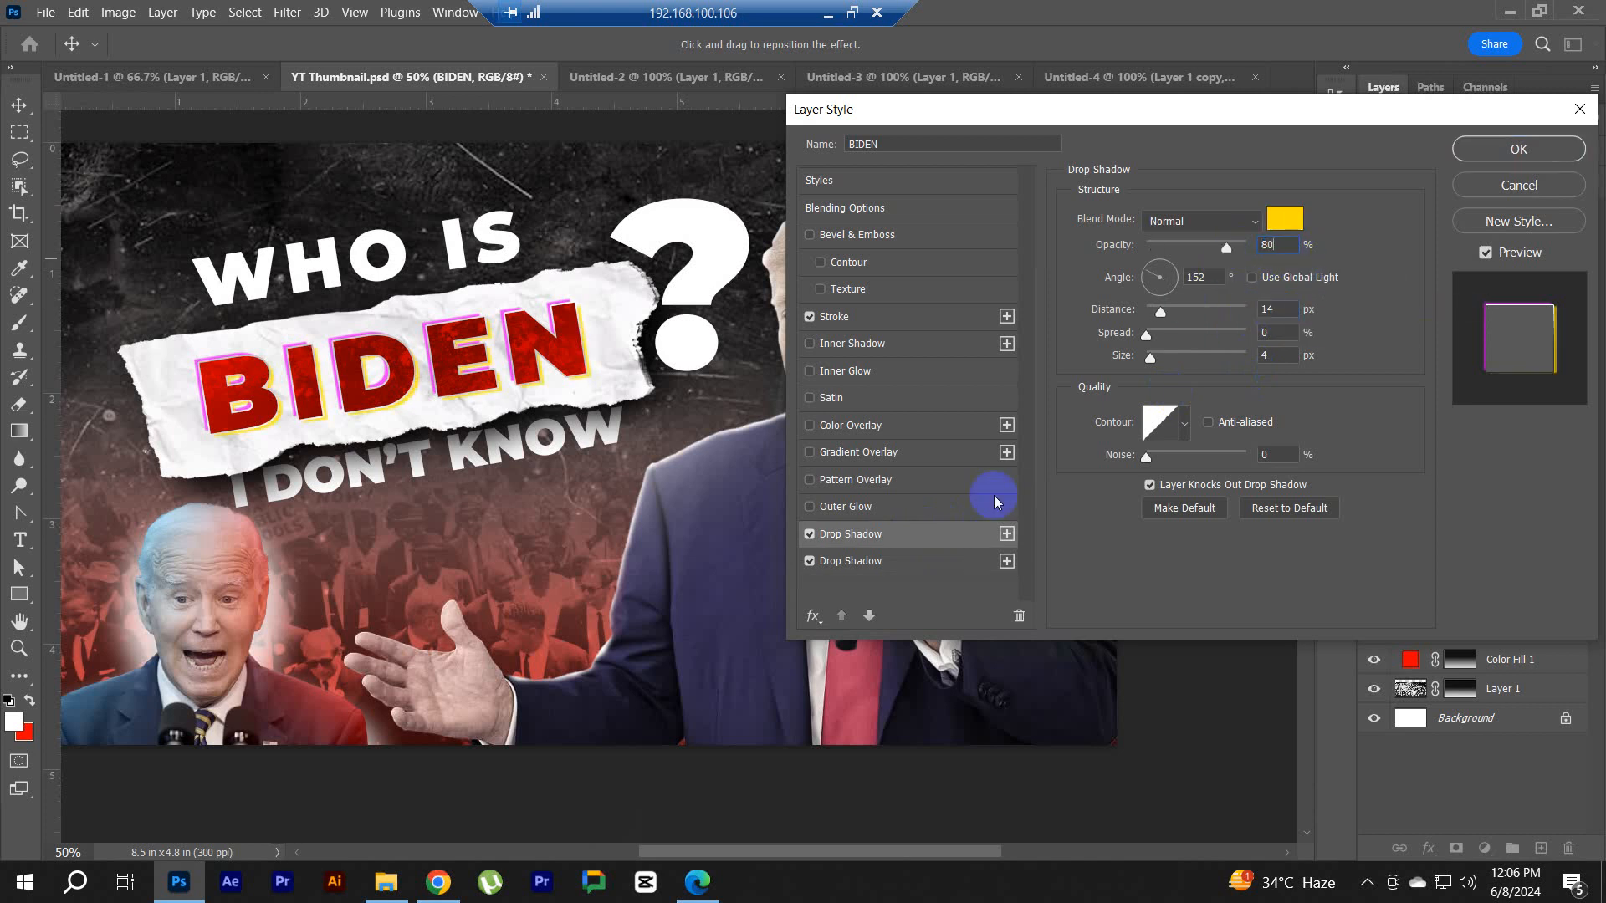
left_click(892, 569)
left_click(1200, 251)
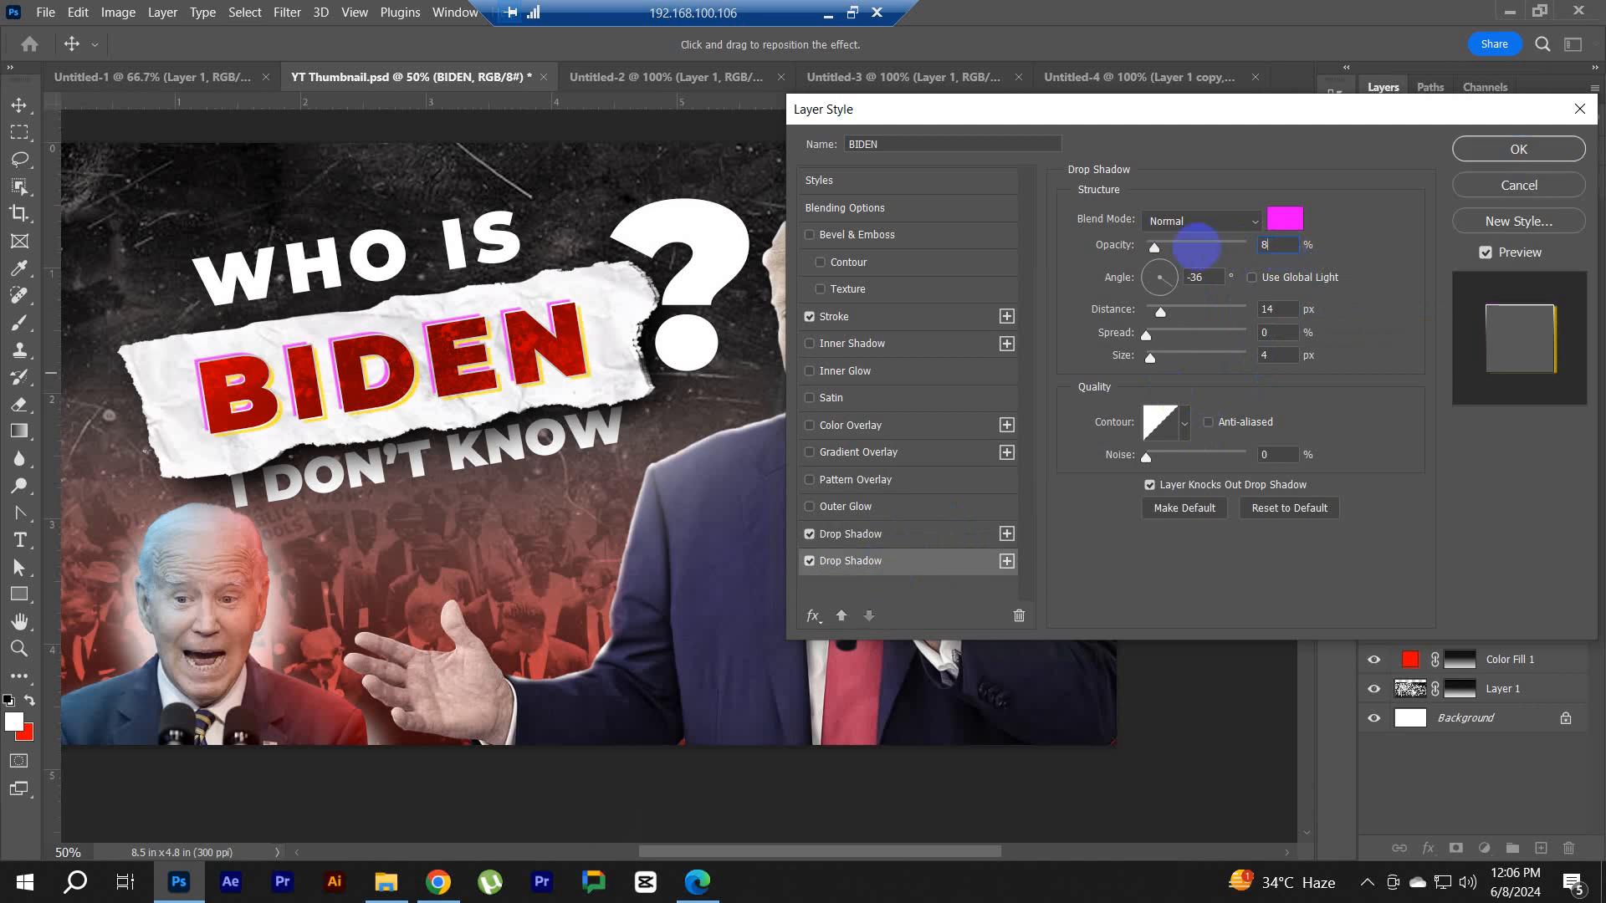
type("8")
left_click(1517, 149)
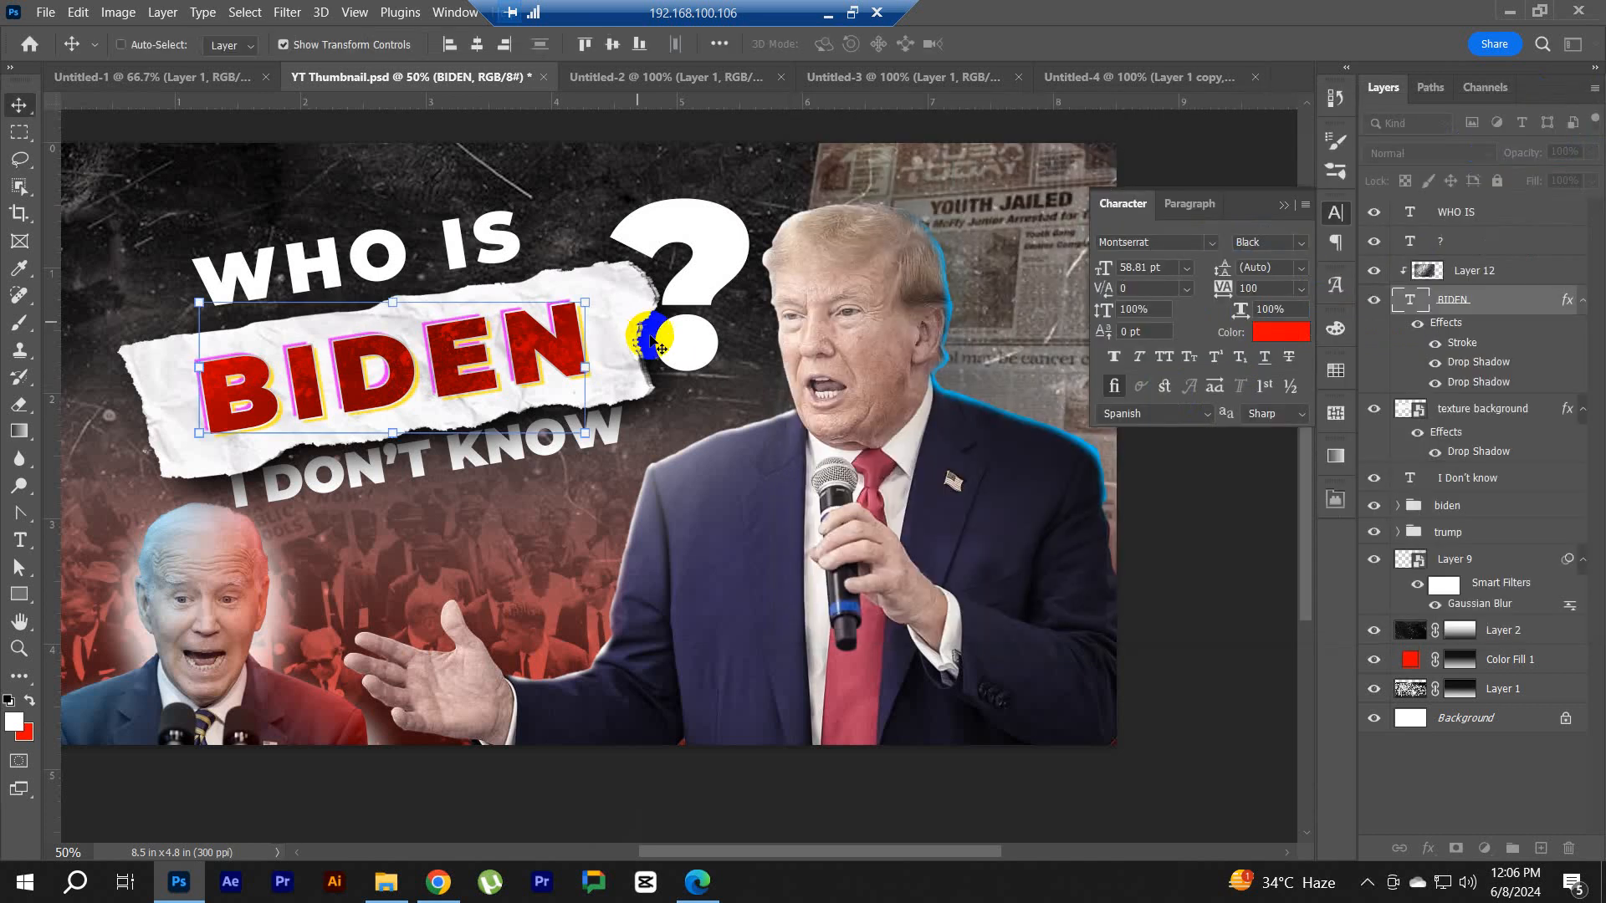
Step: Set the blend mode of the question mark text layer to Soft Light
key("a")
left_click(633, 383, "alt")
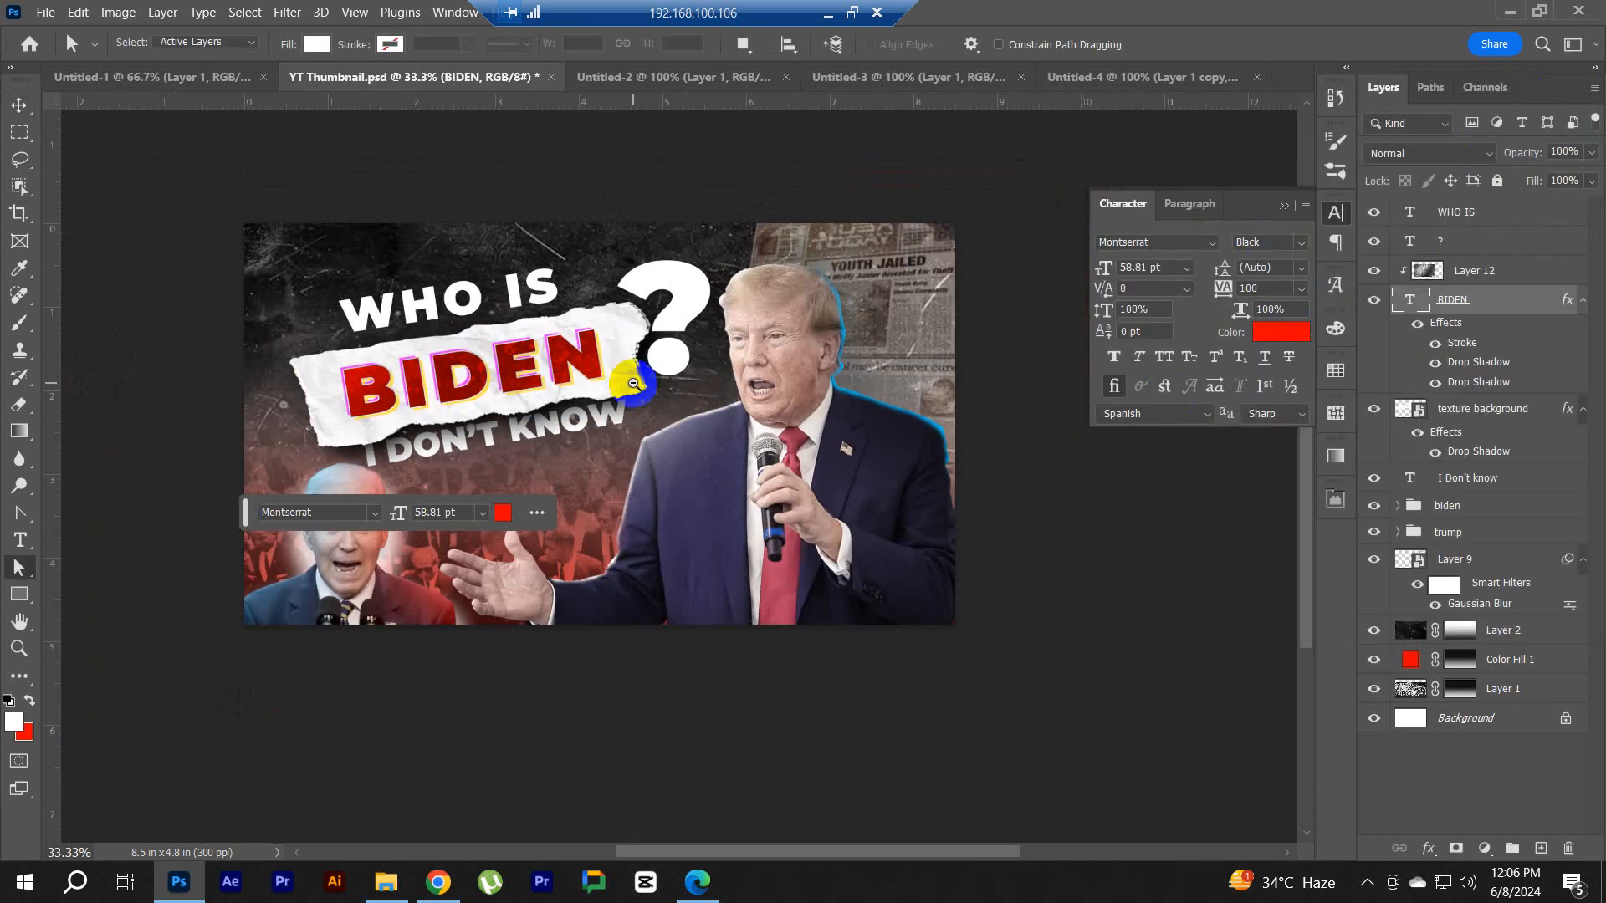
left_click(1336, 213)
key("v")
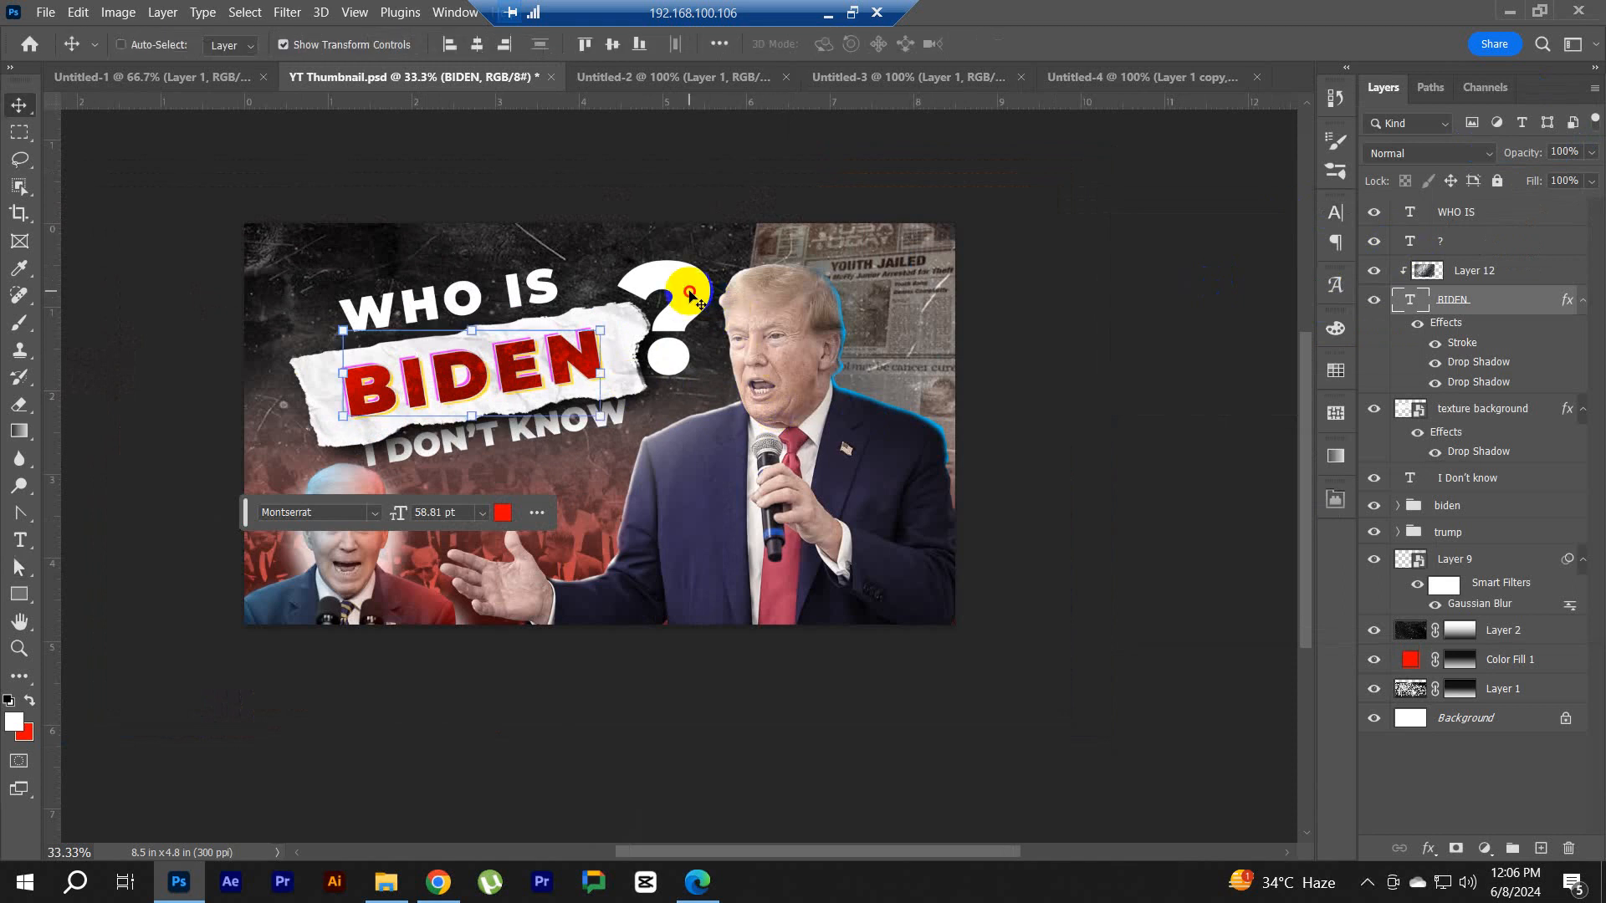
left_click(689, 292, "ctrl")
left_click(1466, 152)
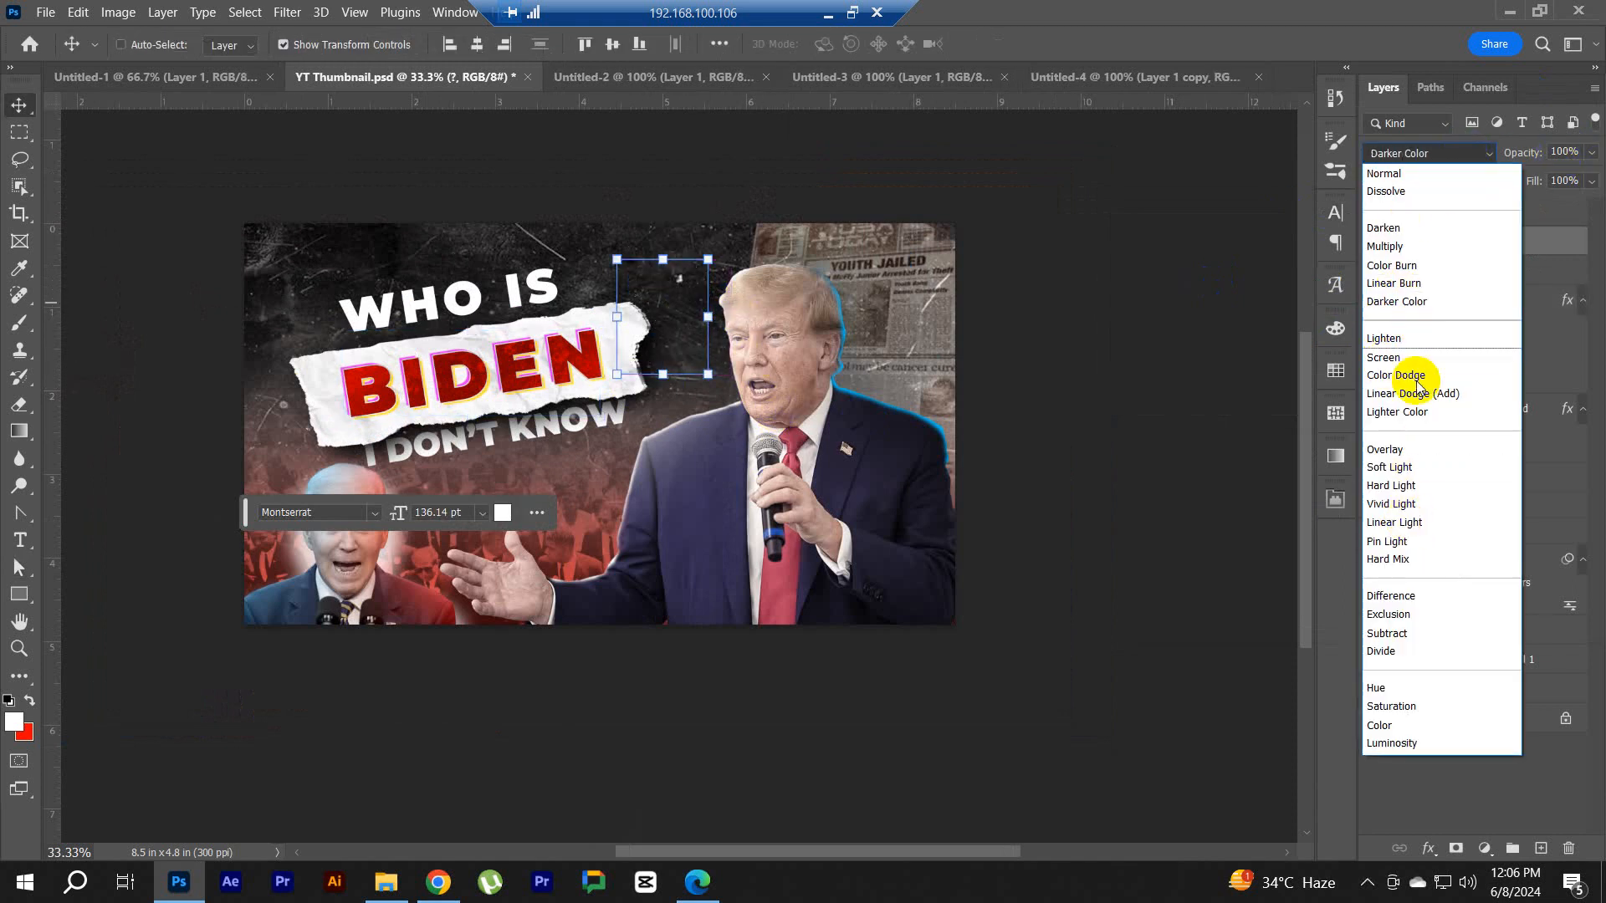
left_click(1418, 468)
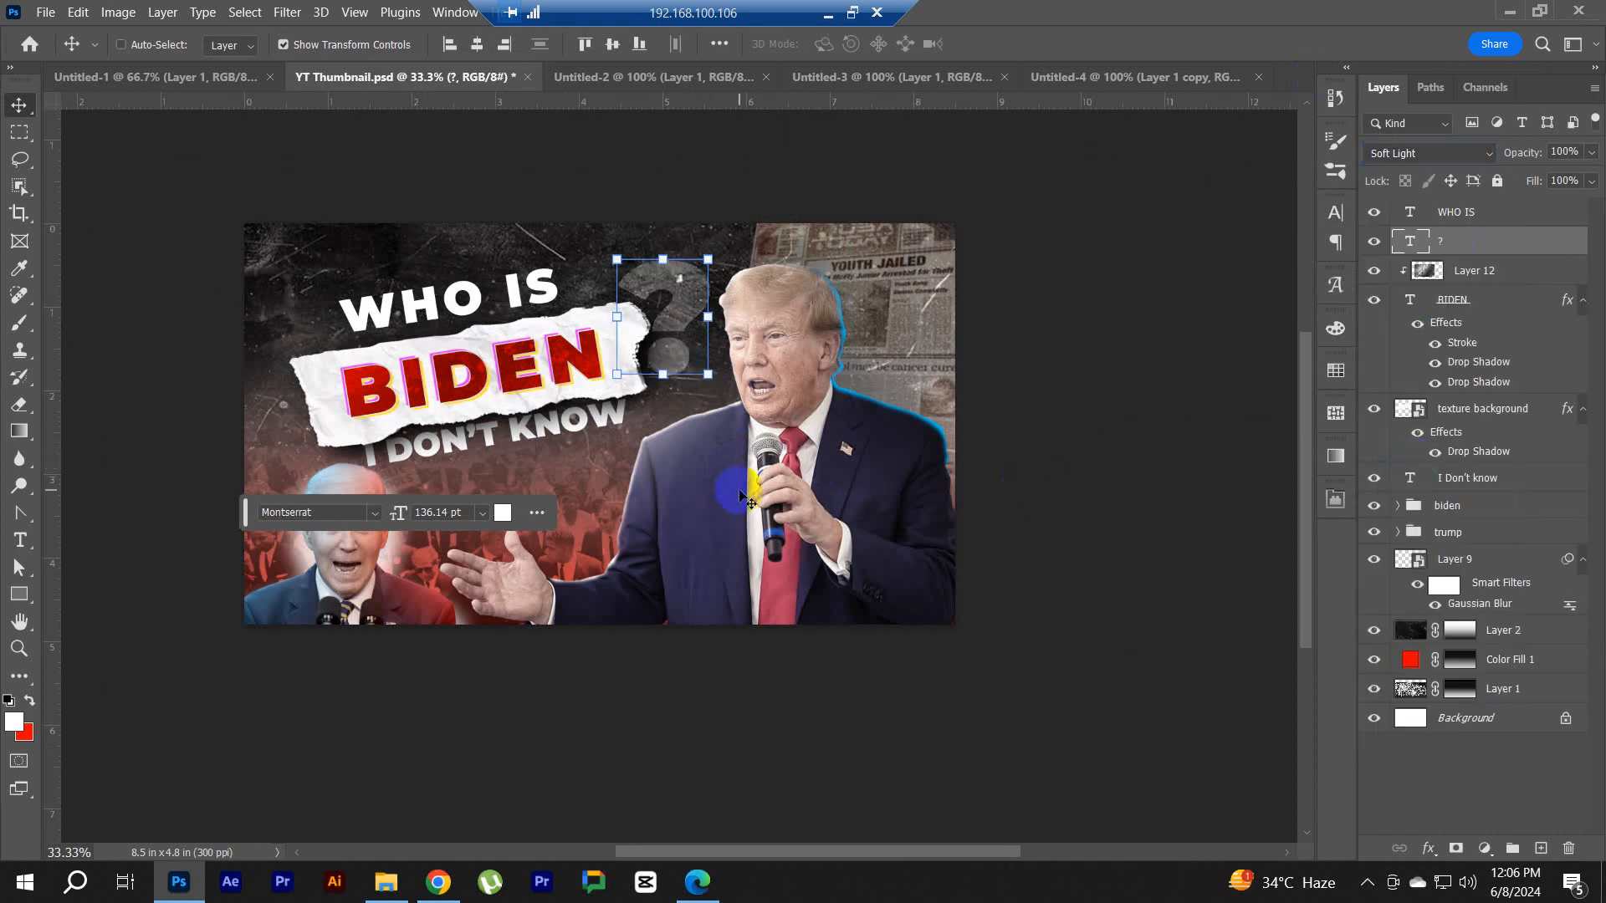
Step: Save the thumbnail document and move the contextual task bar off the artwork to below the canvas
key("a")
scroll(717, 463, "down", 2)
scroll(753, 471, "up", 2)
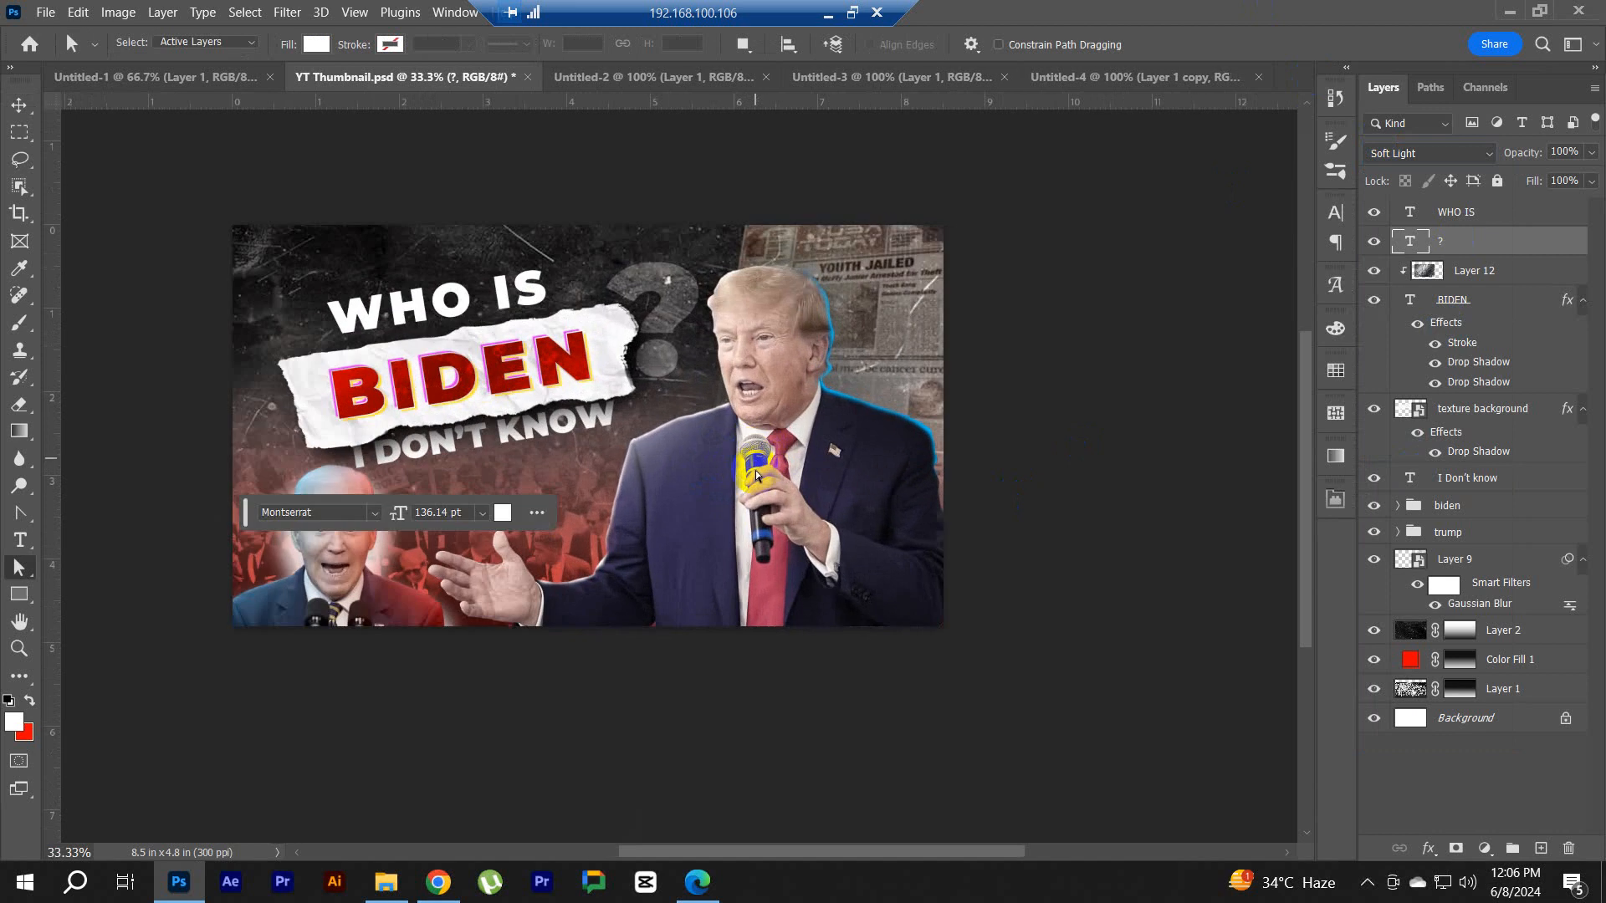
key("ctrl+s")
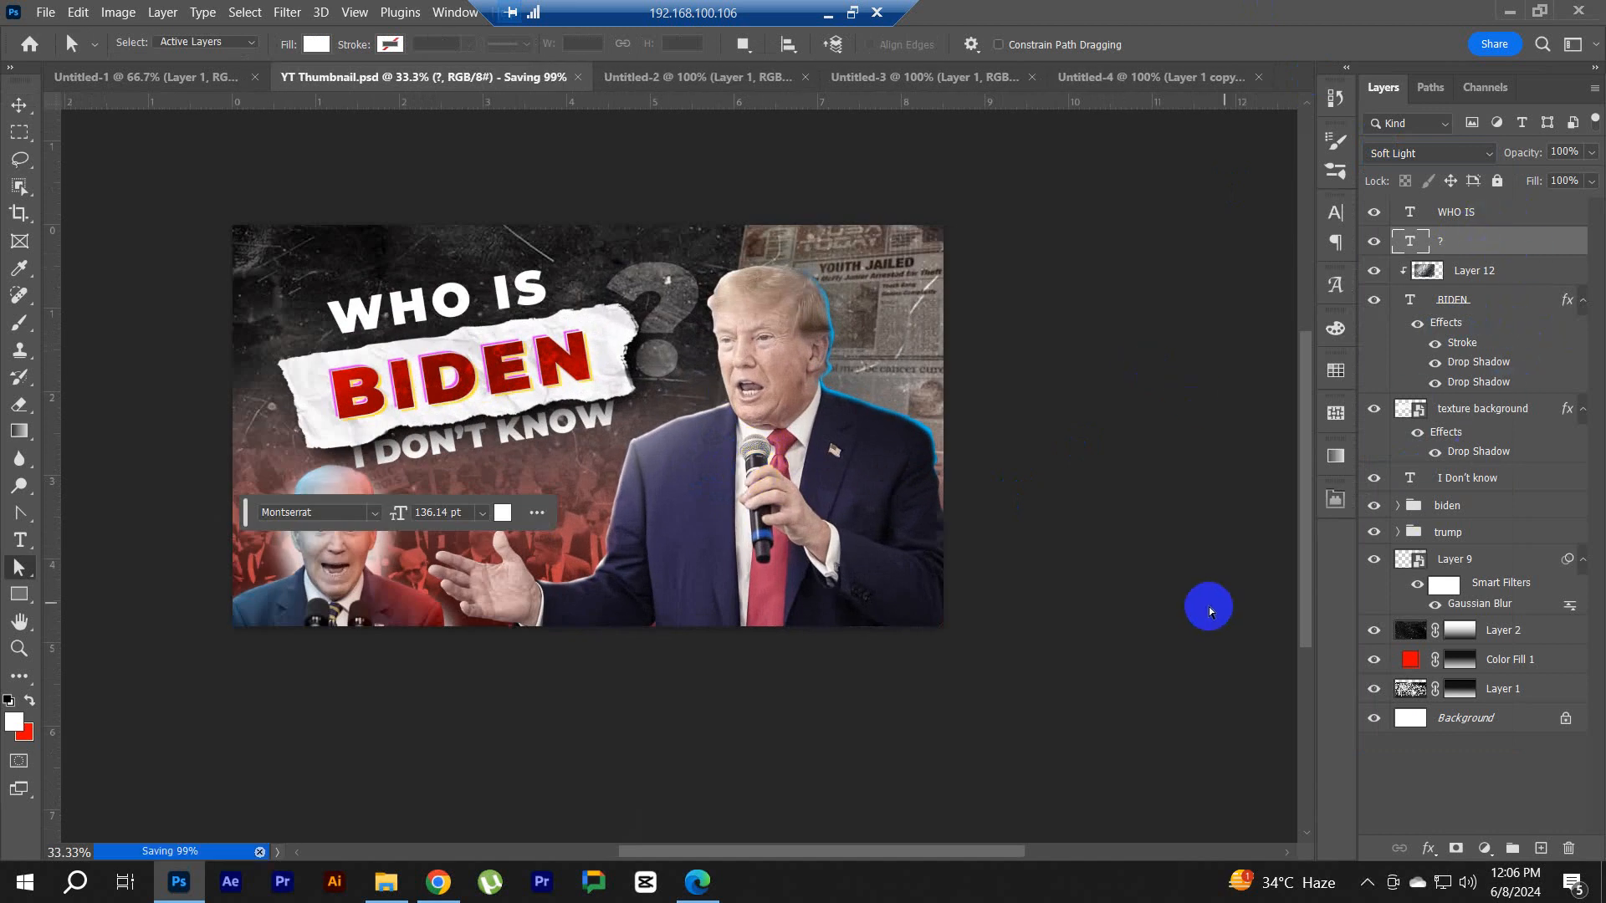
left_click_drag(245, 511, 418, 749)
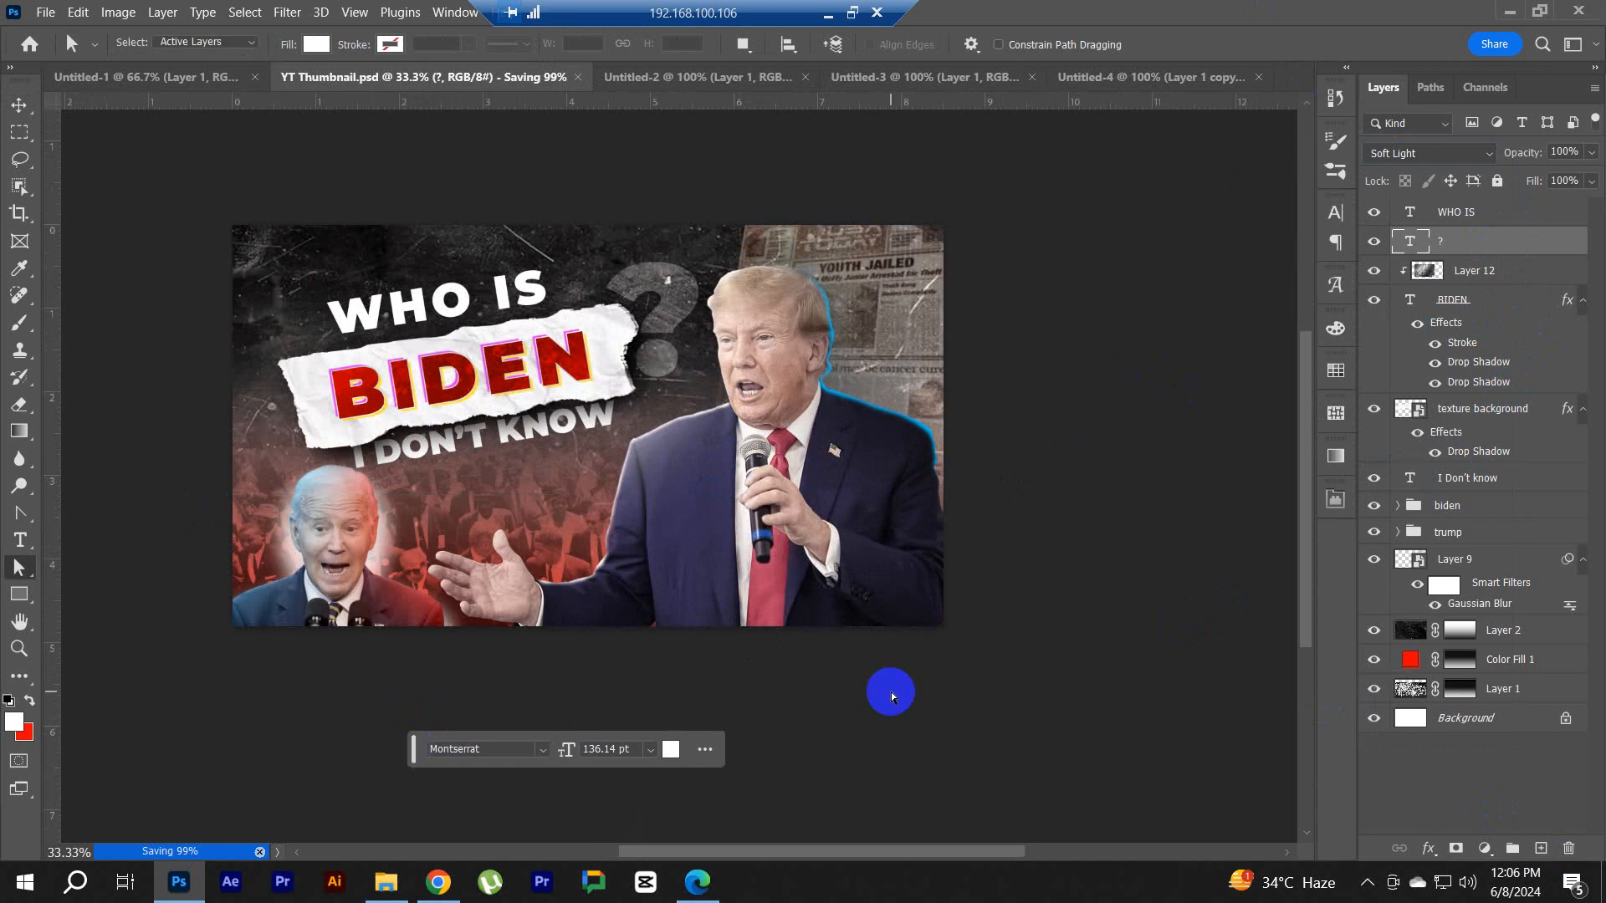
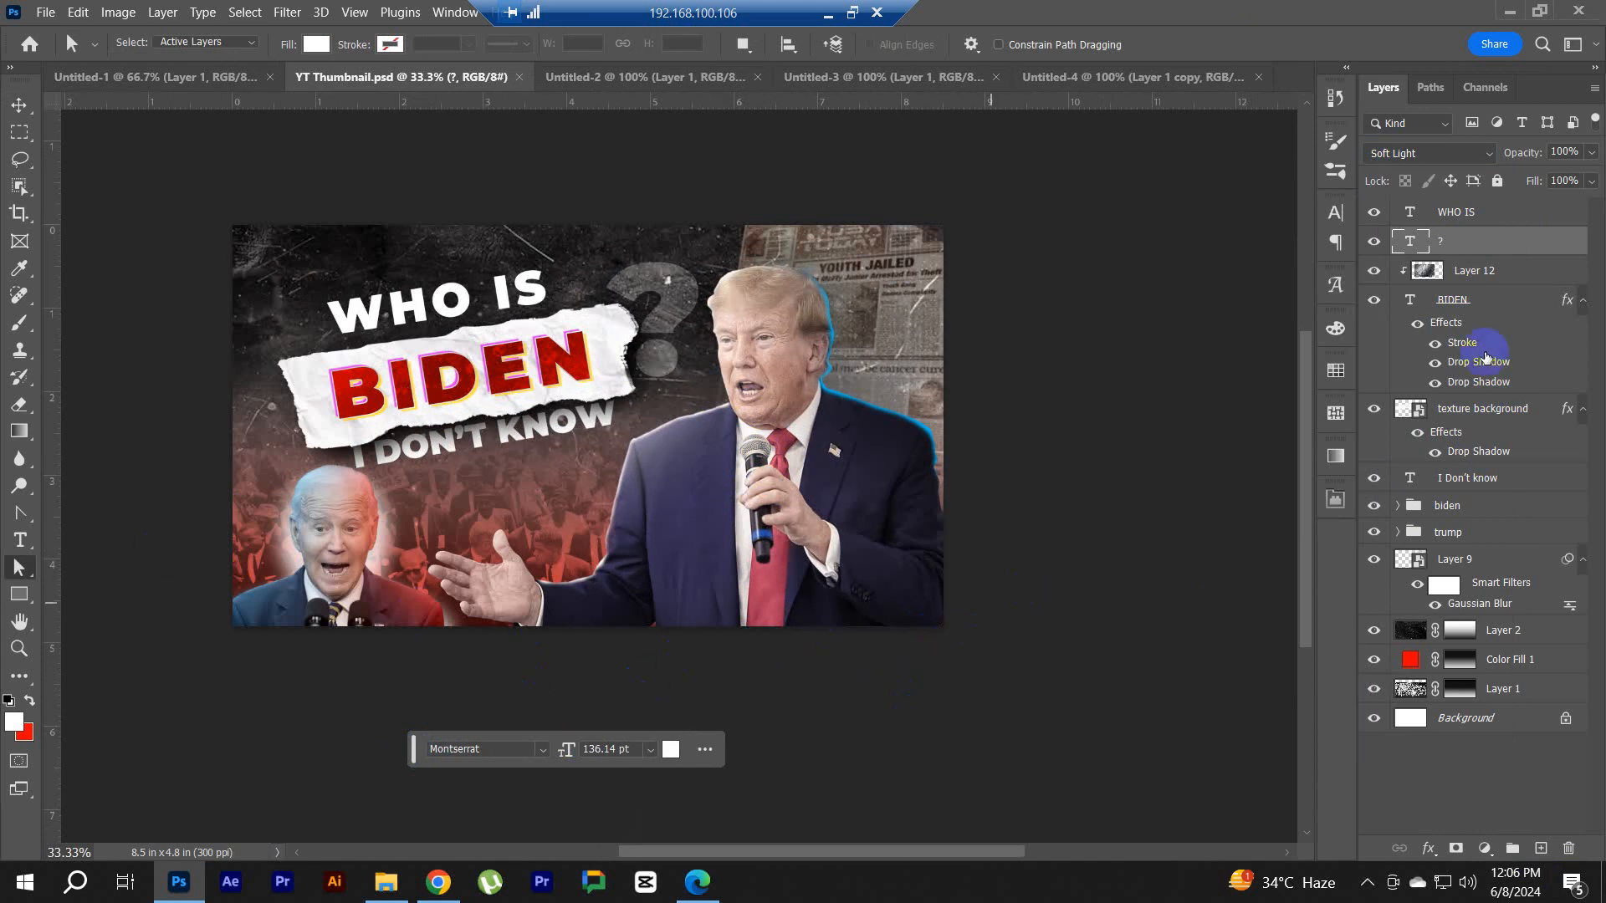
Step: Add a black solid color fill layer above the WHO IS text layer
left_click(1500, 222)
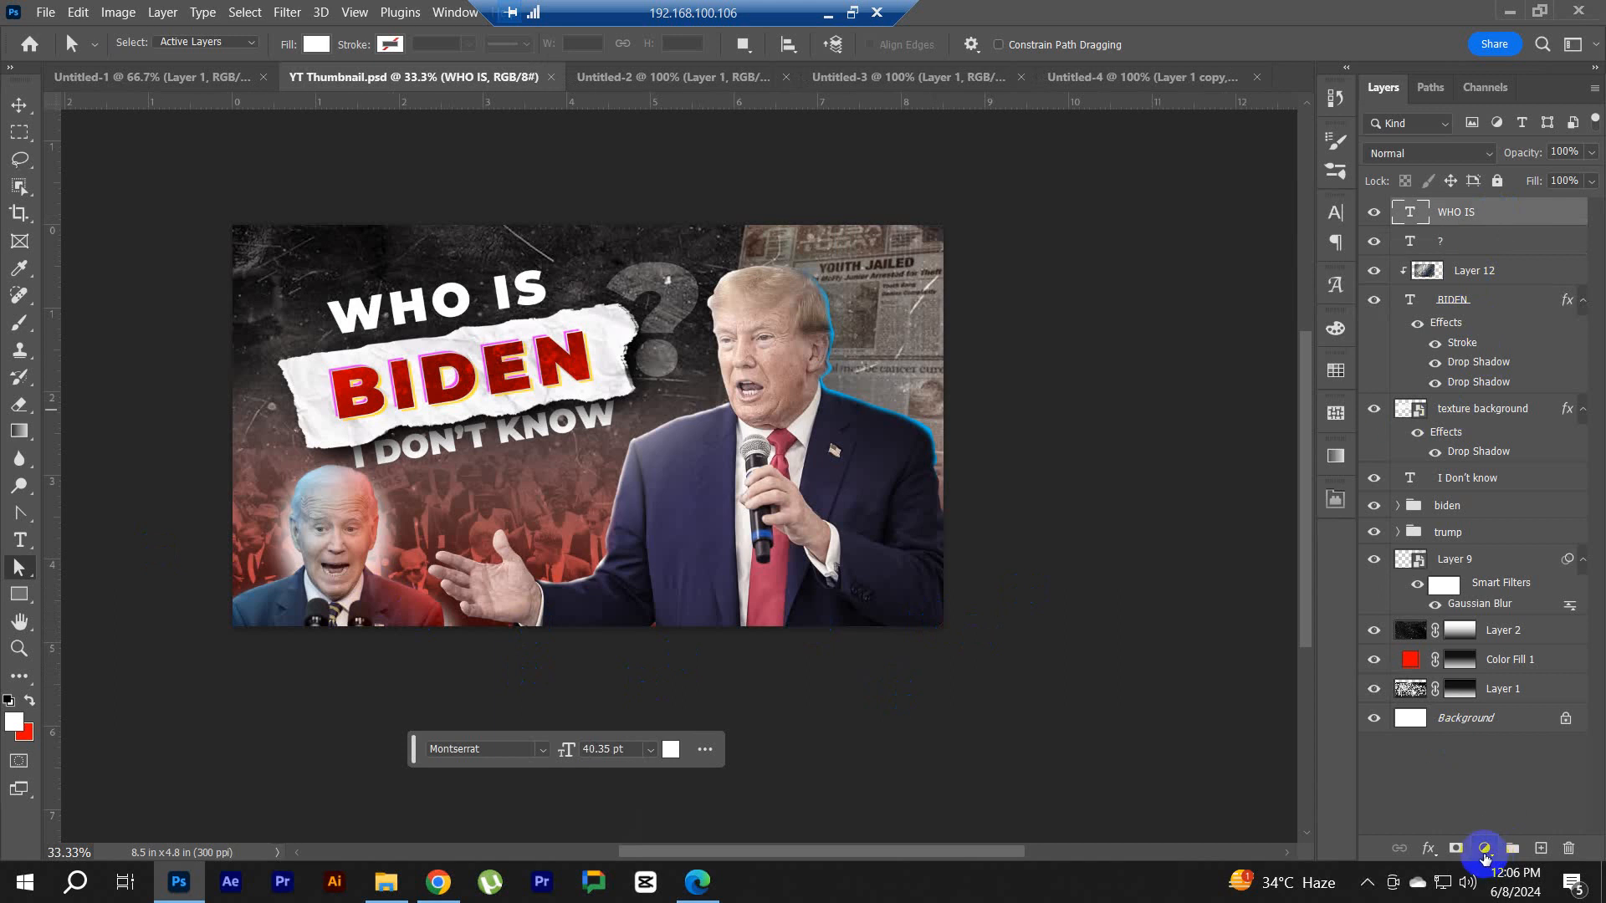
left_click(1485, 848)
left_click(1478, 488)
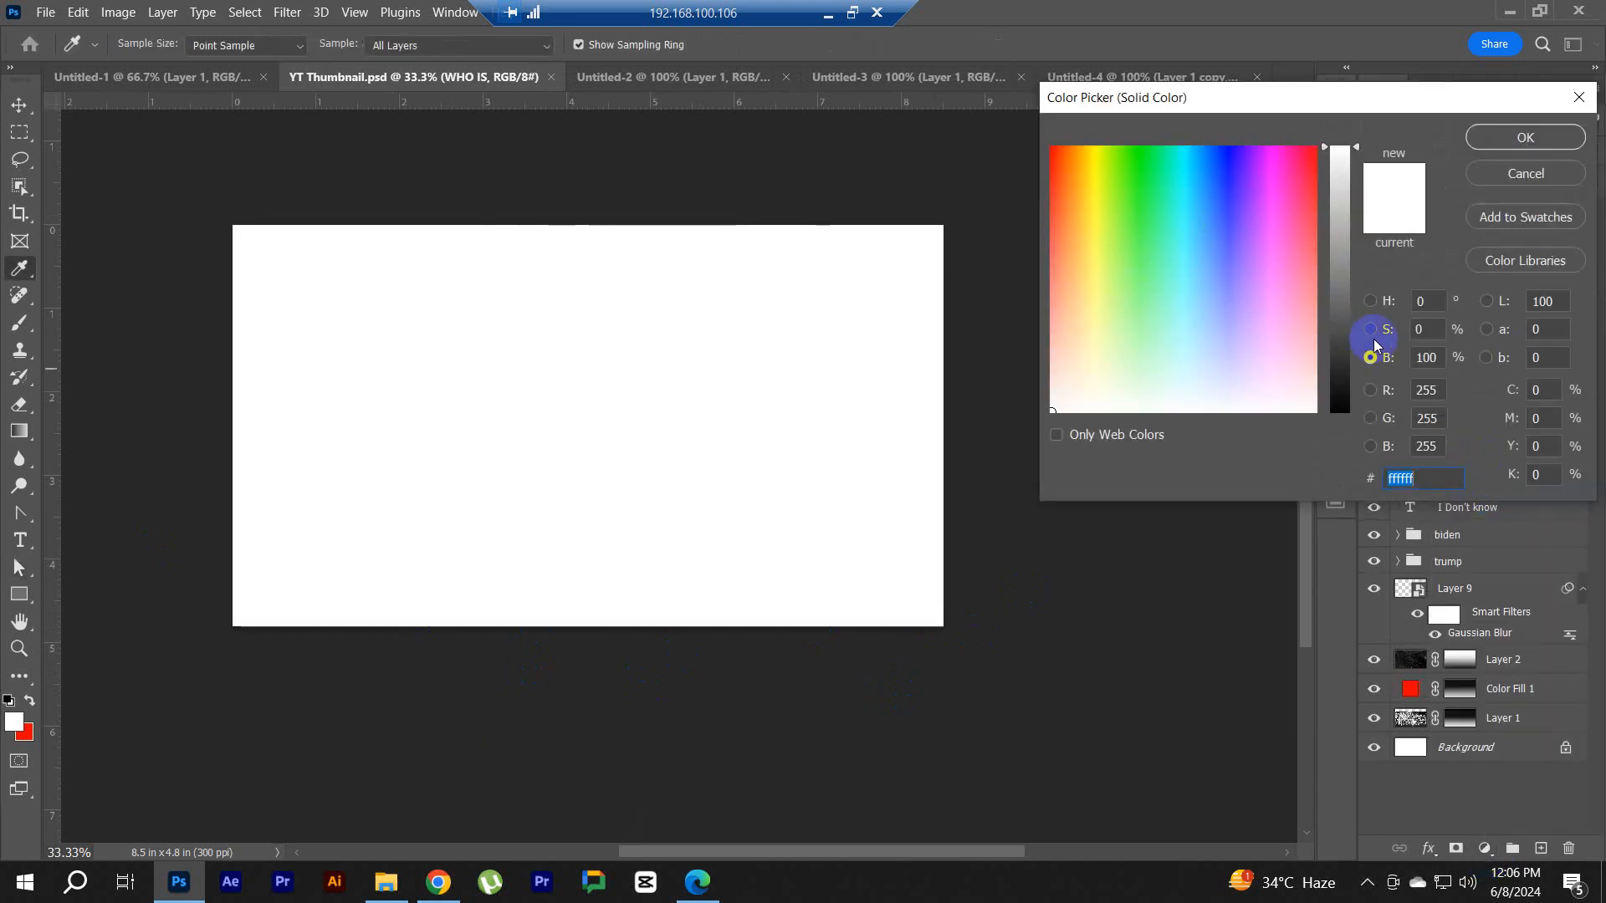
left_click(1340, 410)
left_click(1523, 137)
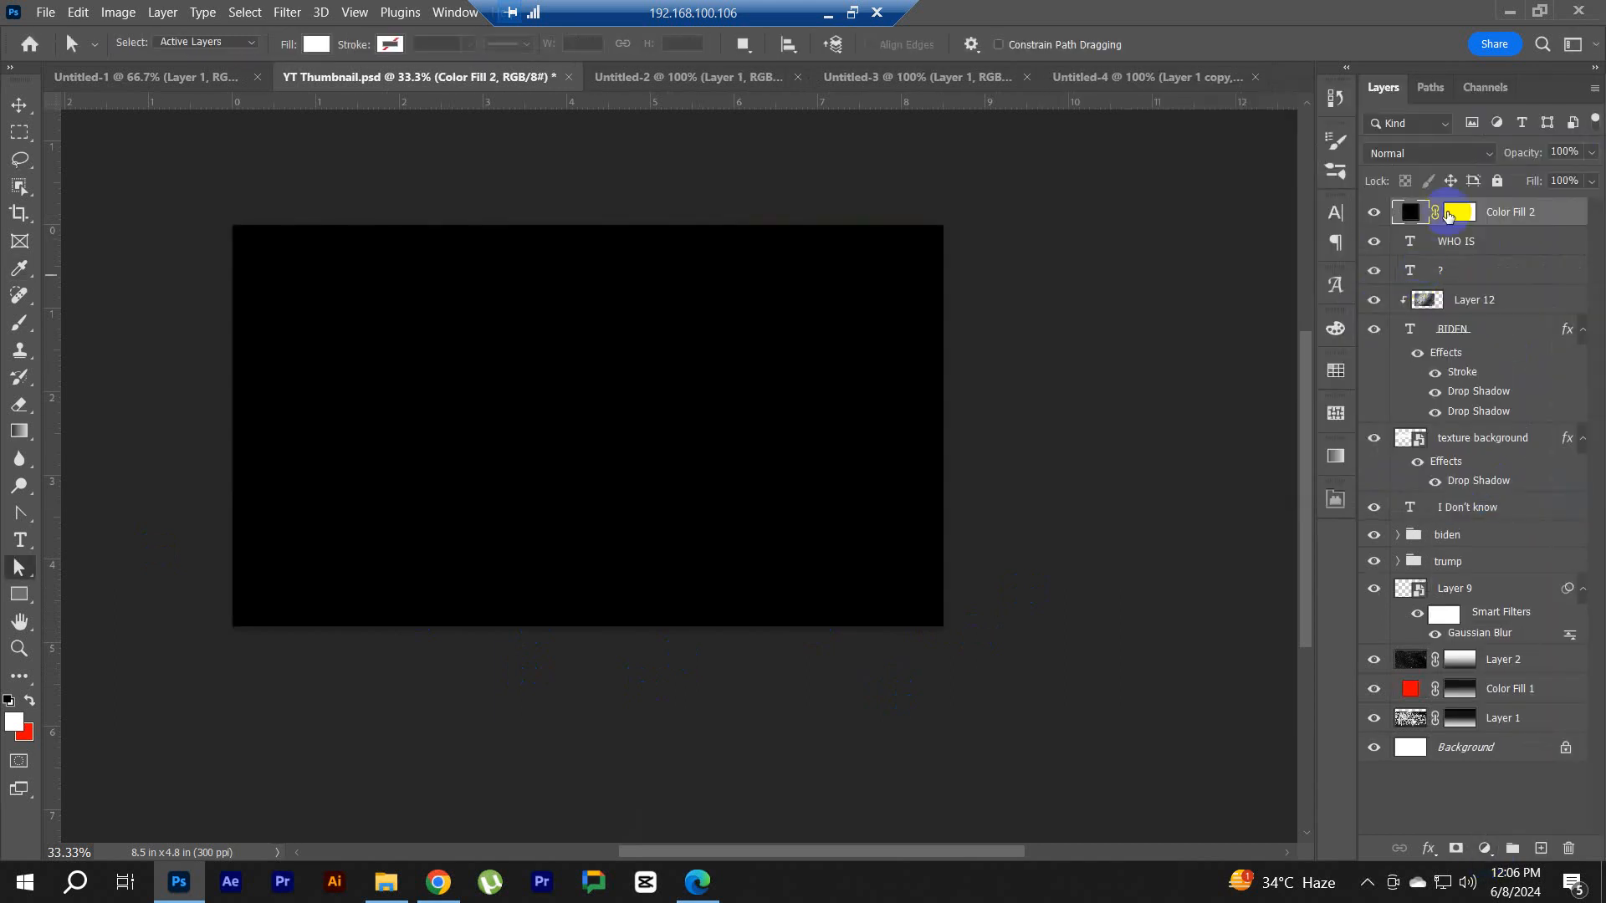
Step: Apply a vertical linear gradient to the black fill layer's mask so the black fades upward from the thumbnail's bottom edge
left_click(1459, 211)
key("g")
left_click_drag(564, 228, 564, 800)
left_click_drag(667, 438, 684, 325)
left_click_drag(646, 235, 631, 341)
left_click_drag(566, 218, 583, 441)
left_click_drag(567, 792, 567, 688)
left_click_drag(572, 434, 588, 327)
left_click(1456, 221)
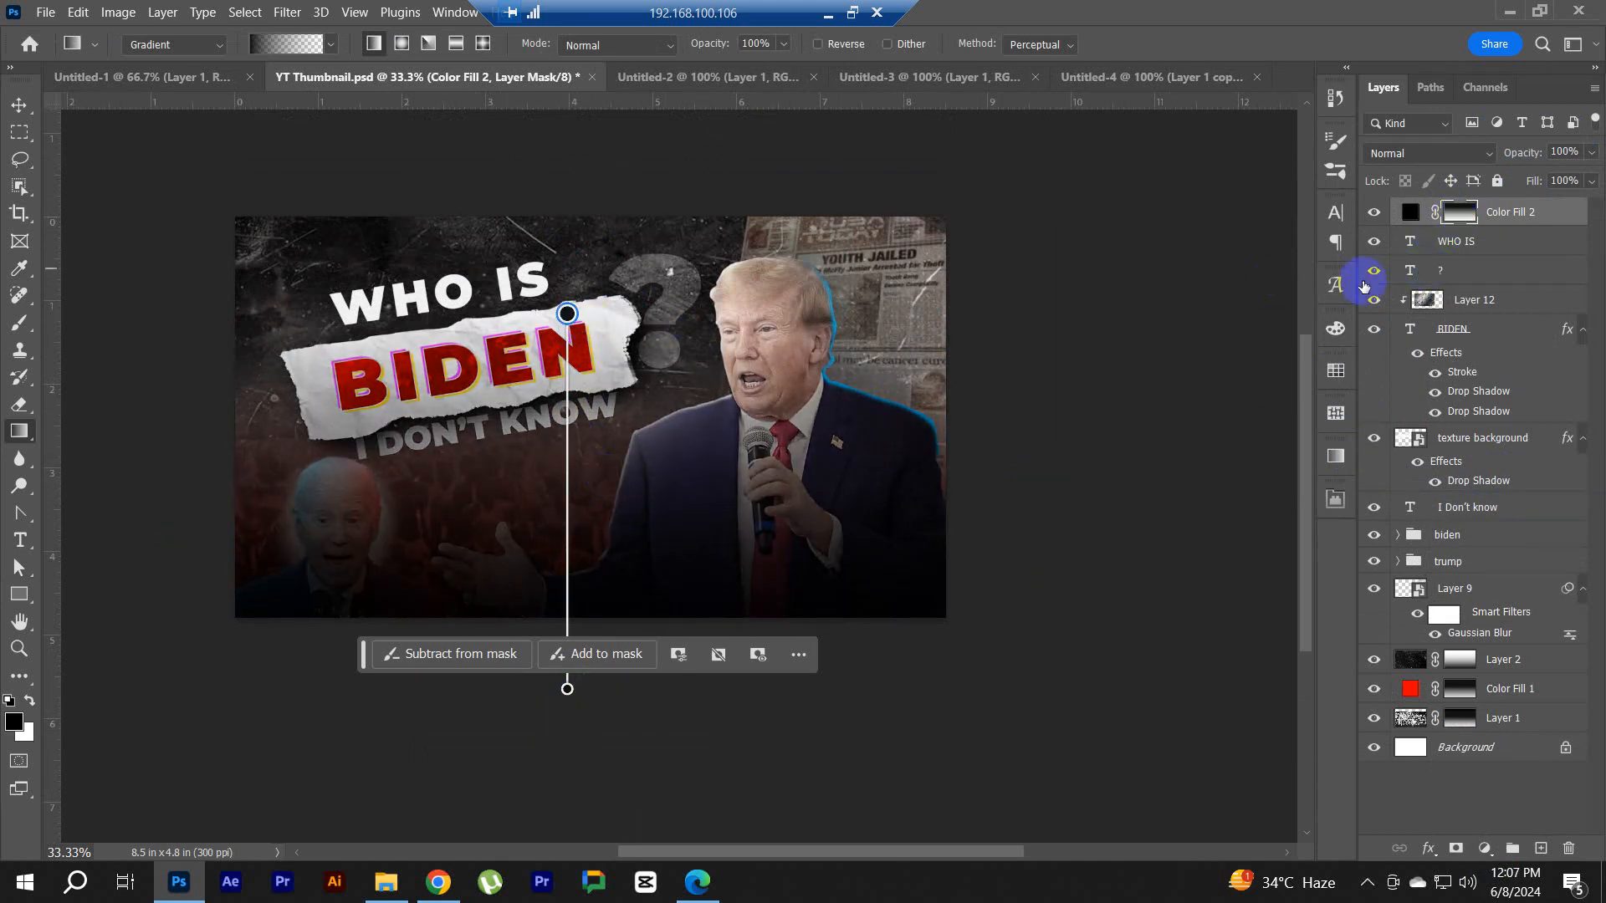
key("b")
right_click(561, 348)
left_click(655, 527)
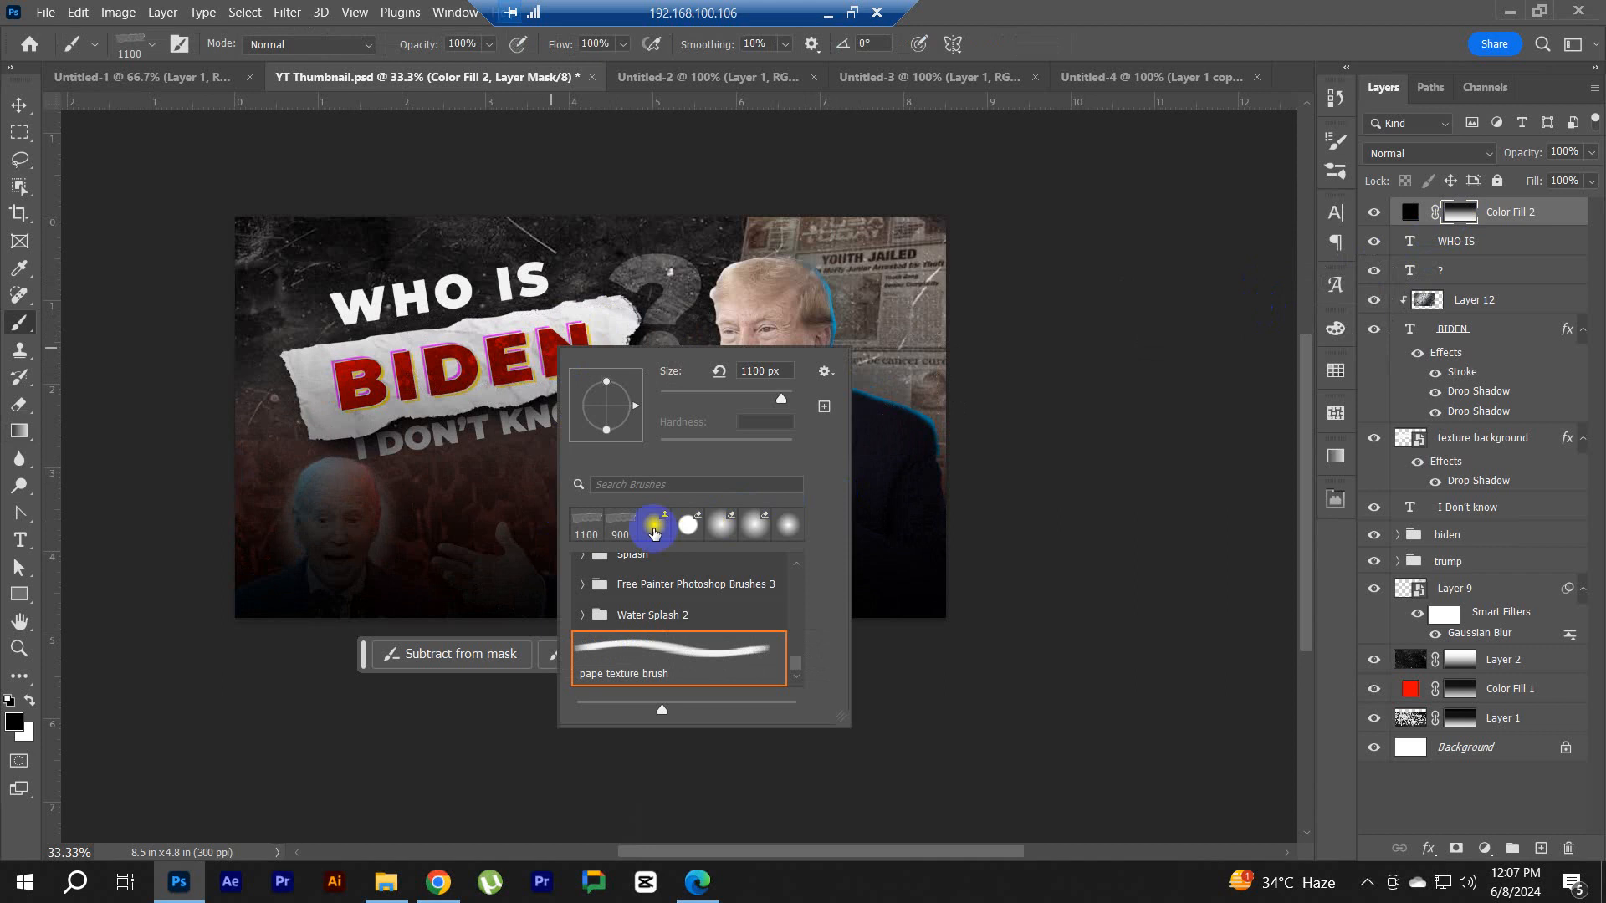
key("s")
left_click(539, 404)
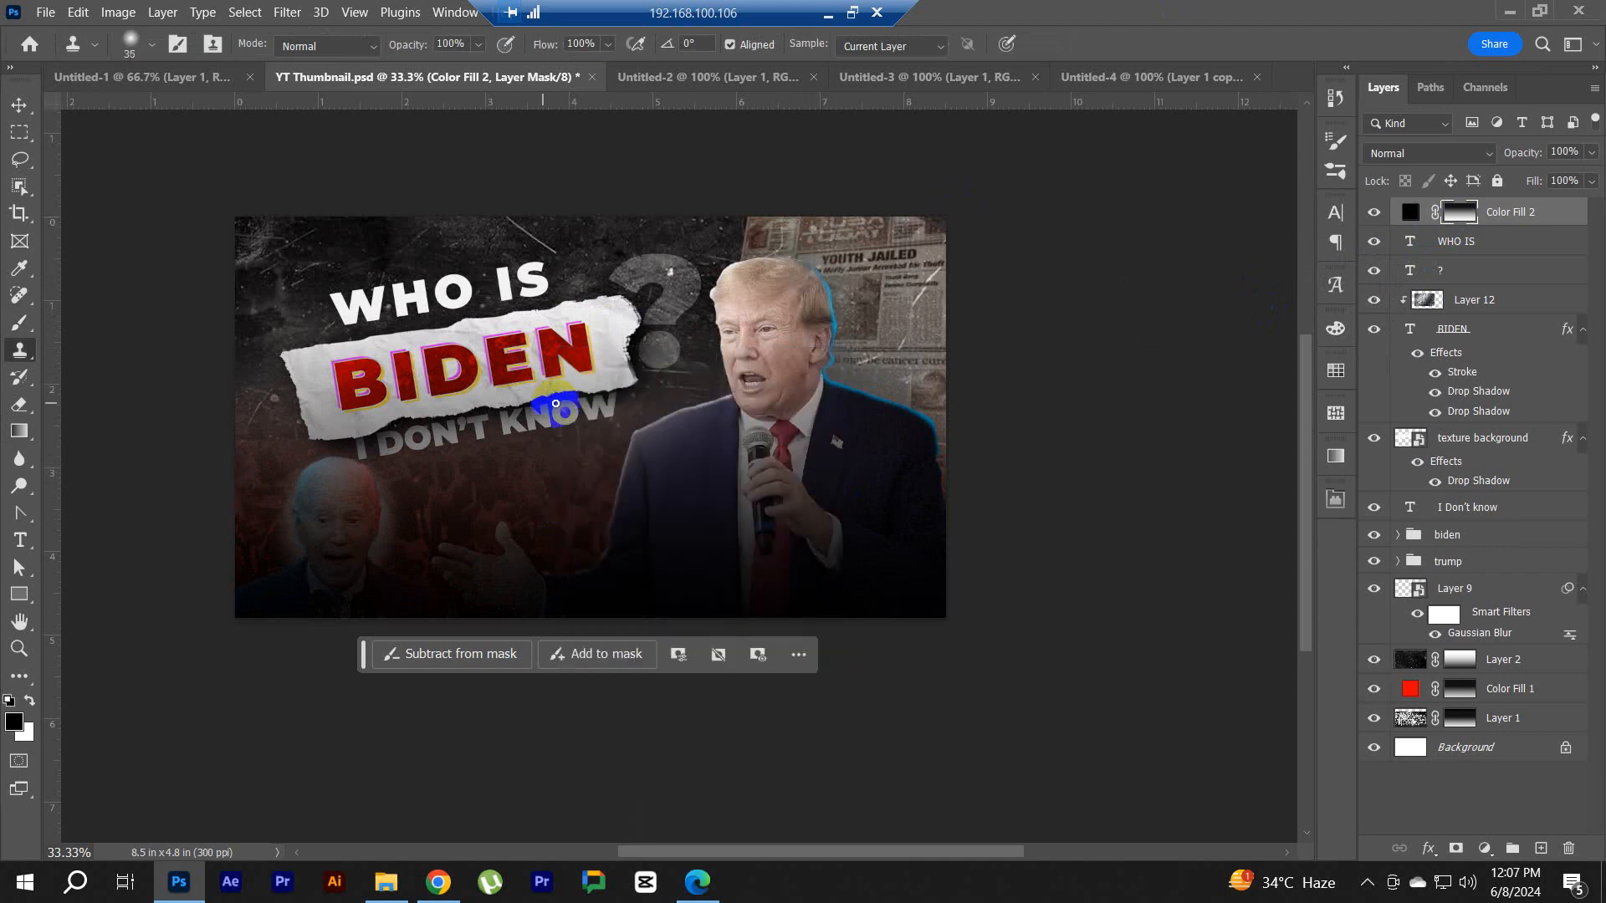
key("bracketright")
key("bracketright")
key("bracketright")
key("bracketright")
key("bracketright")
key("bracketright")
key("bracketright")
key("bracketright")
key("bracketright")
key("bracketright")
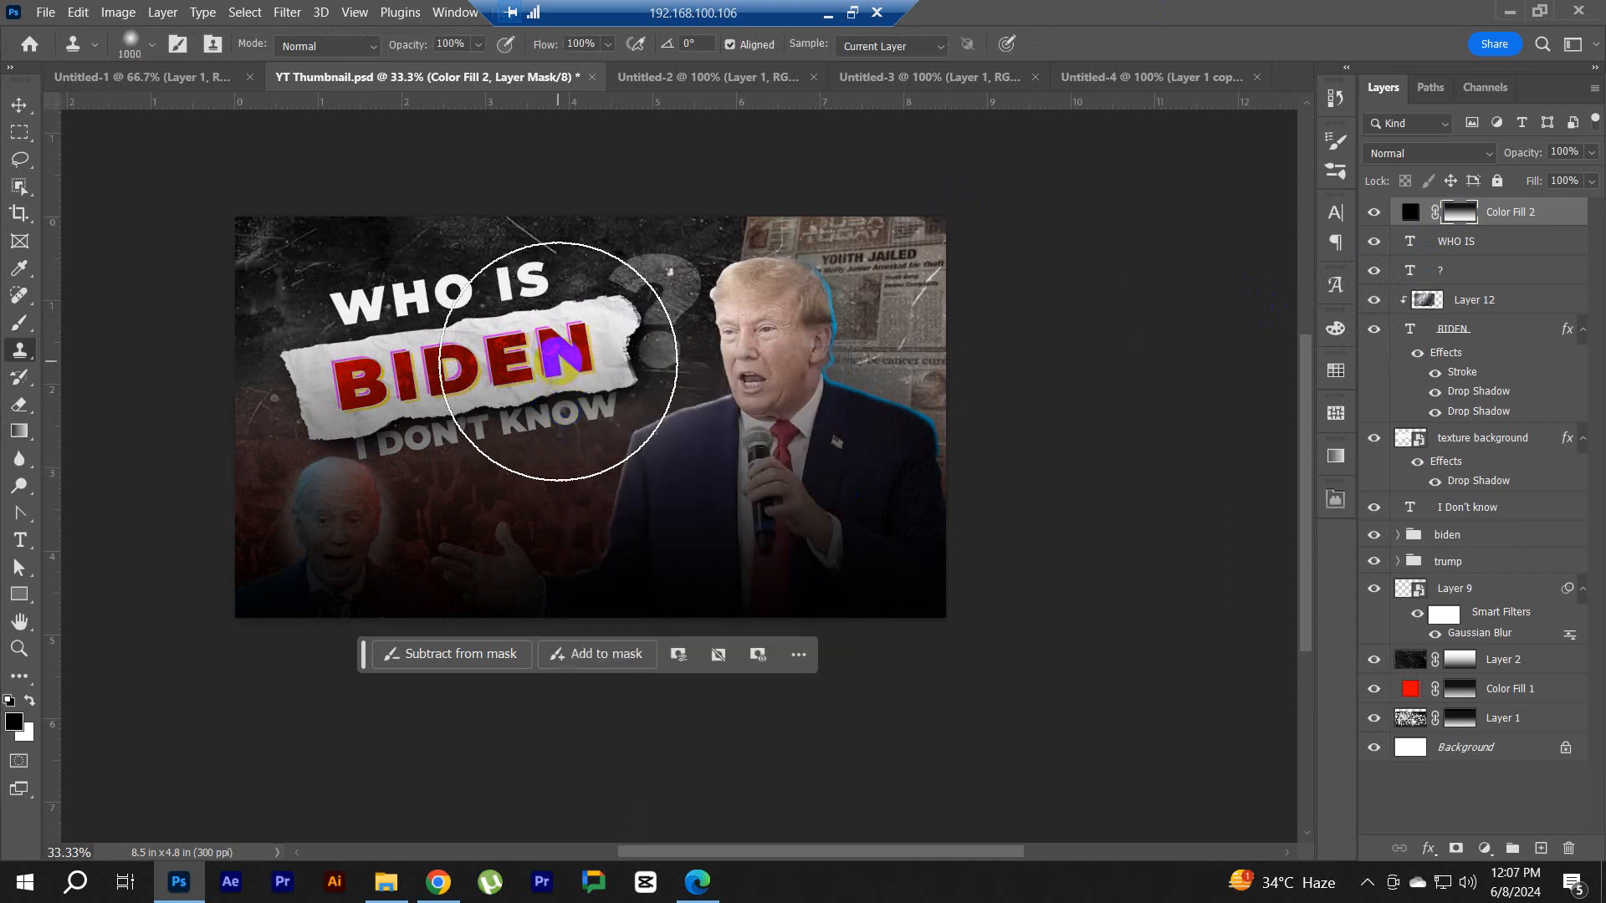
right_click(565, 365)
key("Escape")
Step: Paint the black fill layer's mask with a 1400 px Soft Round brush in black, using 30% opacity, to lighten the shading over the figures
key("b")
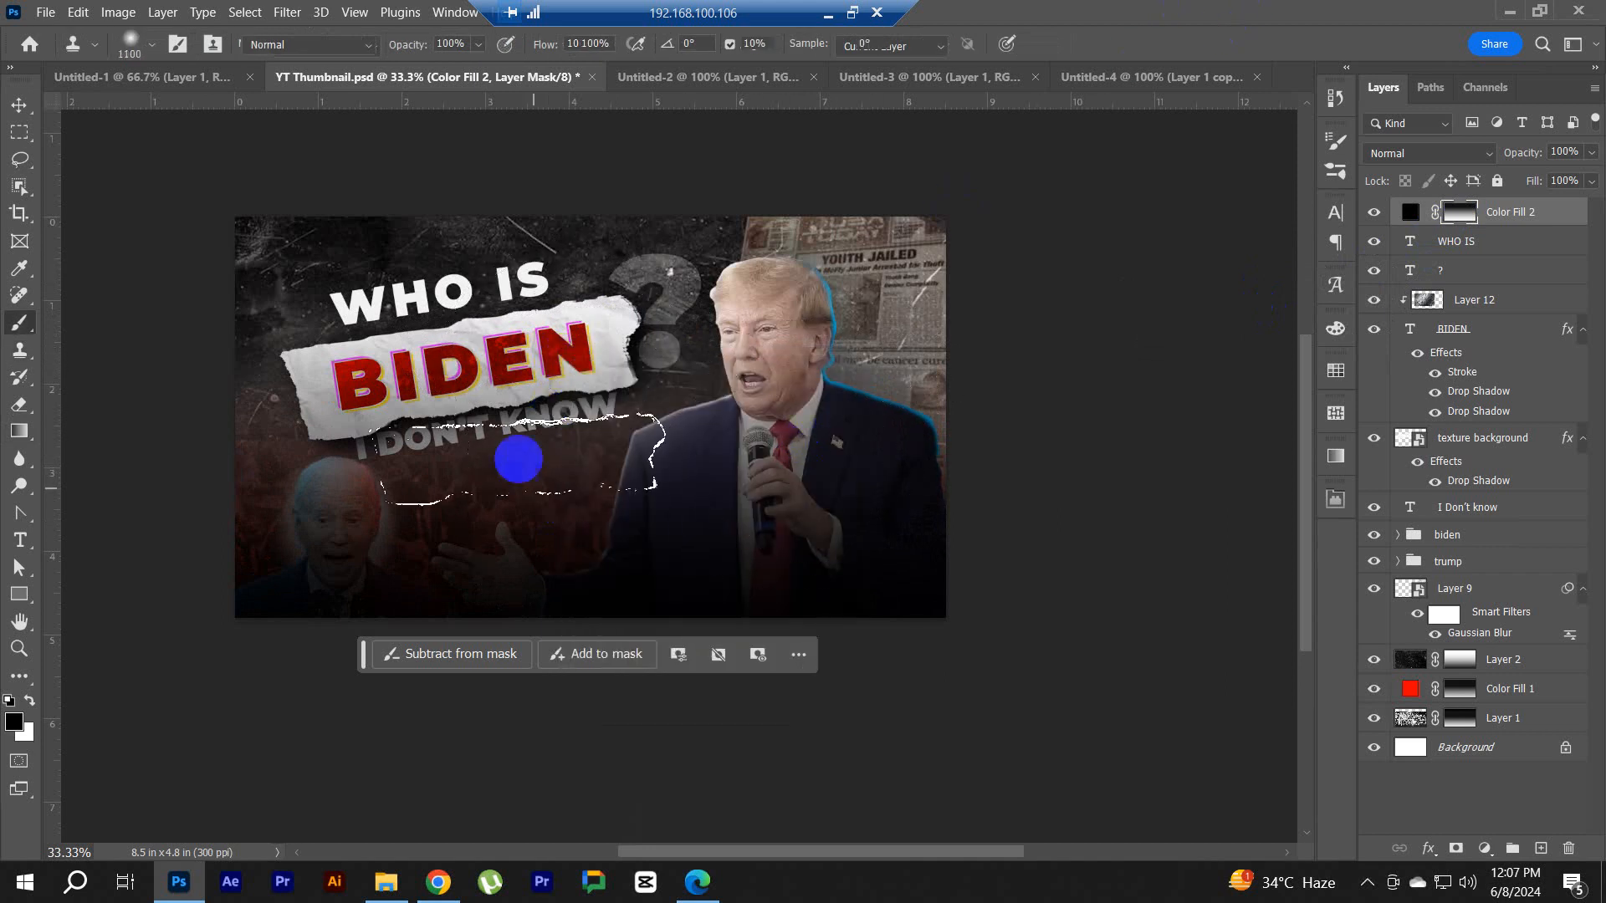
right_click(578, 371)
left_click_drag(825, 690, 827, 590)
left_click(696, 624)
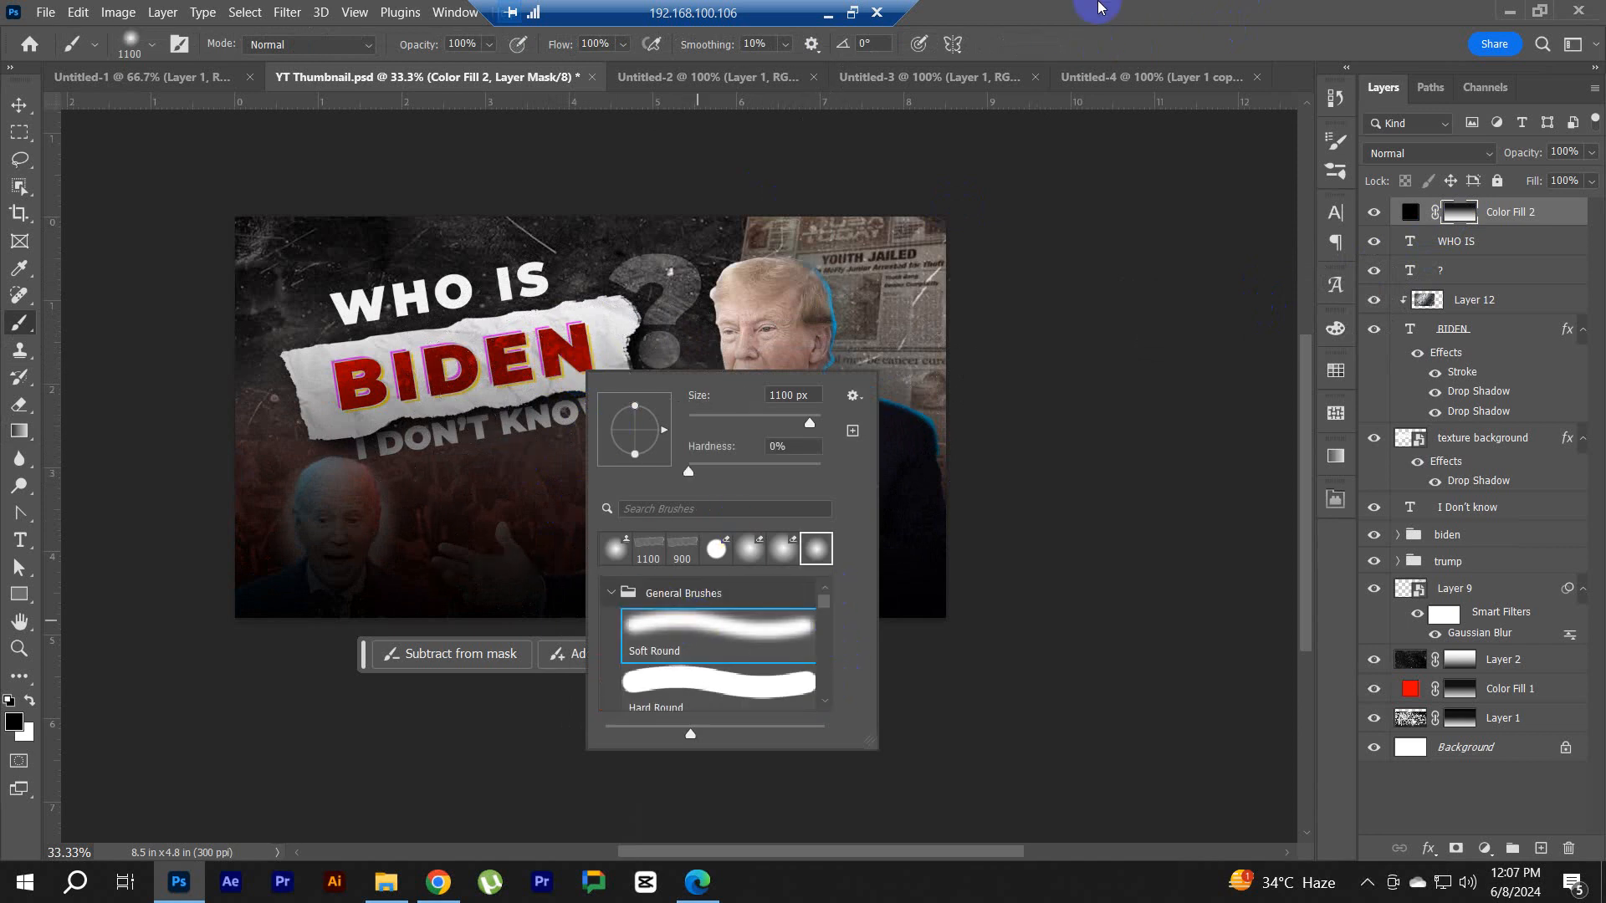
left_click(1098, 10)
key("bracketright")
key("bracketright")
key("bracketright")
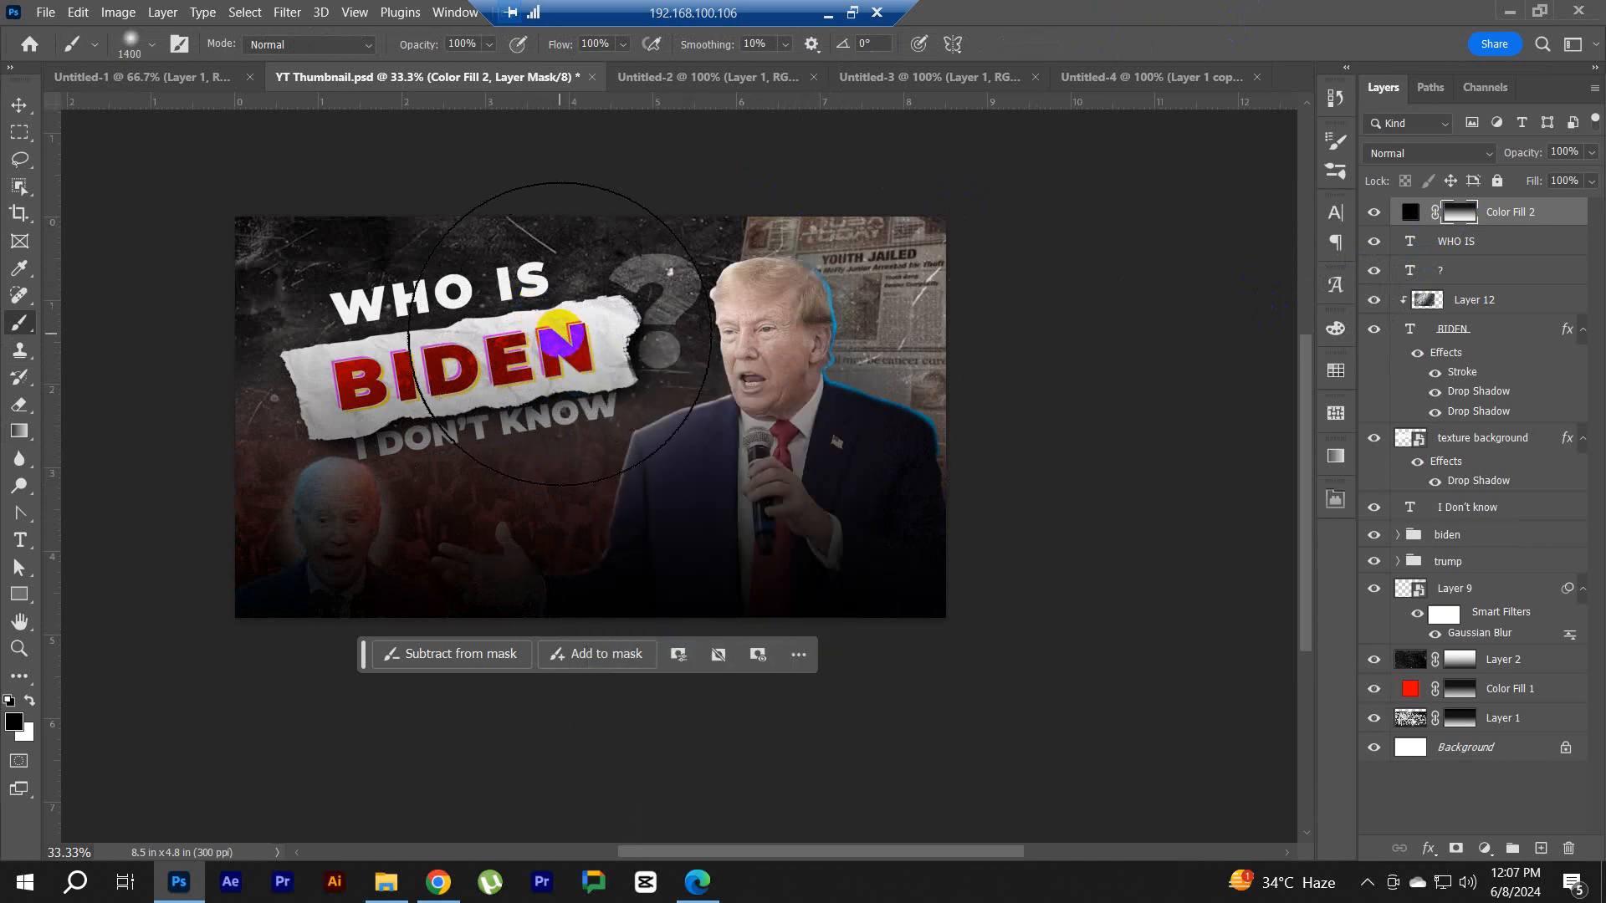
mouse_move(559, 334)
left_mouse_down()
mouse_move(727, 373)
mouse_move(667, 378)
mouse_move(696, 381)
mouse_move(468, 332)
mouse_move(408, 349)
mouse_move(284, 455)
mouse_move(376, 457)
mouse_move(315, 452)
mouse_move(699, 393)
mouse_move(682, 410)
mouse_move(753, 384)
mouse_move(798, 395)
mouse_move(919, 359)
mouse_move(635, 428)
mouse_move(1003, 316)
left_mouse_up()
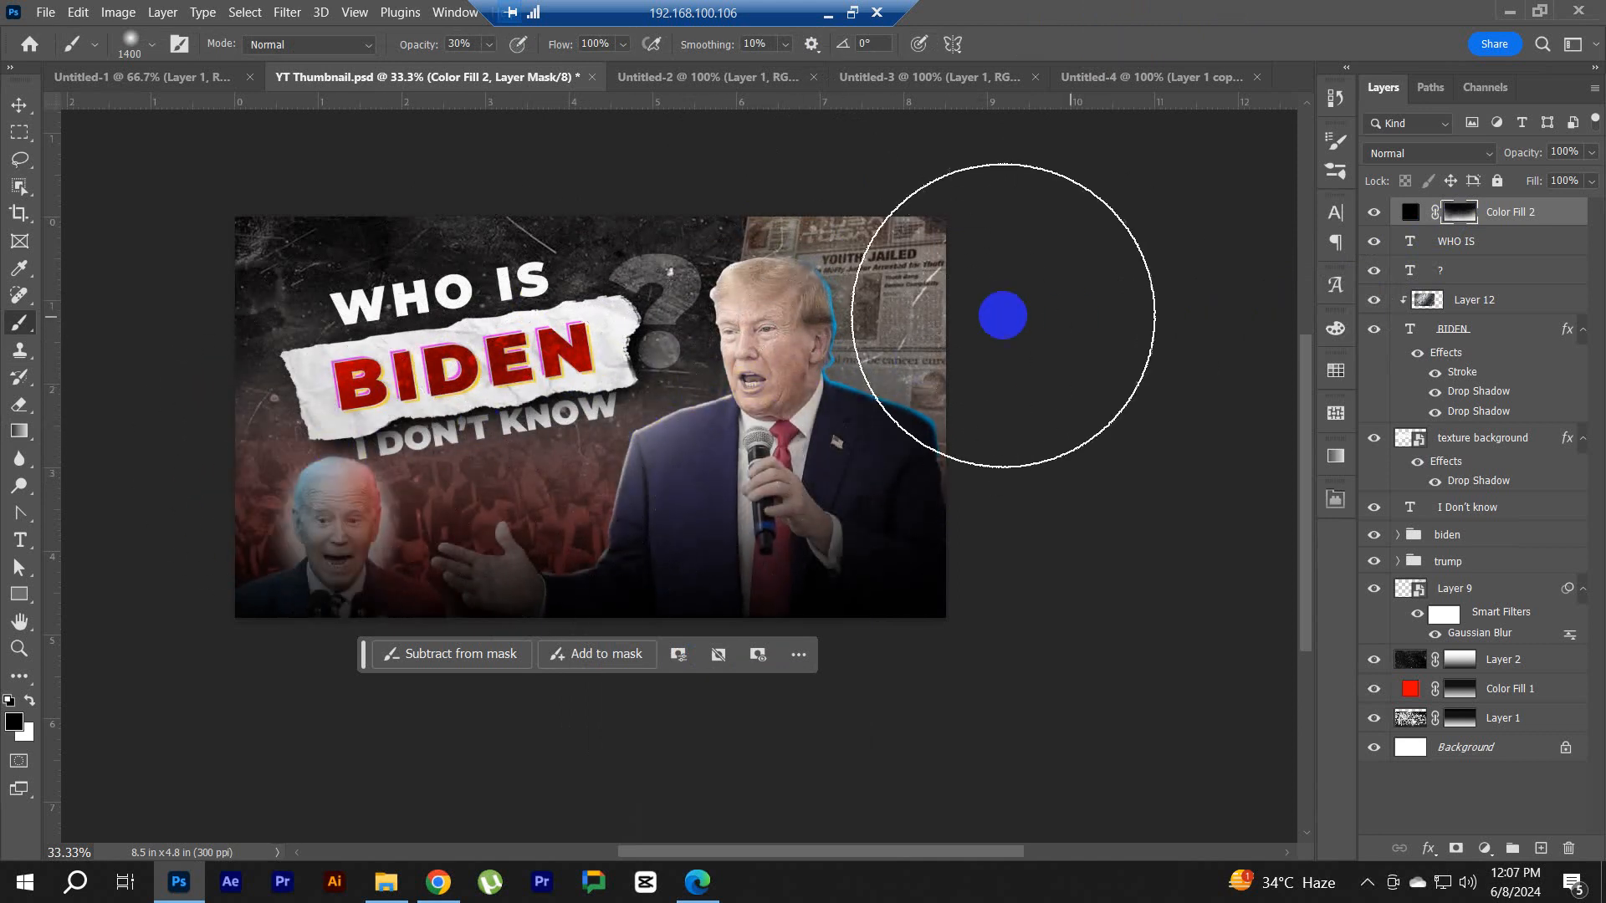
mouse_move(415, 394)
left_mouse_down()
mouse_move(321, 449)
mouse_move(683, 416)
mouse_move(823, 357)
mouse_move(861, 398)
mouse_move(974, 386)
mouse_move(963, 433)
mouse_move(944, 356)
left_mouse_up()
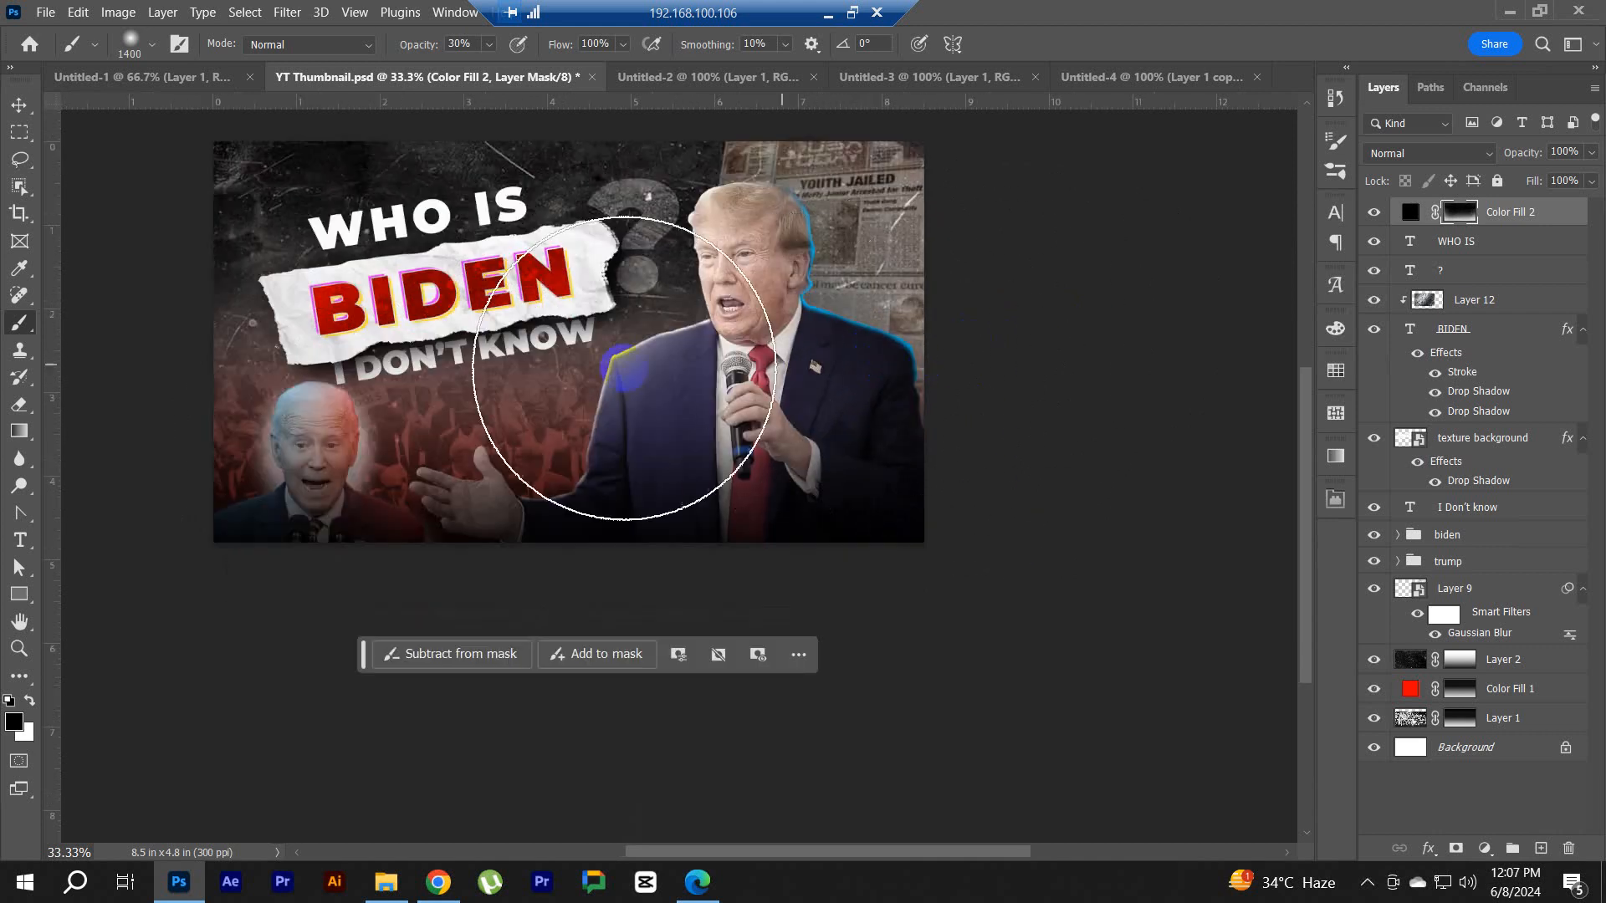
left_click_drag(1071, 308, 1070, 368)
Step: Scale the black fill layer to about 102.43% so it extends slightly past the thumbnail's bottom and side edges
left_click(1532, 216)
key("v")
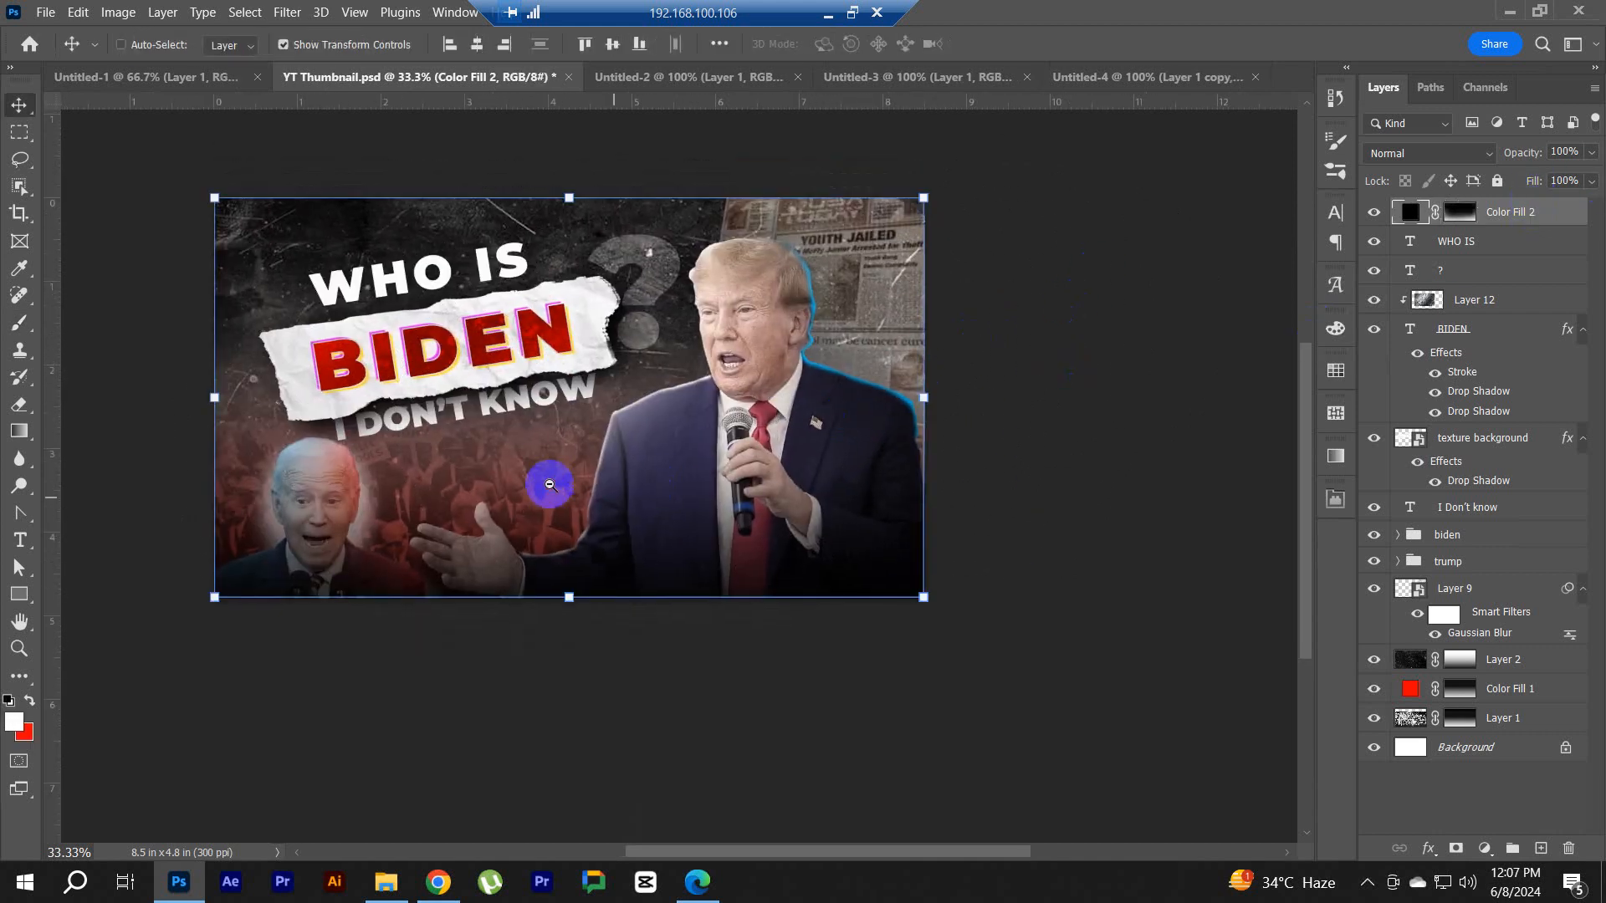
scroll(549, 483, "down", 1)
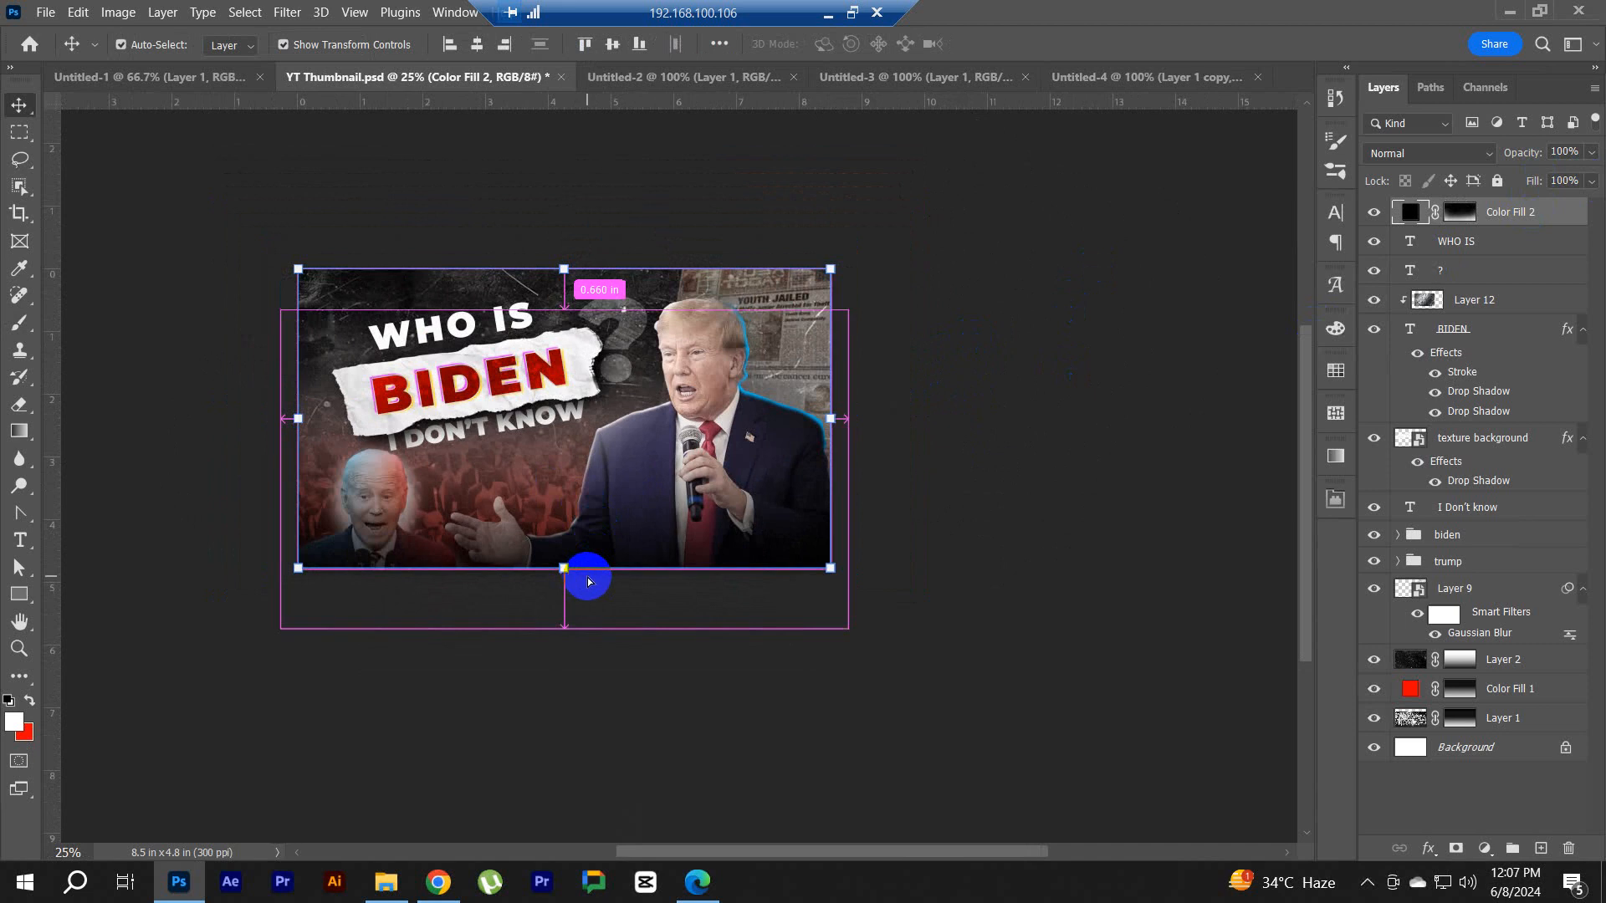
left_click(573, 569)
left_click_drag(570, 567, 565, 574)
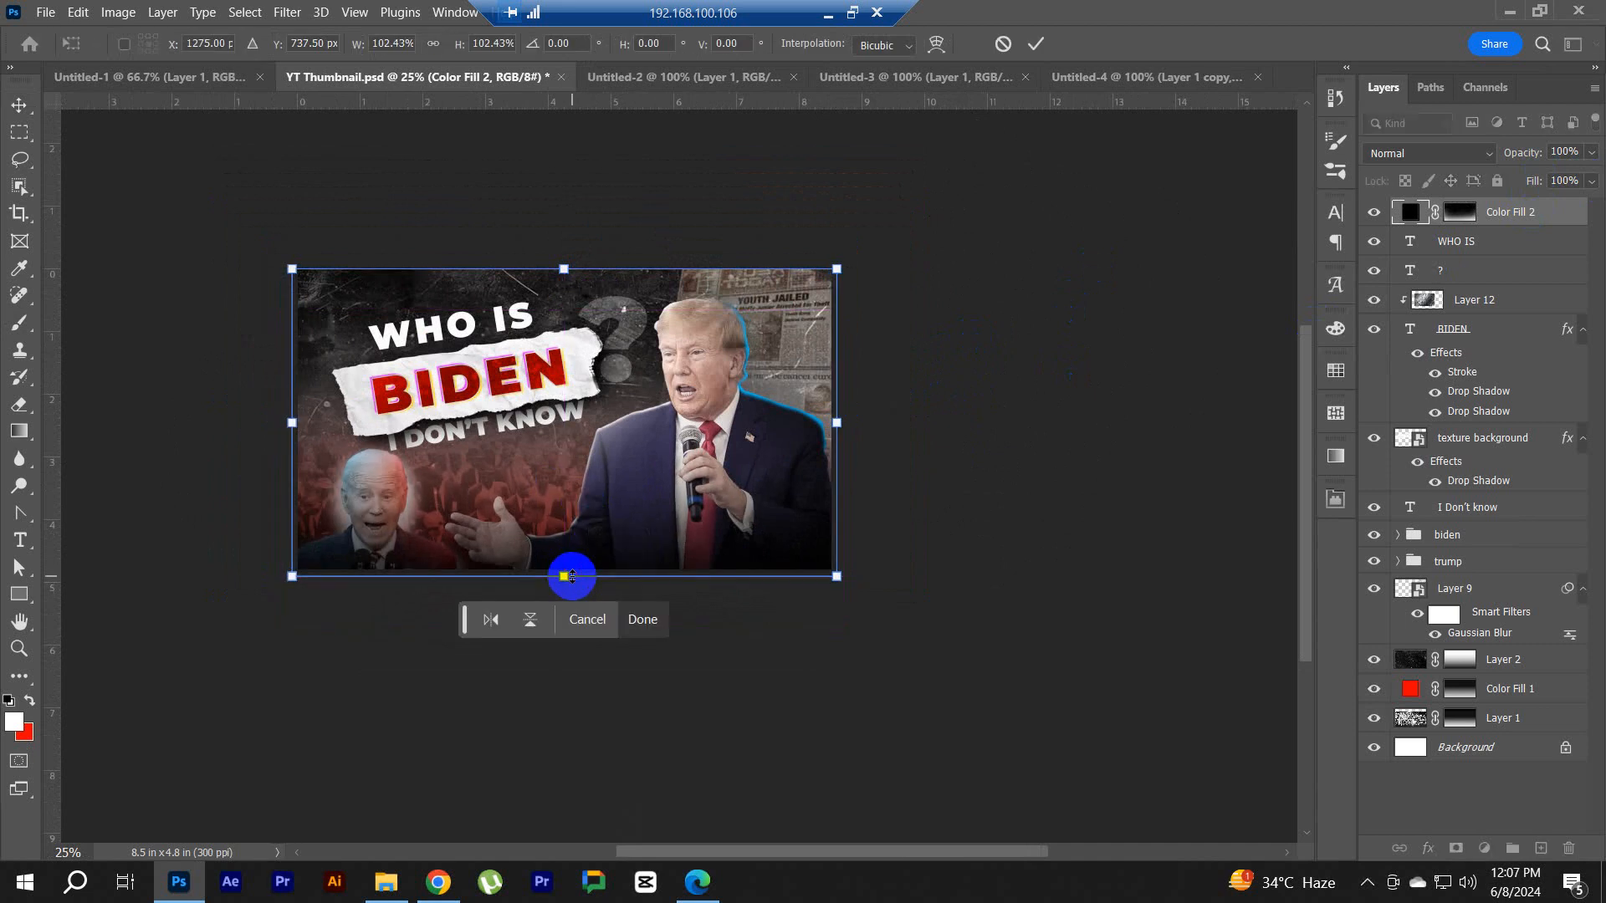
key("Return")
Step: Clear the selection in the Untitled-1 reference document and compare its STALIN'S thumbnail with the current design
key("a")
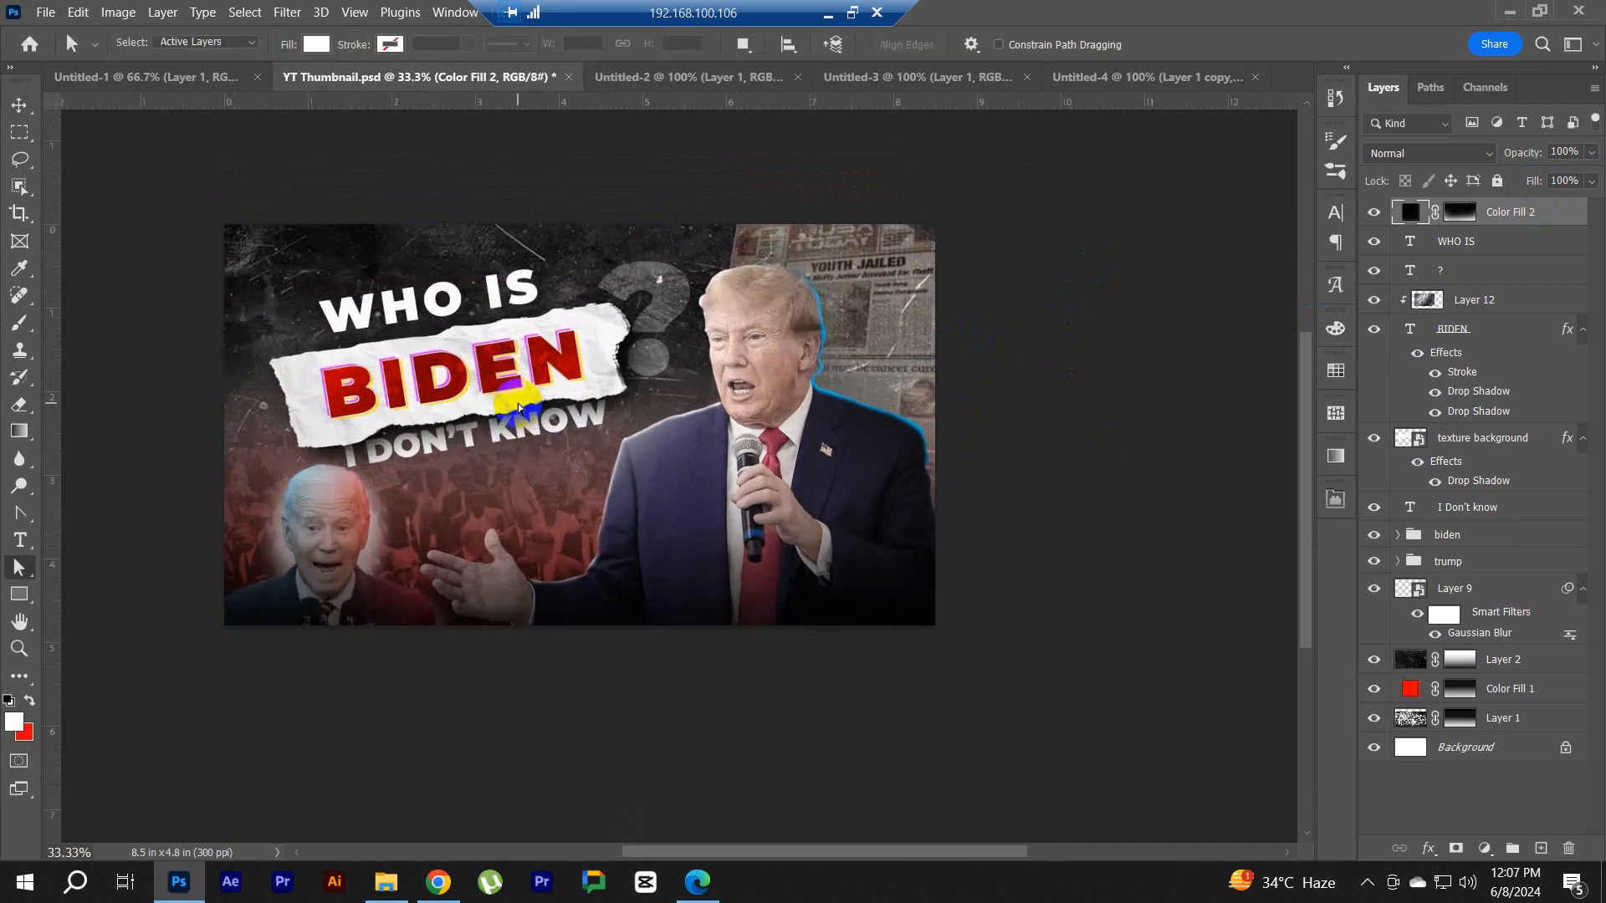
left_click(214, 76)
scroll(901, 424, "down", 1)
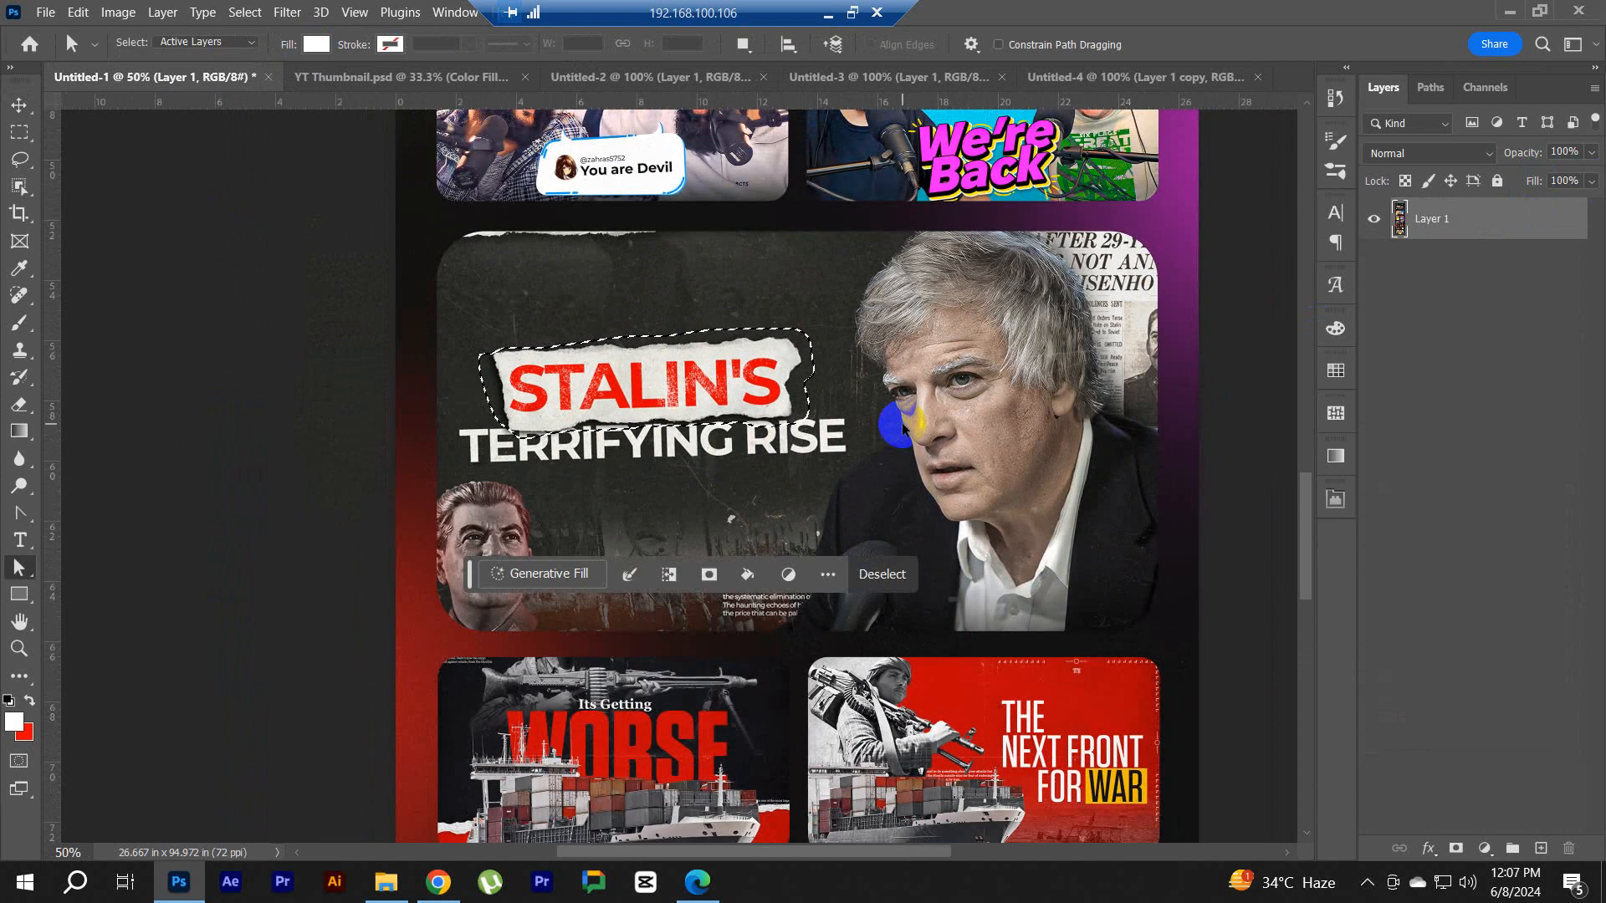
key("ctrl+d")
left_click(1444, 574)
scroll(739, 403, "down", 1)
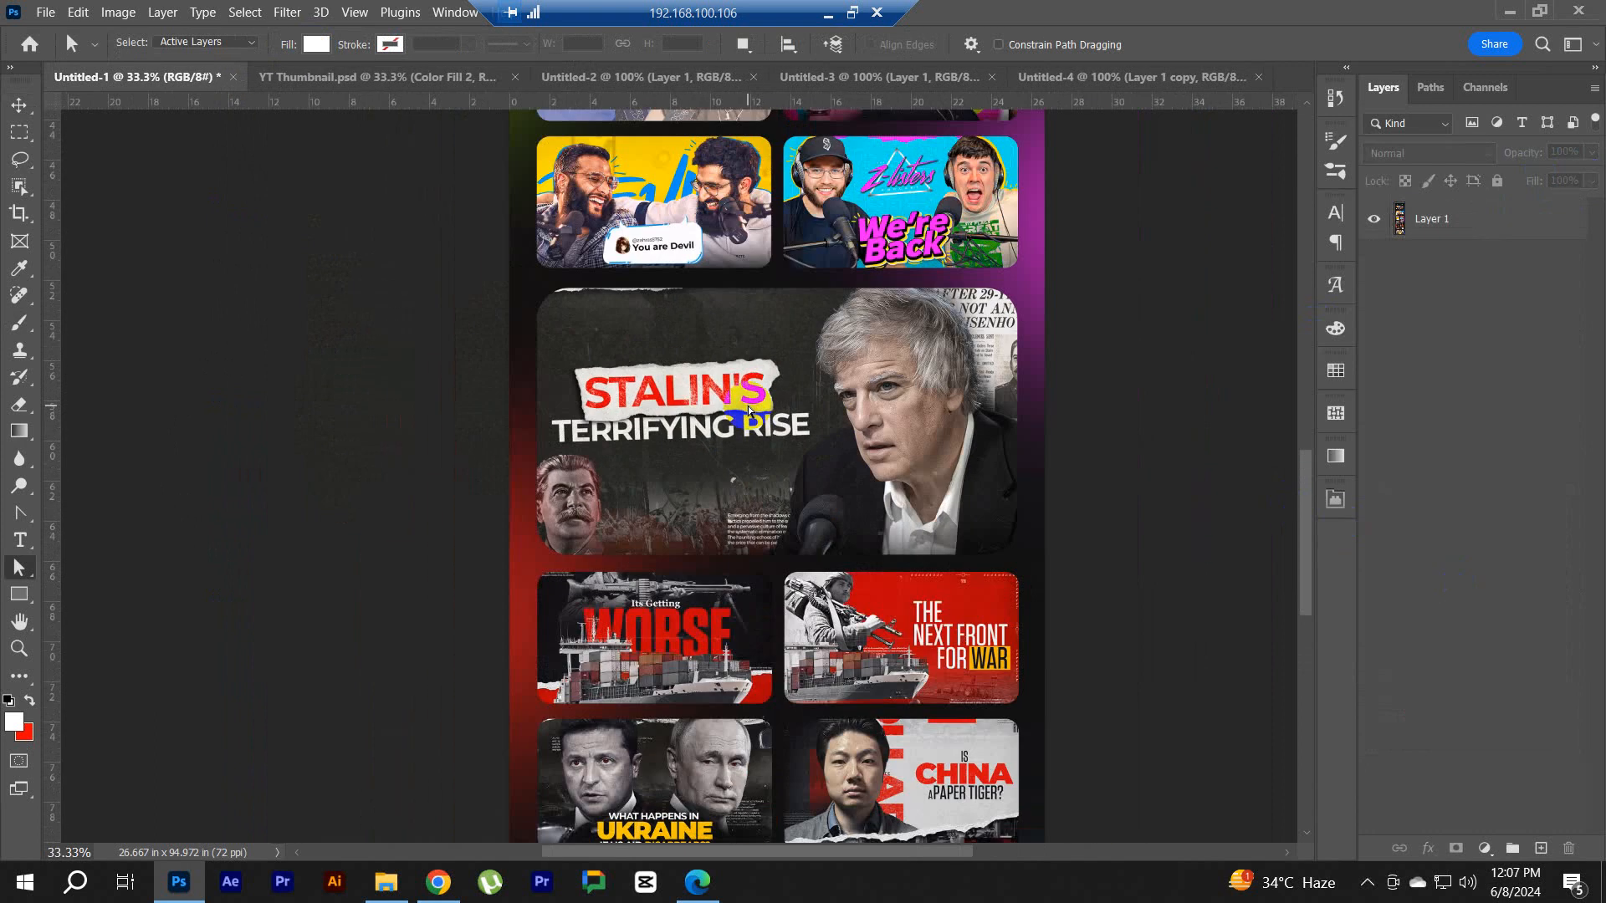
left_click(411, 79)
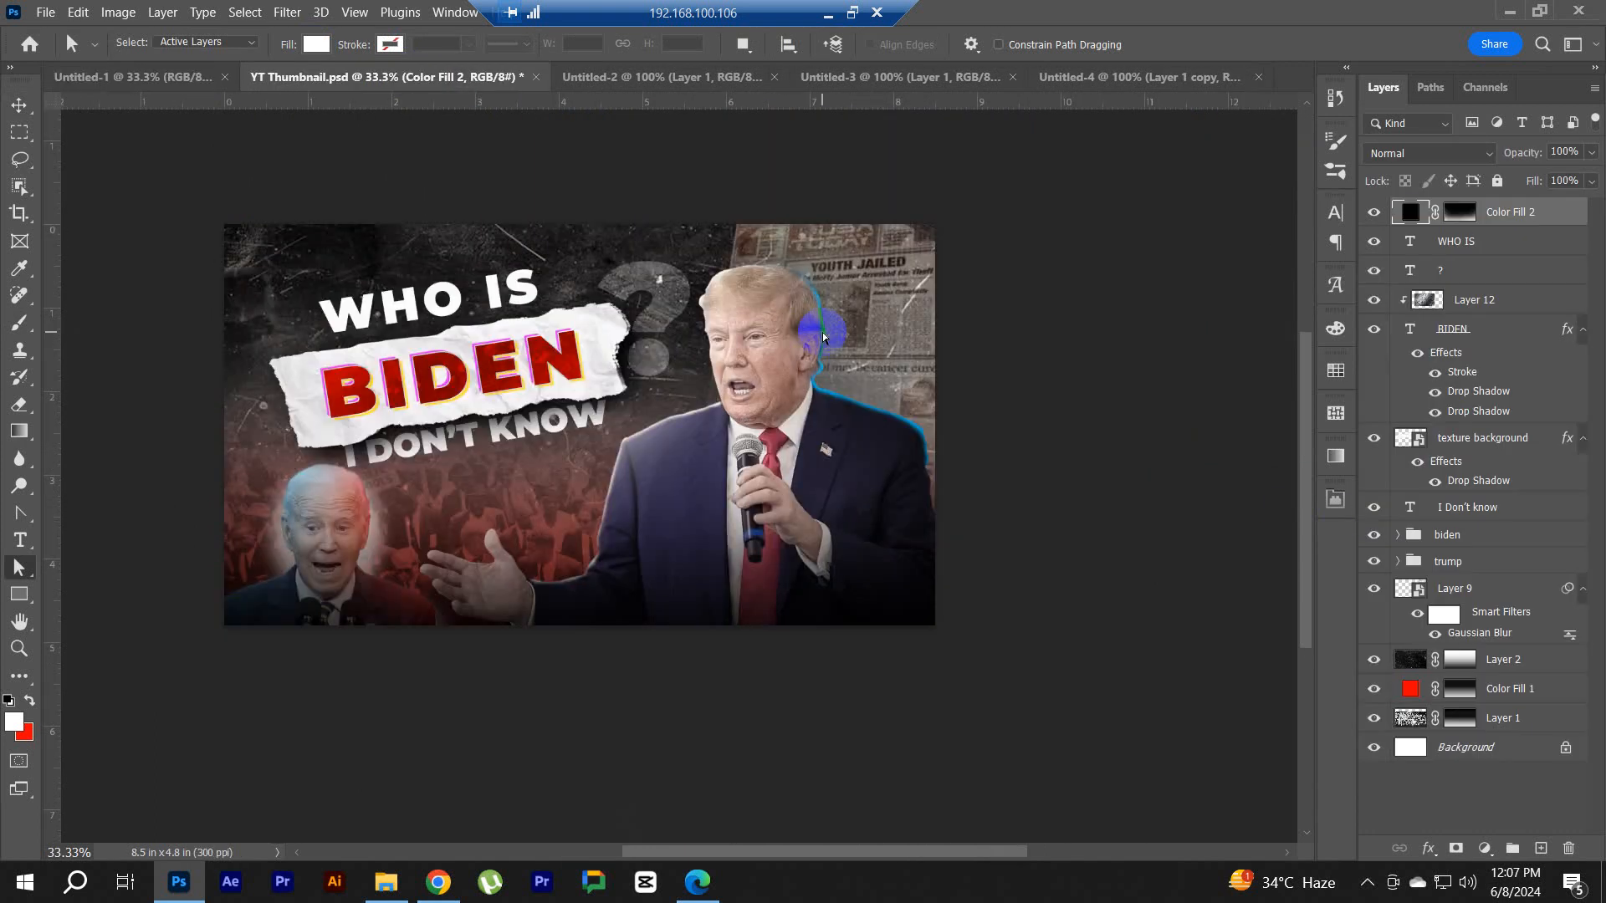
Step: Group the layers from WHO IS down to I Don't know, name the group "text", and select the black fill layer
left_click(1518, 302)
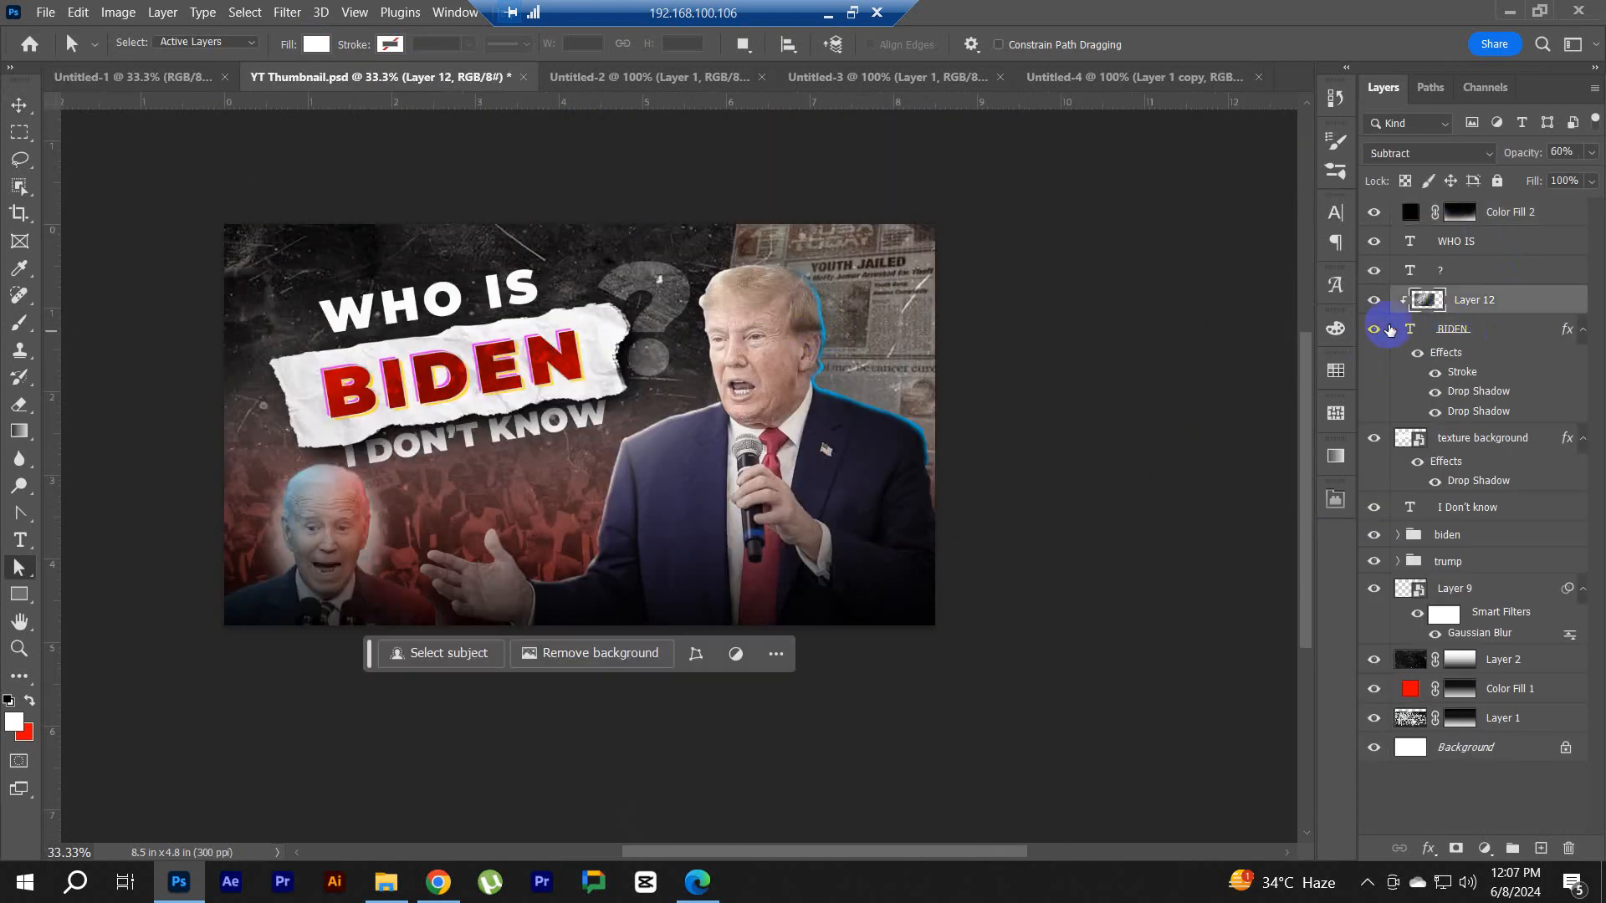
left_click(1470, 245)
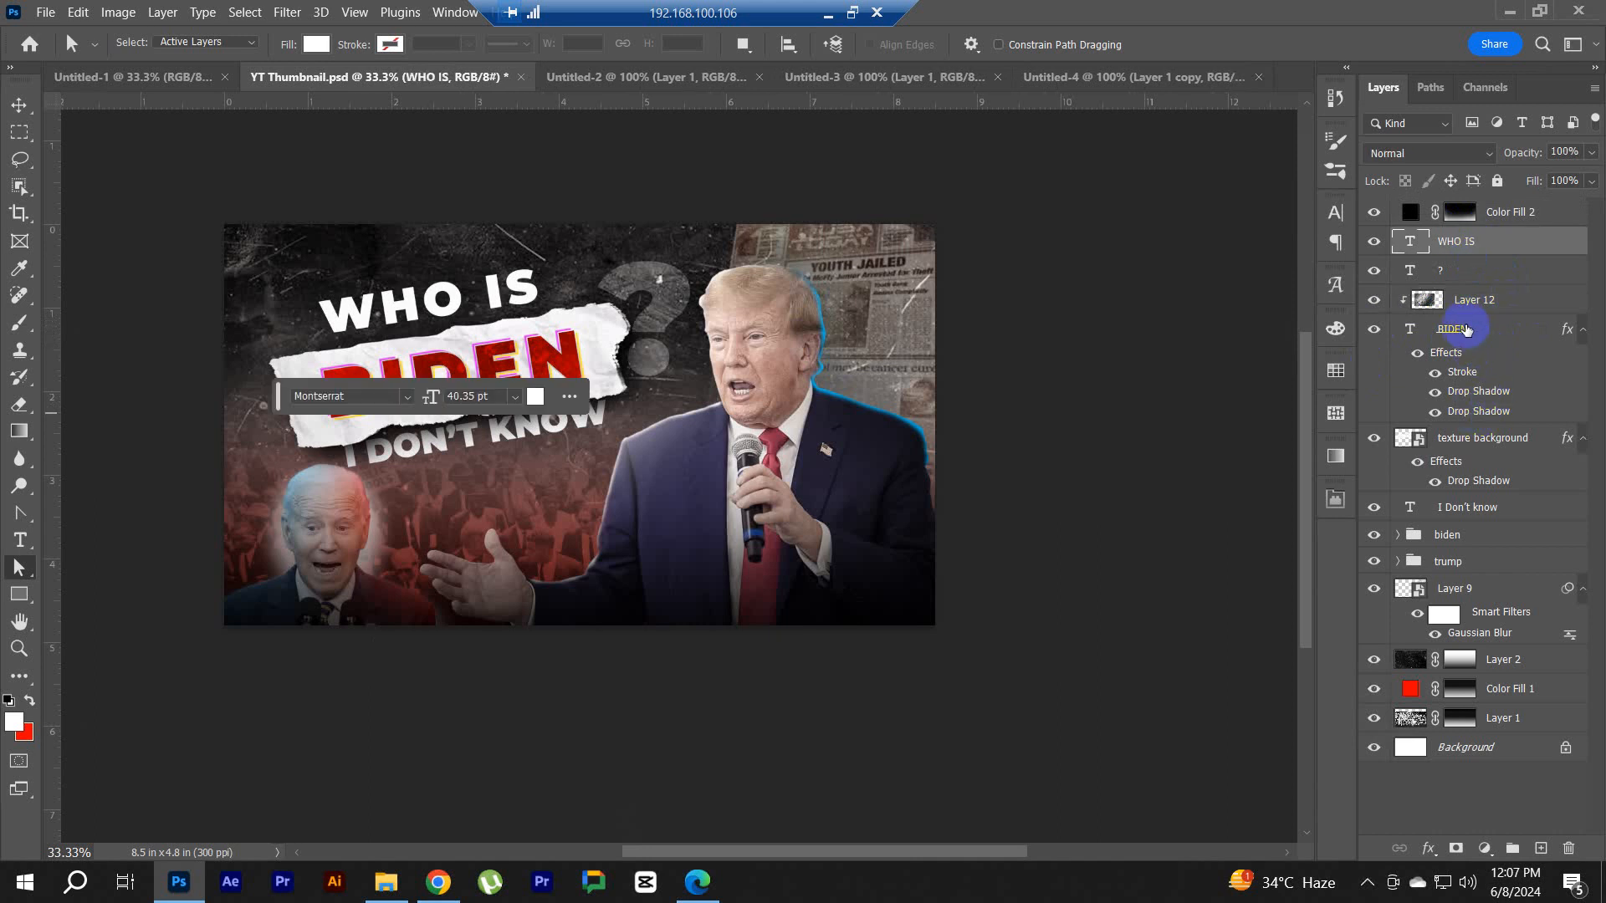
left_click(1479, 334, "shift")
left_click(1477, 508, "shift")
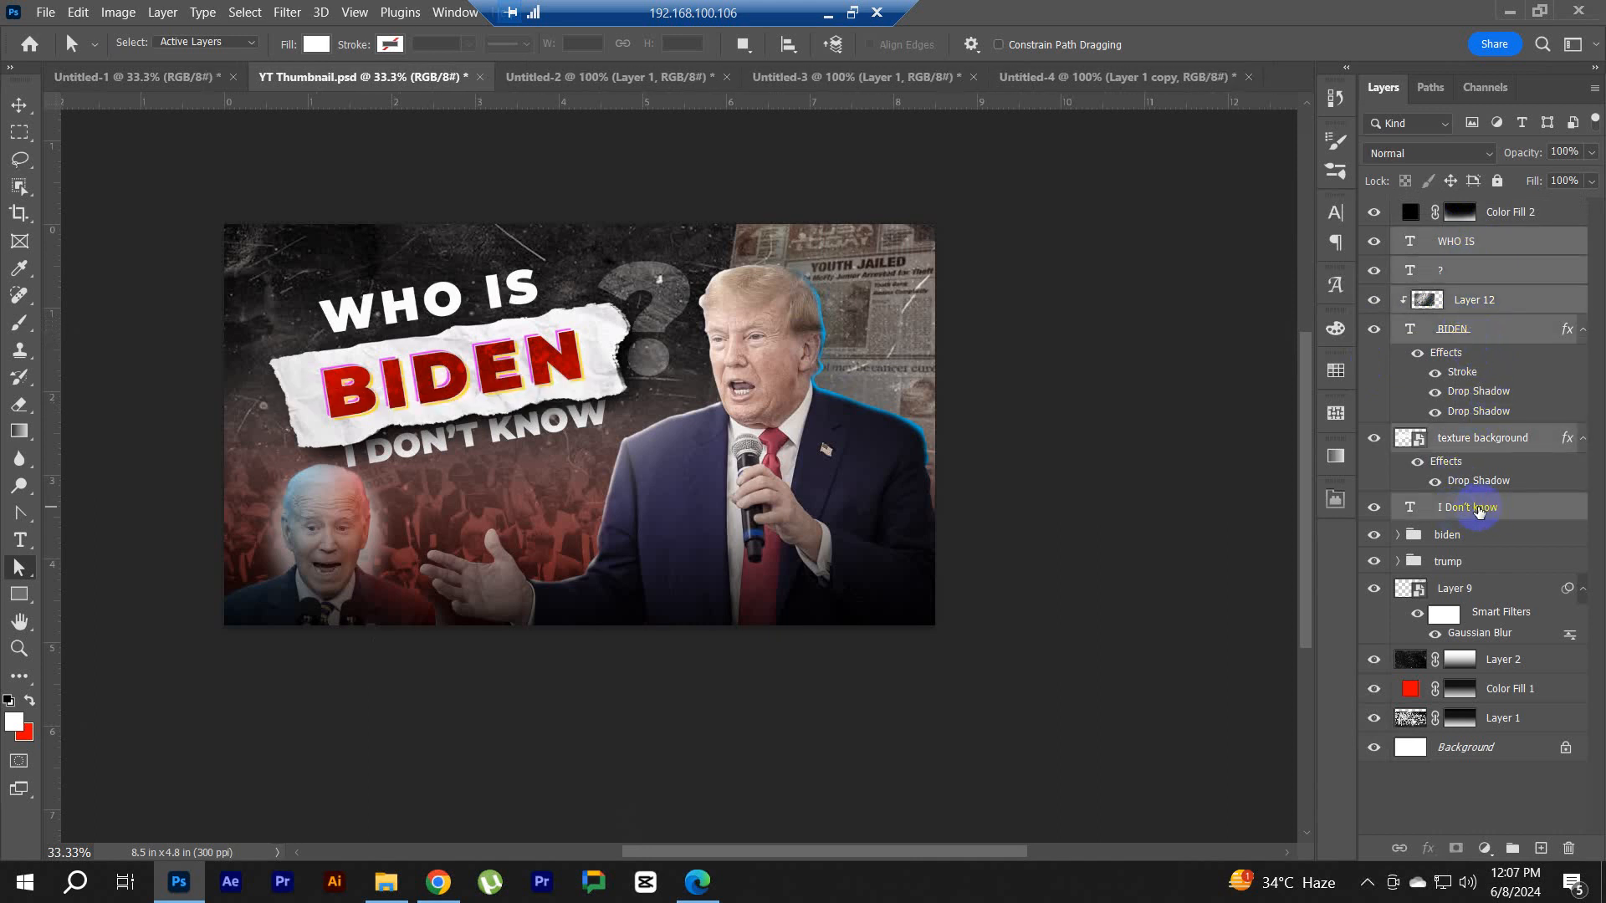
key("ctrl+g")
double_click(1442, 239)
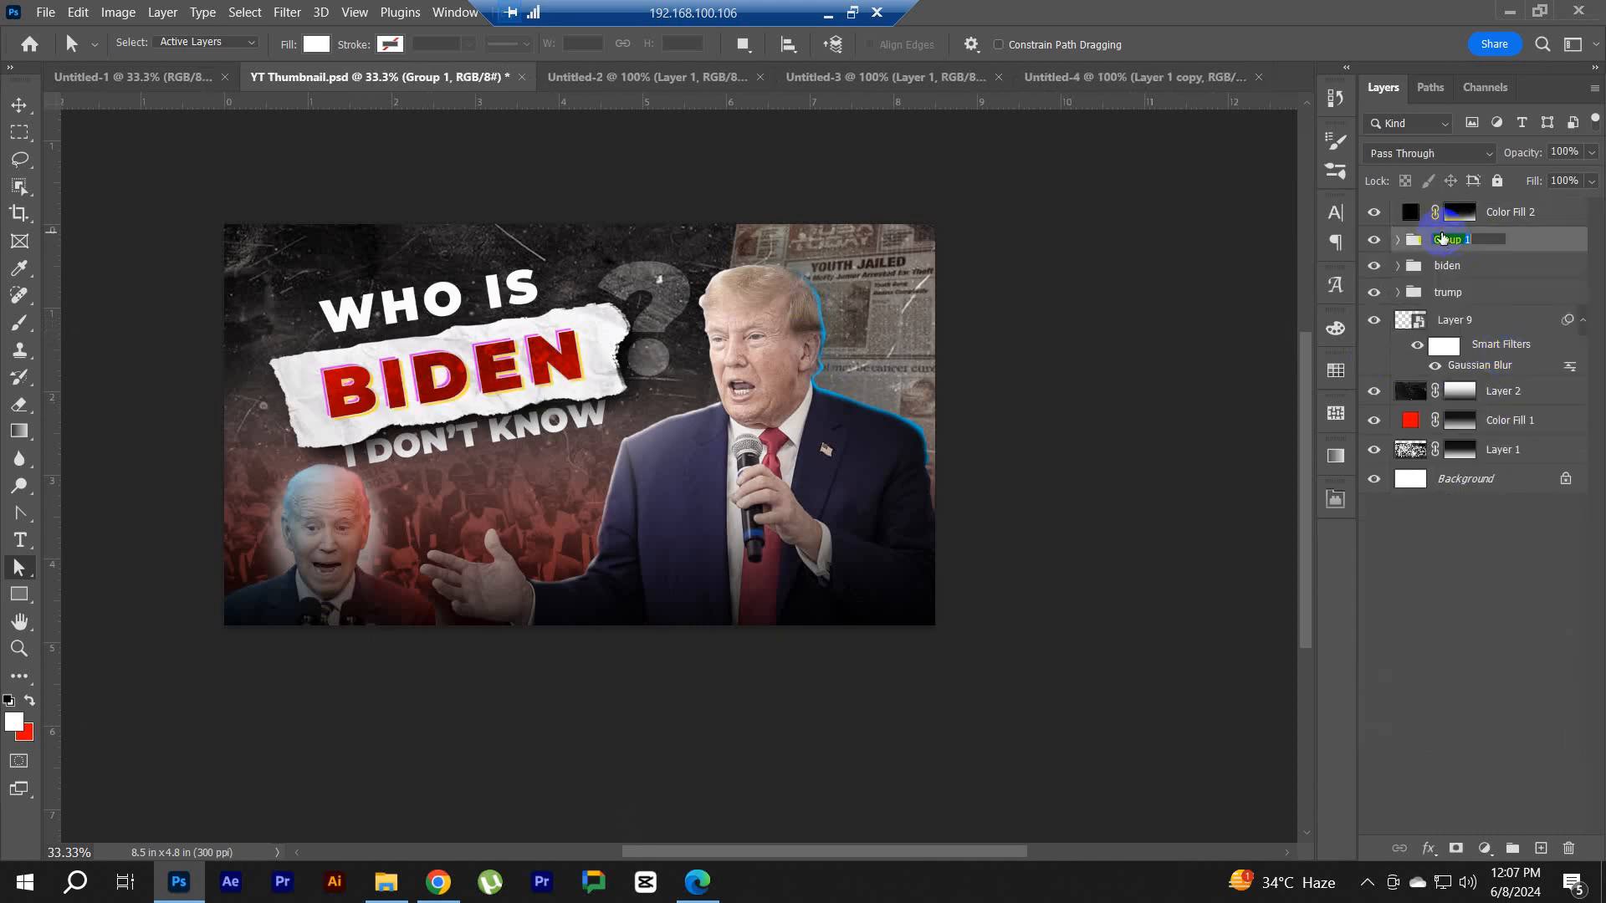
key("Return")
left_click(1499, 214)
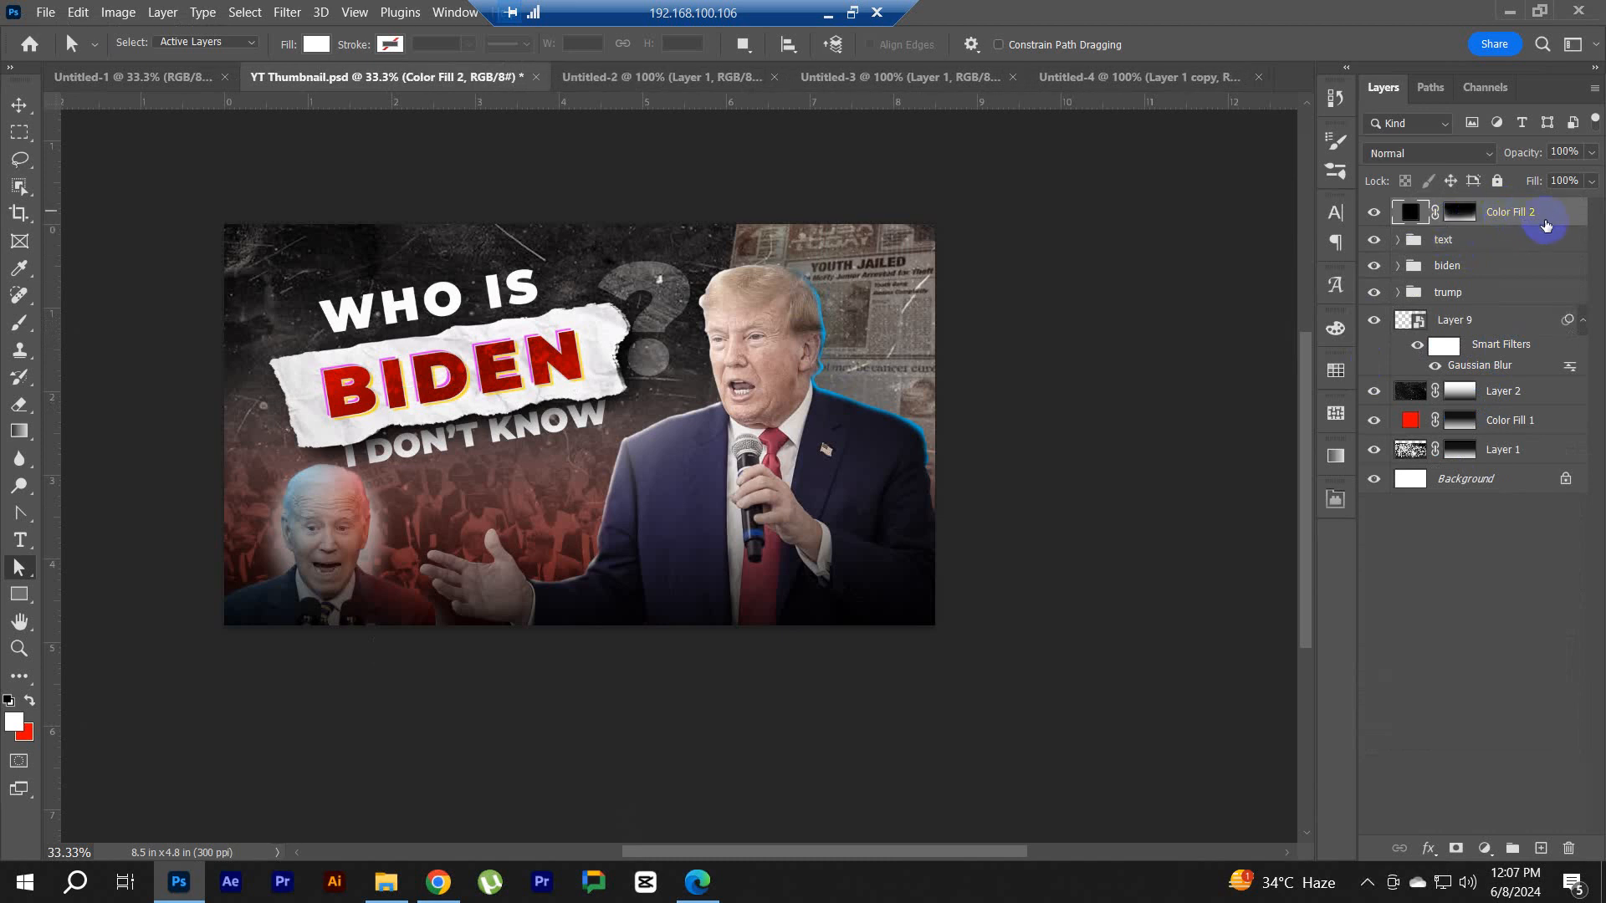
Step: Group the black Color Fill 2 layer, name the group "overly color", and collapse it
key("ctrl+t")
key("Escape")
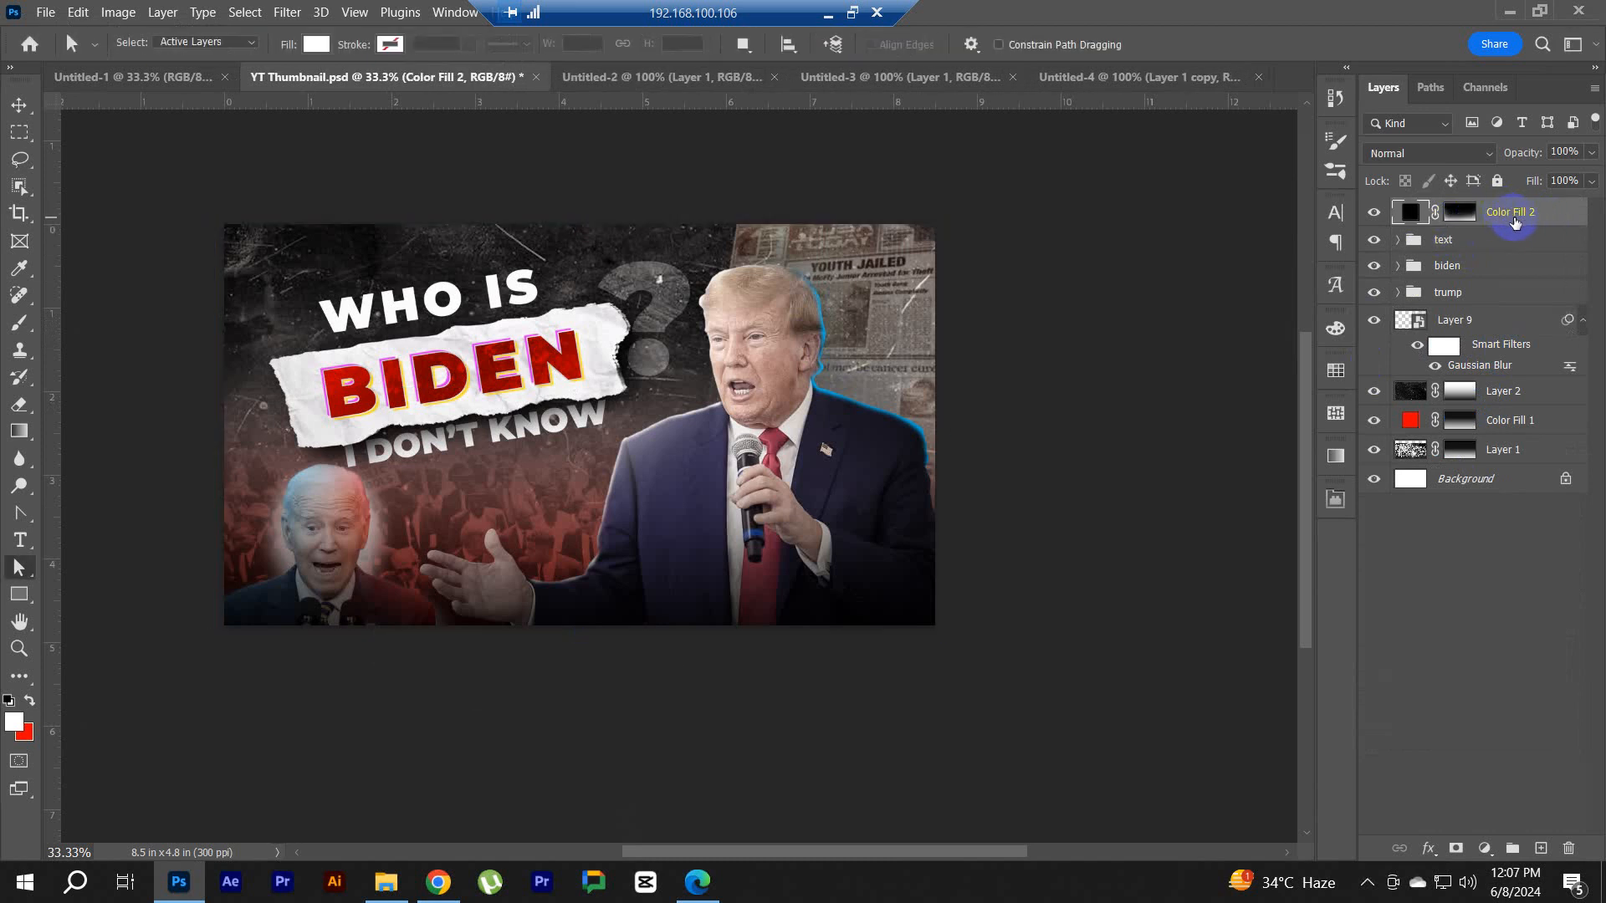
key("ctrl+g")
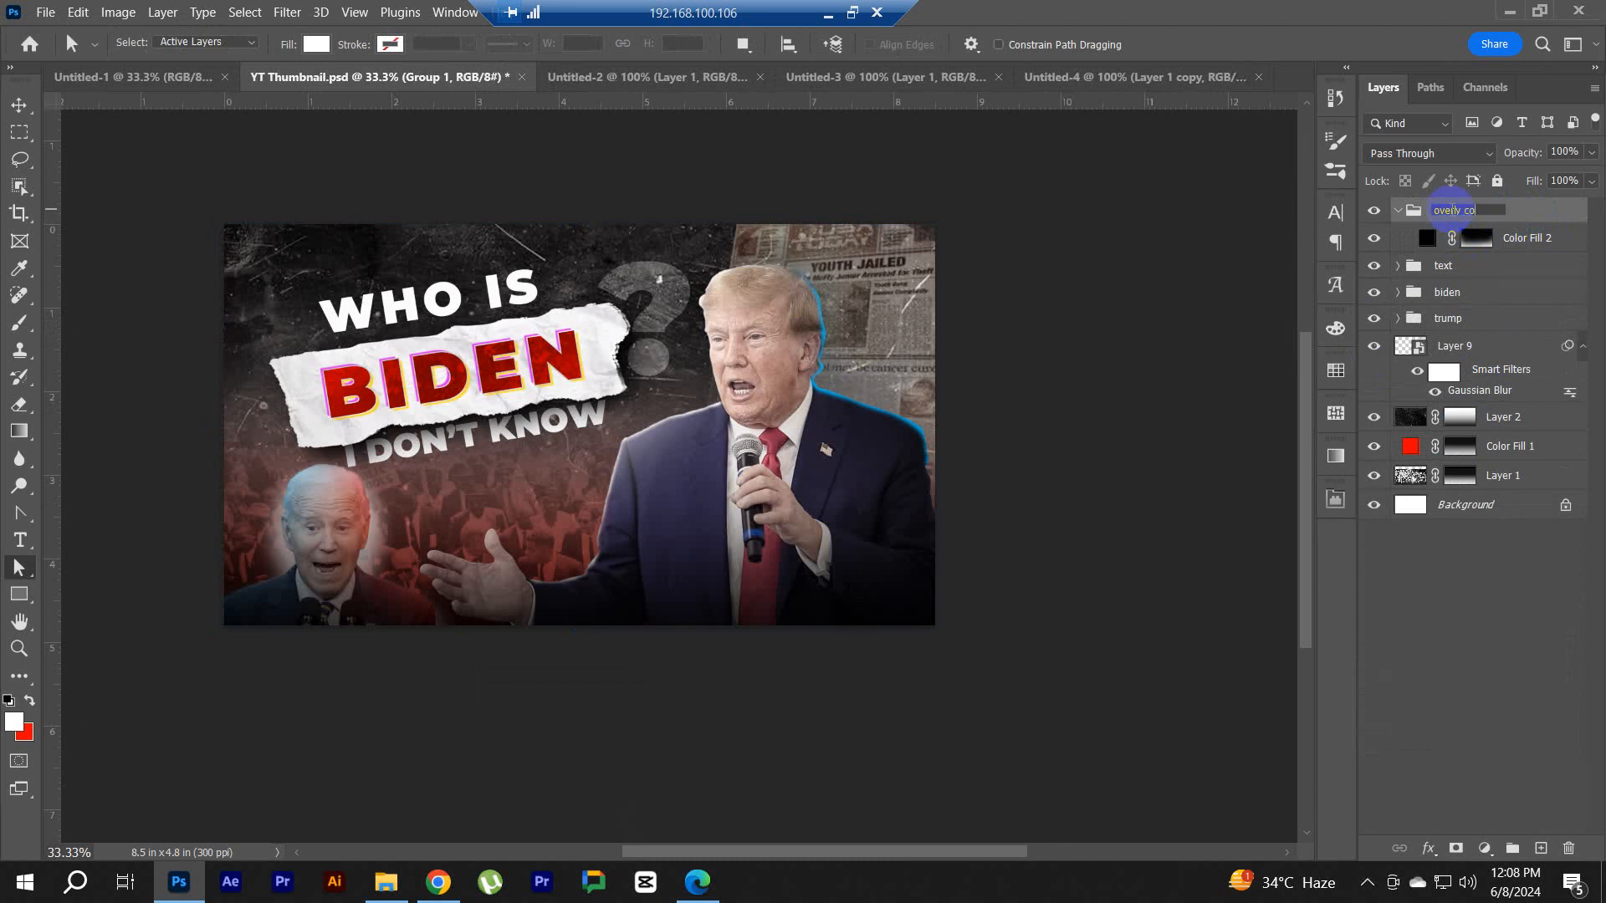
key("Return")
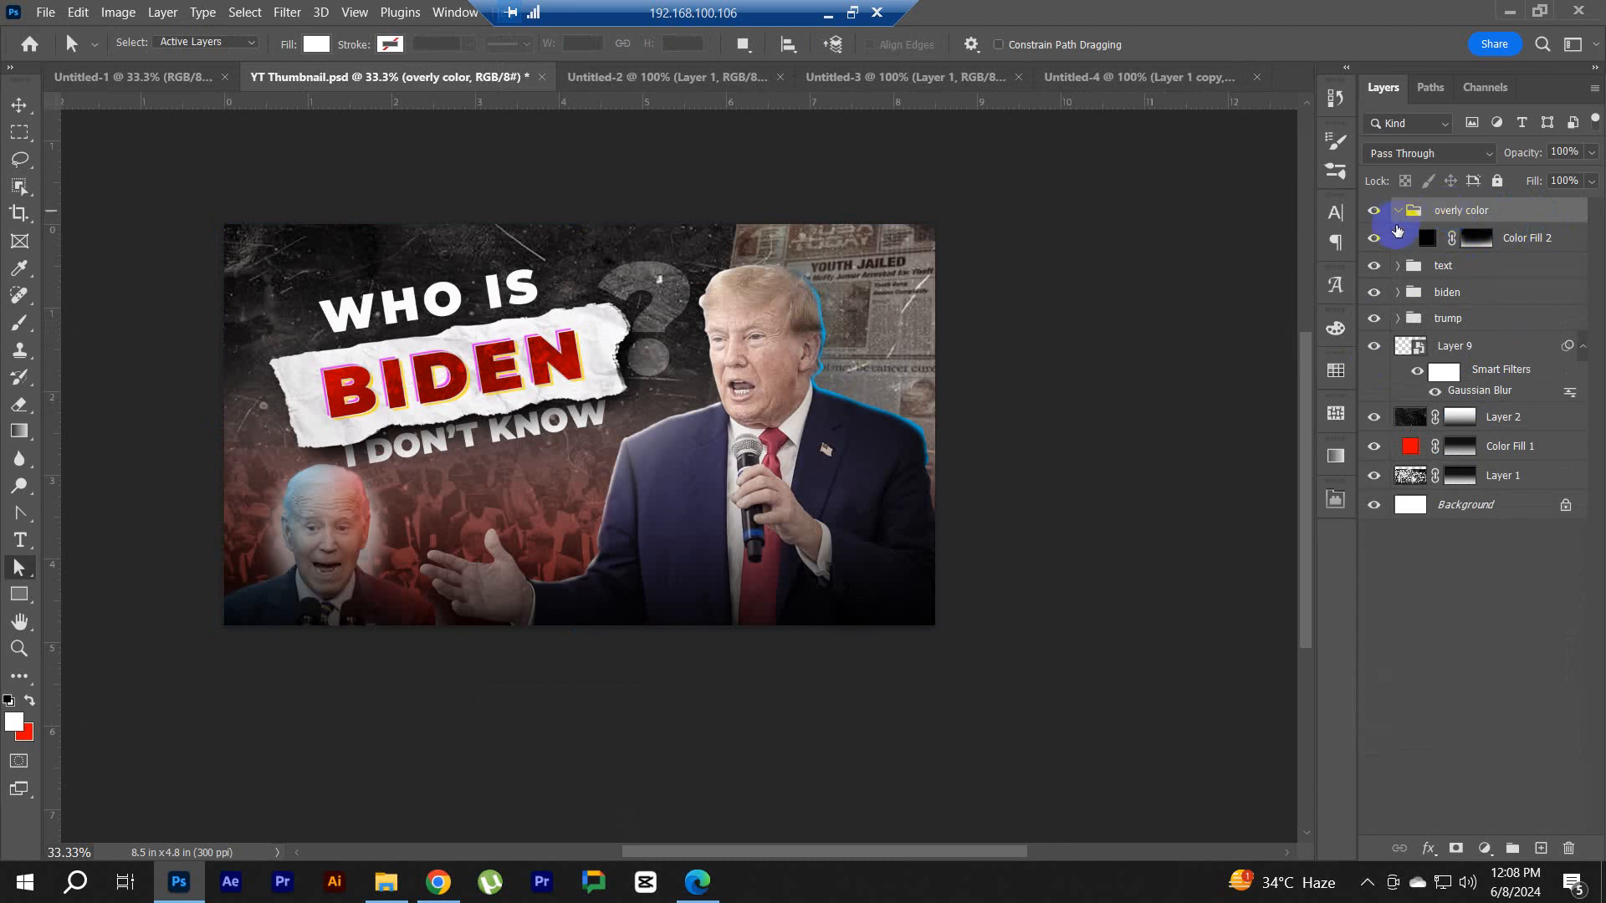
left_click(1398, 211)
Step: Check Layer 9's effect by toggling its visibility, group it under the name "texture", and collapse the group
left_click(1432, 317)
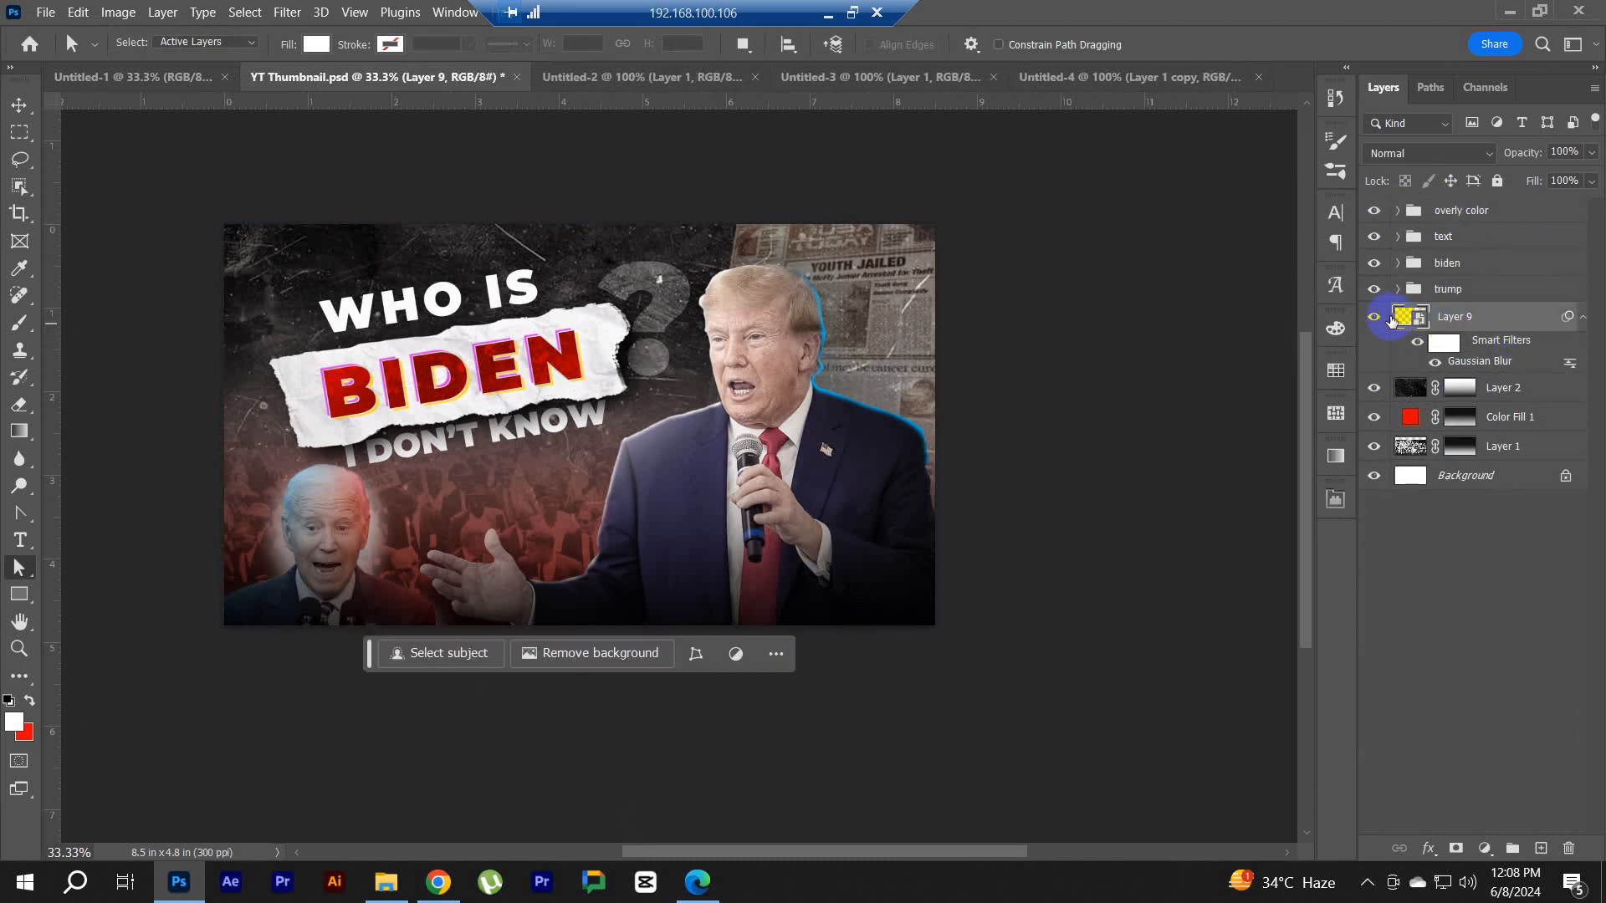
left_click(1372, 317)
left_click(1372, 317)
left_click(1373, 317)
left_click(1372, 317)
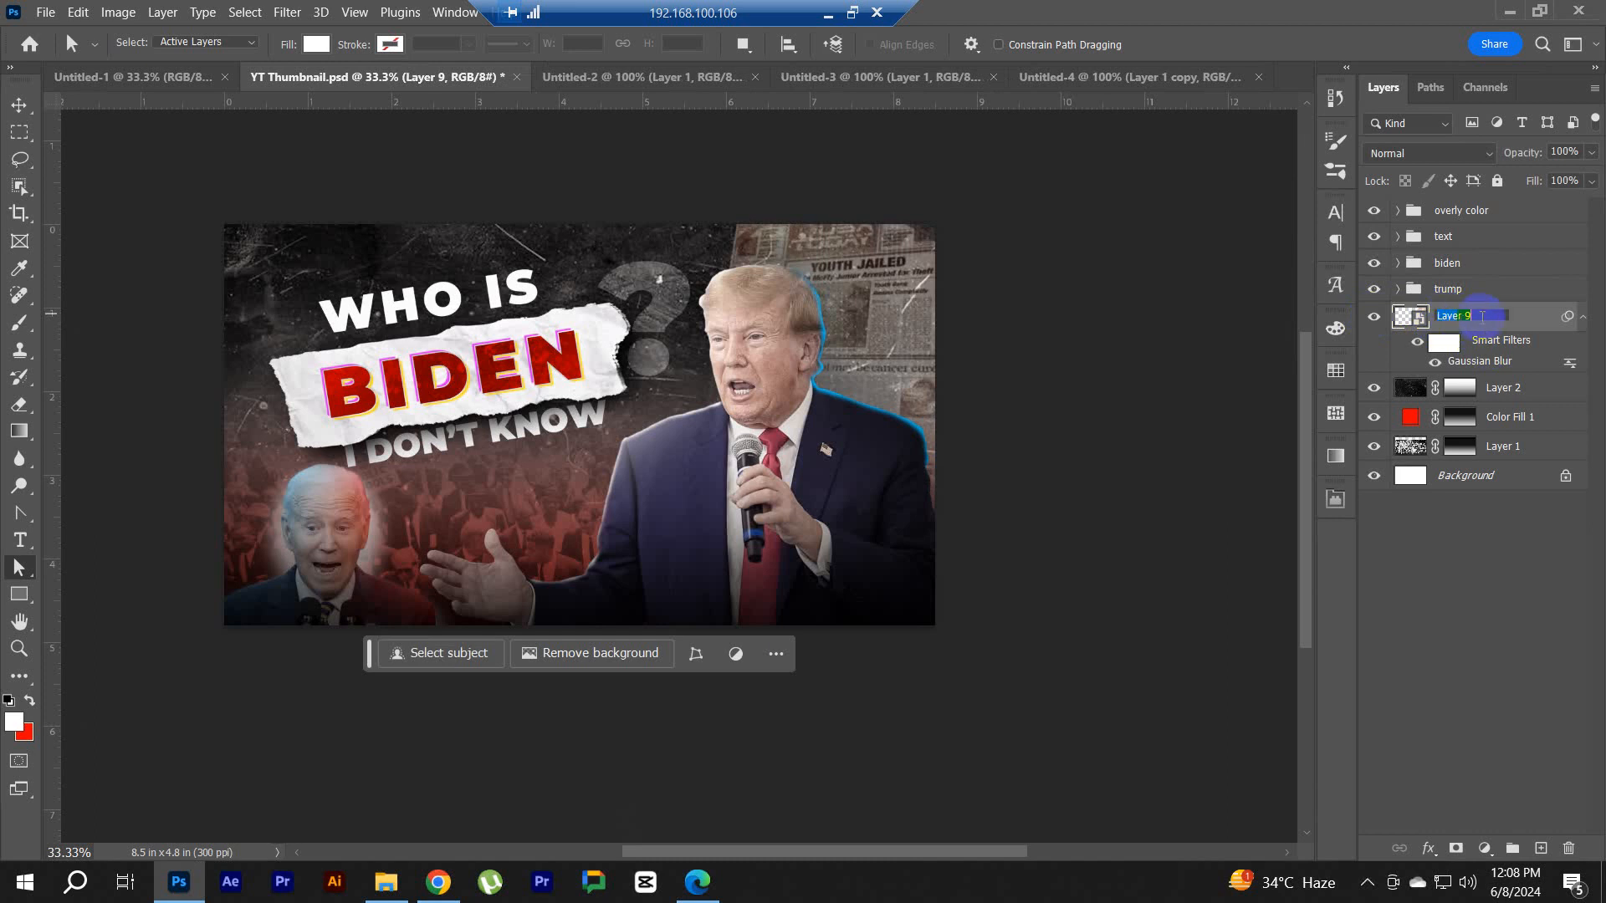
key("ctrl+g")
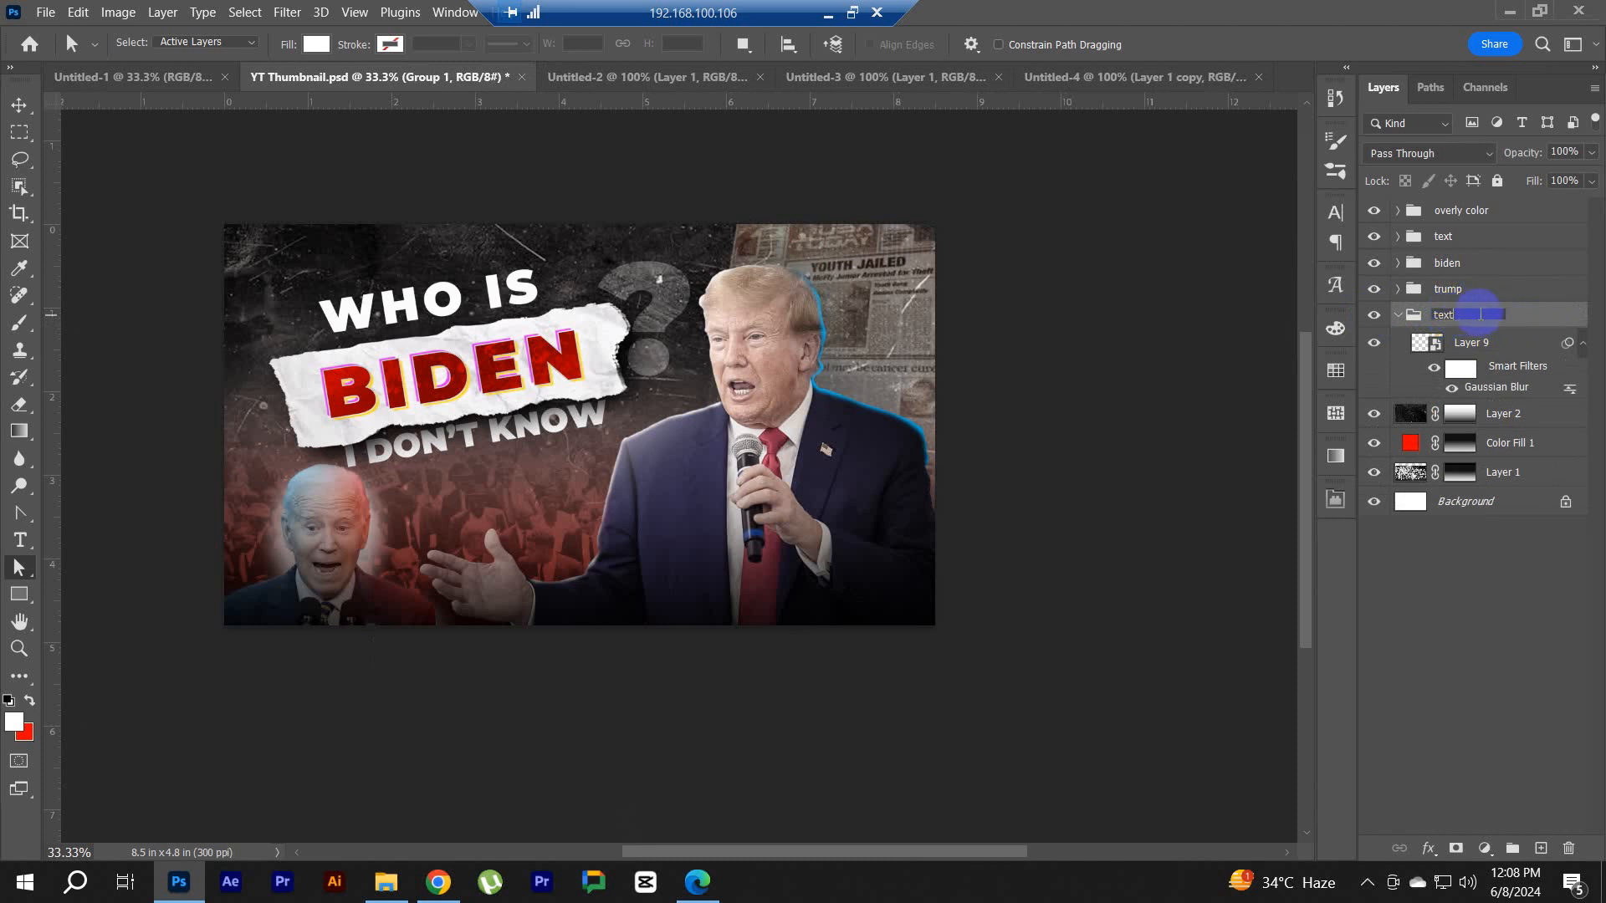
left_click(1478, 313)
type("texture")
key("Return")
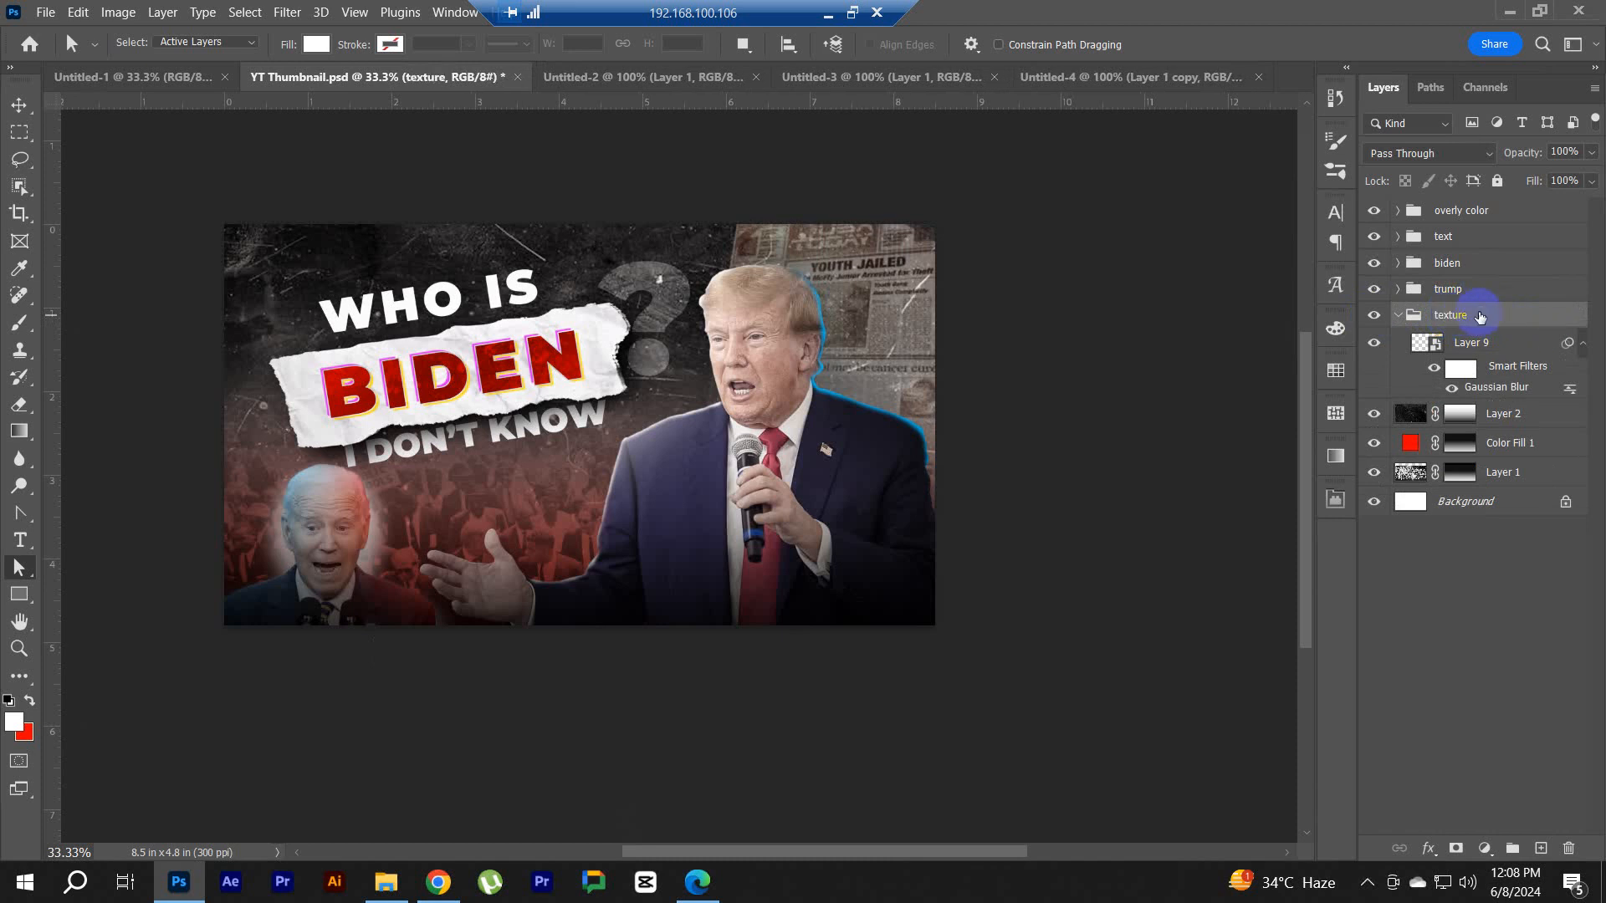
left_click(1397, 316)
Step: Group Layer 2, Color Fill 1 and Layer 1 as "bg", and delete the locked Background layer
left_click(1505, 342)
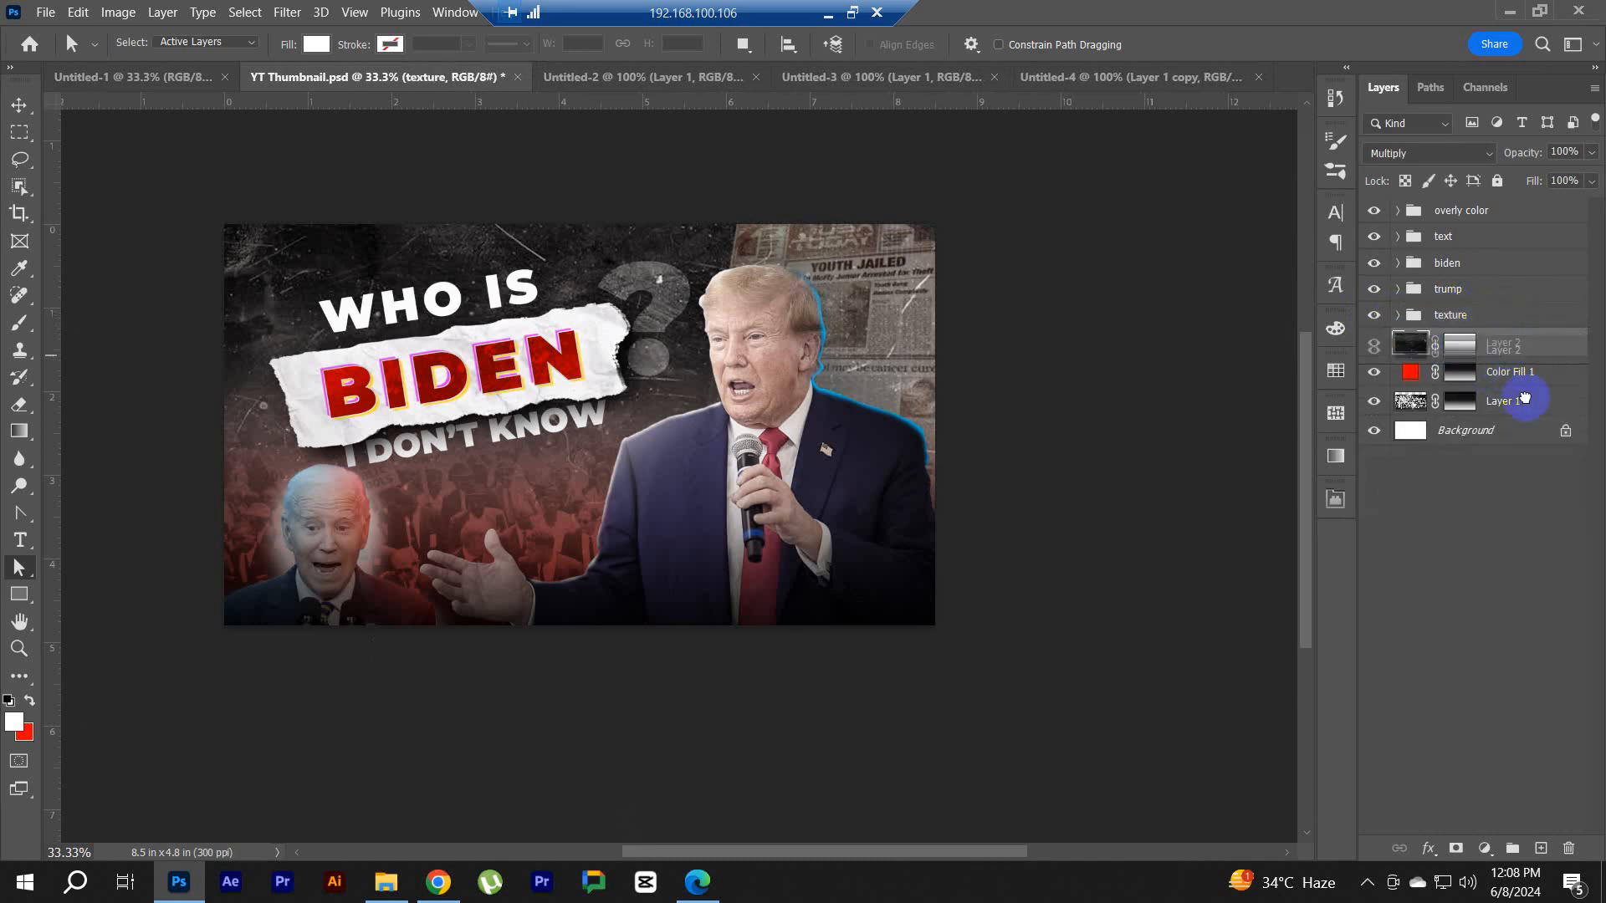
left_click(1522, 408, "shift")
key("ctrl+g")
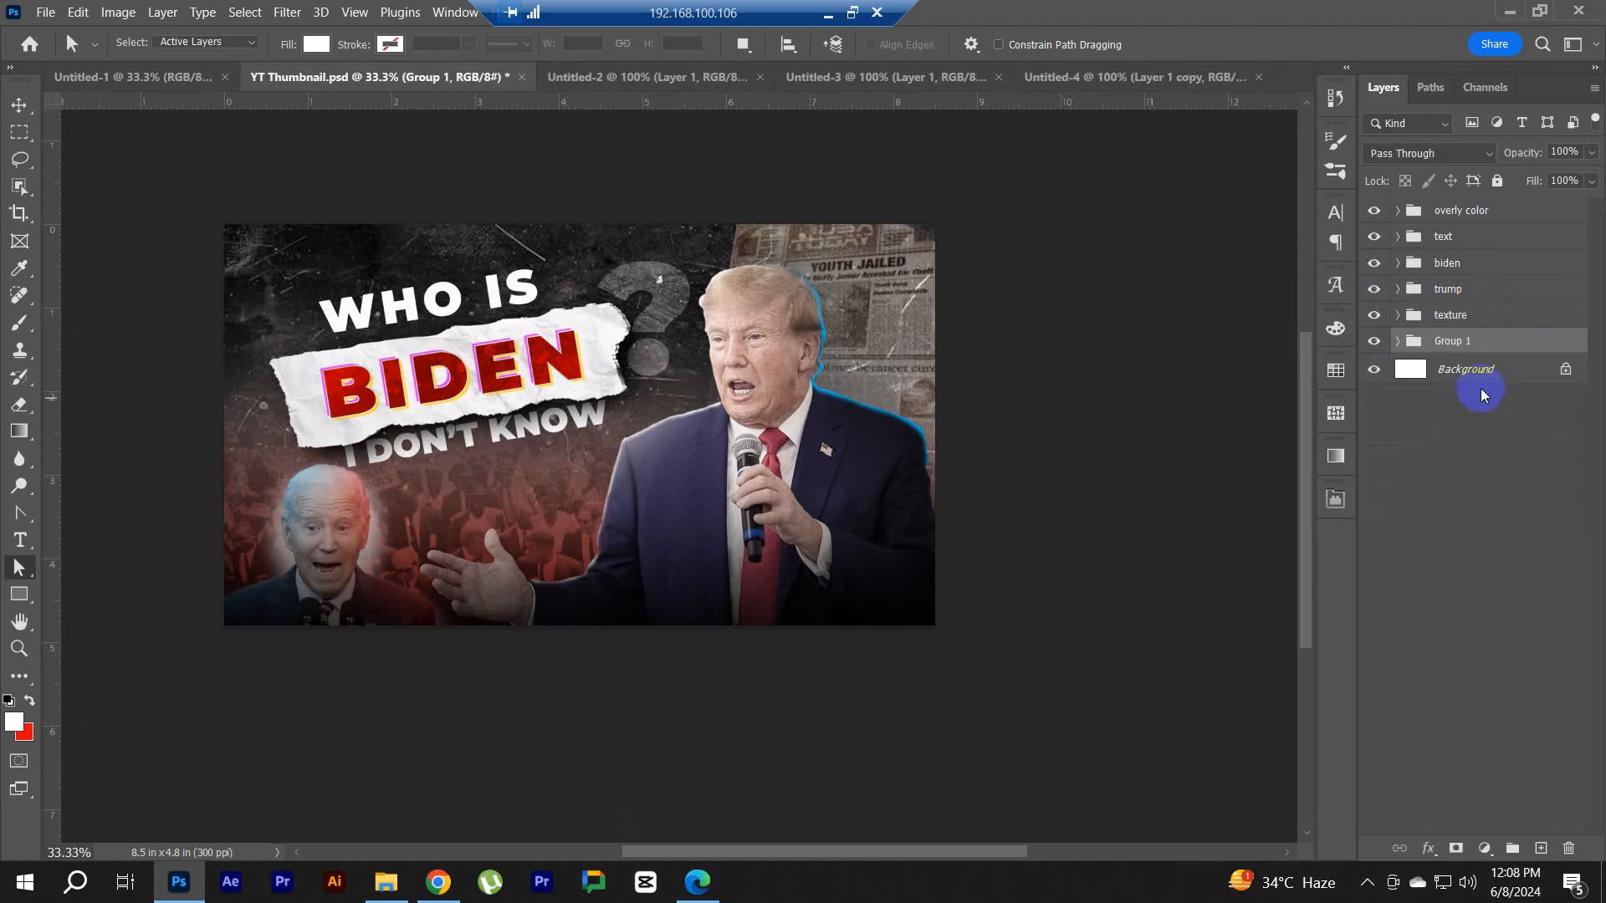
left_click(1505, 483)
left_click_drag(1475, 368, 1570, 847)
left_click(1503, 591)
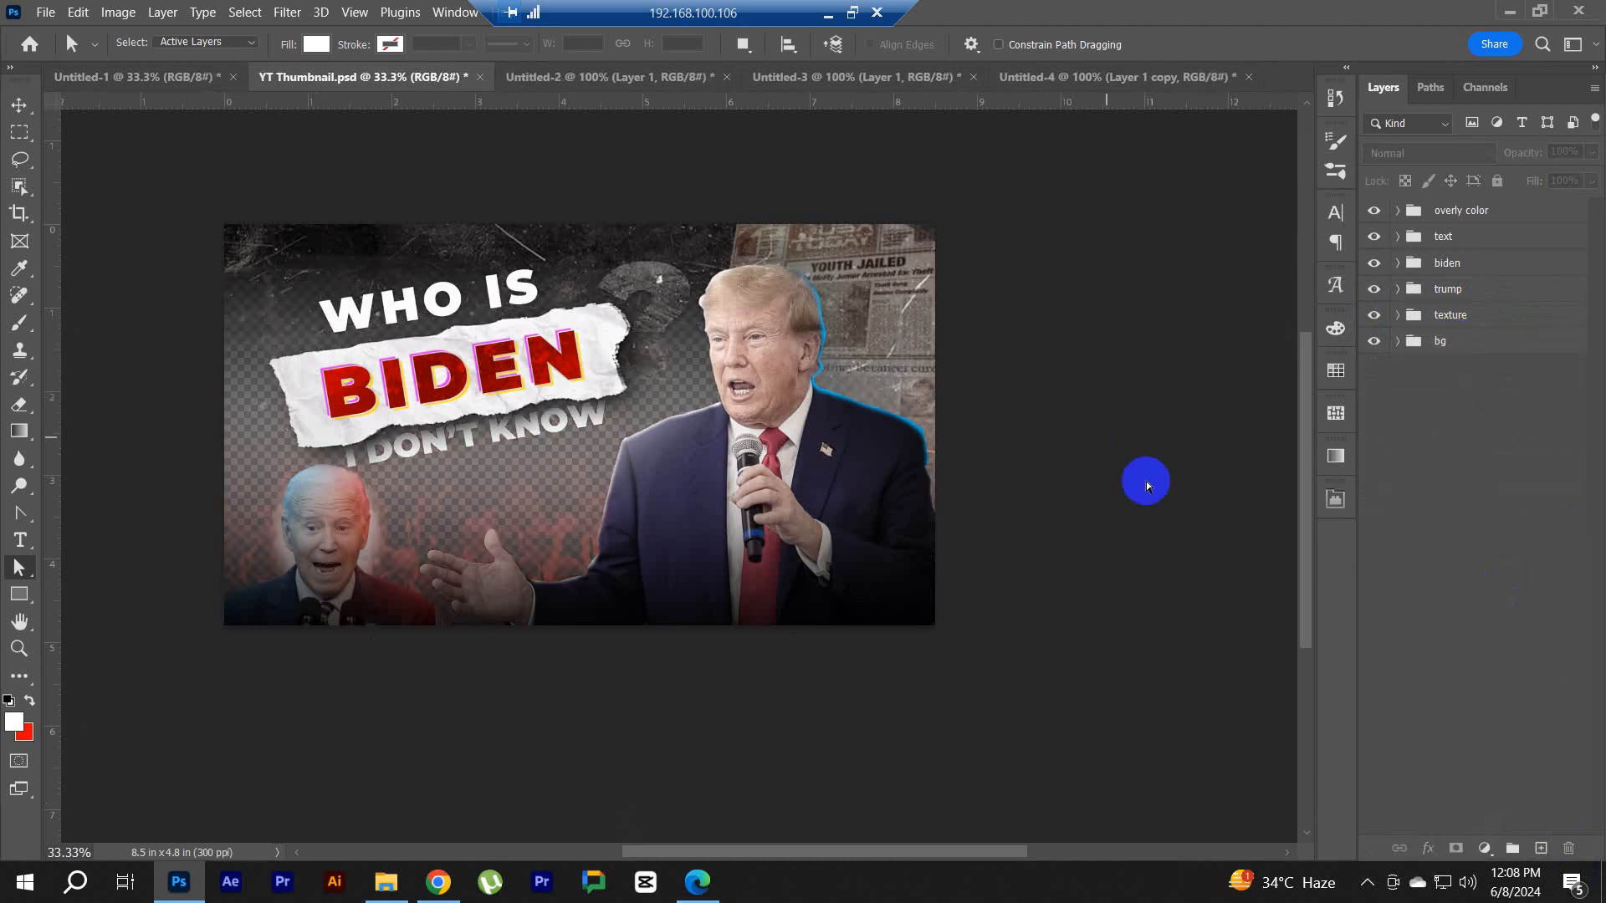
Step: Add a white (ffffff) solid color fill layer and place it beneath Layer 1 at the bottom of the stack
left_click(1398, 341)
left_click(1509, 427)
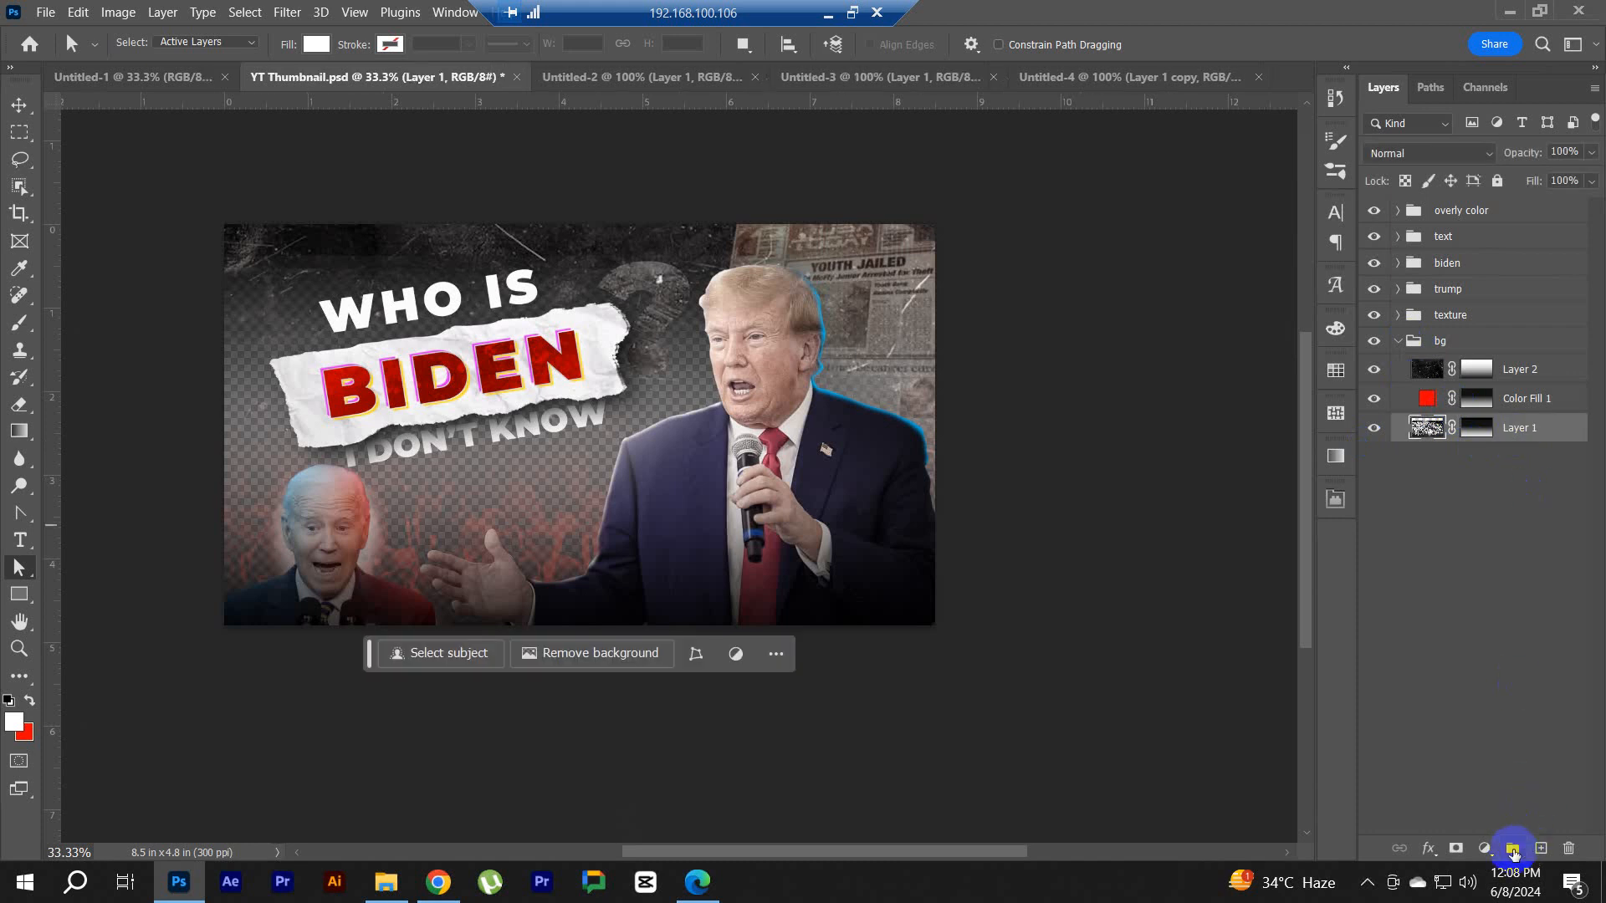
left_click(1485, 848)
left_click(1476, 485)
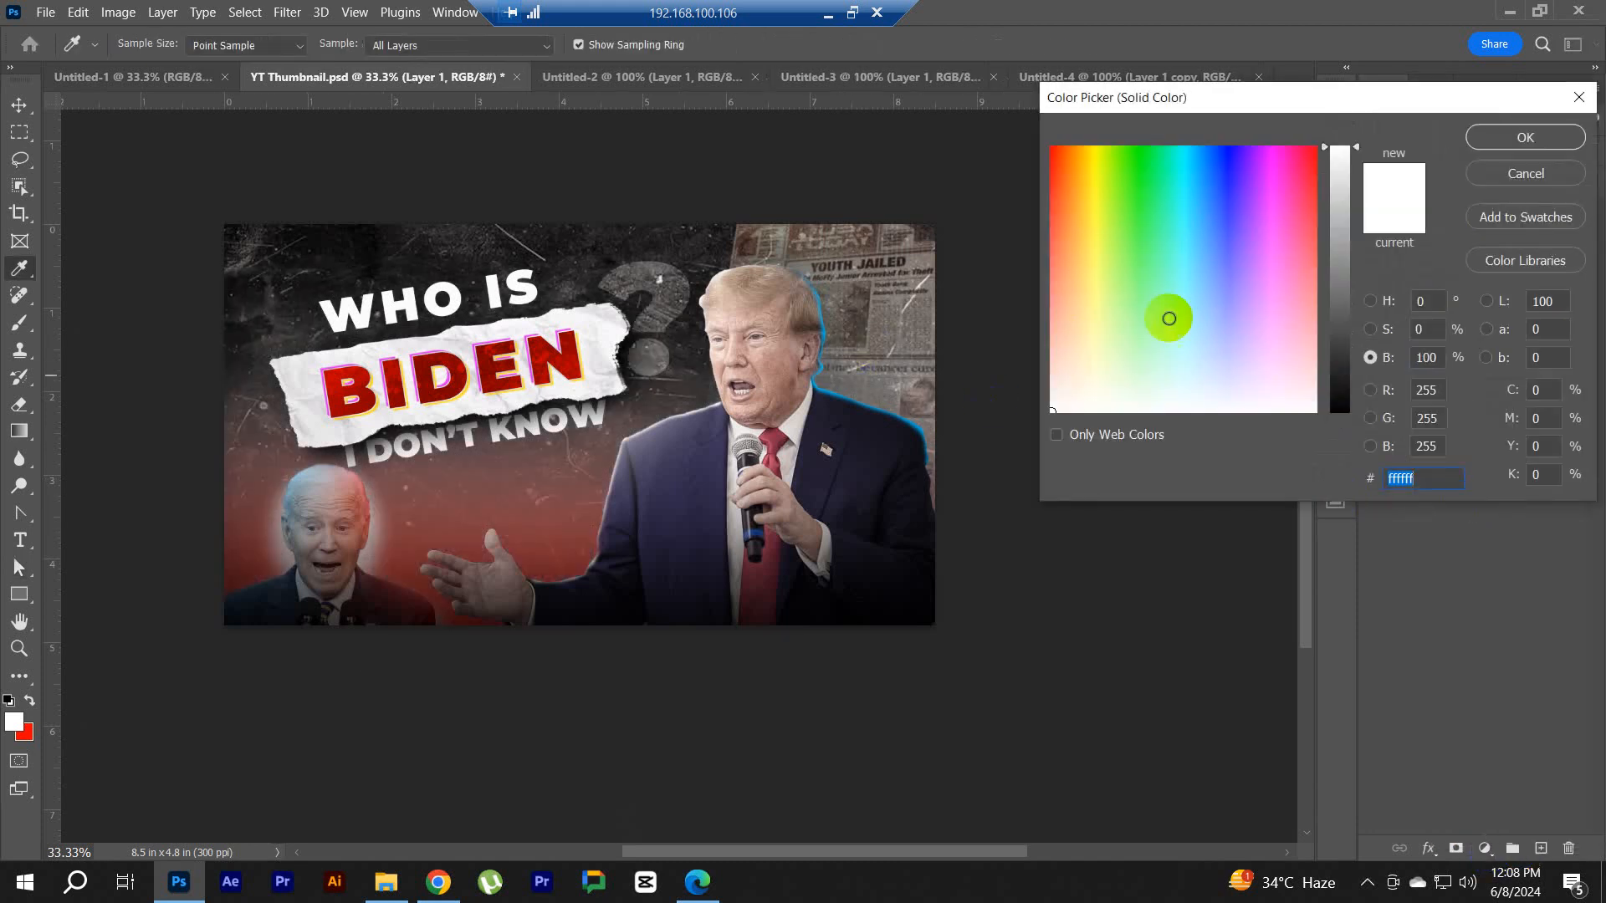
left_click_drag(1336, 390, 1350, 500)
left_click_drag(1345, 264, 1430, 129)
left_click(1486, 138)
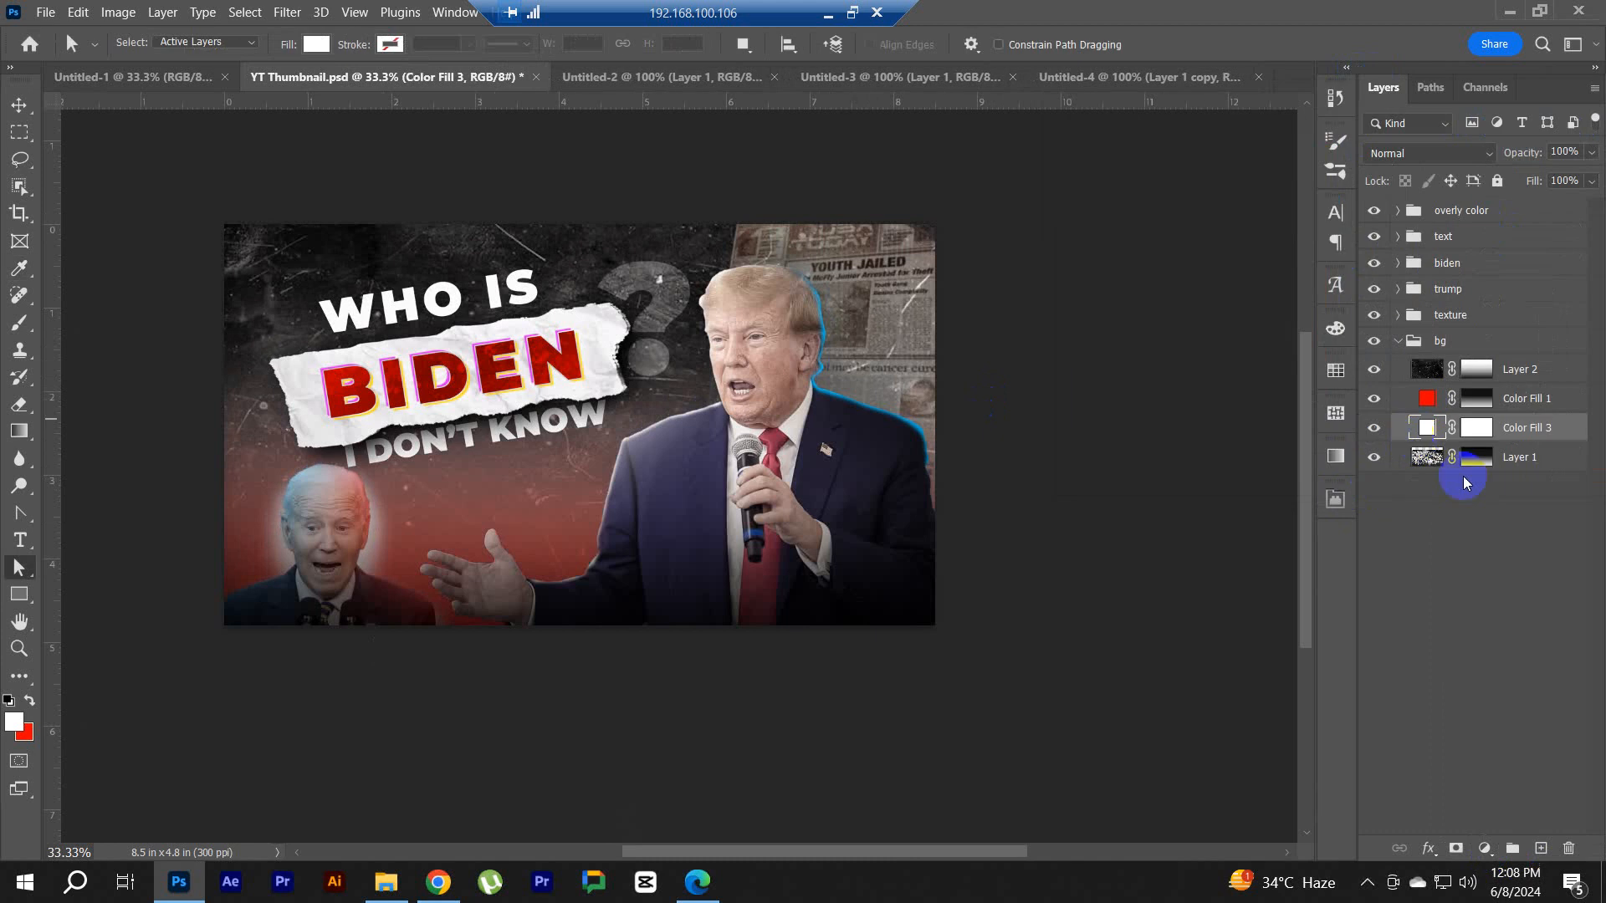
left_click_drag(1518, 434, 1527, 485)
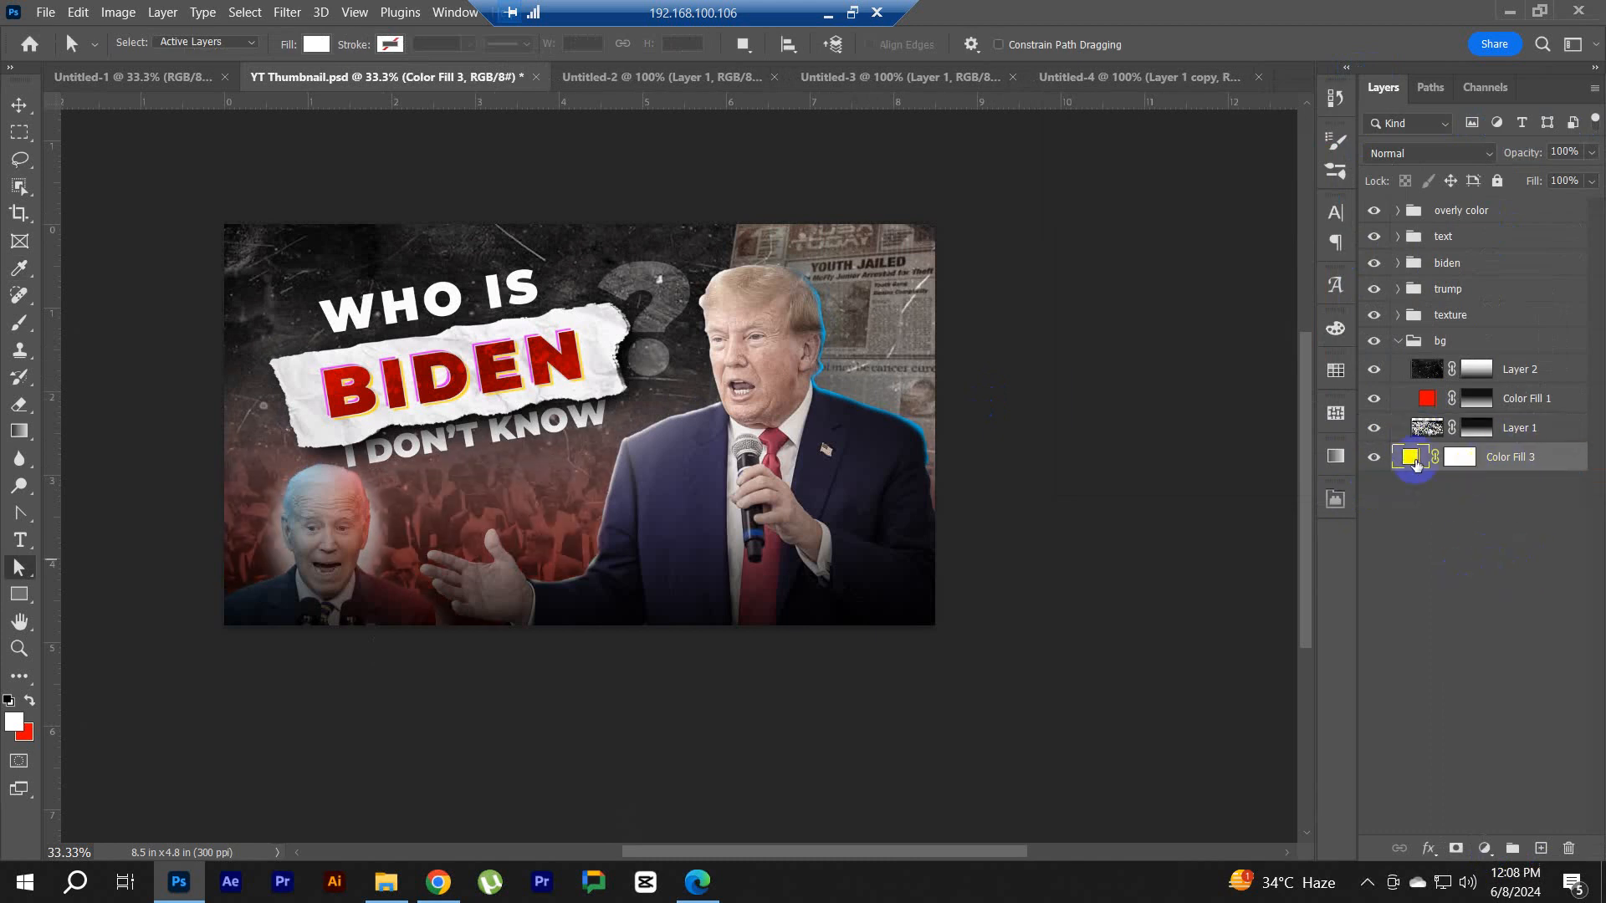
Step: Preview the bottom fill layer in black (000000), then return its color to white (ffffff)
double_click(1411, 459)
left_click_drag(1348, 368, 1352, 464)
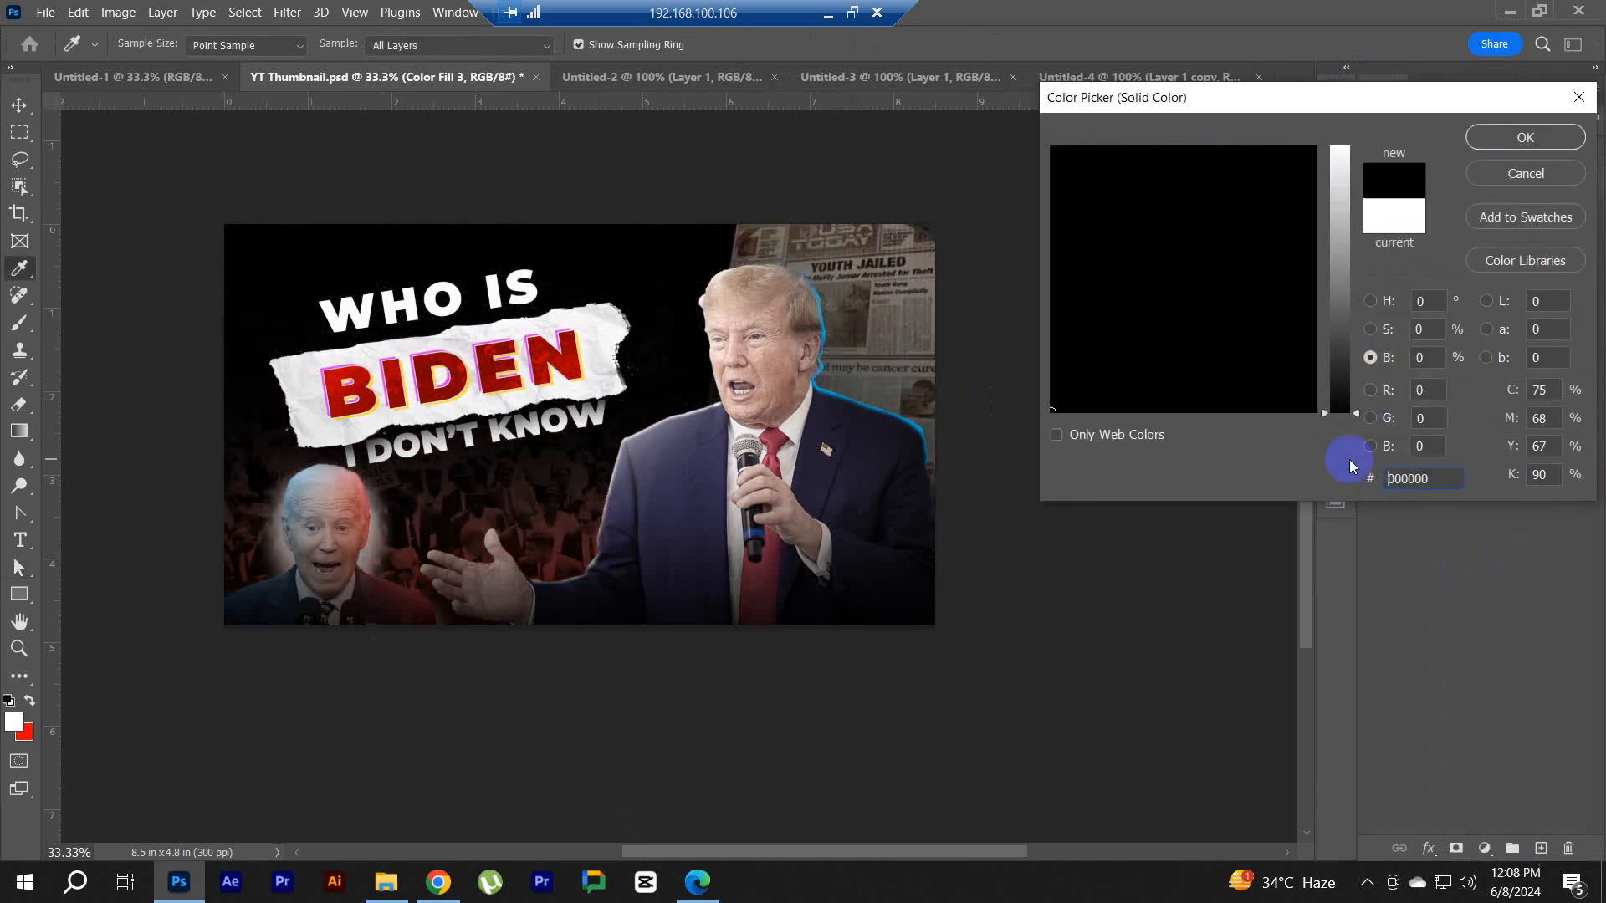
left_click_drag(1348, 166, 1348, 67)
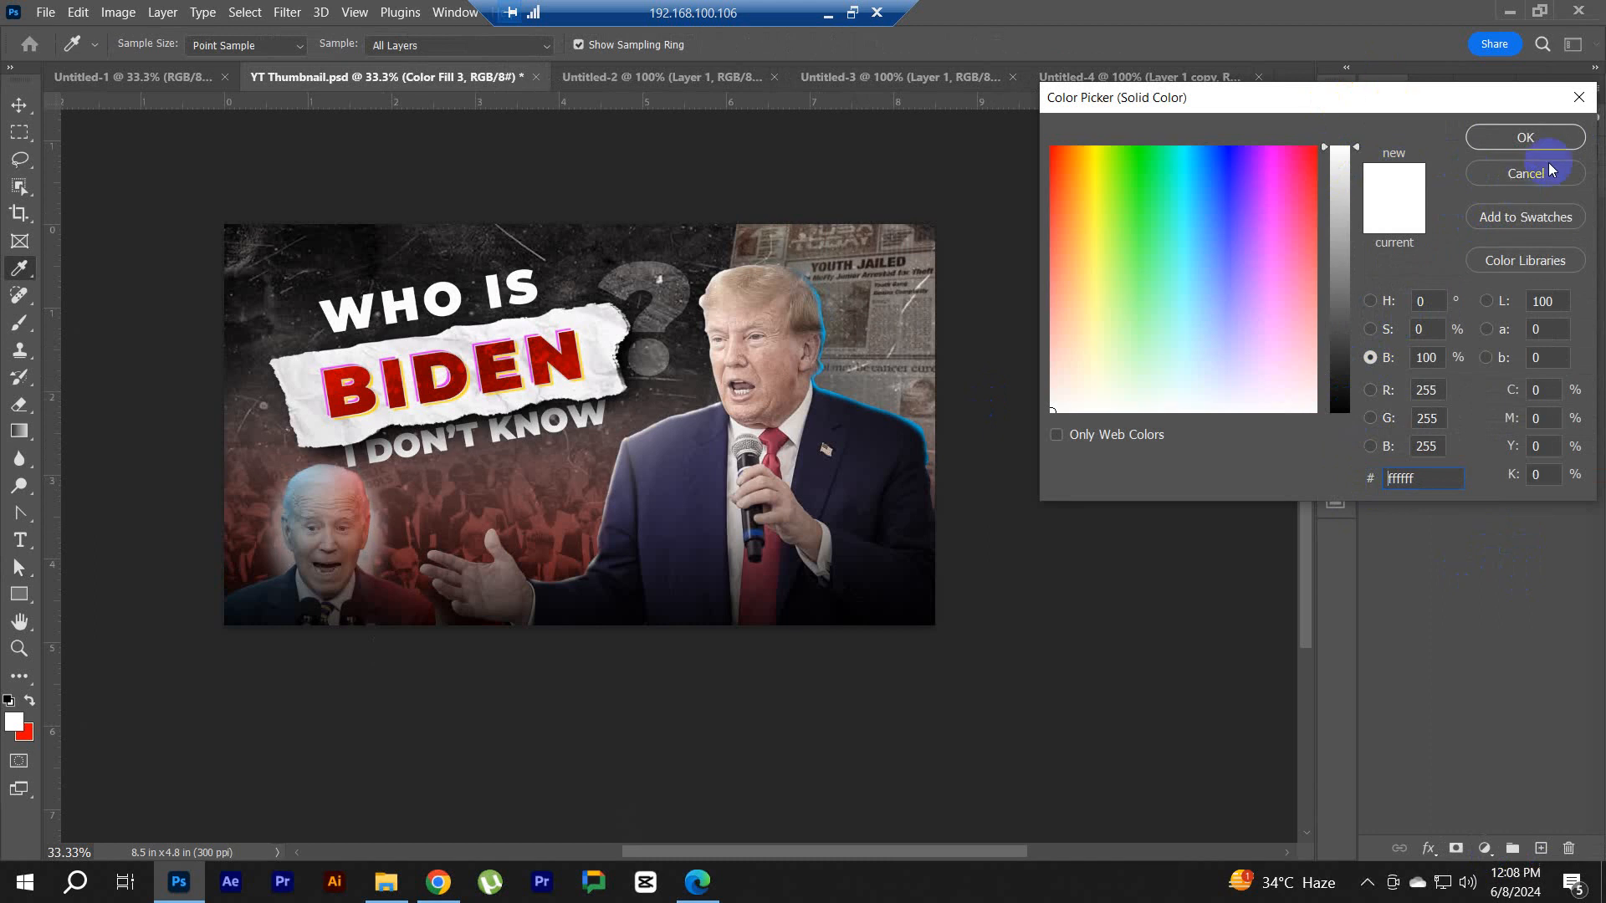
left_click(1518, 144)
Step: Move the white fill layer into the bg group, collapse the group, and save the thumbnail document
left_click(1517, 580)
left_click_drag(1524, 460, 1528, 437)
left_click(1397, 340)
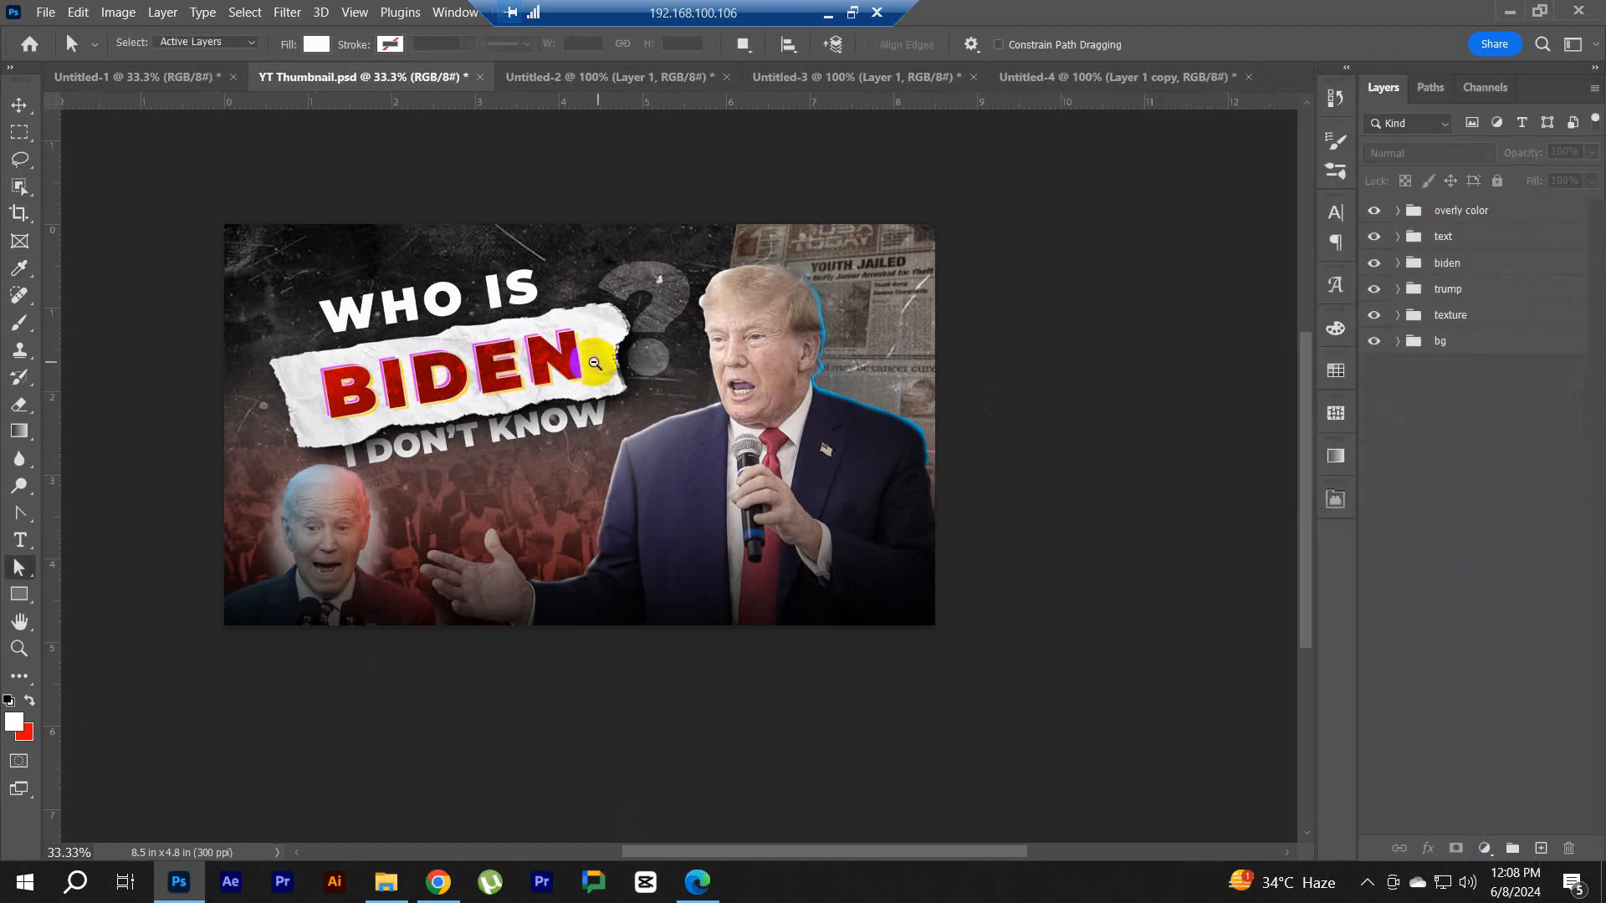
left_click(595, 361, "alt")
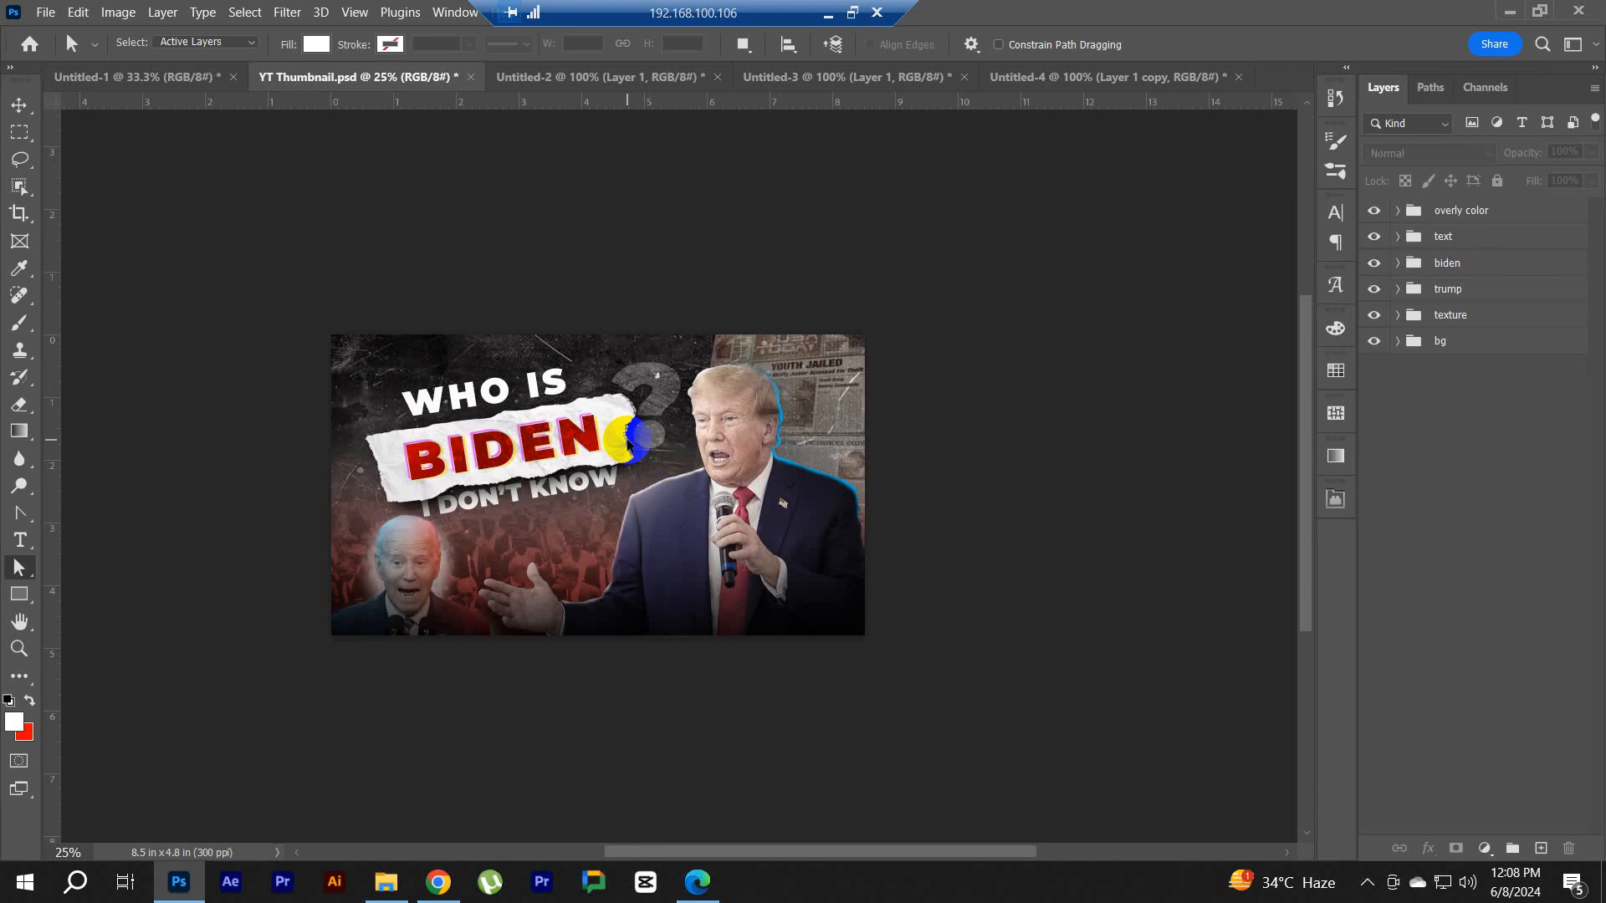
key("ctrl+s")
Step: Scale the text group to 102.94%, reposition it slightly, and deselect all layers
left_click(1442, 236)
key("v")
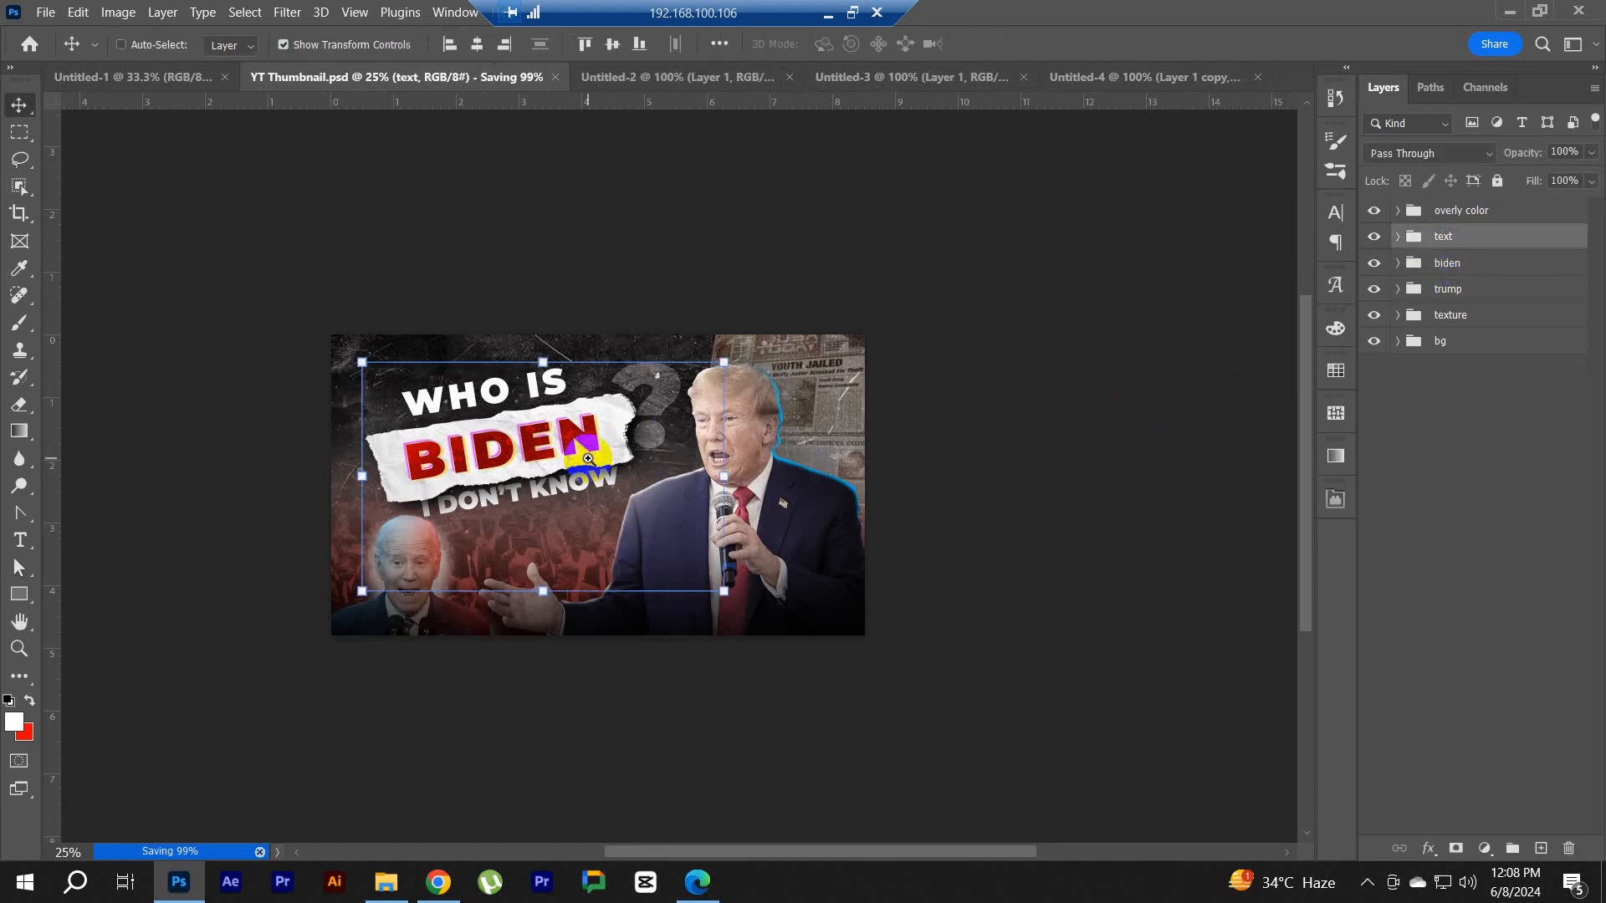
left_click_drag(587, 458, 750, 487)
left_click(769, 484)
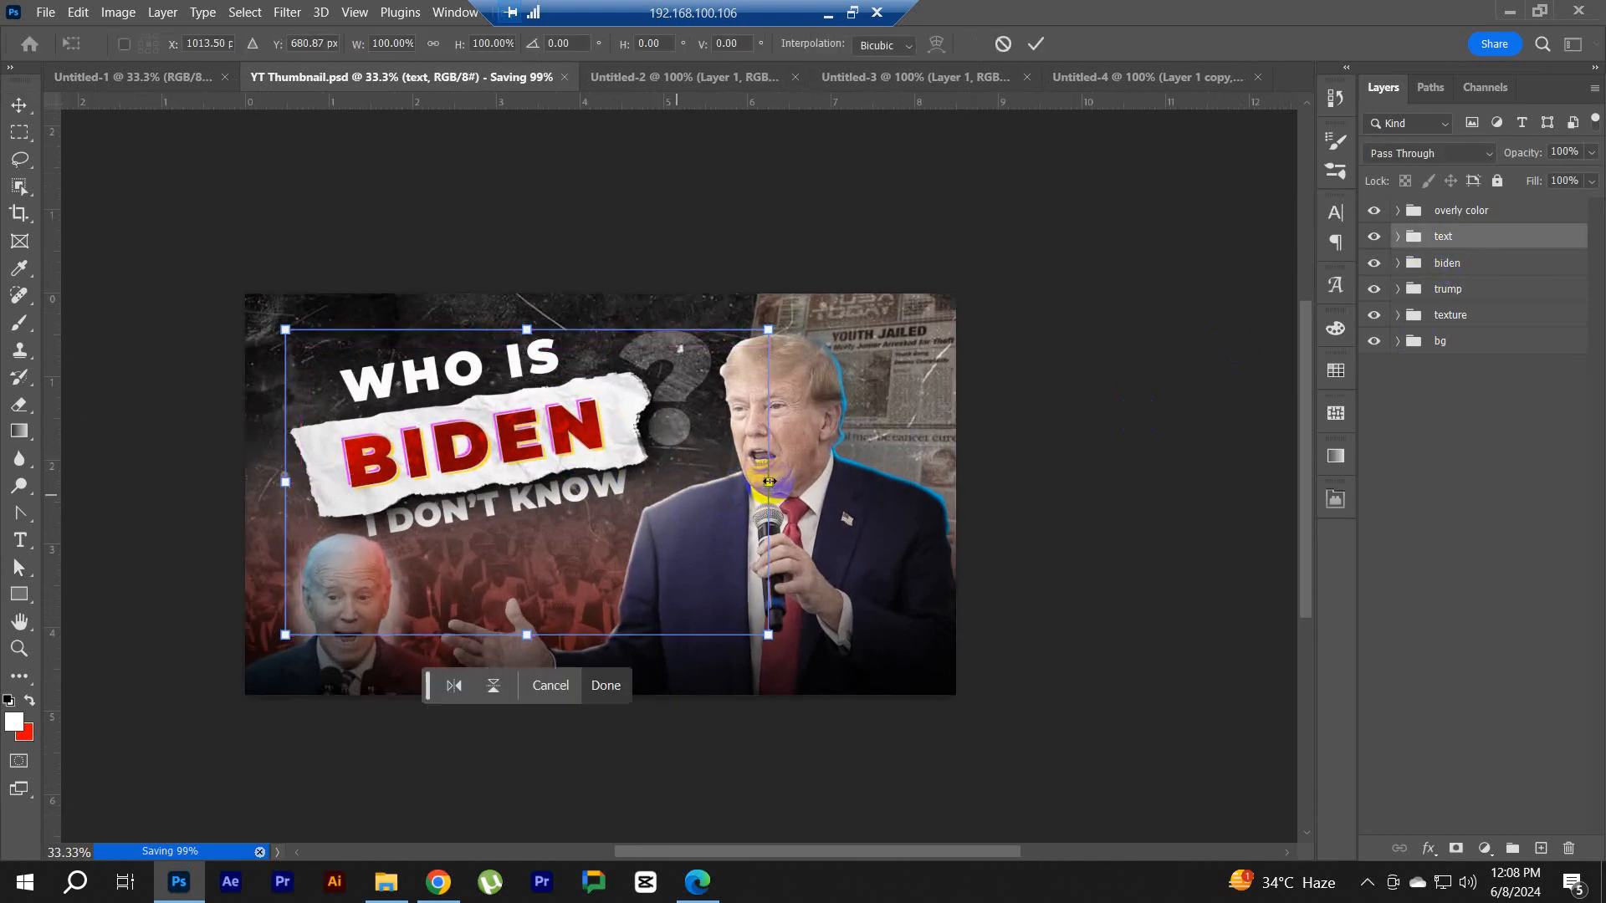
left_click_drag(781, 487, 797, 486)
left_click_drag(687, 471, 656, 465)
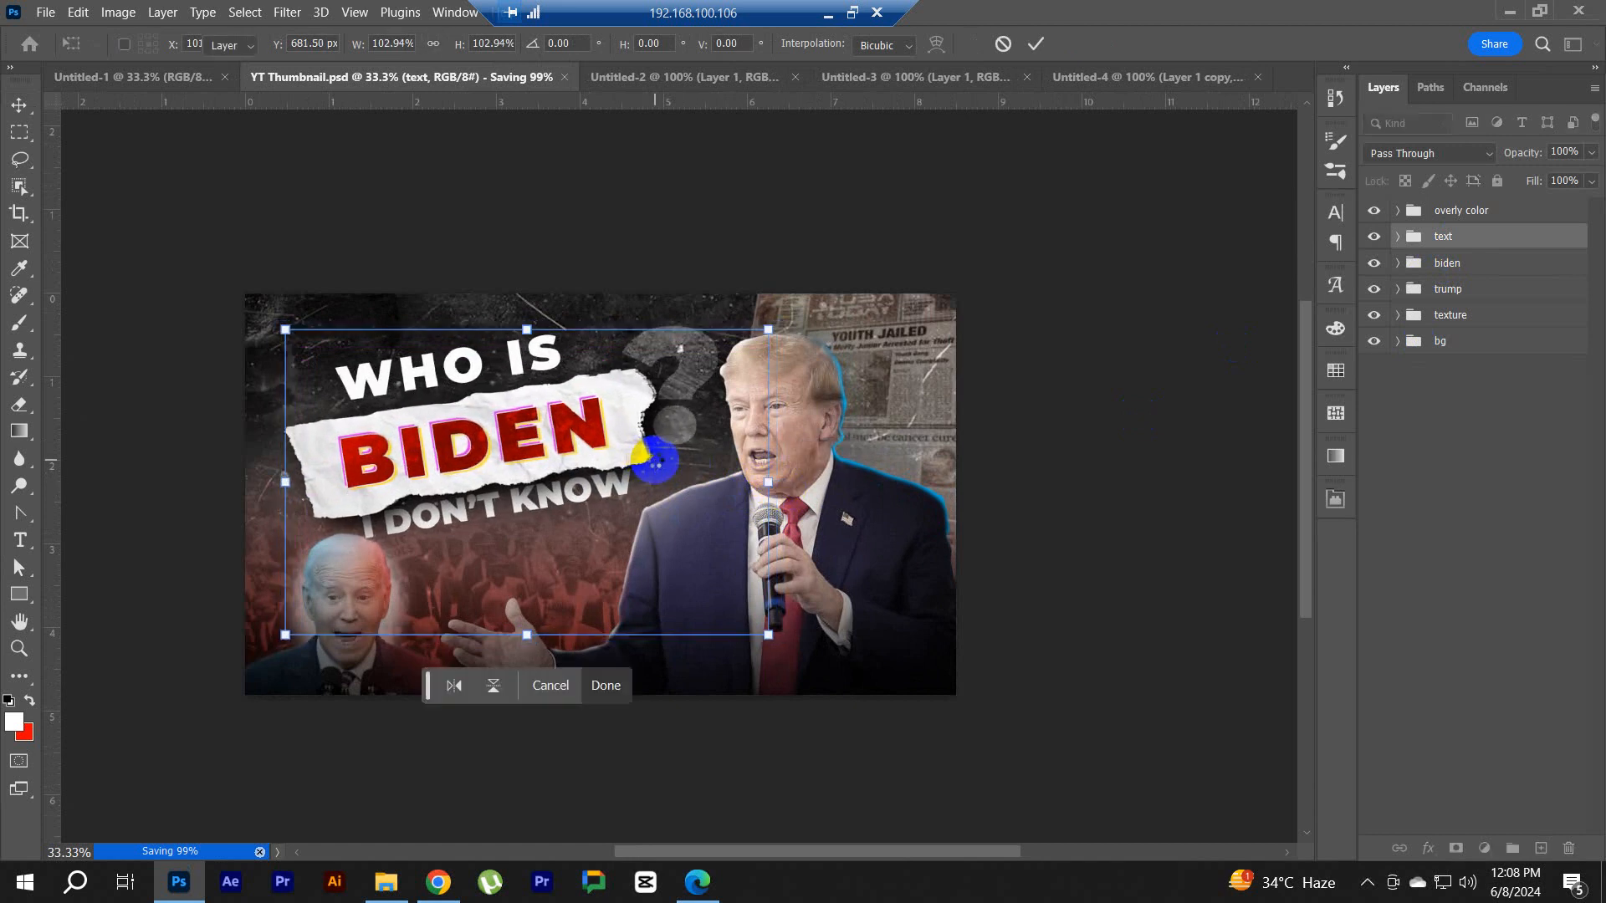
key("Return")
left_click(1505, 524)
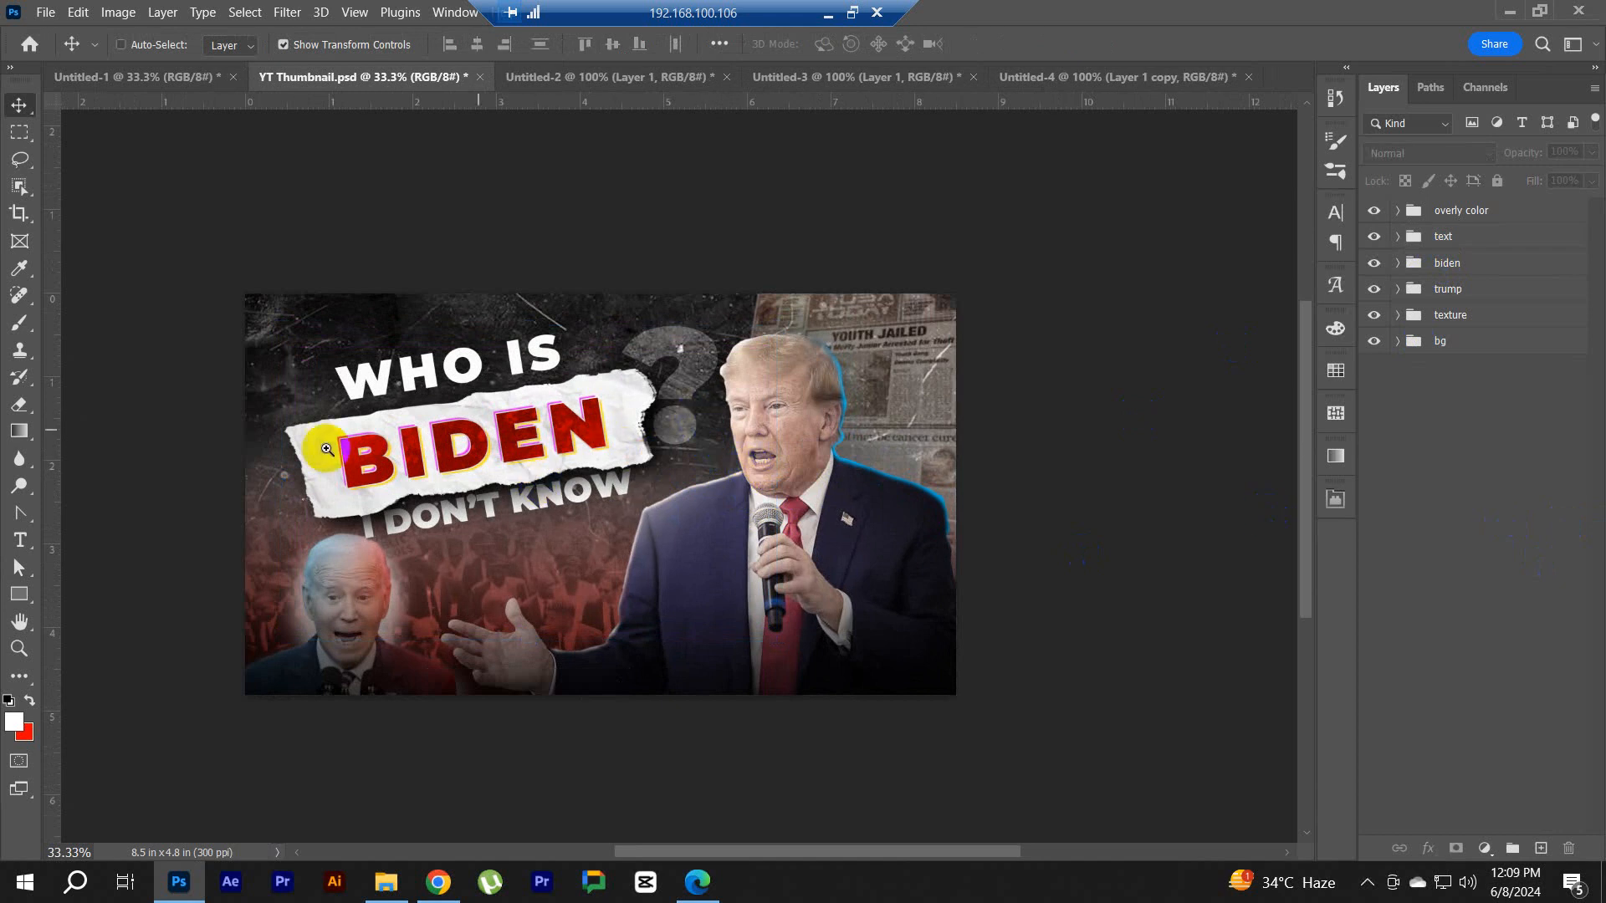
Step: Expand the text group and select Layer 12, the texture clipped to the BIDEN text
scroll(547, 430, "up", 1)
left_click_drag(407, 369, 447, 404)
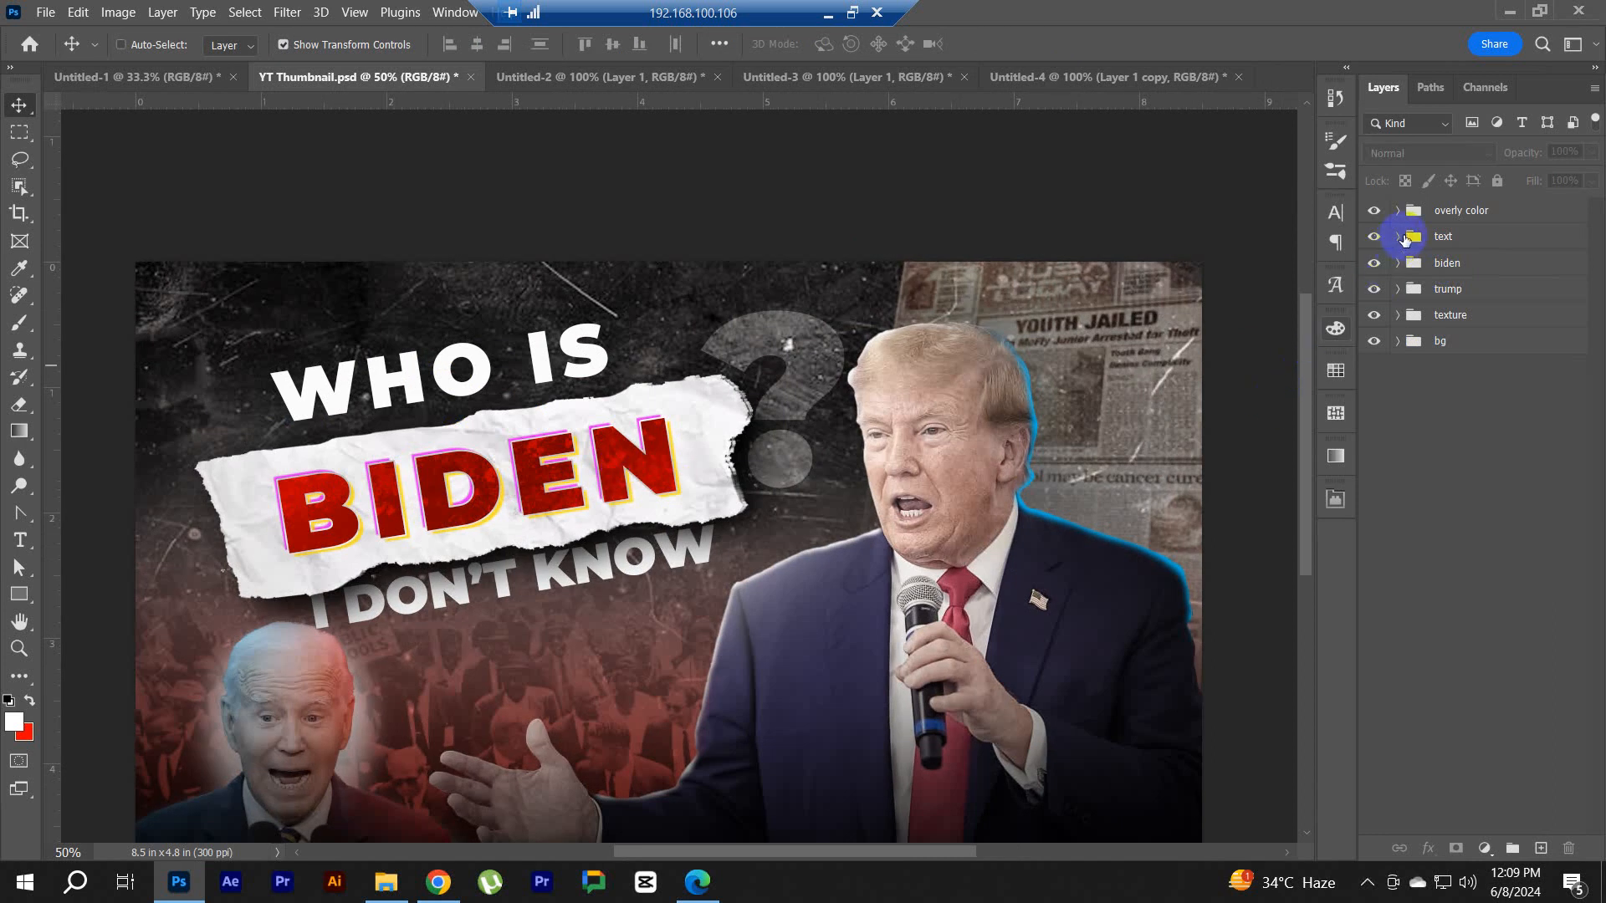
left_click(1407, 238)
left_click(1396, 237)
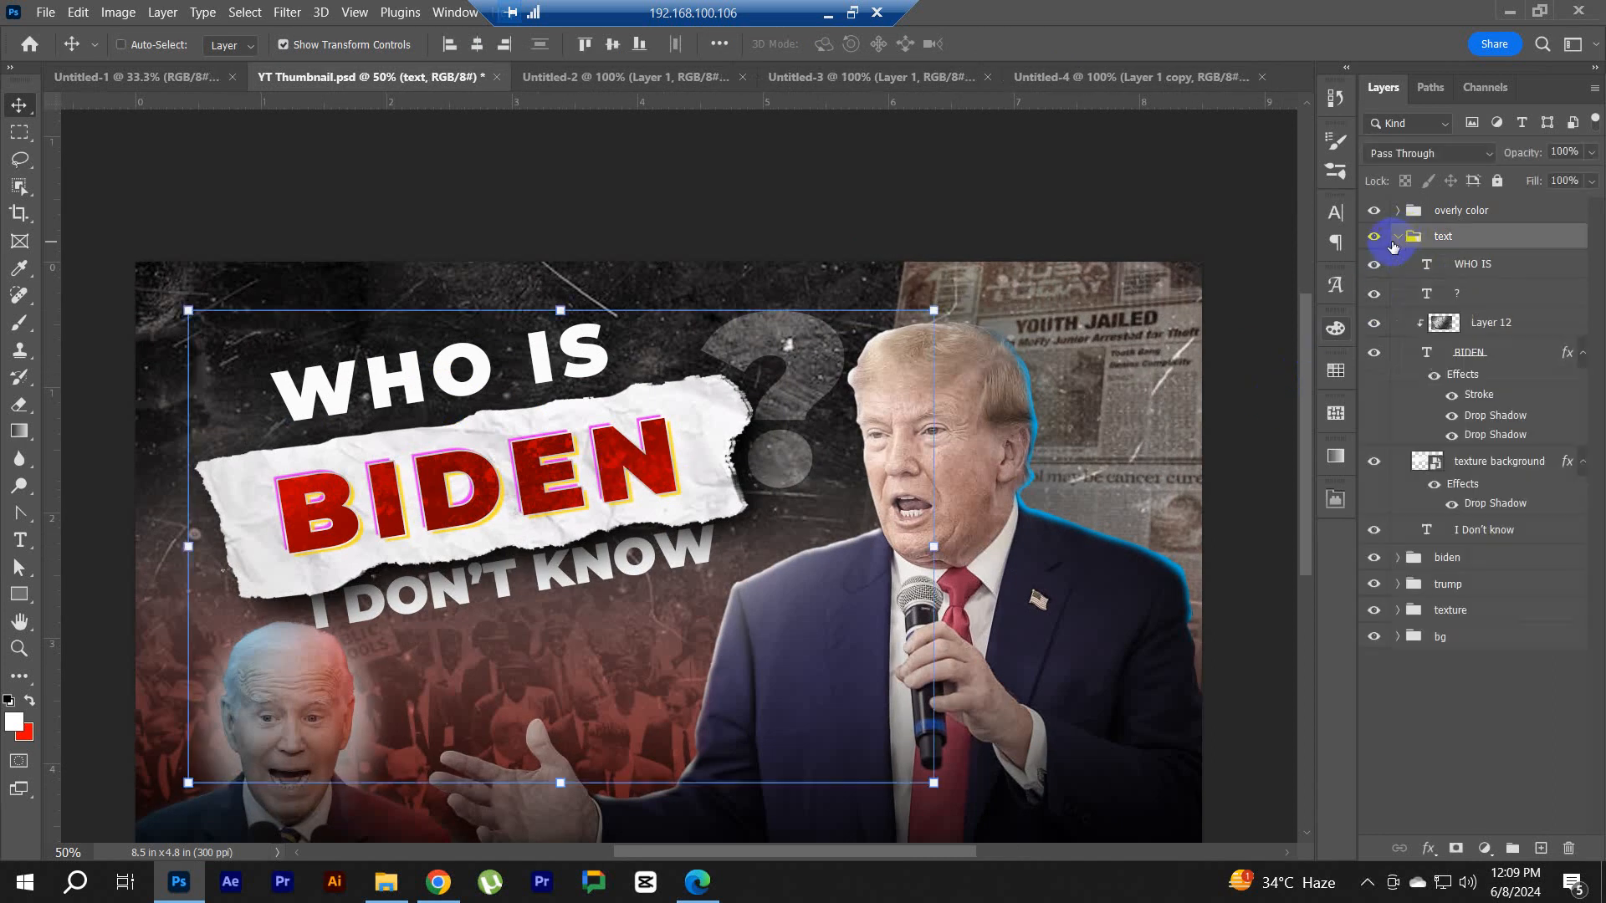
left_click(1494, 324)
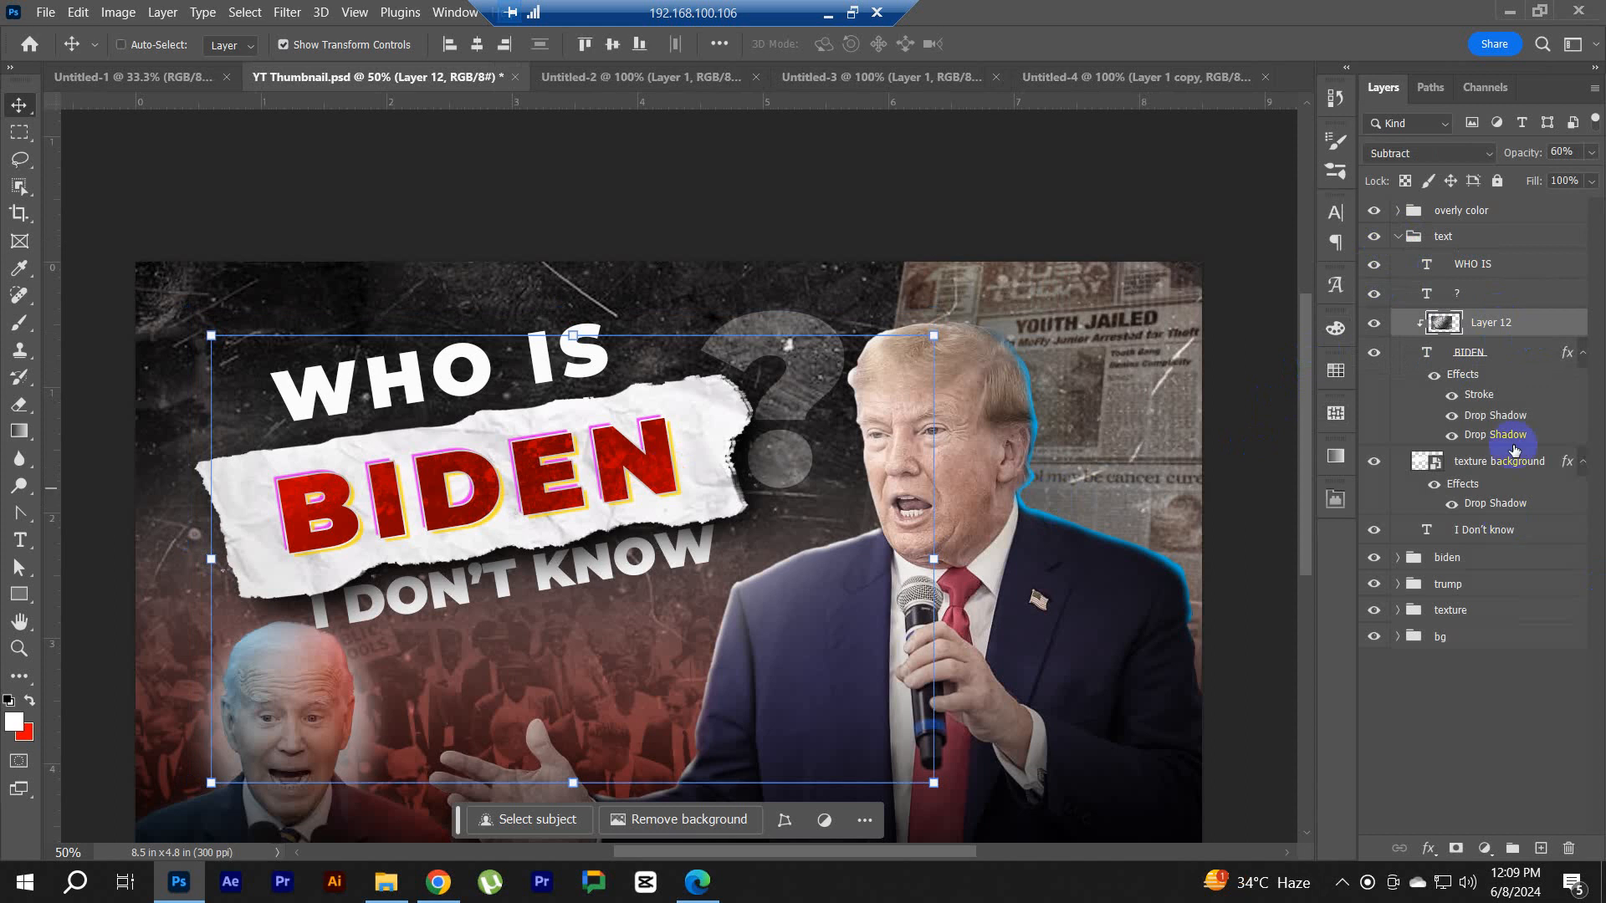
Step: In Chrome, search Google Images for "lens light" and copy the gold lens flare image from Depositphotos
left_click(436, 883)
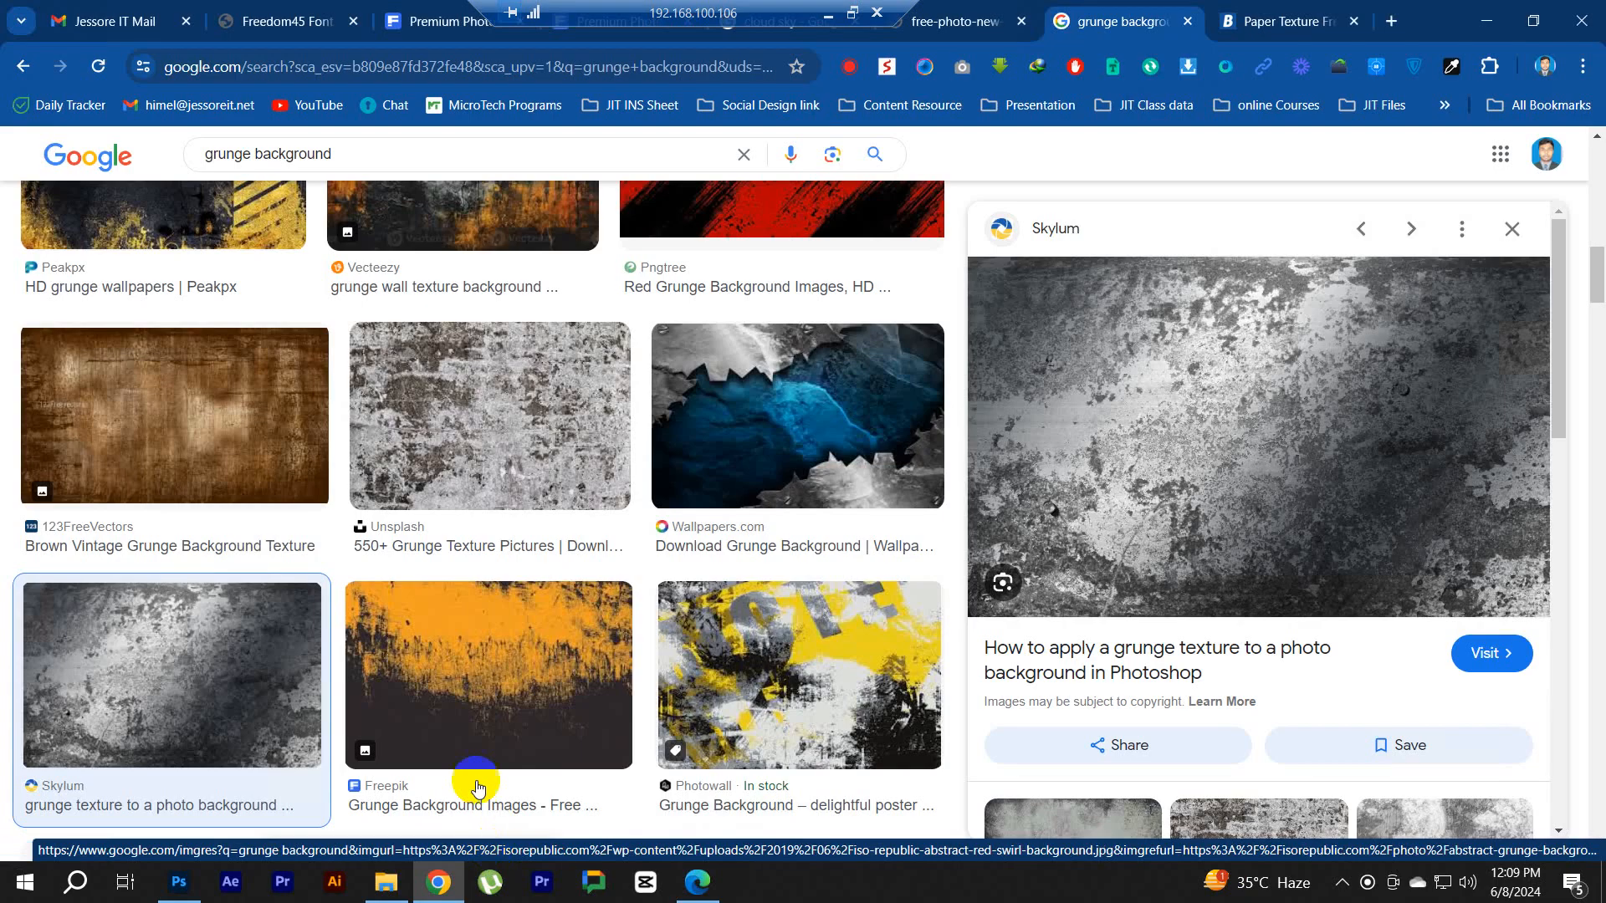
left_click_drag(359, 155, 42, 162)
type("le")
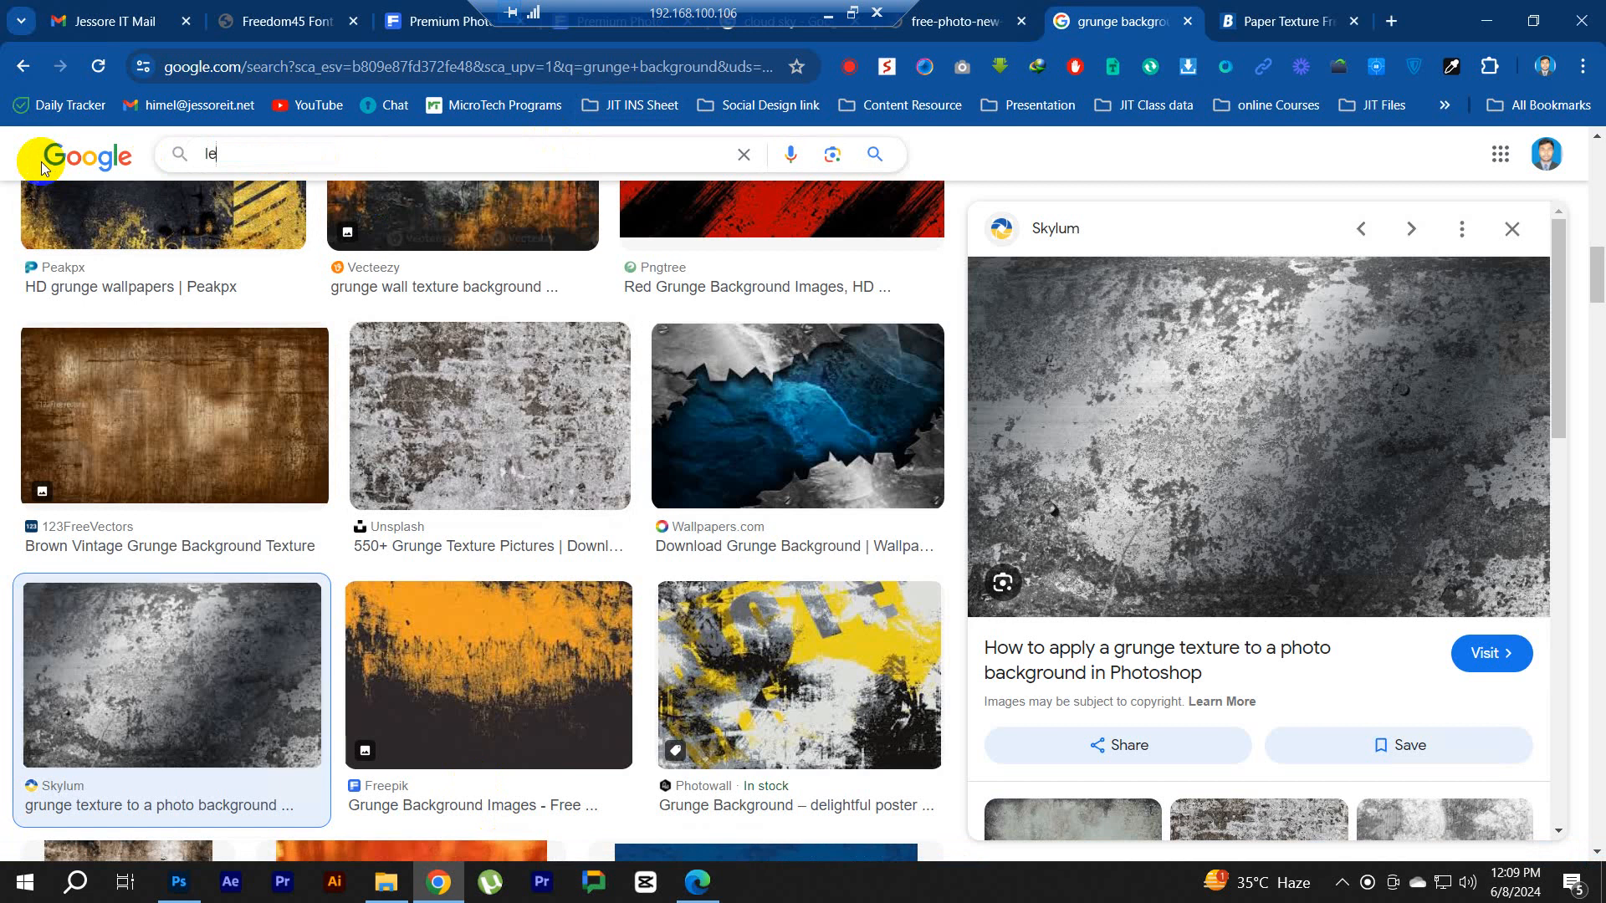
type("ns light")
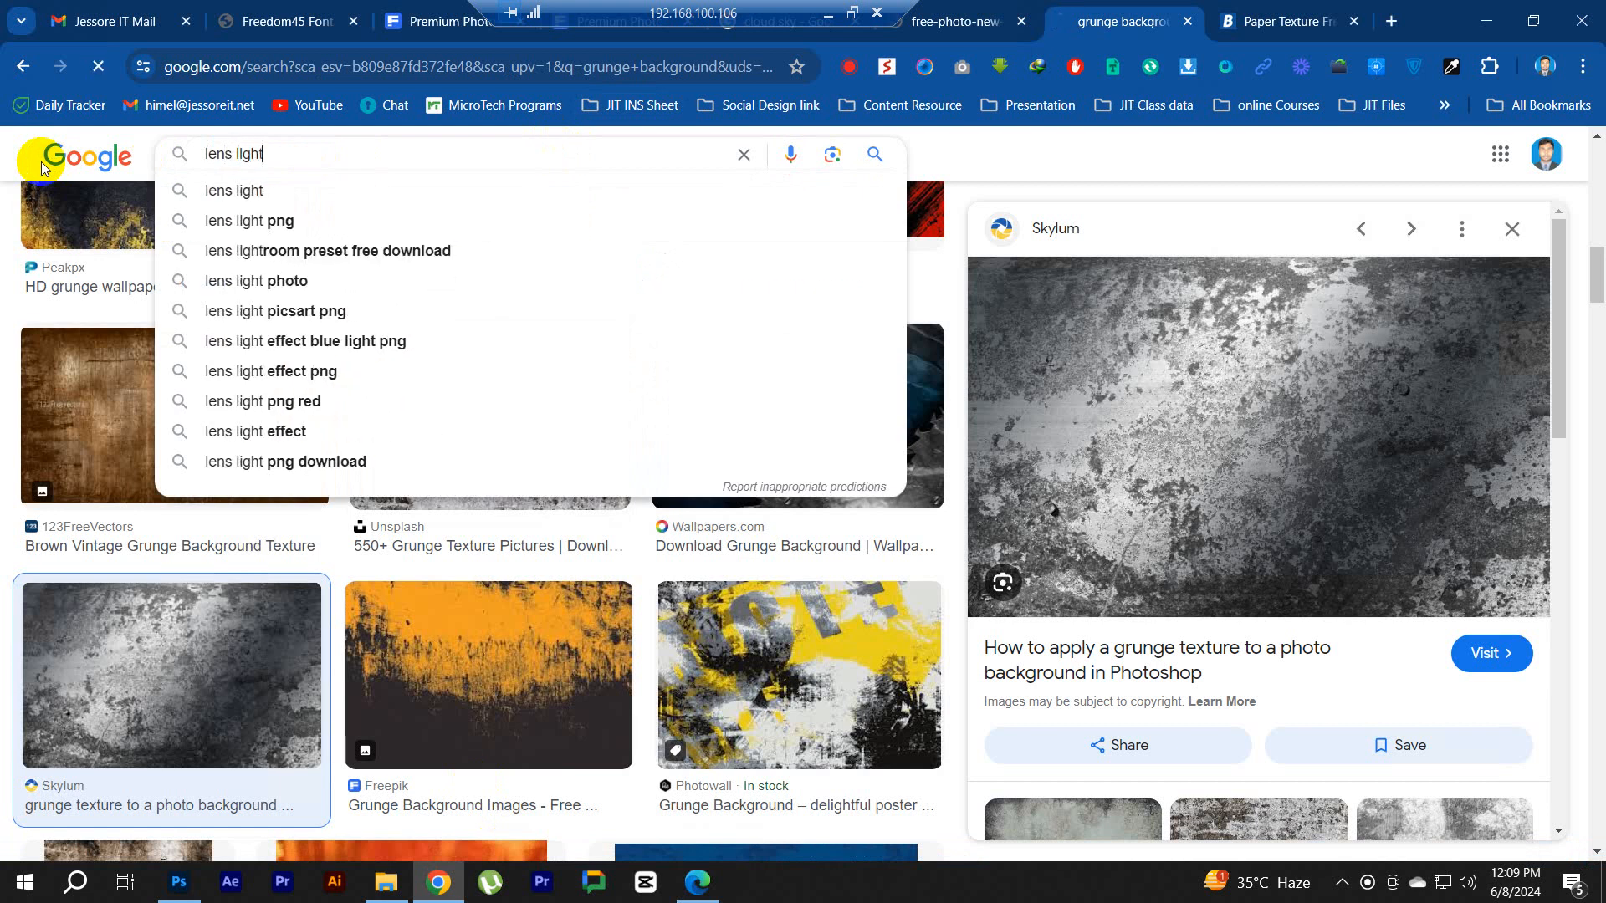
key("Return")
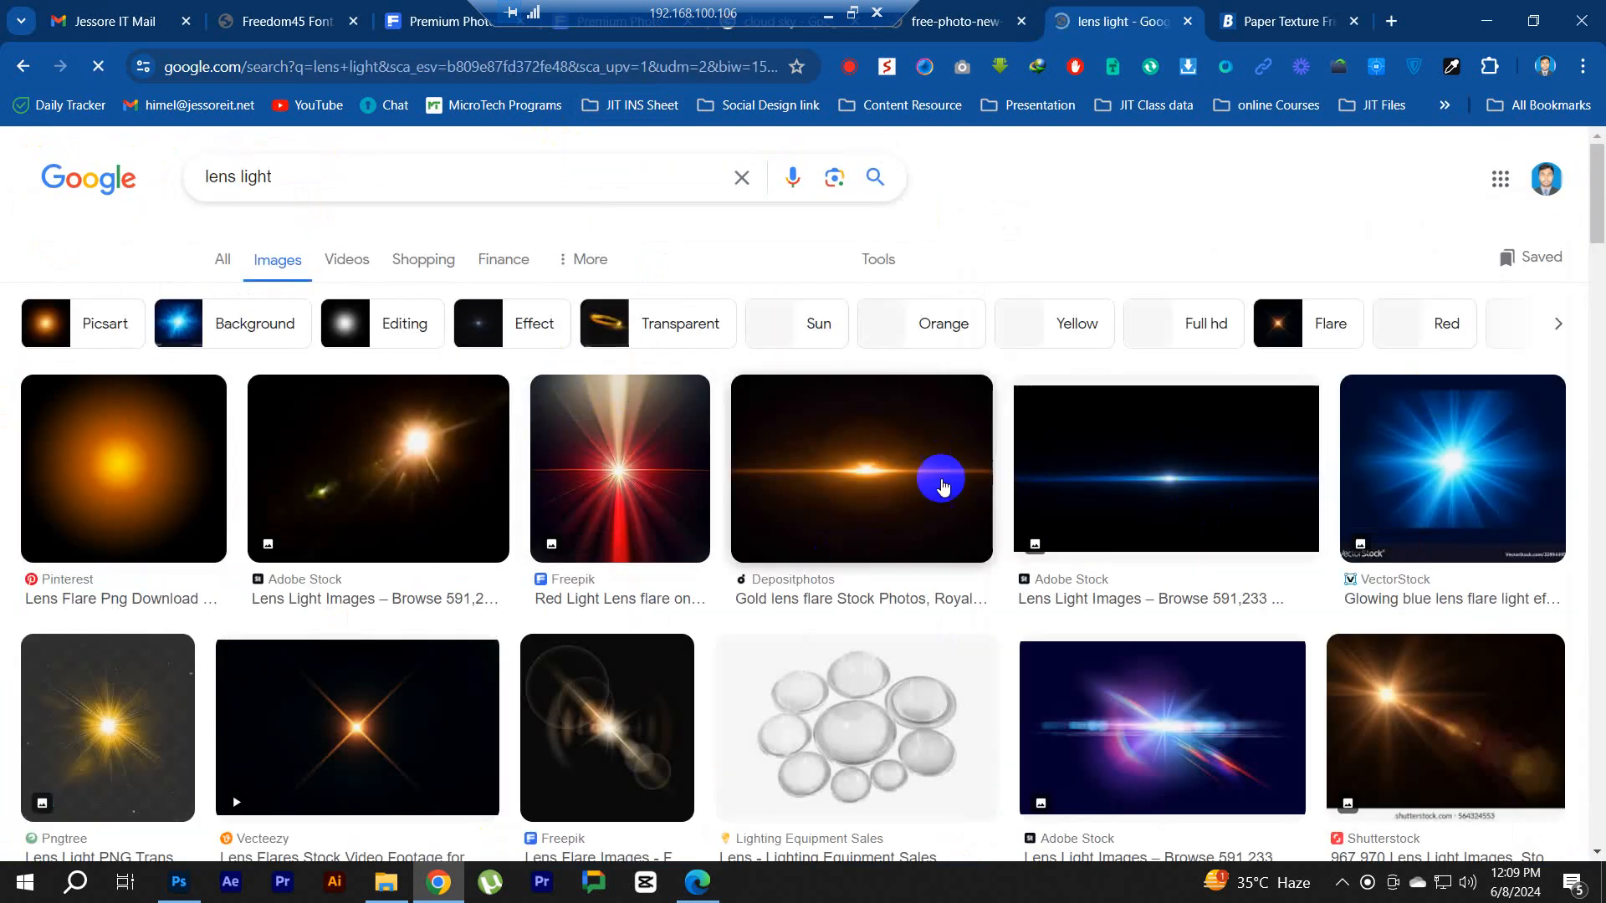
left_click(844, 474)
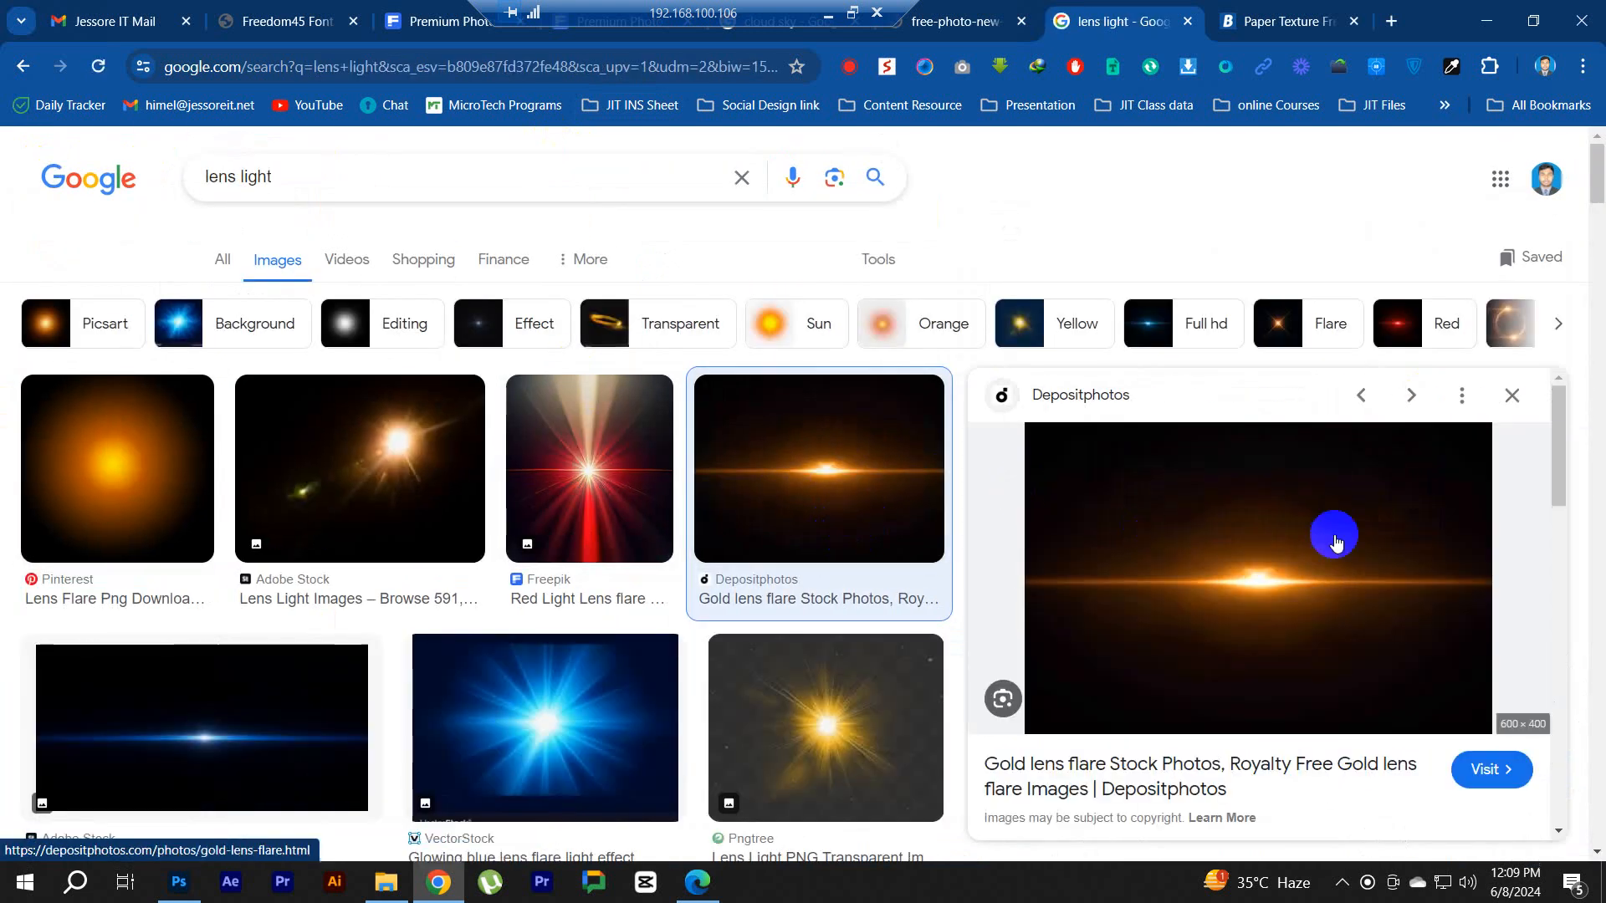
right_click(1213, 534)
left_click(1296, 363)
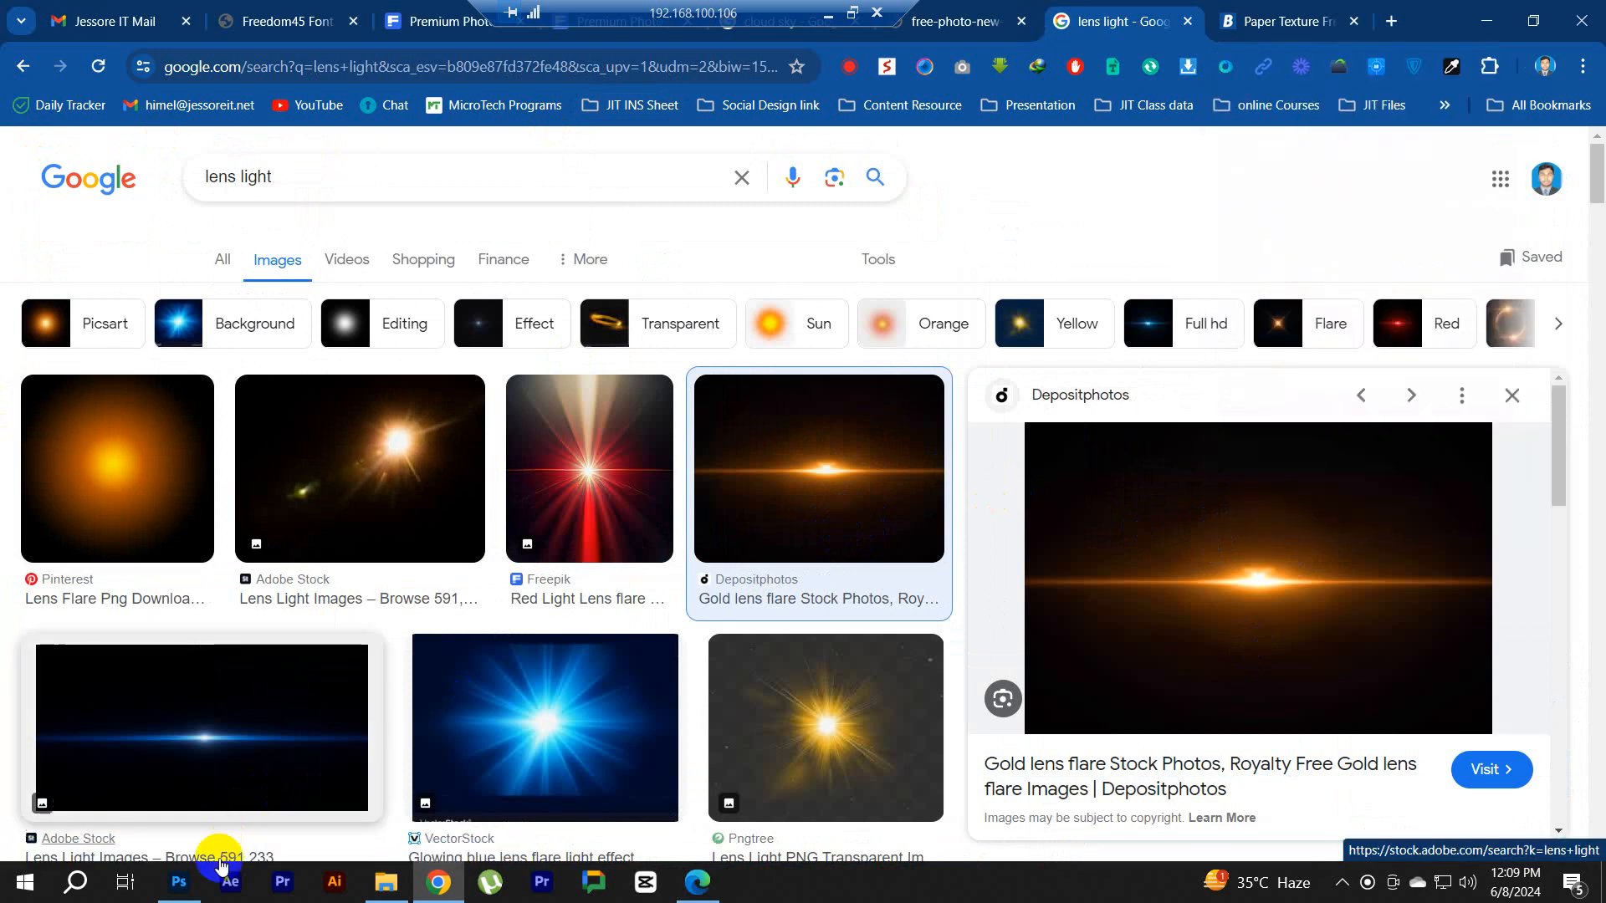
Step: Back in Photoshop, paste the gold lens flare above Layer 12 and move it over the BIDEN text
left_click(178, 881)
key("ctrl+v")
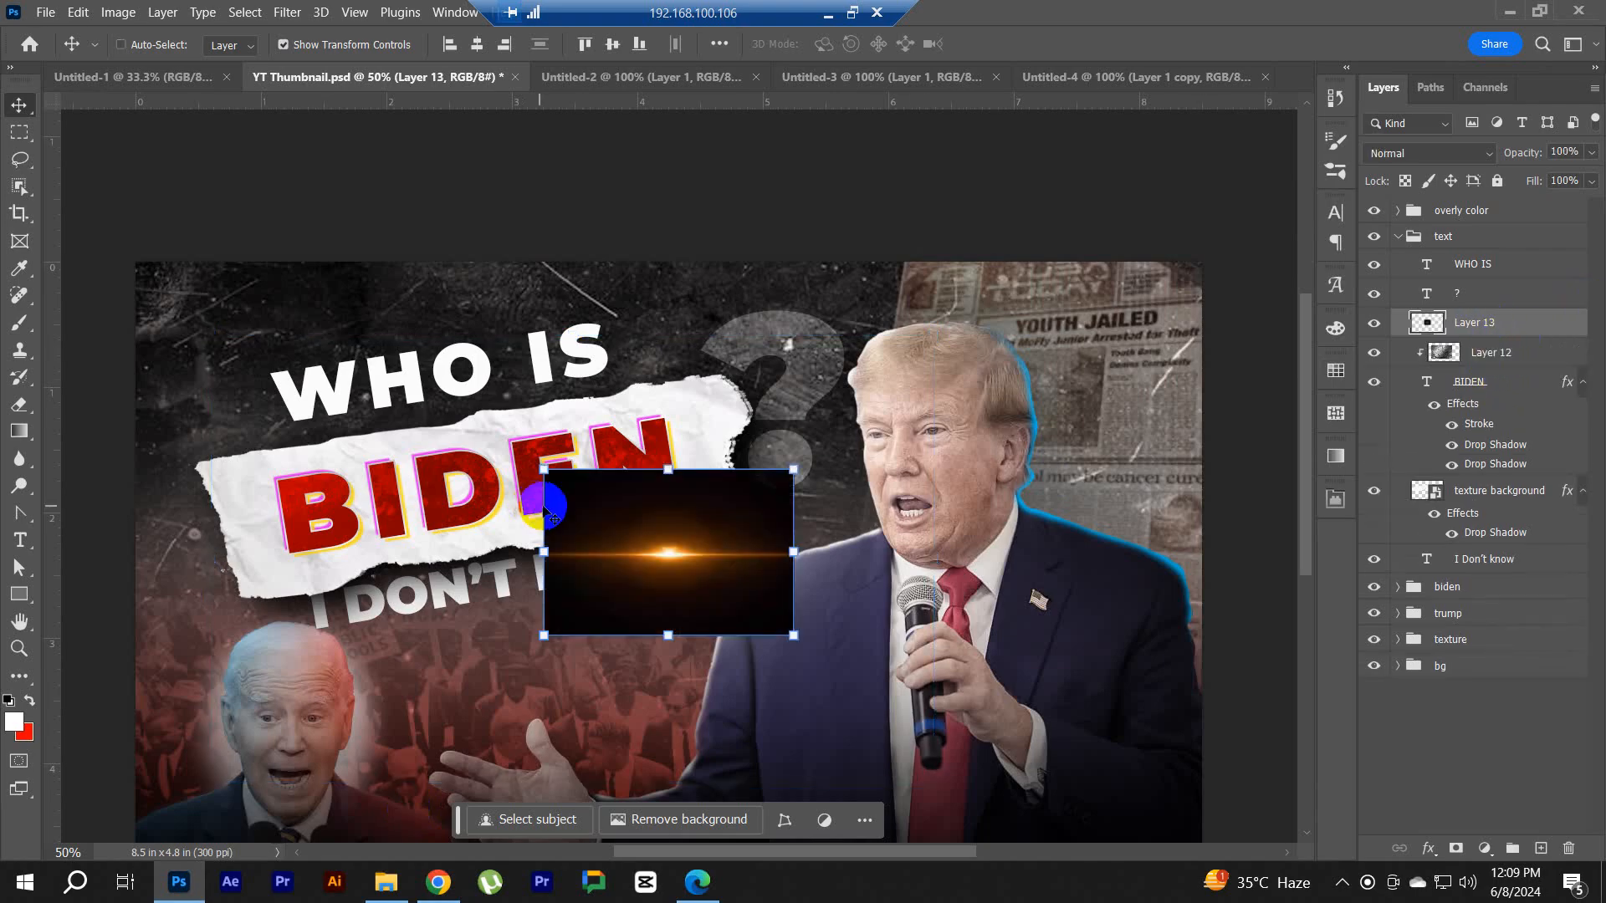
left_click_drag(701, 539, 468, 460)
Step: Rotate the lens flare about -11.8° to match the slanted text and enlarge it to cover the BIDEN lettering
key("ctrl+t")
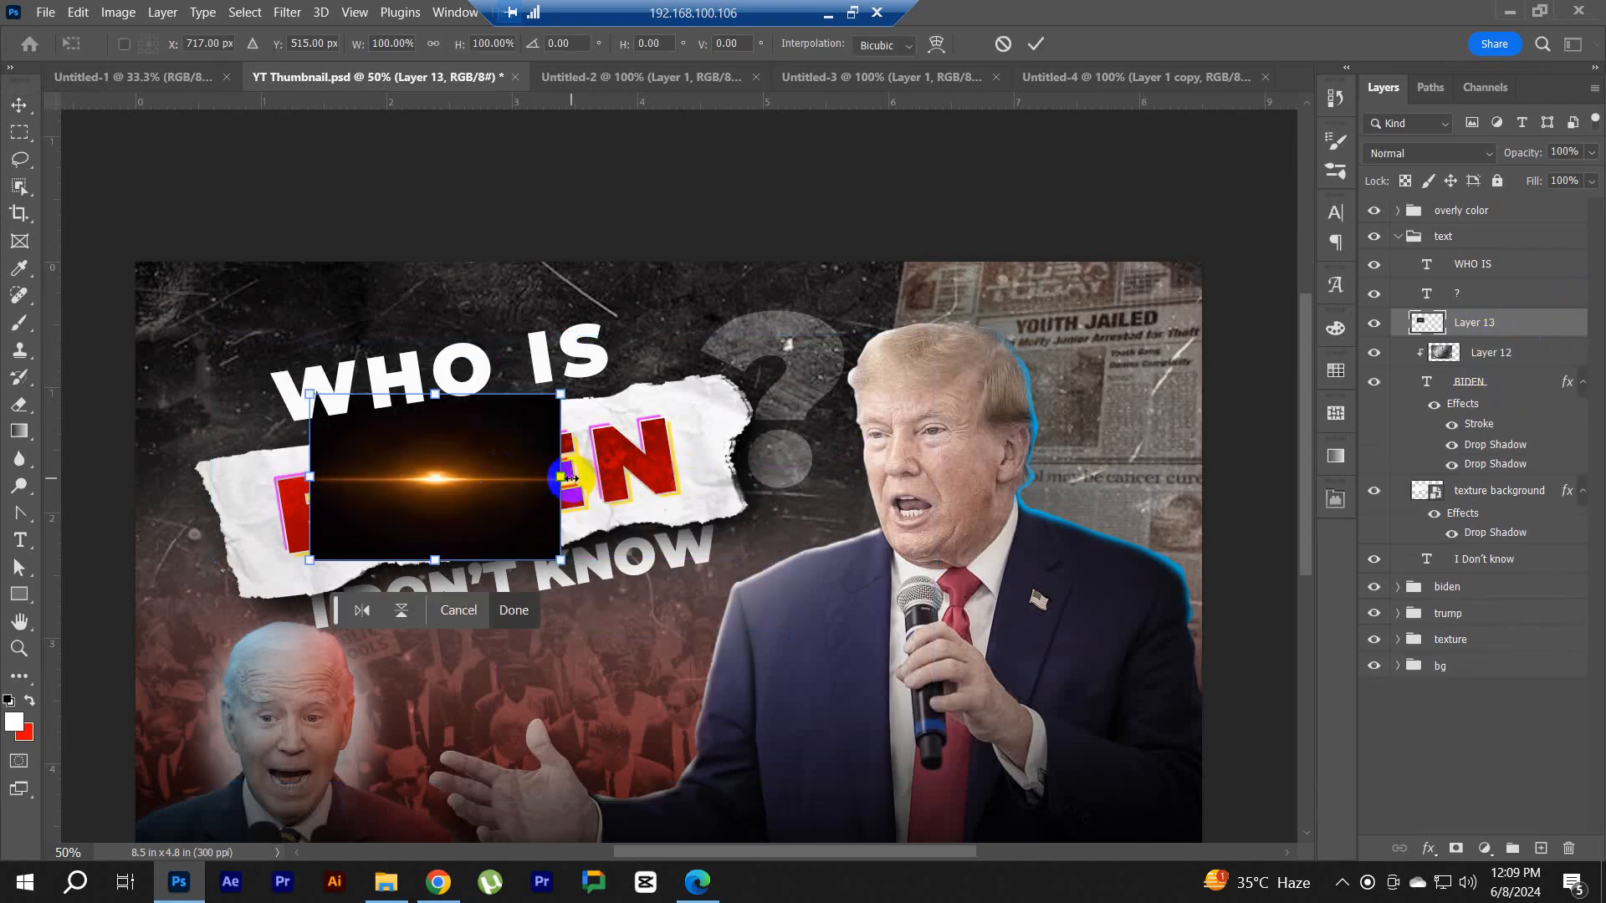
left_click_drag(580, 490, 656, 430)
left_click_drag(505, 474, 555, 476)
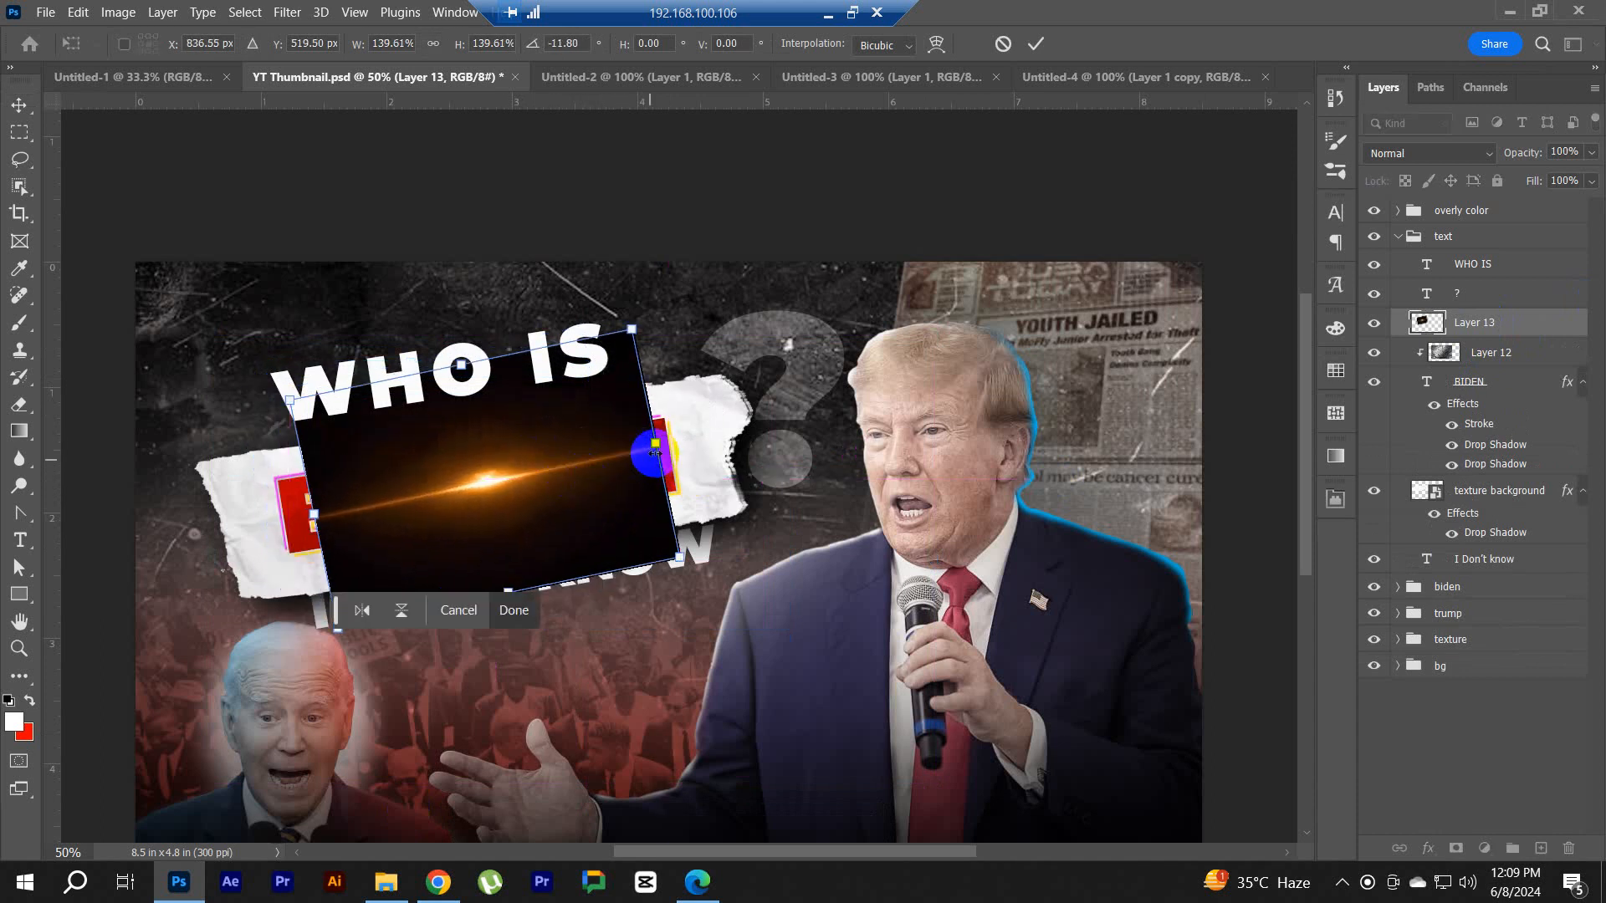
left_click_drag(655, 447, 717, 441)
left_click(1035, 43)
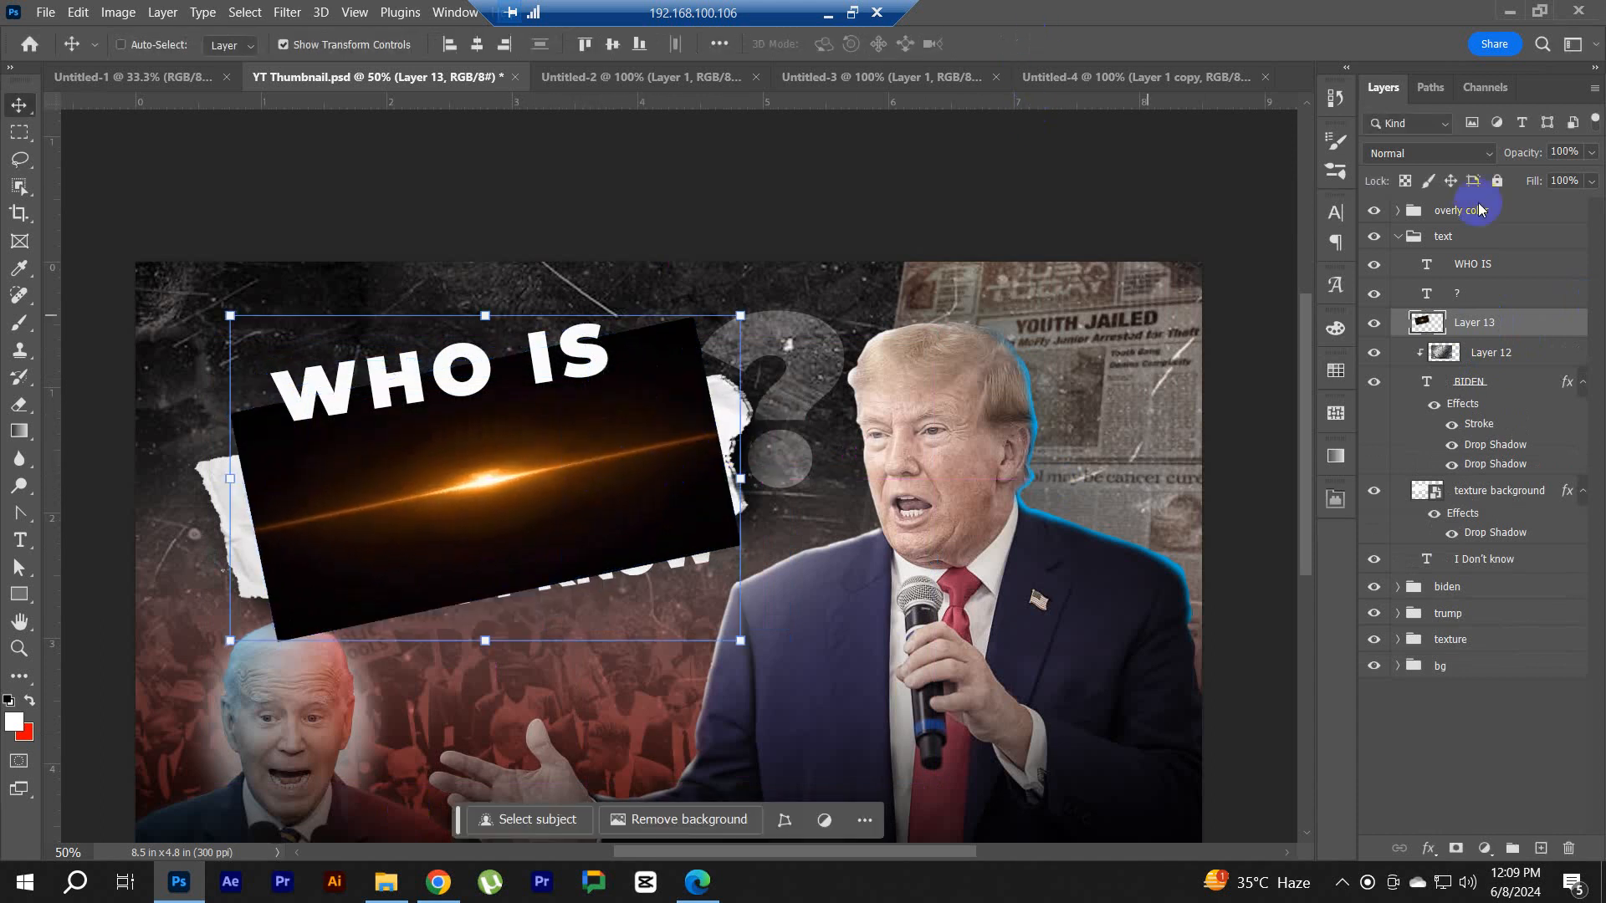
Step: Set the lens flare layer's blend mode to Screen and shift the flare slightly left over the BIDEN text
left_click(1415, 156)
left_click(1388, 351)
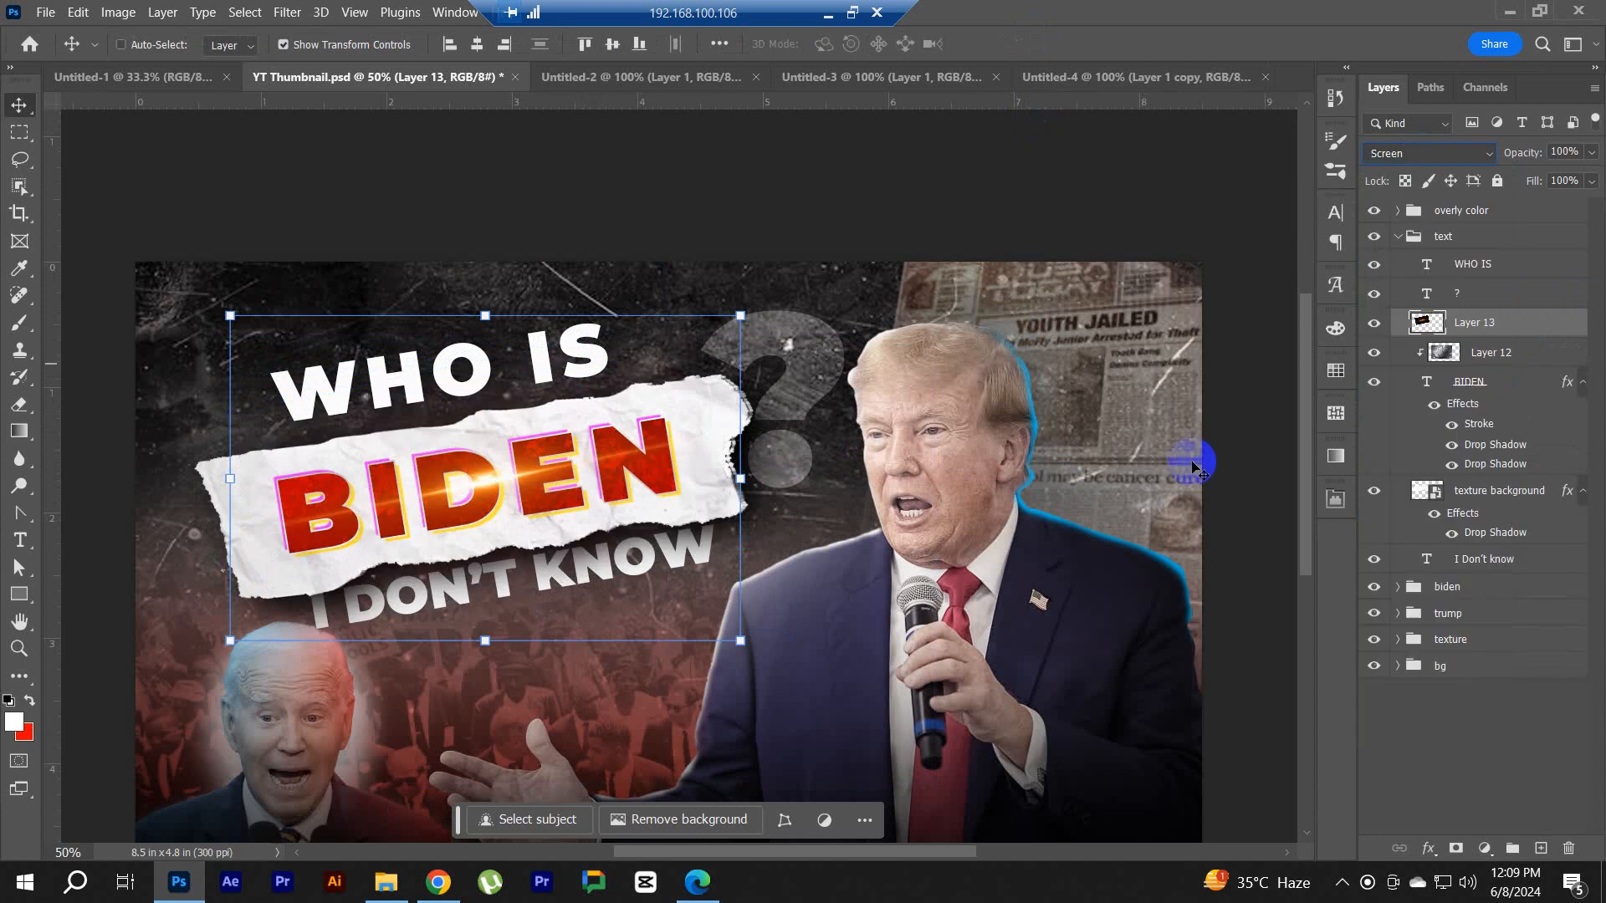
mouse_move(504, 486)
left_mouse_down()
mouse_move(569, 475)
mouse_move(474, 489)
left_mouse_up()
Step: Fine-tune the lens flare's rotation and size so its light streak follows the slanted BIDEN lettering
key("ctrl+t")
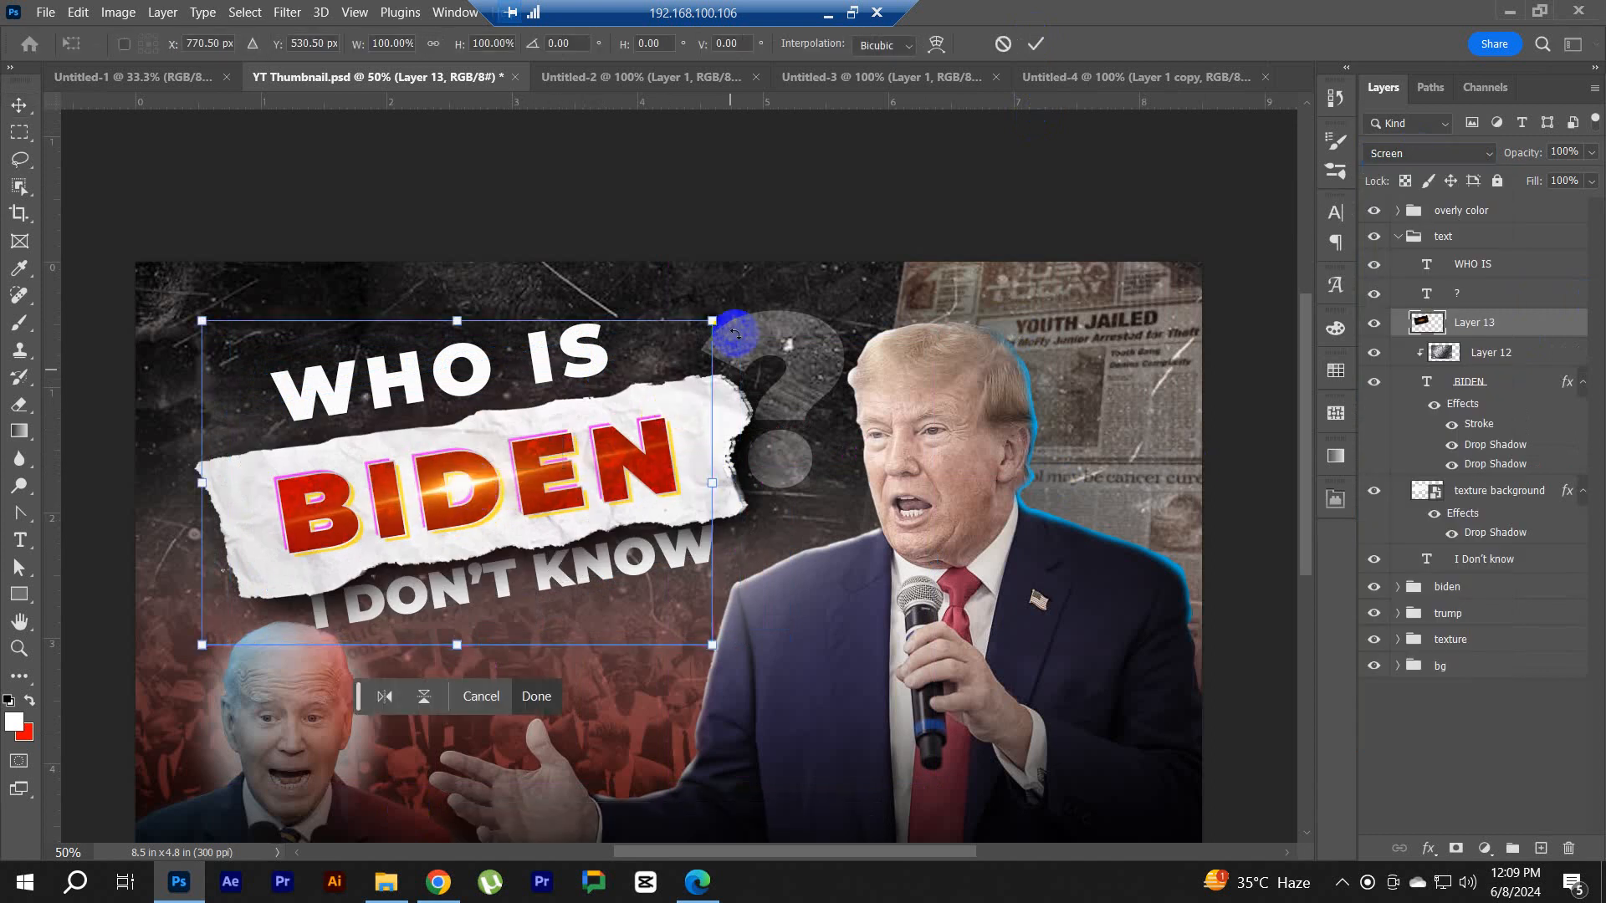
left_click_drag(732, 310, 735, 305)
mouse_move(713, 482)
left_mouse_down()
mouse_move(749, 481)
mouse_move(711, 493)
left_mouse_up()
left_click_drag(735, 316, 744, 321)
mouse_move(201, 472)
left_mouse_down()
mouse_move(186, 476)
mouse_move(214, 475)
left_mouse_up()
left_click(1035, 45)
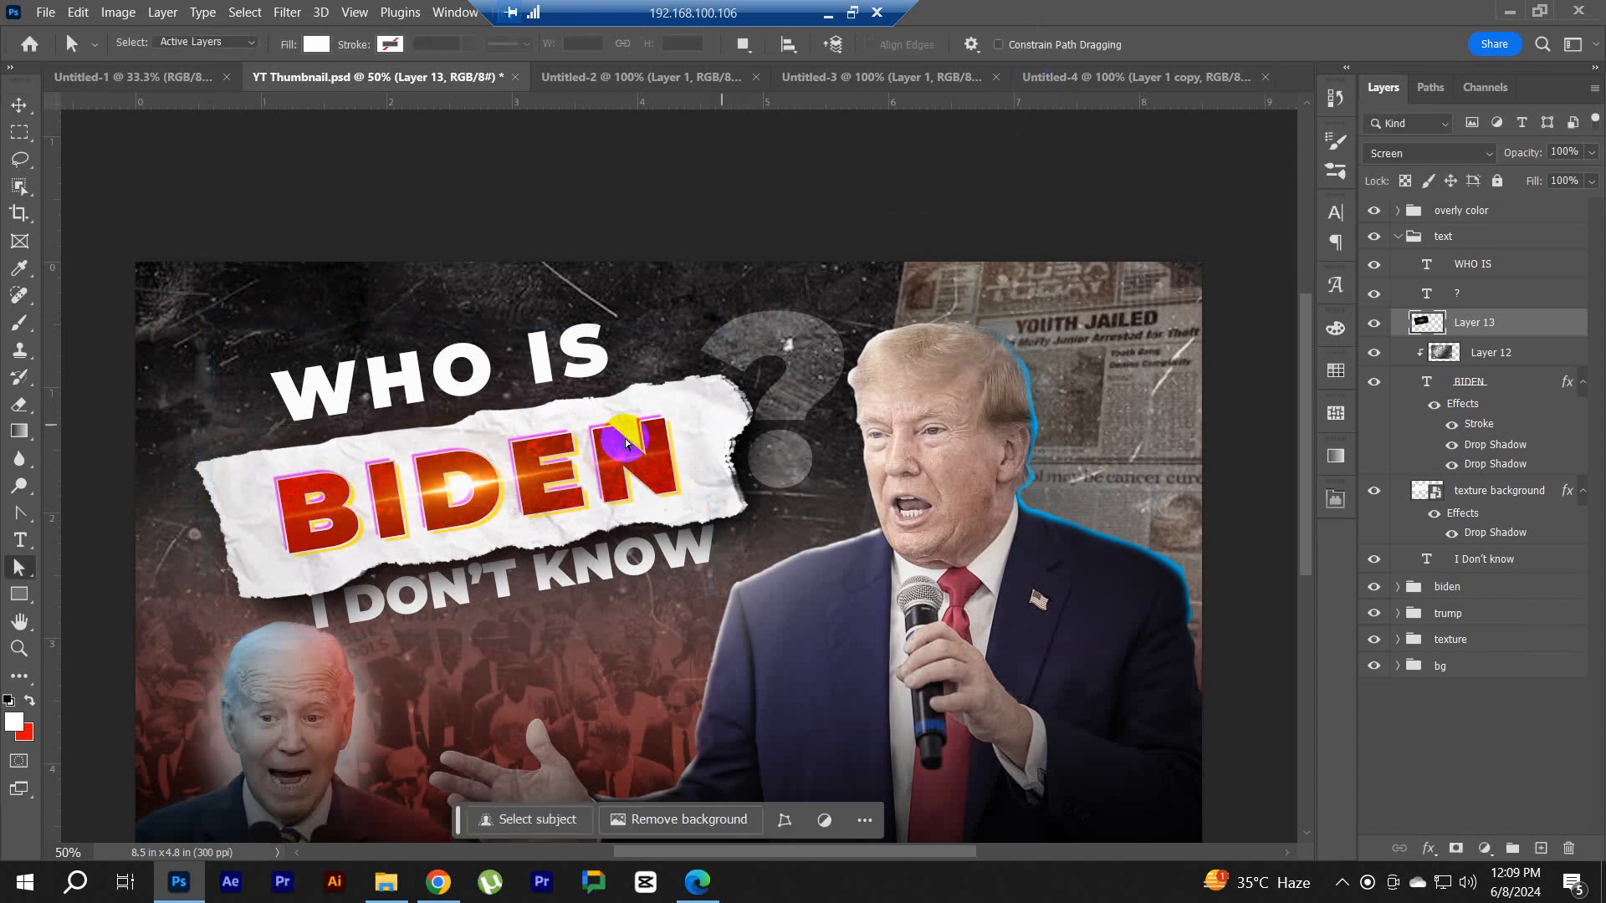
Step: Save the thumbnail document and collapse the text group
scroll(615, 450, "down", 1)
scroll(615, 450, "down", 1)
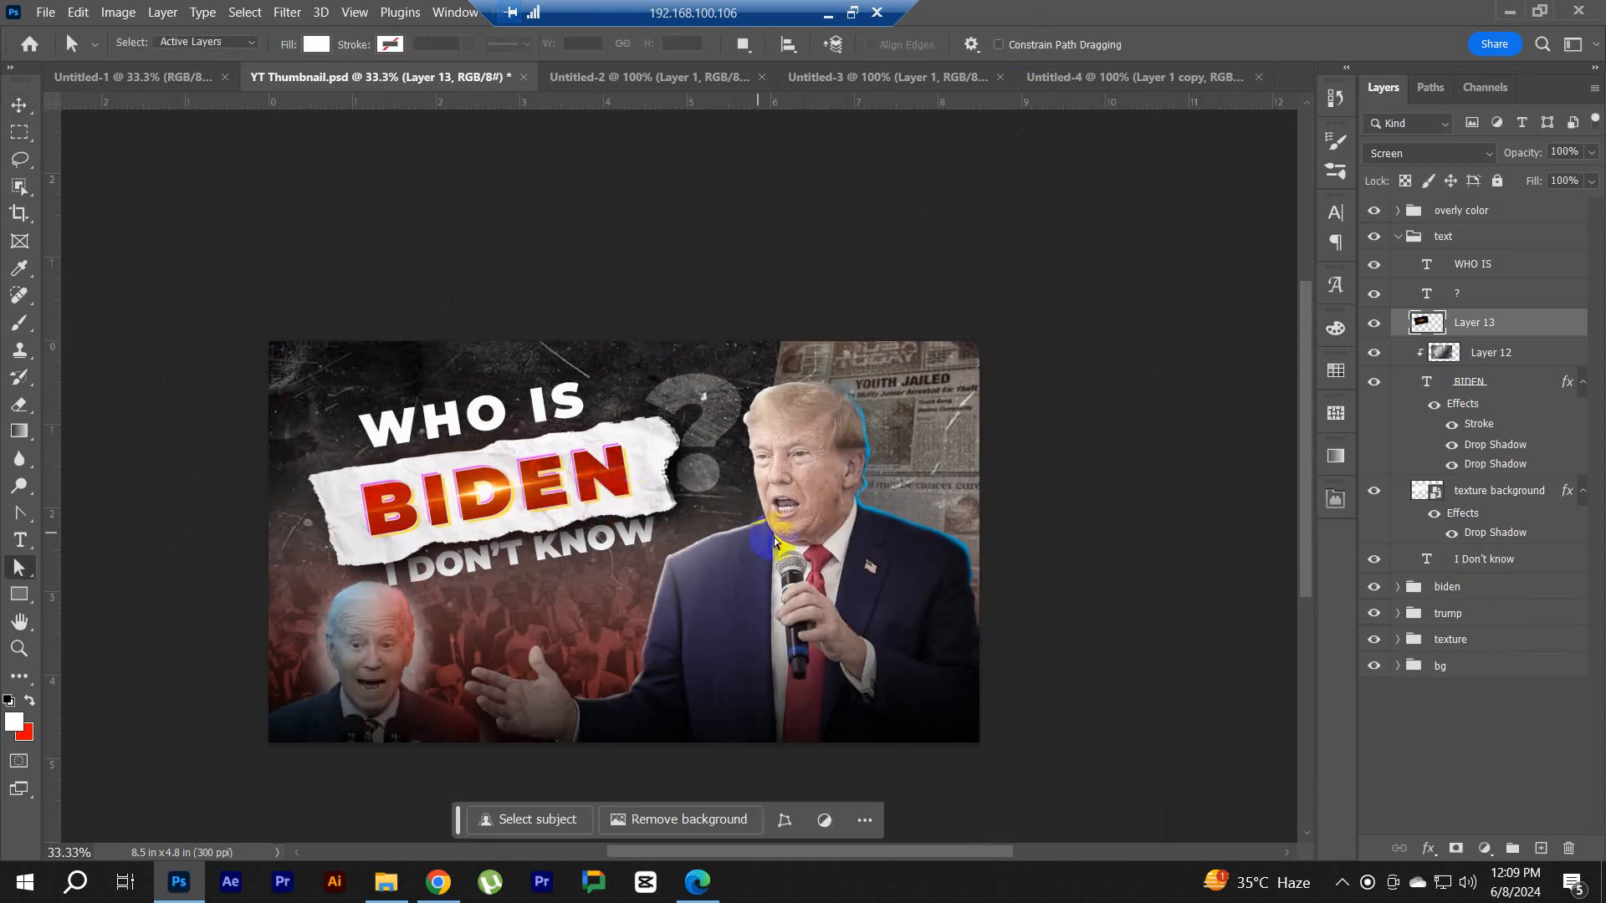
key("ctrl+s")
left_click(1433, 745)
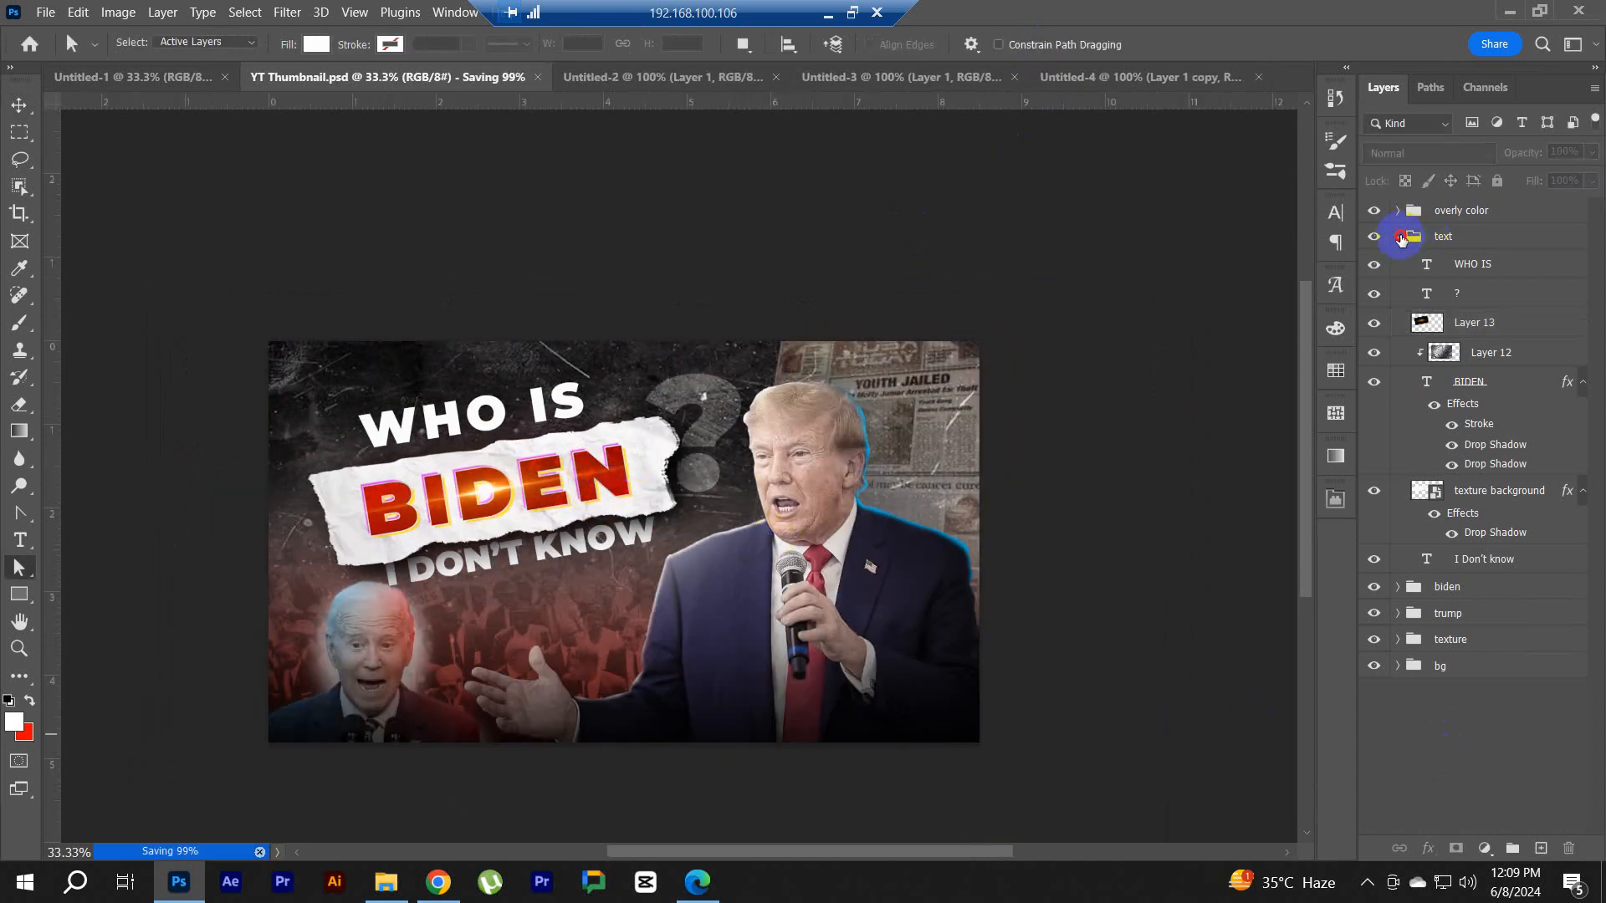
left_click(1399, 237)
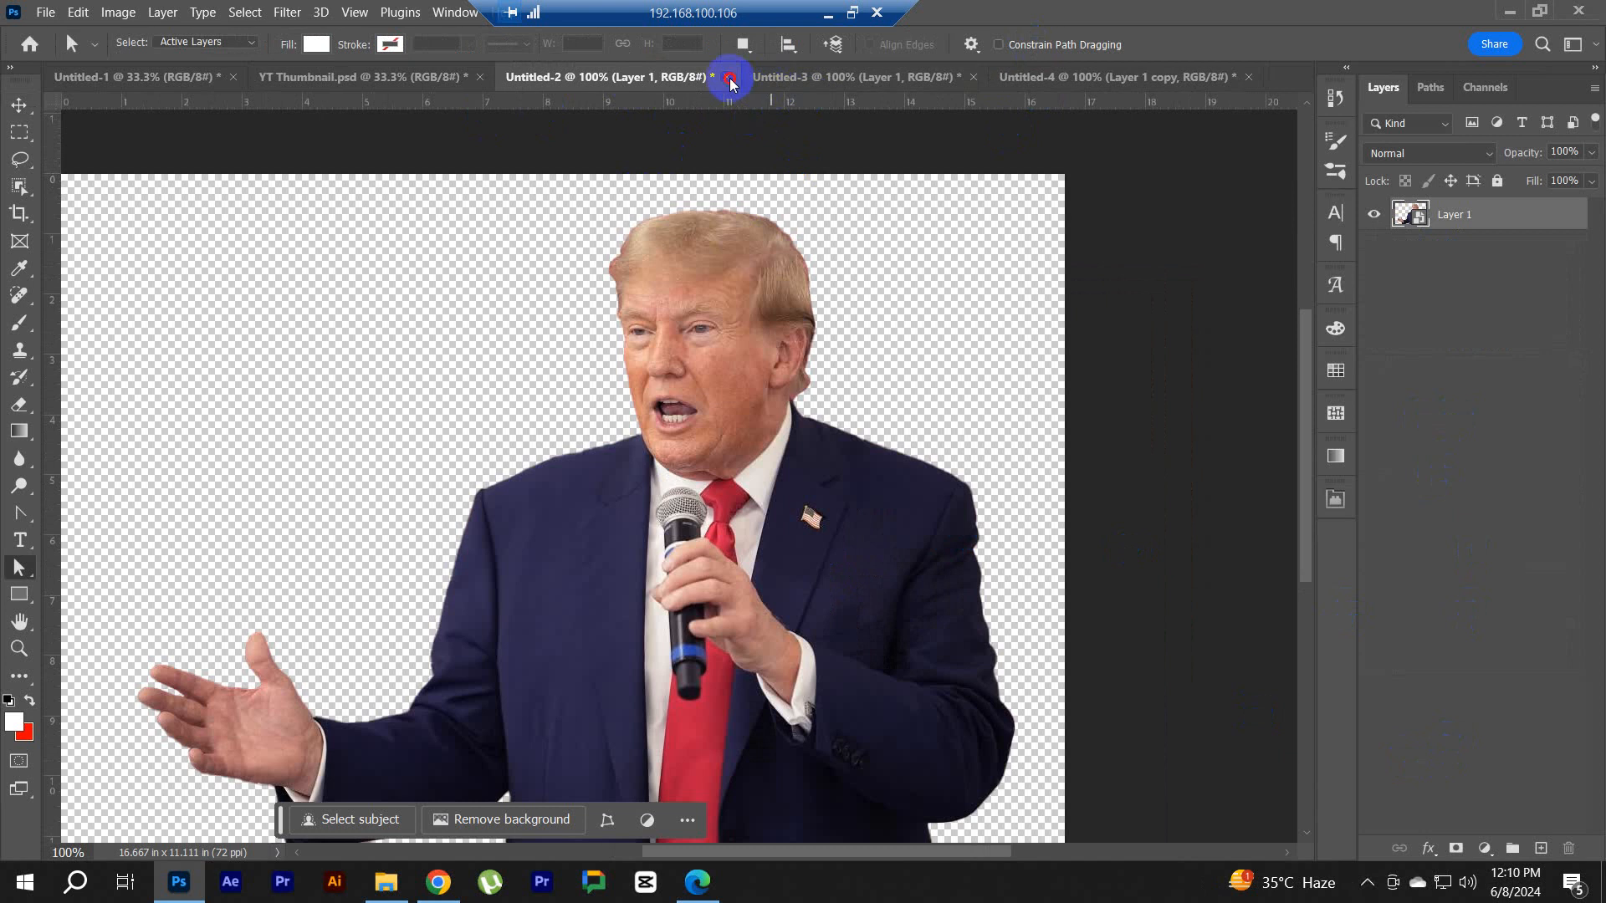
Step: Close the Untitled-2, Untitled-3 and Untitled-4 documents without saving their changes
left_click(726, 77)
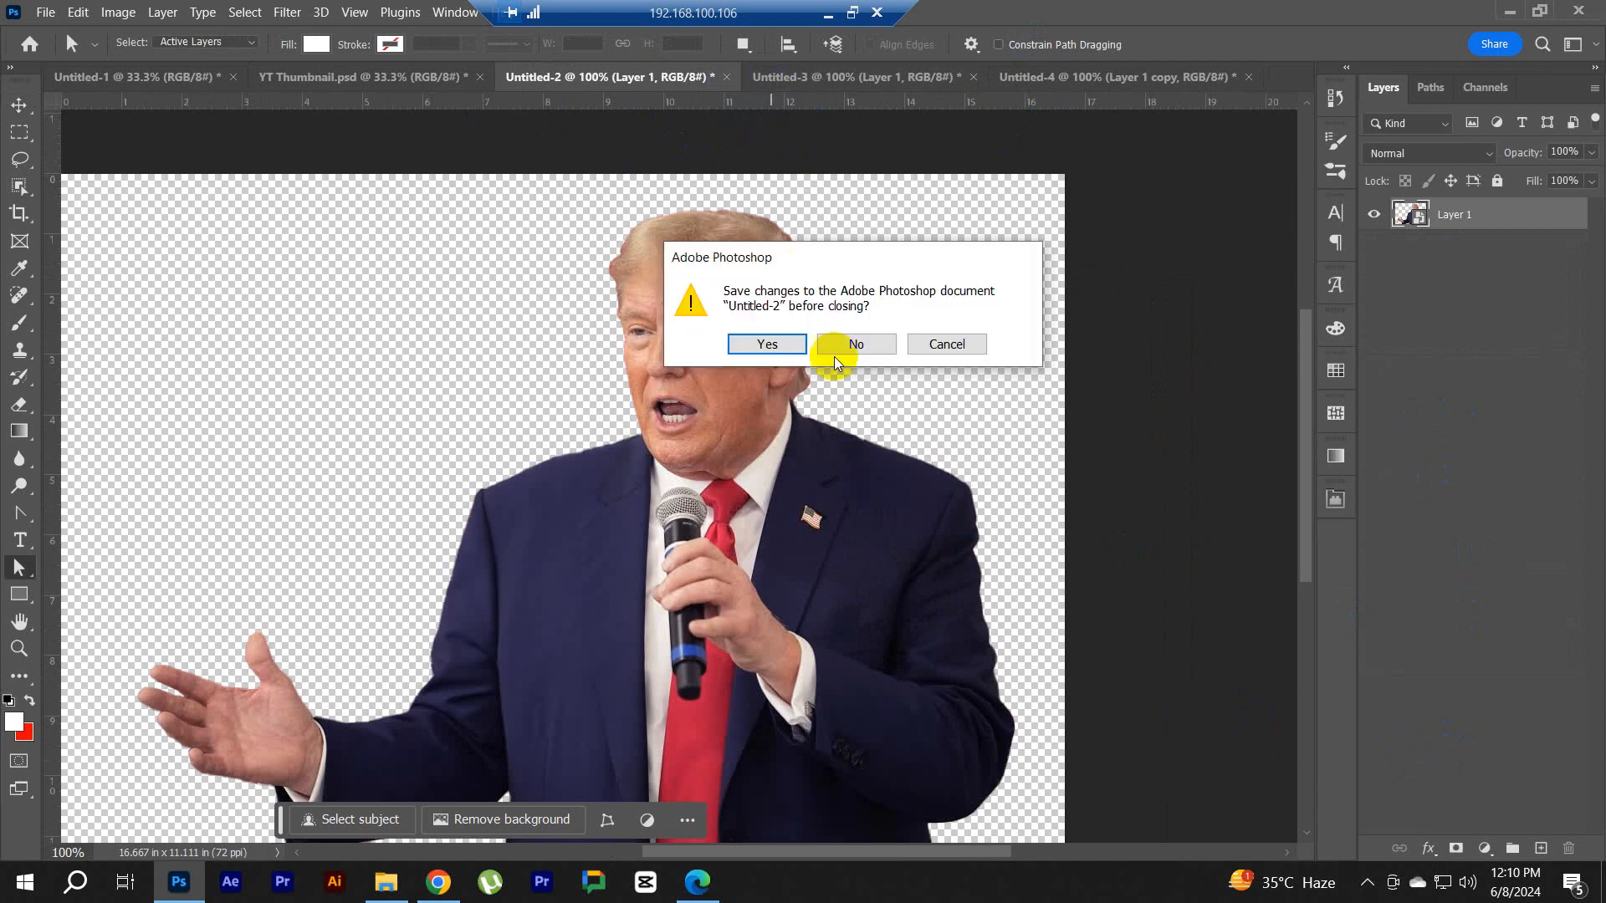
left_click(835, 351)
left_click(638, 77)
left_click(726, 77)
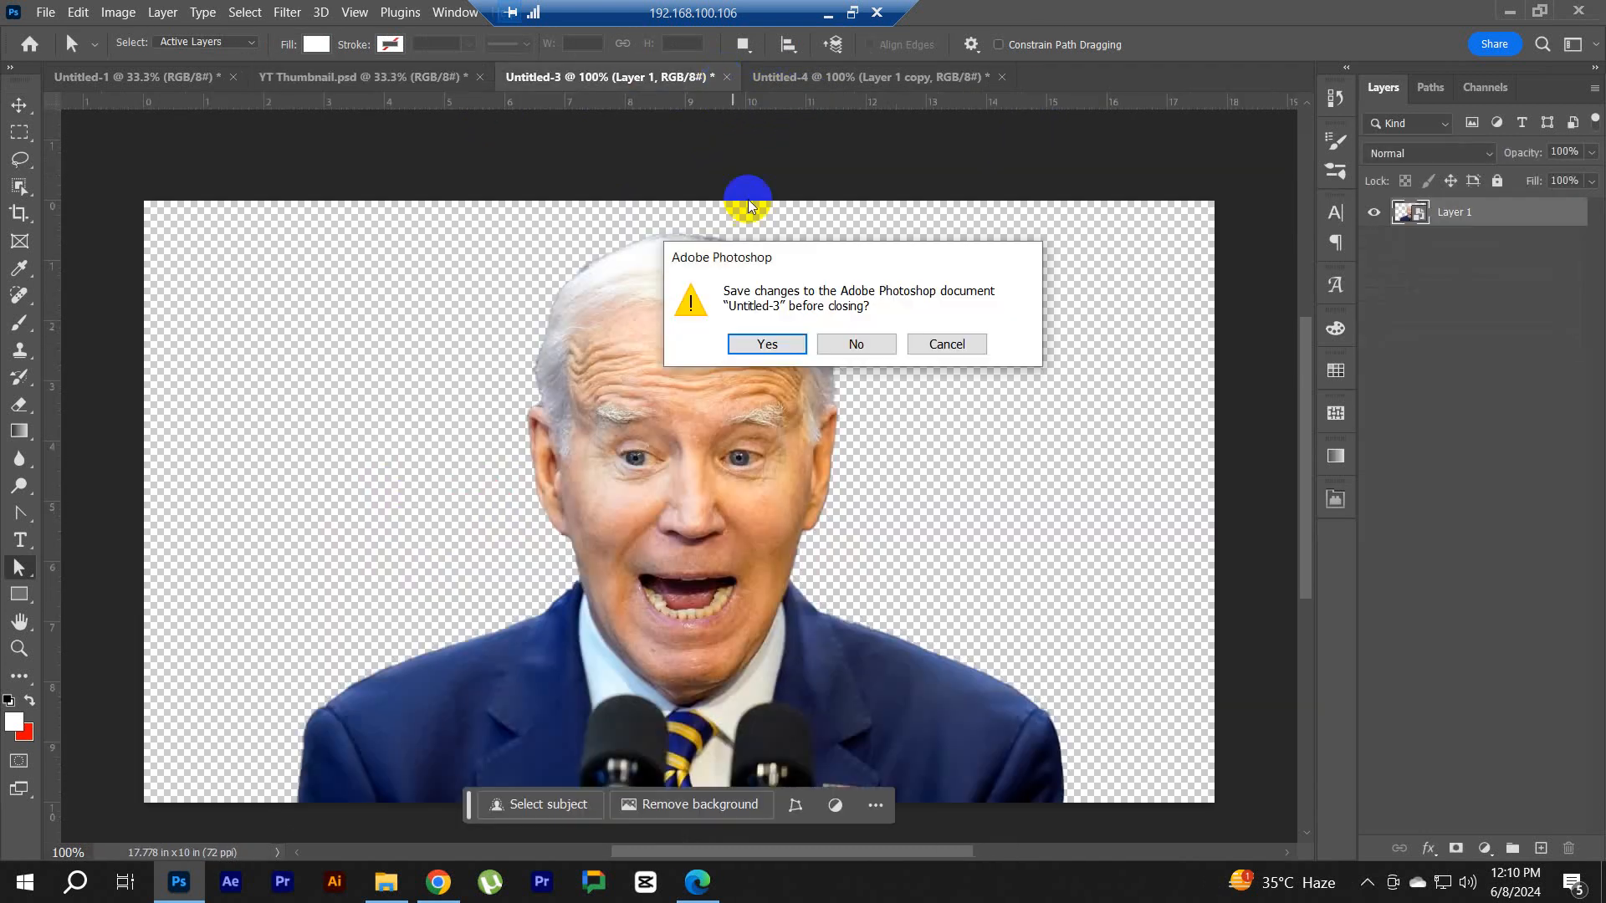
left_click(856, 344)
left_click(627, 75)
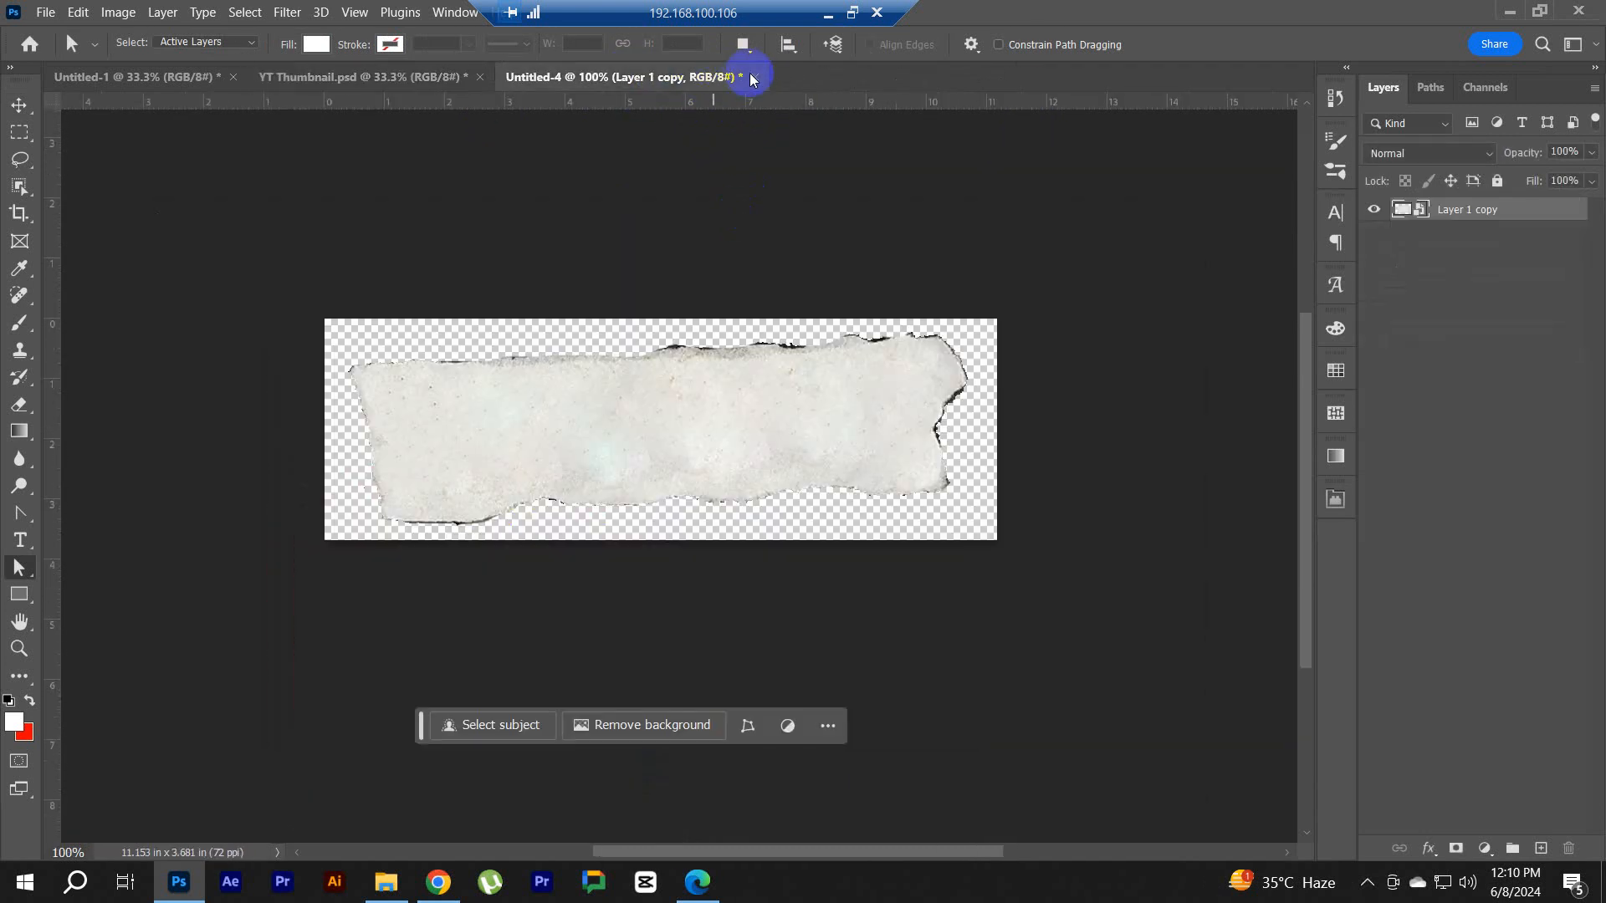
left_click(750, 77)
left_click(855, 341)
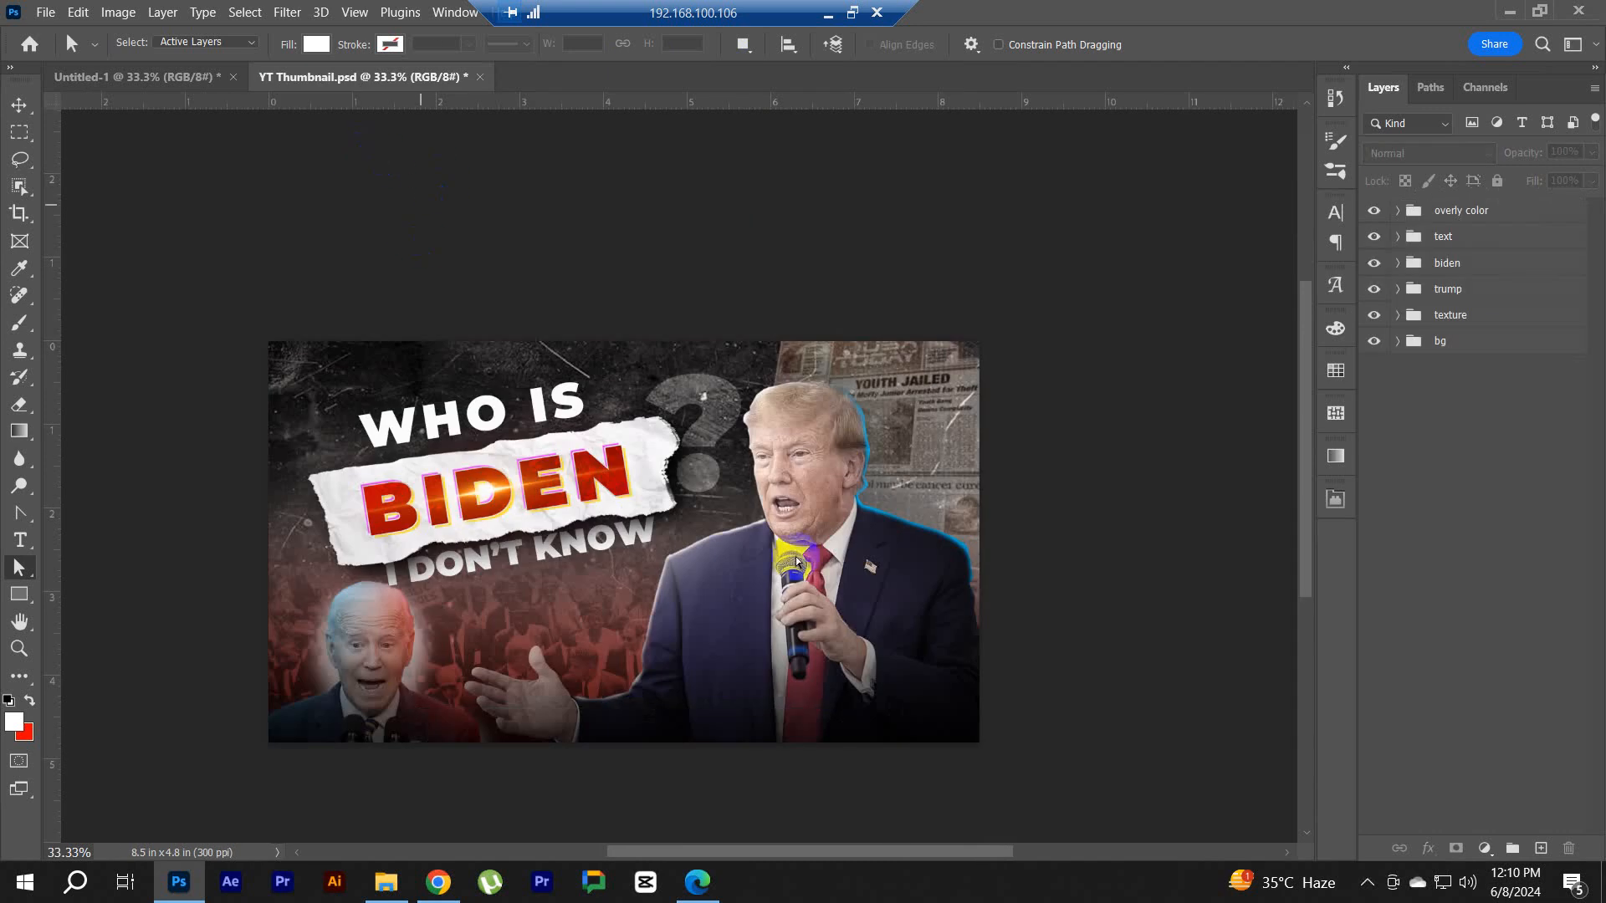
Step: Check the reference thumbnails in Untitled-1, then return to YT Thumbnail.psd and save it
left_click(155, 76)
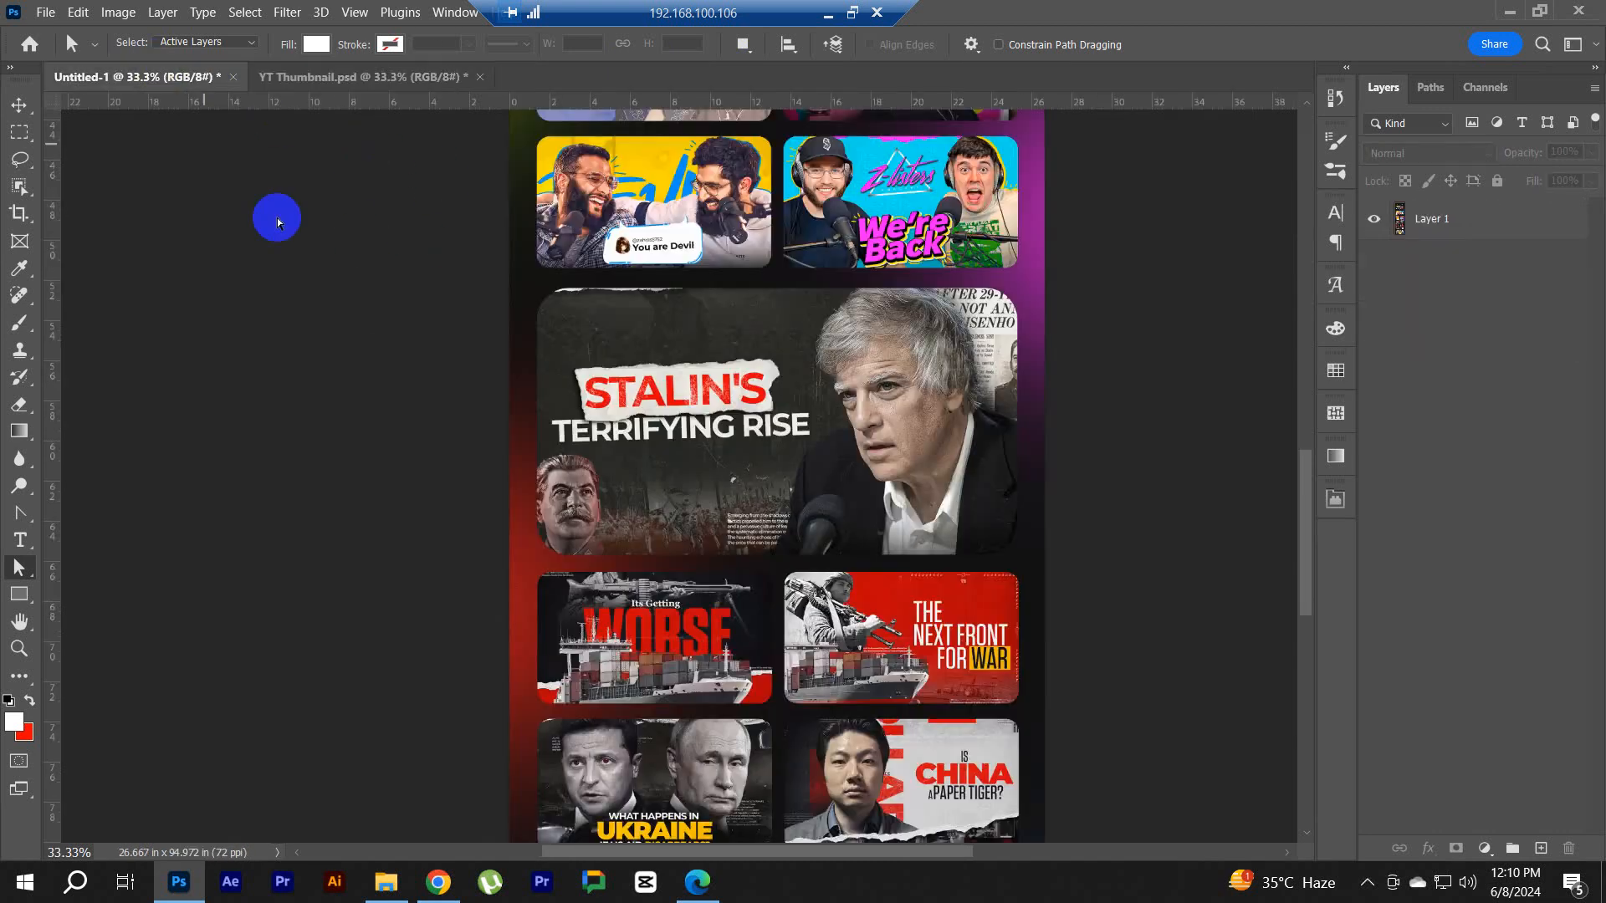
left_click(325, 78)
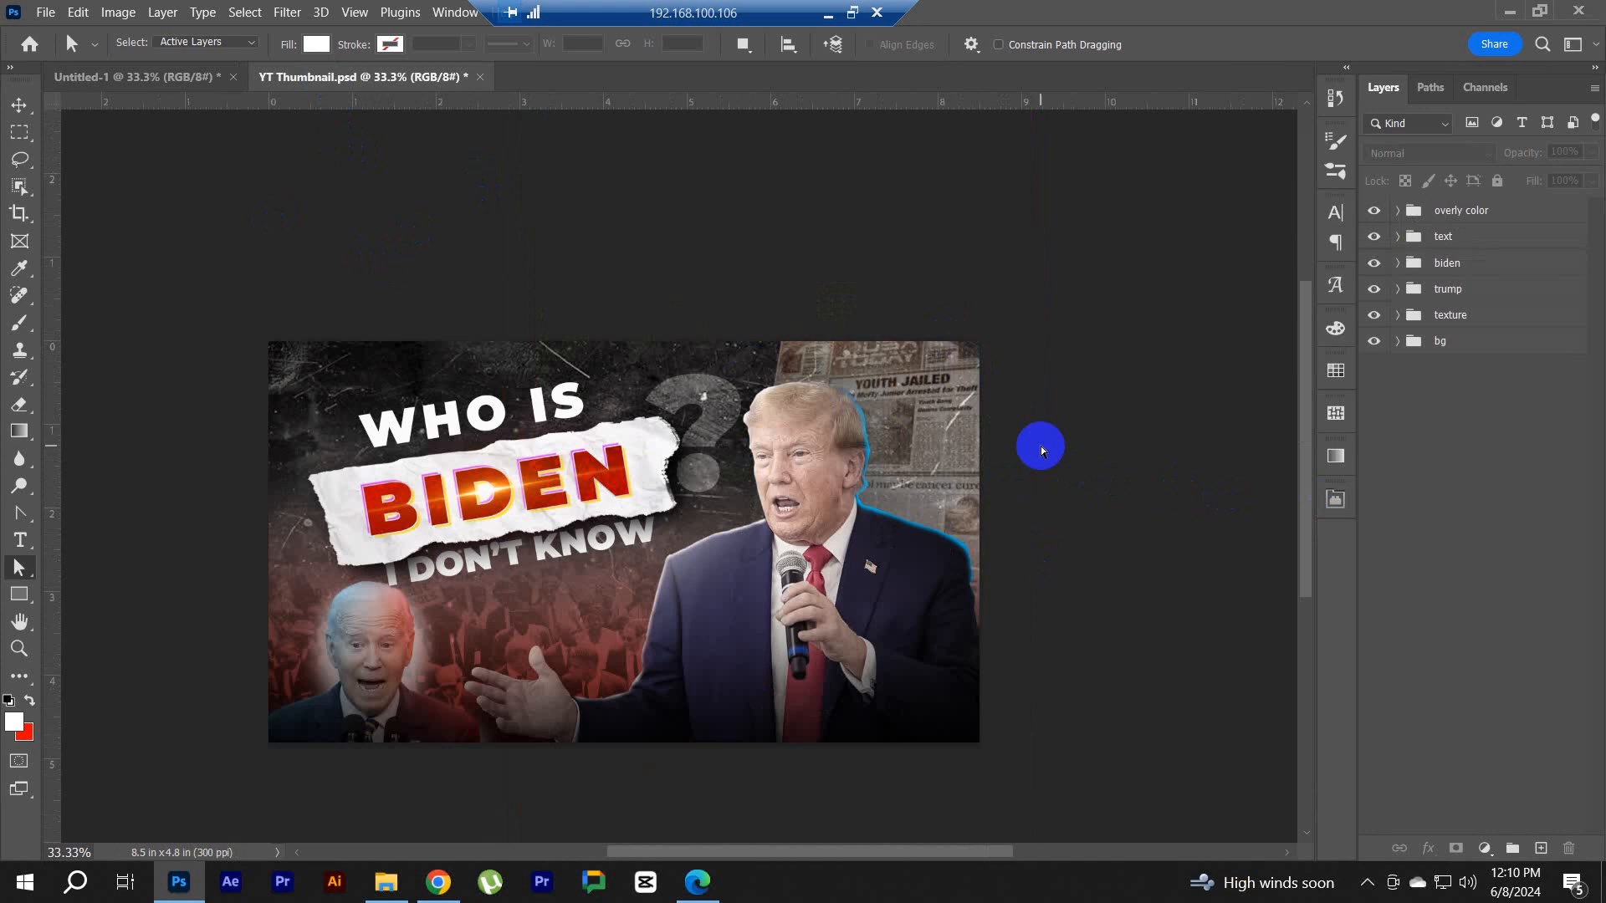
key("ctrl+s")
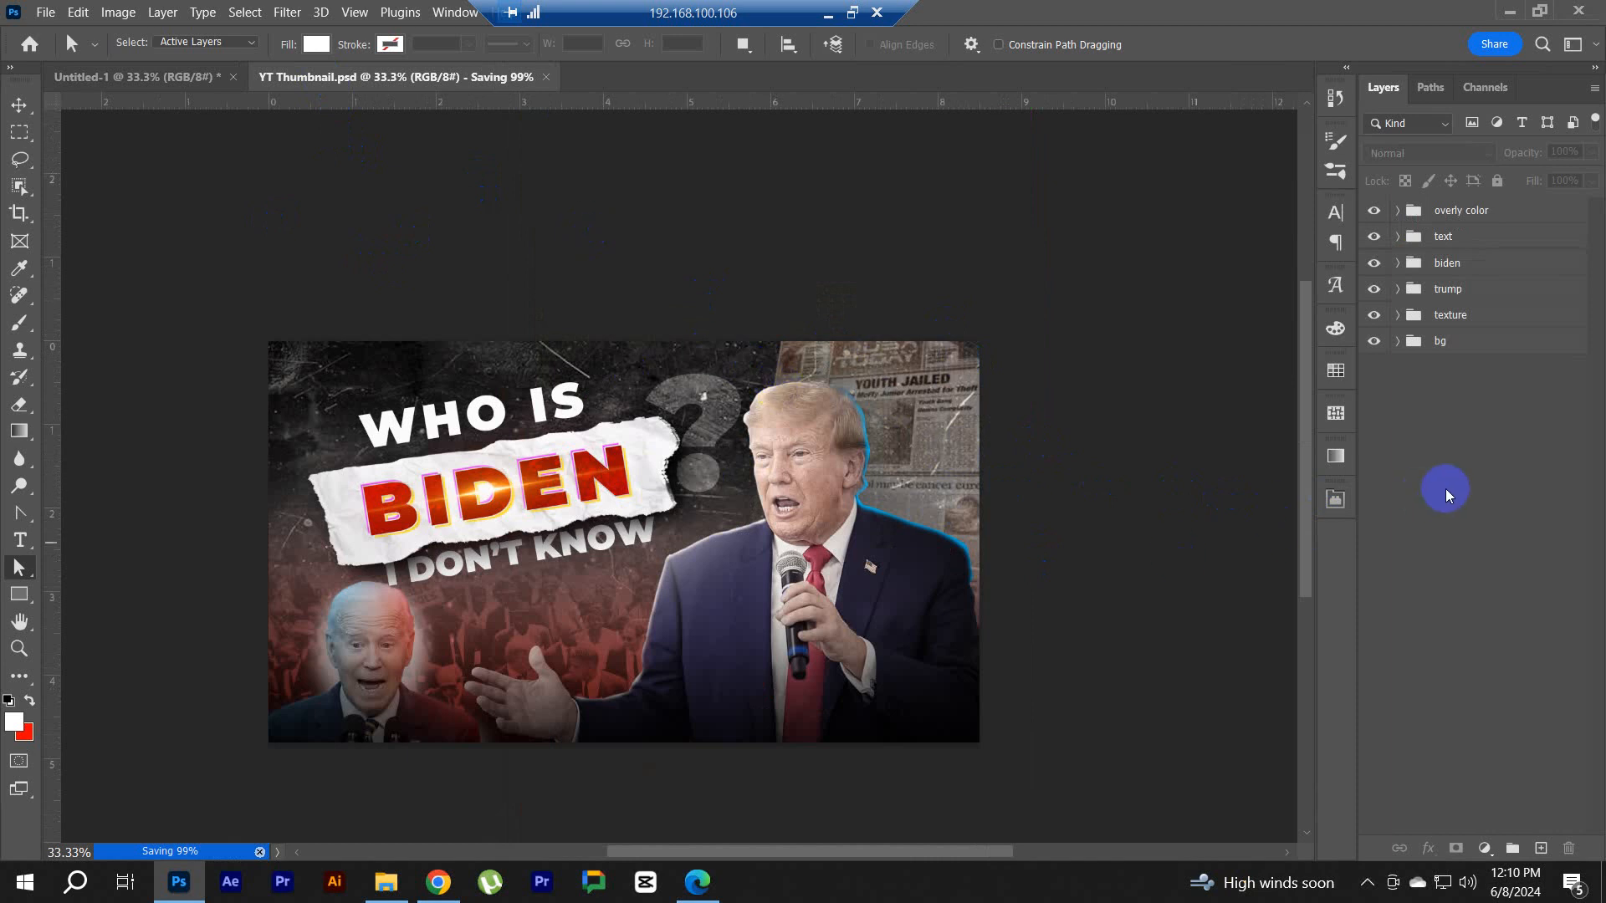
Step: Add the text "TRUMP" above Layer 7 in the trump group and enlarge it to about 284% across the suit
key("v")
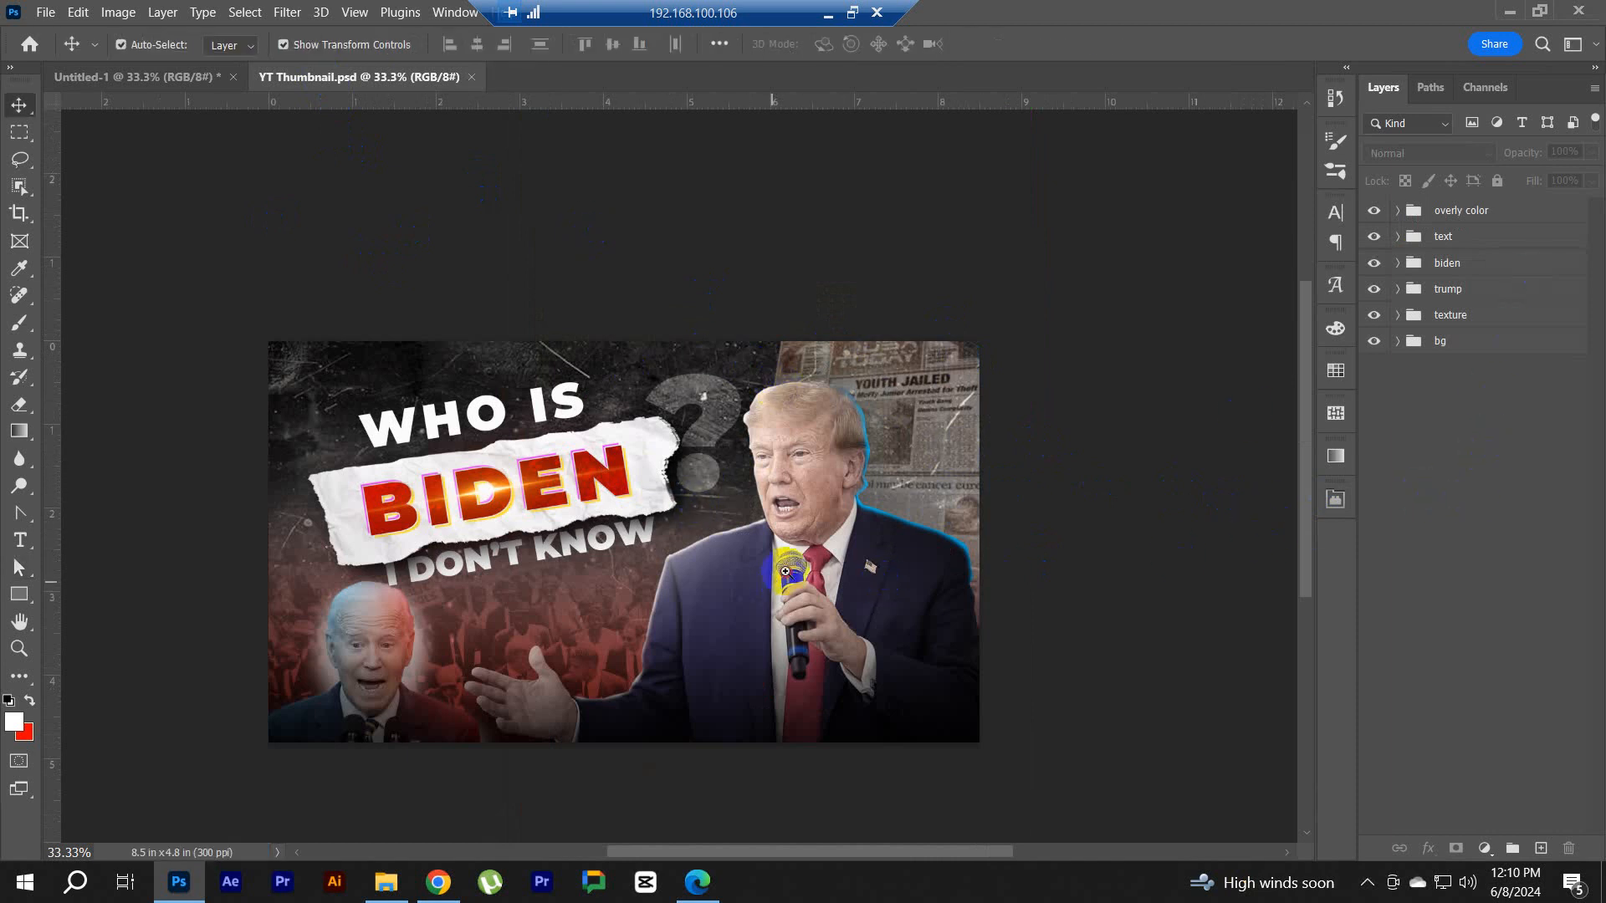
scroll(786, 572, "up", 1)
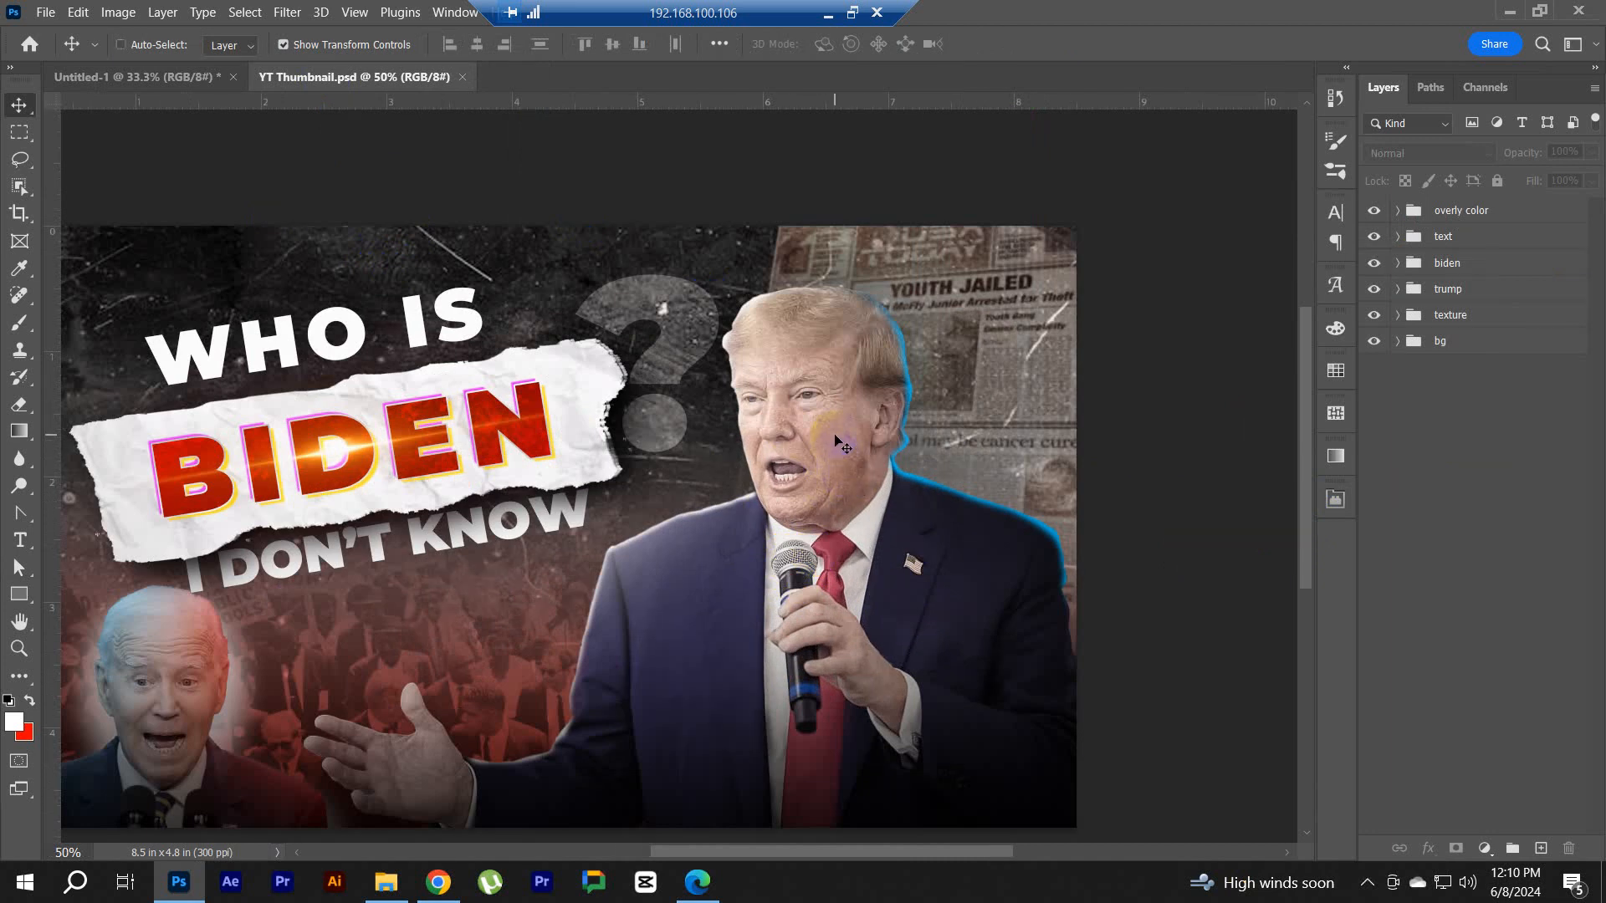
left_click(1486, 243)
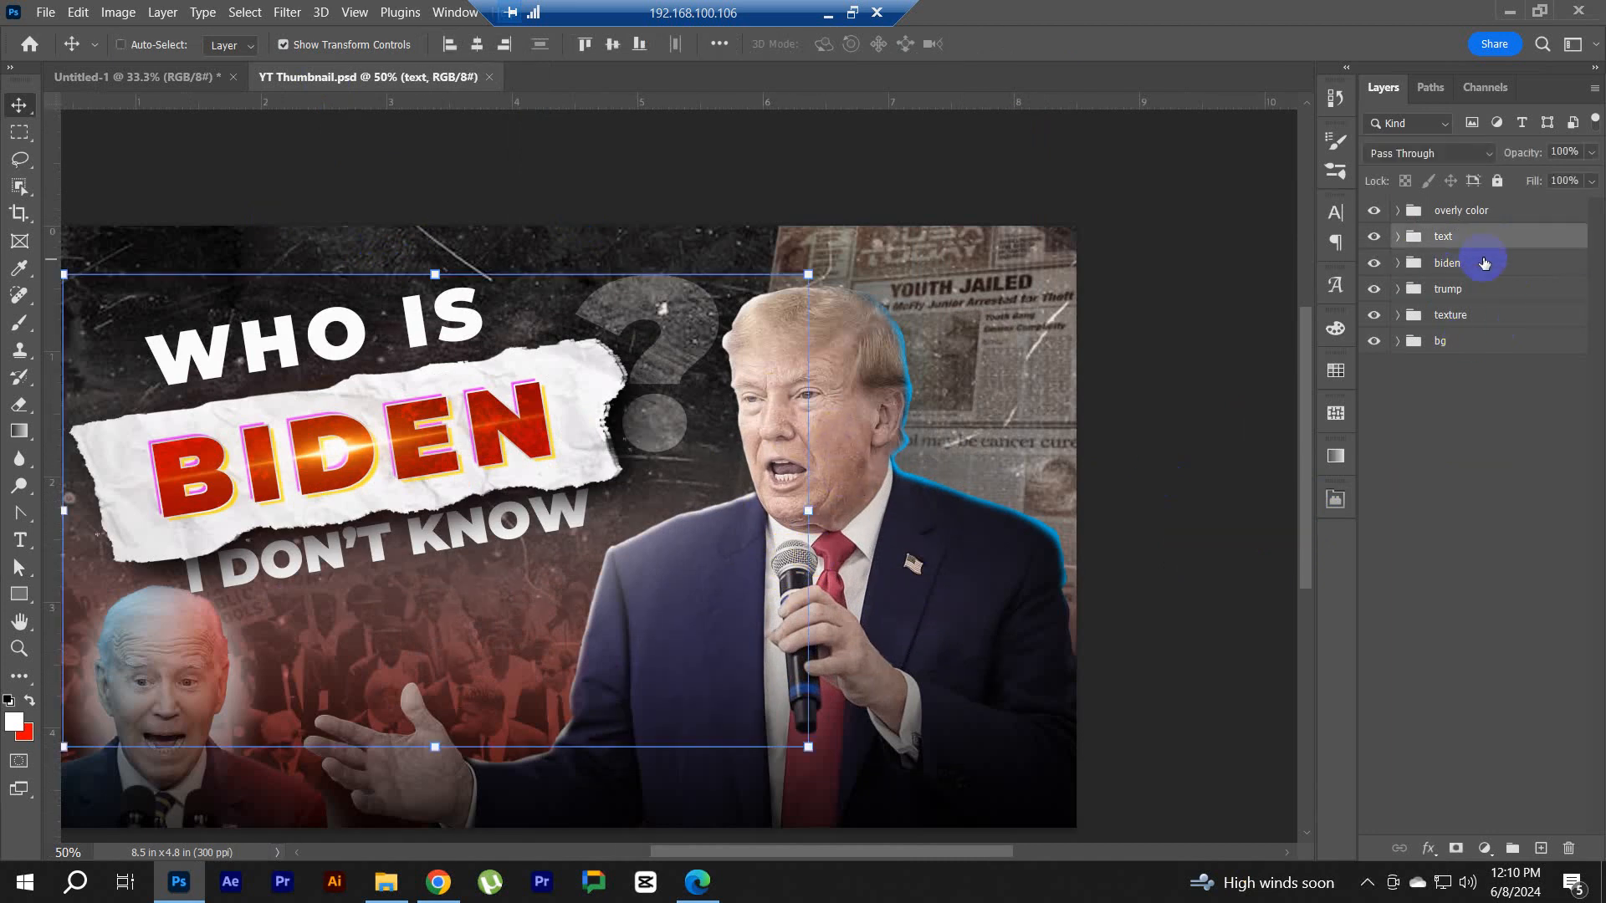
left_click(1396, 290)
left_click(1486, 316)
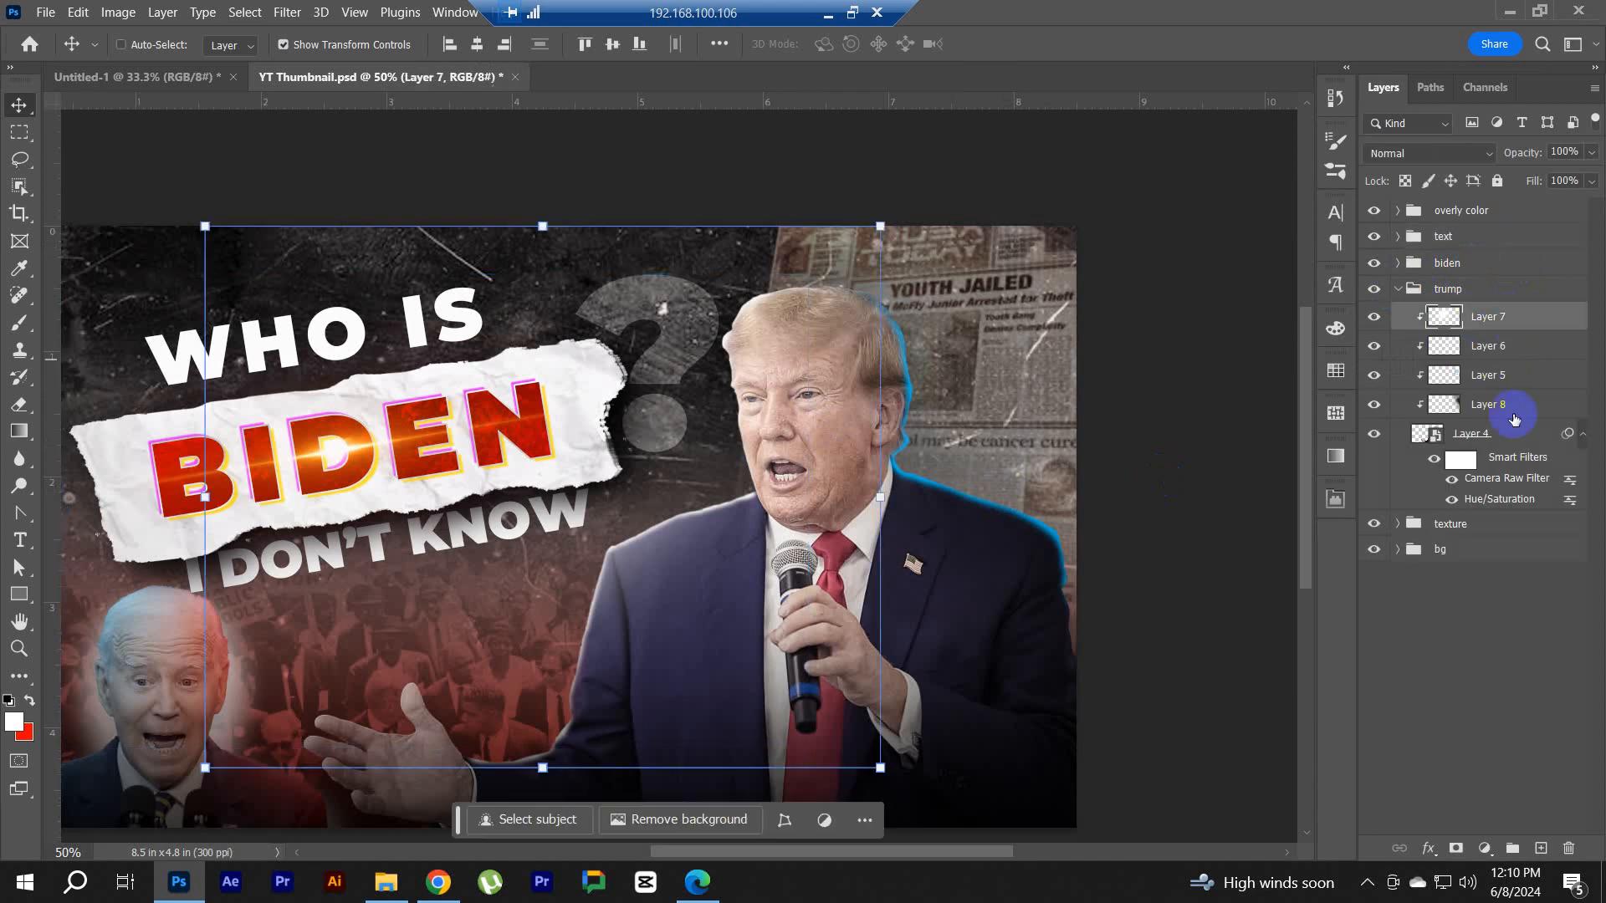
left_click(23, 540)
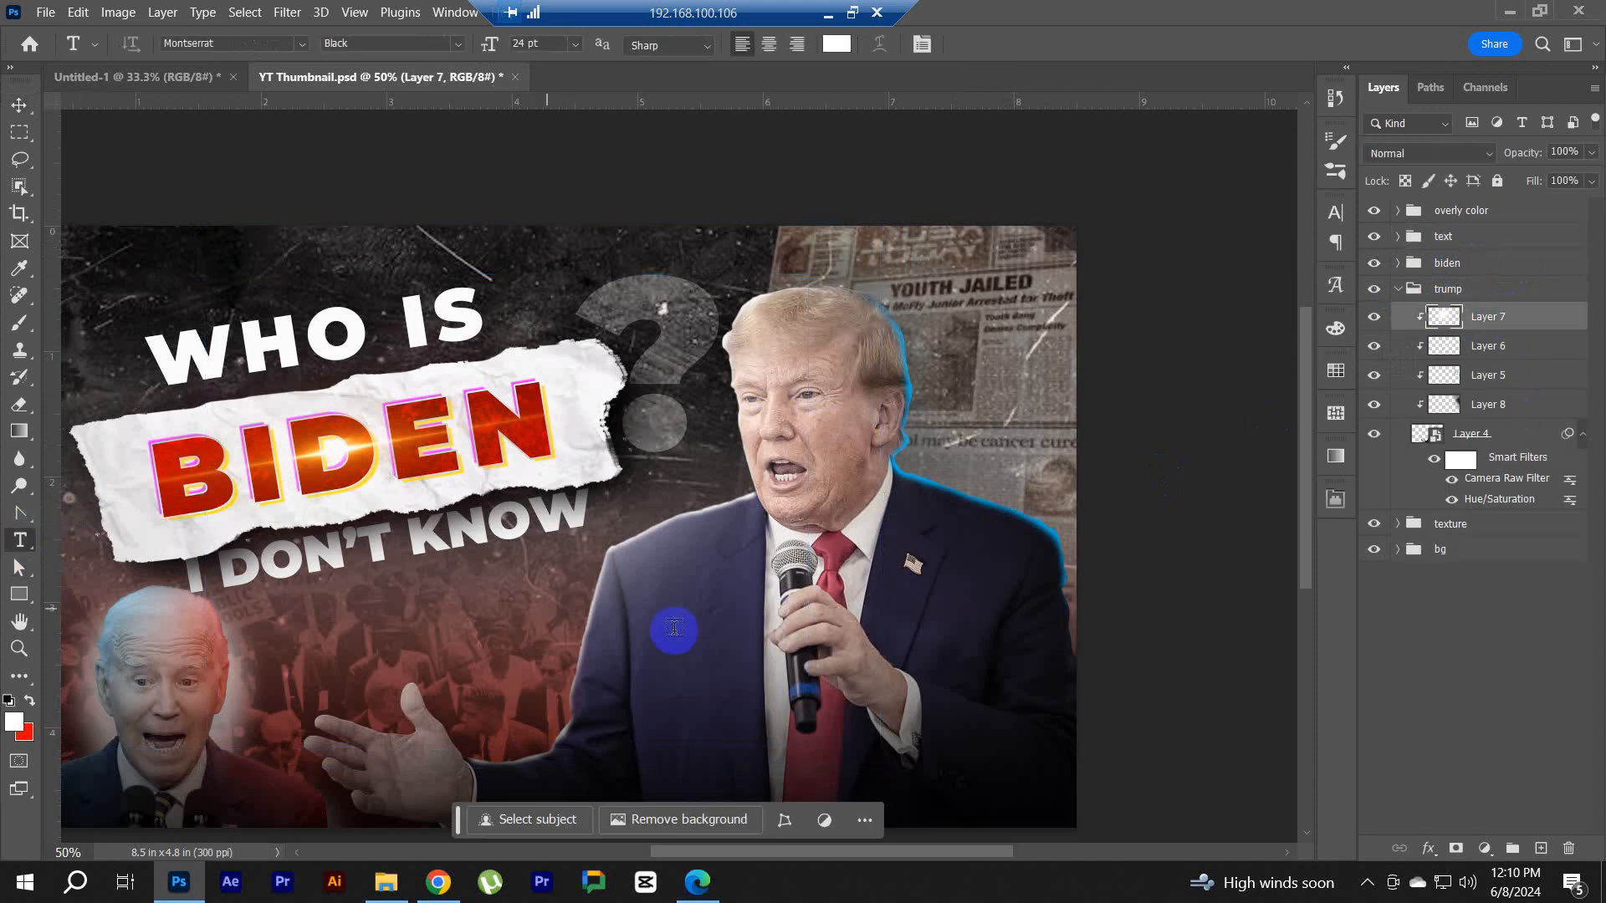
left_click(618, 634)
type("TRU")
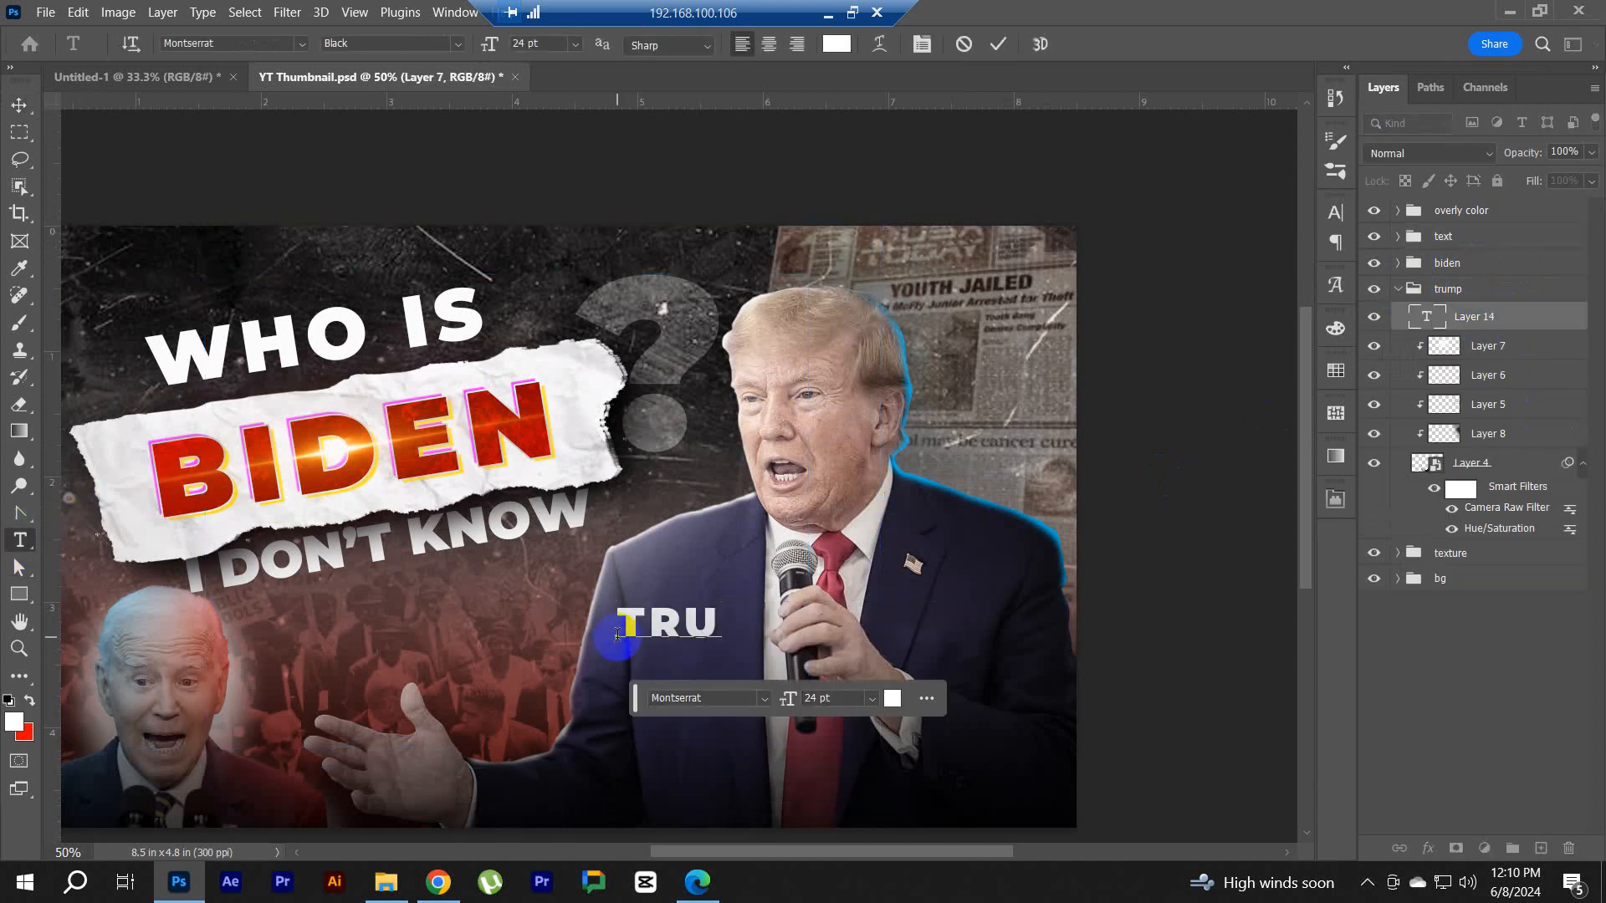
type("MP")
left_click(18, 104)
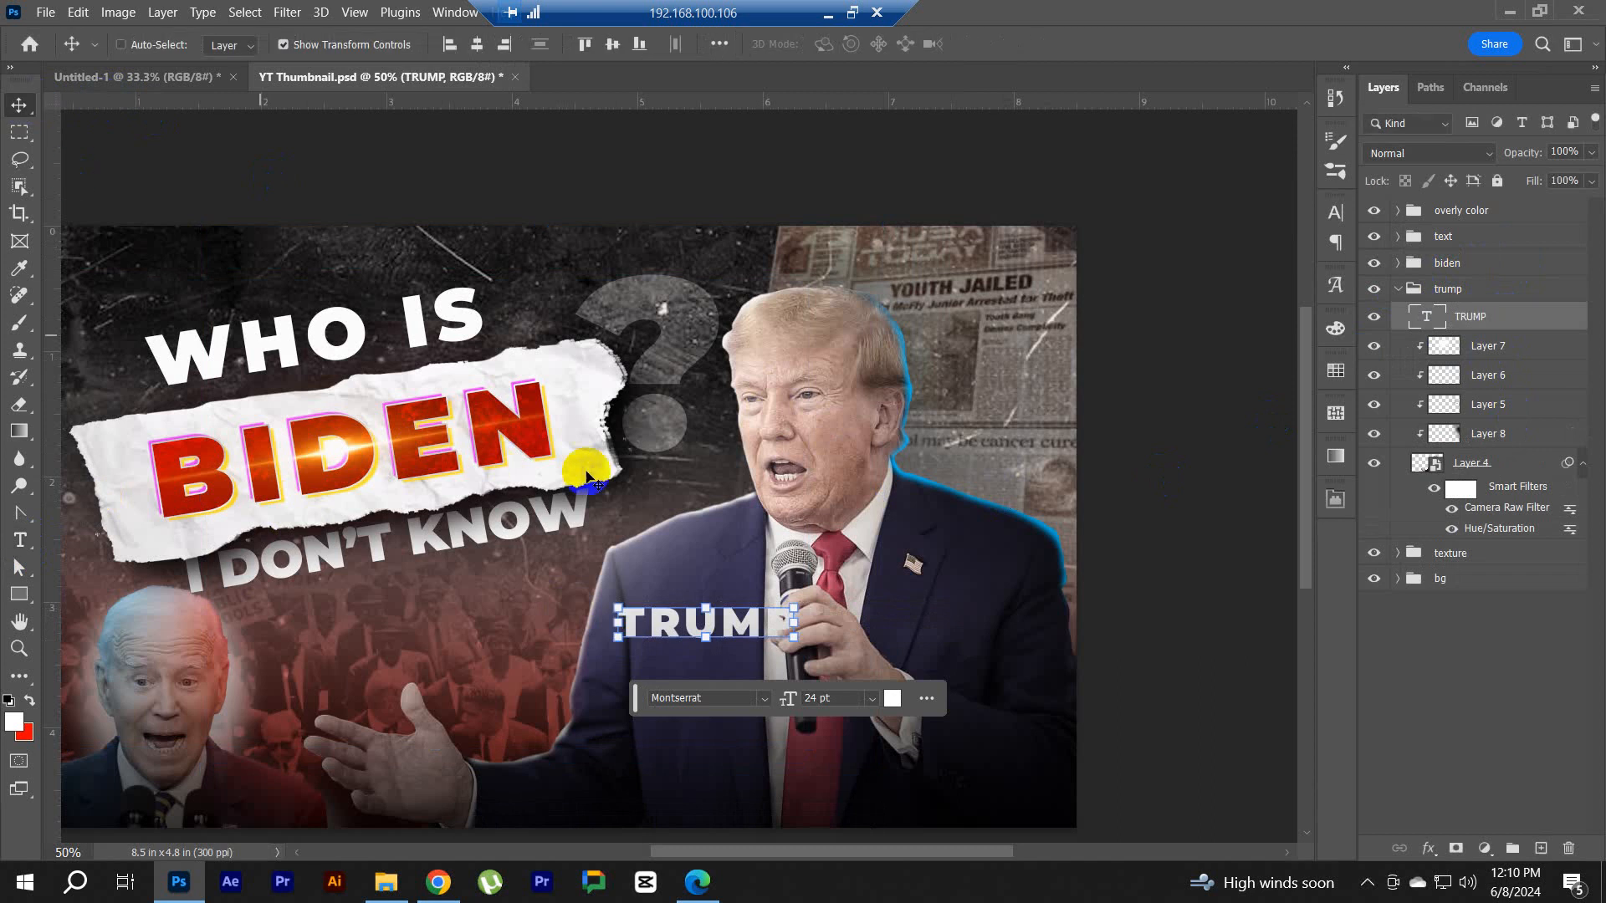
left_click_drag(801, 621, 970, 641)
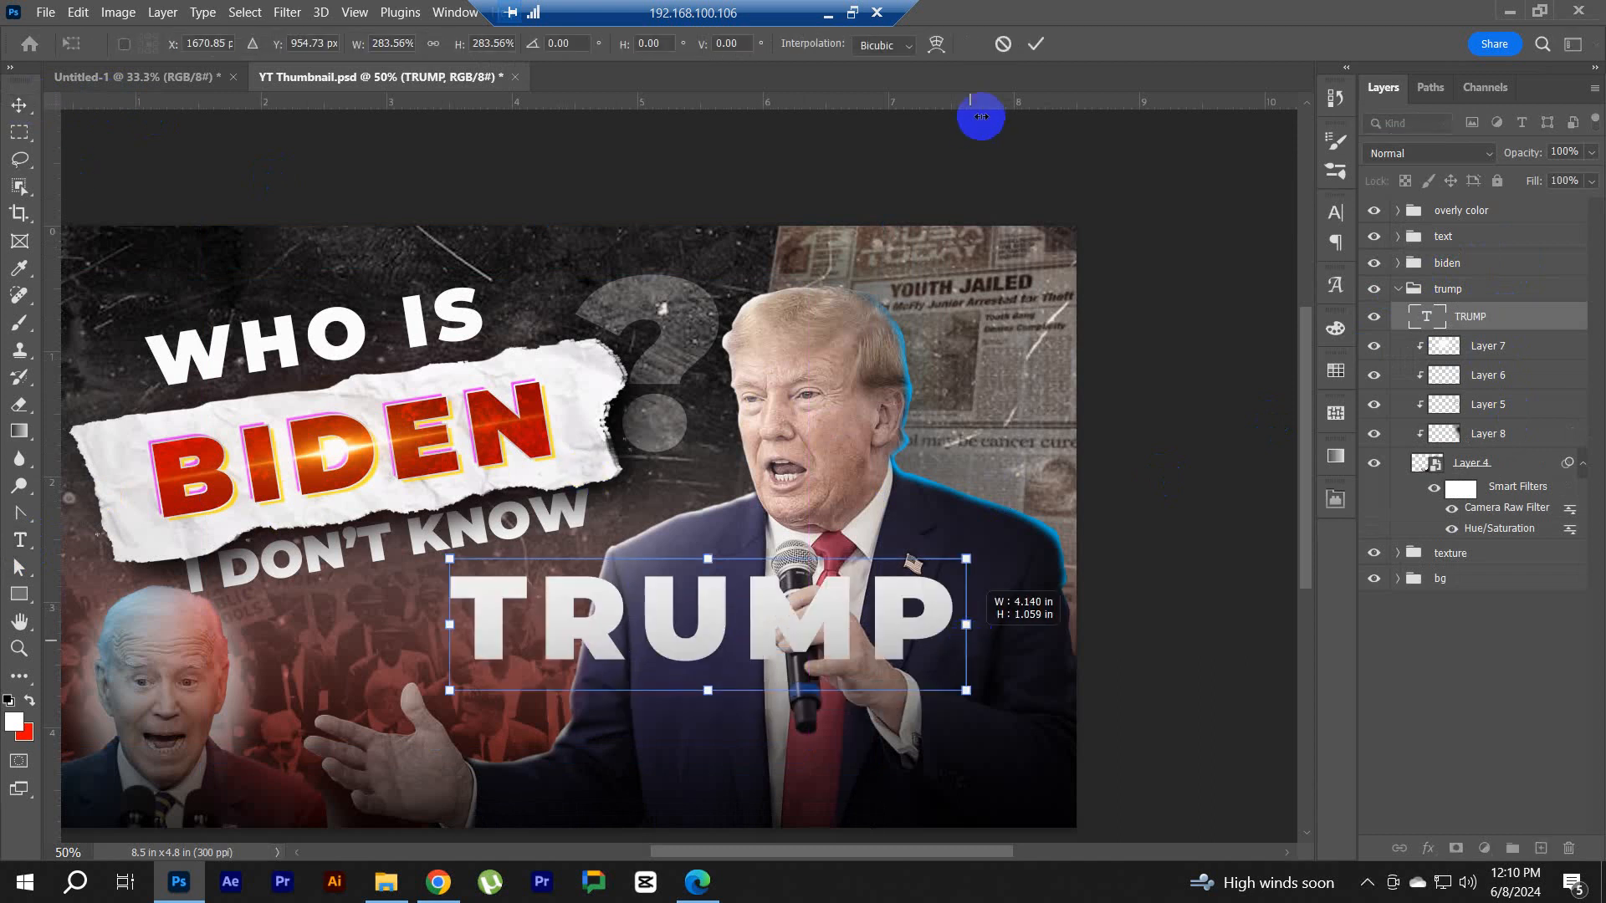
left_click(1035, 44)
Step: Rotate the TRUMP text about -9.5° and move it left so it spans the hand and chest
key("ctrl+t")
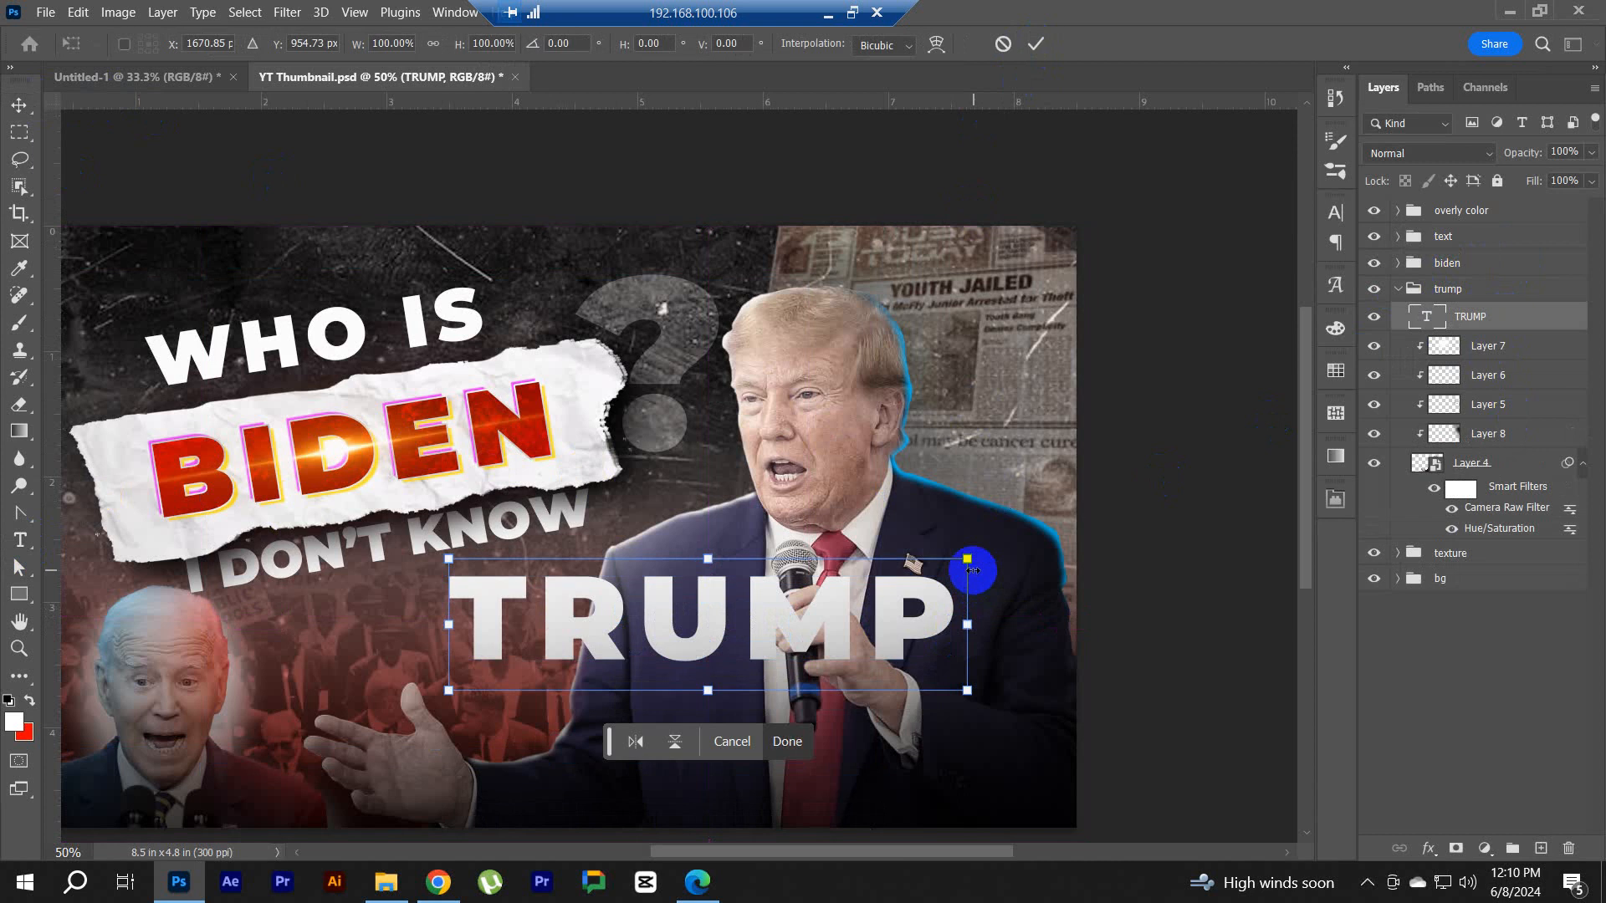
left_click_drag(987, 552, 986, 502)
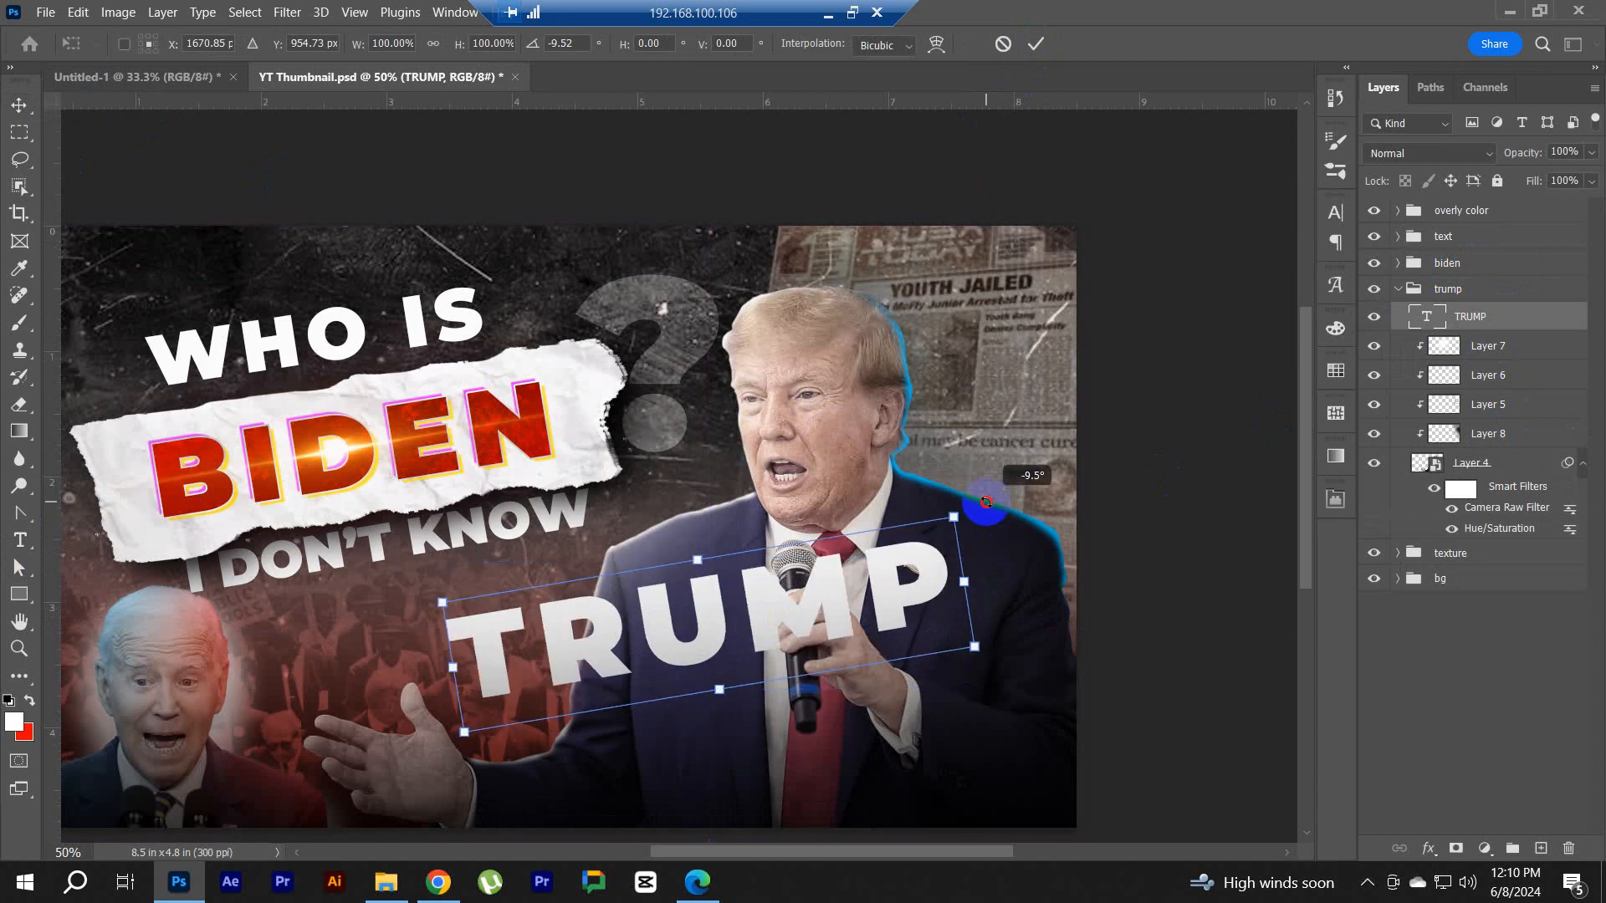
left_click_drag(882, 562, 735, 571)
left_click_drag(740, 570, 809, 576)
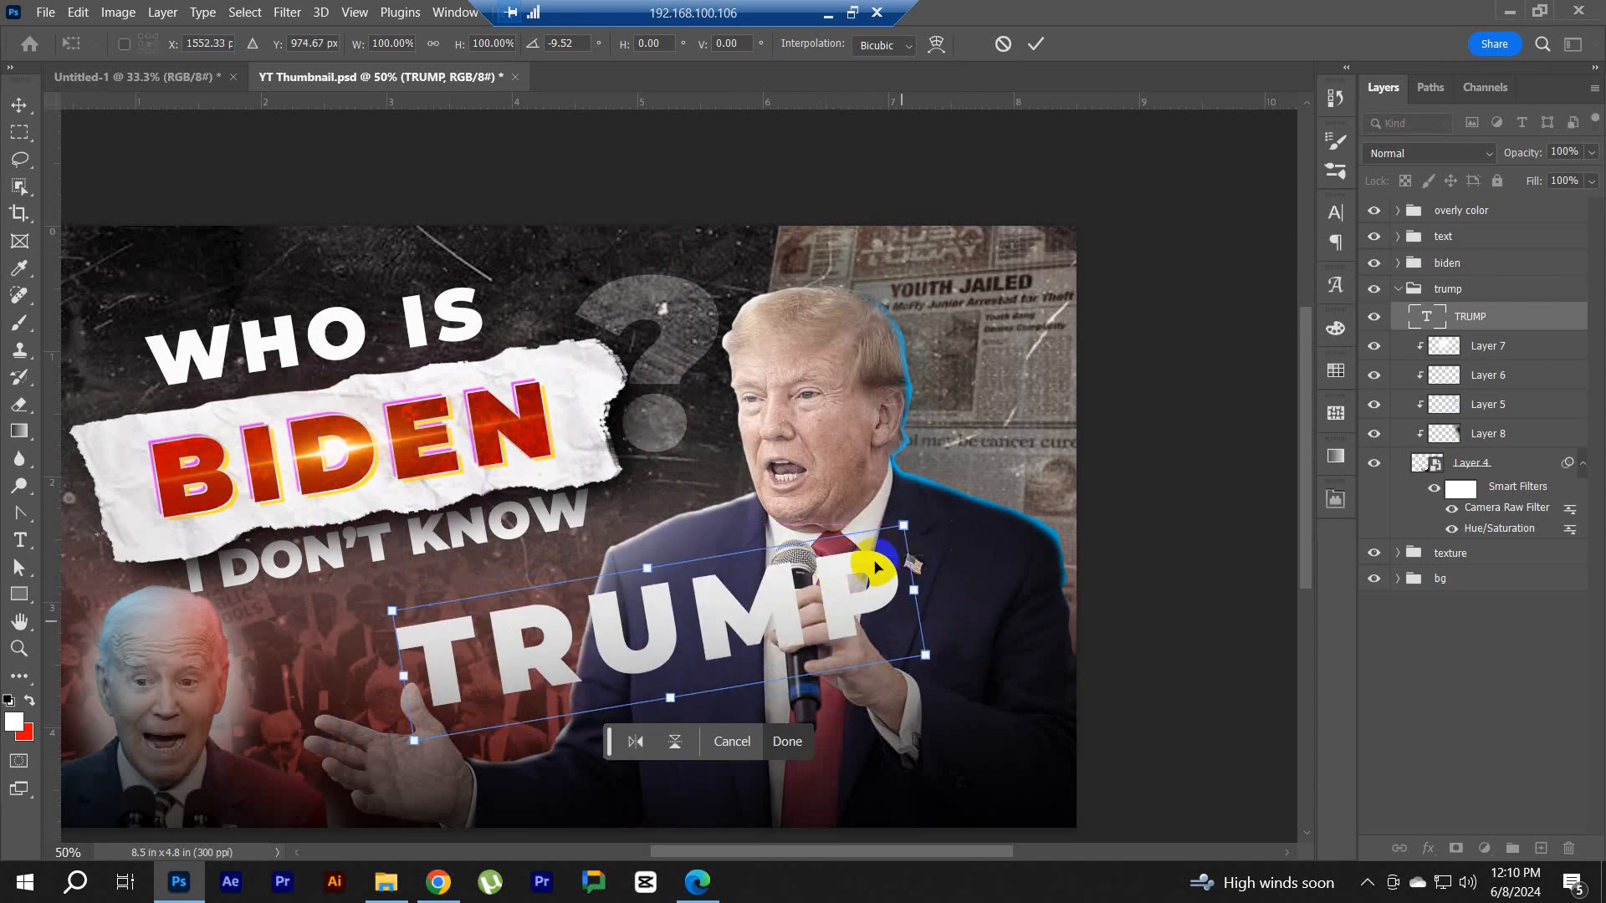
left_click(1036, 51)
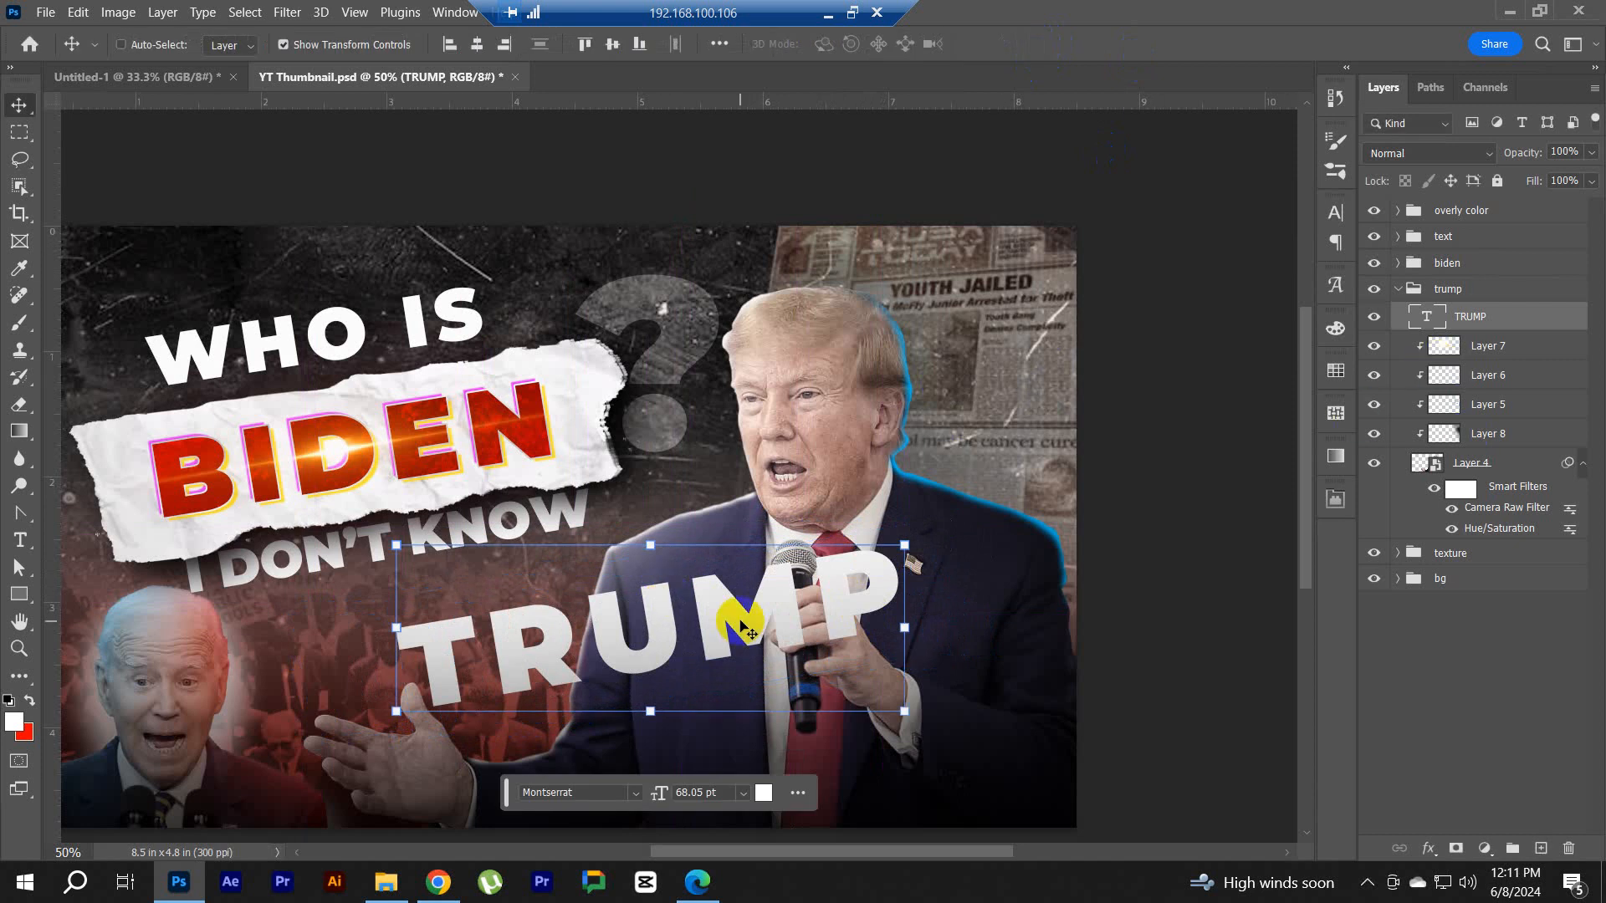
Step: Duplicate the TRUMP text layer and place the copy beneath Layer 4, behind the man with the microphone
key("ctrl+j")
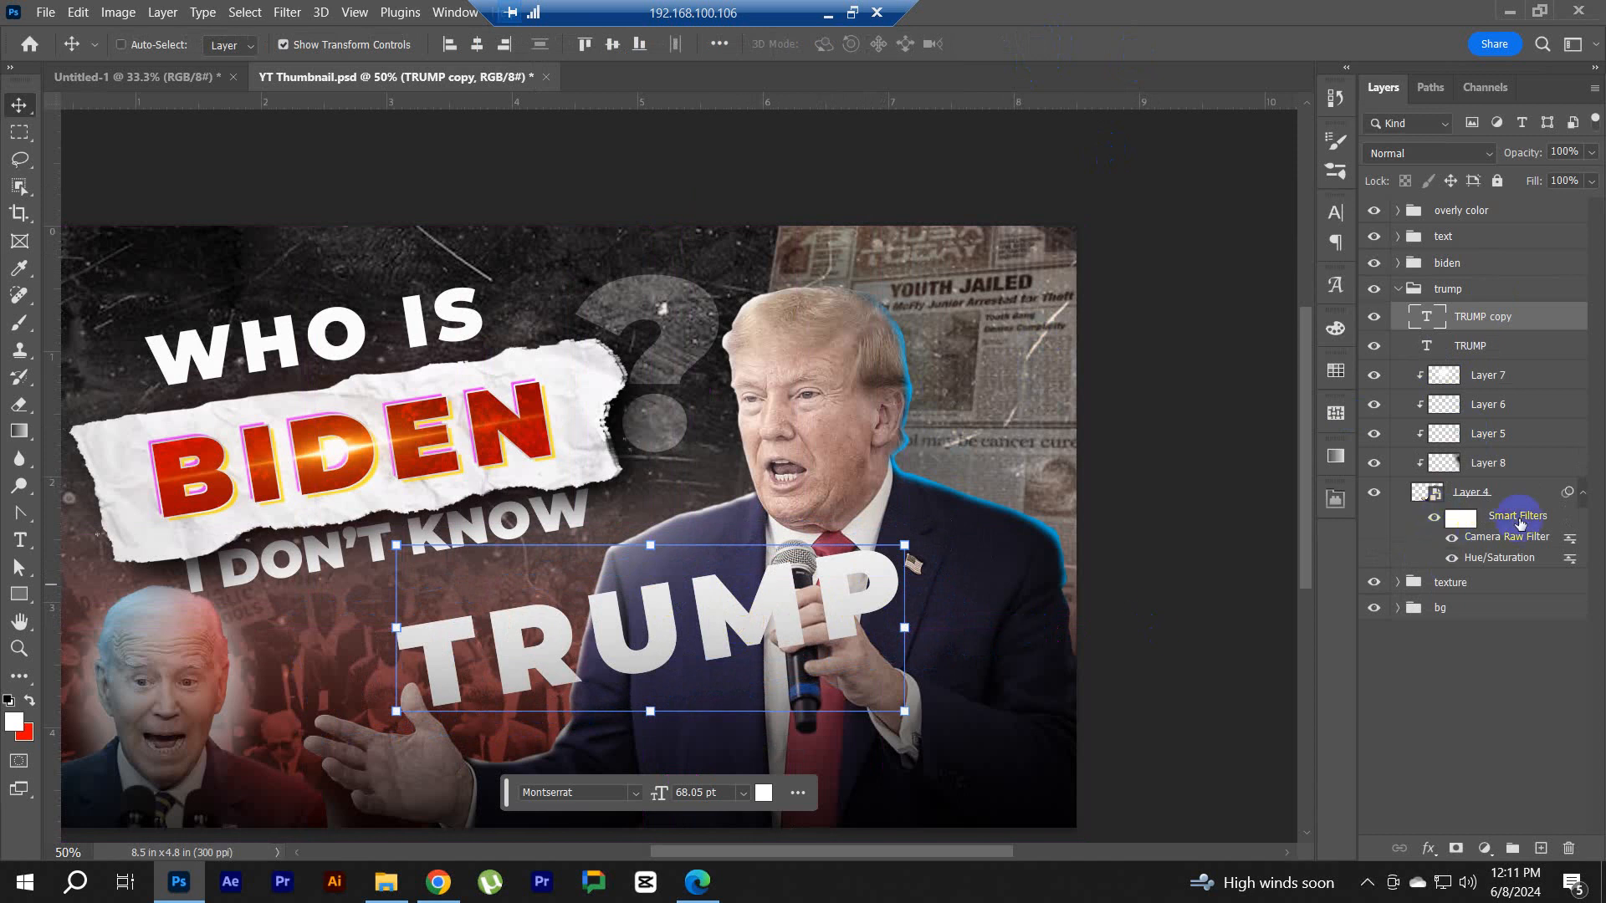
left_click_drag(1501, 316, 1470, 569)
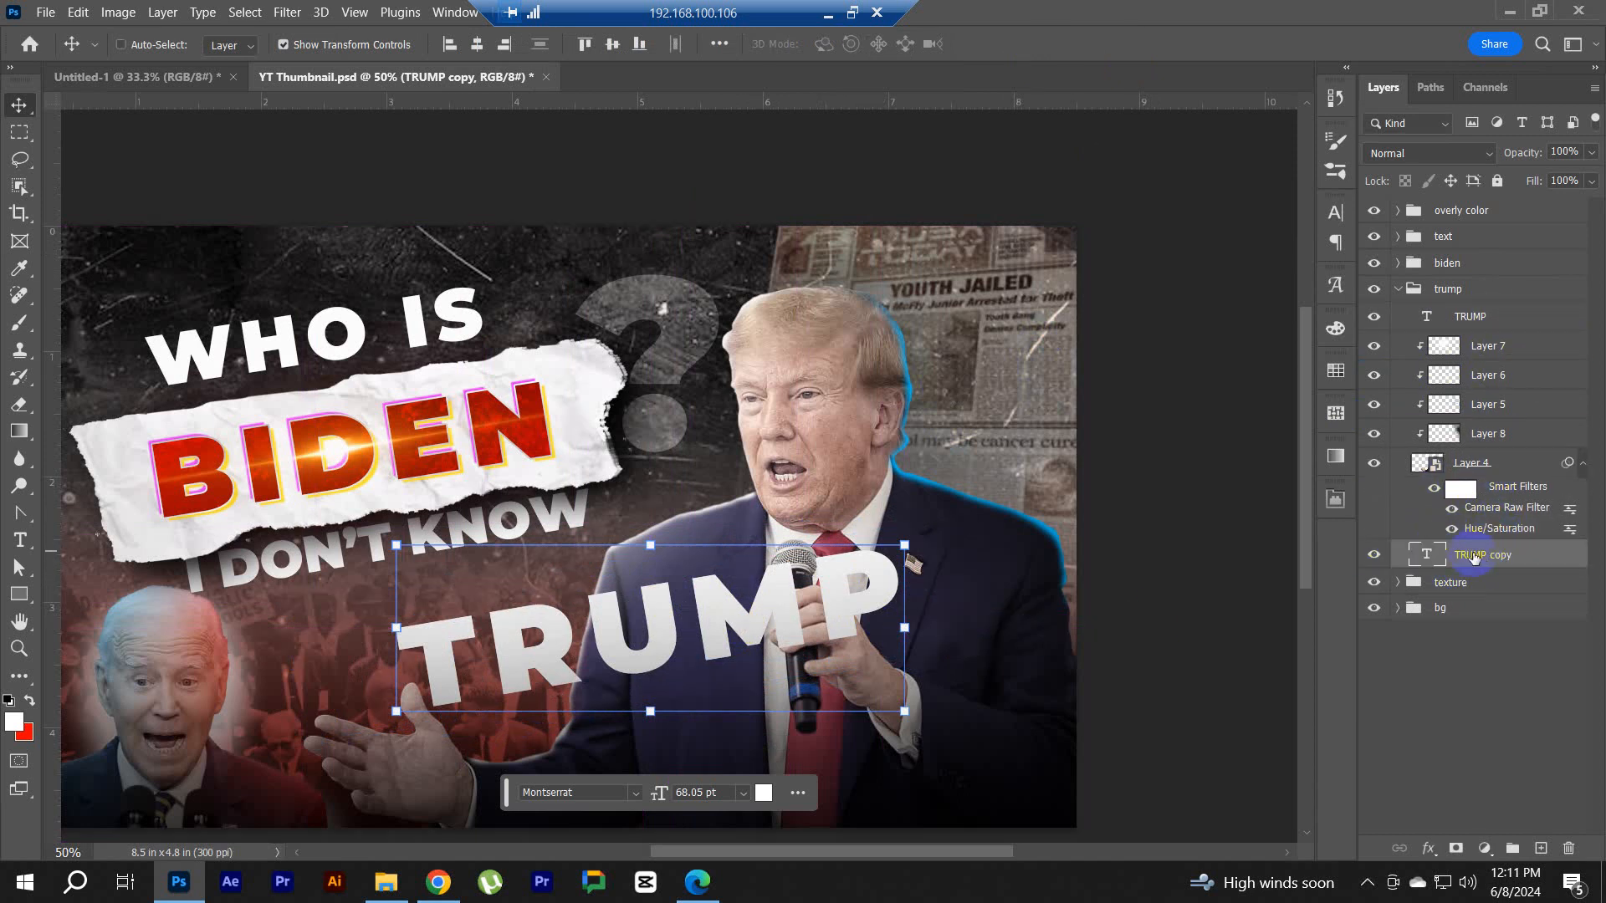
Step: Set the fill of the original TRUMP text layer, above Layer 7, to 0%
left_click(1517, 318)
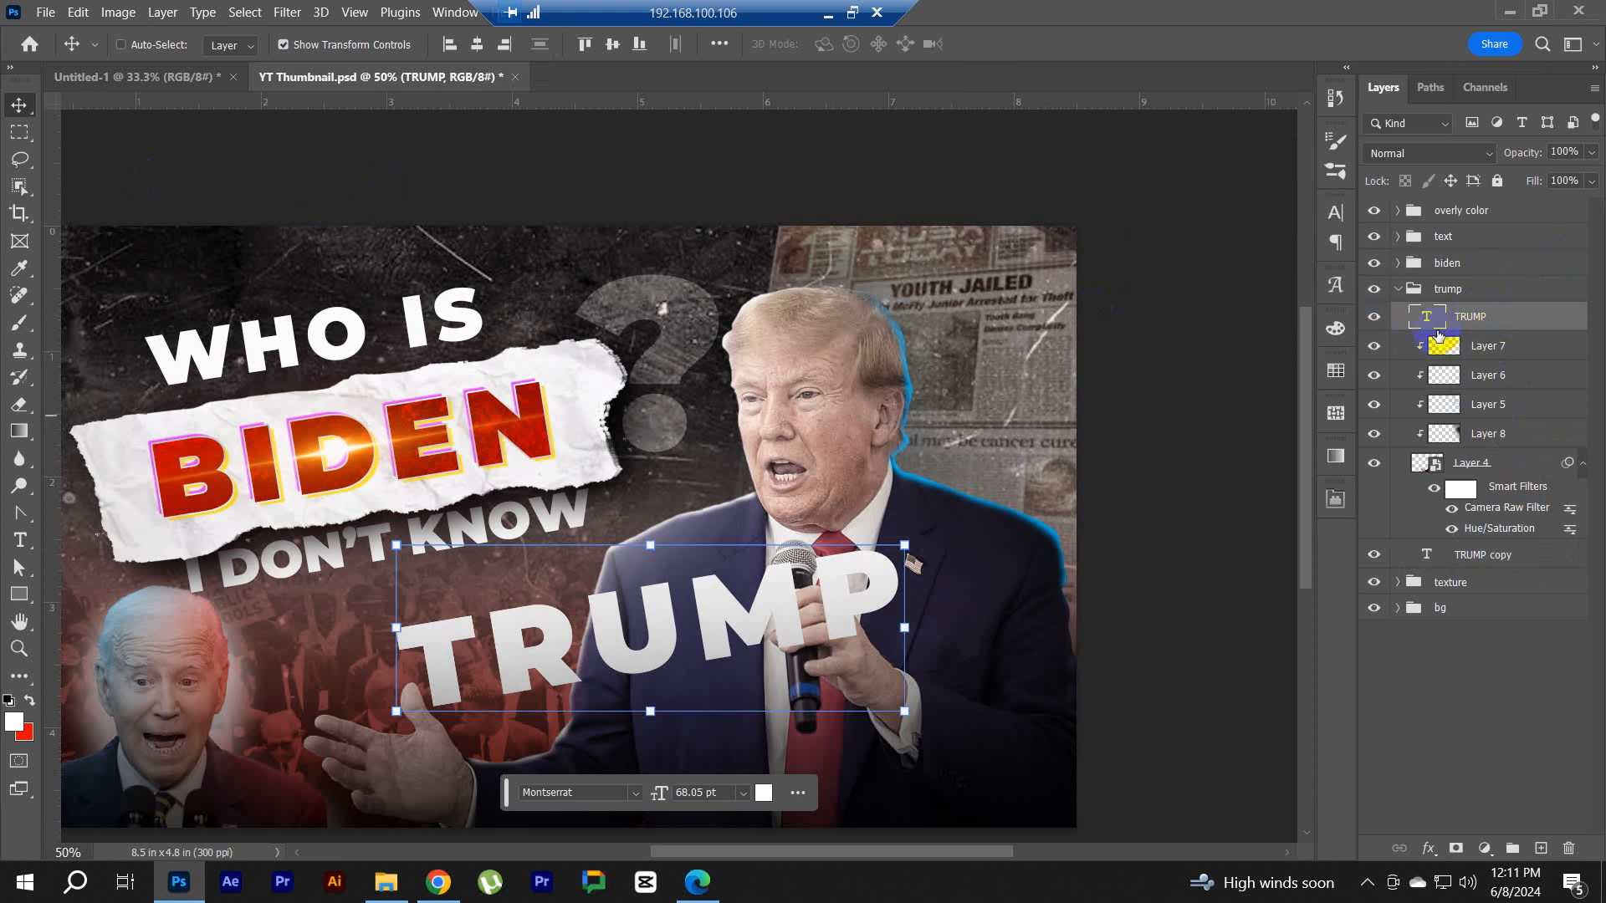
left_click(1591, 180)
left_click_drag(1589, 208, 1543, 206)
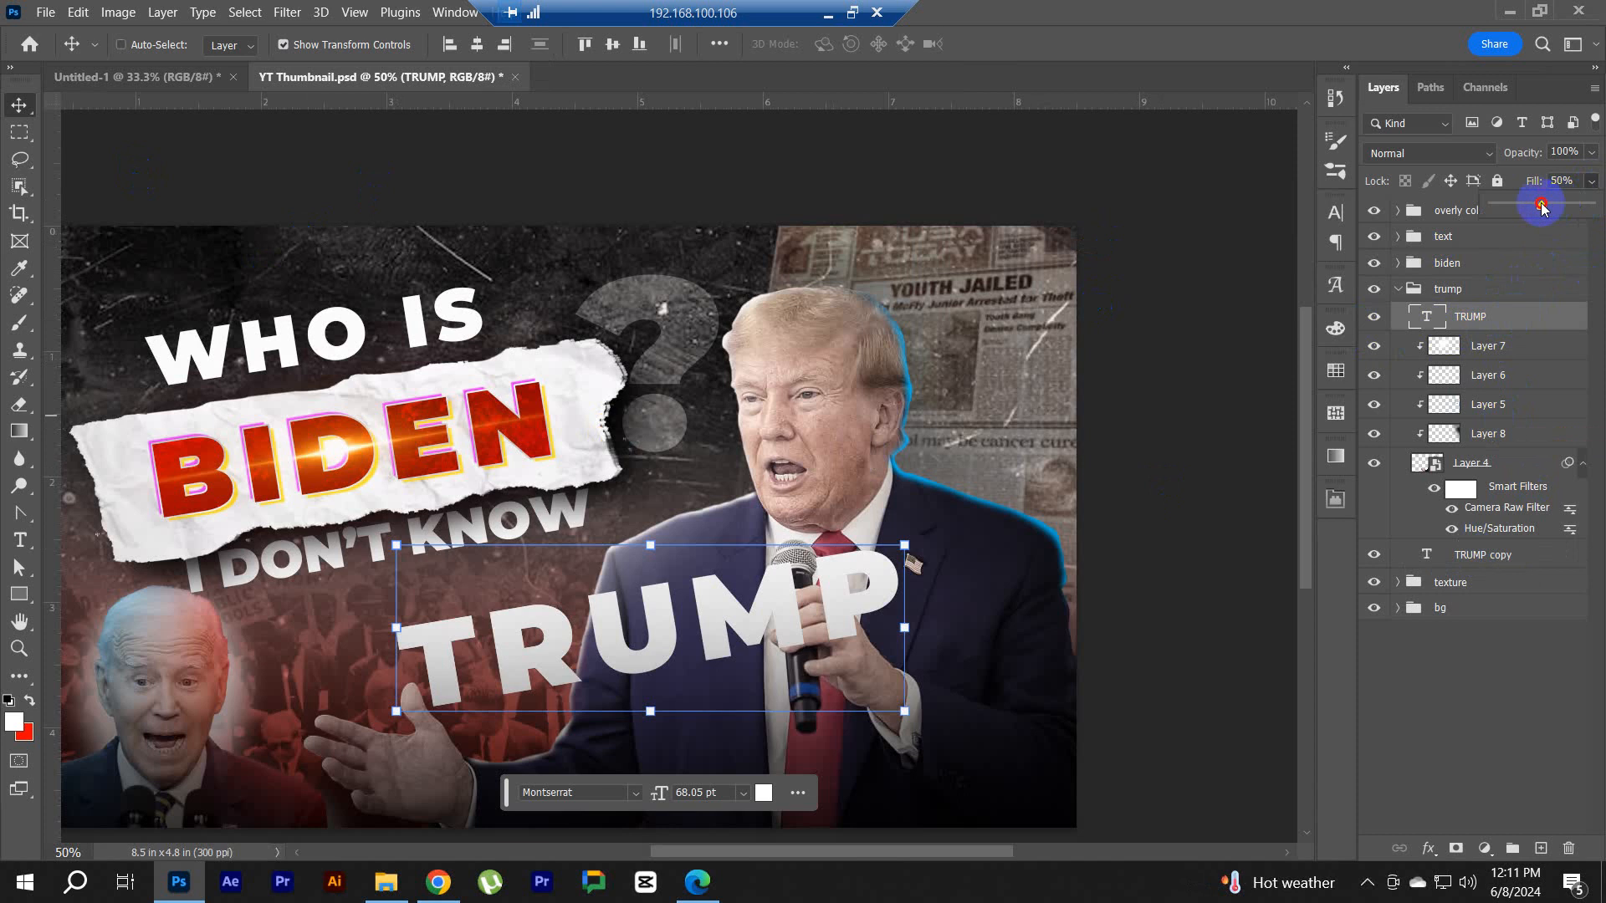
Step: Add a Stroke effect to the original TRUMP text layer above Layer 7, with a solid white (ffffff) color fill
right_click(1516, 316)
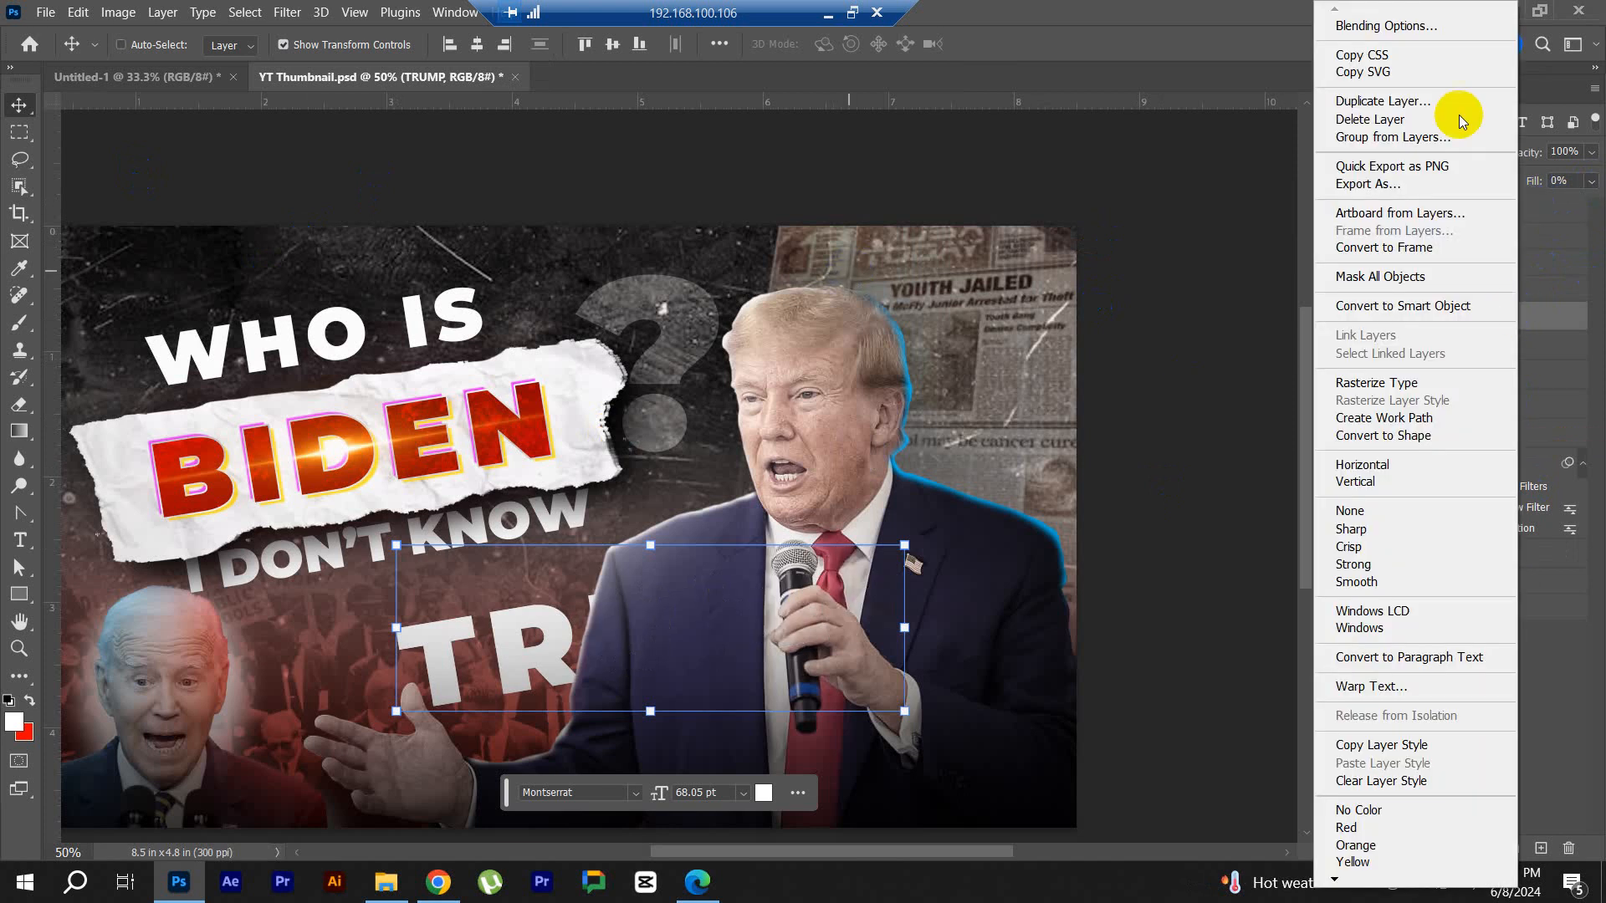
left_click(1394, 26)
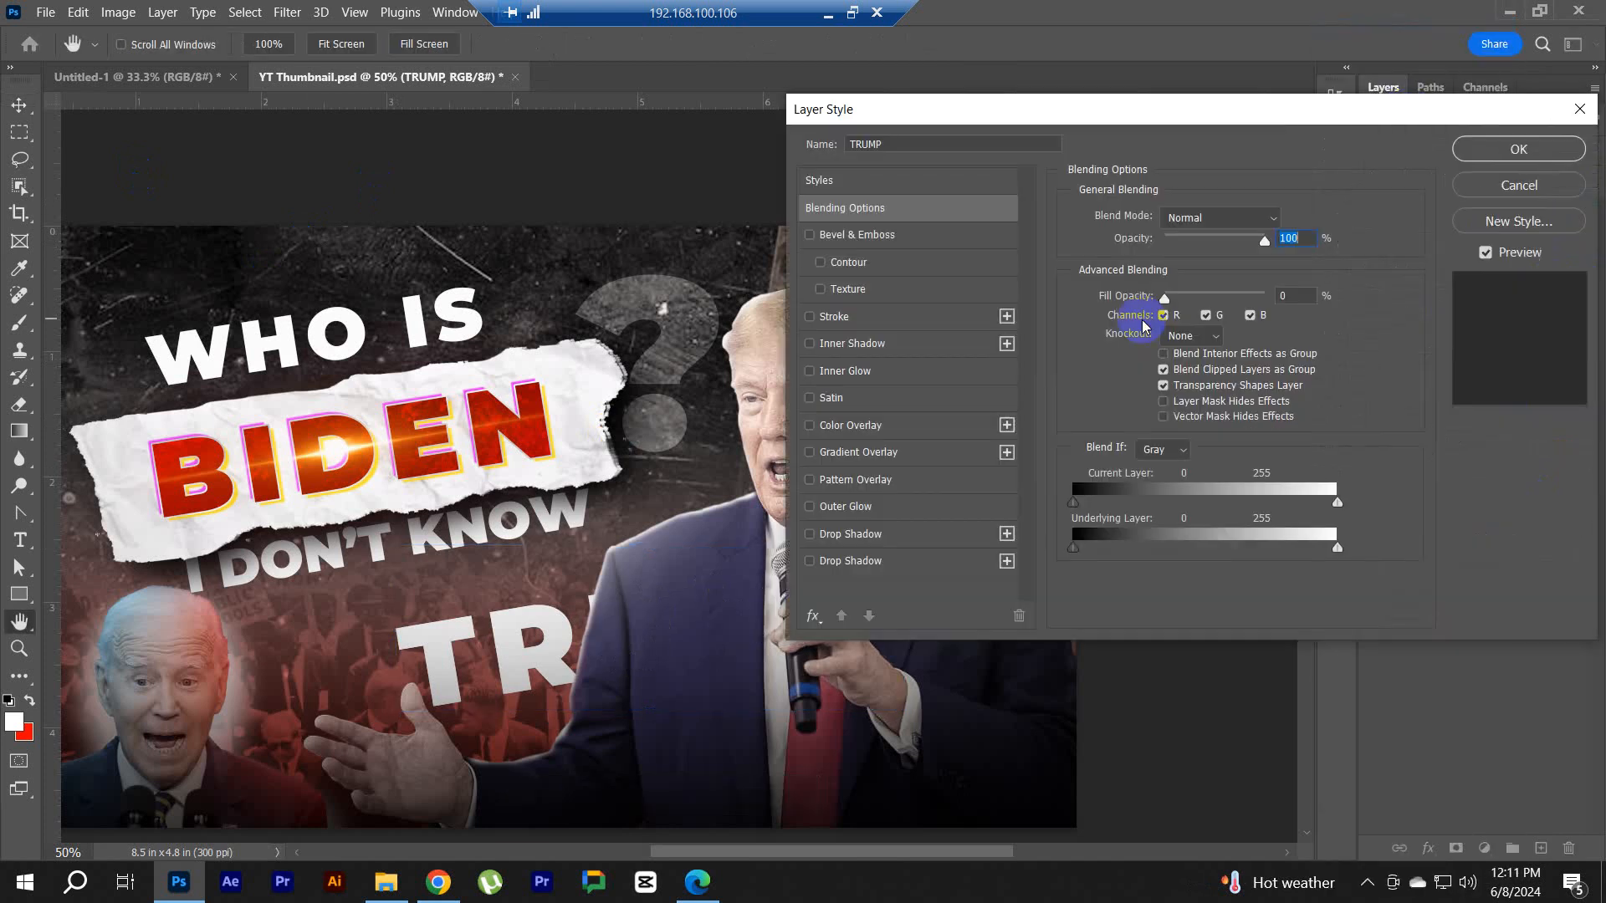
left_click(872, 317)
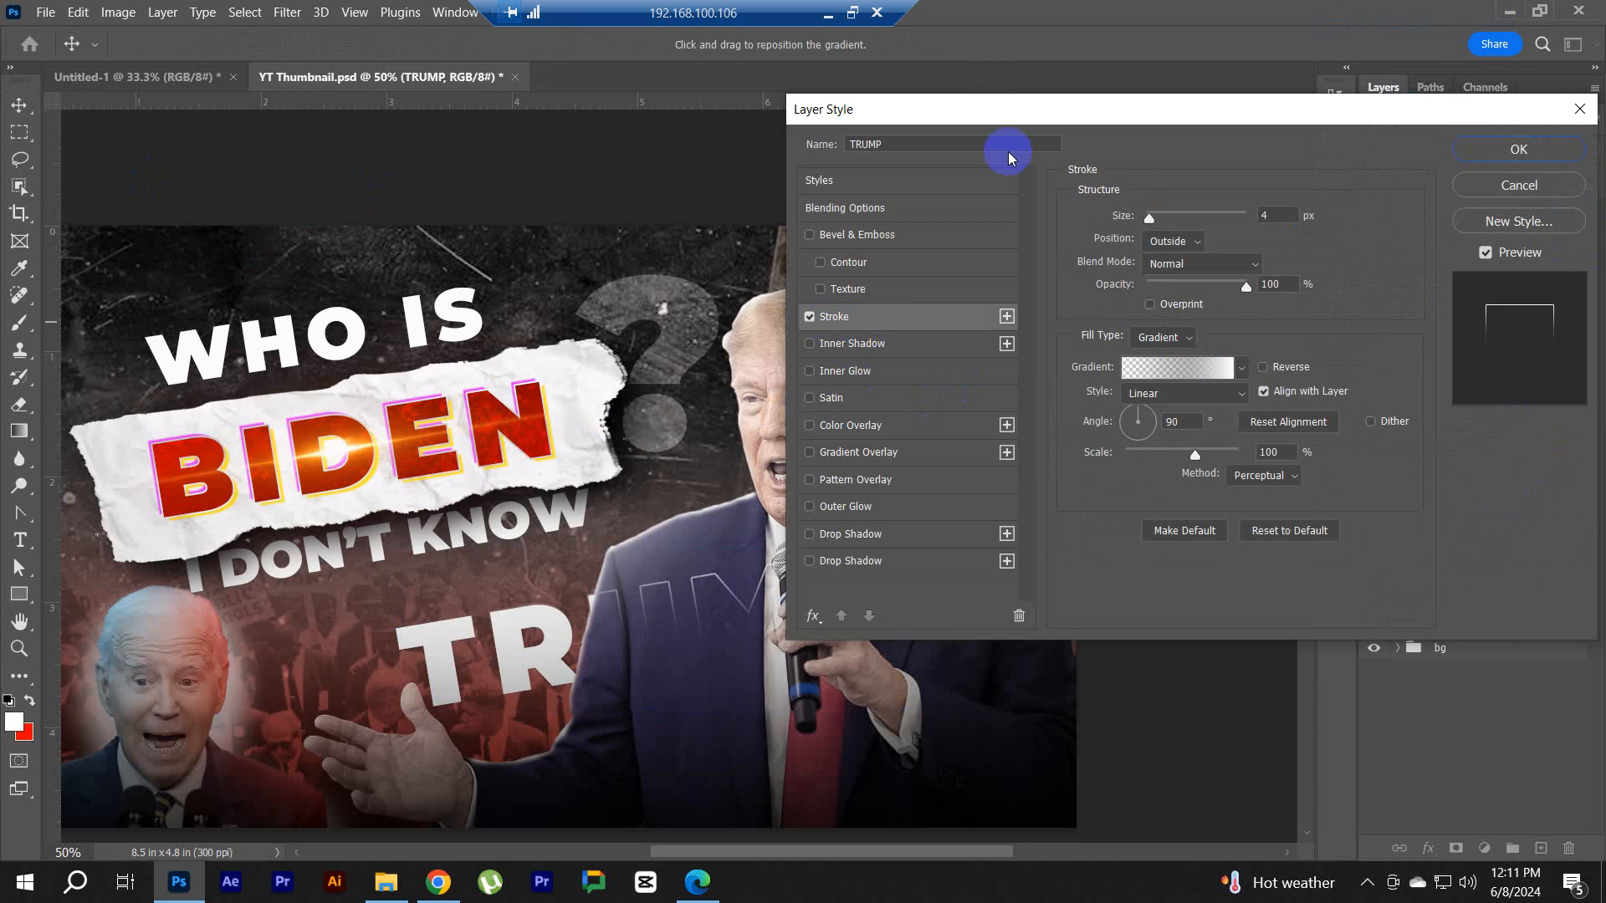
left_click_drag(1003, 109, 1110, 45)
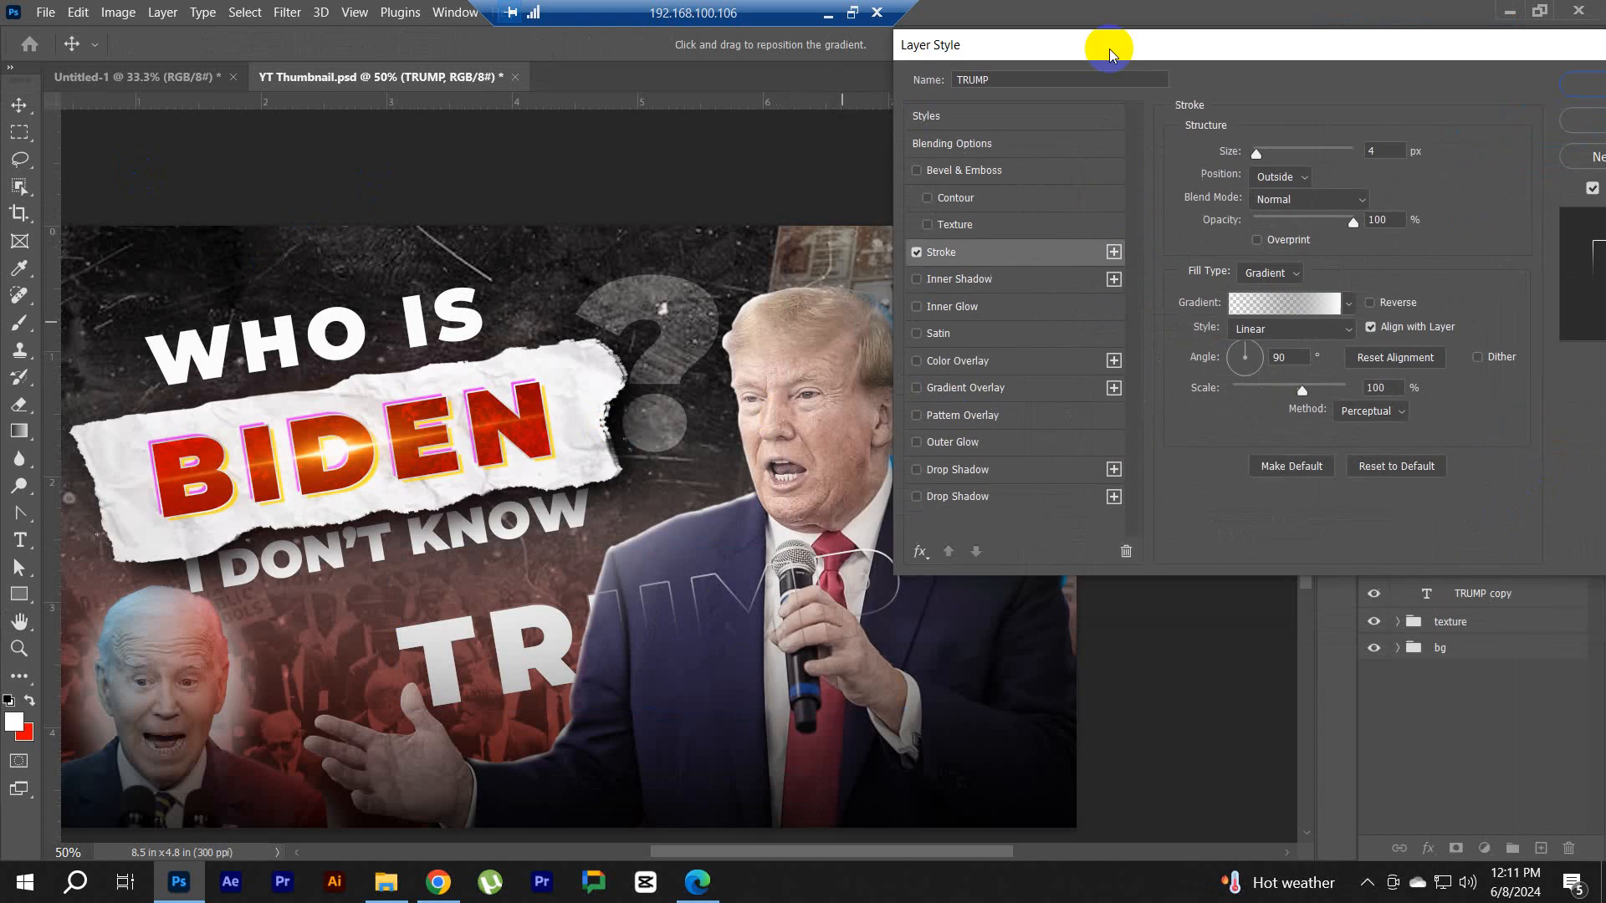
left_click(1288, 275)
left_click(1261, 291)
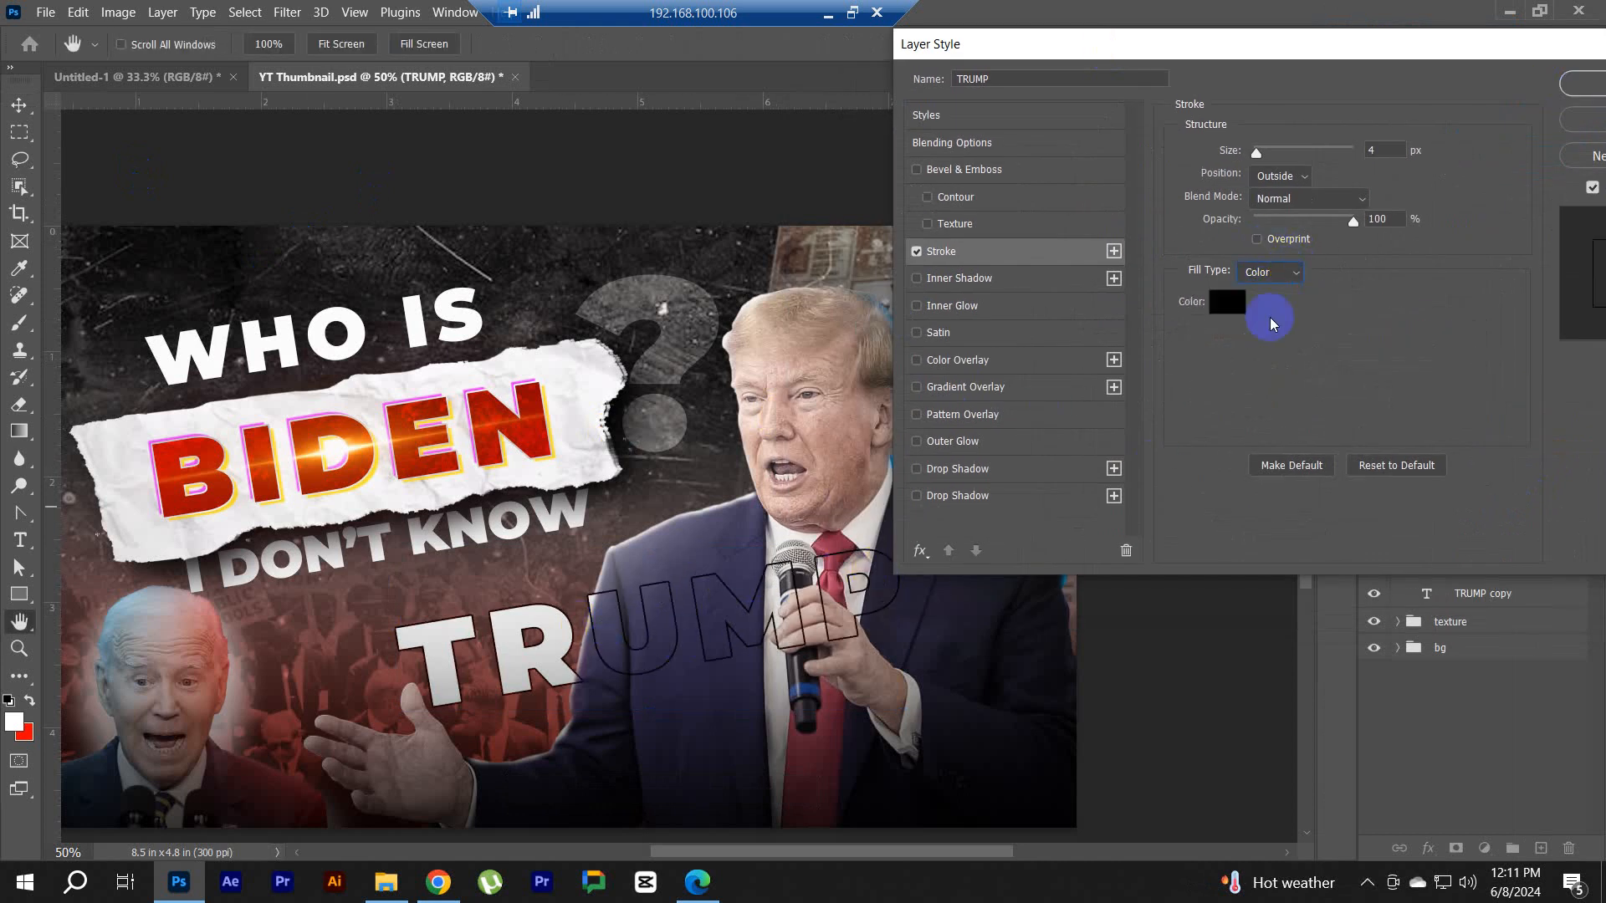
left_click(1234, 305)
mouse_move(1305, 297)
left_mouse_down()
mouse_move(1354, 61)
mouse_move(1445, 197)
left_mouse_up()
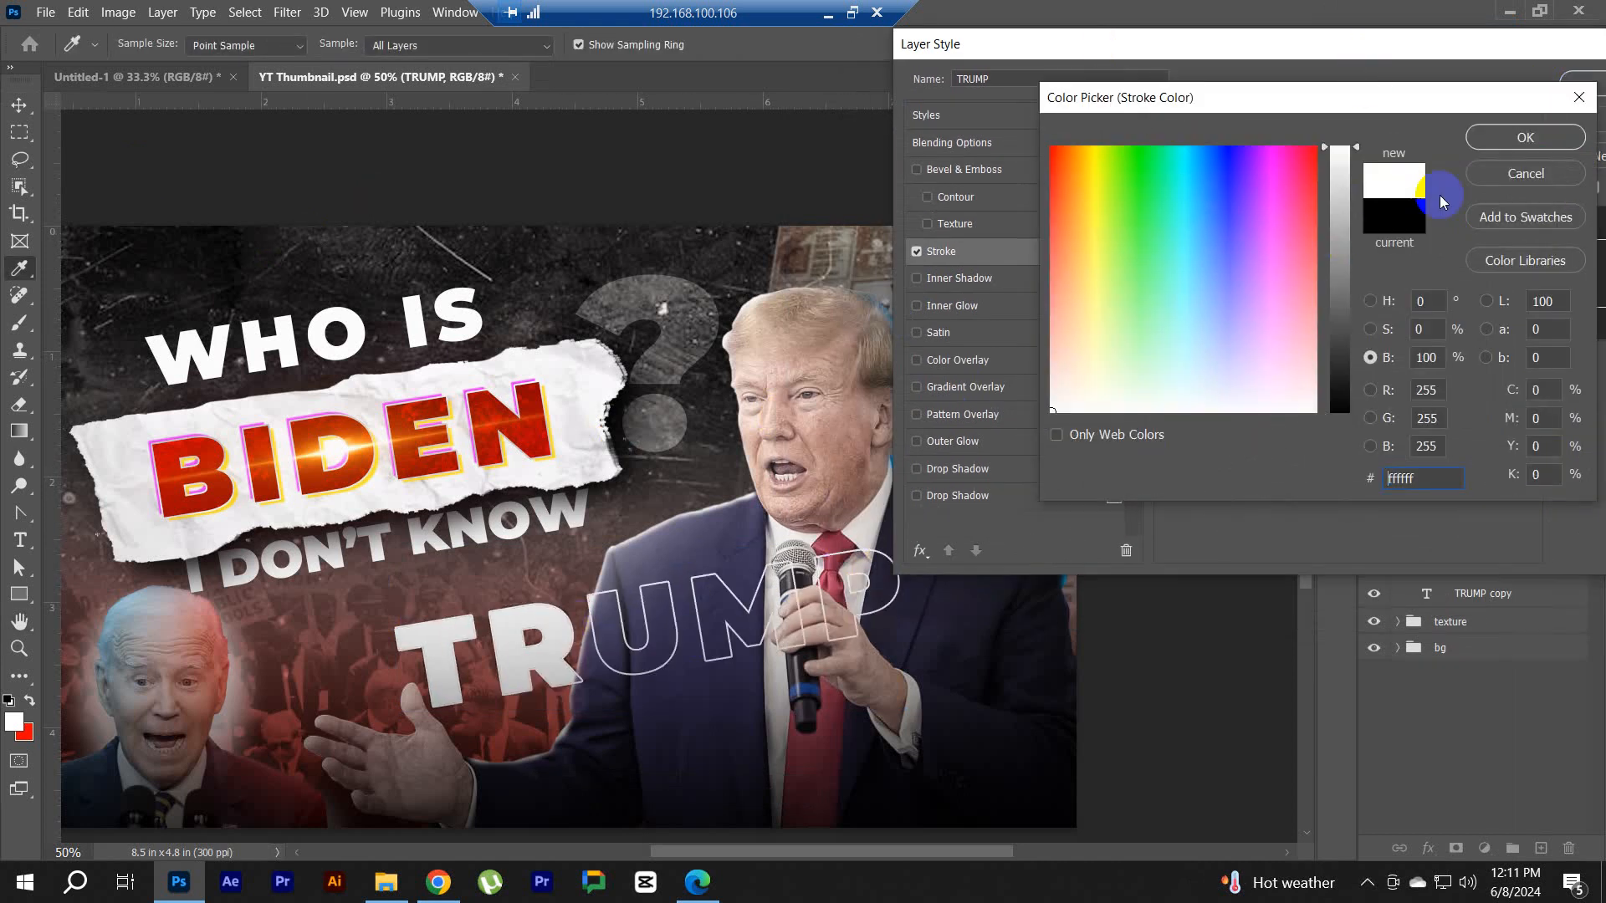
left_click(1510, 141)
left_click(1583, 77)
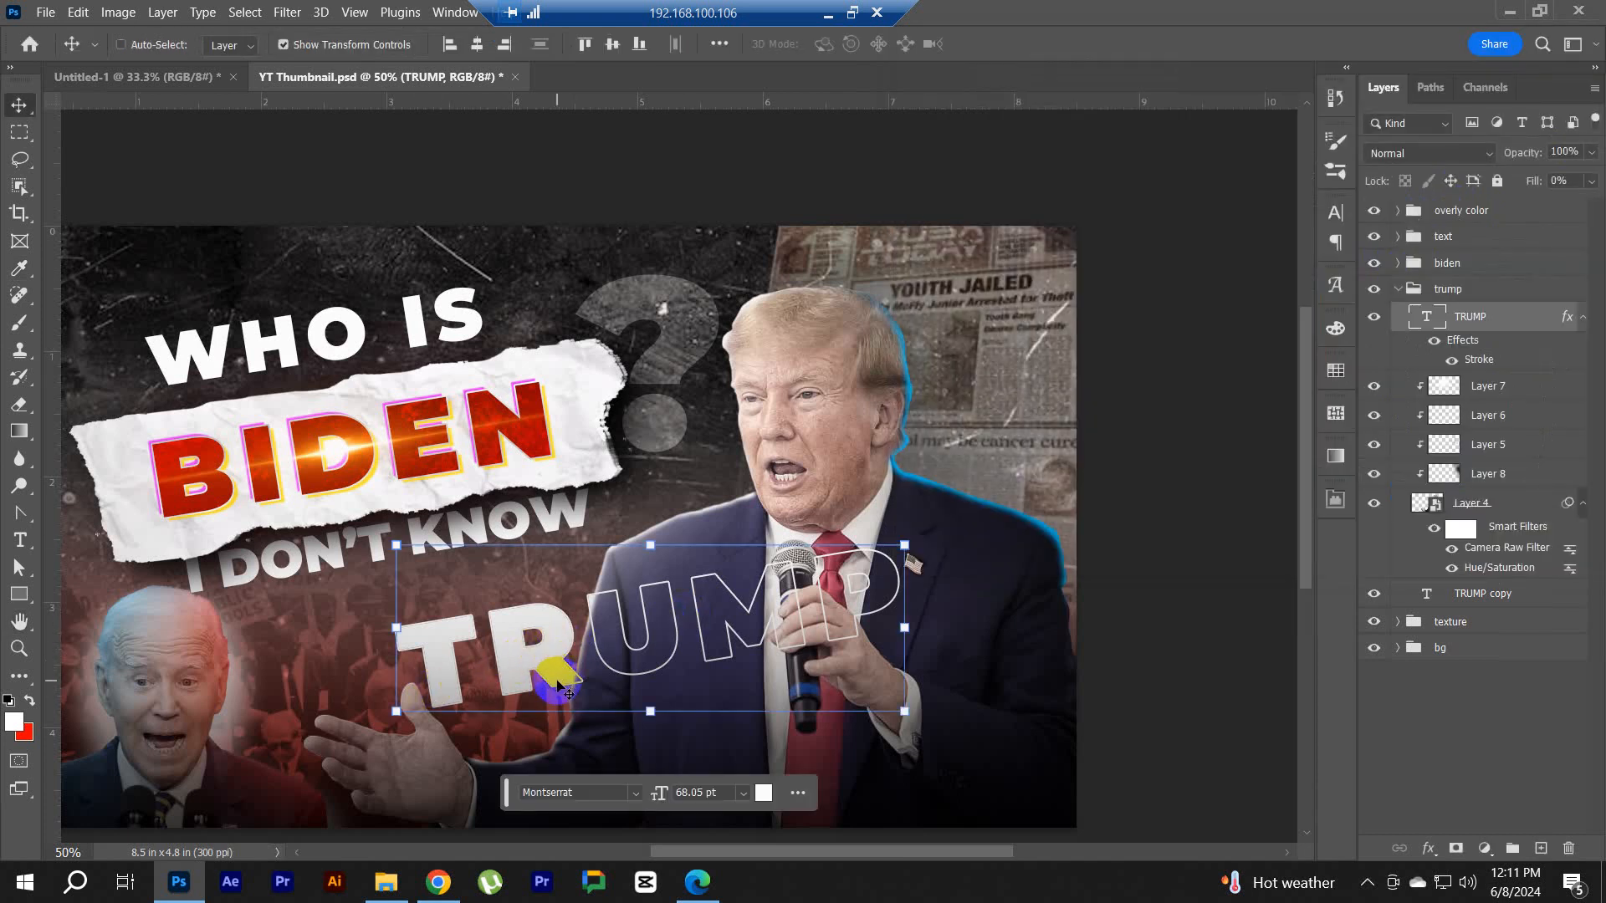
left_click(1375, 316)
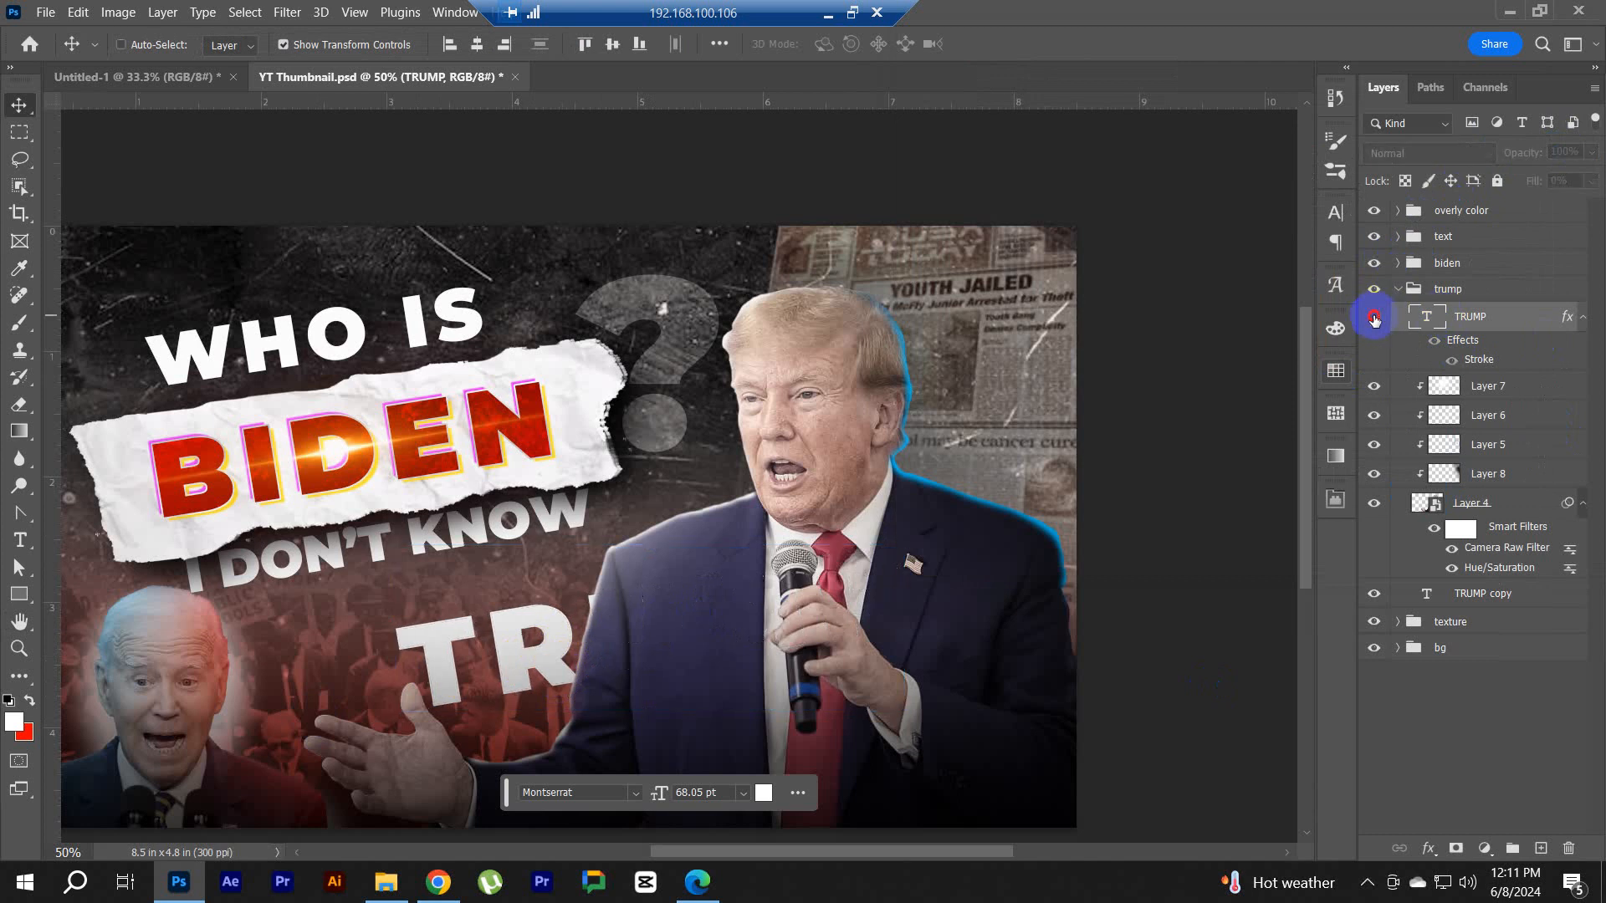
left_click(1376, 315)
key("t")
left_click_drag(578, 640, 144, 734)
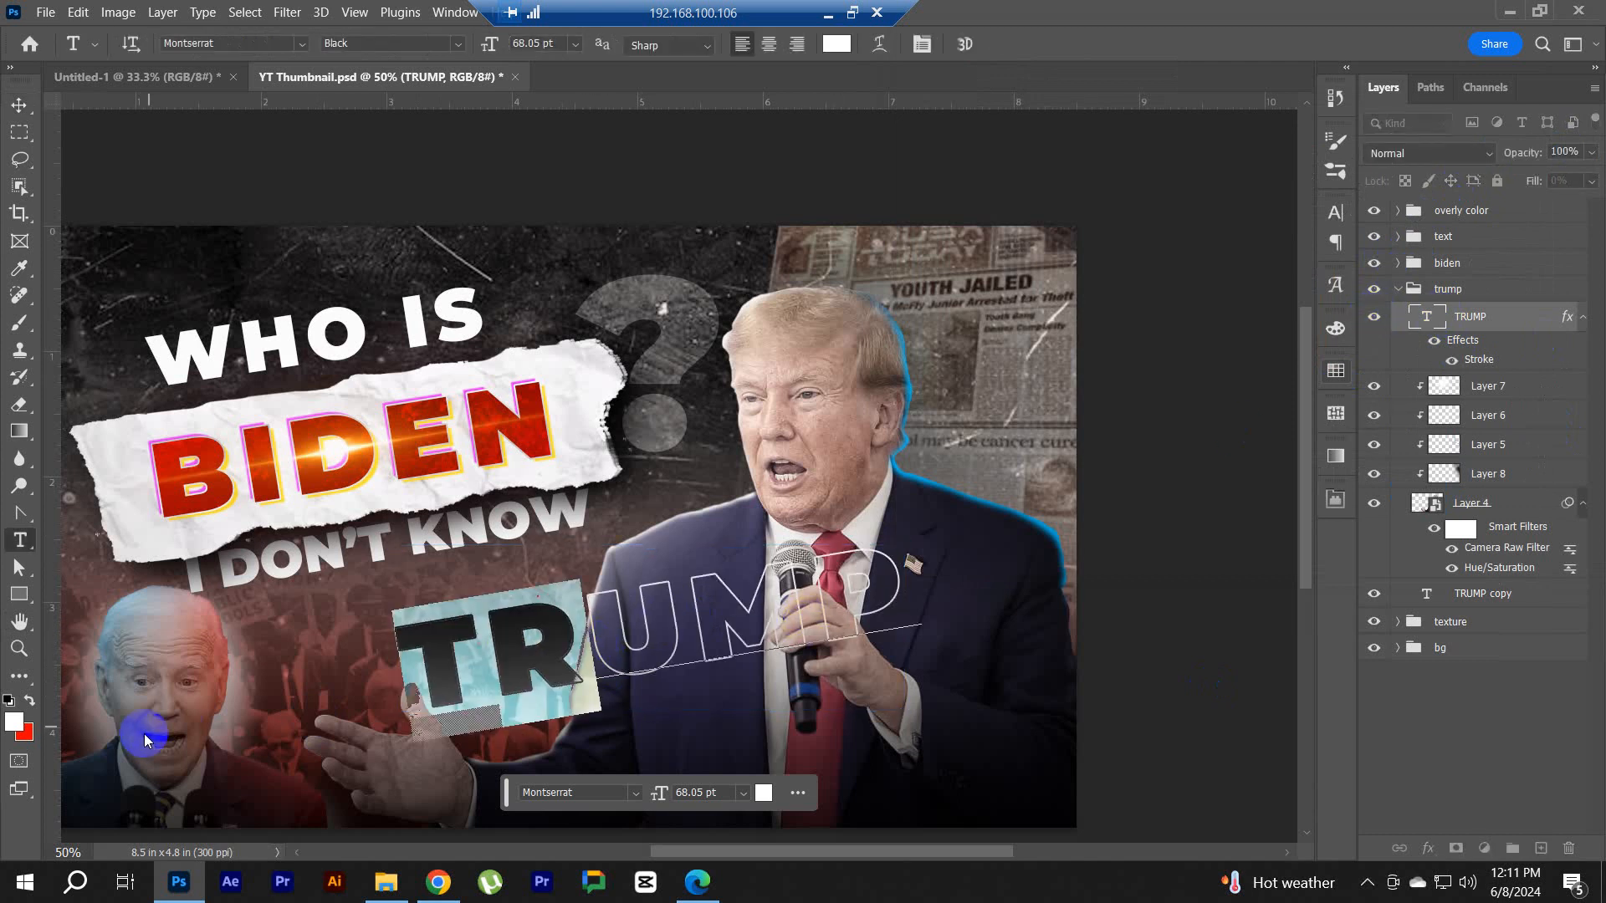
key("BackSpace")
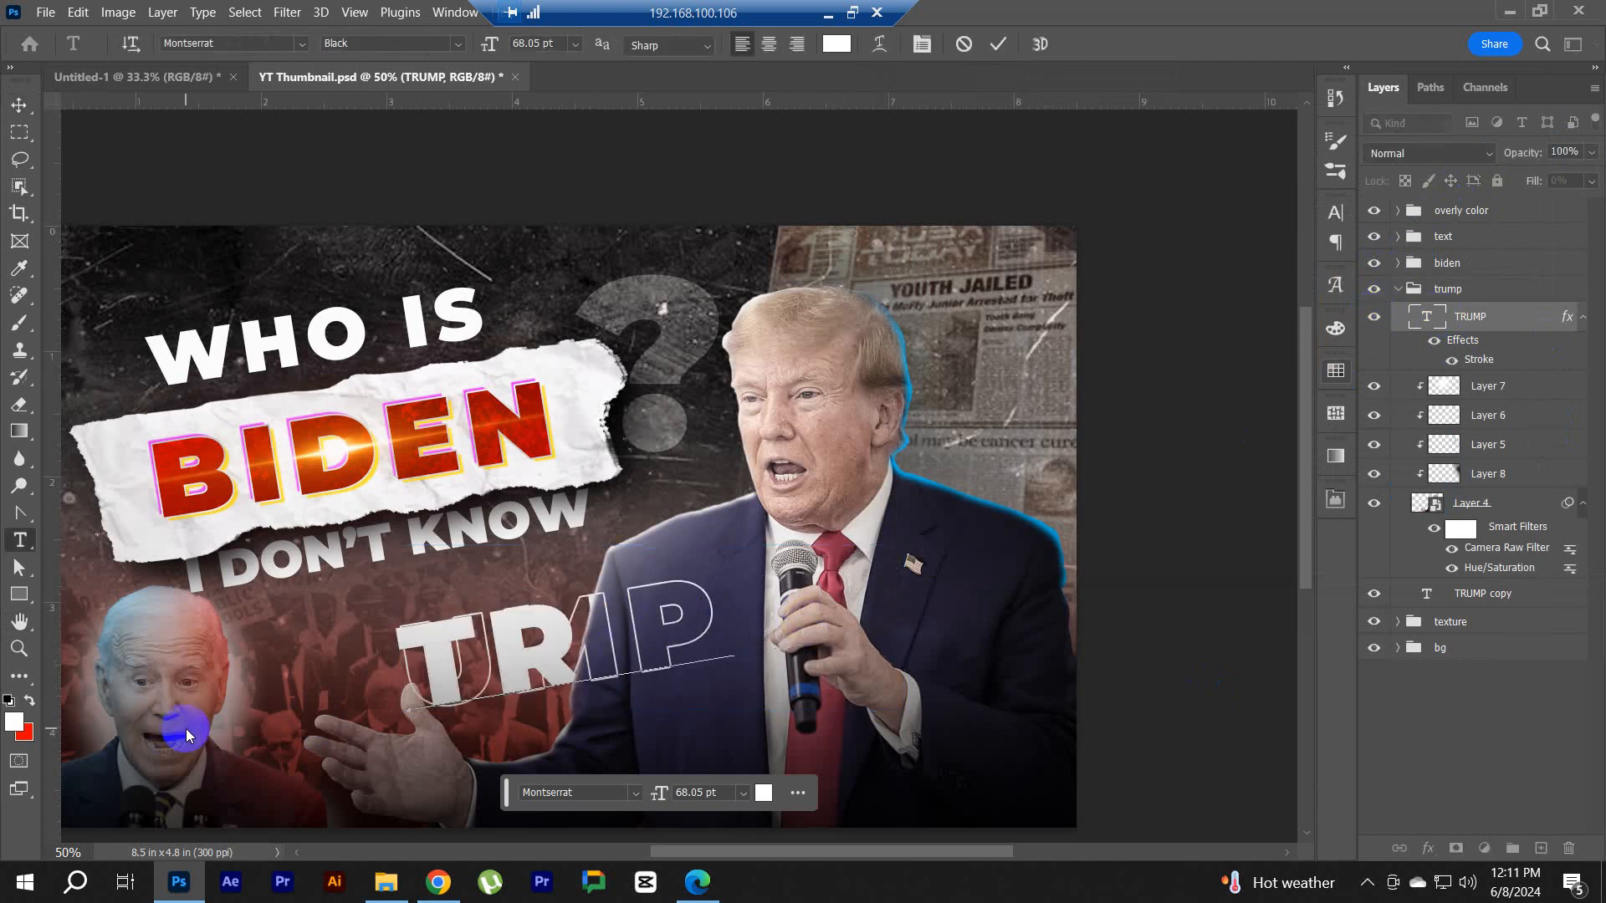
left_click(963, 43)
key("ctrl+comma")
key("ctrl+comma")
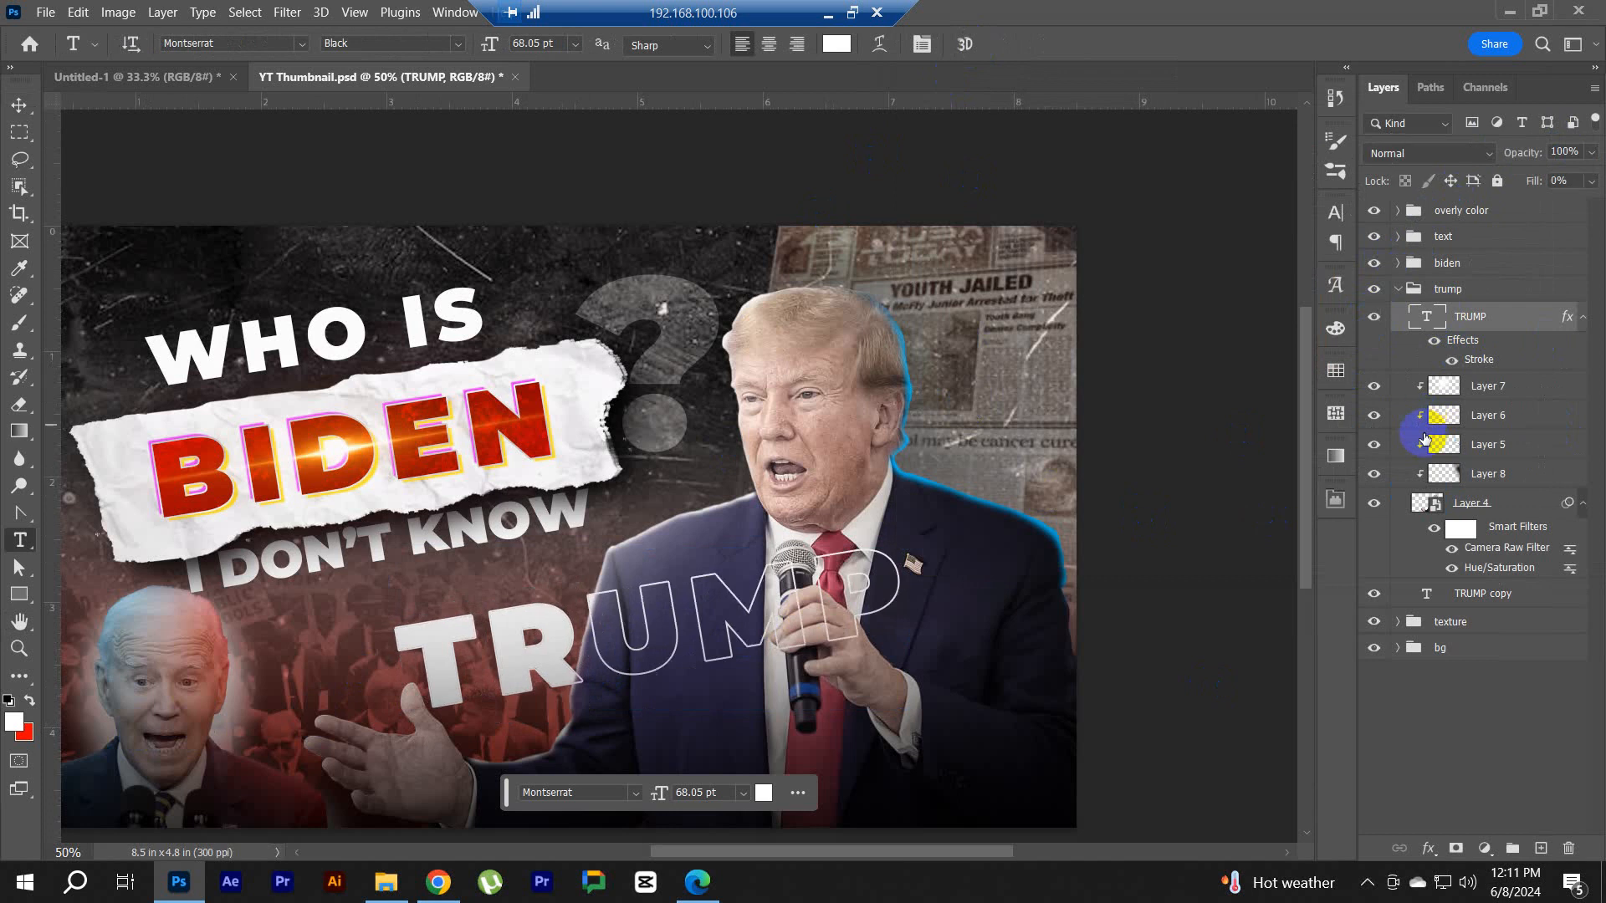
Step: Add a layer mask to the outlined TRUMP text and paint out its stroke around the T and R with a 125 px black brush
left_click(1456, 848)
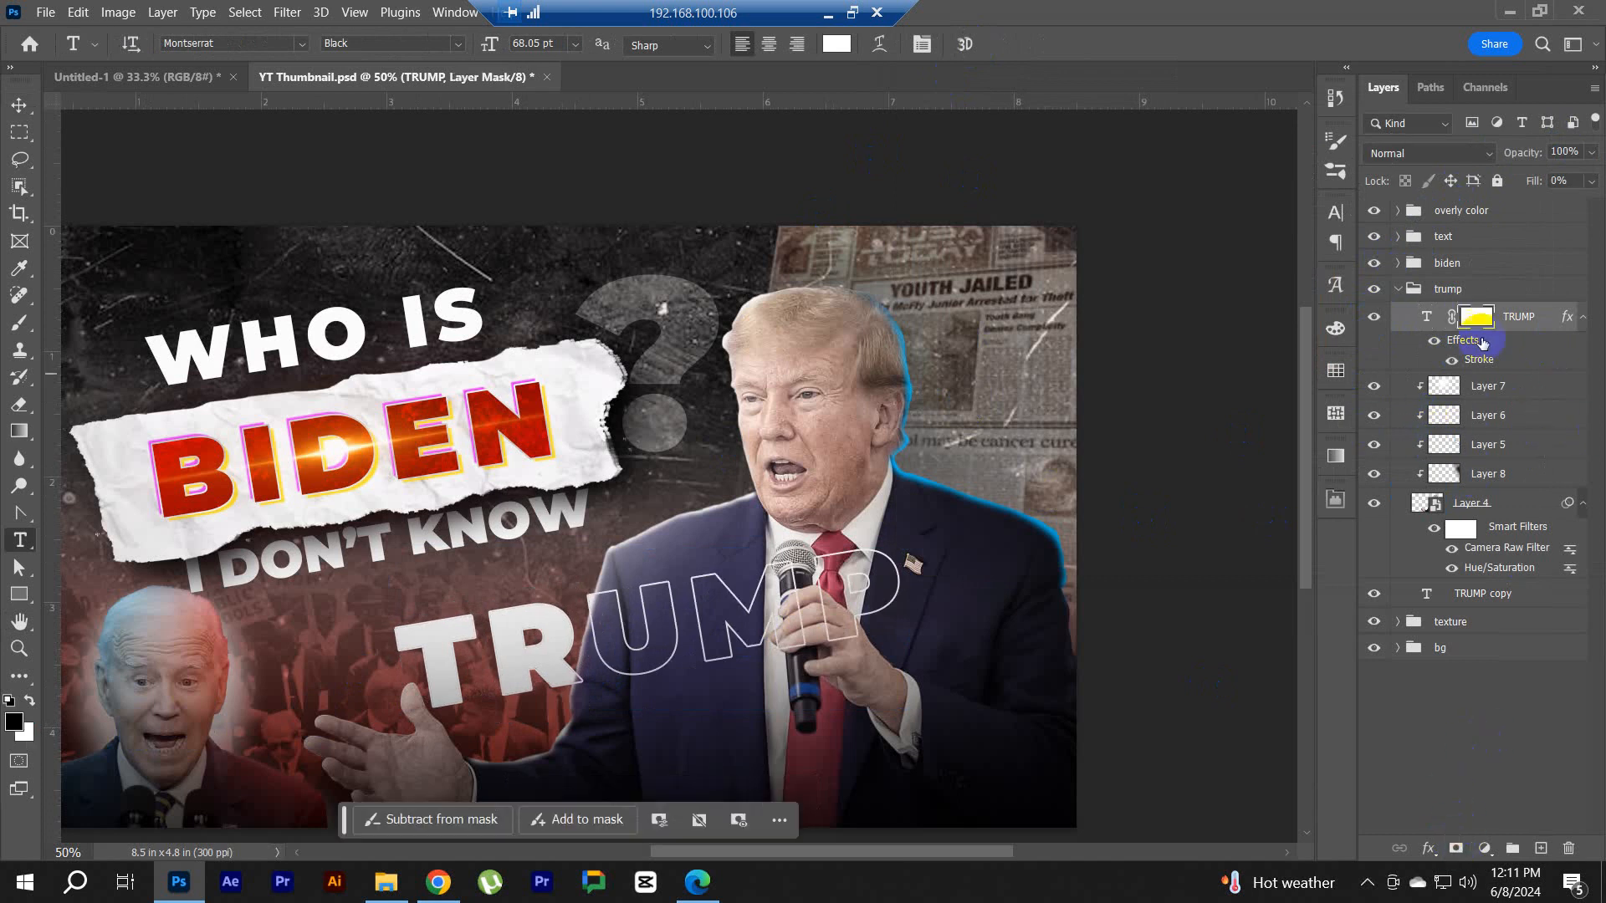
key("b")
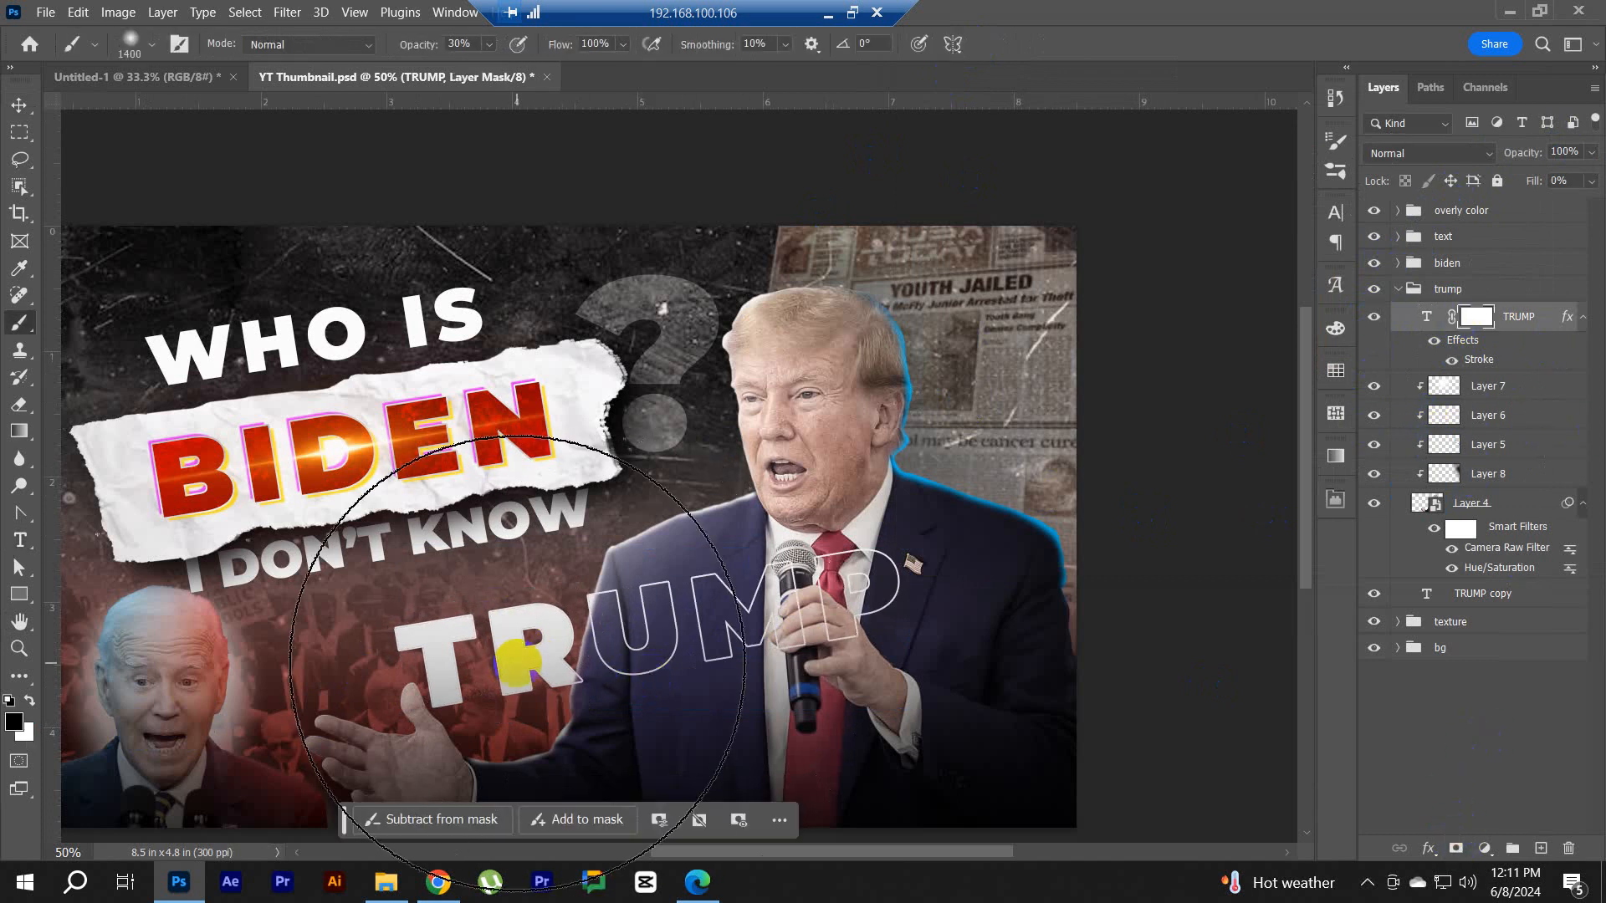
key("bracketleft")
key("bracketleft")
key("bracketleft")
key("bracketleft")
key("bracketleft")
key("bracketleft")
key("bracketleft")
key("bracketleft")
key("bracketleft")
key("bracketleft")
key("bracketleft")
key("bracketleft")
key("bracketleft")
key("bracketleft")
key("bracketleft")
key("bracketleft")
key("bracketleft")
key("bracketleft")
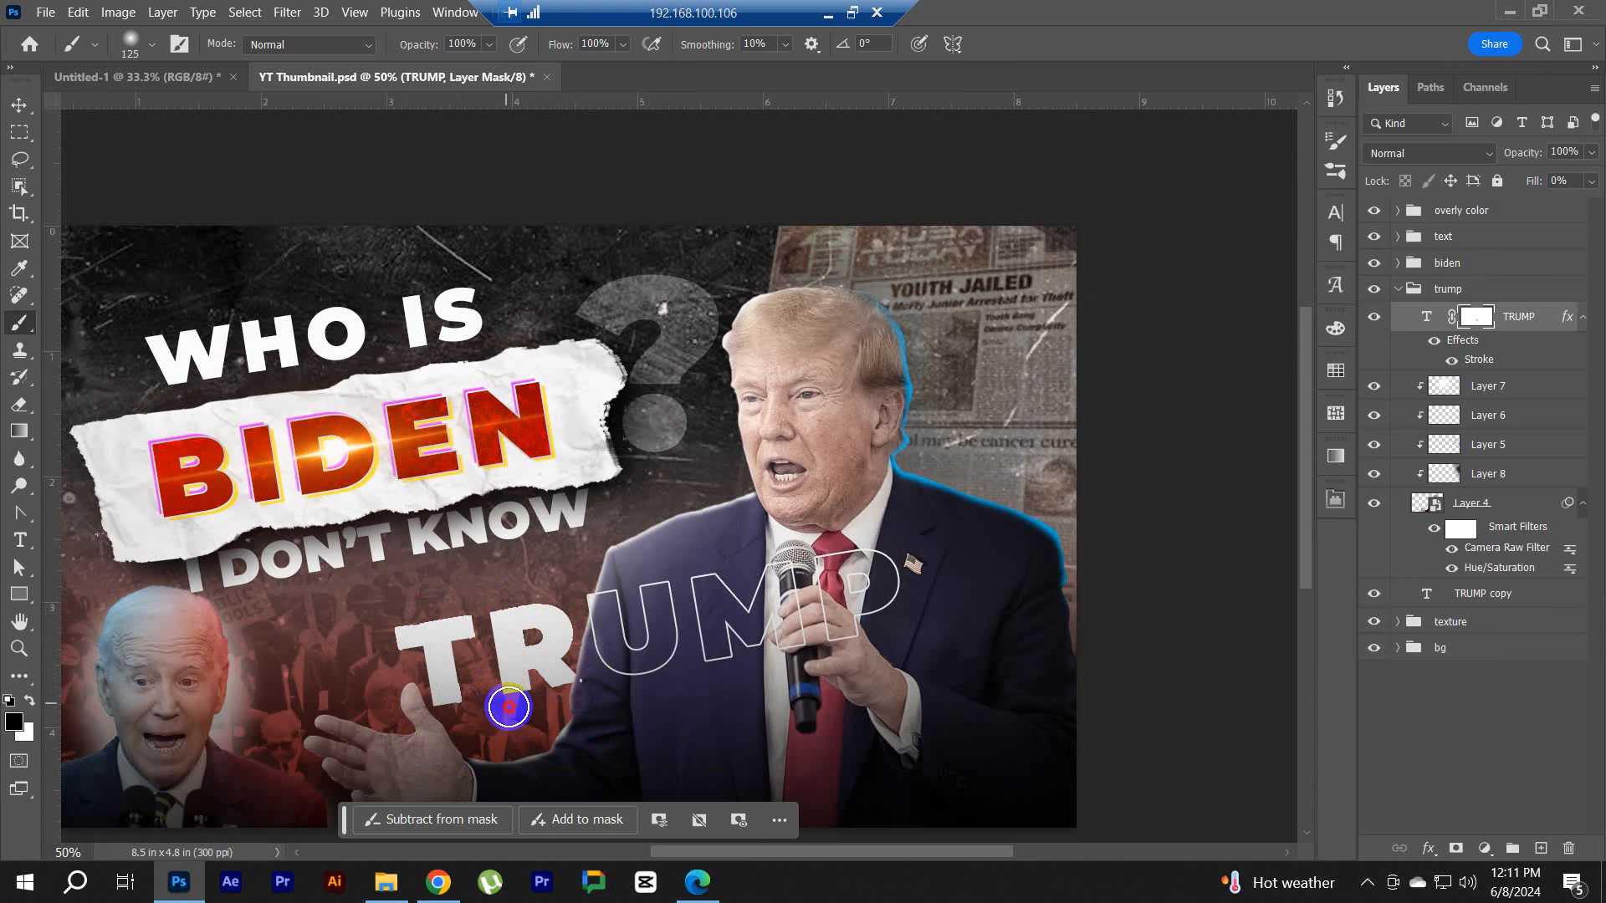
left_click(403, 621)
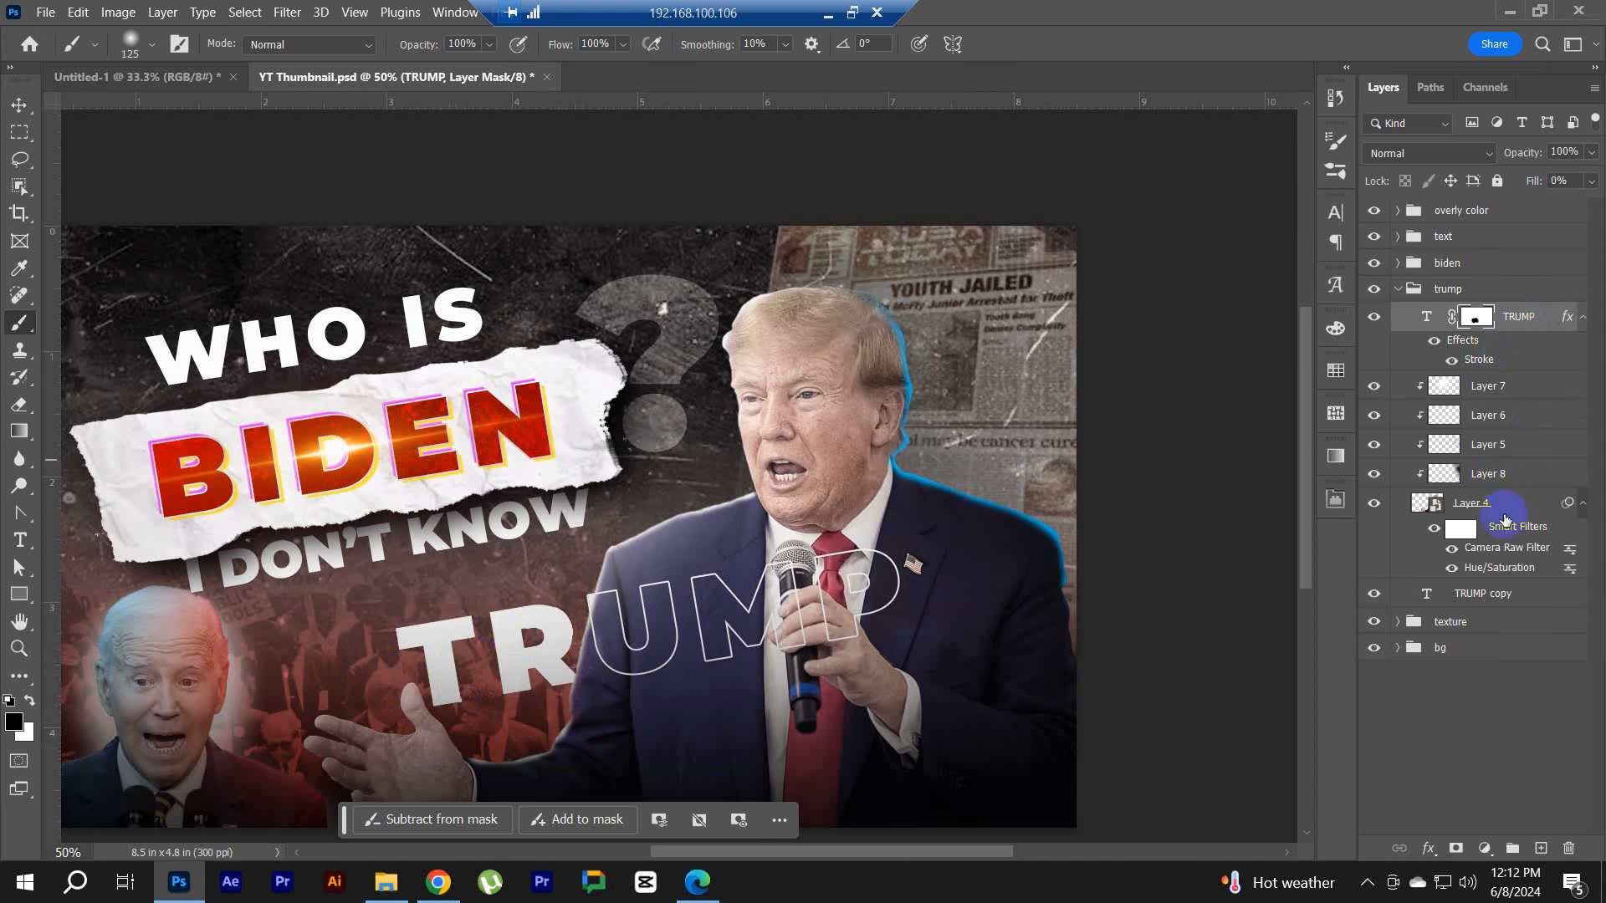
Step: Try the TRUMP and TRUMP copy layers together at 50% opacity, and restore both to 100%
left_click(1485, 589)
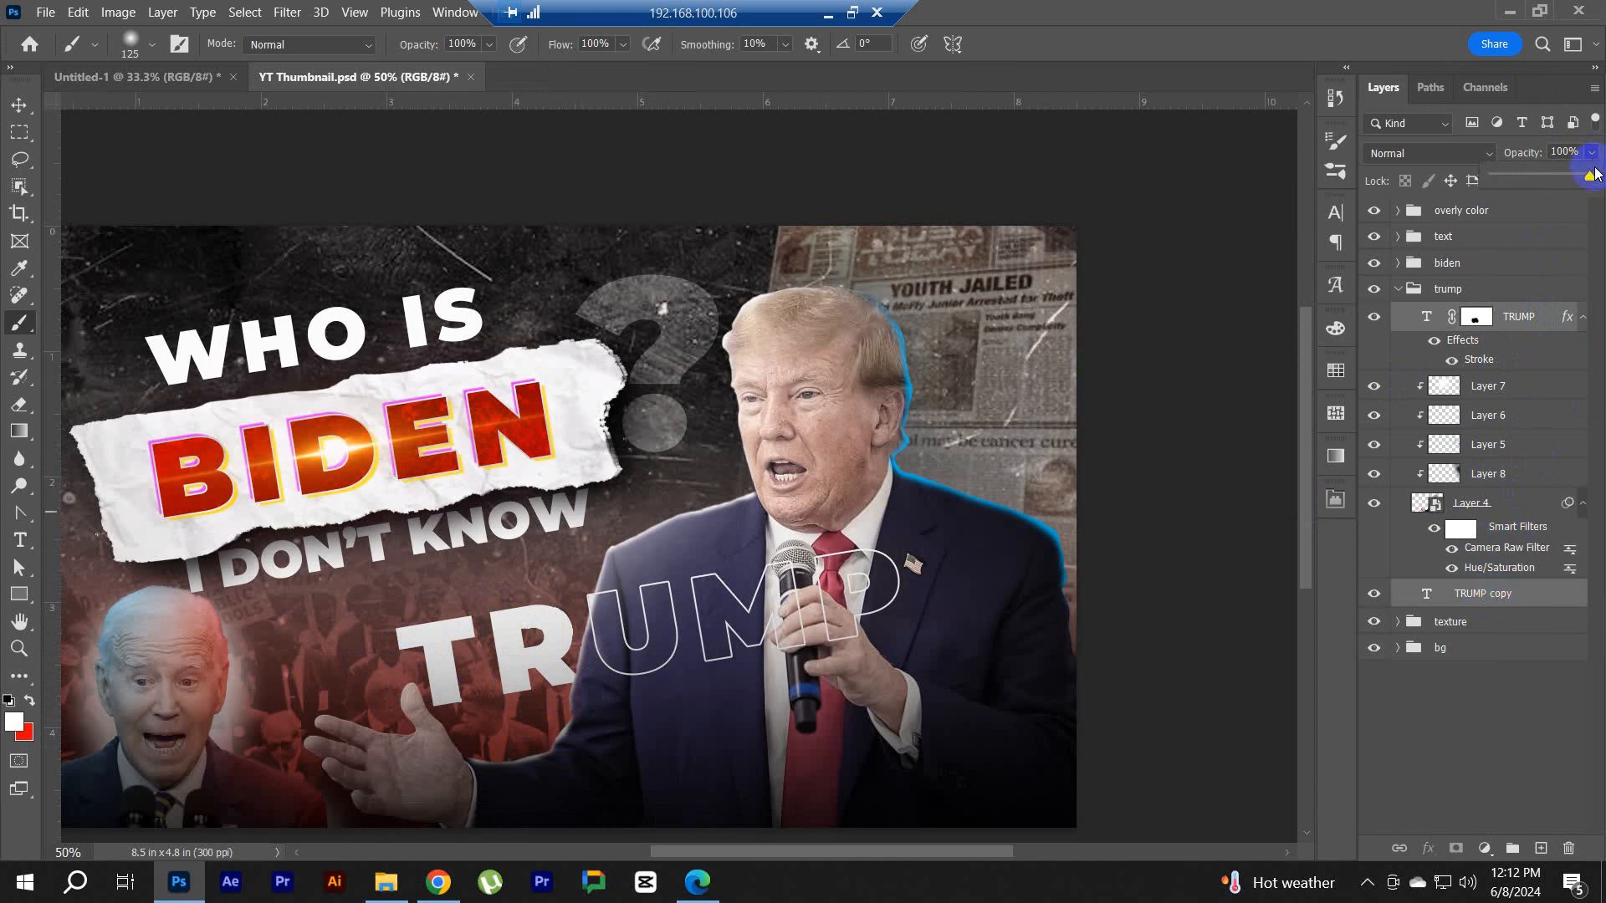
left_click_drag(1530, 182, 1511, 162)
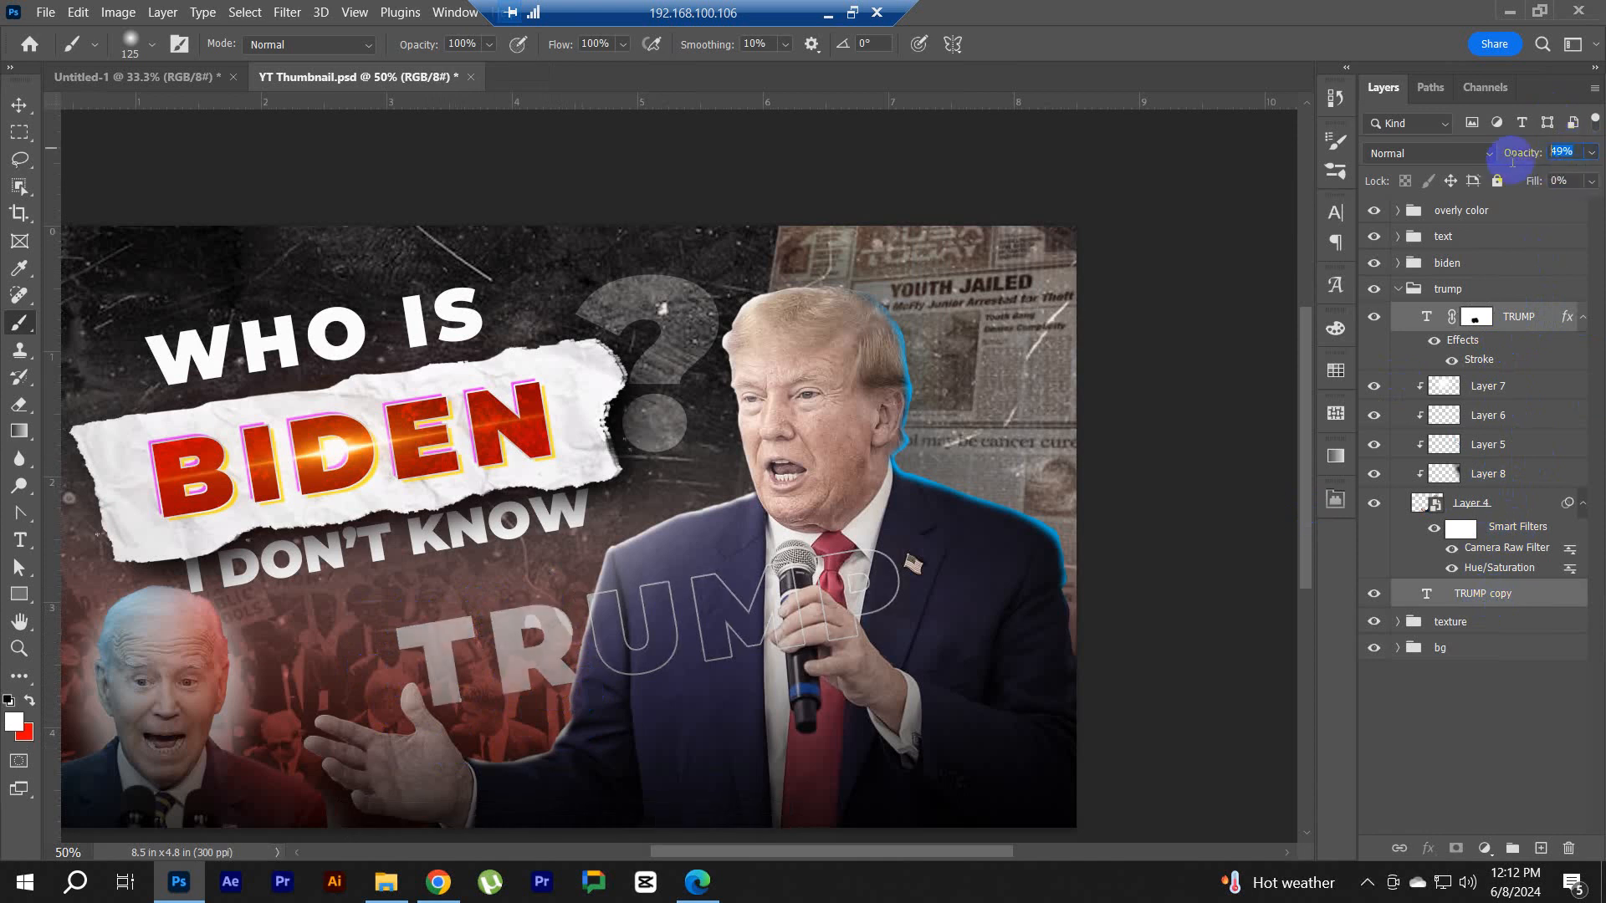
left_click(1493, 720)
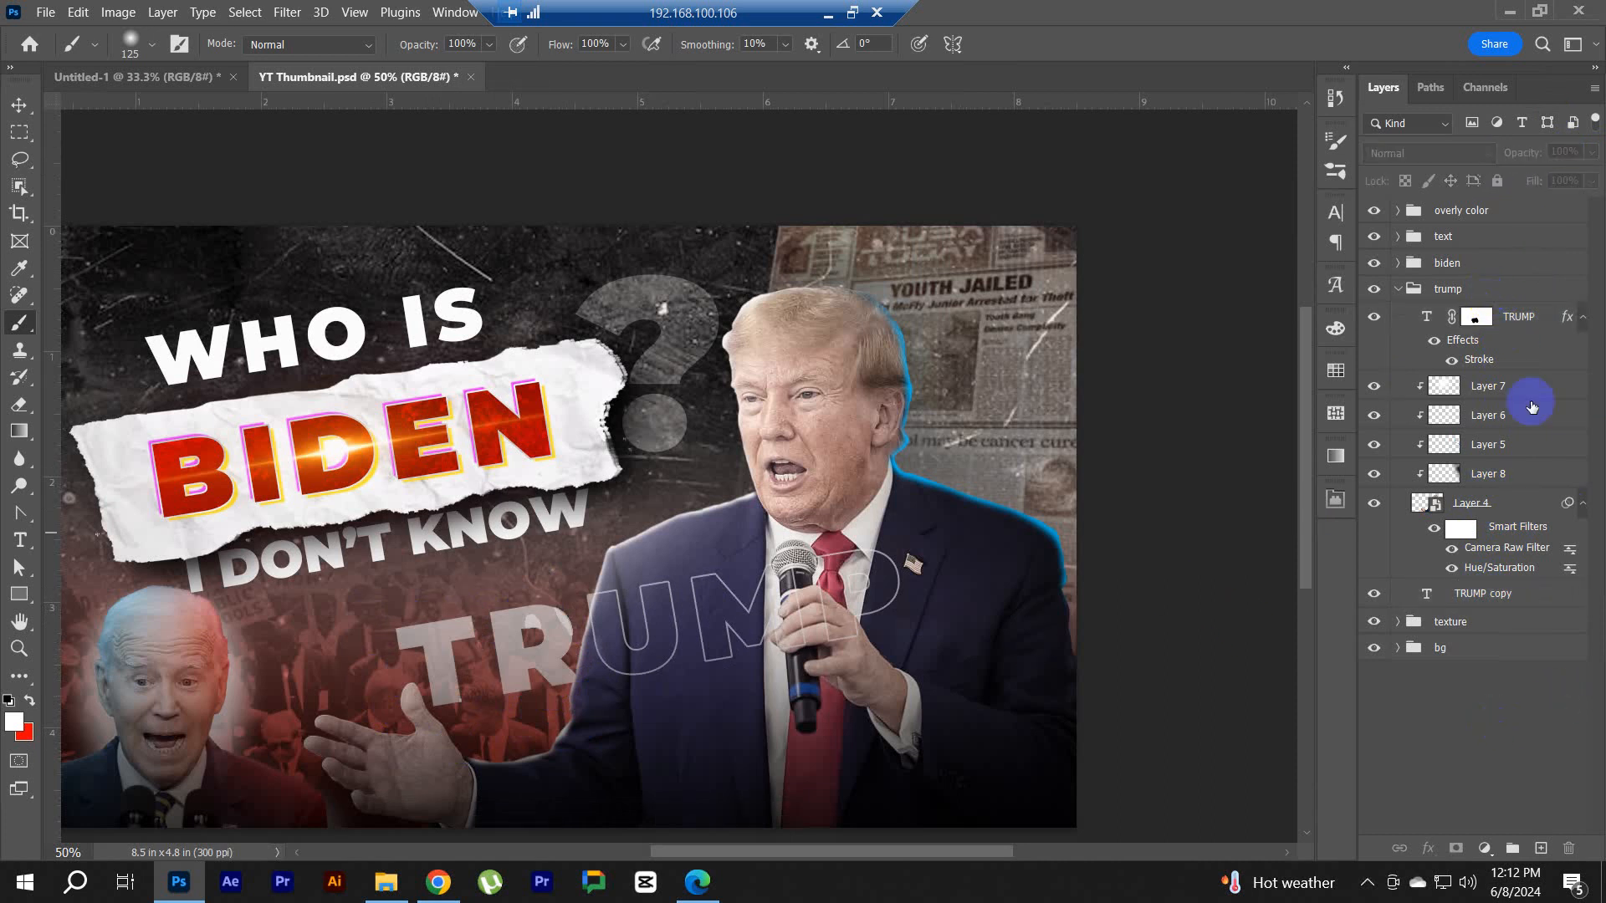
left_click(1492, 593)
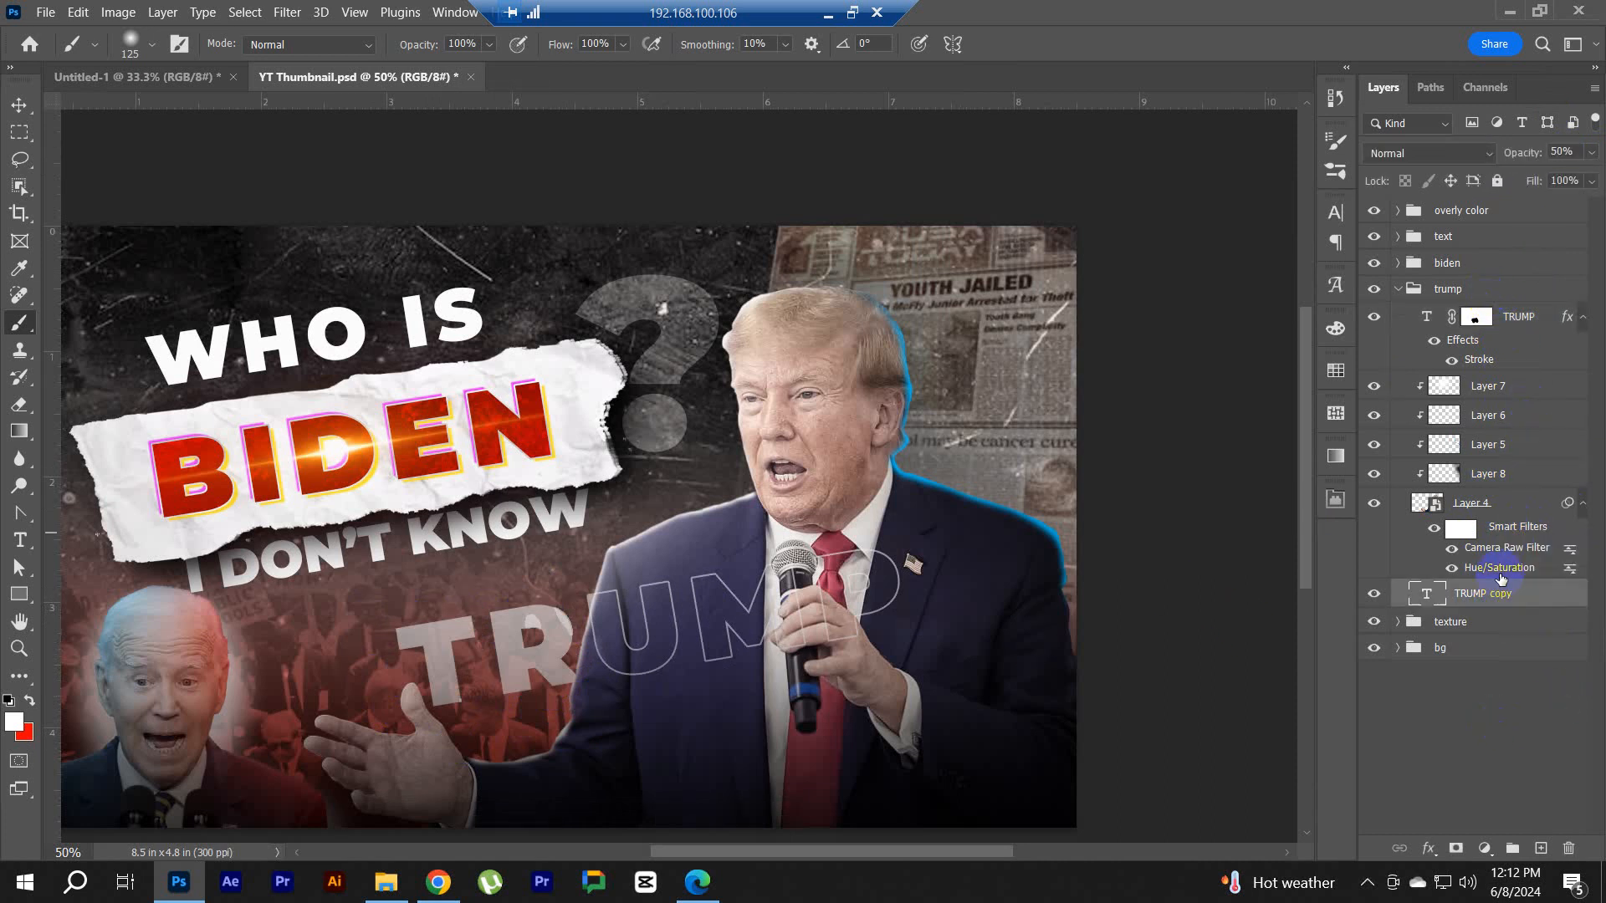
left_click(1517, 316, "ctrl")
left_click(1590, 152)
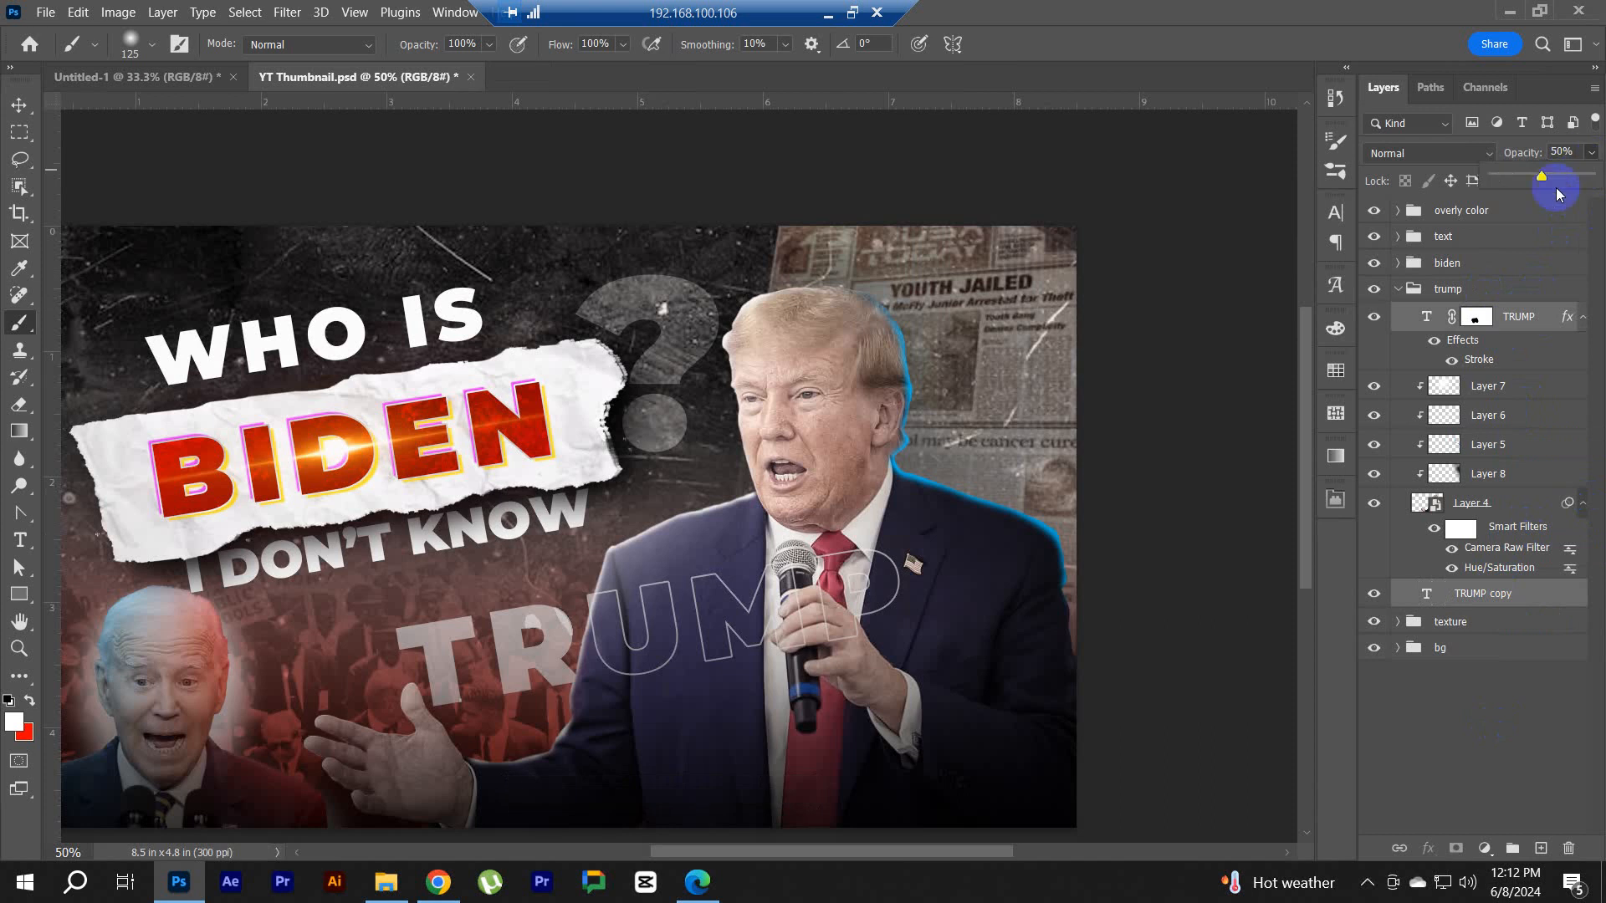
left_click_drag(1588, 177, 1589, 176)
Step: Enlarge the TRUMP and TRUMP copy layers together to about 137.59% and shift them right about 0.25 in
key("v")
key("ctrl+t")
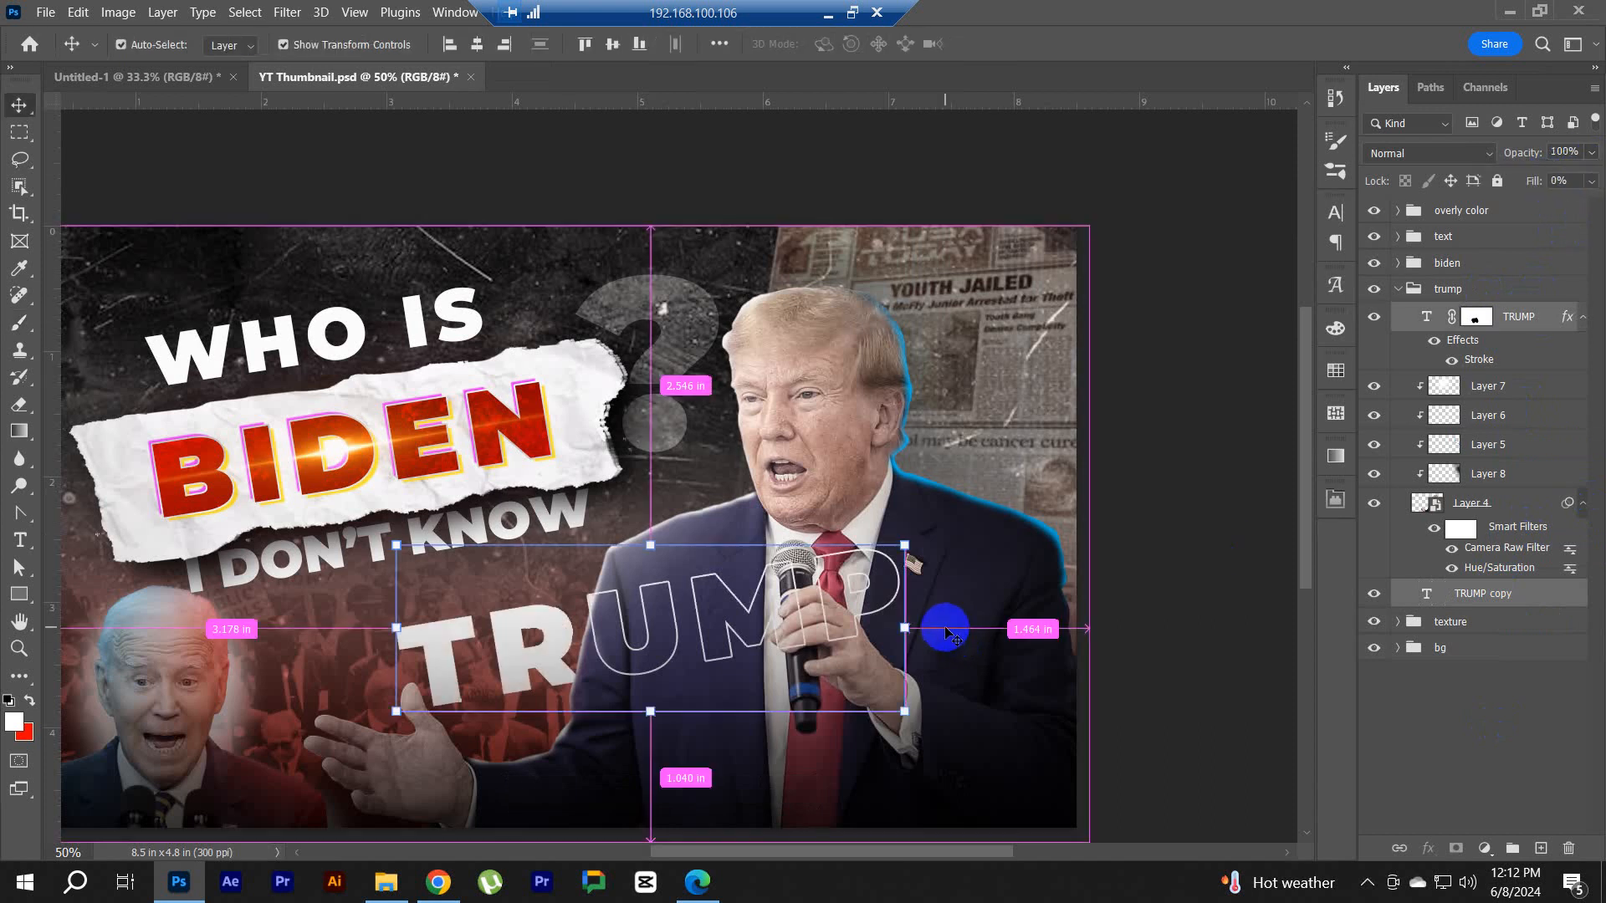
left_click_drag(905, 627, 1103, 624)
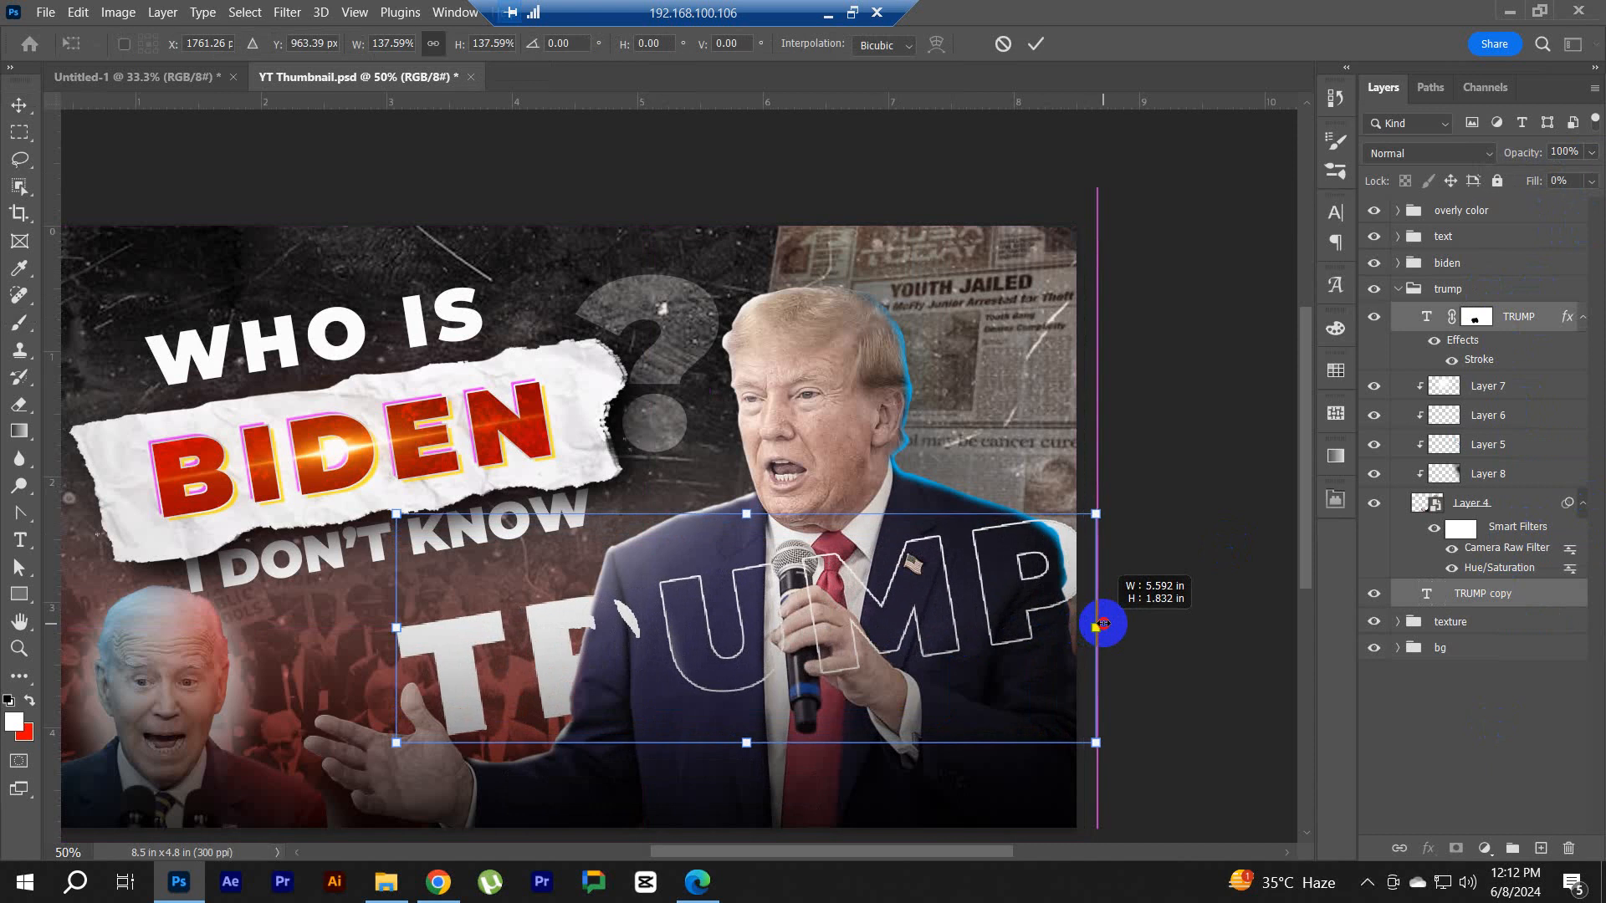
mouse_move(890, 624)
left_mouse_down()
mouse_move(935, 623)
mouse_move(922, 624)
left_mouse_up()
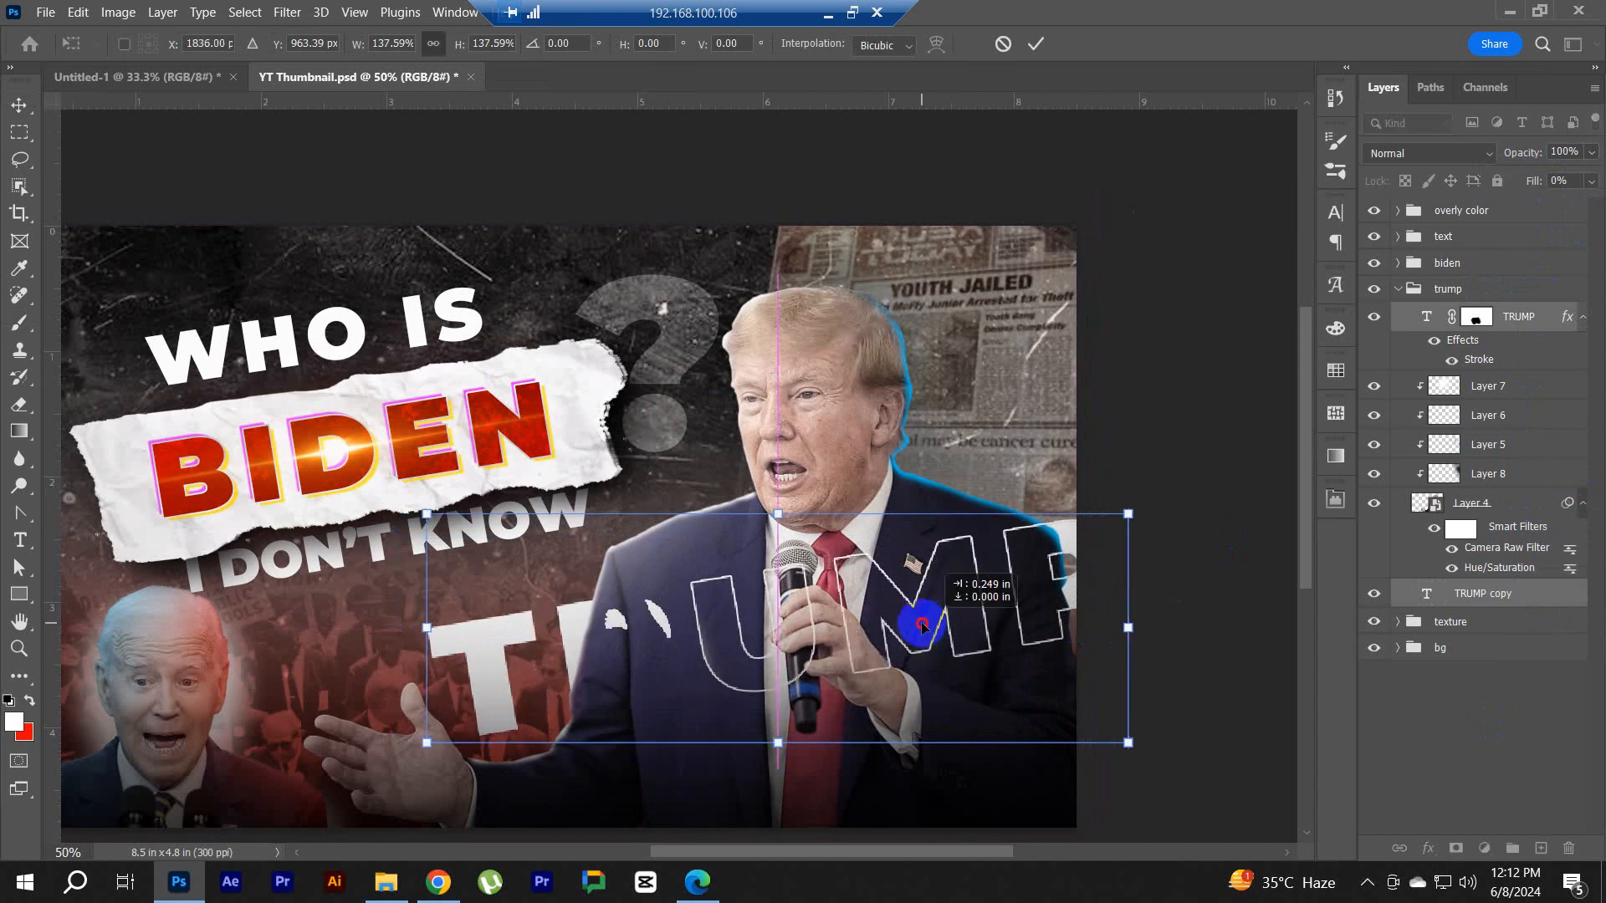
left_click(1034, 44)
Step: Paint white on the outlined TRUMP layer's mask to restore the R outline over the suit
key("b")
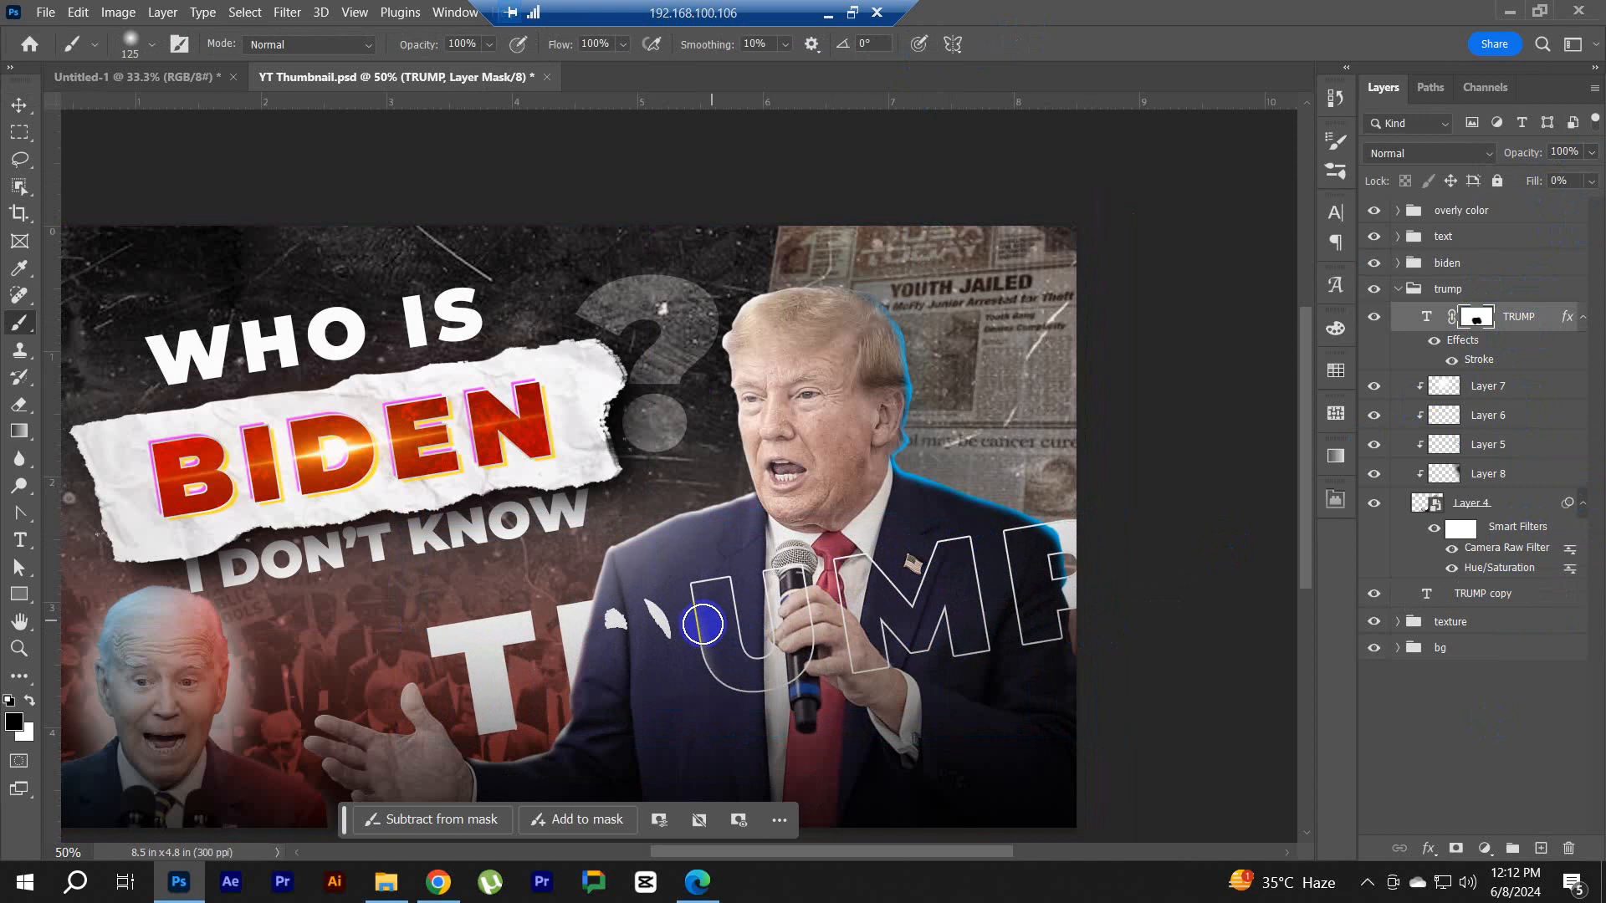
mouse_move(648, 599)
left_mouse_down()
mouse_move(664, 699)
mouse_move(639, 684)
mouse_move(609, 613)
mouse_move(620, 606)
mouse_move(579, 638)
mouse_move(592, 706)
mouse_move(592, 677)
mouse_move(601, 724)
mouse_move(618, 714)
mouse_move(565, 655)
mouse_move(590, 624)
mouse_move(594, 679)
mouse_move(670, 727)
mouse_move(653, 647)
mouse_move(670, 703)
mouse_move(706, 568)
mouse_move(699, 647)
mouse_move(636, 607)
mouse_move(583, 716)
mouse_move(593, 675)
left_mouse_up()
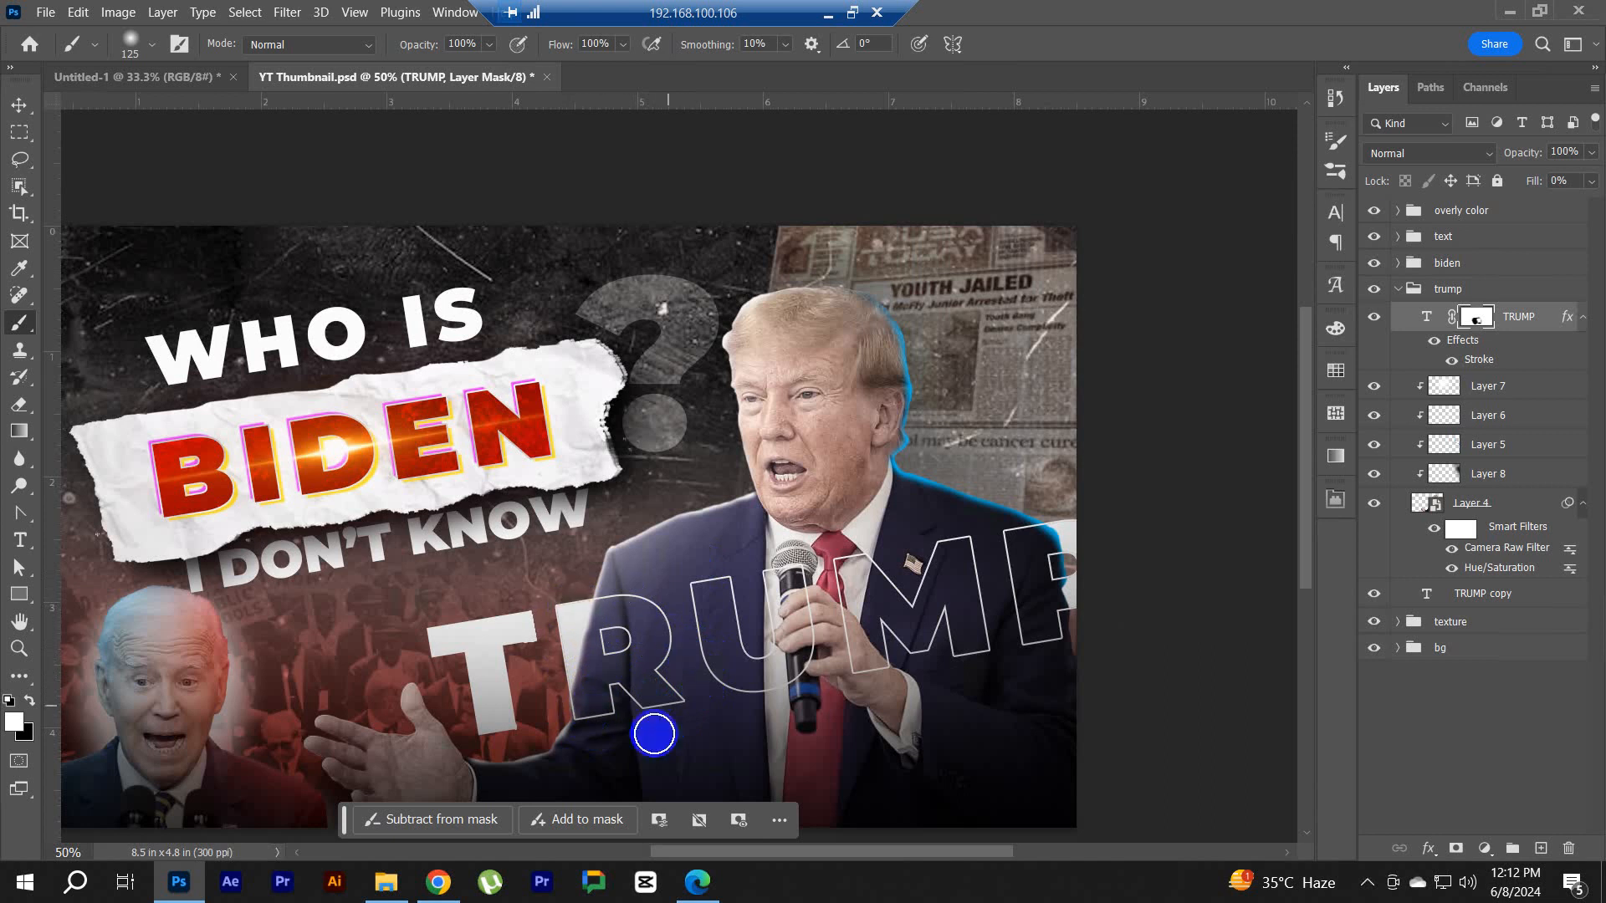
key("x")
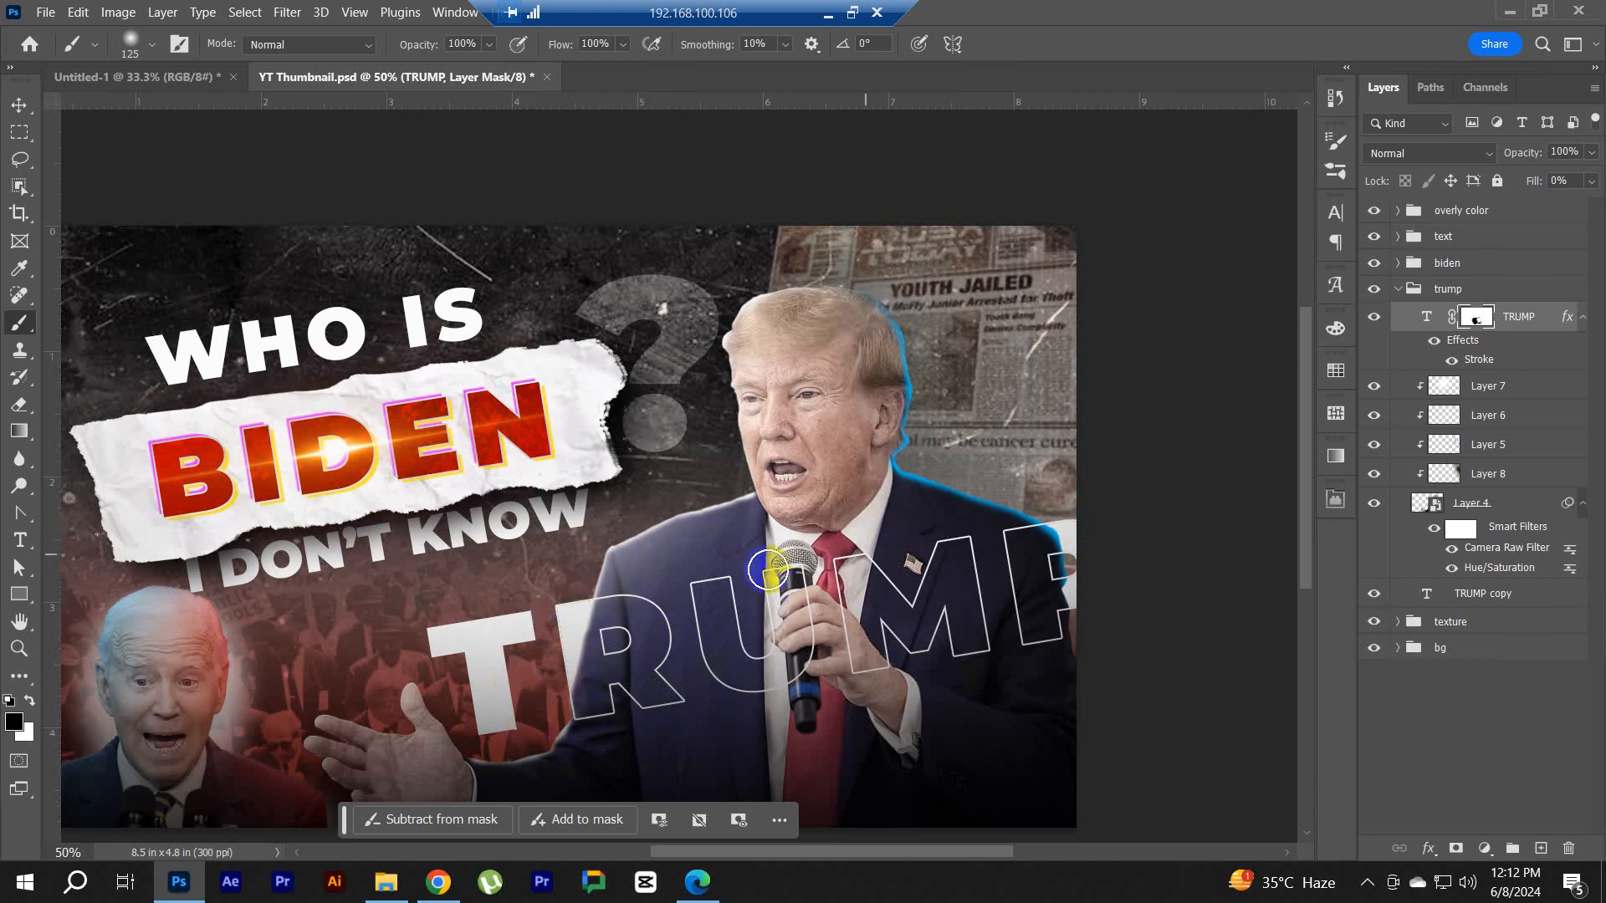
Step: Collapse the trump group and examine the whole thumbnail composition with the enlarged TRUMP text
left_click(1412, 280)
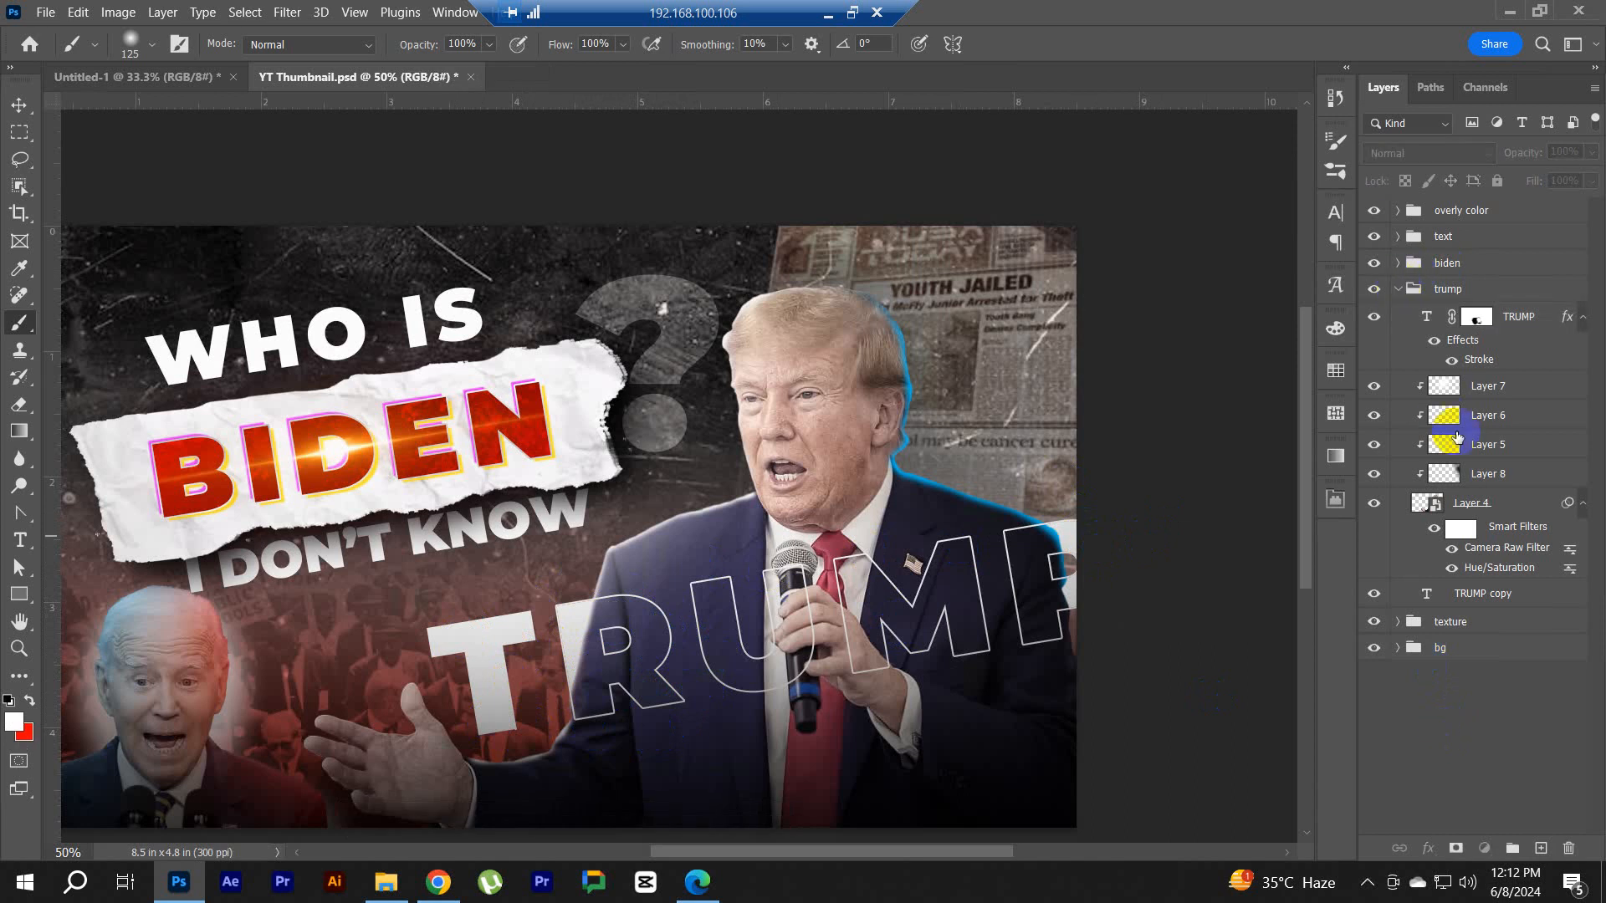
left_click(1397, 289)
key("ctrl+minus")
key("ctrl+minus")
left_click_drag(777, 470, 775, 540)
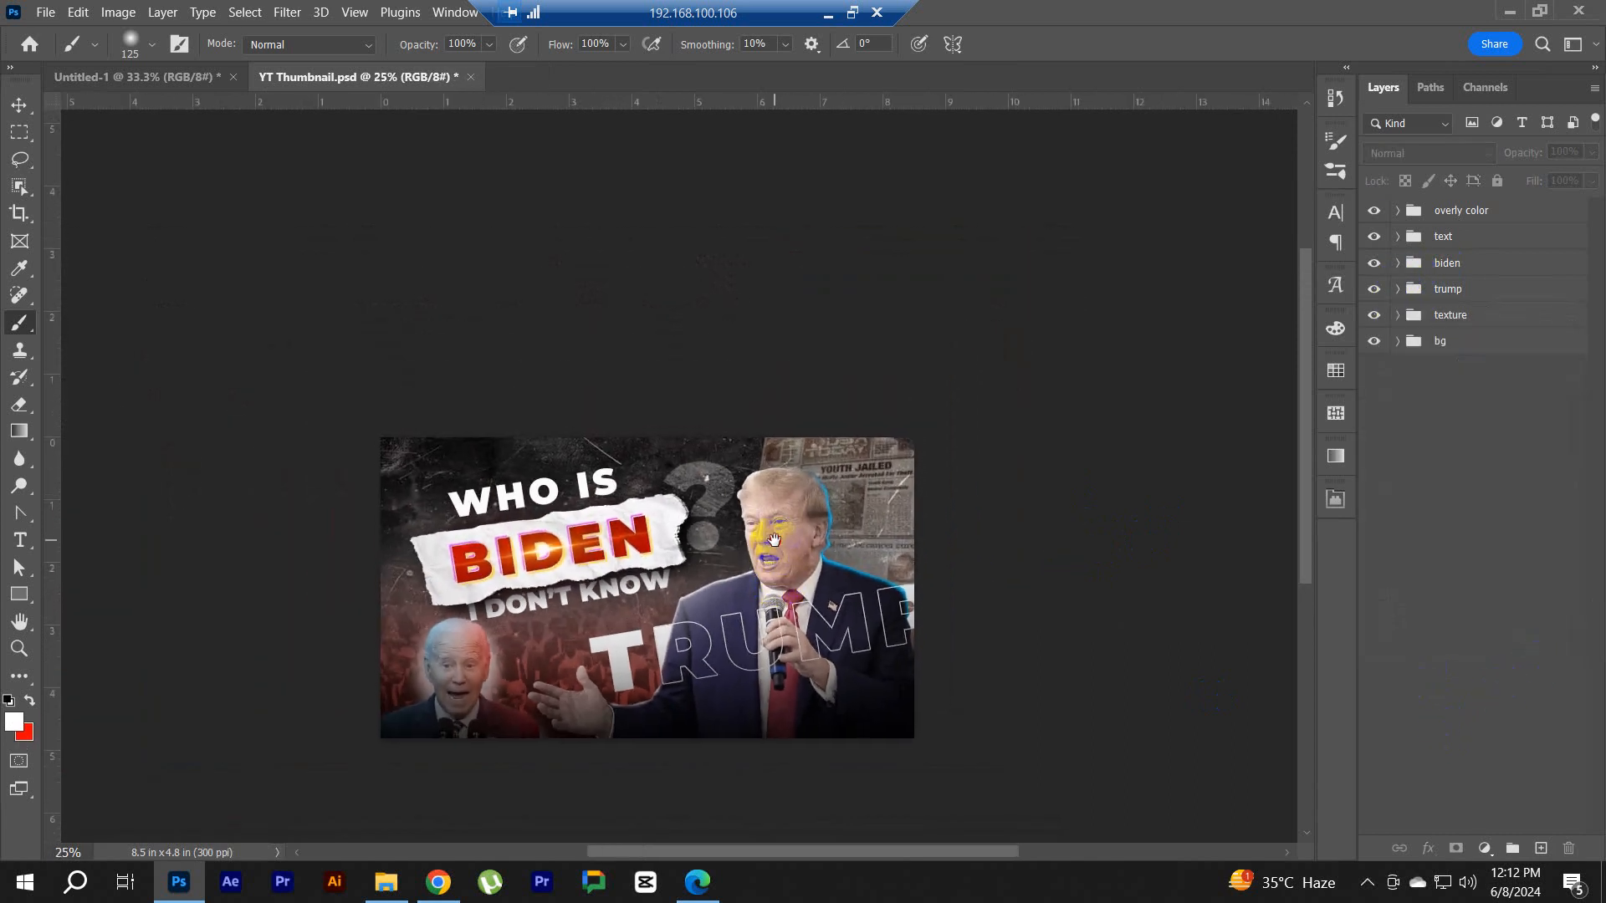
scroll(782, 561, "up", 2)
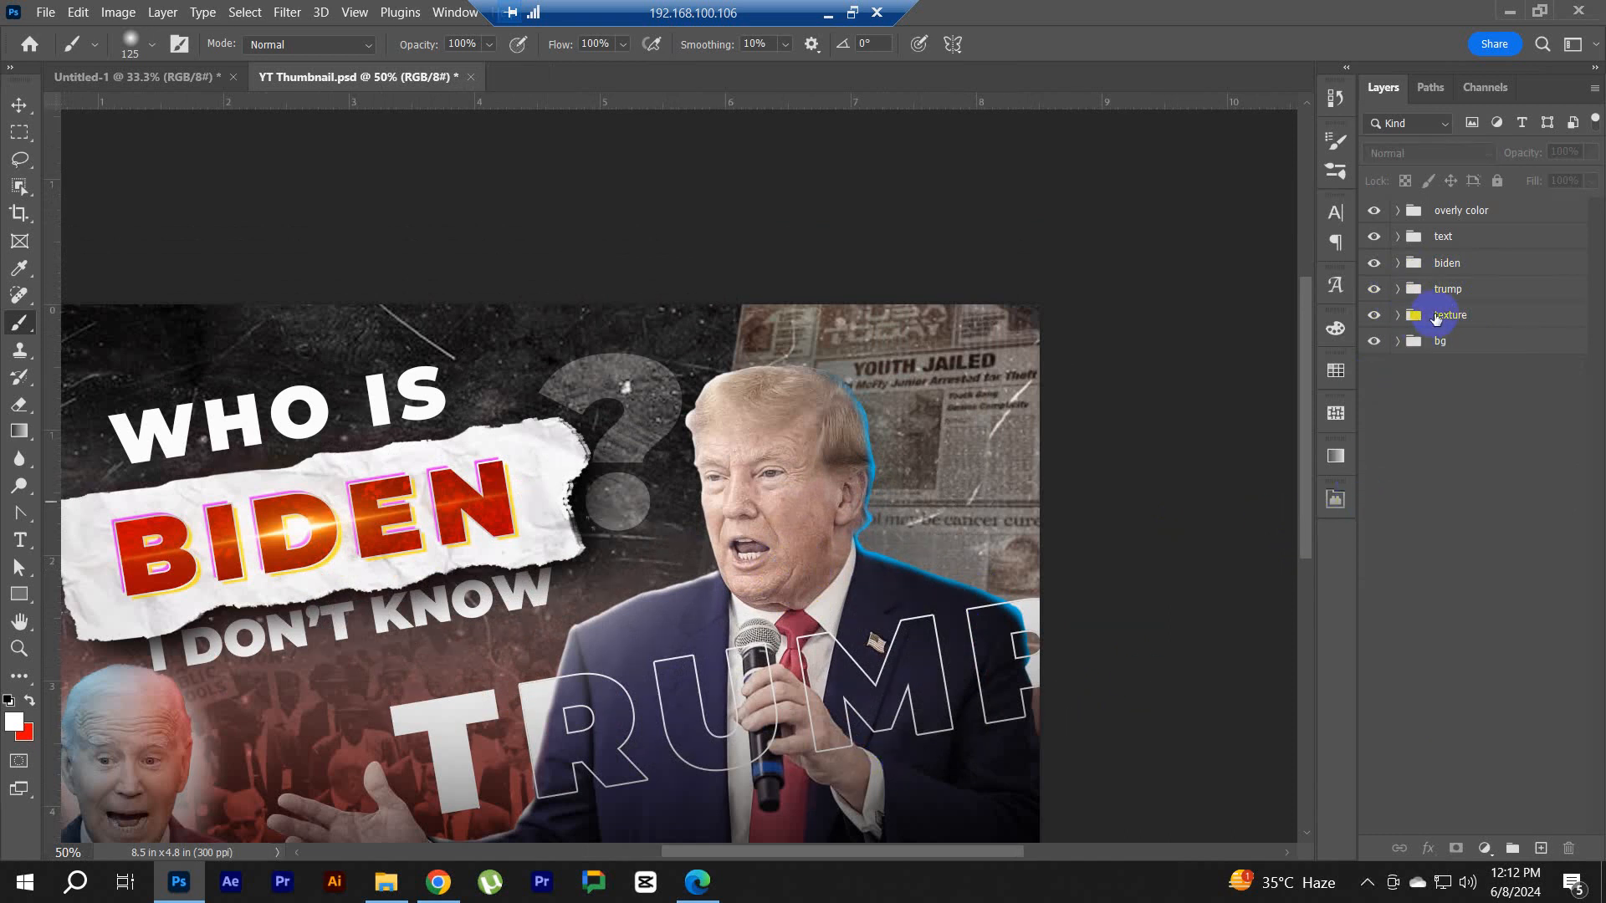
Step: Try the Overlay blend mode on the outlined TRUMP text layer in the trump group, and return it to Normal
left_click(1465, 264)
left_click(1468, 295)
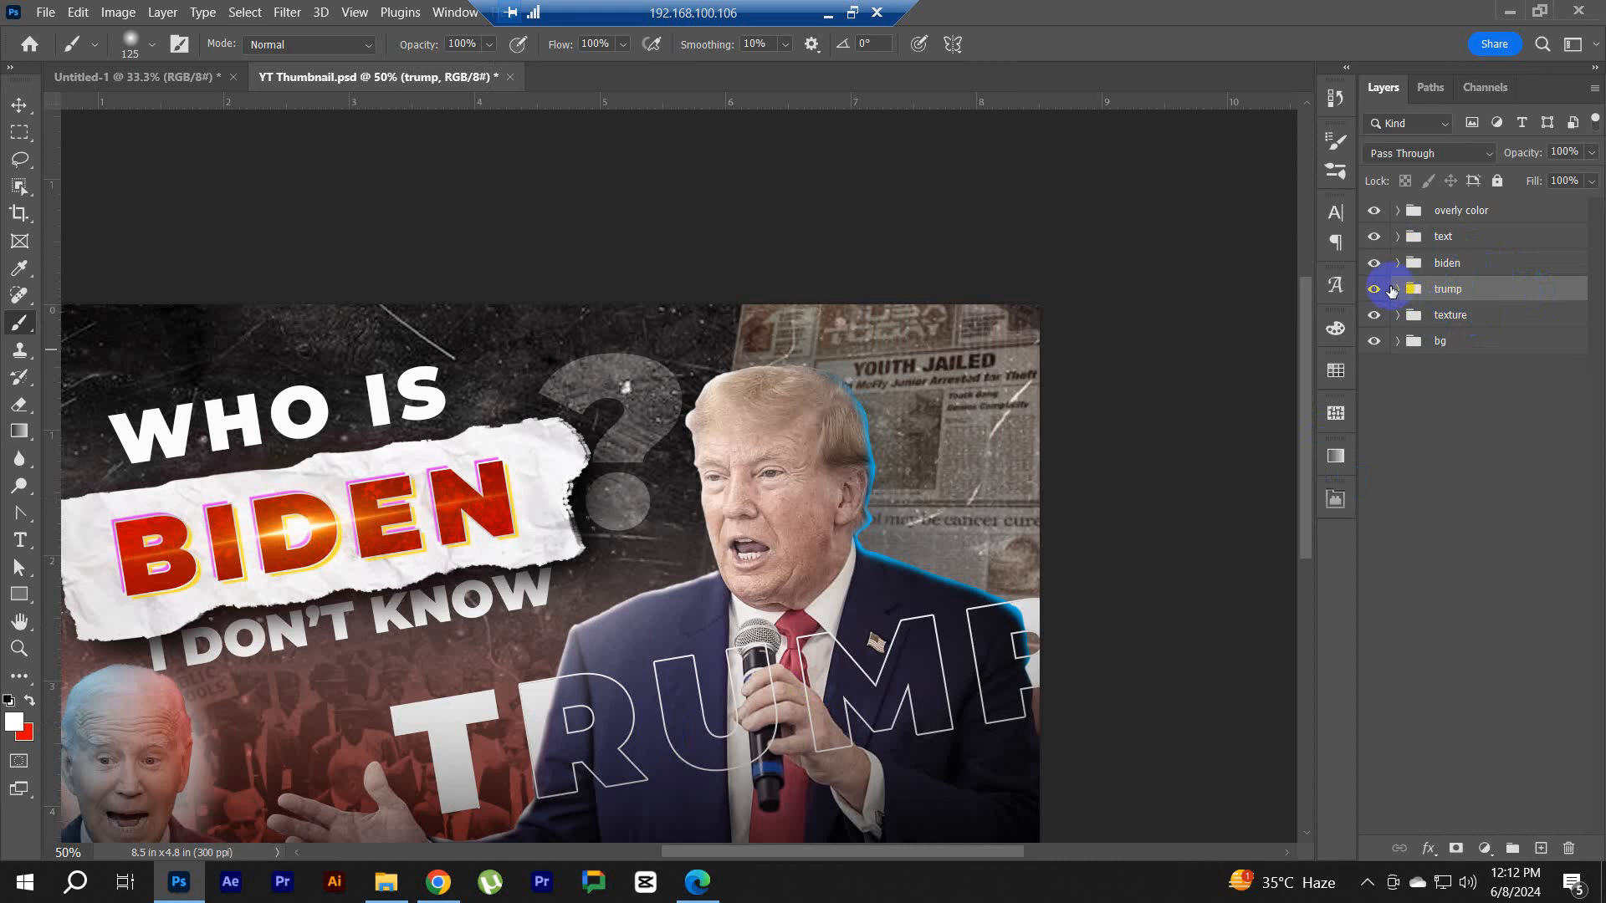
left_click(1402, 294)
left_click(1522, 318)
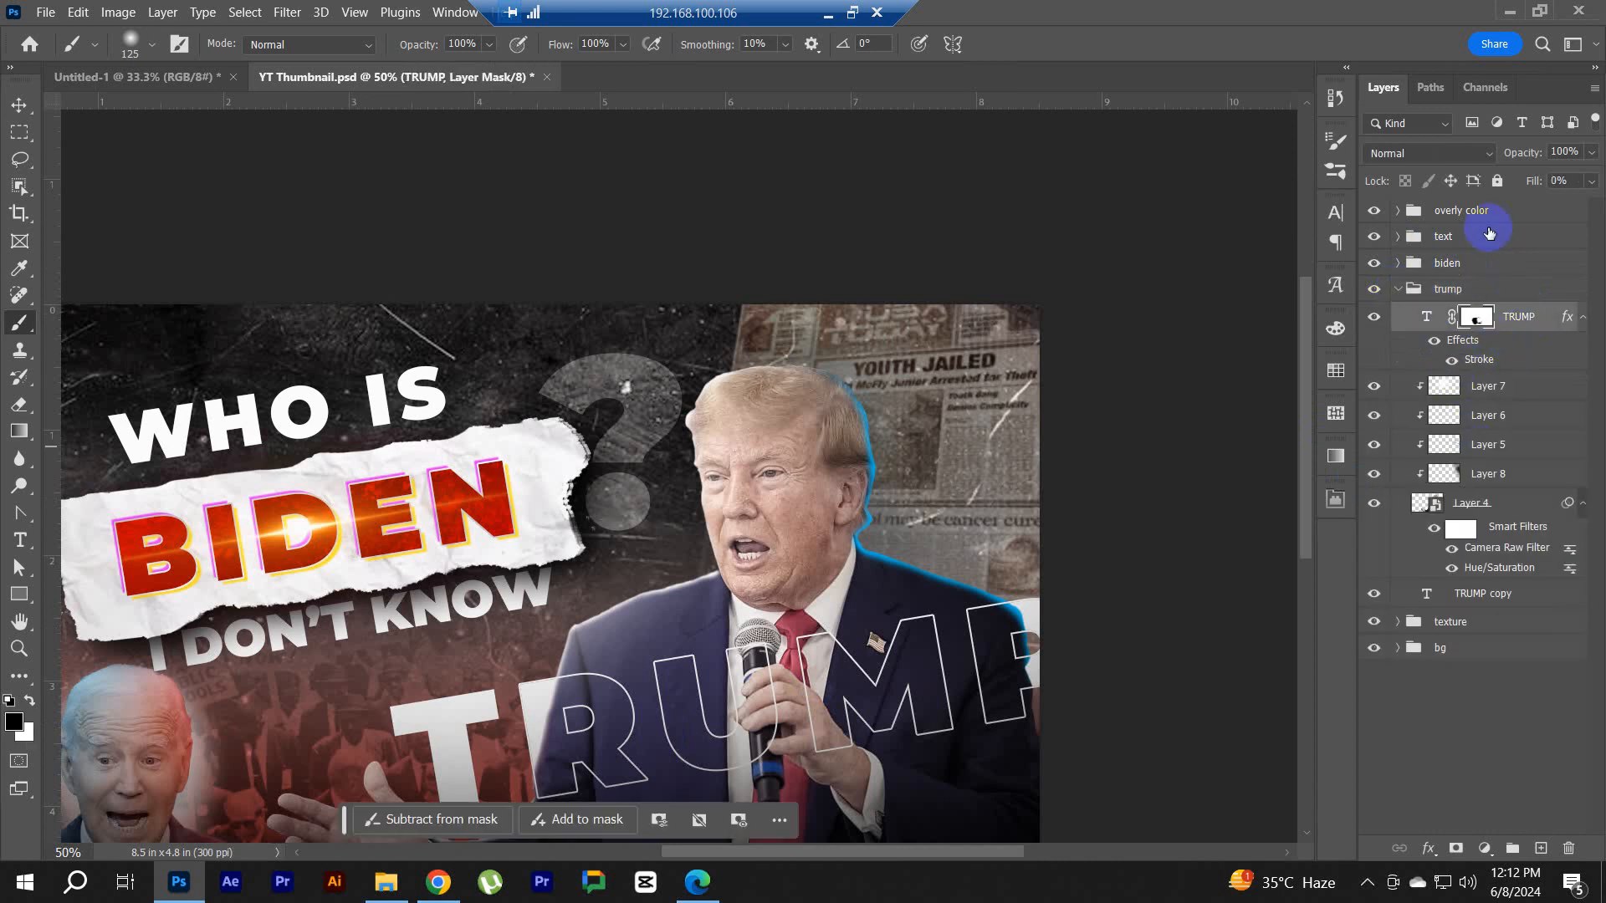
key("v")
left_click(1520, 331)
left_click(1426, 153)
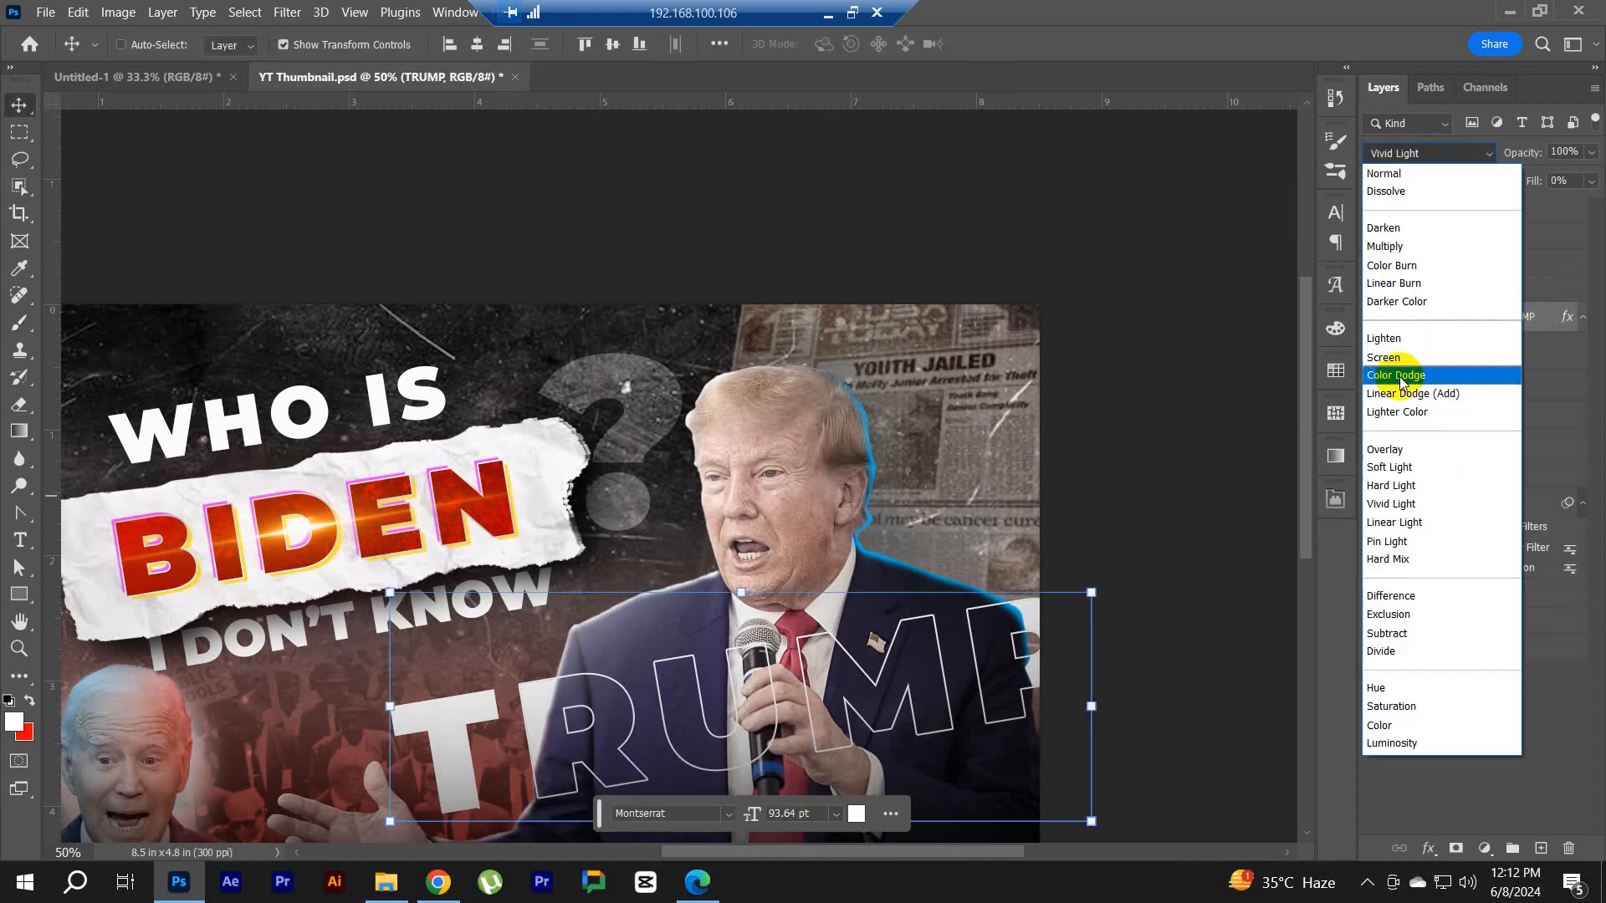
left_click(1392, 451)
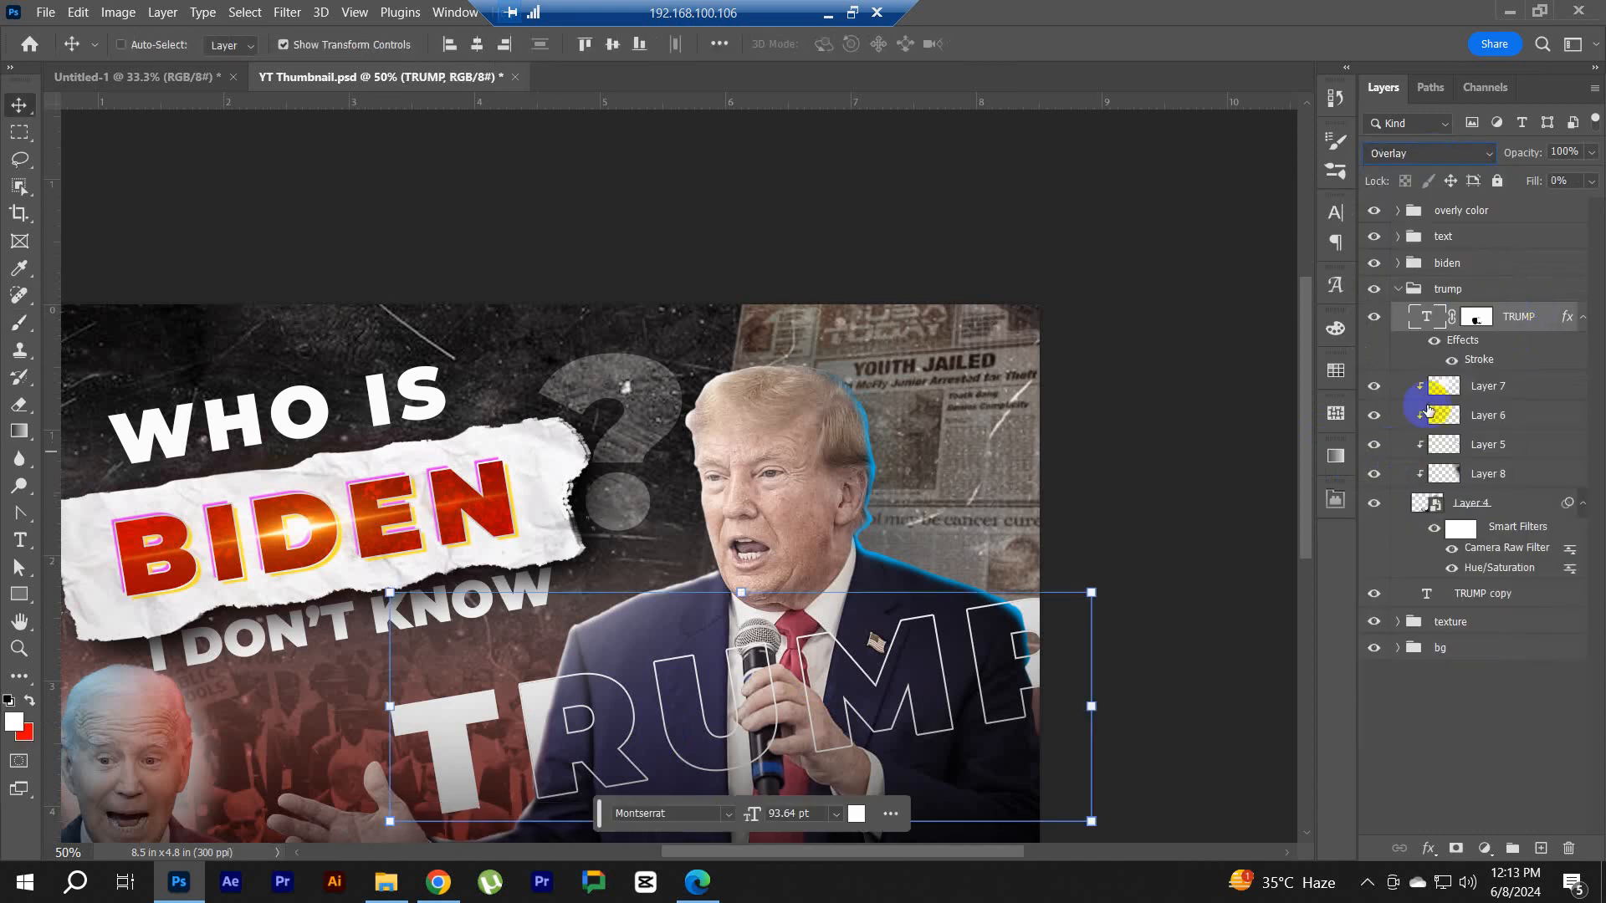
left_click(1426, 153)
left_click(1387, 175)
Step: Try fading the lower parts of the outlined TRUMP letters by painting its layer mask with a 300 px brush, and undo it
left_click(1469, 322)
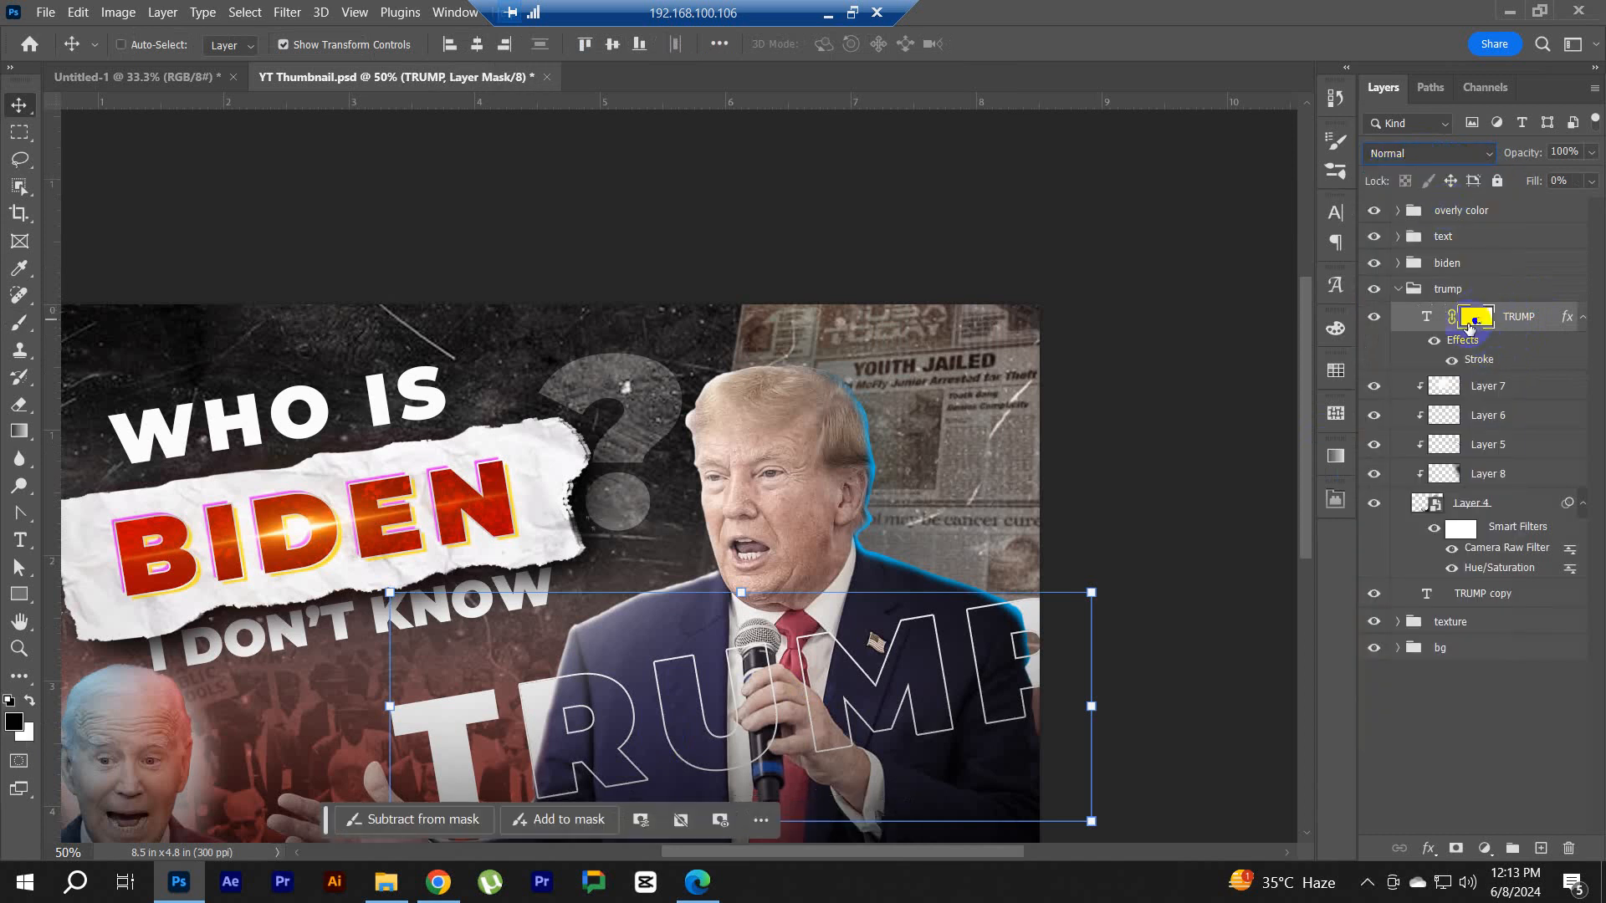
left_click_drag(973, 640, 950, 423)
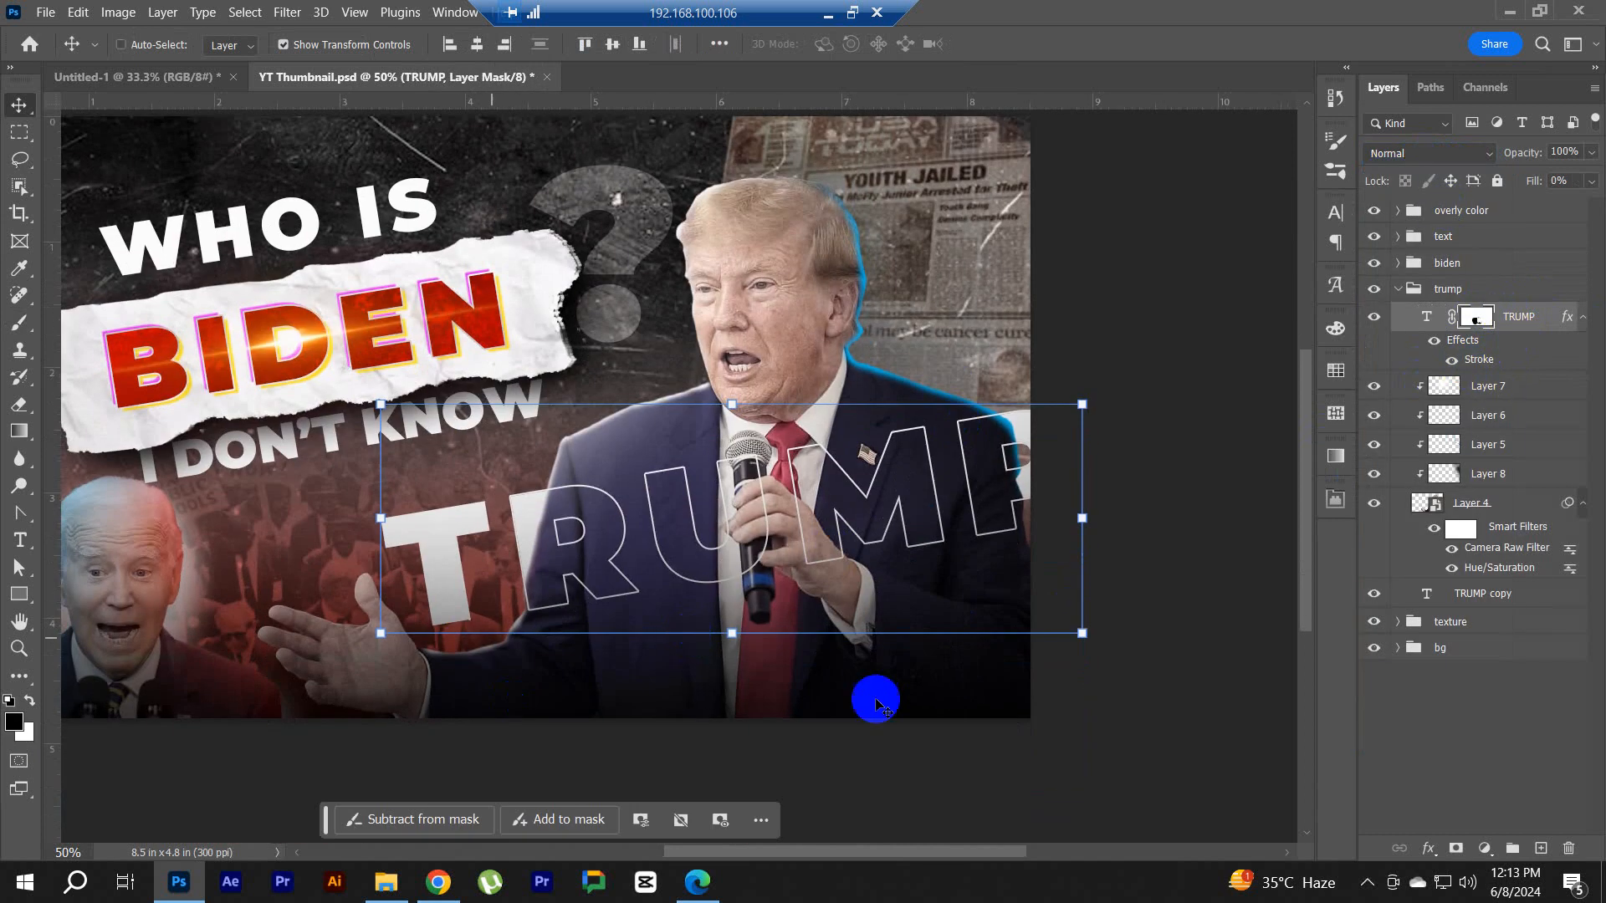
key("b")
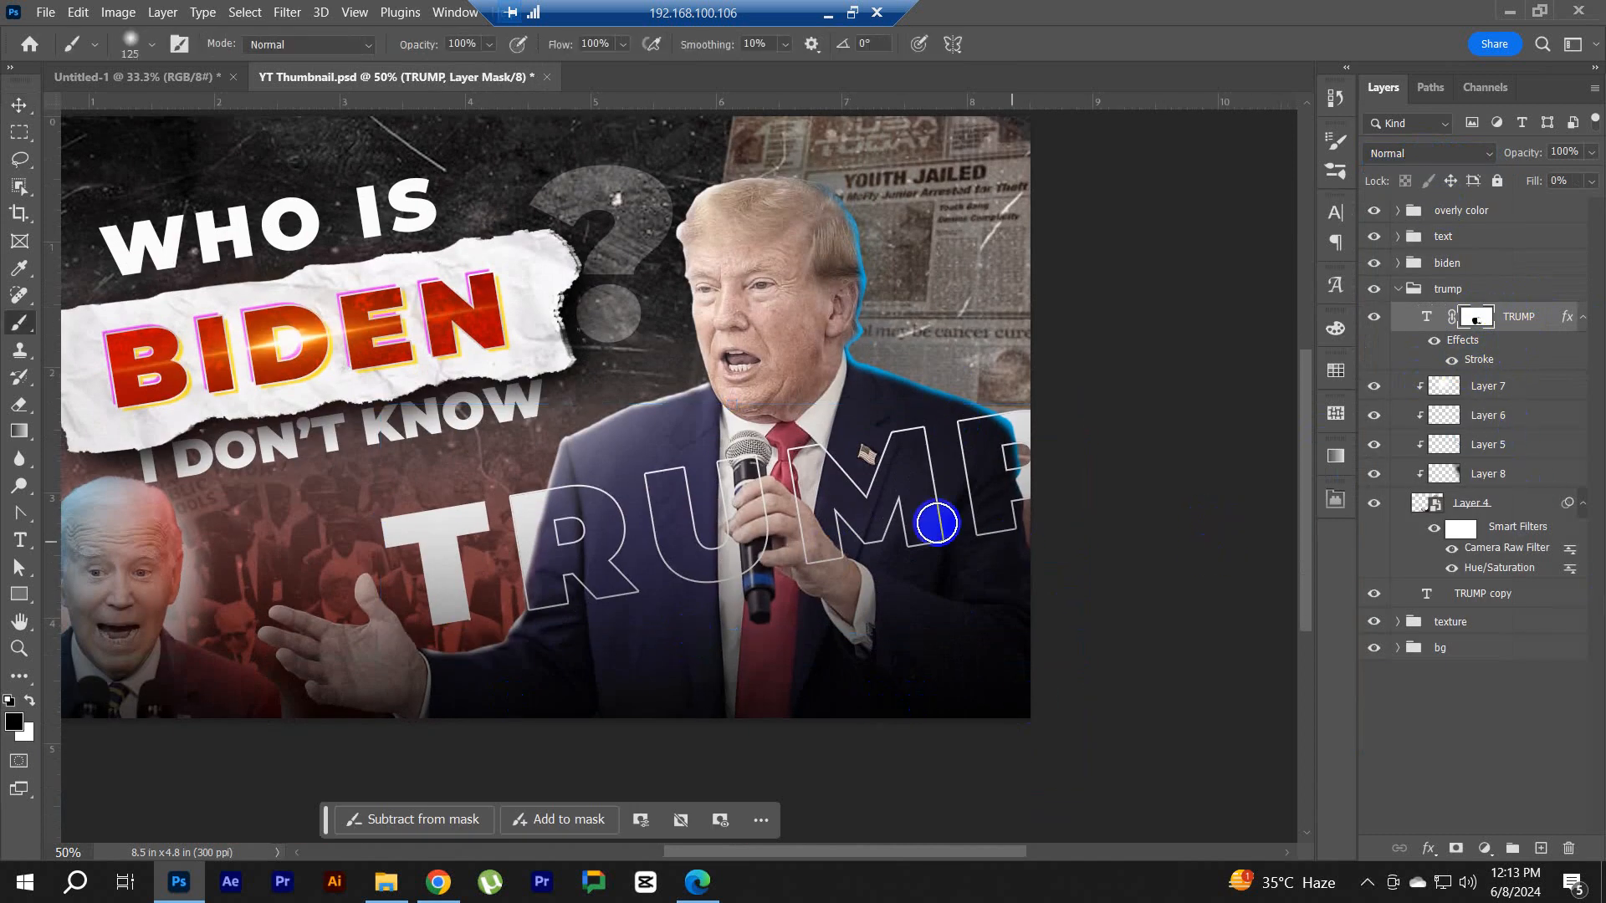
key("bracketright")
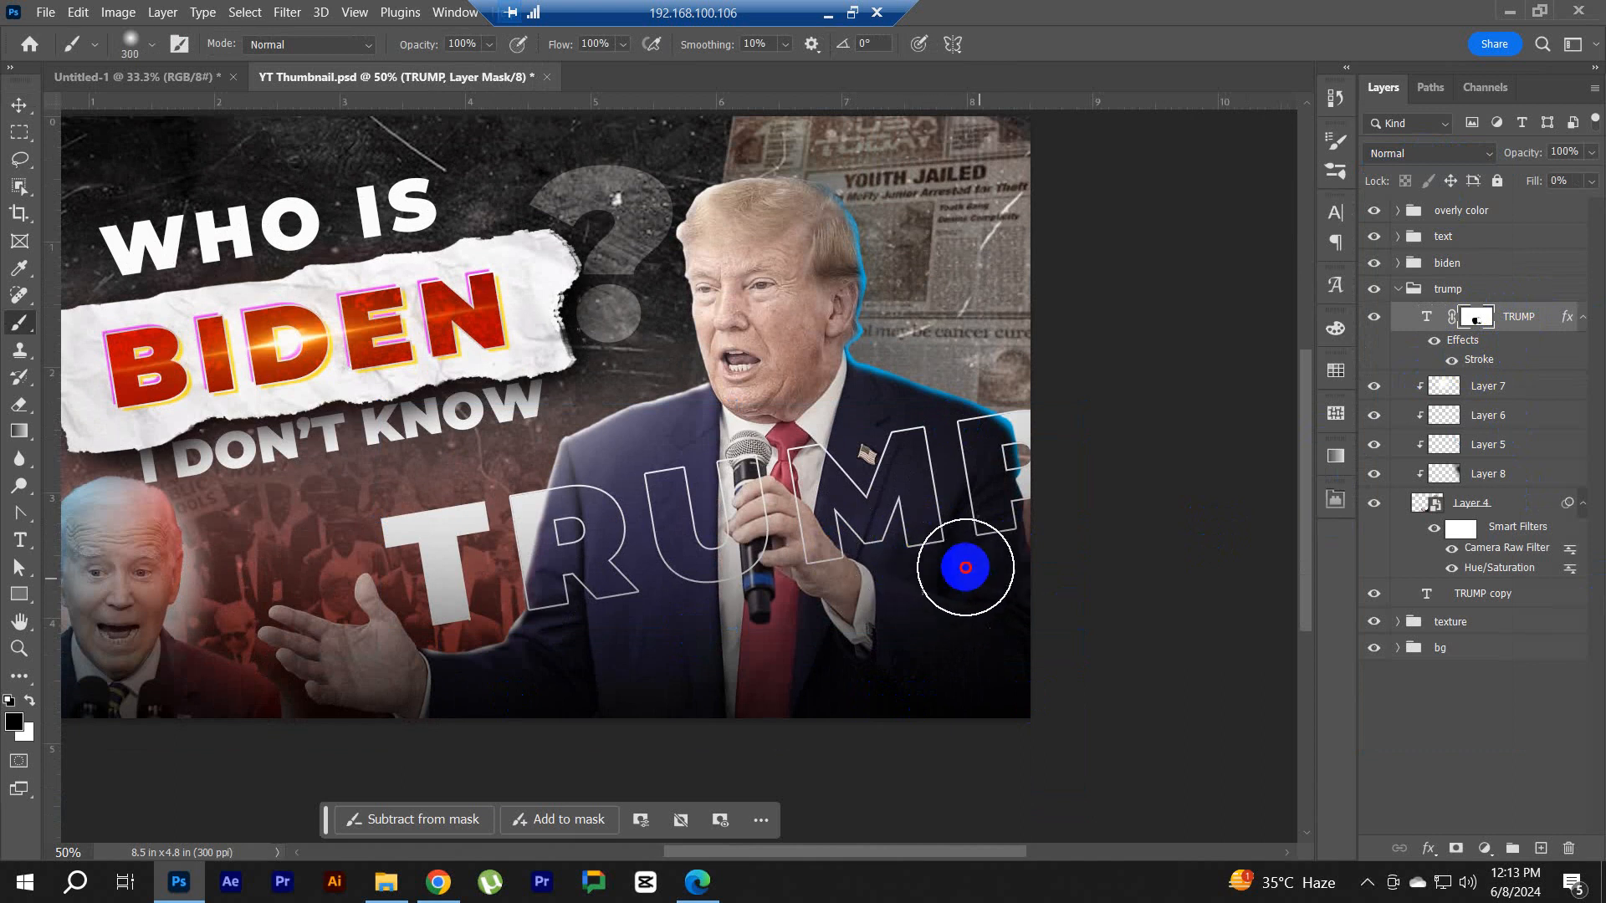
mouse_move(964, 566)
left_mouse_down()
mouse_move(732, 623)
mouse_move(968, 570)
mouse_move(877, 591)
left_mouse_up()
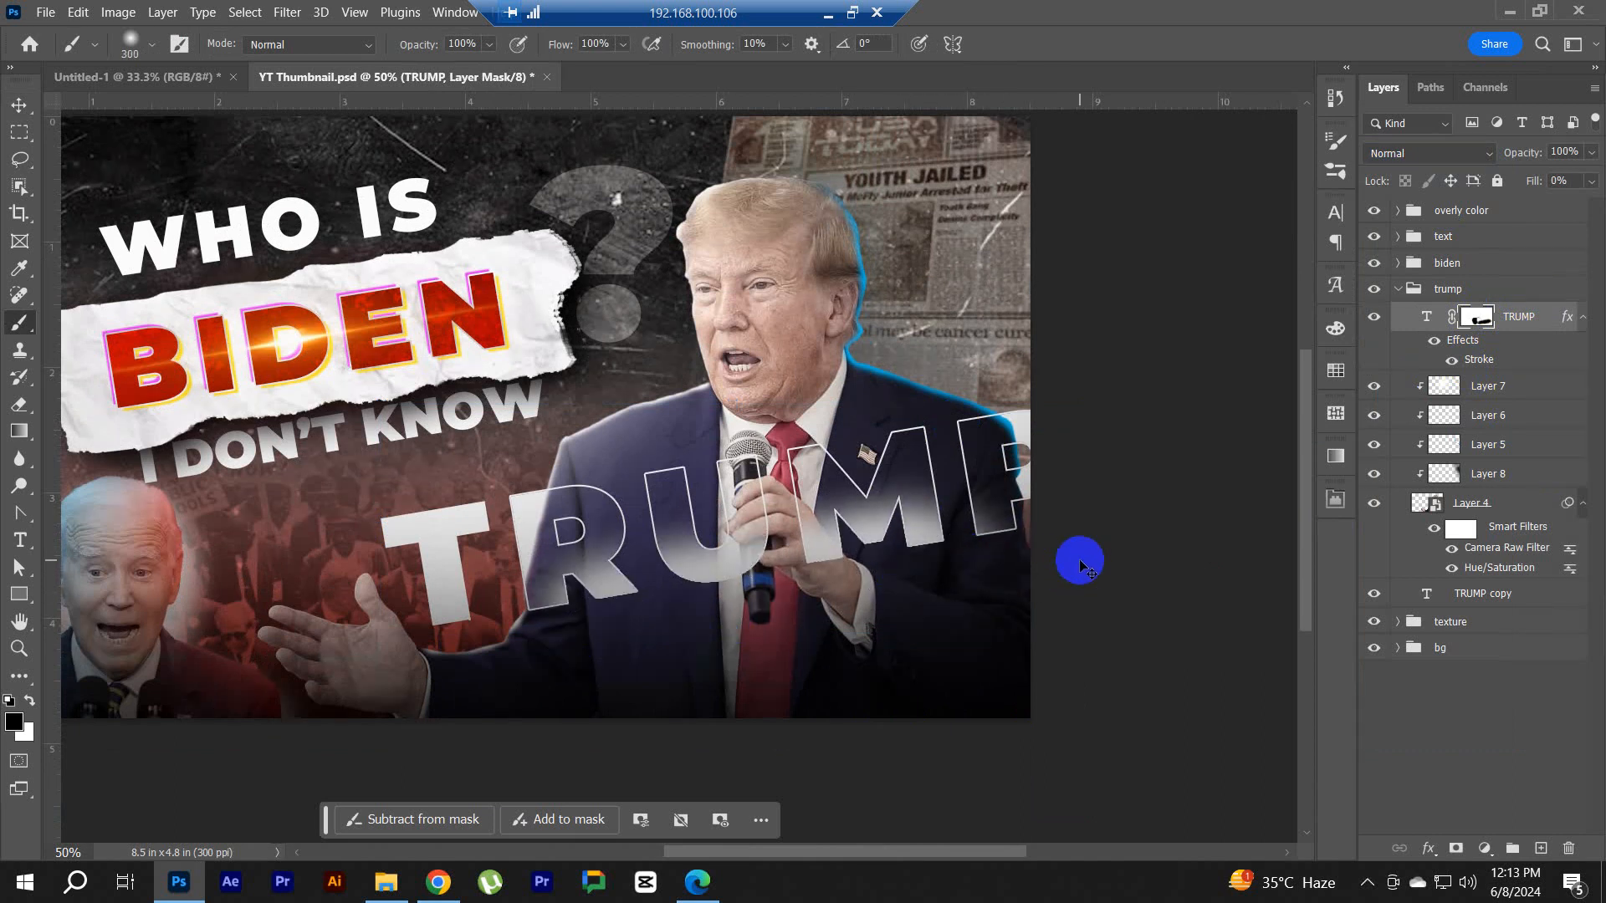
key("ctrl+z")
key("ctrl+z")
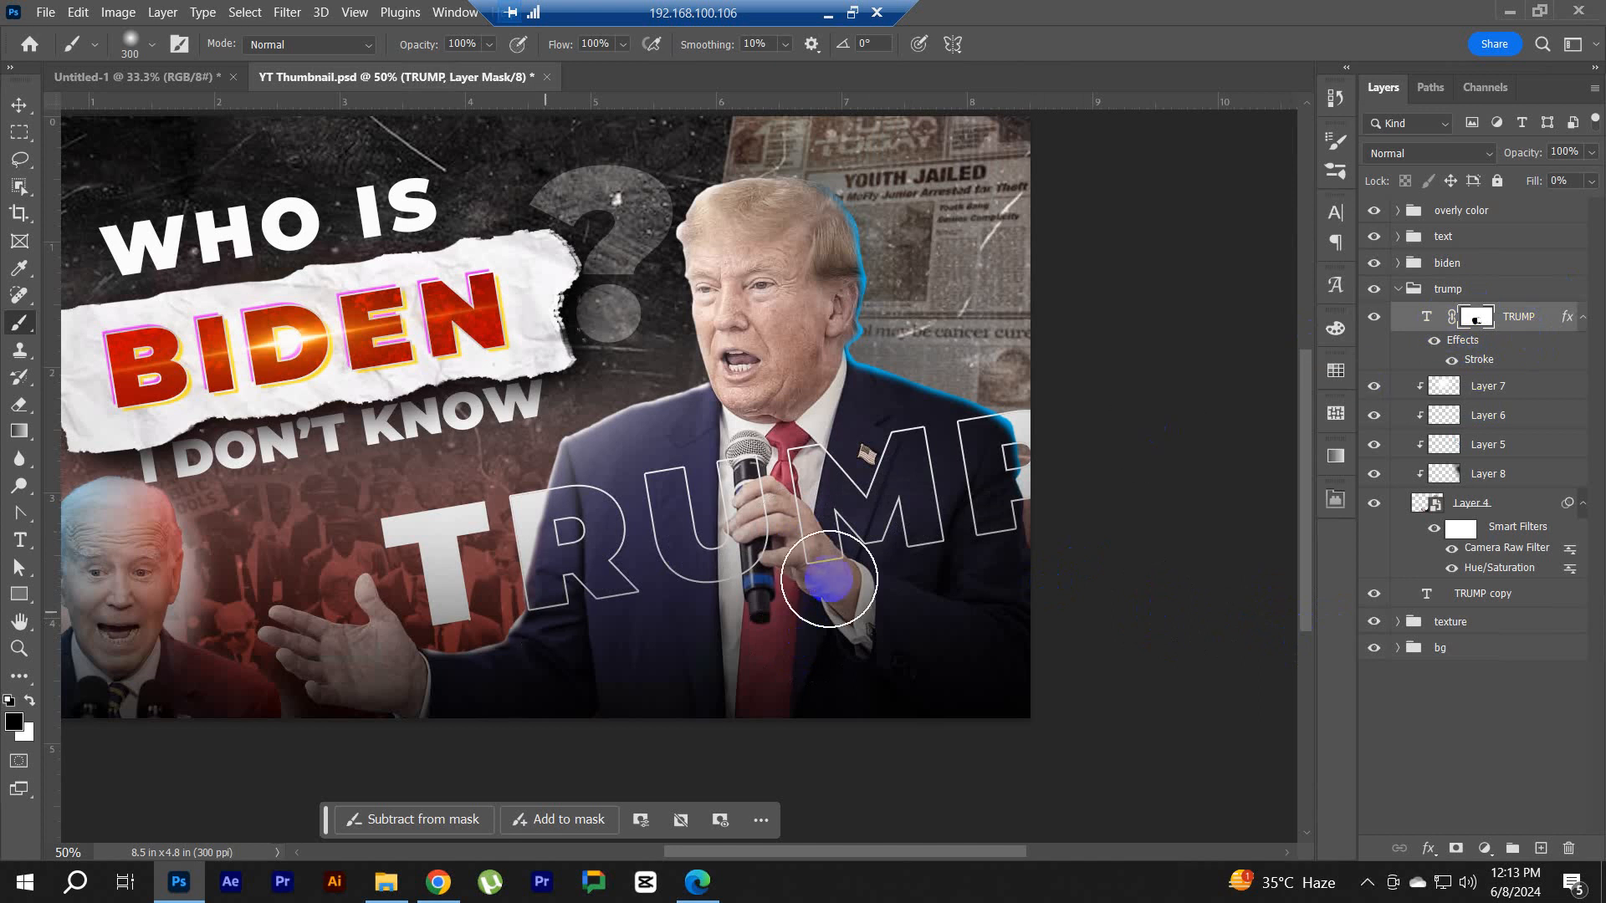
Step: Convert the outlined TRUMP text layer to a smart object and add a new layer mask to it
right_click(1541, 320)
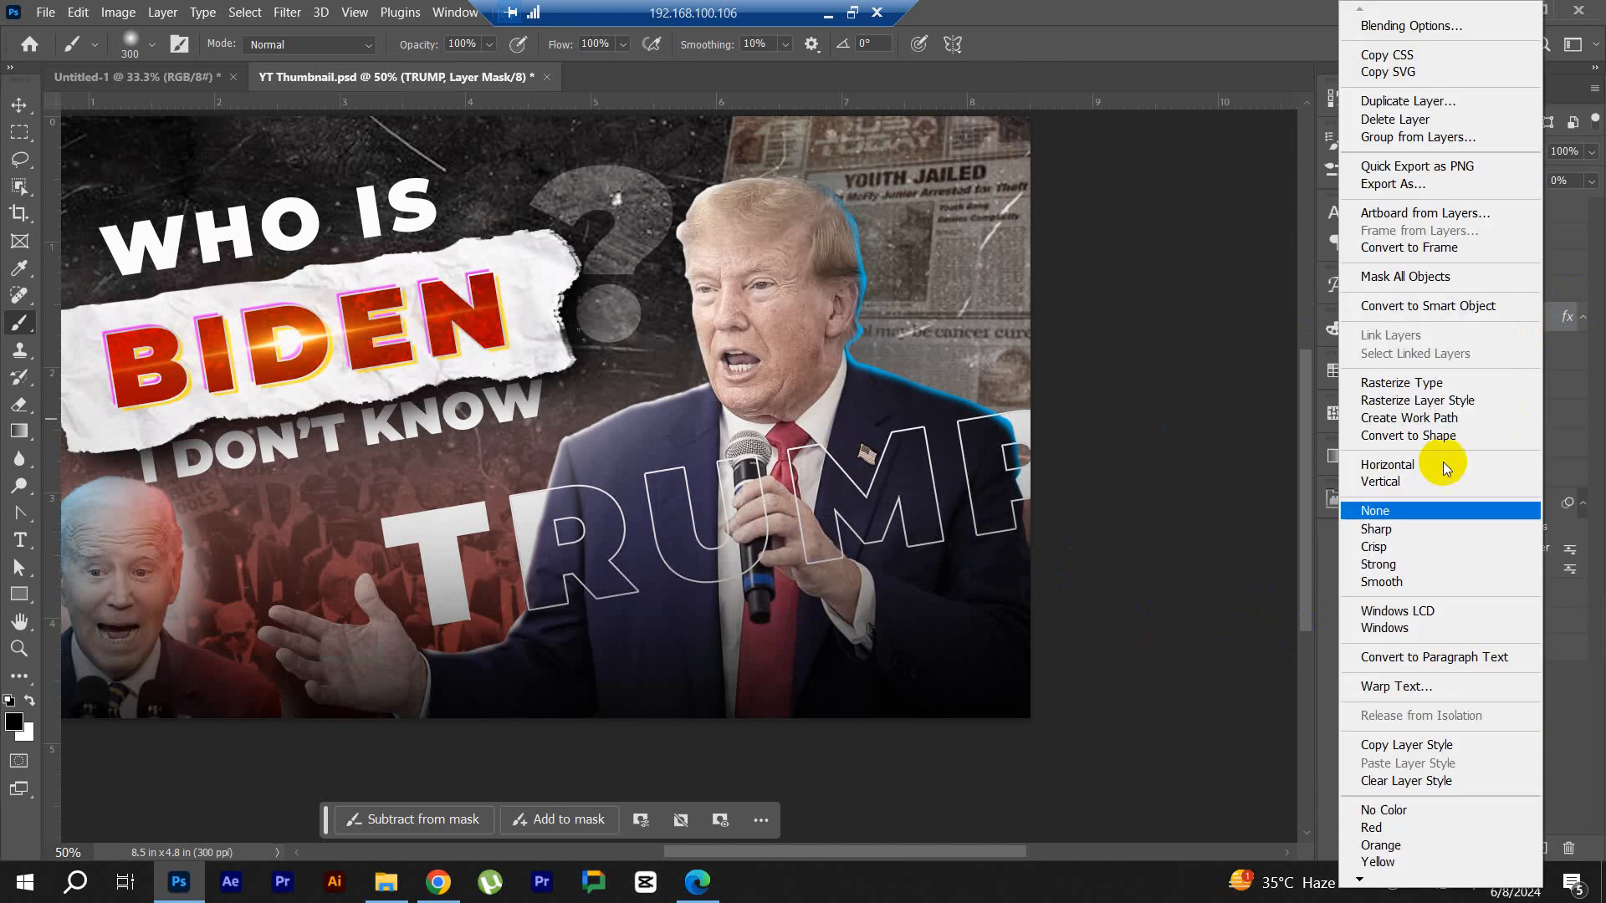
left_click(1434, 307)
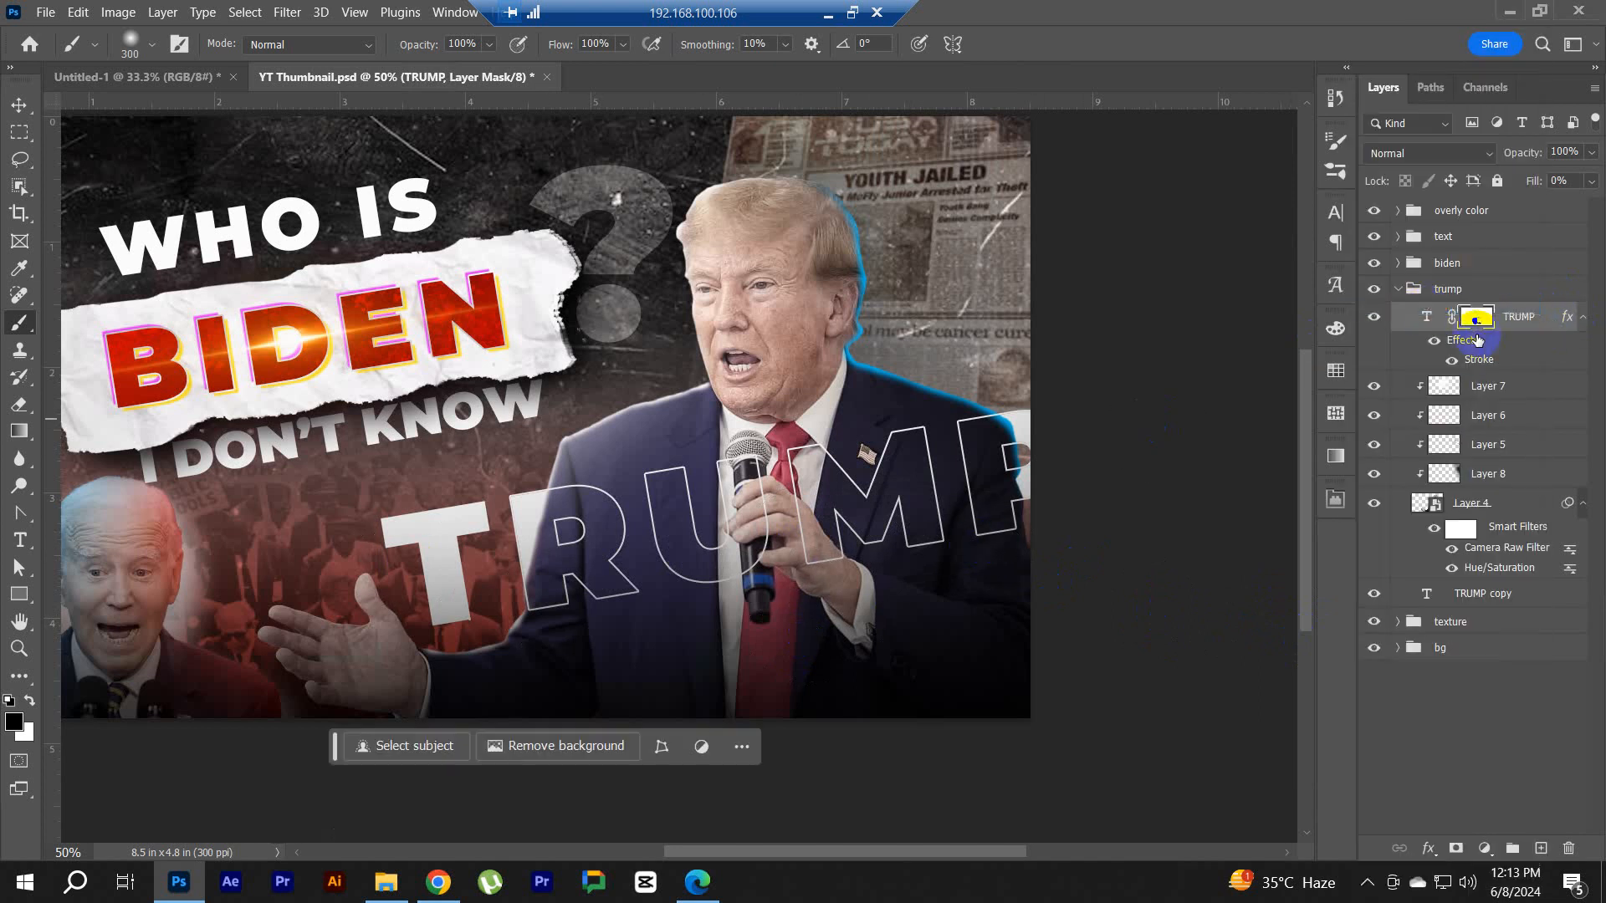
left_click(1454, 850)
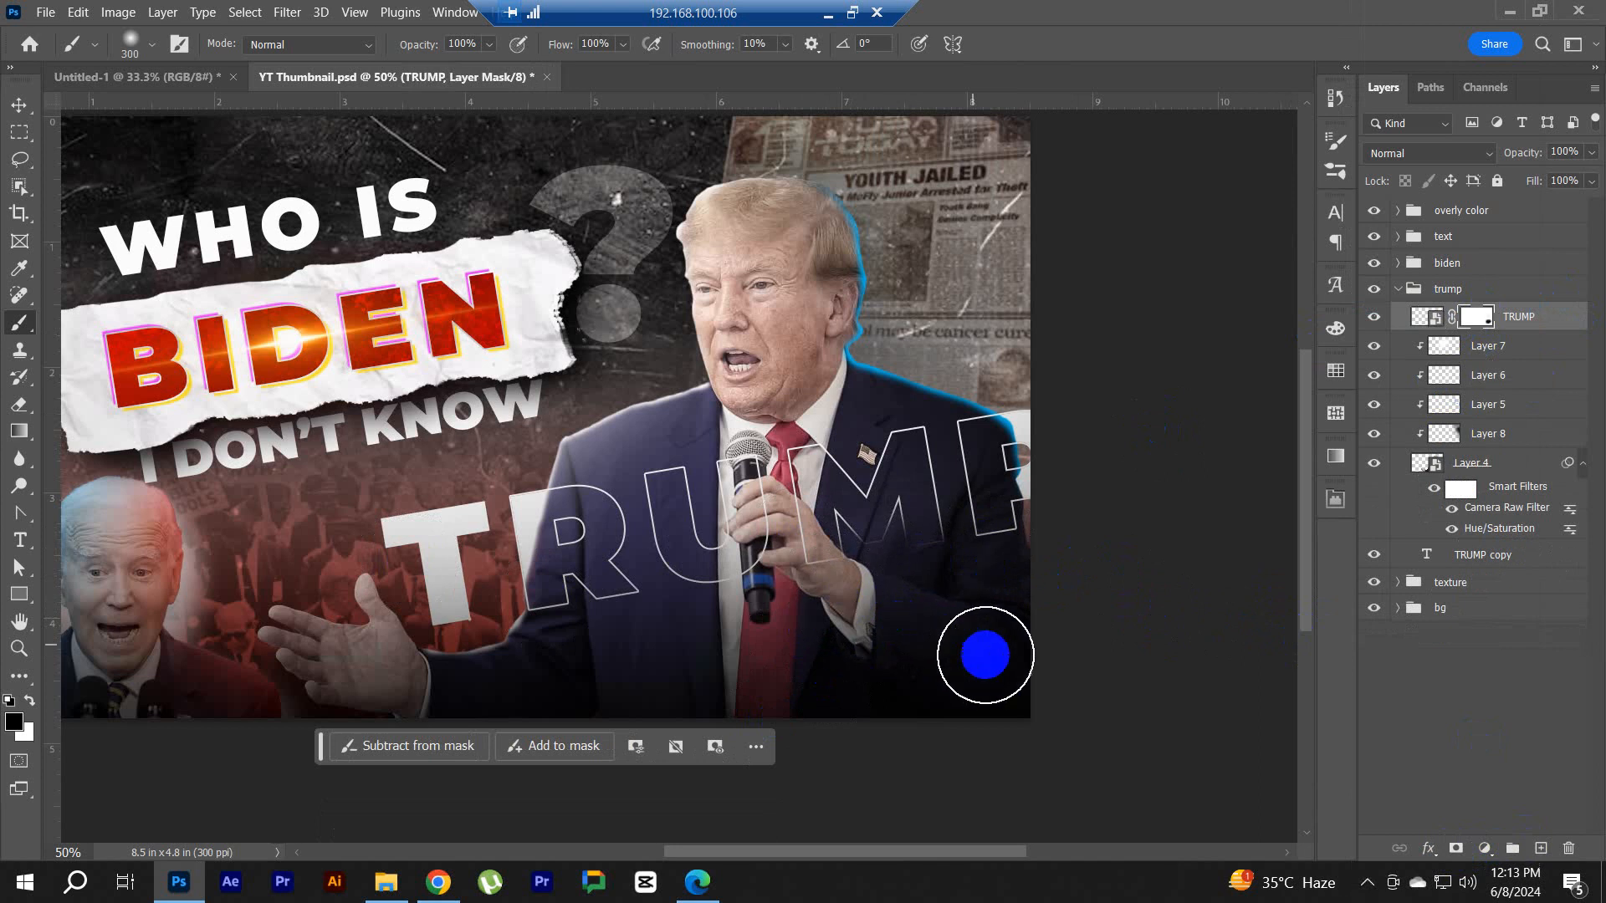
Step: Paint black on the TRUMP smart object's mask with a large 600 px soft brush to fade the lower letter outlines over the suit
key("bracketright")
key("bracketright")
key("bracketright")
key("bracketright")
key("bracketright")
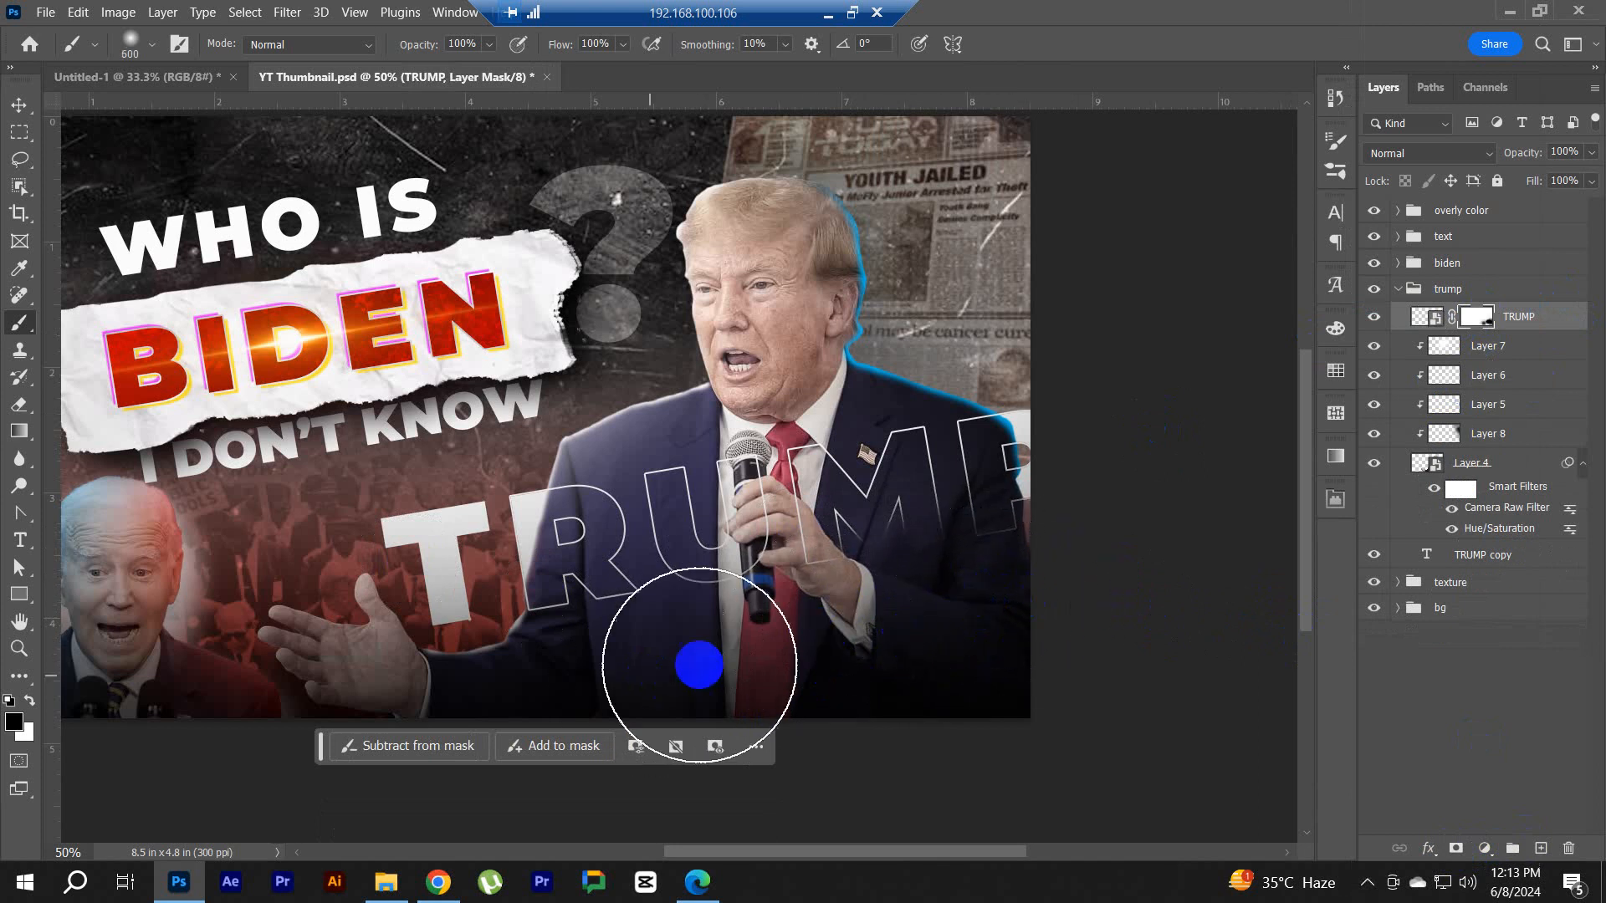
mouse_move(699, 665)
left_mouse_down()
mouse_move(666, 679)
mouse_move(922, 600)
mouse_move(525, 673)
mouse_move(680, 645)
mouse_move(706, 616)
mouse_move(739, 638)
mouse_move(1028, 610)
mouse_move(631, 666)
mouse_move(835, 664)
mouse_move(1076, 605)
mouse_move(810, 635)
mouse_move(835, 577)
mouse_move(1028, 577)
mouse_move(1053, 556)
mouse_move(1138, 645)
left_mouse_up()
key("bracketleft")
key("bracketleft")
key("bracketleft")
key("bracketleft")
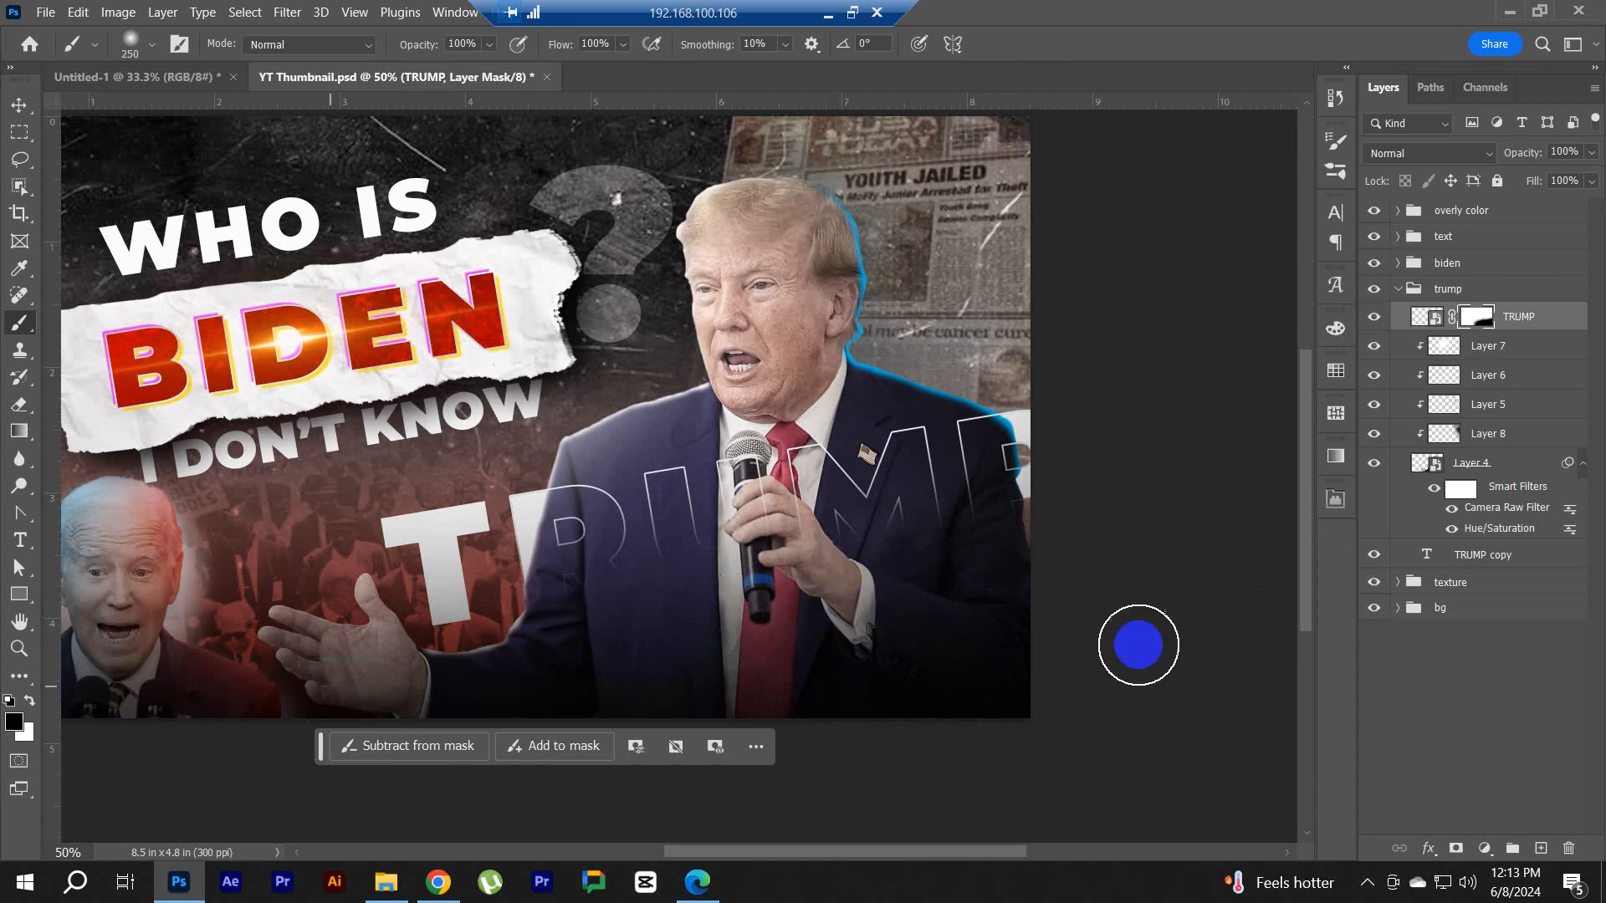
Step: Open the TRUMP smart object's contents to inspect the outlined text, and close that document
double_click(1438, 320)
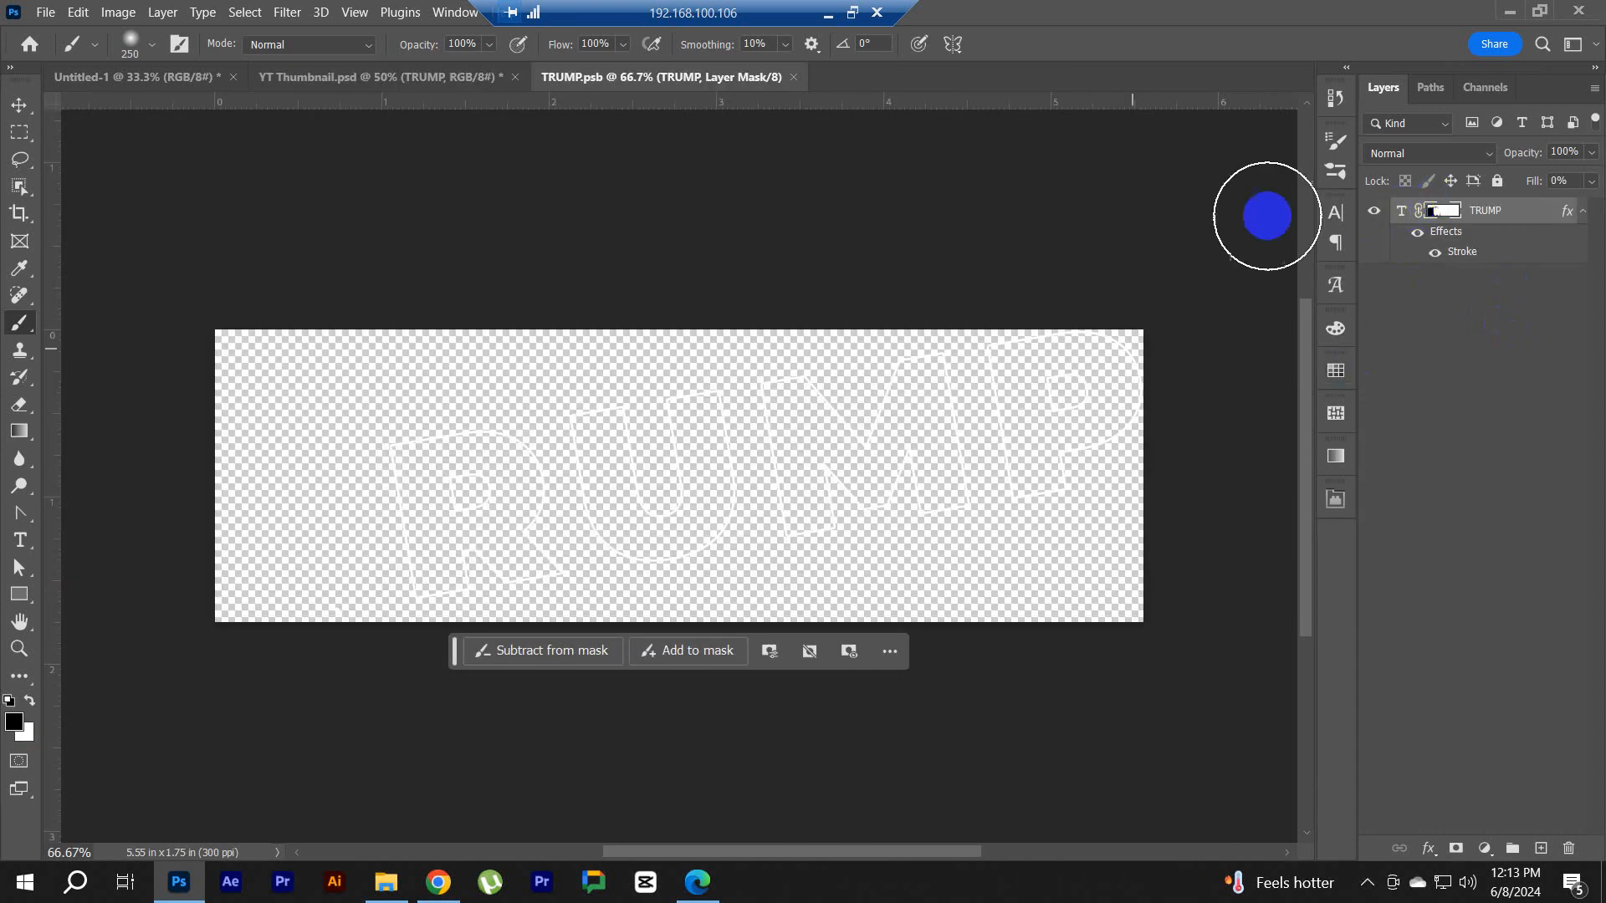
left_click(791, 77)
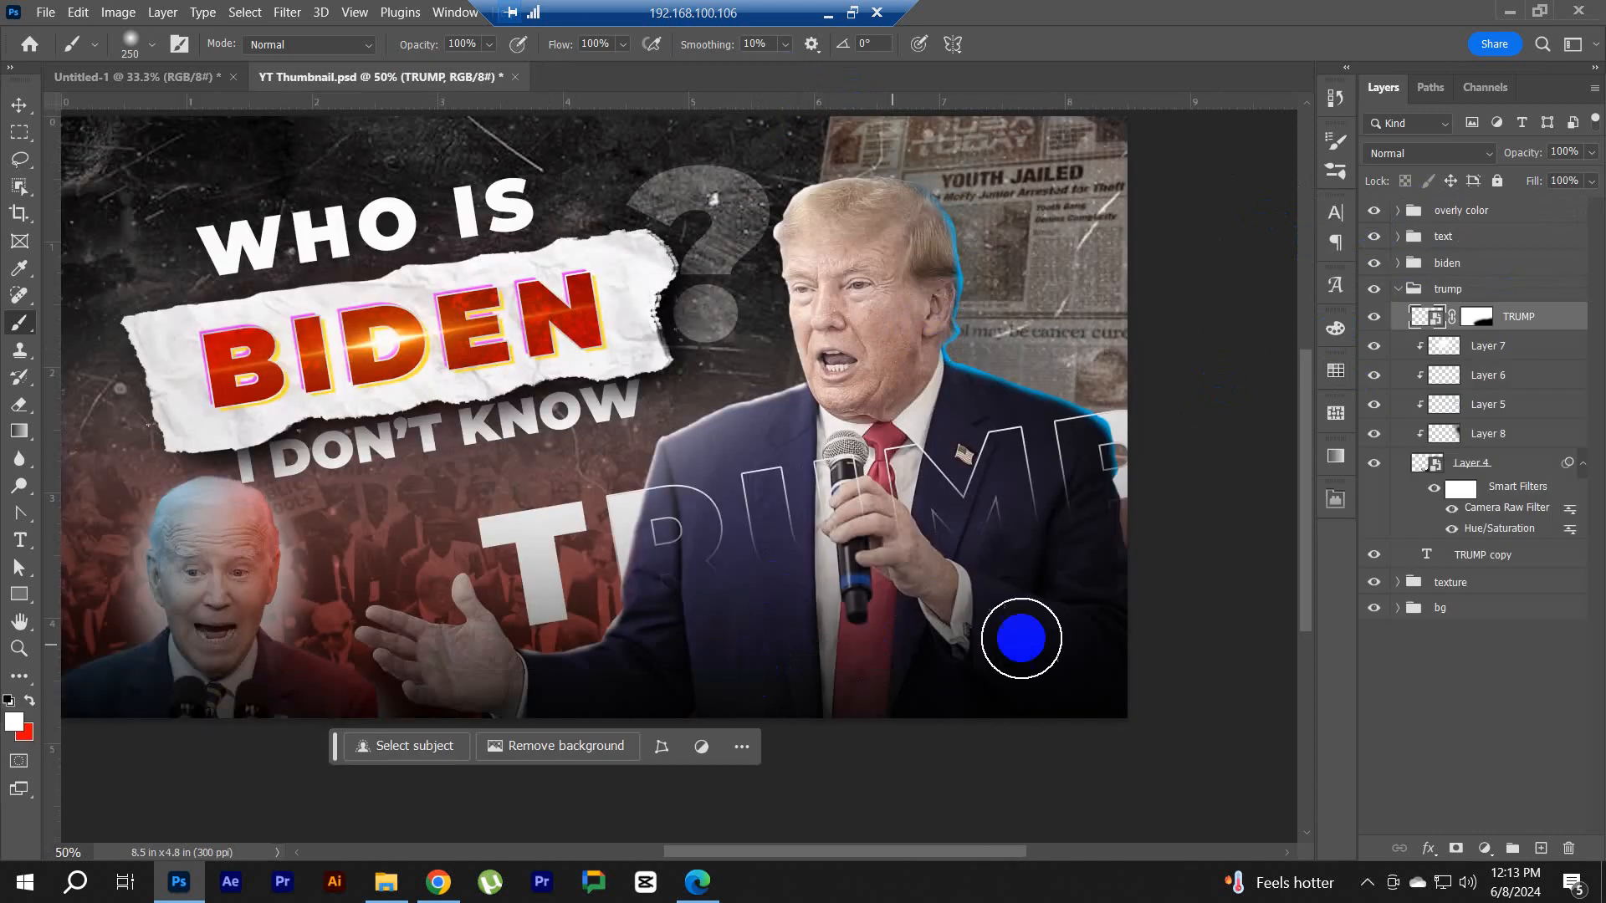
key("Delete")
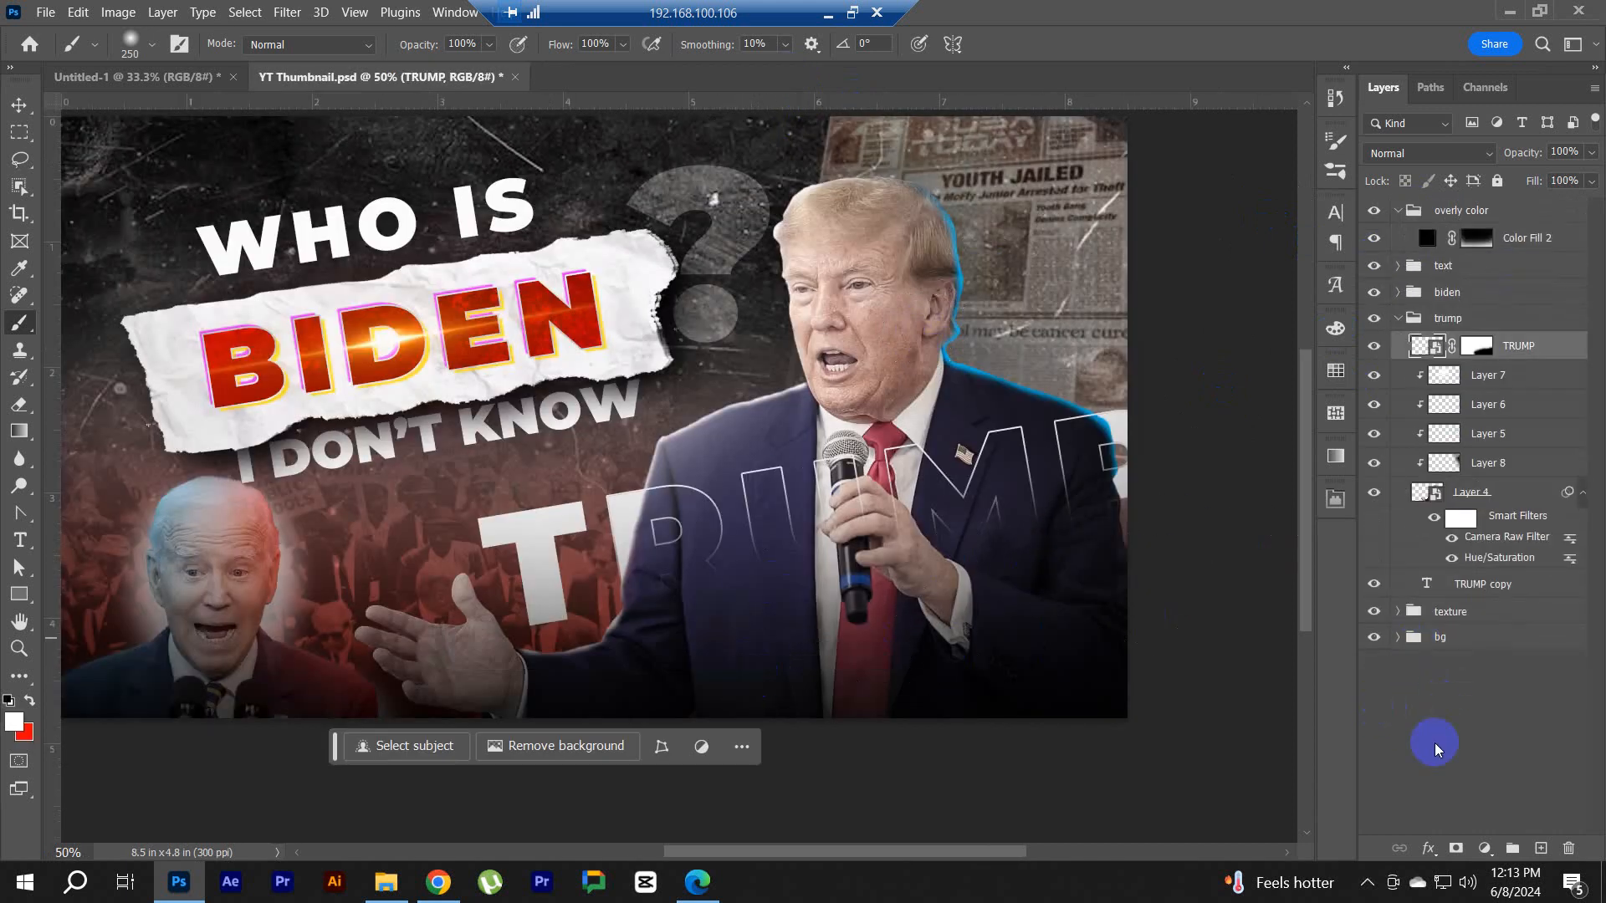
Step: Collapse the overly color and trump groups, and check the contents of the texture group
left_click(1395, 215)
left_click(1397, 289)
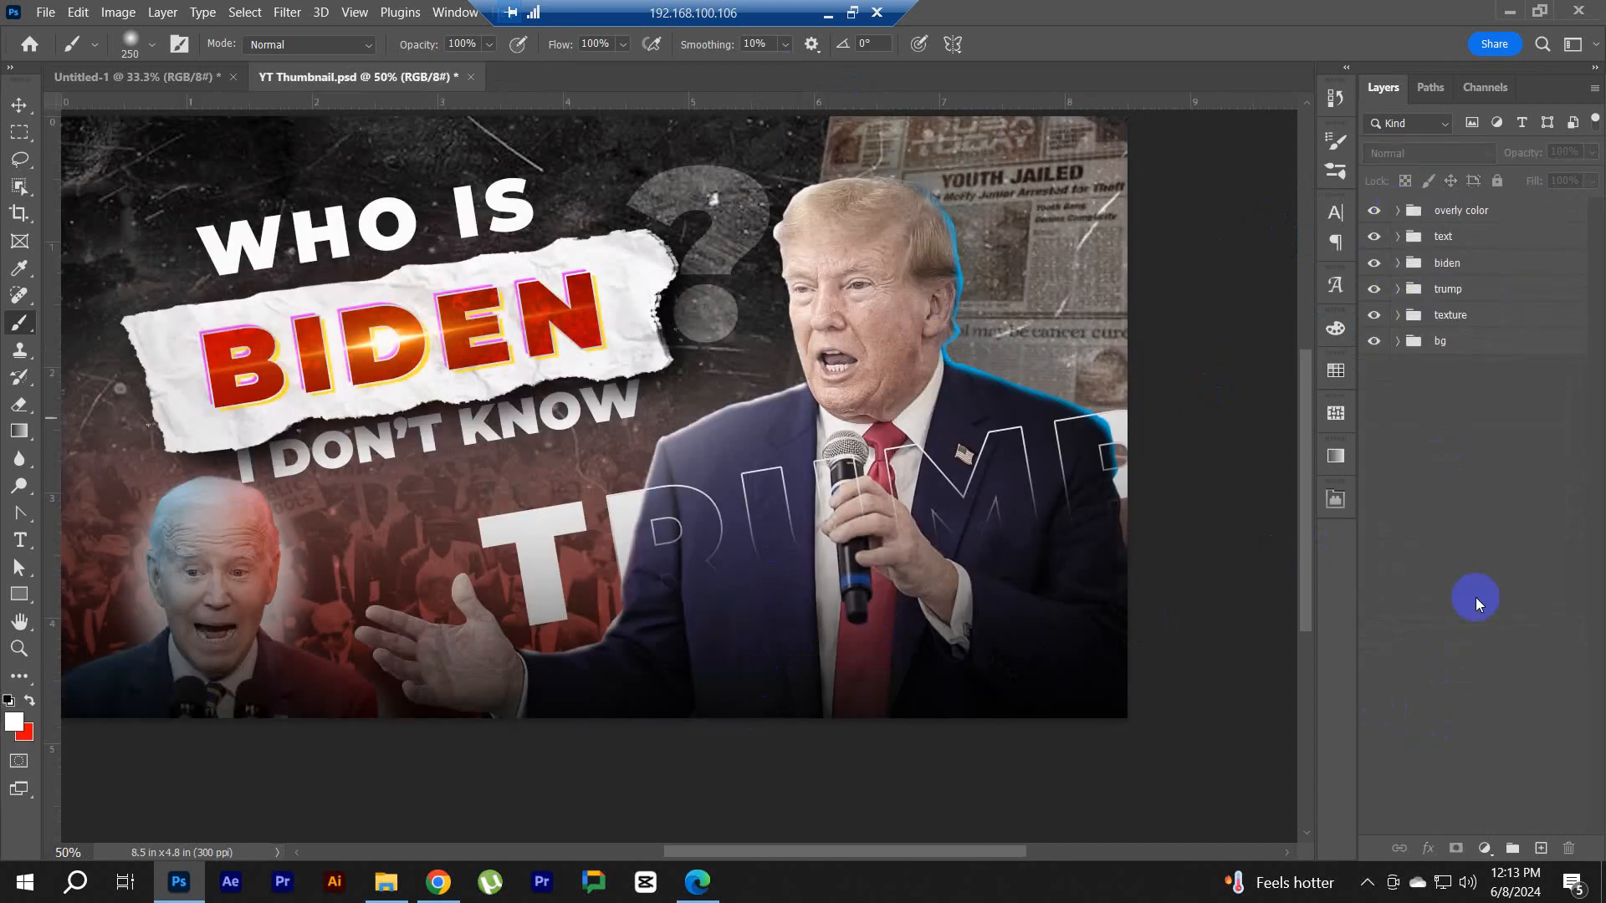
key("ctrl+minus")
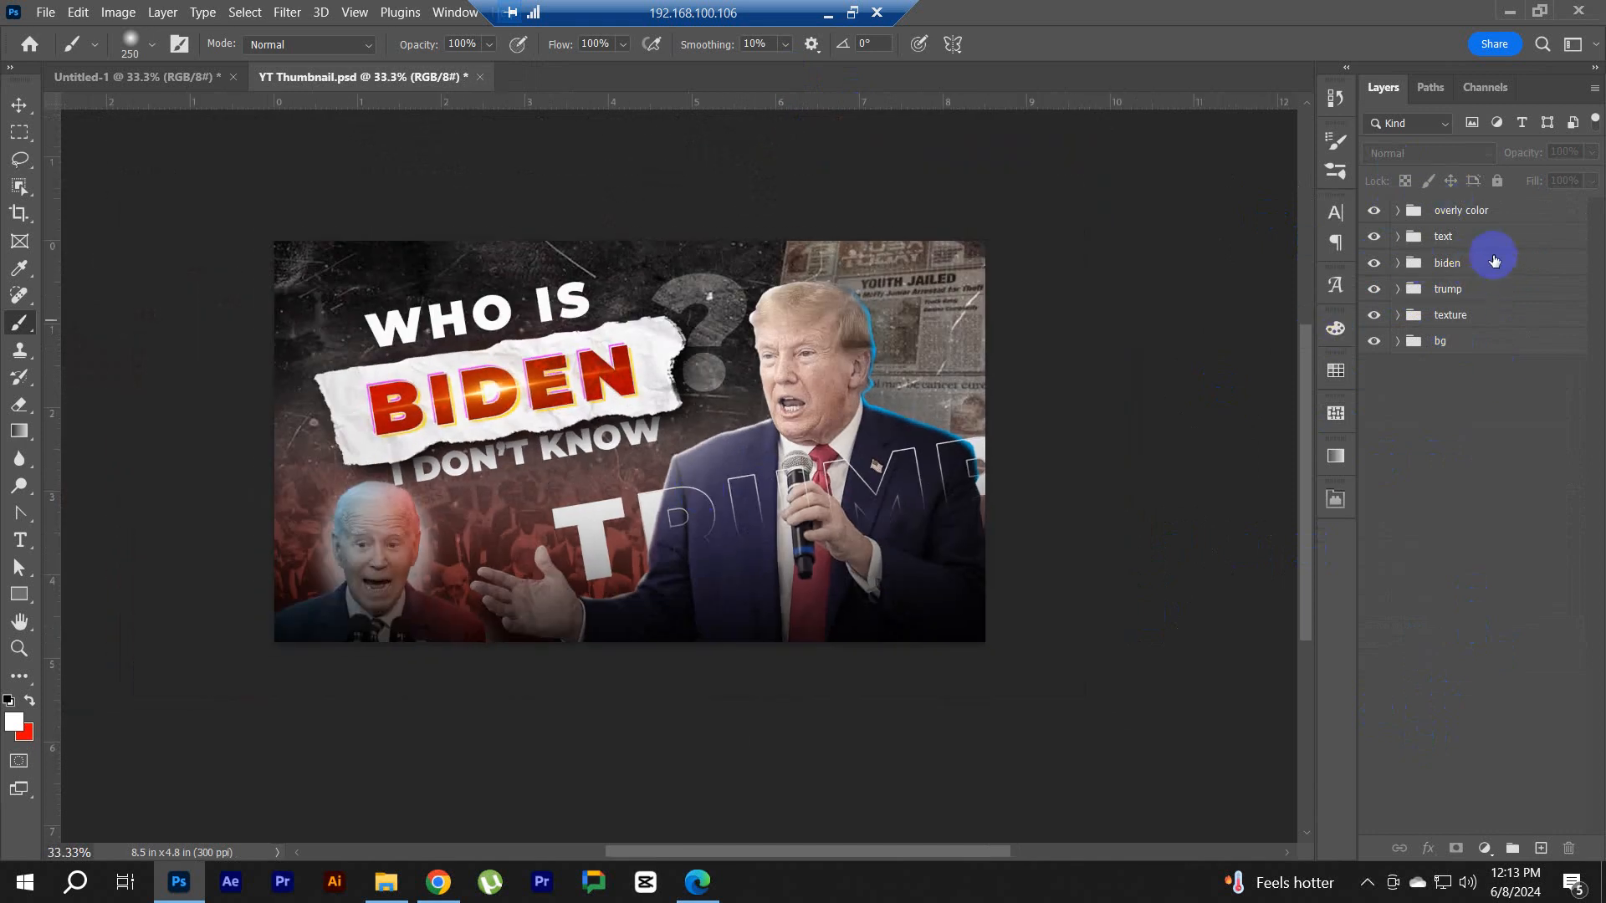
left_click(1397, 316)
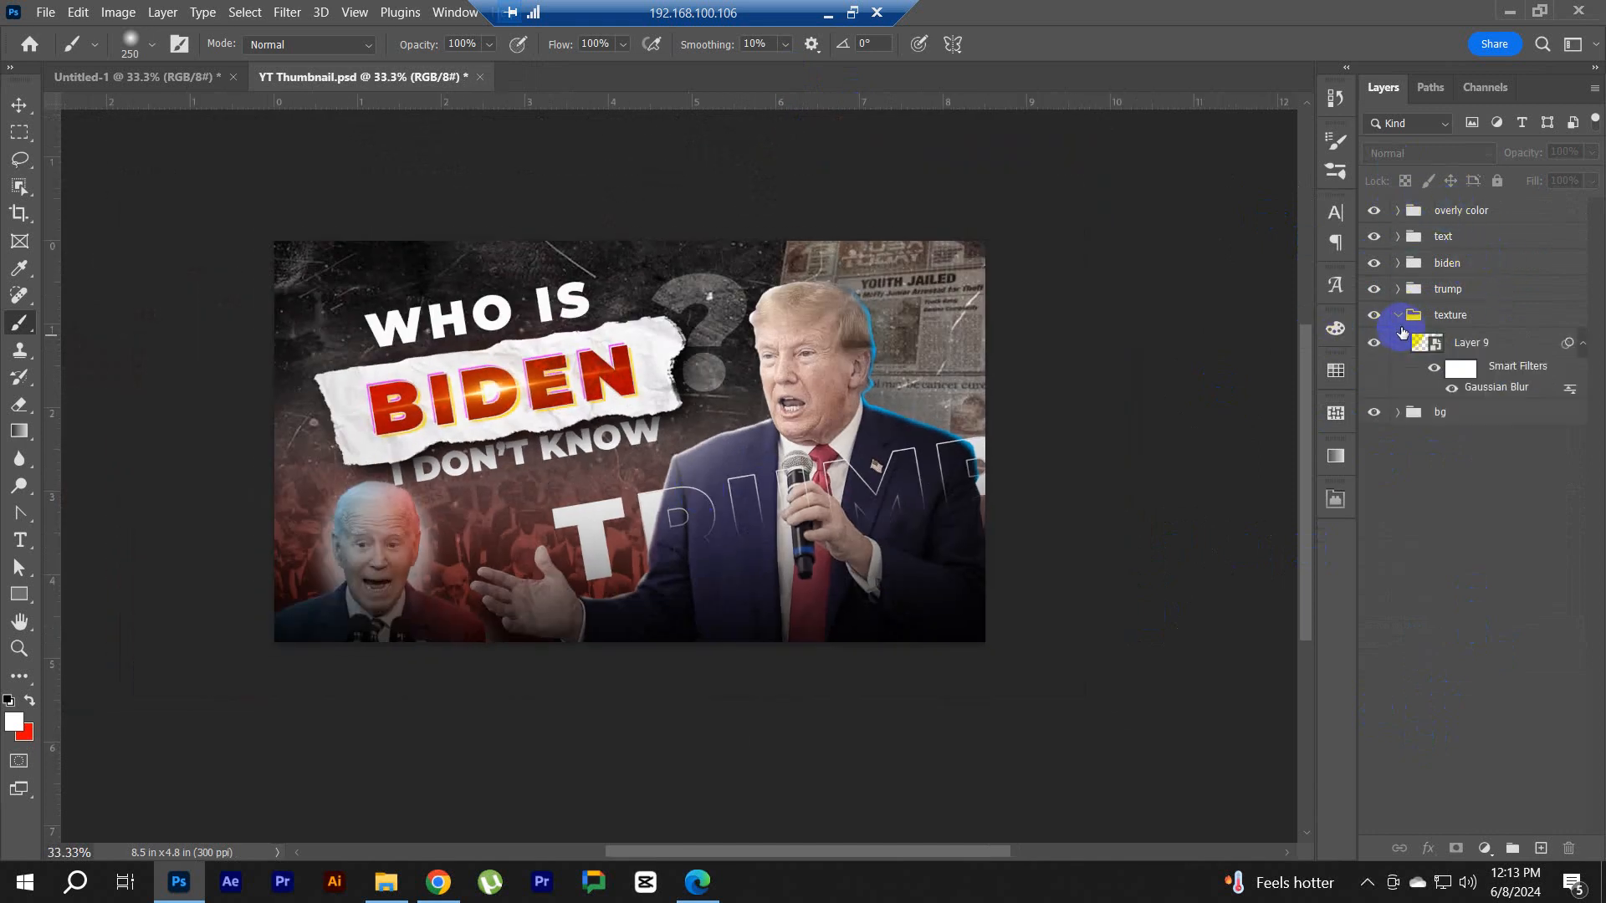
left_click(1395, 318)
left_click(1396, 317)
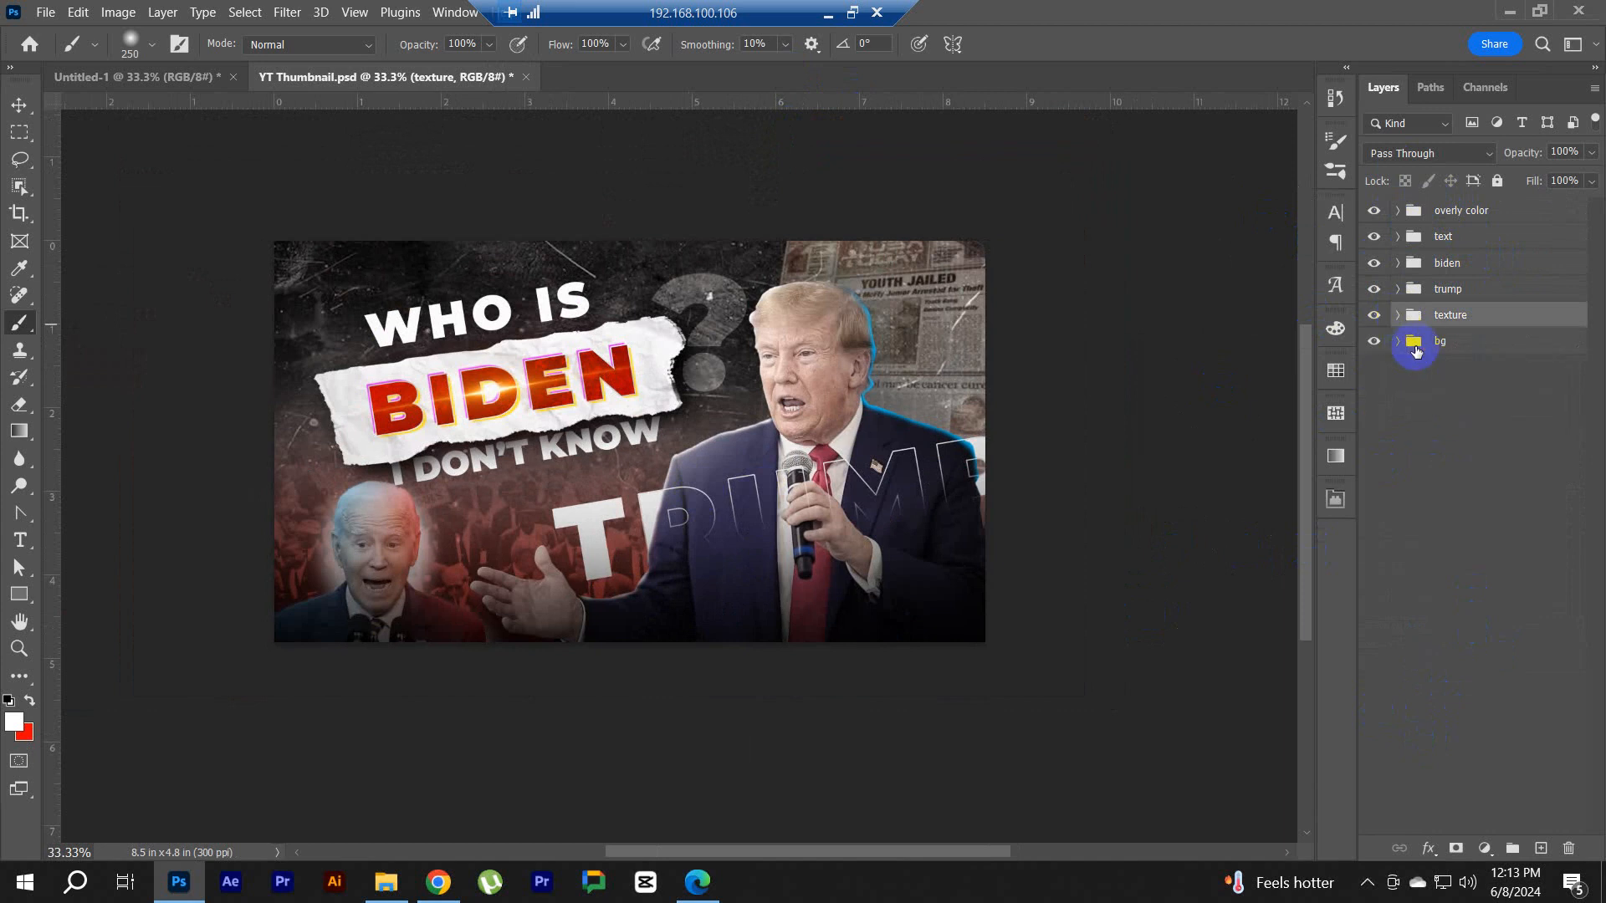
Step: In the bg group, bake Layer 2's mask into it by converting the layer to a smart object and rasterizing it
left_click(1397, 342)
left_click(1558, 367)
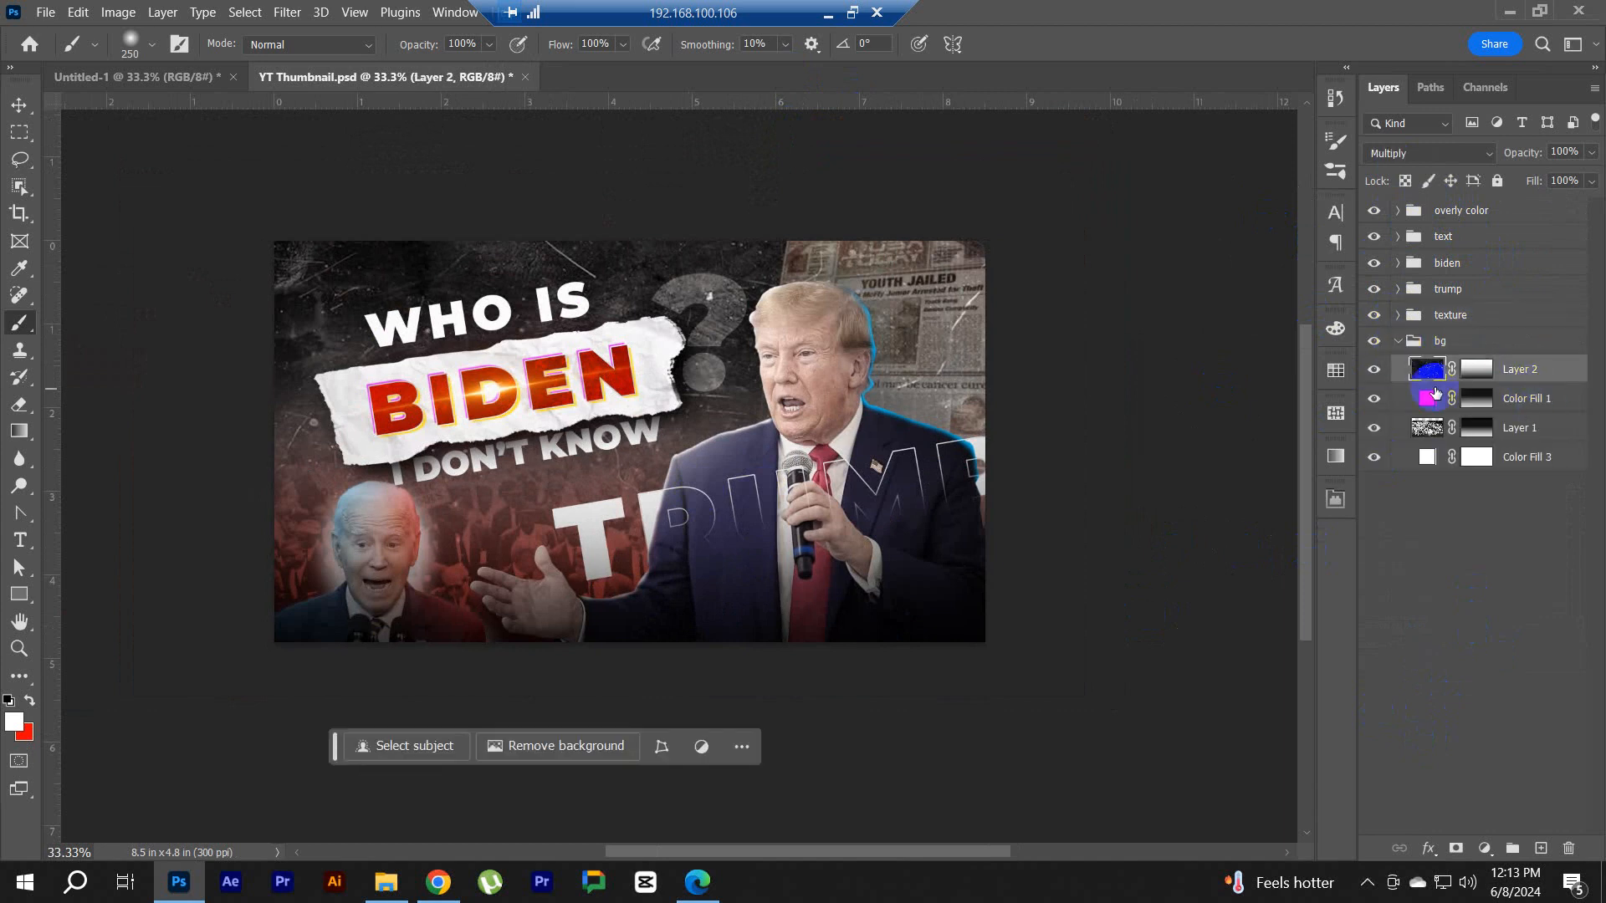
left_click(1540, 400)
right_click(1532, 374)
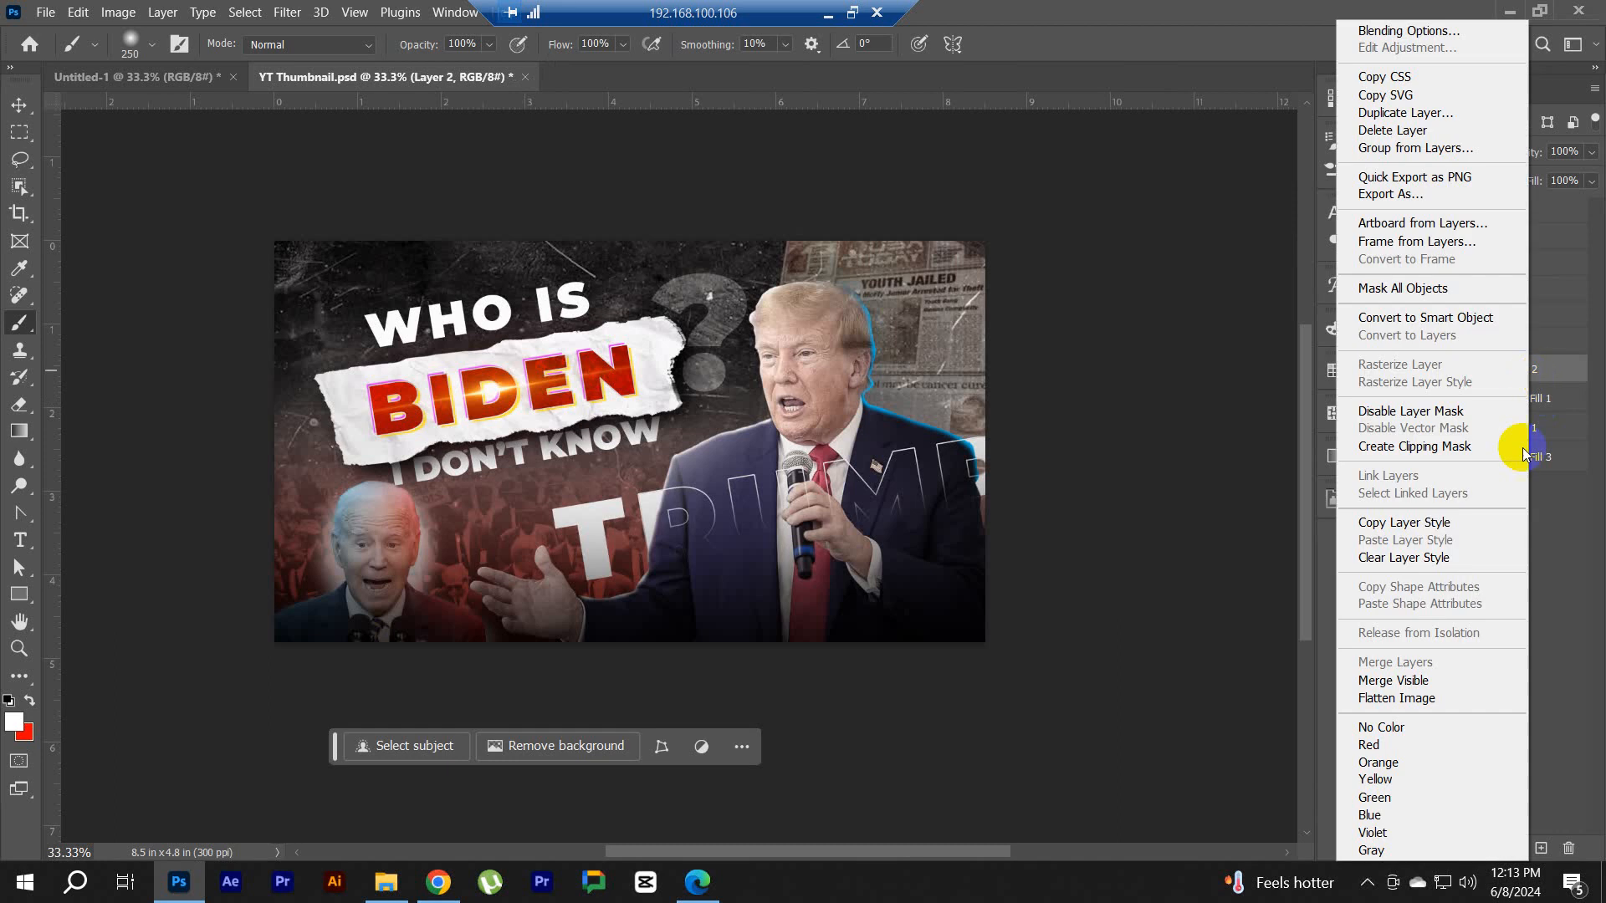
left_click(1443, 318)
right_click(1514, 376)
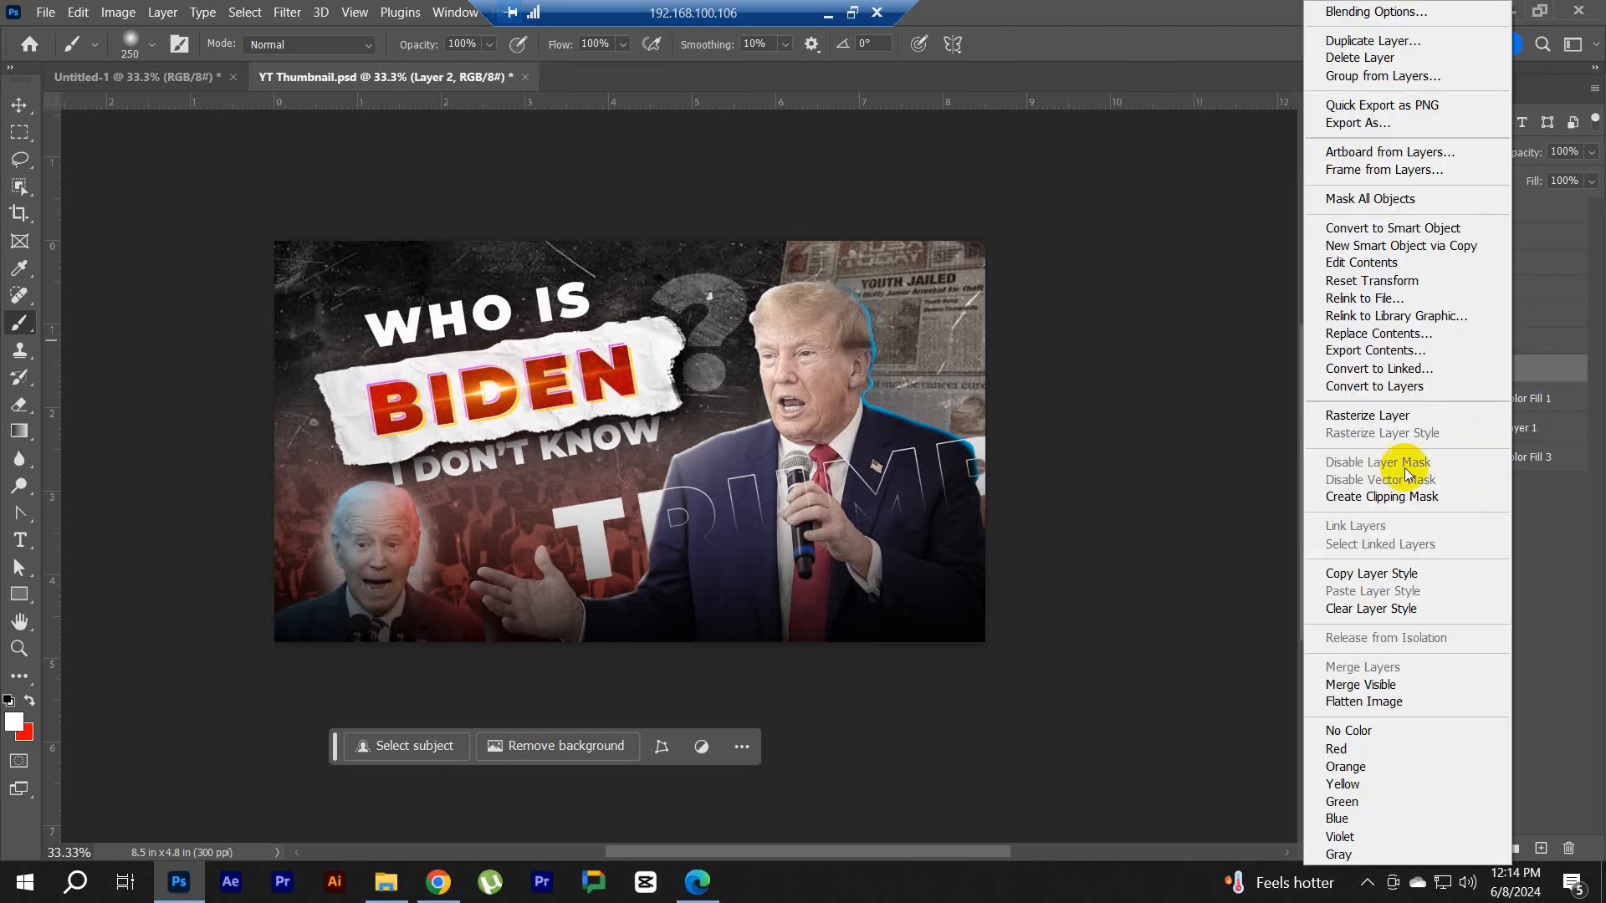
left_click(1380, 412)
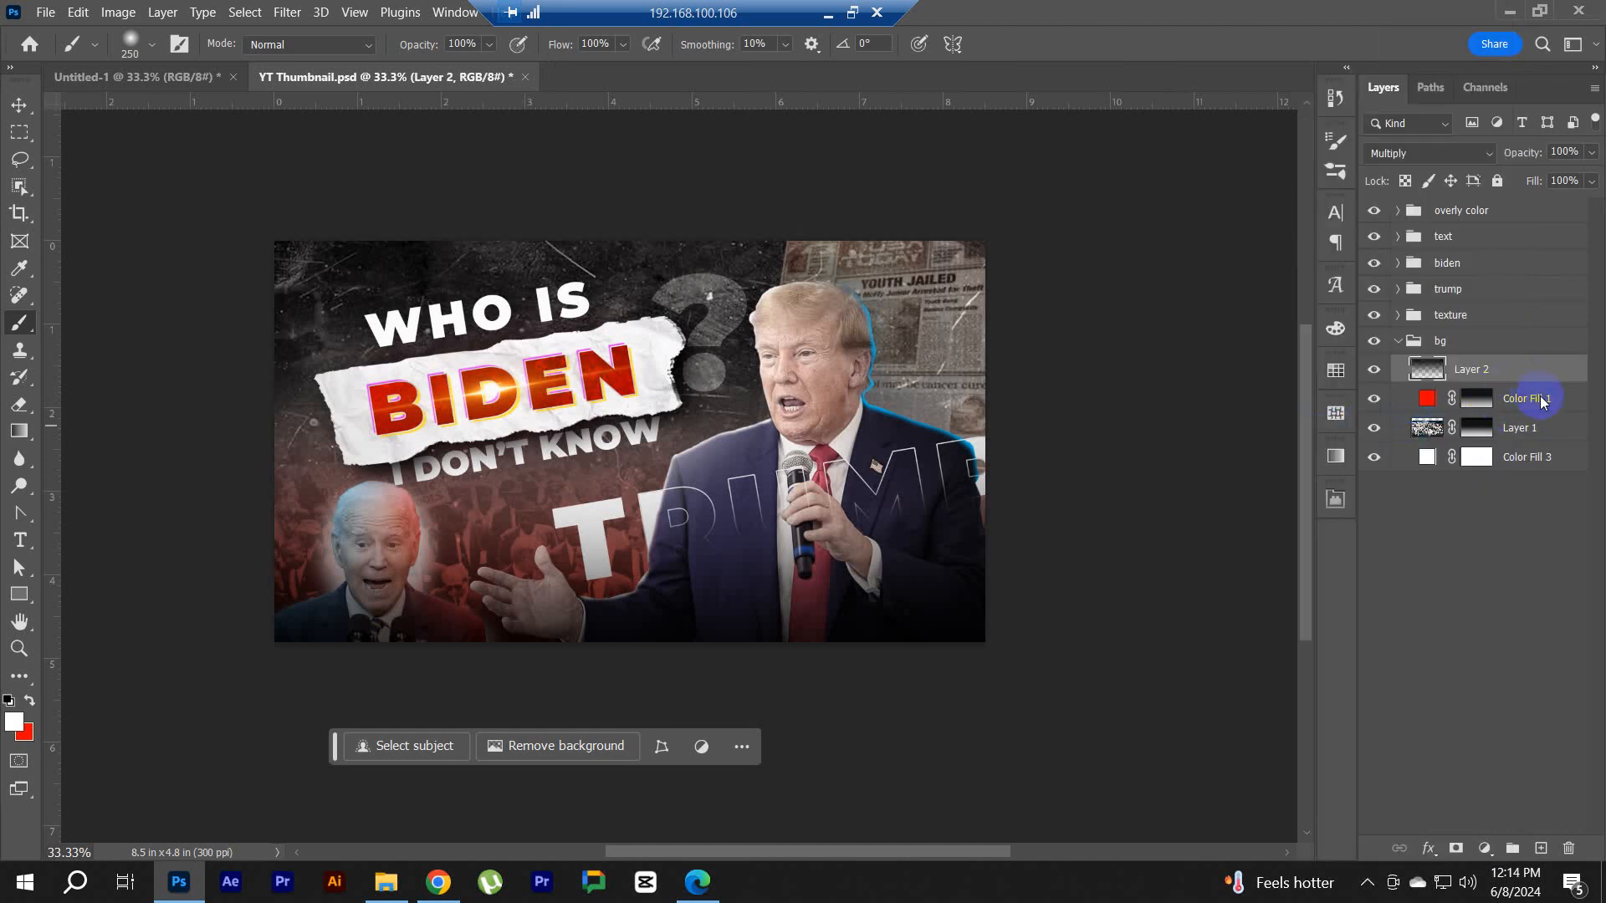
Step: Toggle Layer 2's visibility to check its effect, and rename the layer overly
right_click(1541, 401)
left_click(1561, 402)
left_click(1462, 371)
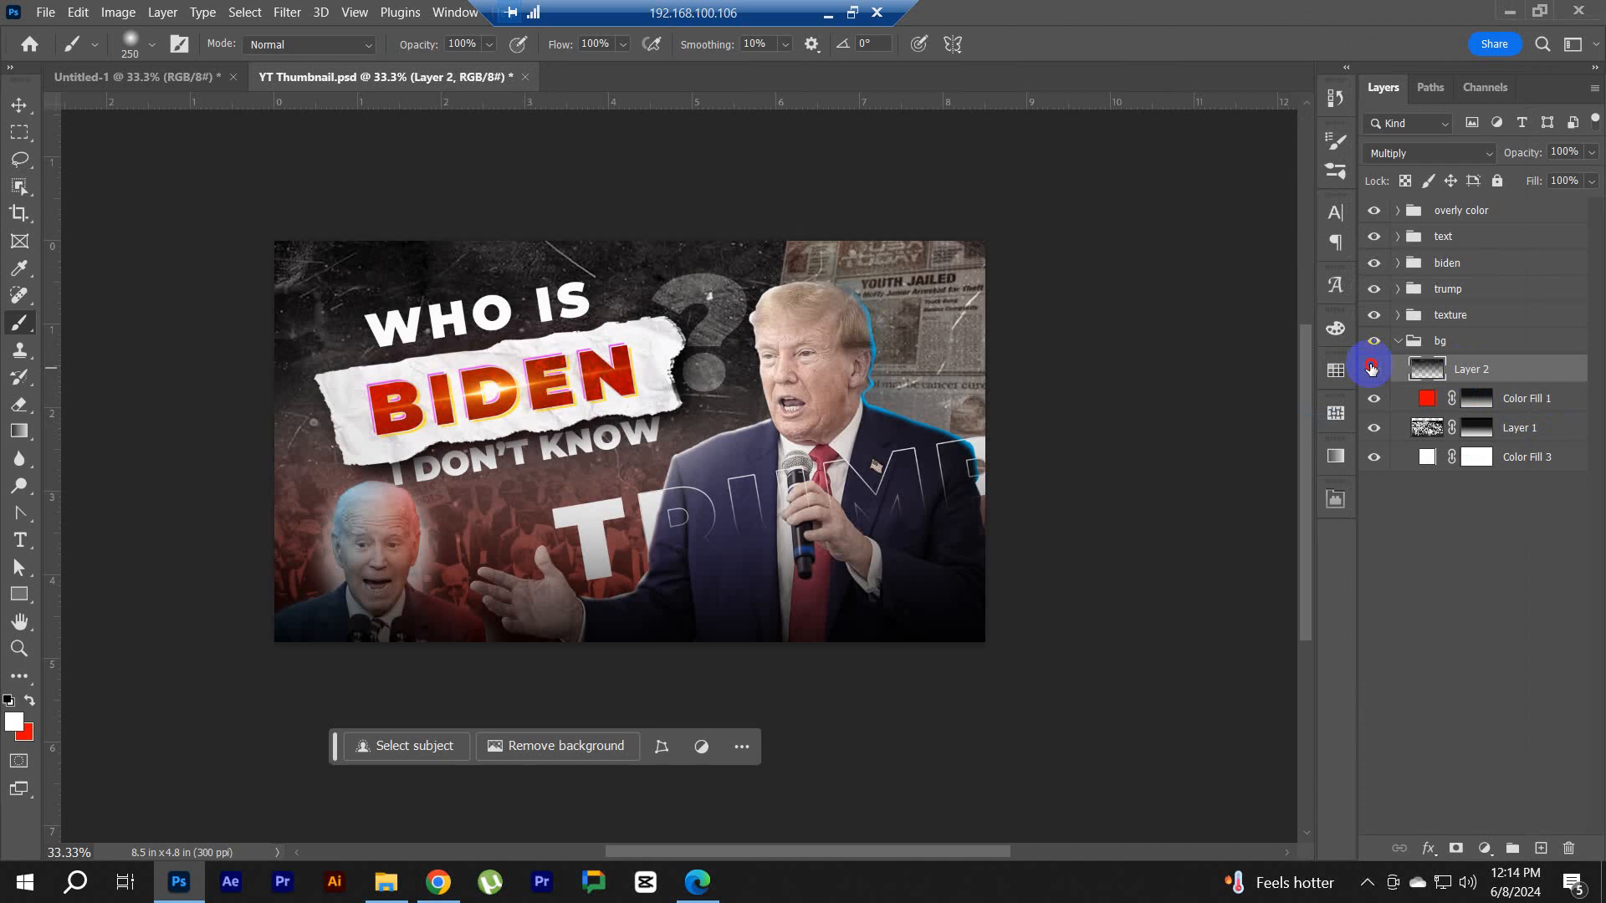
left_click(1372, 369)
left_click(1372, 368)
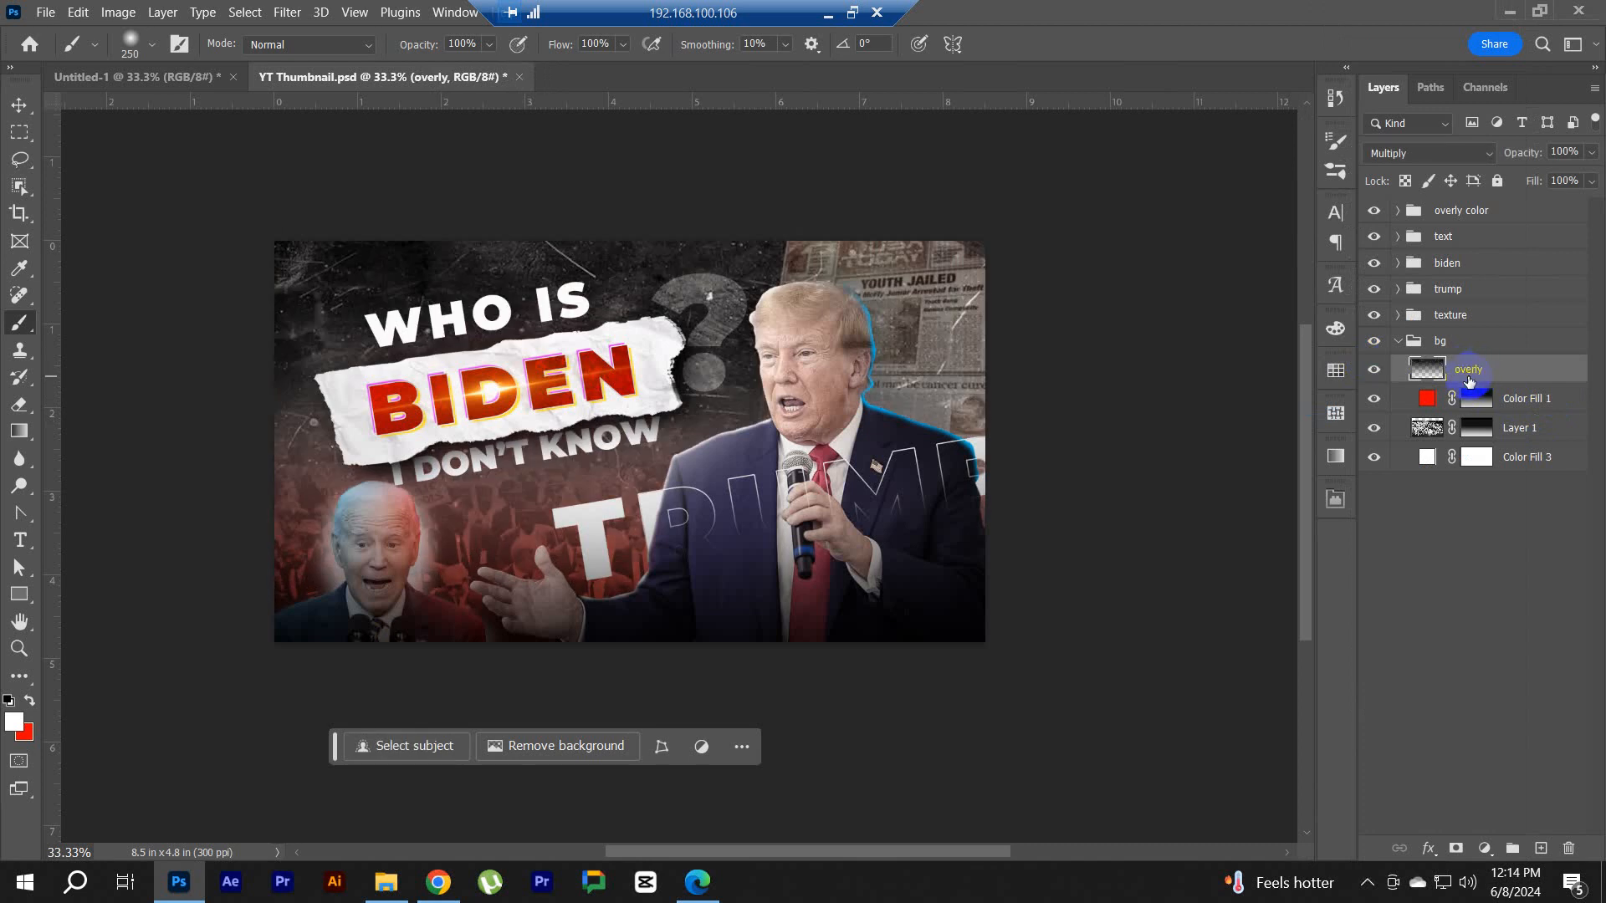
Step: Convert Color Fill 1 in the bg group to a smart object, rasterize it, and rename it red
left_click(1512, 410)
right_click(1514, 412)
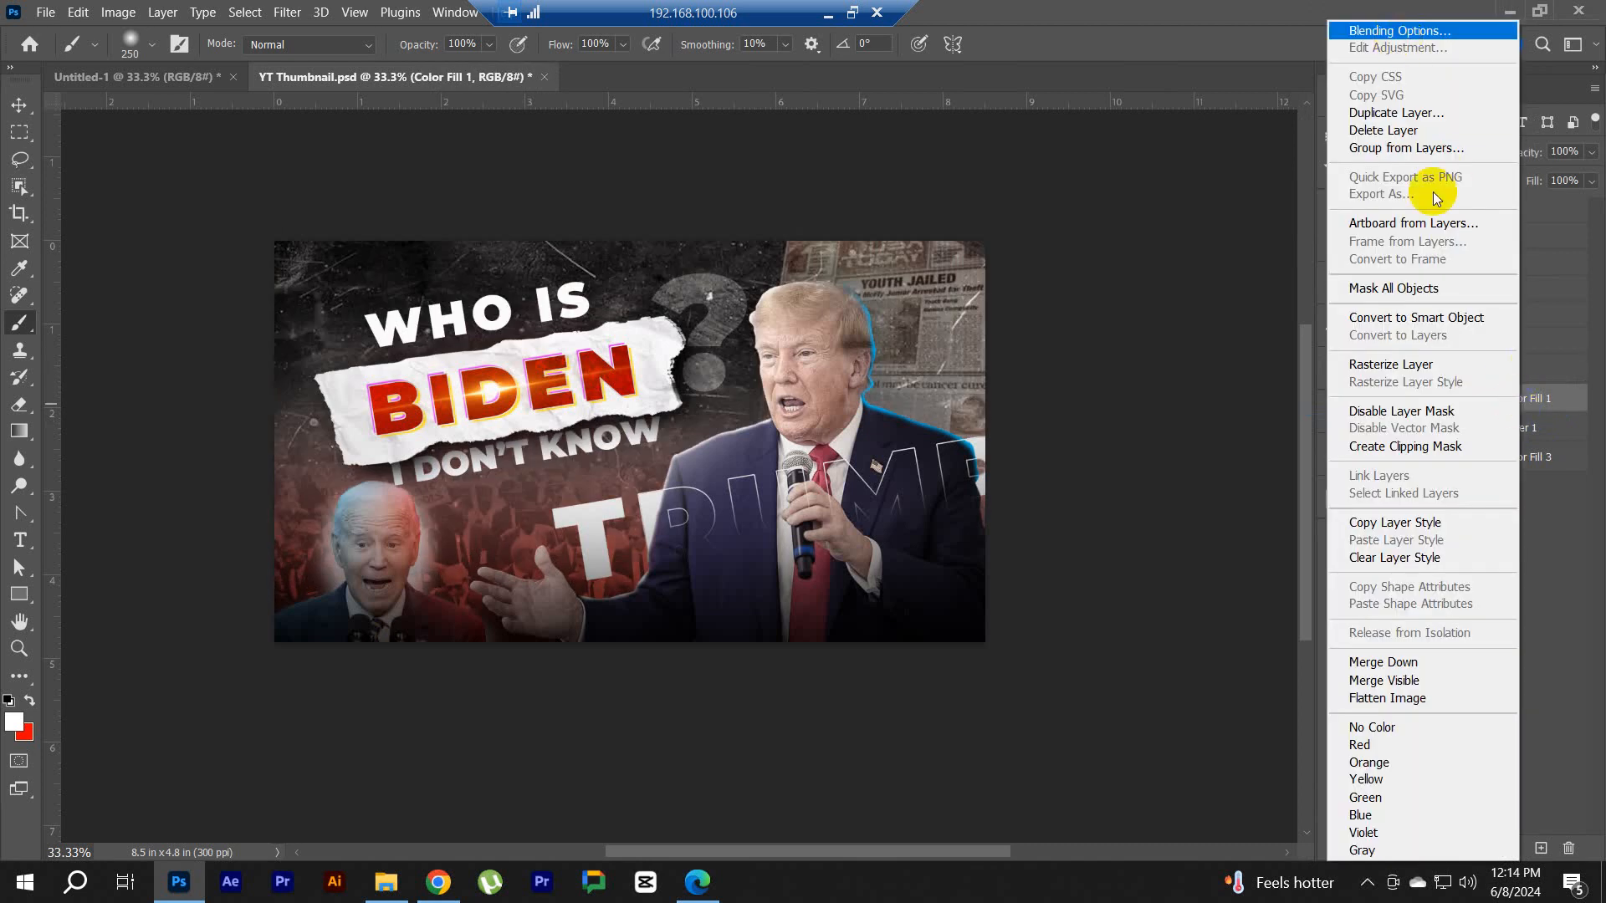
left_click(1472, 328)
right_click(1516, 401)
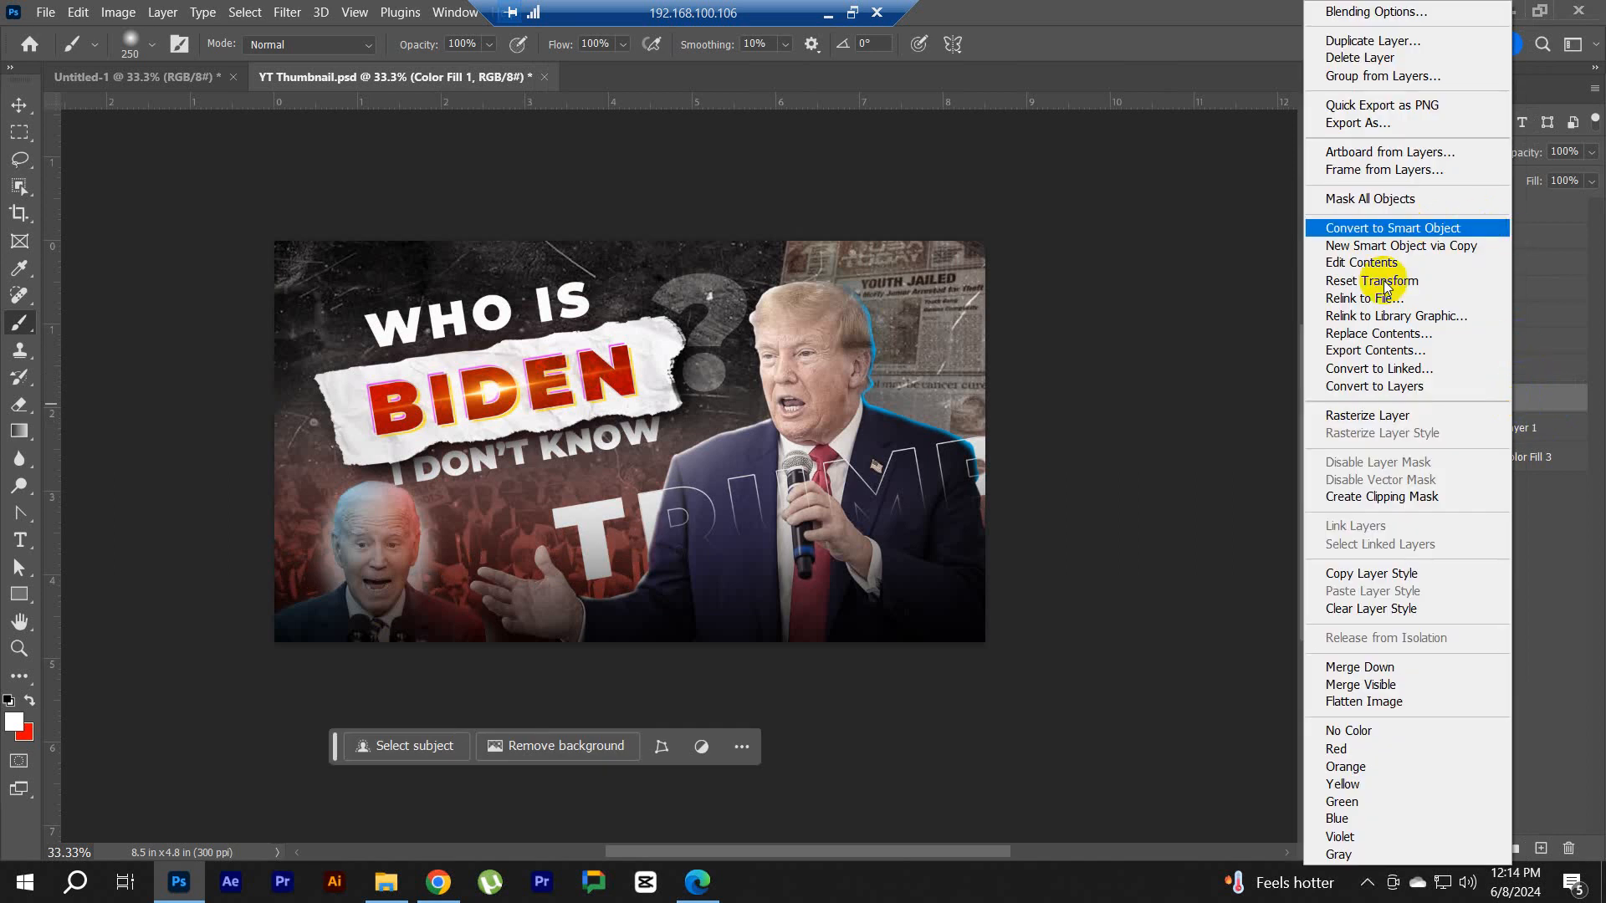
left_click(1380, 415)
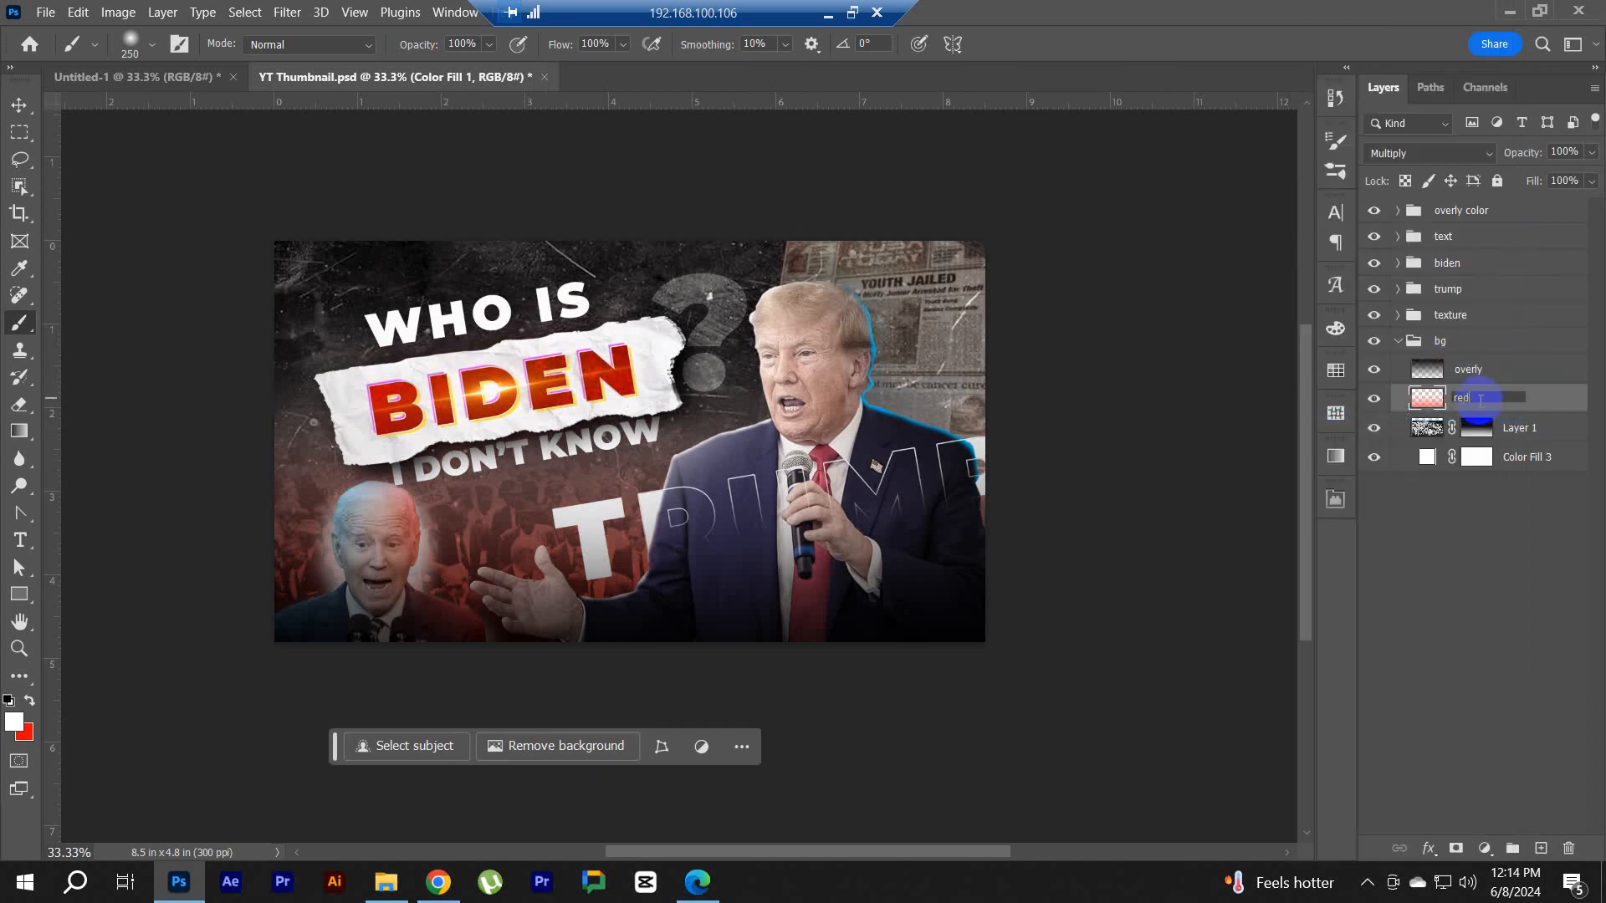
key("Return")
Step: Convert Layer 1 in the bg group to a smart object, rasterize it, and rename it people
left_click(1535, 443)
right_click(1525, 435)
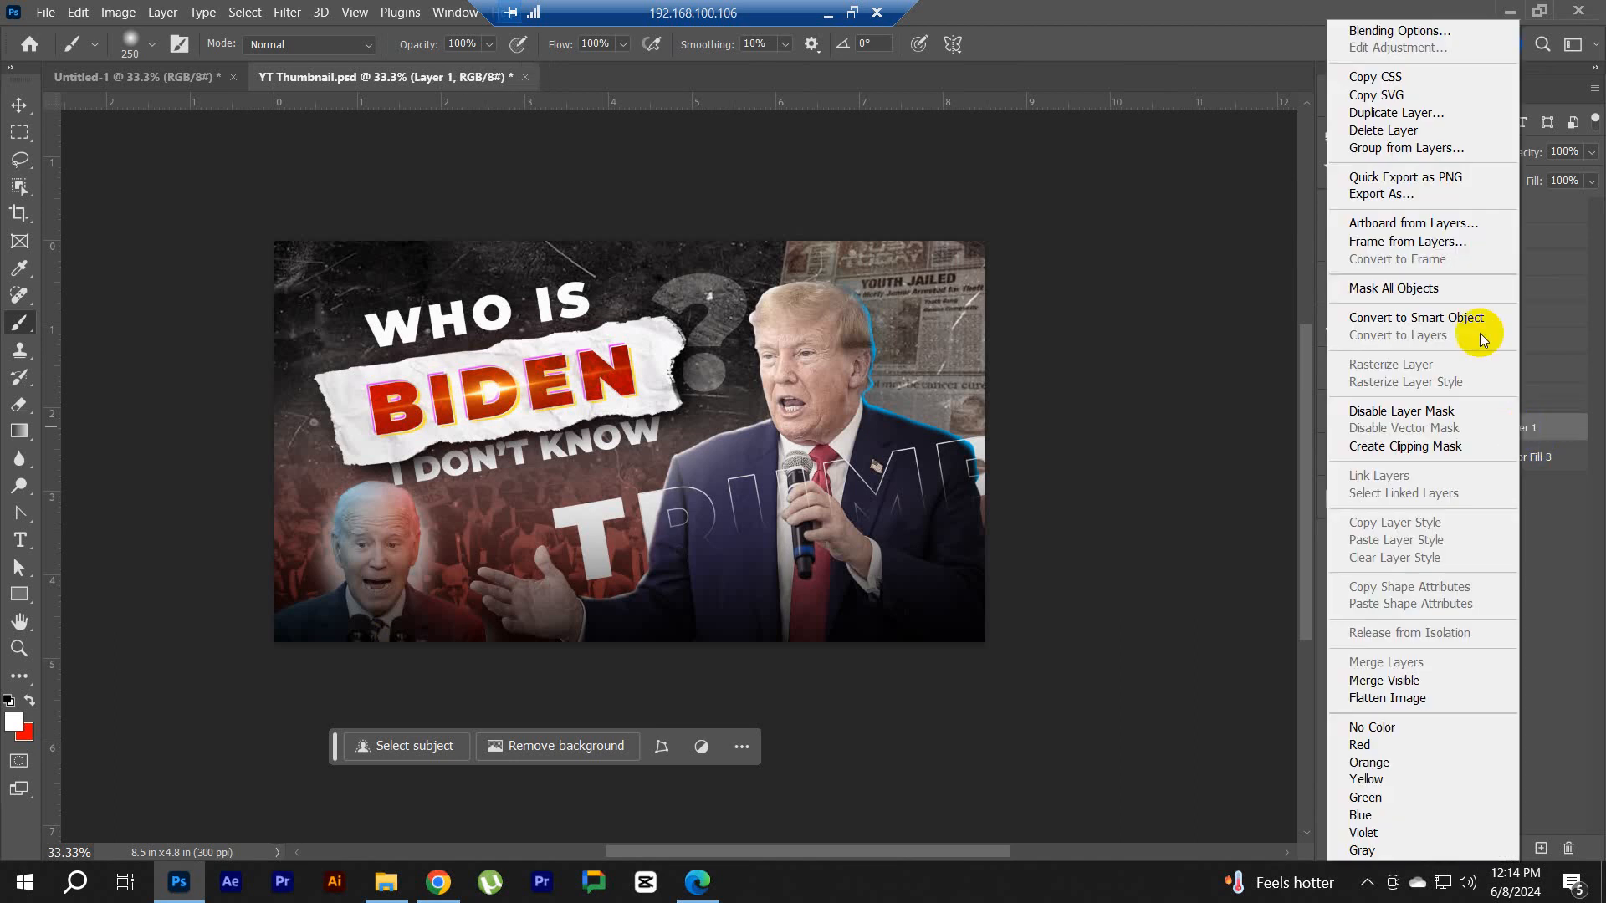
left_click(1519, 320)
right_click(1516, 413)
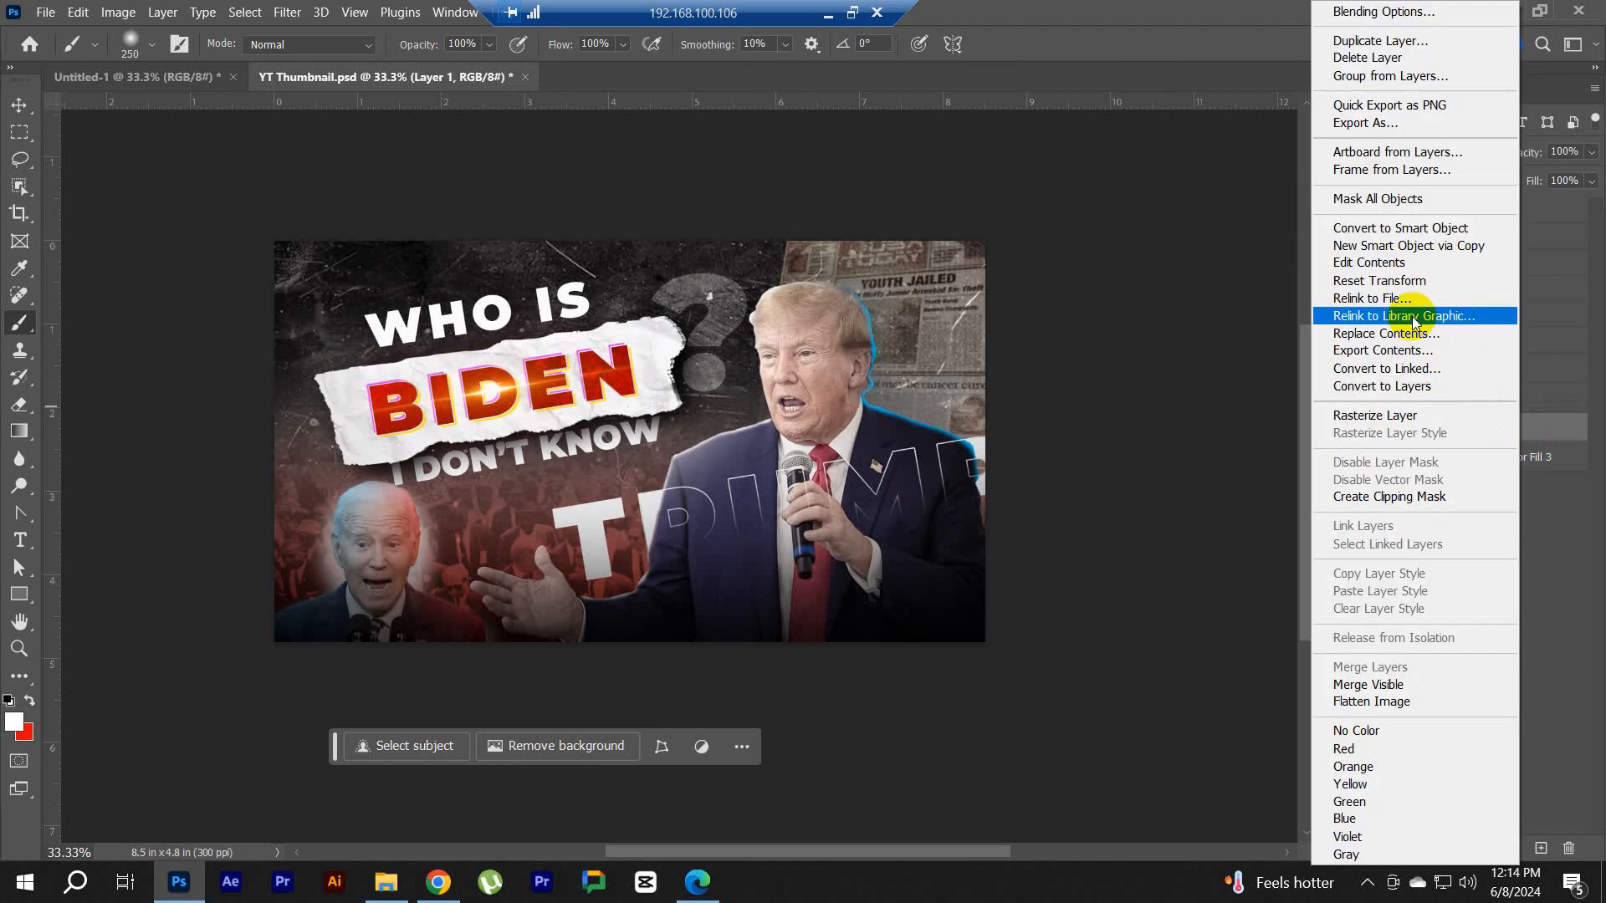
left_click(1376, 415)
right_click(1482, 433)
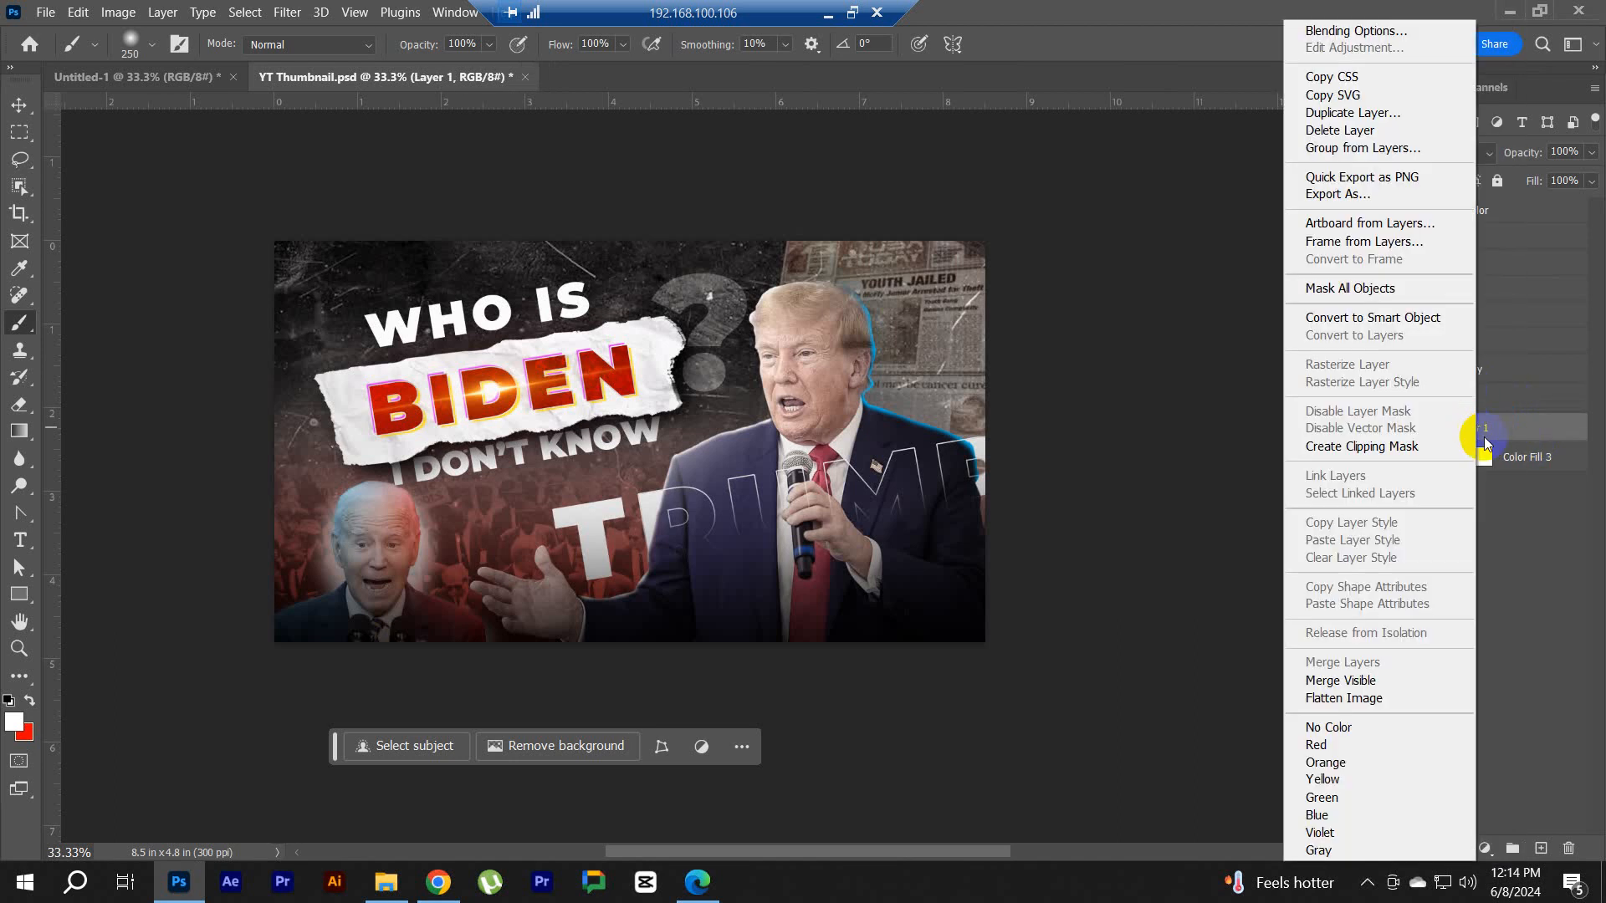
left_click(1491, 437)
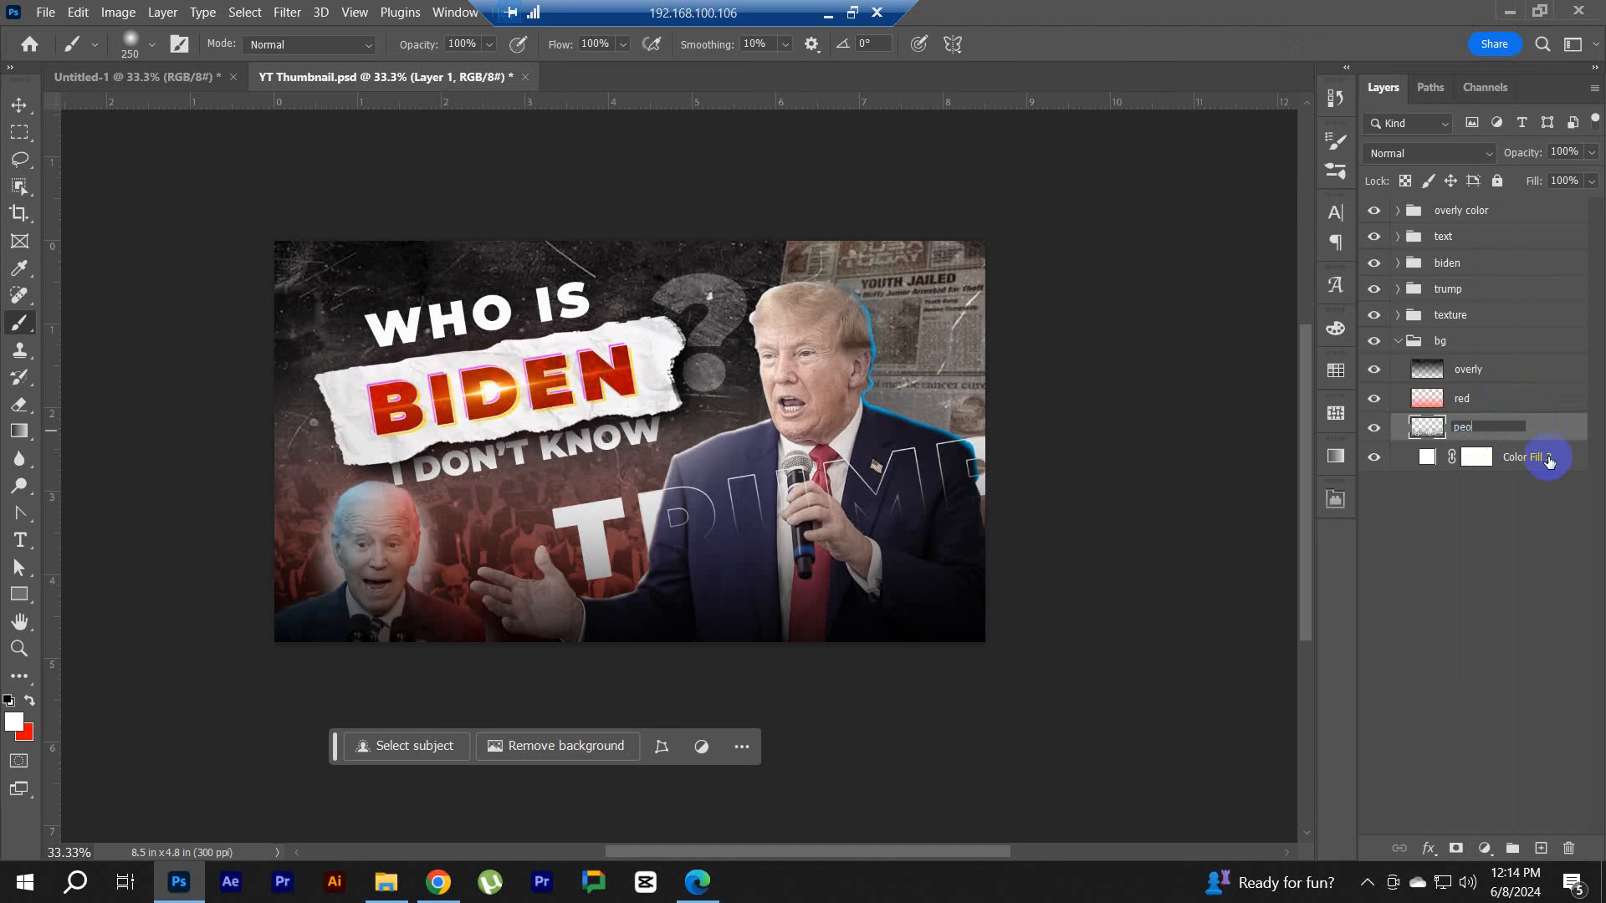
left_click(1510, 460)
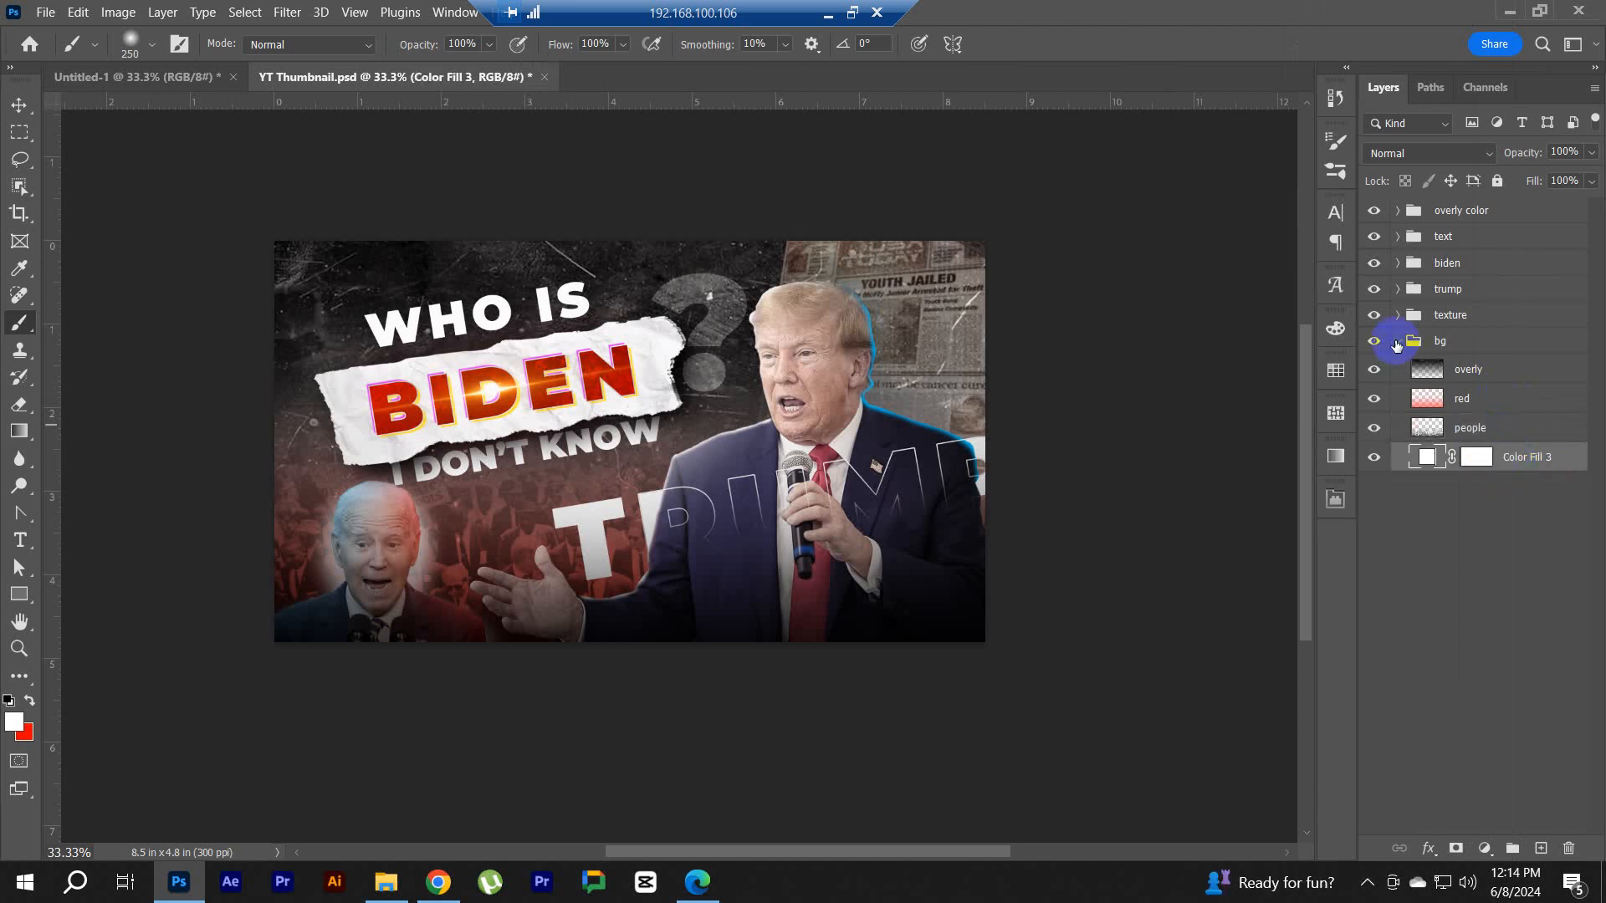
Step: Collapse the bg group and review the layers inside the texture, trump and biden groups
left_click(1398, 340)
left_click(1397, 315)
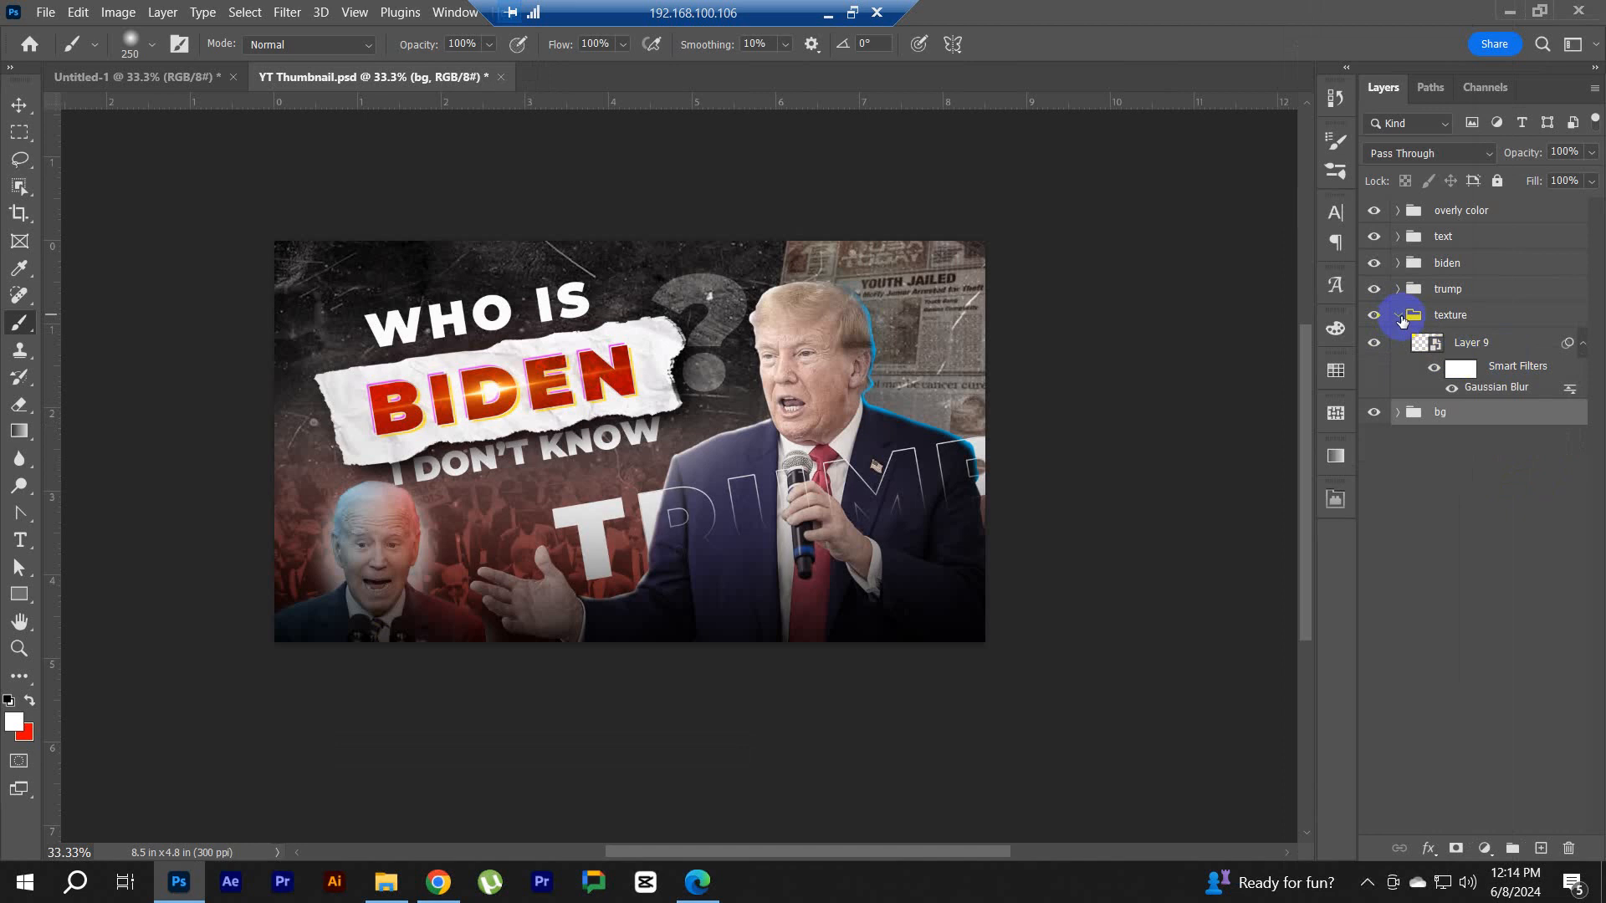
left_click(1400, 317)
left_click(1397, 289)
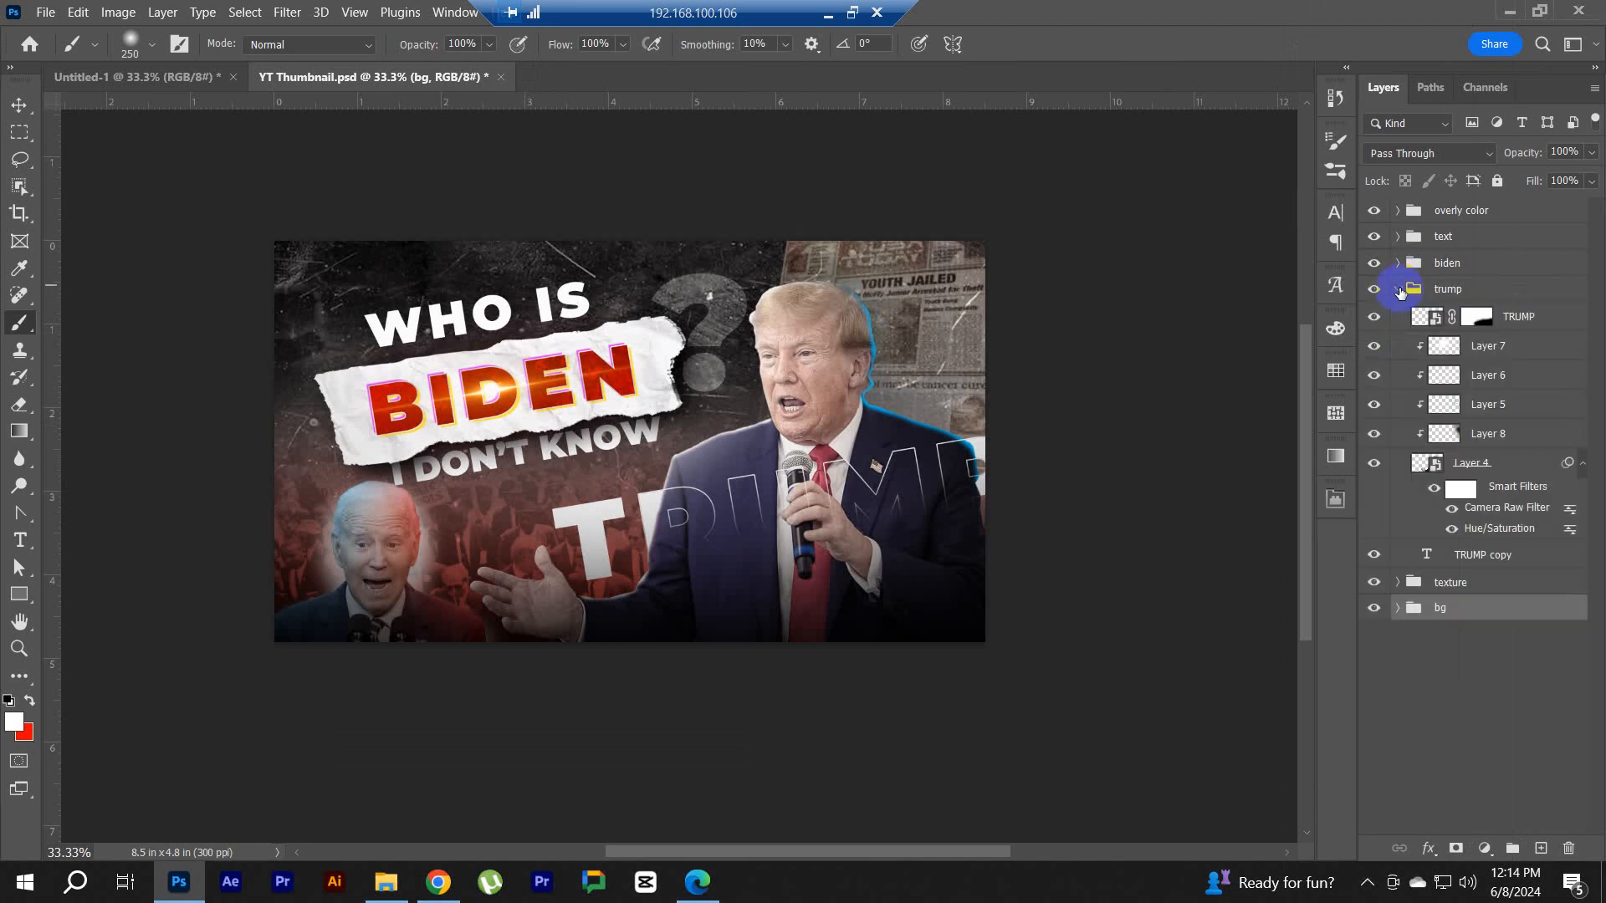
left_click(1399, 290)
left_click(1398, 263)
left_click(1398, 264)
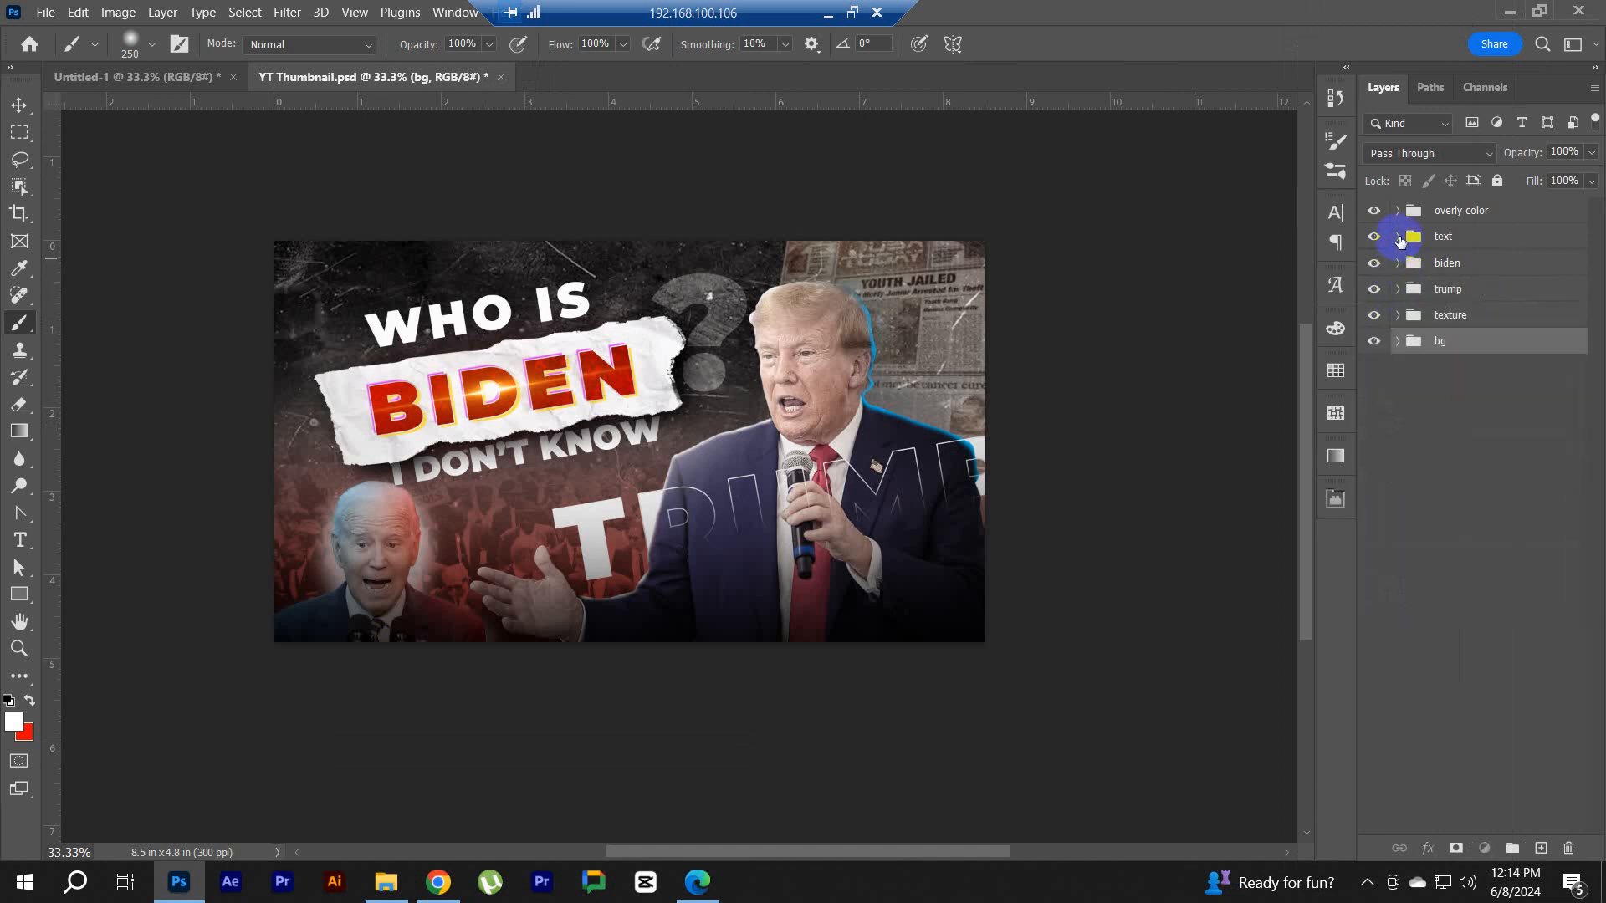
Step: Check the layers inside the text and overly color groups, leave no layer selected, and save the thumbnail document
left_click(1398, 237)
left_click(1399, 238)
left_click(1397, 212)
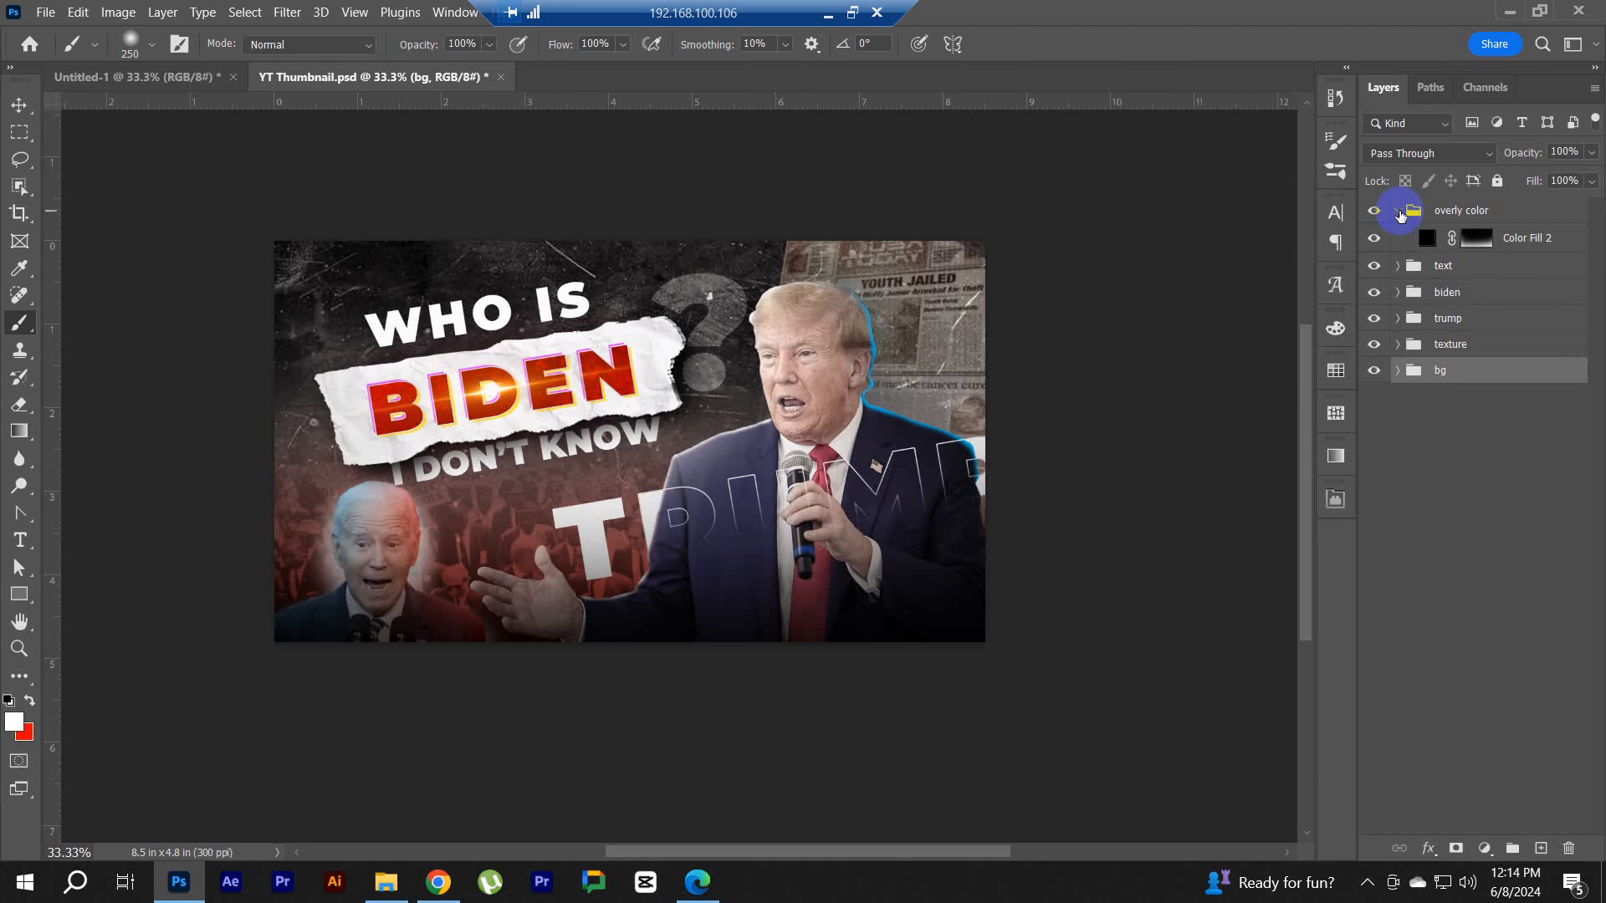
left_click(1399, 212)
left_click(1459, 444)
key("ctrl+s")
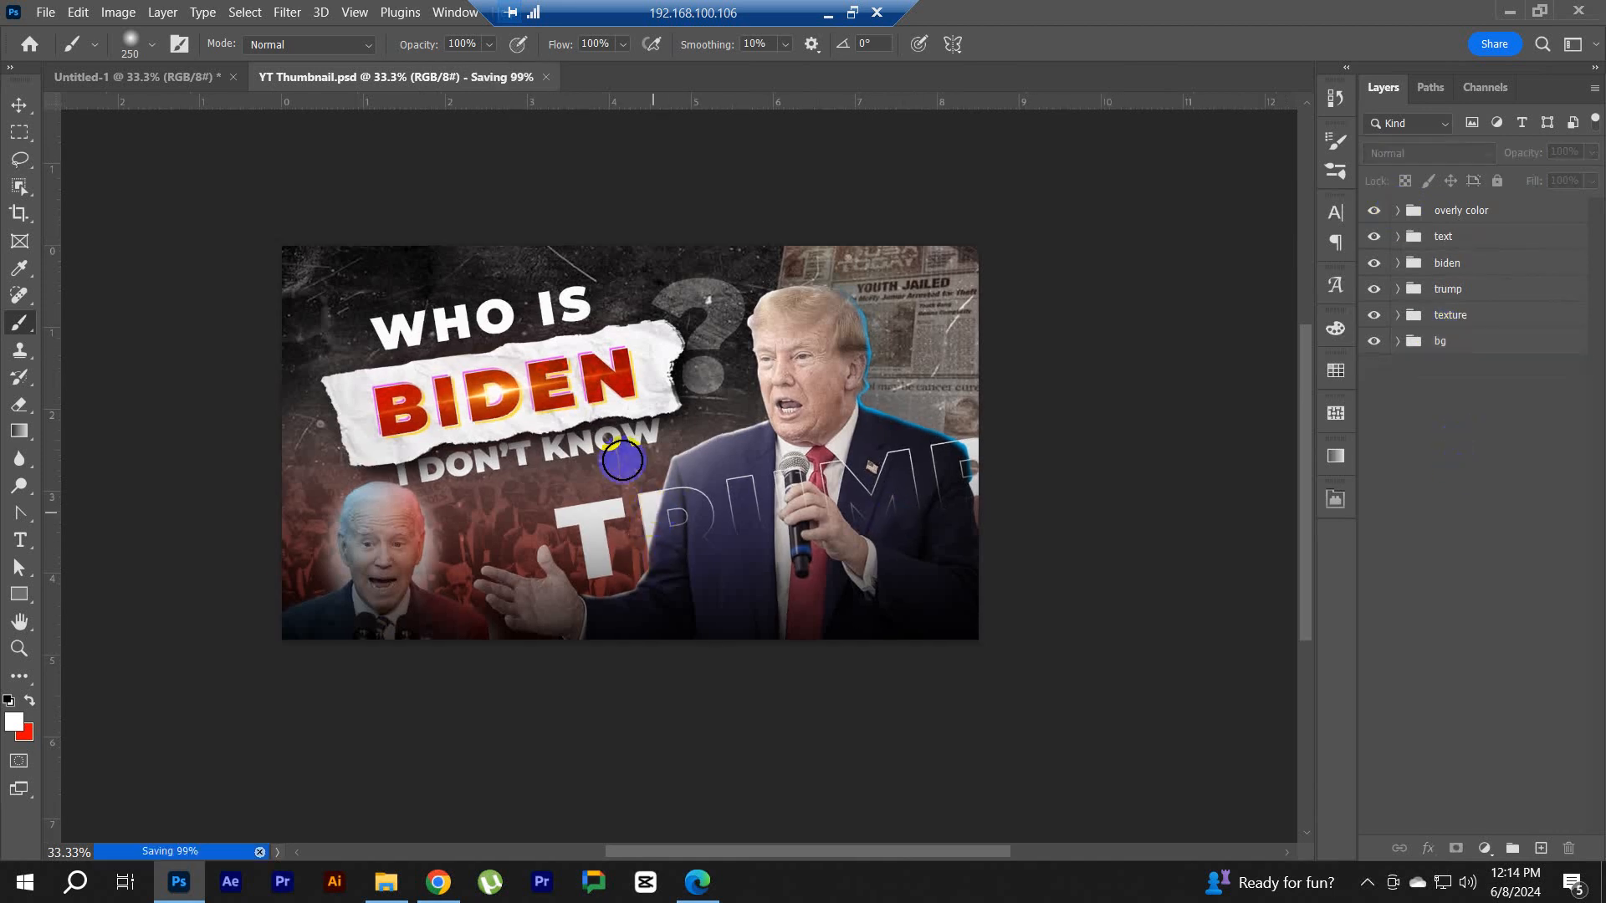
left_click(653, 514, "ctrl+alt")
left_click(643, 473, "ctrl")
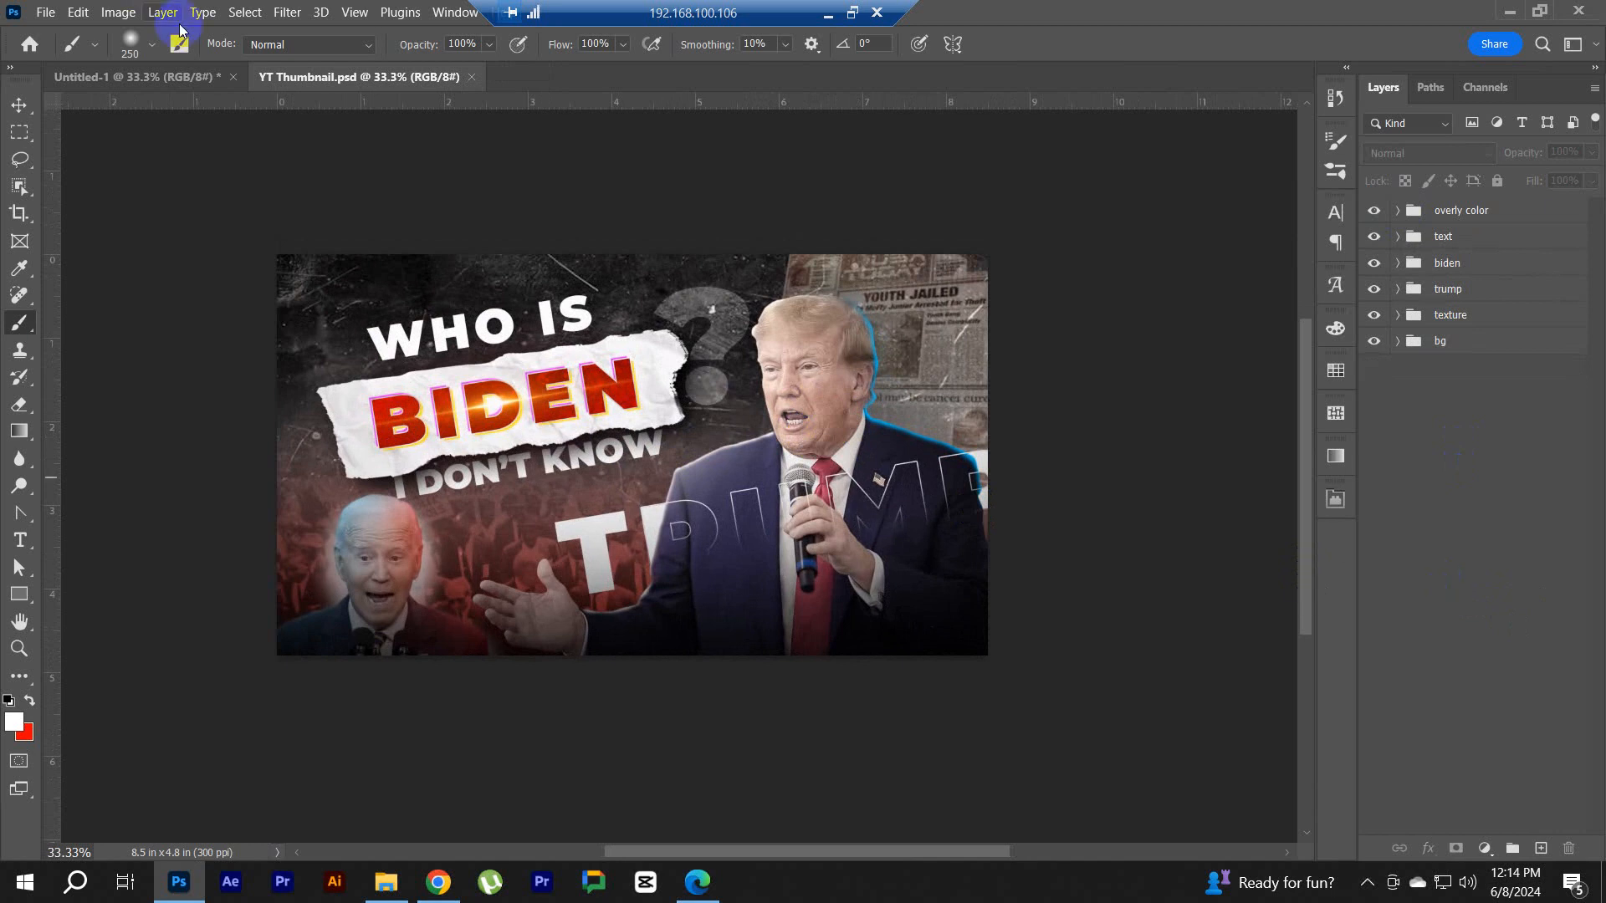
Step: Switch to the Freepik page in Edge and search its photos for the contributor's username
left_click(219, 77)
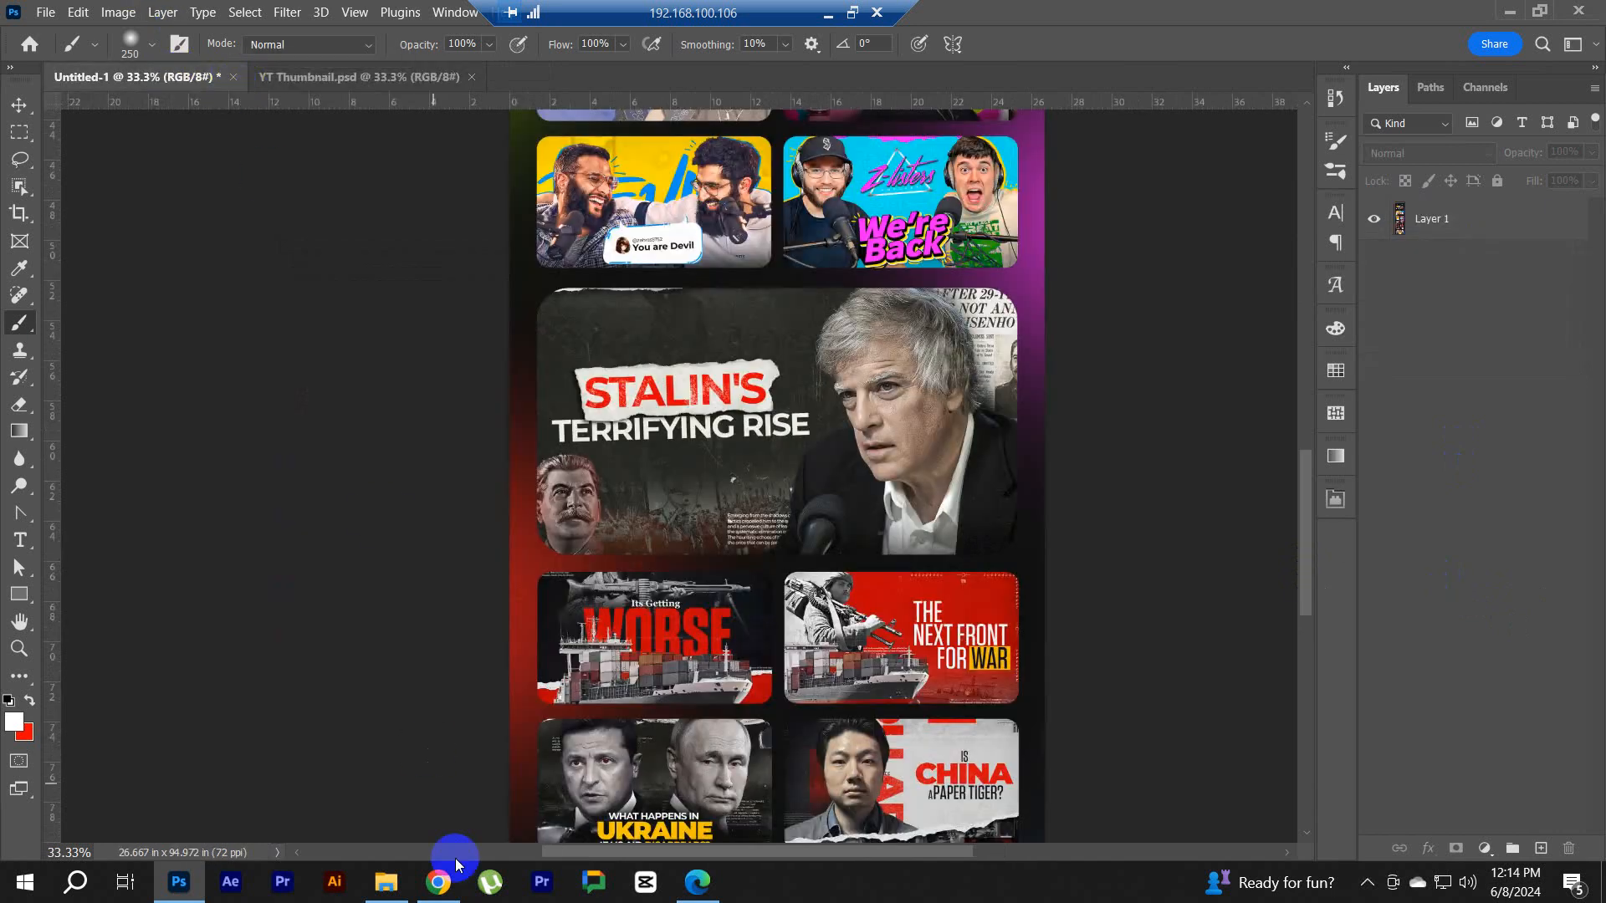
left_click(695, 881)
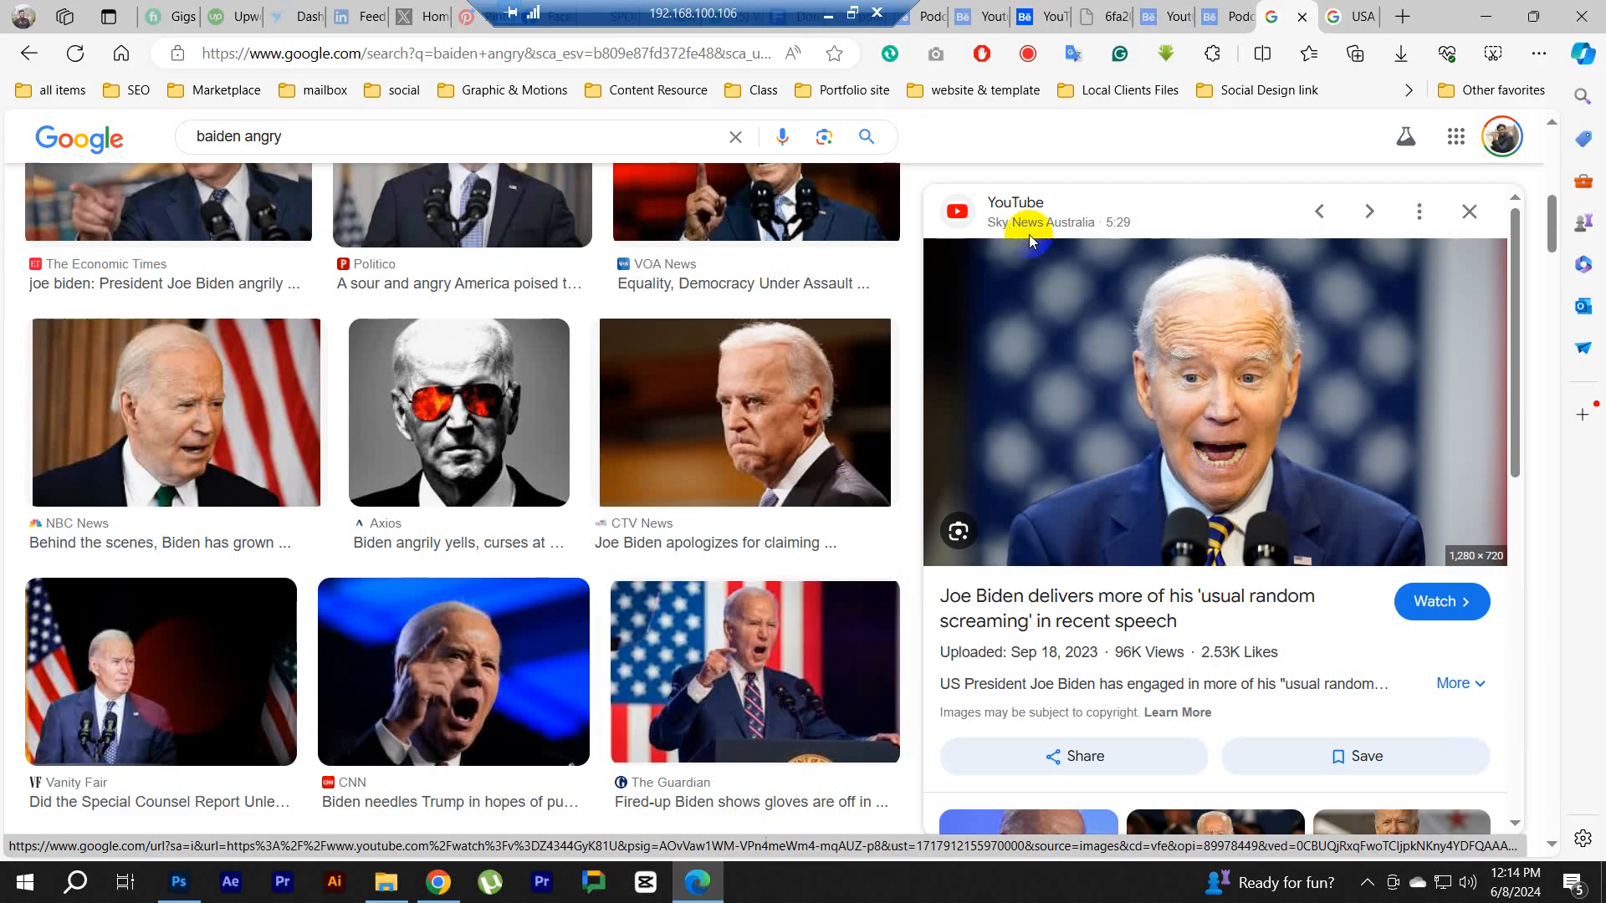
left_click_drag(738, 12, 457, 10)
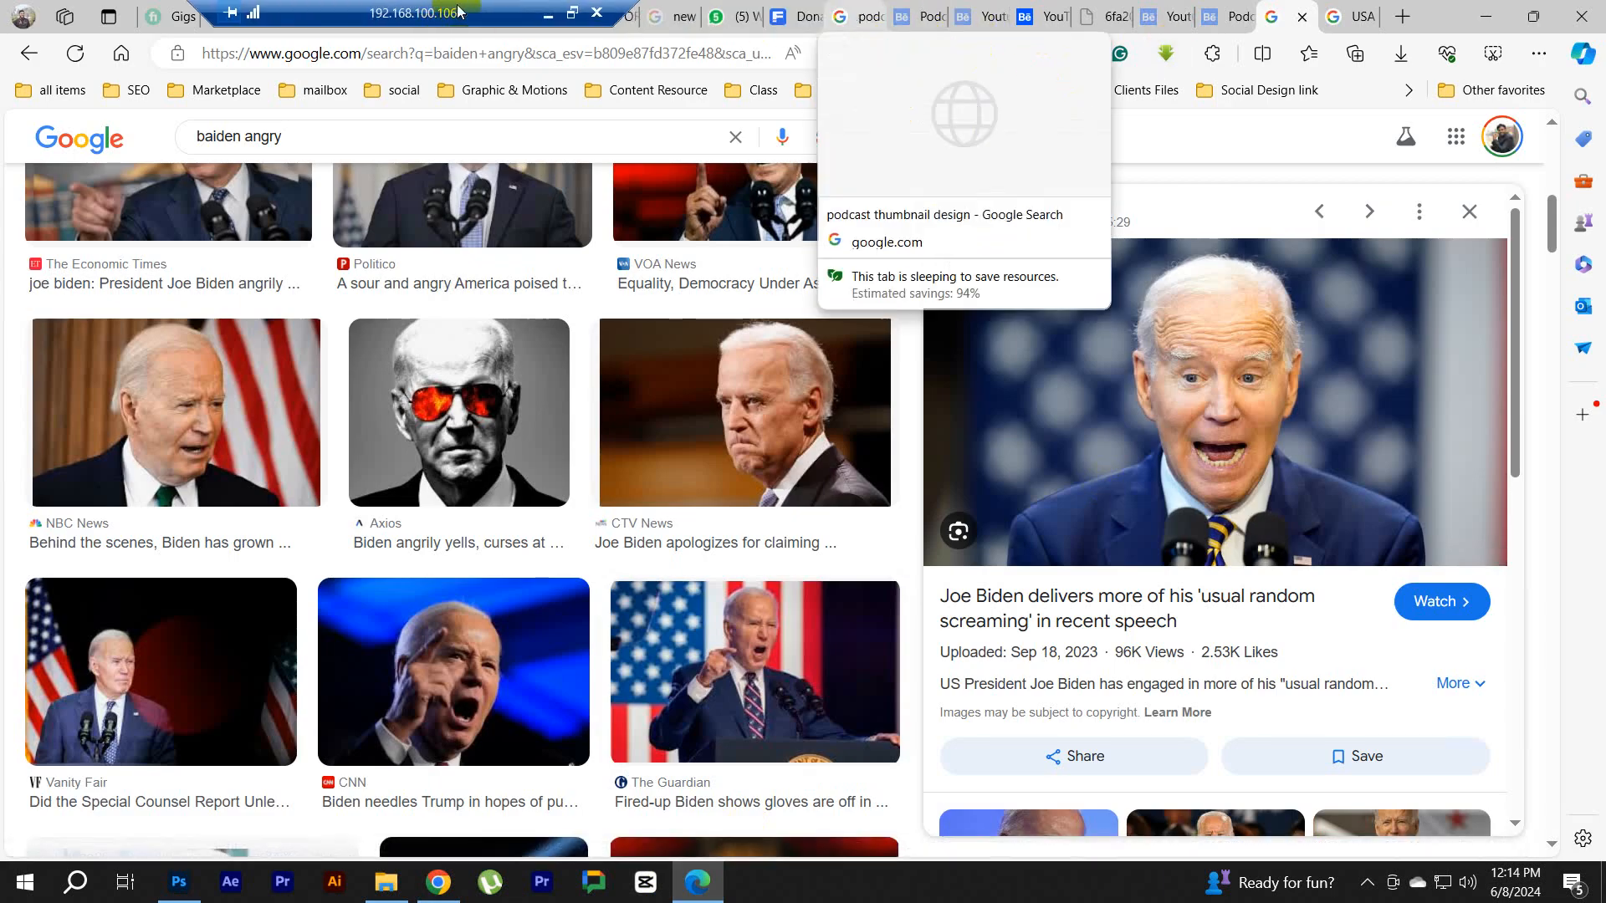
left_click(788, 16)
left_click_drag(667, 193, 402, 201)
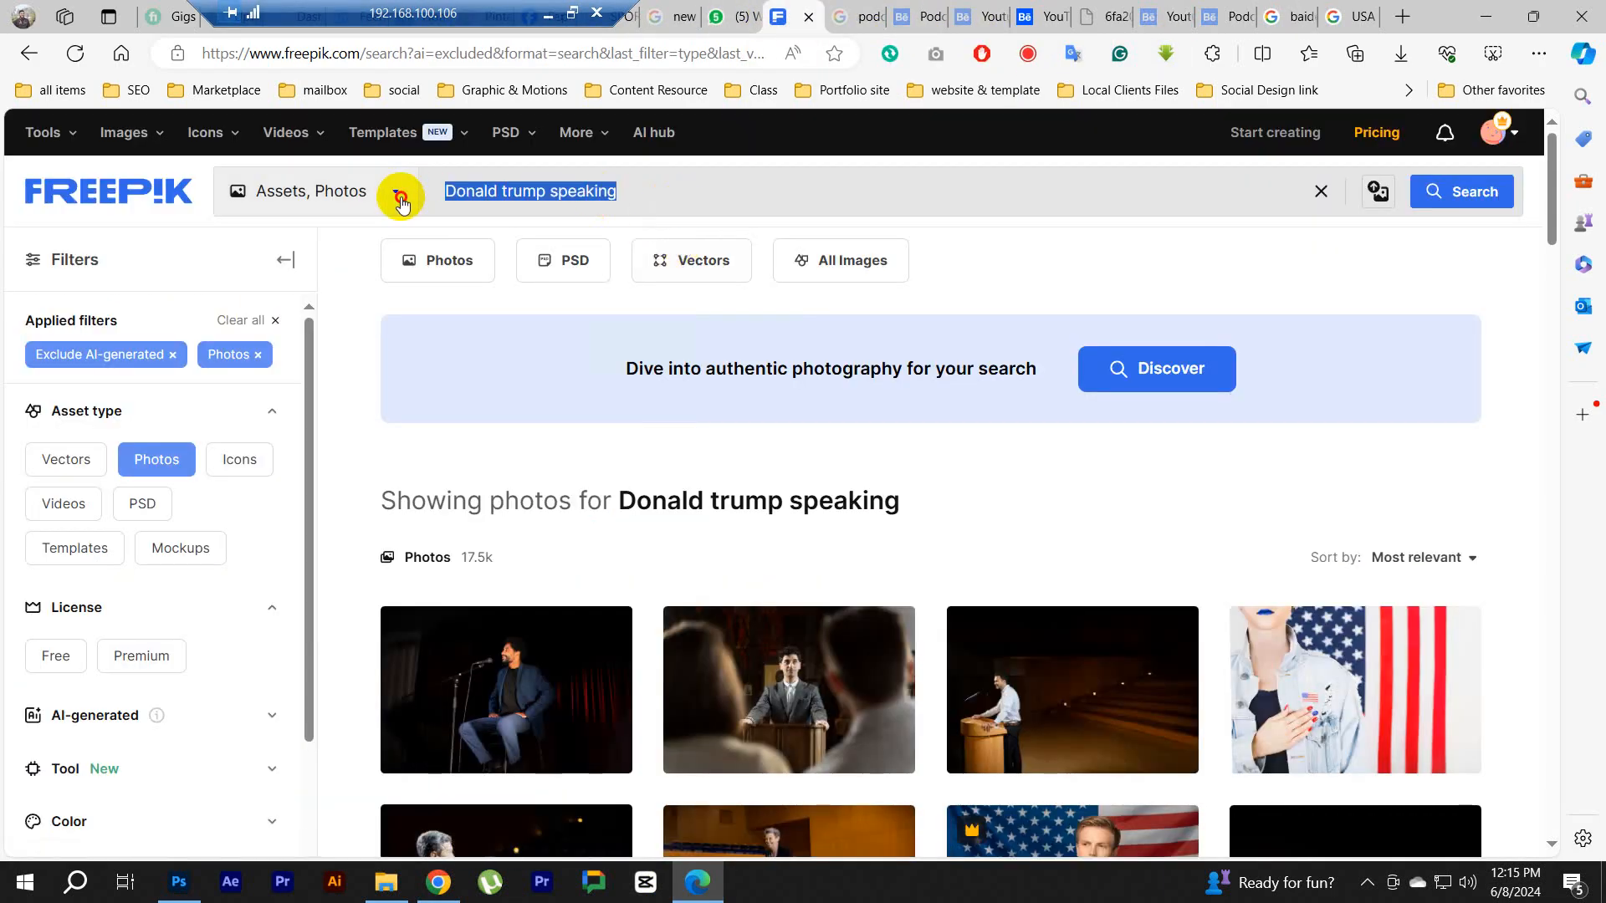
type("himelbme")
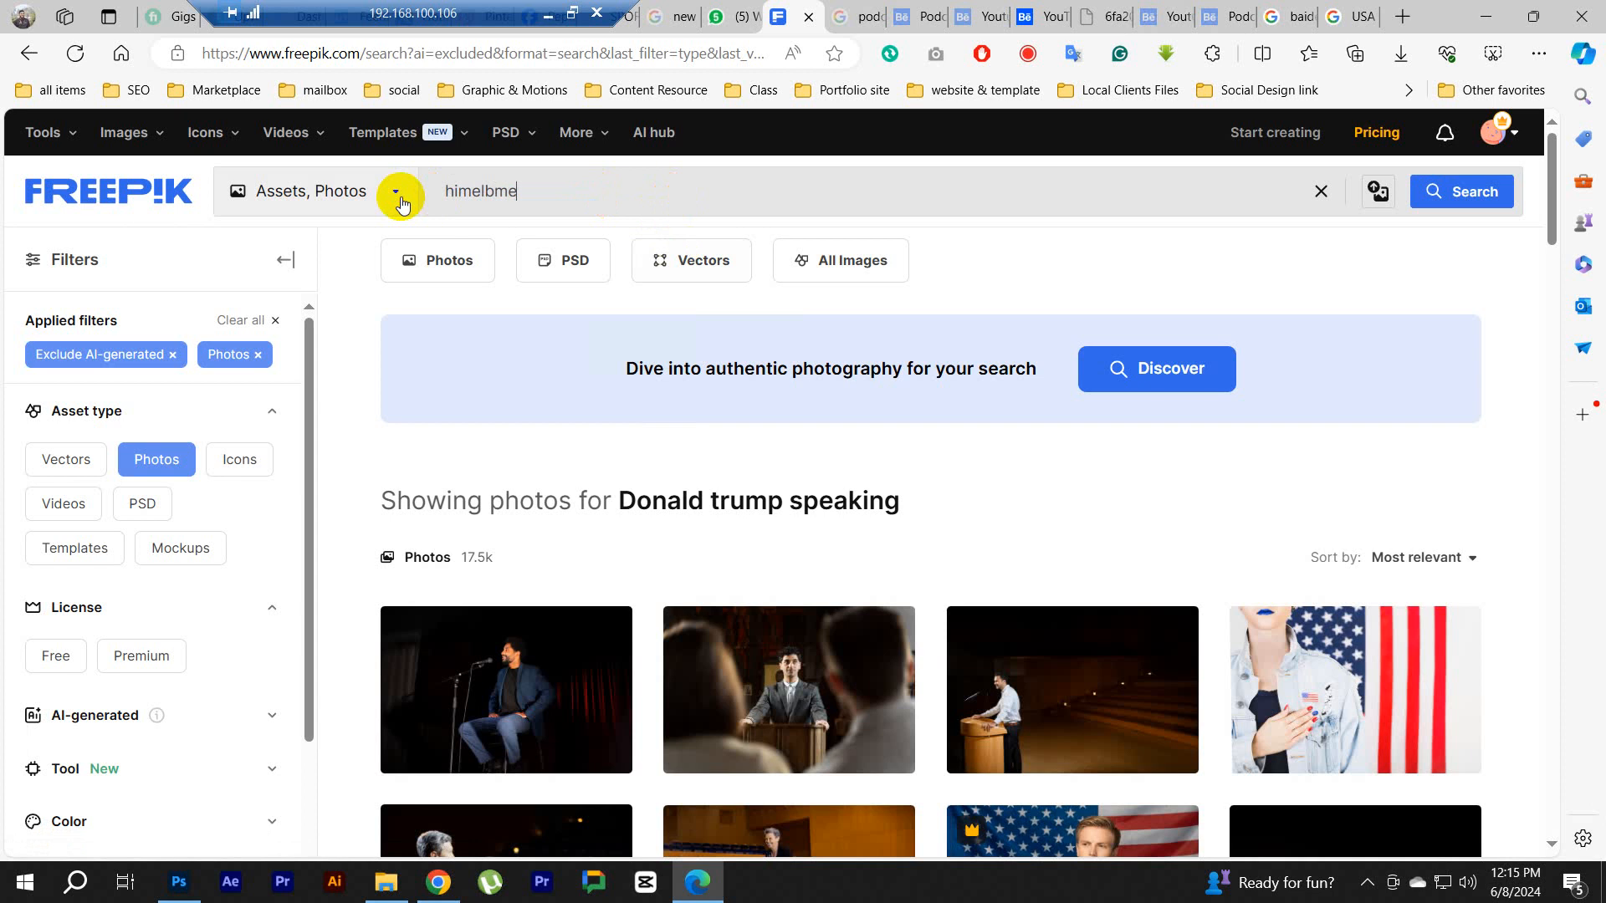
key("Return")
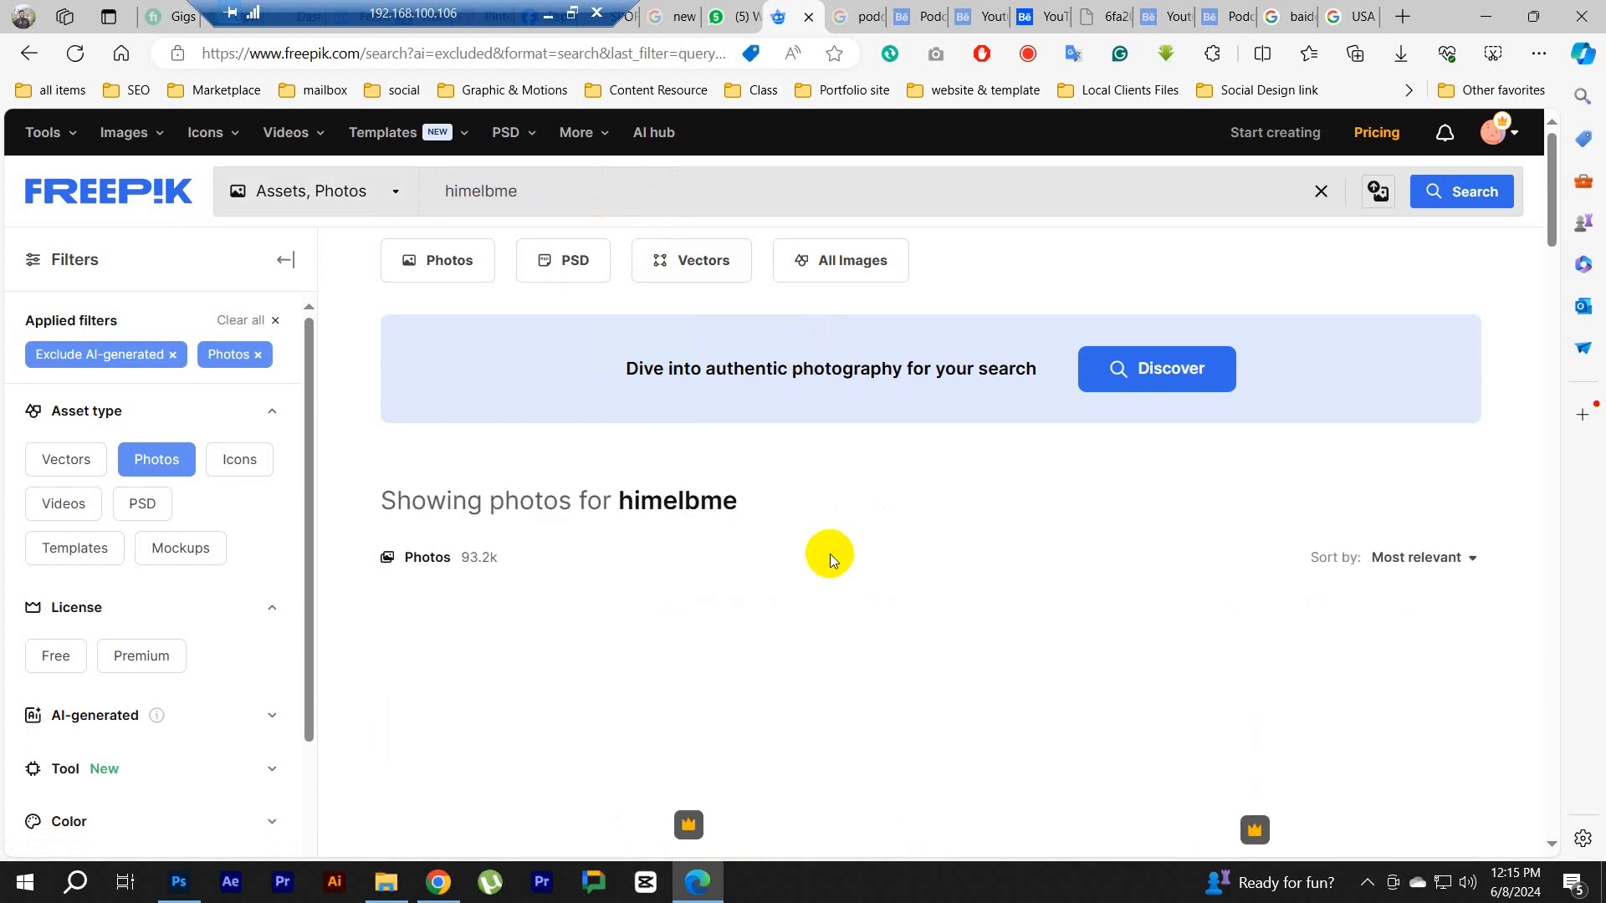
scroll(829, 554, "down", 5)
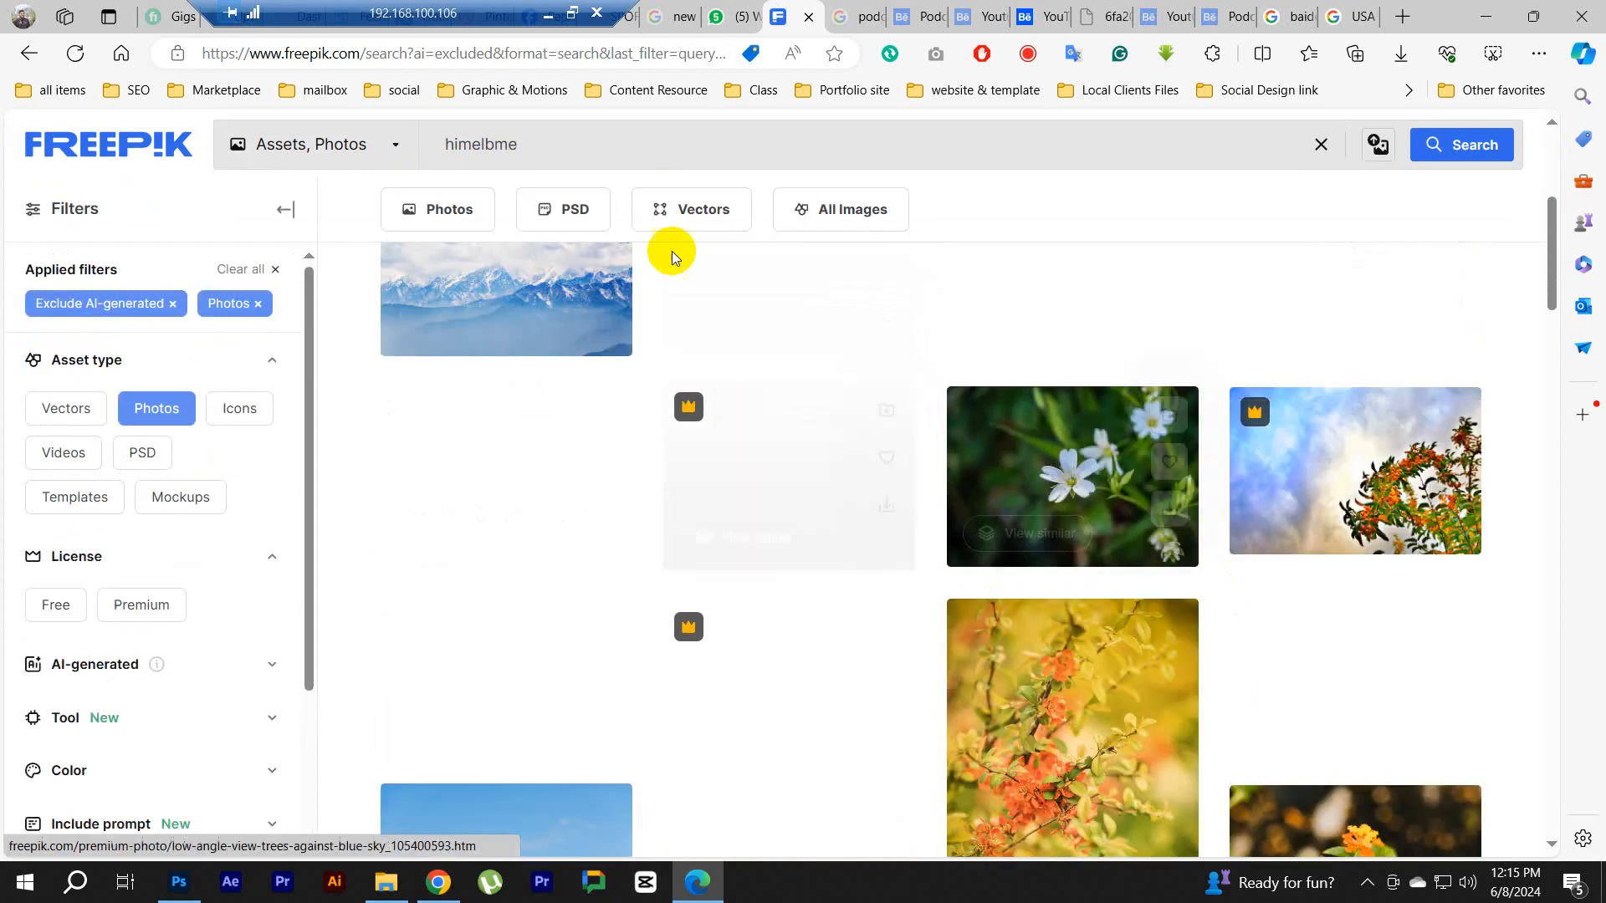
scroll(672, 257, "up", 3)
Step: Remove the Photos filter from the Freepik search and look through the contributor's assets of all types
left_click(158, 409)
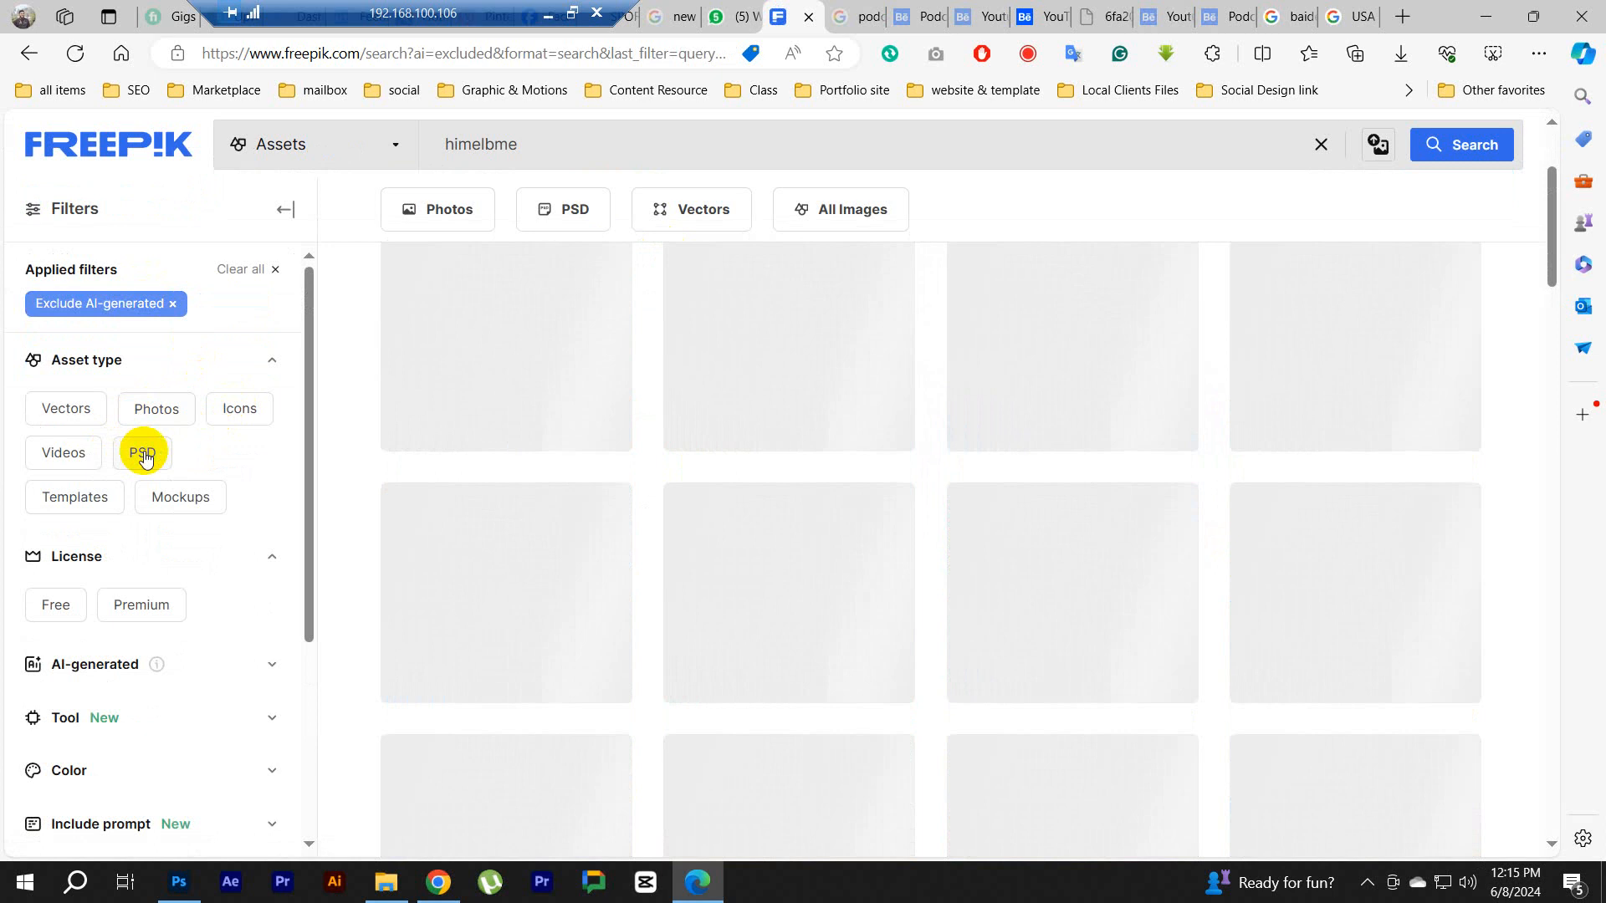
scroll(1161, 555, "down", 6)
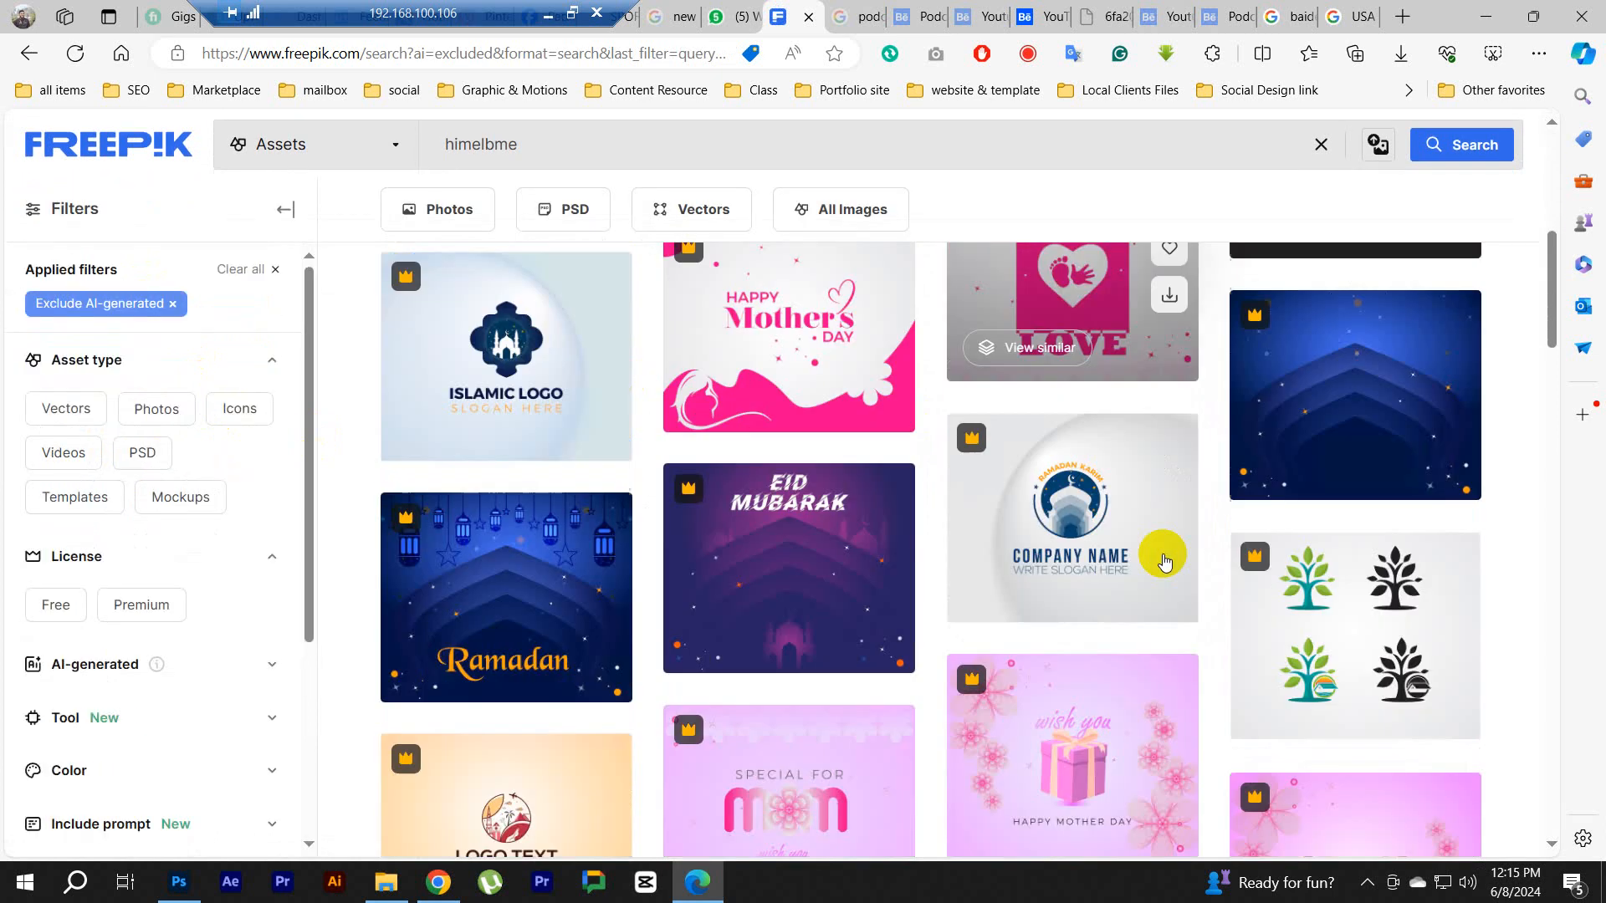
scroll(1164, 561, "down", 10)
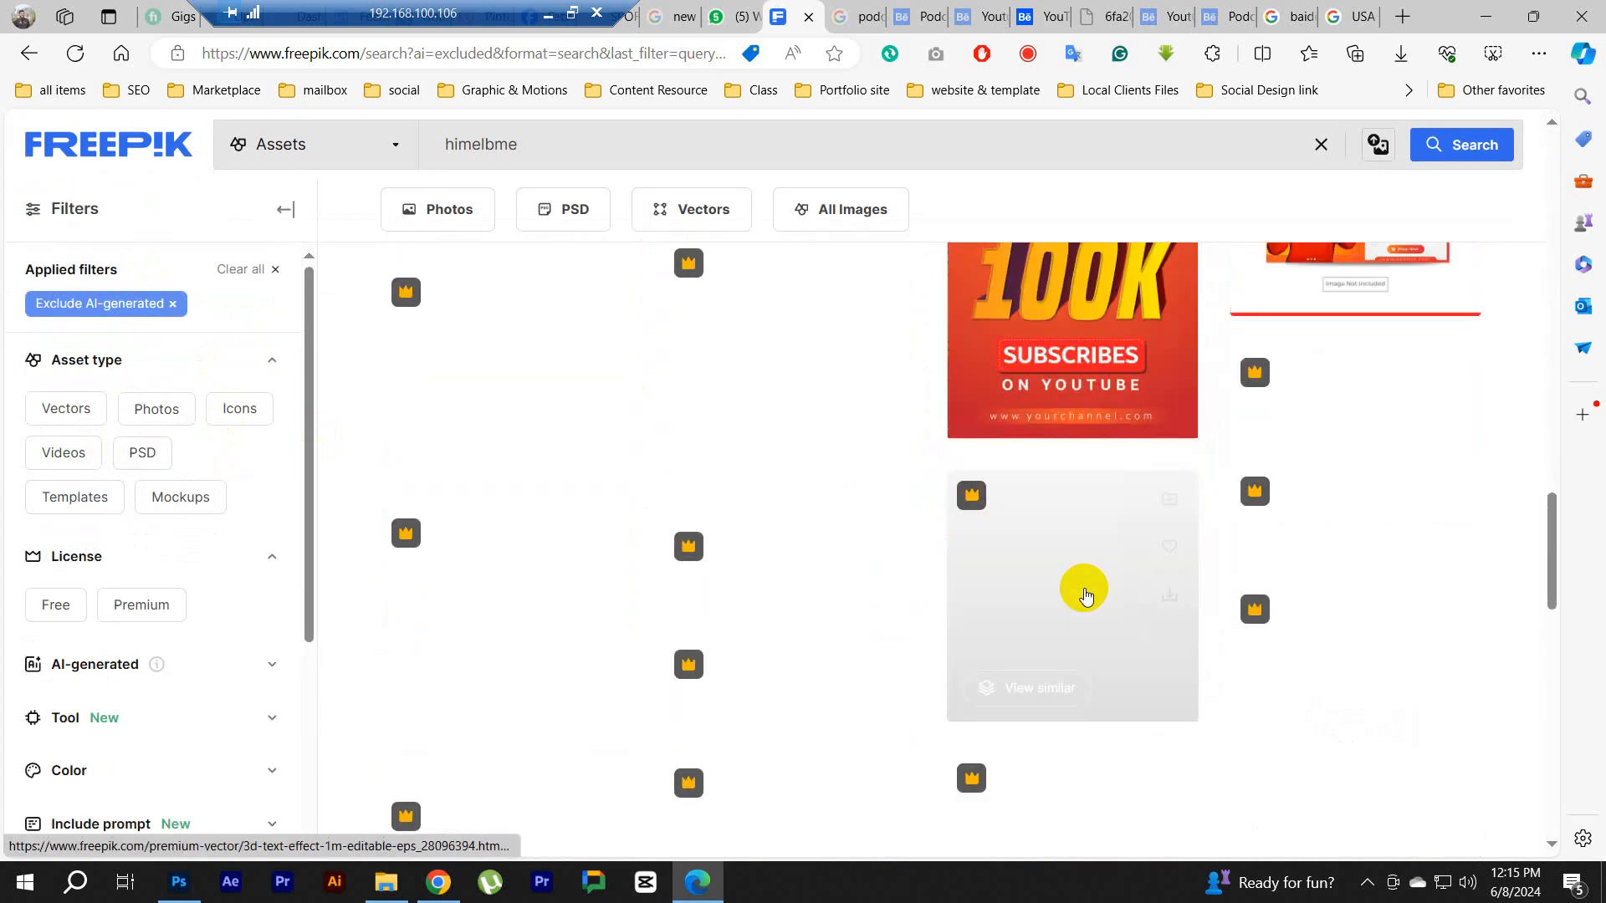
scroll(918, 644, "down", 5)
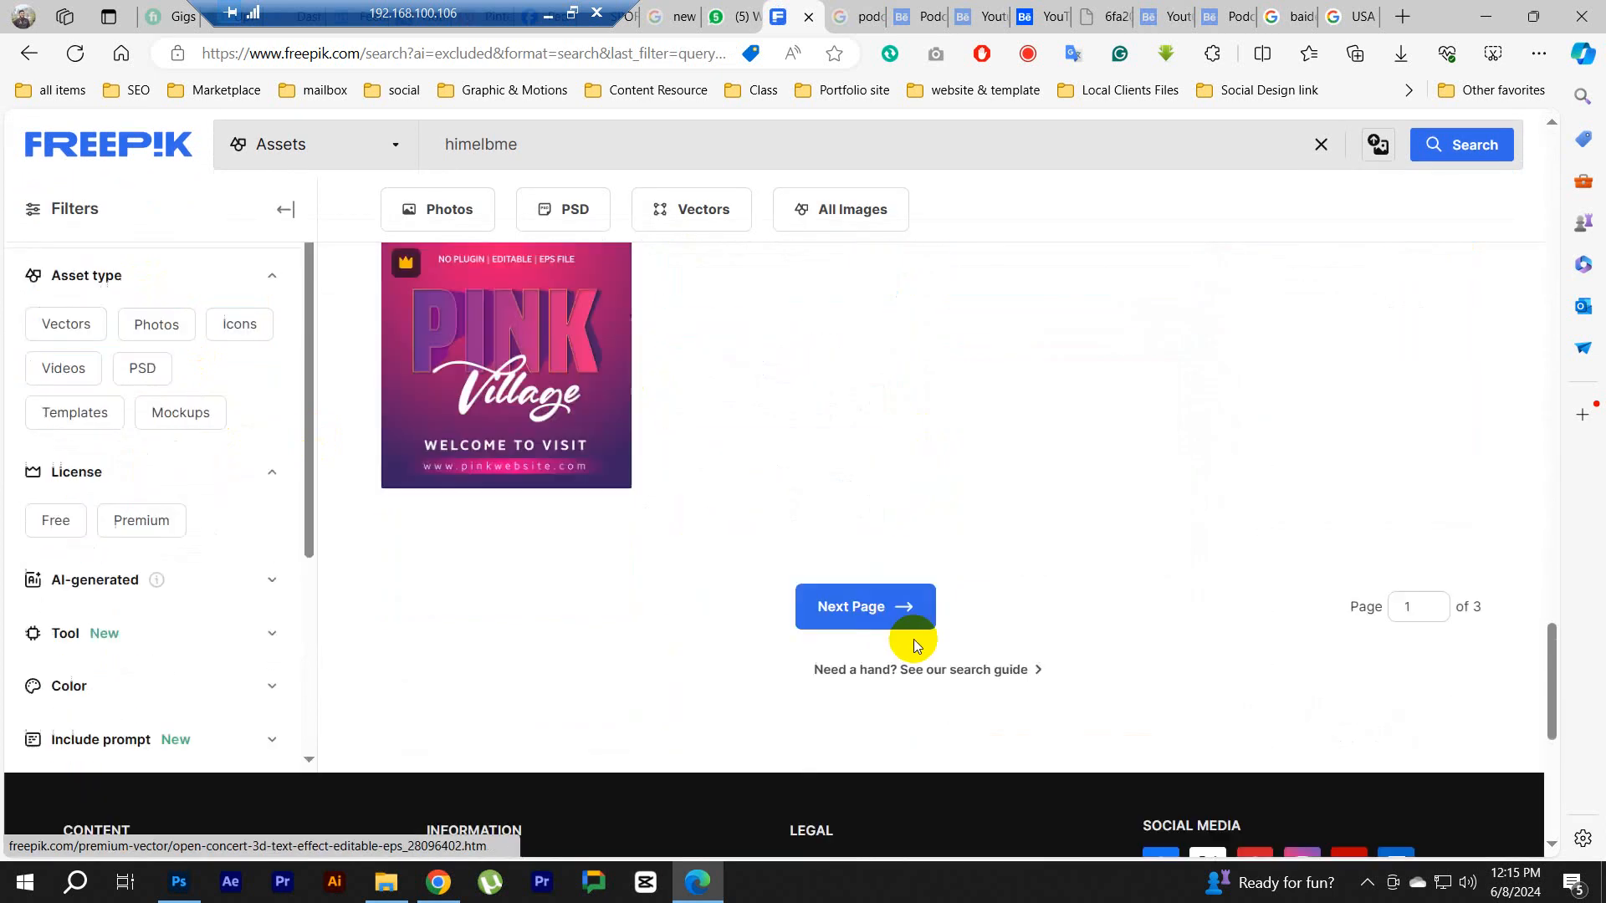
scroll(917, 644, "up", 5)
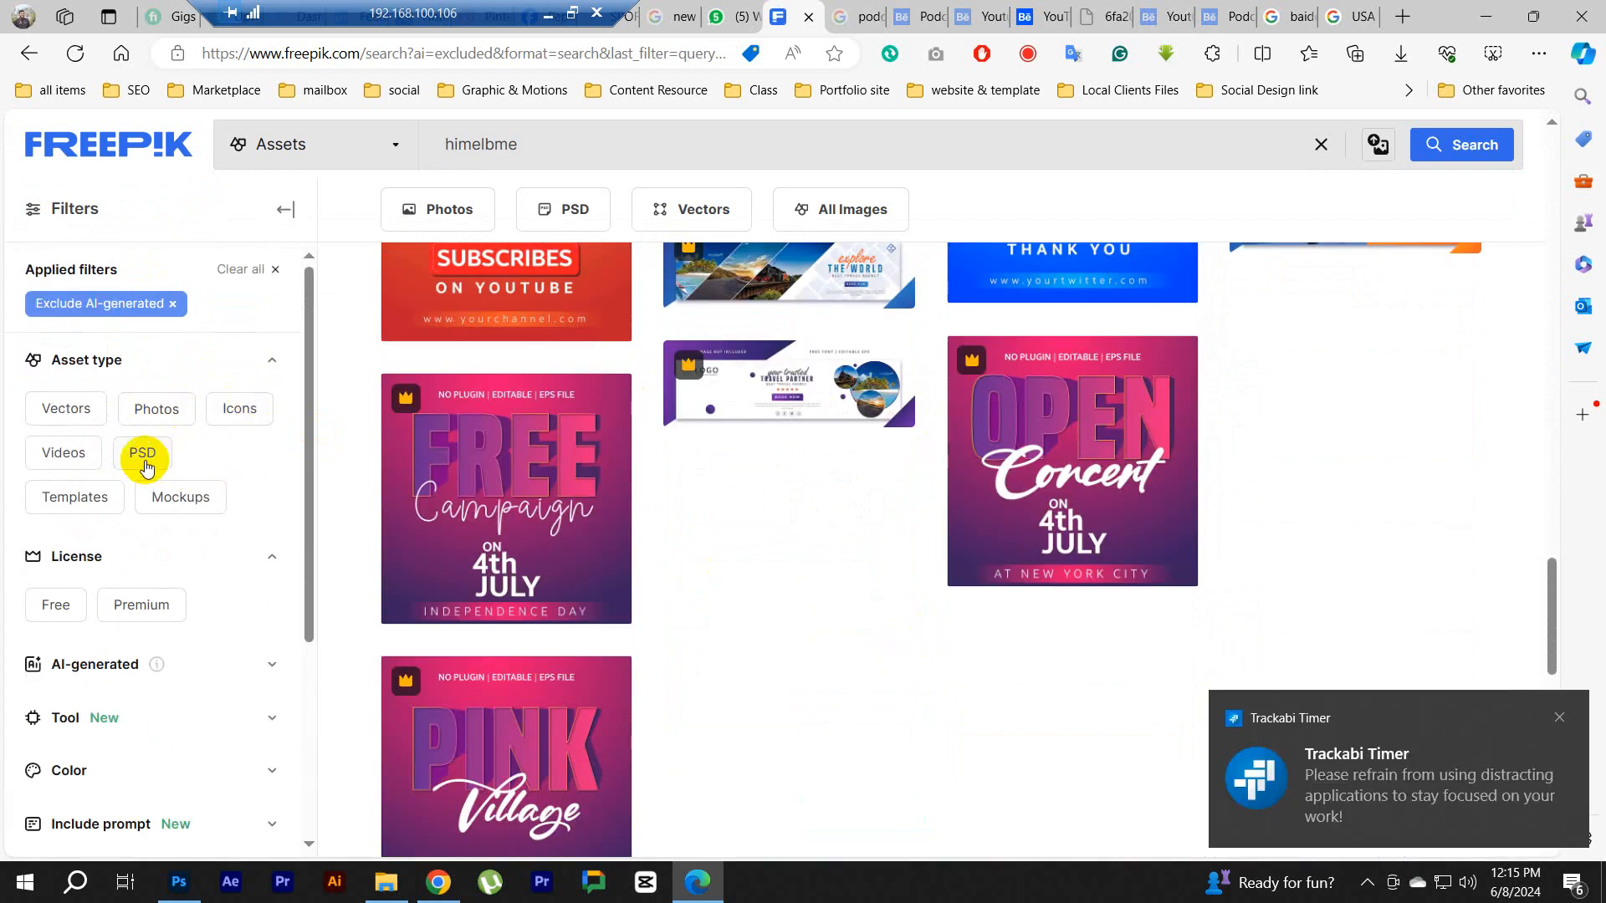
Step: Filter the contributor's Freepik results to PSD files and browse the flyer and mockup templates
left_click(142, 454)
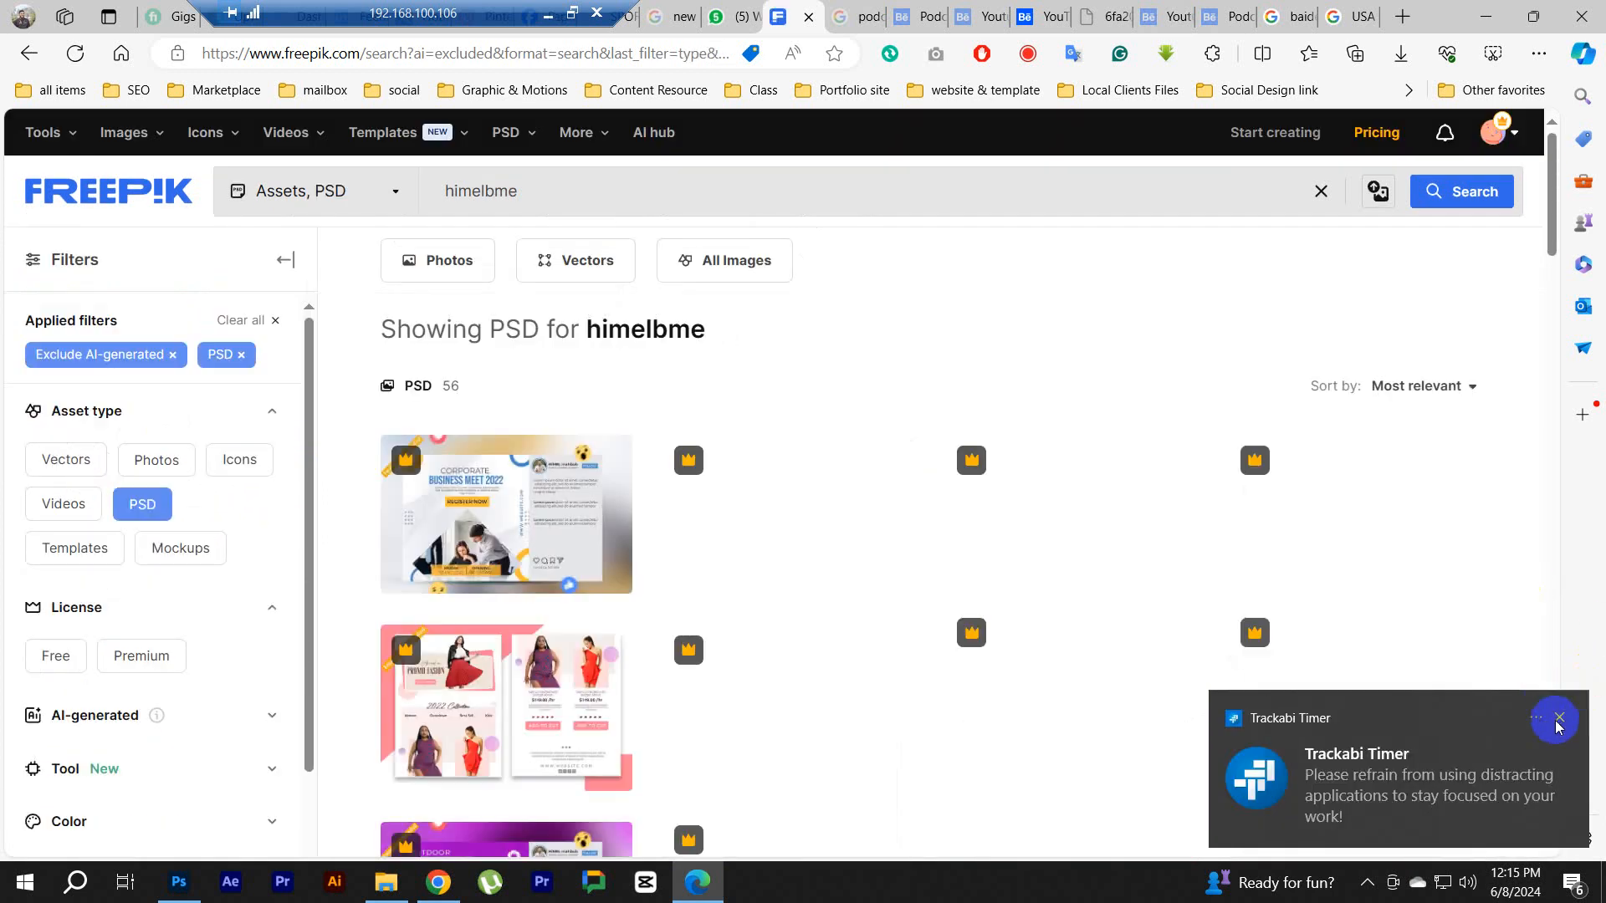
scroll(1074, 542, "down", 5)
scroll(1074, 544, "down", 15)
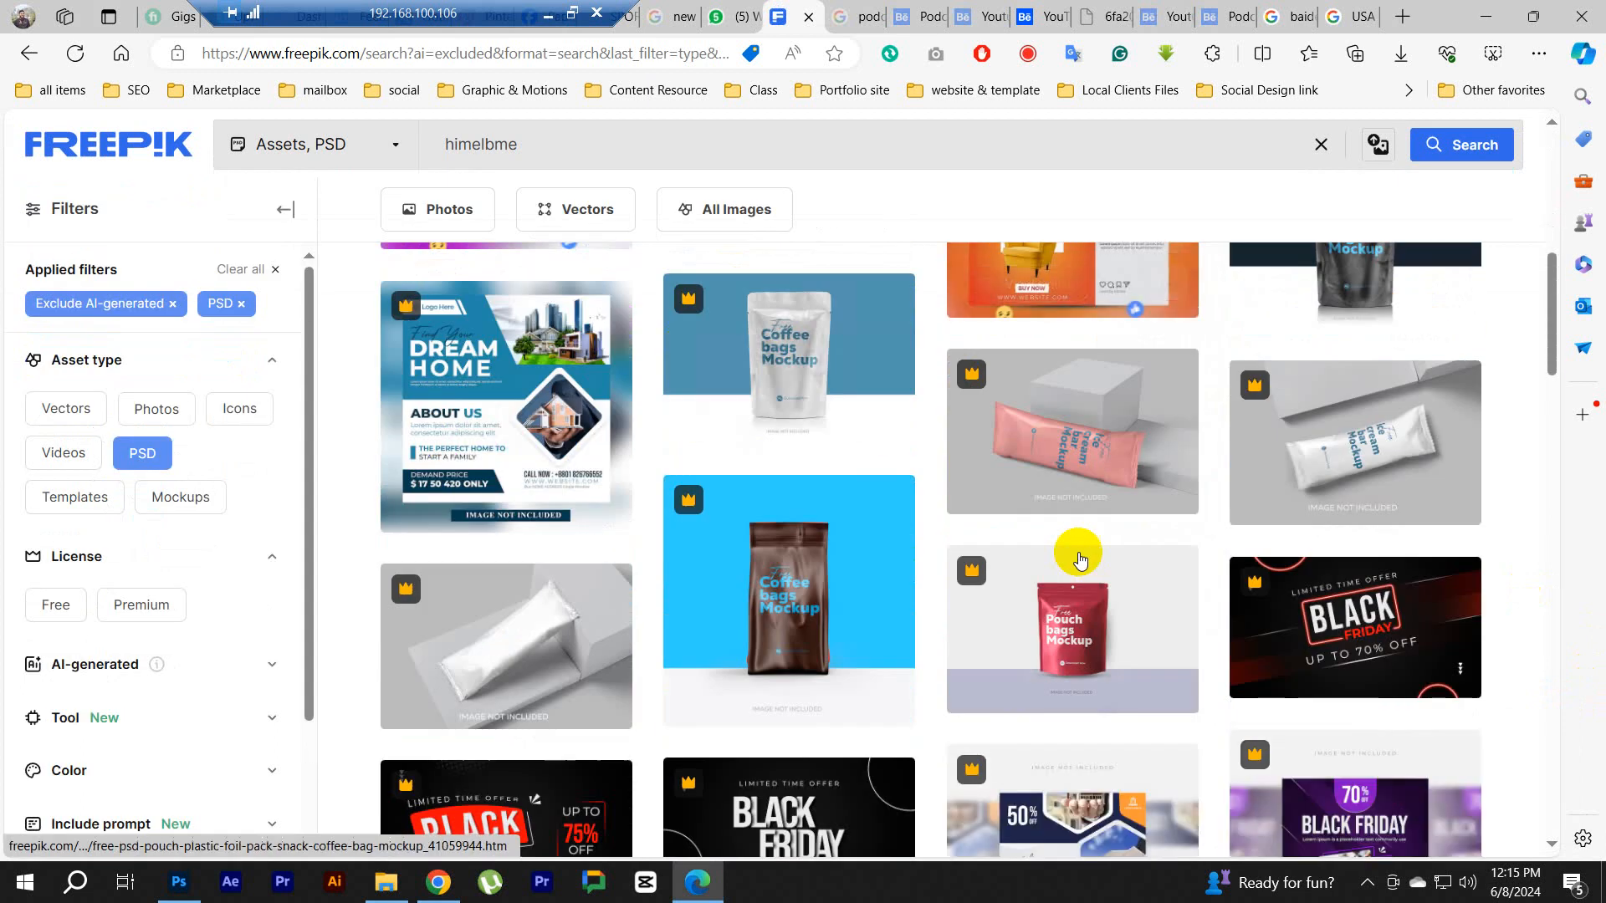
scroll(1075, 554, "down", 5)
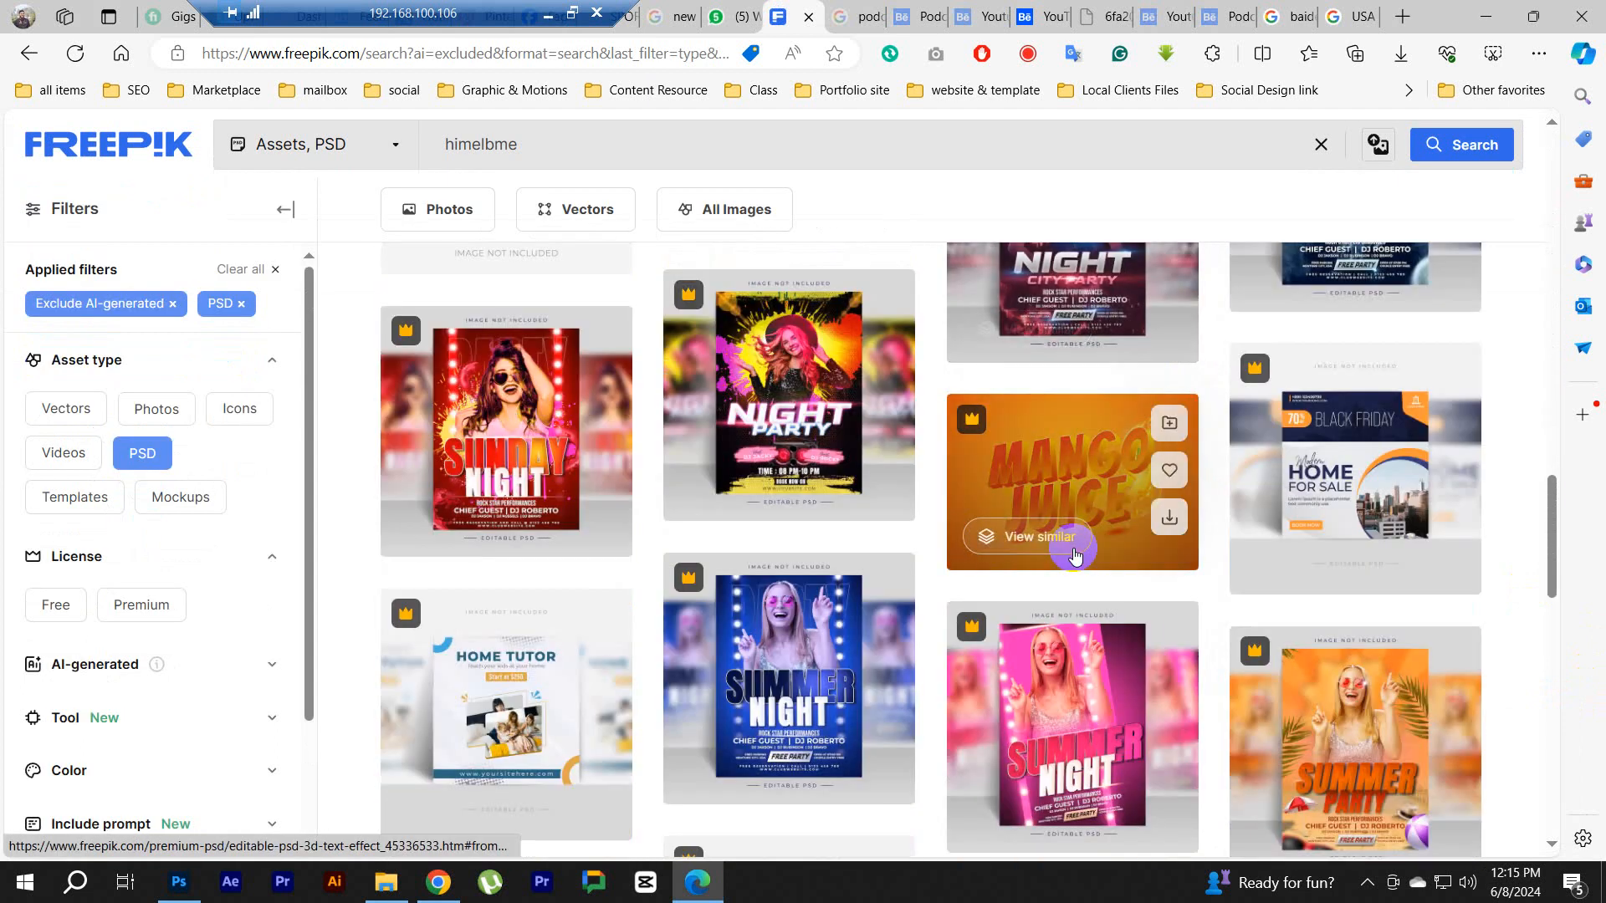
scroll(1045, 560, "down", 2)
scroll(1018, 569, "up", 5)
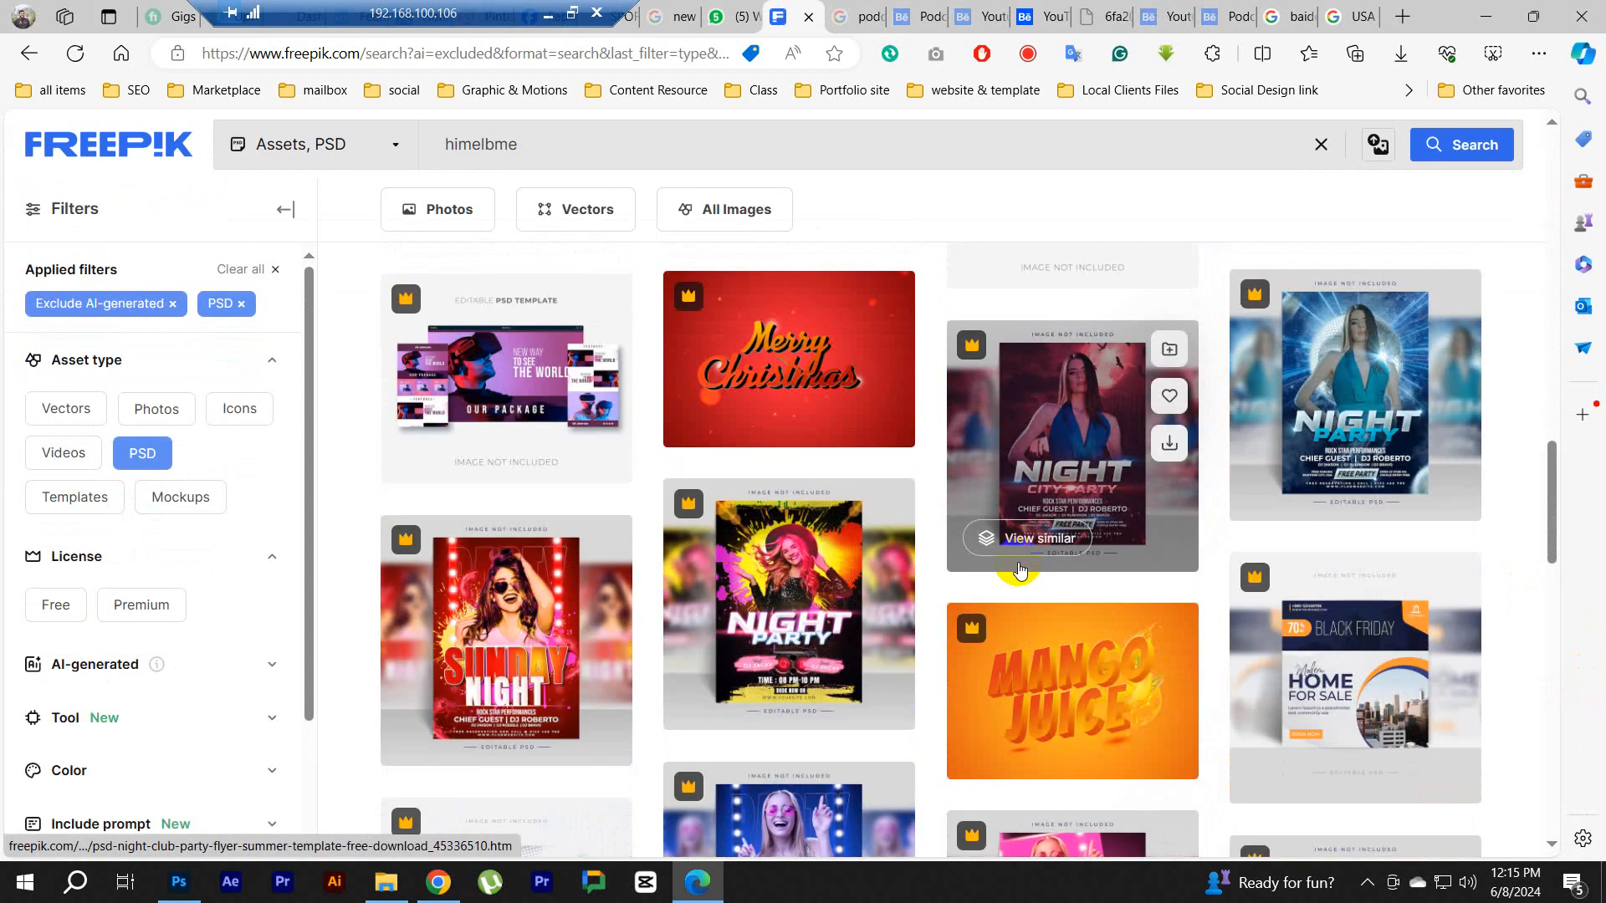
Step: View the preview of the red Night City Party flyer template and close it
left_click(1065, 452)
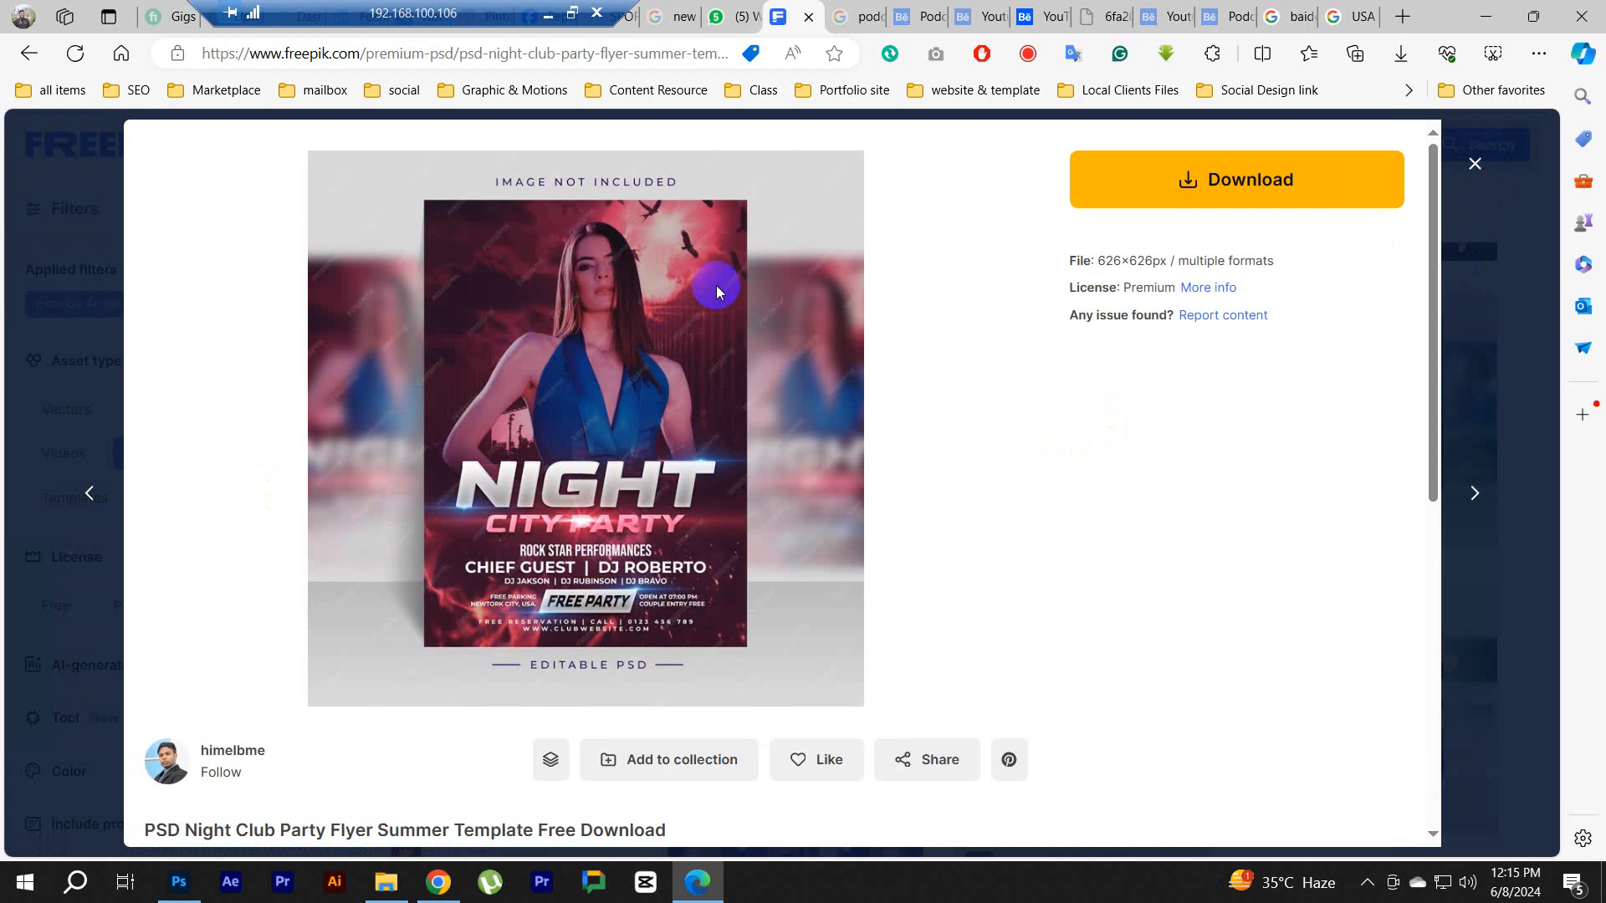
left_click(1443, 276)
left_click(1337, 350)
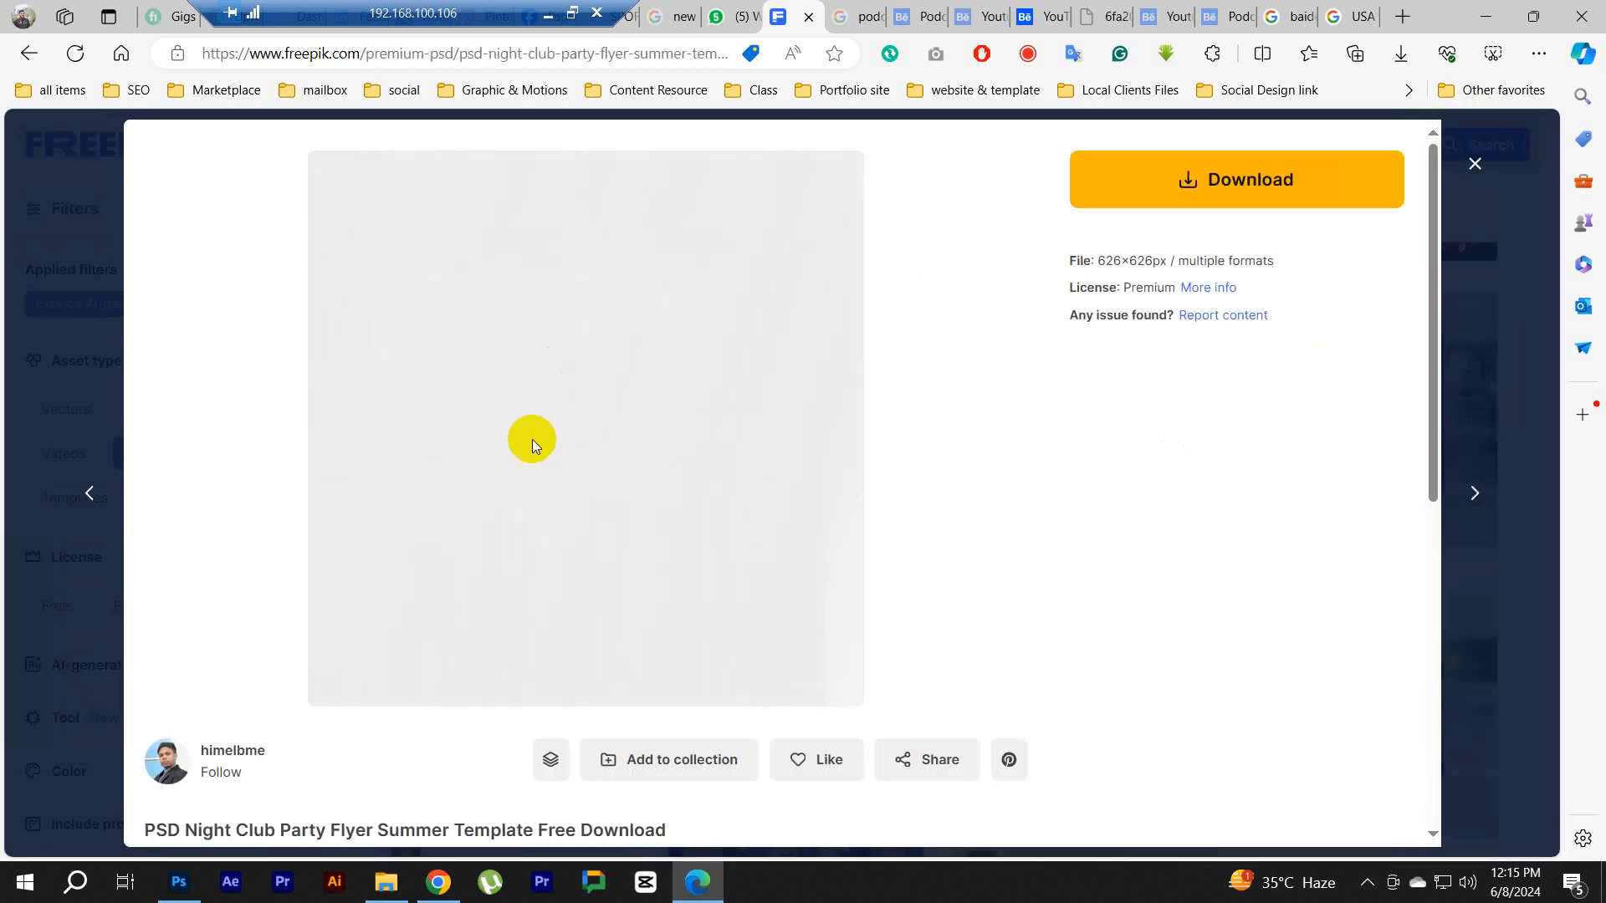
left_click(1474, 164)
Step: View the previews of the Sunday Night and Night Party flyer templates, closing each one
scroll(939, 447, "down", 2)
left_click(553, 523)
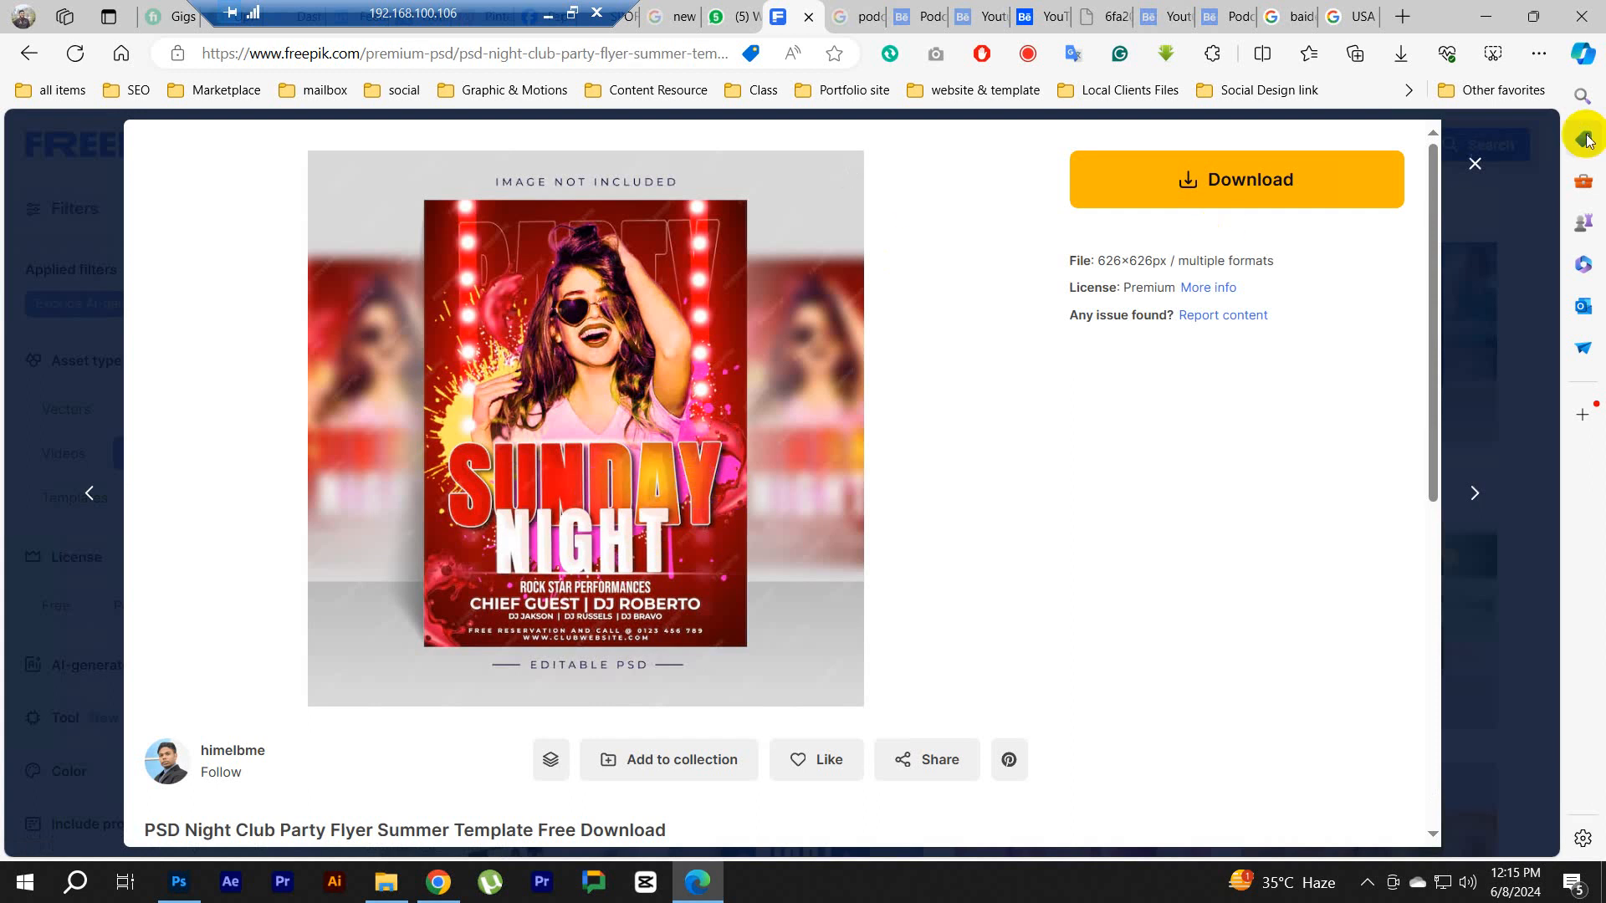
left_click(1469, 167)
left_click(742, 490)
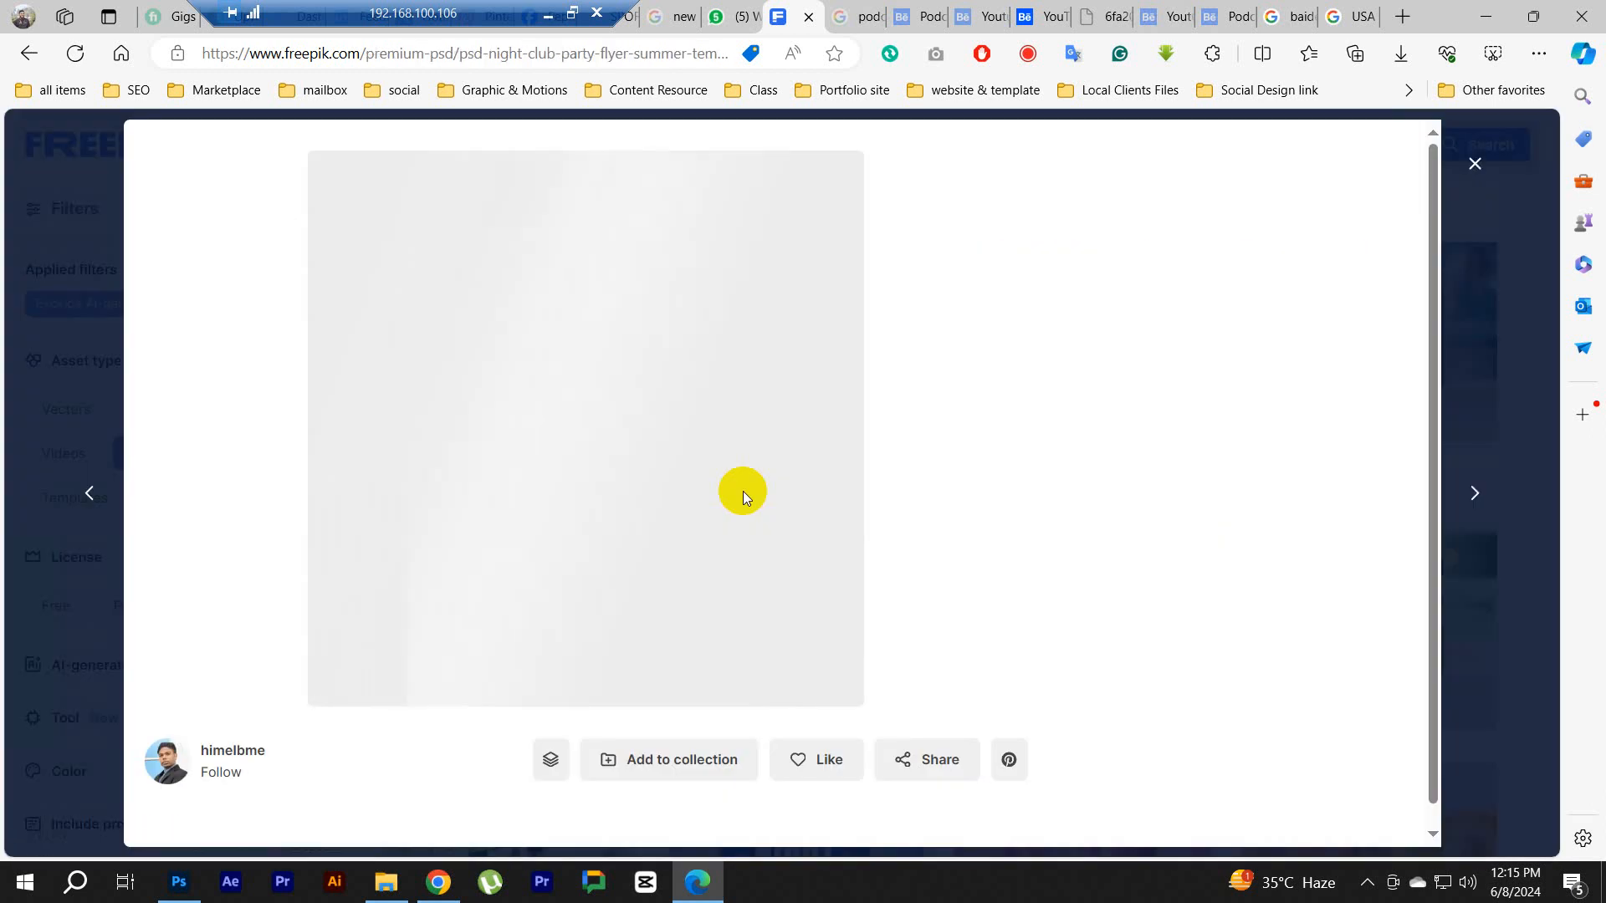
left_click(1475, 164)
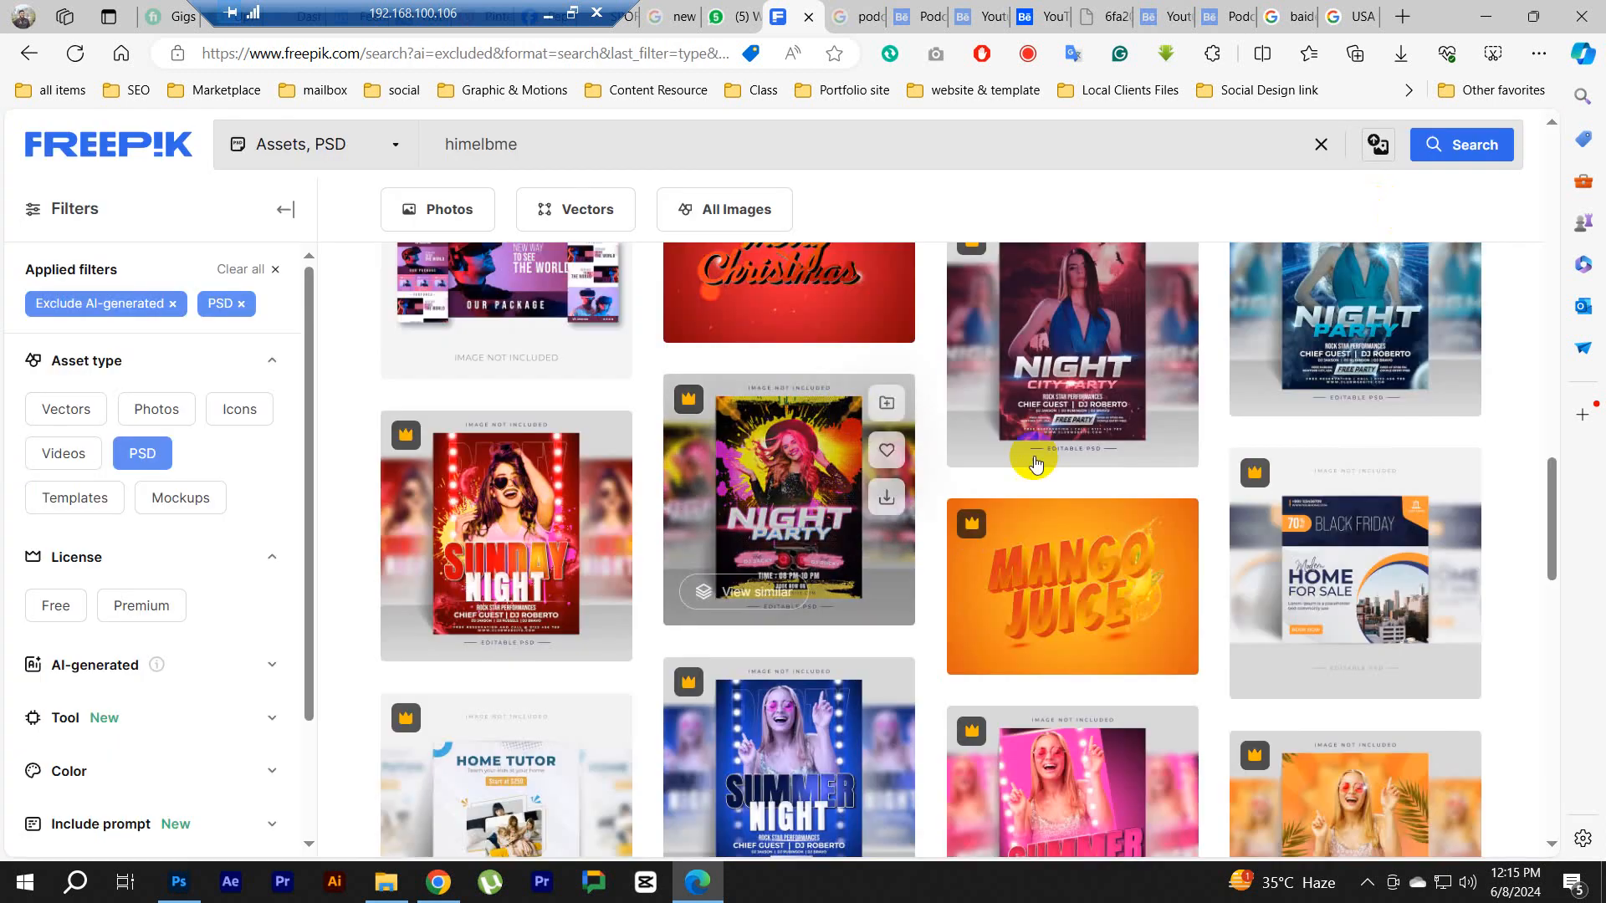
Step: Browse further through the PSD templates and clear the Freepik search text
scroll(1029, 458, "down", 5)
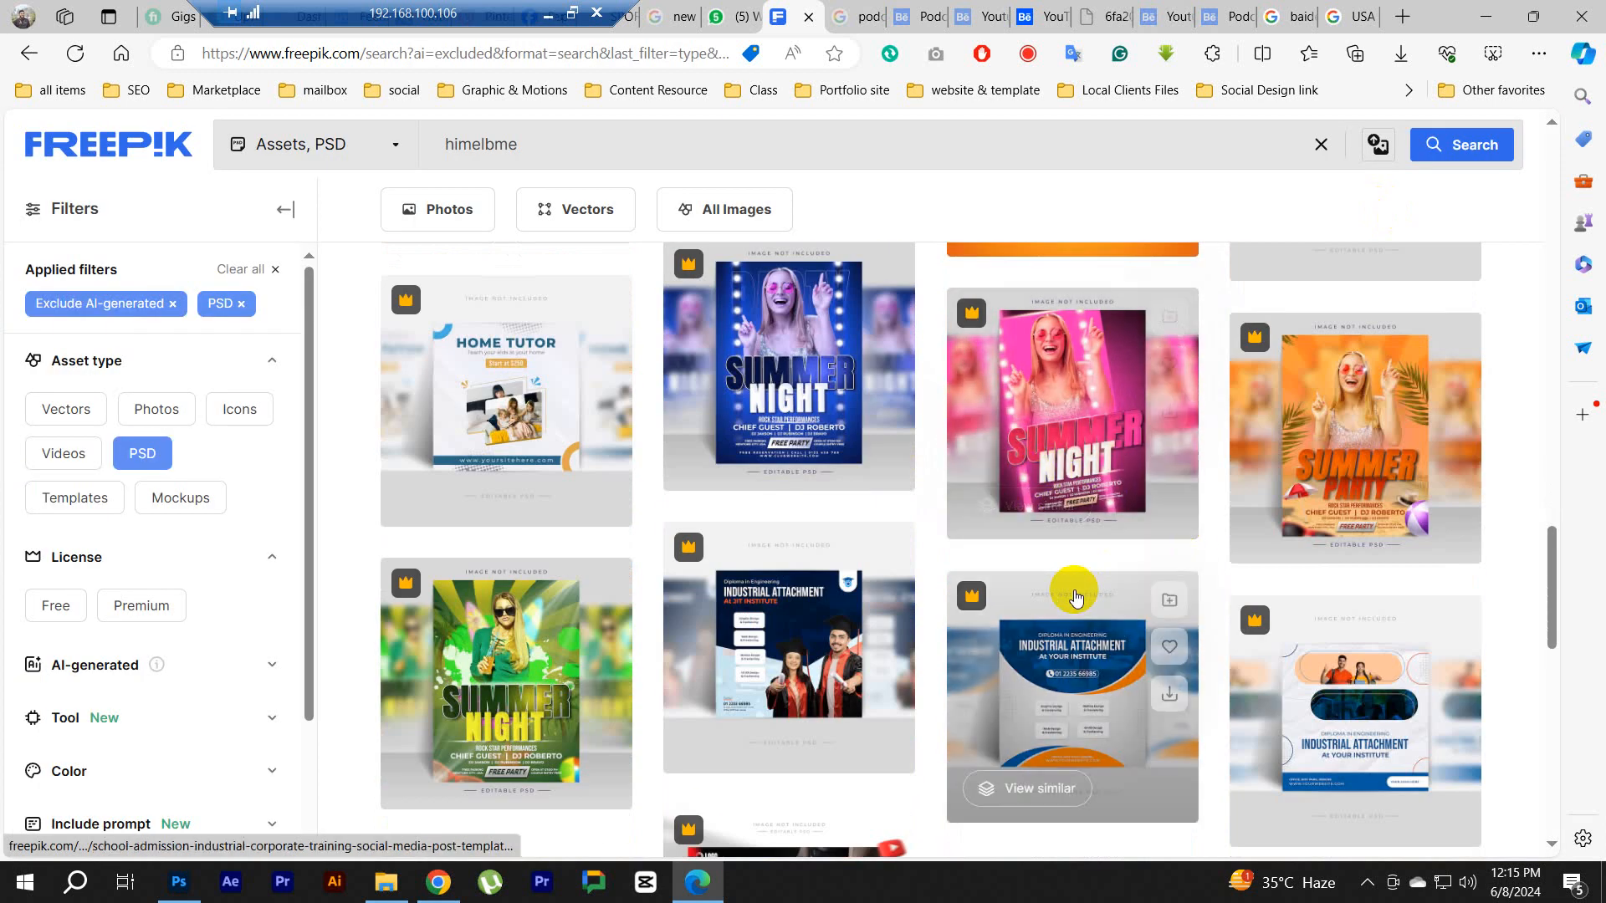
scroll(1071, 589, "up", 15)
scroll(1055, 592, "up", 5)
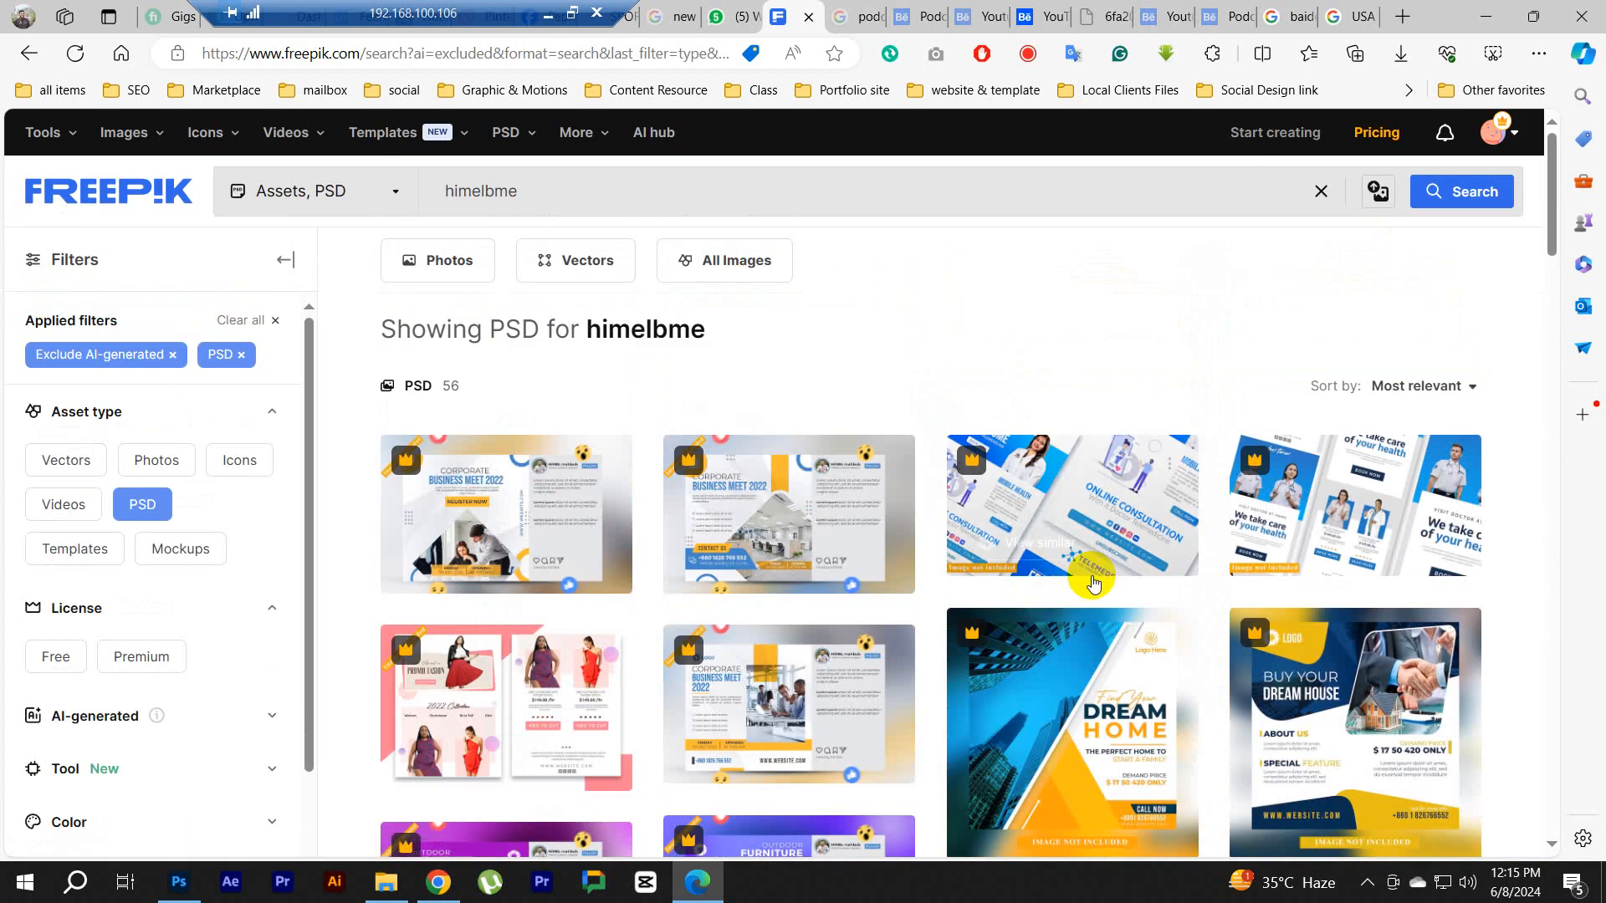
left_click(1317, 195)
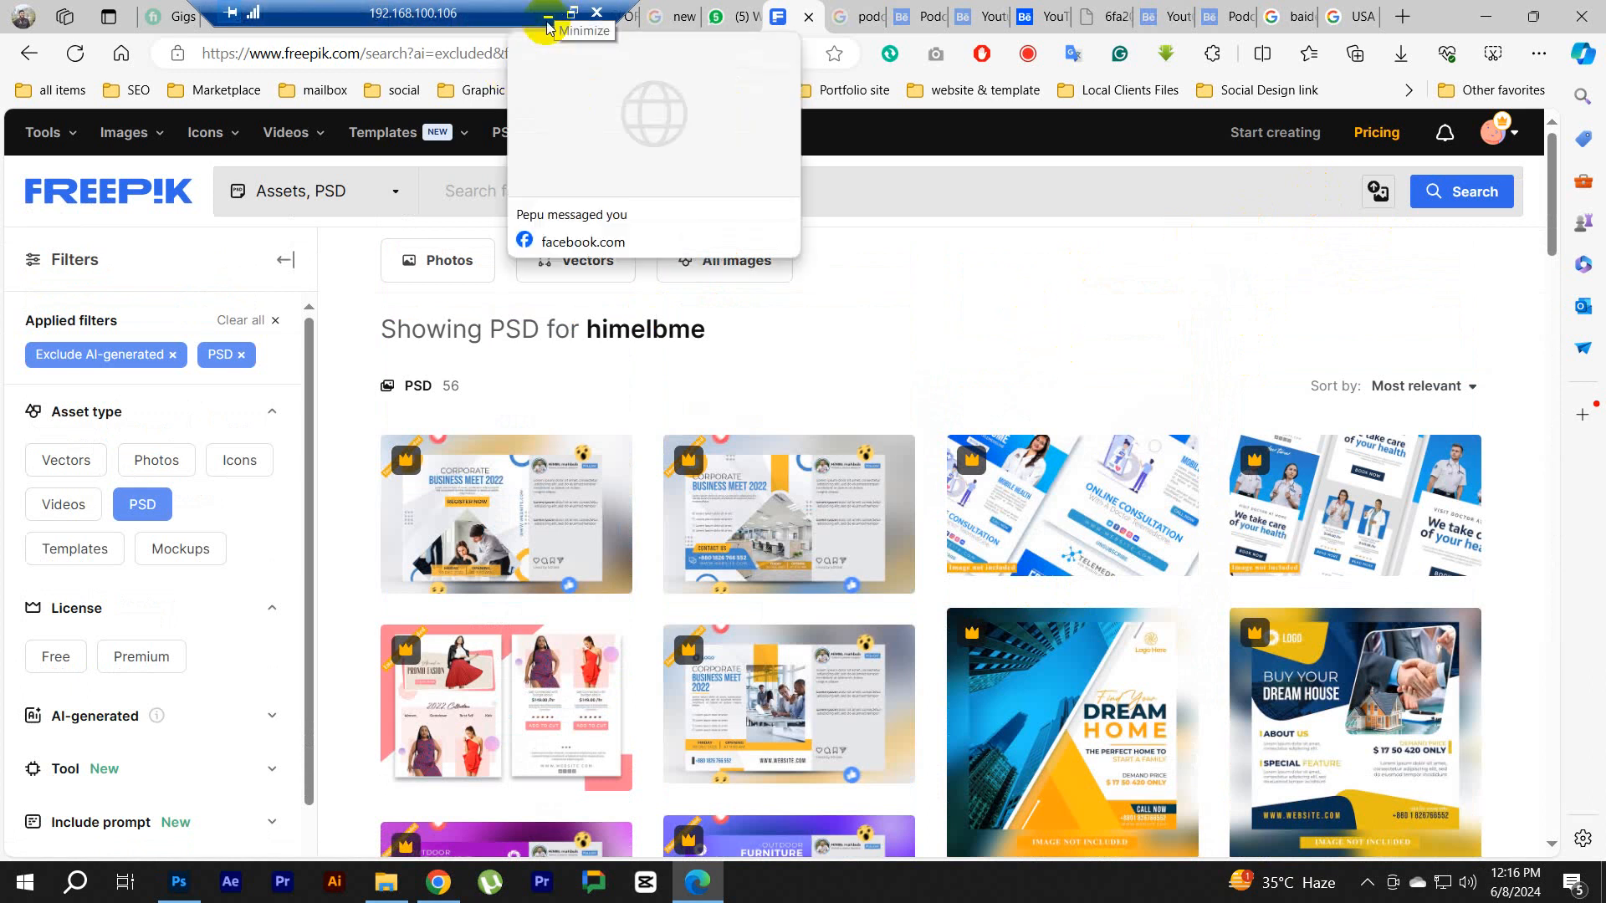
scroll(1100, 308, "down", 10)
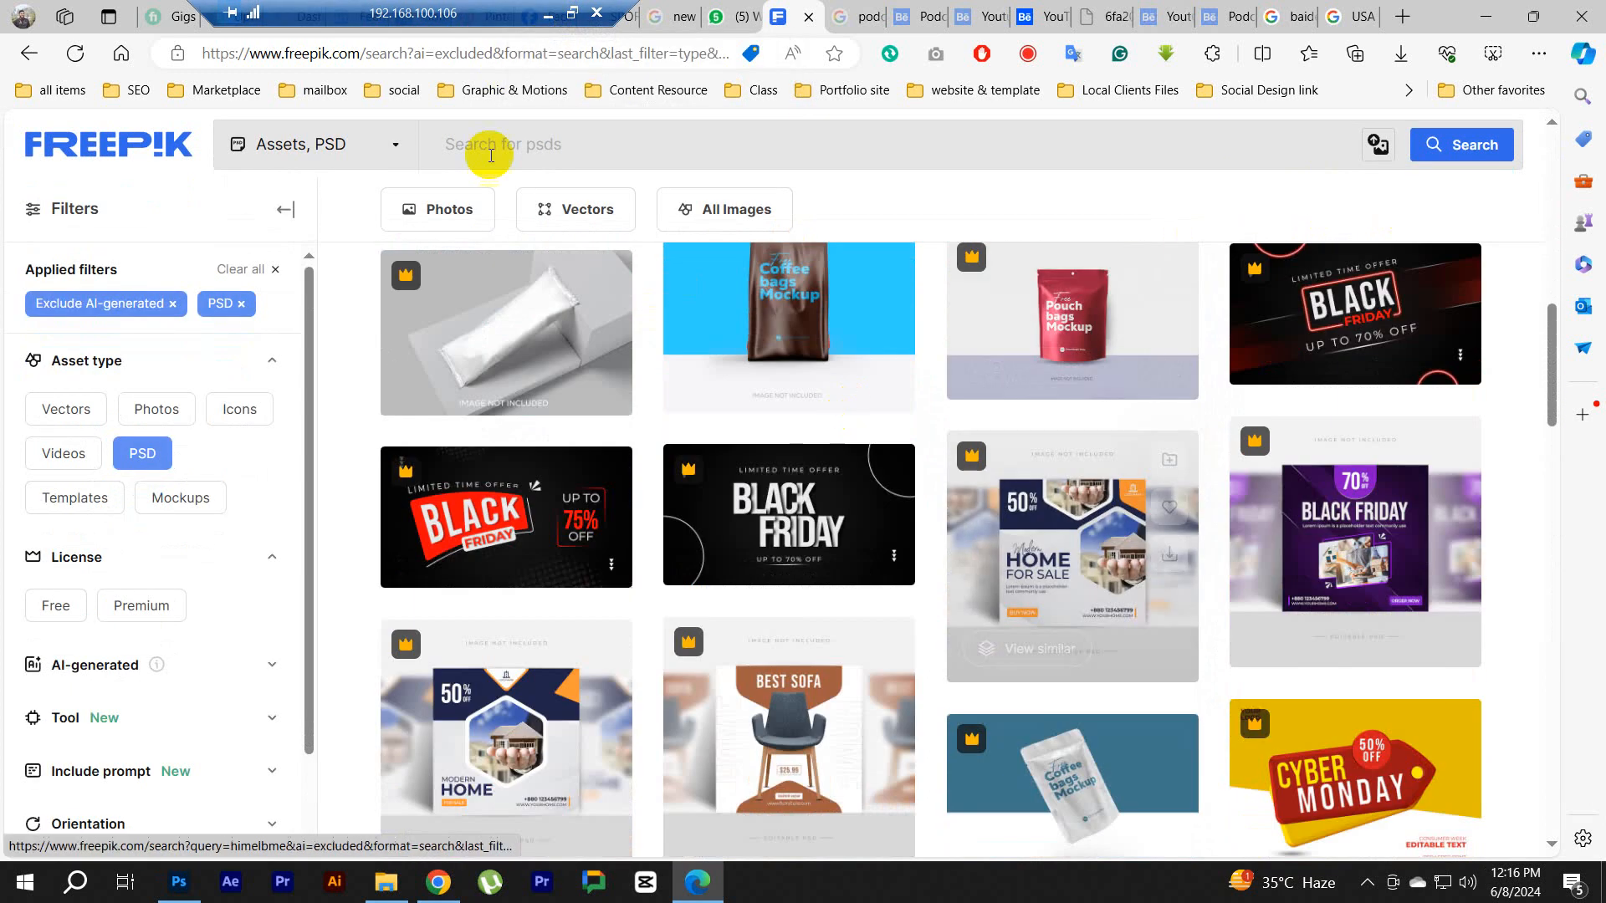
Step: Switch to Photoshop, show YT Thumbnail.psd, and check the contents of the overly color group before deselecting it
left_click(178, 882)
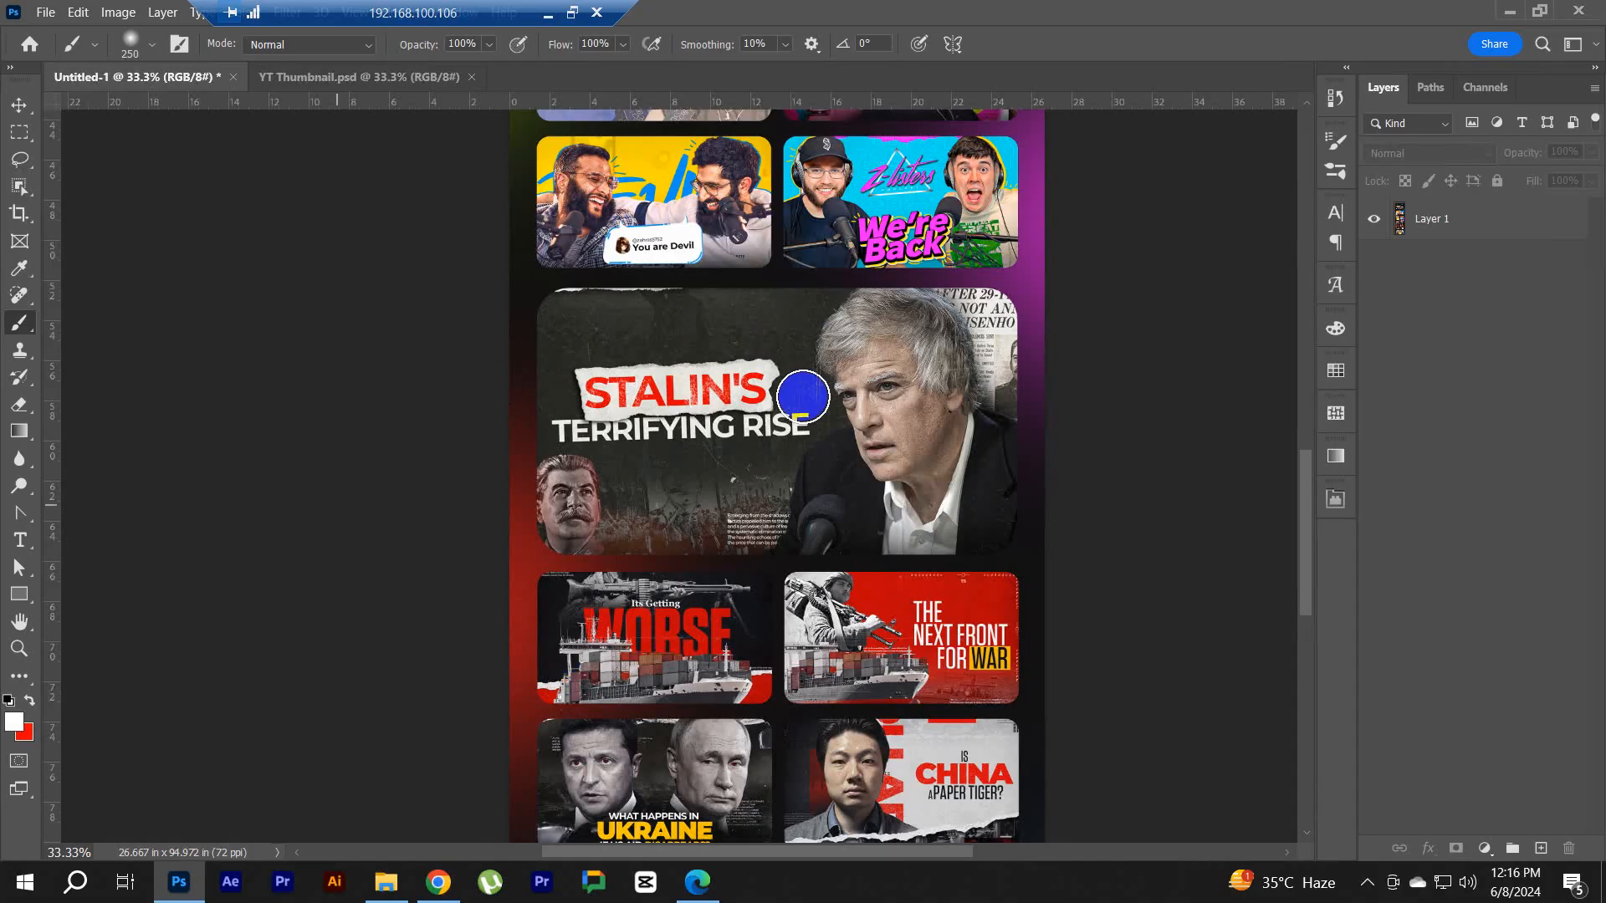
left_click(360, 77)
key("ctrl+minus")
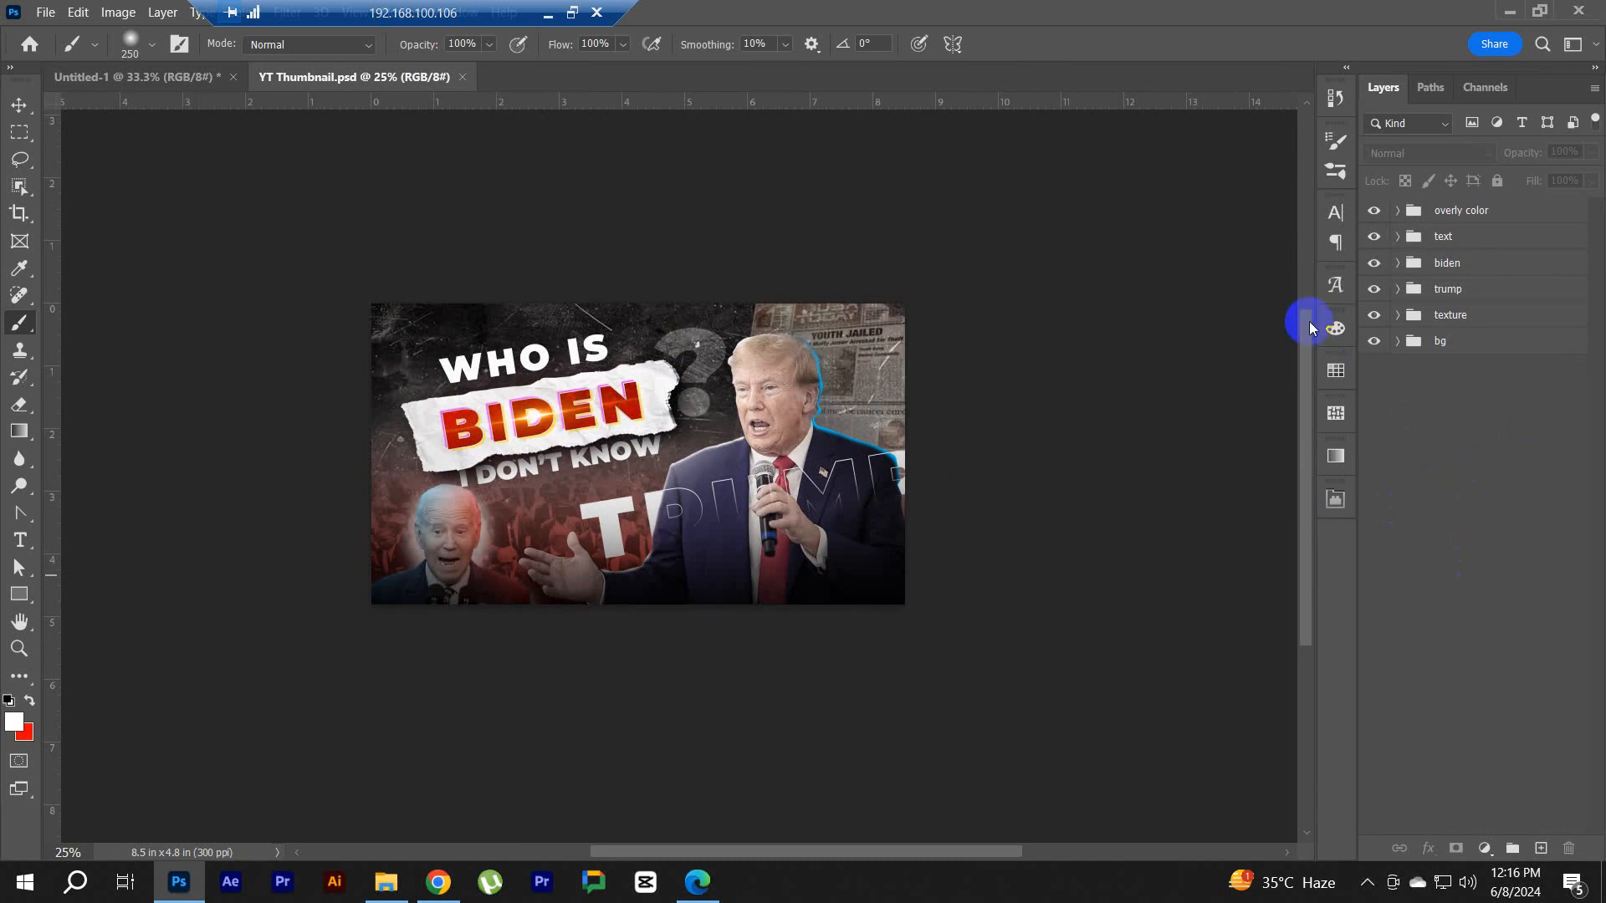
left_click(1455, 213)
left_click(1397, 210)
left_click(1398, 212)
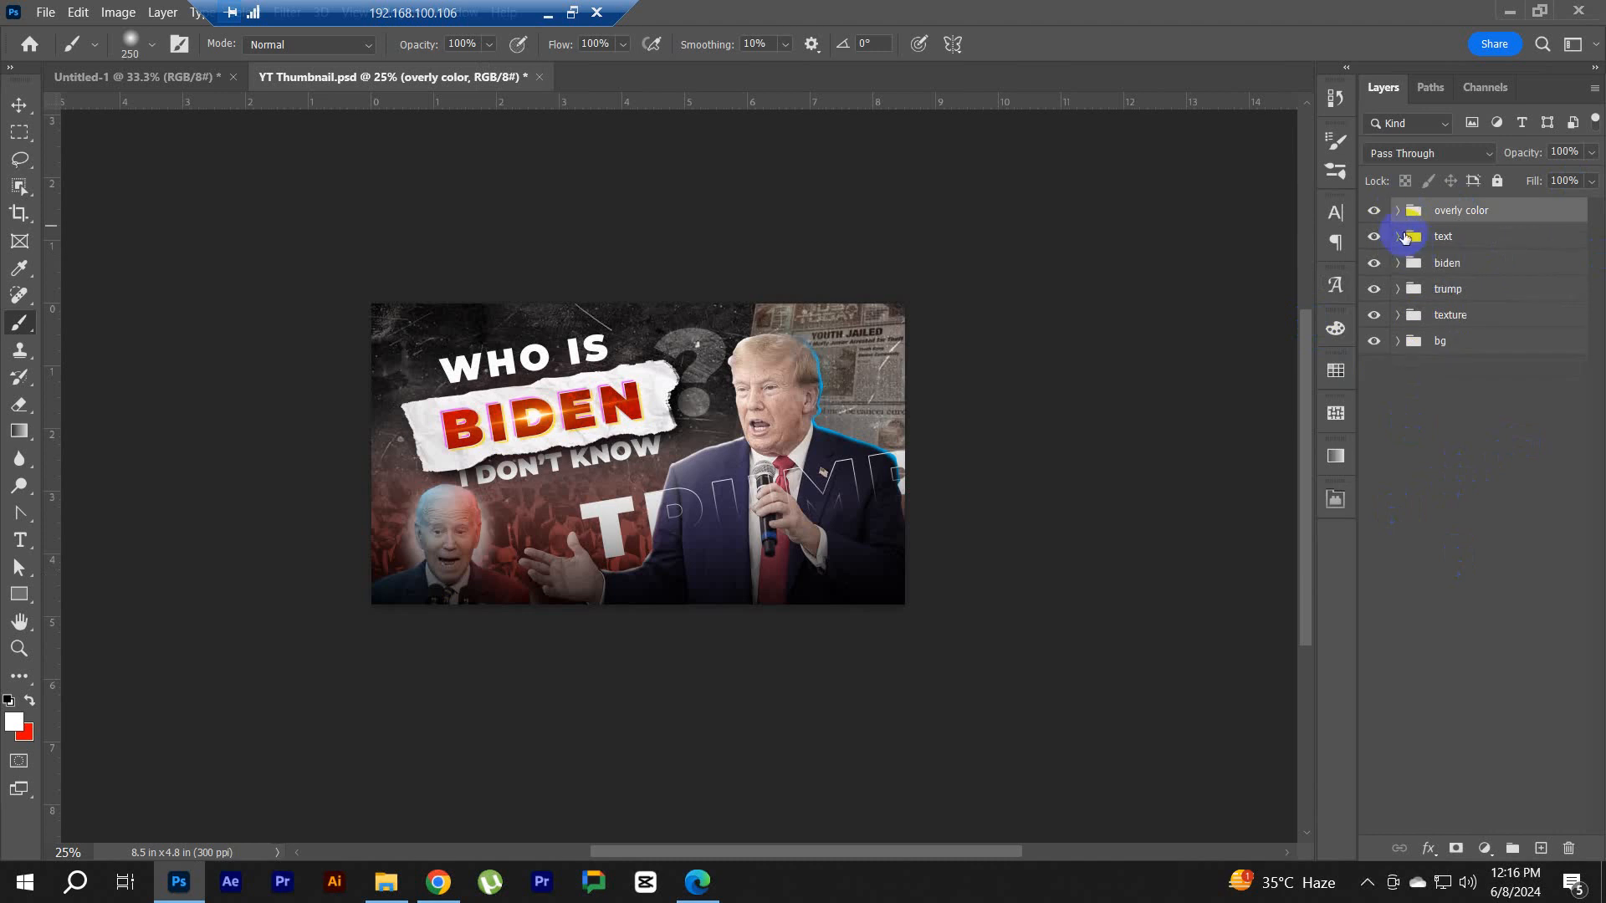
left_click(1452, 530)
Step: Examine the reference thumbnail designs in the Untitled-1 document, including the Stalin's Terrifying Rise example and its neighbours
left_click(184, 83)
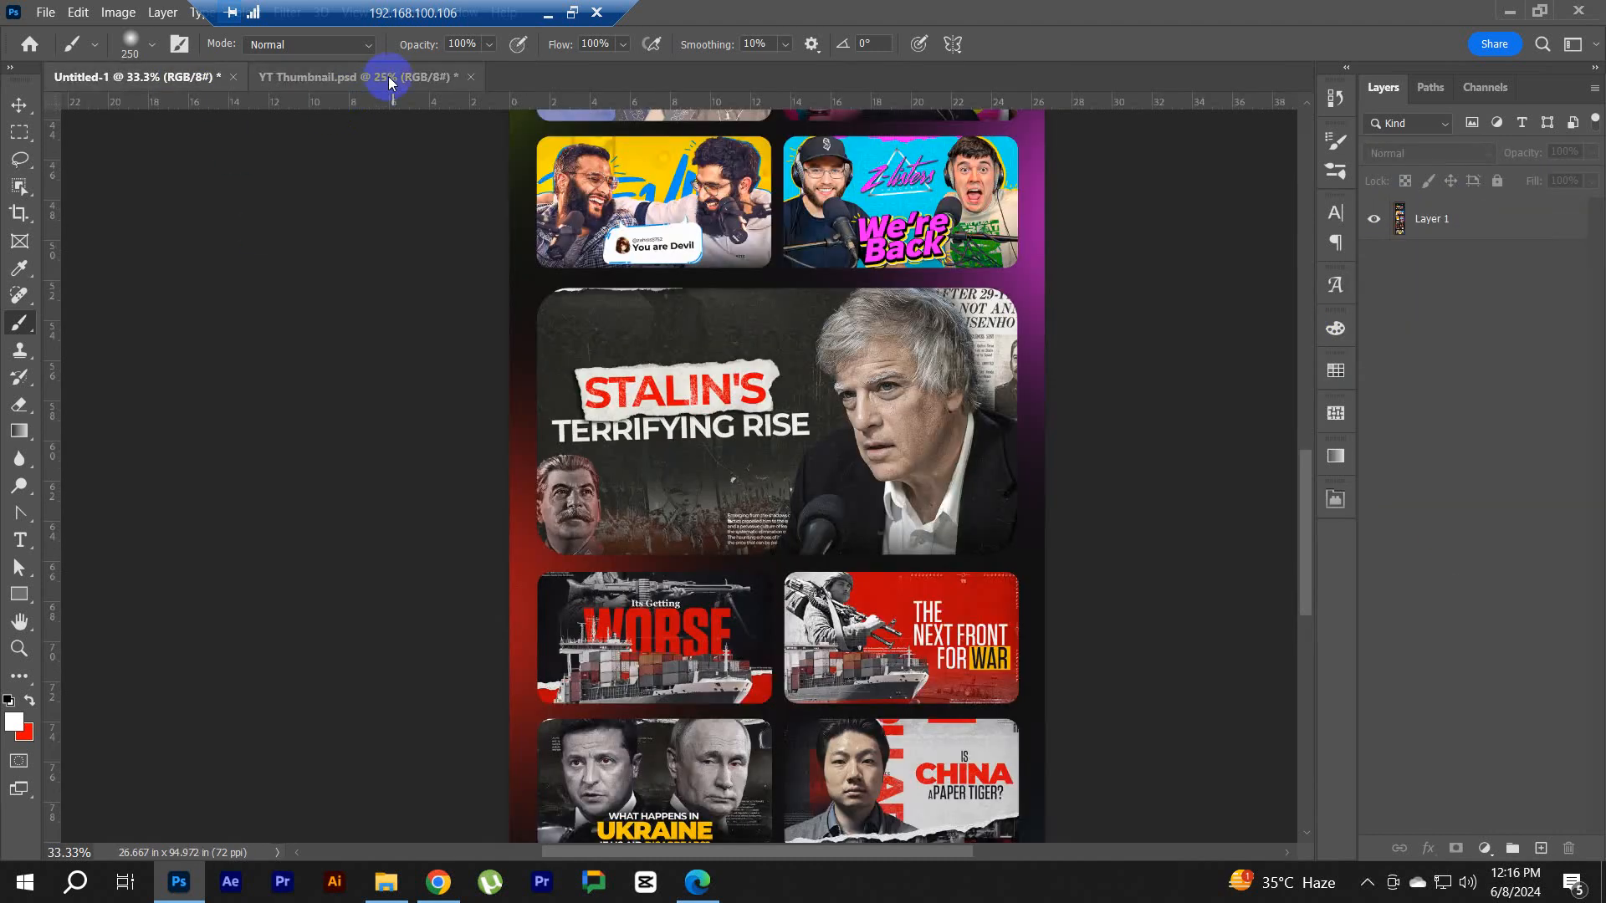
scroll(781, 477, "down", 1)
left_click_drag(776, 565, 826, 309)
left_click_drag(856, 532, 763, 582)
left_click_drag(800, 222, 767, 488)
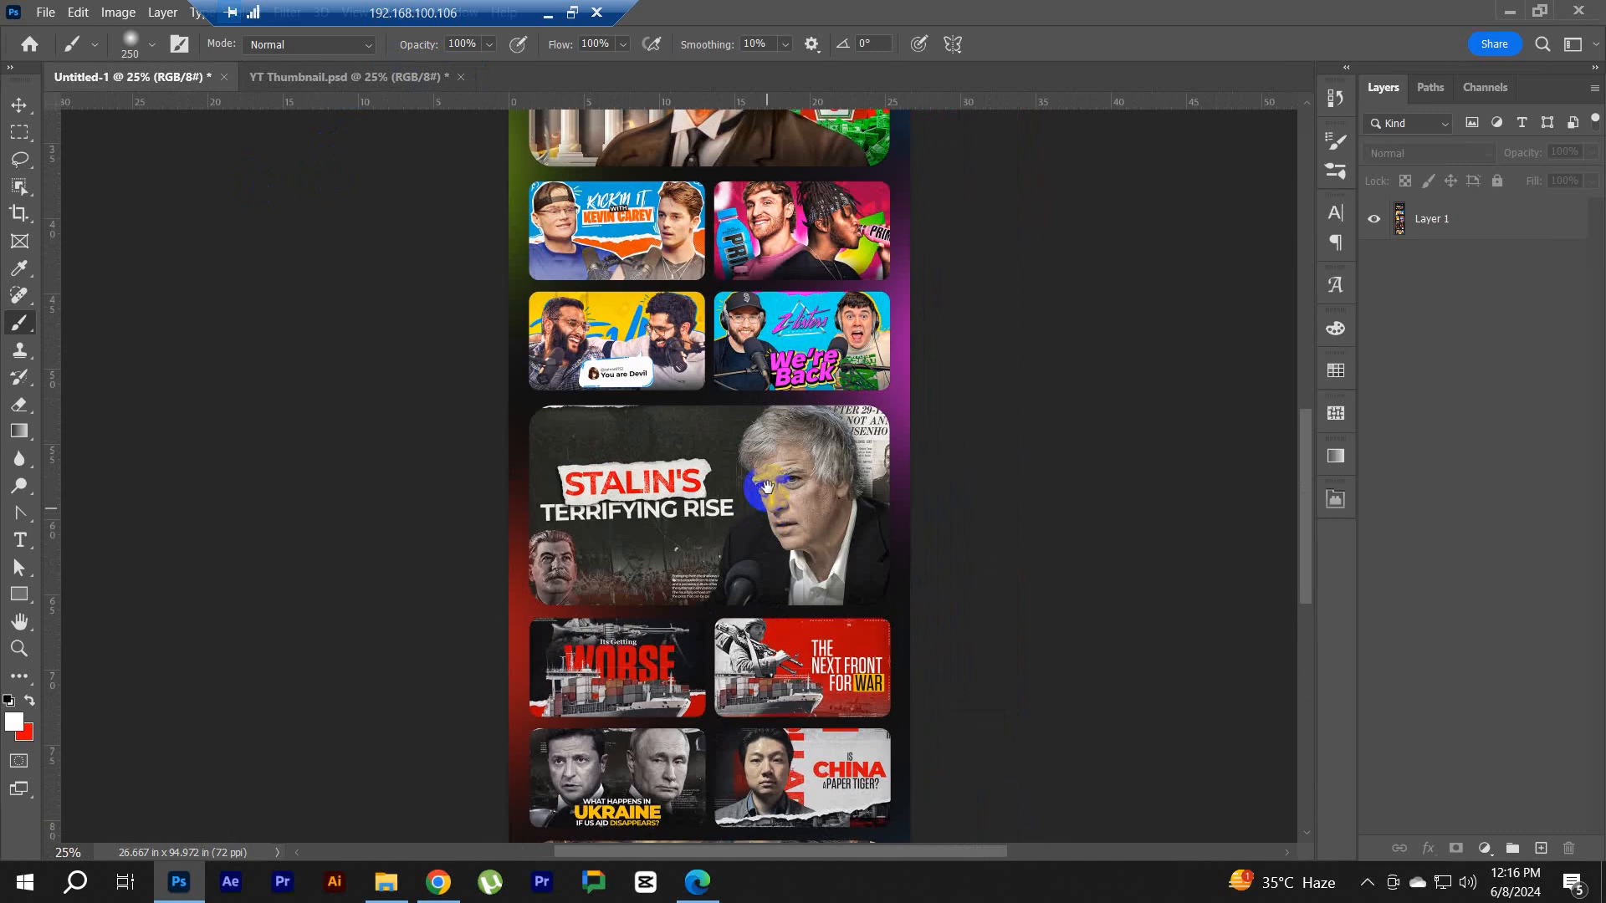
left_click_drag(725, 211, 763, 196)
left_click_drag(764, 514, 760, 393)
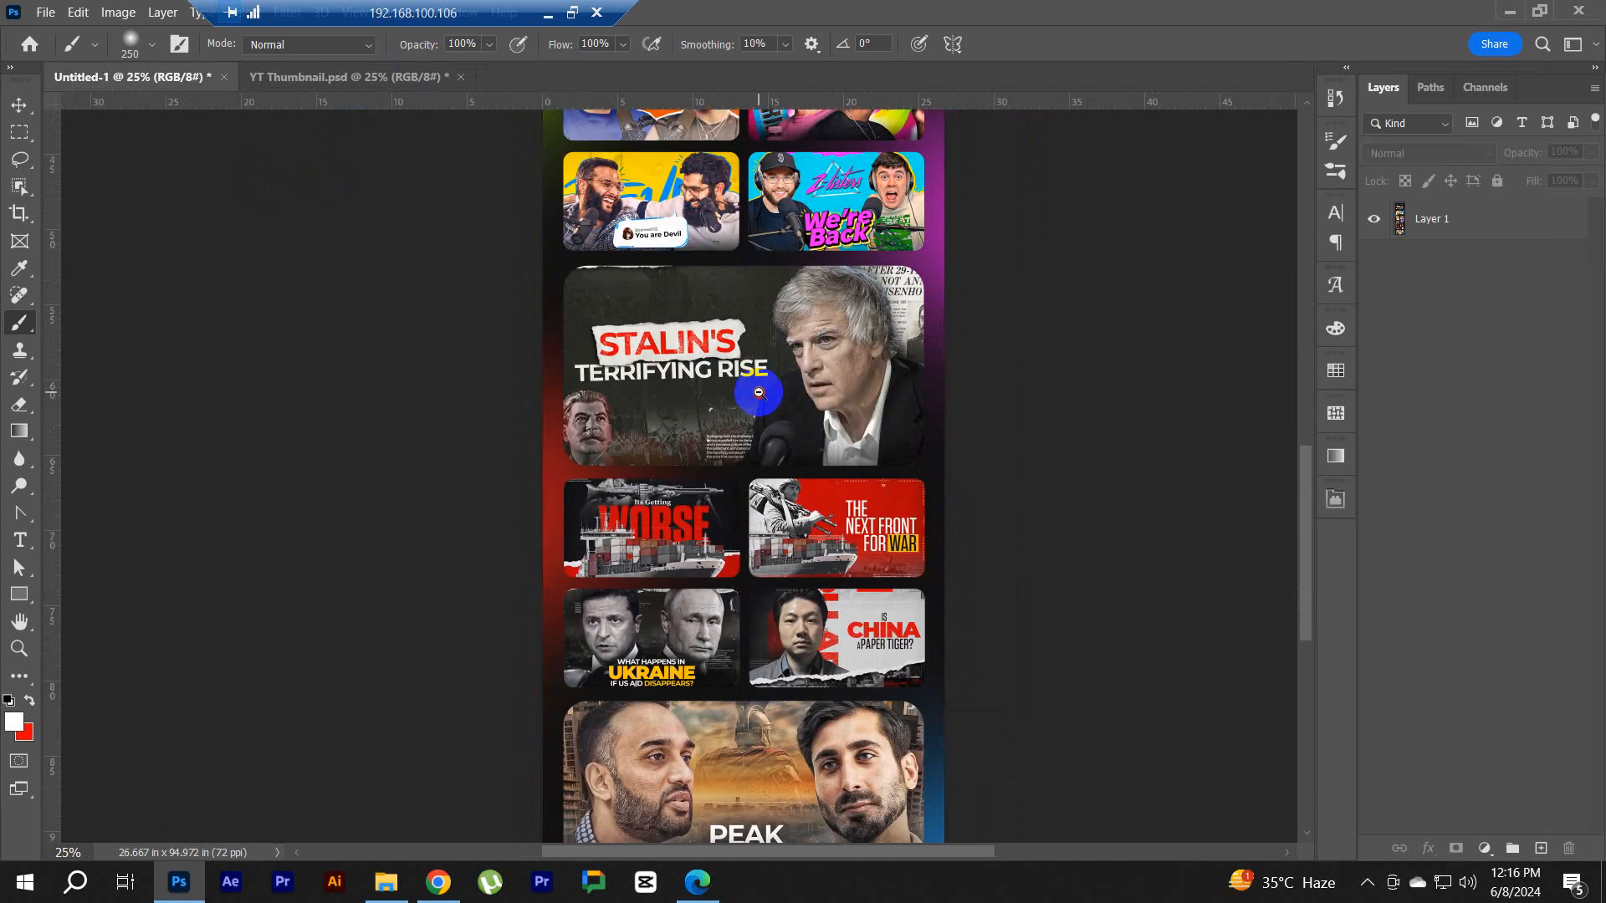
scroll(760, 391, "down", 1)
left_click_drag(743, 276, 710, 409)
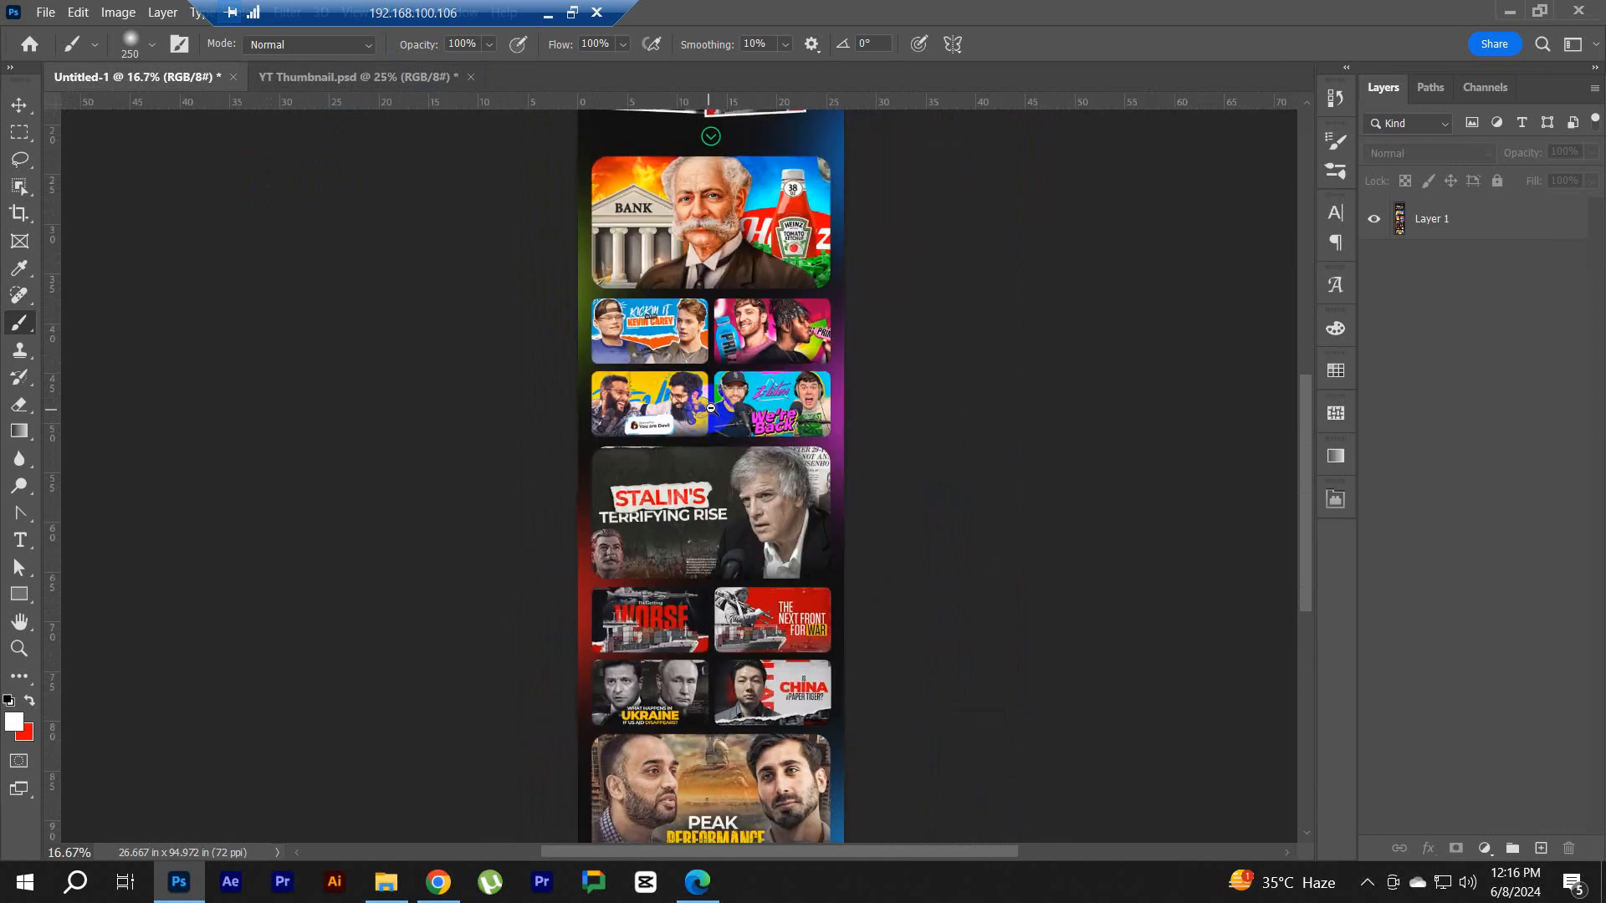
Step: Select the reference thumbnails from the Bank and Heinz example down to Peak Performance with the Rectangular Marquee tool and copy them
scroll(710, 409, "down", 1)
mouse_move(725, 321)
left_mouse_down()
mouse_move(718, 360)
mouse_move(724, 304)
left_mouse_up()
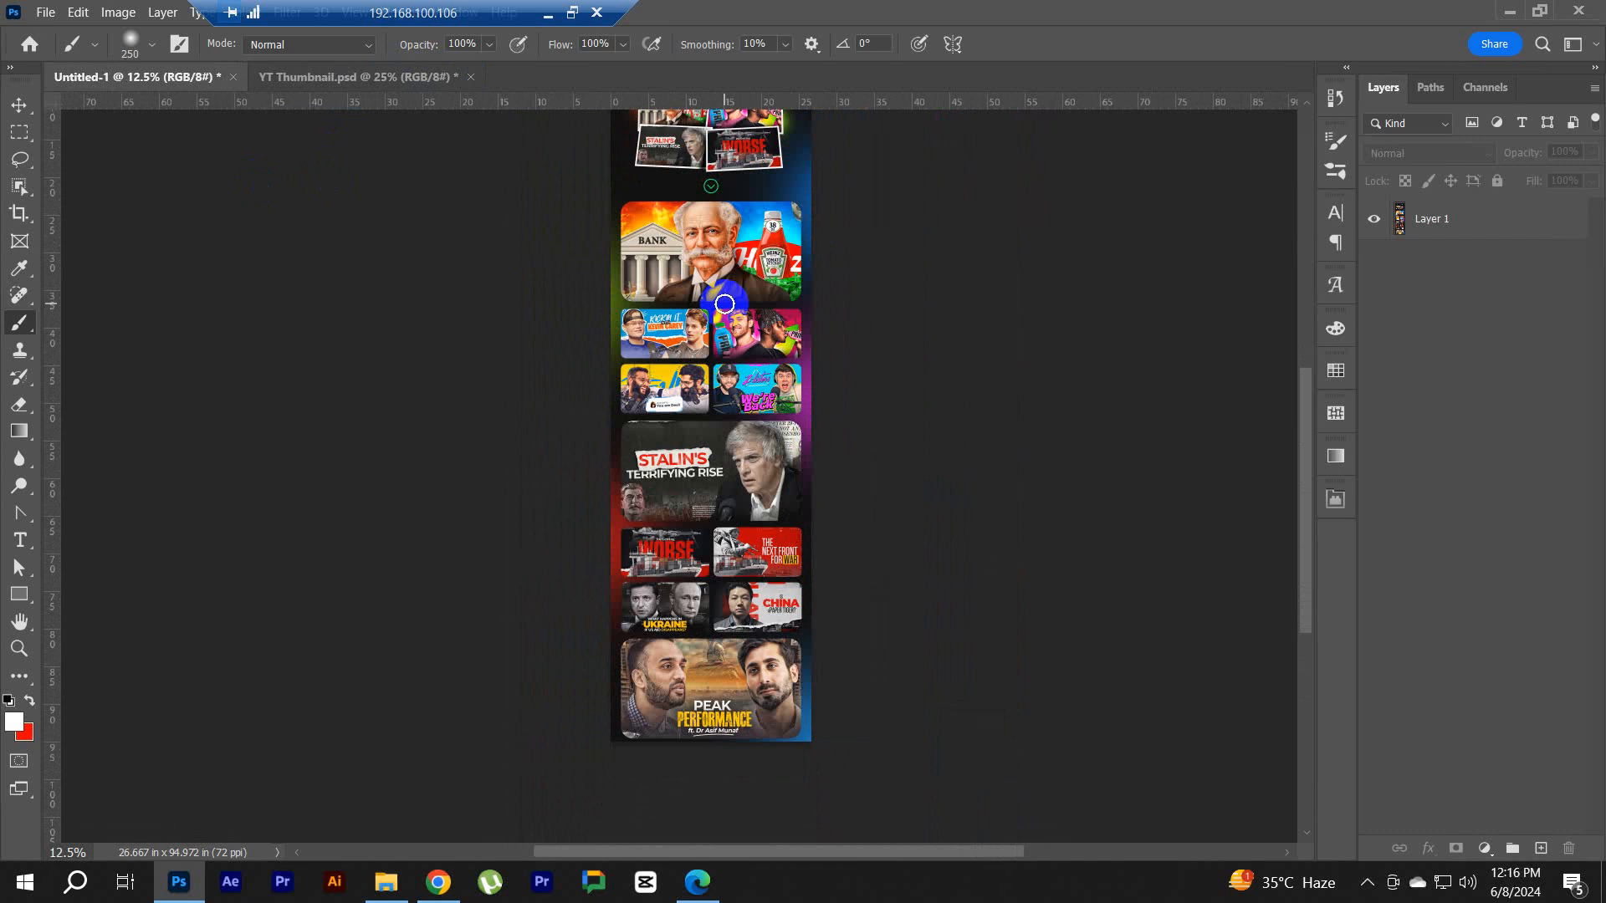
key("m")
mouse_move(604, 192)
left_mouse_down()
mouse_move(907, 488)
mouse_move(900, 729)
mouse_move(920, 778)
mouse_move(950, 749)
left_mouse_up()
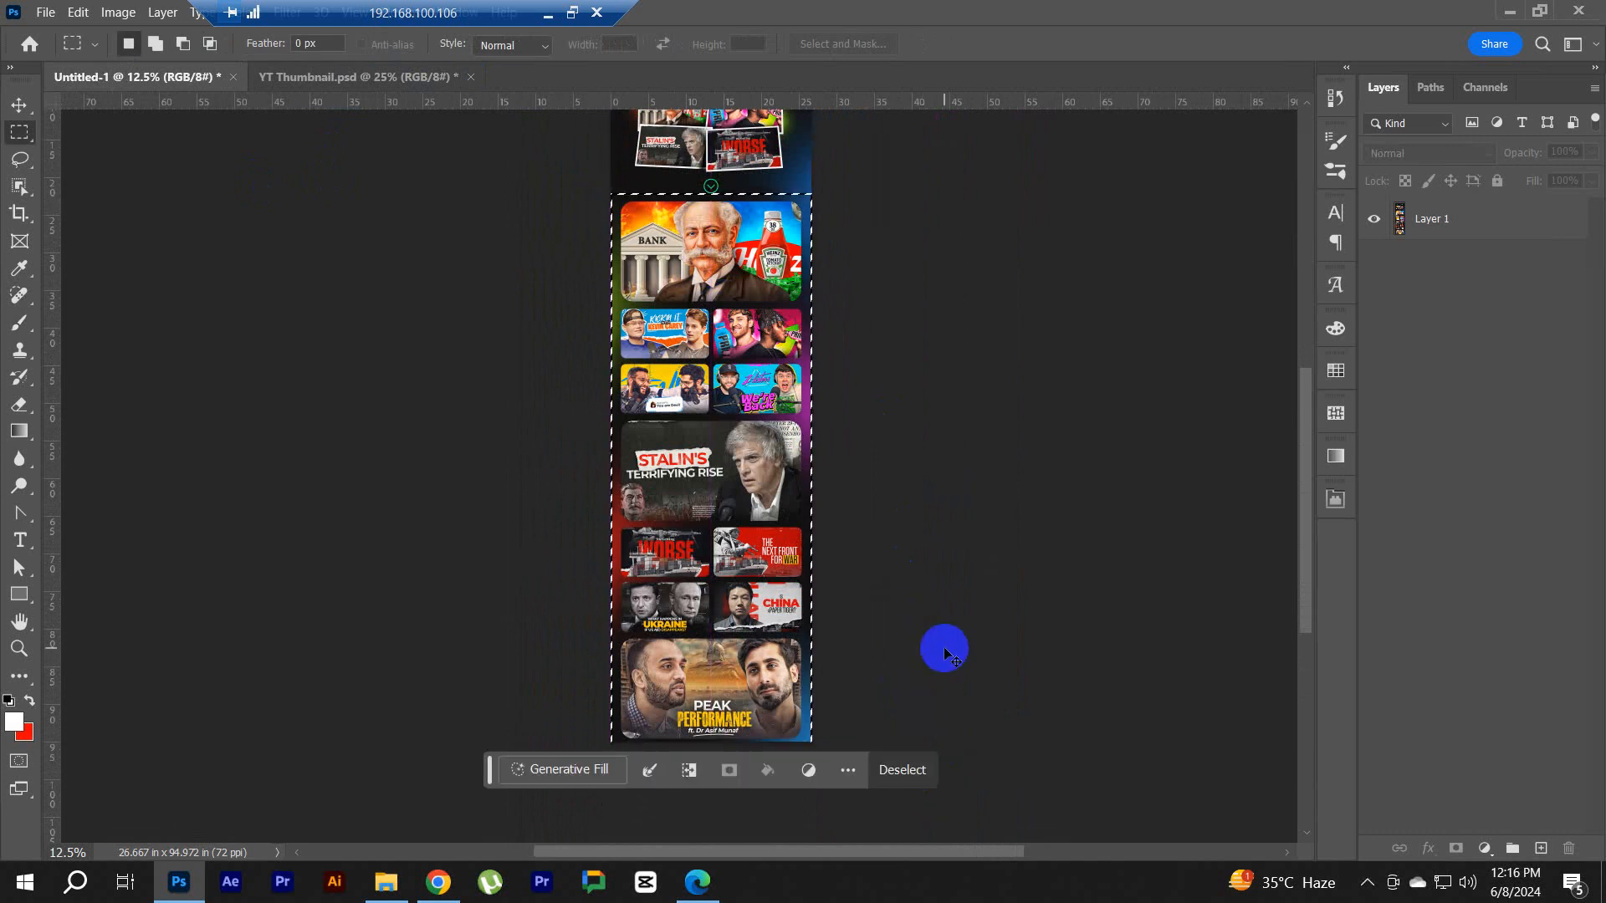
Step: Switch to Facebook in Edge and close the chat window that is open there
left_click(698, 882)
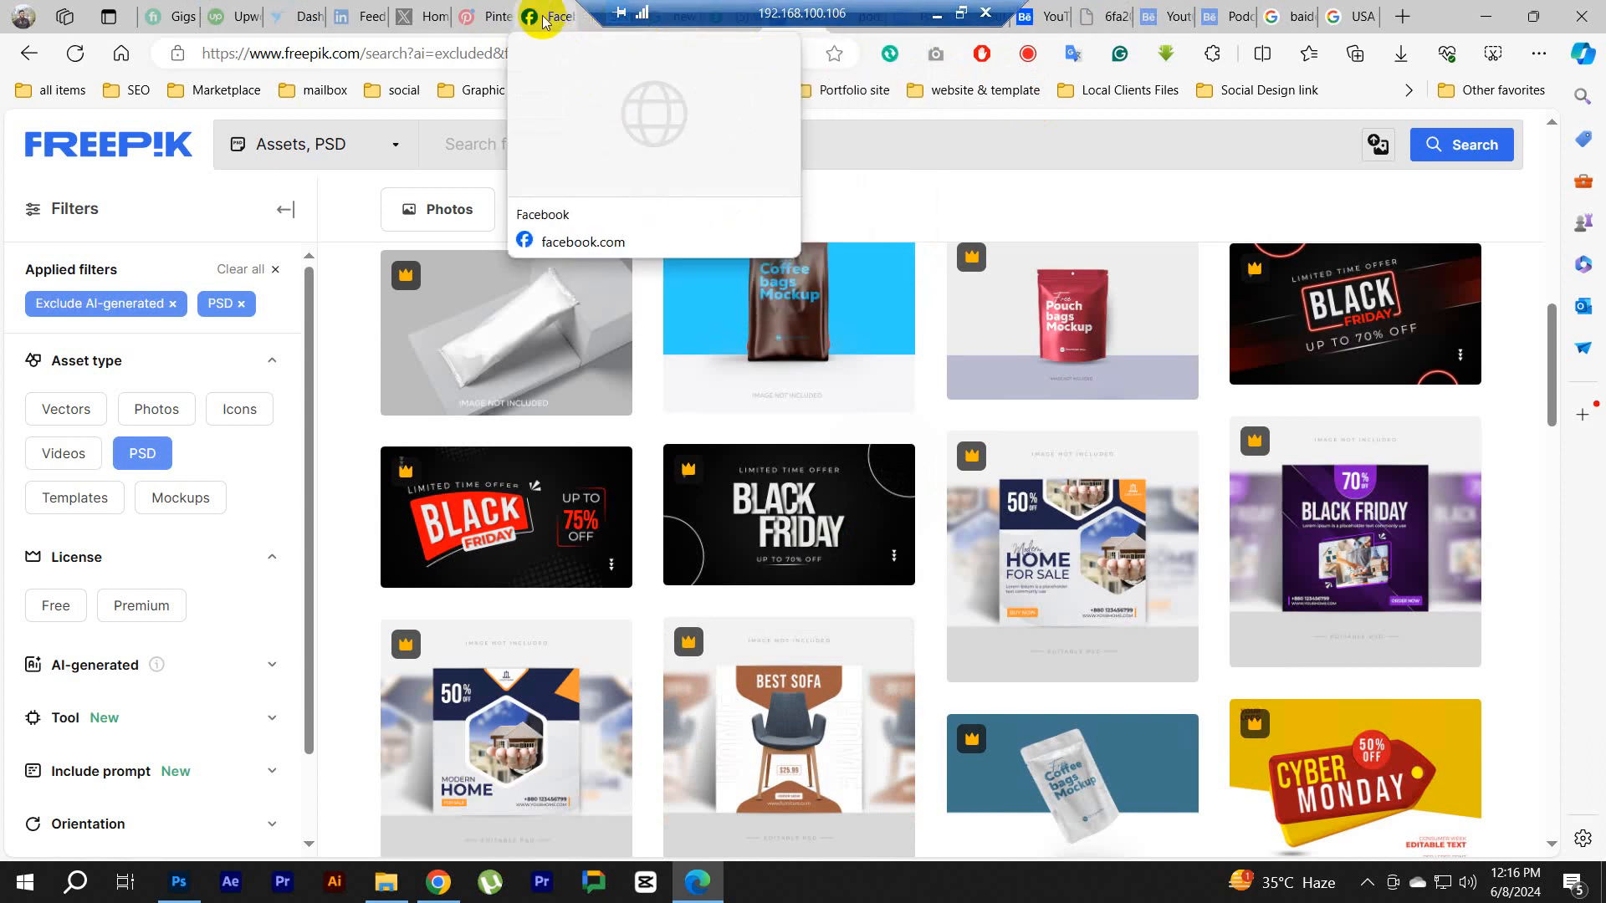
left_click(542, 20)
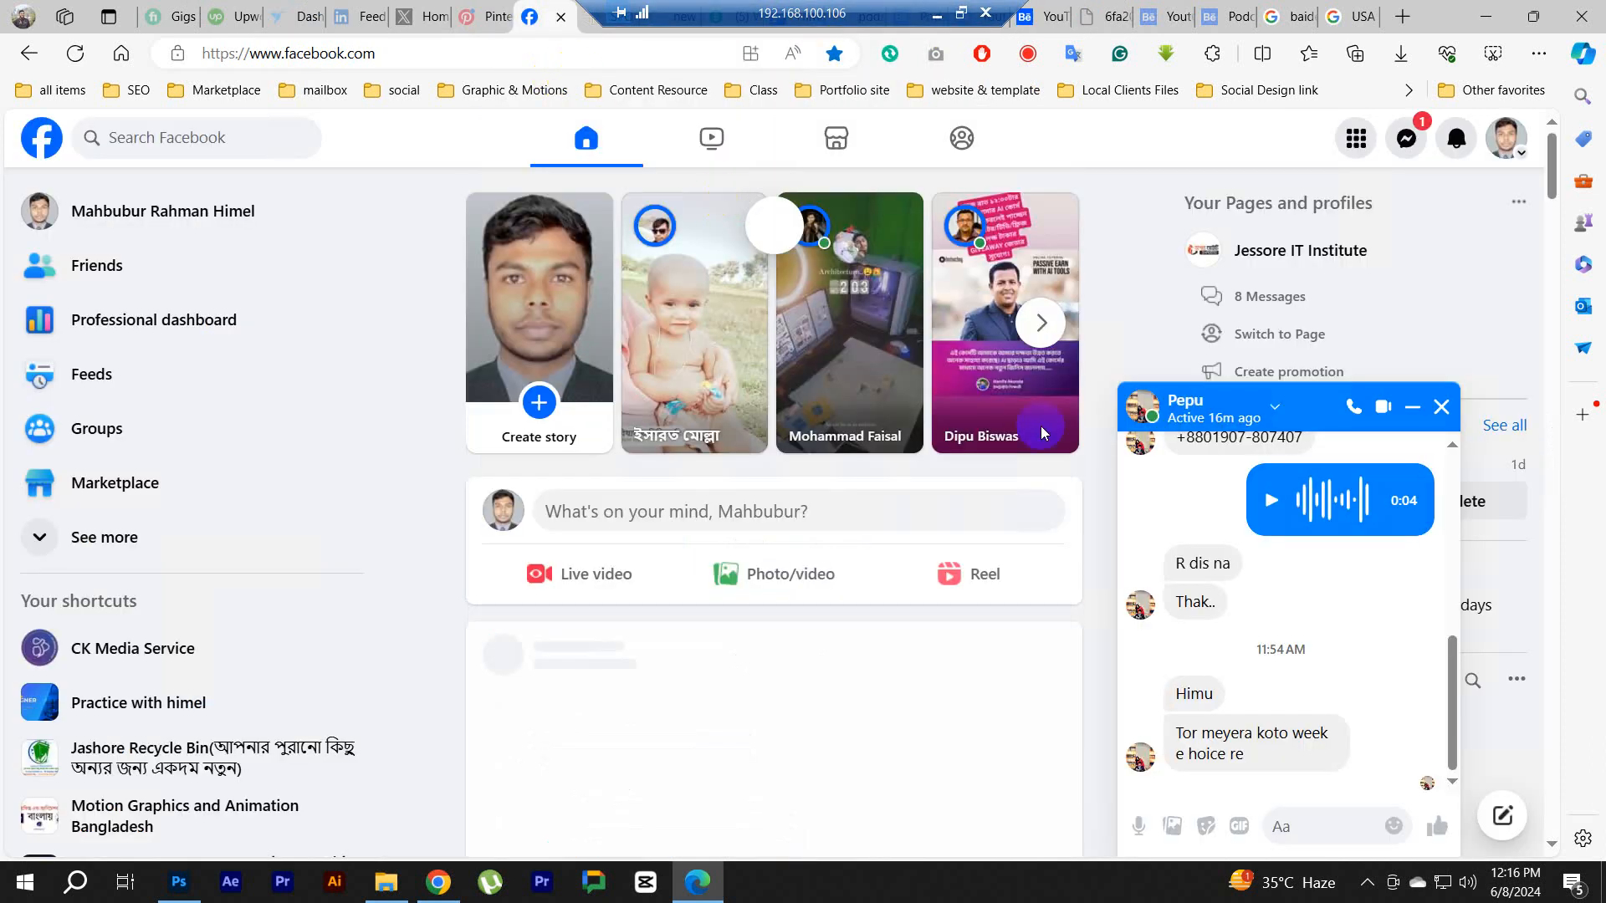
left_click(1441, 407)
Step: Open the GD-42 group conversation from the Messenger chats, check its latest messages, and close it
left_click(1407, 138)
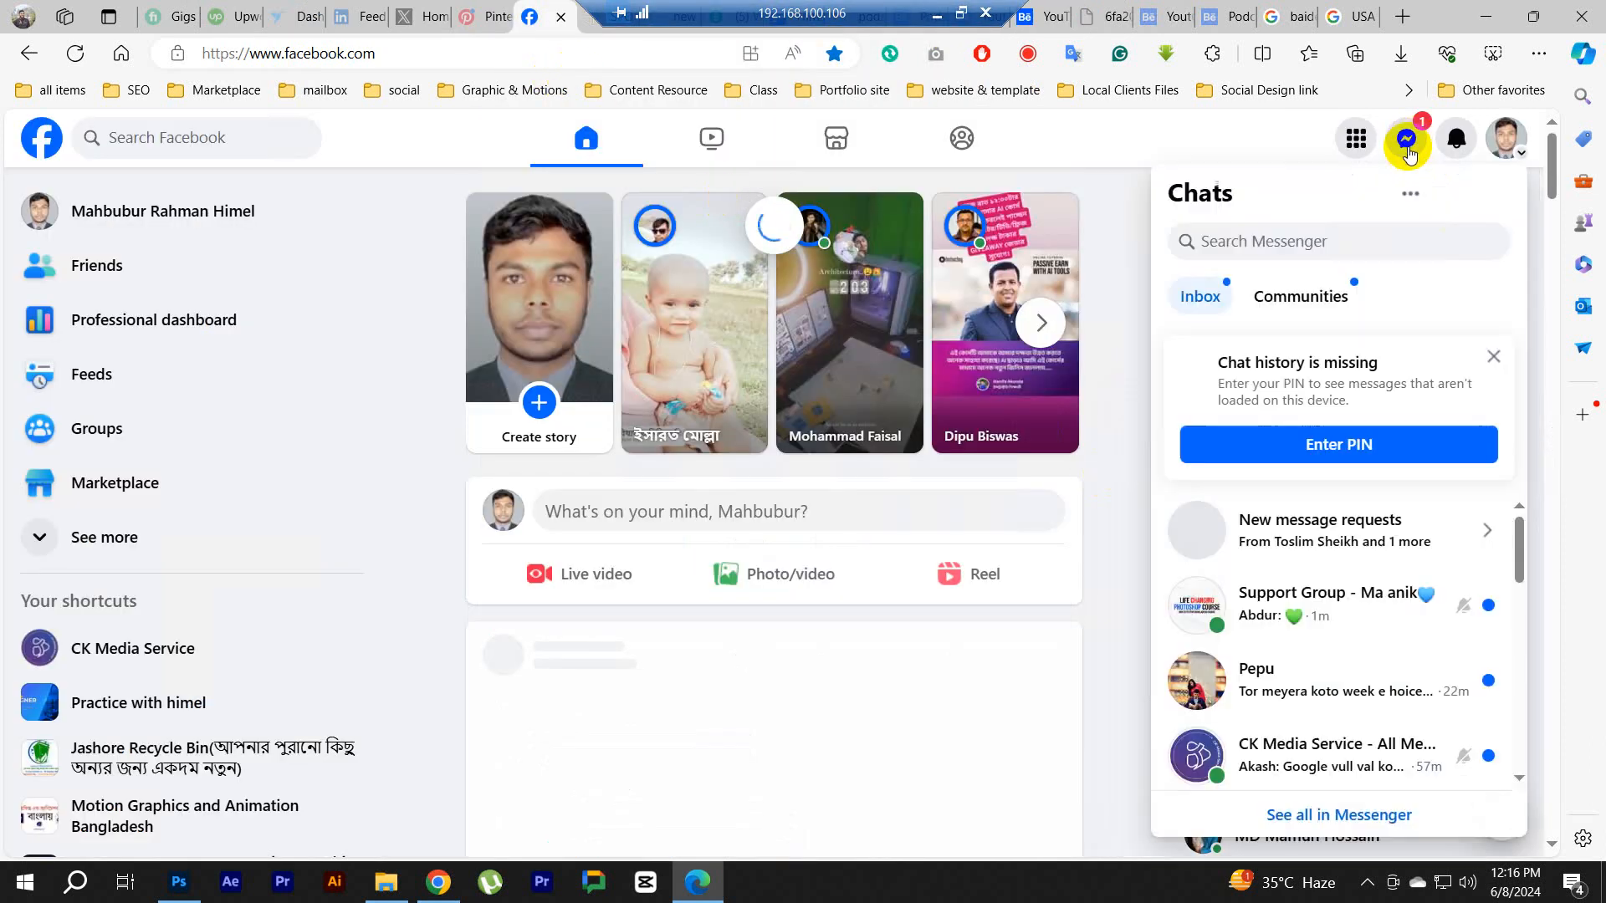
scroll(1342, 665, "down", 4)
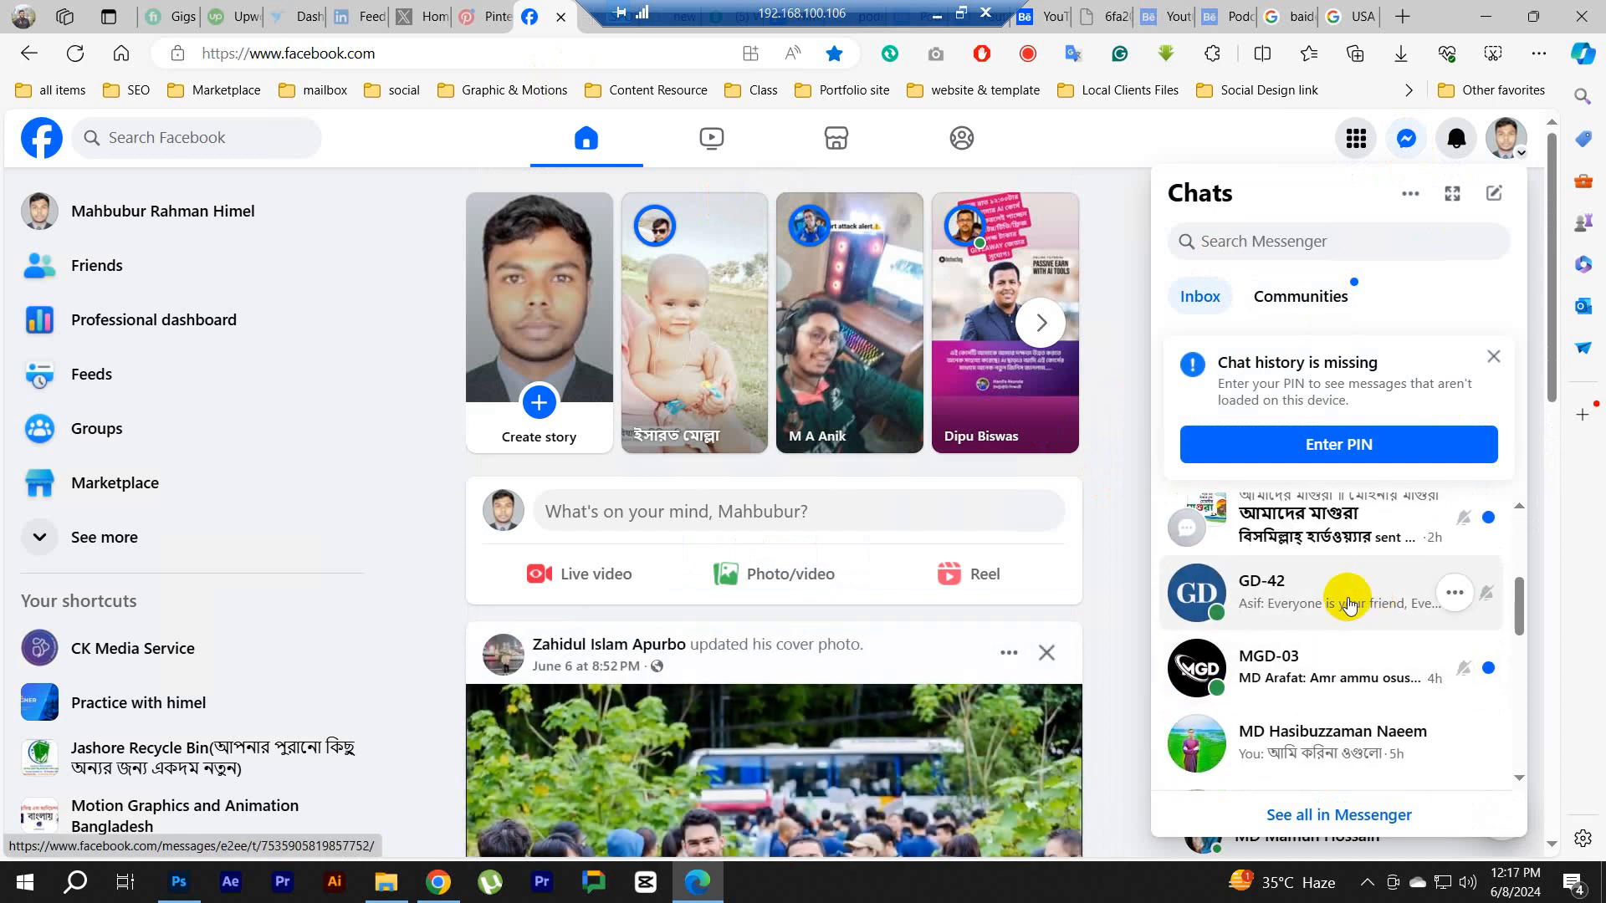
left_click(1345, 601)
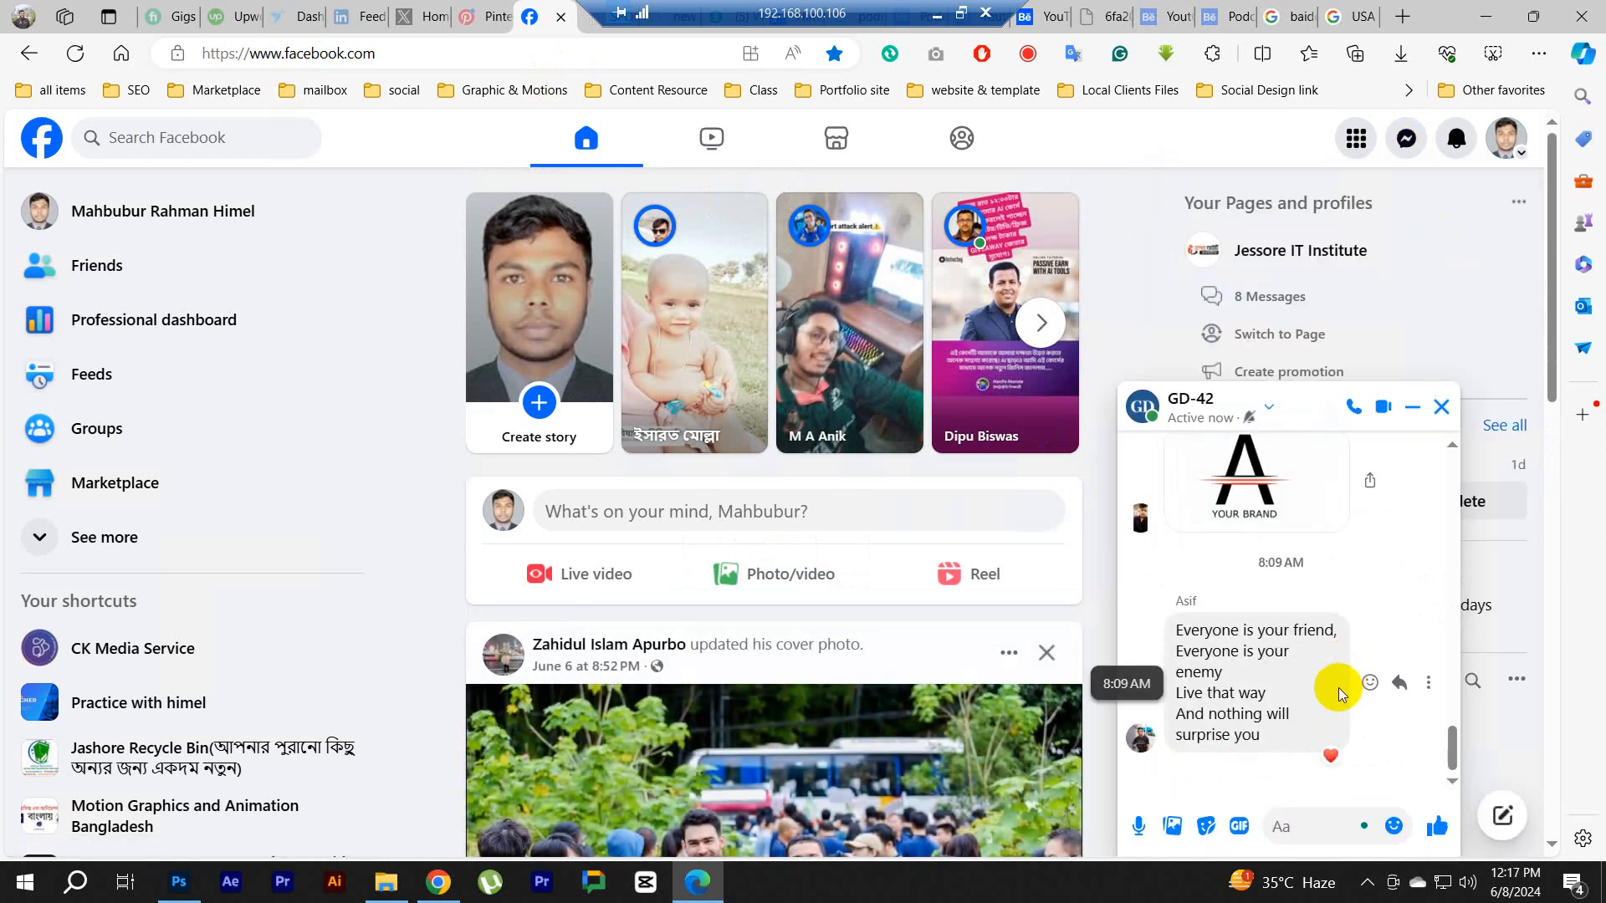
left_click(1441, 406)
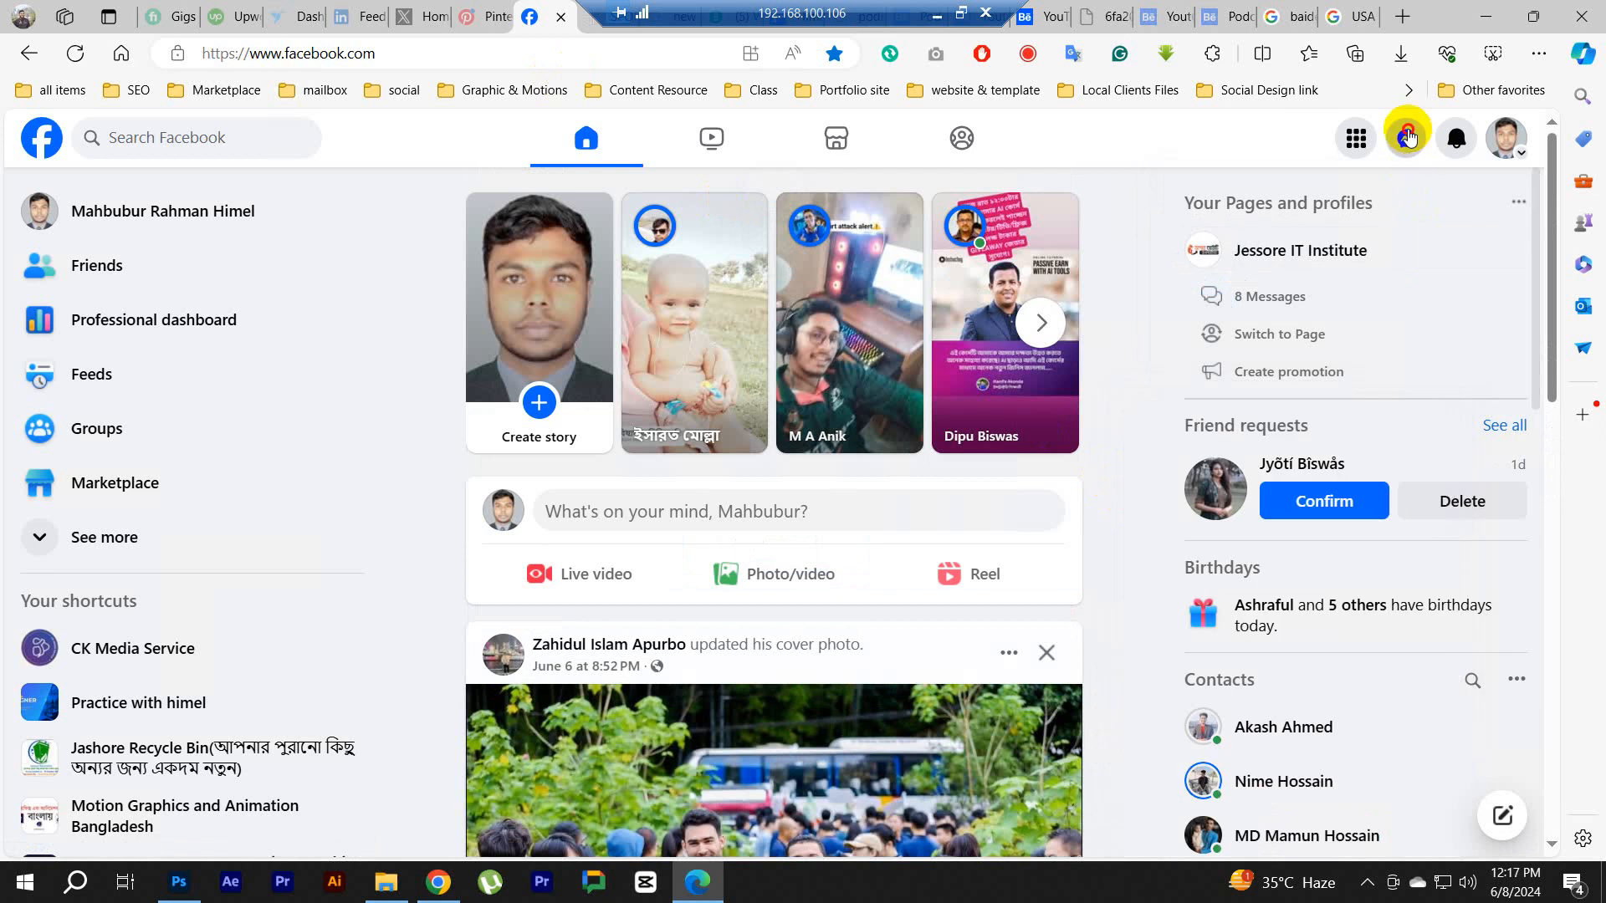
Step: Look through the Messenger chat list for the class group and dismiss the Trackabi Timer notification
left_click(1405, 138)
scroll(1345, 648, "down", 8)
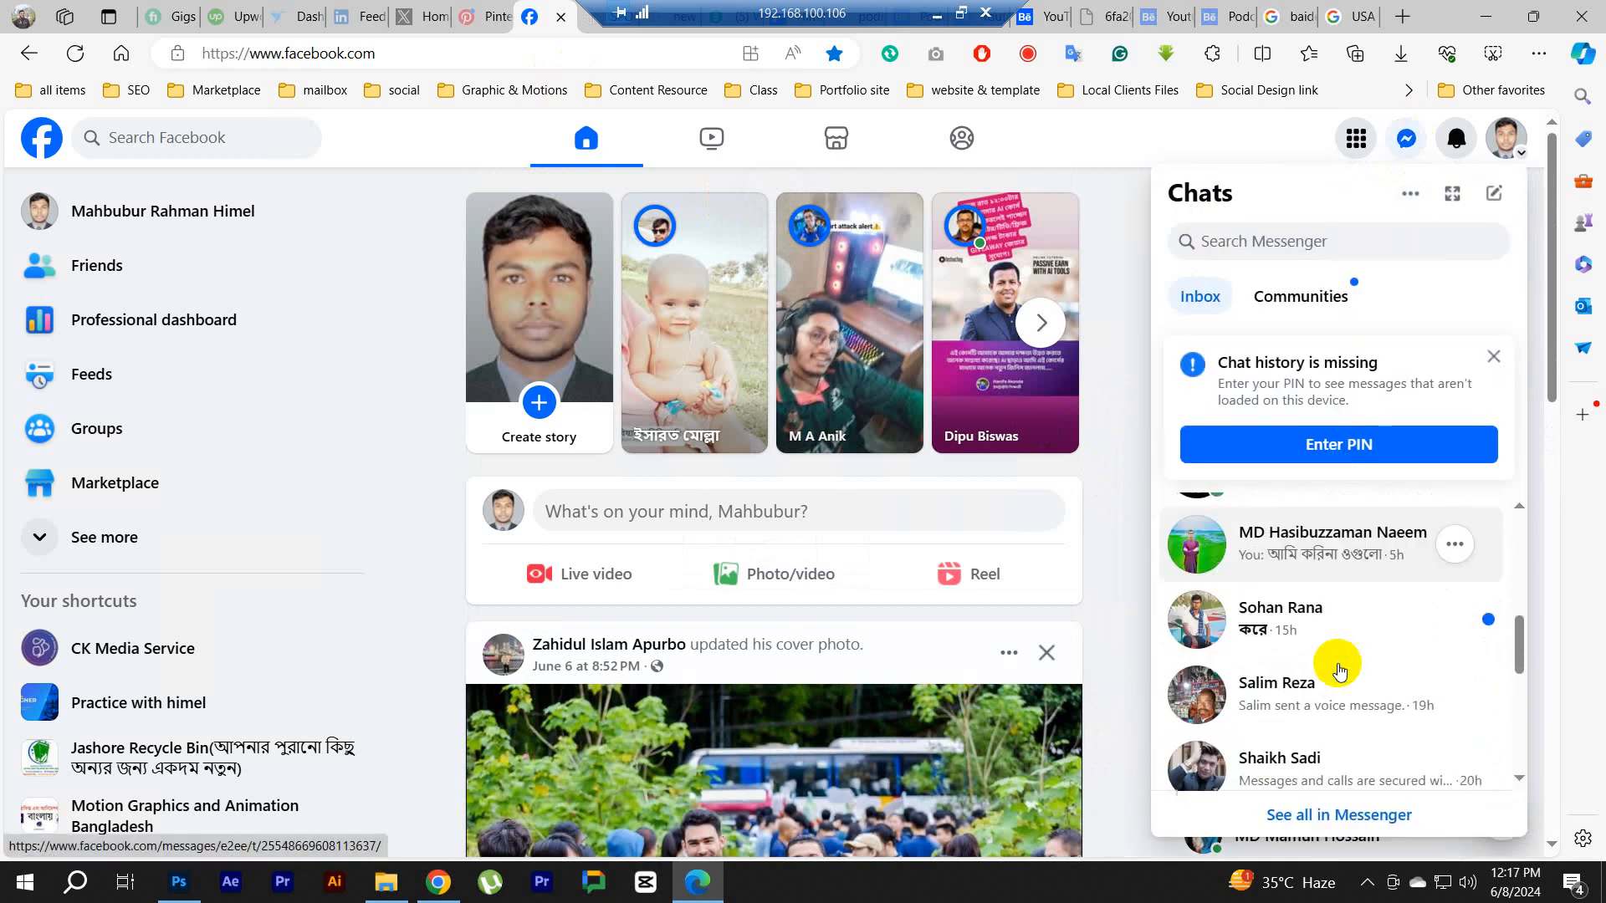
scroll(1340, 669, "down", 10)
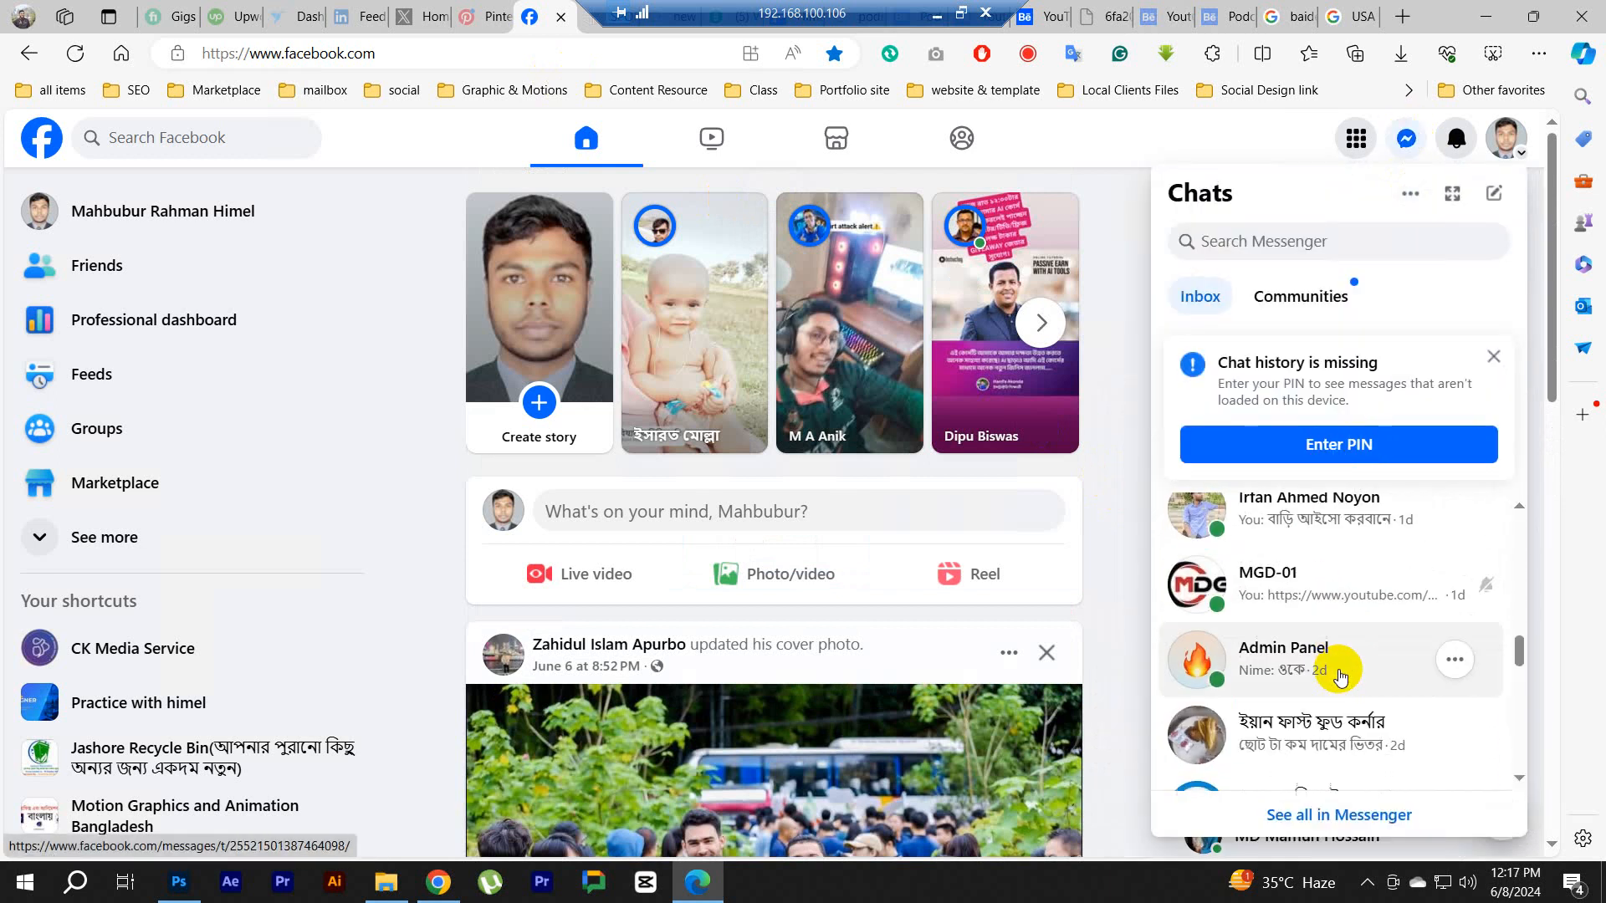
scroll(1340, 674, "down", 10)
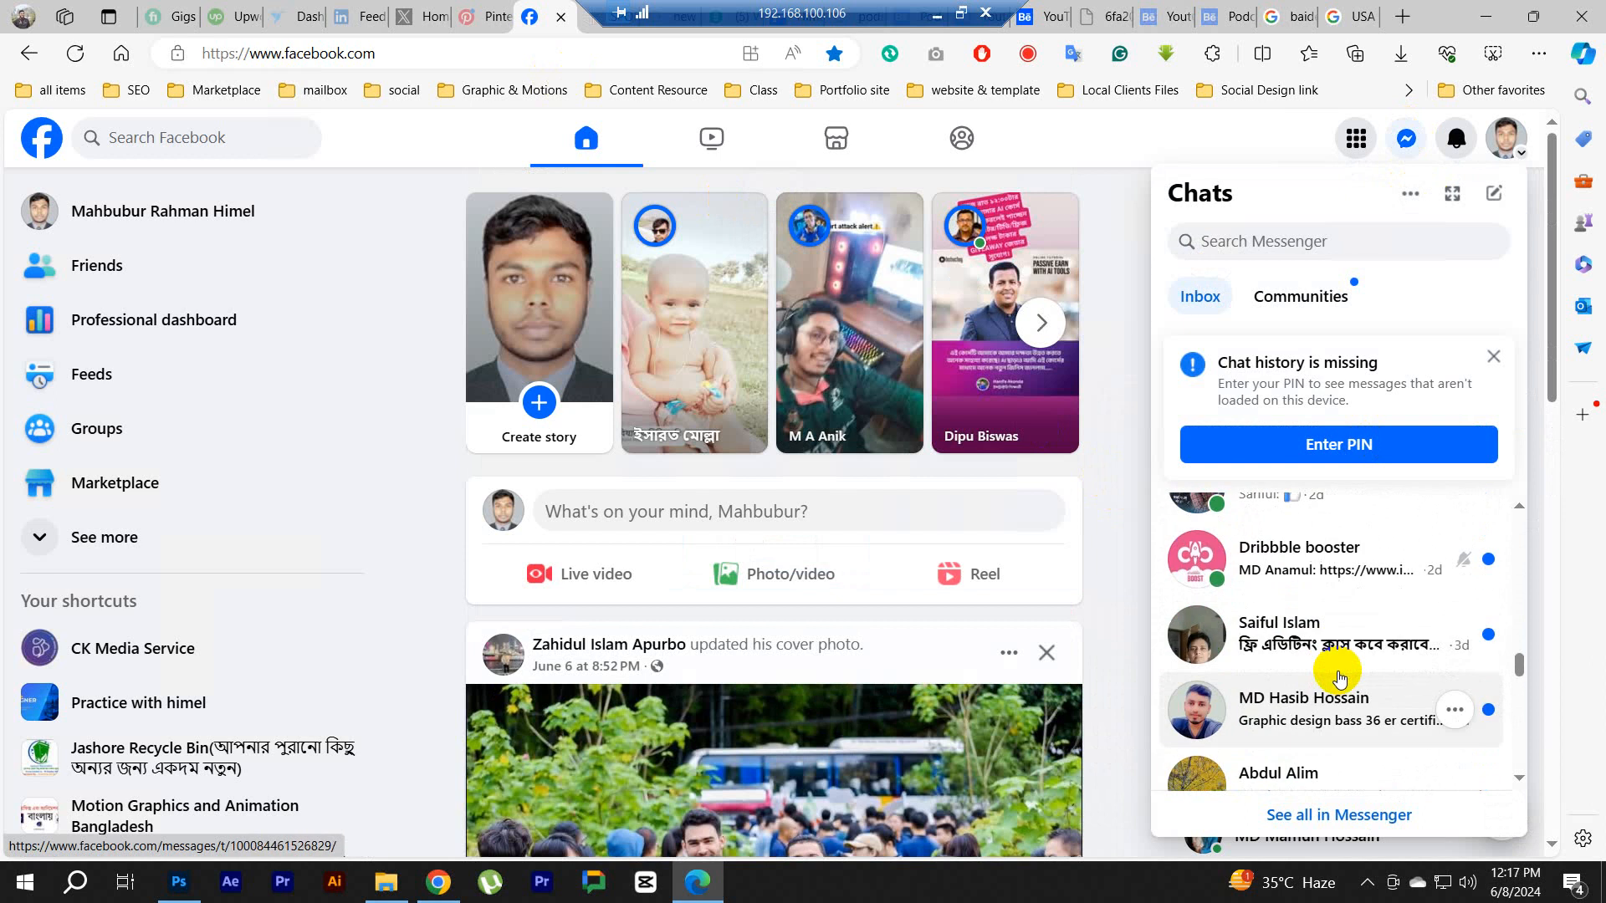
scroll(1339, 676, "down", 4)
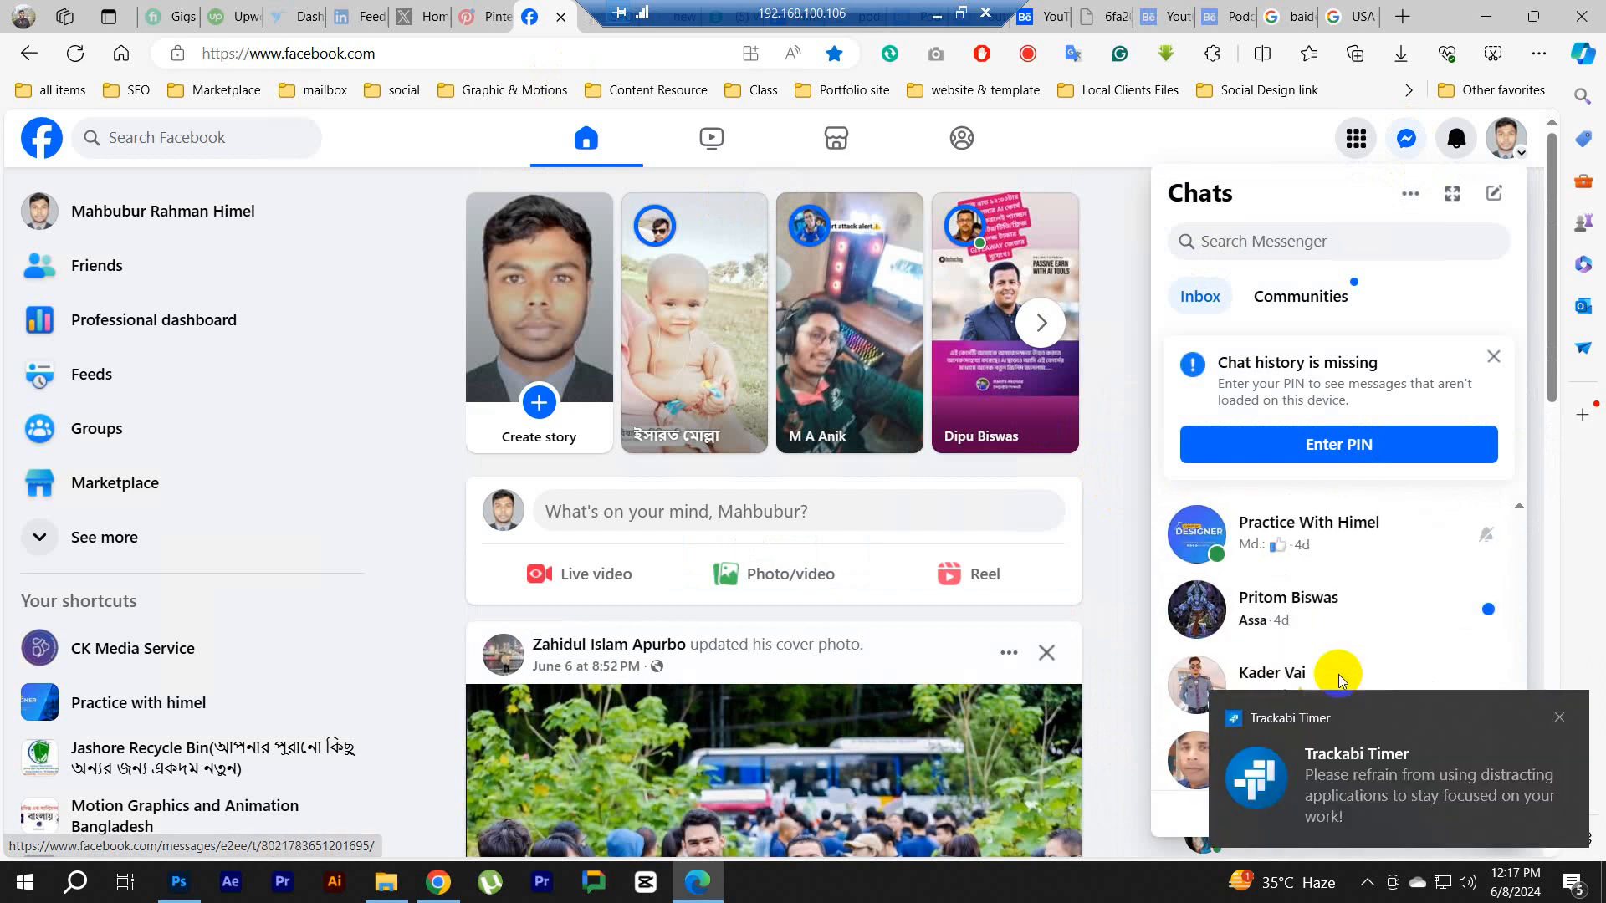
left_click(1557, 715)
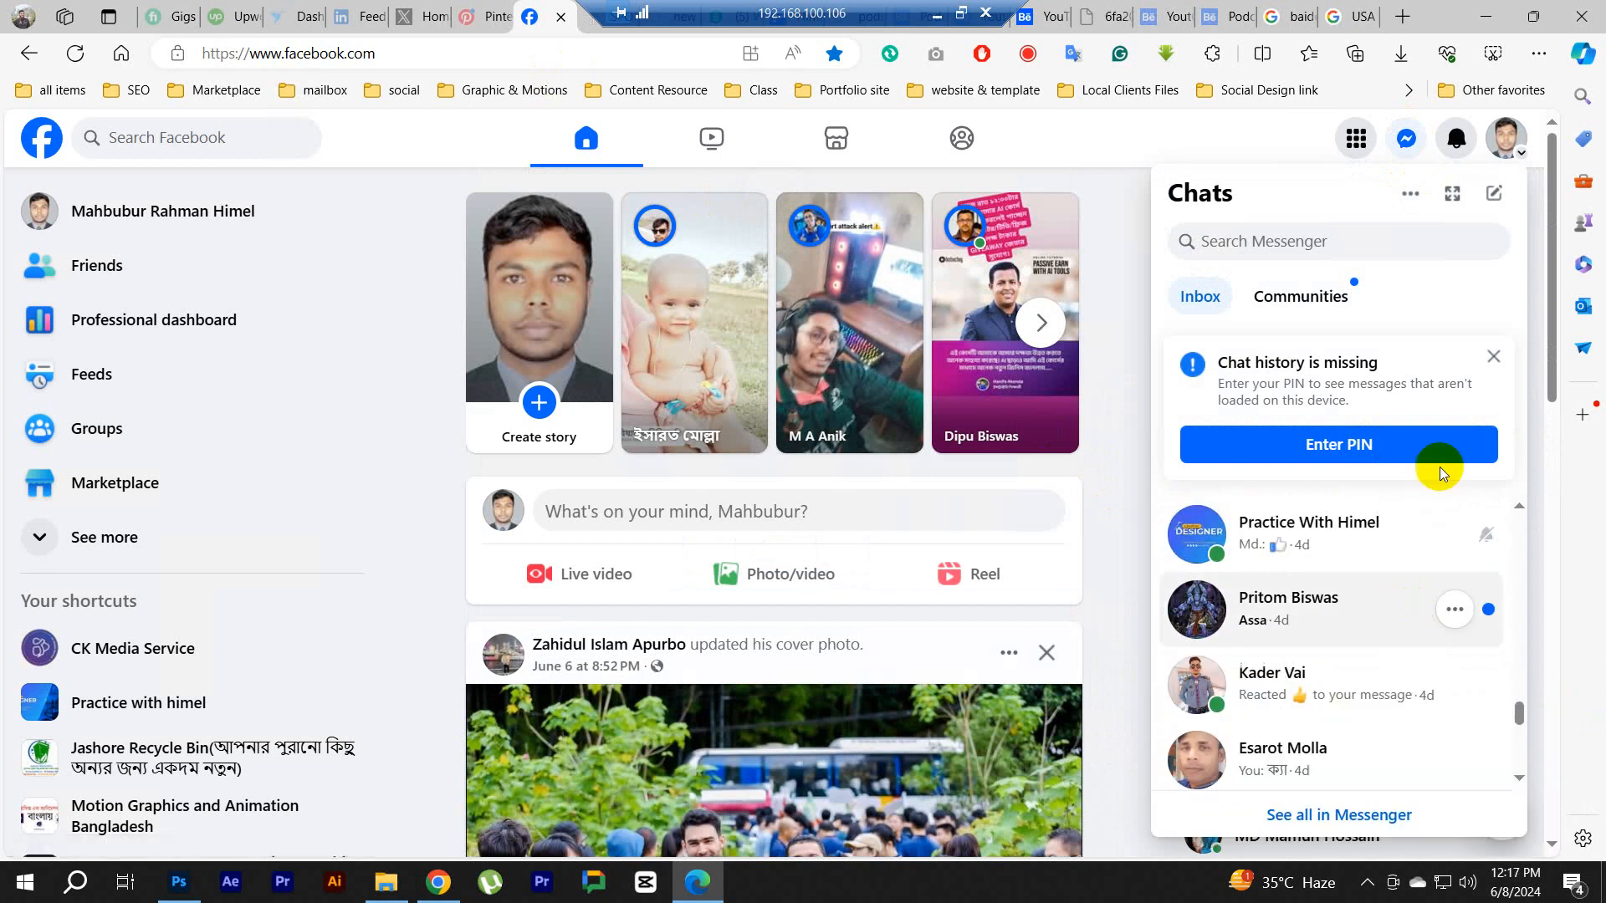
Step: Find the GD-40 | Special 01 group by searching the chats for "40", and send it the copied thumbnail collage
left_click(1492, 356)
left_click(1341, 241)
type("40")
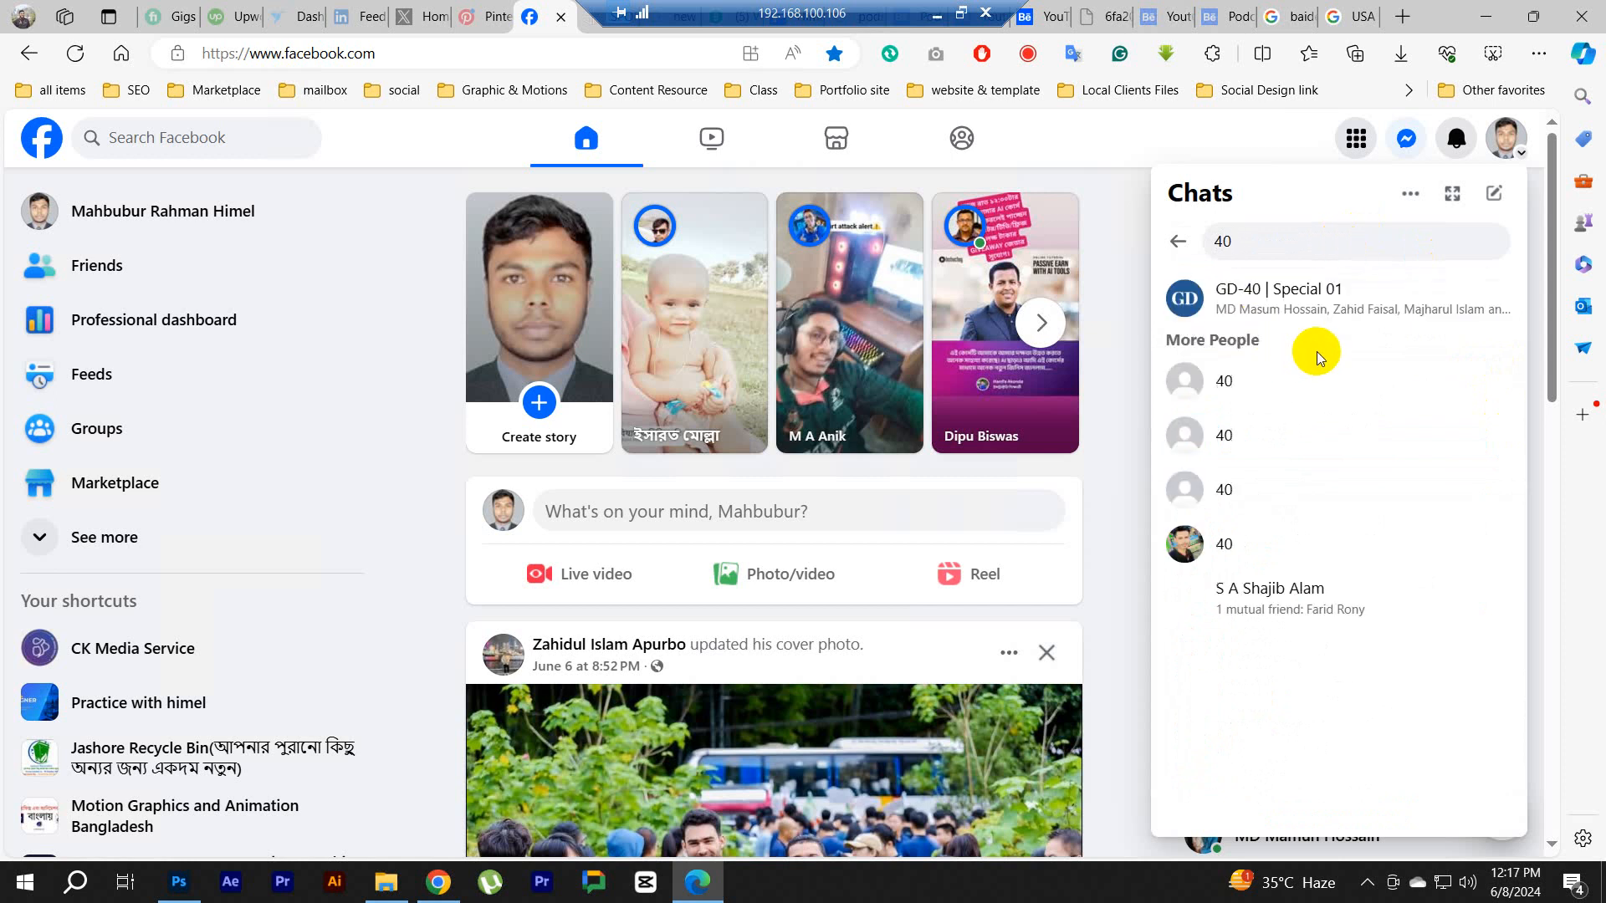
left_click(1280, 291)
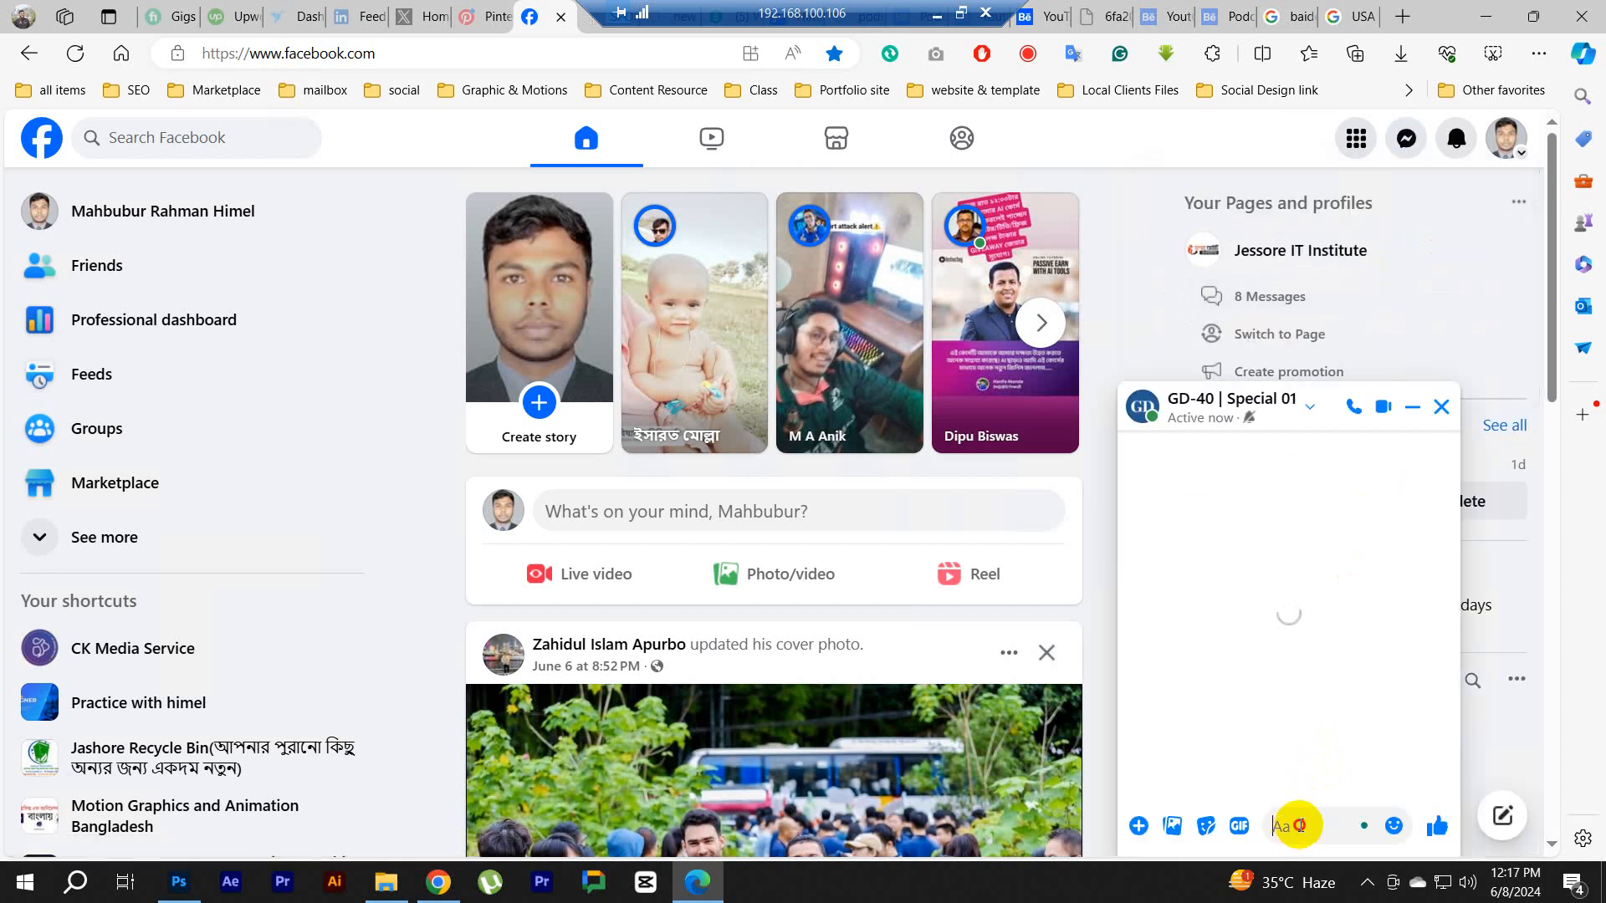
key("ctrl+v")
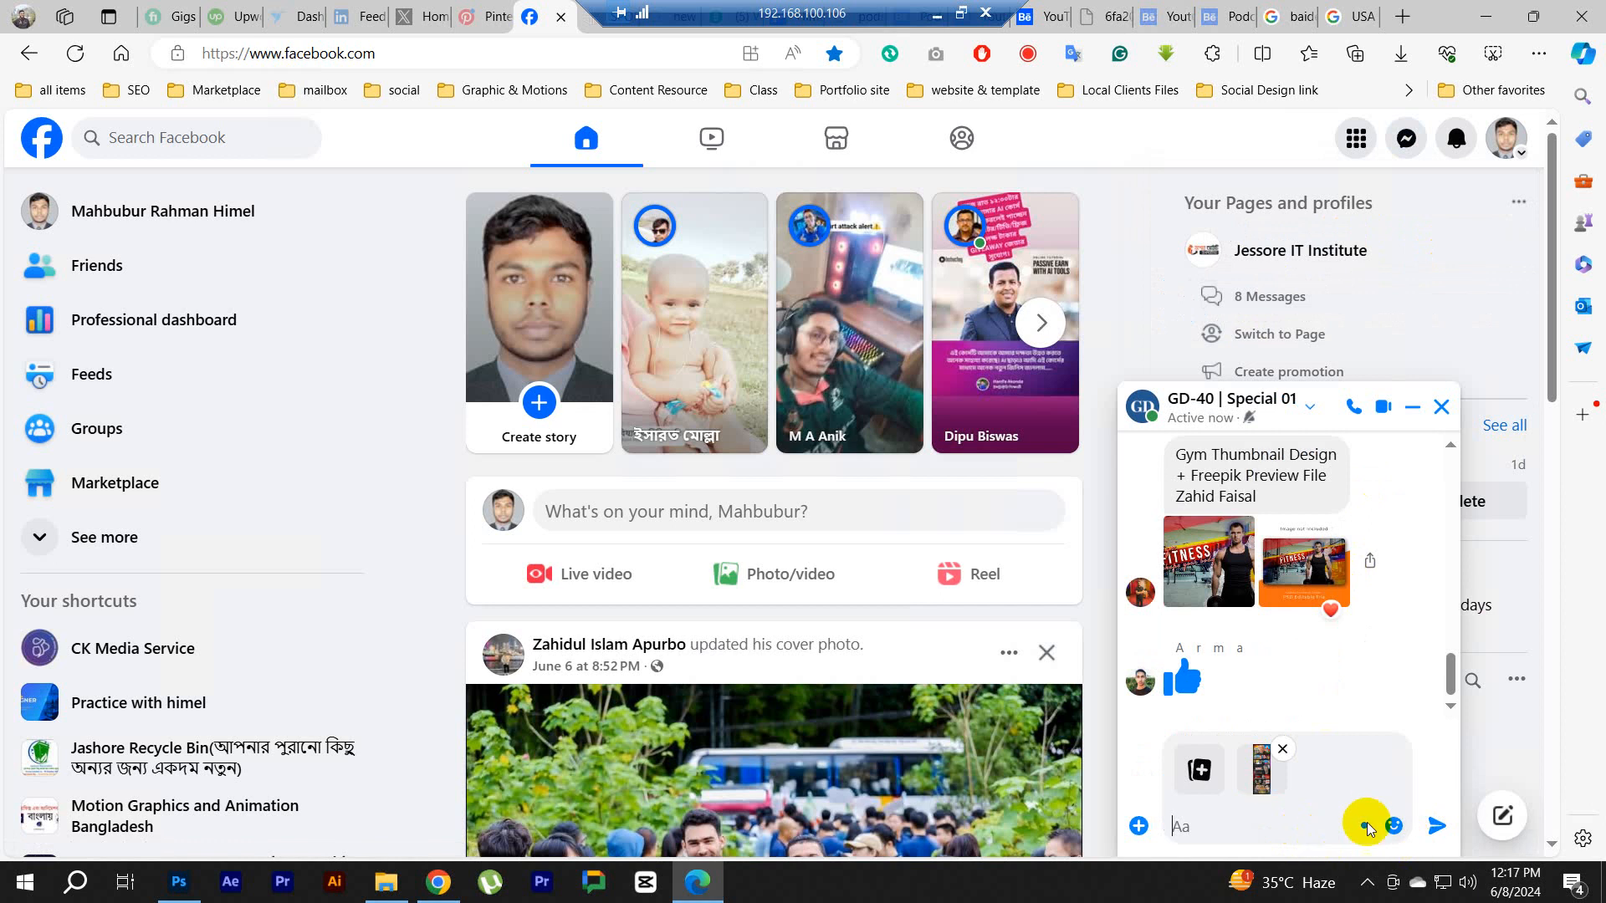
left_click(1436, 827)
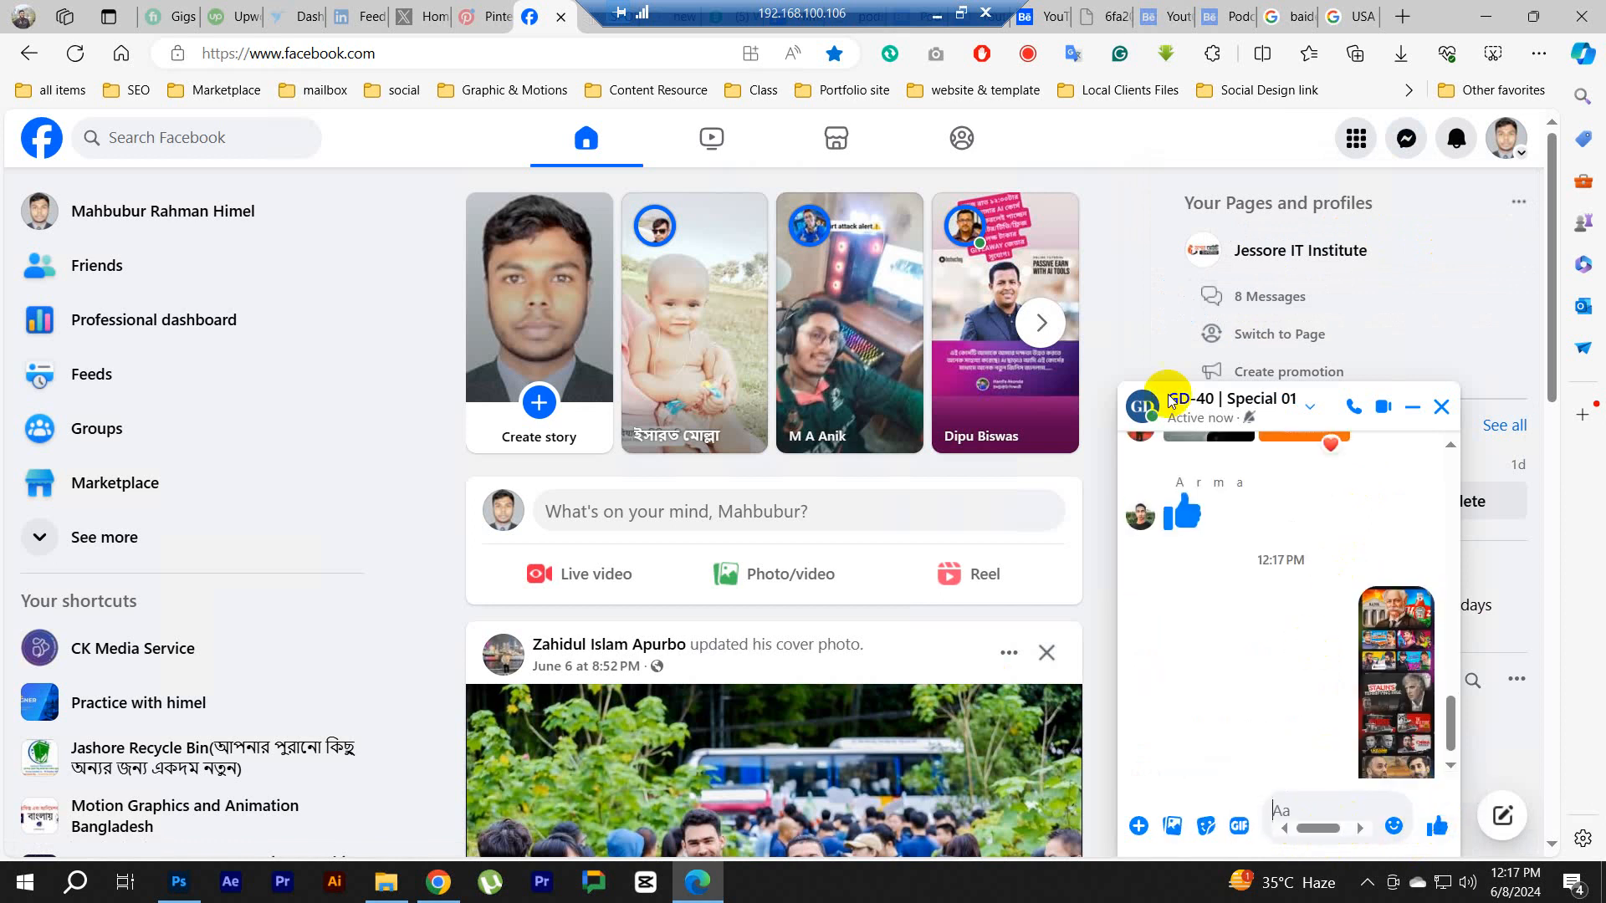
Step: Minimize the remote desktop session to reach the local desktop and show the hidden system tray icons
left_click(937, 14)
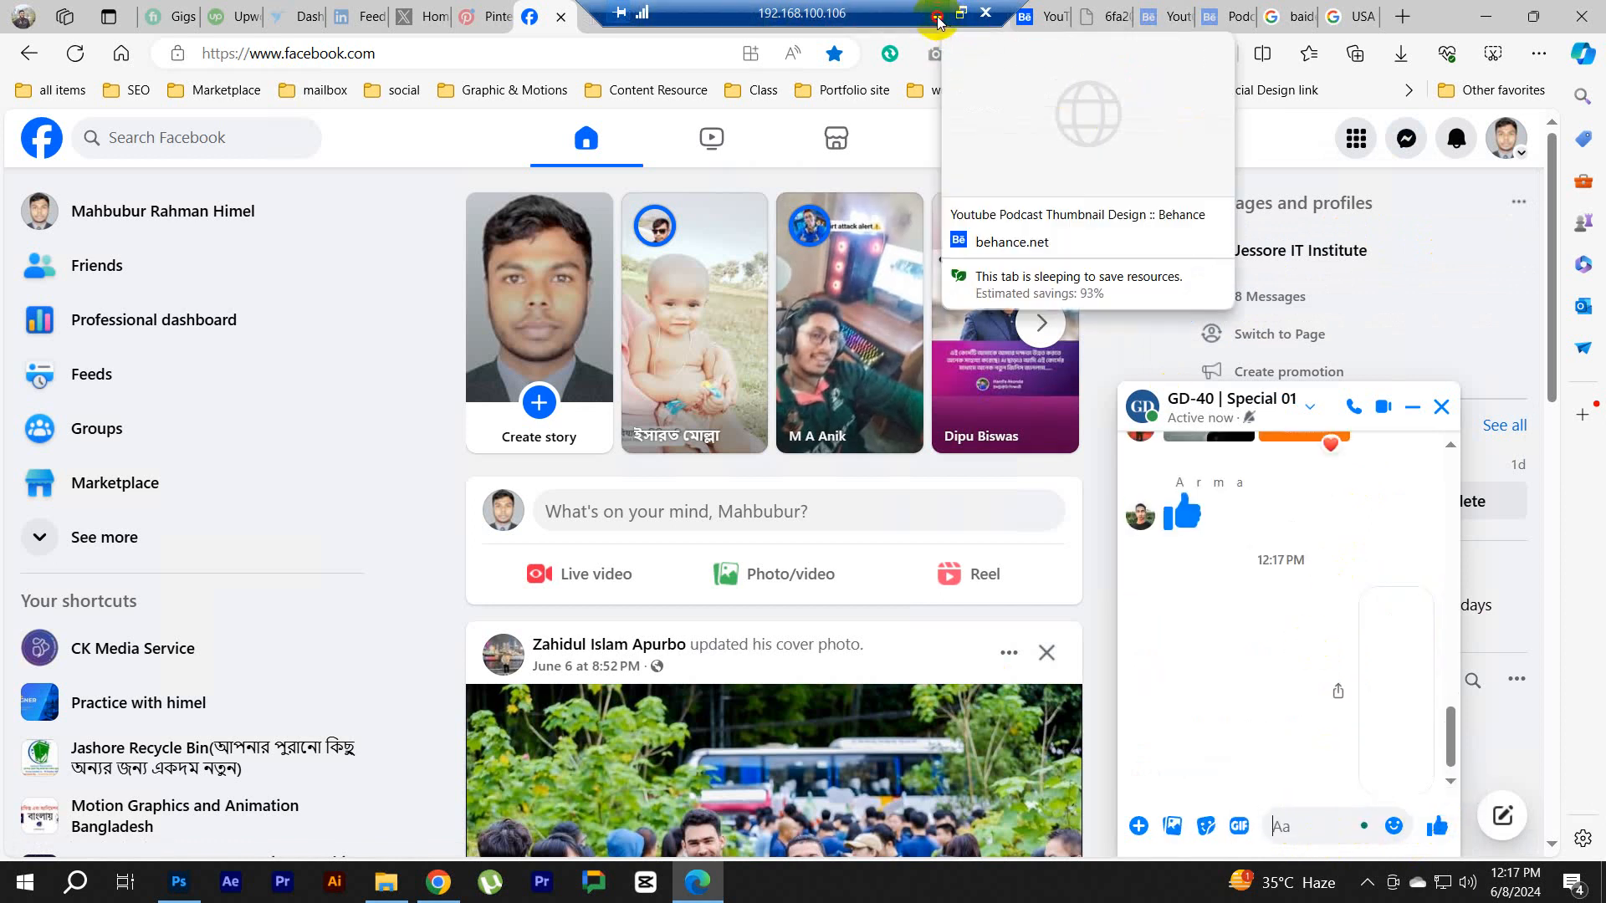
right_click(764, 181)
left_click(861, 247)
left_click(1367, 883)
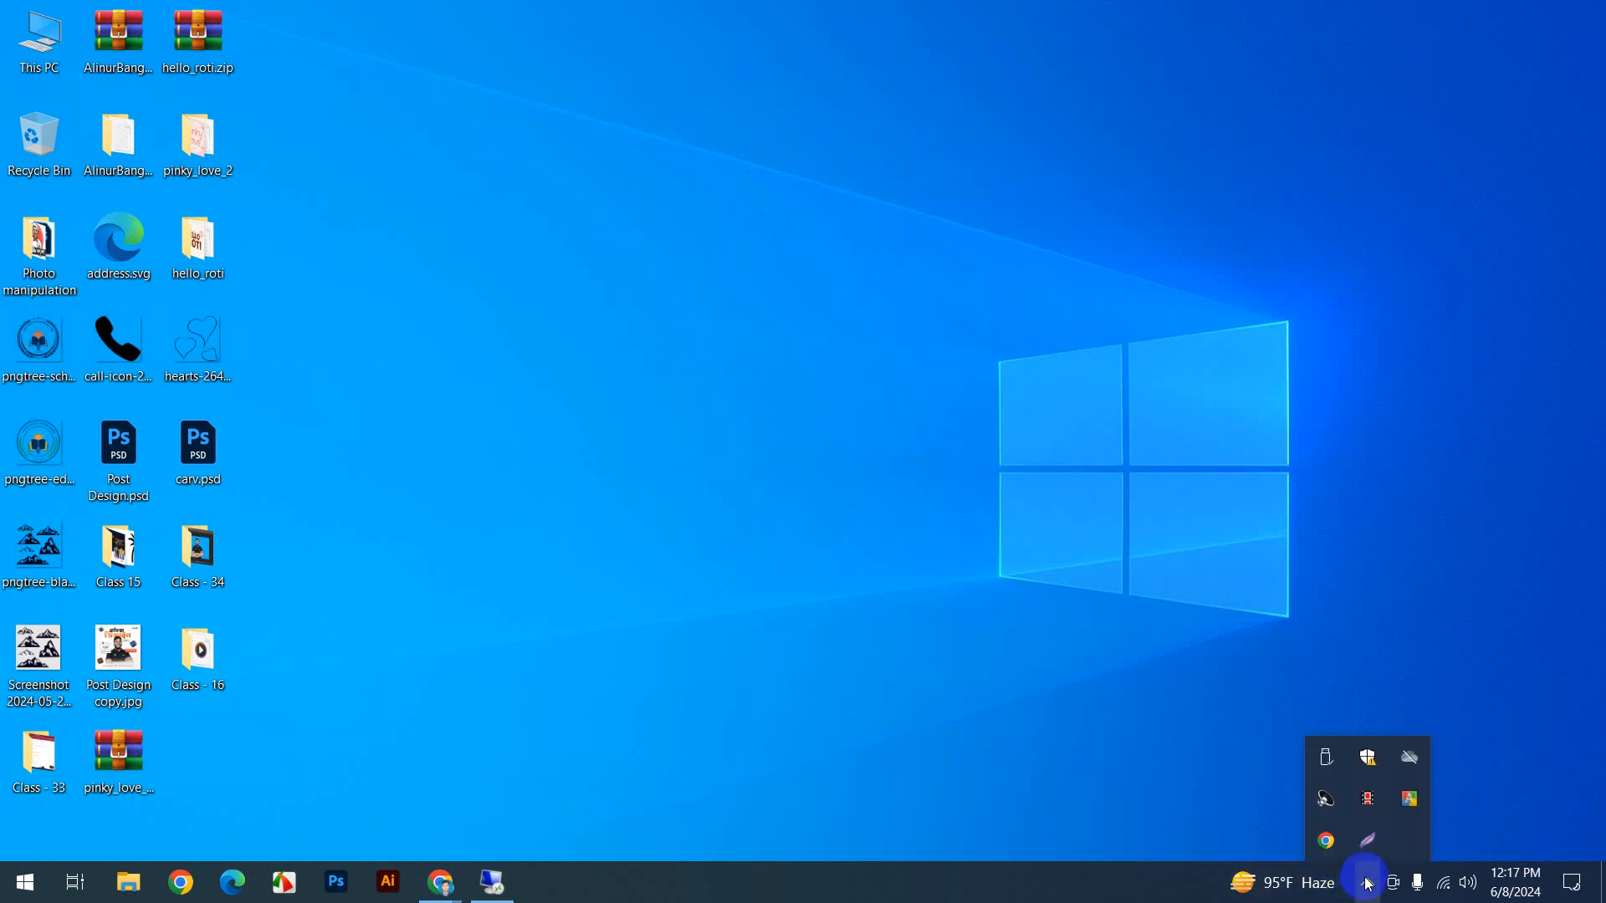